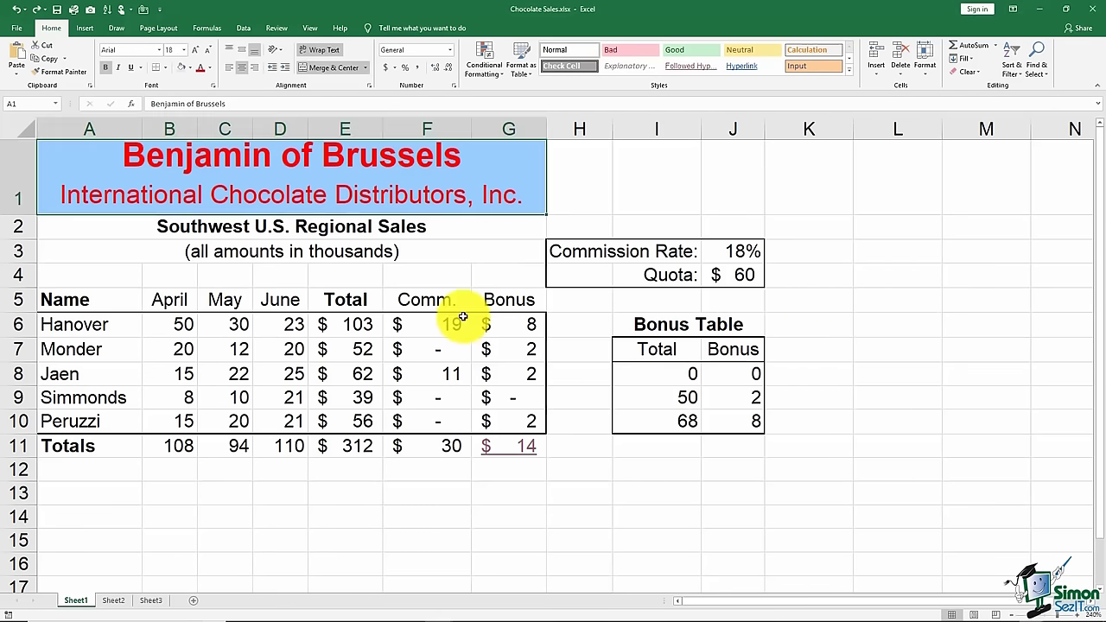
Build a multi-range selection of the April–June figures, commission cells, 18% rate, L6 and bonuses, then clear it
click(195, 323)
drag(201, 324, 284, 410)
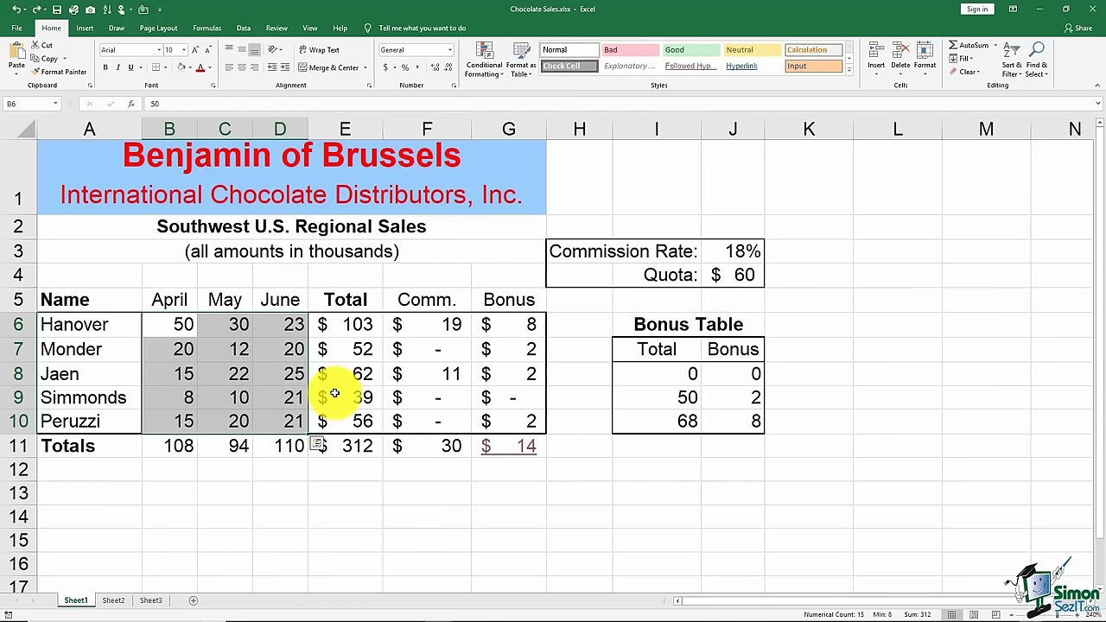
drag(420, 323, 416, 375)
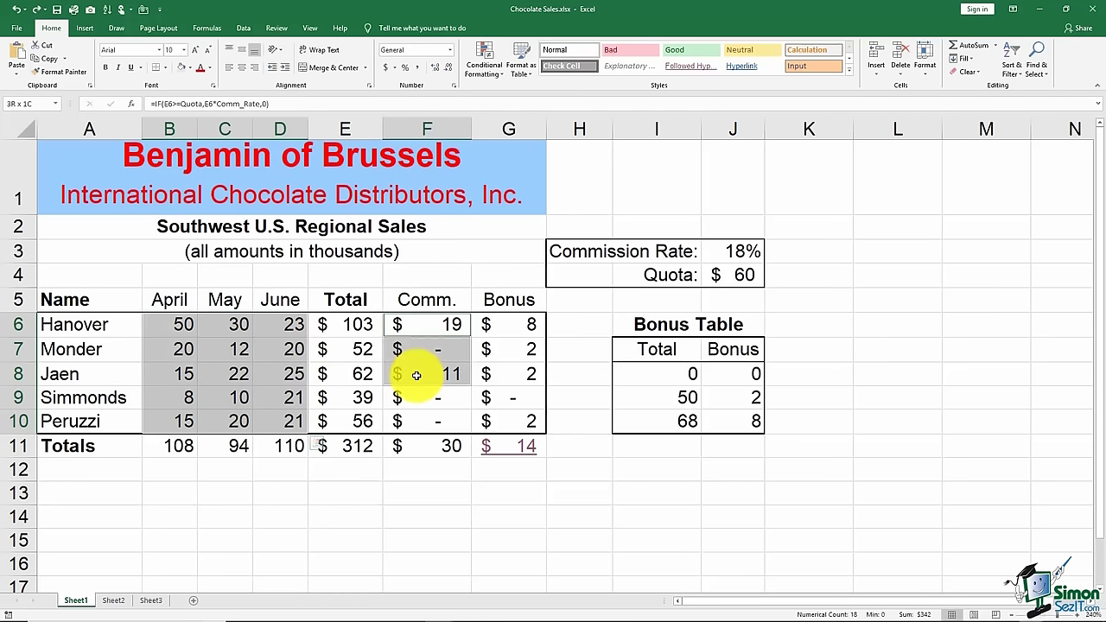
ctrl+click(733, 252)
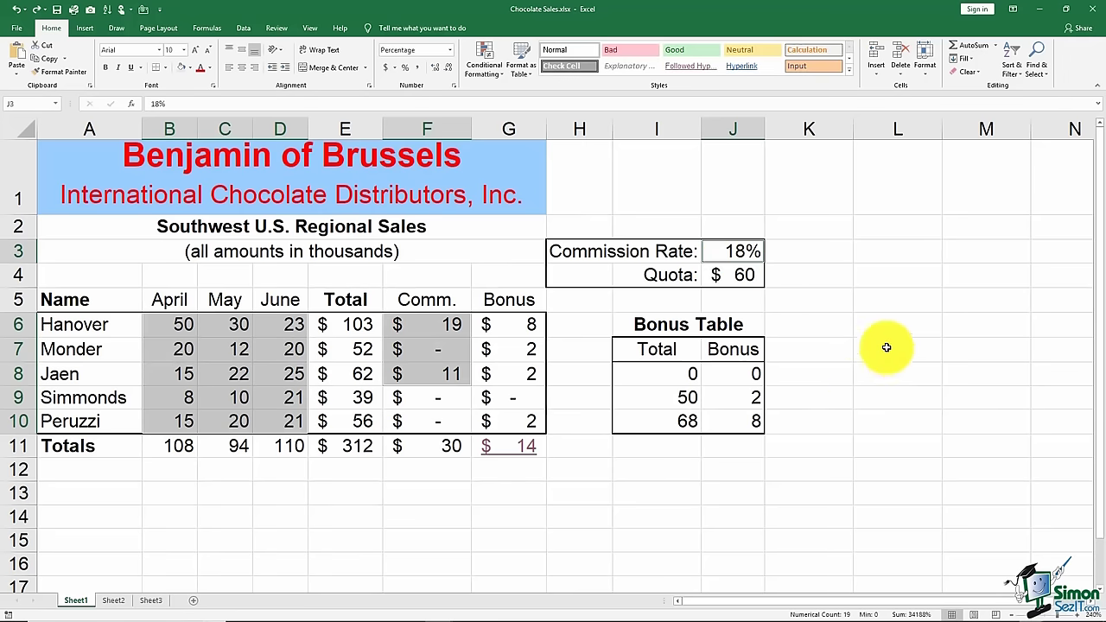
ctrl+click(878, 321)
ctrl+click(717, 375)
ctrl+click(717, 420)
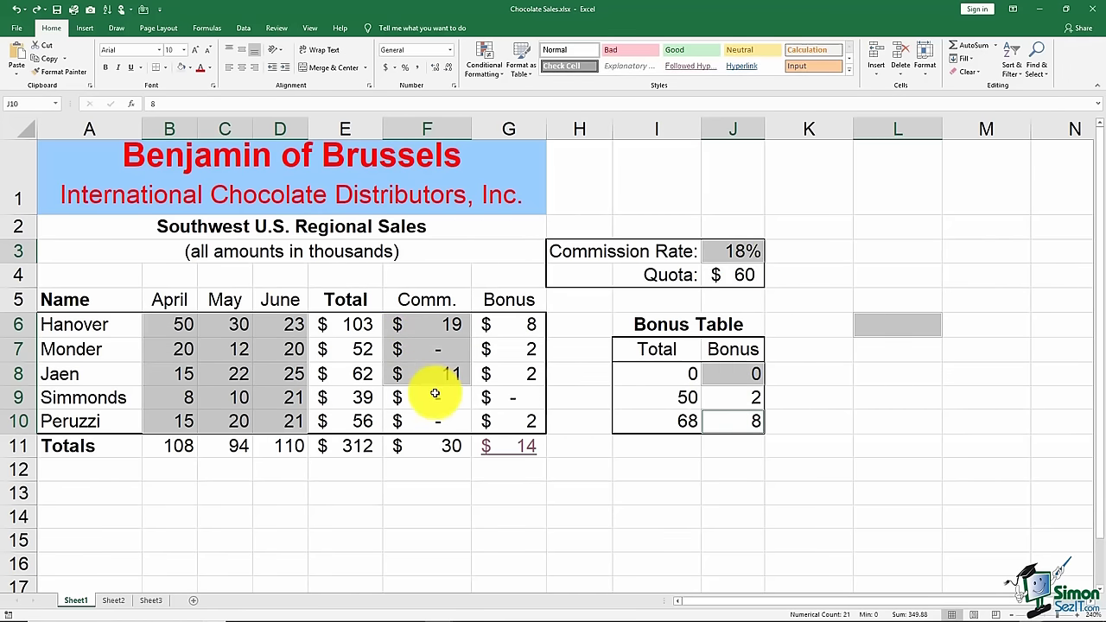
click(802, 198)
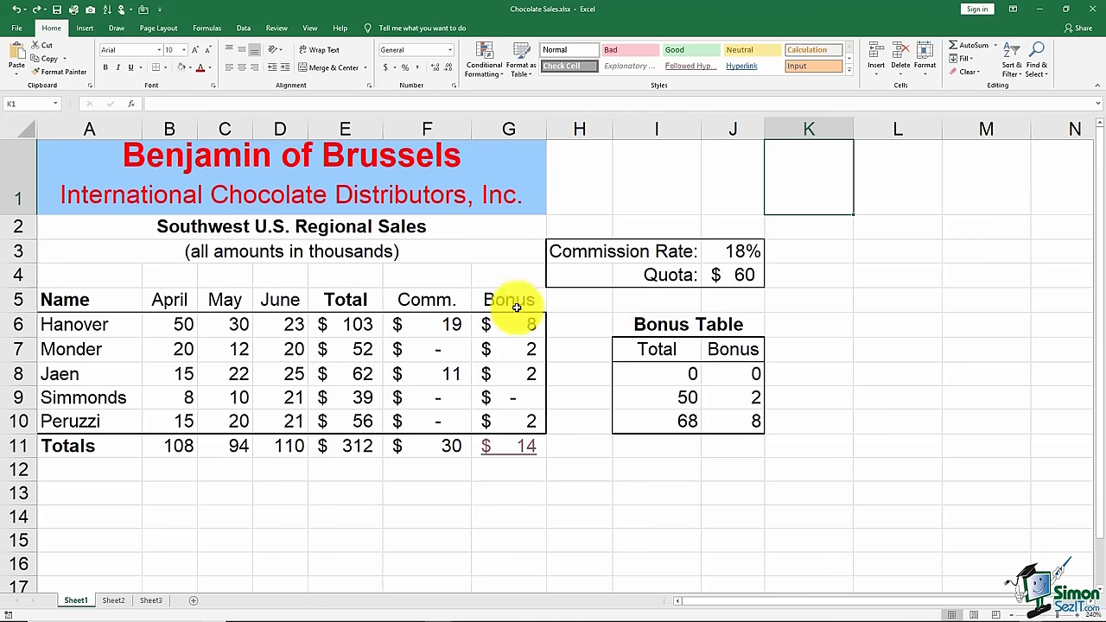
Select D6:D10, G8, E7, E8 and E7:E8 together as one multi-range selection
drag(290, 323, 293, 421)
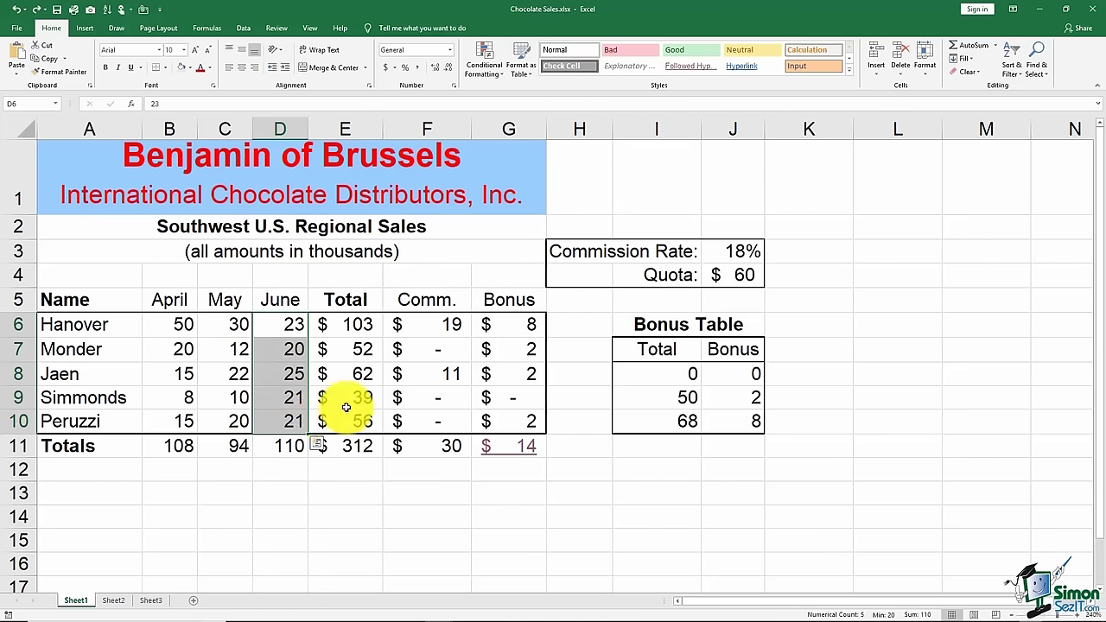
ctrl+click(501, 372)
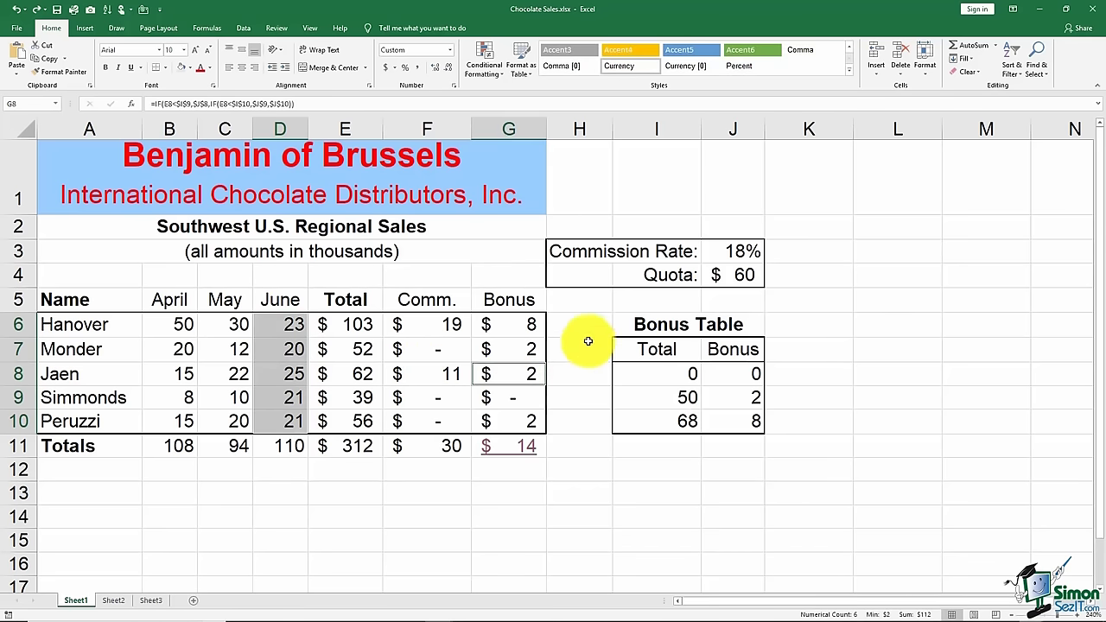
ctrl+click(362, 349)
ctrl+click(370, 371)
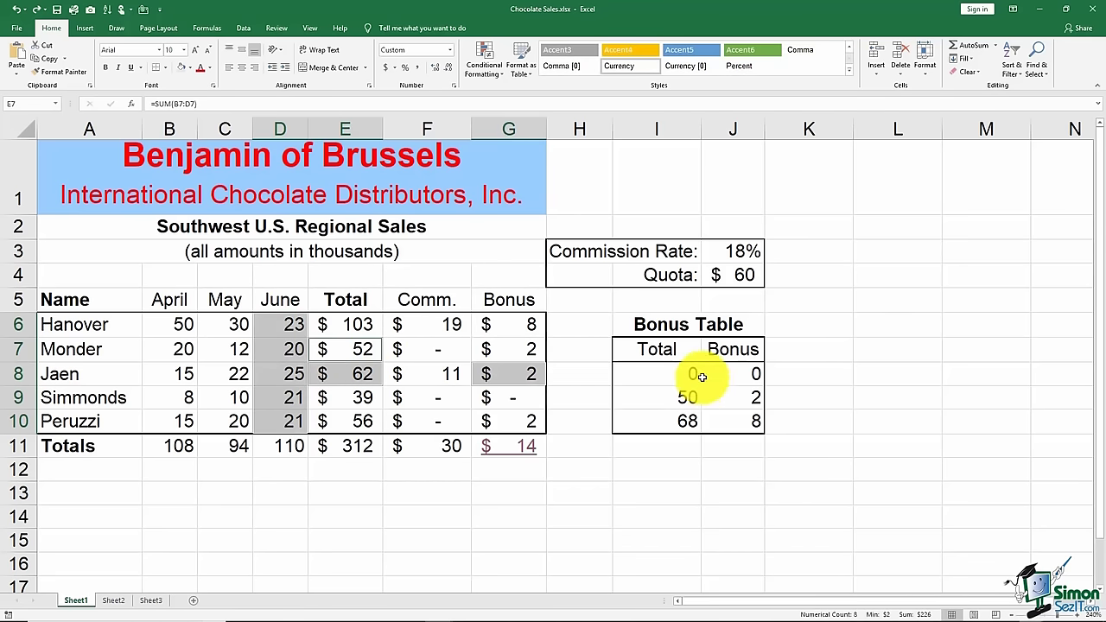
ctrl+click(726, 350)
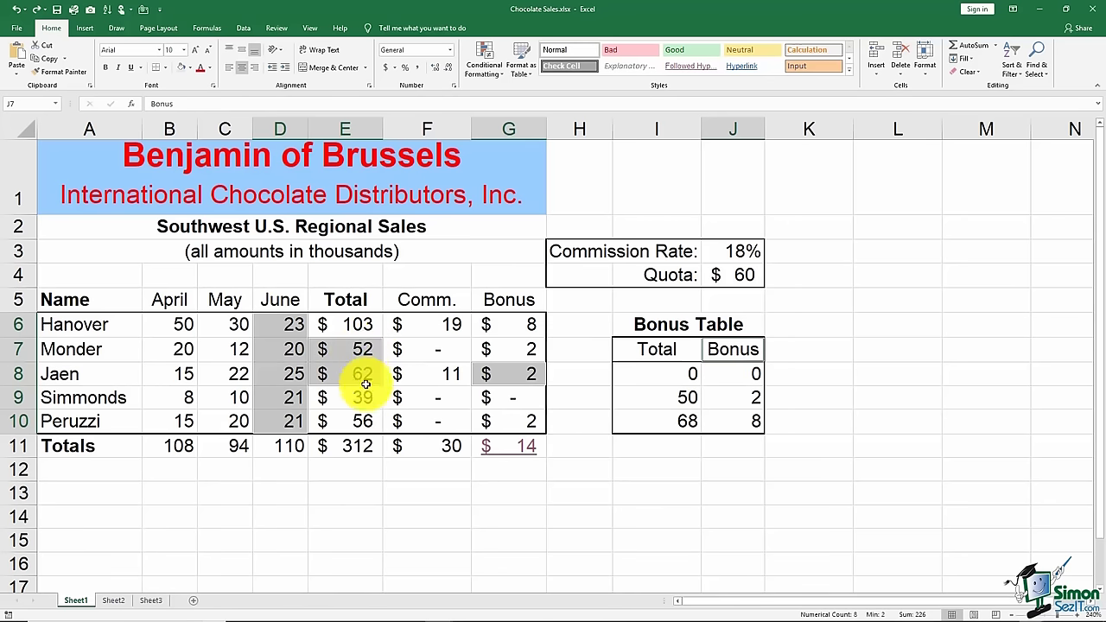
drag(358, 352, 361, 374)
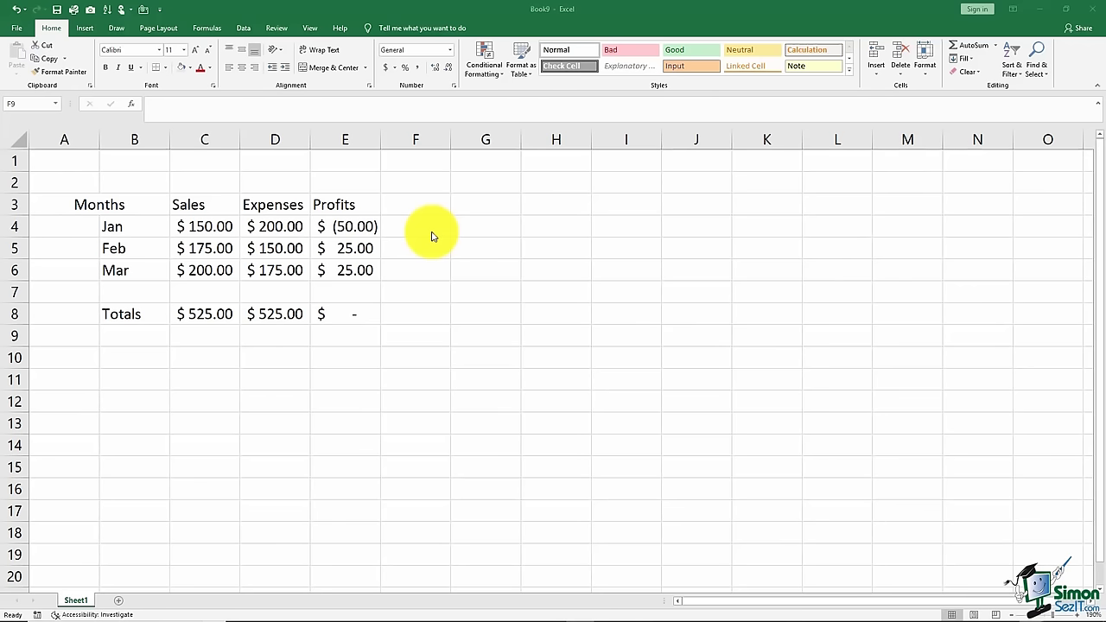
Inspect the merged Months heading across A3:B3, then bring up the Review commands
click(143, 205)
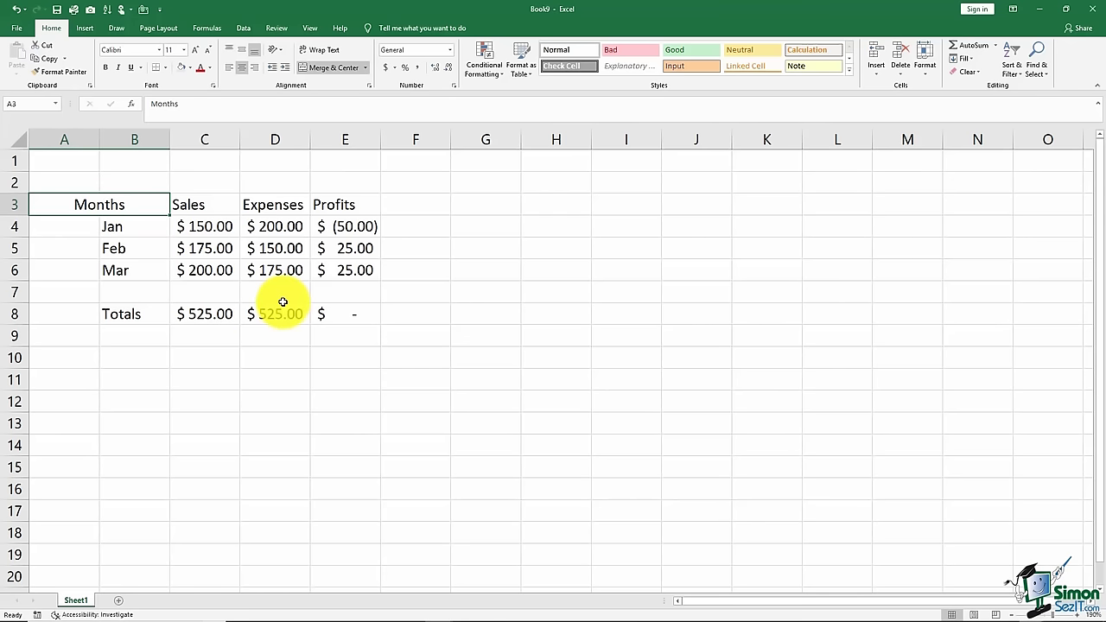
click(411, 253)
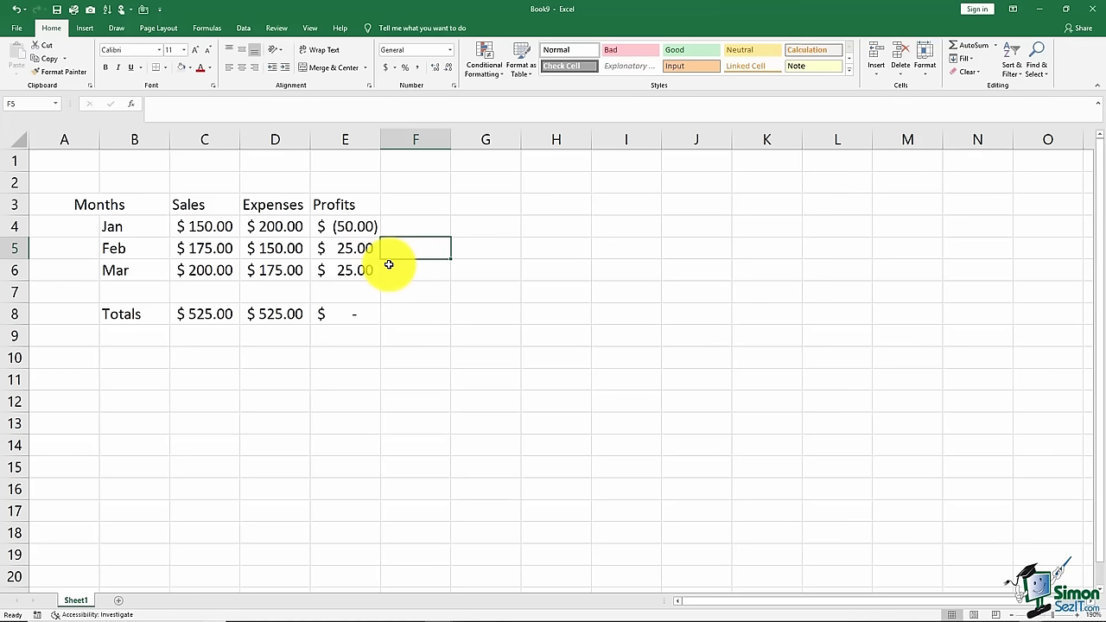
click(273, 30)
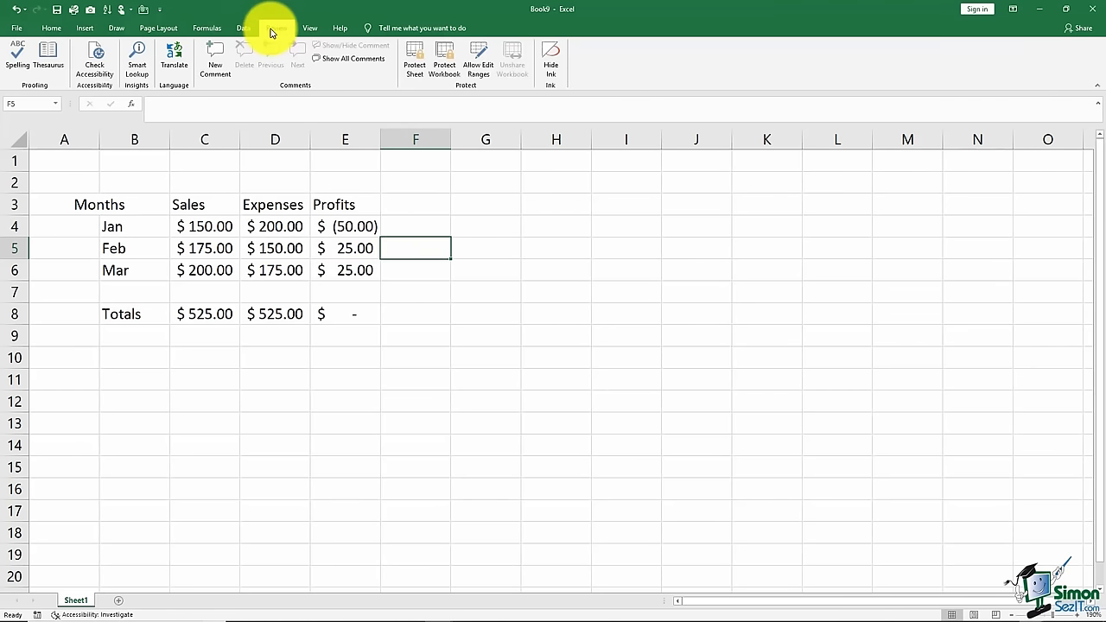
Unmerge A3:B3 via the Accessibility Checker's Merged Cells fix and move Months from A3 into B3
click(101, 73)
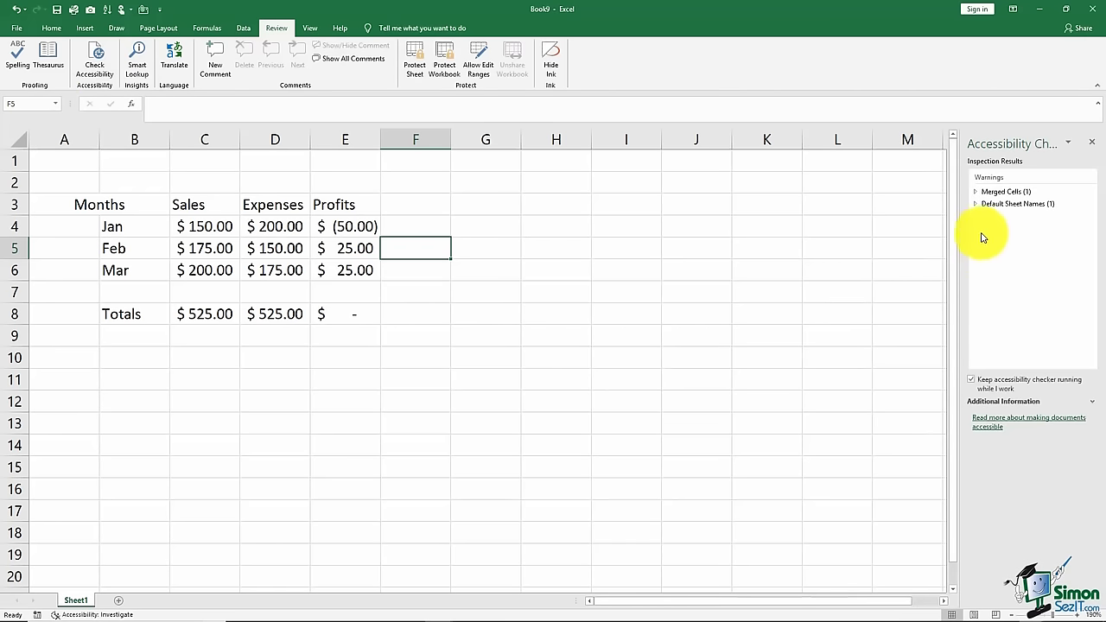
click(977, 193)
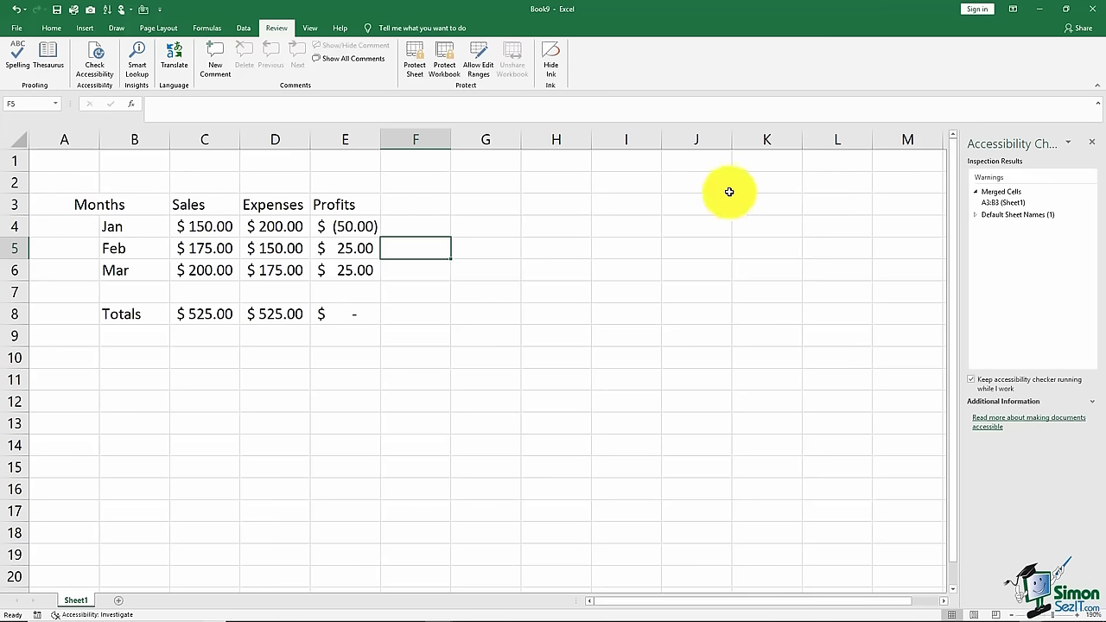
click(1091, 204)
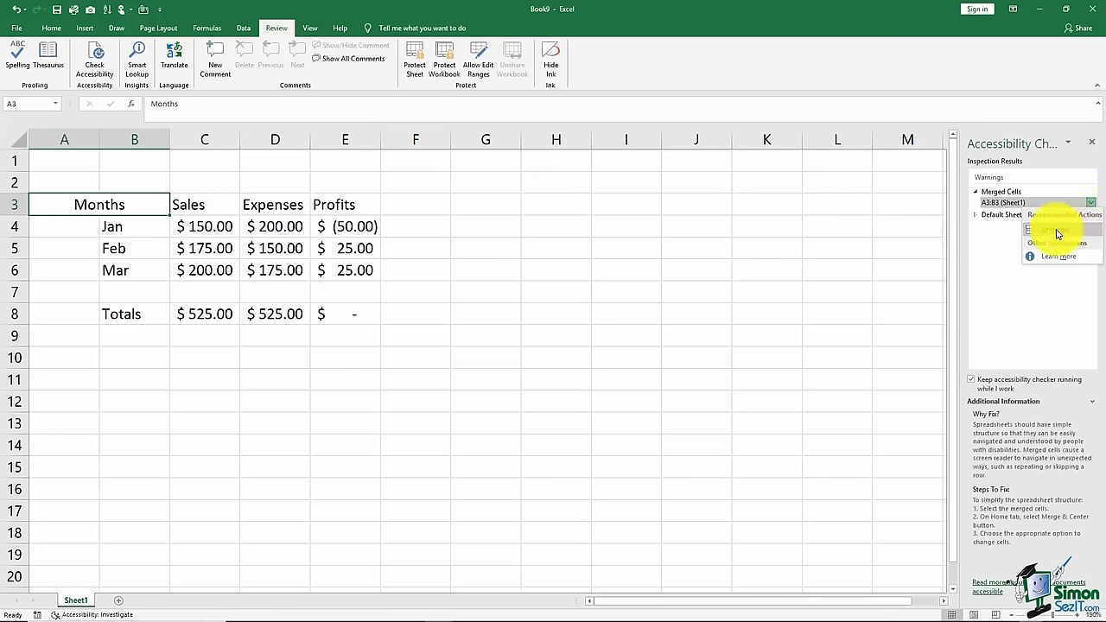
click(1056, 230)
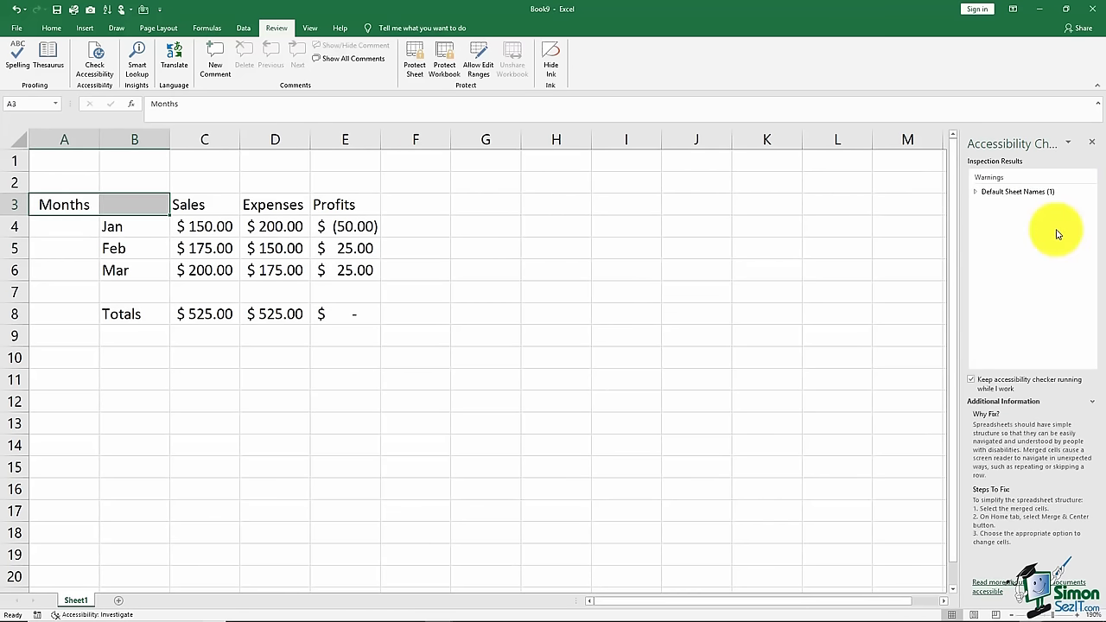
click(498, 226)
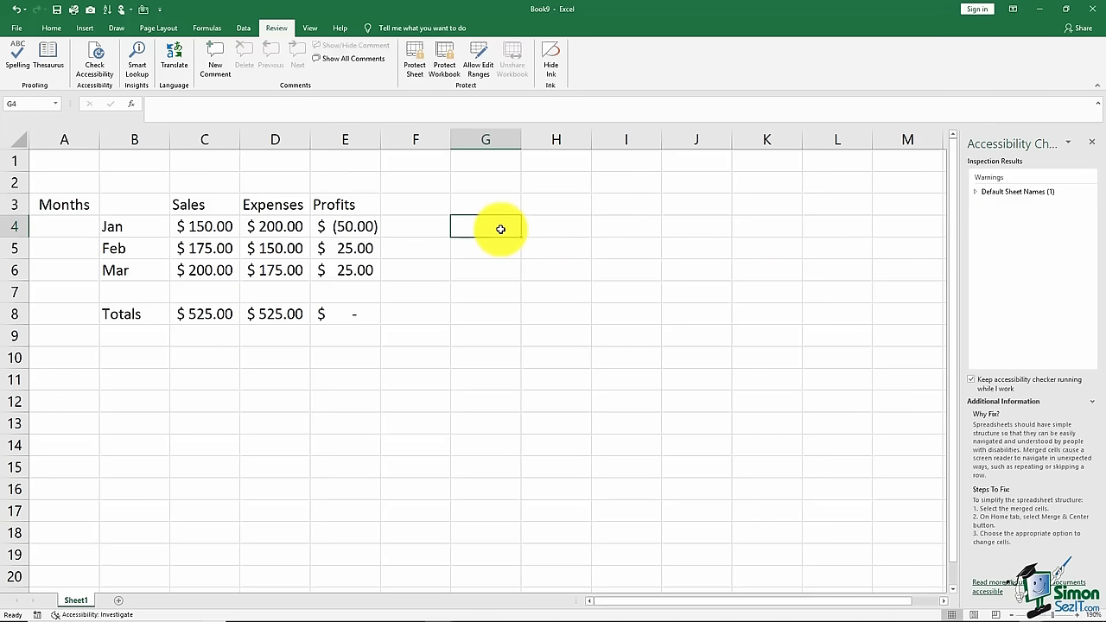
click(86, 205)
drag(95, 205, 130, 211)
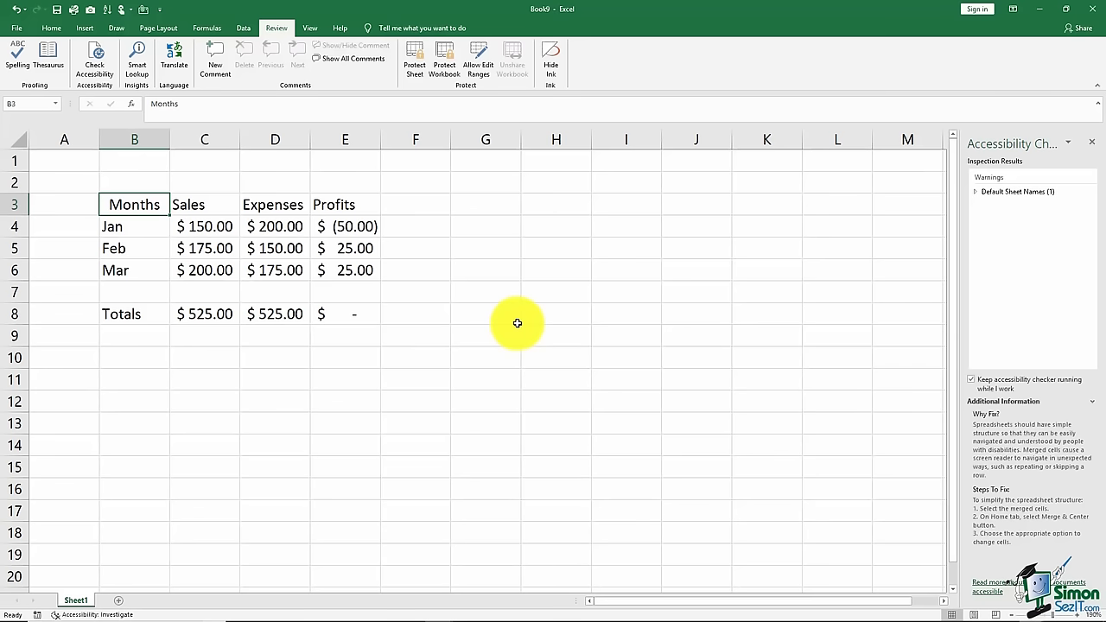
Expand the Default Sheet Names warning and select its Sheet1 entry
click(981, 192)
click(1001, 204)
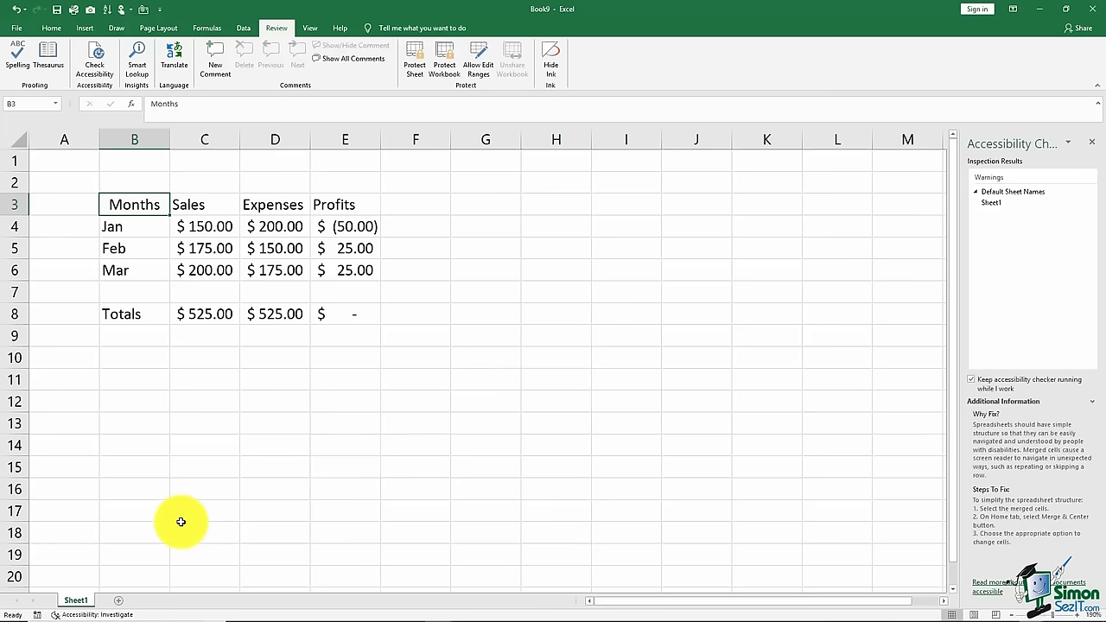
Rename Sheet1 to 'My Sales Report' and reselect the Months heading cell
double_click(84, 599)
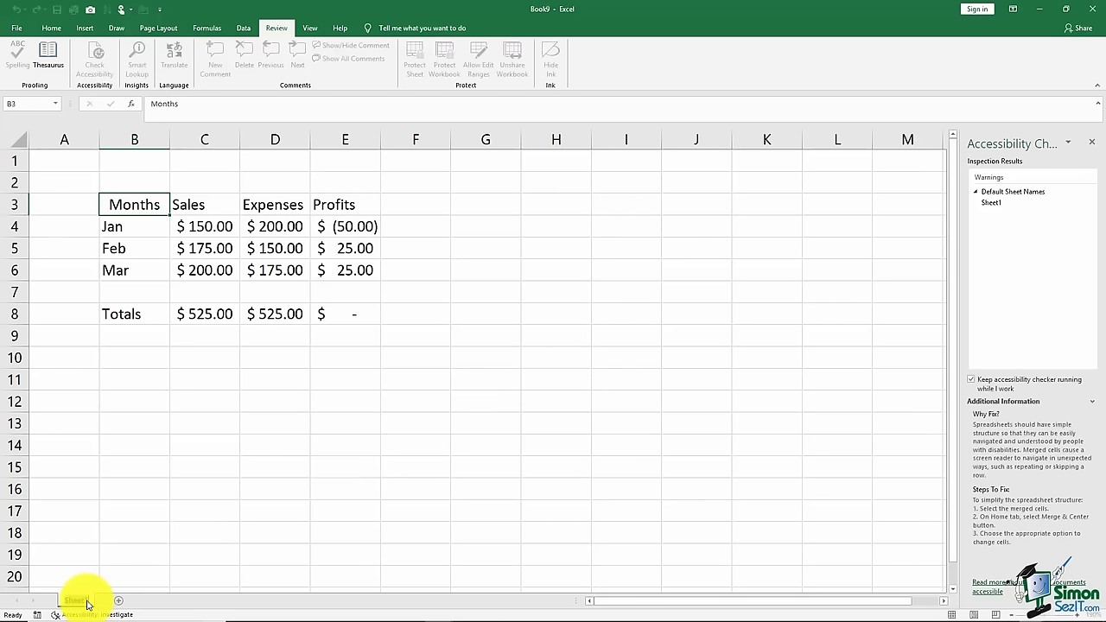
text(My)
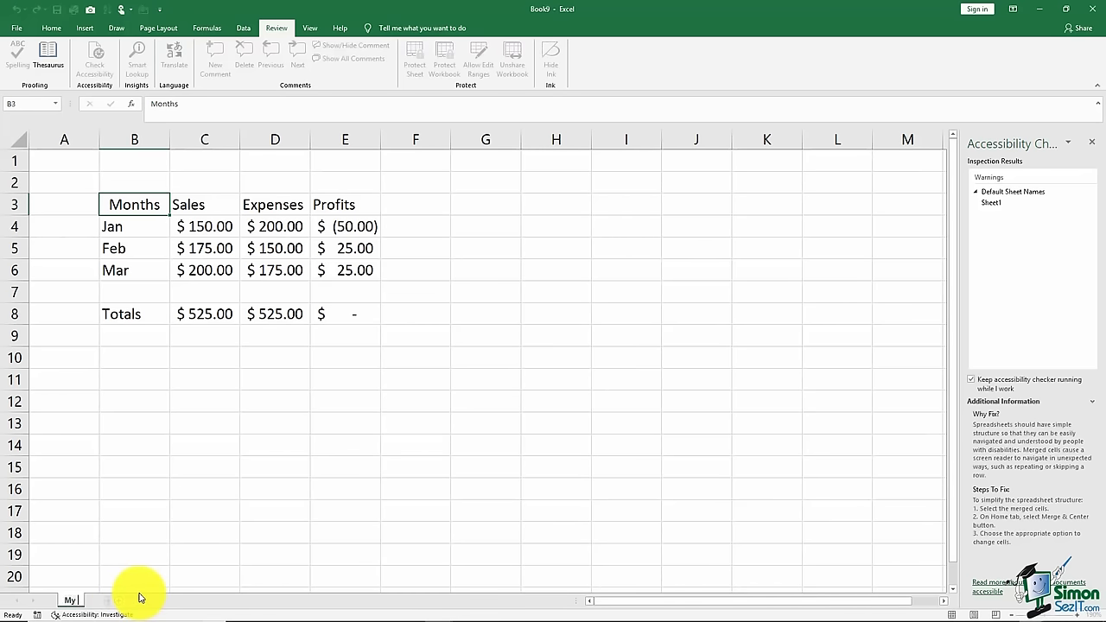
text( Sales Report)
click(243, 525)
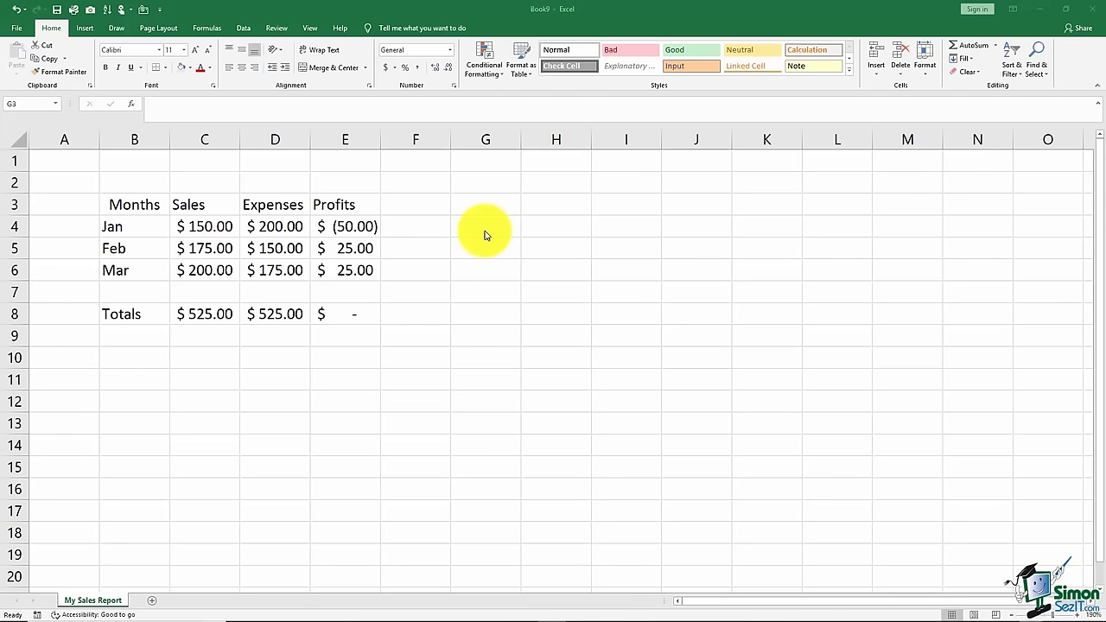
click(134, 209)
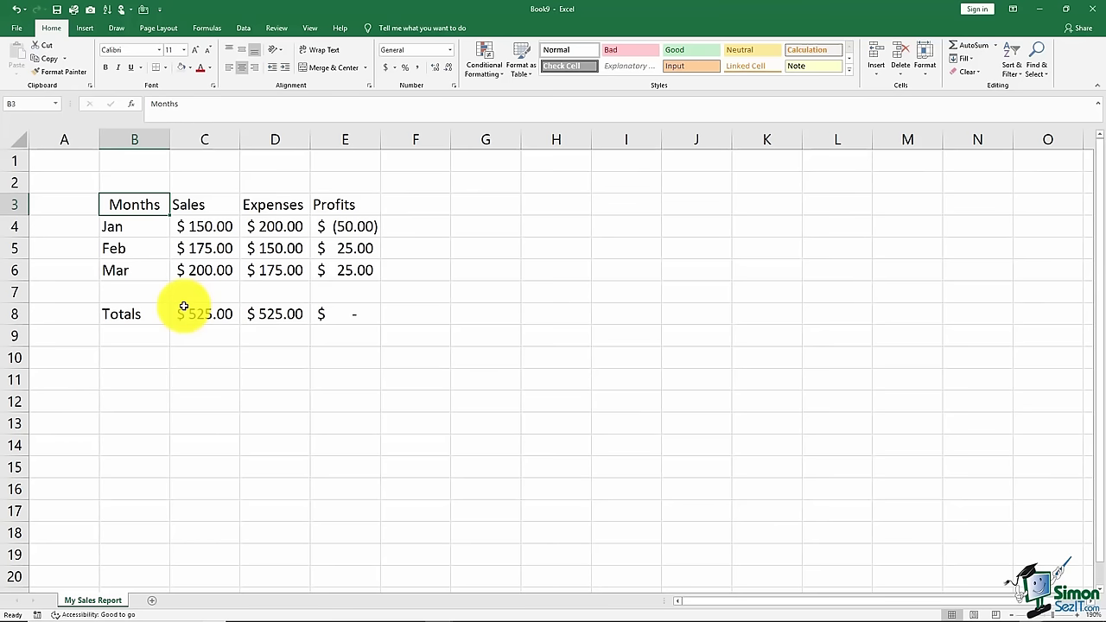
Translate Months with Translator, changing the target from Russian to Spanish (Meses), then swap the languages
click(273, 30)
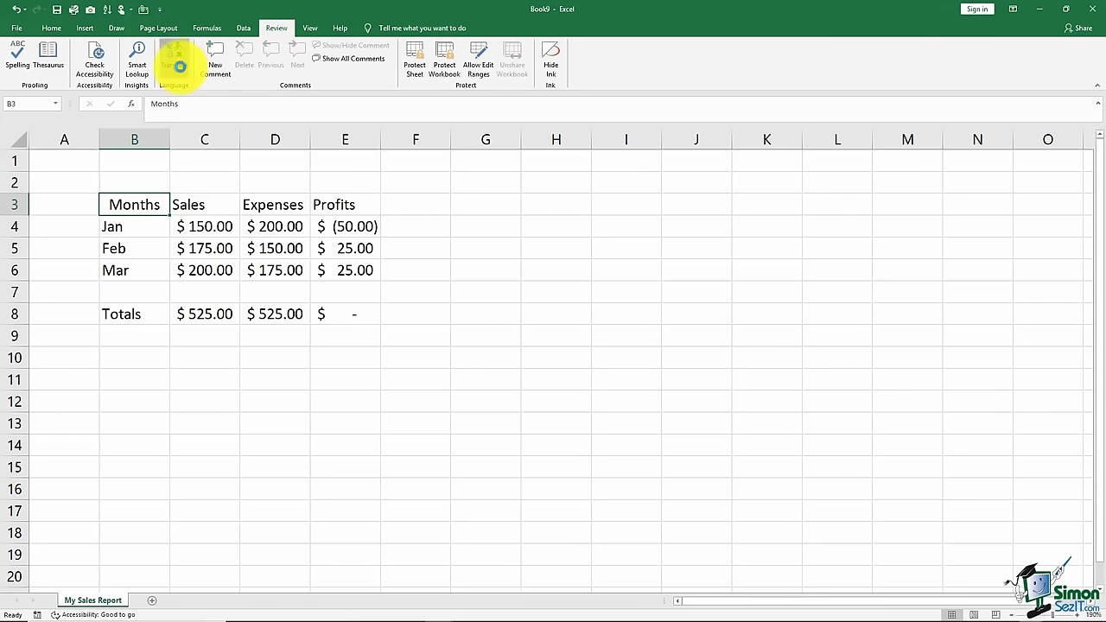
click(176, 66)
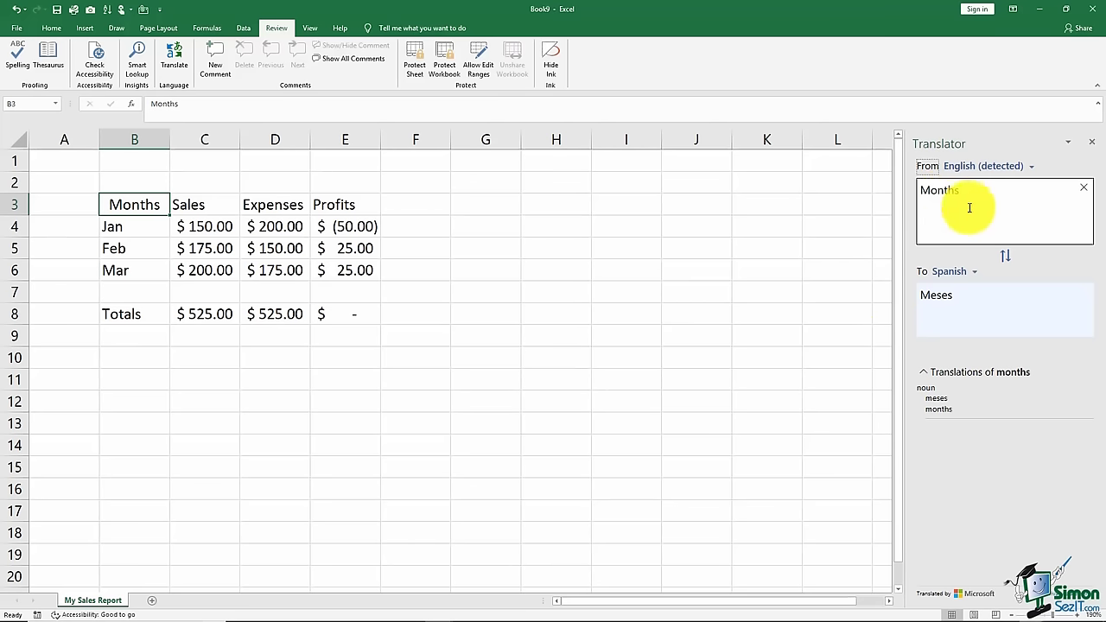
click(974, 271)
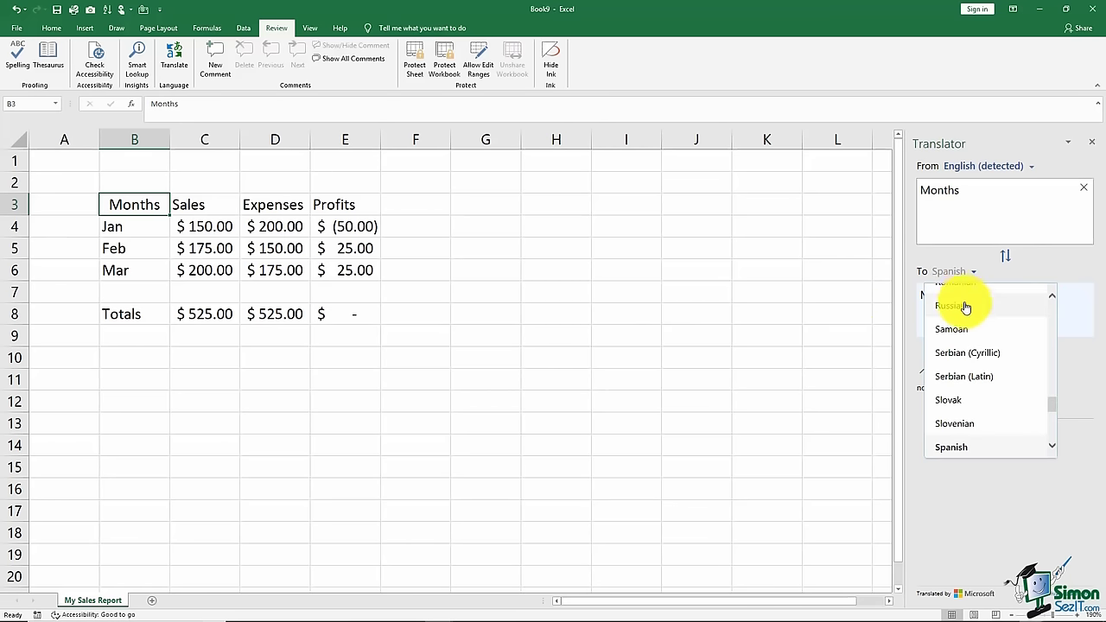
click(966, 308)
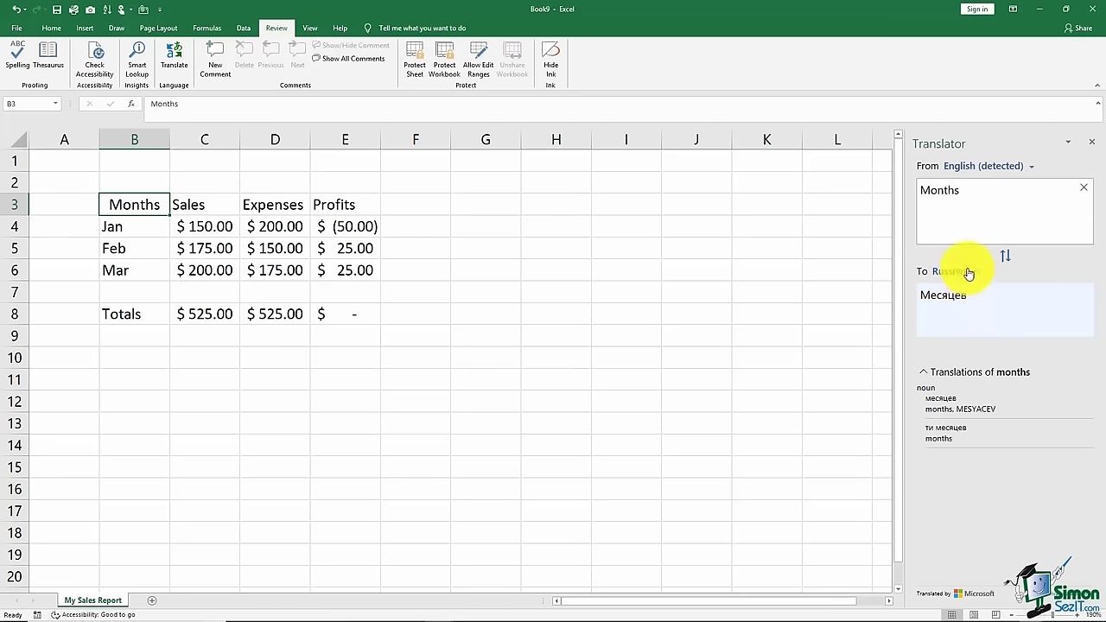
click(971, 271)
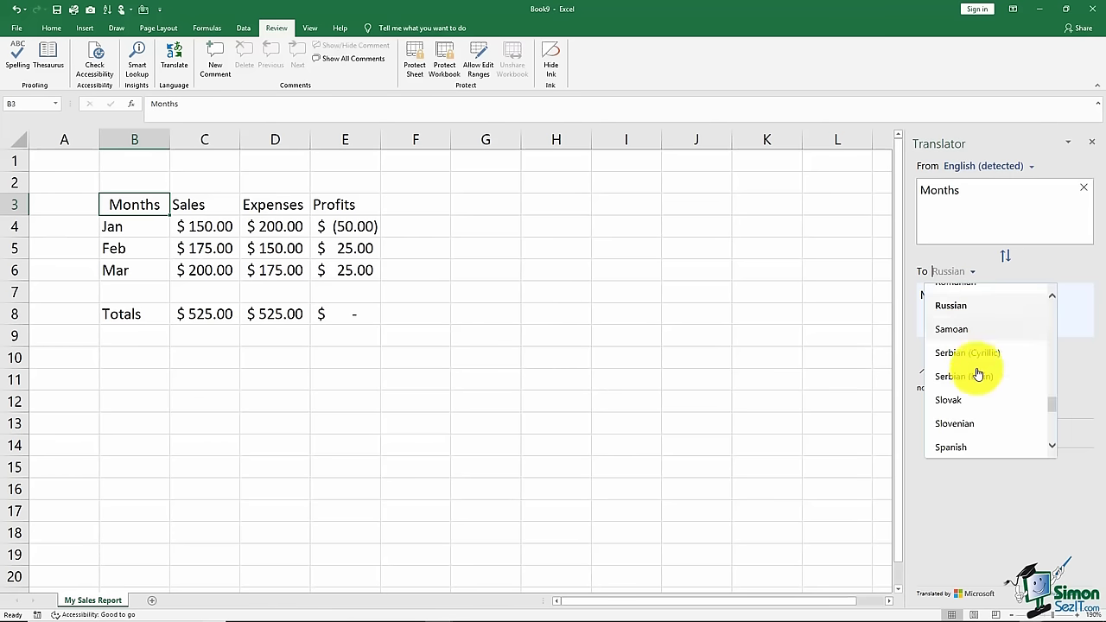
click(973, 448)
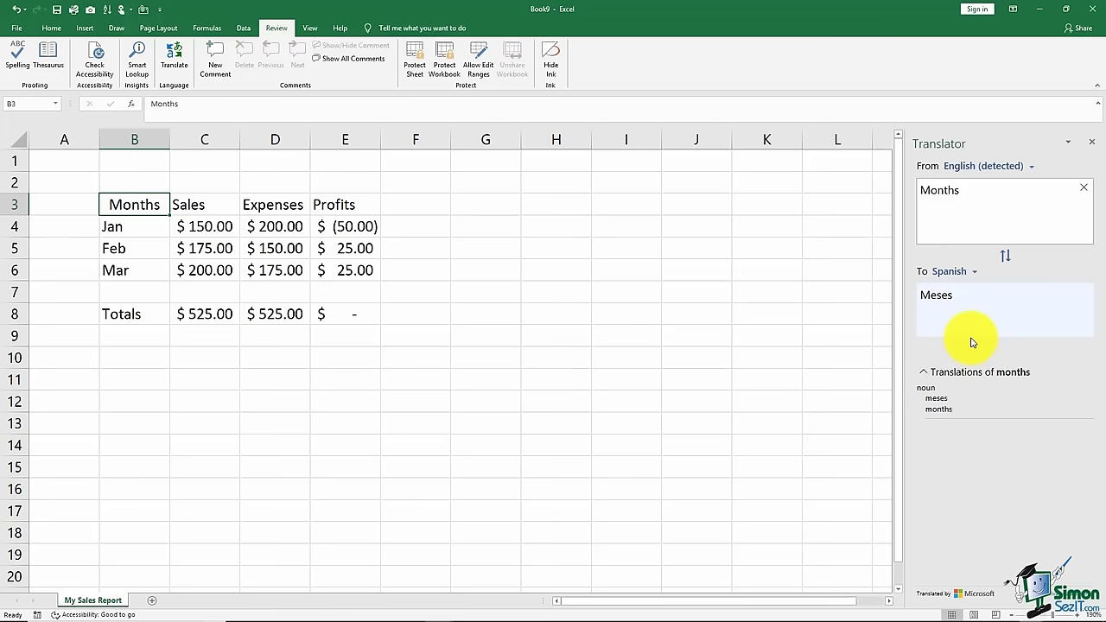
click(1004, 259)
click(935, 190)
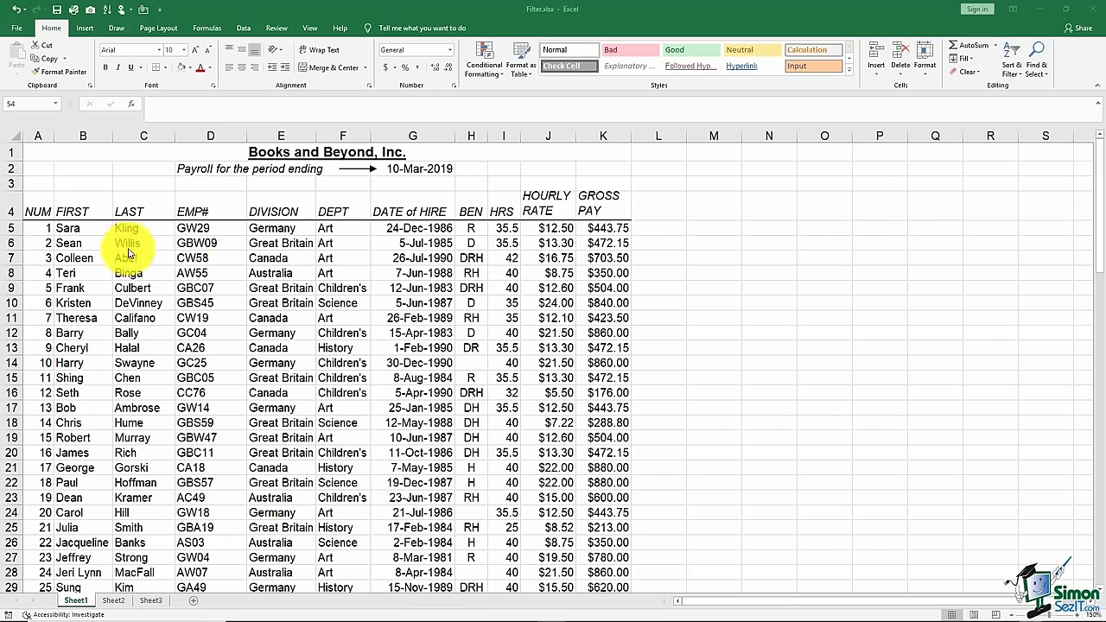
Insert a new column D before EMP# and widen it to about double
click(208, 135)
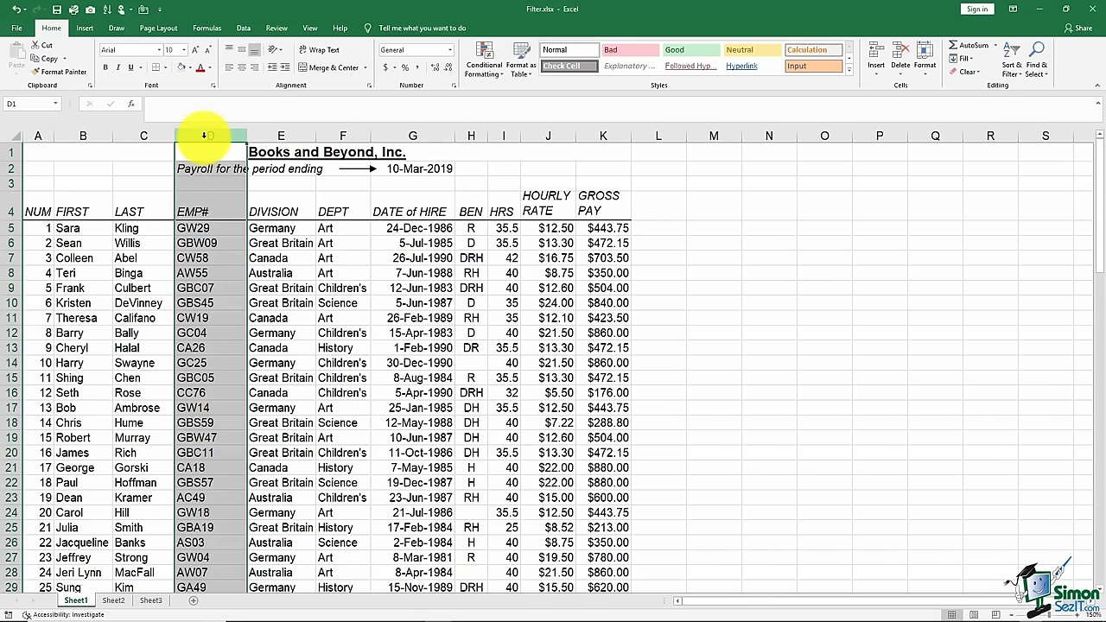
right_click(207, 137)
click(229, 217)
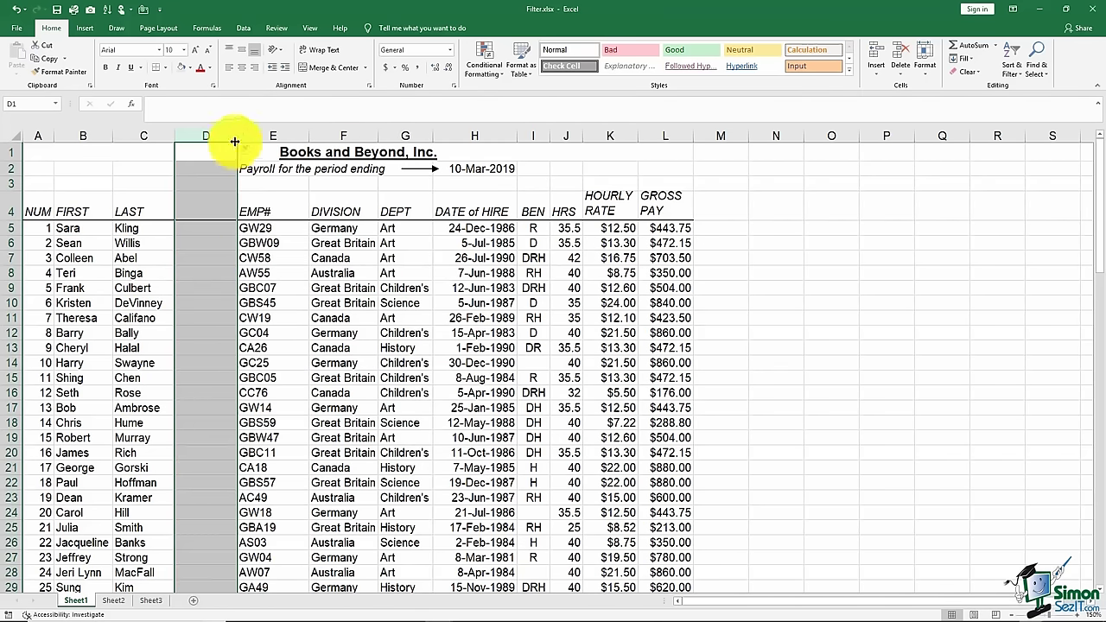
drag(237, 136, 300, 138)
Enter =CONCAT(B5,C5) in D5 to join the first and last names
click(210, 226)
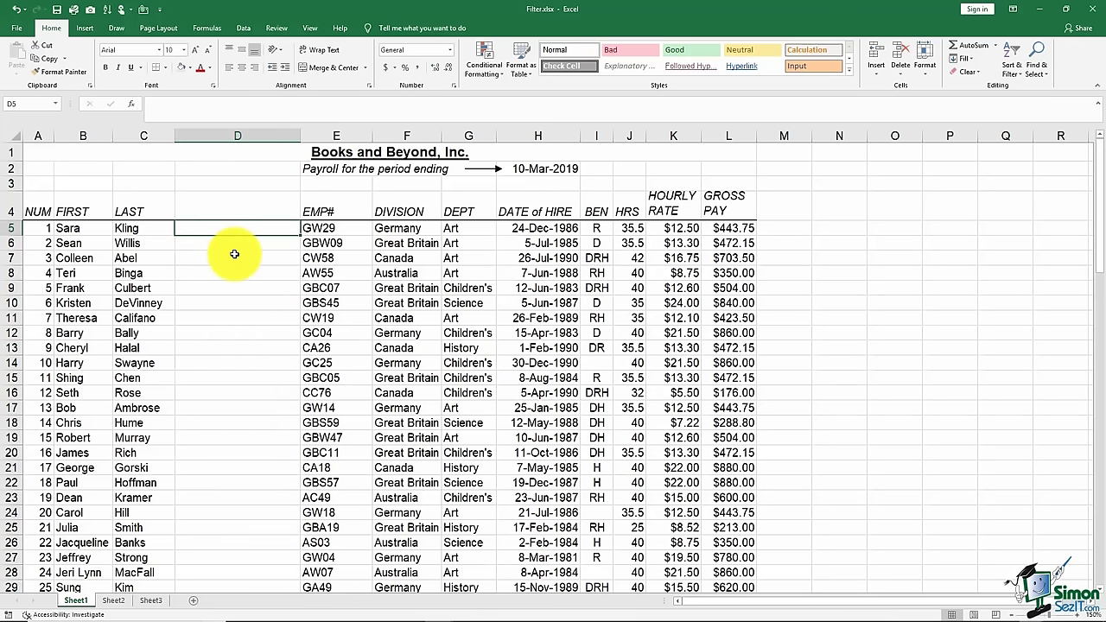
text(=)
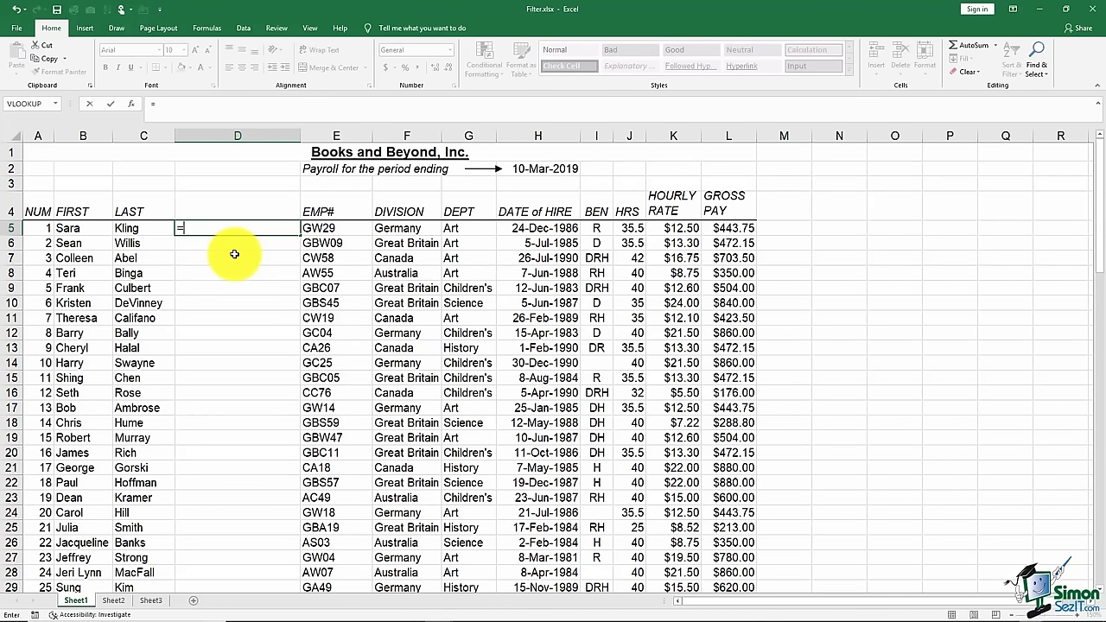
text(con)
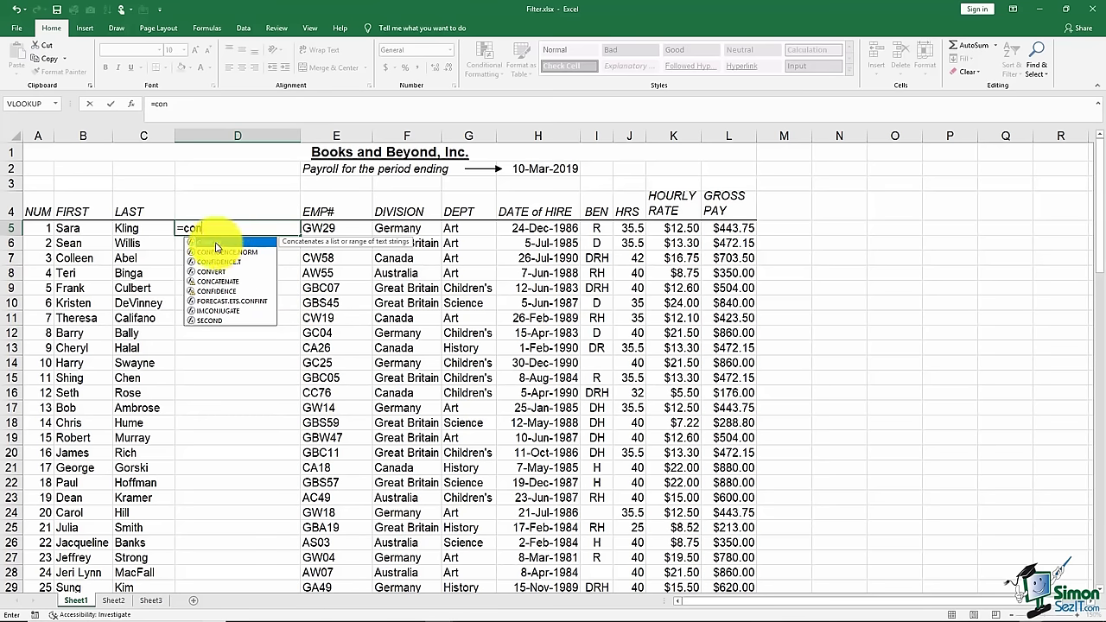
double_click(249, 246)
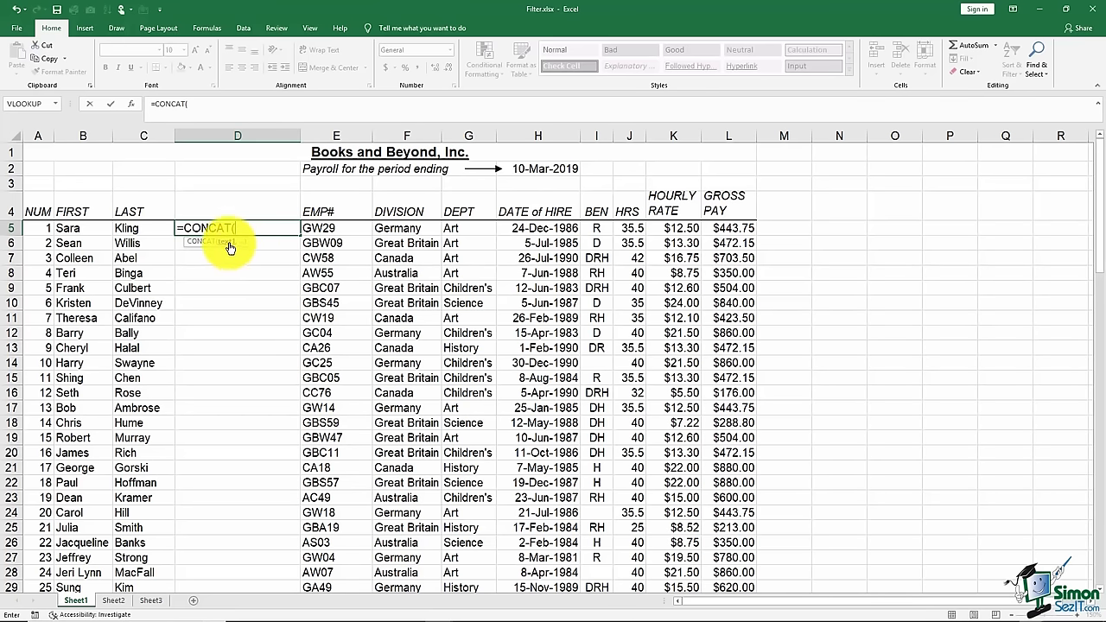
click(83, 228)
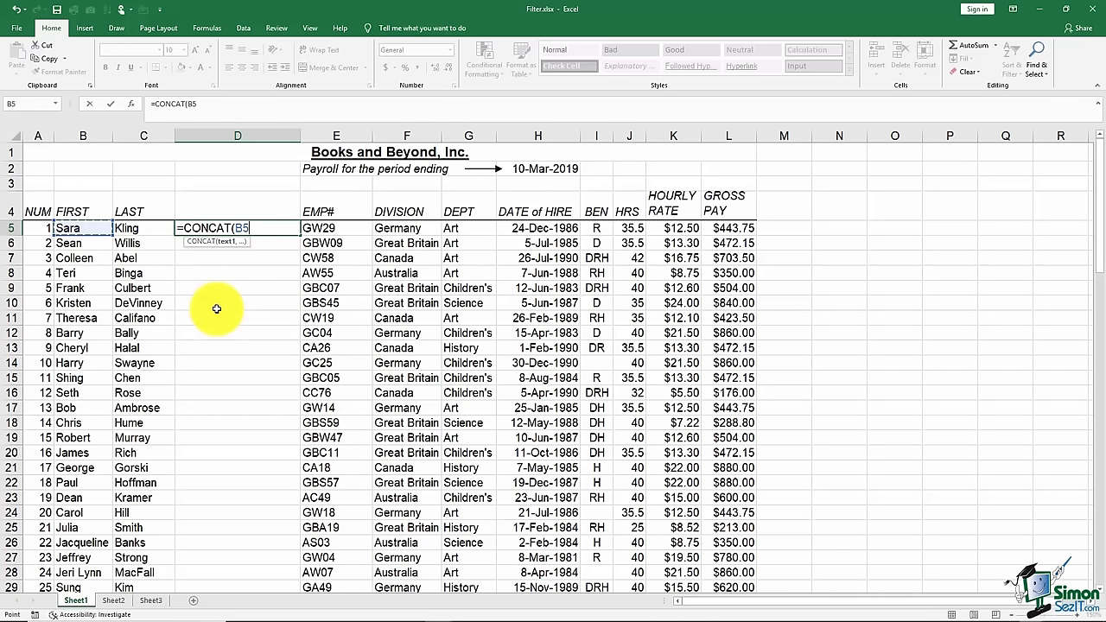
text(,)
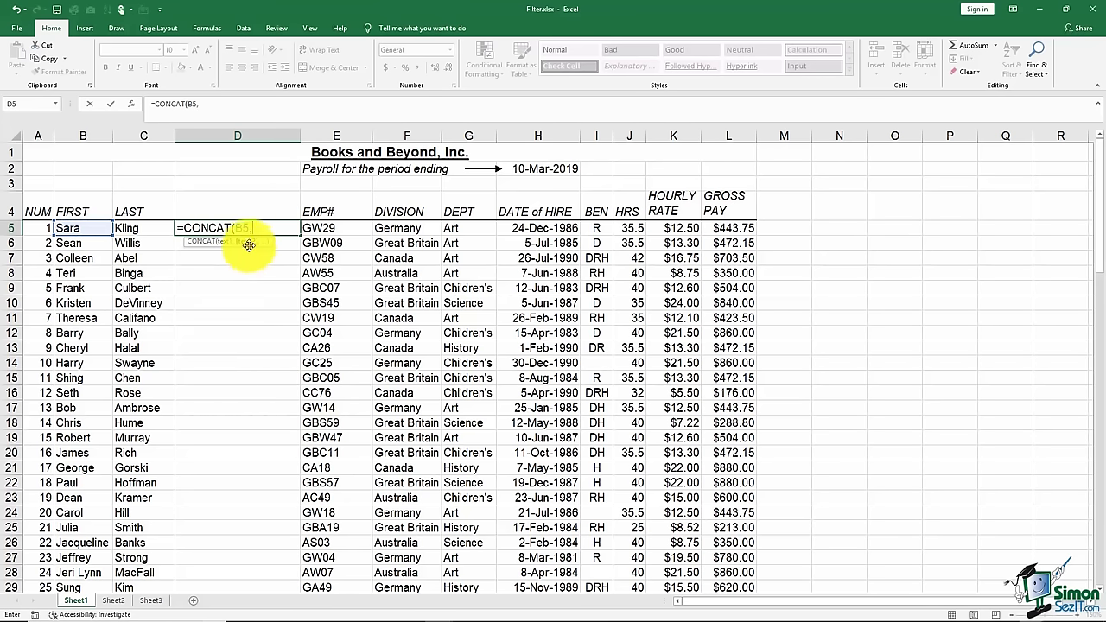
click(143, 229)
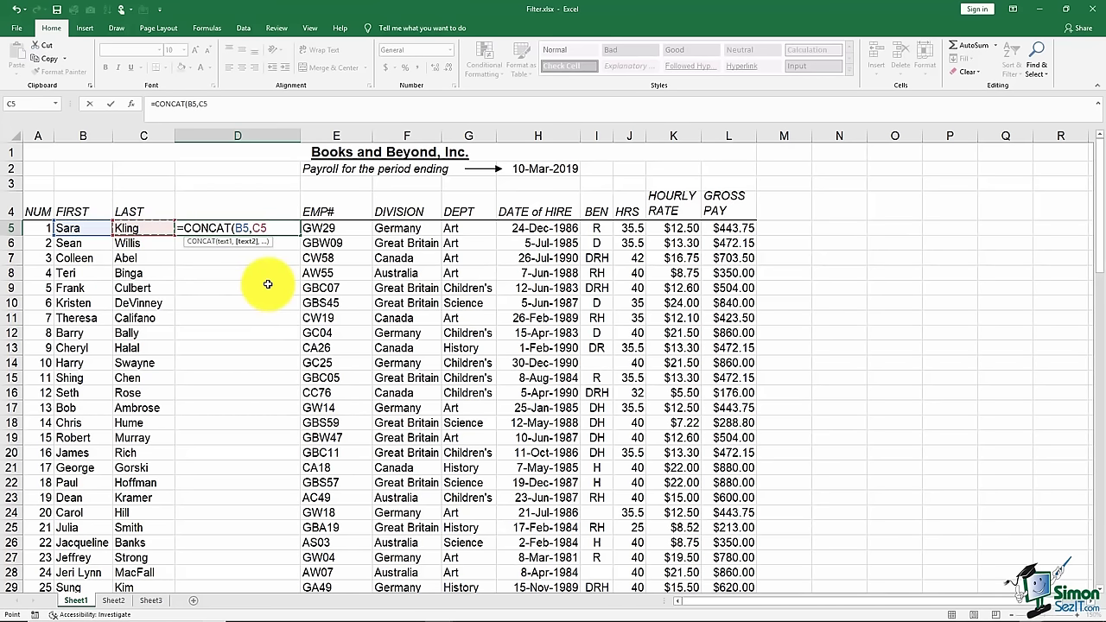
key(Return)
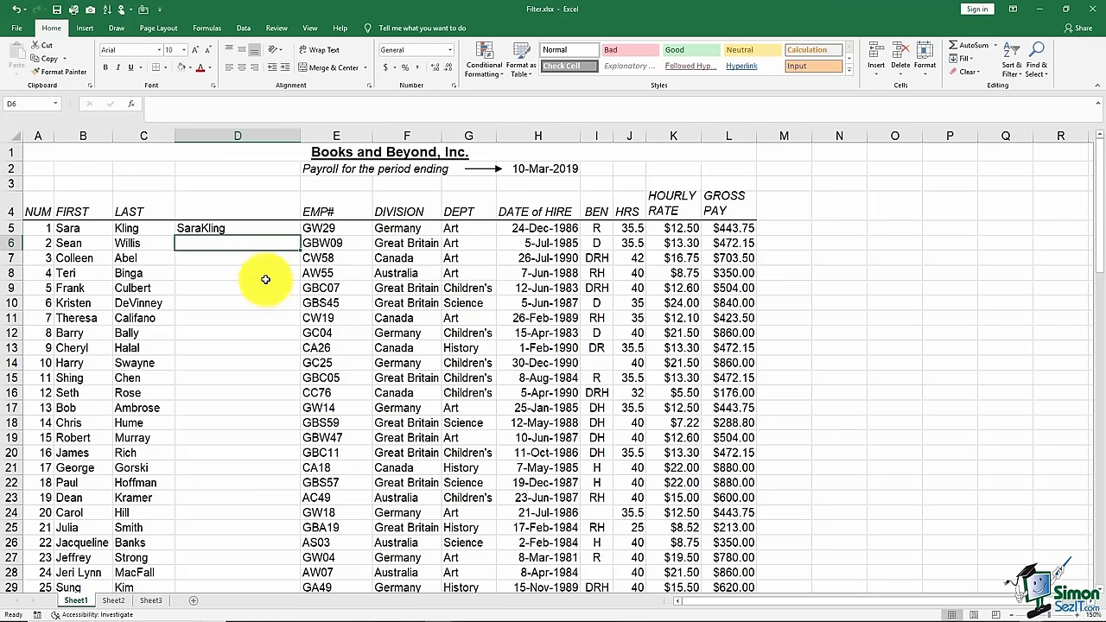
Revise D5 to =CONCAT(B5," ",C5) so a space separates the names
click(240, 230)
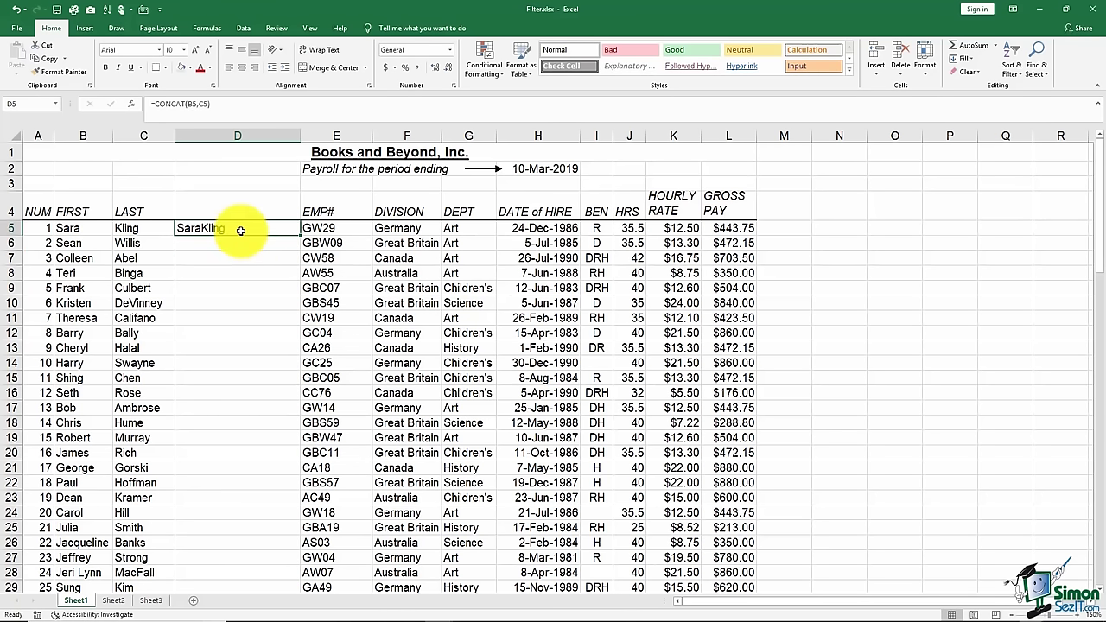
double_click(241, 230)
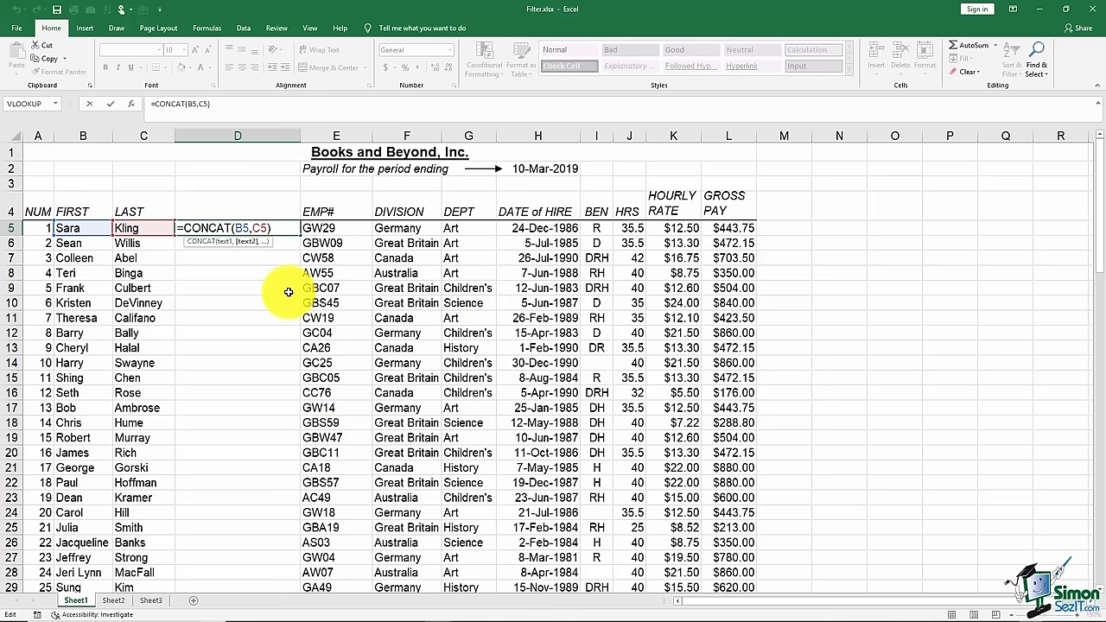
text(")
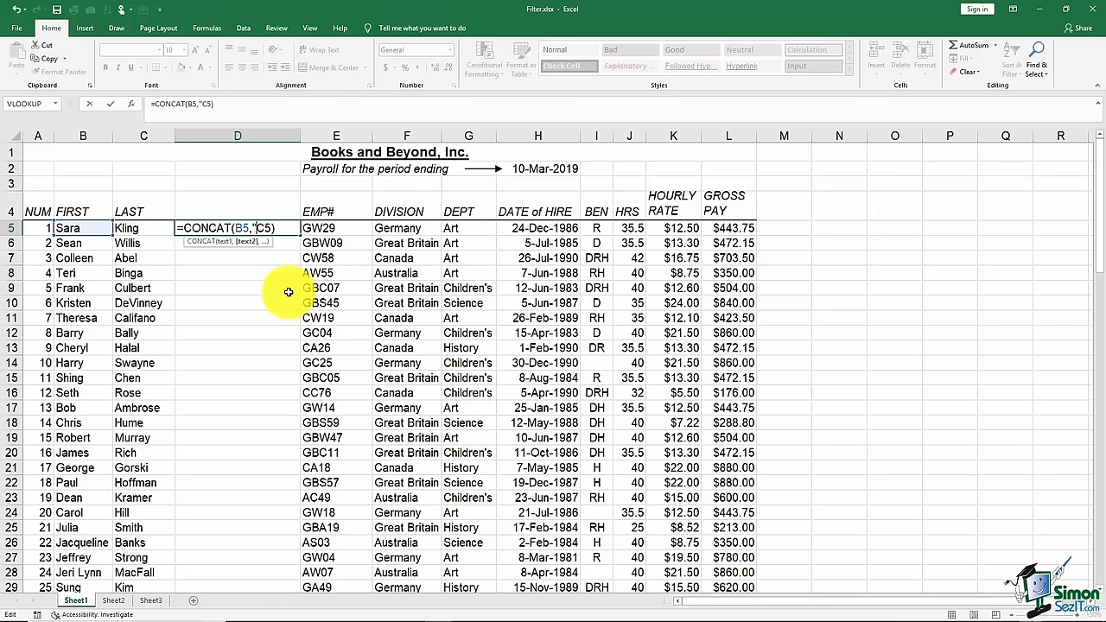
text(,)
key(BackSpace)
text(",)
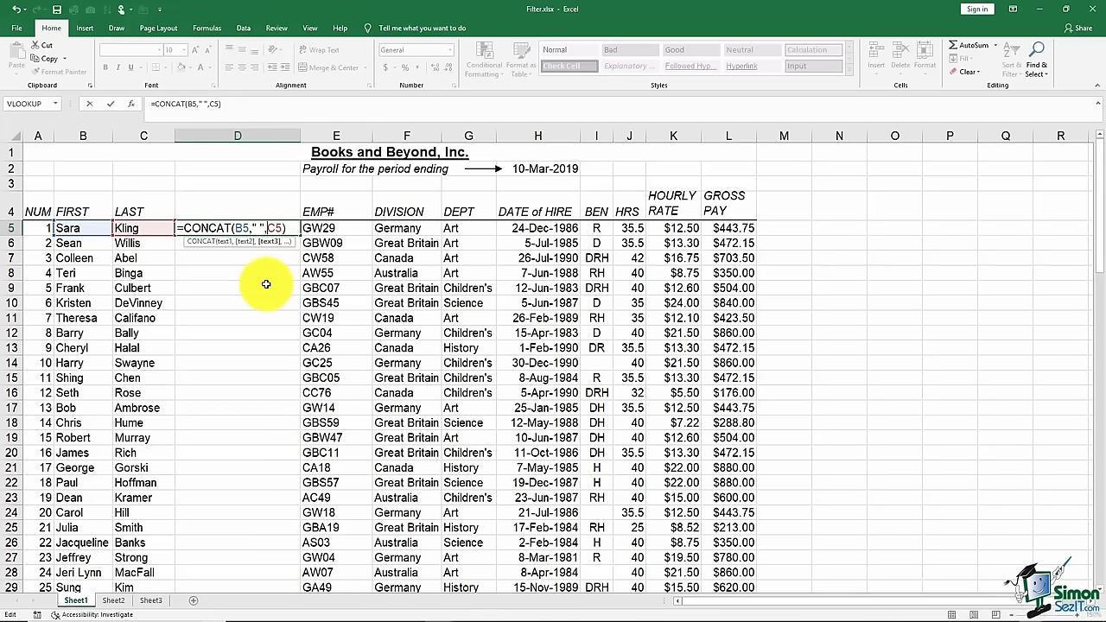
key(Return)
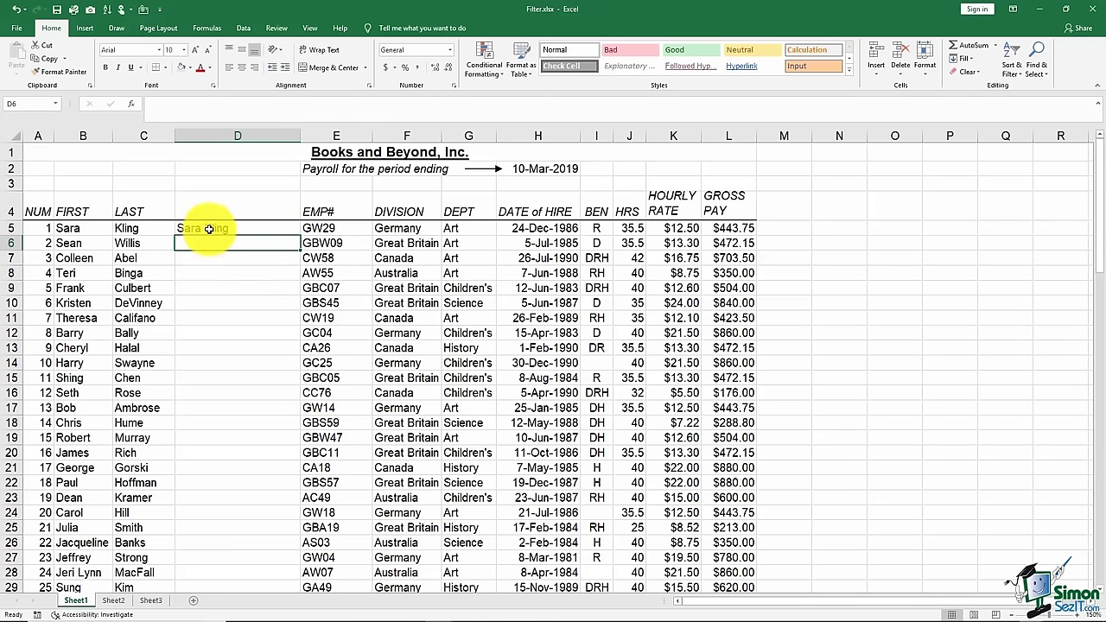
Fill the full-name formula down to D14, then clear D5:D14
click(210, 227)
drag(300, 236, 298, 364)
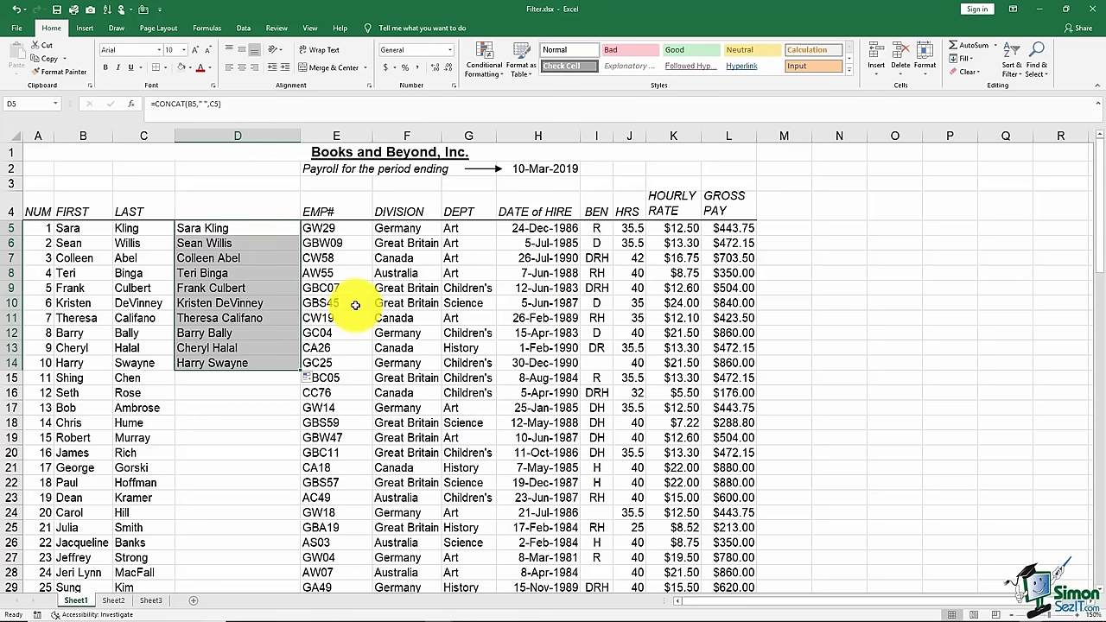
key(Delete)
click(225, 227)
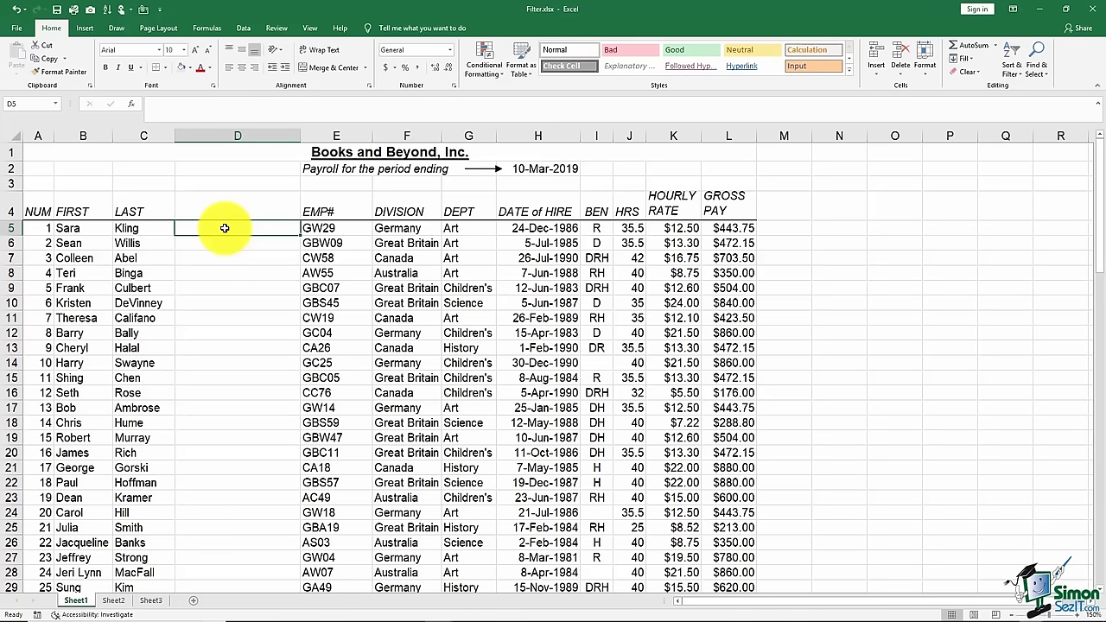
Enter =CONCAT(B5:B15) in D5 to join all first names, then widen column D
drag(85, 228, 99, 372)
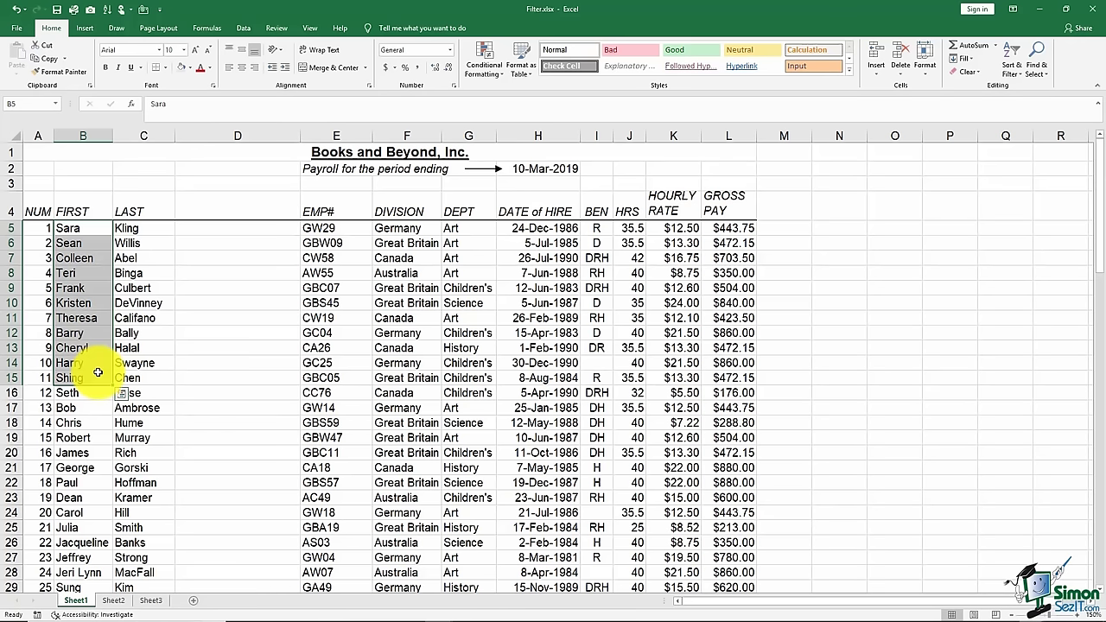
click(187, 228)
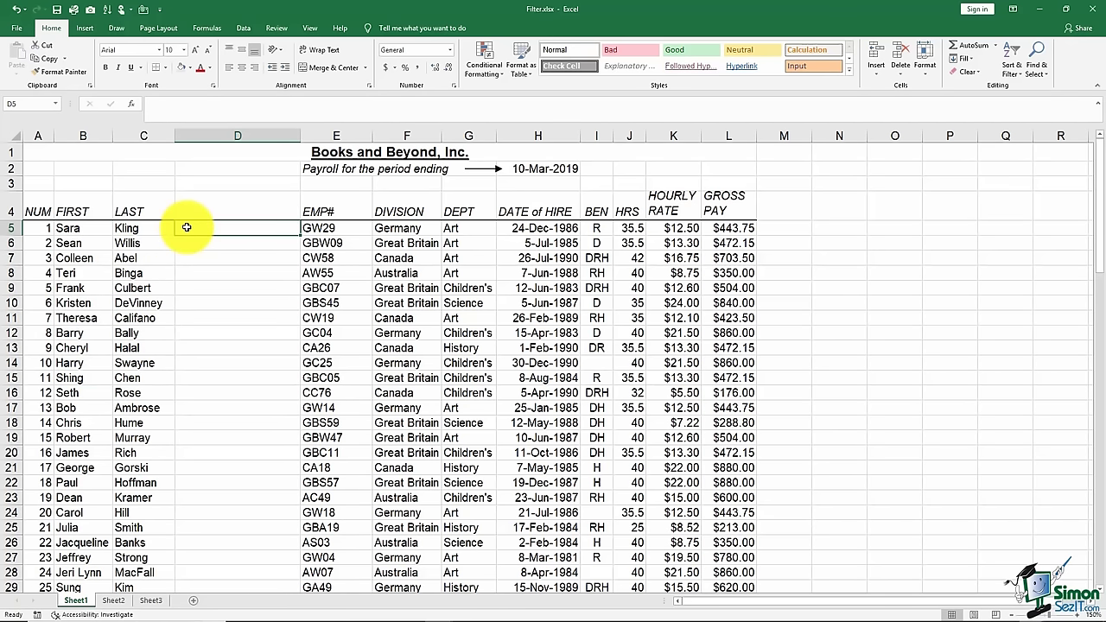
text(=)
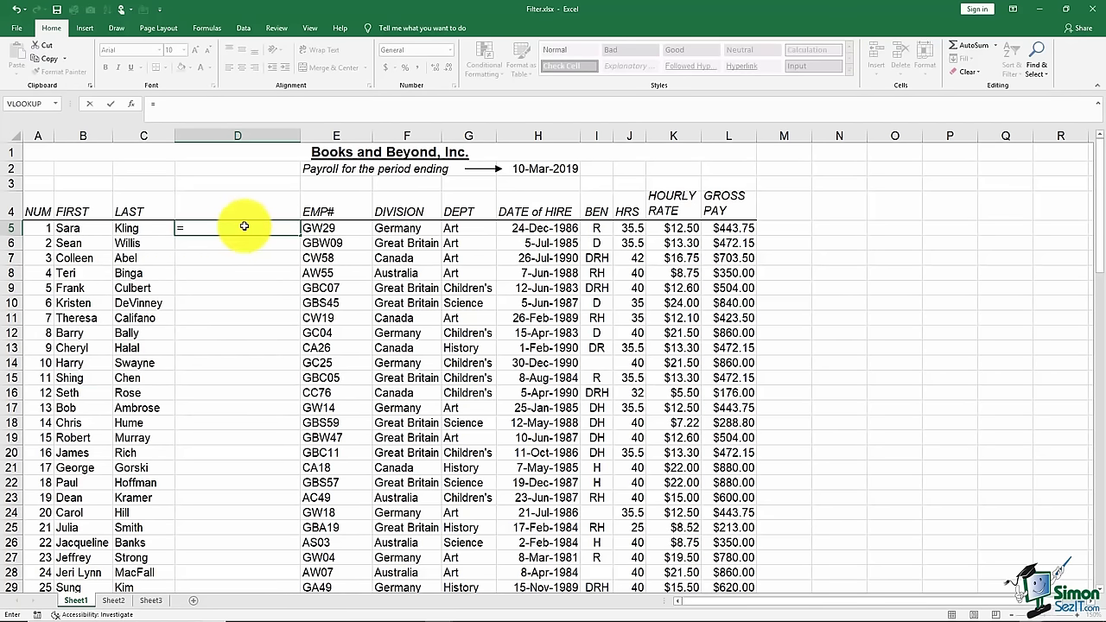
text(concat)
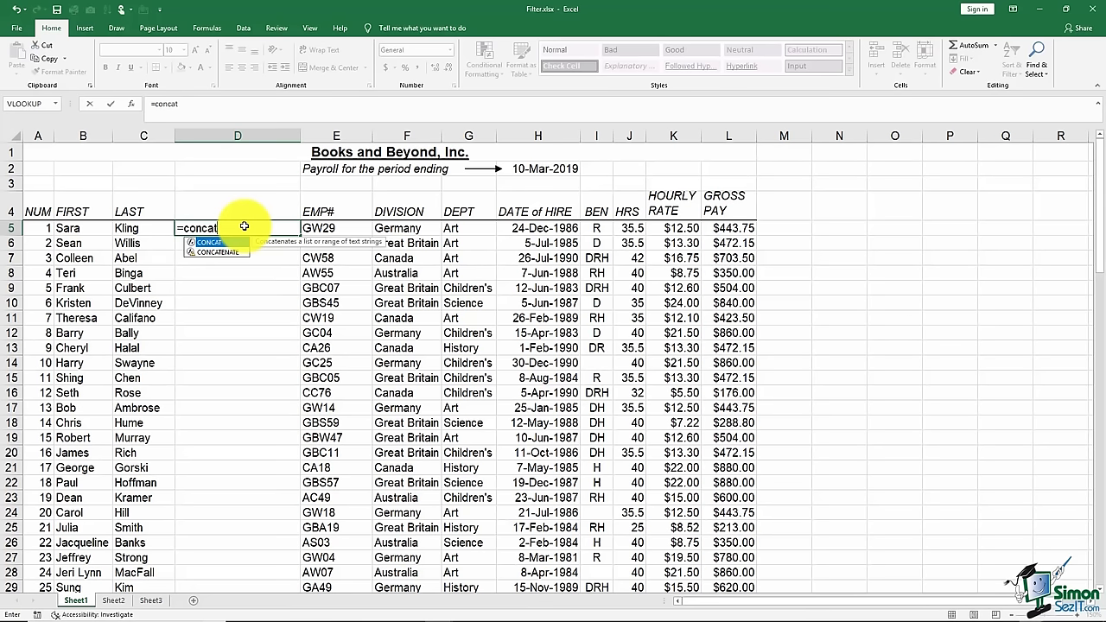
double_click(223, 245)
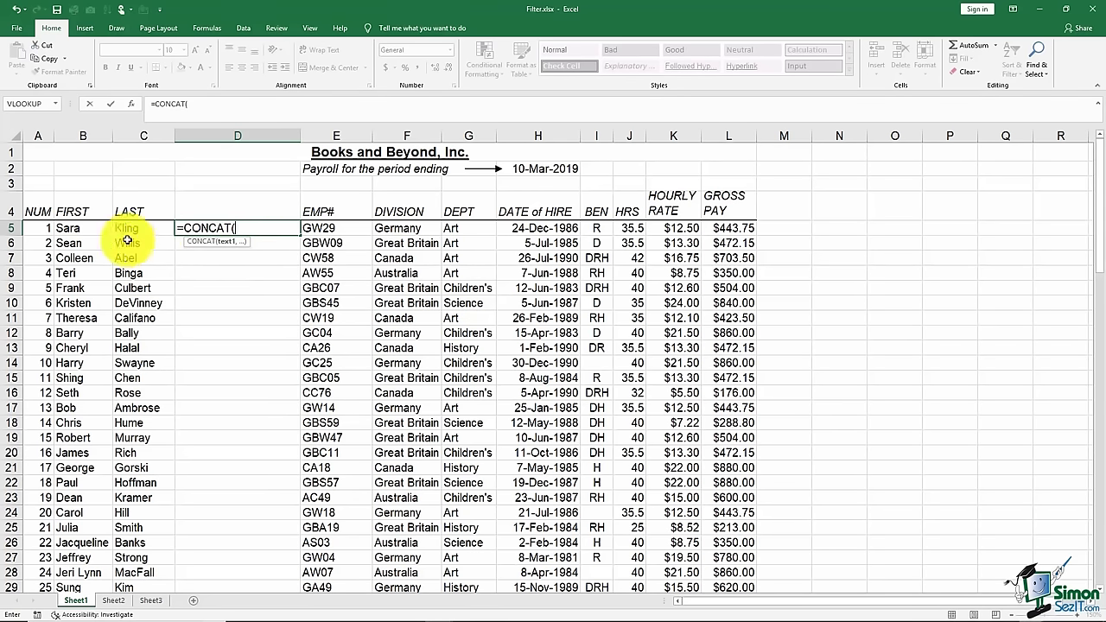
drag(90, 227, 92, 377)
key(Return)
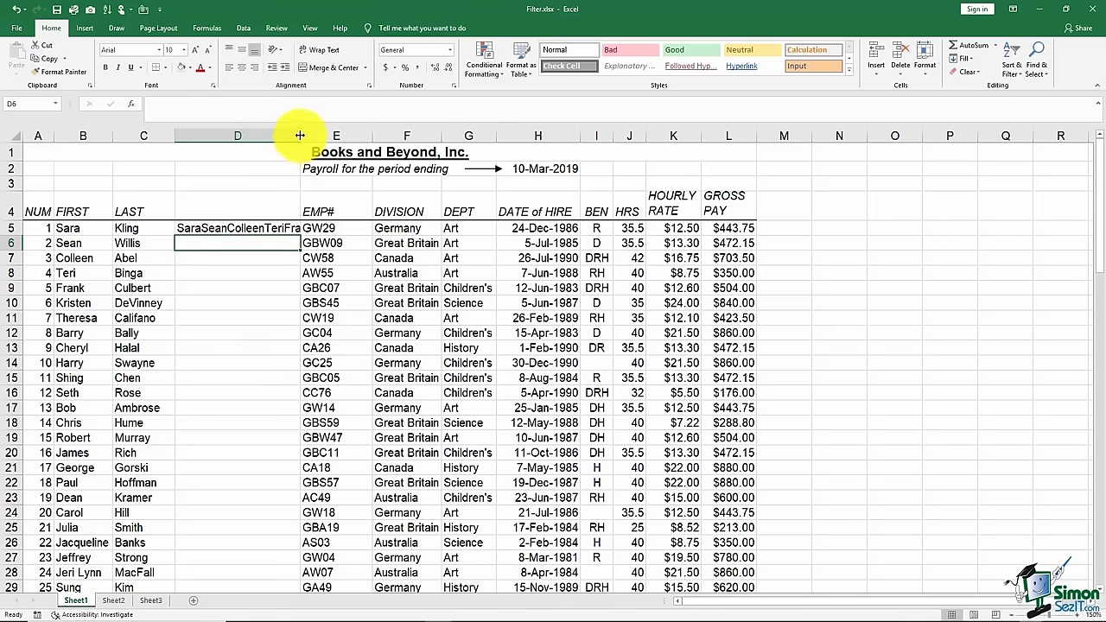
drag(299, 136, 325, 138)
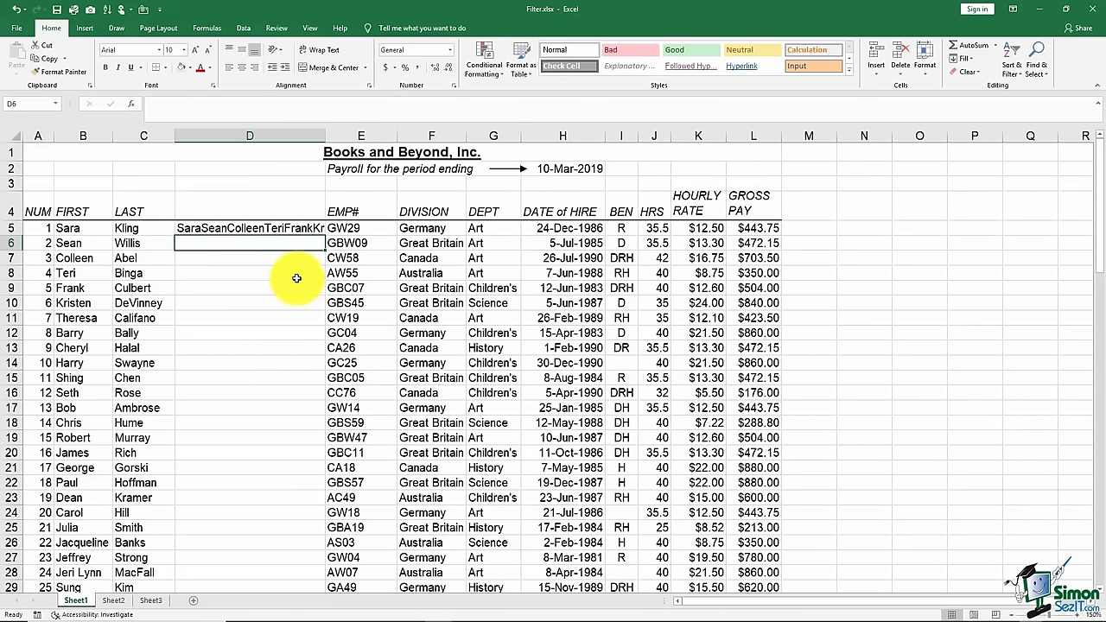
click(292, 227)
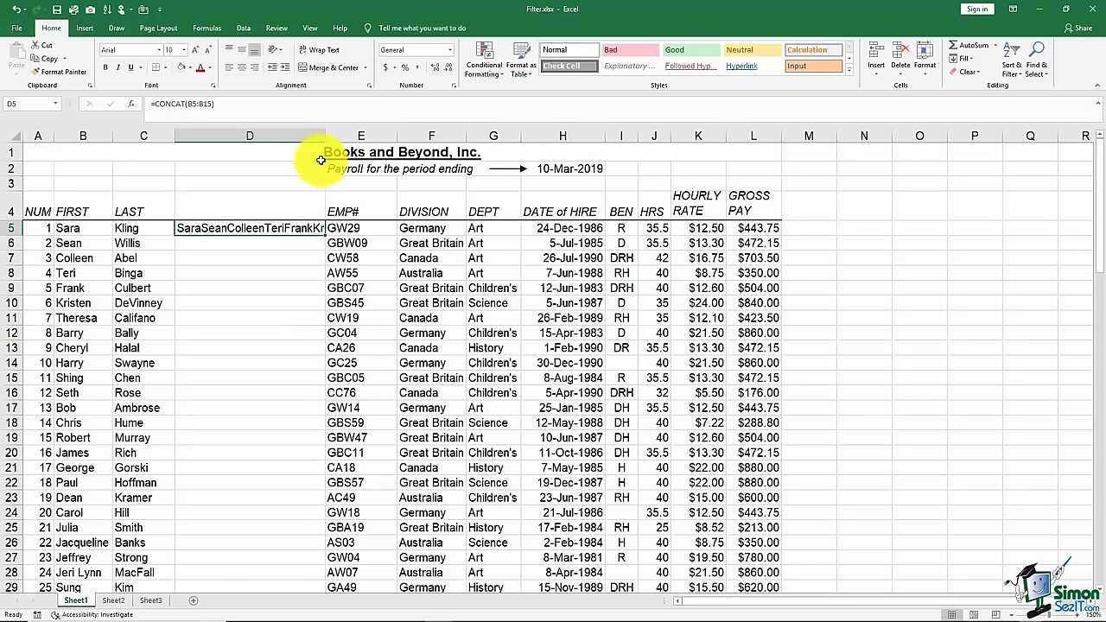
Widen column D further to reveal more of the joined first names
mouse_move(325, 136)
mouse_down()
mouse_move(430, 158)
mouse_move(431, 172)
mouse_move(317, 154)
mouse_up()
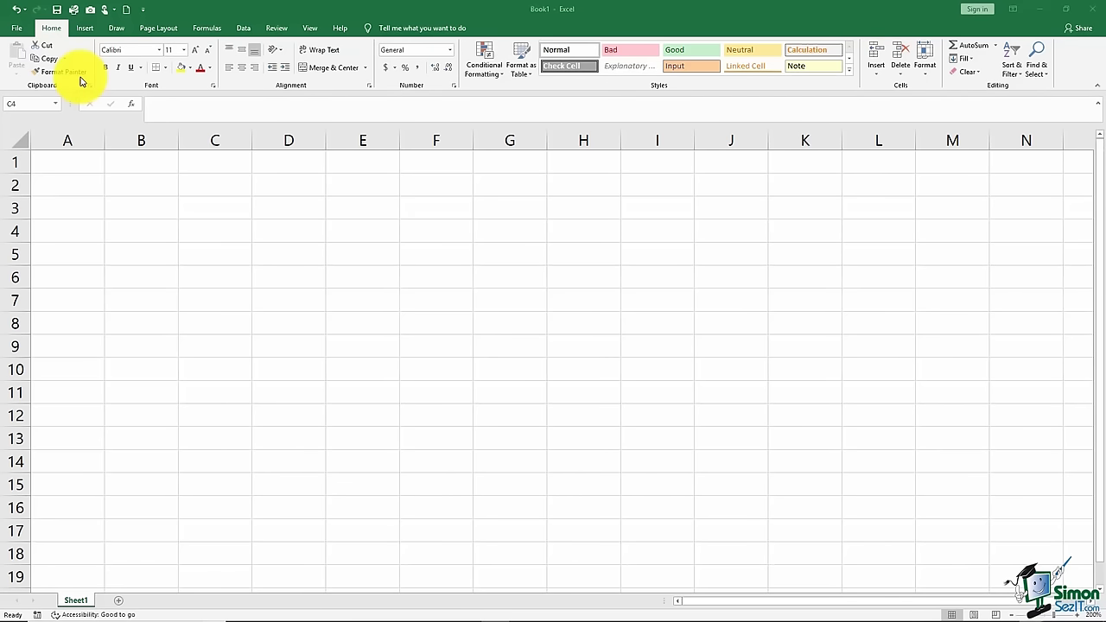
Put the Open command on the Quick Access Toolbar and take the New command off
click(146, 14)
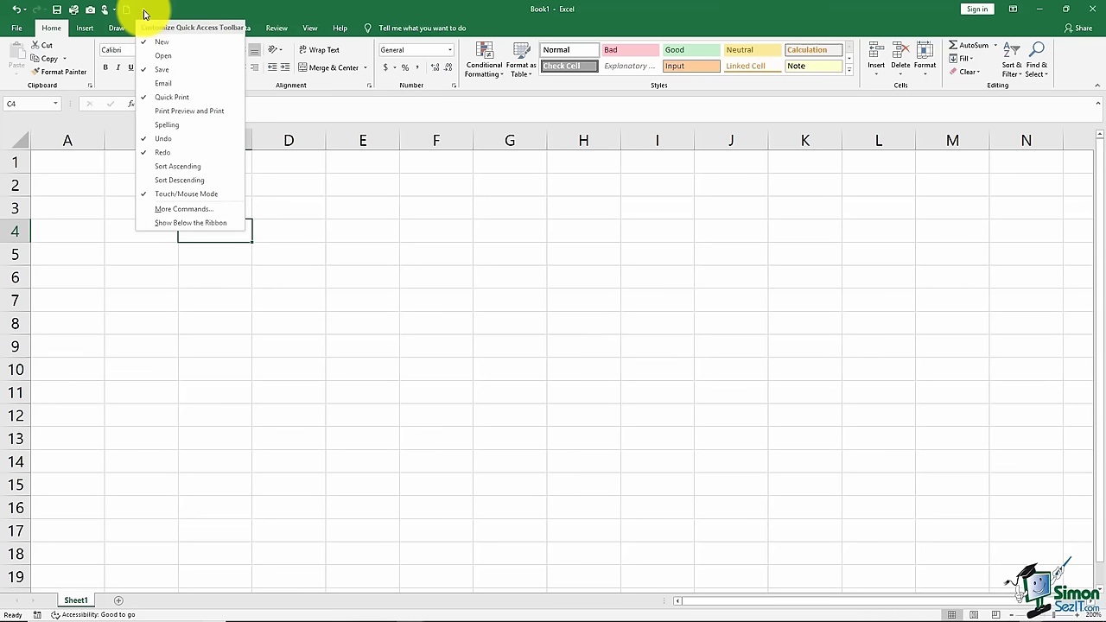
click(158, 56)
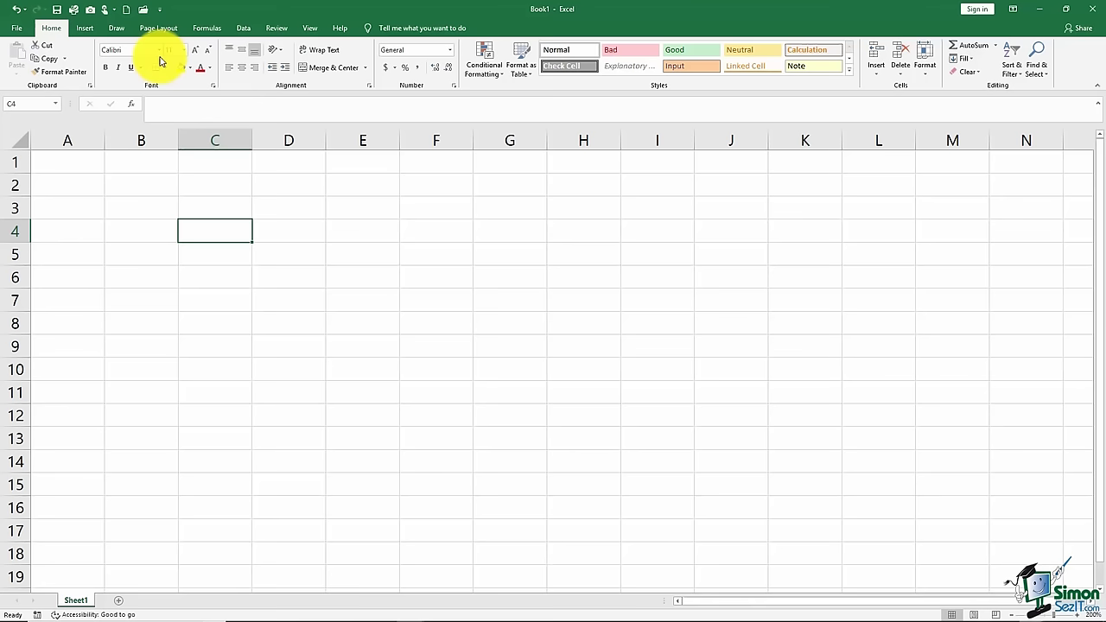
click(159, 10)
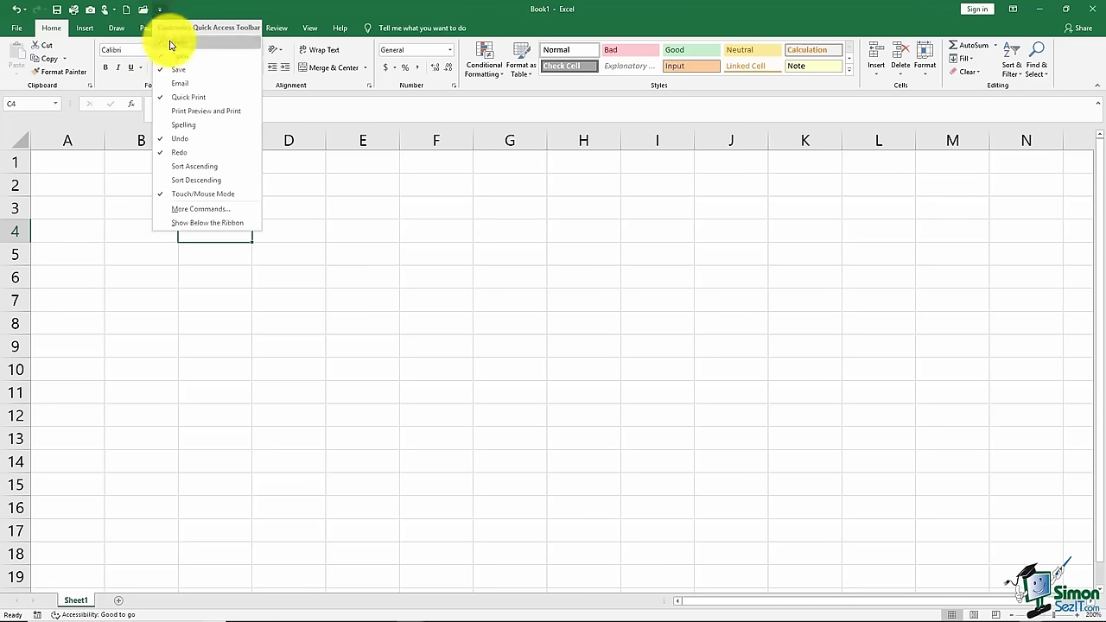
click(170, 41)
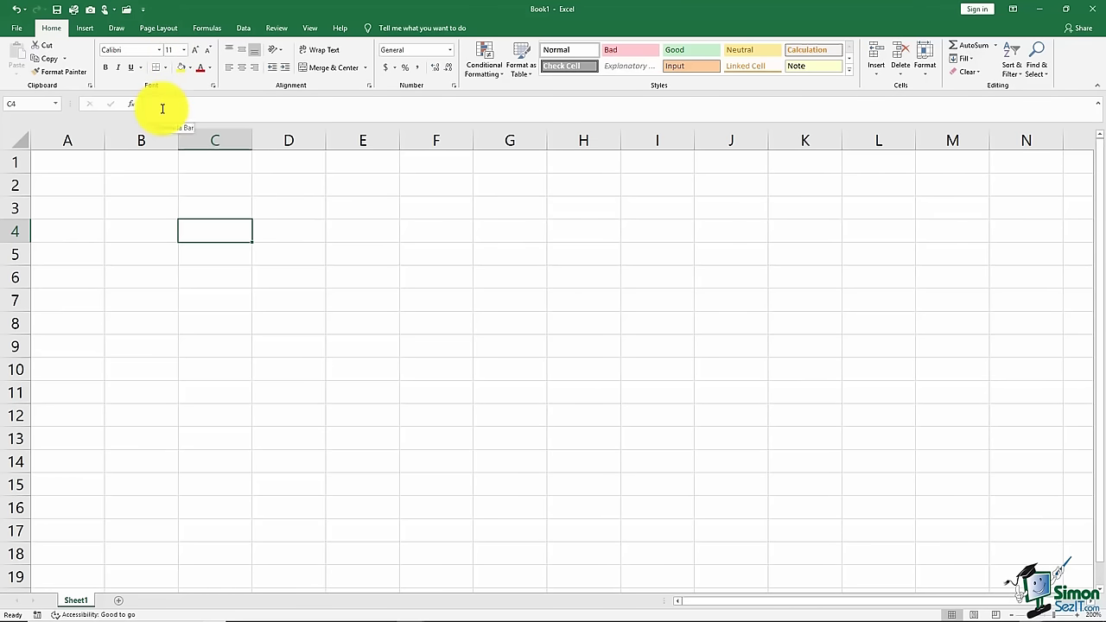
click(144, 12)
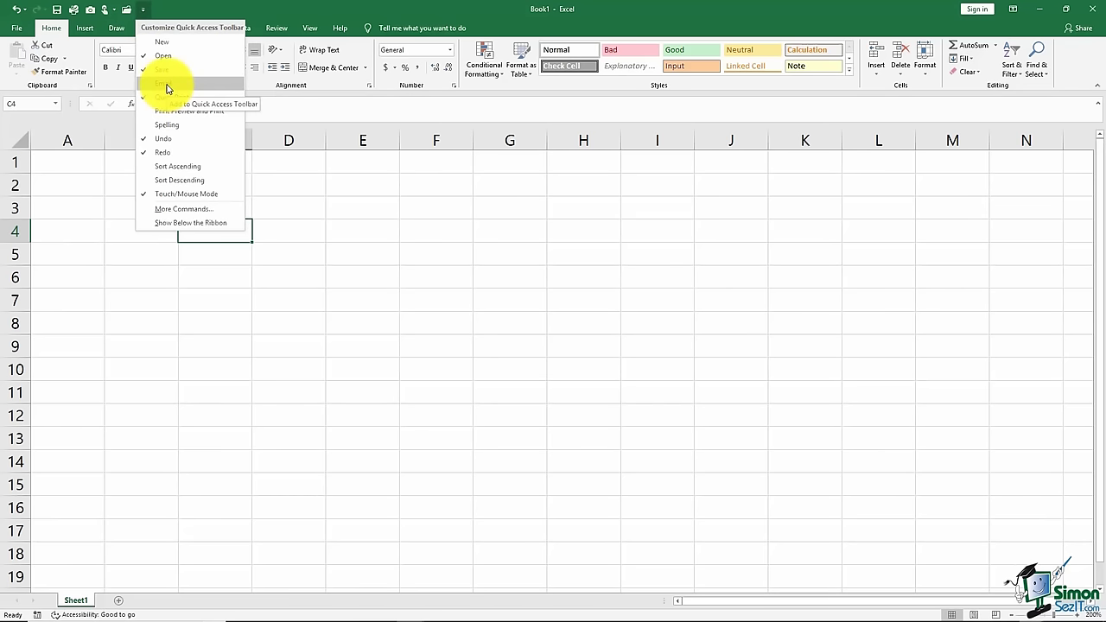
key(Escape)
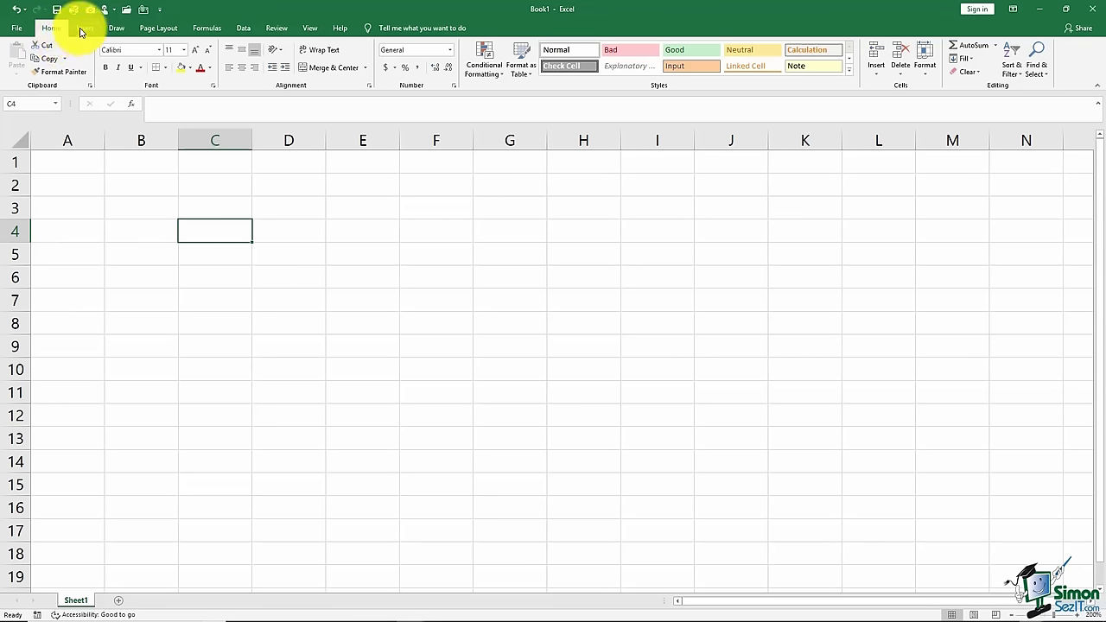
click(83, 28)
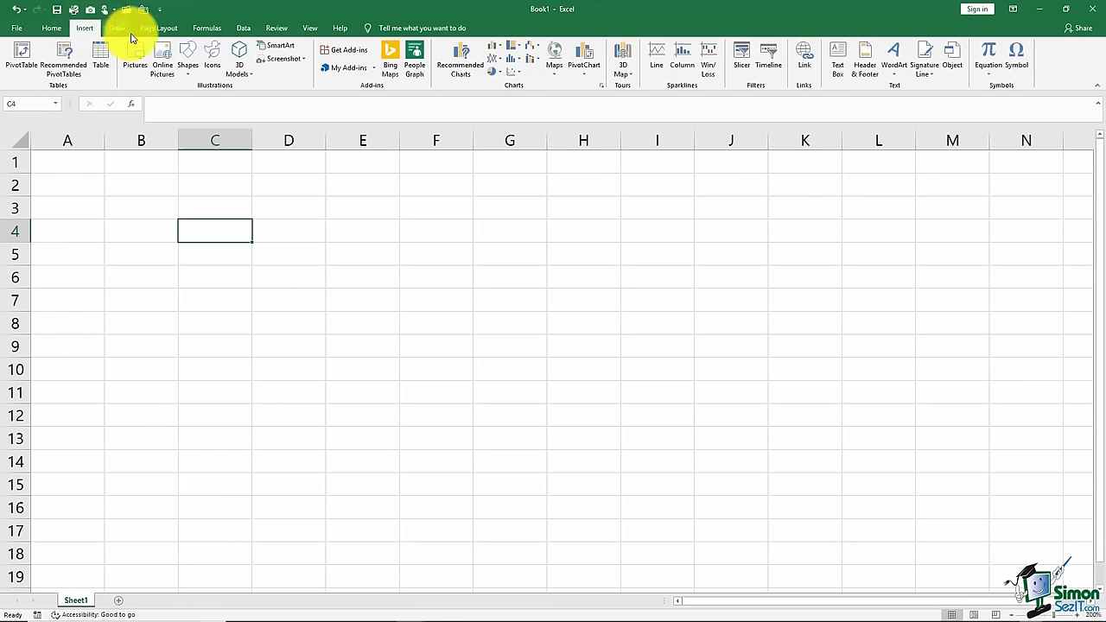
click(119, 29)
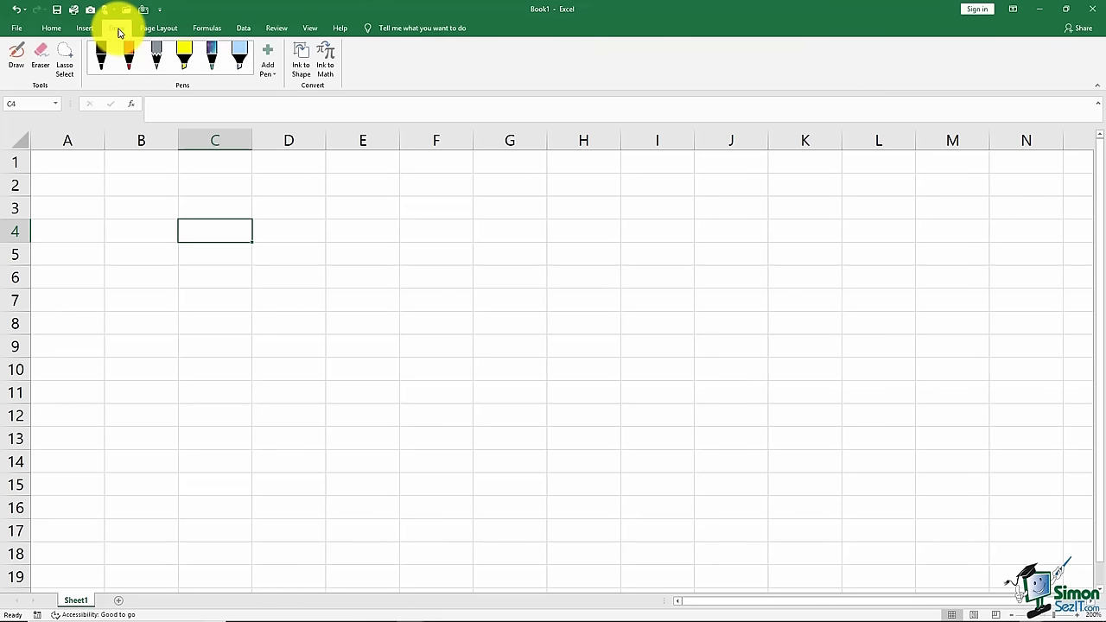
click(51, 30)
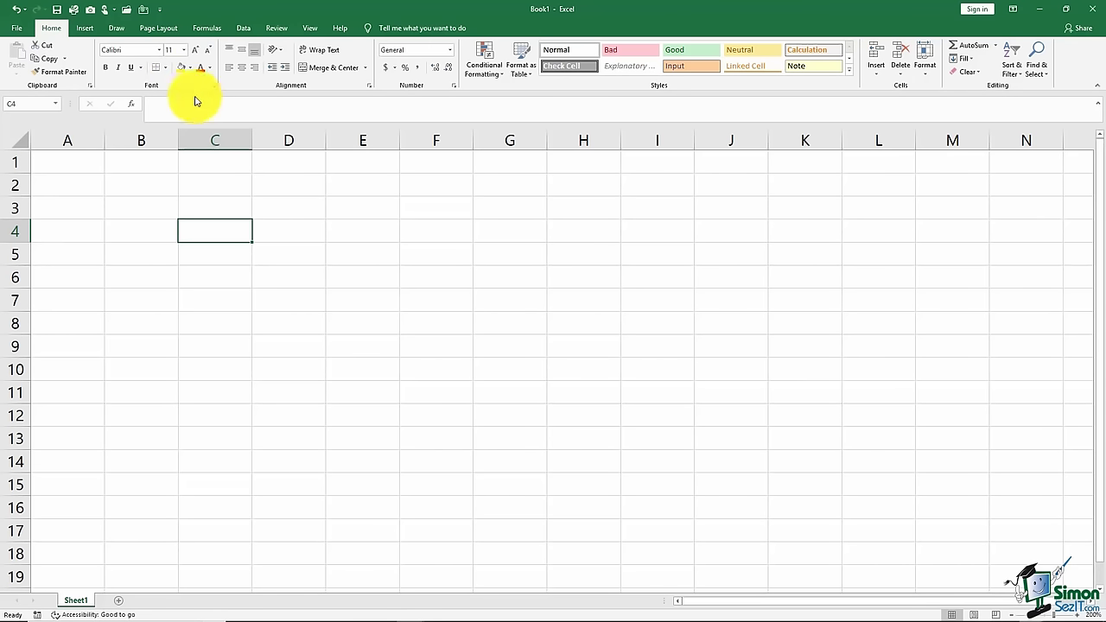
Look at the Format Cells font settings without changes, then show Book1's File Info page
click(213, 86)
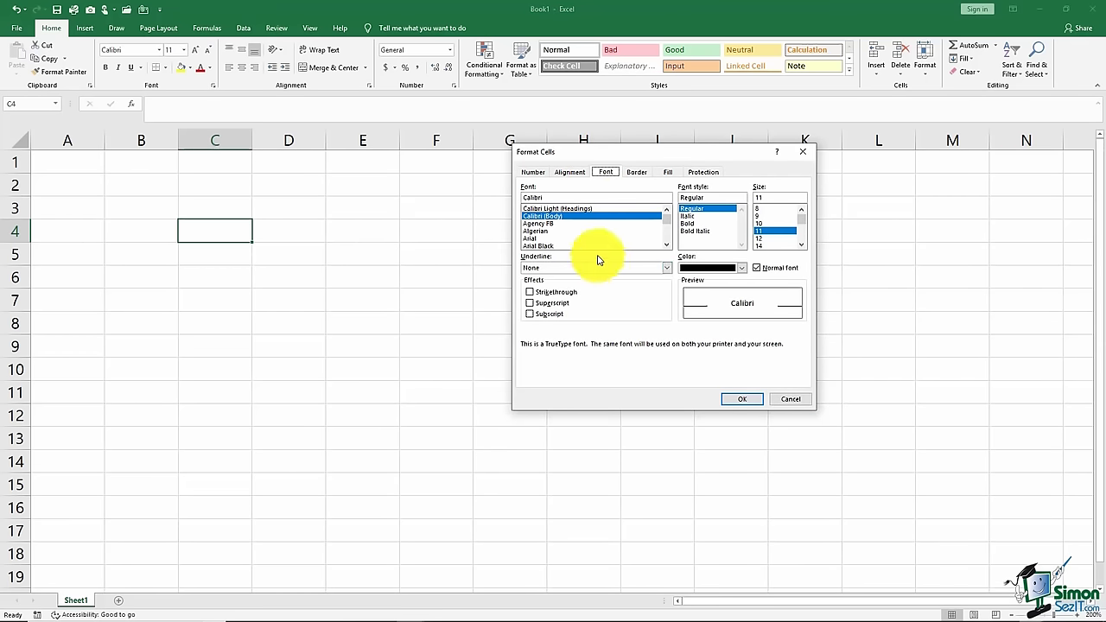
click(804, 154)
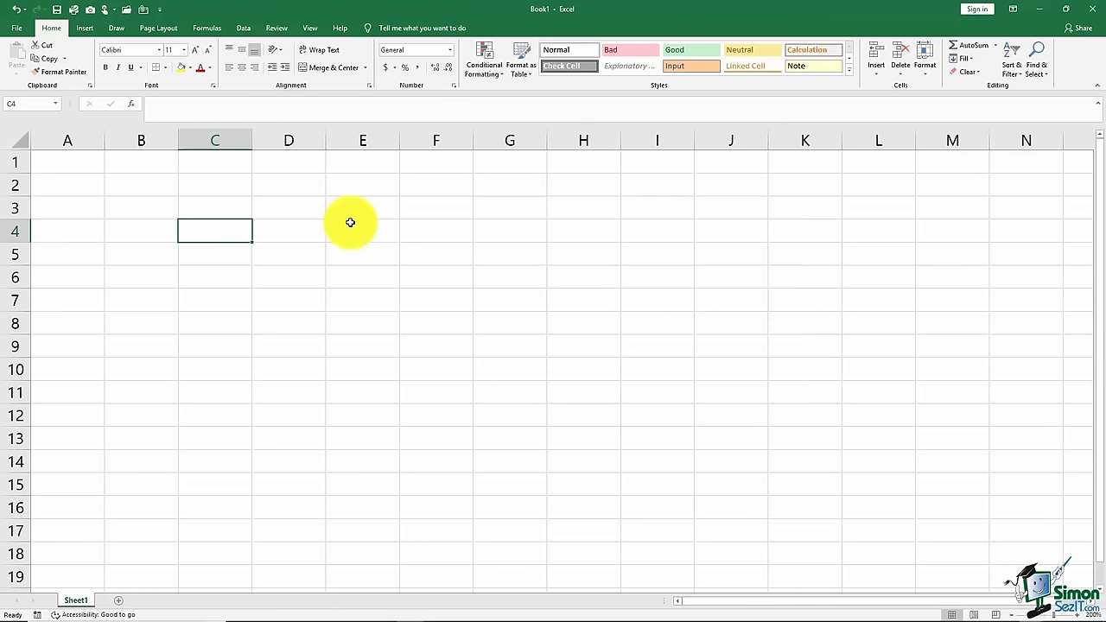
click(21, 29)
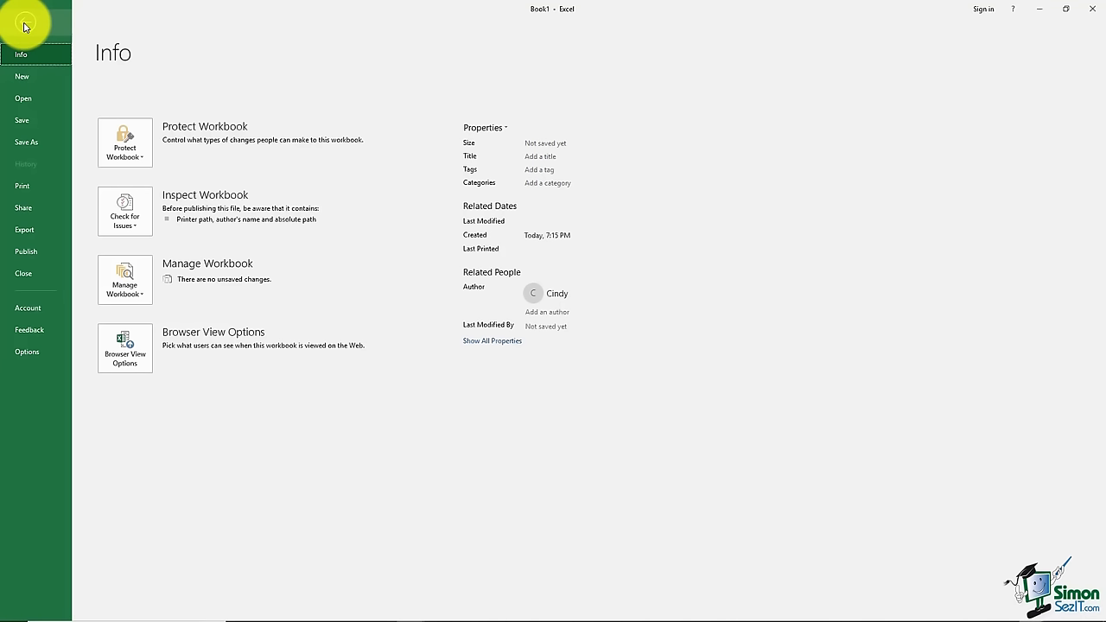
Leave Backstage Info and return to the empty Sheet1 of Book1
click(24, 27)
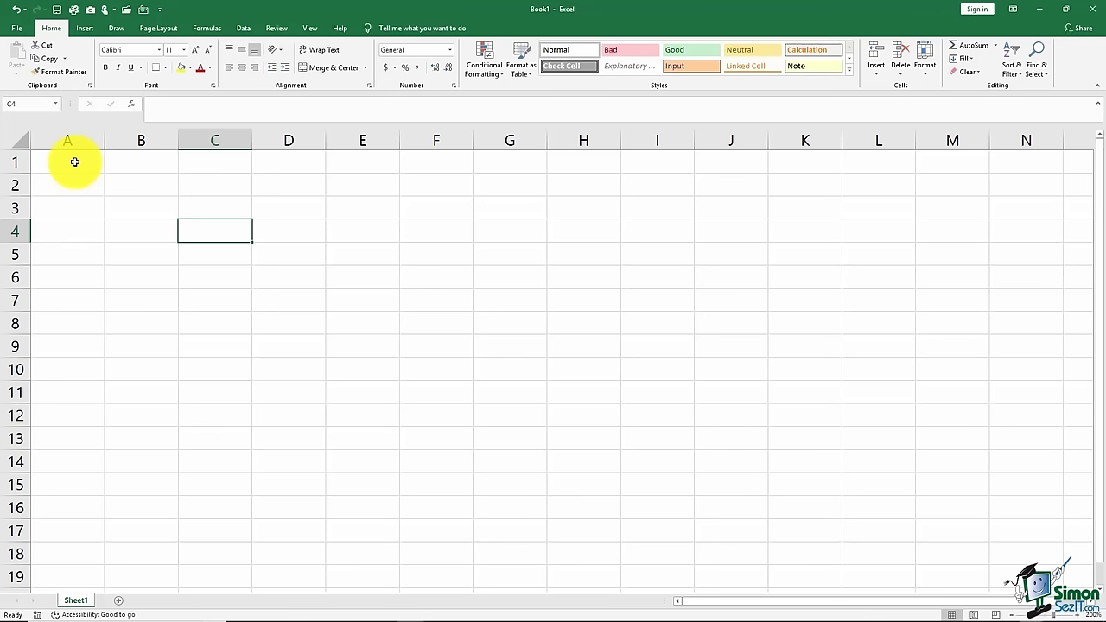
click(75, 162)
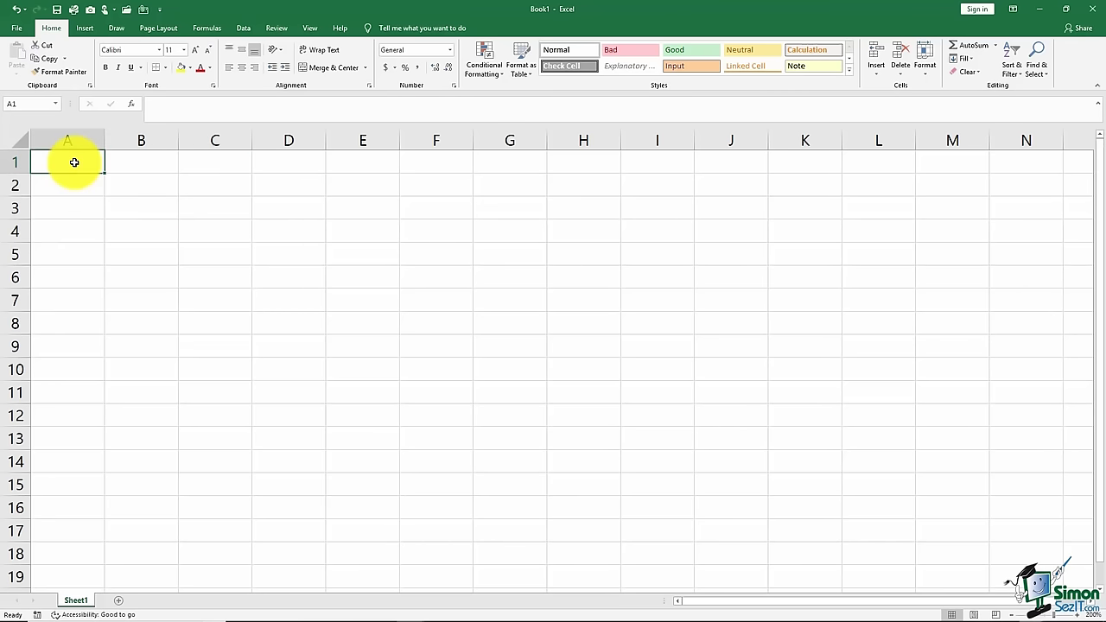
click(16, 209)
click(15, 233)
click(14, 252)
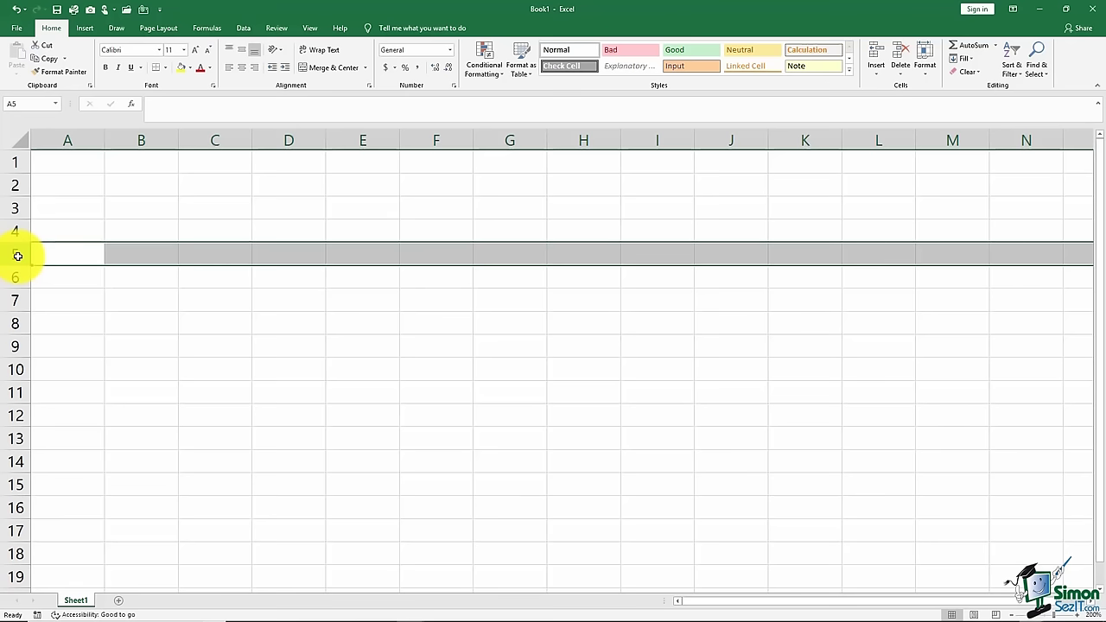
click(70, 251)
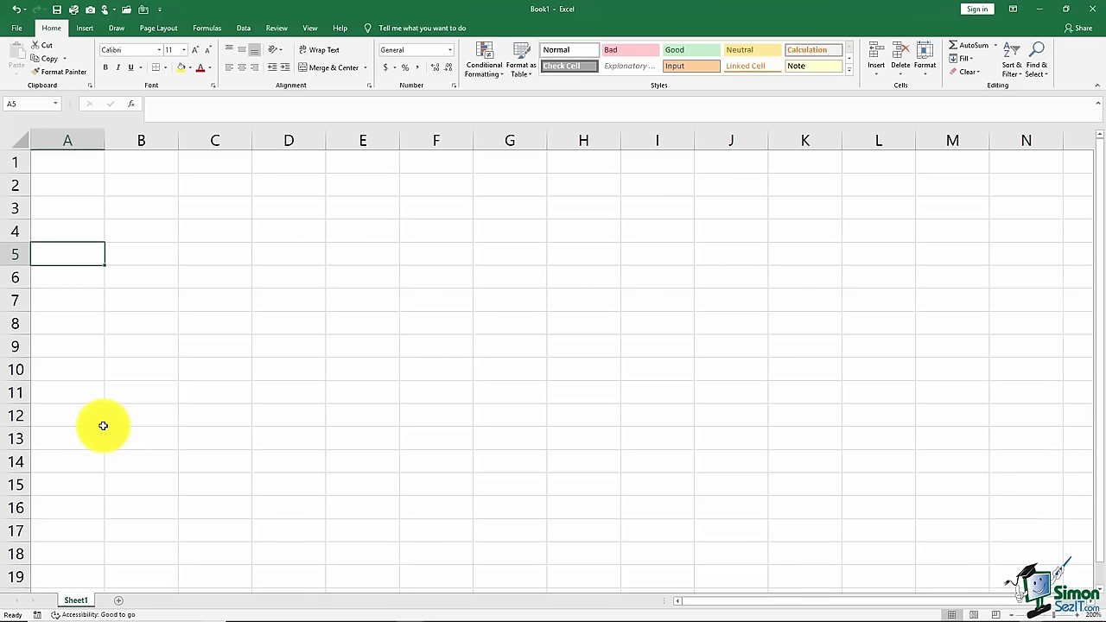
click(213, 206)
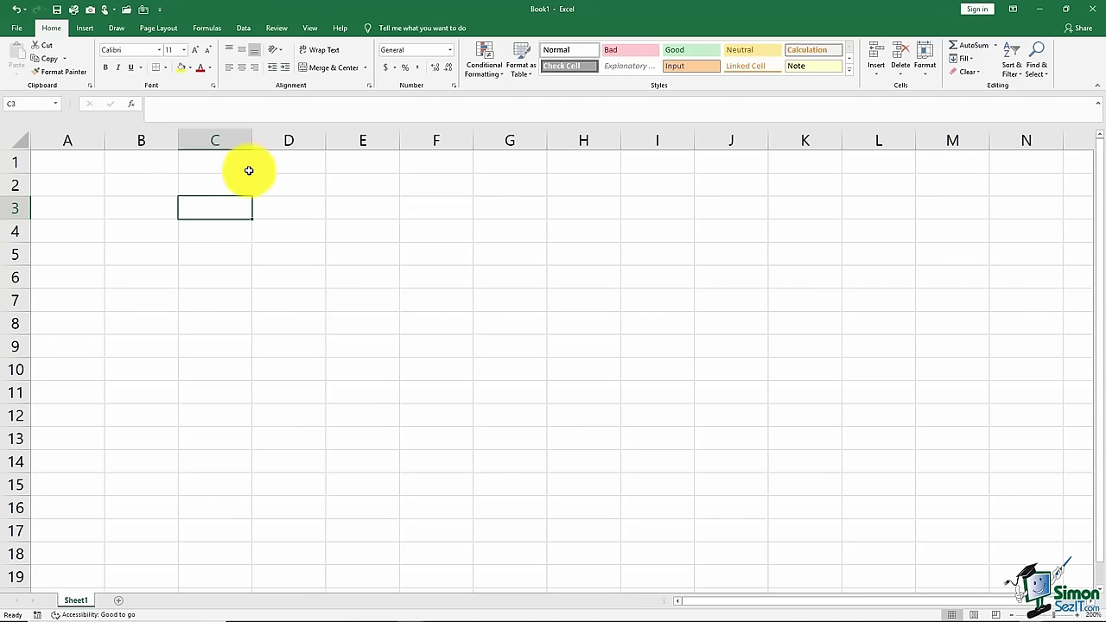
click(271, 186)
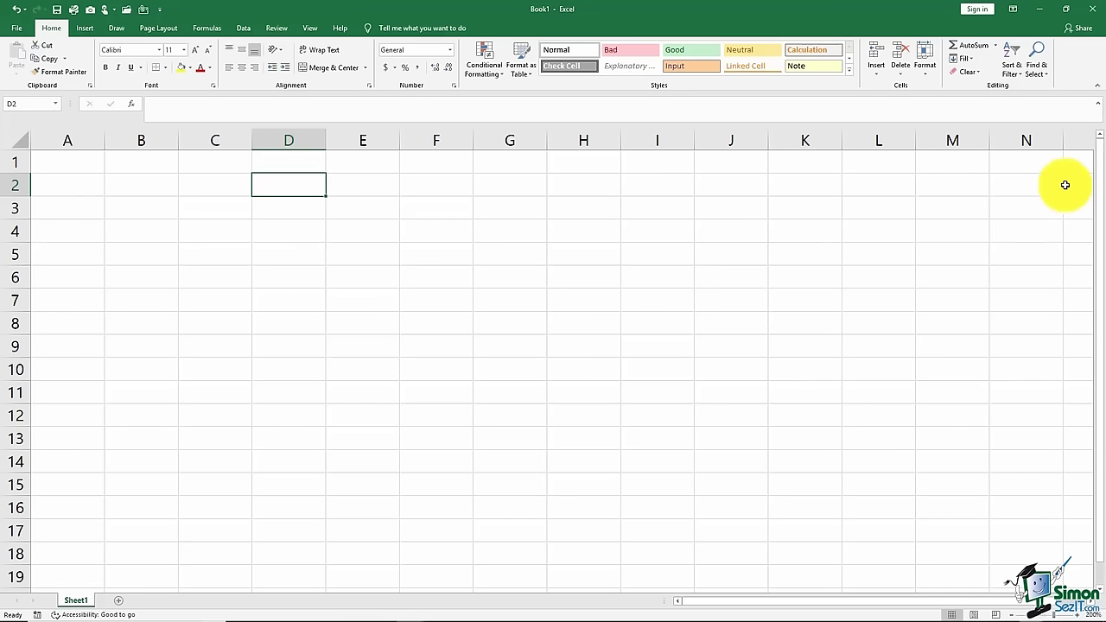
drag(1097, 166, 1088, 210)
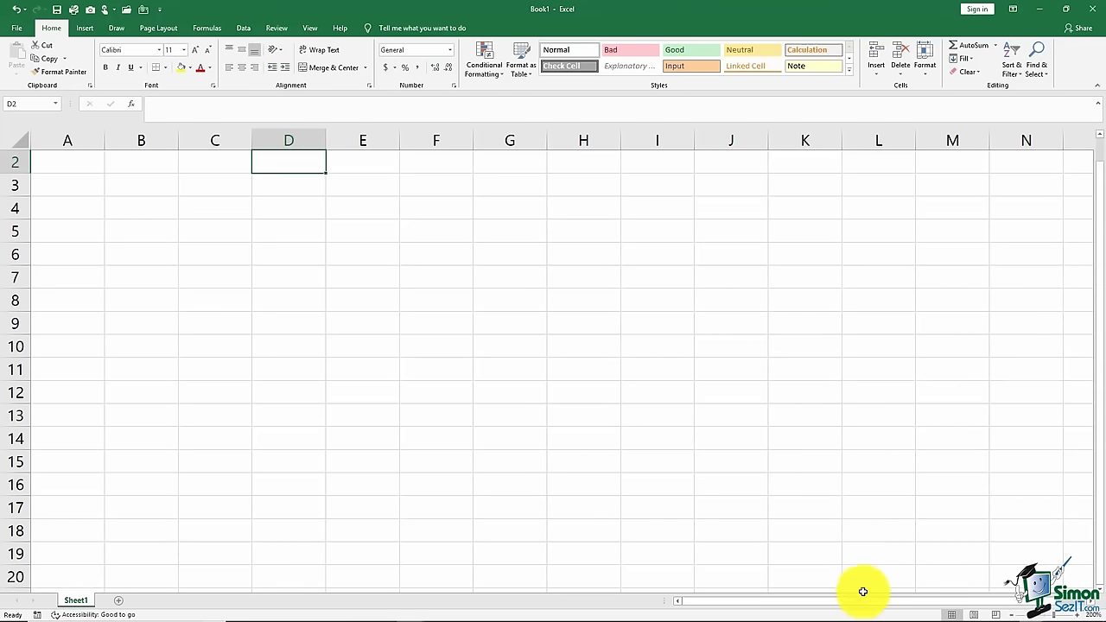
mouse_move(864, 605)
mouse_down()
mouse_move(908, 608)
mouse_move(849, 601)
mouse_up()
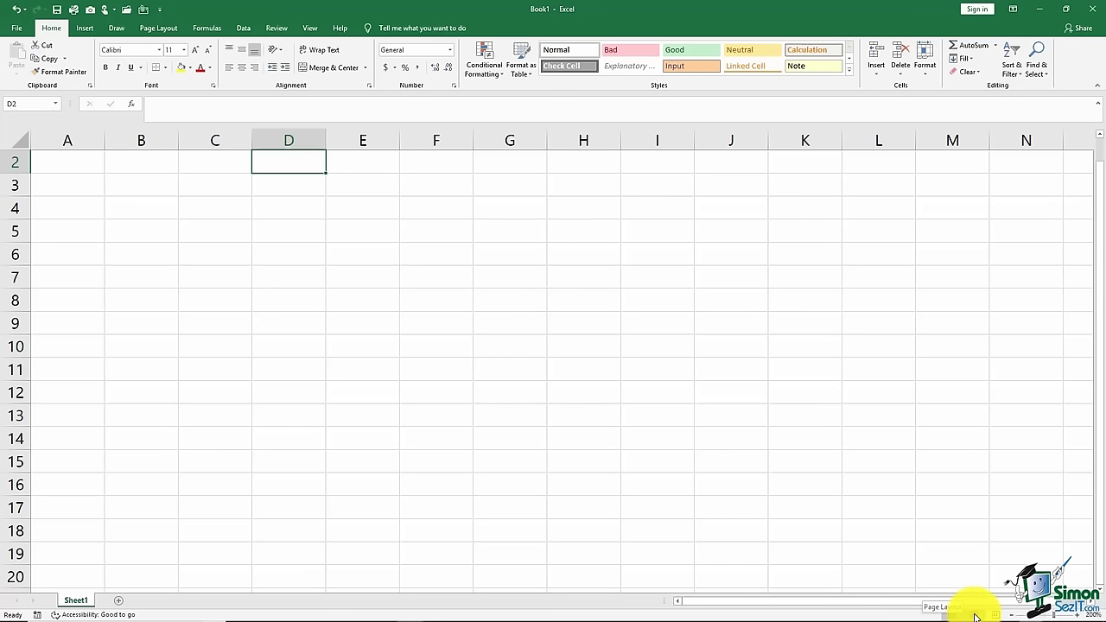
Switch the sheet to Page Layout view, then Page Break Preview, then back to Normal
click(975, 615)
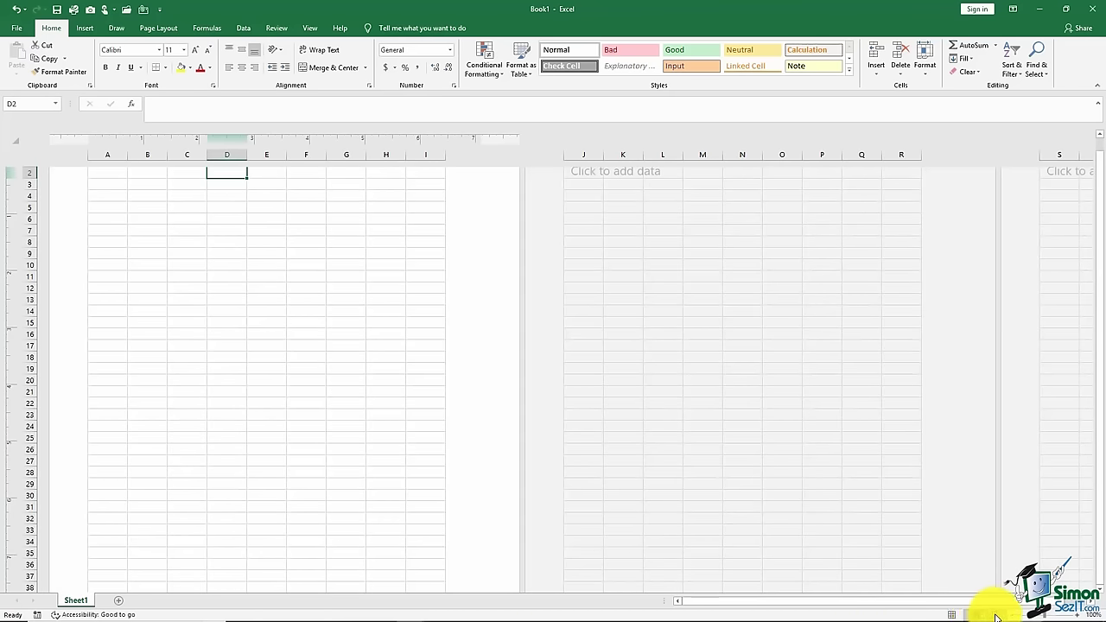
click(996, 616)
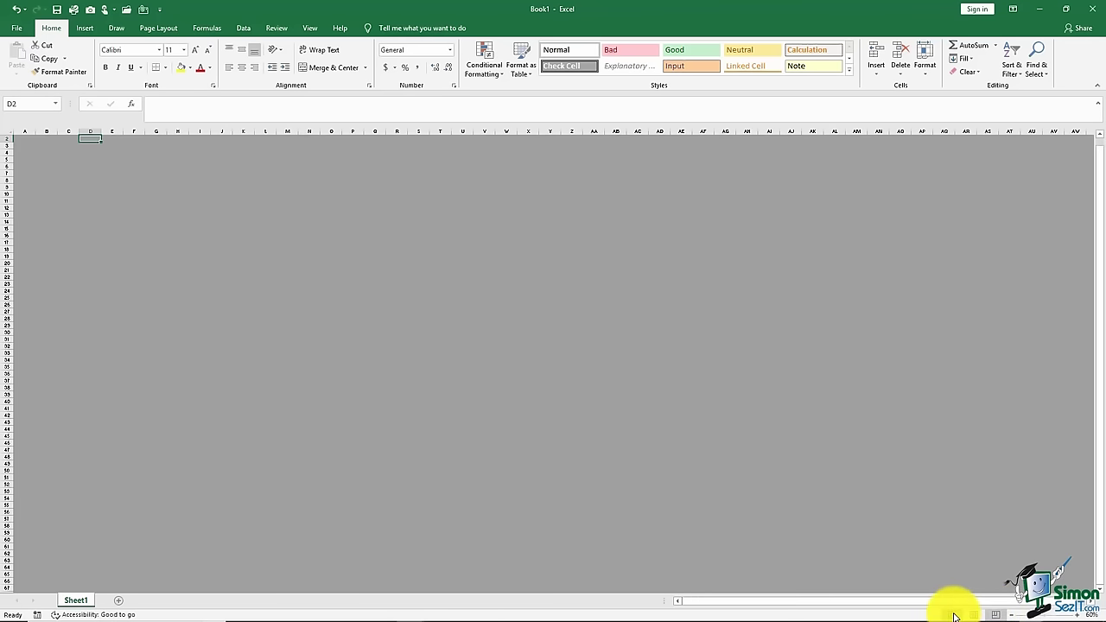
click(954, 615)
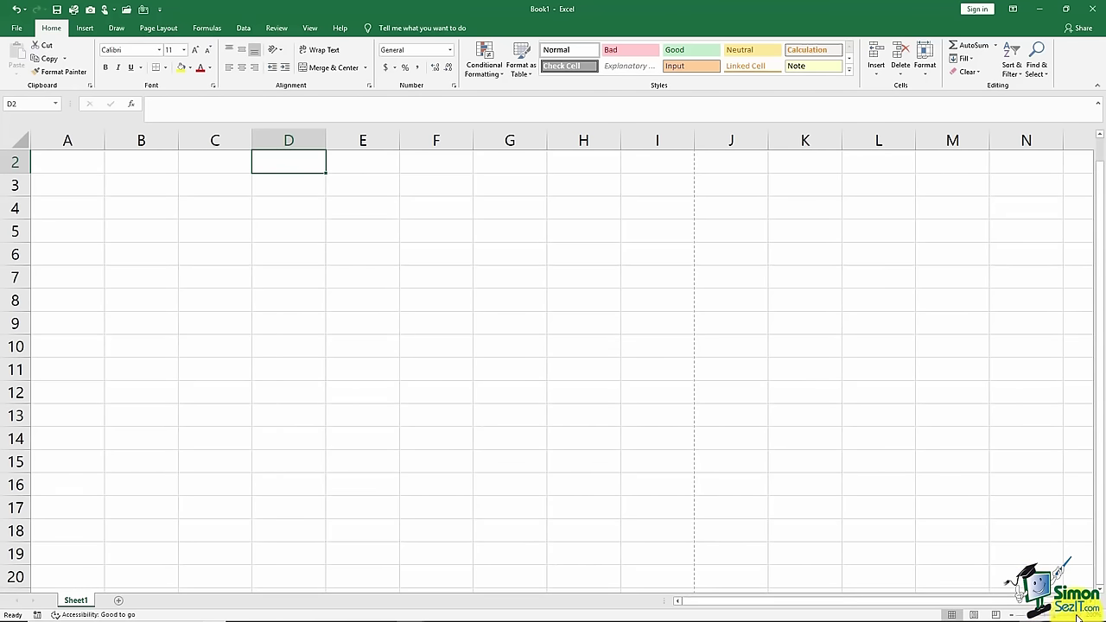
Zoom the sheet in three increments, then back out two increments
click(1076, 615)
click(1076, 615)
click(1076, 614)
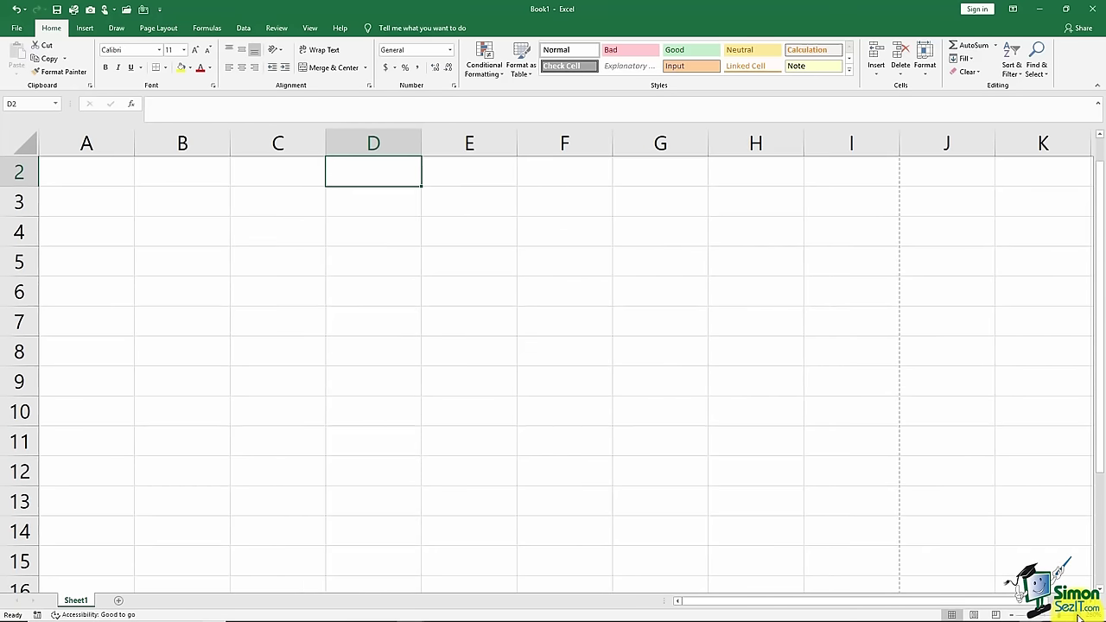
click(1014, 615)
click(1014, 615)
click(1014, 614)
click(1014, 615)
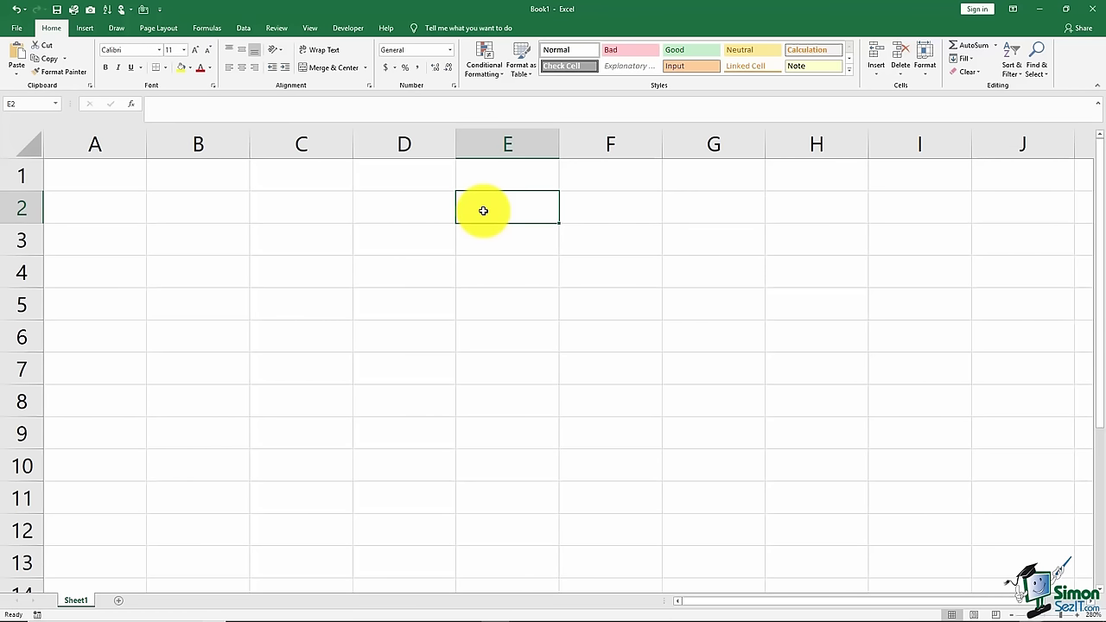
Select individual cells F2 through D3, then drag to select the range D3:E8
click(588, 207)
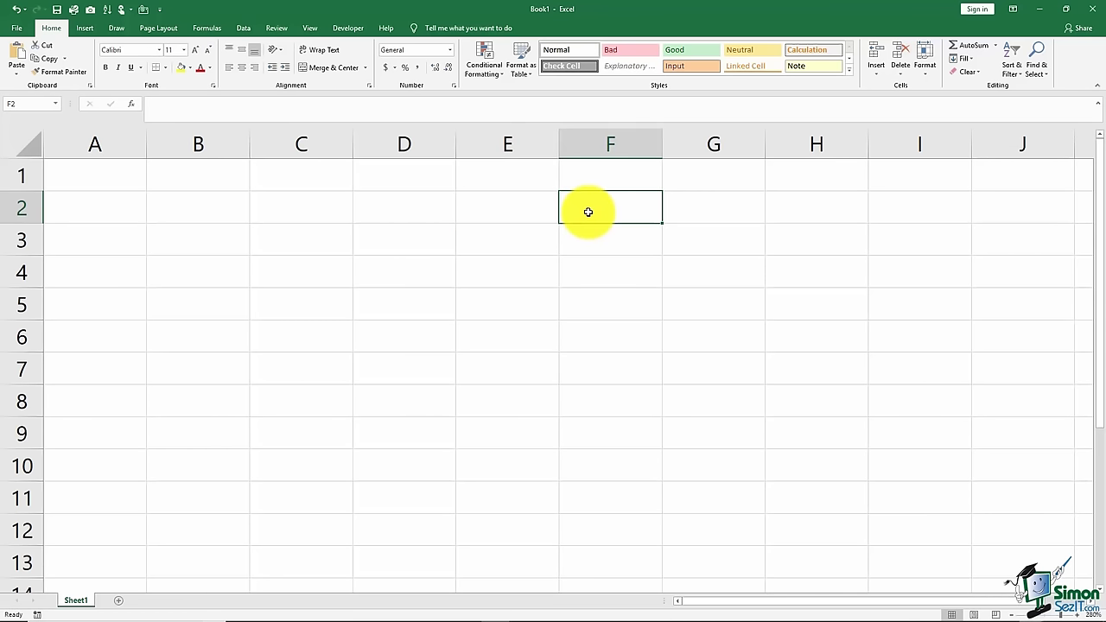
click(593, 242)
click(512, 243)
click(499, 208)
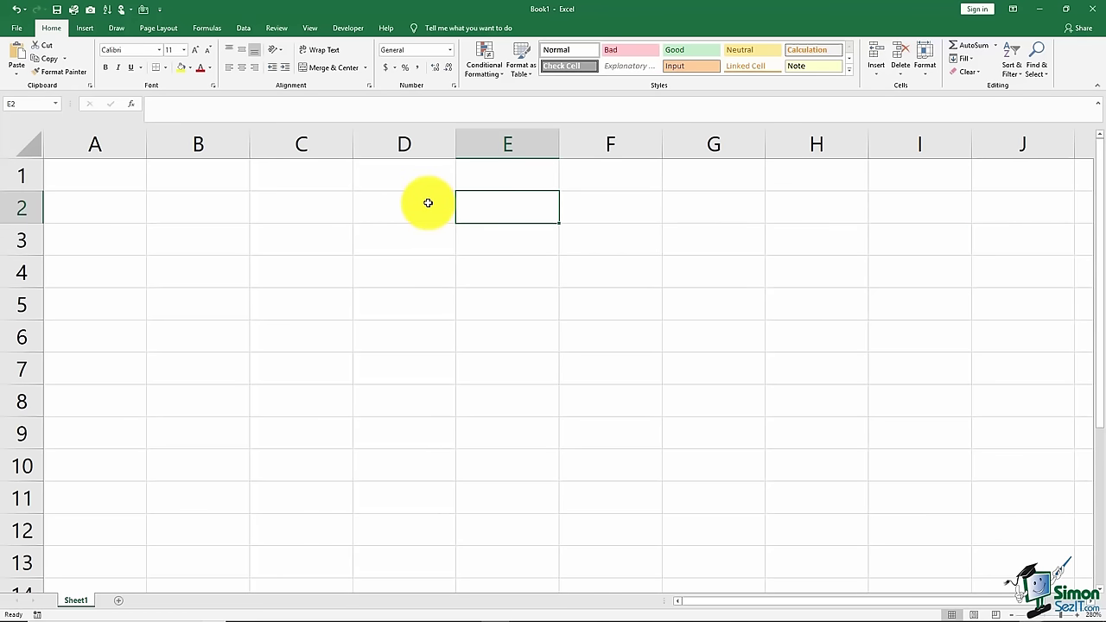
click(427, 202)
click(432, 244)
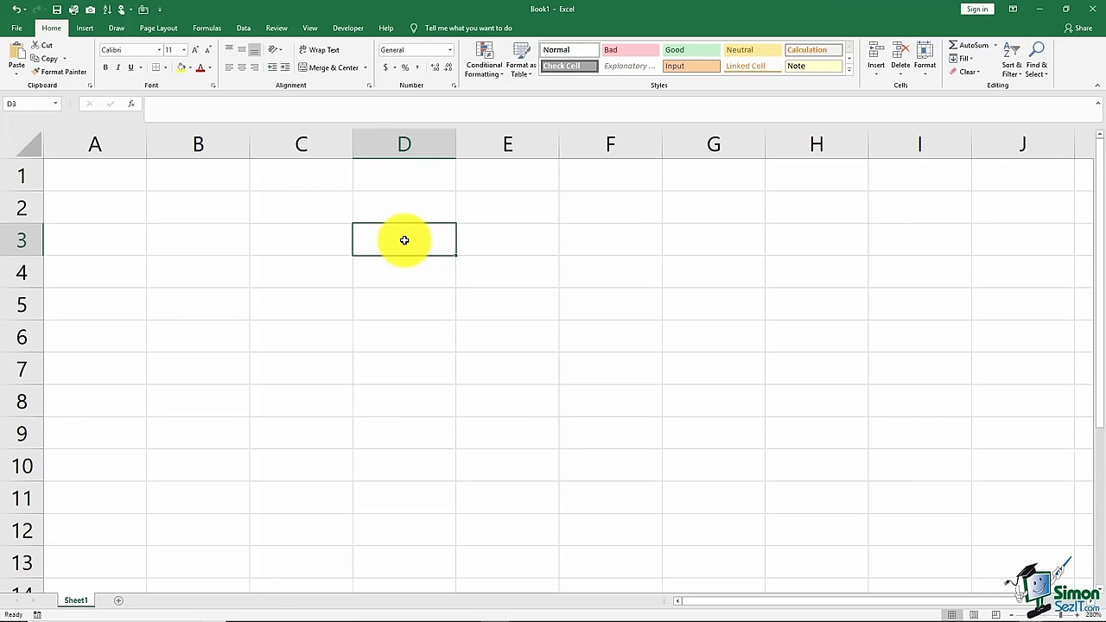
drag(404, 240, 545, 380)
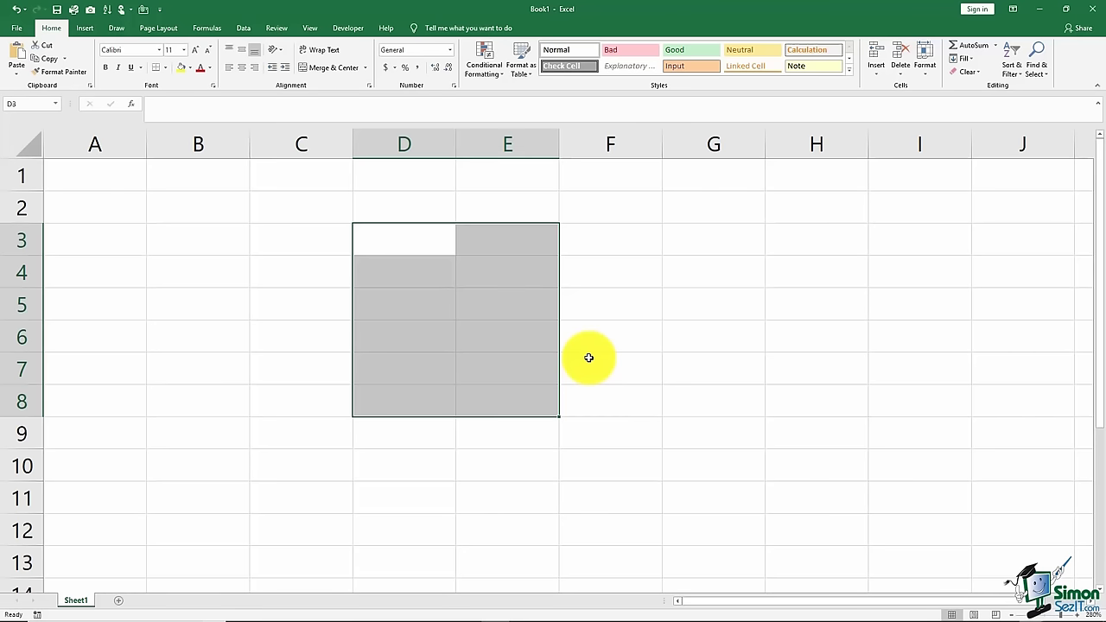
click(595, 248)
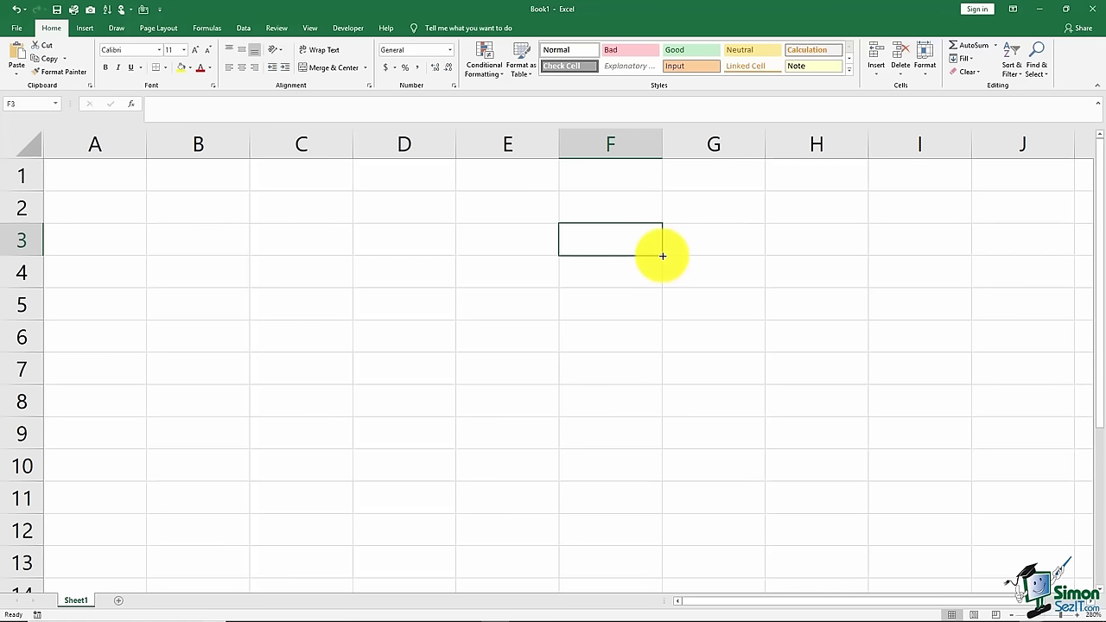
text(Friday)
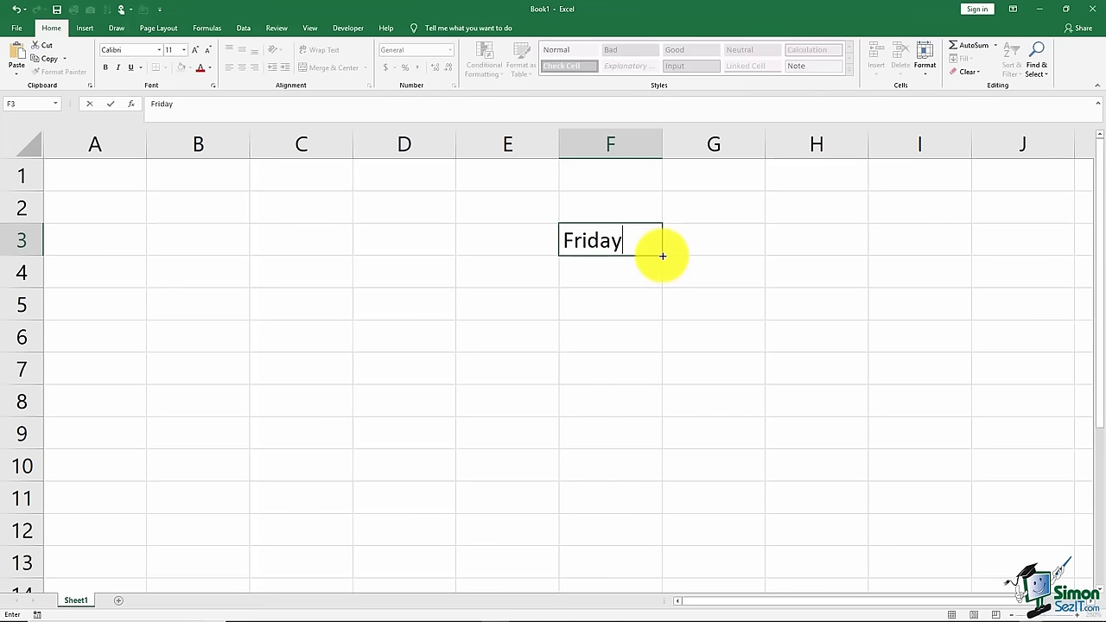
drag(662, 253, 676, 389)
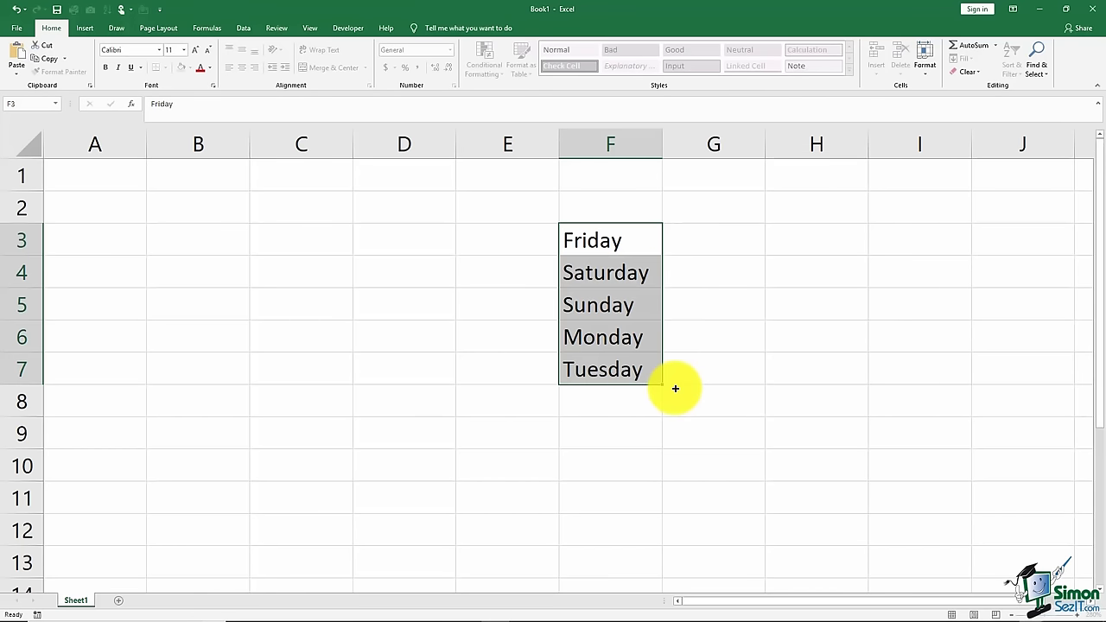
click(644, 252)
drag(662, 253, 819, 258)
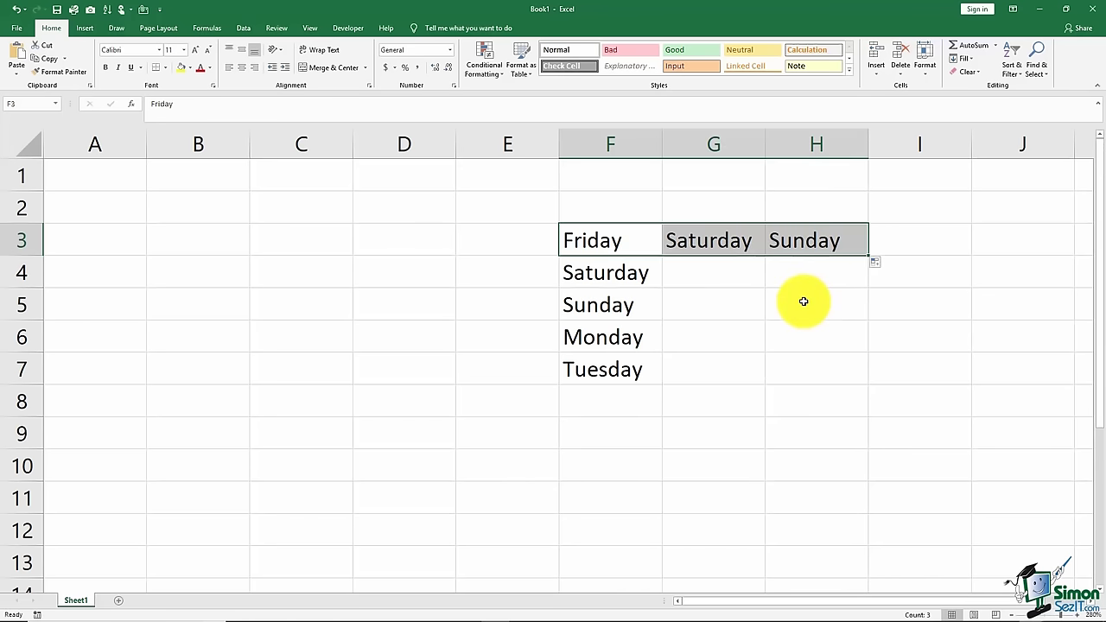
shift+click(803, 371)
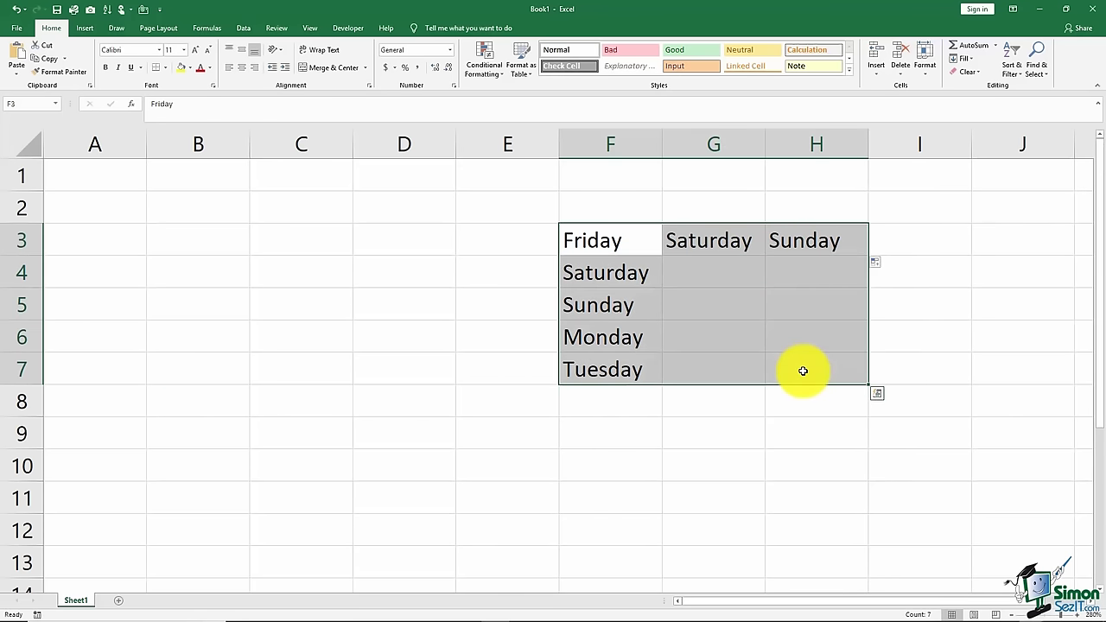
key(Delete)
click(627, 244)
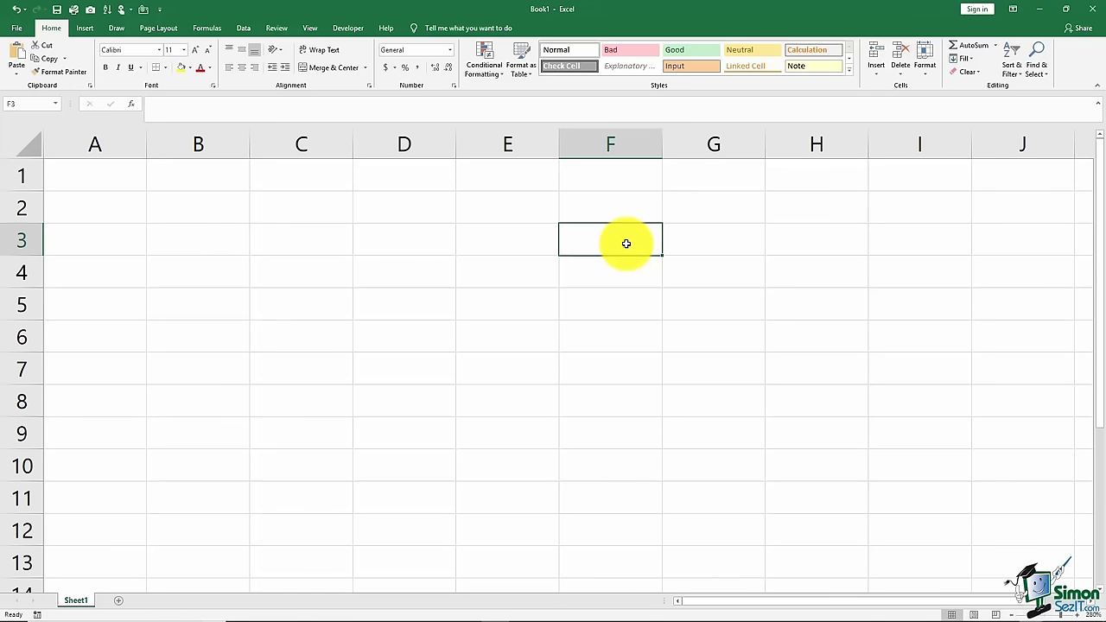
text(32)
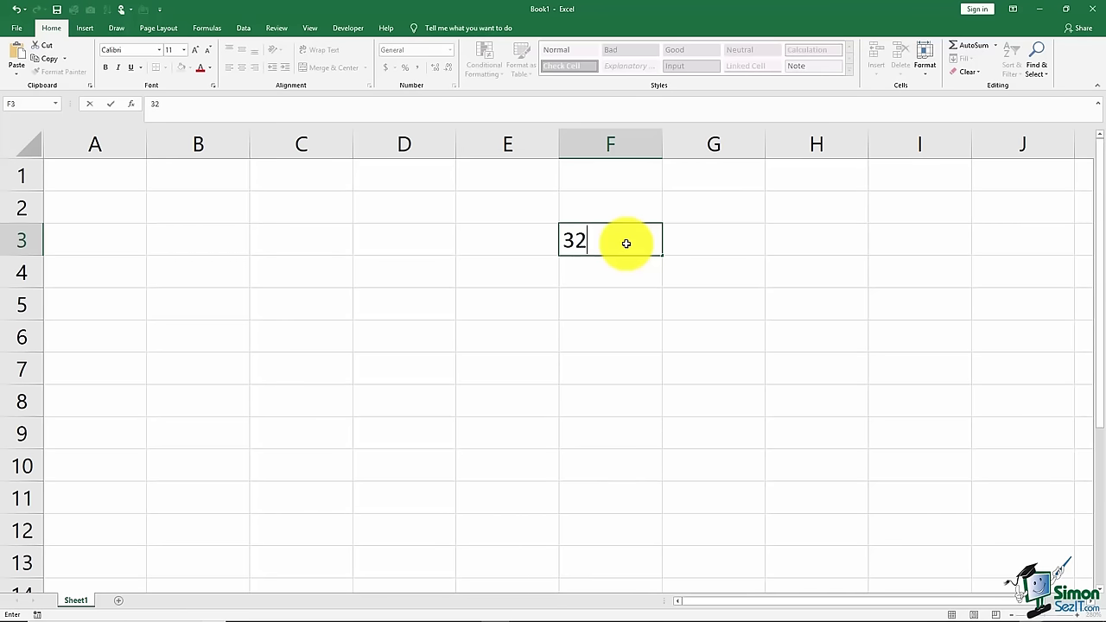
drag(663, 257, 681, 389)
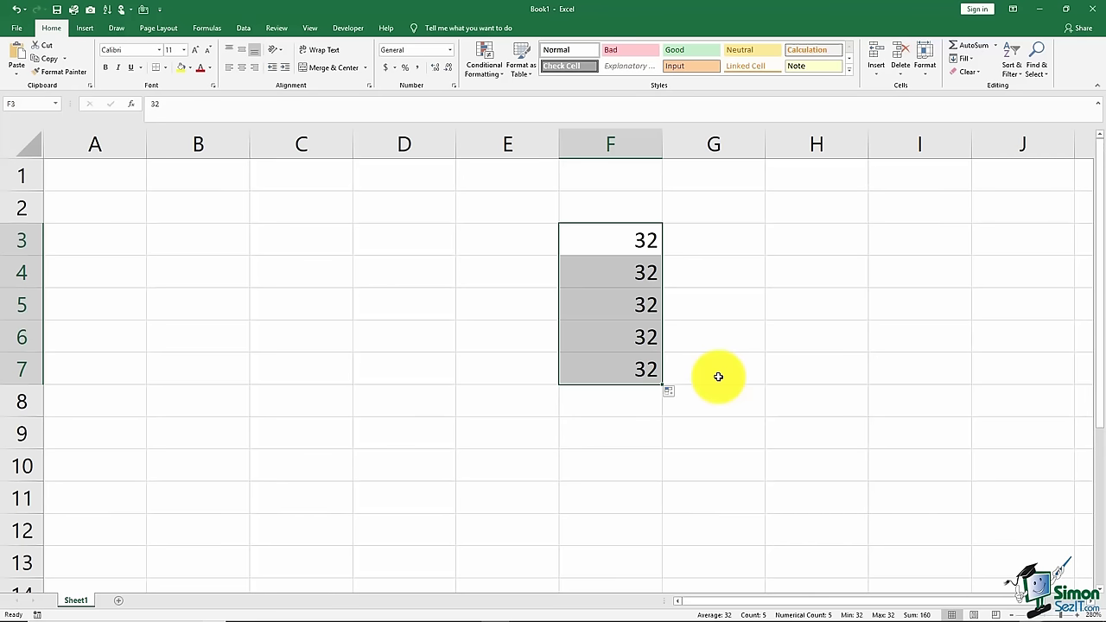
key(Delete)
click(629, 238)
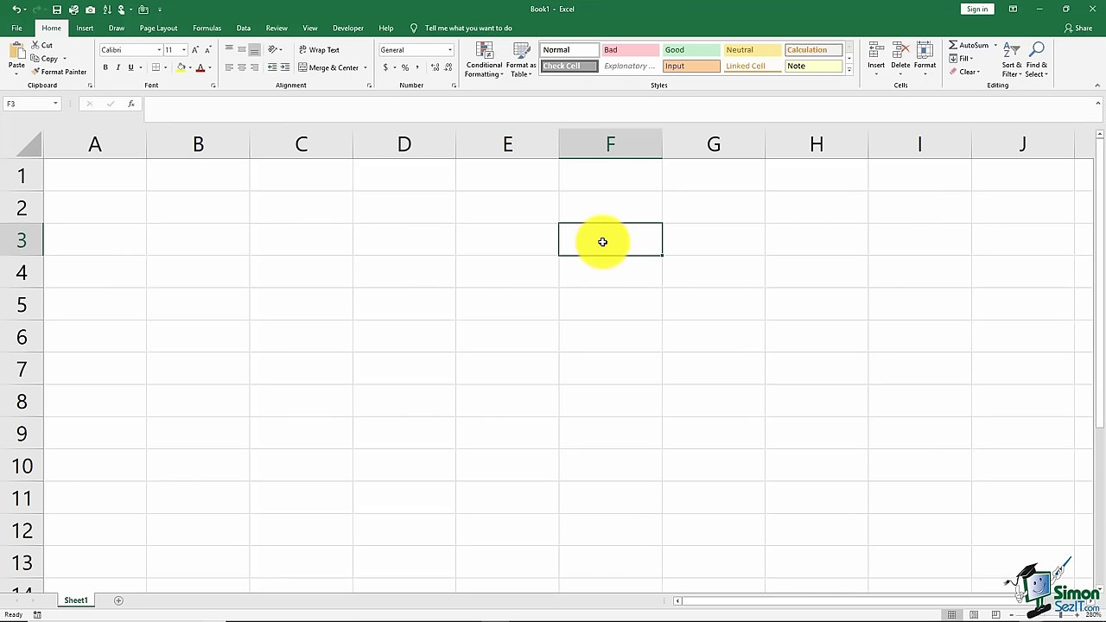
text(32)
key(Return)
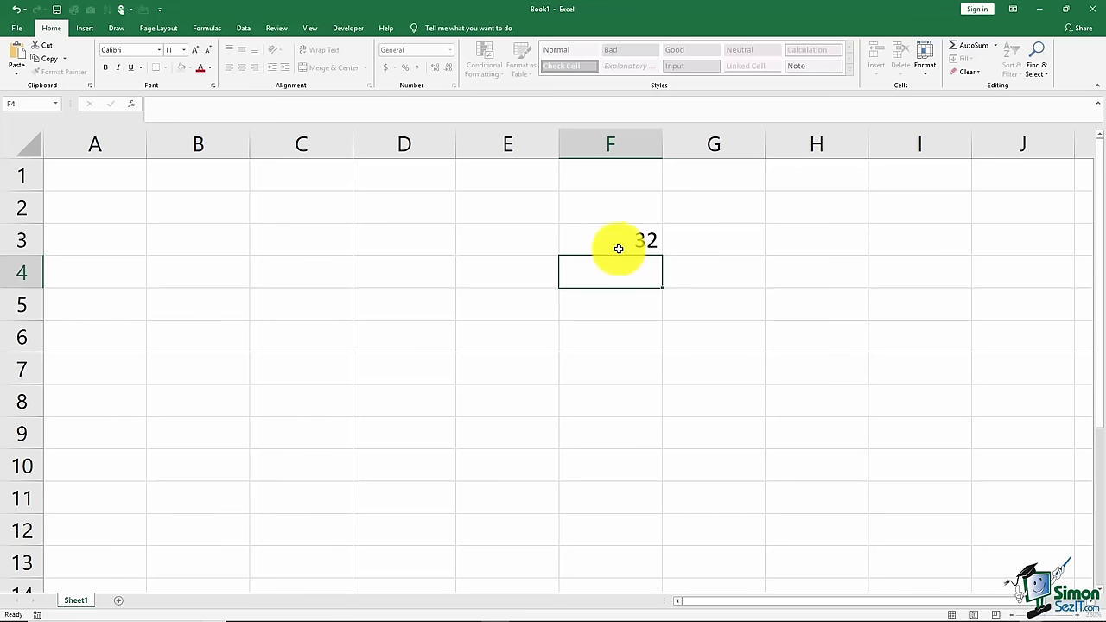
click(617, 246)
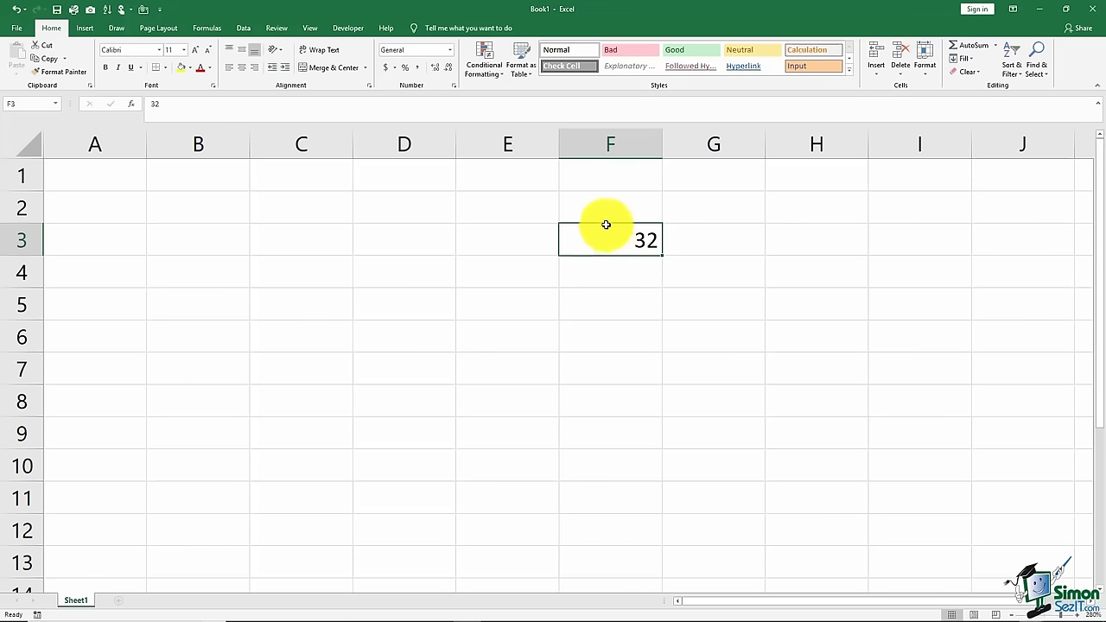
drag(607, 227, 402, 244)
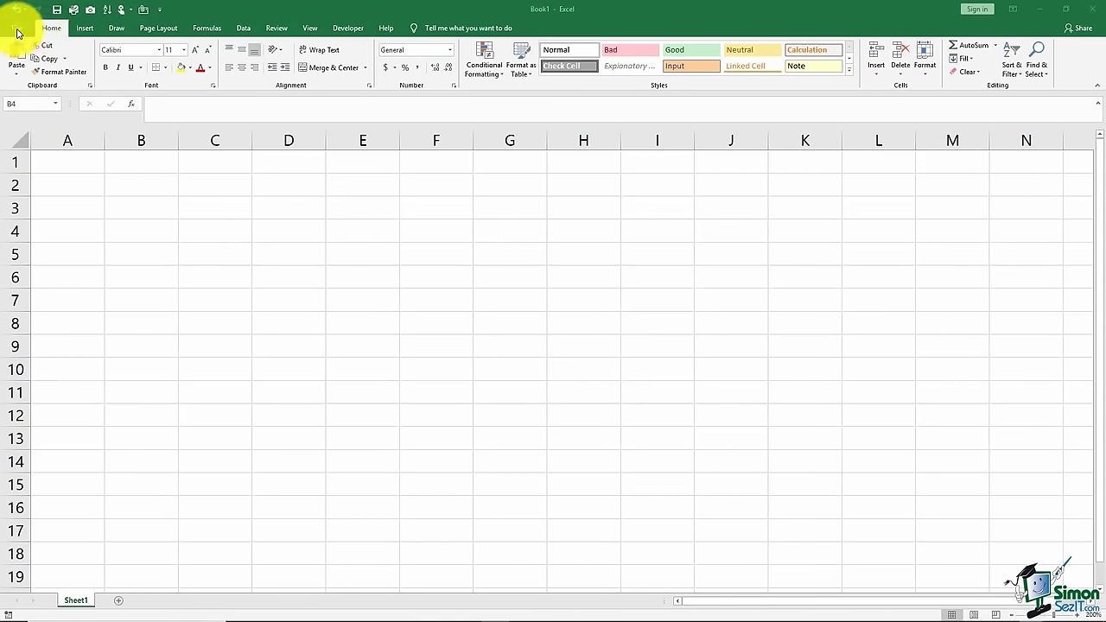
Browse recent folders and workbooks on the Open page and the New templates, then show Share
click(17, 31)
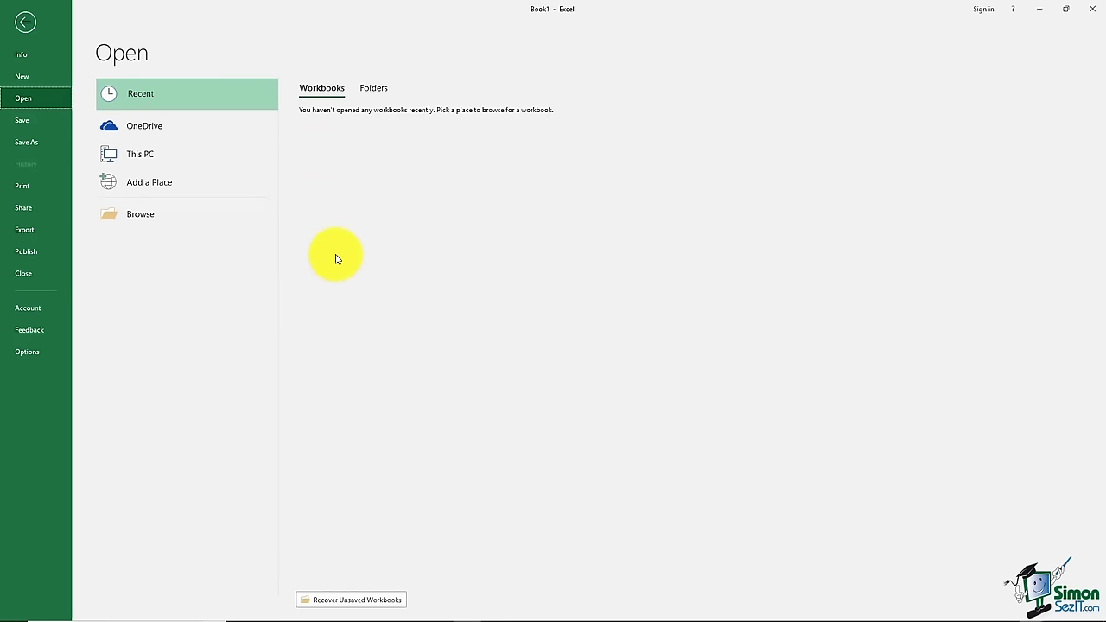
click(374, 89)
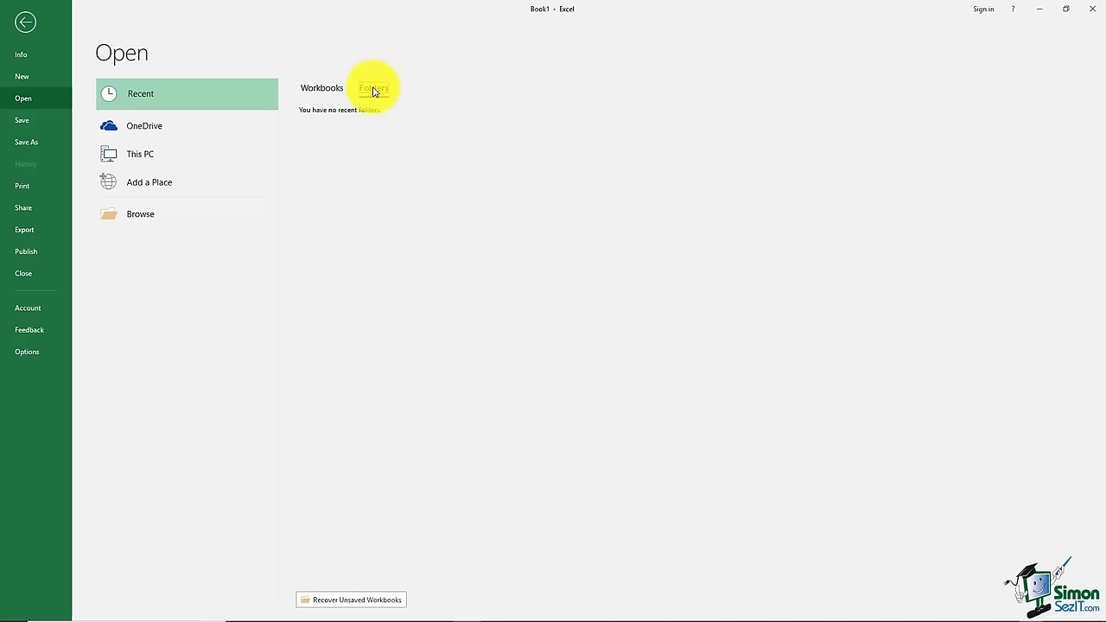
click(323, 91)
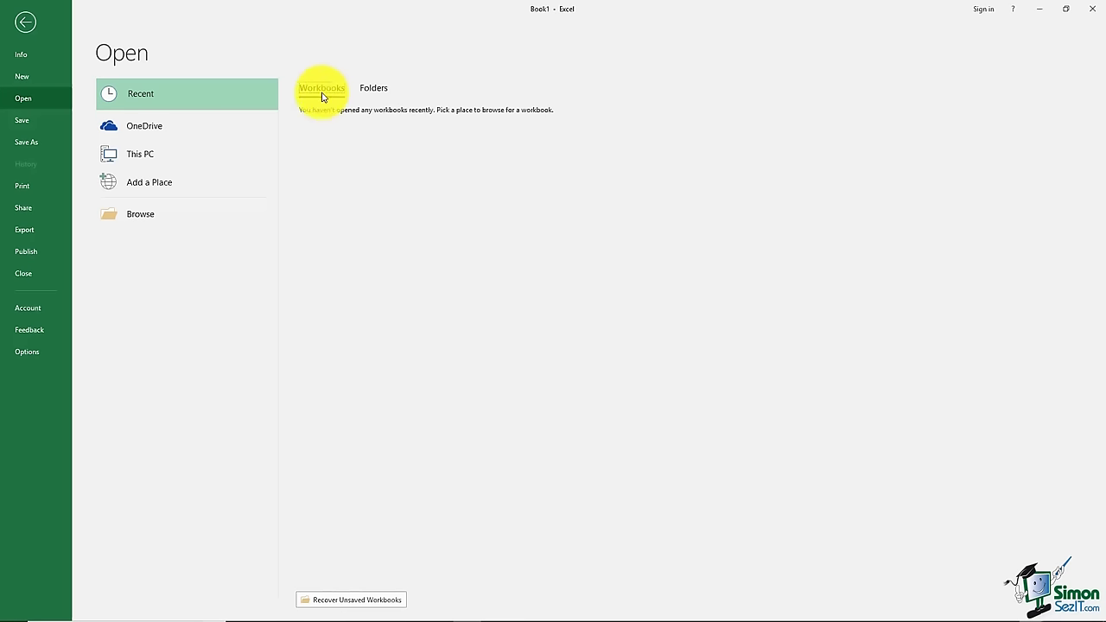
click(33, 81)
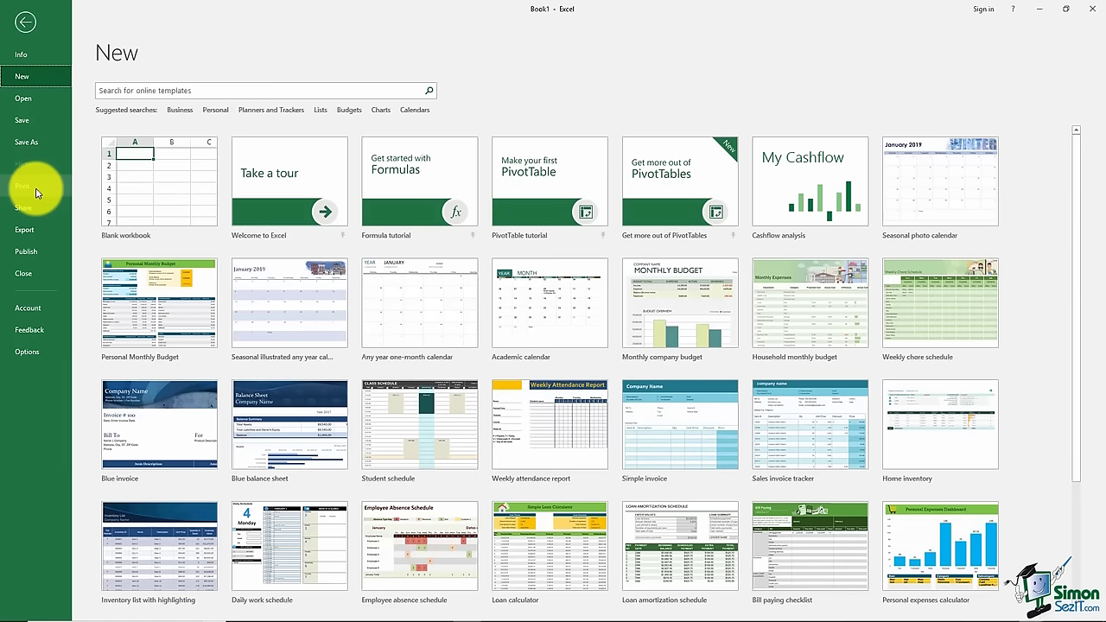
click(31, 214)
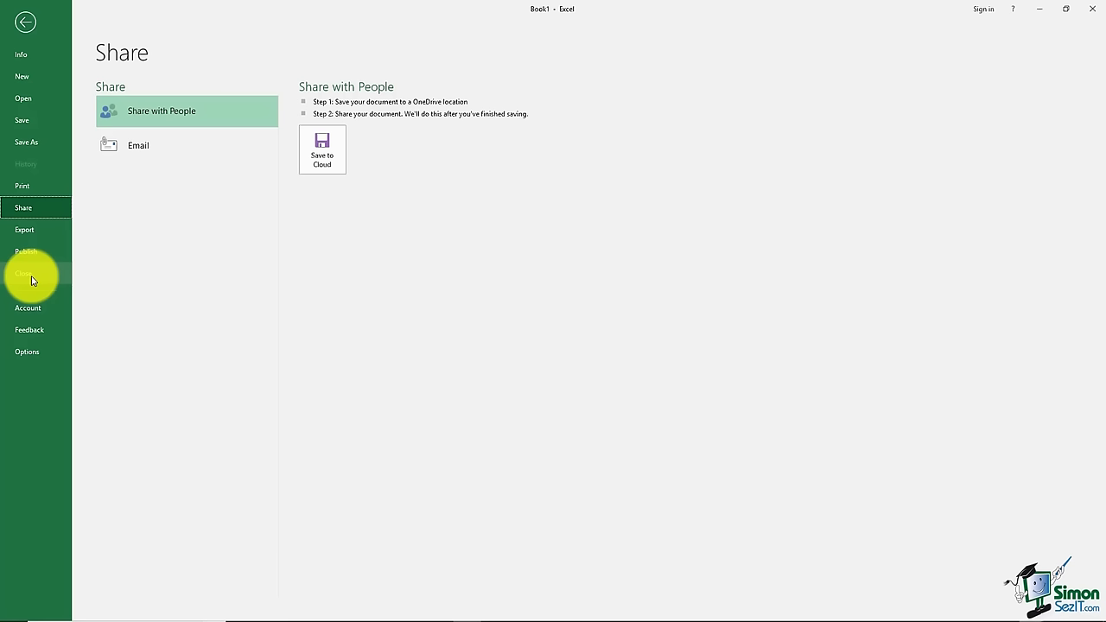
Open and close Excel Options without changes, then go back from Backstage to the worksheet
click(33, 358)
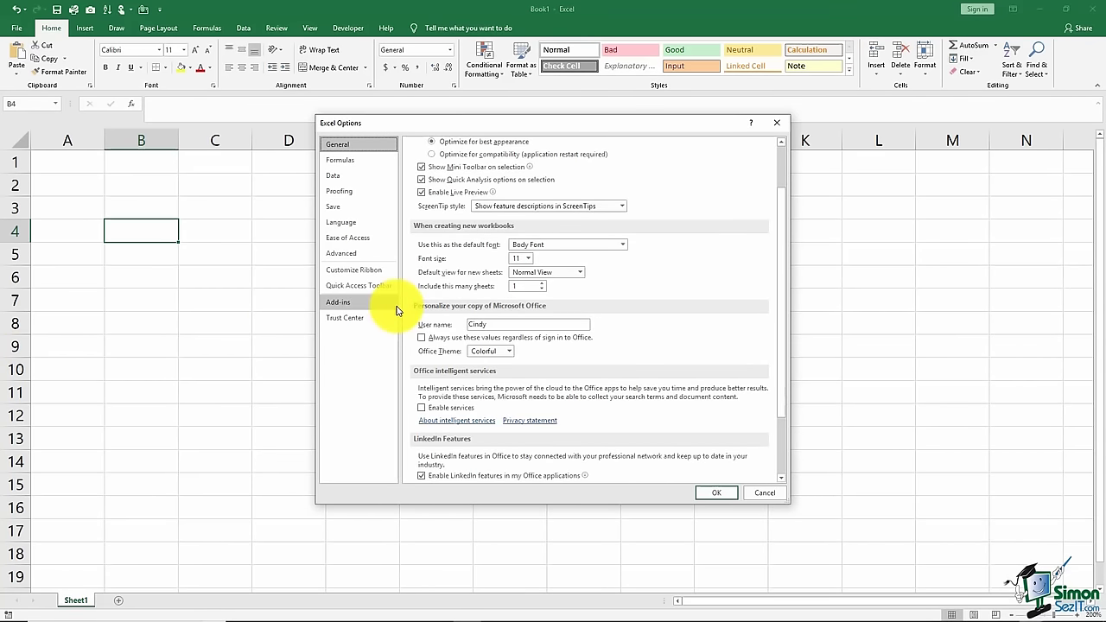
click(777, 126)
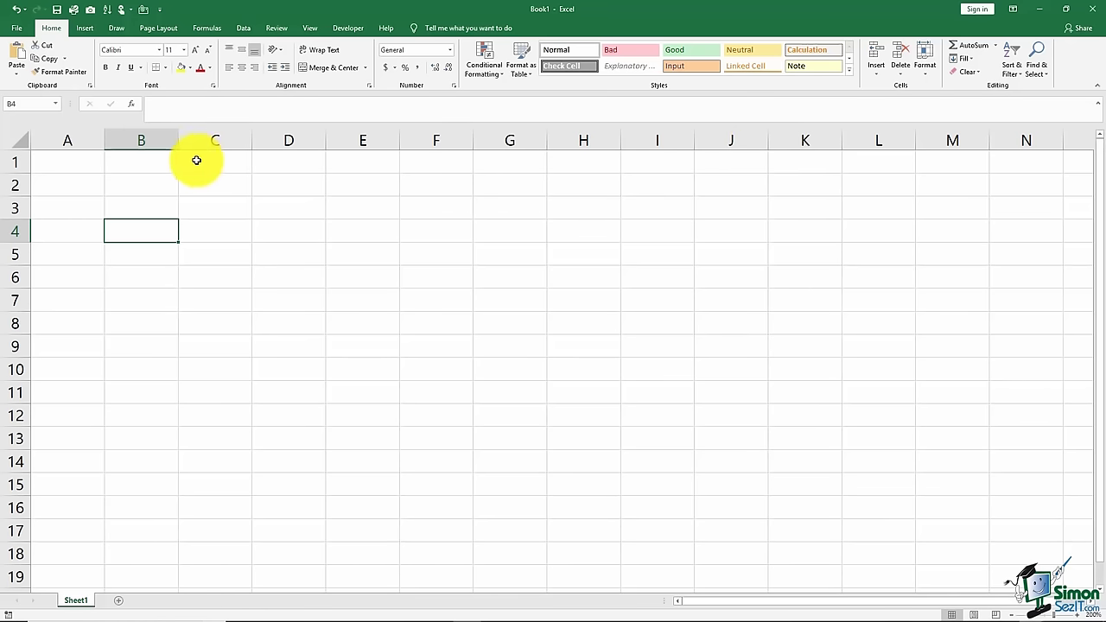
click(15, 27)
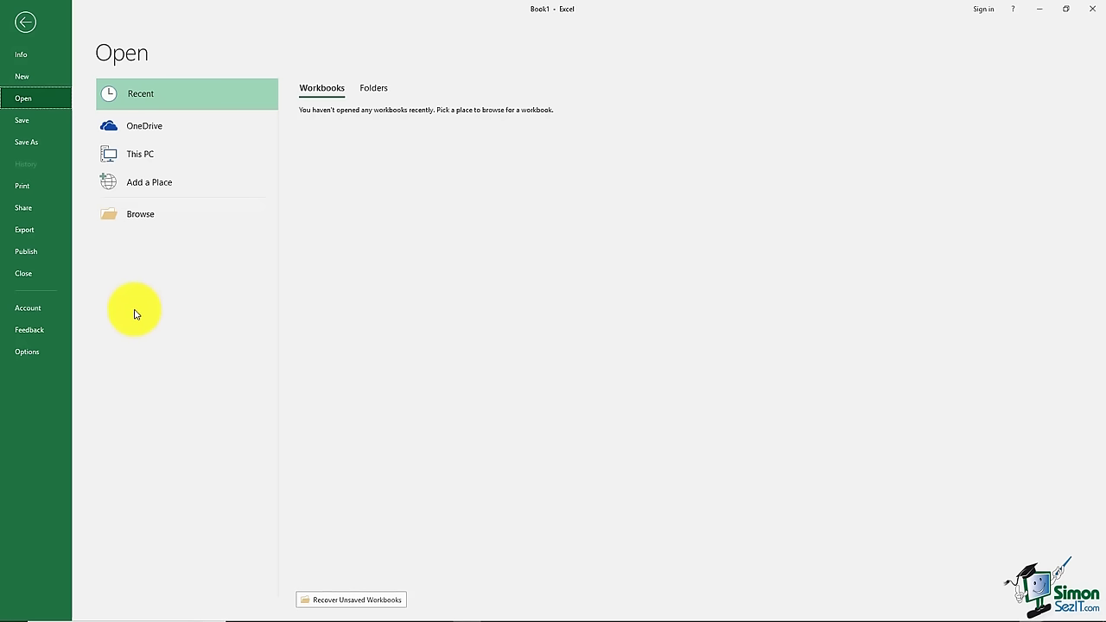
click(26, 26)
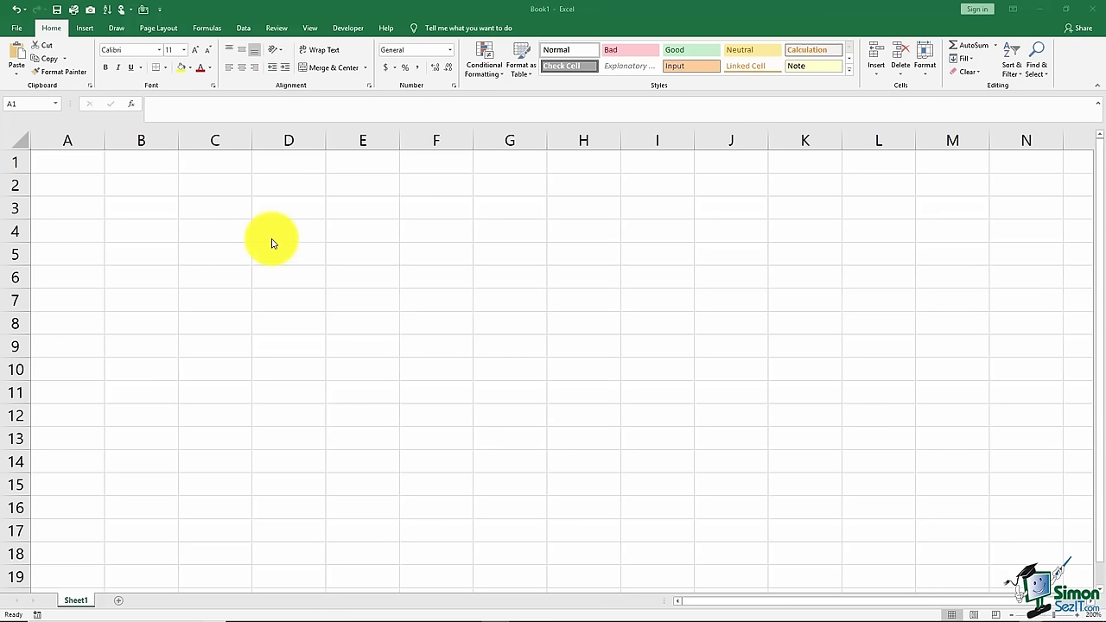
click(74, 165)
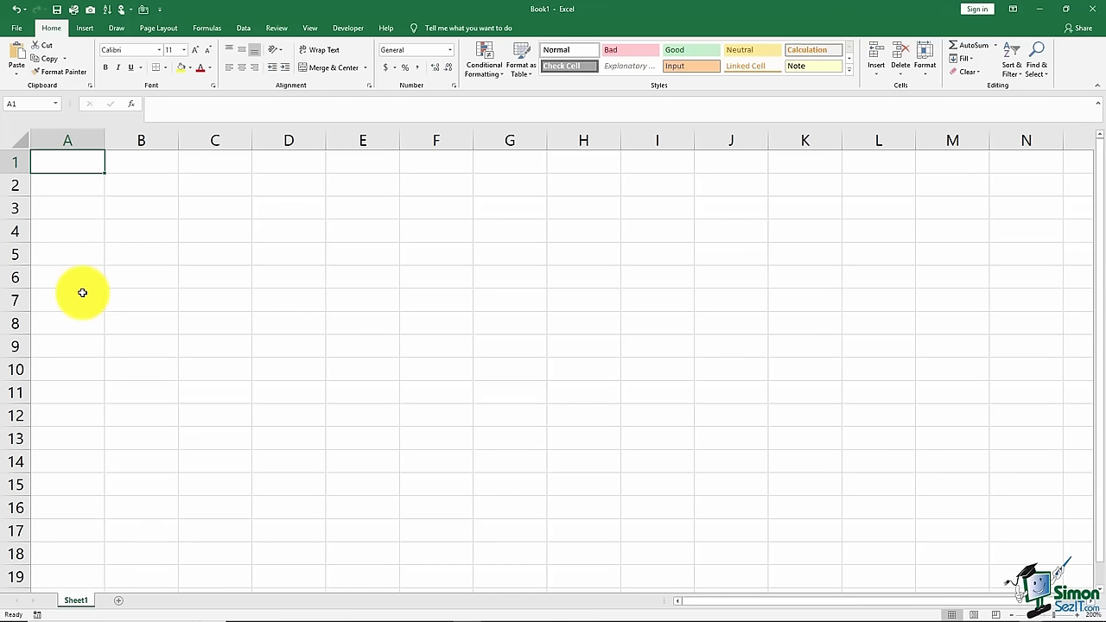
click(75, 186)
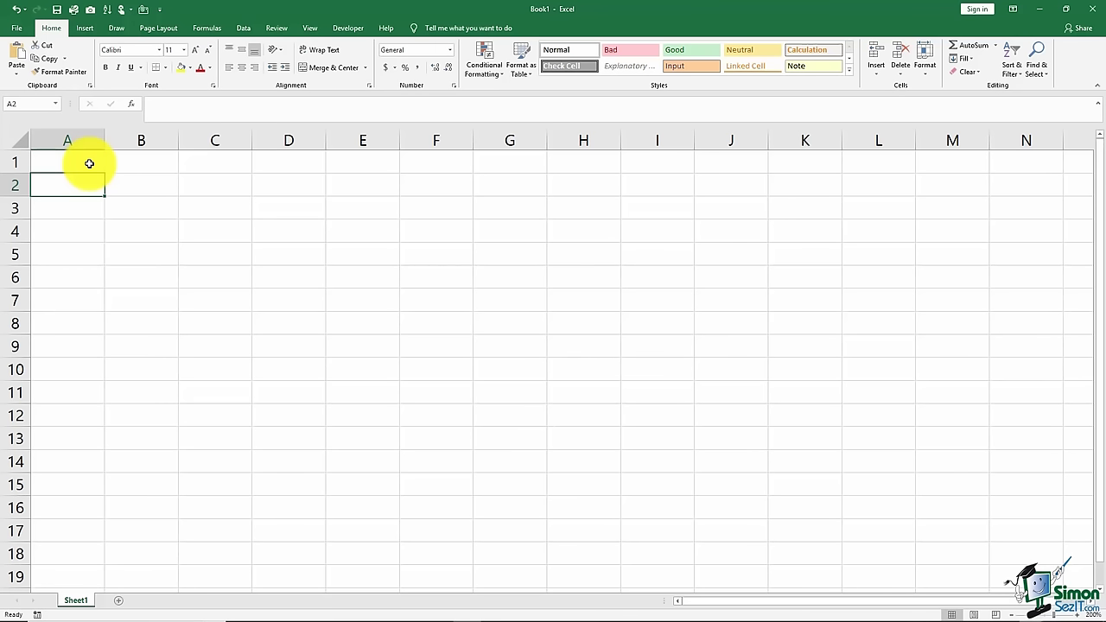
click(89, 163)
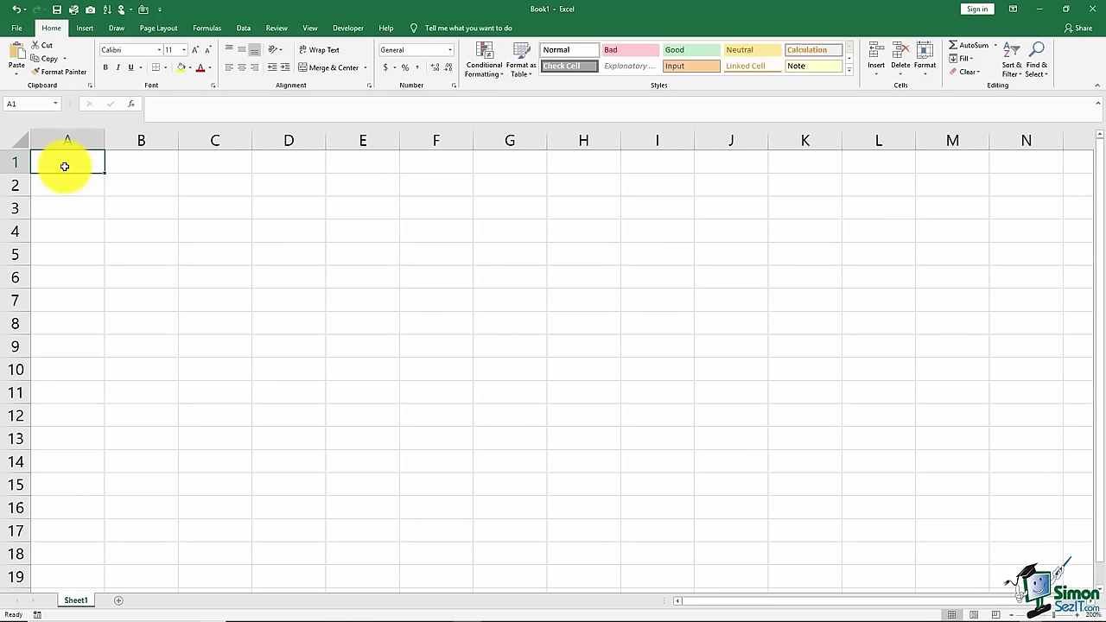
click(82, 213)
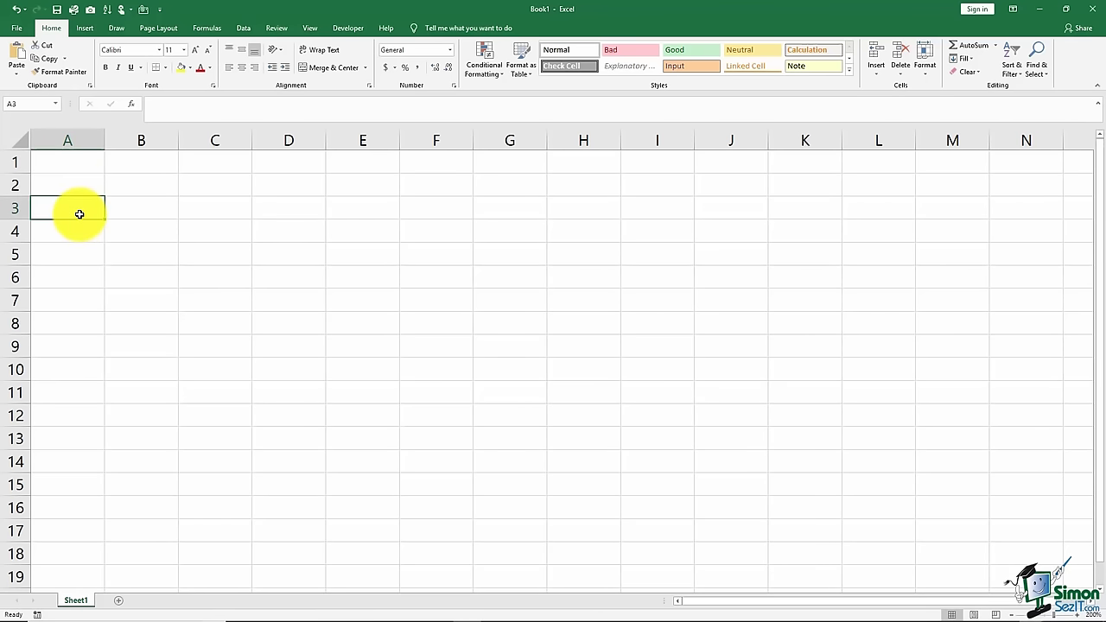
click(70, 163)
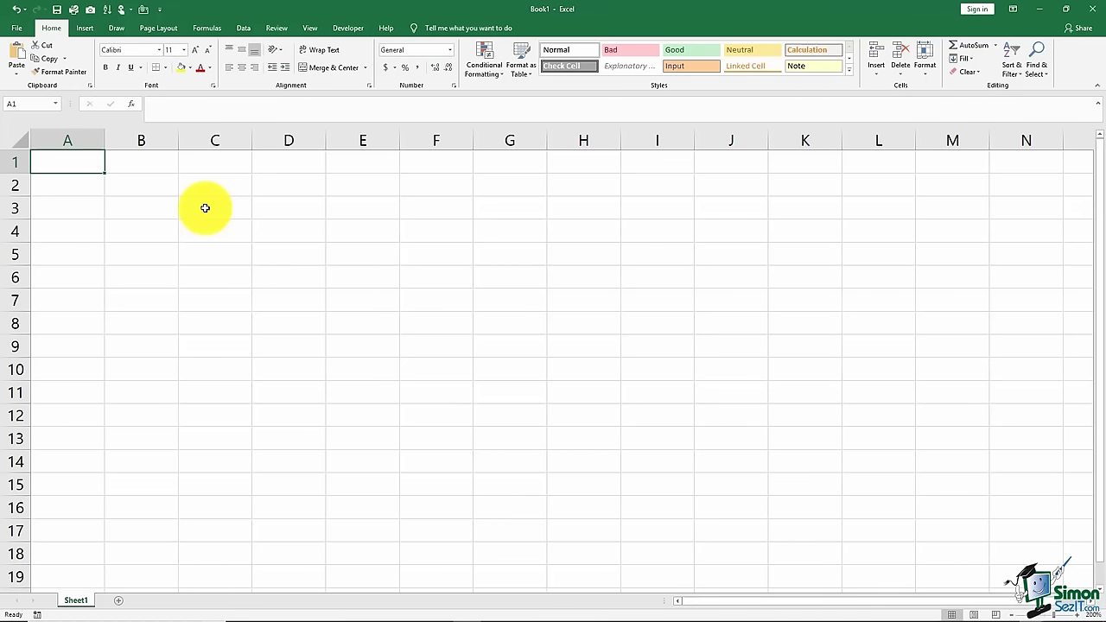
Enter the headings Months, Sales, Expenses and Totals in cells A1 through D1
text(Months)
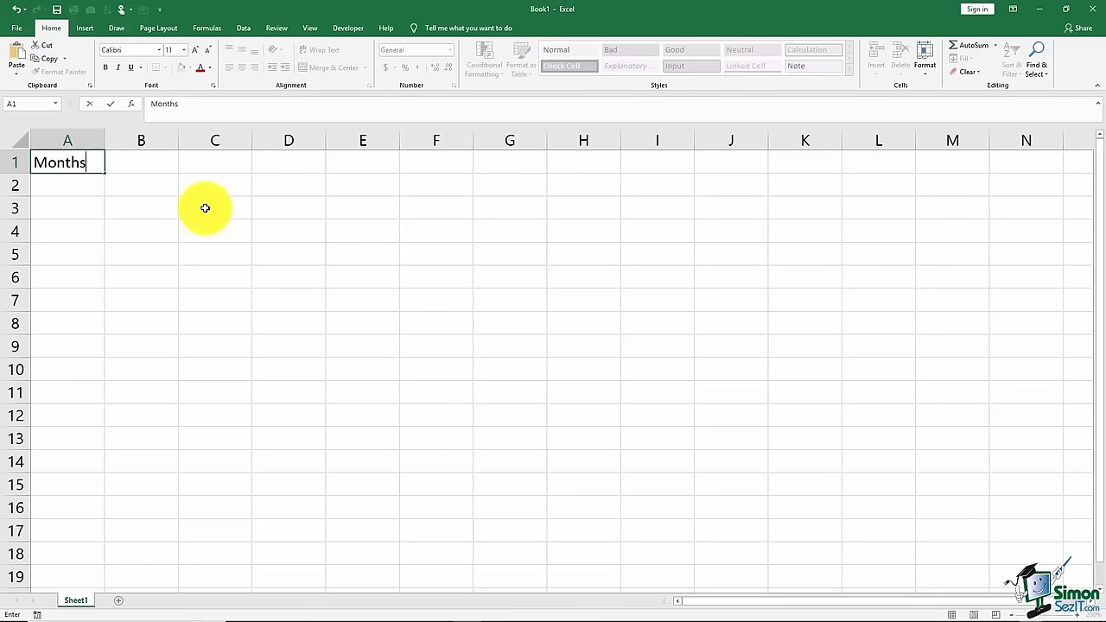
key(Tab)
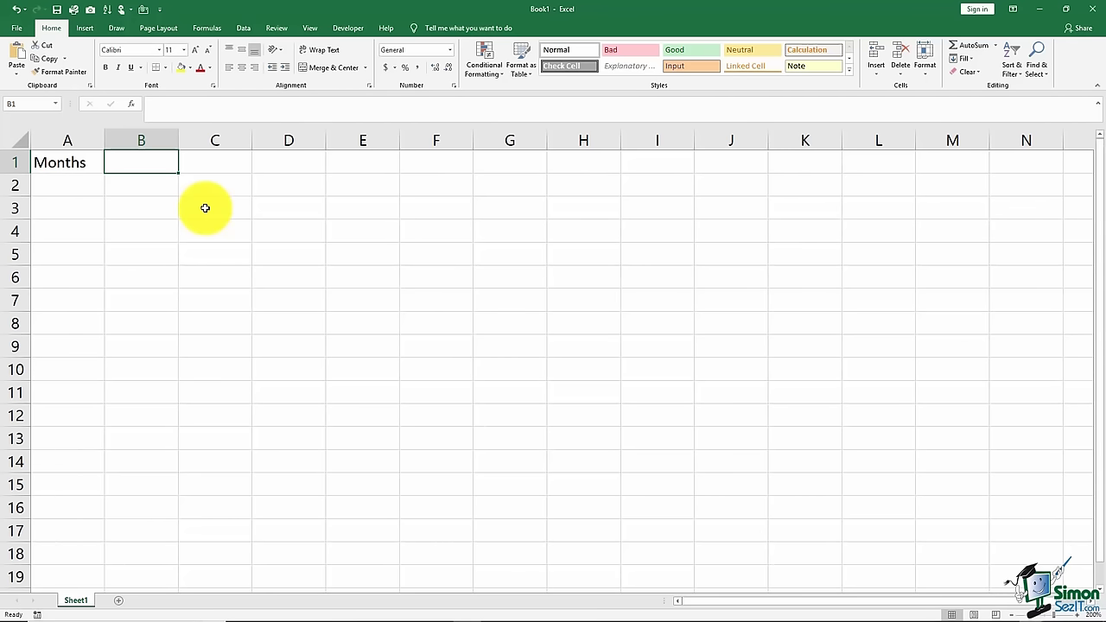
text(Sales)
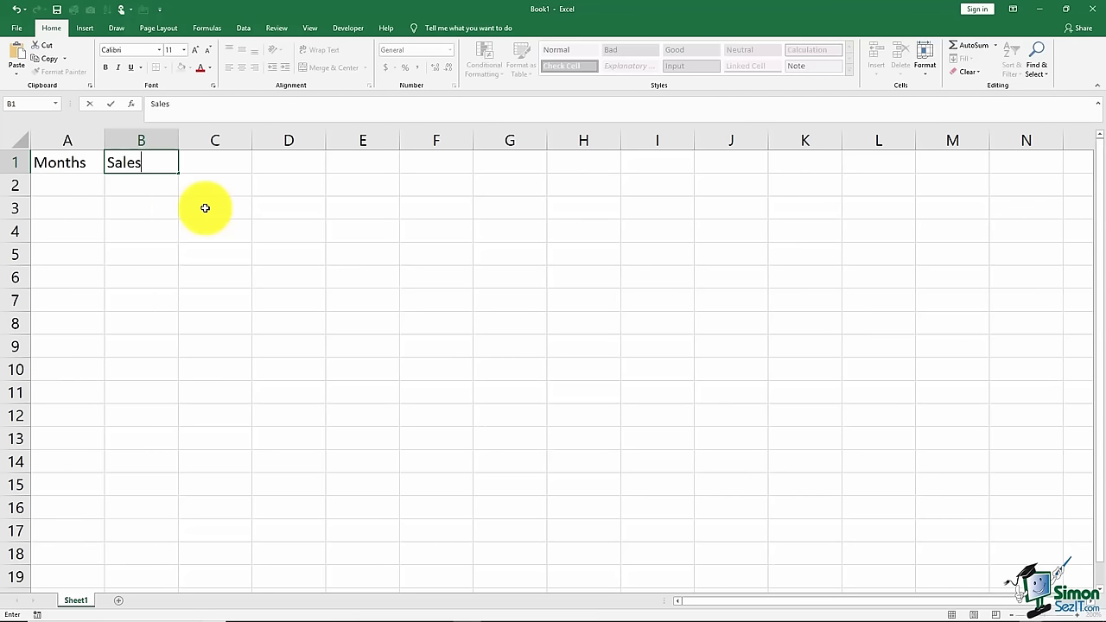
key(Tab)
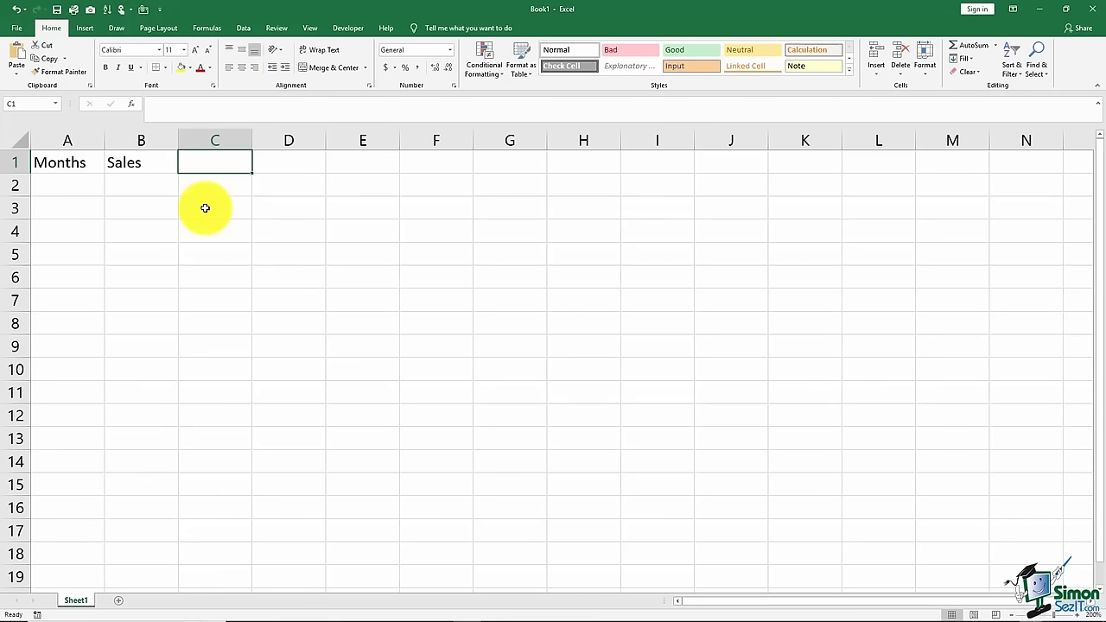
text(Expenses)
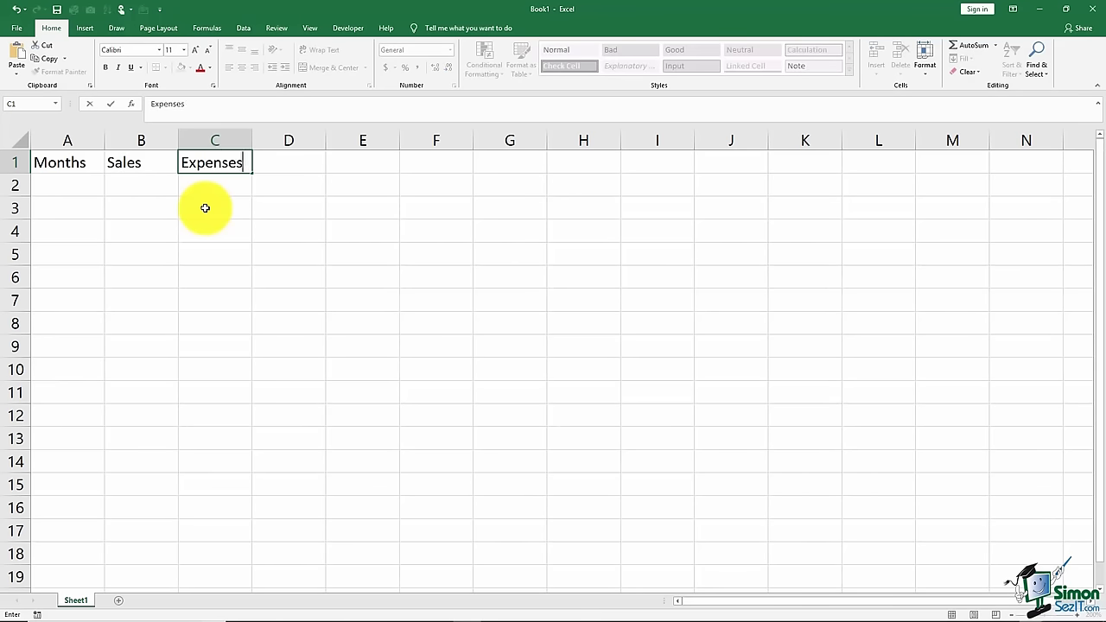
key(Tab)
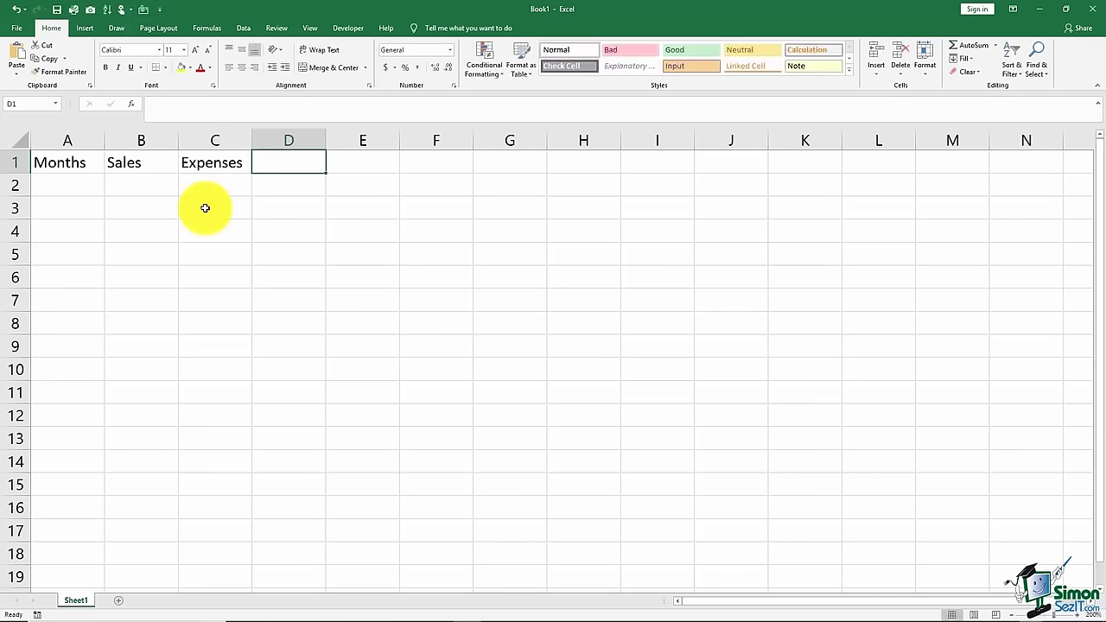
text(Totals)
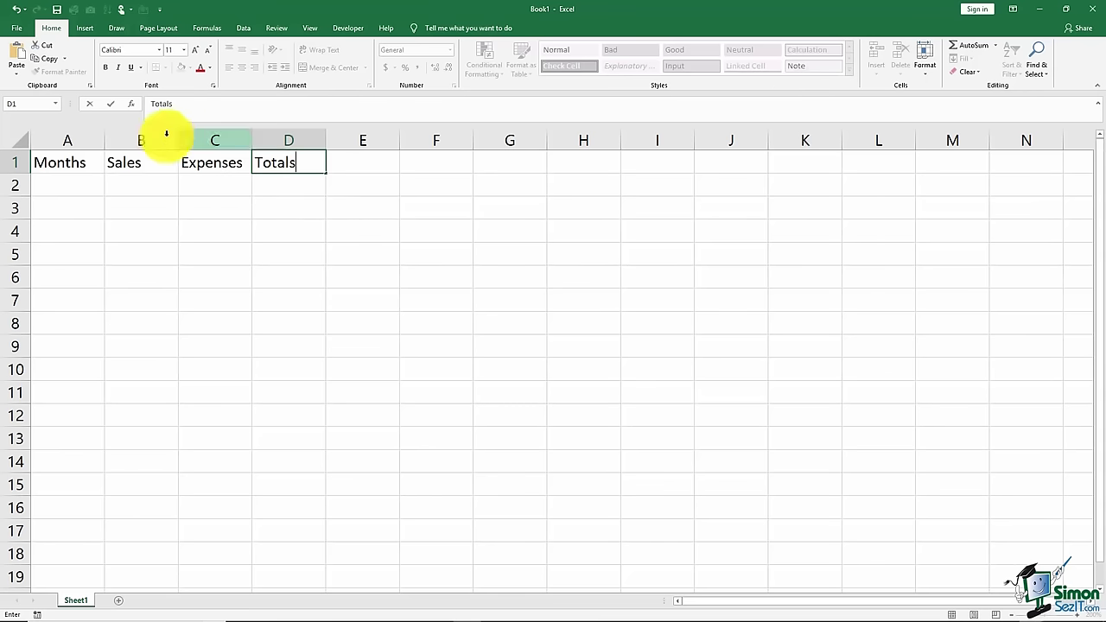
click(110, 108)
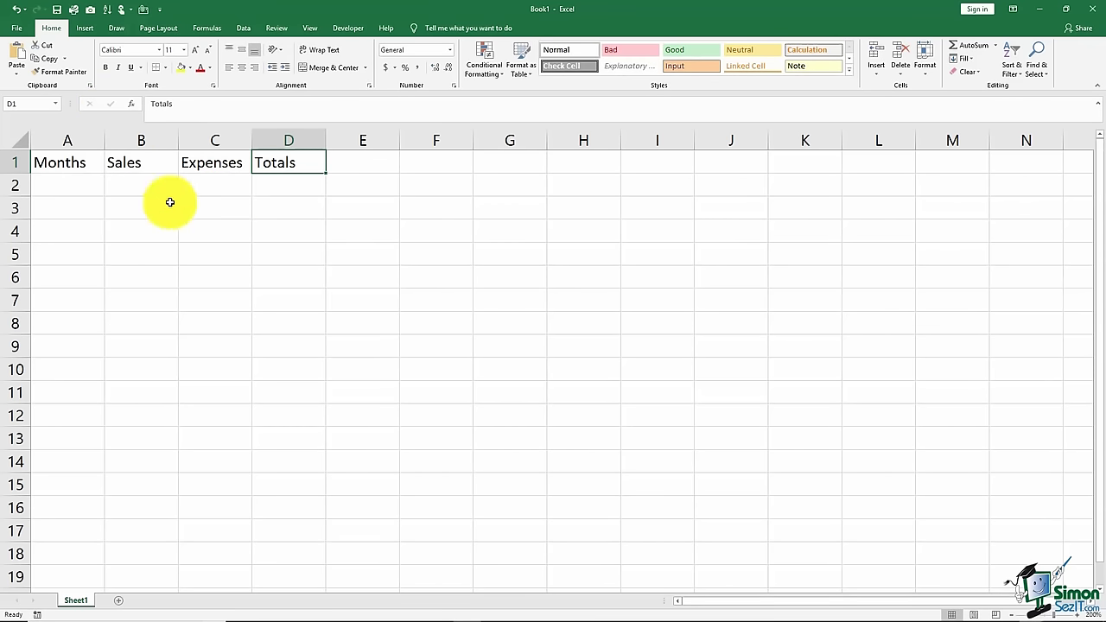
Enter Jan in A2 and AutoFill Feb and Mar down to A4
click(88, 185)
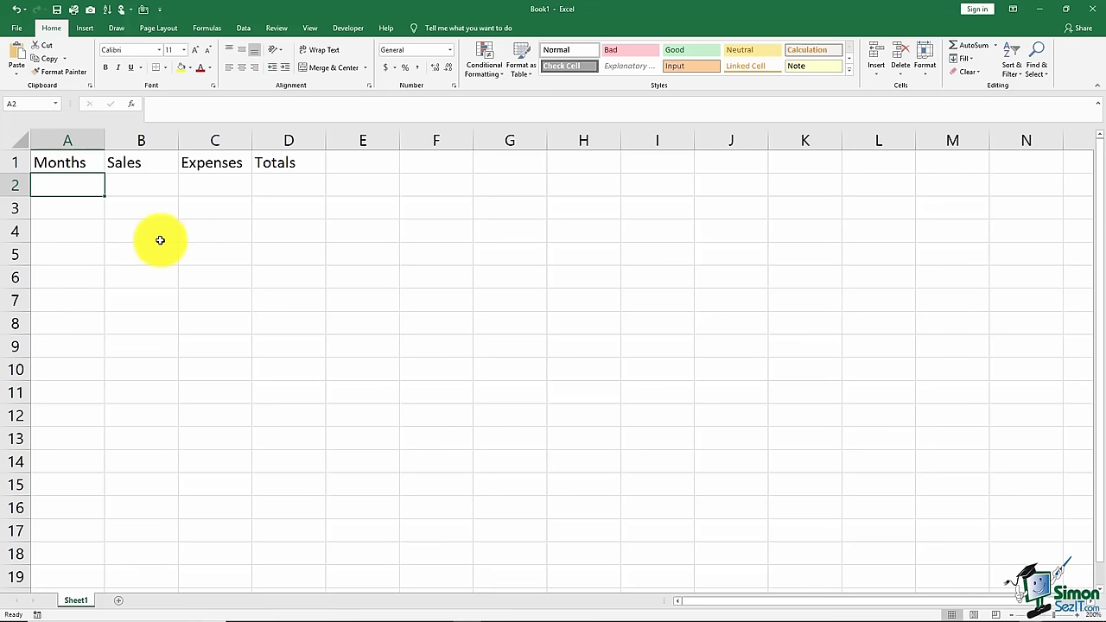
text(Jan)
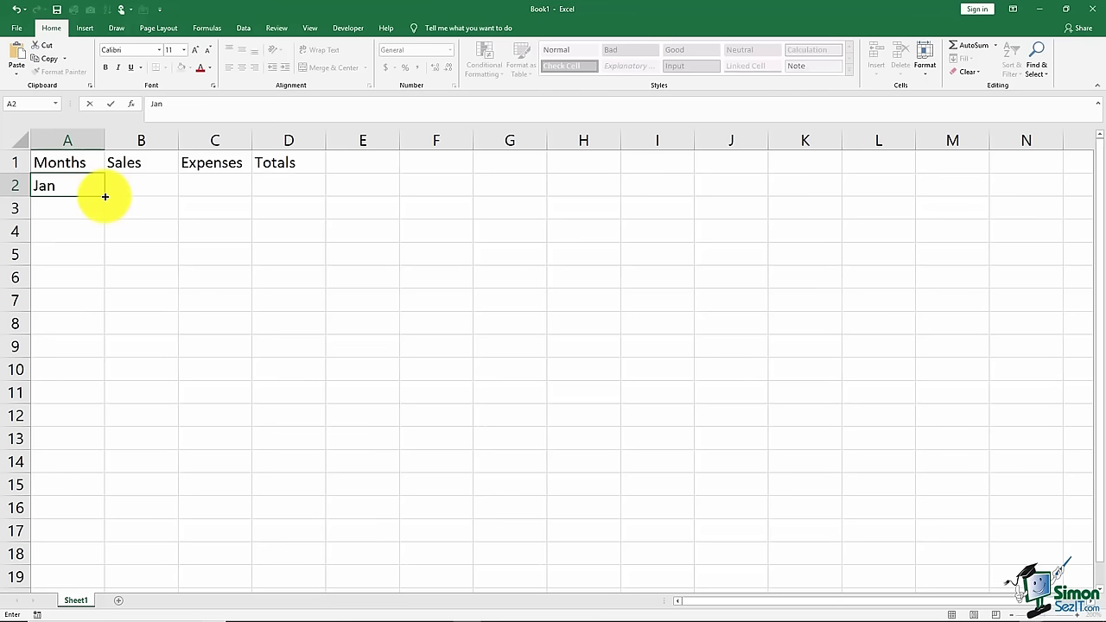
drag(105, 197, 103, 237)
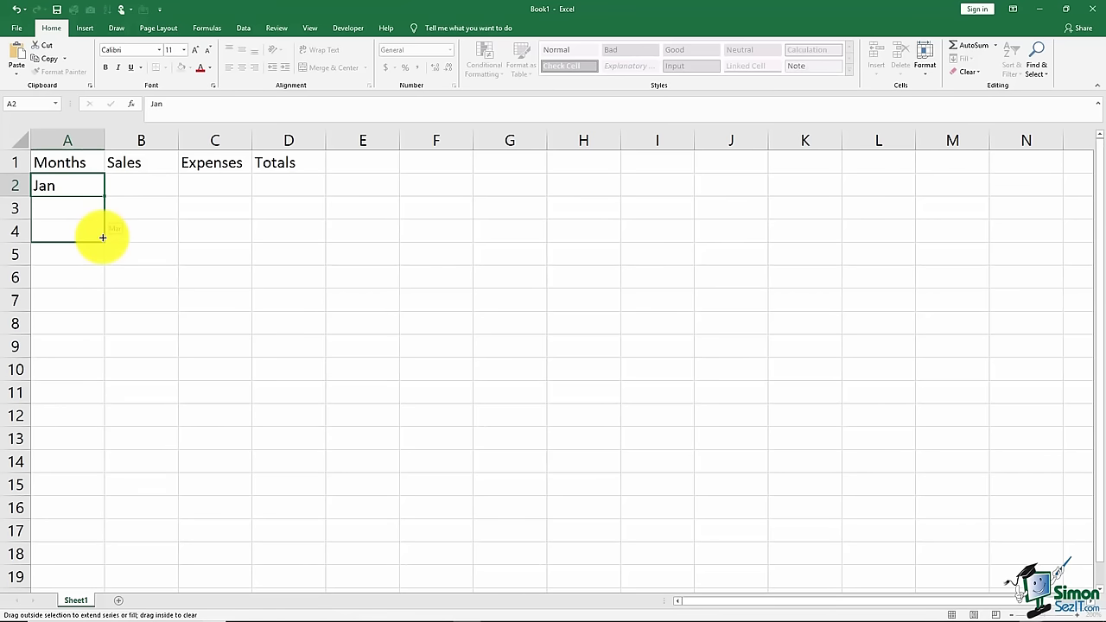
drag(102, 237, 103, 237)
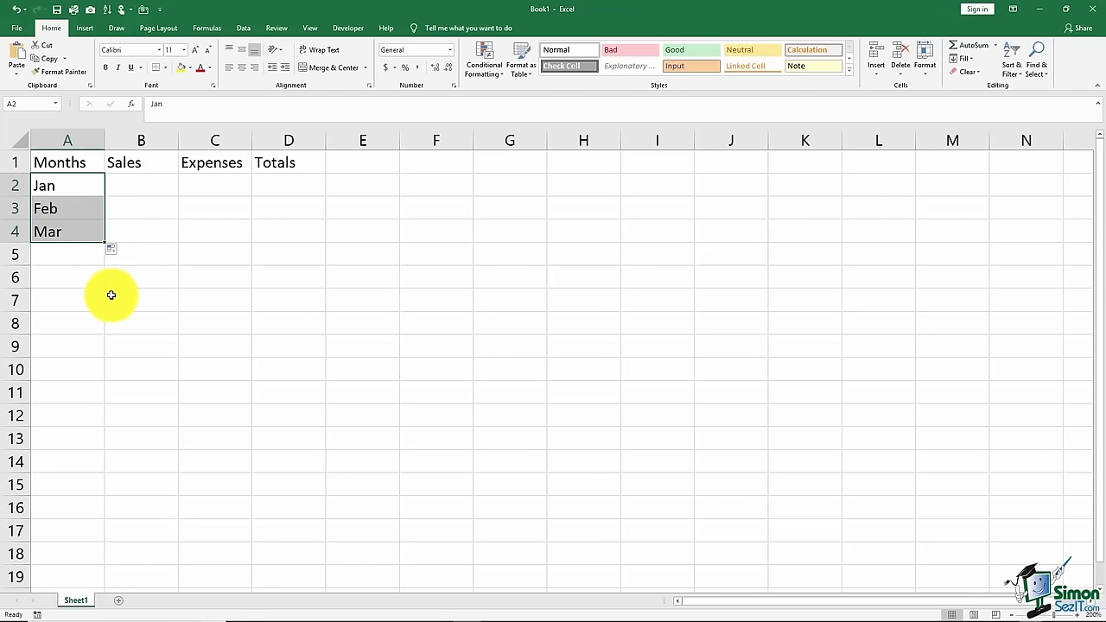
Enter the label Totals in cell A6
click(86, 279)
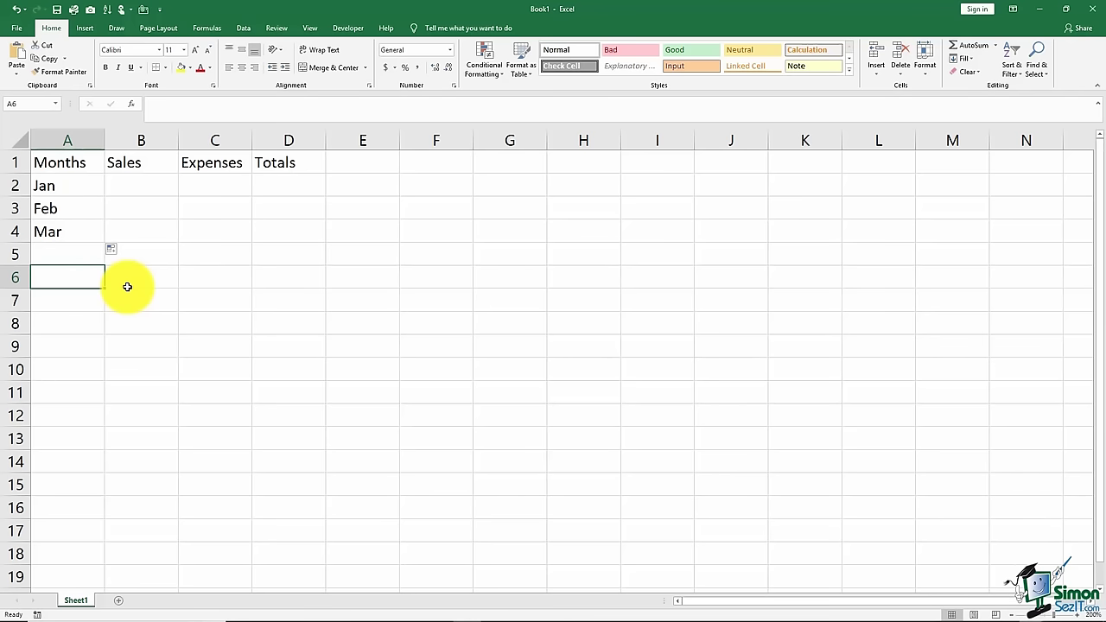
text(Total)
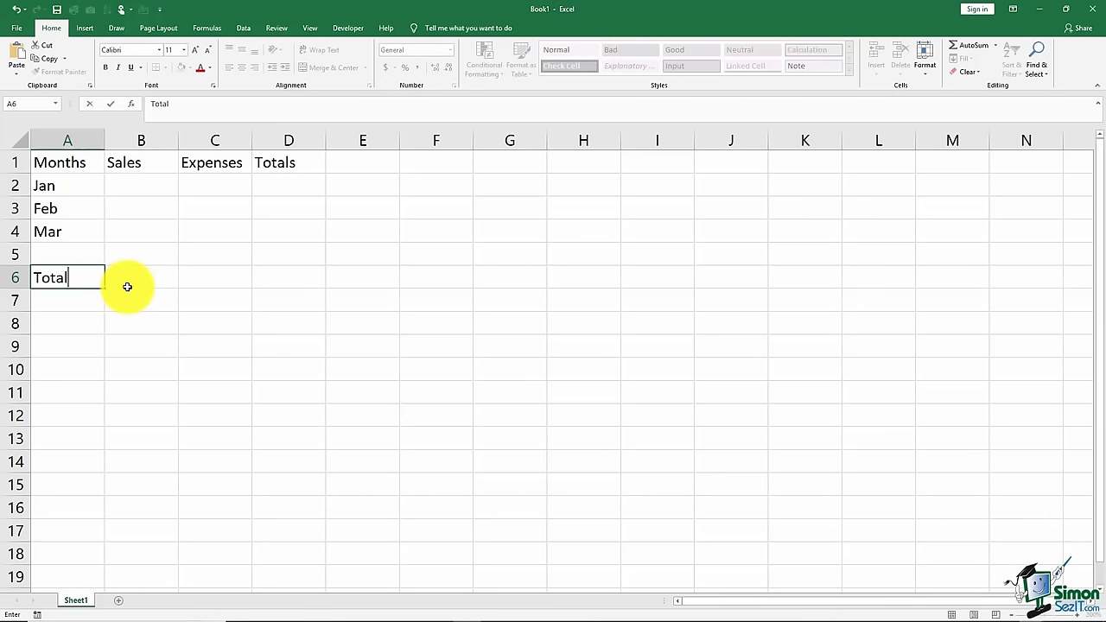
text(s)
click(127, 287)
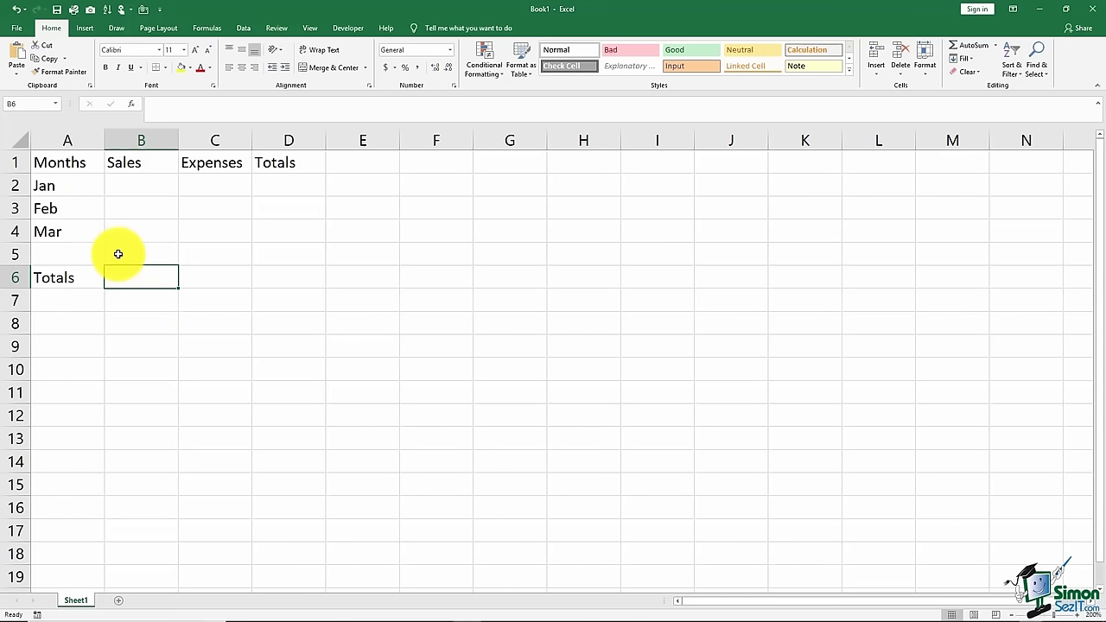
Review the headers in A1 through D1, then select B2 to begin the Sales figures
click(76, 163)
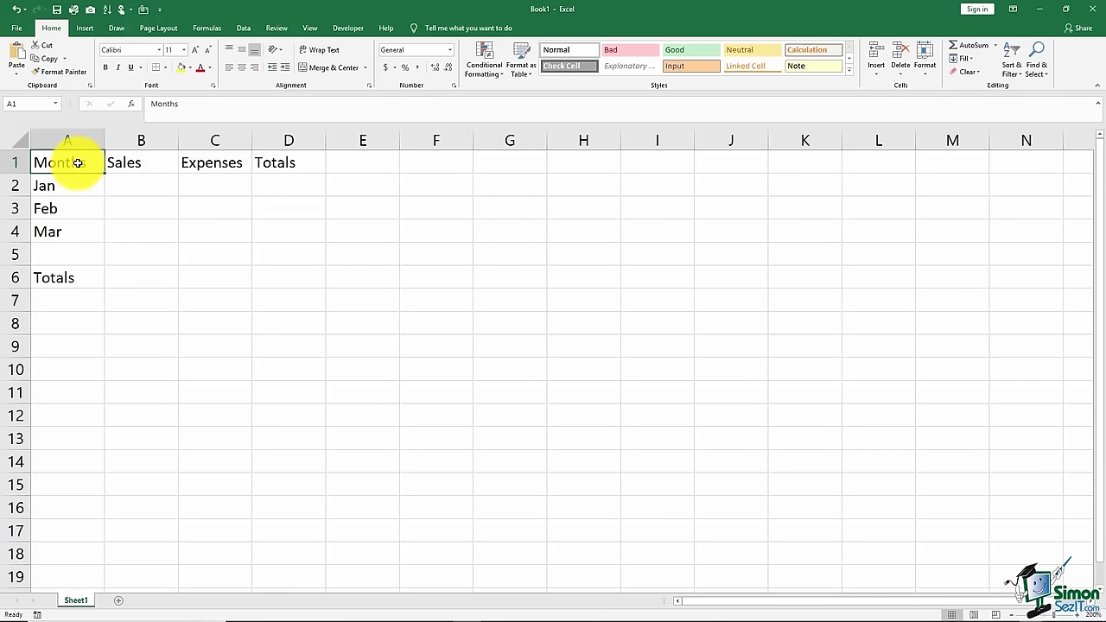
click(128, 163)
click(210, 164)
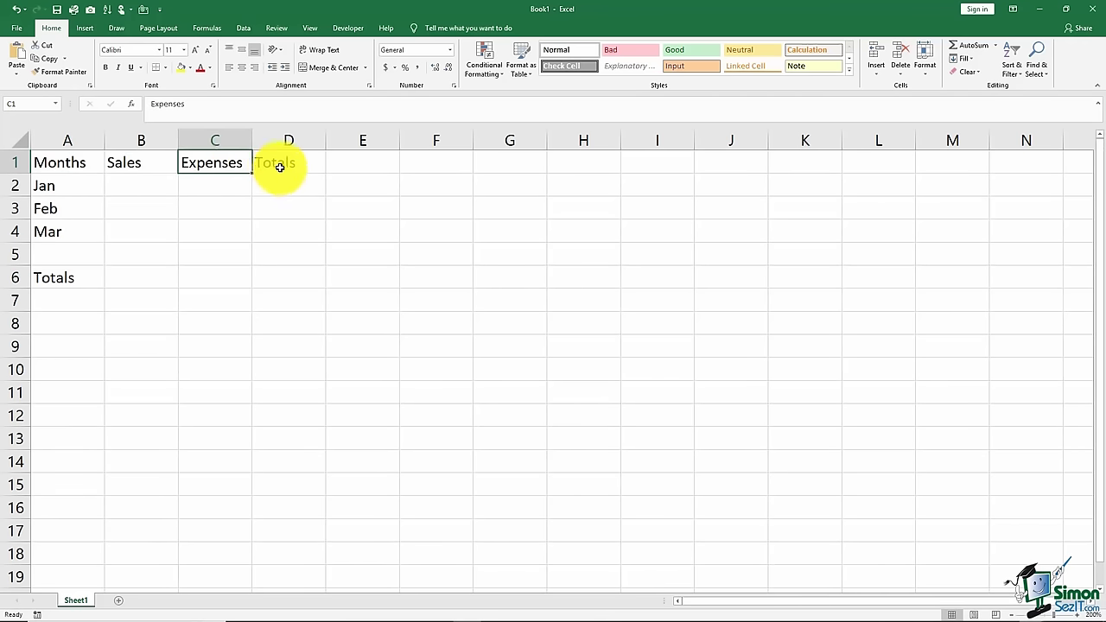
click(279, 164)
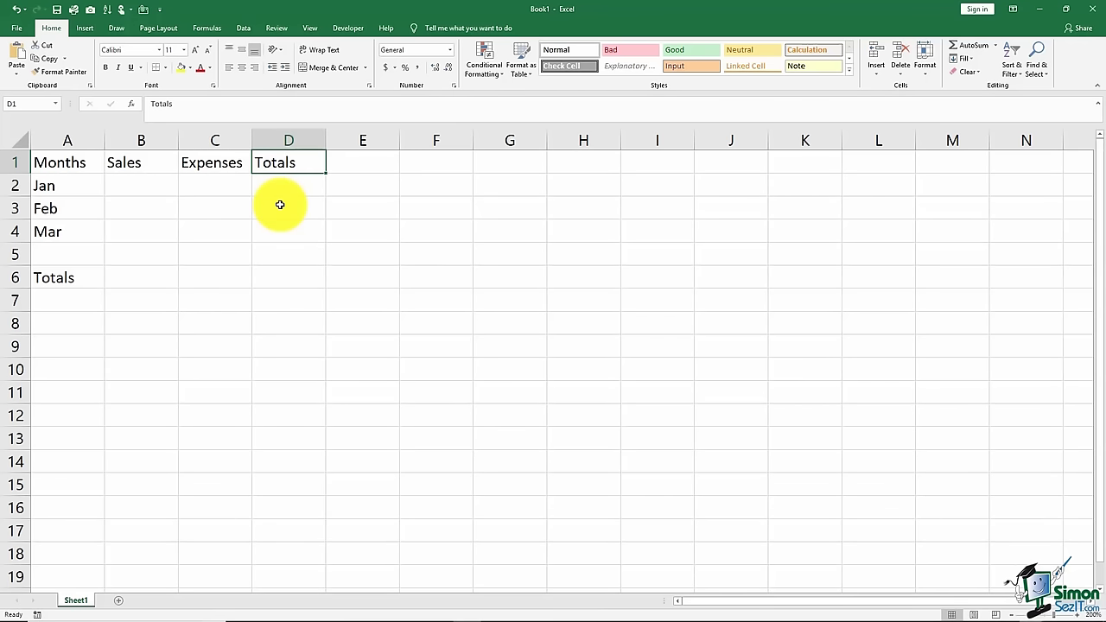
click(157, 187)
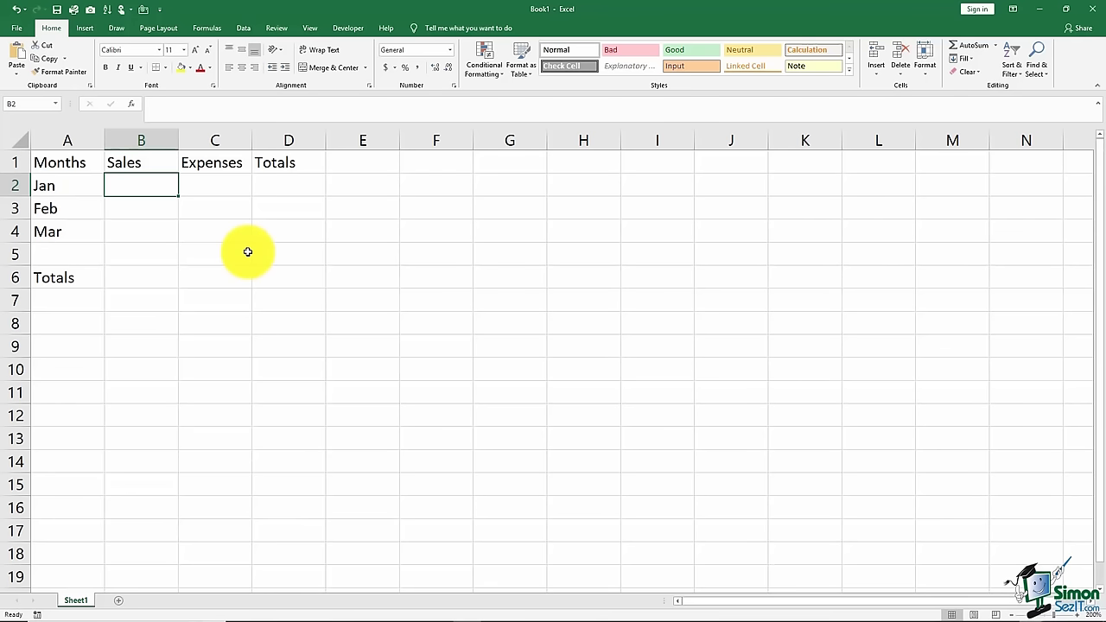
Enter Sales of 150, 175 and 225 in B2:B4 for Jan through Mar
text(150)
key(Return)
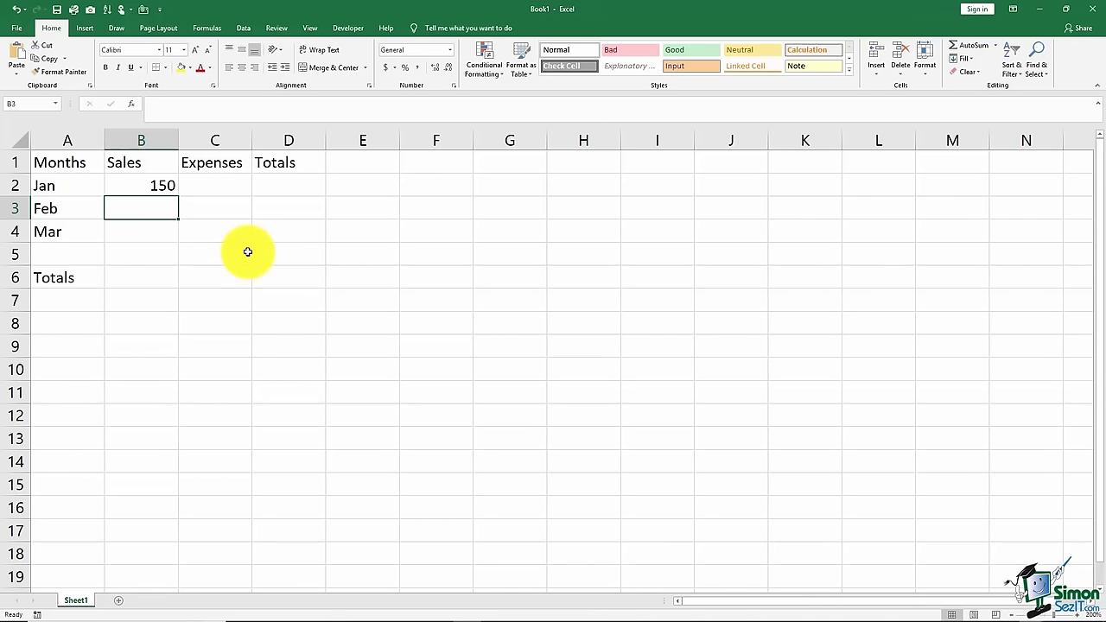
text(175)
key(Return)
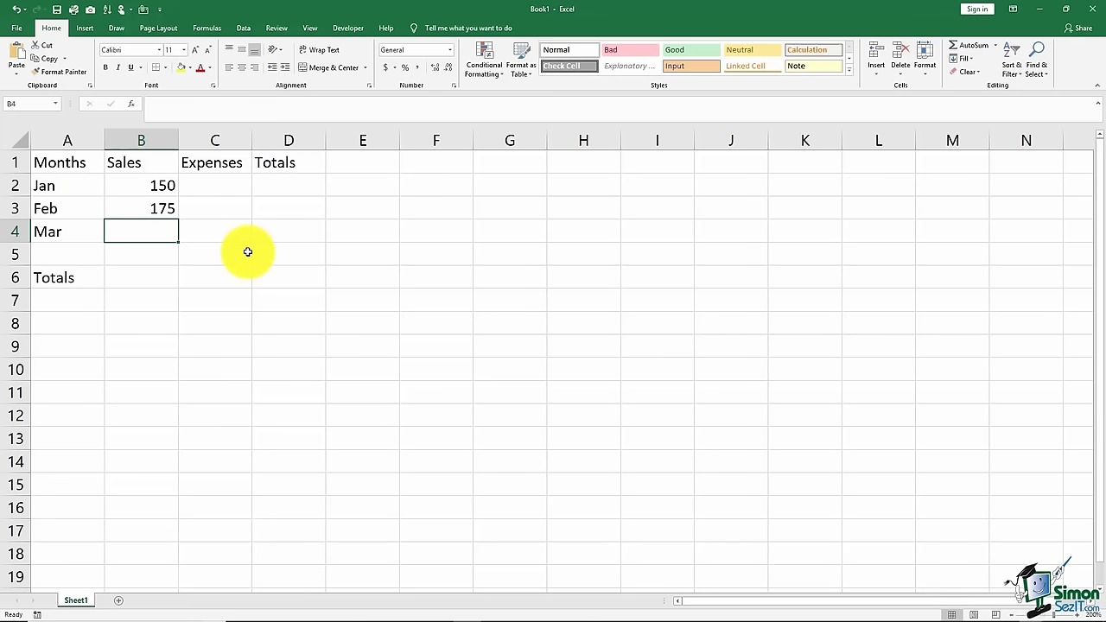
text(225)
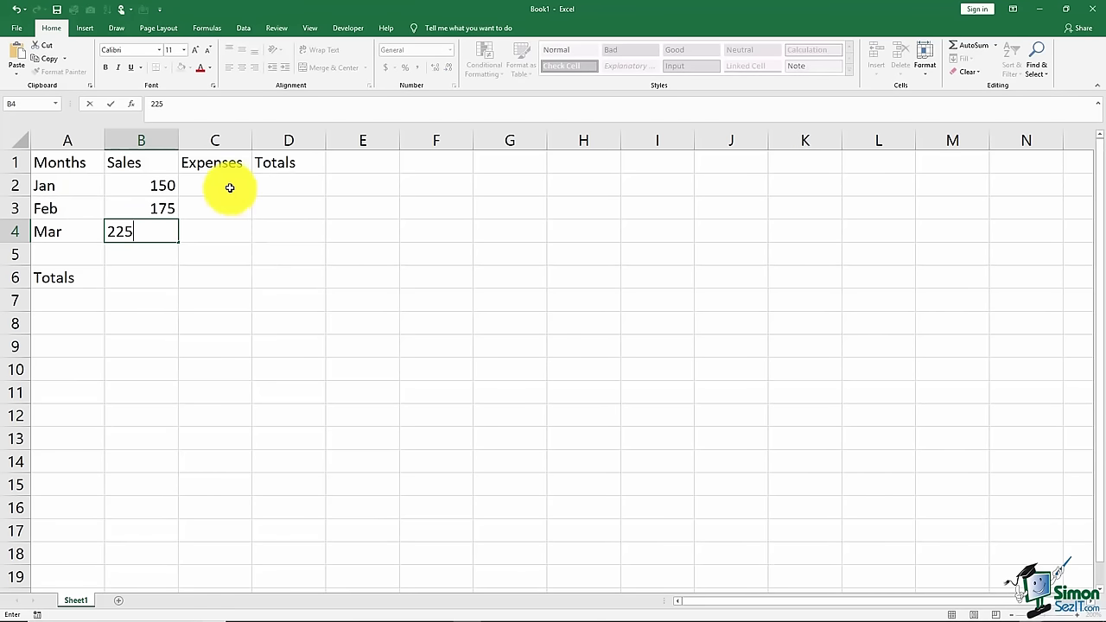
Enter Expenses of 125, 150 and 210 in C2:C4
click(229, 188)
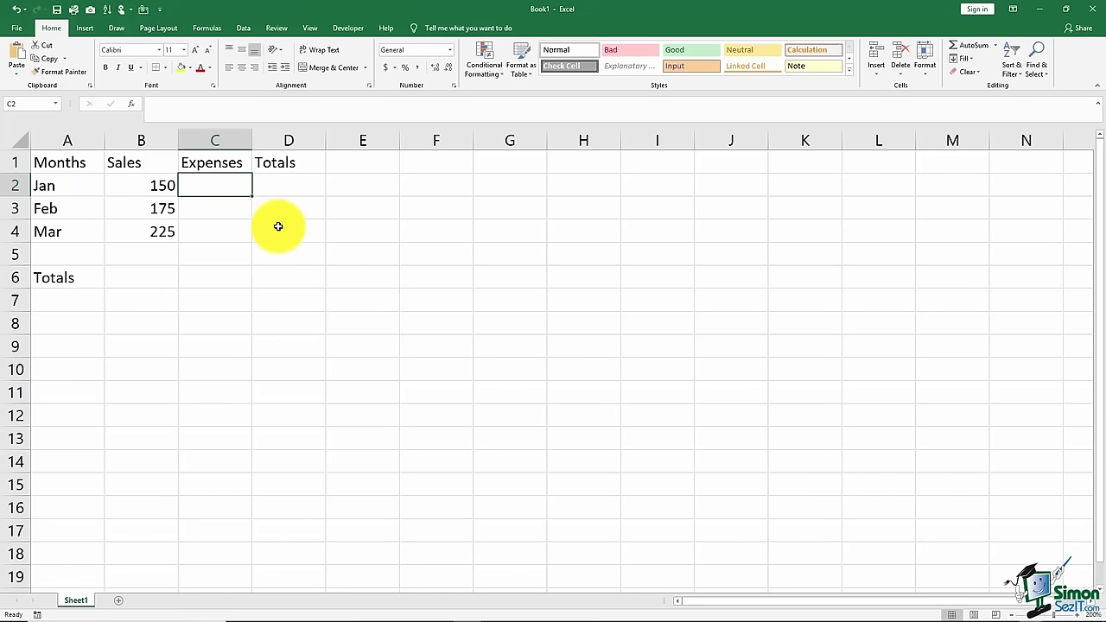
text(125)
key(Return)
text(150)
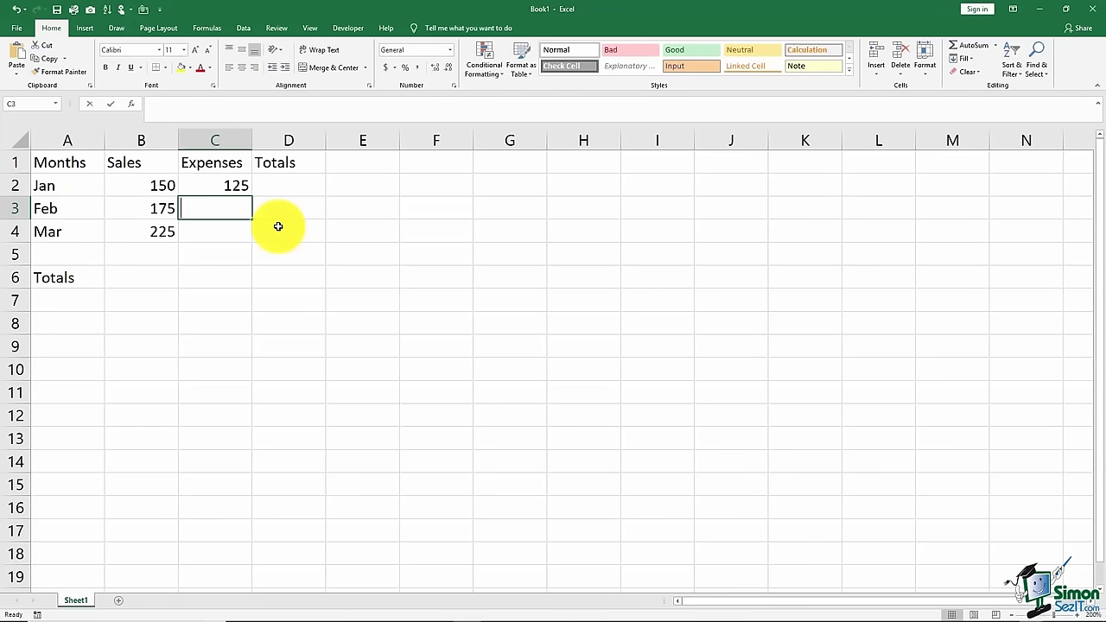
key(Return)
text(210)
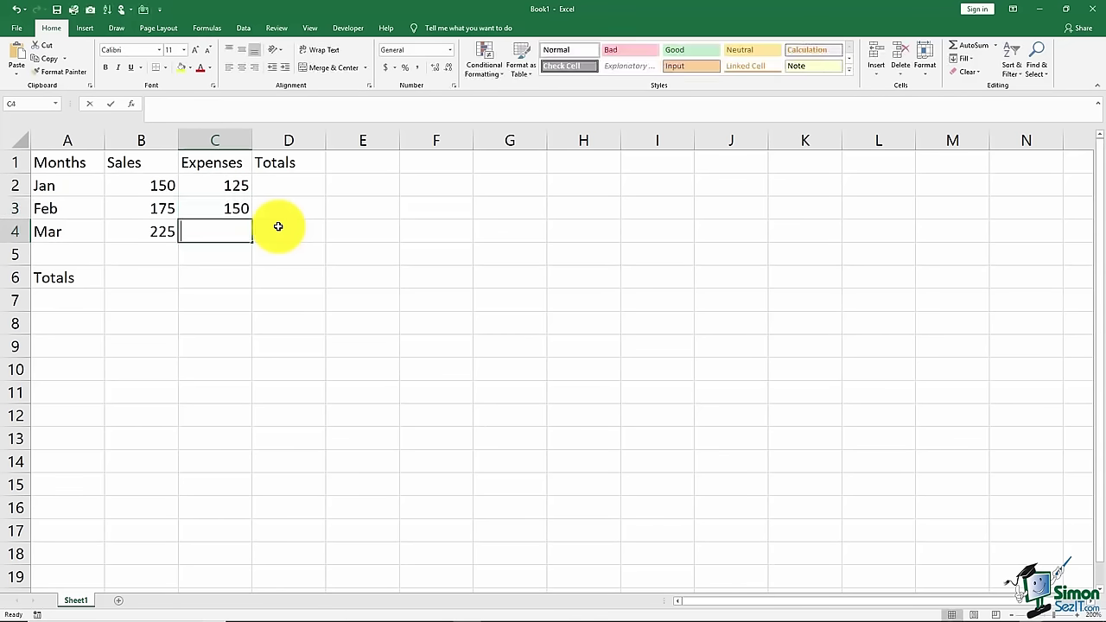
key(Return)
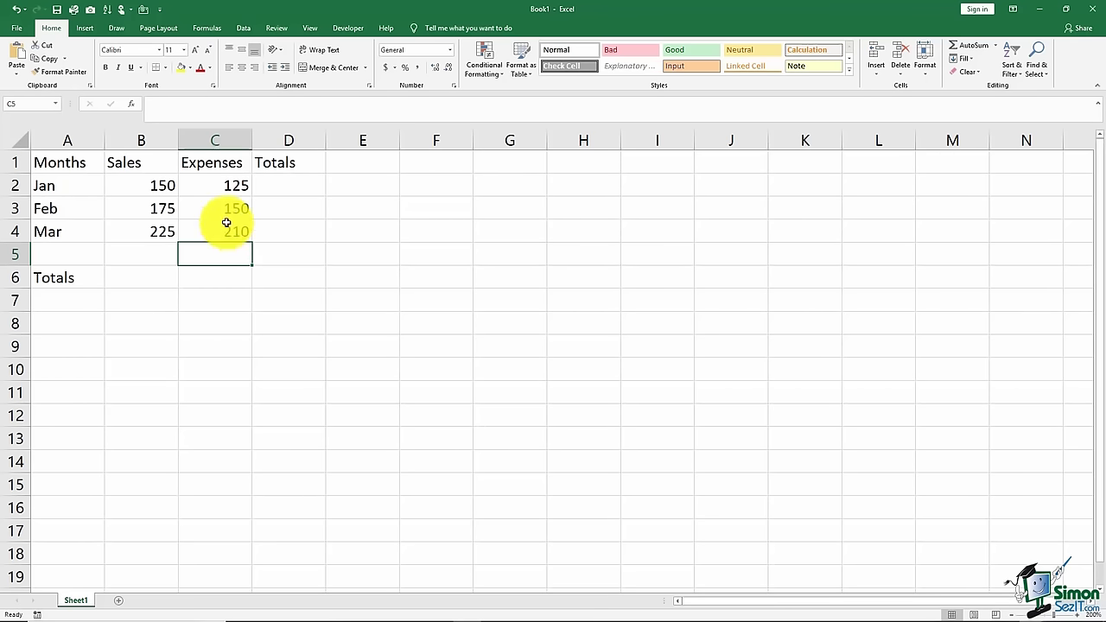
Replace the Totals heading in D1 with 'Profits'
click(273, 164)
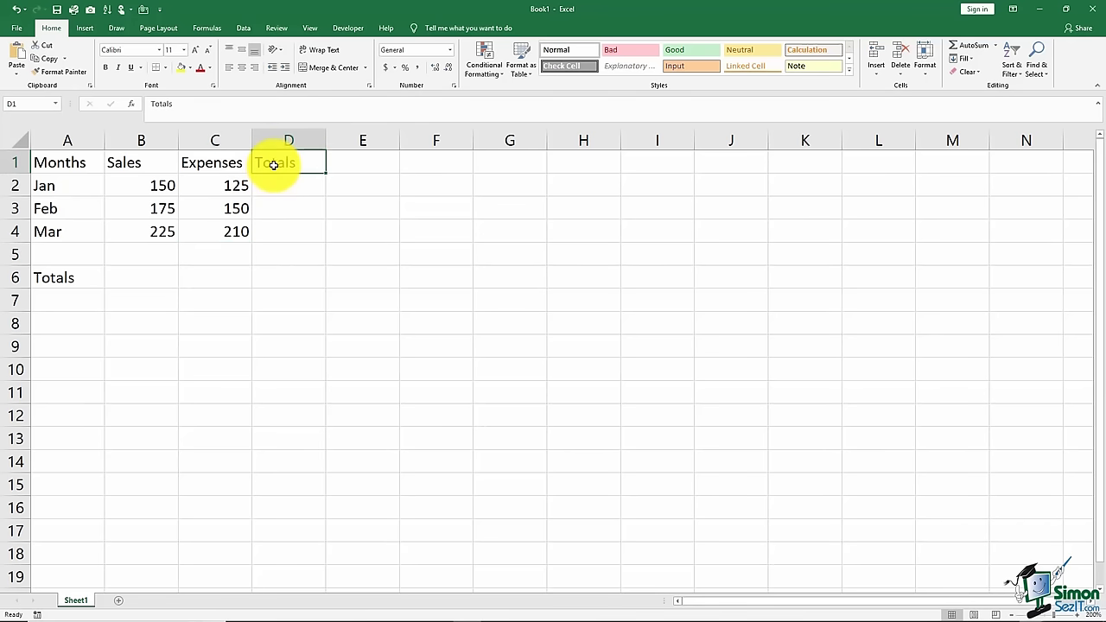
click(81, 280)
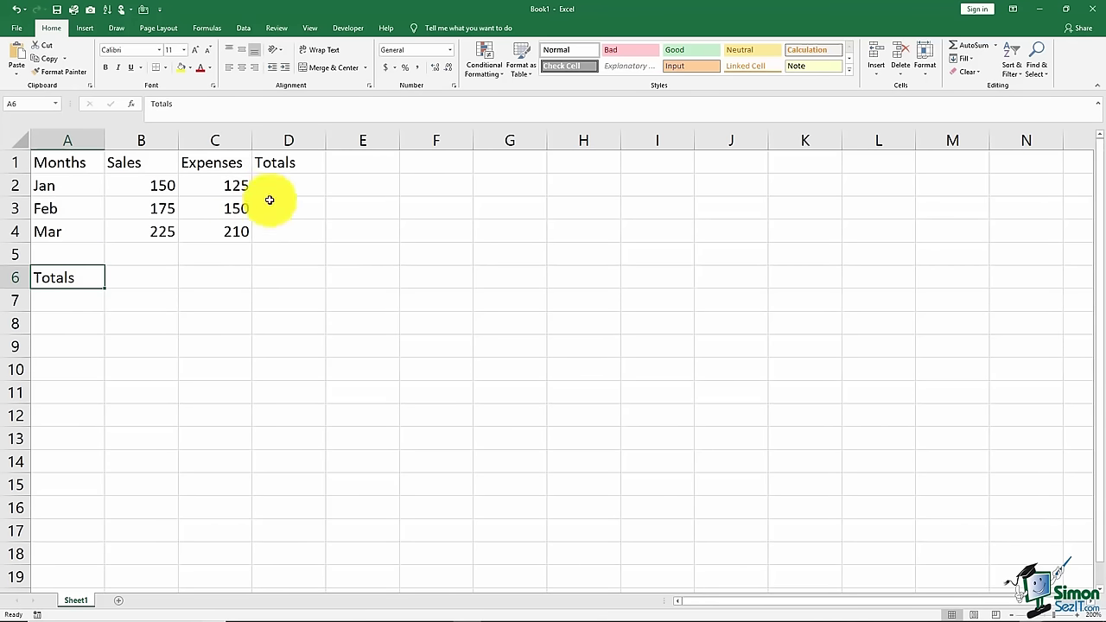
click(287, 163)
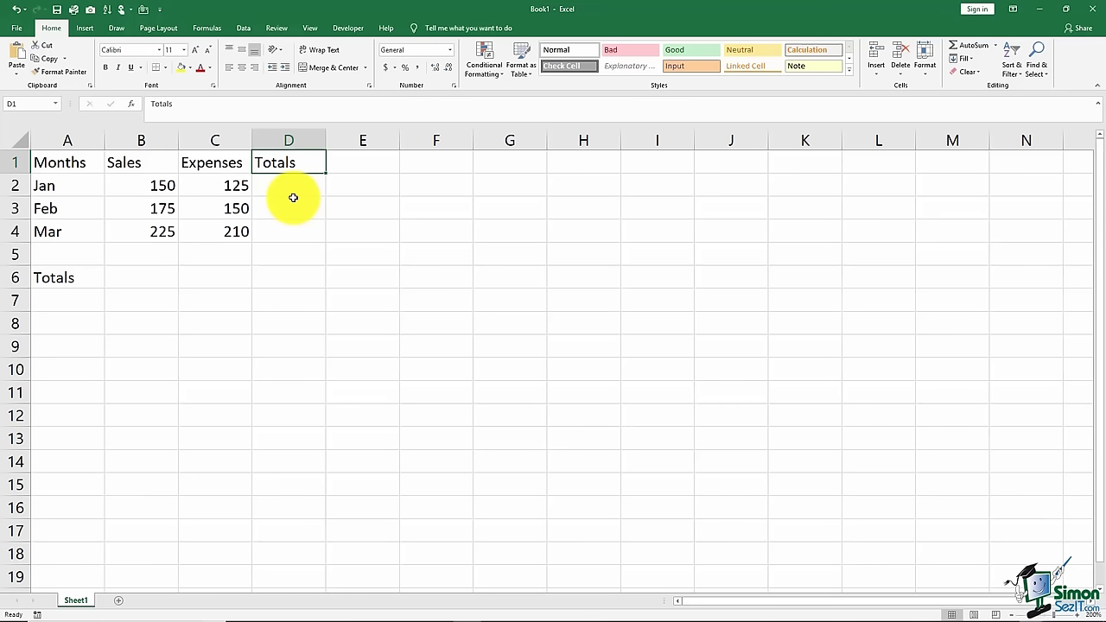
text(Profits)
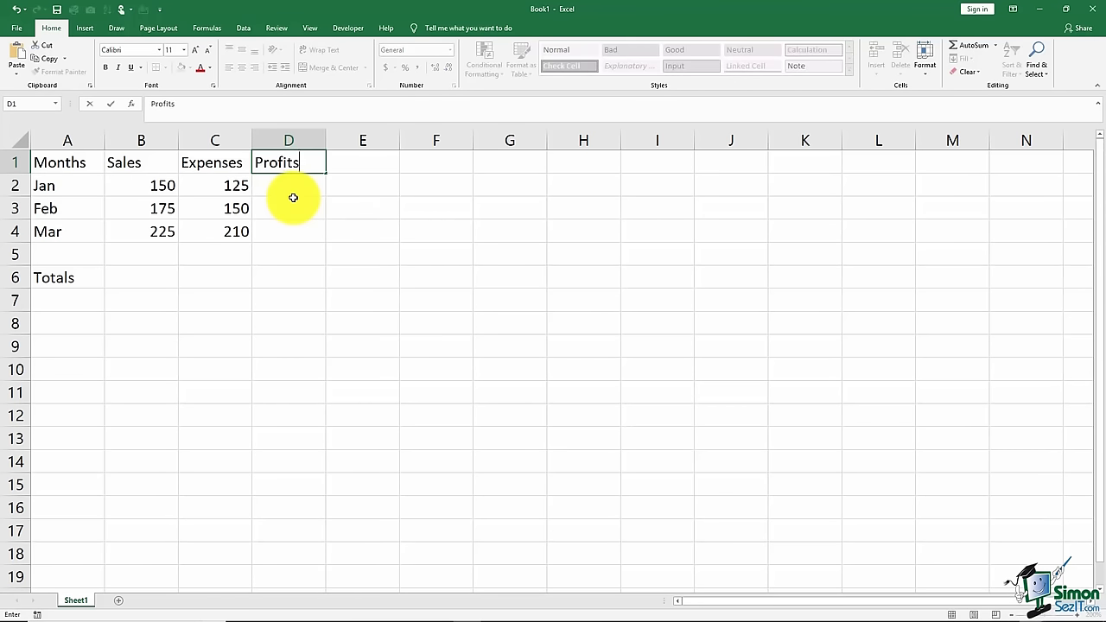
key(Tab)
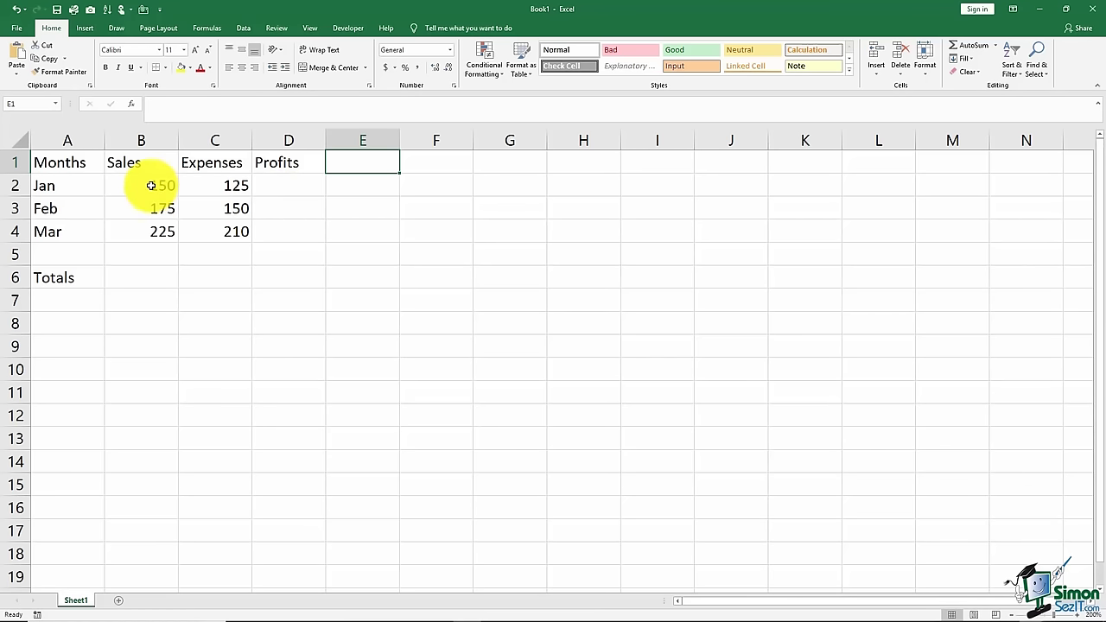
Check the B2:B4 Sales sum, then paste the arithmetic-operators keyboard picture near I10
drag(153, 185, 163, 230)
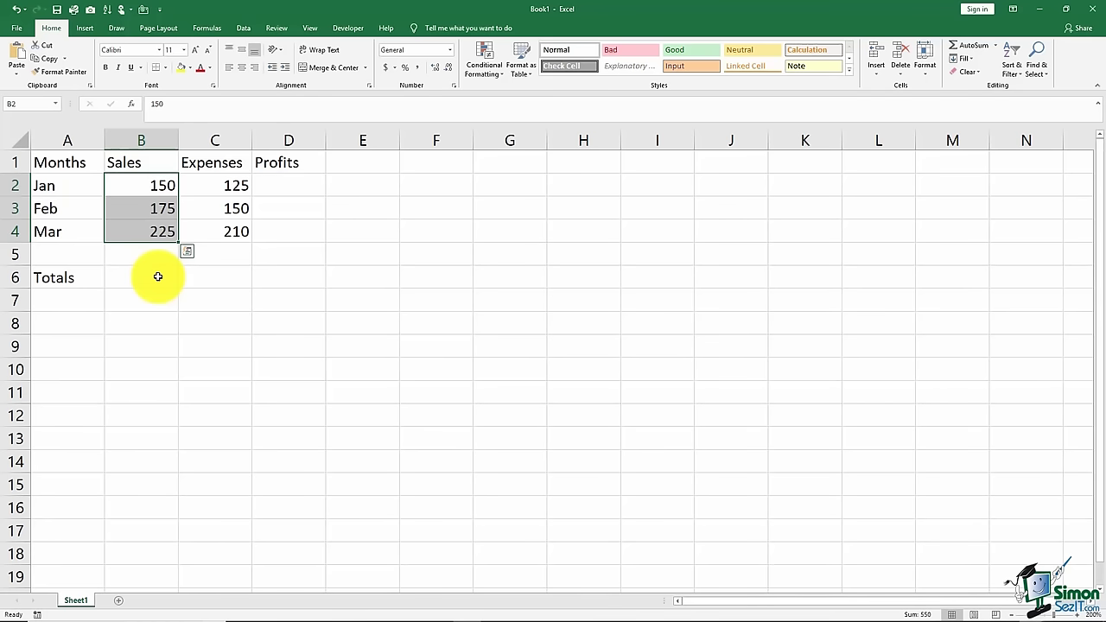
click(158, 277)
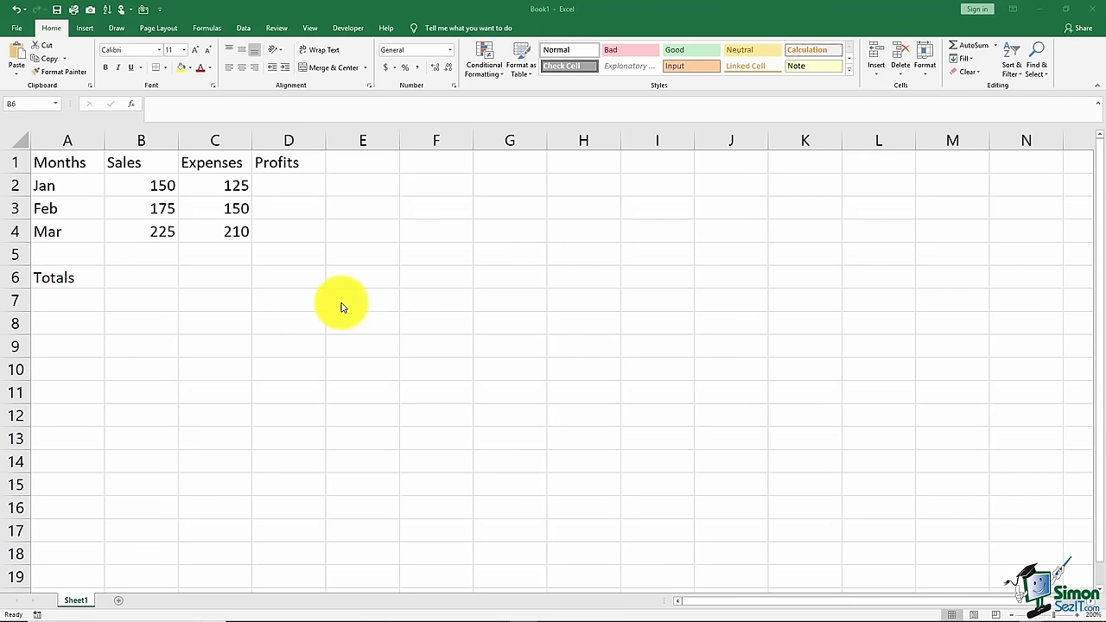
click(153, 276)
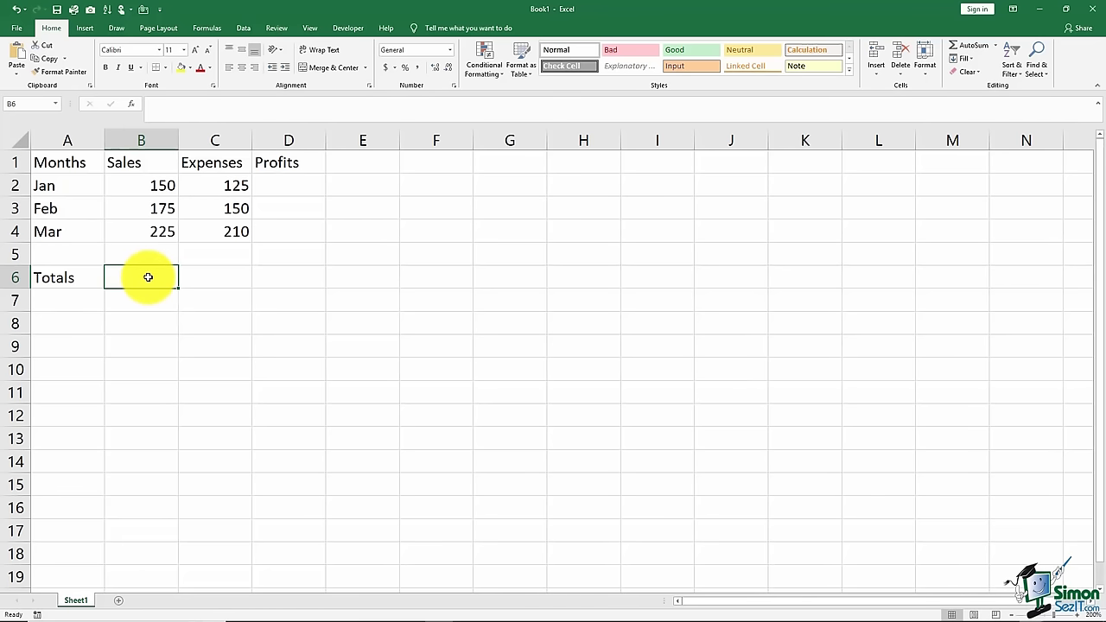
click(650, 375)
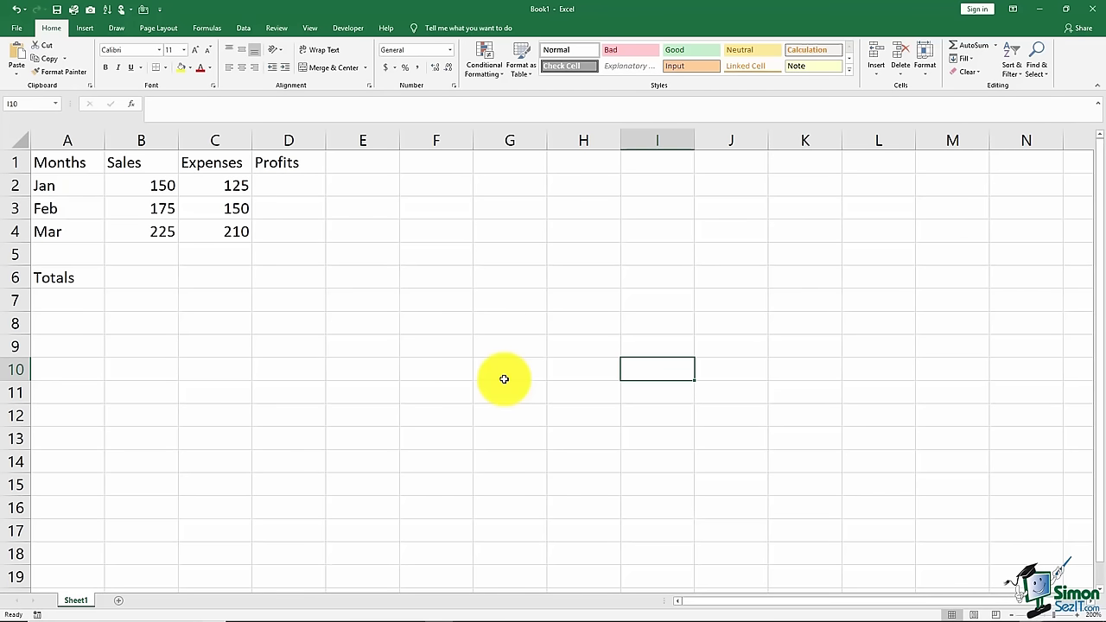
key(ctrl+v)
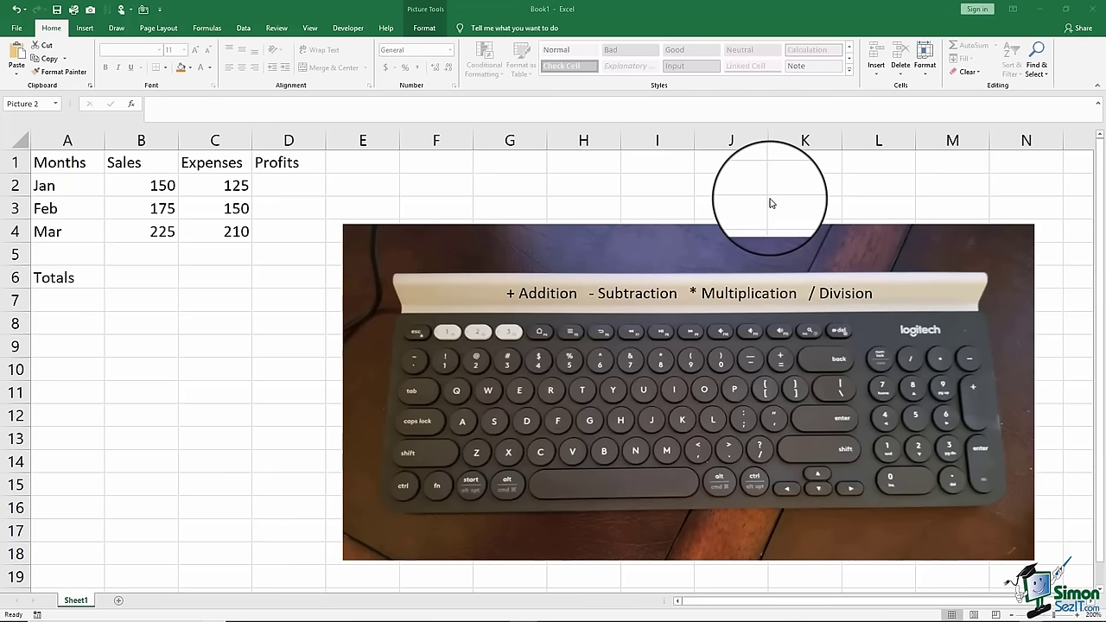
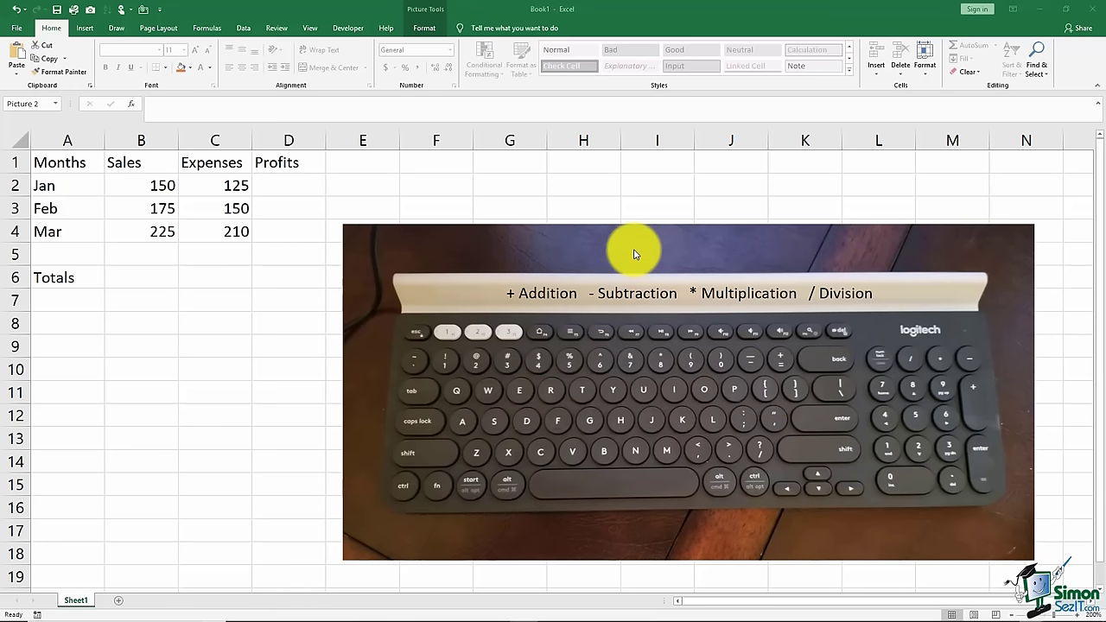
In B6, build the Sales total formula =B2+B3+B4+ from the Jan–Mar sales cells
click(143, 278)
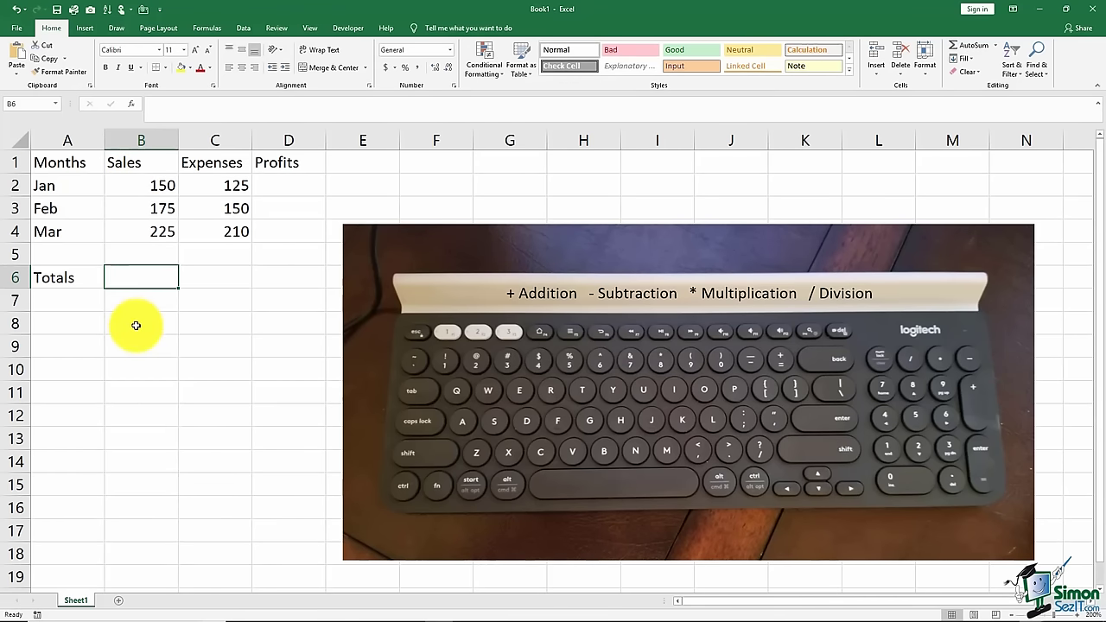
text(=)
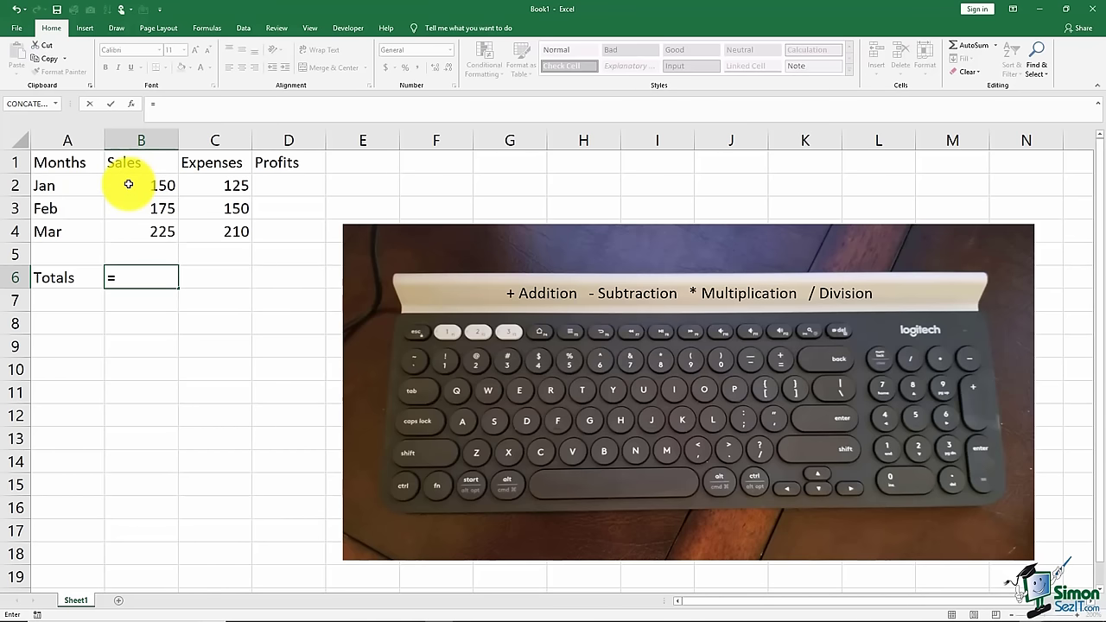
click(128, 184)
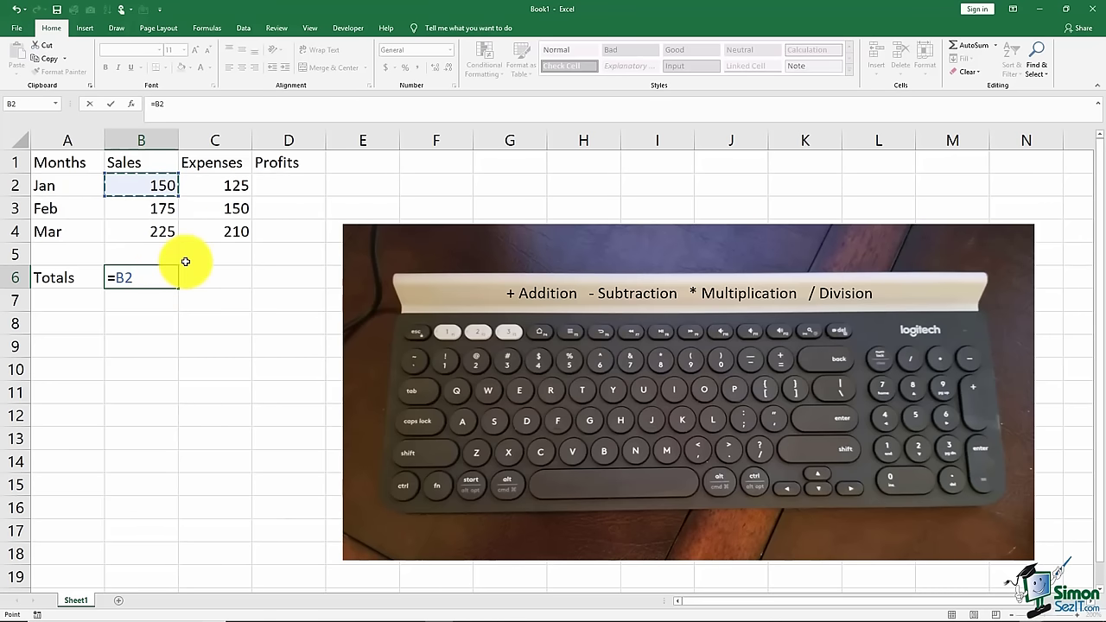
text(+)
click(158, 212)
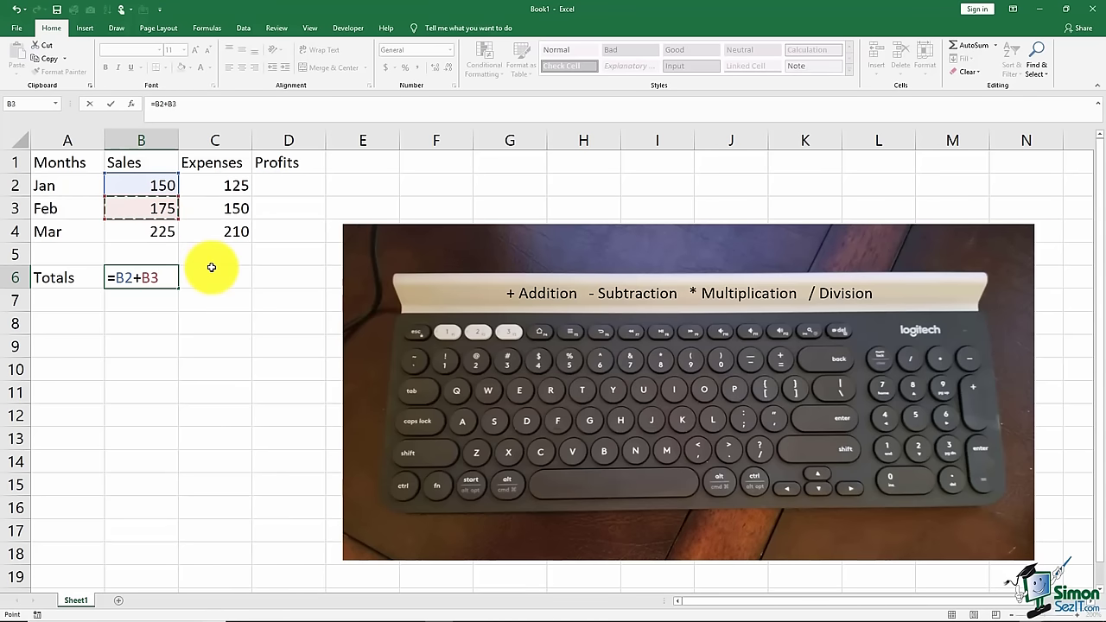
text(+)
click(159, 235)
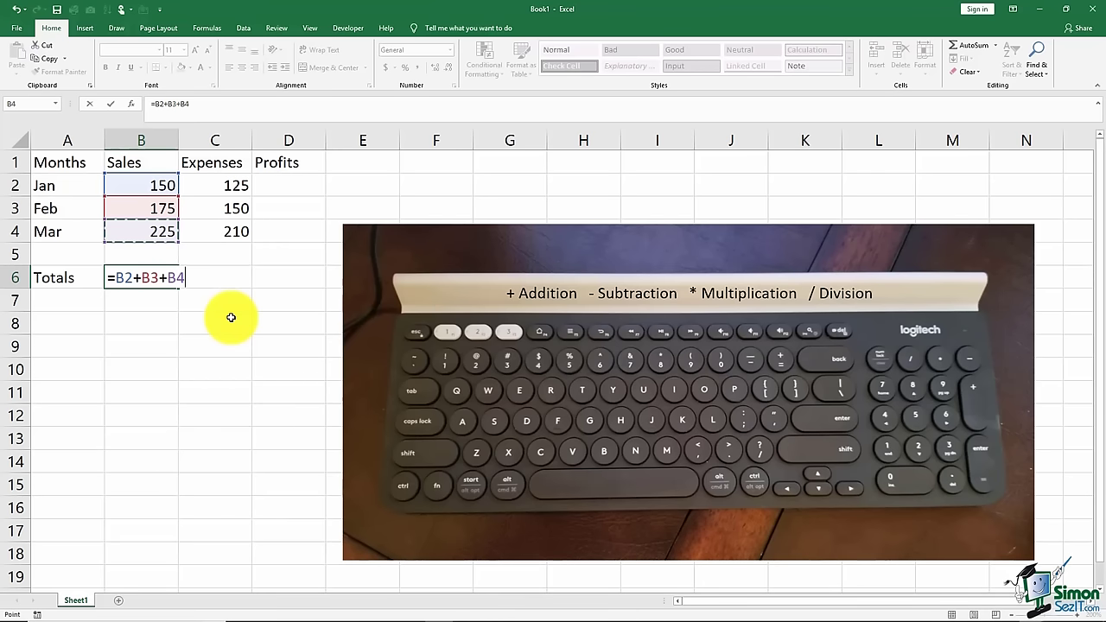
text(+)
Accept Excel's corrected formula =B2+B3+B4 for B6 and review it, showing 550
key(Return)
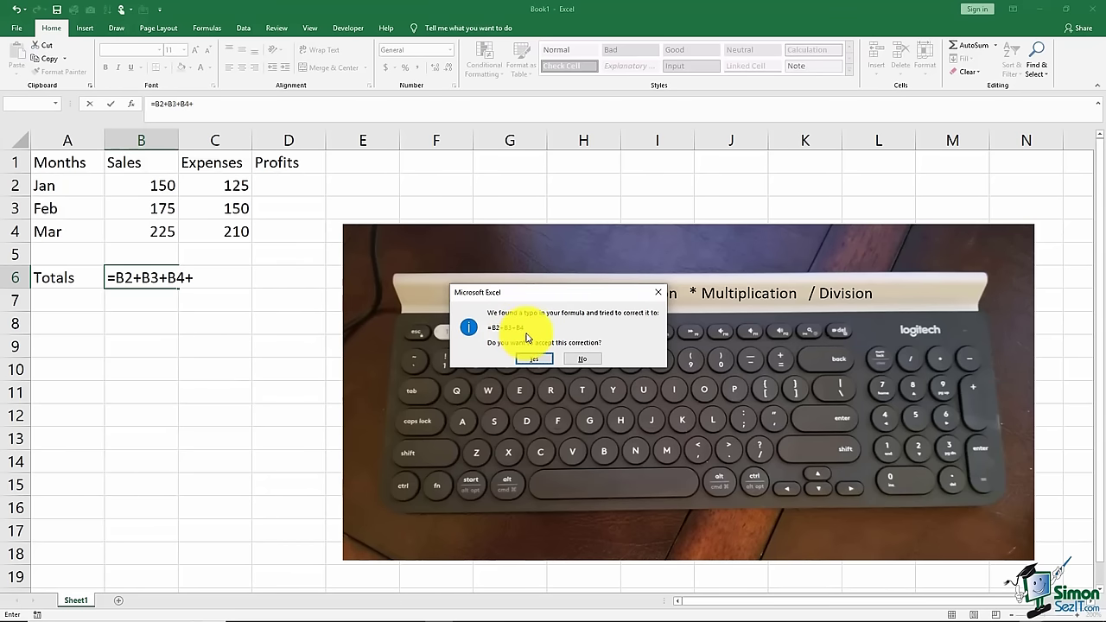
click(535, 358)
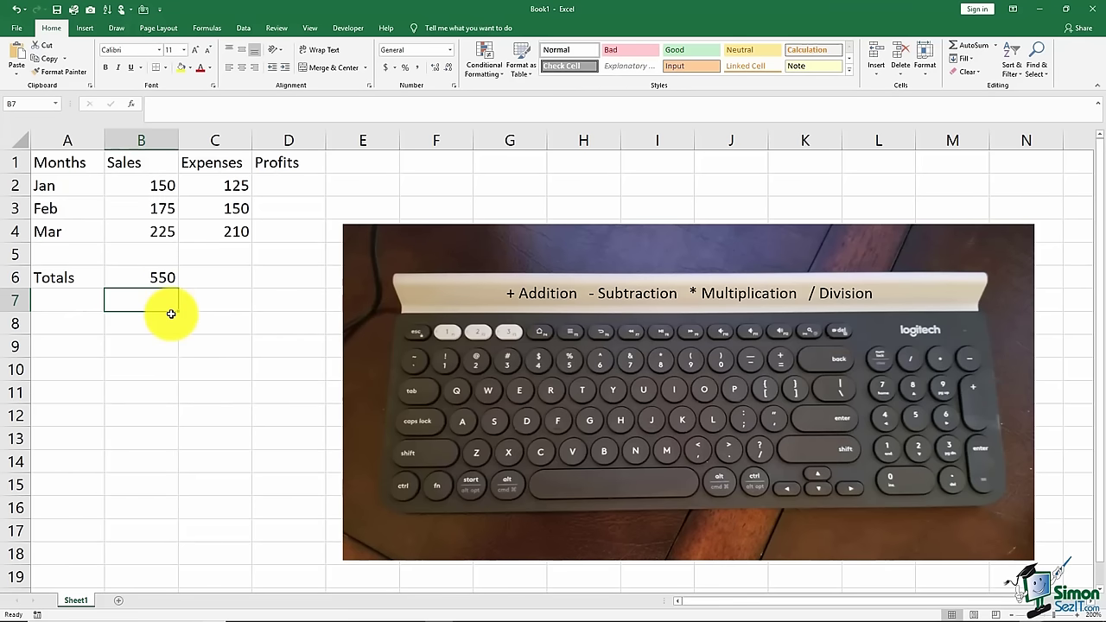
click(161, 277)
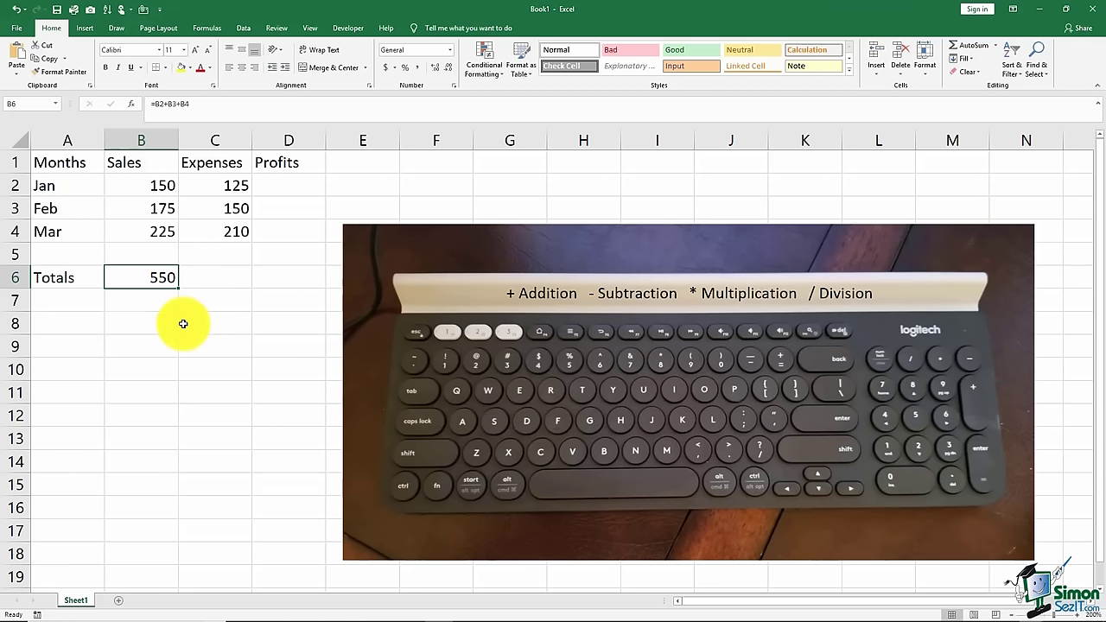
double_click(159, 277)
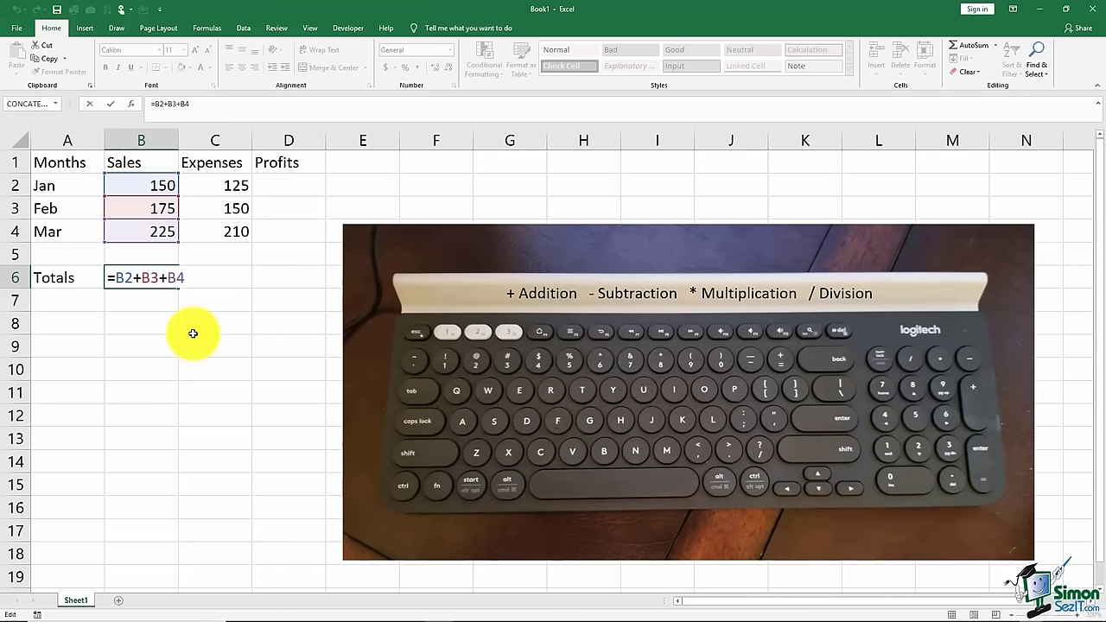
key(Return)
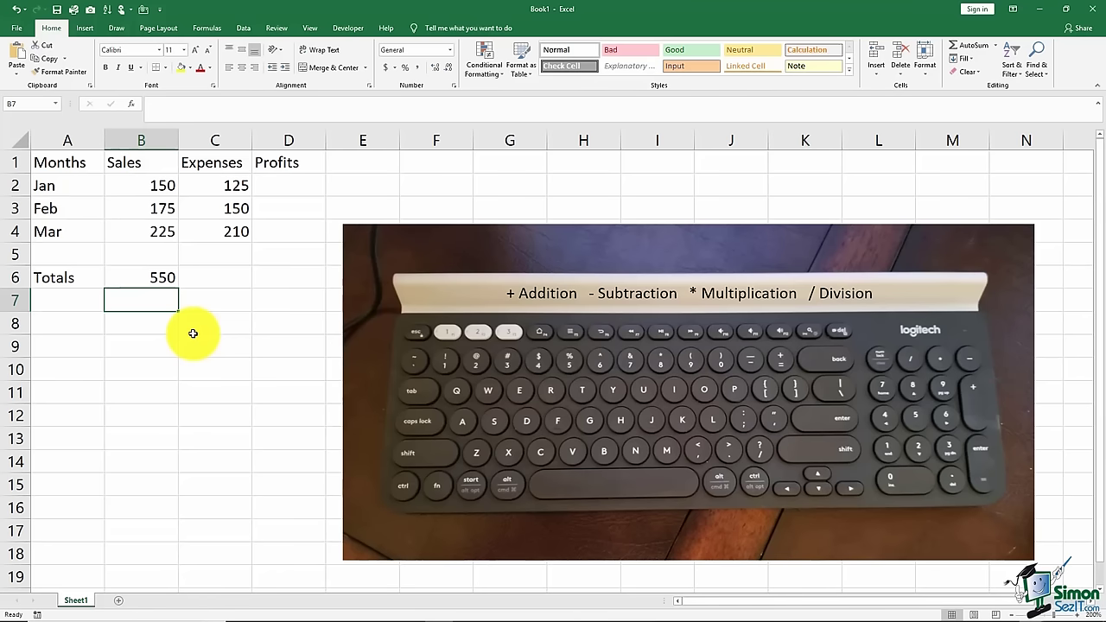
Enter =C2+C3+C4 in C6 to total Expenses at 485
click(227, 278)
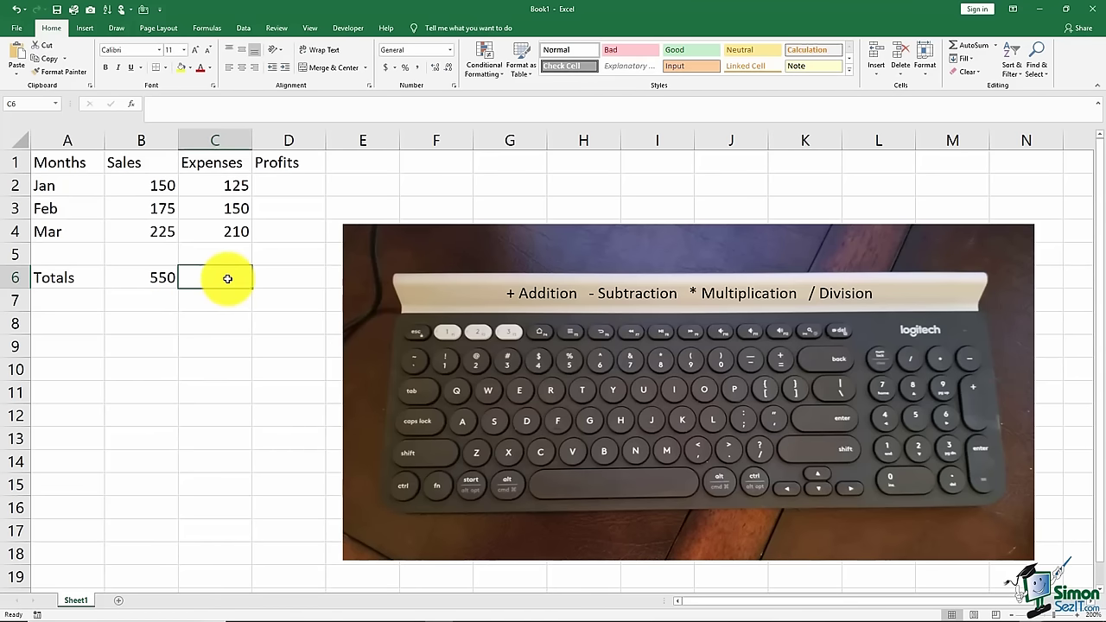
text(=)
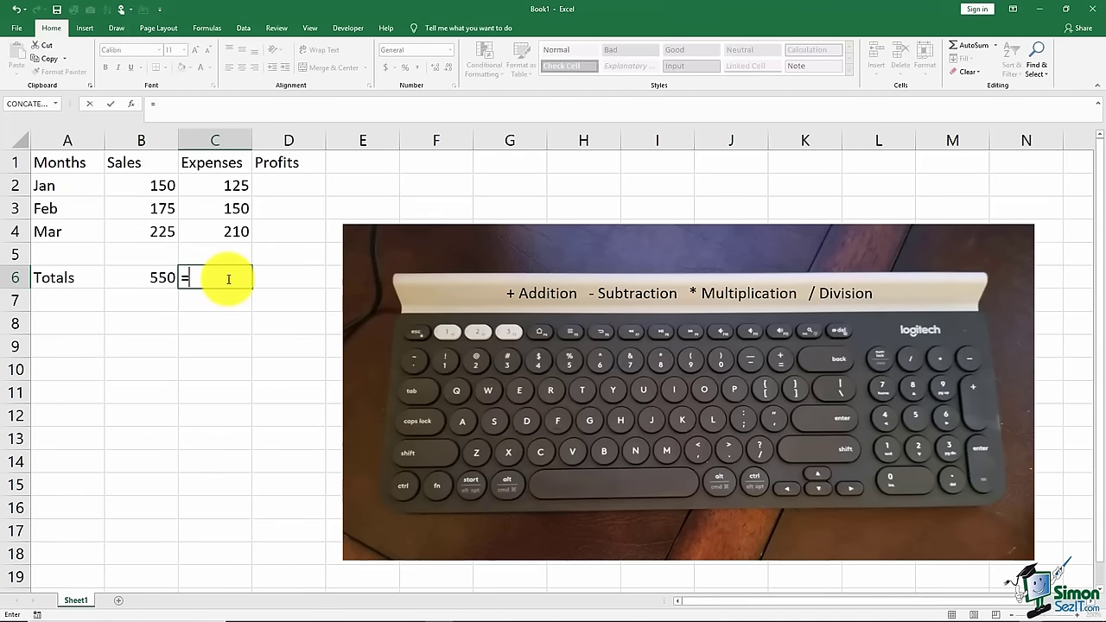
click(227, 186)
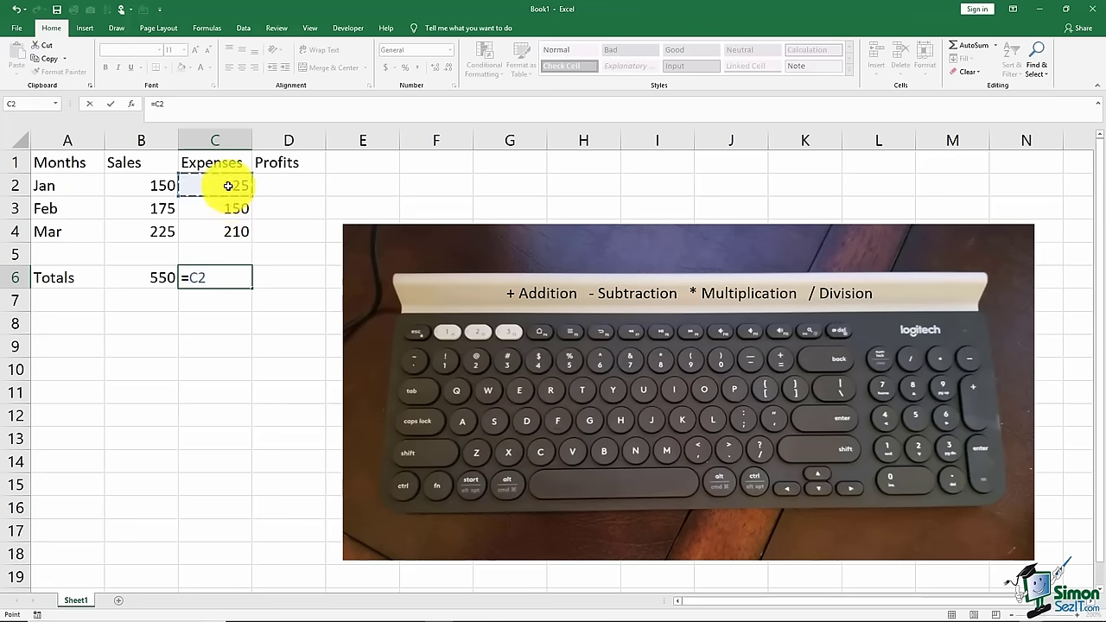
text(+)
click(227, 210)
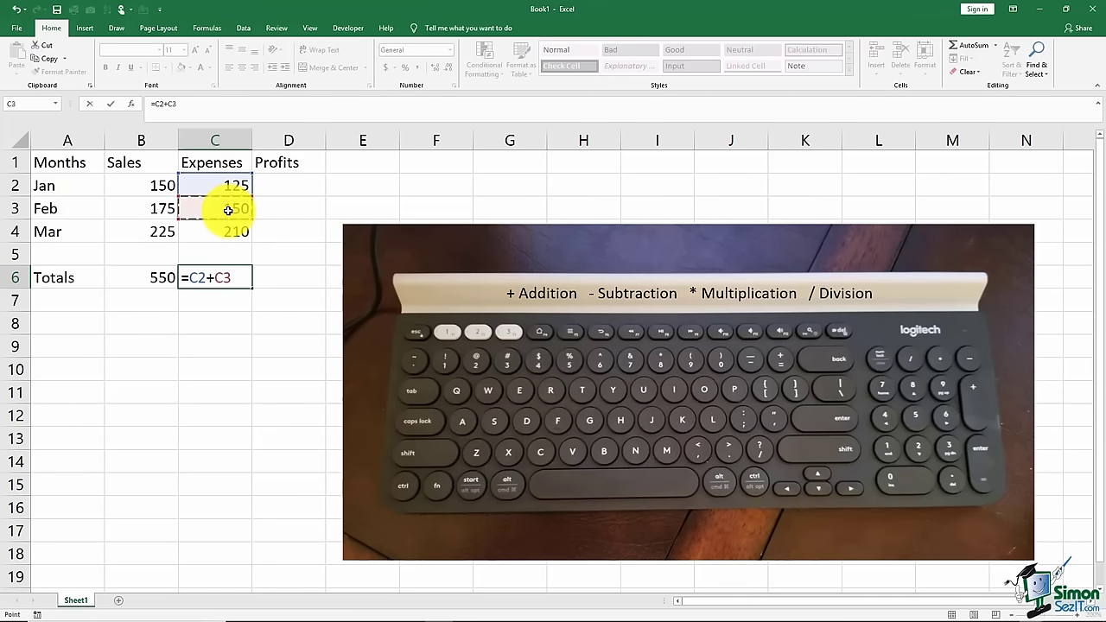
text(+)
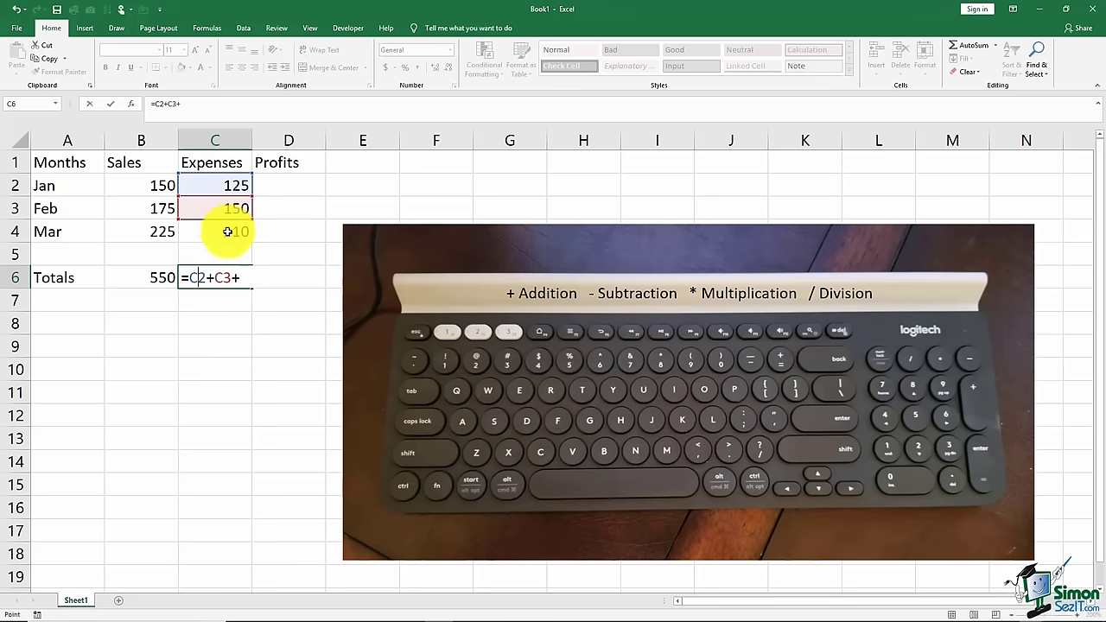
click(227, 232)
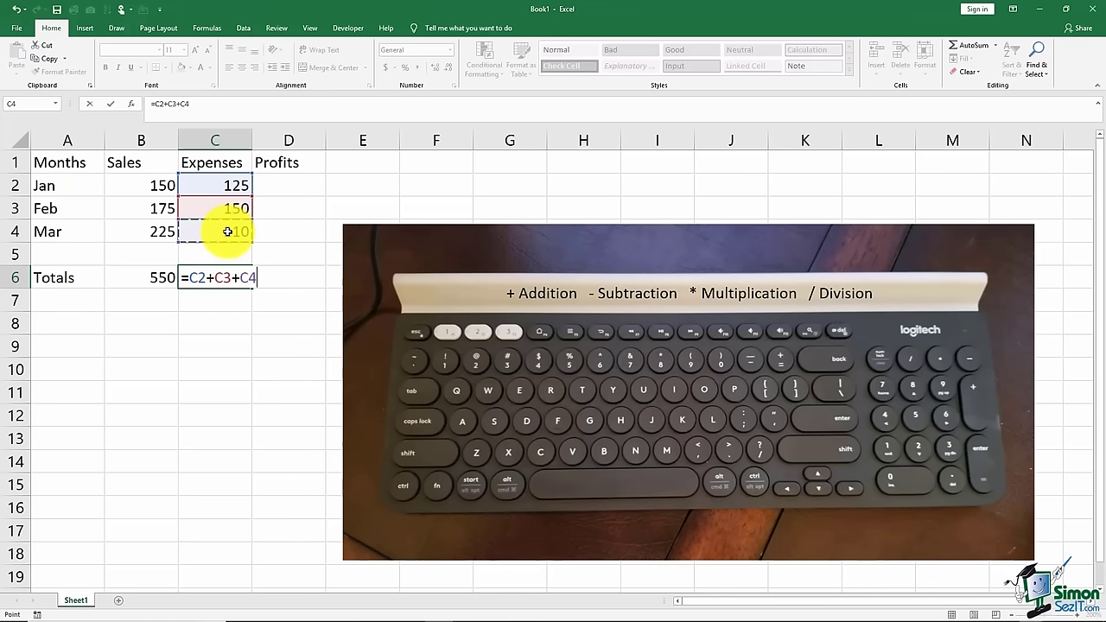
key(Return)
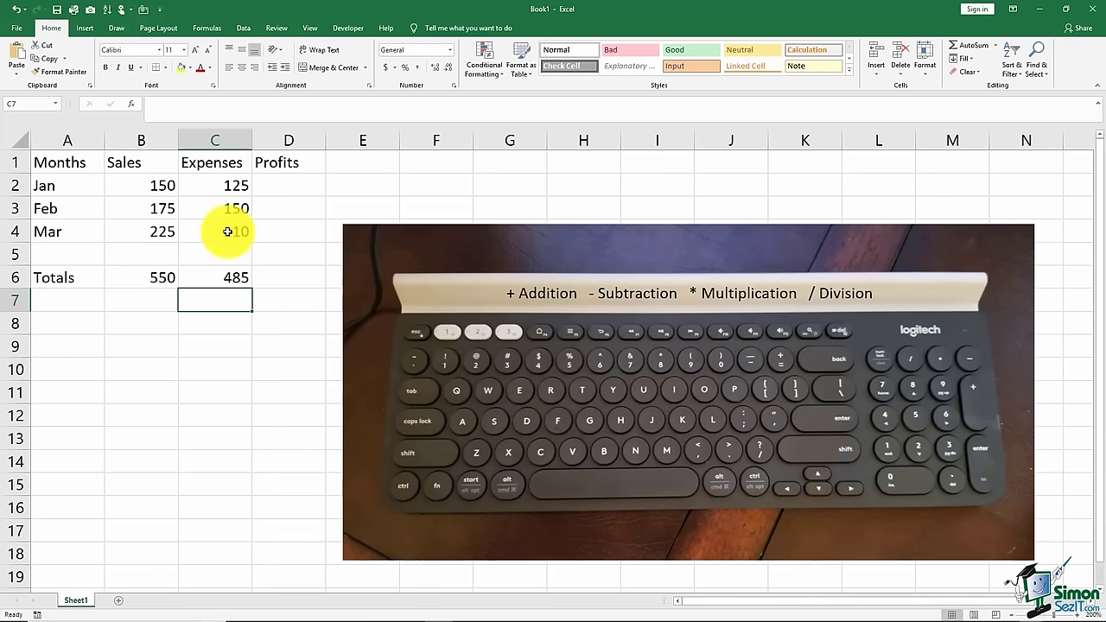
Review the C6 and B6 total formulas, leaving them unchanged
click(228, 282)
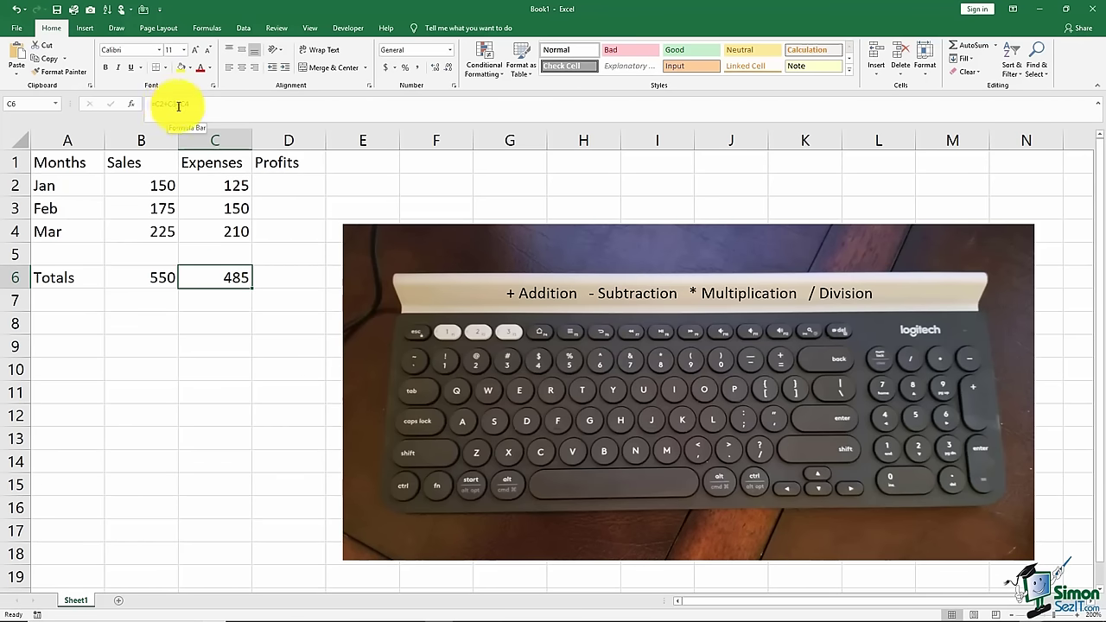
click(149, 281)
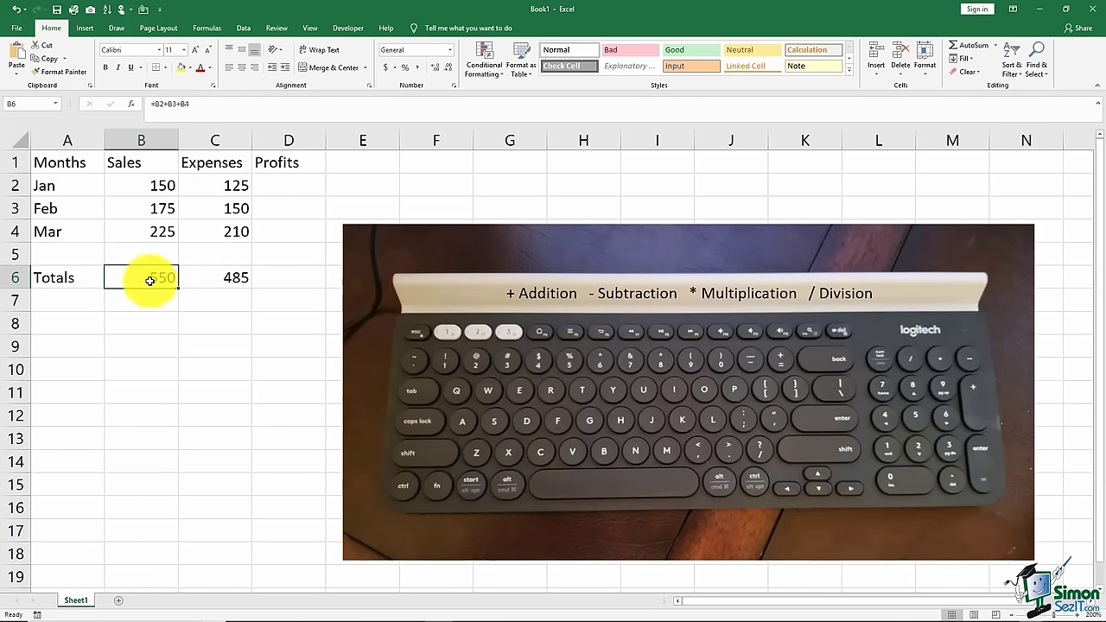
click(198, 107)
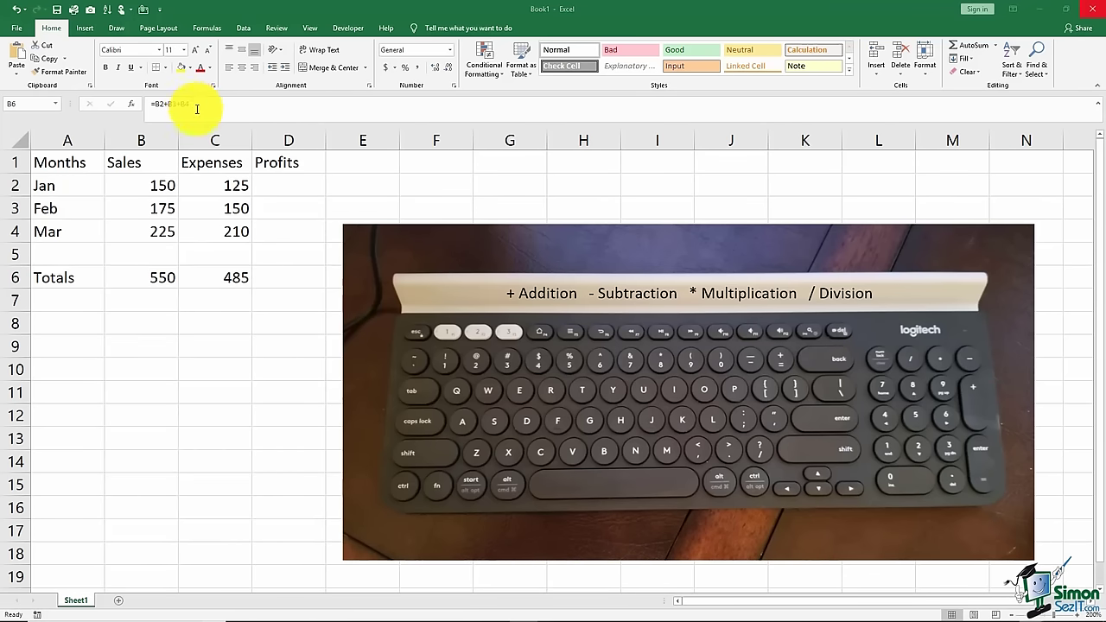
key(Escape)
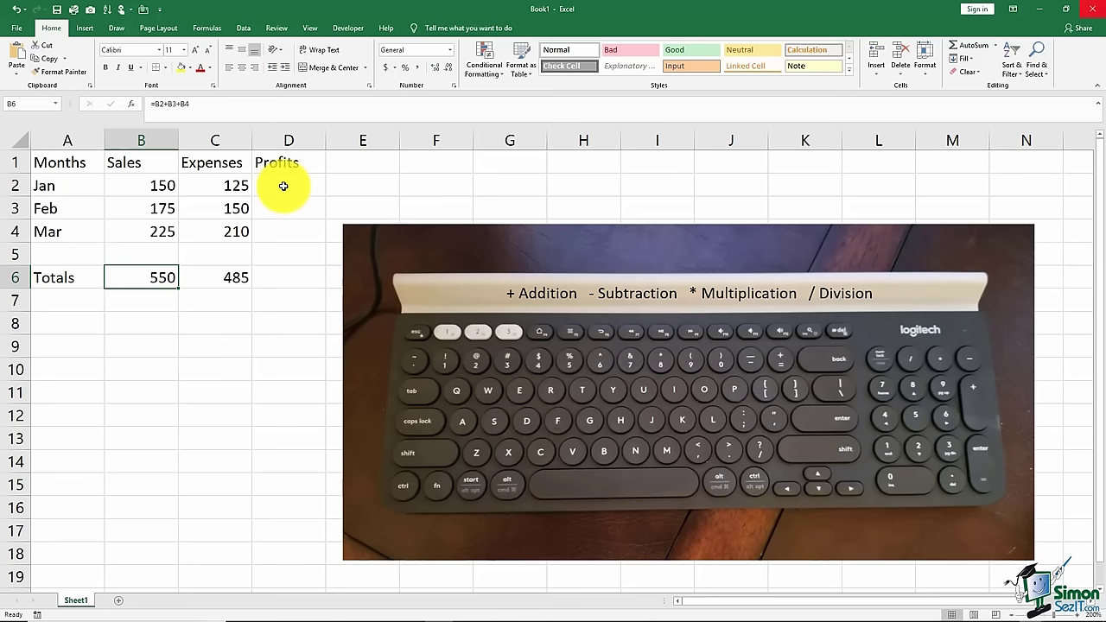
click(284, 187)
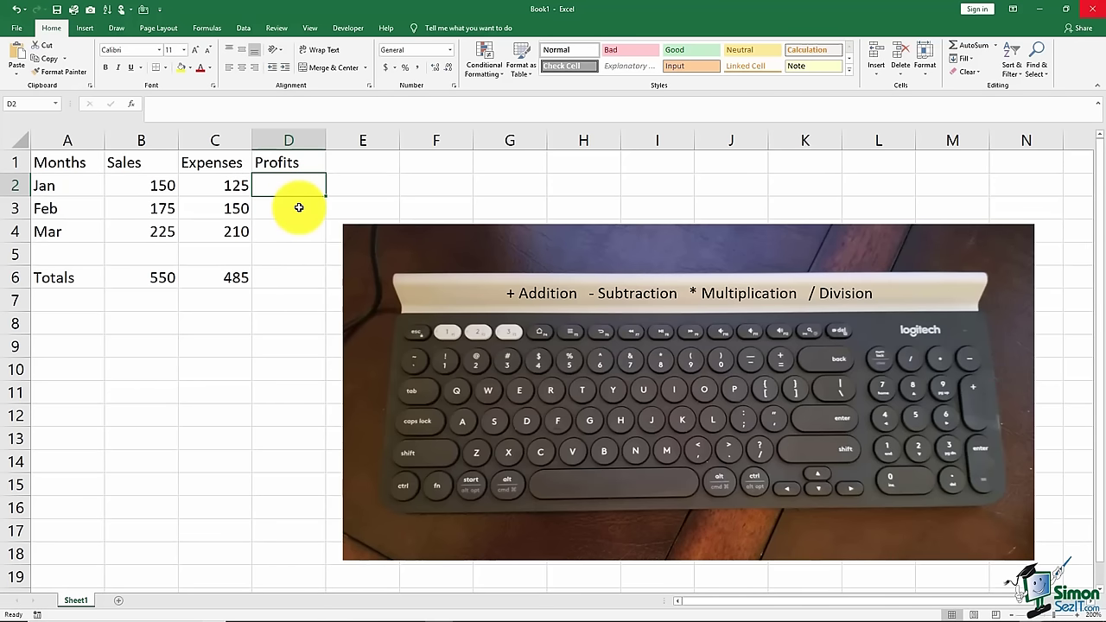
Enter profit formulas =B2-C2 in D2 and =B3-C3 in D3, each showing 25
text(=)
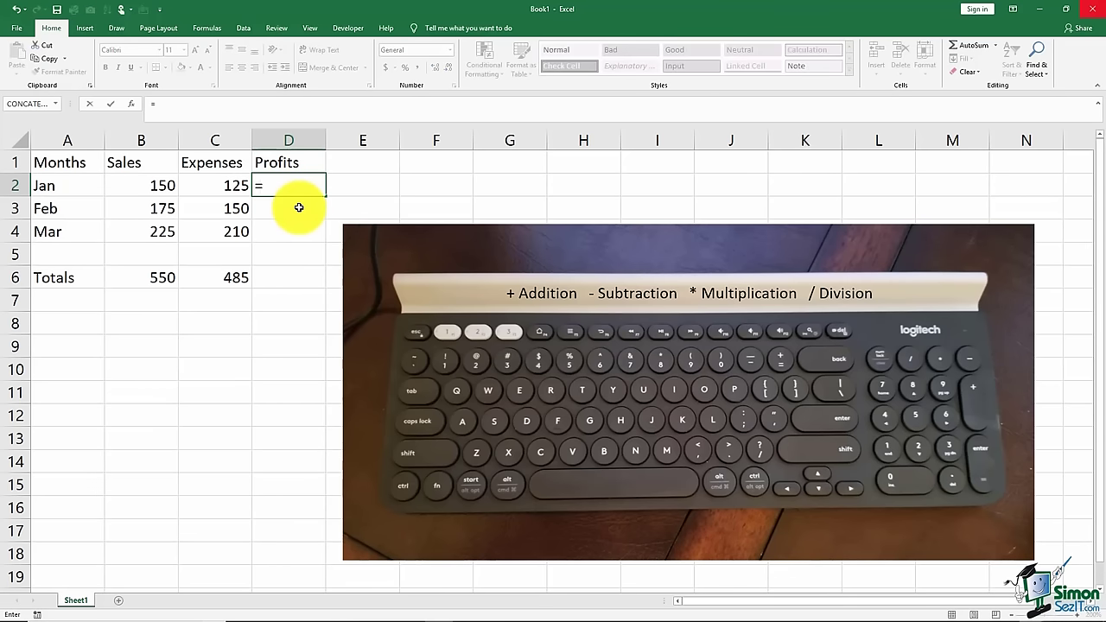
click(160, 186)
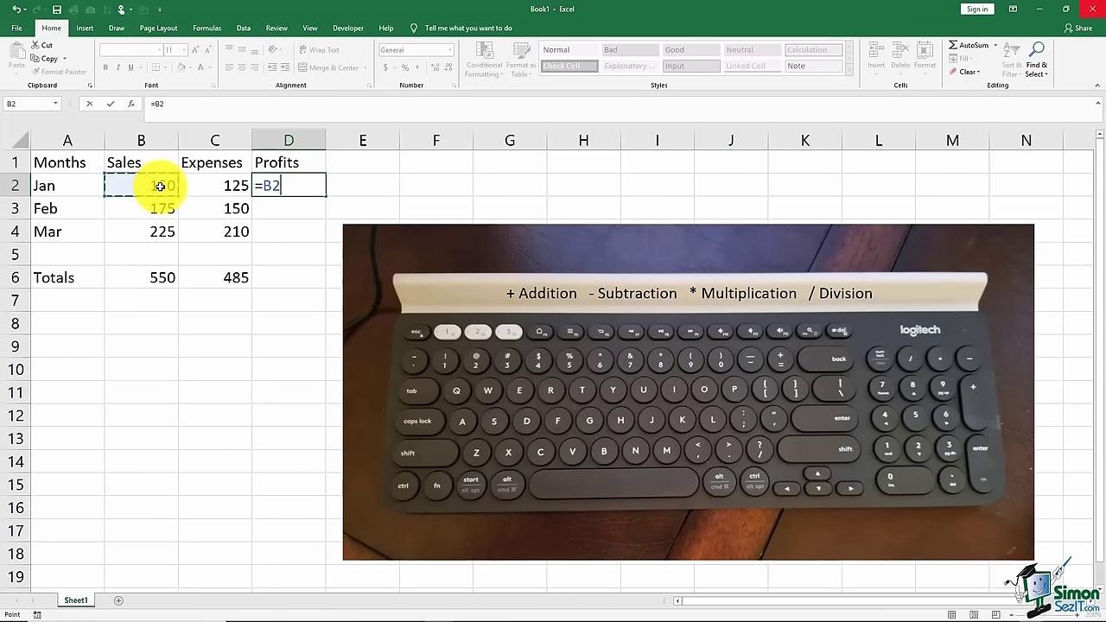
text(-)
click(196, 186)
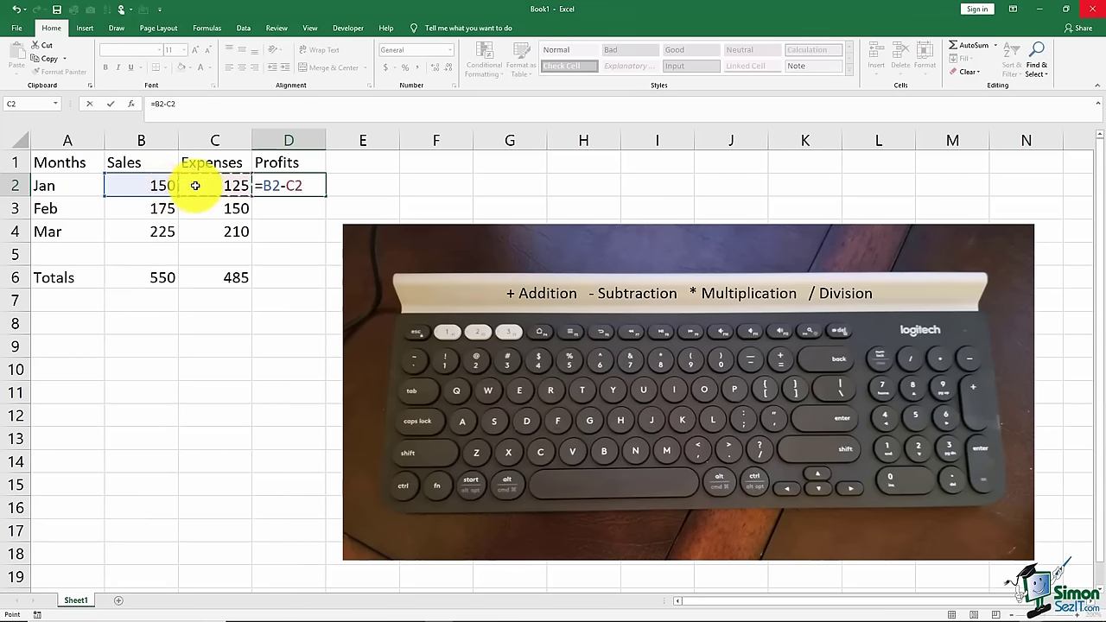
key(Return)
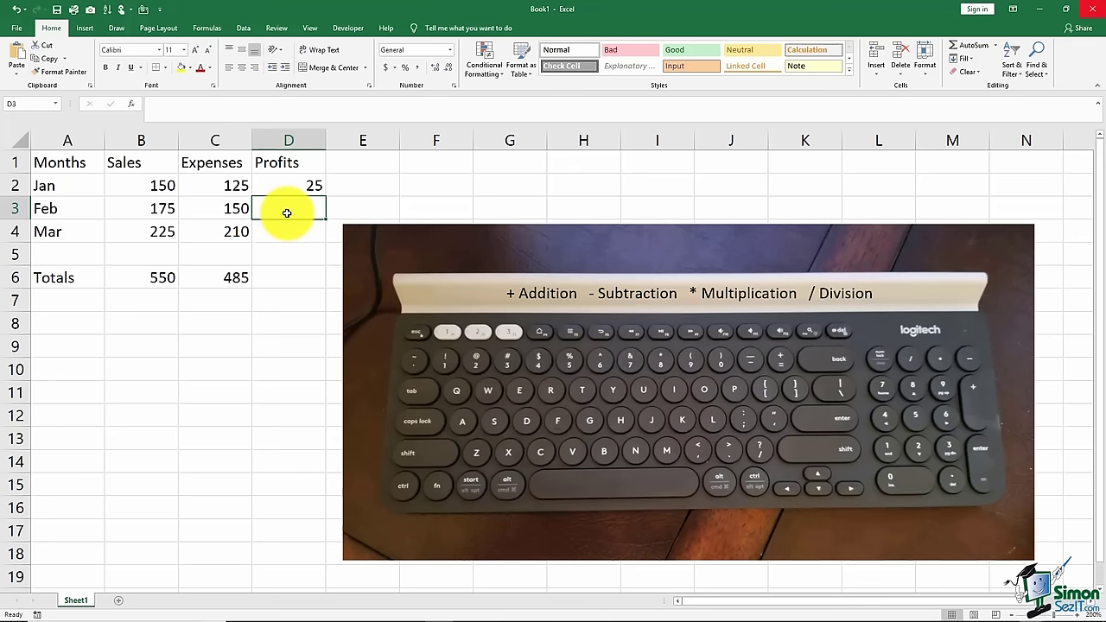
text(=)
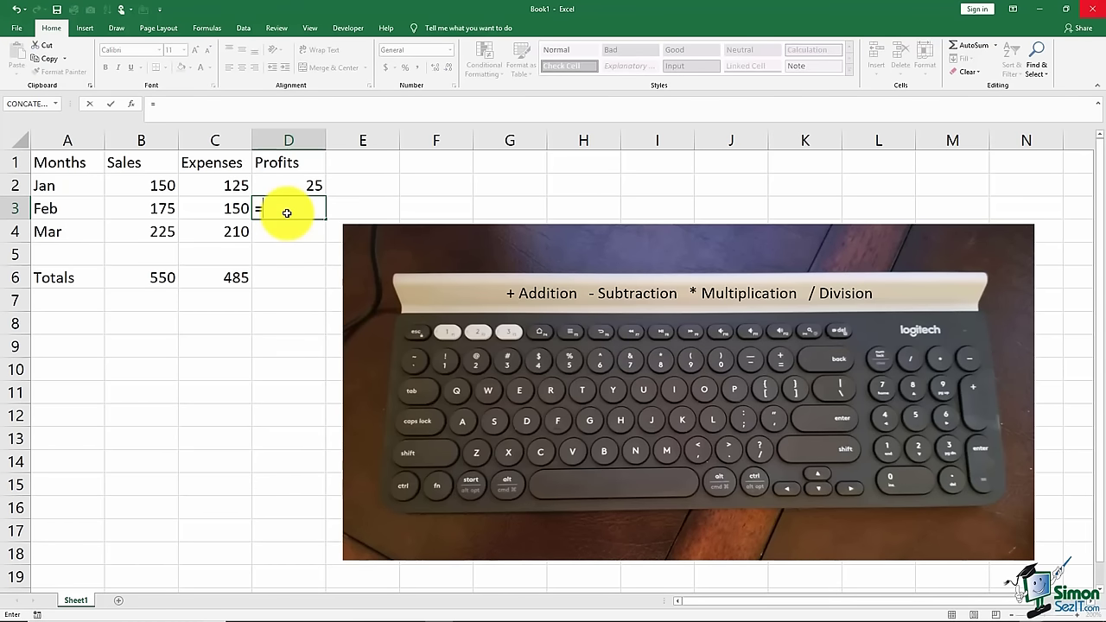
click(162, 208)
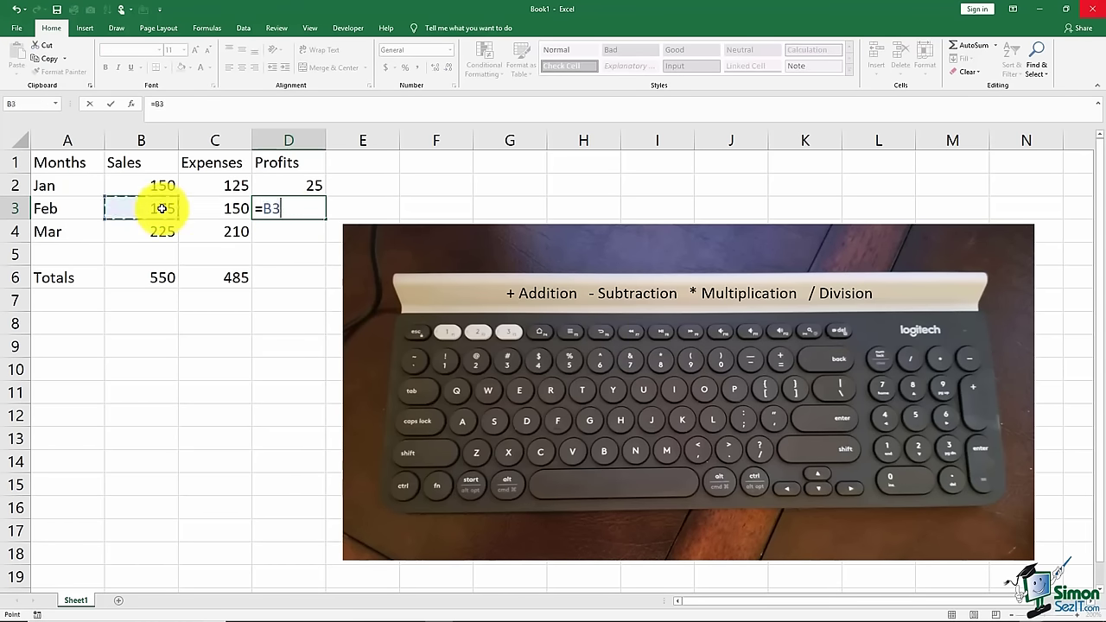
text(-)
click(199, 207)
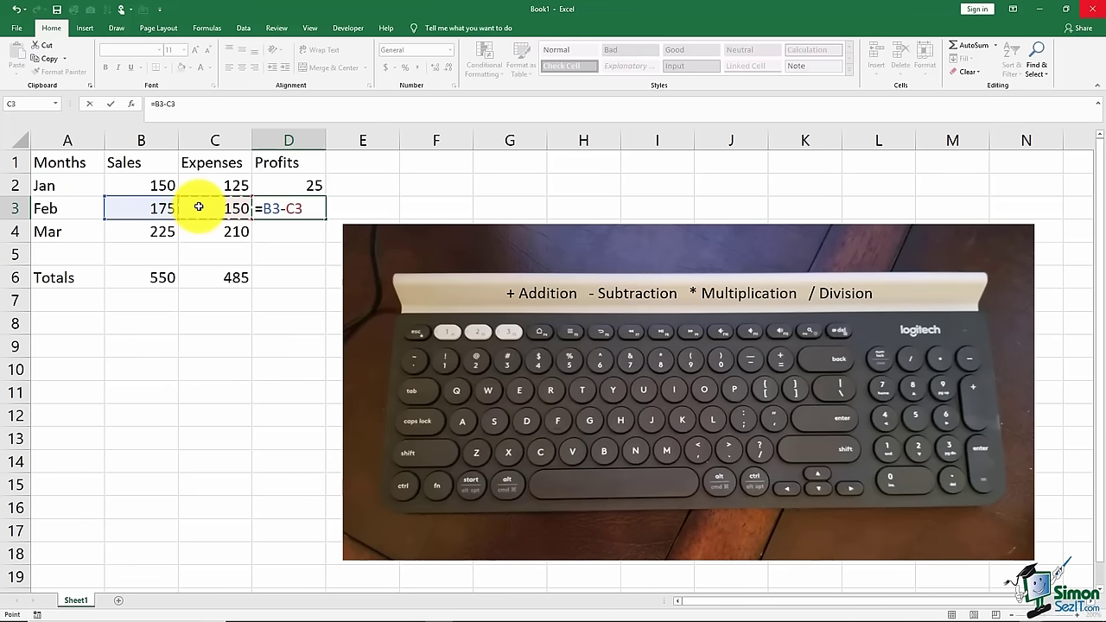
key(Return)
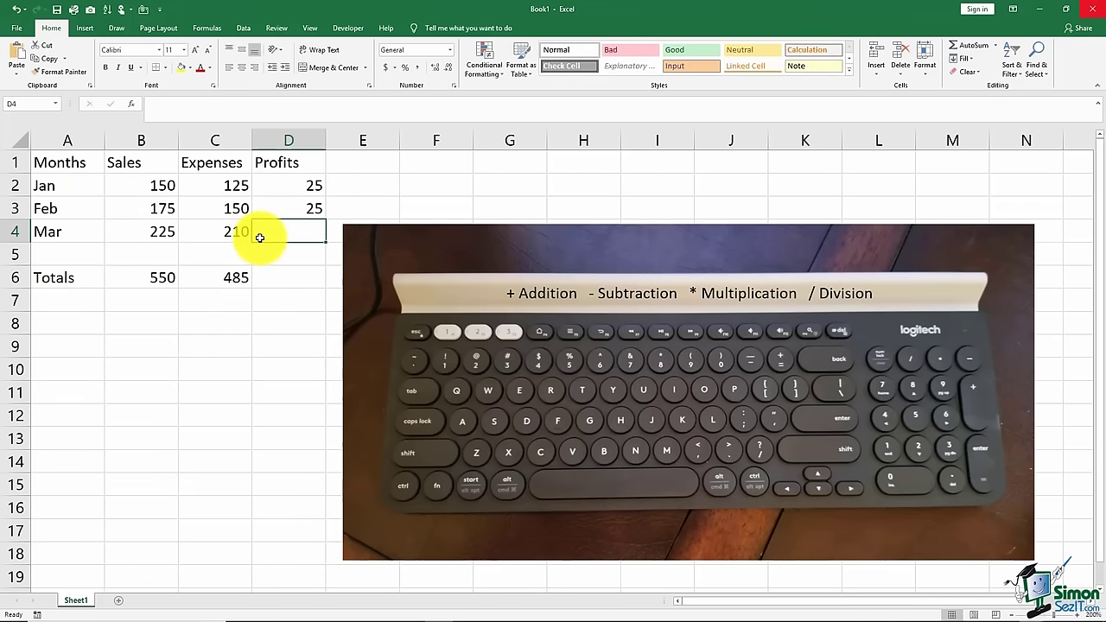
Enter March's profit formula =B4-C4 in D4, showing 15
text(=)
click(161, 233)
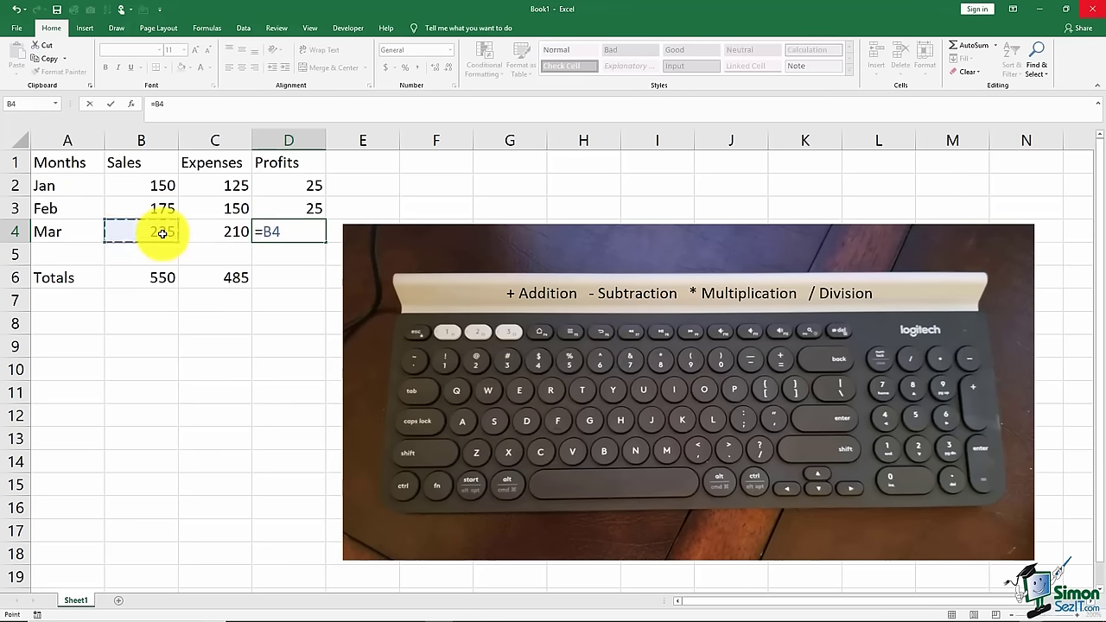
text(-)
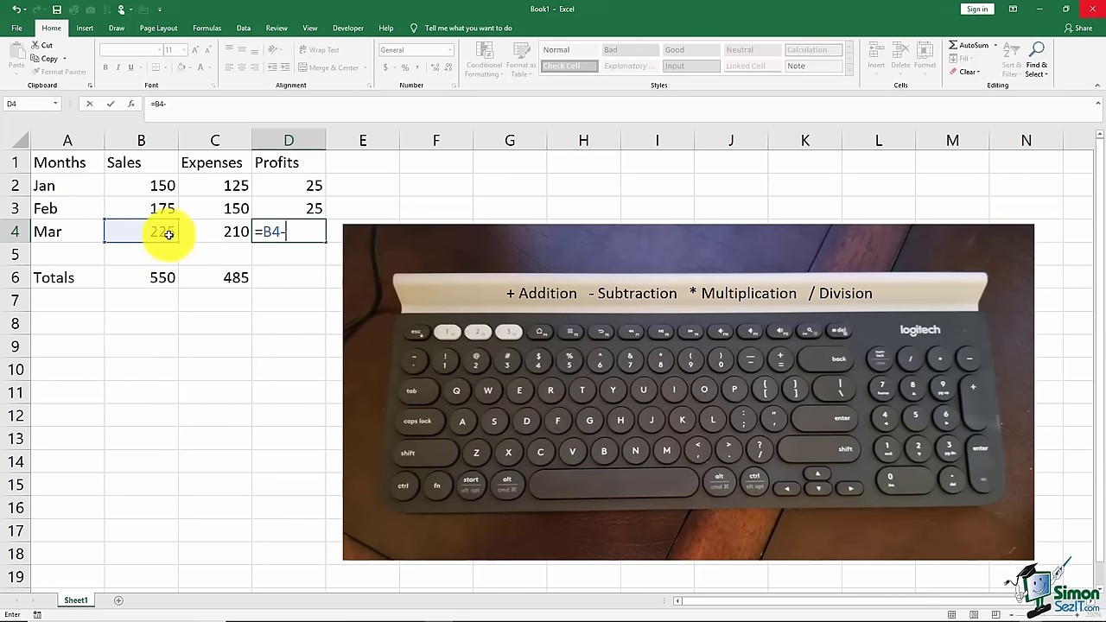
click(214, 232)
key(Return)
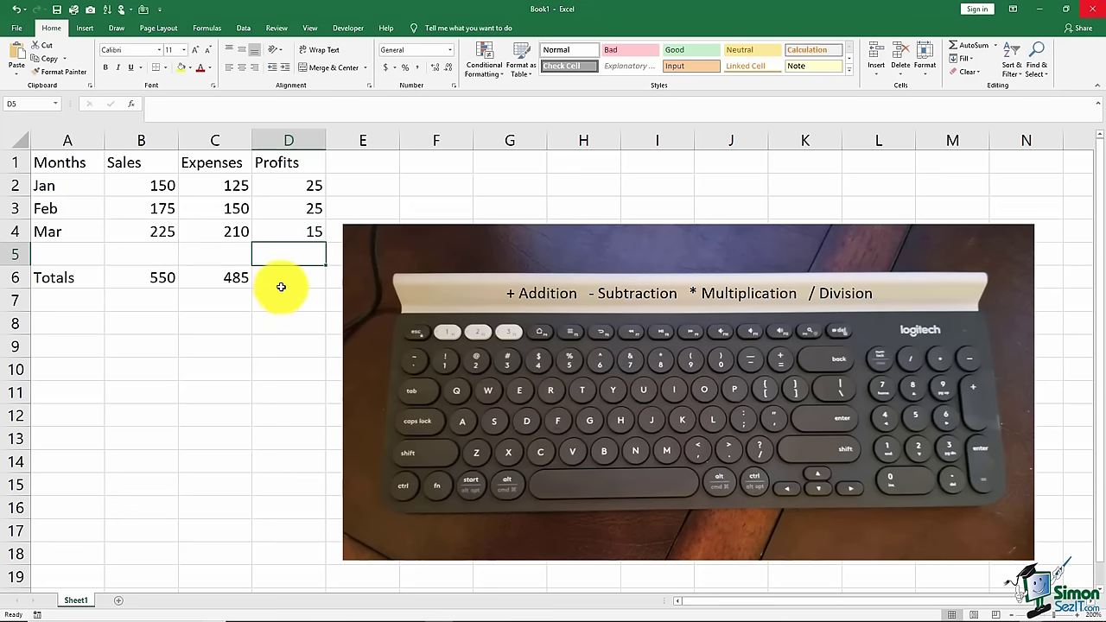
Enter =D2+D3+D4 in D6, removing the stray trailing plus, to total profits at 65
click(291, 274)
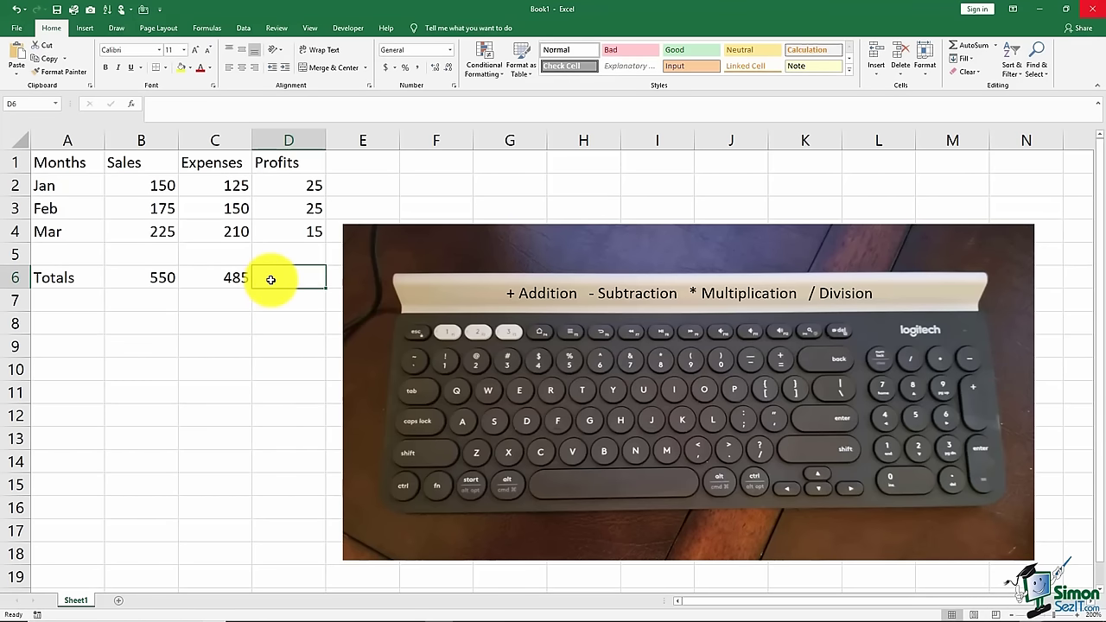
text(=)
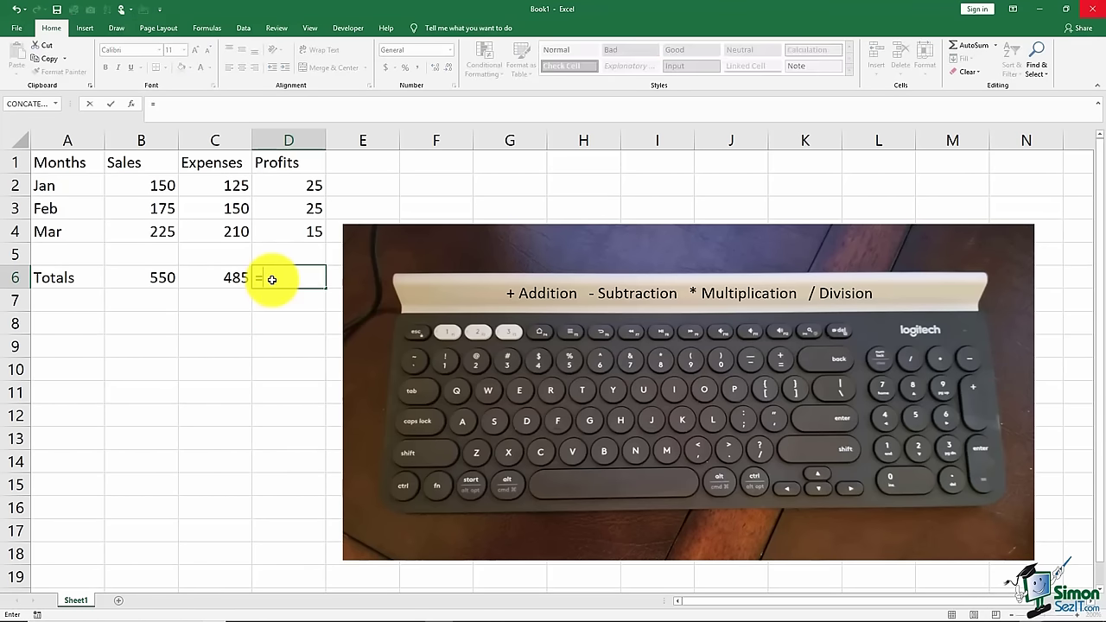
click(283, 186)
text(+)
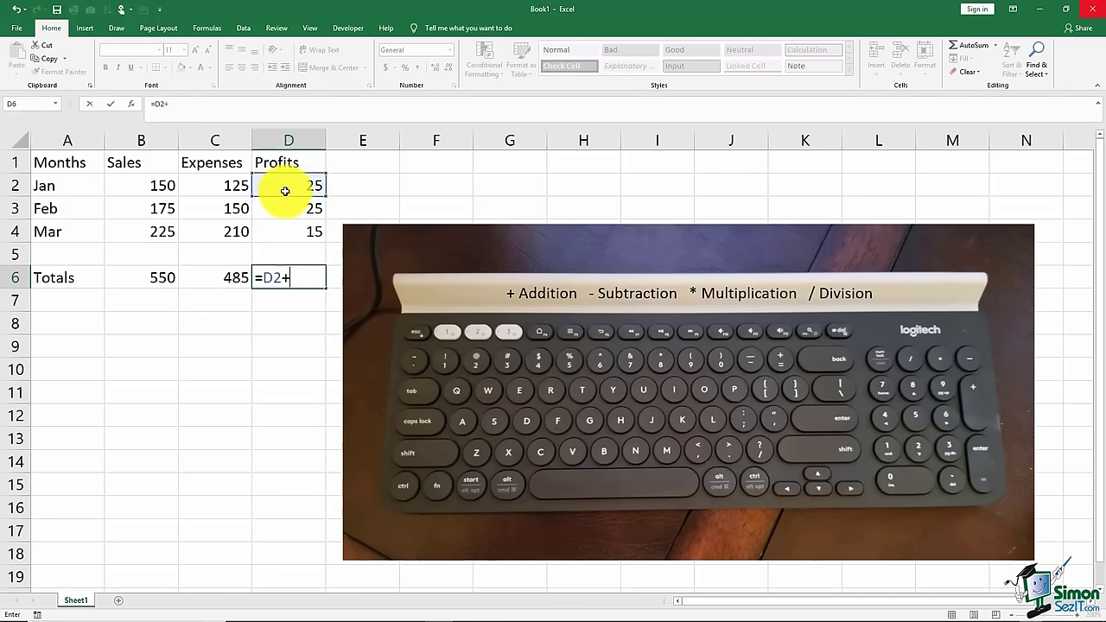
click(291, 210)
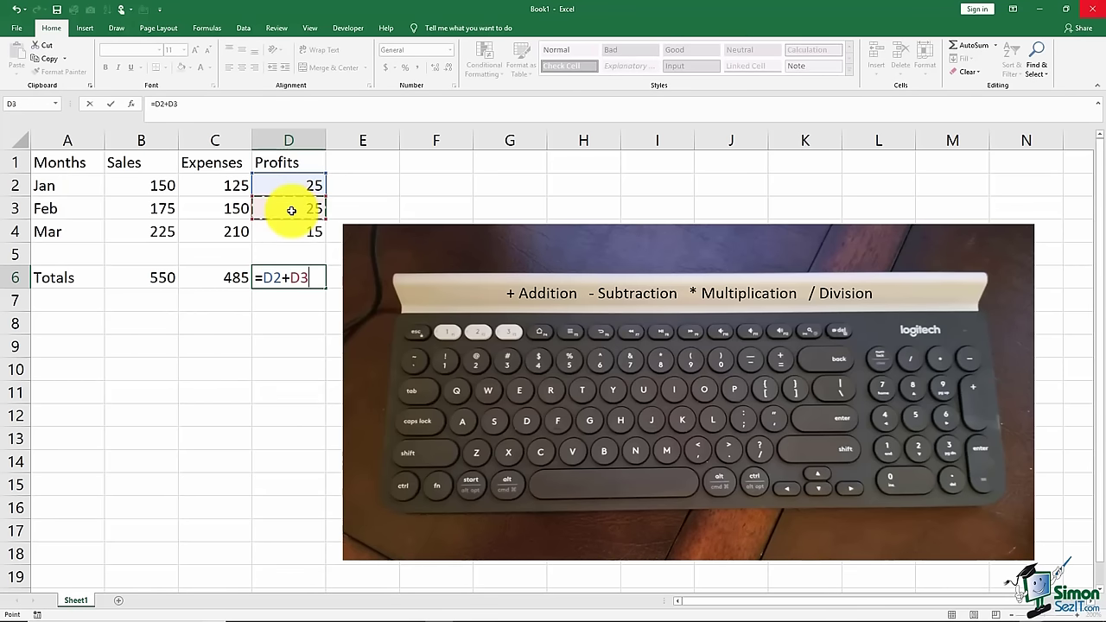
text(+)
click(291, 231)
text(+)
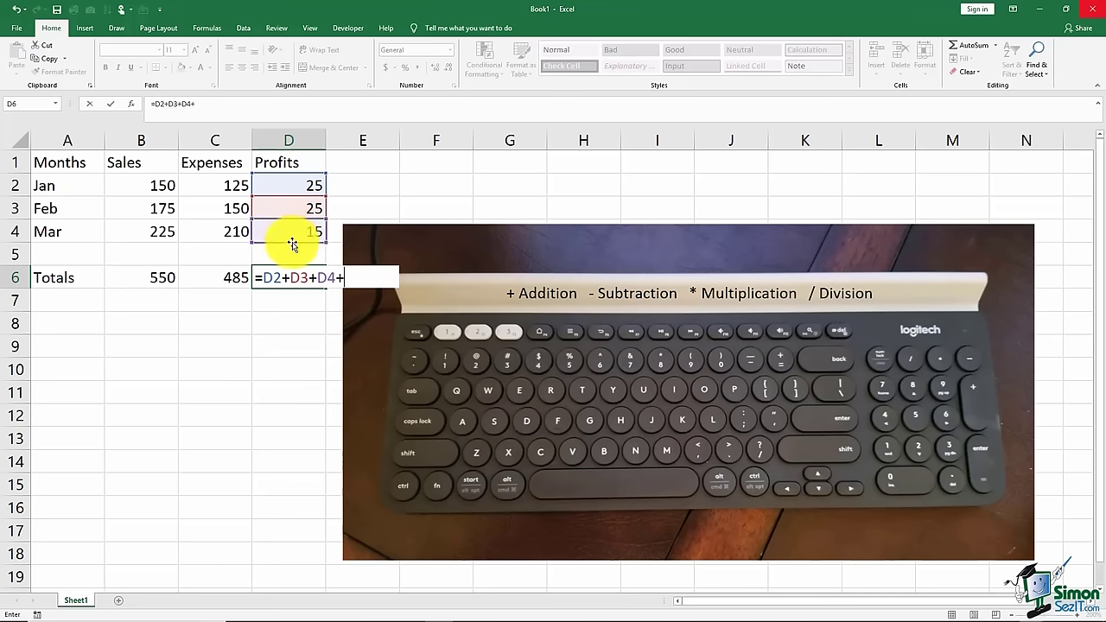
key(BackSpace)
key(Return)
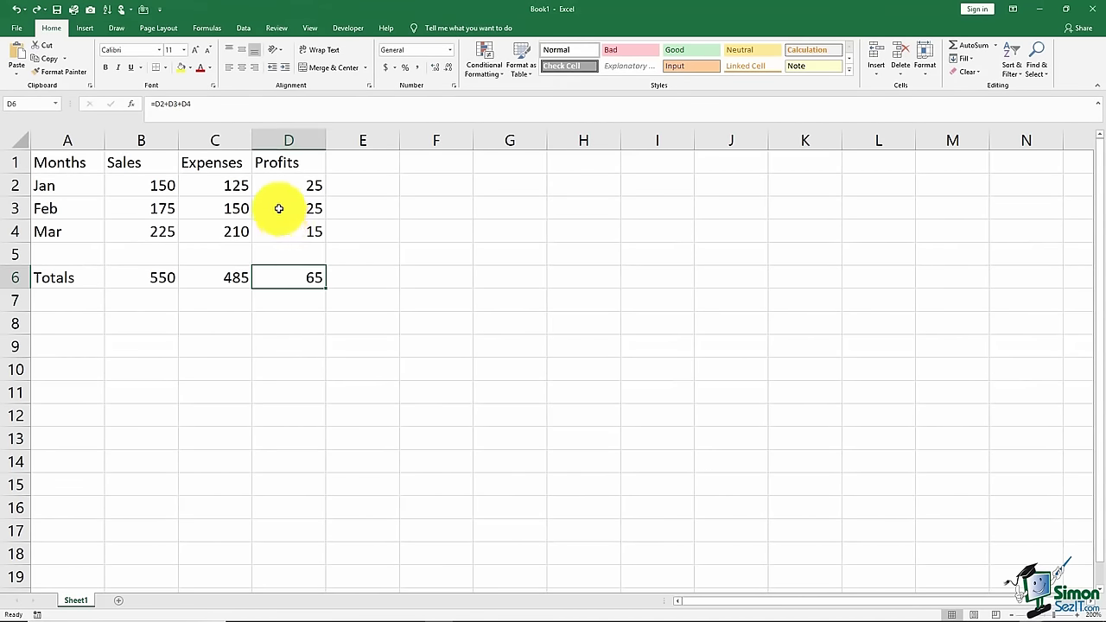
Clear the February and March profits D3:D4 and the Expenses and Profits totals C6:D6
drag(279, 208, 281, 232)
key(Delete)
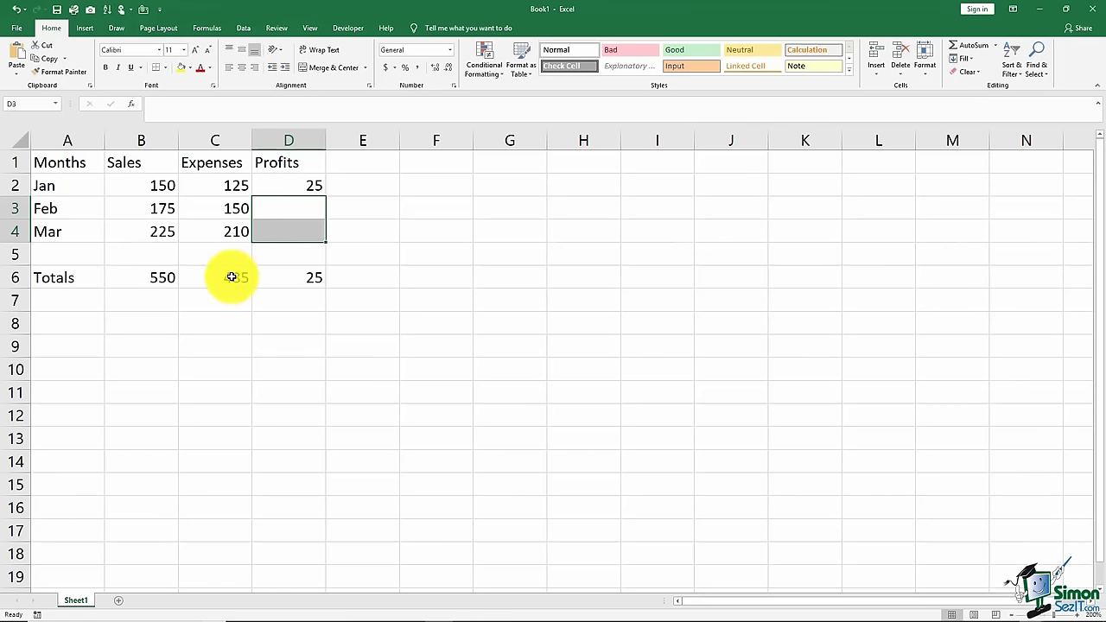
drag(231, 277, 289, 277)
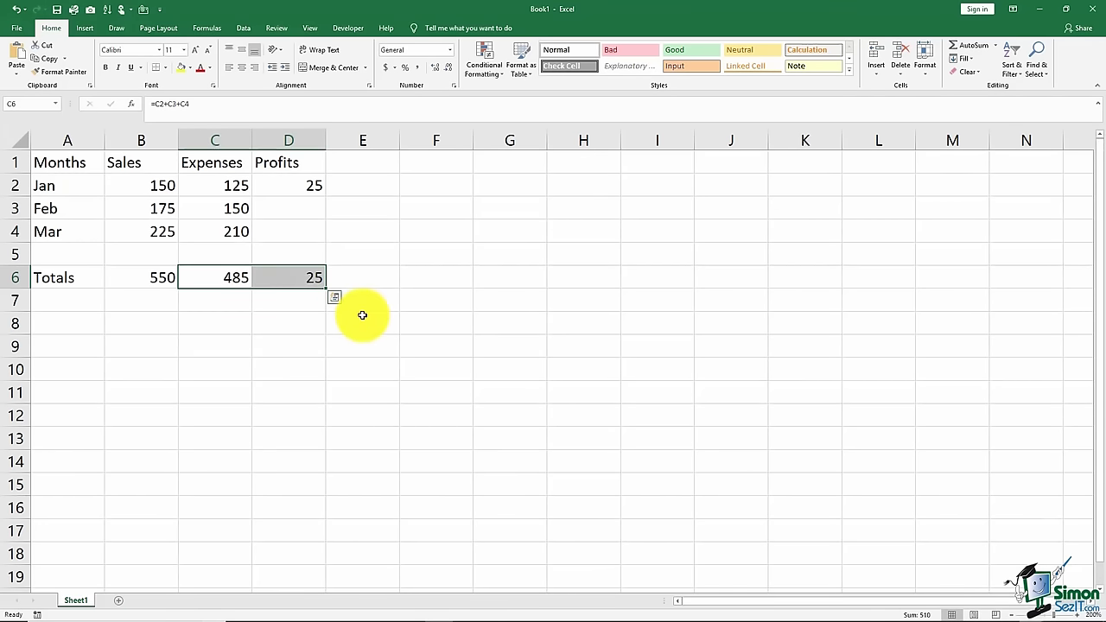
key(Delete)
click(193, 303)
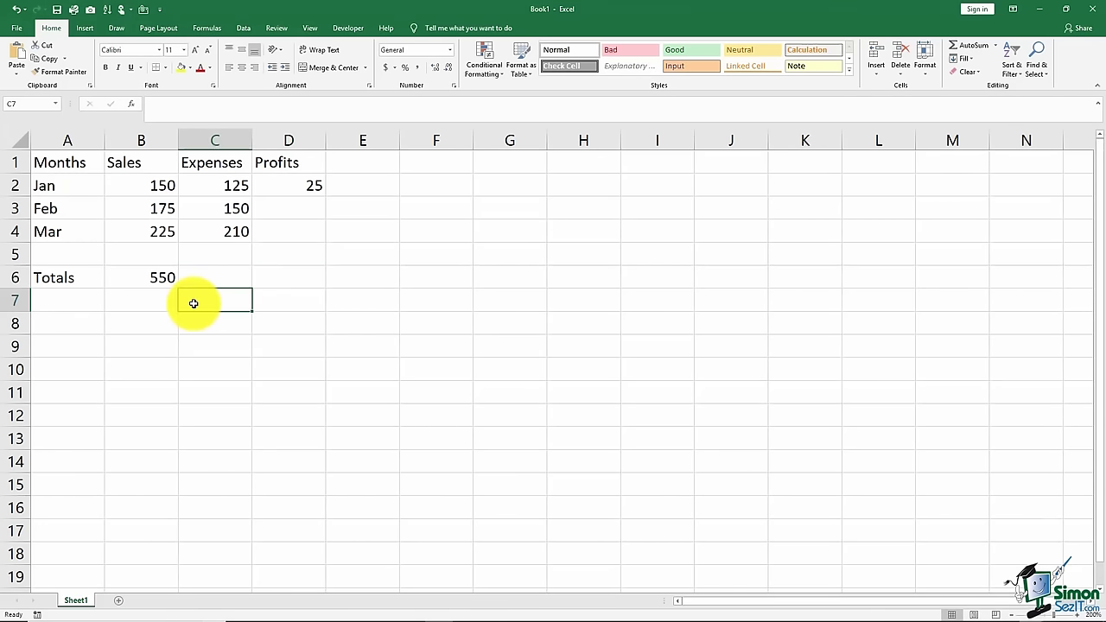
Fill B6's Sales total right through D6 and D2's profit formula down through D4
click(152, 276)
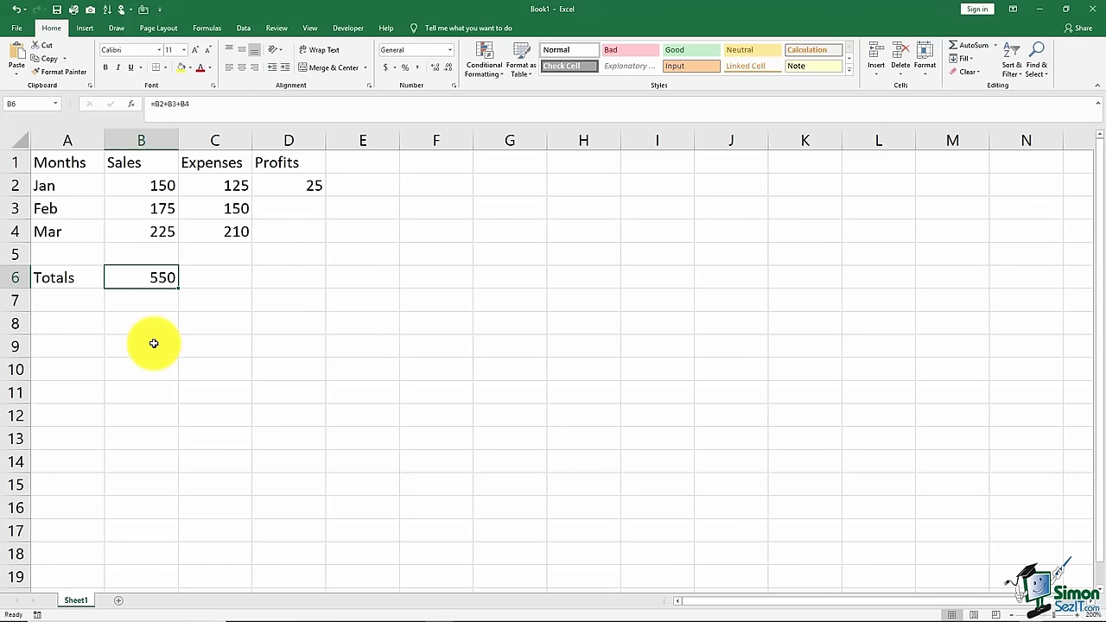
double_click(143, 275)
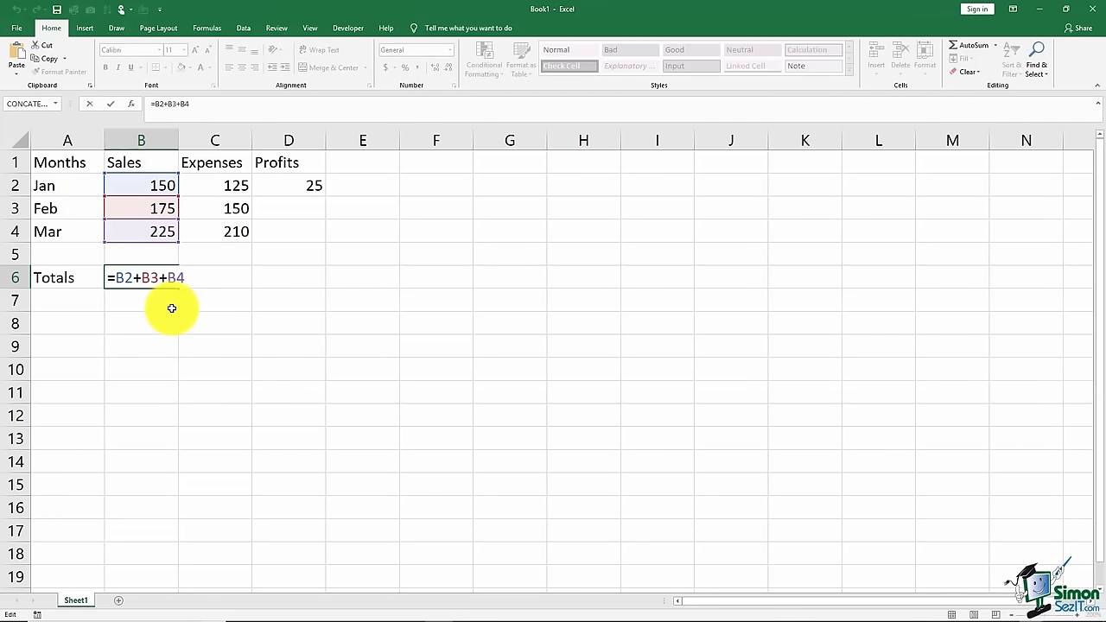
key(ctrl+Return)
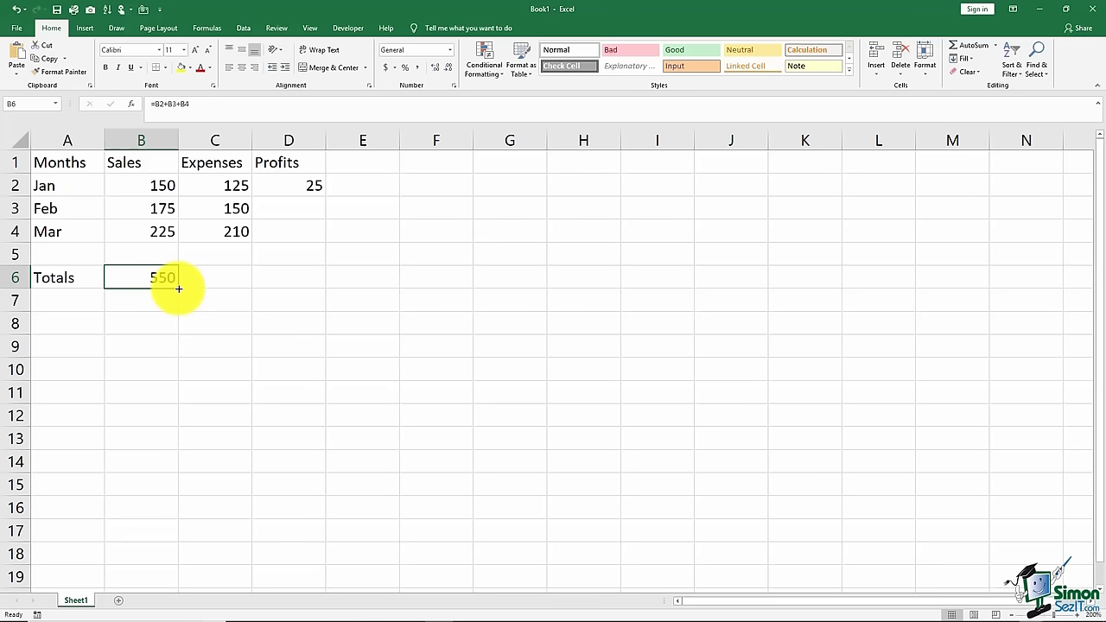
drag(179, 289, 313, 294)
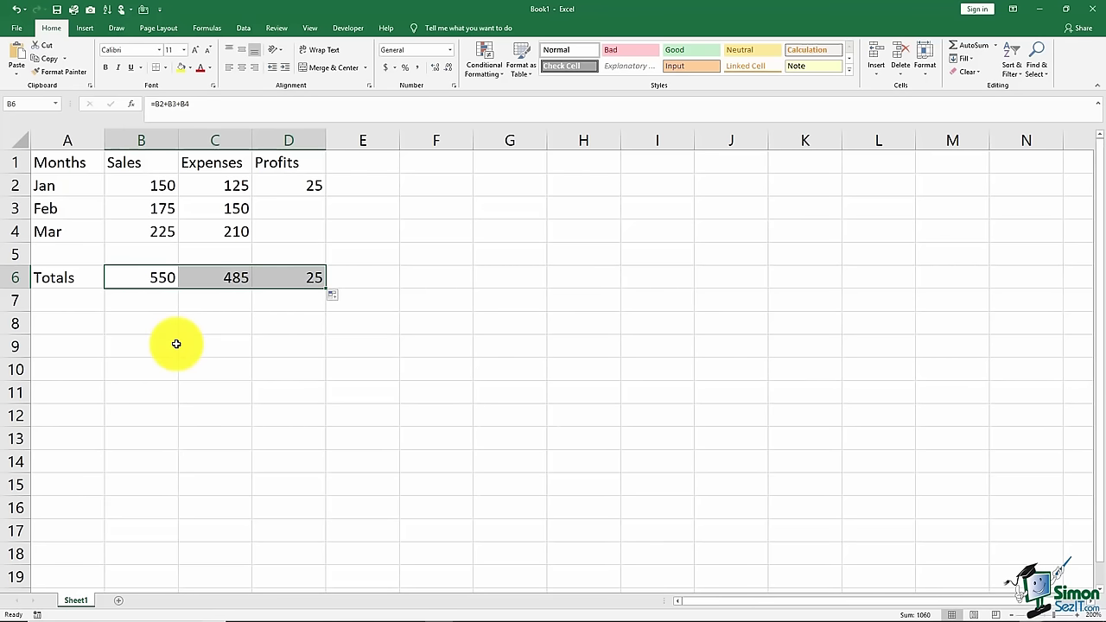
click(282, 184)
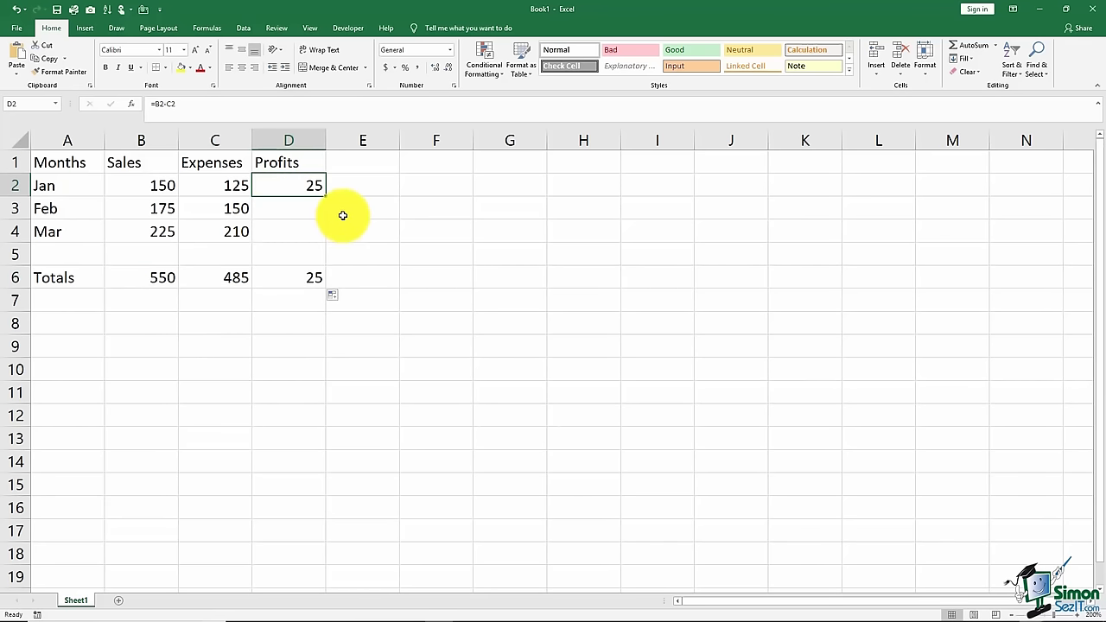
drag(325, 196, 329, 239)
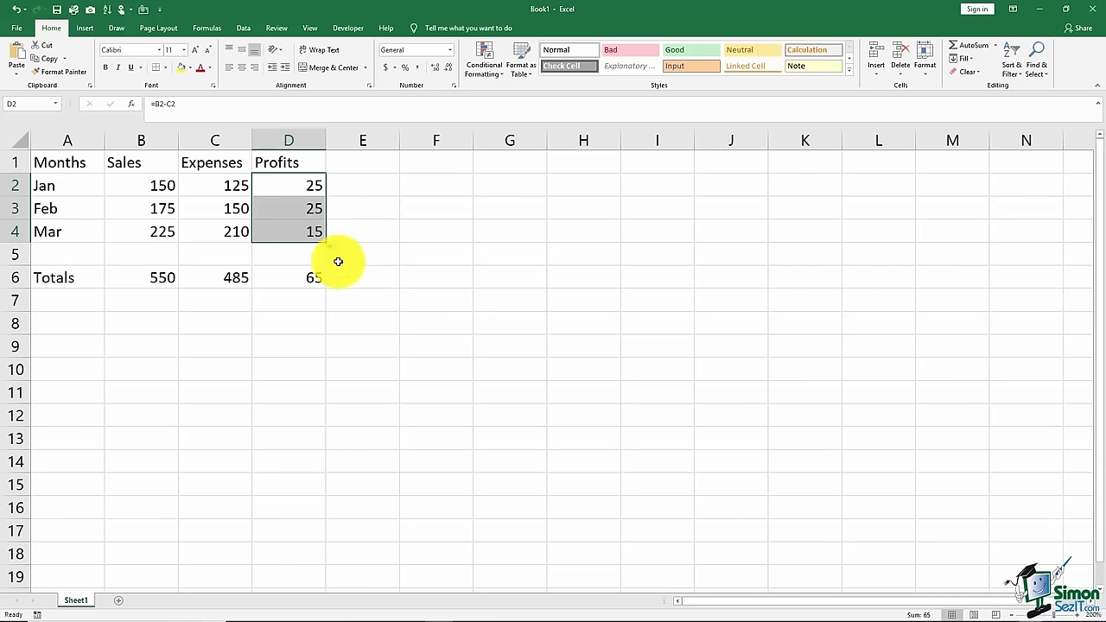
click(293, 353)
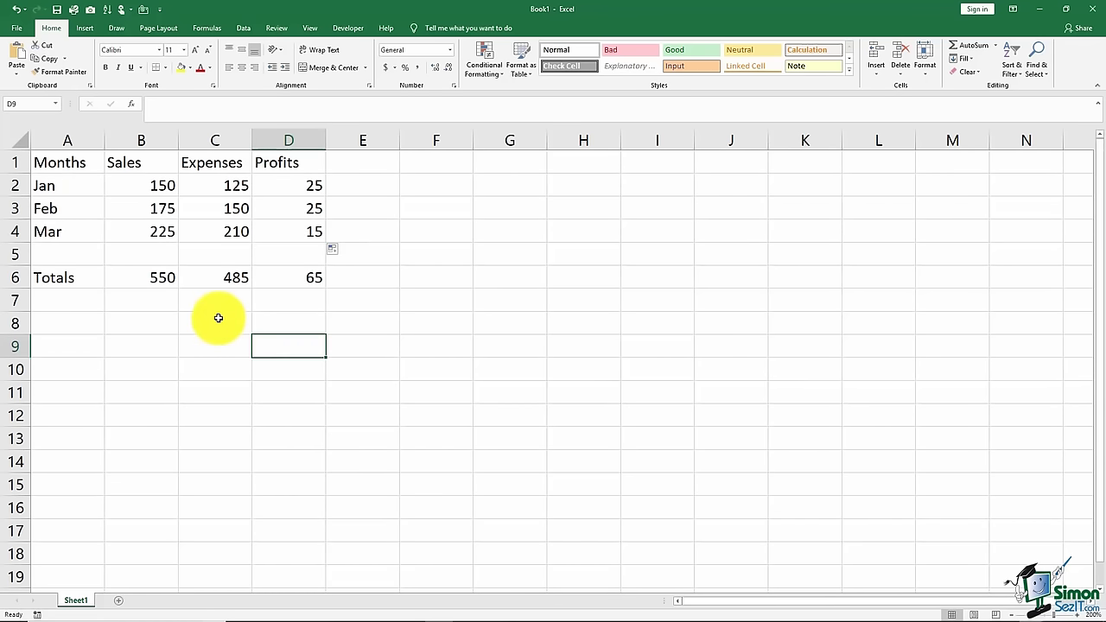
double_click(164, 277)
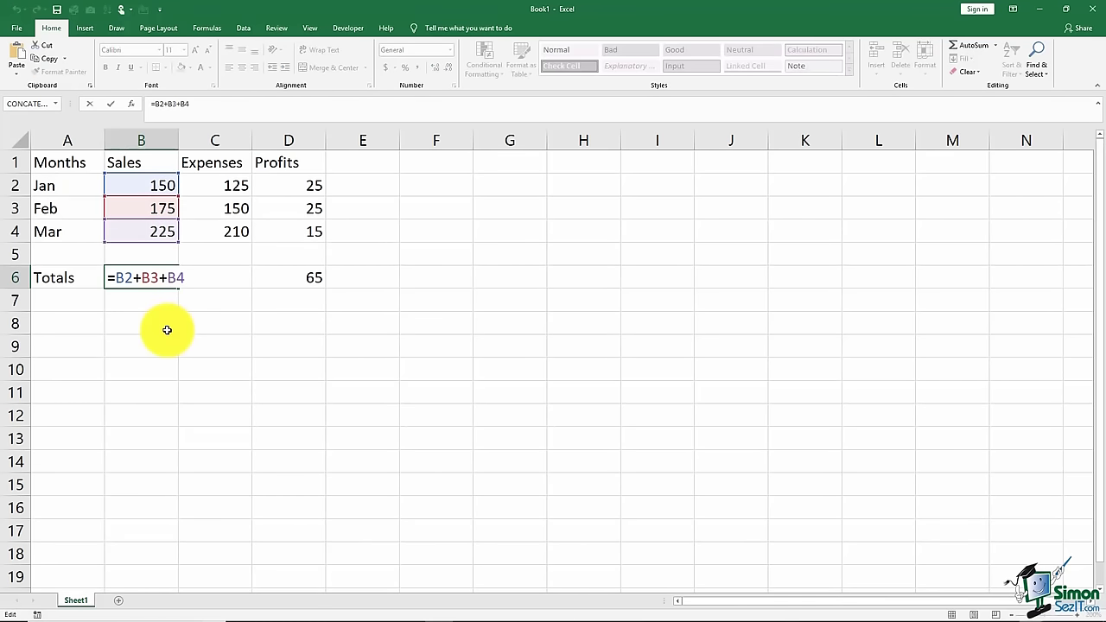
key(Escape)
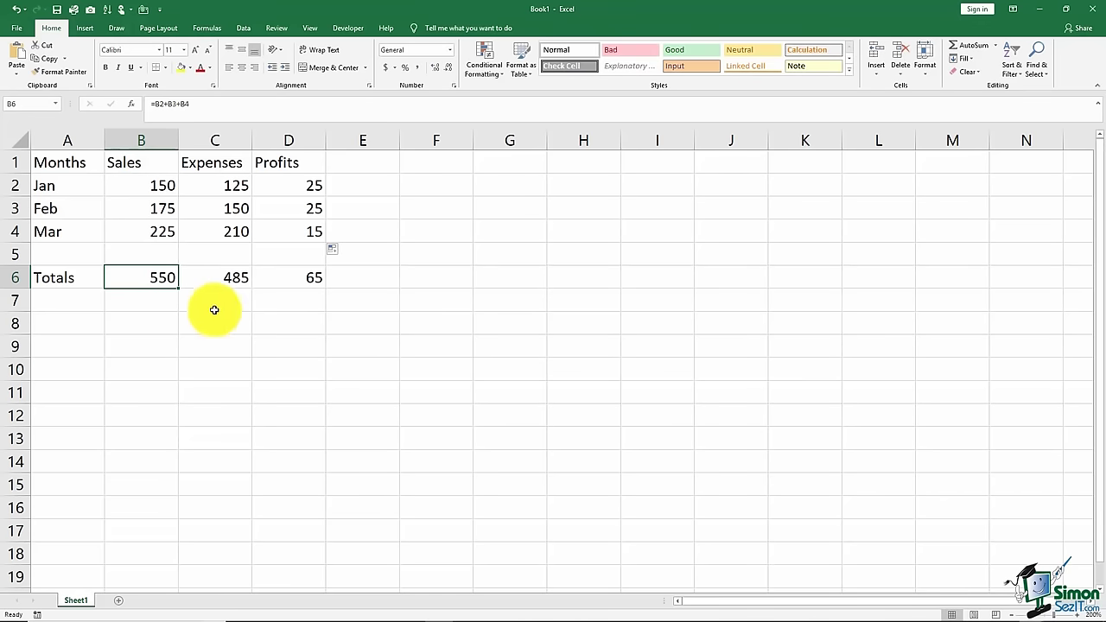
double_click(221, 279)
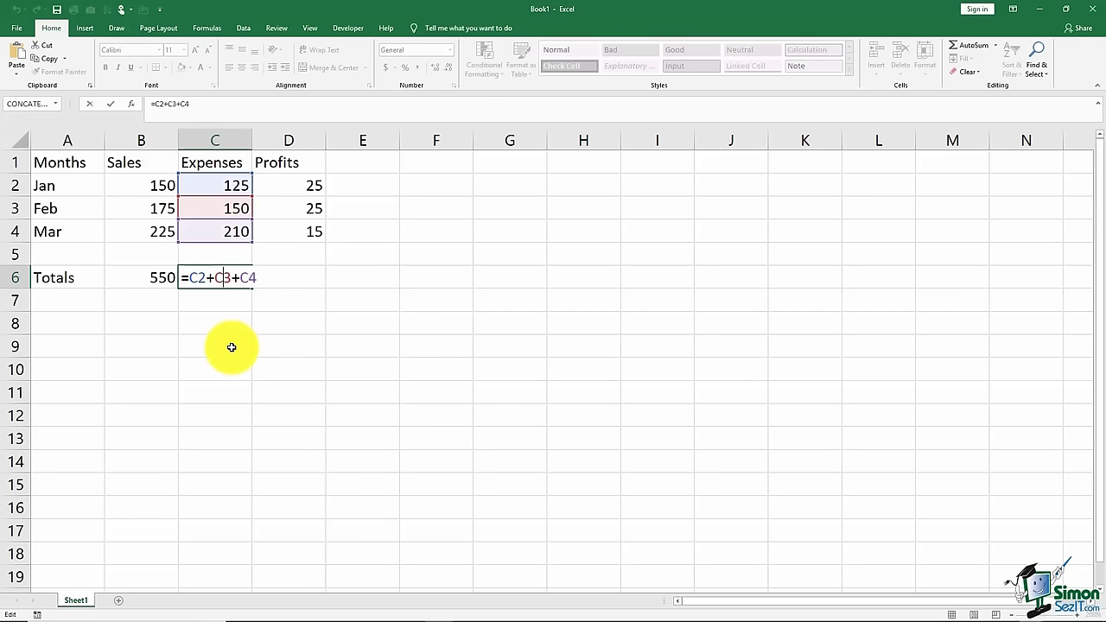
key(Escape)
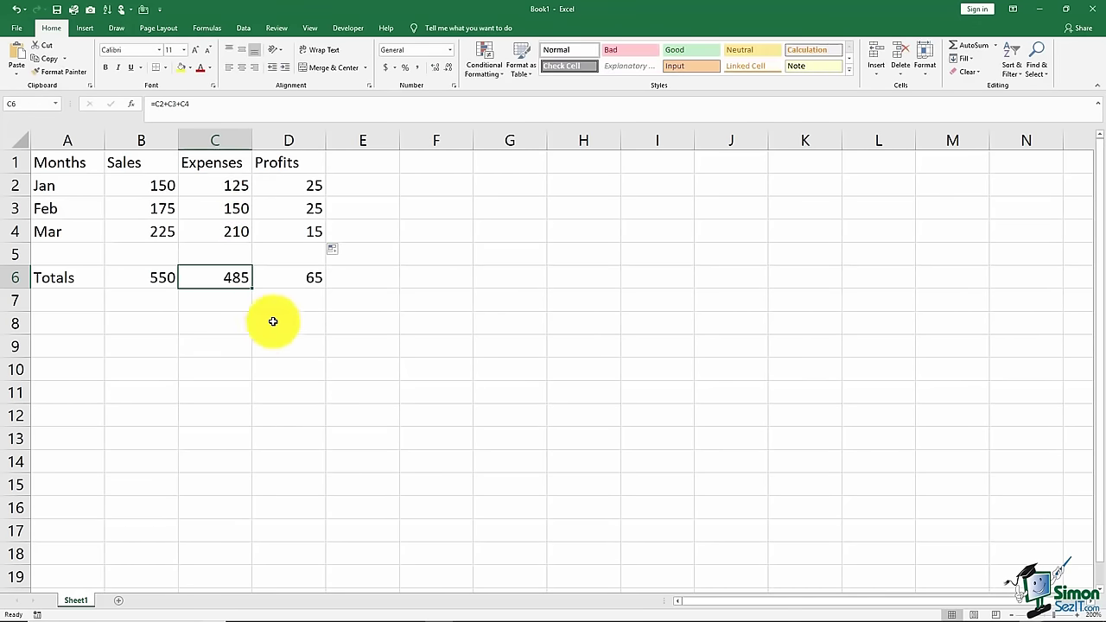
double_click(286, 278)
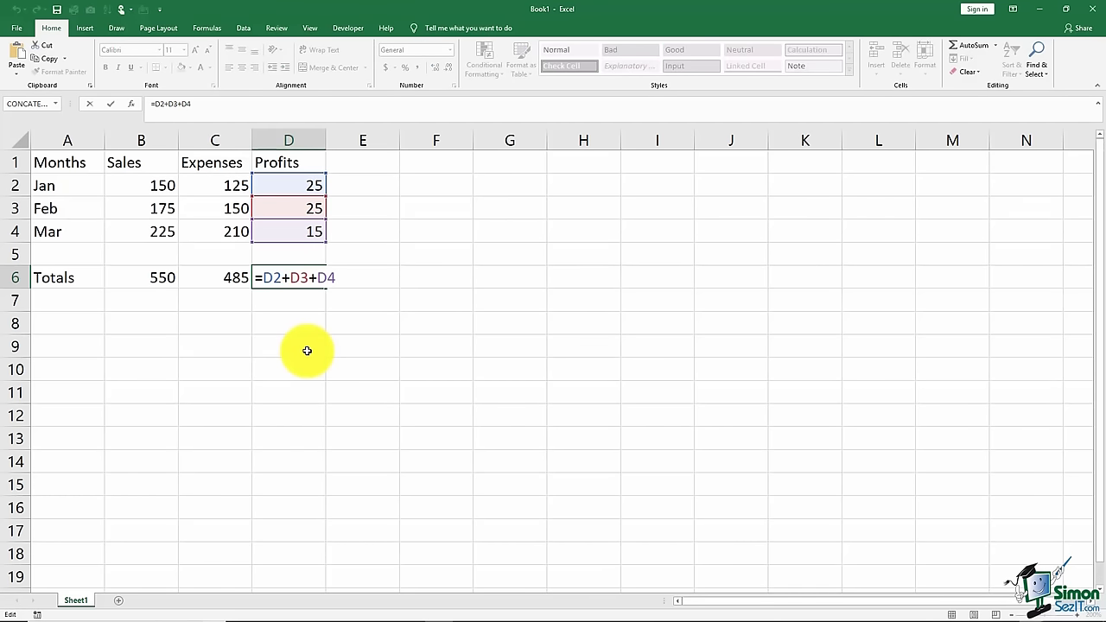
key(Escape)
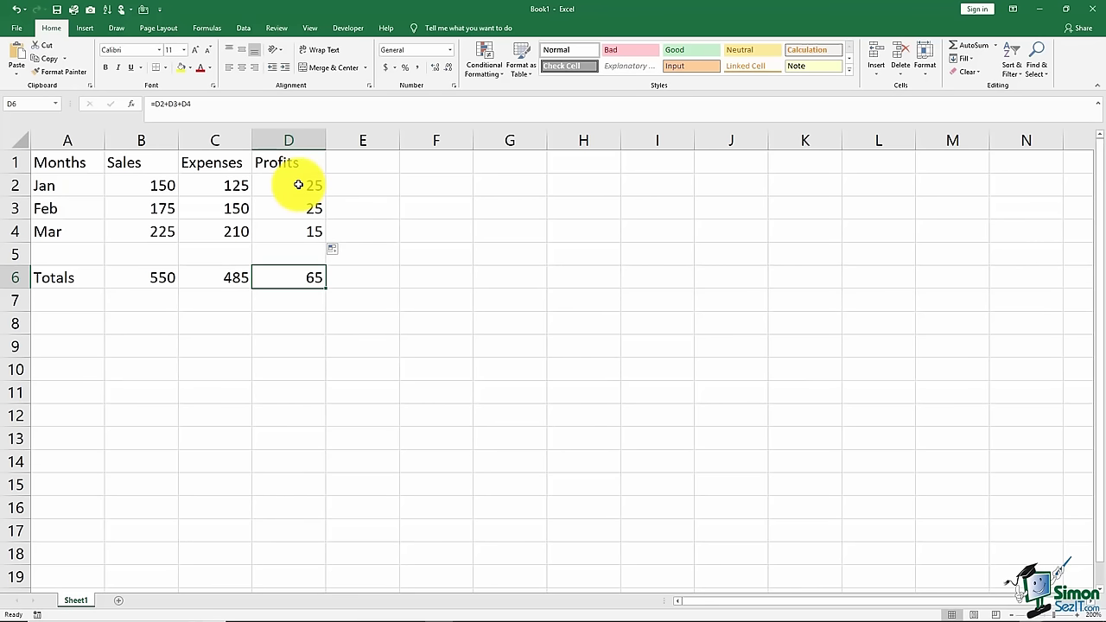
double_click(298, 185)
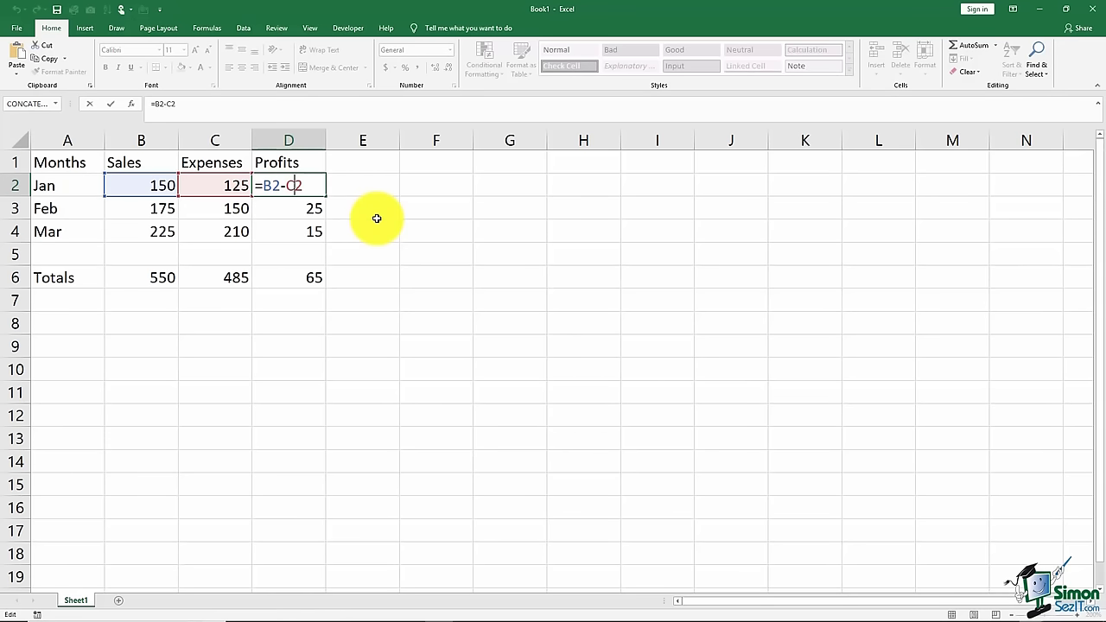
key(Escape)
click(306, 208)
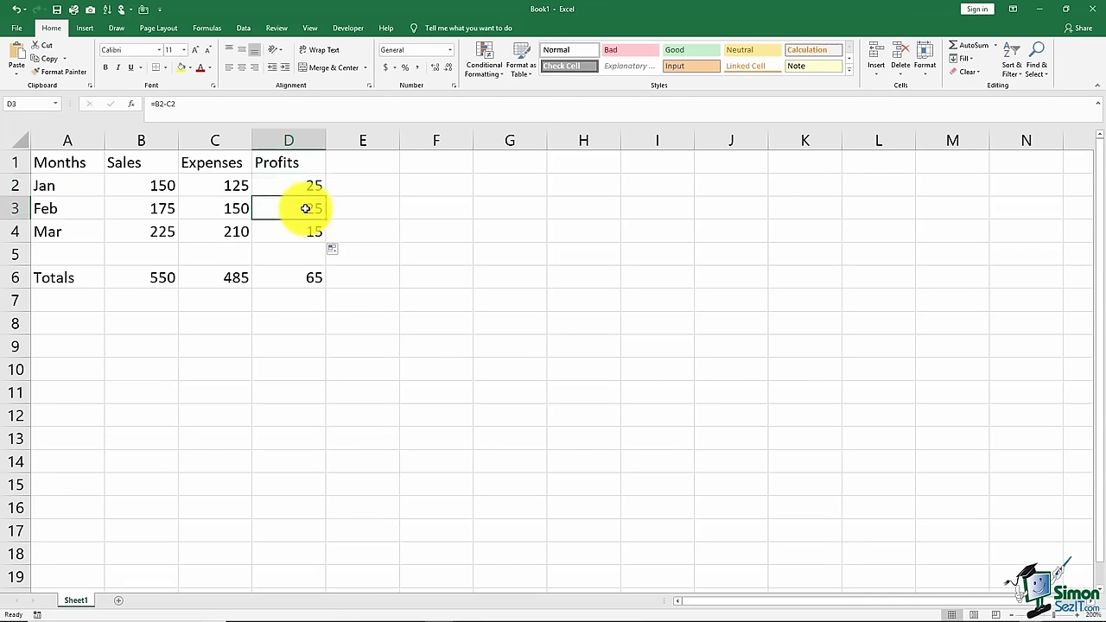
double_click(306, 208)
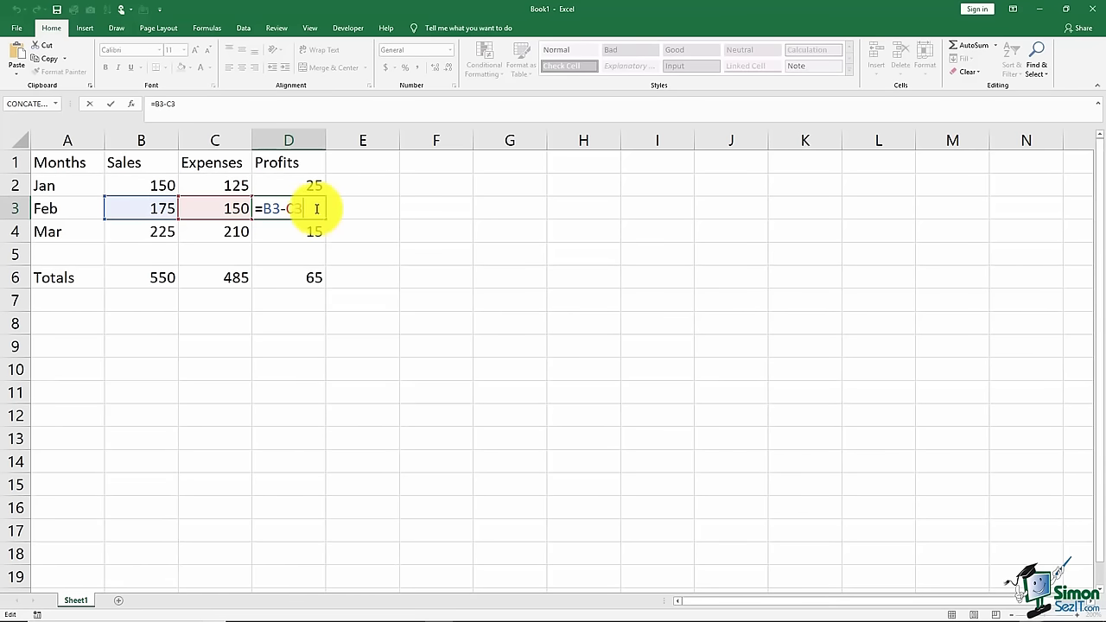
key(Escape)
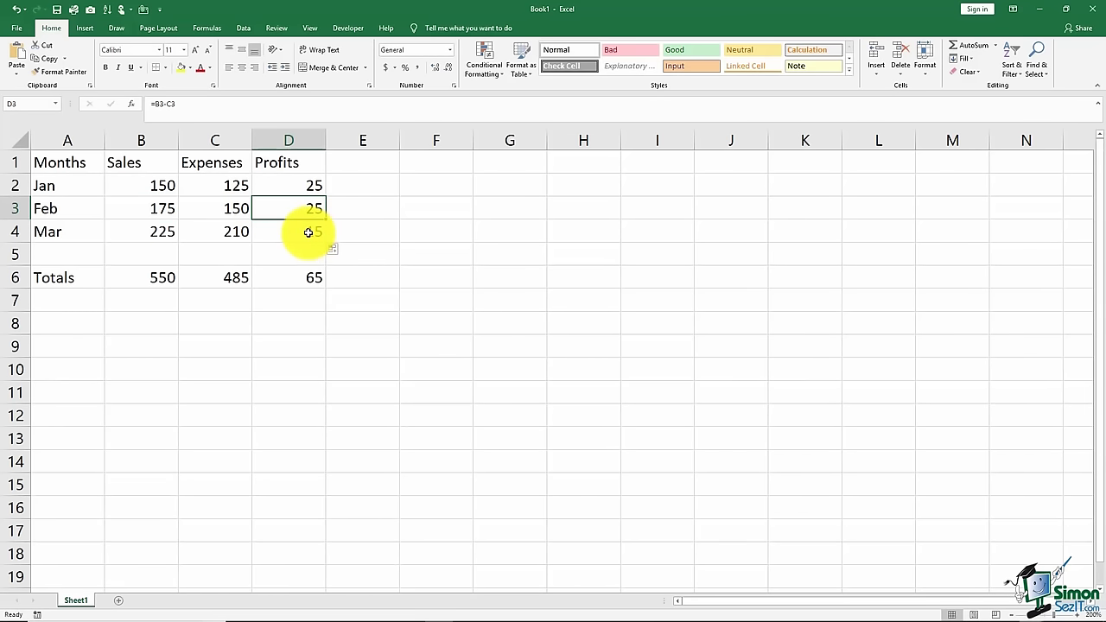
double_click(304, 231)
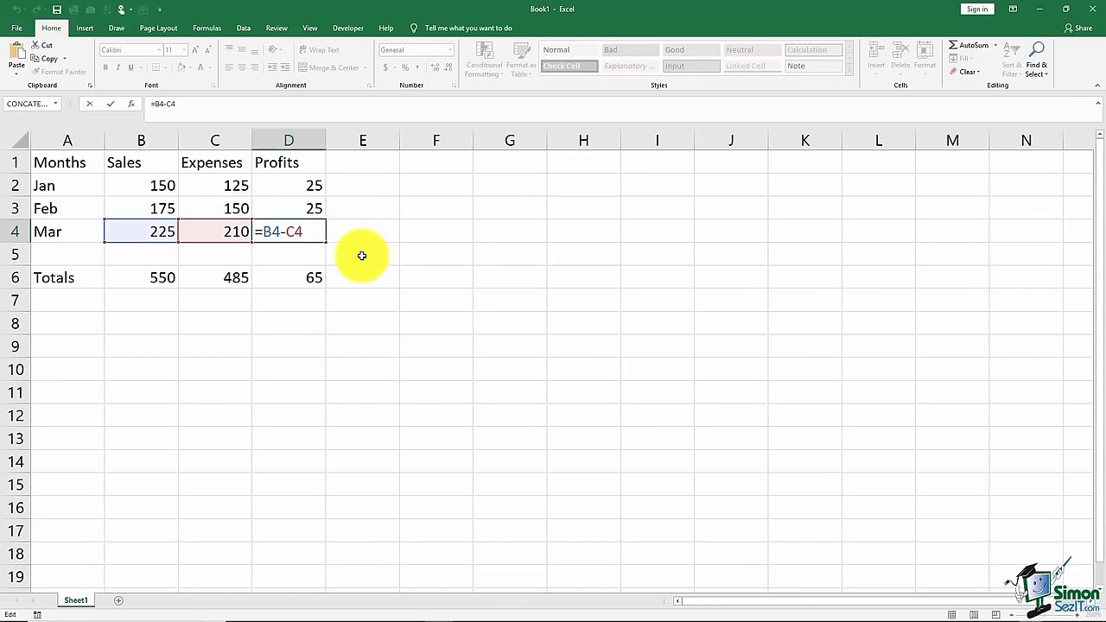
key(Escape)
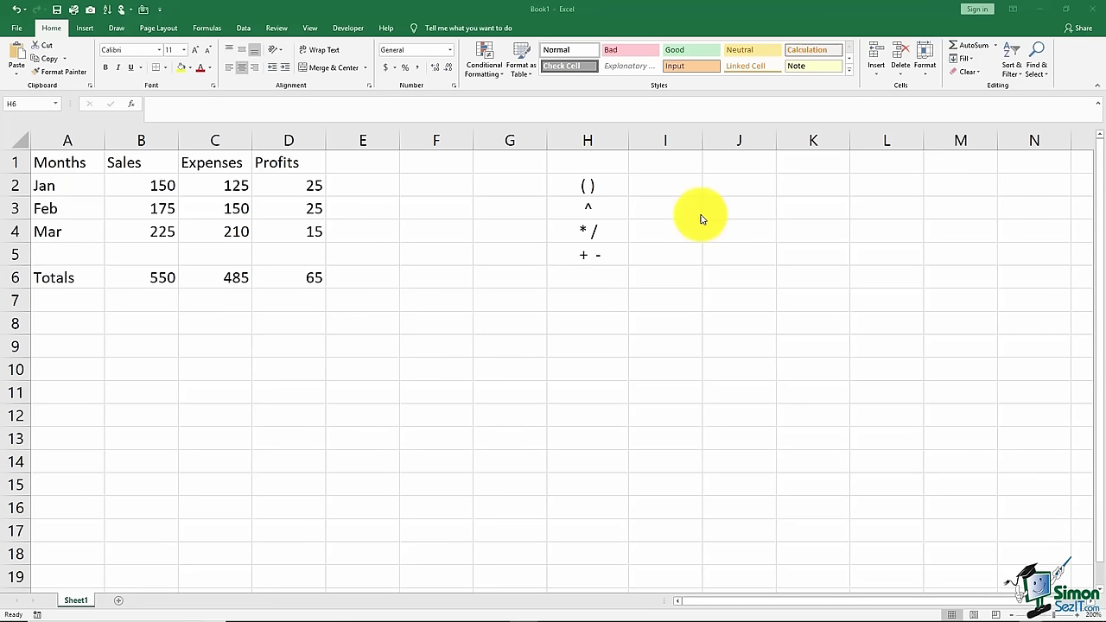
click(611, 186)
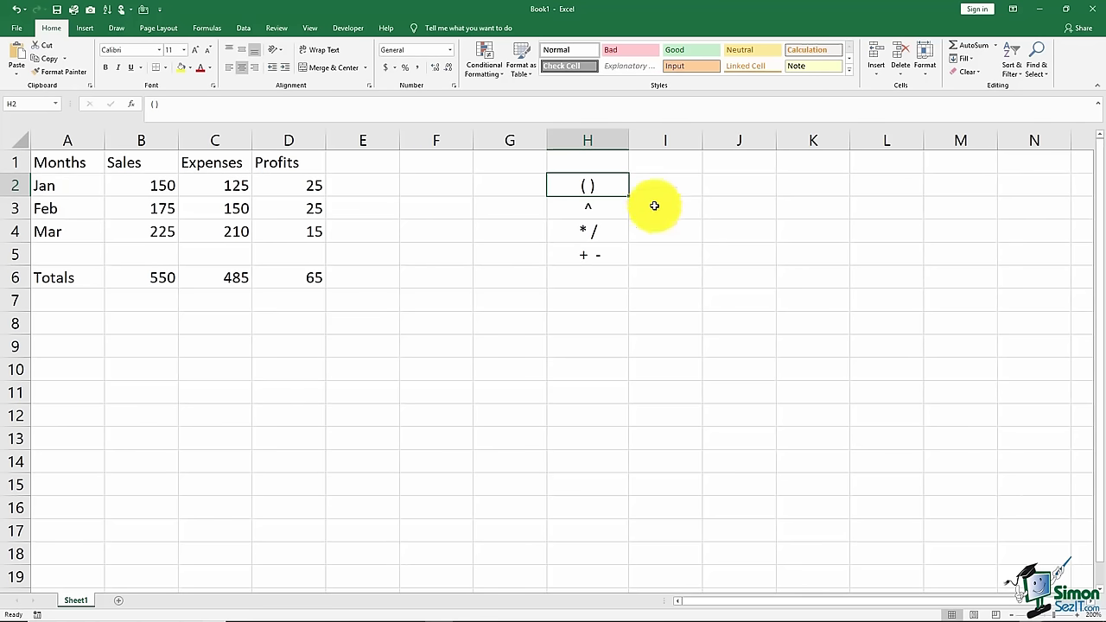
click(615, 211)
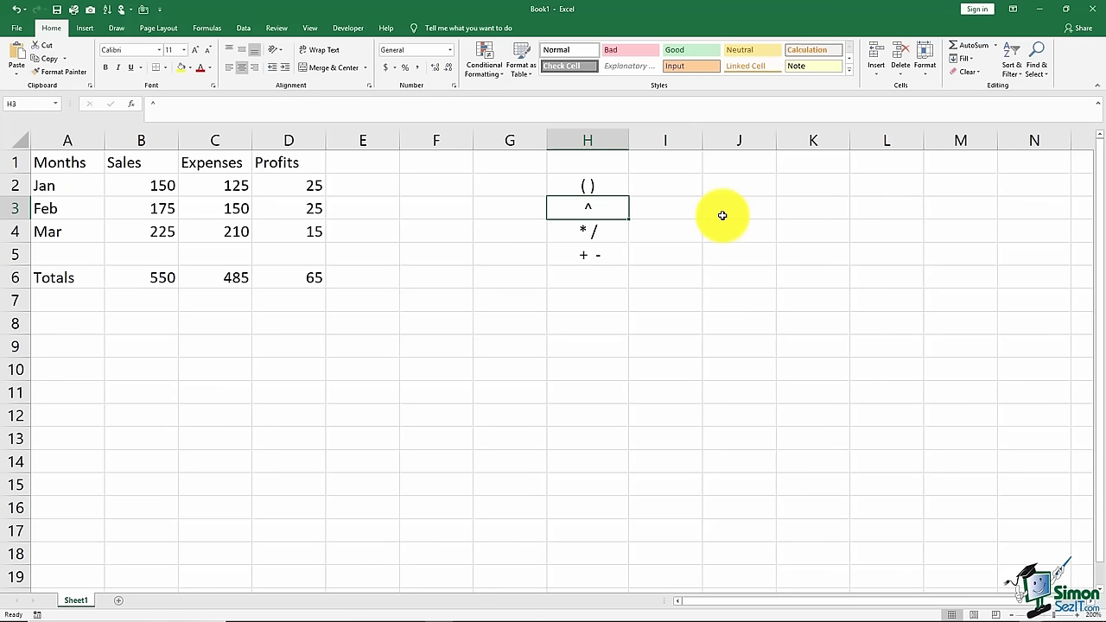
click(617, 230)
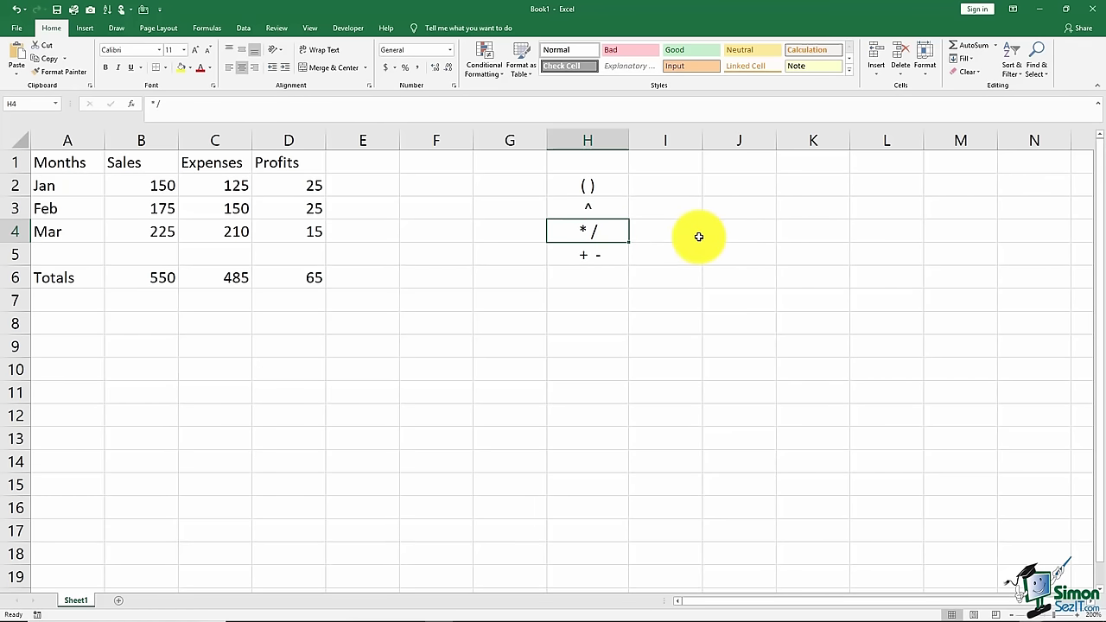
click(626, 258)
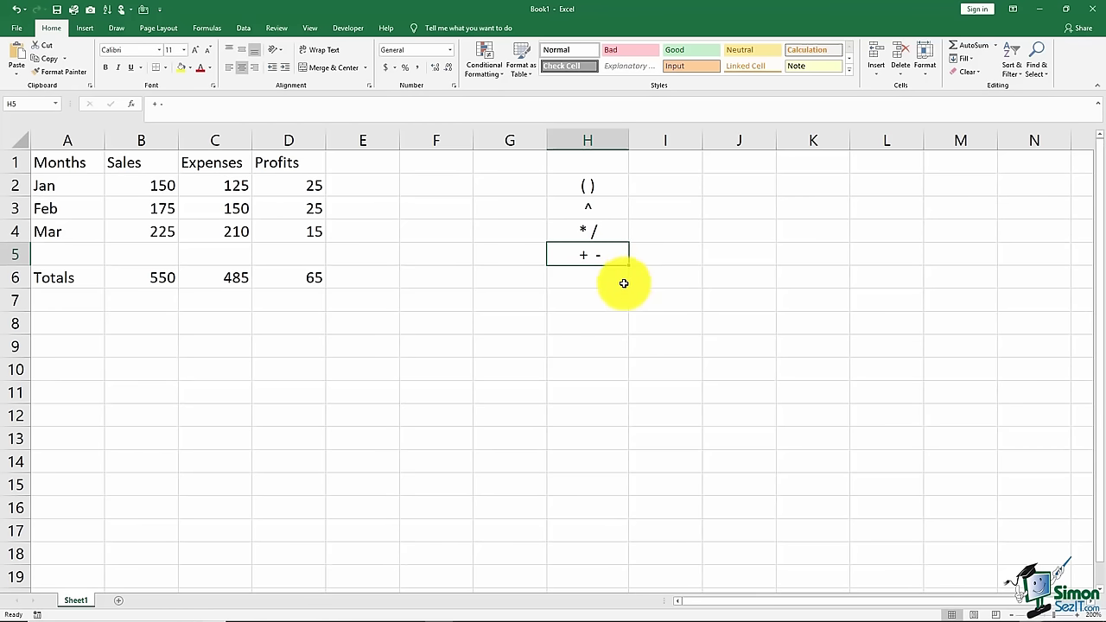
click(620, 297)
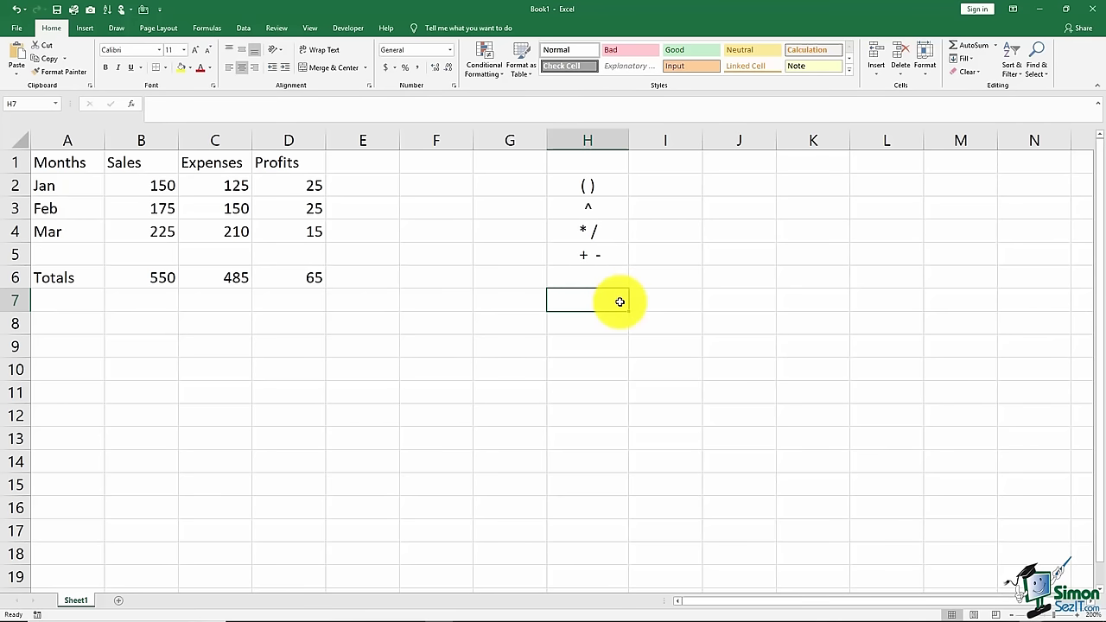
Label A8 'Apr Proj' and enter =B2+B4/2 in B8, giving 262.5
click(91, 323)
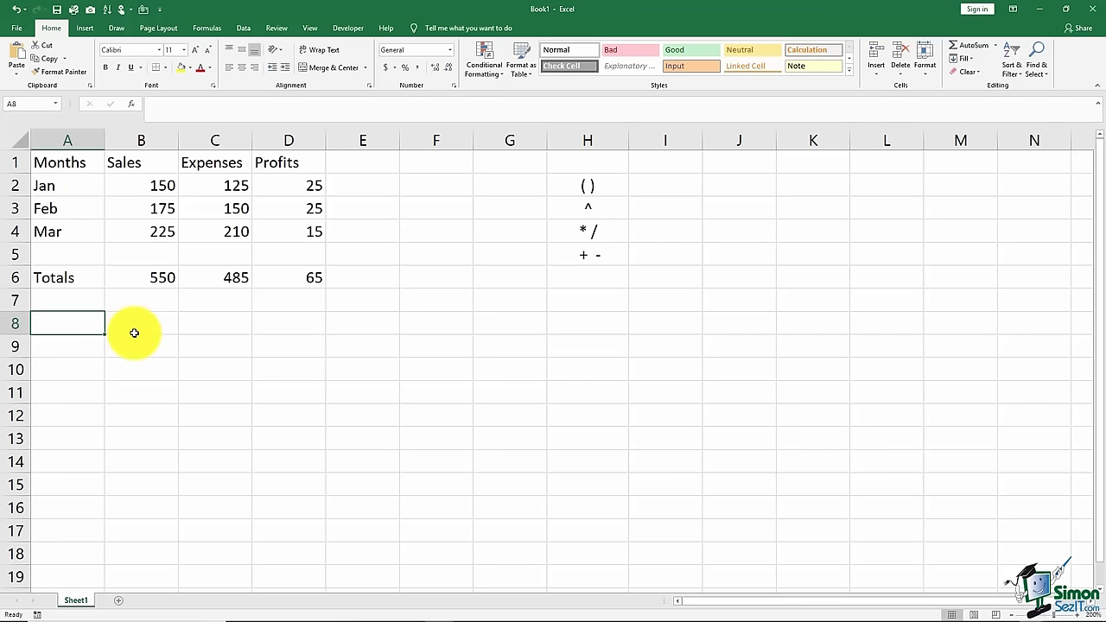
text(Apr Pro)
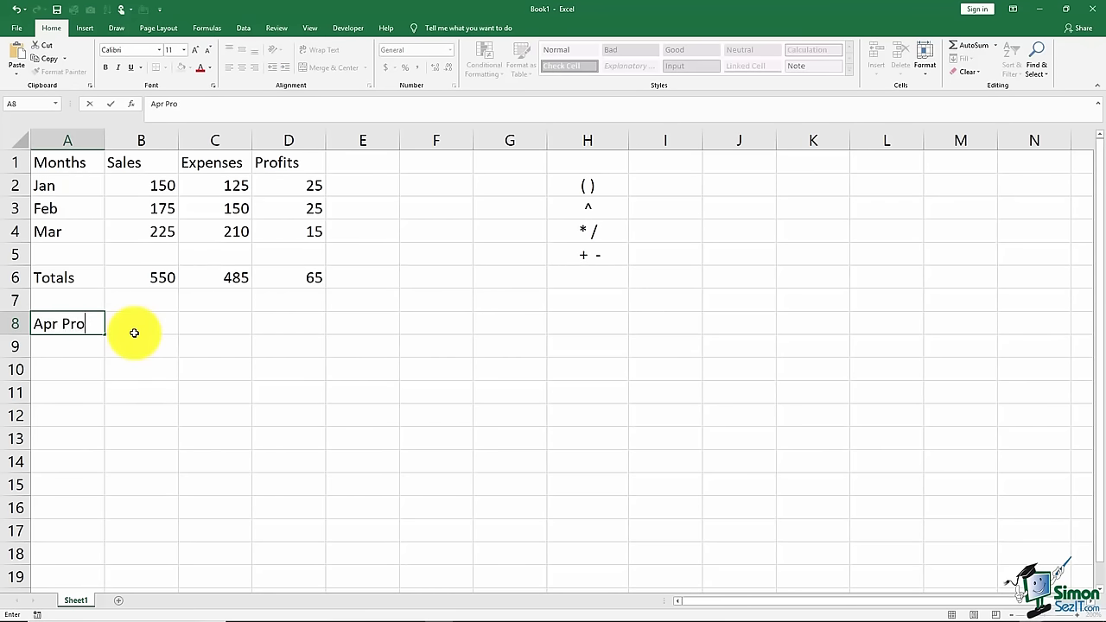
text(j)
click(134, 333)
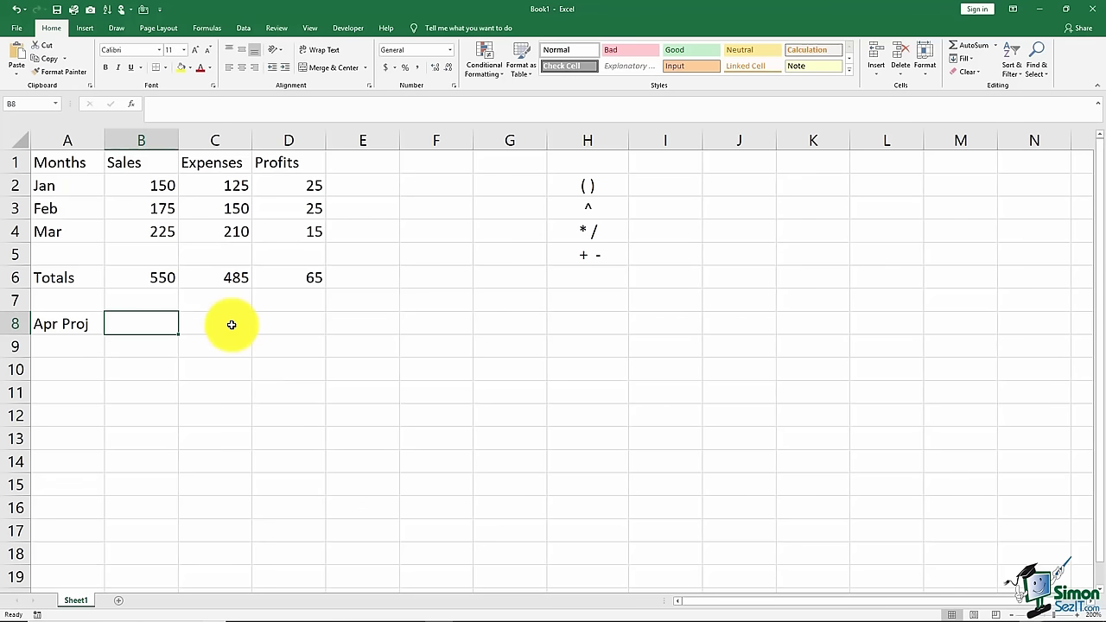
text(=)
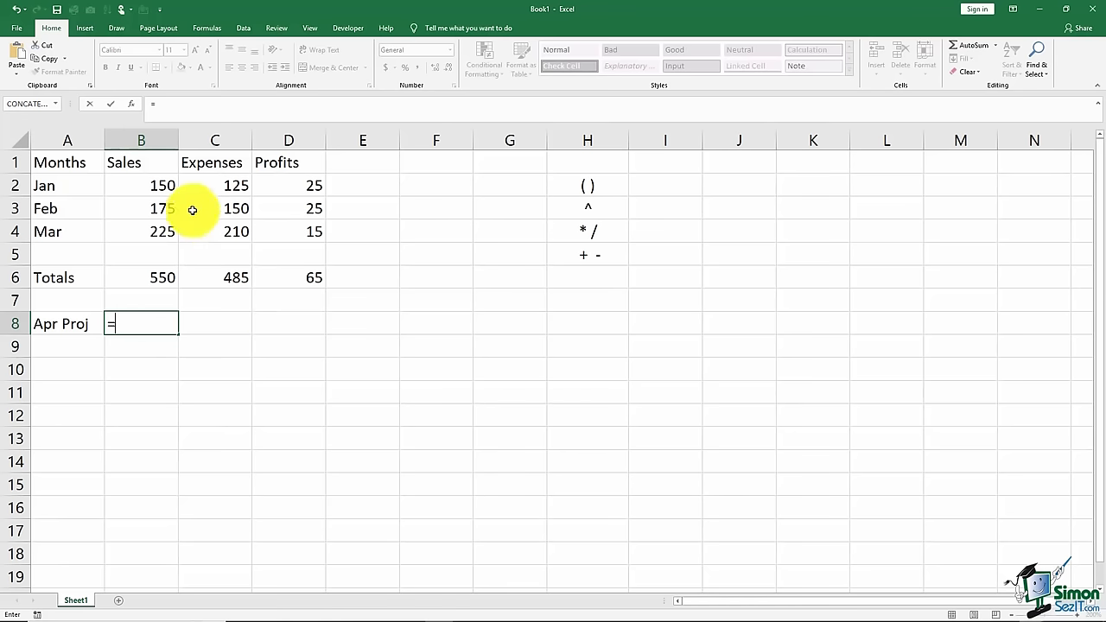
click(161, 185)
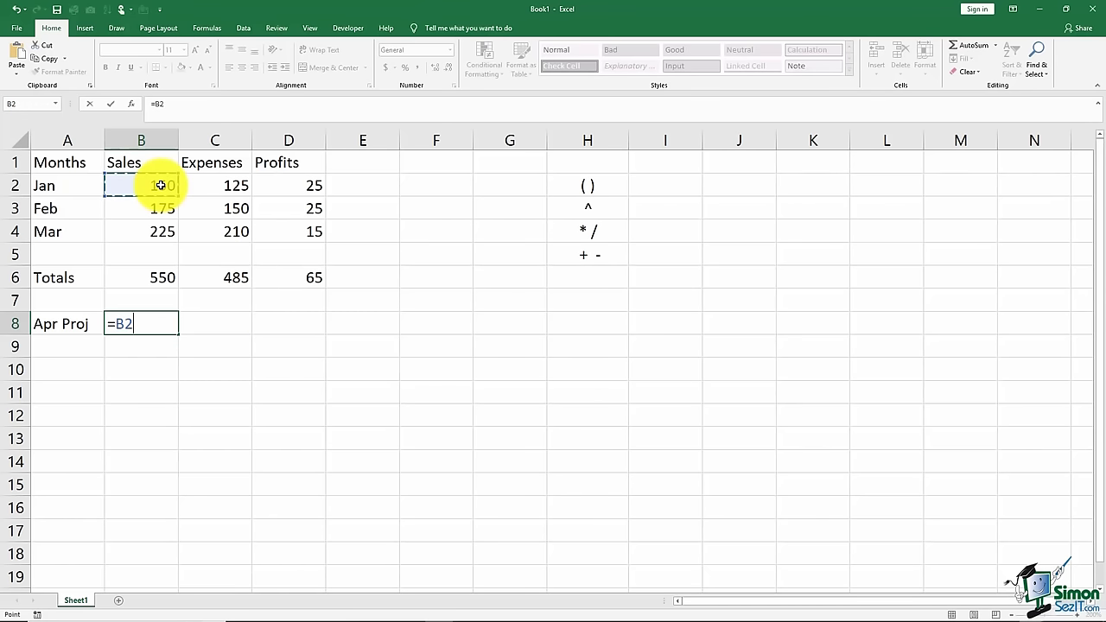
text(+)
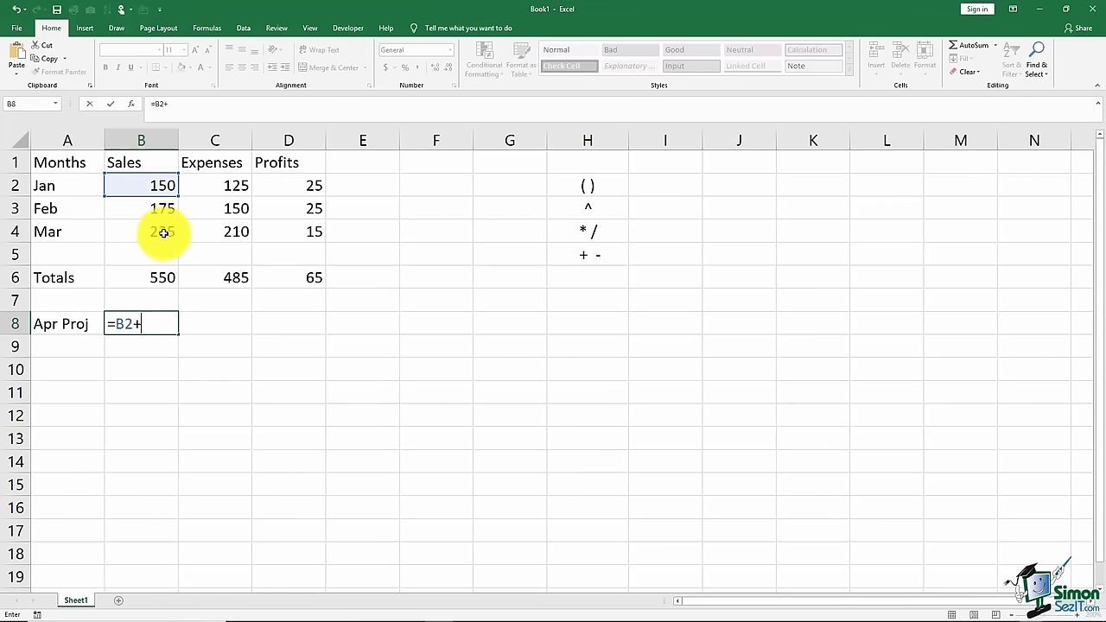
click(156, 231)
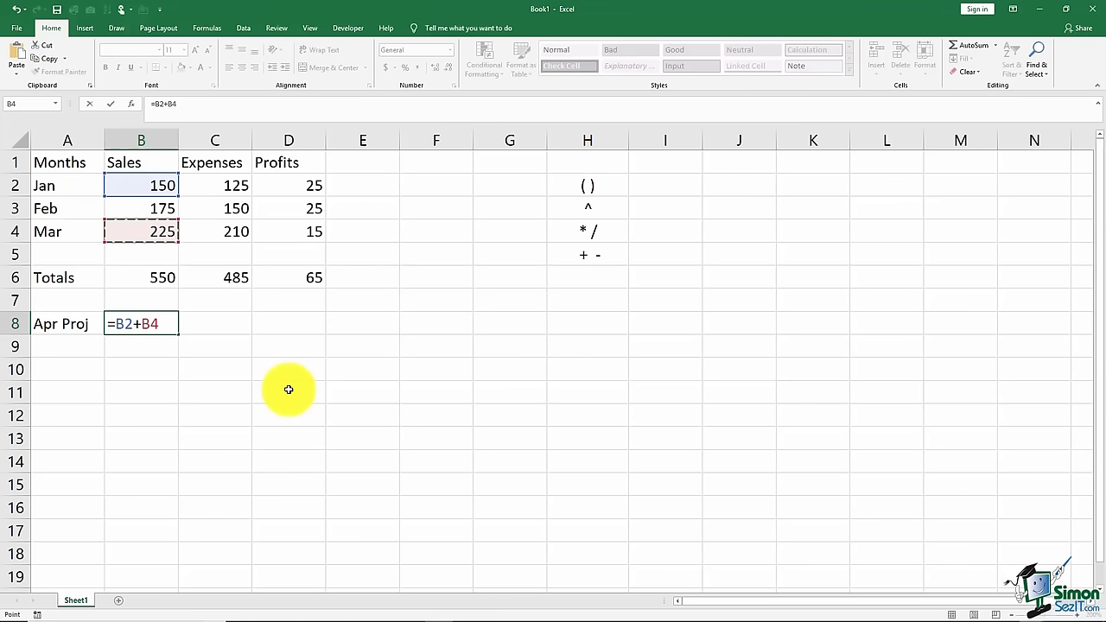
text(/2)
key(Return)
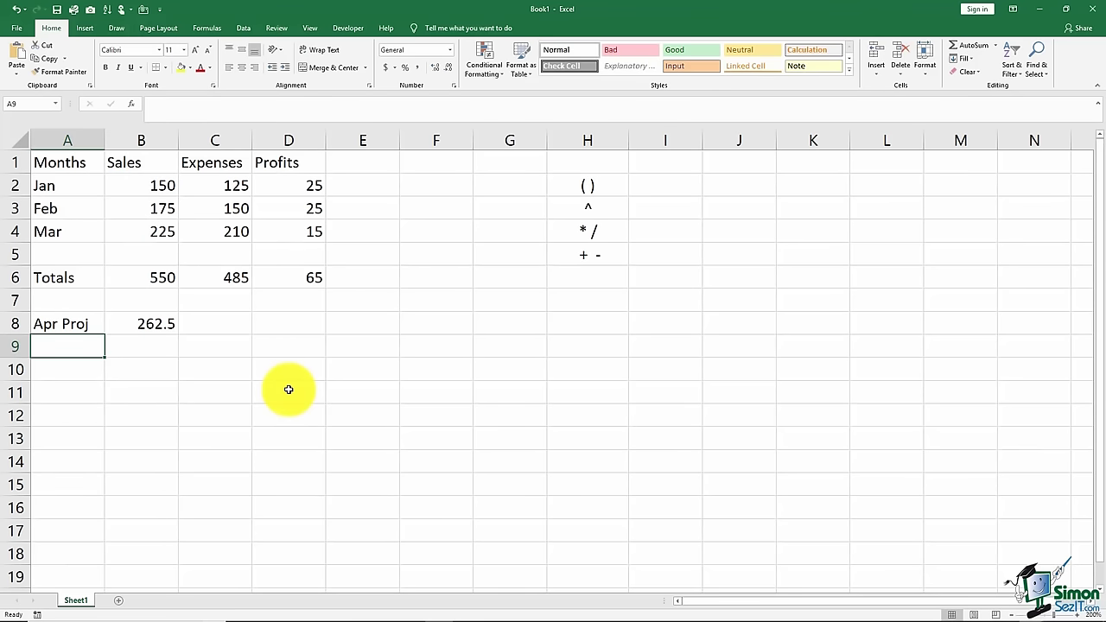
Edit B8 to =(B2+B4)/2 by adding parentheses, giving 187.5
click(156, 323)
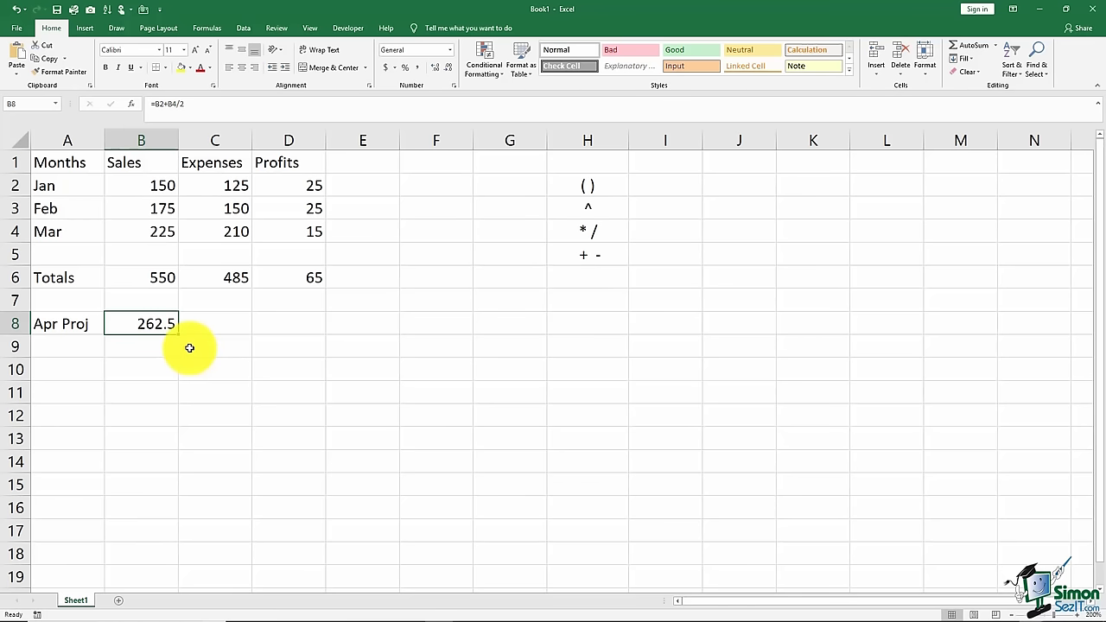
double_click(158, 324)
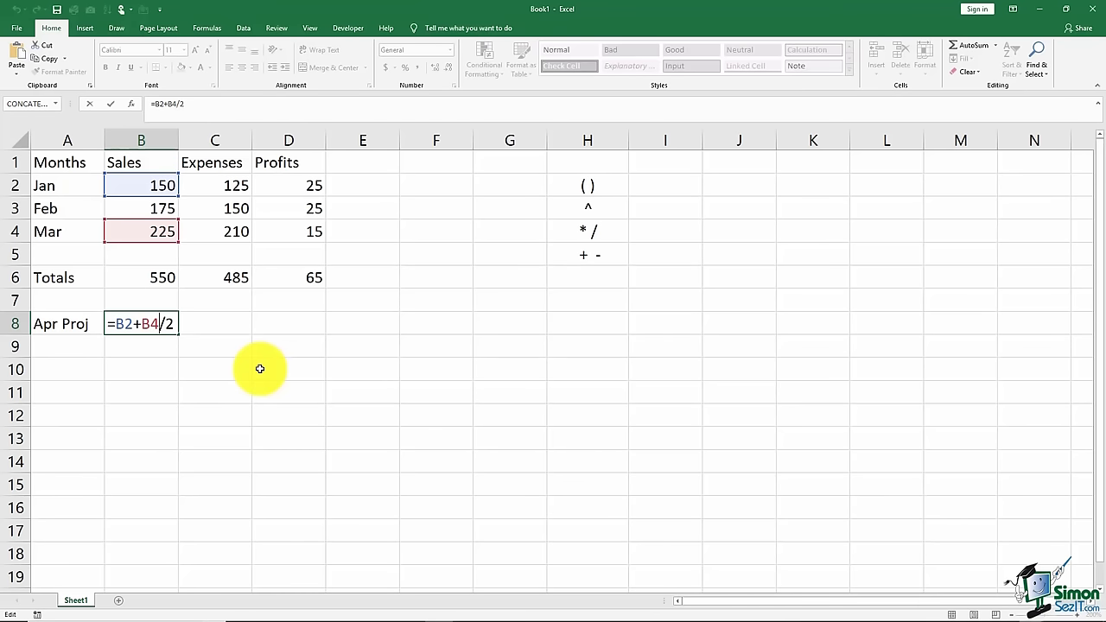
drag(161, 323, 115, 323)
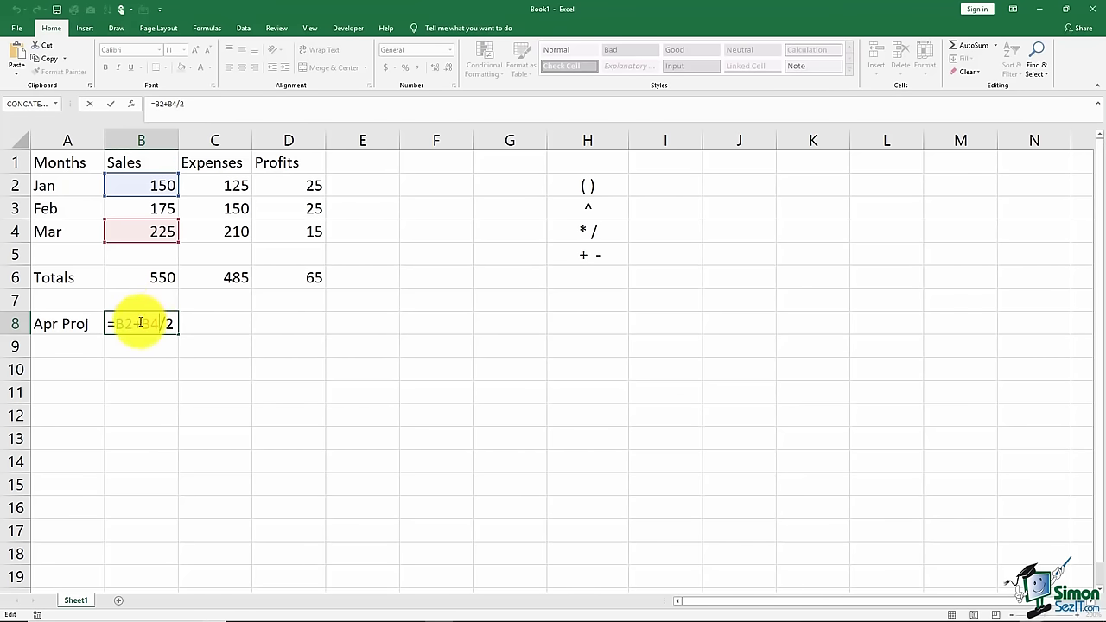
click(144, 323)
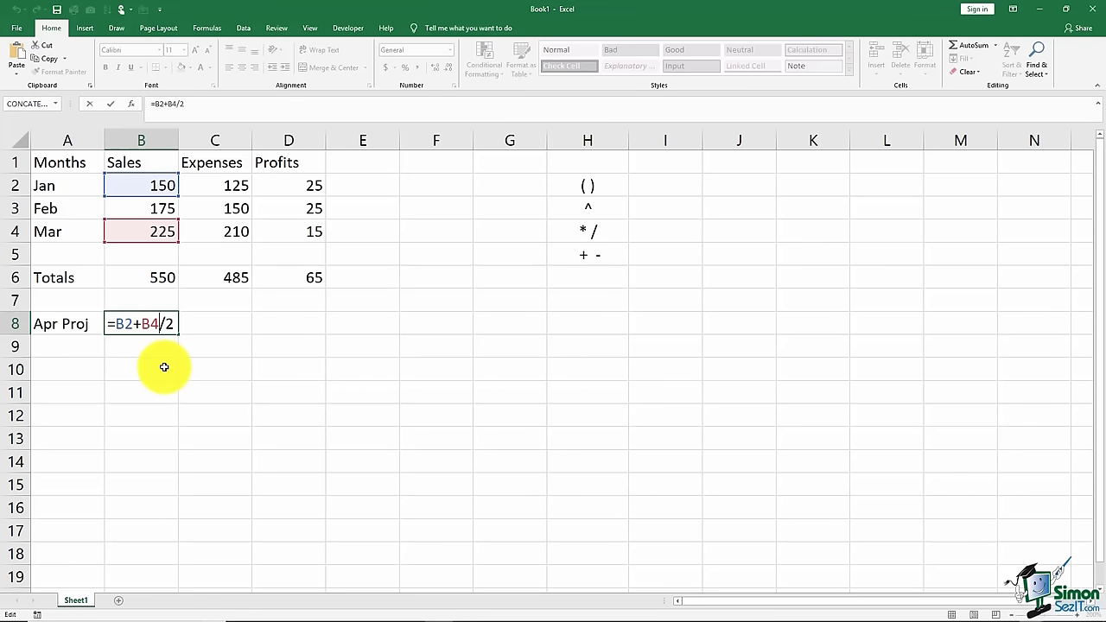
text())
click(117, 322)
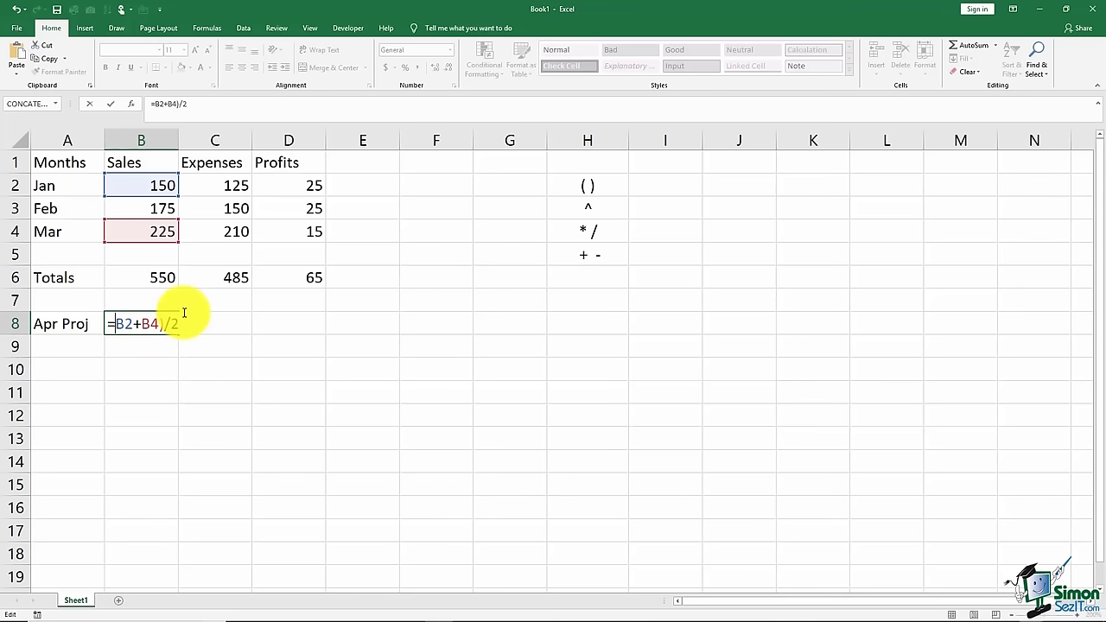
text(()
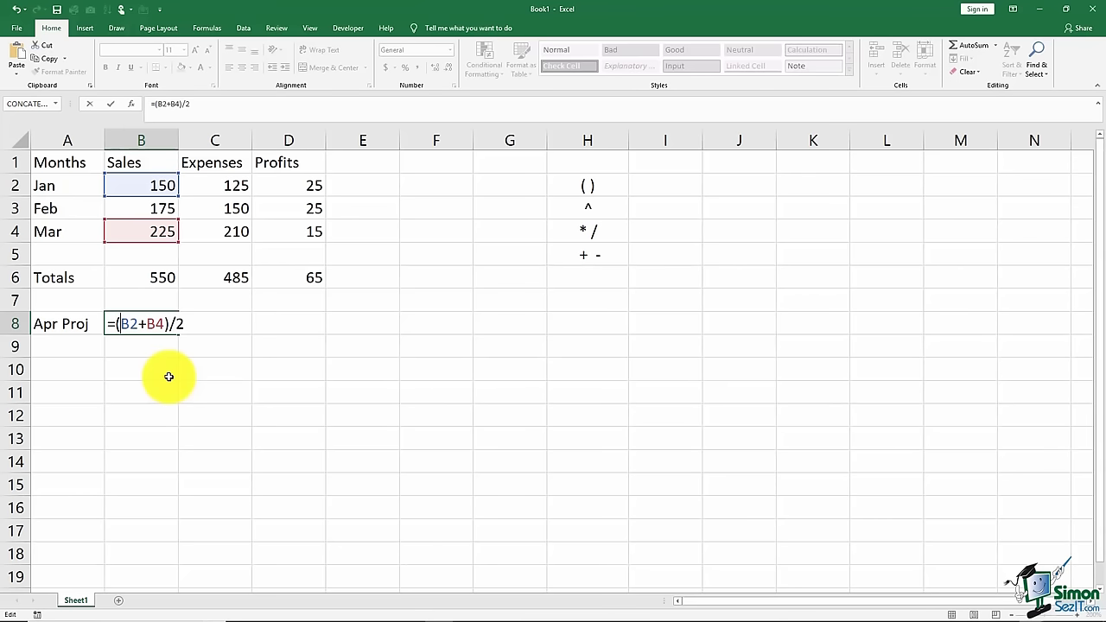
key(Return)
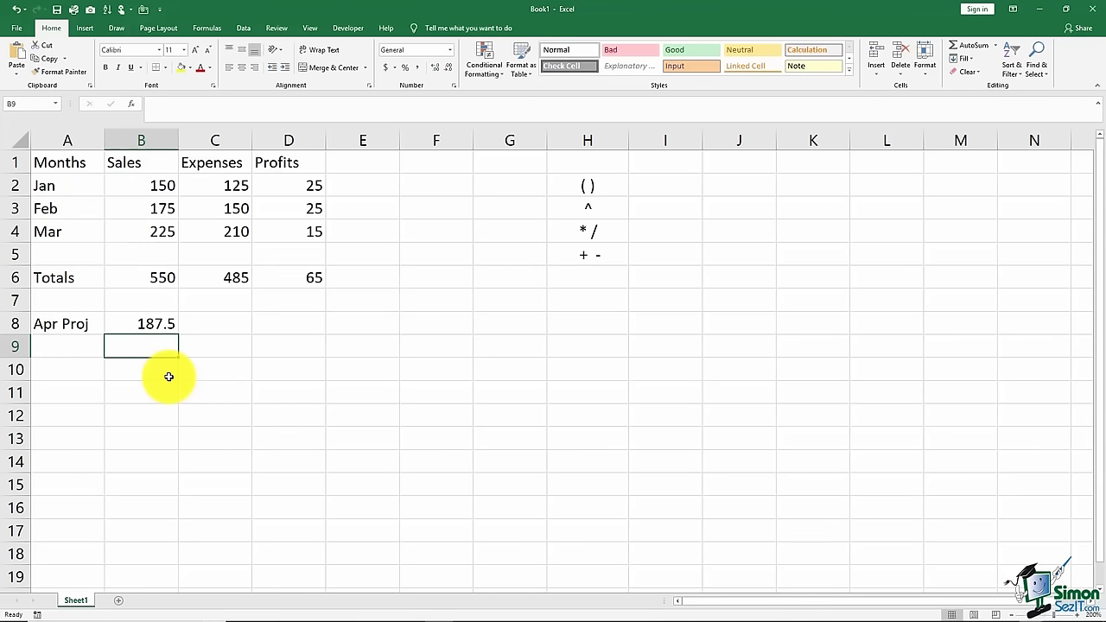
Recheck B8's formula and begin the Expenses projection in C8 with =(
double_click(149, 323)
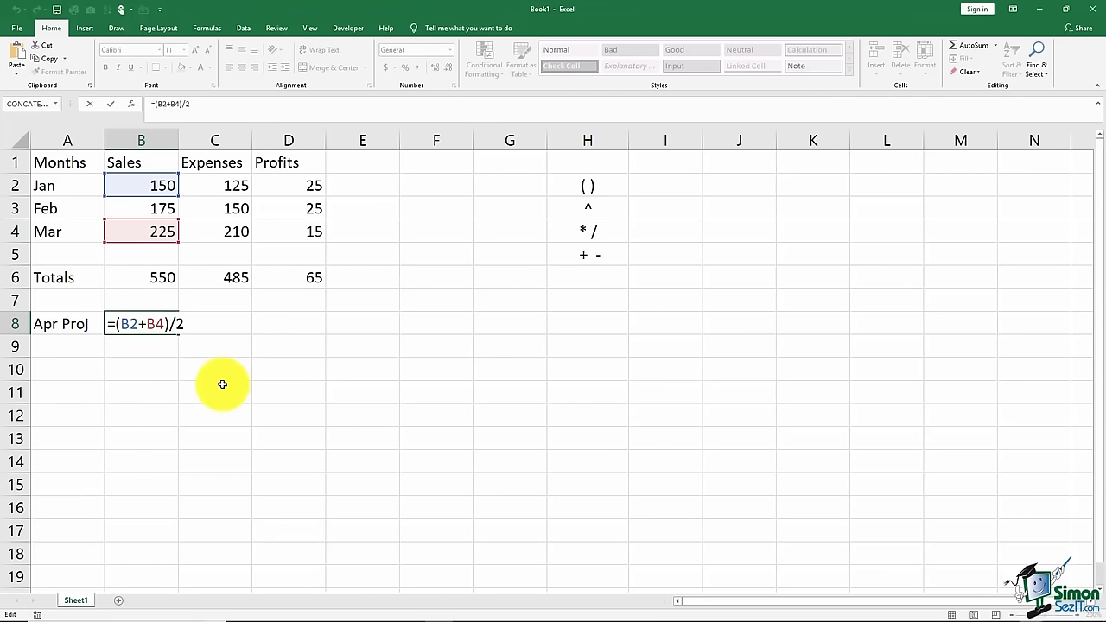
key(Return)
click(219, 324)
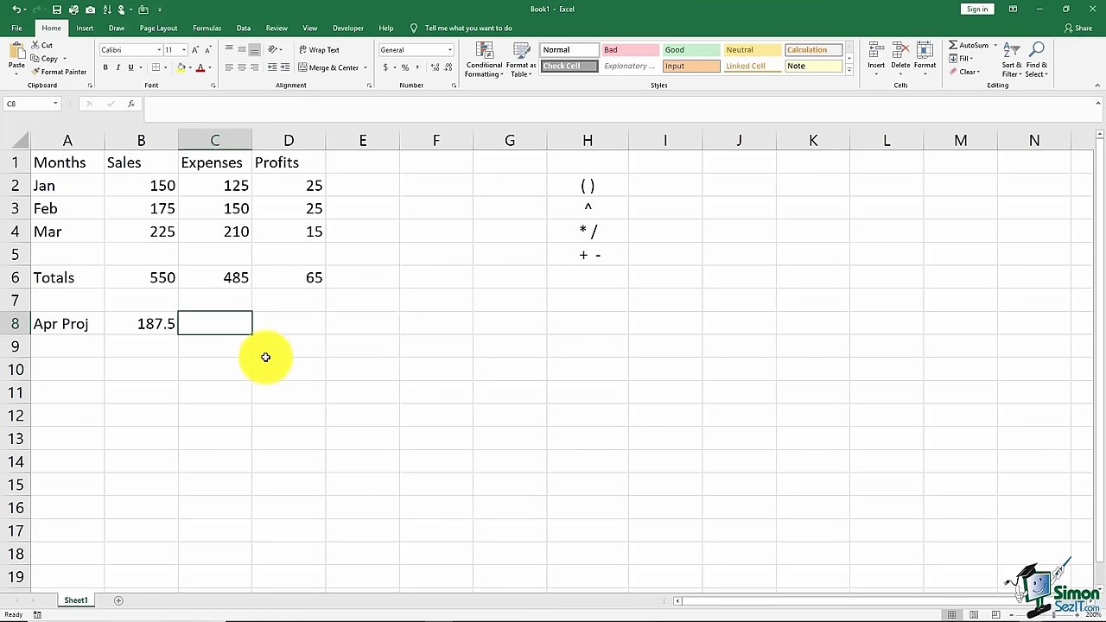
text(=)
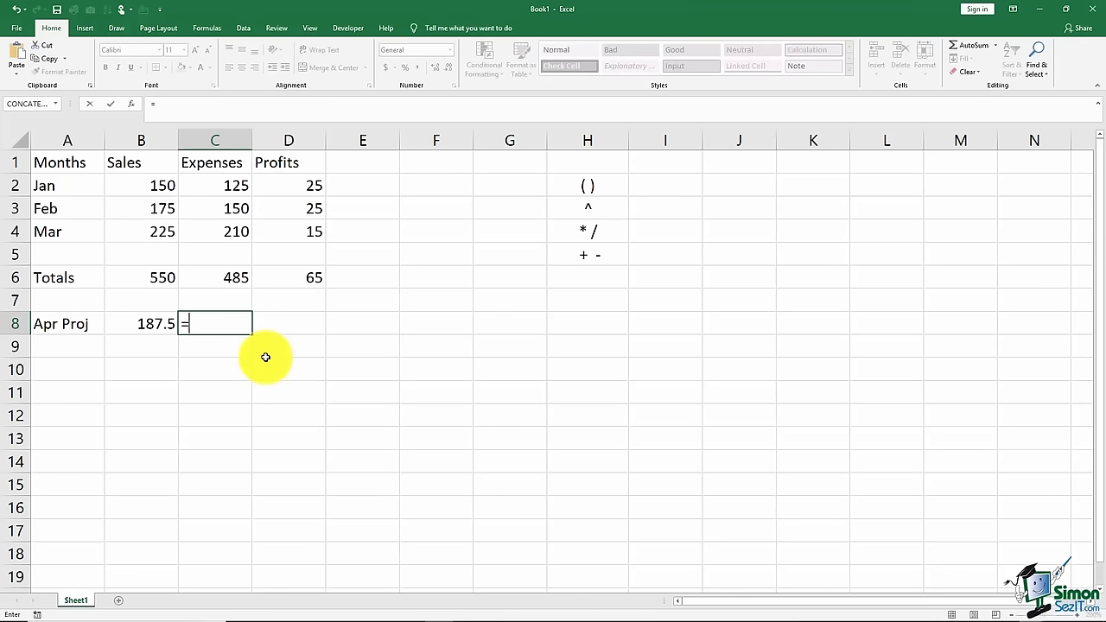
text(()
Complete =(C2+C4)/2 in C8 for 167.5 and fill it right into D8, giving 20
click(213, 187)
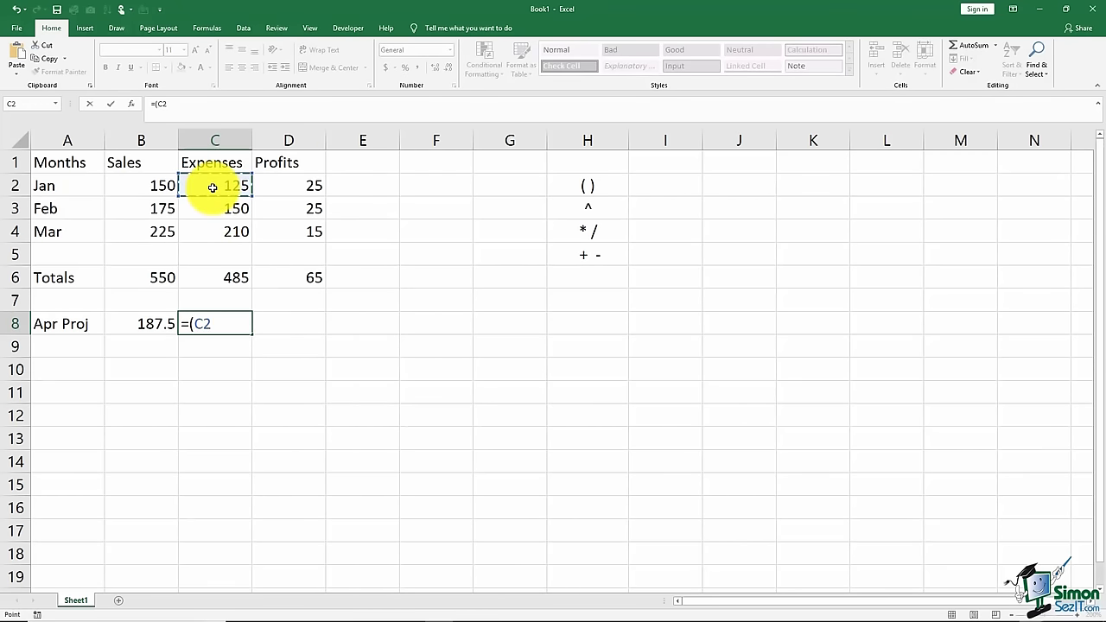
text(+)
click(223, 232)
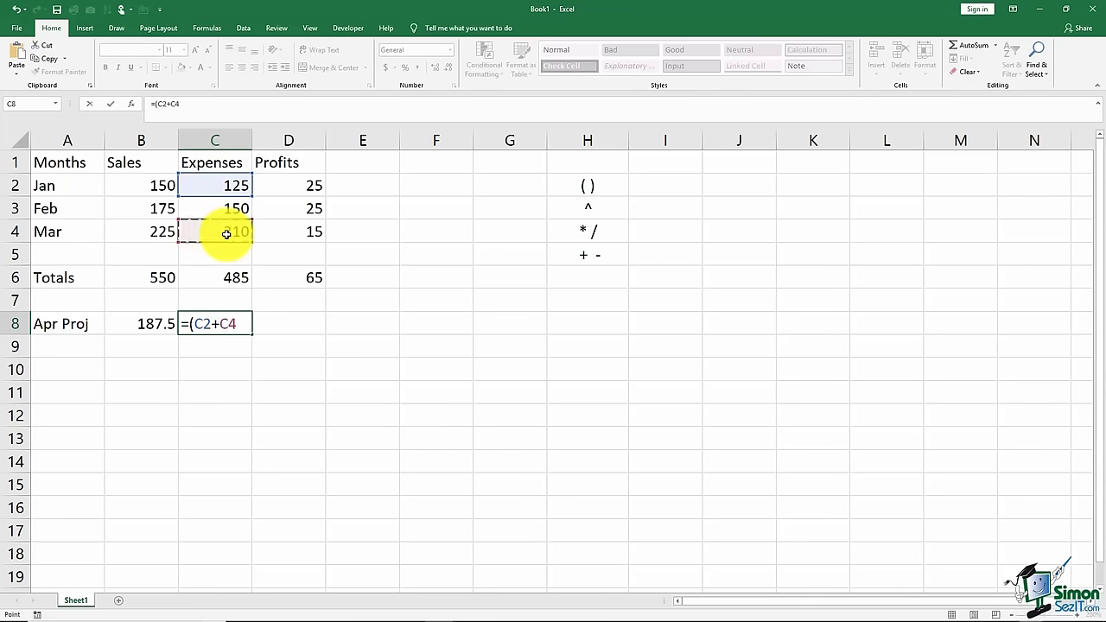
text()/2)
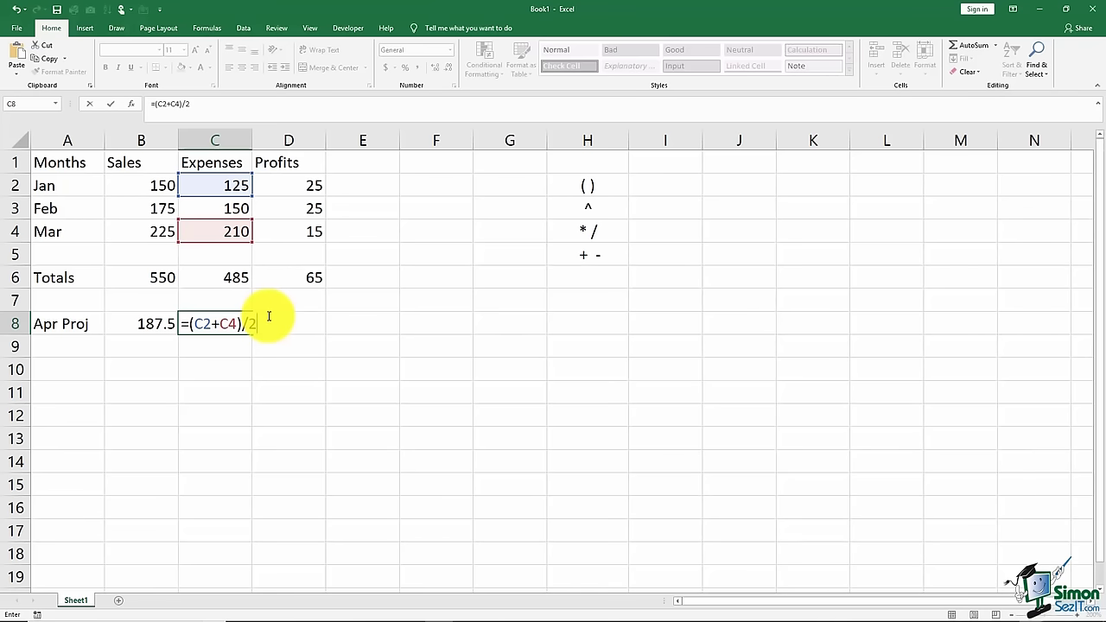
key(Return)
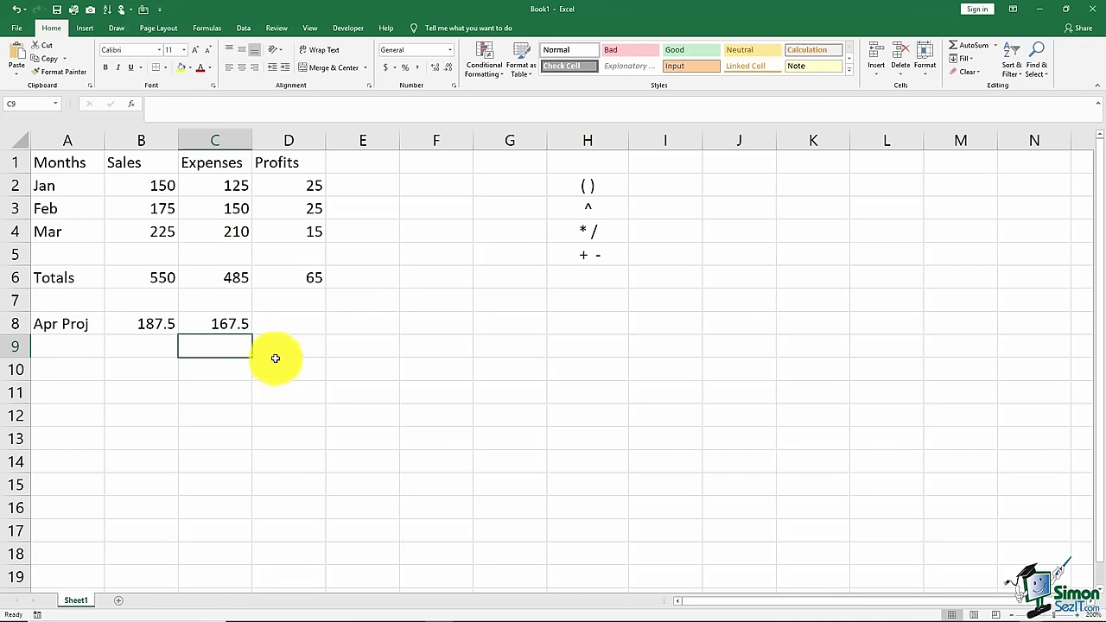
click(235, 323)
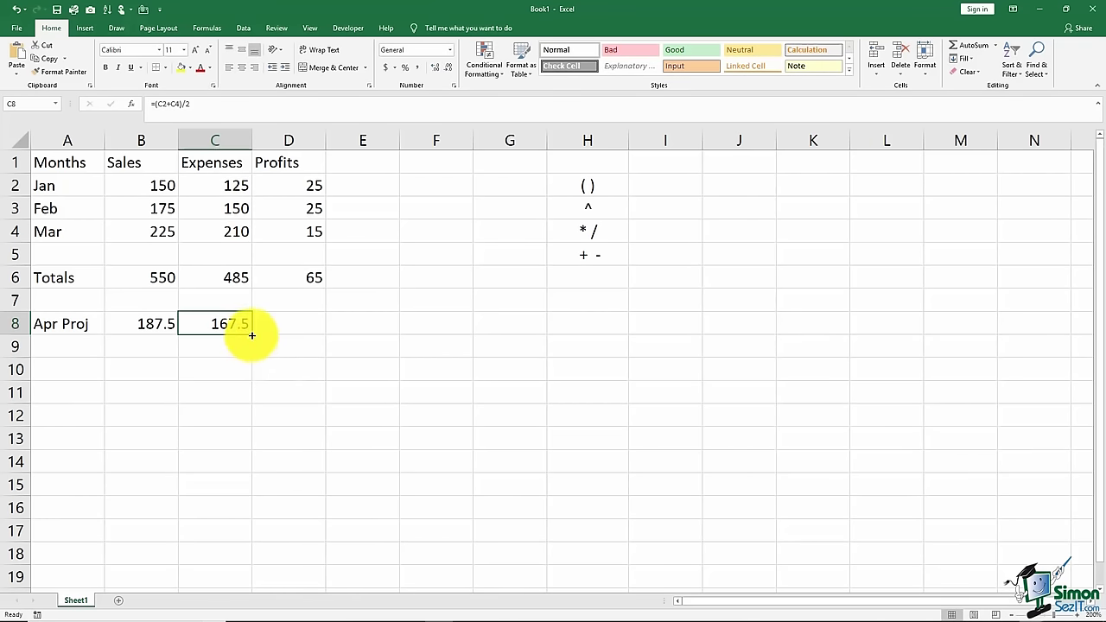
drag(252, 334, 305, 336)
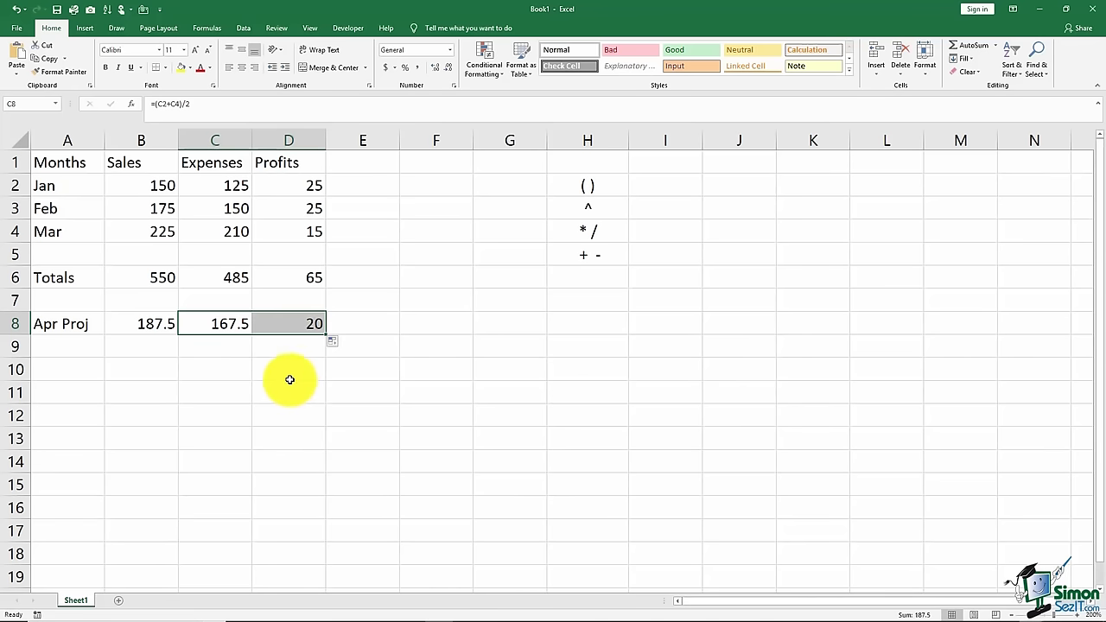
click(289, 380)
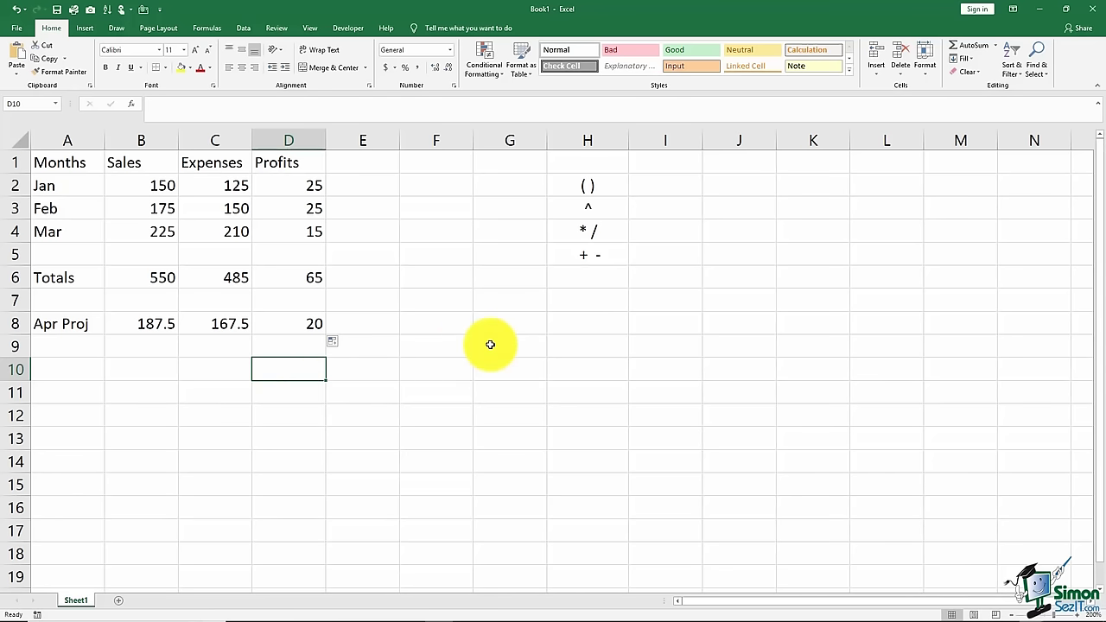
click(591, 323)
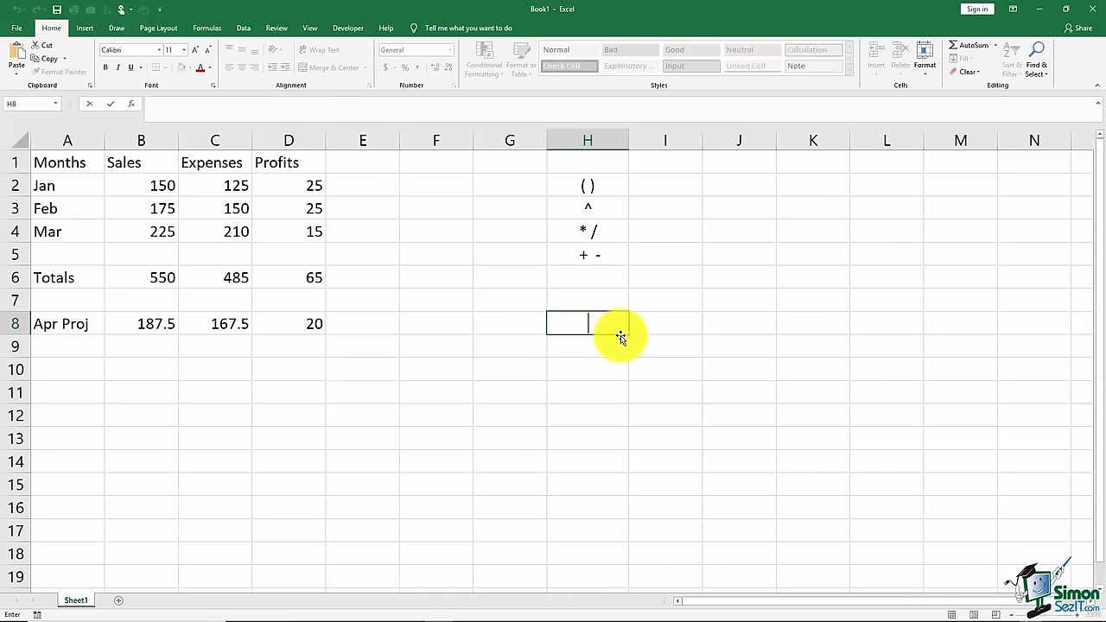
text((()))
click(586, 323)
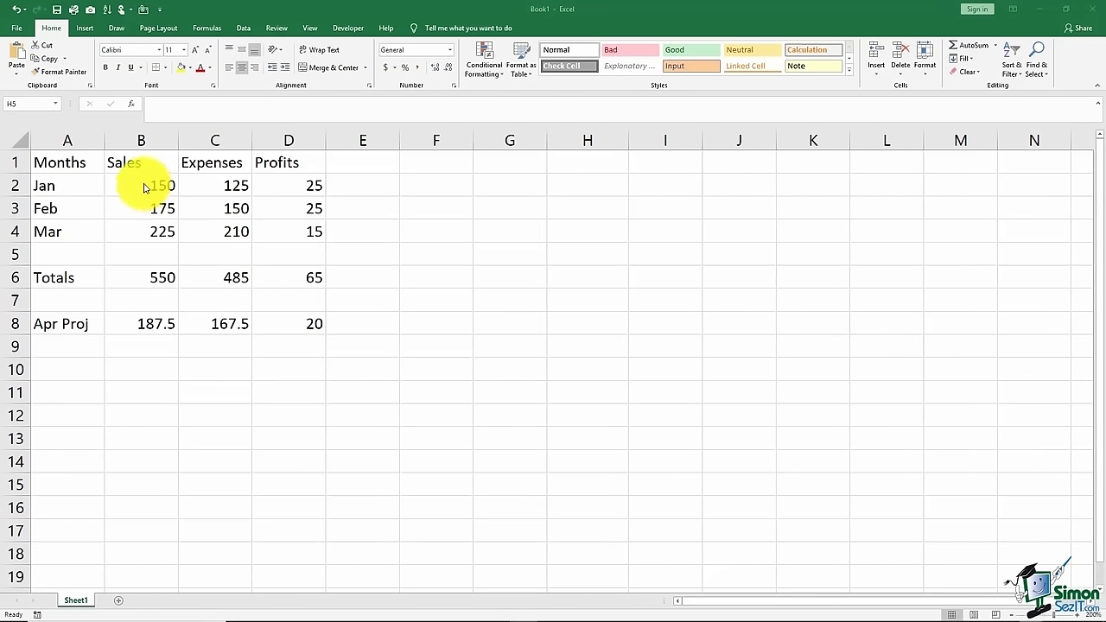
Select B2:C4, cycle the active cell with Enter and Tab, then reselect it to read Sum 1035
drag(130, 184, 216, 232)
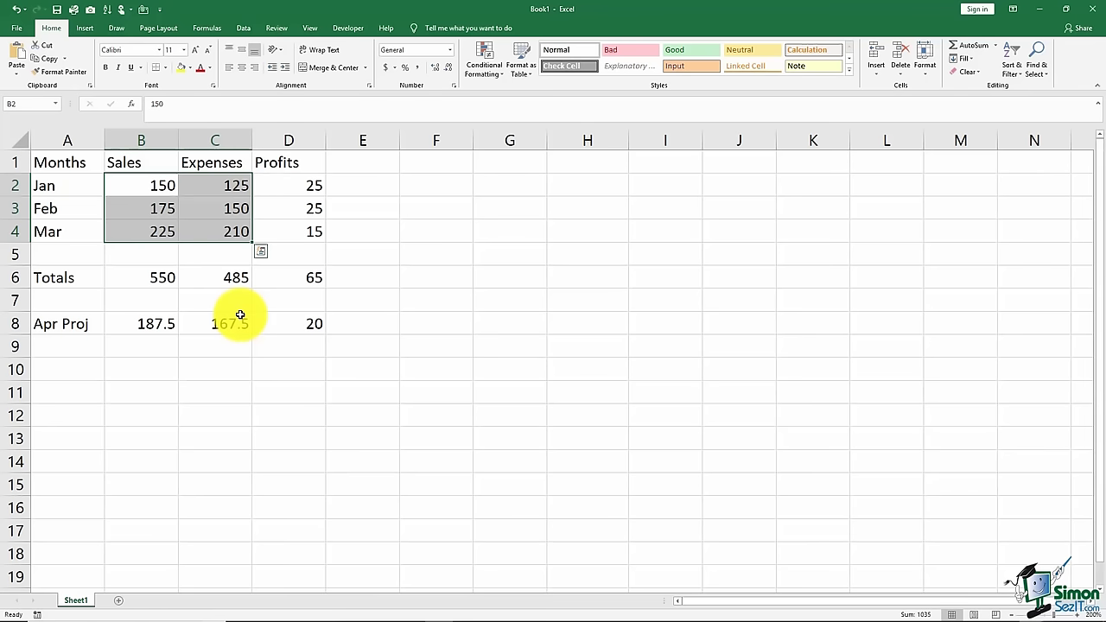
key(Return)
key(Return)
key(Return)
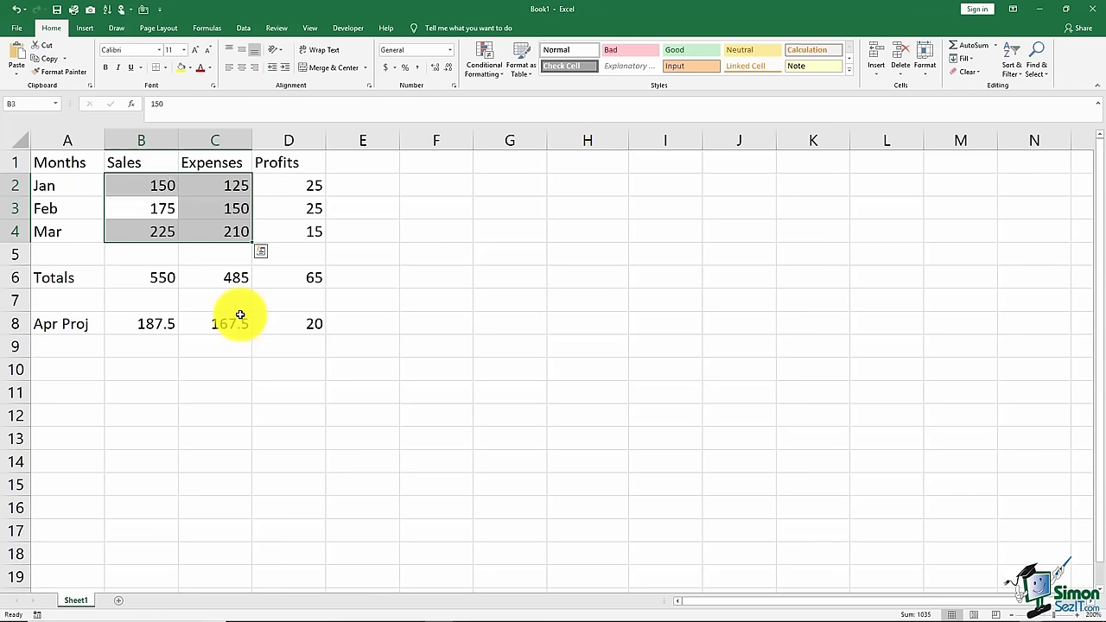
key(Return)
key(Return)
key(Return)
key(Return)
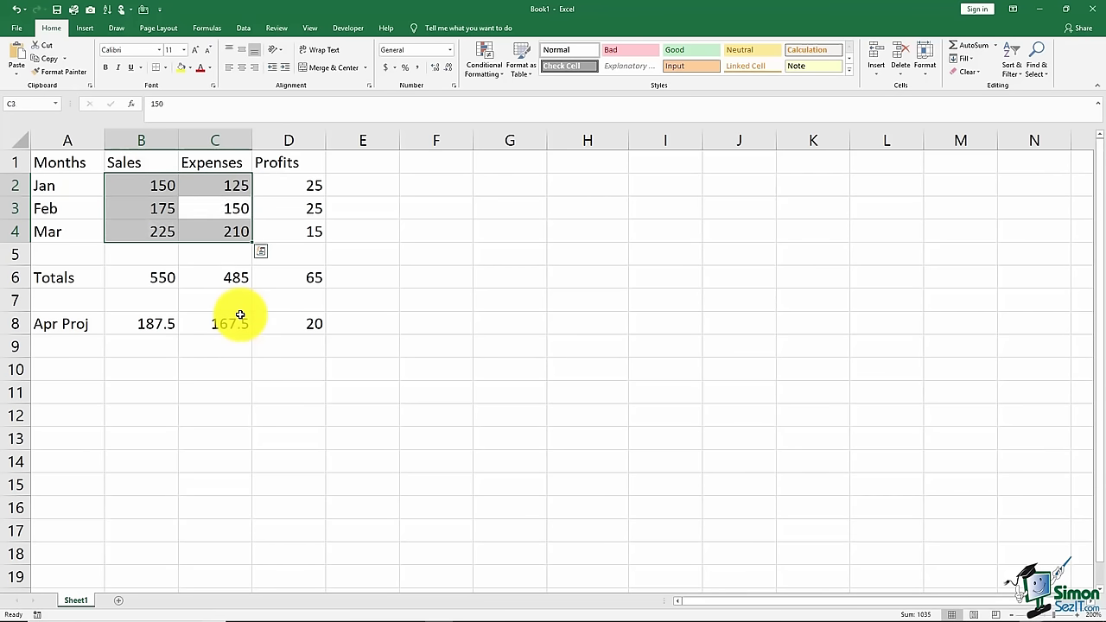
key(Return)
key(Return)
key(Return)
key(Return)
key(Return)
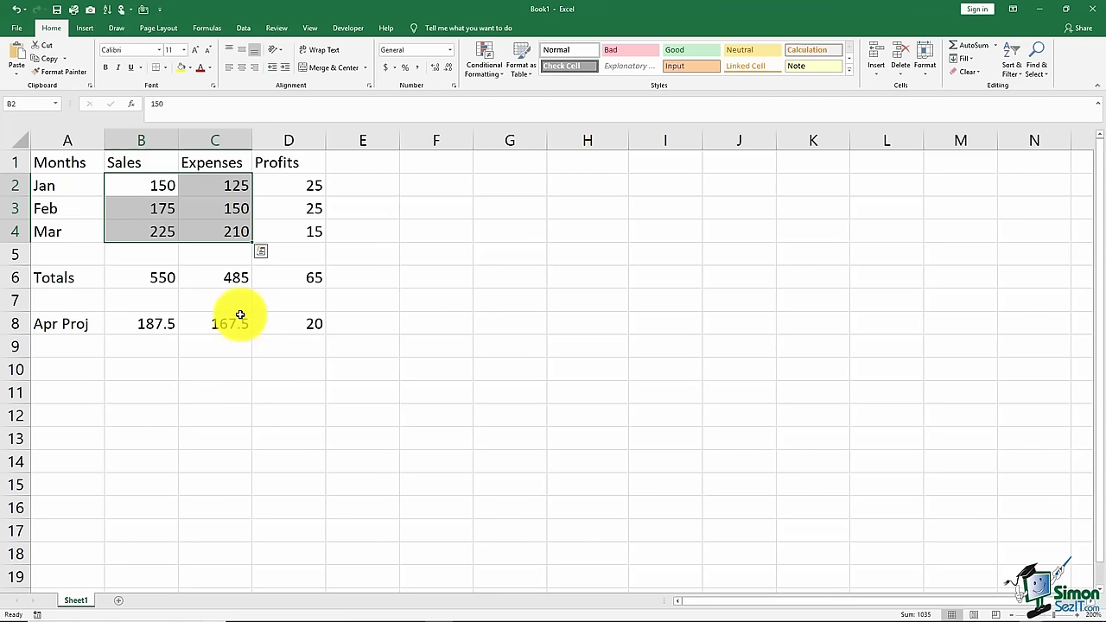
key(Tab)
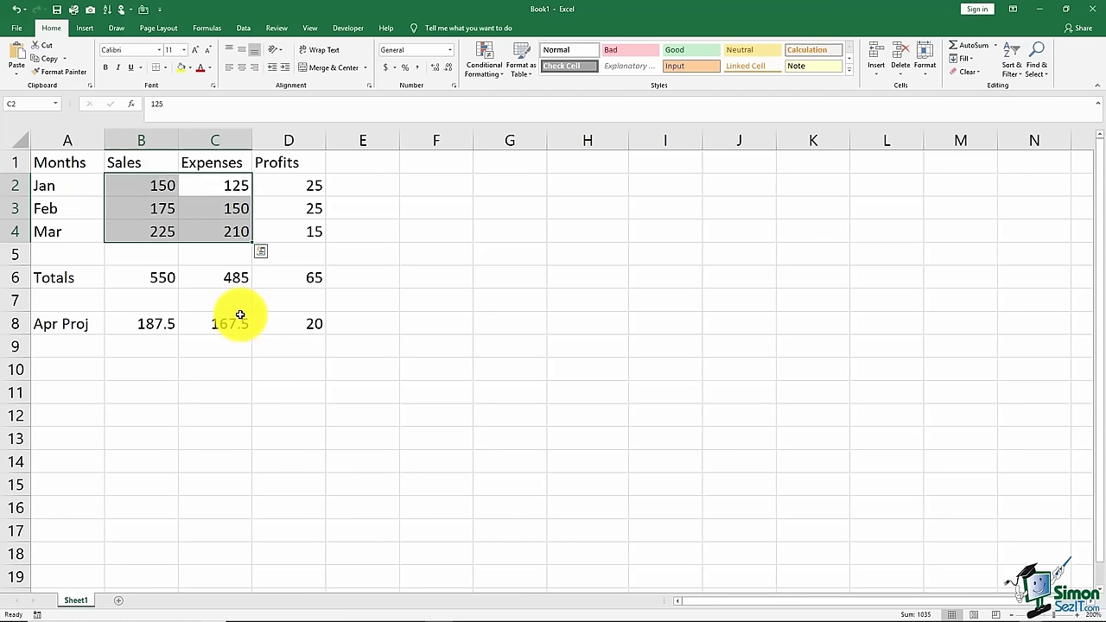
key(Tab)
key(Tab)
key(Tab)
key(Tab)
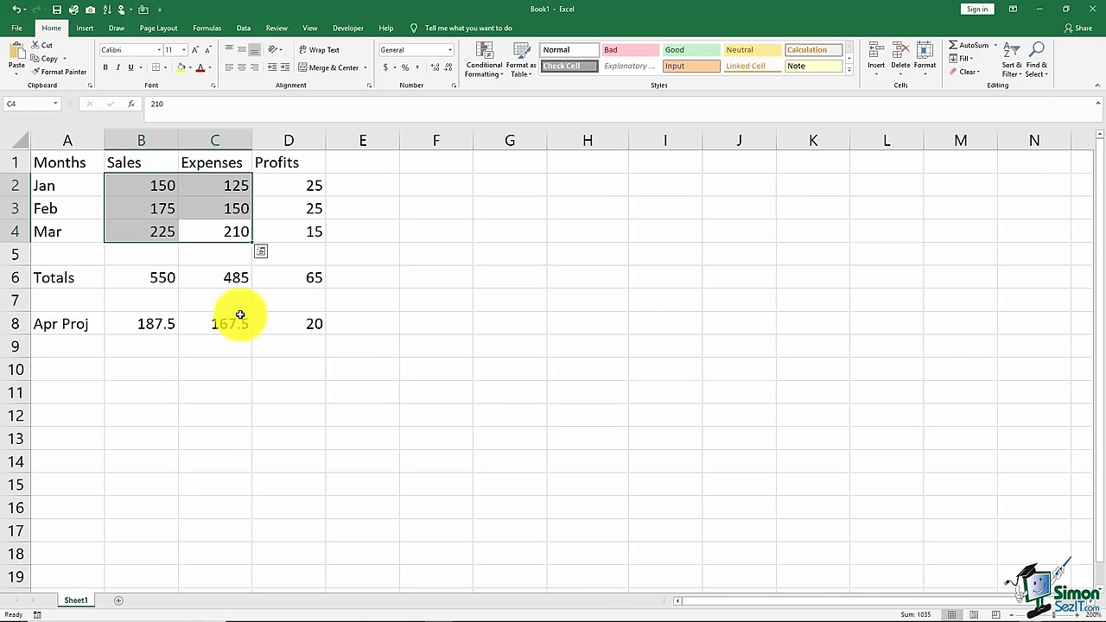
key(Right)
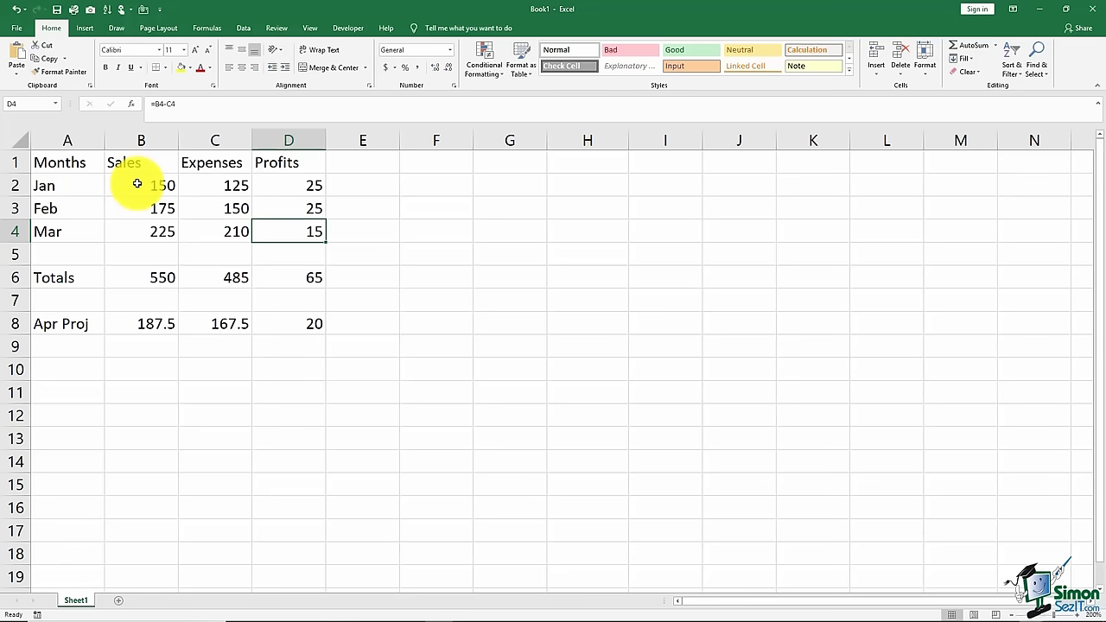
drag(137, 184, 186, 234)
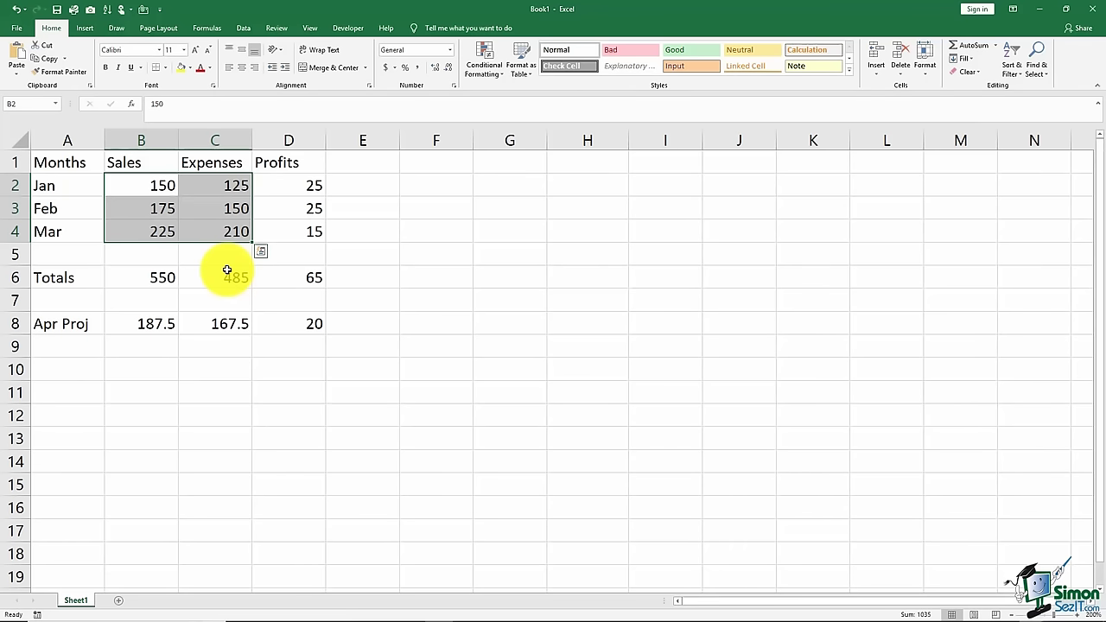
click(367, 236)
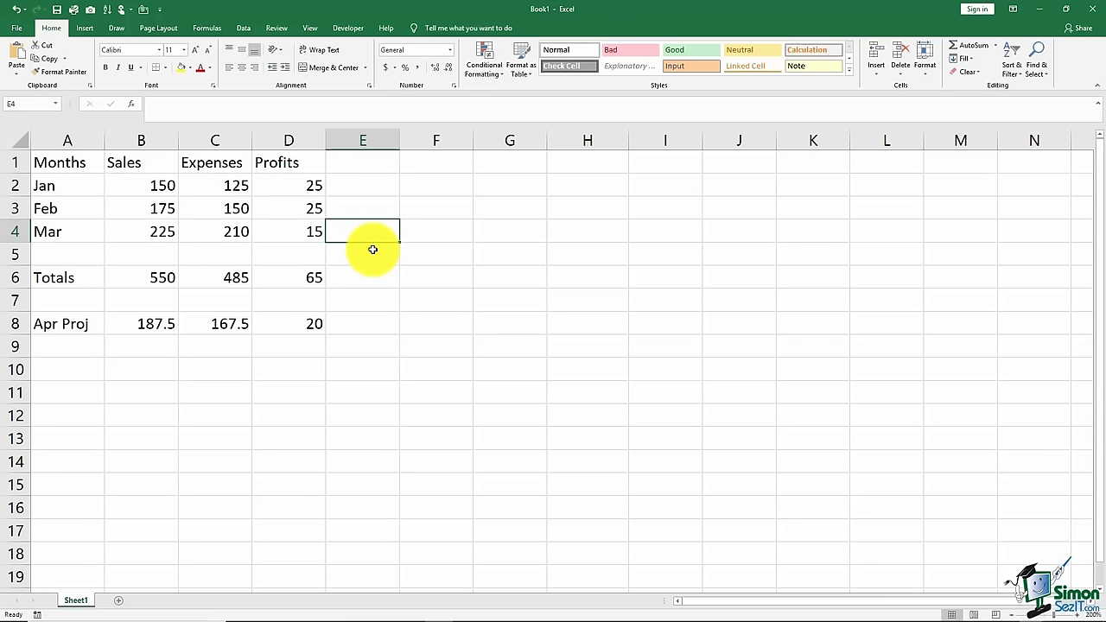
Label cell F2 'B2:C4' and select the Jan–Mar Sales and Expenses block B2:C4
click(155, 185)
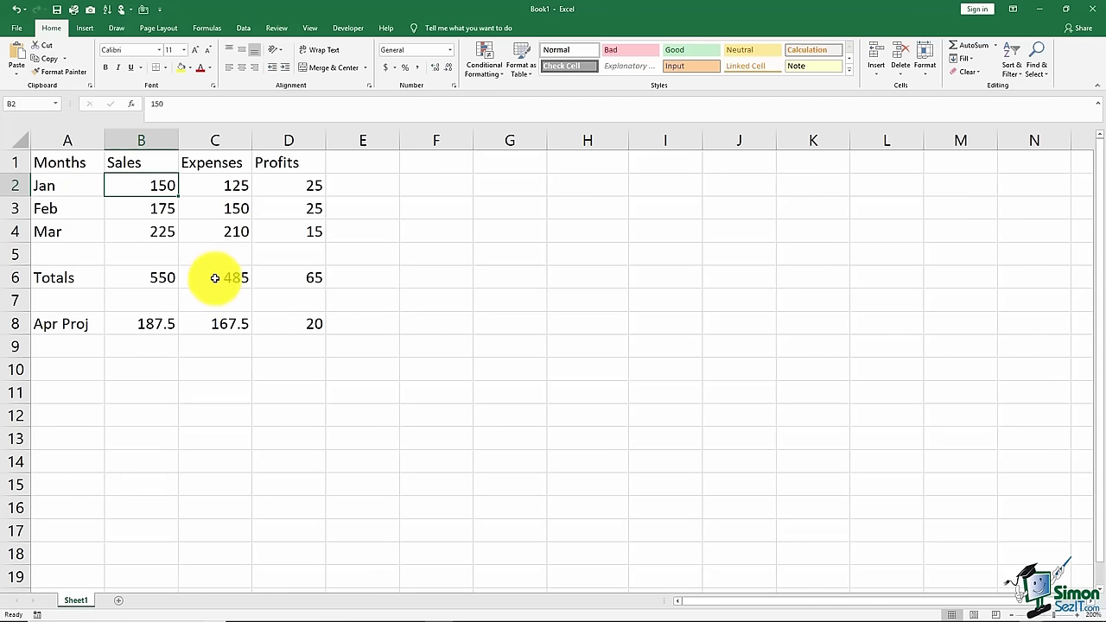
shift+click(219, 230)
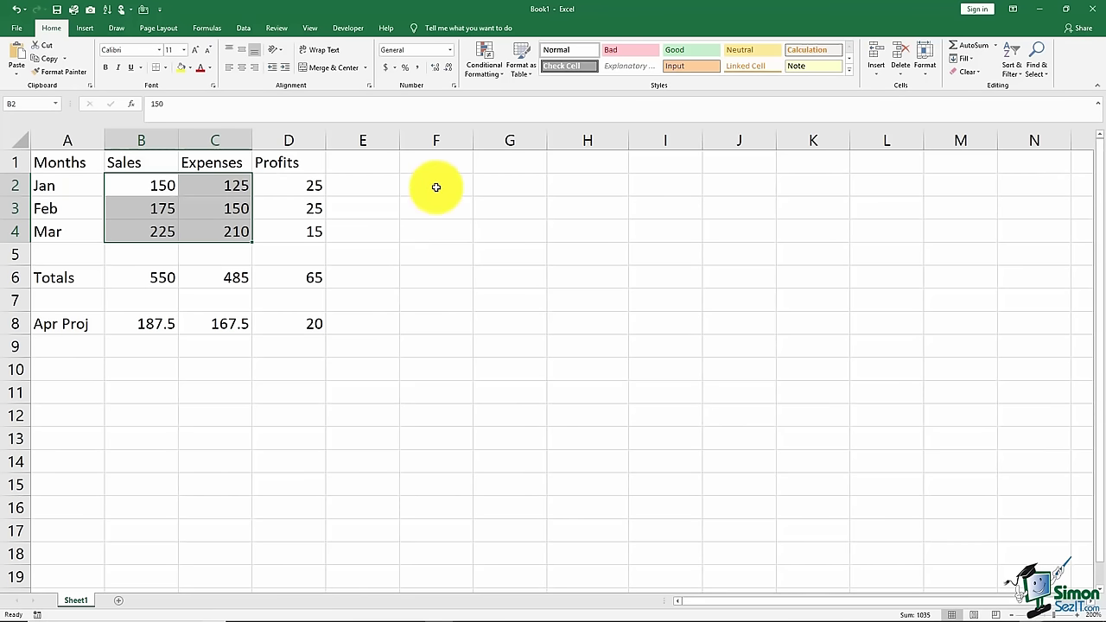
mouse_move(257, 173)
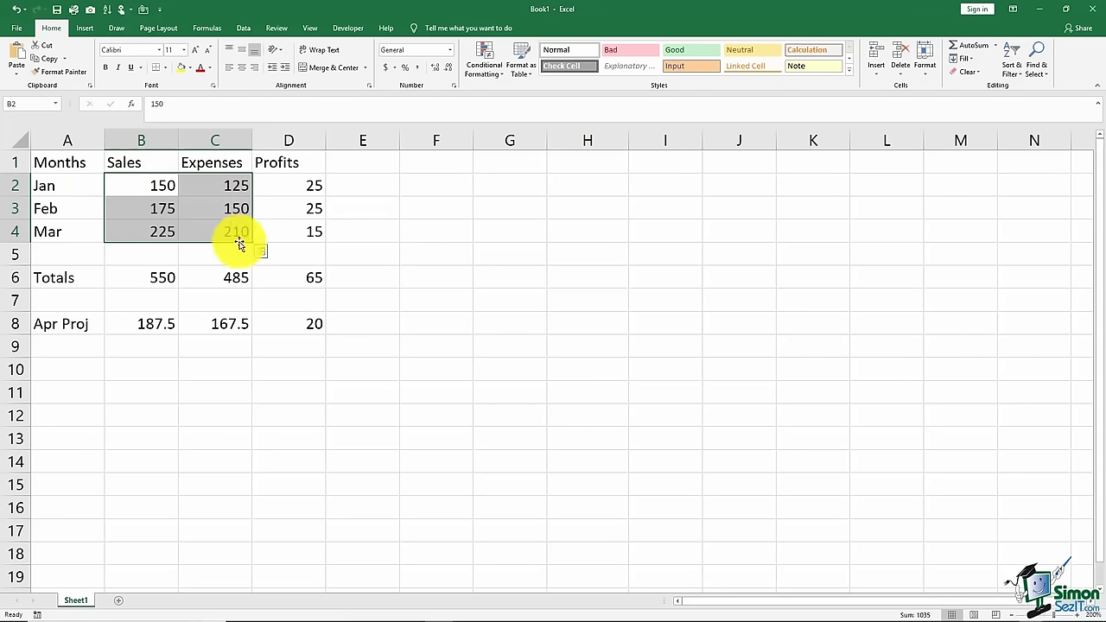
click(426, 185)
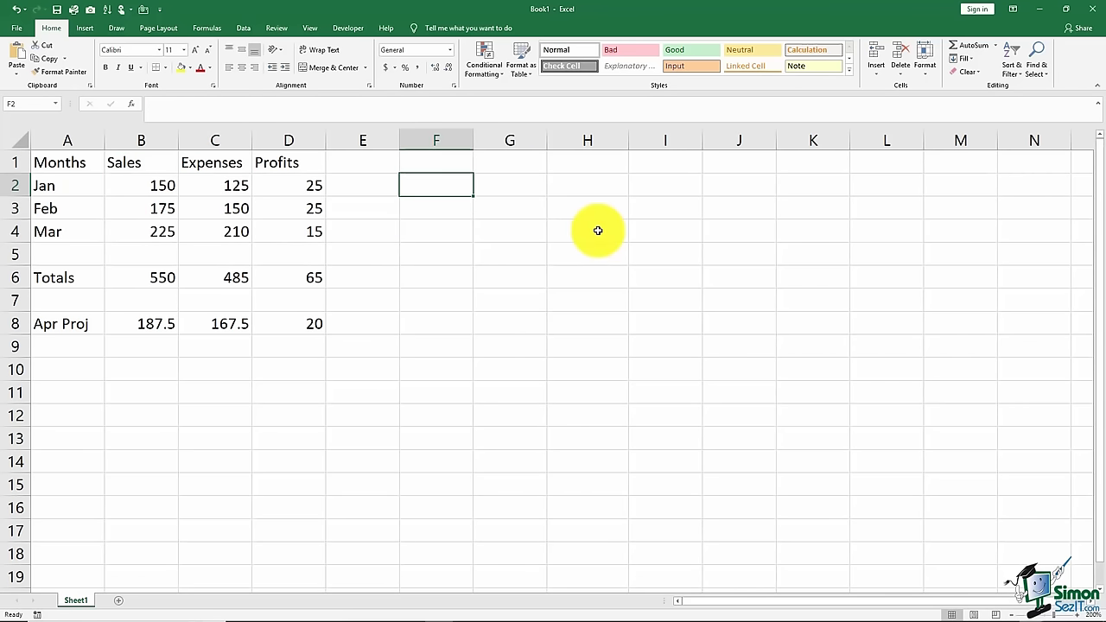
text(B2:)
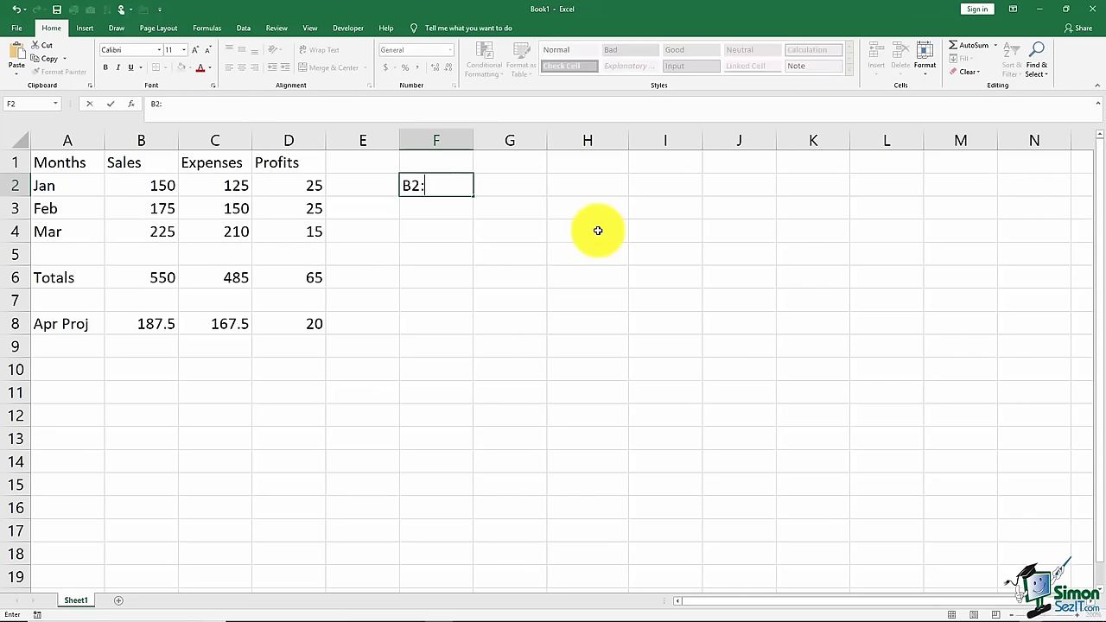
text(C4)
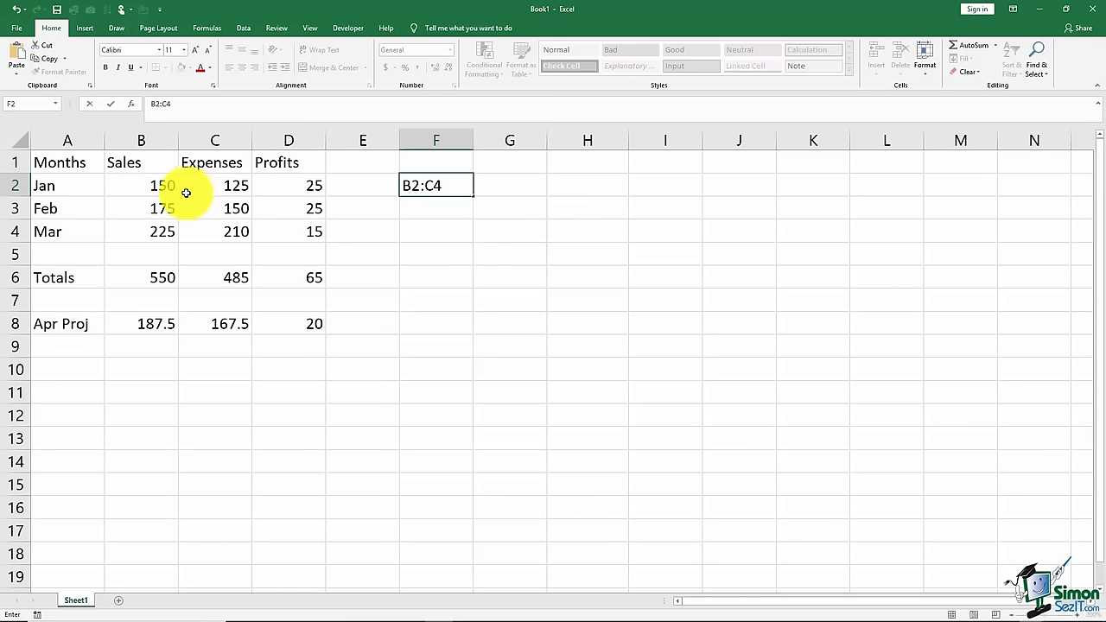
drag(145, 183, 222, 232)
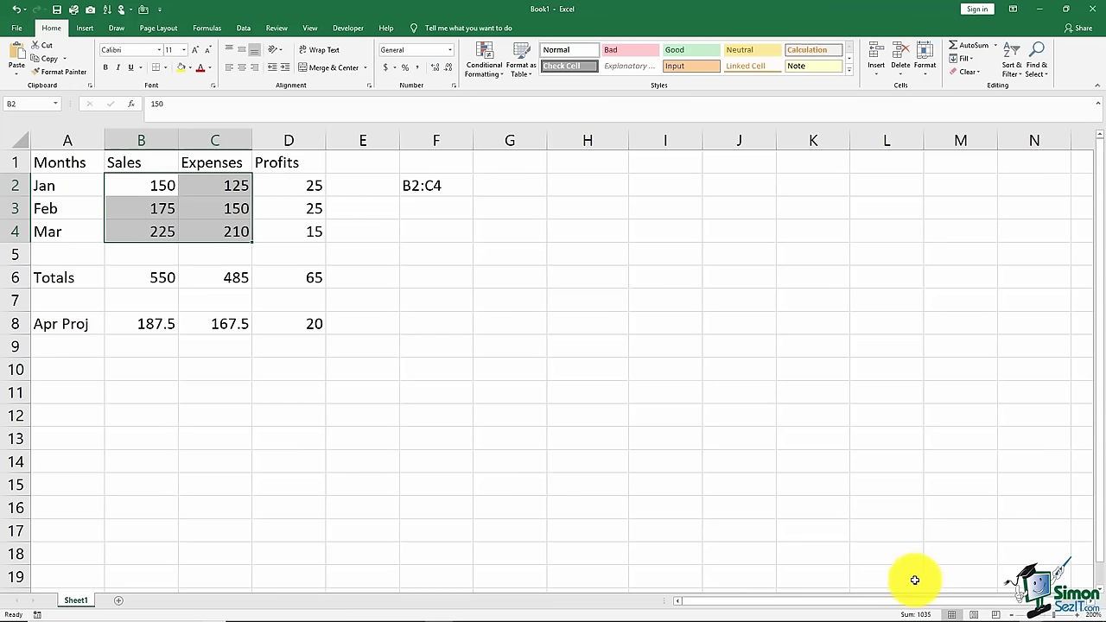
Add Average, Count, Minimum and Numerical Count to the status bar, then select cell F5
right_click(913, 615)
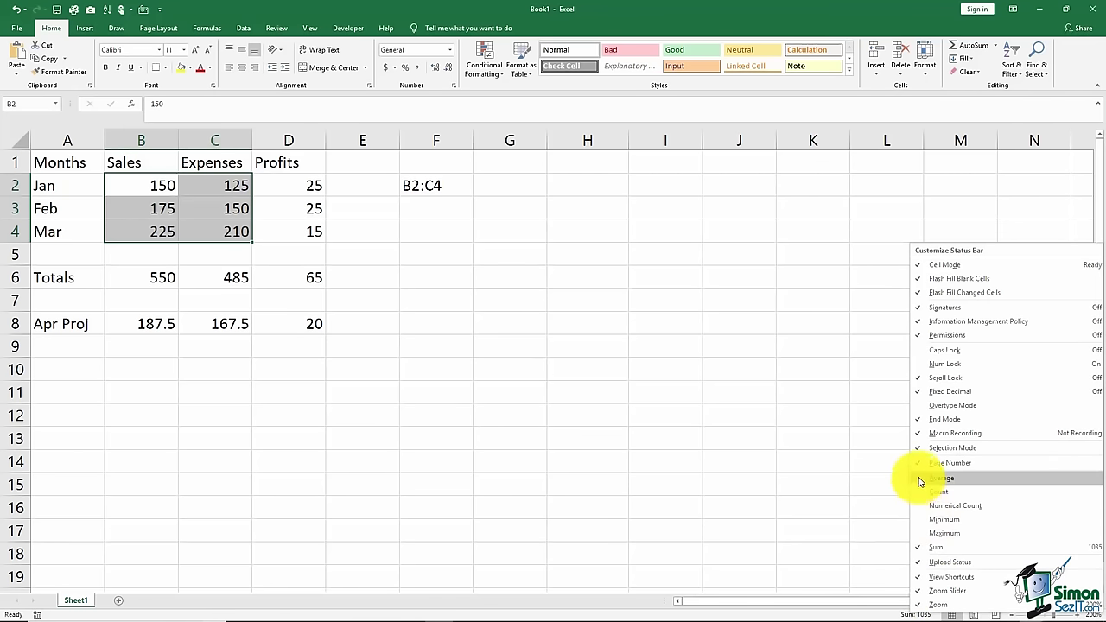
click(925, 493)
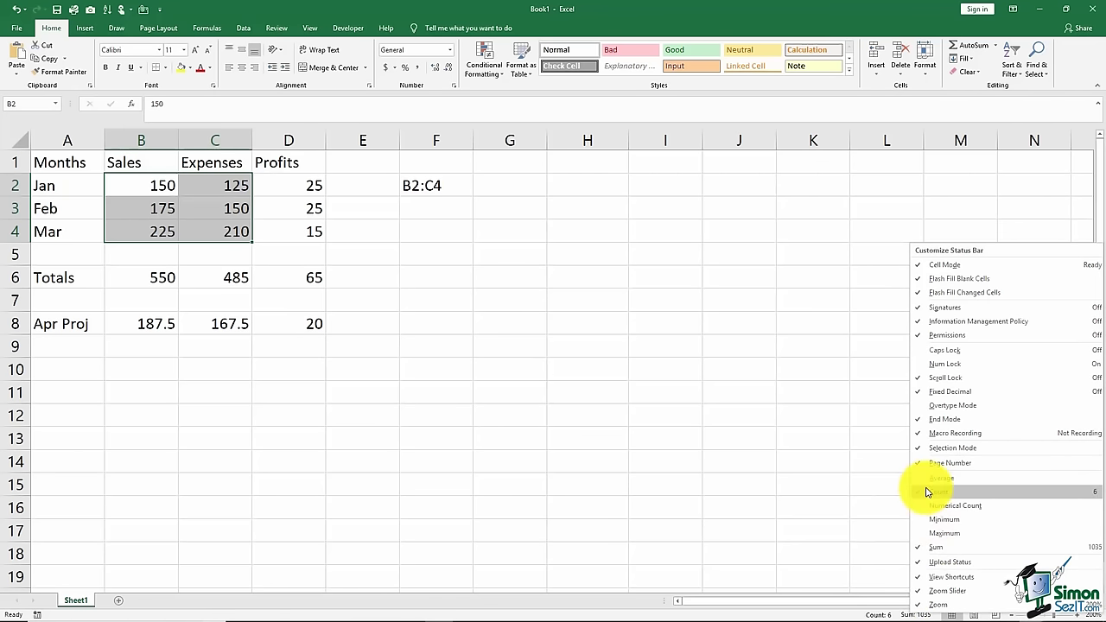
click(924, 480)
click(930, 520)
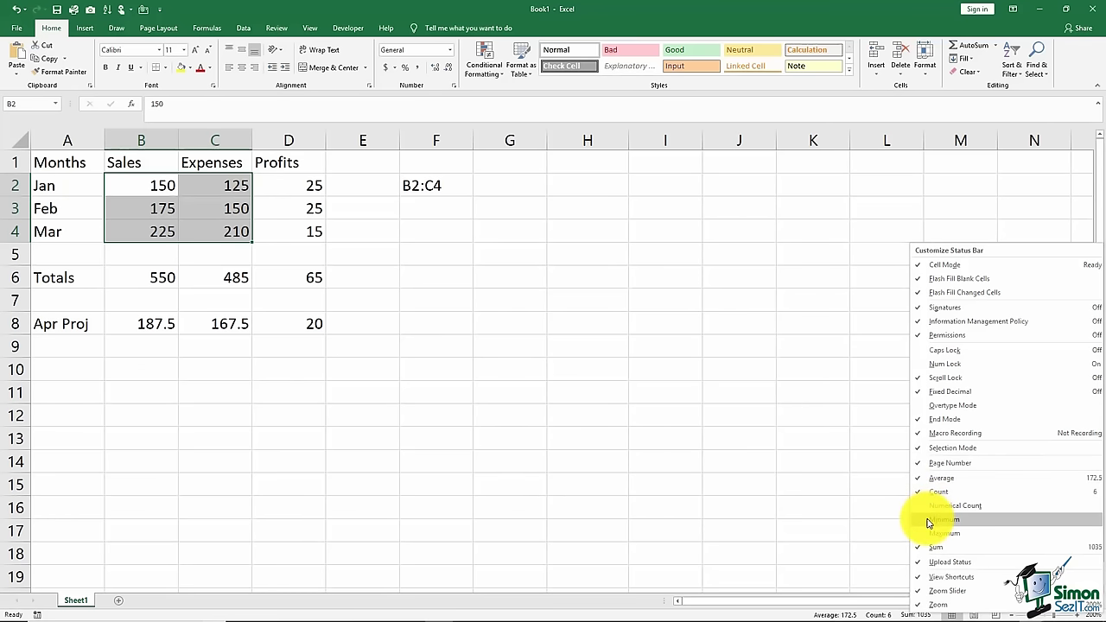
click(925, 508)
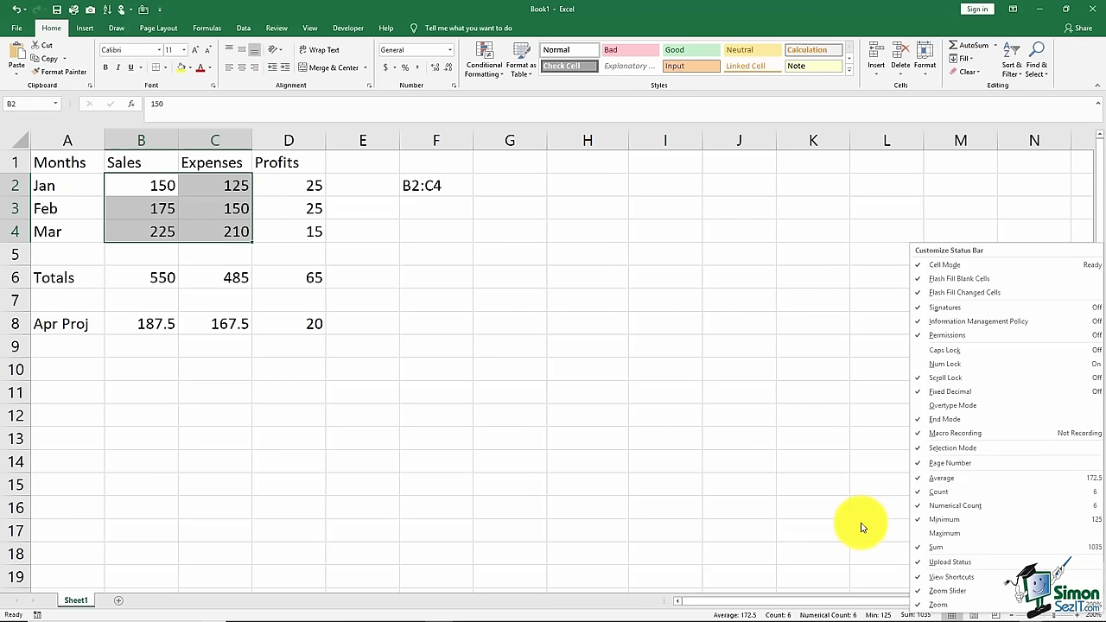
key(Escape)
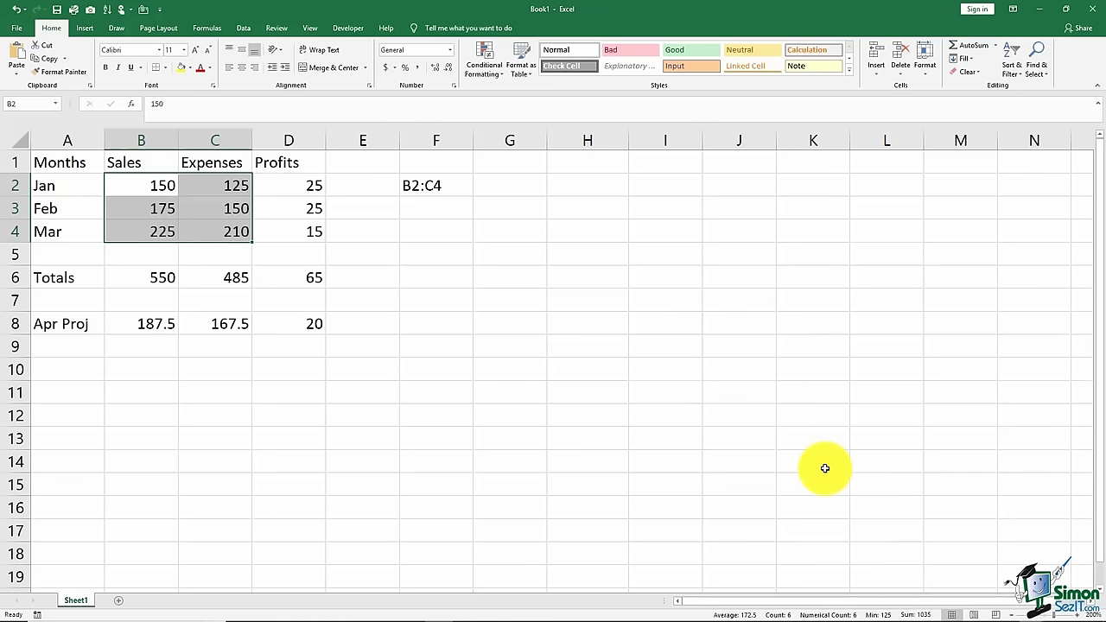
click(413, 258)
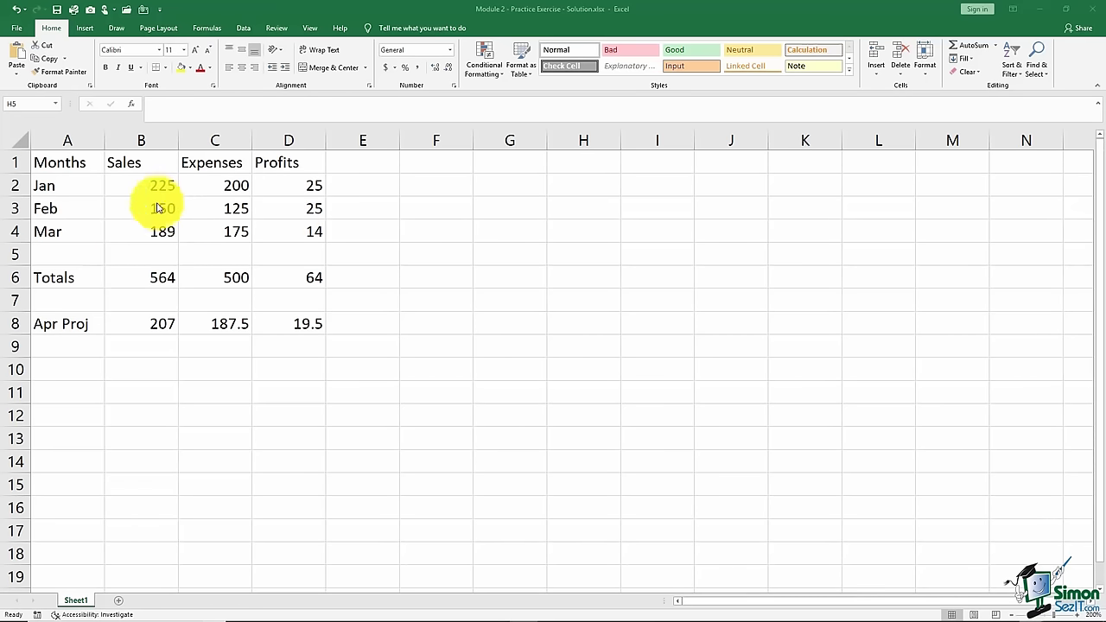
drag(145, 181, 218, 230)
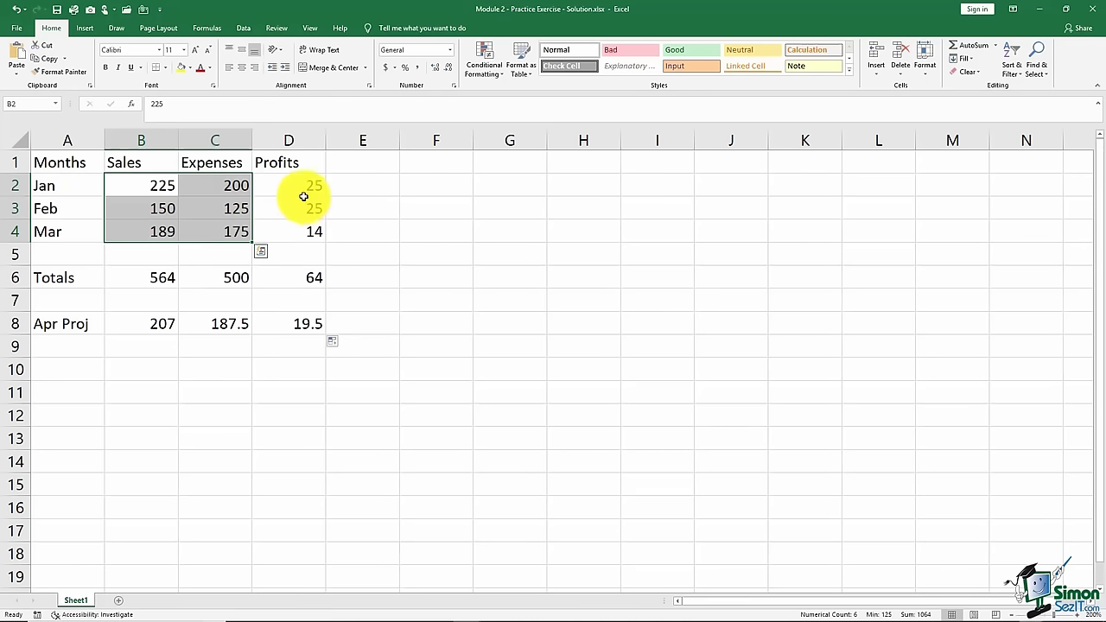
drag(298, 189, 285, 235)
drag(171, 277, 291, 279)
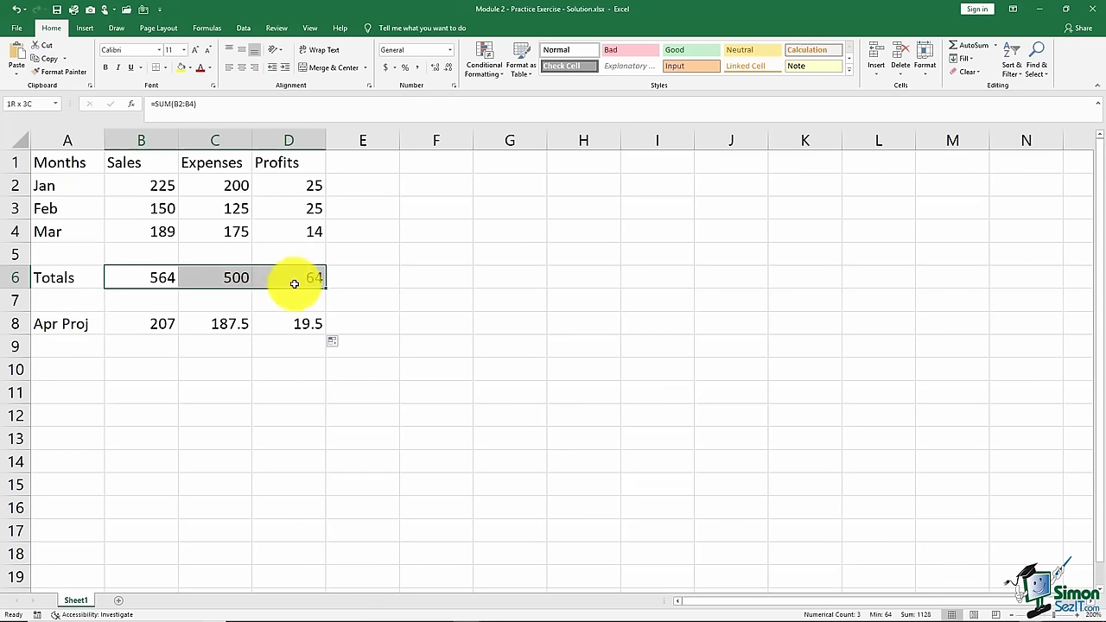
drag(155, 324, 310, 324)
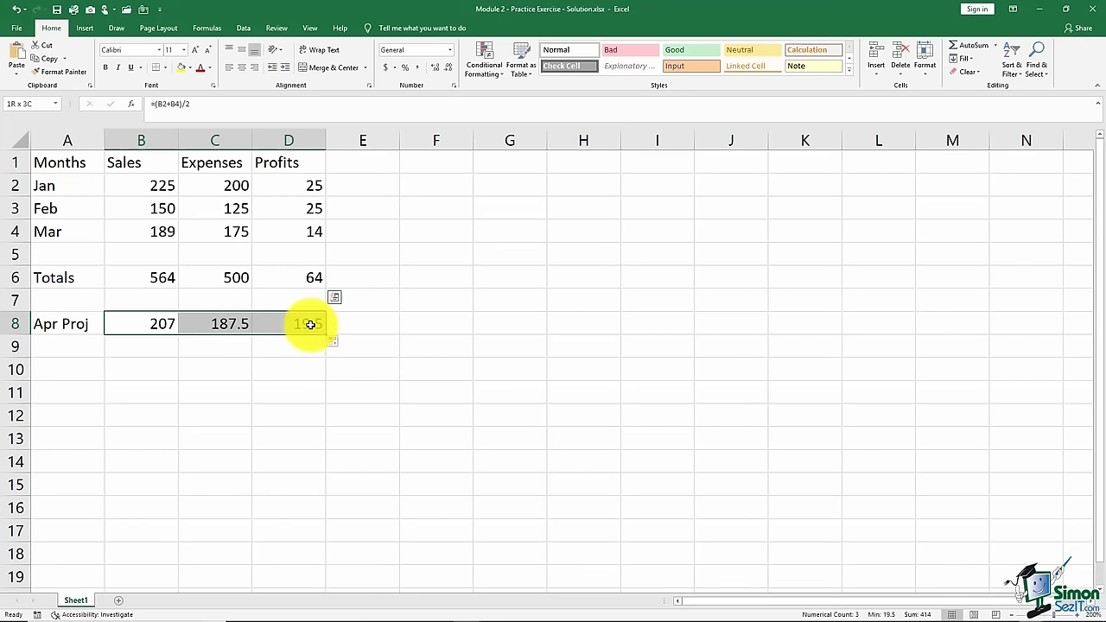
click(393, 280)
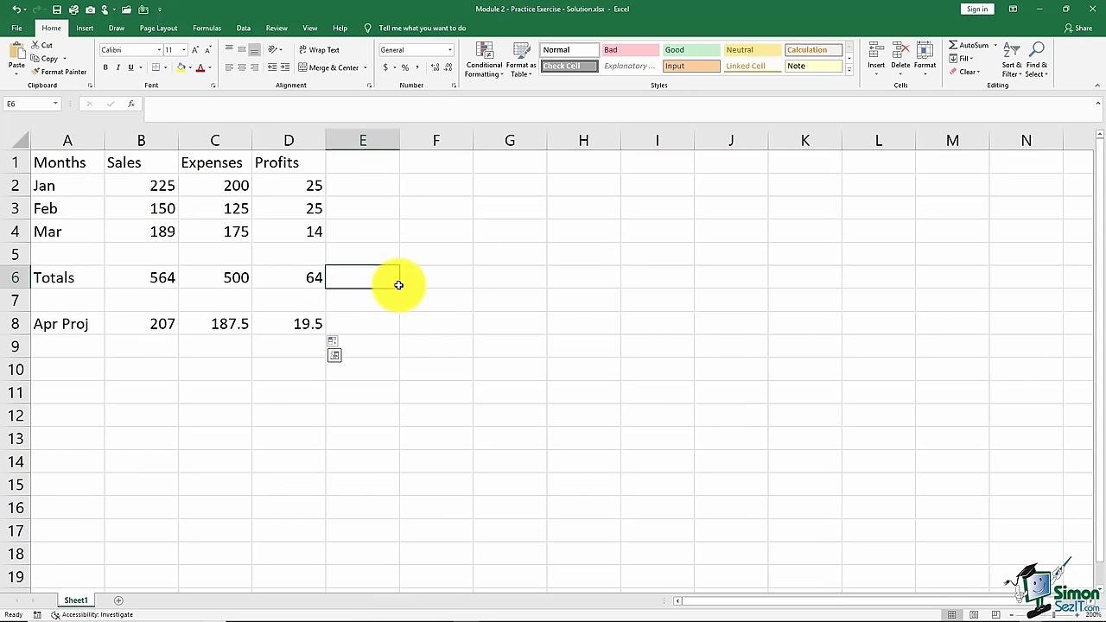
click(281, 184)
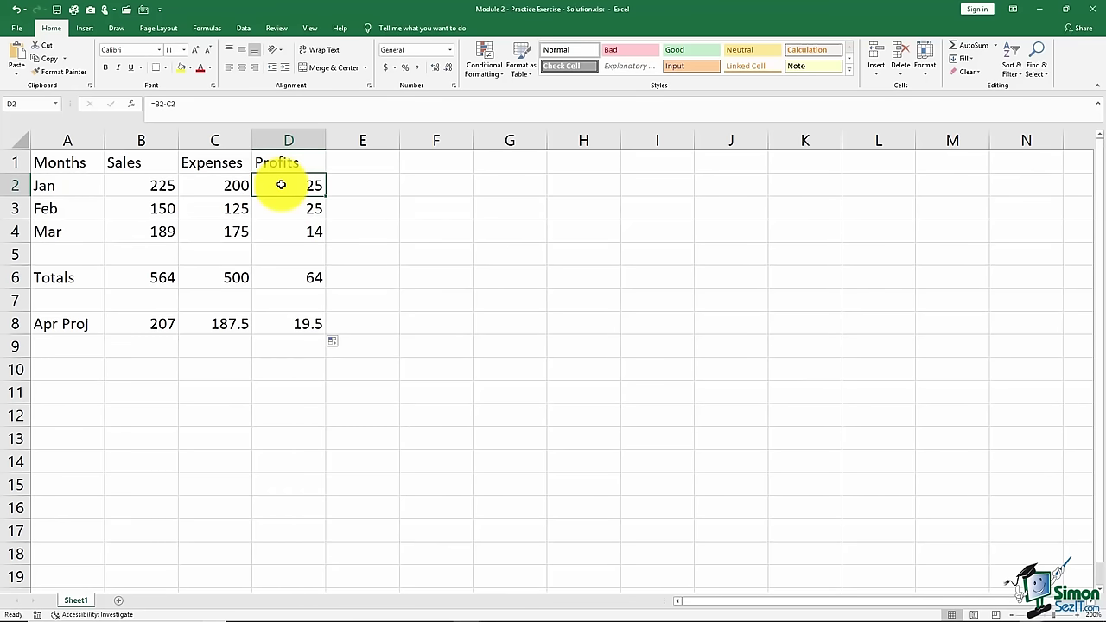
click(158, 185)
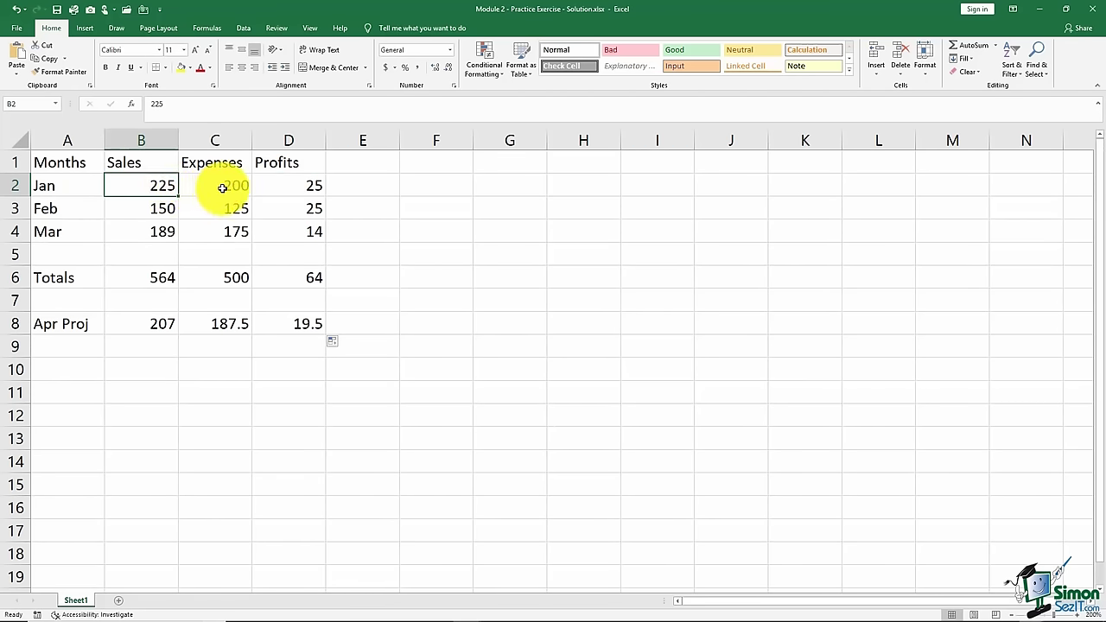
click(223, 188)
click(321, 196)
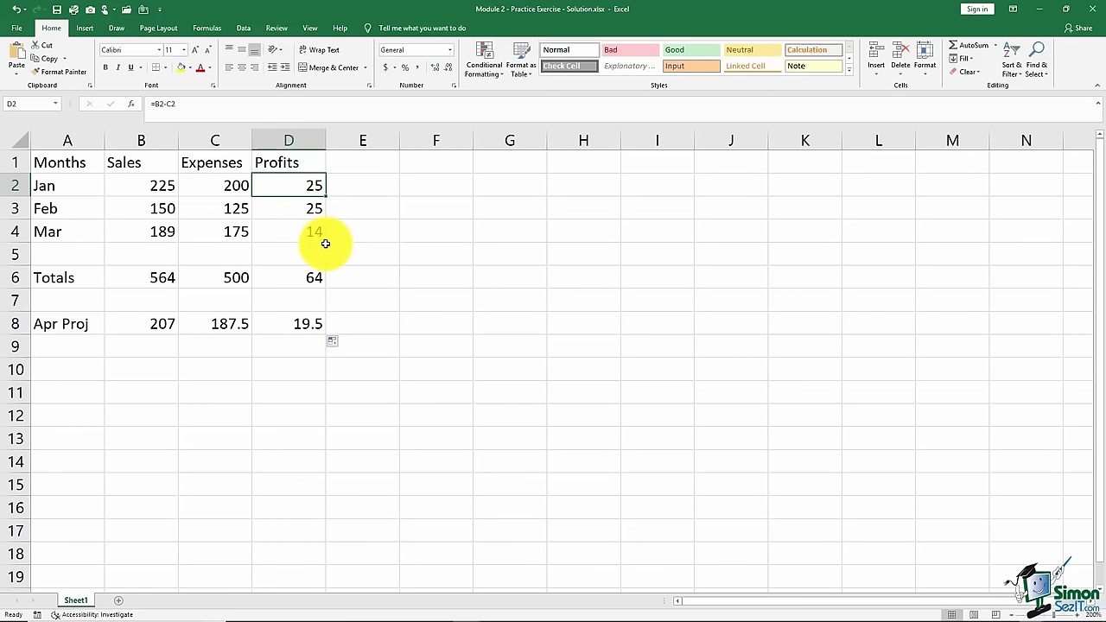
click(162, 282)
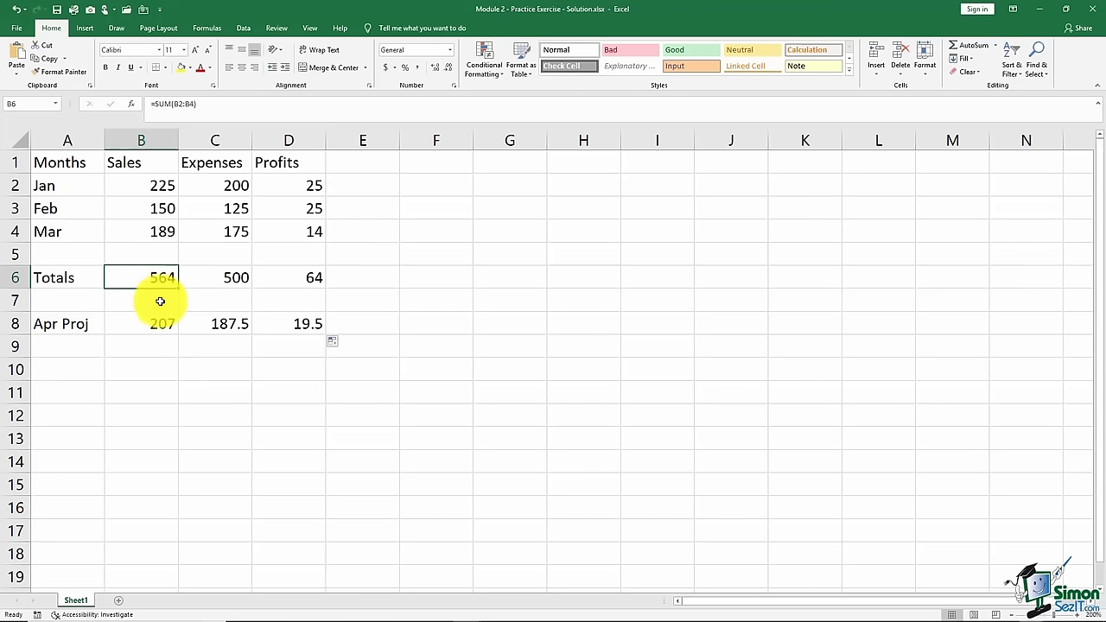
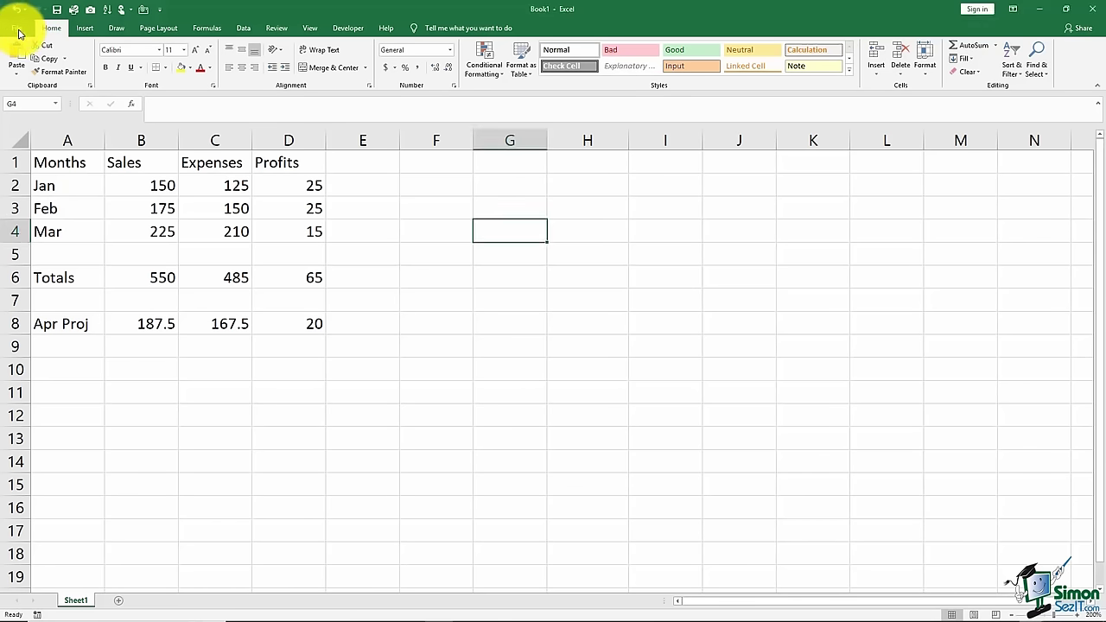
Go to the Save As page for the unsaved Book1 workbook from the File menu
click(19, 31)
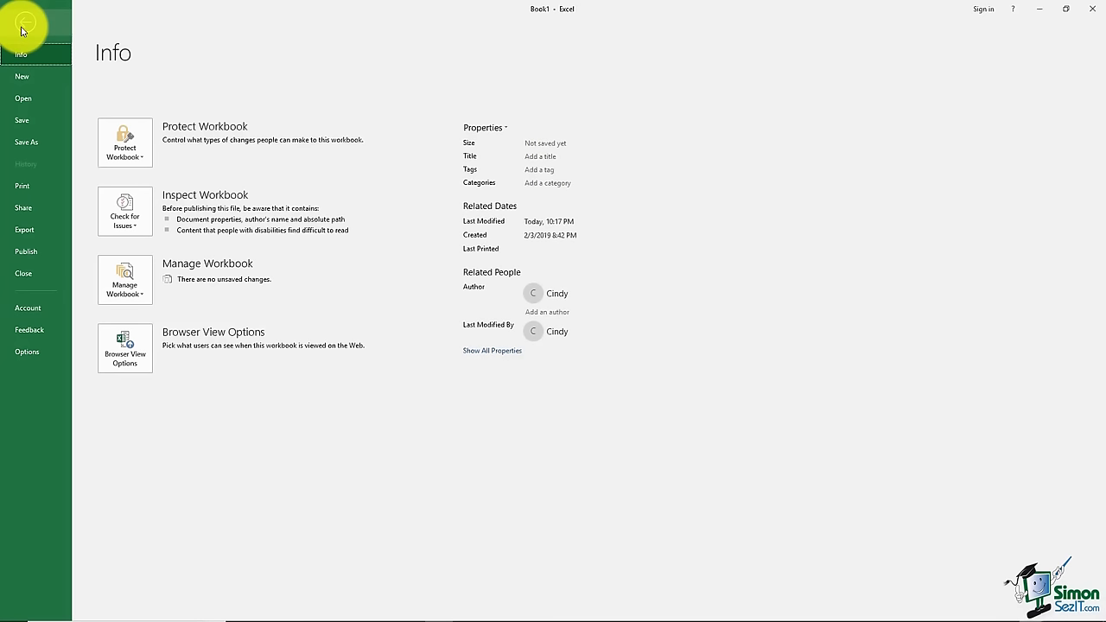
click(27, 144)
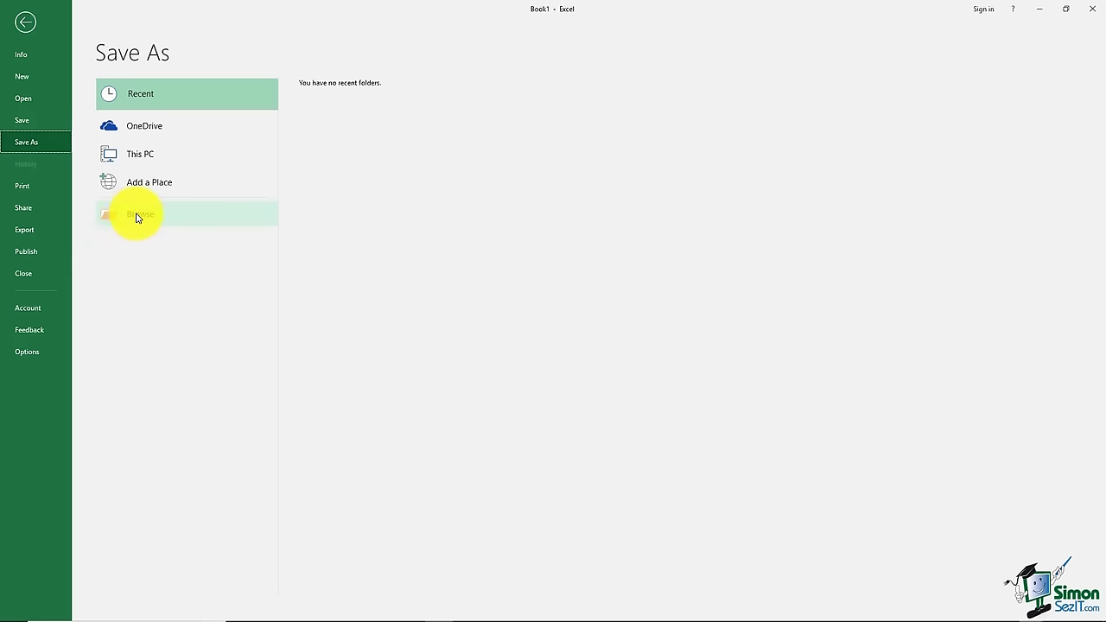
Save the workbook as My Sales Report.xlsx in the Documents folder
click(136, 217)
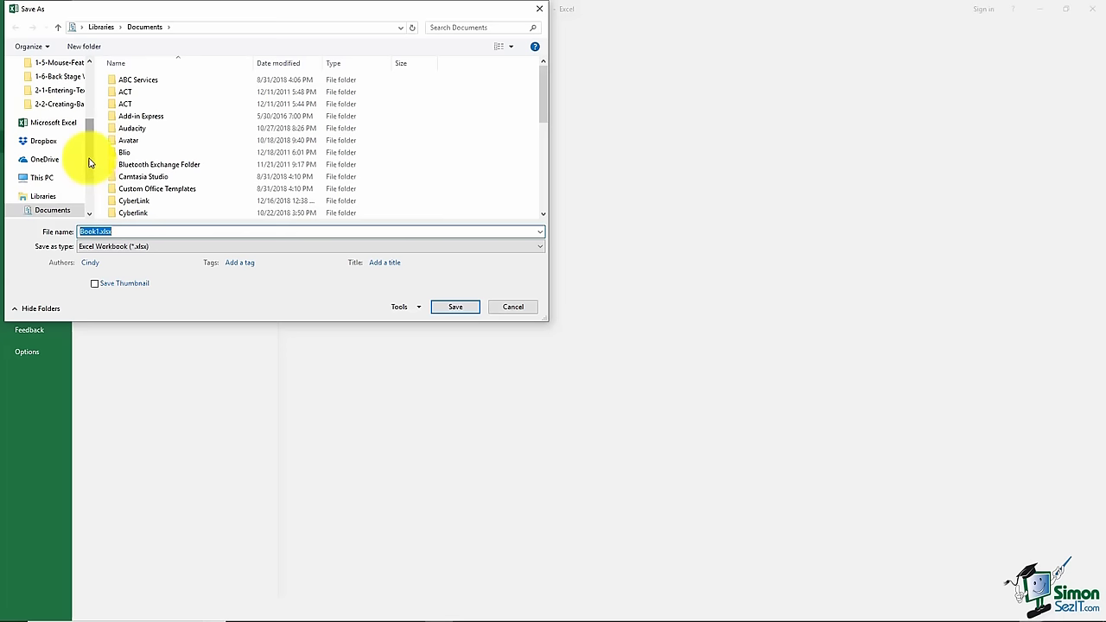
scroll(86, 177, up, 2)
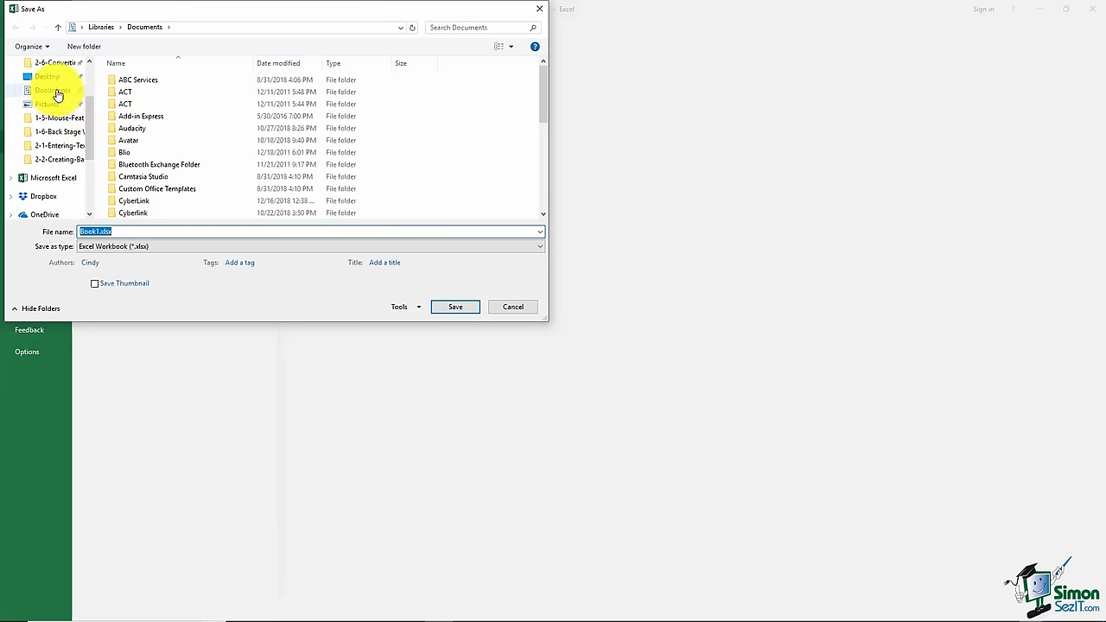
click(52, 90)
click(101, 232)
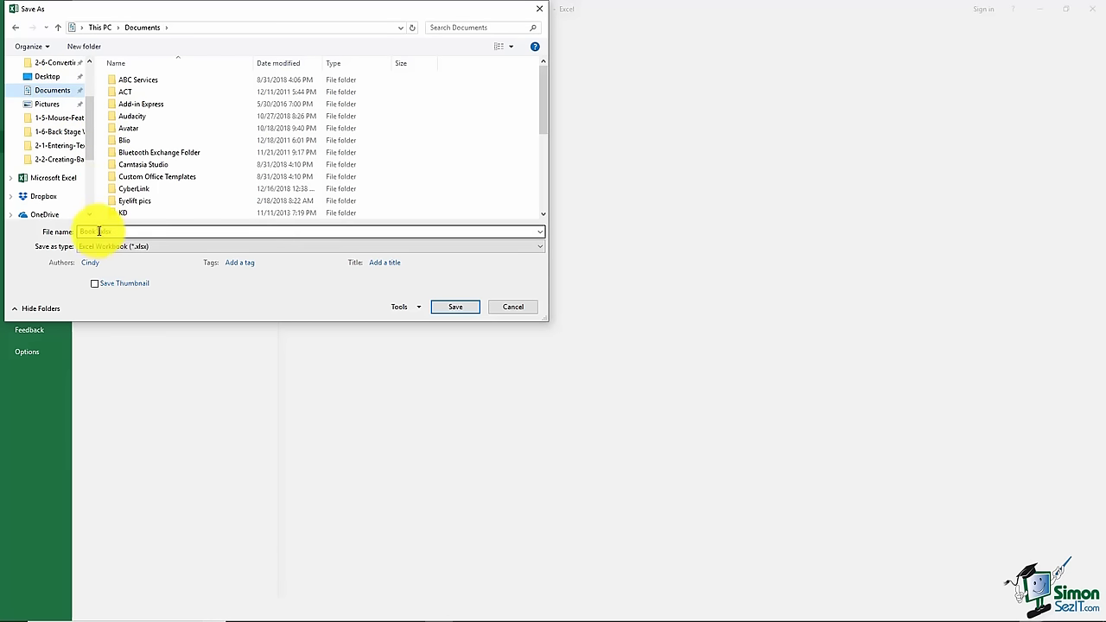
double_click(97, 232)
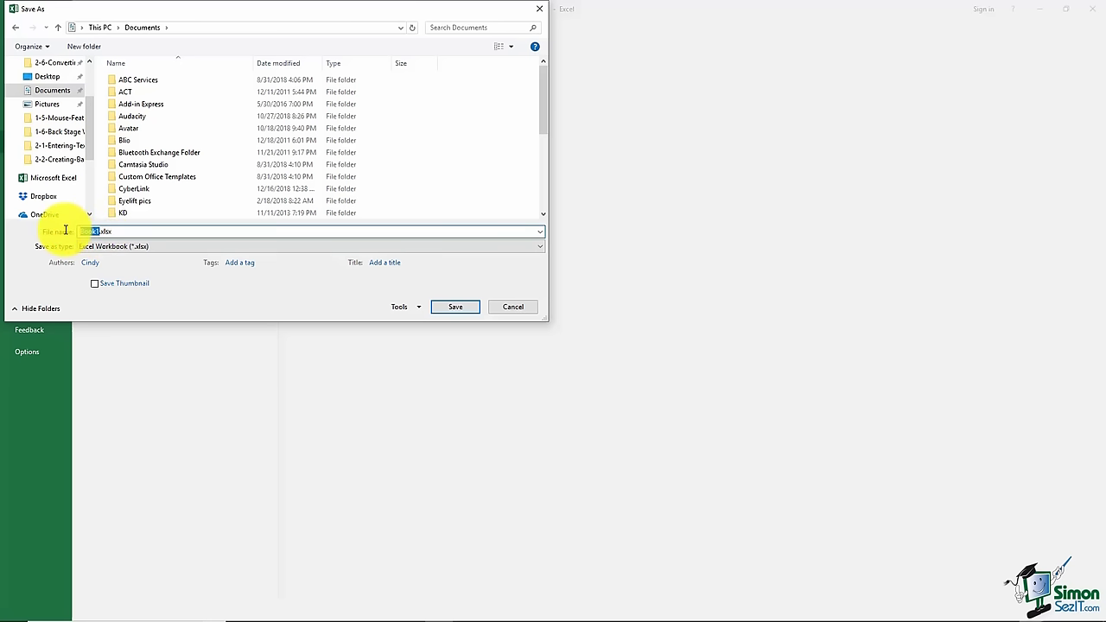
text(My Sales Report)
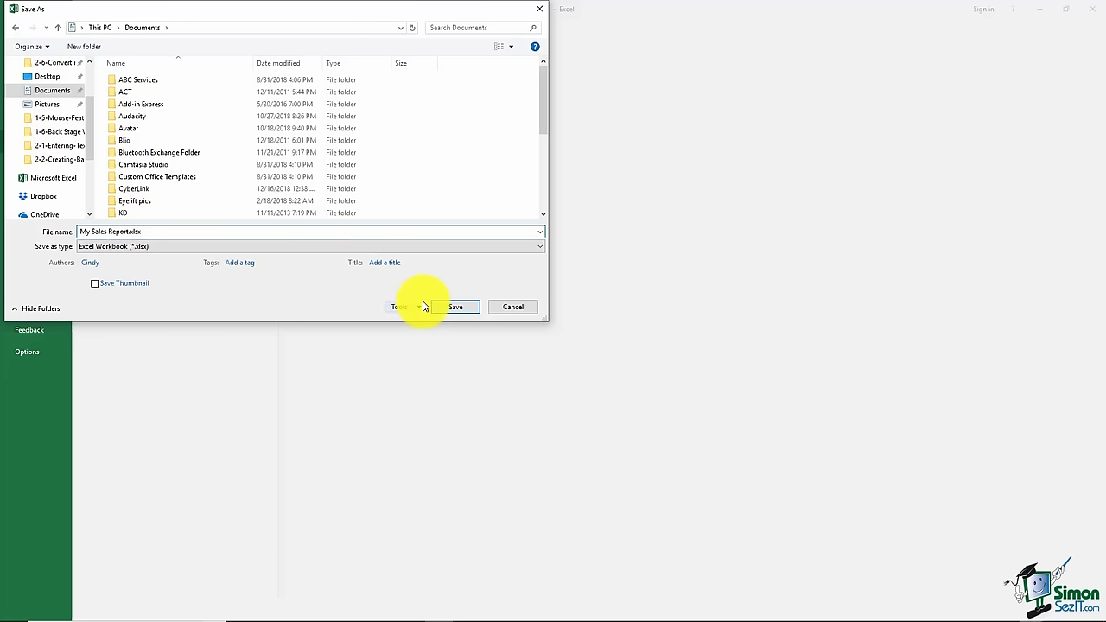
click(450, 311)
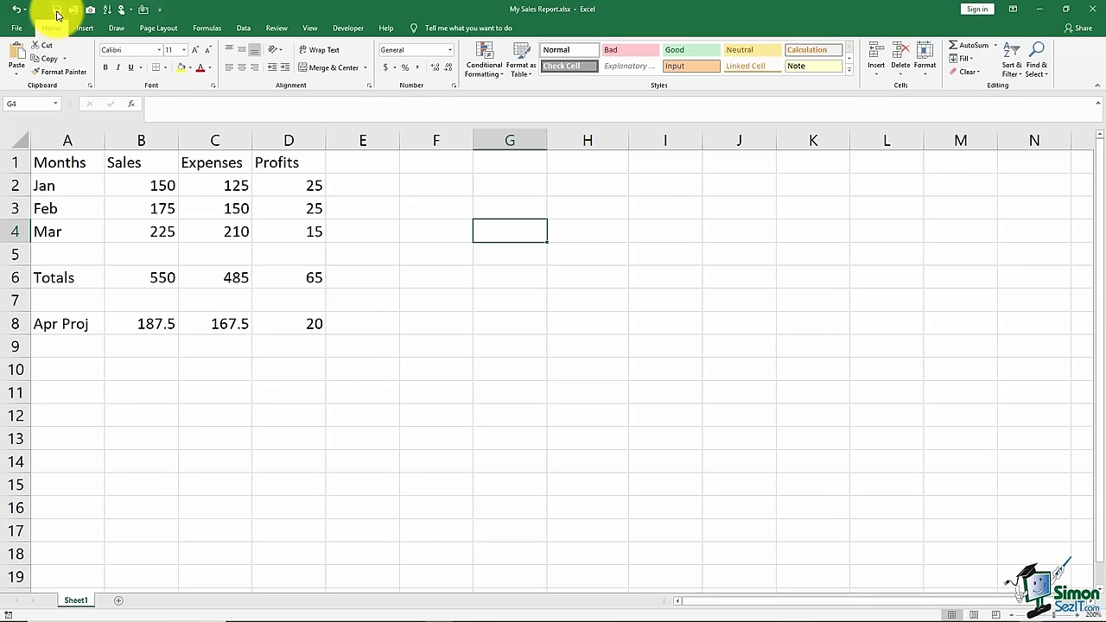
View the Info page for My Sales Report, showing its Documents location and file size
click(14, 27)
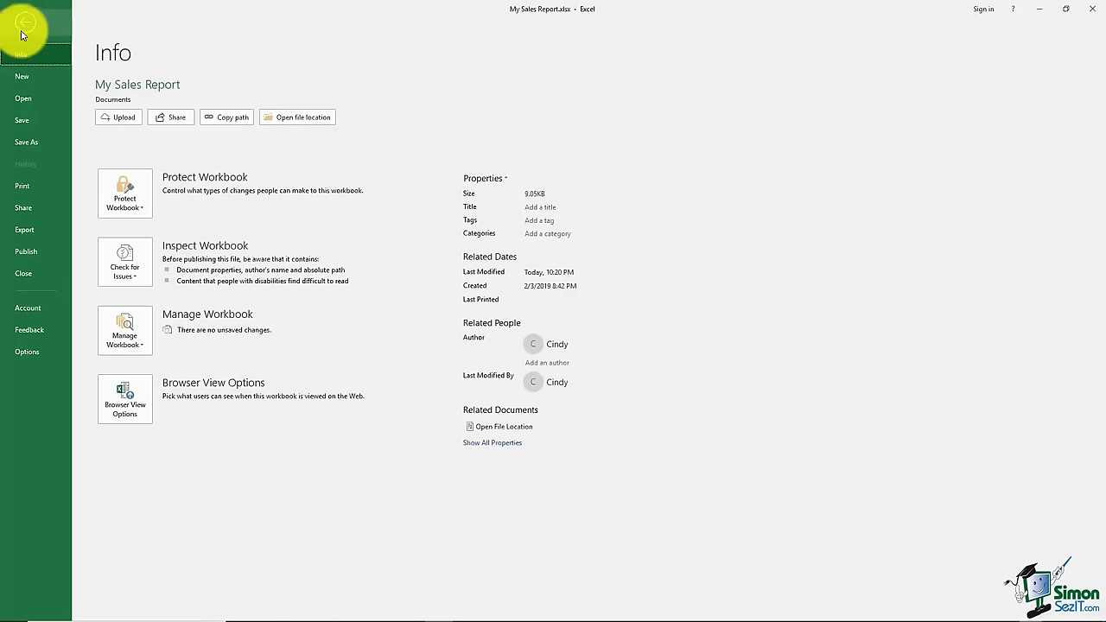
key(Escape)
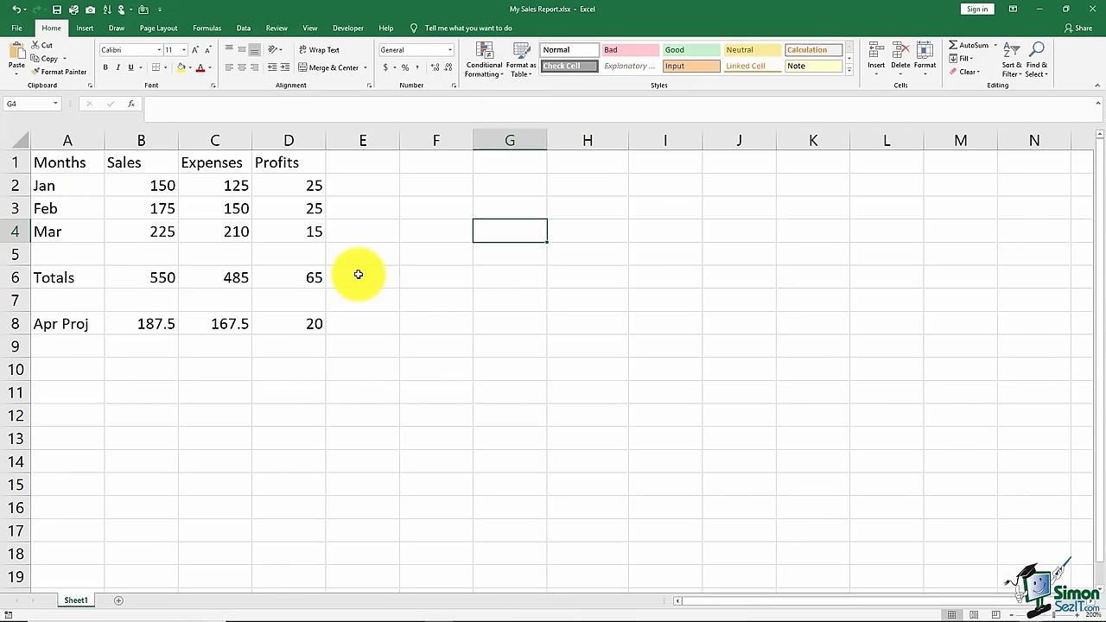
click(16, 28)
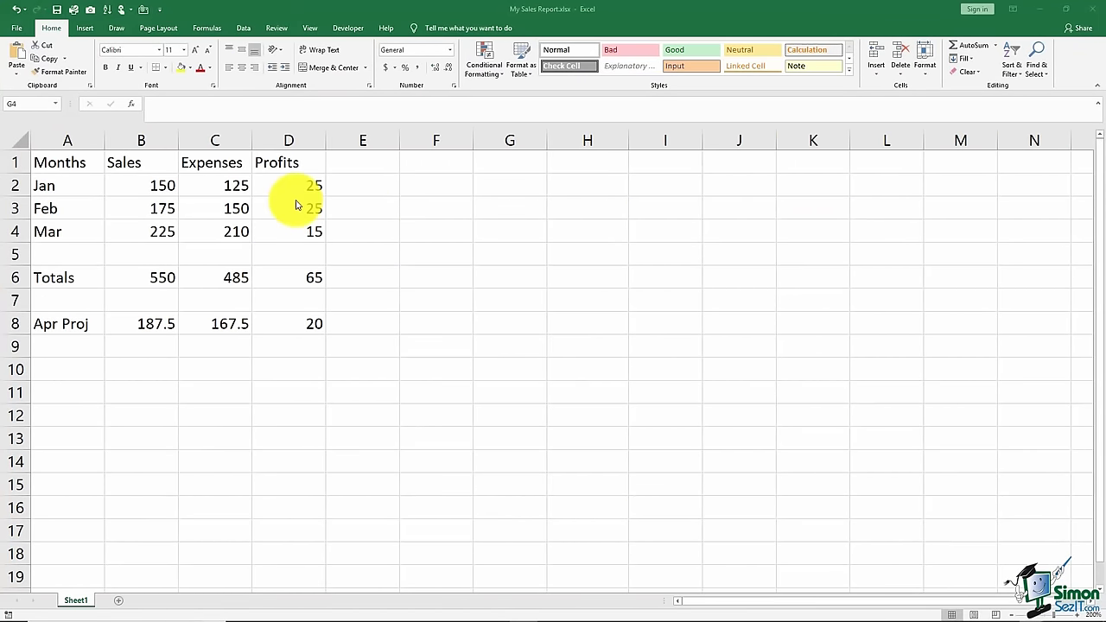
Review the Save as type formats in the Documents save dialog, then close it without saving
click(17, 30)
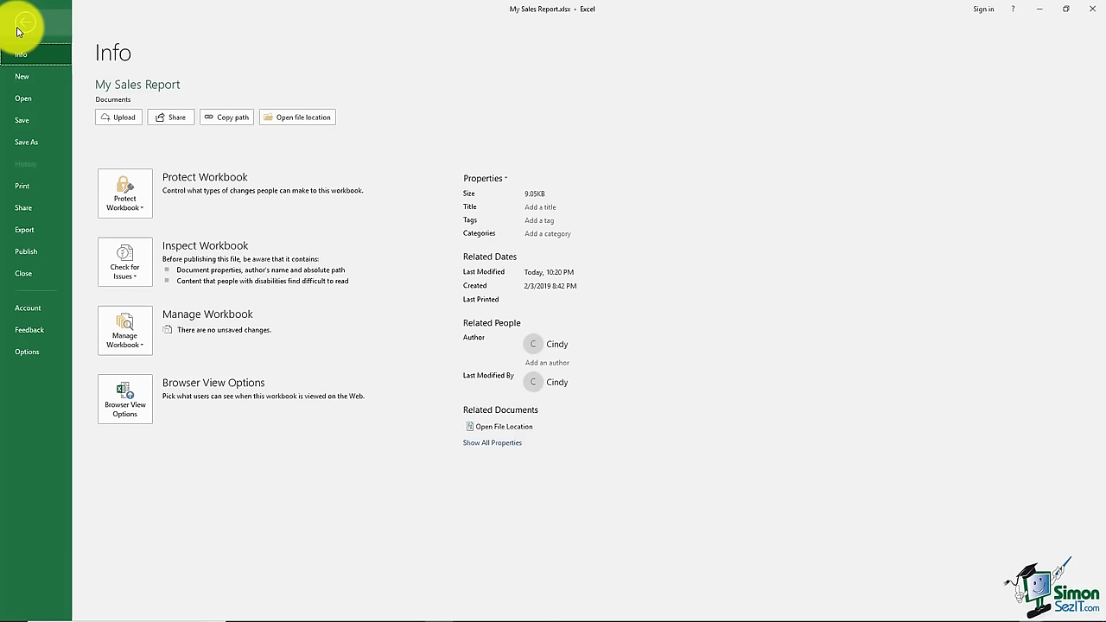
click(28, 143)
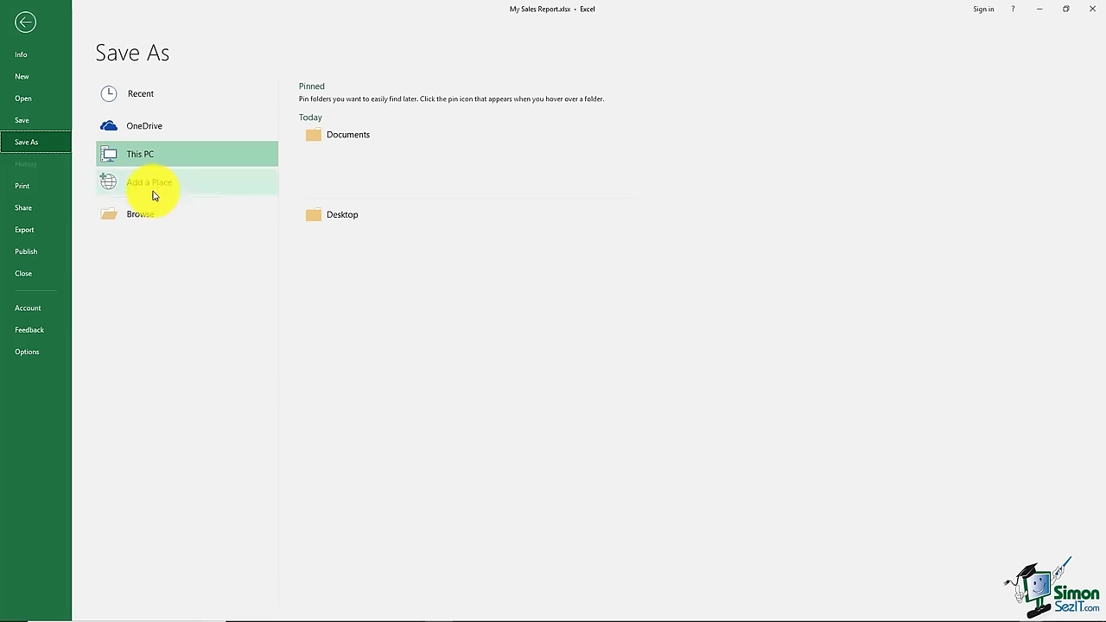
click(328, 138)
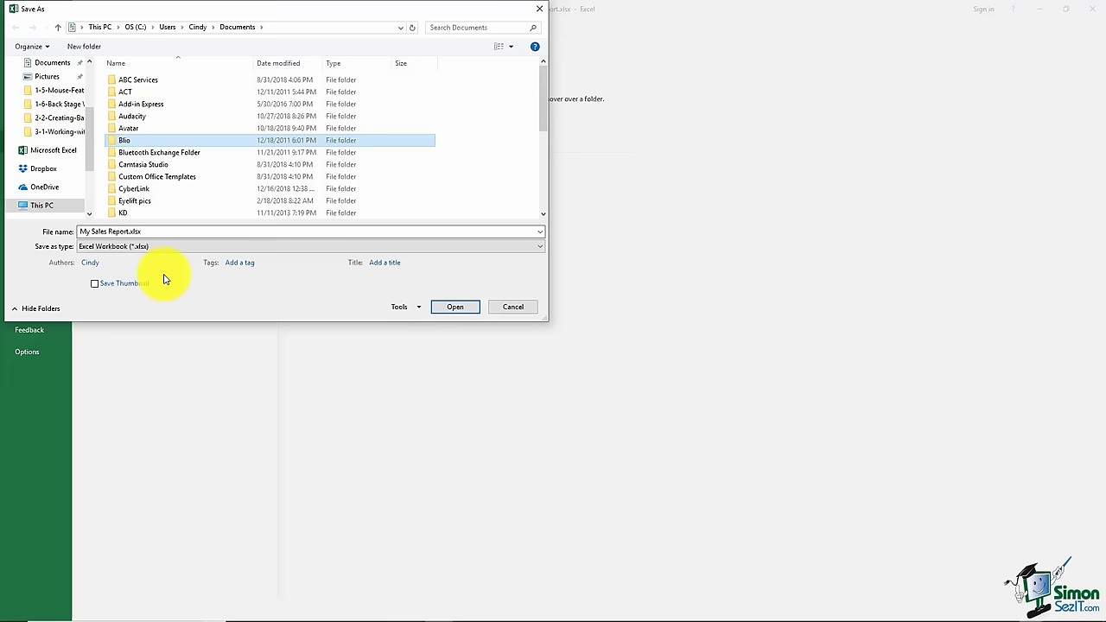
click(540, 252)
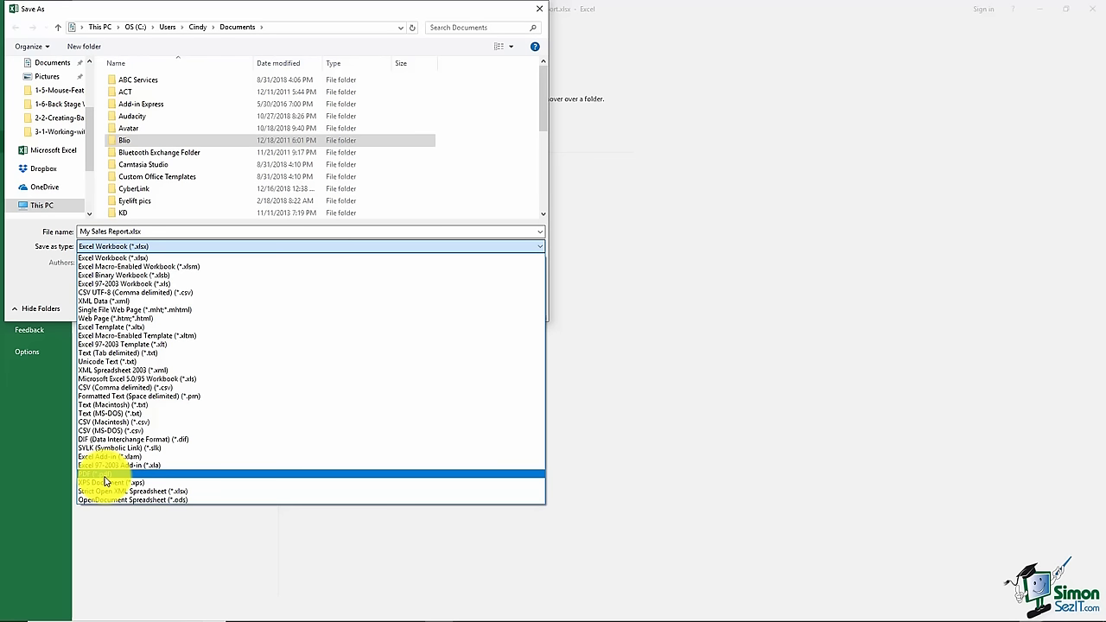
click(542, 11)
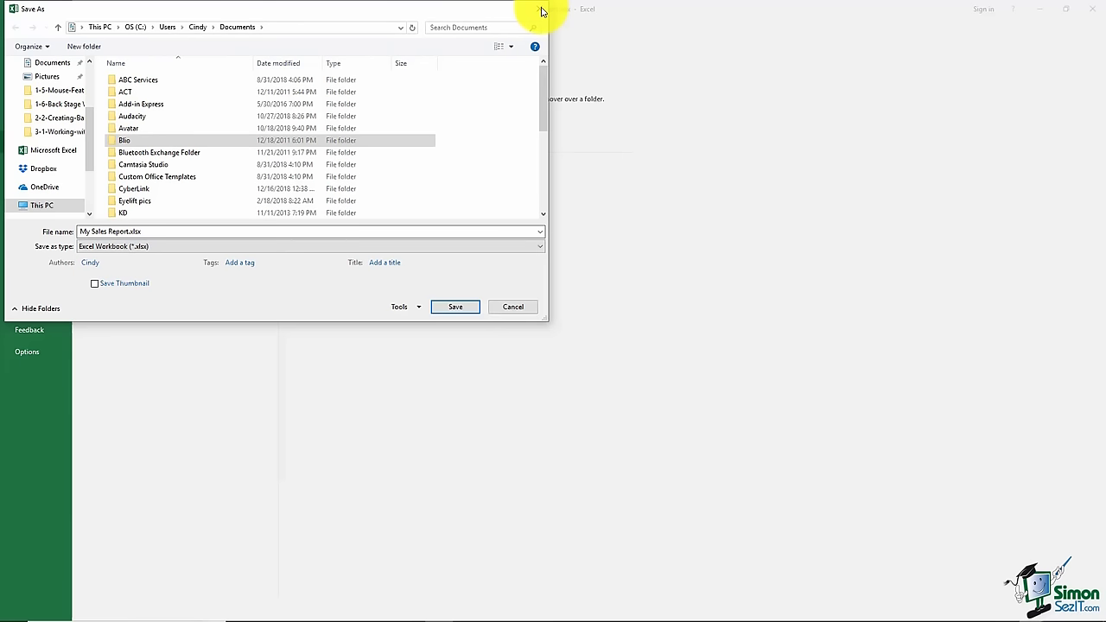
click(542, 12)
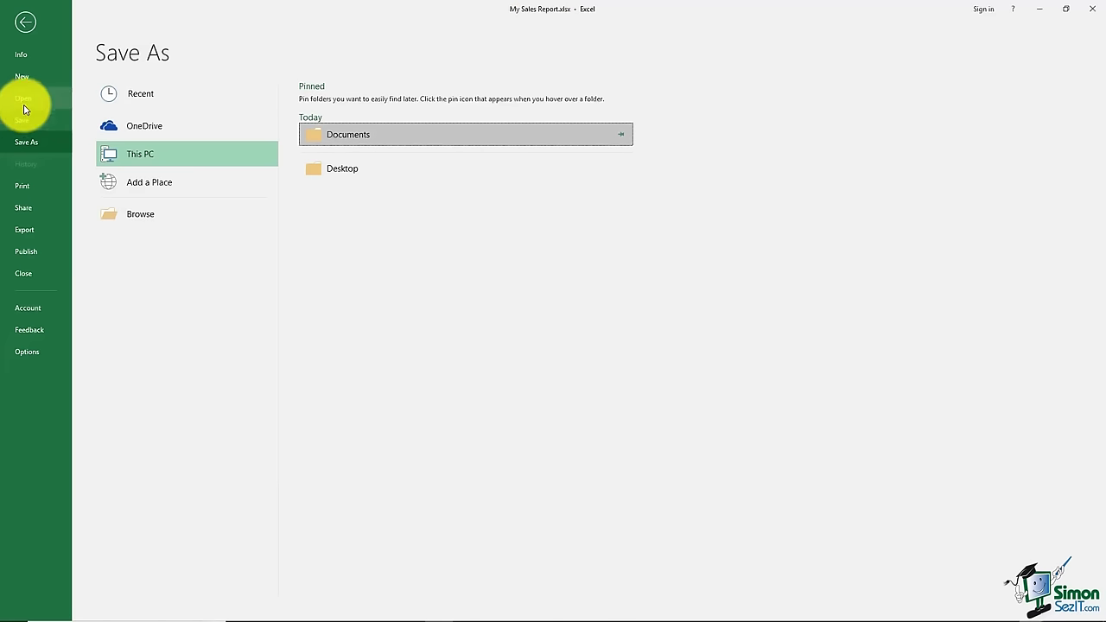
Look over the Share options, then show the Export page with Create PDF/XPS Document
click(31, 208)
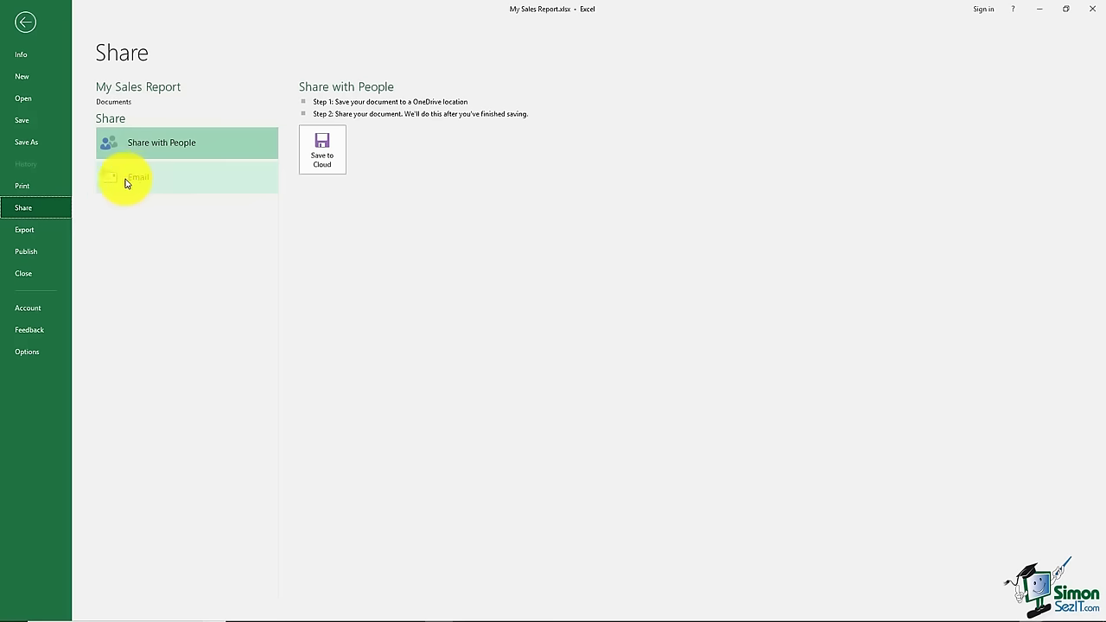
click(27, 233)
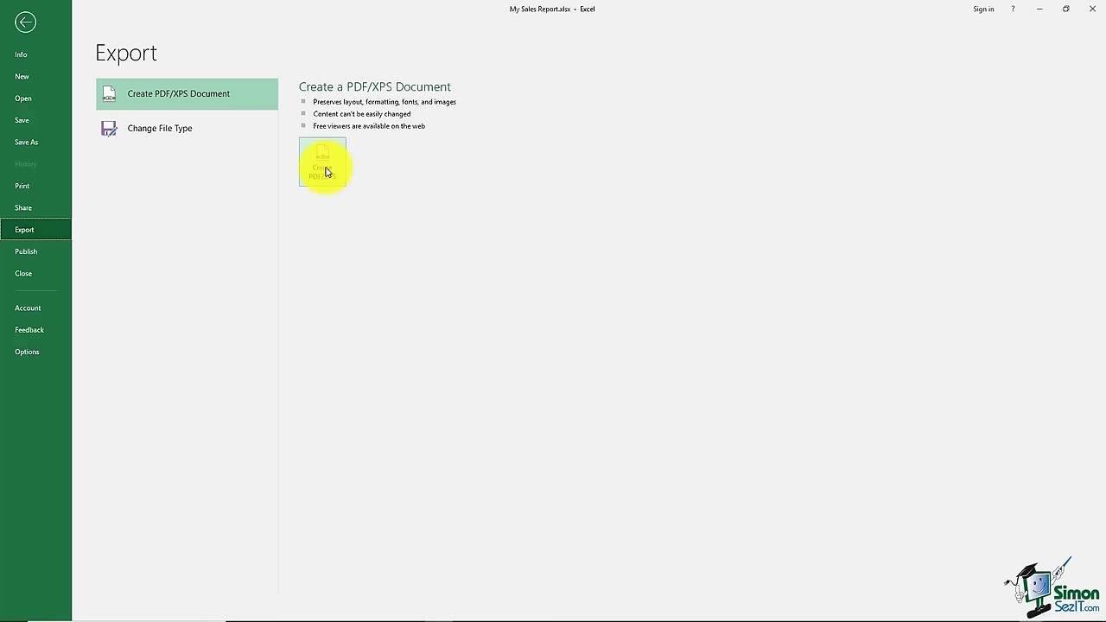
Review the Change File Type and Publish to Power BI export options for My Sales Report
click(180, 134)
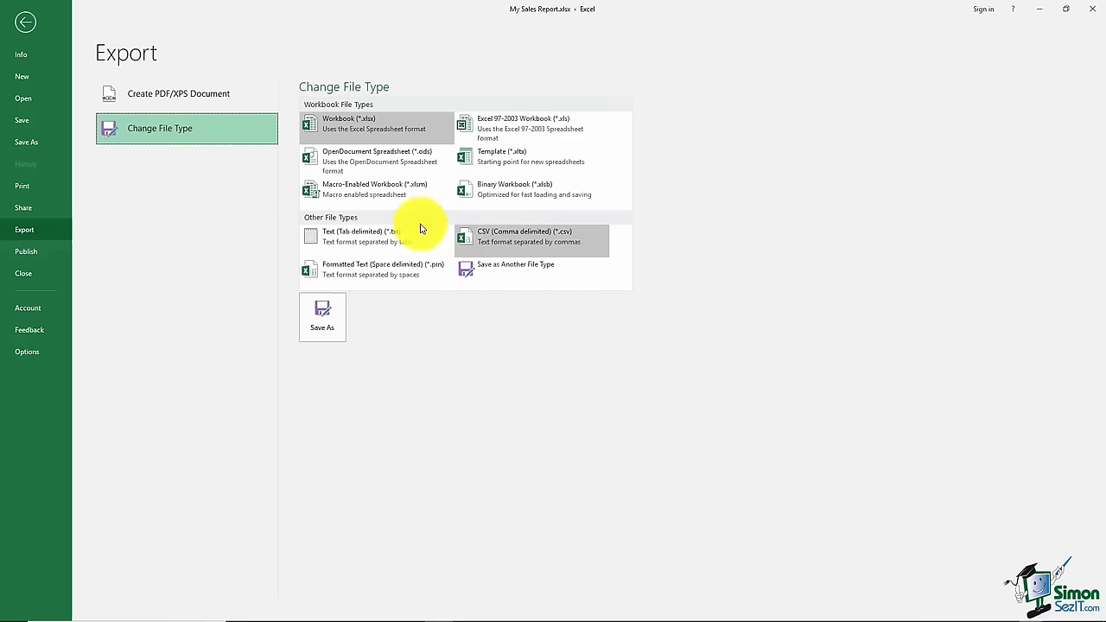
click(42, 254)
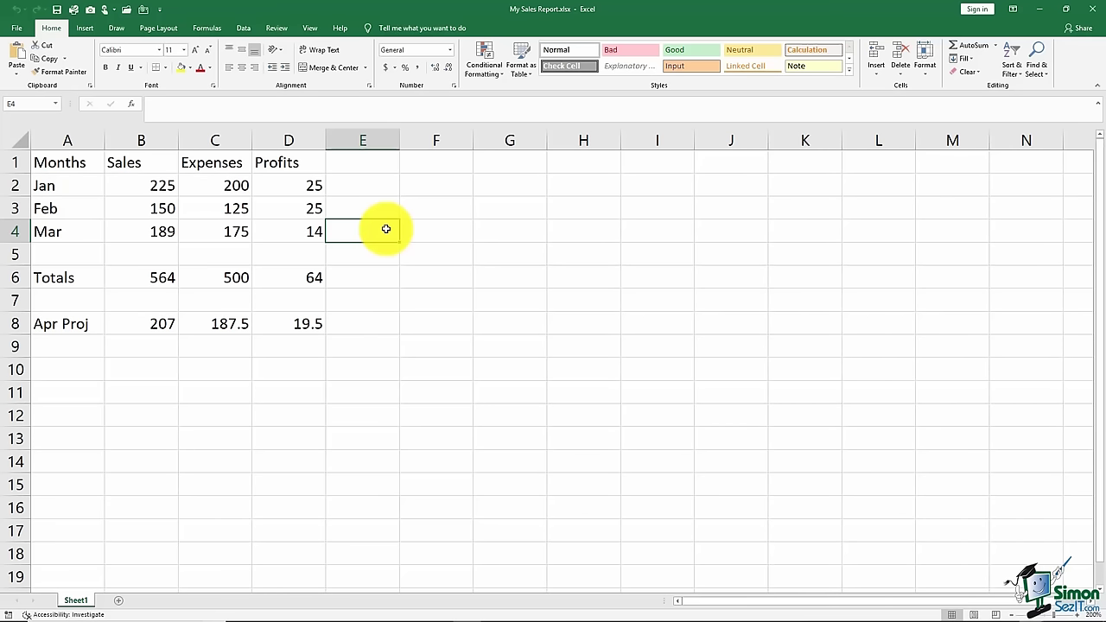
click(20, 33)
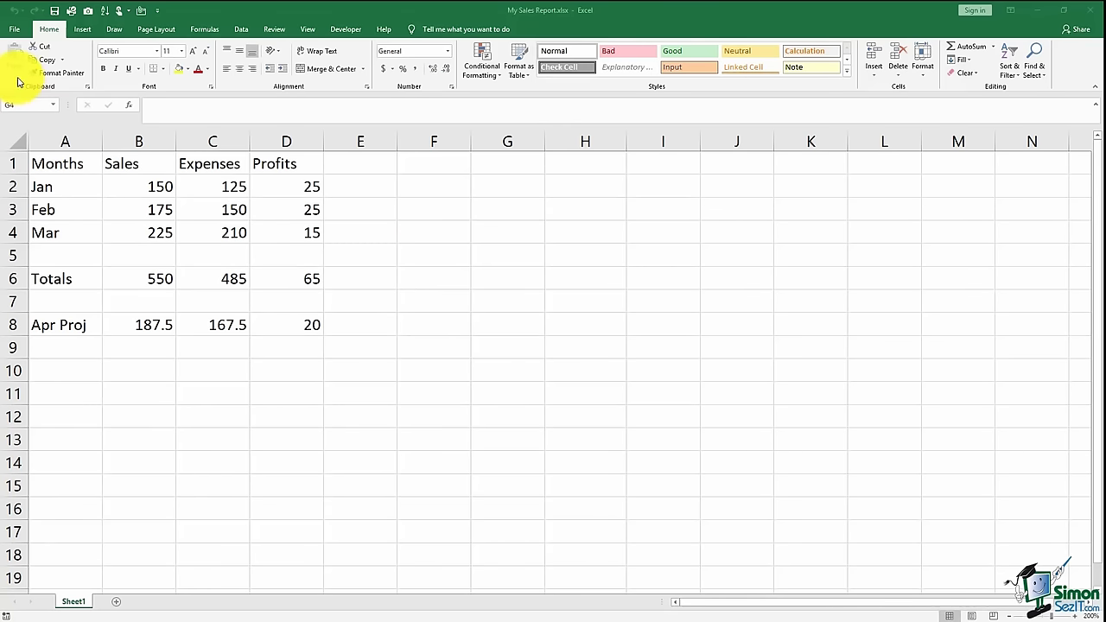
Pin My Sales Report.xlsx to the top of the Recent workbooks list on the Open page
click(16, 31)
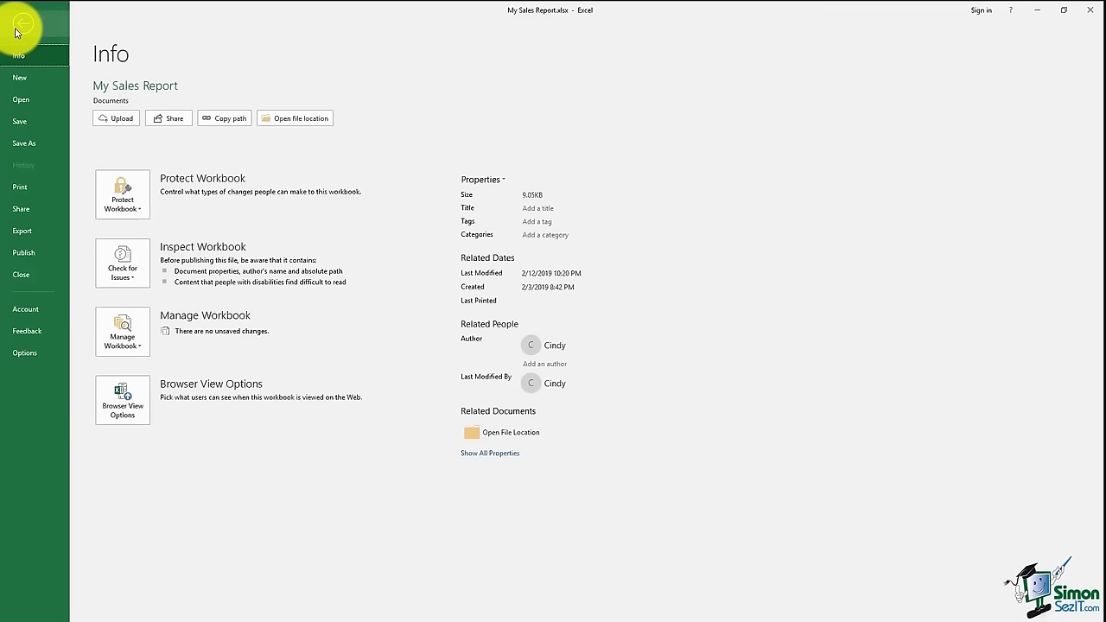
click(27, 106)
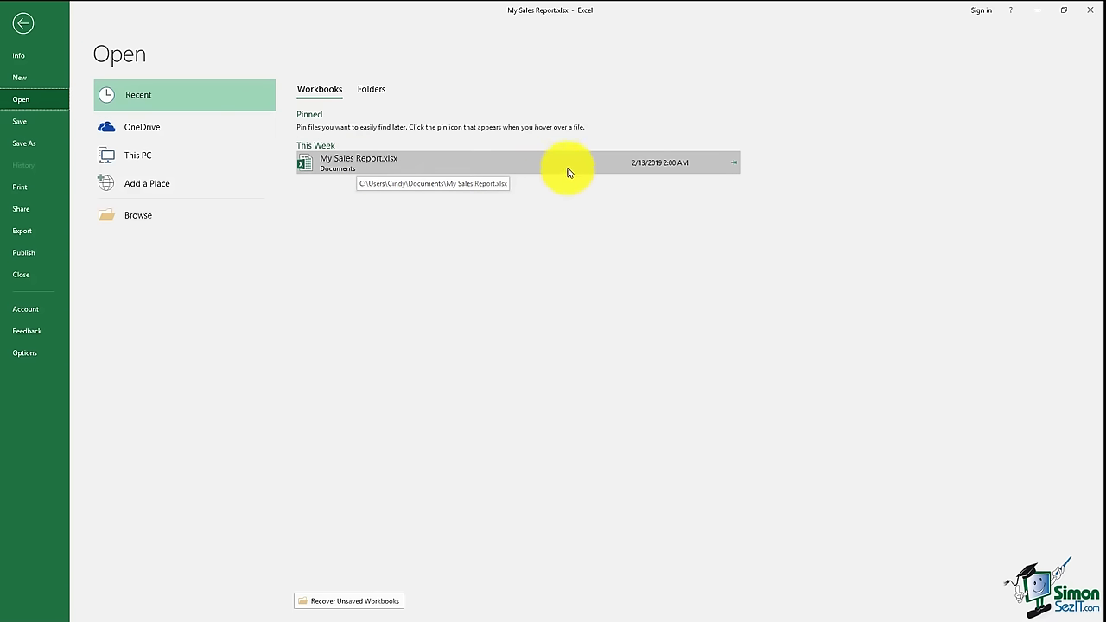
click(735, 168)
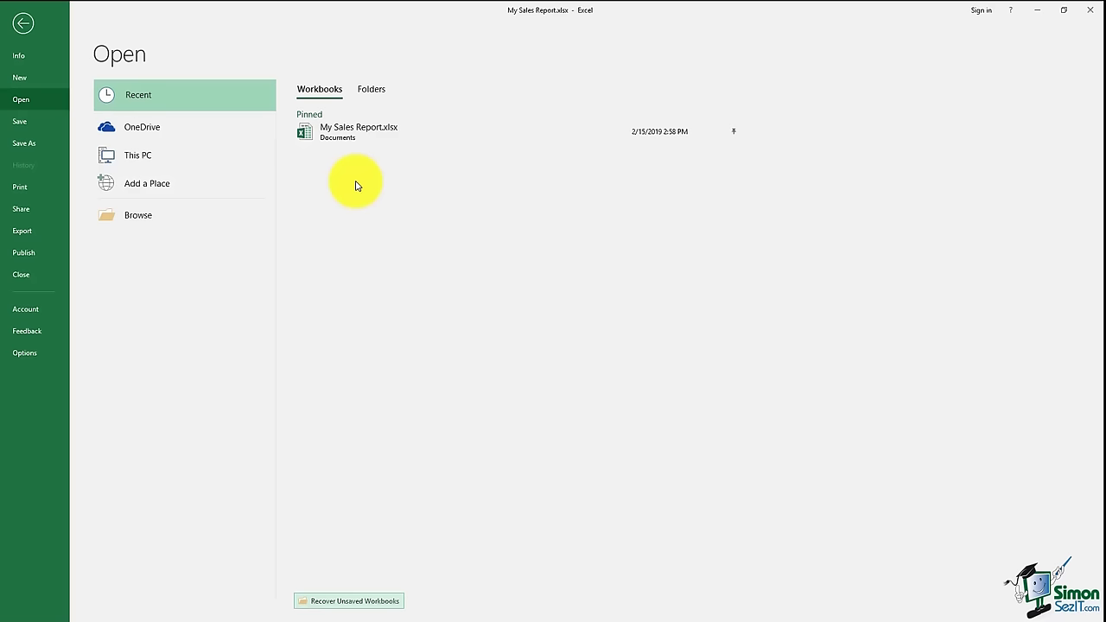
Open Loan Workbook.xlsx from the Documents\Excel folder
click(138, 218)
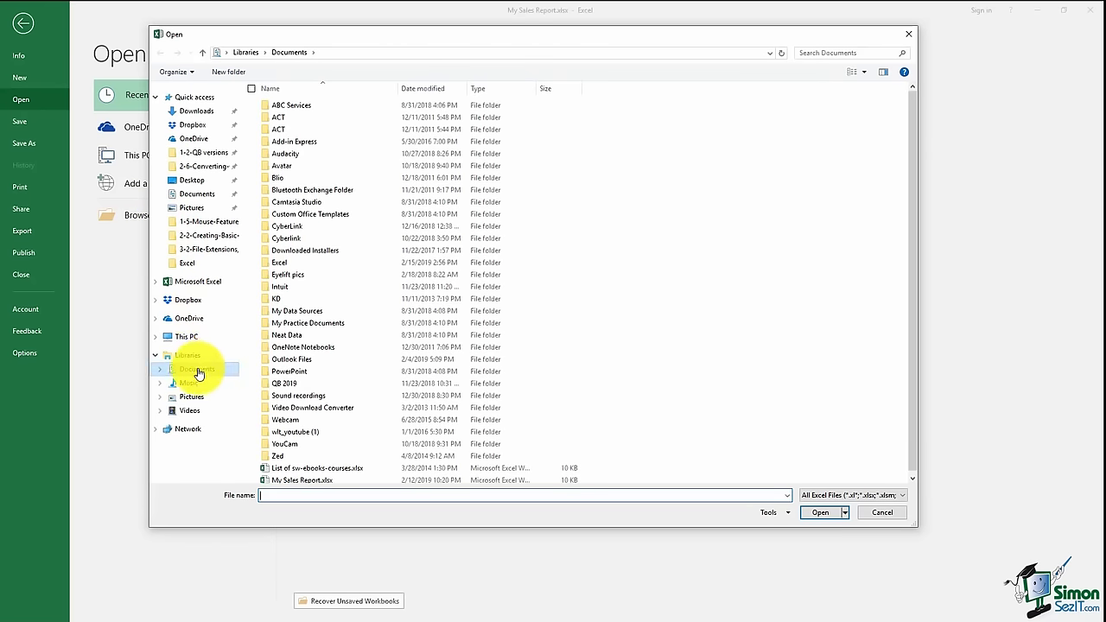
click(197, 370)
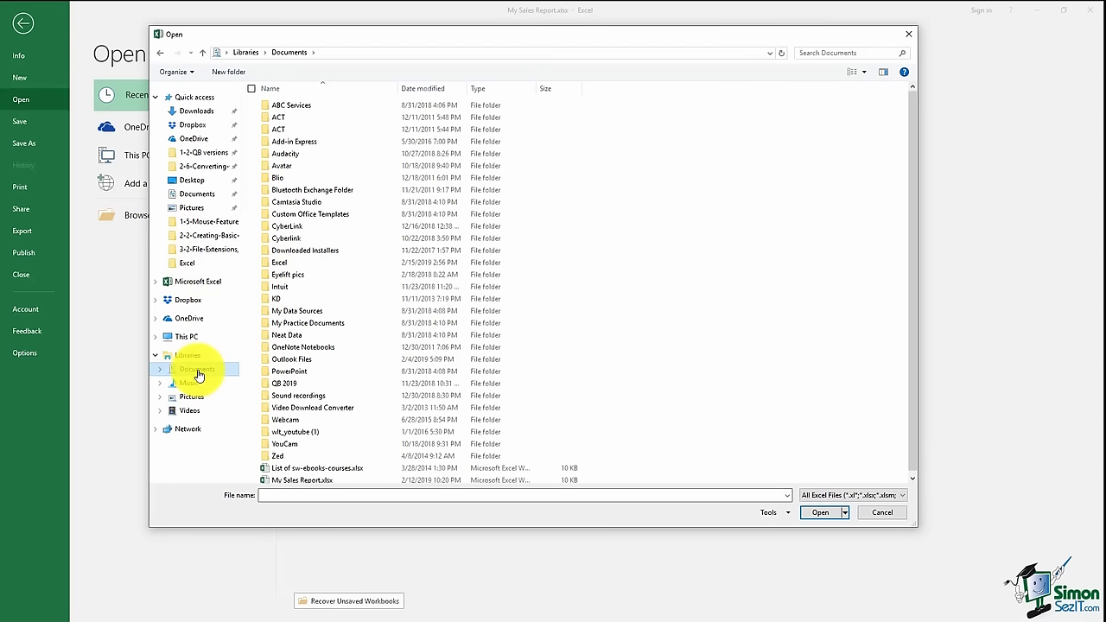
click(275, 263)
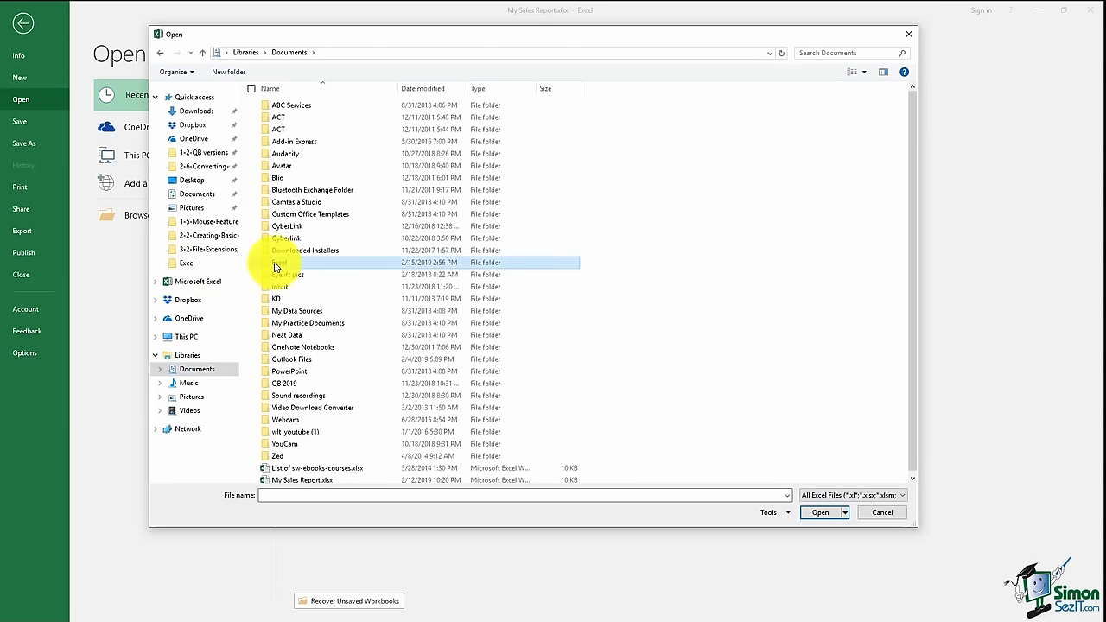
double_click(275, 266)
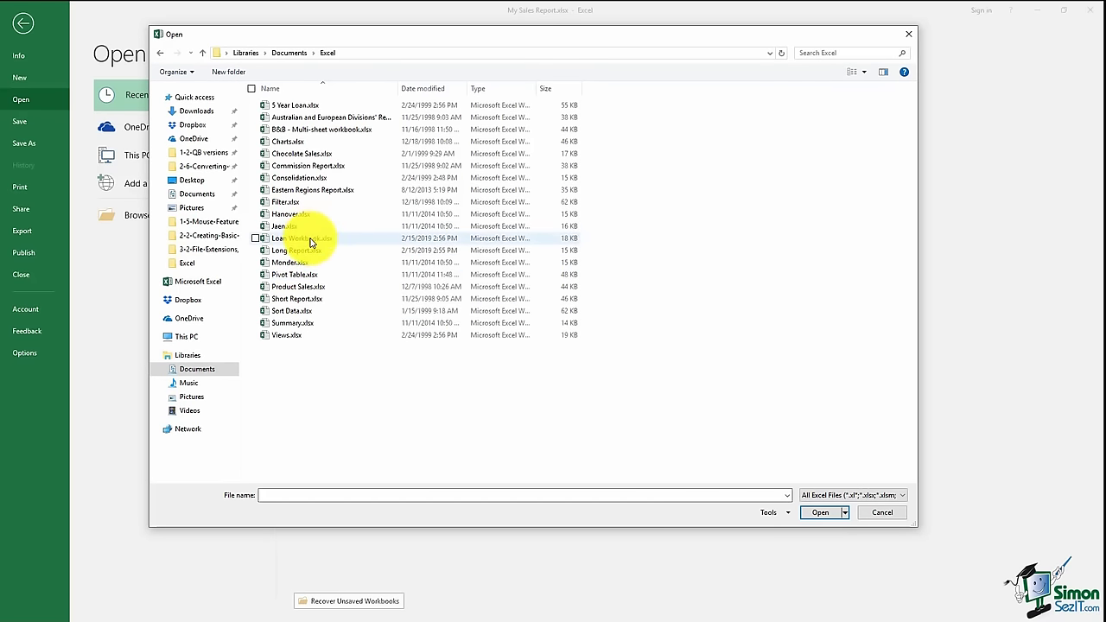
click(312, 243)
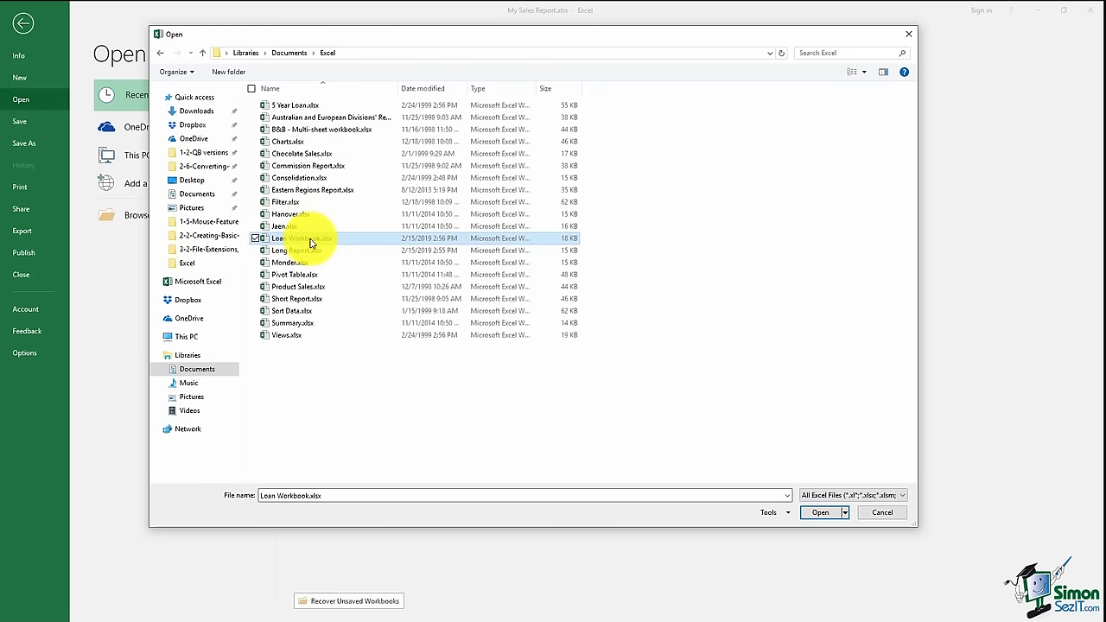
click(813, 516)
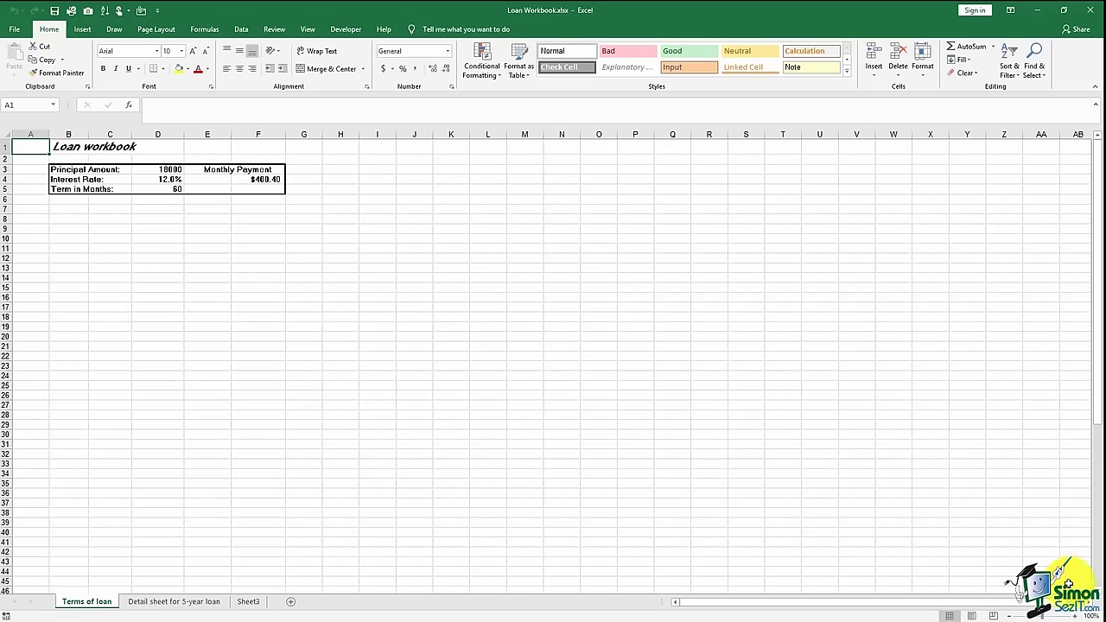
Zoom in three steps and inspect the =PMT formula in F4 and the loan inputs D3:D5
click(1077, 617)
click(1076, 617)
click(1077, 616)
click(1077, 616)
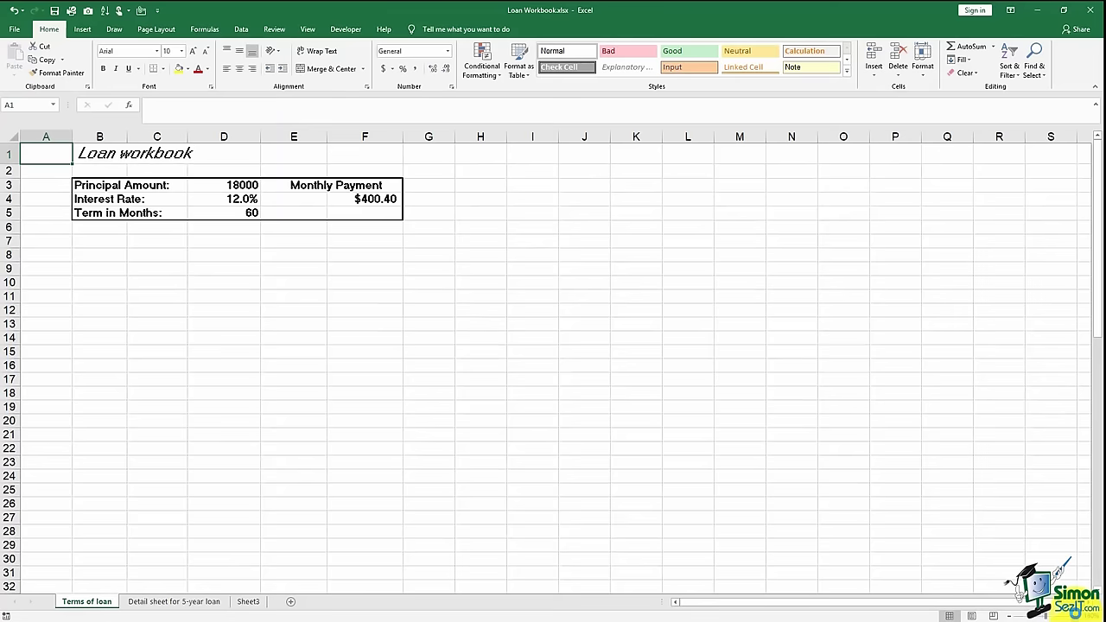
click(1077, 616)
click(1077, 617)
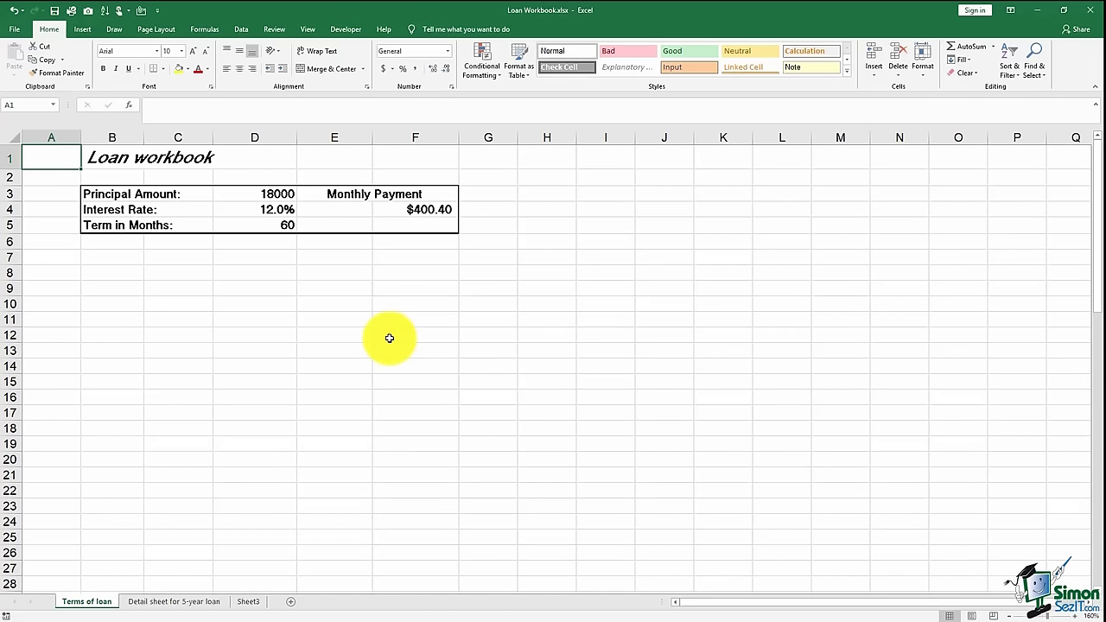
click(385, 210)
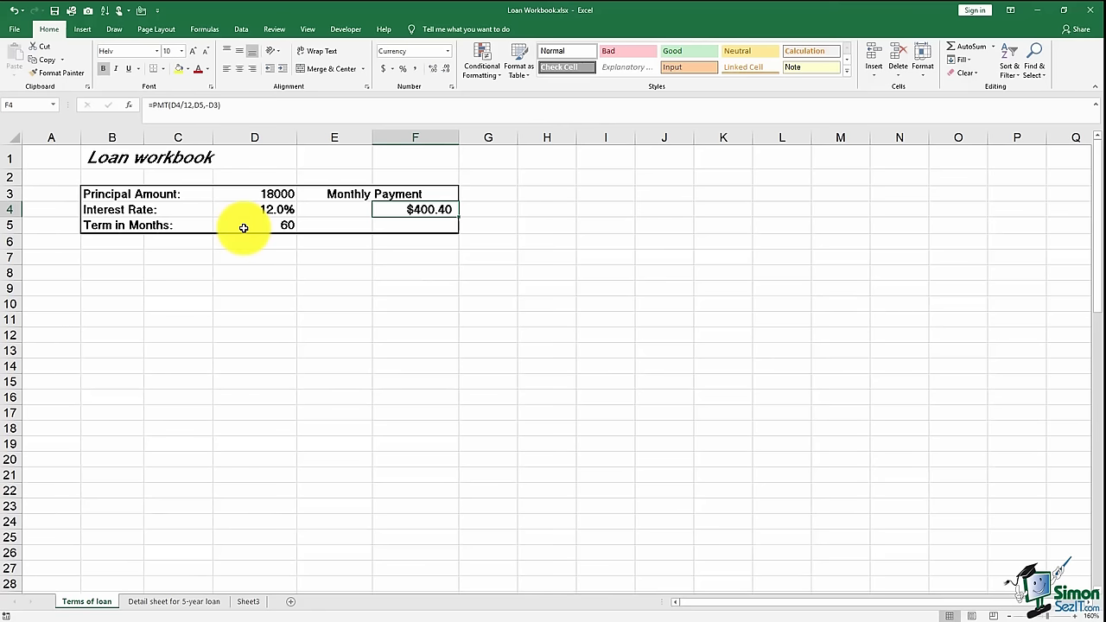
click(239, 194)
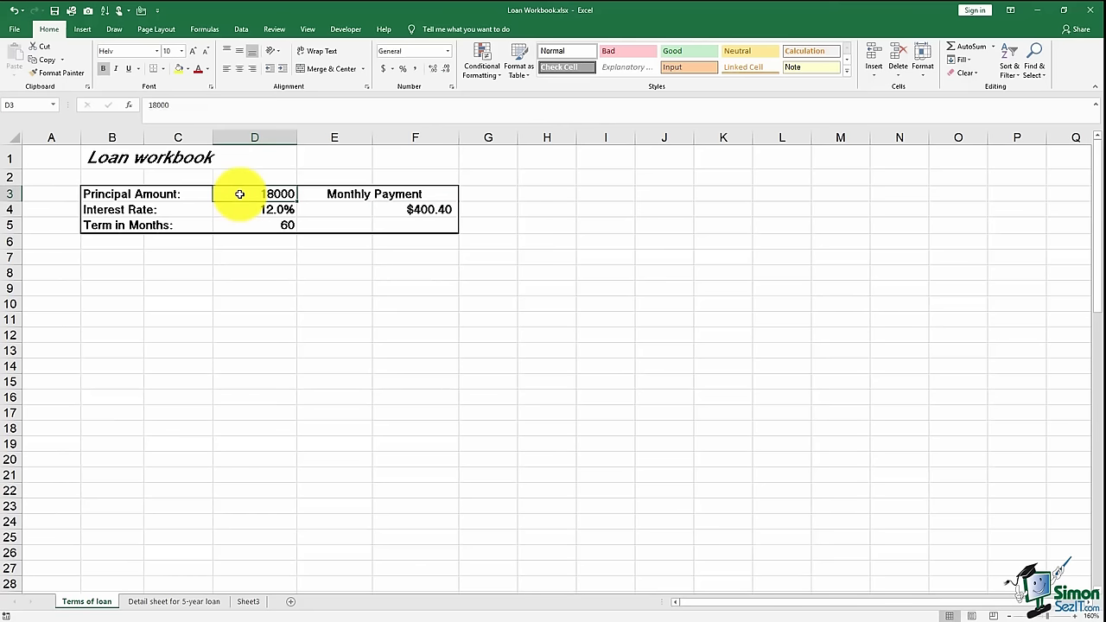
click(391, 209)
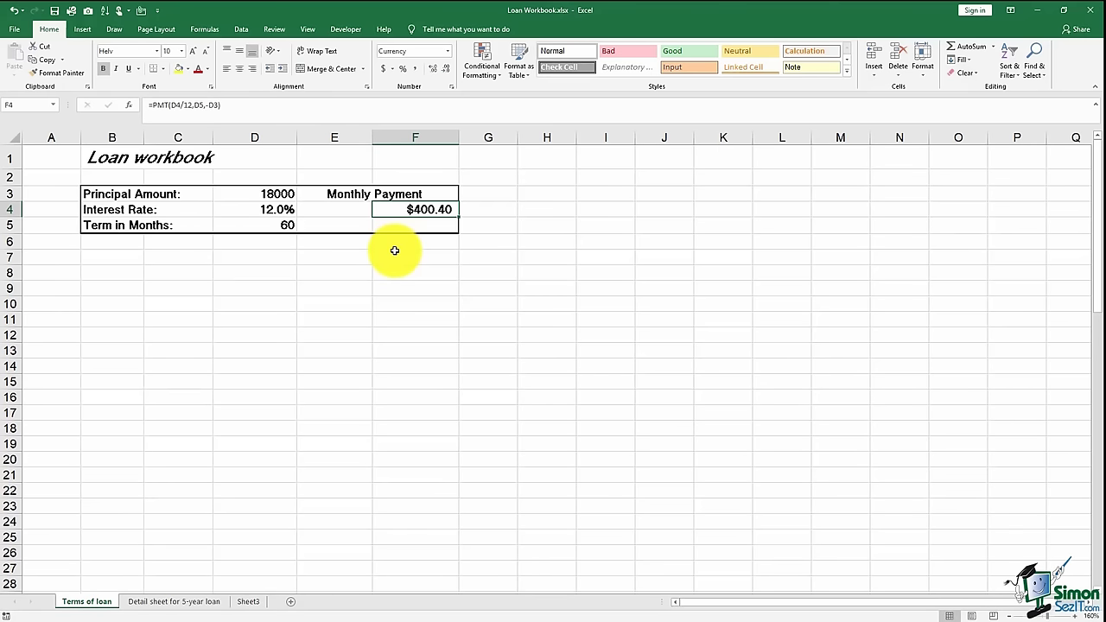
drag(254, 192, 260, 226)
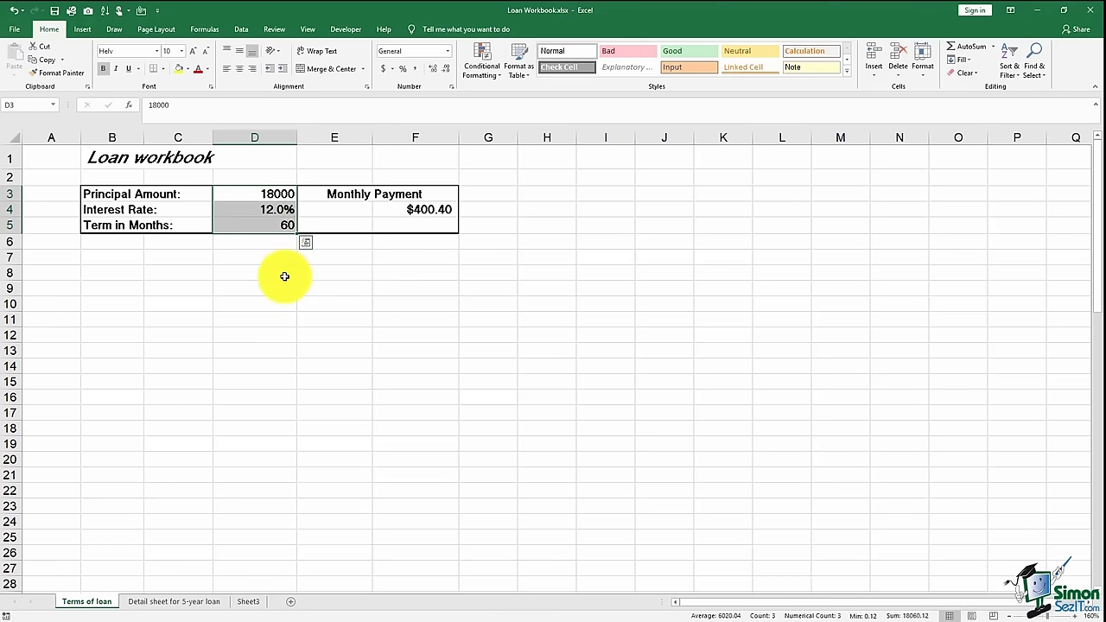
Enter 20000 as the principal in D3 and 5.7% as the interest rate in D4
click(259, 194)
text(200)
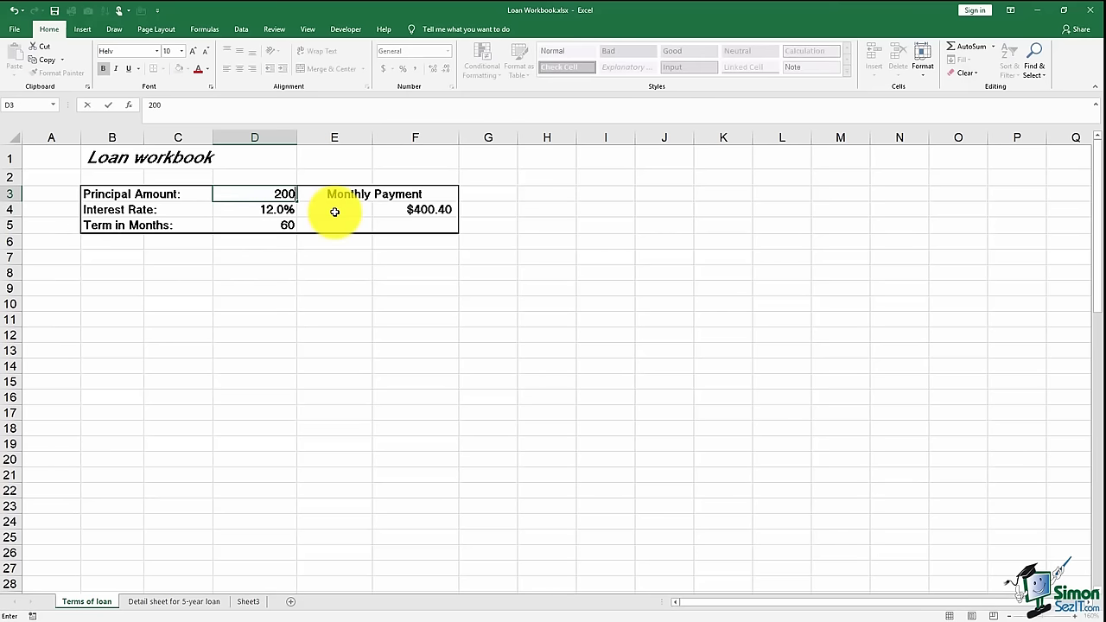
text(00)
key(ctrl+Return)
key(Tab)
key(Return)
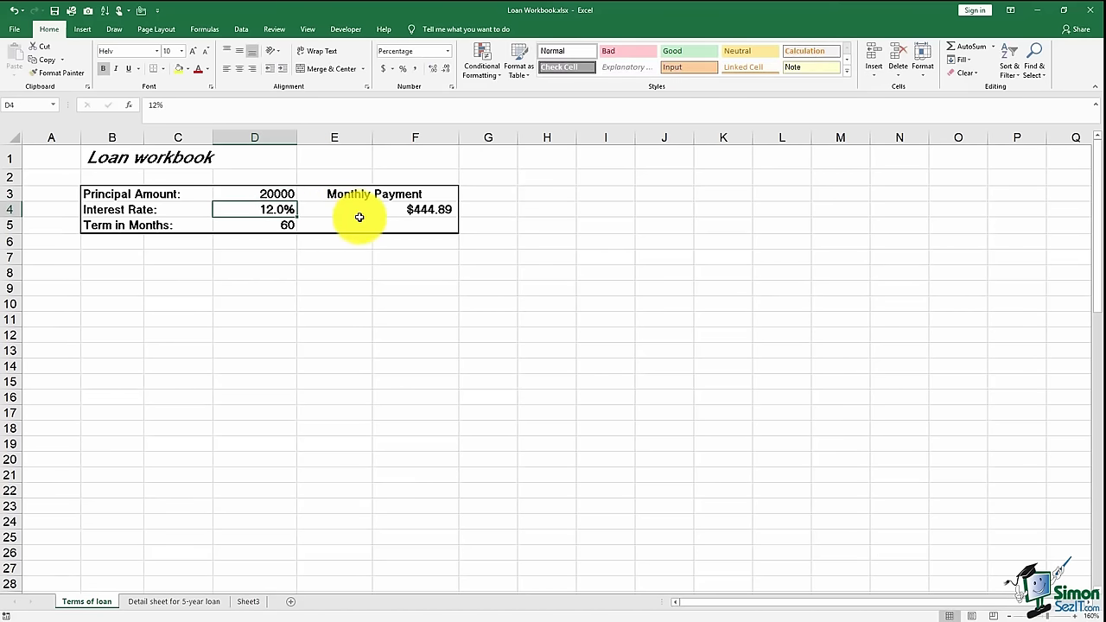
text(5.7)
key(Tab)
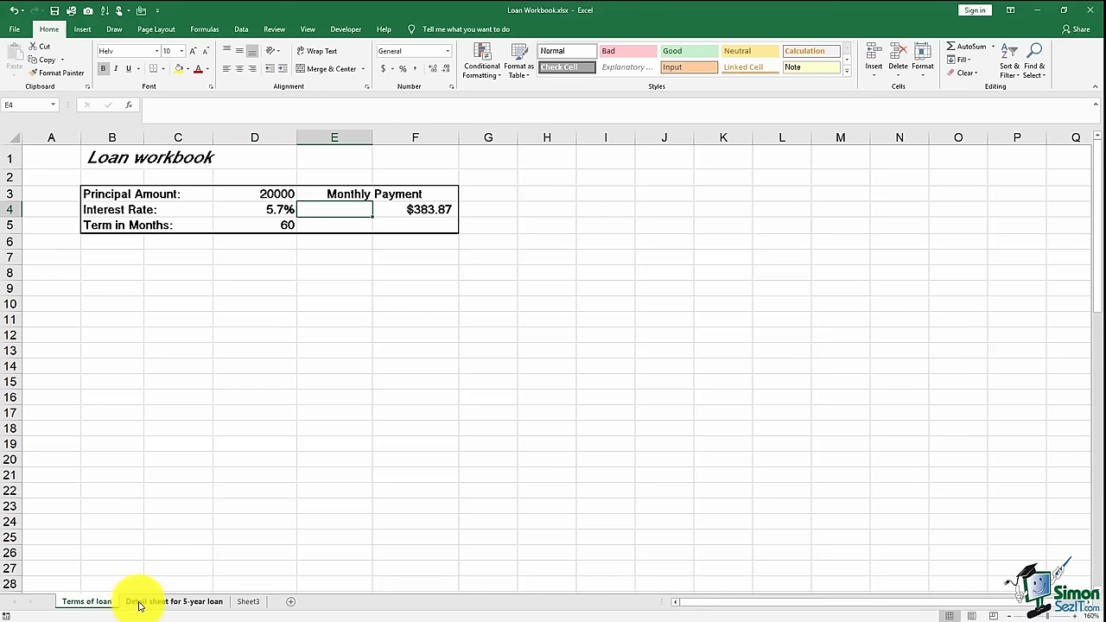
Switch to the Detail sheet for 5-year loan and zoom the amortization table to 150%
click(139, 603)
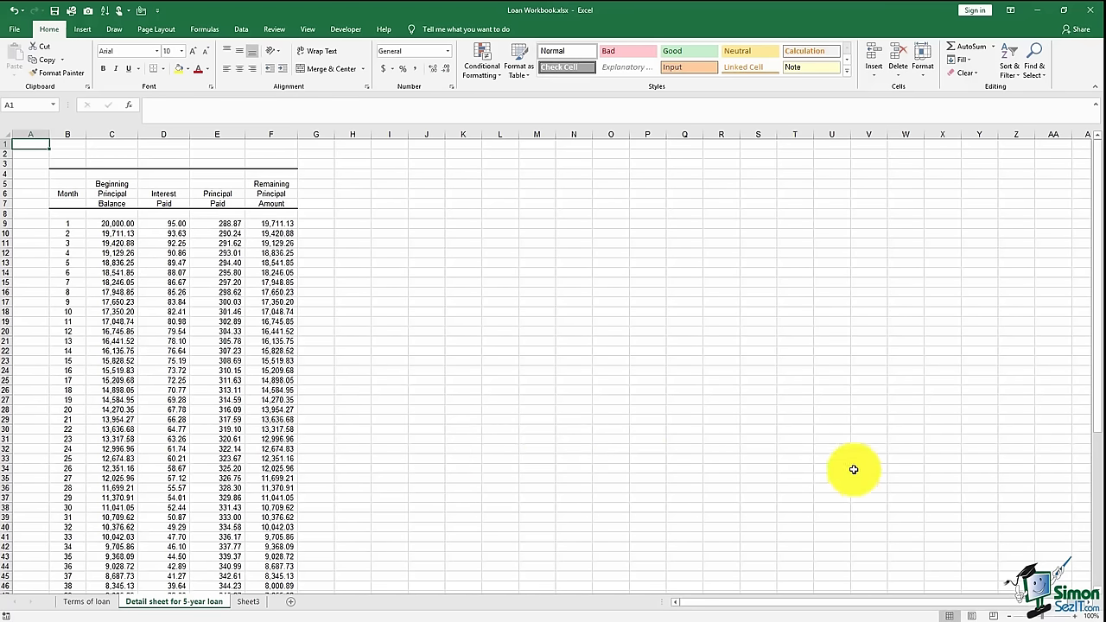
click(1077, 616)
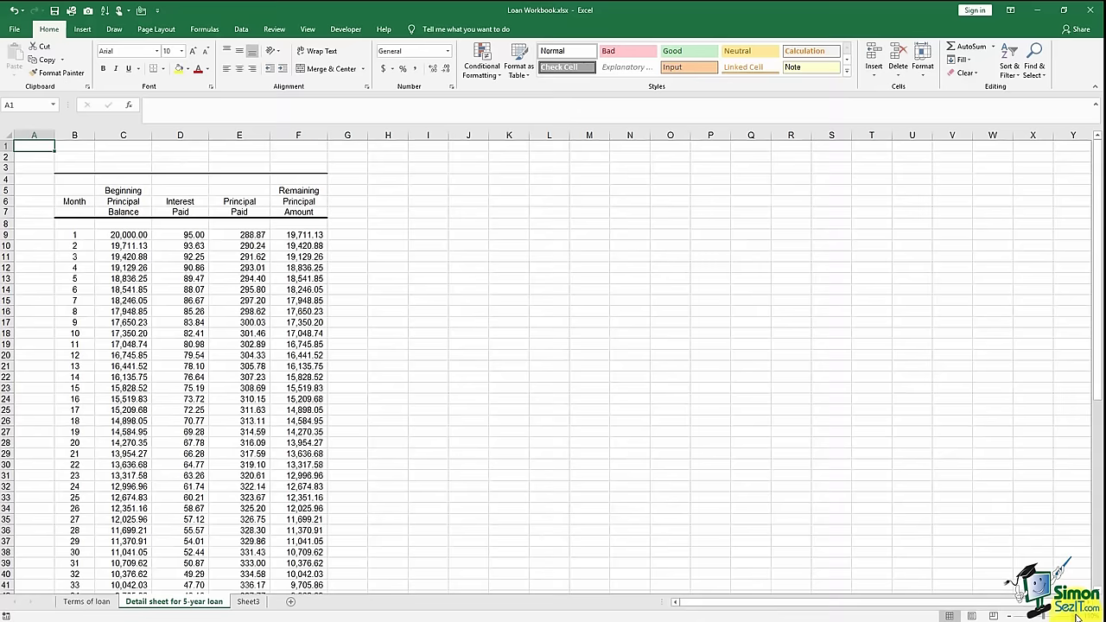
click(1078, 615)
click(1078, 616)
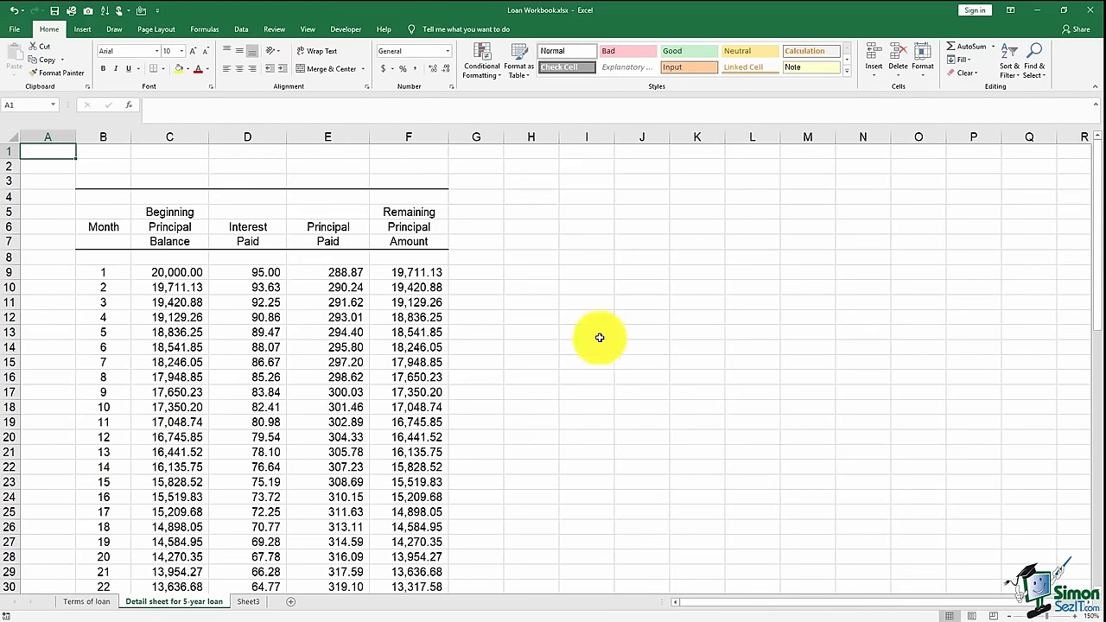
Compare beginning balance C9 with principal D3 on Terms of loan, then return to the detail sheet
click(201, 272)
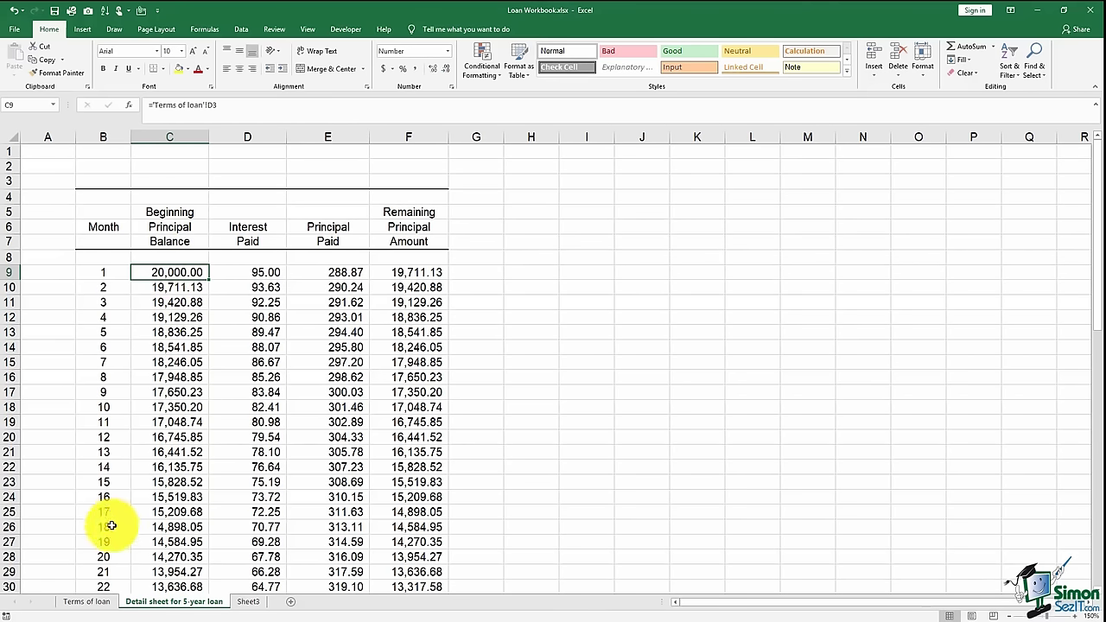
click(88, 601)
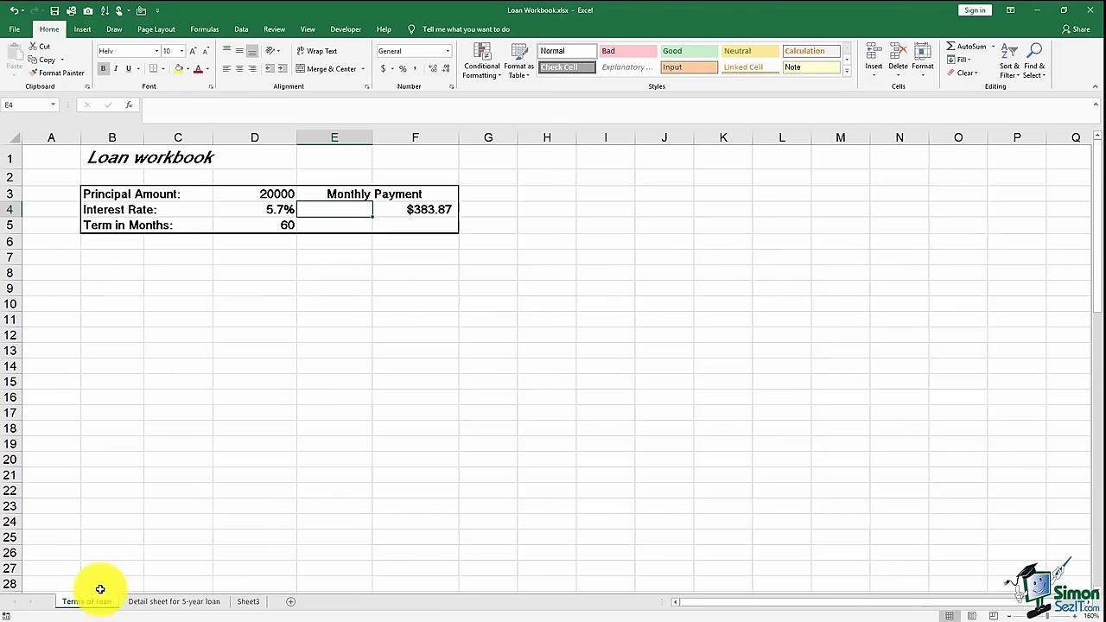
click(278, 192)
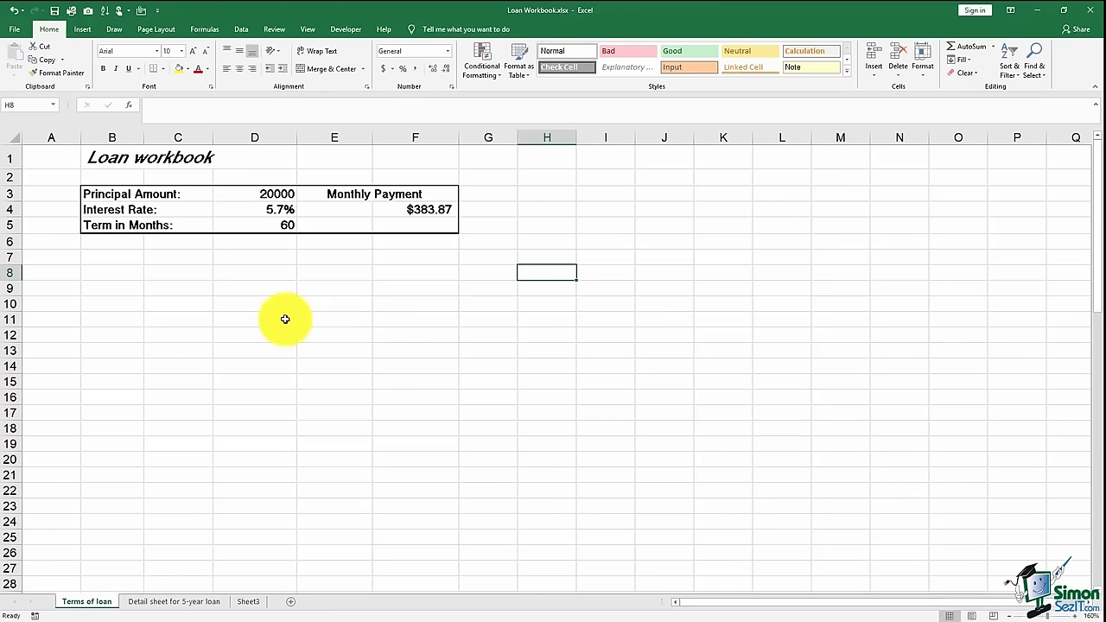
click(172, 603)
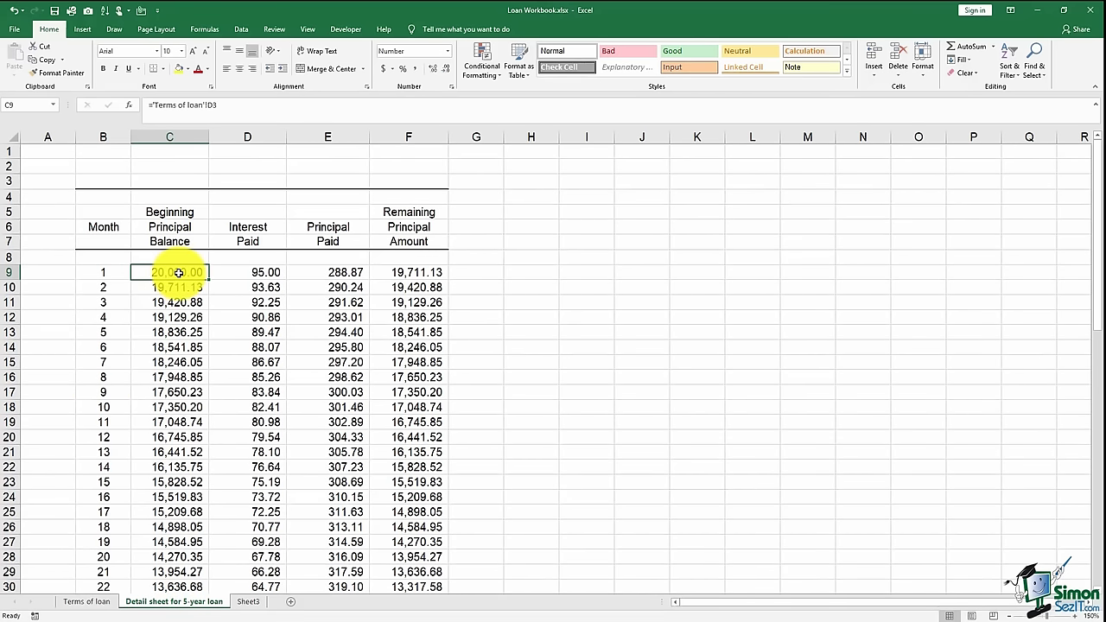
Enter ='Terms of loan'!D3 in C9 to link the beginning balance to the principal
double_click(178, 273)
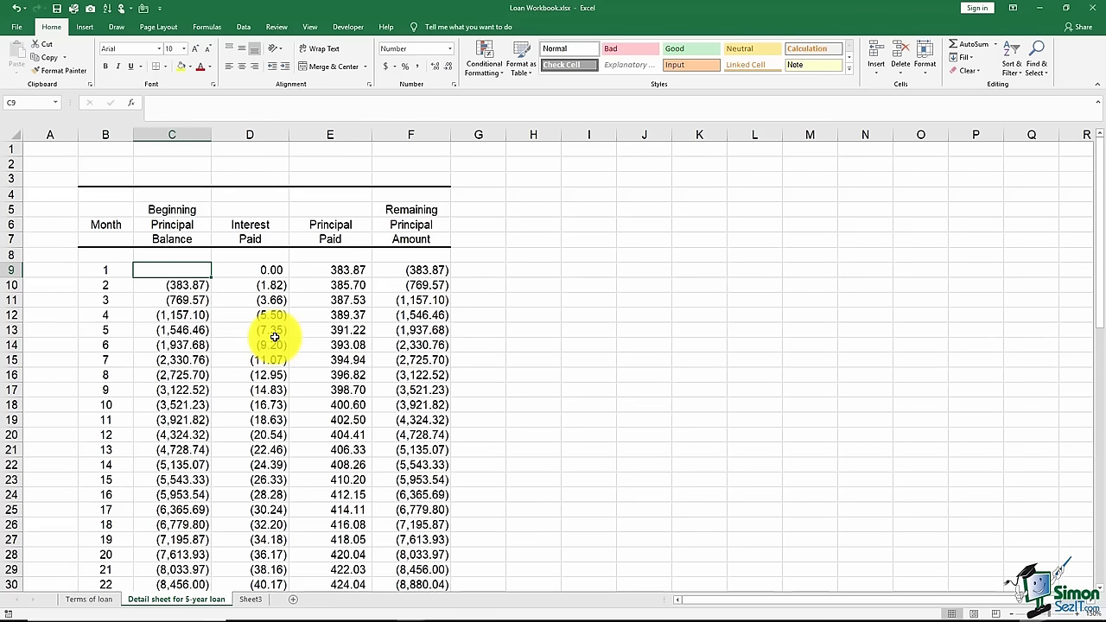
text(=)
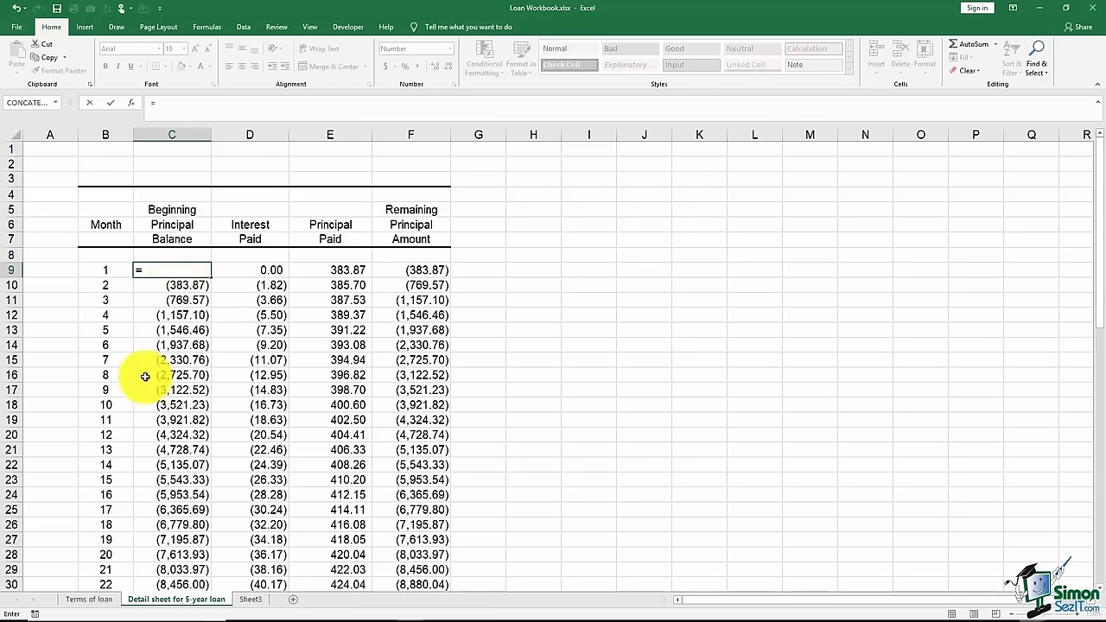
click(90, 600)
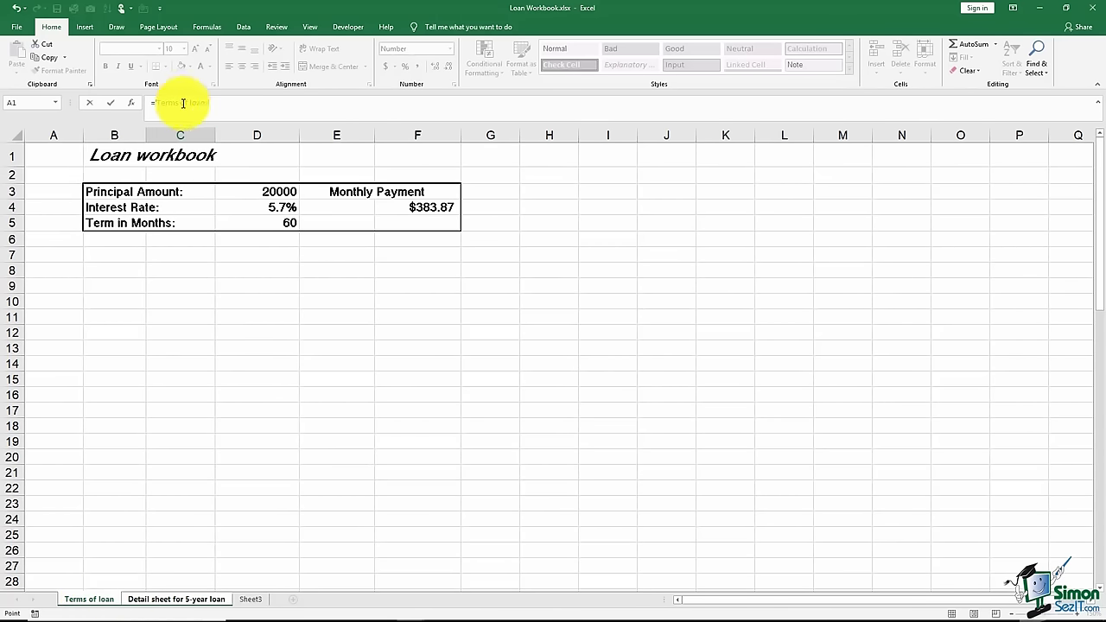
click(238, 191)
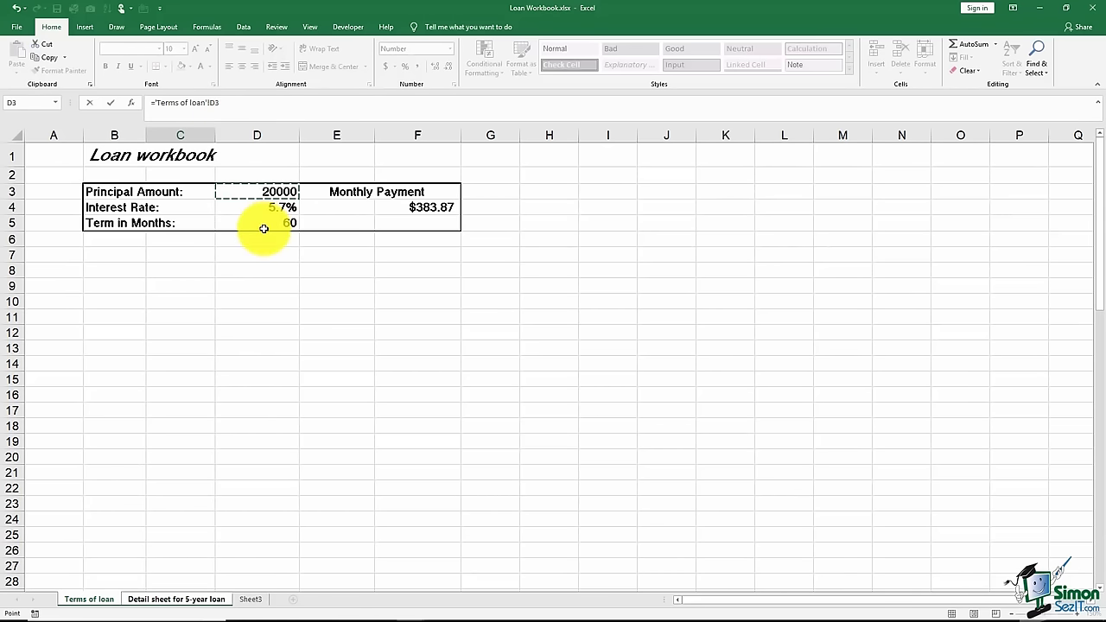
key(Return)
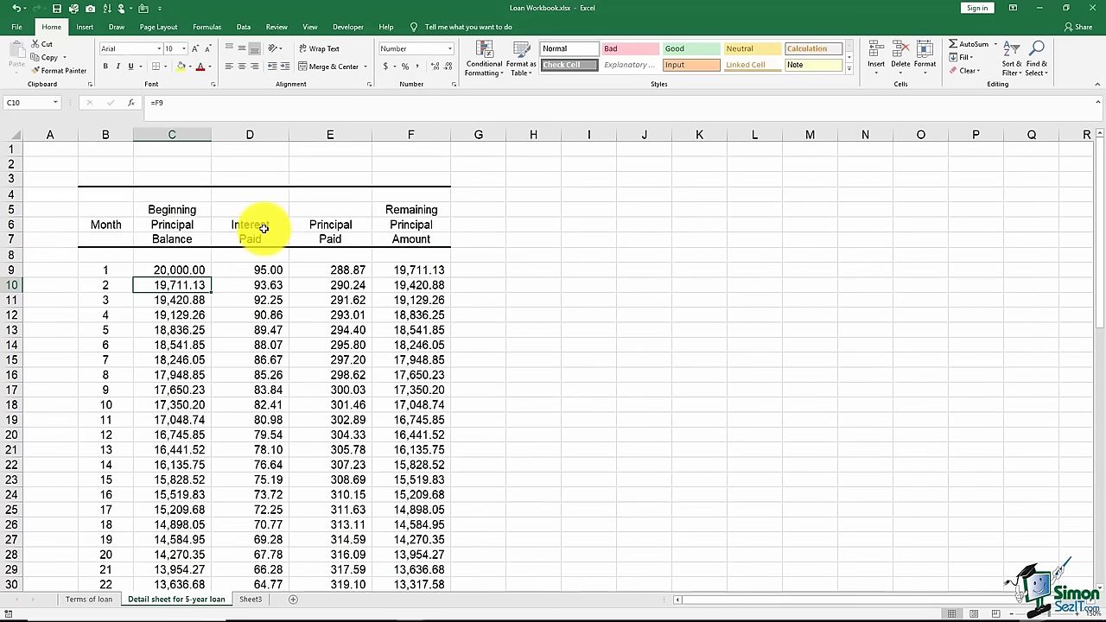
Clear C9 and re-enter the formula ='Terms of loan'!D3
click(192, 271)
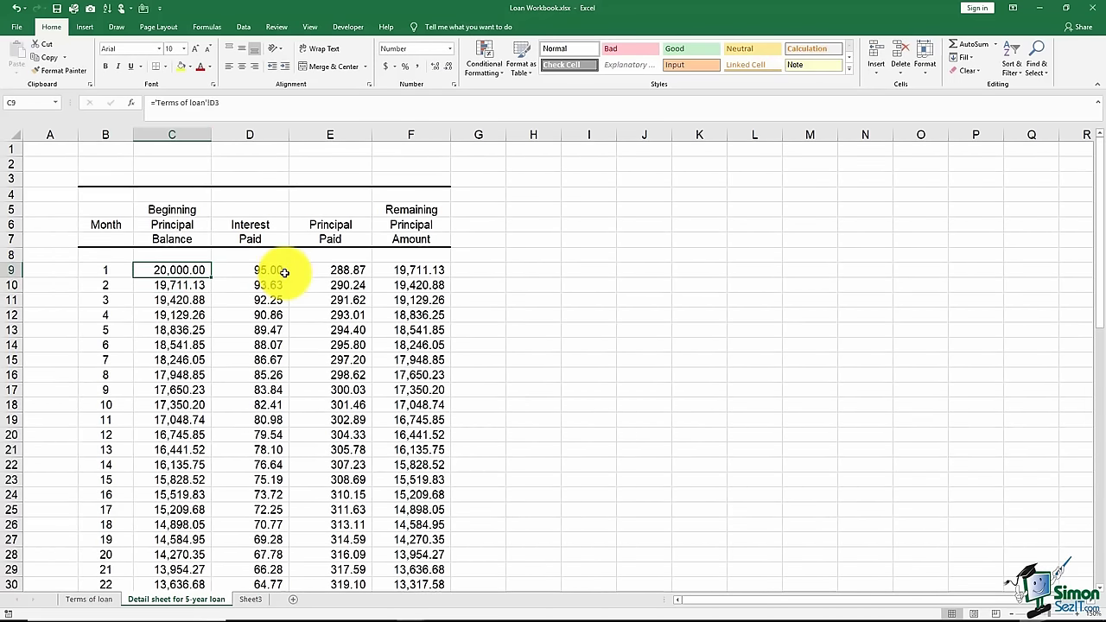
key(Delete)
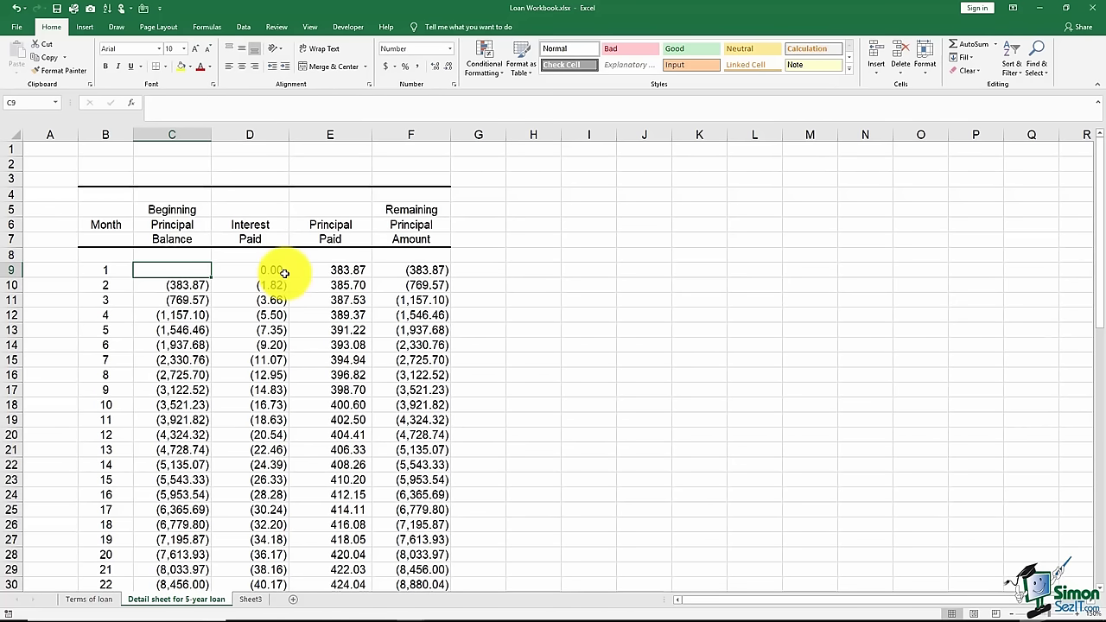
text(=)
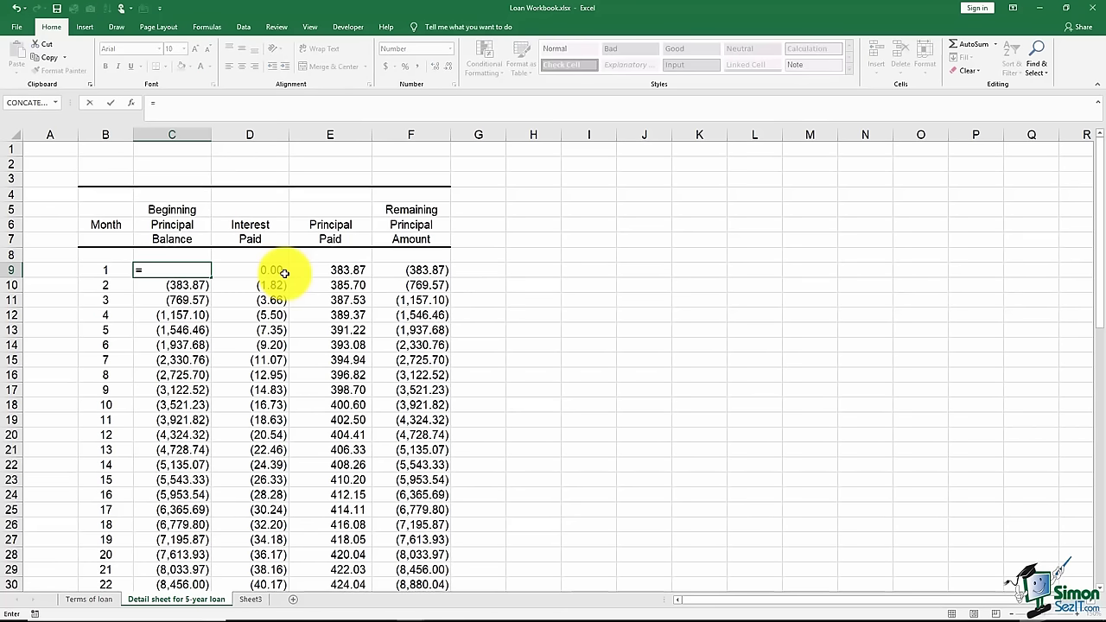
click(101, 602)
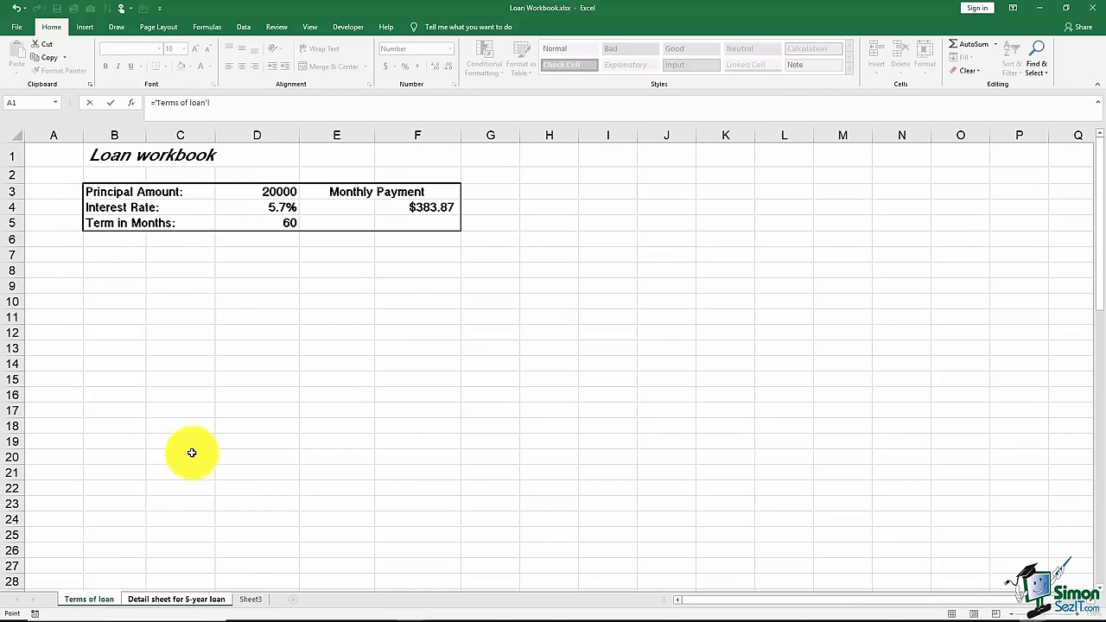
click(247, 189)
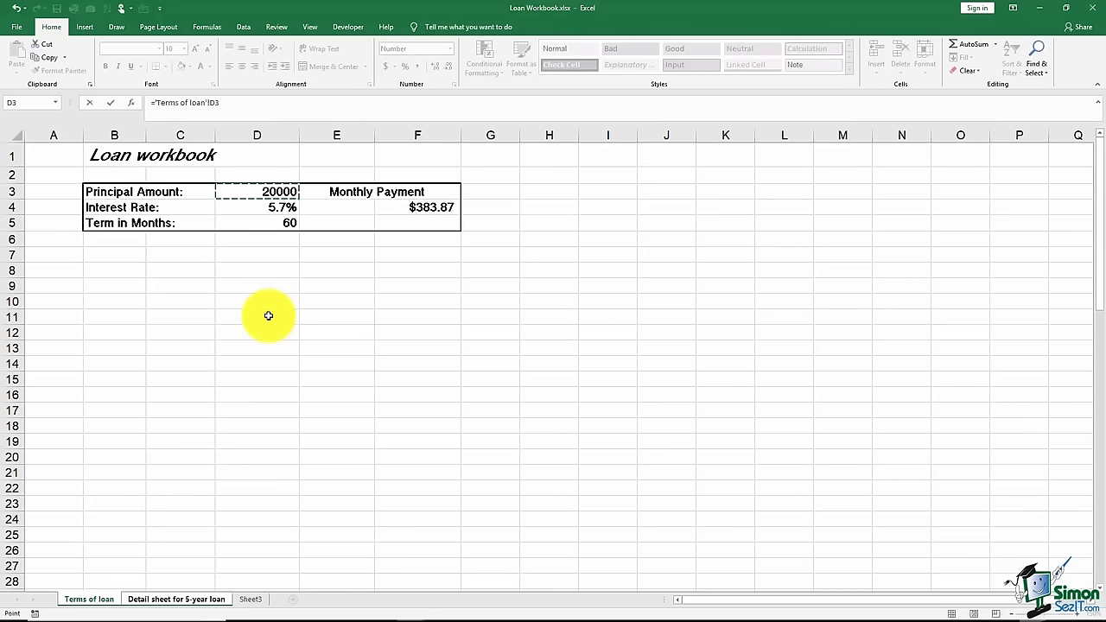
key(Return)
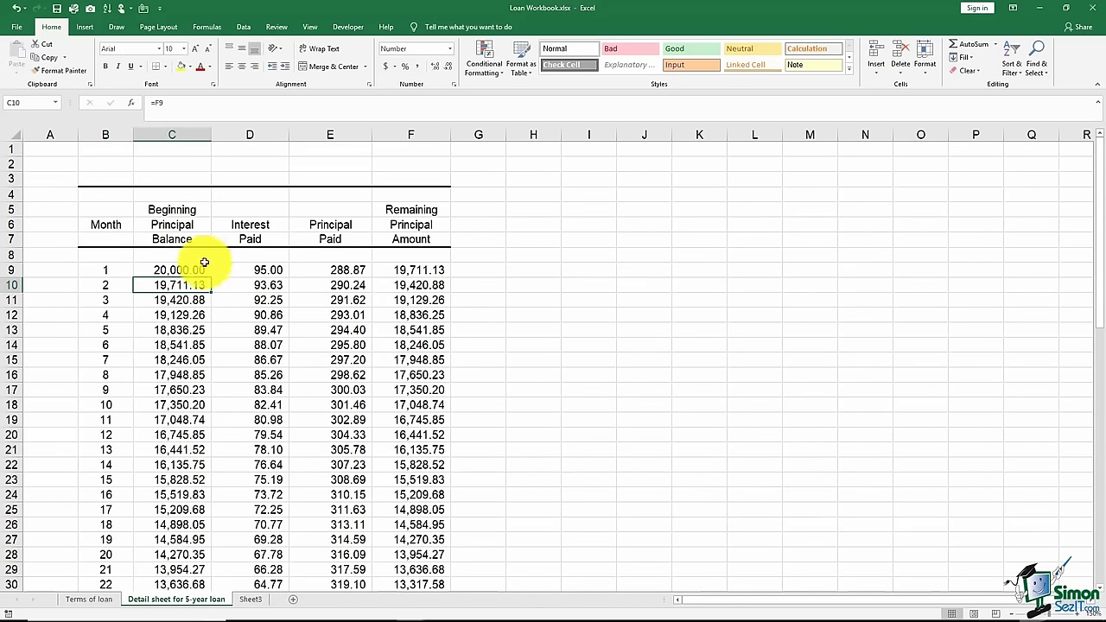
Inspect C9's formula and its referenced cell, leaving it unchanged
click(184, 271)
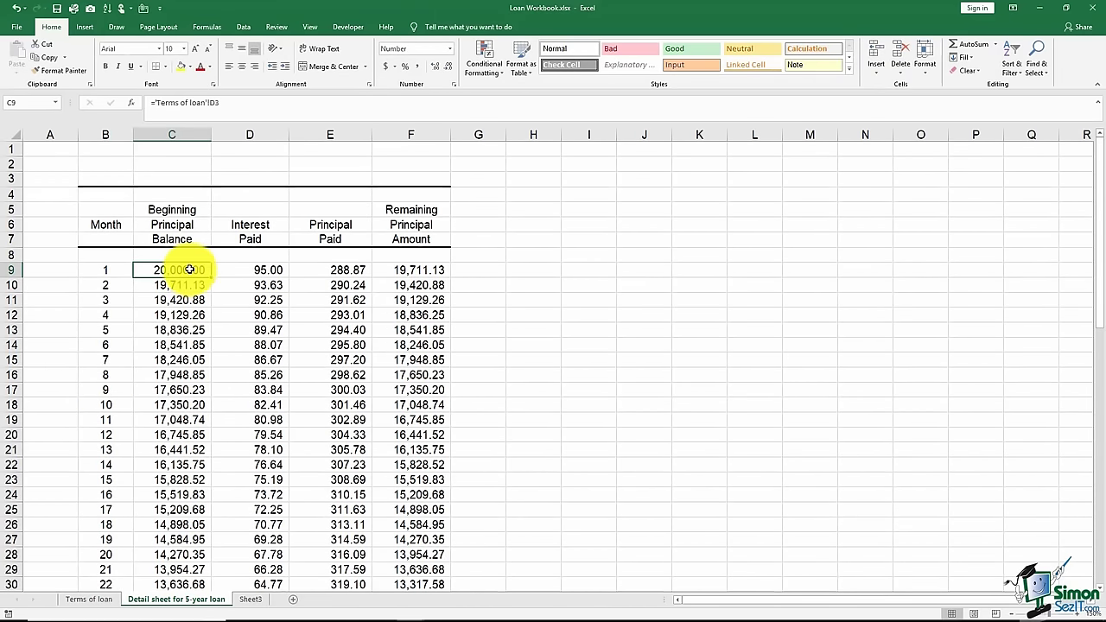
double_click(184, 271)
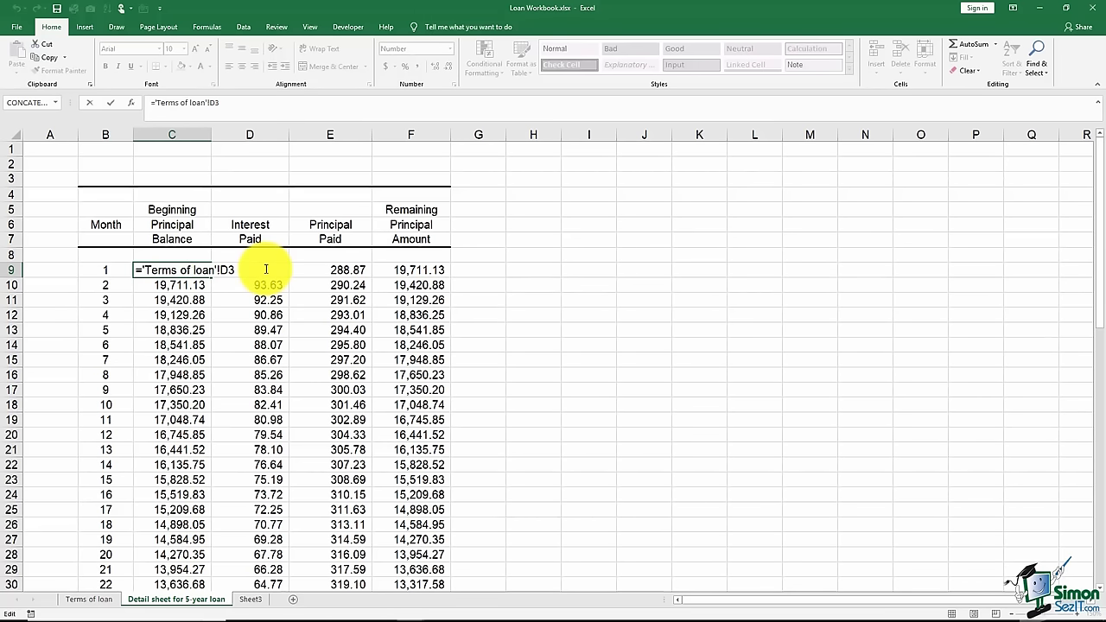
key(ctrl+Return)
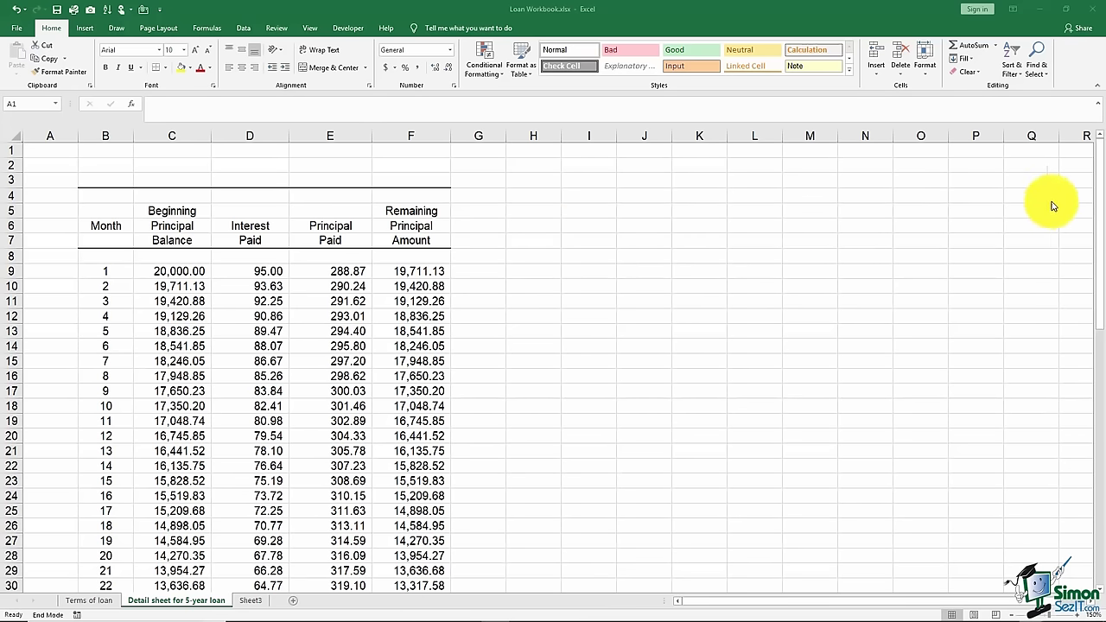
click(1102, 204)
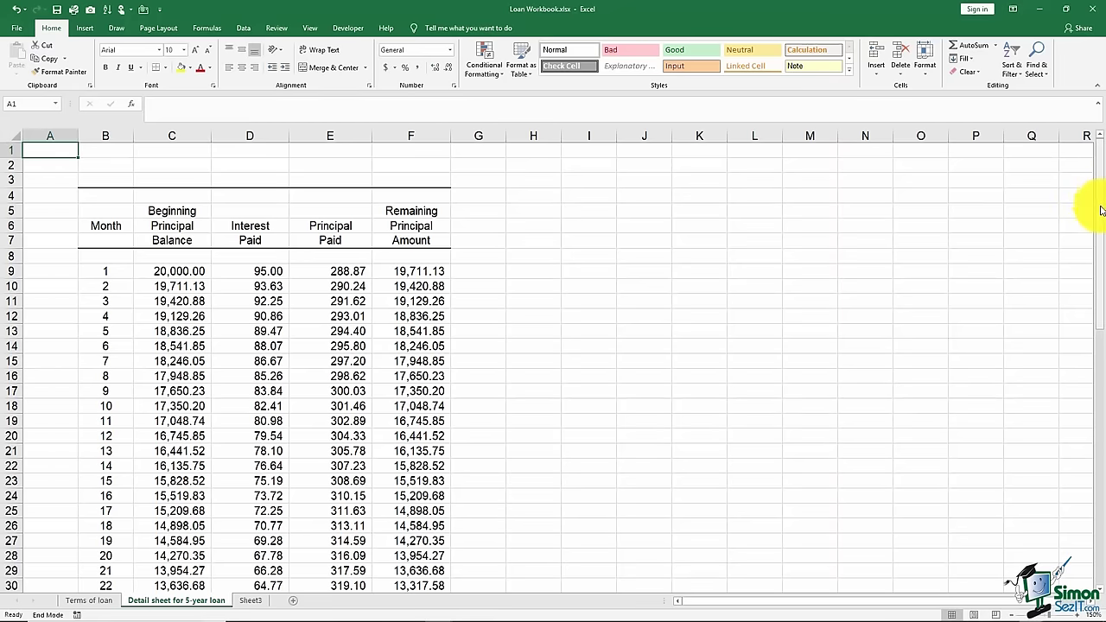
mouse_move(1102, 205)
mouse_down()
mouse_move(1091, 422)
mouse_move(1094, 192)
mouse_up()
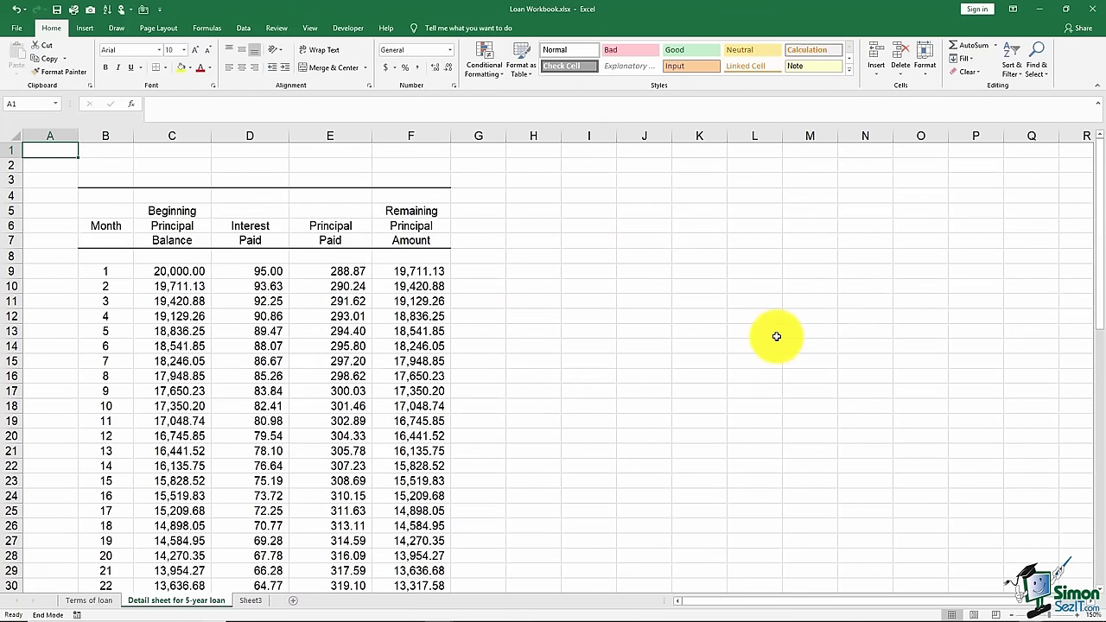
scroll(776, 337, down, 16)
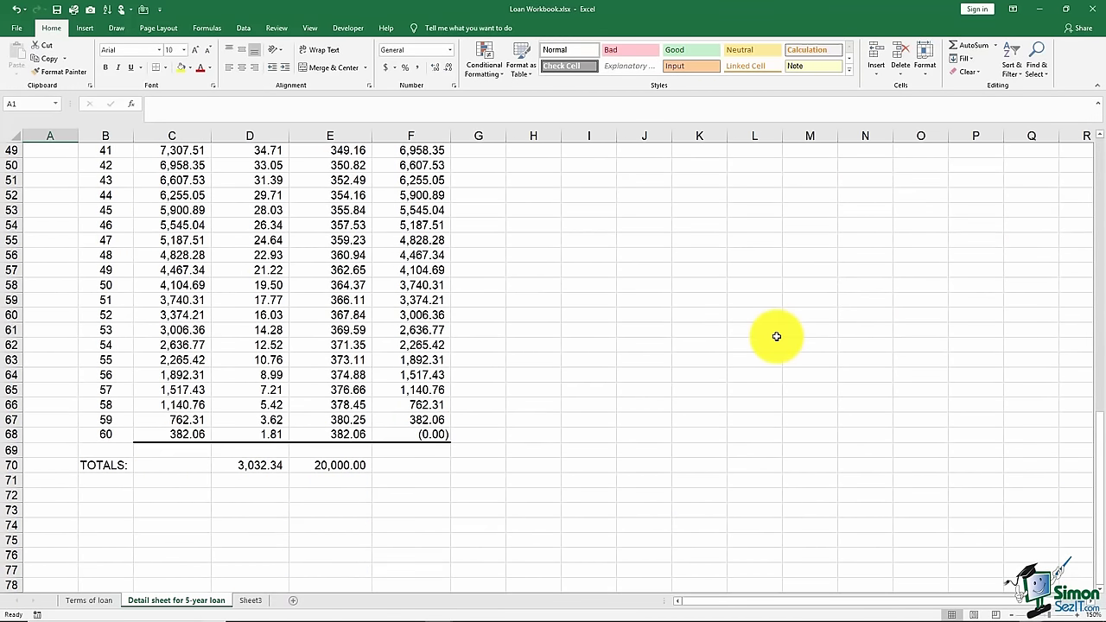
scroll(776, 336, up, 12)
scroll(777, 336, up, 4)
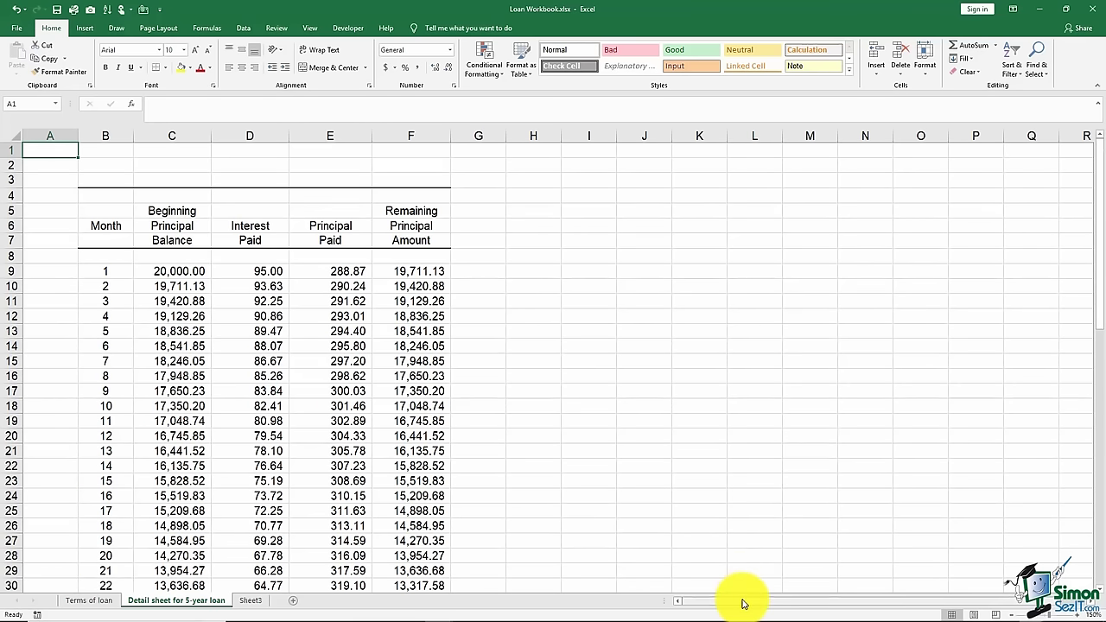
drag(735, 600, 702, 613)
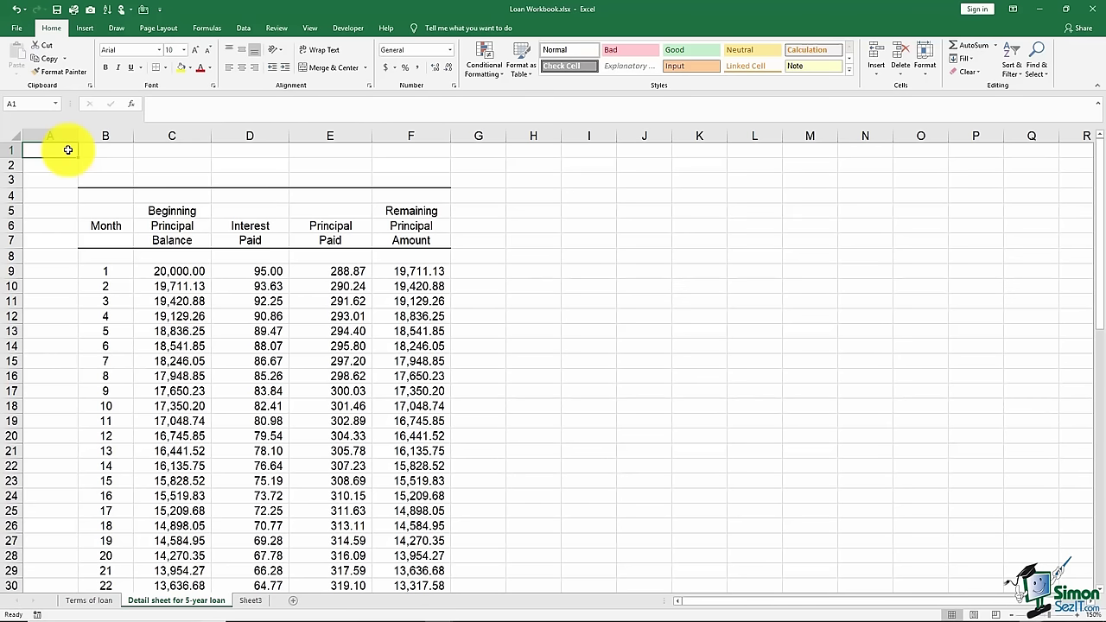
key(ctrl+End)
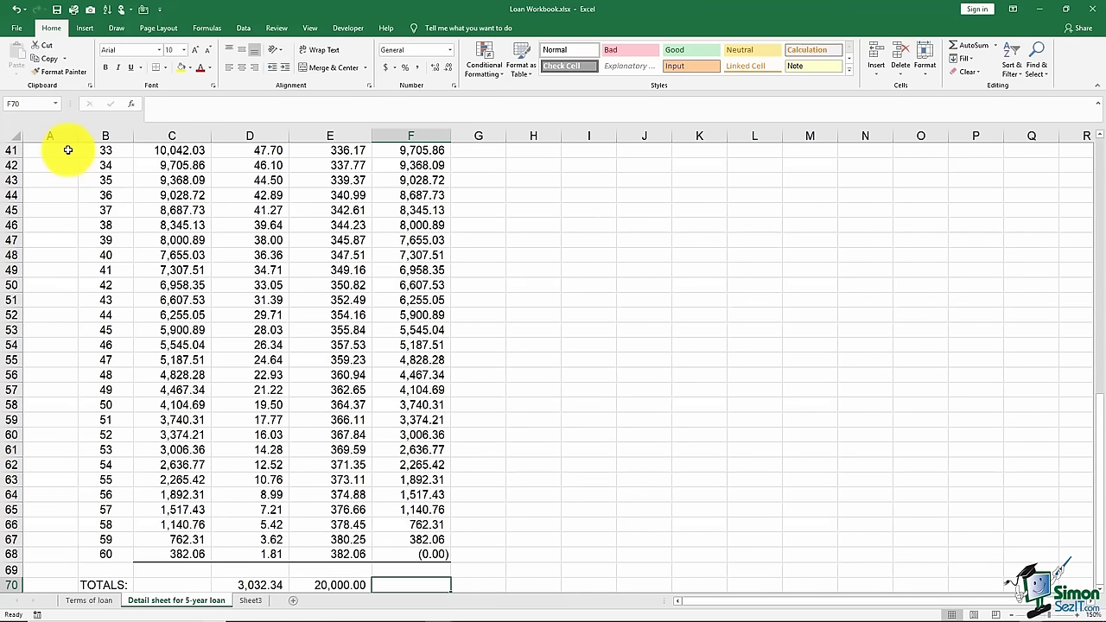
key(ctrl+Home)
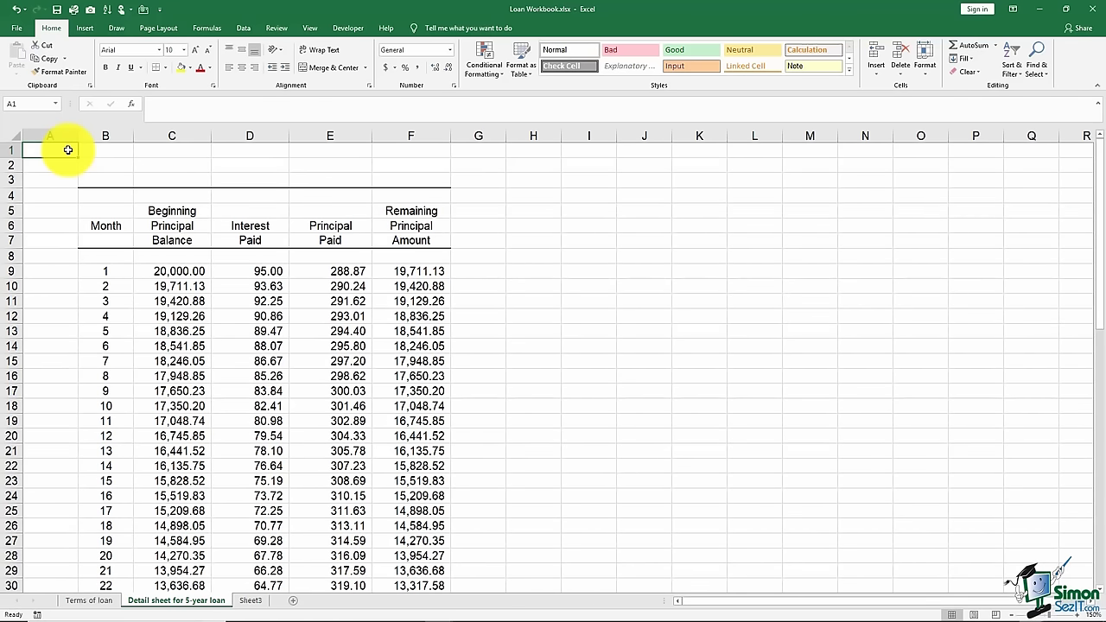
click(49, 270)
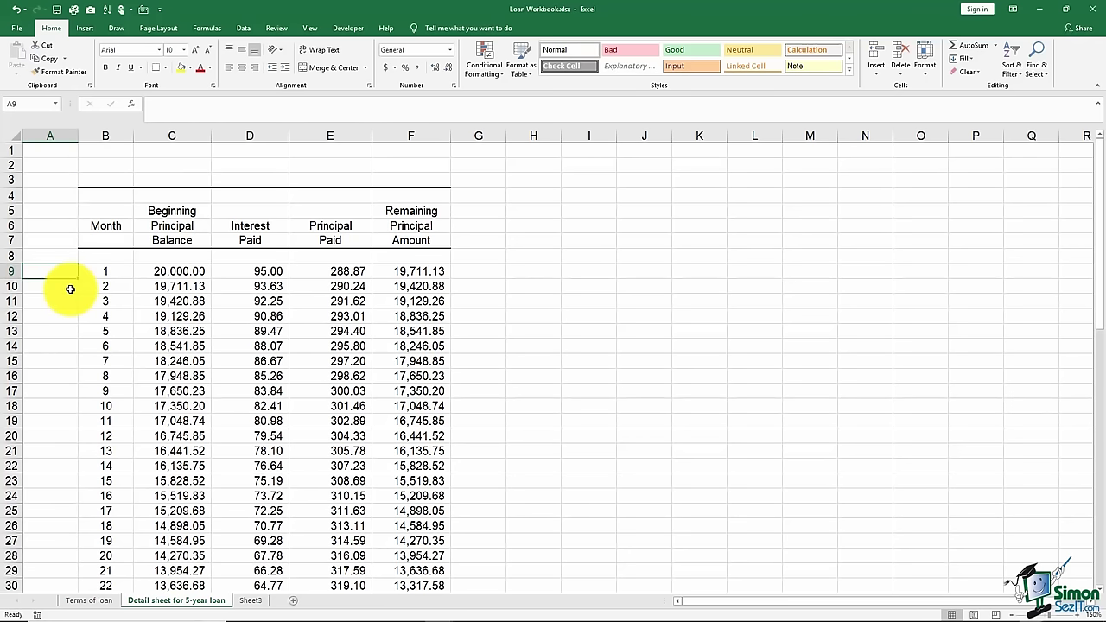
key(End)
click(28, 104)
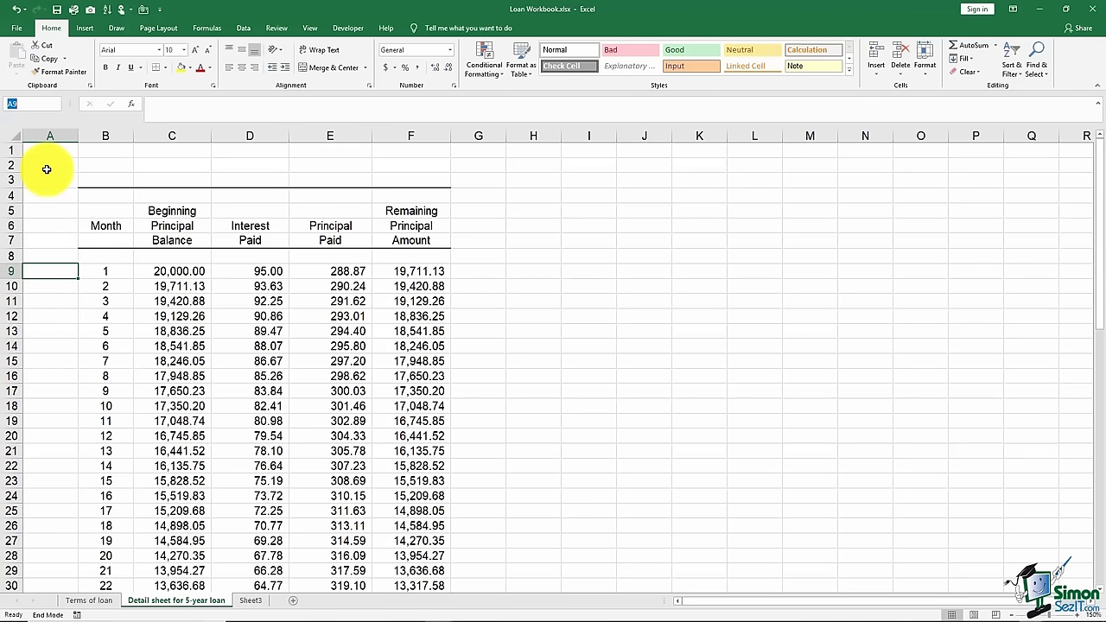
text(iv)
text(65536)
key(Return)
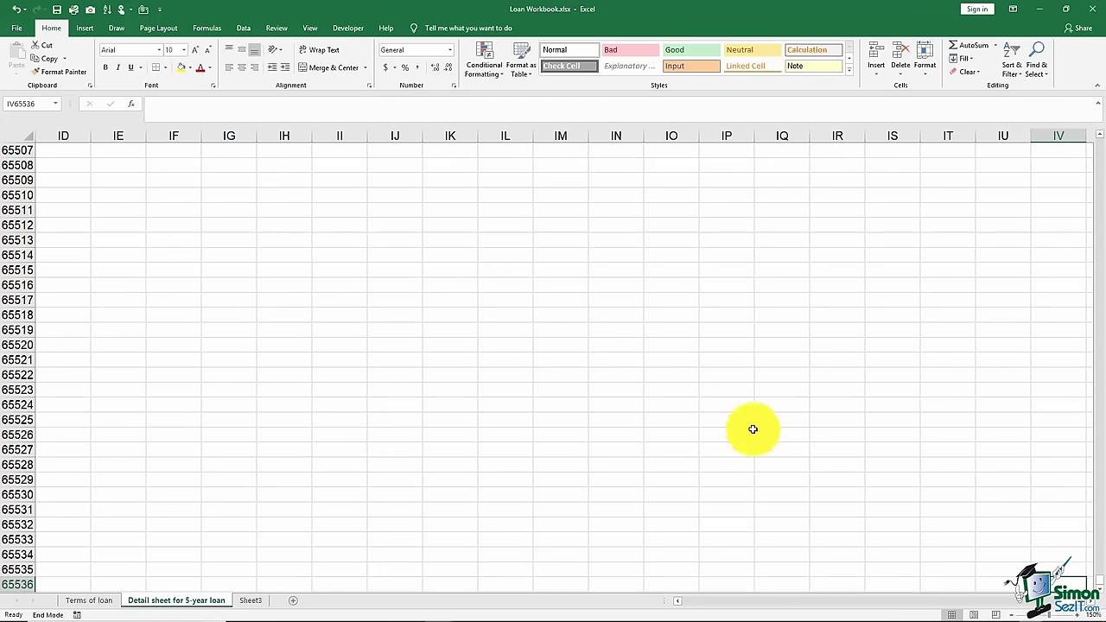
scroll(865, 458, down, 2)
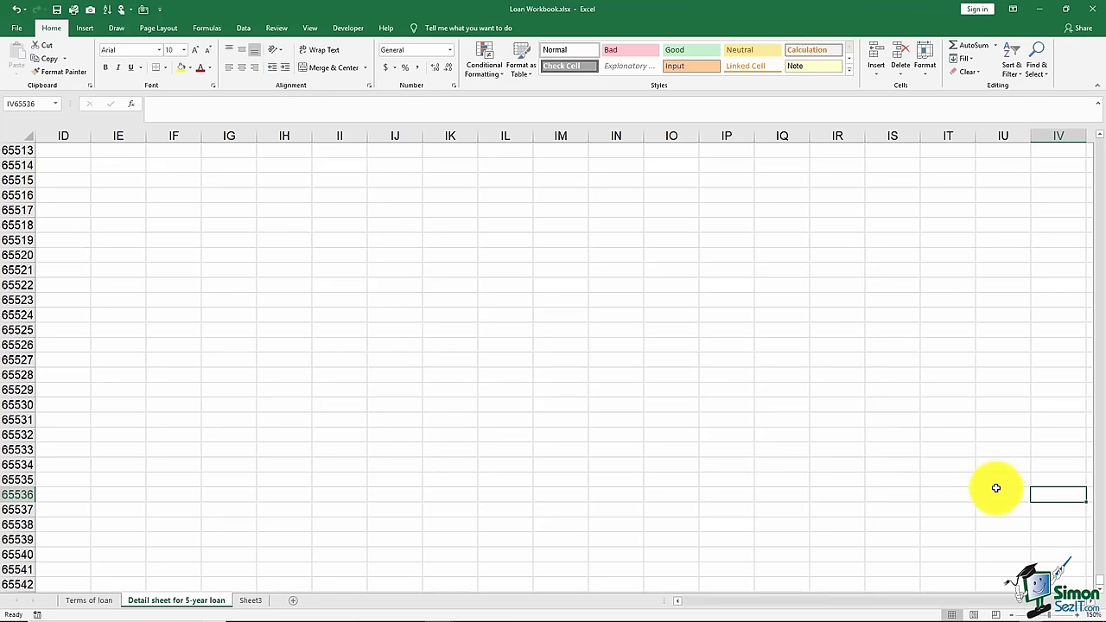
click(44, 104)
text(a1)
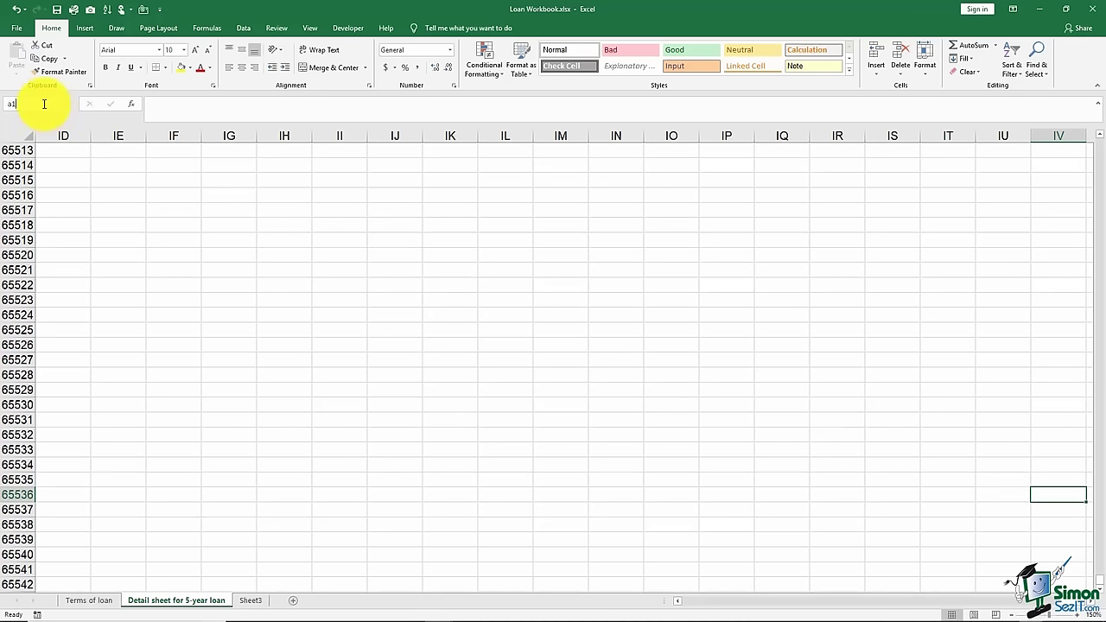
key(Return)
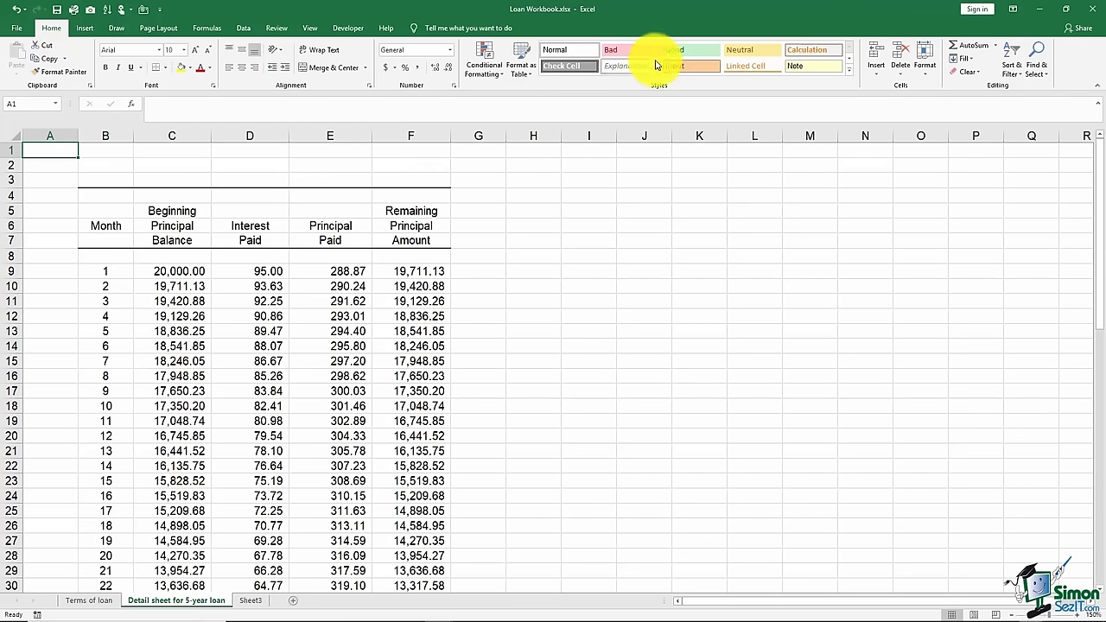
Use Find & Select > Find and Find Next on 60 until month 60 in B68 is reached
click(1038, 77)
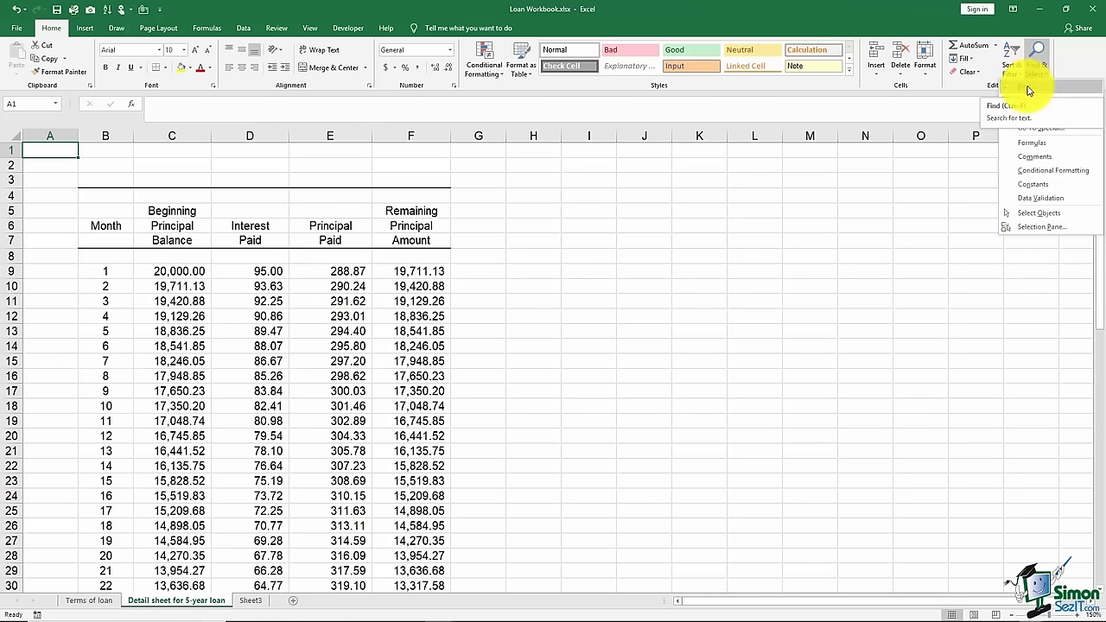
click(1028, 91)
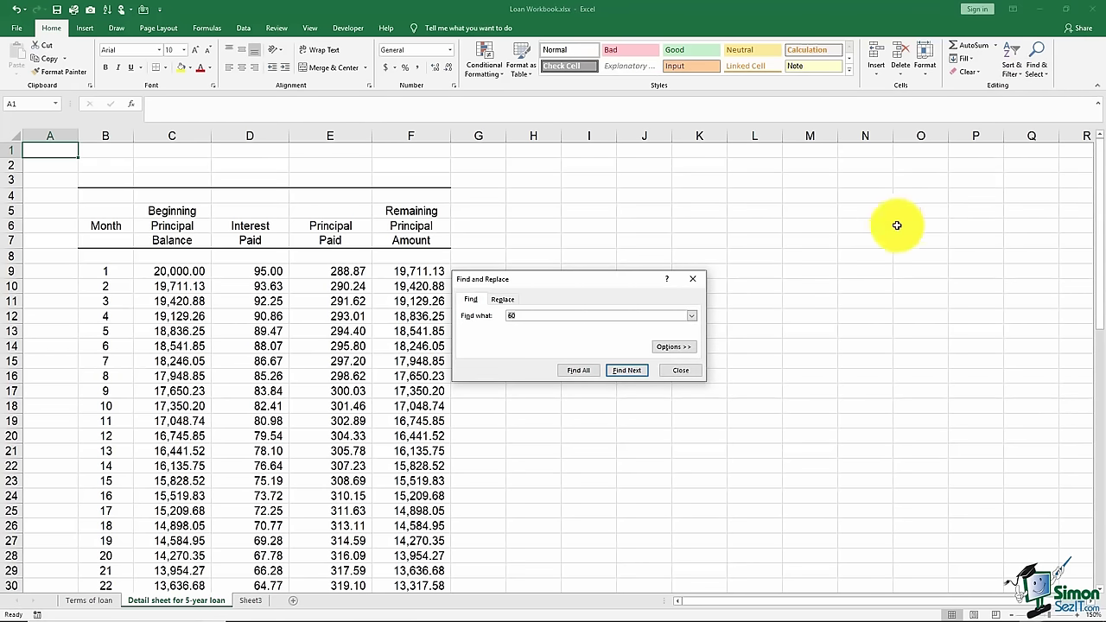
click(633, 370)
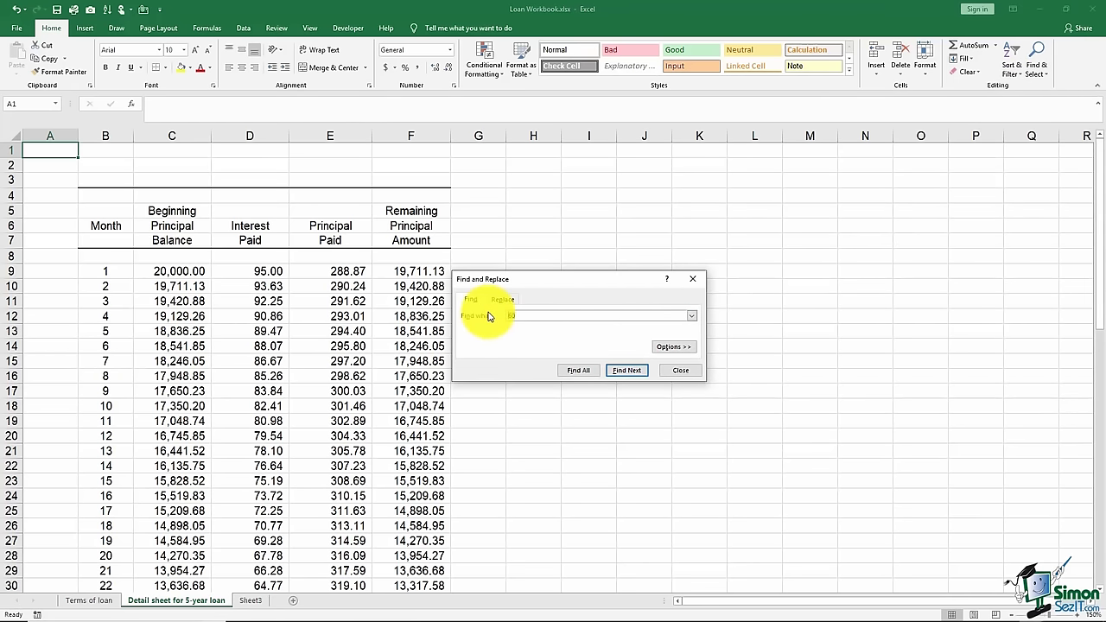
click(619, 373)
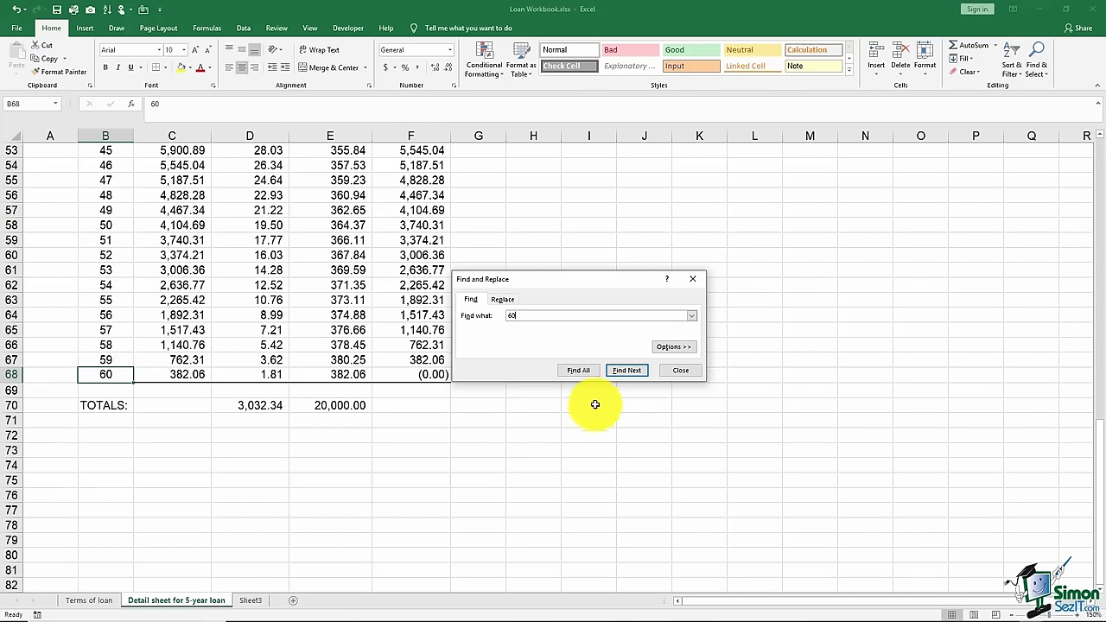
click(626, 377)
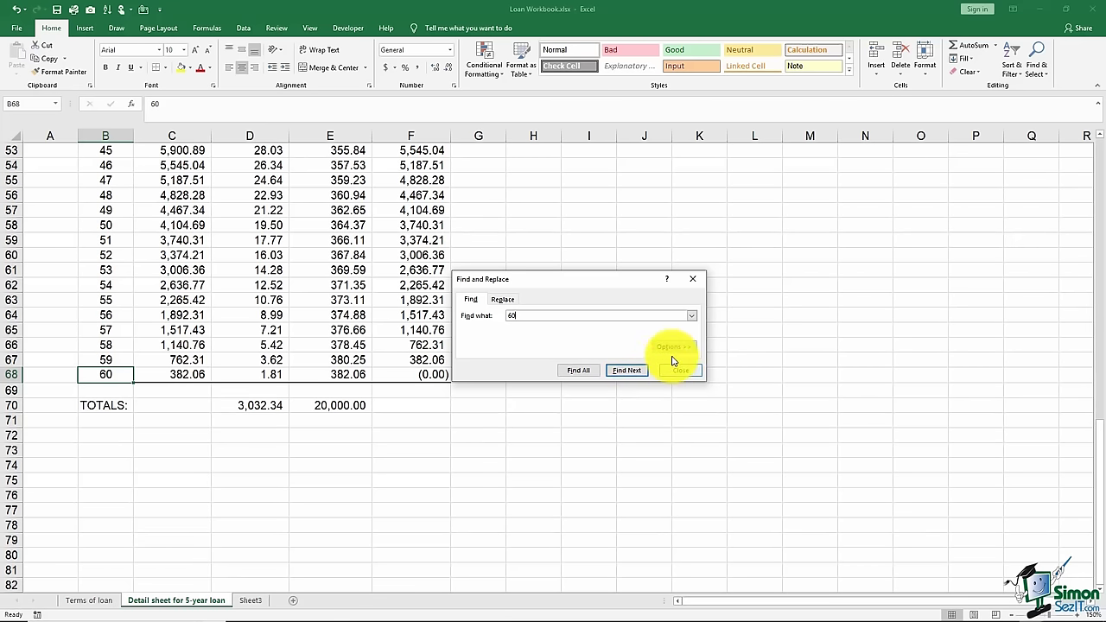
Review the Find options: Within Sheet, Search By Rows, Look in Formulas
click(676, 347)
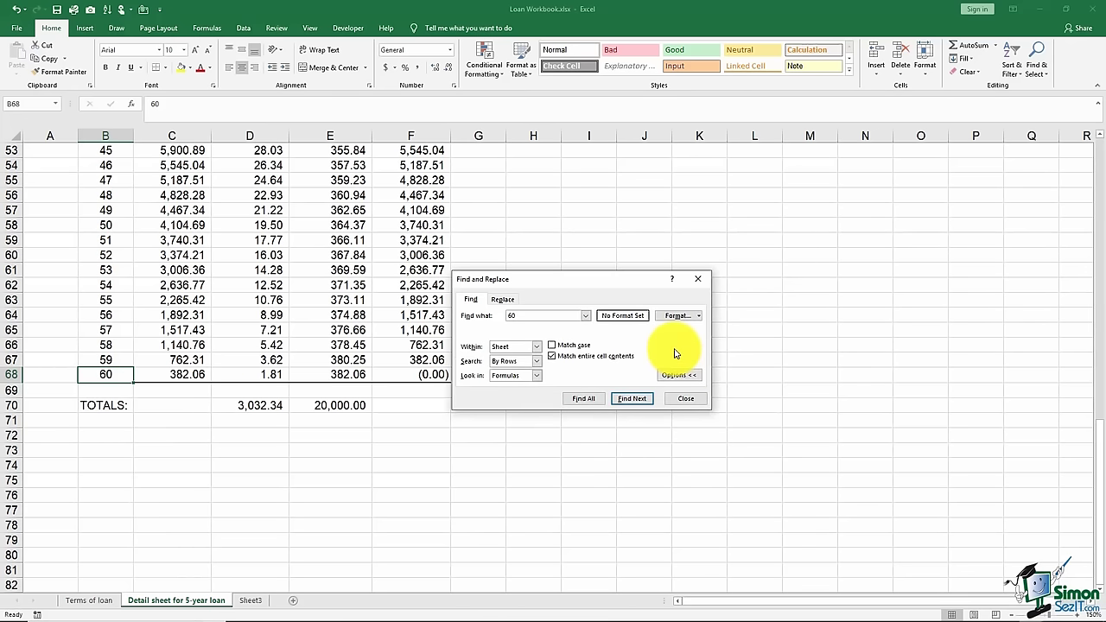
click(536, 347)
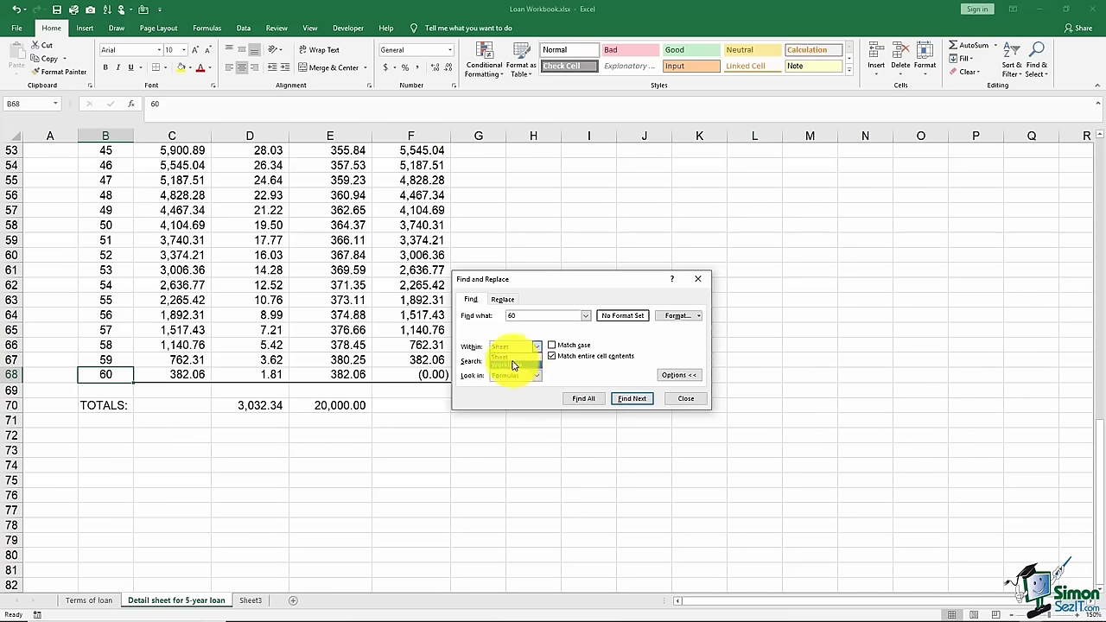
click(512, 359)
click(534, 363)
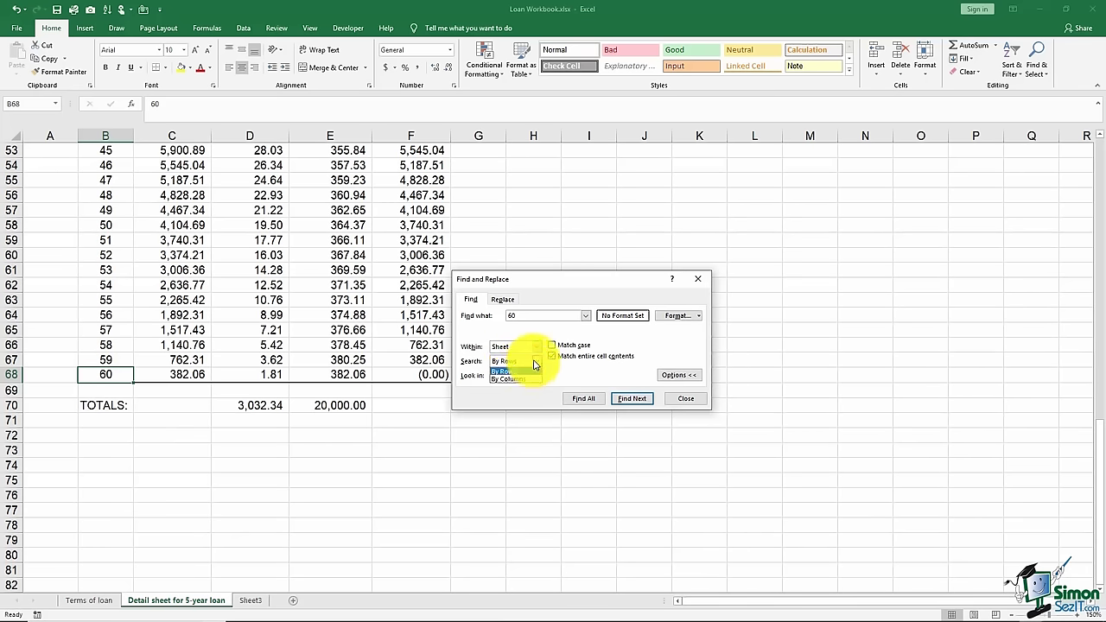
click(521, 372)
click(522, 376)
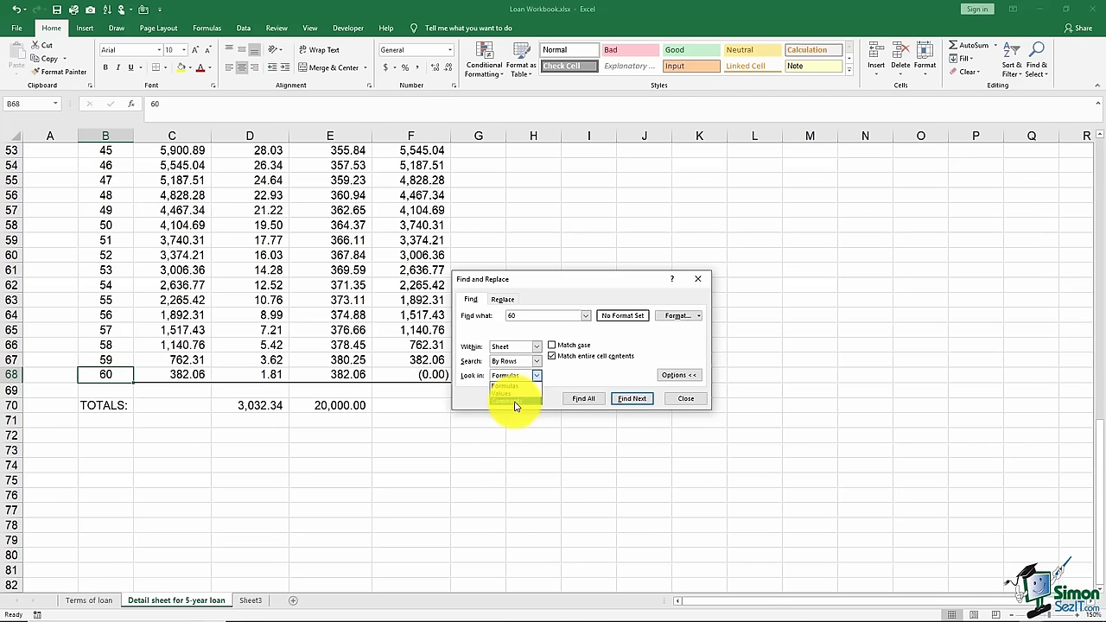
click(563, 377)
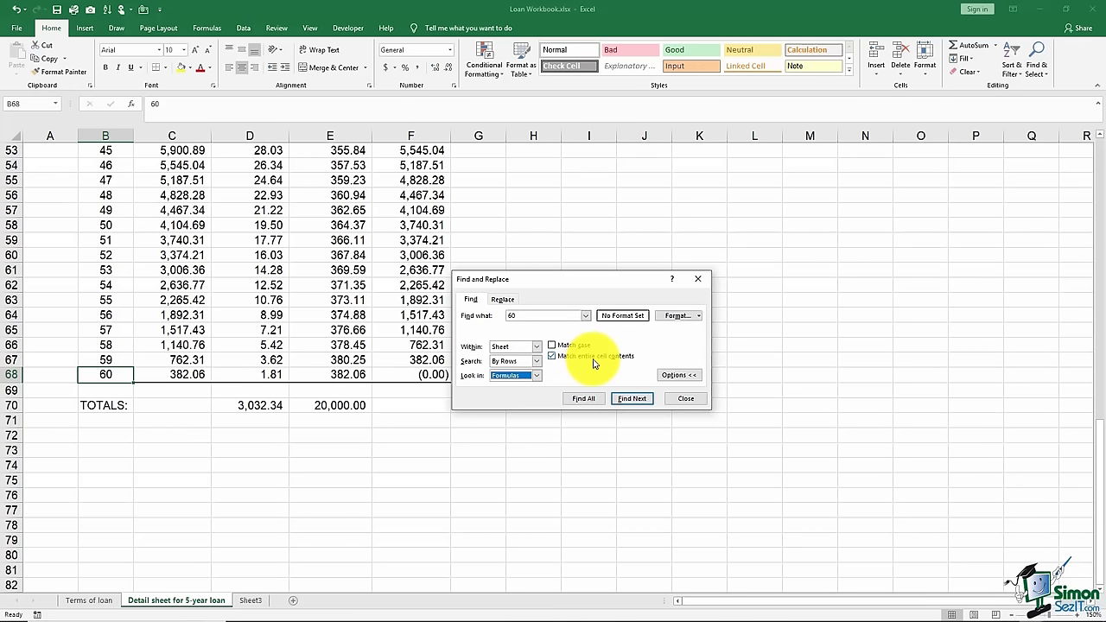
Look over the Replace tab's Replace and Replace All, then close the dialog without replacing
click(504, 300)
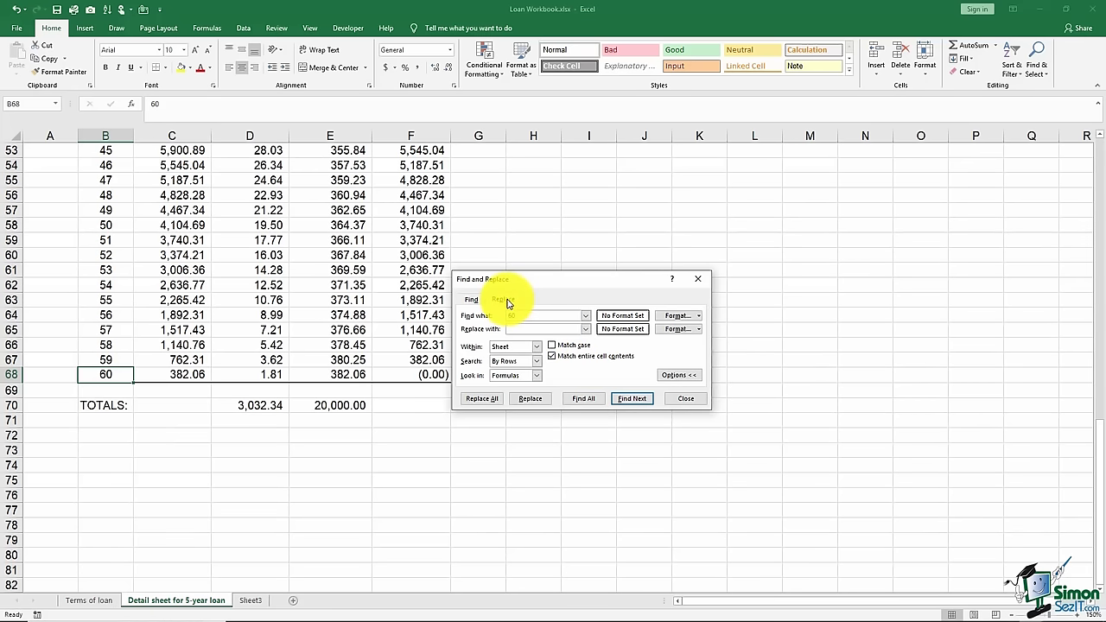
click(523, 329)
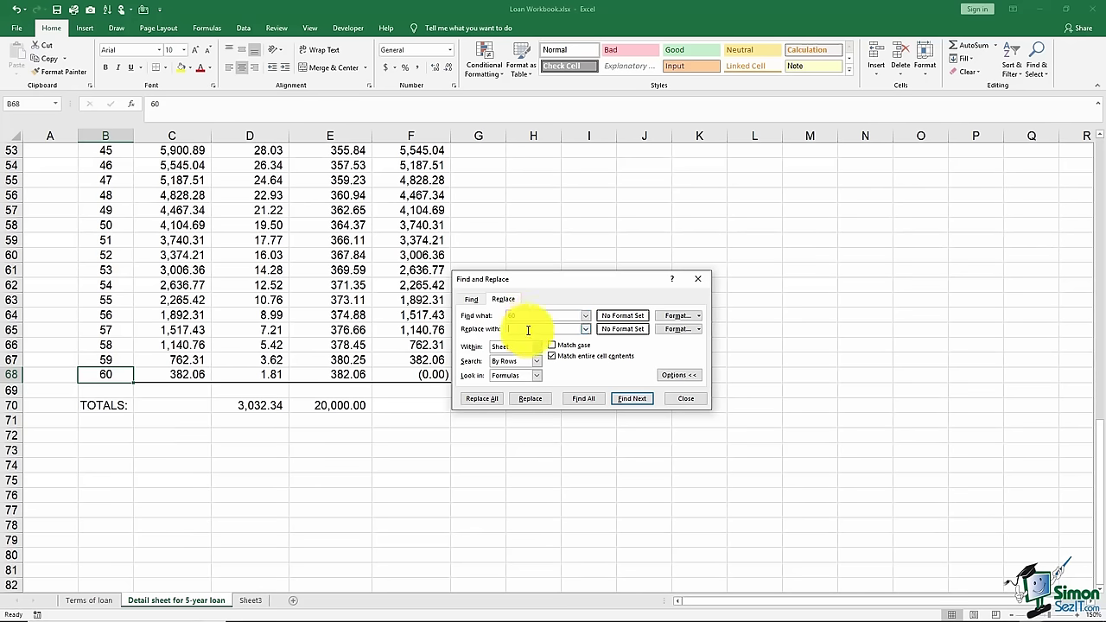
click(632, 400)
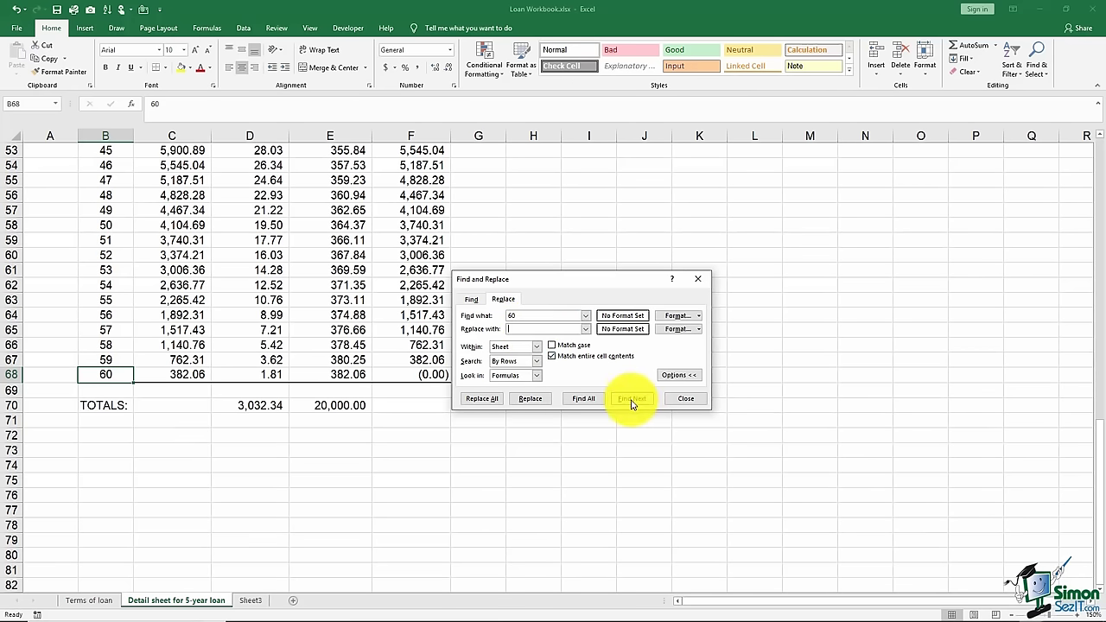
click(484, 401)
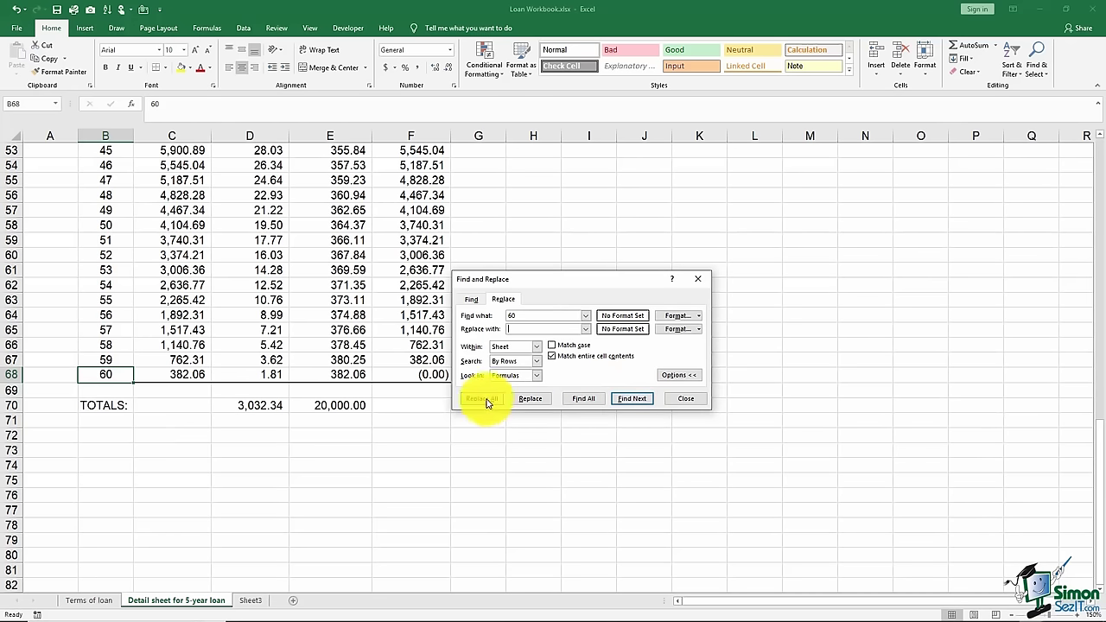
click(529, 401)
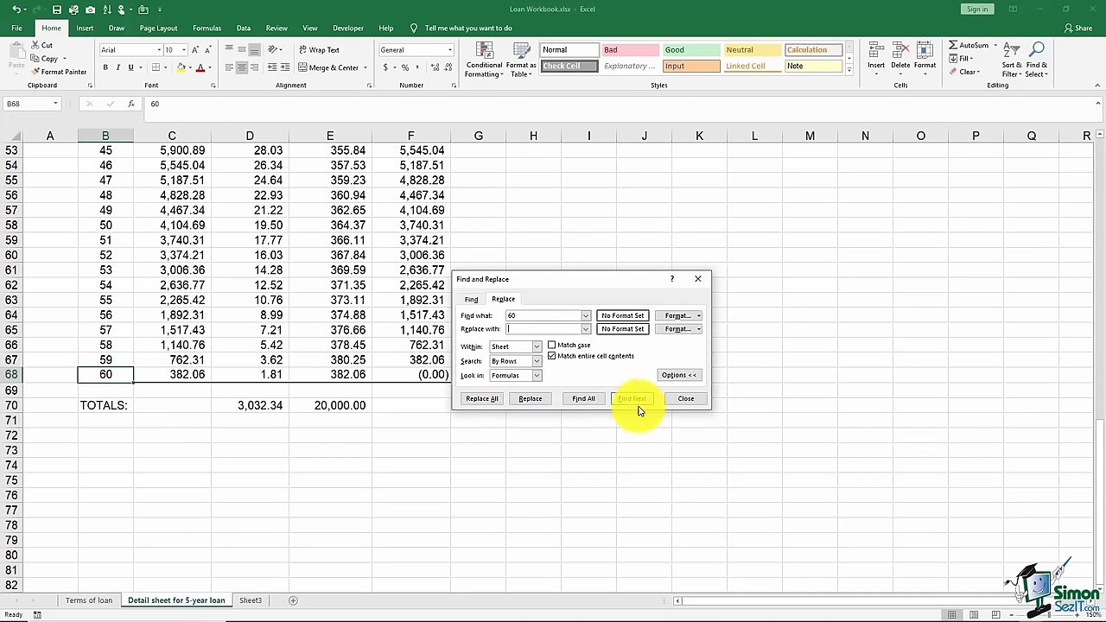
click(673, 402)
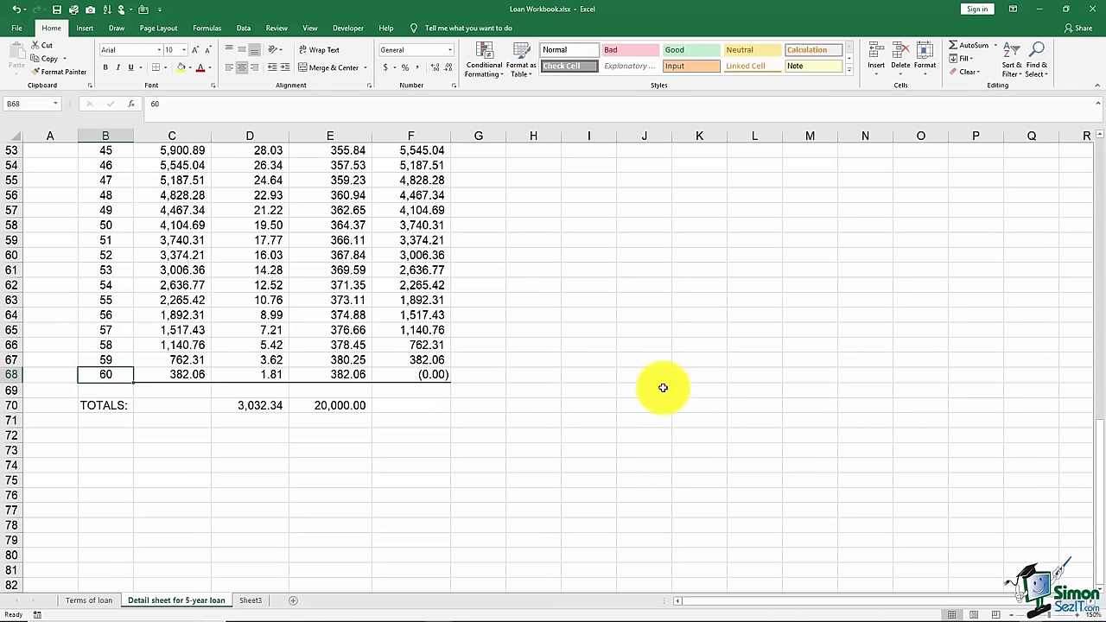
scroll(663, 388, up, 17)
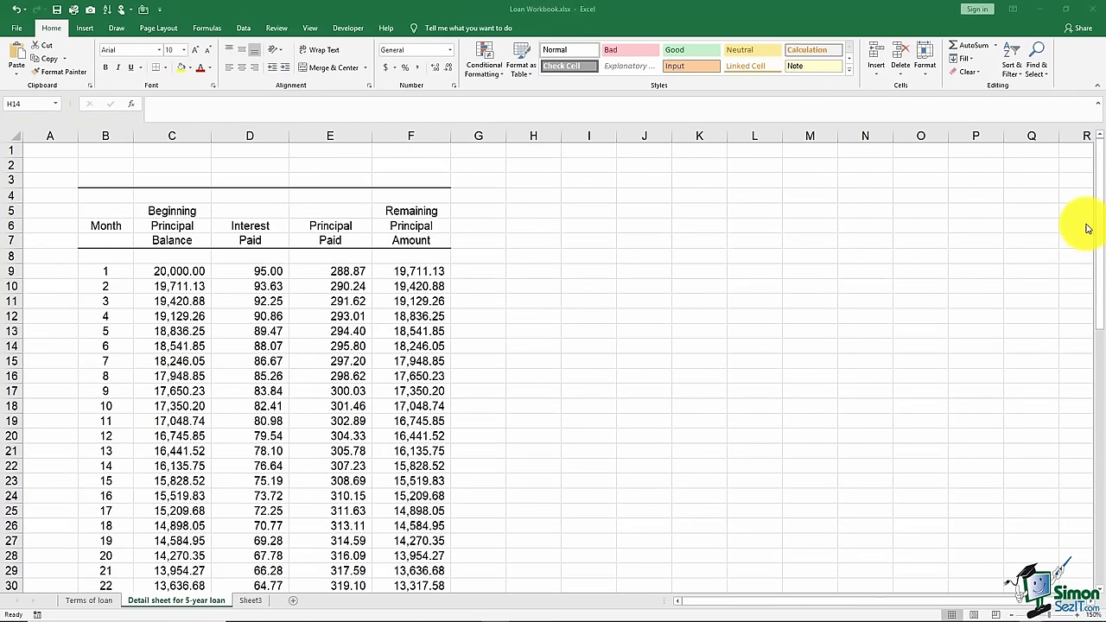
drag(1101, 217, 1098, 315)
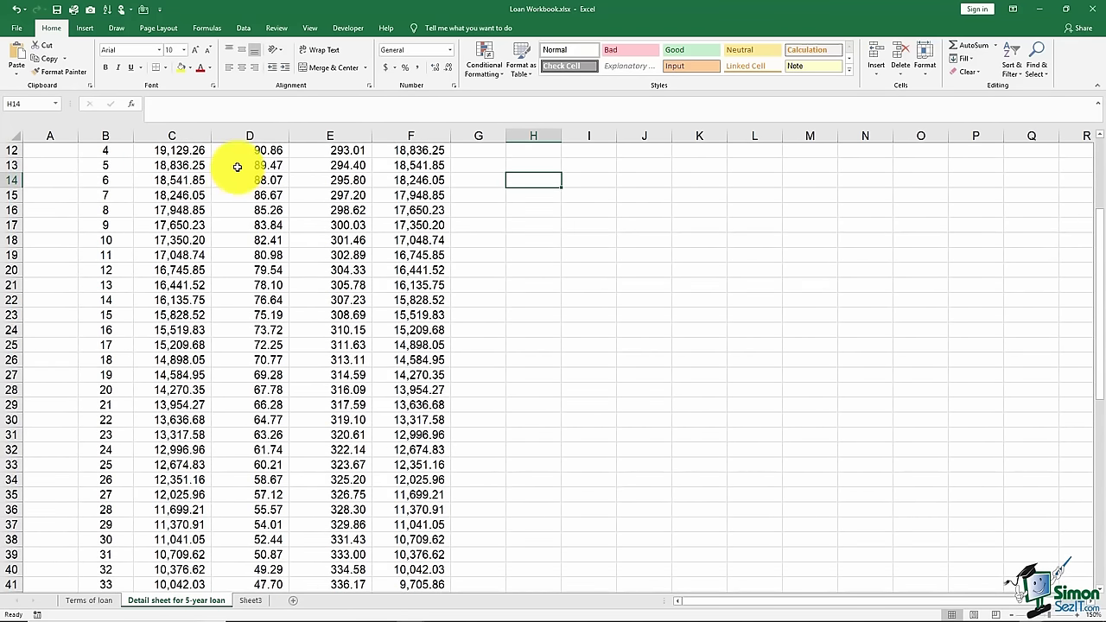
scroll(508, 271, up, 4)
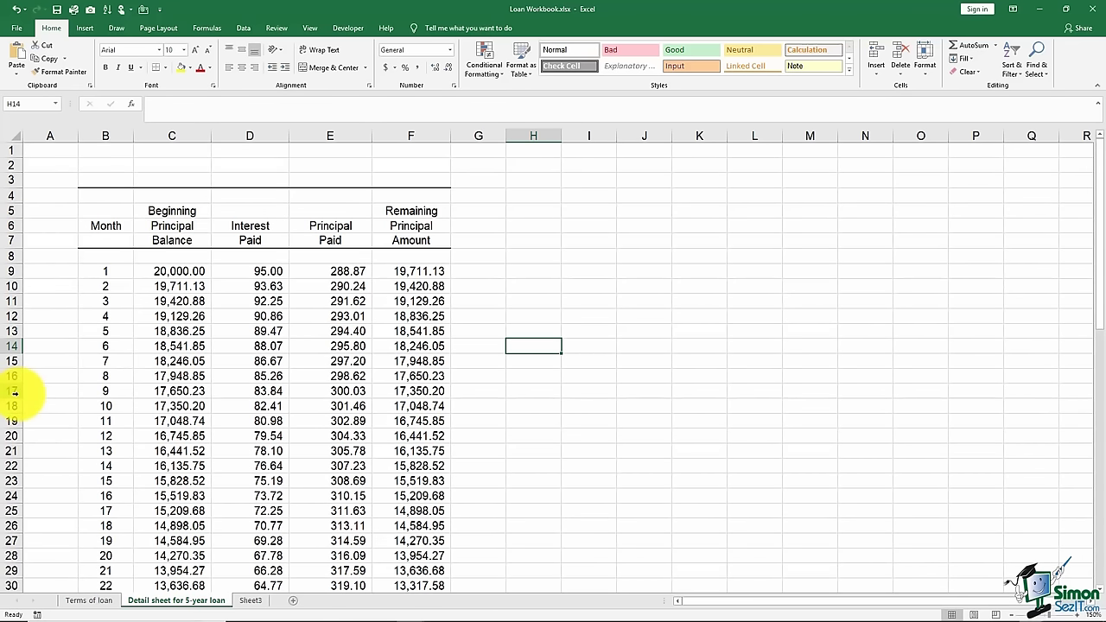
click(54, 257)
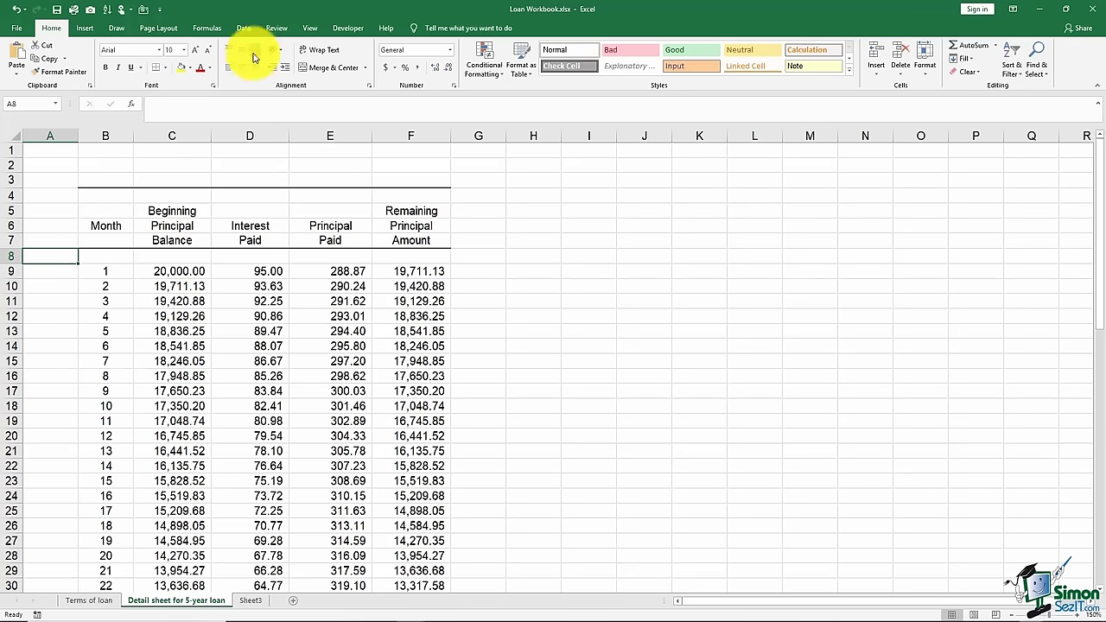
Freeze panes above row 8 from View > Freeze Panes, then scroll down and back to test
click(312, 28)
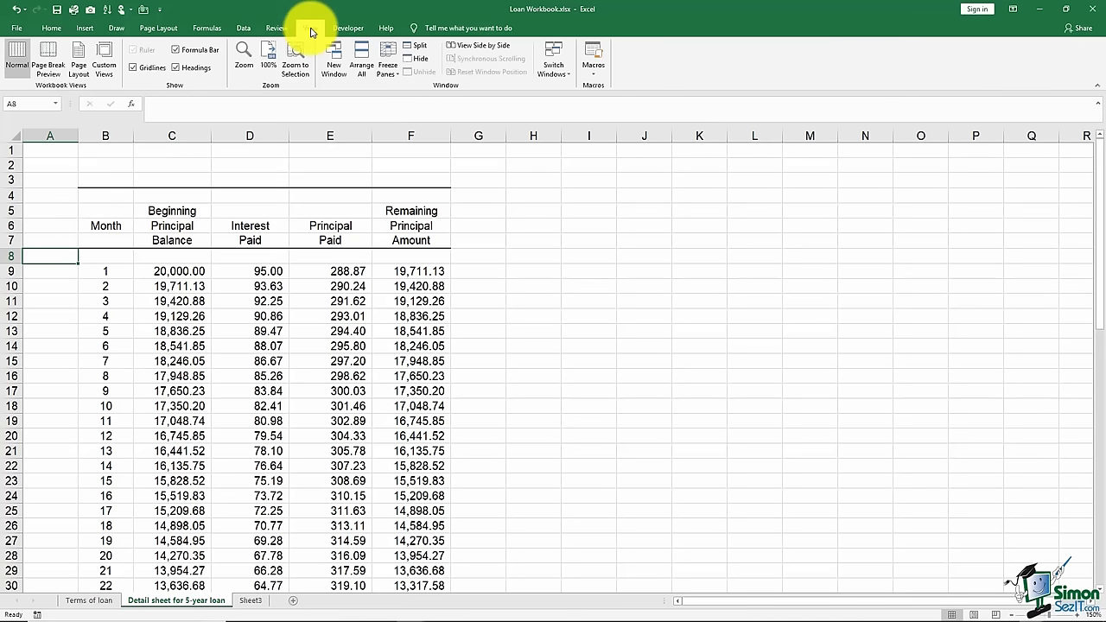
click(391, 76)
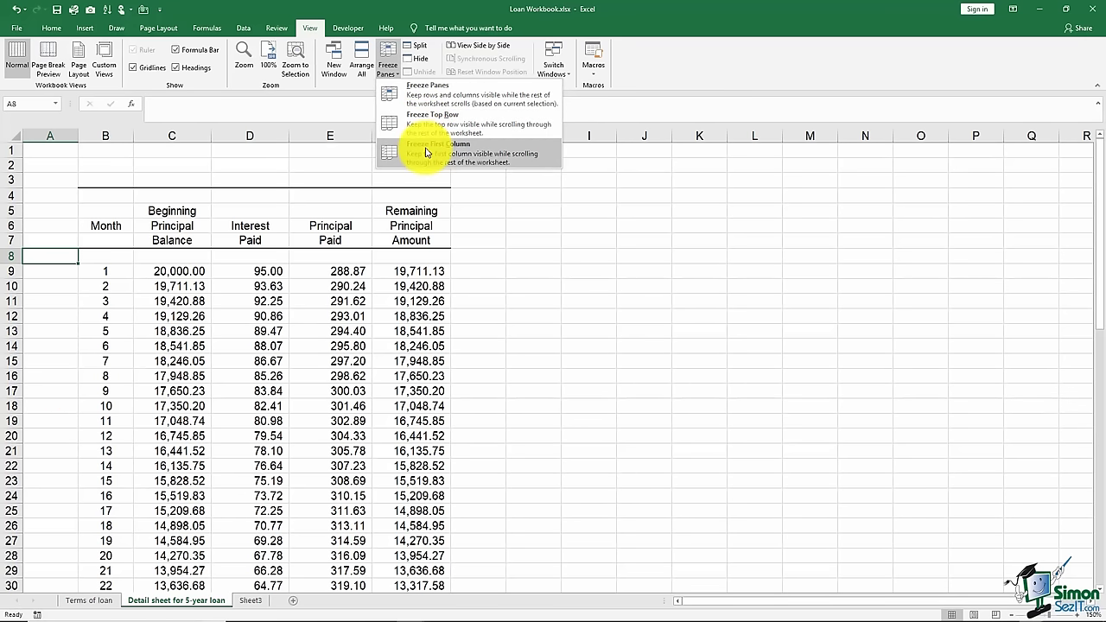
click(420, 97)
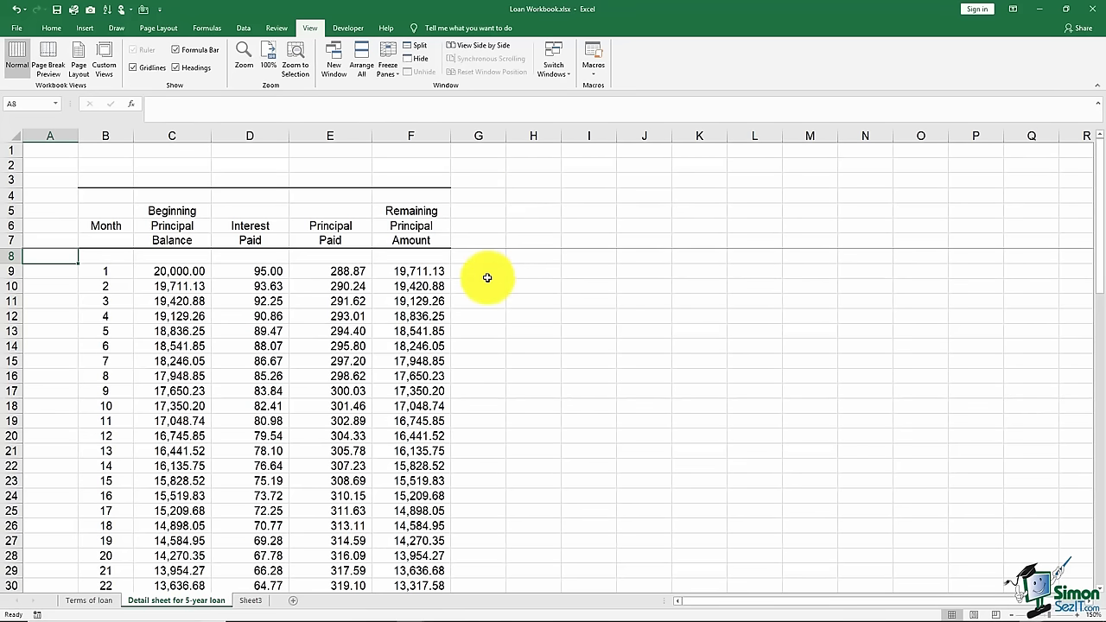
scroll(483, 286, down, 12)
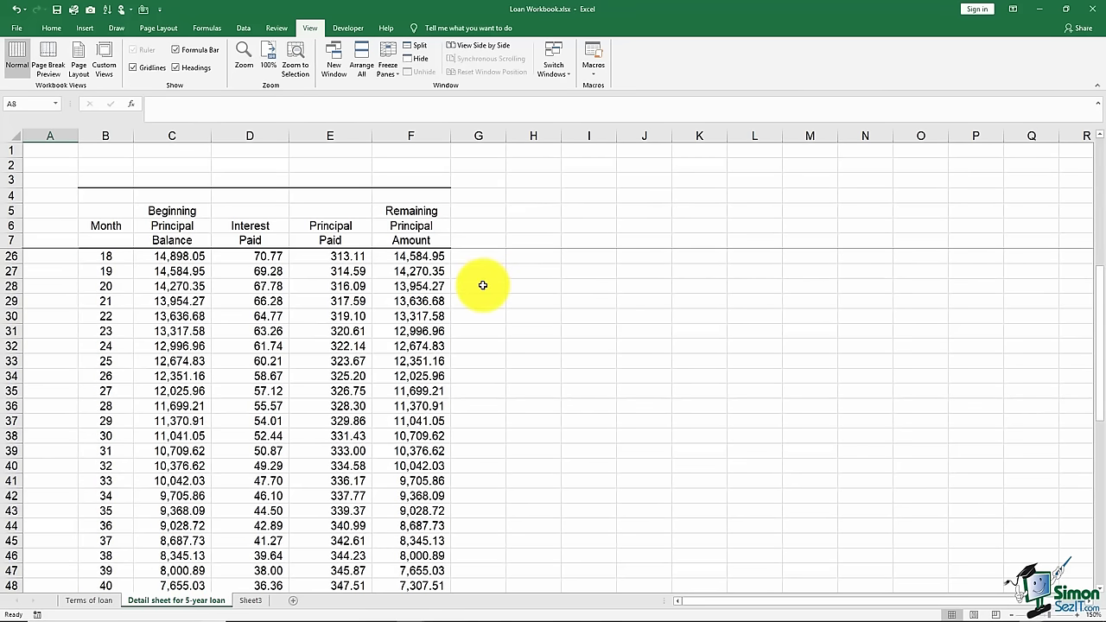
scroll(482, 285, down, 4)
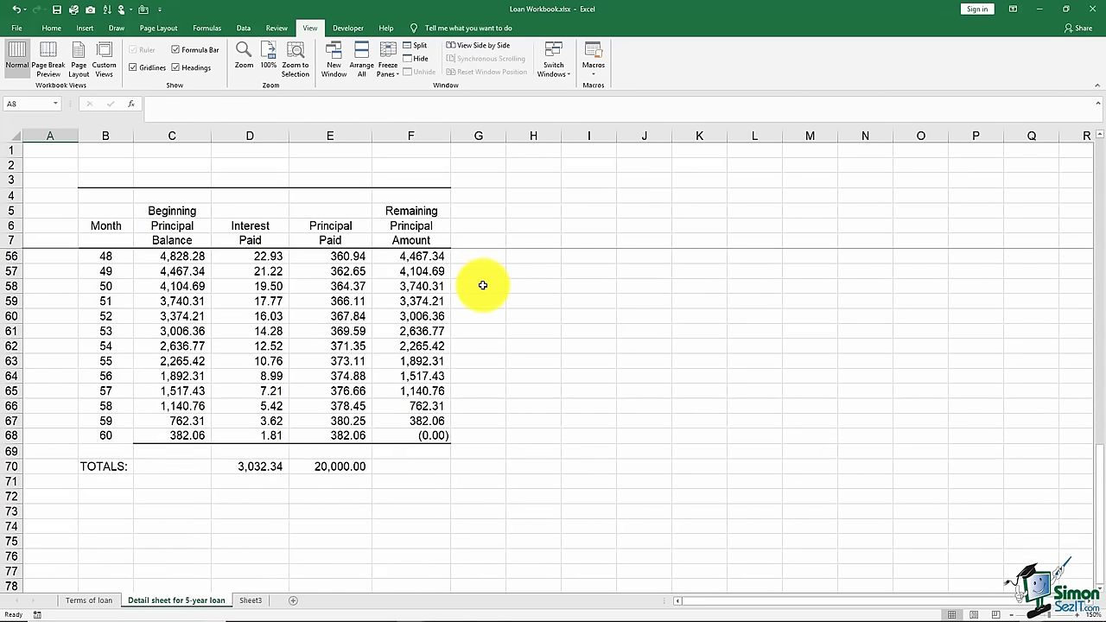
scroll(482, 286, down, 2)
scroll(483, 286, up, 2)
scroll(483, 285, up, 4)
scroll(482, 285, up, 12)
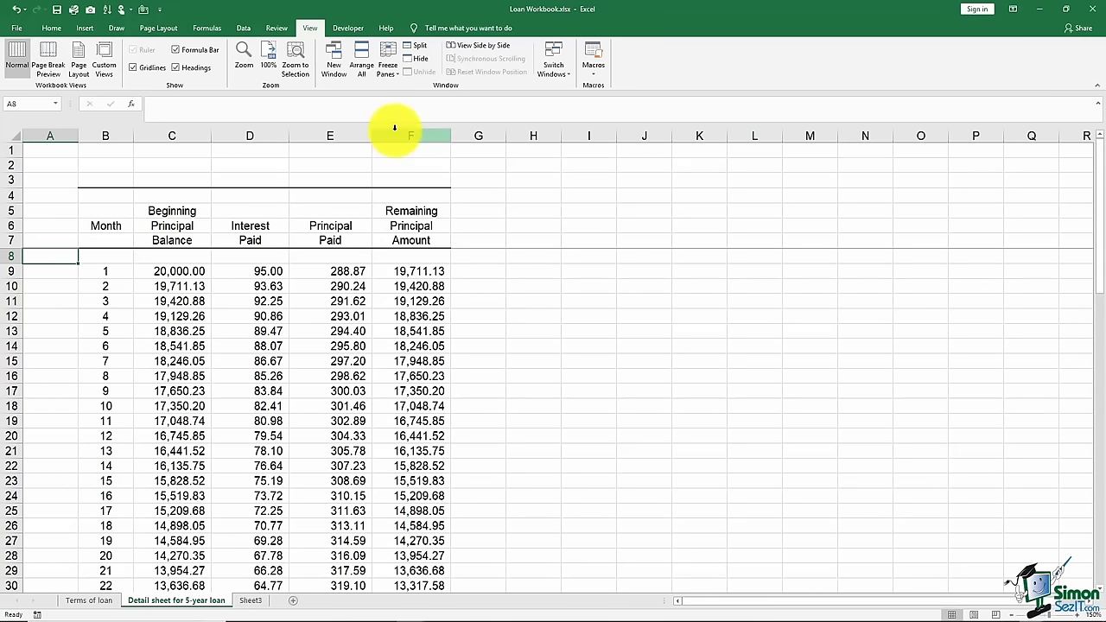
Unfreeze, then refreeze panes at C8 so rows 1–7 and columns A–B stay fixed; scroll to test
click(390, 74)
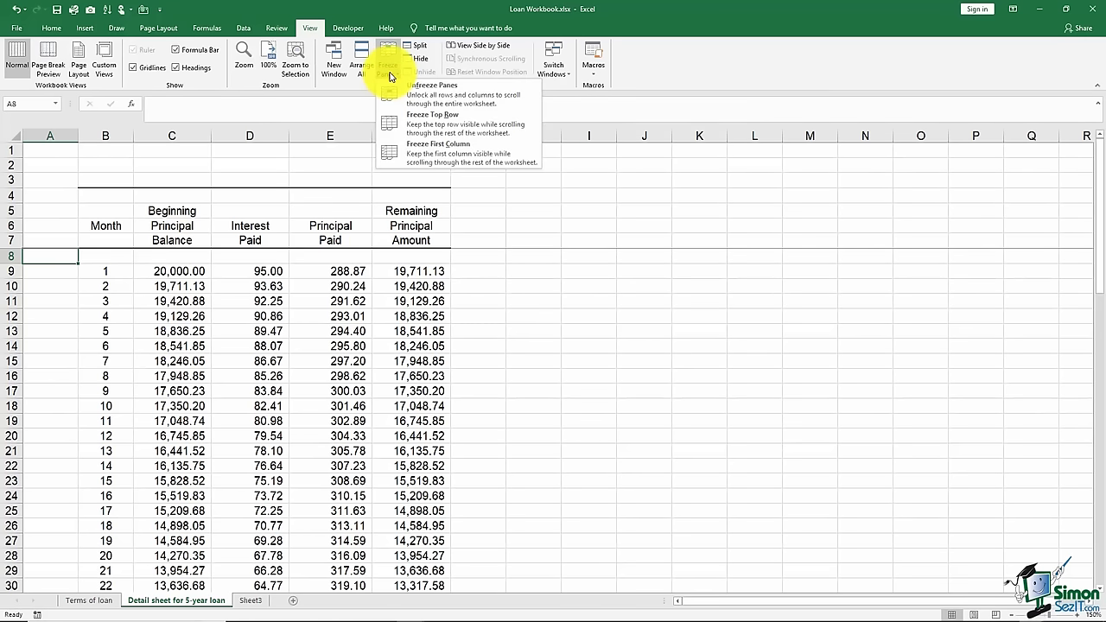
click(424, 101)
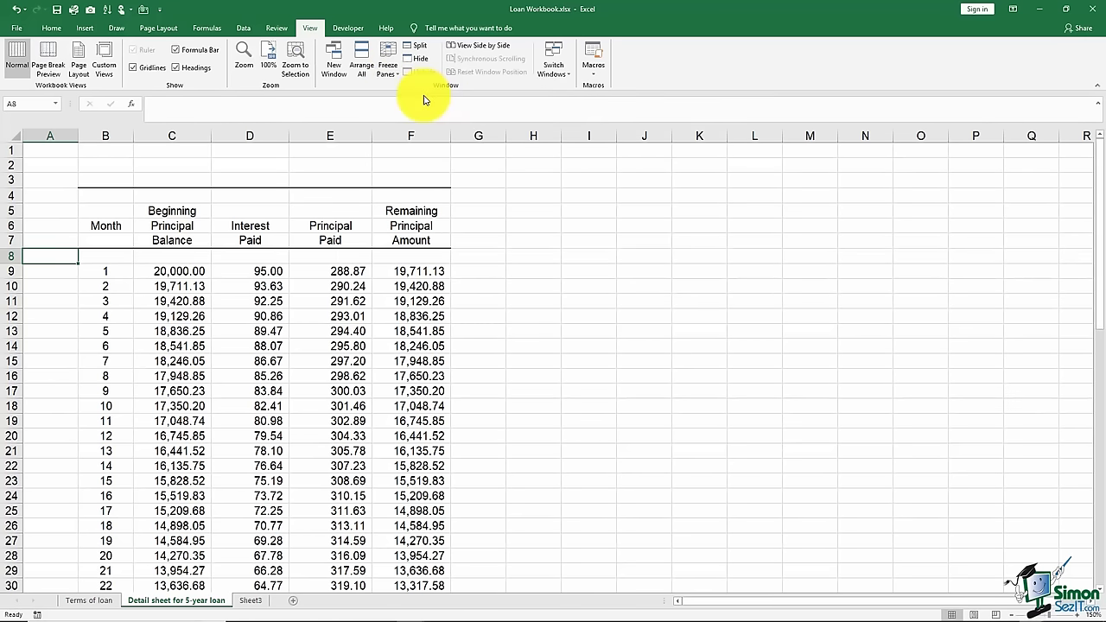
click(150, 257)
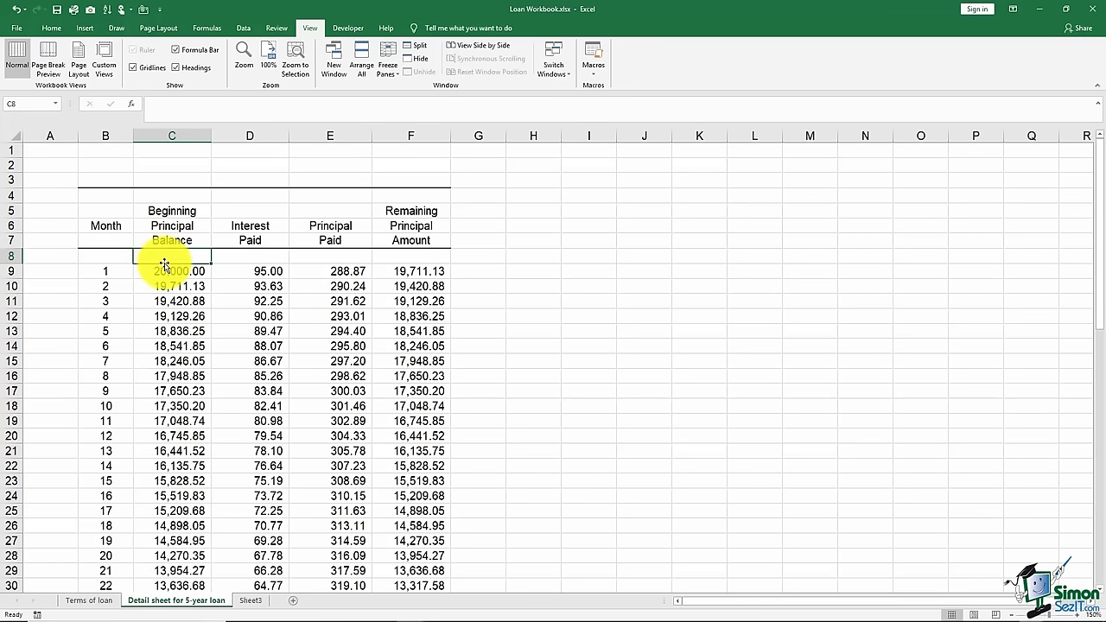
click(388, 71)
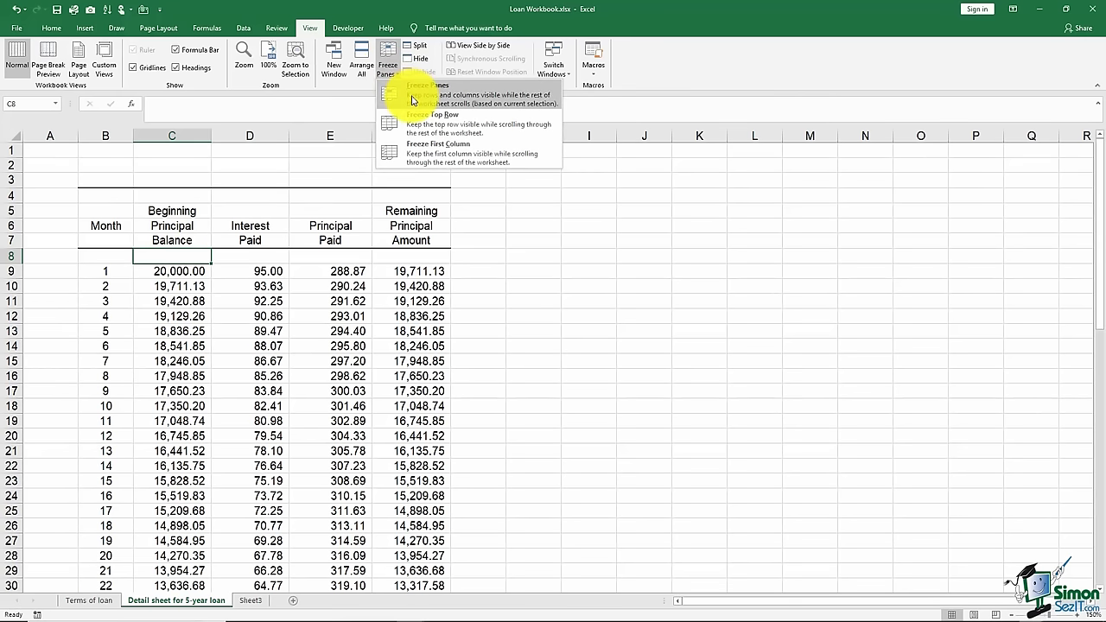
click(413, 100)
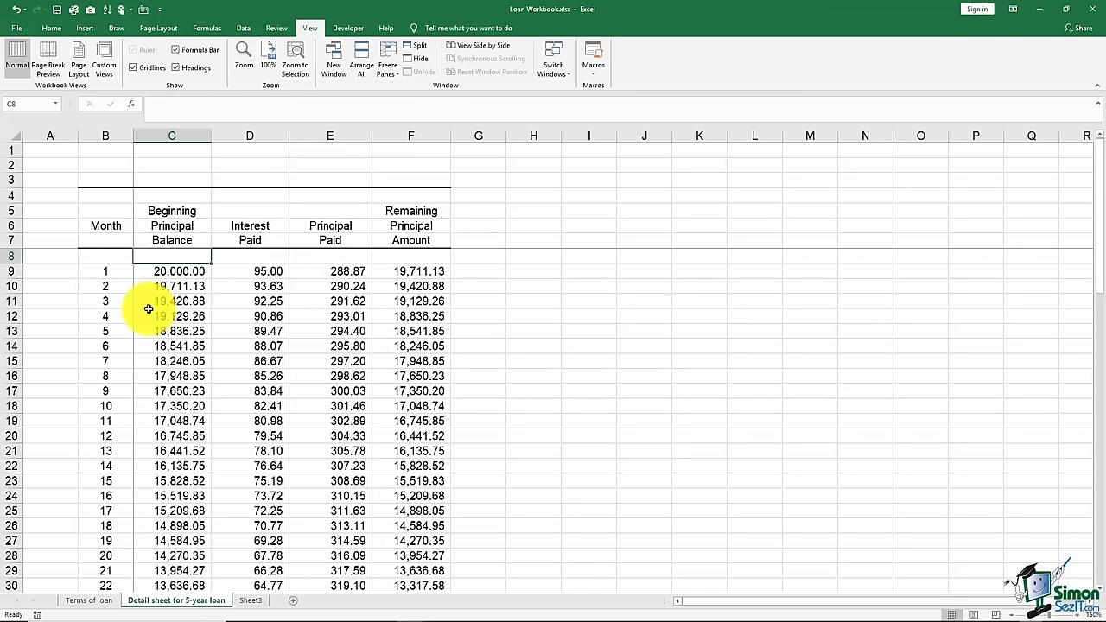
scroll(180, 309, down, 10)
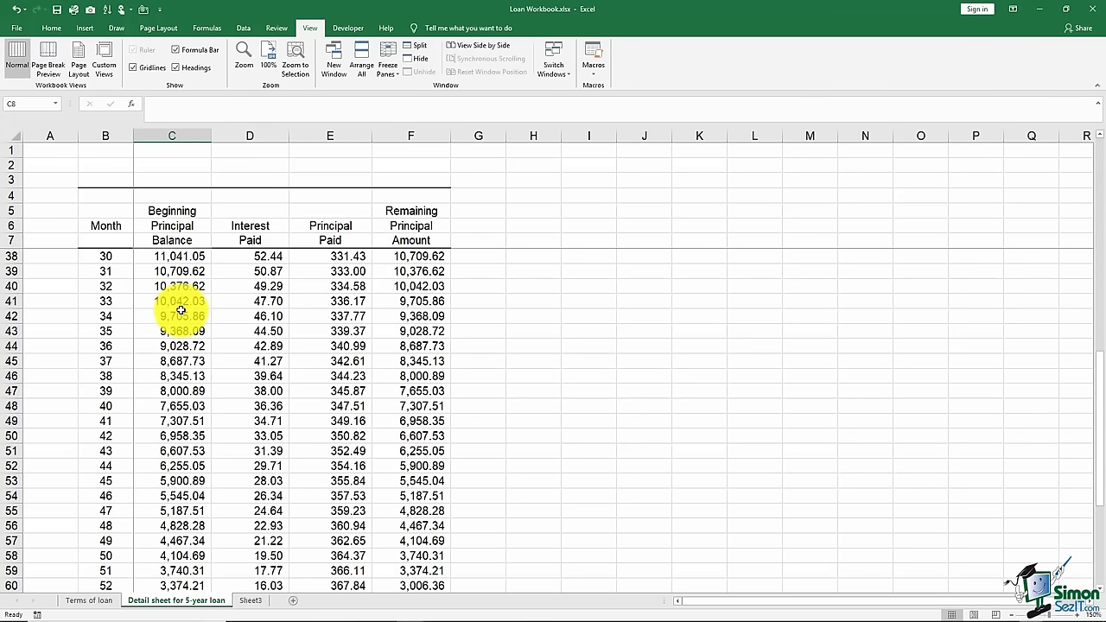
scroll(180, 309, down, 4)
scroll(180, 309, down, 2)
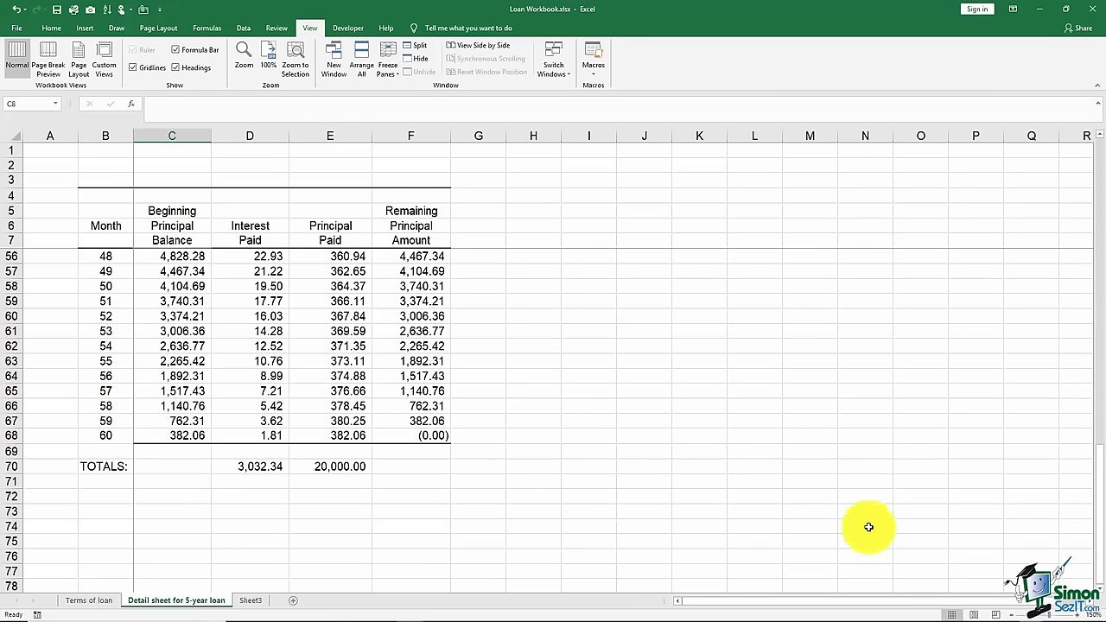
drag(879, 602, 853, 609)
drag(853, 609, 822, 595)
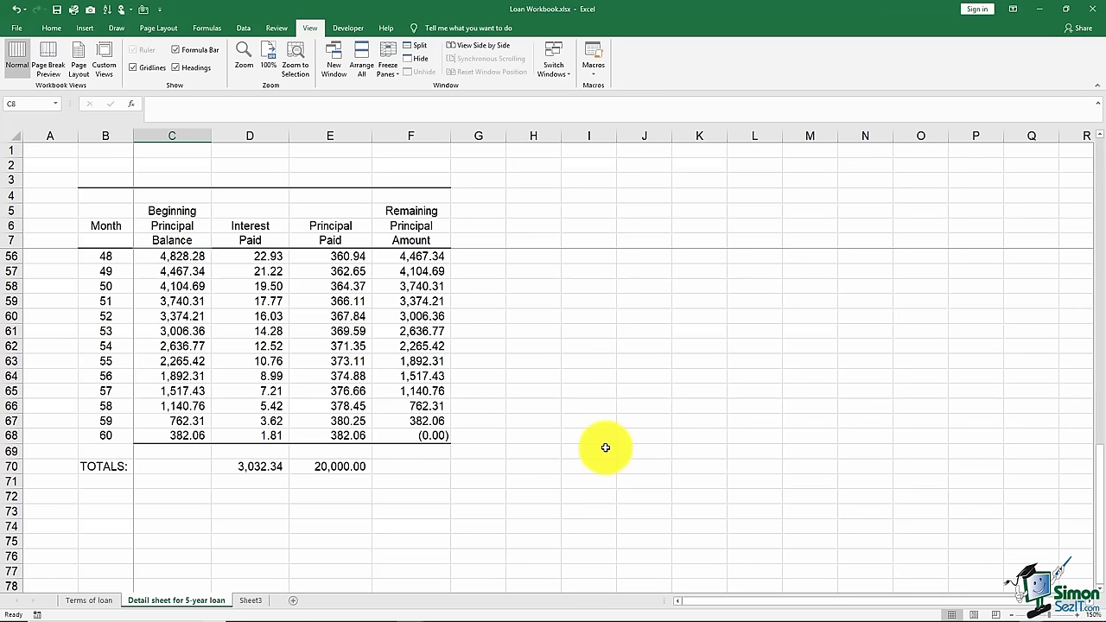
Choose Unfreeze Panes from the View > Freeze Panes menu
click(387, 69)
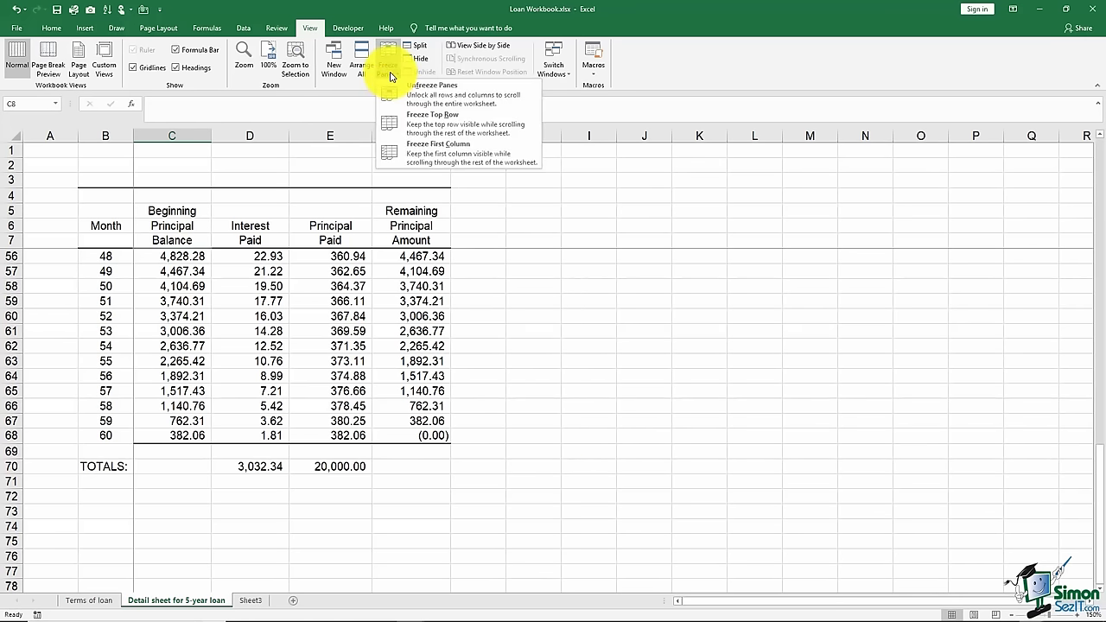
click(403, 96)
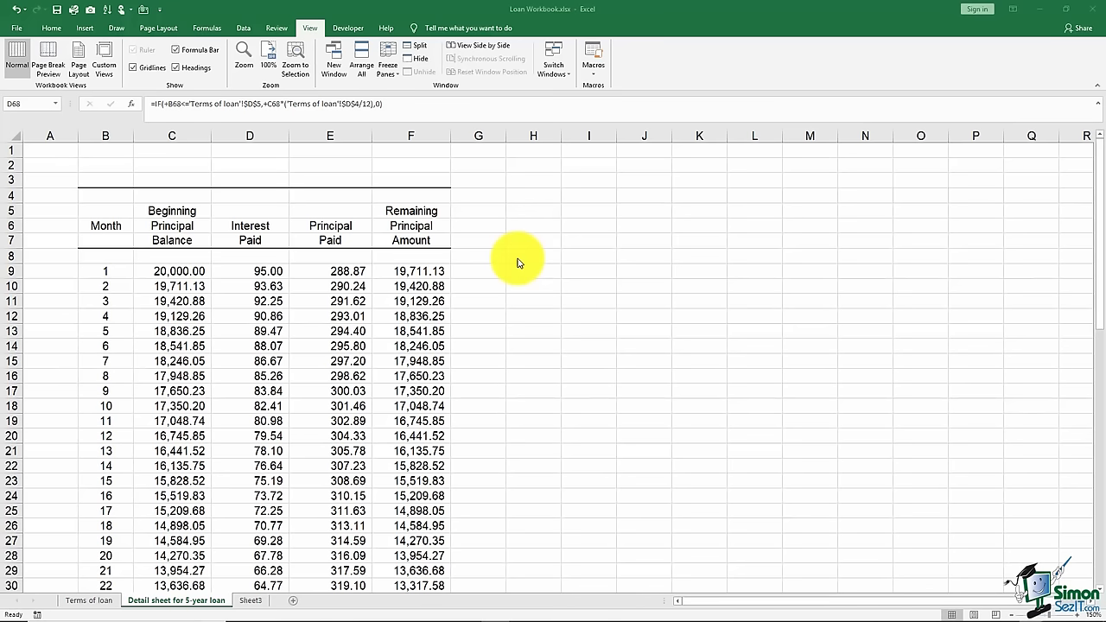
click(16, 271)
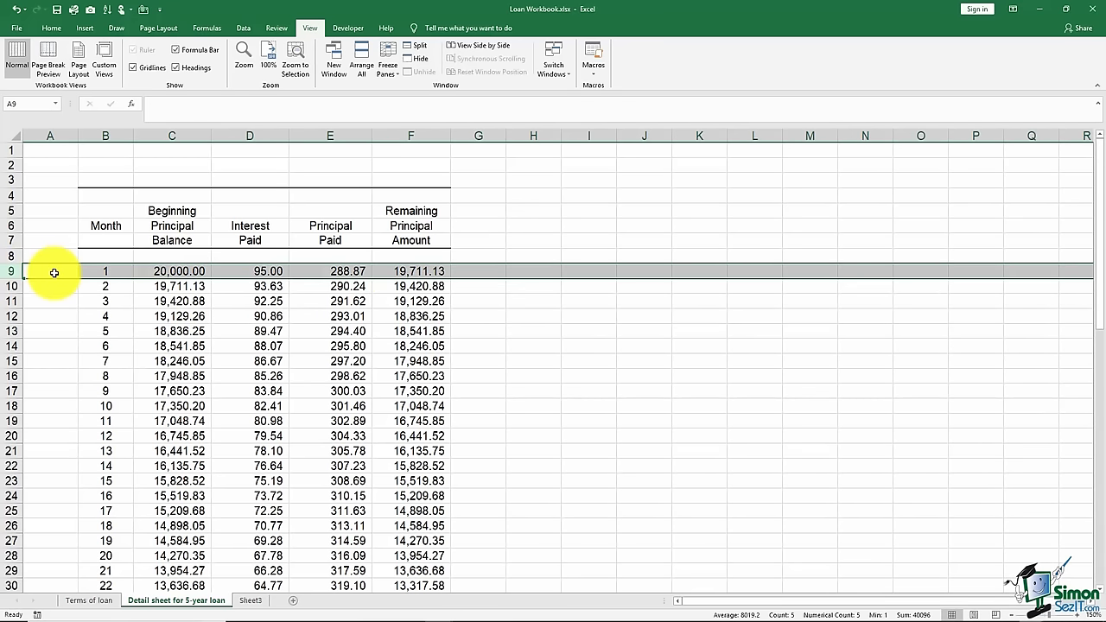
click(239, 272)
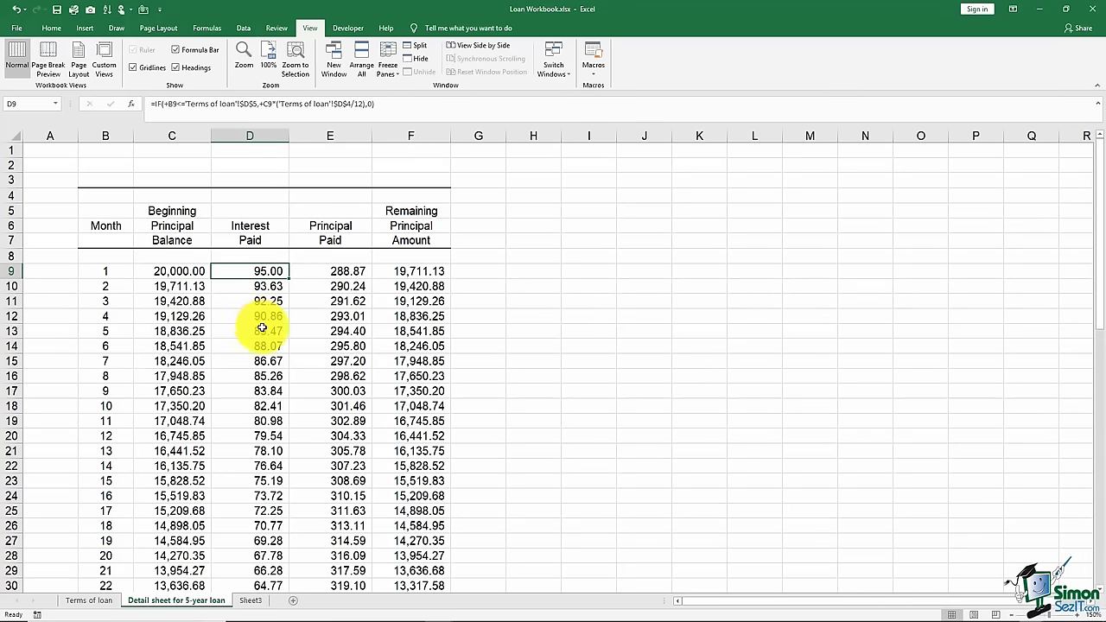
scroll(252, 315, down, 14)
scroll(262, 328, down, 4)
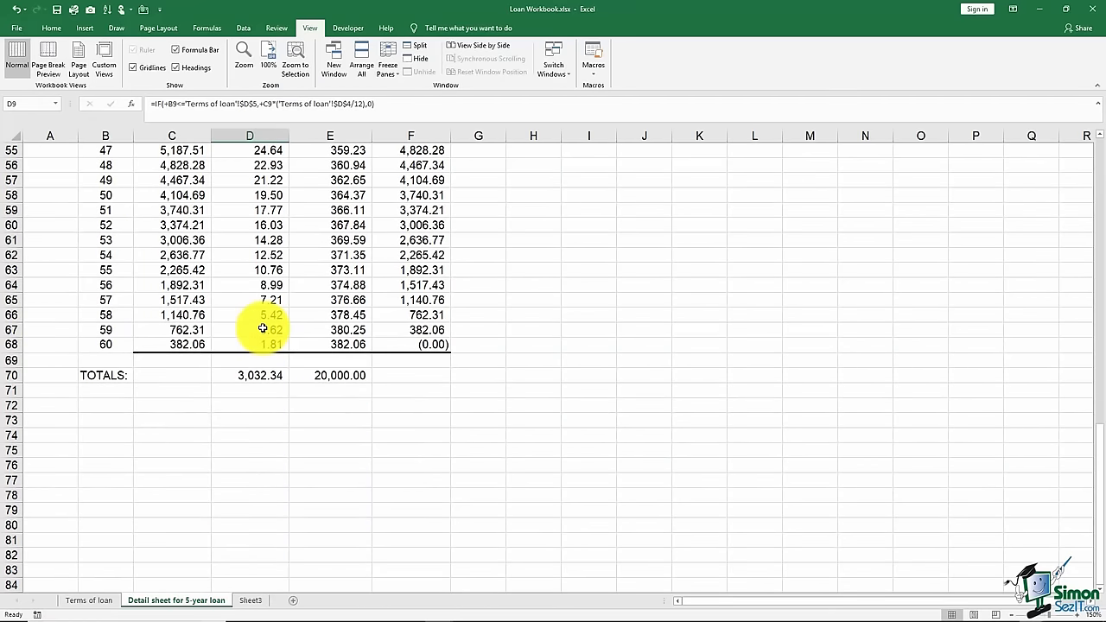
click(251, 344)
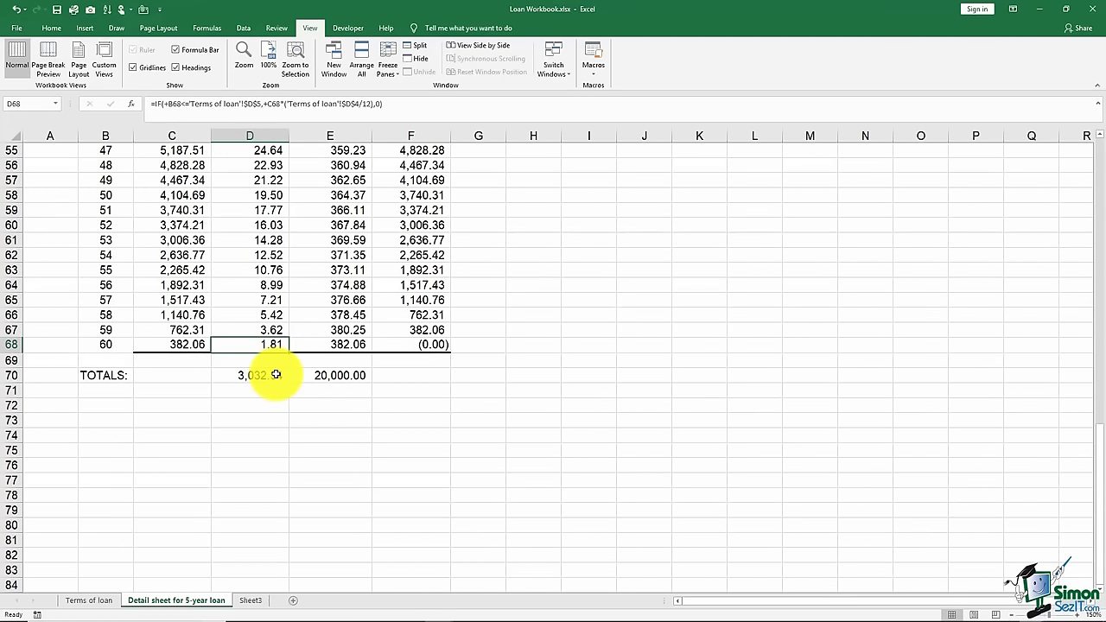
scroll(275, 375, up, 18)
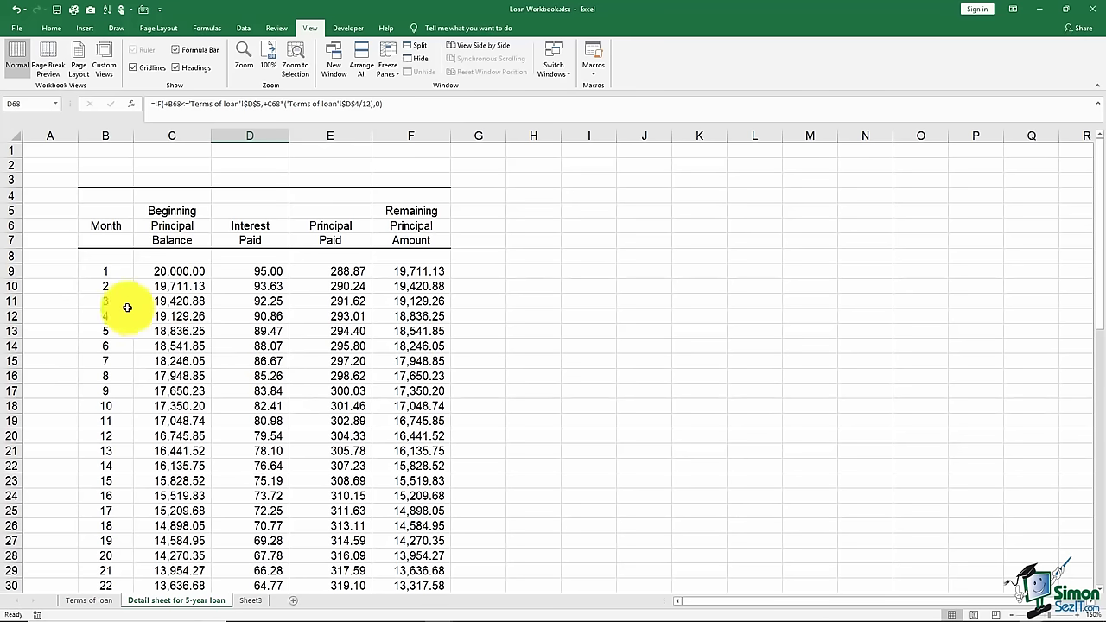
click(63, 257)
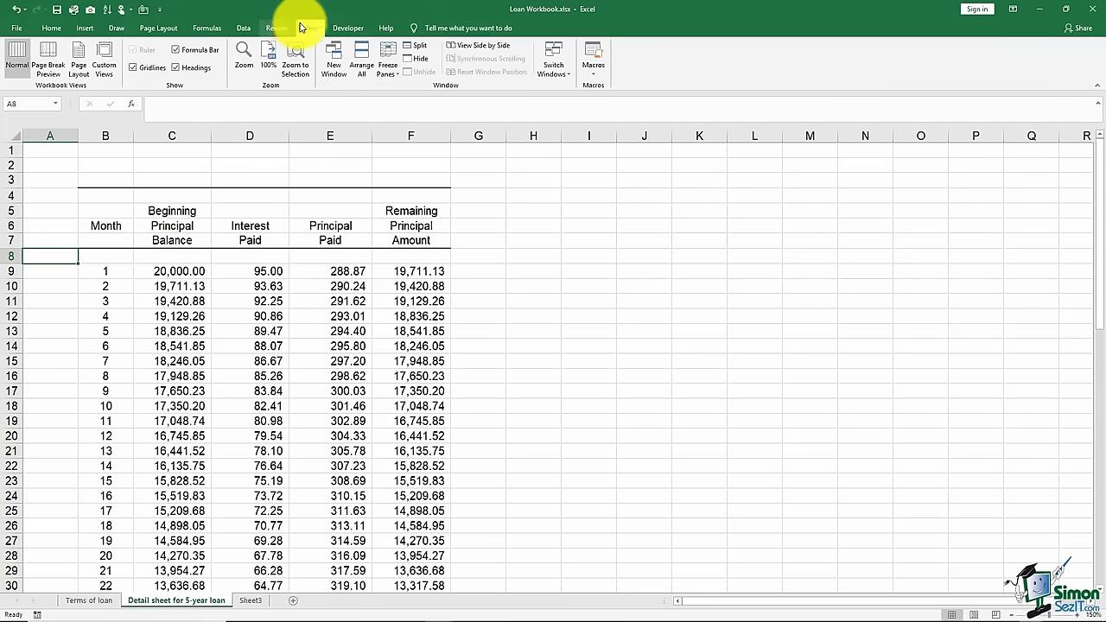
Split the sheet below row 11 and scroll the lower pane to the final months and TOTALS
click(418, 45)
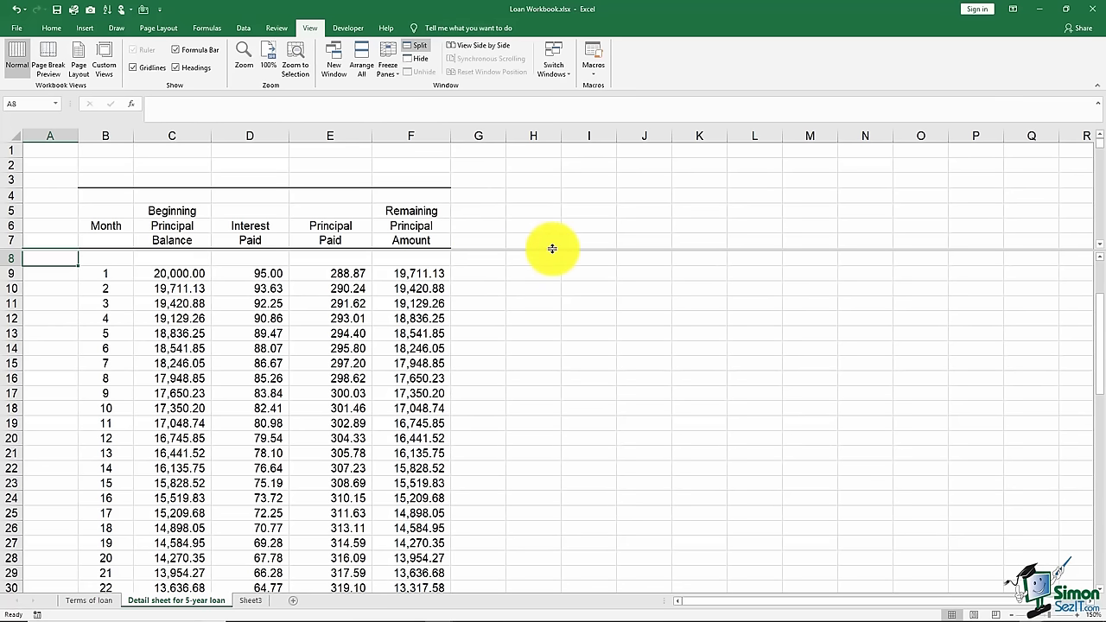
drag(552, 249, 561, 303)
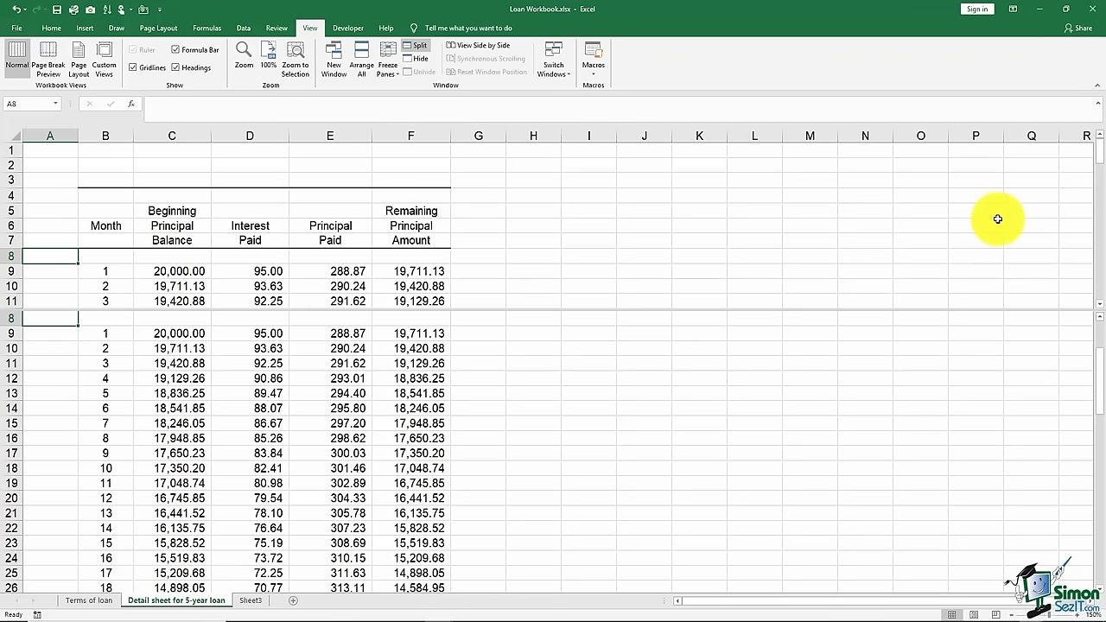
mouse_move(1099, 160)
mouse_down()
mouse_move(1101, 186)
mouse_move(1099, 152)
mouse_up()
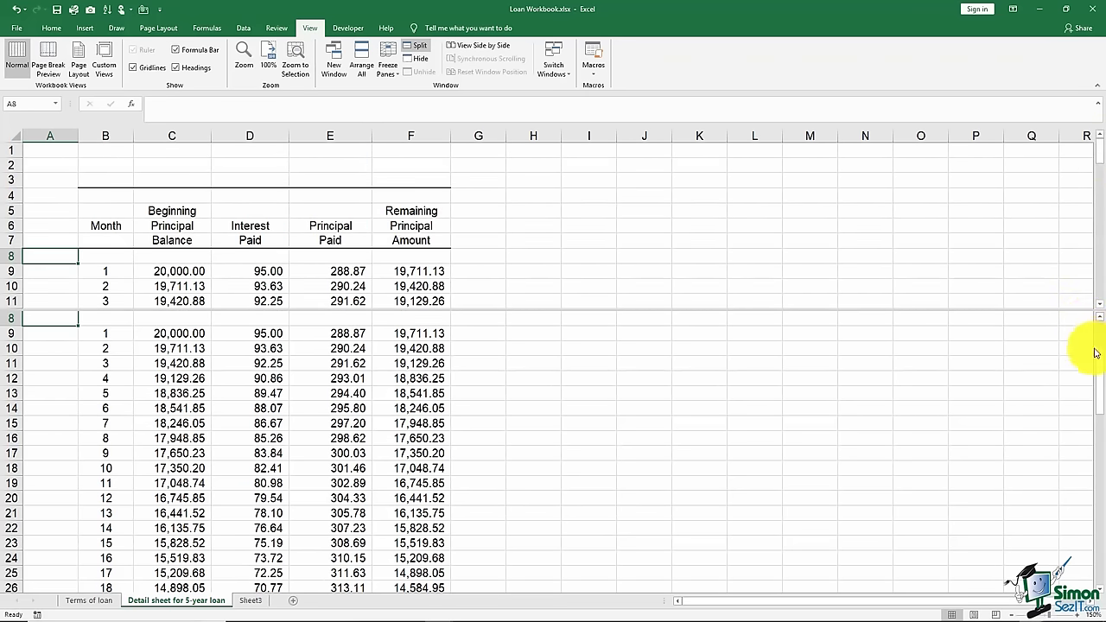
drag(1100, 360, 1090, 505)
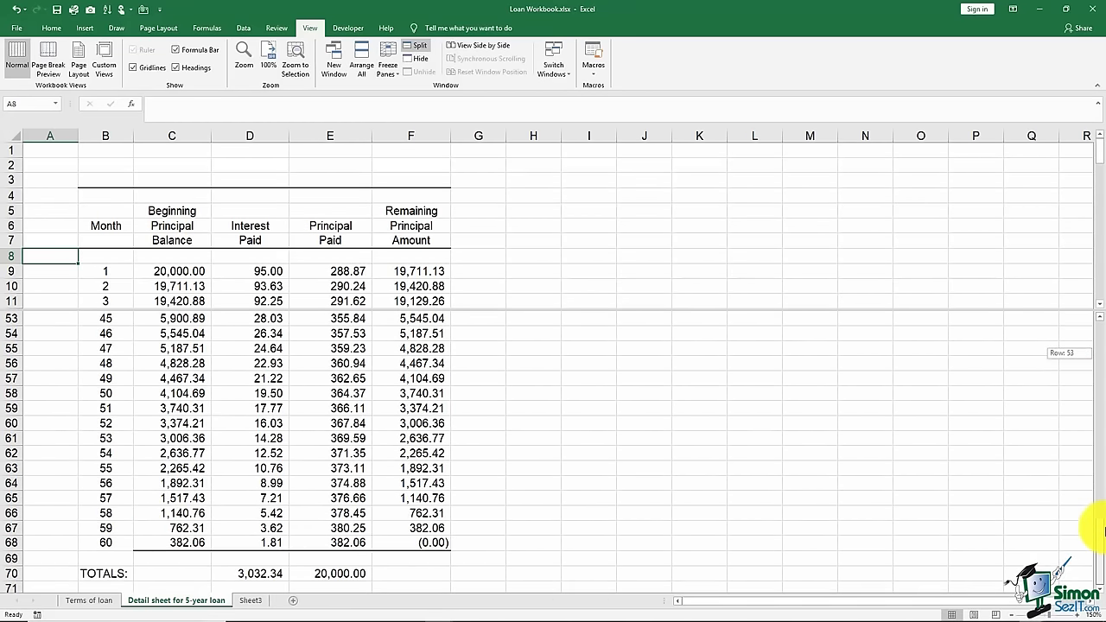
scroll(468, 382, down, 2)
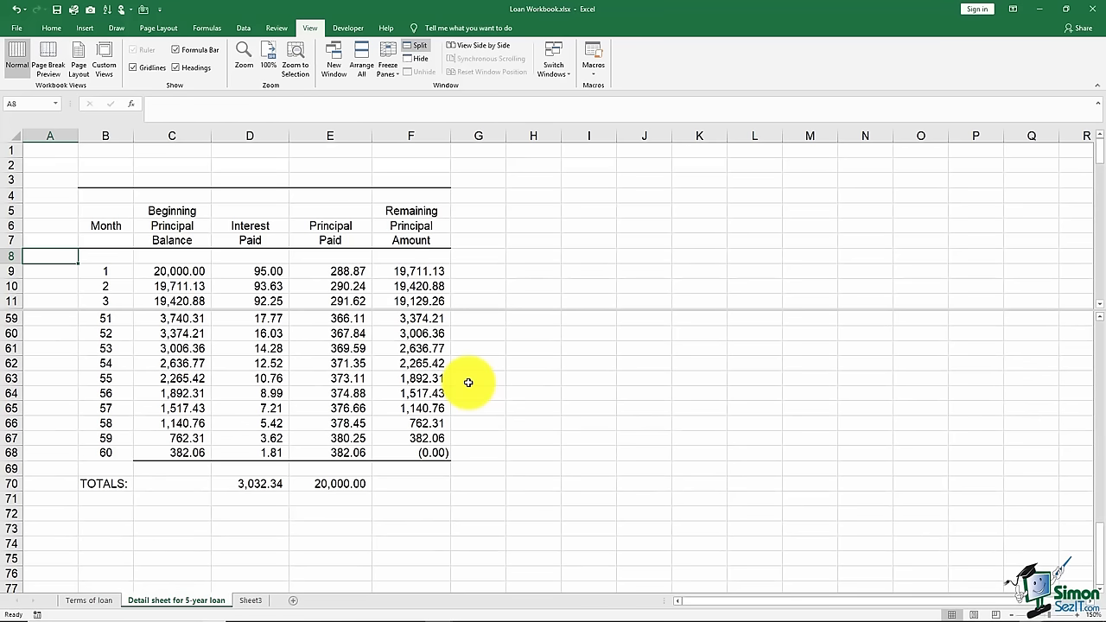
scroll(468, 382, down, 2)
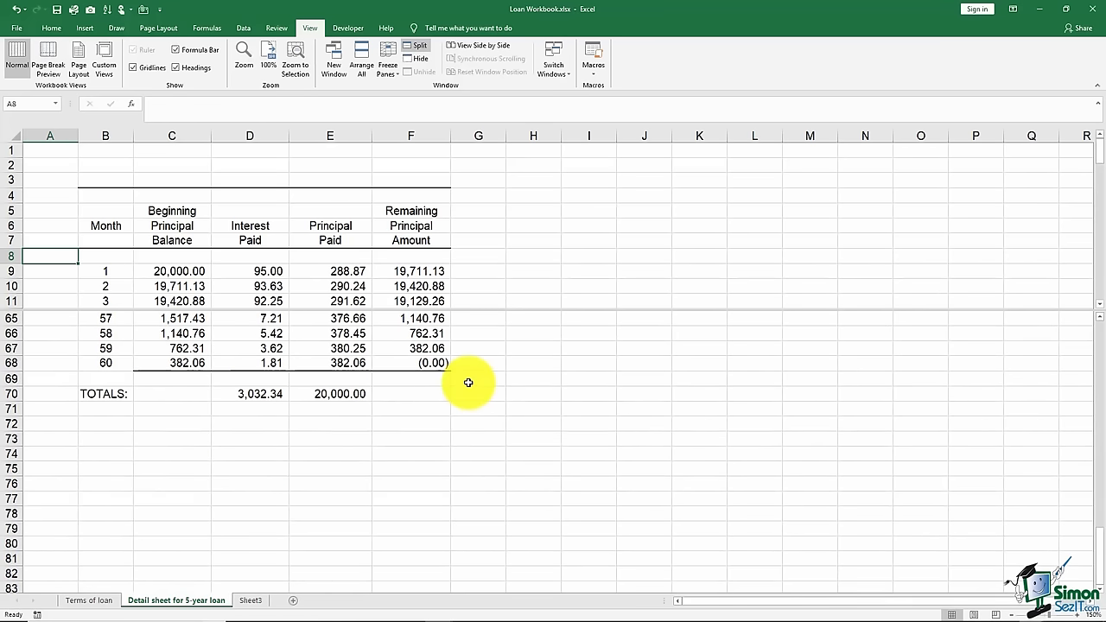
Compare the interest formulas in D9 and D68, then drag the split bar away
click(268, 272)
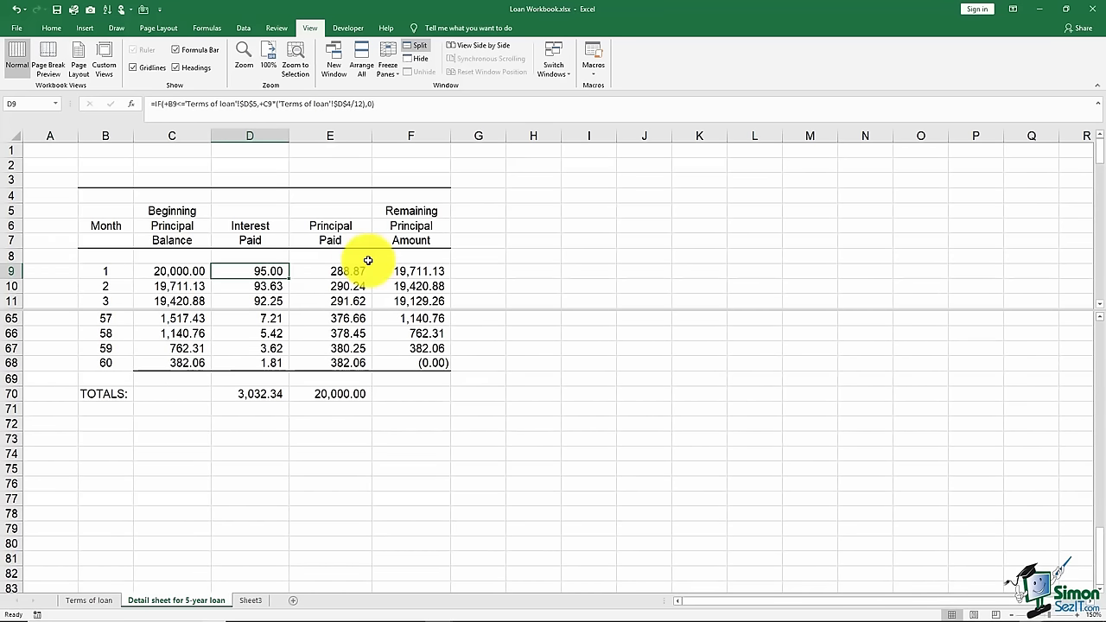
click(258, 363)
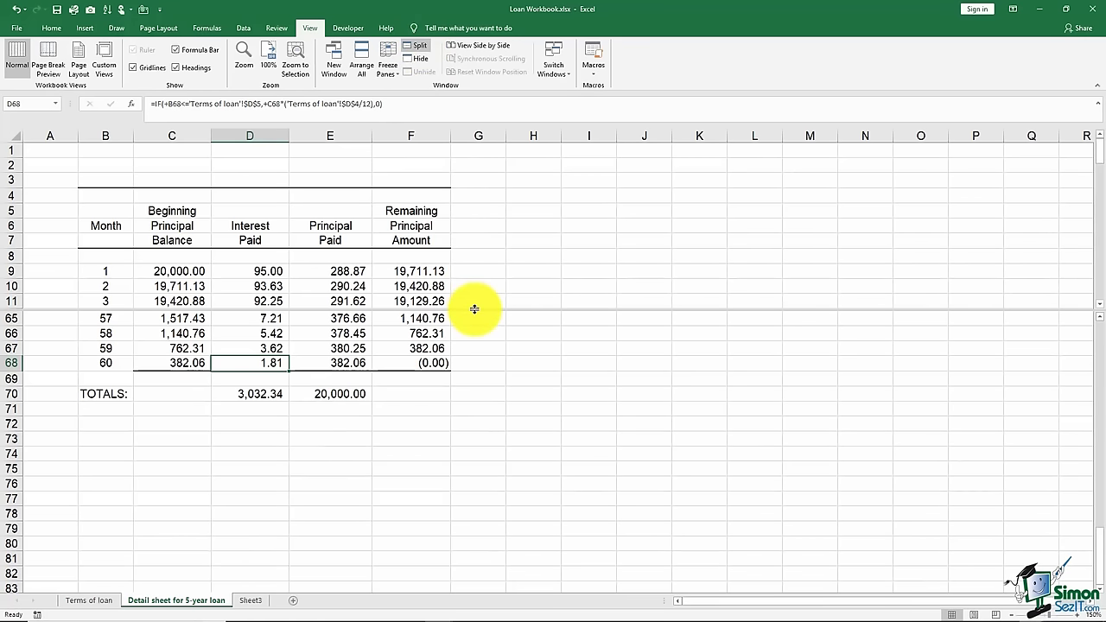
drag(475, 308, 492, 141)
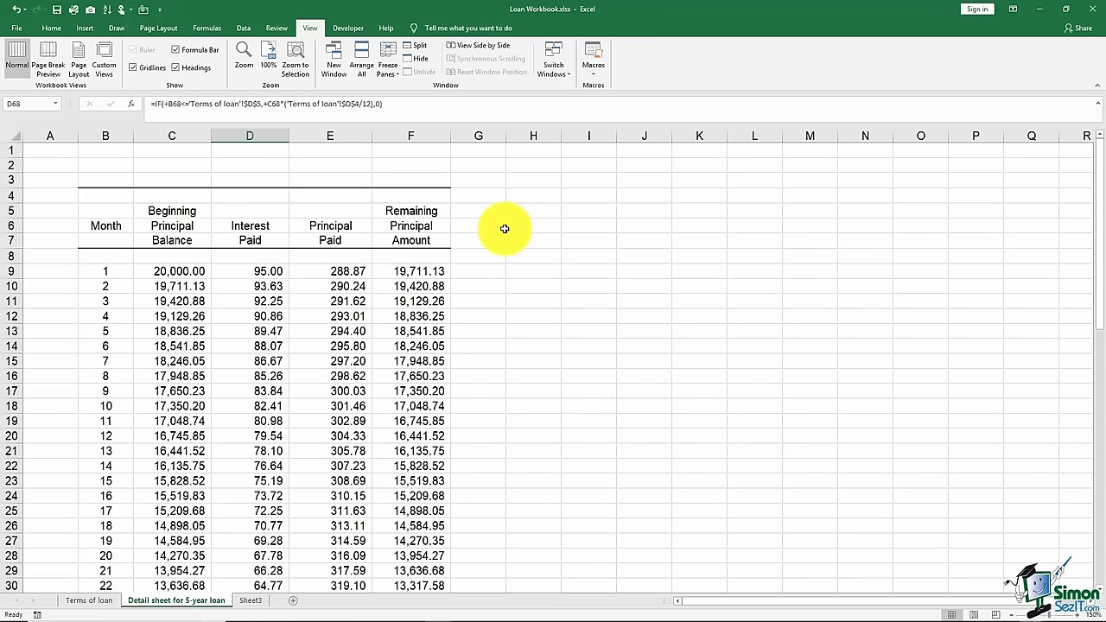
Split at C8, move the divider below row 10, and scroll panes to row 62 and column F
click(182, 256)
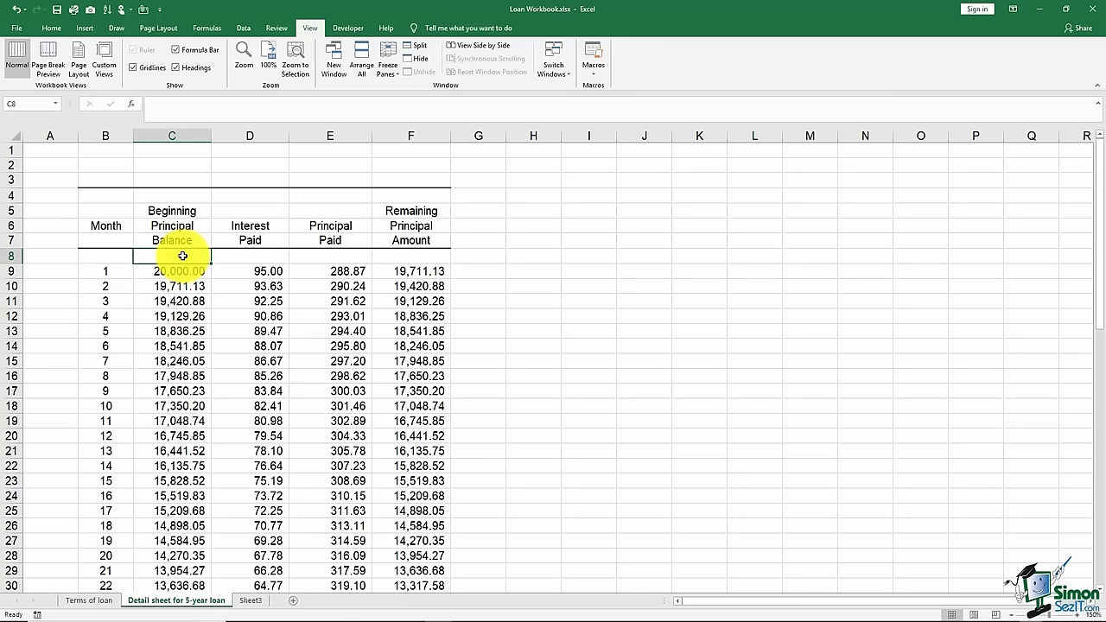
click(415, 45)
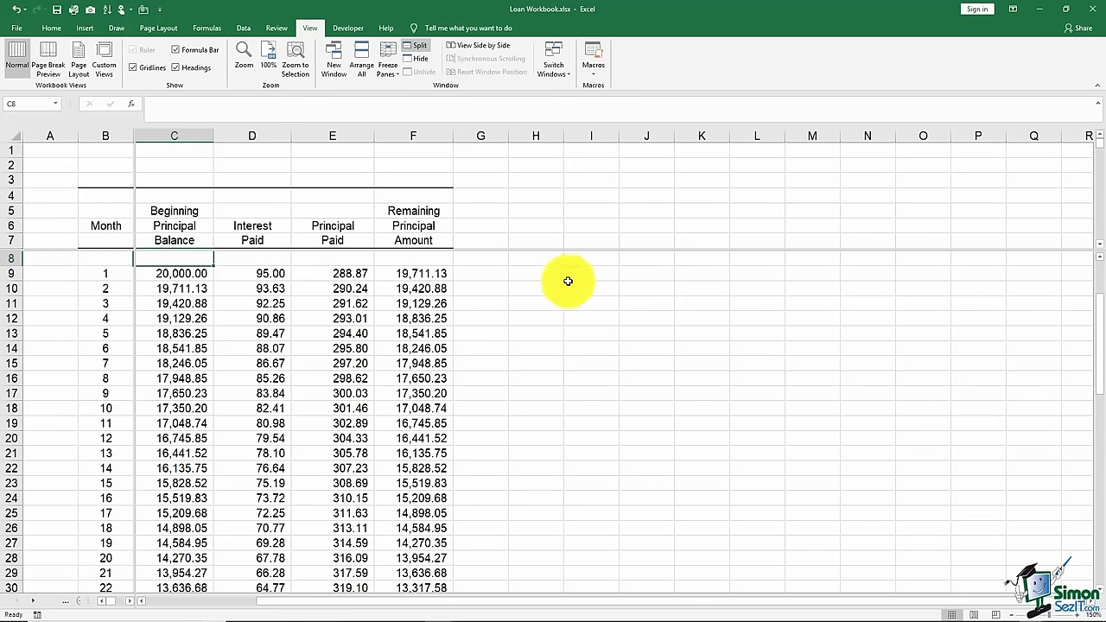
drag(568, 258, 571, 294)
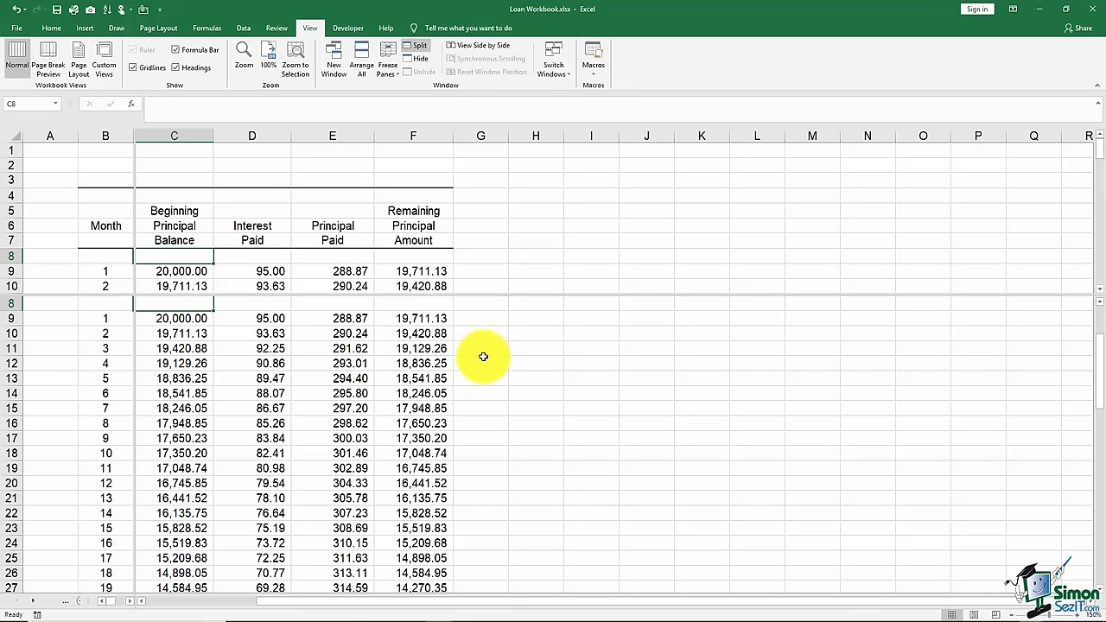
scroll(483, 357, down, 8)
scroll(483, 357, down, 10)
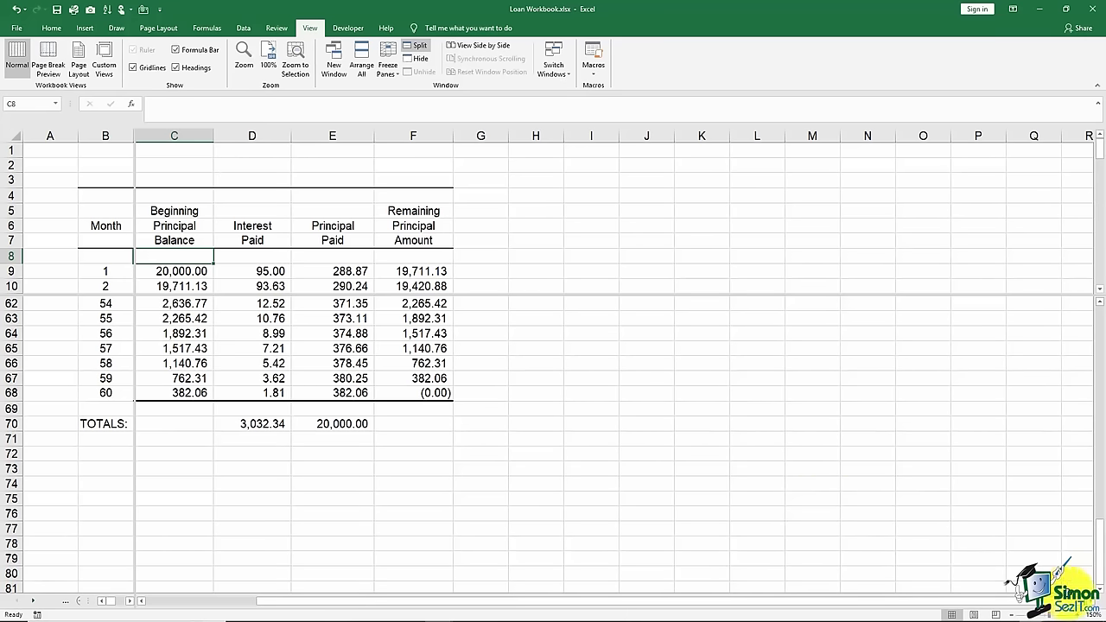
scroll(1092, 608, right, 3)
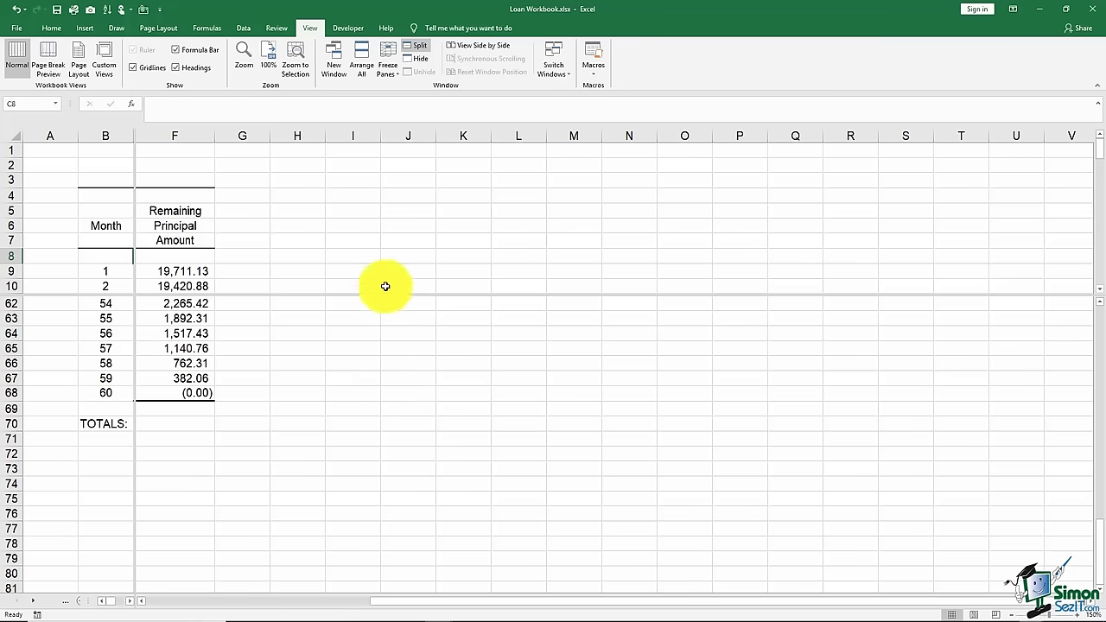
Turn off the split panes with View > Split
click(421, 48)
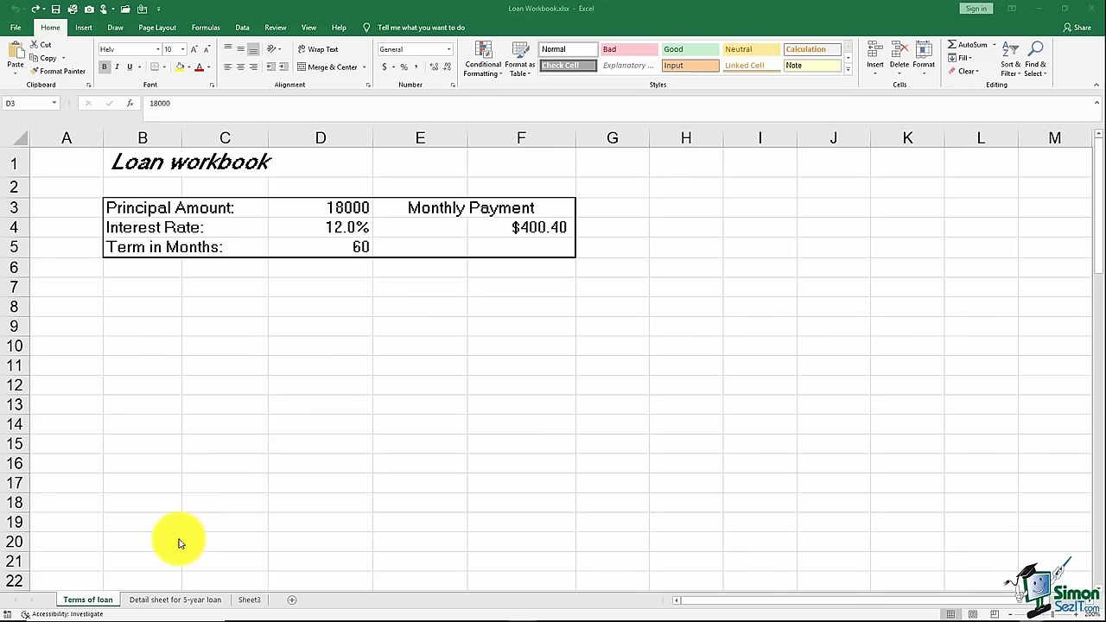
On the Detail sheet for 5-year loan, check total F70, then C9's 18,000.00 beginning-balance link
click(191, 598)
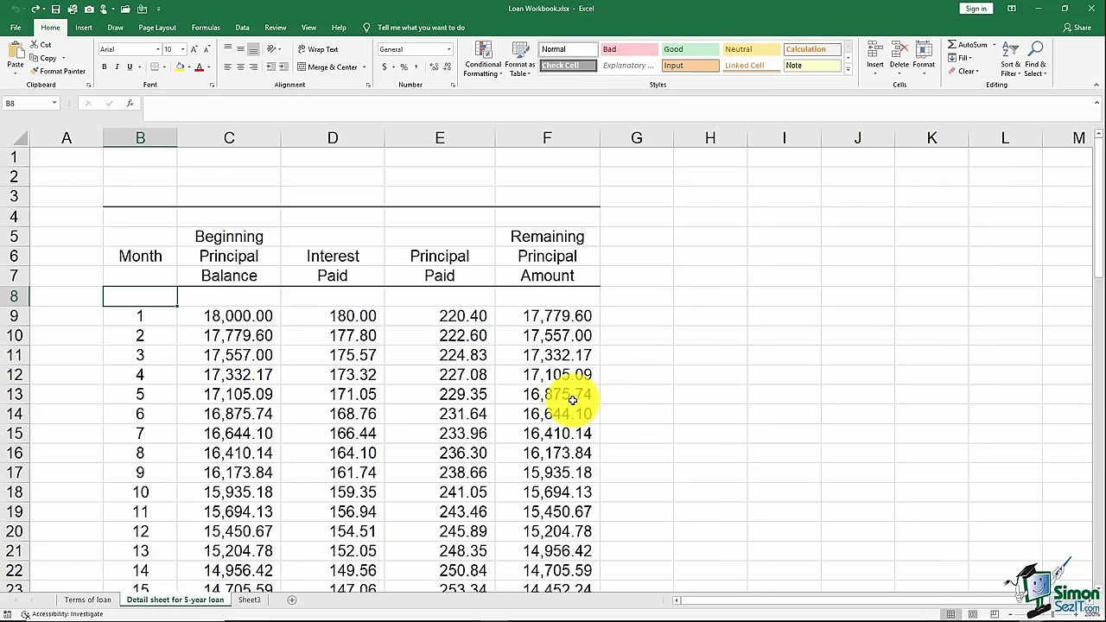
scroll(572, 400, down, 20)
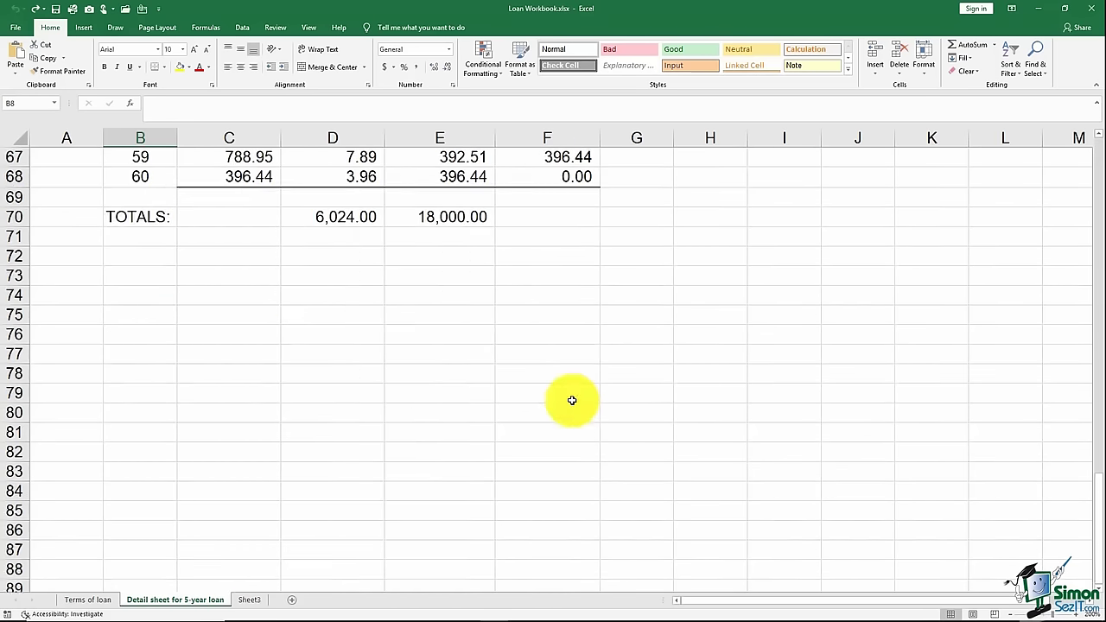
click(542, 216)
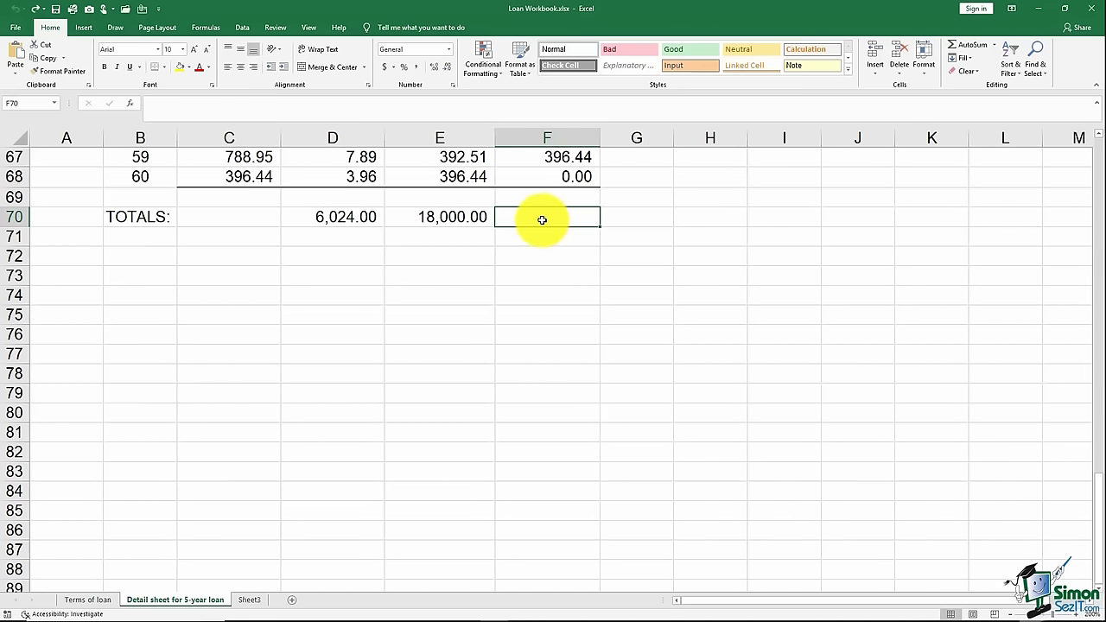
scroll(555, 308, up, 20)
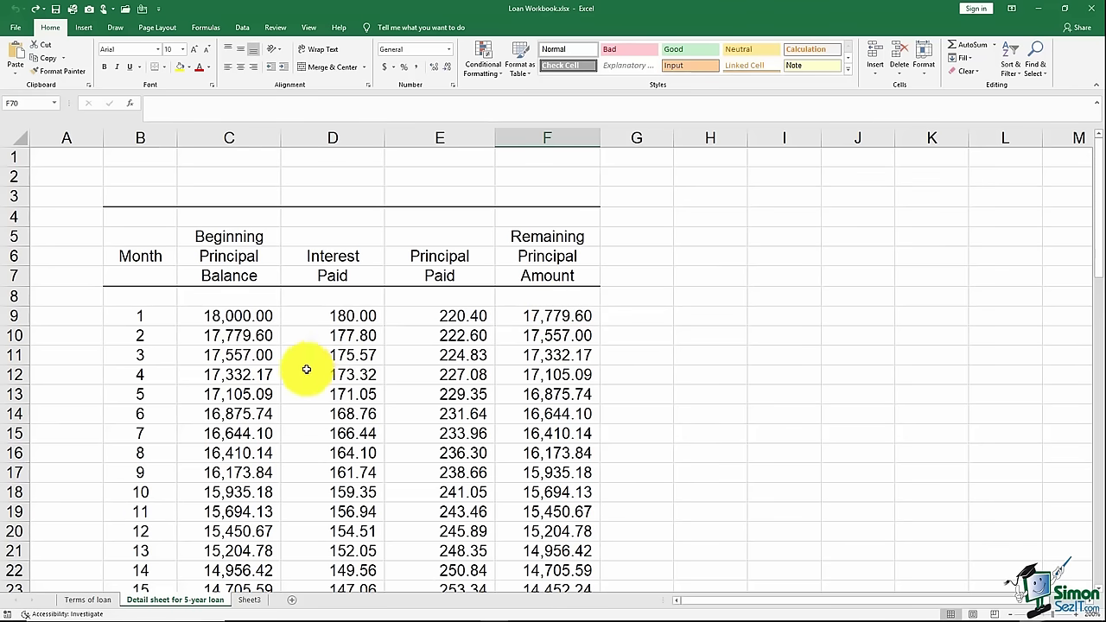
click(238, 316)
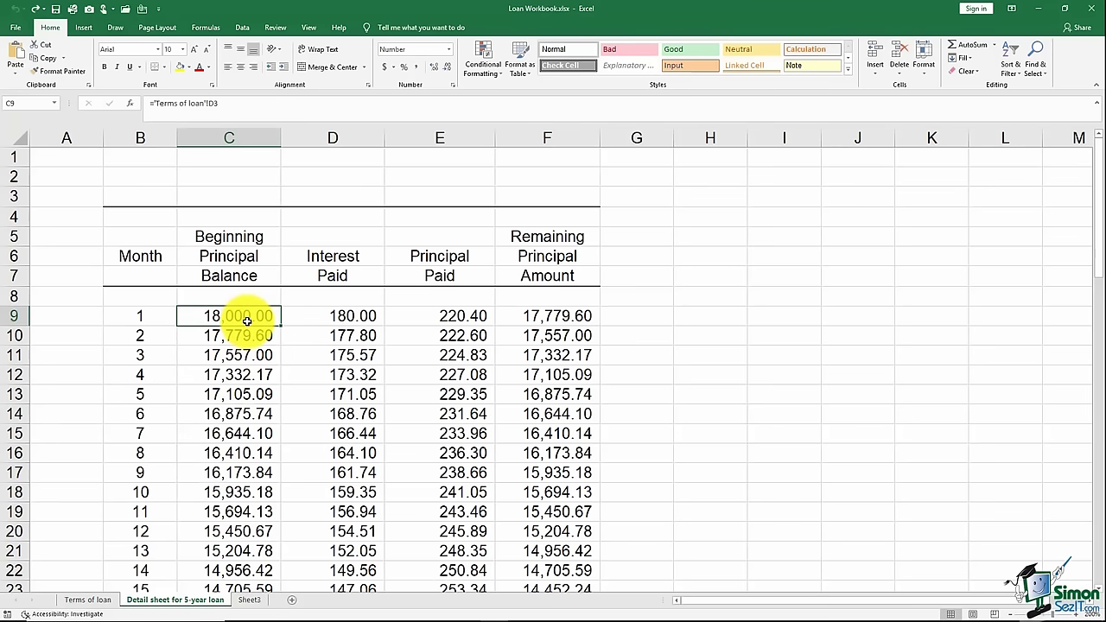
click(88, 600)
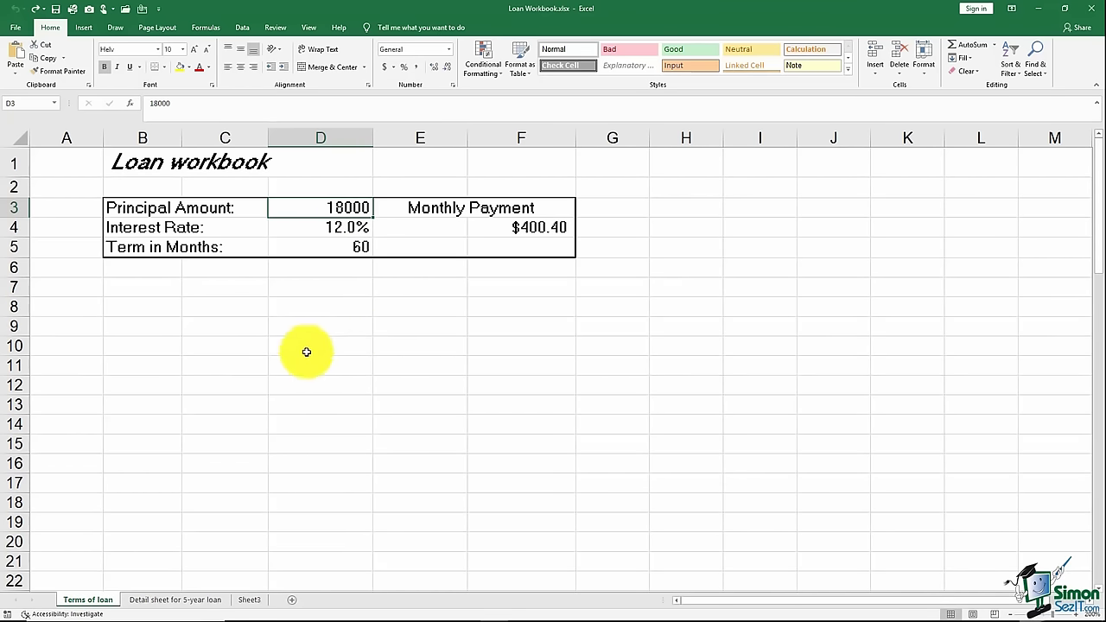
click(192, 605)
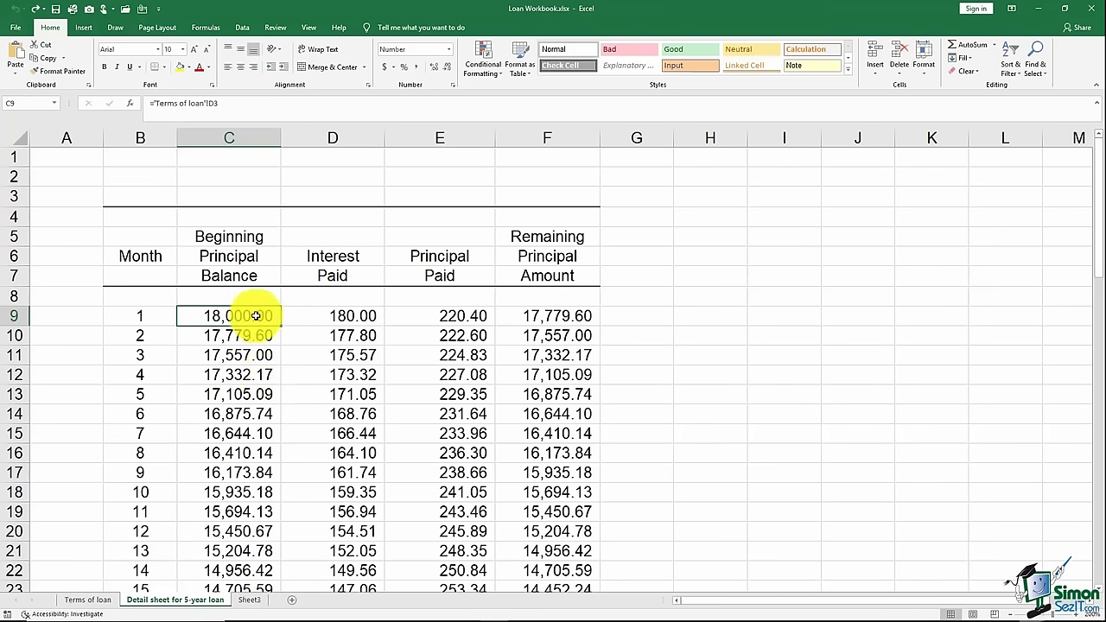
click(92, 599)
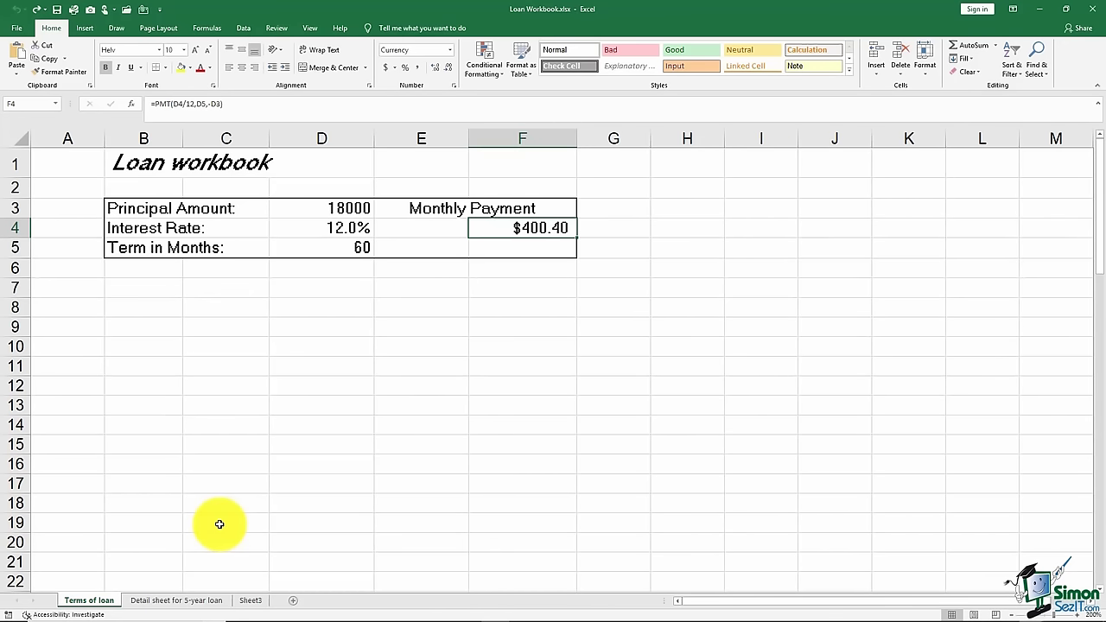
click(176, 600)
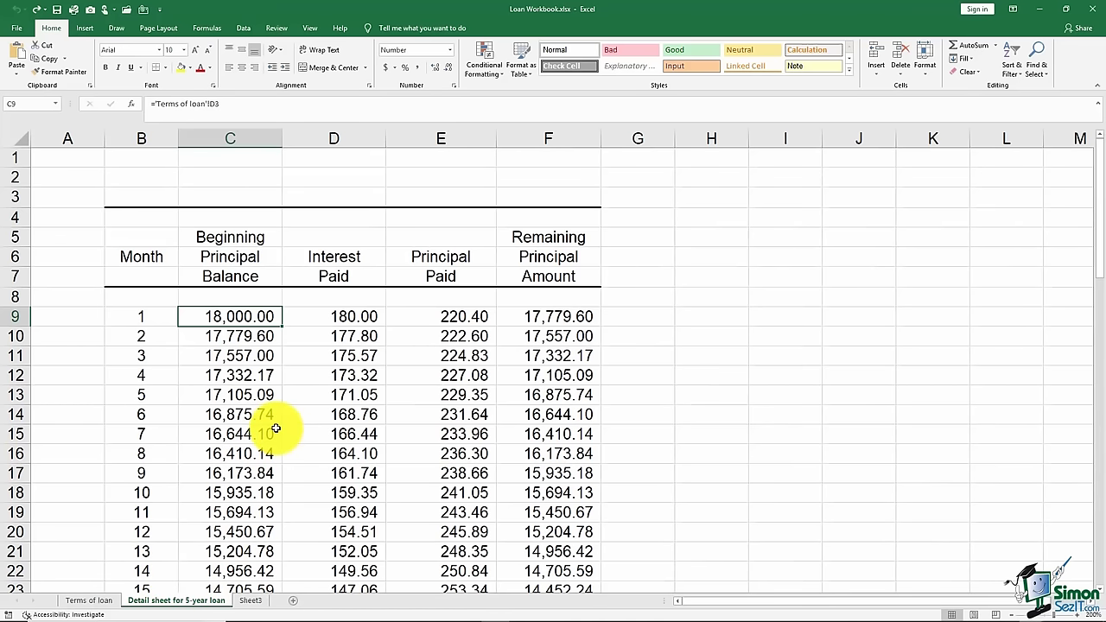
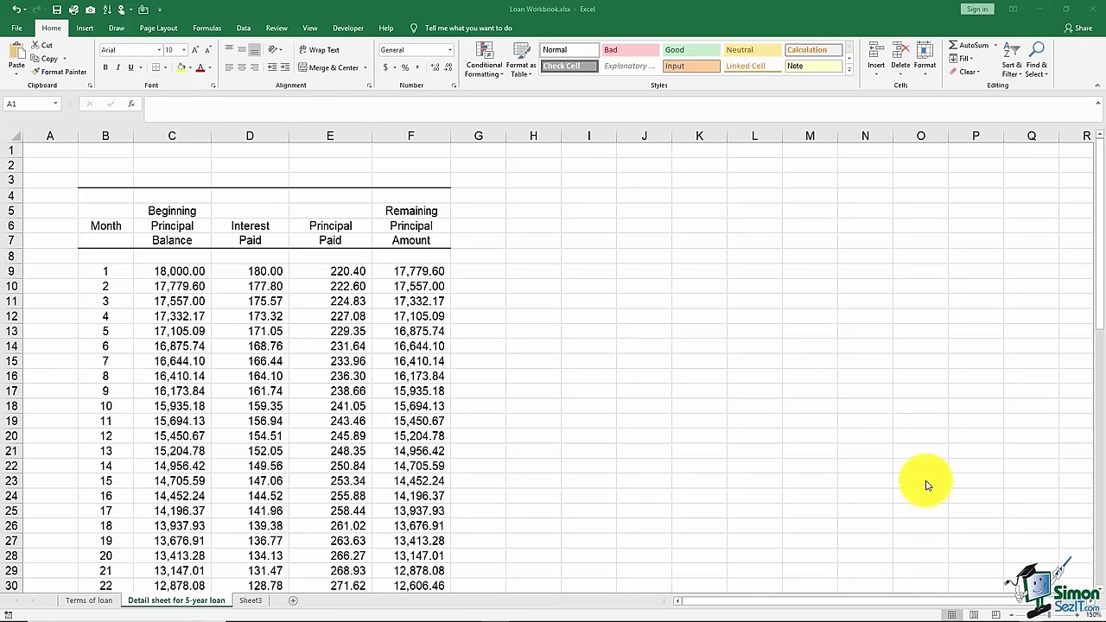
Switch to Page Layout view and check page 1's 'Detail sheet for 5-year loan' header and 'Page 1' footer
click(974, 613)
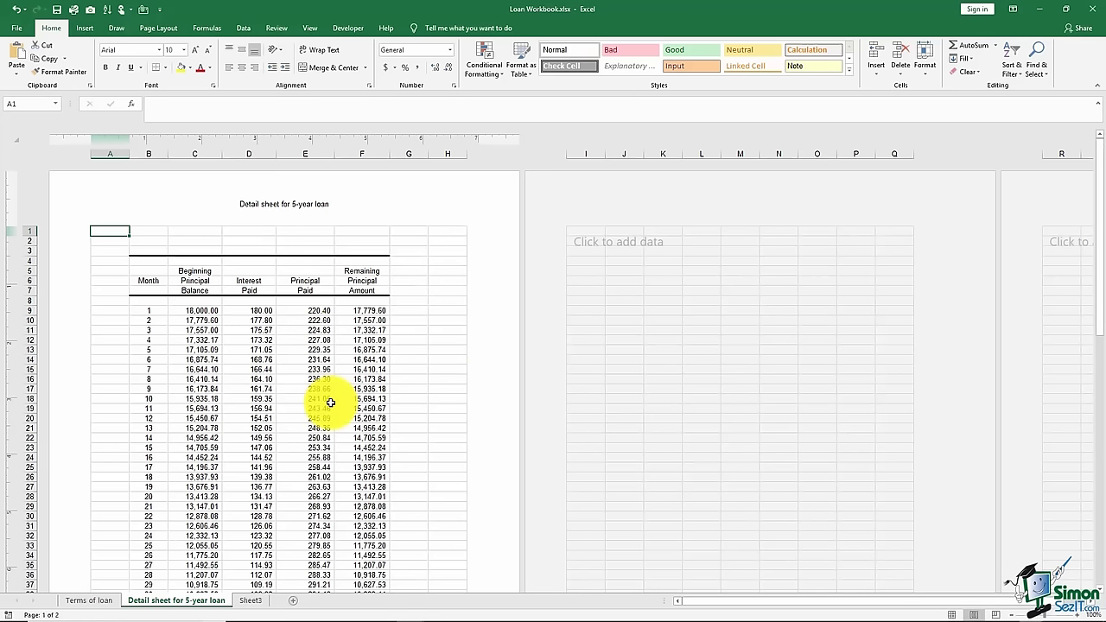
scroll(321, 403, down, 10)
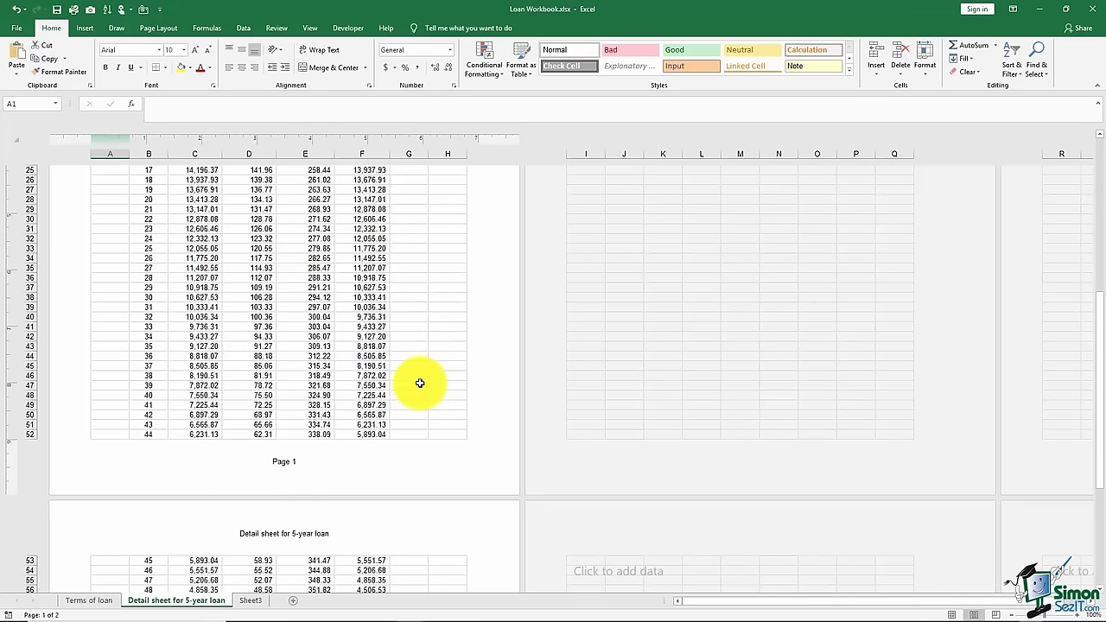
scroll(420, 383, up, 6)
scroll(420, 383, up, 3)
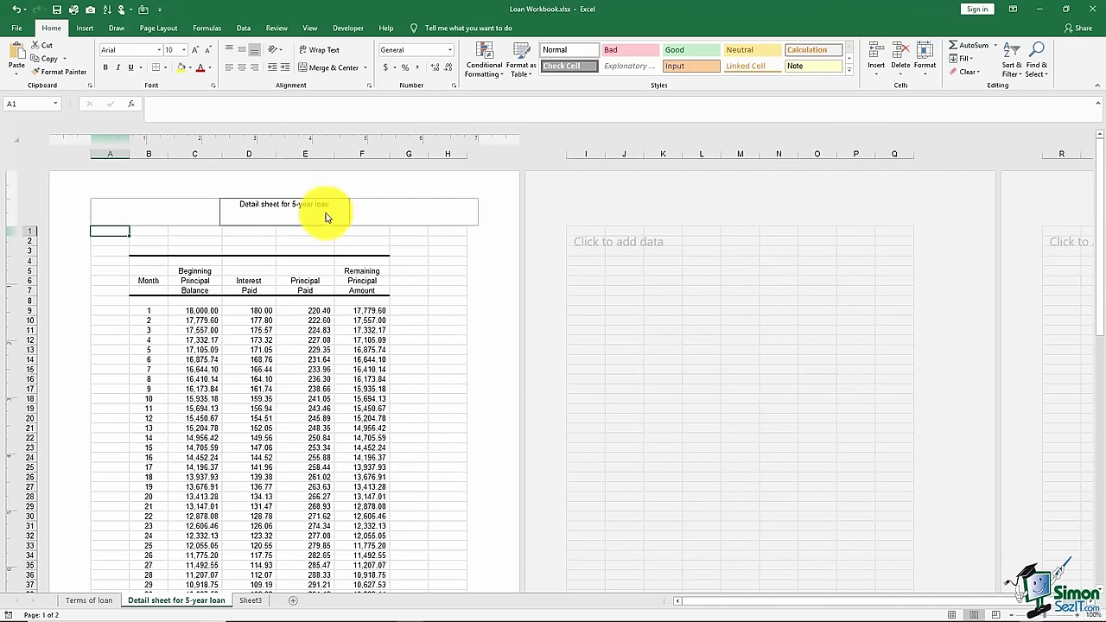
scroll(341, 425, down, 7)
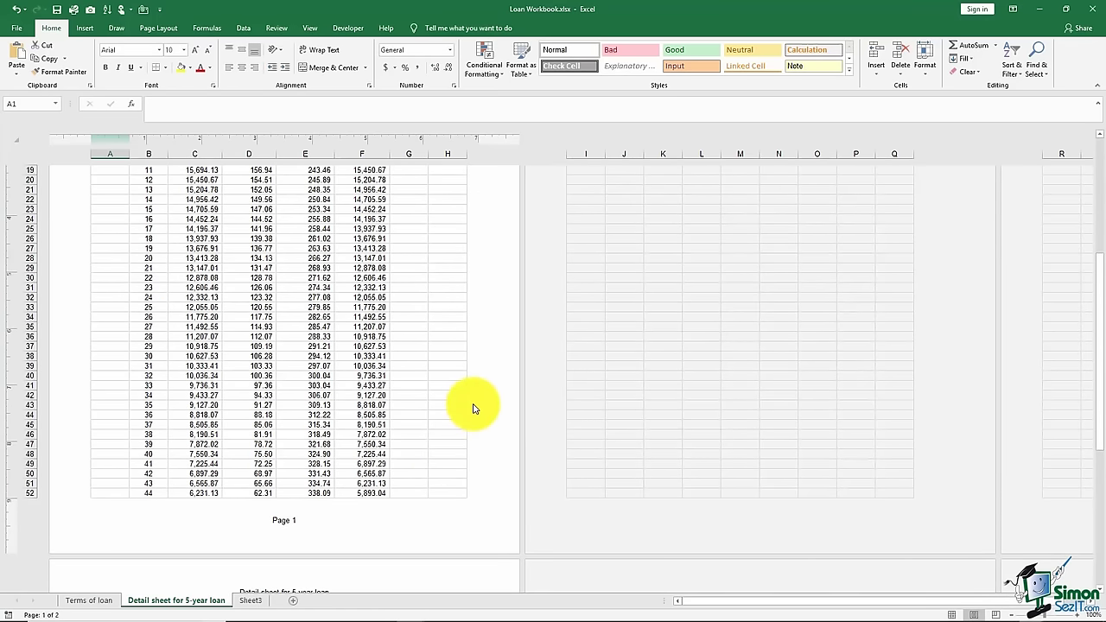
scroll(474, 408, up, 7)
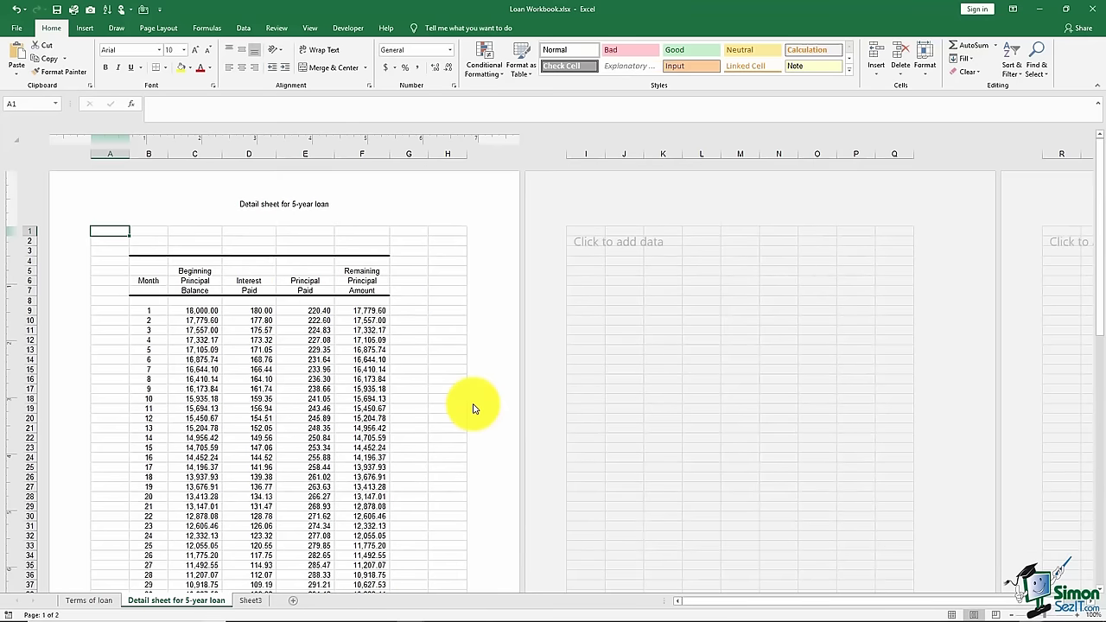
click(153, 206)
click(249, 210)
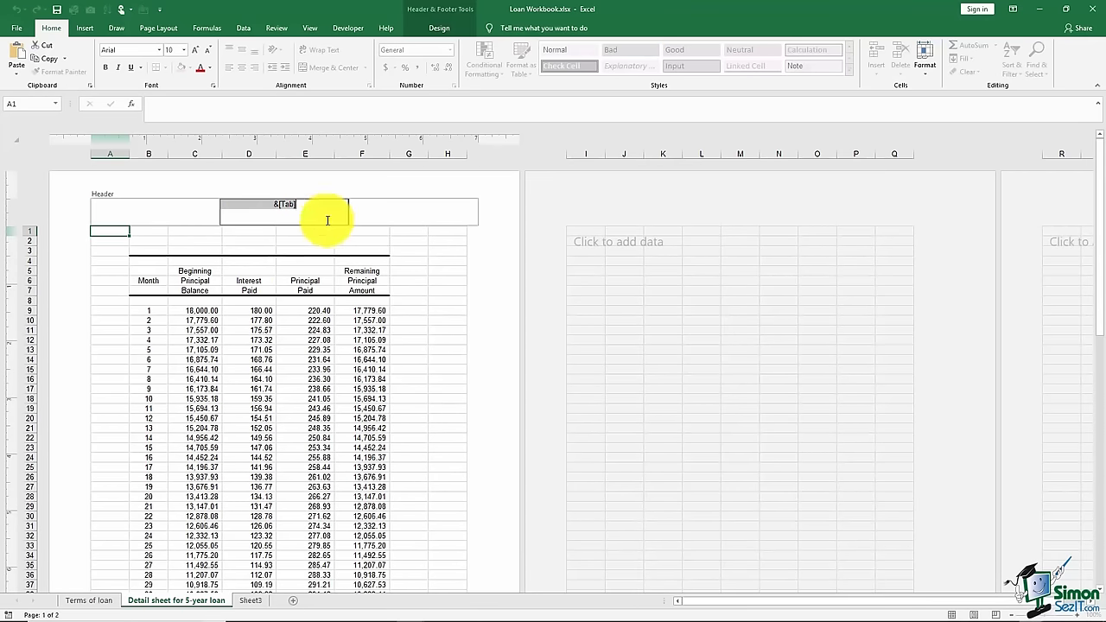
click(376, 212)
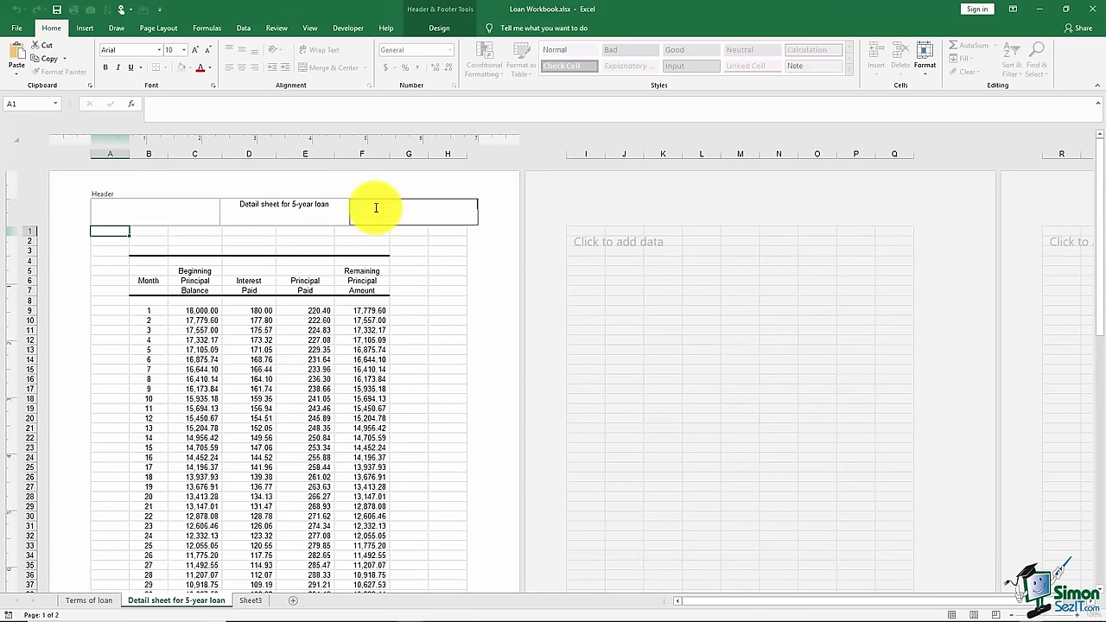
click(499, 334)
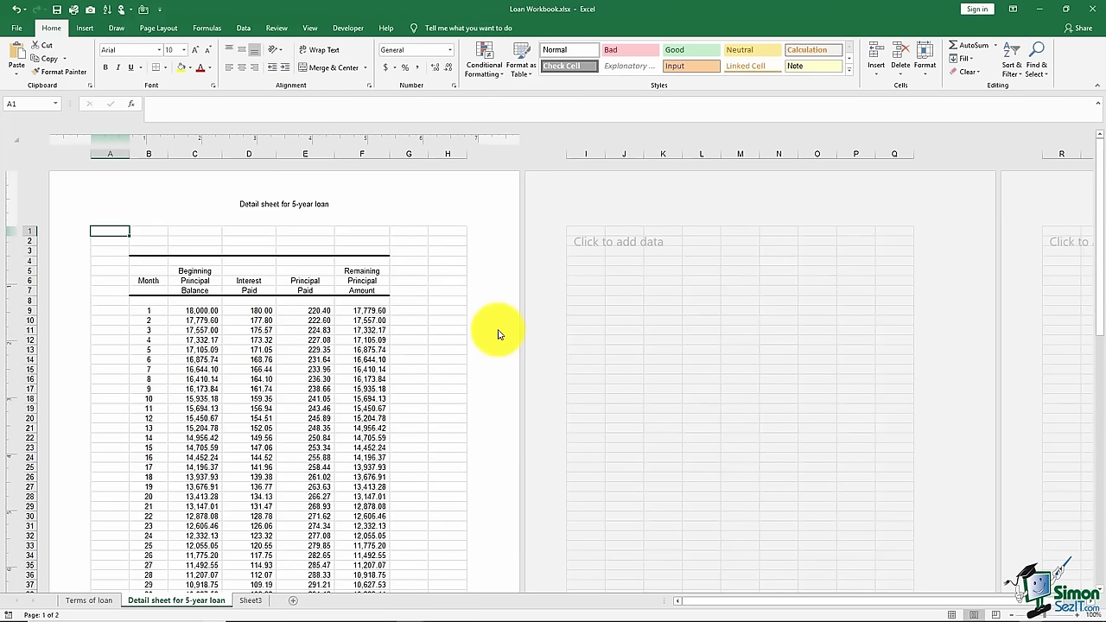
click(286, 208)
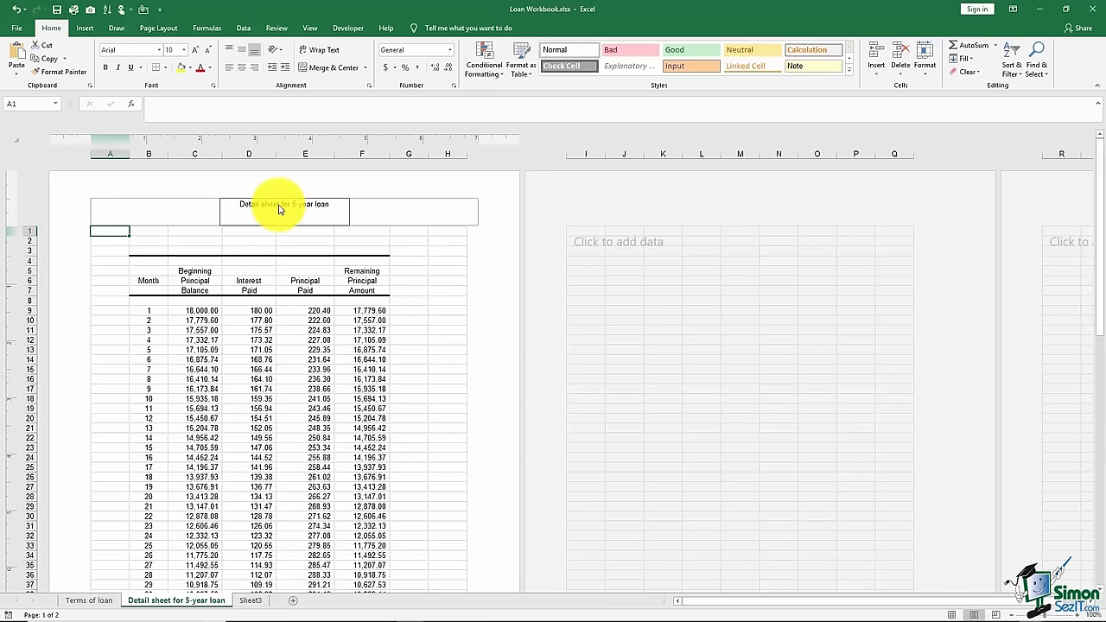
drag(291, 210, 314, 223)
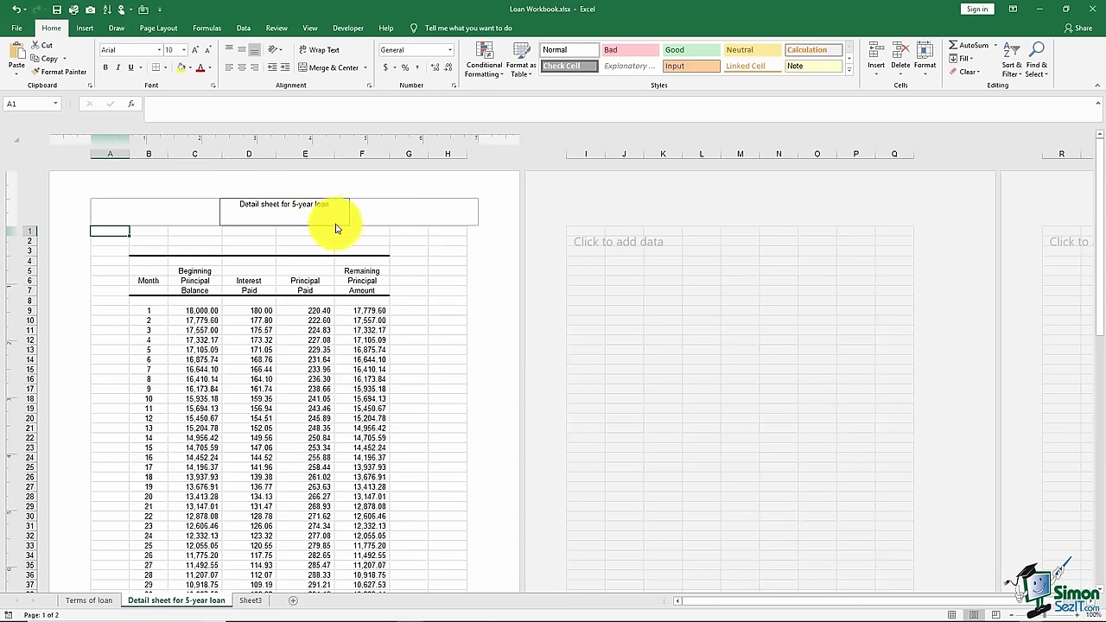
click(436, 298)
scroll(431, 349, down, 10)
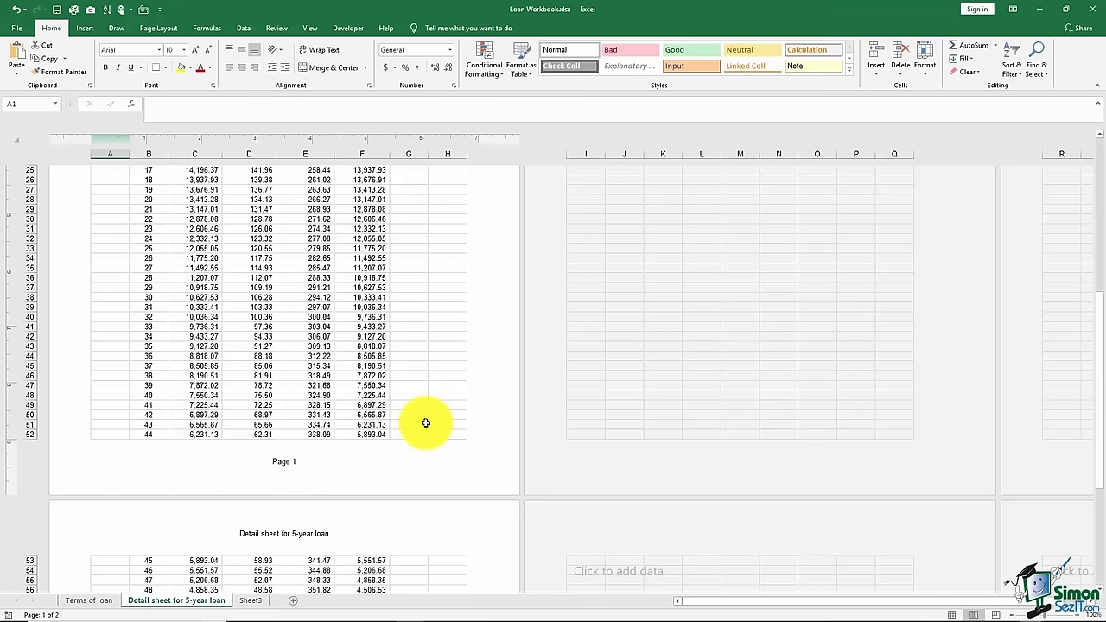
scroll(426, 423, down, 8)
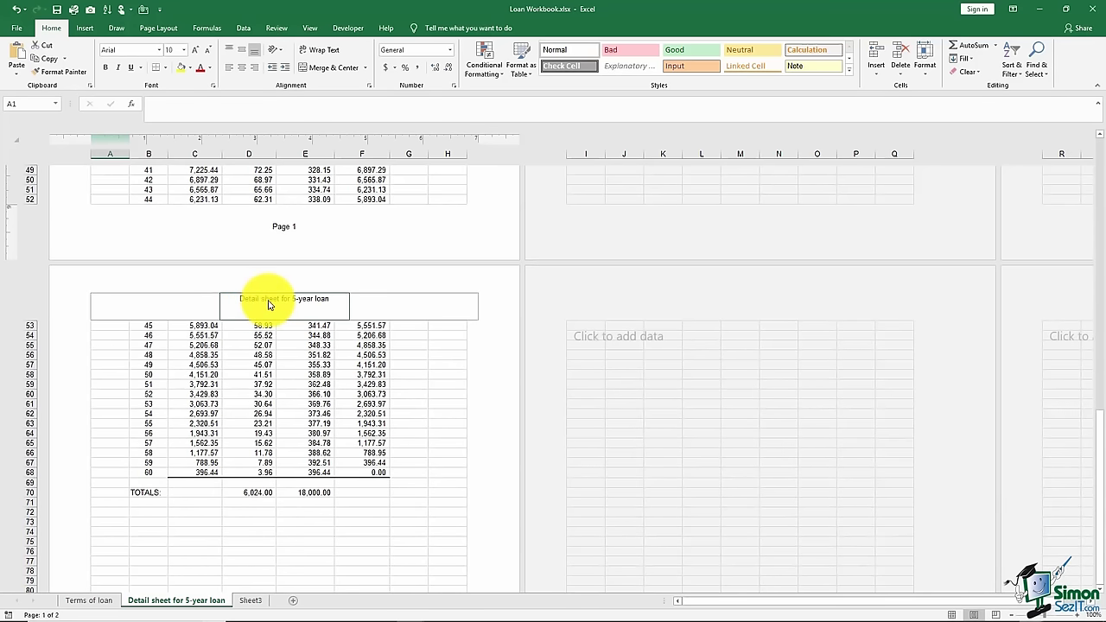
scroll(289, 493, down, 9)
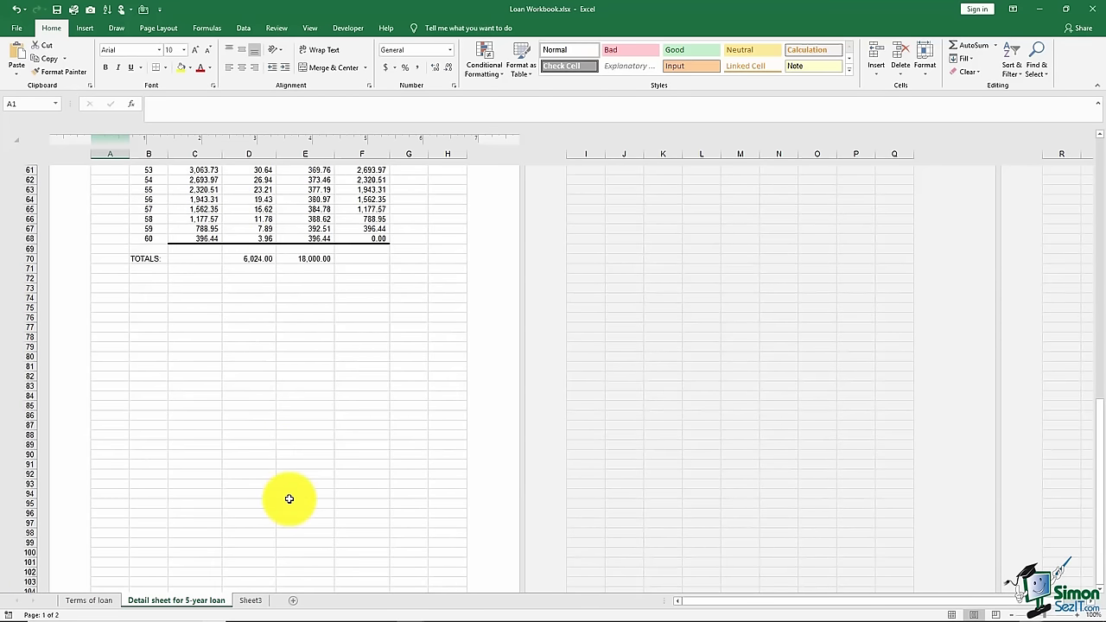
scroll(289, 498, down, 2)
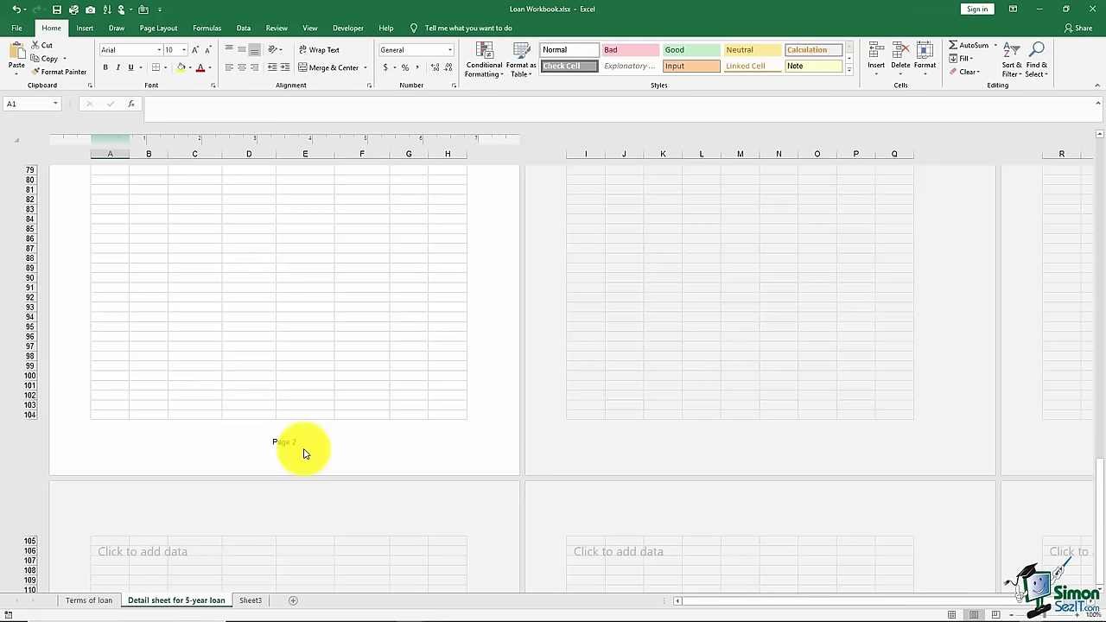
scroll(303, 453, up, 15)
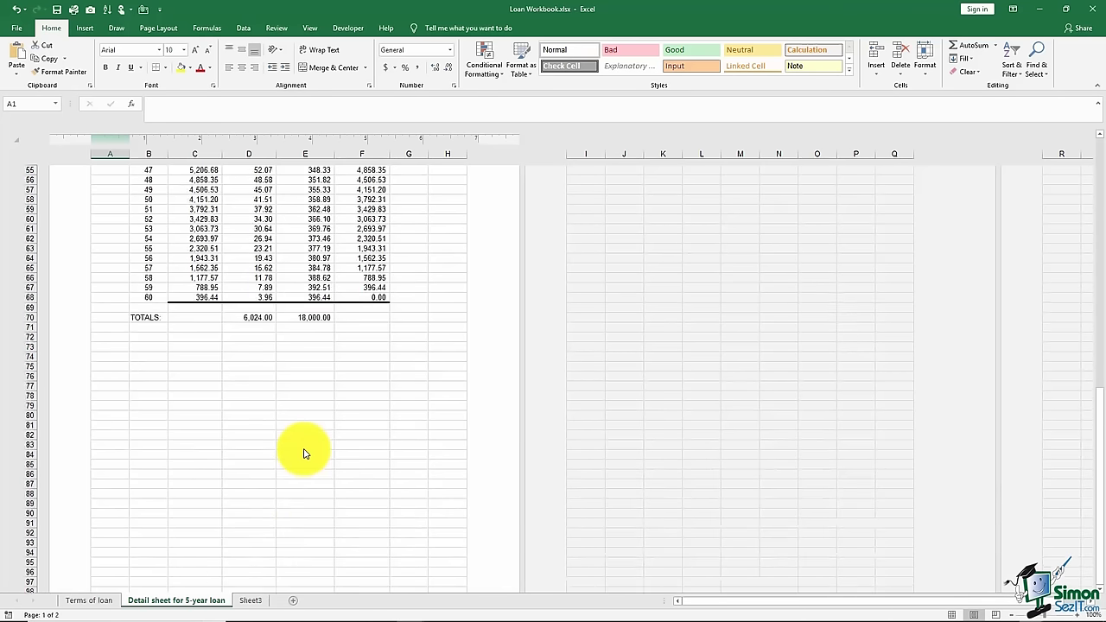
scroll(304, 453, up, 7)
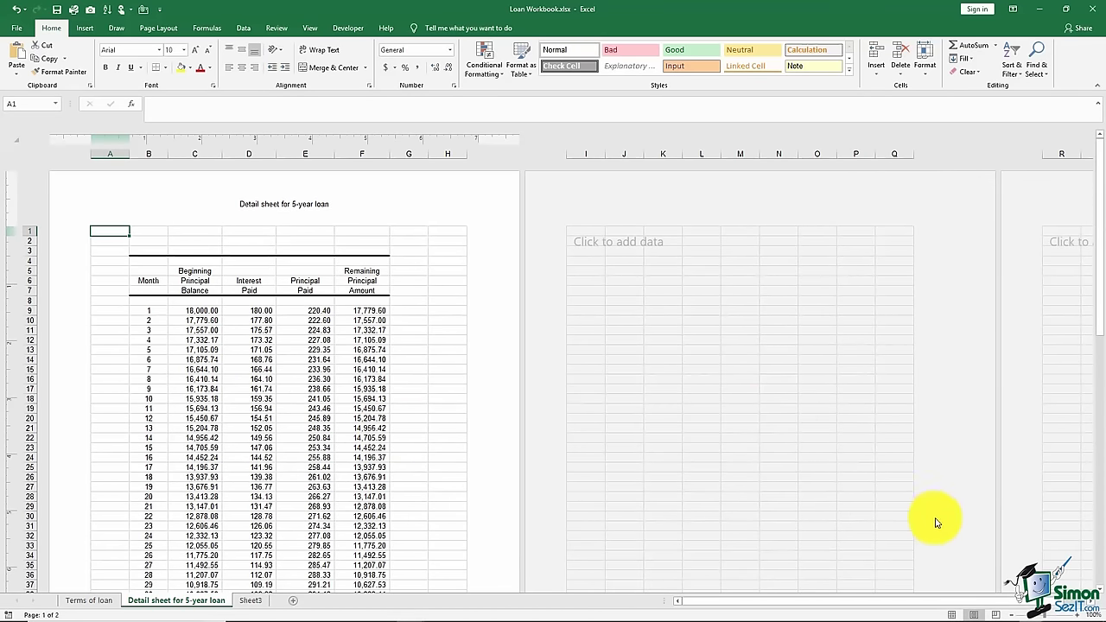
Return to Normal view, start Insert > Header & Footer, and reopen the centre header showing &[Tab]
click(954, 614)
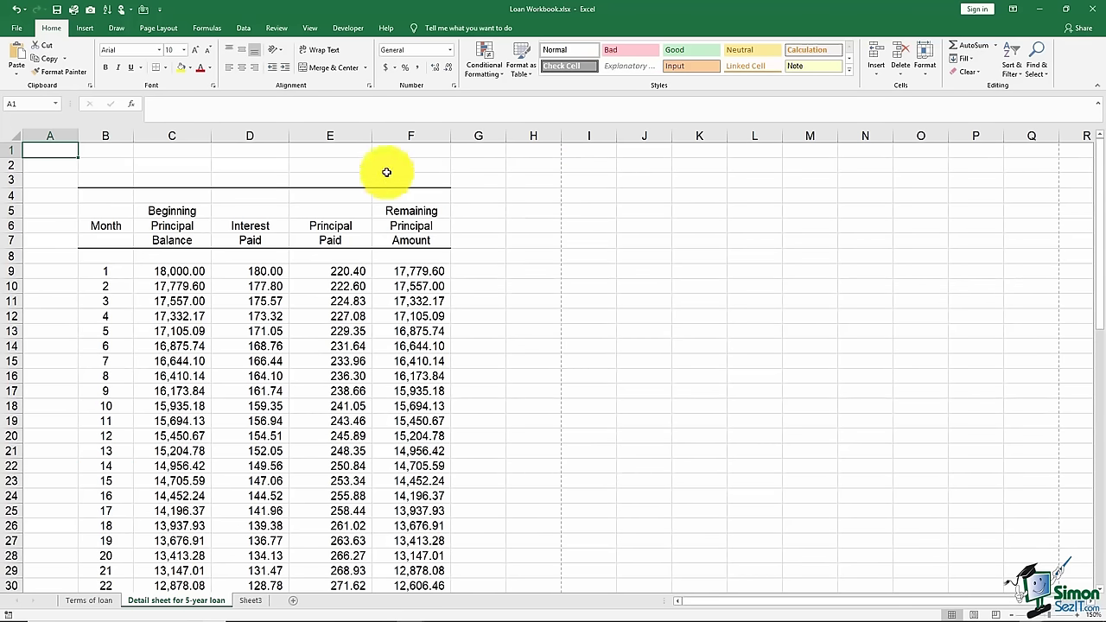
click(84, 28)
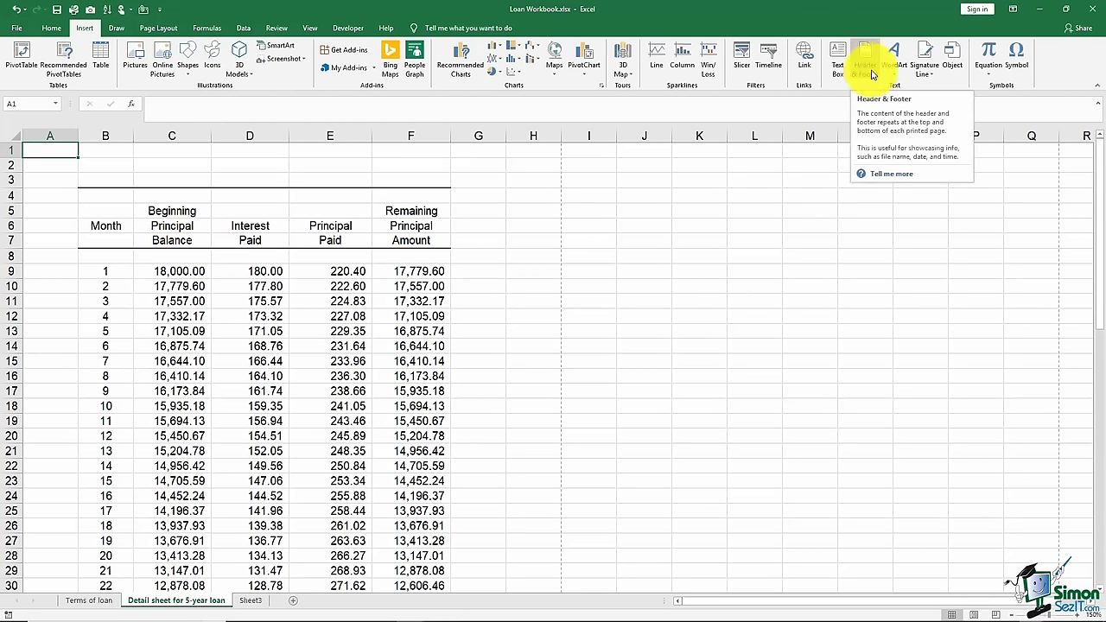
click(867, 70)
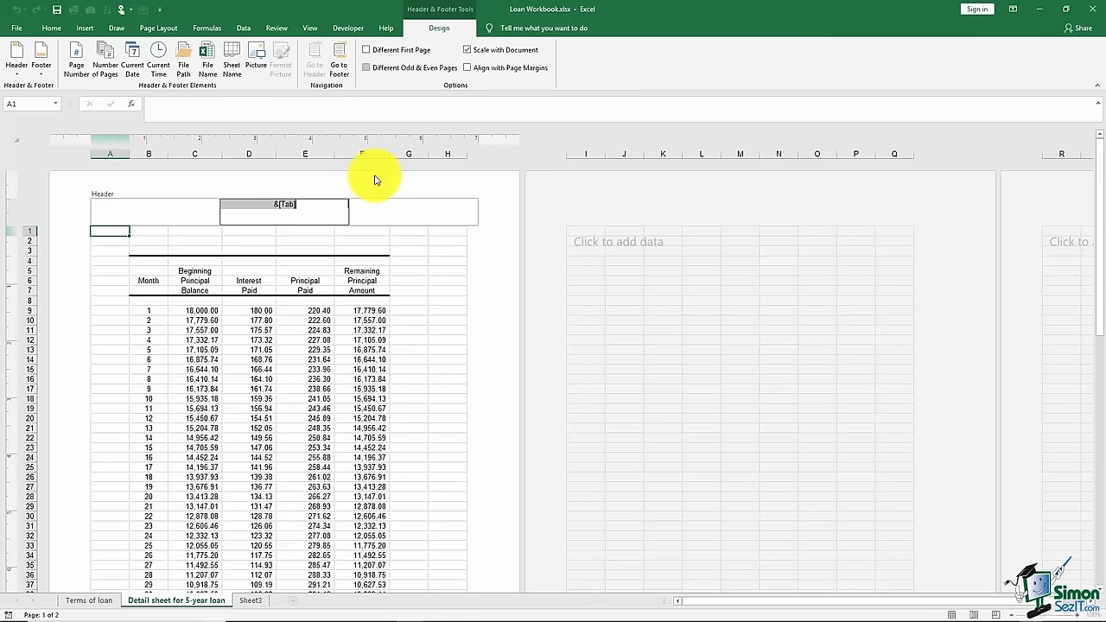
click(315, 313)
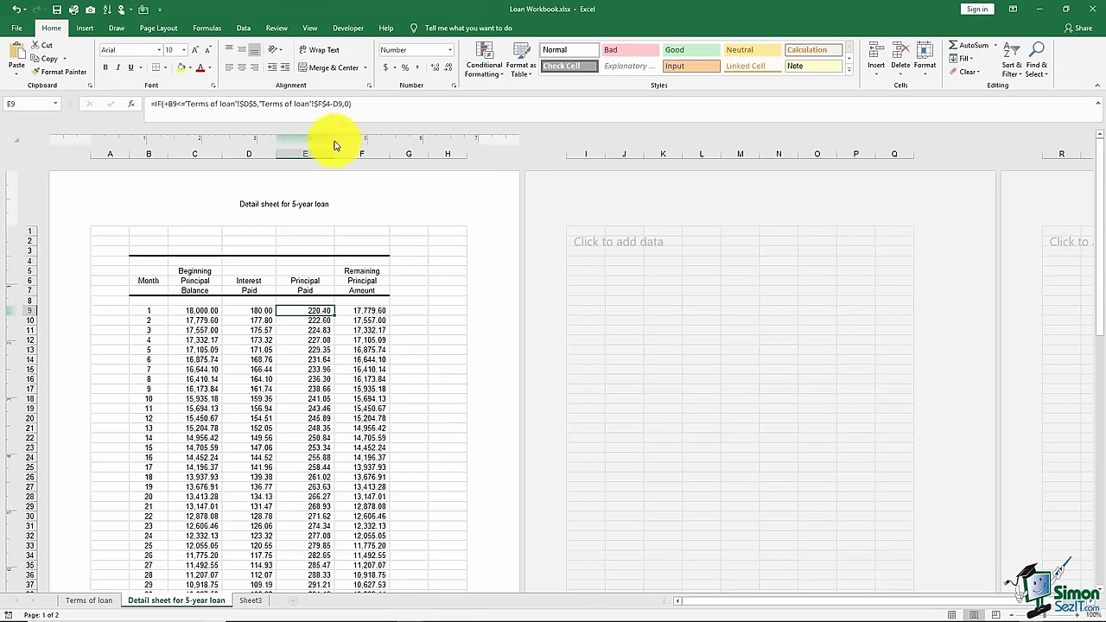
click(308, 204)
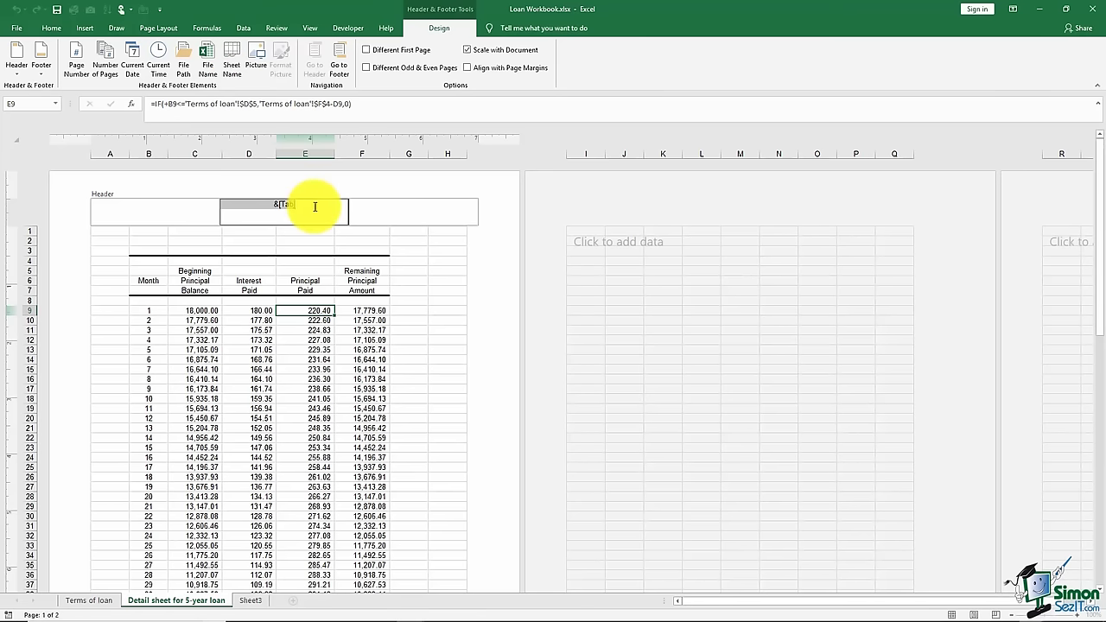
Remove &[Tab] from the centre header and put the current date and time in the left section
key(Delete)
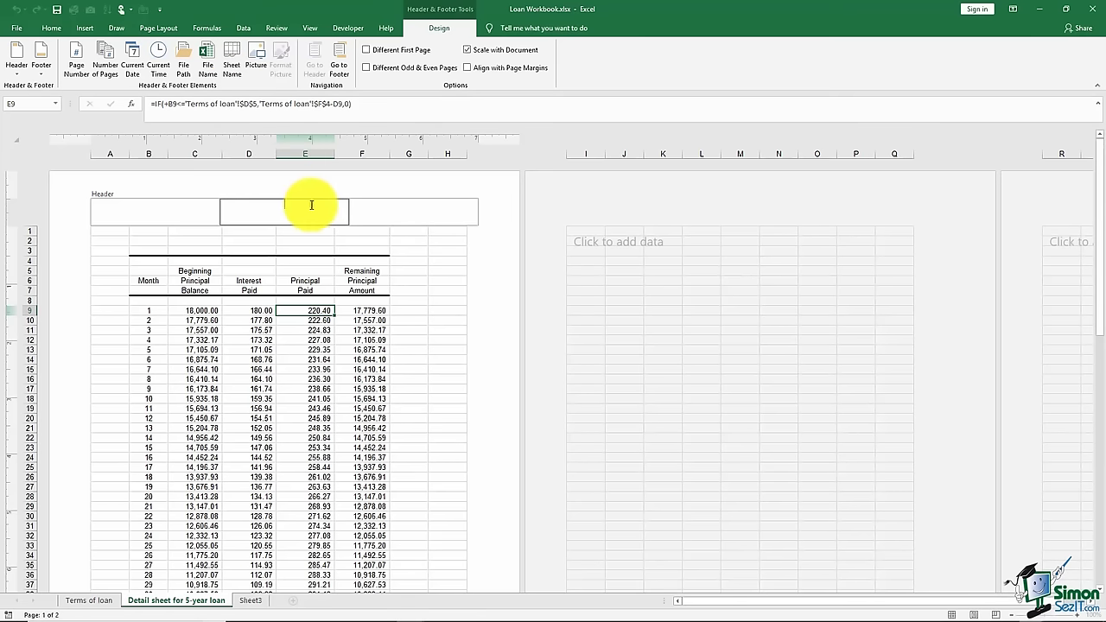
click(157, 206)
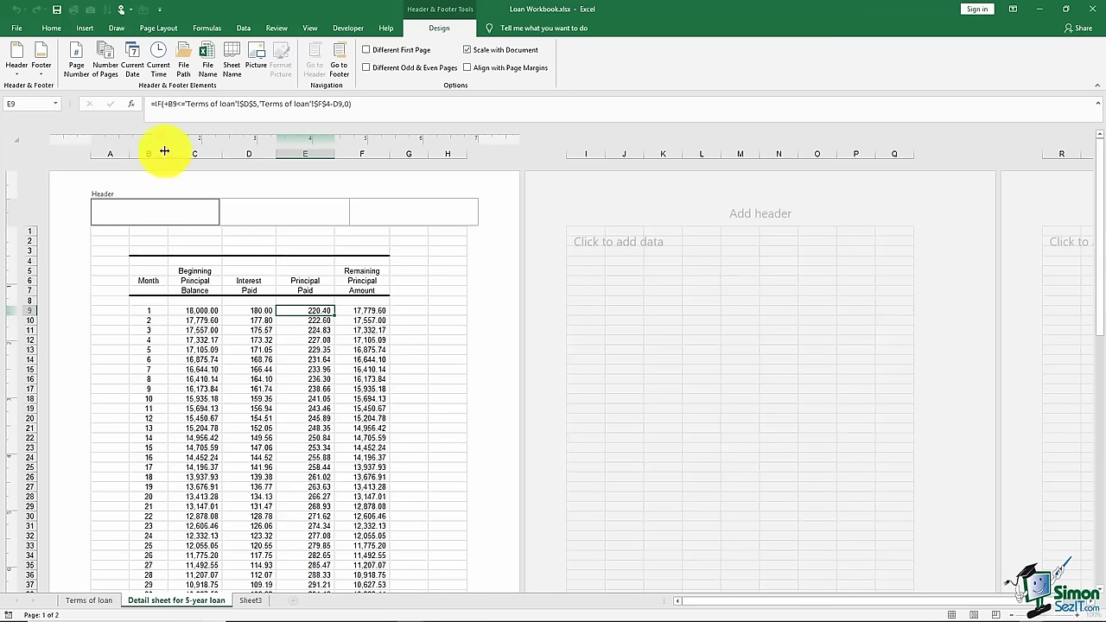
click(136, 76)
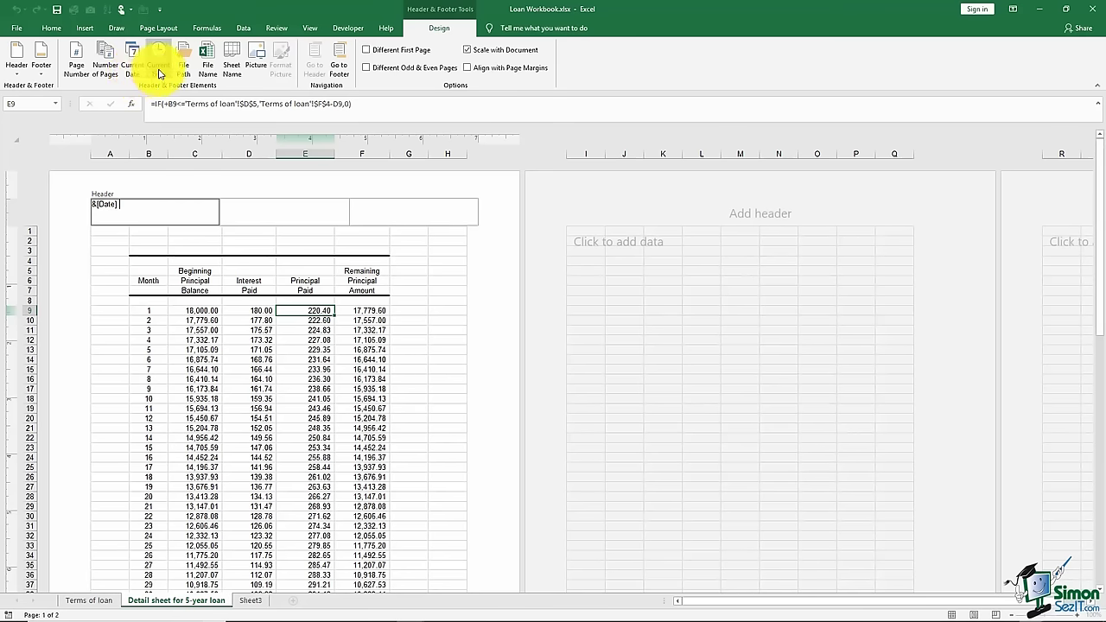
click(160, 73)
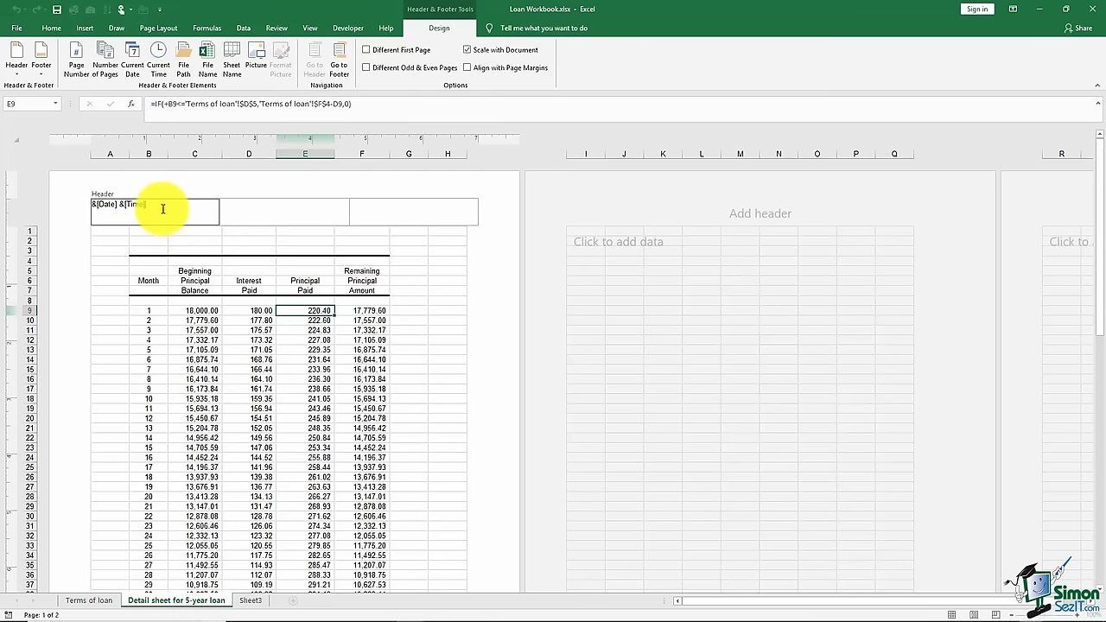
click(269, 223)
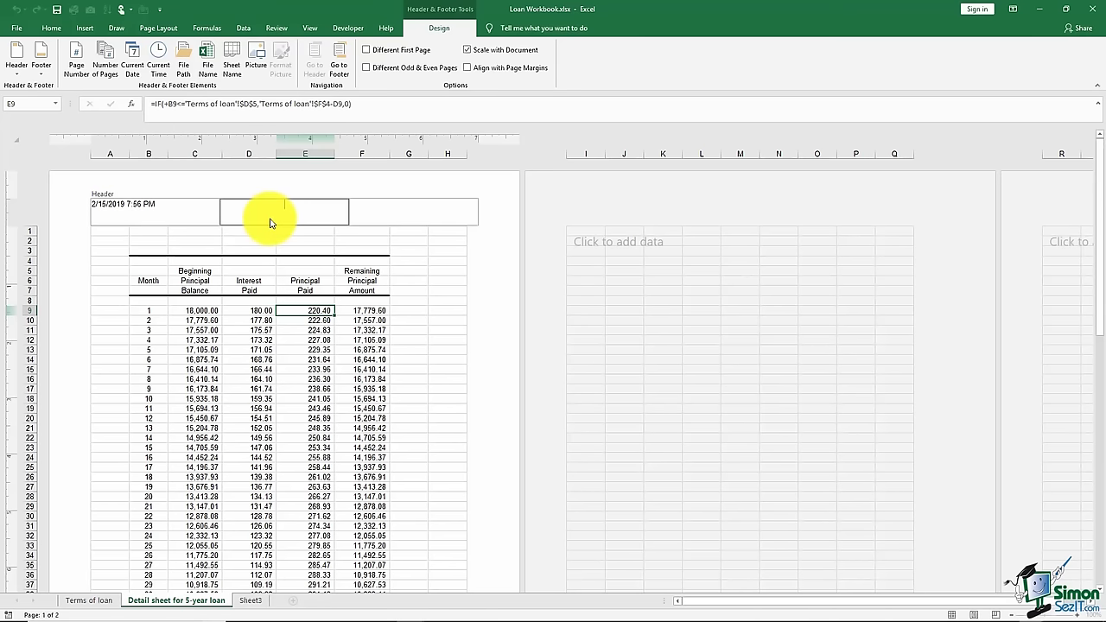
key(Tab)
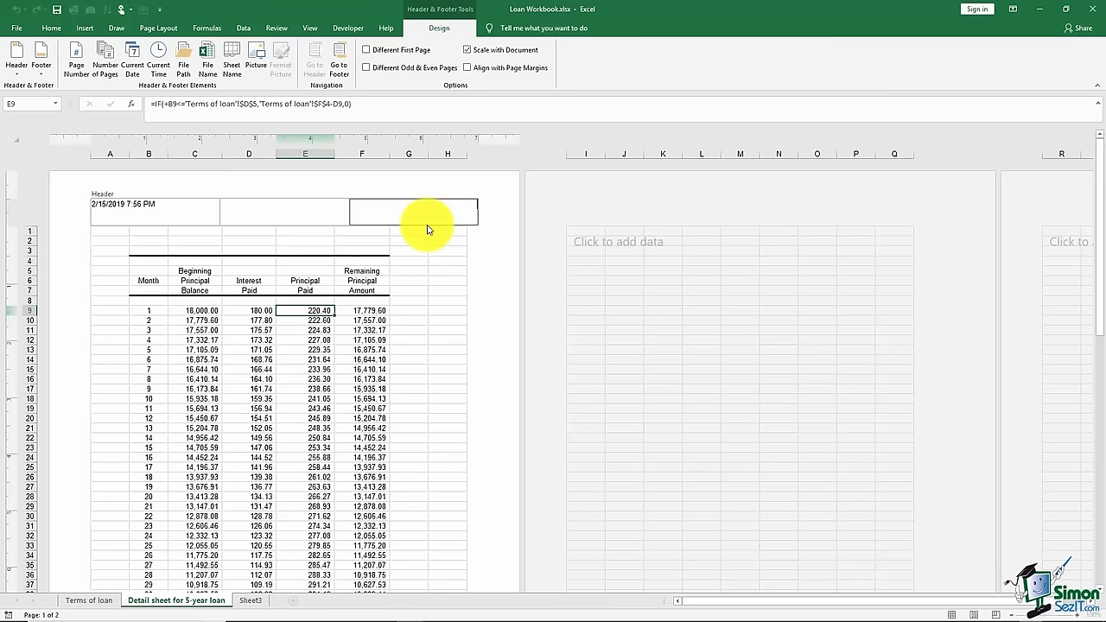
Enter the author's name in the right header section and finish editing the header
text(Cindy Mc)
click(340, 348)
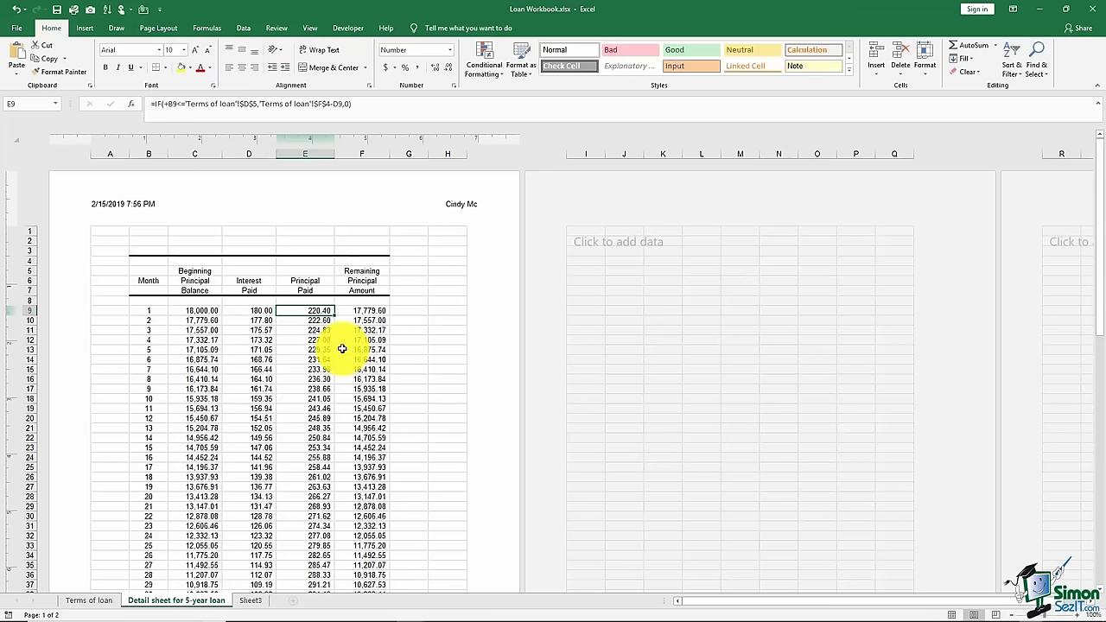
scroll(320, 348, down, 15)
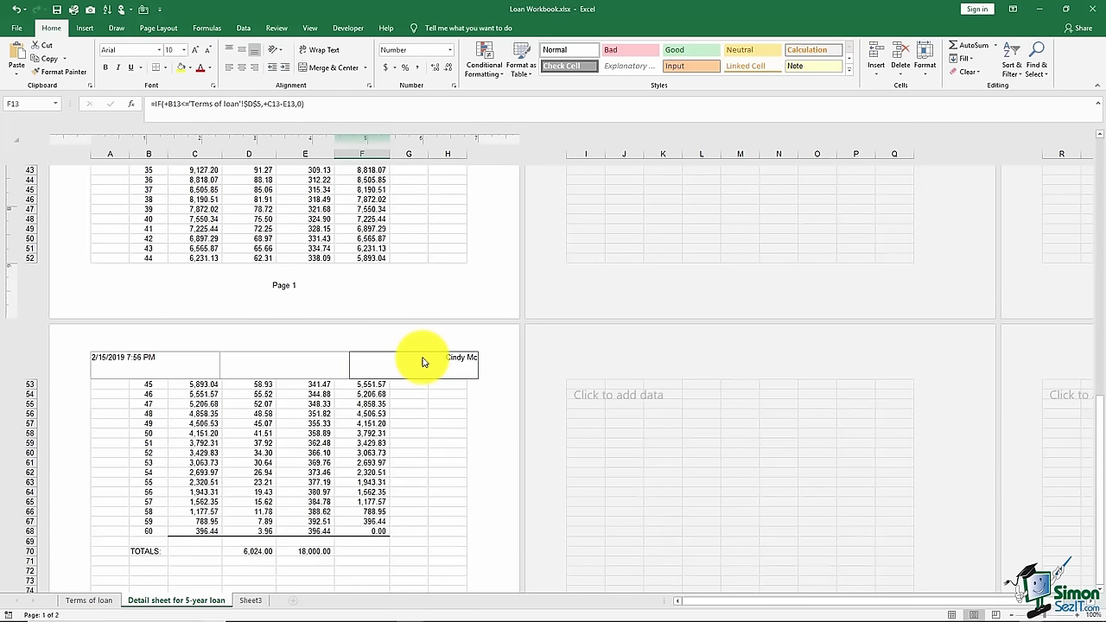
scroll(423, 359, up, 3)
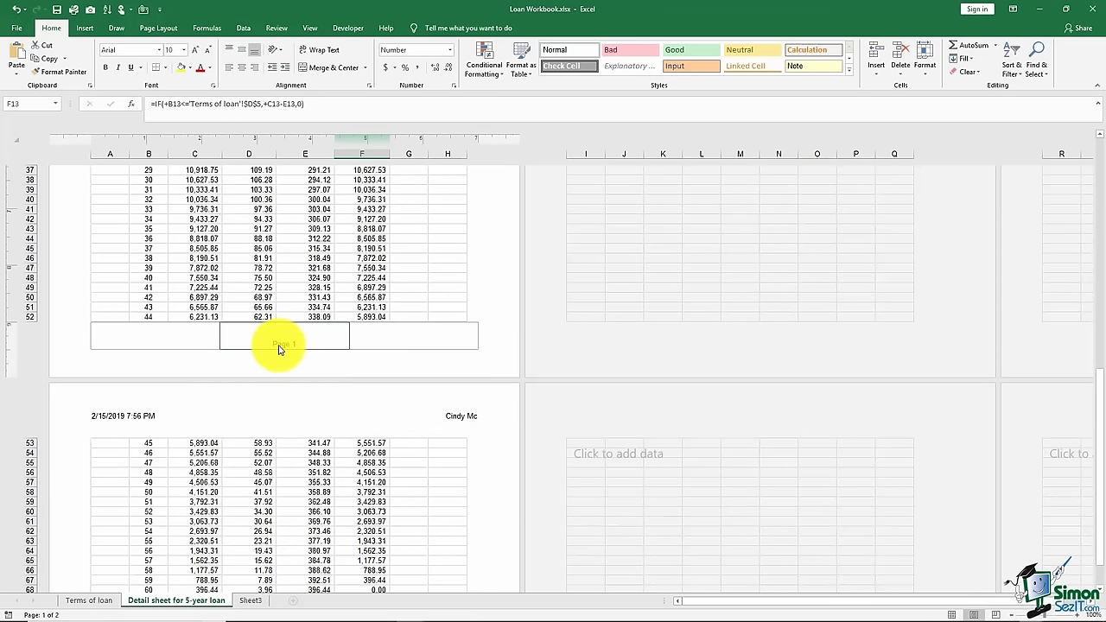
Make the centre footer read 'Page 1 of 2' by adding ' of' and the Number of Pages code
click(278, 350)
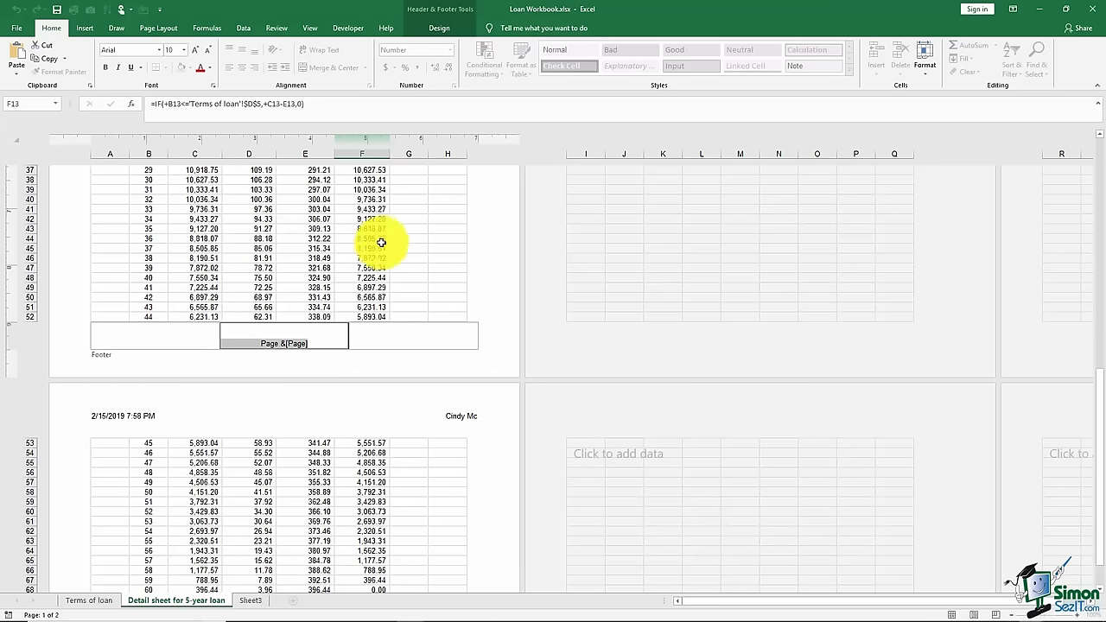
click(421, 13)
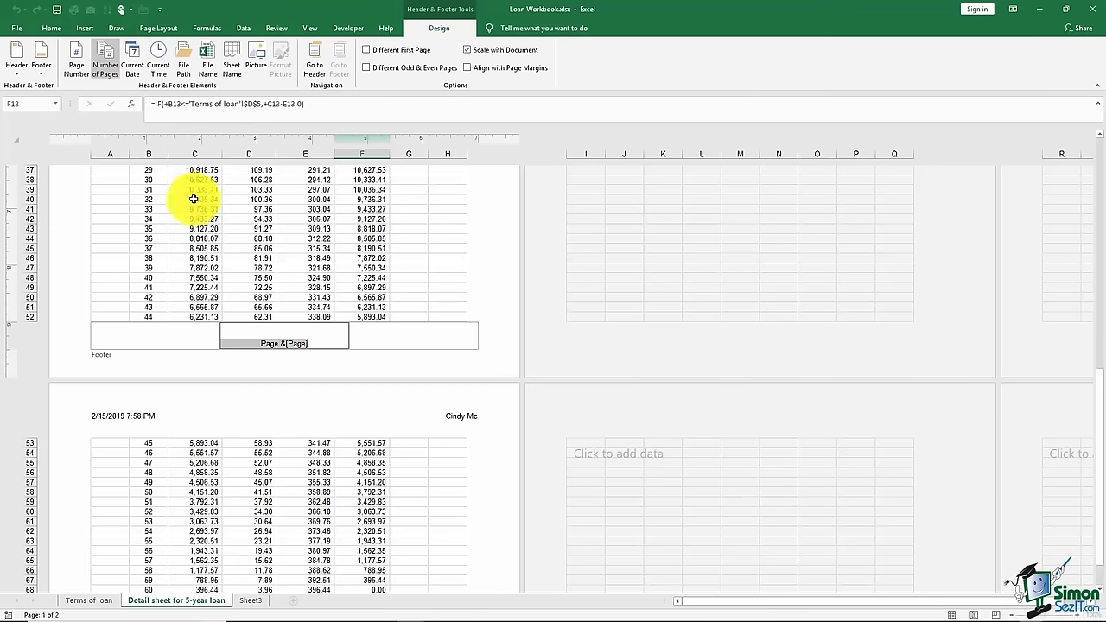
click(312, 343)
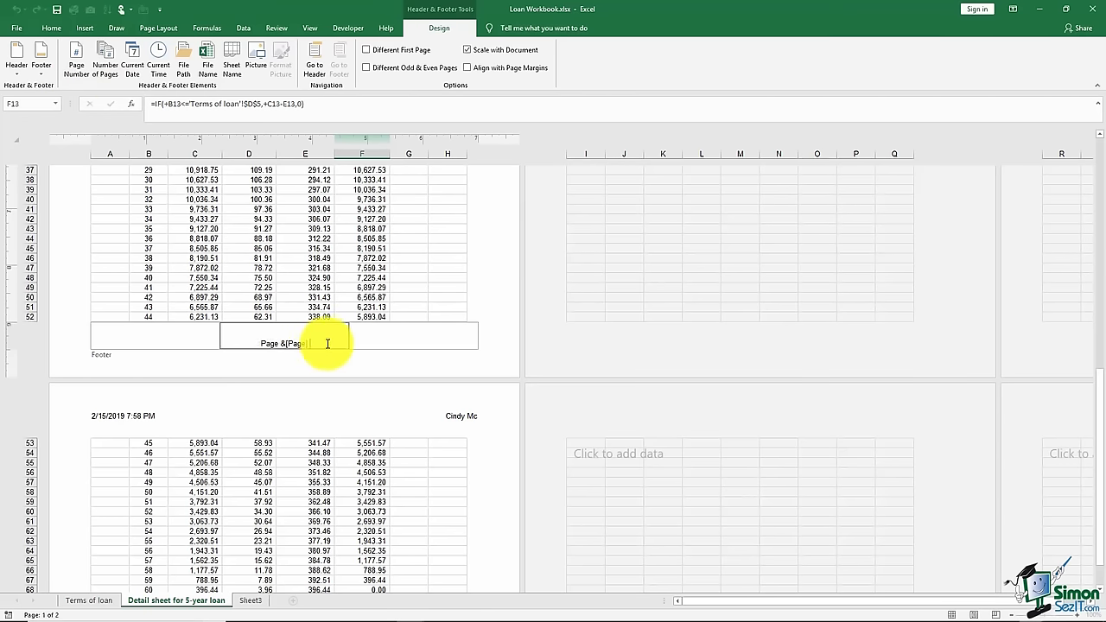
text(of)
click(107, 69)
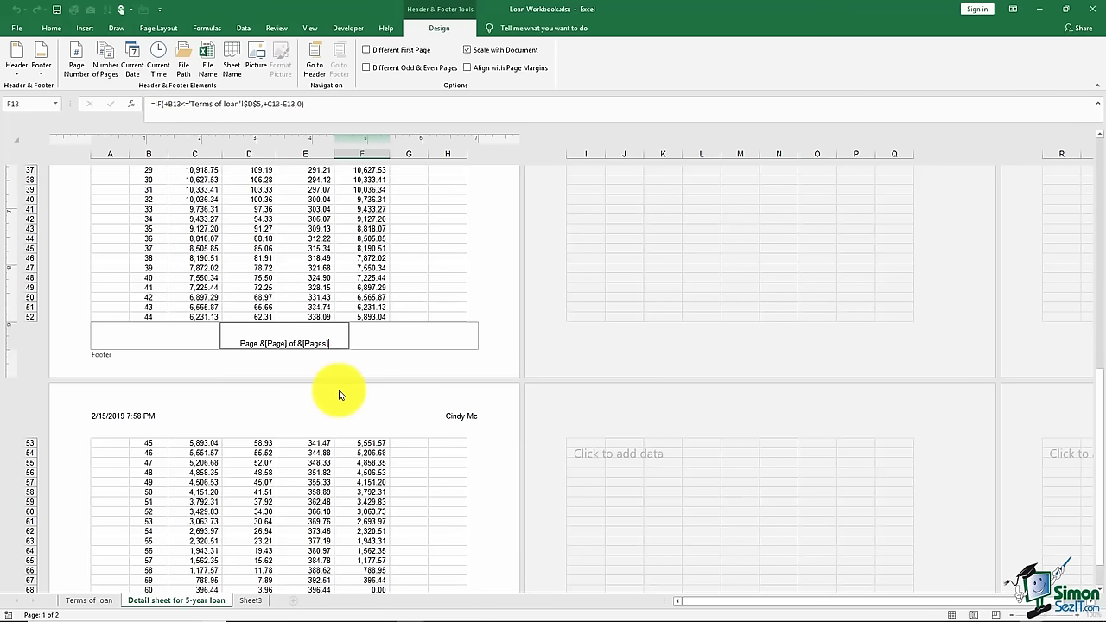
click(369, 279)
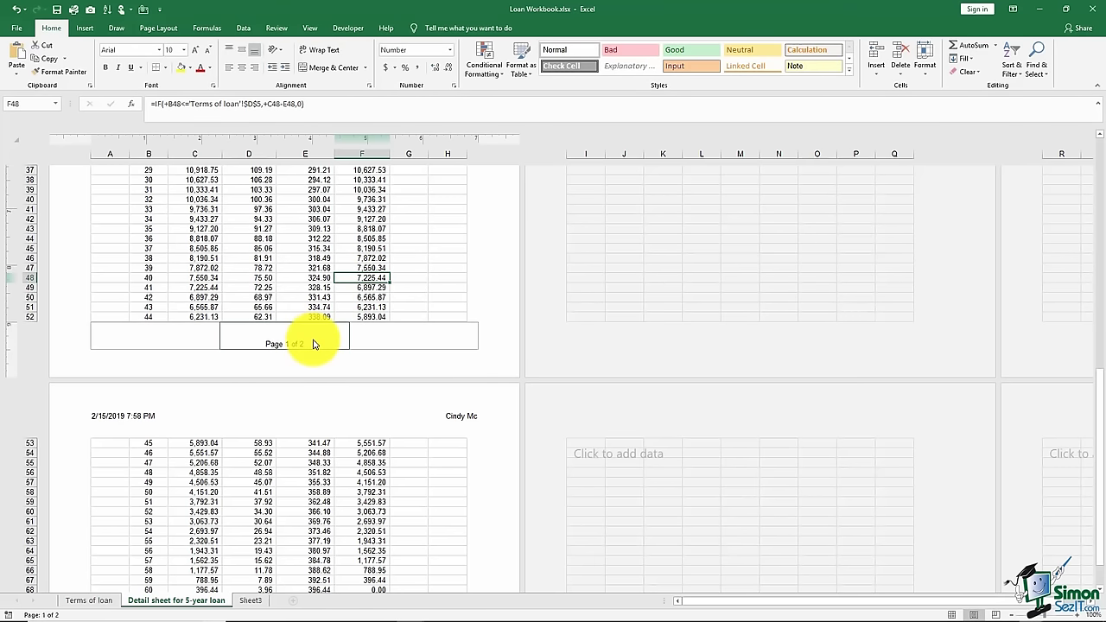
Reopen page 1's header for editing, with &[Date] &[Time] in its left section
scroll(315, 343, down, 10)
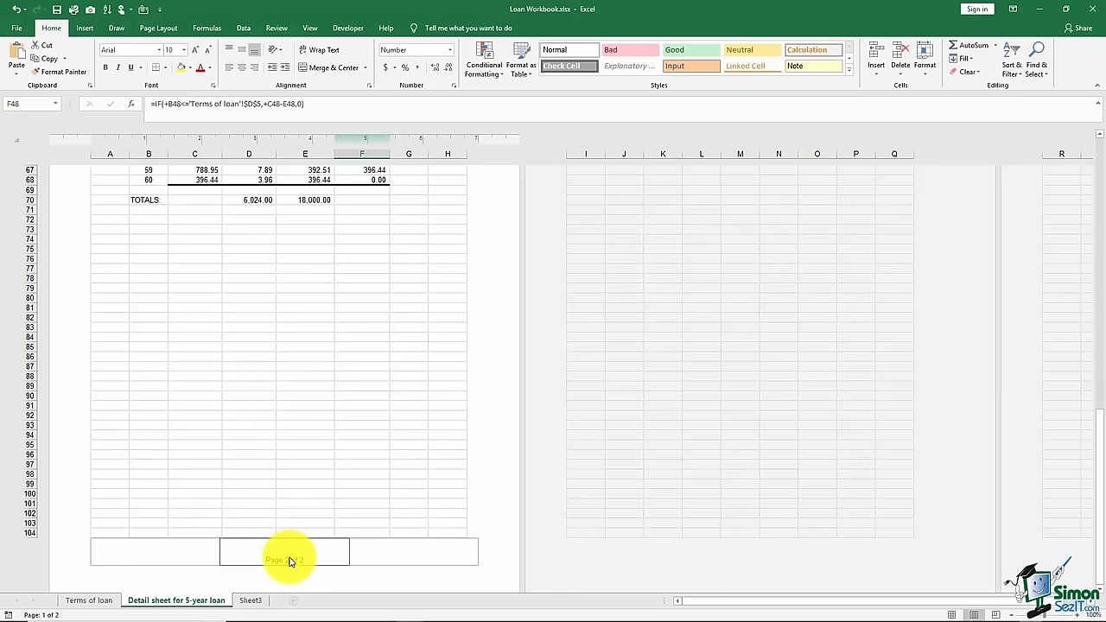
scroll(296, 518, up, 20)
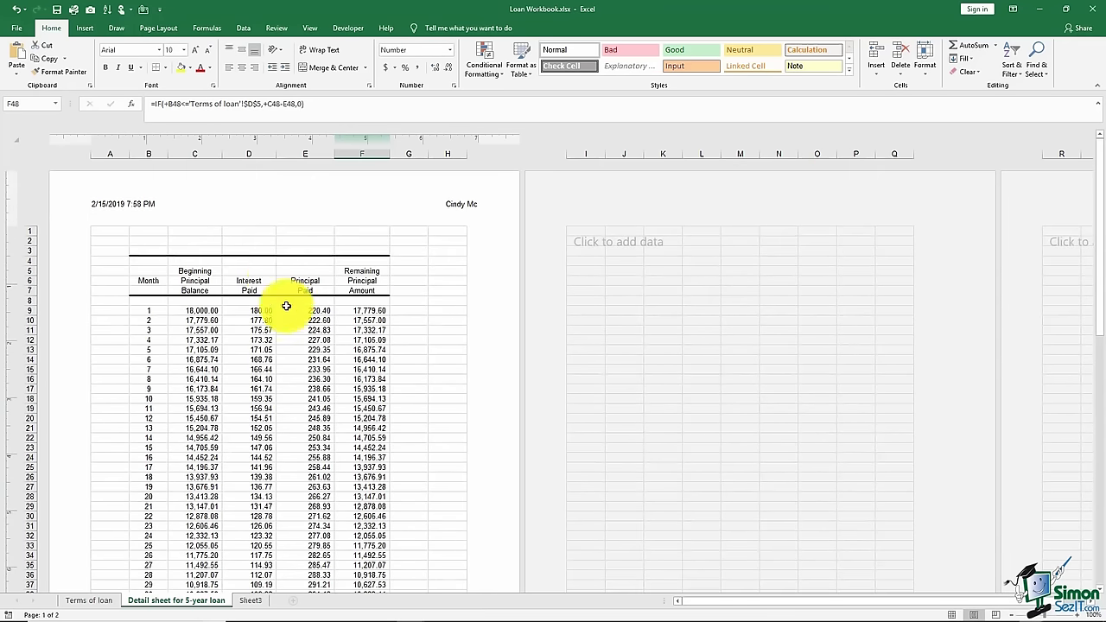
click(151, 203)
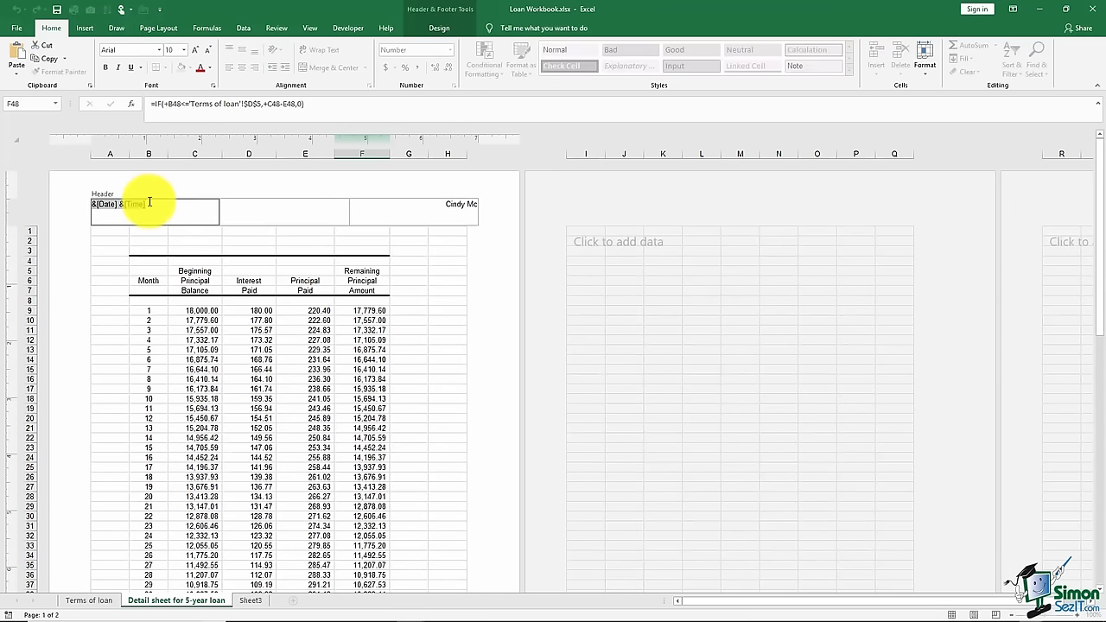
click(425, 12)
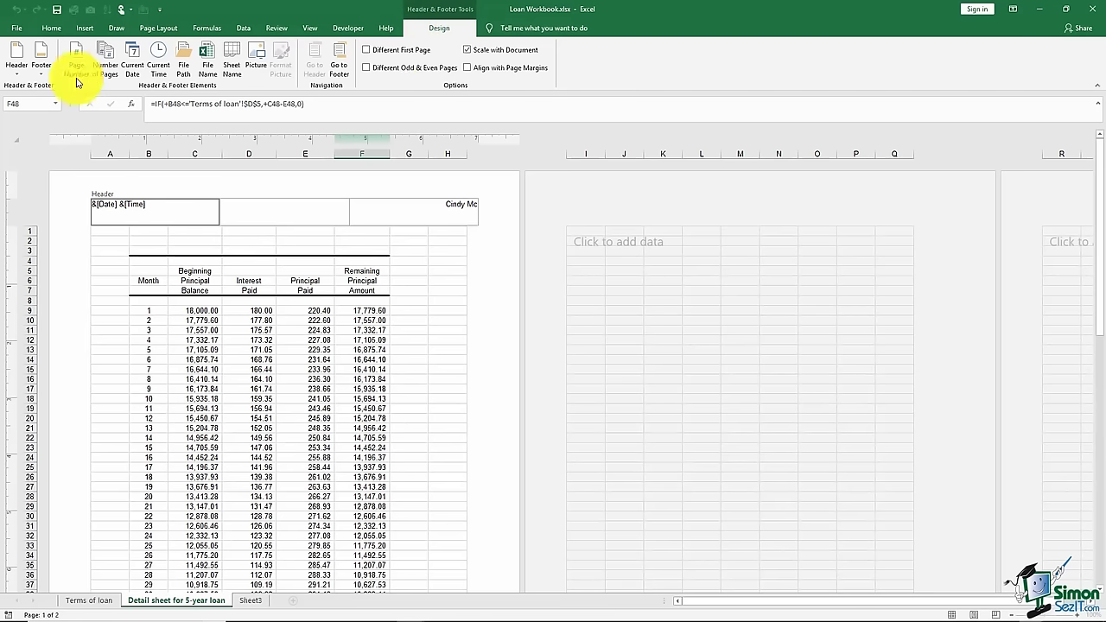
Apply the 'Loan Workbook.xlsx, Page 1' header preset and the 'Prepared by … date, Page 1' footer preset
click(17, 76)
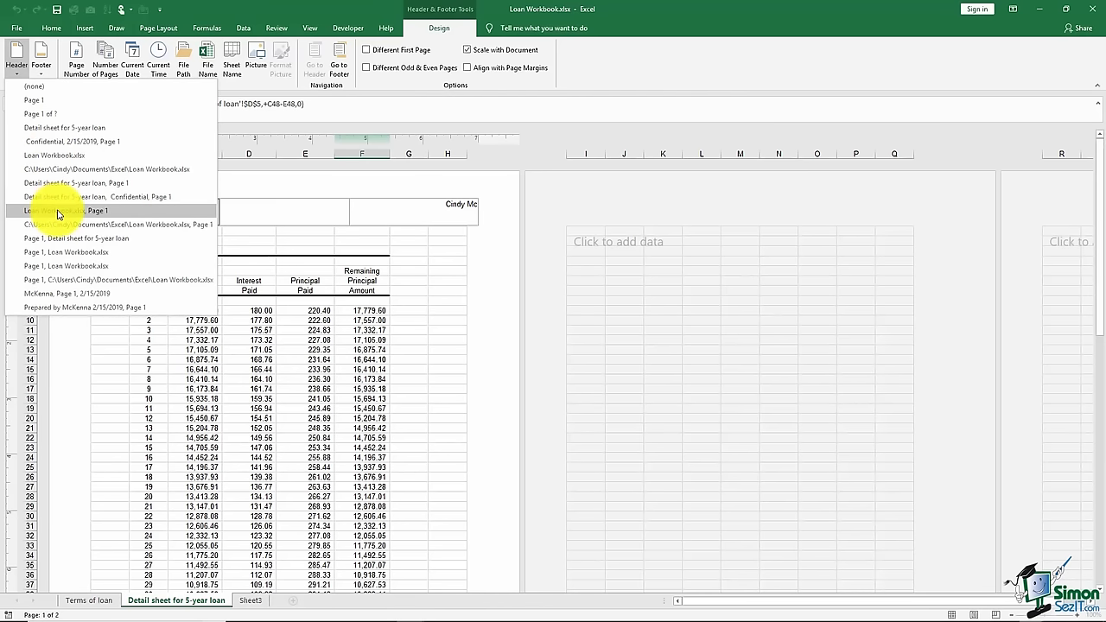
click(58, 214)
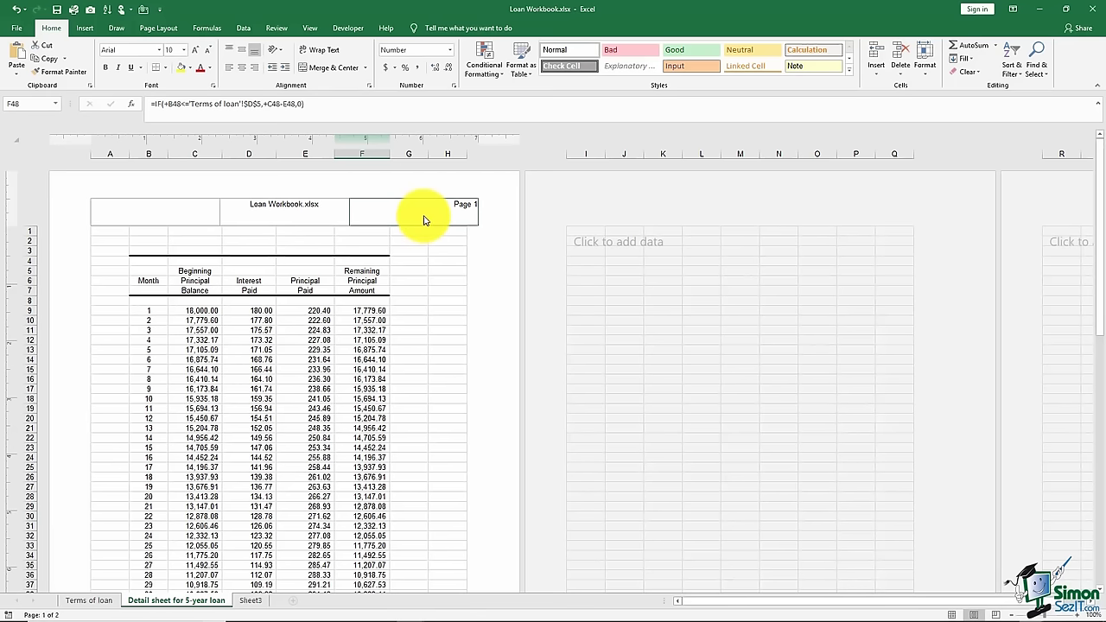
click(243, 205)
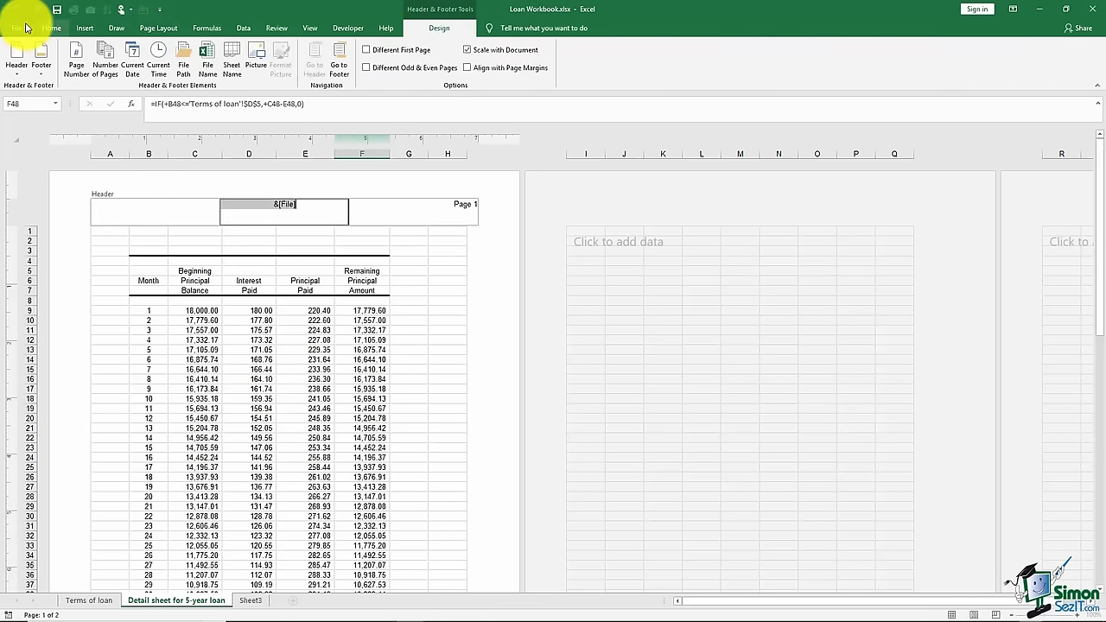
click(40, 76)
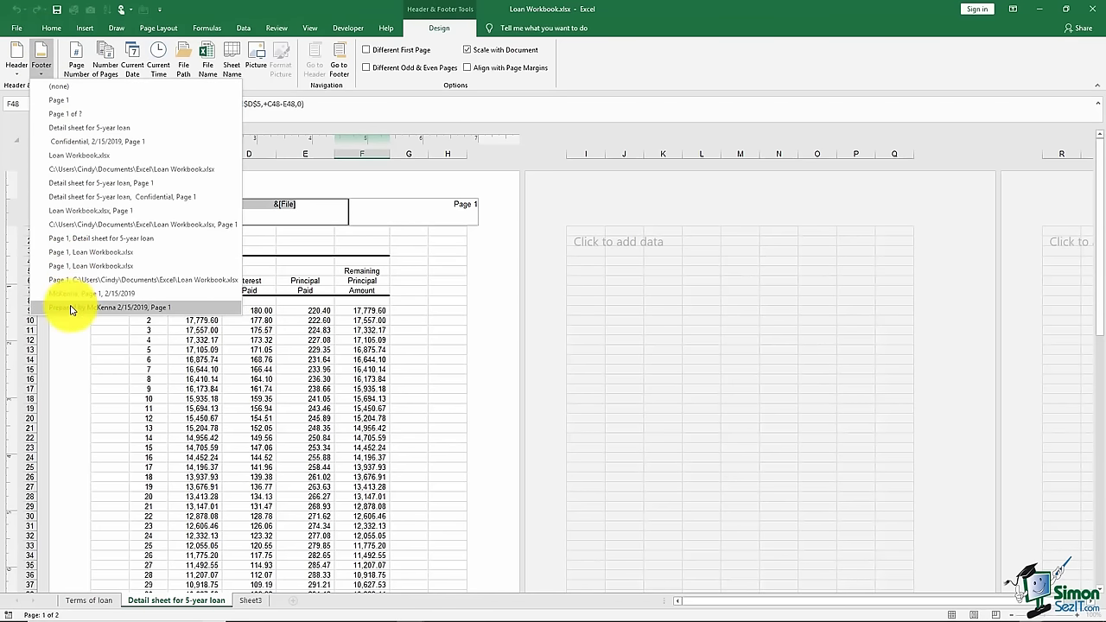
click(72, 309)
Review both pages, then open page 1's footer showing 'Prepared by' and the &[Date] code
scroll(69, 309, down, 10)
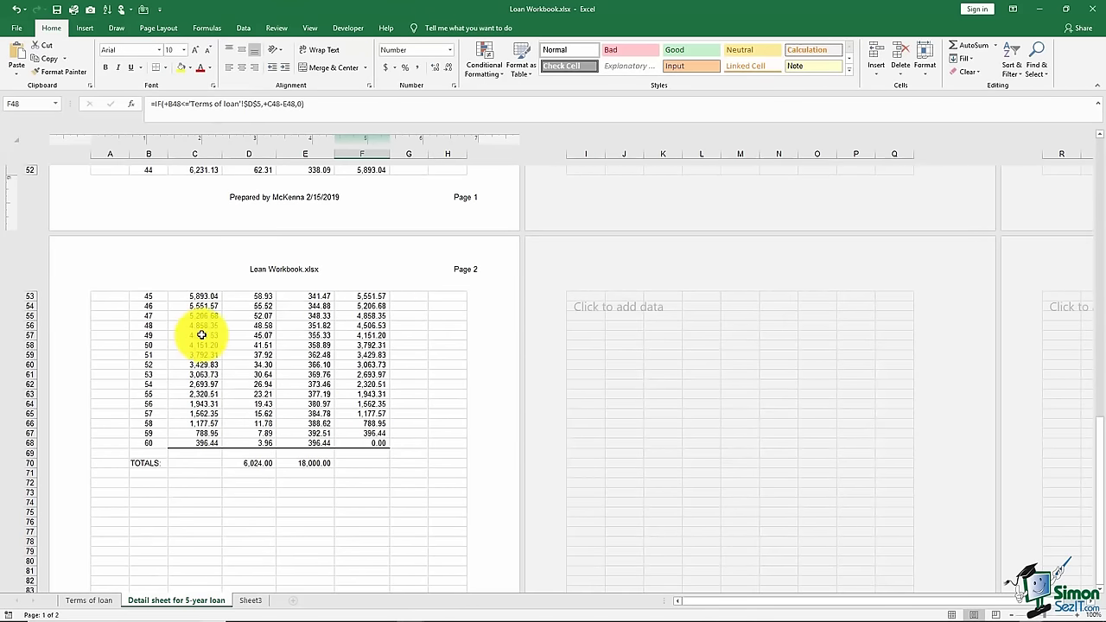
scroll(234, 296, up, 2)
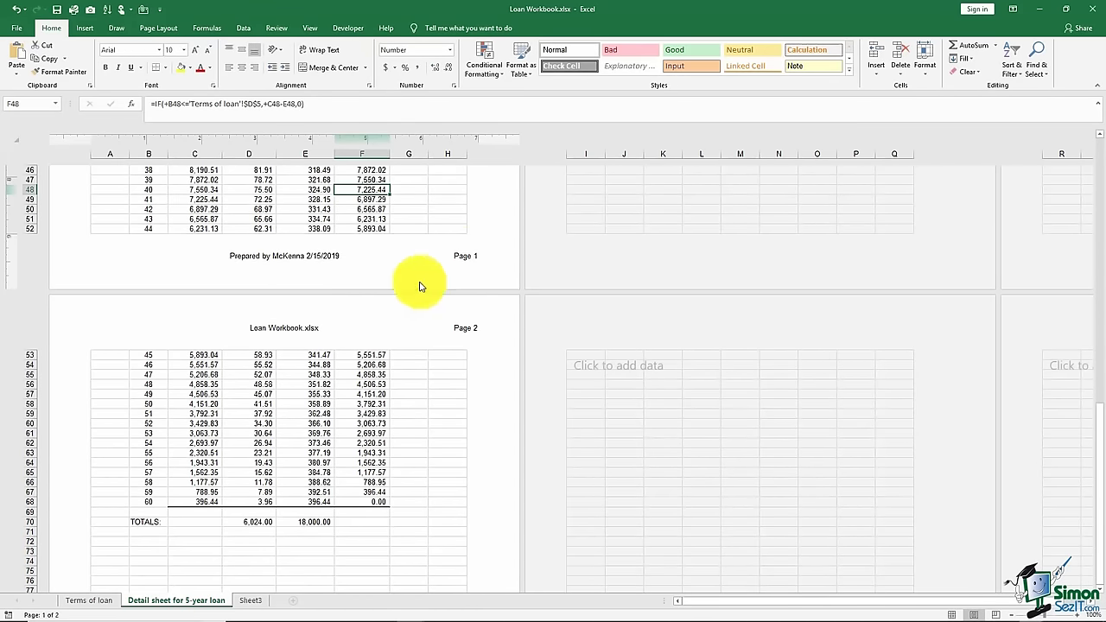
scroll(294, 367, down, 8)
scroll(294, 367, down, 6)
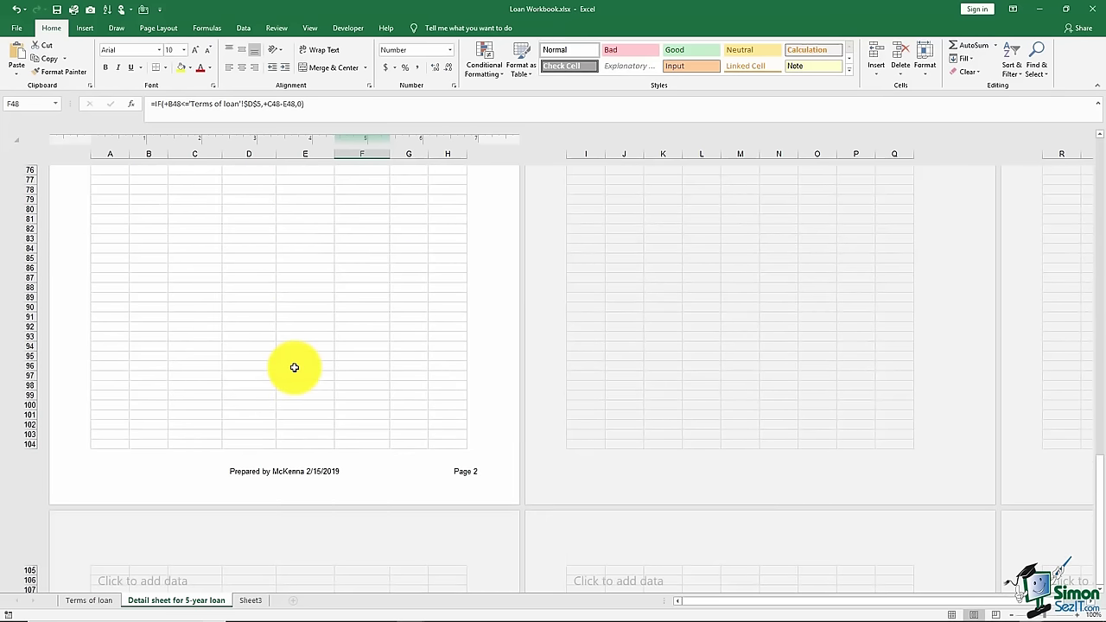
scroll(294, 367, up, 20)
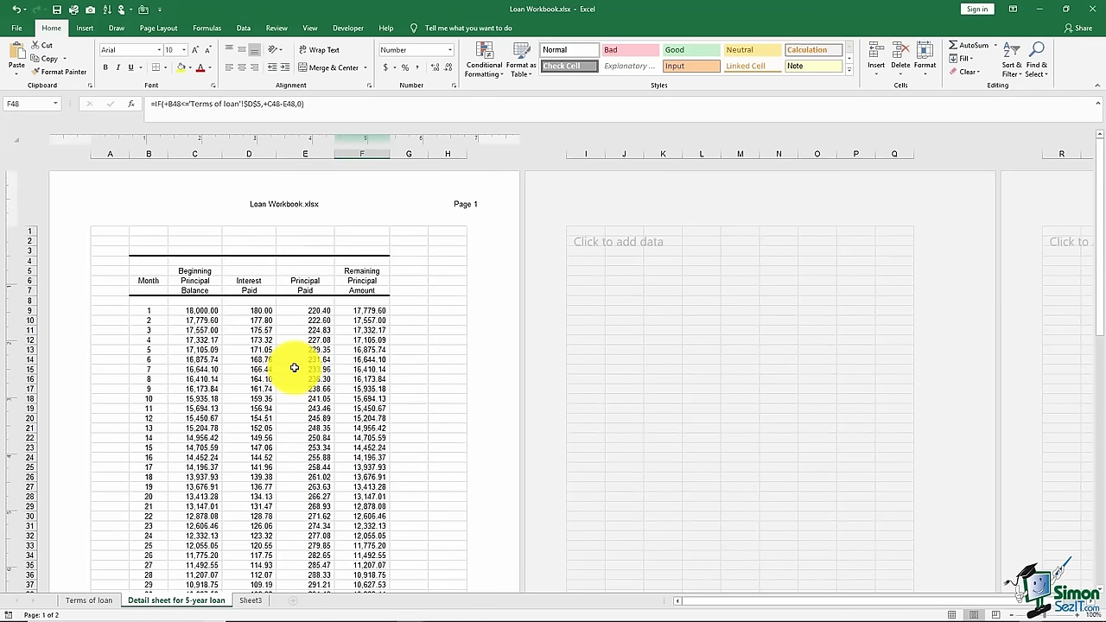
click(279, 199)
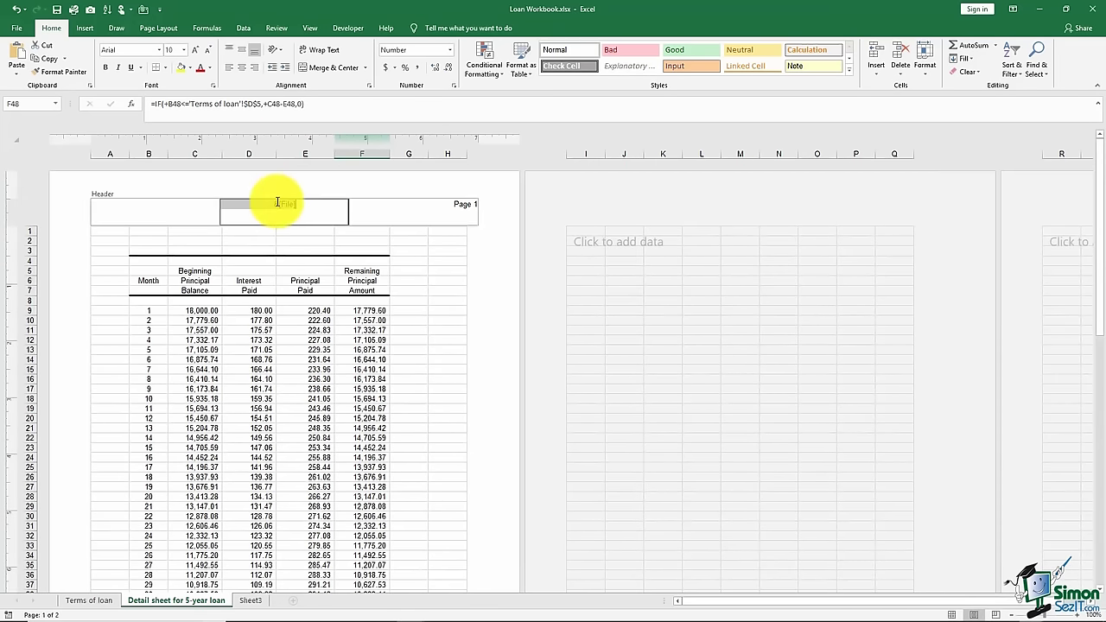
click(430, 19)
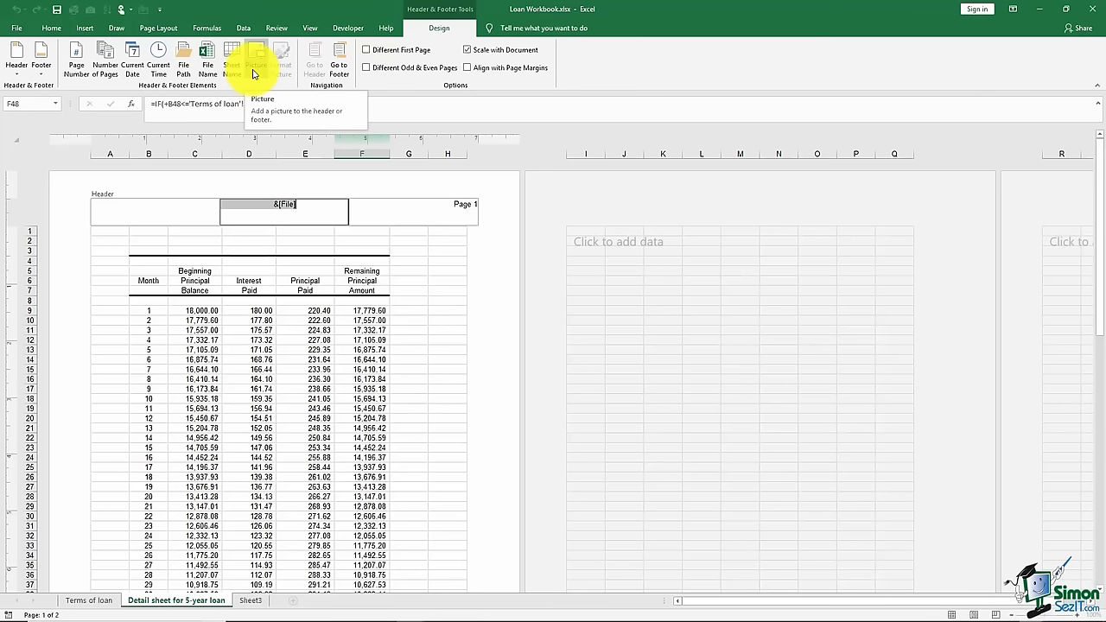
click(339, 75)
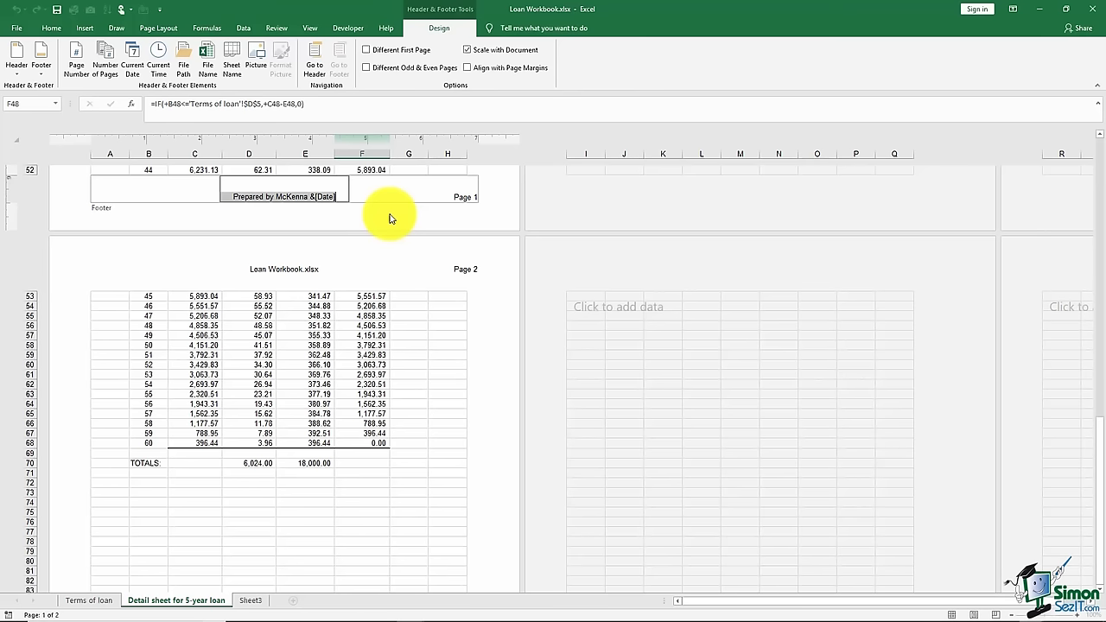
Turn on Different First Page so page 1 has an empty header, then check each page
click(366, 52)
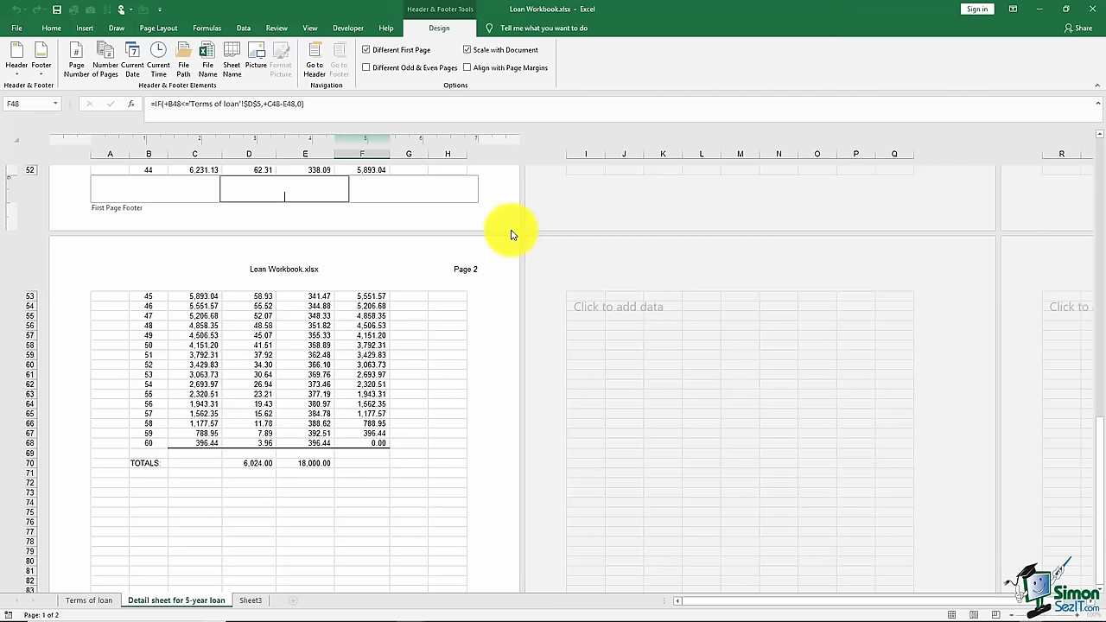
click(491, 210)
scroll(474, 209, up, 15)
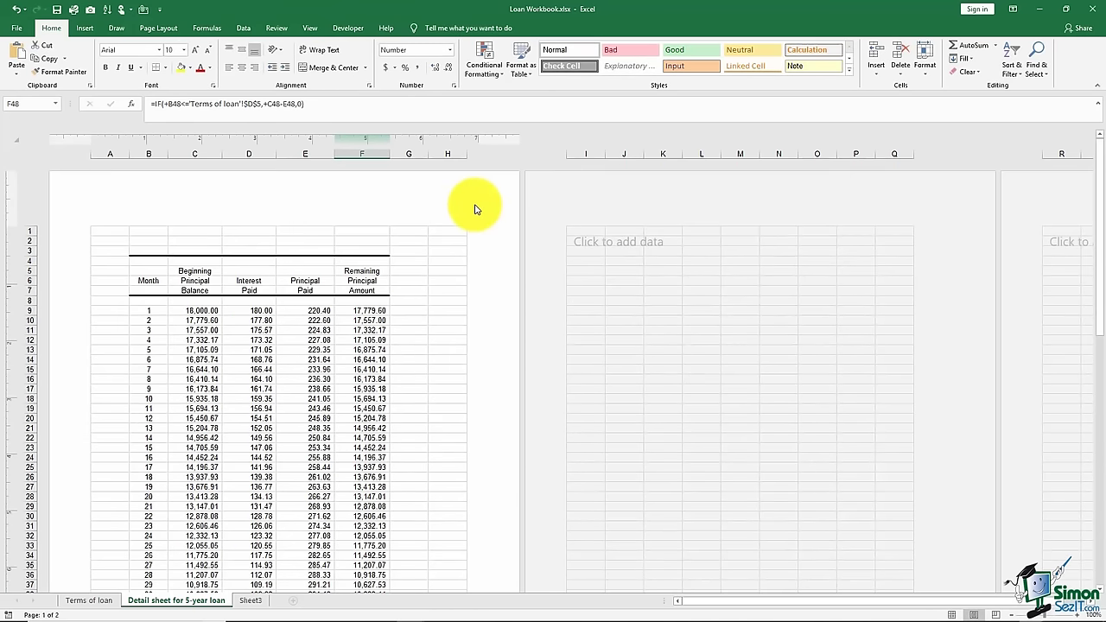
scroll(475, 209, down, 15)
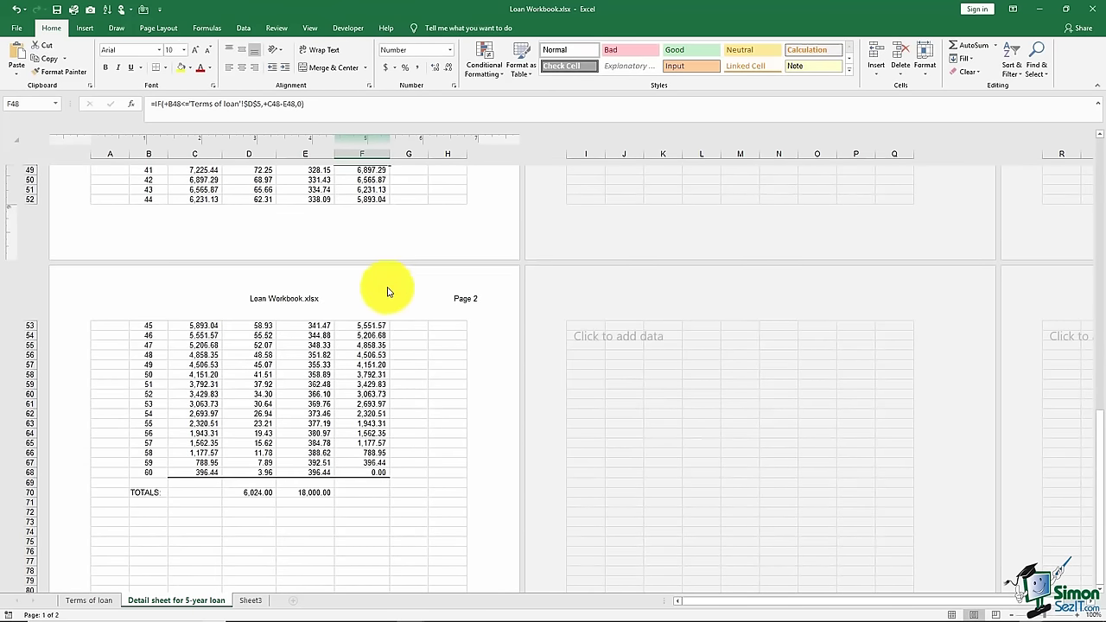
scroll(335, 324, down, 12)
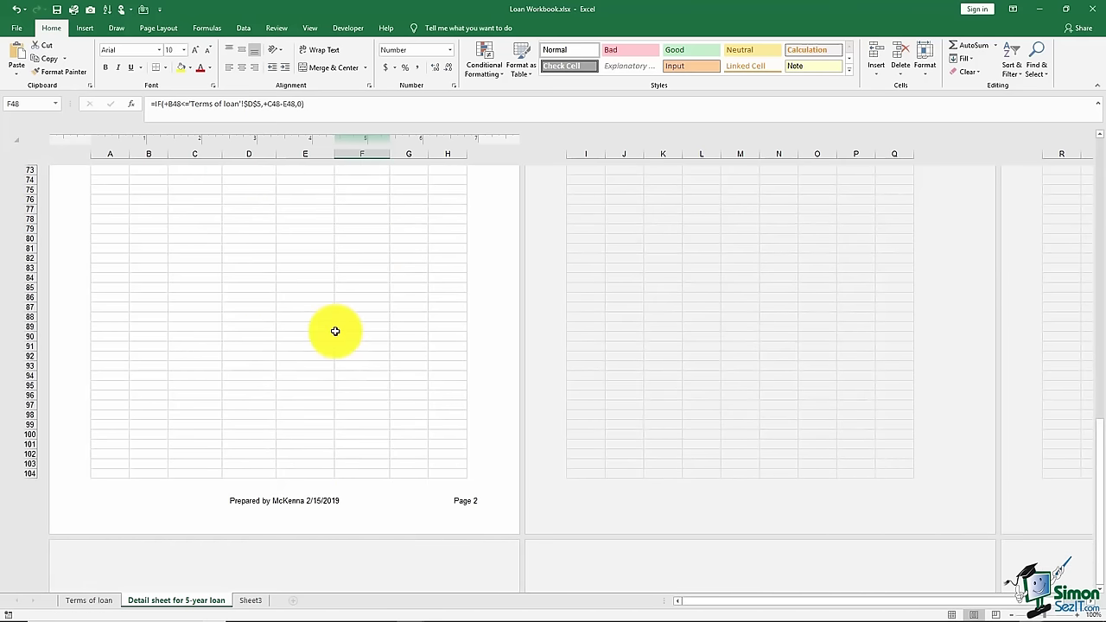
scroll(335, 331, up, 20)
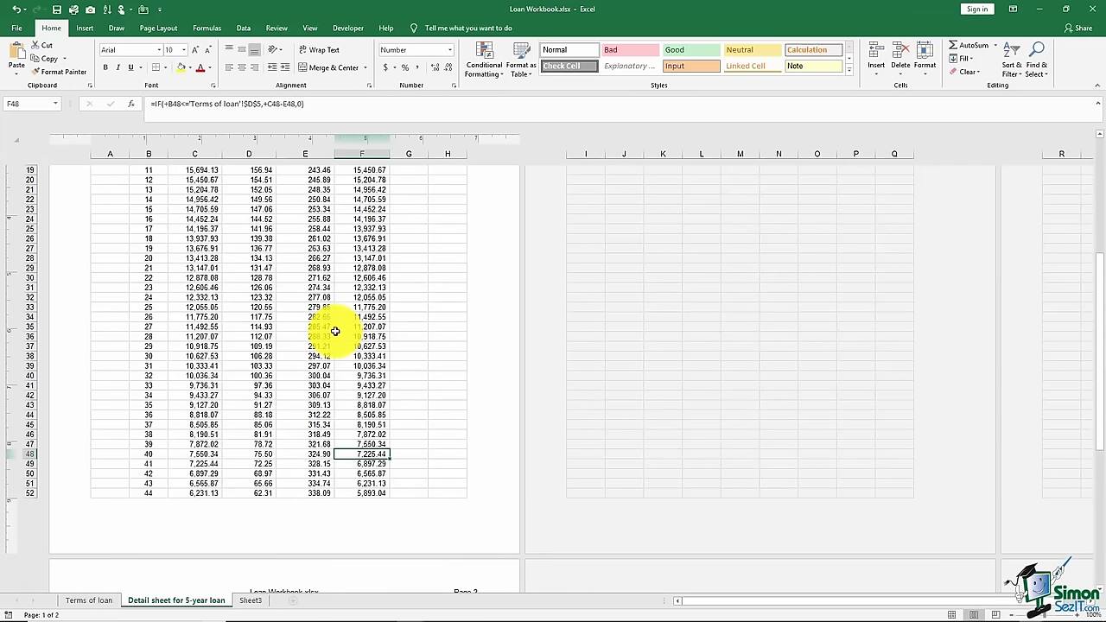
click(321, 211)
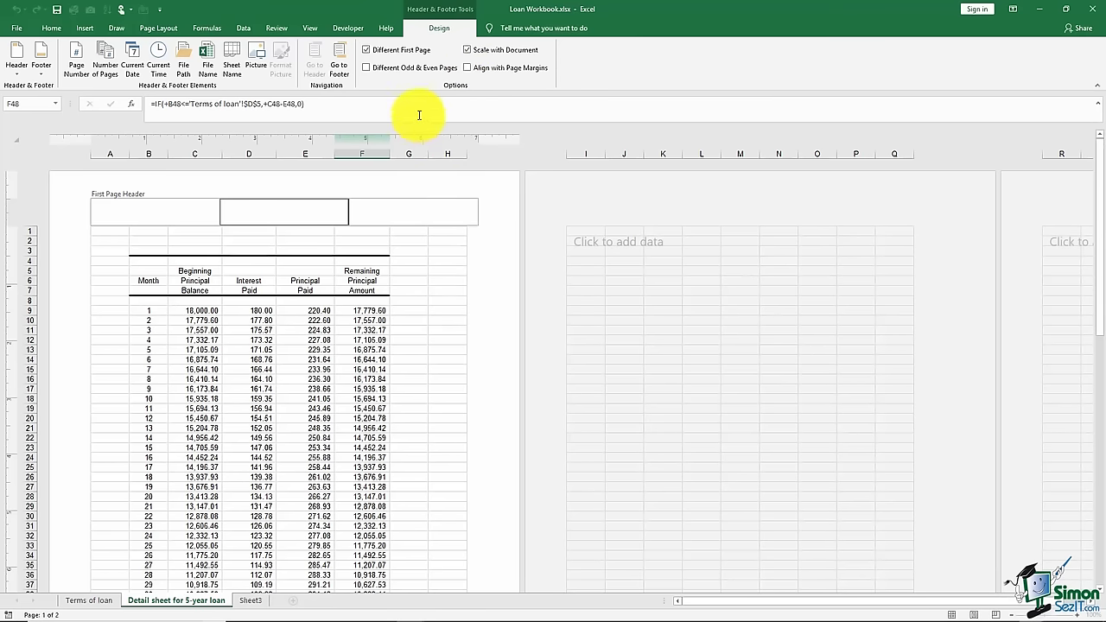
click(346, 359)
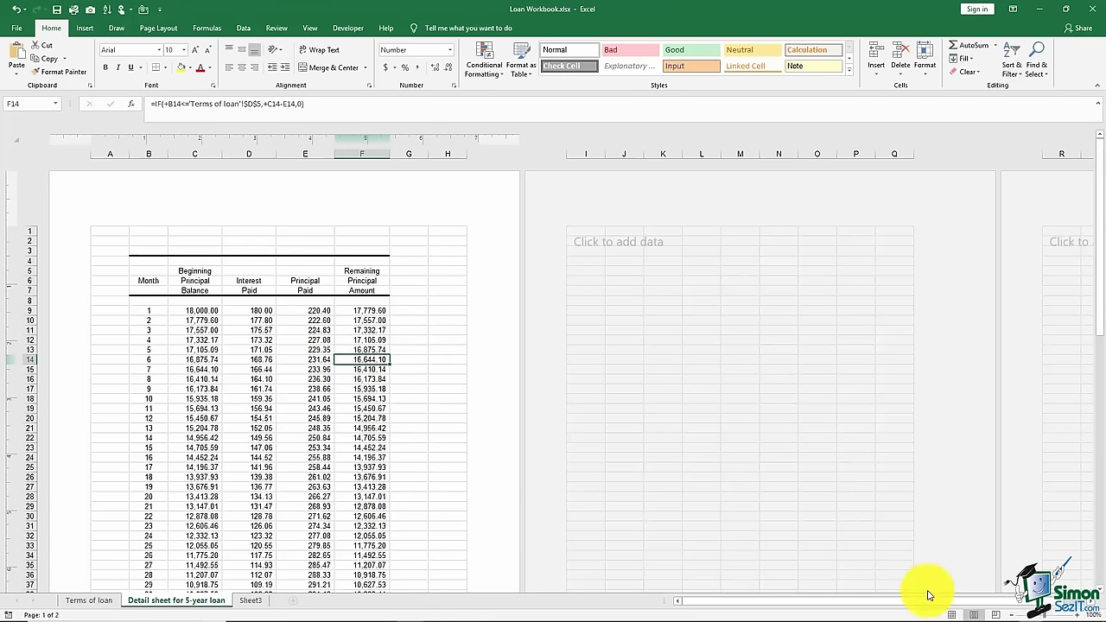
Return the loan detail sheet to Normal view, with dashed page-break lines visible
click(953, 616)
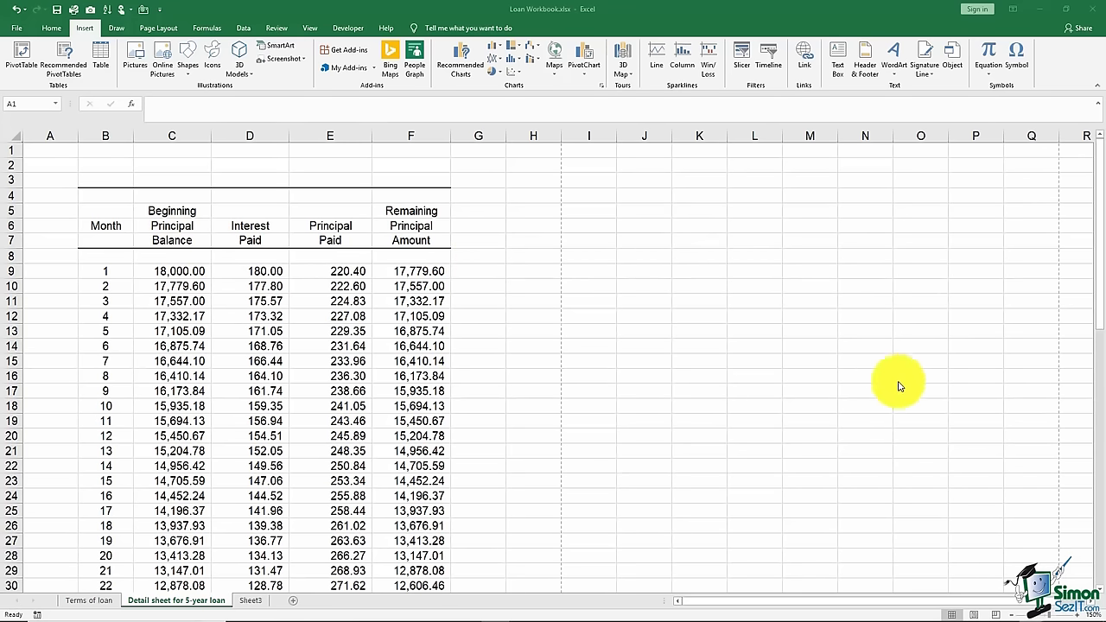
Preview the printed pages in Page Layout view, go back to Normal view, and show the Page Layout ribbon
click(979, 617)
click(980, 616)
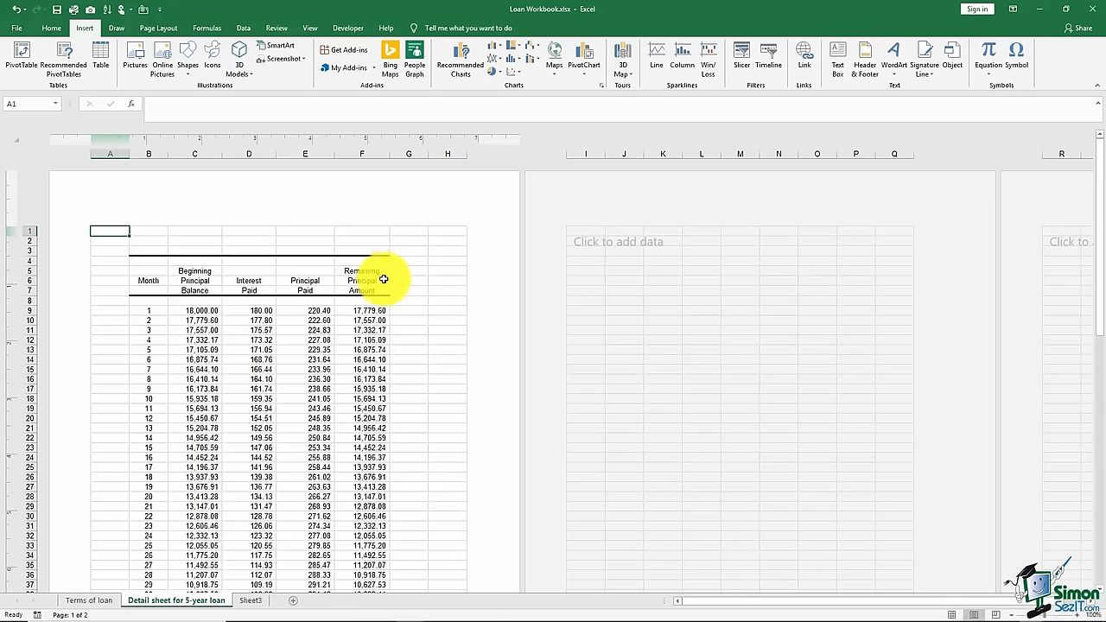
scroll(446, 367, down, 2)
scroll(446, 367, down, 12)
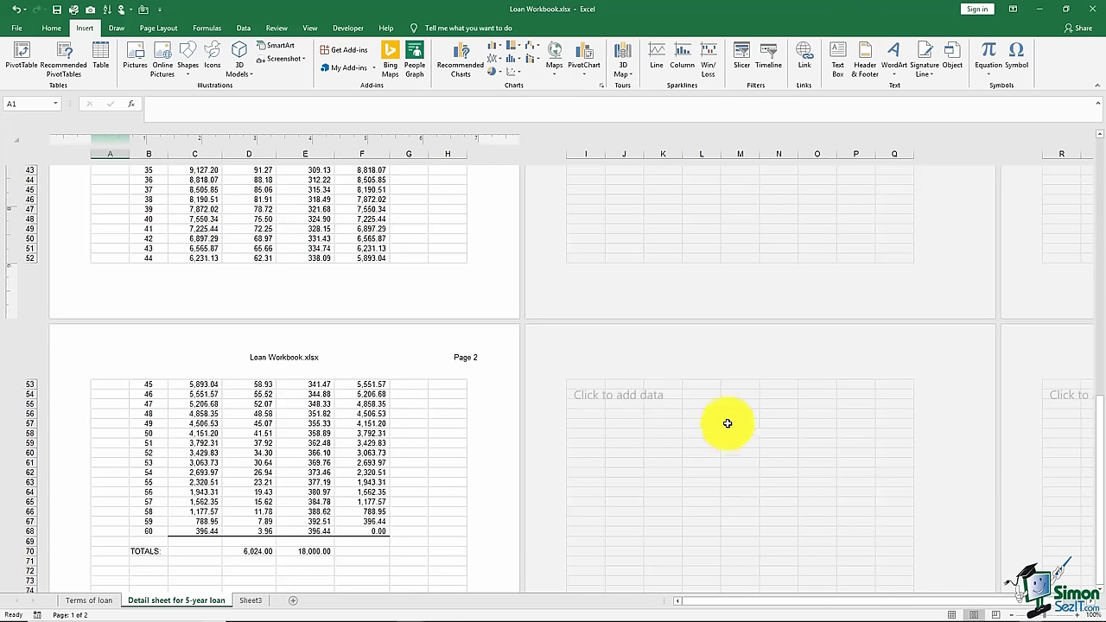
click(951, 614)
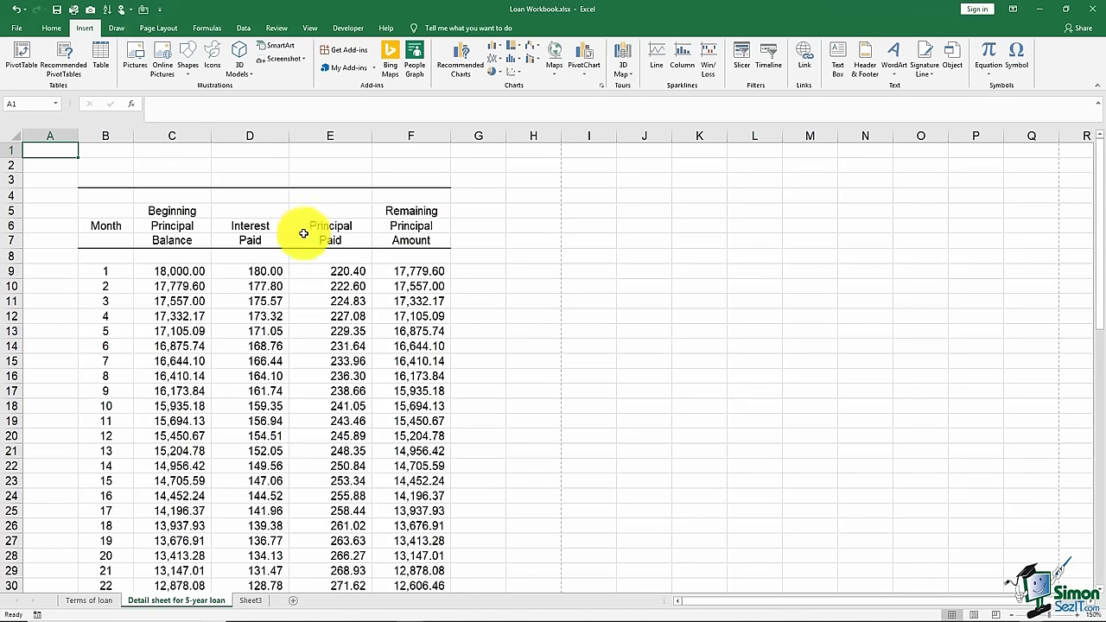
click(166, 31)
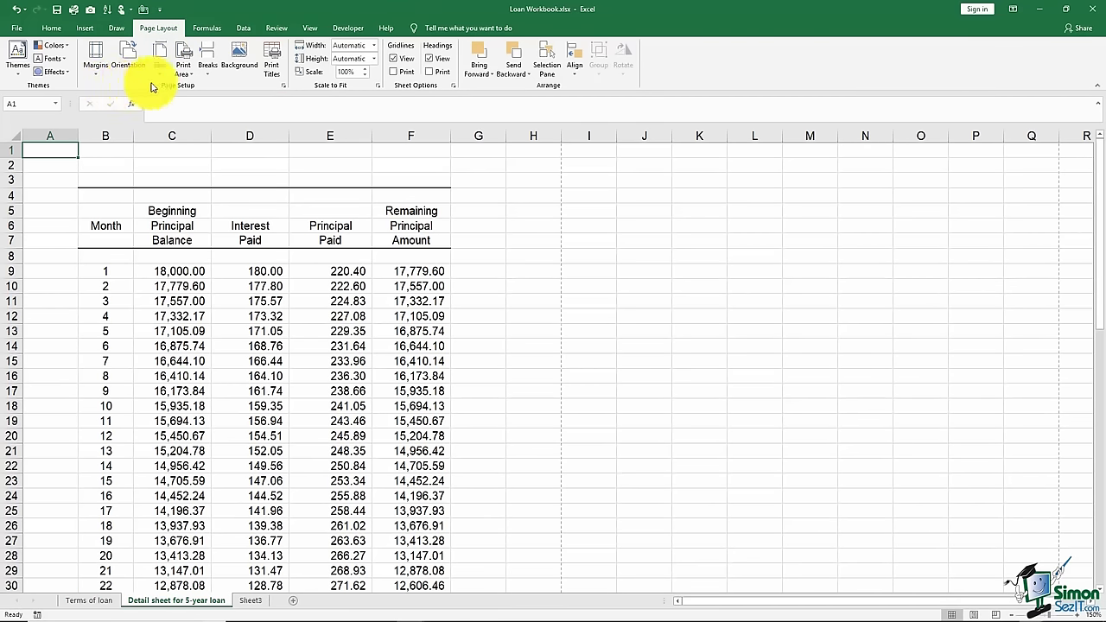
Set rows $4:$7 as print titles repeating at the top, then preview the printout
click(271, 77)
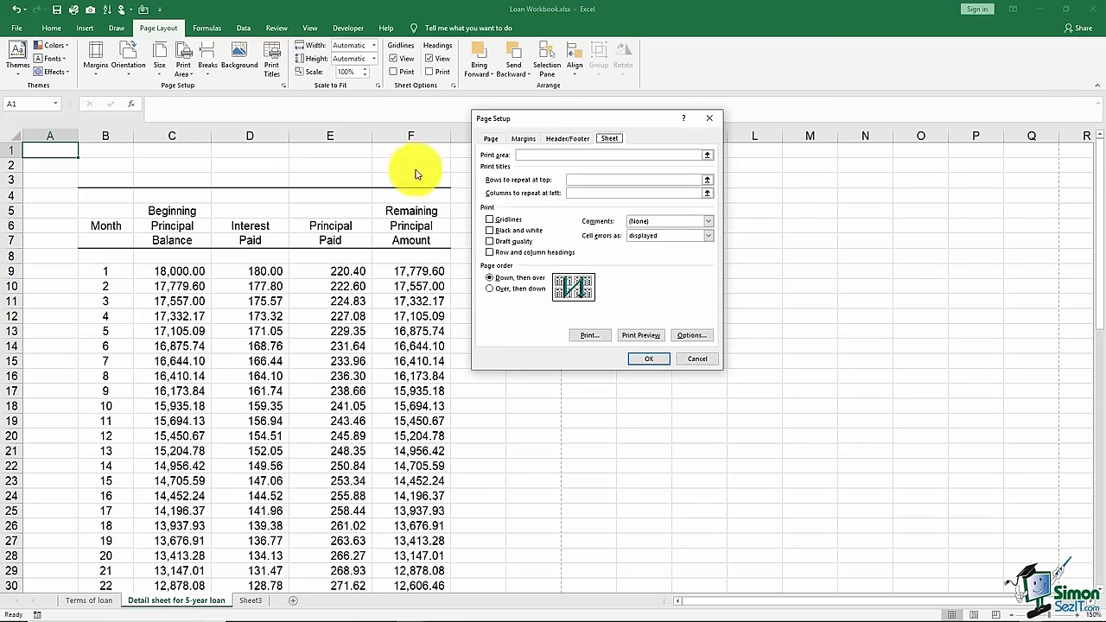
click(575, 181)
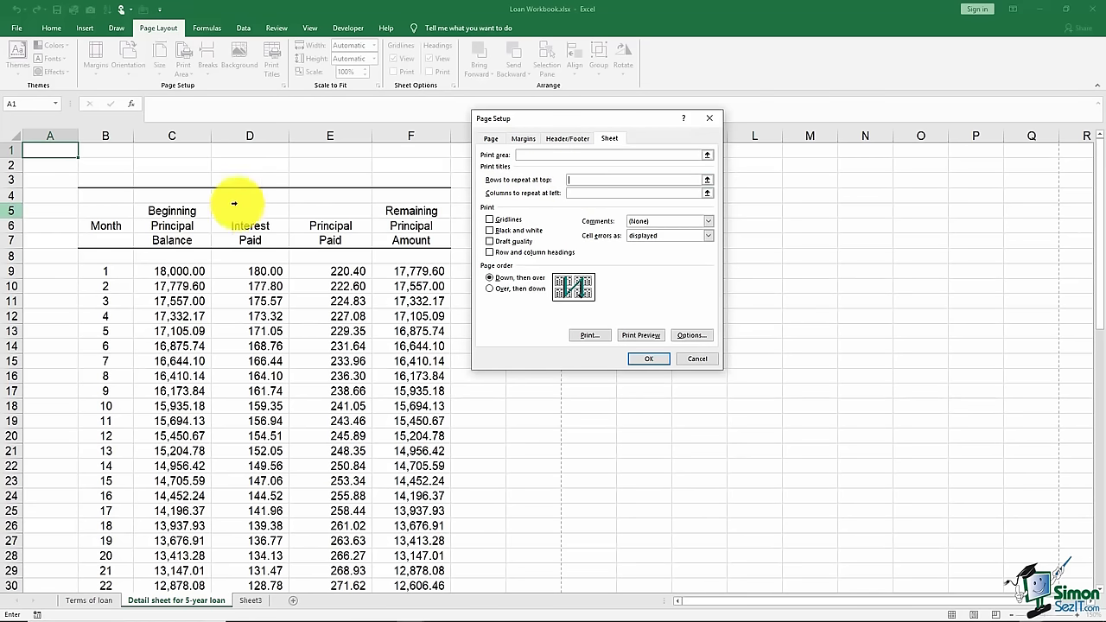
click(13, 195)
drag(13, 195, 22, 240)
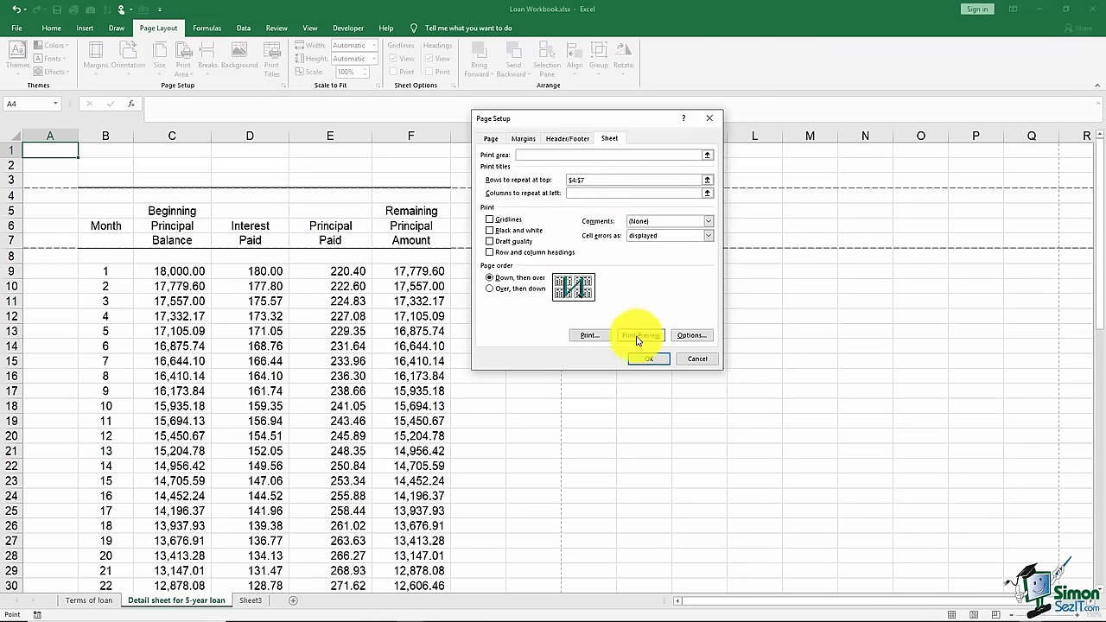
click(639, 338)
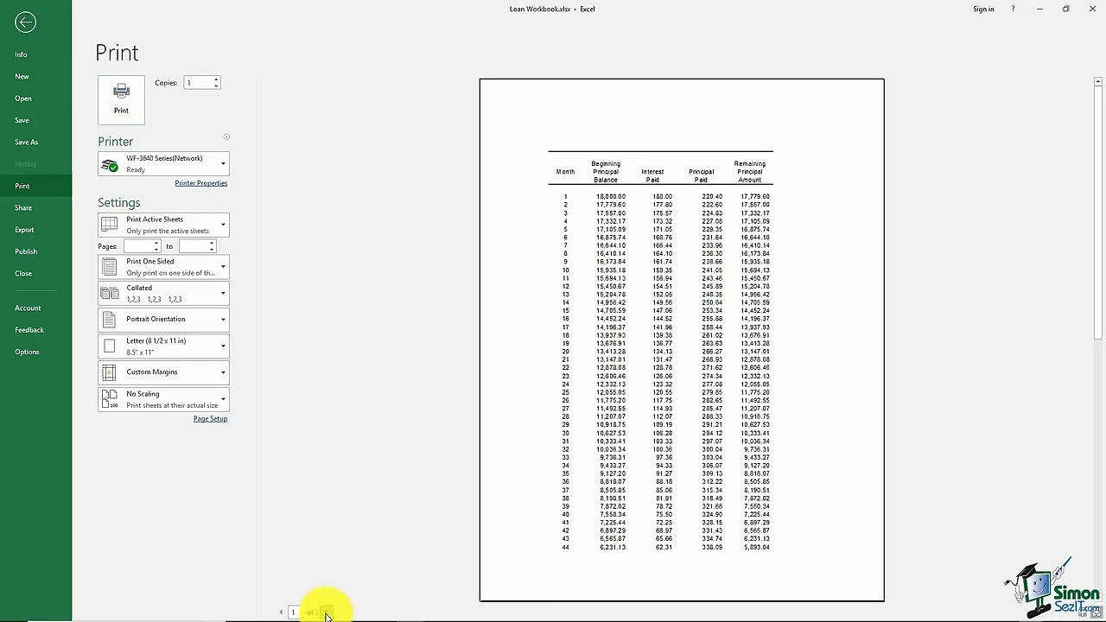
View page 2 of the preview to confirm the repeated headings, then return to the sheet
click(325, 612)
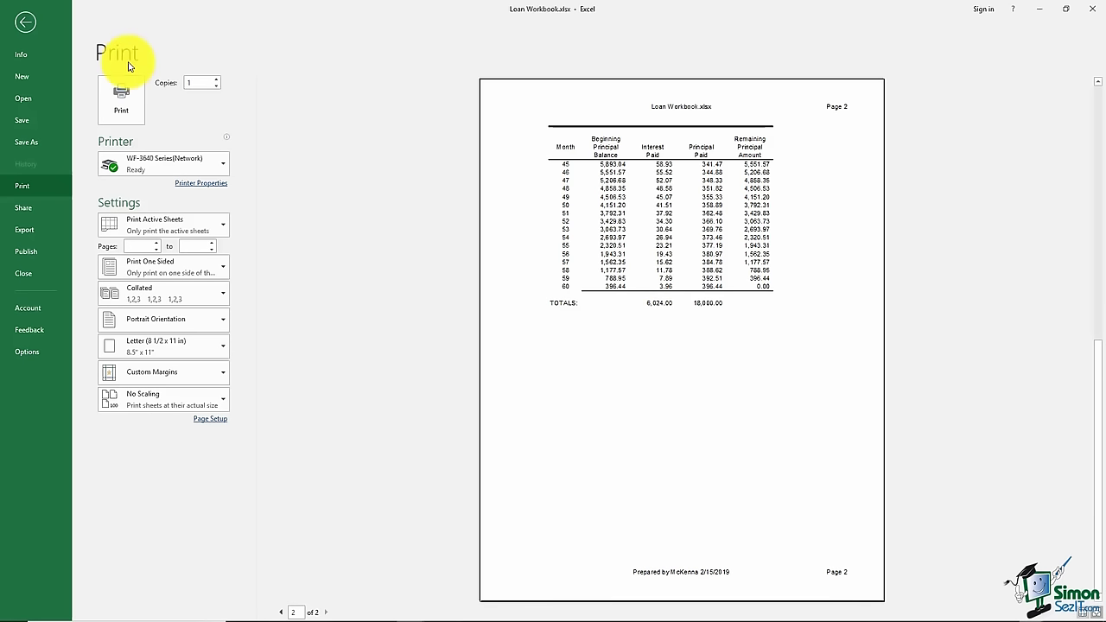
click(33, 30)
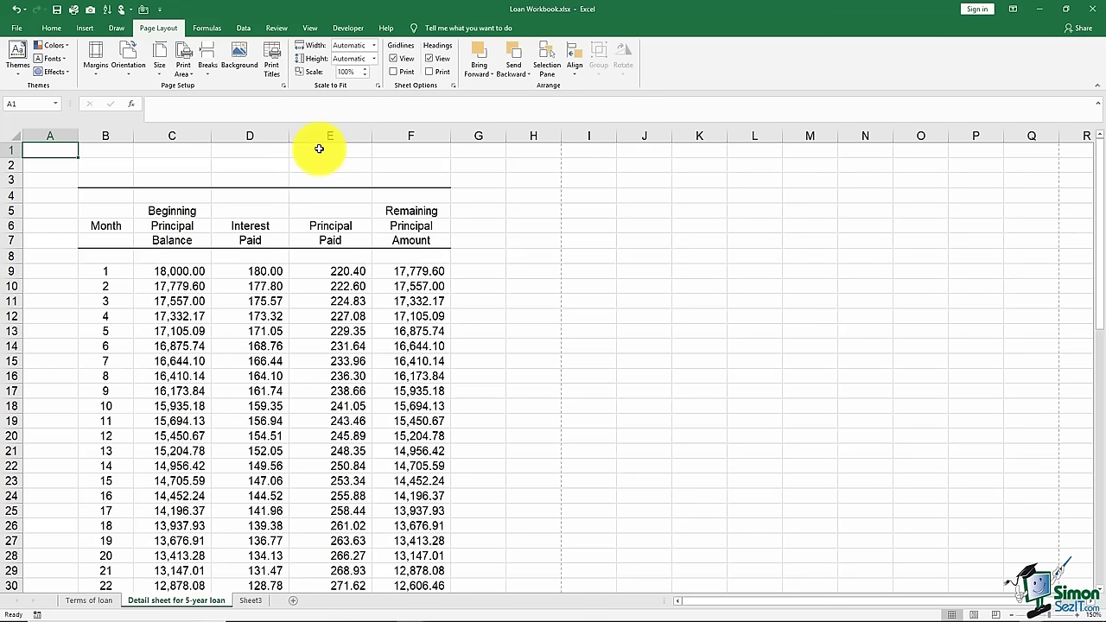
click(273, 67)
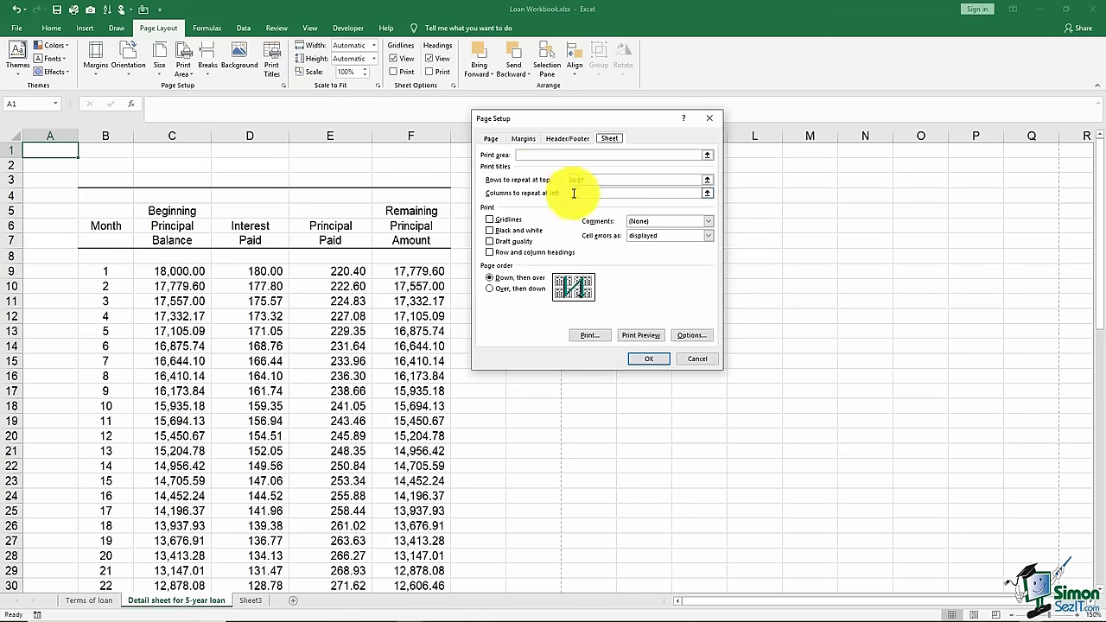
click(569, 192)
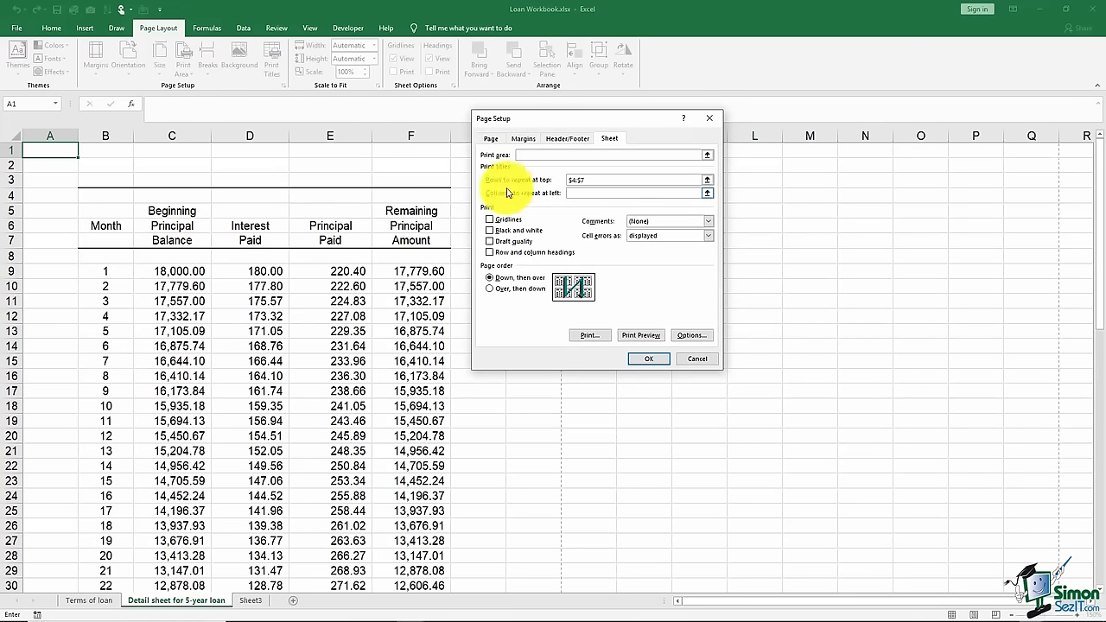
drag(58, 134, 120, 133)
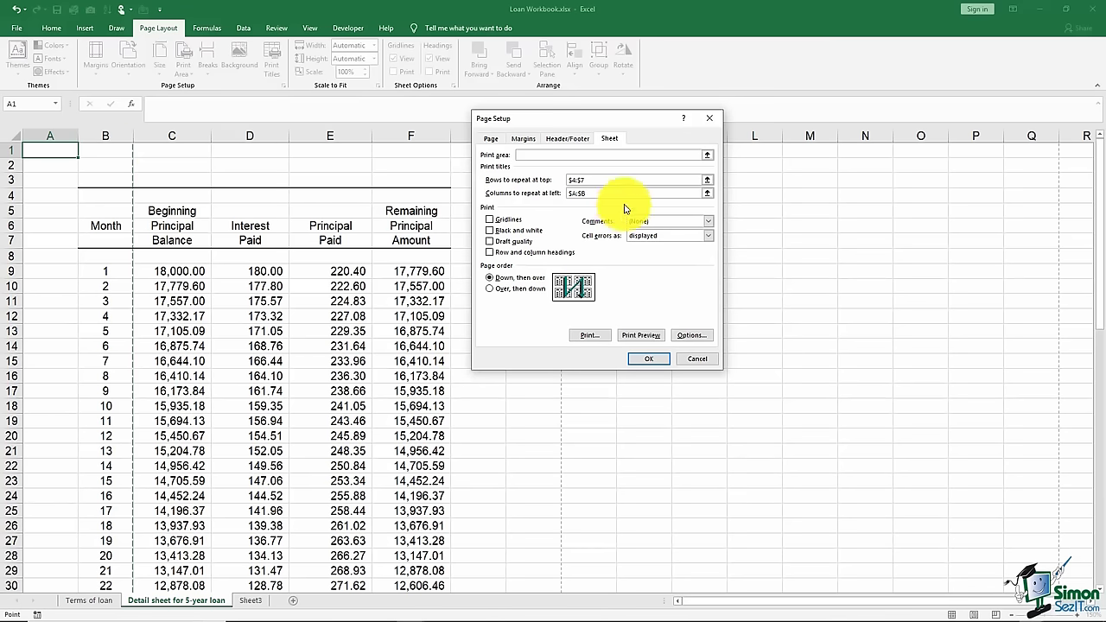
click(544, 193)
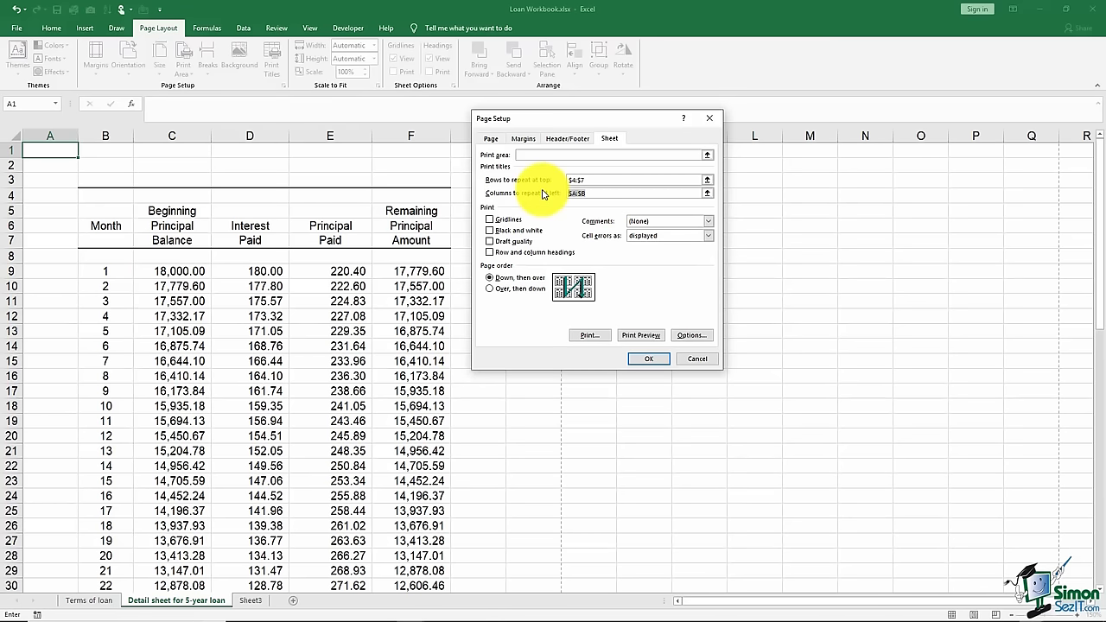
key(Delete)
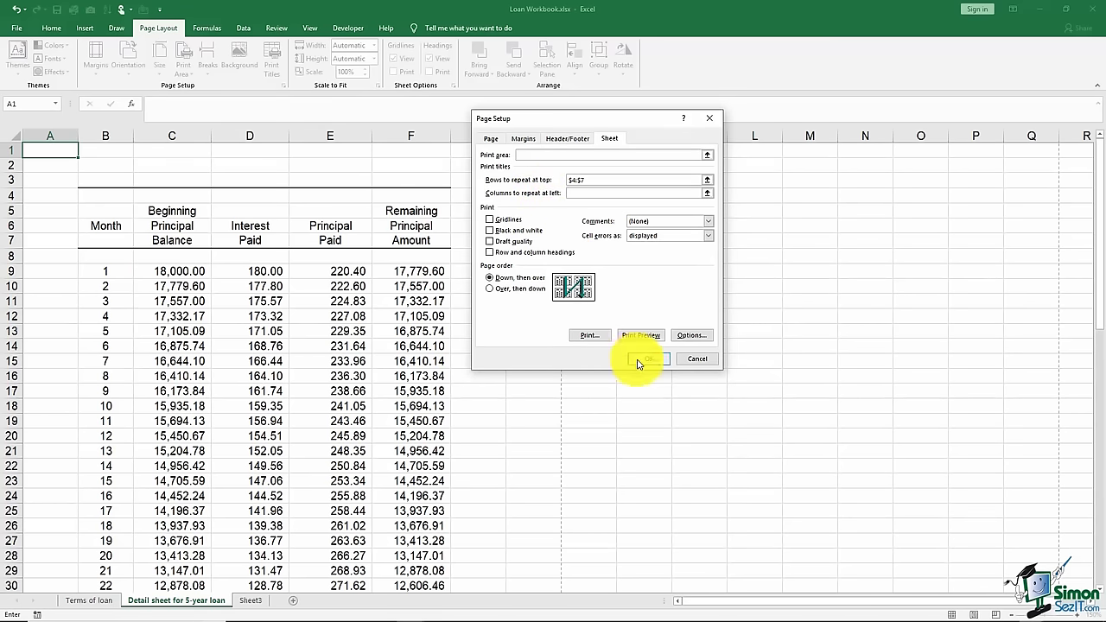
click(642, 360)
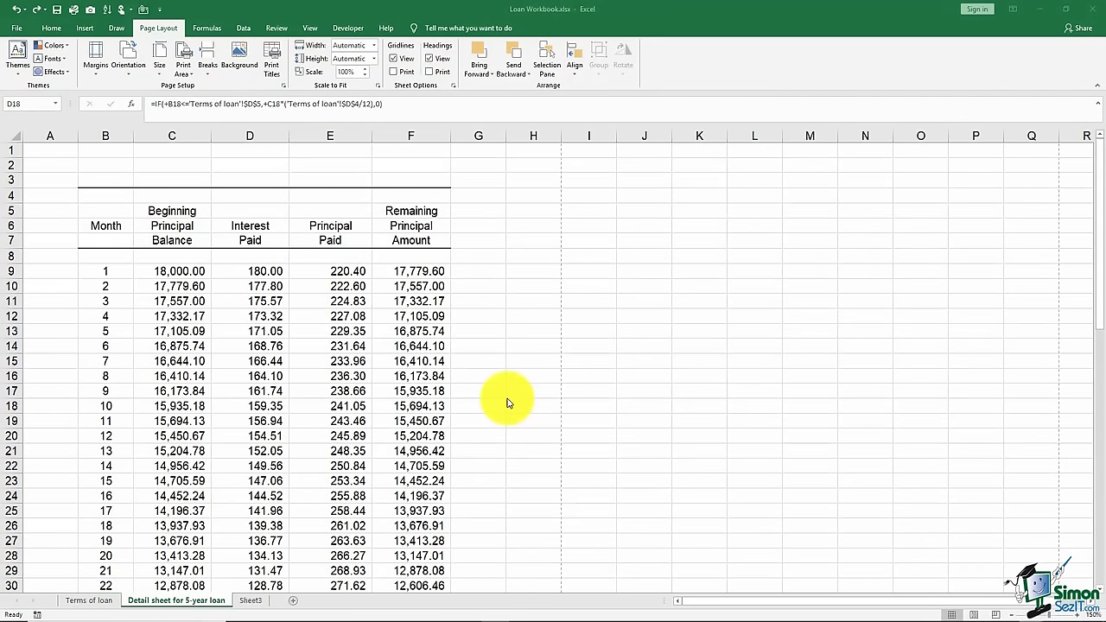
click(259, 411)
click(264, 421)
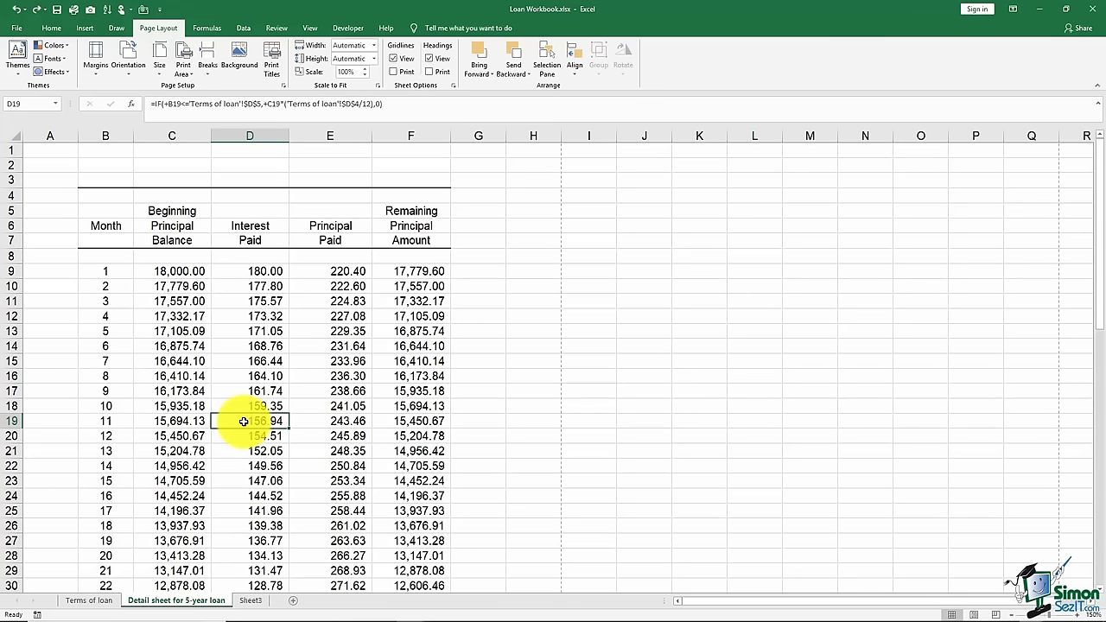
Comment D19: 'See about a rate reduction. This may change the rest of the Interest paid cells.'
right_click(244, 421)
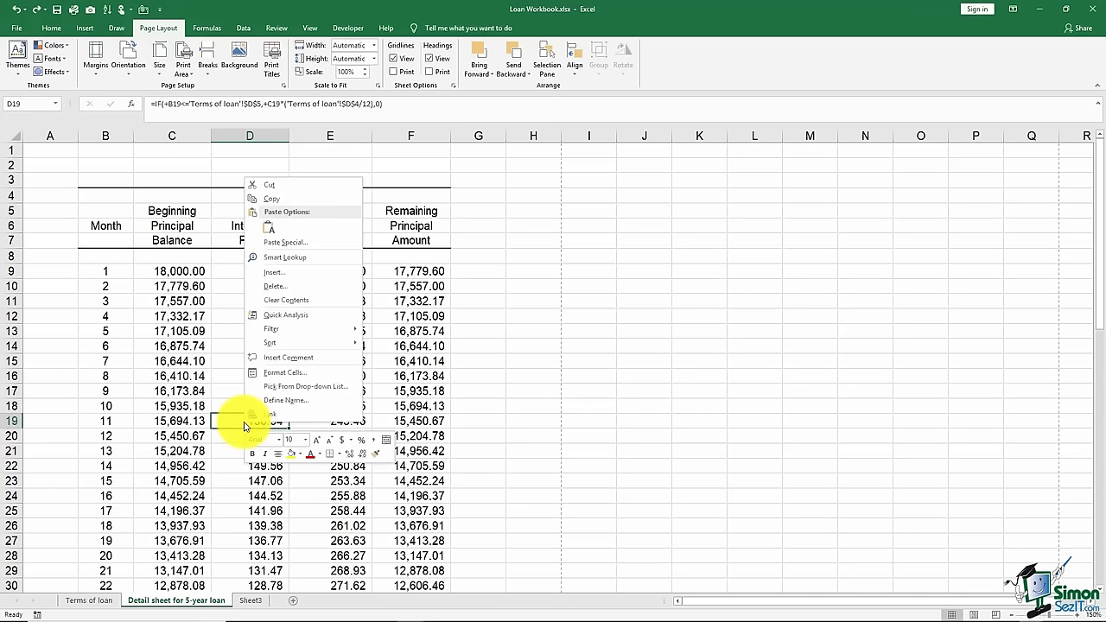
click(286, 361)
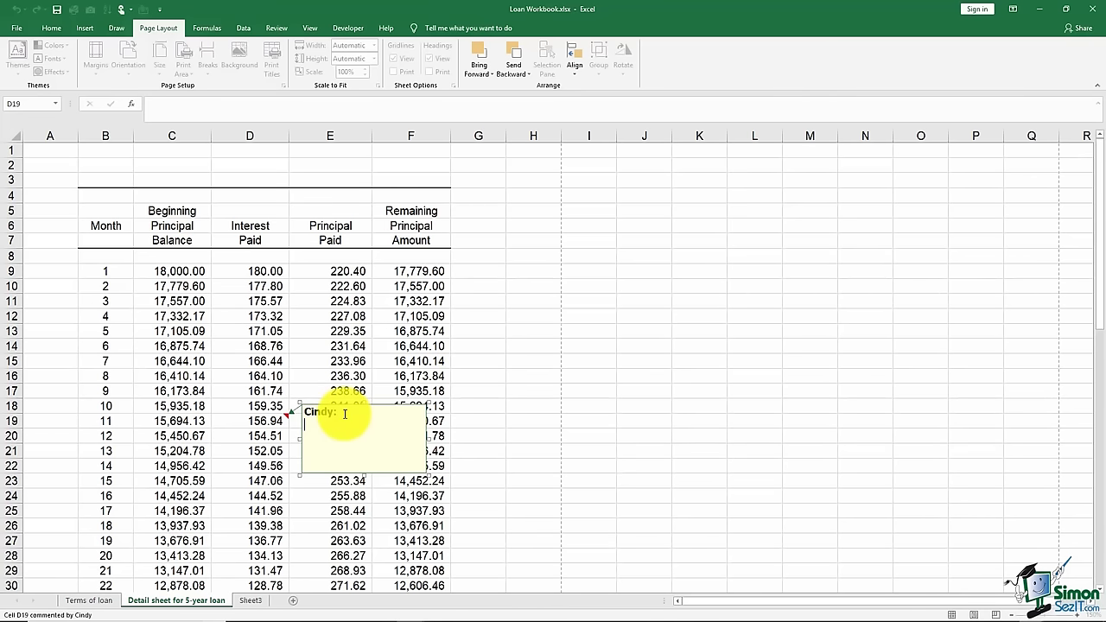
click(302, 415)
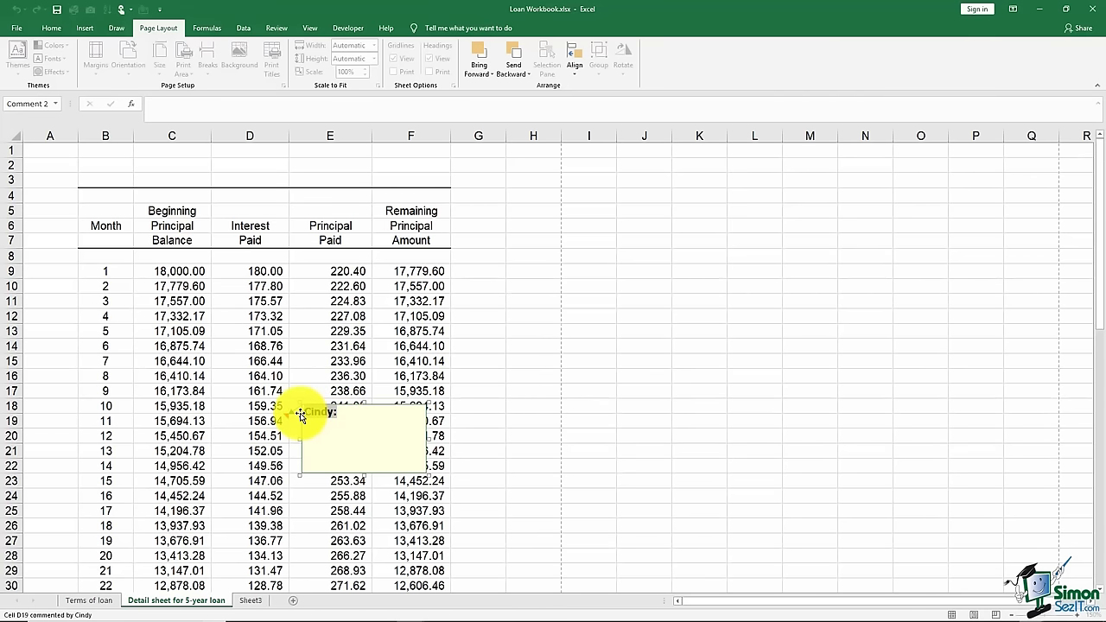
key(Delete)
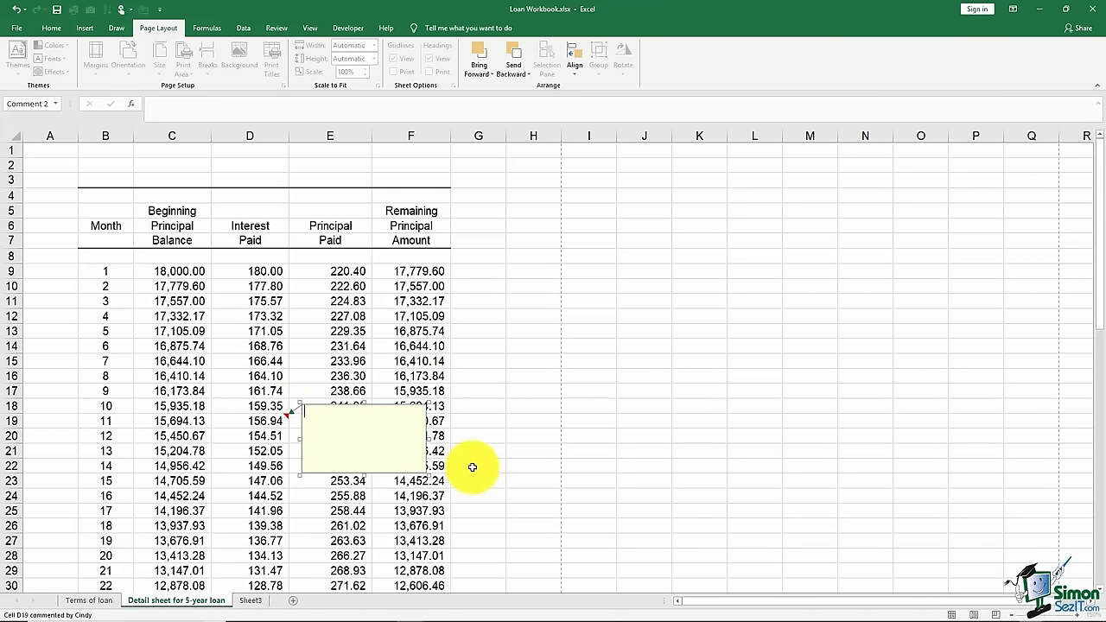
text(See about a rate reductio)
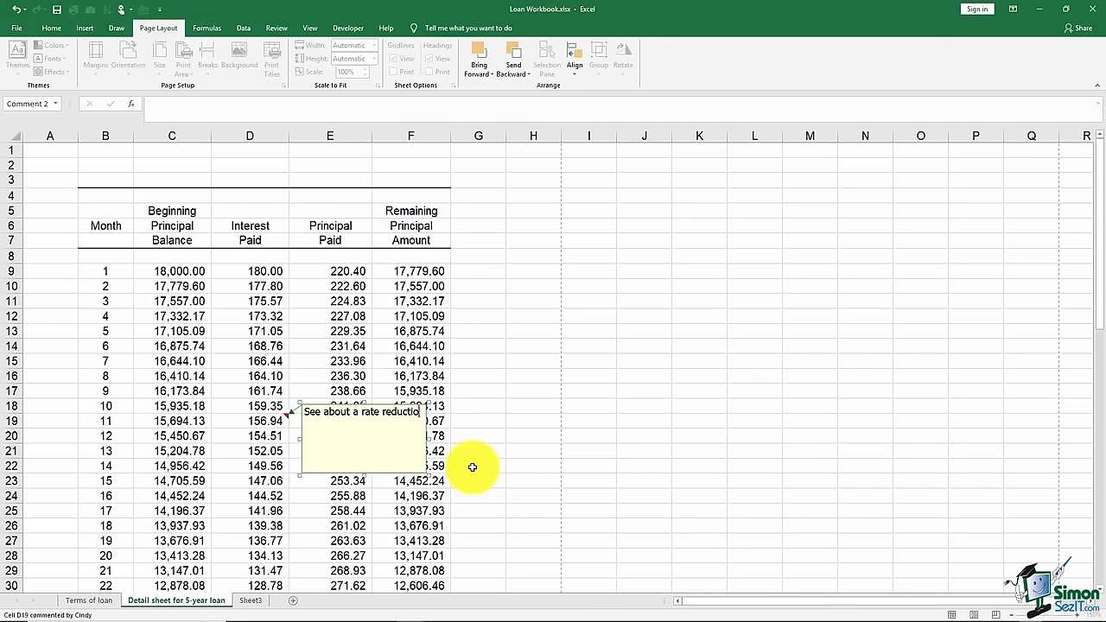
text(n. This may change )
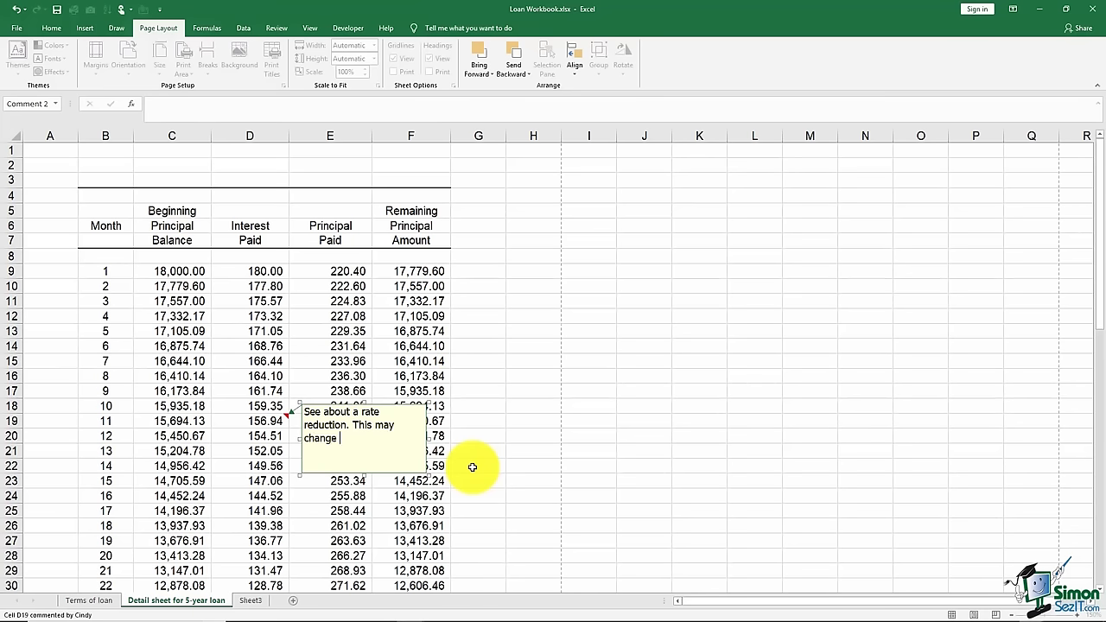
text(the rest of the Interest paid cells.)
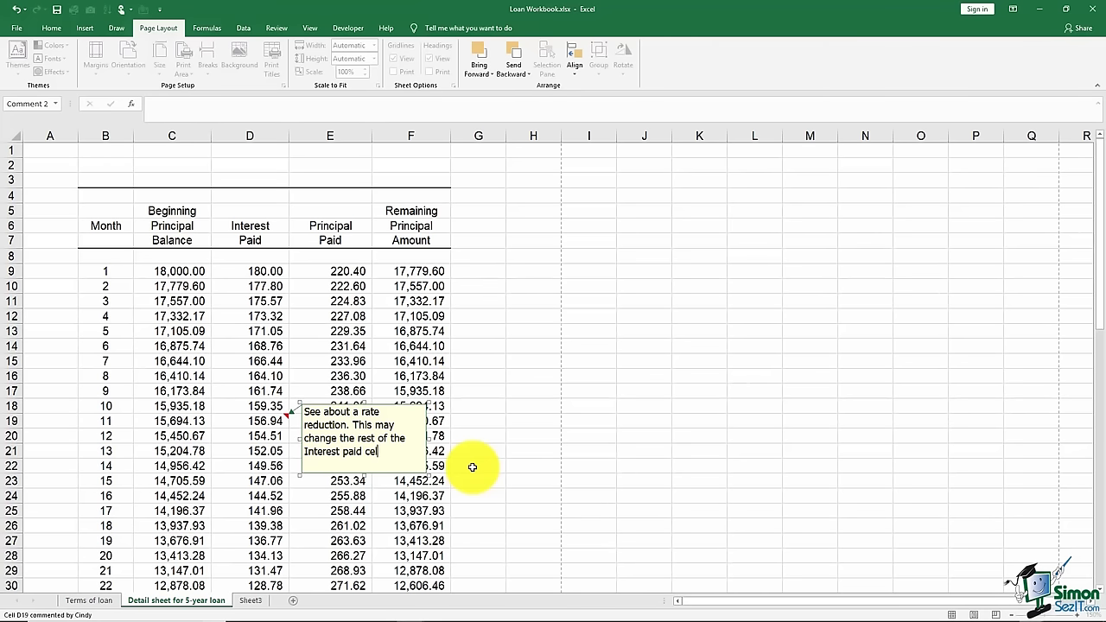
click(509, 418)
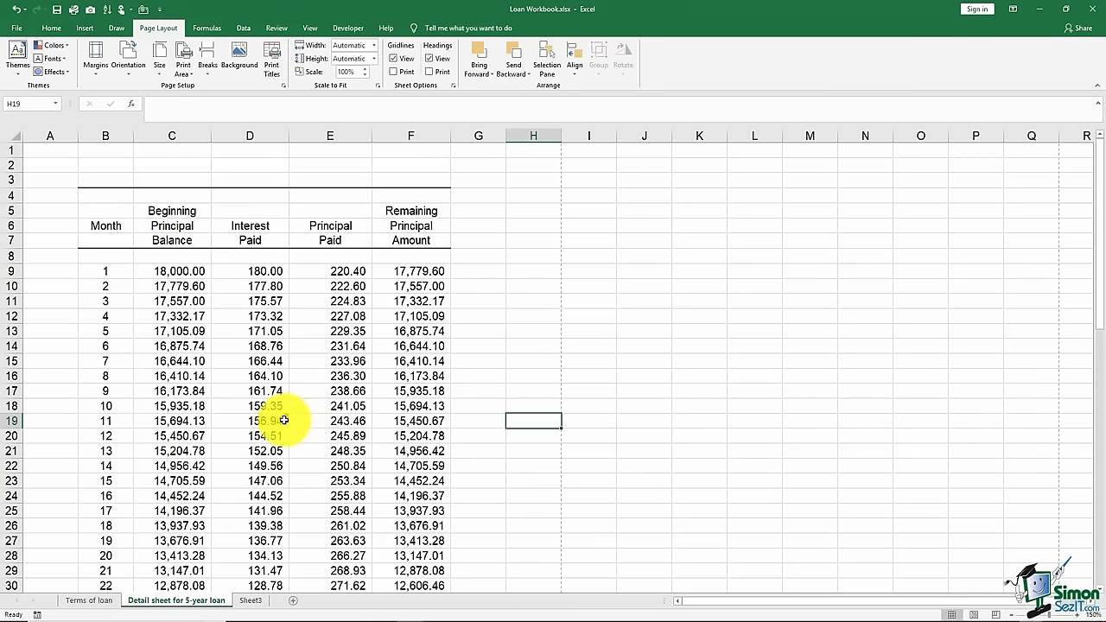
mouse_move(278, 421)
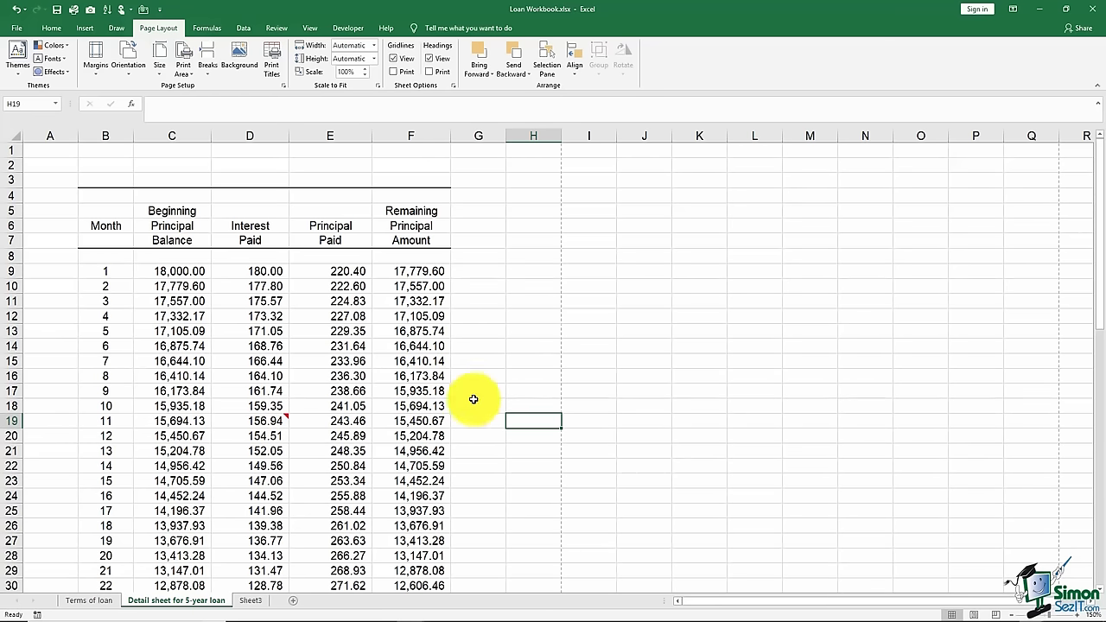
Reopen the D19 comment and drag its box wider and shorter so the note fits three lines
click(276, 422)
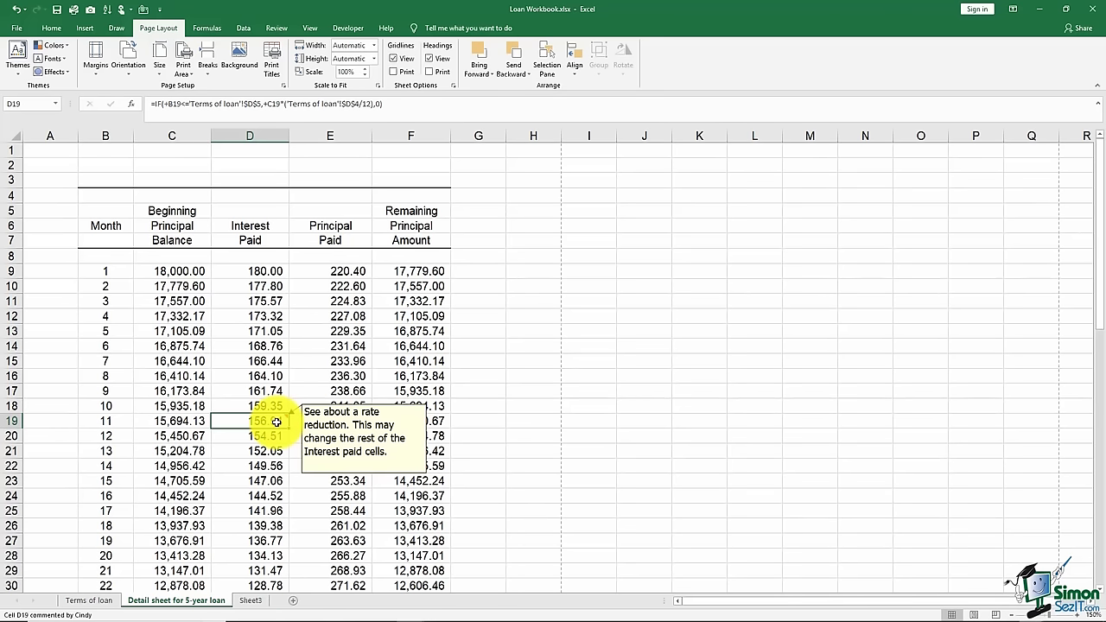
right_click(276, 422)
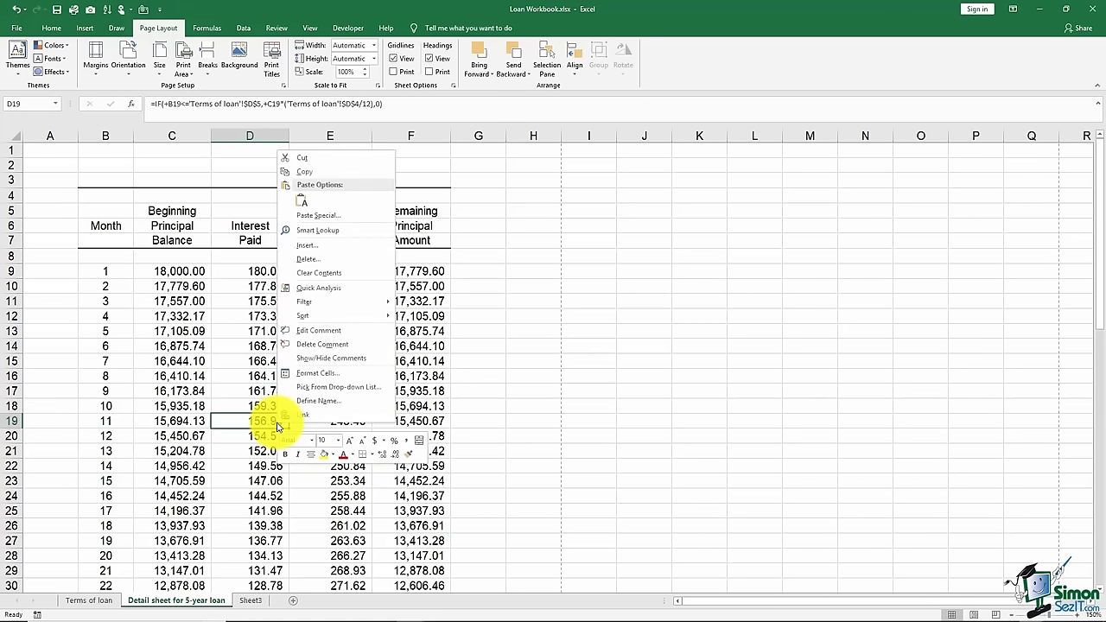
click(316, 335)
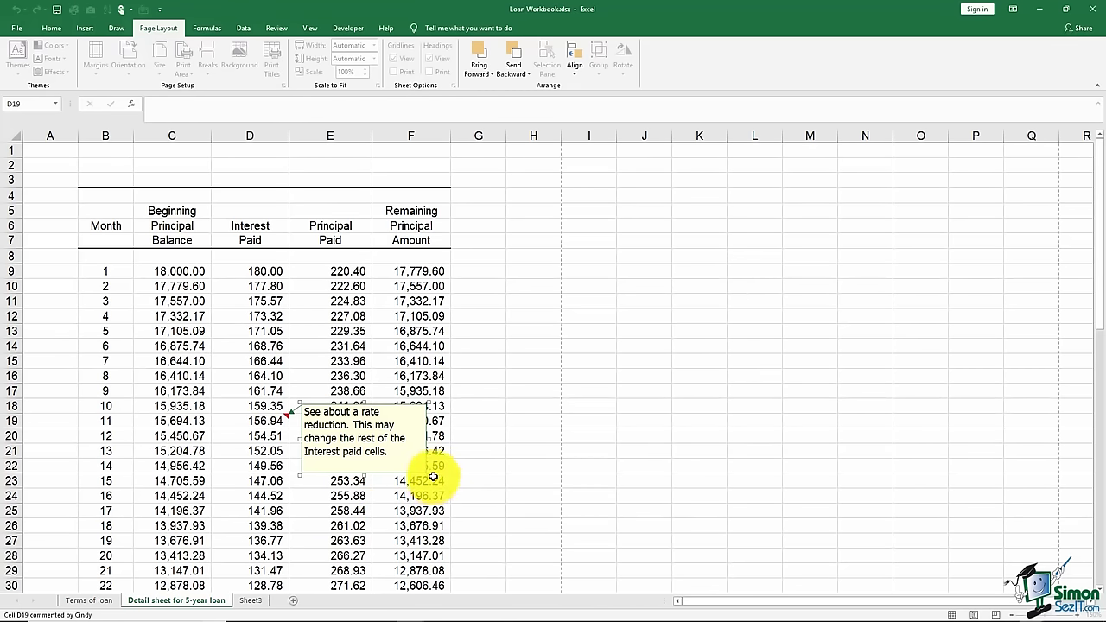
key(Return)
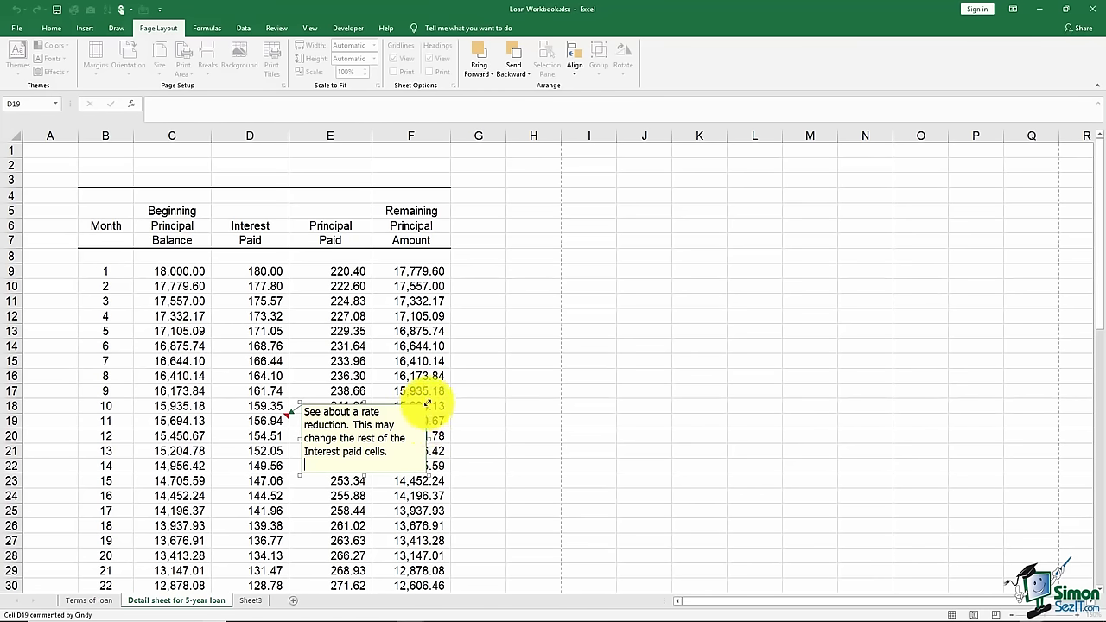
drag(427, 403, 477, 391)
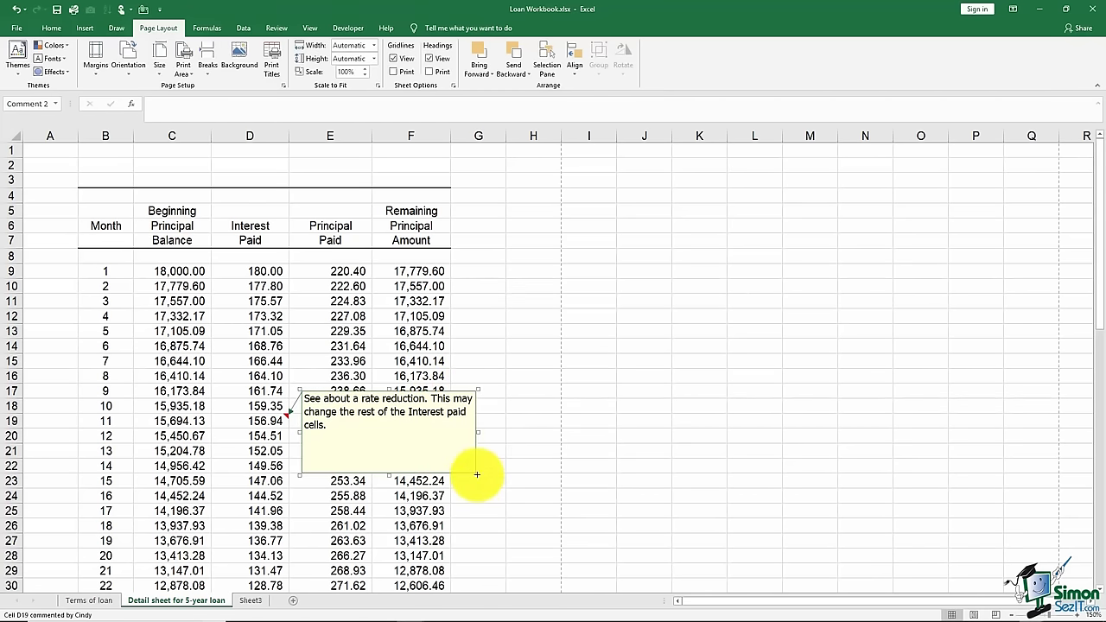
drag(477, 474, 481, 438)
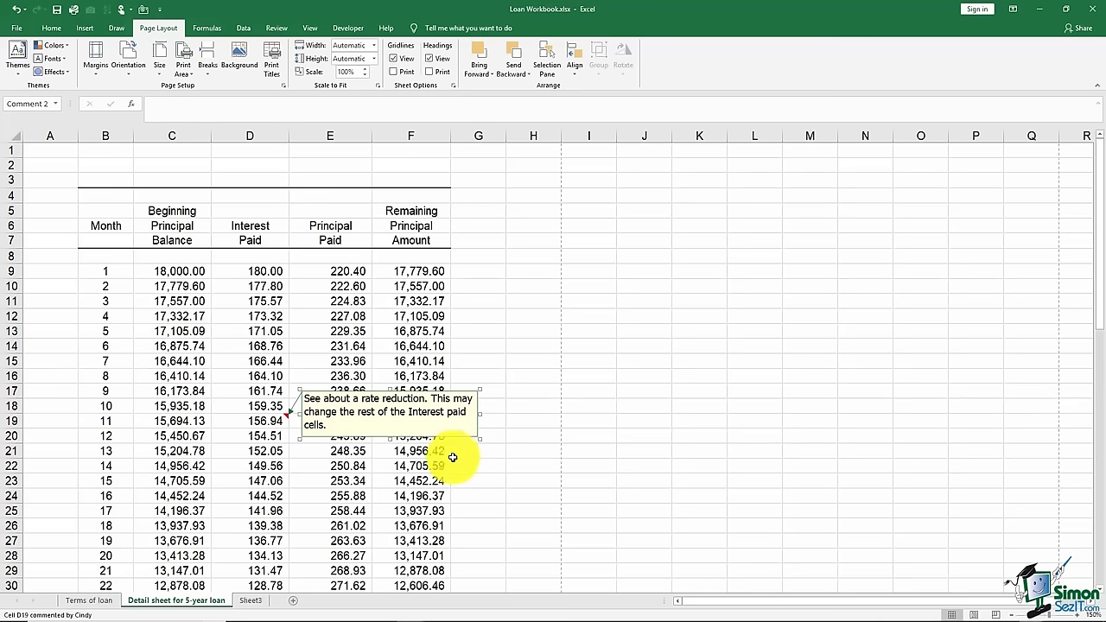
click(270, 420)
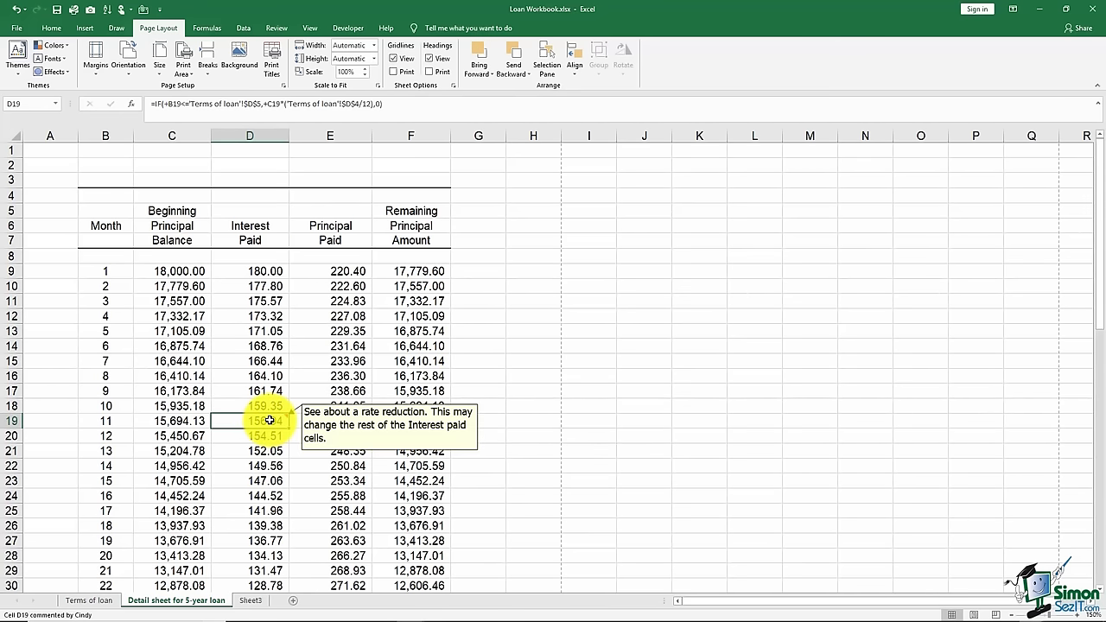
Turn on Show/Hide Comment for D19 so its note stays visible on the sheet
right_click(270, 421)
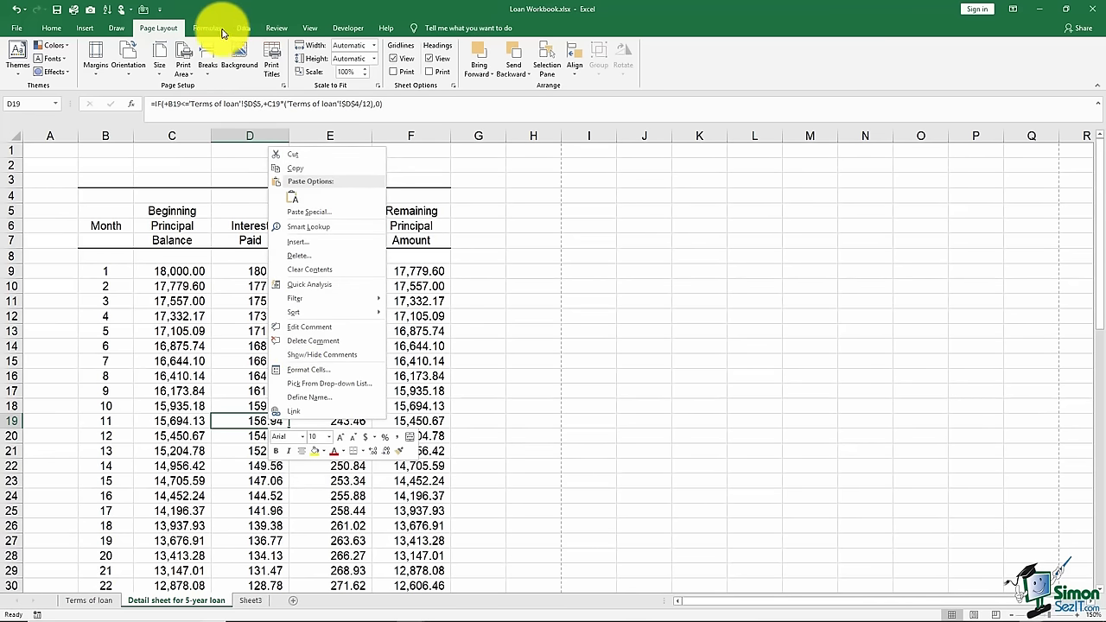
click(277, 32)
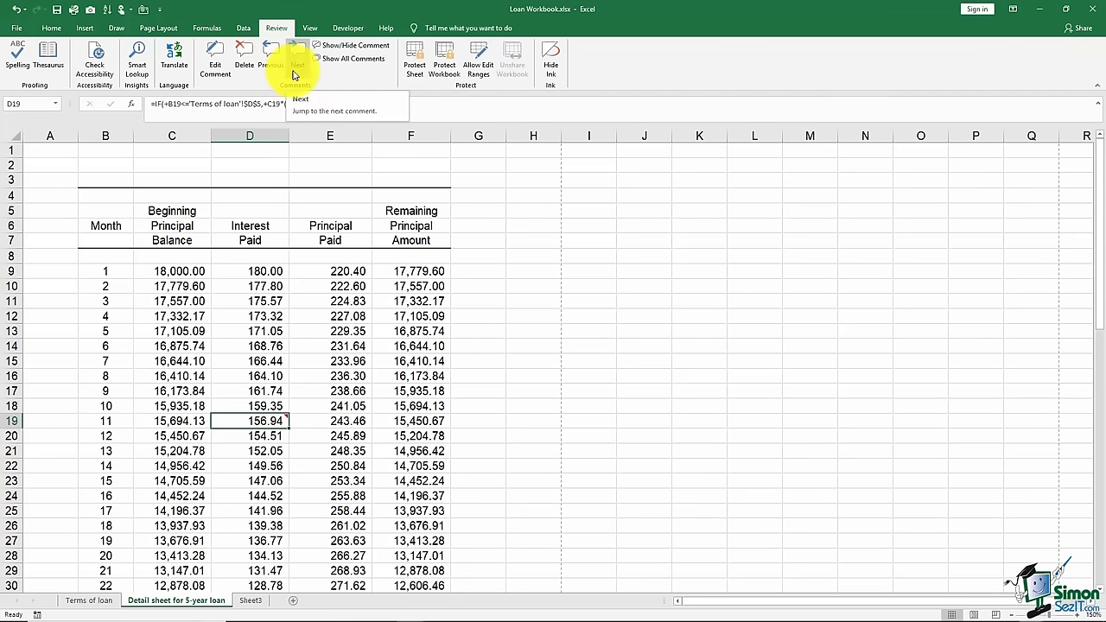
click(361, 53)
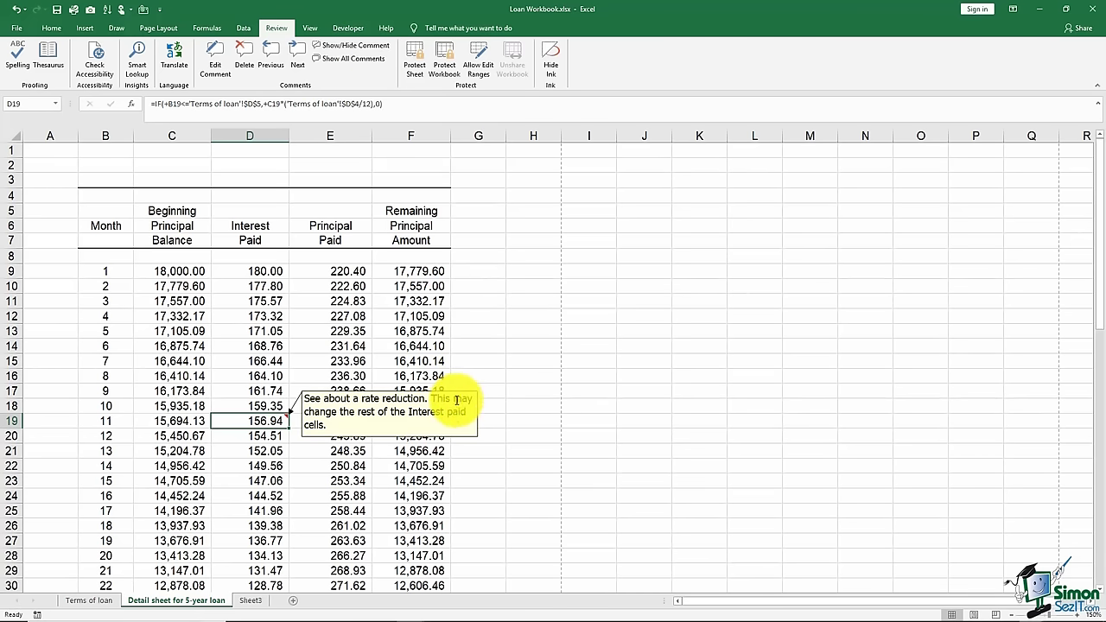
click(526, 379)
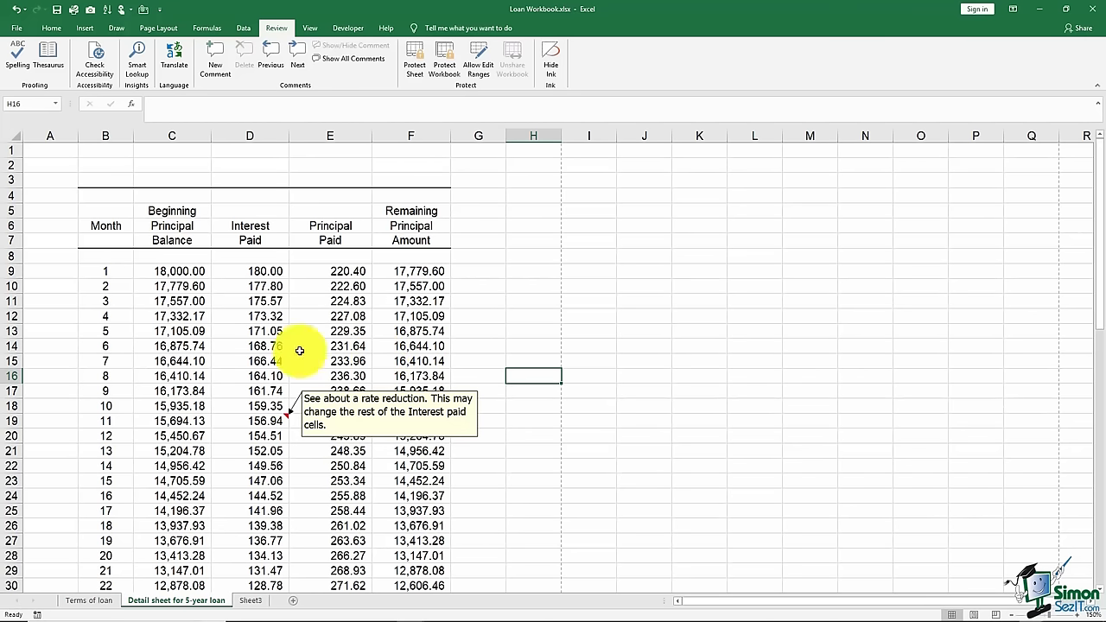
In Page Setup's Sheet options, set Comments to 'At end of sheet' and preview the printout
click(156, 29)
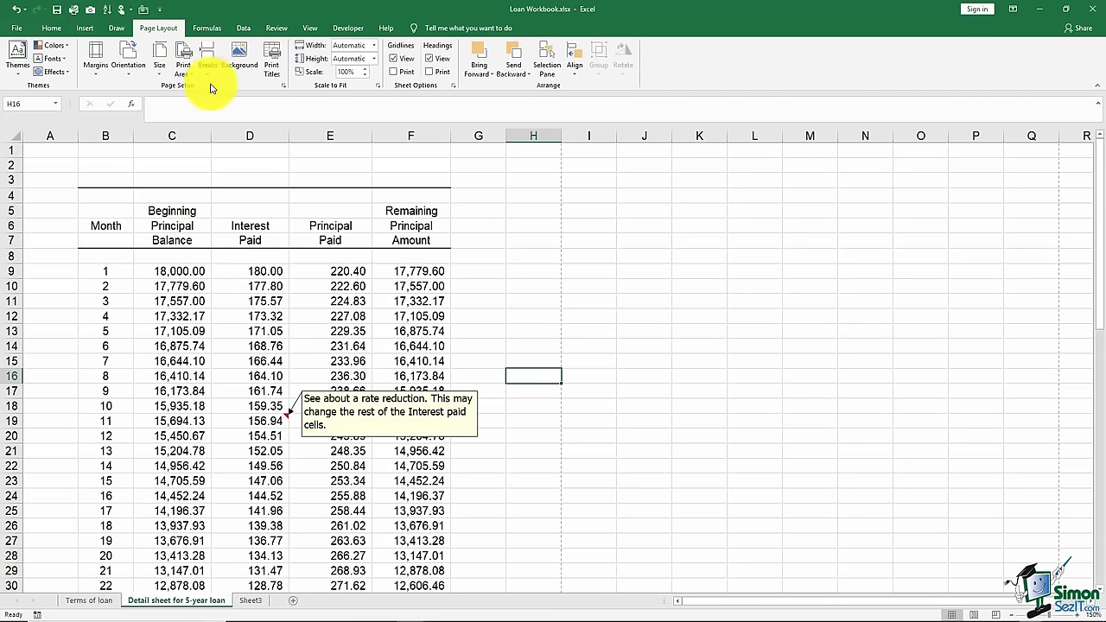
click(281, 88)
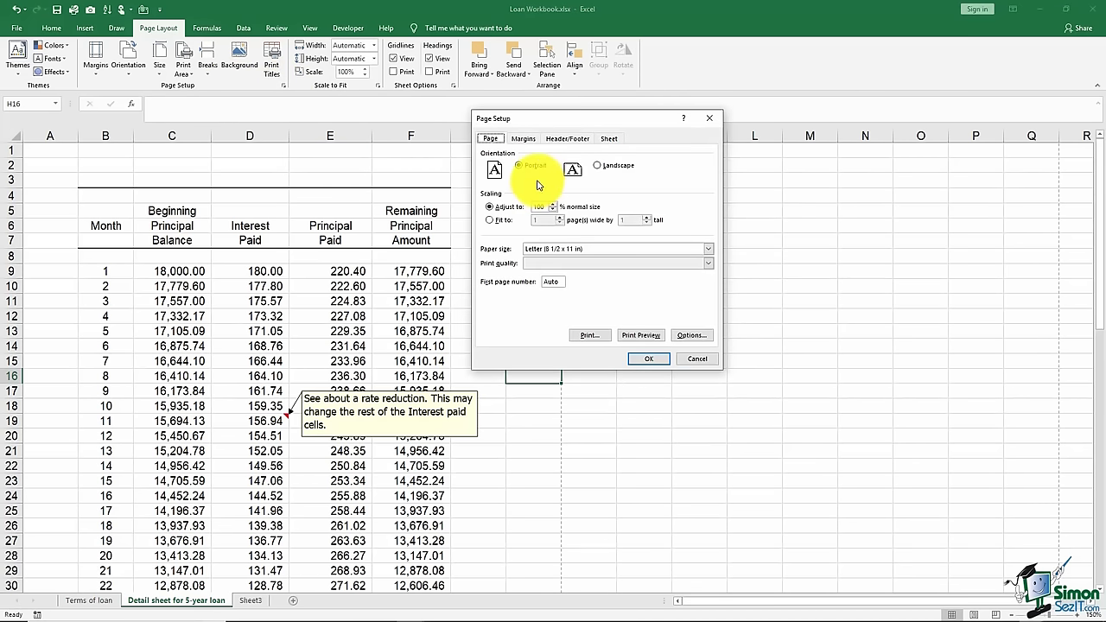
click(613, 141)
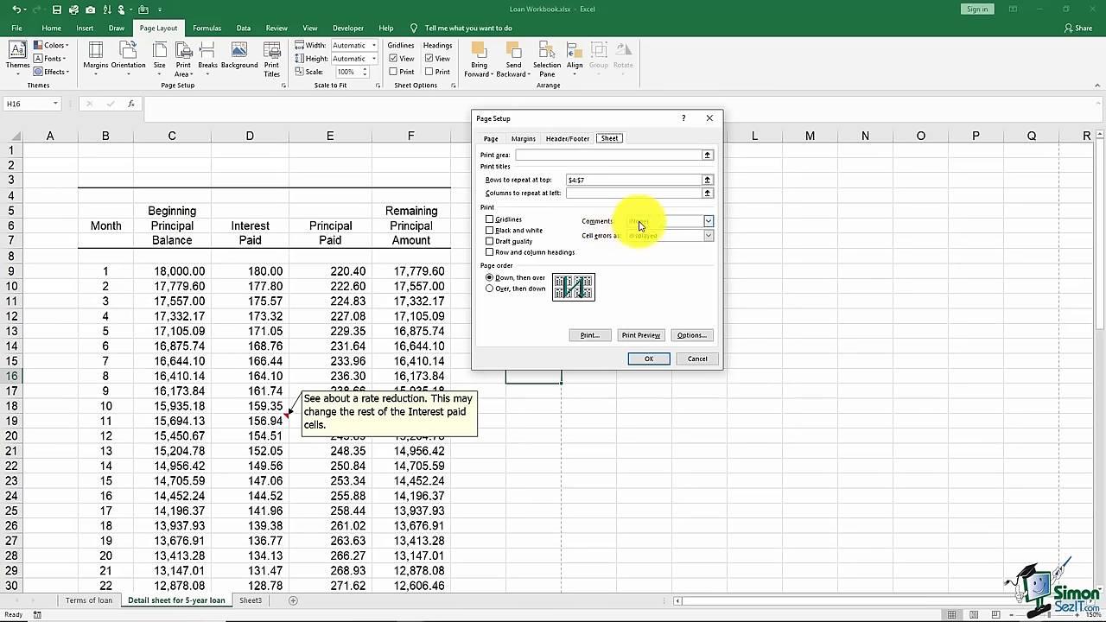
click(708, 222)
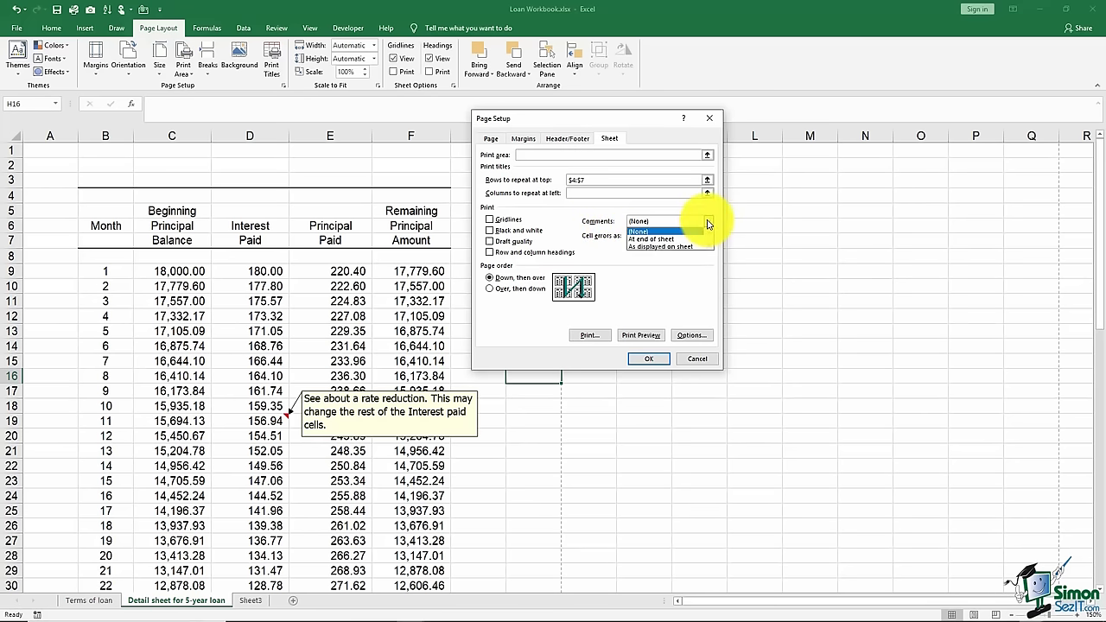
click(663, 239)
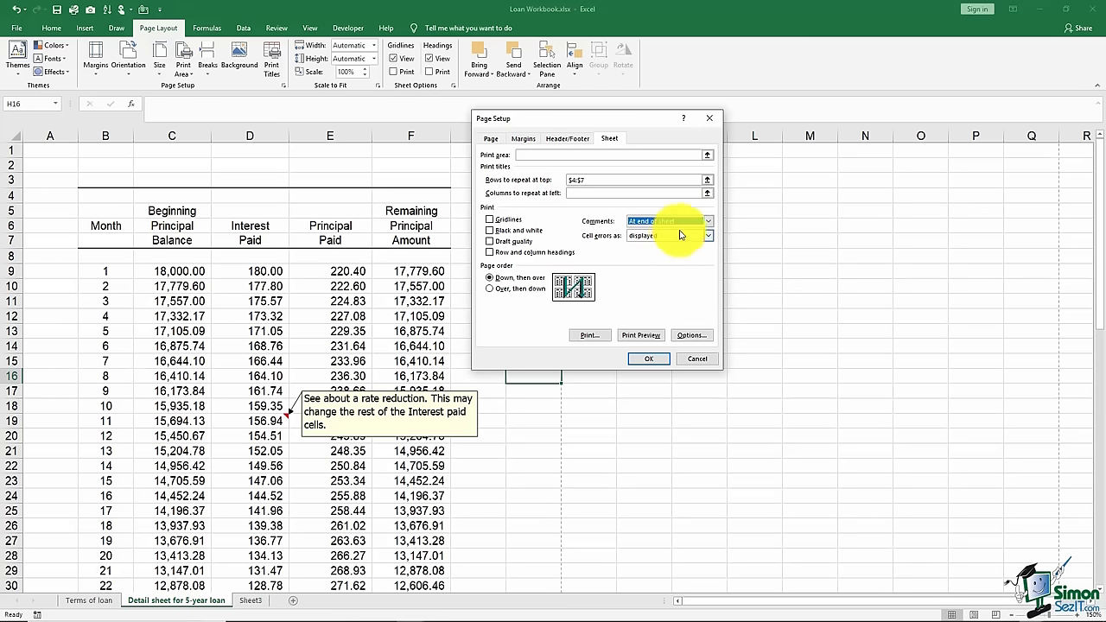
click(709, 222)
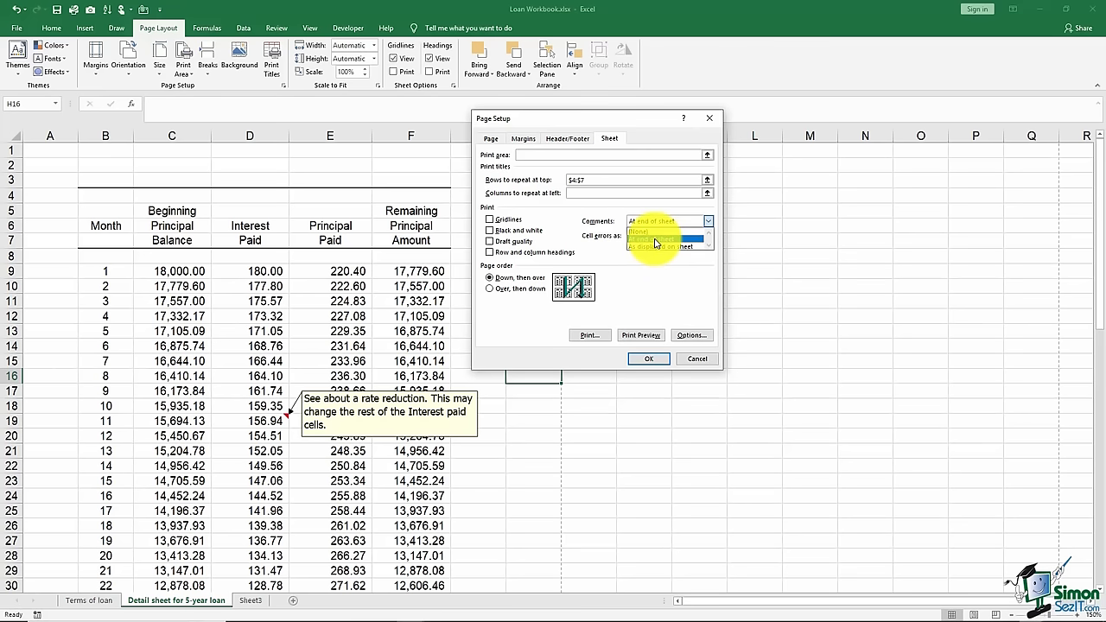
click(656, 243)
click(647, 335)
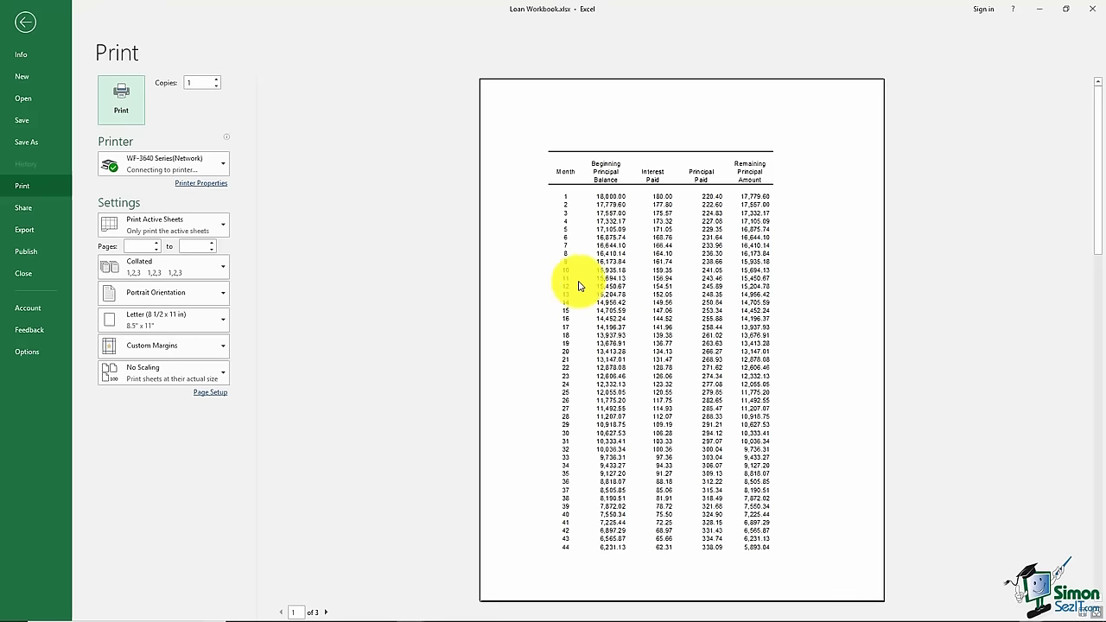
Scroll the preview to page 3 to see the printed comment, then go back to the worksheet
scroll(632, 282, down, 2)
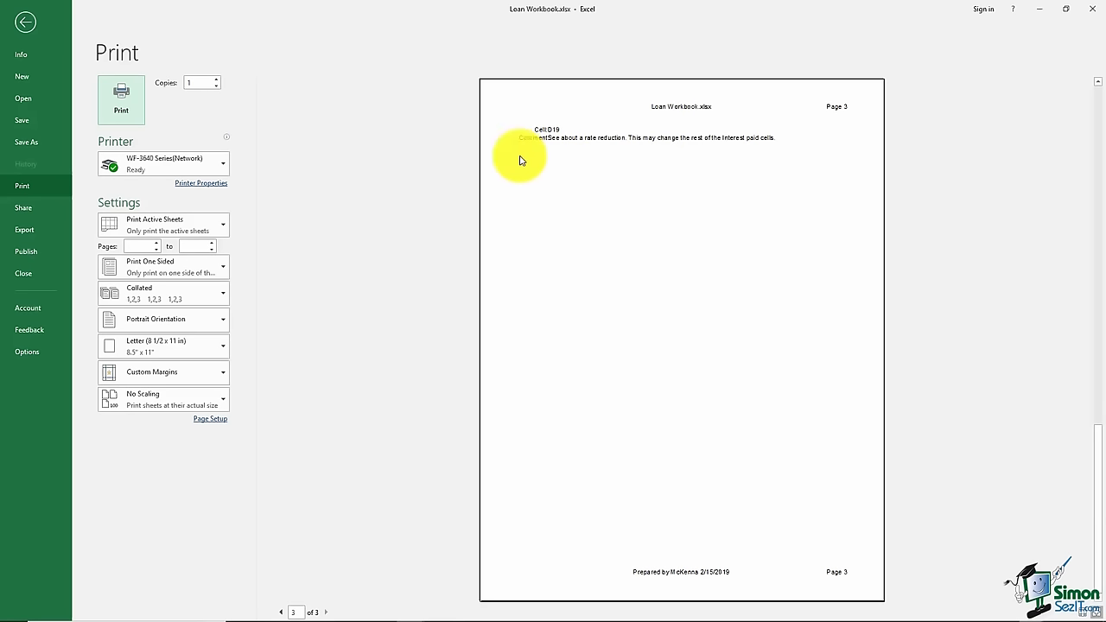
click(25, 22)
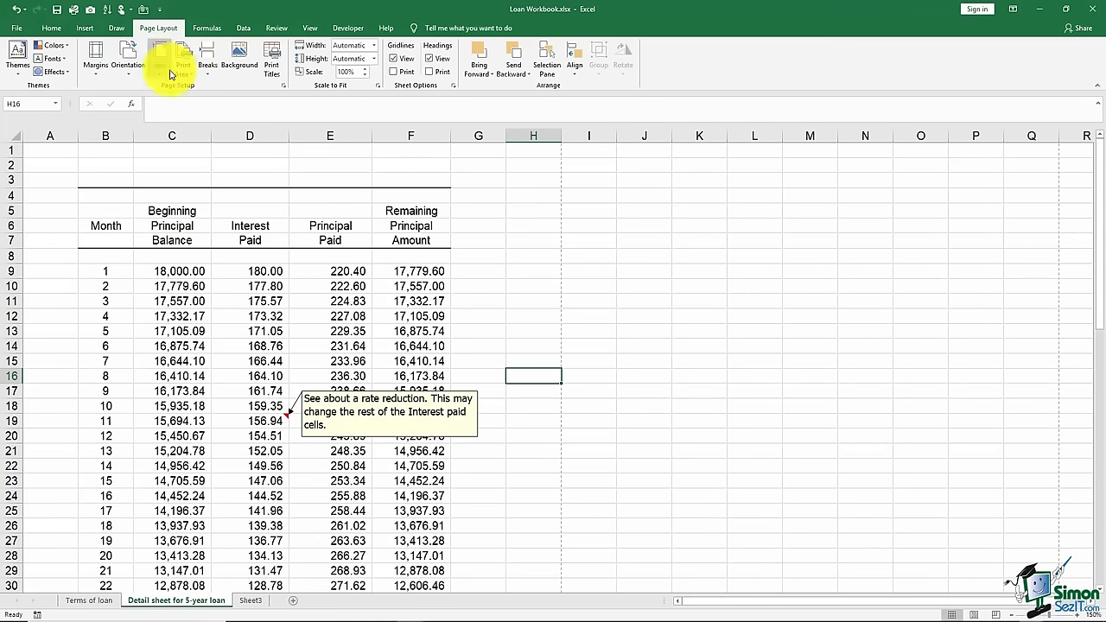
Change Page Setup's Comments option to 'As displayed on sheet' and preview the printout
click(284, 86)
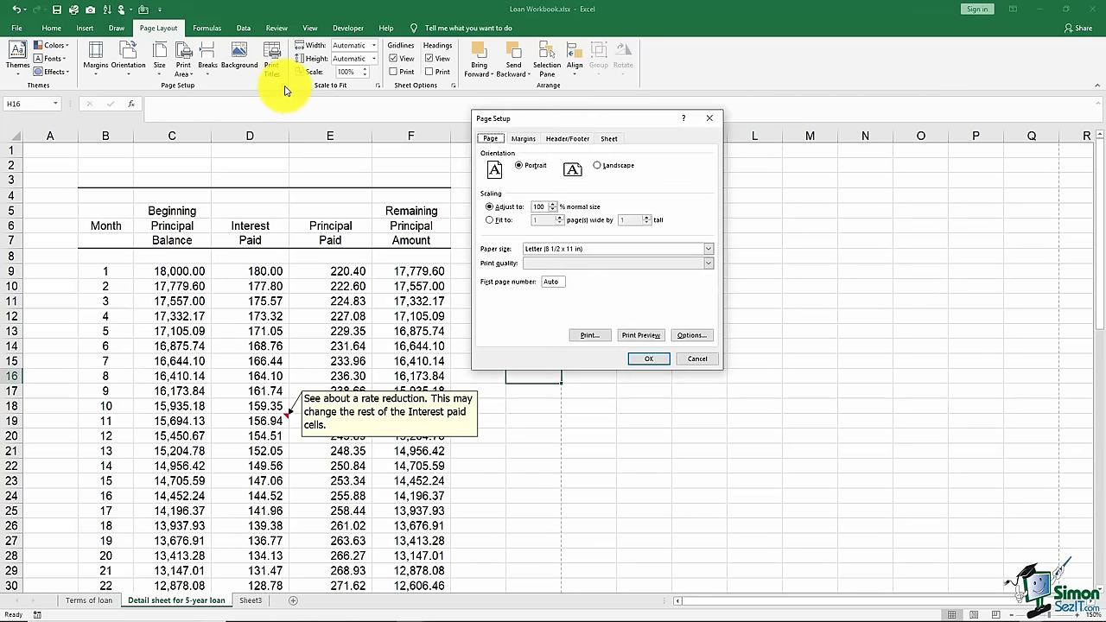
click(617, 143)
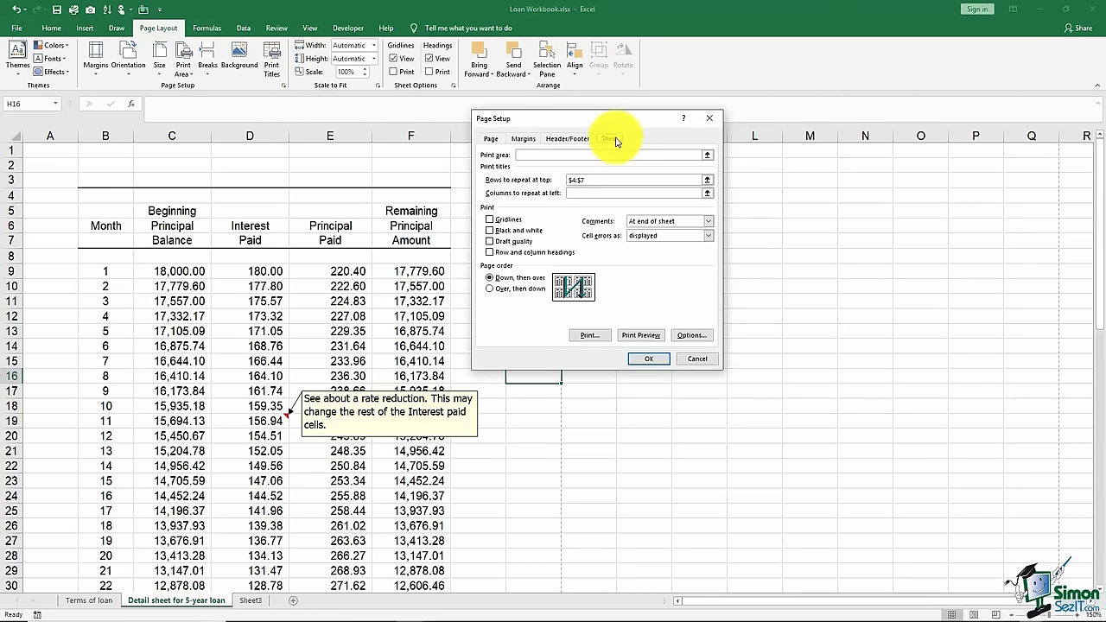
click(708, 223)
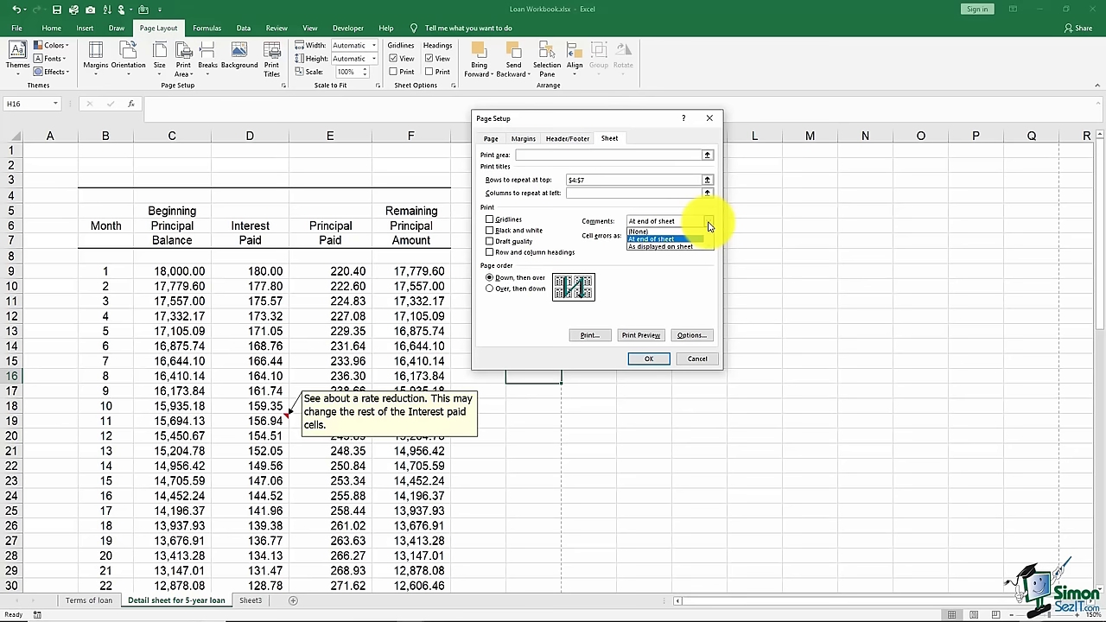
click(665, 247)
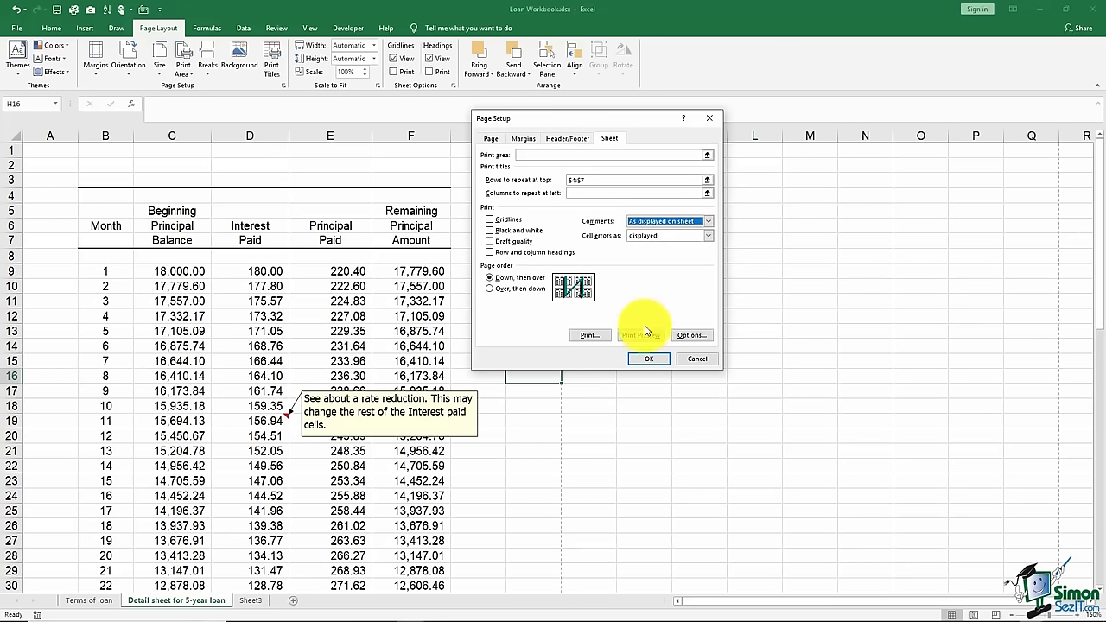
click(644, 336)
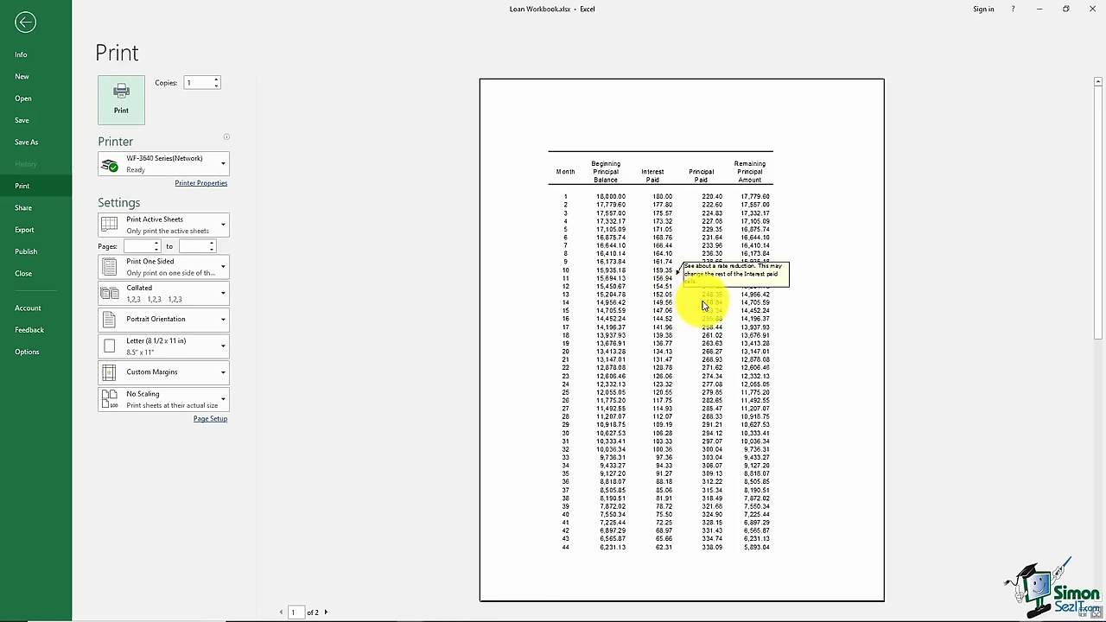
Leave the print preview and select the D19 rate-reduction comment box by its border
click(25, 23)
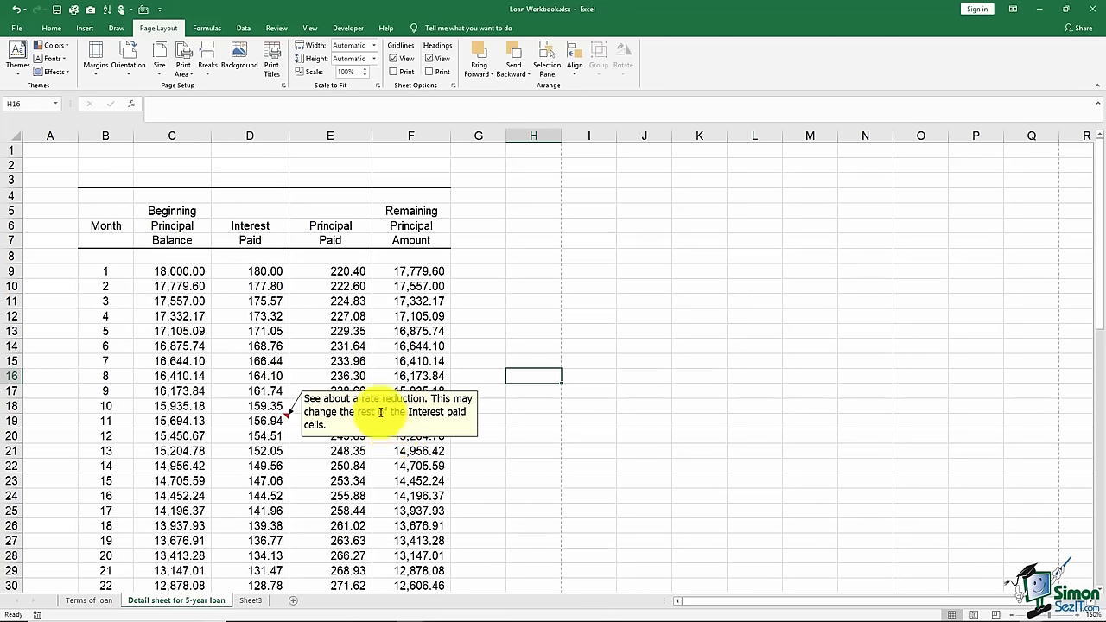
click(381, 412)
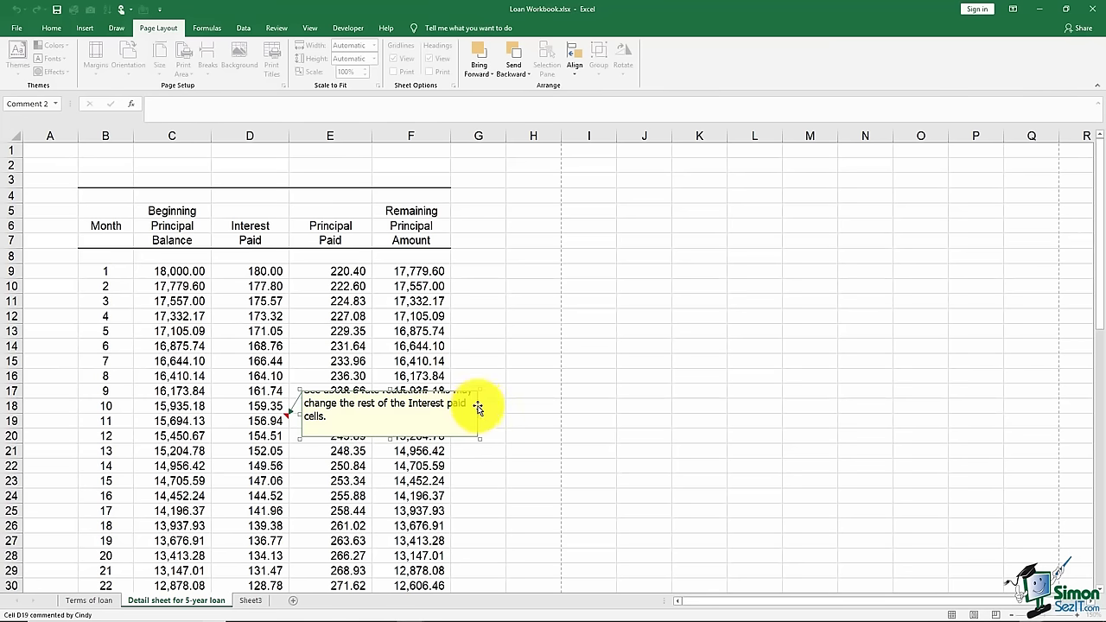
Drag the comment box up and to the right, clear of the loan table figures
drag(478, 408, 638, 317)
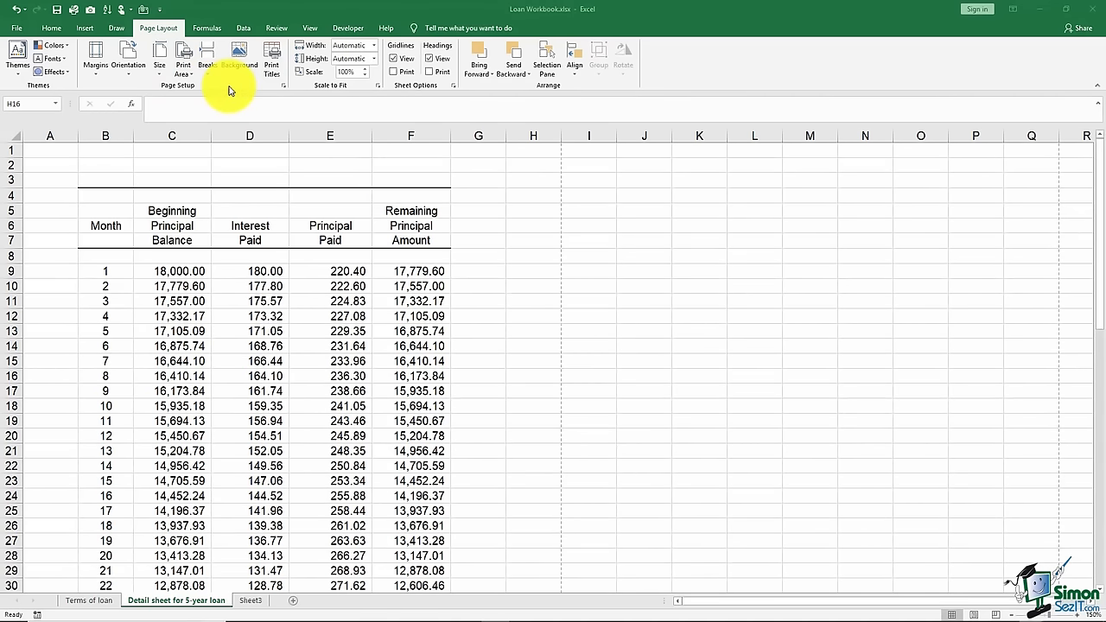
Open Custom Margins, showing top and bottom margins of 1 and left and right of 0.75
click(96, 76)
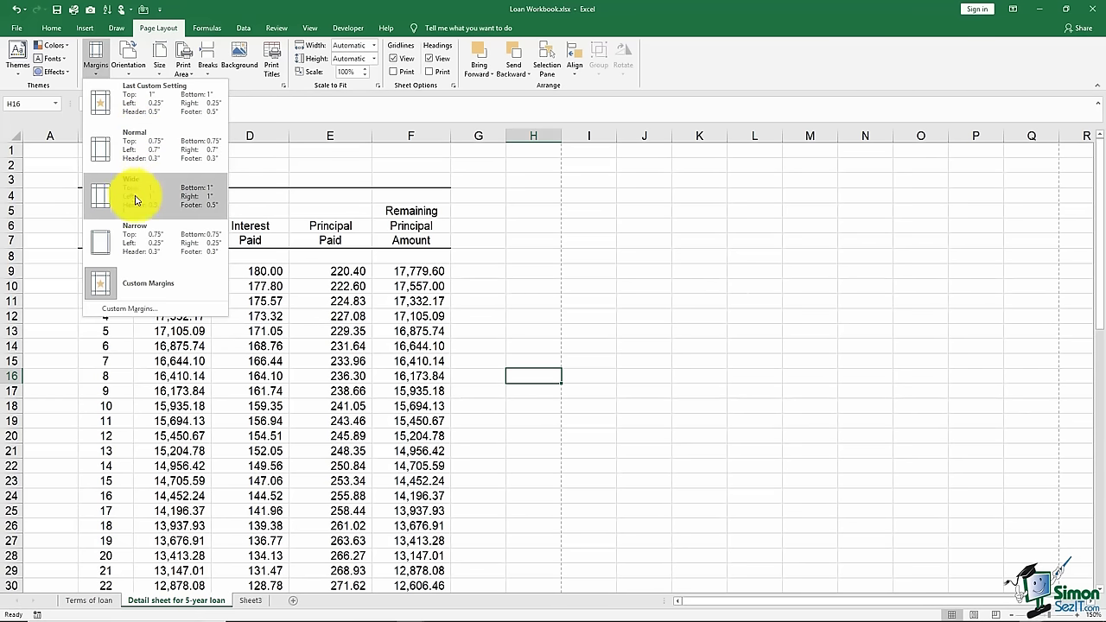
click(130, 311)
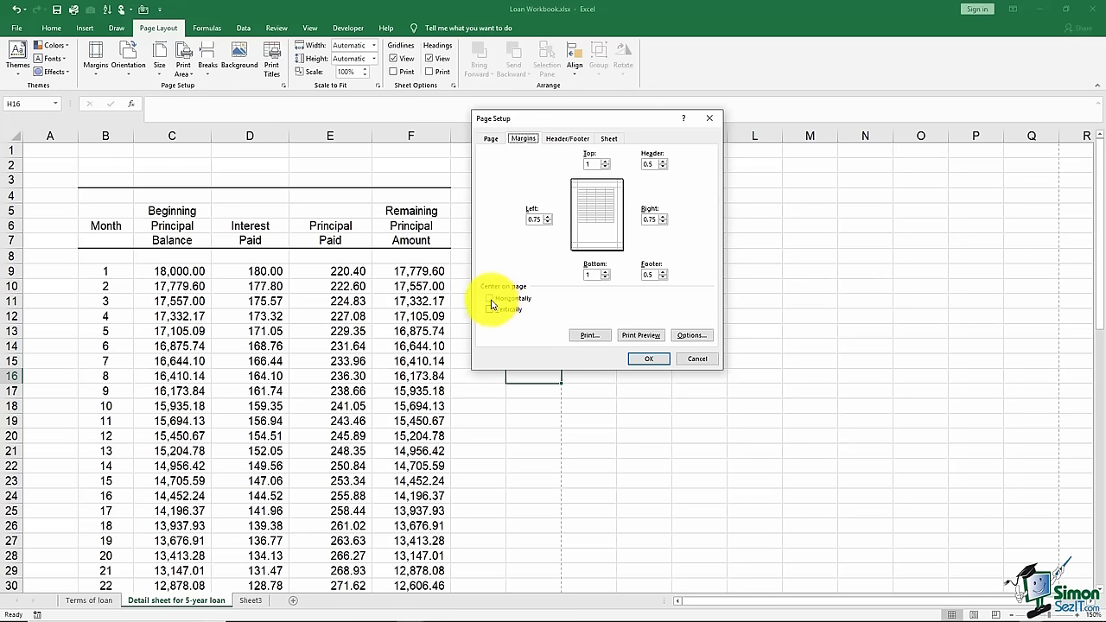
Centre the loan table horizontally on the page, trying vertical centring and turning it back off
click(490, 300)
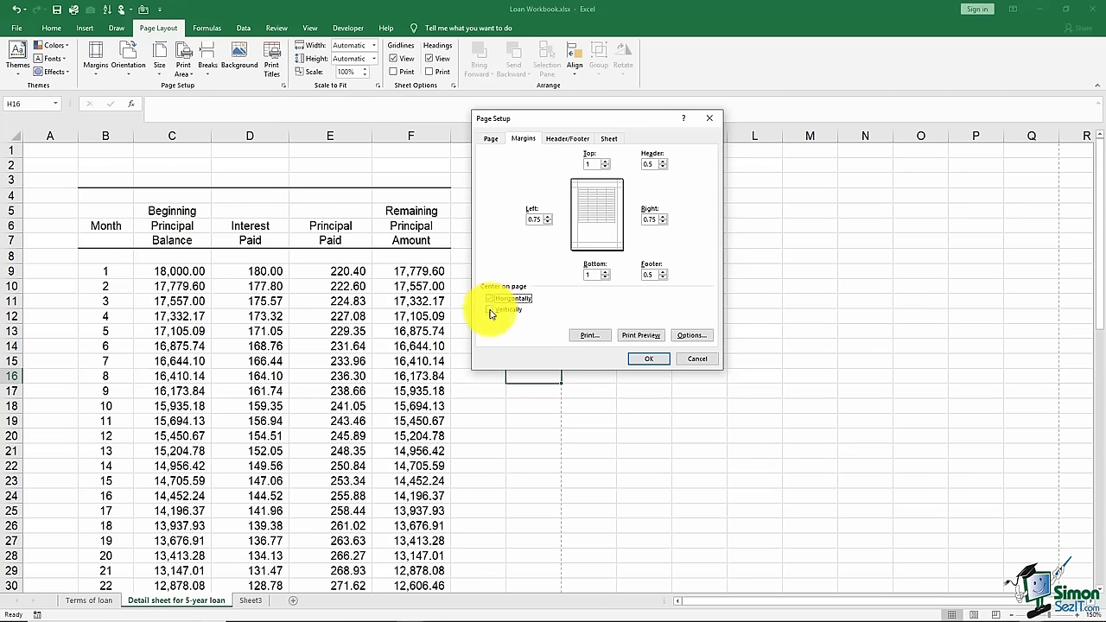
click(491, 311)
click(490, 311)
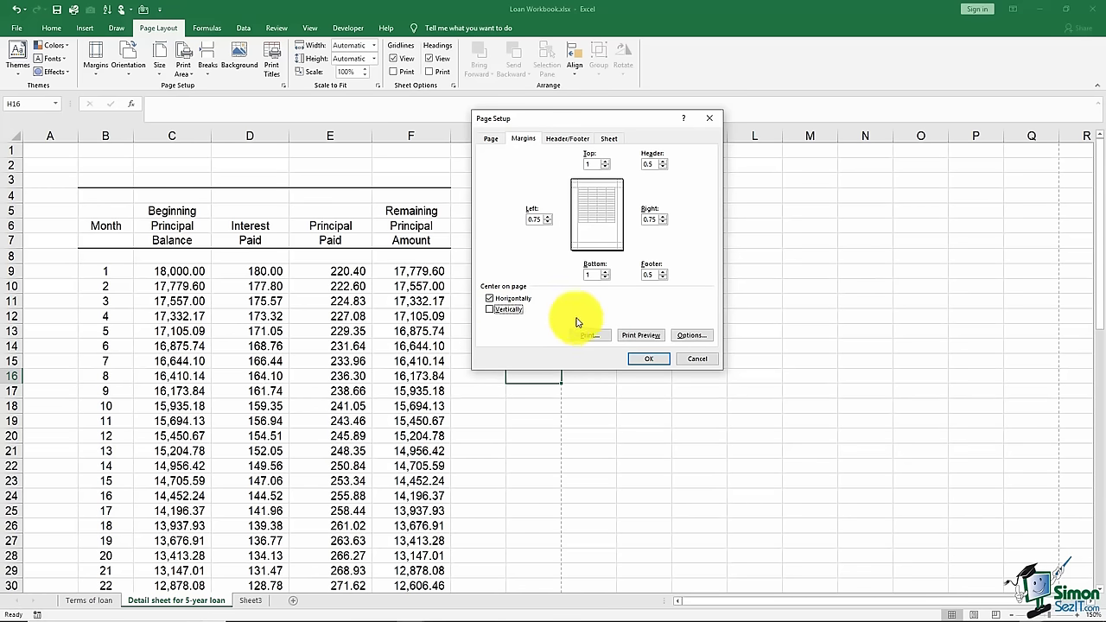
Apply the horizontal centring, keep portrait orientation, and list the paper sizes (Letter current)
click(650, 363)
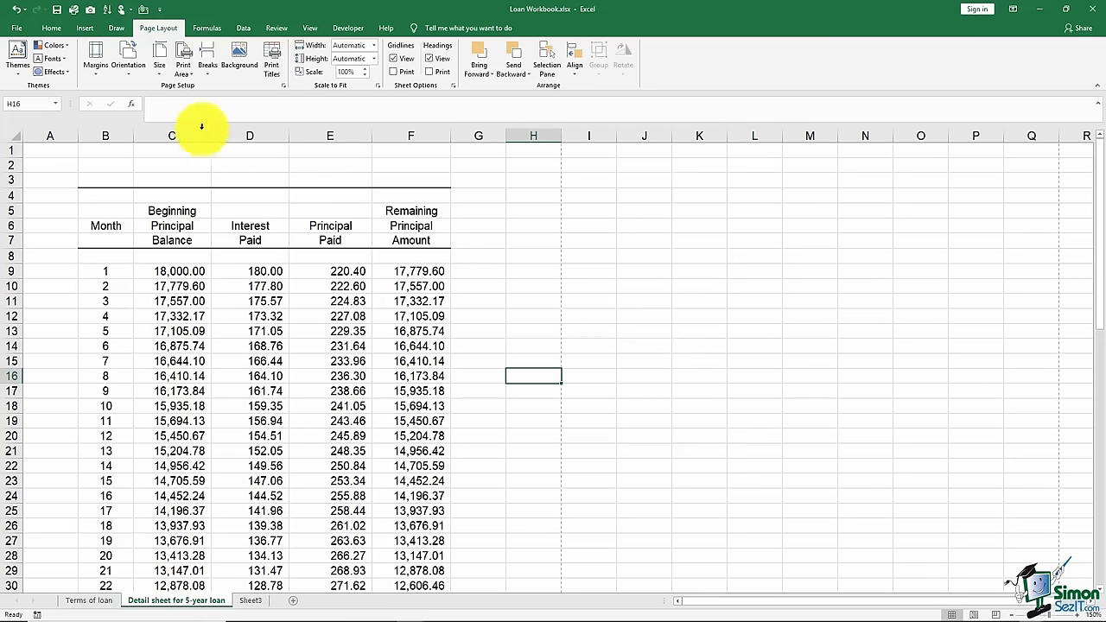
click(131, 77)
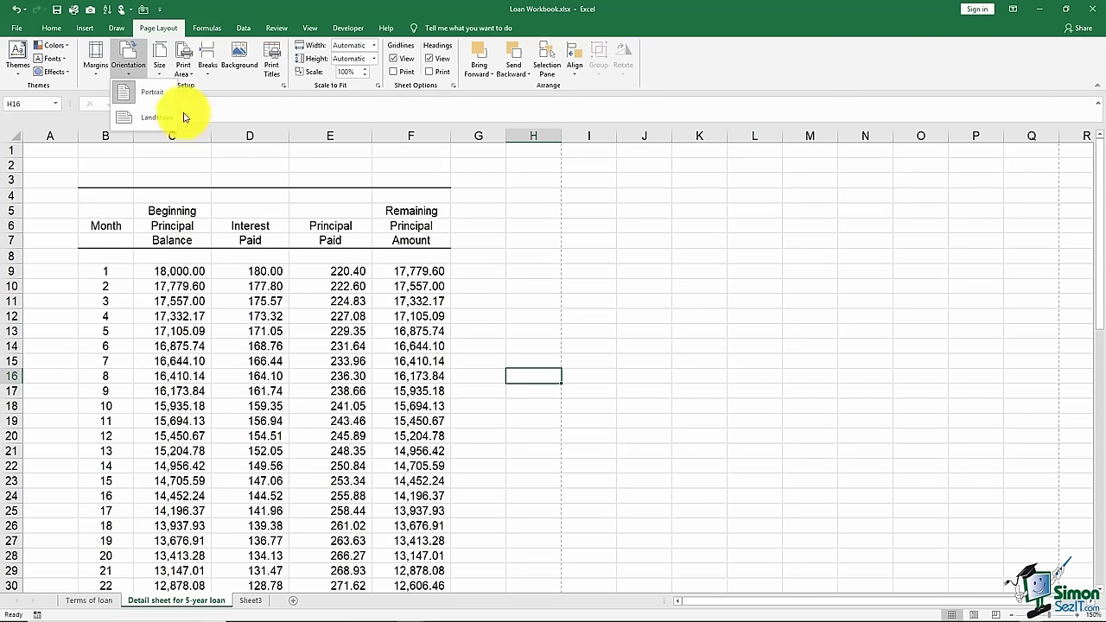
click(160, 74)
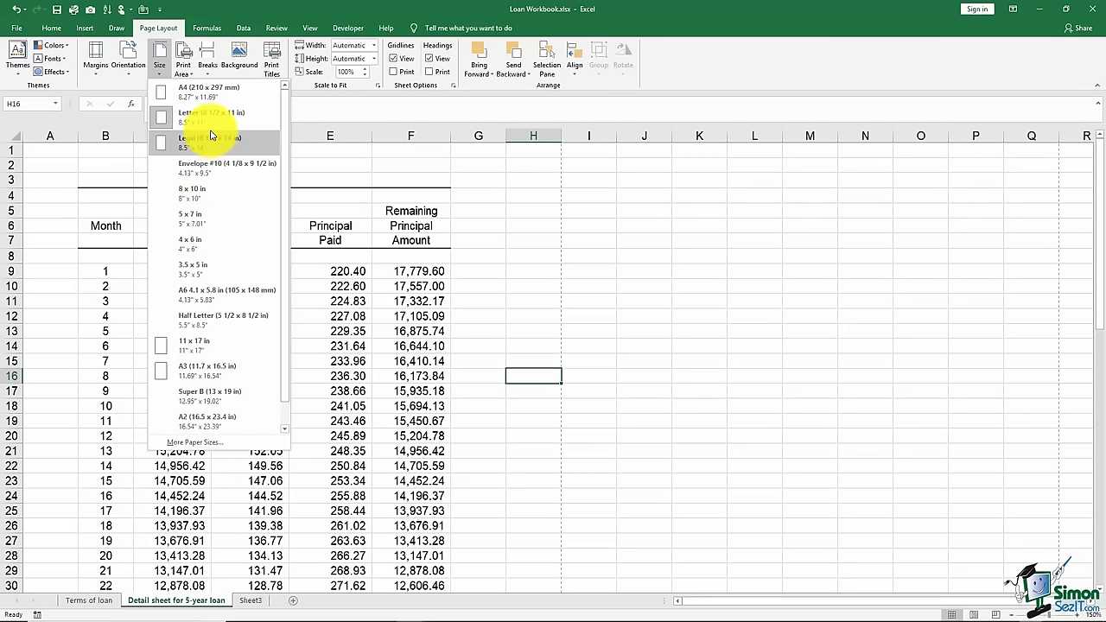
Set the print area to the loan table B4:F15 after dismissing a single-cell warning
click(184, 69)
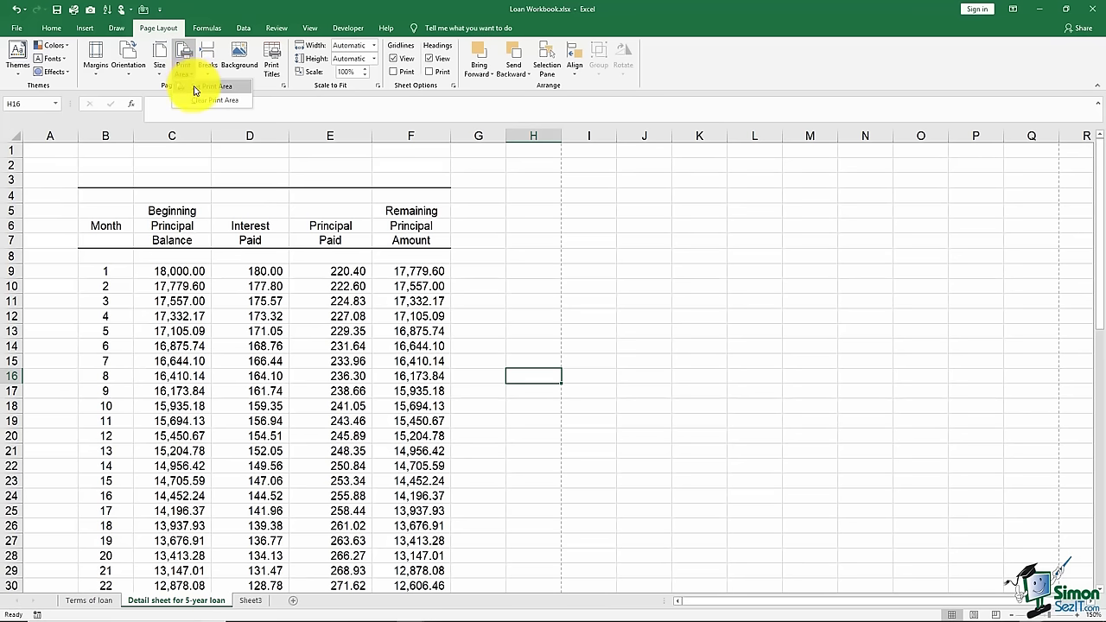
click(214, 86)
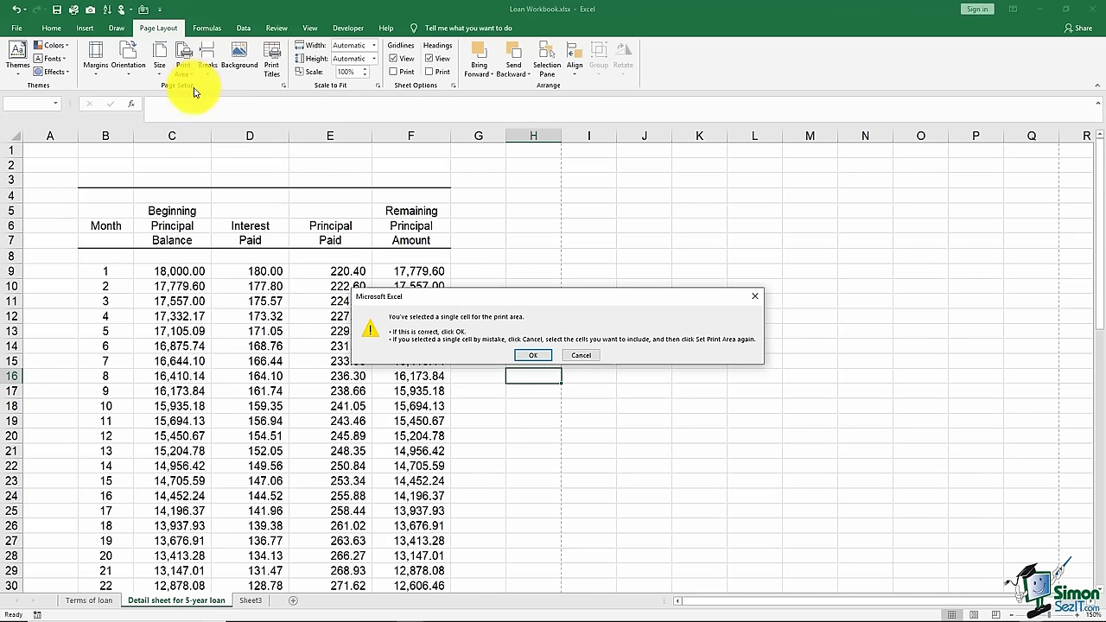
click(532, 358)
click(103, 192)
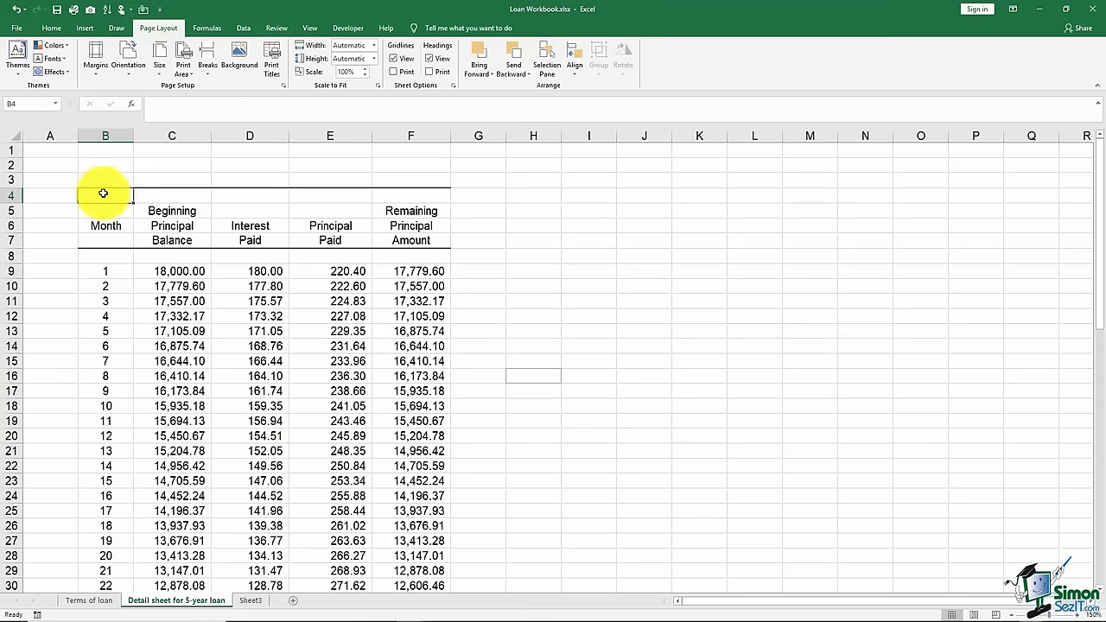
drag(103, 193, 392, 362)
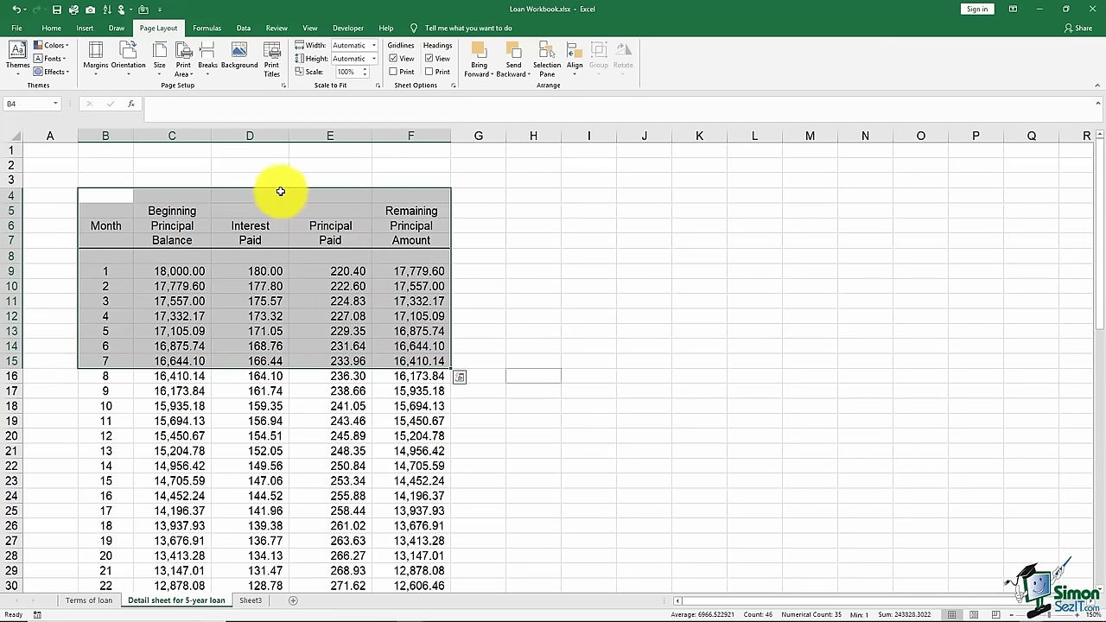
click(189, 75)
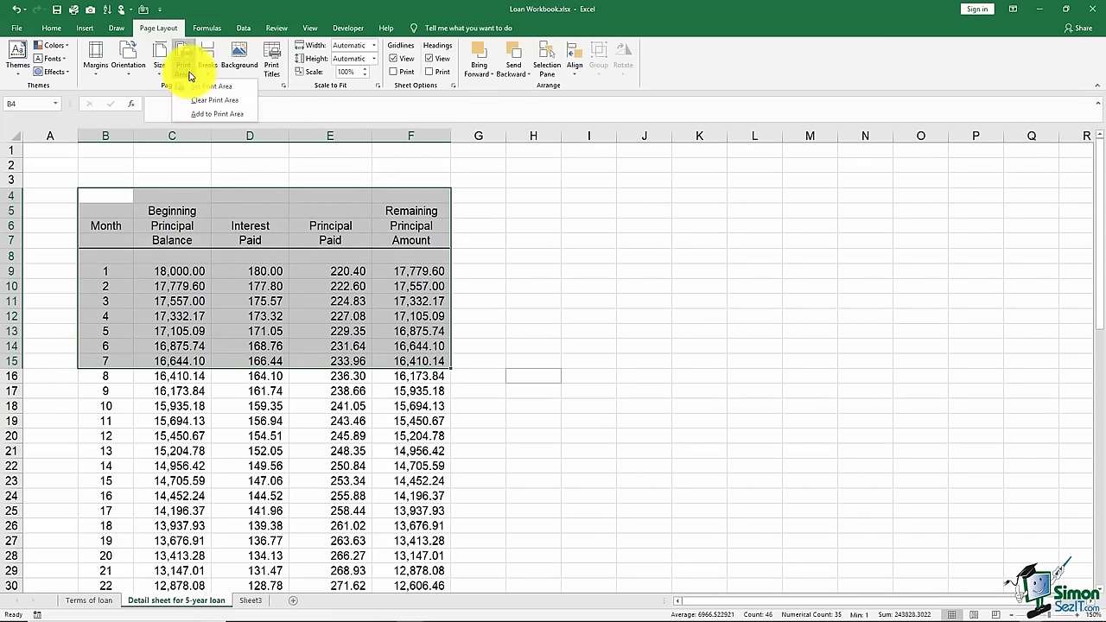
click(200, 86)
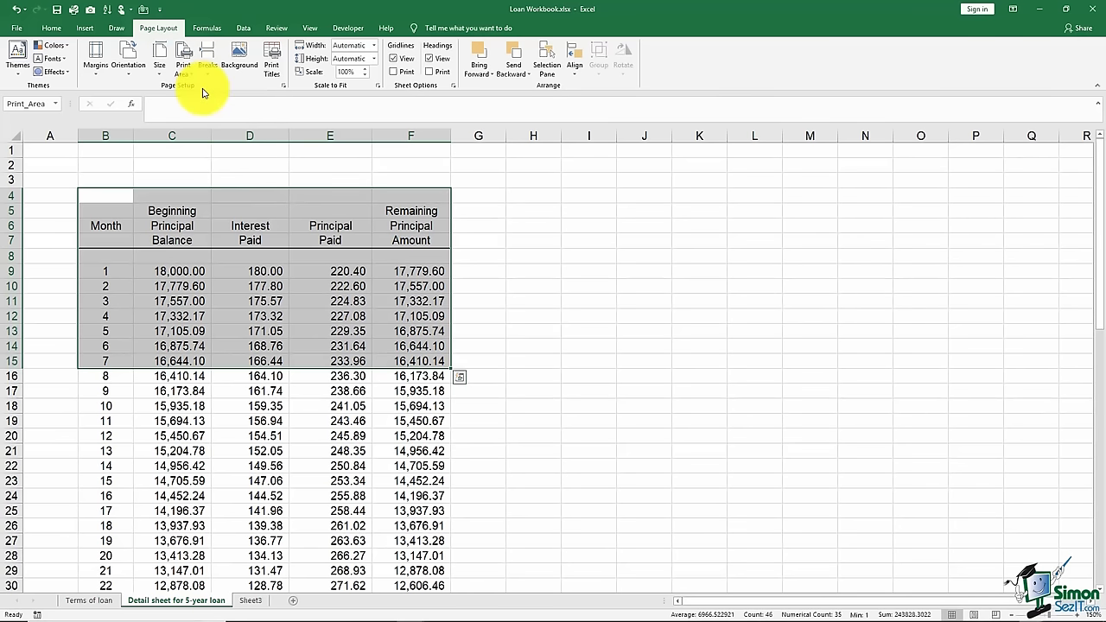
Clear the print area and deselect the range by selecting cell D3
click(183, 68)
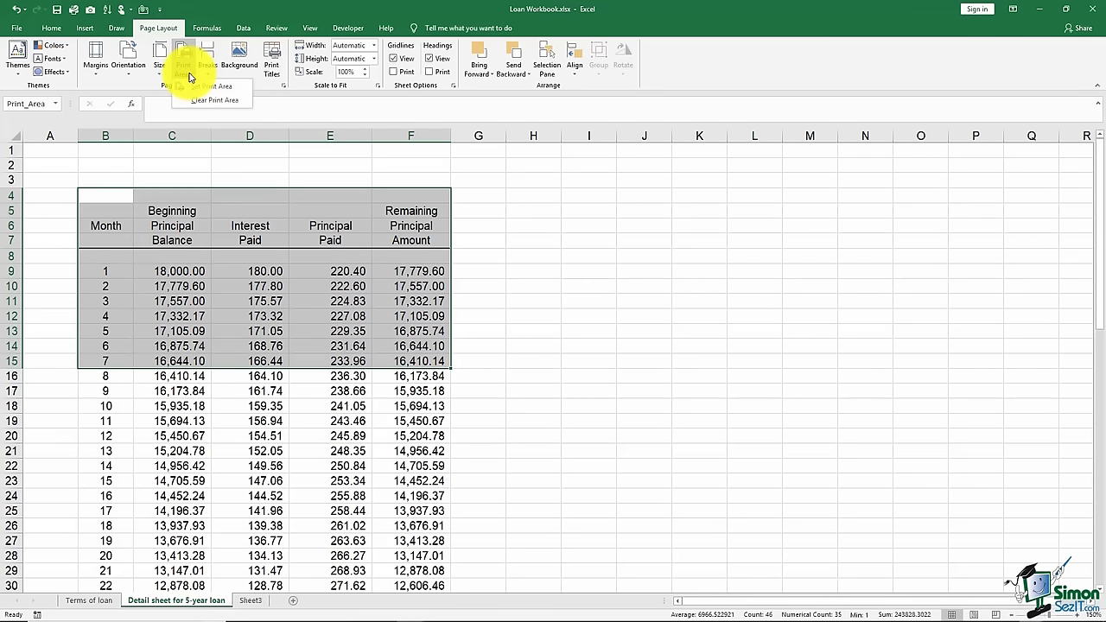
click(198, 101)
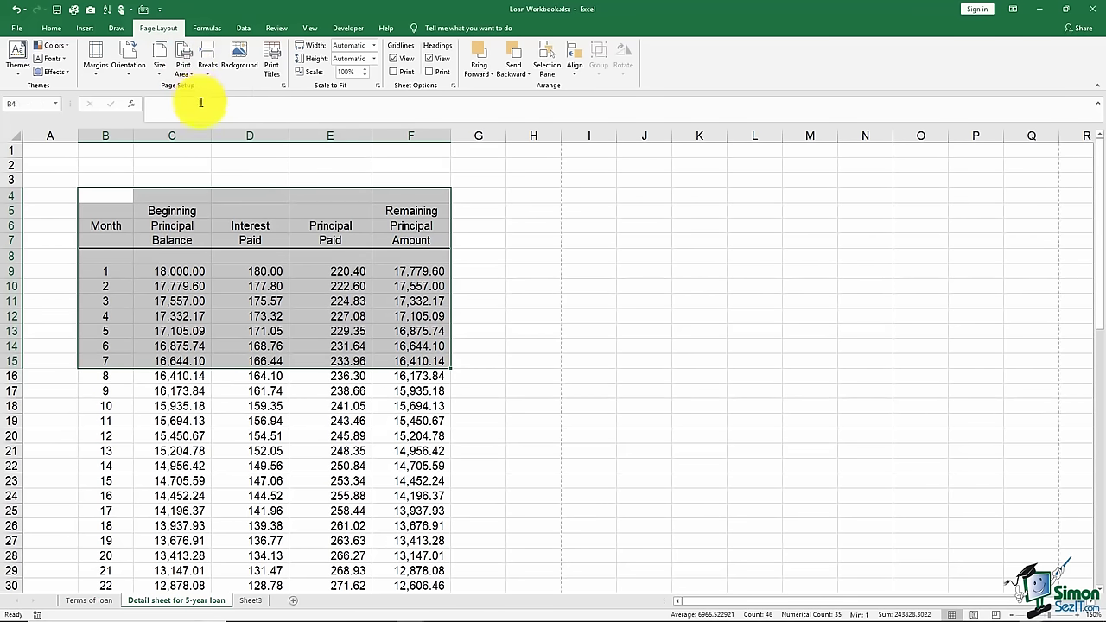
click(221, 174)
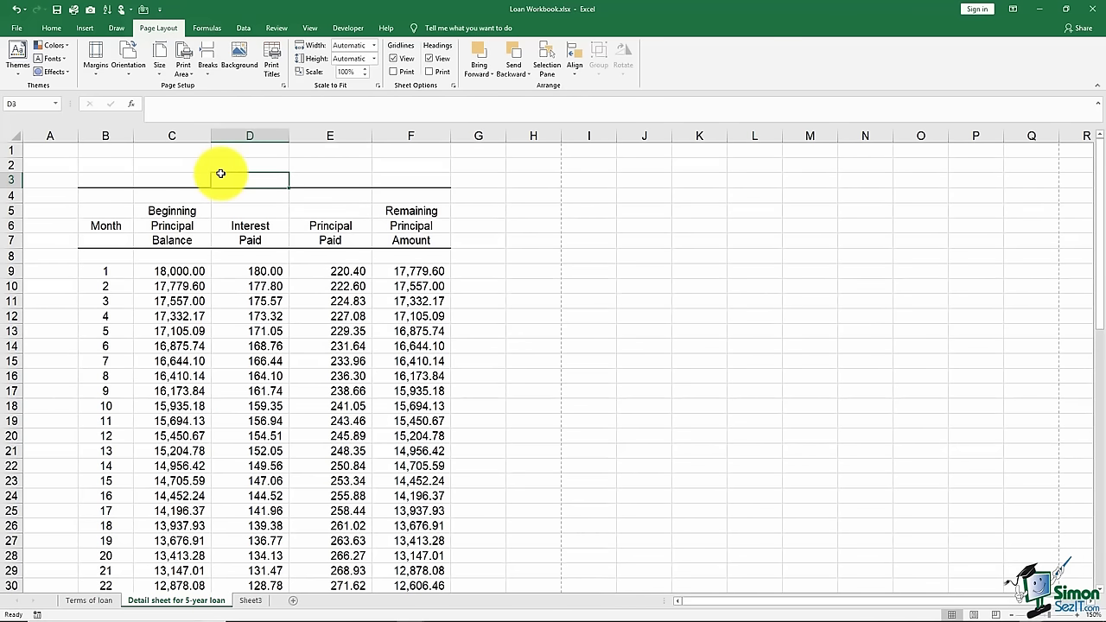
Insert a manual page break above row 49 of the loan table
click(207, 74)
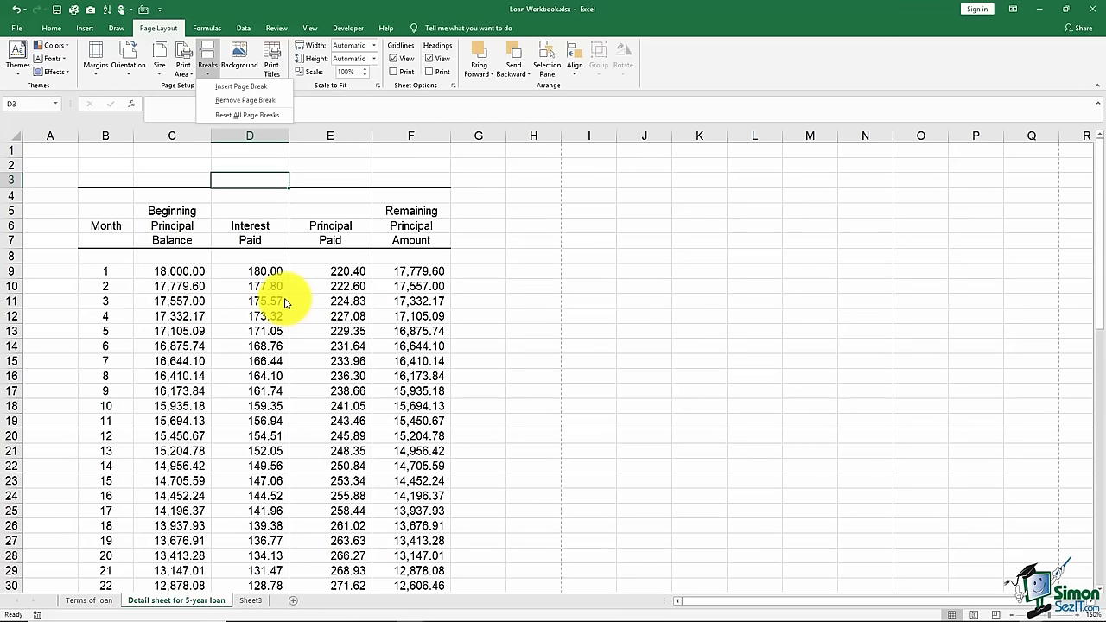
scroll(285, 303, down, 16)
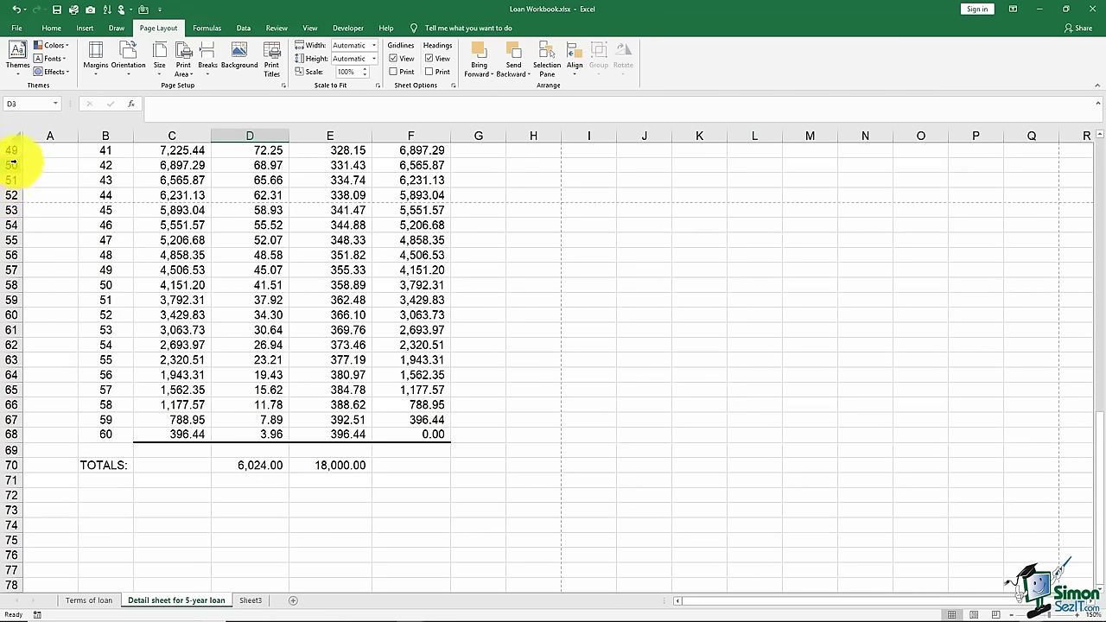
scroll(13, 163, up, 2)
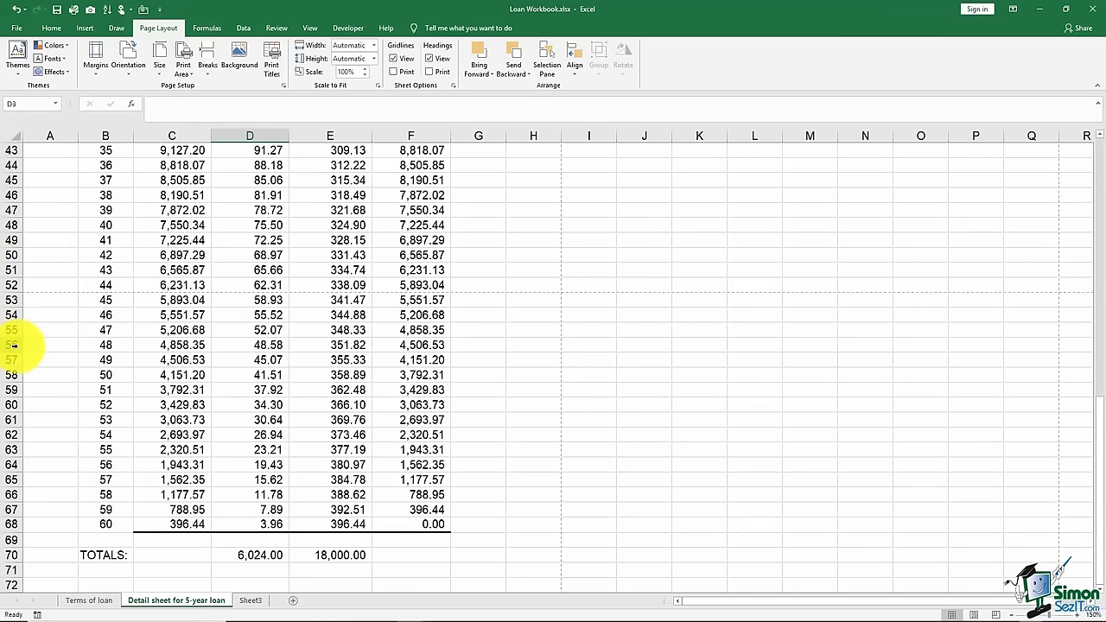
click(12, 240)
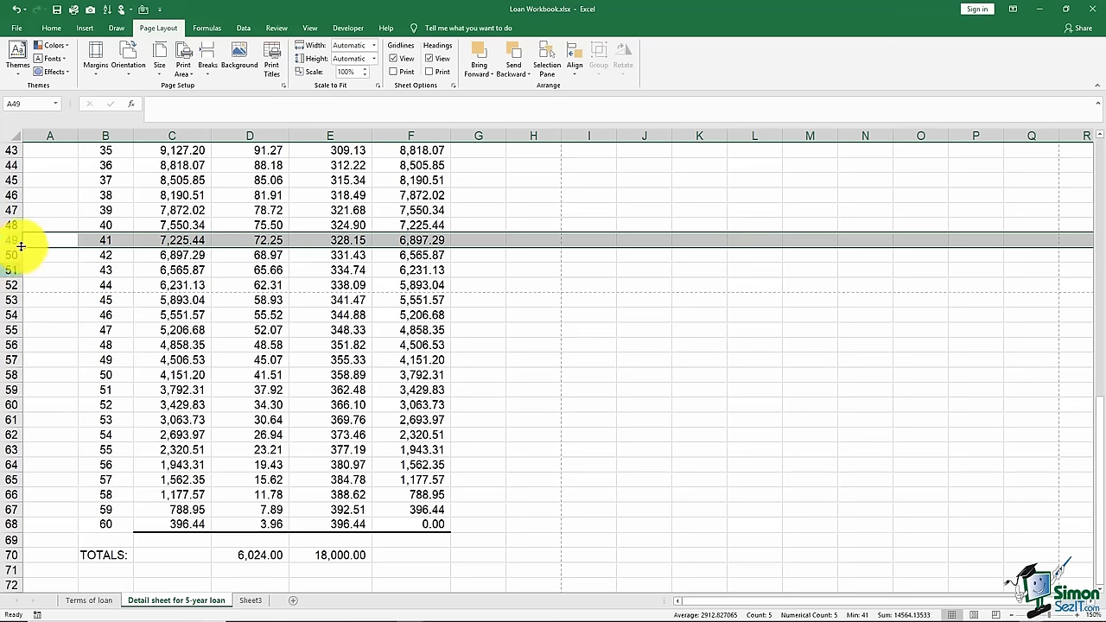
click(208, 74)
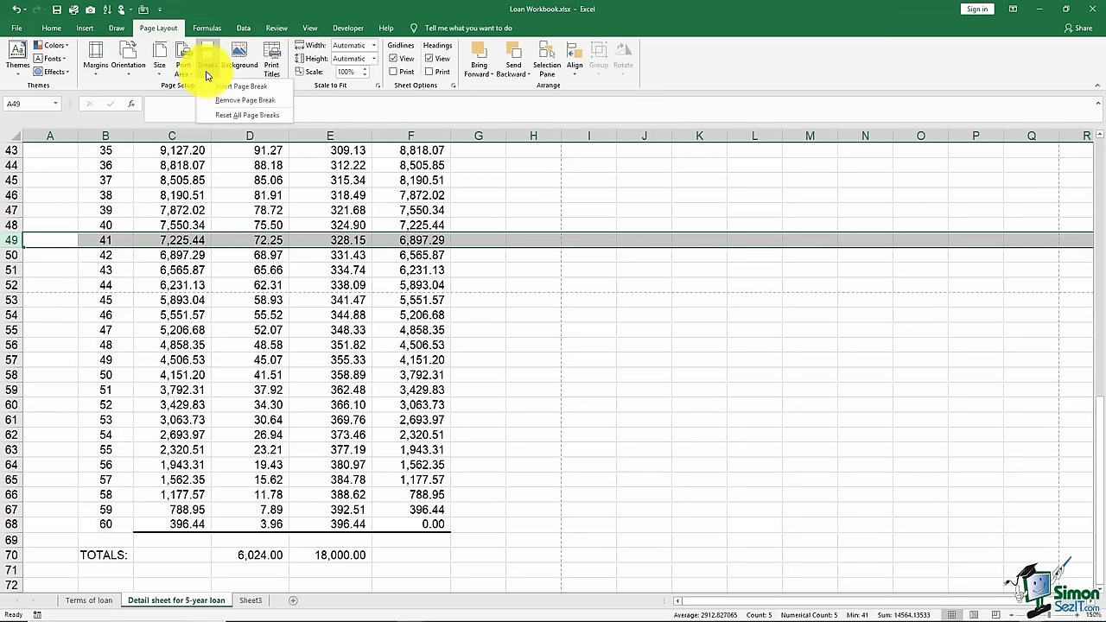
click(214, 87)
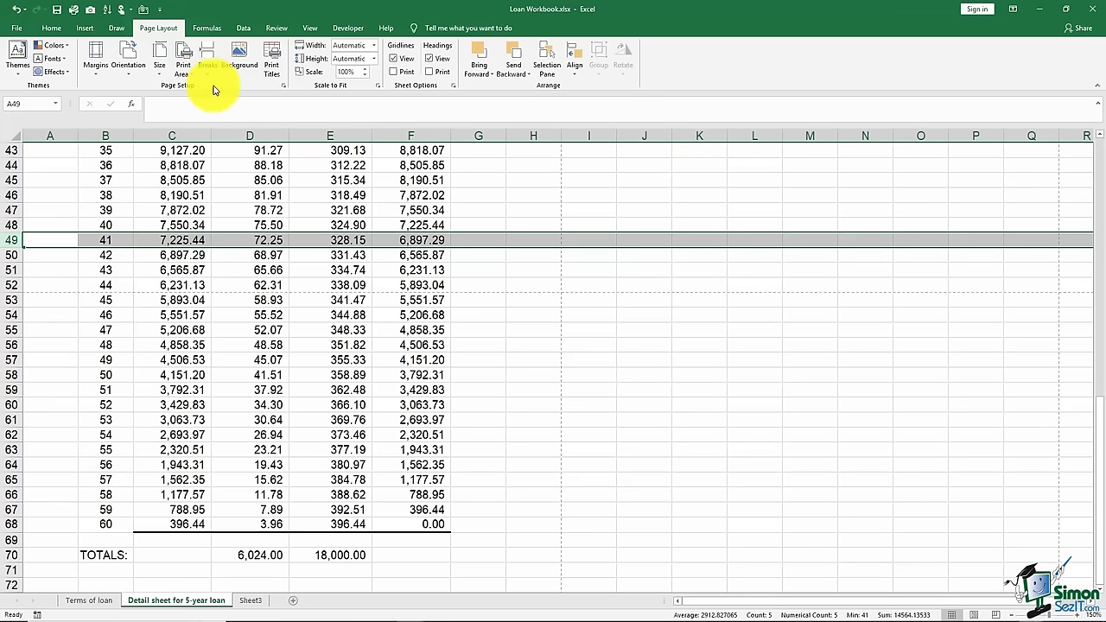
click(159, 271)
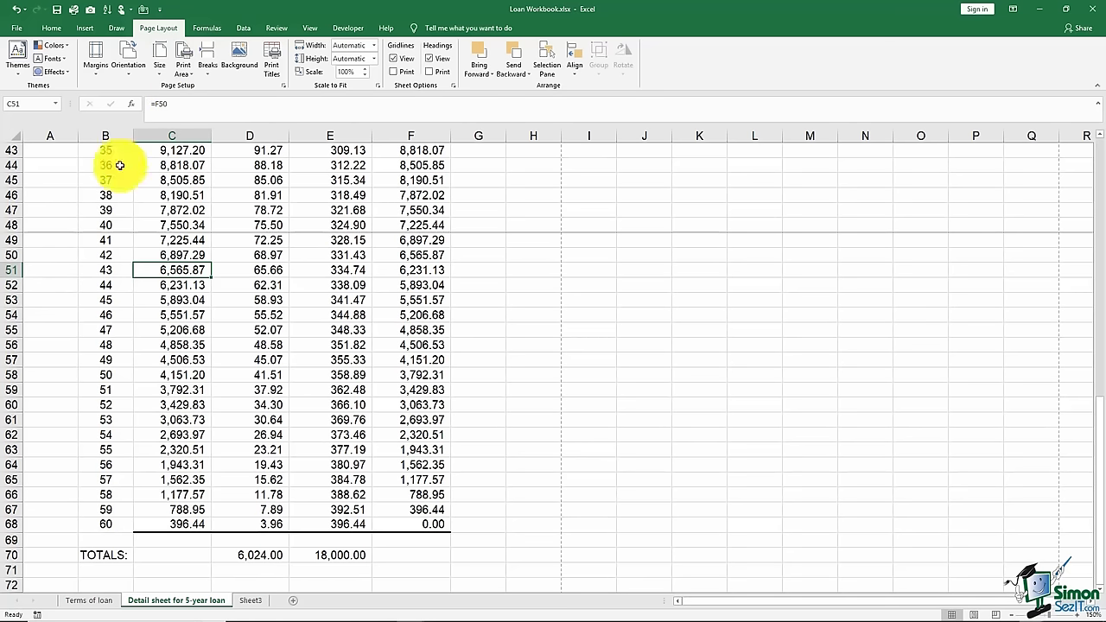
Select rows 48–49 and remove the manual page break
drag(13, 226, 17, 240)
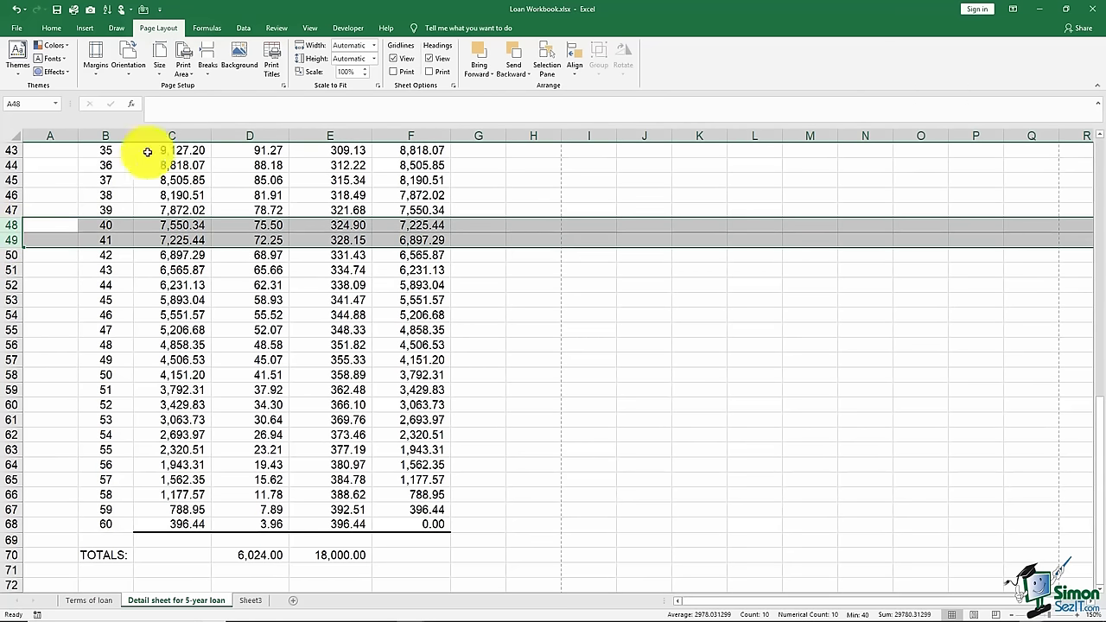
click(209, 69)
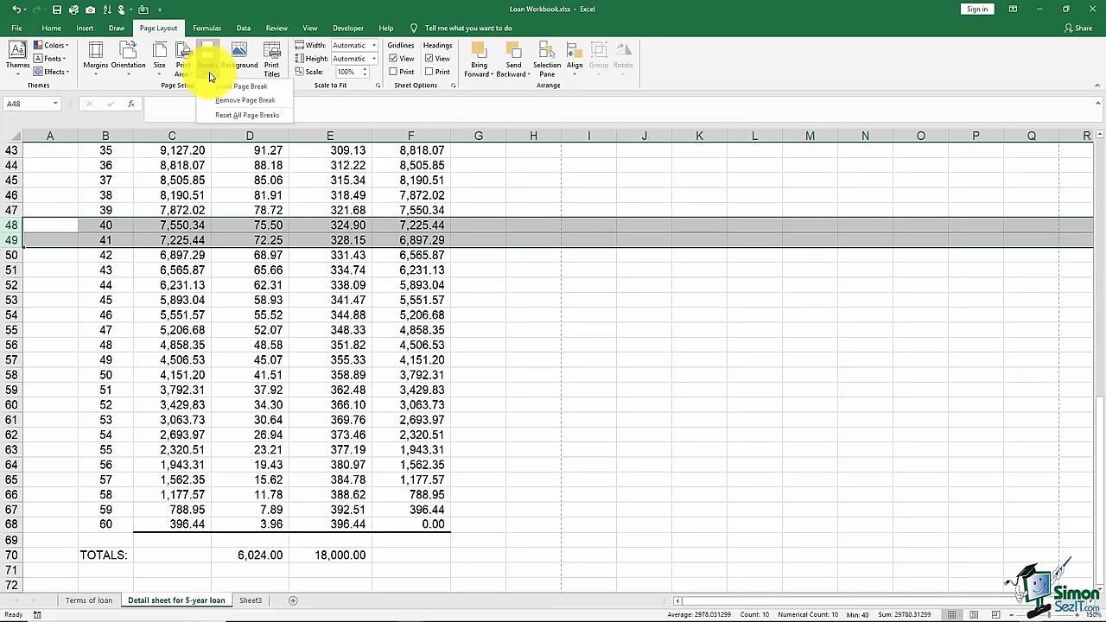
click(226, 104)
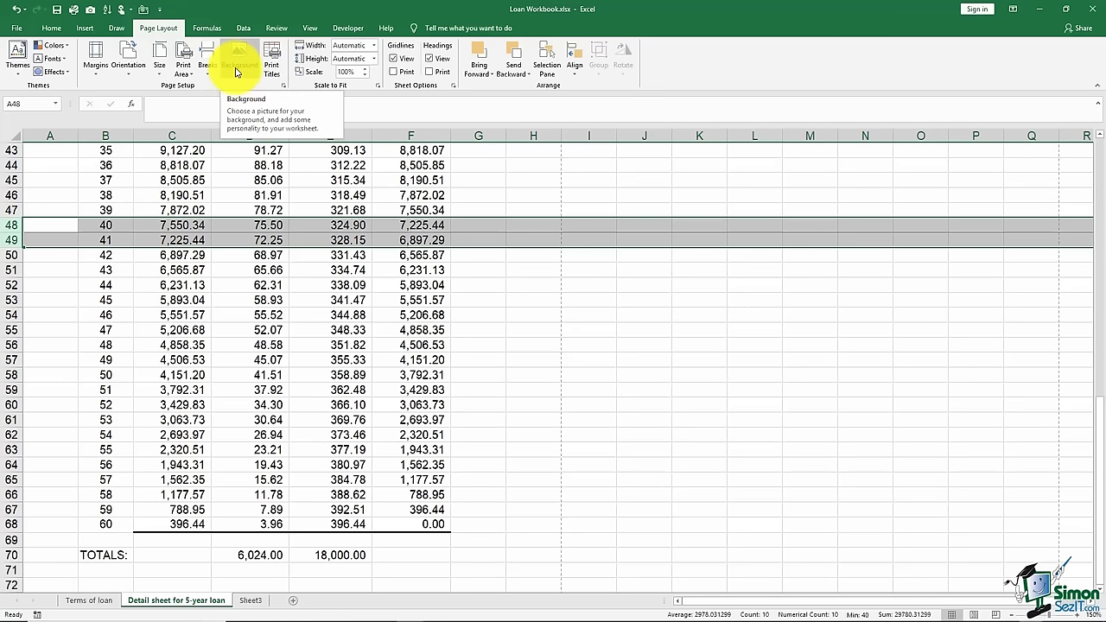
Set a stacked-cash picture from a Bing 'Money' search as the sheet background
click(236, 71)
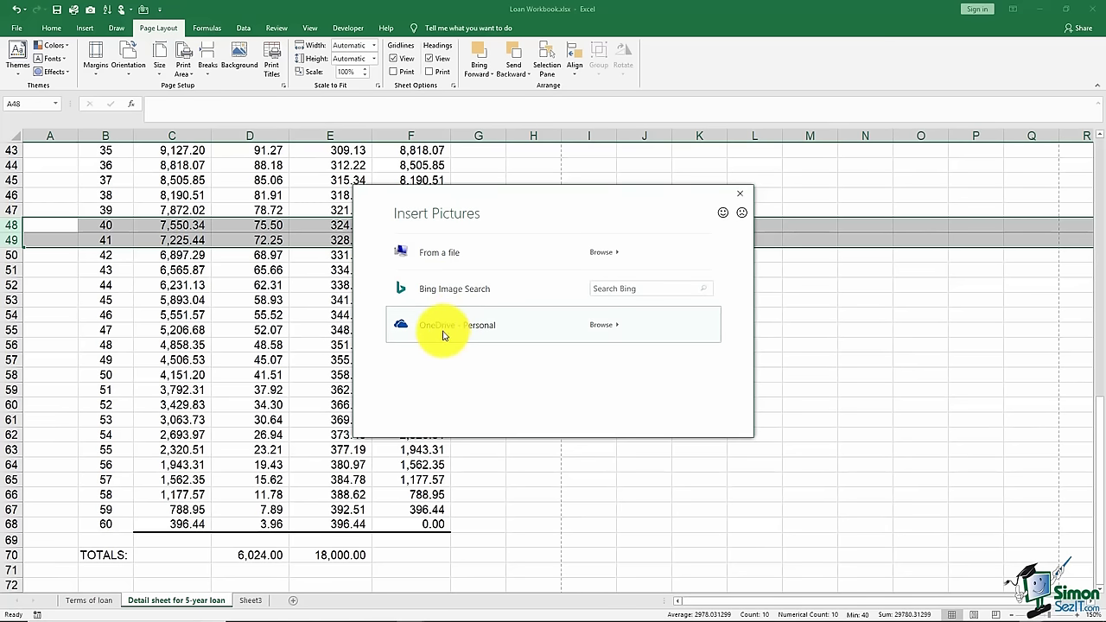
click(626, 289)
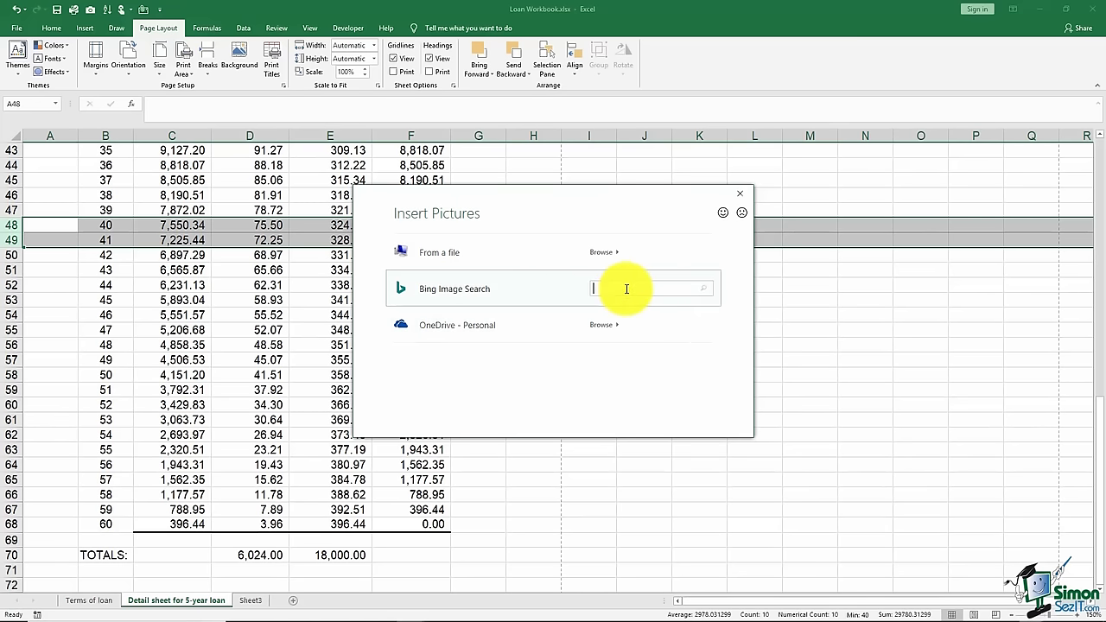
text(Money)
key(Return)
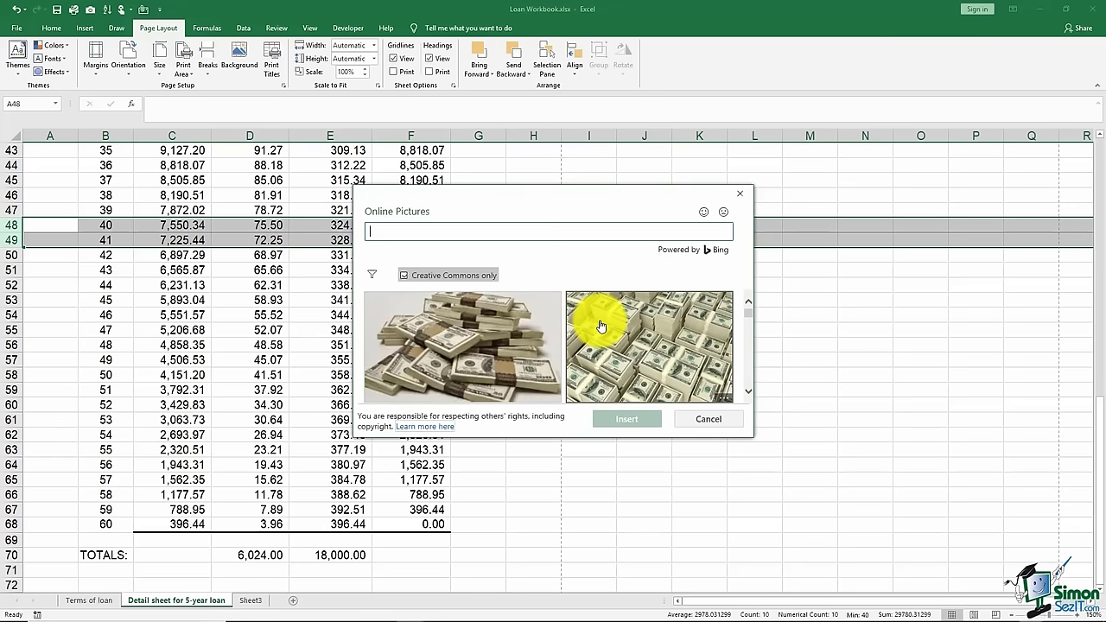
click(496, 339)
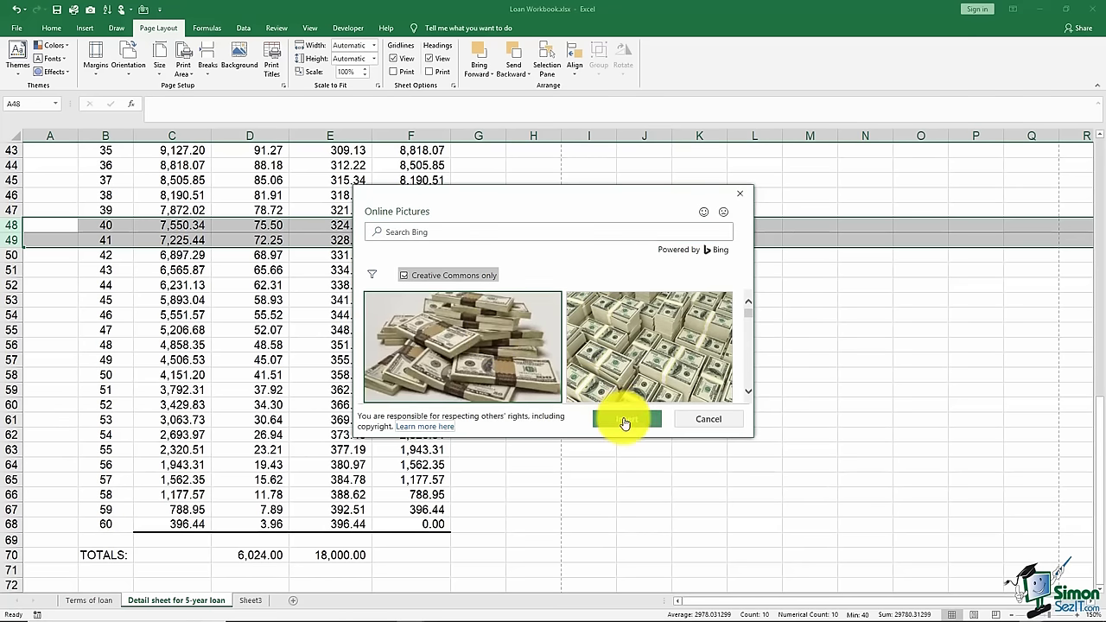
click(626, 420)
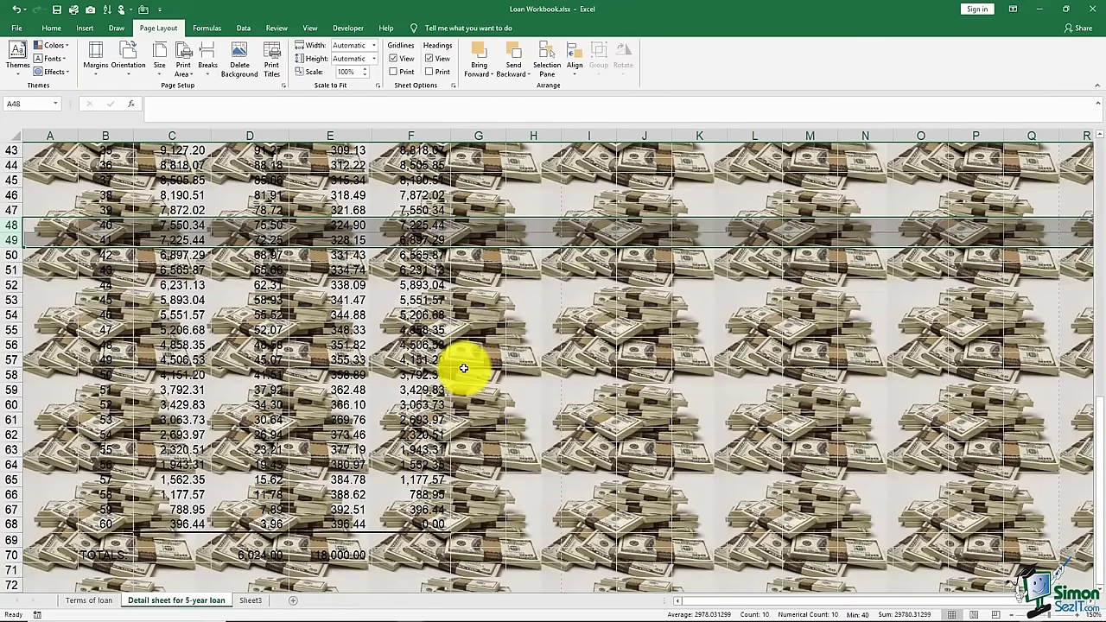
Review the tiled money background across the sheet, then delete it
scroll(464, 369, down, 16)
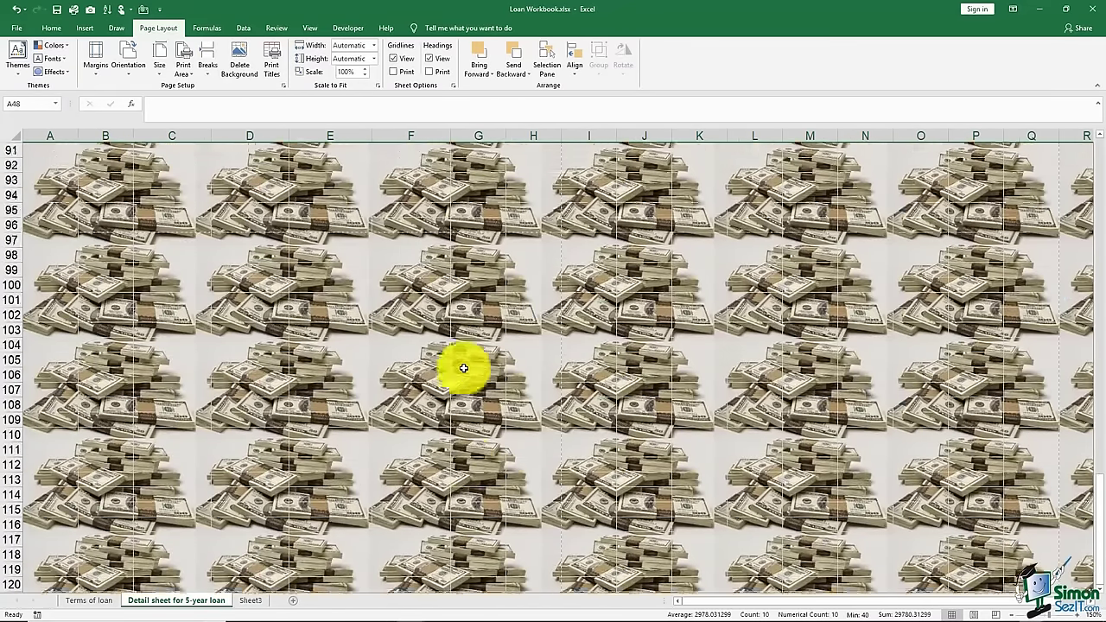
scroll(465, 369, up, 20)
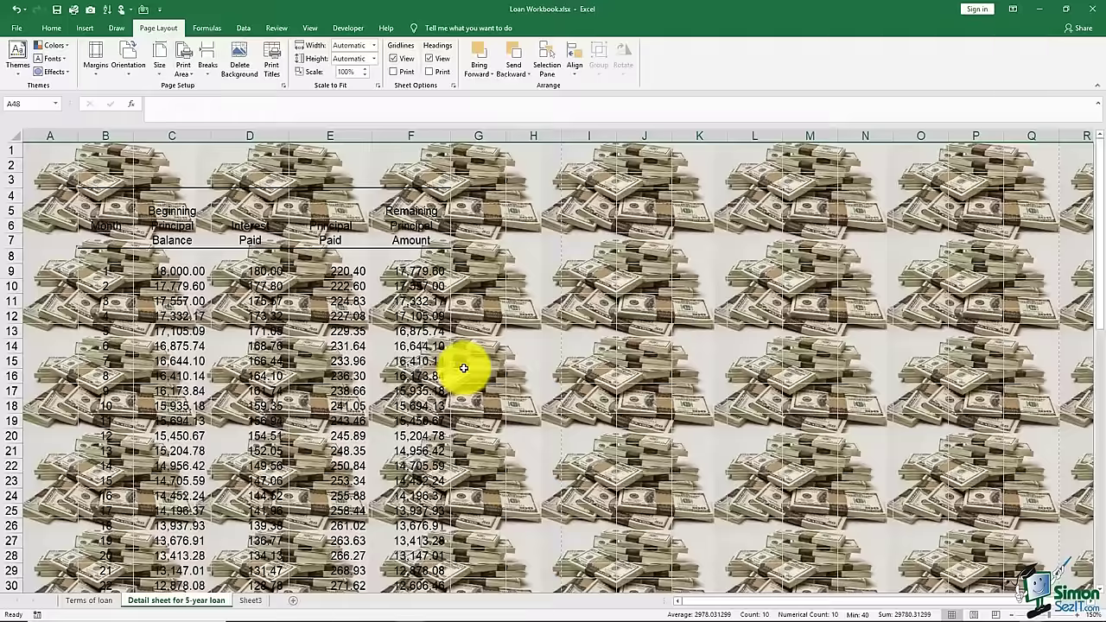
scroll(464, 369, down, 20)
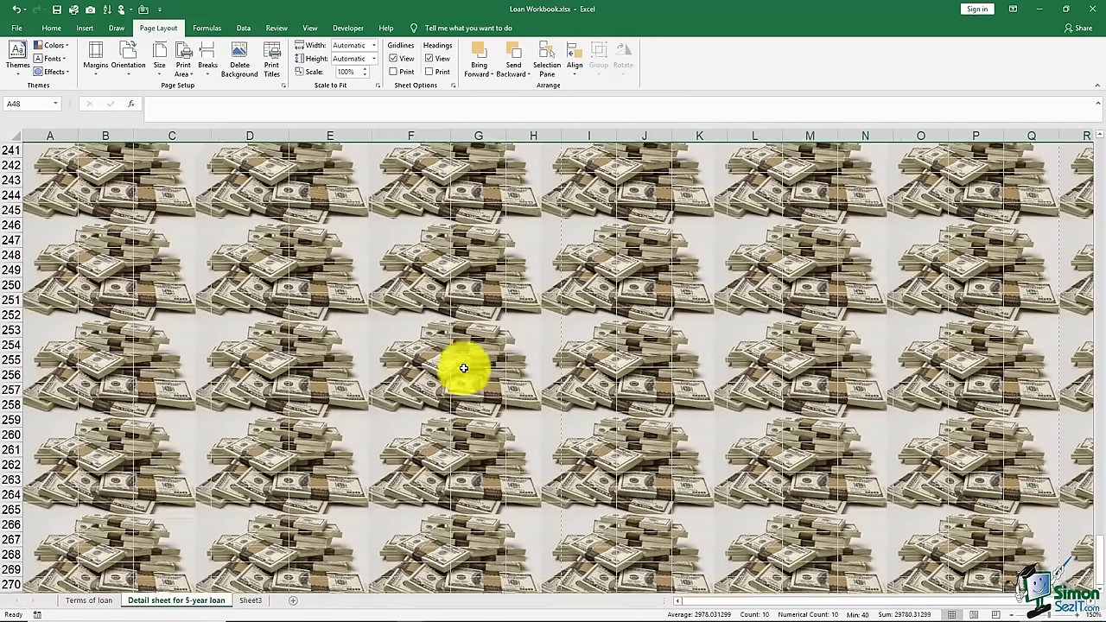
scroll(464, 369, down, 18)
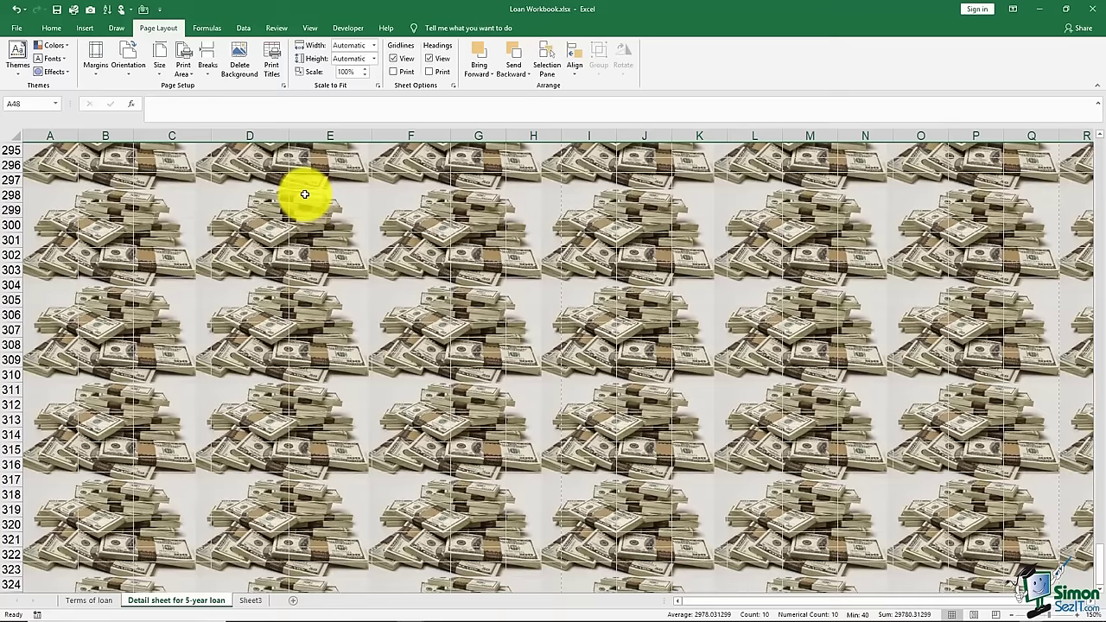
scroll(301, 246, up, 2)
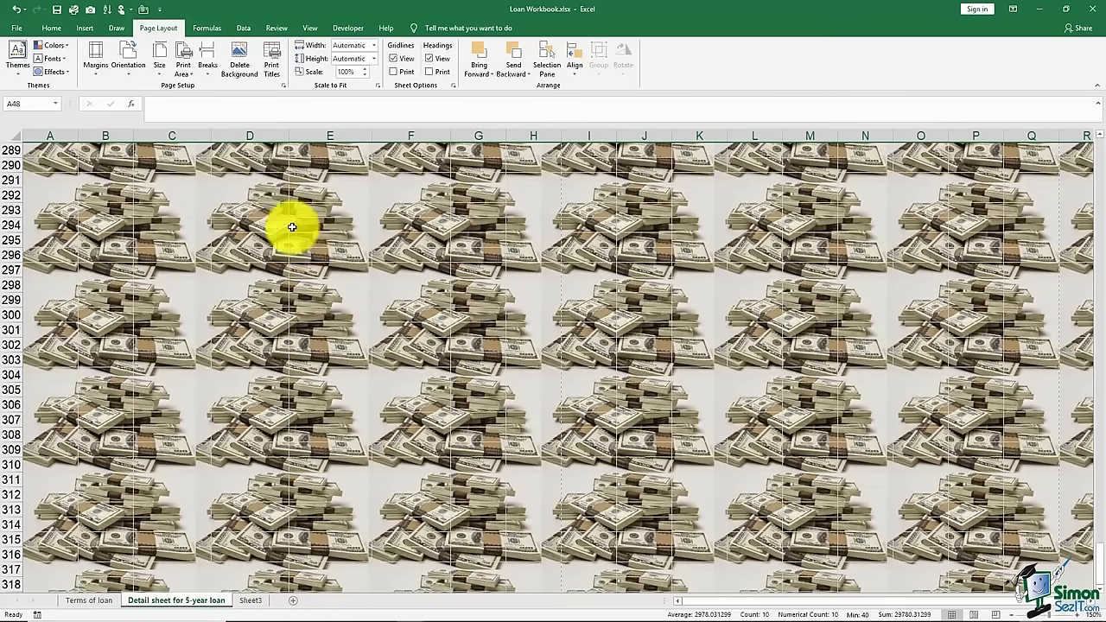
click(242, 69)
scroll(271, 224, up, 20)
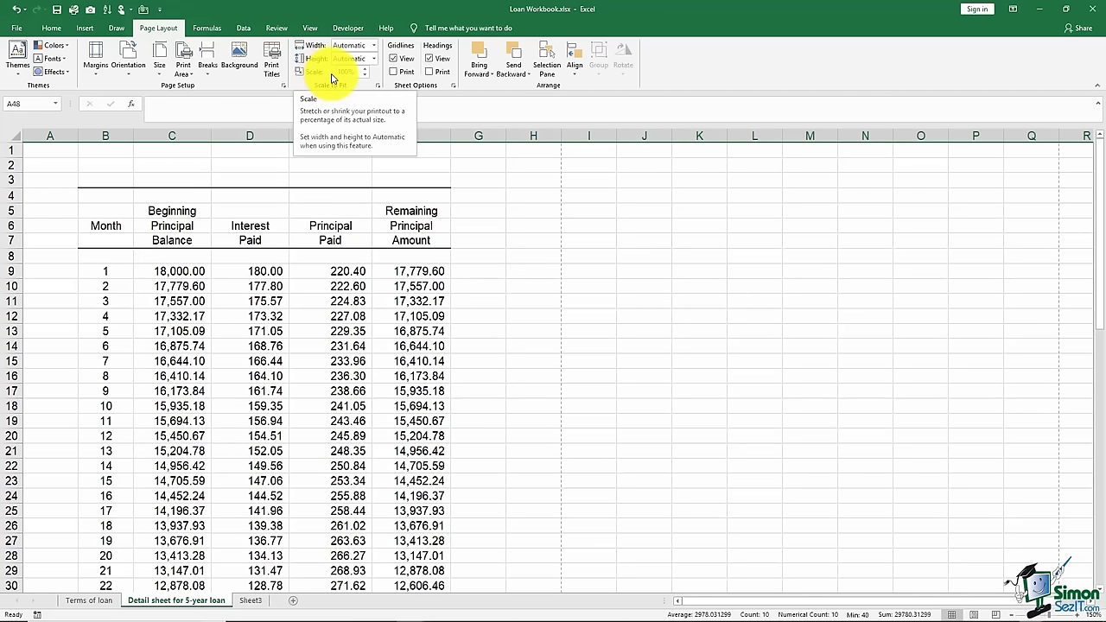
Leave Scale to Fit width on Automatic and open the full Page Setup dialog
click(374, 47)
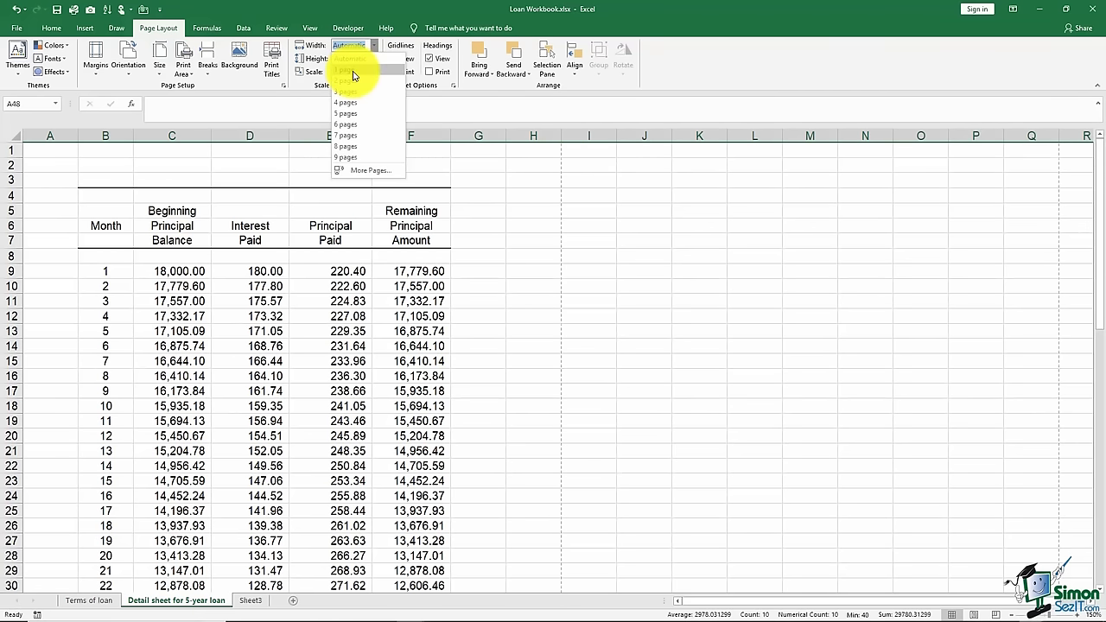
click(313, 110)
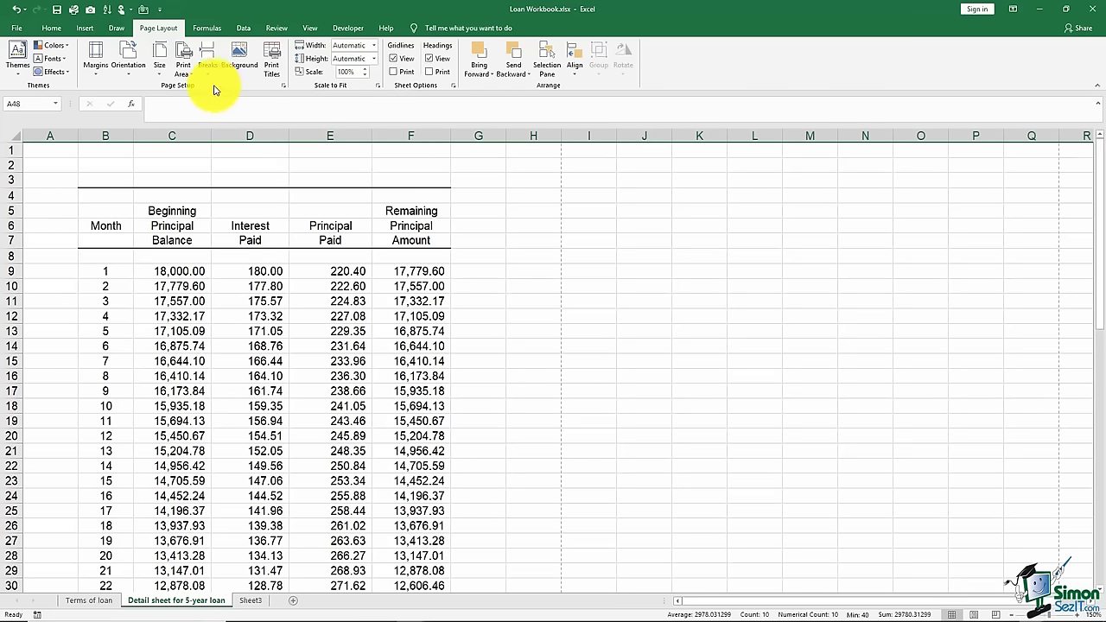
click(284, 86)
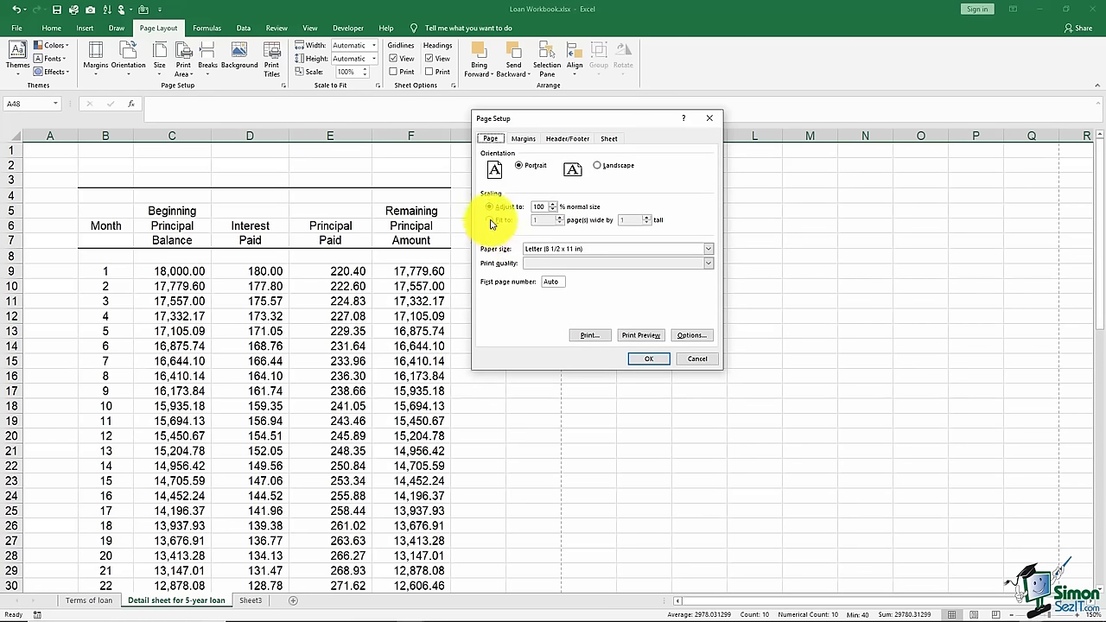
Fit the sheet to 1 page wide by 1 tall (about 70%), review the other tabs, and apply
click(491, 221)
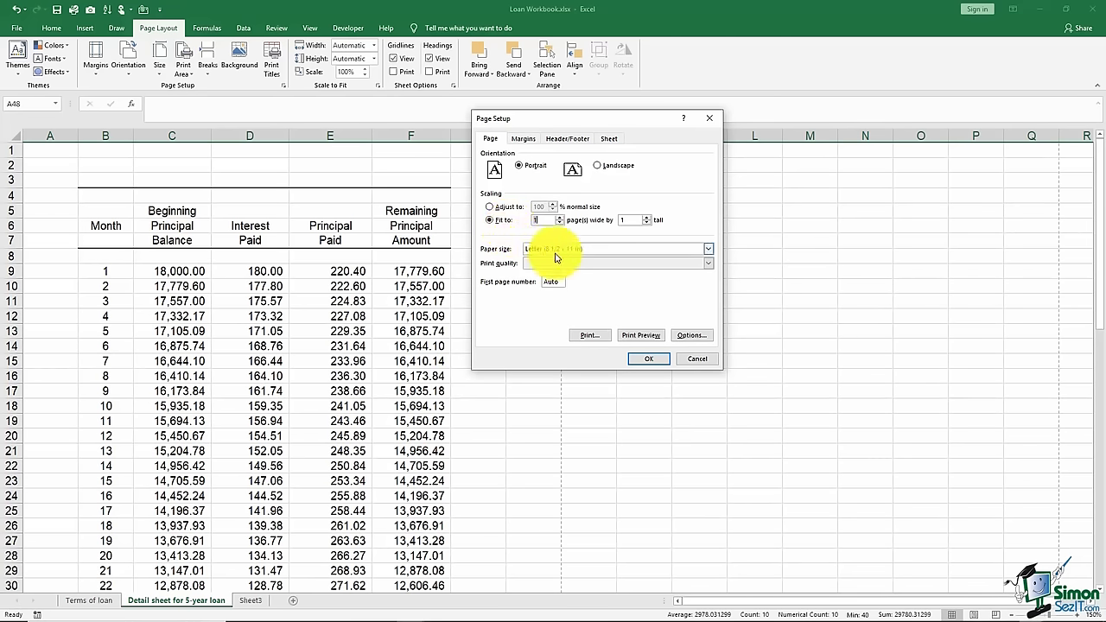
click(523, 140)
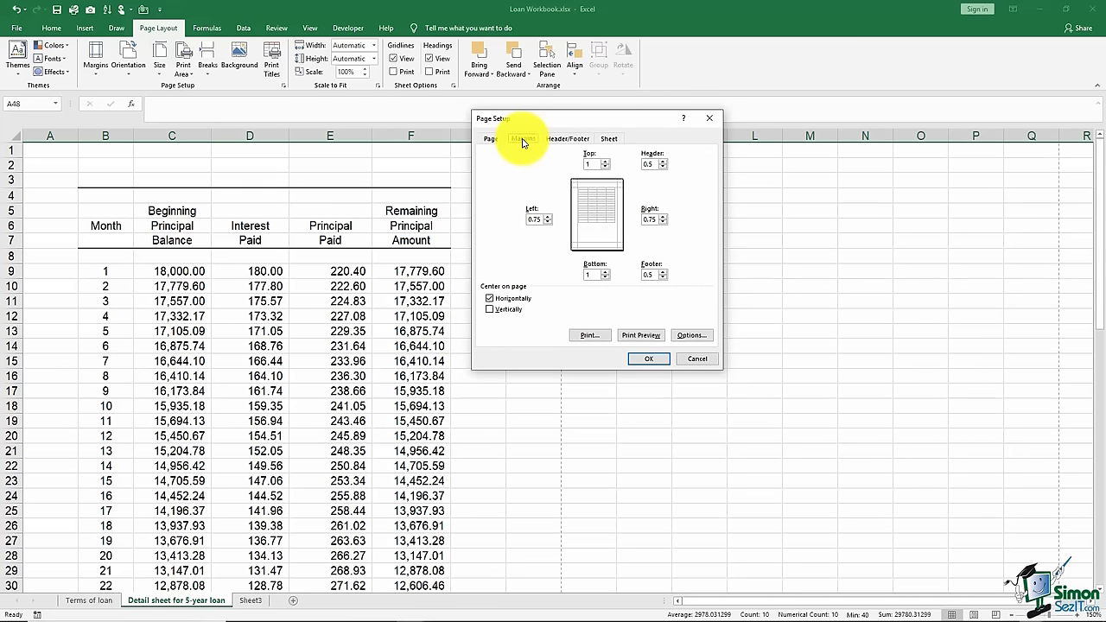
click(572, 141)
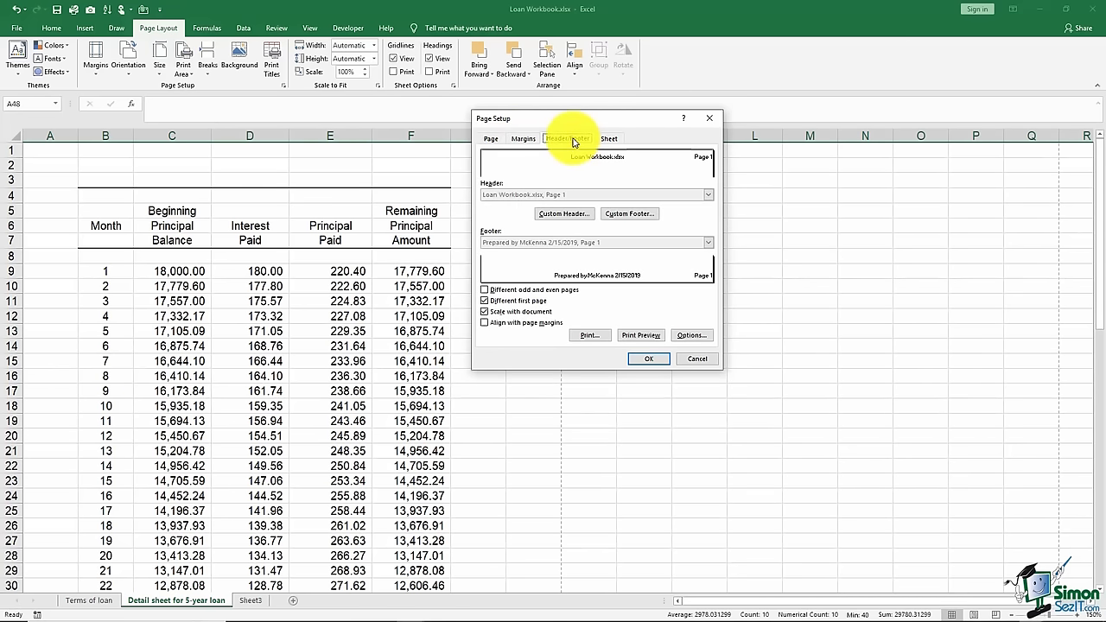
click(609, 140)
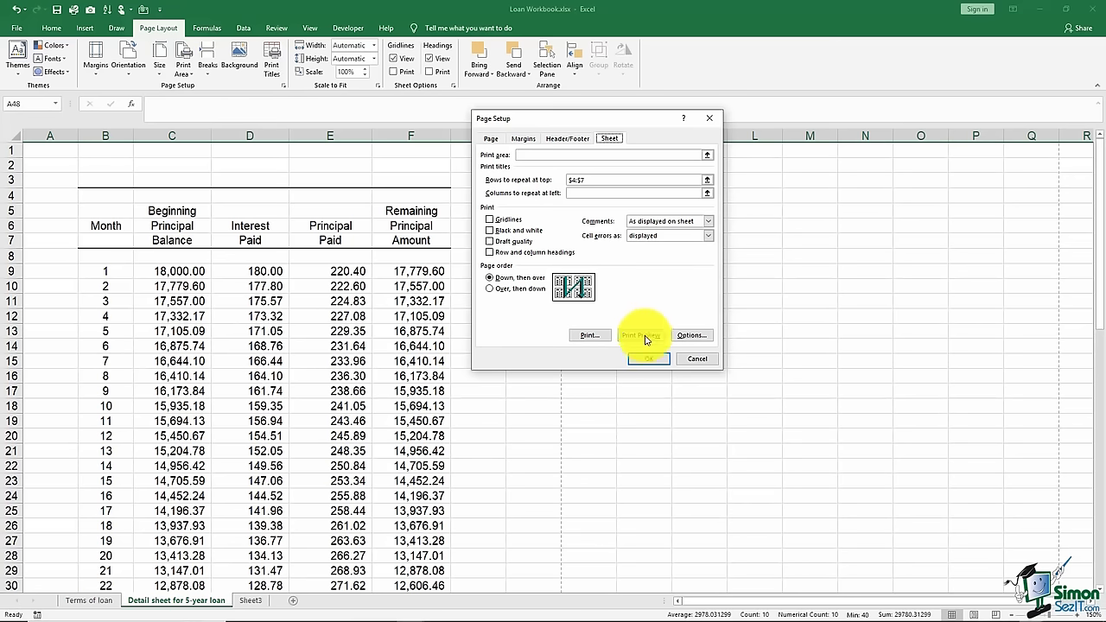
click(648, 359)
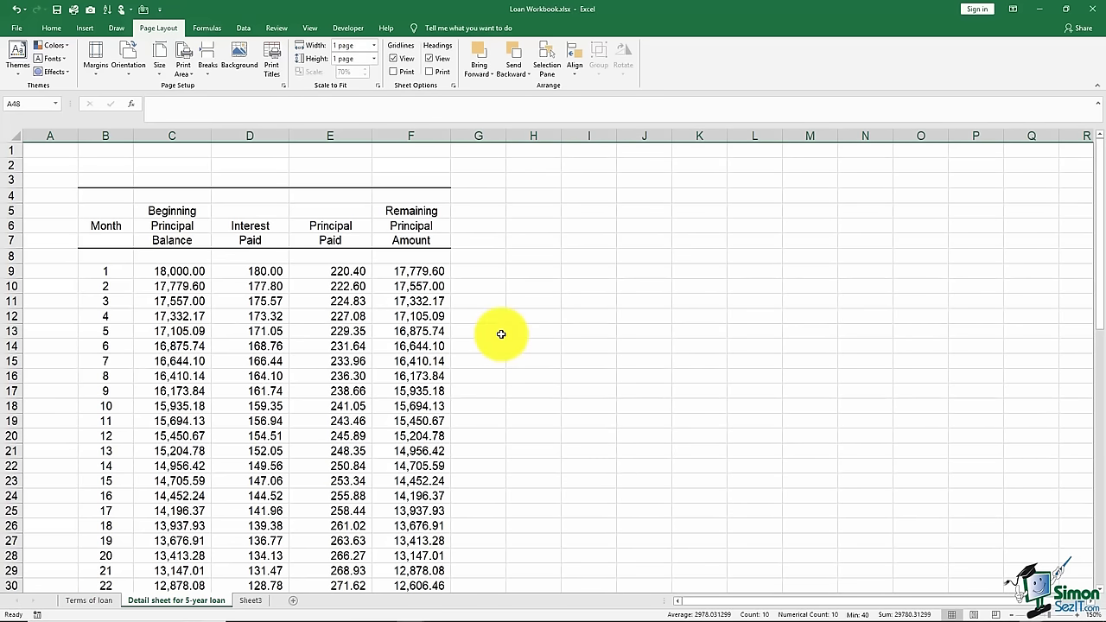
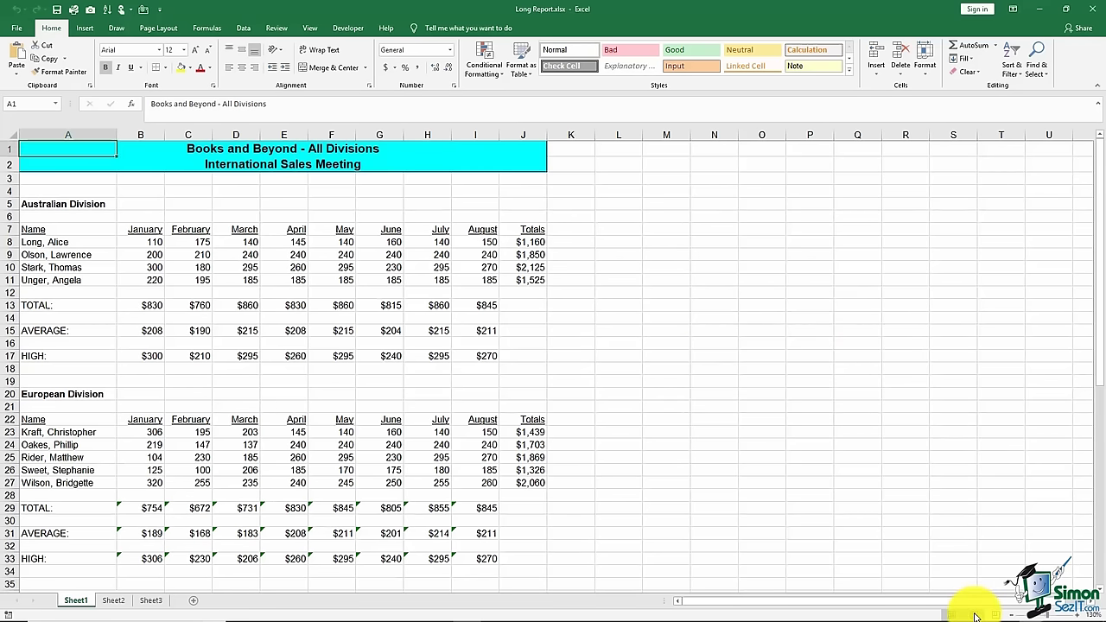
Switch the report's pages to landscape orientation and check the layout in Page Layout view
click(974, 615)
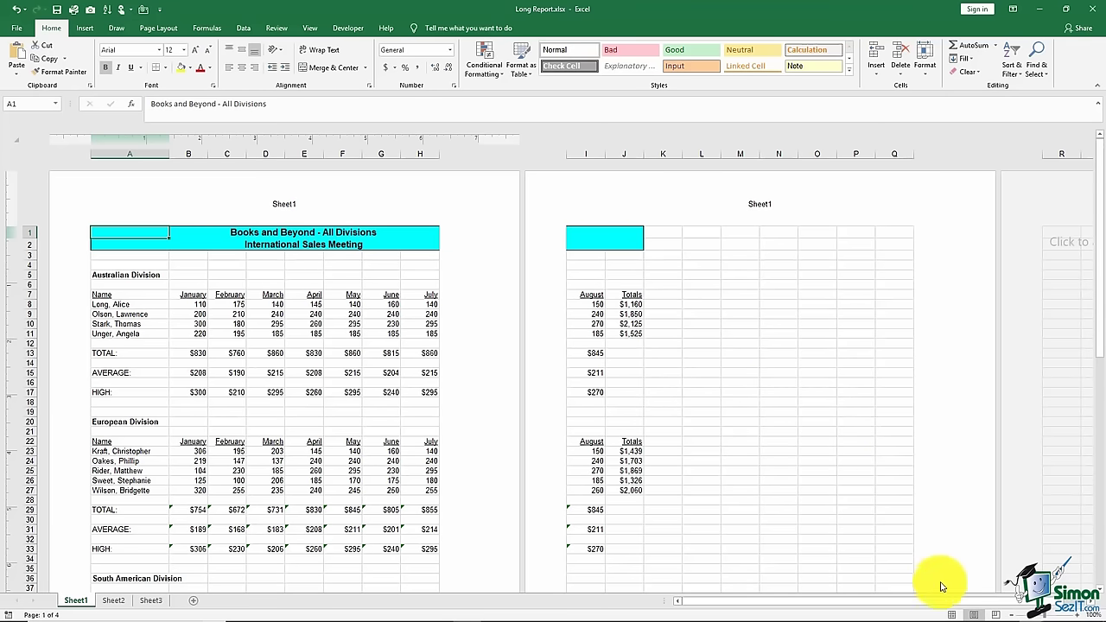
click(952, 614)
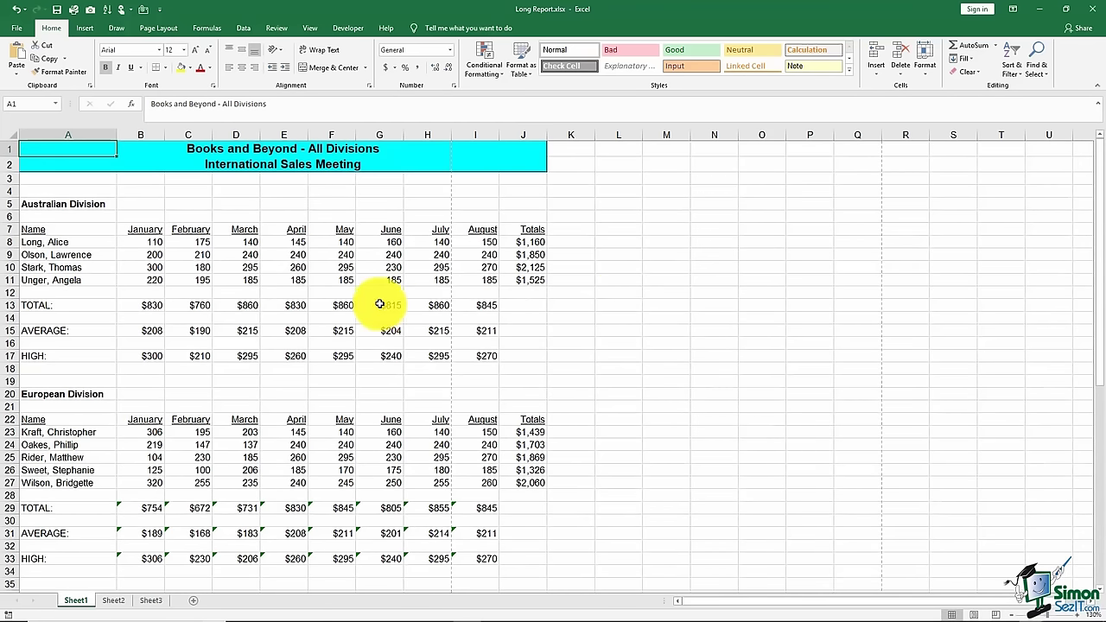
click(158, 28)
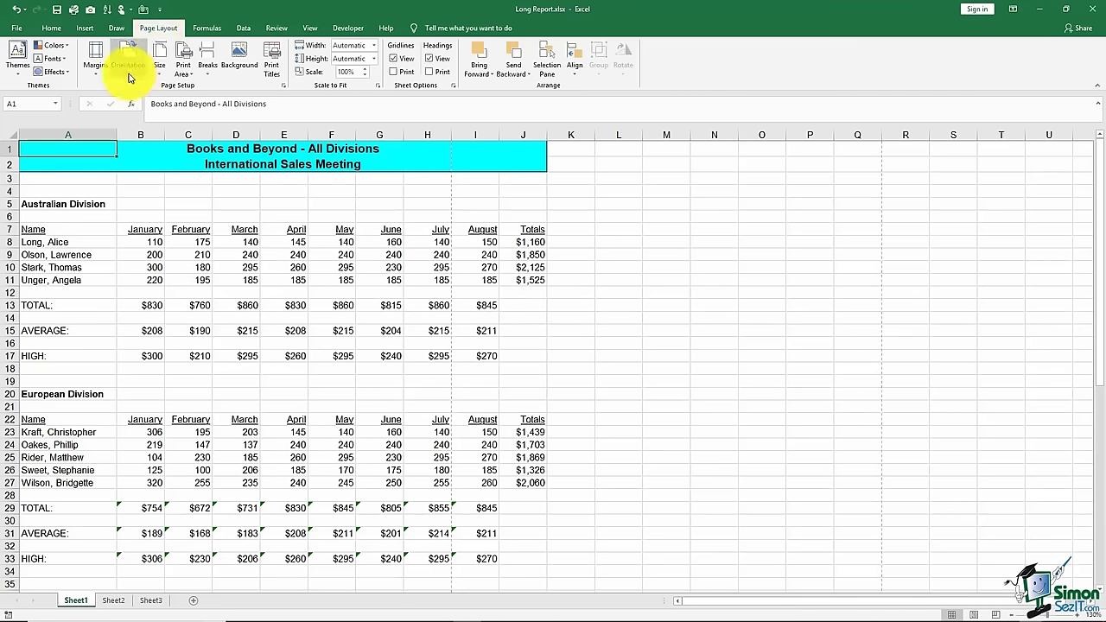
click(127, 57)
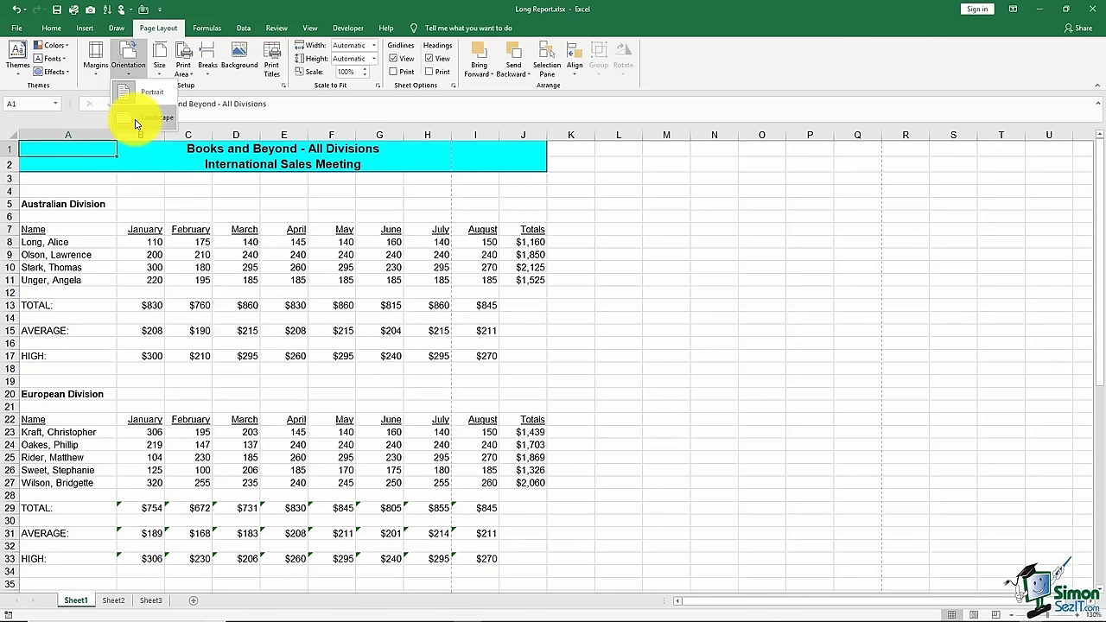
click(135, 124)
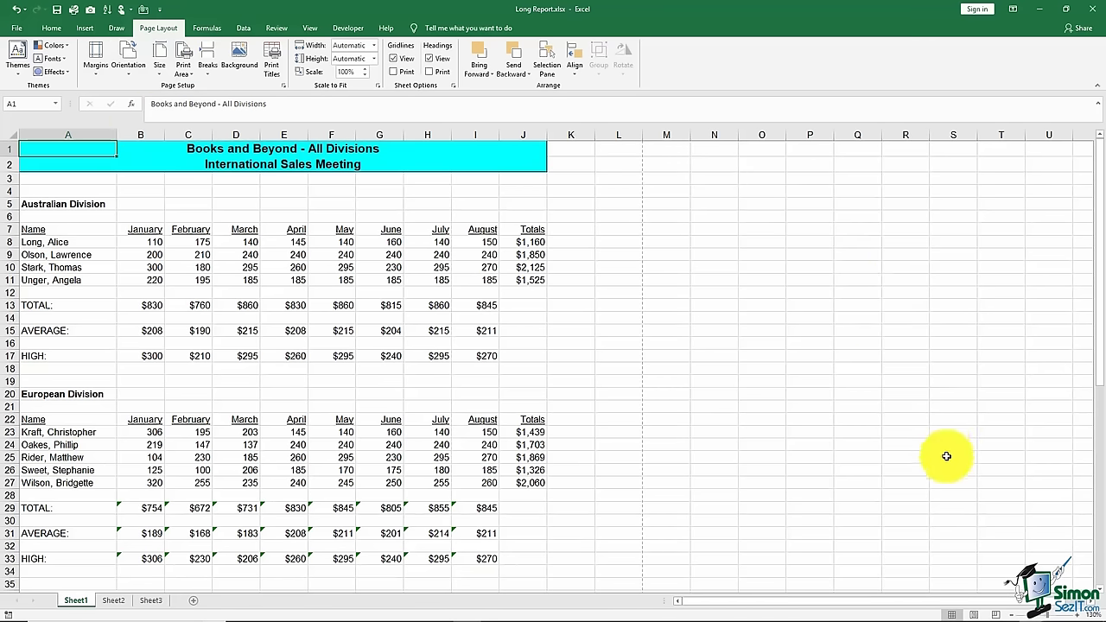
click(974, 614)
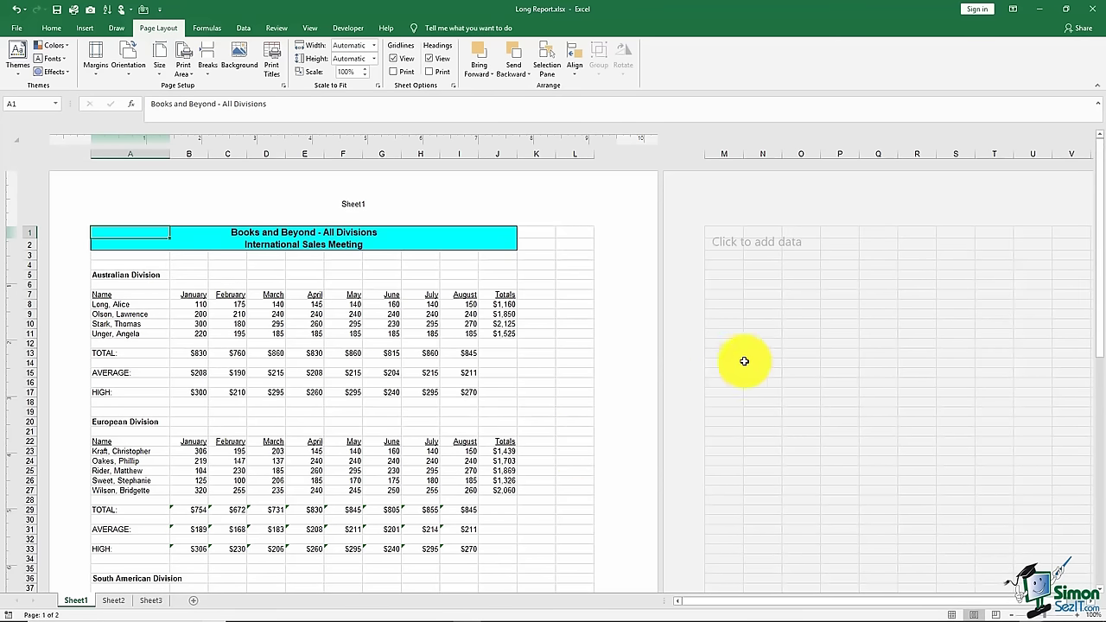
click(952, 614)
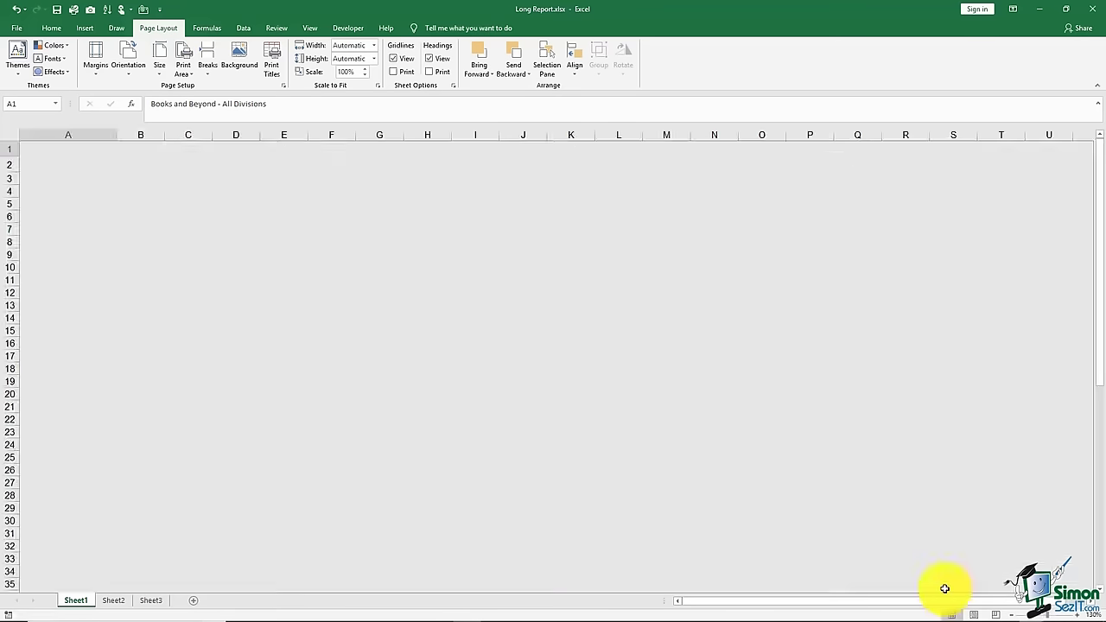
Set orientation back to portrait, then step the print scale down and back to 100%
click(129, 69)
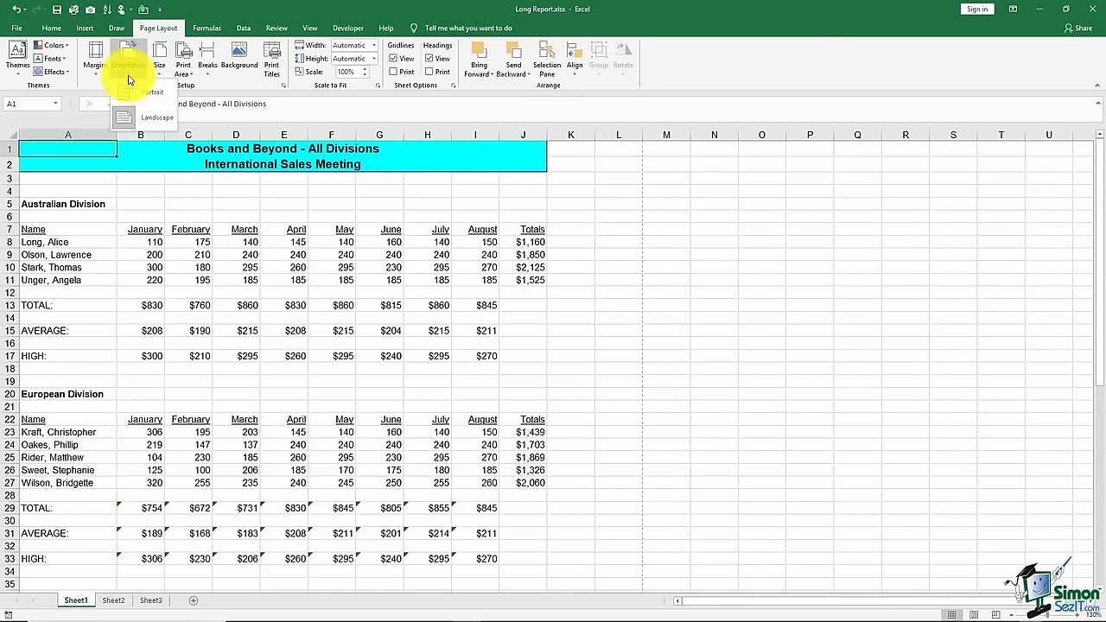
click(138, 94)
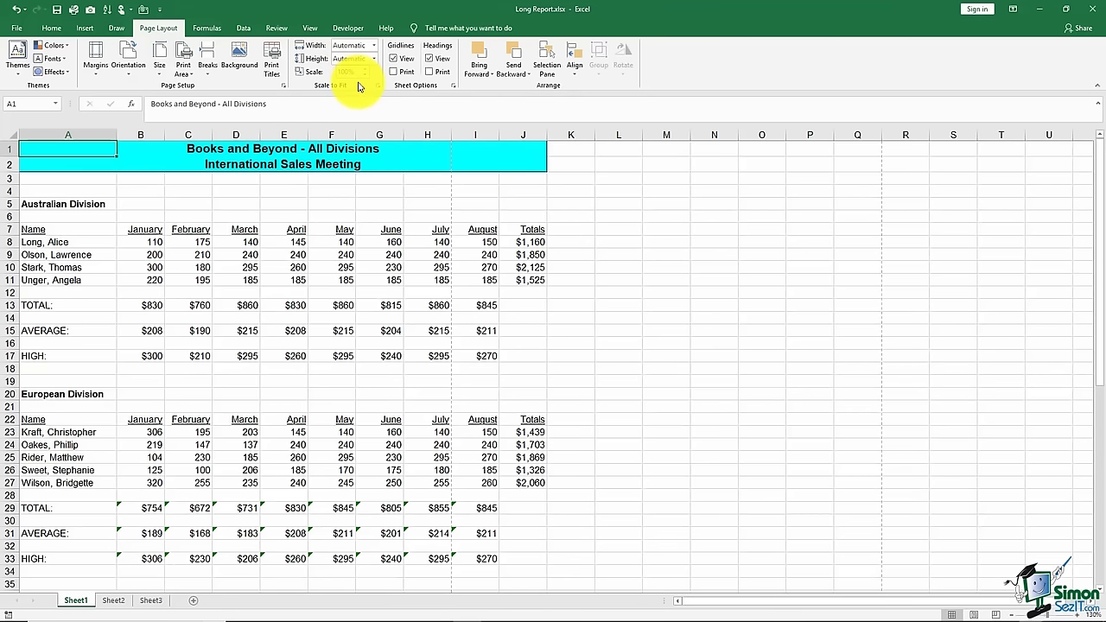
click(365, 75)
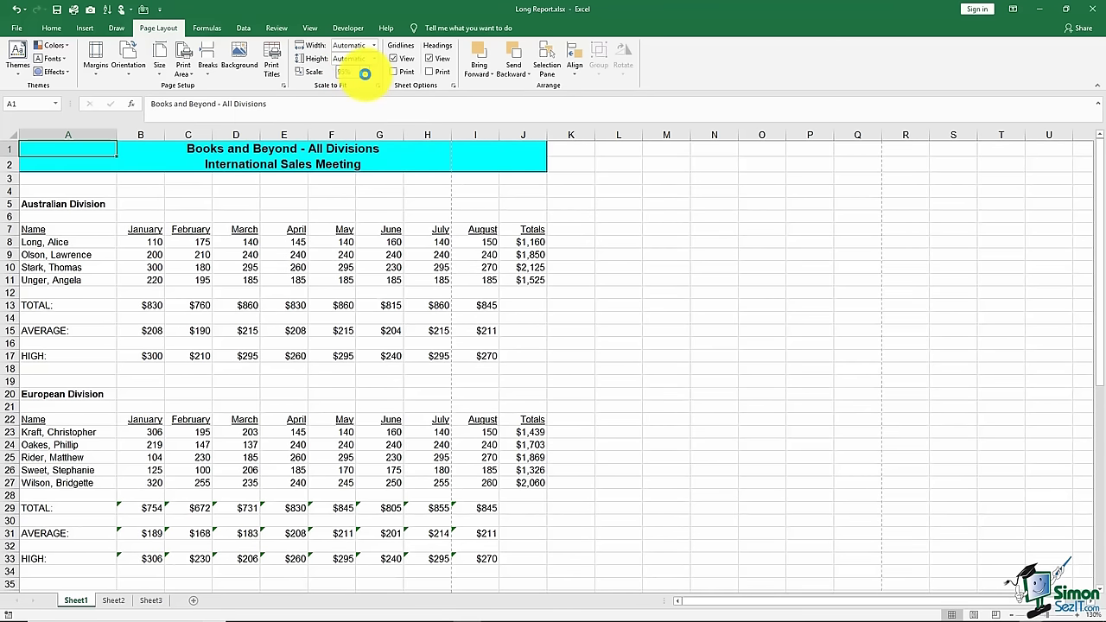
click(365, 75)
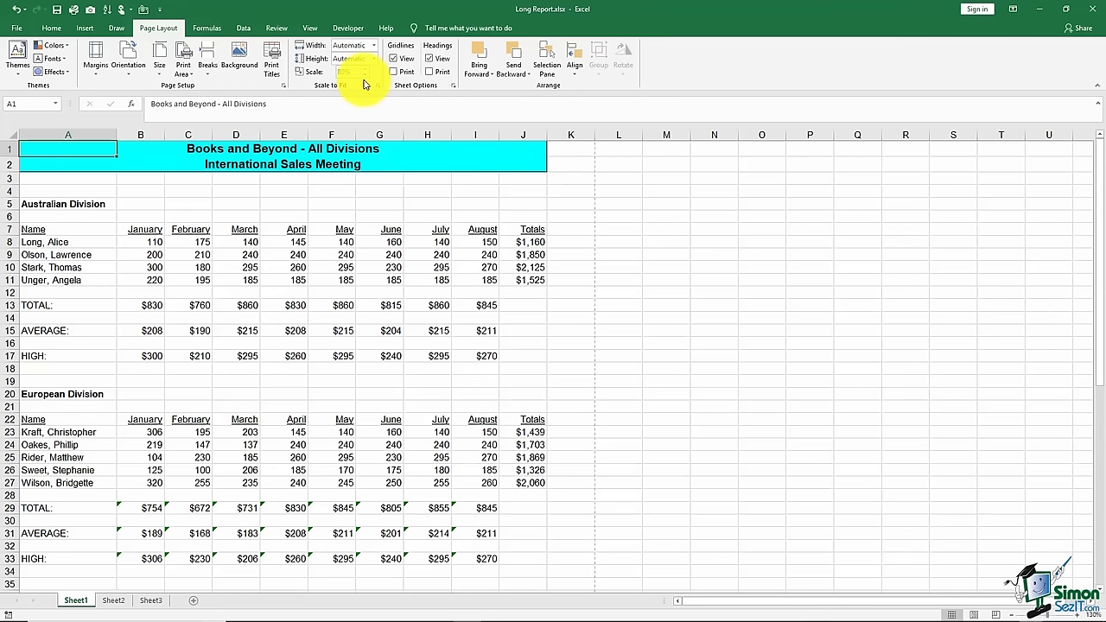
click(364, 68)
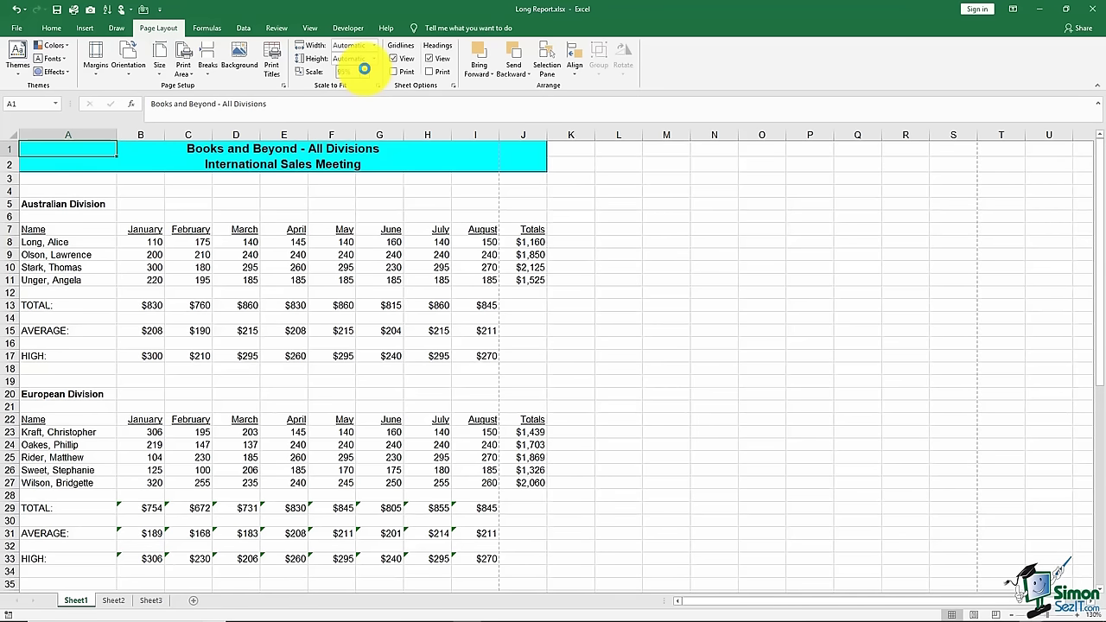
click(365, 69)
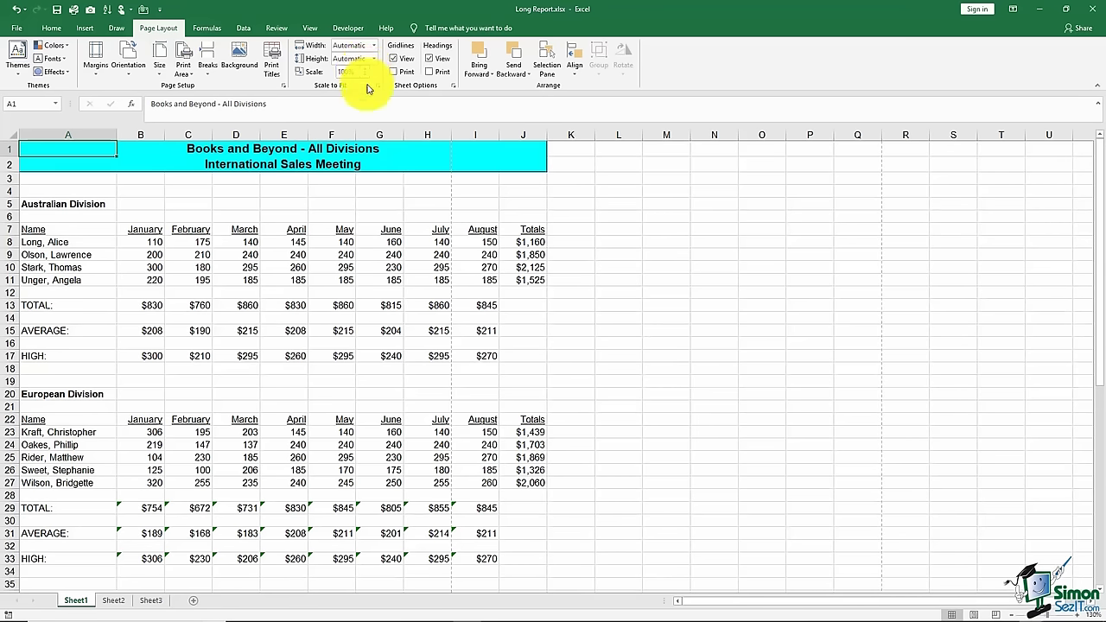
click(366, 87)
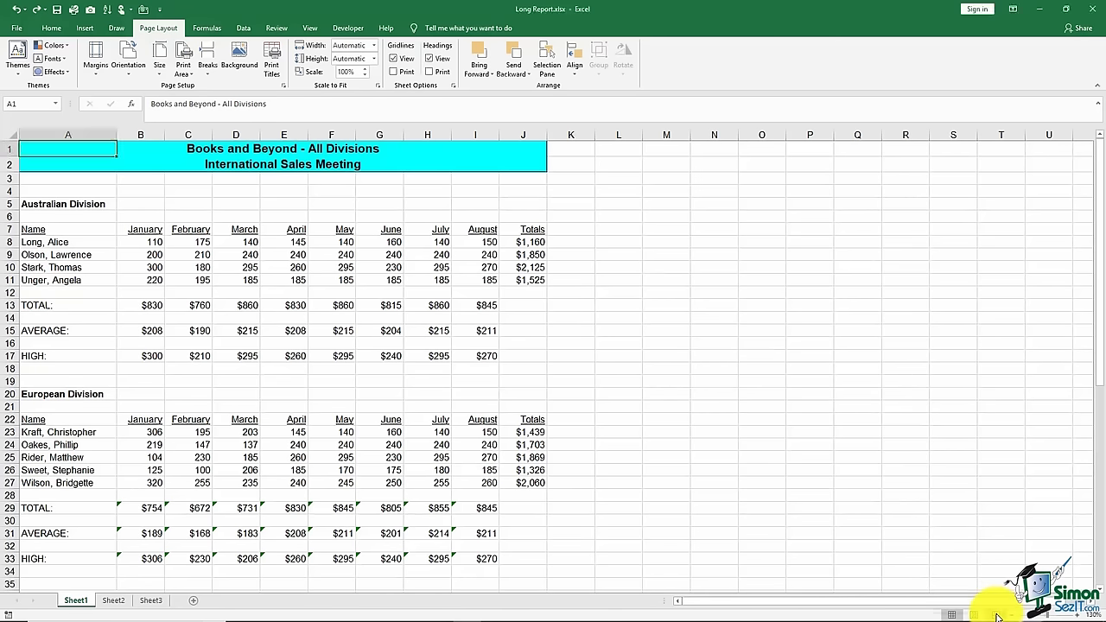
In Page Break Preview, move the column break past Totals and start page 2 at Canadian Division
click(998, 615)
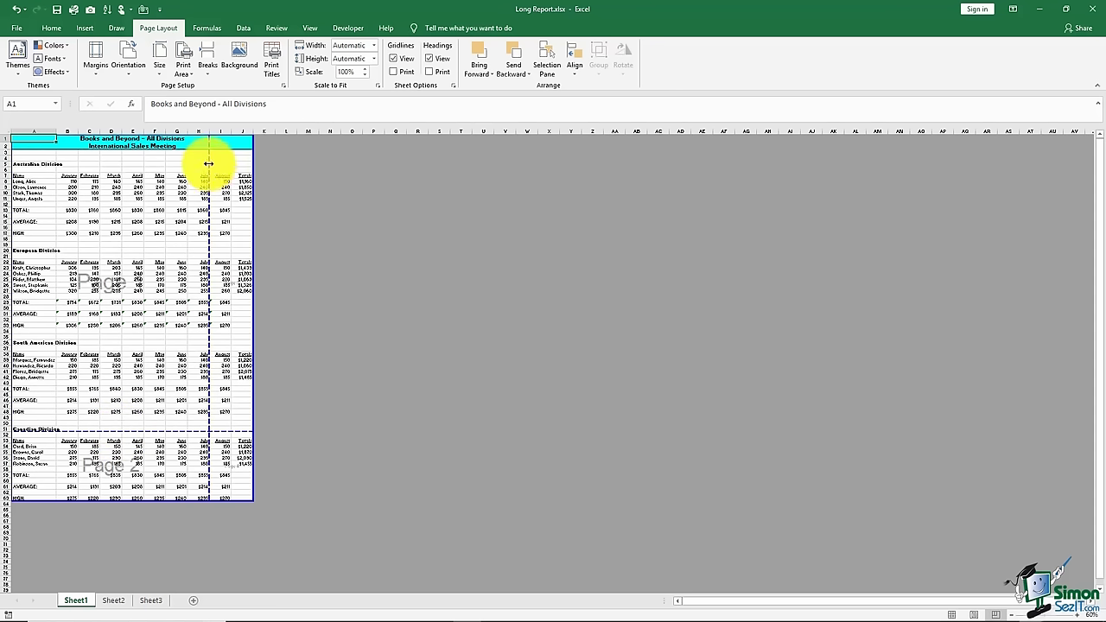
drag(208, 163, 252, 165)
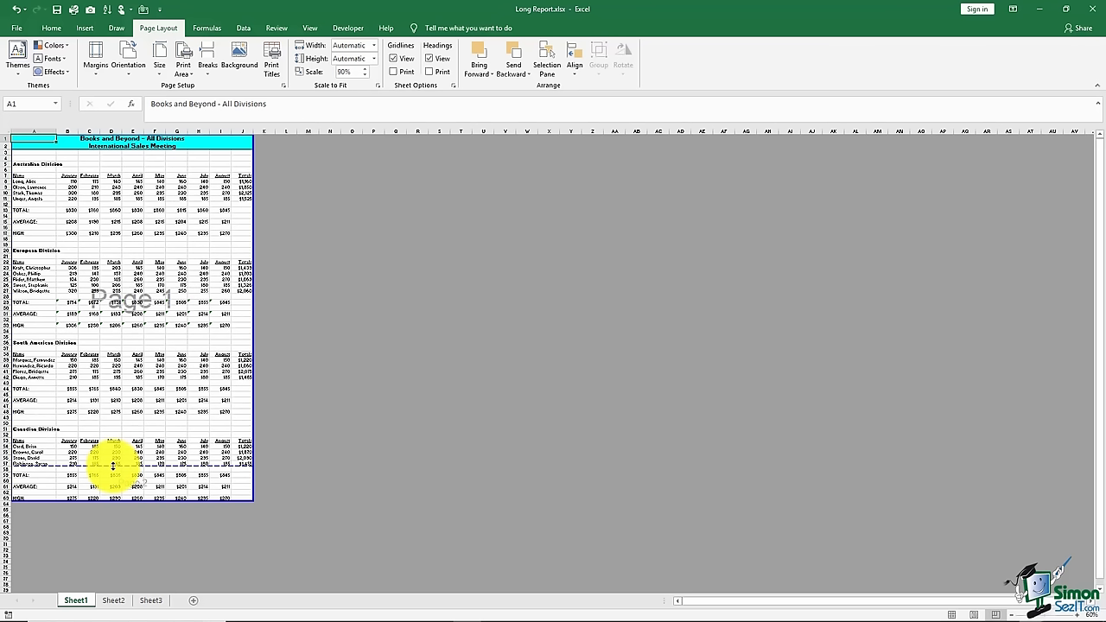
drag(112, 466, 61, 488)
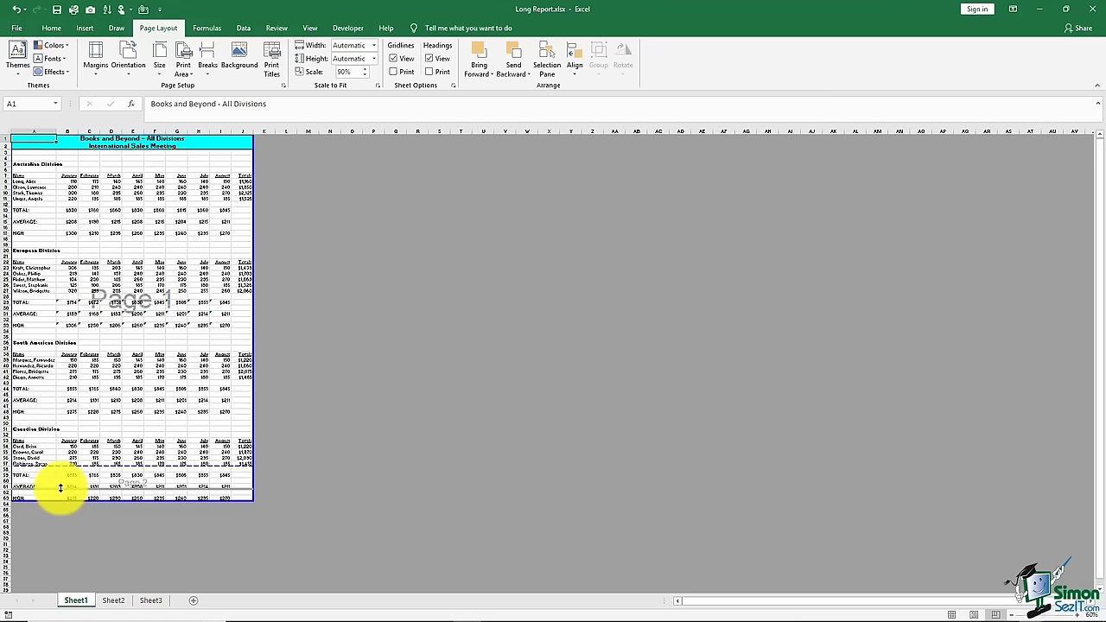
drag(61, 489, 77, 420)
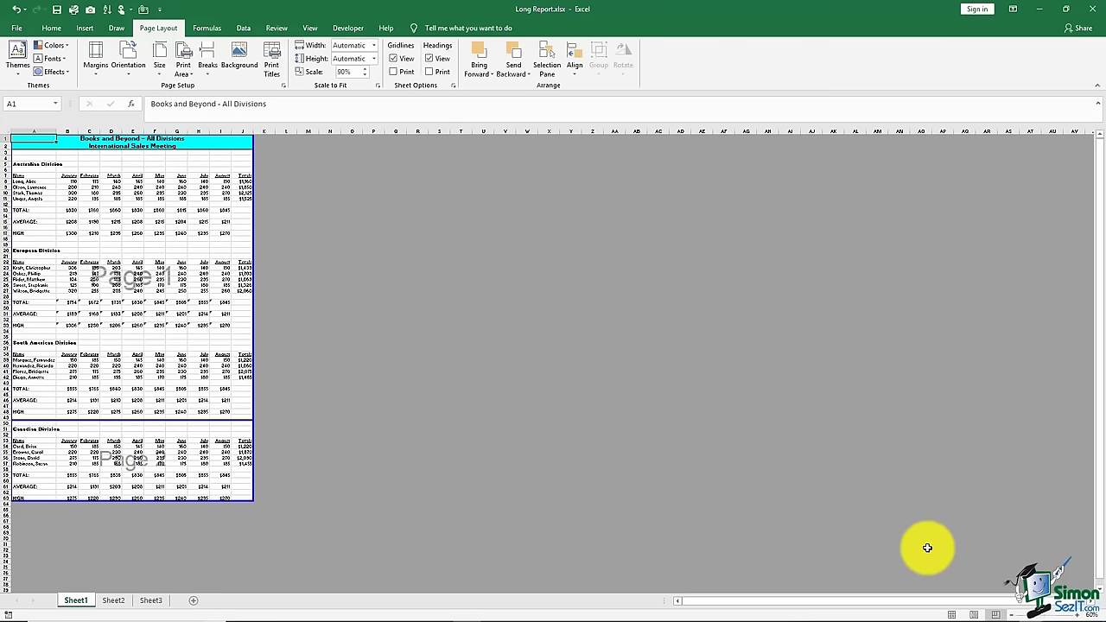
click(952, 613)
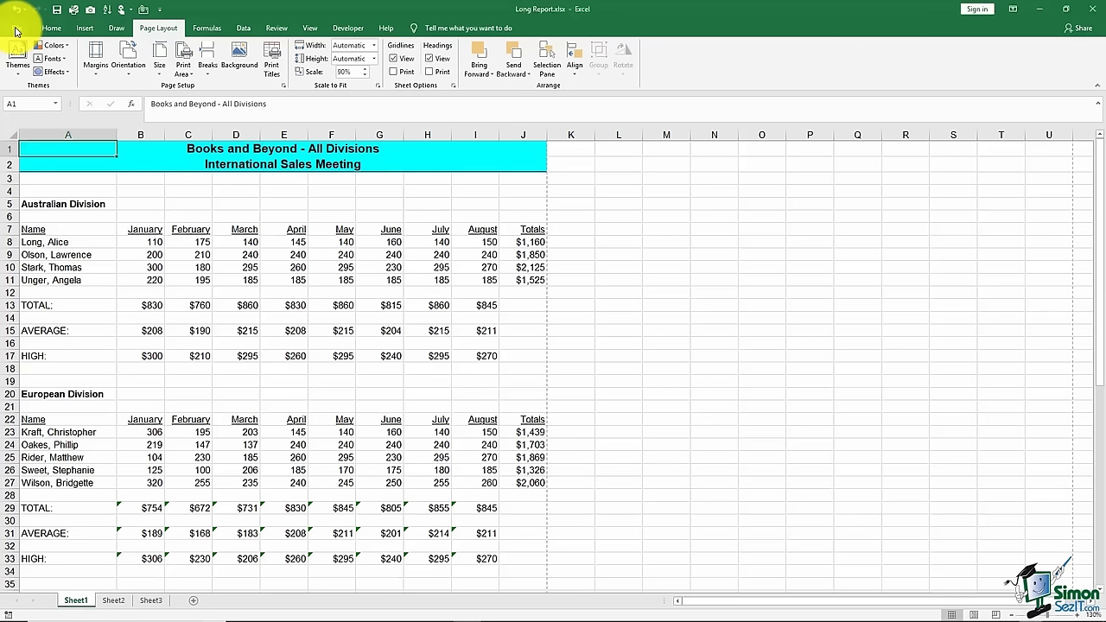
Open the print preview and page through both portrait pages of the report
click(16, 31)
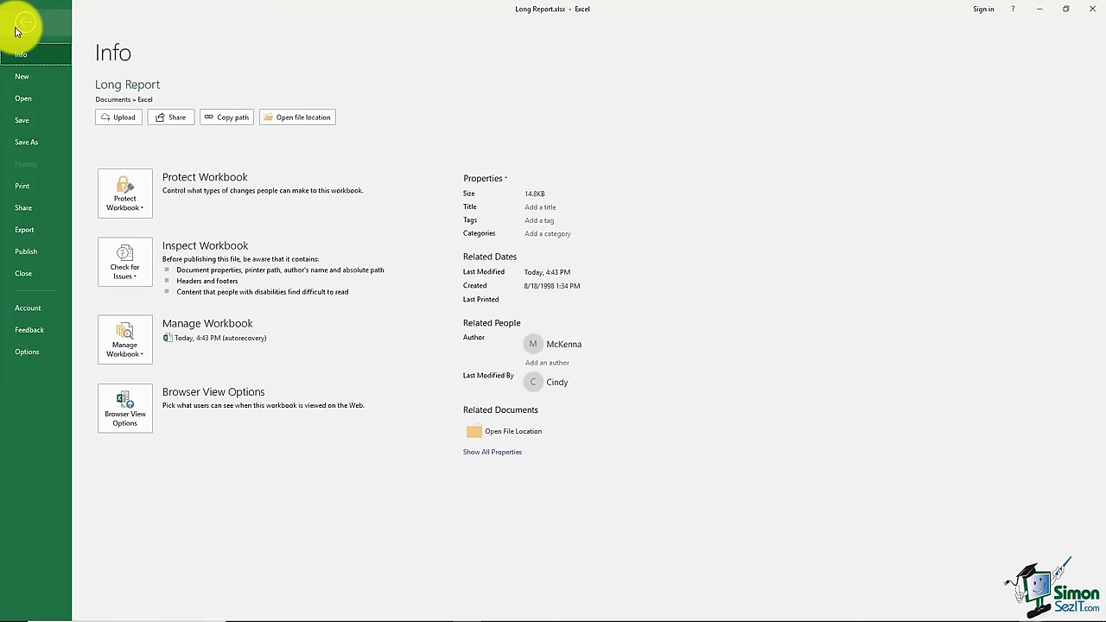
click(25, 188)
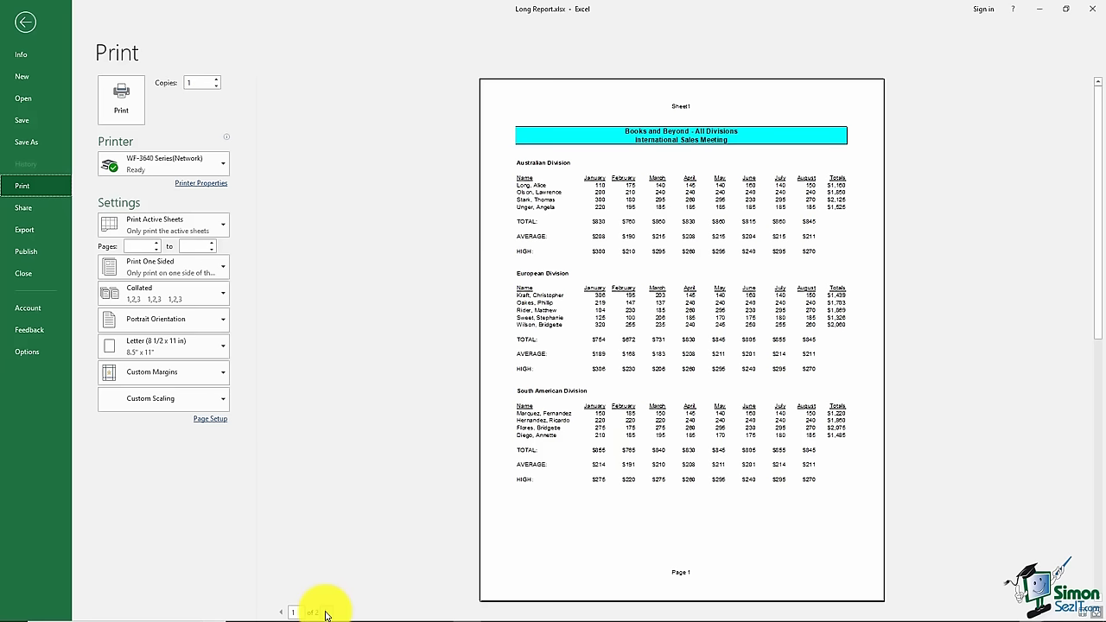
click(328, 613)
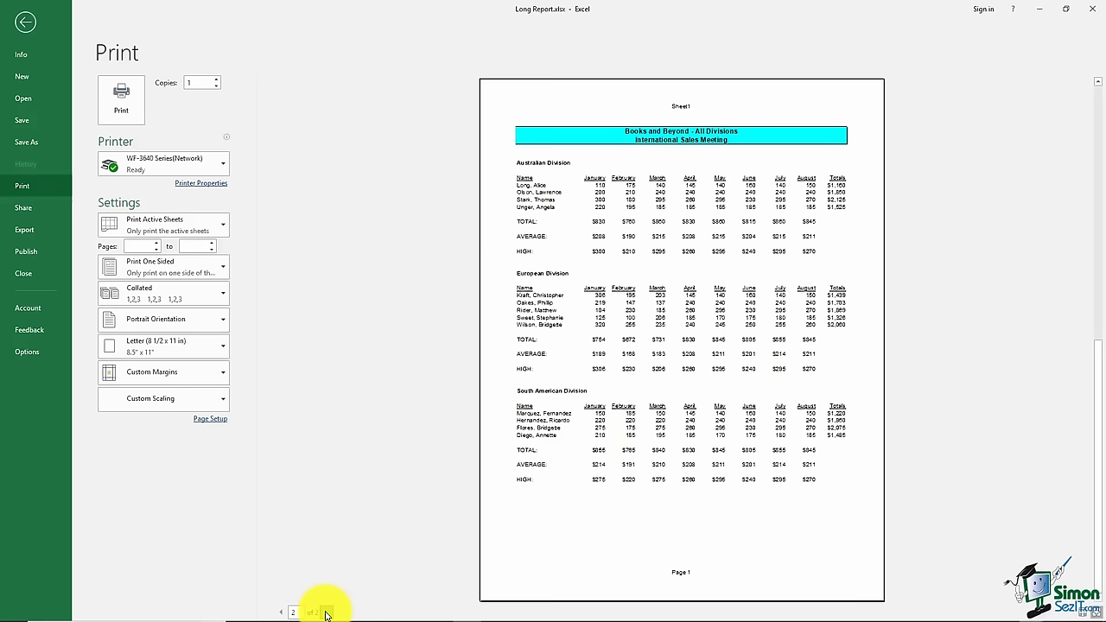
click(281, 612)
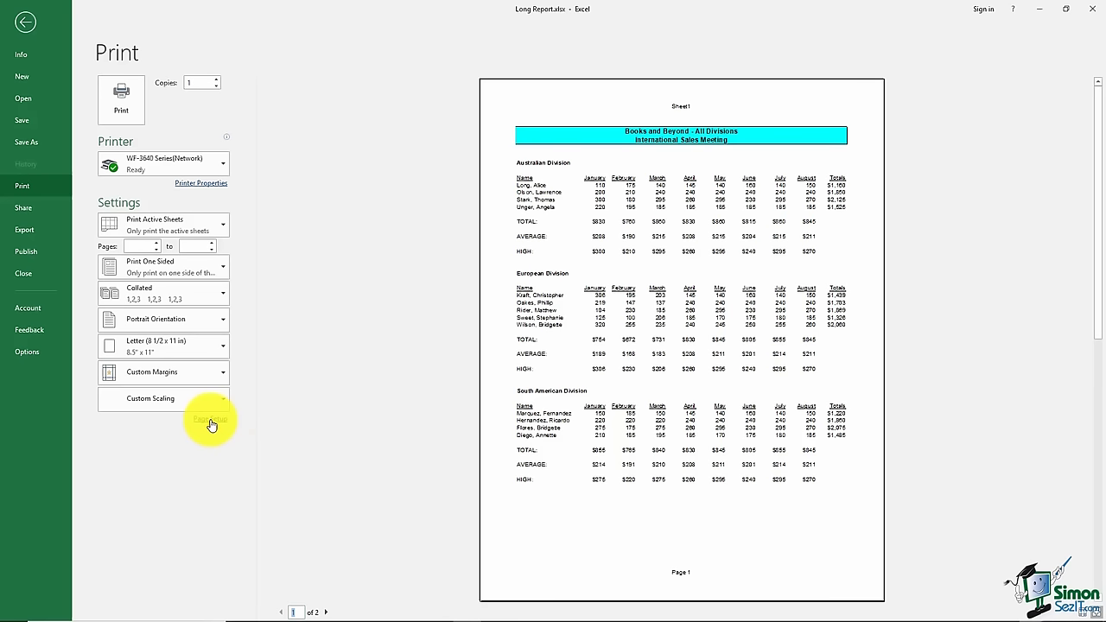
click(210, 420)
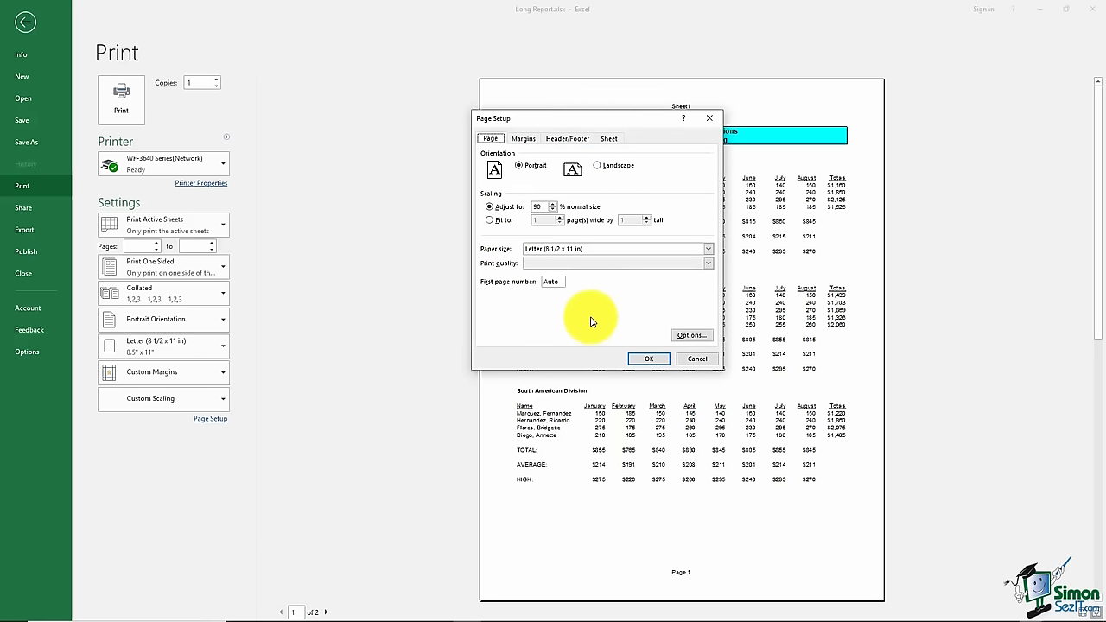
click(695, 359)
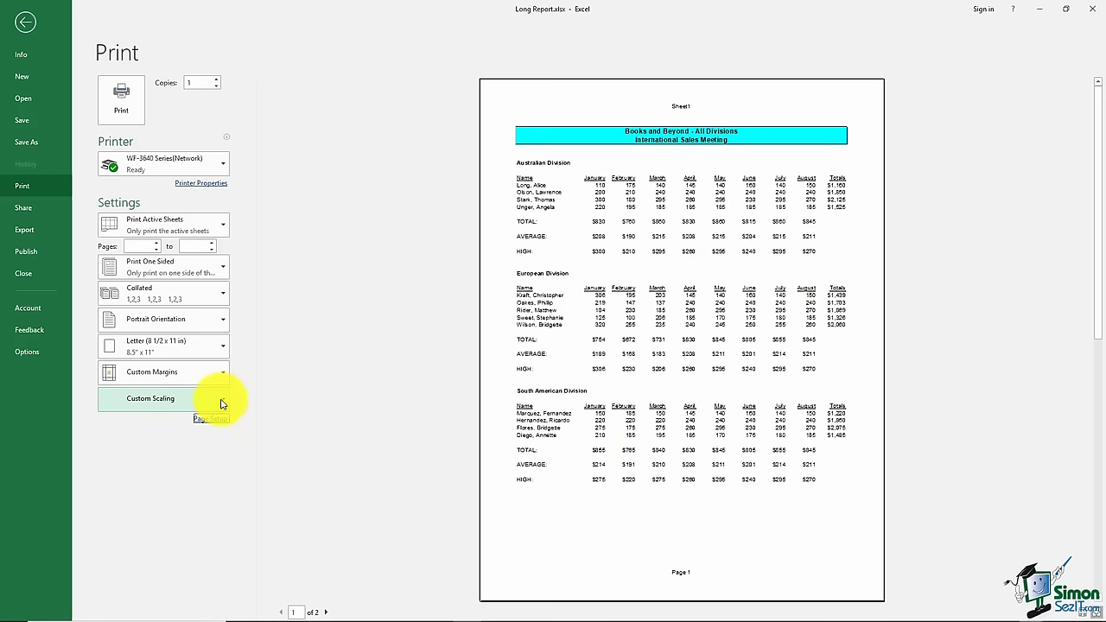
click(222, 402)
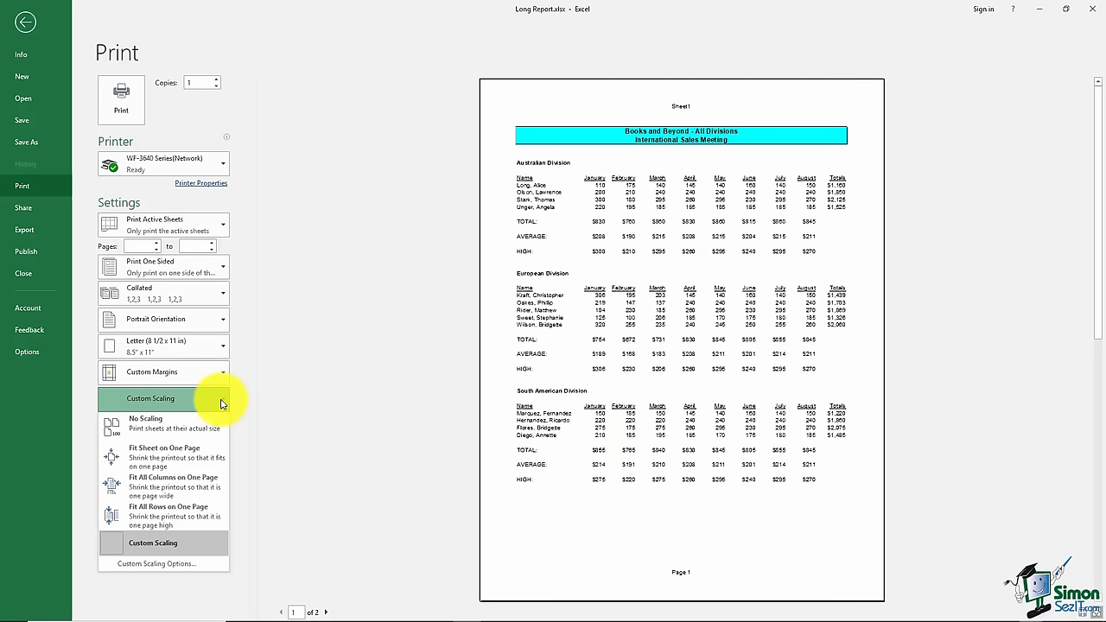
click(222, 376)
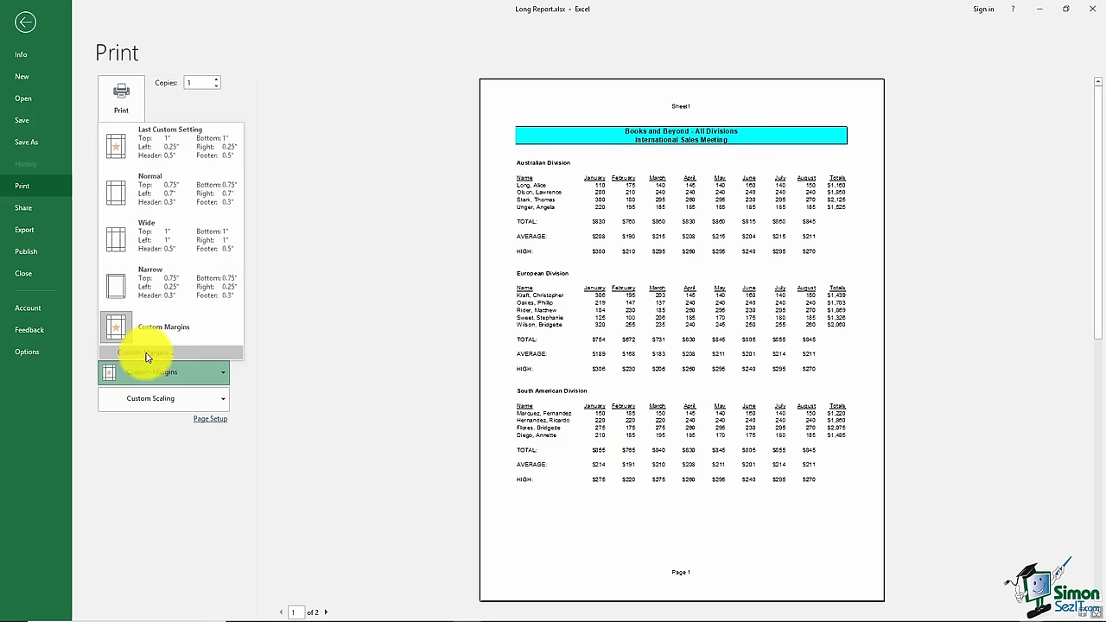
click(211, 371)
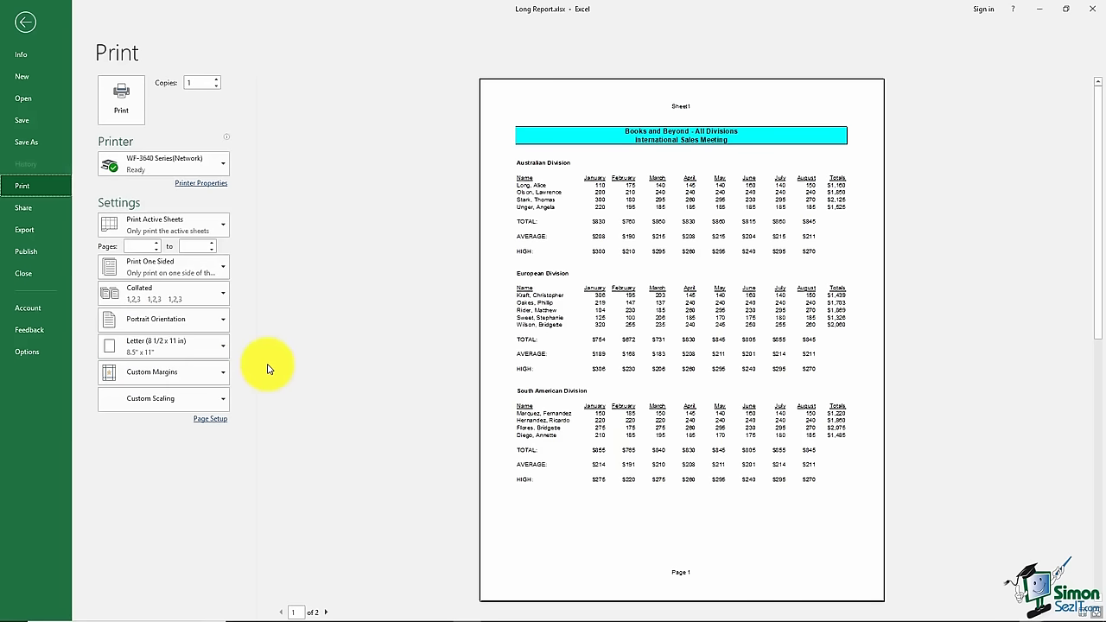
click(221, 348)
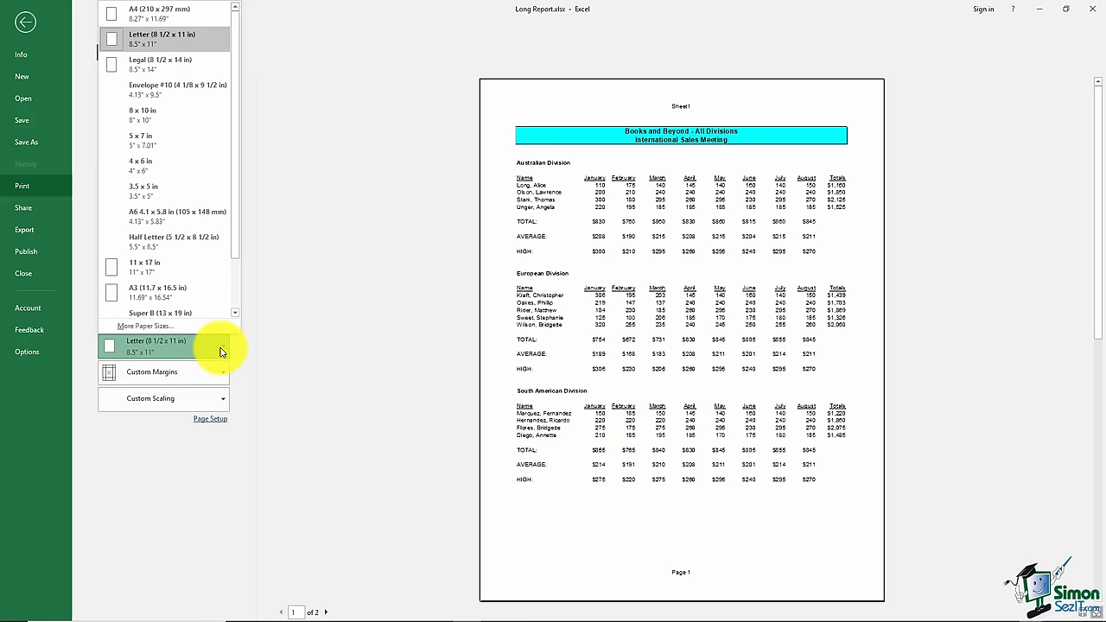
click(246, 331)
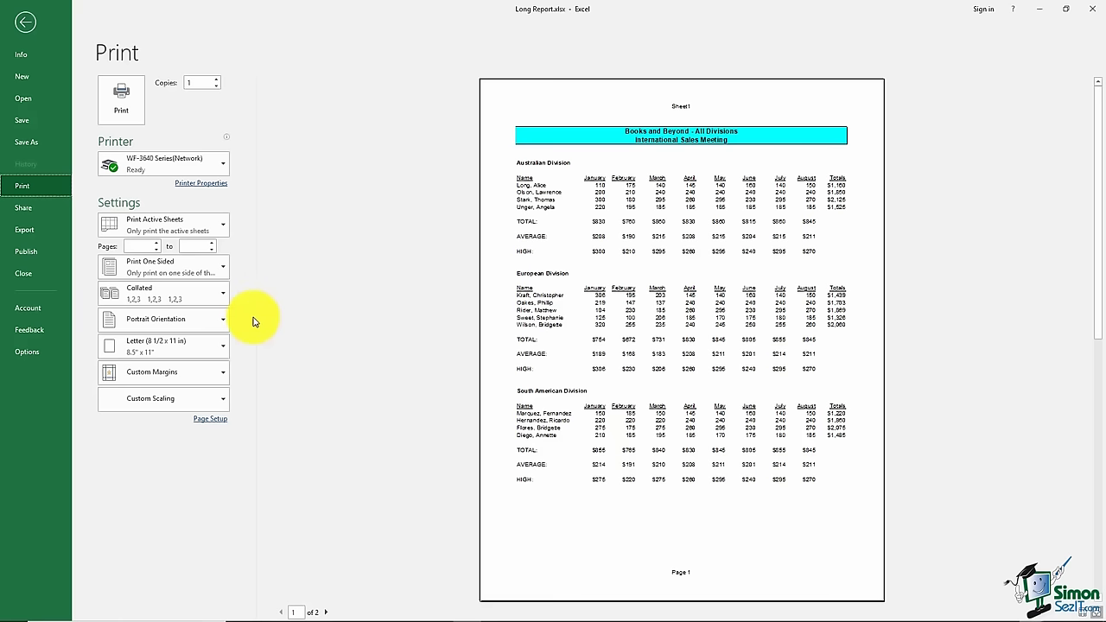
click(221, 324)
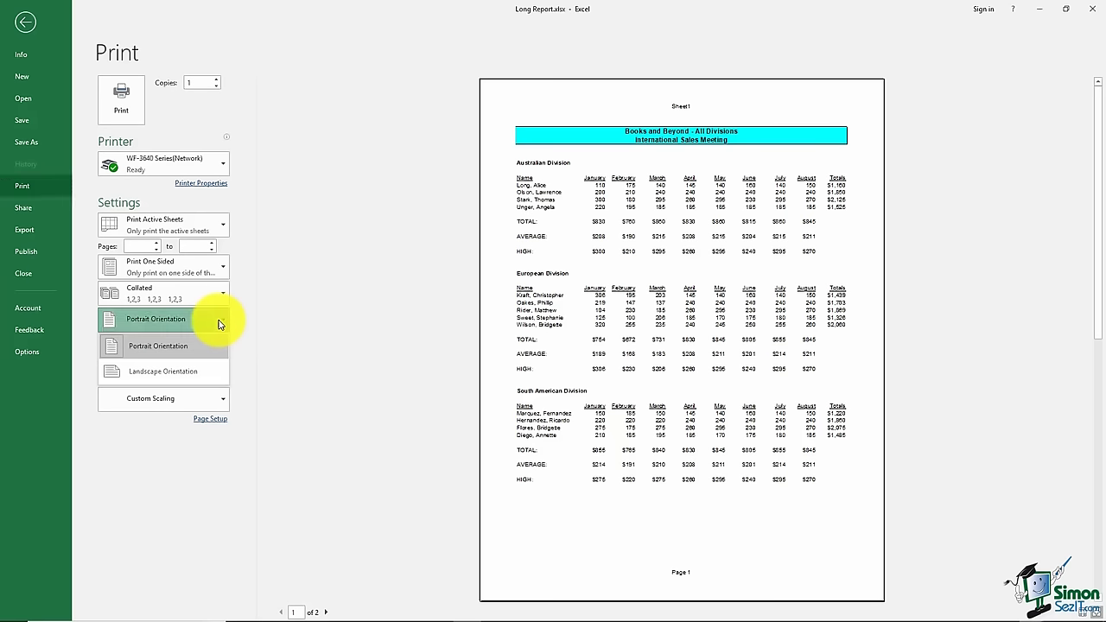
click(218, 324)
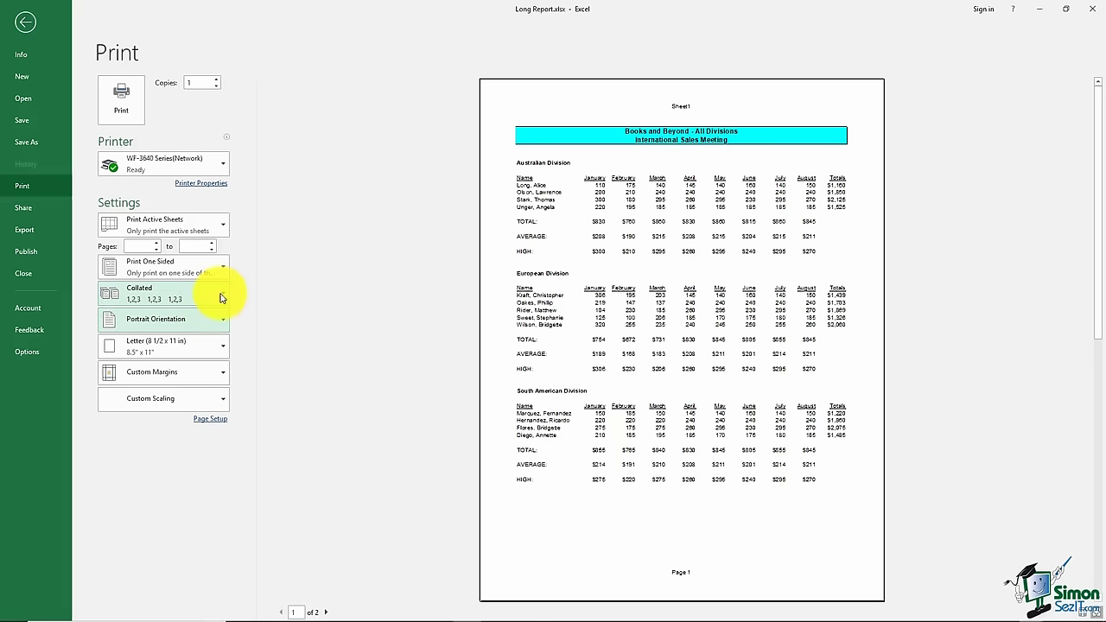
click(222, 298)
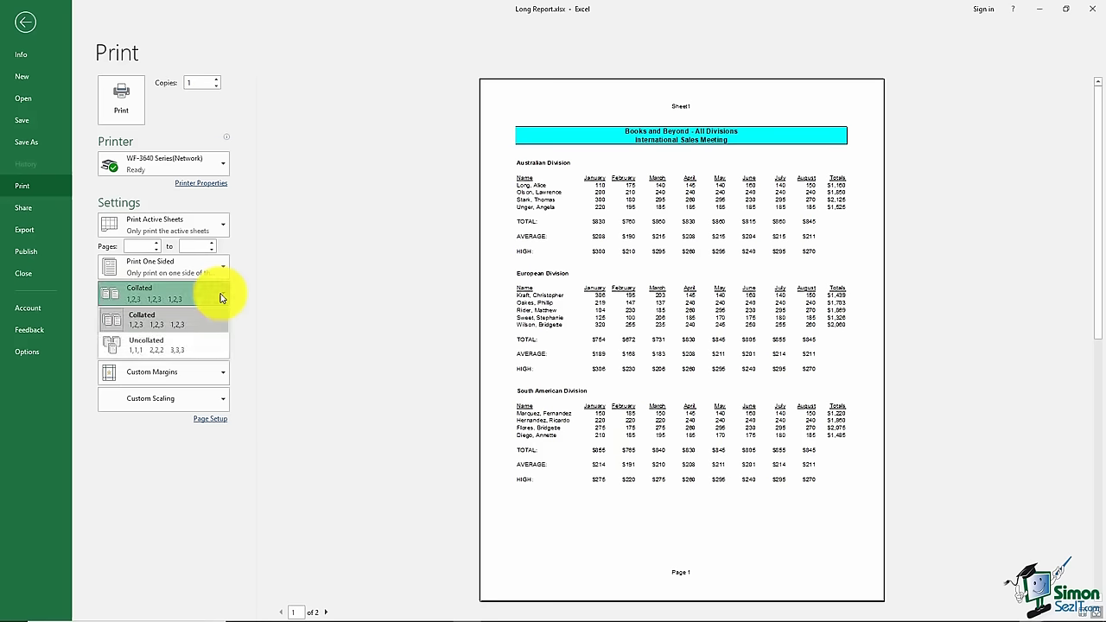
click(222, 298)
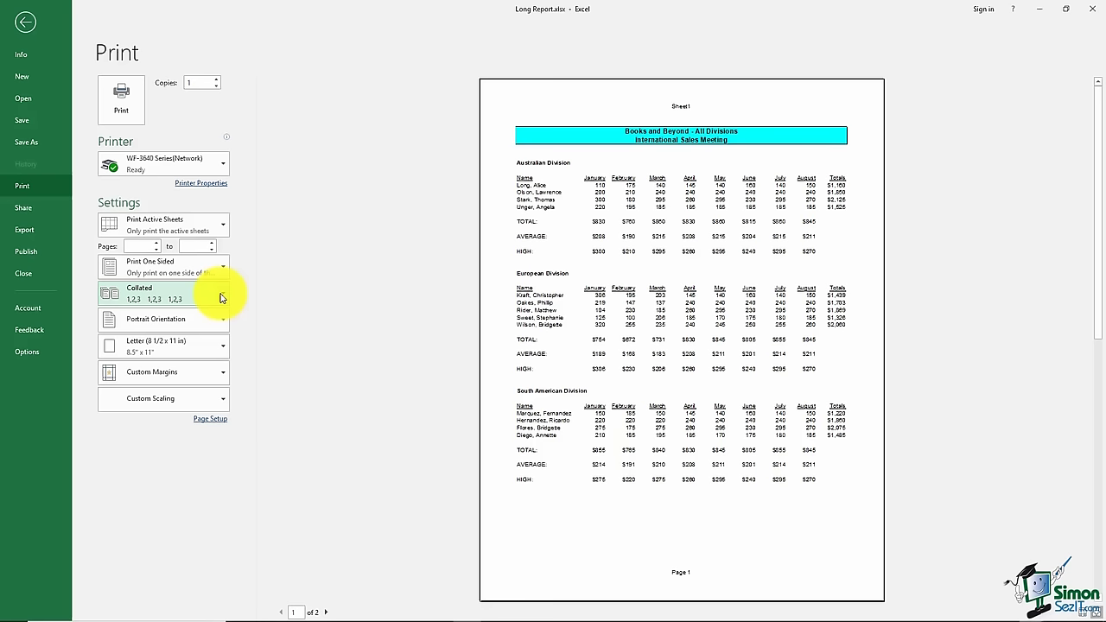
click(221, 298)
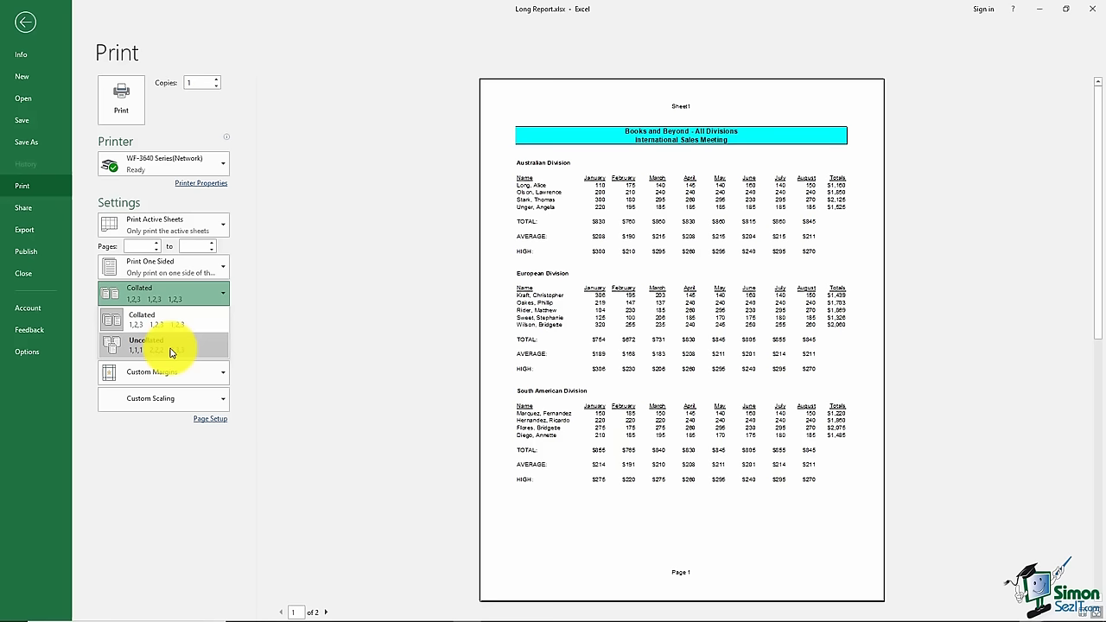
click(281, 295)
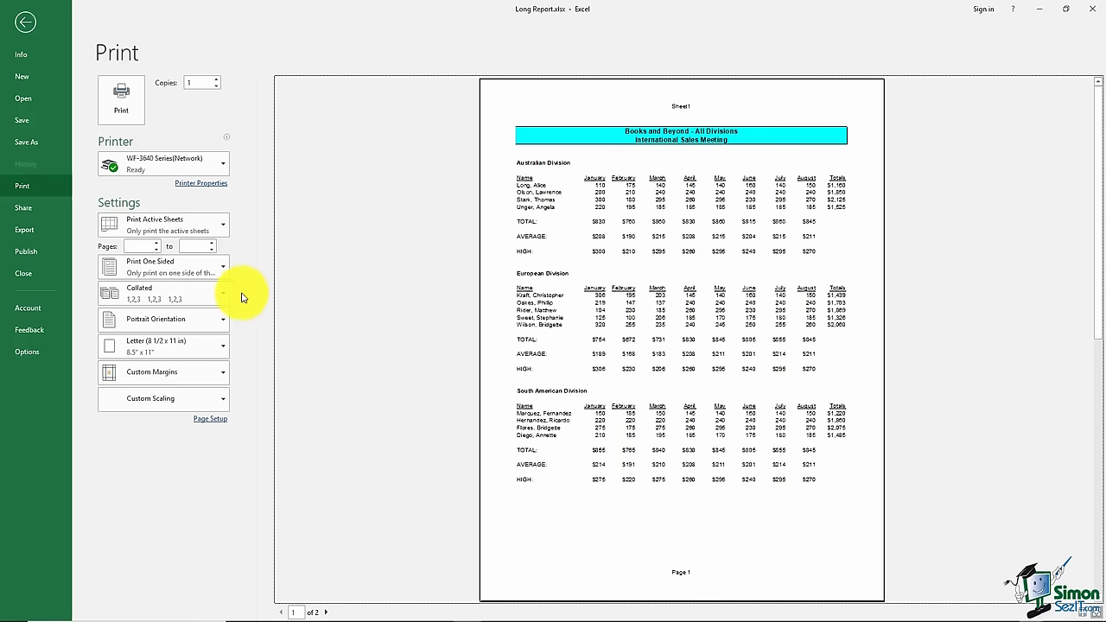
click(221, 272)
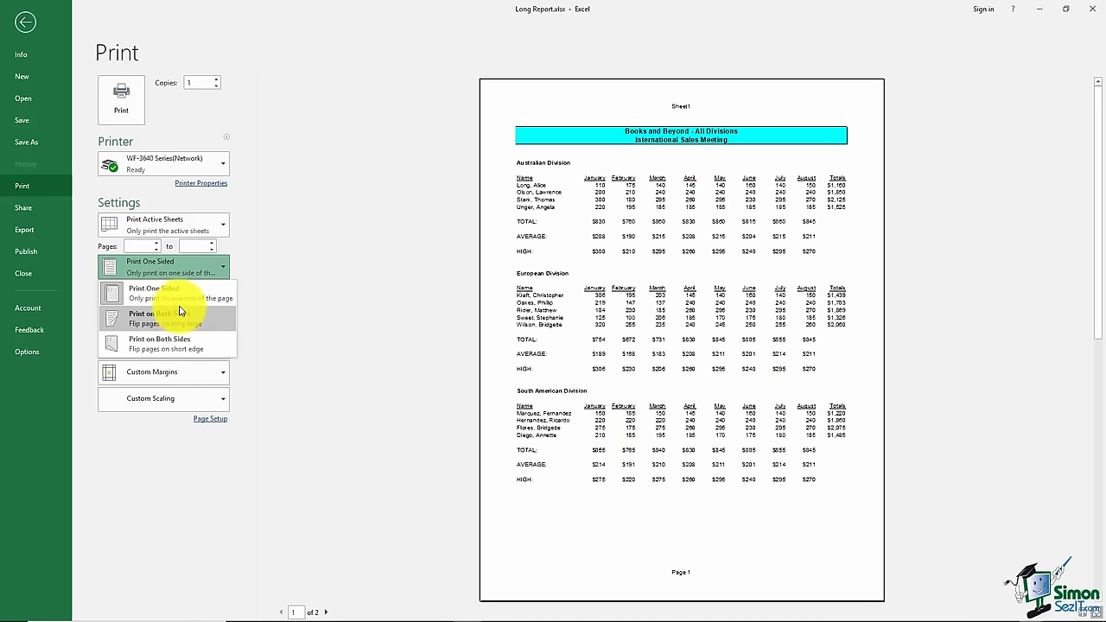
click(264, 248)
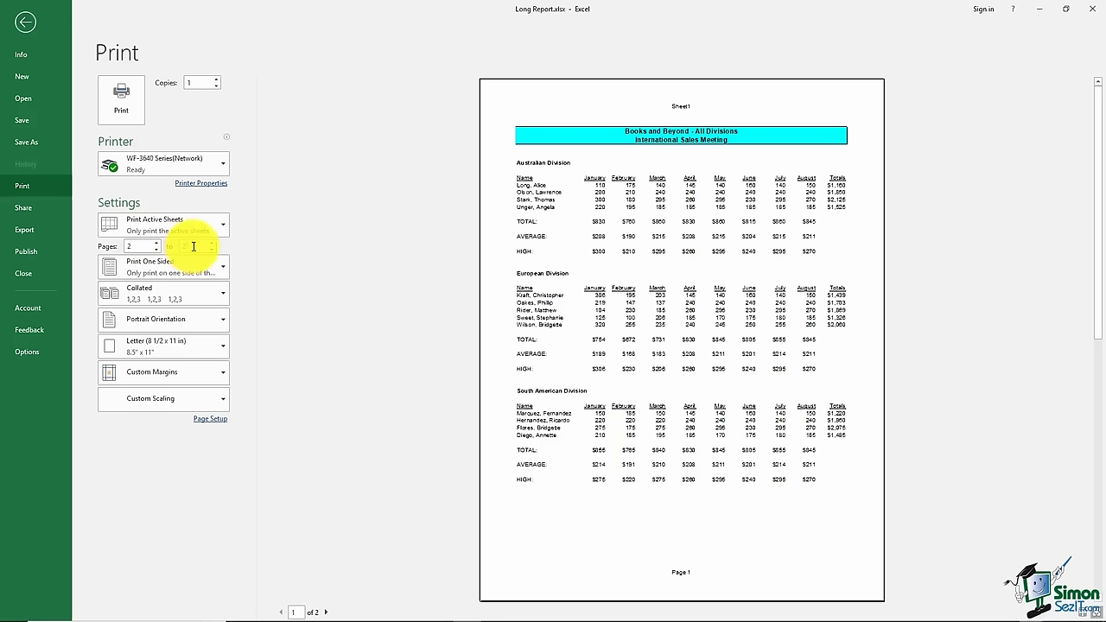
key(Tab)
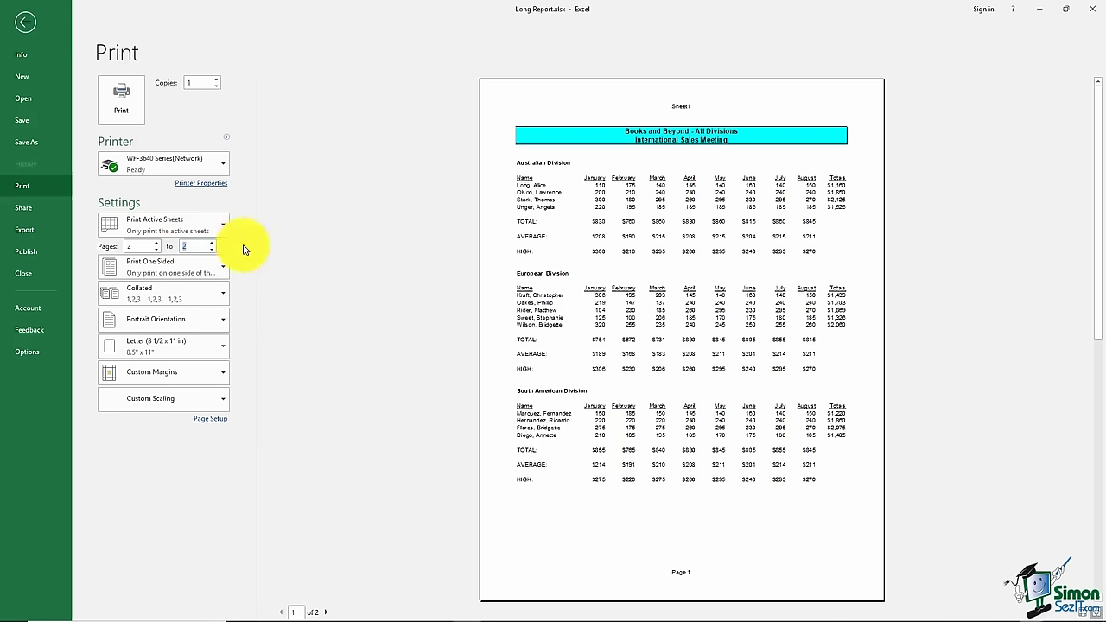
key(BackSpace)
double_click(139, 246)
key(BackSpace)
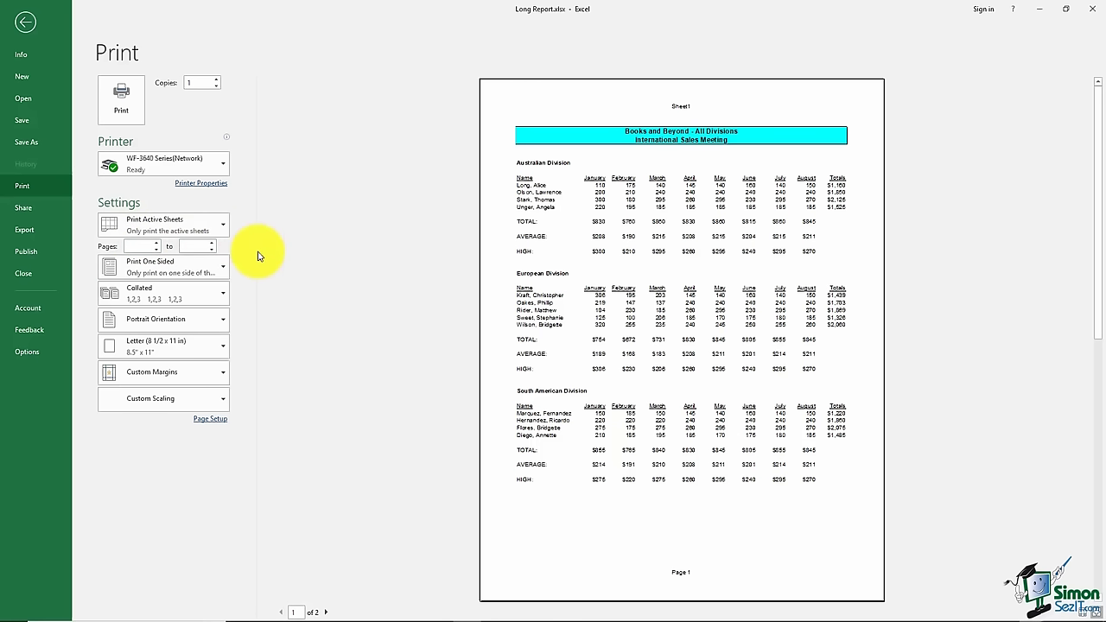
click(223, 229)
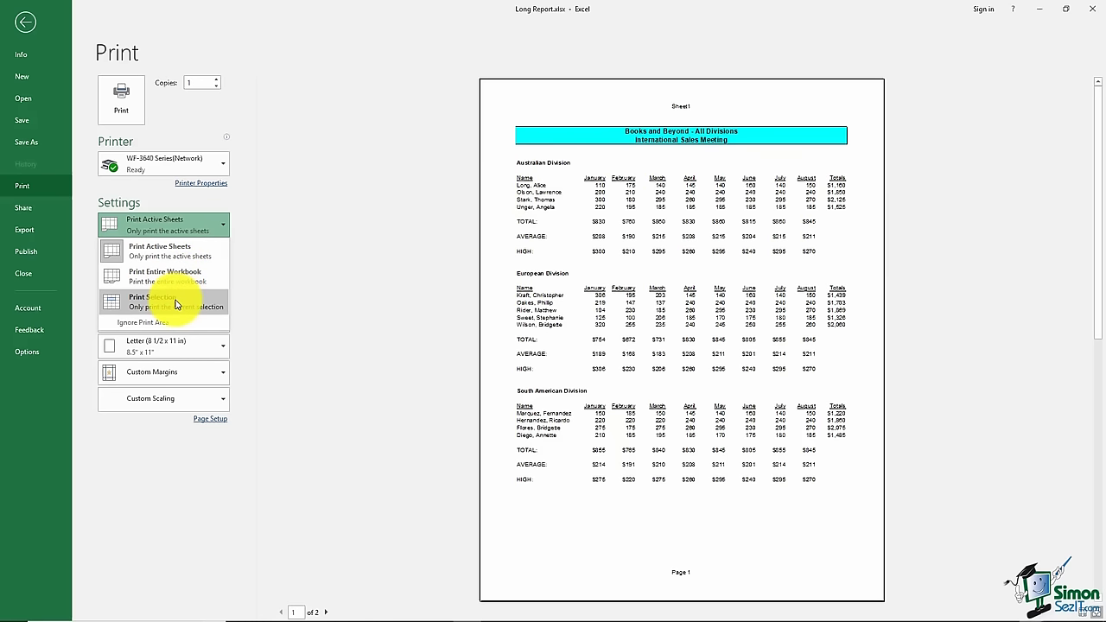
click(208, 248)
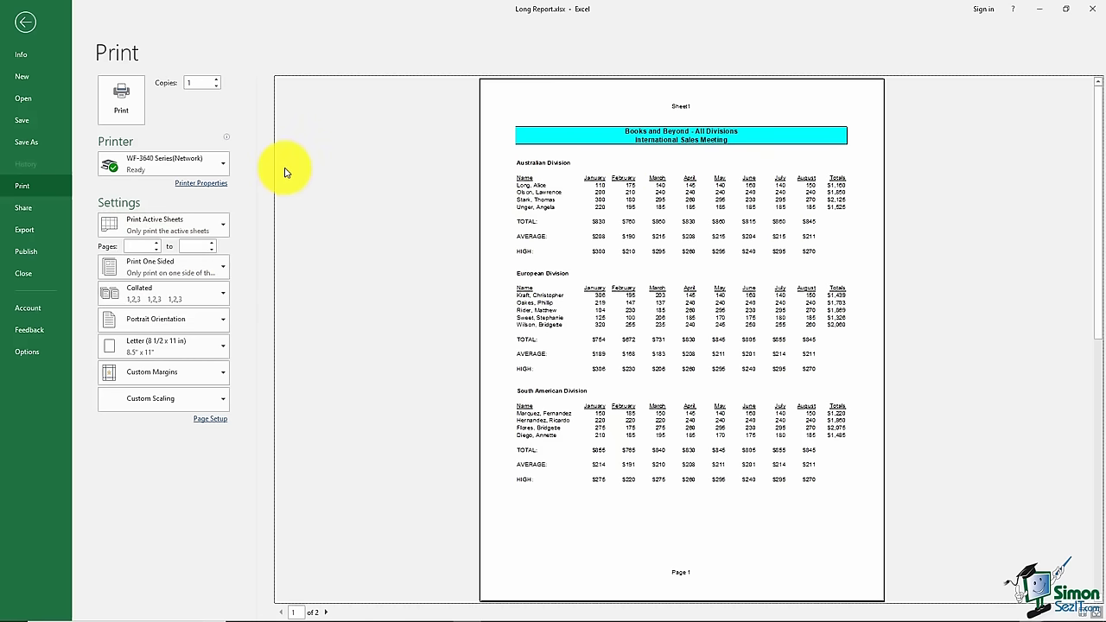
click(223, 170)
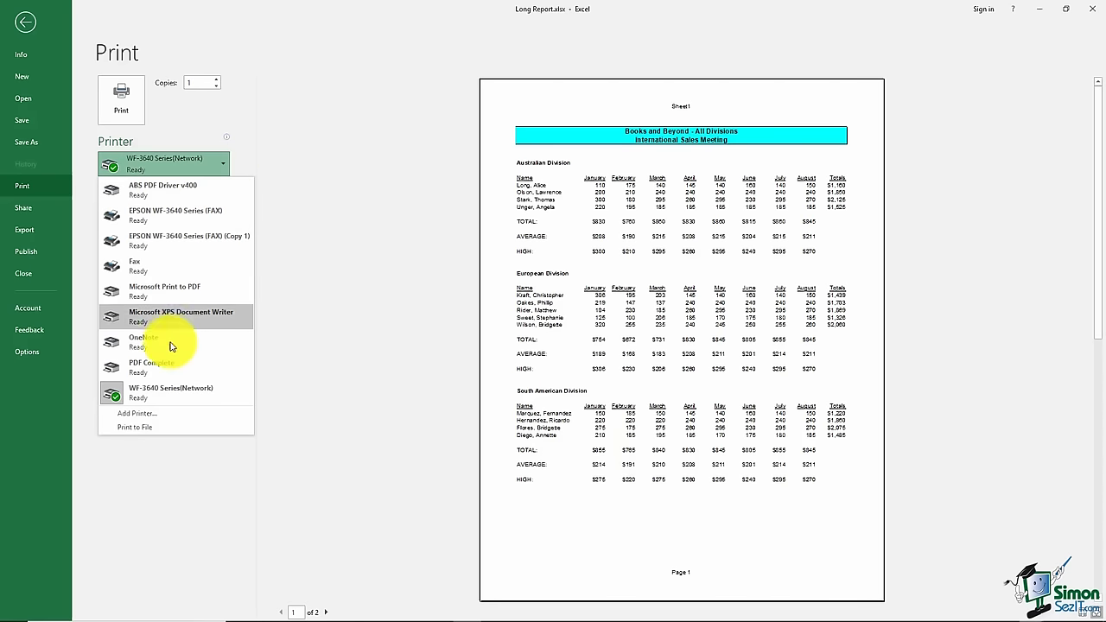
click(158, 393)
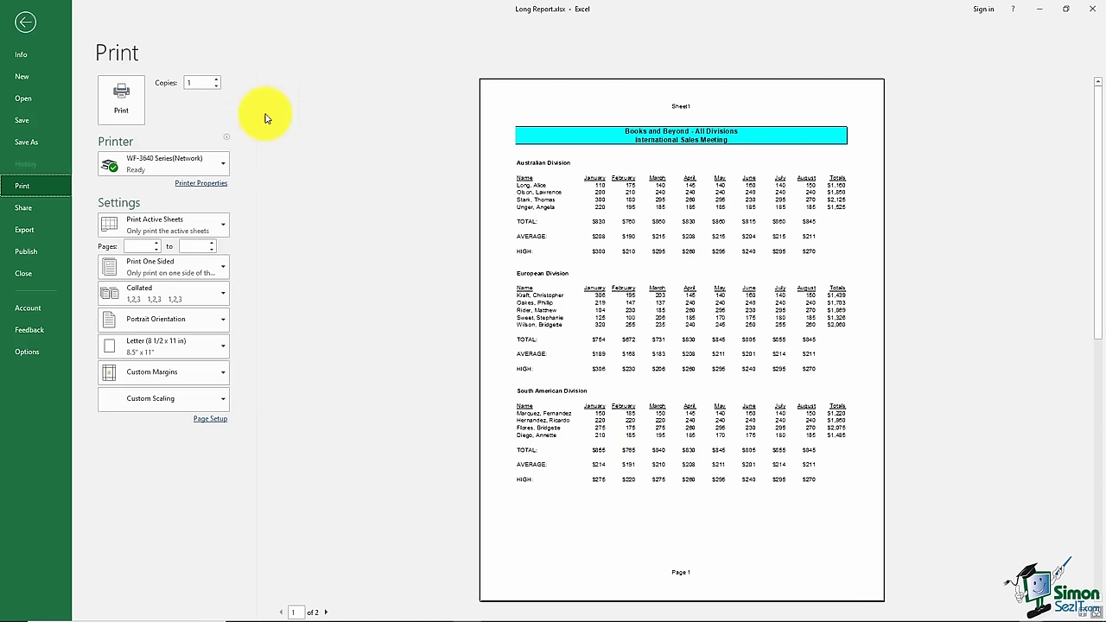
click(216, 83)
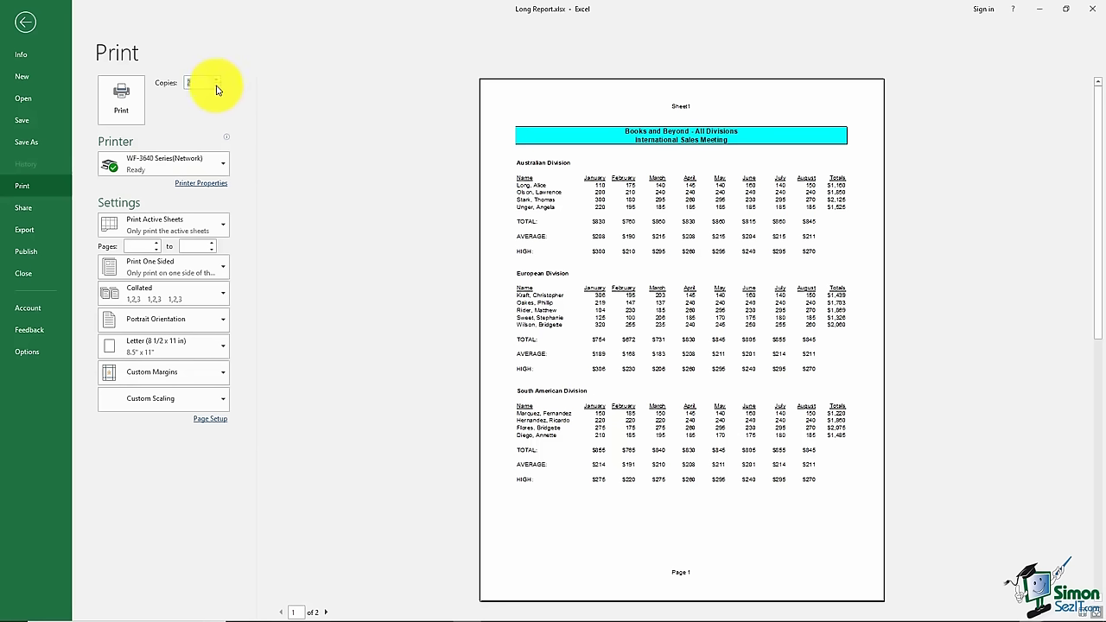
Send the Long Report to the printer
click(132, 111)
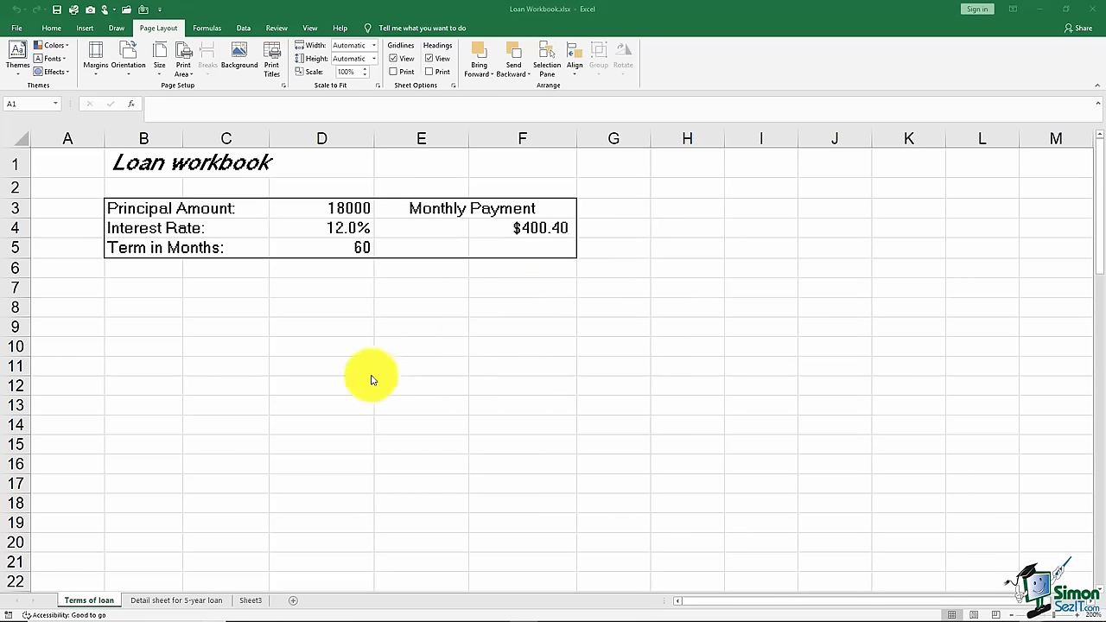
Open the Detail sheet for 5-year loan and inspect its centre page header in Page Layout view
click(202, 600)
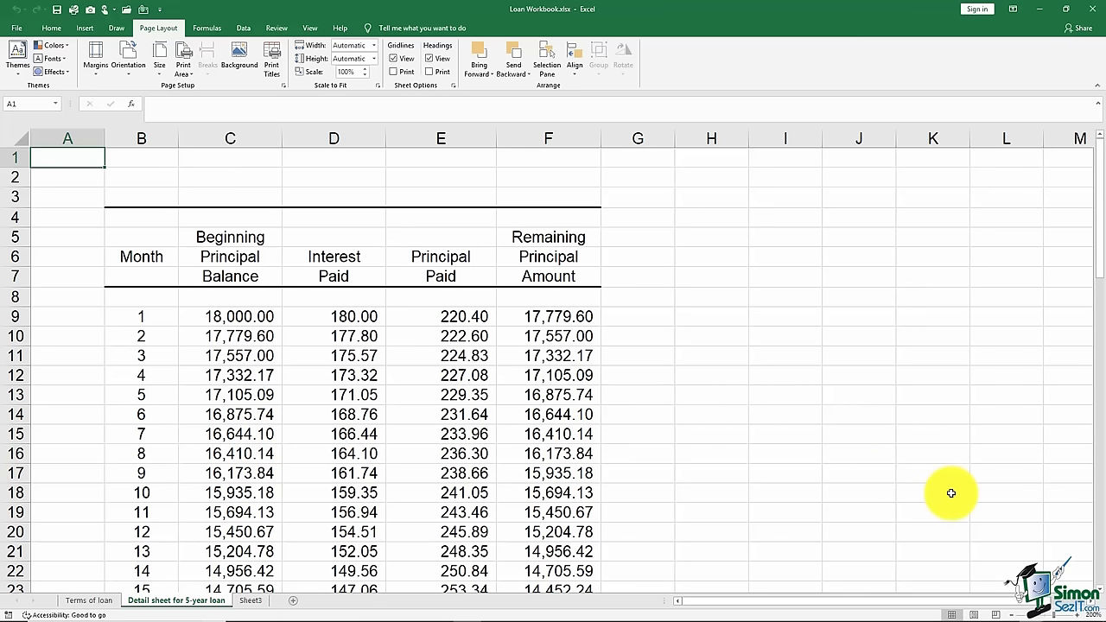
click(975, 616)
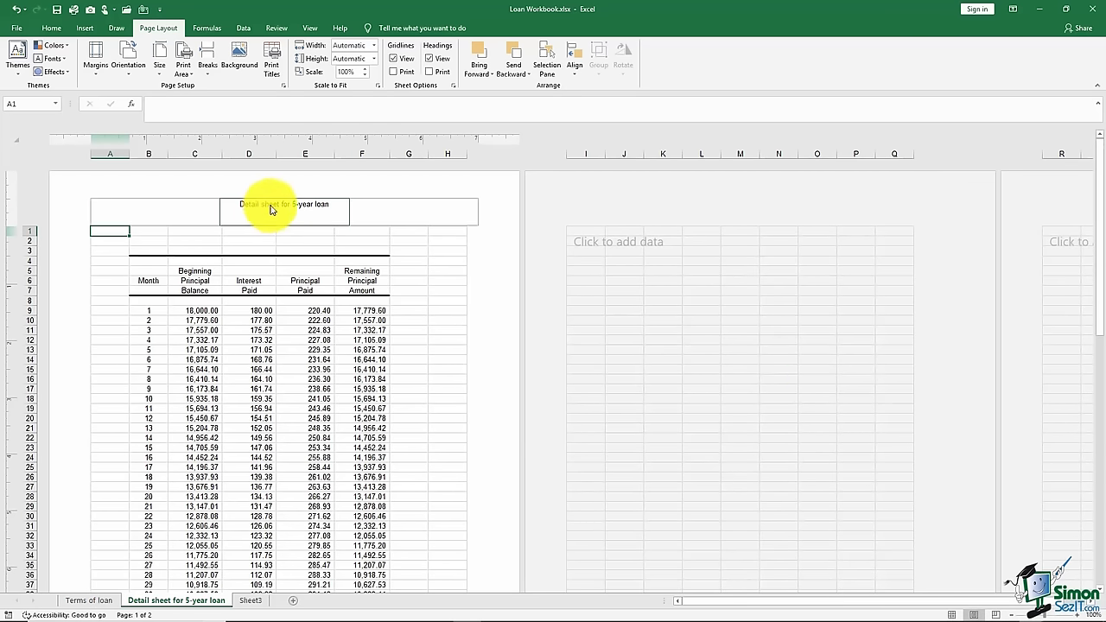
click(331, 205)
click(369, 217)
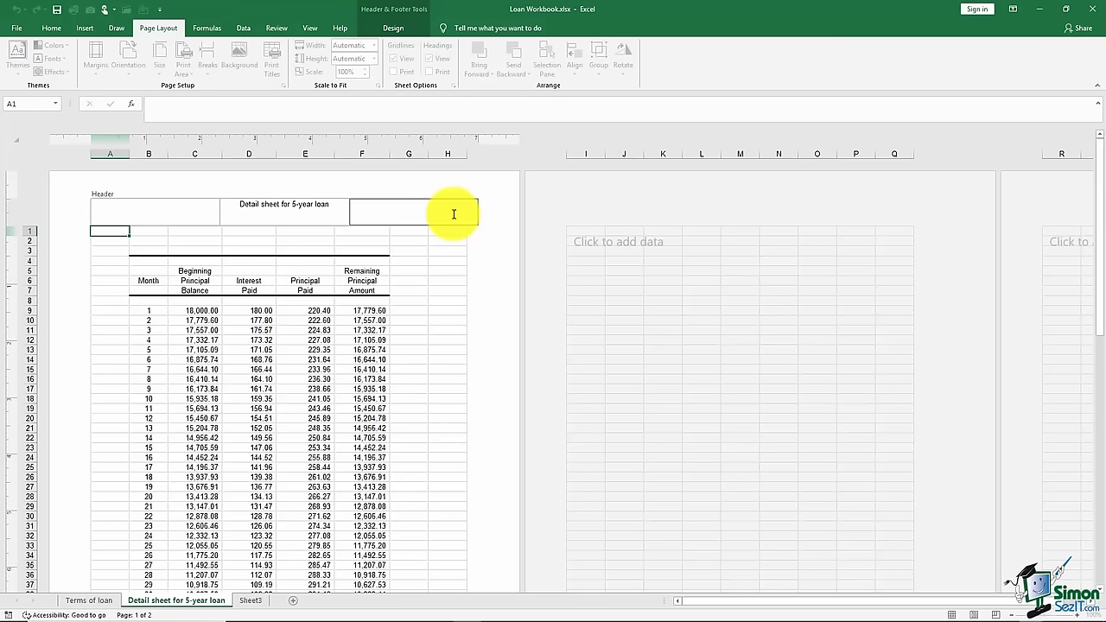
click(417, 346)
scroll(418, 346, down, 10)
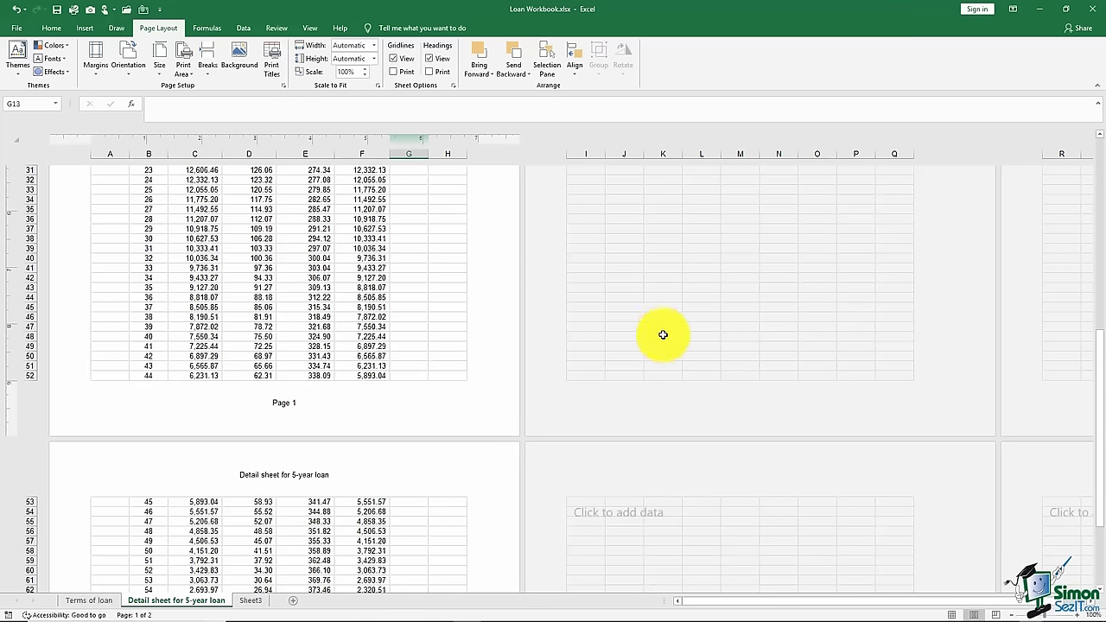
click(950, 615)
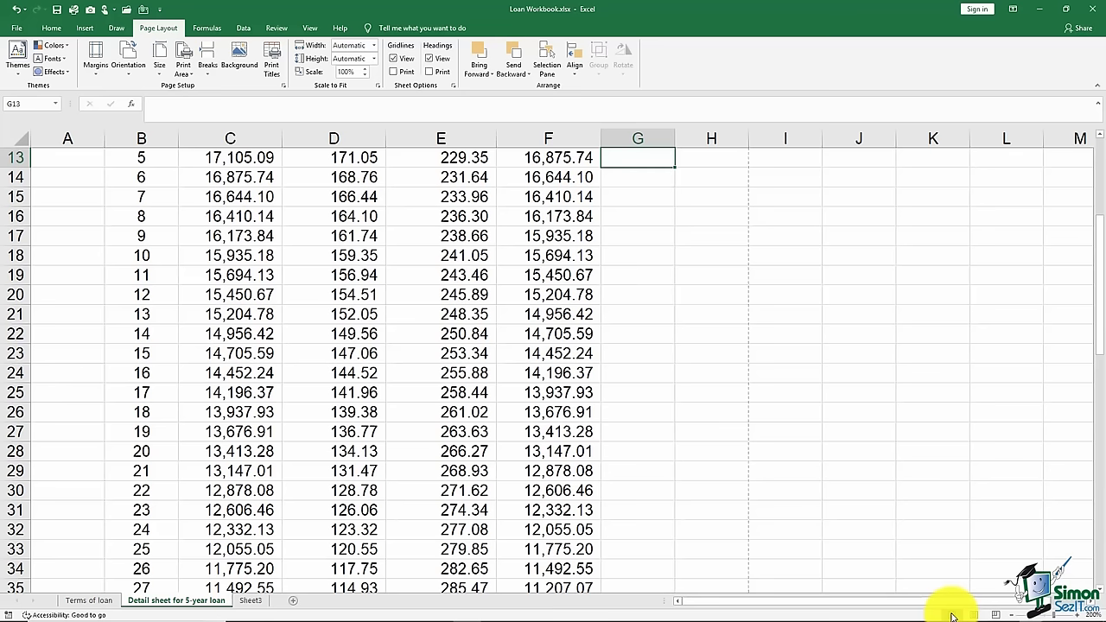
scroll(731, 357, up, 4)
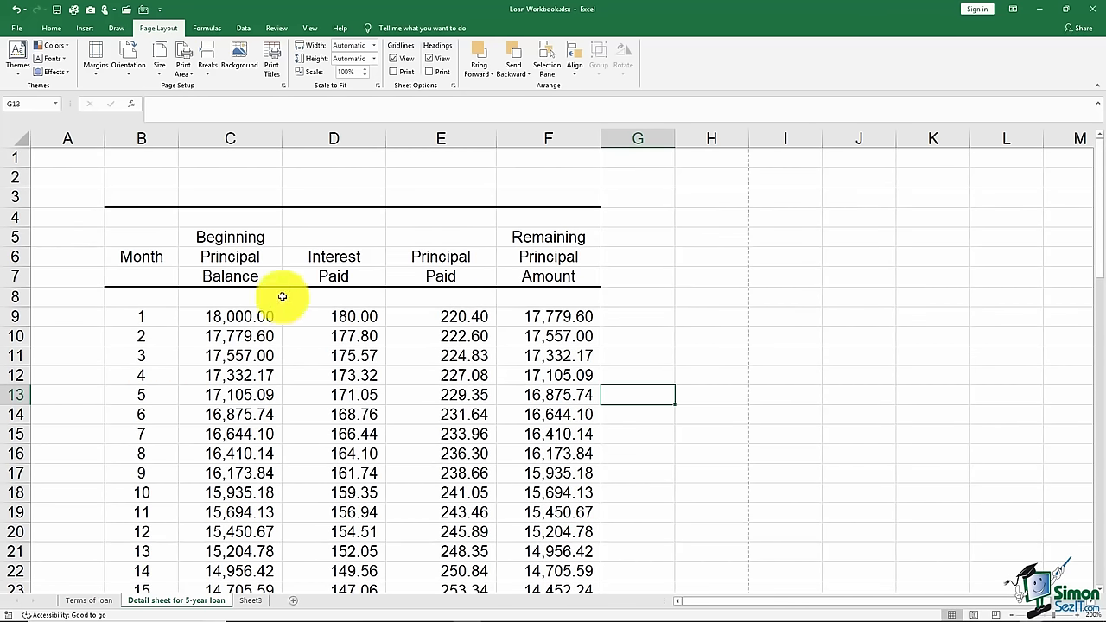
Select cell C9 on the loan schedule
click(247, 317)
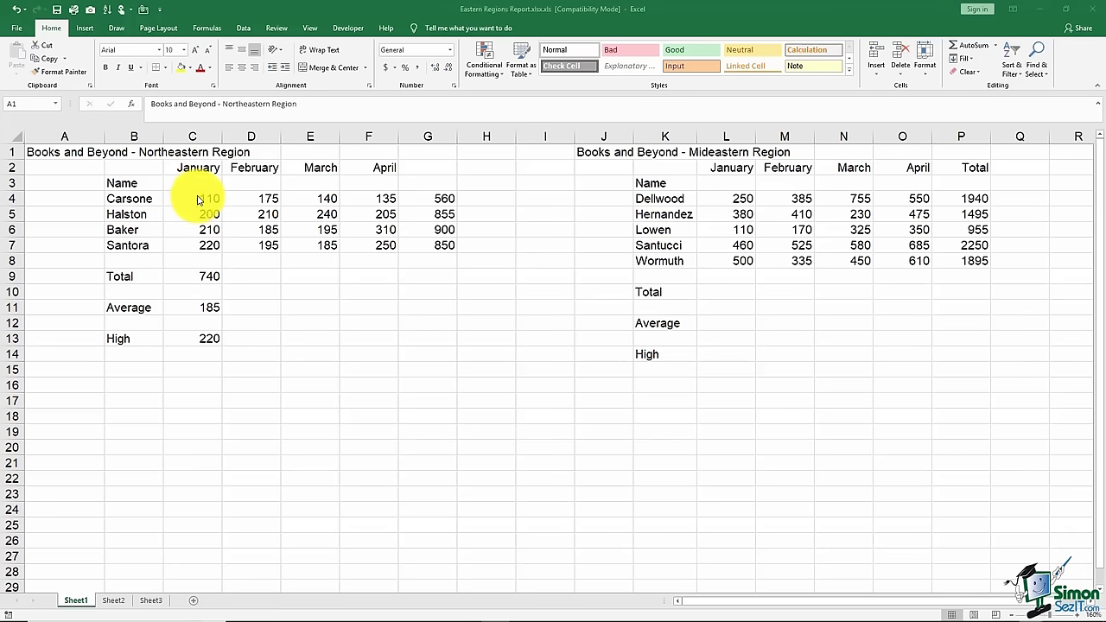
key(F2)
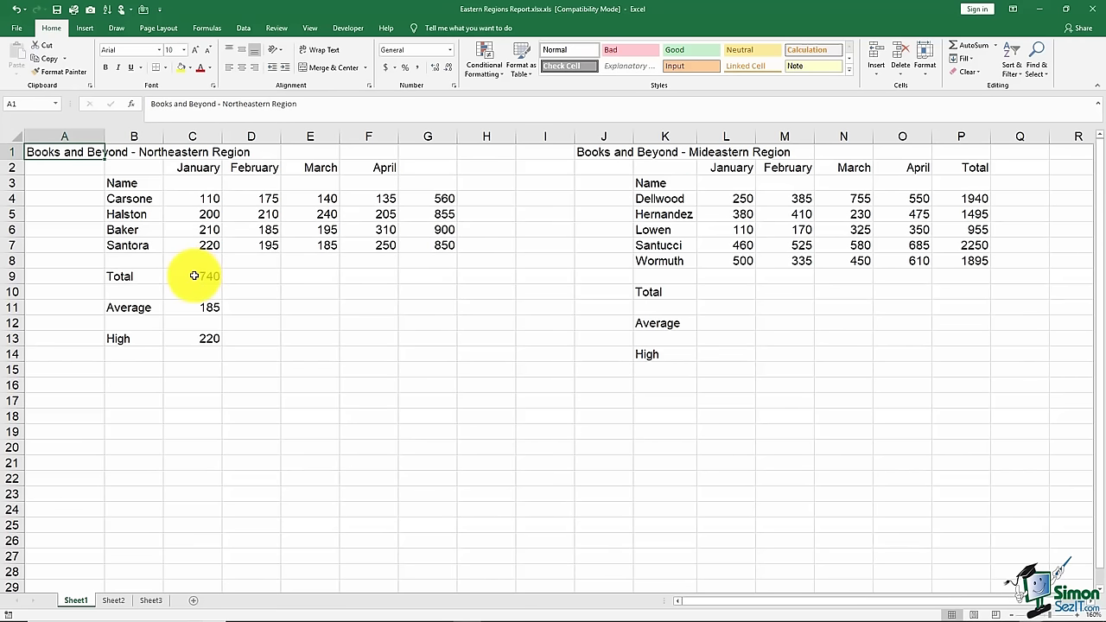
click(196, 276)
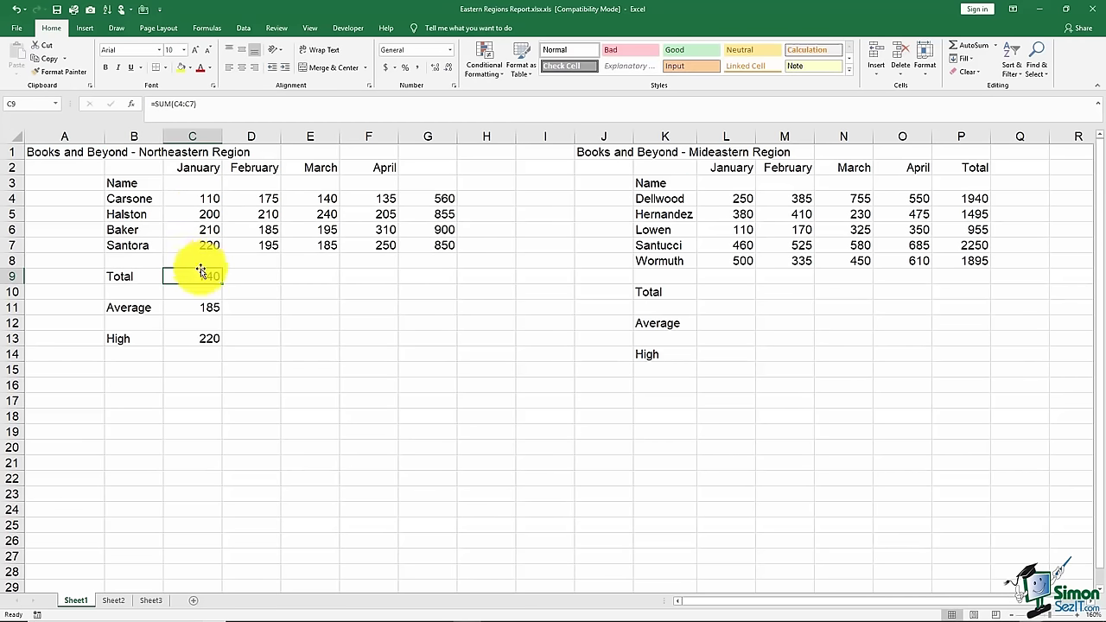
click(193, 308)
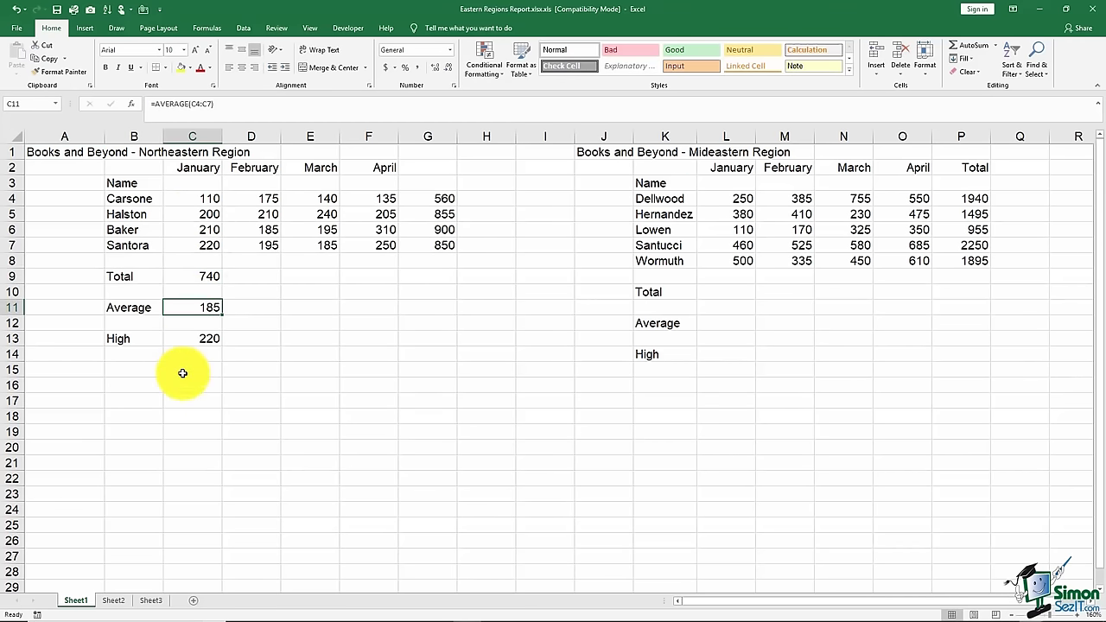
click(187, 338)
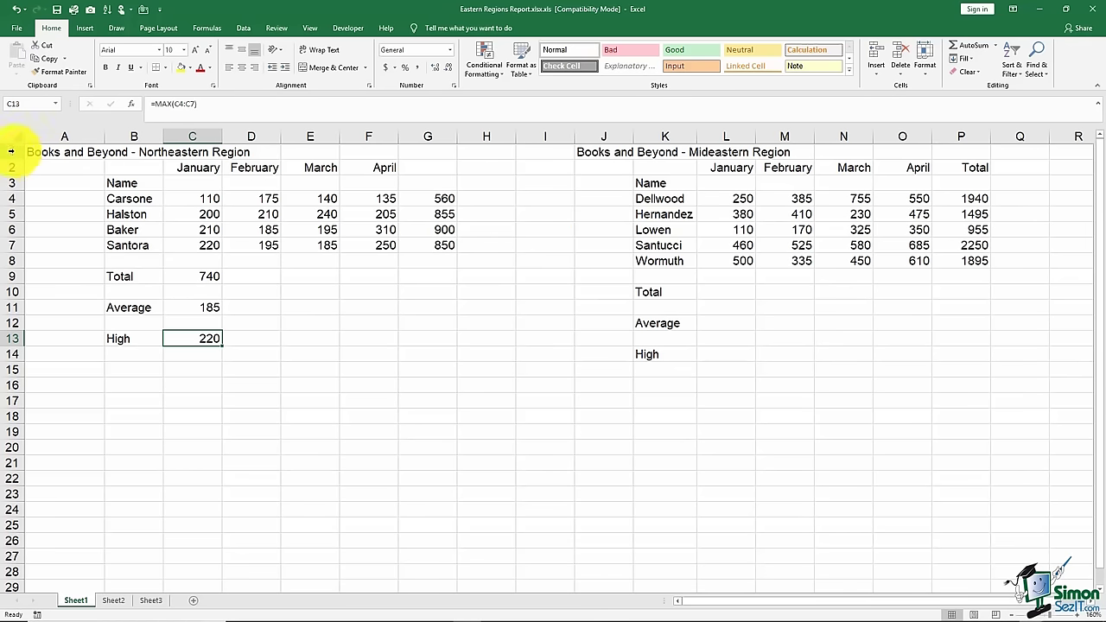
Insert two blank sheet rows above rows 1–2 so the region titles start in row 3
click(11, 152)
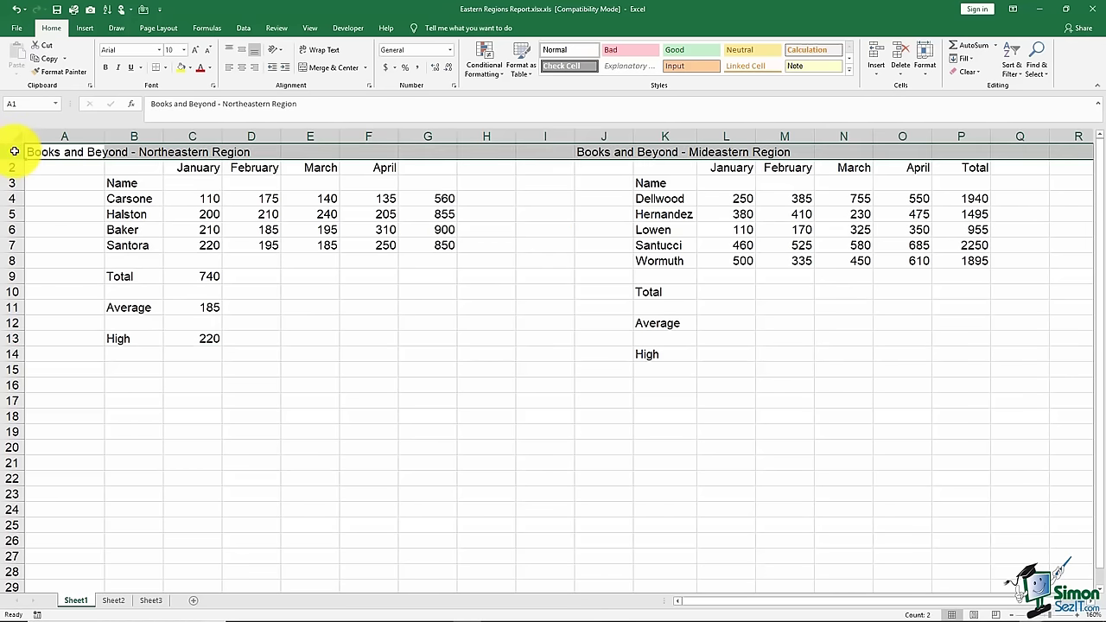
drag(26, 156, 553, 158)
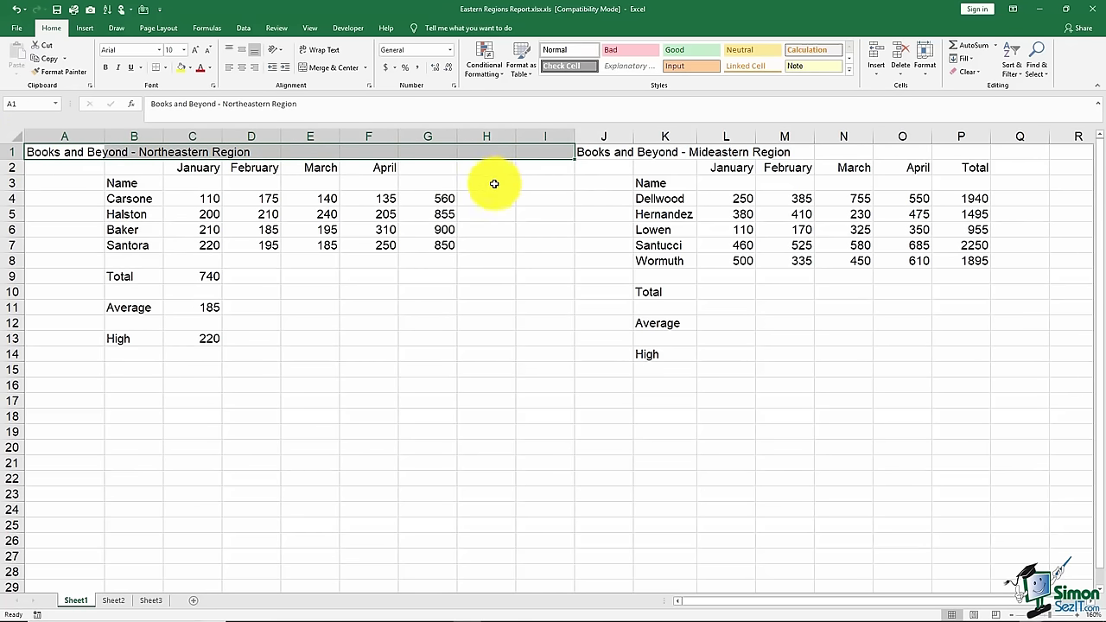
click(8, 151)
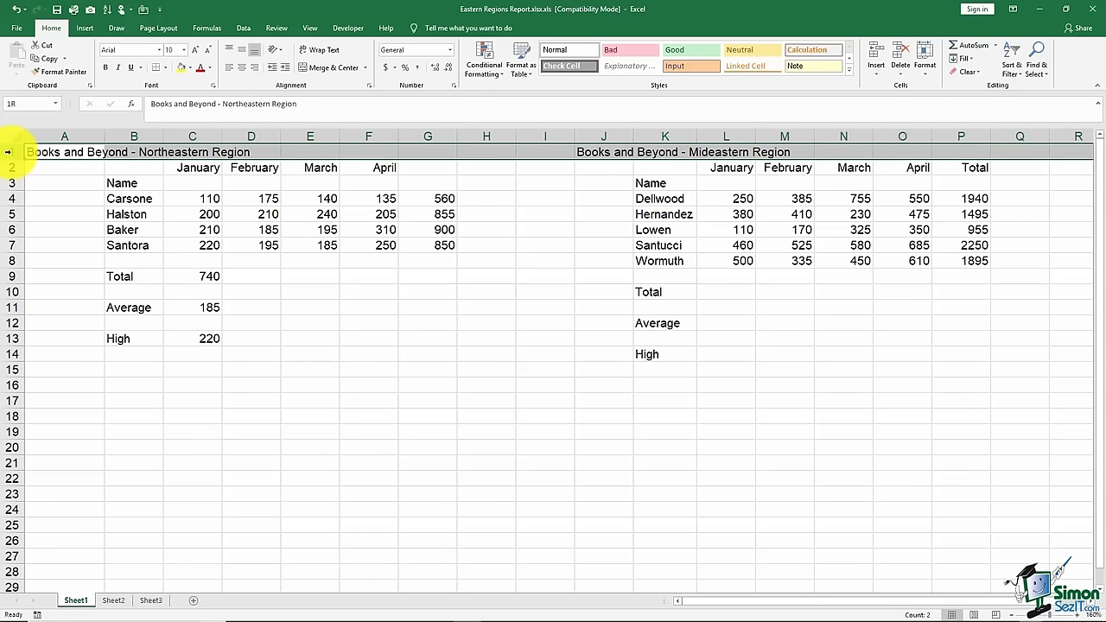
drag(8, 152, 7, 171)
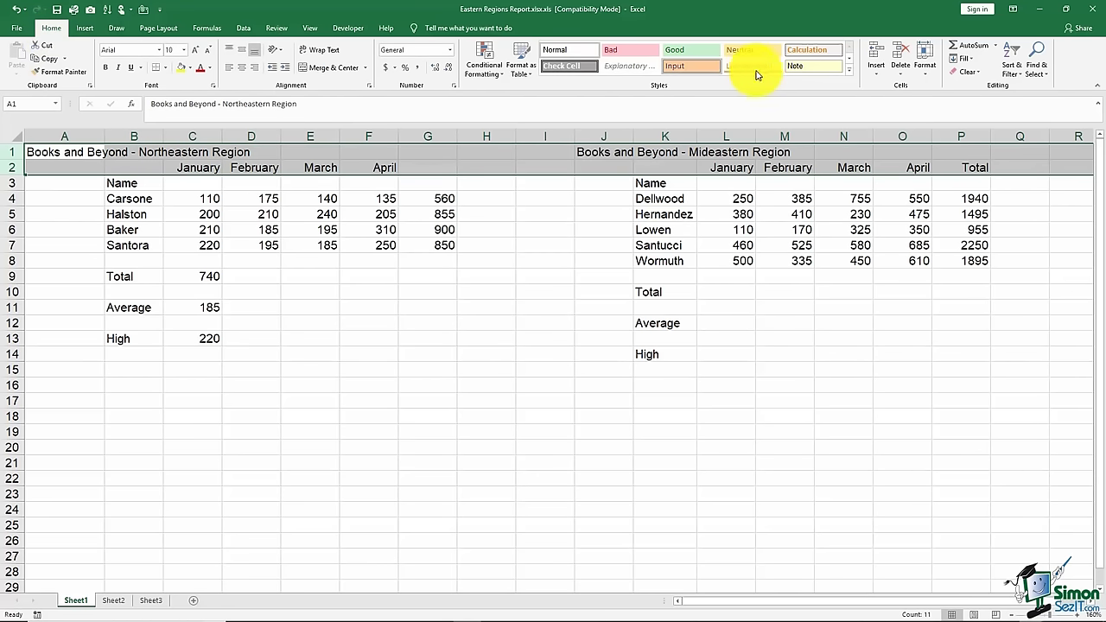
click(877, 77)
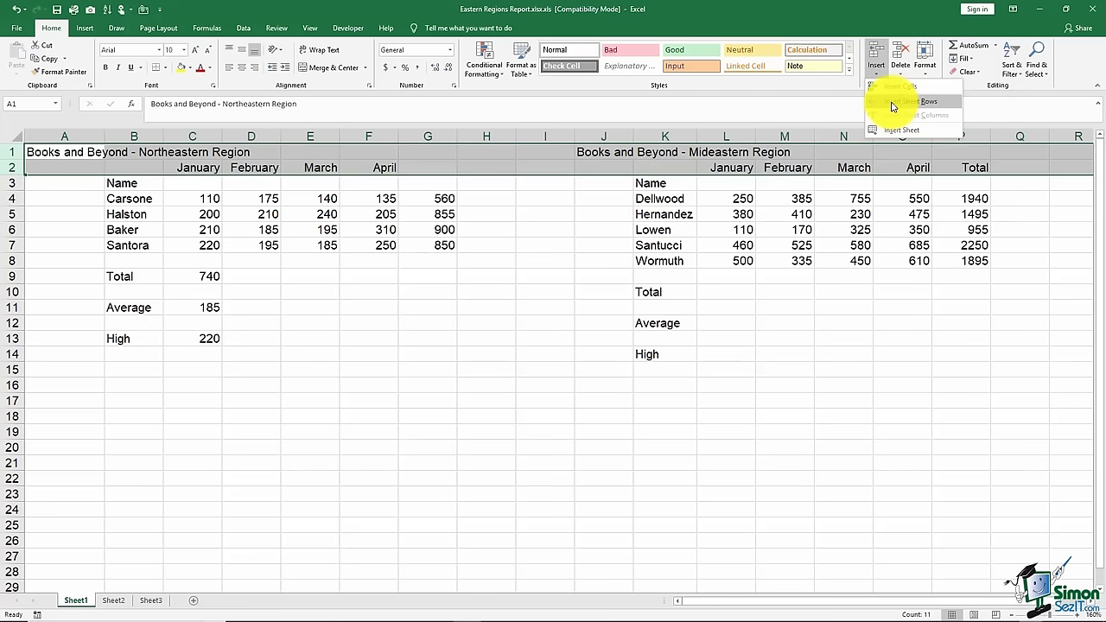
click(893, 106)
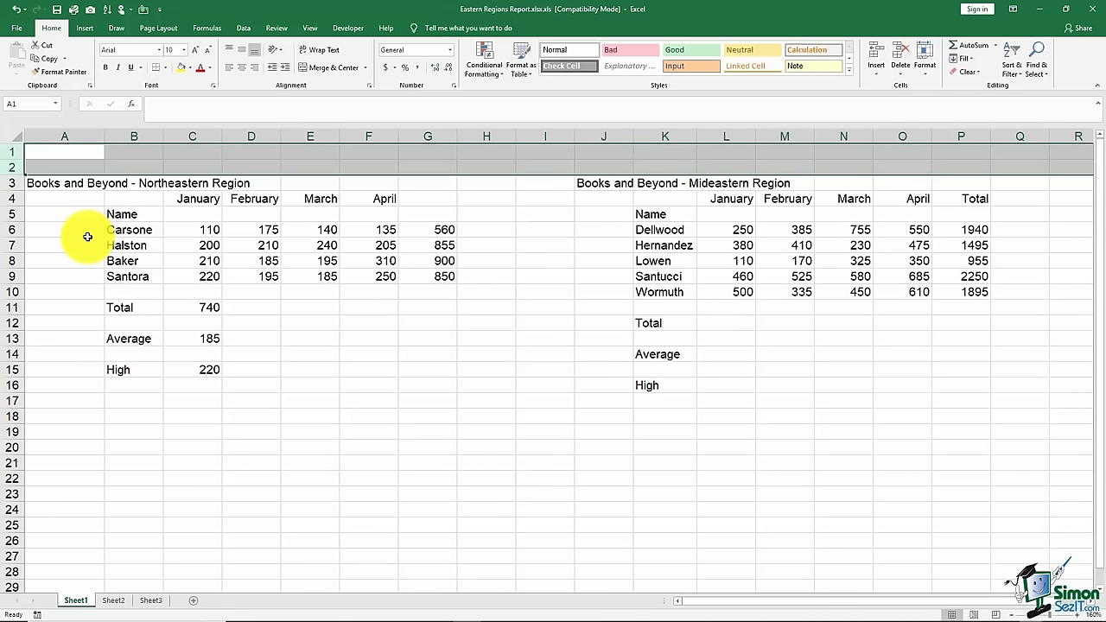
click(68, 200)
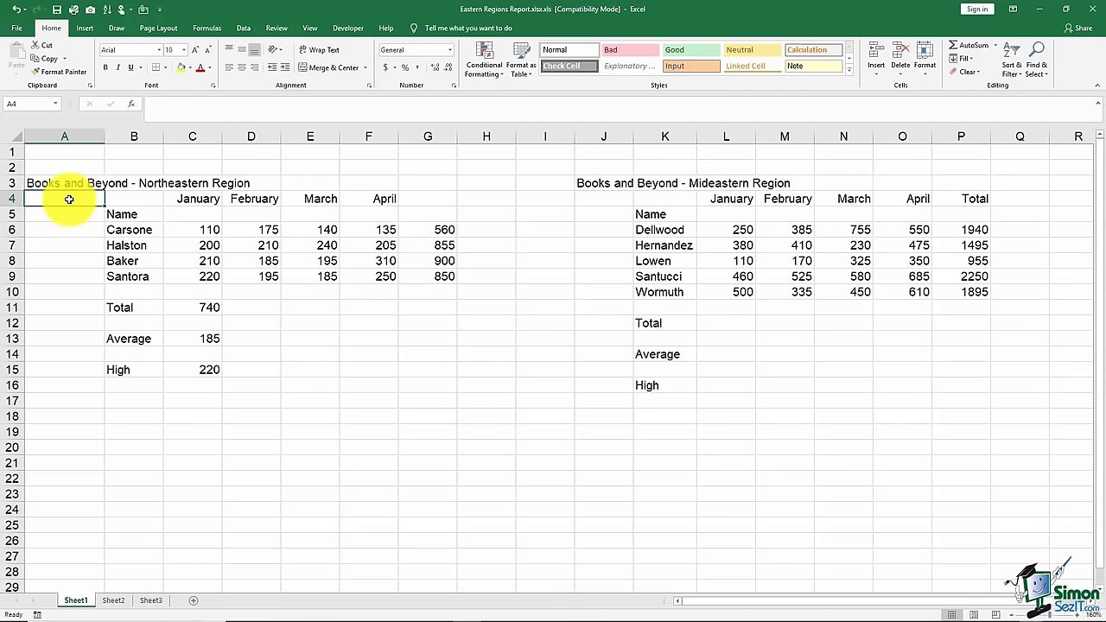
Insert an empty column at G, pushing the Northeastern totals to column H
click(417, 137)
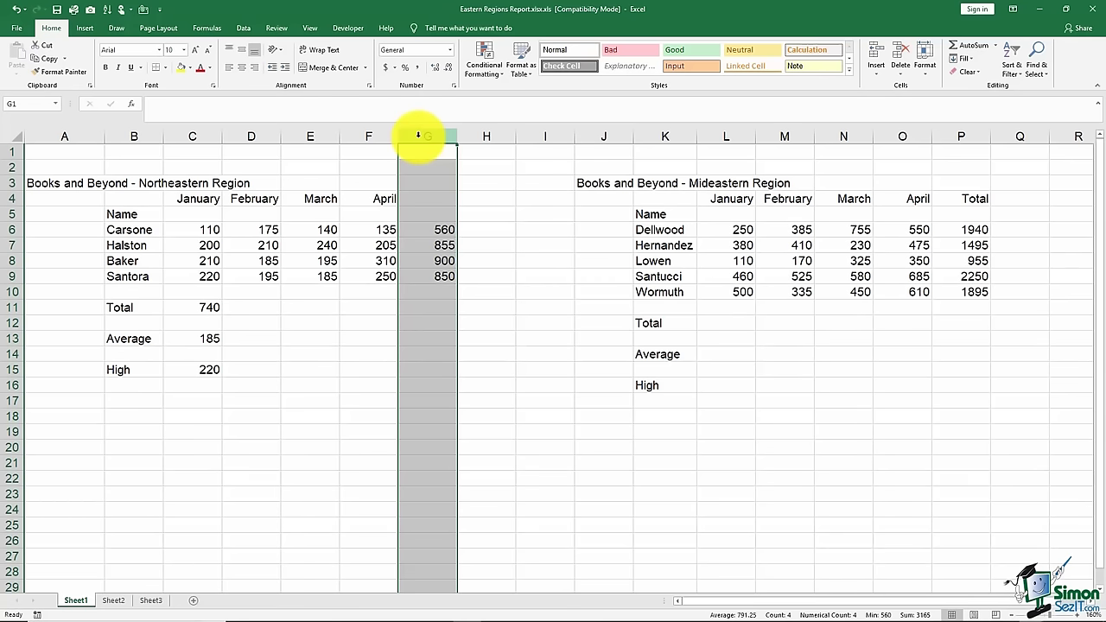
drag(418, 136, 442, 136)
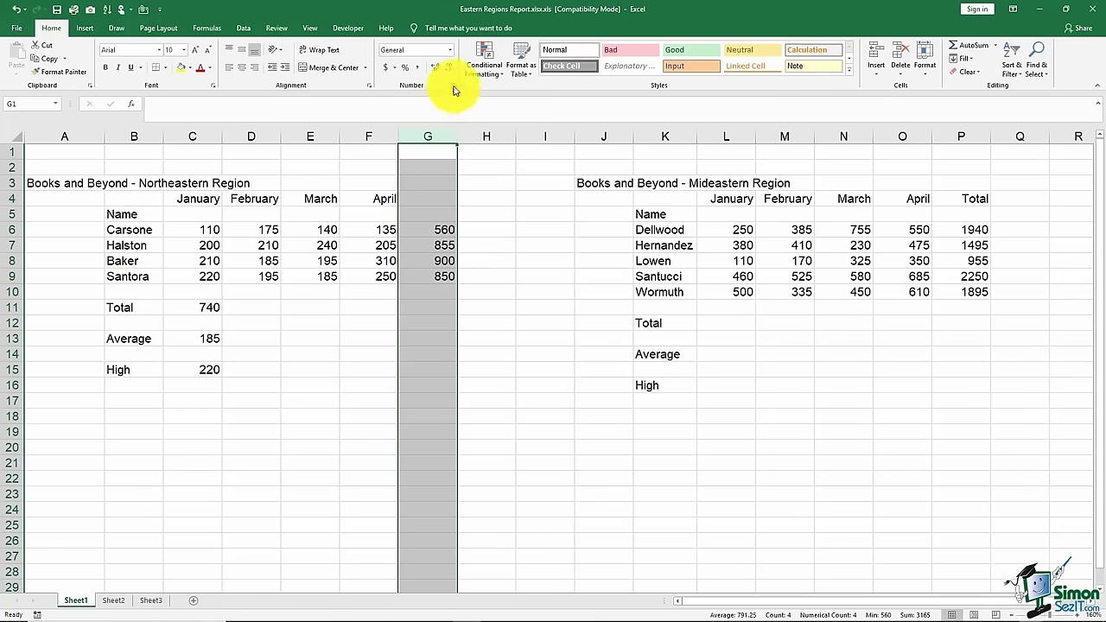
click(877, 75)
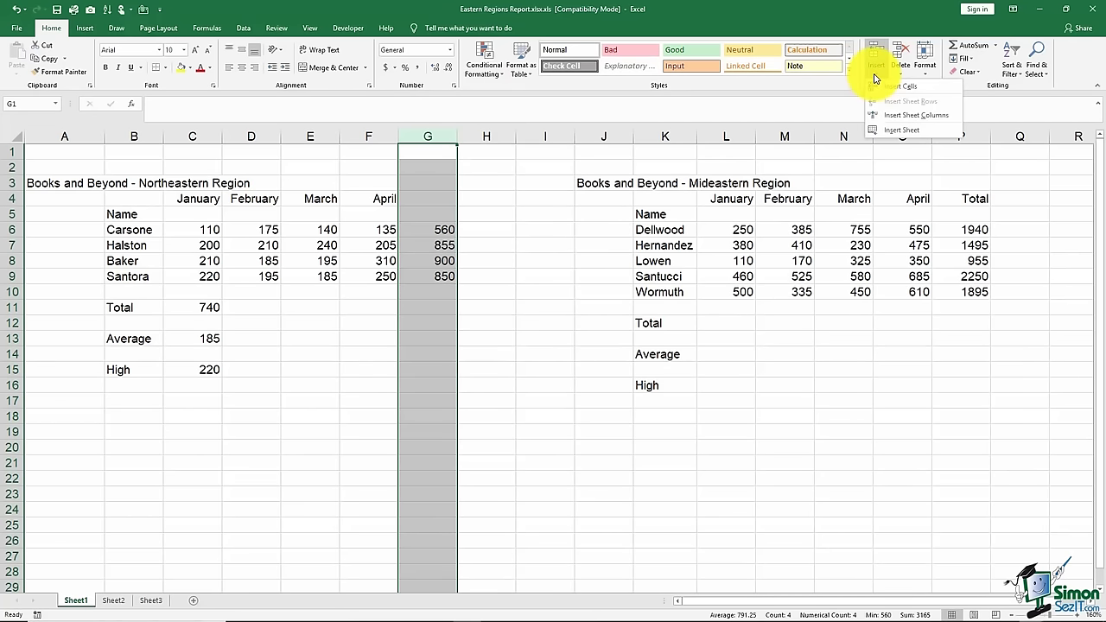
click(896, 120)
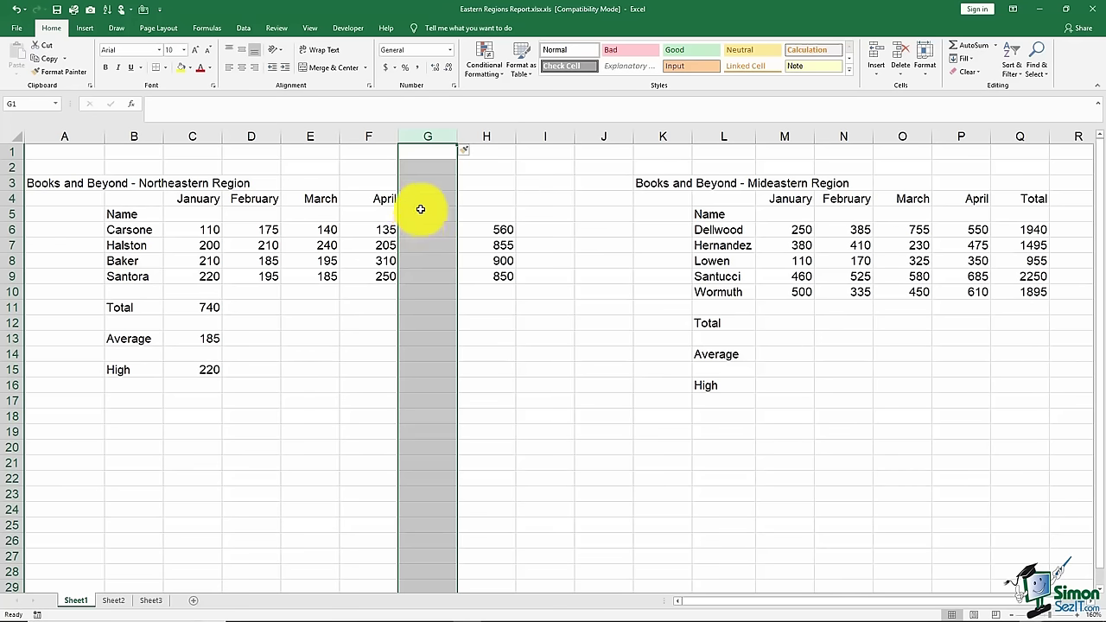
Delete the blank column G so the Northeastern totals 560, 855, 900, 850 return there
right_click(422, 214)
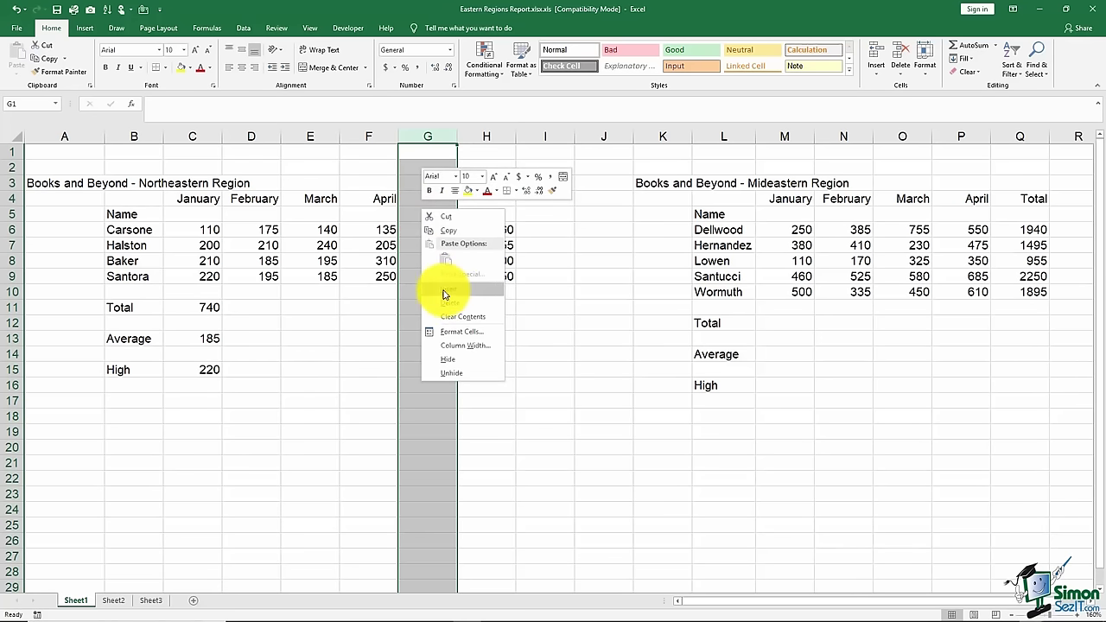
click(443, 295)
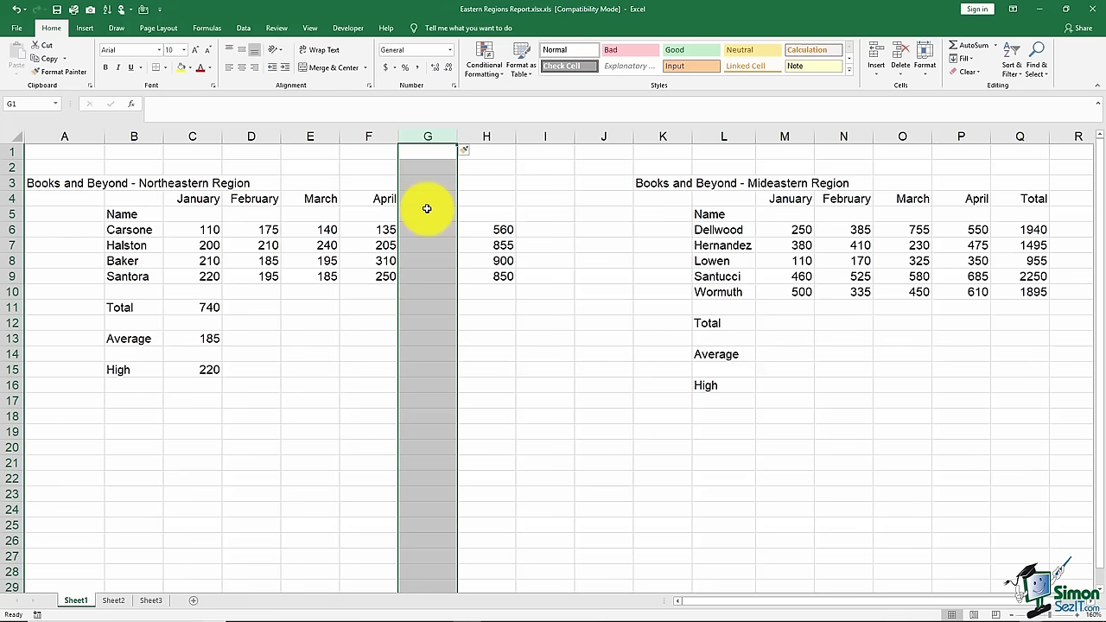
right_click(427, 208)
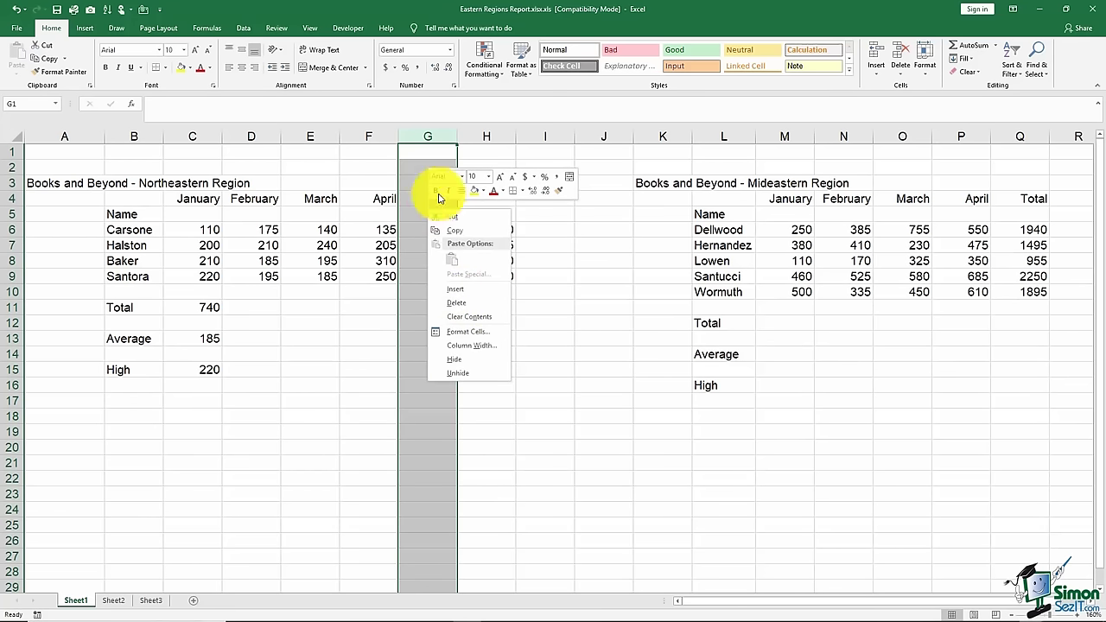
click(900, 74)
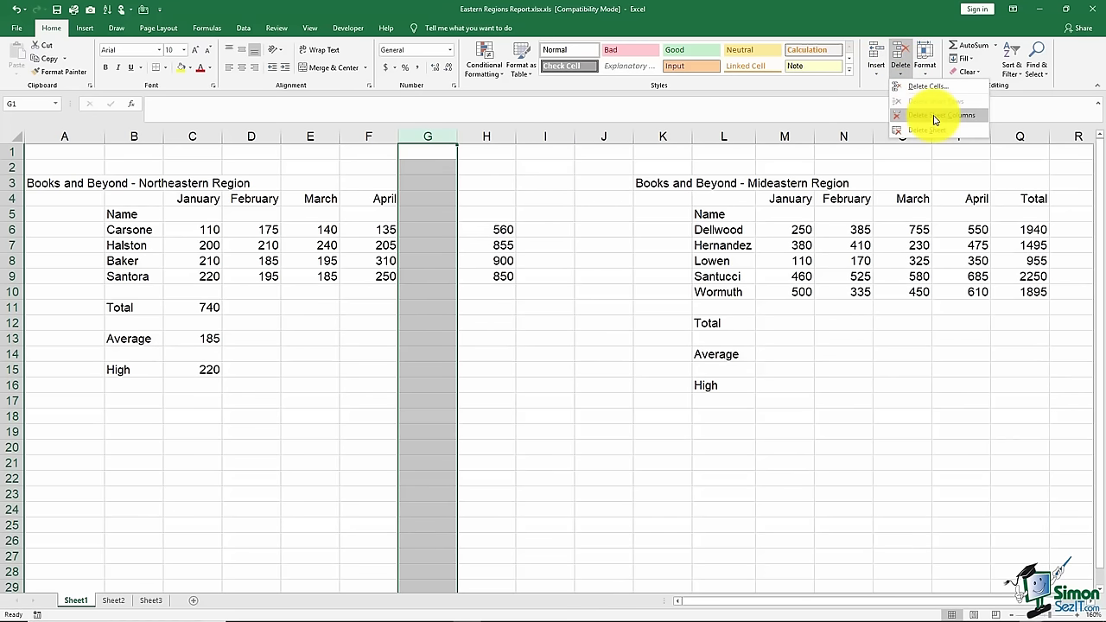
click(936, 121)
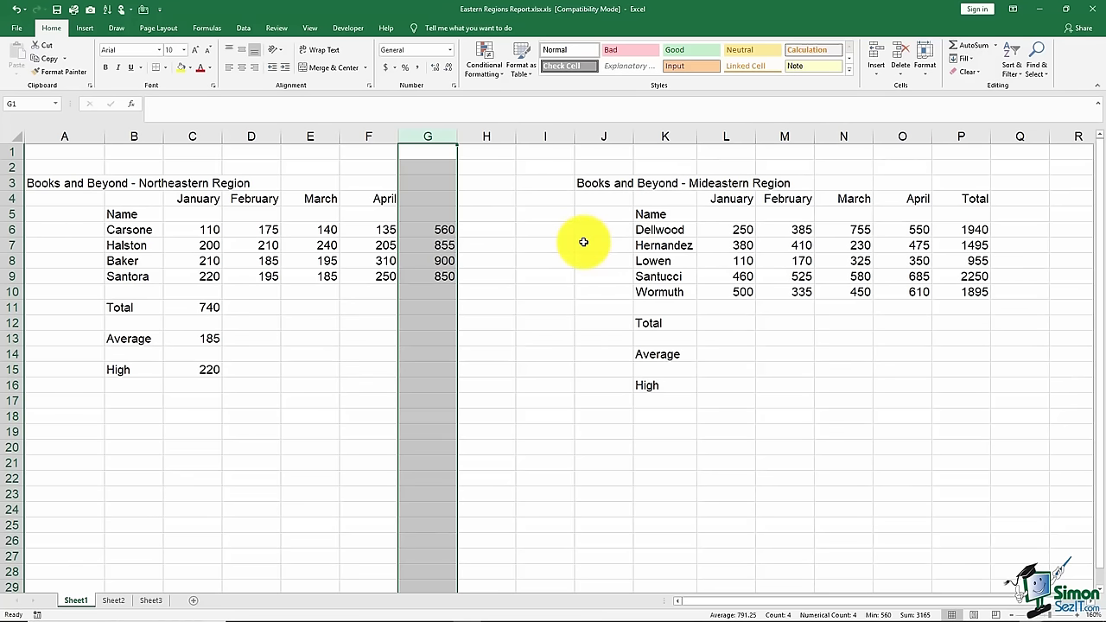
Insert a blank row 8 above the Baker row
click(496, 230)
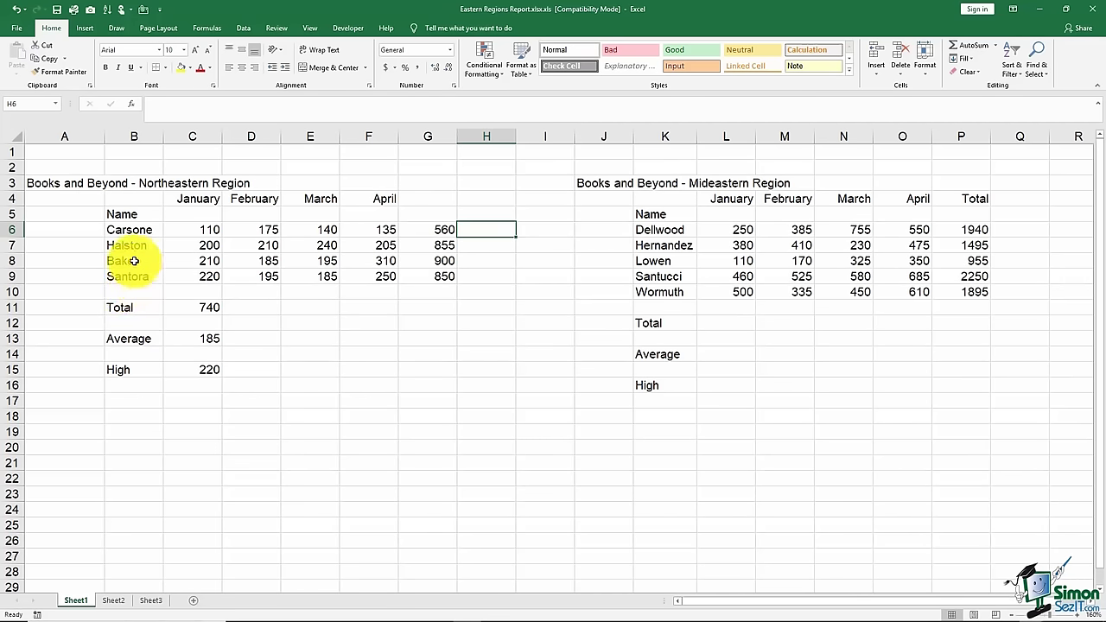
click(12, 260)
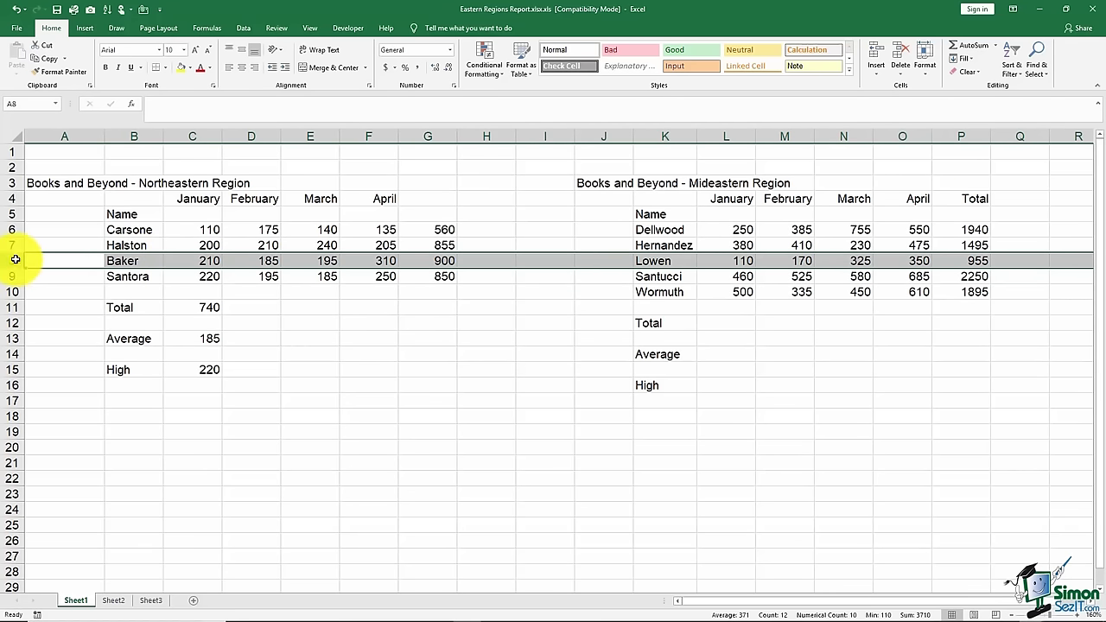
right_click(42, 265)
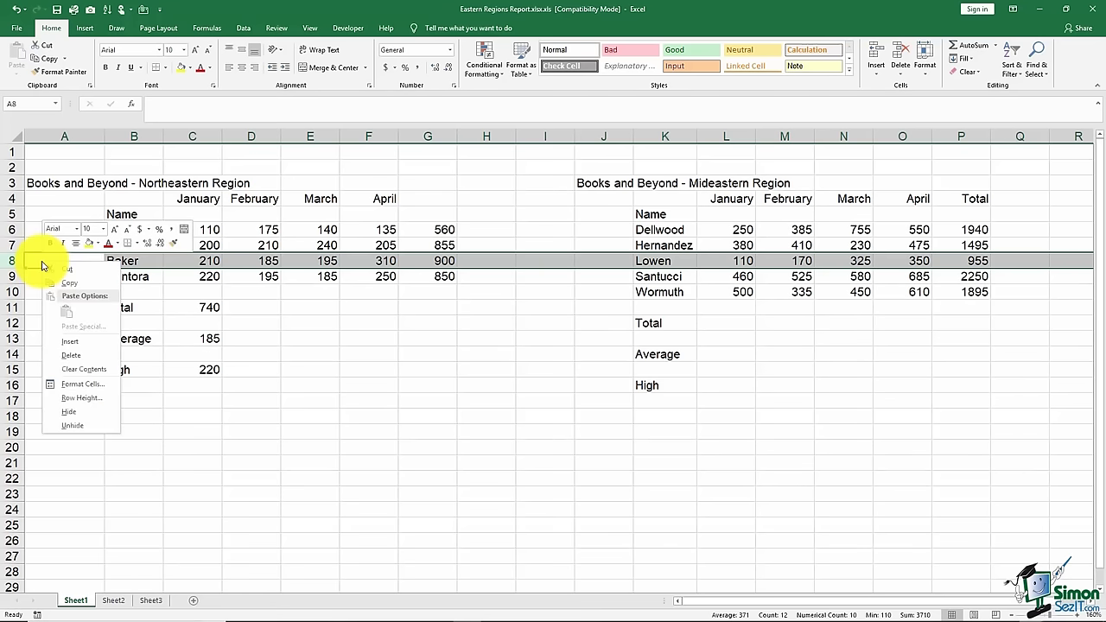
click(69, 341)
click(291, 320)
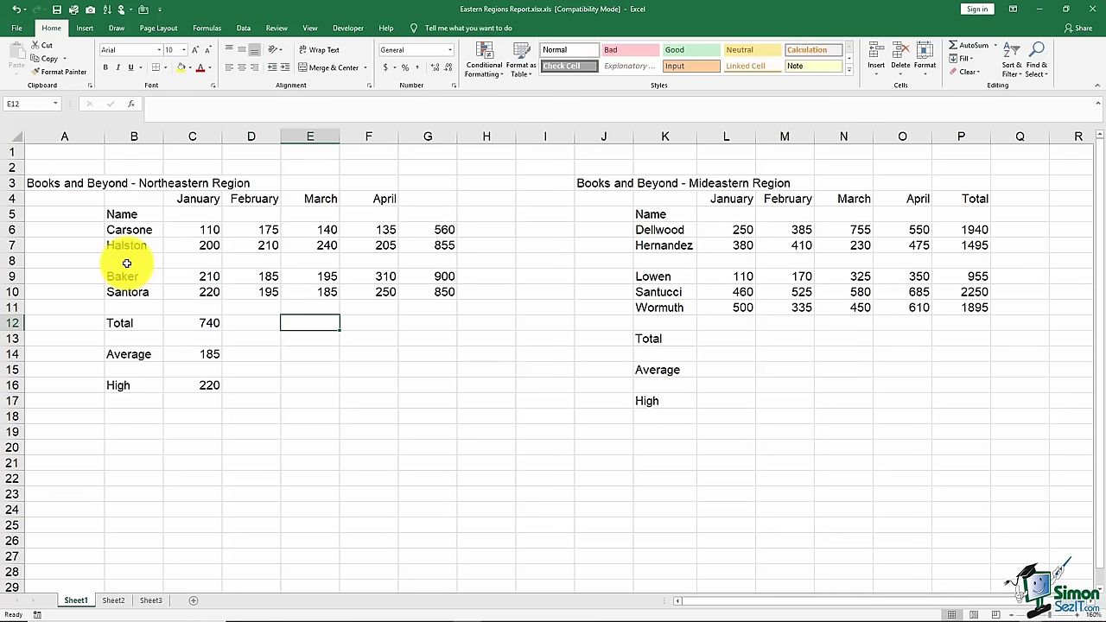
Delete the empty row 8 so Baker and Lowen move up into row 8
click(17, 261)
right_click(18, 263)
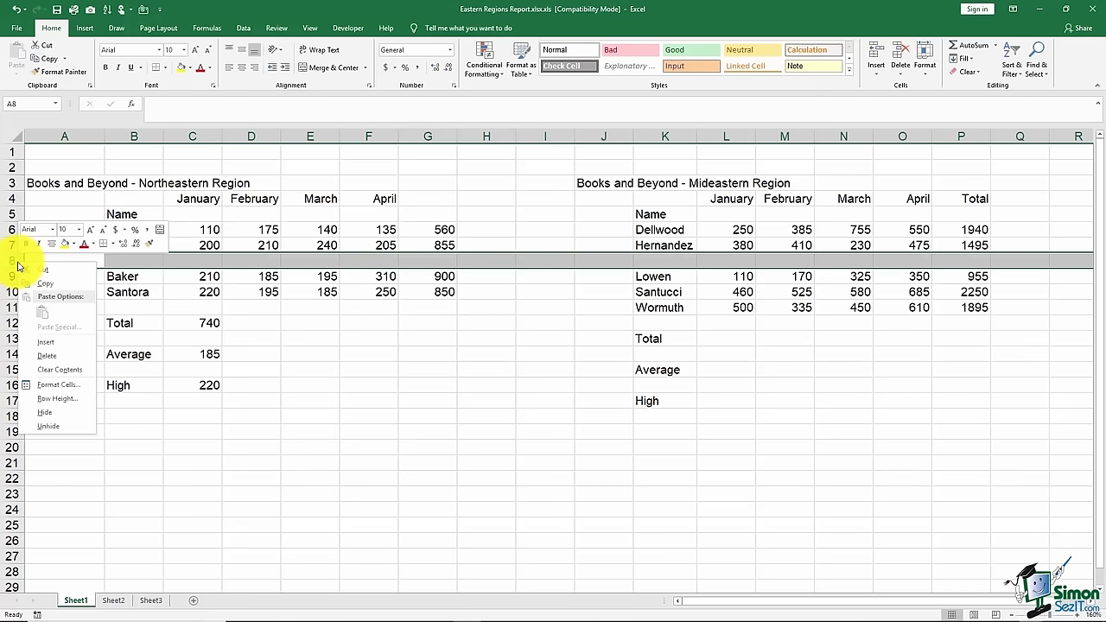
click(47, 355)
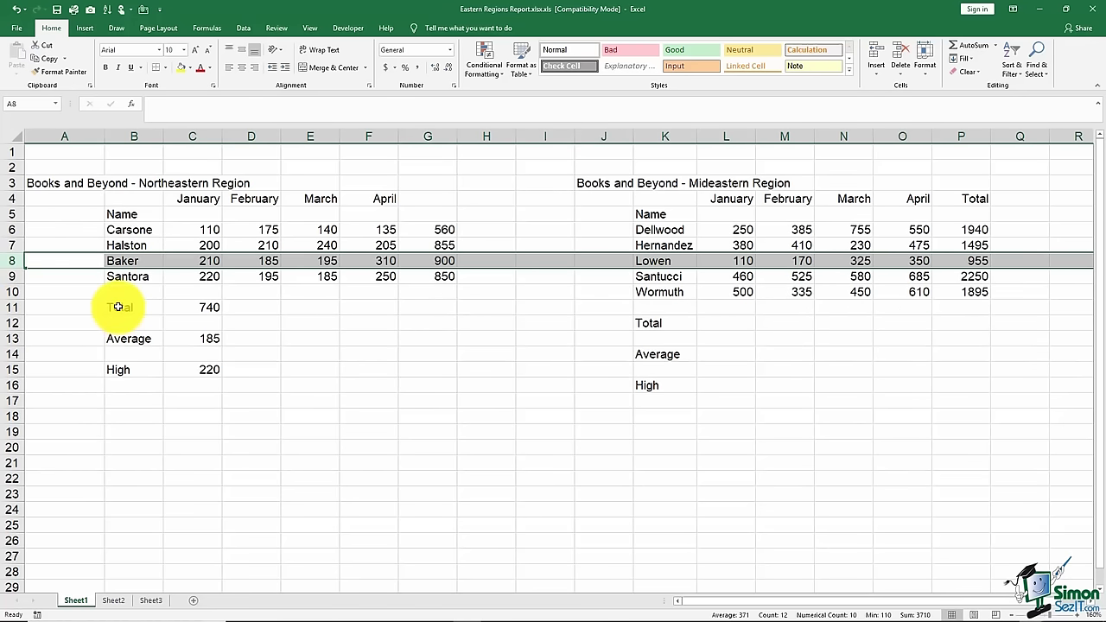
Insert blank cells at B8:G8, shifting only Northeastern's Baker, Santora and summary rows down
click(120, 289)
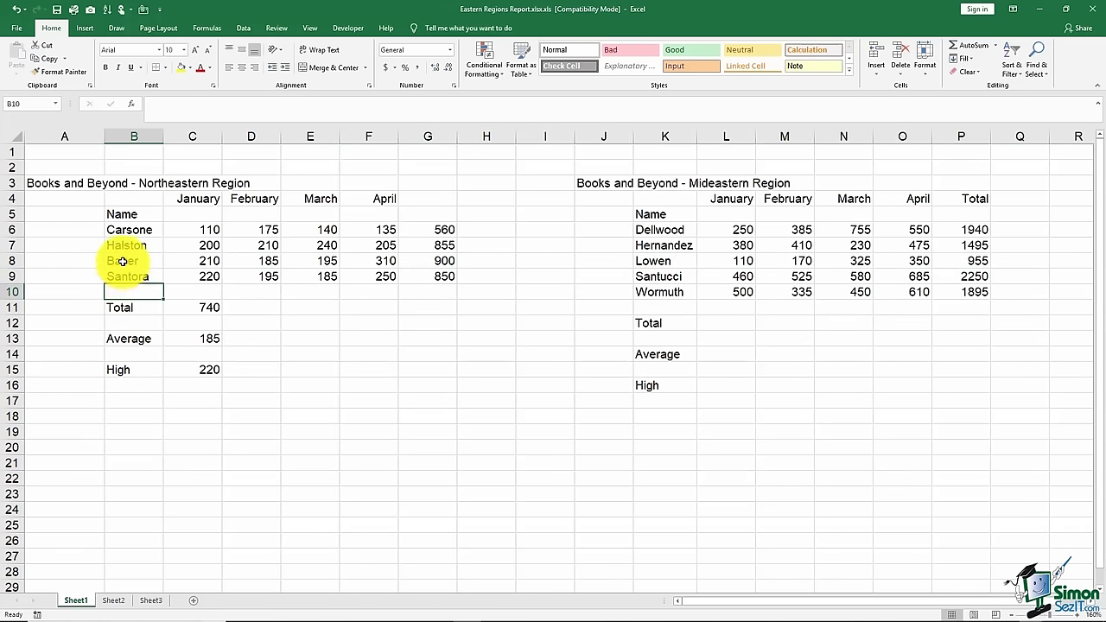
click(123, 261)
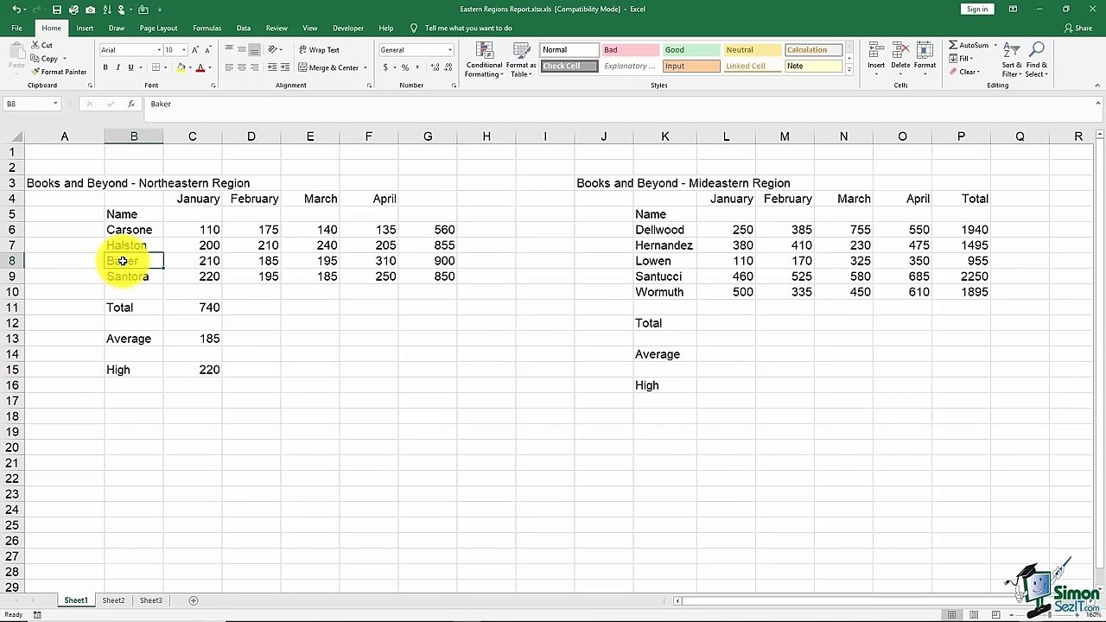
shift+click(423, 261)
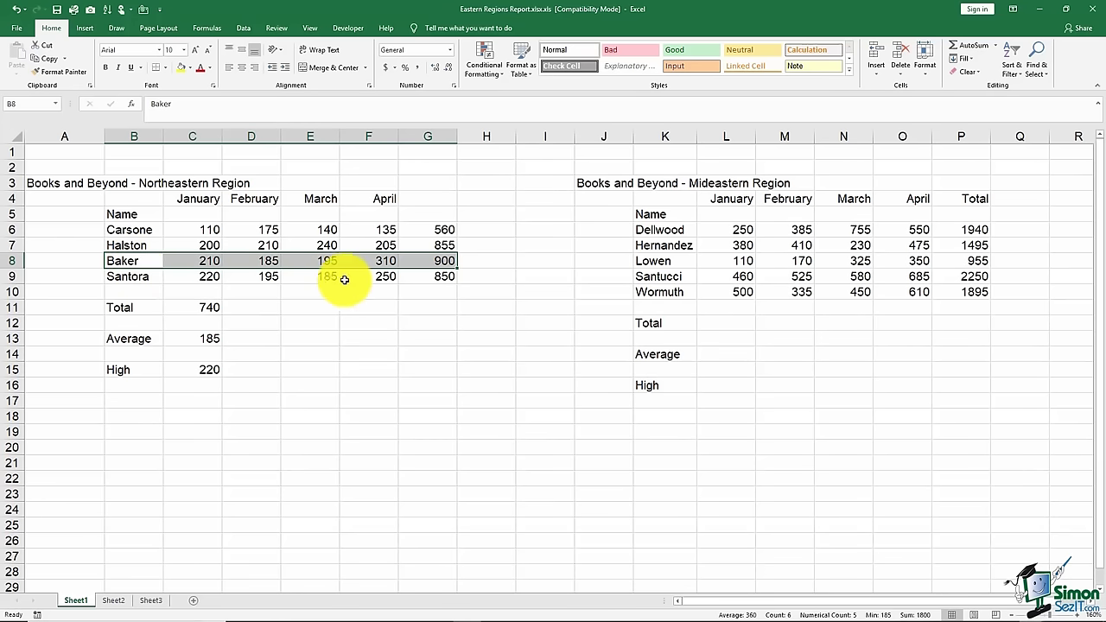
right_click(419, 263)
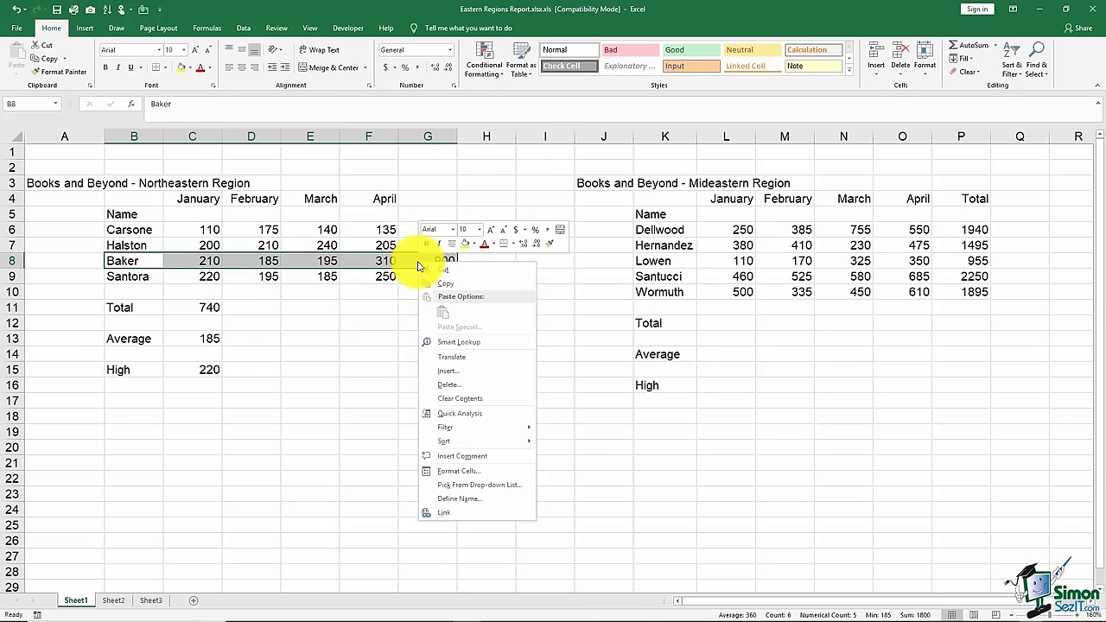
click(449, 372)
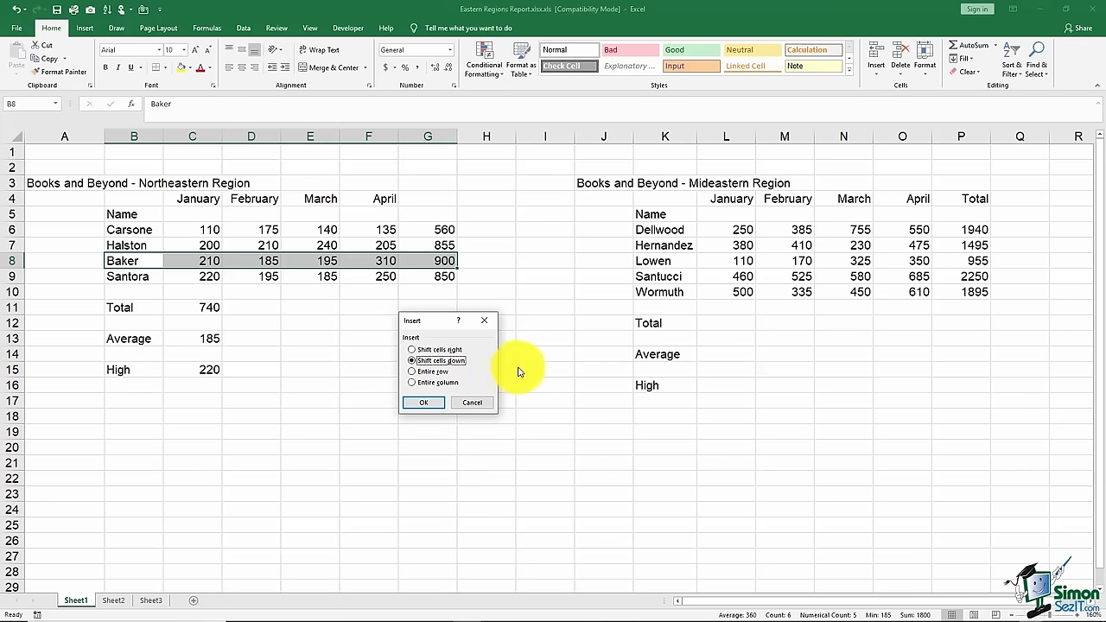
click(433, 405)
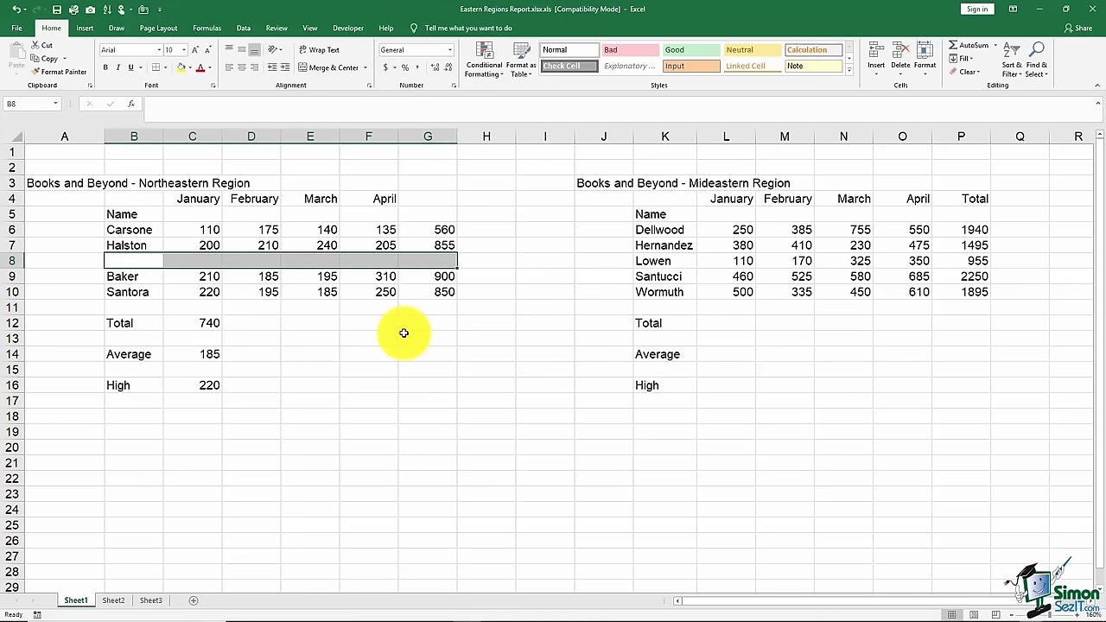
Enter Newberry with 150, 200, 125 and 275 across B8:F8
click(149, 264)
text(Ne)
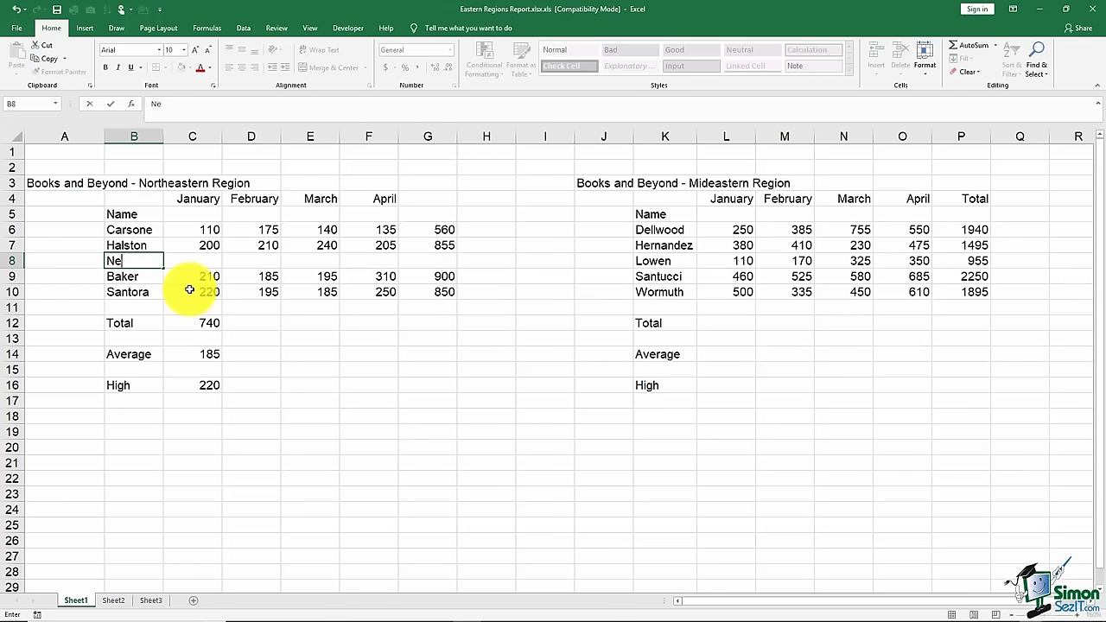
text(wberry)
key(Tab)
text(150)
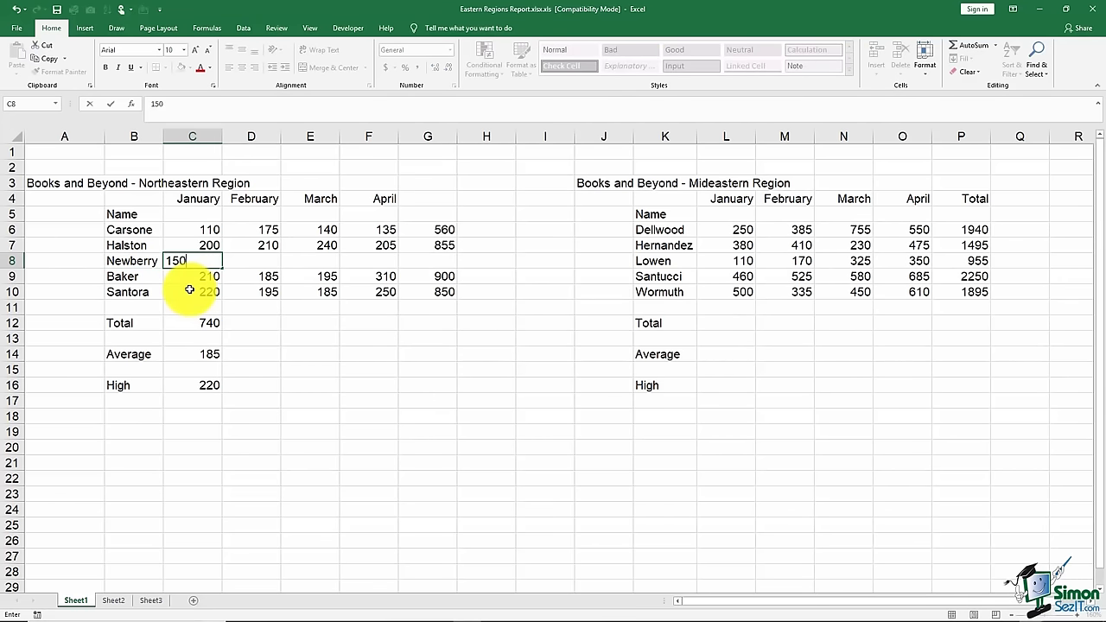
key(Tab)
text(200)
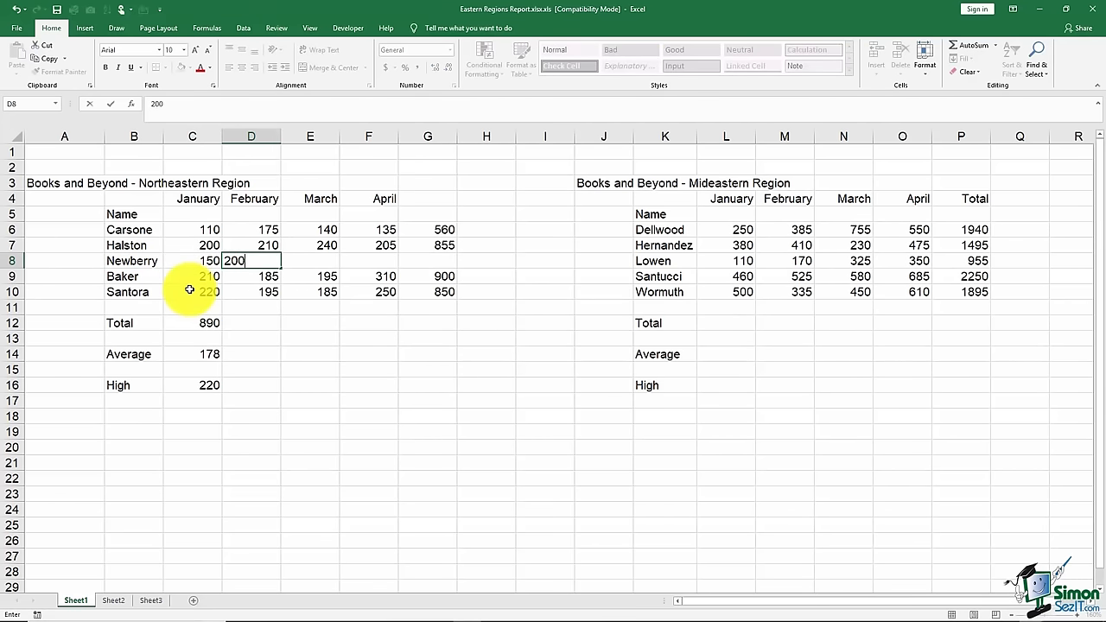
key(Tab)
text(125)
key(Tab)
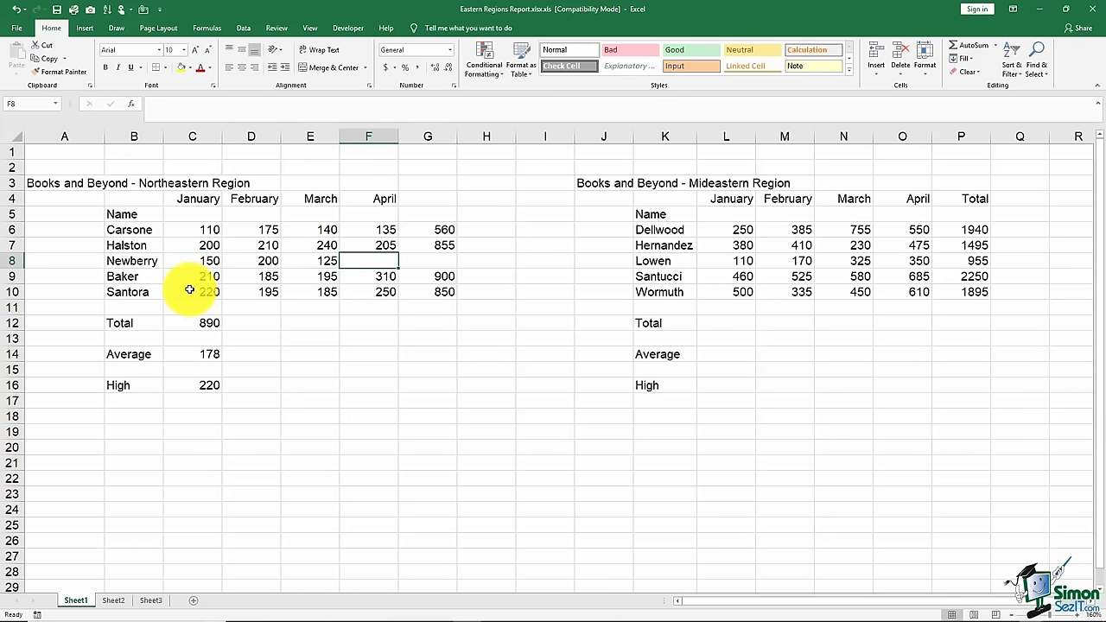
text(275)
key(Tab)
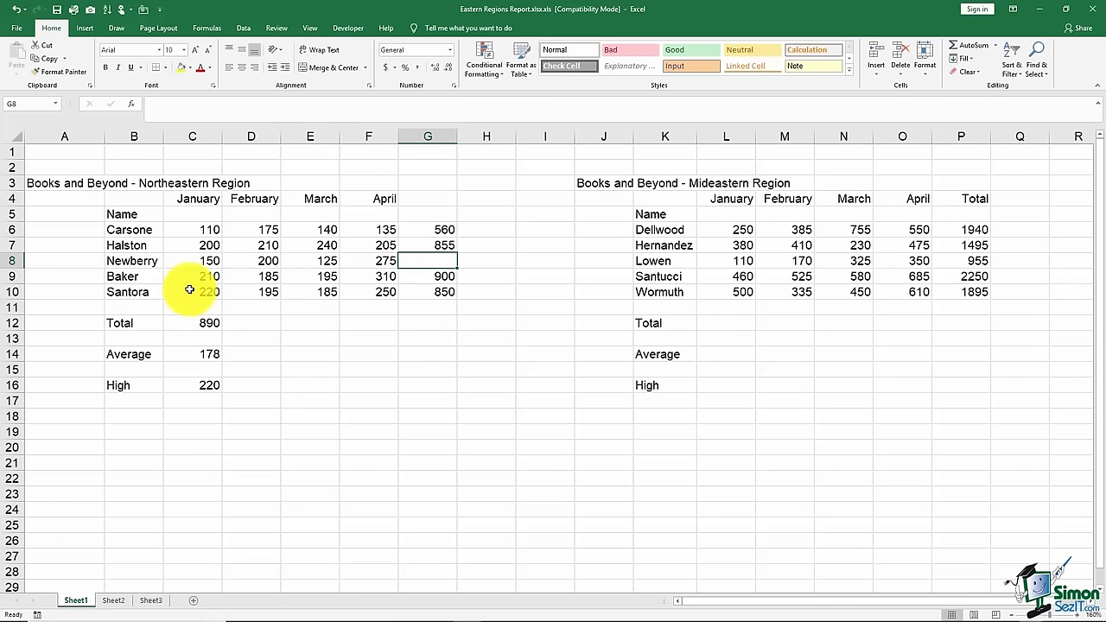
Copy Halston's total formula from G7 down to G8, giving Newberry 750
click(411, 248)
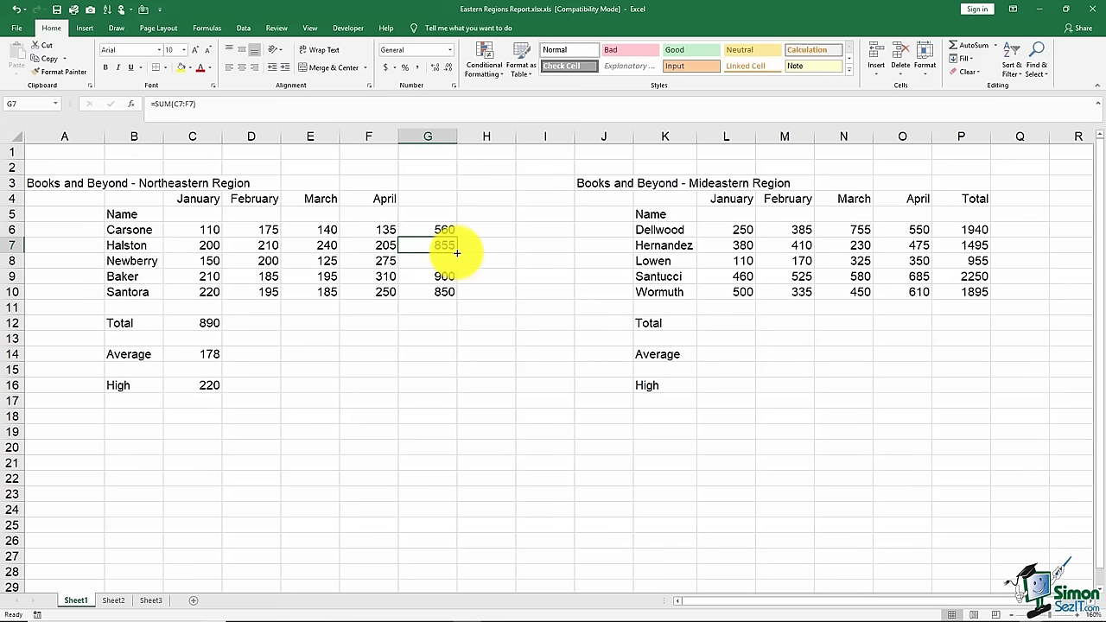
drag(456, 252, 457, 263)
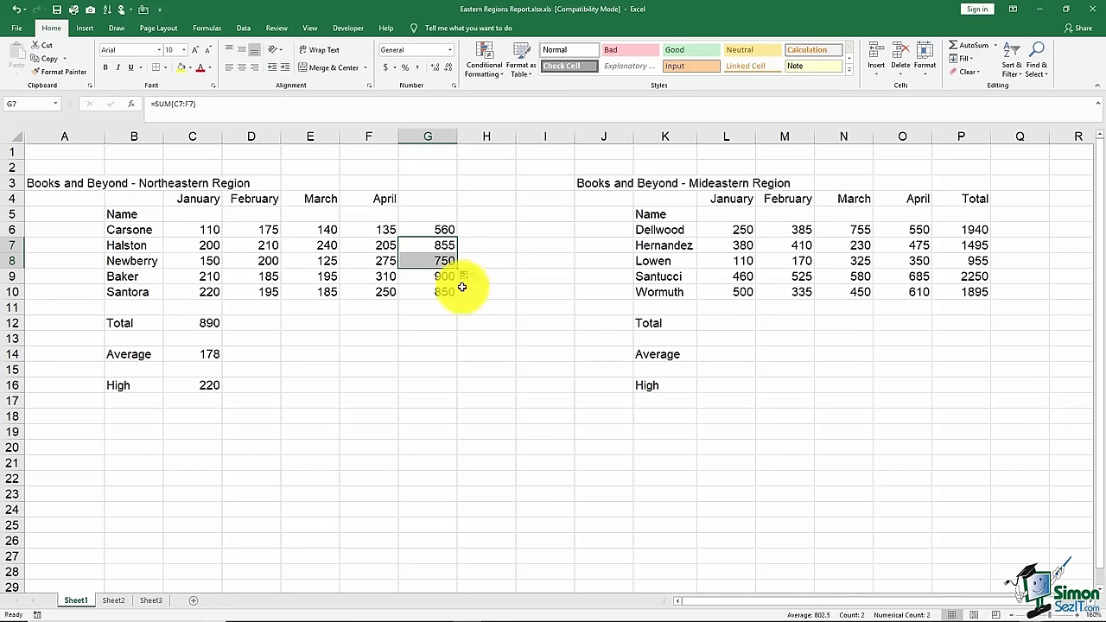
click(444, 340)
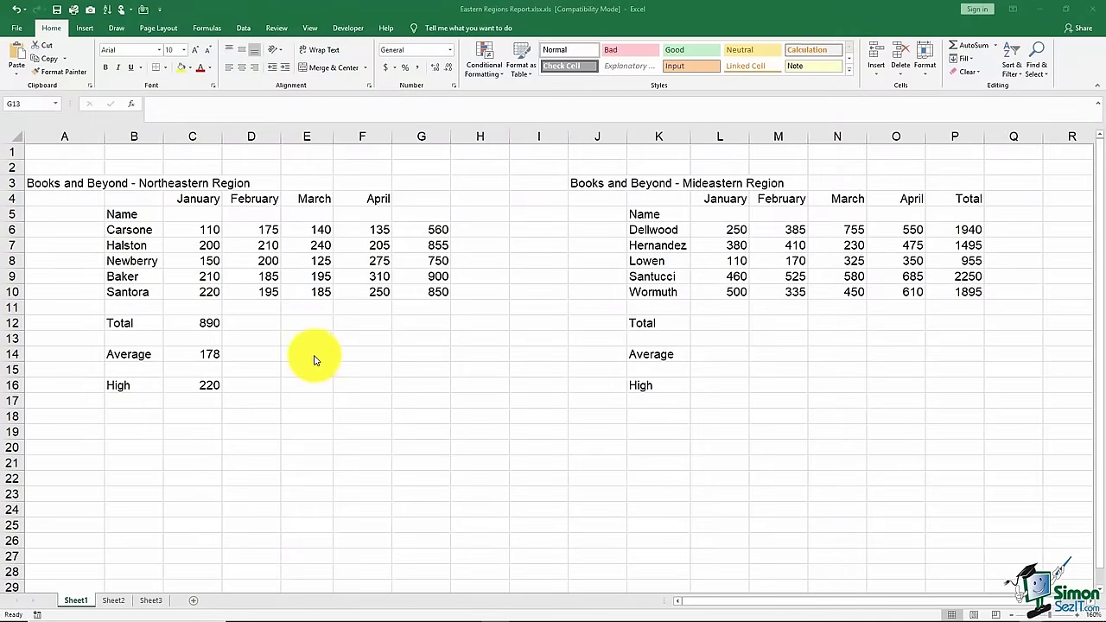
click(85, 185)
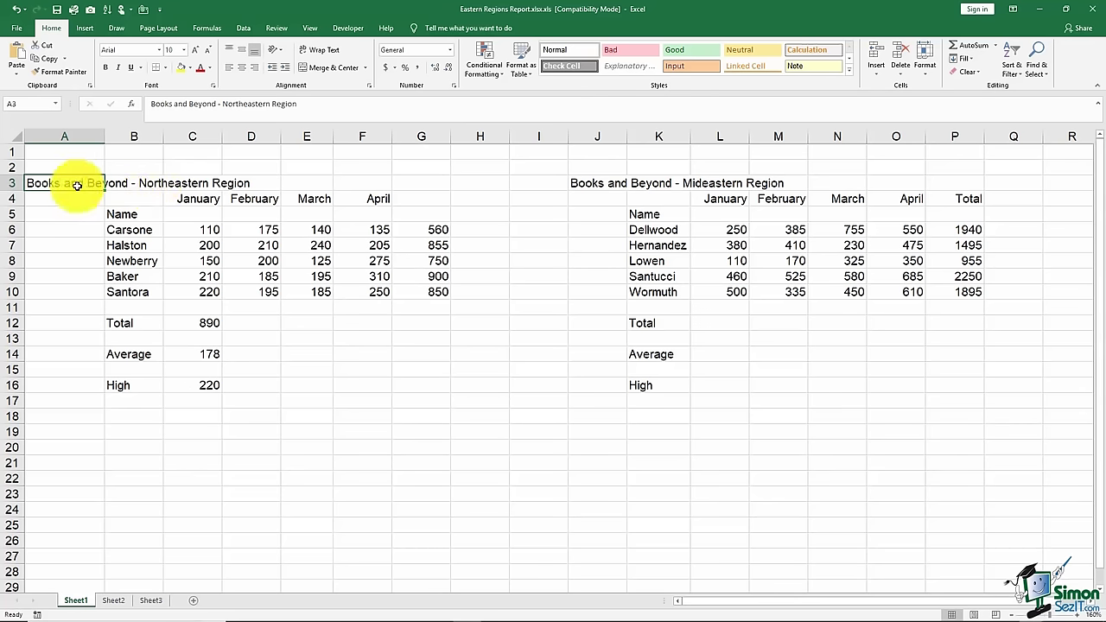
click(123, 184)
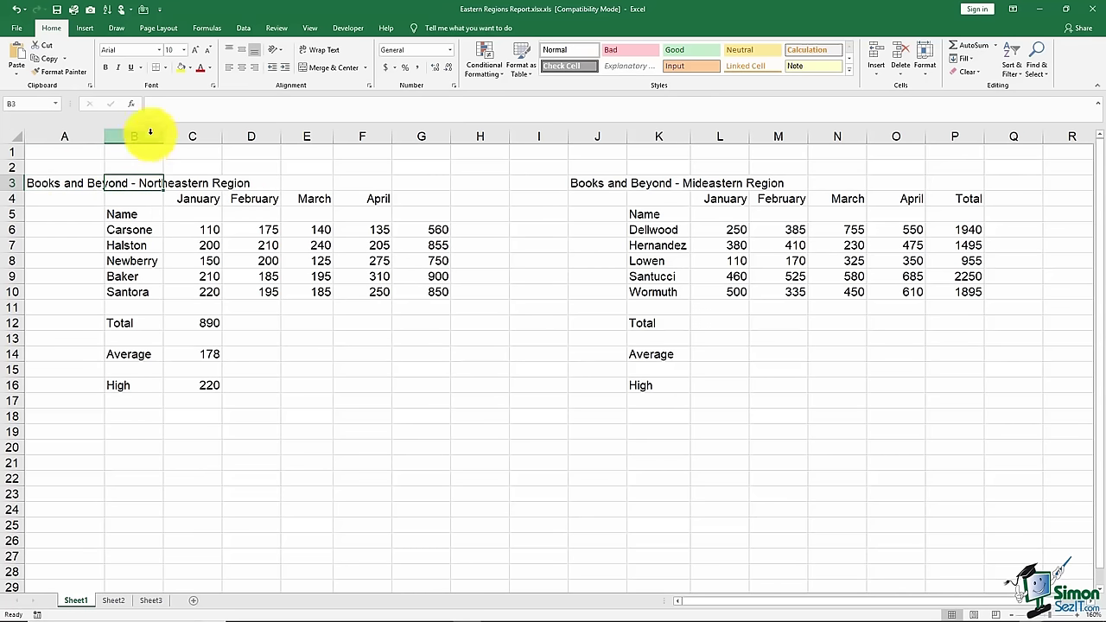
click(81, 184)
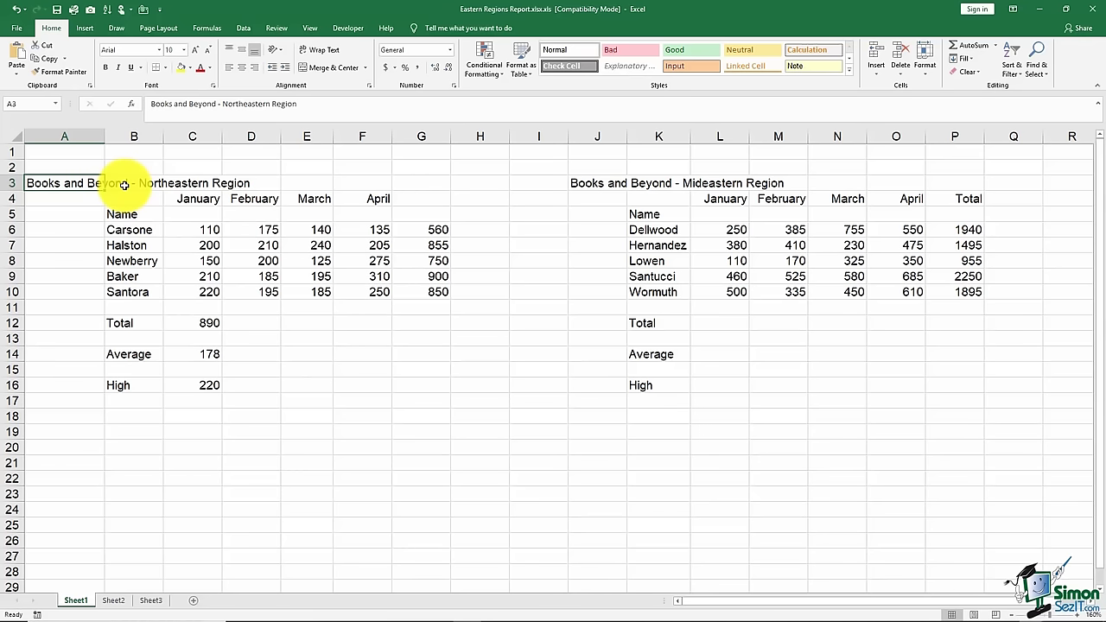
Enter 5 in cell B3, truncating the Northeastern title to 'Books and Bey'
click(126, 185)
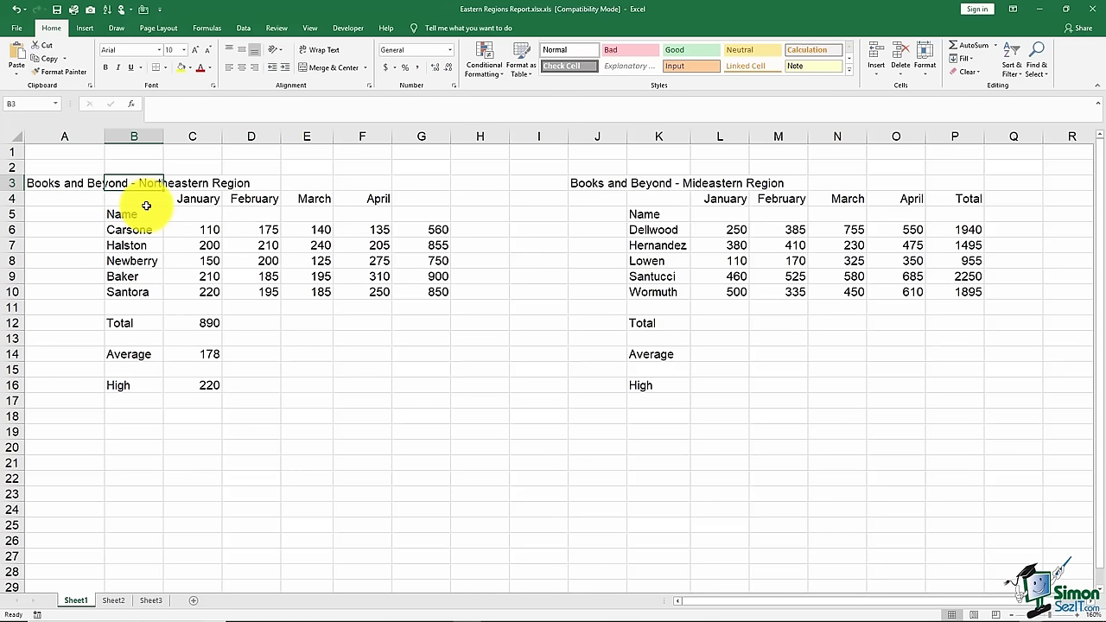
text(5)
key(Return)
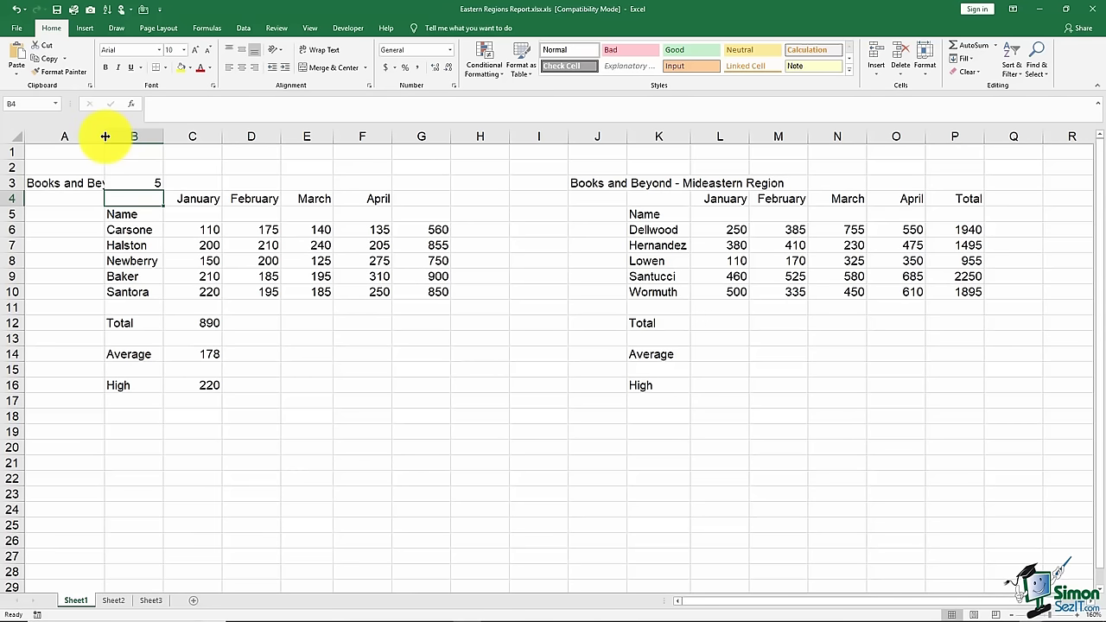
Temporarily widen column A, clear the 5 from B3, then narrow column A back
drag(105, 137, 262, 140)
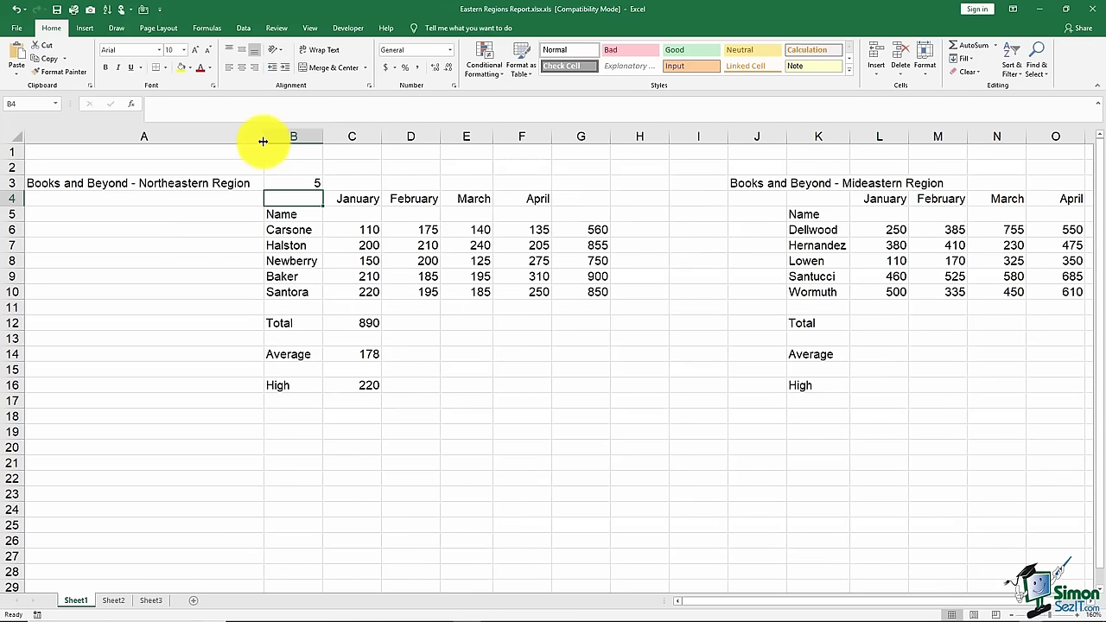
click(287, 184)
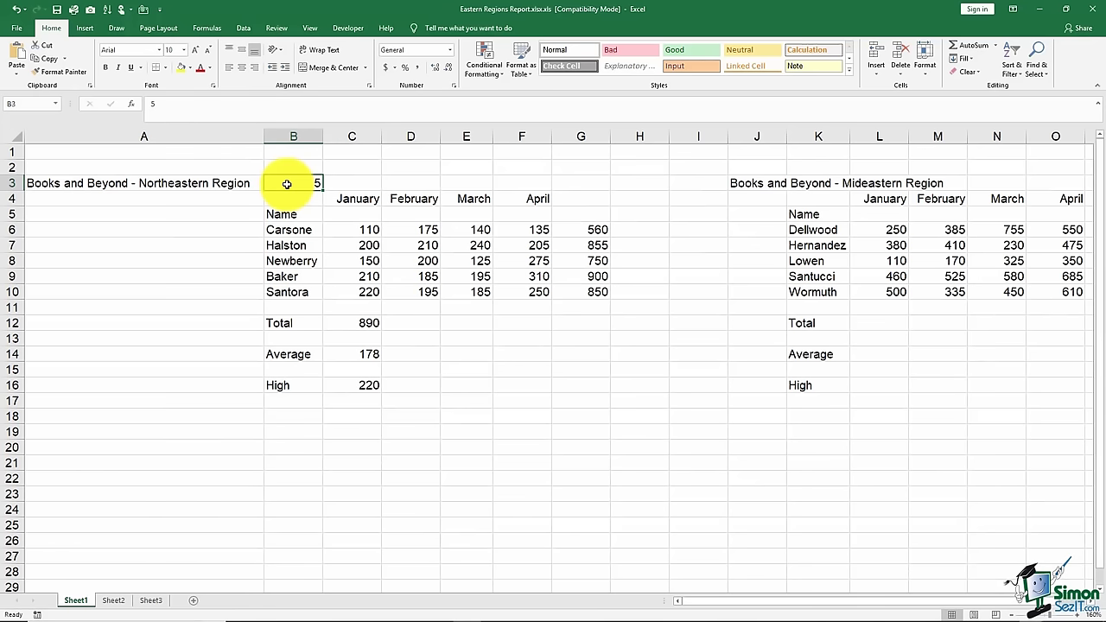
key(Delete)
drag(263, 138, 128, 140)
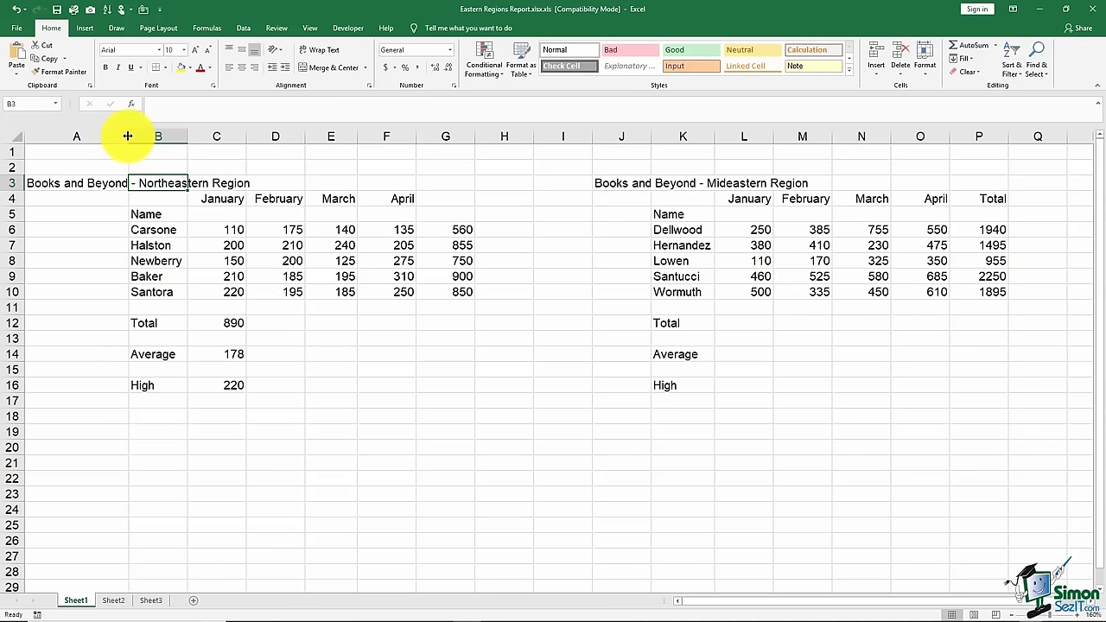
AutoFit columns A, D, C, E and F to their contents
double_click(127, 136)
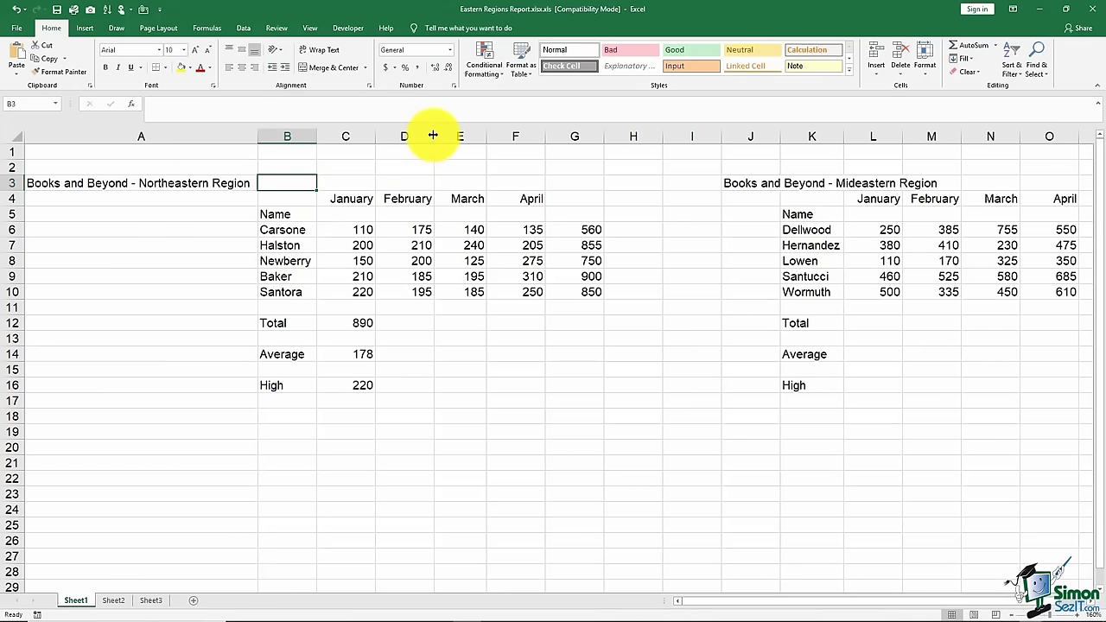
double_click(433, 136)
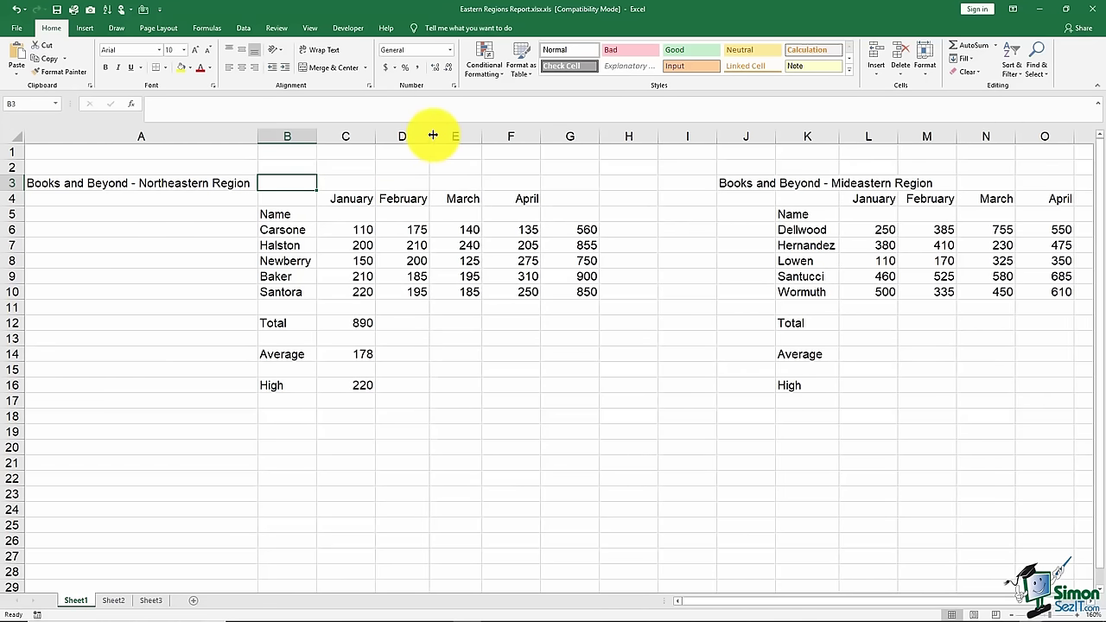
double_click(376, 137)
double_click(472, 136)
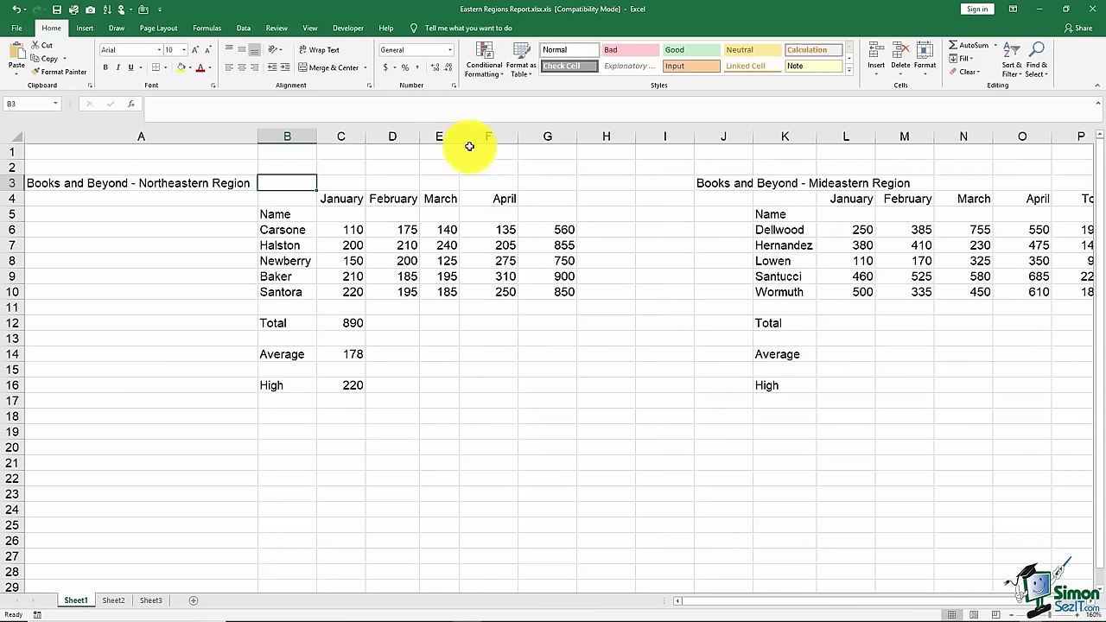
double_click(517, 136)
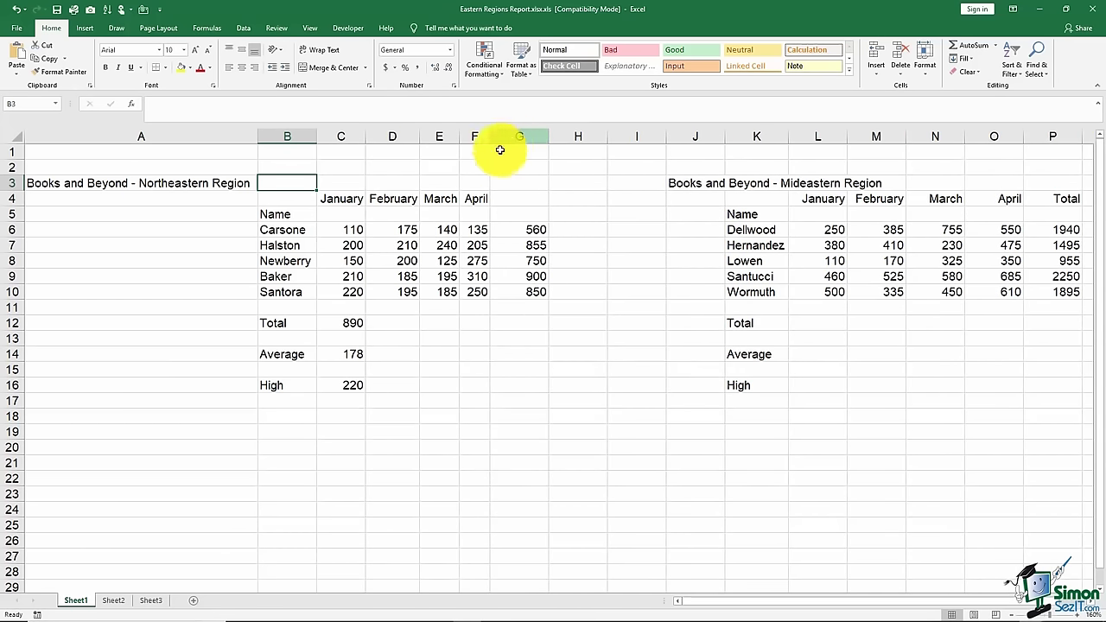
Narrow columns A and E, test clearing F6's 135 then undo, and AutoFit column E
drag(258, 137, 105, 153)
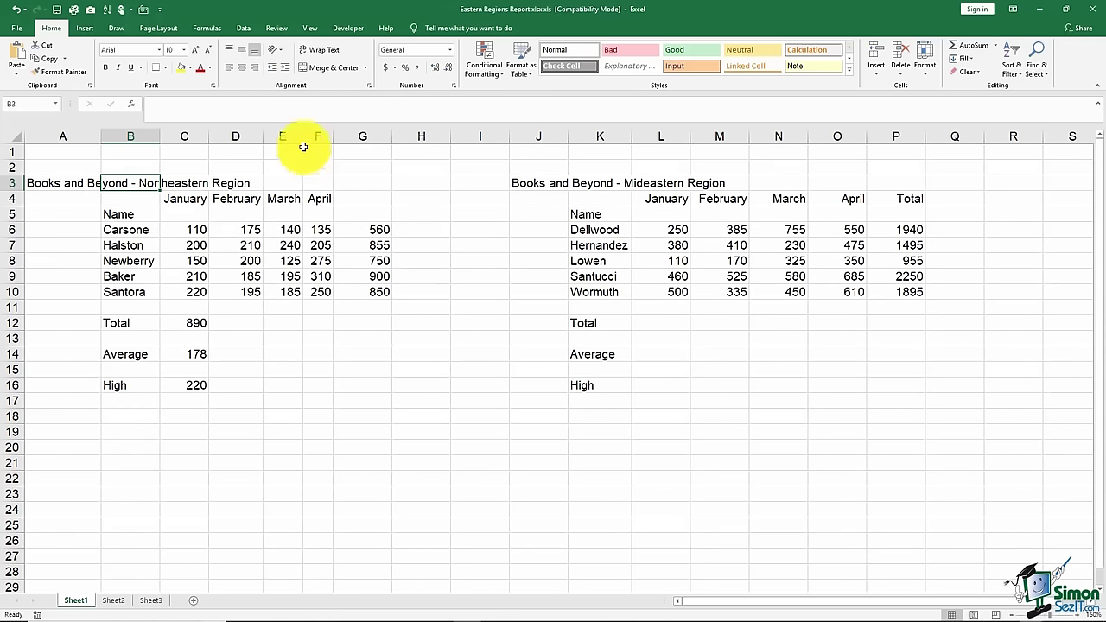
drag(303, 136, 285, 138)
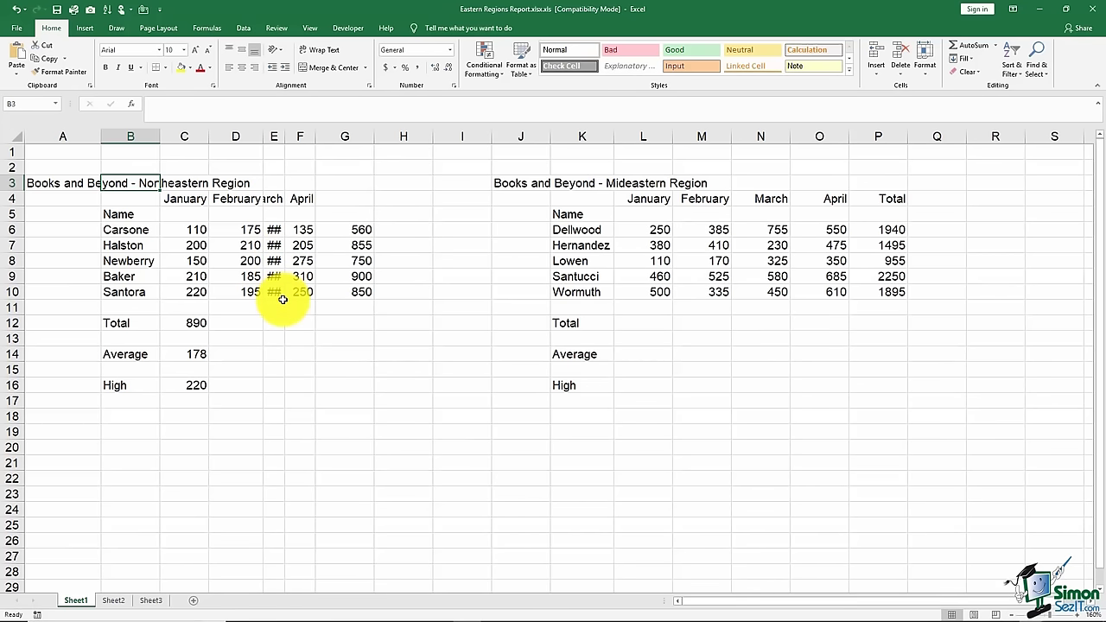
click(301, 230)
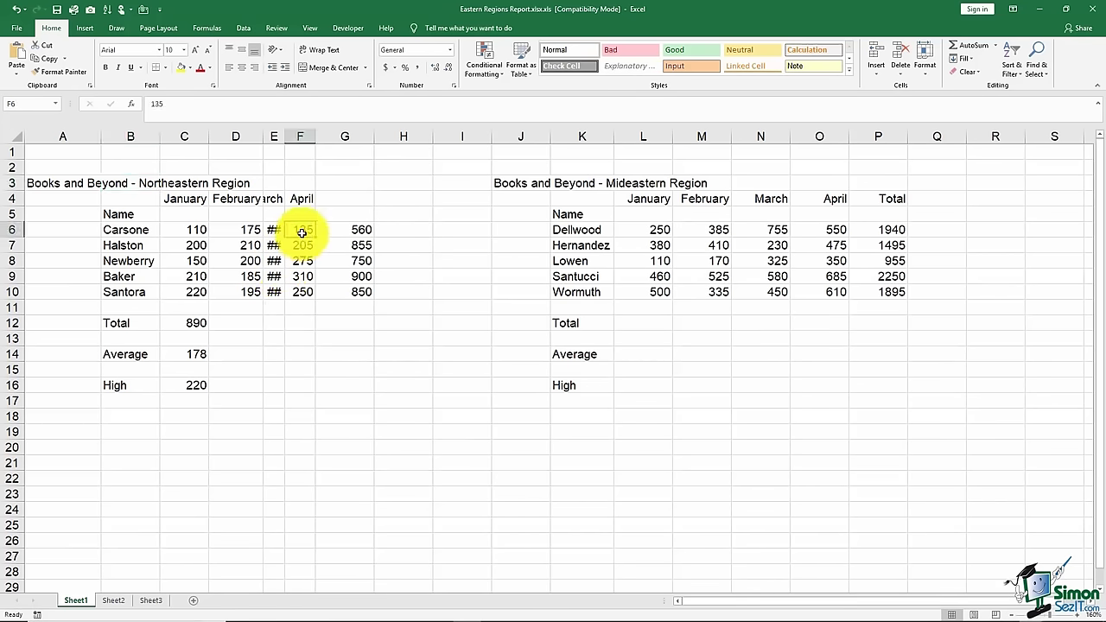
key(BackSpace)
click(320, 273)
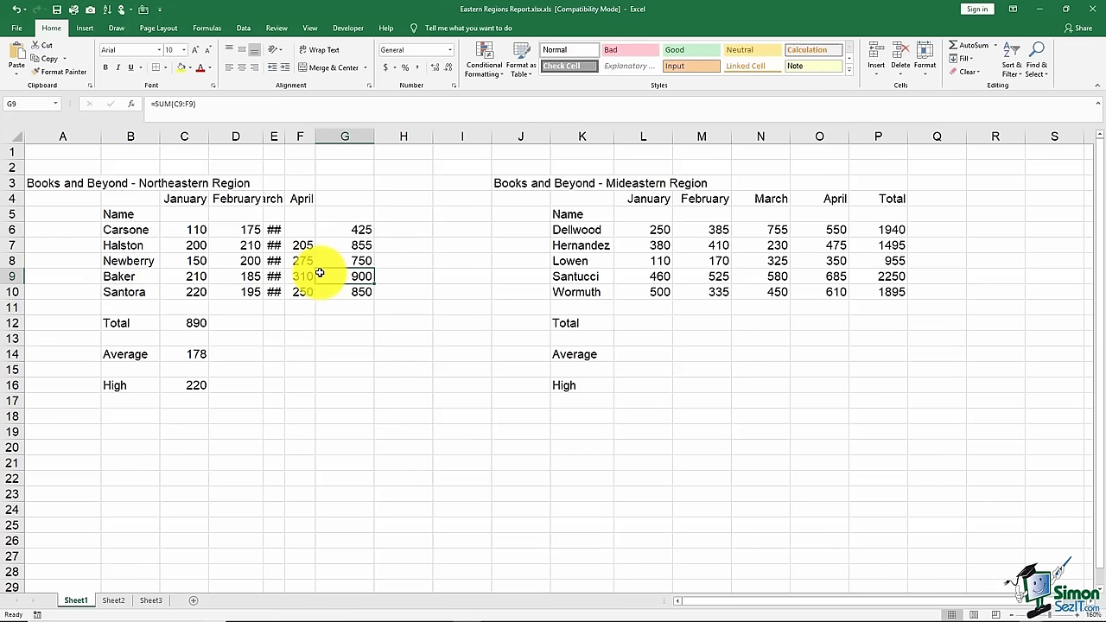
click(16, 9)
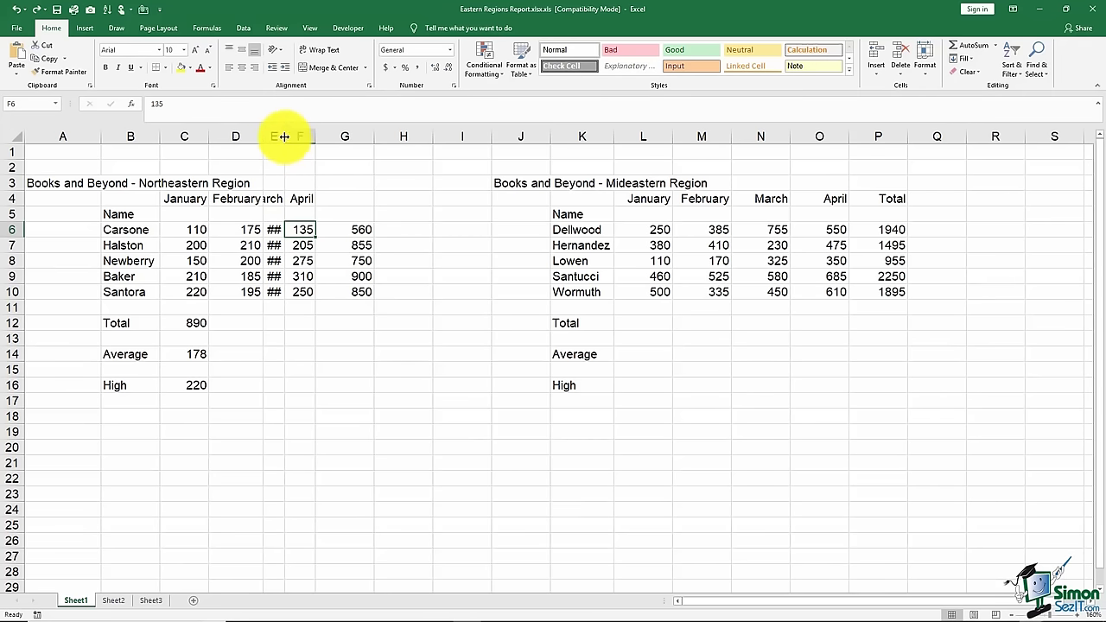
double_click(285, 137)
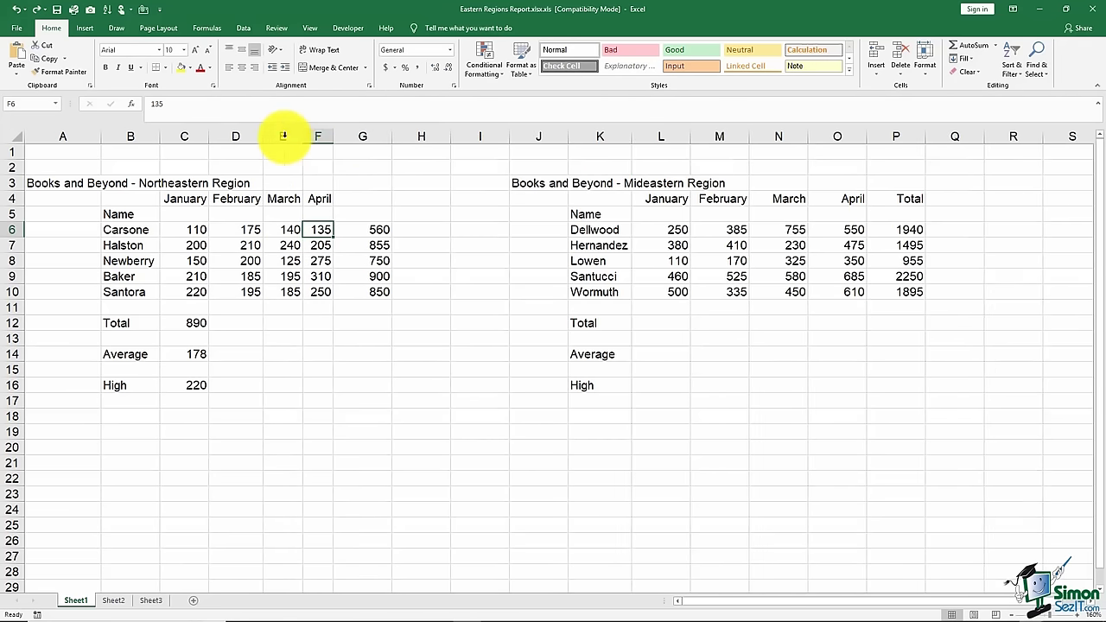
click(319, 361)
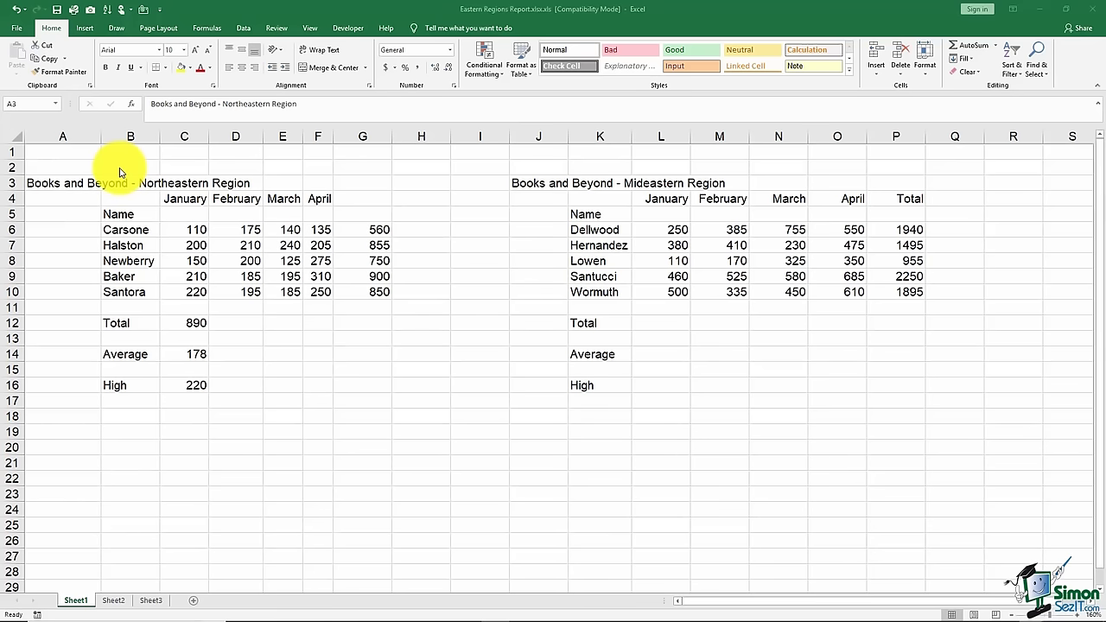
Move the Northeastern title from A3 to B2 and the Mideastern title from J3 to K2
click(64, 188)
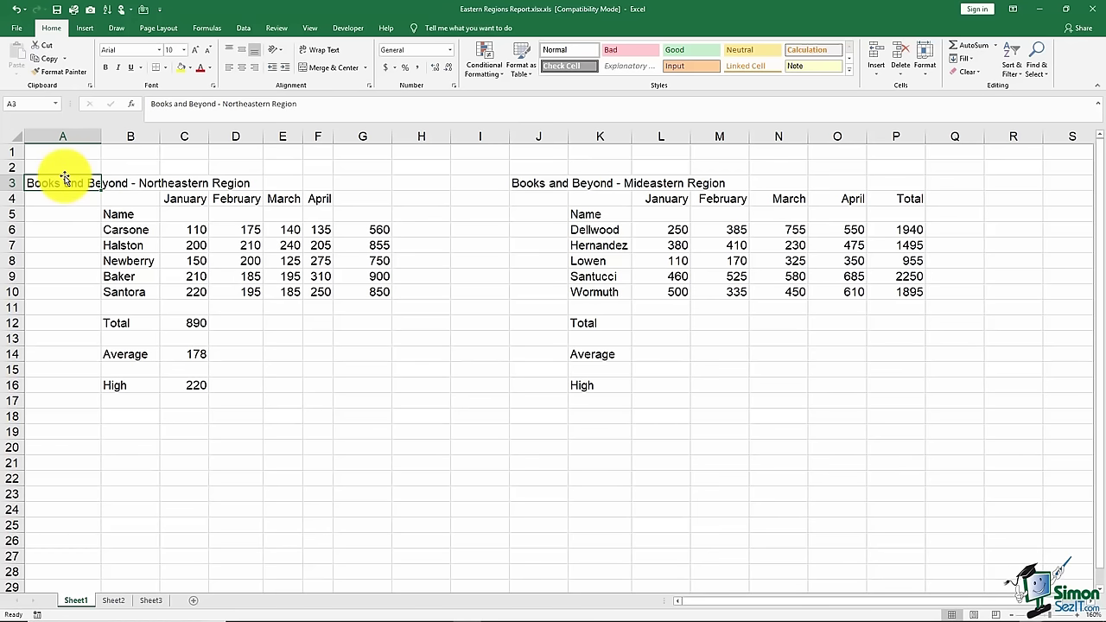
drag(65, 177, 123, 170)
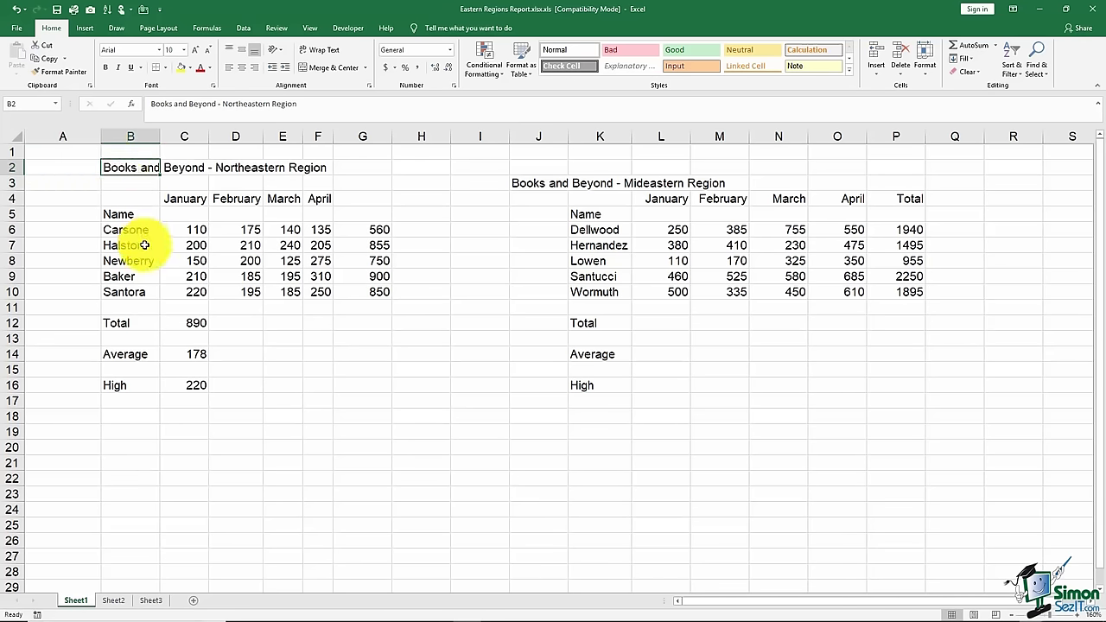
click(534, 183)
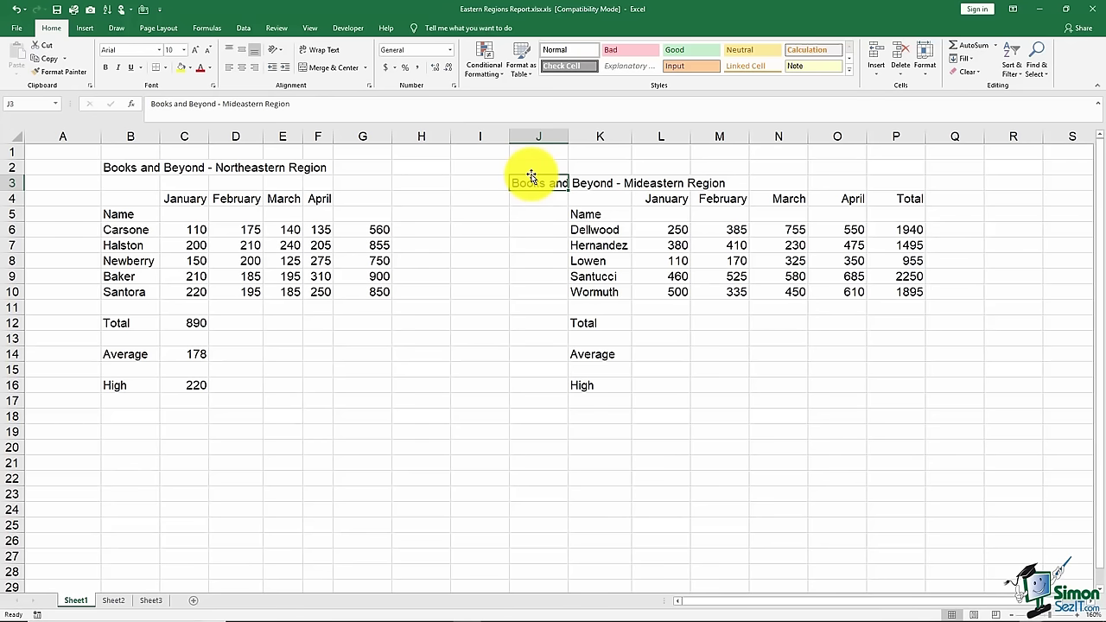
drag(531, 176, 588, 174)
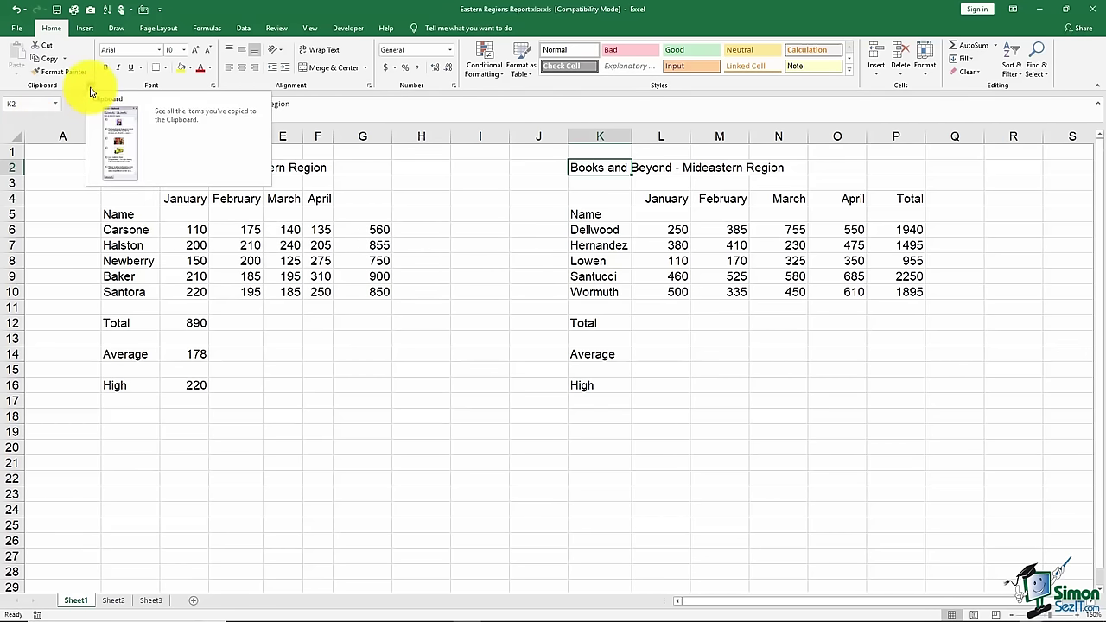
Show the Clipboard pane and select the Mideastern table range K2:P16
click(91, 90)
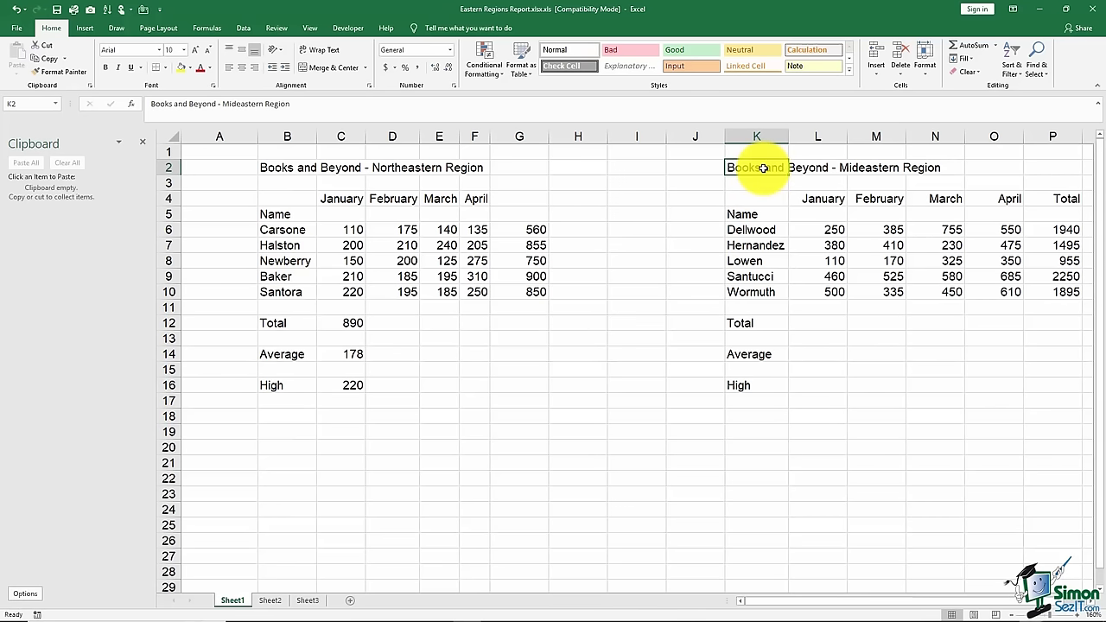
shift+click(1054, 384)
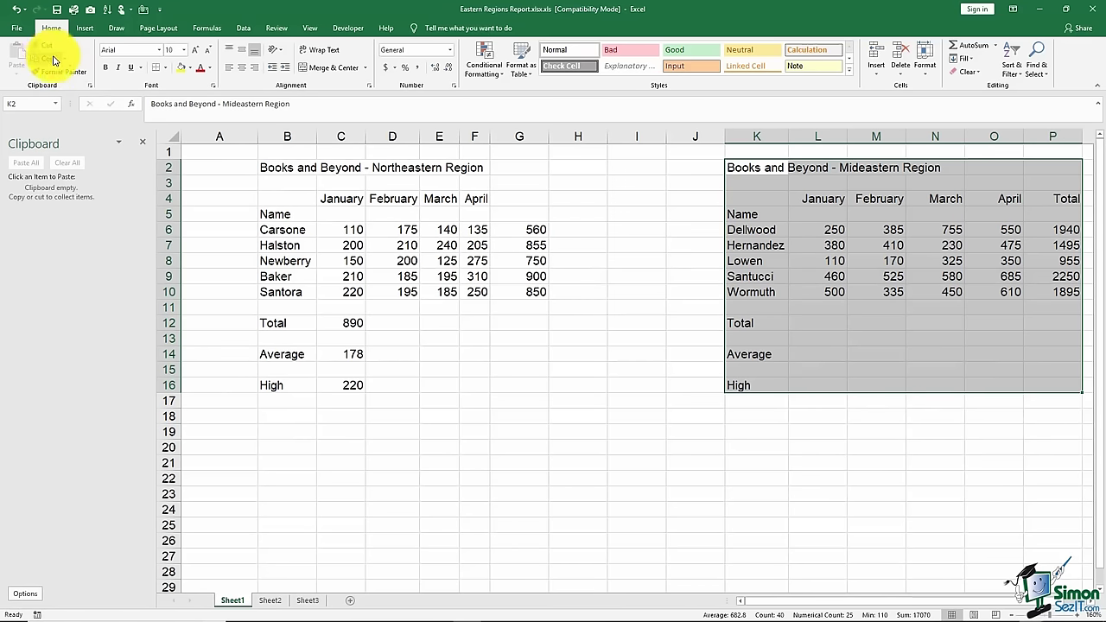
Cut the Mideastern table K2:P16 to the Clipboard and pick B18 as the destination
right_click(792, 246)
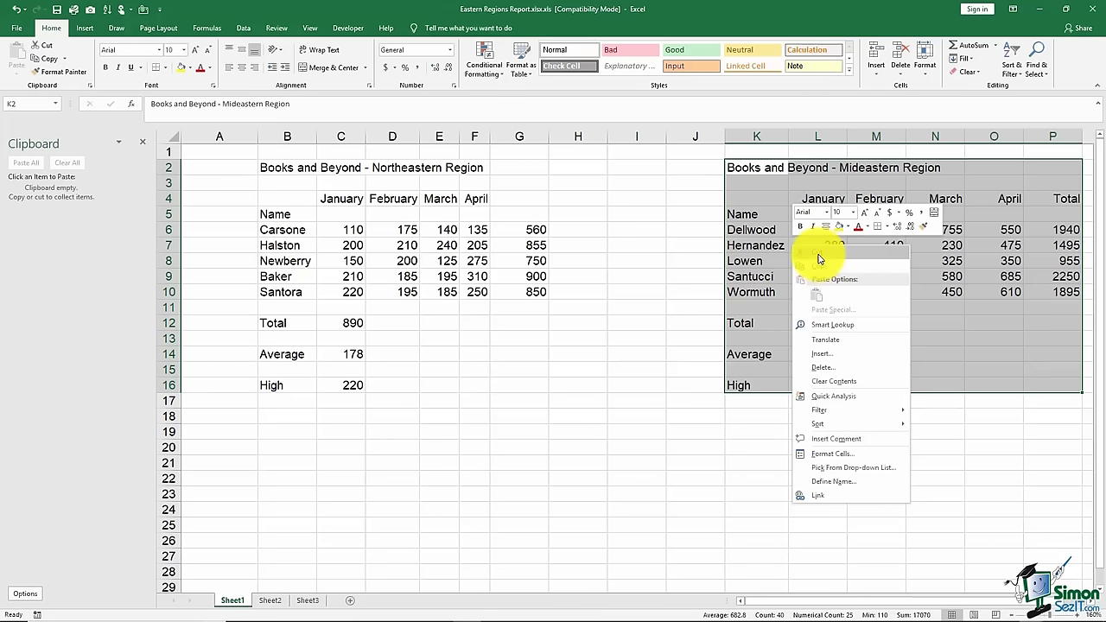
click(819, 256)
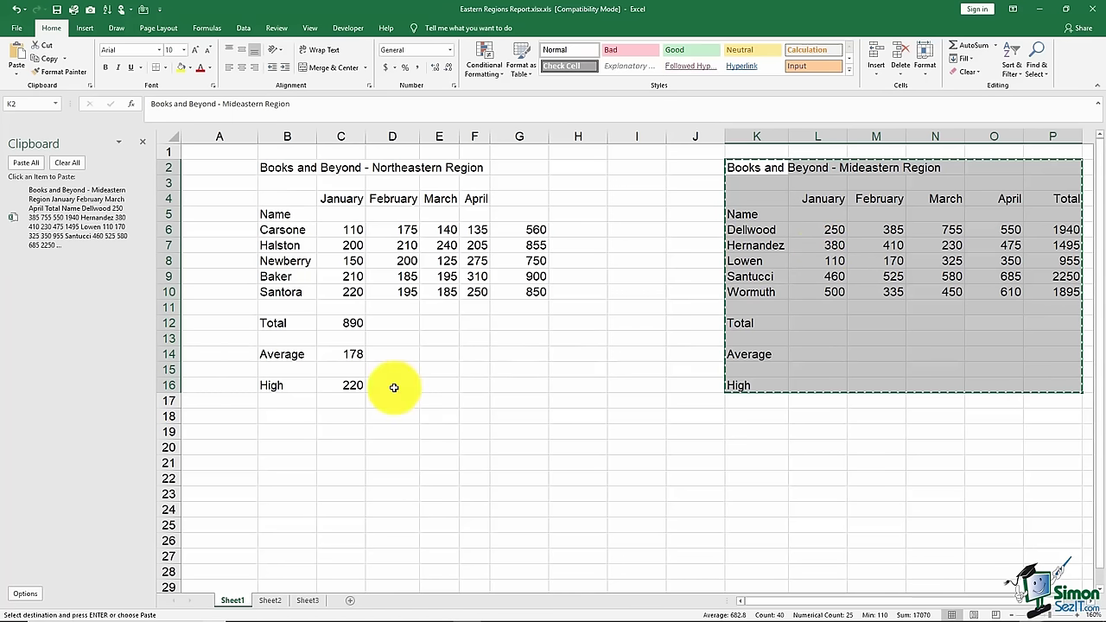
click(294, 417)
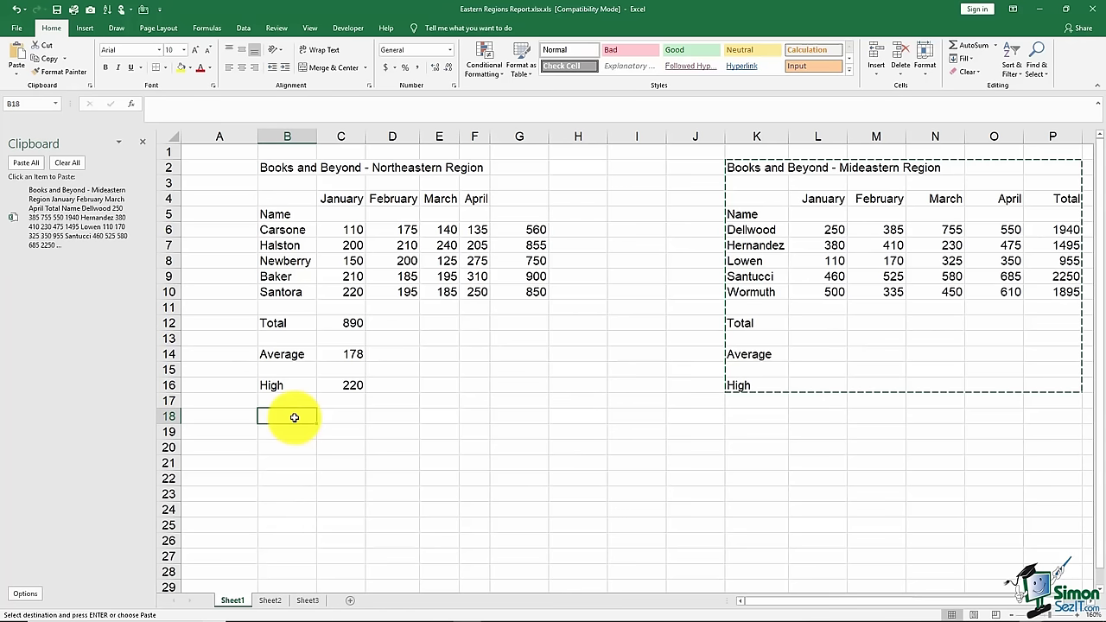
Paste the stored Mideastern Region table from the Clipboard pane at B18, then delete that clipboard item
right_click(294, 417)
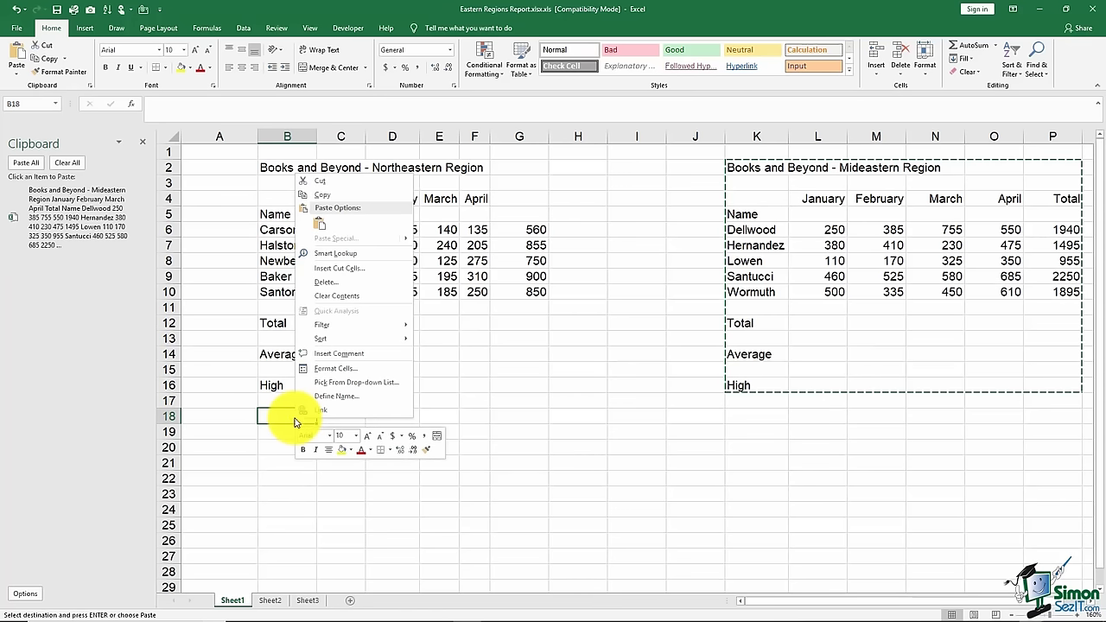
click(318, 227)
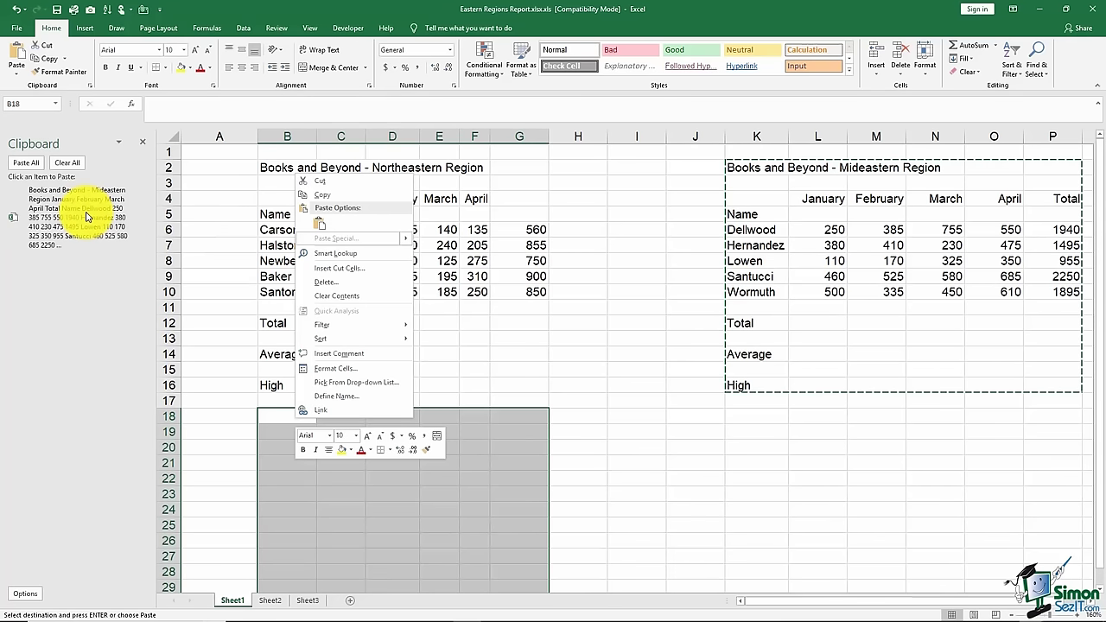
click(320, 226)
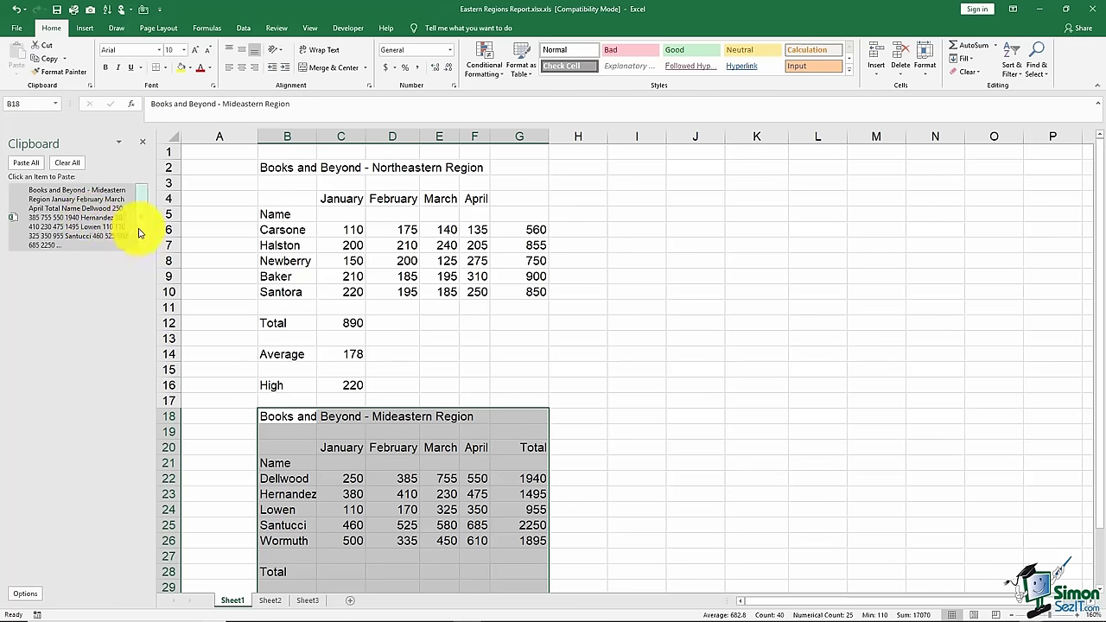
click(141, 225)
click(130, 275)
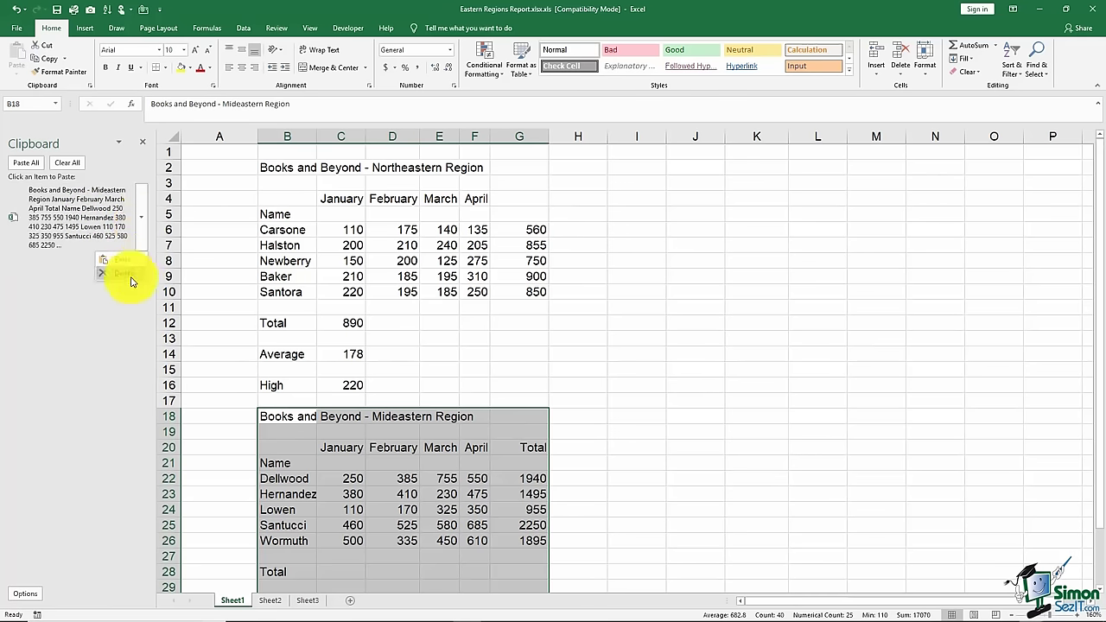
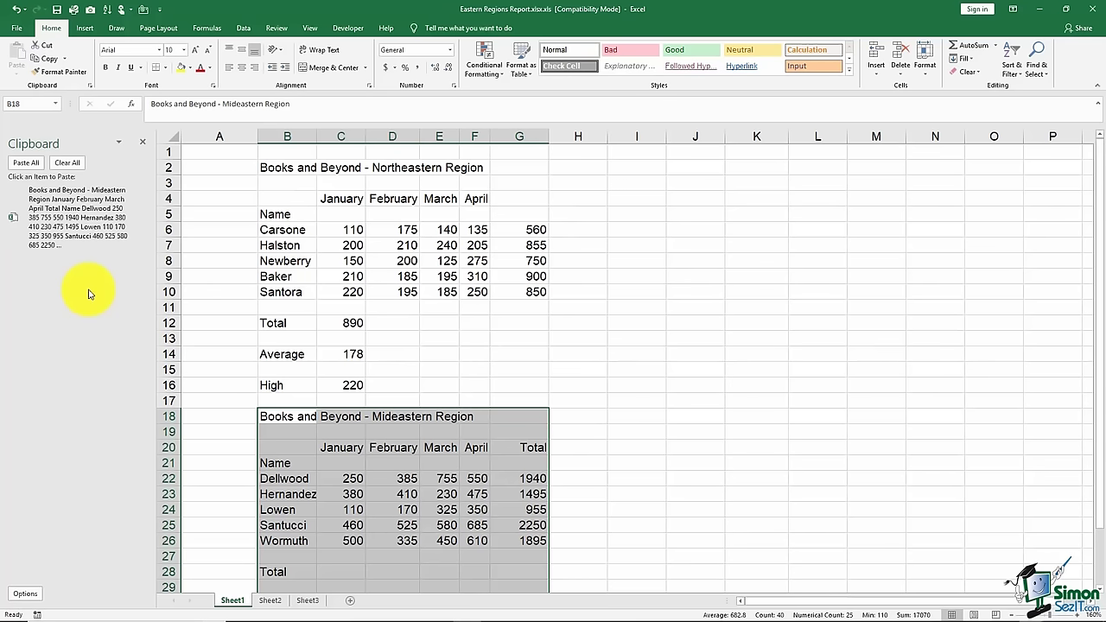
Switch from the Excel report to the blank Word document with Alt+Tab
key(alt+Tab)
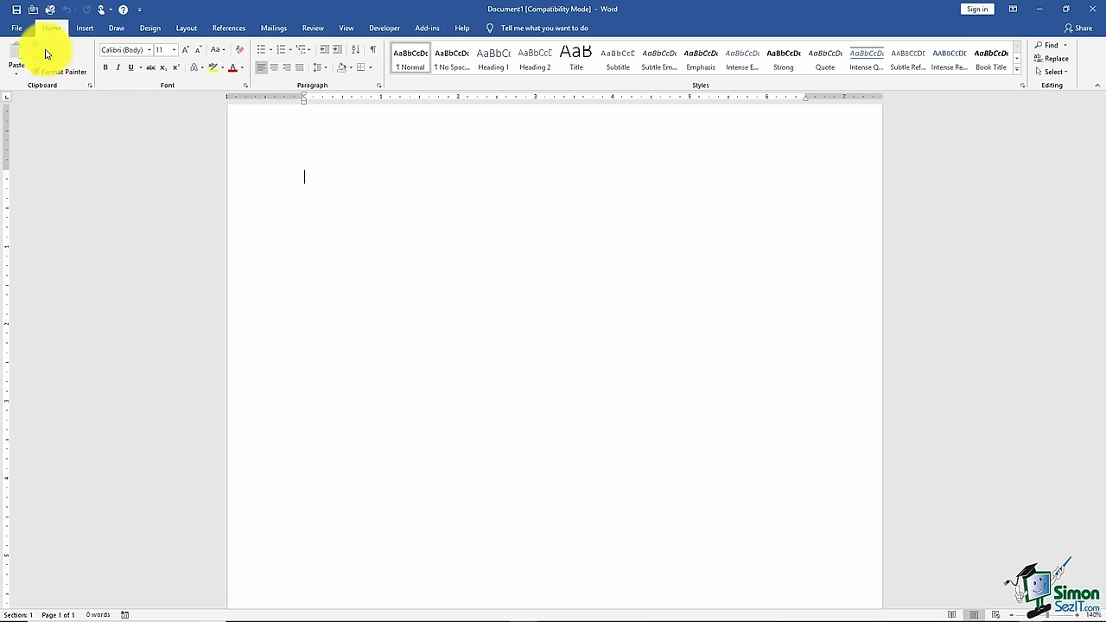
Paste the Mideastern Region sales table into Word from the Clipboard pane
click(90, 85)
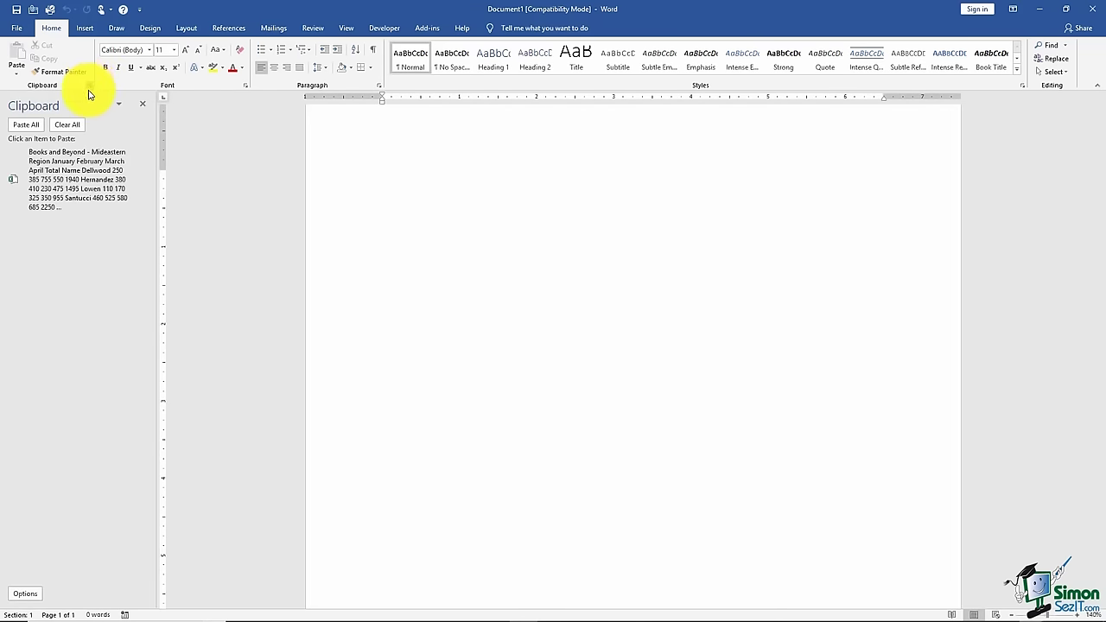
click(78, 179)
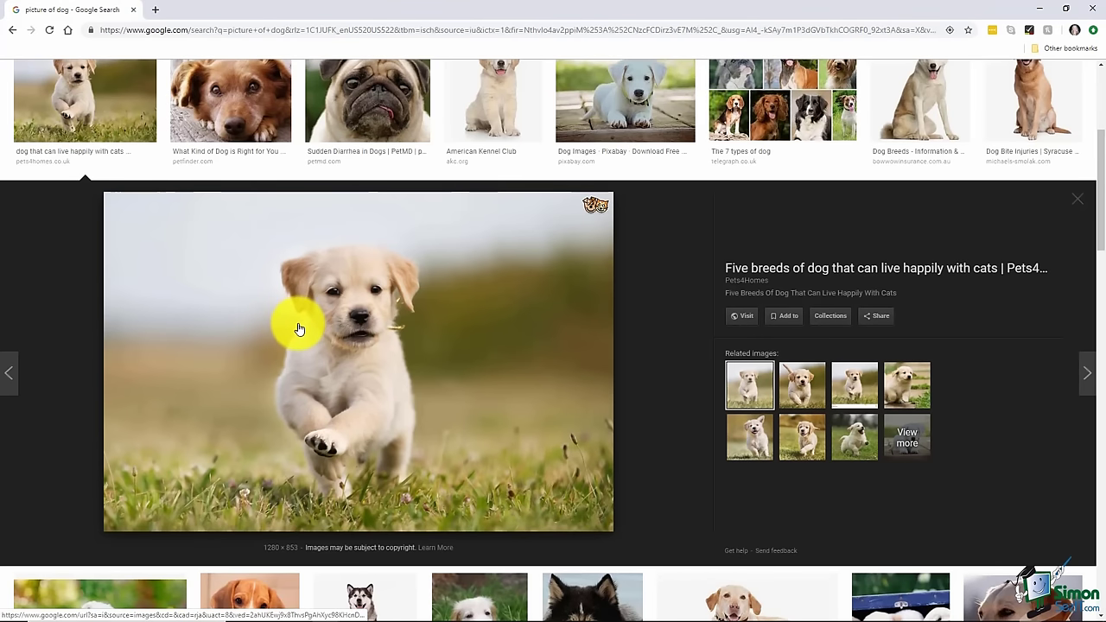
Copy the running puppy picture from the Google Images results
right_click(298, 326)
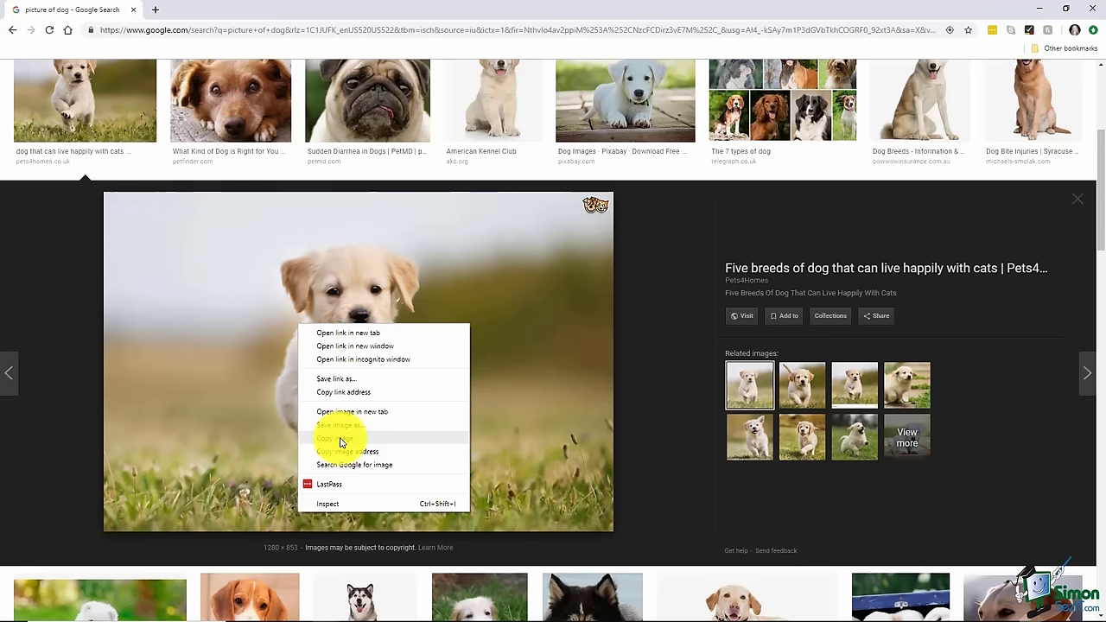
click(340, 441)
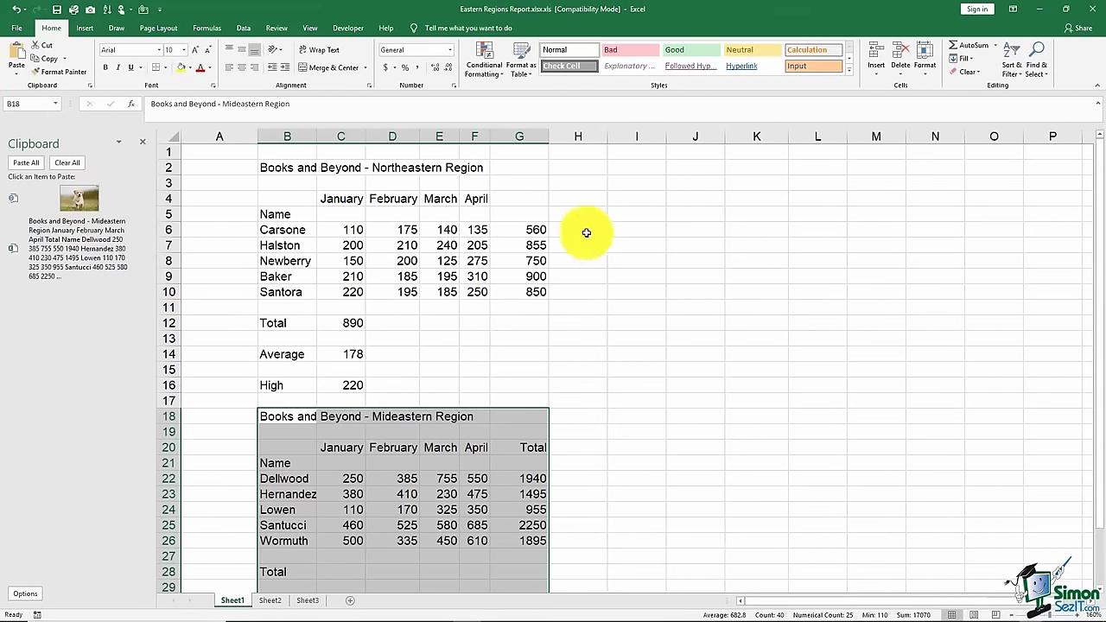
Paste the puppy picture at cell I5, then shrink it and move it near I4
click(637, 211)
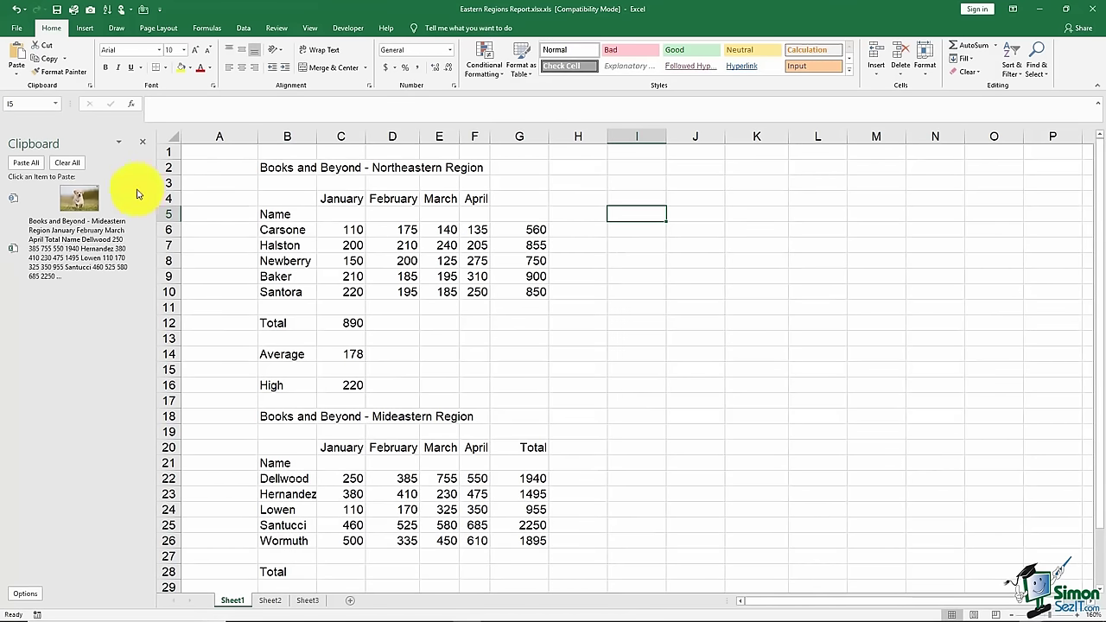
click(89, 197)
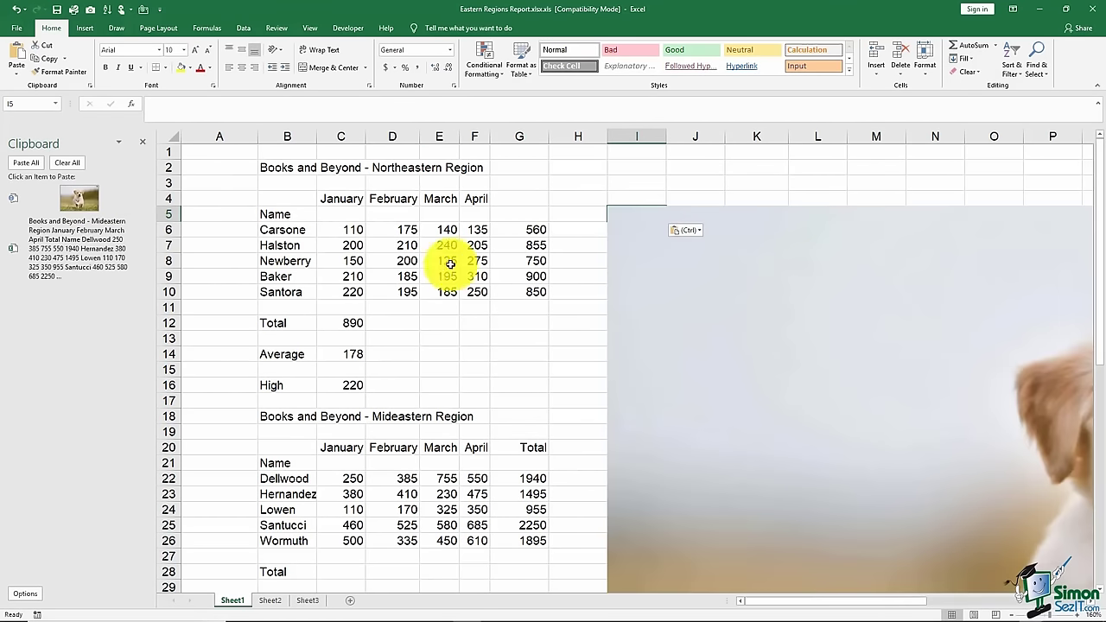
click(624, 238)
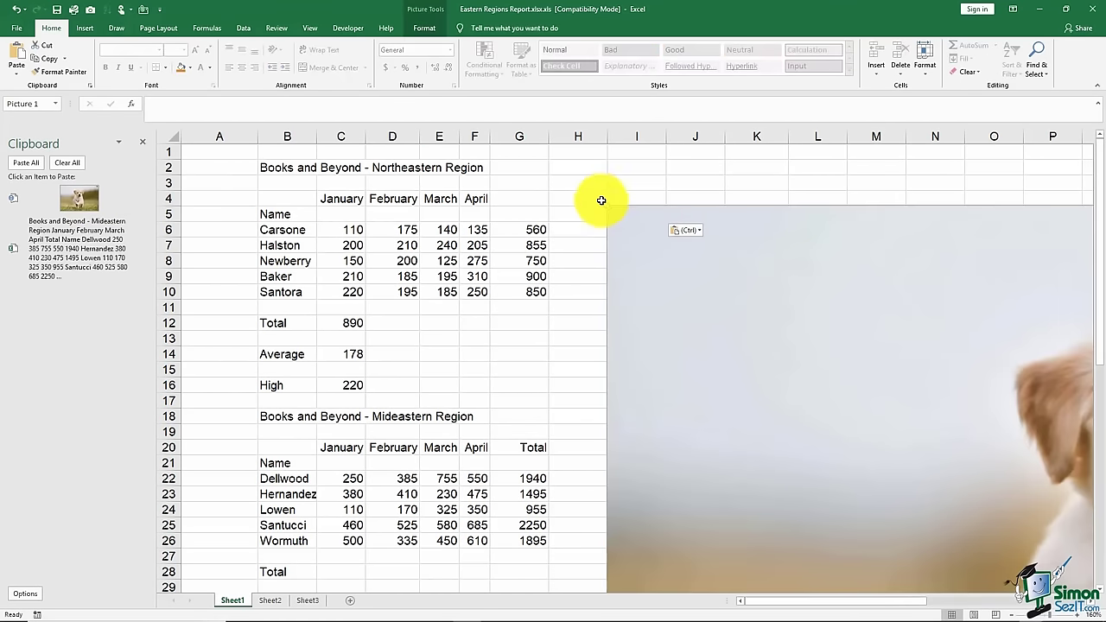
mouse_move(648, 229)
mouse_down()
mouse_move(813, 326)
mouse_move(790, 348)
mouse_move(560, 189)
mouse_move(785, 312)
mouse_move(827, 358)
mouse_move(643, 238)
mouse_up()
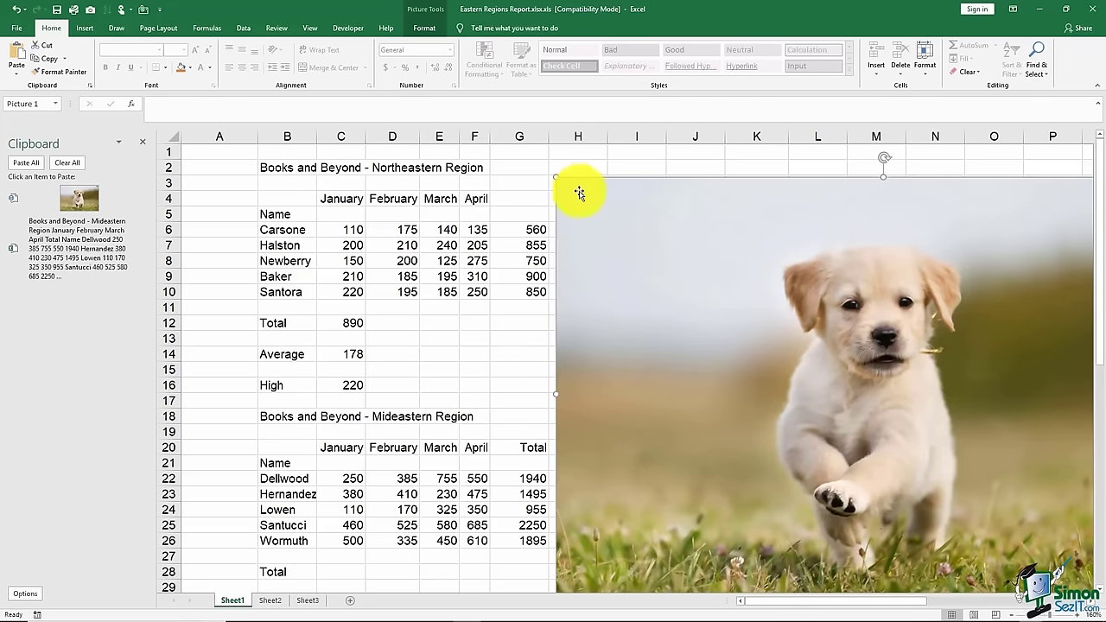
drag(553, 173, 733, 285)
drag(815, 329, 687, 227)
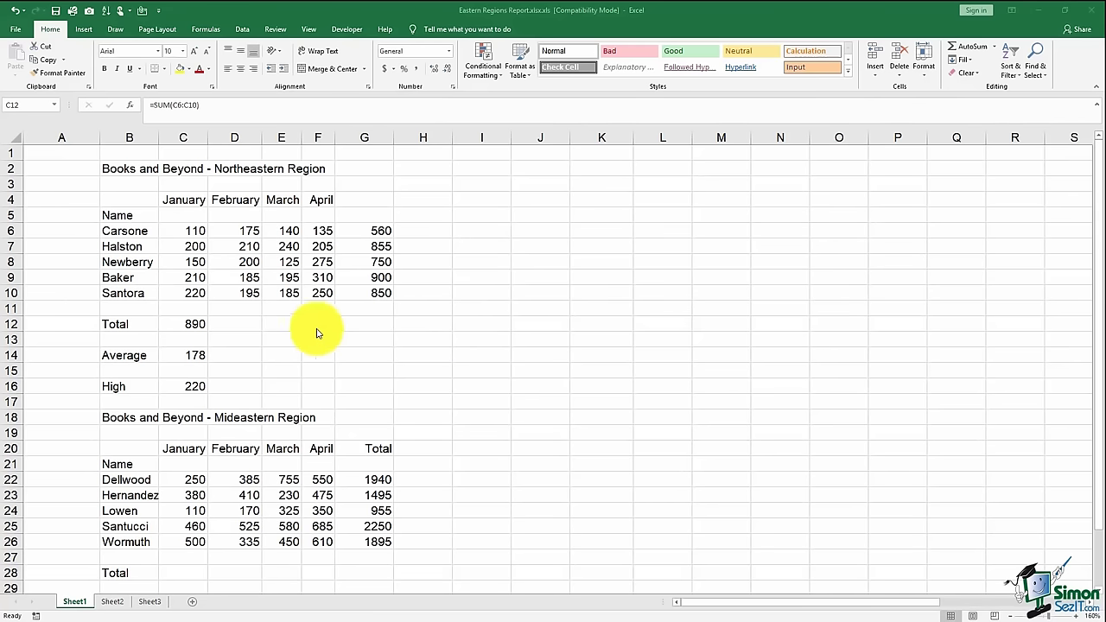
click(181, 327)
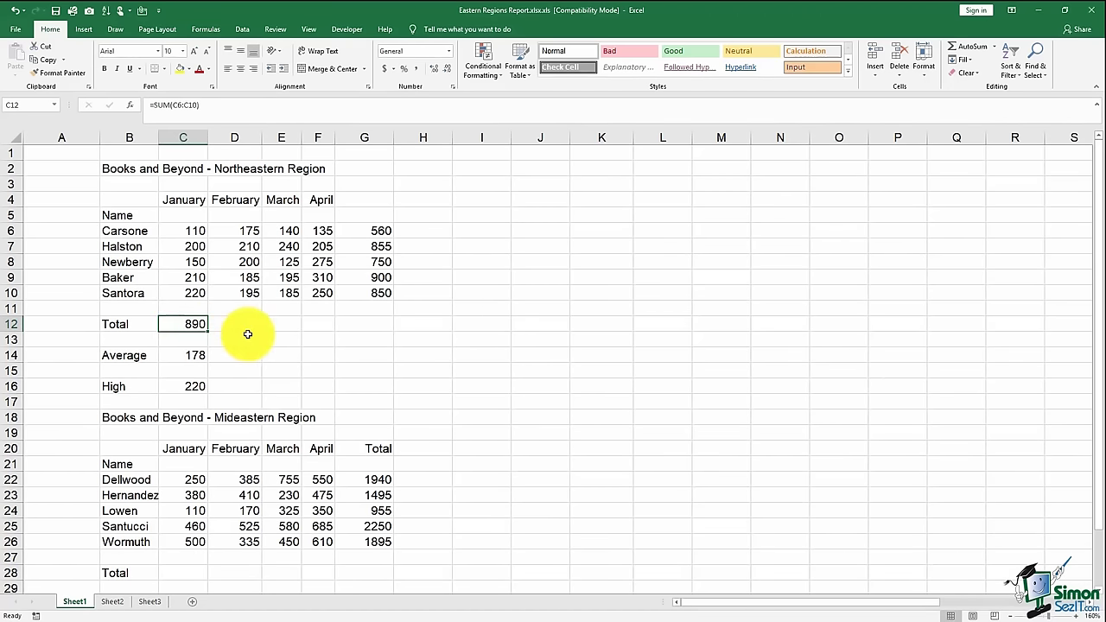
double_click(180, 323)
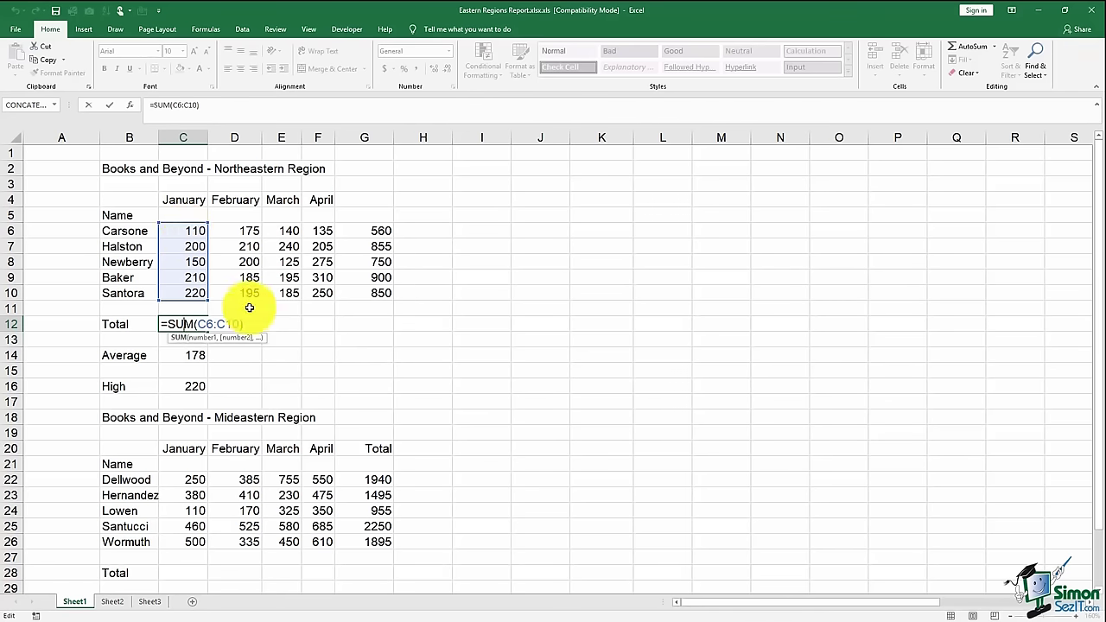
key(ctrl+Return)
click(234, 231)
drag(234, 231, 235, 290)
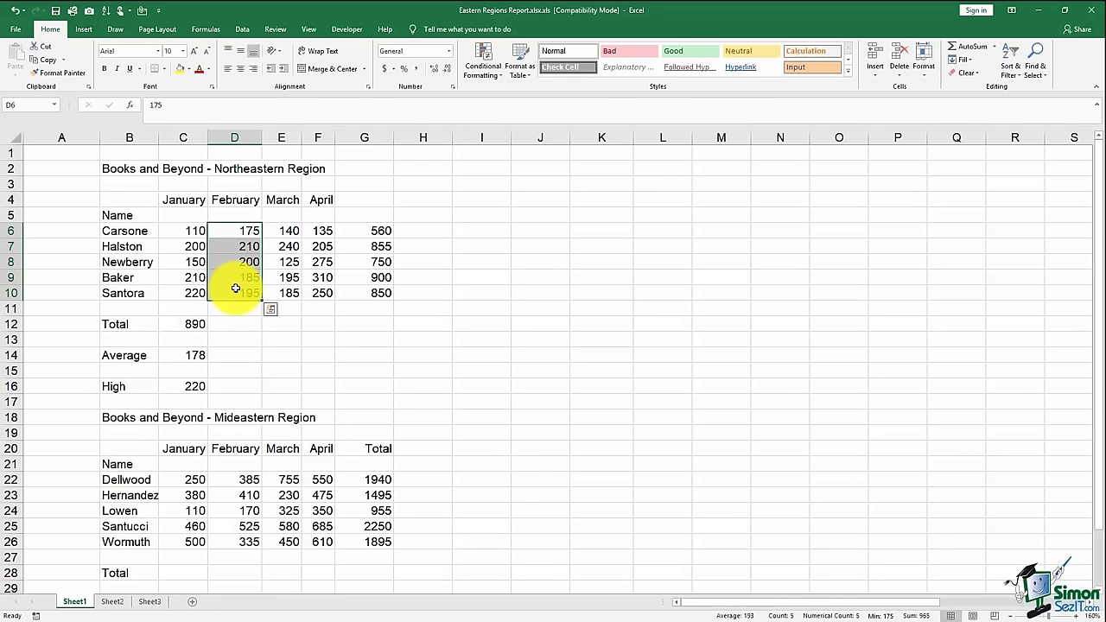
click(198, 323)
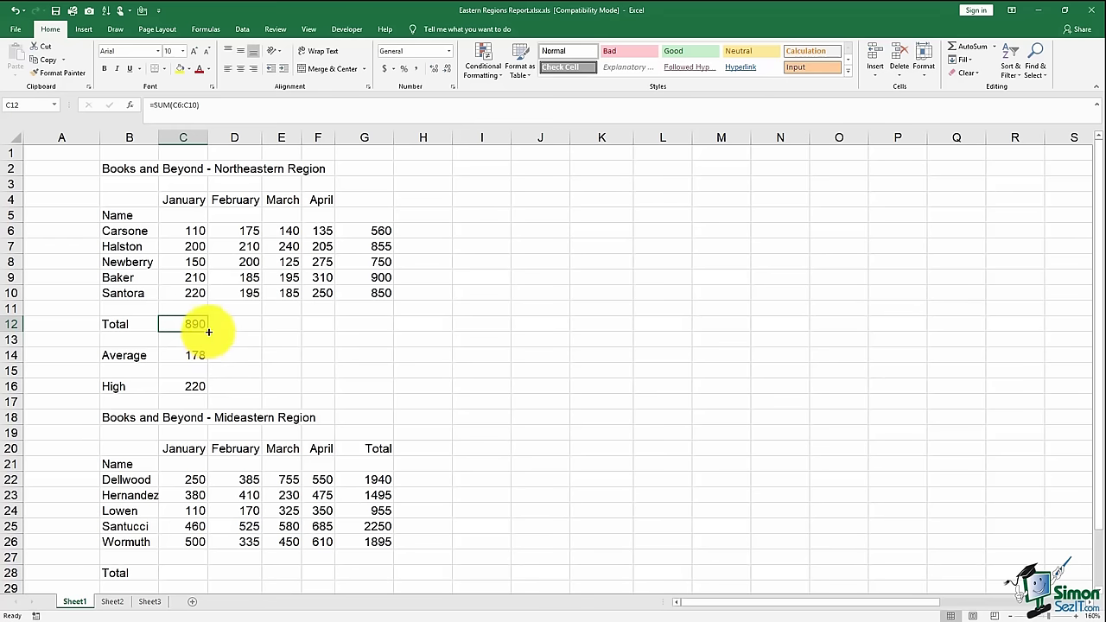
Fill the Total formula from C12 through column G and verify D12 and E12 sums
drag(208, 331, 385, 341)
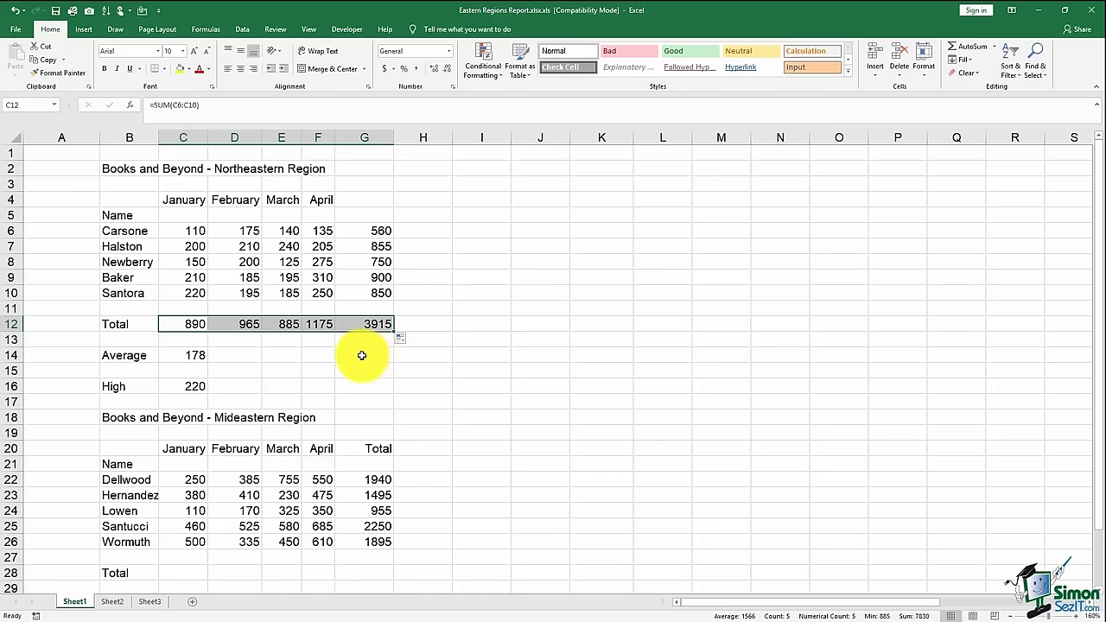
click(240, 324)
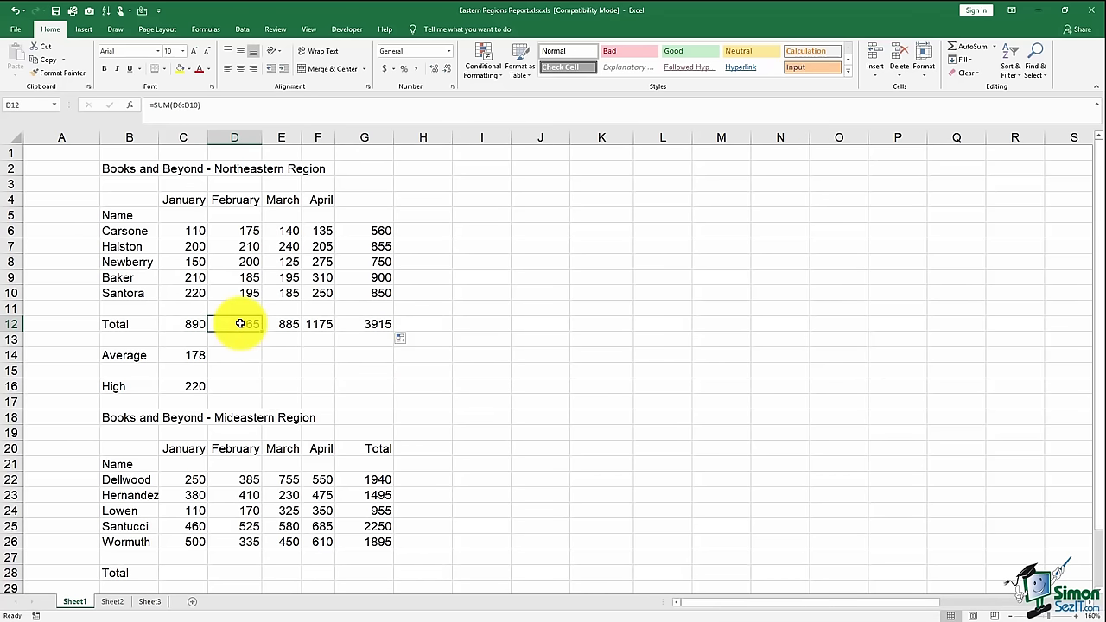
double_click(241, 324)
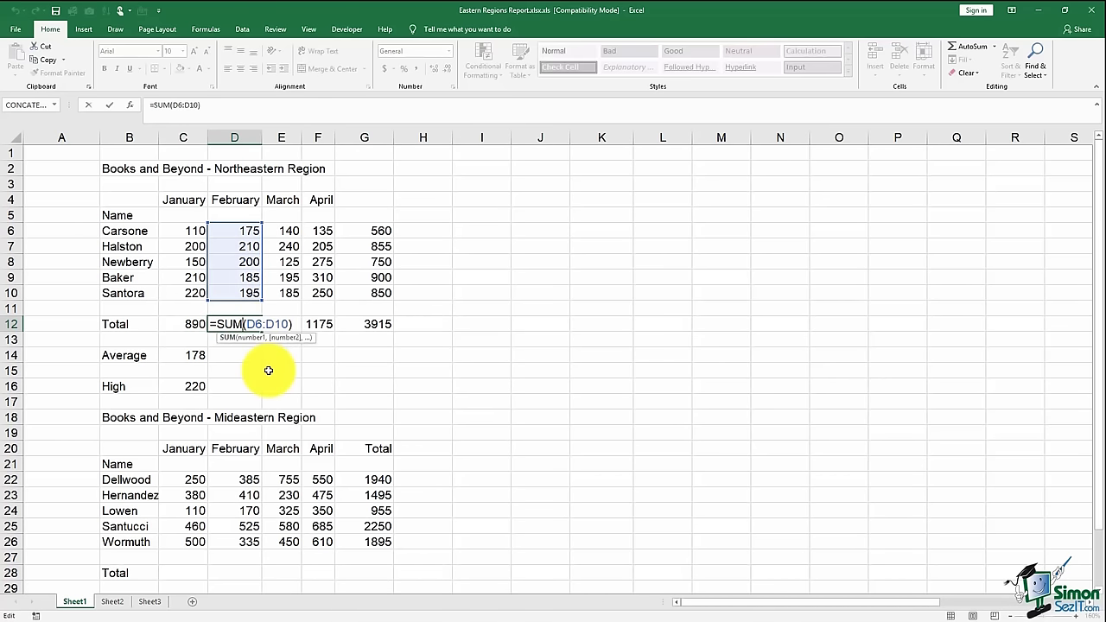
key(Escape)
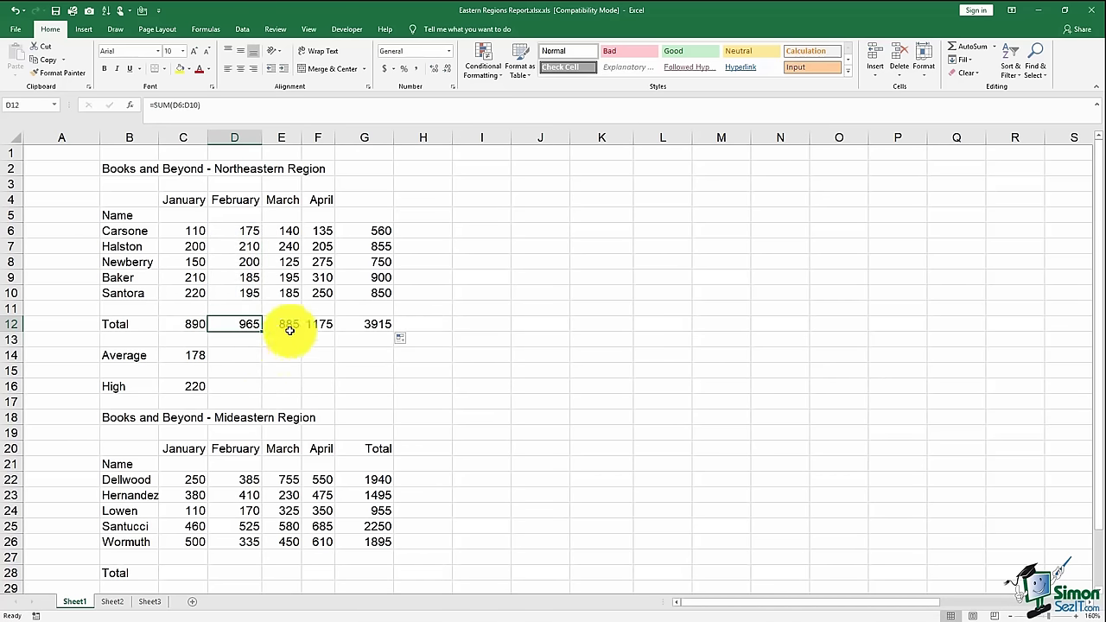
click(289, 325)
double_click(289, 325)
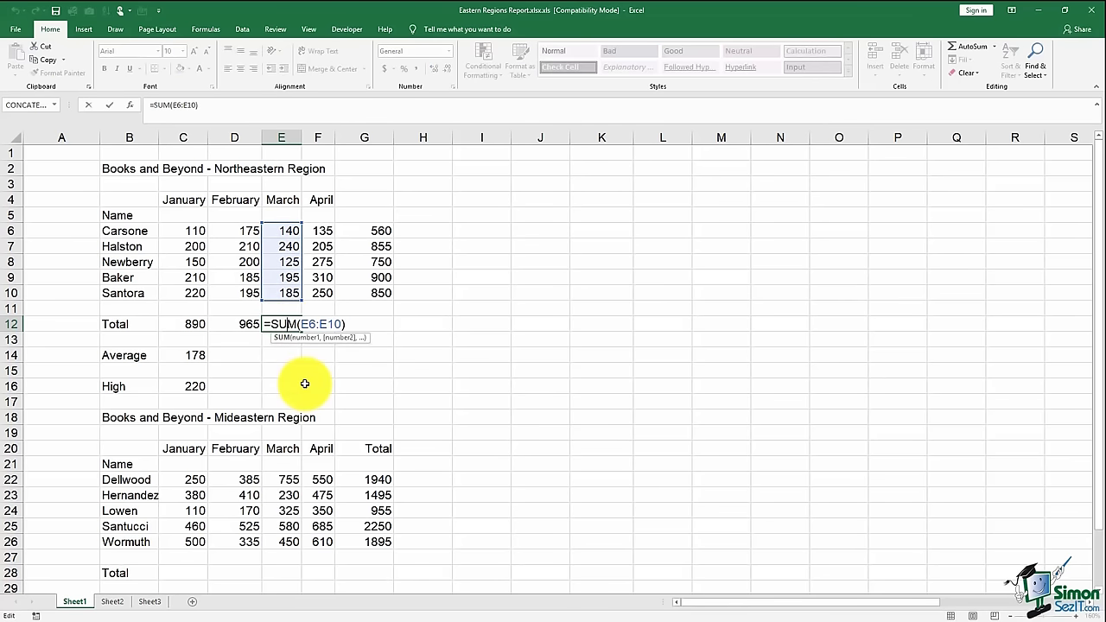
key(Escape)
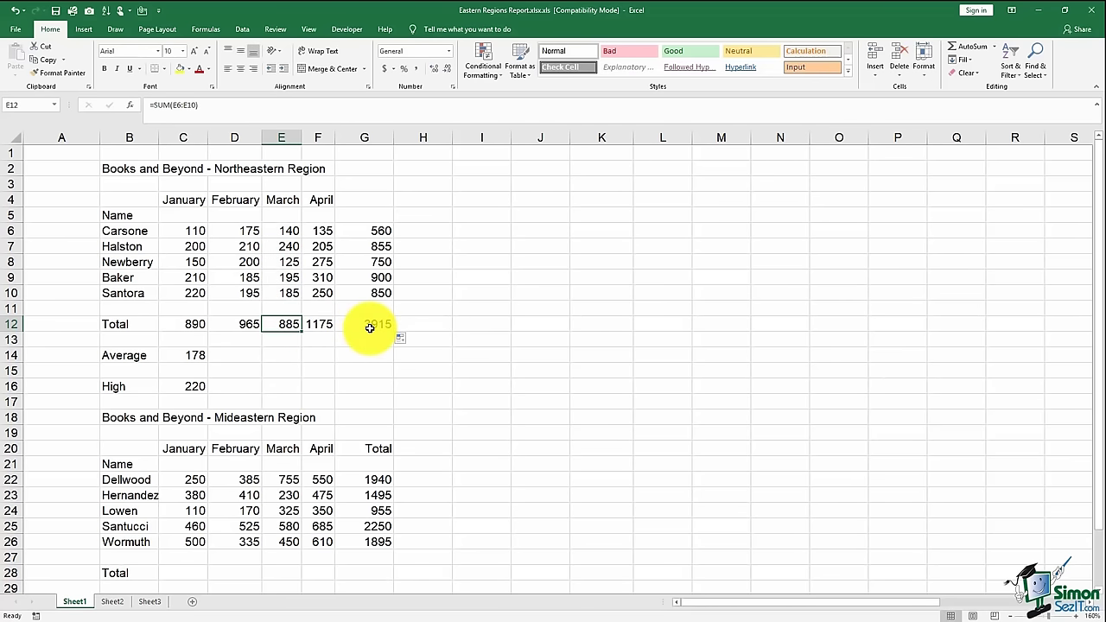
Fill the Average (C14) and High (C16) formulas across to column G
click(198, 354)
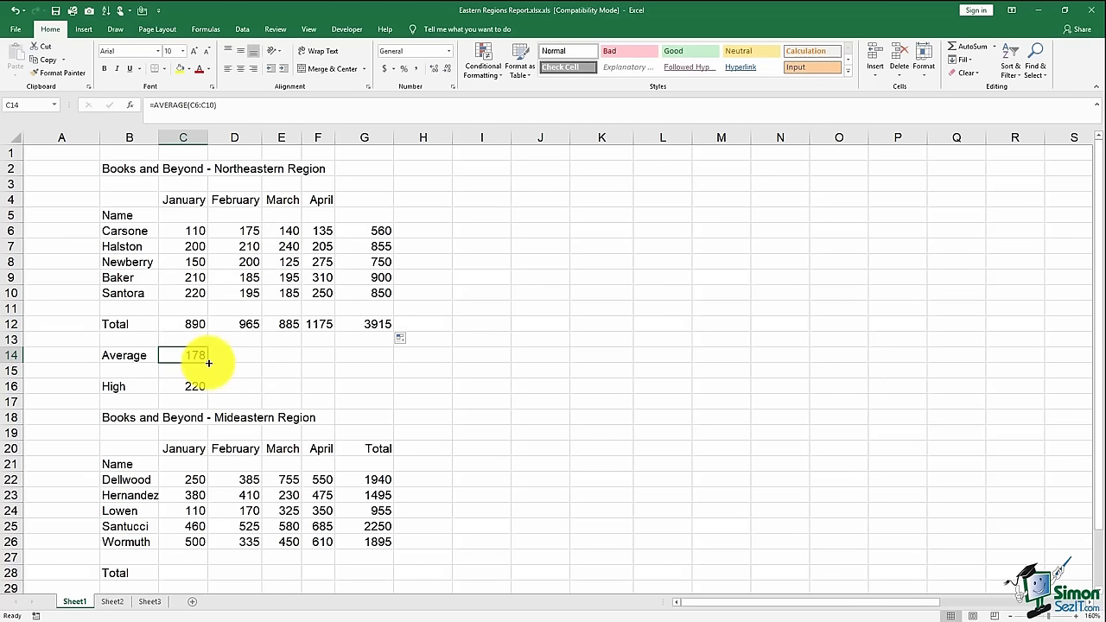
drag(209, 363, 381, 363)
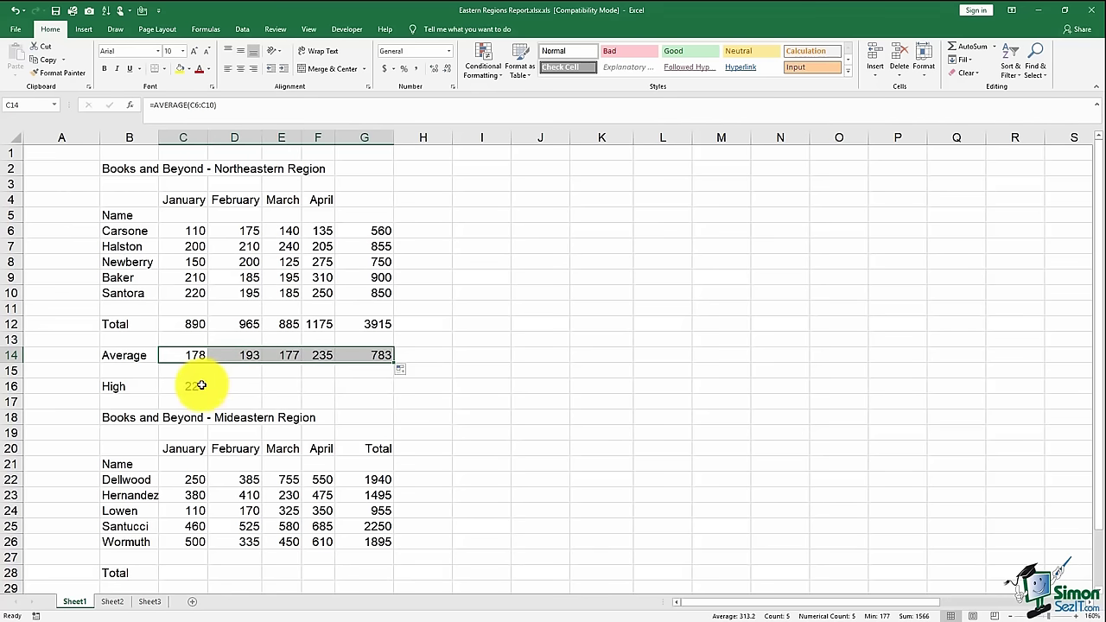
click(201, 389)
drag(208, 395, 381, 397)
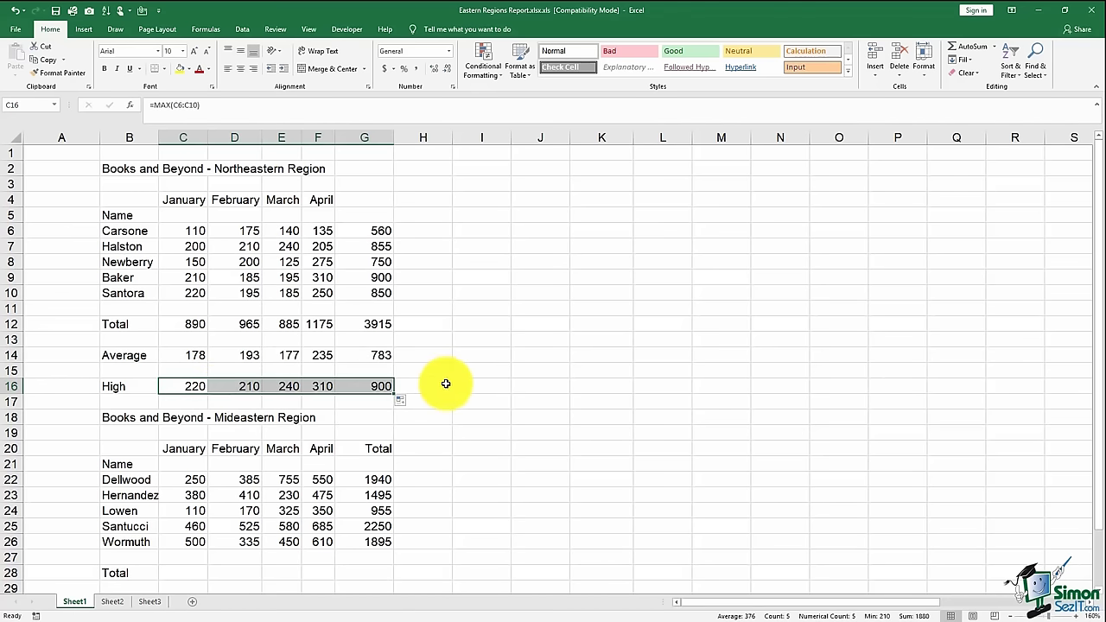
click(446, 383)
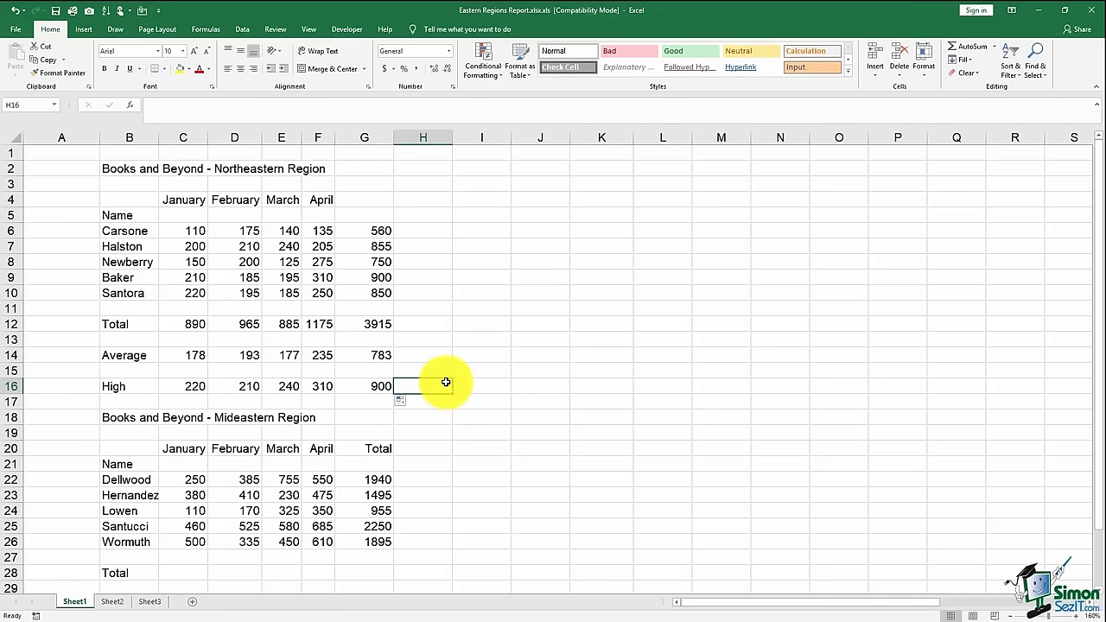
Inspect the SUM formulas and ranges in D12 and E12 without changing them
click(196, 325)
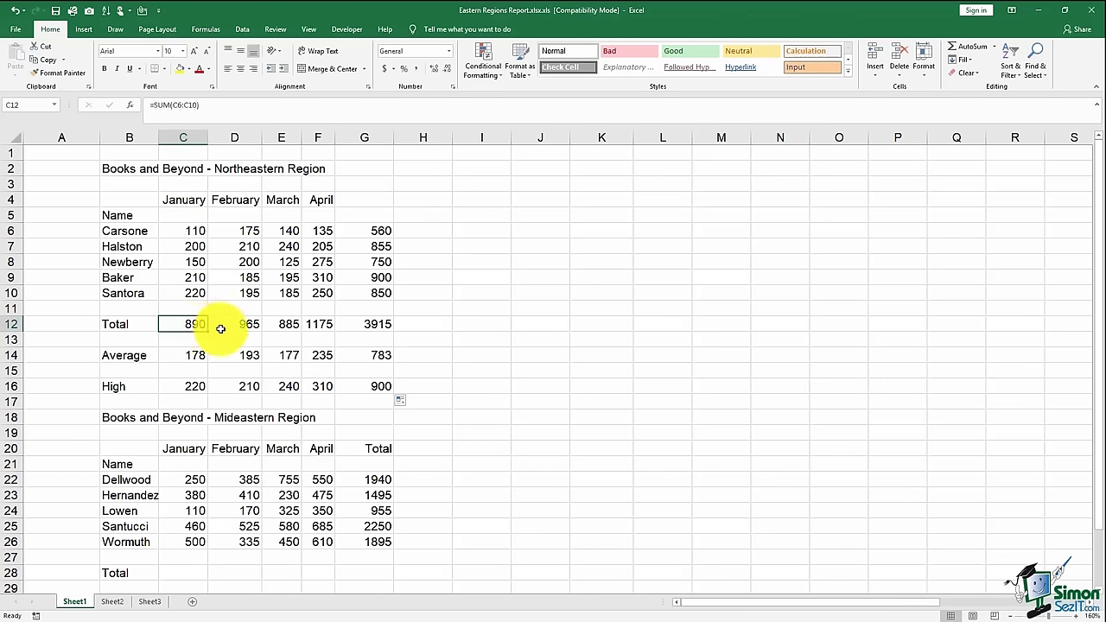
click(222, 325)
double_click(222, 324)
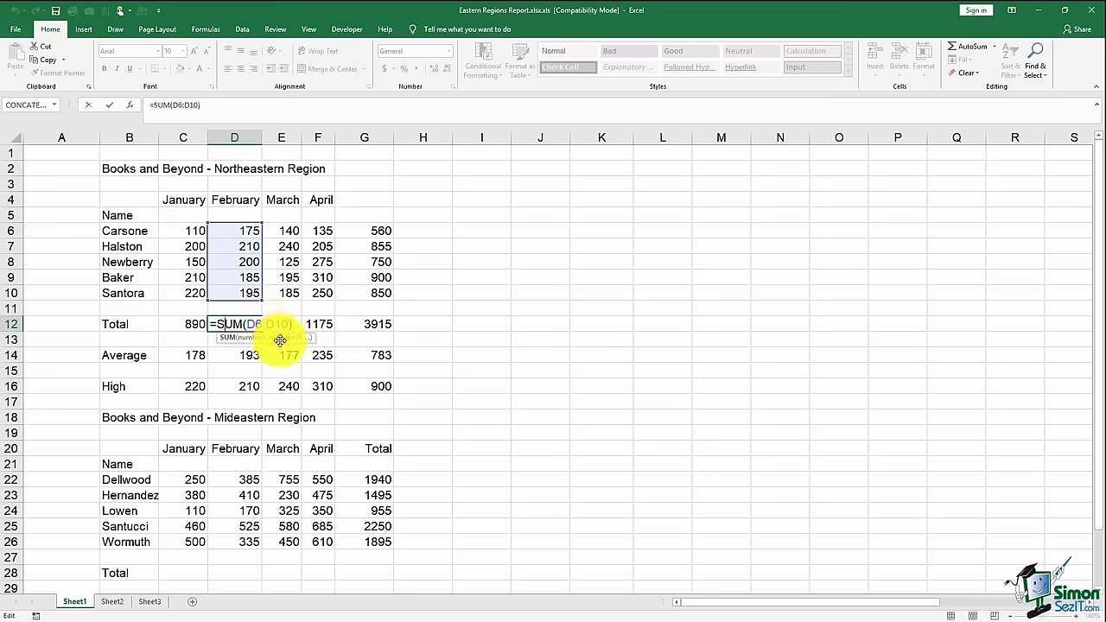
key(Escape)
double_click(295, 327)
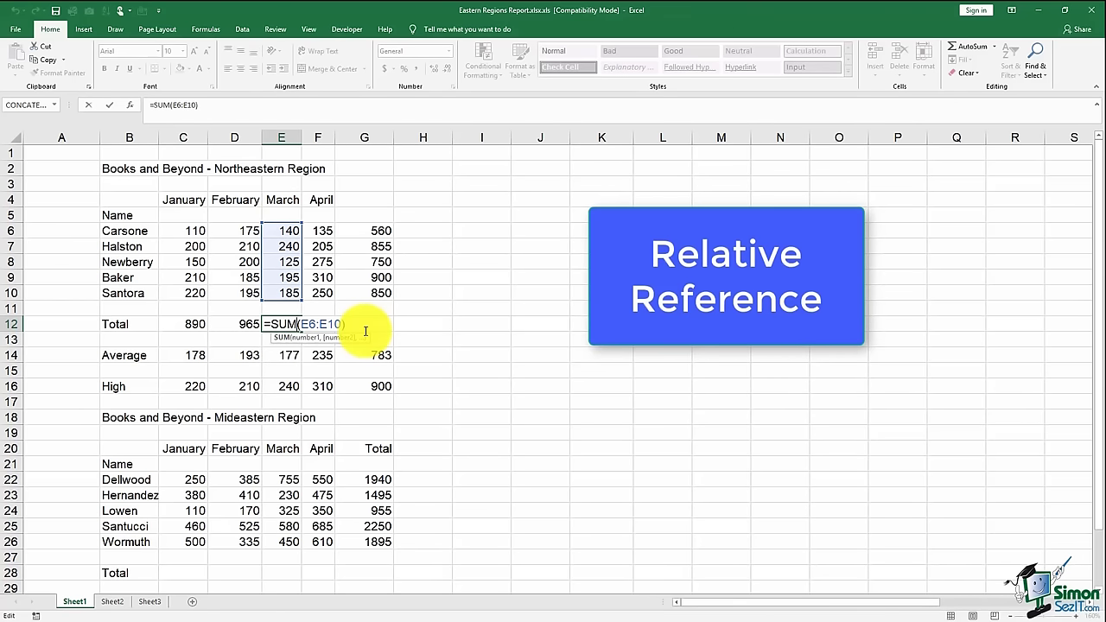
key(ctrl+Return)
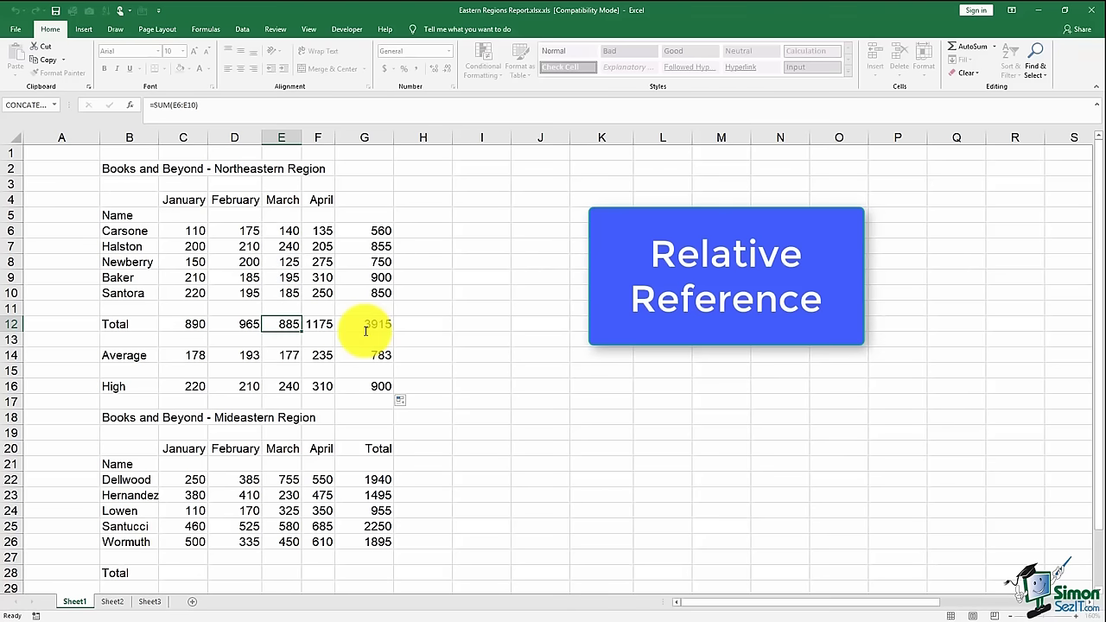
Inspect Carsone's and Halston's total formulas in column G, leaving them unchanged
click(358, 230)
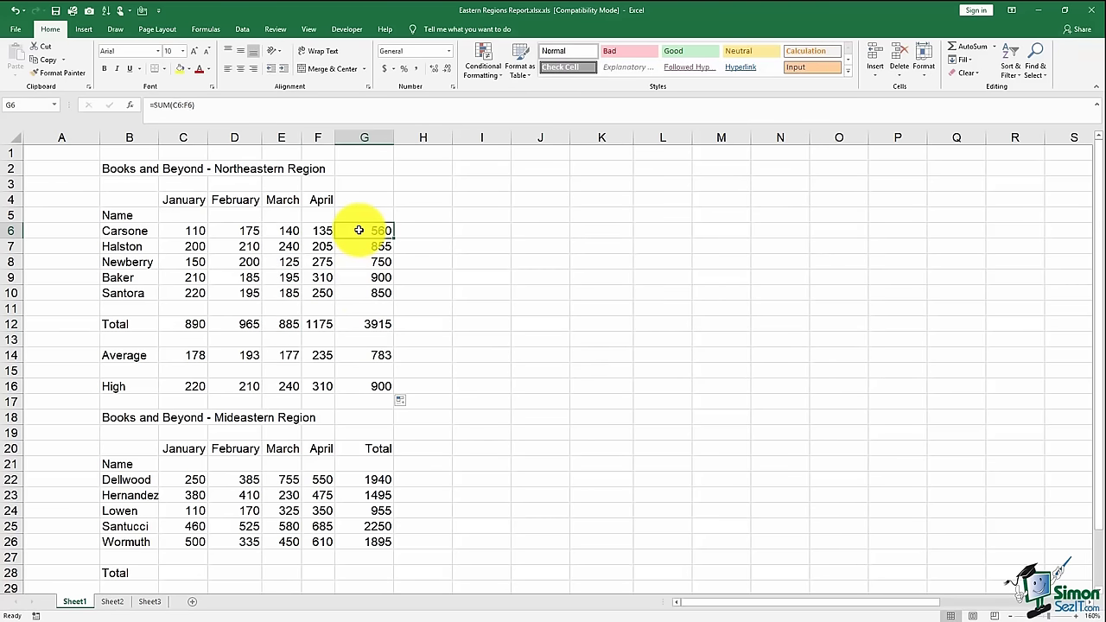
double_click(359, 230)
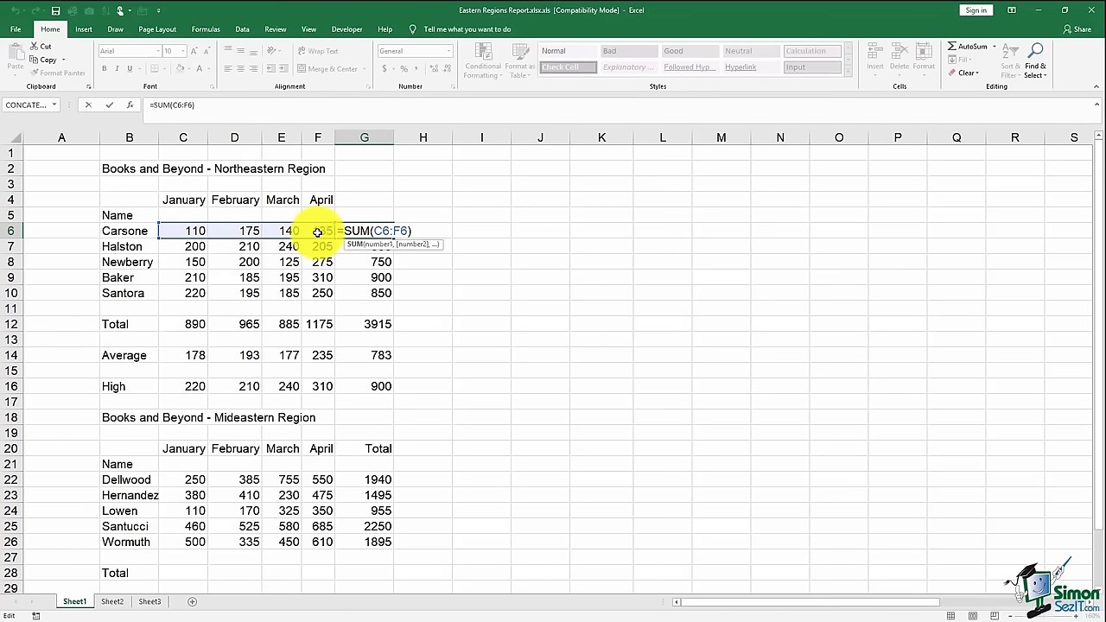
key(ctrl+Return)
double_click(350, 245)
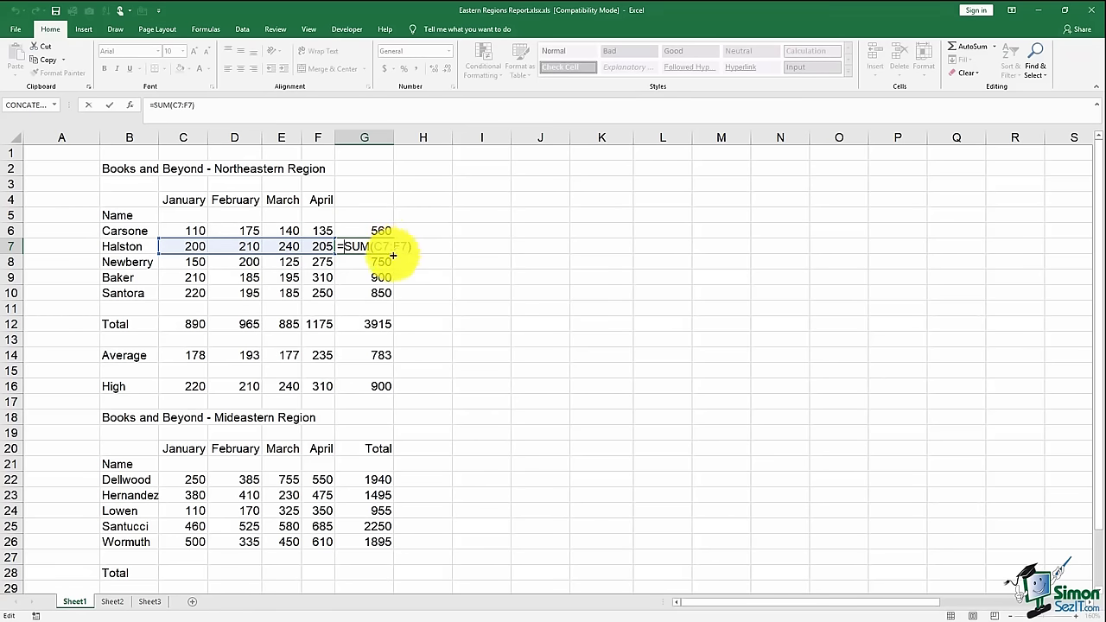
key(ctrl+Return)
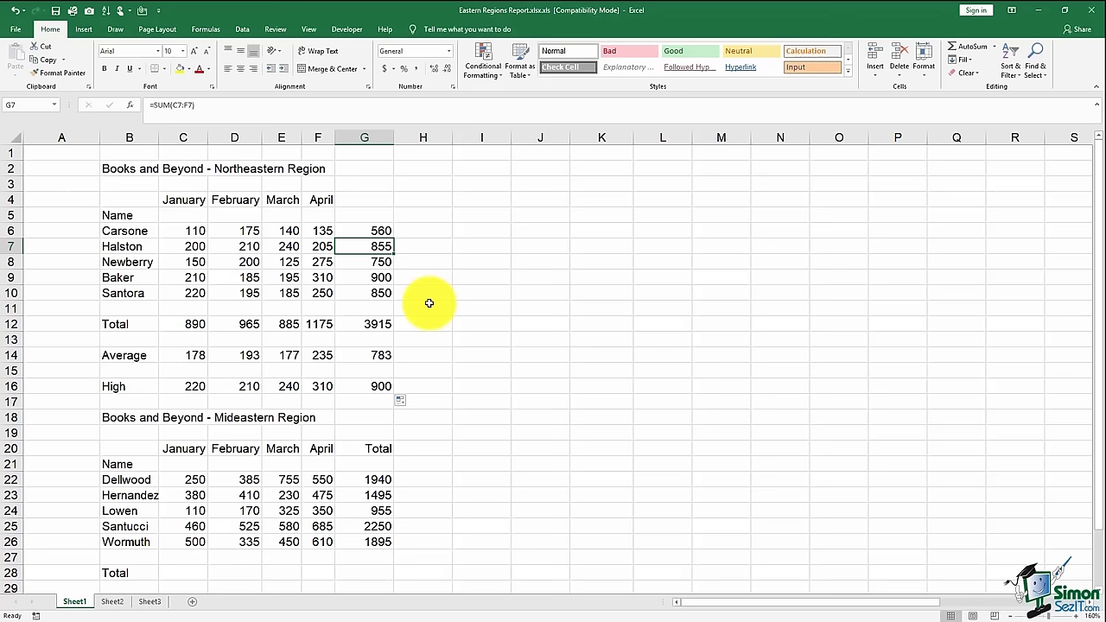
Delete the February total formula so D12 is empty
click(247, 324)
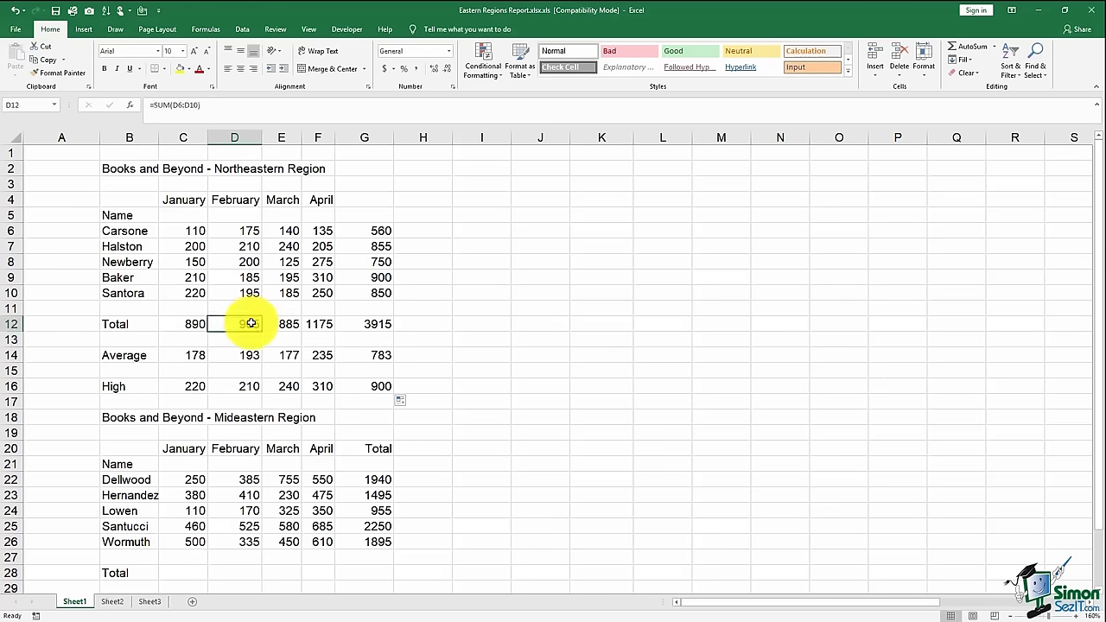
double_click(247, 322)
key(Escape)
key(BackSpace)
key(Return)
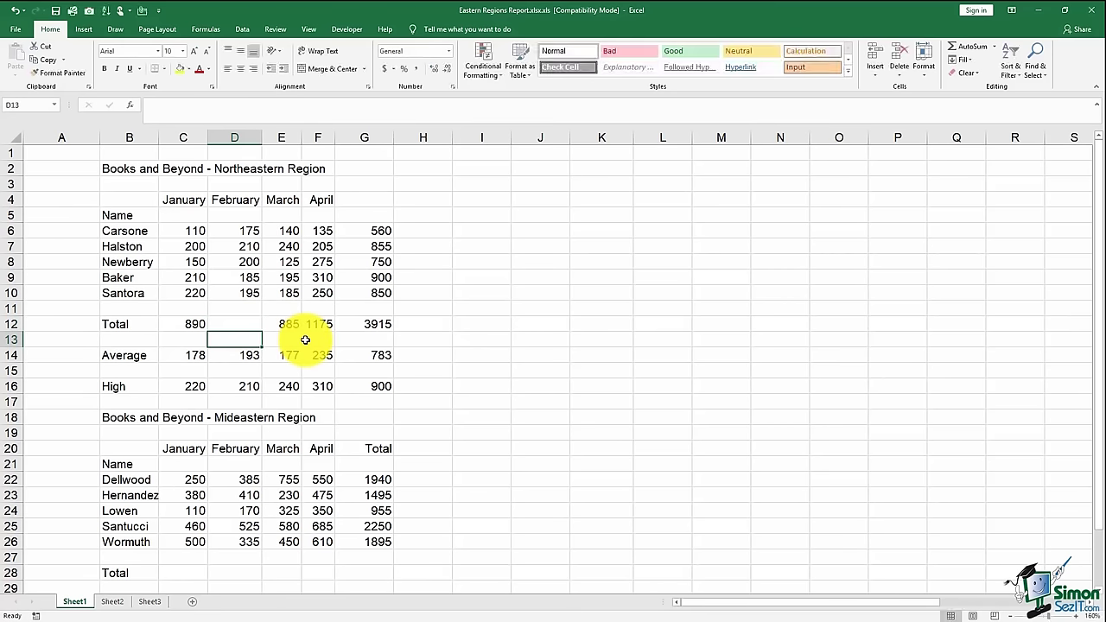
Copy January's SUM formula from C12 into D12, giving =SUM(D6:D10) = 965
click(225, 324)
click(188, 323)
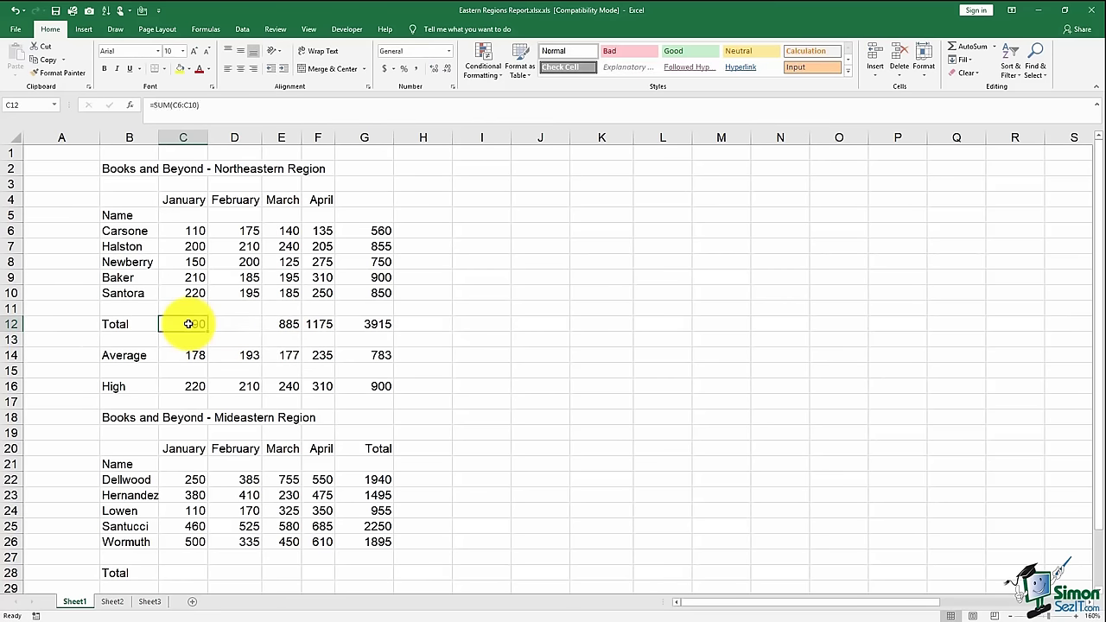
right_click(189, 323)
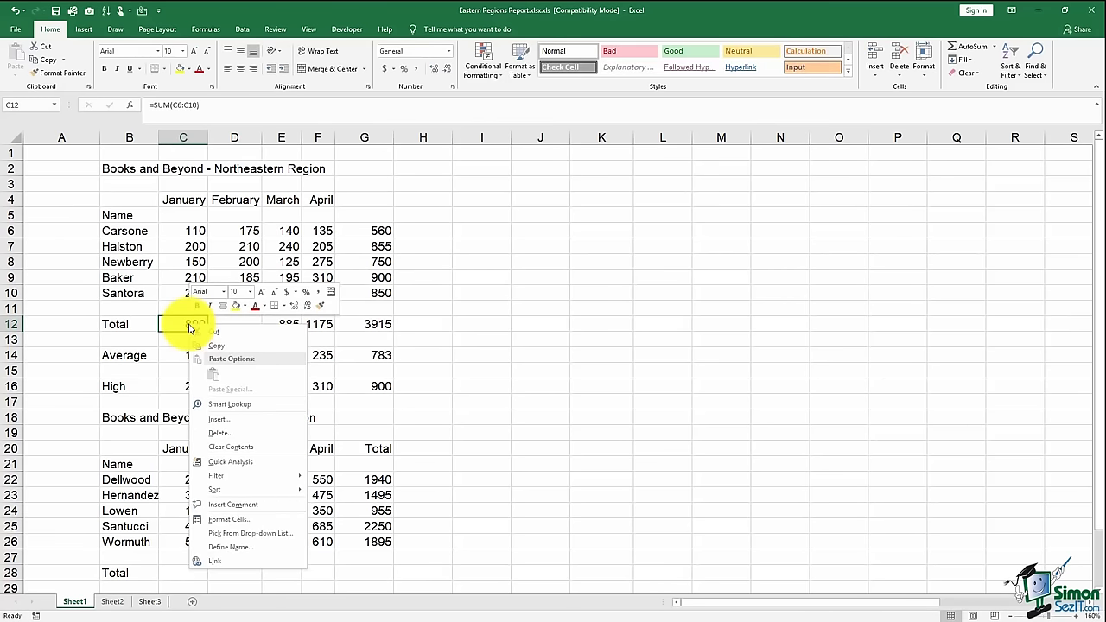
click(221, 351)
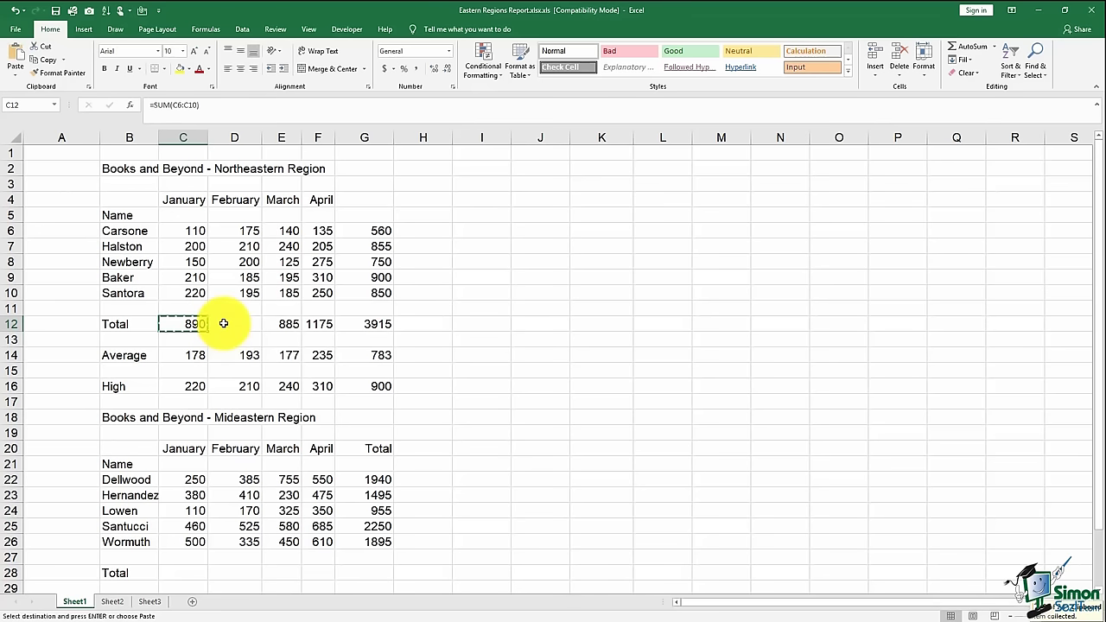
click(223, 324)
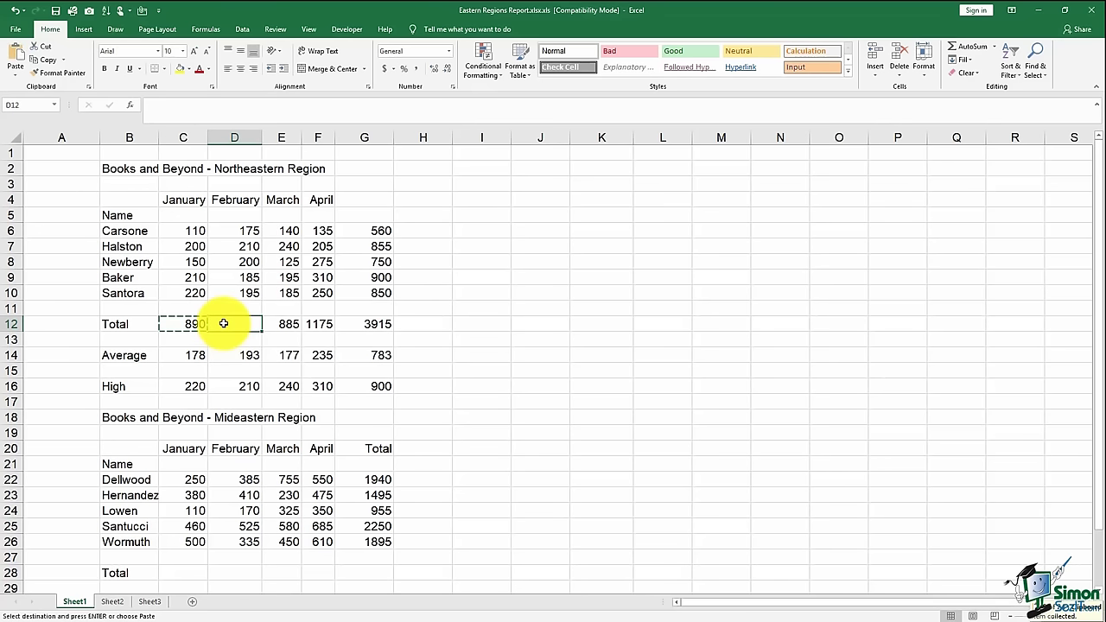
right_click(223, 323)
click(253, 377)
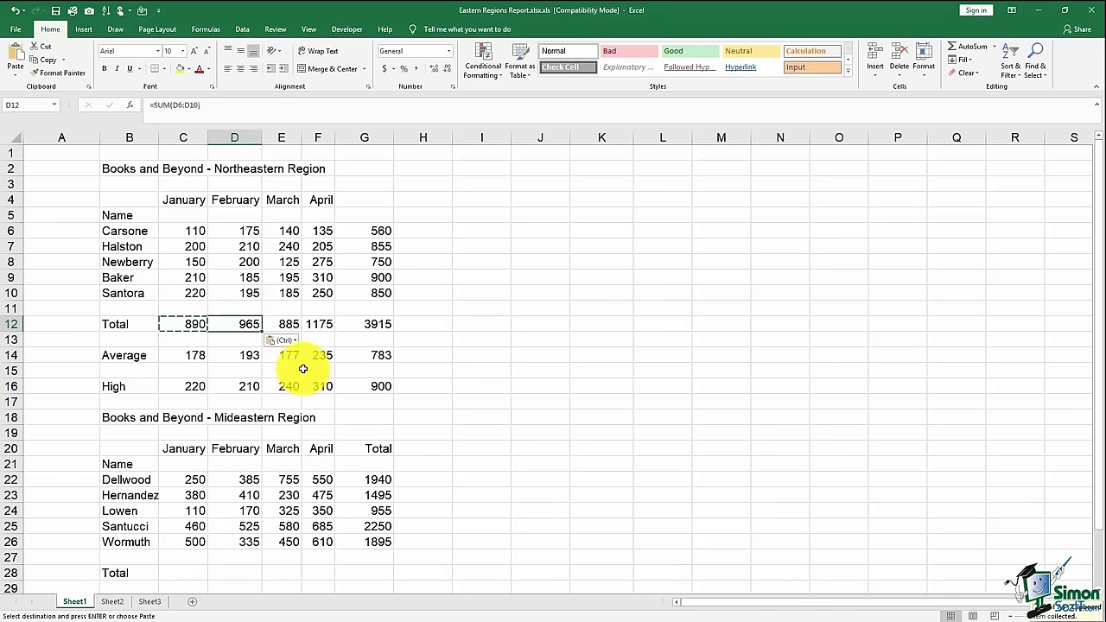
key(Escape)
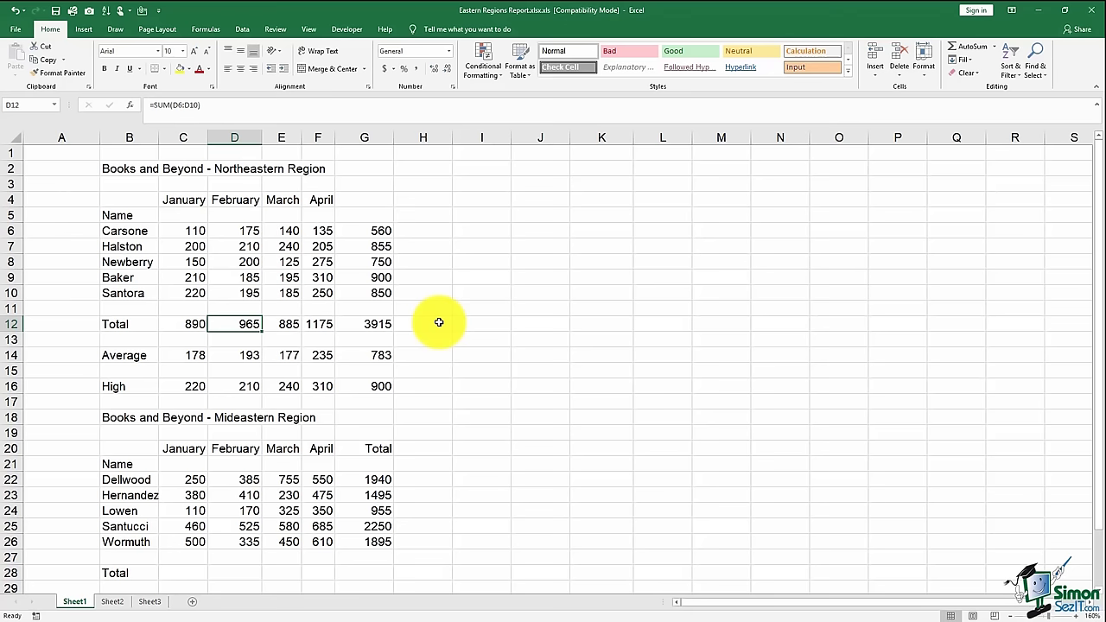
Copy table B4:G16 and paste it as values only at I4
drag(140, 198, 373, 386)
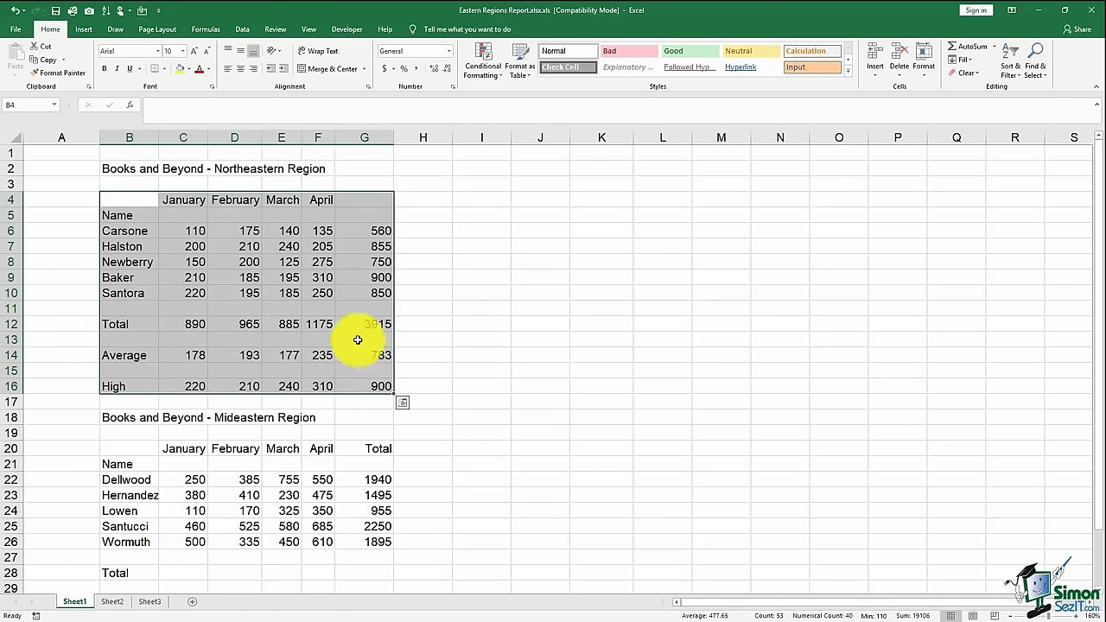
right_click(342, 212)
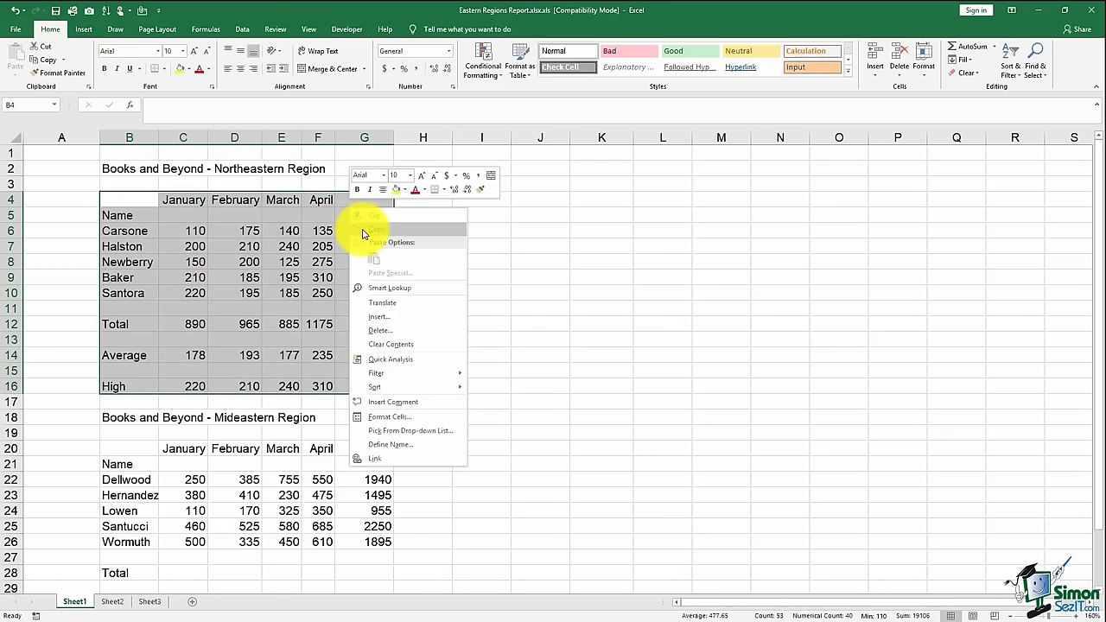
click(363, 232)
click(465, 202)
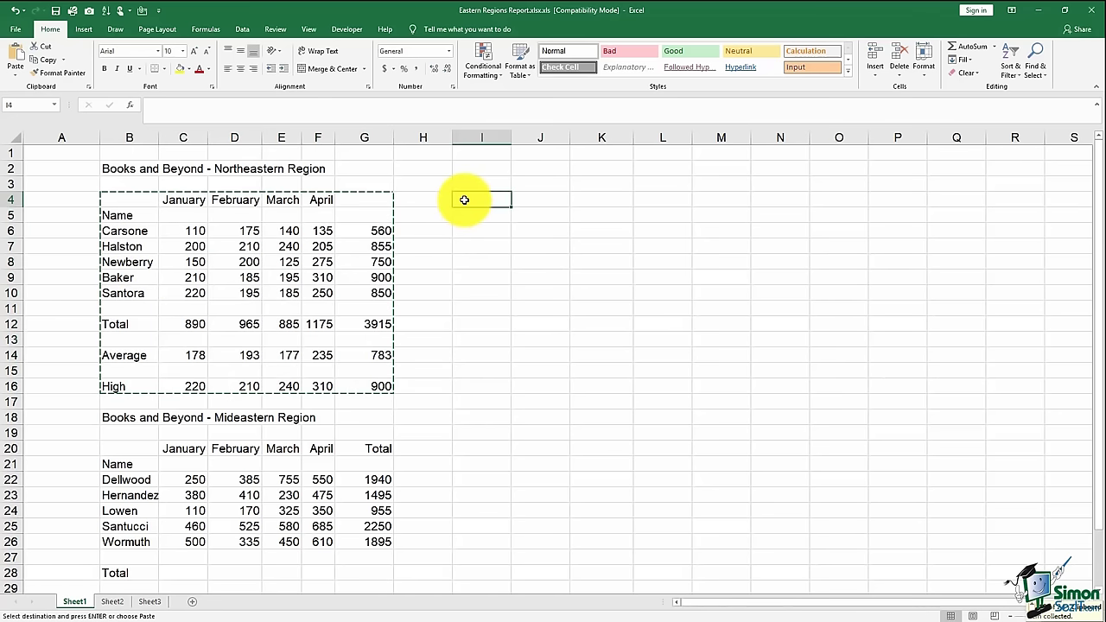
right_click(464, 204)
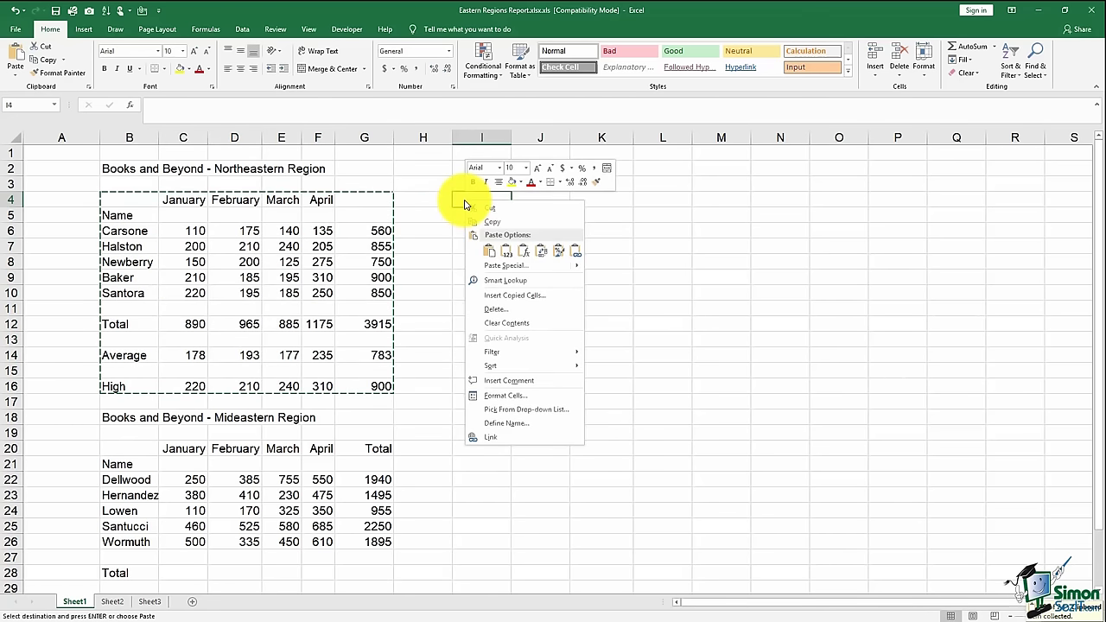
click(489, 251)
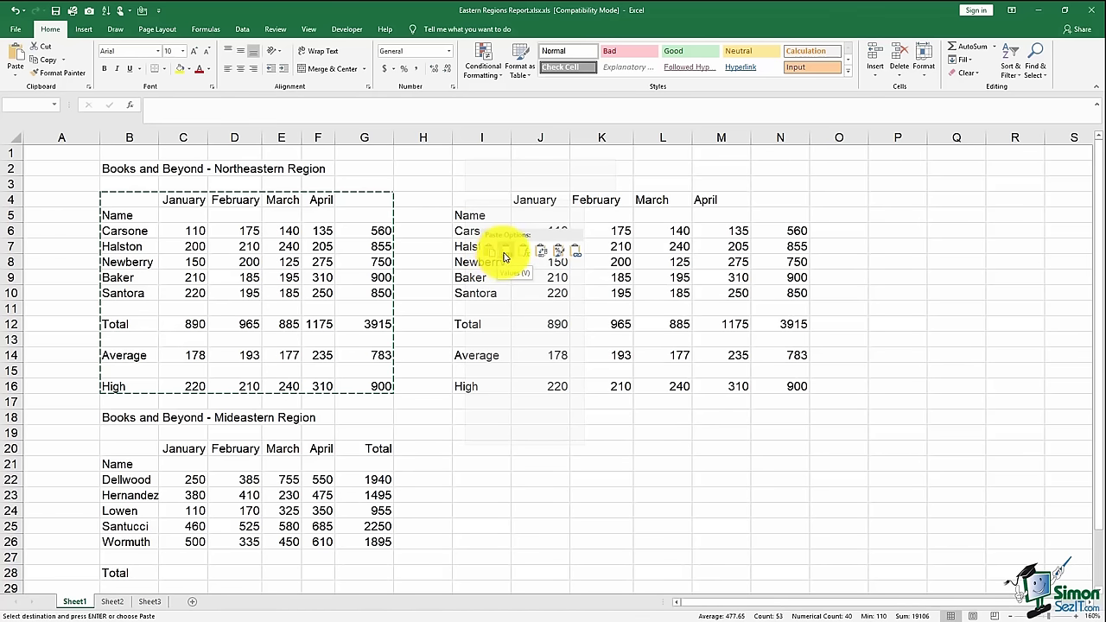
click(505, 258)
click(517, 448)
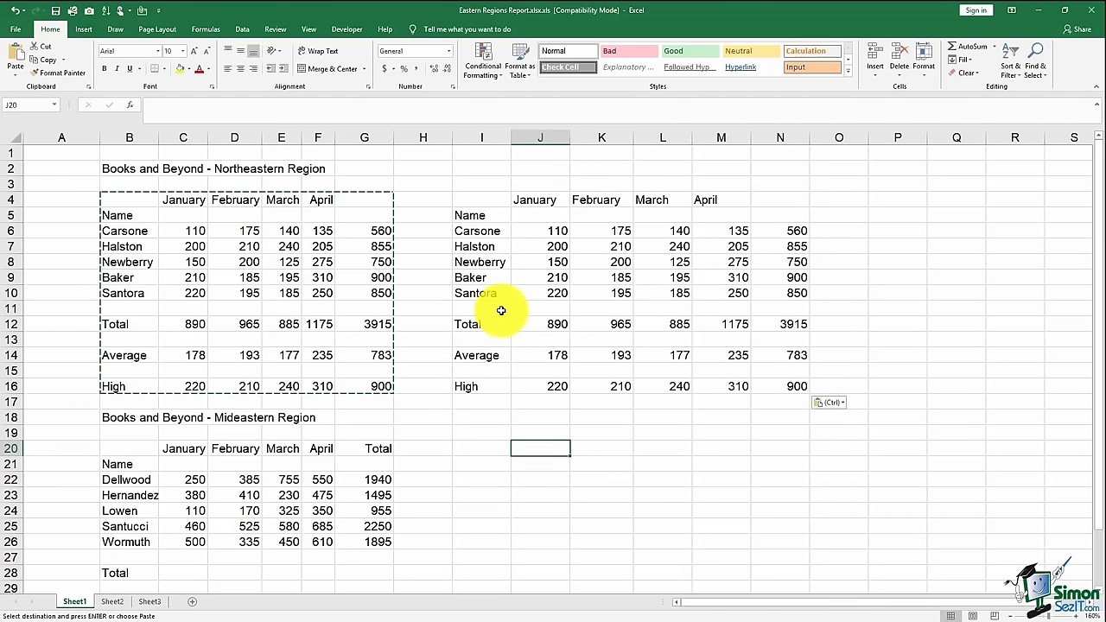
key(Escape)
click(536, 323)
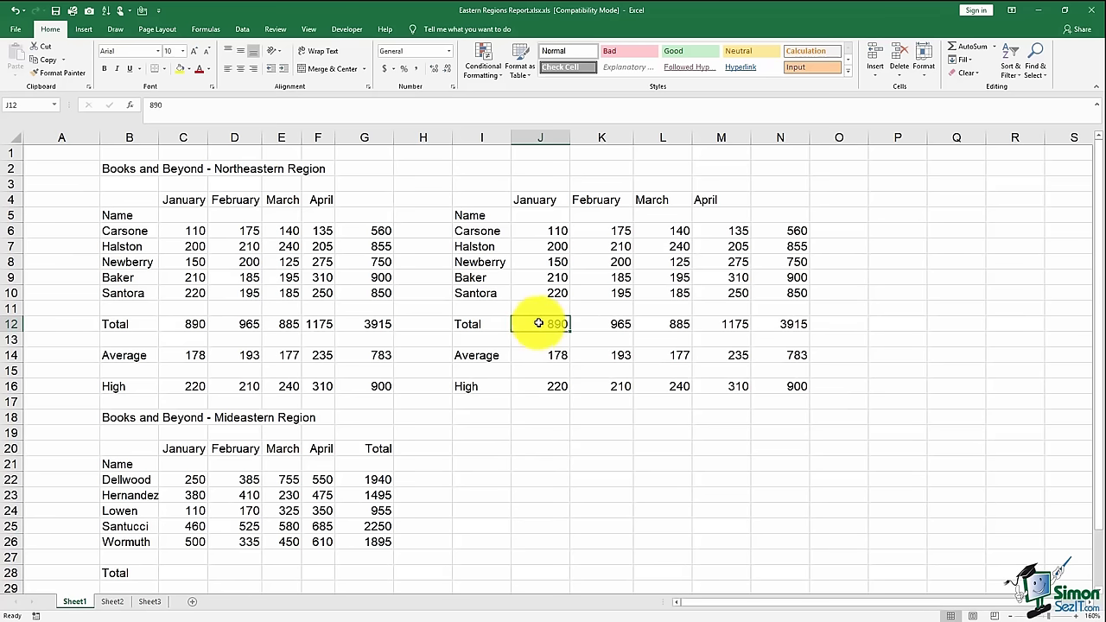
double_click(538, 323)
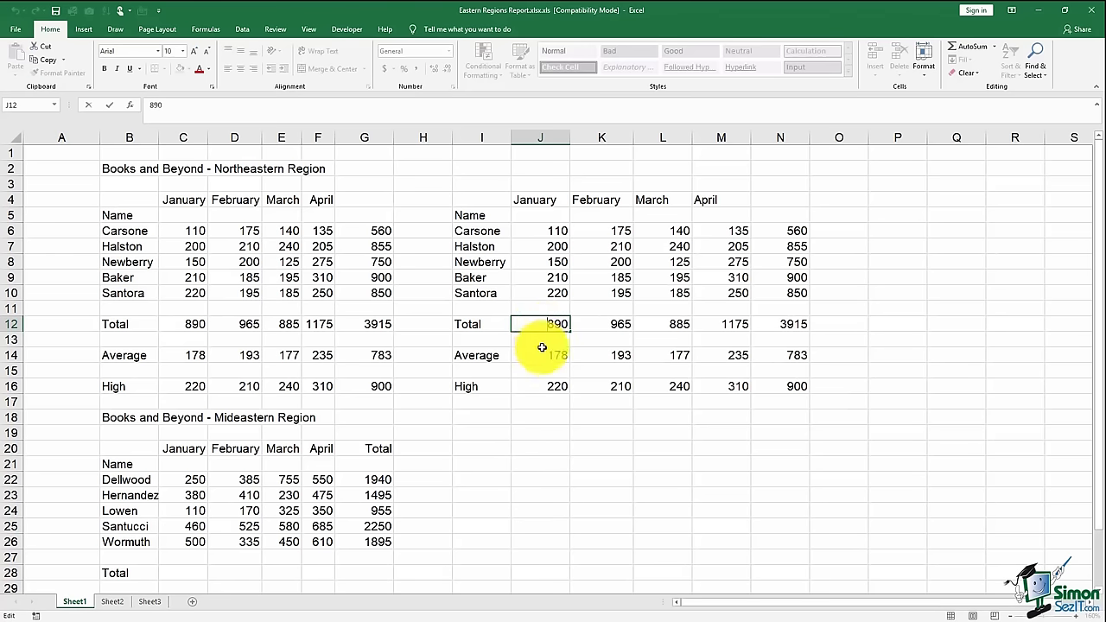
click(192, 326)
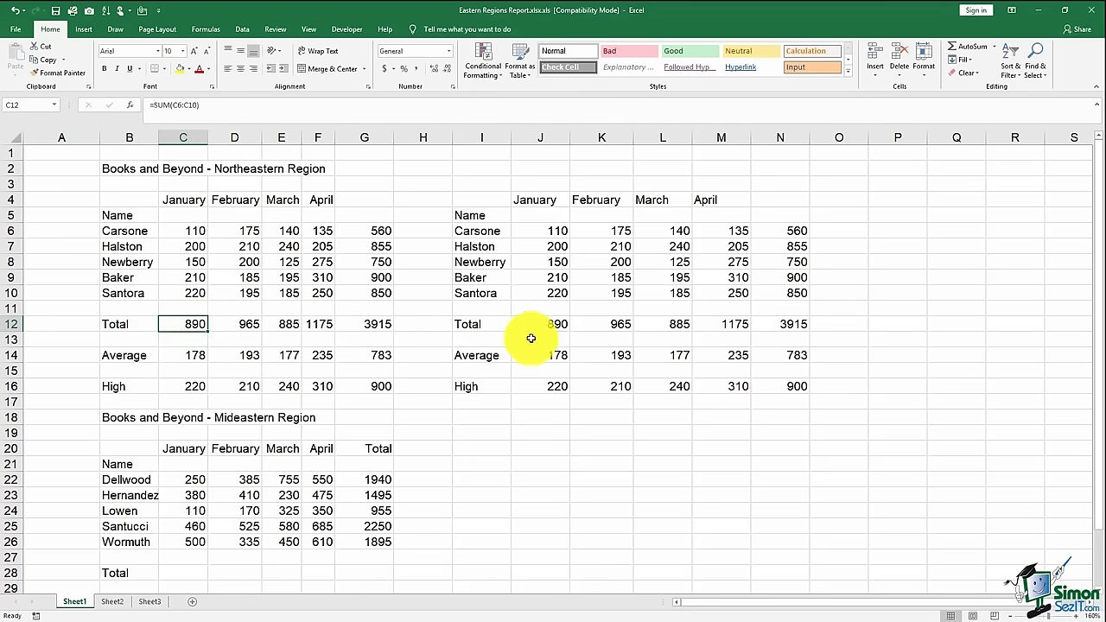
click(605, 325)
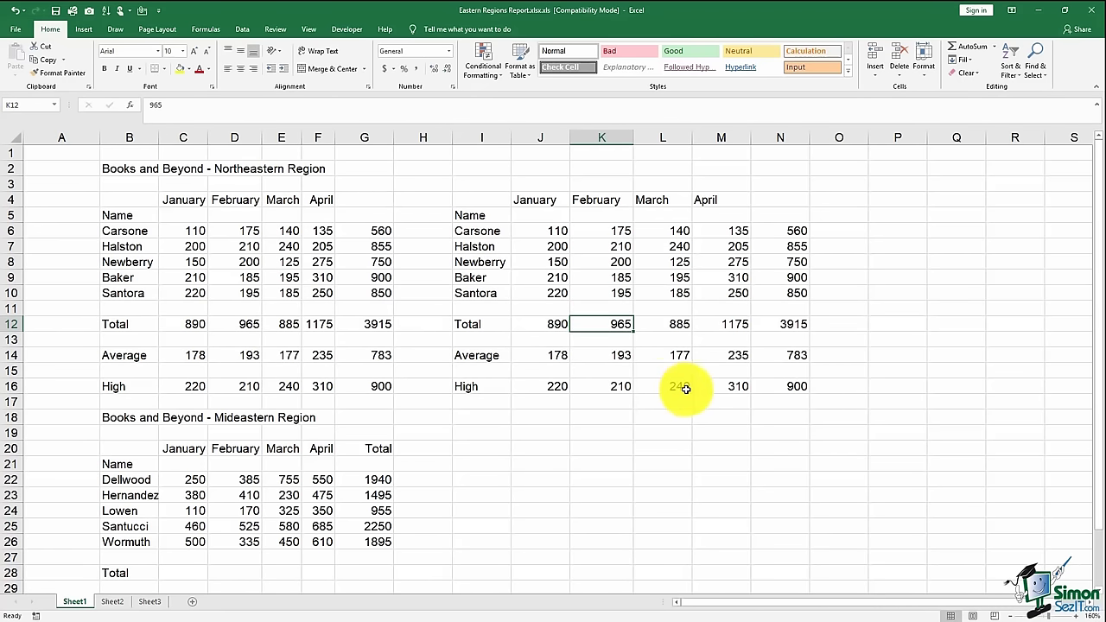
drag(151, 199, 366, 385)
Copy the Northeastern table and preview a Transpose paste at P4
right_click(350, 198)
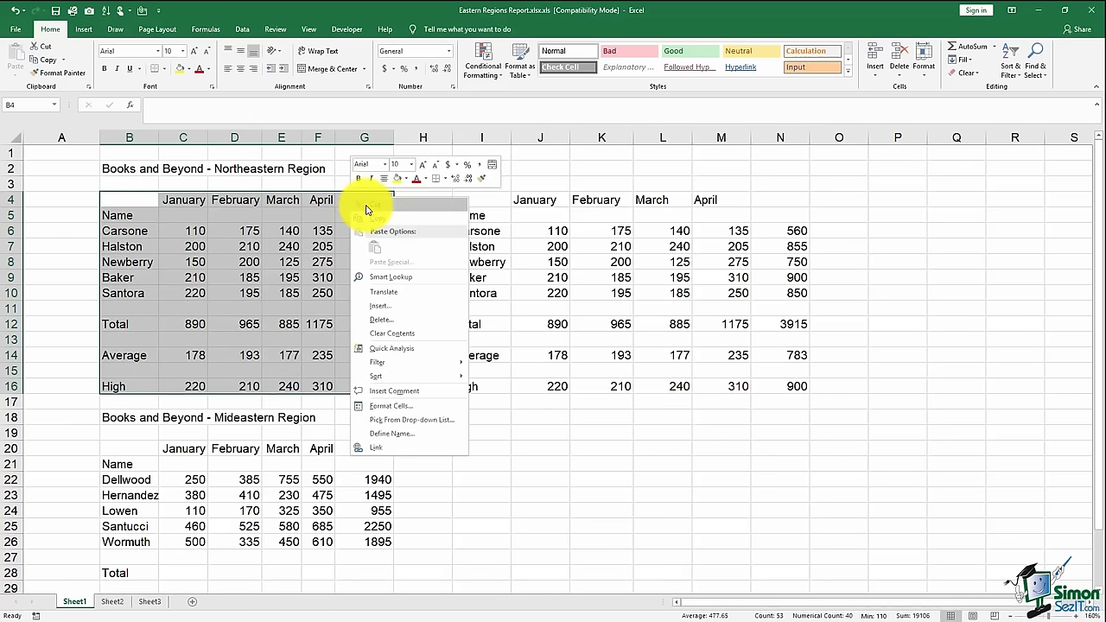
click(374, 222)
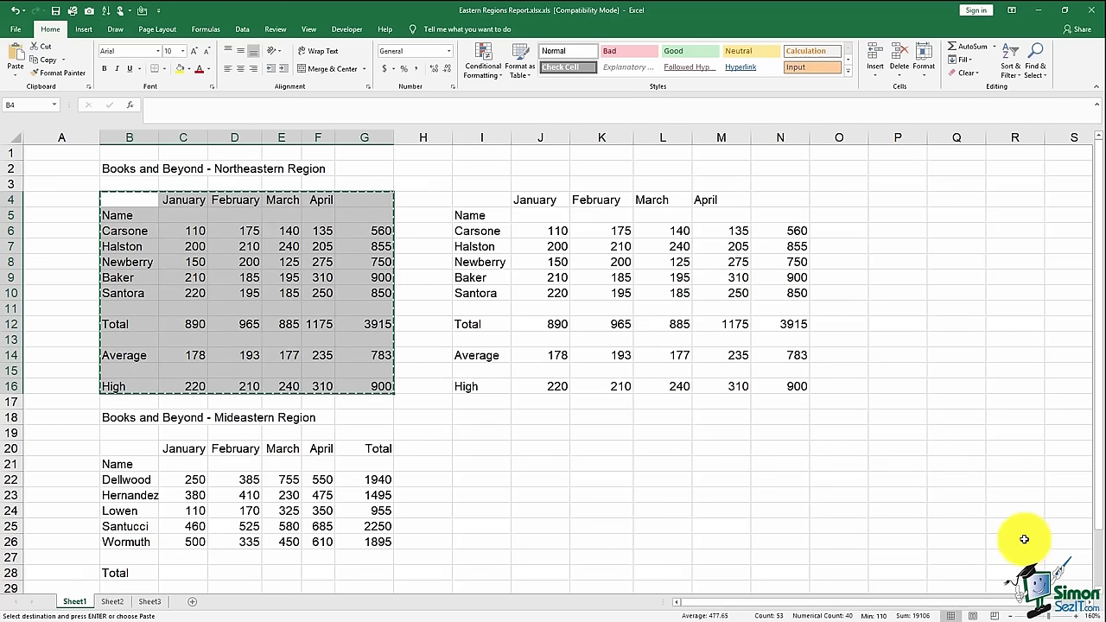
scroll(1037, 567, right, 4)
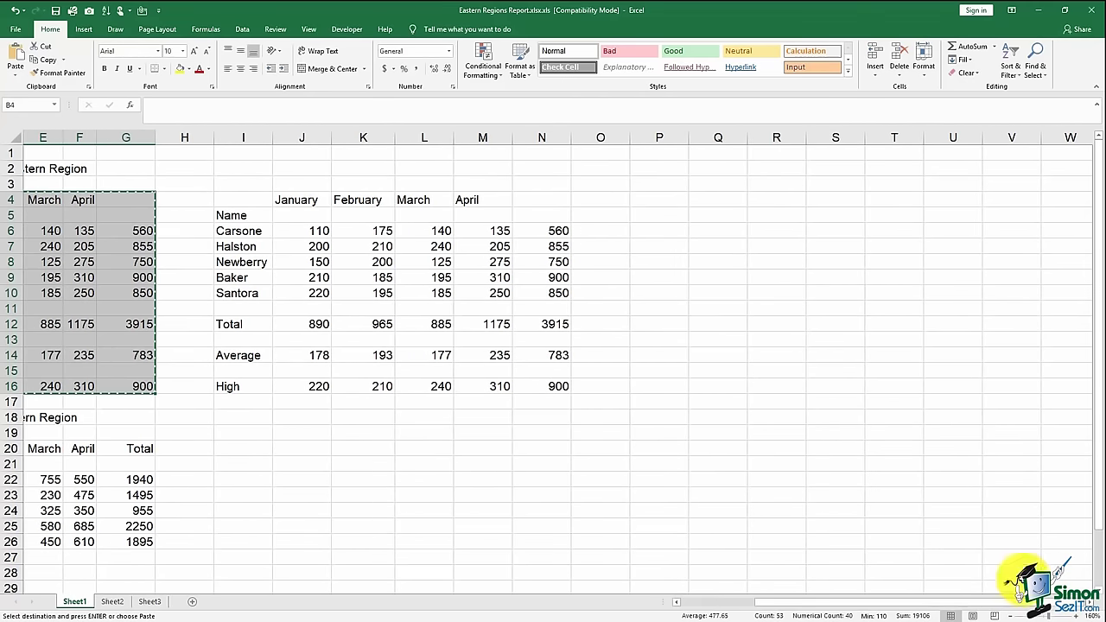
click(658, 199)
right_click(659, 201)
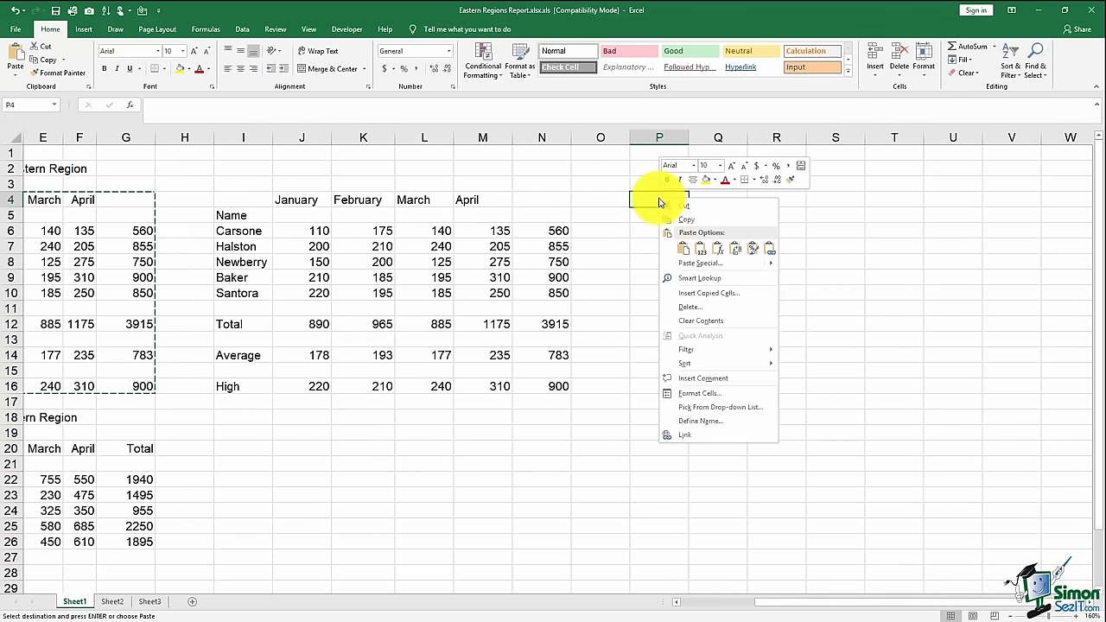
click(717, 250)
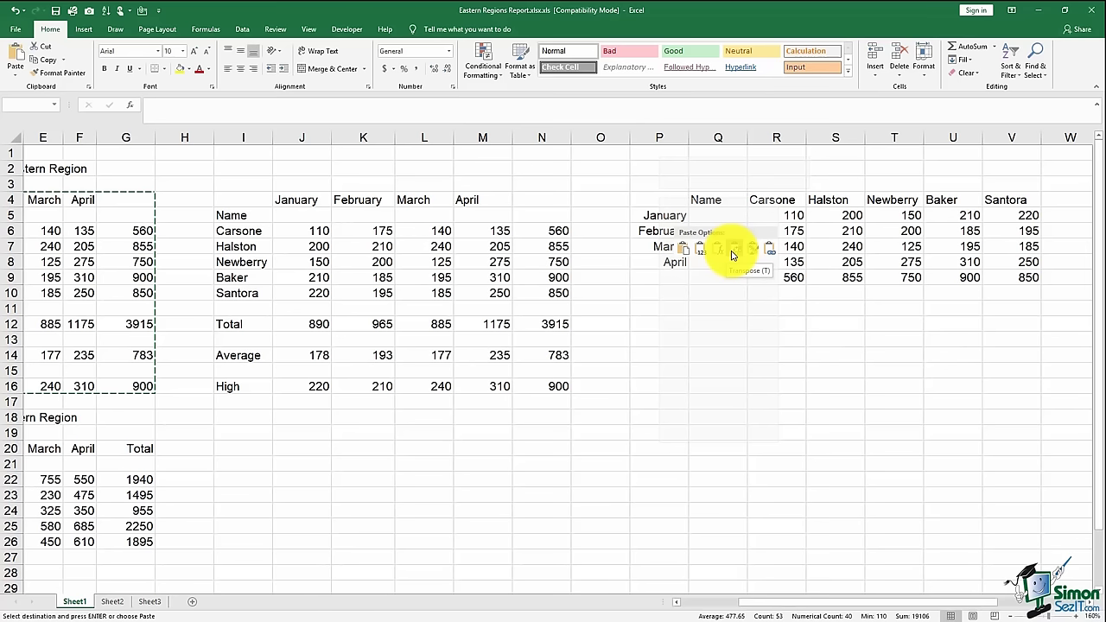
click(732, 255)
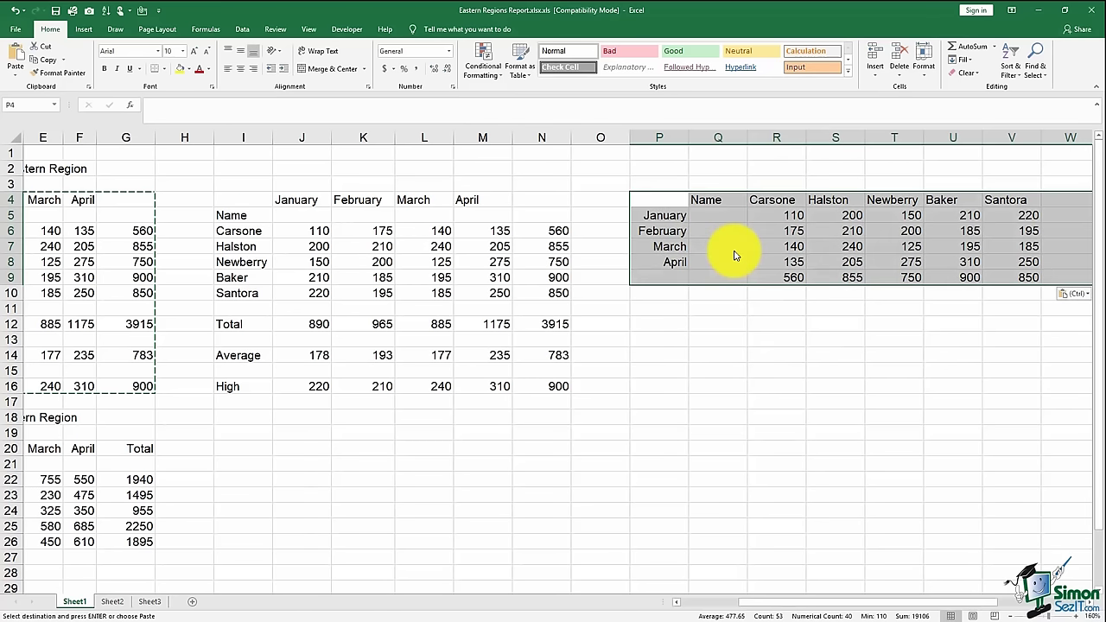
drag(289, 199, 550, 210)
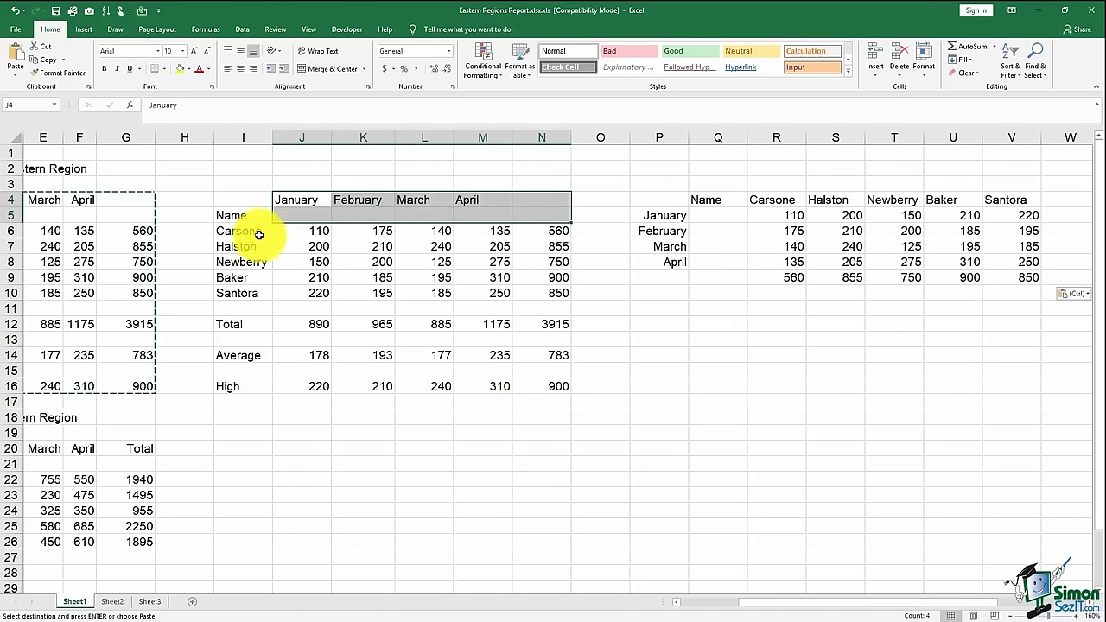
drag(257, 232, 267, 299)
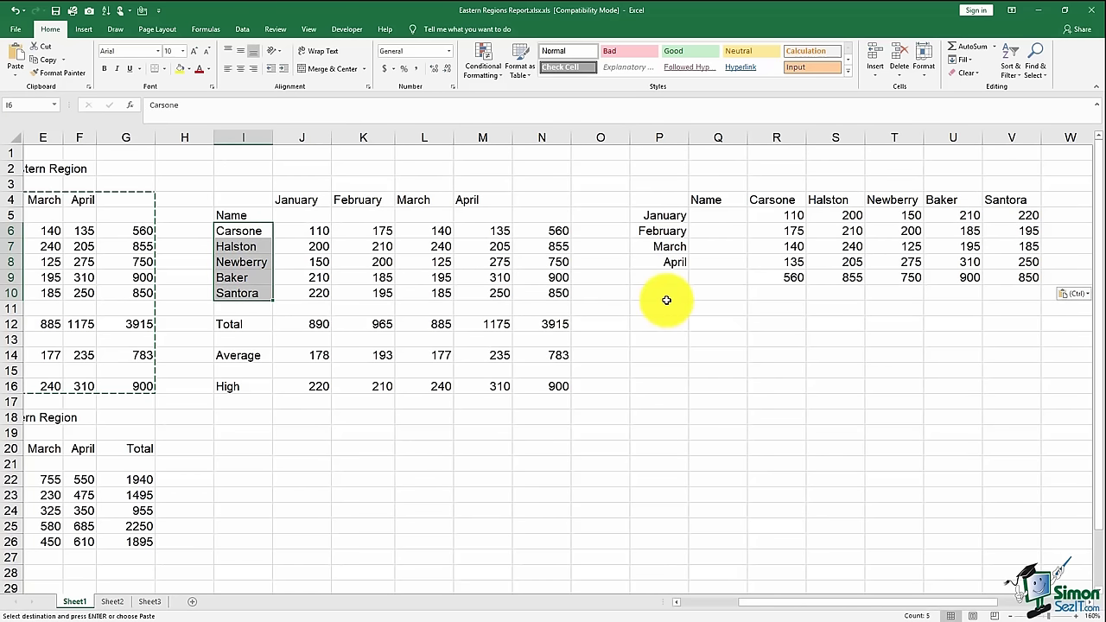
drag(660, 217, 667, 269)
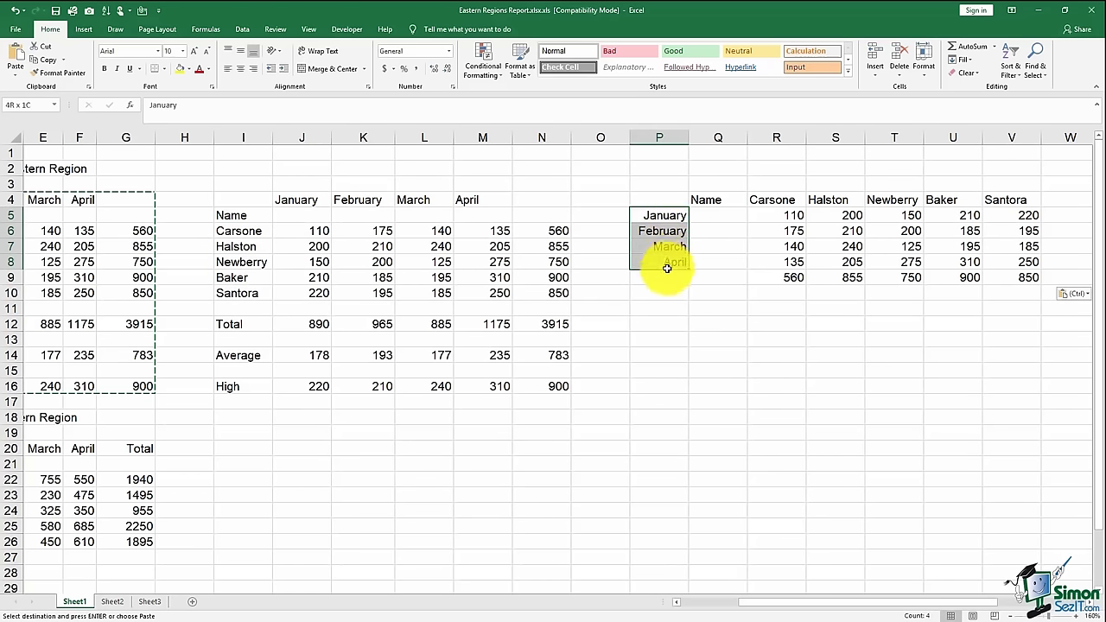
drag(718, 201, 1023, 200)
click(704, 331)
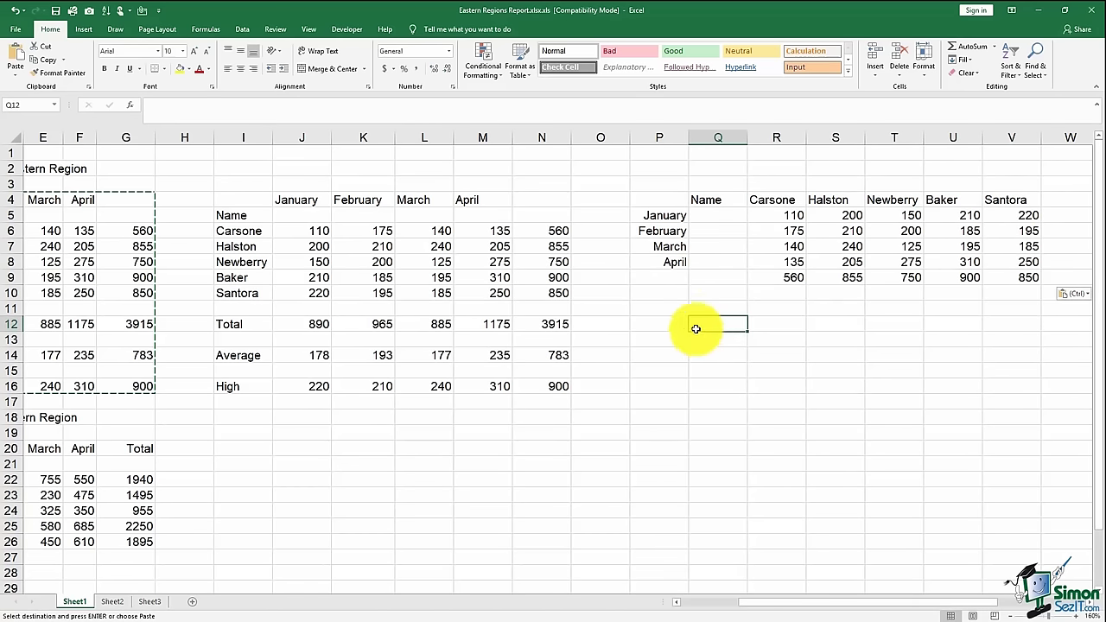
click(247, 199)
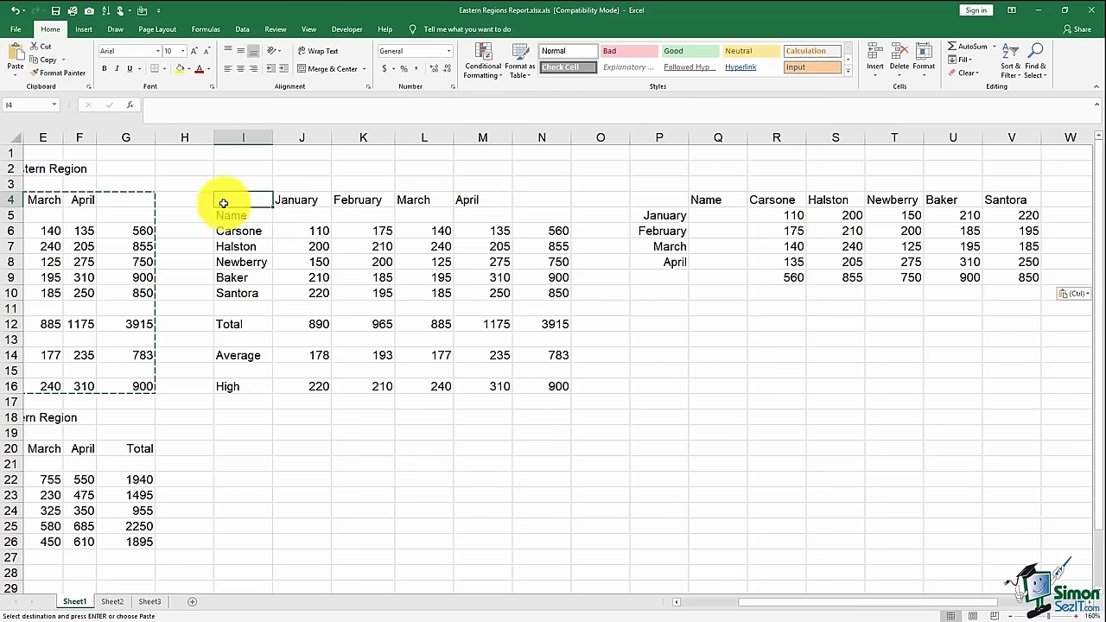
drag(135, 199, 371, 383)
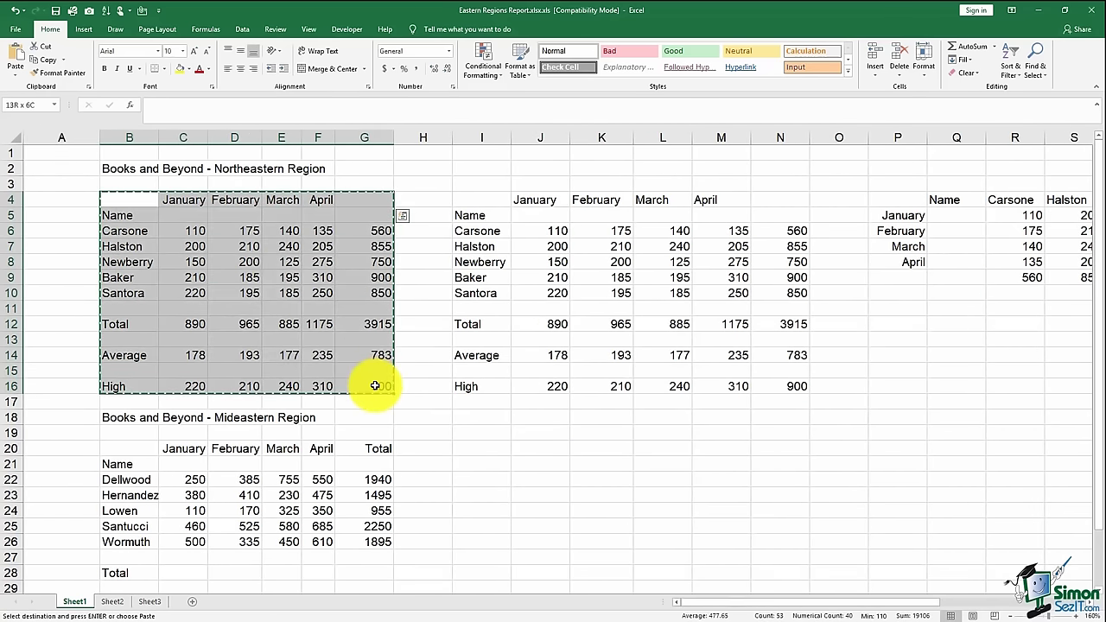
Copy the Northeastern table, bring up paste choices at P12, then dismiss without pasting
right_click(361, 217)
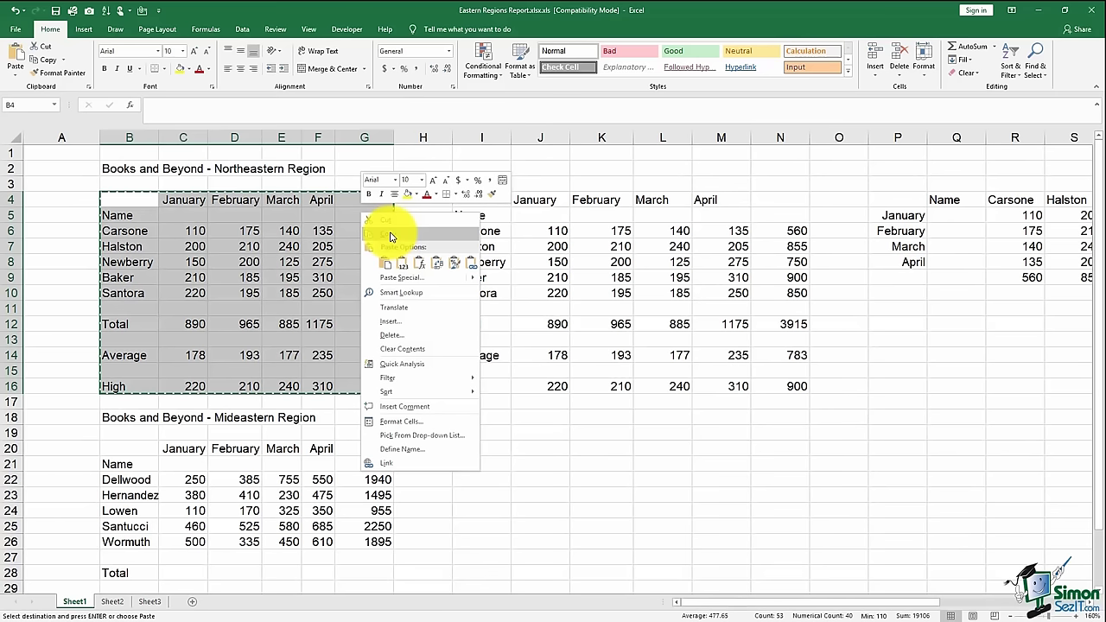
click(401, 263)
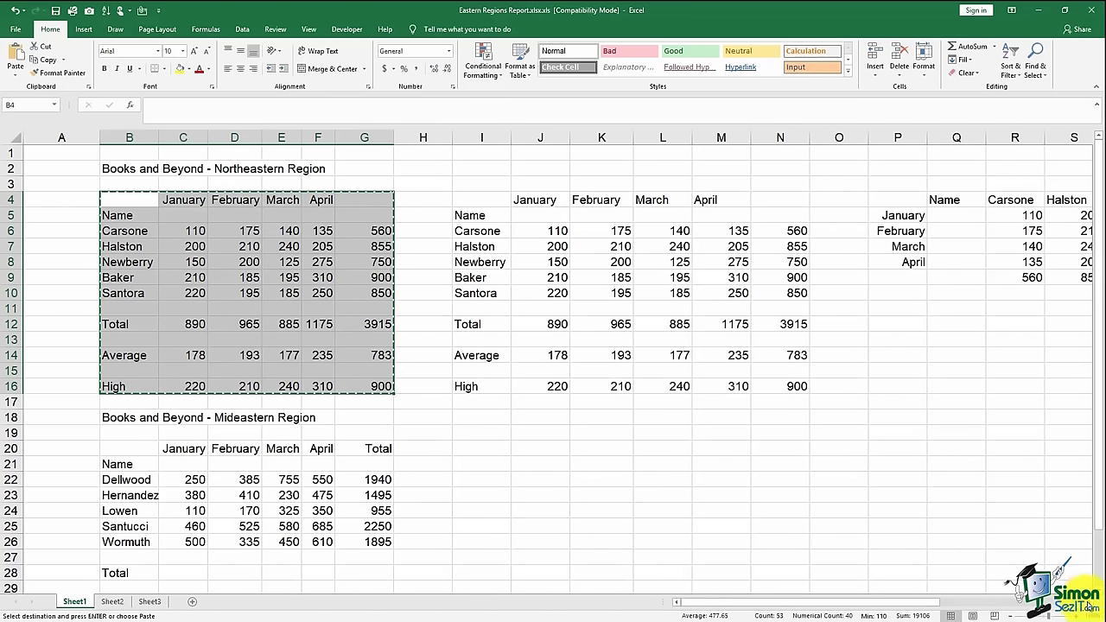
click(1092, 603)
click(1092, 603)
click(1092, 603)
click(713, 323)
right_click(717, 323)
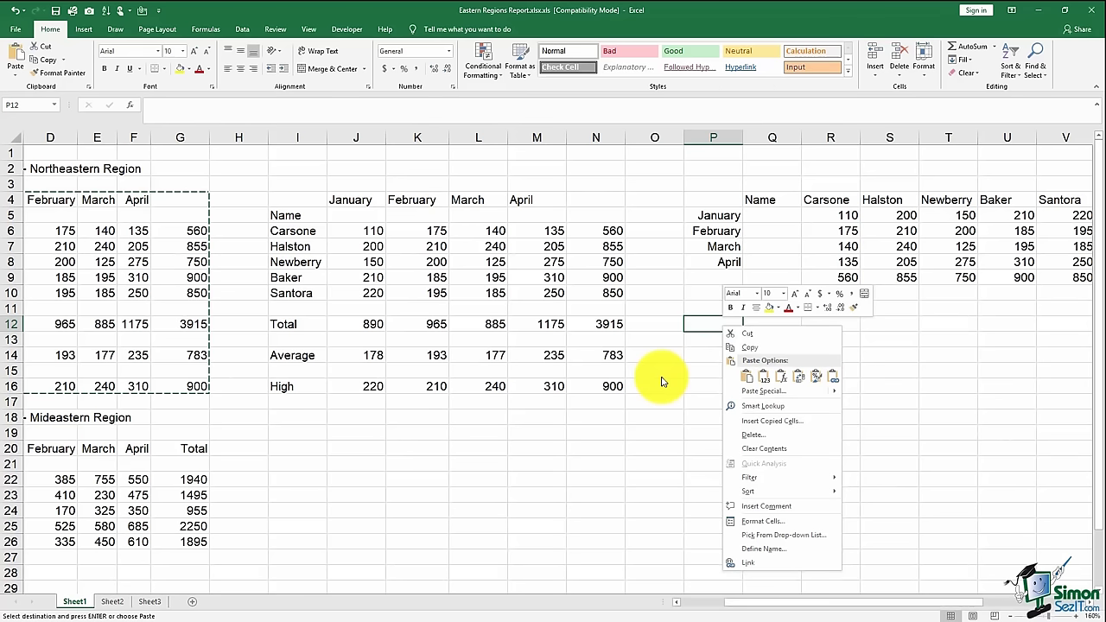
key(Escape)
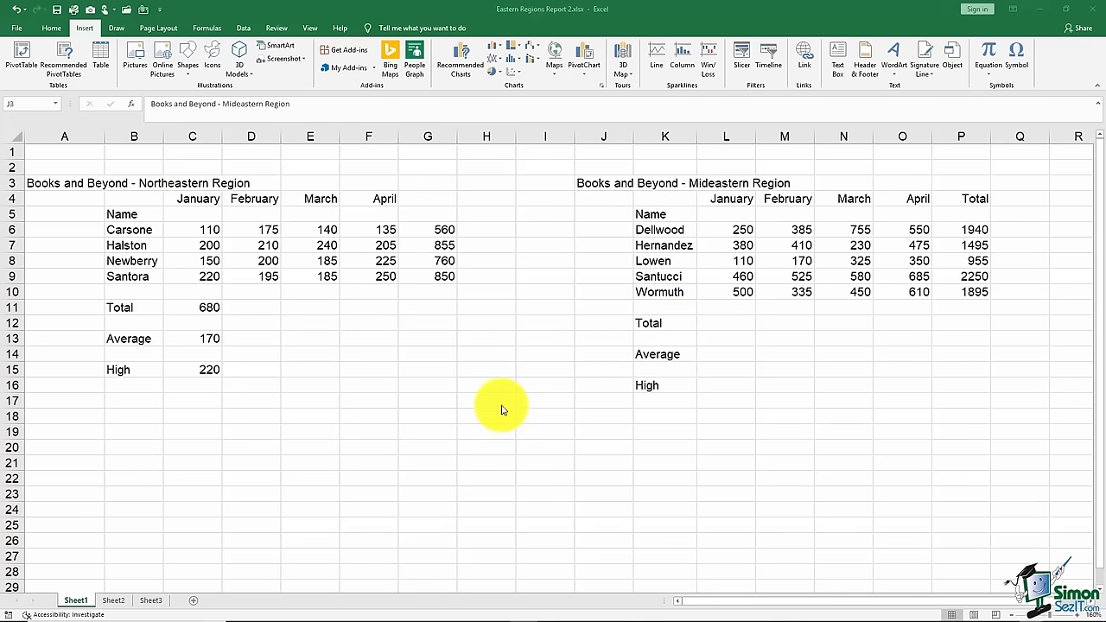
click(603, 182)
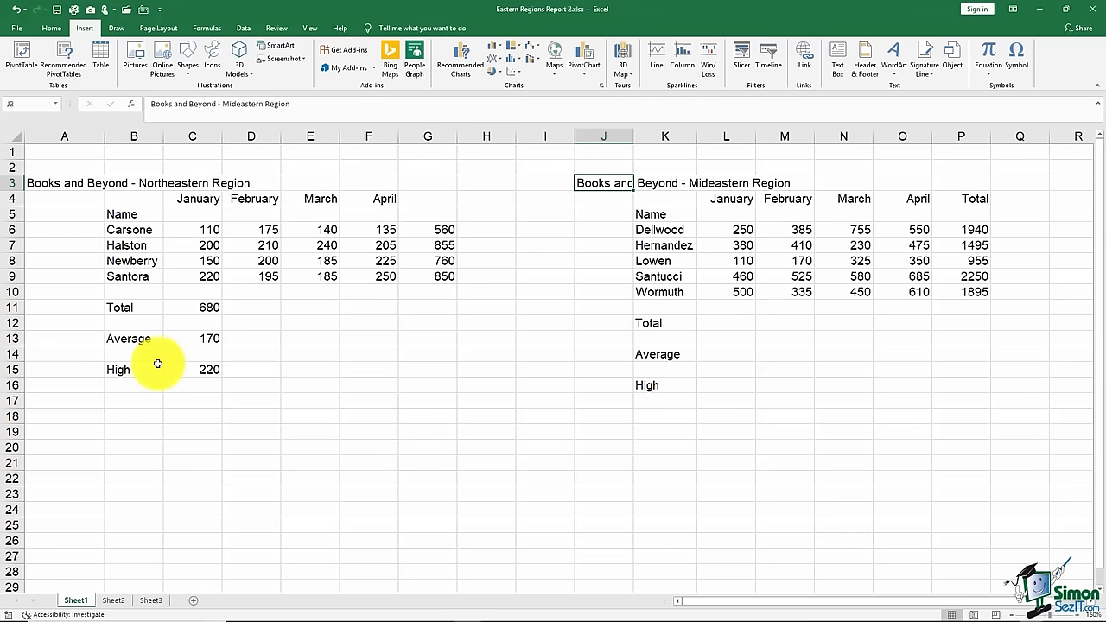
Return to Eastern Regions Report with its Northeastern Total, Average and High rows still empty
click(137, 414)
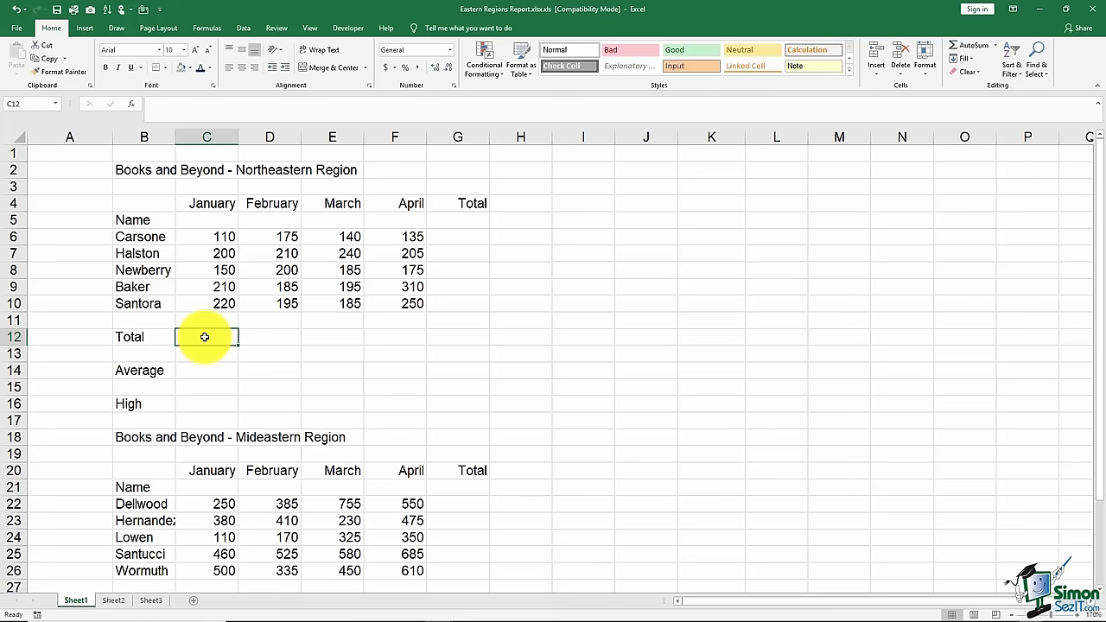
Enter =C6+C7+C8+C9+C10 in C12 so the January total shows 890
text(=)
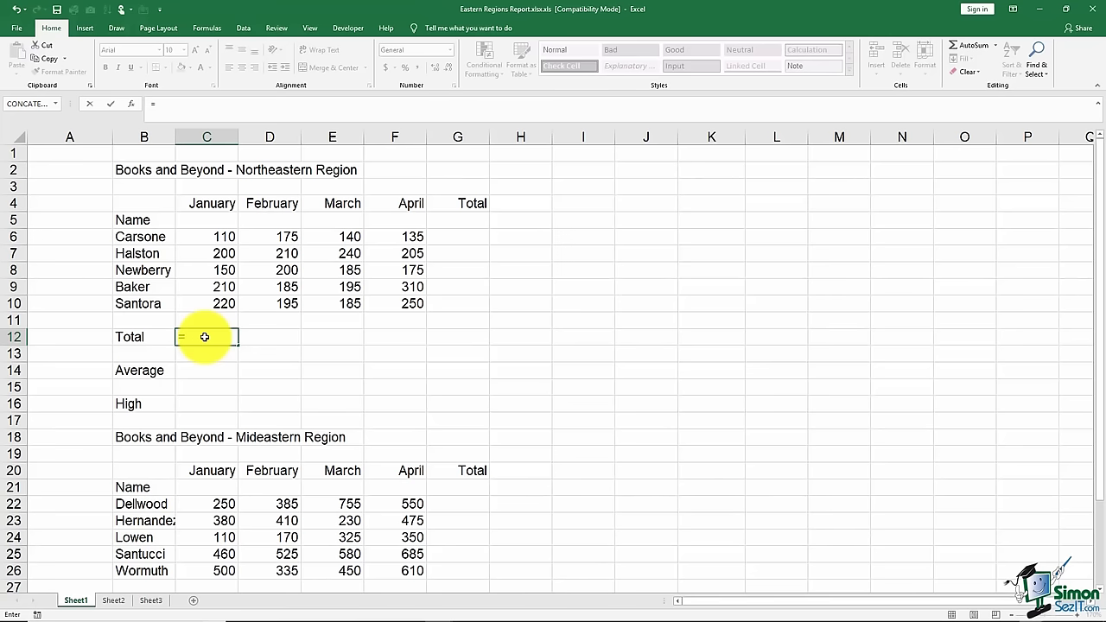
click(219, 241)
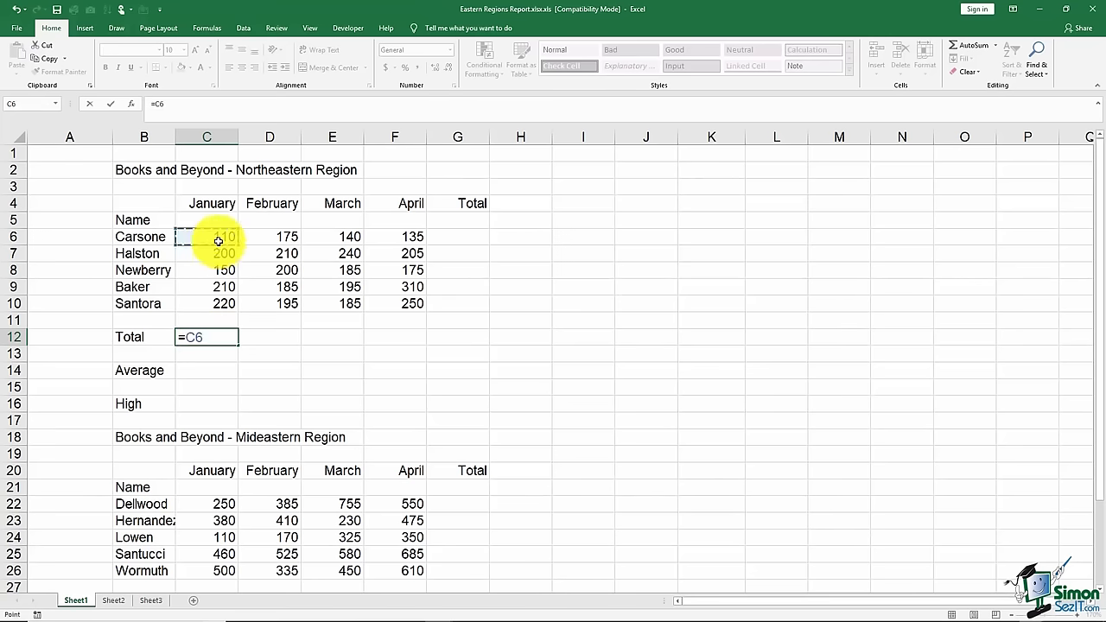
text(+)
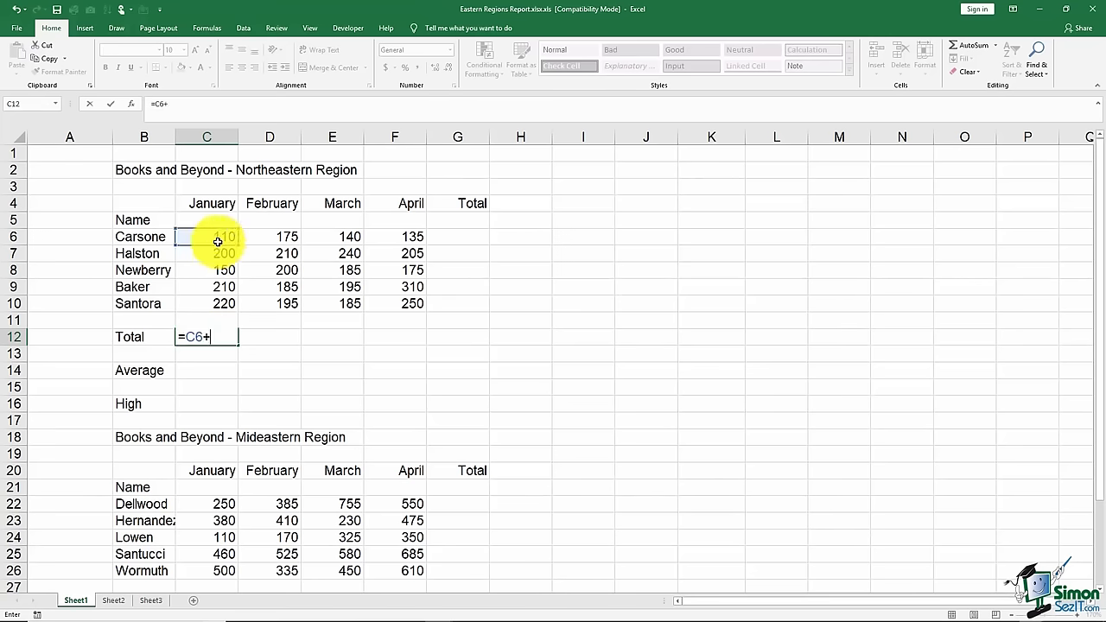
click(212, 256)
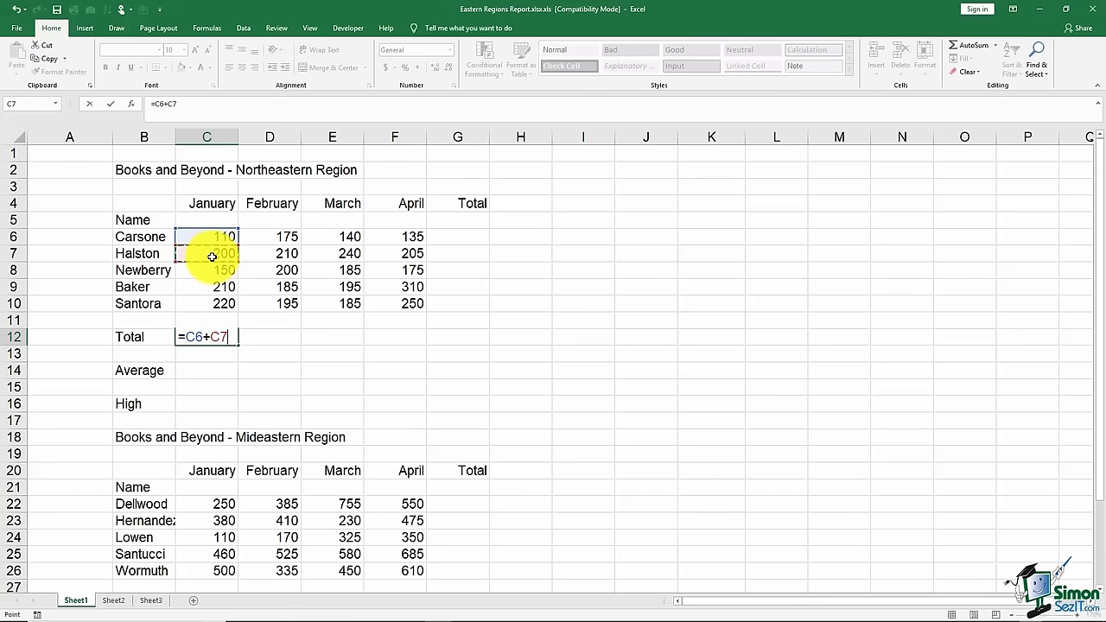
text(+)
click(207, 272)
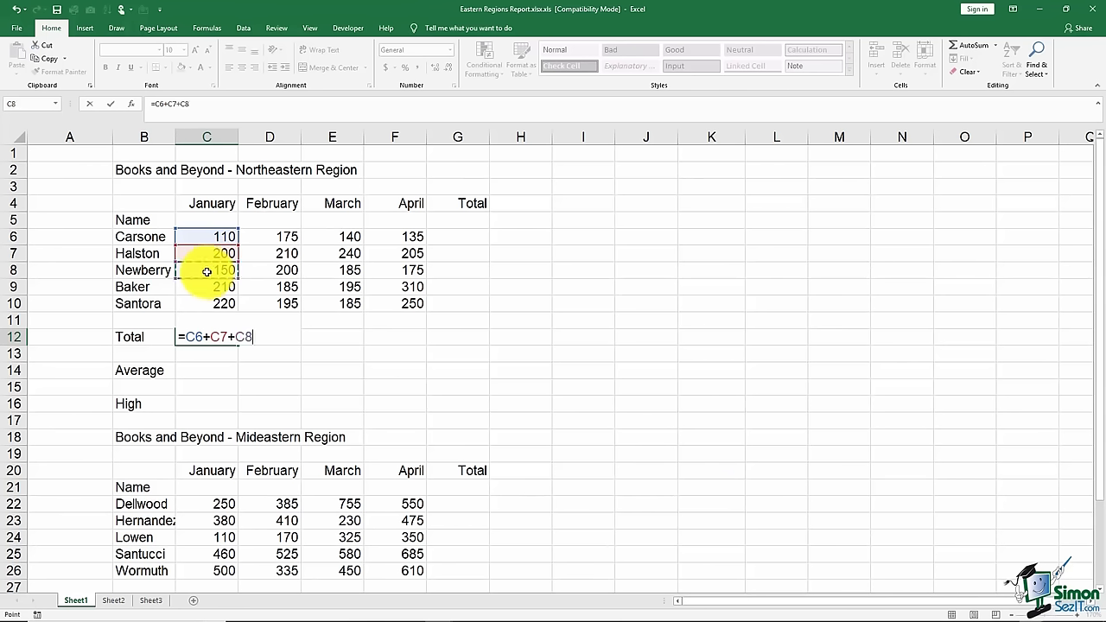
text(+)
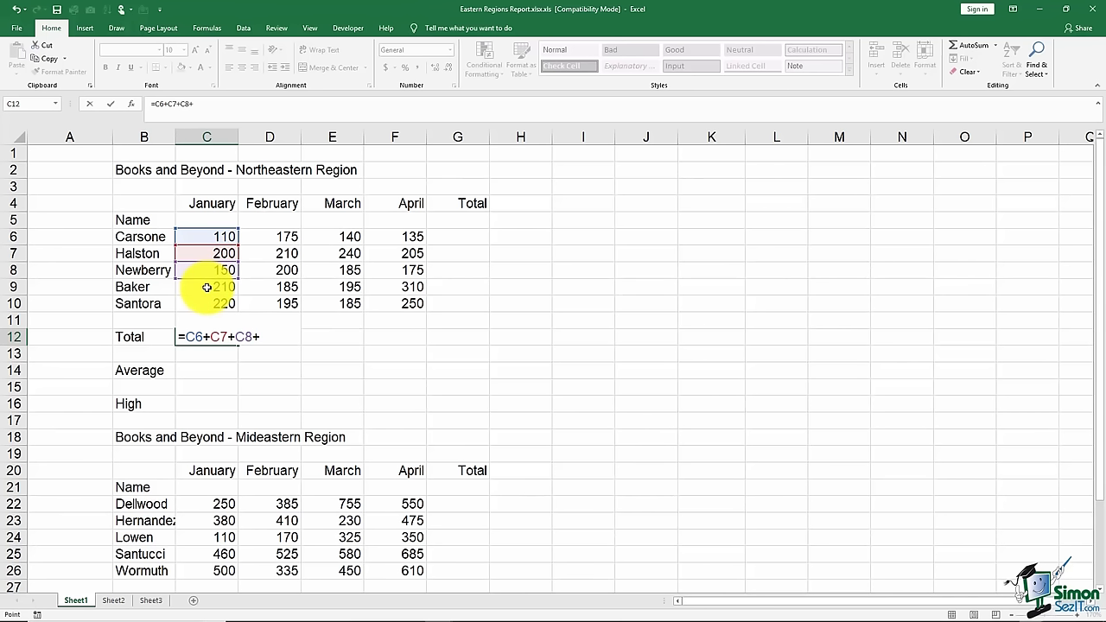
click(207, 287)
text(+)
click(210, 303)
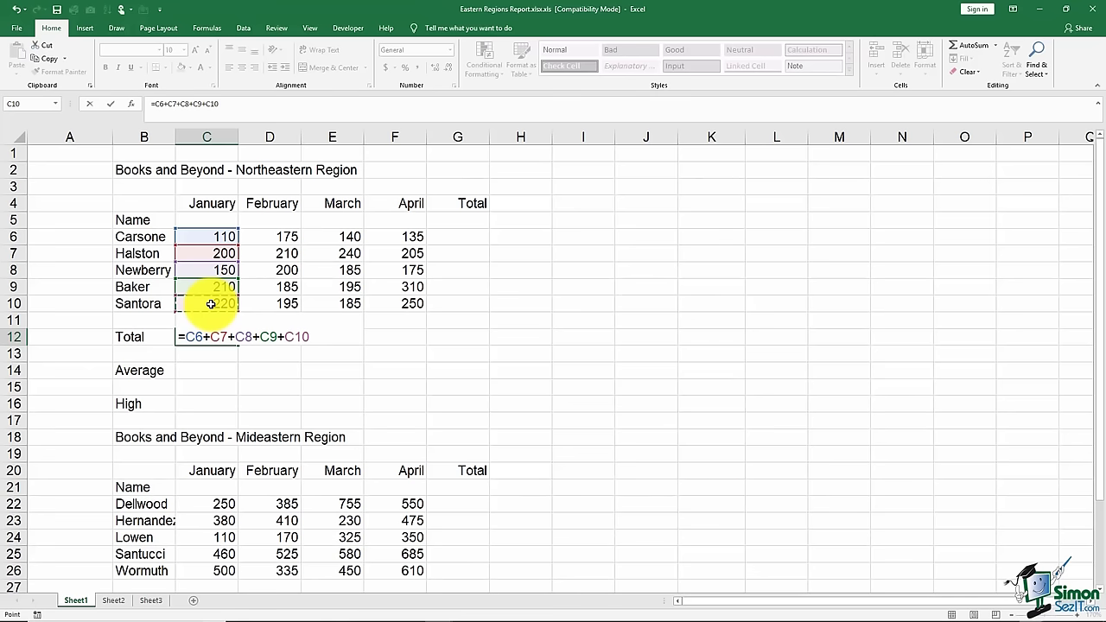
key(Return)
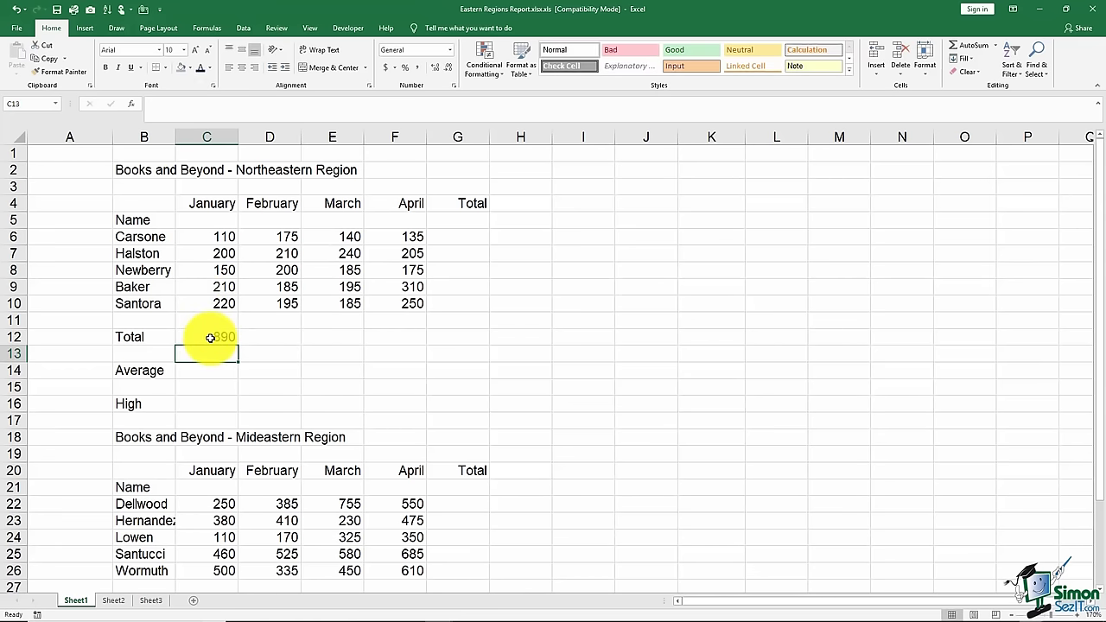
click(210, 337)
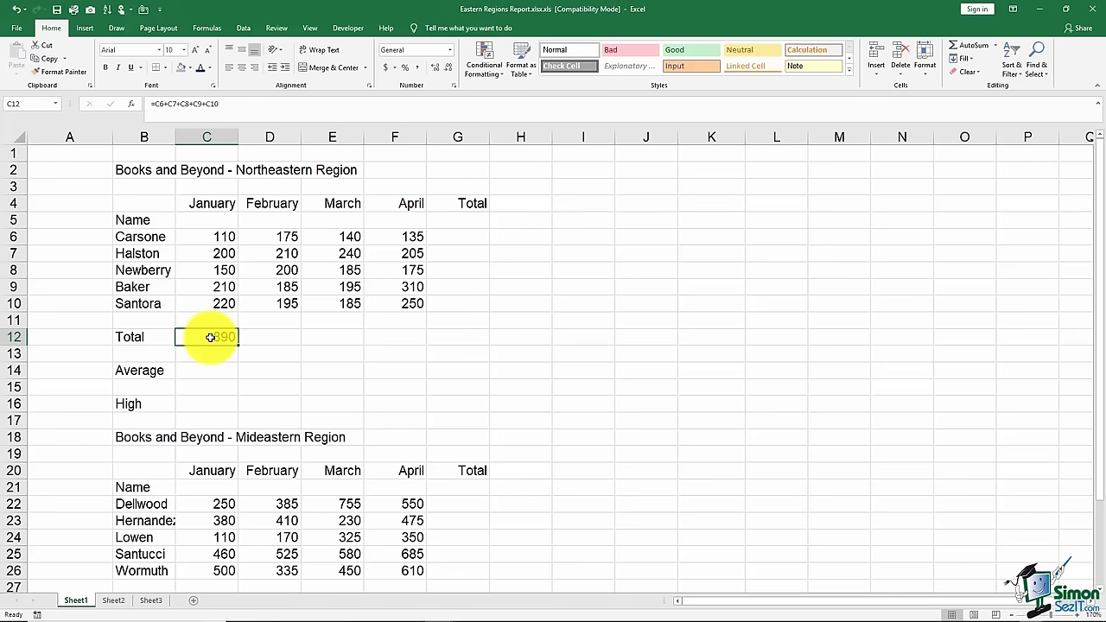
Enter =C6+D6+E6+F6 in G6 for Carsone's four-month total of 560
click(452, 236)
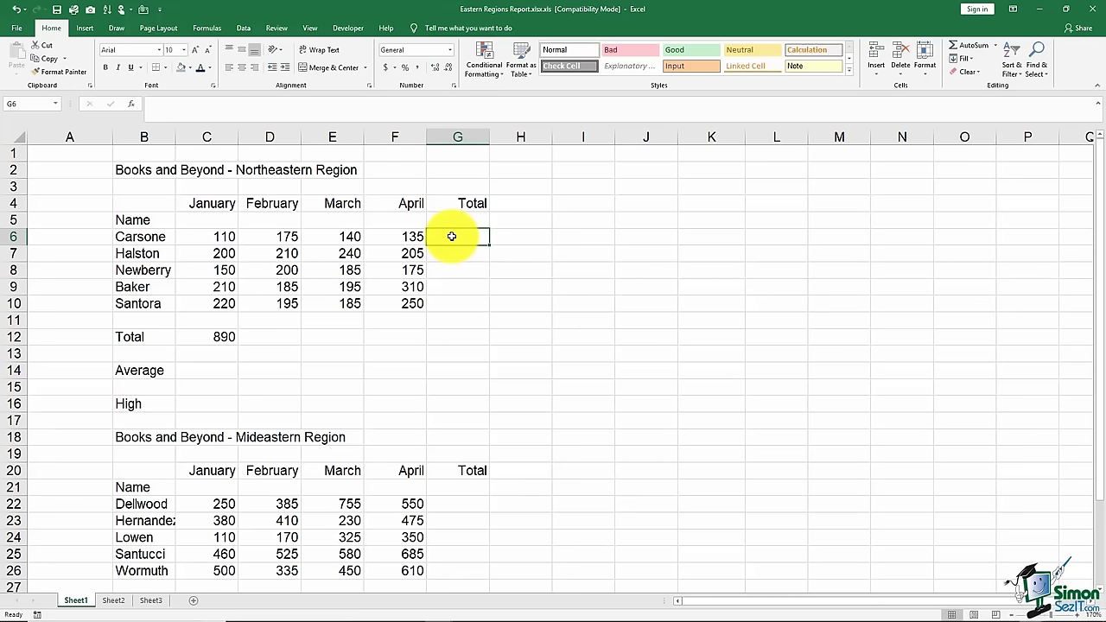
text(=)
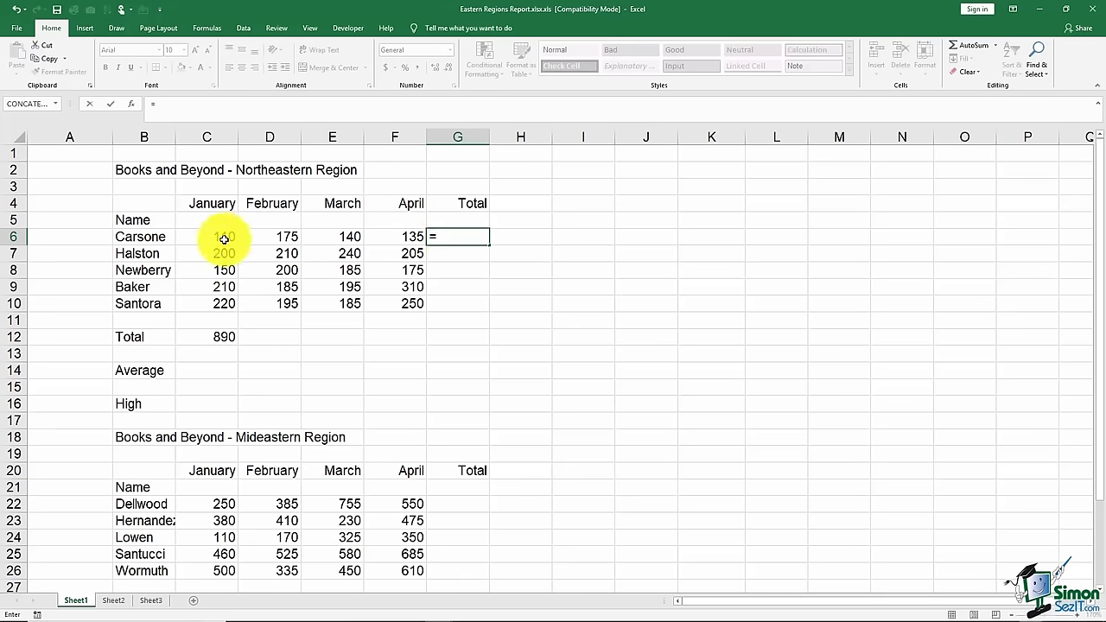
click(223, 239)
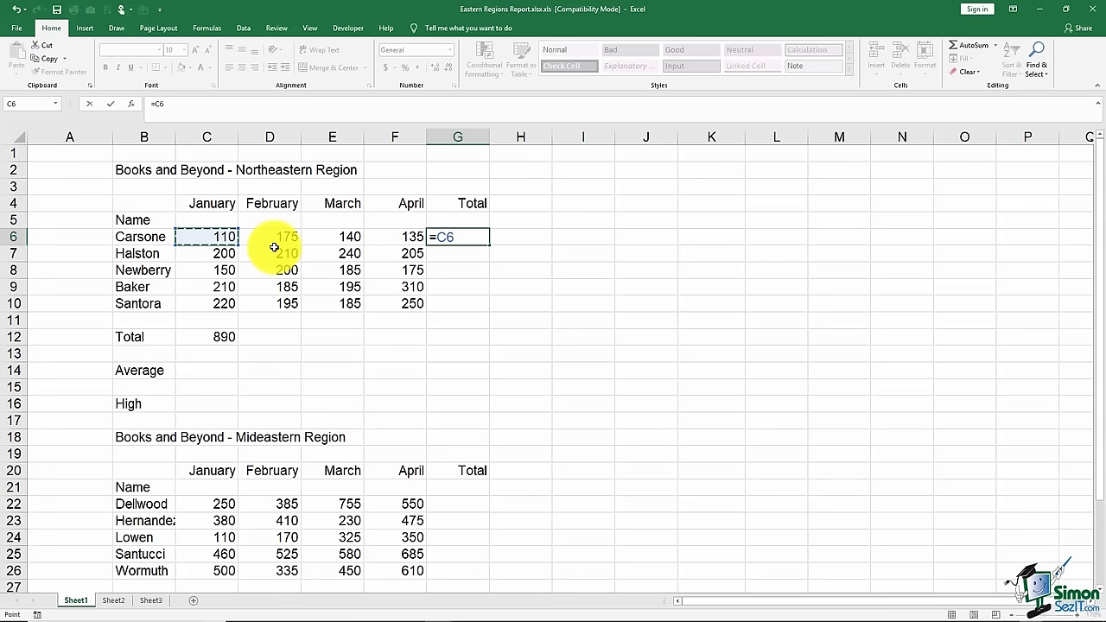
text(+)
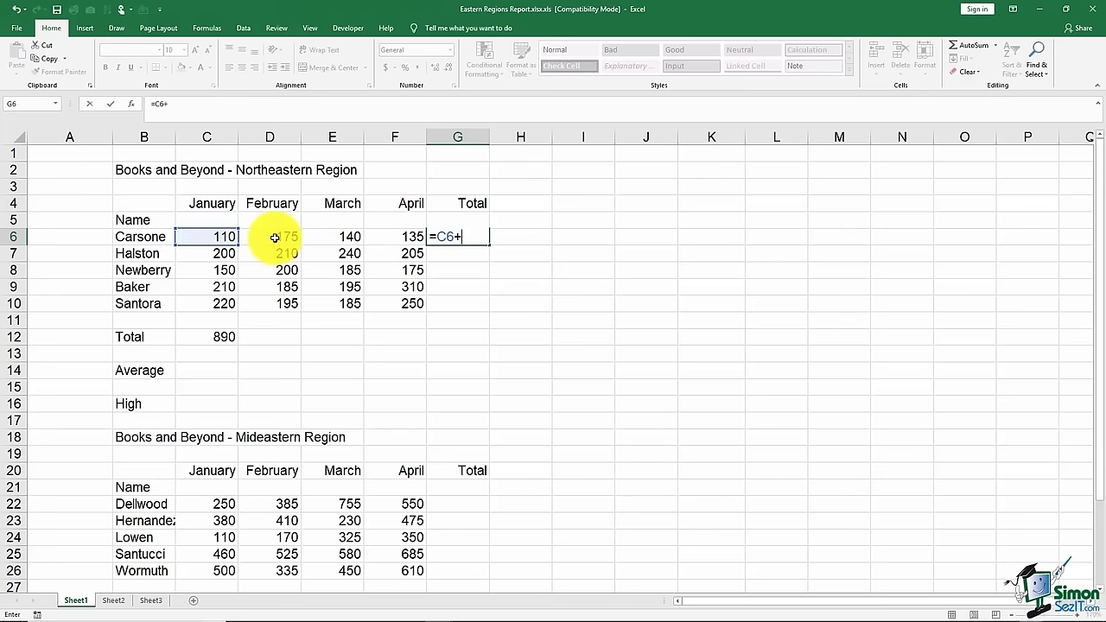
click(274, 237)
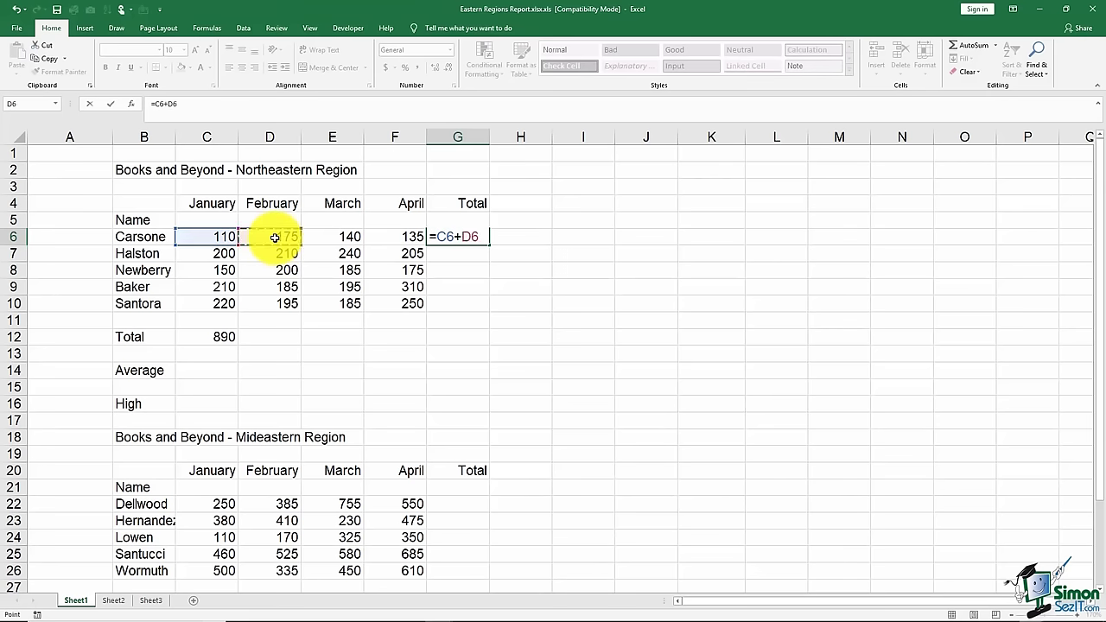
text(+)
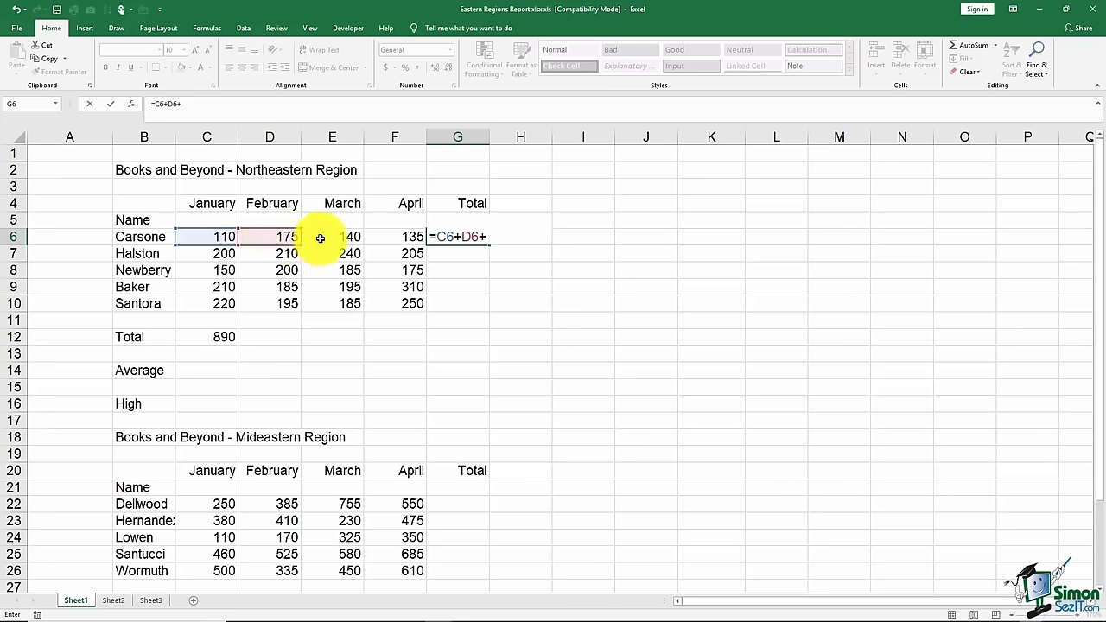
click(320, 238)
text(+)
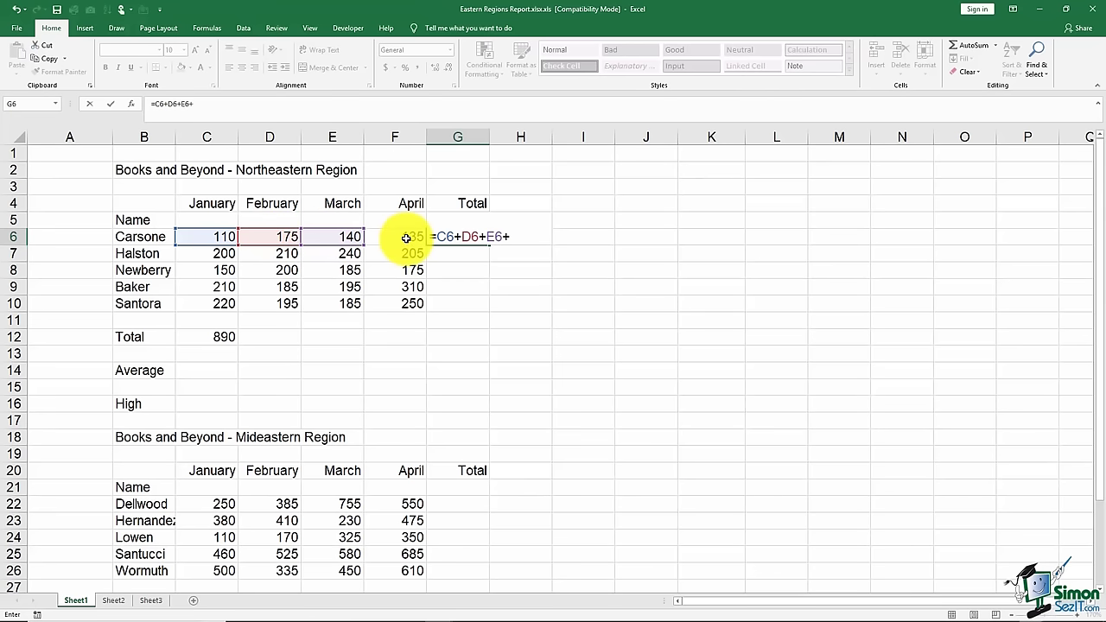
click(406, 239)
key(Return)
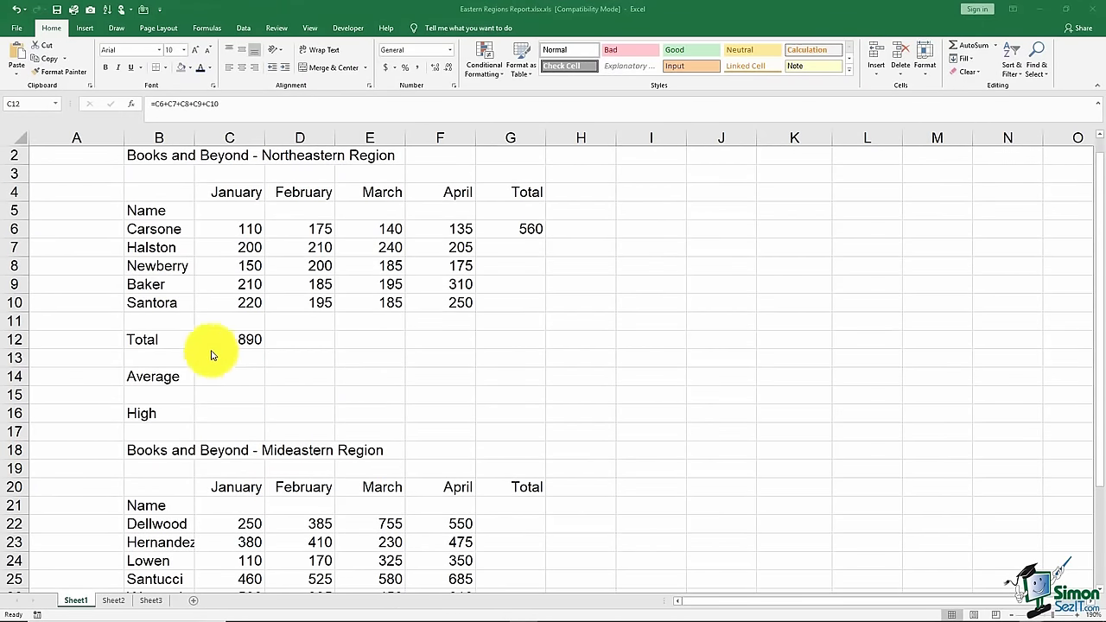
click(226, 340)
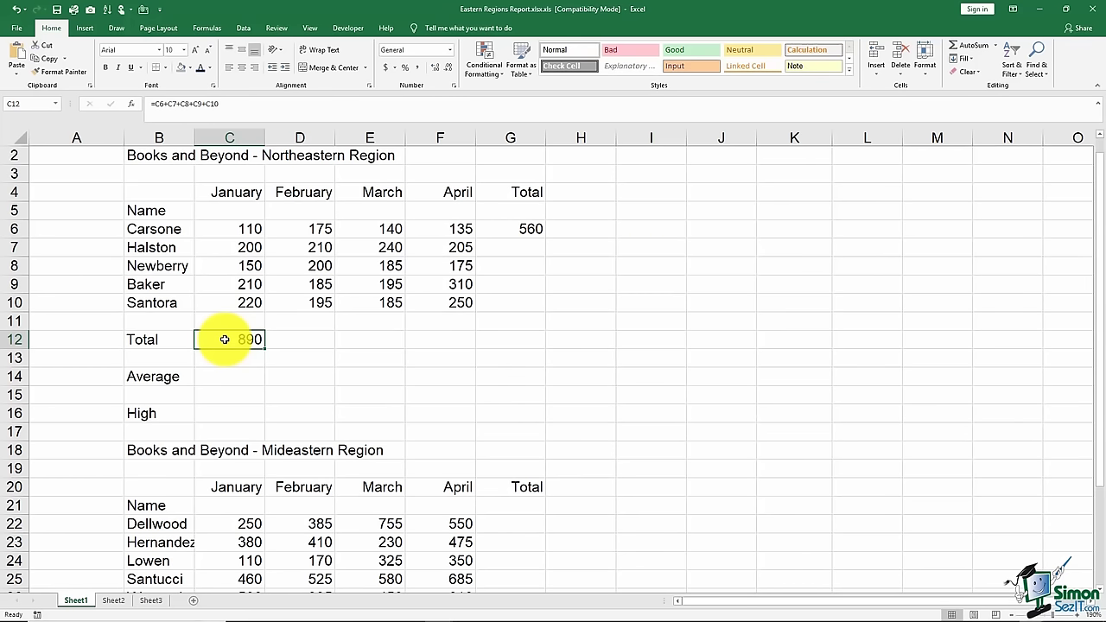
key(Delete)
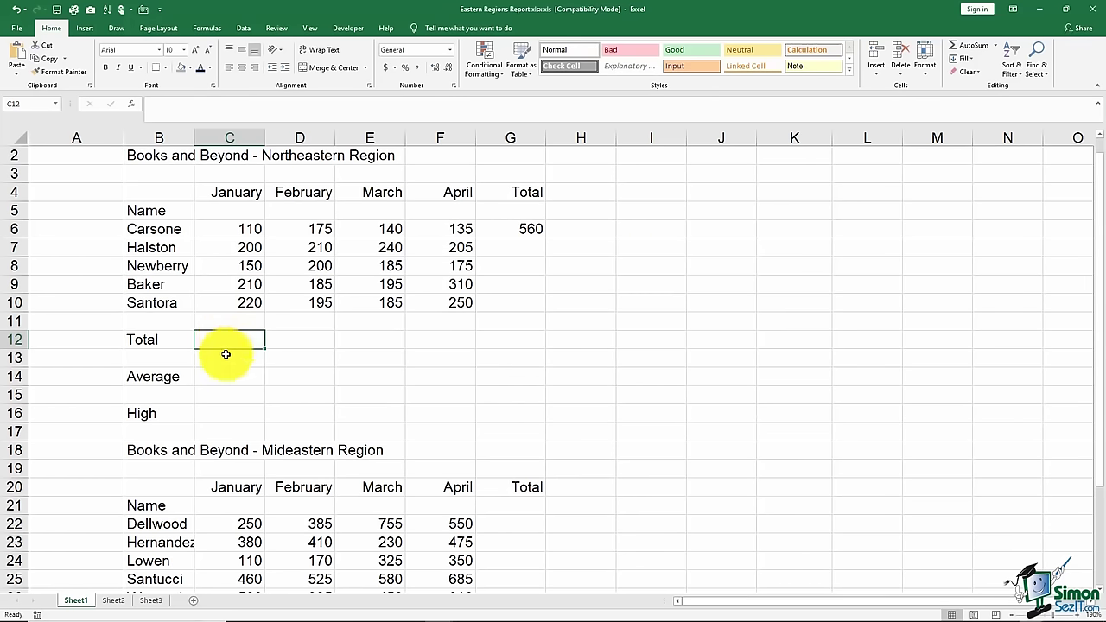
scroll(225, 354, up, 1)
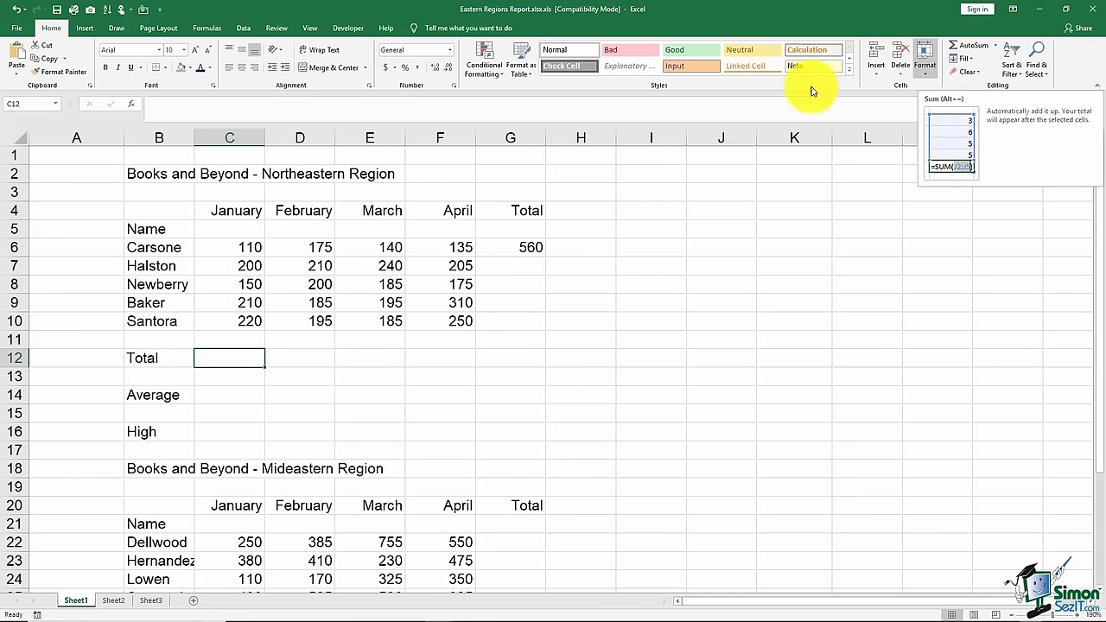
Use AutoSum on the Formulas tab to give C12 =SUM(C6:C10), showing 890
click(203, 29)
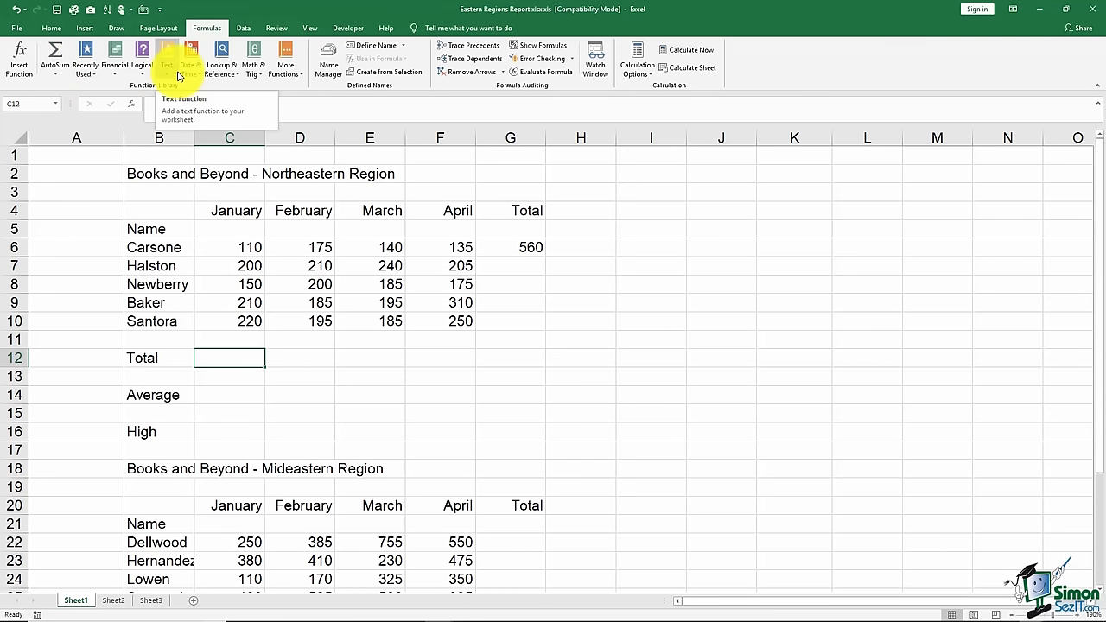
click(55, 57)
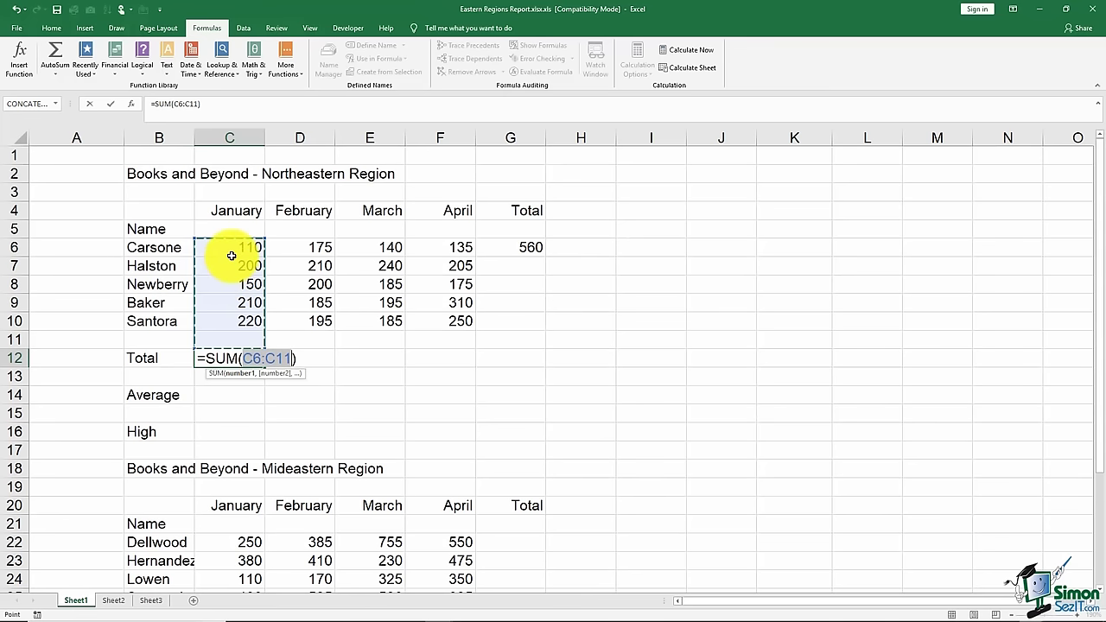
drag(230, 249, 224, 321)
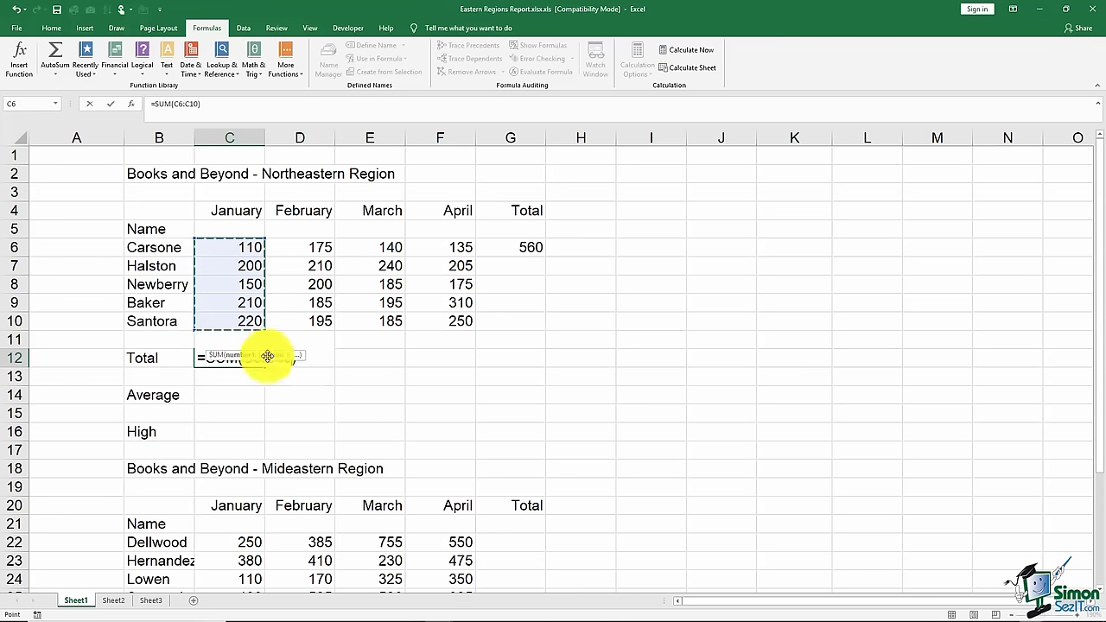
key(Return)
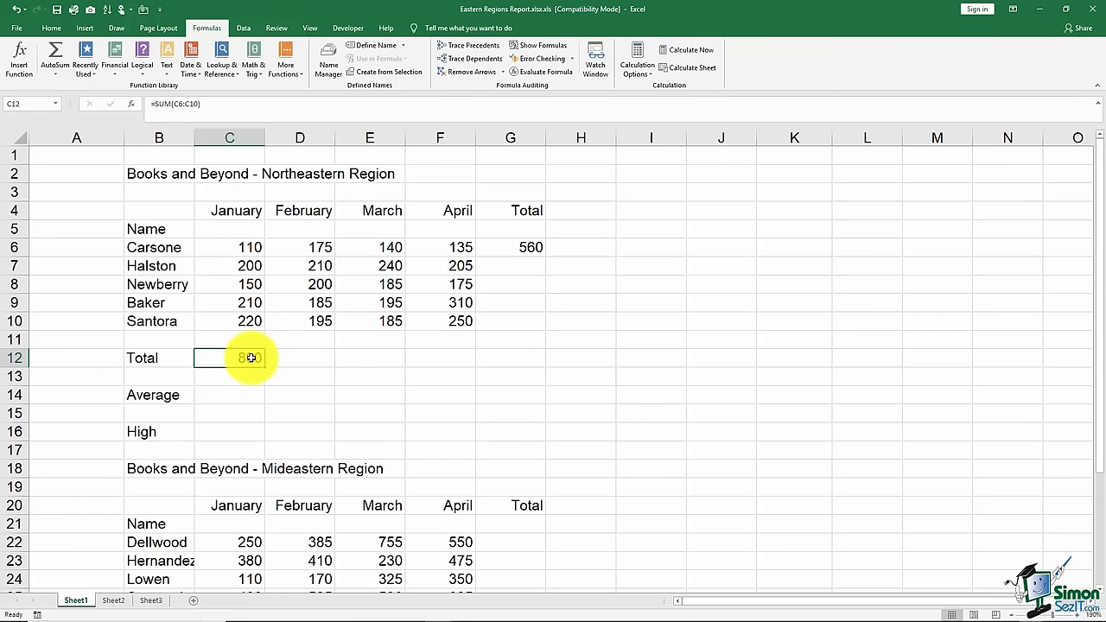
double_click(251, 358)
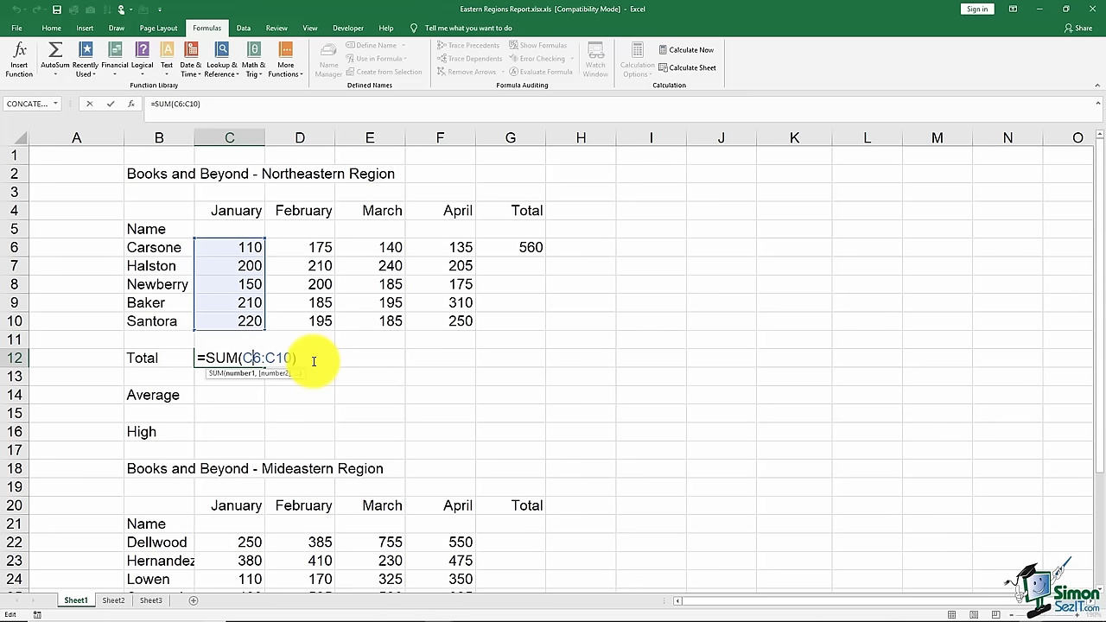
key(Return)
AutoSum the February total in D12, giving 965
click(308, 359)
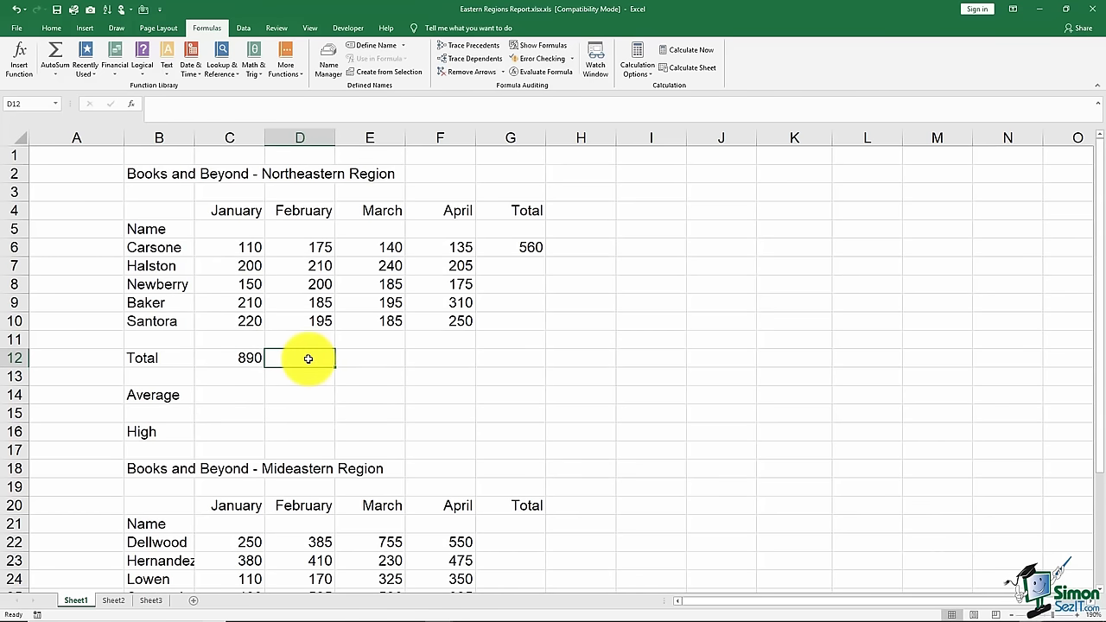
click(50, 51)
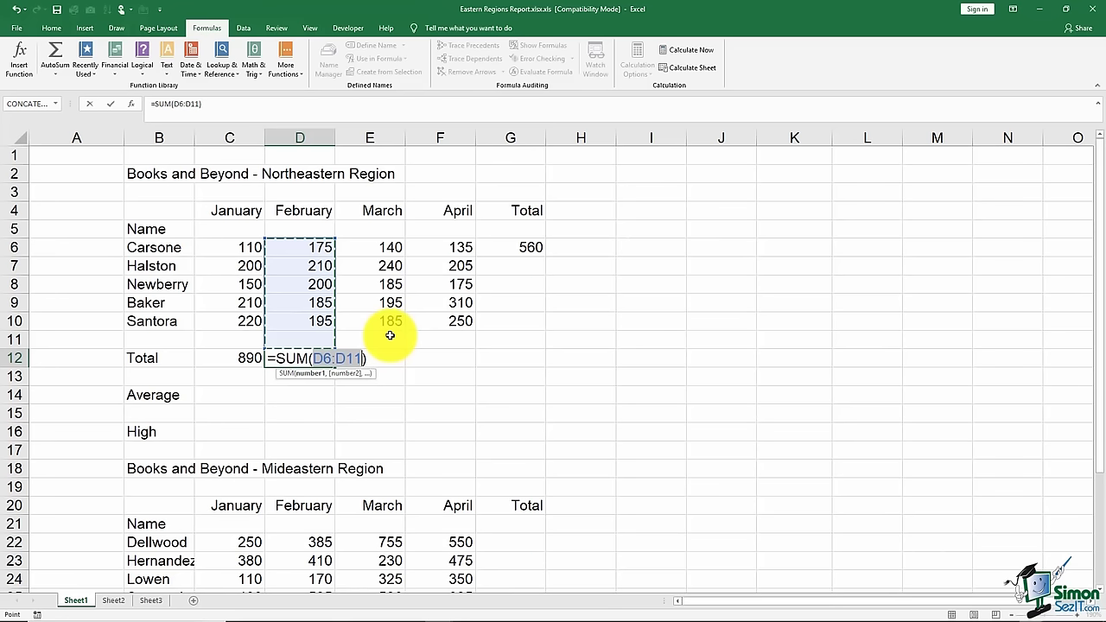
key(ctrl+Return)
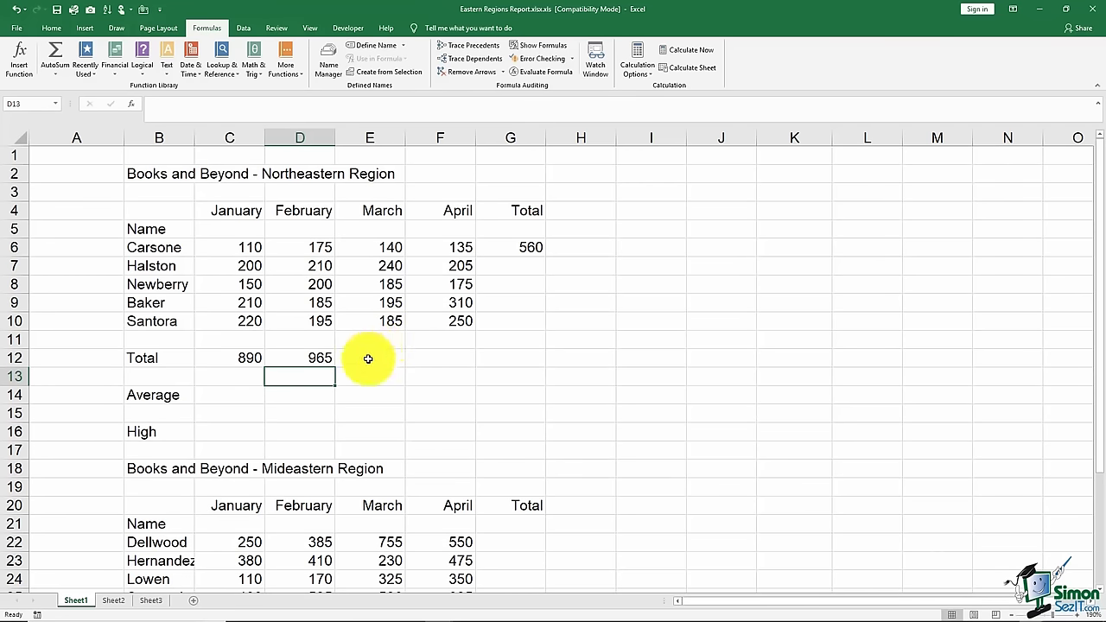
click(368, 359)
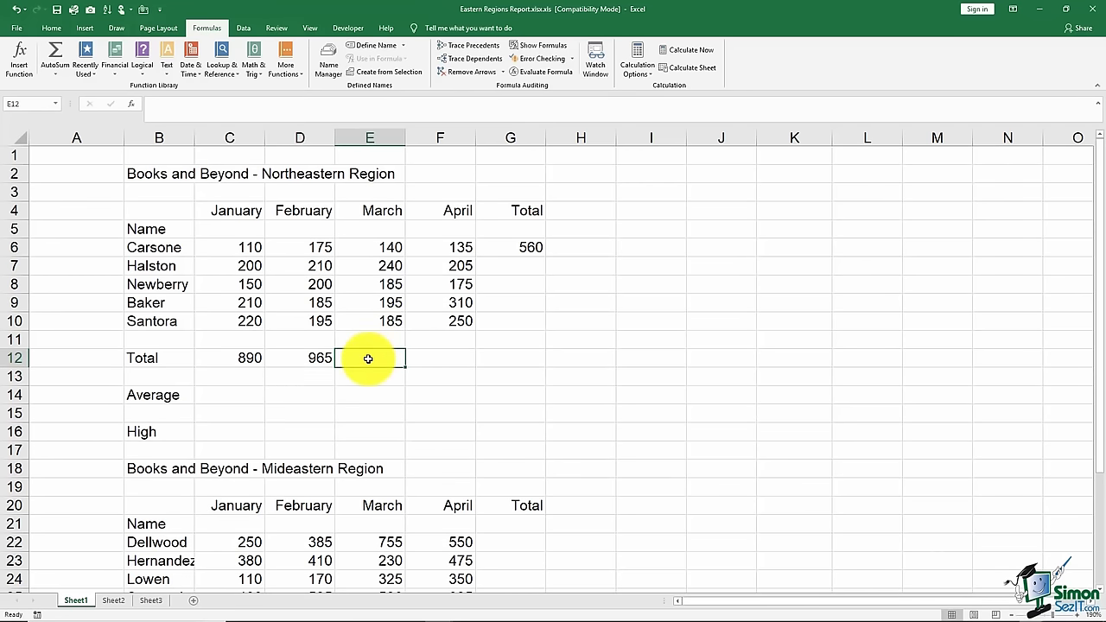
AutoSum the March total in E12 over E6:E10, showing 945
click(62, 57)
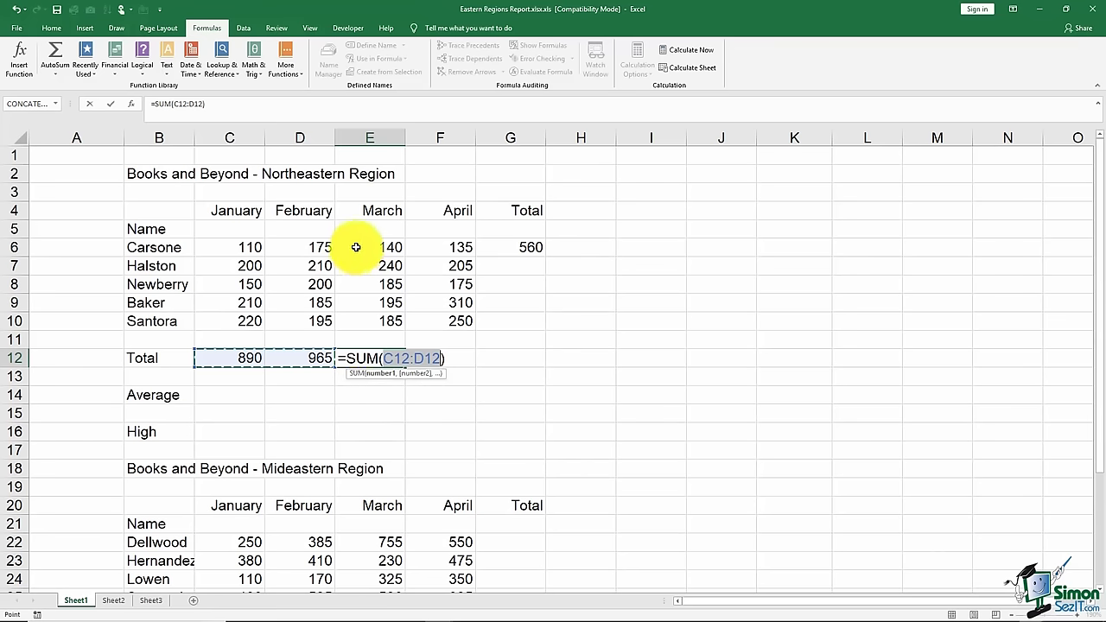
drag(356, 247, 363, 318)
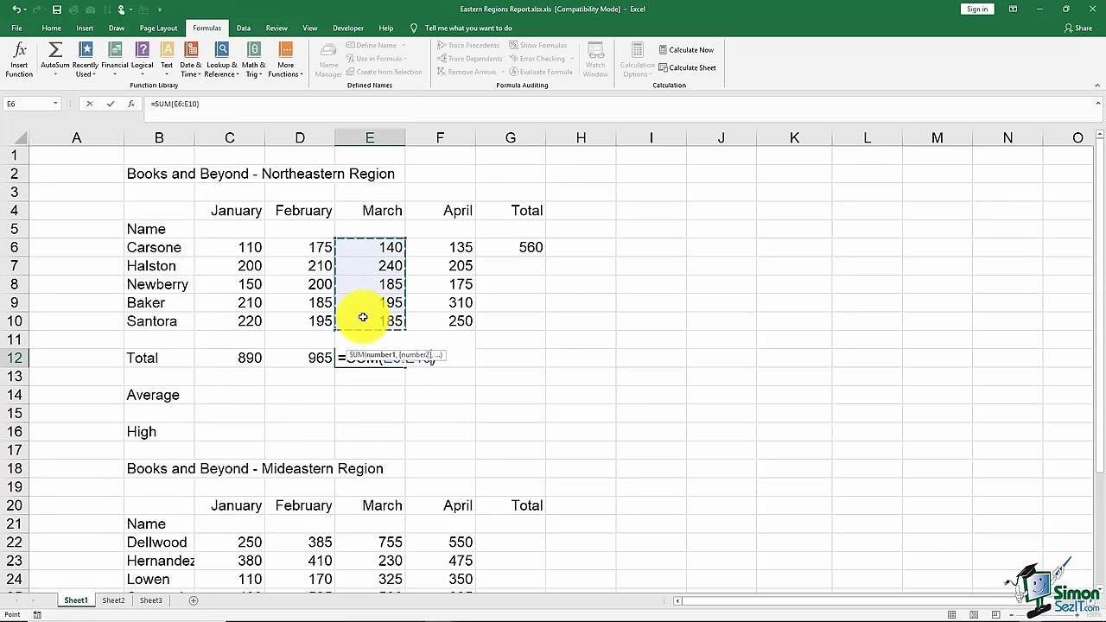
key(Return)
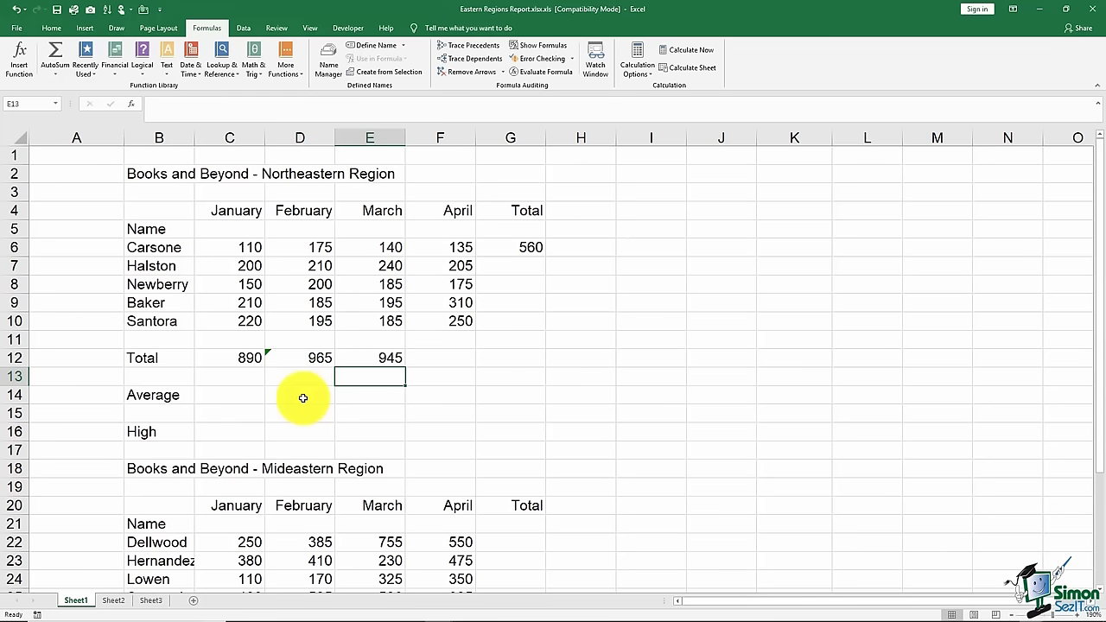
Compare the January and February total formulas to spot the inconsistency
click(301, 359)
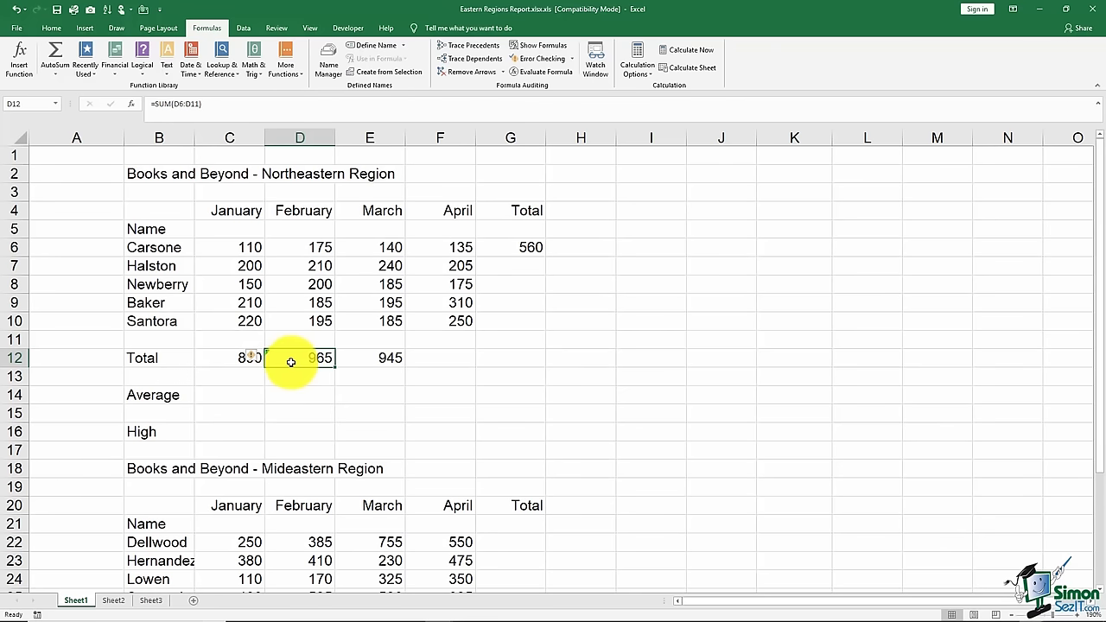
mouse_move(260, 358)
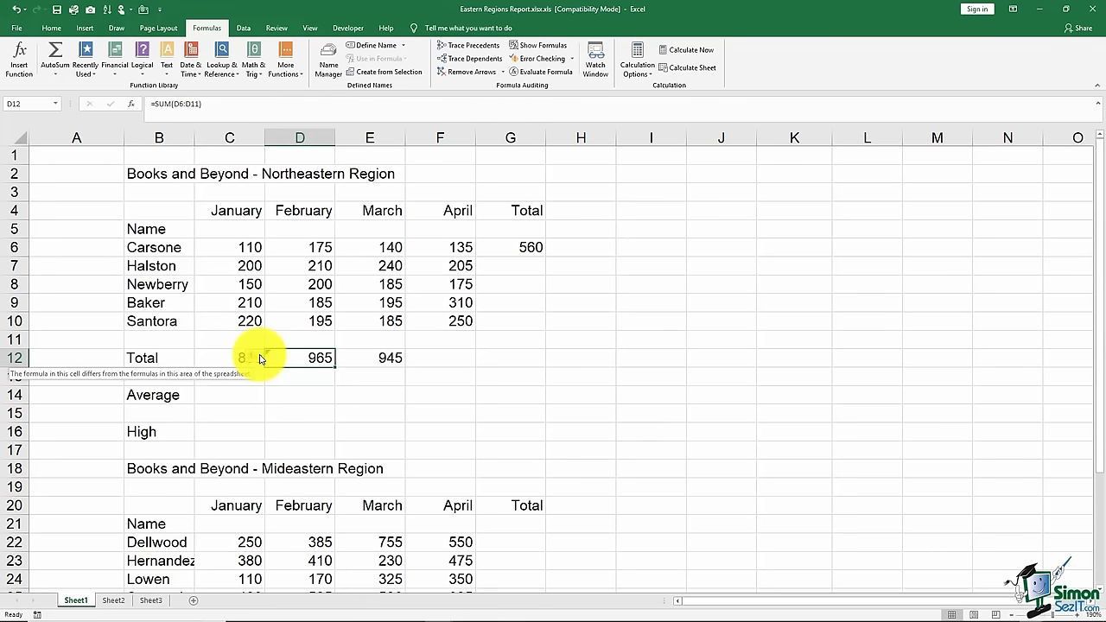
click(234, 355)
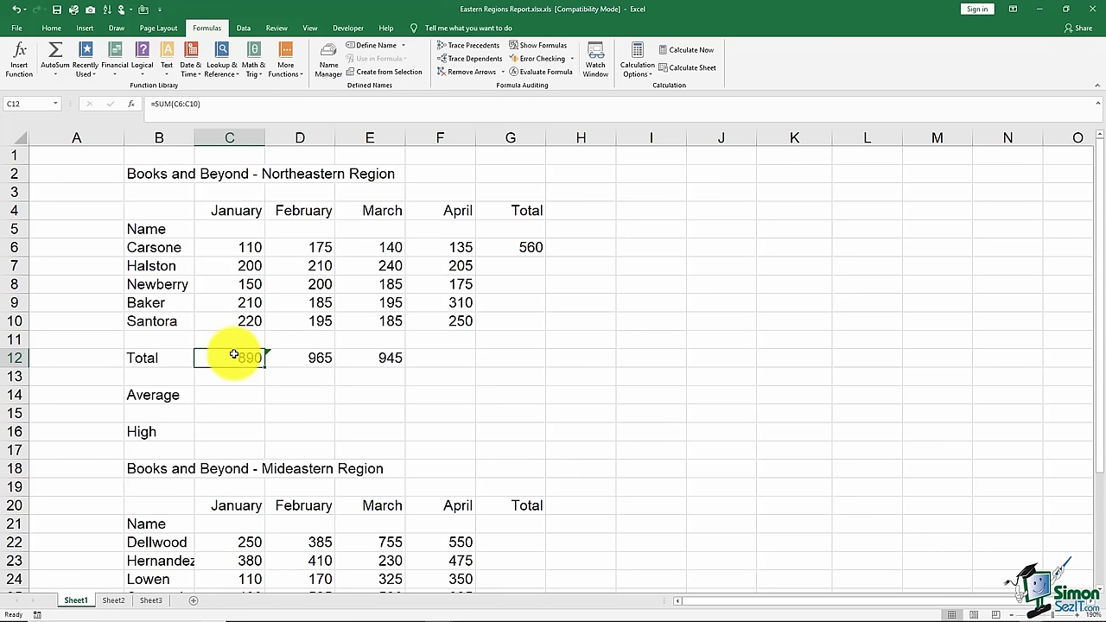
double_click(234, 355)
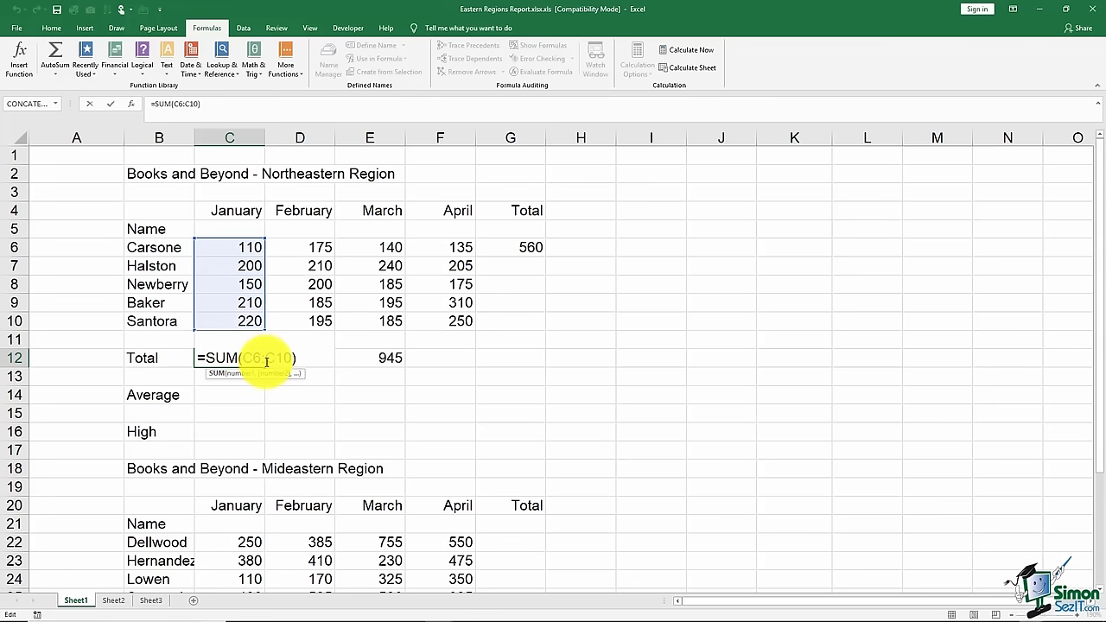
key(Escape)
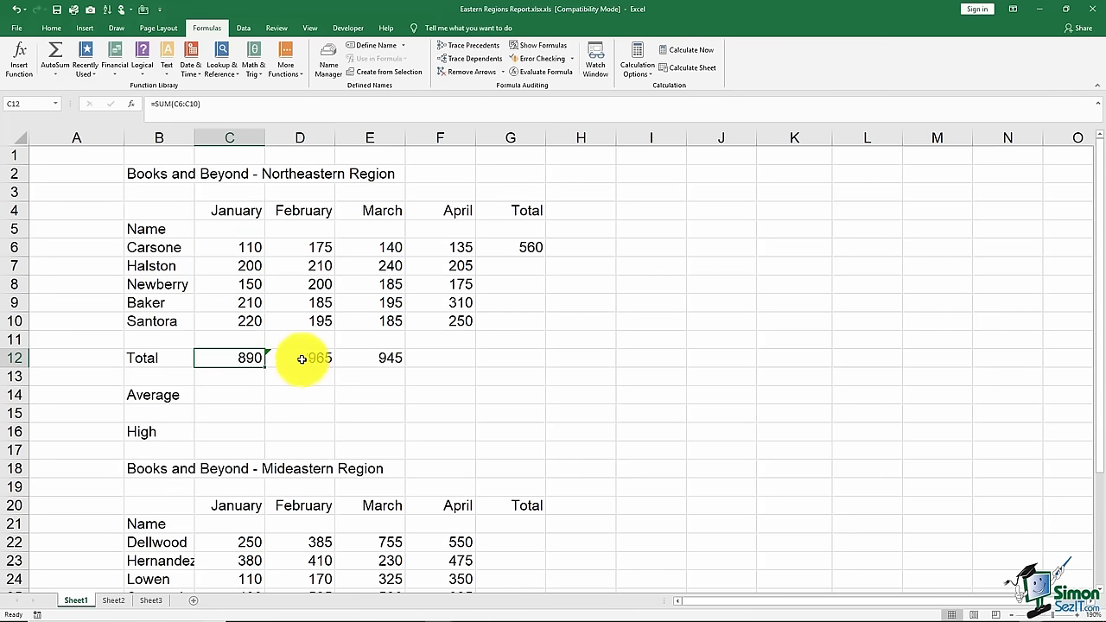
click(298, 361)
double_click(298, 361)
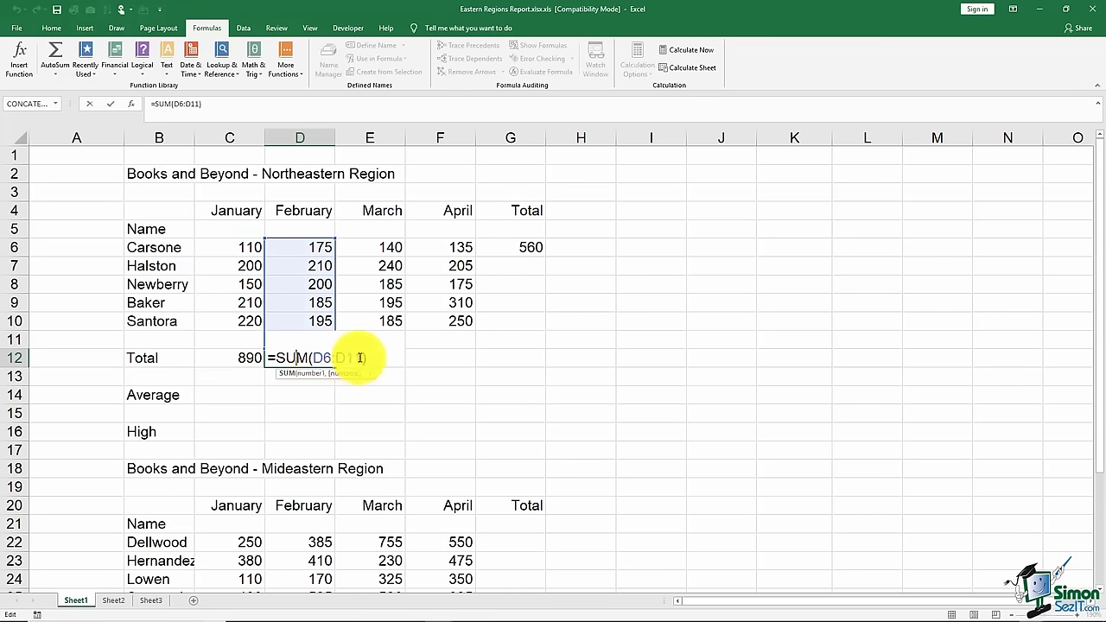
key(Escape)
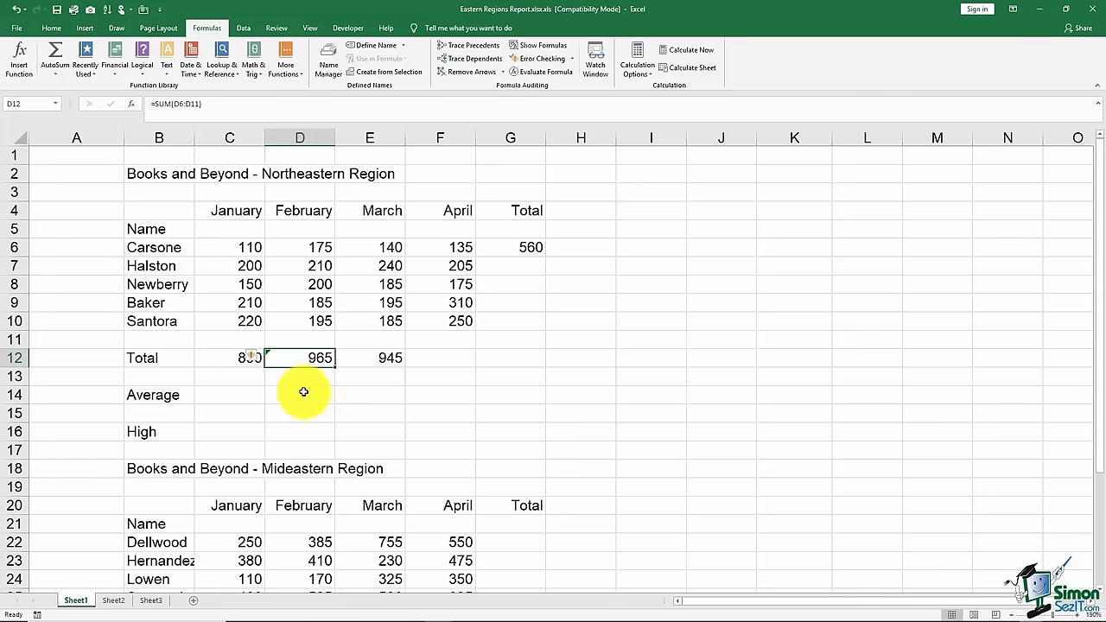
Apply Copy Formula from Left to D12 and confirm it now reads =SUM(D6:D10)
click(261, 358)
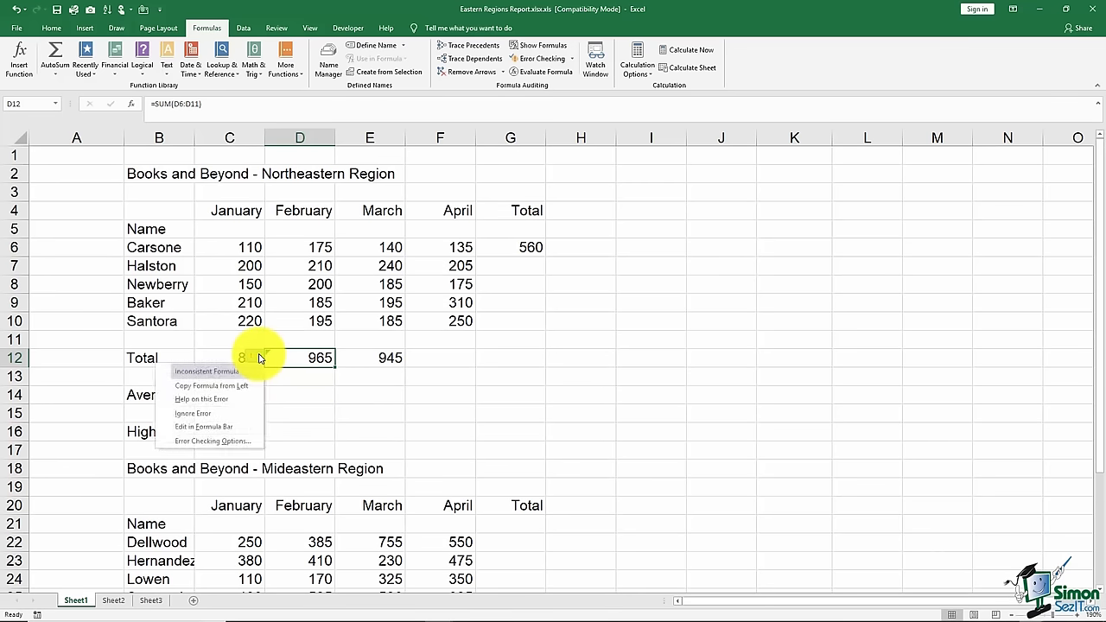
click(214, 387)
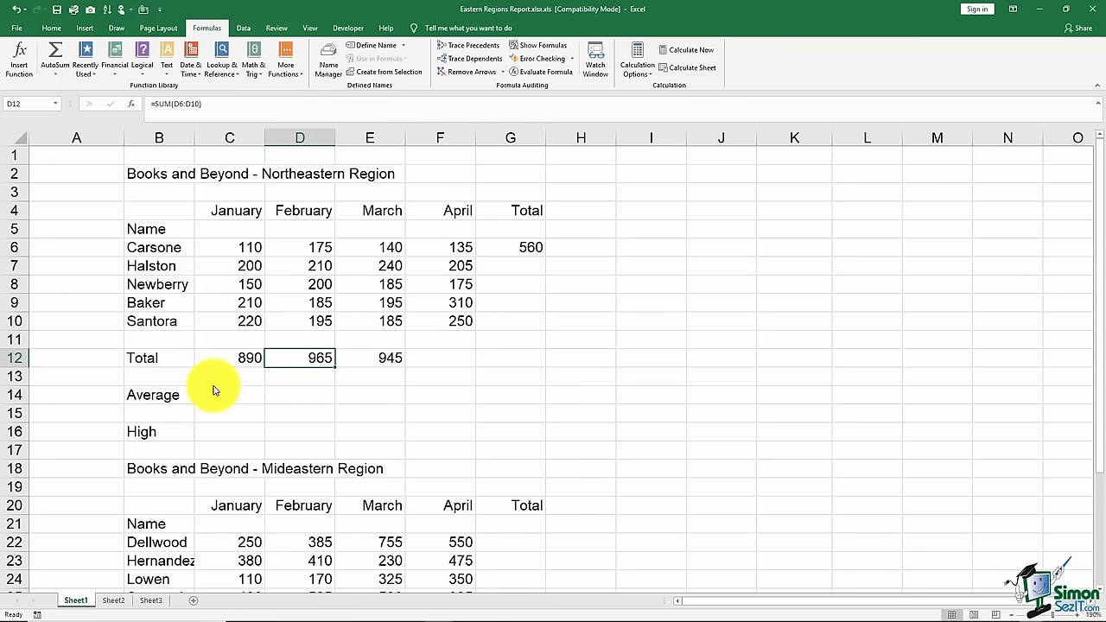
click(299, 410)
click(312, 366)
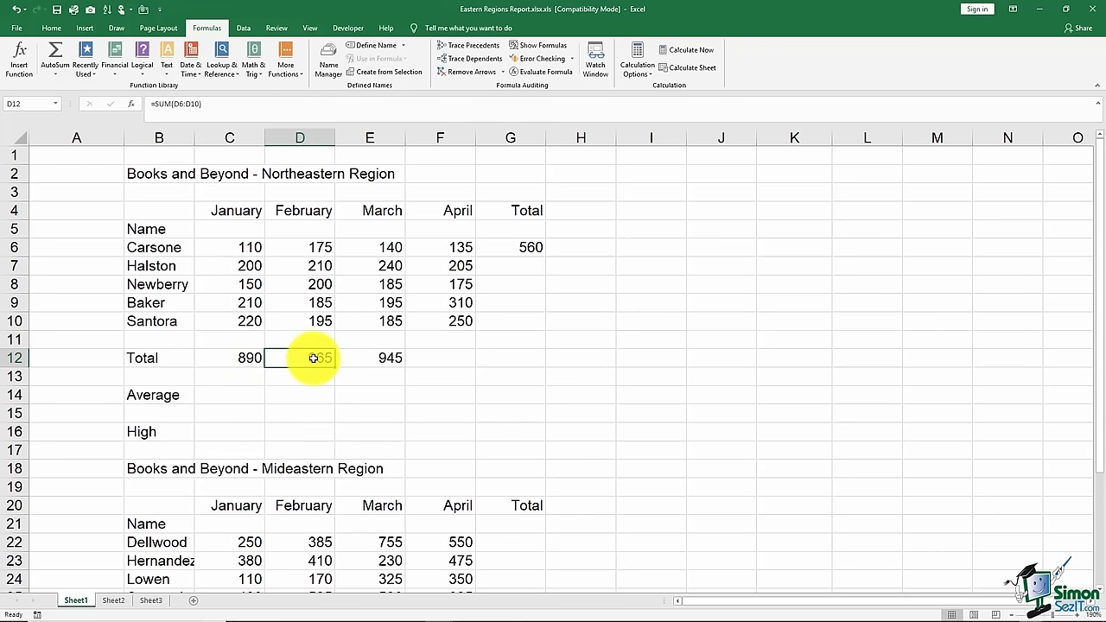
double_click(313, 368)
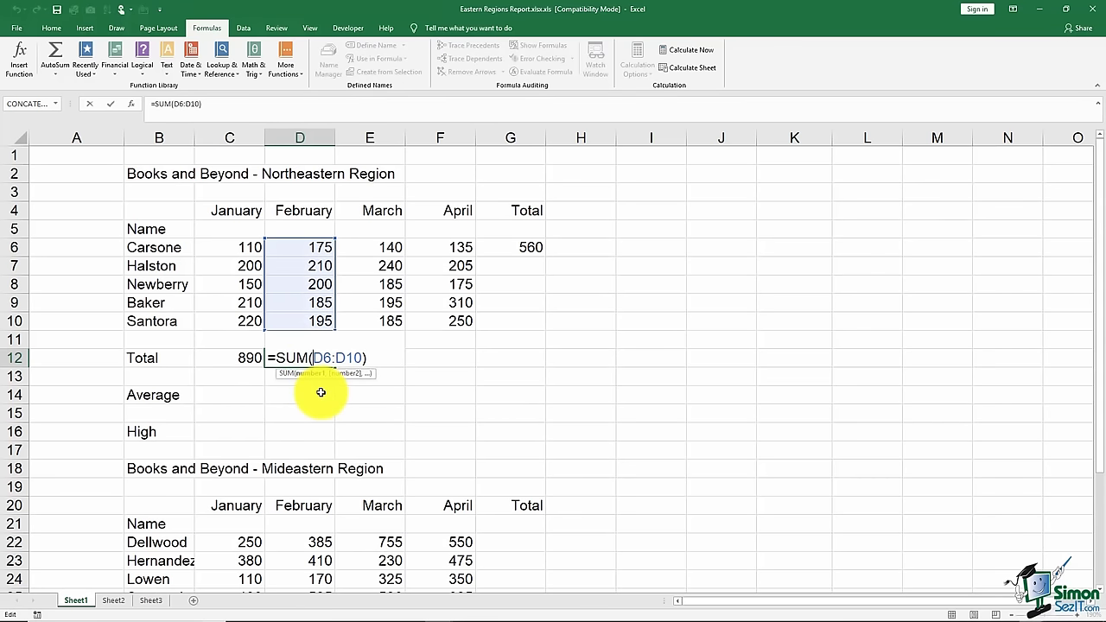
key(Escape)
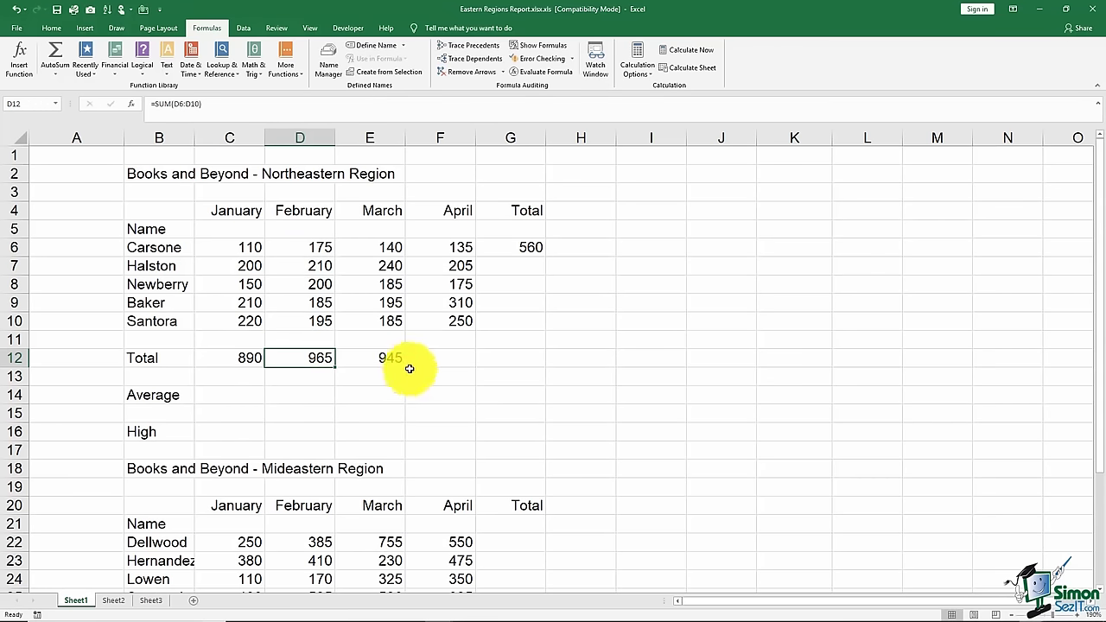
click(419, 358)
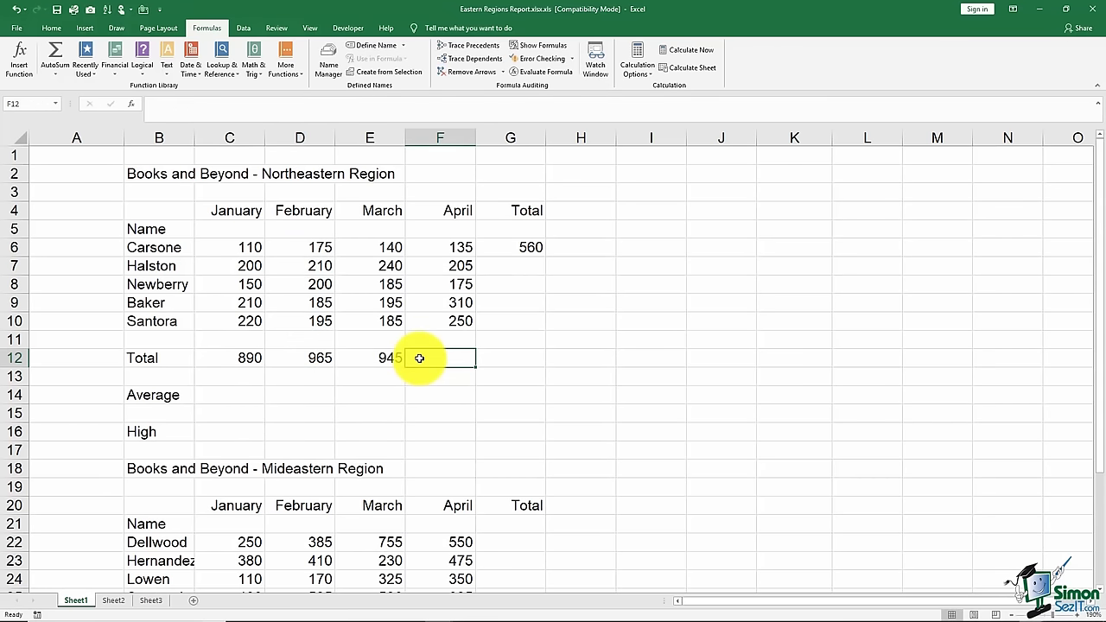
Sum April's sales into F12, giving 1075
click(428, 247)
drag(429, 247, 433, 358)
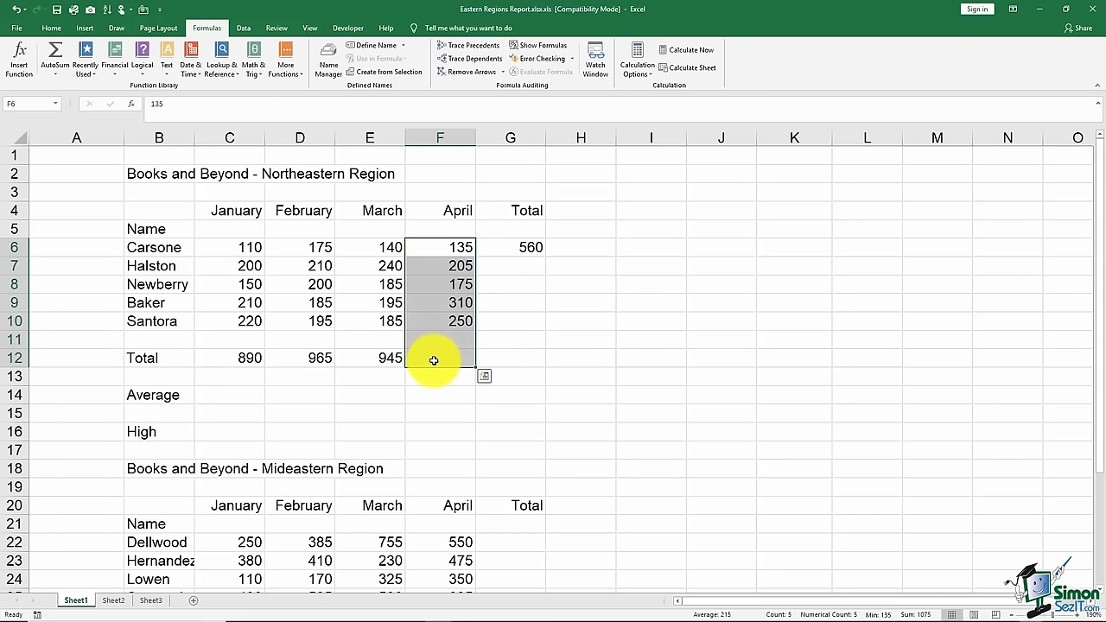
click(58, 58)
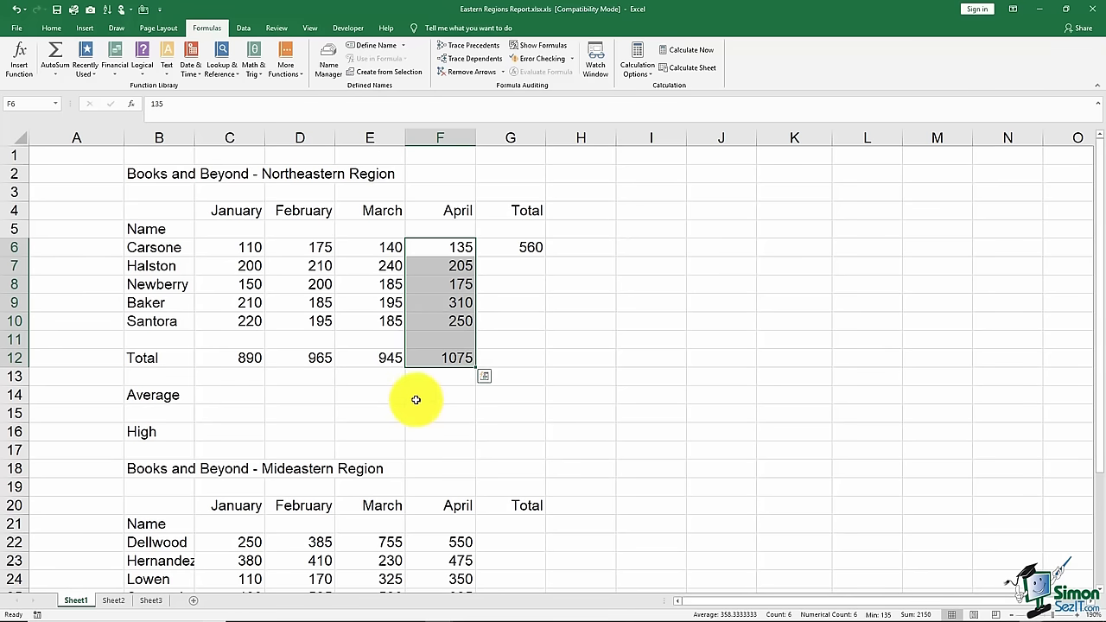
click(415, 400)
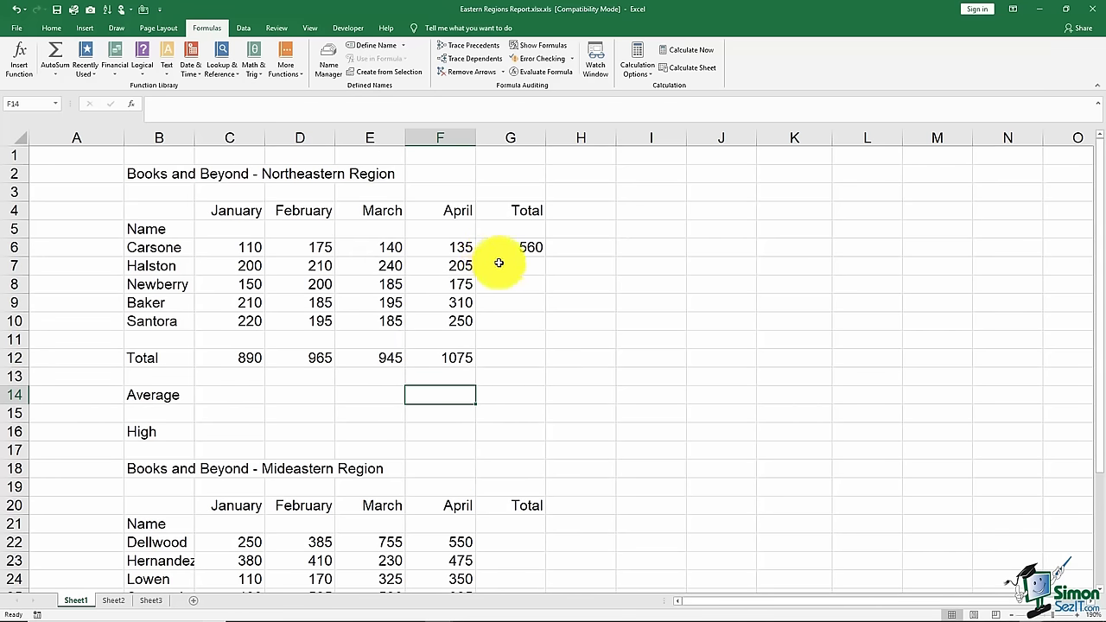
AutoSum the Total column for Halston through Santora across C7:G10
drag(248, 265, 506, 319)
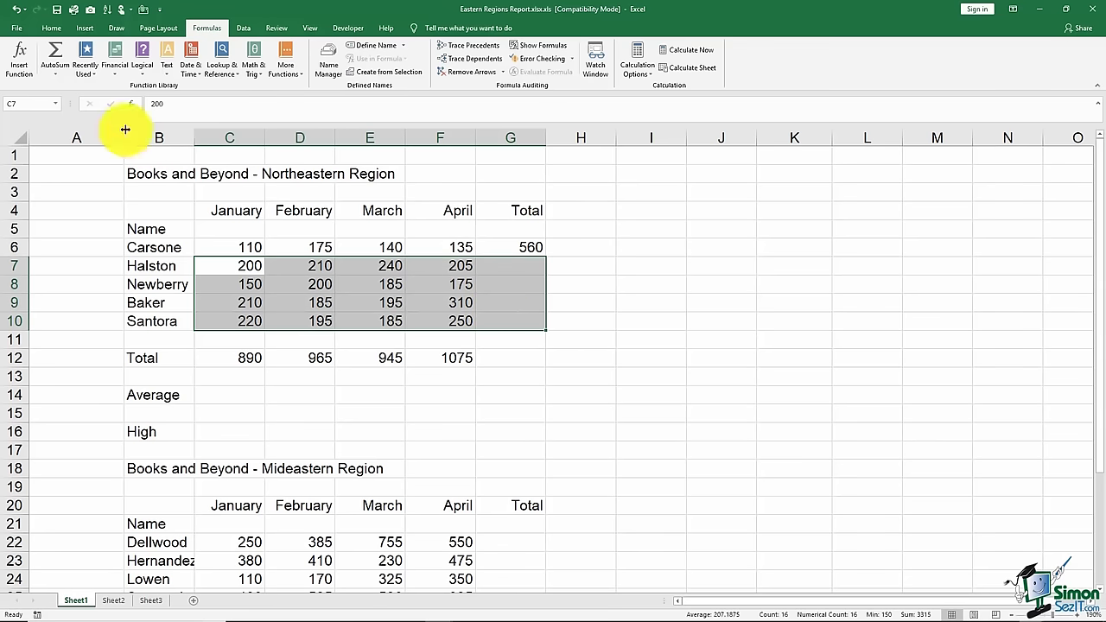
click(62, 58)
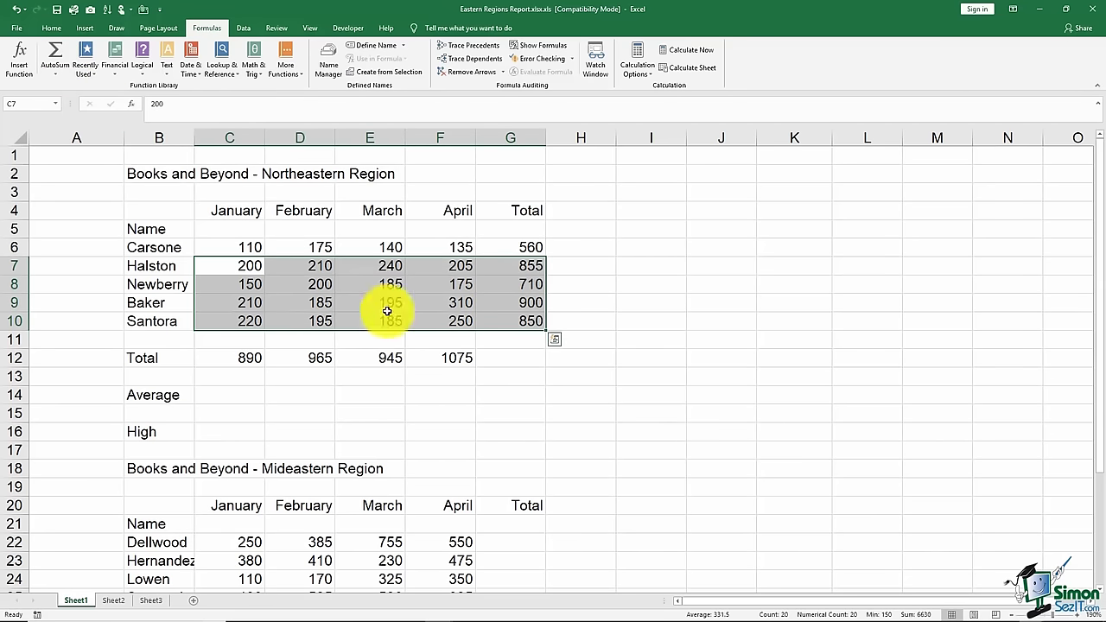
click(508, 358)
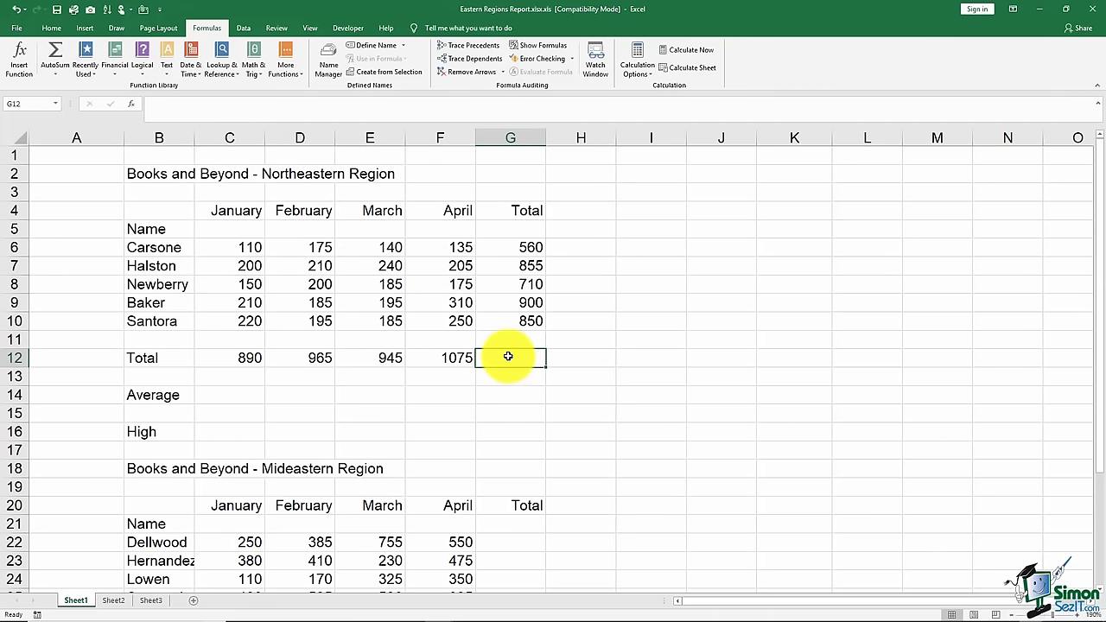
Copy F12's SUM formula into G12 for a 3875 grand total
click(463, 360)
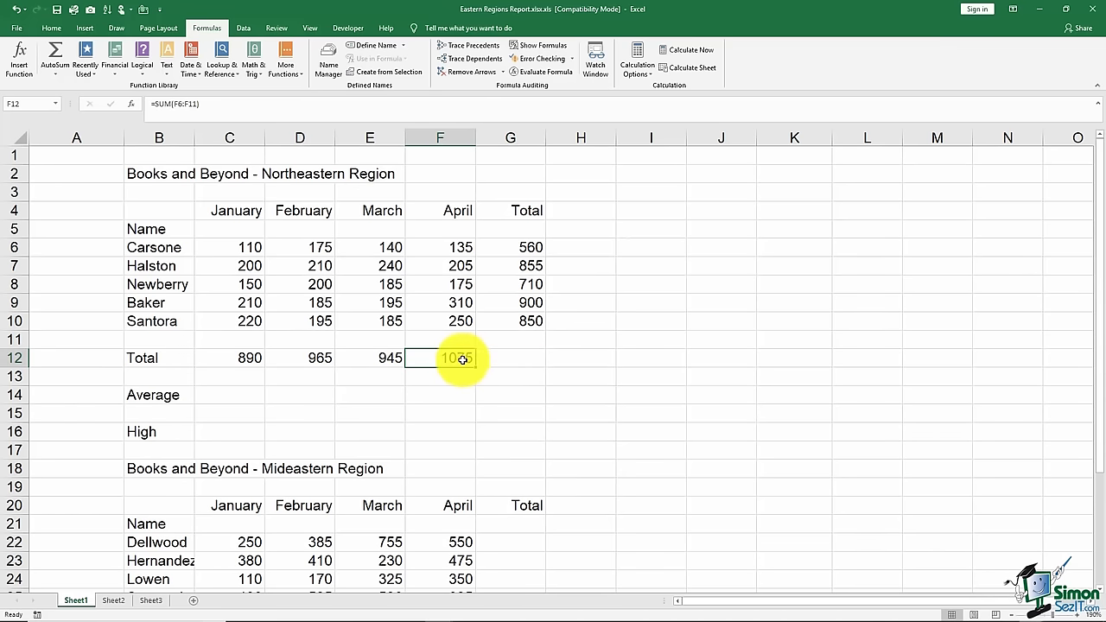
drag(475, 367, 538, 365)
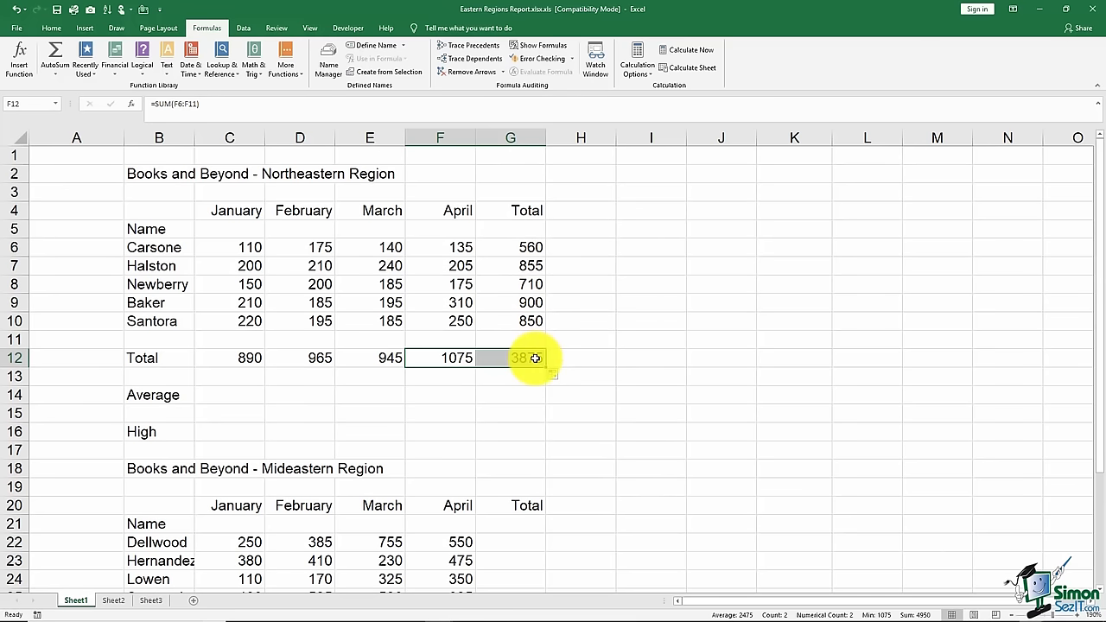
click(535, 358)
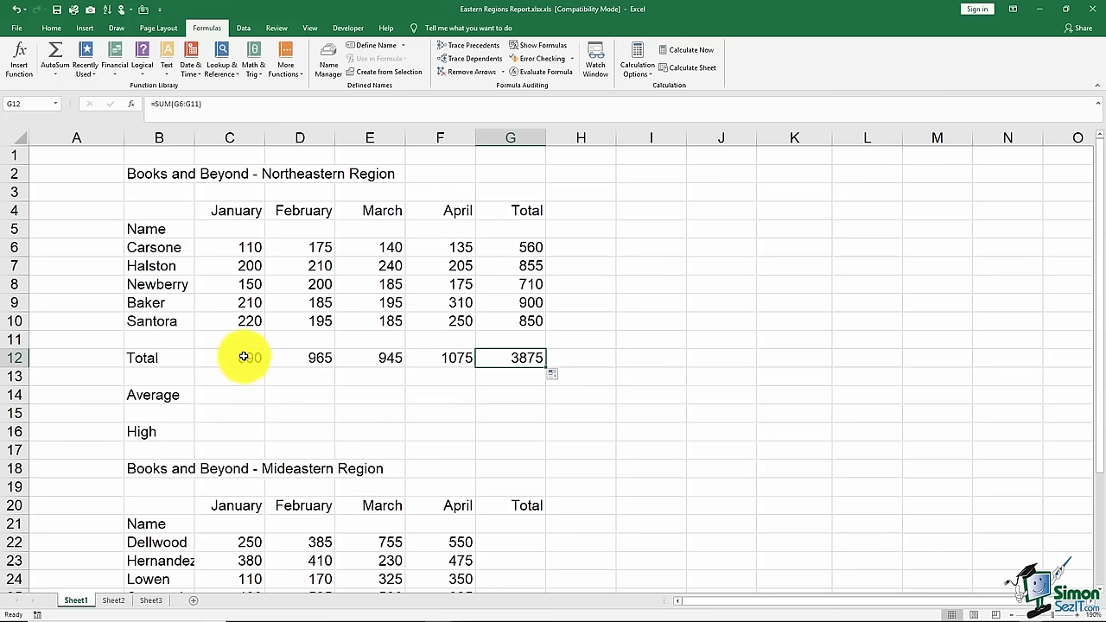
click(245, 397)
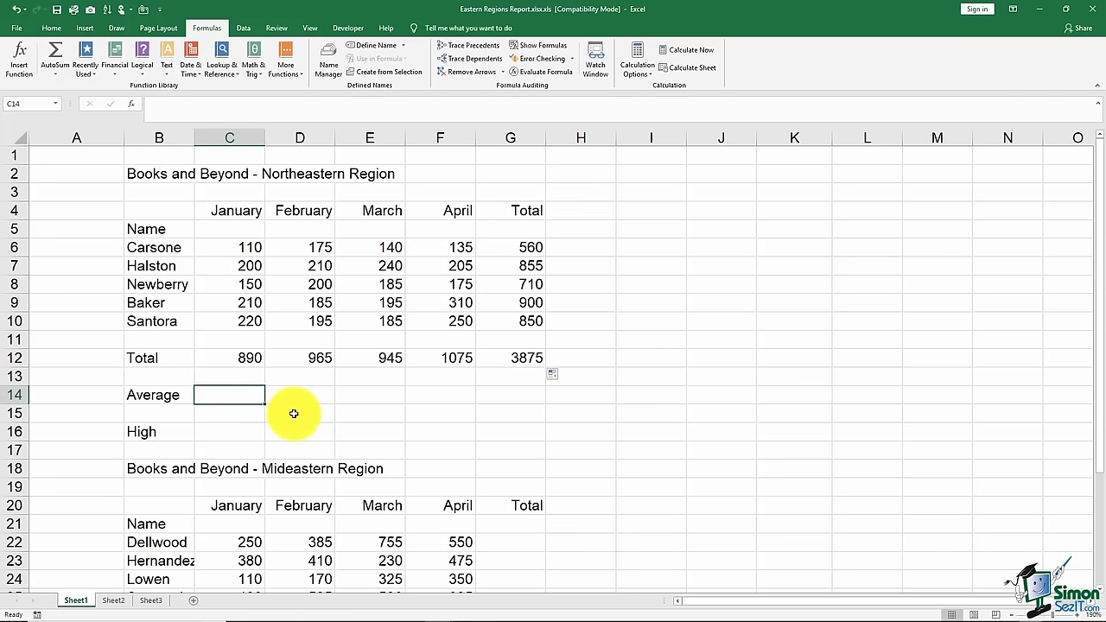
Enter =AVERAGE(C6:C10) in C14 for 178, then check it against the status bar average
text(=)
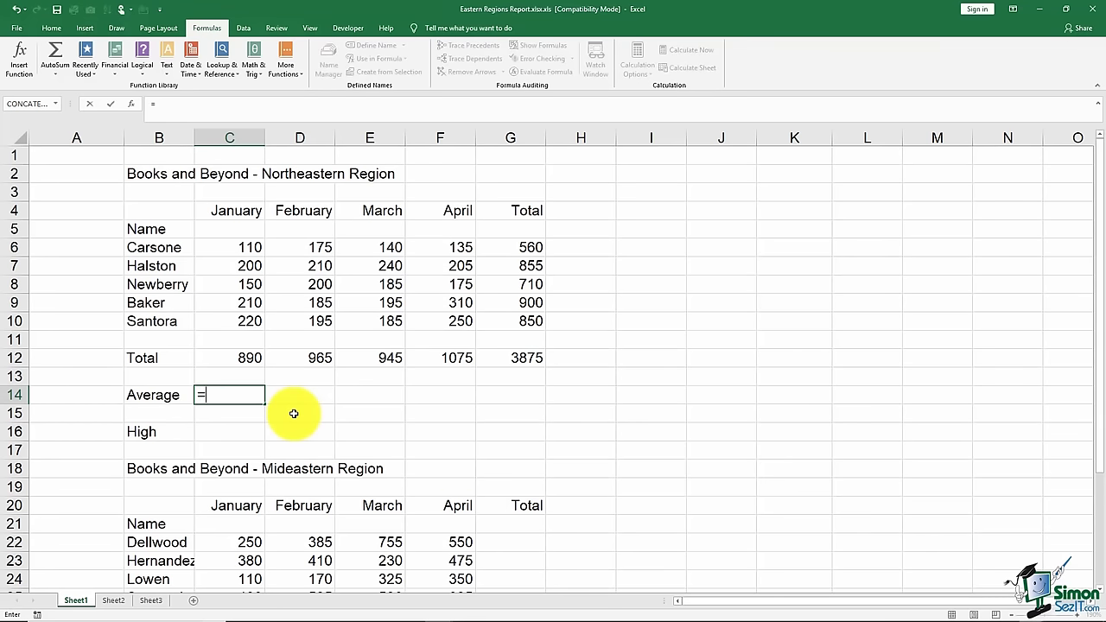
text(average)
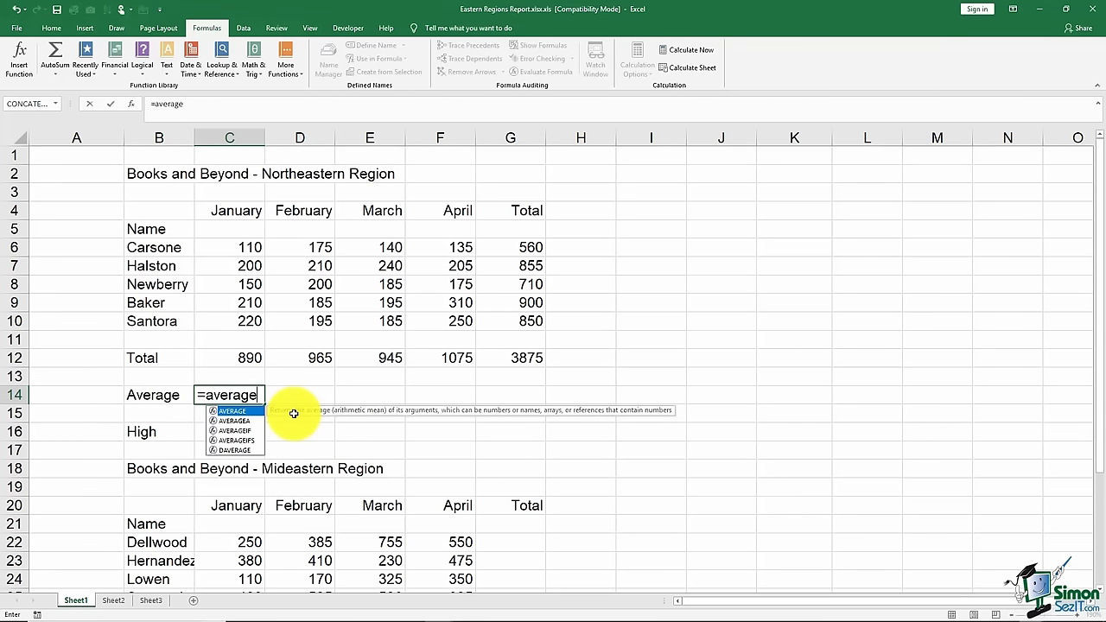
text(()
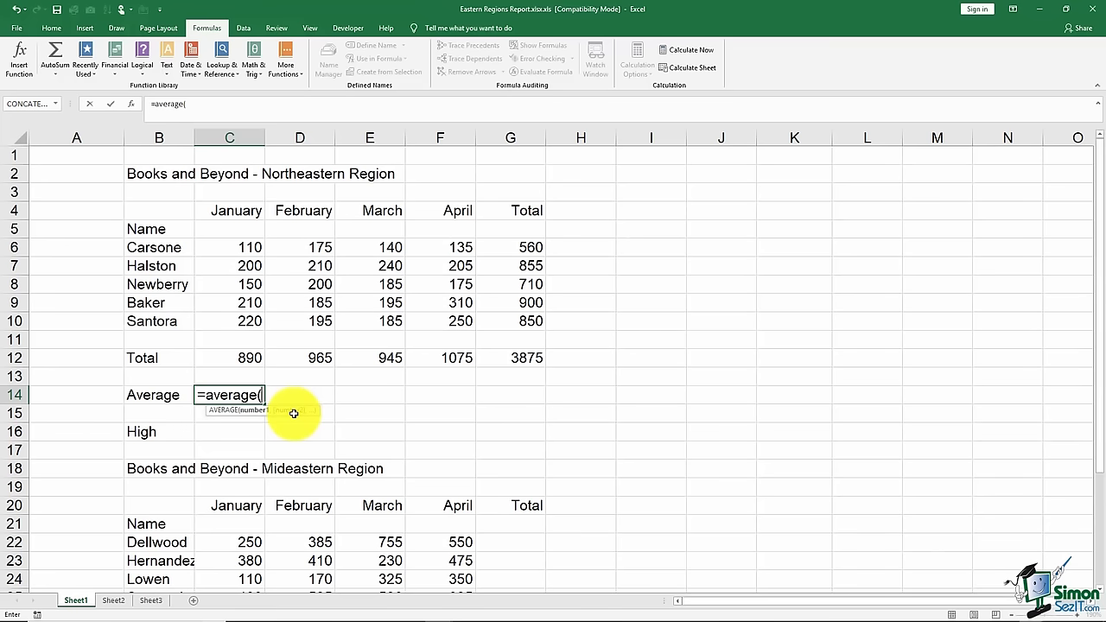
drag(251, 247, 248, 321)
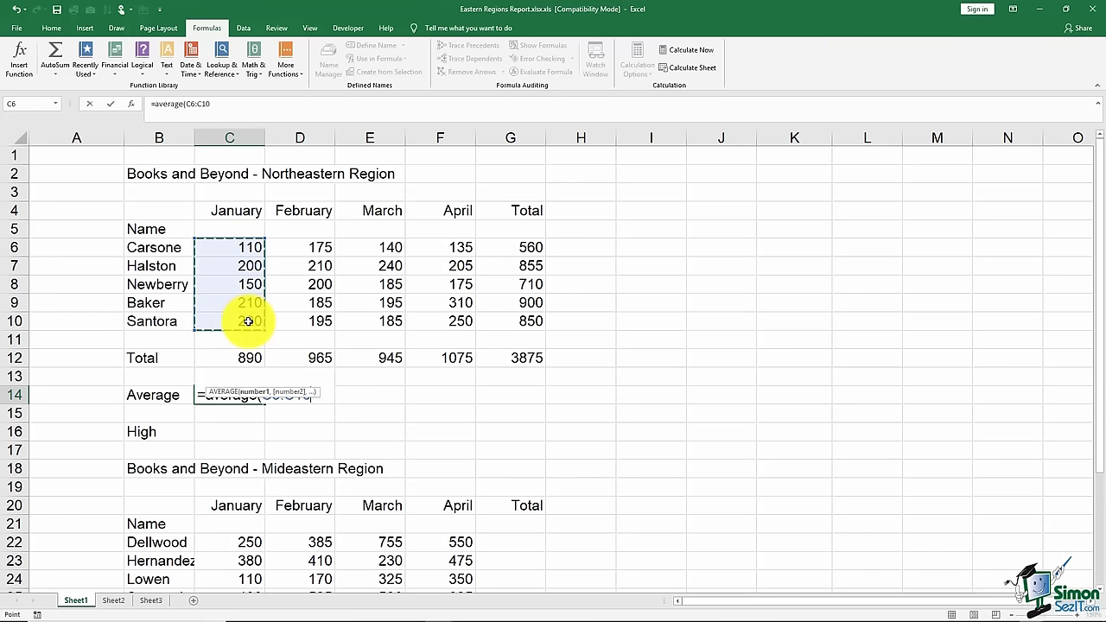
key(Return)
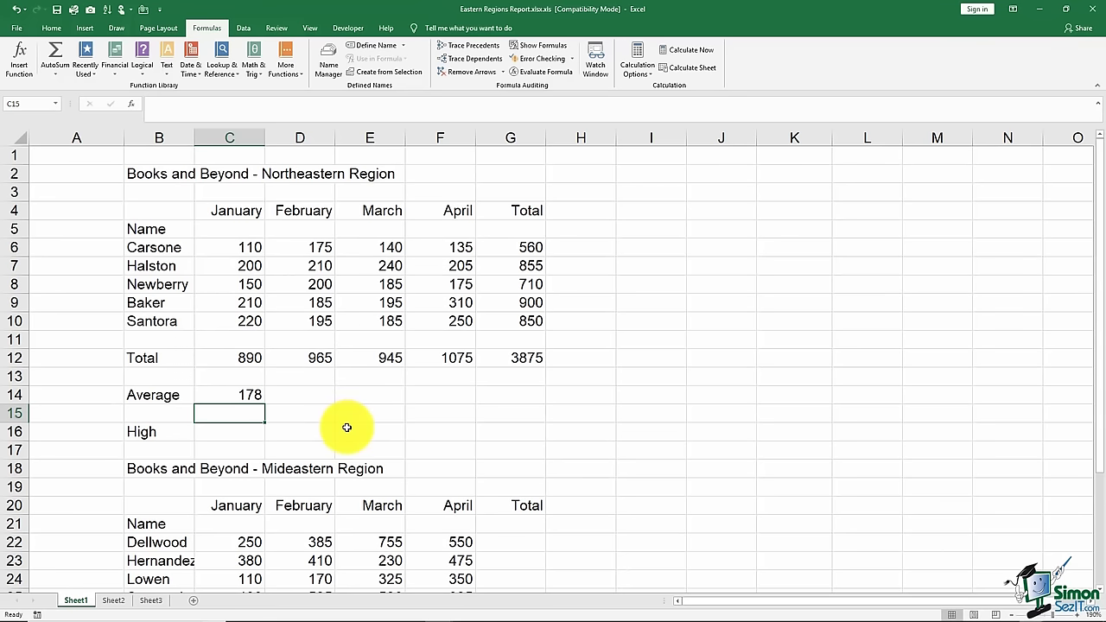
click(242, 433)
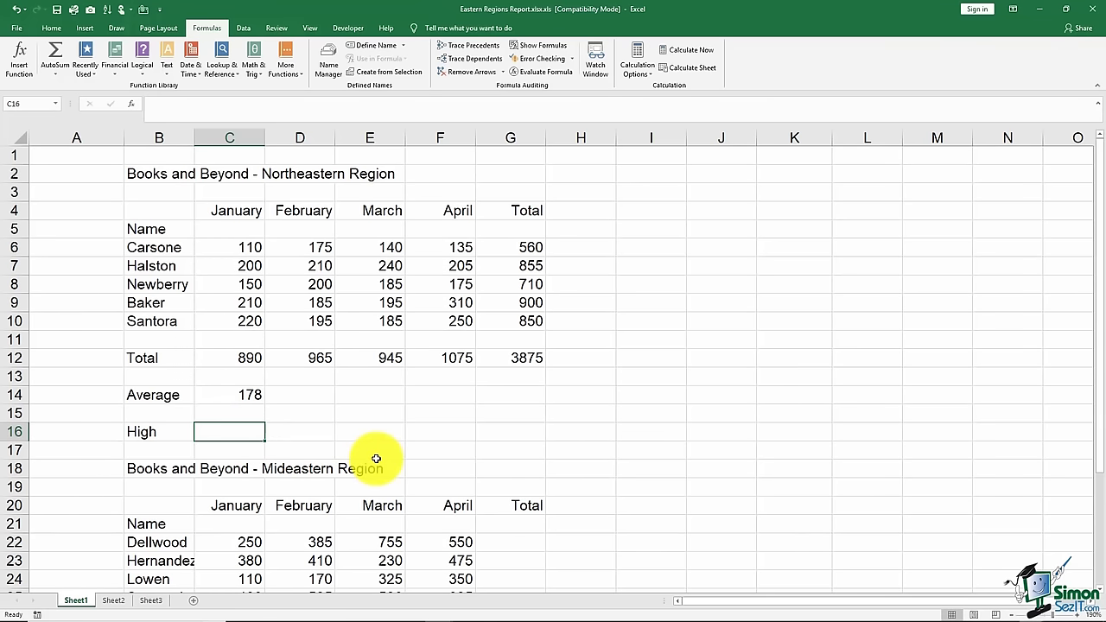
click(224, 248)
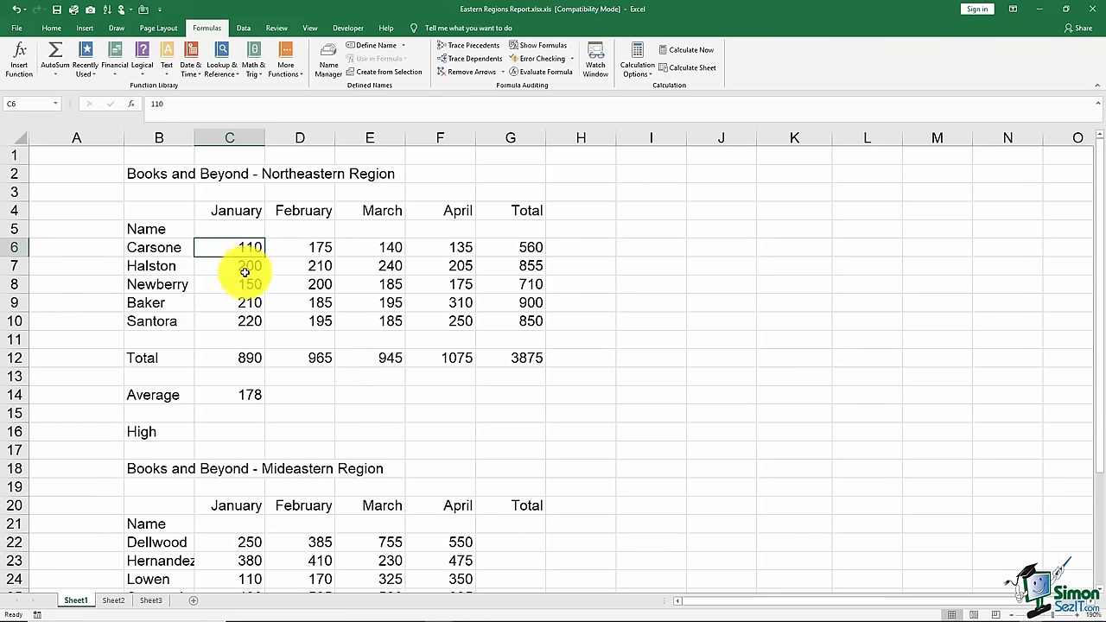
drag(245, 272, 260, 316)
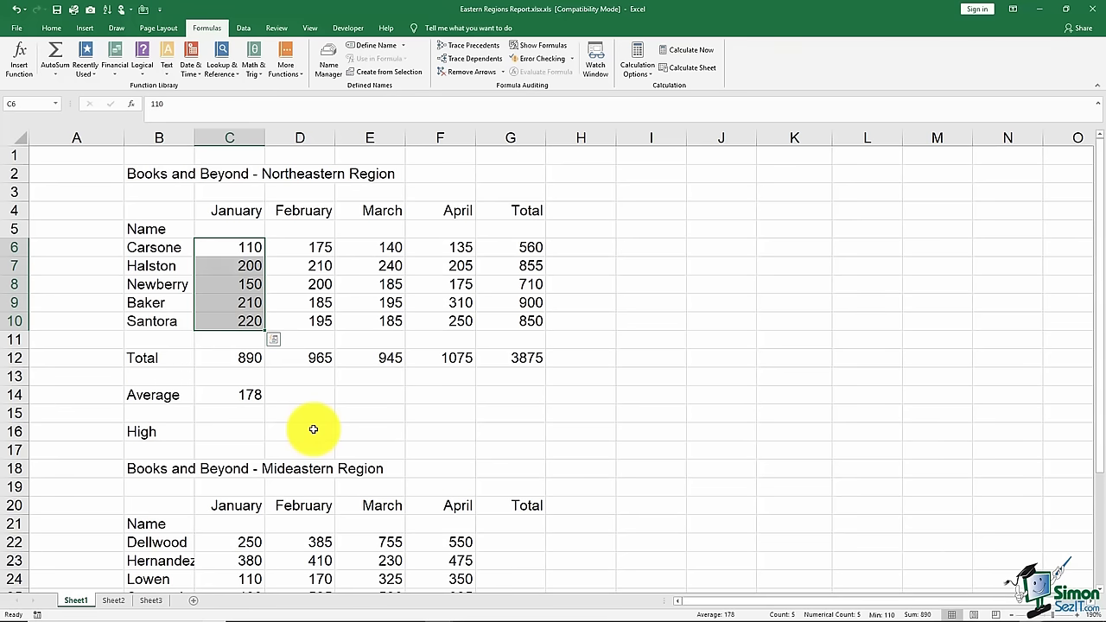
click(247, 432)
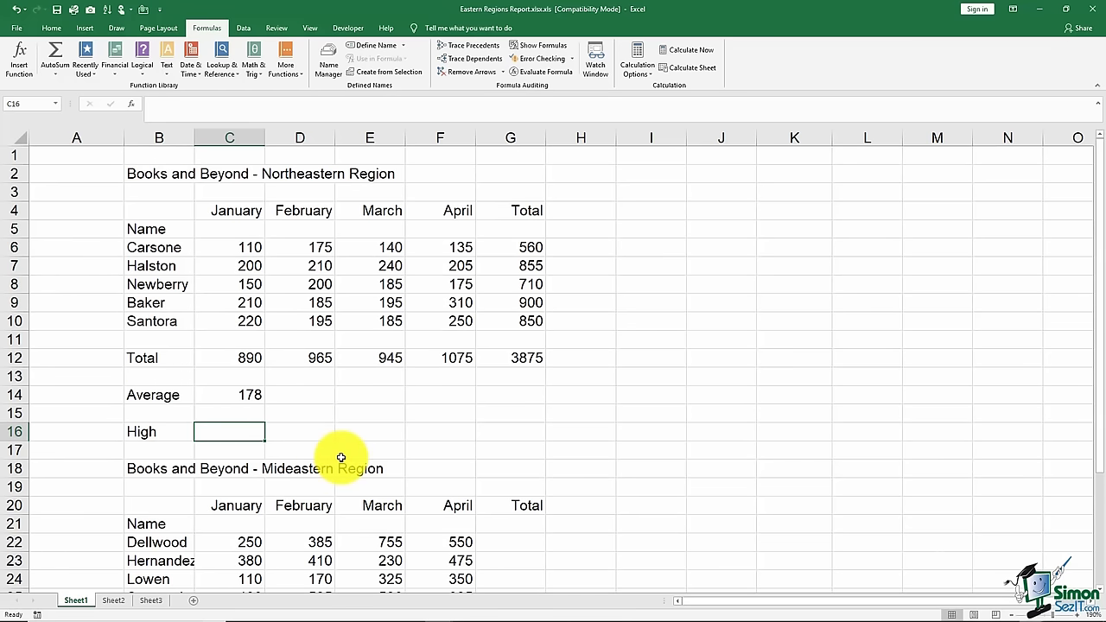
Enter =MAX(C6:C10) in C16 to show January's highest sale, 220
text(=)
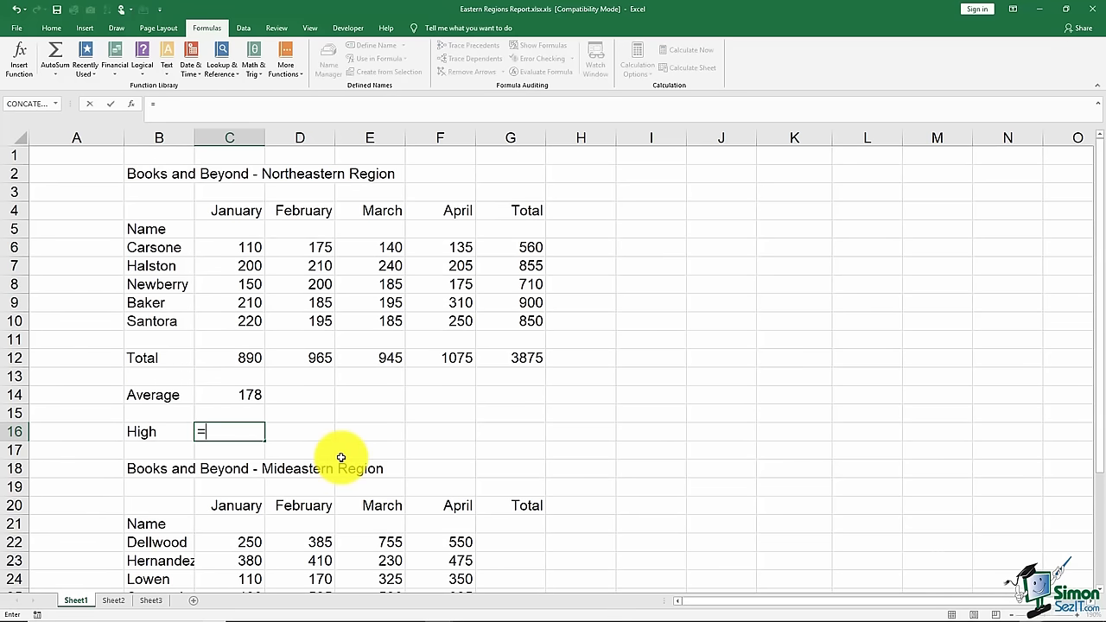
text(max)
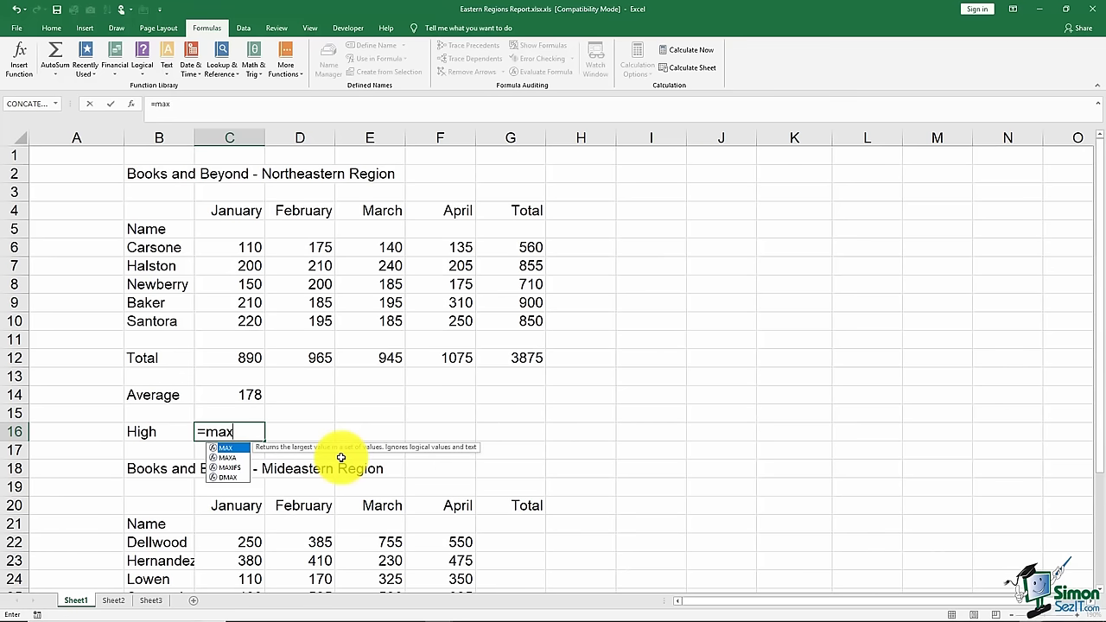
text(()
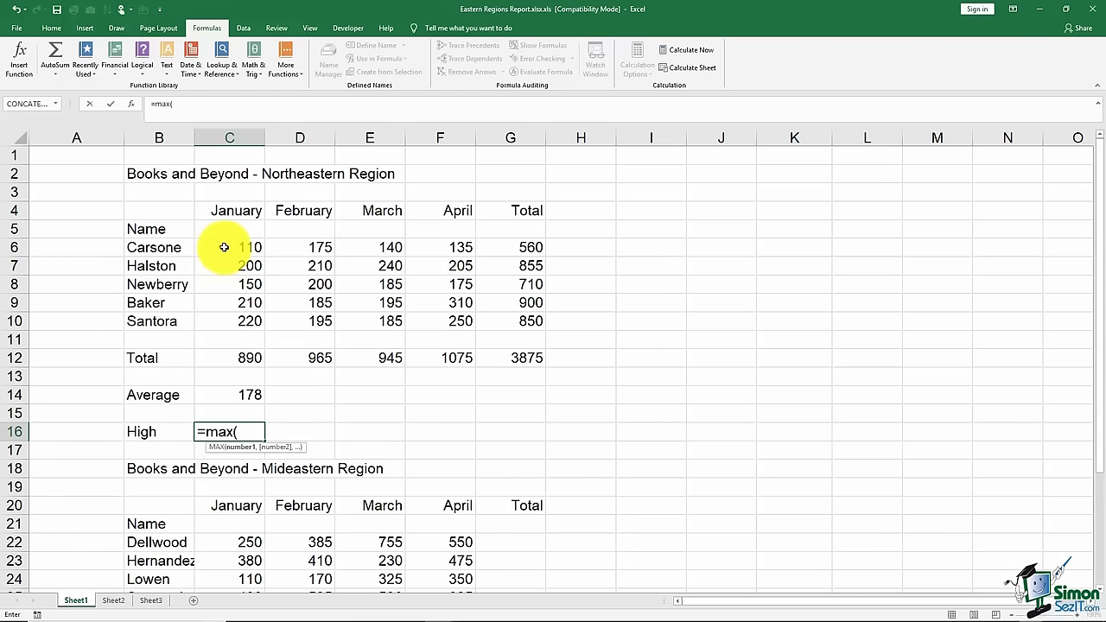
drag(222, 244, 238, 312)
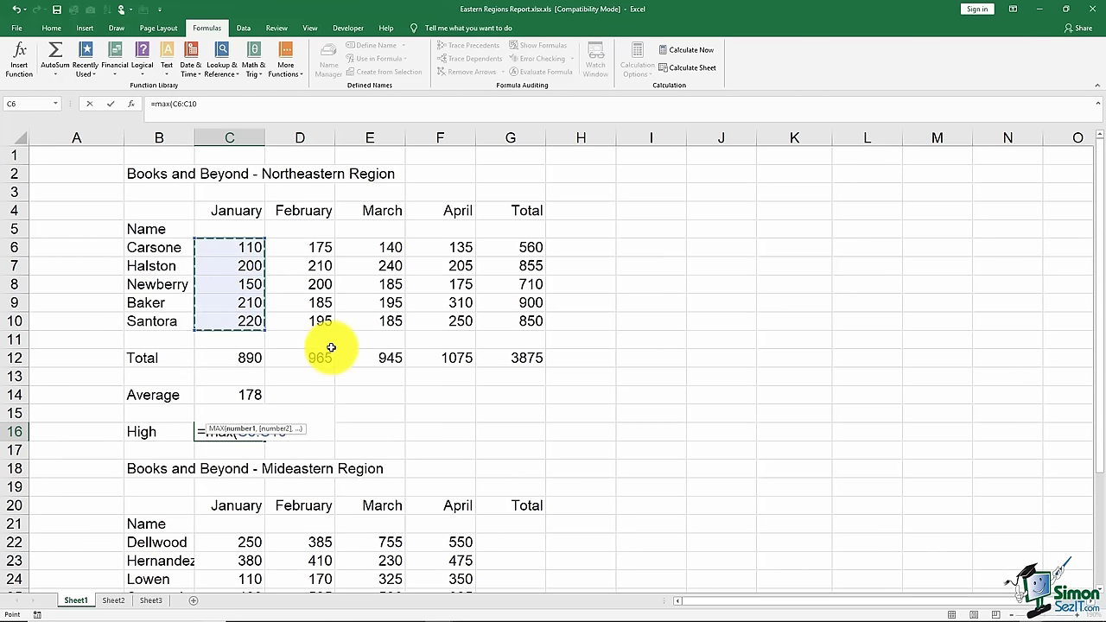
key(Return)
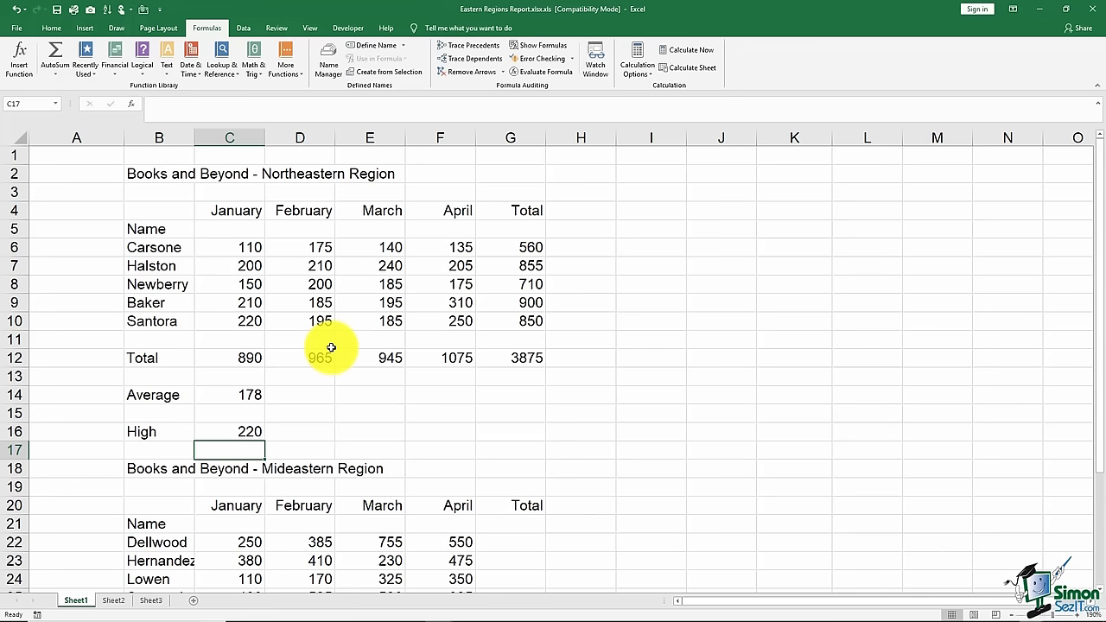
click(238, 396)
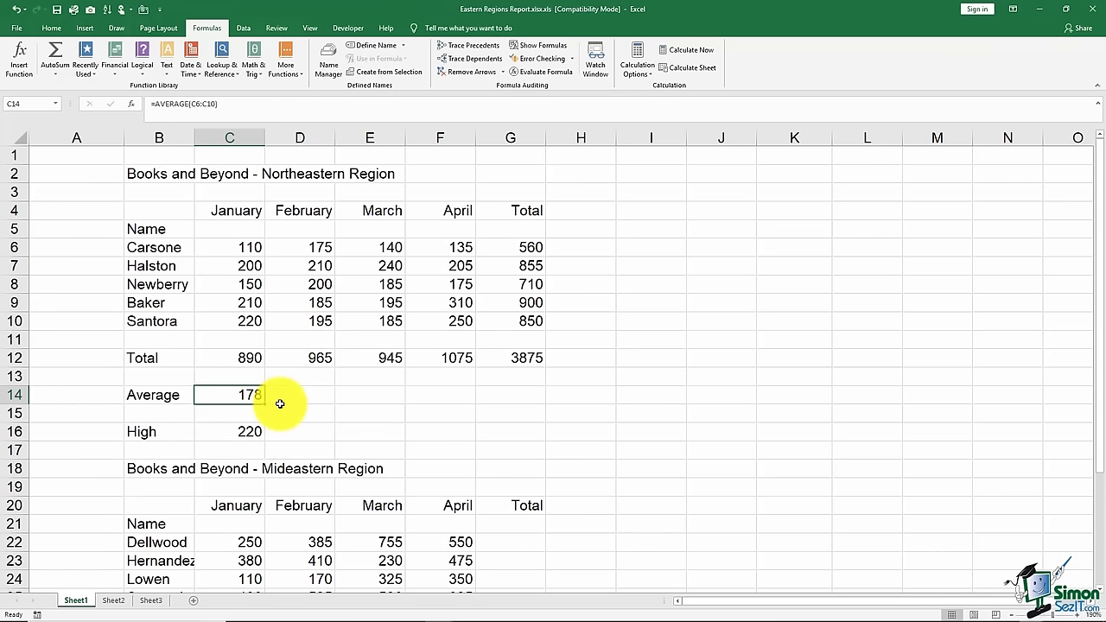
Select C6:C10 to see Average, Count, Min and Sum on the status bar
click(237, 247)
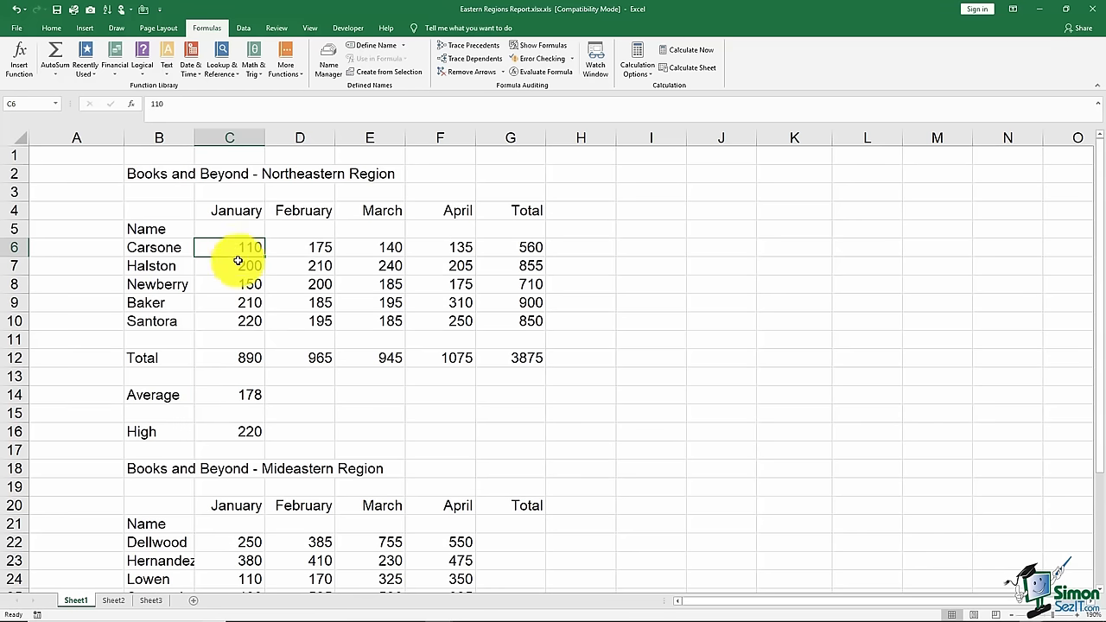
drag(238, 261, 240, 318)
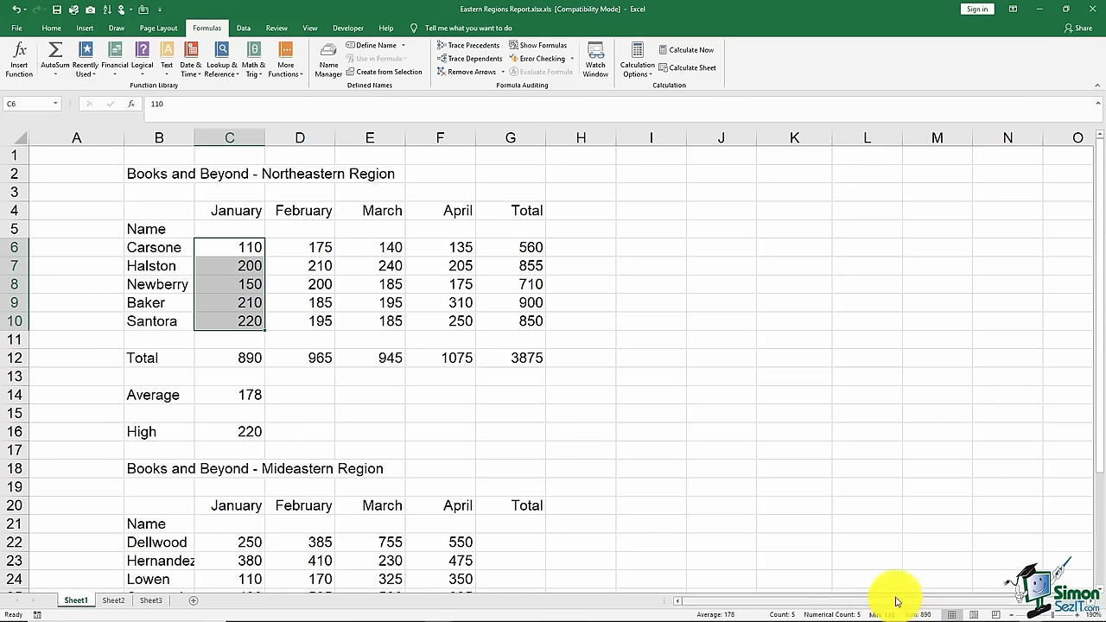
Remove Count and Average from the status bar summary, keeping numerical count, minimum and sum
right_click(830, 616)
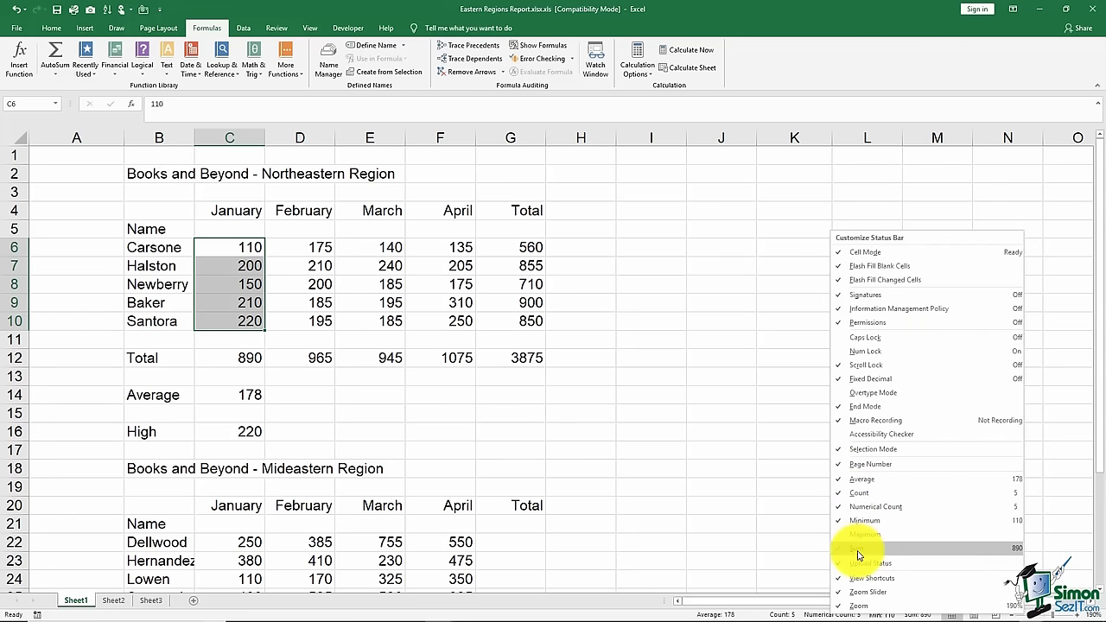
click(854, 494)
click(852, 479)
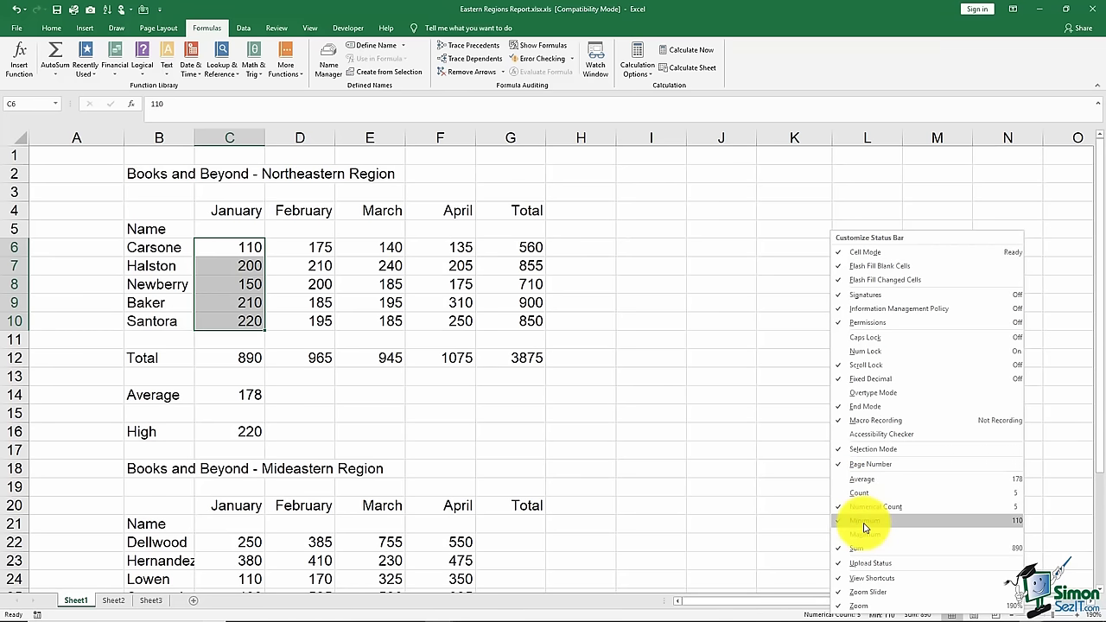
click(787, 536)
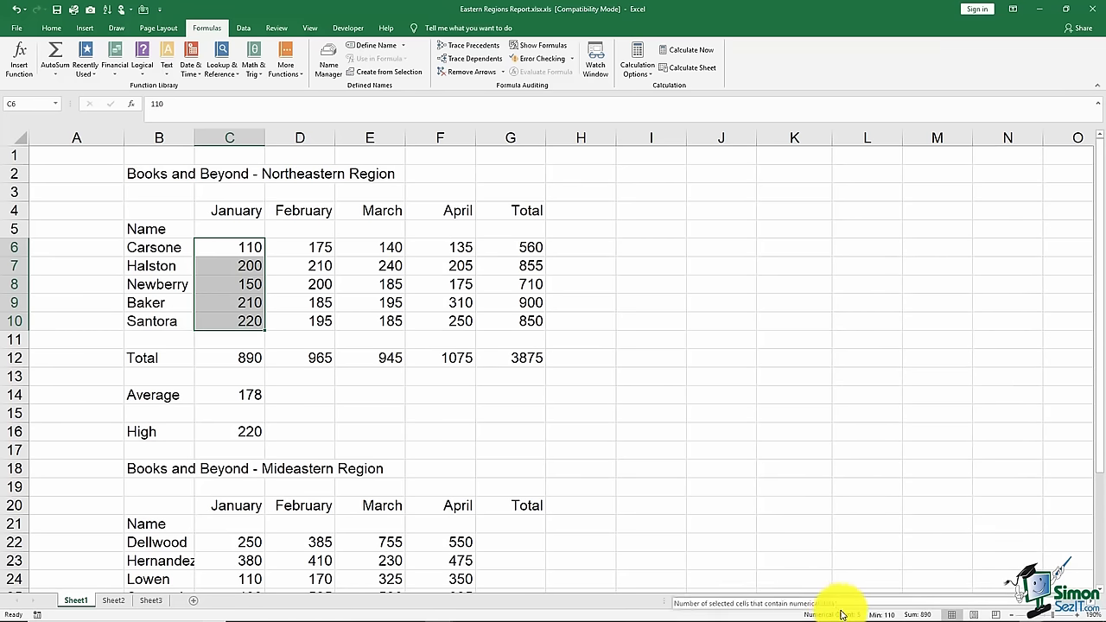
Recheck the status bar options unchanged, then open Carsone's January value in C6 for editing
right_click(840, 614)
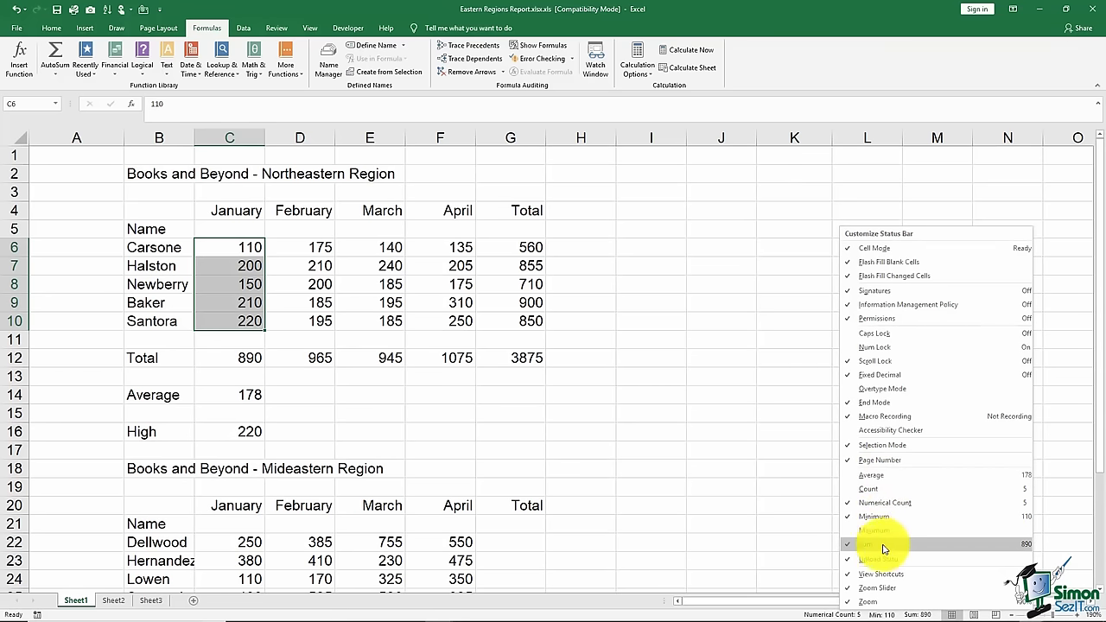
click(734, 471)
double_click(255, 252)
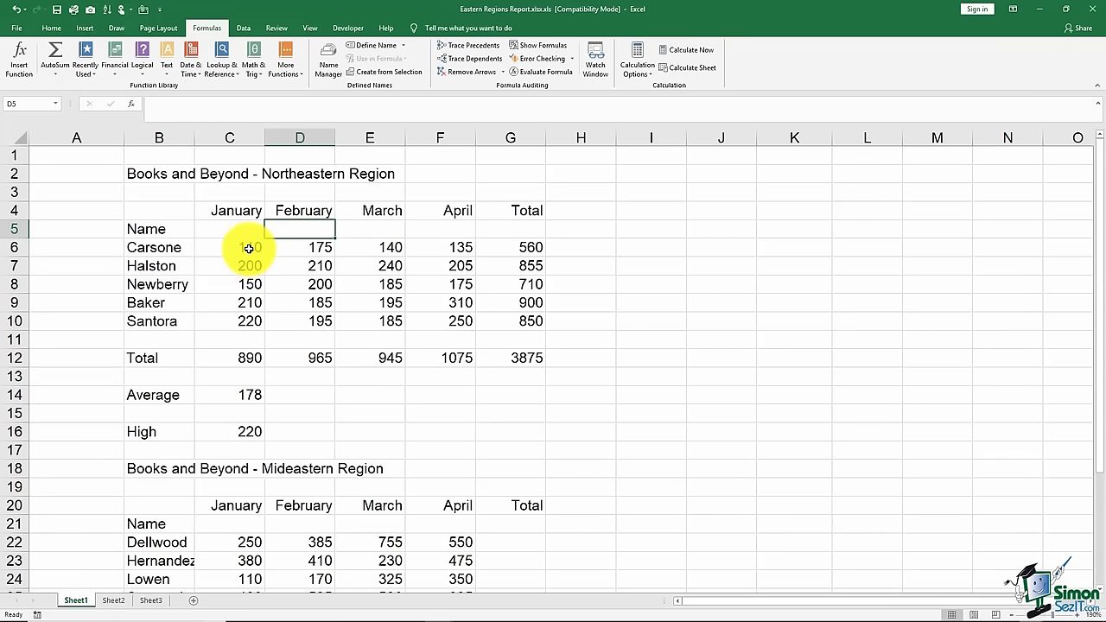
Delete the =SUM(C6:C10) January total from cell C12
drag(247, 248, 247, 268)
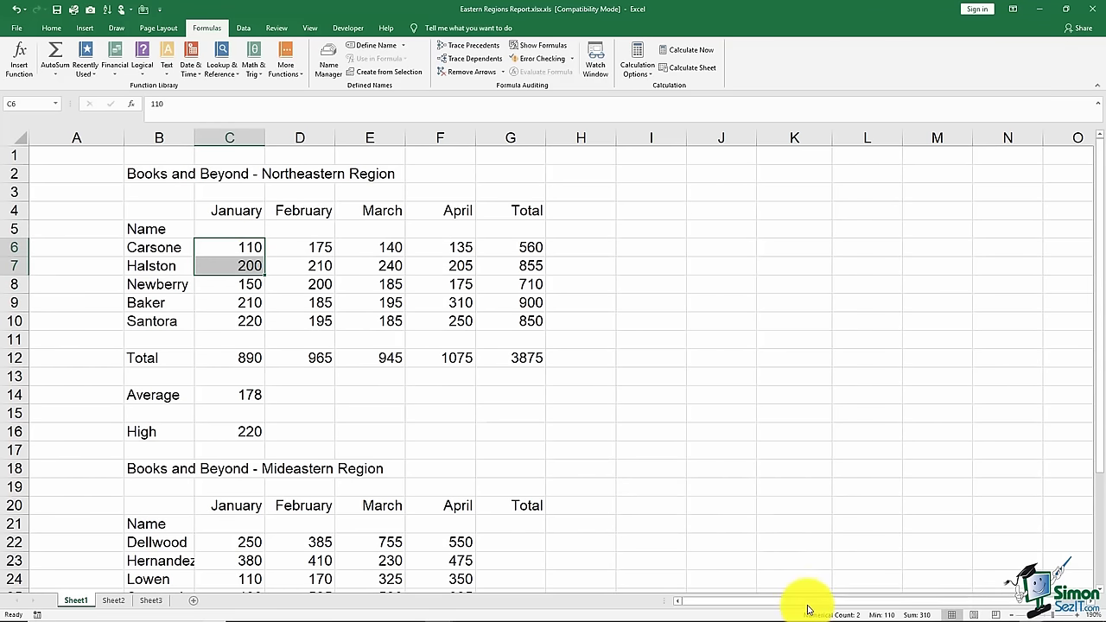
click(317, 394)
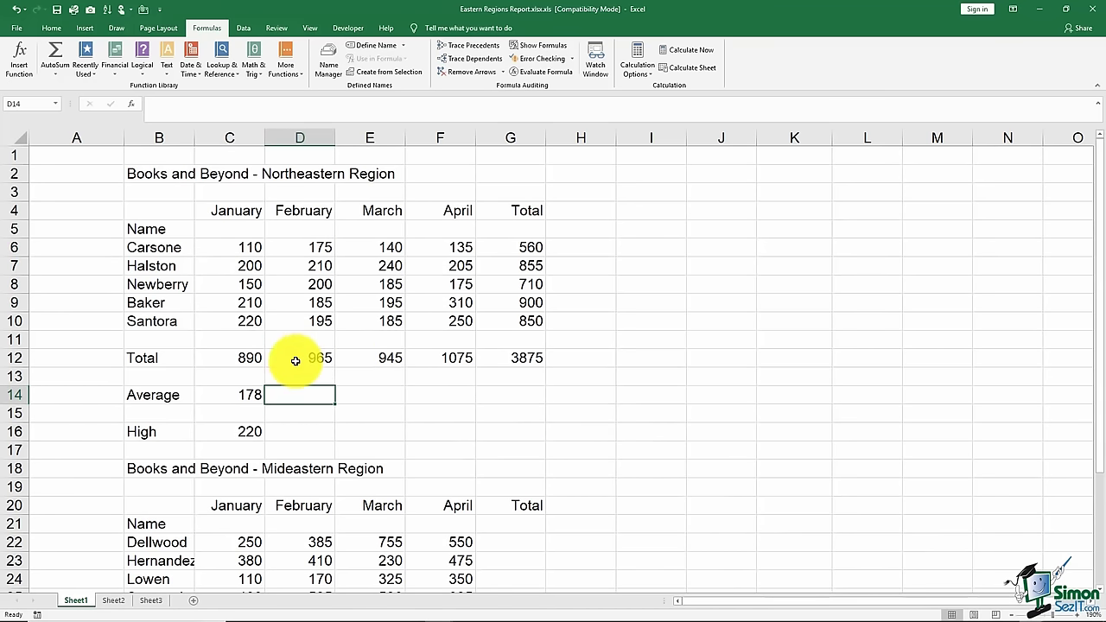
click(257, 359)
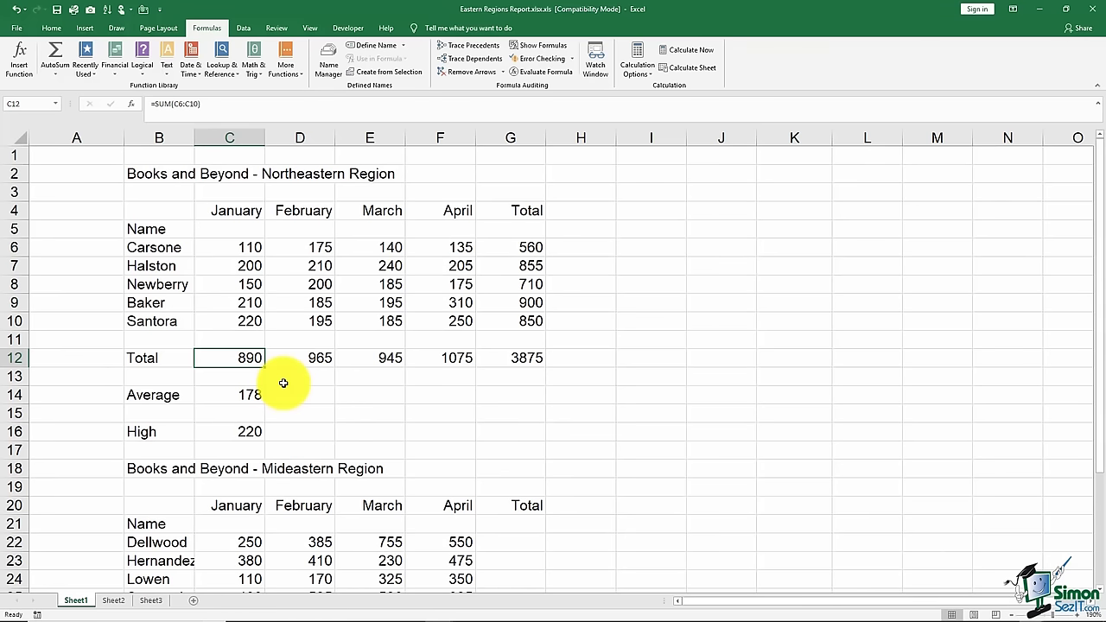
key(Delete)
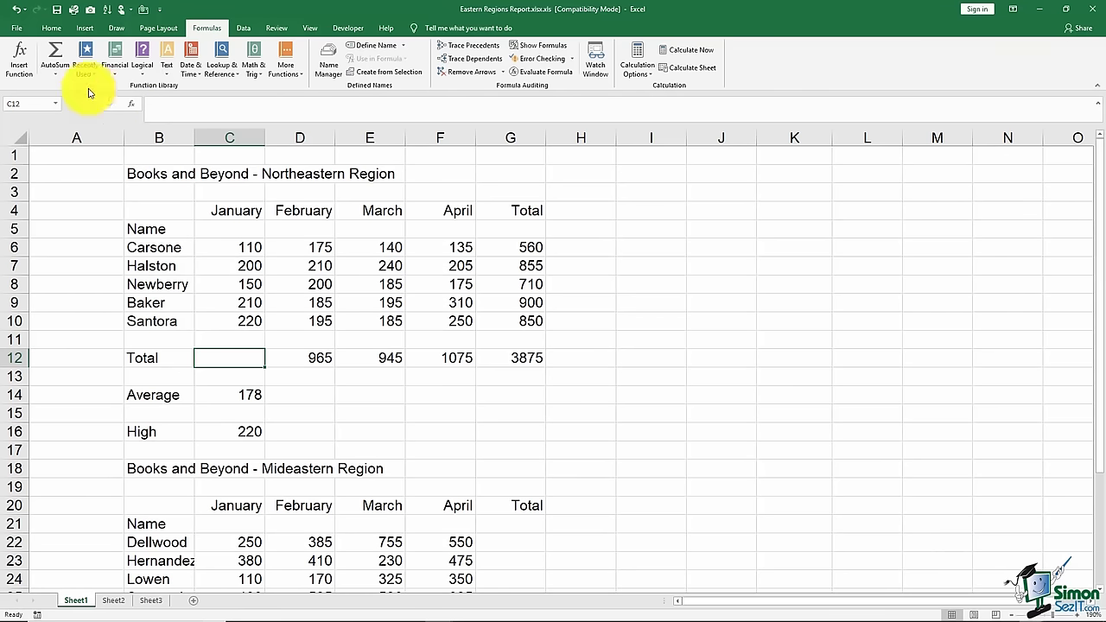
Start an Insert Function for C12 with the function category set to All
click(21, 62)
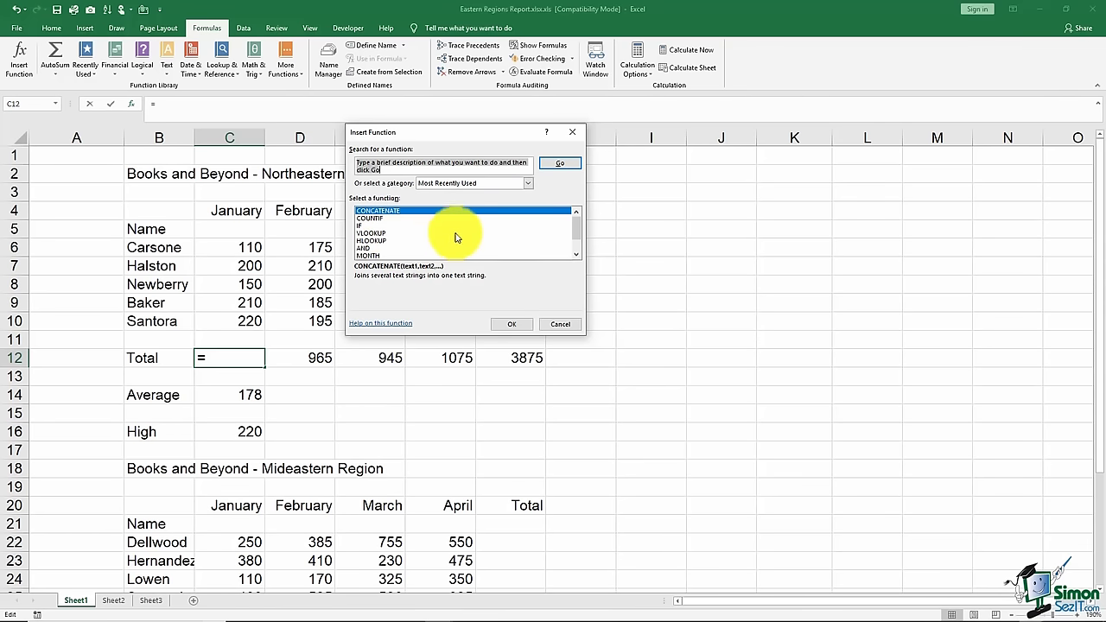
click(527, 184)
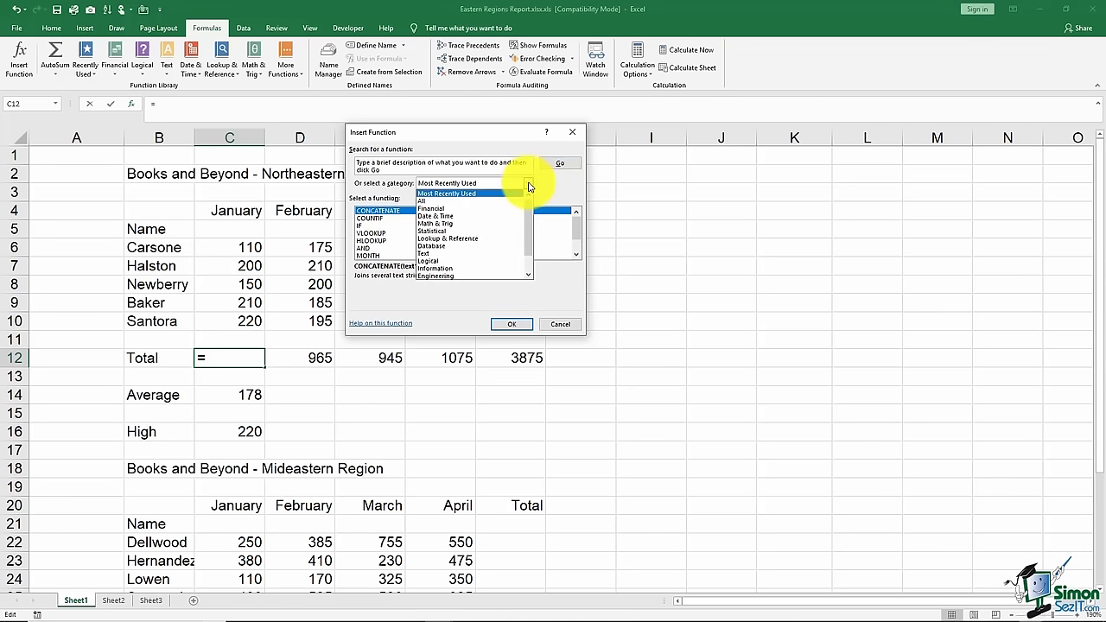
click(426, 202)
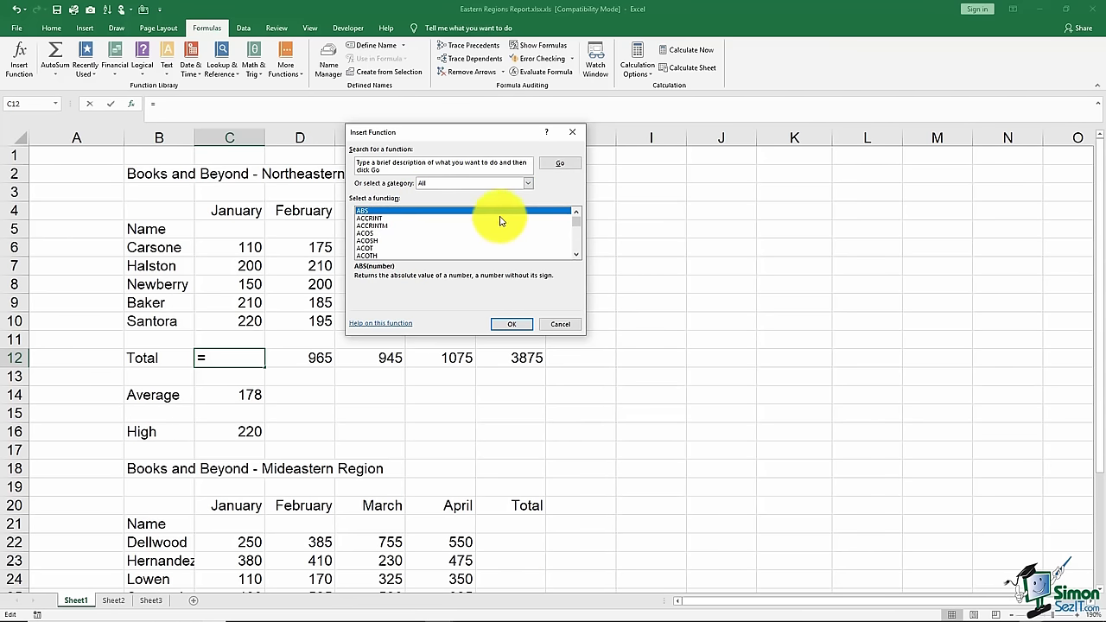
click(528, 185)
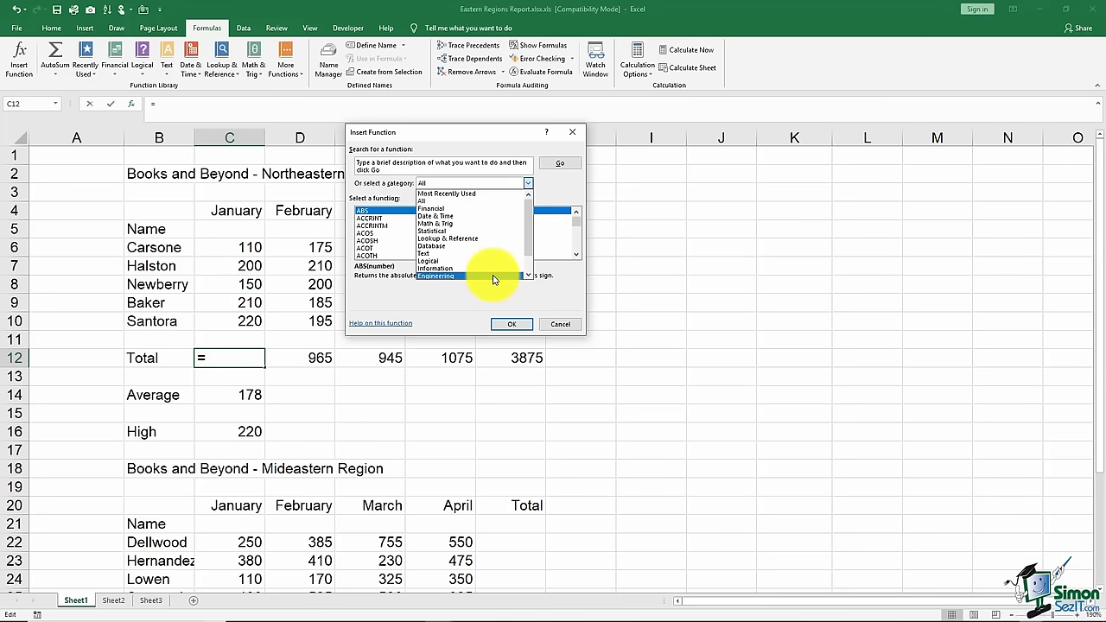
click(468, 201)
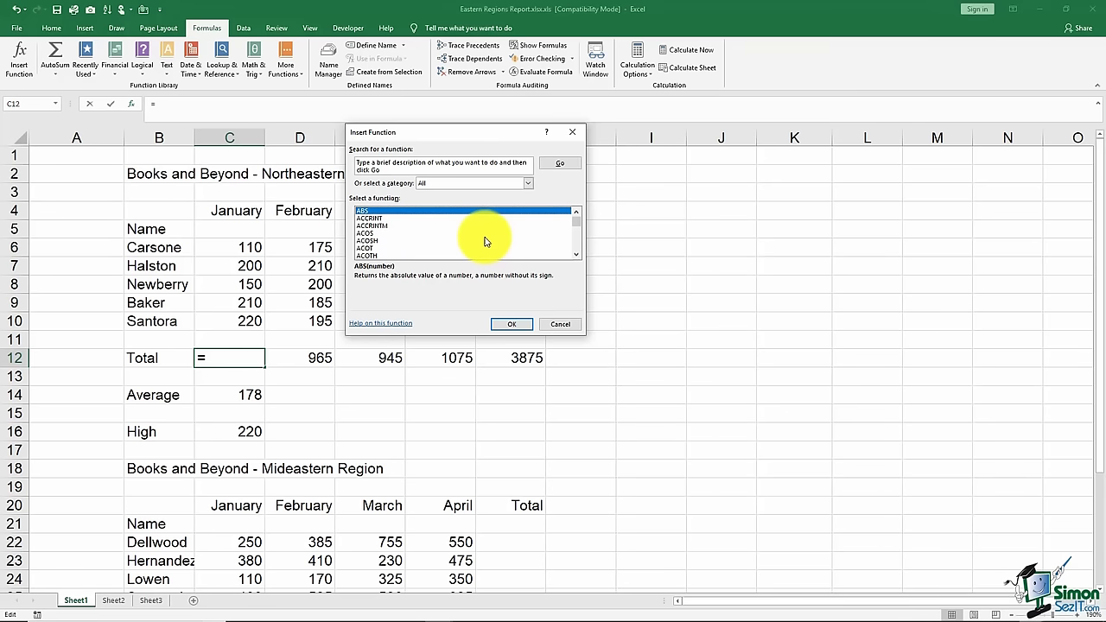
click(378, 242)
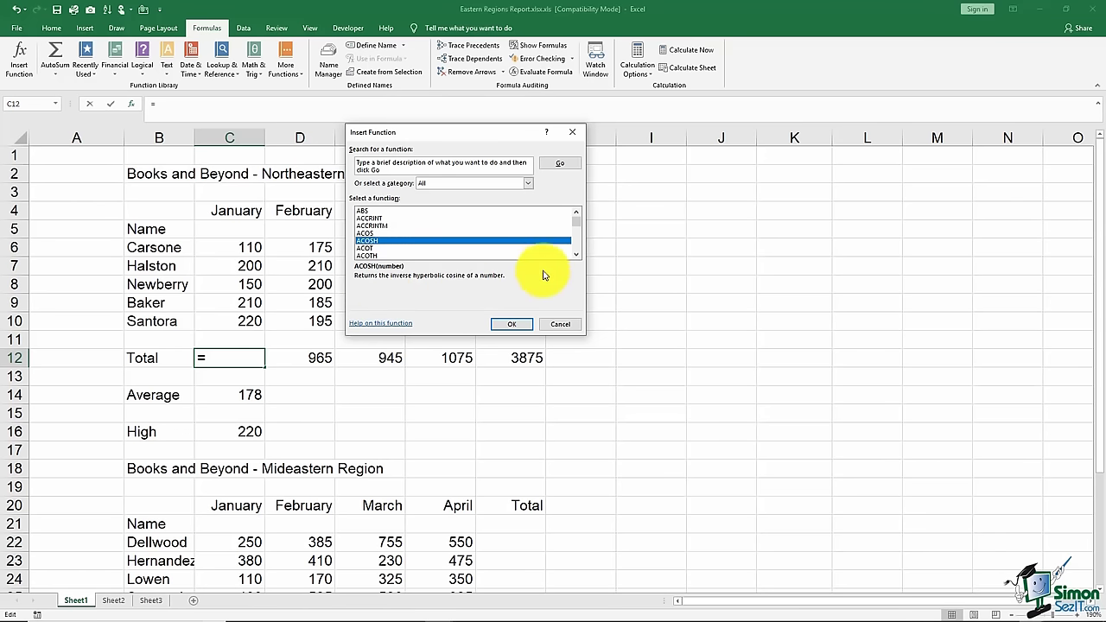
click(576, 255)
drag(576, 258, 576, 257)
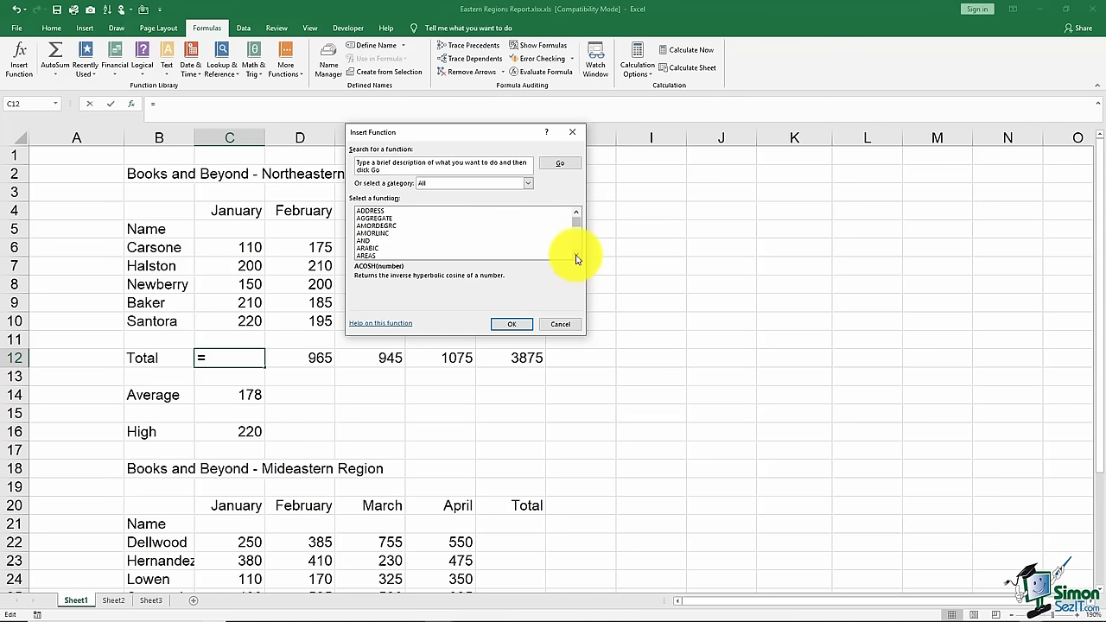
click(576, 257)
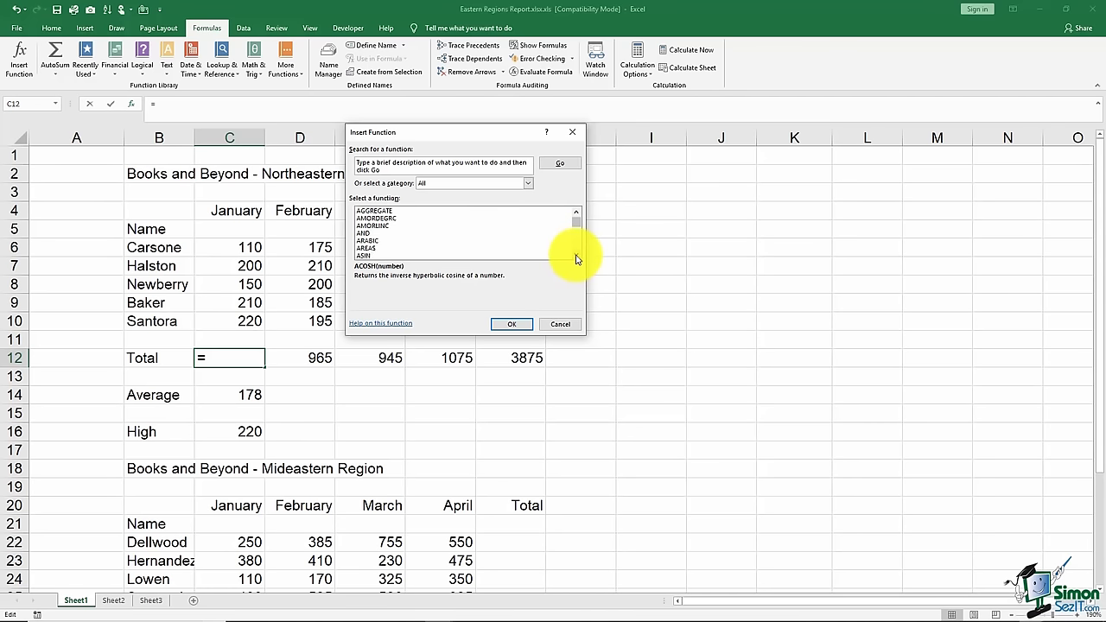
drag(576, 258, 577, 258)
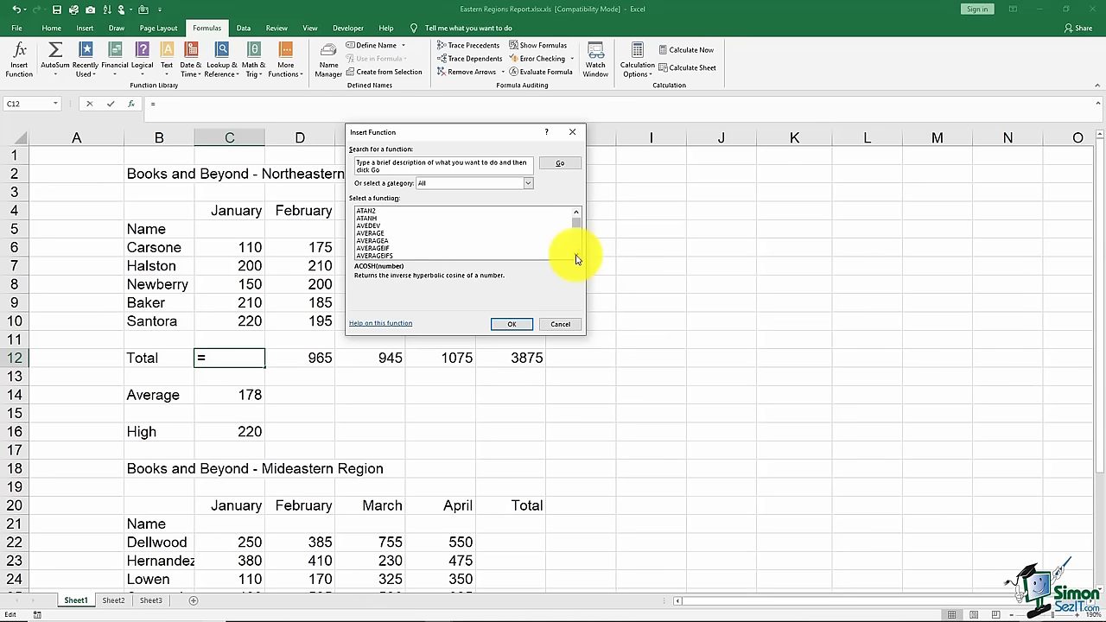
click(428, 233)
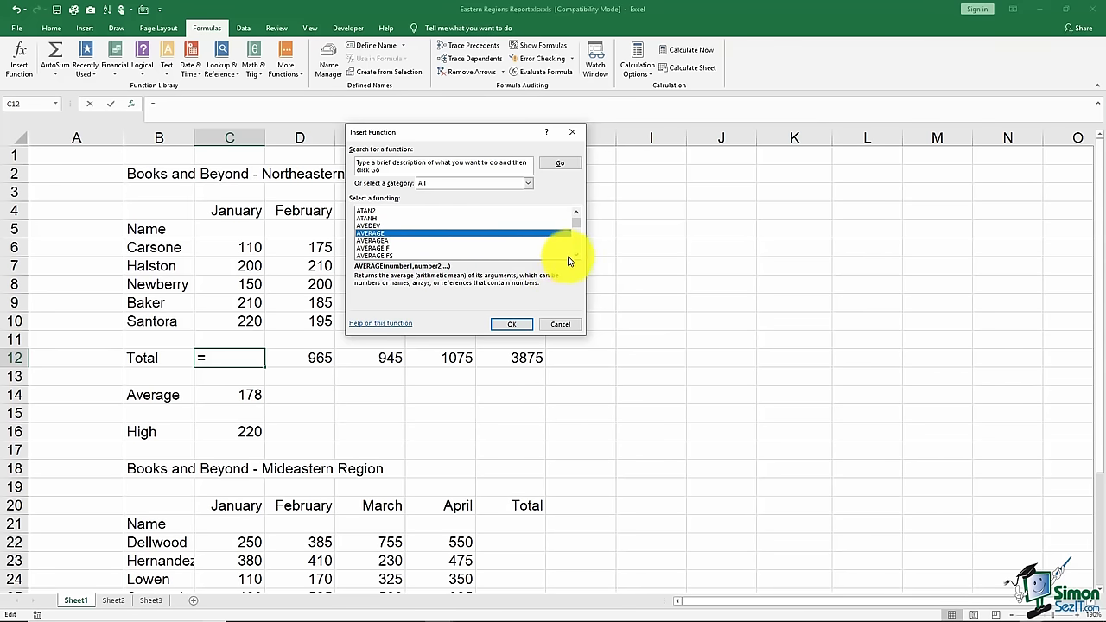
drag(576, 257, 576, 258)
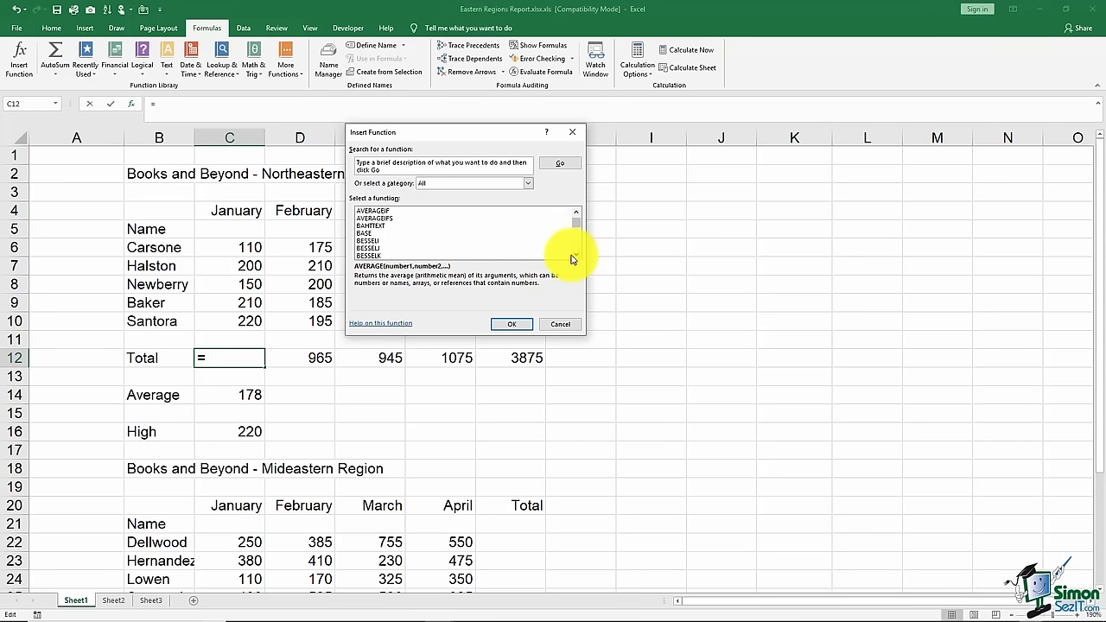
click(385, 211)
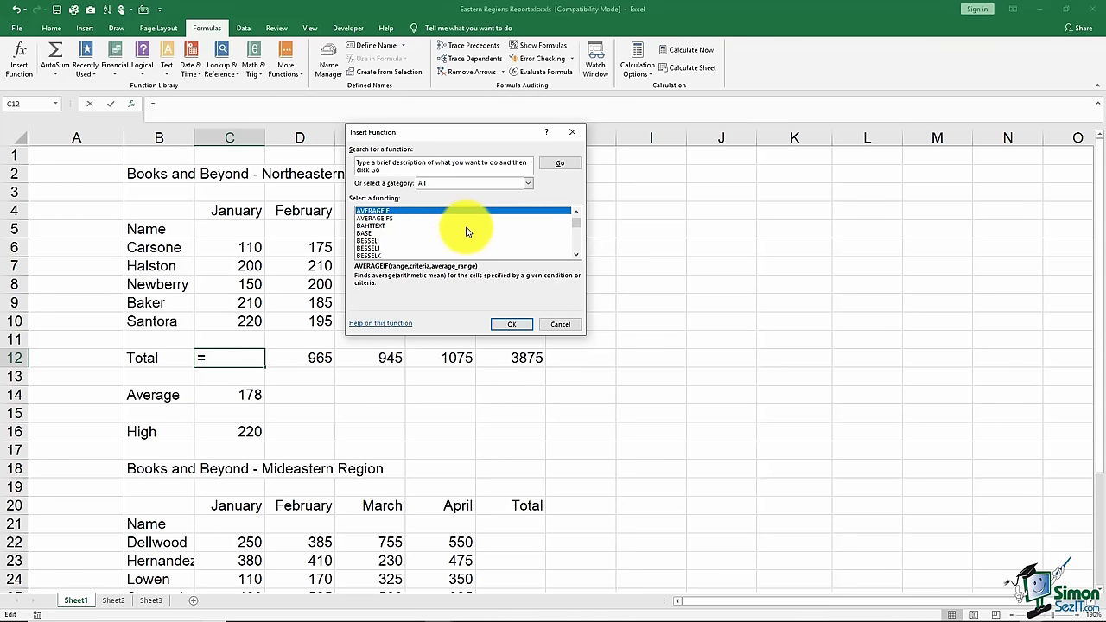
click(576, 254)
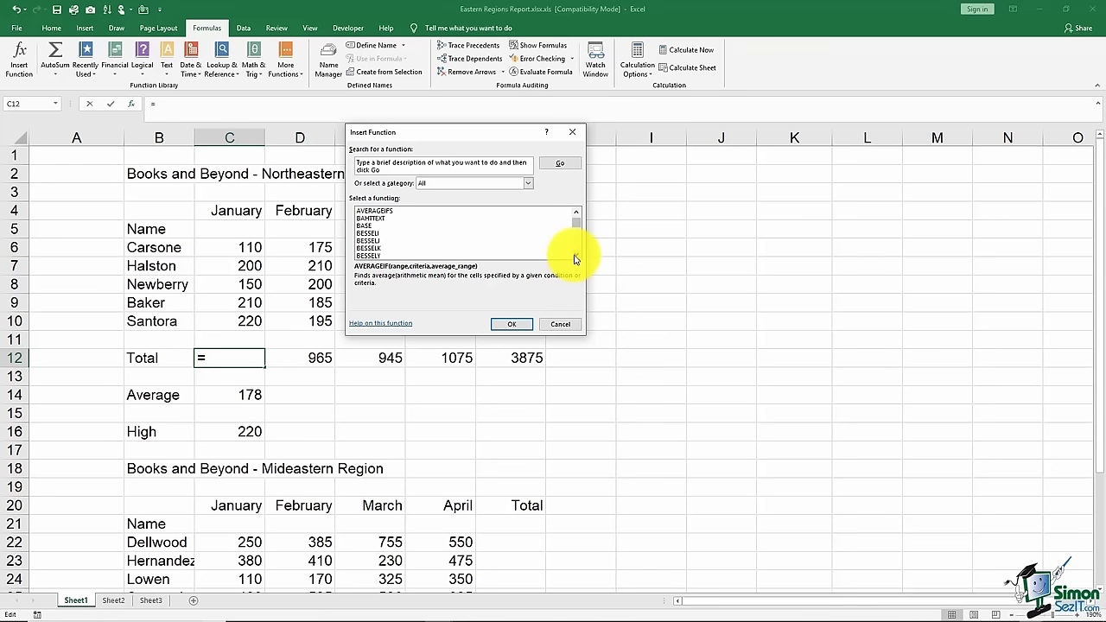
click(576, 255)
click(577, 256)
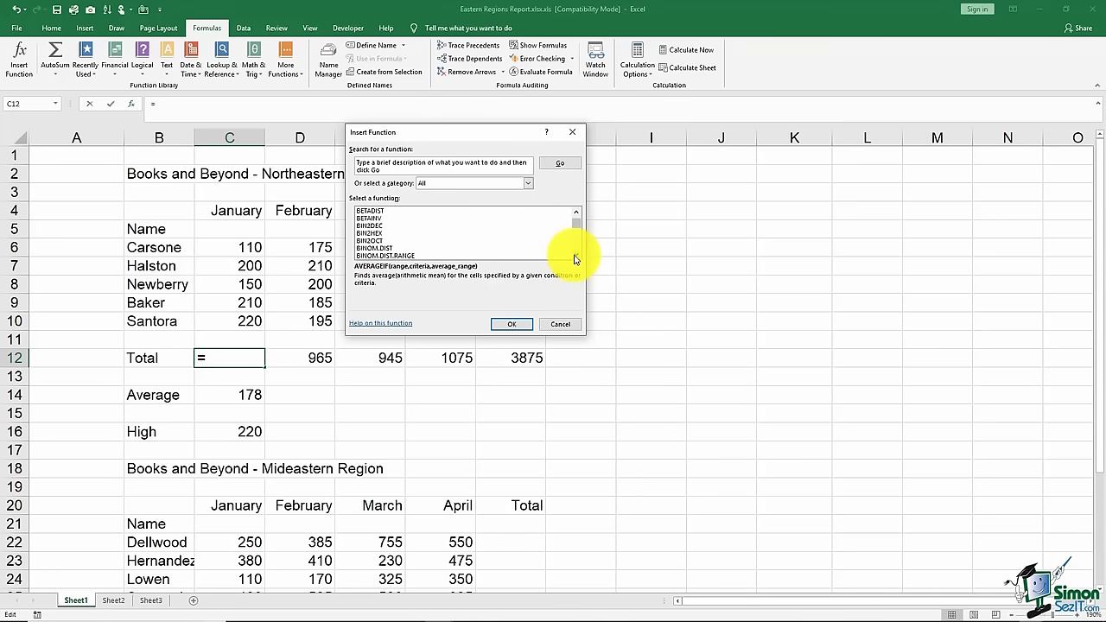
click(577, 256)
click(576, 256)
click(577, 256)
click(576, 256)
click(577, 256)
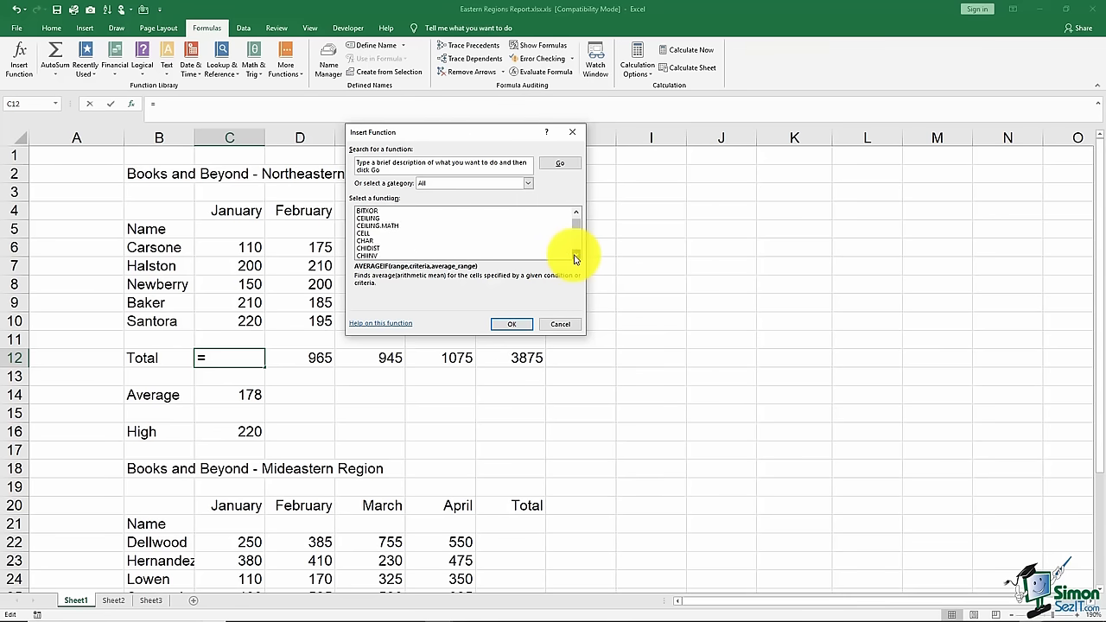
click(576, 255)
click(576, 256)
click(577, 256)
click(576, 255)
click(577, 258)
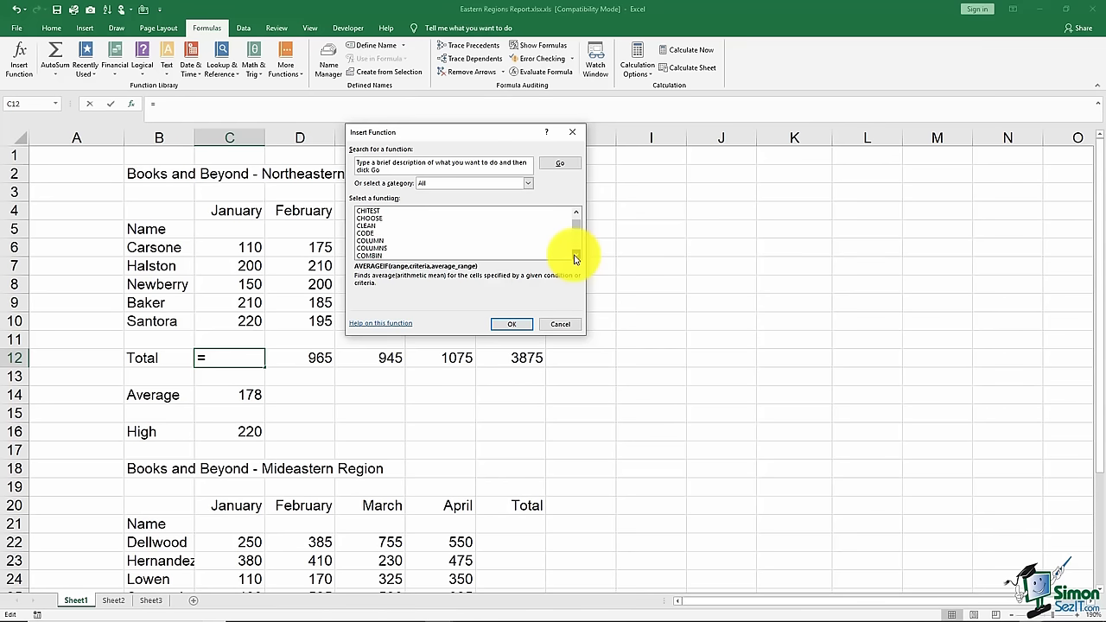
click(577, 258)
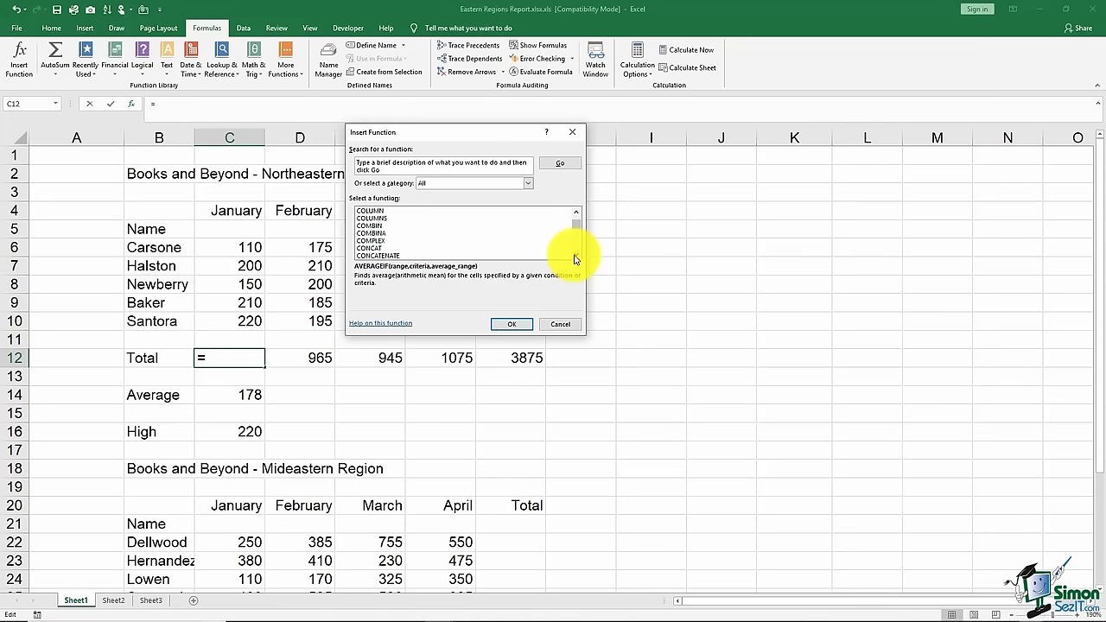
Show the CONCATENATE description, which joins several text strings into one
click(403, 256)
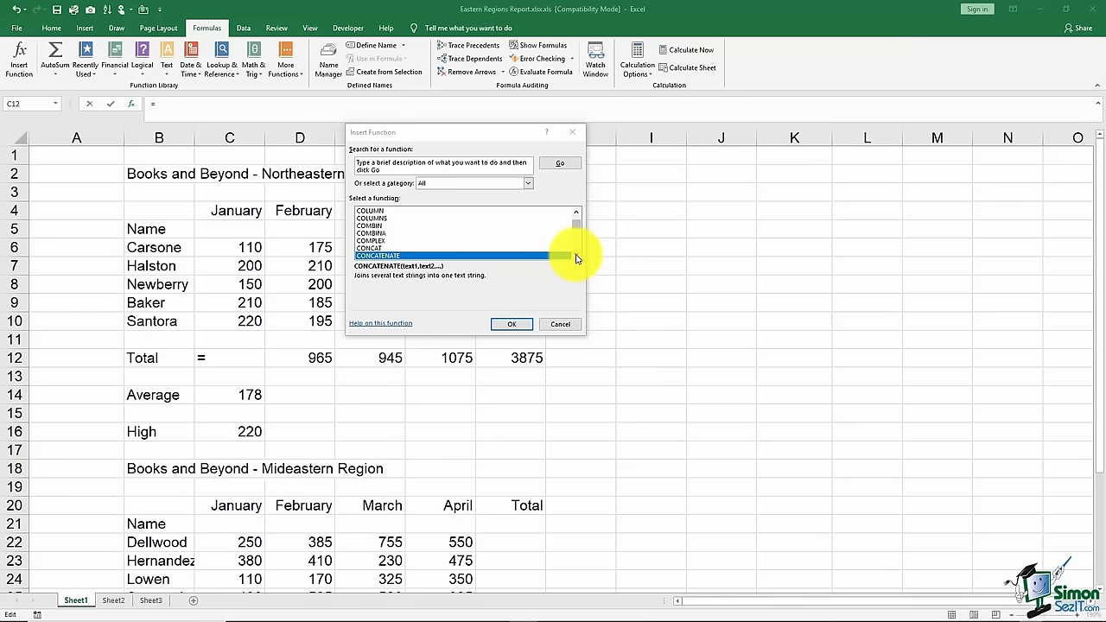
Browse the descriptions of COUNT, COUNTBLANK, COUNTIF and IF in the function list
scroll(576, 256, down, 7)
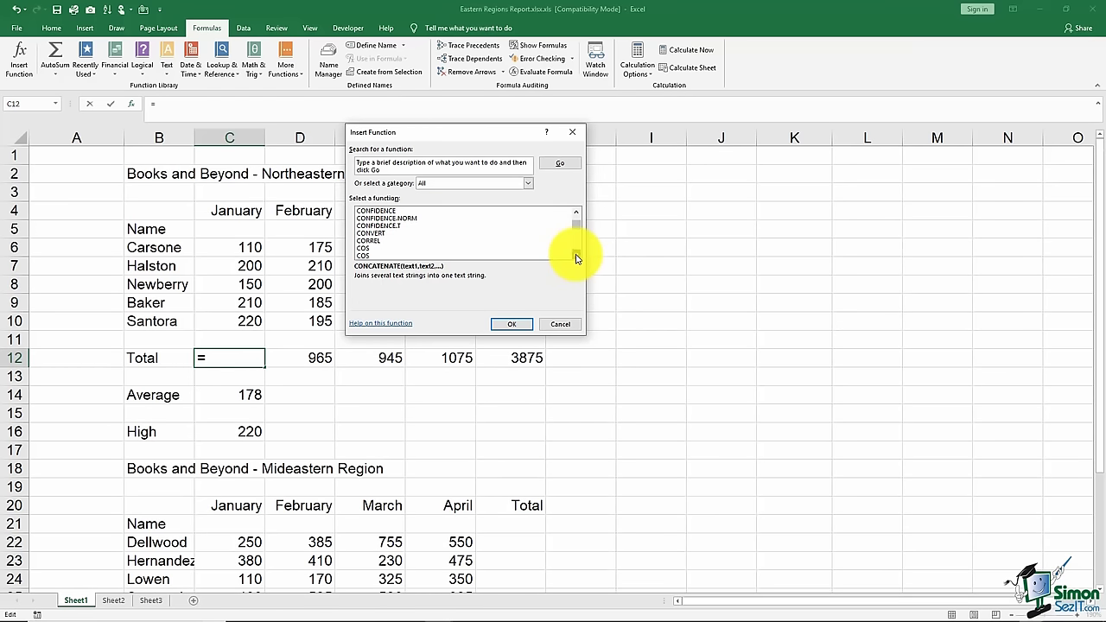
scroll(577, 256, down, 2)
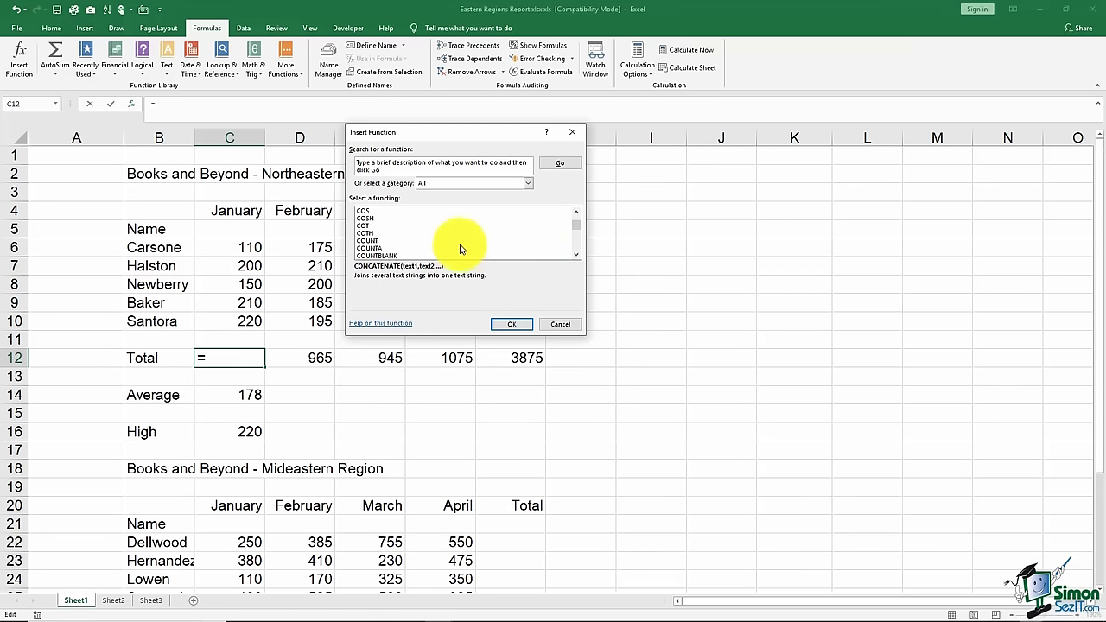
click(379, 243)
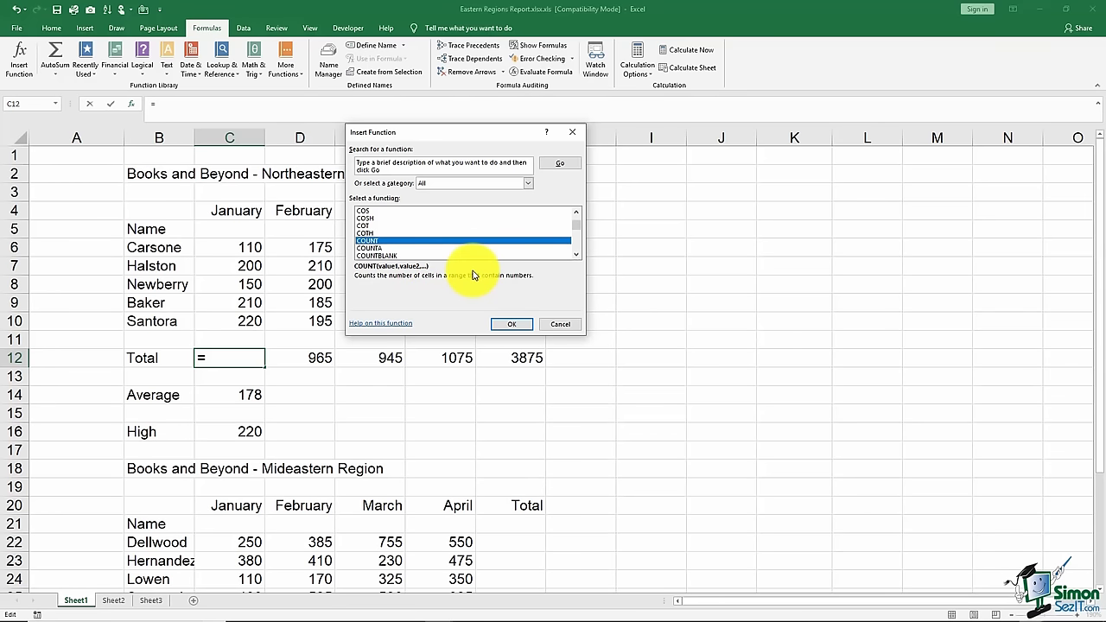
click(419, 256)
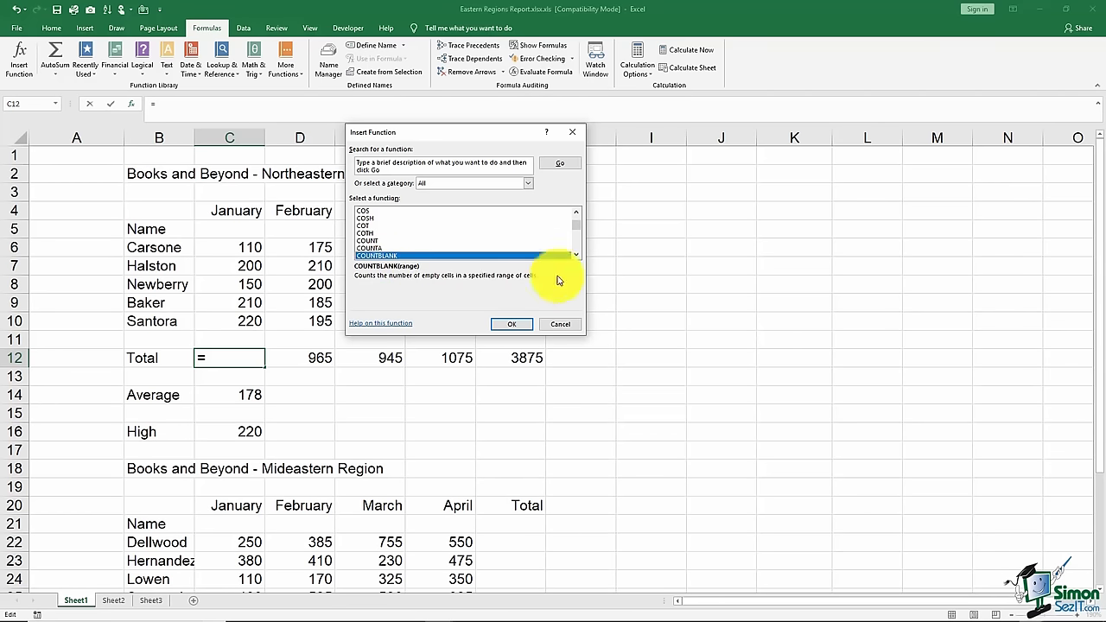
scroll(576, 255, down, 2)
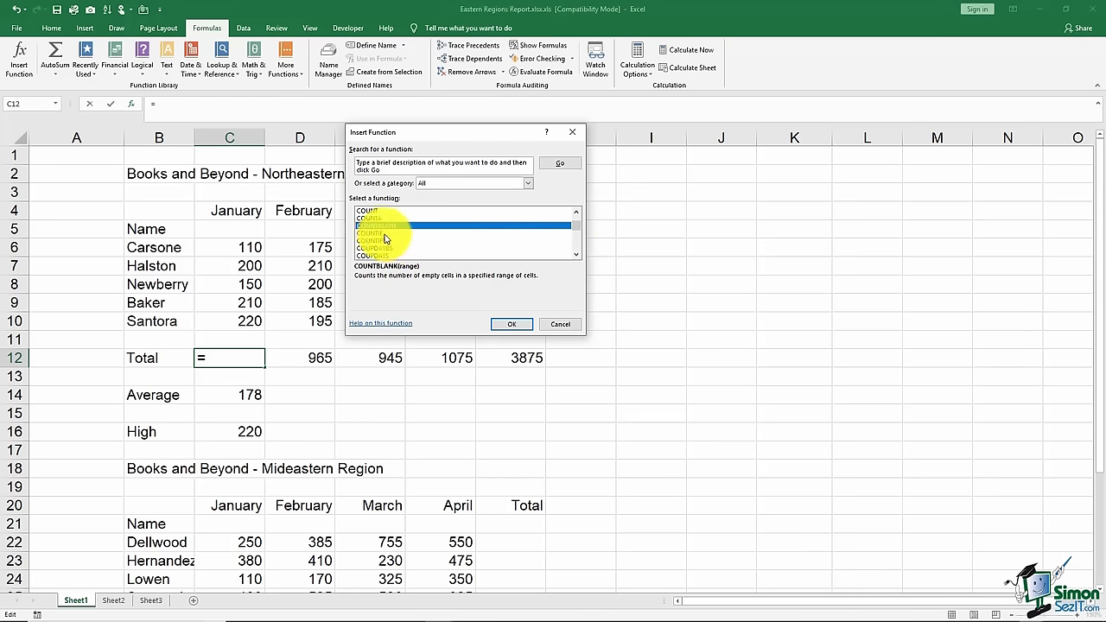
click(381, 234)
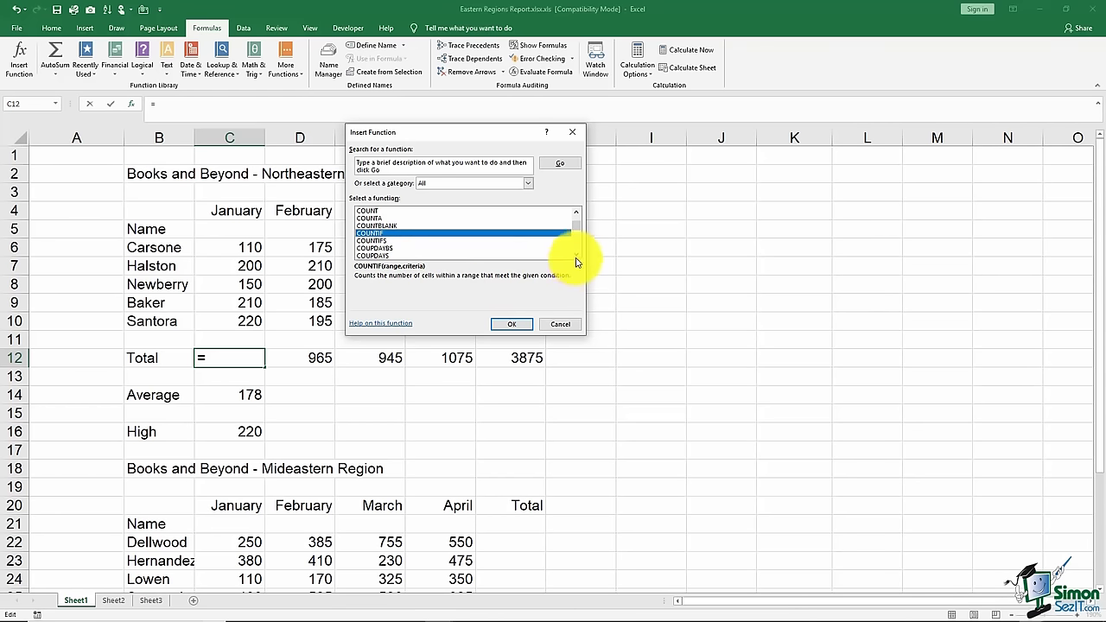
scroll(576, 259, down, 4)
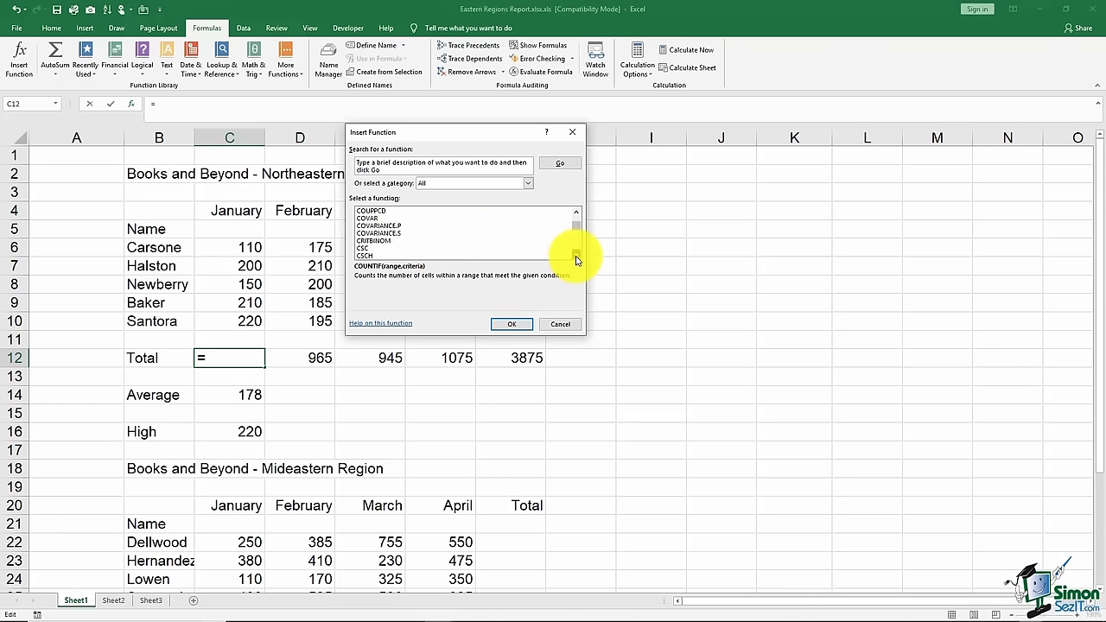
scroll(577, 259, down, 6)
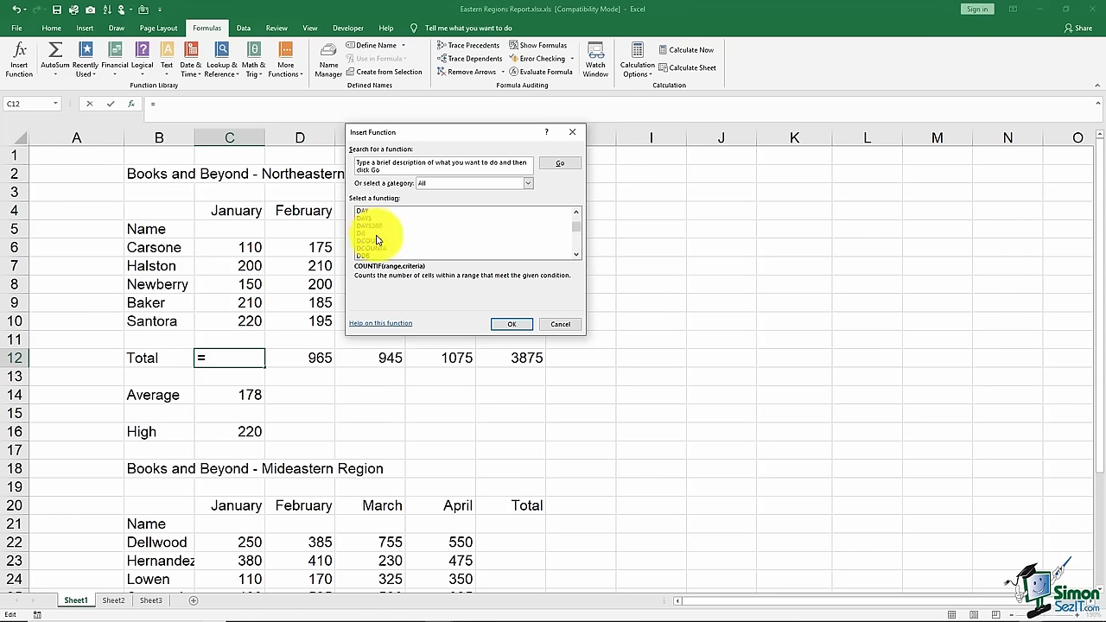
scroll(576, 258, down, 4)
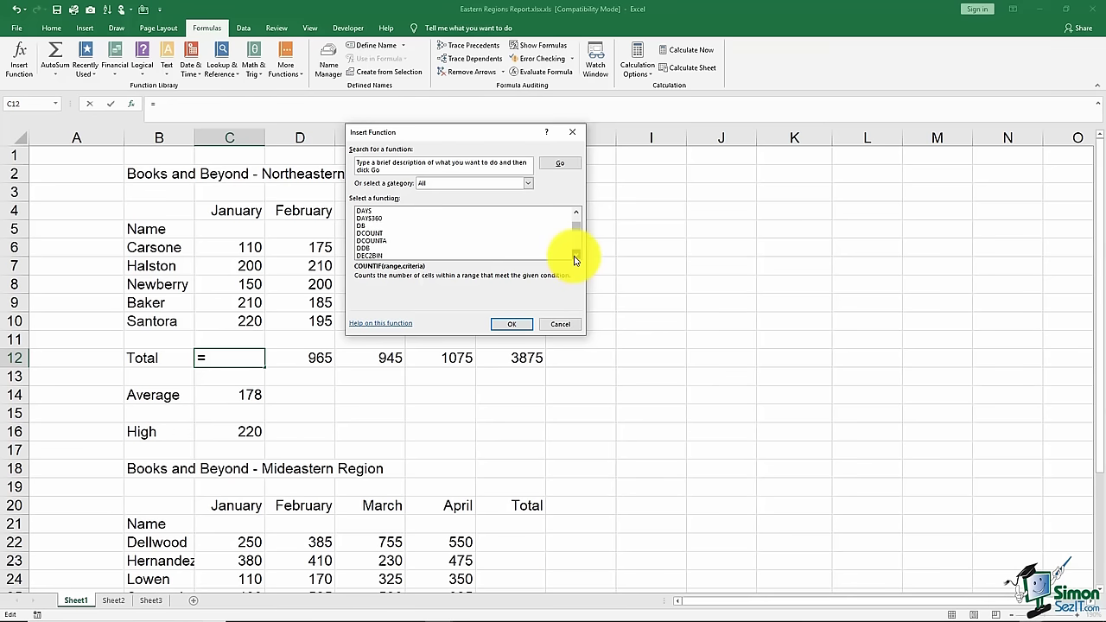
scroll(576, 259, down, 7)
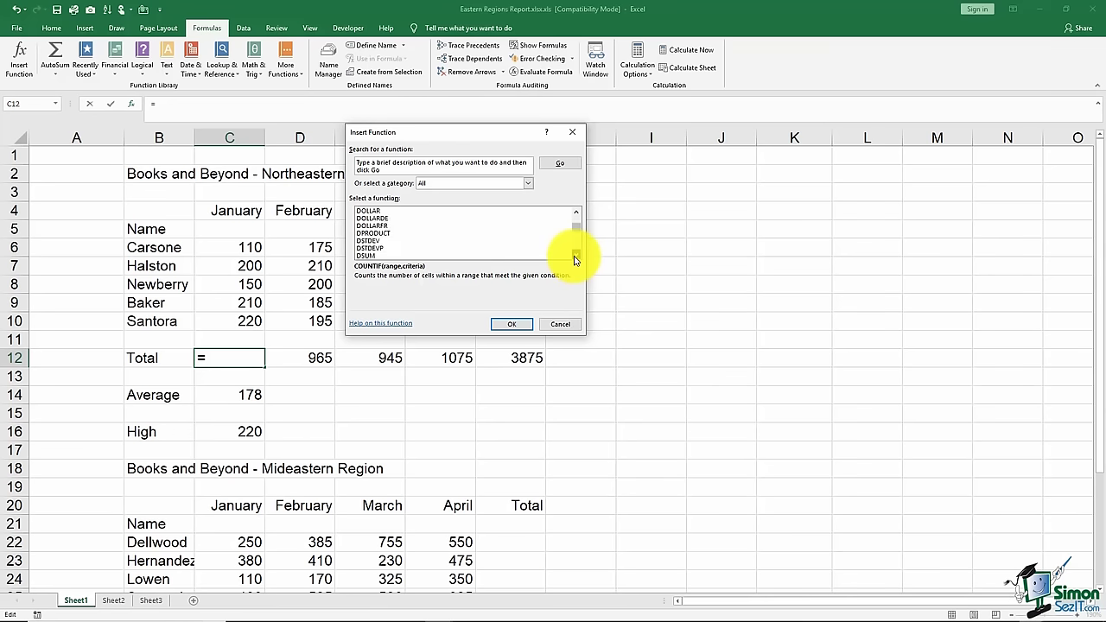
scroll(576, 259, down, 6)
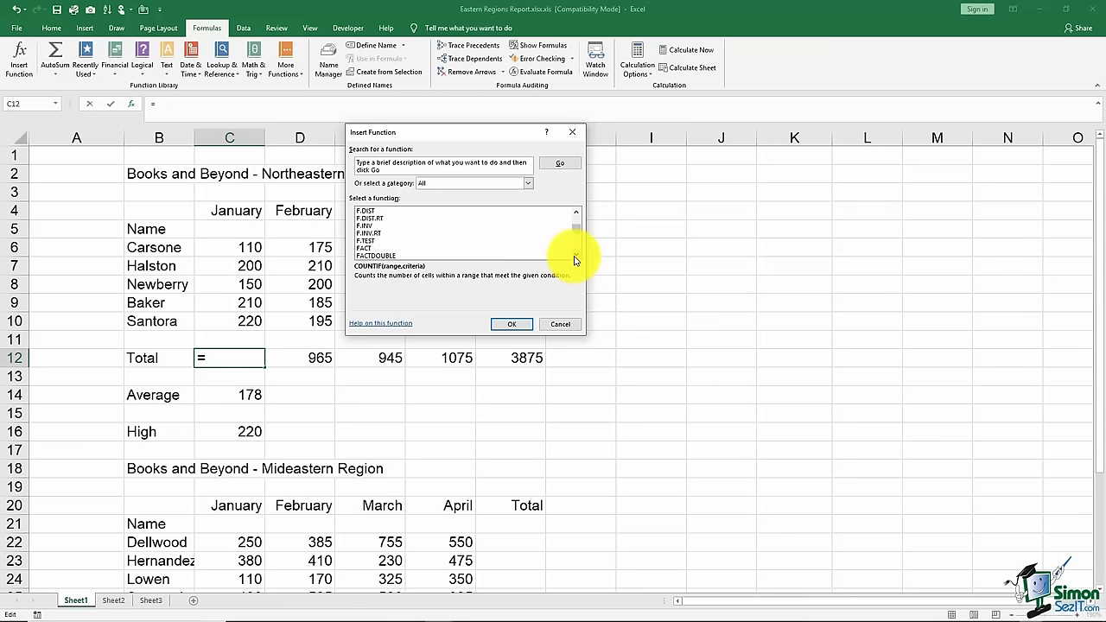
scroll(575, 259, down, 12)
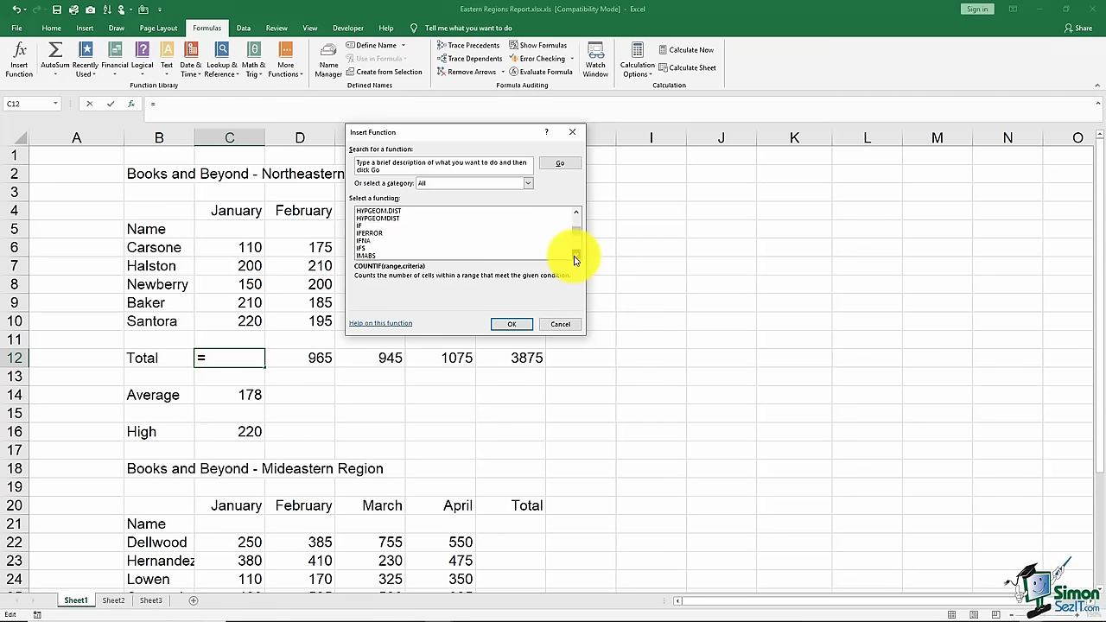
click(362, 225)
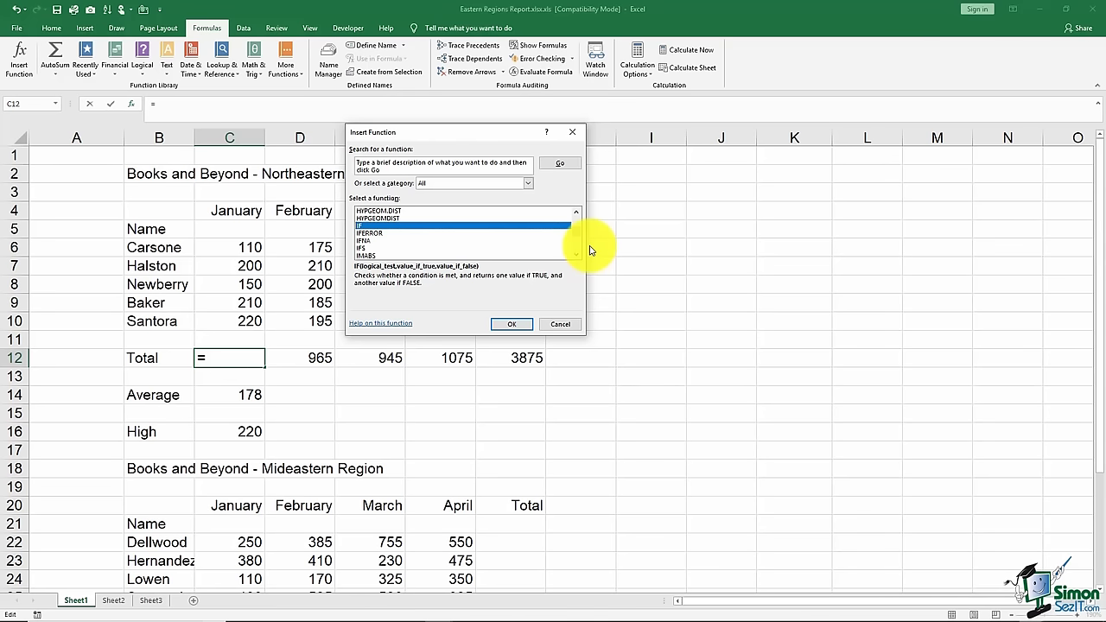
Scroll further down the list and pick SUM, which adds all numbers in a range
scroll(576, 257, down, 5)
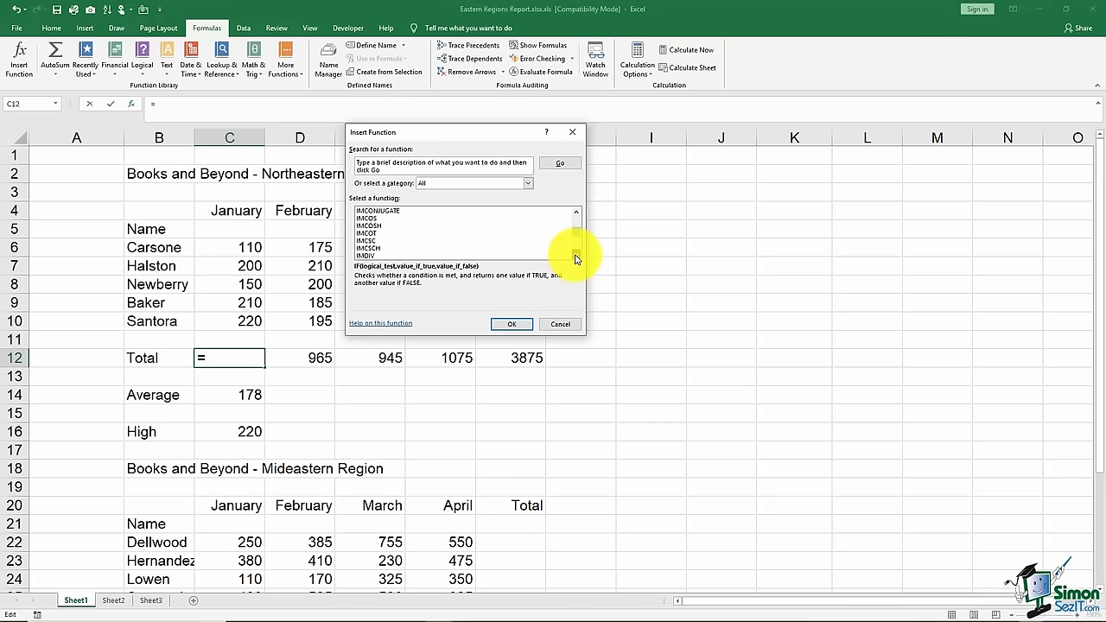
scroll(576, 256, down, 5)
scroll(576, 257, down, 10)
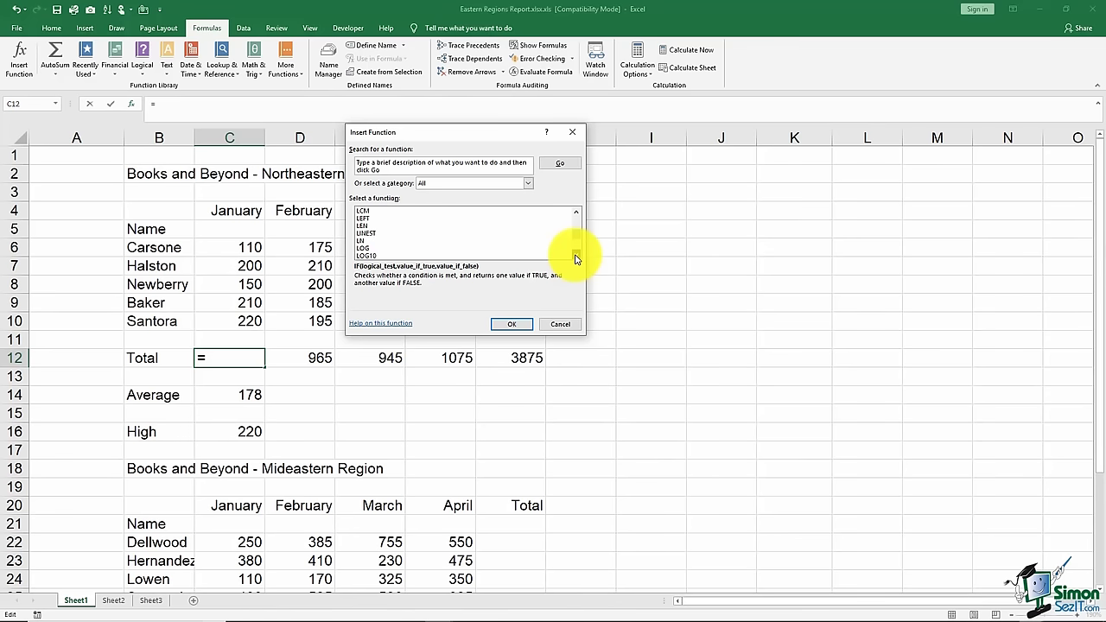
scroll(576, 256, down, 6)
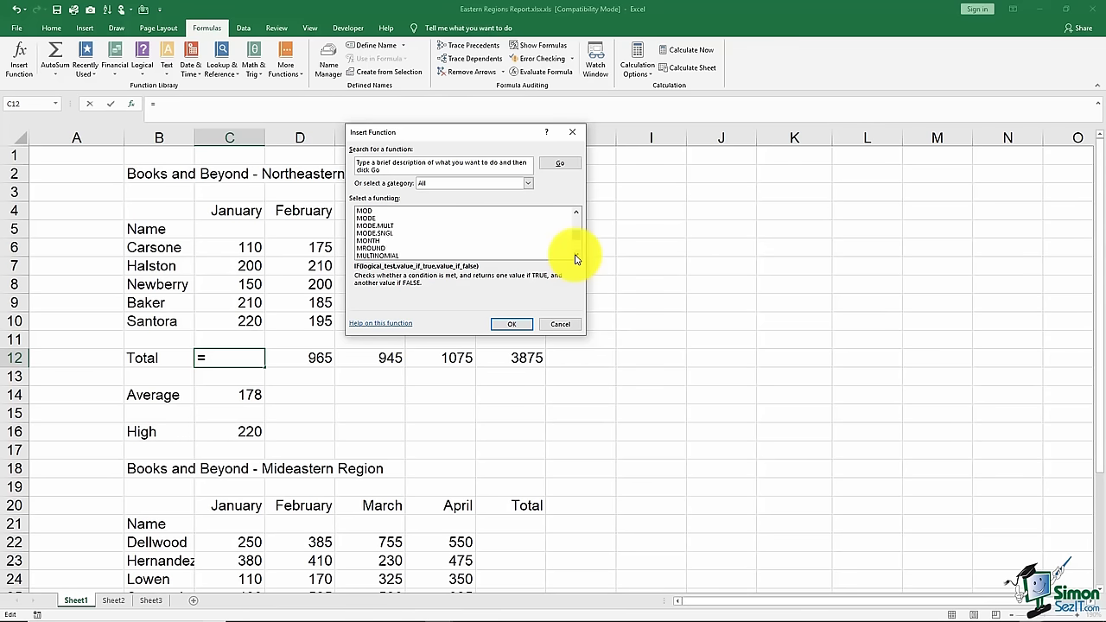
scroll(577, 257, down, 4)
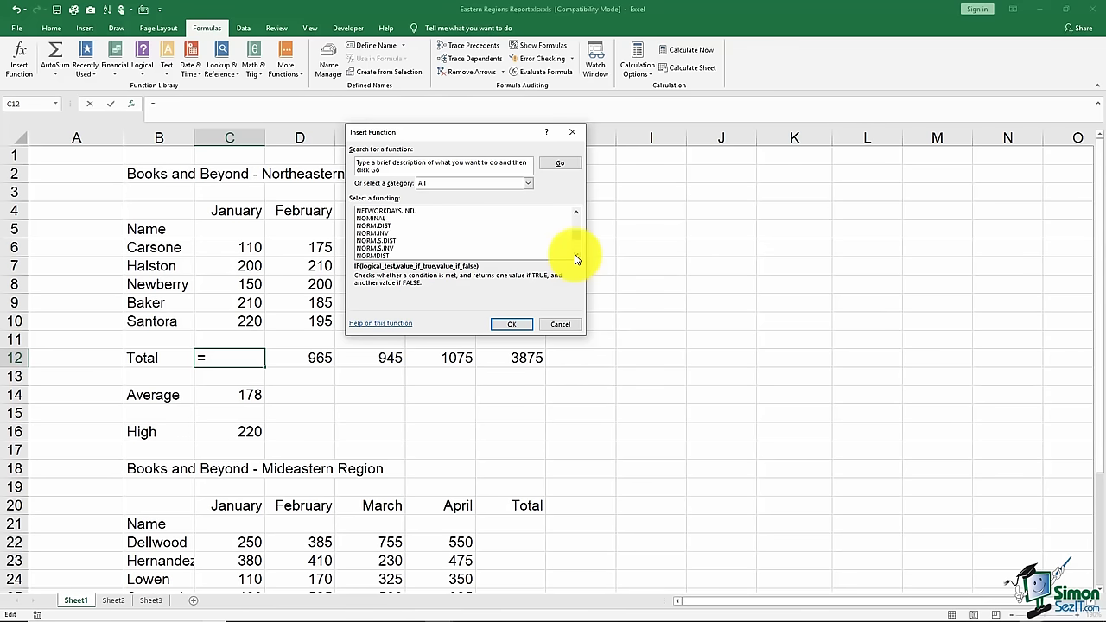
scroll(576, 256, down, 6)
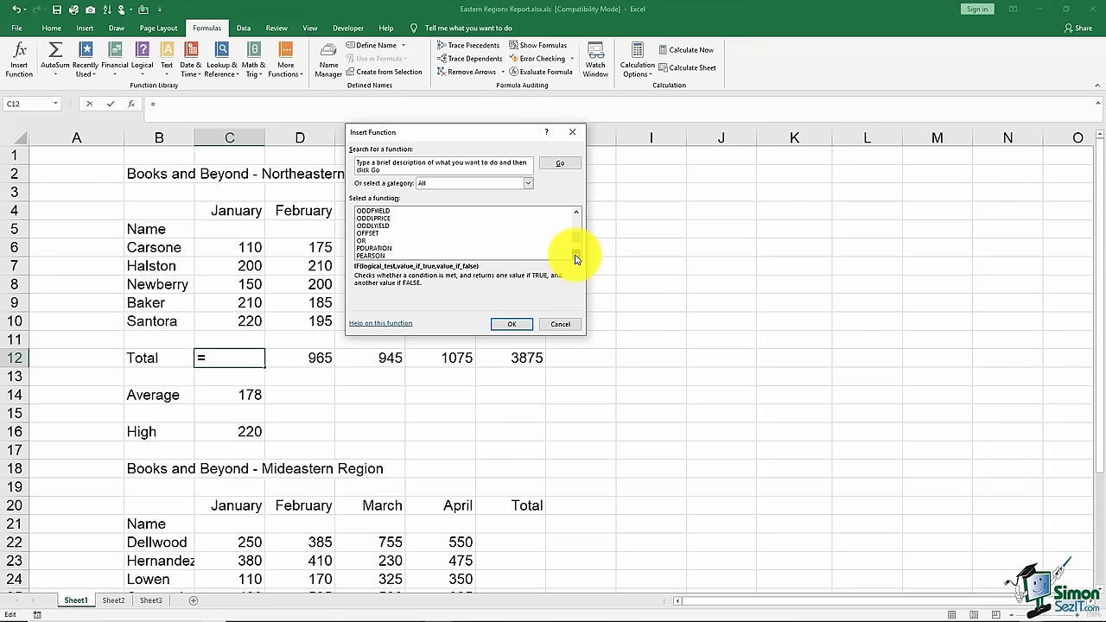
scroll(576, 256, down, 7)
scroll(576, 256, down, 10)
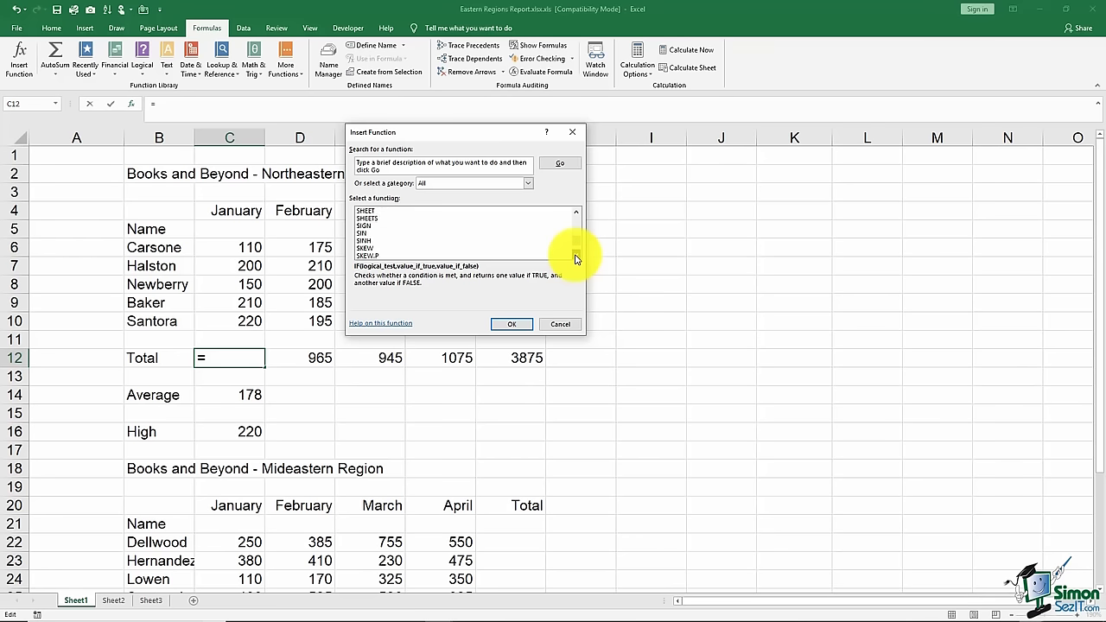
scroll(577, 257, down, 4)
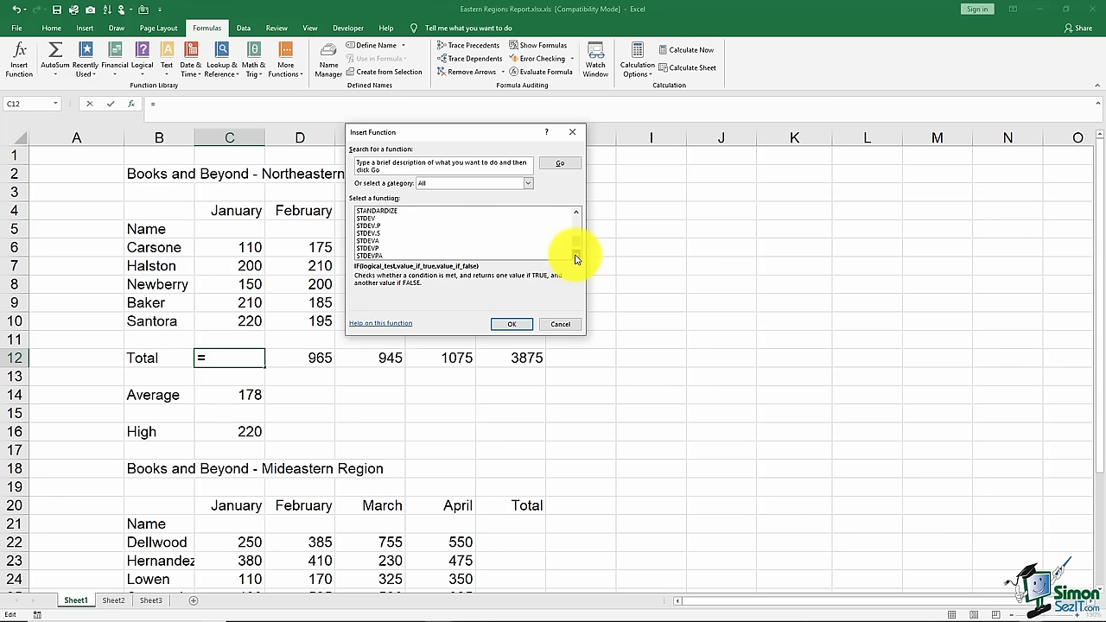
scroll(577, 256, down, 7)
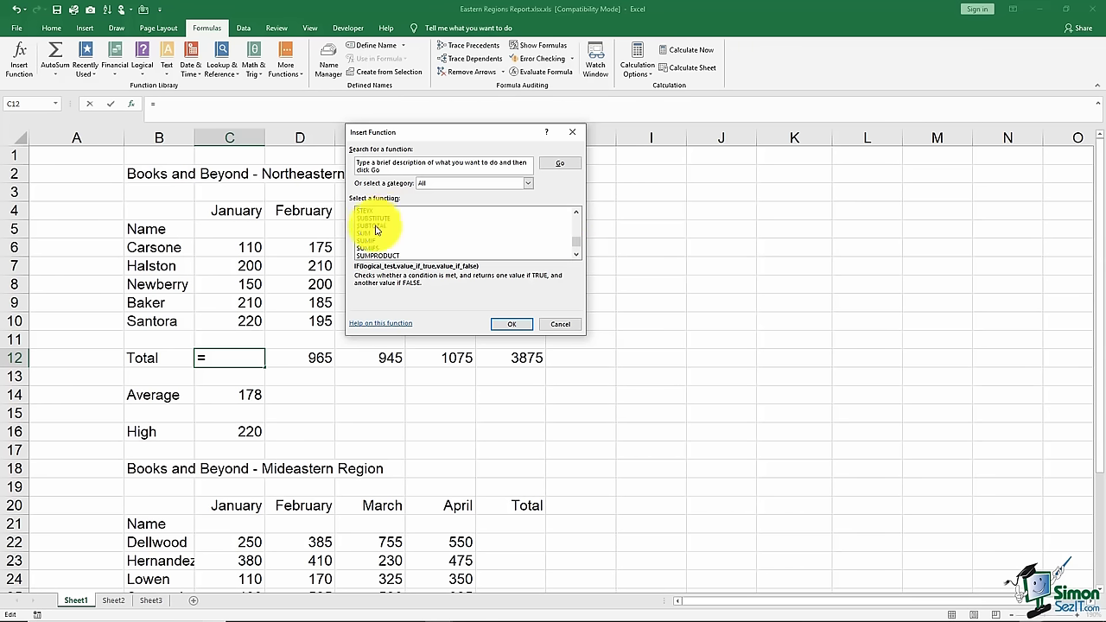
click(372, 232)
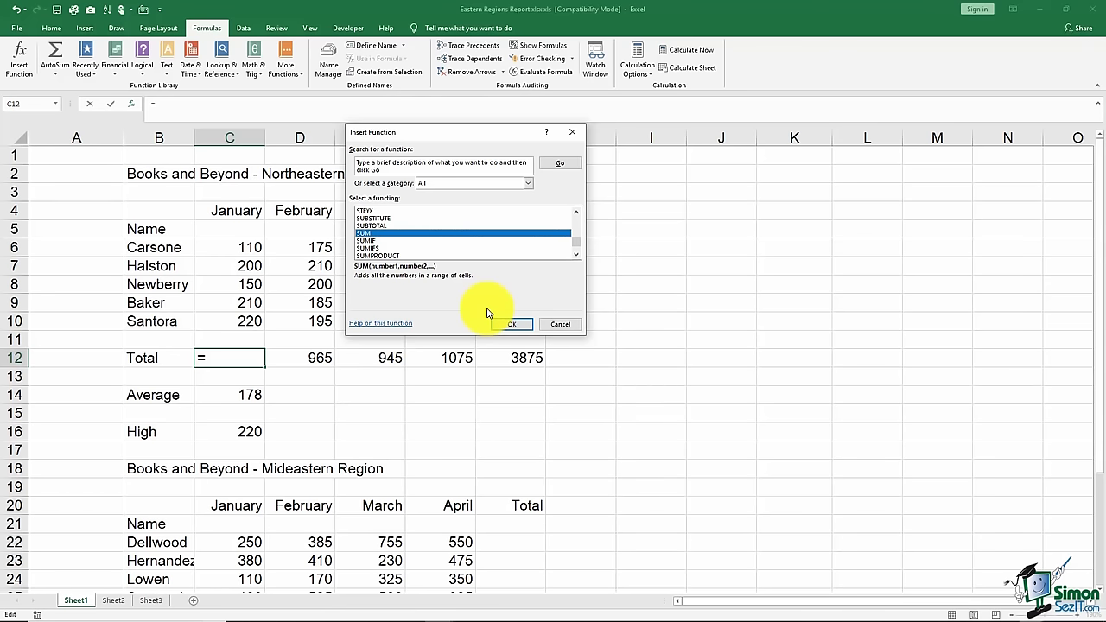
Change SUM's Number1 range from C6:C11 to C6:C10 for C12, giving 890
click(508, 324)
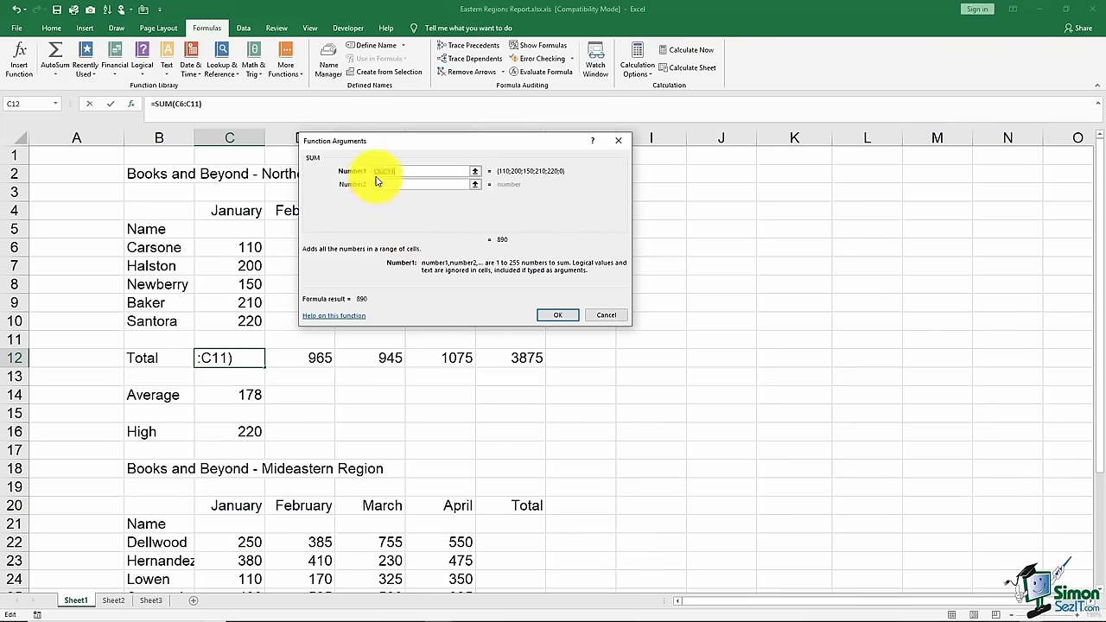
click(409, 173)
key(BackSpace)
text(0)
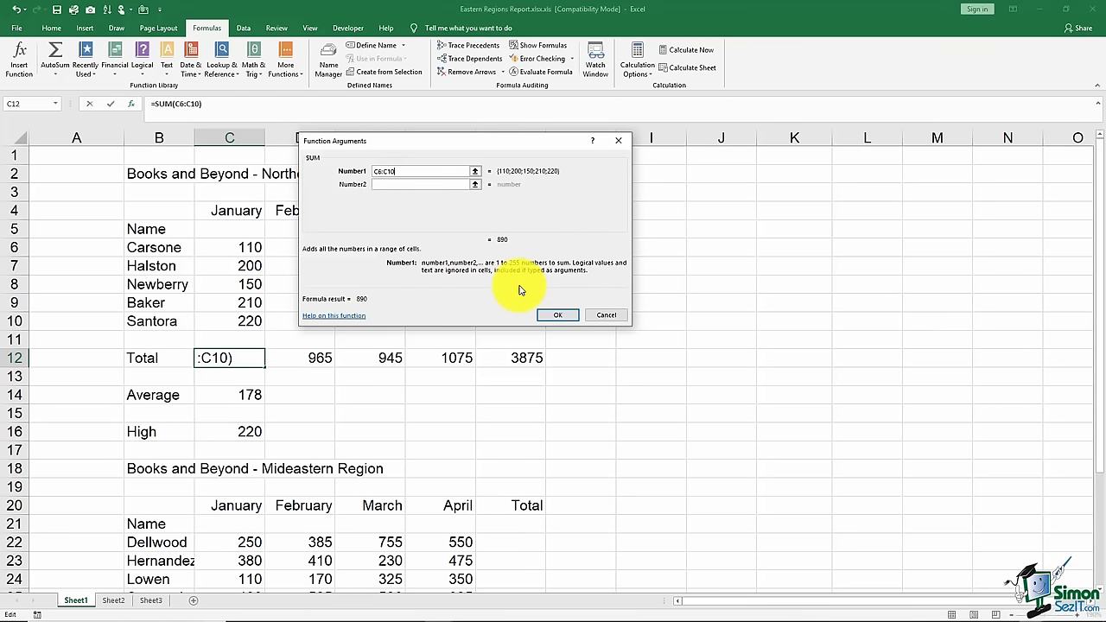
click(560, 316)
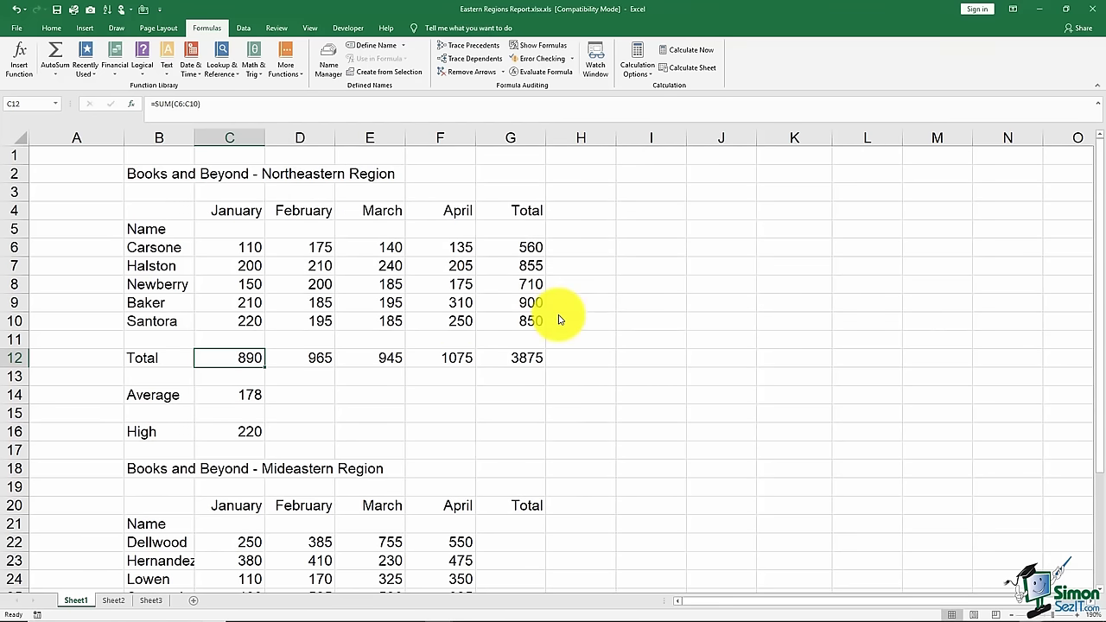
Check C12's =SUM(C6:C10) formula in place and keep it unchanged
double_click(259, 361)
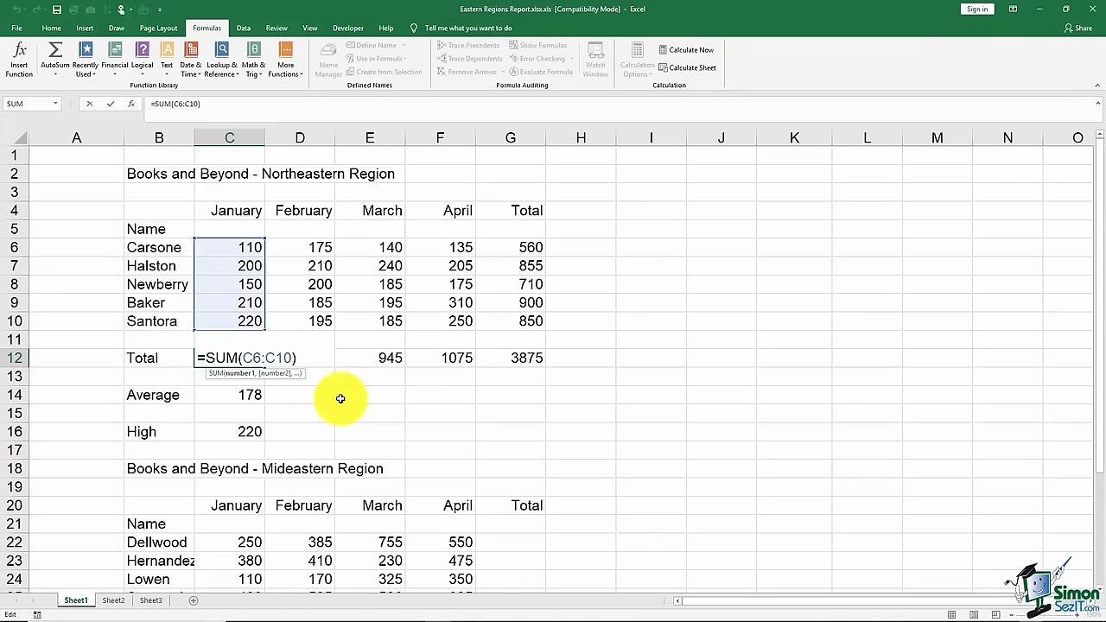
key(ctrl+Return)
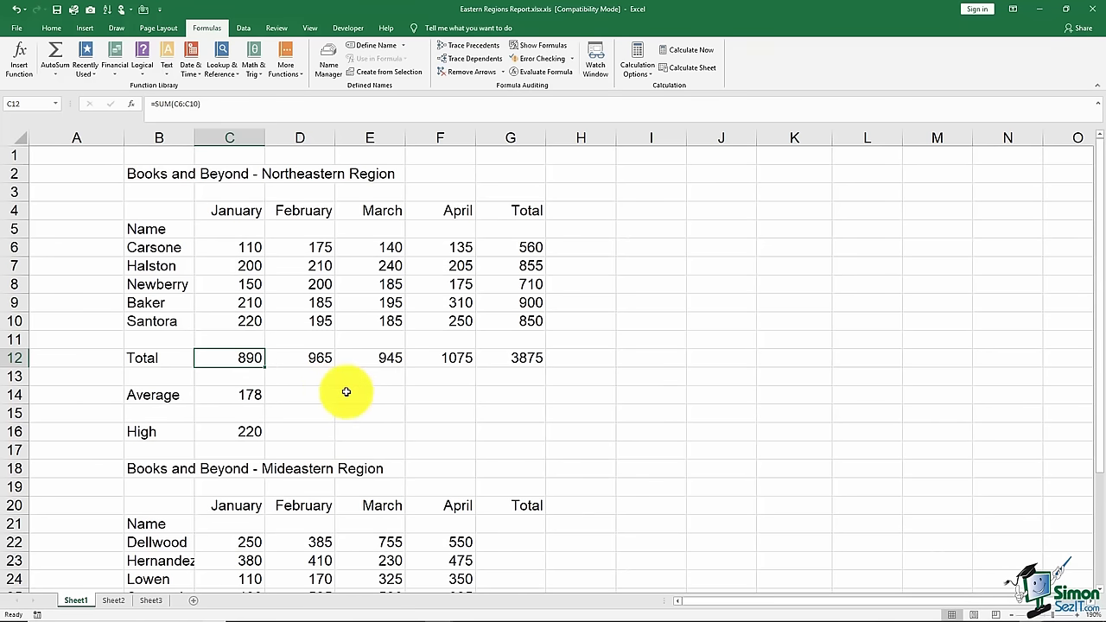
click(596, 357)
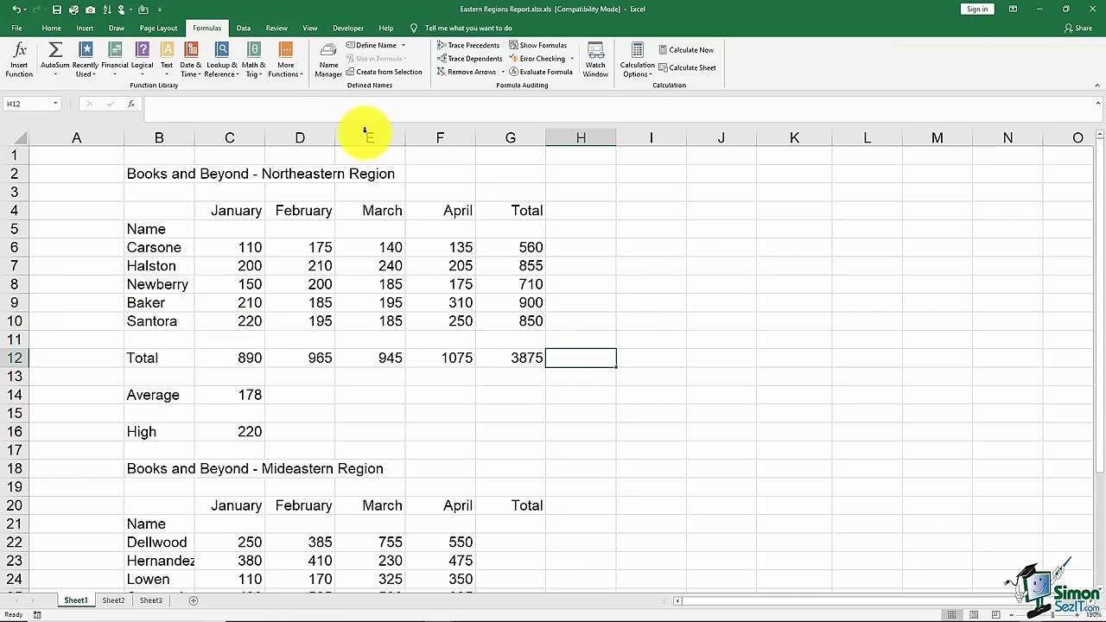
click(20, 60)
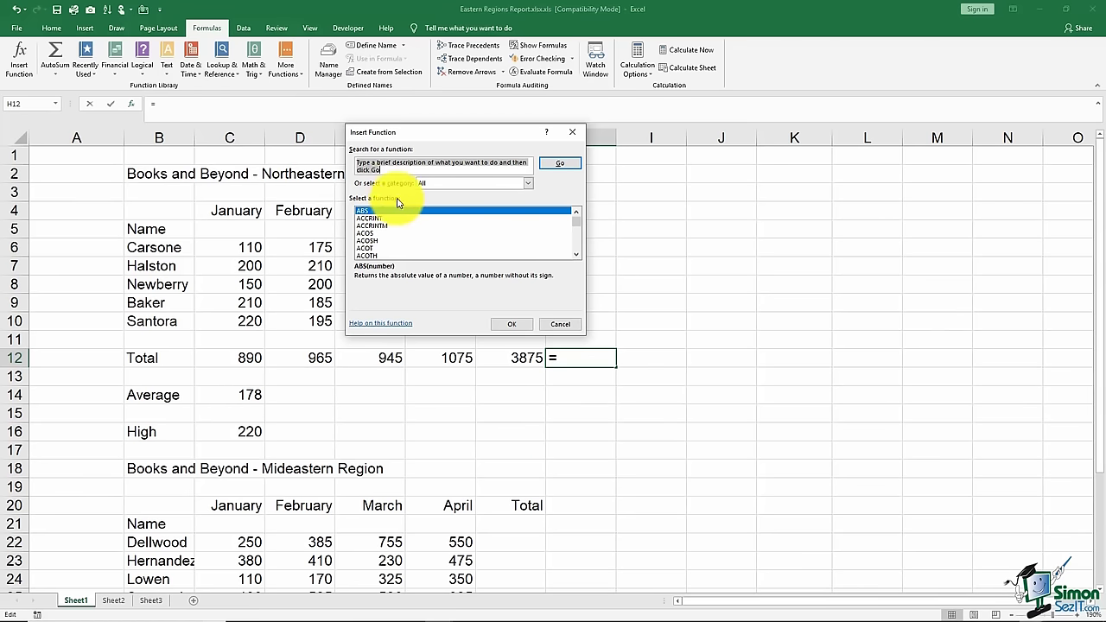
click(379, 233)
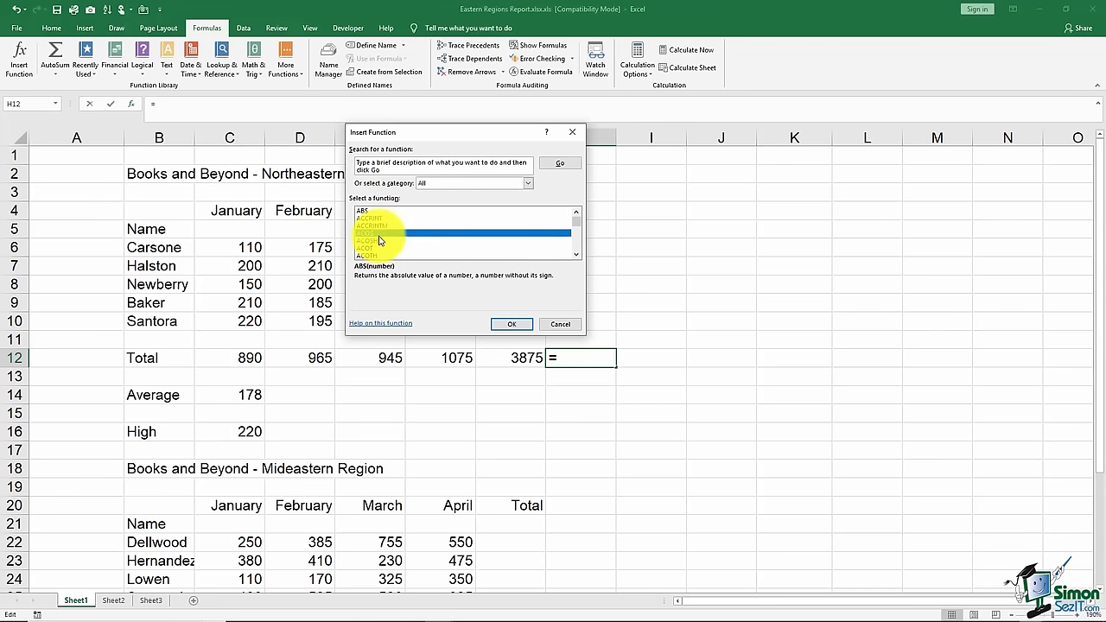
key(s)
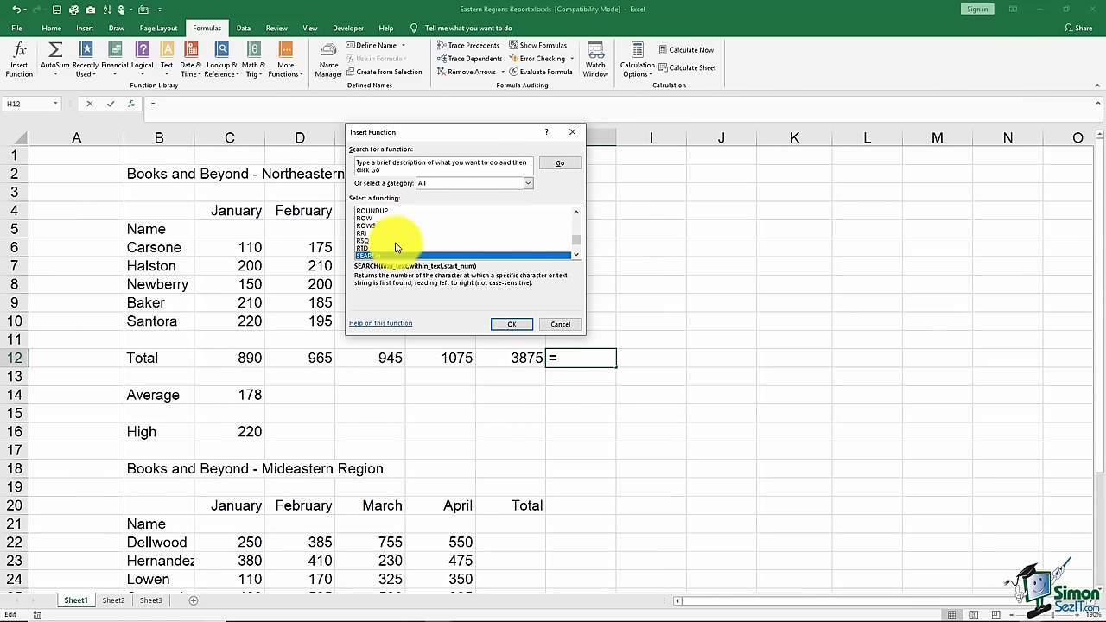
scroll(574, 258, down, 4)
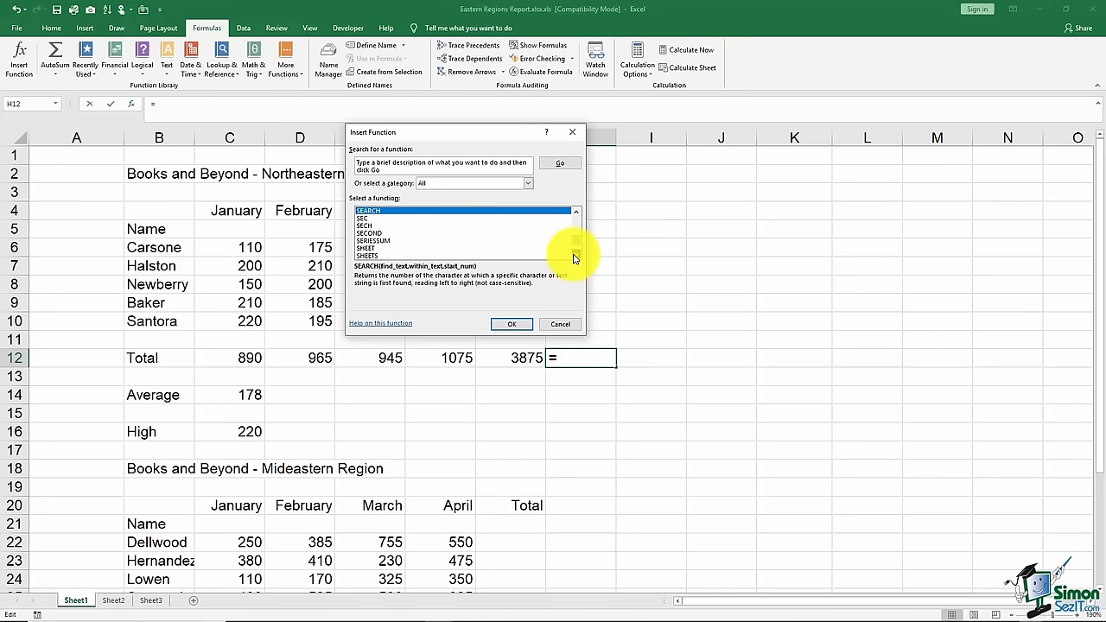
scroll(574, 258, down, 3)
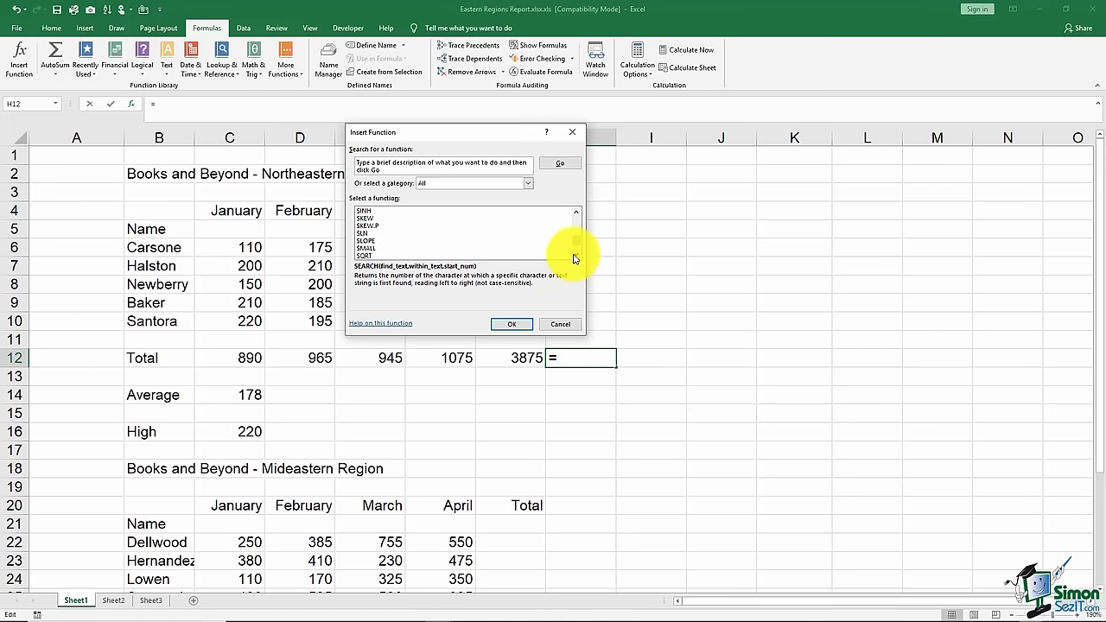
scroll(574, 258, down, 3)
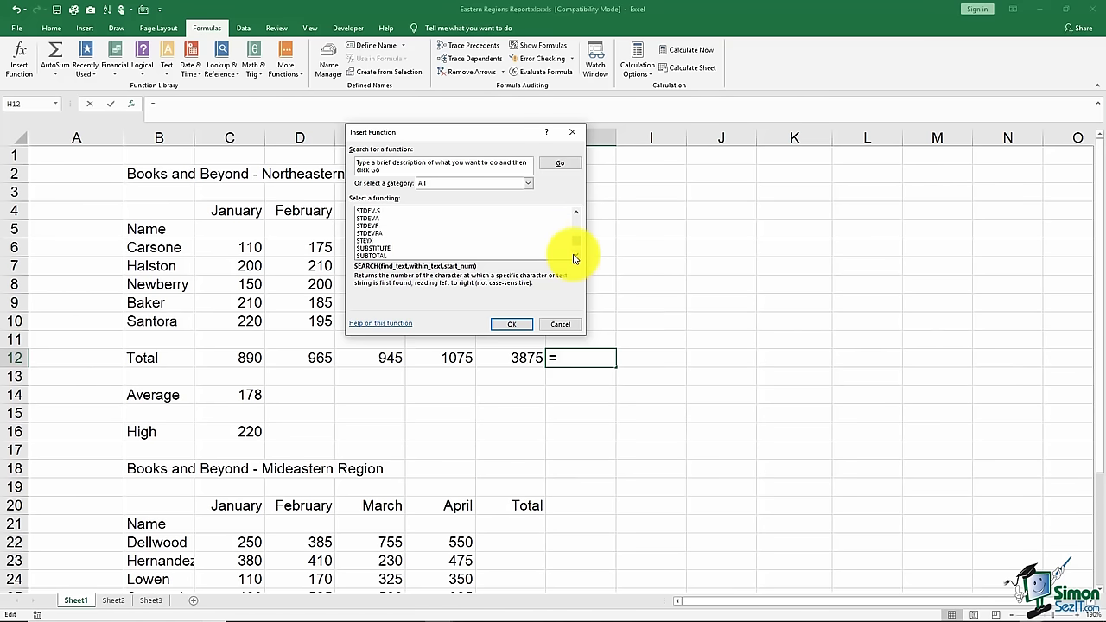
click(402, 240)
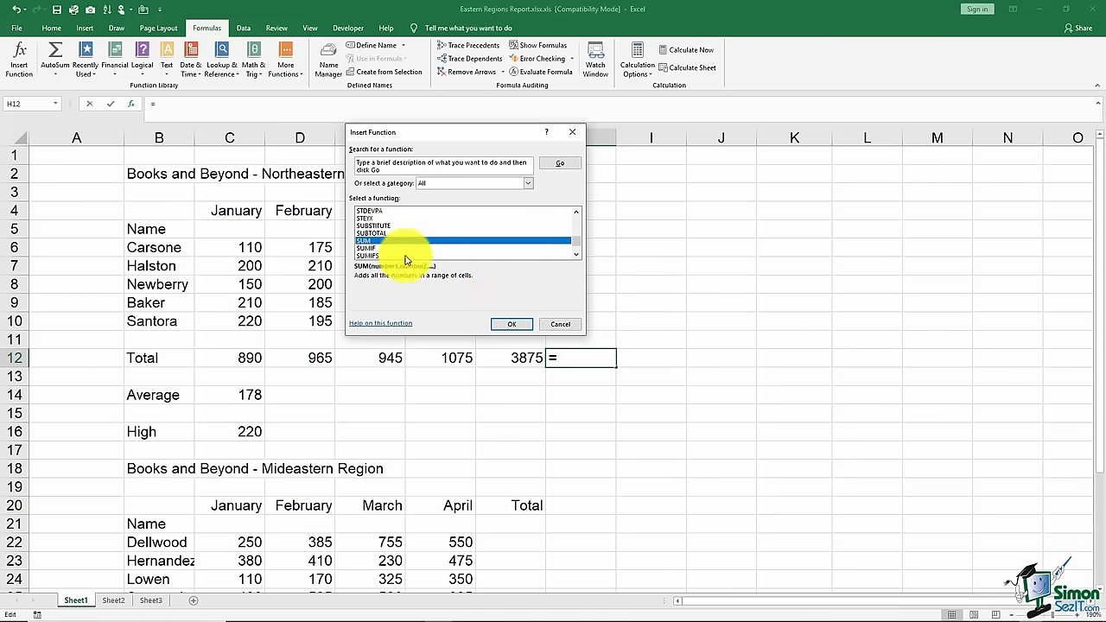
click(509, 323)
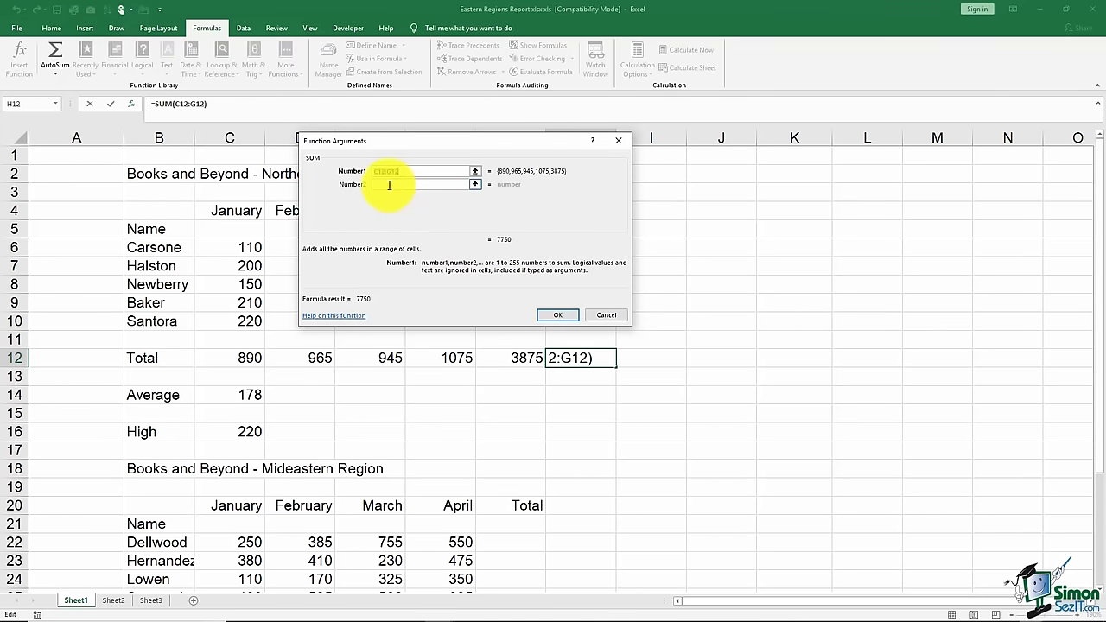
drag(241, 248, 240, 319)
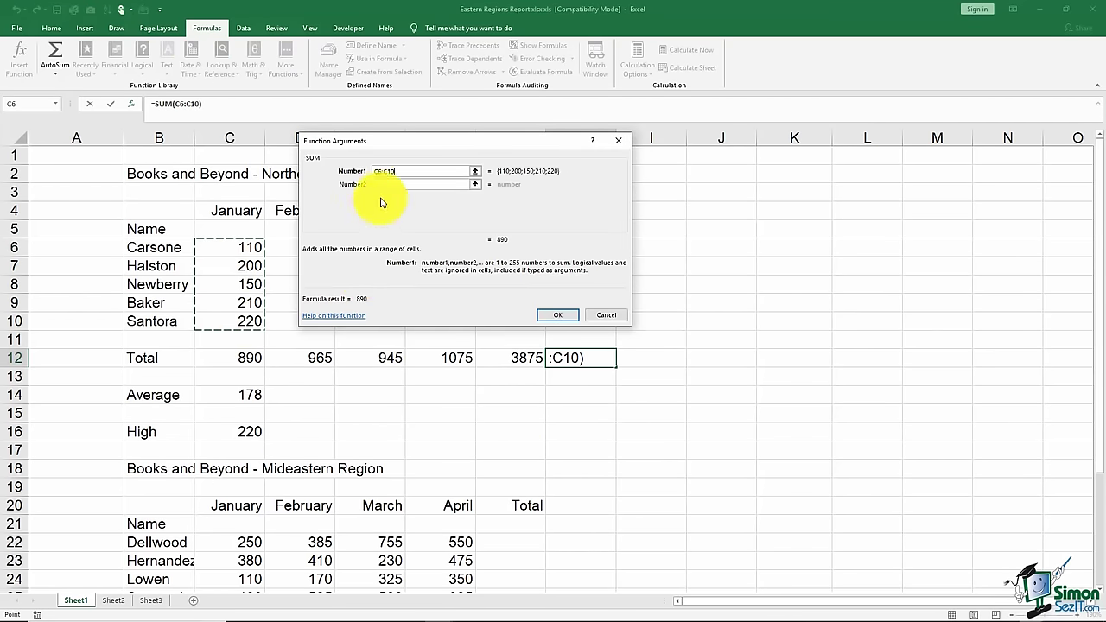
click(383, 183)
drag(400, 147, 570, 153)
drag(377, 246, 370, 320)
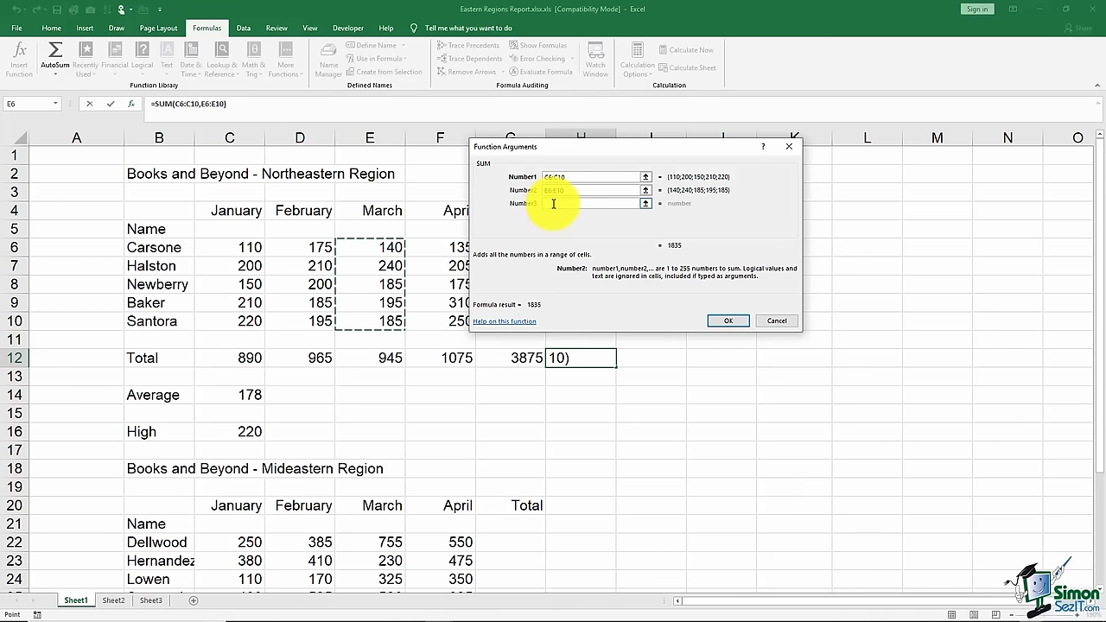
click(772, 321)
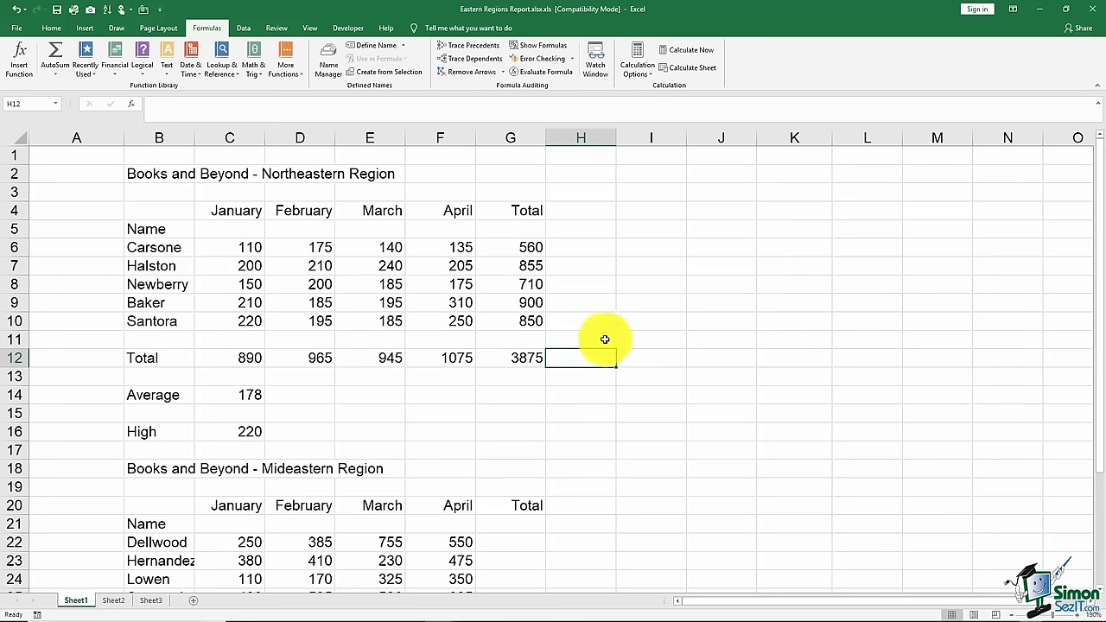
Fill the AVERAGE formula across C14:G14 and the MAX formula across C16:G16
click(248, 394)
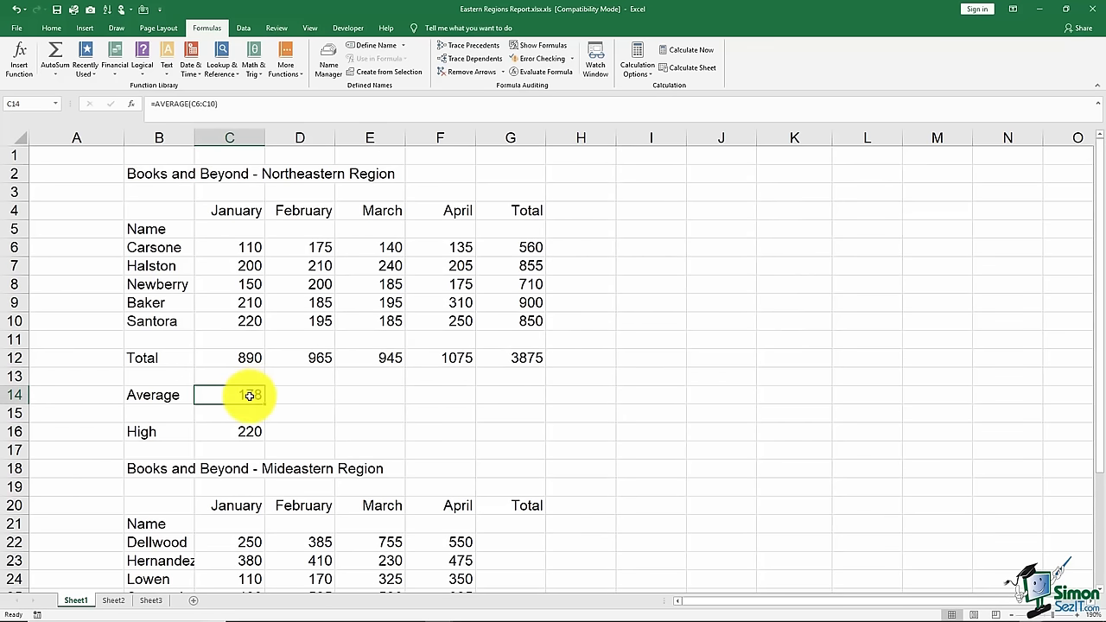
drag(265, 402, 525, 408)
click(251, 432)
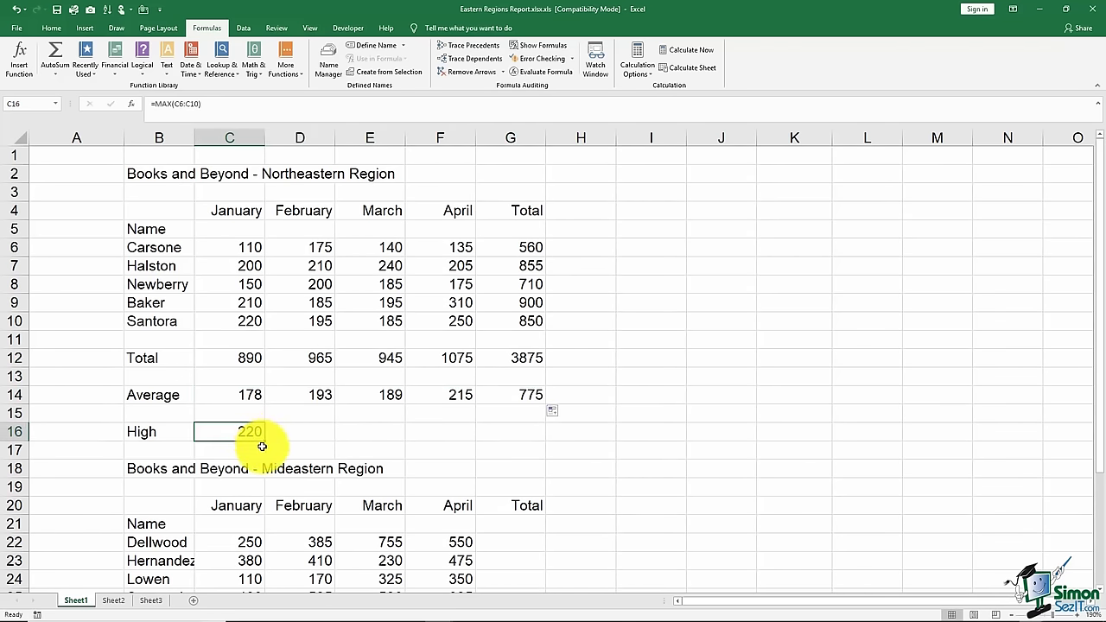
drag(265, 440, 512, 435)
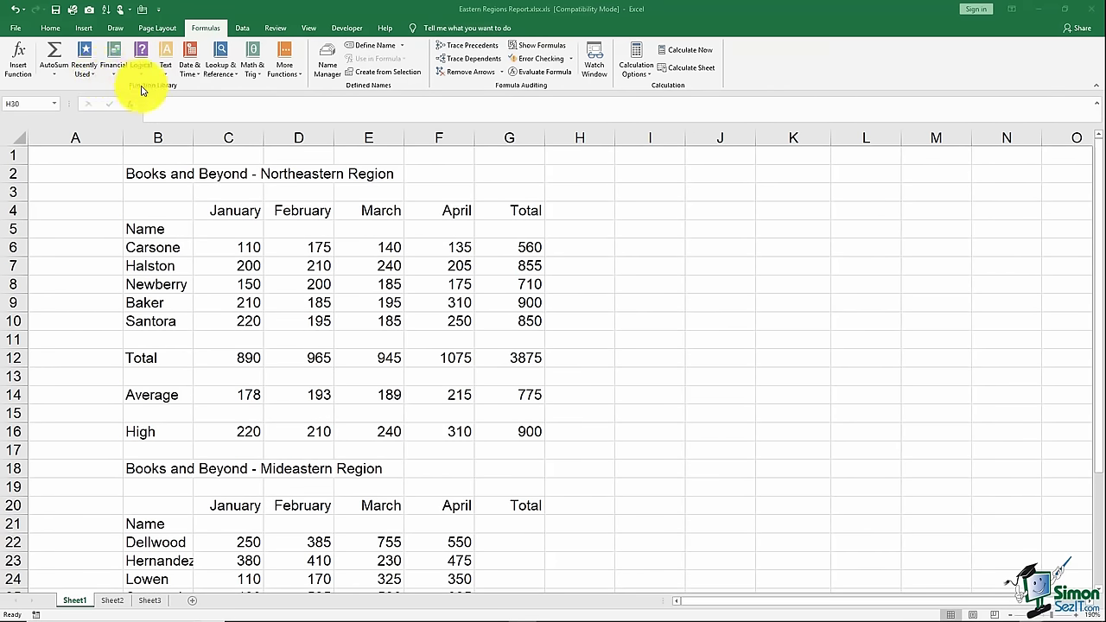
click(26, 68)
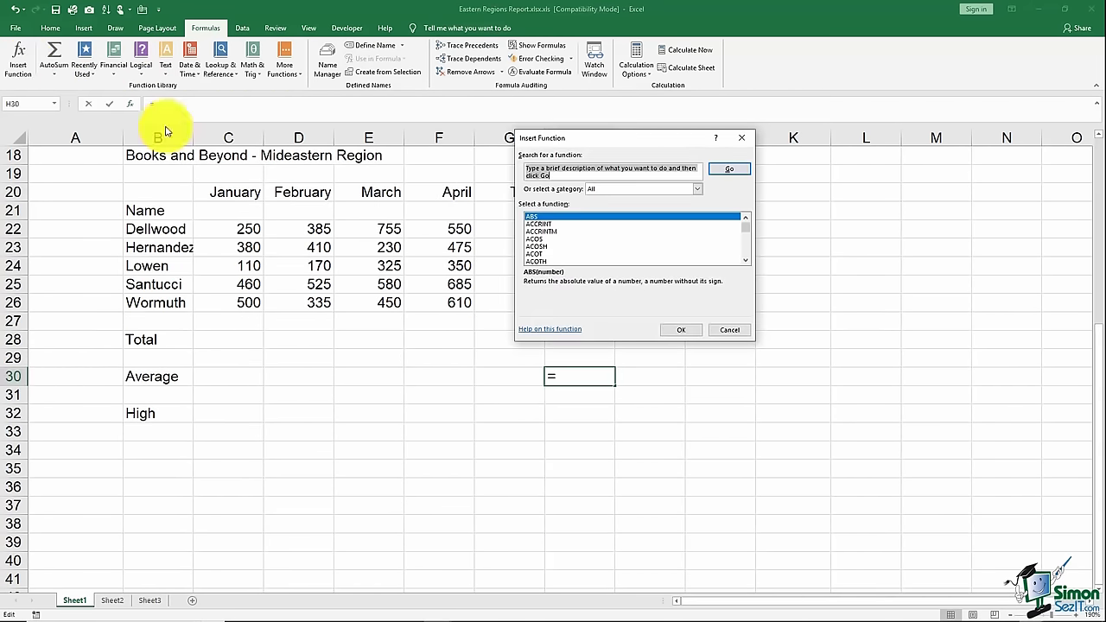
click(696, 190)
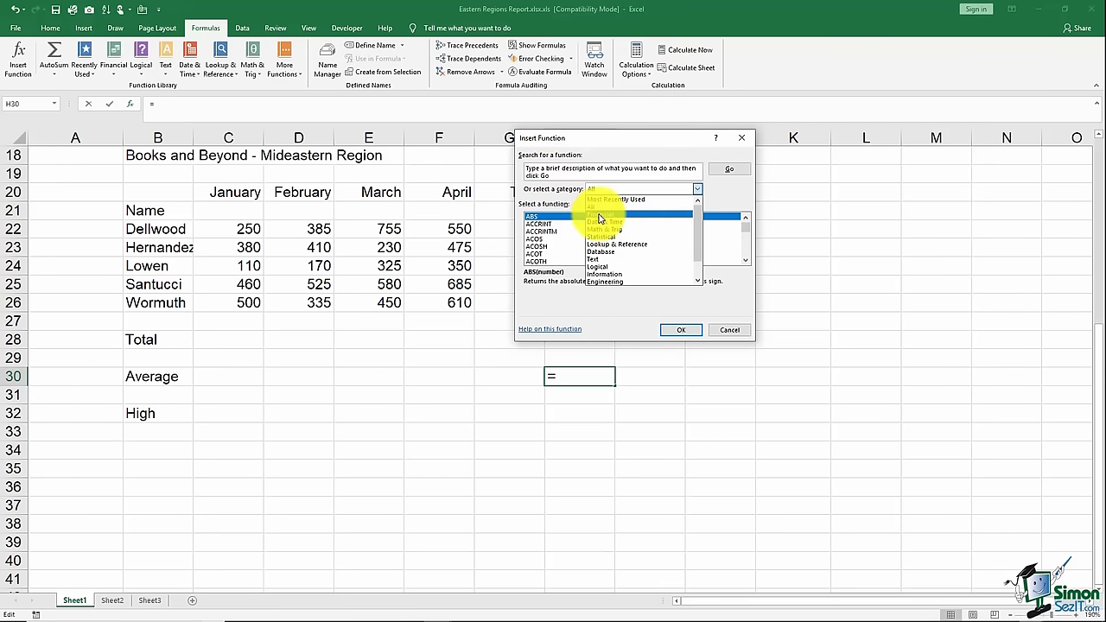
click(726, 335)
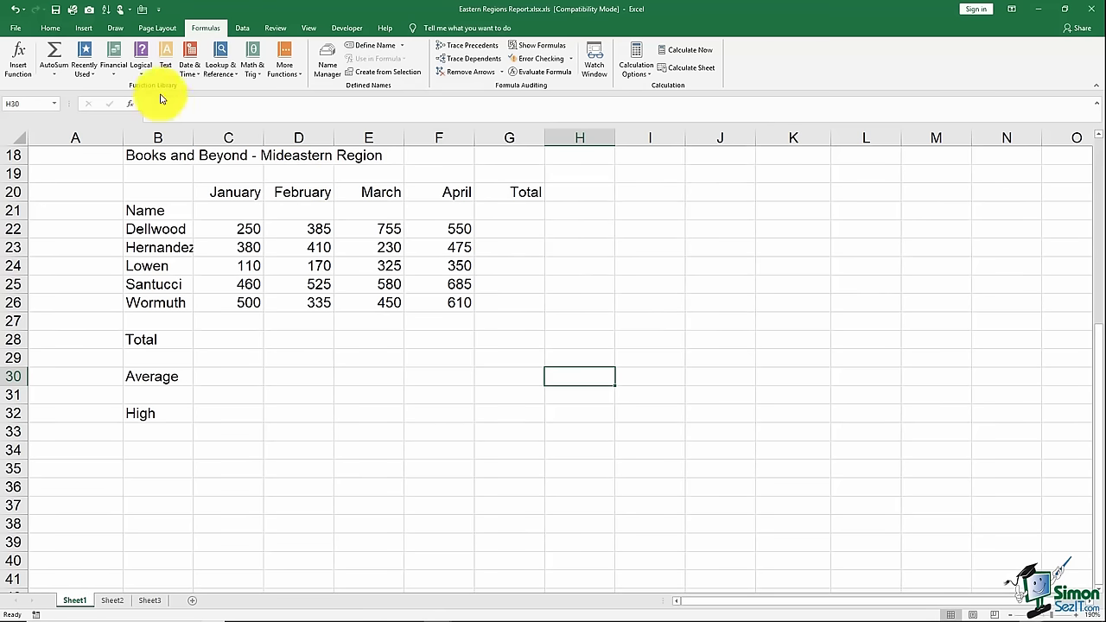
click(113, 69)
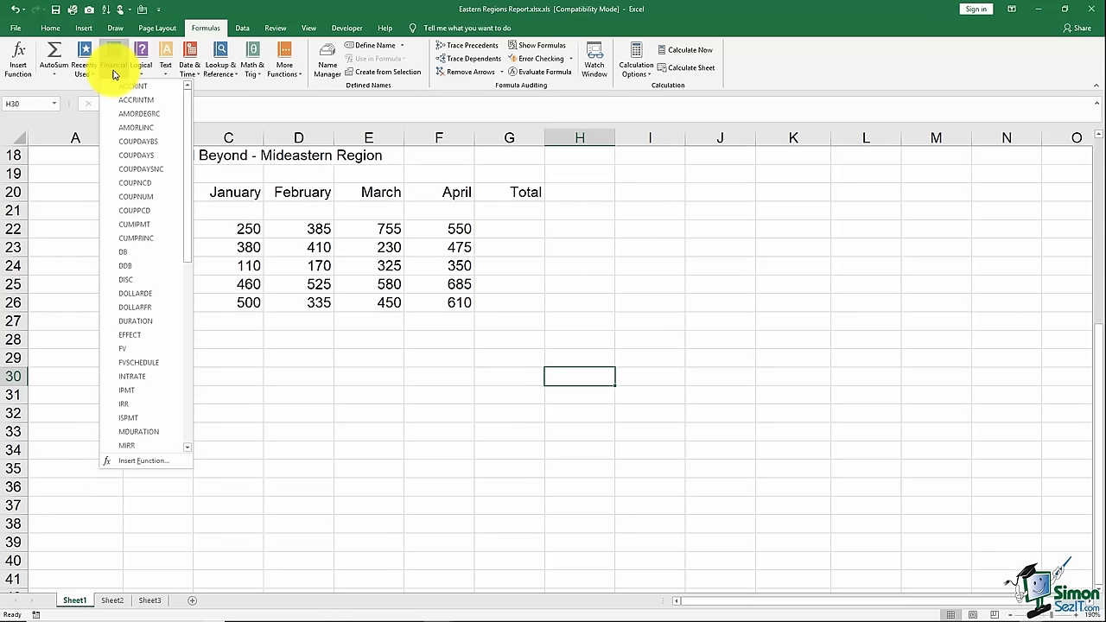
click(258, 291)
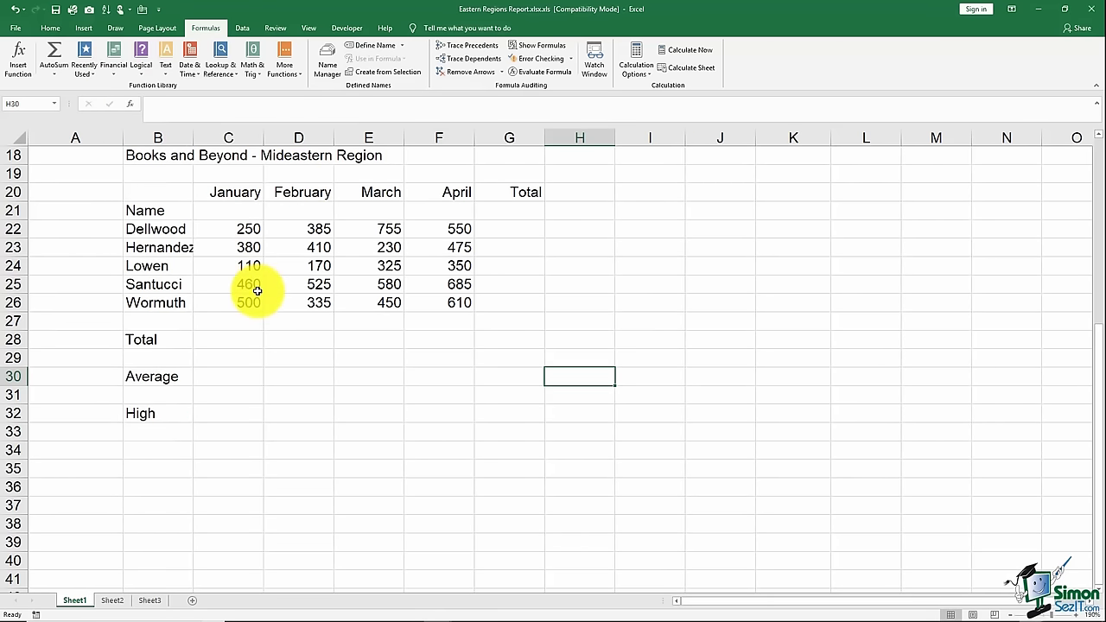
scroll(294, 282, up, 2)
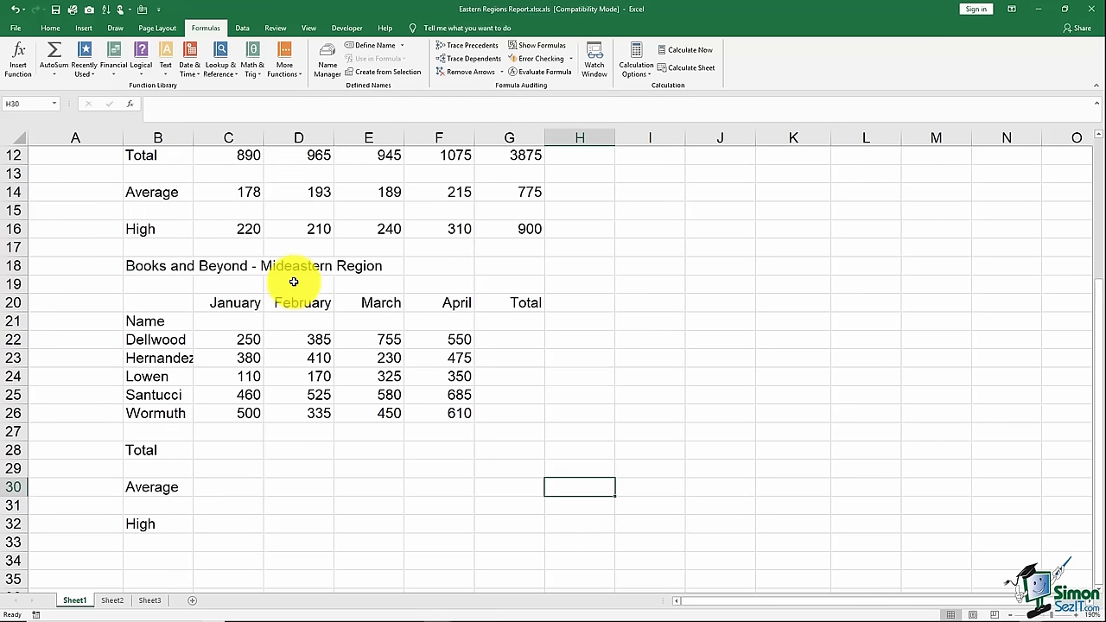
scroll(293, 282, up, 2)
Copy the Northeastern Total-through-High block C12:G16
click(247, 265)
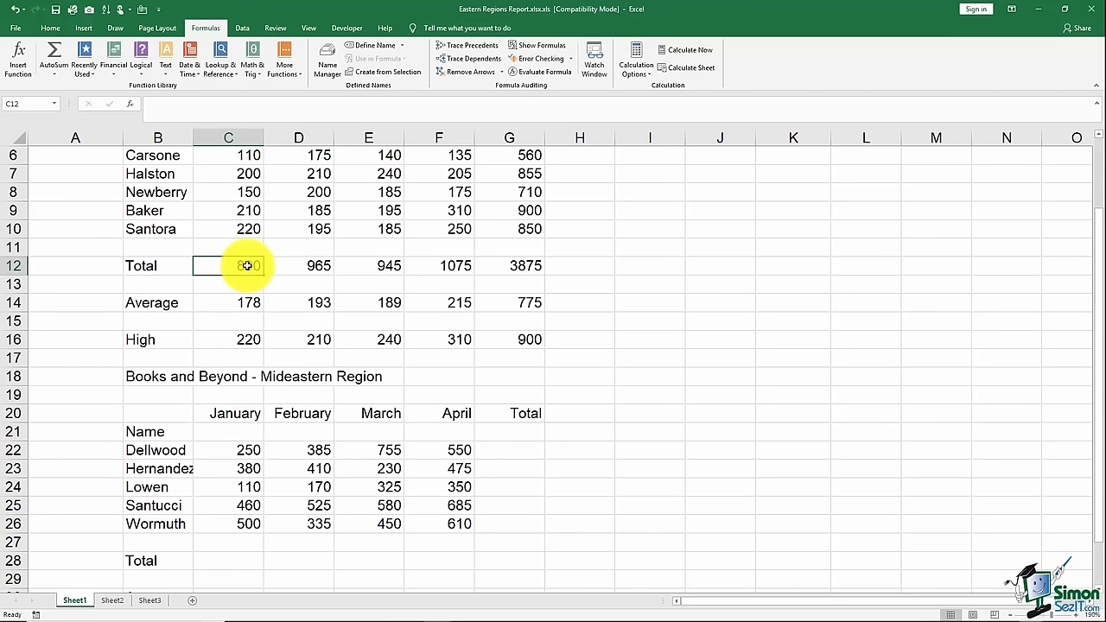
drag(248, 266, 494, 339)
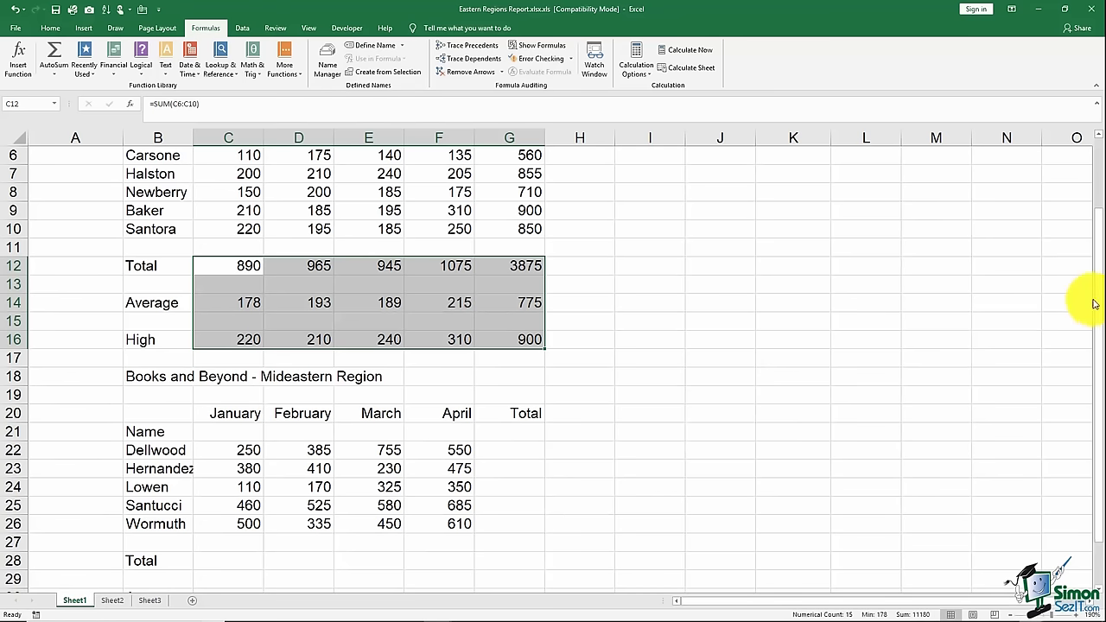
drag(1100, 301, 1100, 371)
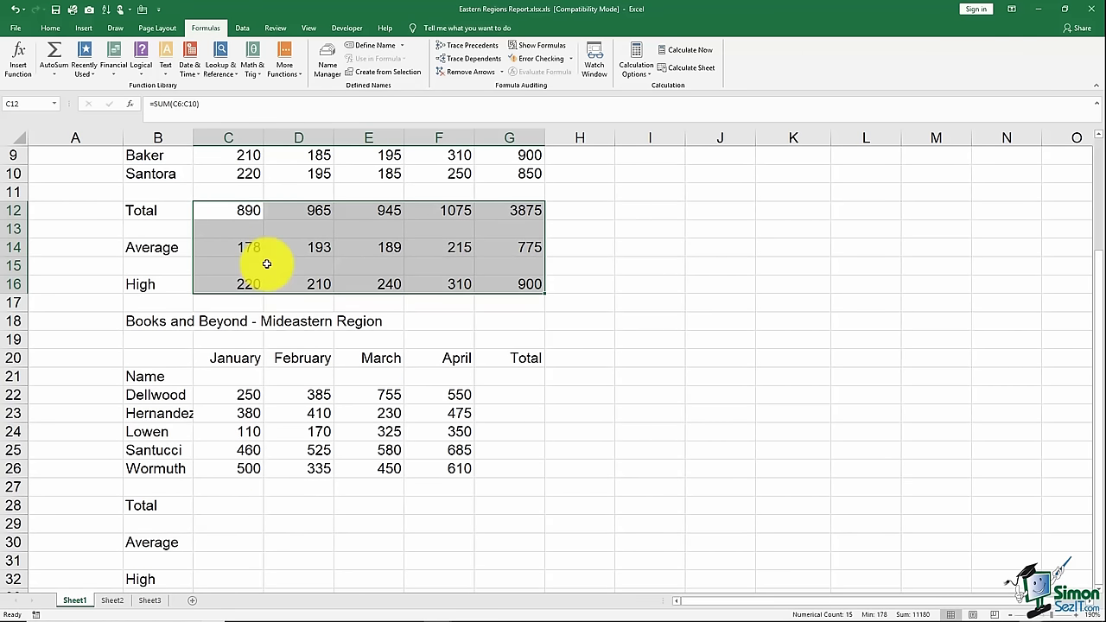
right_click(276, 228)
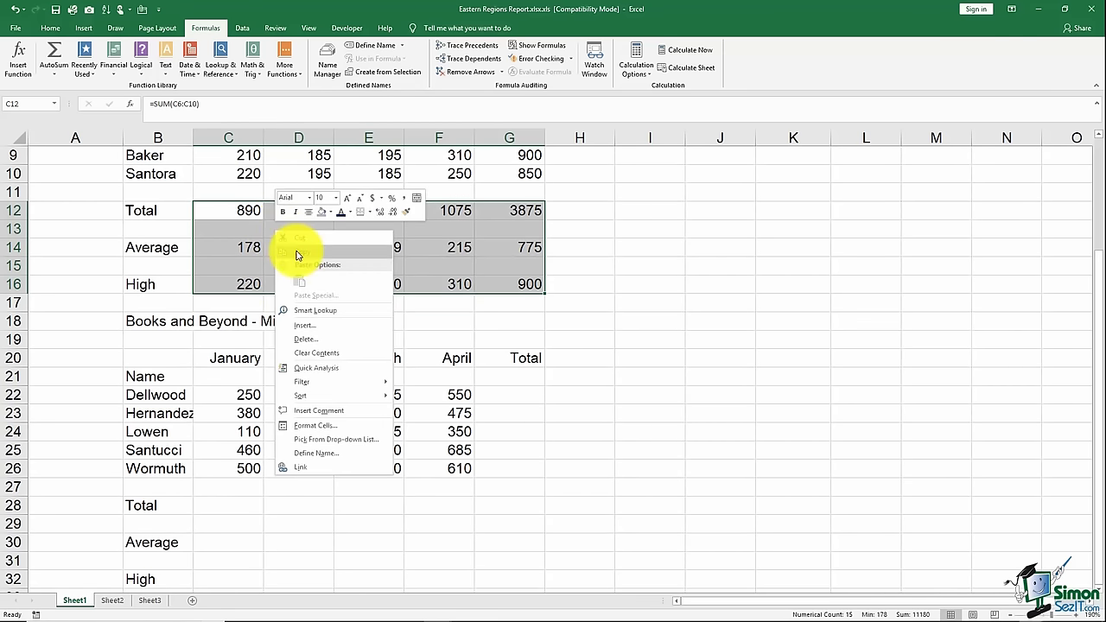
click(298, 252)
Paste the block at C28 and verify C28 now sums C22:C26
click(219, 507)
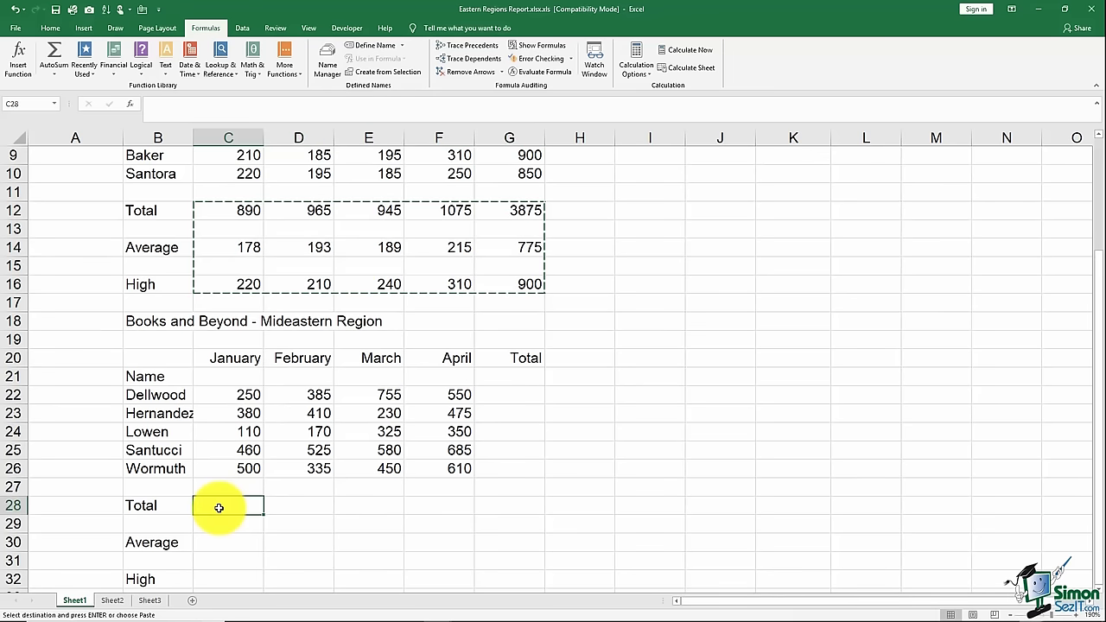
right_click(219, 507)
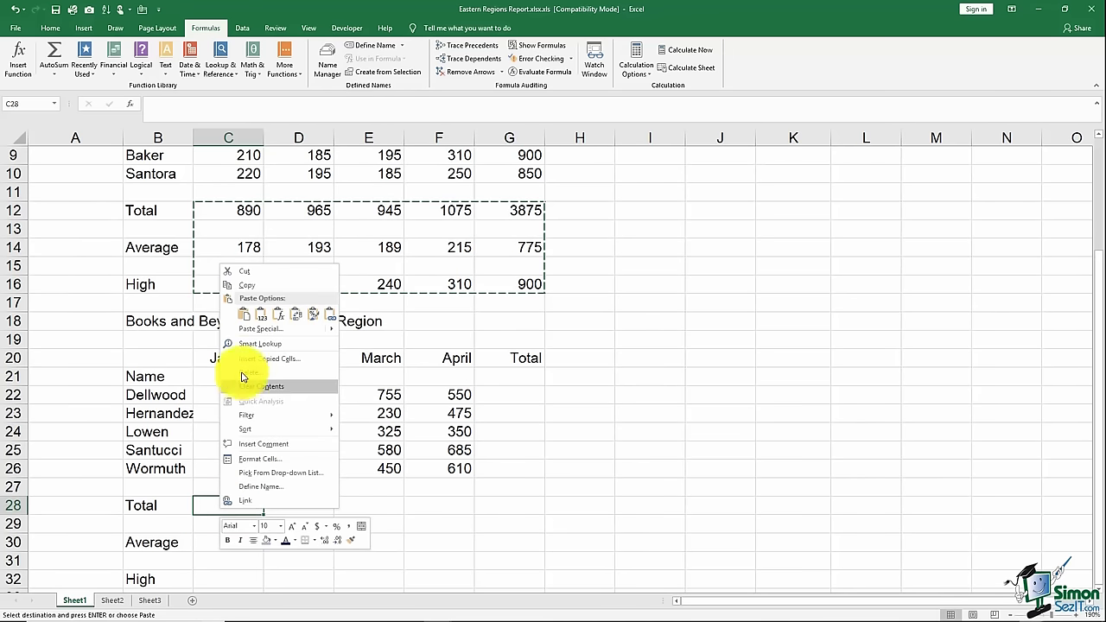
click(243, 316)
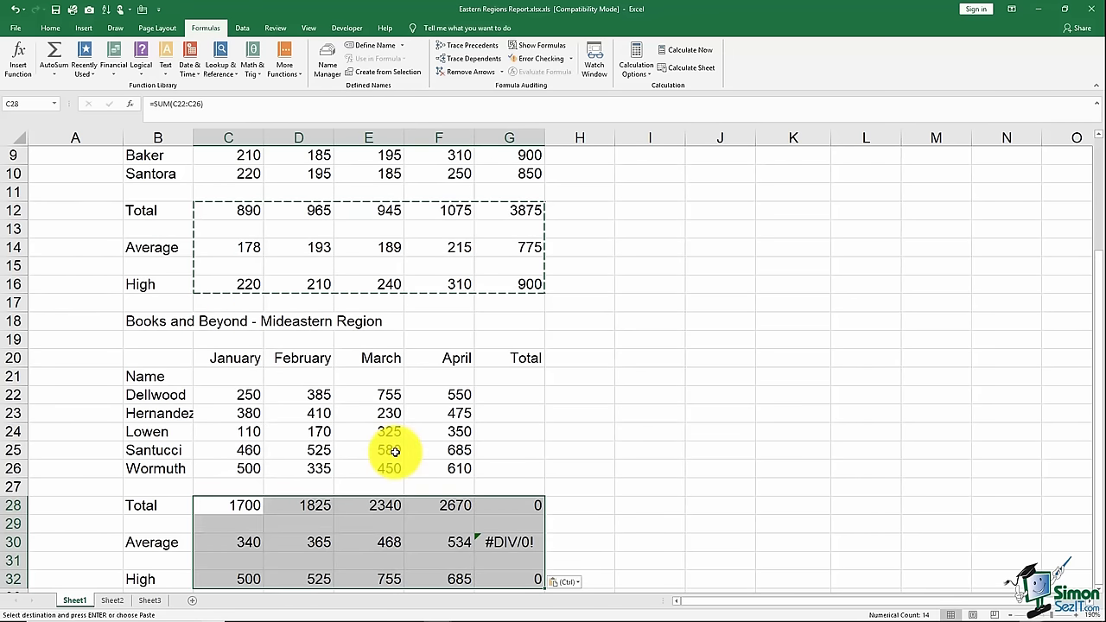
key(Escape)
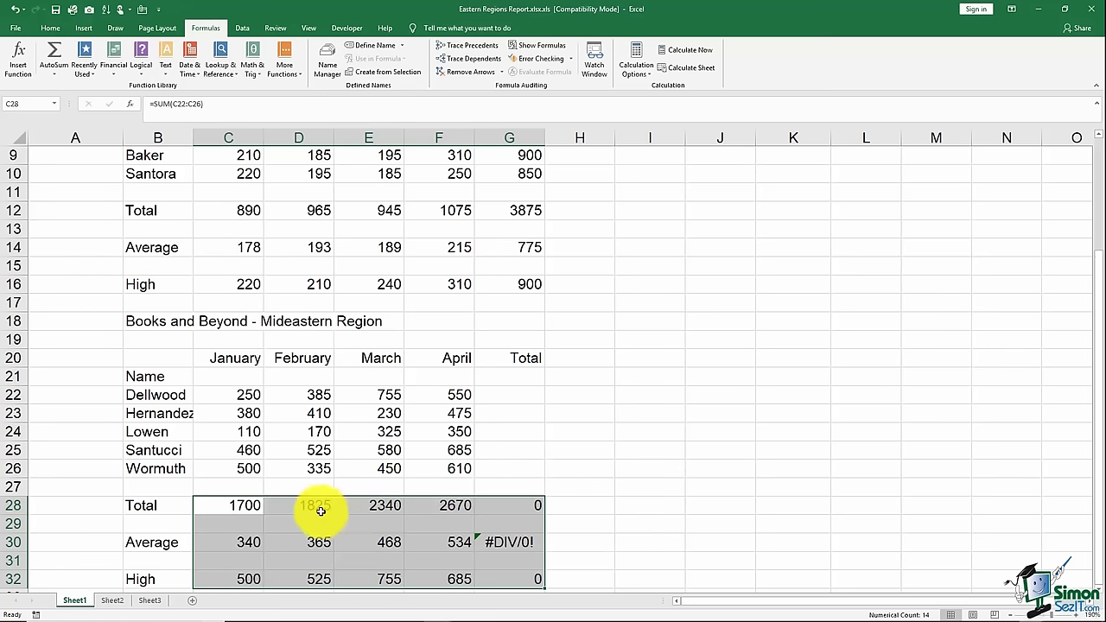
double_click(249, 505)
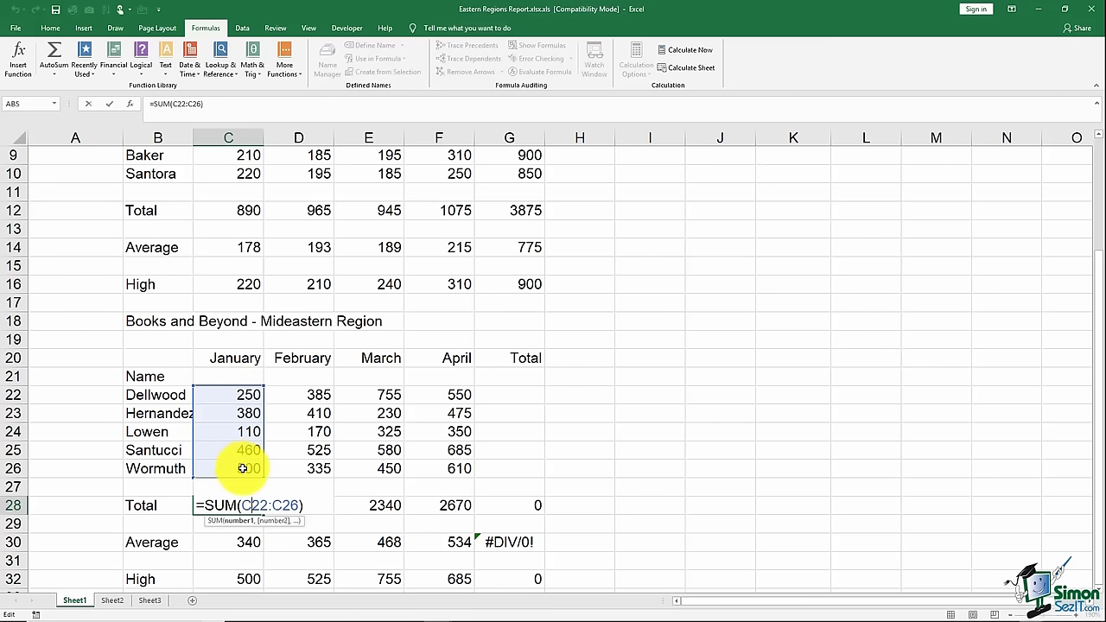
key(ctrl+Return)
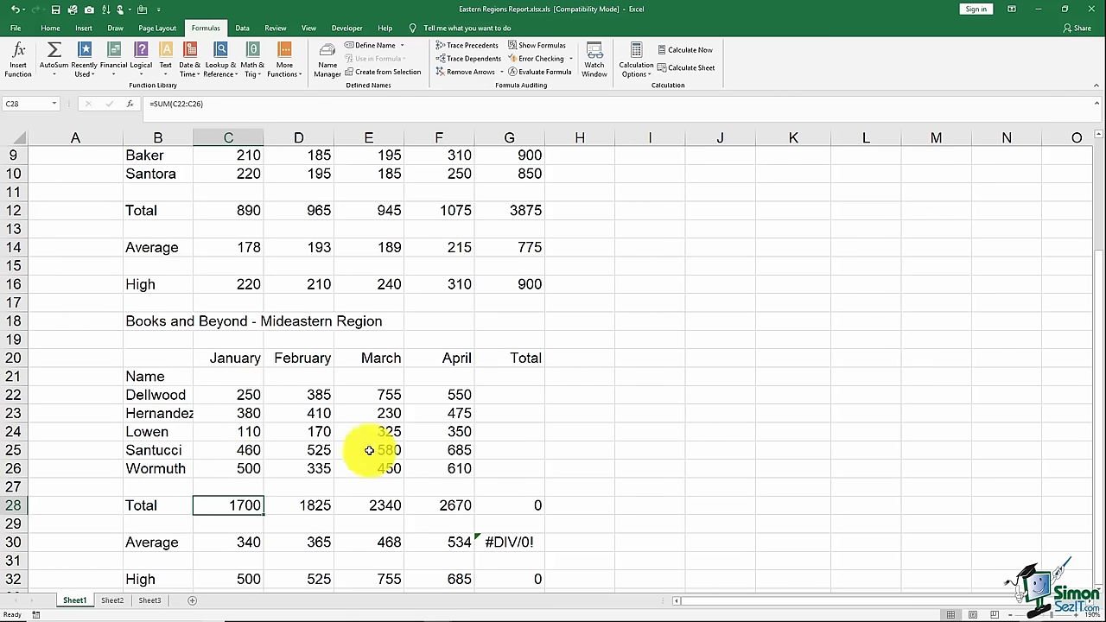
click(659, 370)
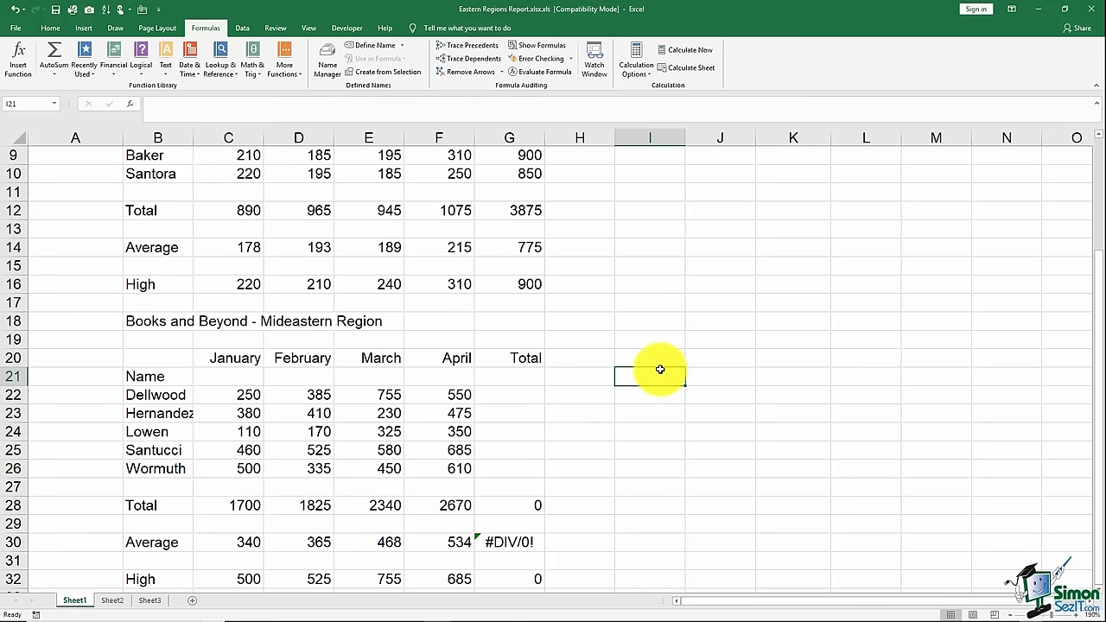
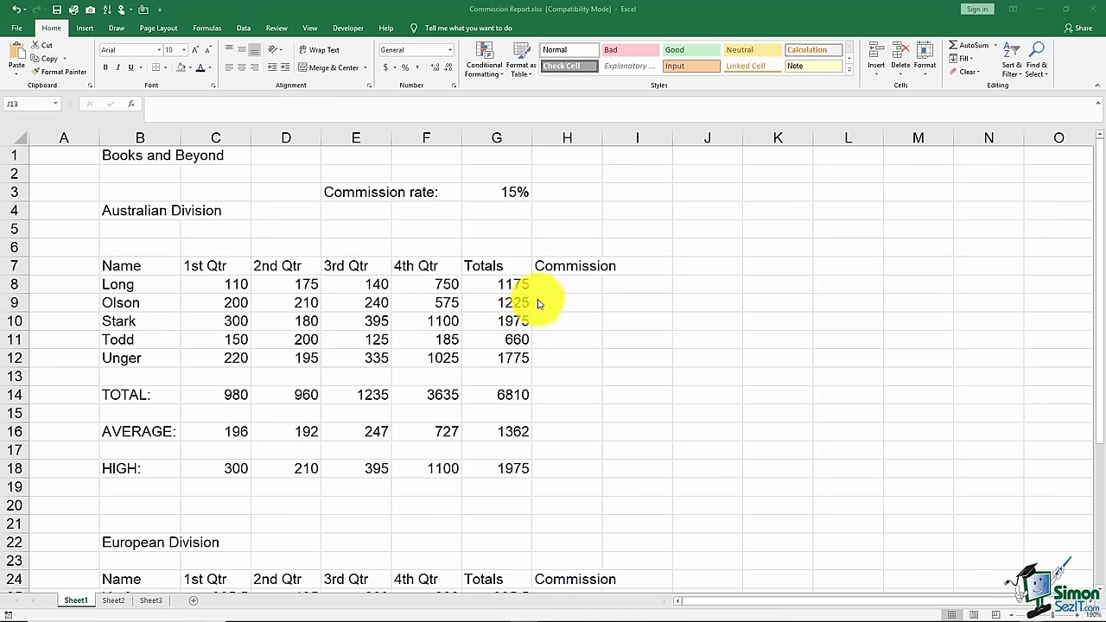
Inspect the formulas behind Long's total, the five salespeople's totals and the 1st Qtr total
click(559, 284)
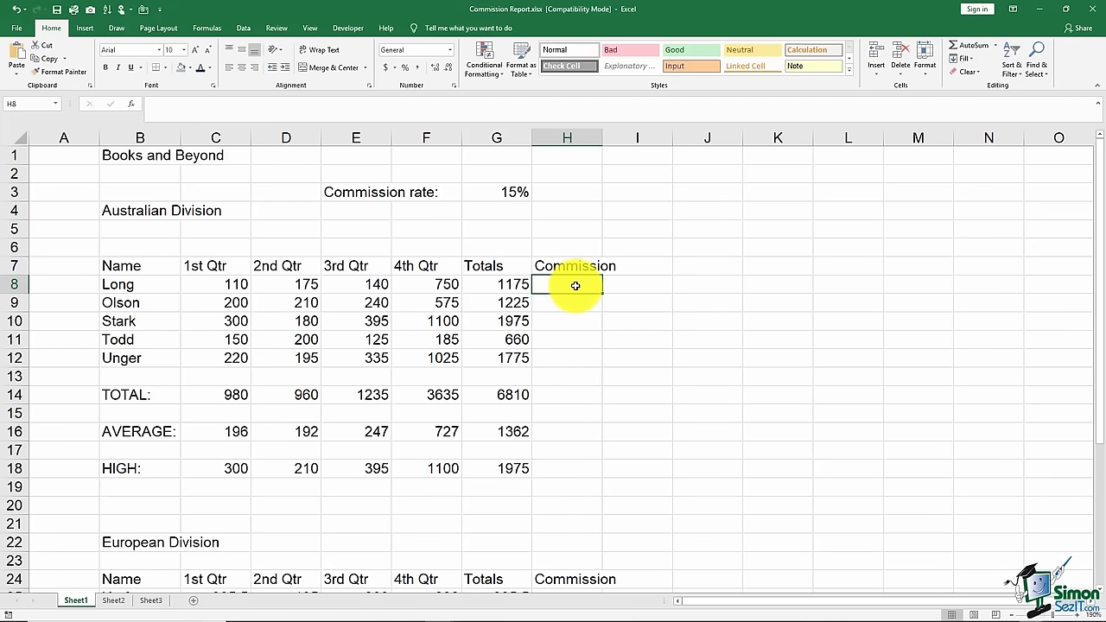
click(507, 286)
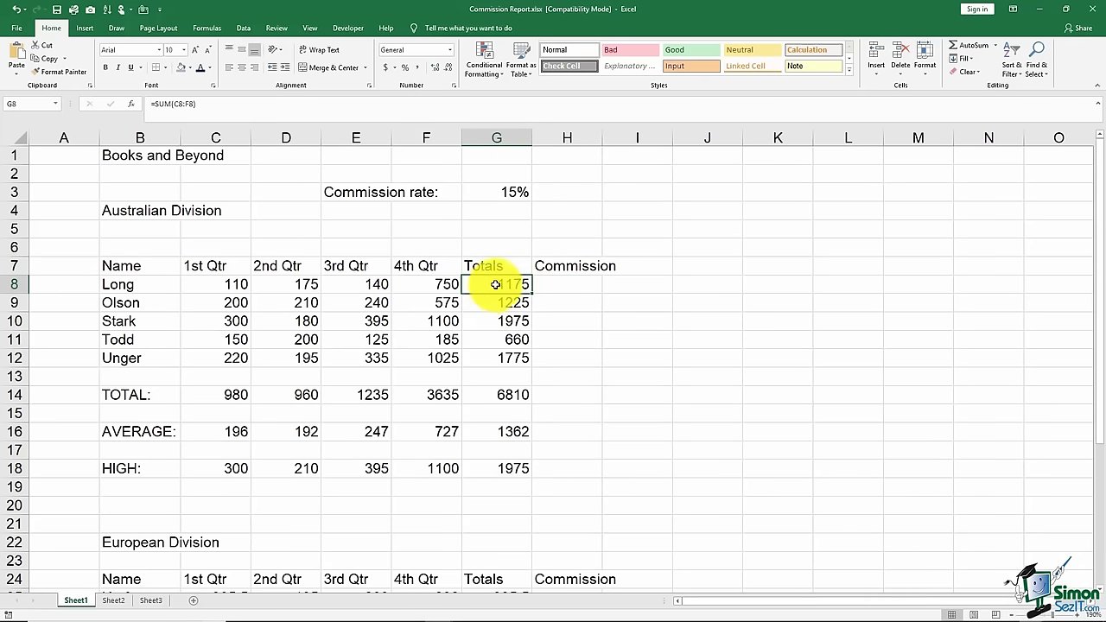
double_click(497, 284)
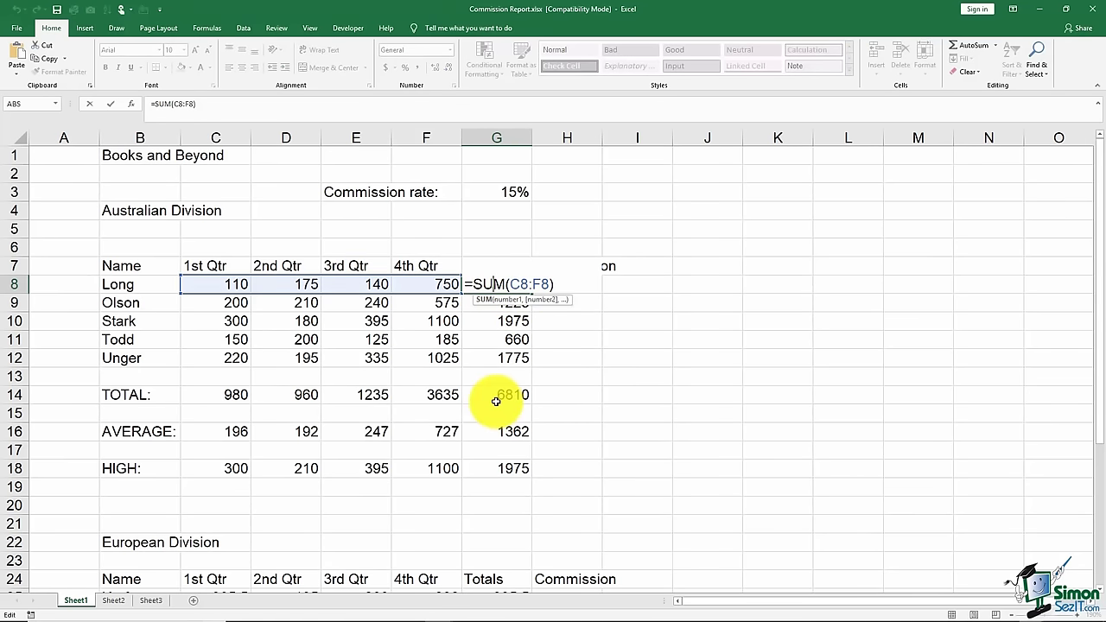
key(Escape)
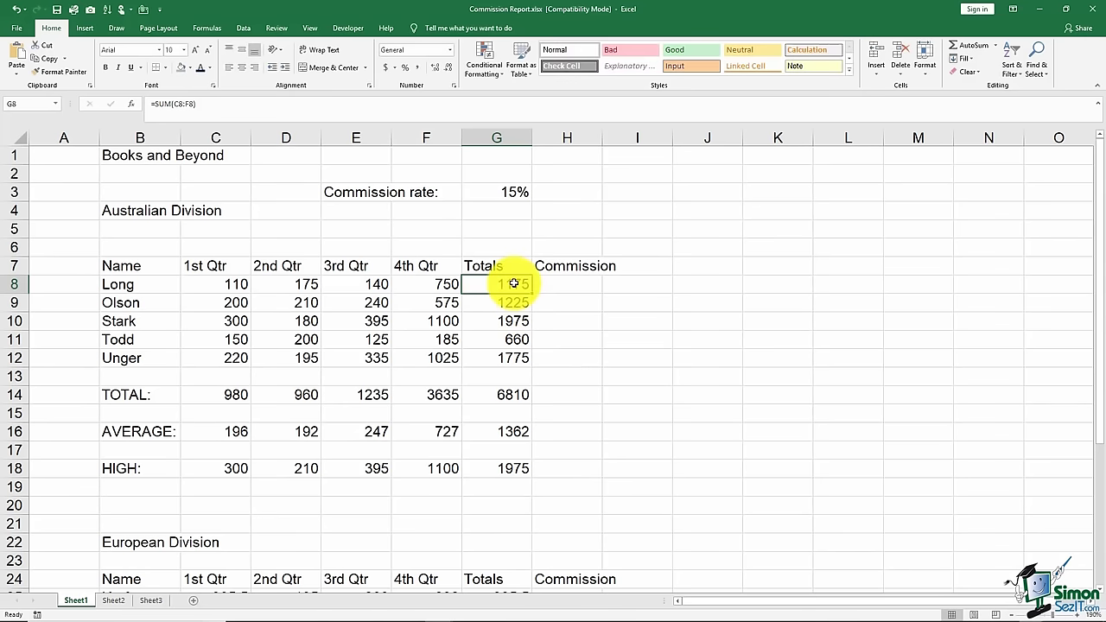
drag(517, 285, 522, 358)
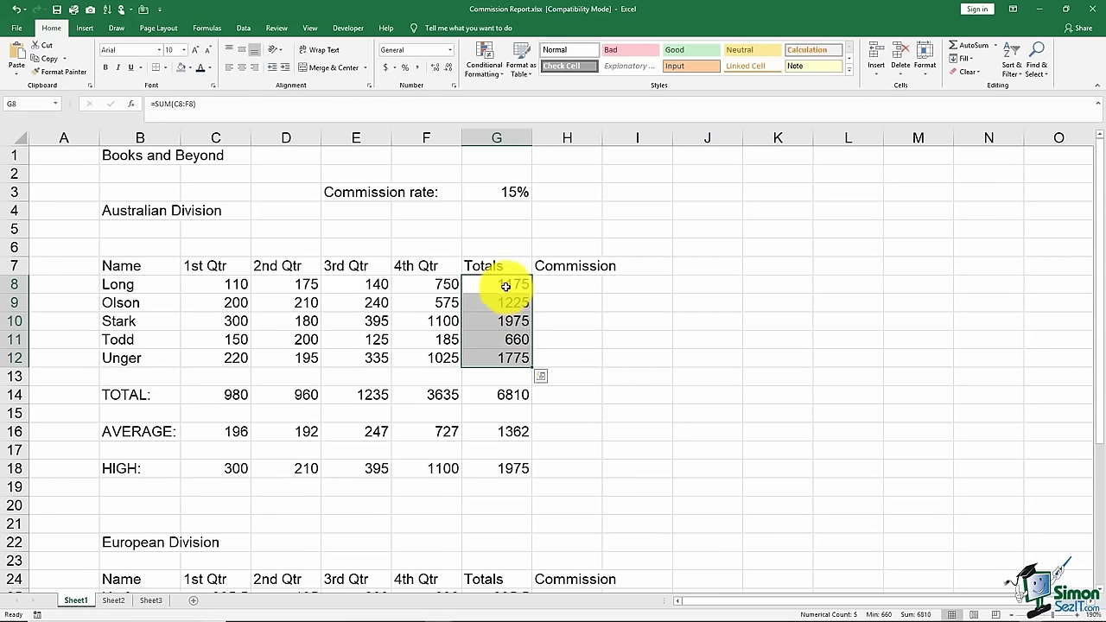
double_click(505, 286)
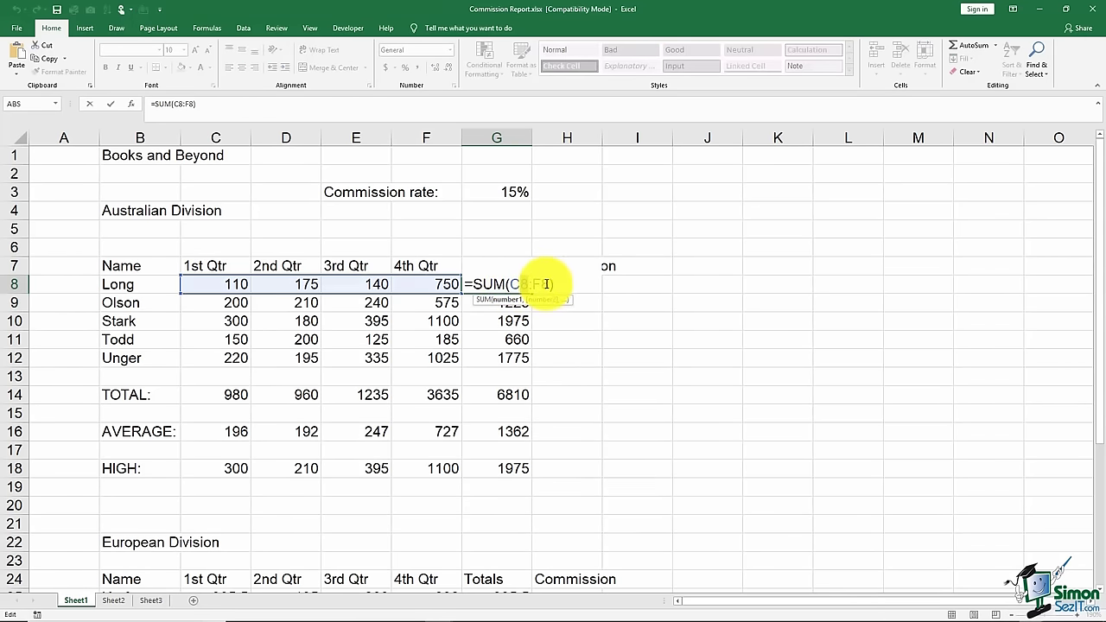
key(Escape)
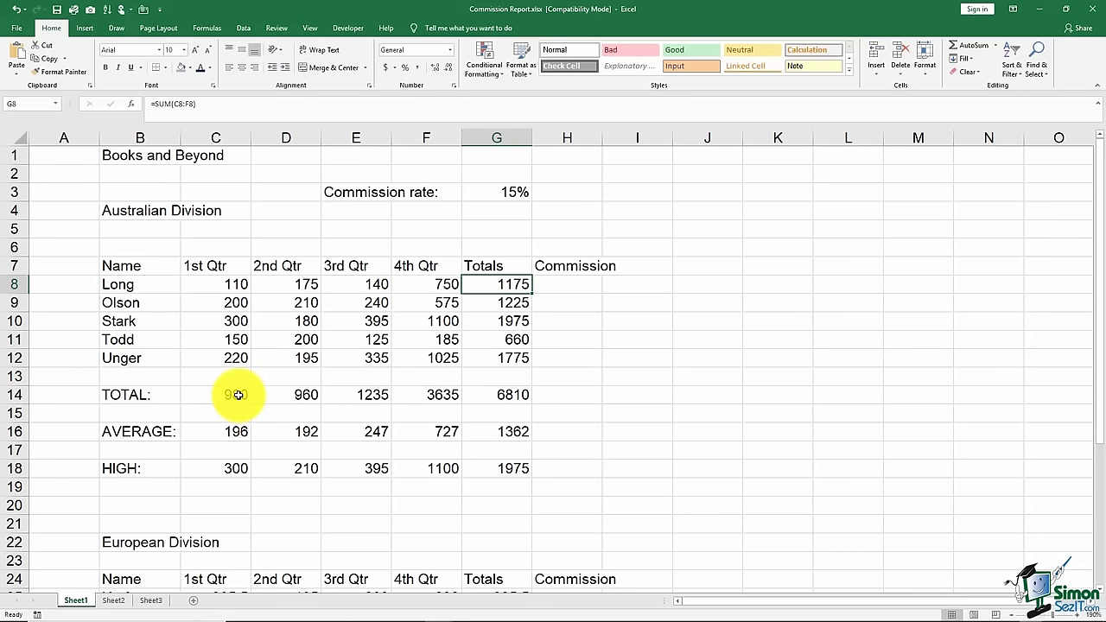
double_click(239, 395)
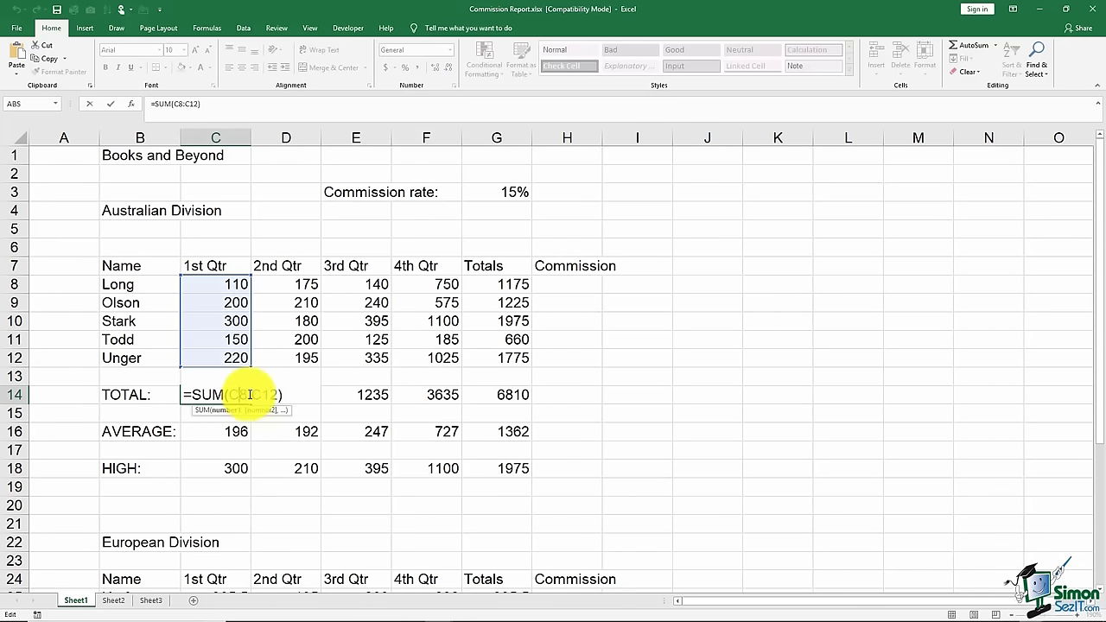
key(Escape)
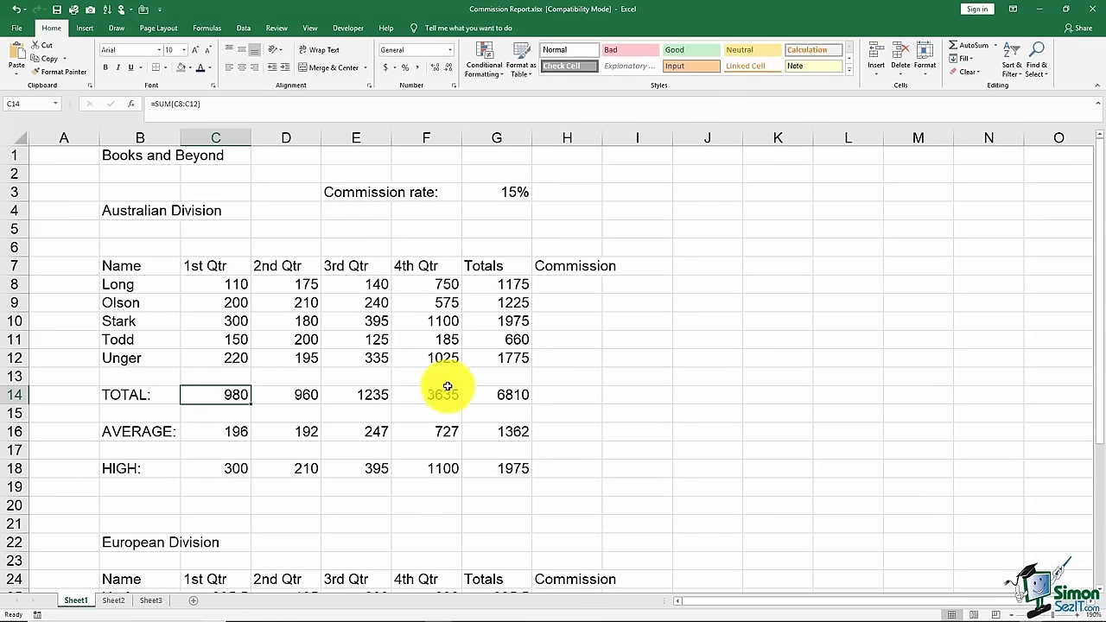
Enter =G8*G3 in Long's commission cell H8, giving 176.25, and review it
click(567, 290)
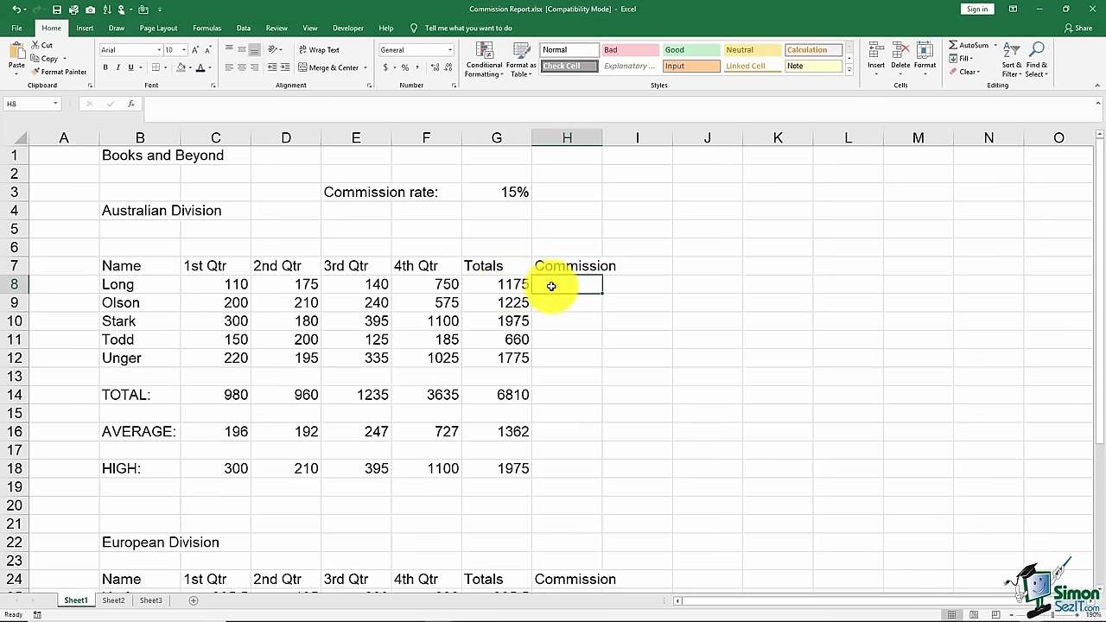
text(=)
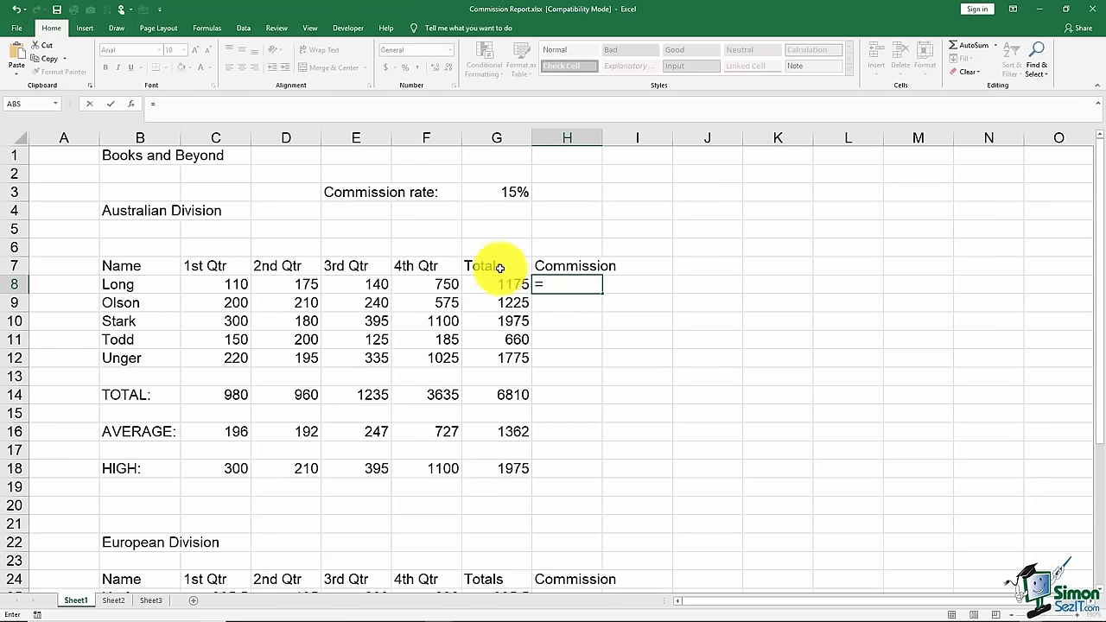
click(502, 284)
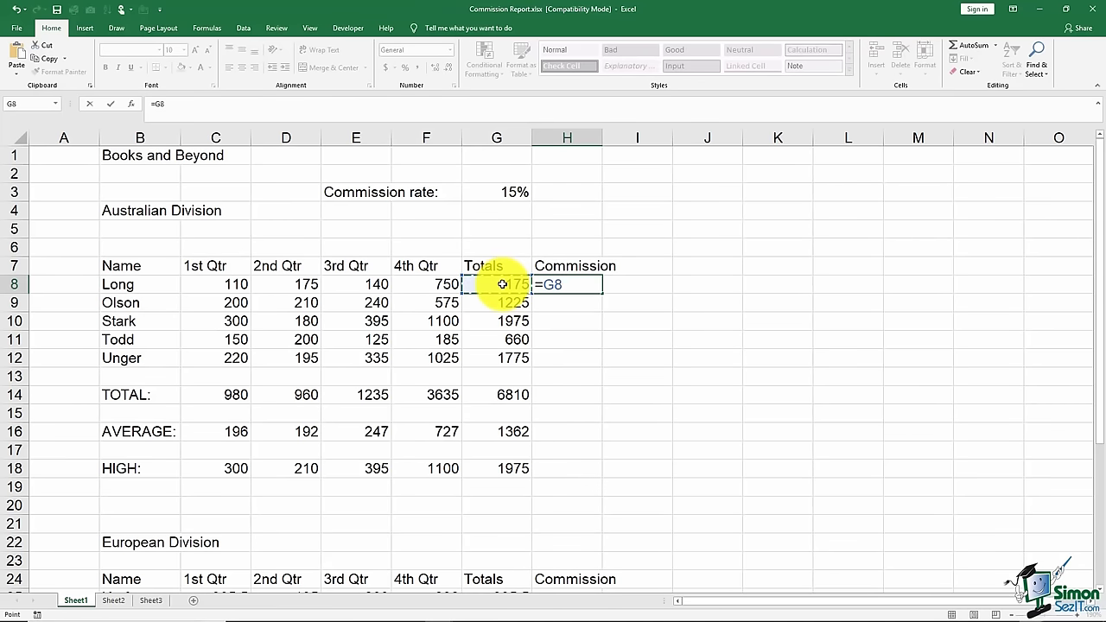
text(*)
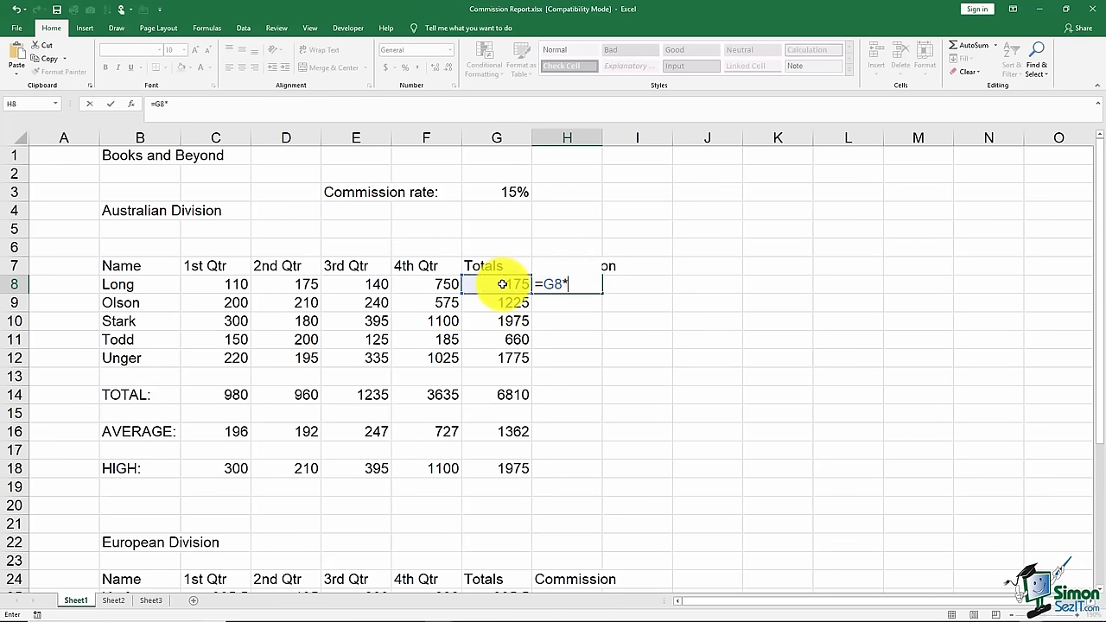
click(486, 191)
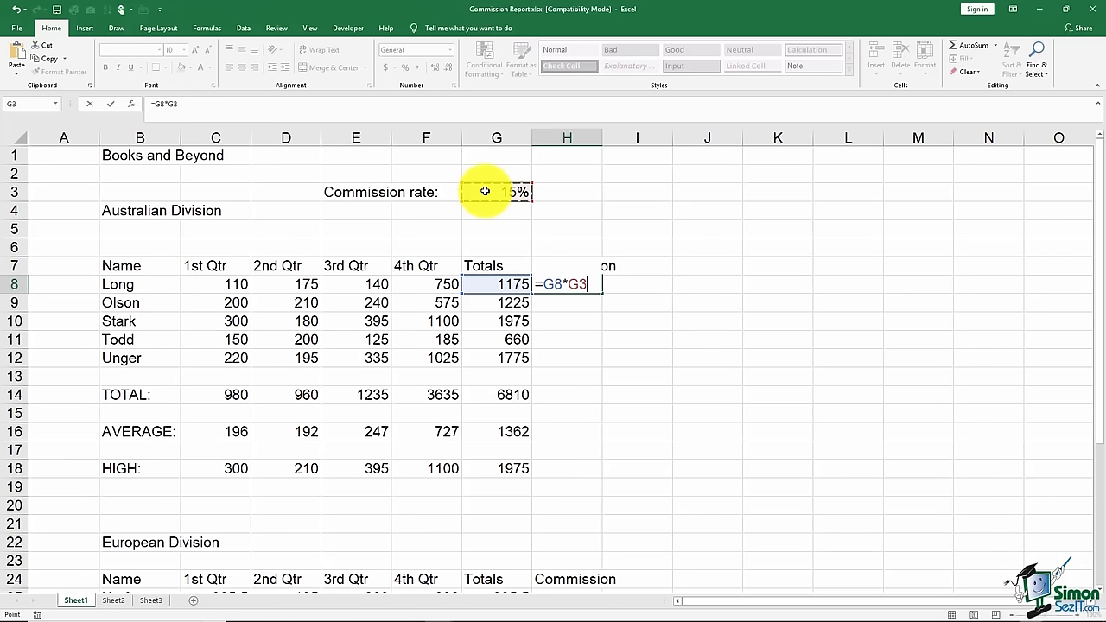
key(Return)
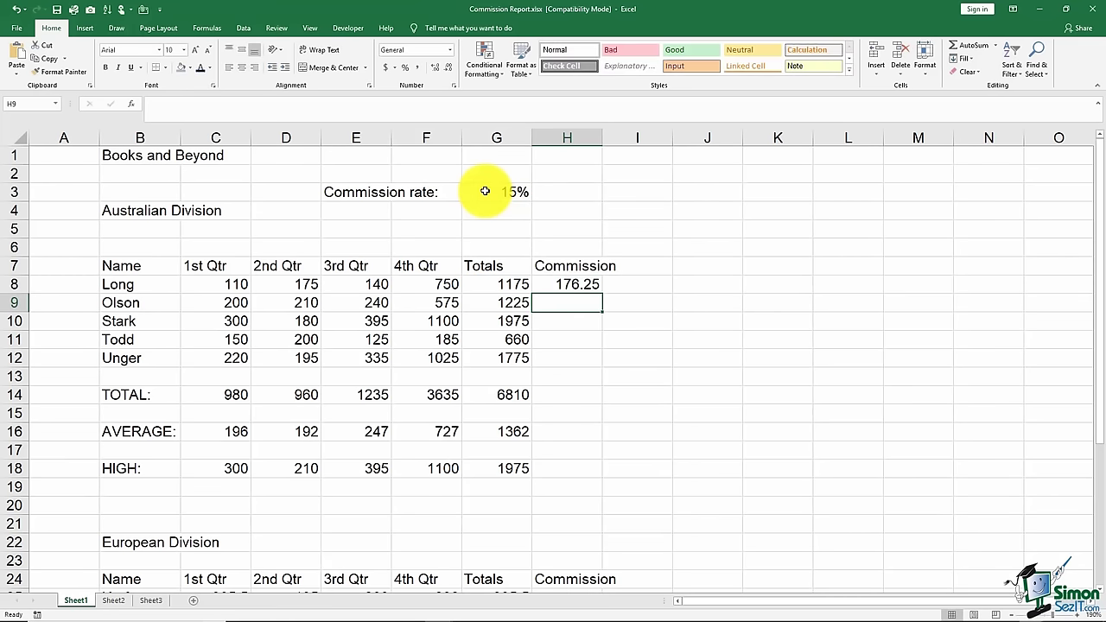
double_click(550, 285)
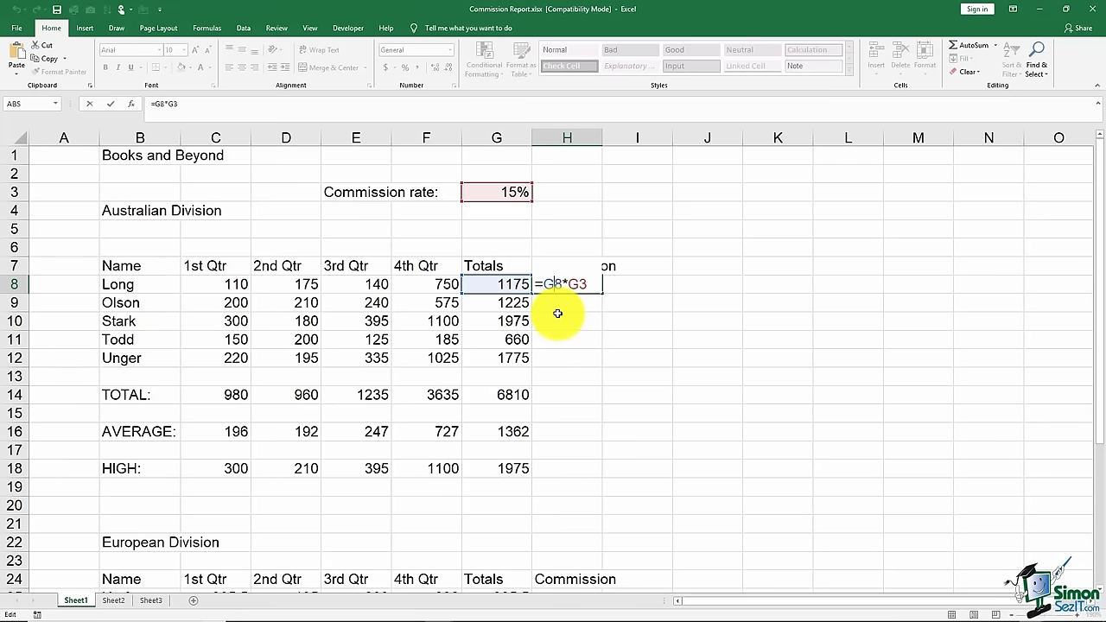
key(ctrl+Return)
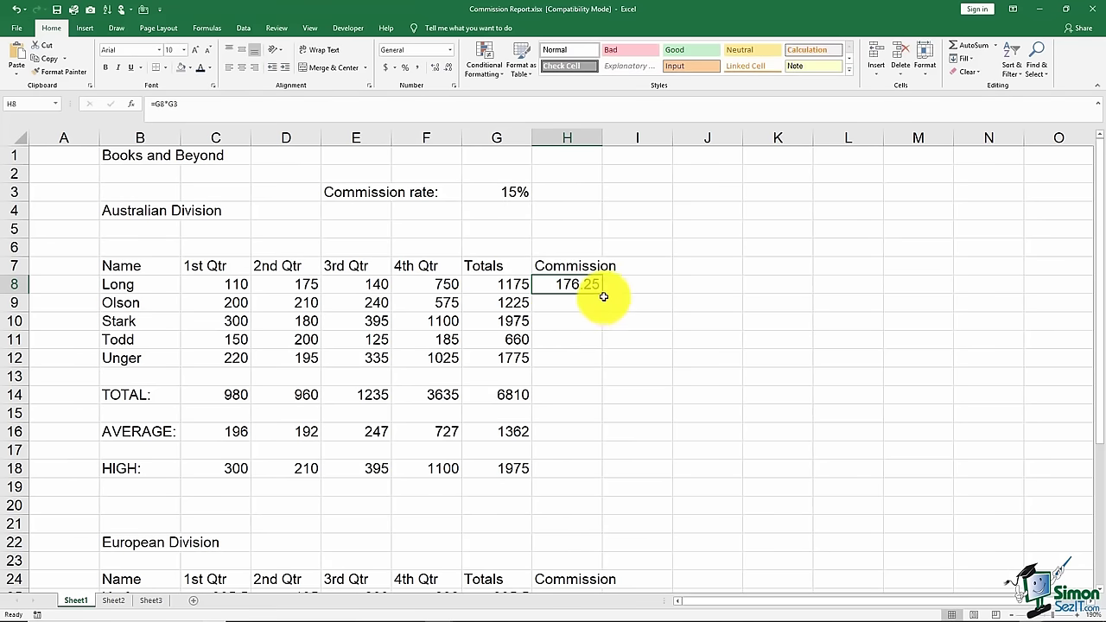
Fill the commission formula down to H12 and inspect Olson's and Stark's copied formulas
drag(603, 292, 603, 360)
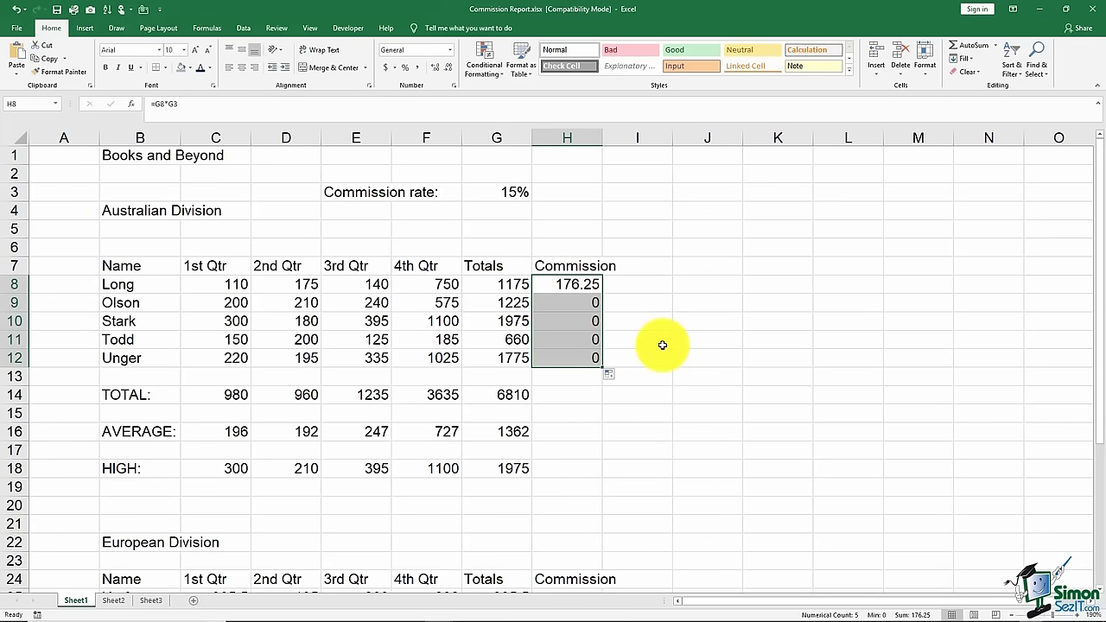
click(573, 283)
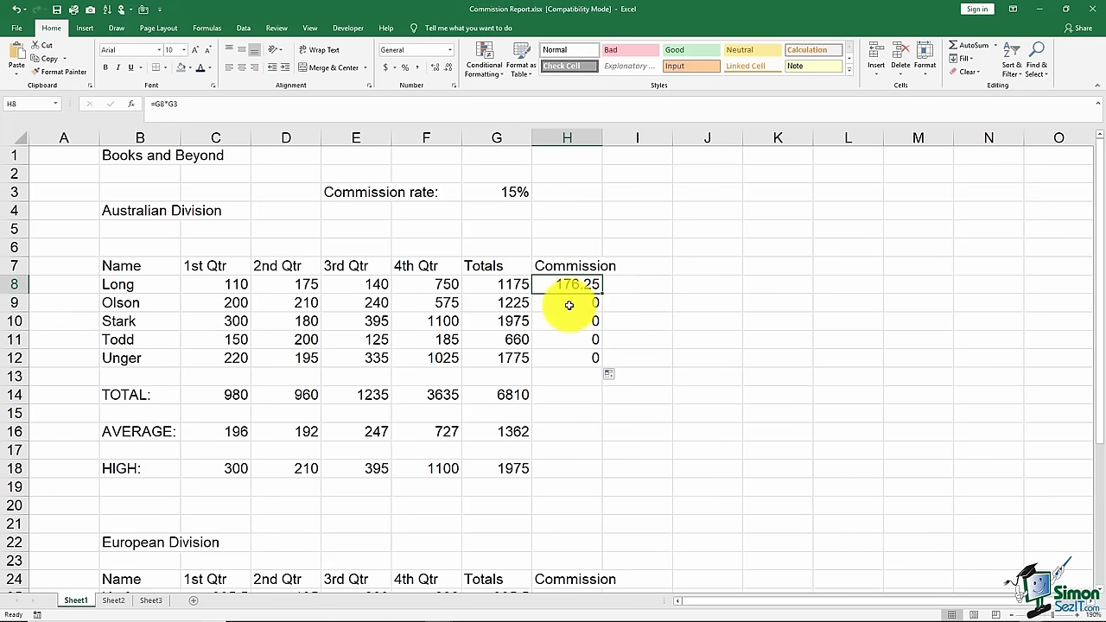
double_click(570, 305)
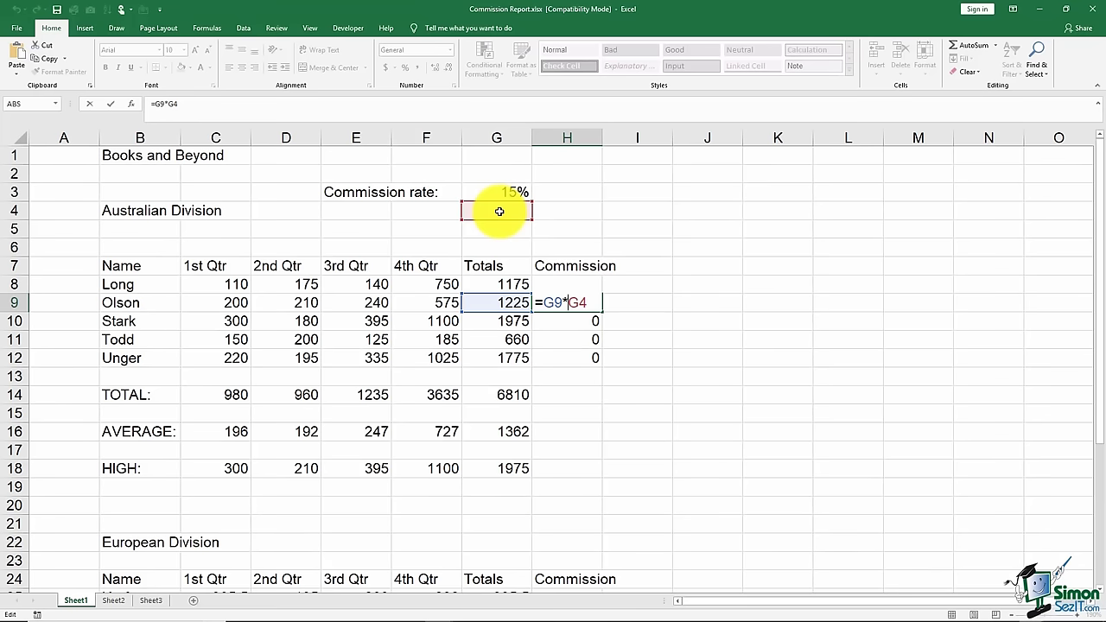
key(Escape)
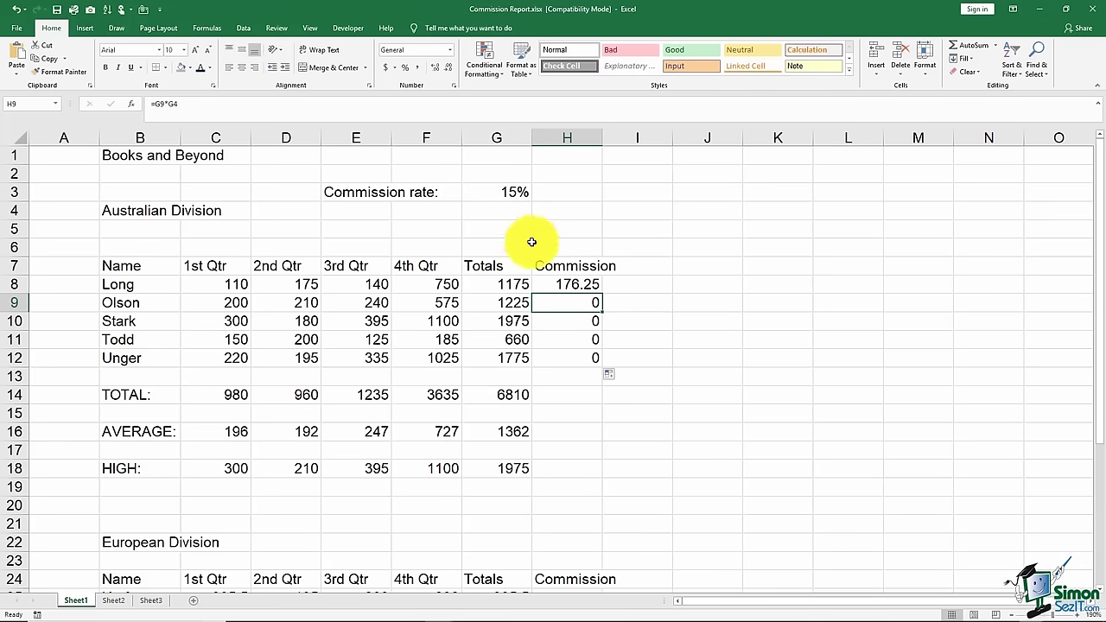
click(563, 321)
double_click(564, 321)
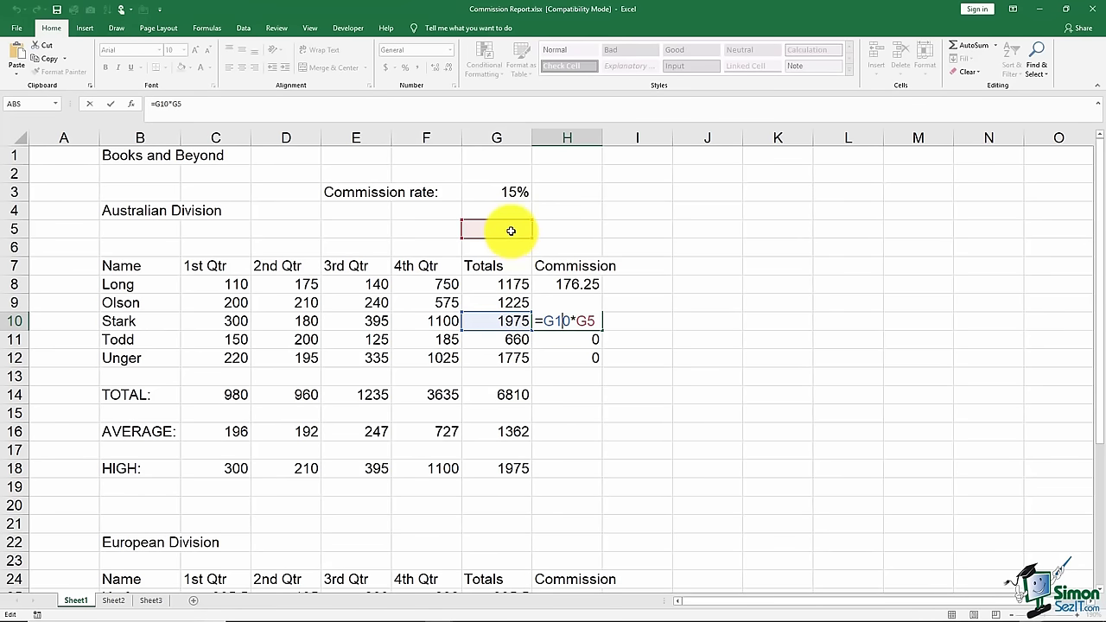
key(ctrl+Return)
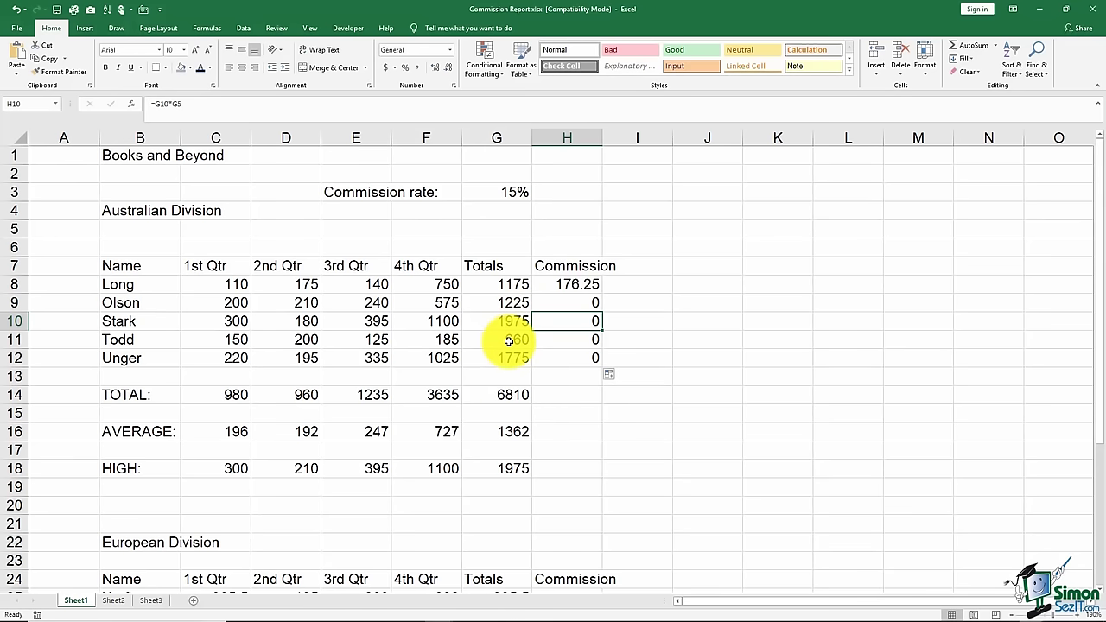
Check the totals for Long through Todd and the G3 rate, then reopen H8's formula
click(514, 285)
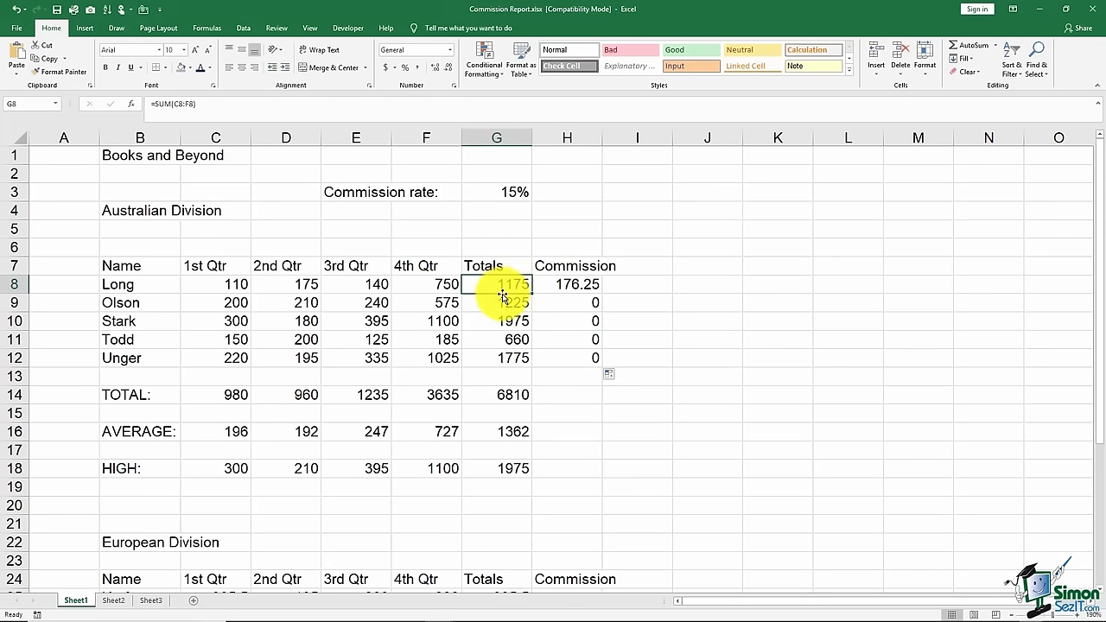
click(510, 303)
click(506, 321)
click(495, 338)
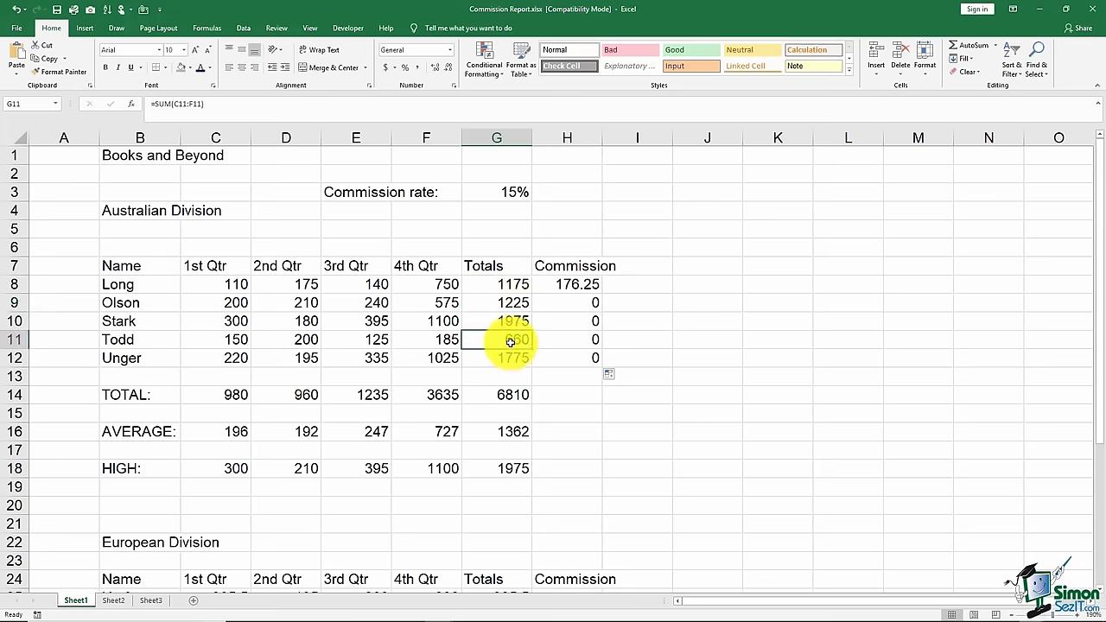
click(504, 187)
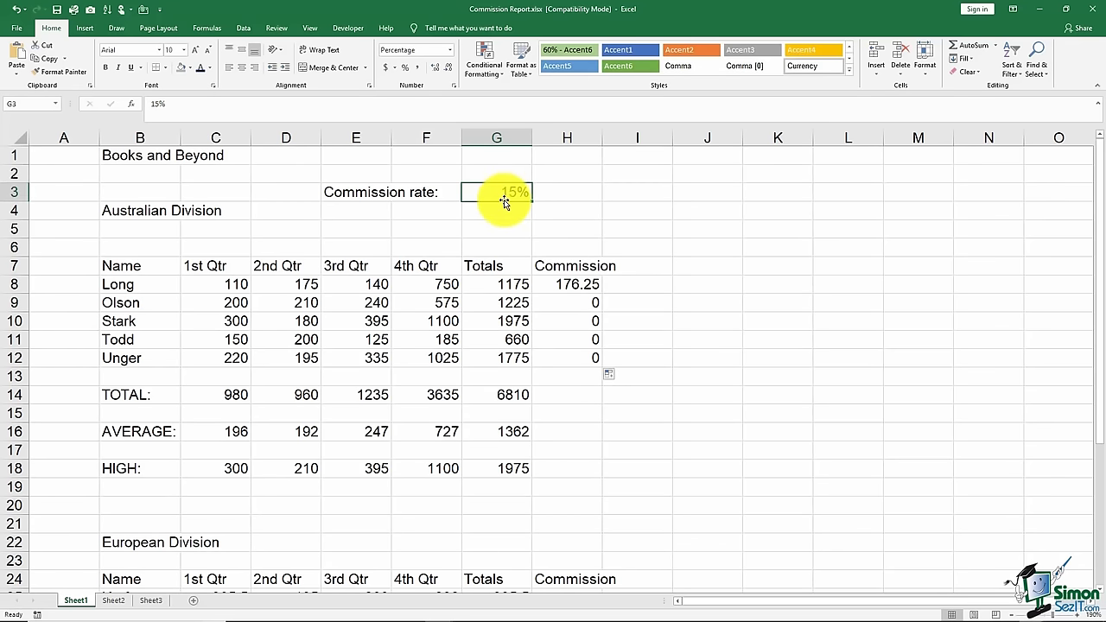
click(555, 287)
double_click(554, 286)
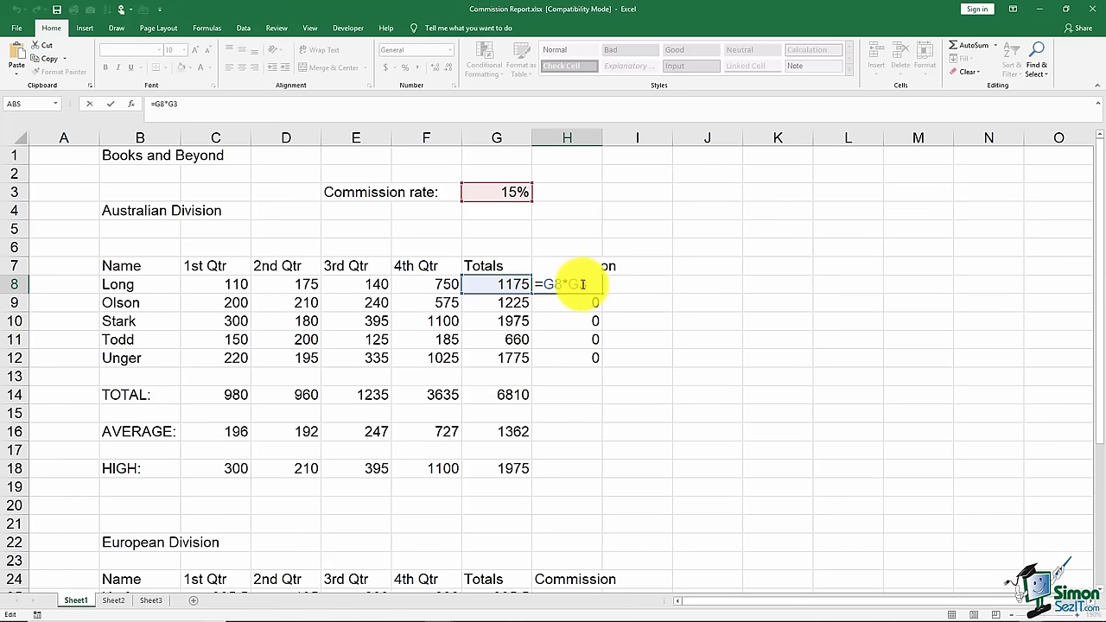
Change H8's formula to =G8*$G$3 so the commission rate is locked
click(584, 285)
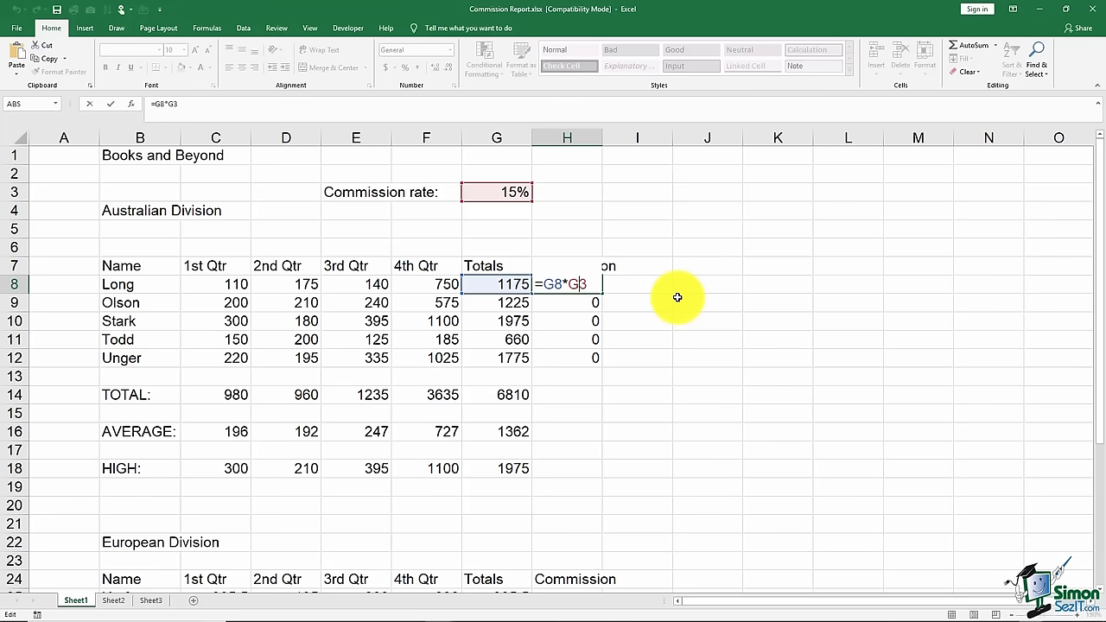
click(570, 279)
text($)
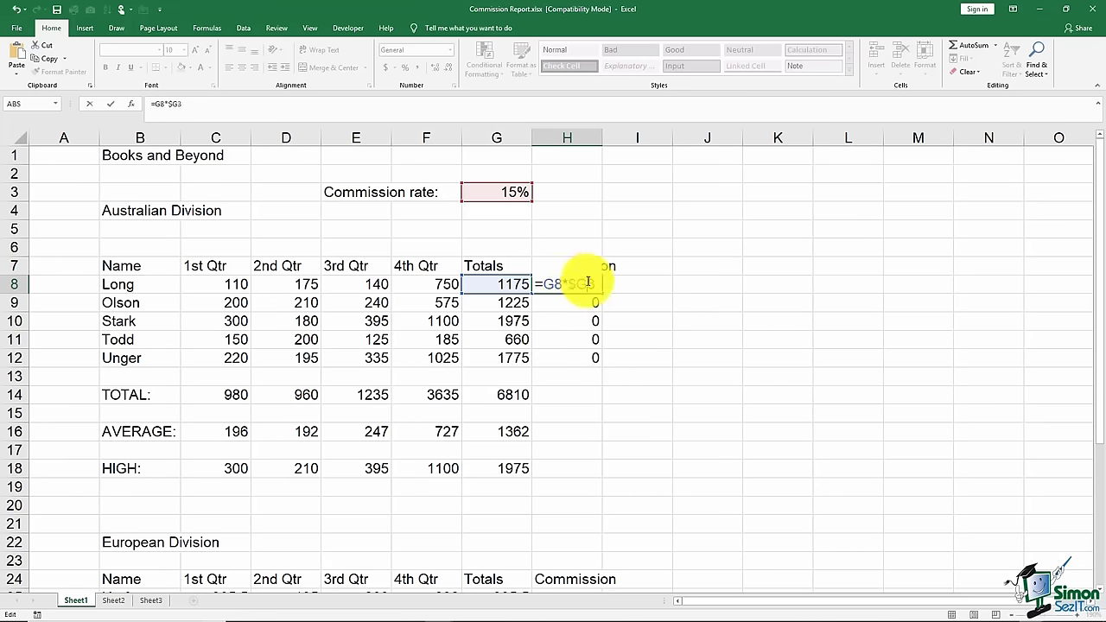
click(587, 282)
text($)
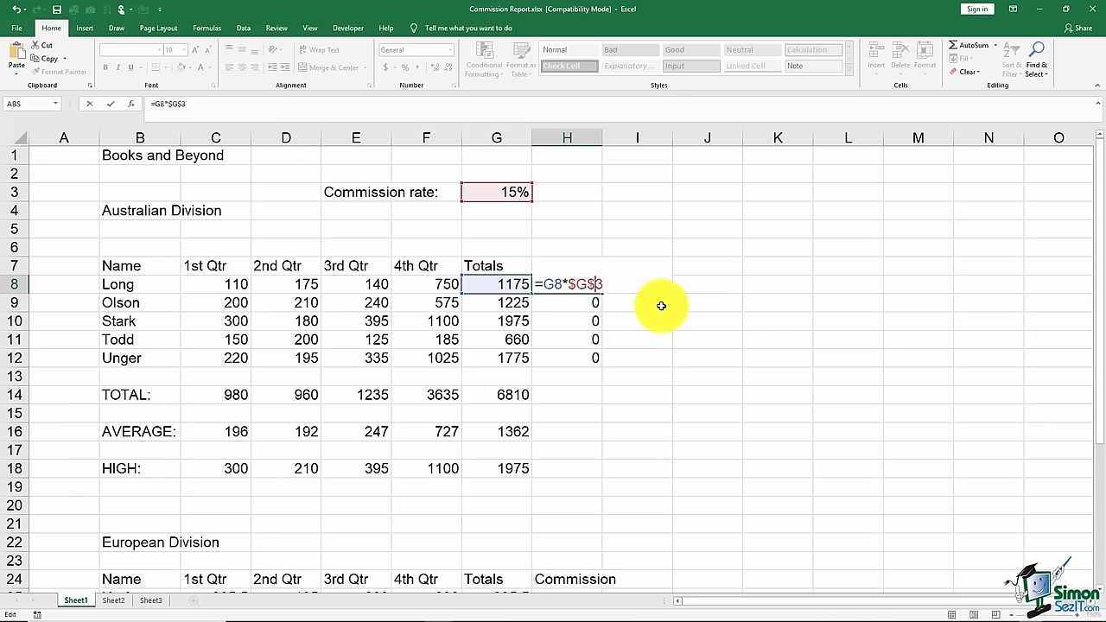
key(Return)
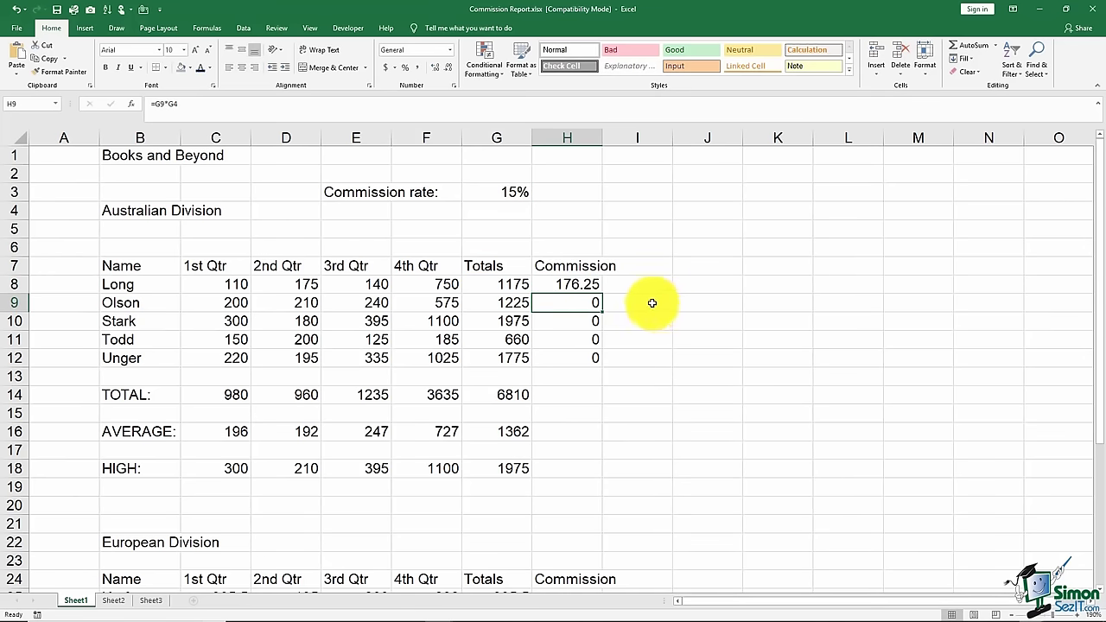
double_click(586, 286)
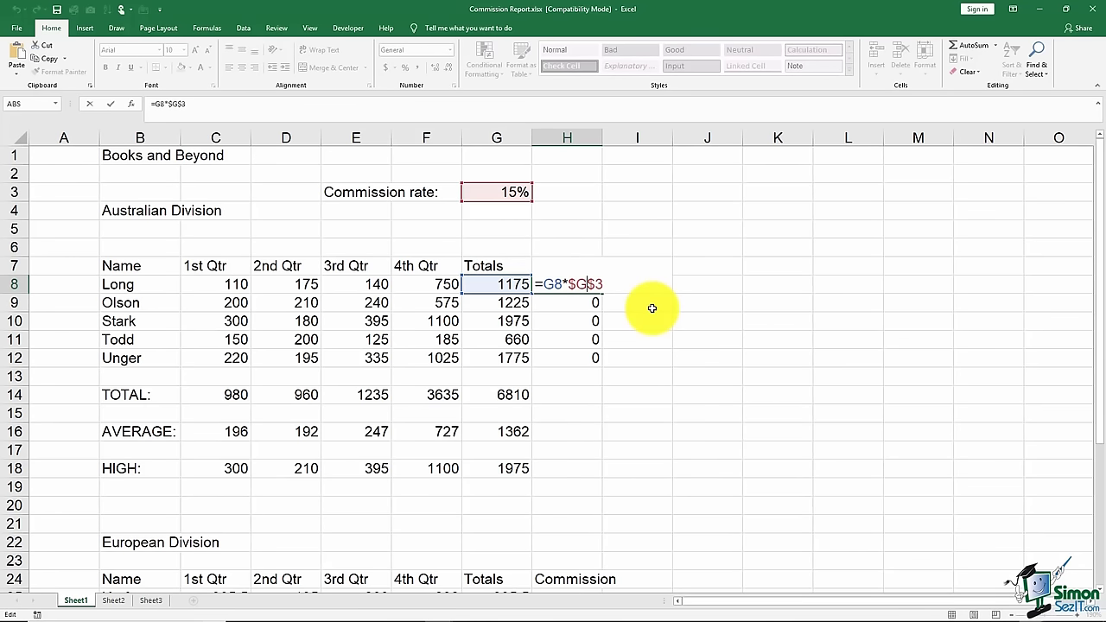
key(ctrl+Return)
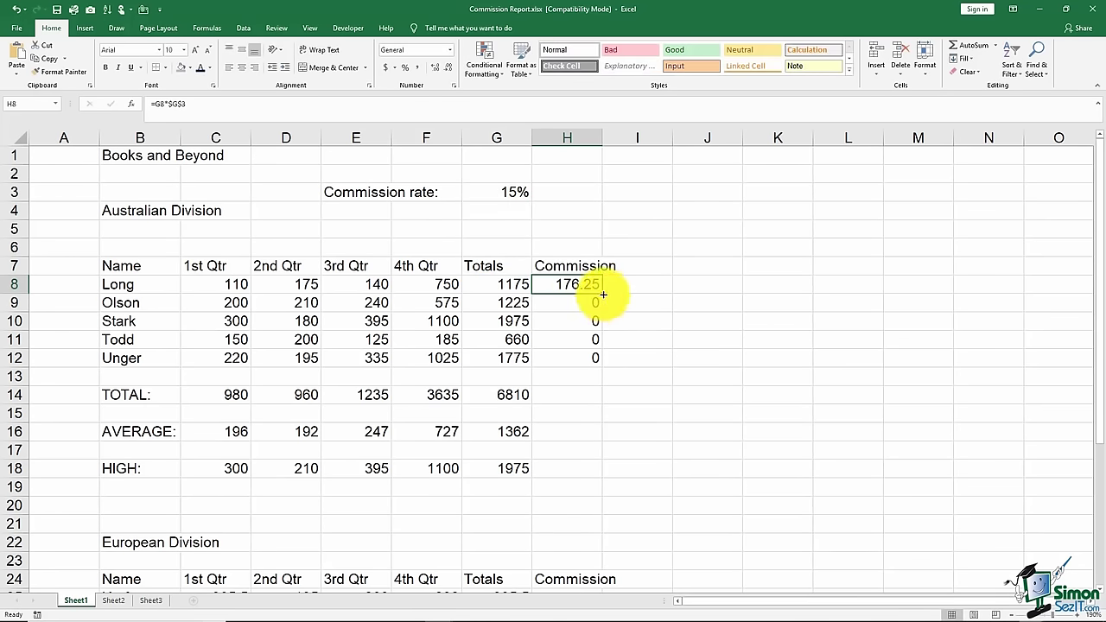
Fill H8 down to H12 and confirm H9 and H10 reference $G$3
double_click(603, 293)
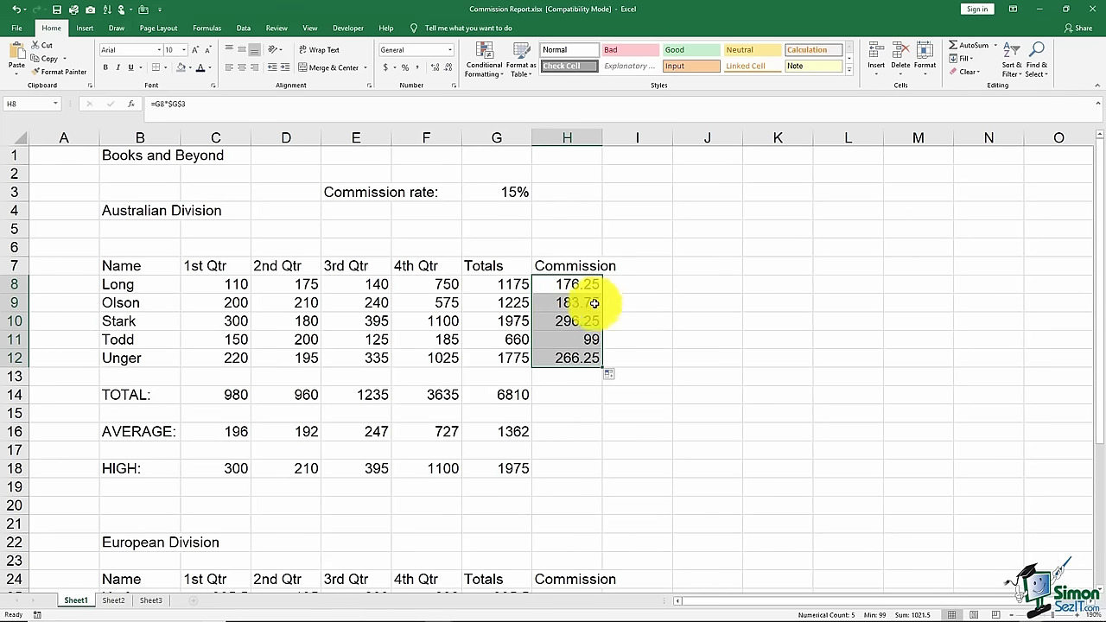
double_click(599, 302)
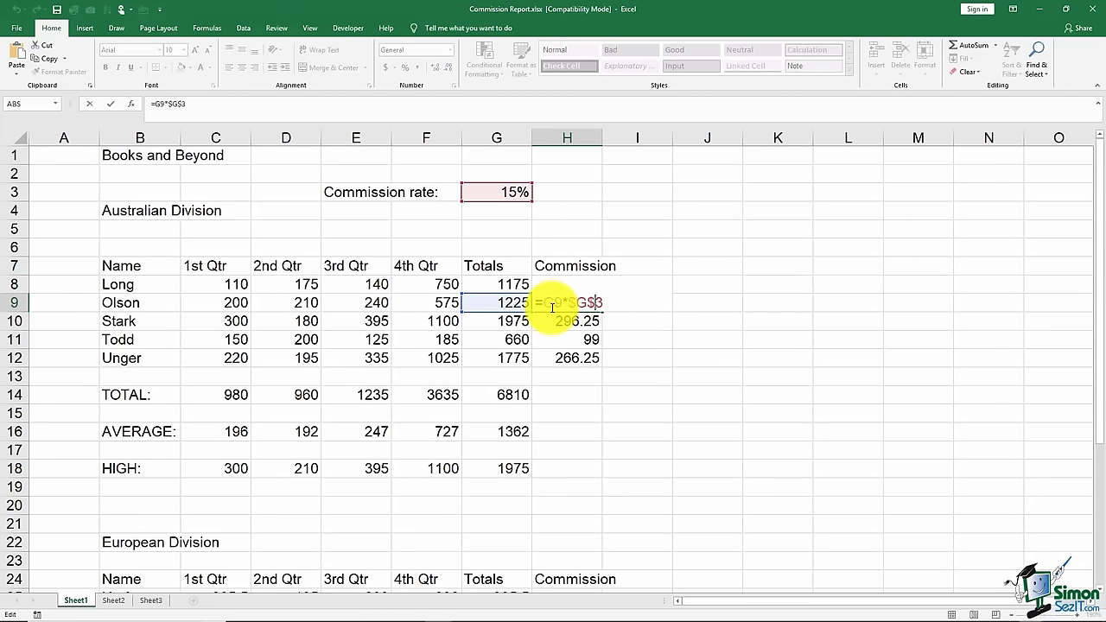
drag(595, 303, 624, 306)
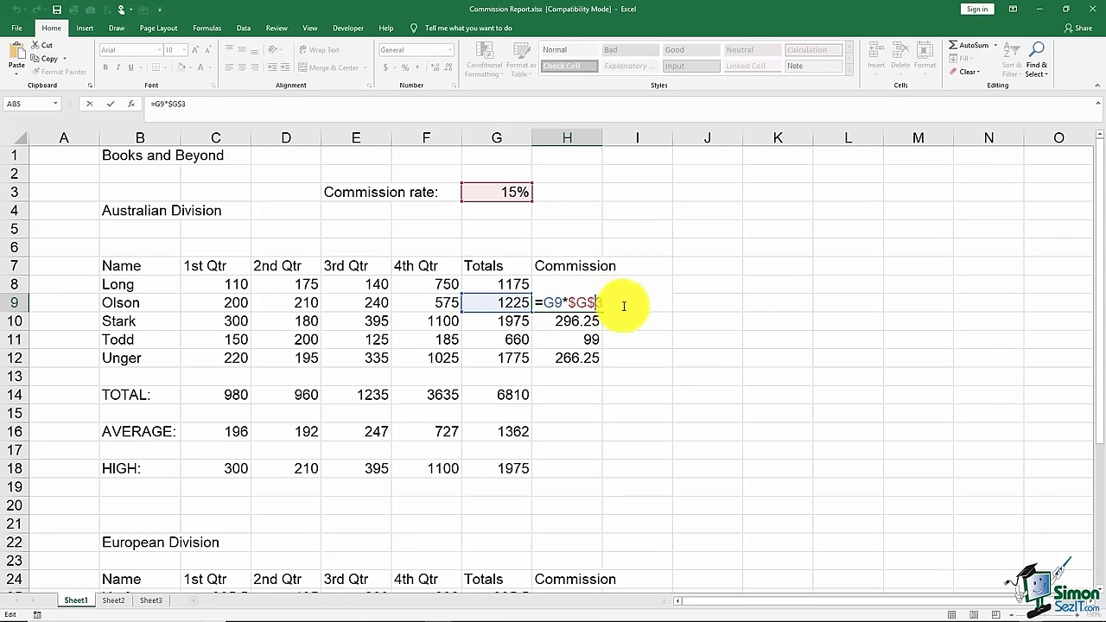
key(Return)
key(F2)
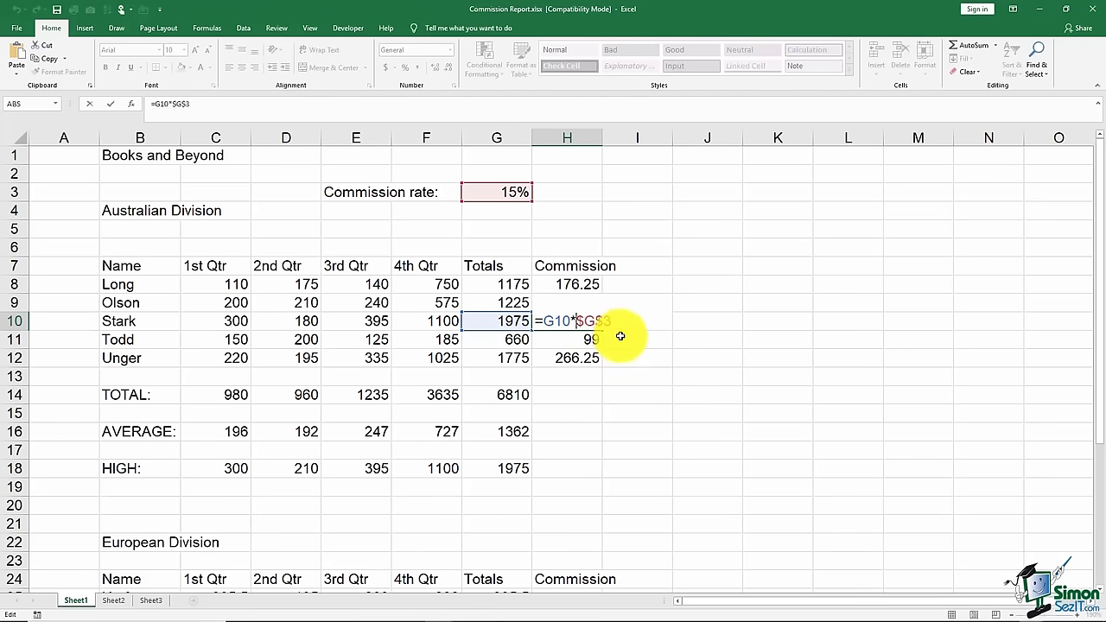
key(ctrl+Return)
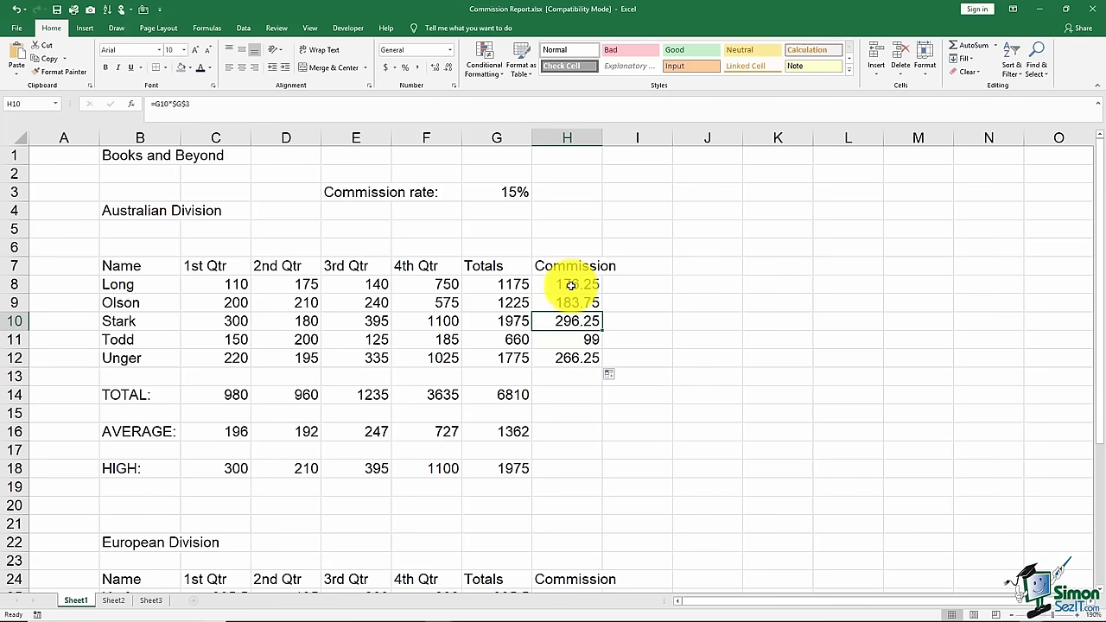
Select H8 to review its locked =G8*$G$3 commission formula
click(571, 285)
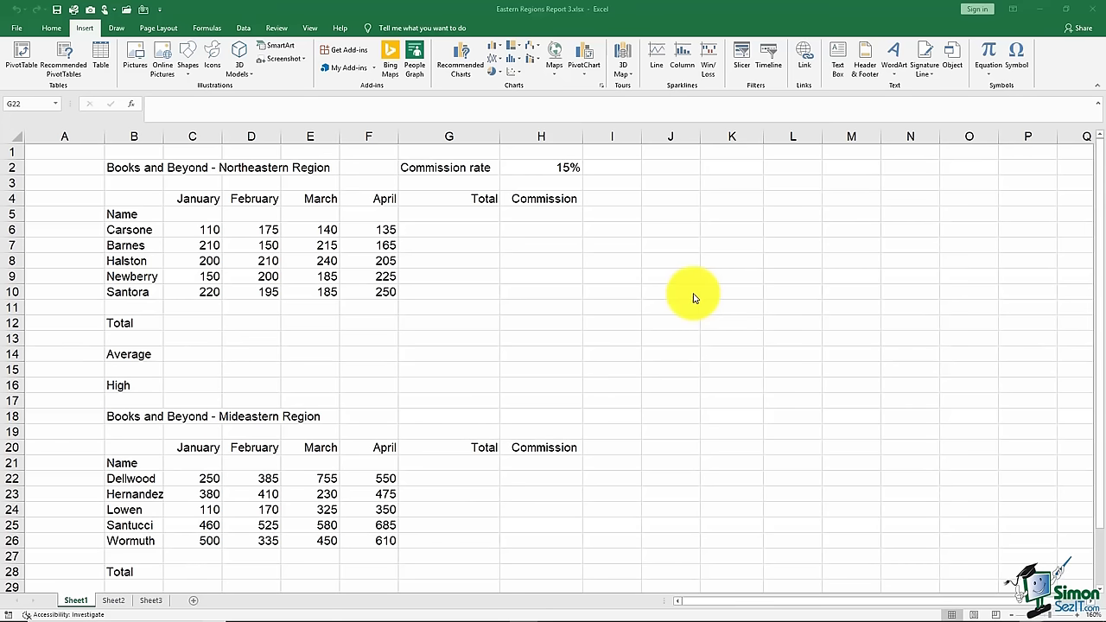
click(198, 322)
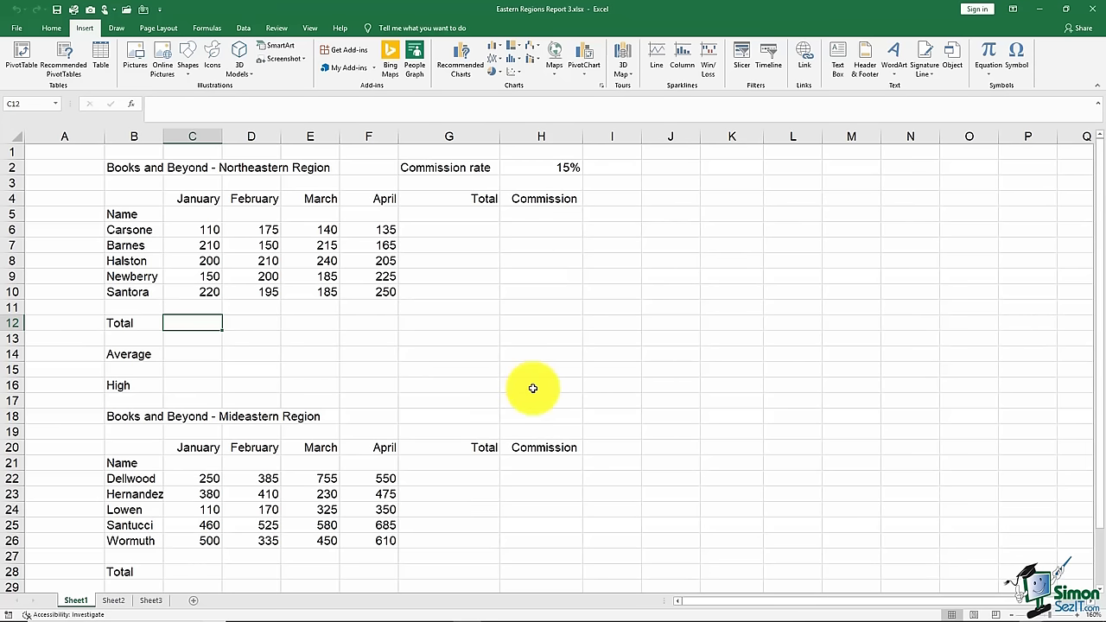
scroll(523, 386, down, 4)
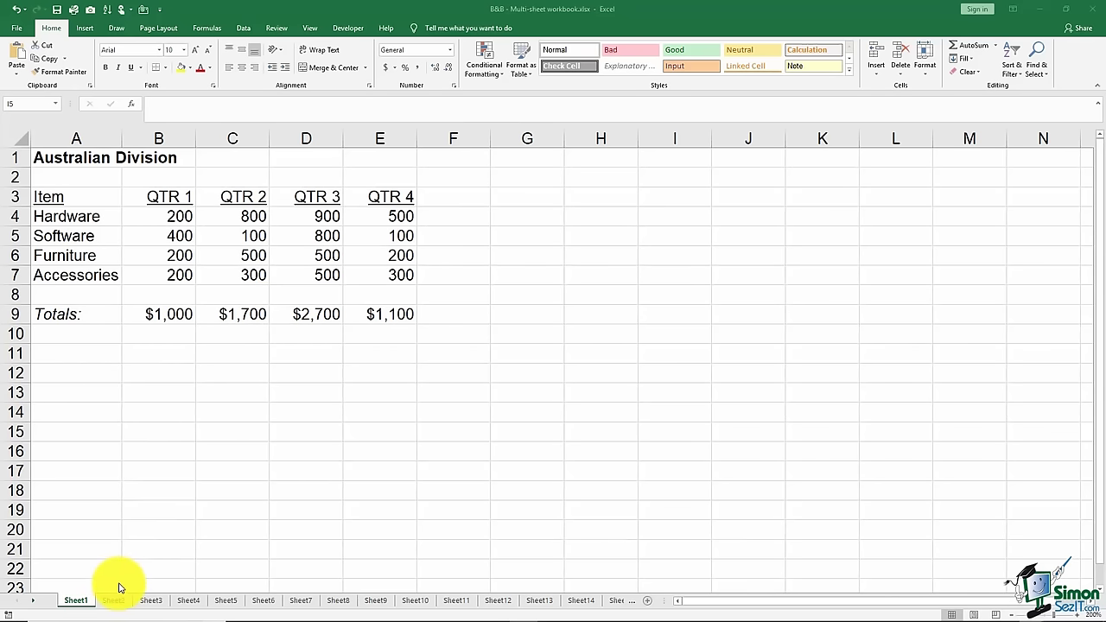
Review the European, North American, South American and Summary sheets, then return to the Australian Division
click(113, 602)
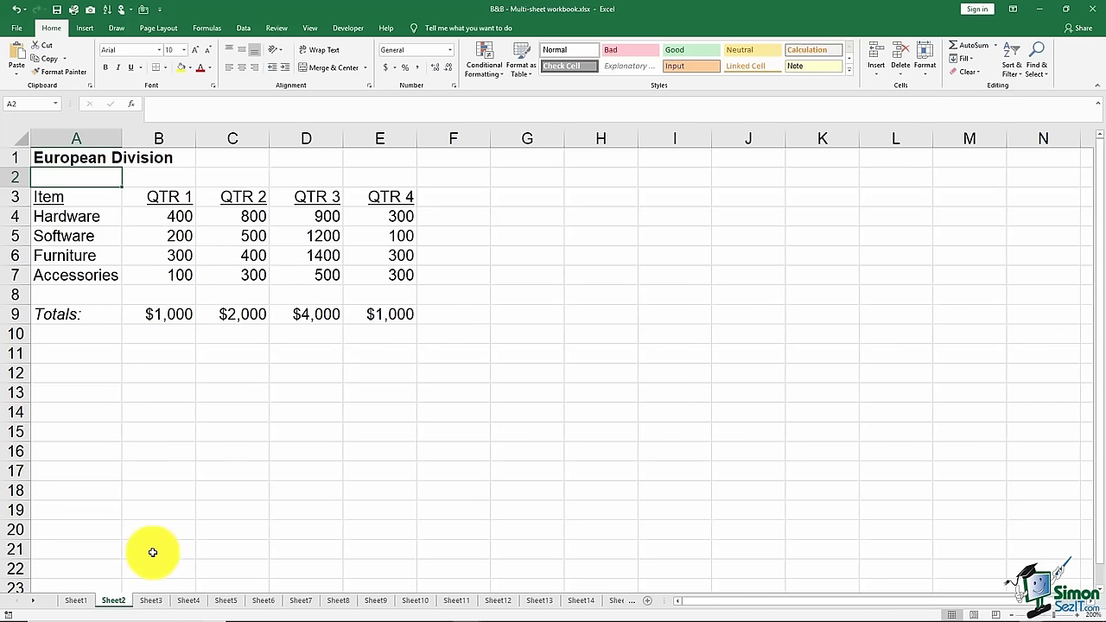
click(155, 602)
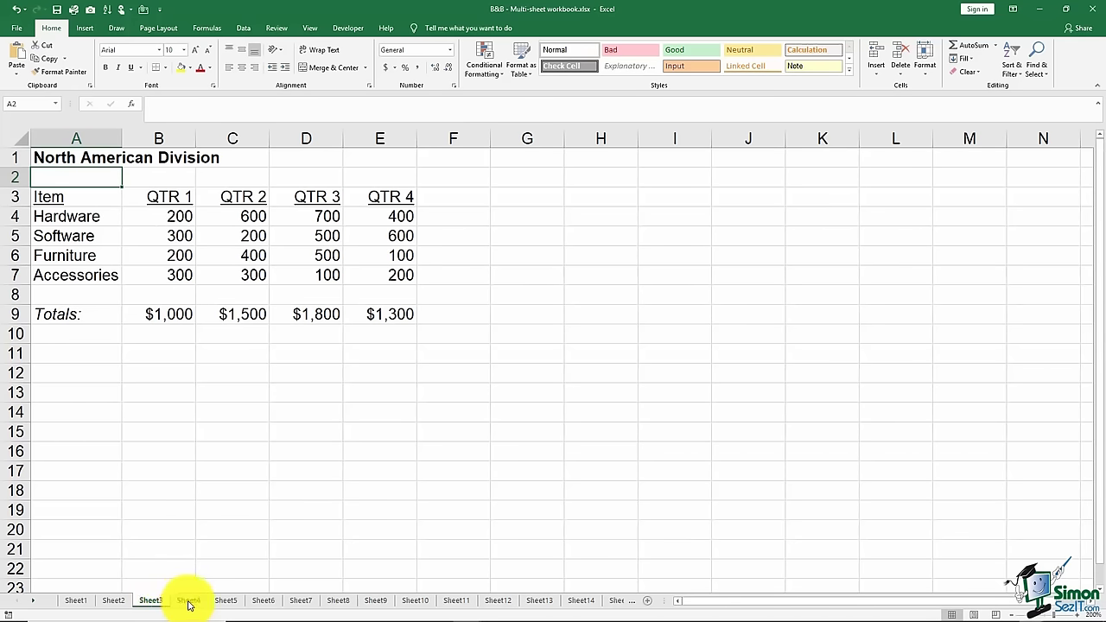
click(188, 603)
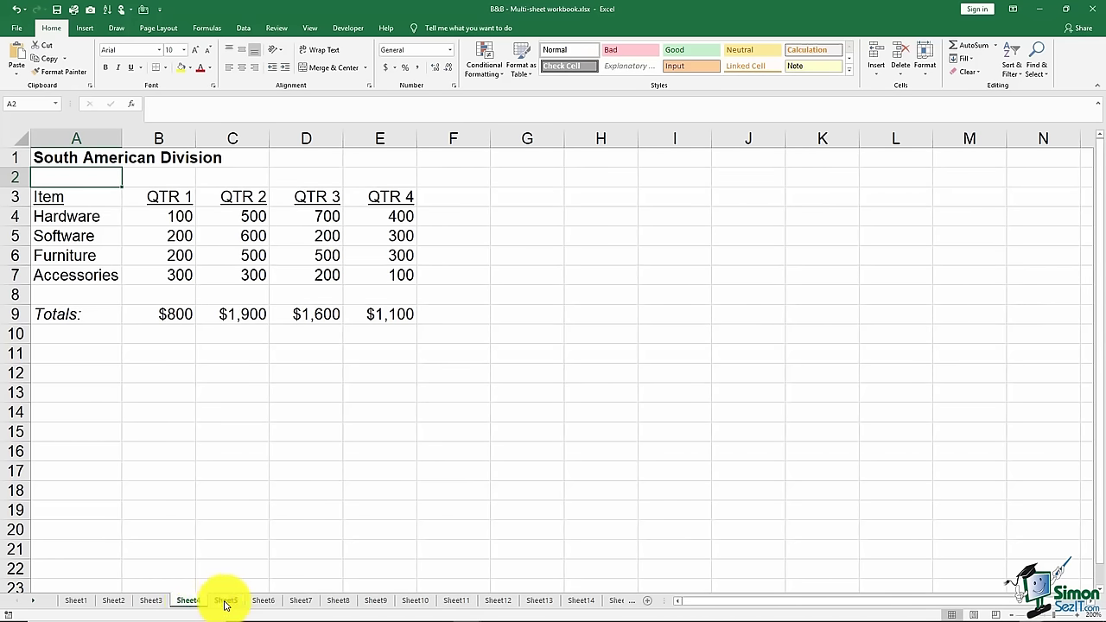
click(227, 601)
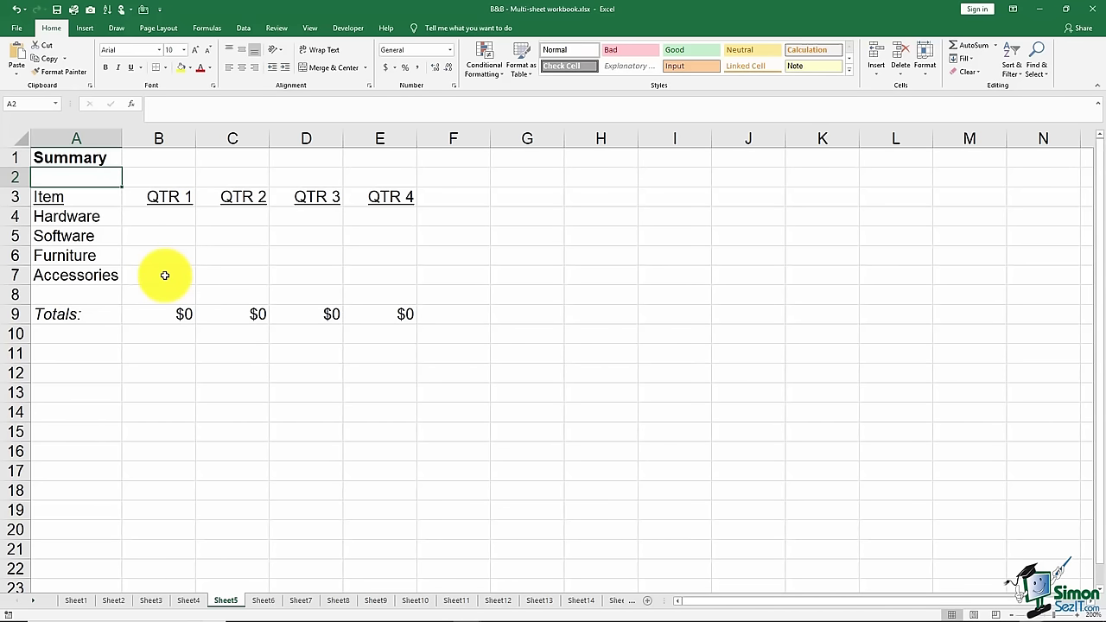
click(78, 600)
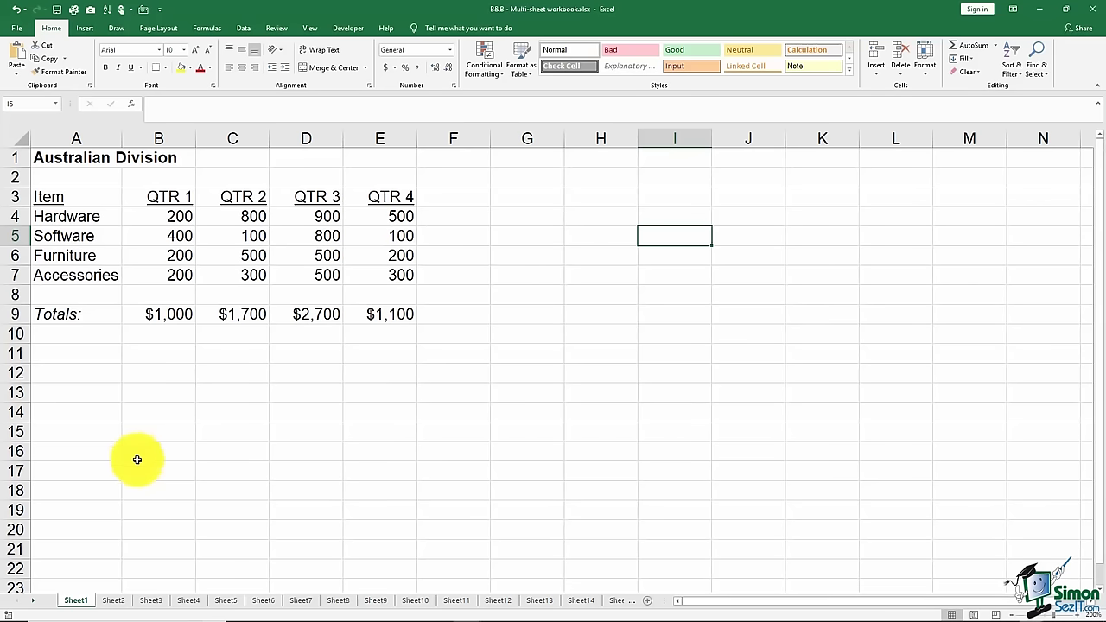
Rename the first three division sheets to Australia, Europe and N America
drag(82, 601, 145, 549)
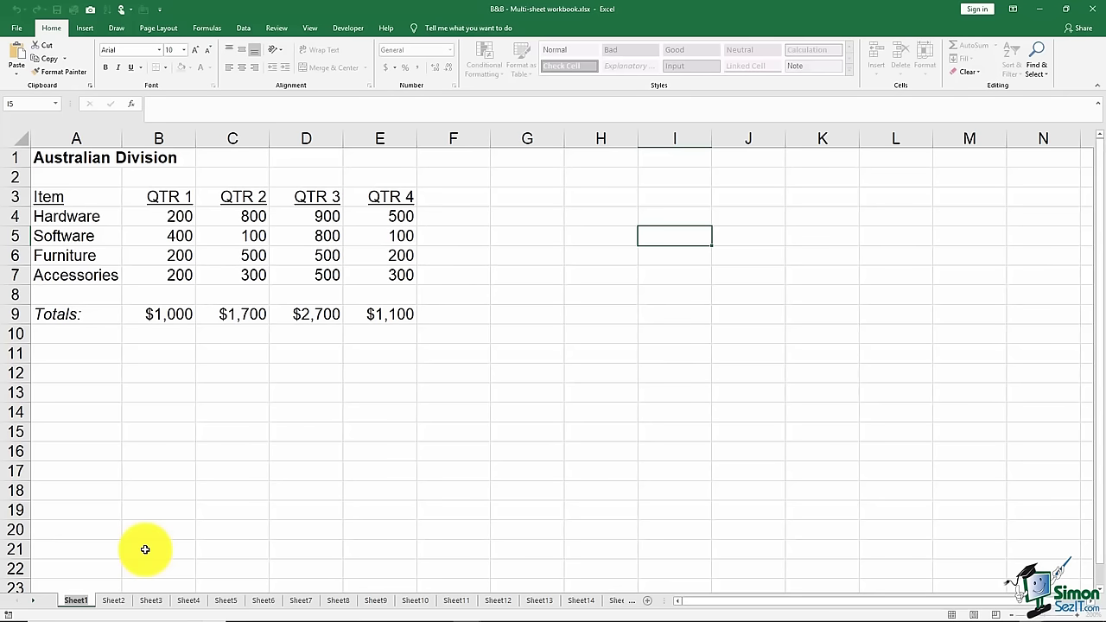
text(Australia)
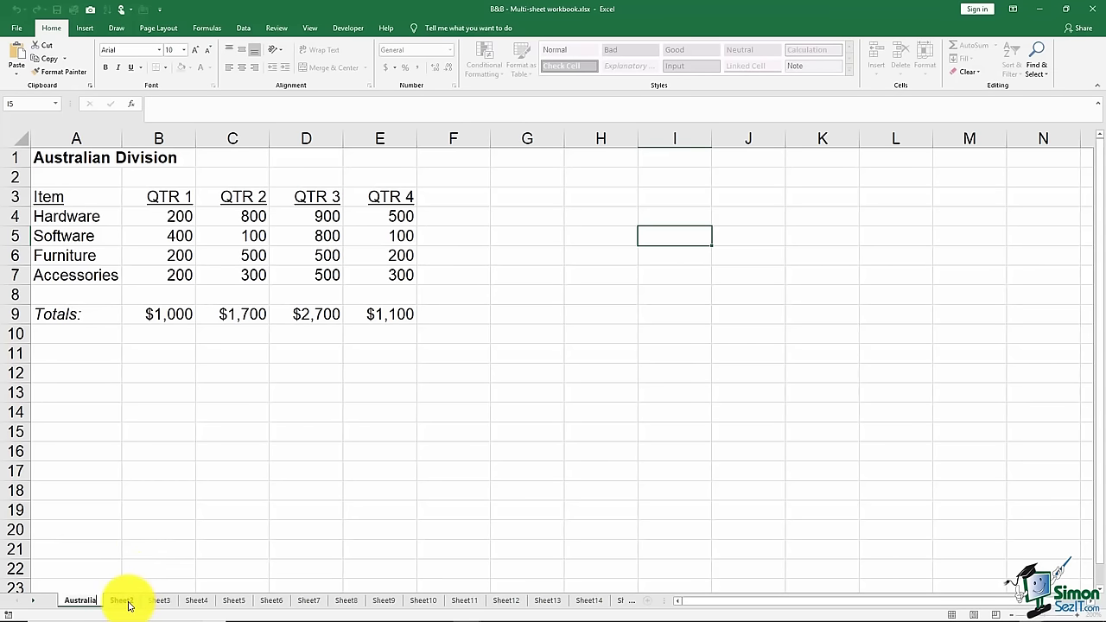
click(130, 600)
key(alt+h)
text(or)
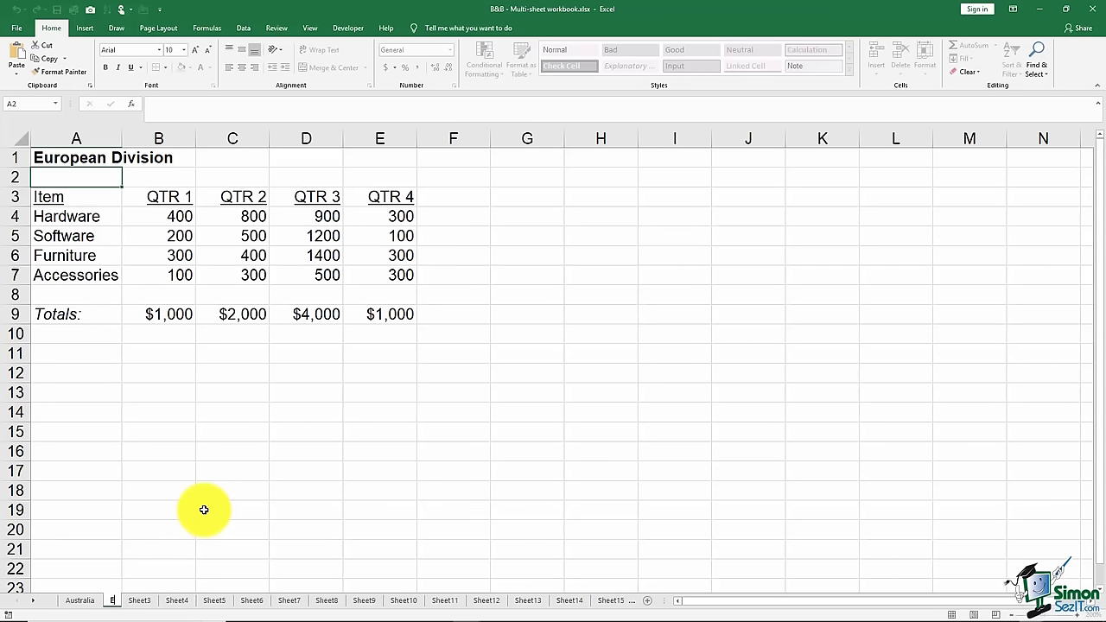
text(Europe)
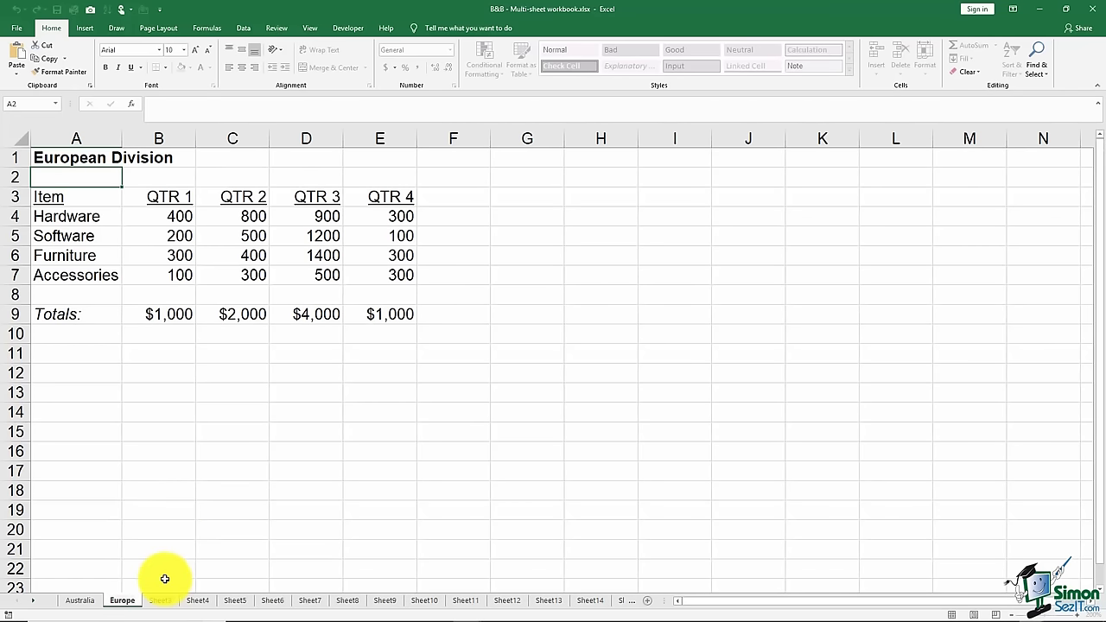
click(169, 600)
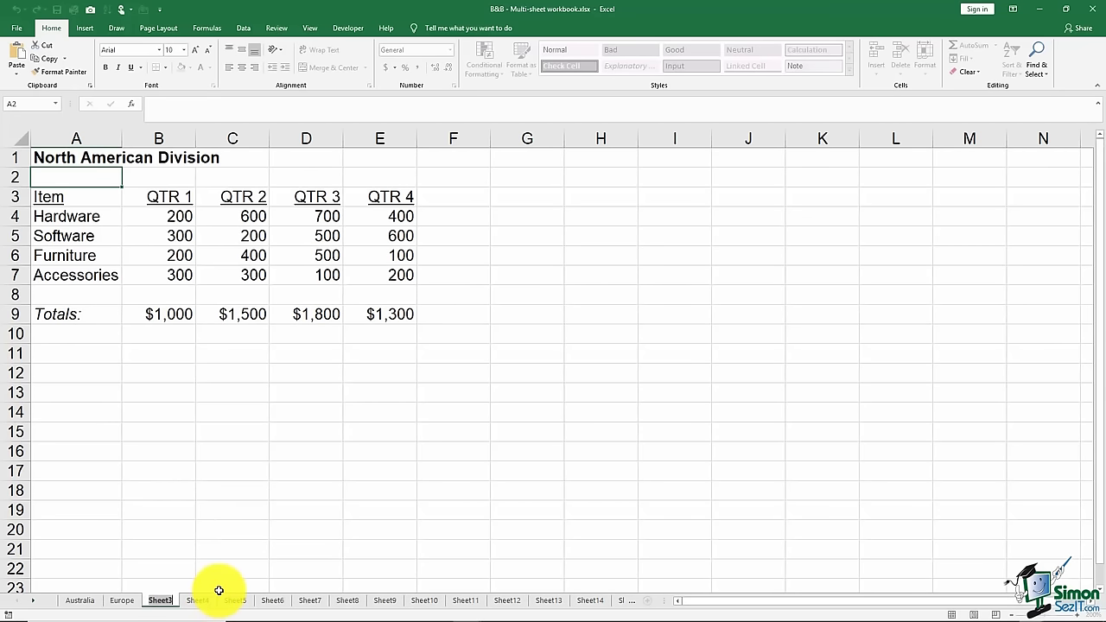
text(N)
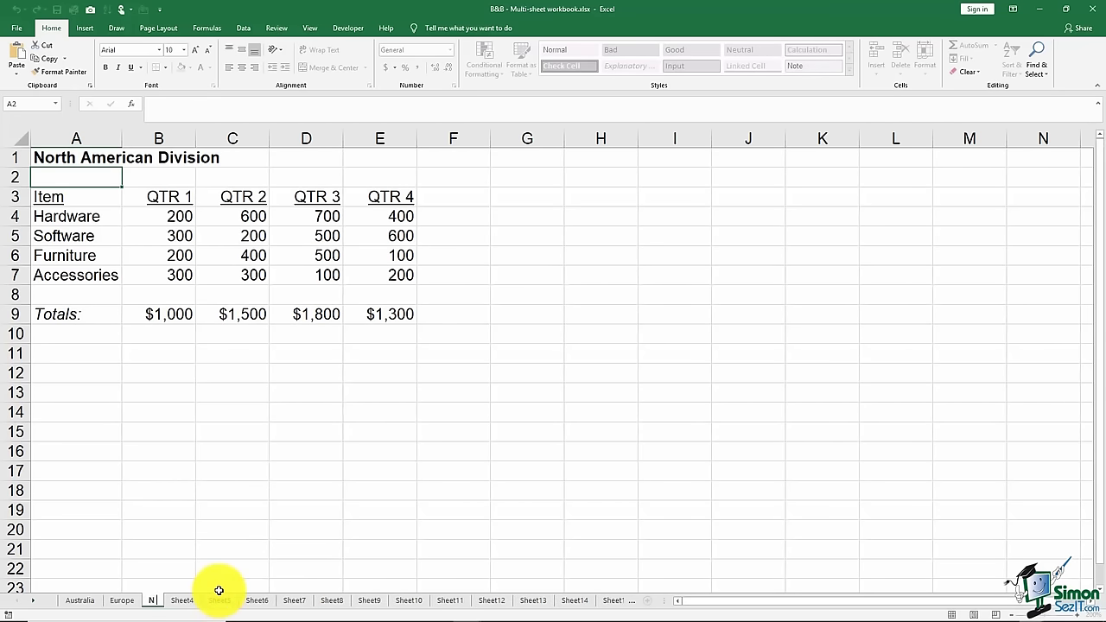
text( America)
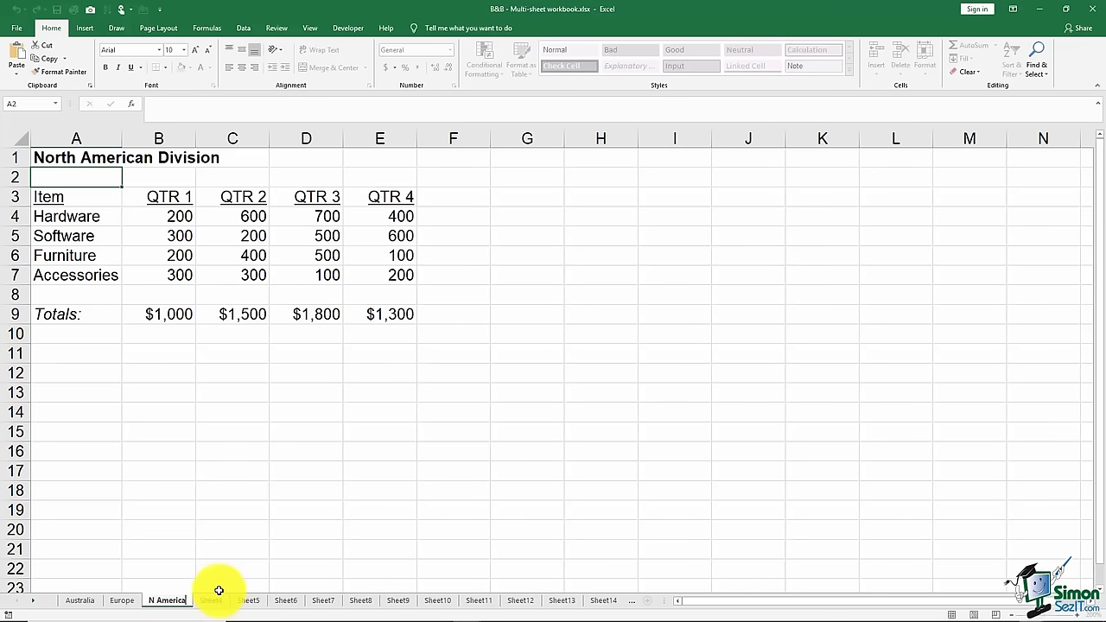
Rename Sheet4 to S America and Sheet5 to Summary, then view Europe and Australia
double_click(219, 601)
text(S)
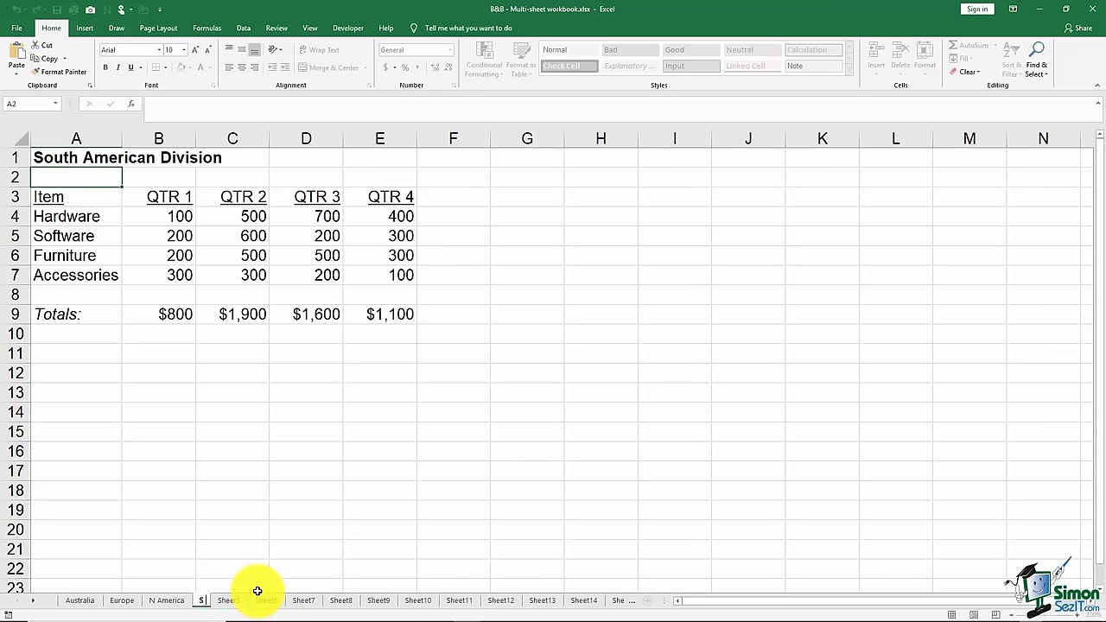
text( America)
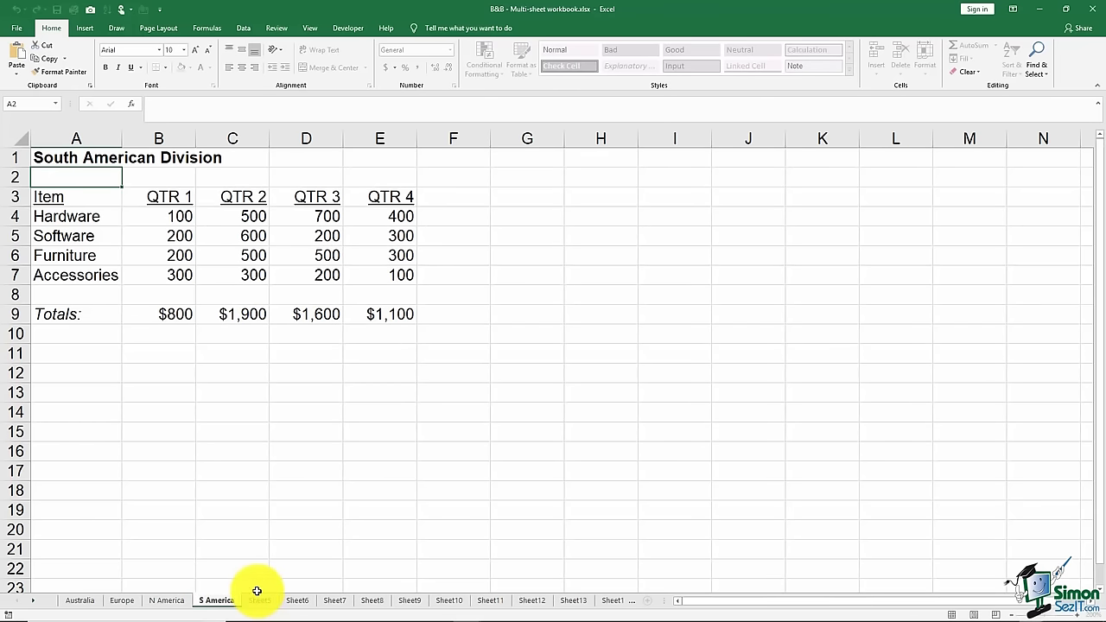
key(Return)
double_click(259, 601)
text(Summary)
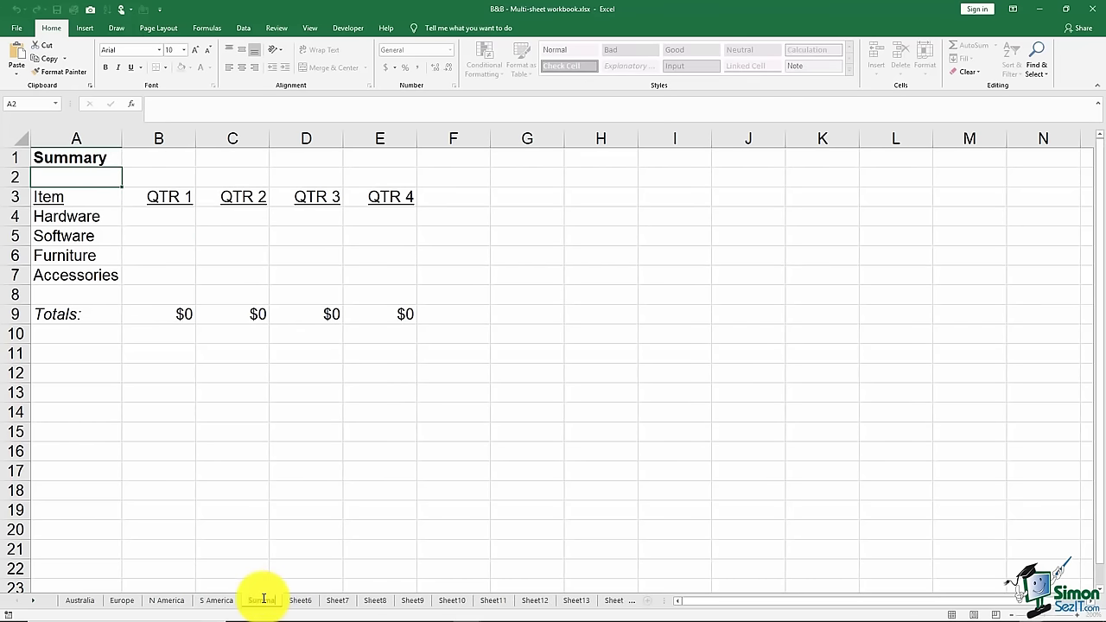
key(Return)
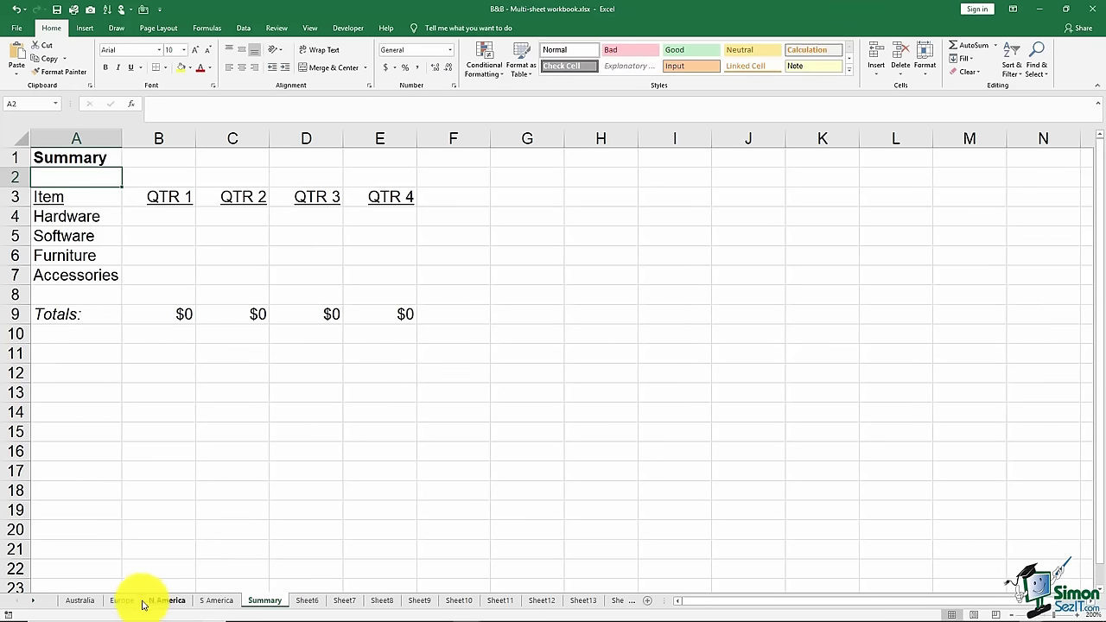
click(122, 602)
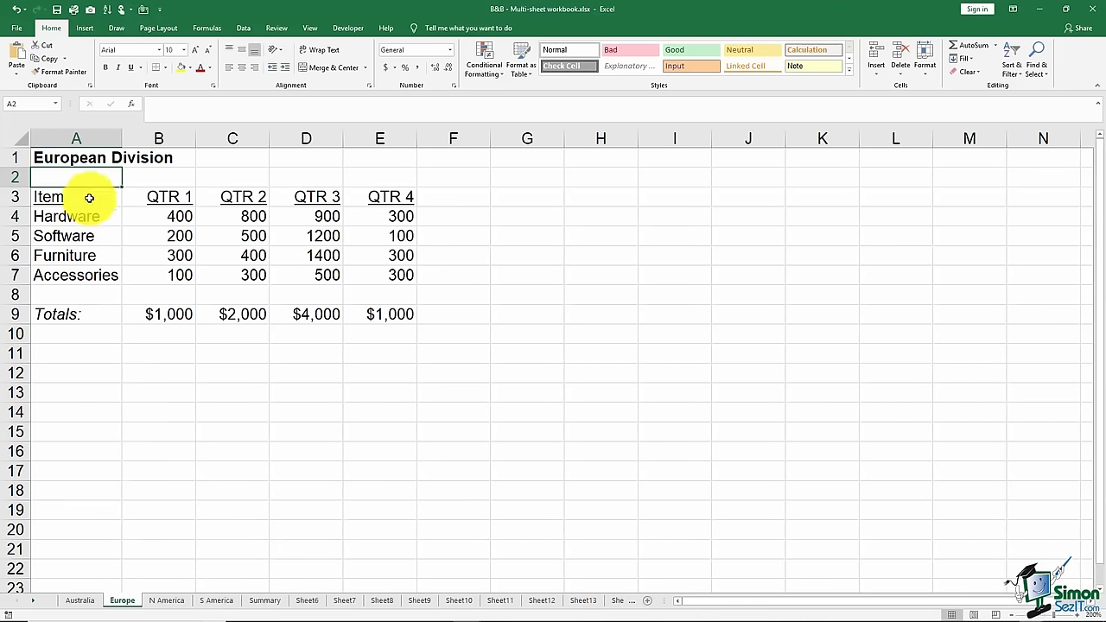
click(87, 602)
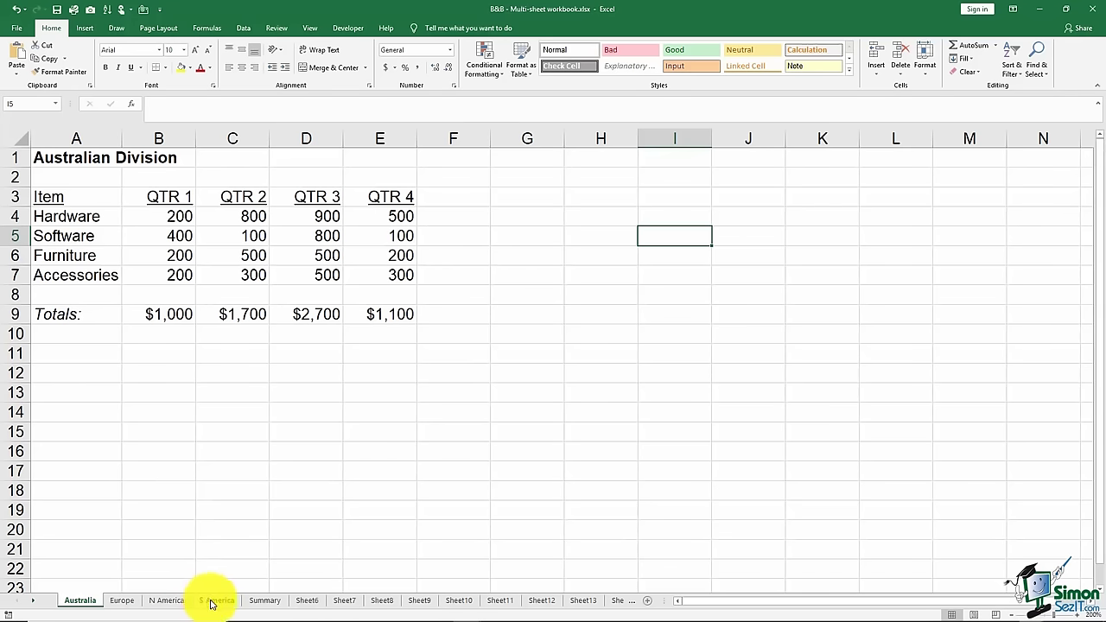
Insert a blank worksheet before S America and add a second blank sheet
click(212, 603)
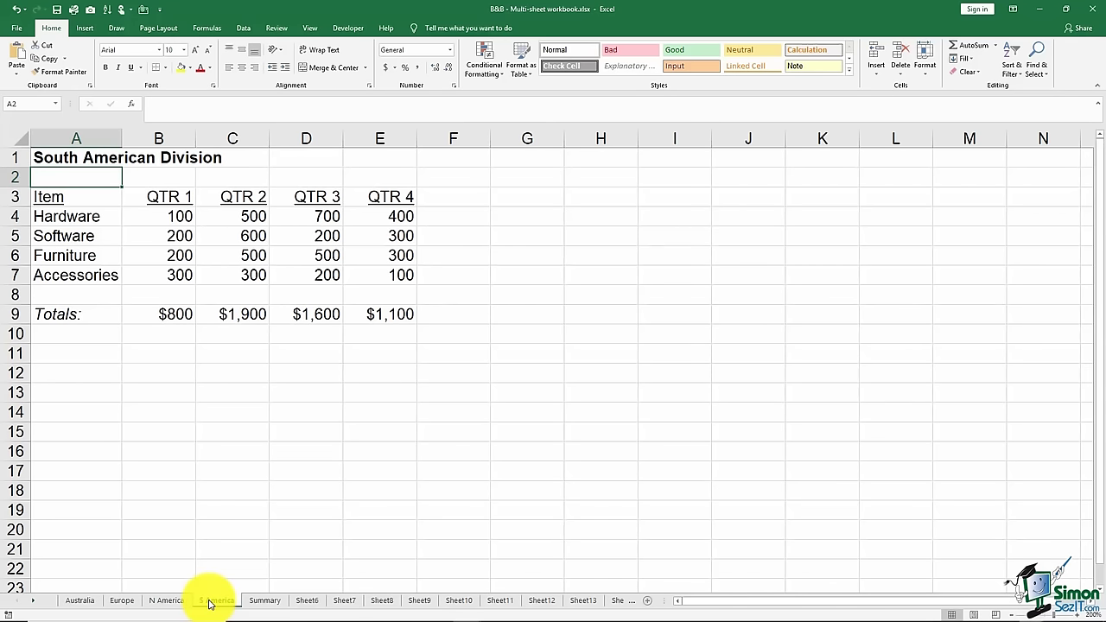
right_click(210, 604)
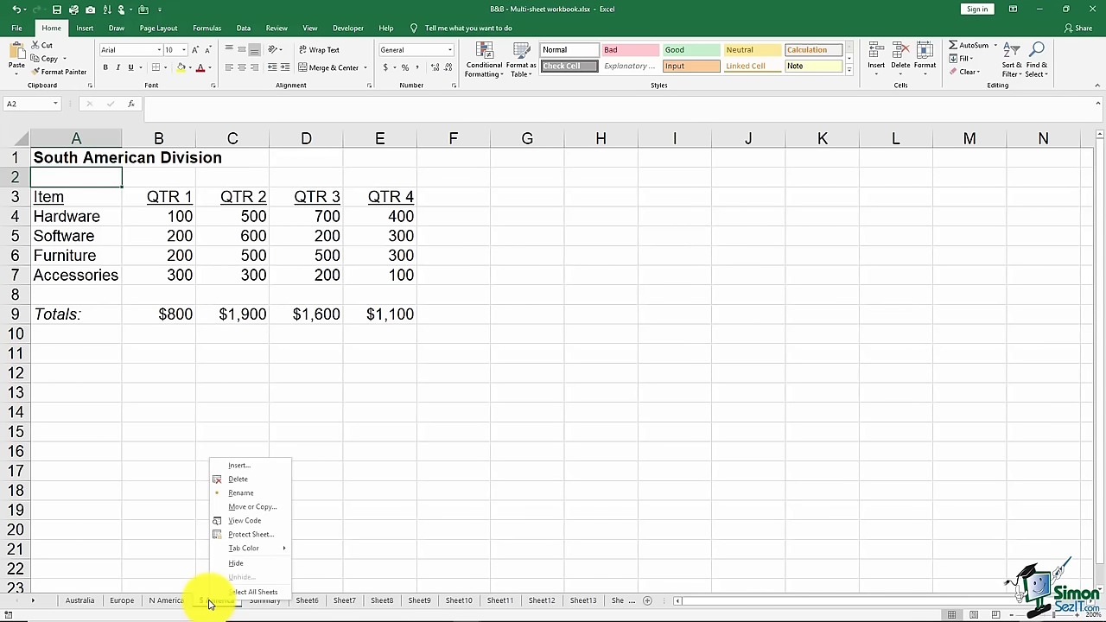
click(240, 467)
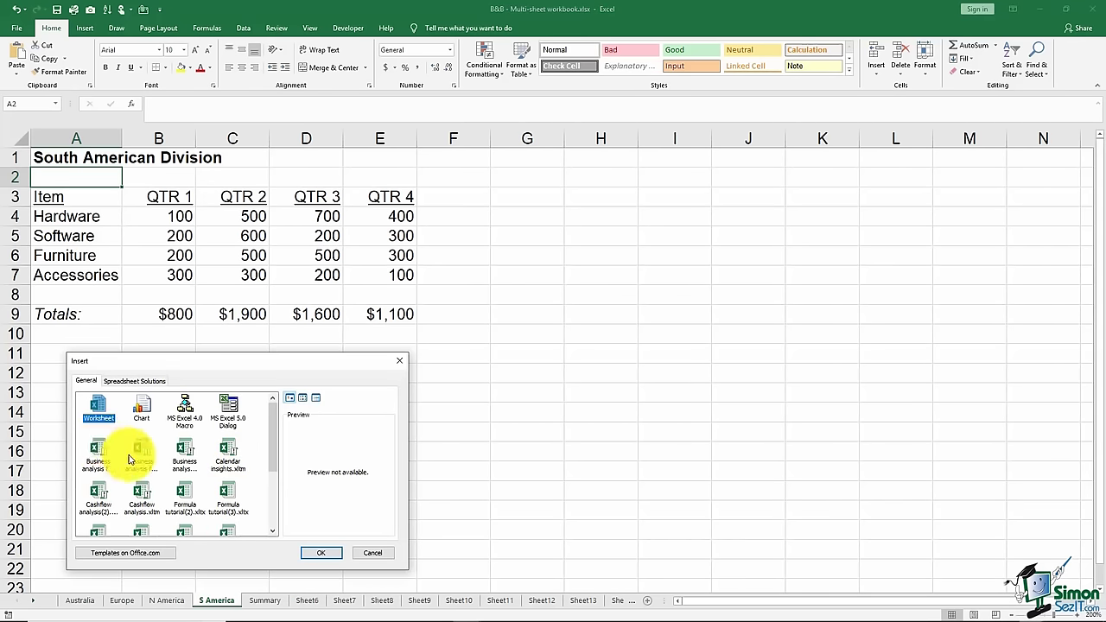
click(321, 553)
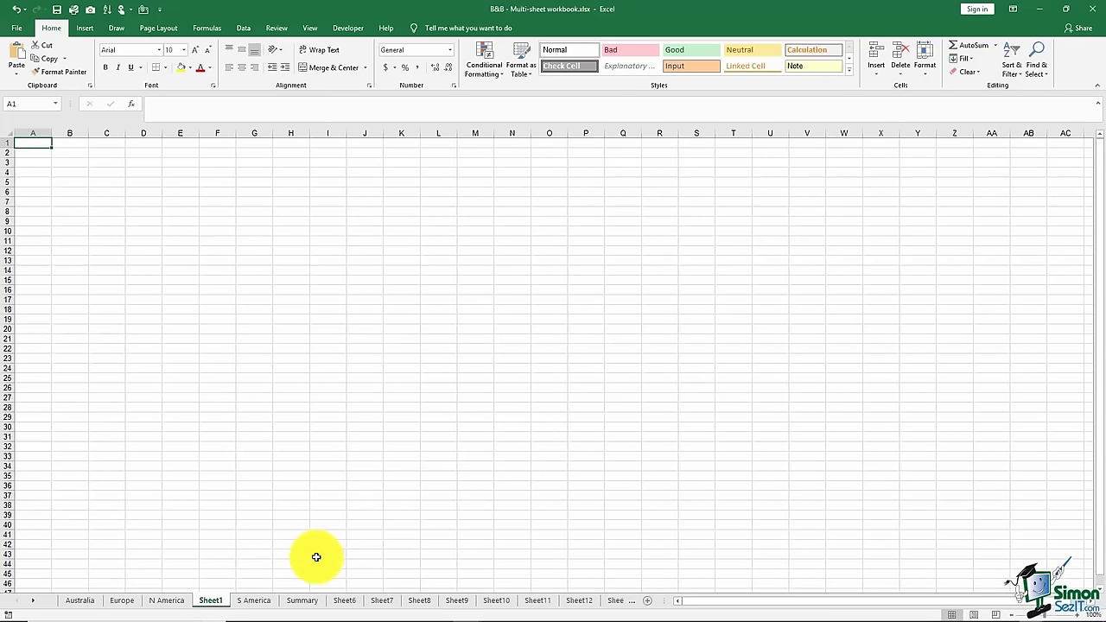
drag(216, 605, 223, 603)
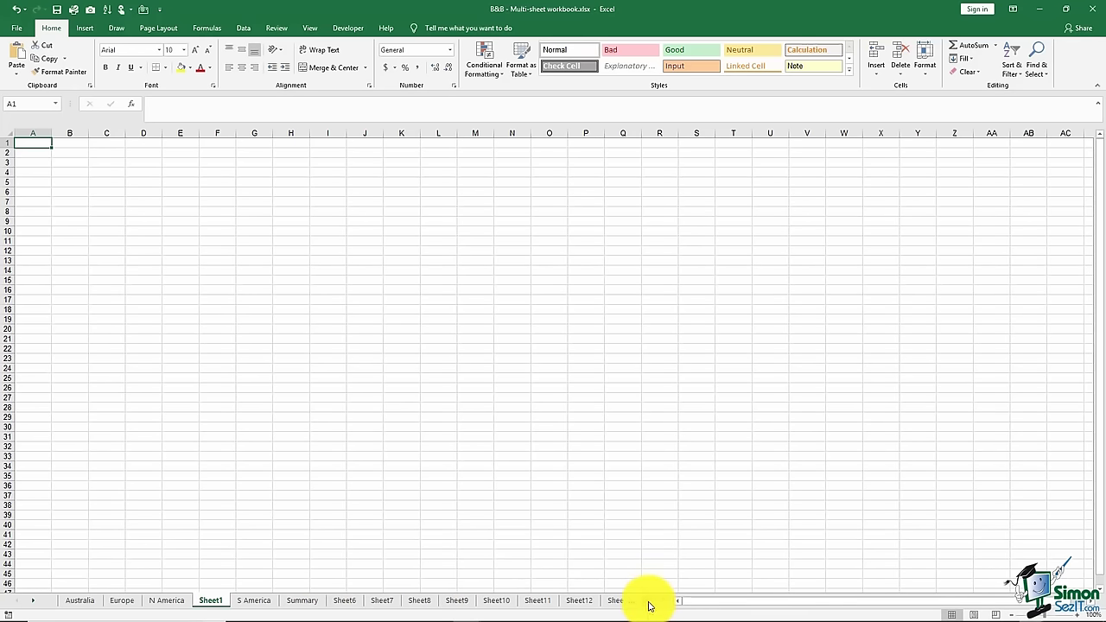
click(649, 603)
mouse_move(248, 604)
mouse_down()
mouse_move(280, 597)
mouse_move(256, 606)
mouse_up()
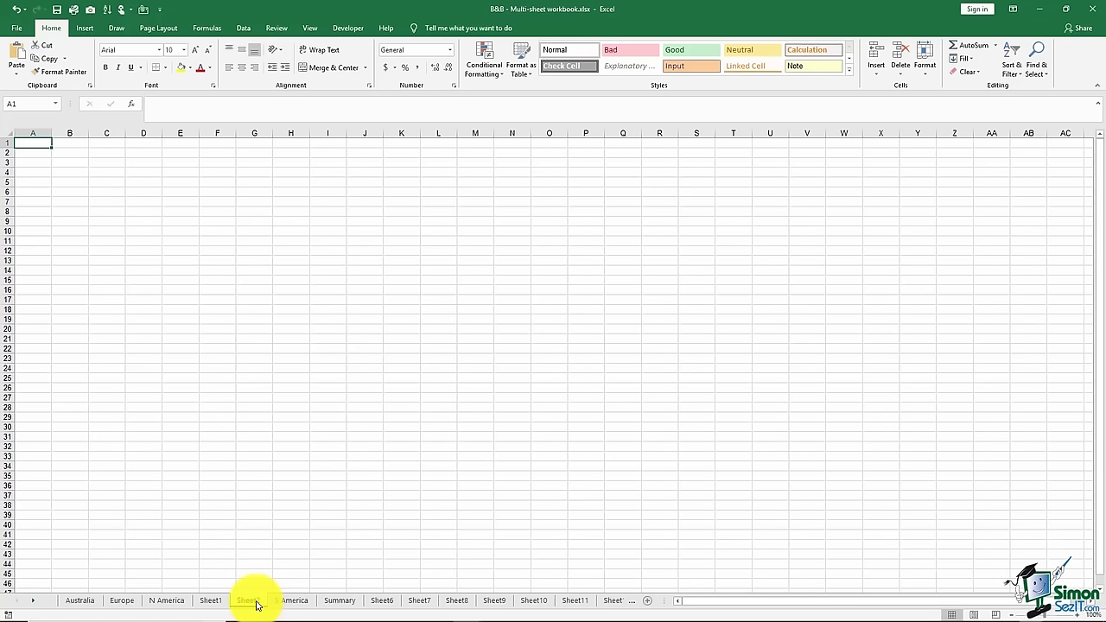
Delete the blank Sheet2 and Sheet1 worksheets
right_click(255, 606)
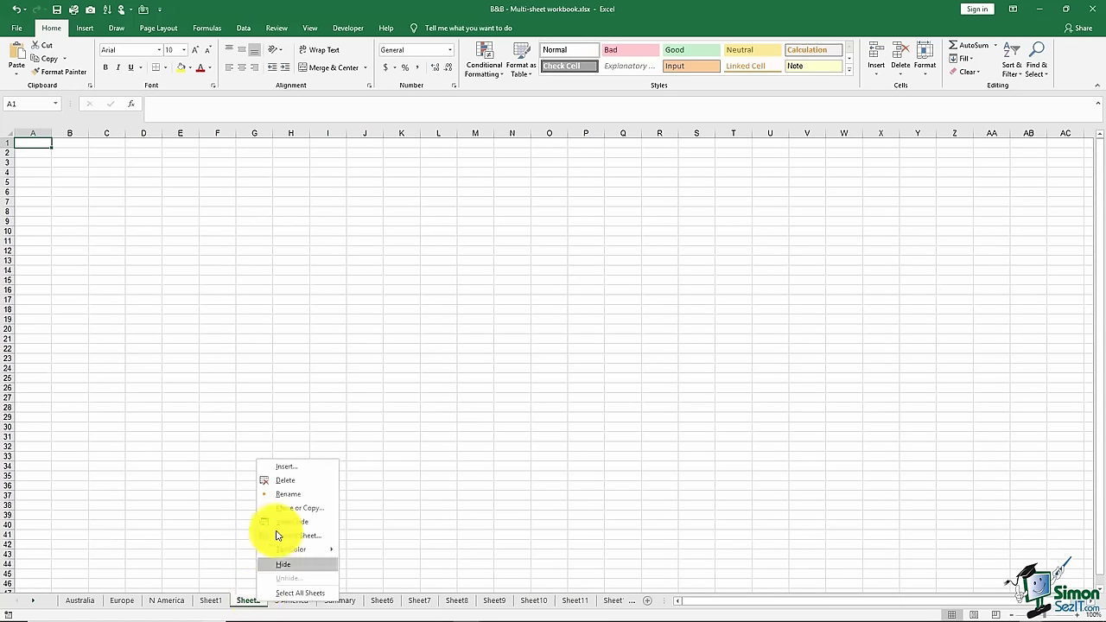
key(Escape)
key(alt+h)
key(d)
key(s)
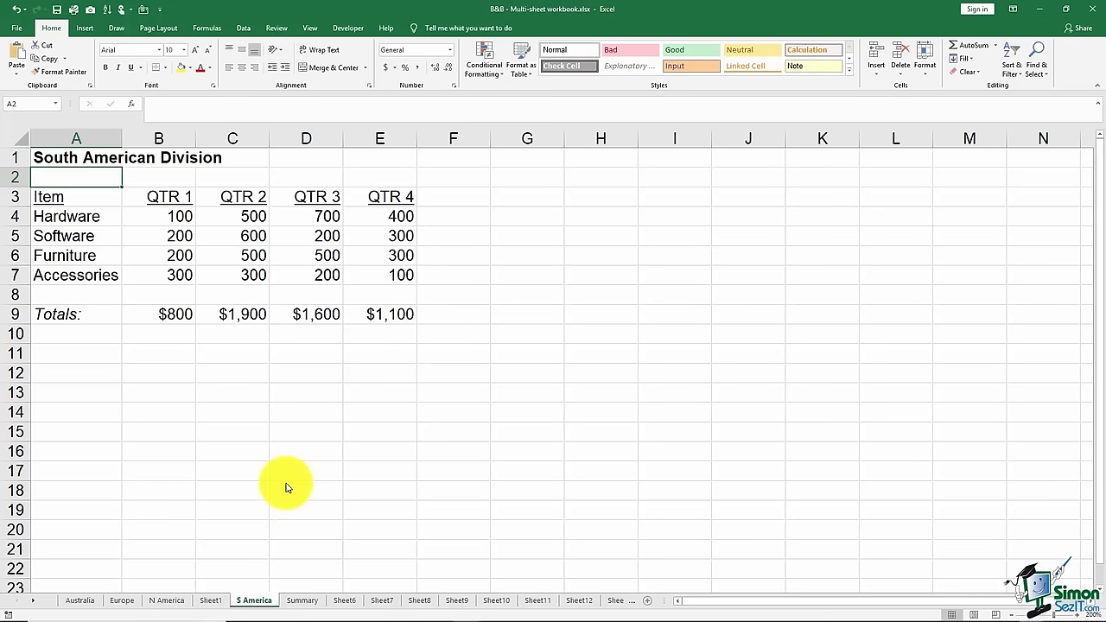
click(212, 601)
right_click(211, 604)
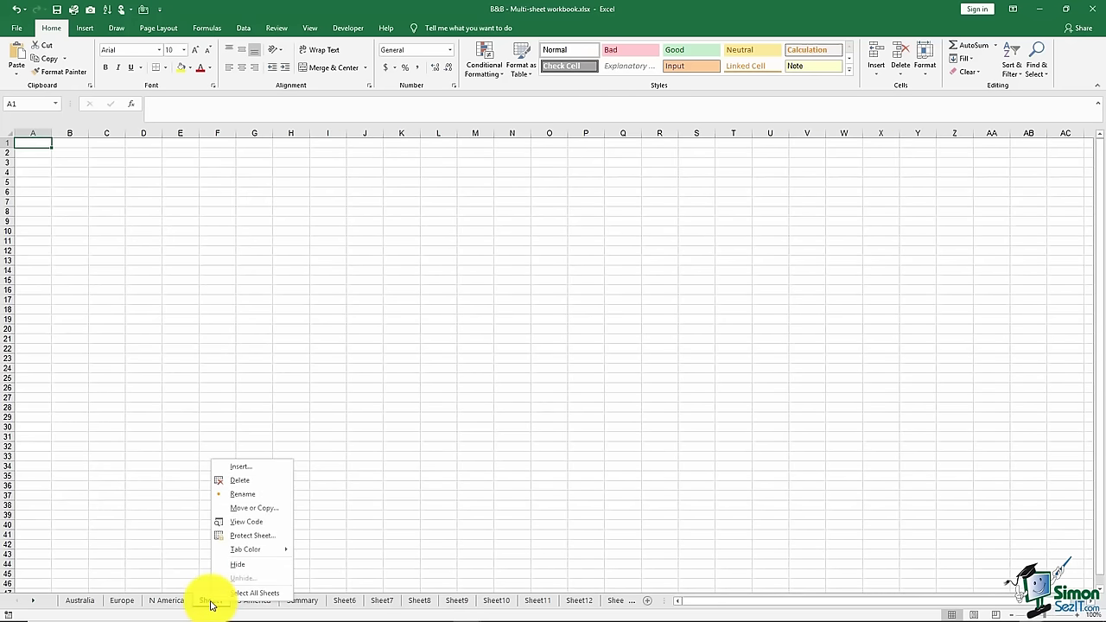
click(239, 480)
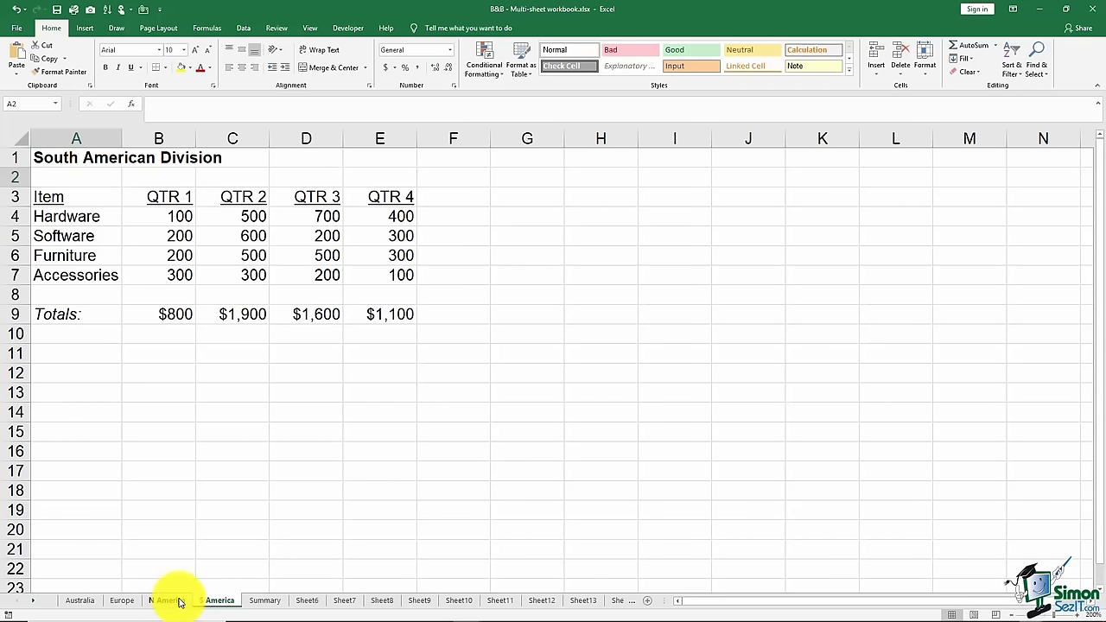
drag(178, 600, 58, 602)
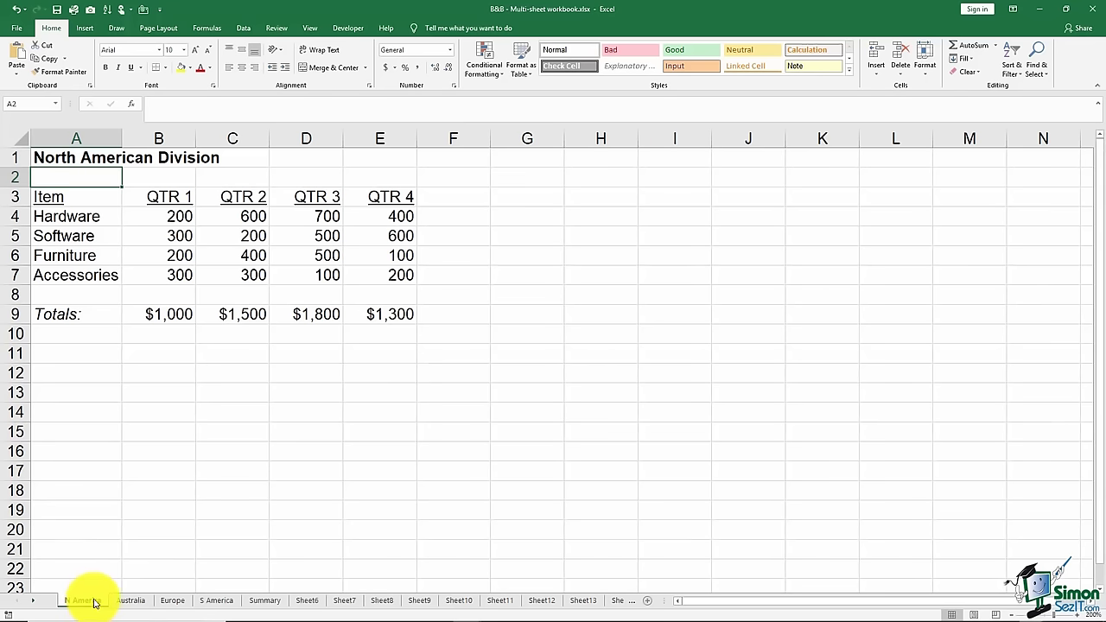
drag(85, 603, 243, 602)
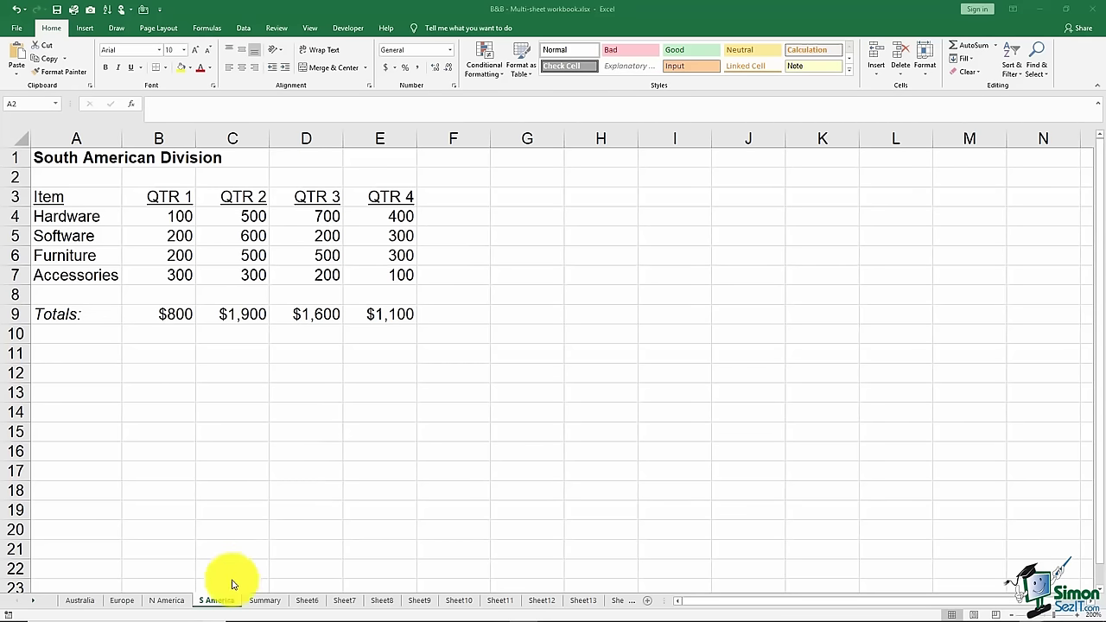
click(220, 604)
right_click(219, 603)
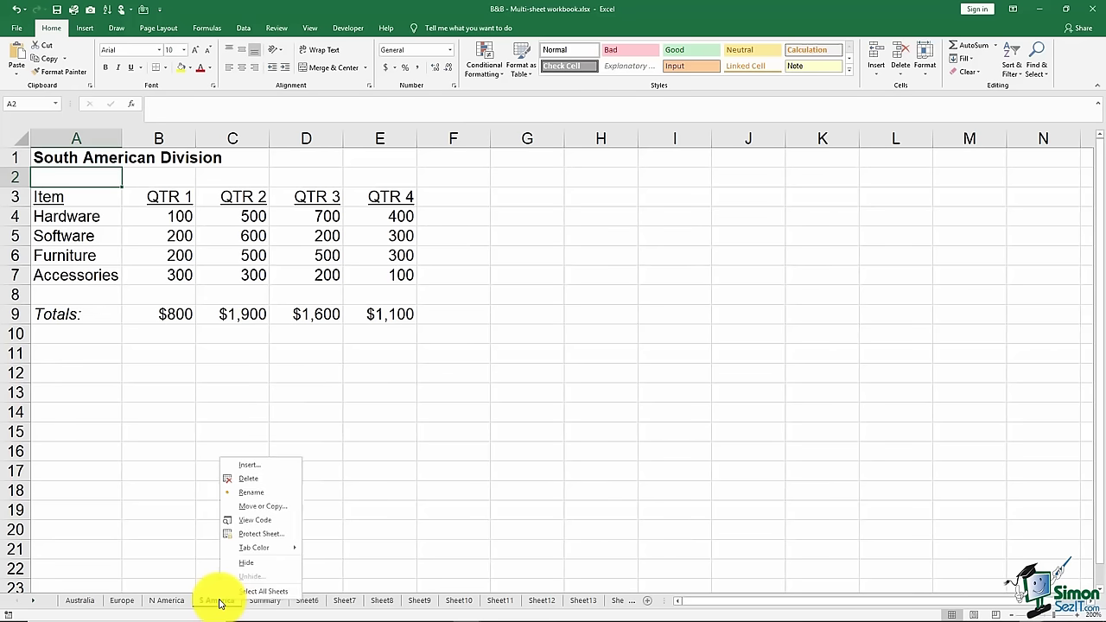
click(281, 471)
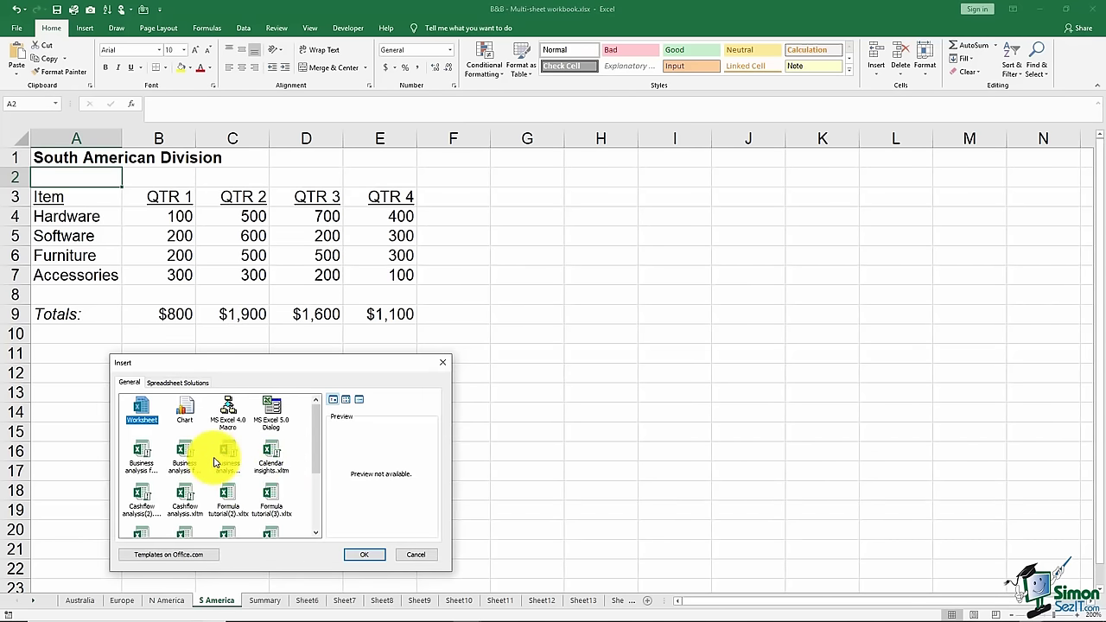
double_click(143, 407)
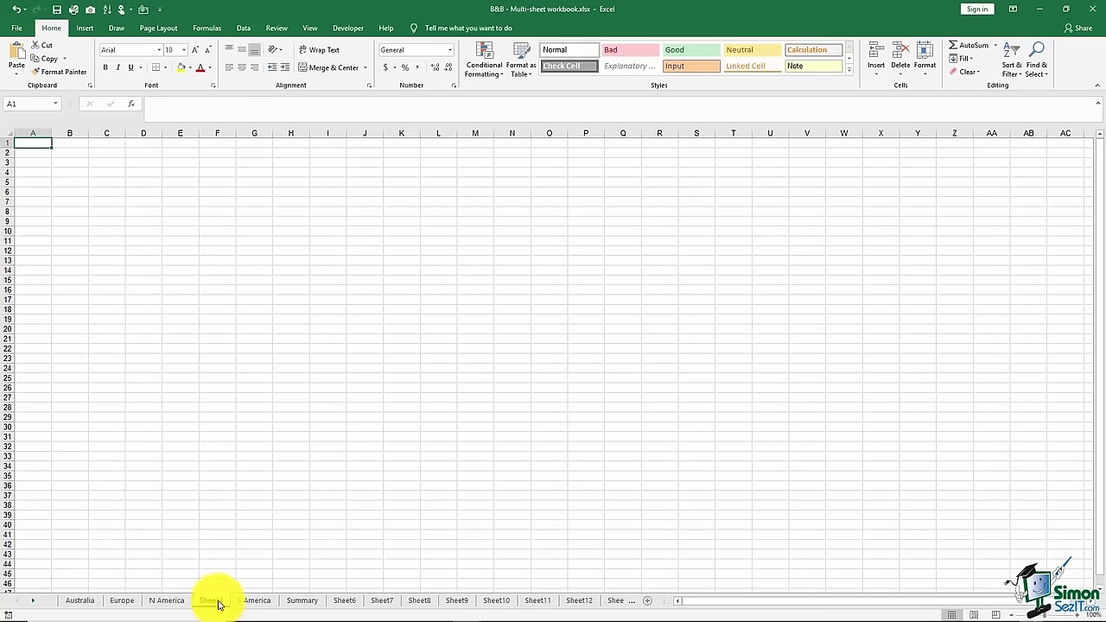
right_click(215, 605)
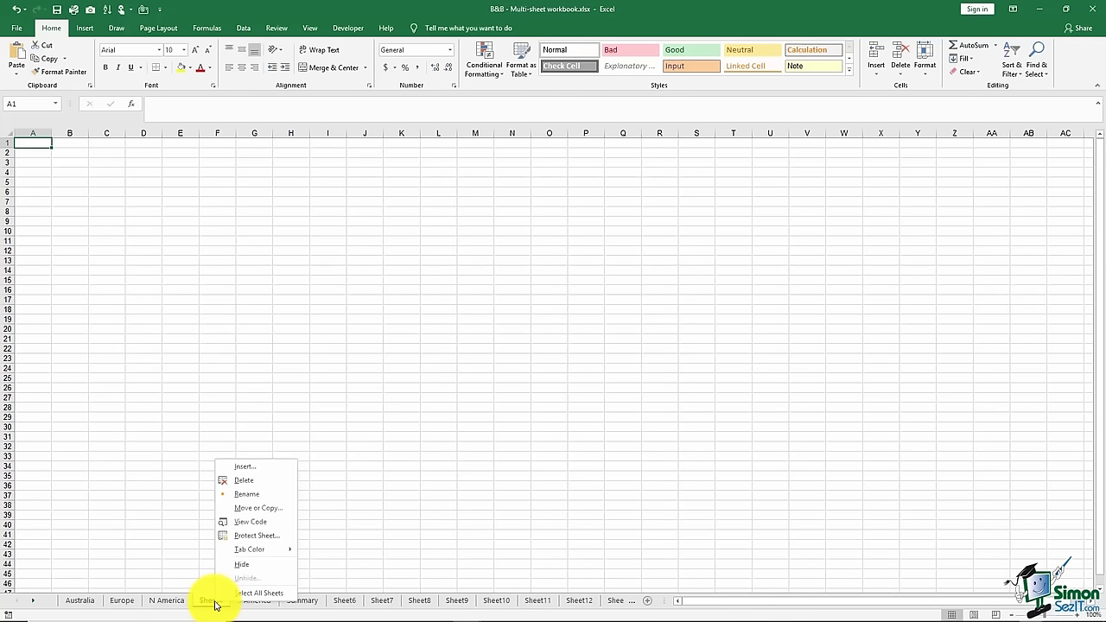
click(242, 481)
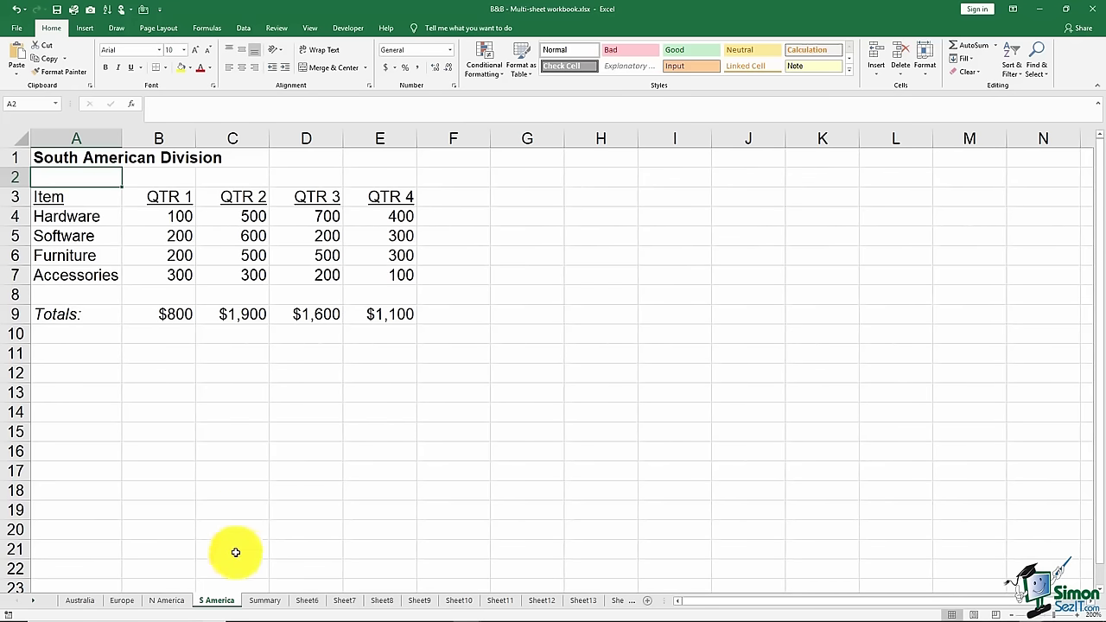
right_click(226, 603)
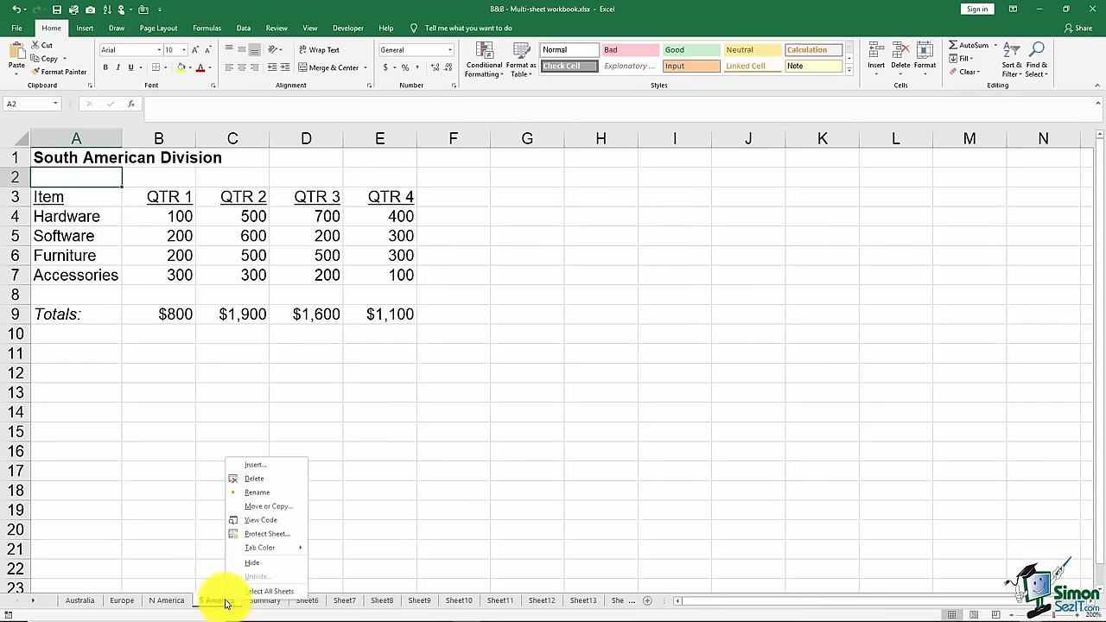
Leave the S America sheet name unchanged and select cells D21 and D19
click(268, 494)
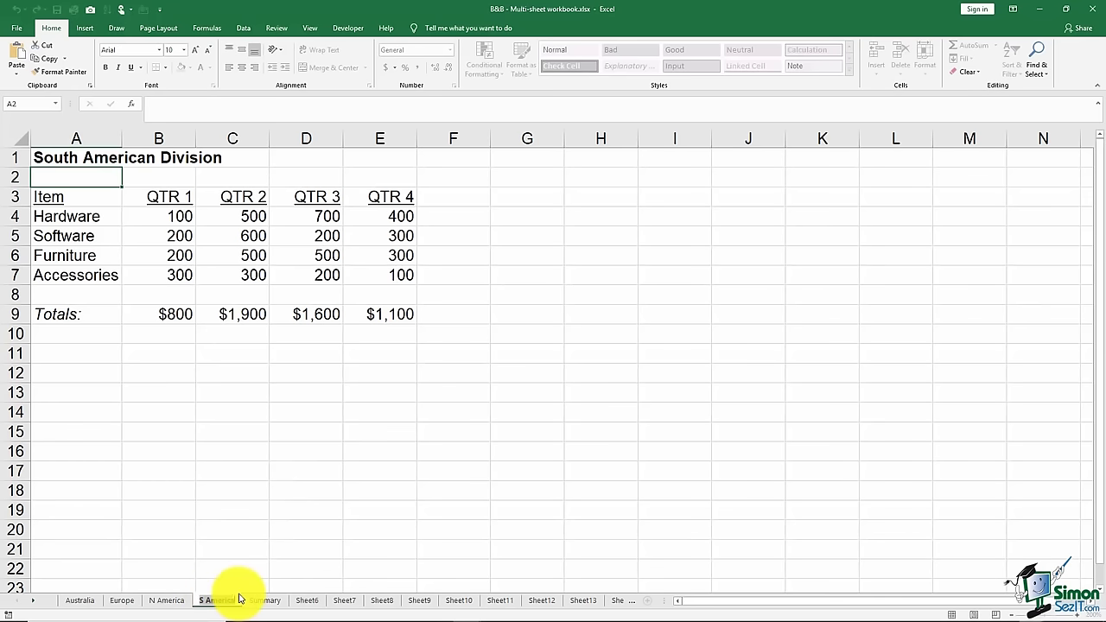
key(Return)
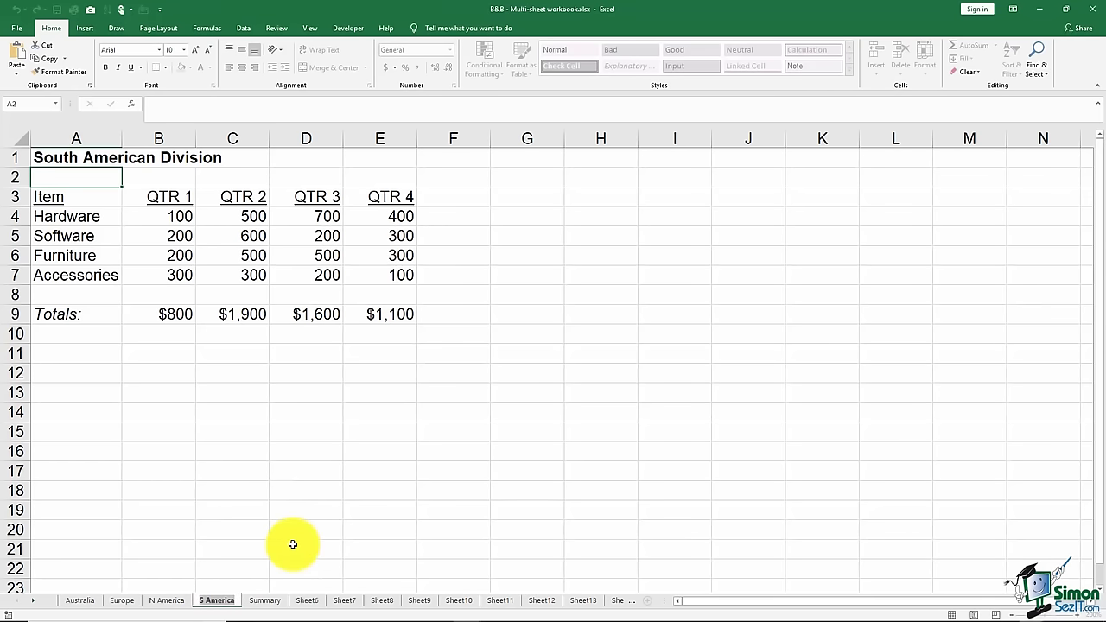
click(293, 545)
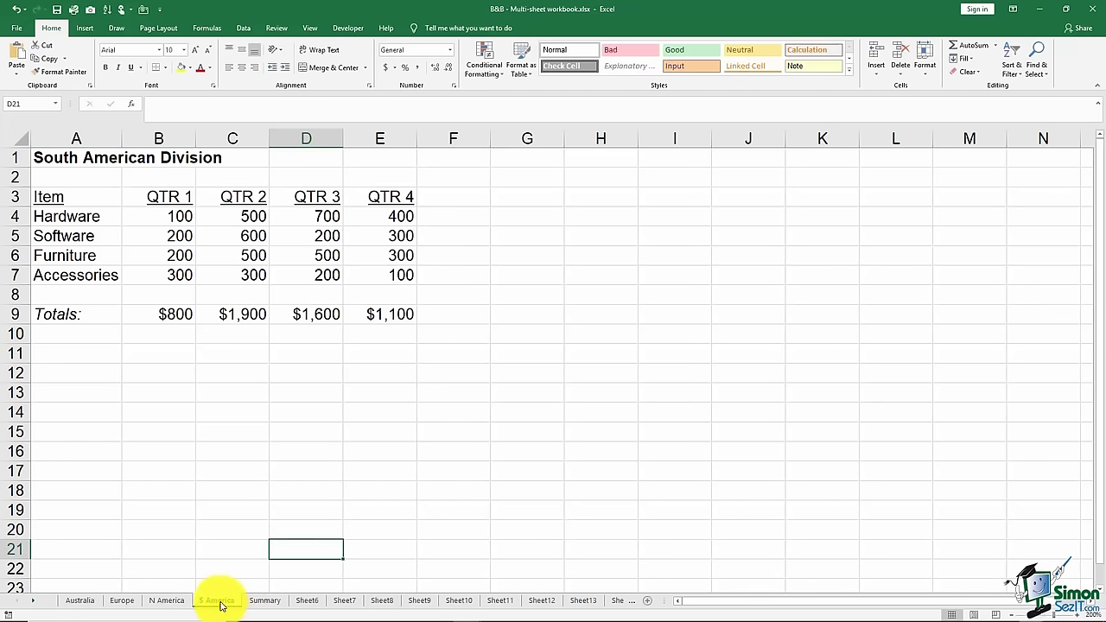
click(310, 505)
Move the S America sheet before Australia using Move or Copy
right_click(218, 601)
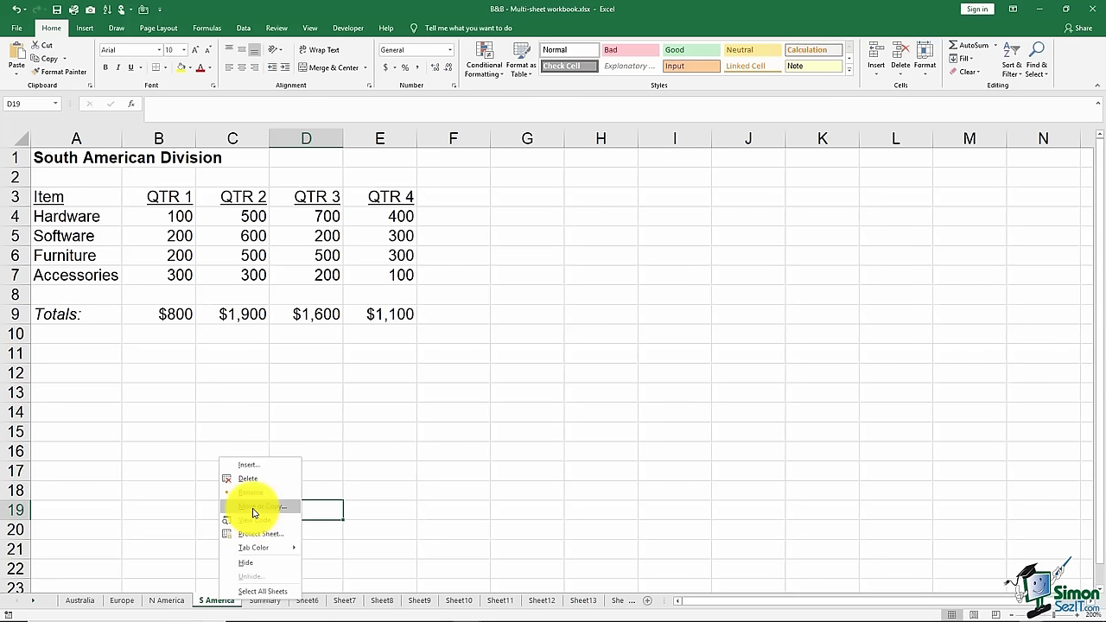
click(253, 507)
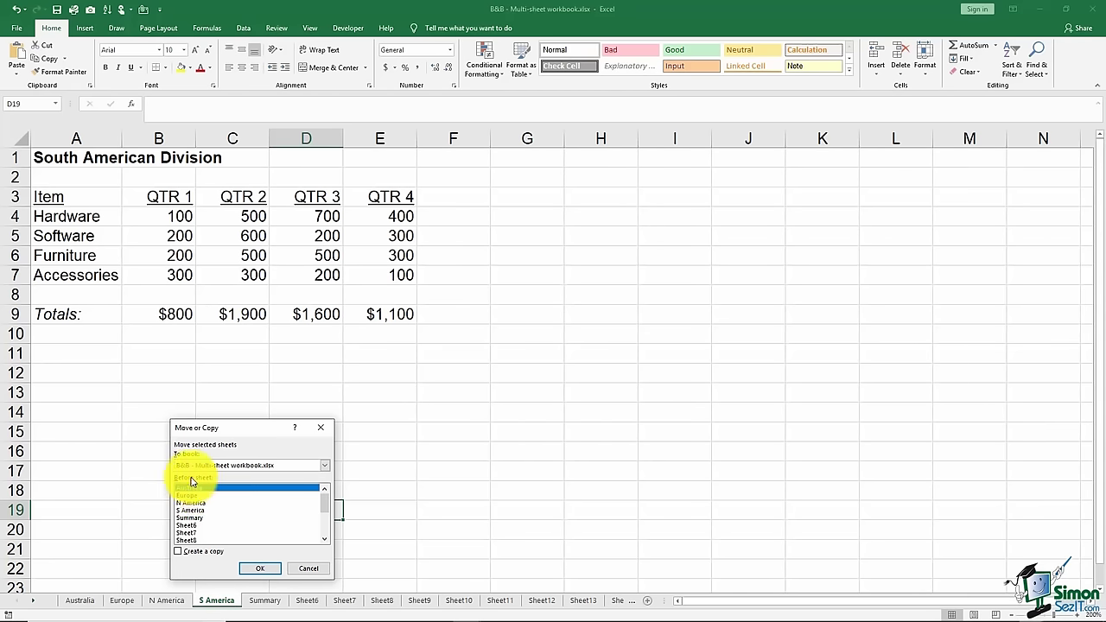
click(252, 573)
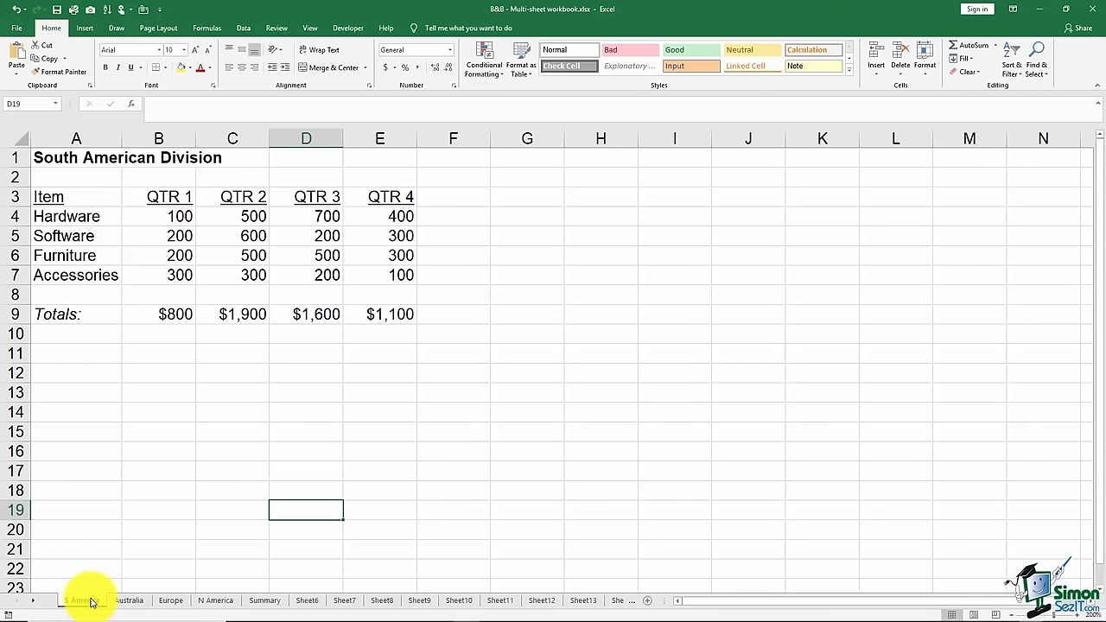
right_click(90, 603)
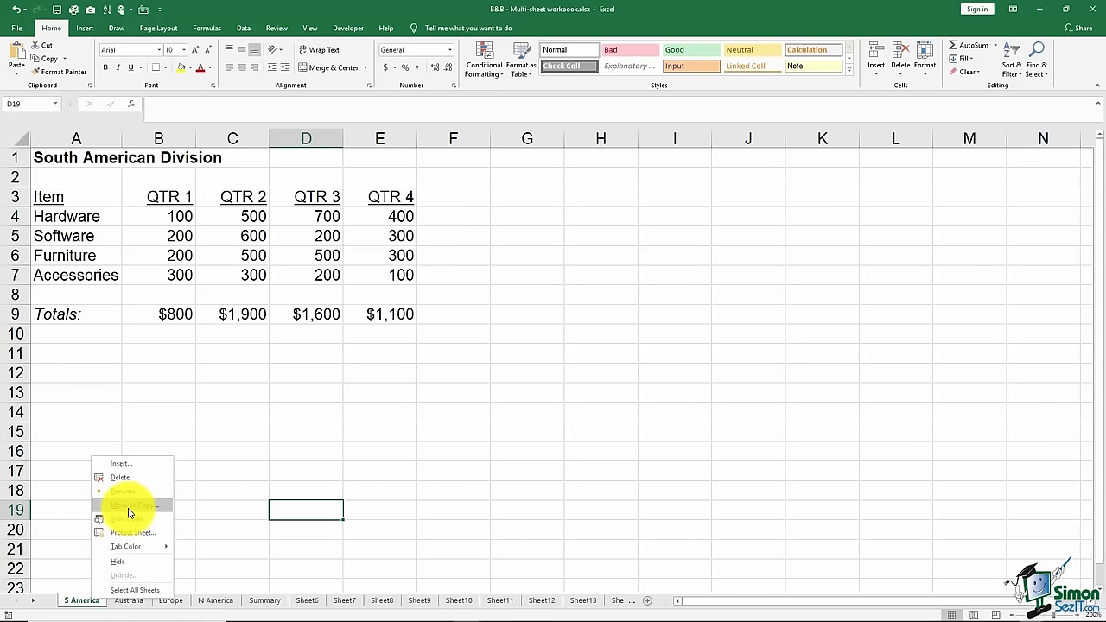
Copy S America to (new book) with Create a copy ticked, then close Book1 unsaved
click(128, 513)
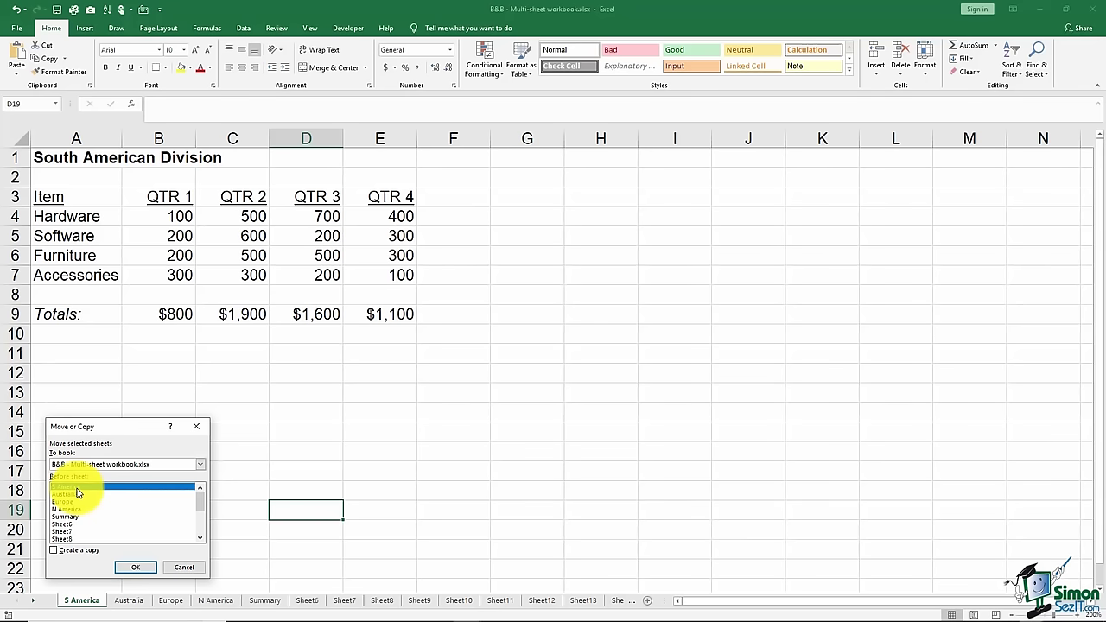
click(198, 467)
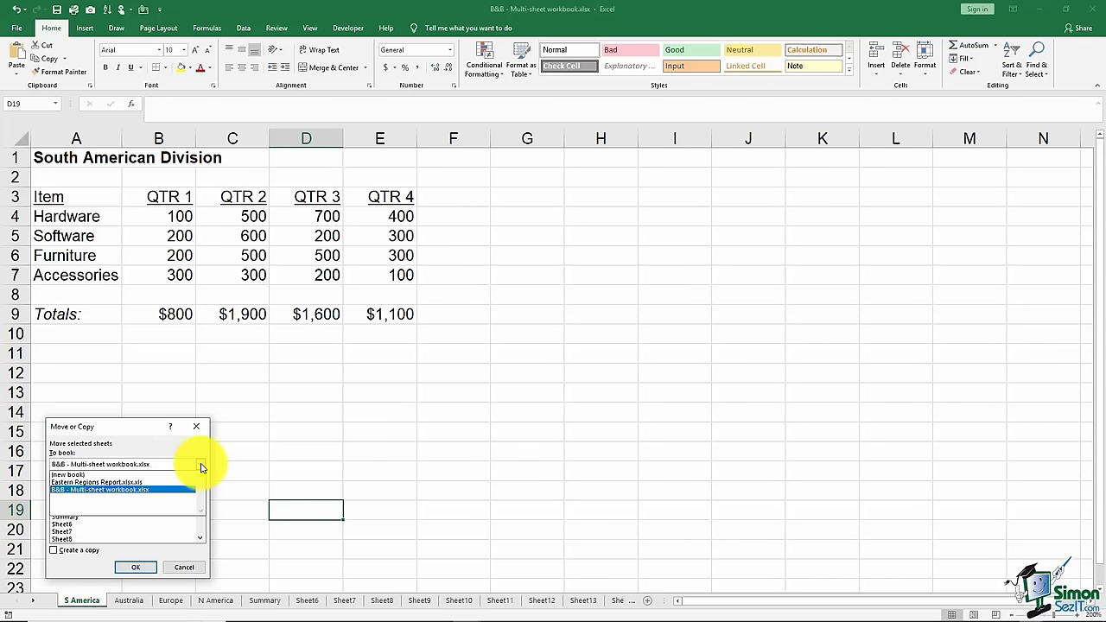
click(77, 475)
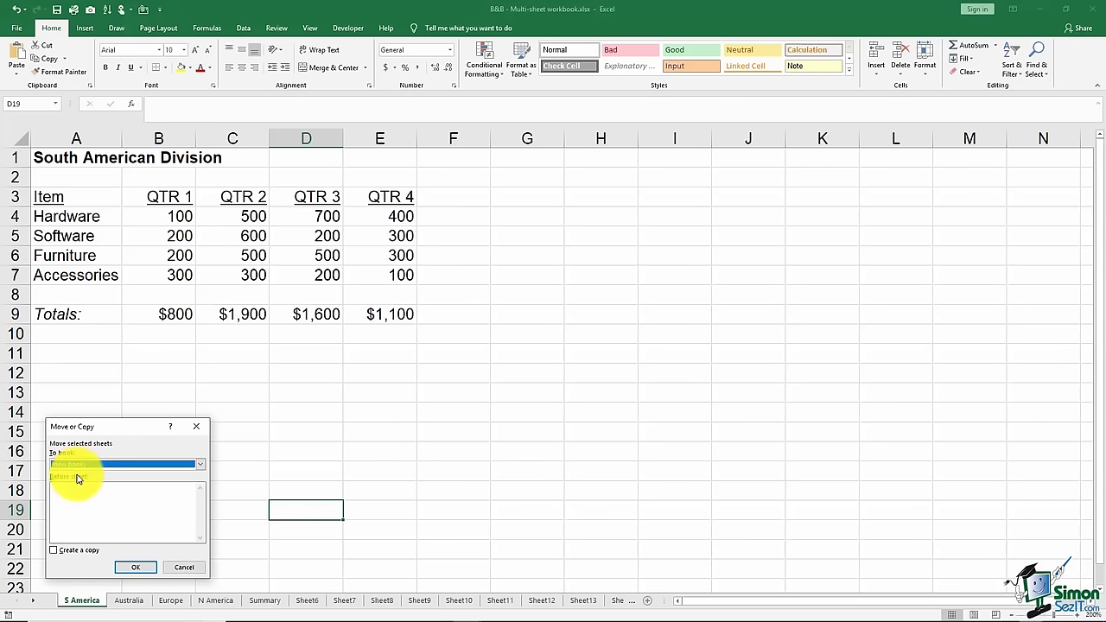
click(55, 554)
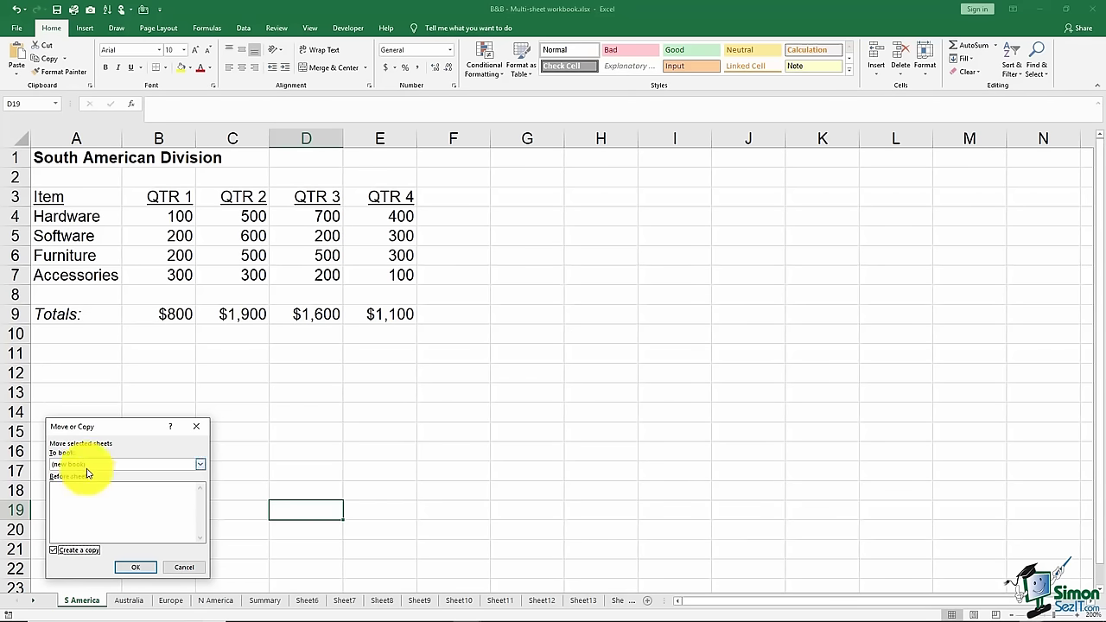
click(136, 567)
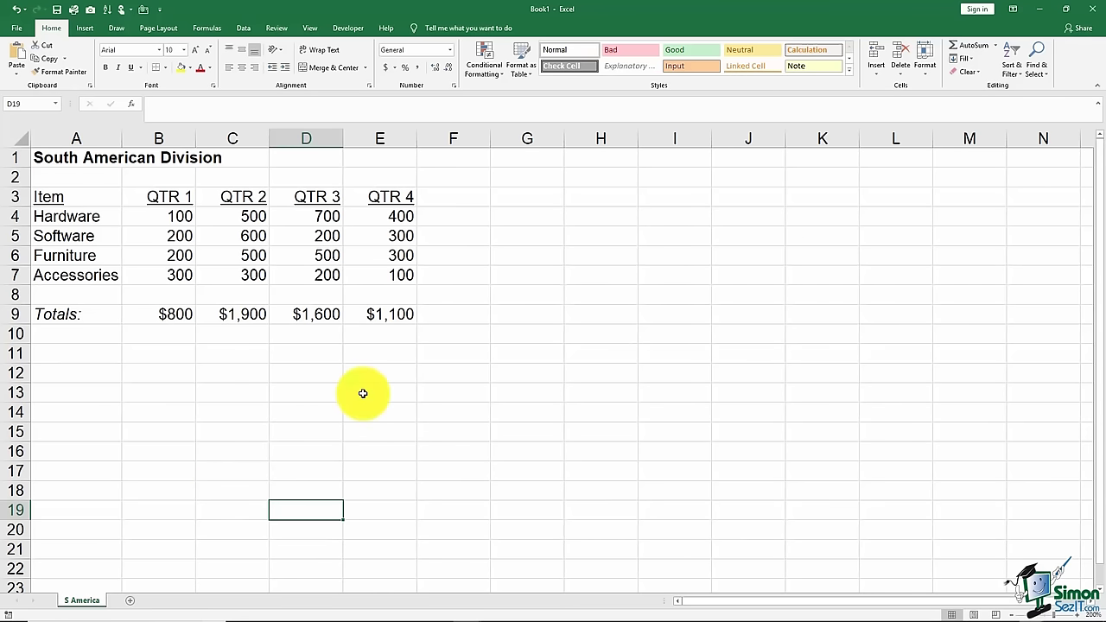
click(1092, 10)
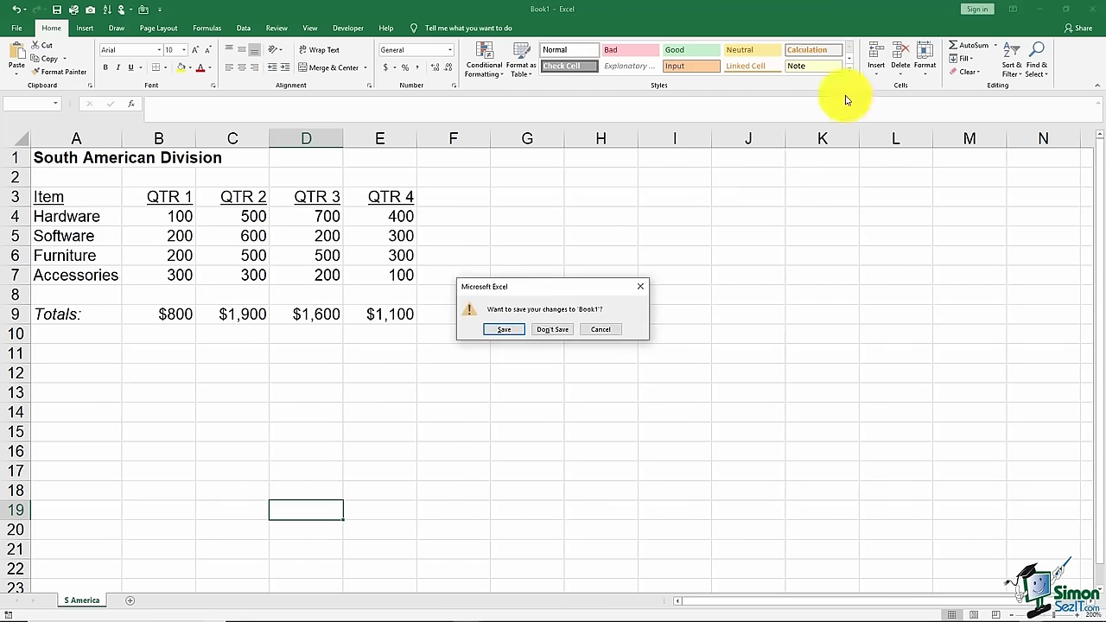
click(564, 328)
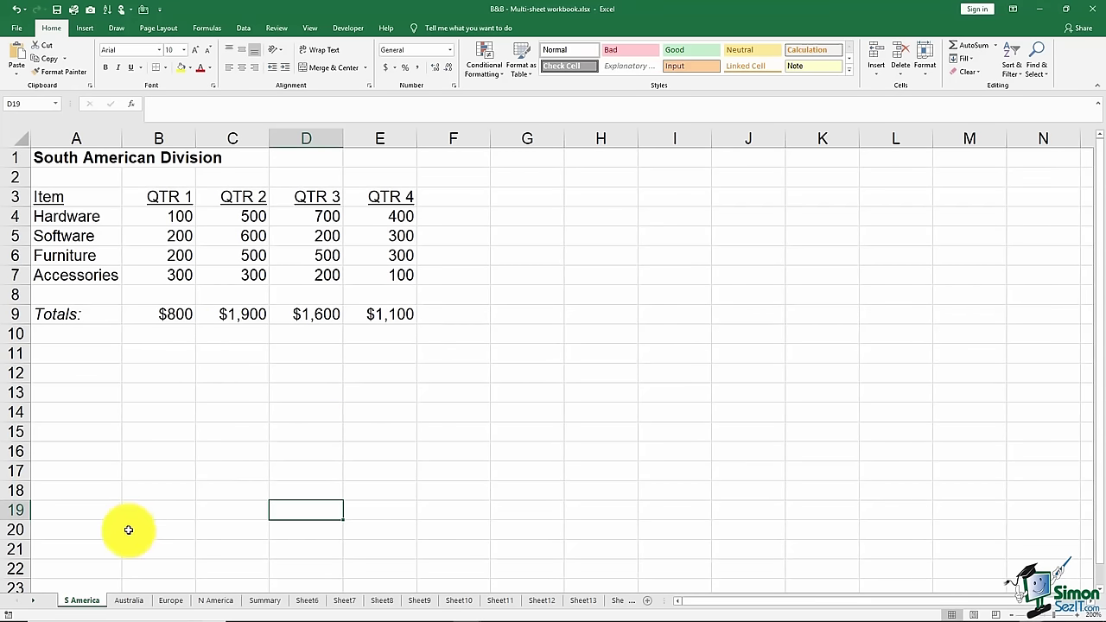
right_click(95, 602)
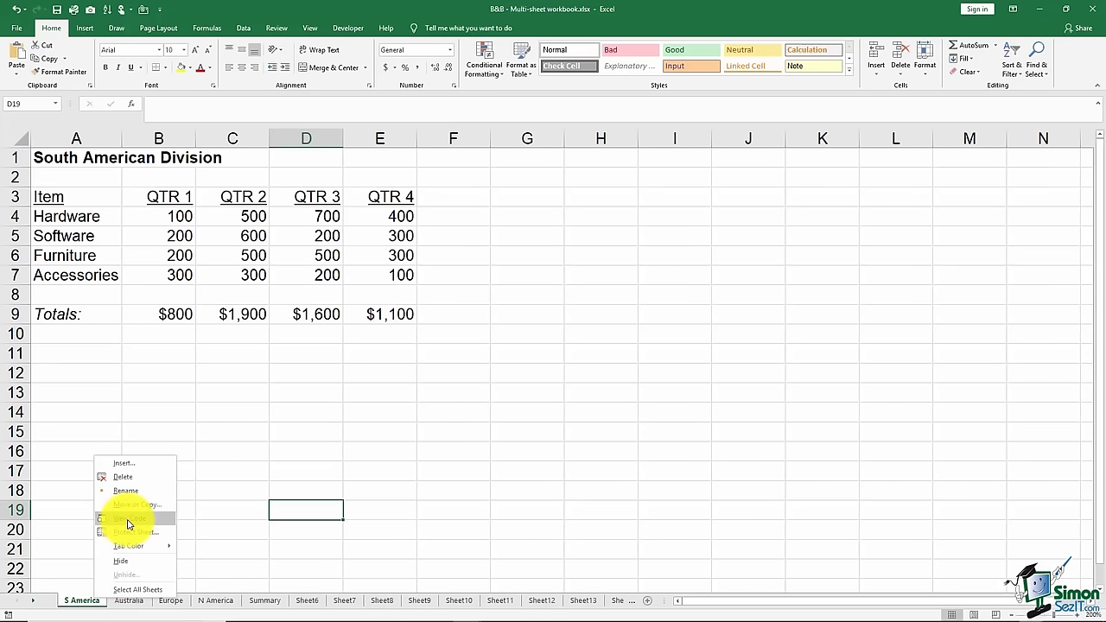
key(Escape)
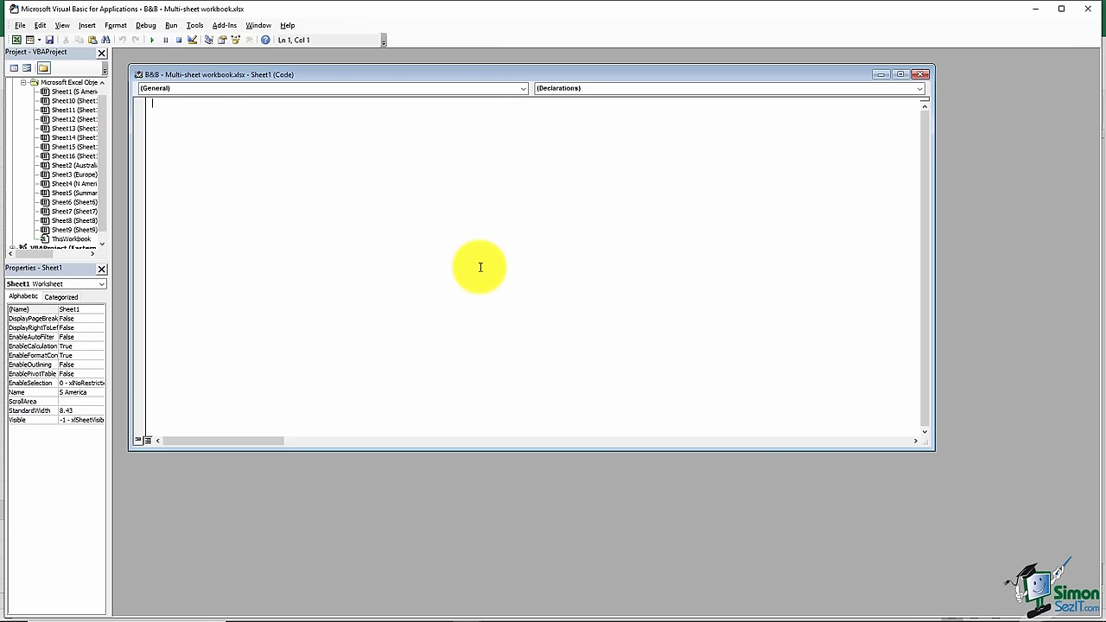
click(1090, 13)
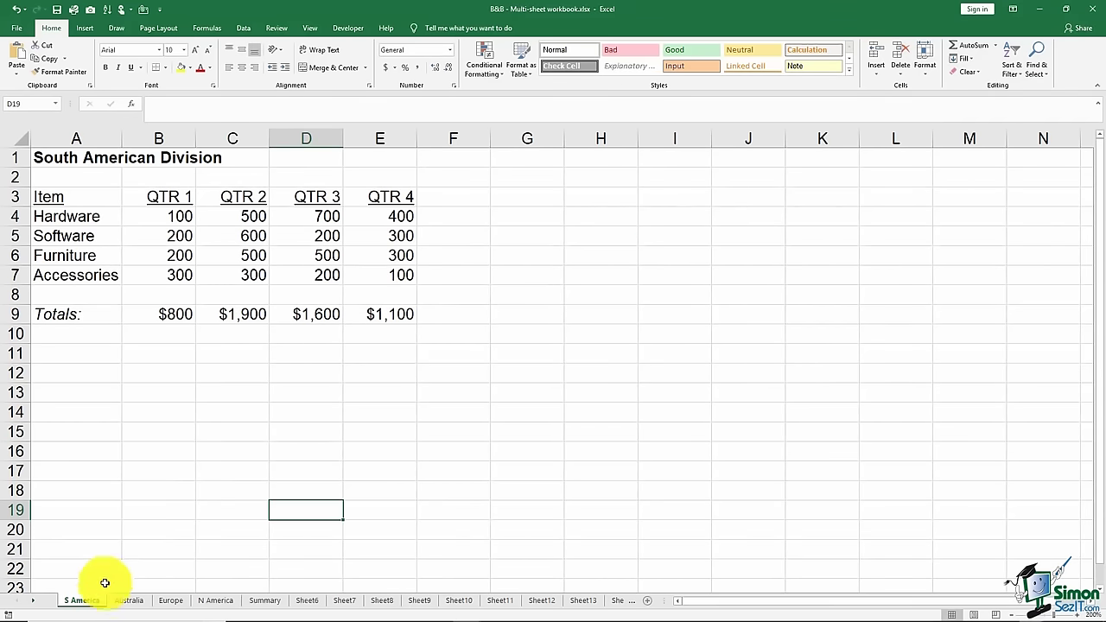
right_click(87, 605)
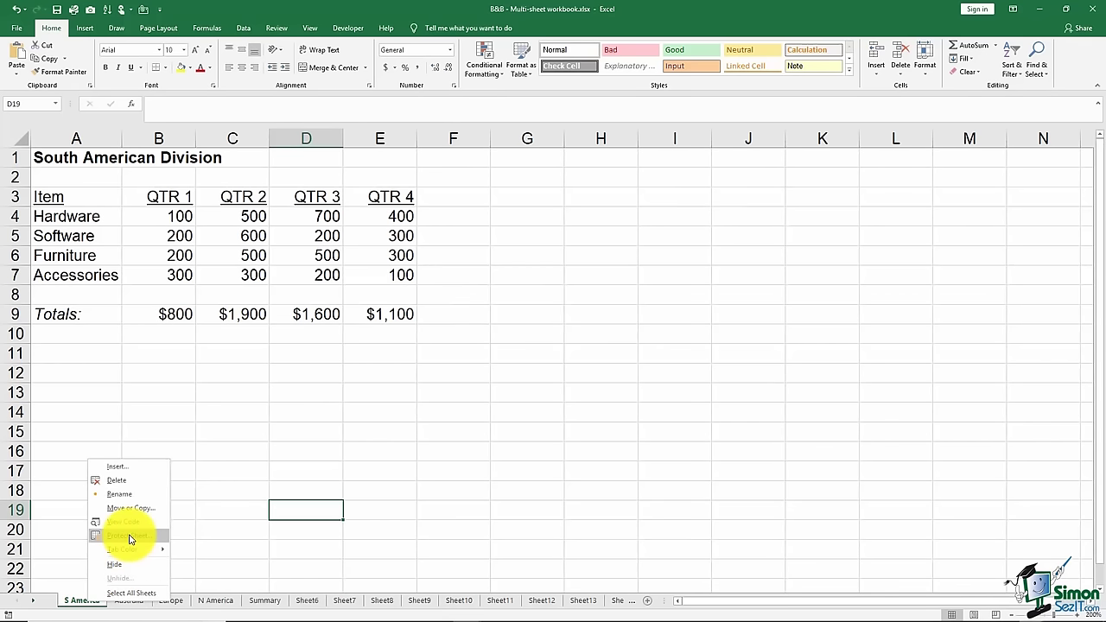
click(131, 536)
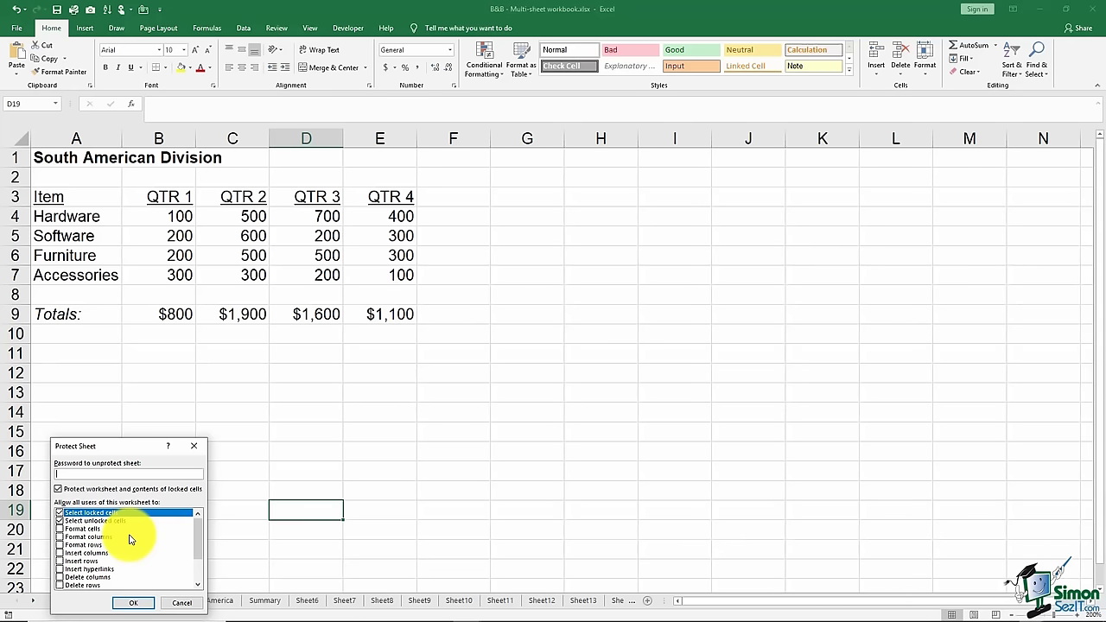
click(183, 607)
Leave S America's tab uncoloured, colour the Summary tab red, then hide the Summary sheet
right_click(85, 600)
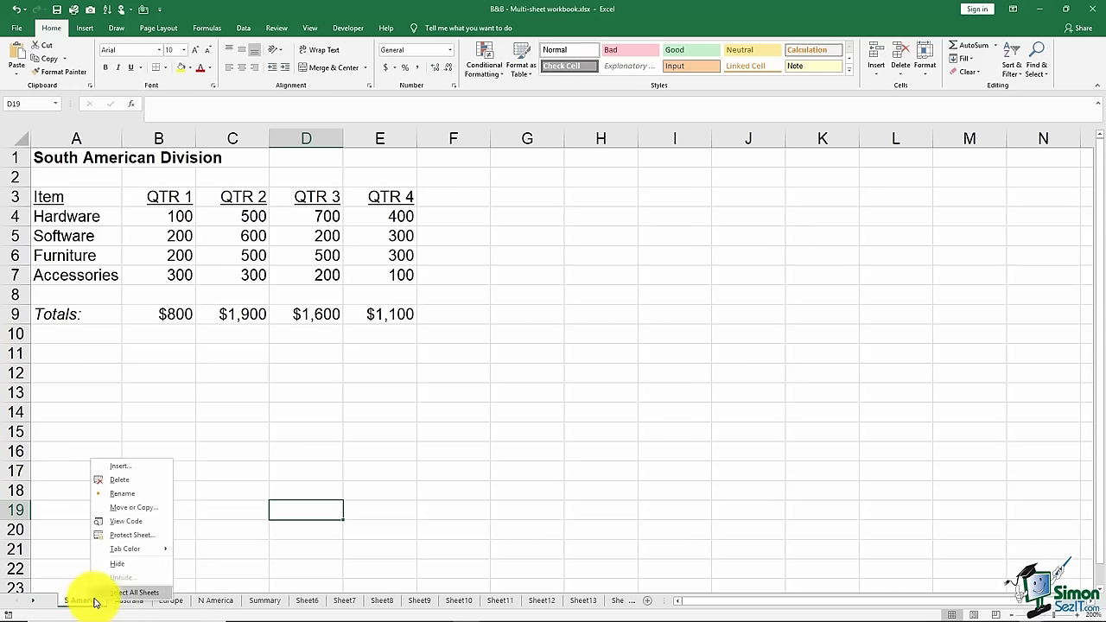
mouse_move(124, 553)
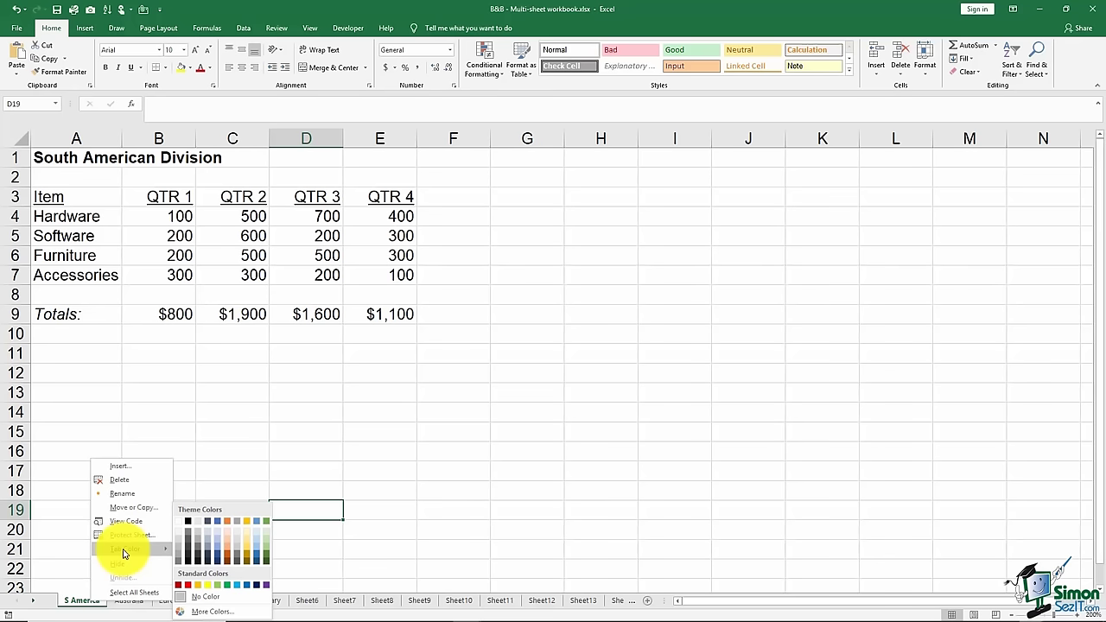
click(322, 451)
click(270, 601)
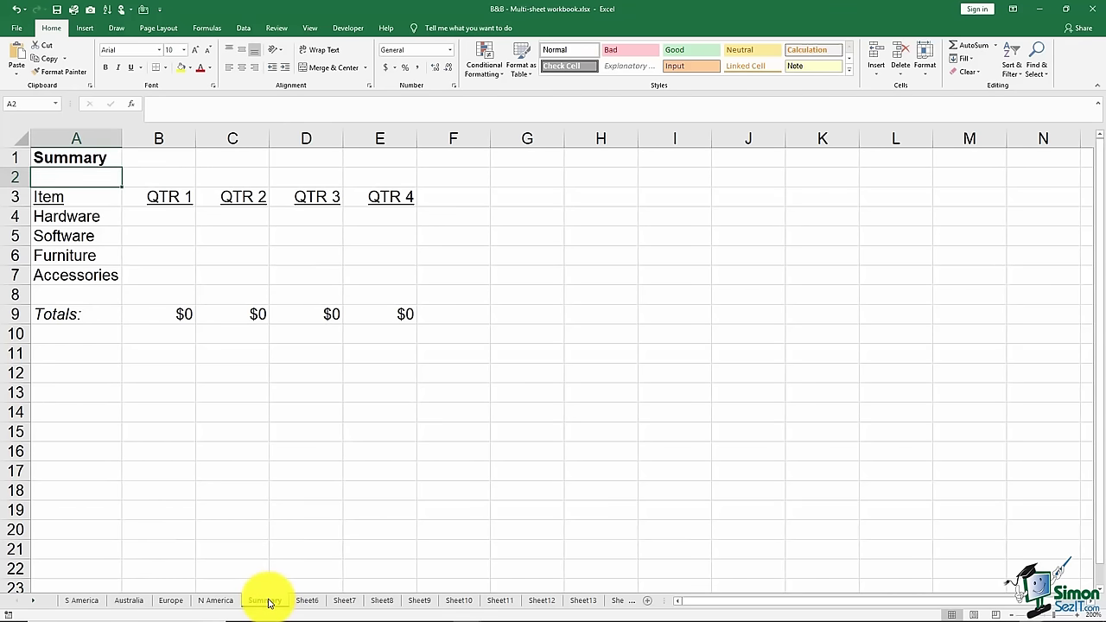
right_click(269, 602)
mouse_move(293, 548)
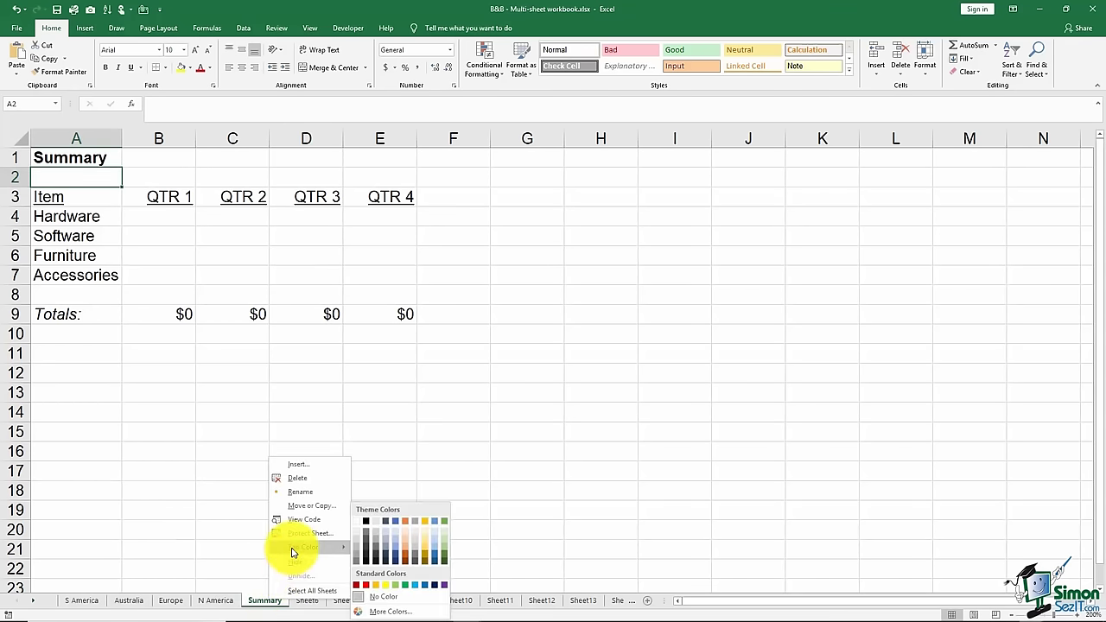
click(365, 585)
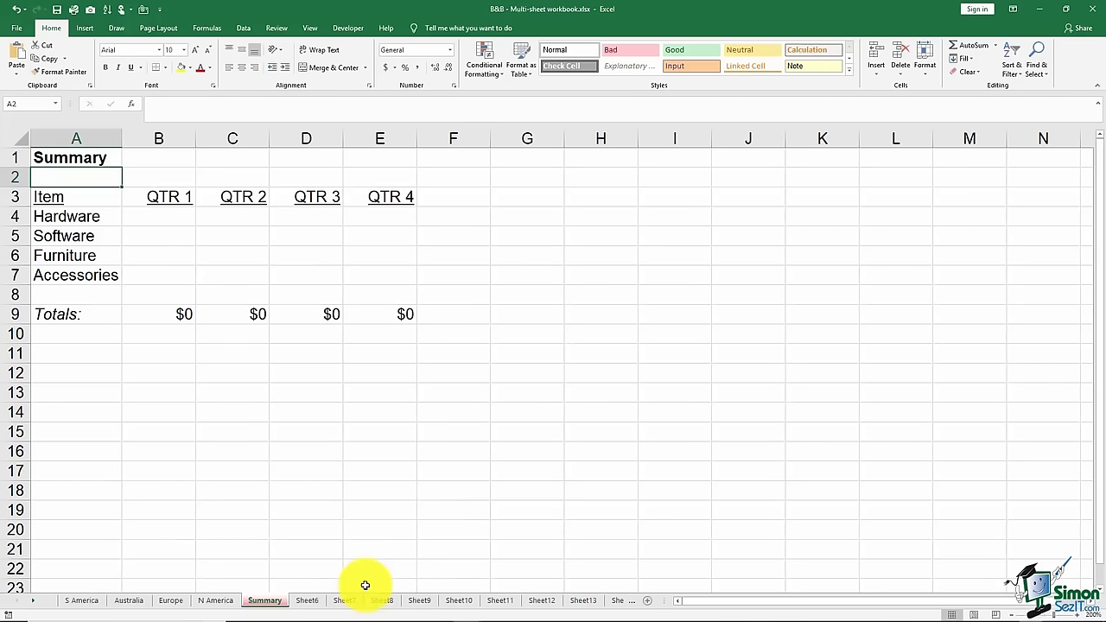
click(216, 600)
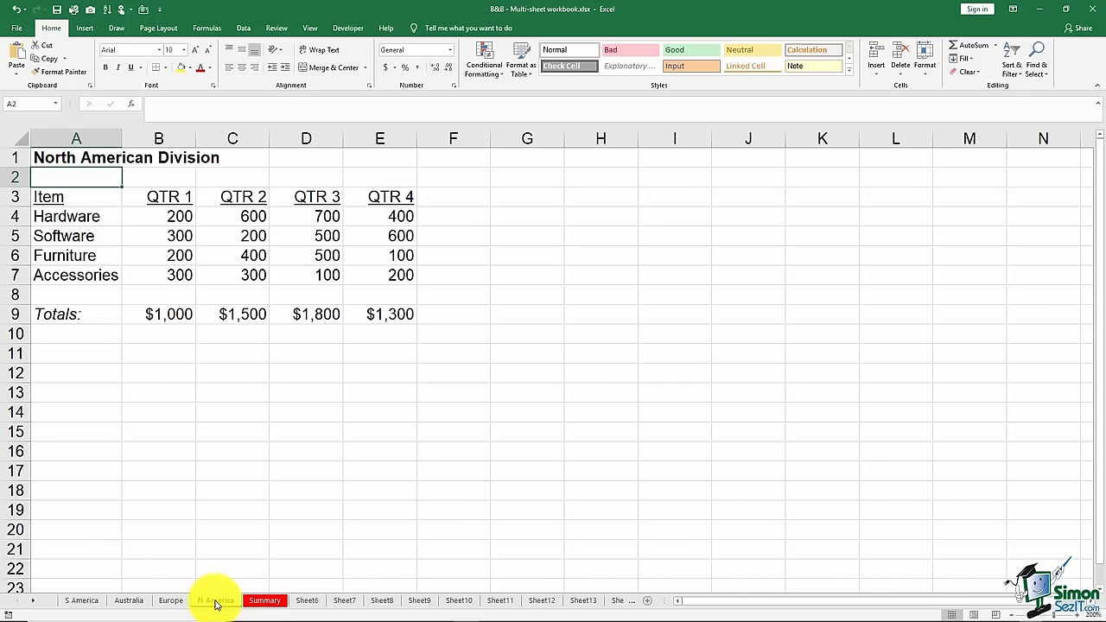
right_click(262, 603)
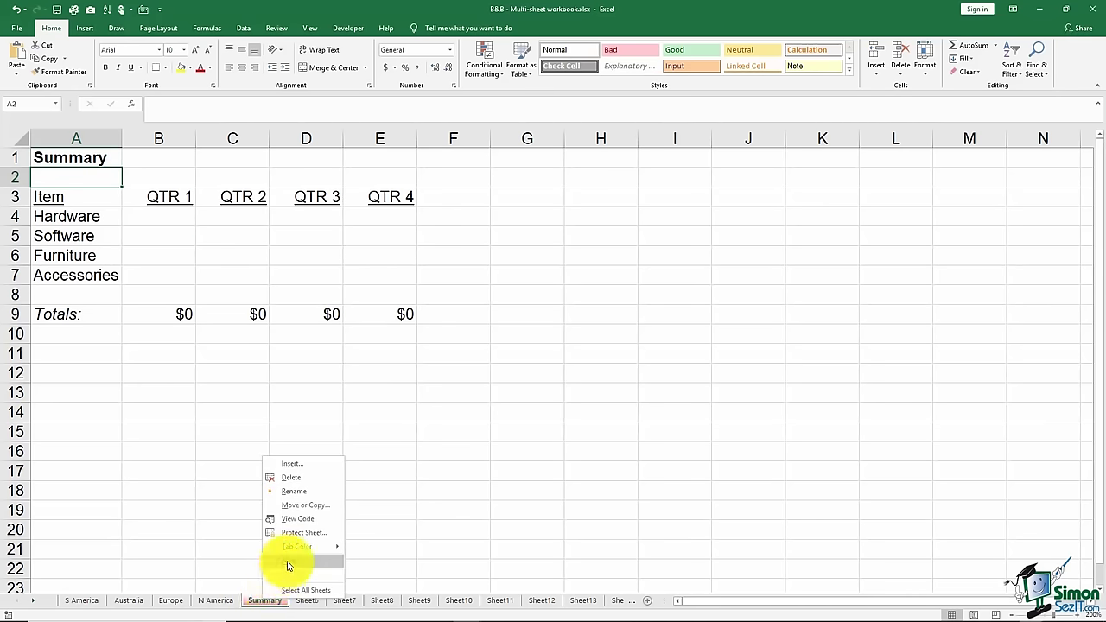
click(289, 563)
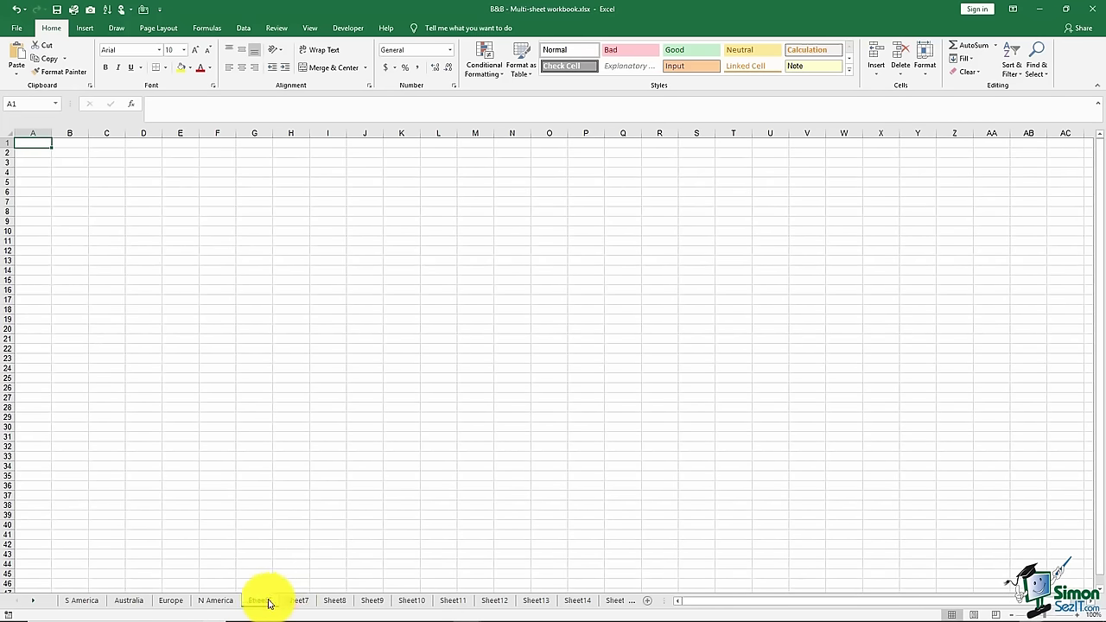
Unhide the Summary sheet so it reappears between N America and Sheet6
right_click(262, 600)
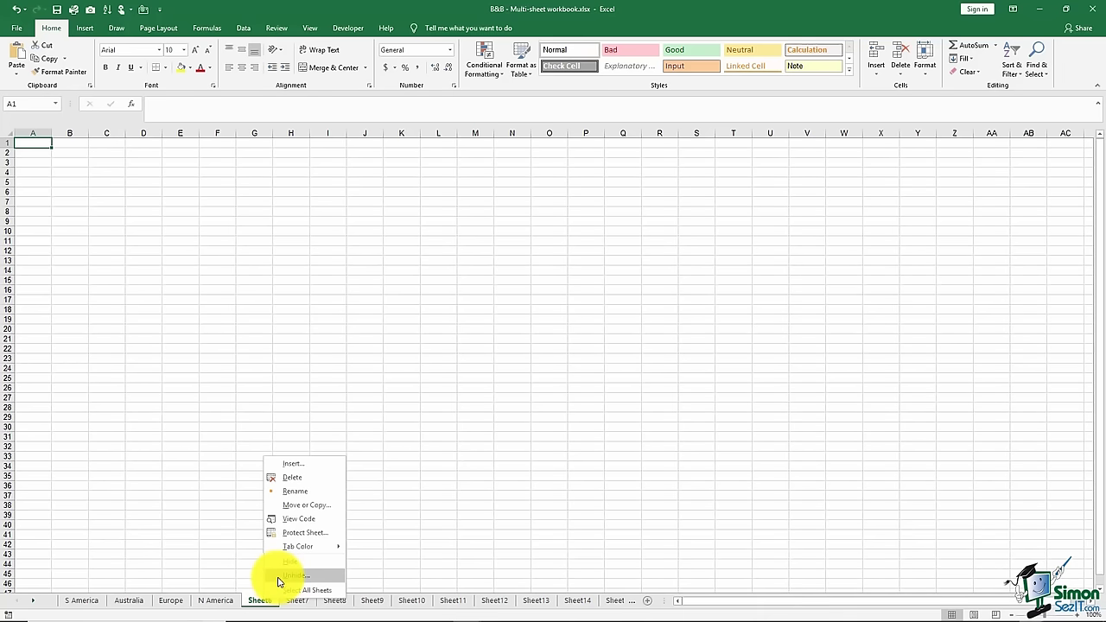
click(278, 577)
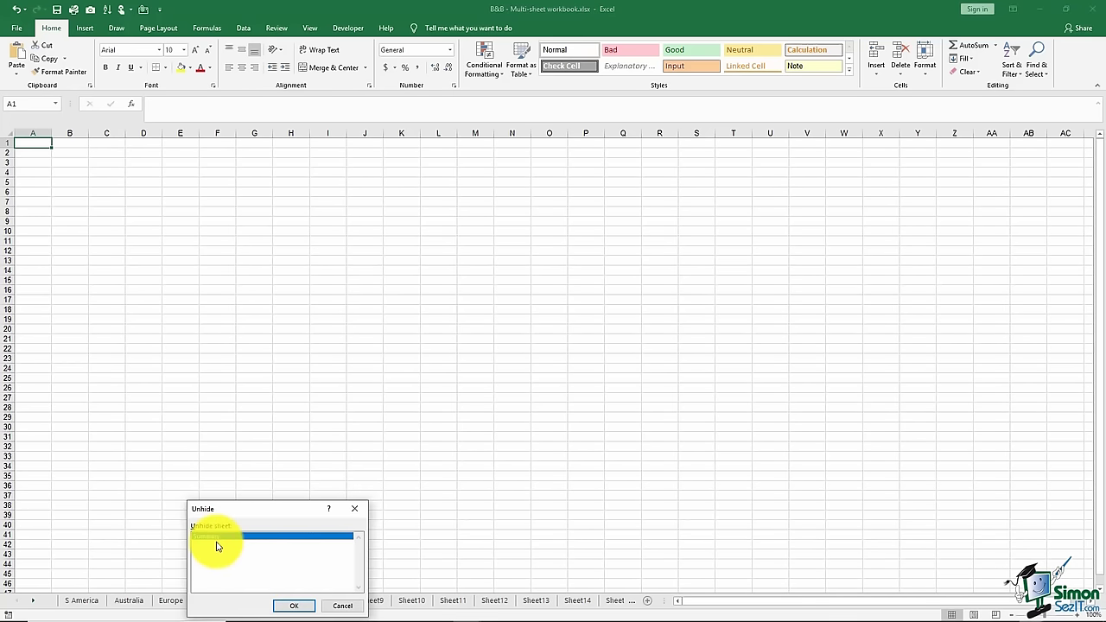
click(289, 607)
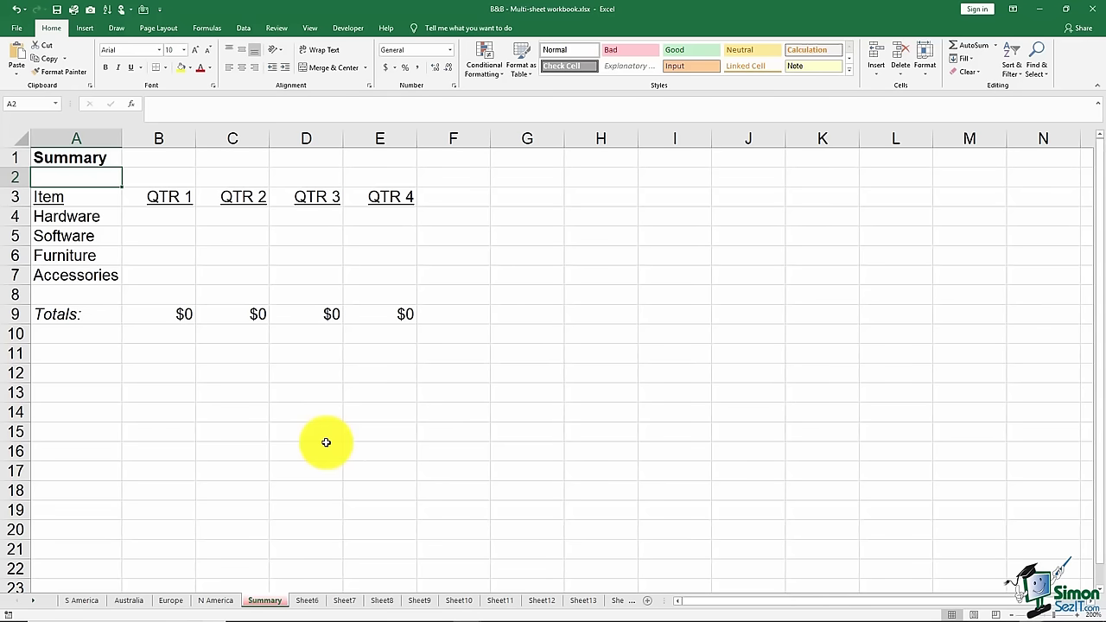
Group all workbook sheets with Select All Sheets, then ungroup them again
right_click(270, 602)
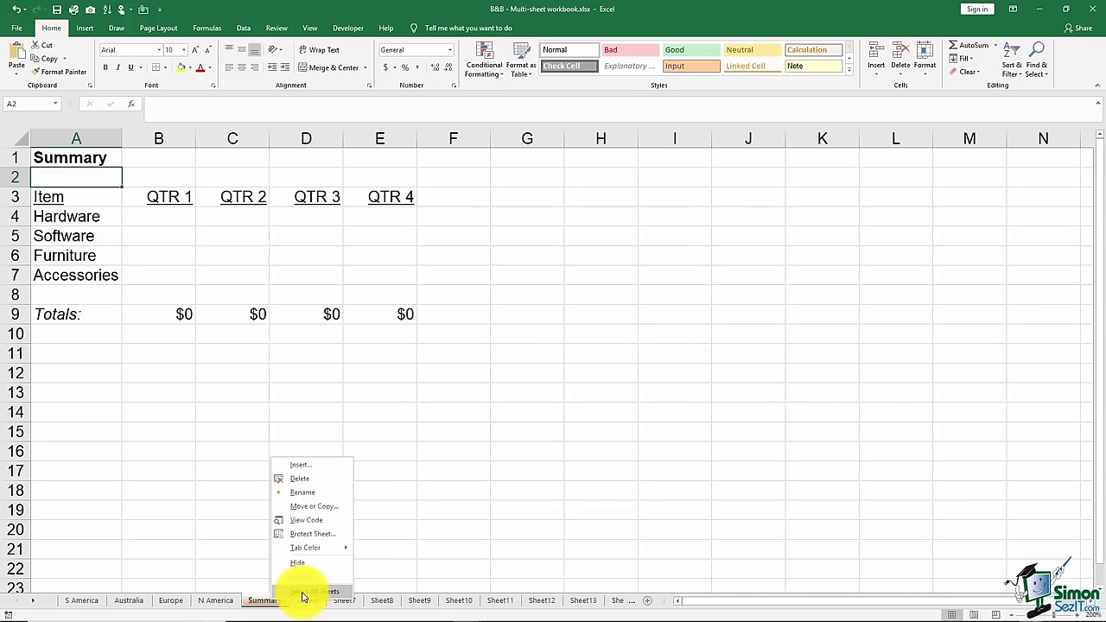
click(303, 593)
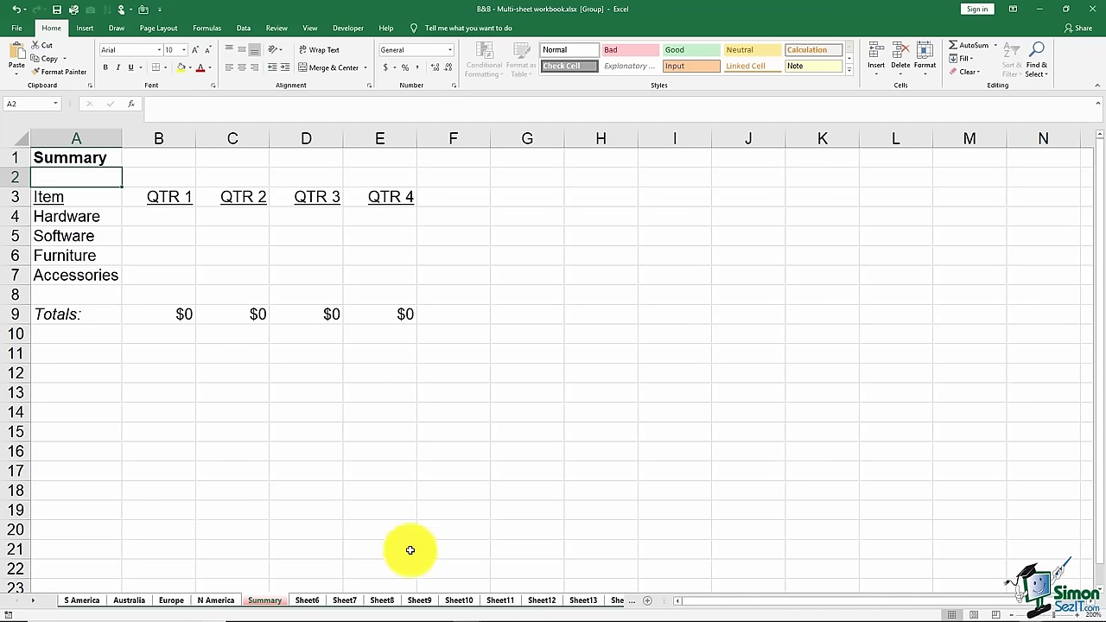
click(381, 602)
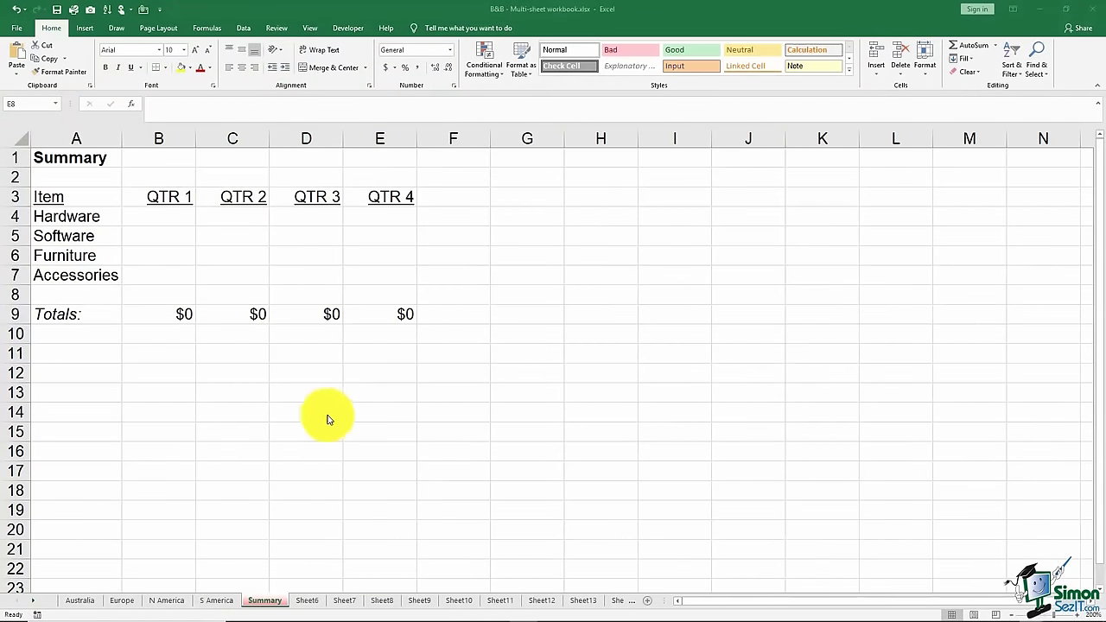
Select B4:E7 on the Australia sheet, then the matching empty B4:E7 on Summary
click(83, 602)
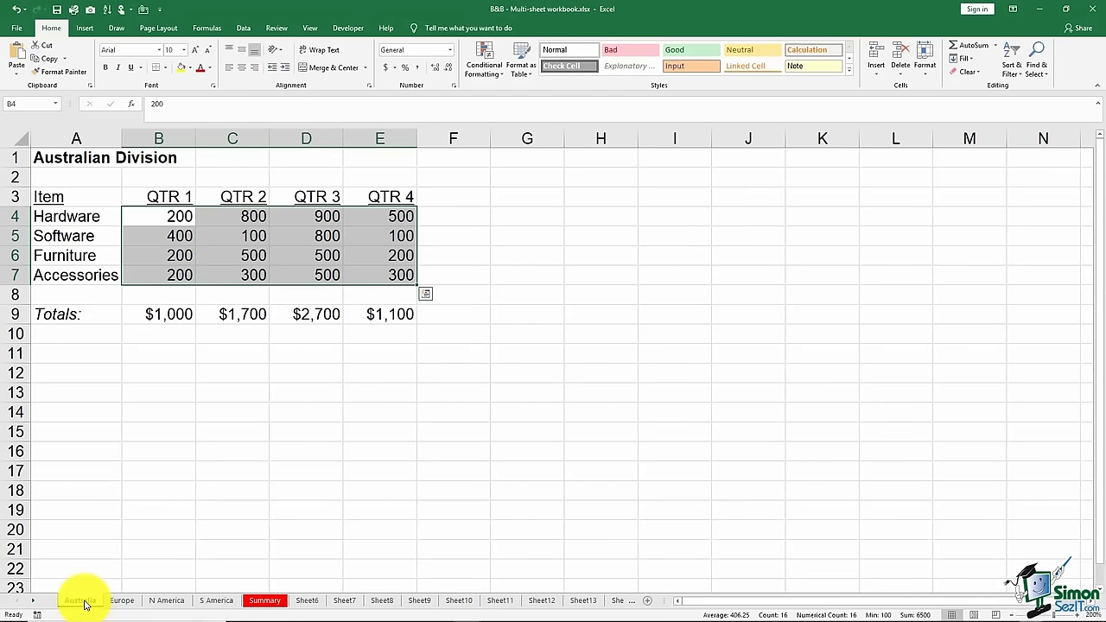
click(99, 491)
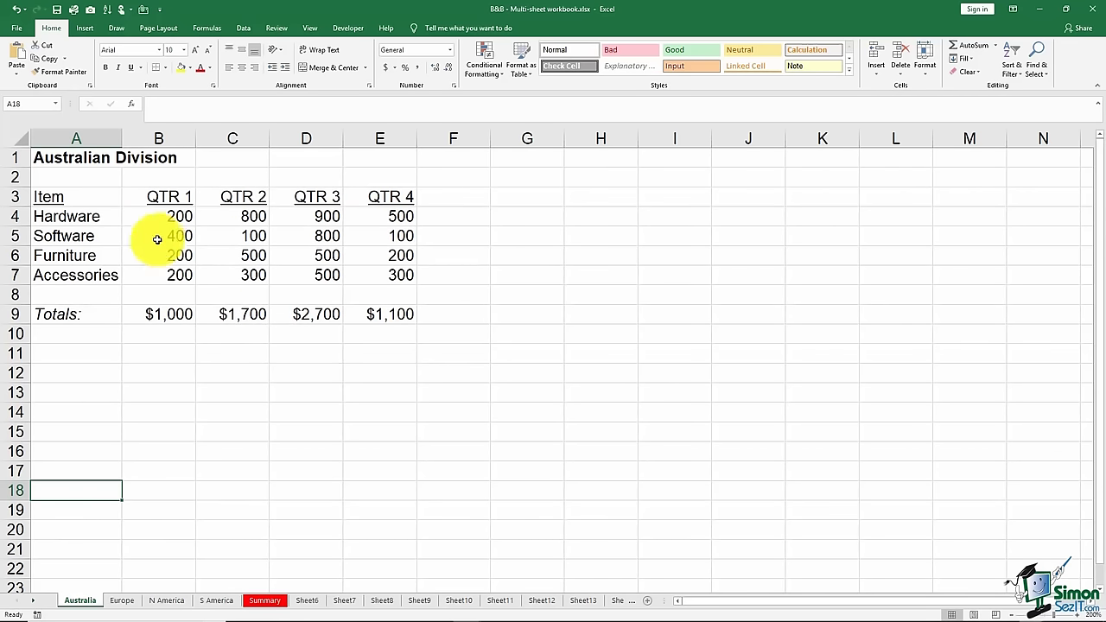
drag(155, 215, 398, 277)
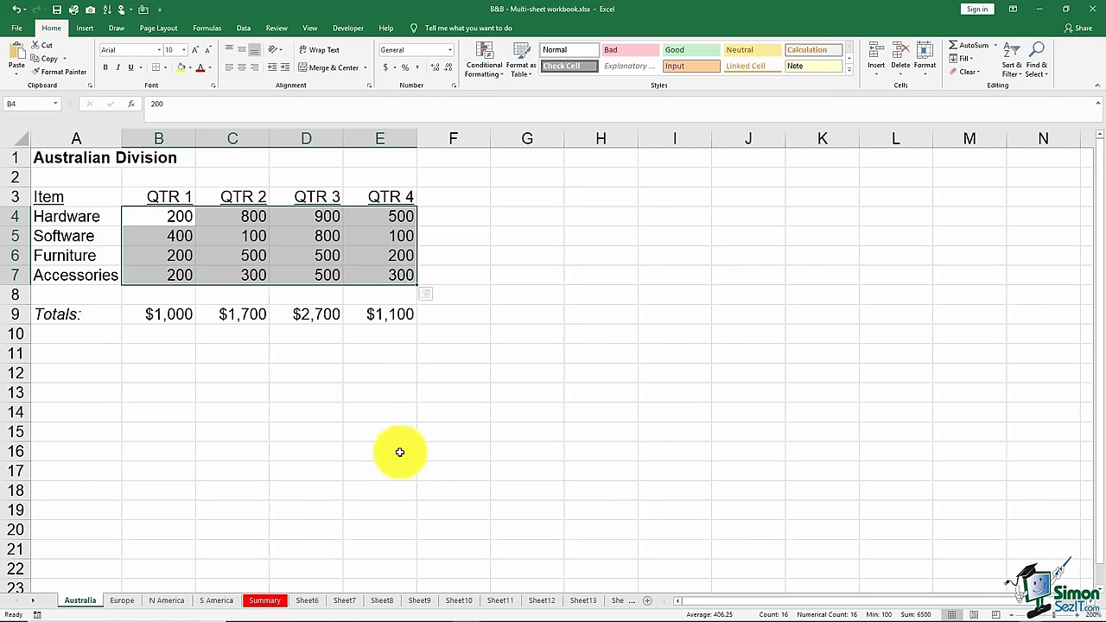
click(265, 600)
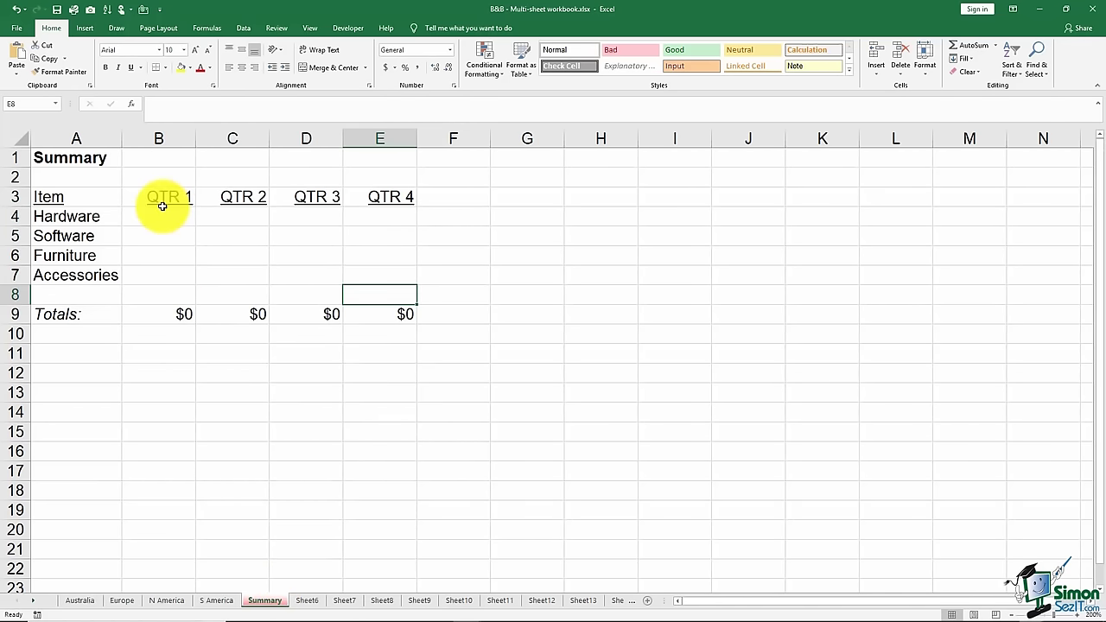
drag(158, 214, 373, 274)
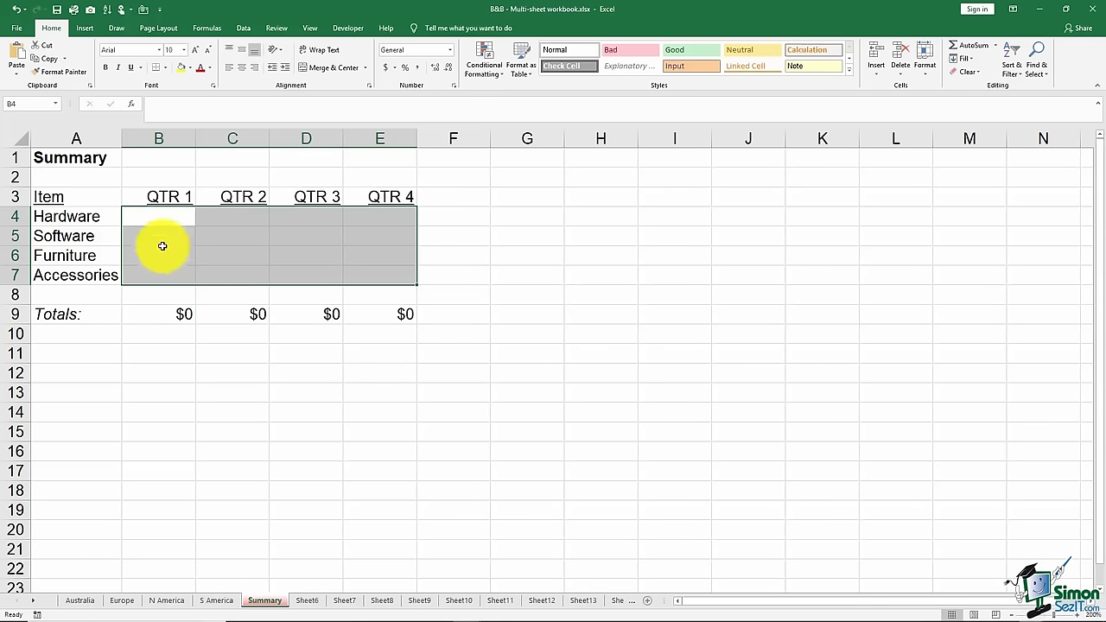
click(132, 337)
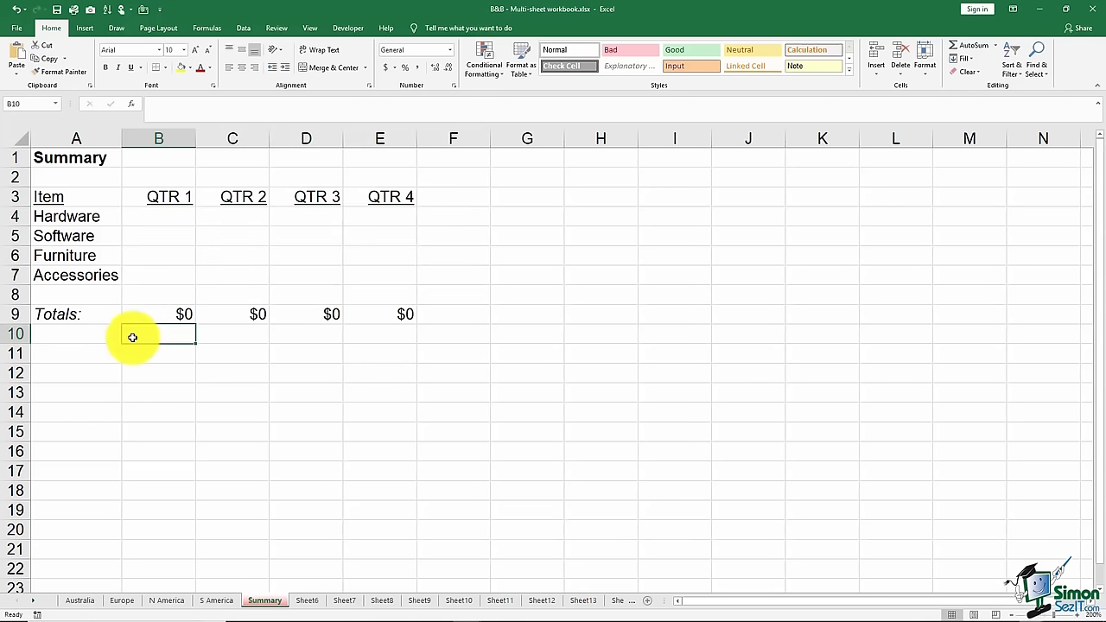
Return to the Australia sheet and reselect its B4:E7 quarterly figures
click(90, 600)
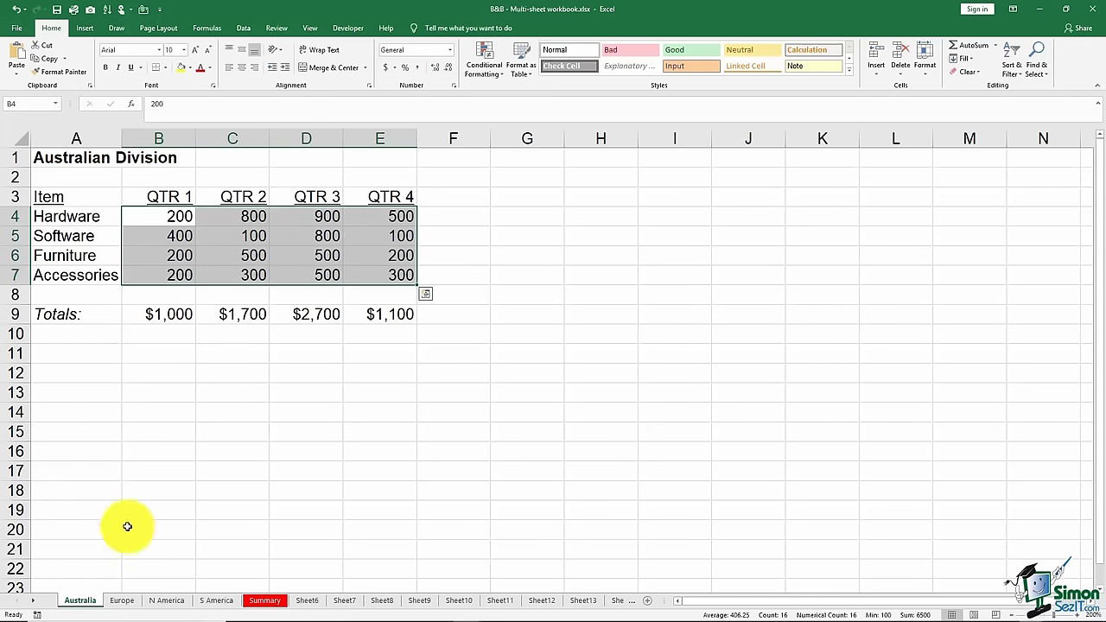
click(190, 417)
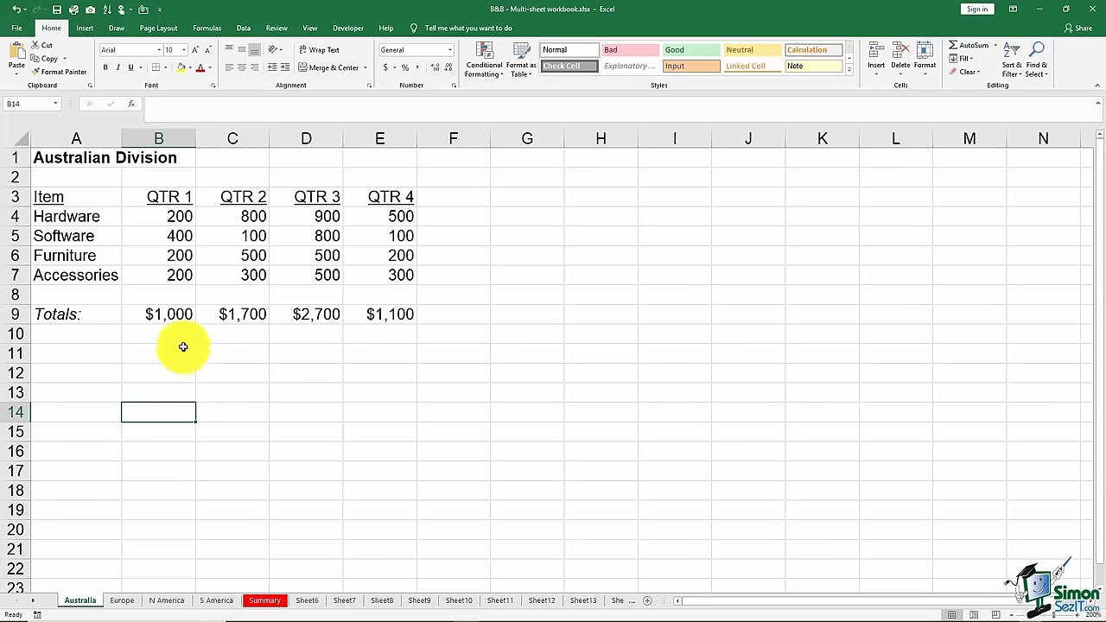
click(168, 217)
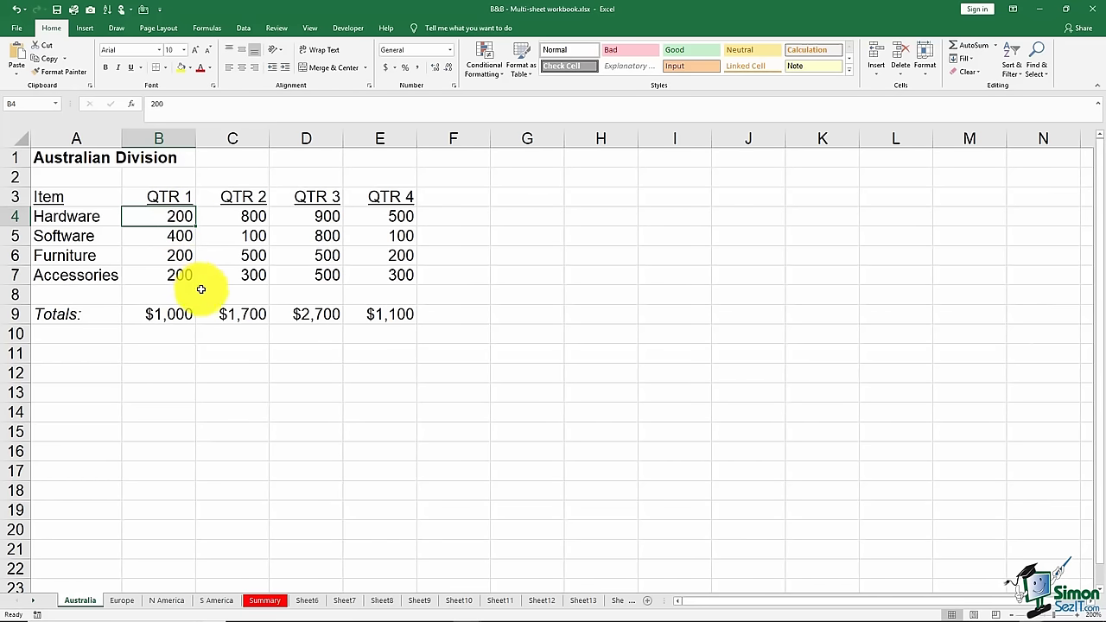
shift+click(366, 277)
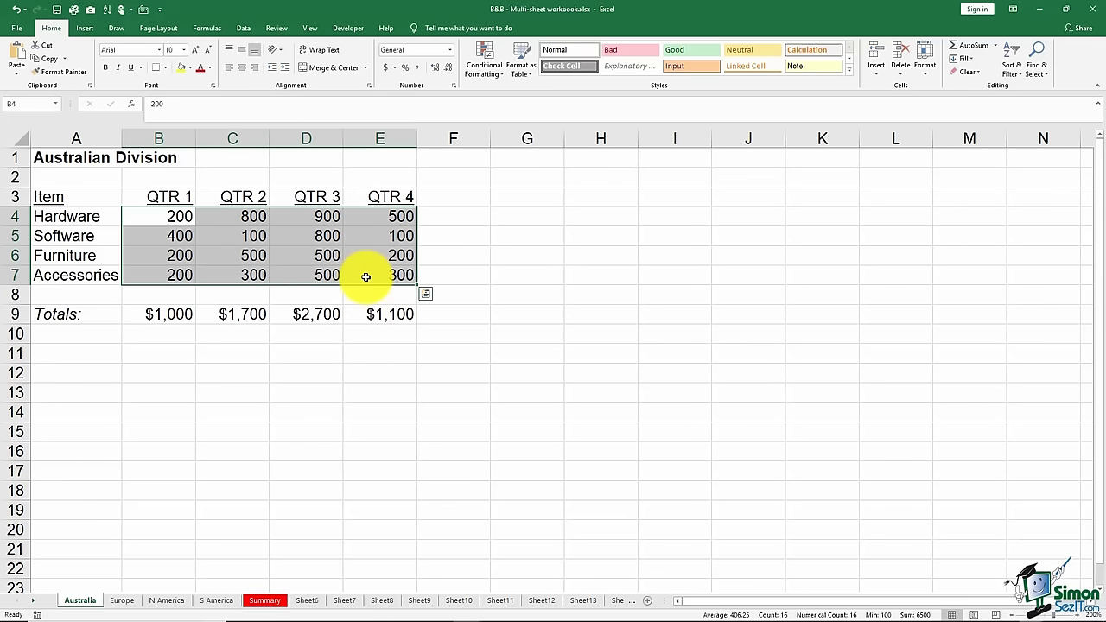
click(451, 275)
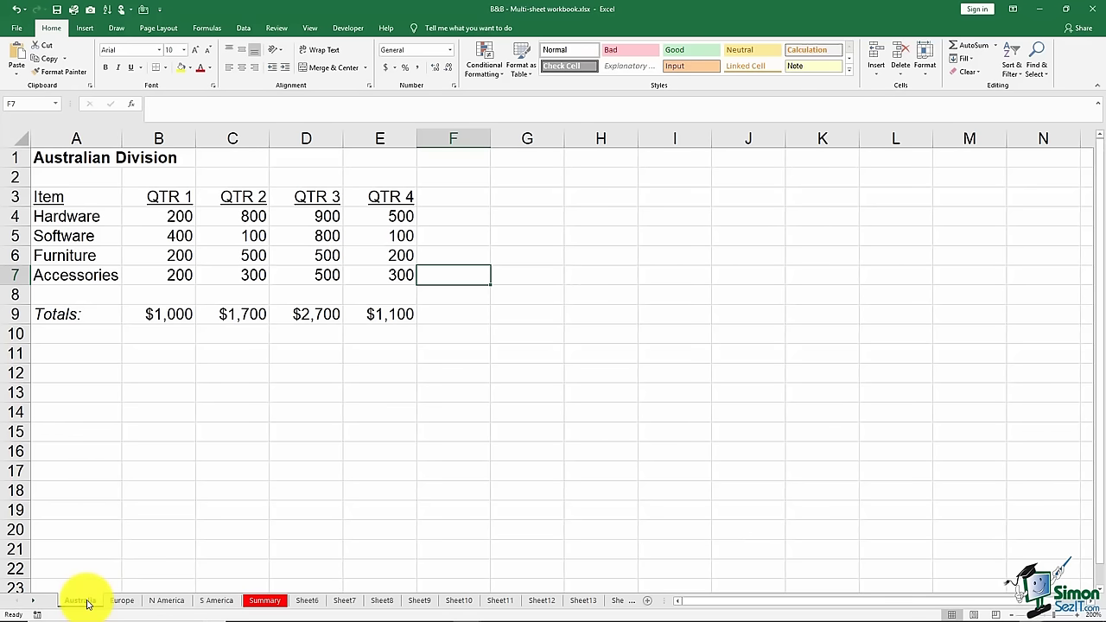
Group Australia through S America and type 'Books & Beyond' into cell A15
shift+click(207, 602)
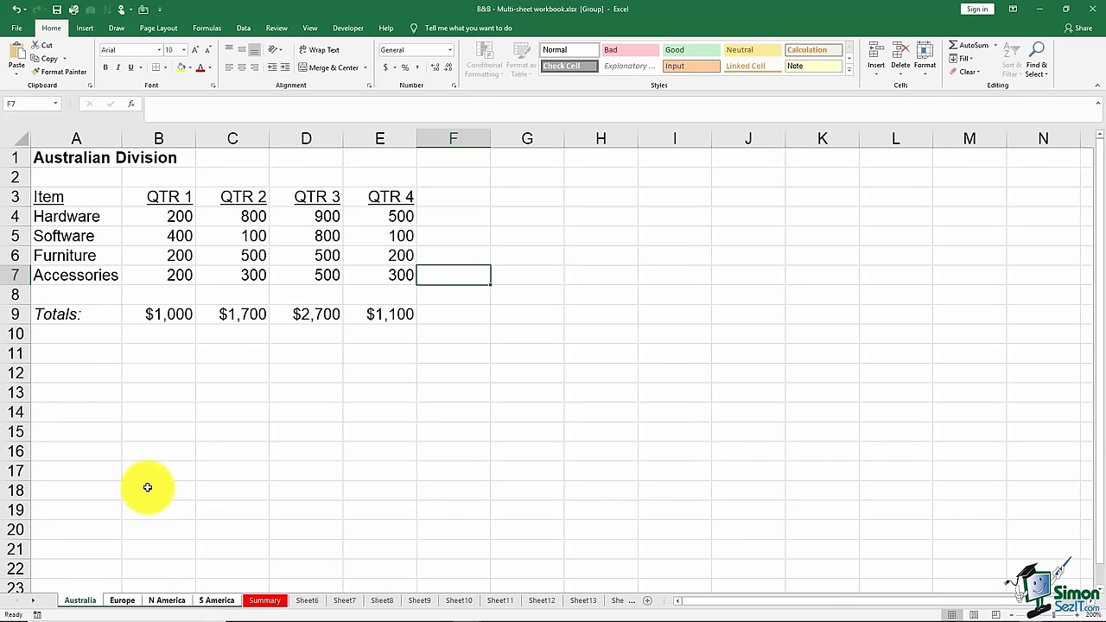
click(112, 432)
text(Books & )
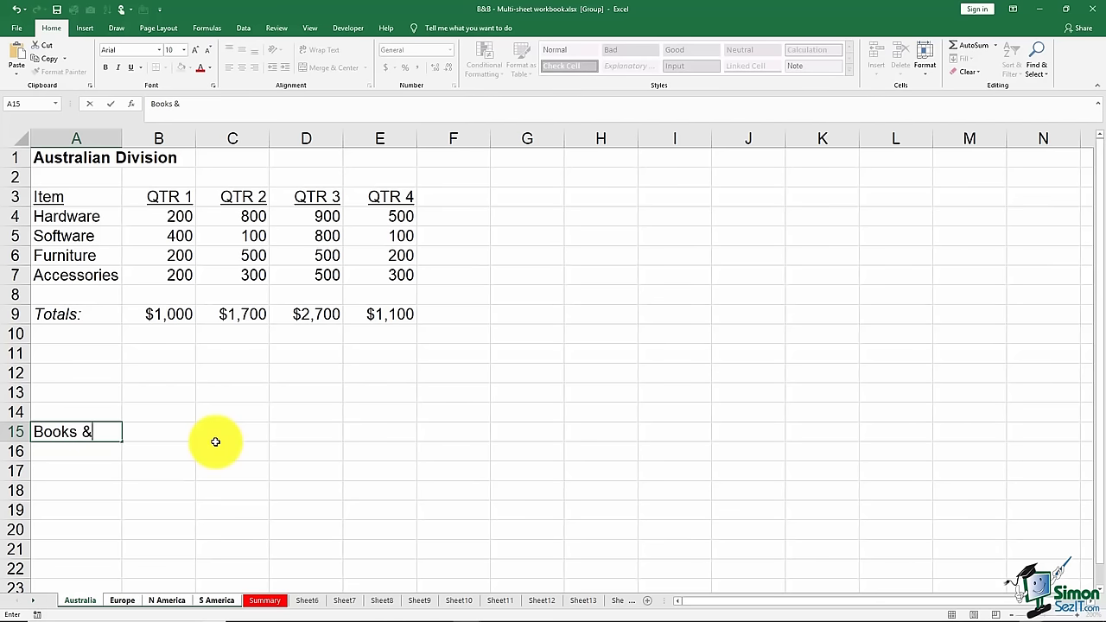
text(Beyond)
Commit 'Books & Beyond' and confirm it appears in A15 on N America and S America
click(215, 443)
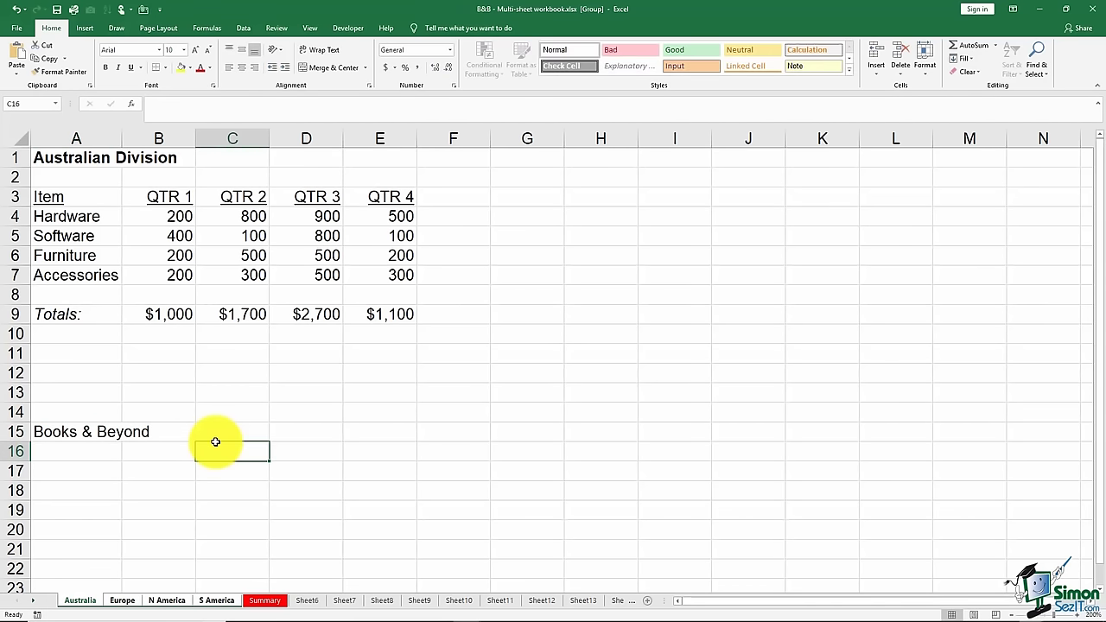
click(166, 600)
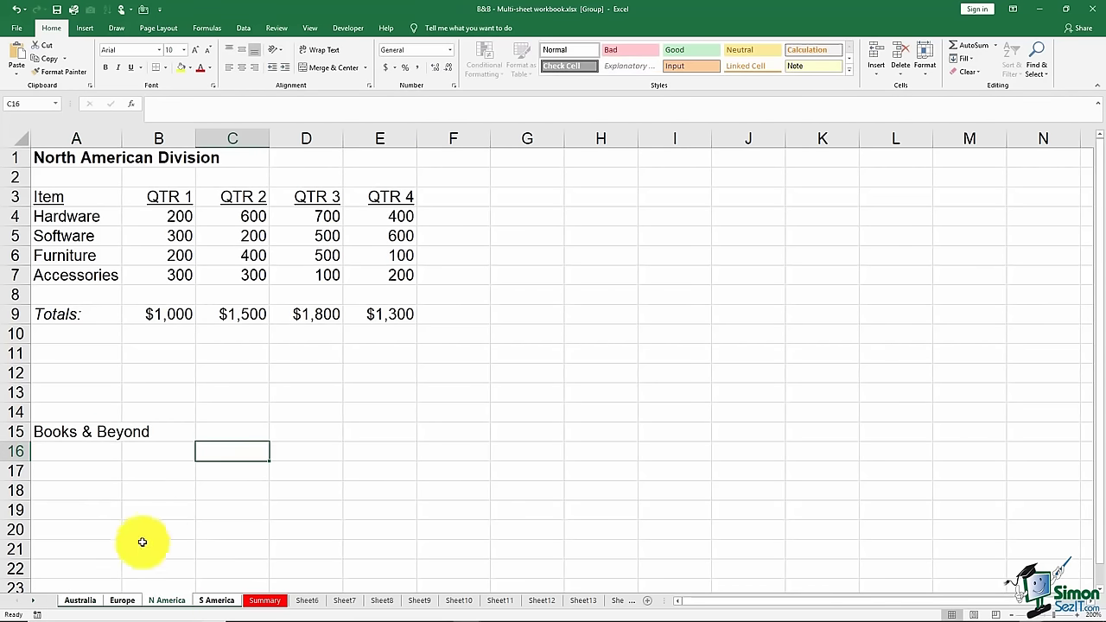
click(103, 433)
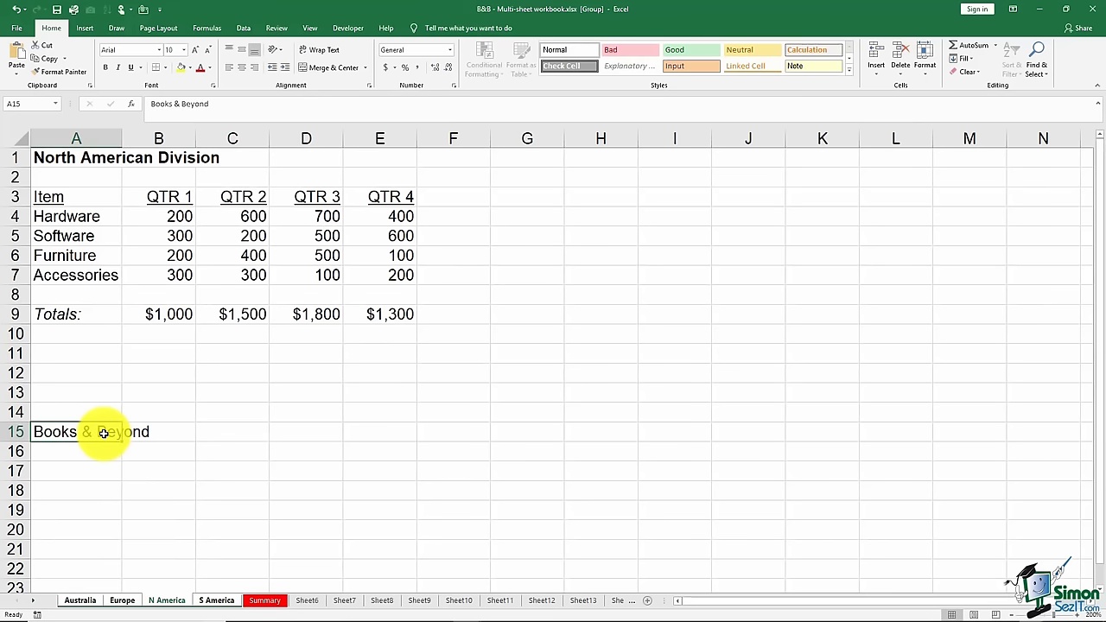
click(216, 600)
click(76, 433)
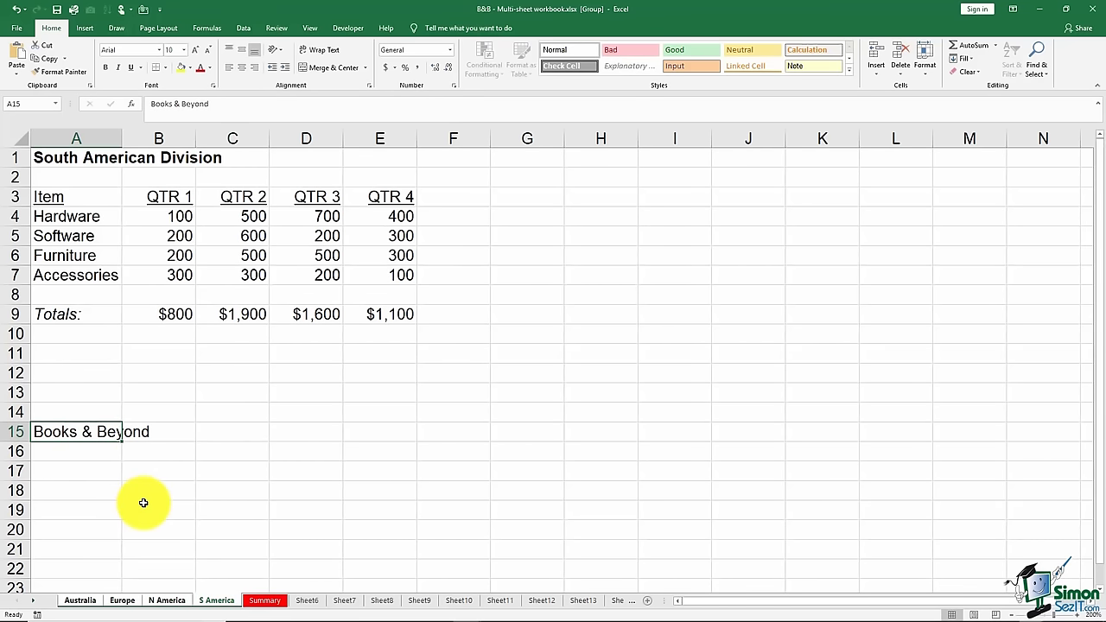
Delete the A15 label from all grouped sheets, then ungroup by switching to Sheet6
key(Delete)
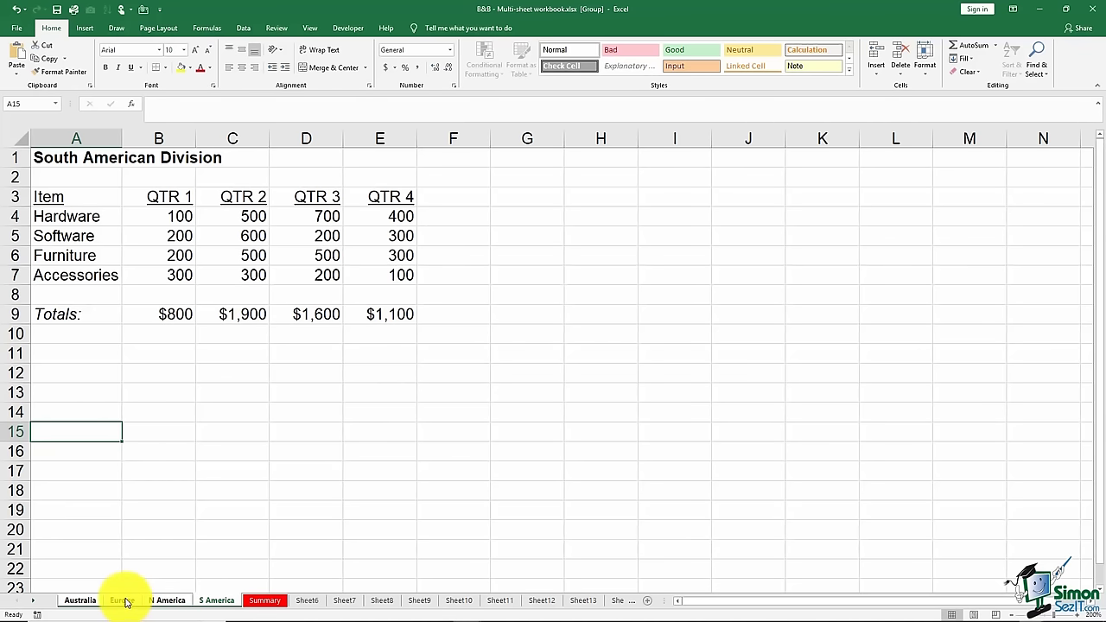
click(122, 601)
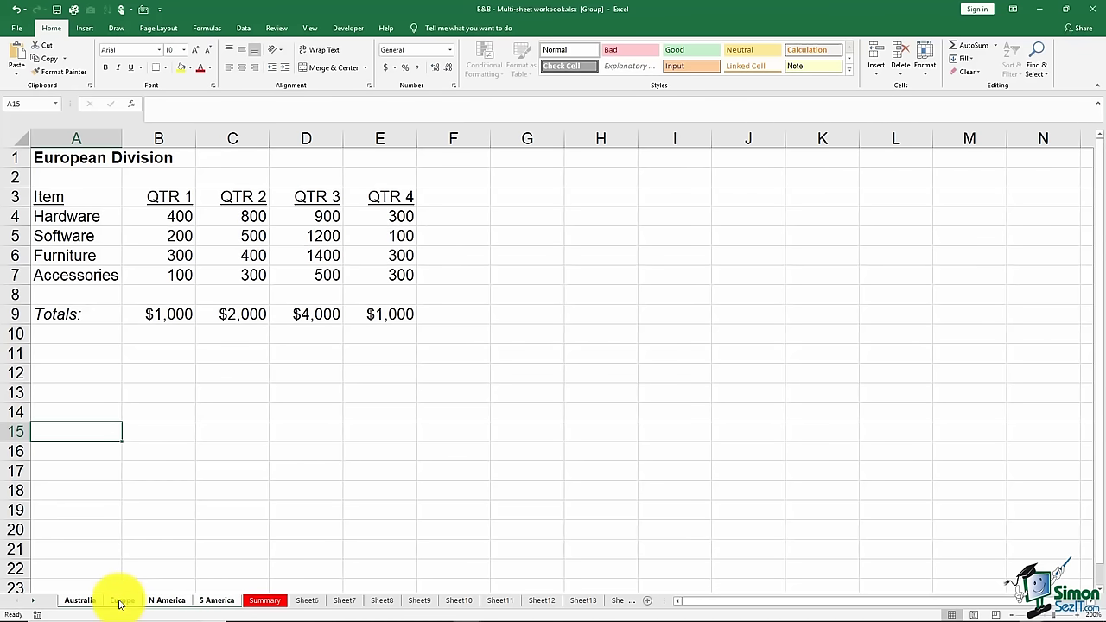
click(309, 600)
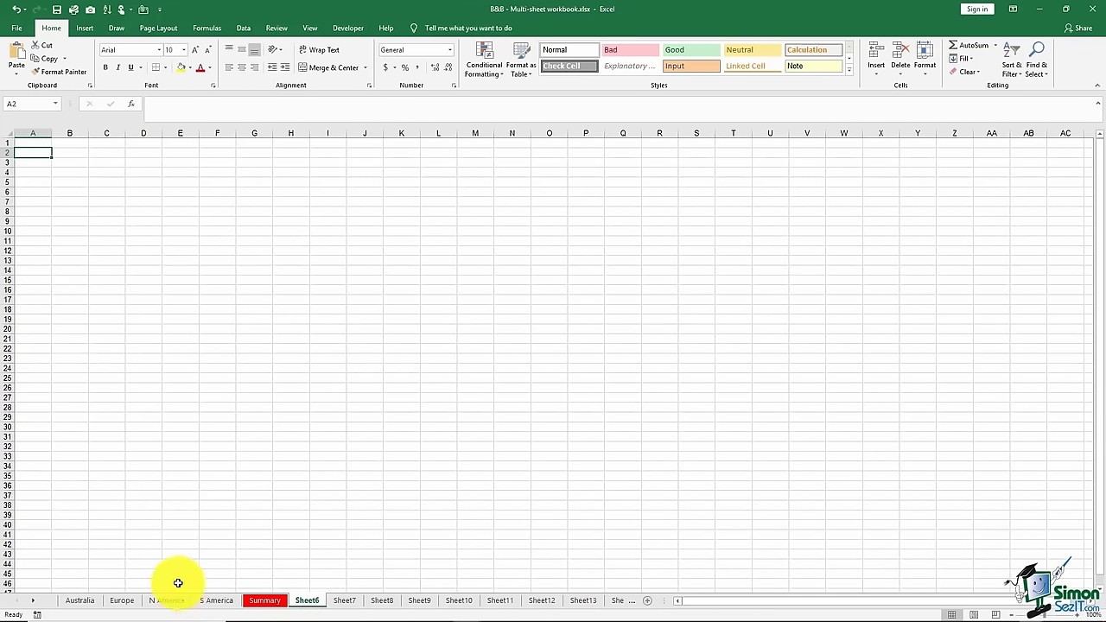
Enter a 3D SUM of B4 across Australia through S America in Summary B4, giving 900
click(262, 602)
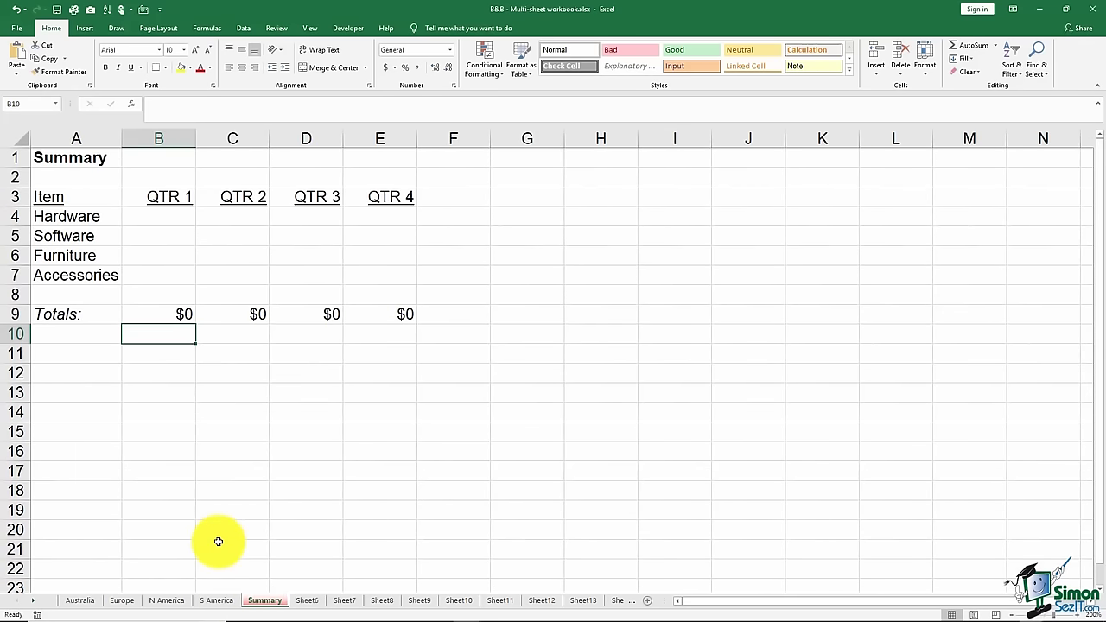
click(172, 218)
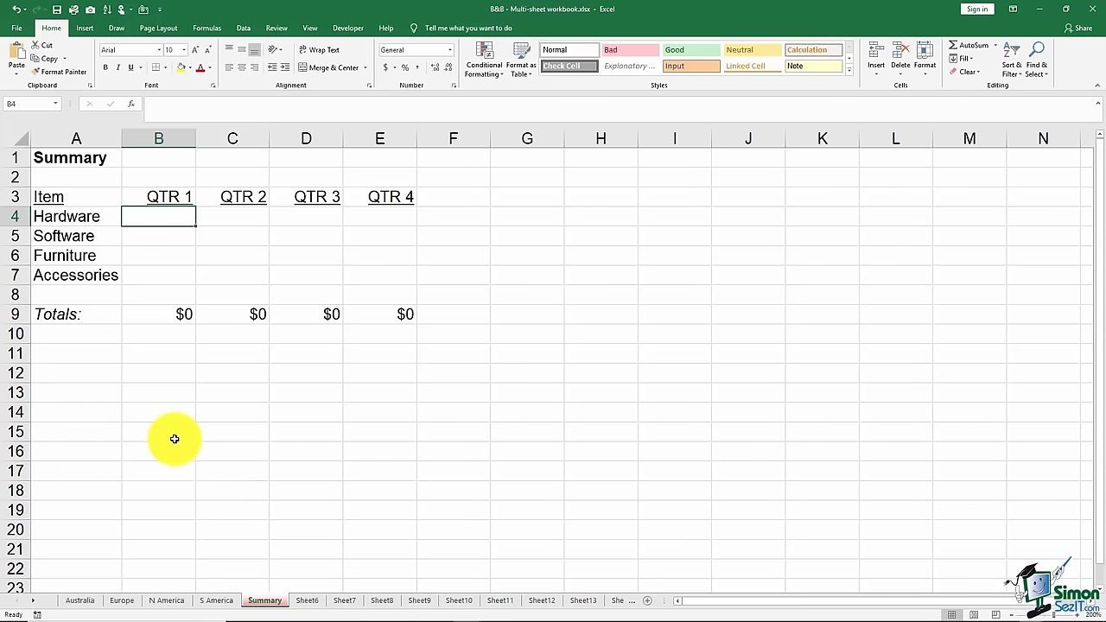
text(=)
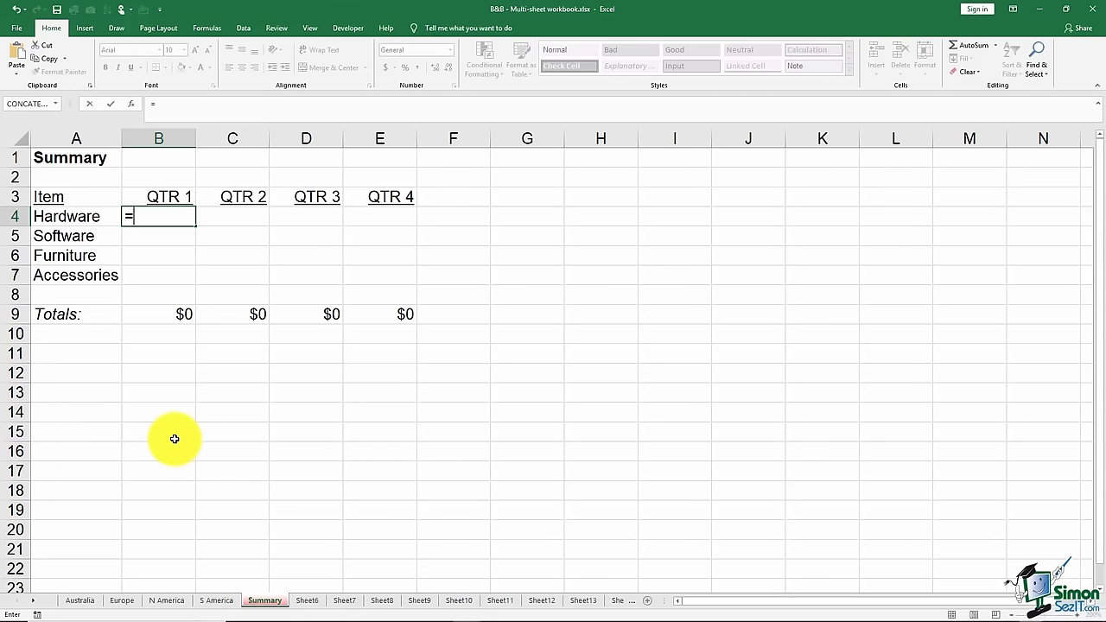
text(sum()
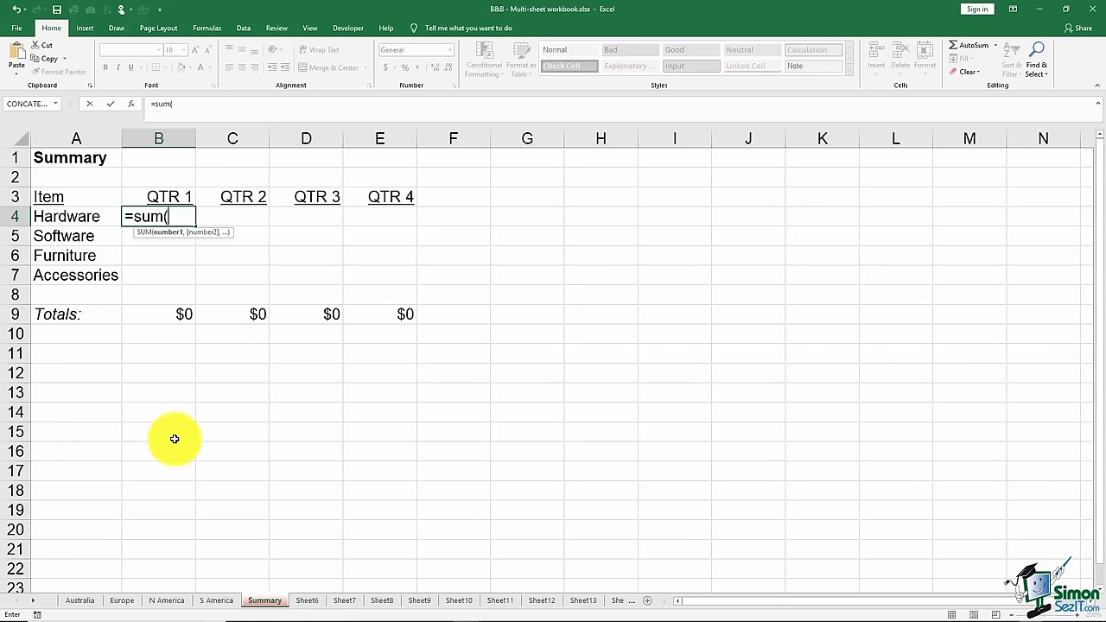
click(85, 601)
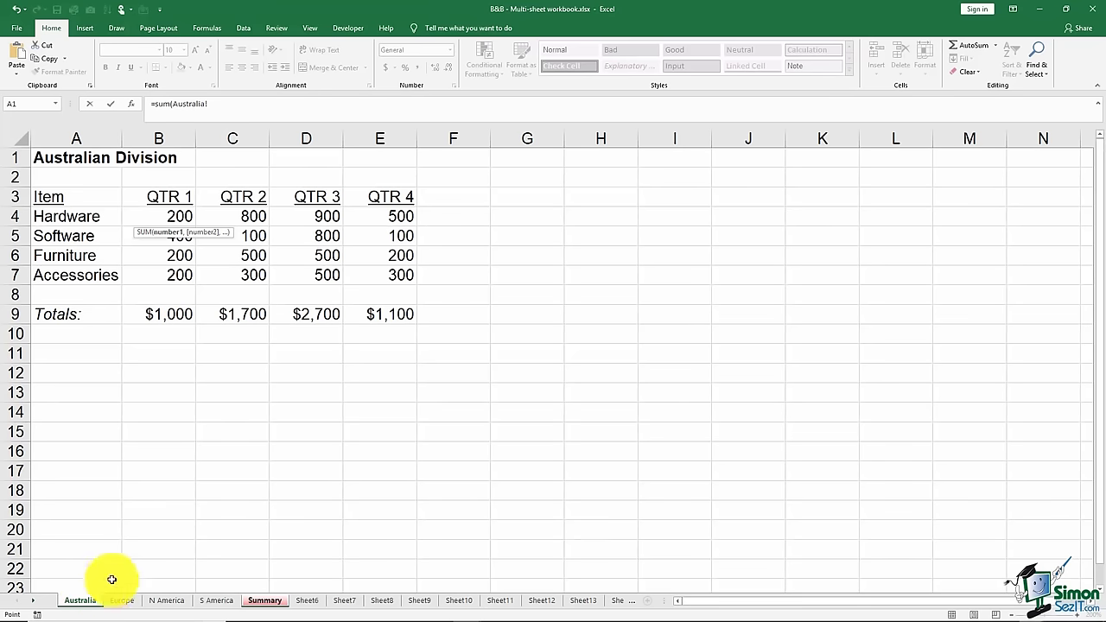
click(149, 212)
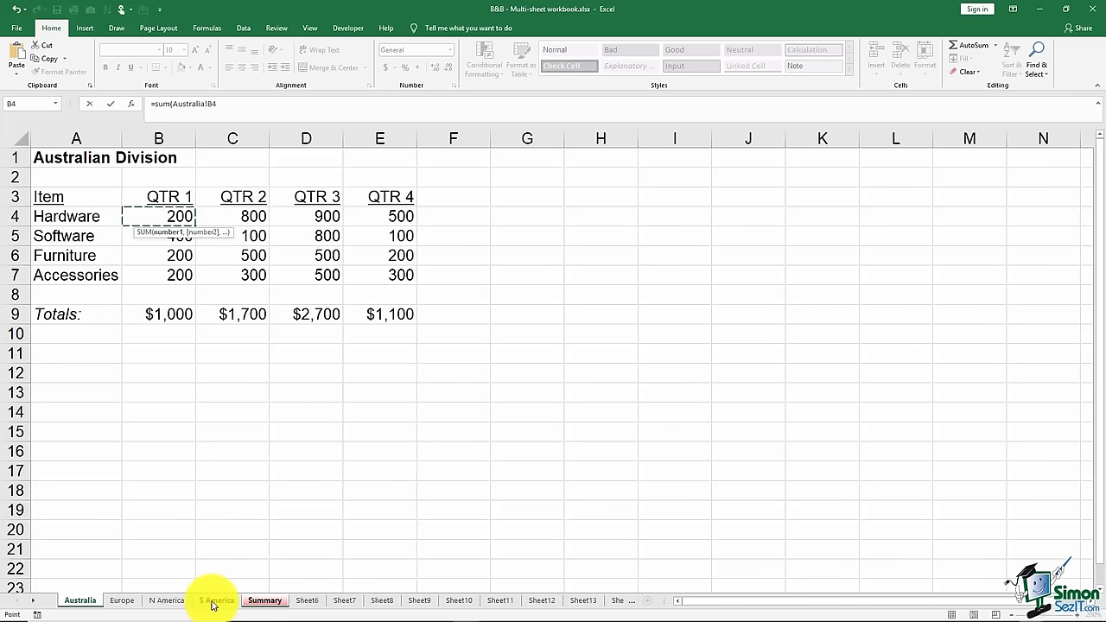
shift+click(213, 602)
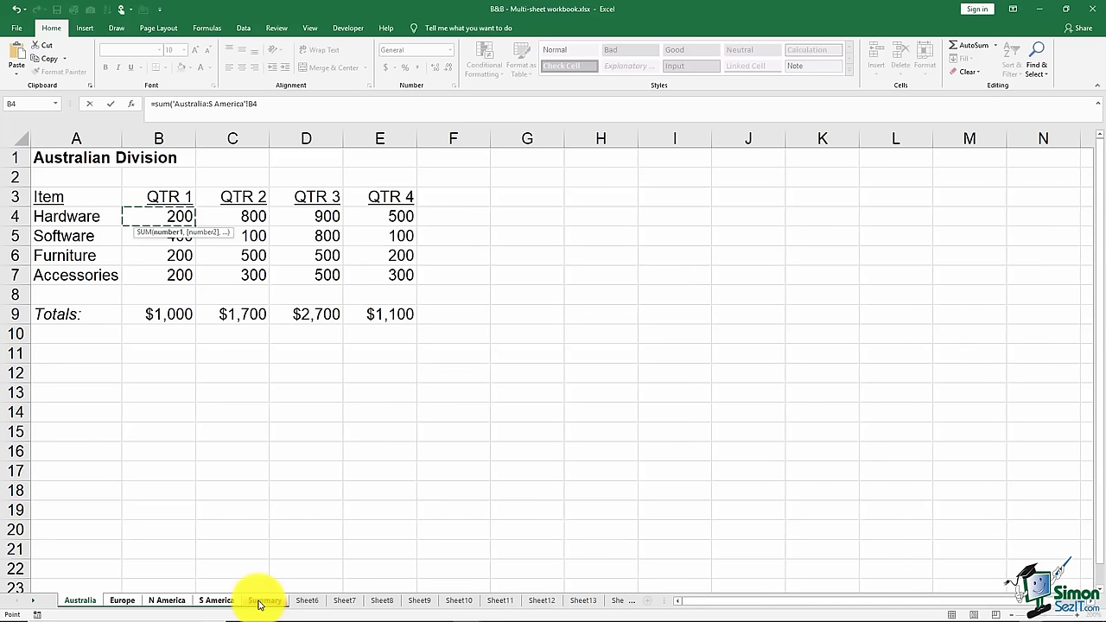
key(Return)
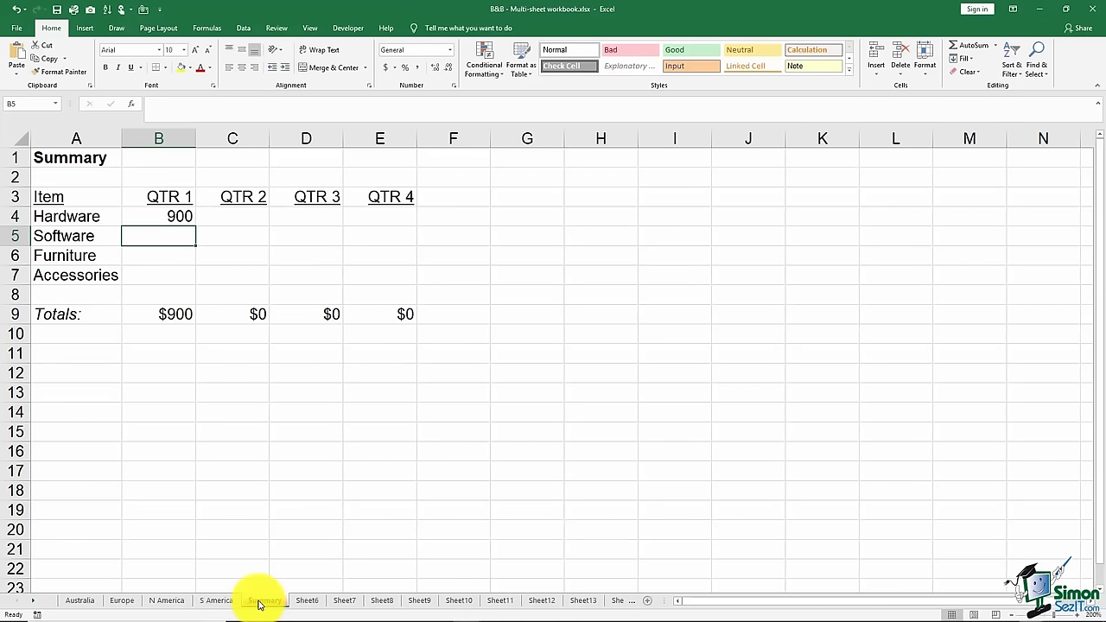
Enter a 3D SUM of B5 across Australia through S America for Software QTR 1, giving 1100
double_click(172, 218)
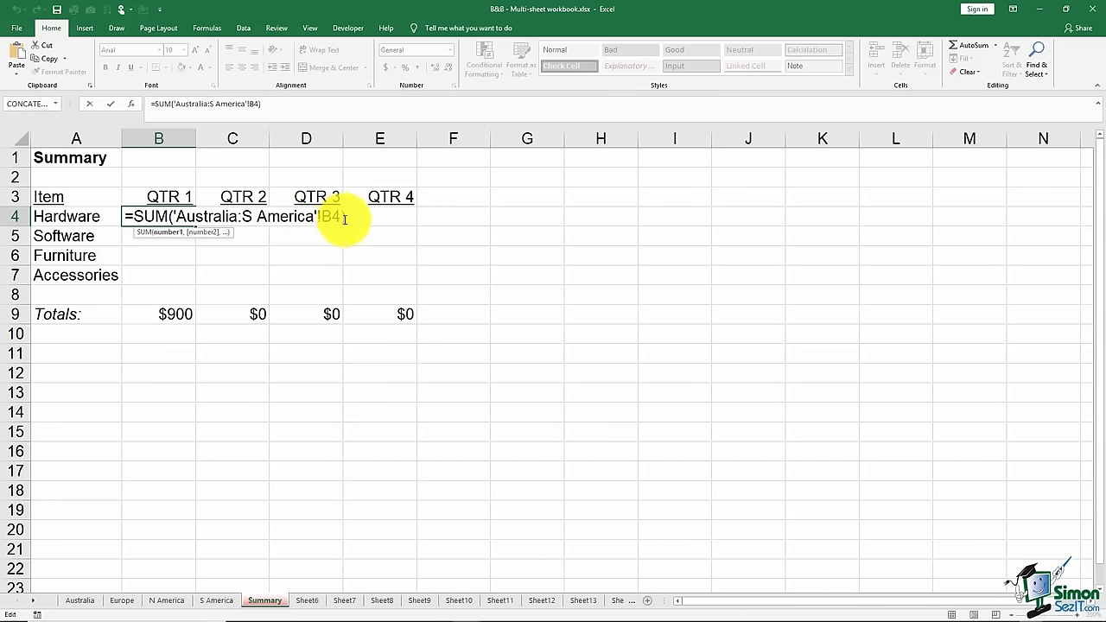
key(ctrl+Return)
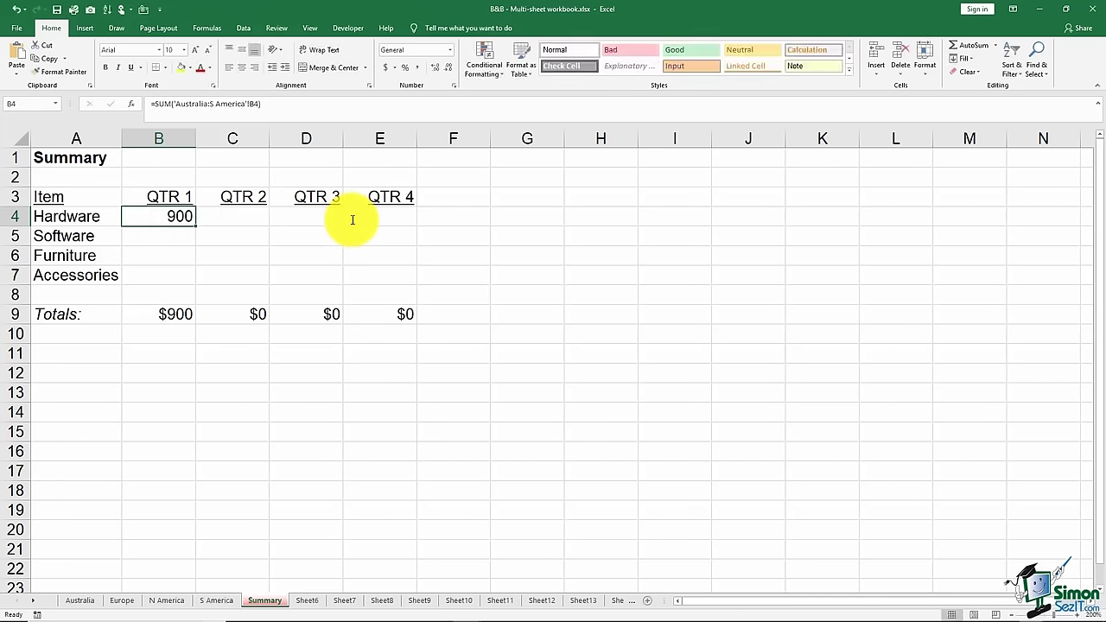
click(179, 236)
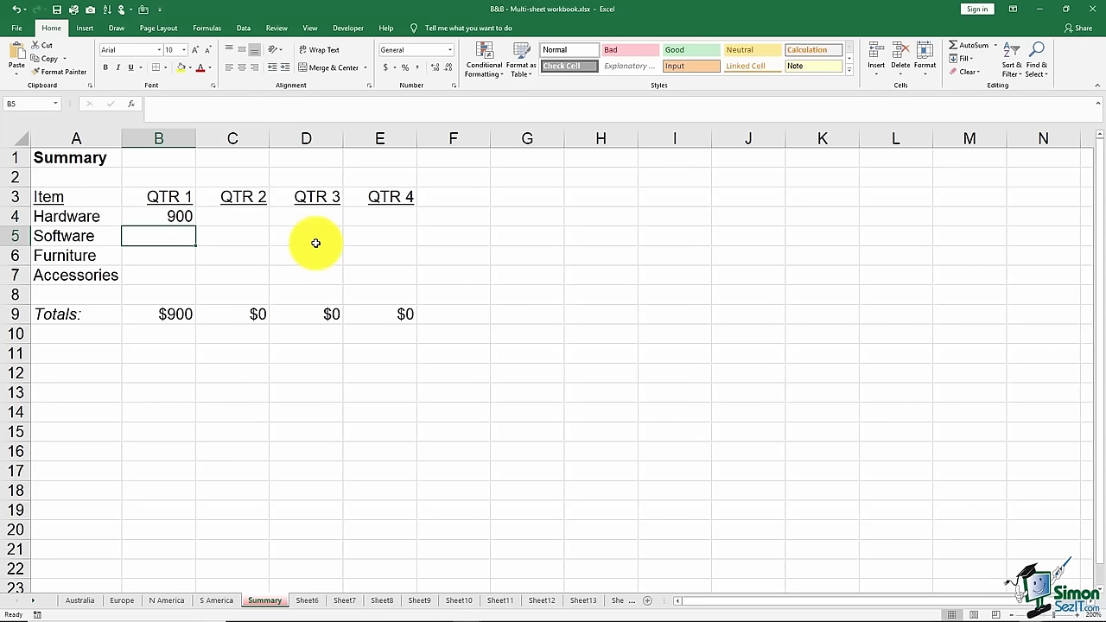
text(=)
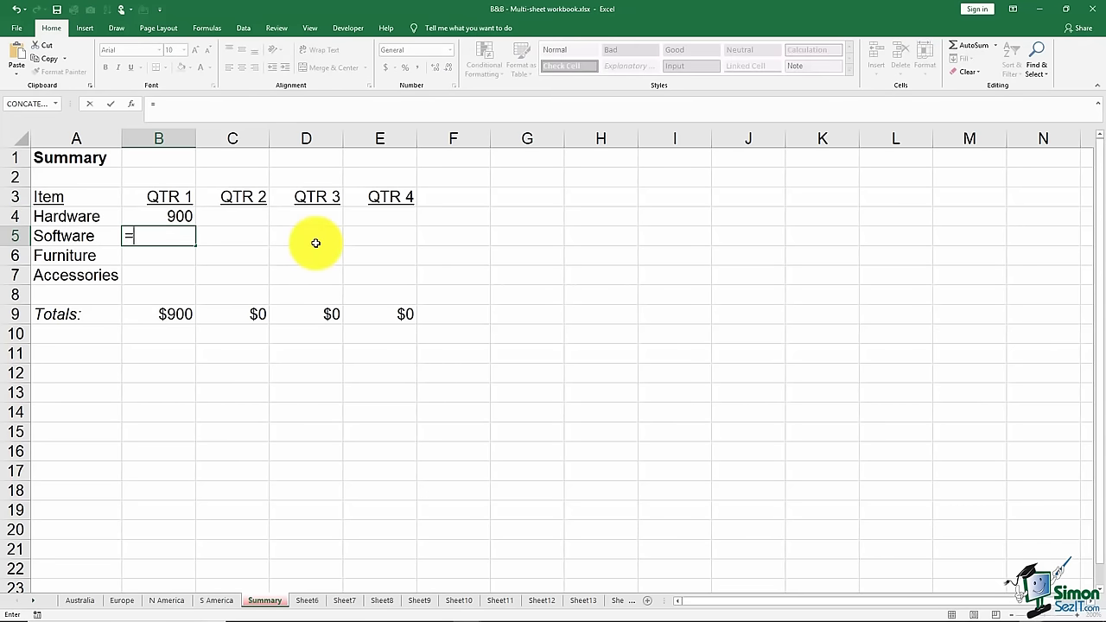
text(sum()
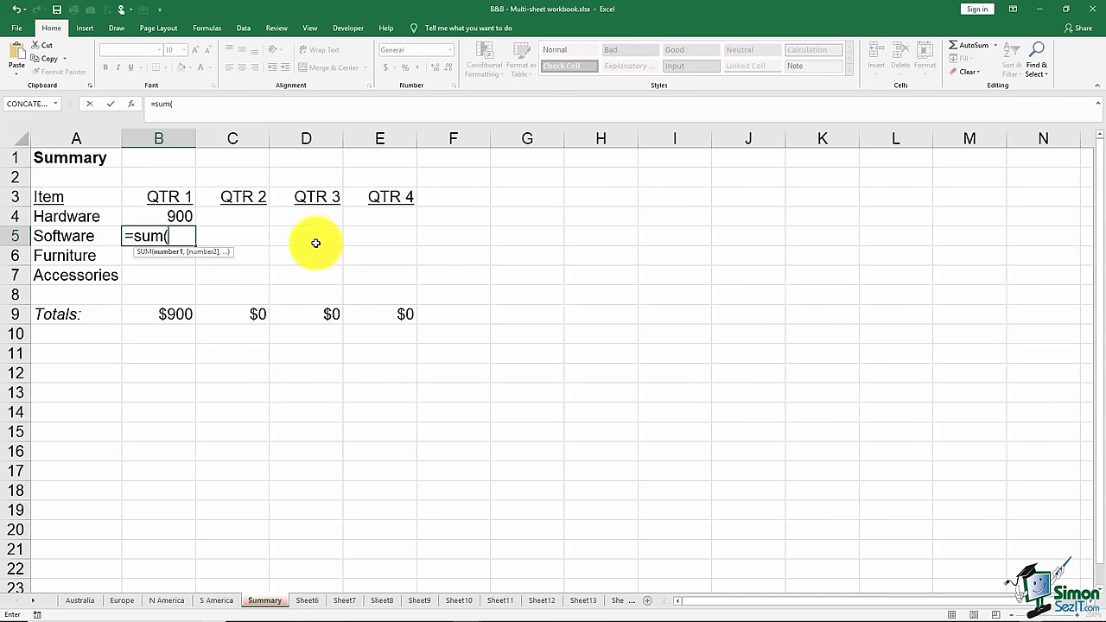
click(92, 604)
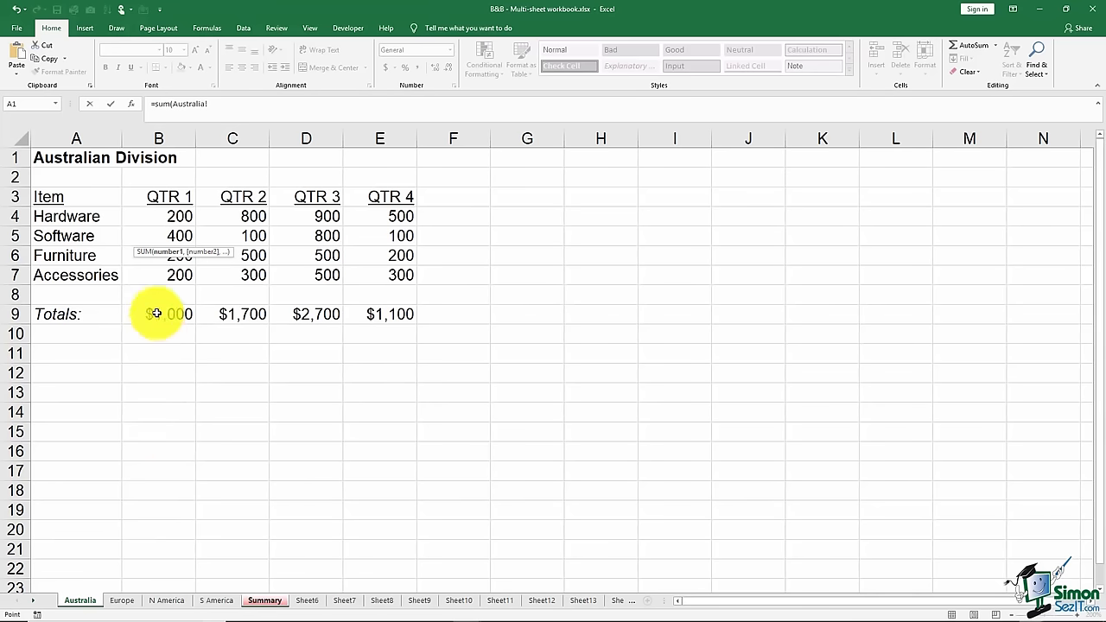
click(149, 237)
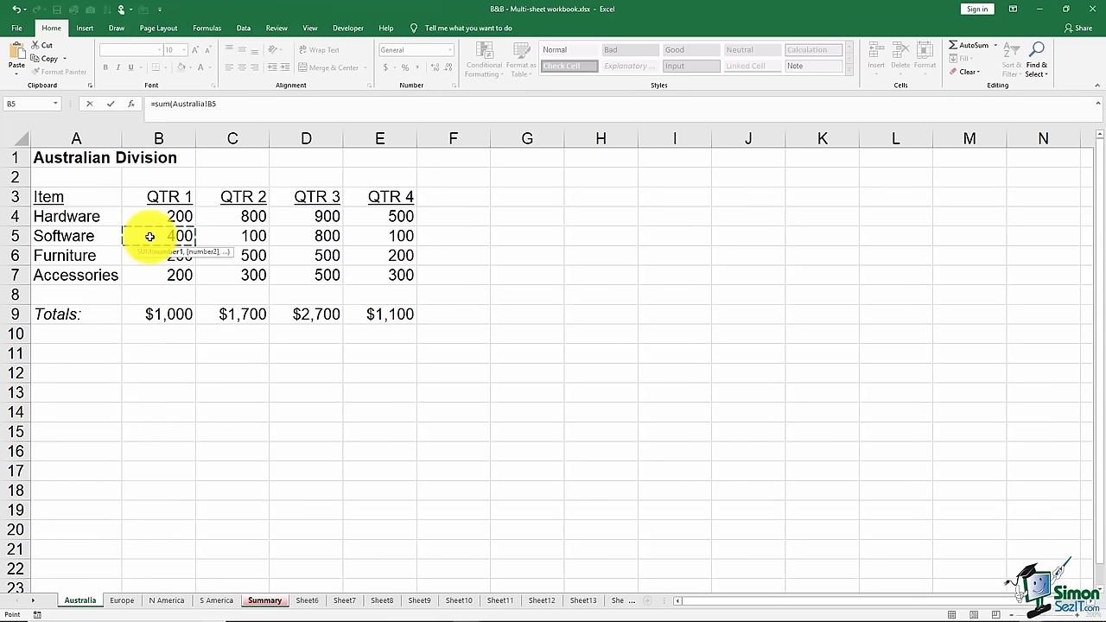
shift+click(223, 603)
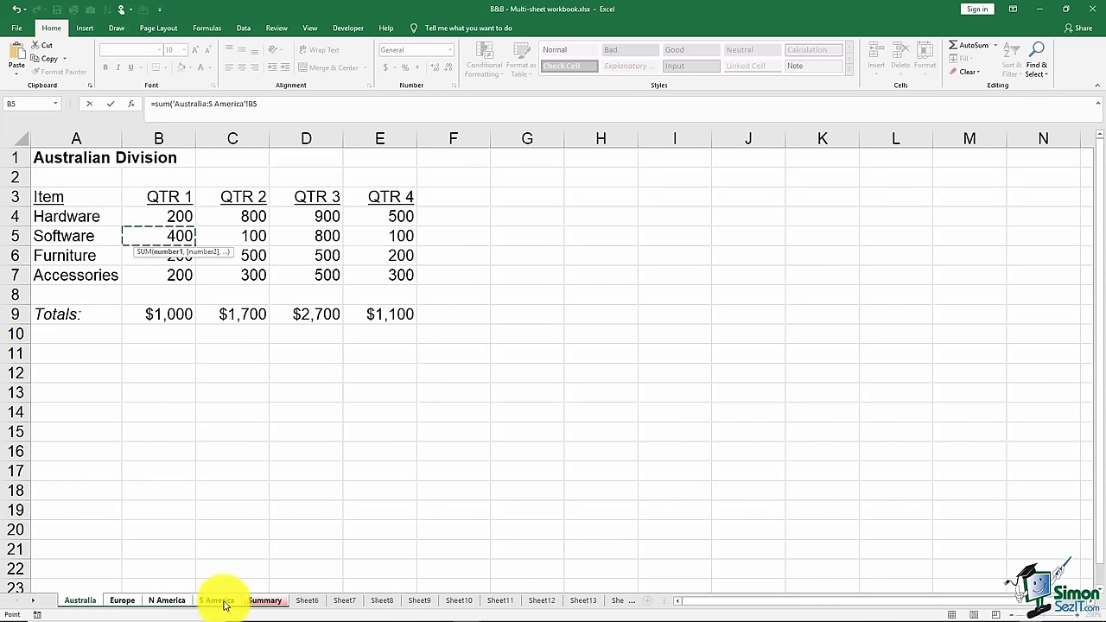
key(Return)
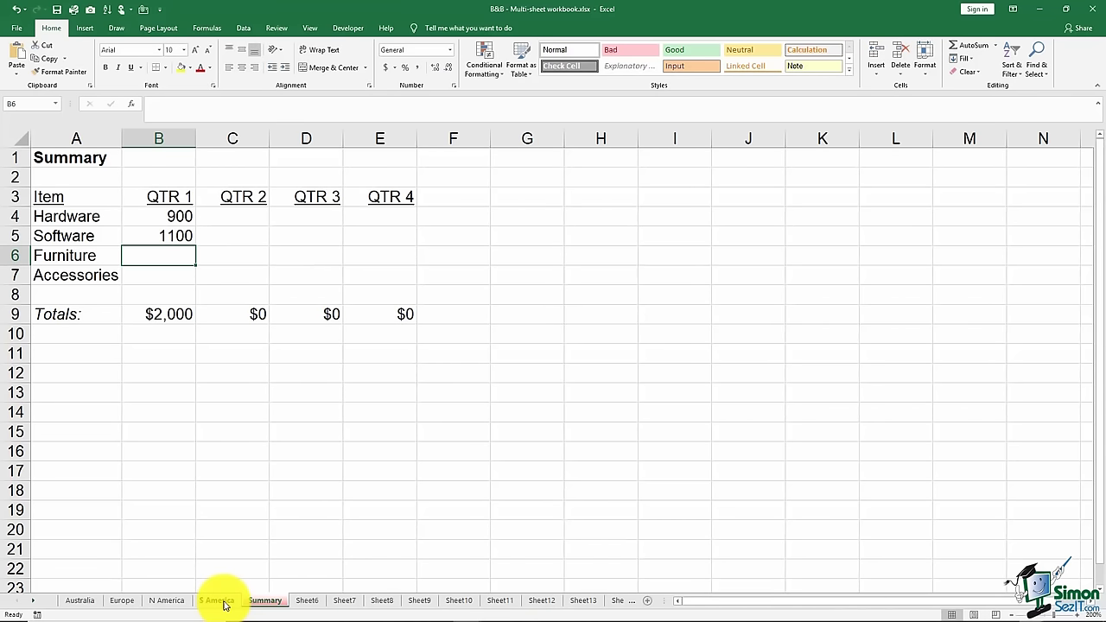
Add the matching 3D SUM of B6 for Furniture QTR 1, giving 900
text(=)
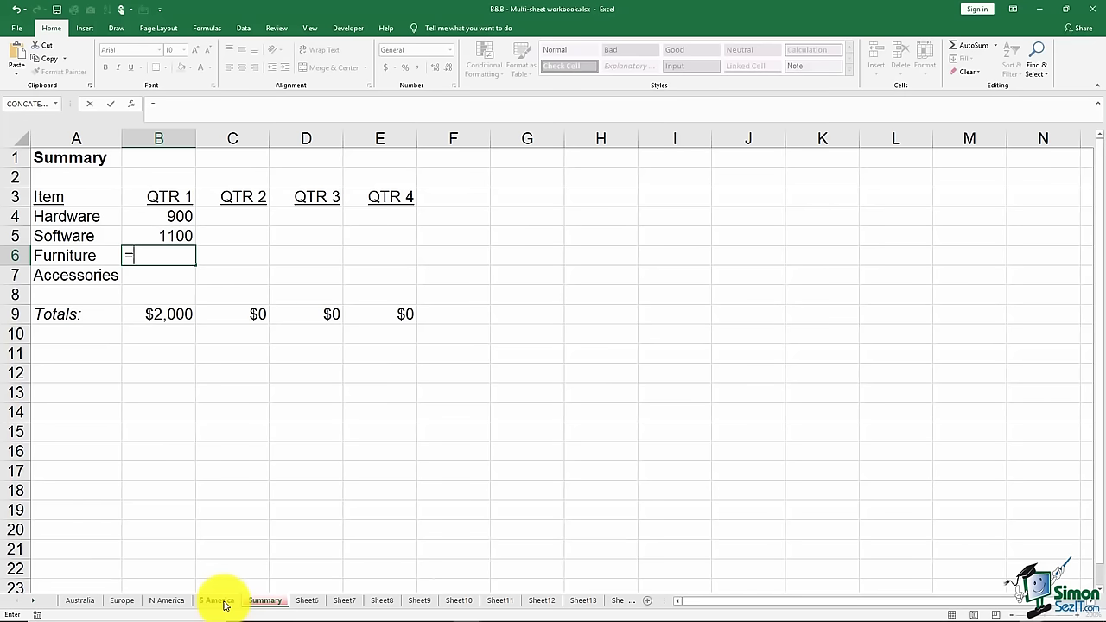
text(sum)
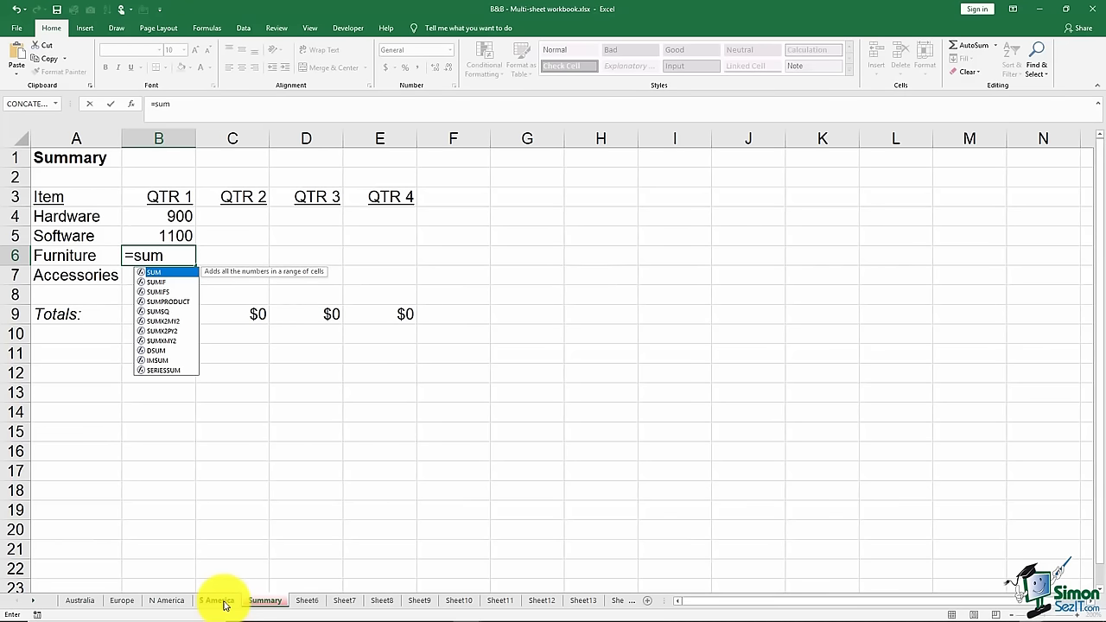
text(()
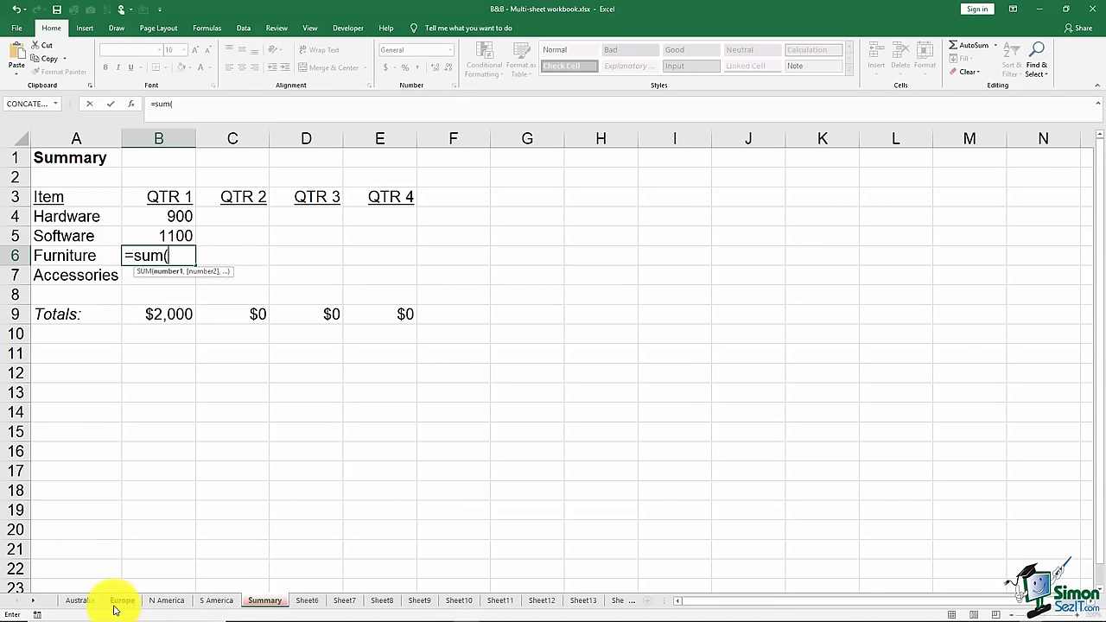
click(82, 601)
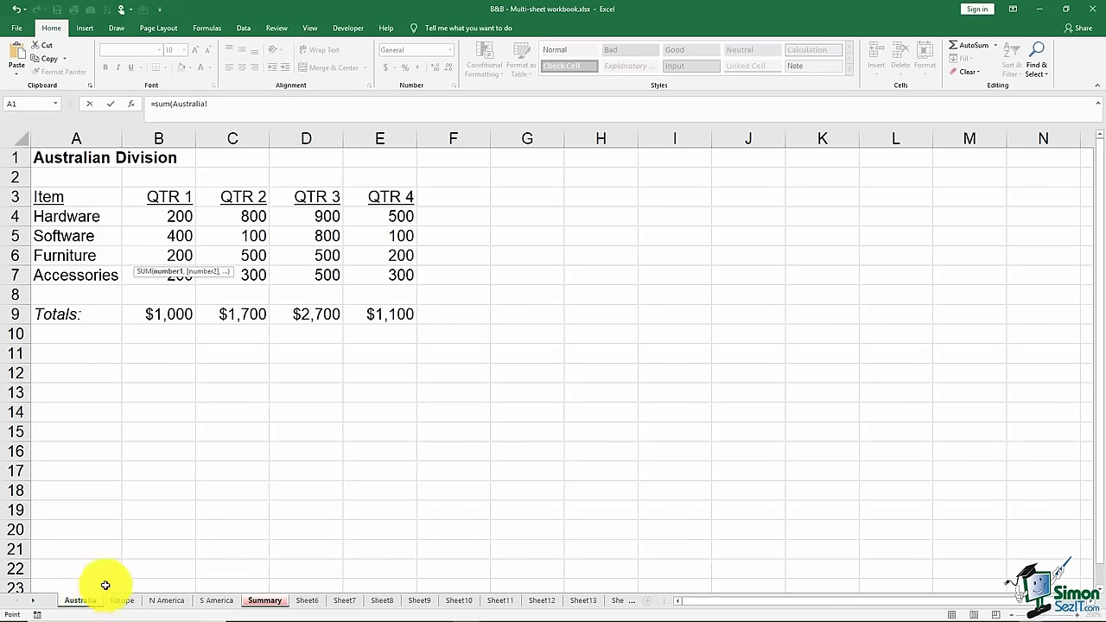
click(160, 255)
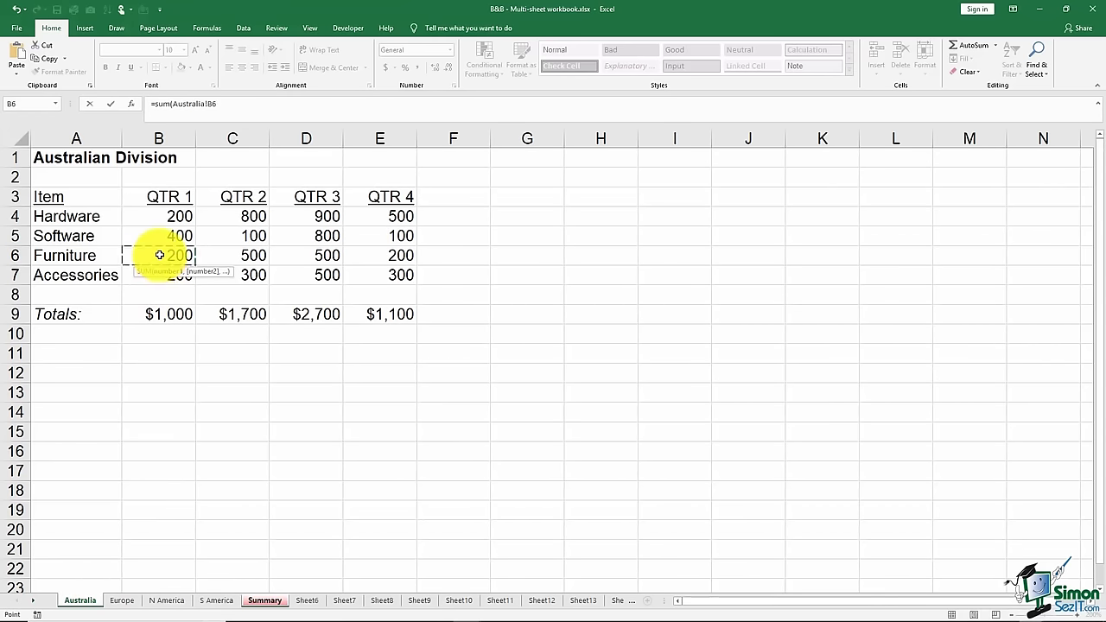
shift+click(215, 603)
key(Return)
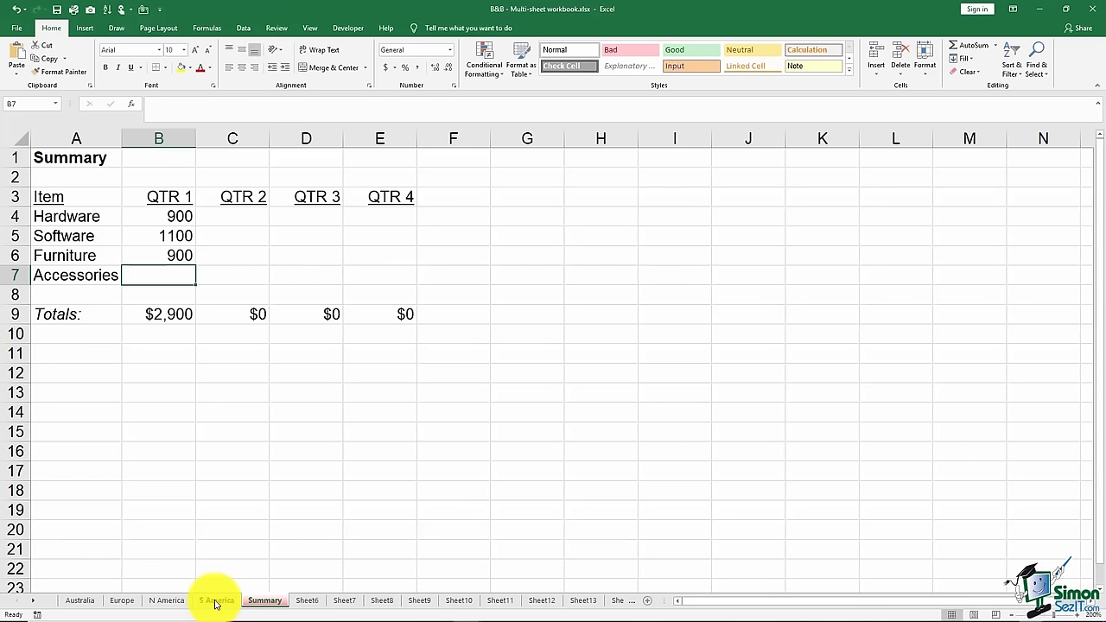
click(162, 216)
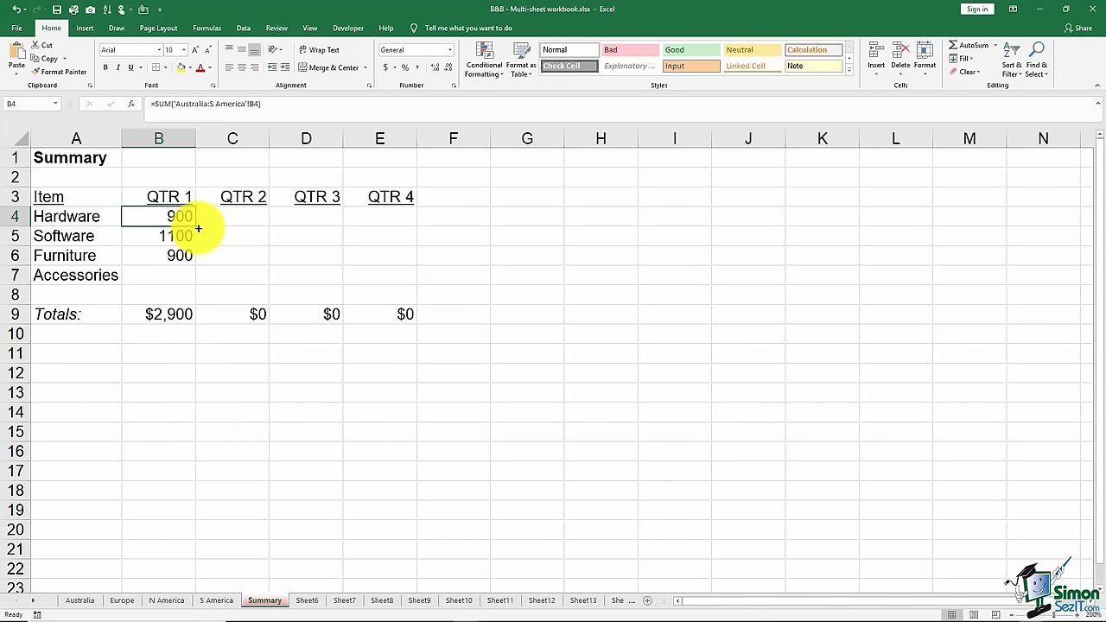
Fill the B4 3D formula down to B7 and across to column E, totalling $3,800, $7,100, $10,100, $4,500
drag(196, 226, 194, 281)
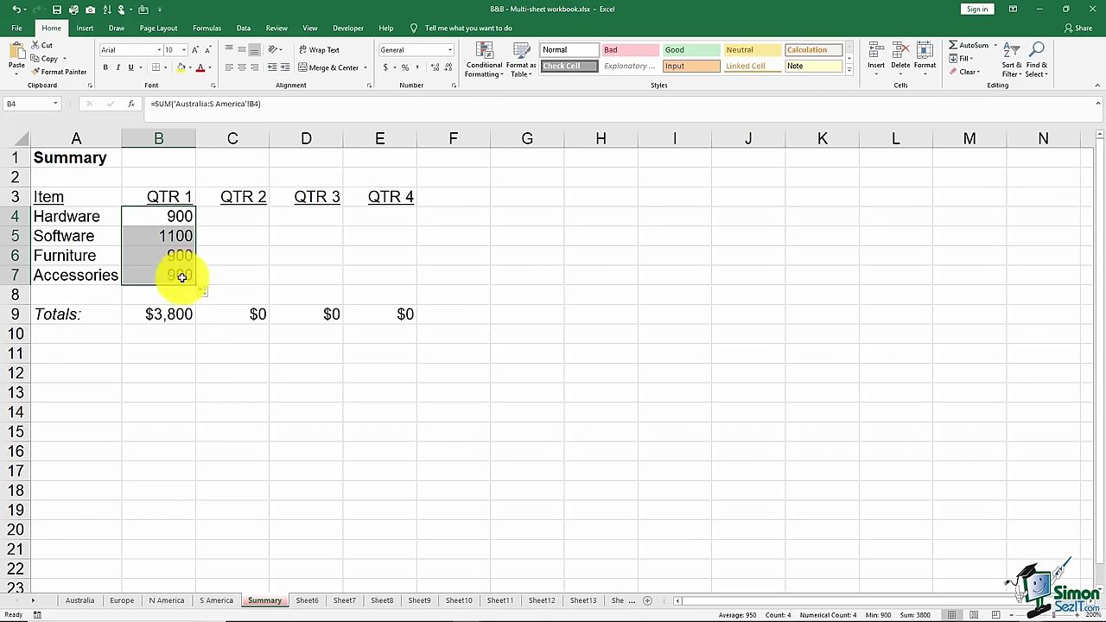
drag(196, 285, 395, 285)
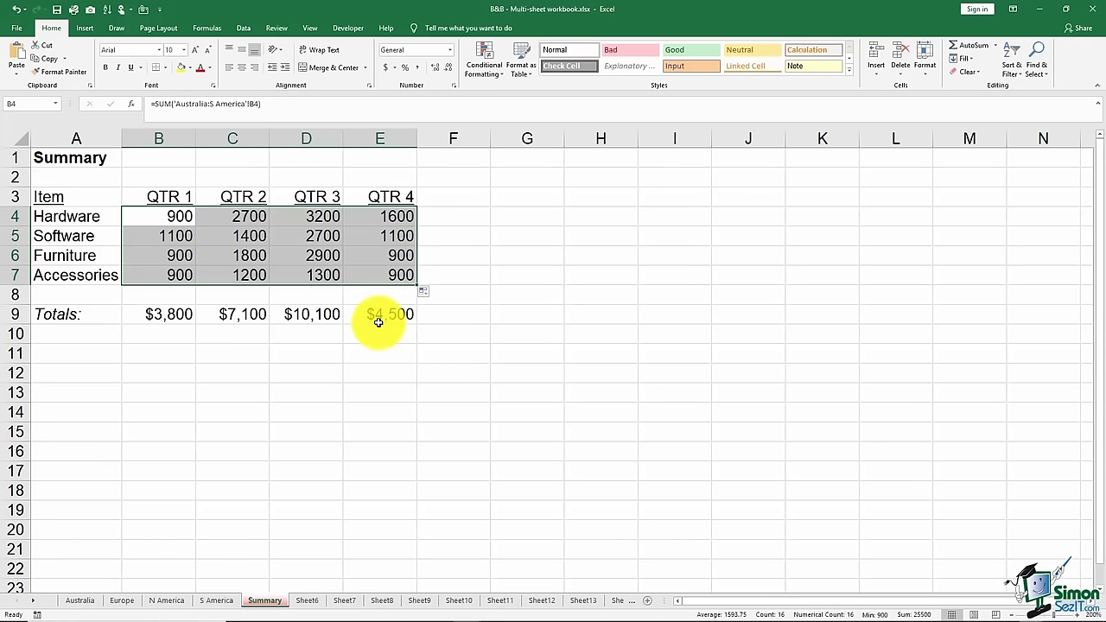
click(332, 386)
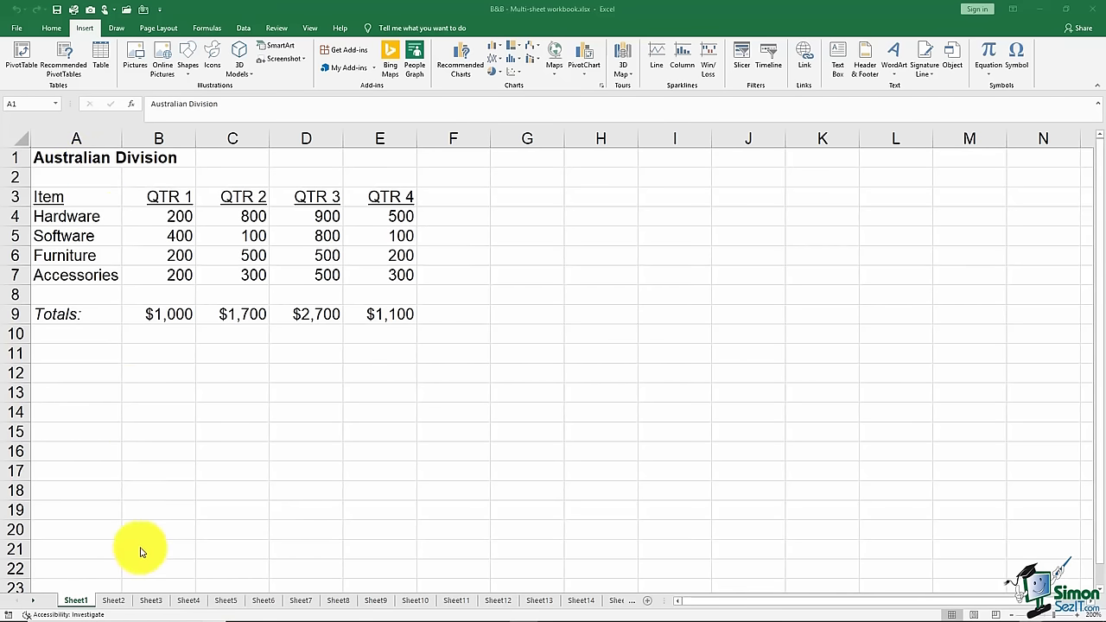
Switch to the European Division sheet, then to Sheet5 showing the $0 Summary table
click(116, 600)
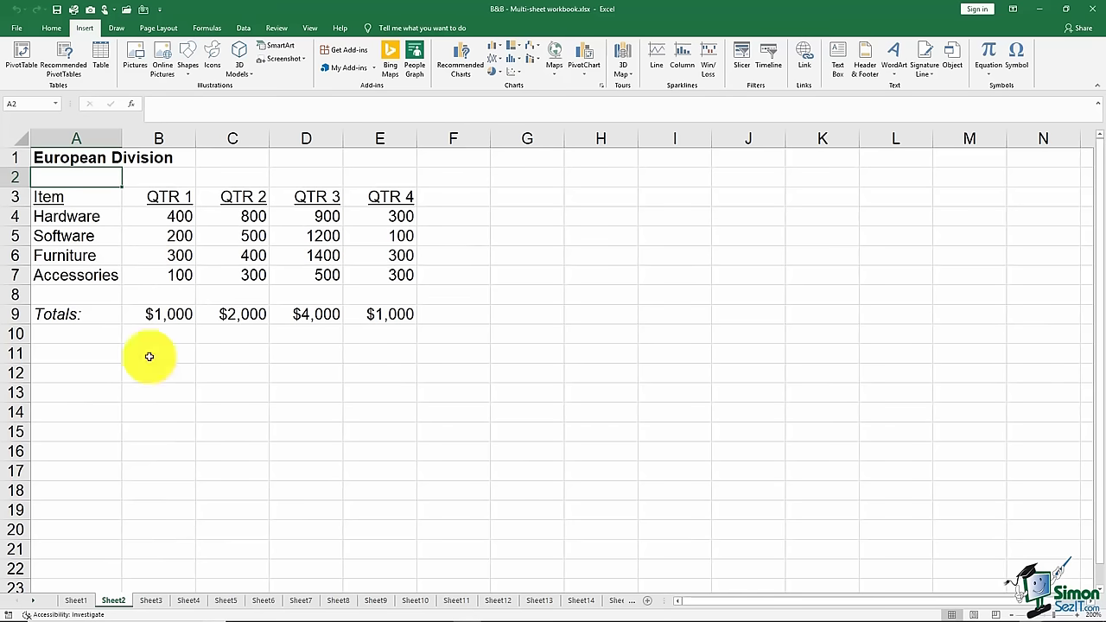
click(227, 603)
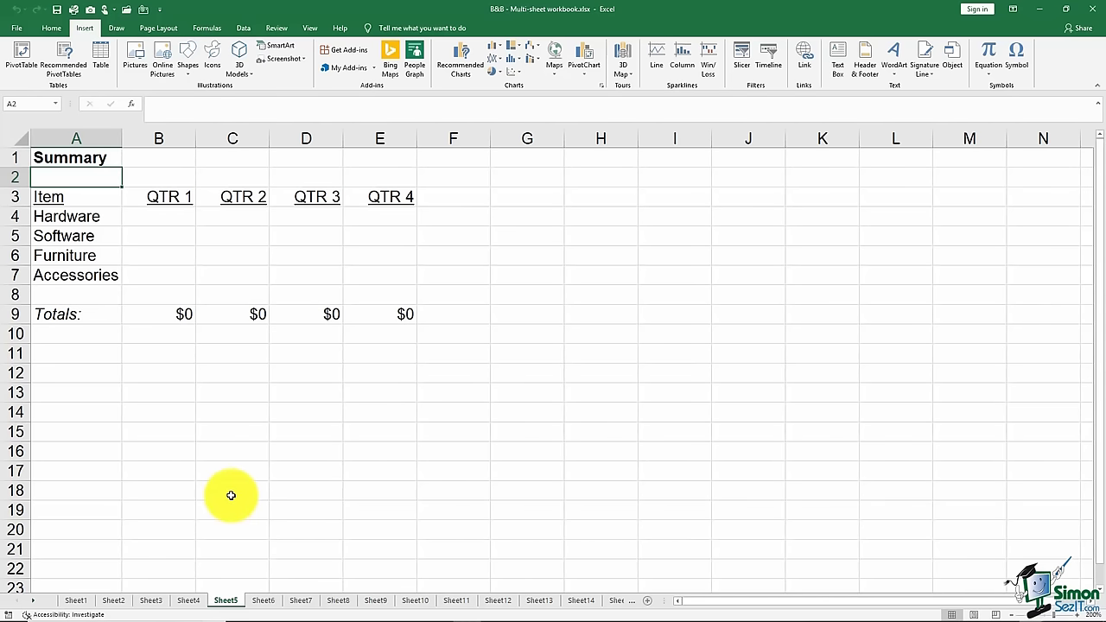
Select Summary cell B4, then advance the PowerPoint slideshow to the What to Expect slide
click(167, 220)
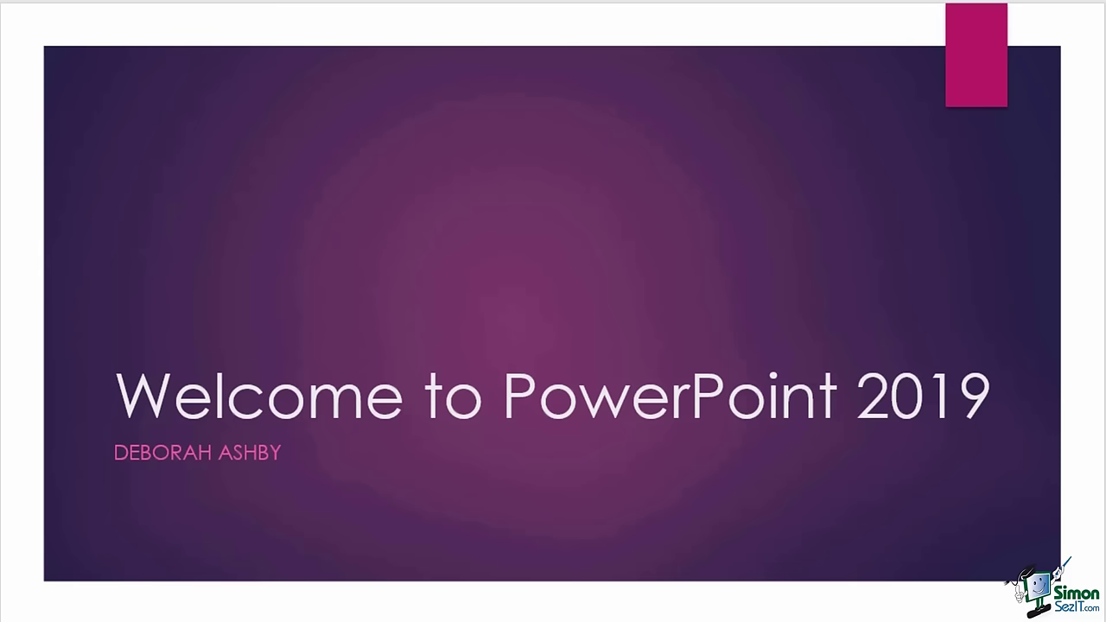
key(Right)
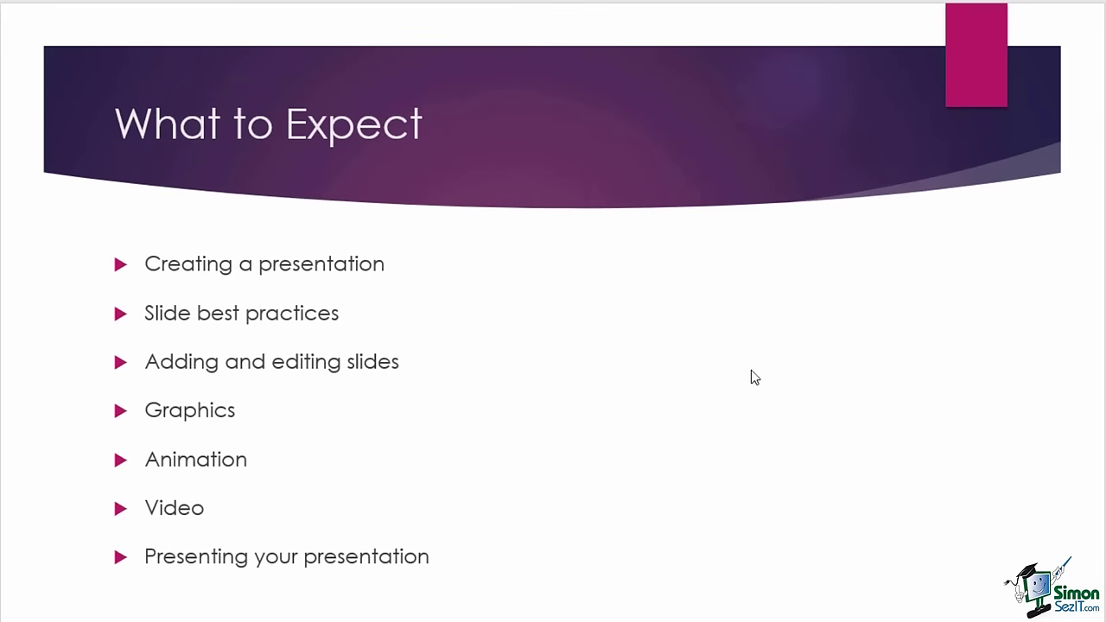
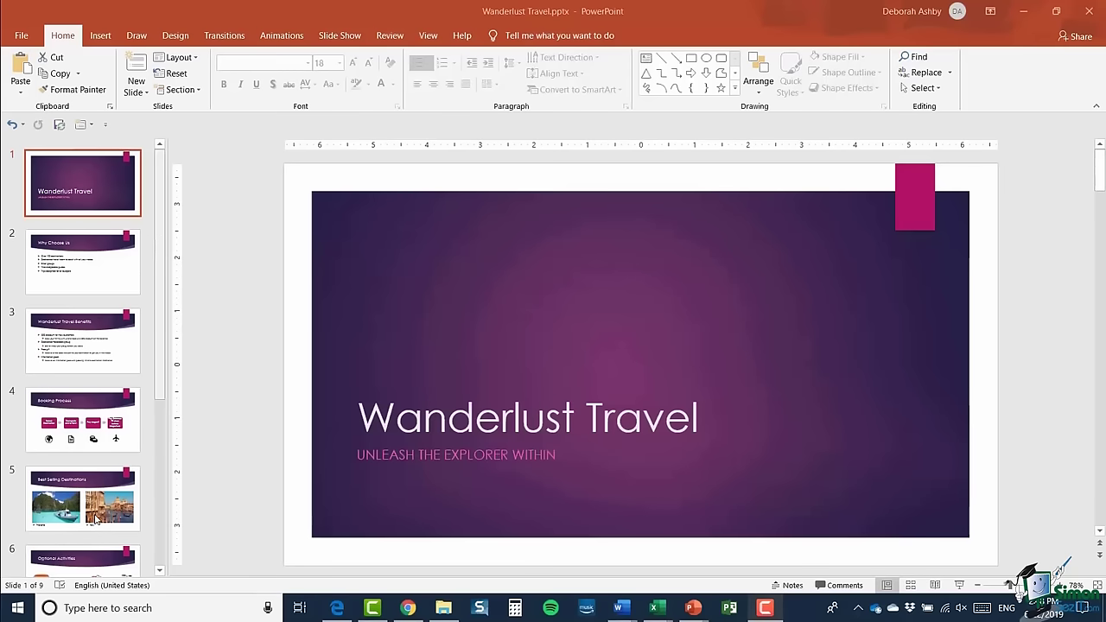
Browse the Why Choose Us, Benefits and Booking Process slides, then return to the title slide
click(90, 277)
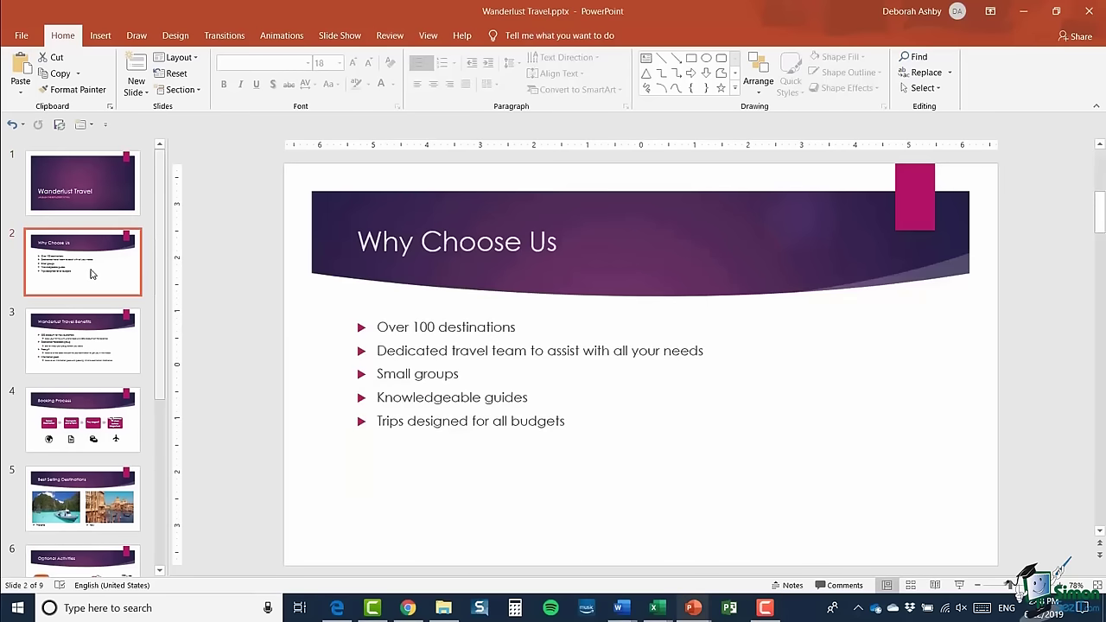
click(93, 347)
click(85, 418)
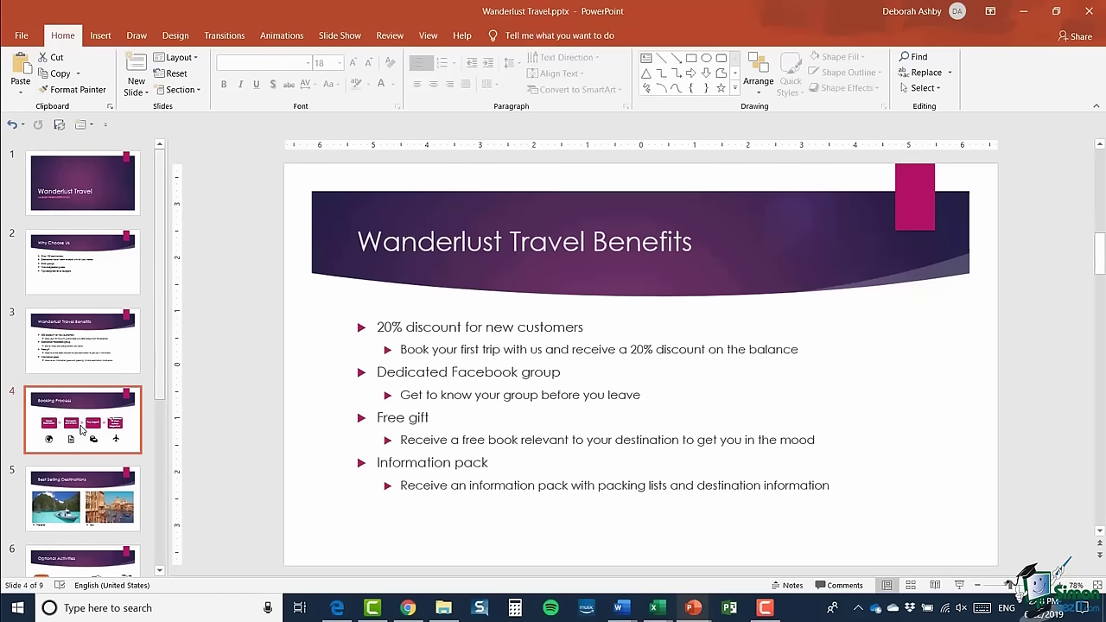
click(96, 191)
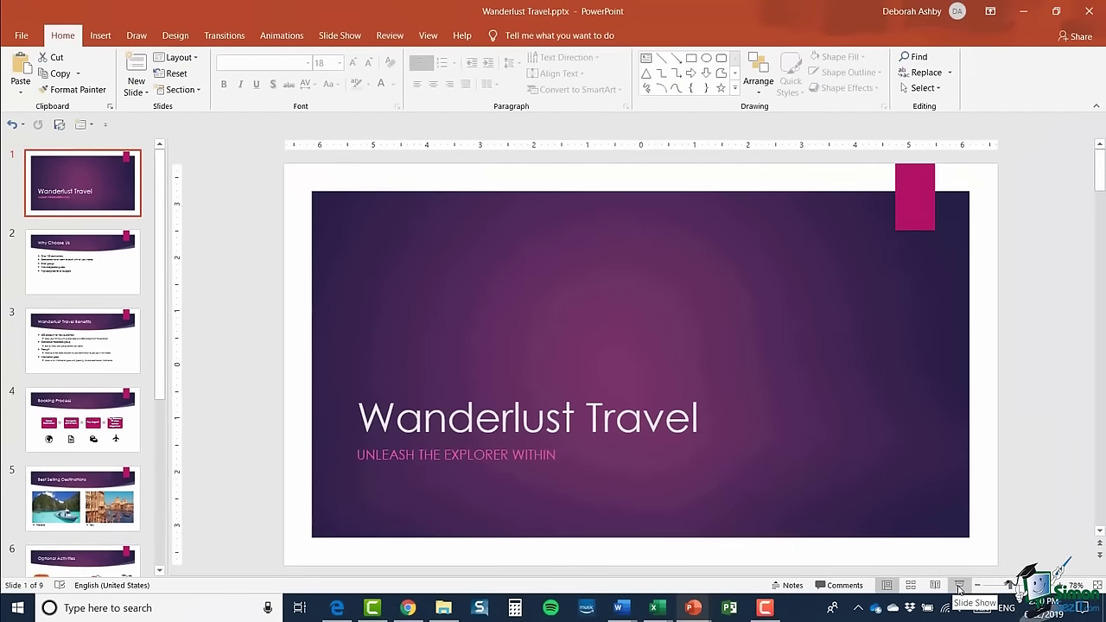
Present the deck full-screen, advance through a few slides, then jump back to the title slide
click(959, 586)
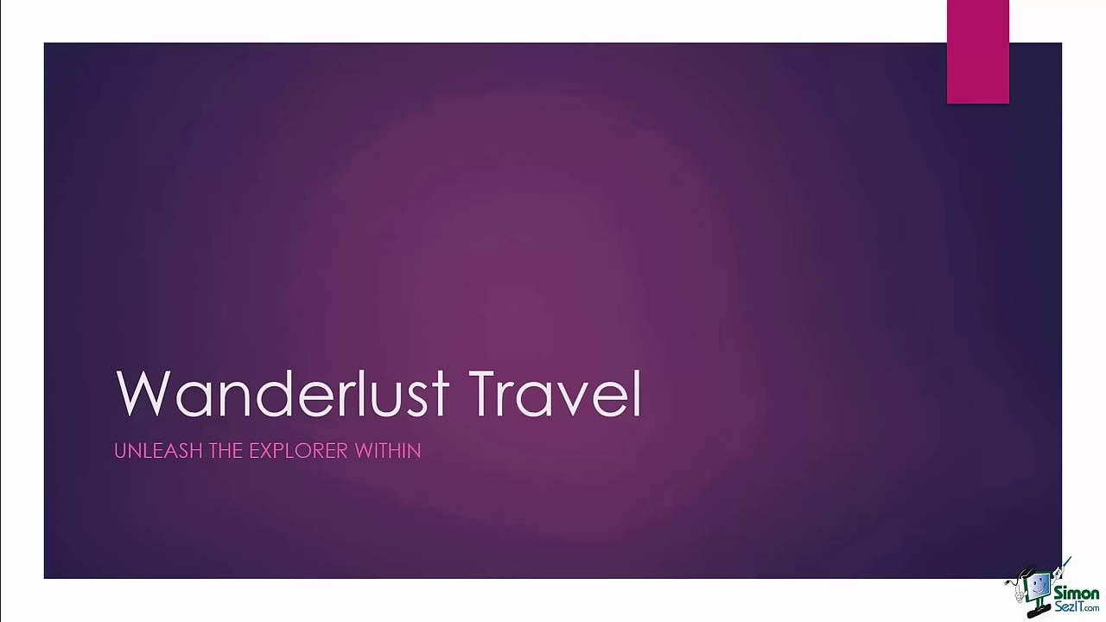
key(Right)
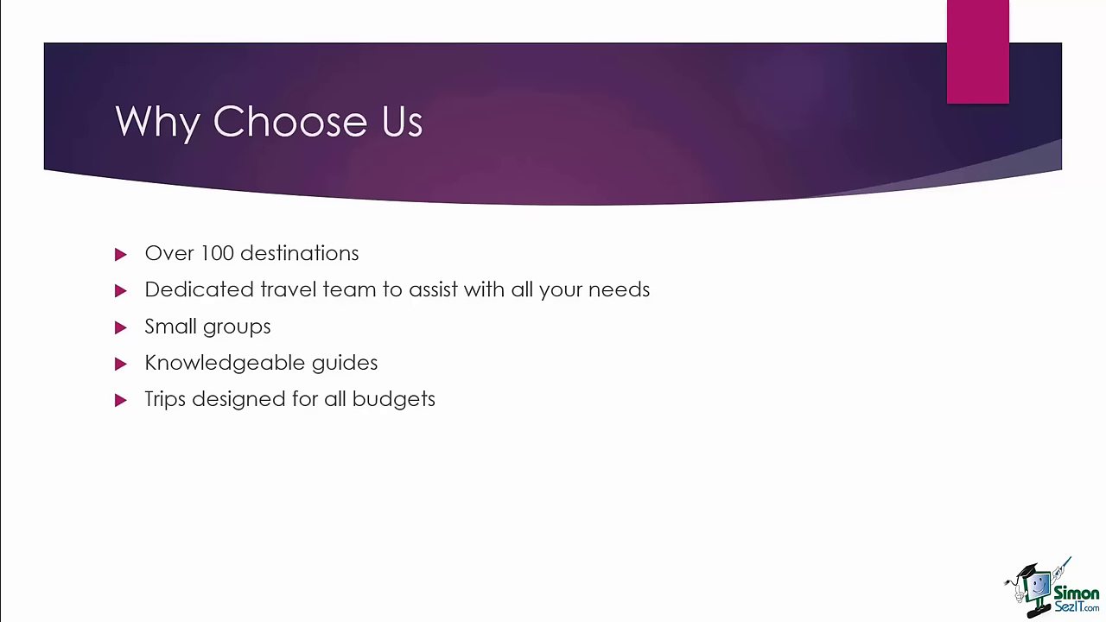
key(Right)
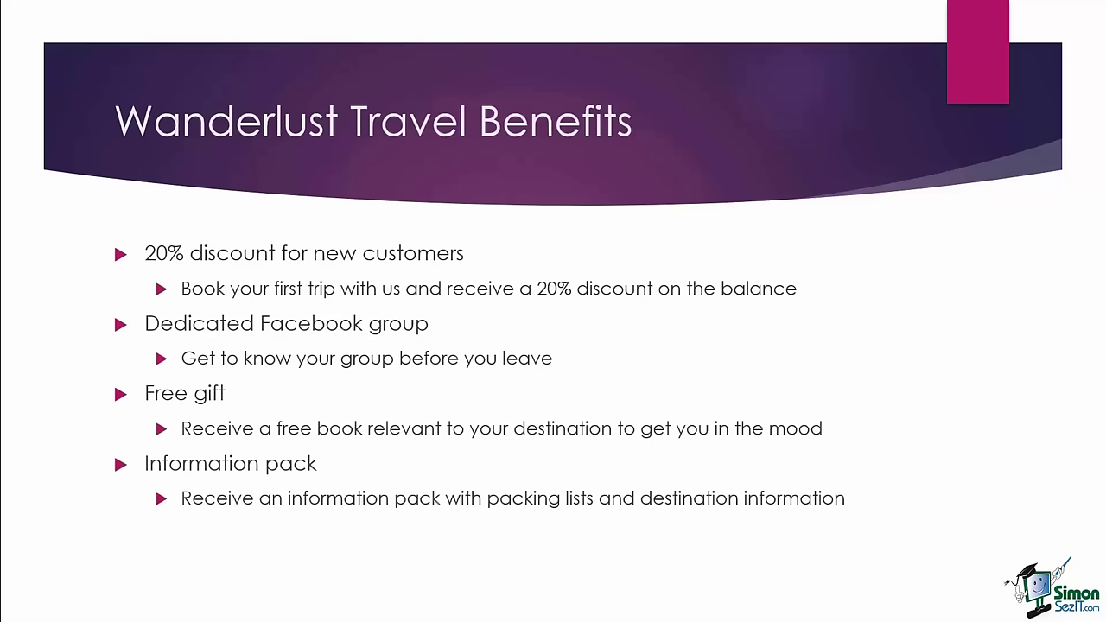
key(Right)
key(Right)
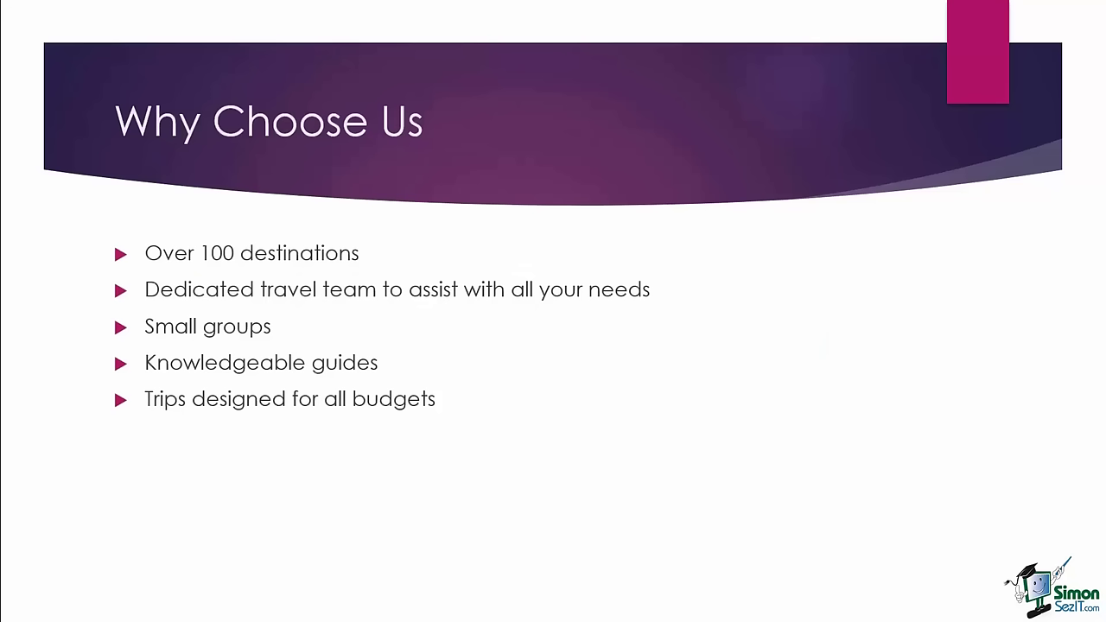
key(Home)
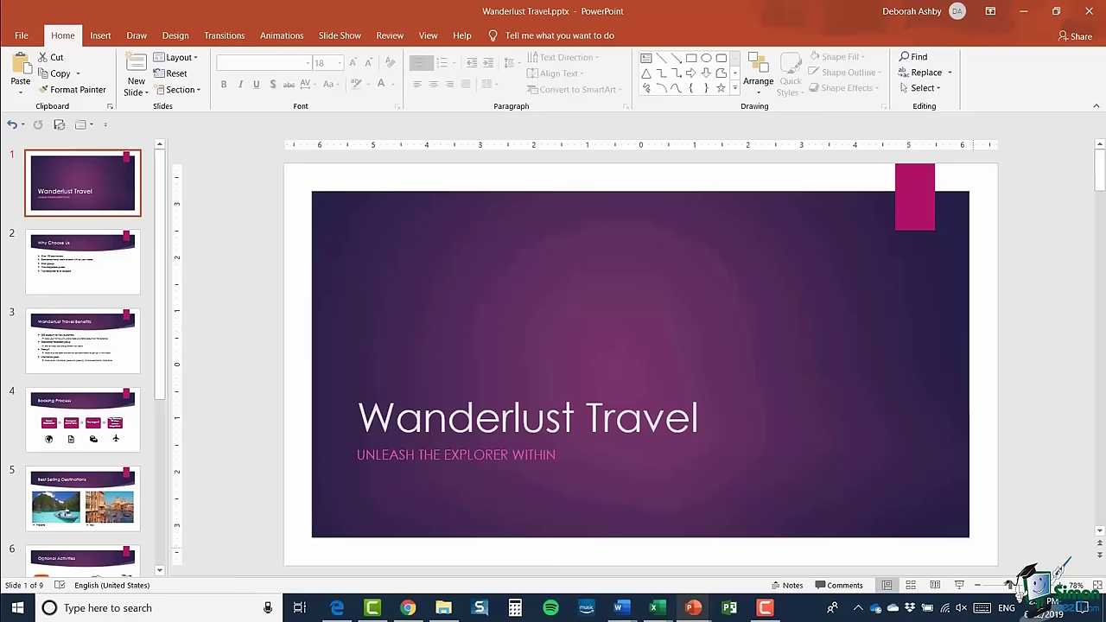
Run the slide show From Beginning via the Slide Show tab, then end it with Esc
click(428, 35)
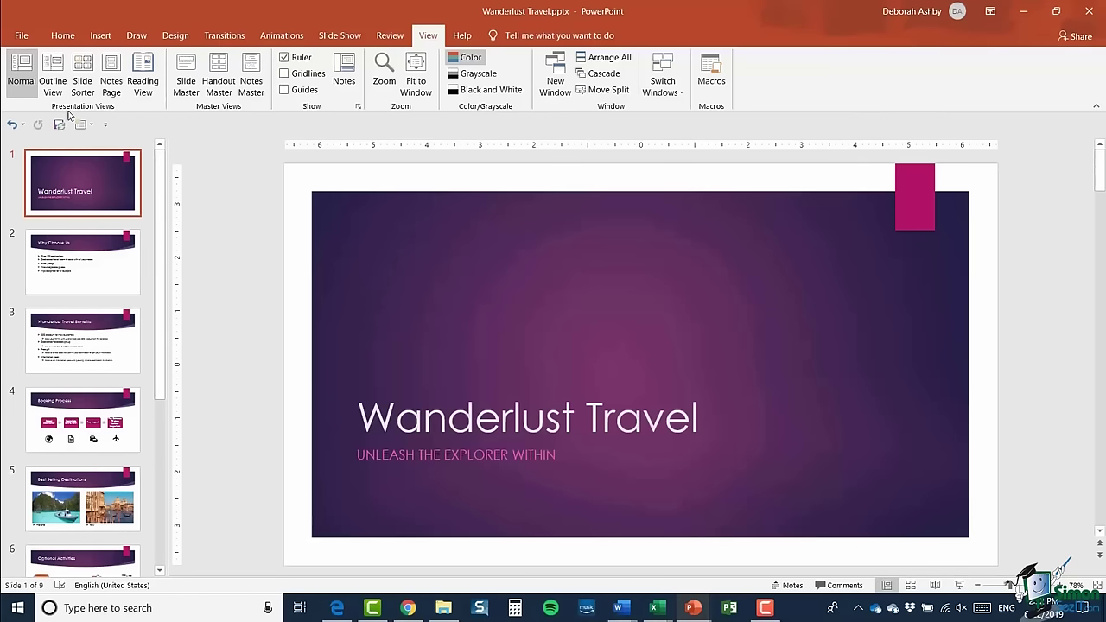
click(343, 36)
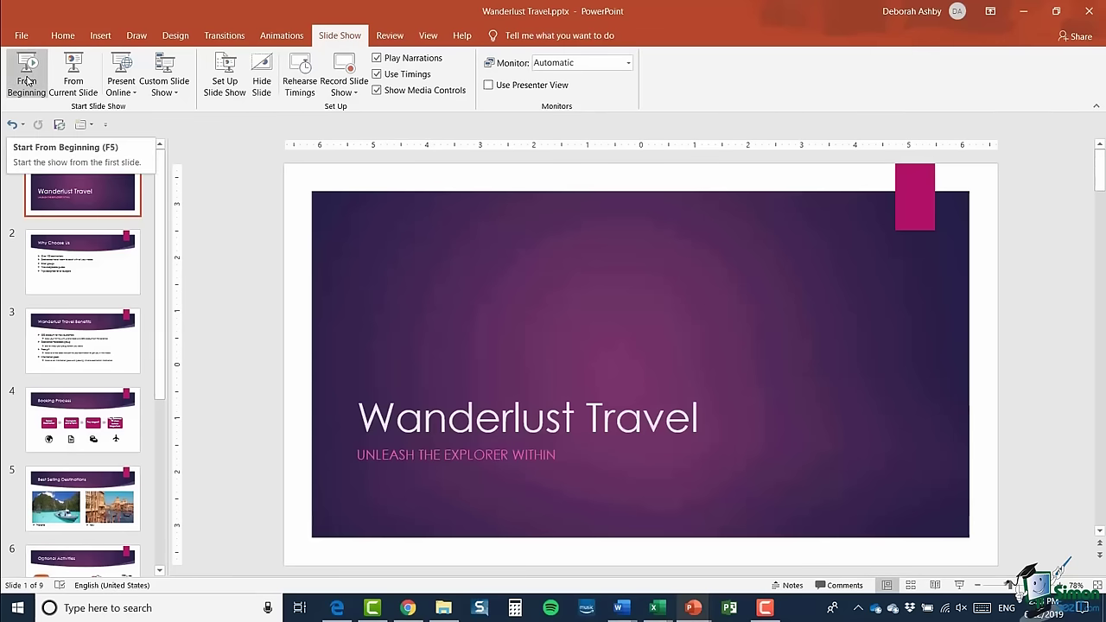
click(26, 80)
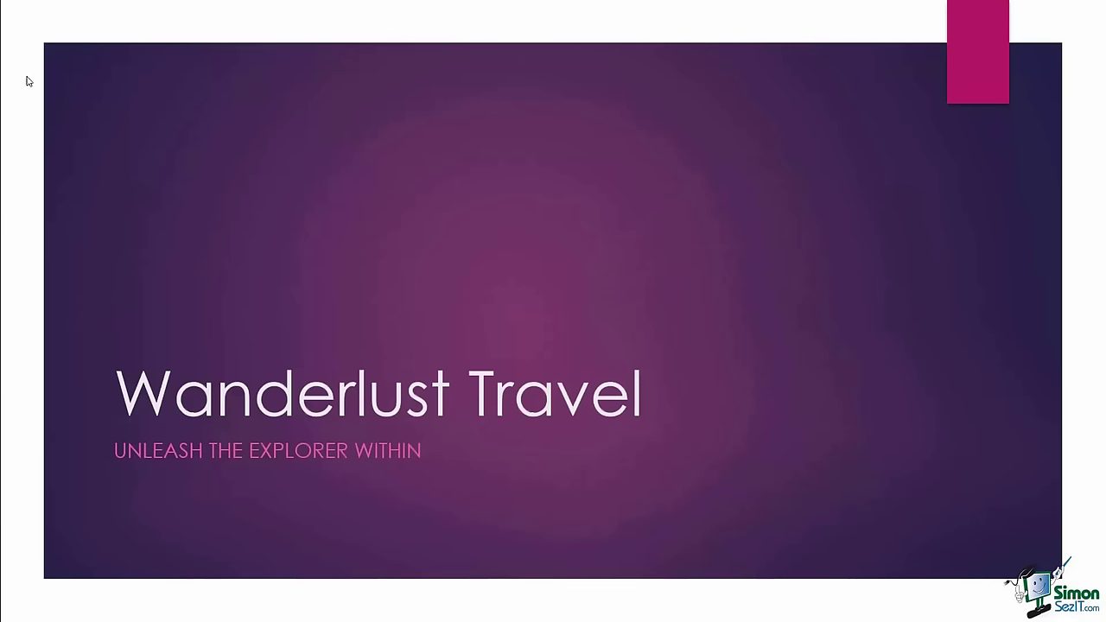
key(Escape)
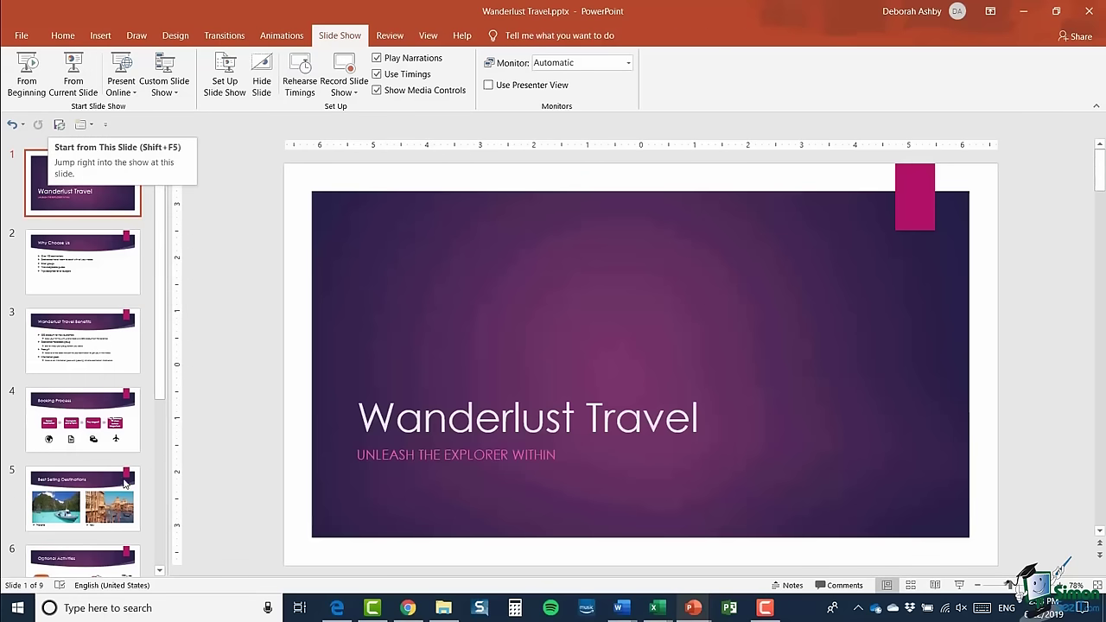
click(78, 421)
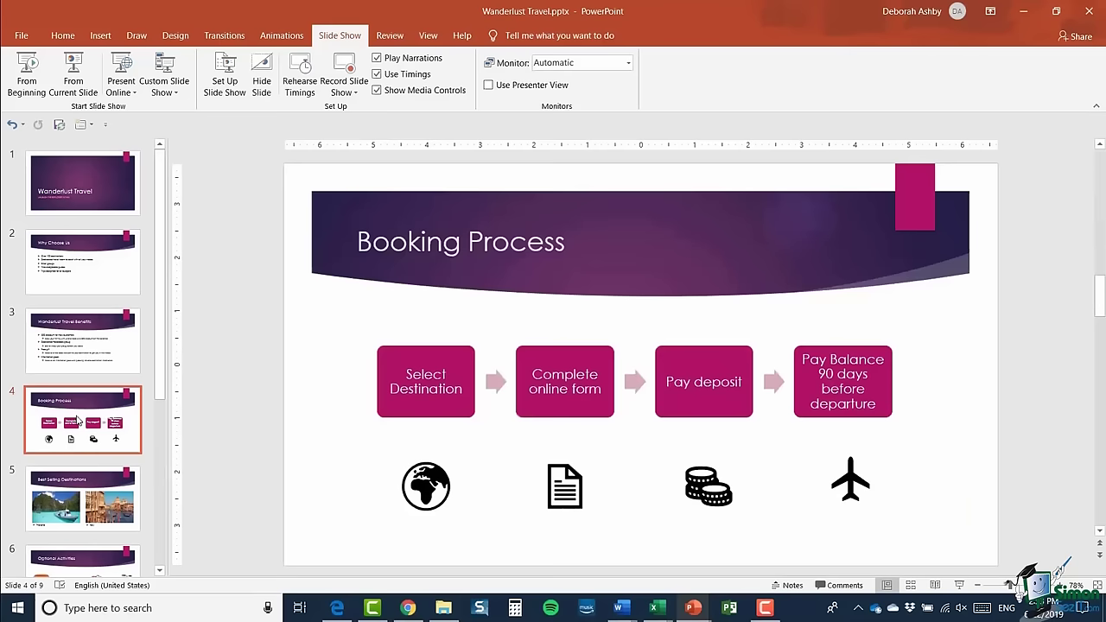
click(74, 80)
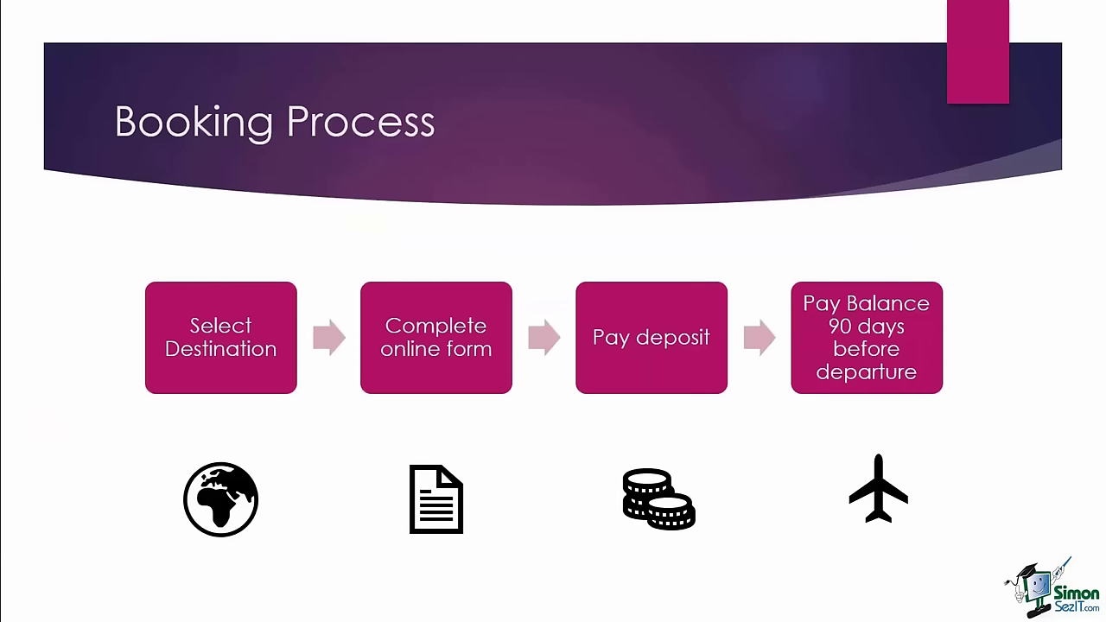
key(Escape)
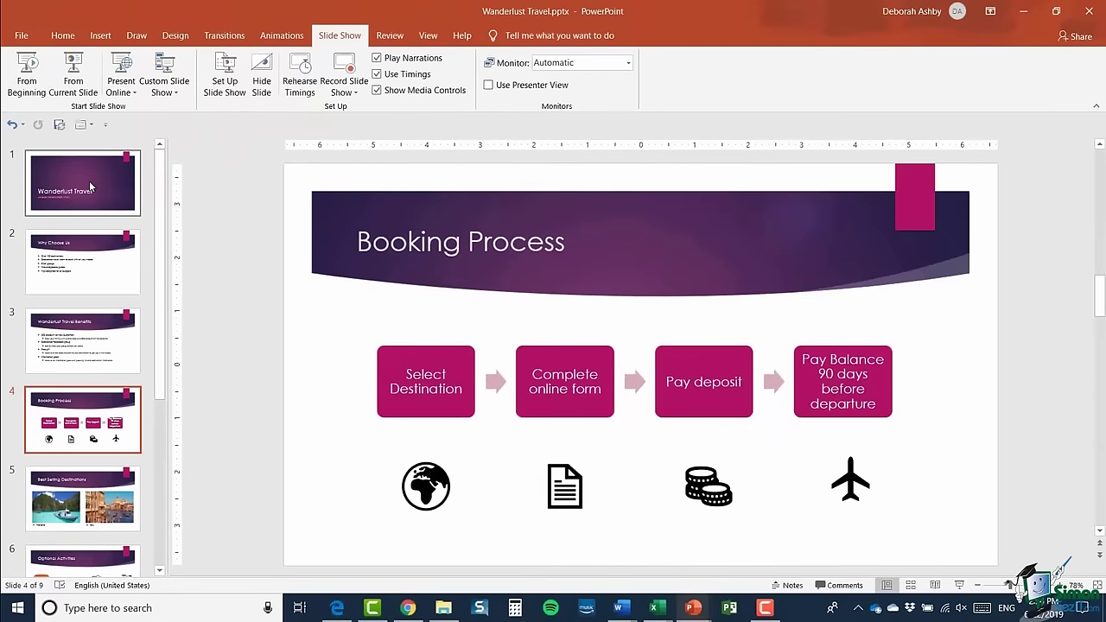
key(Home)
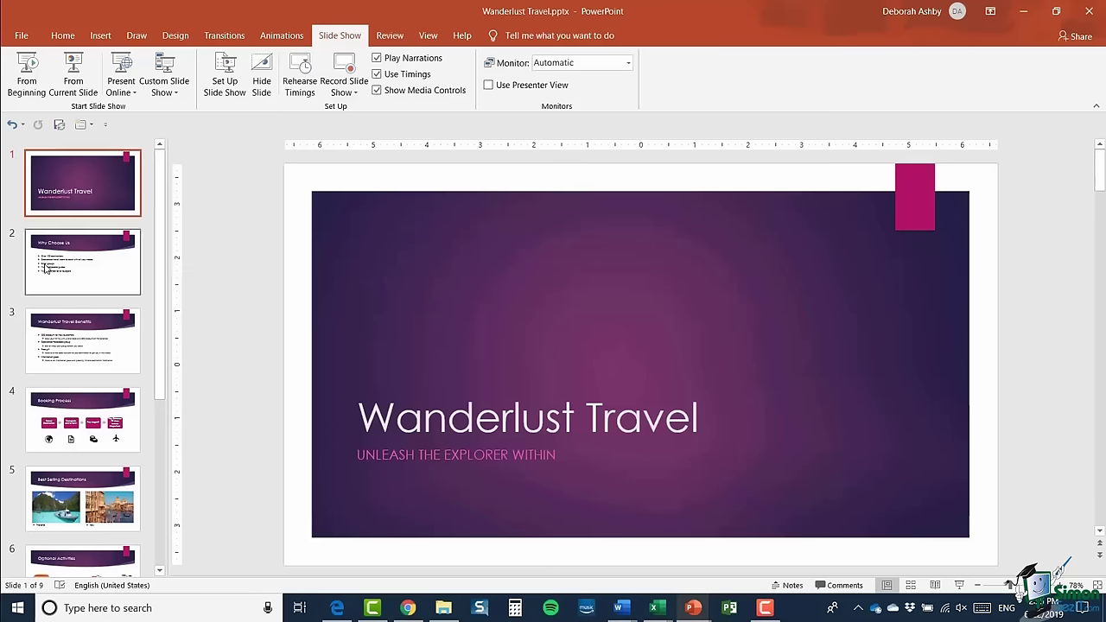
Step through the title, Why Choose Us and Benefits slides to reach slide 4, Booking Process
click(76, 268)
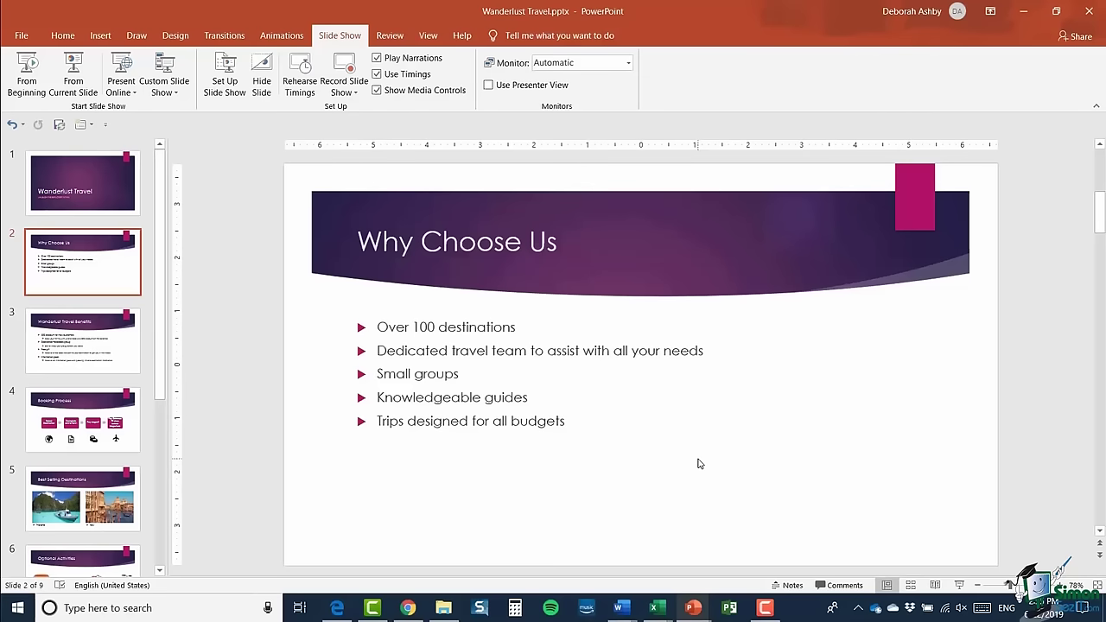
click(99, 182)
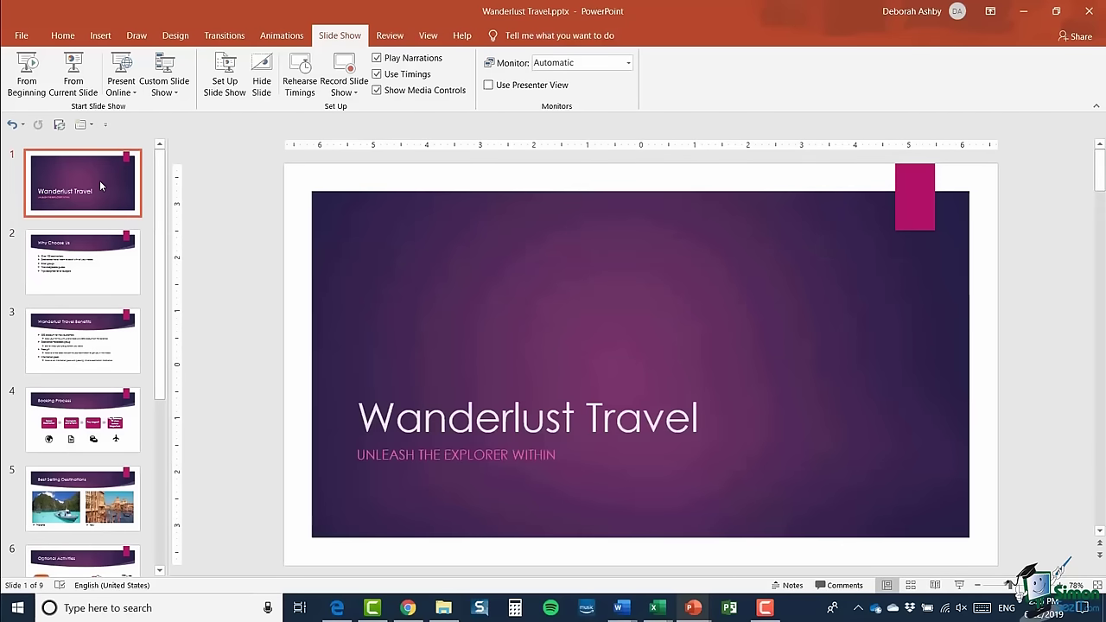
click(105, 259)
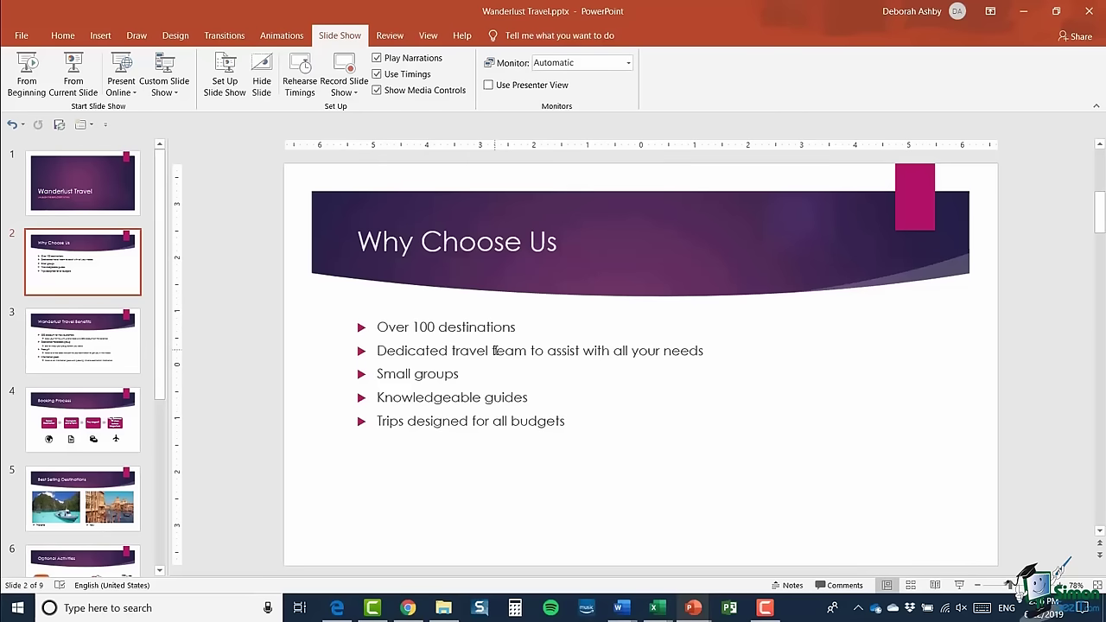
click(74, 345)
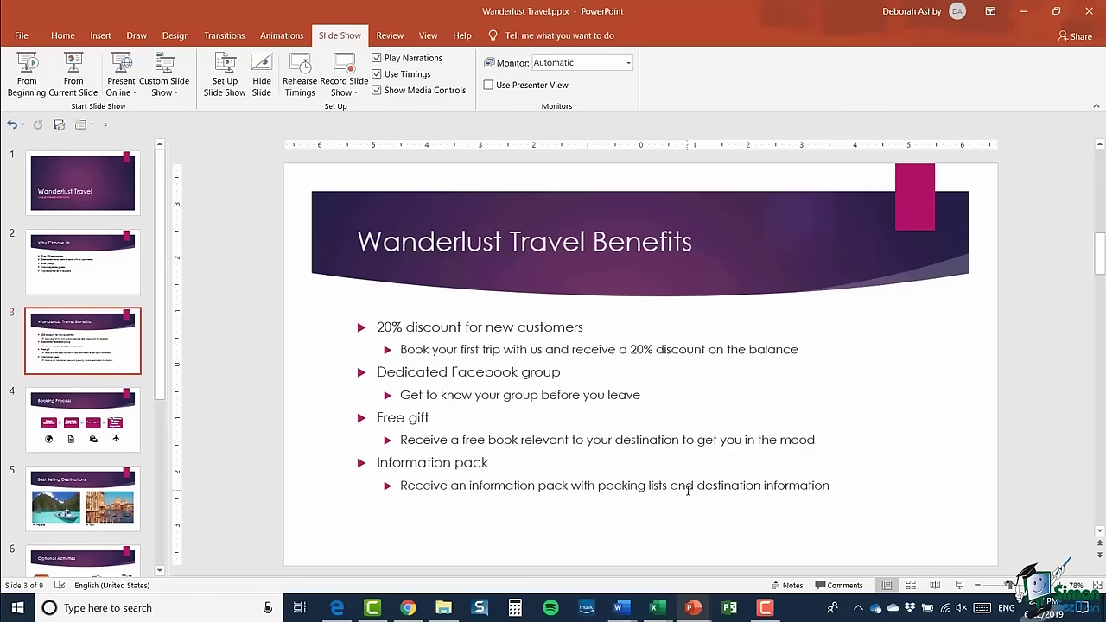
click(50, 423)
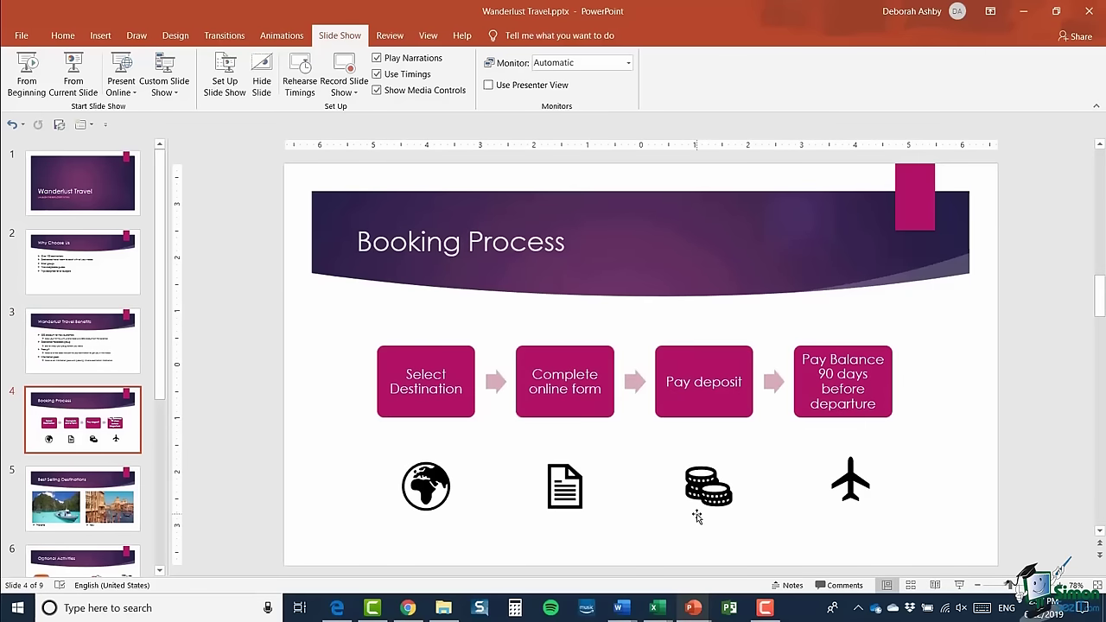
Select the Complete online form step, then the globe icon under Select Destination
click(588, 354)
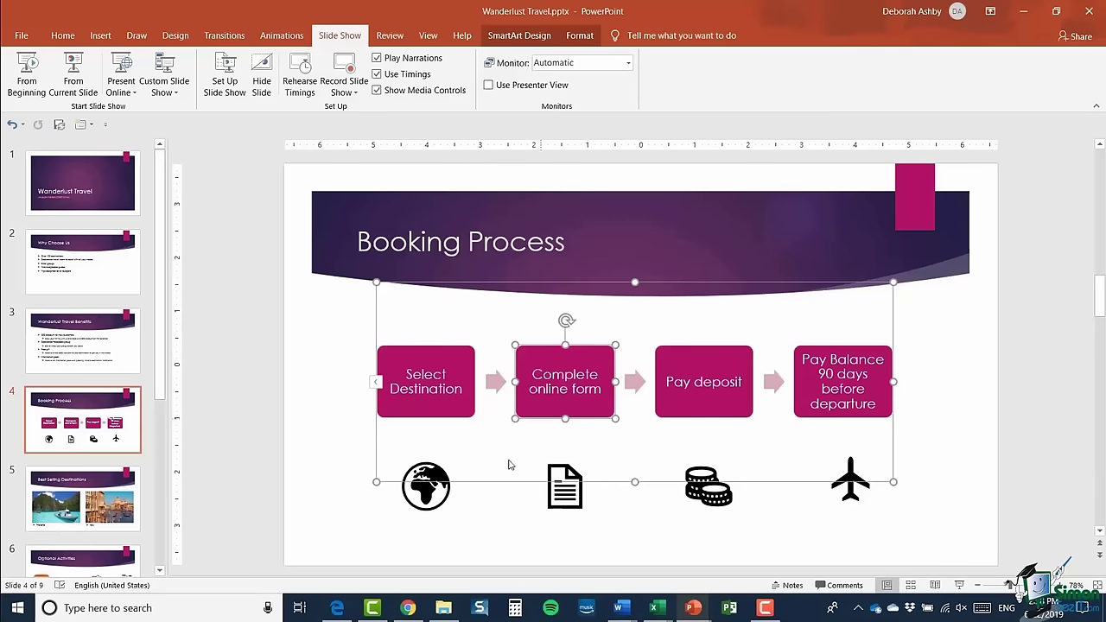
click(428, 495)
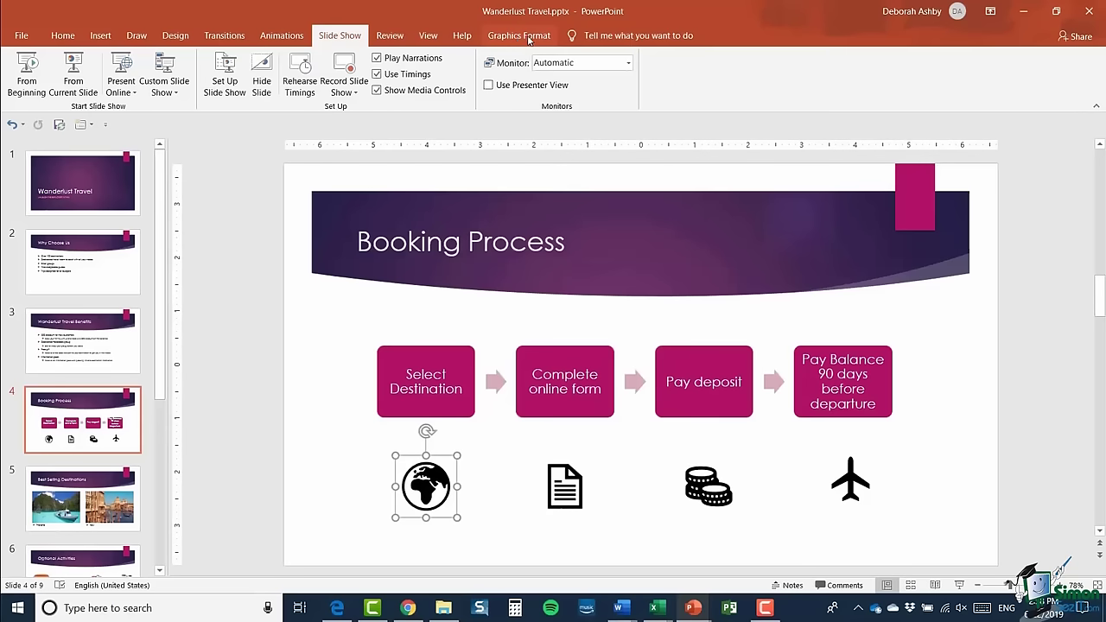
Open the globe icon's Graphics Fill colours, dismiss them unchanged, deselect it and move down the slide list
click(529, 40)
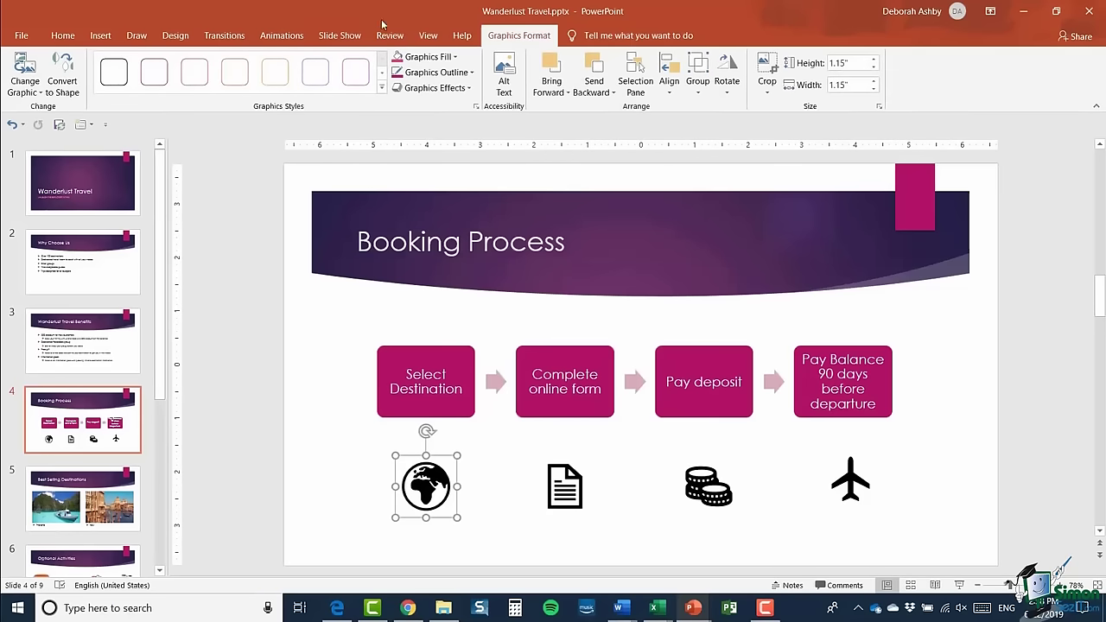
click(456, 57)
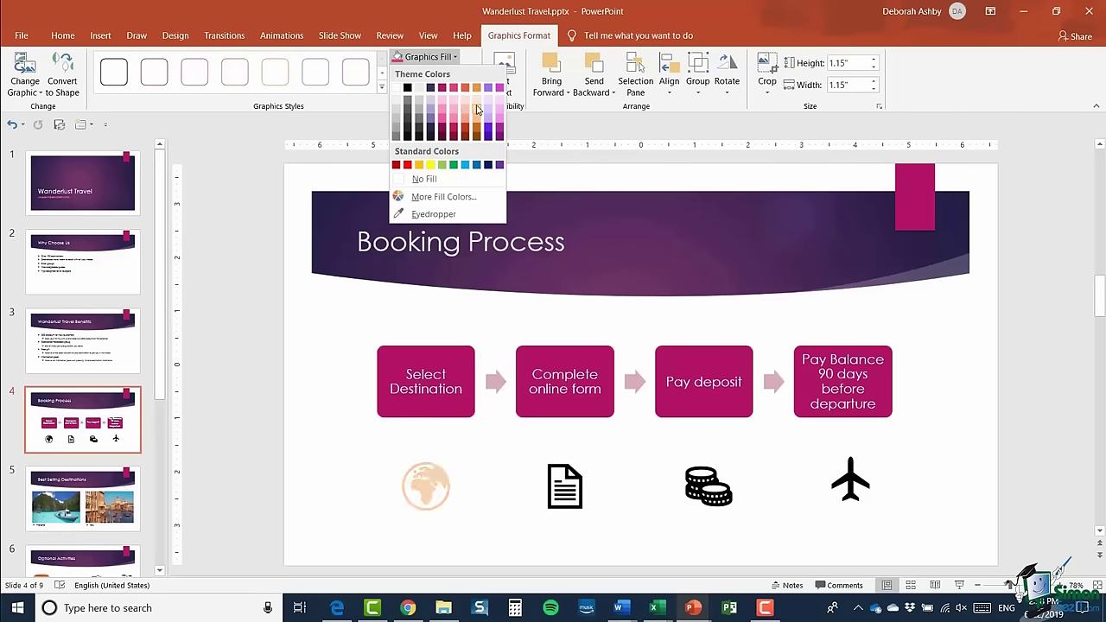
click(870, 314)
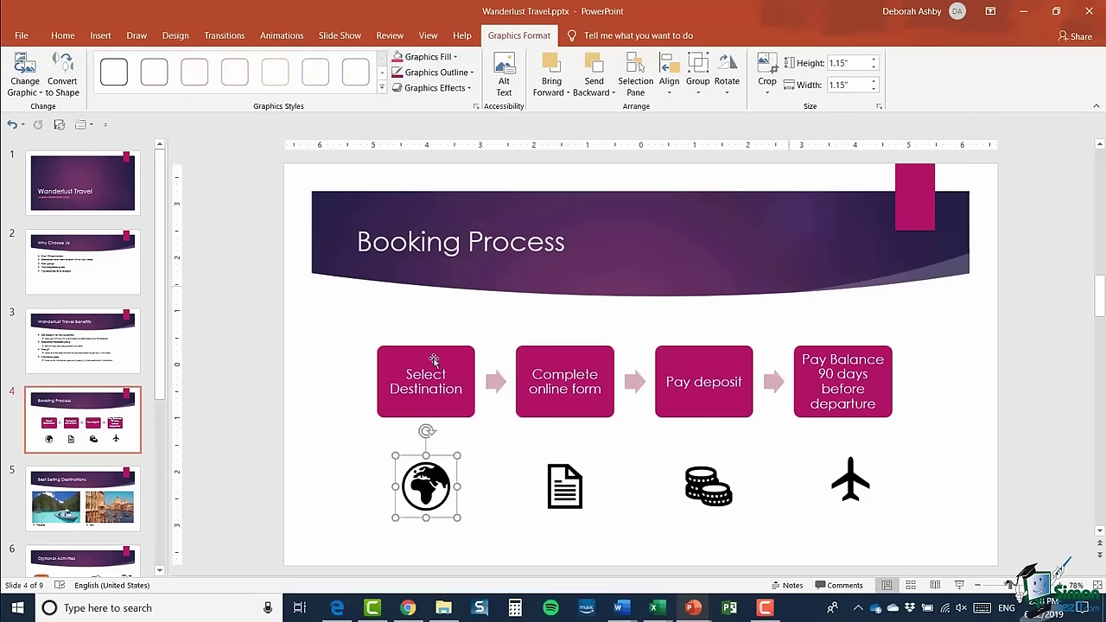
click(491, 509)
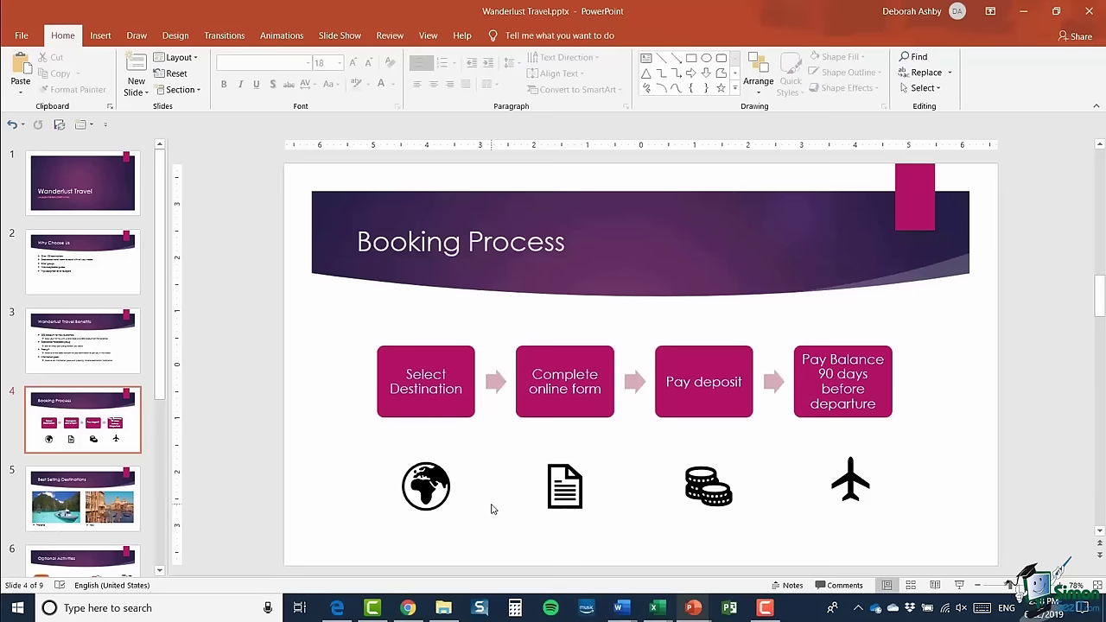
click(65, 406)
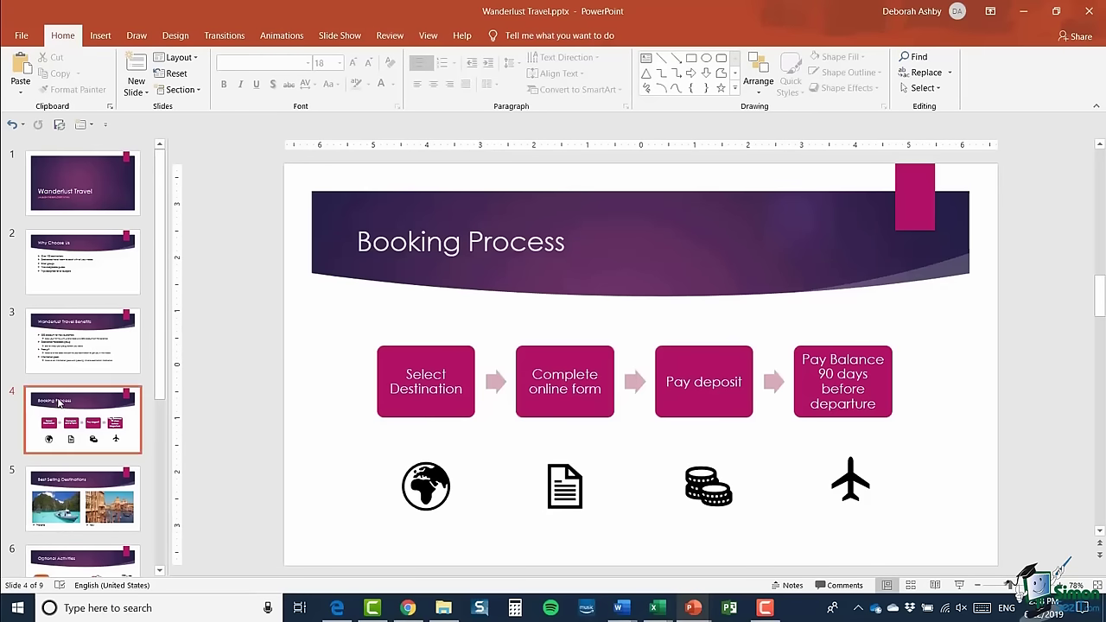
scroll(66, 441, down, 1)
Move through Best Selling Destinations to slide 6, Optional Activities
click(66, 441)
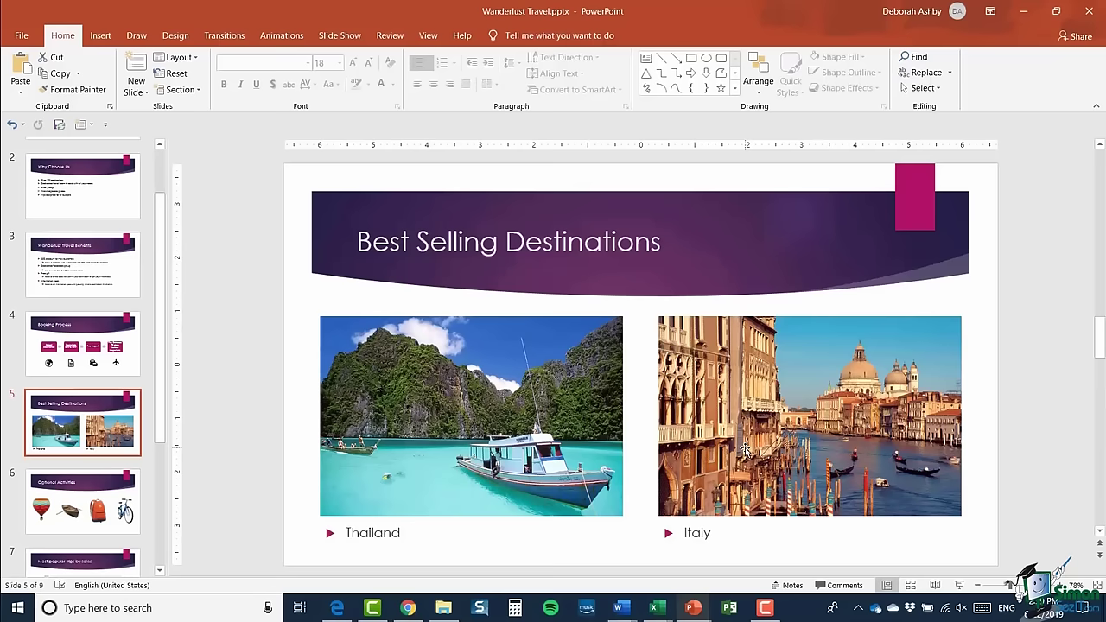
click(98, 516)
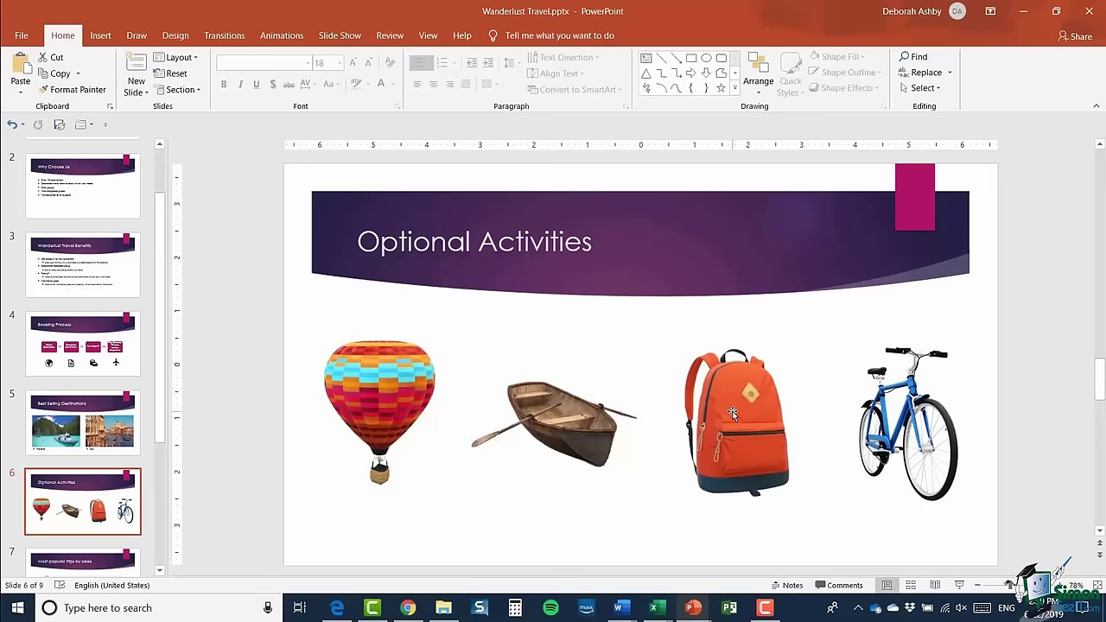
Turn the backpack 3D model slightly with its 3D rotate handle
click(736, 406)
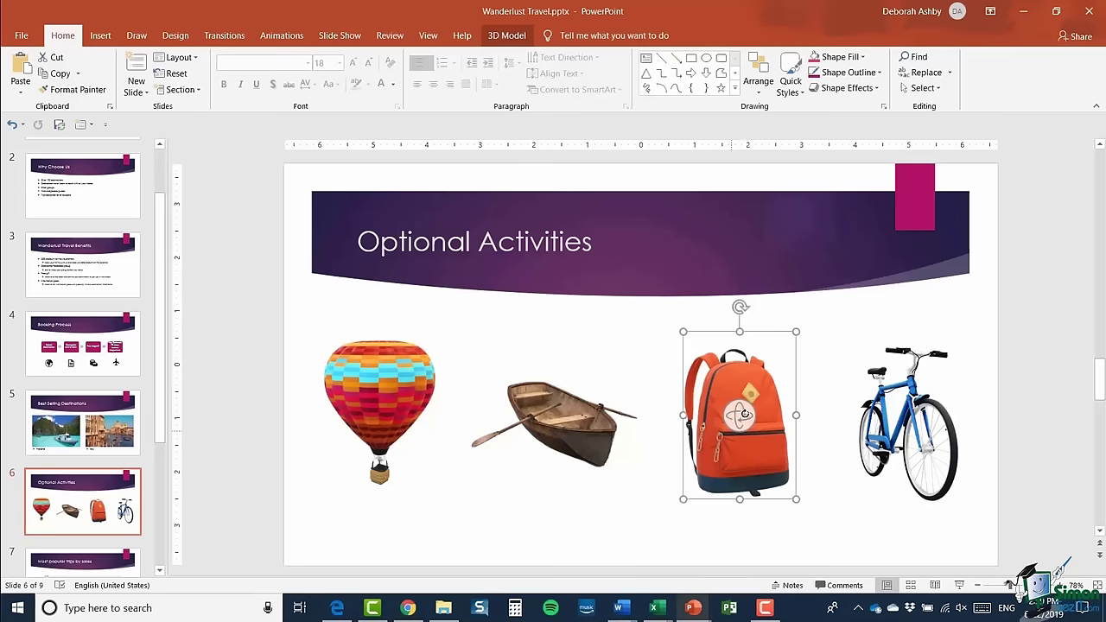
mouse_move(745, 414)
mouse_down()
mouse_move(783, 396)
mouse_move(778, 375)
mouse_move(750, 387)
mouse_move(733, 429)
mouse_move(706, 442)
mouse_move(627, 435)
mouse_move(645, 407)
mouse_move(691, 402)
mouse_move(751, 419)
mouse_up()
click(751, 418)
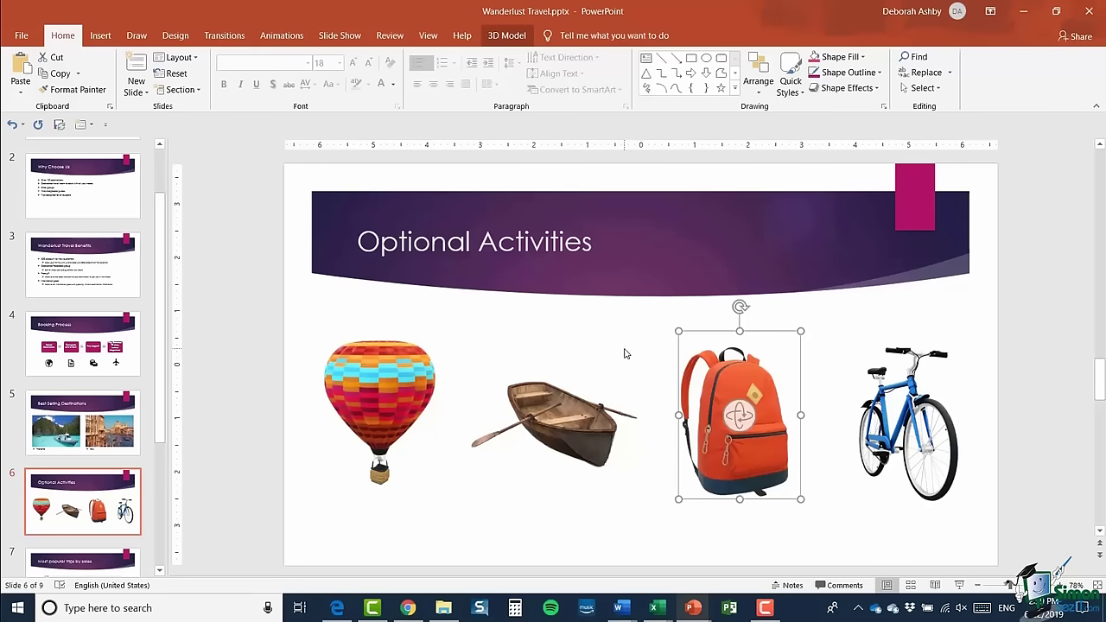
scroll(100, 432, down, 3)
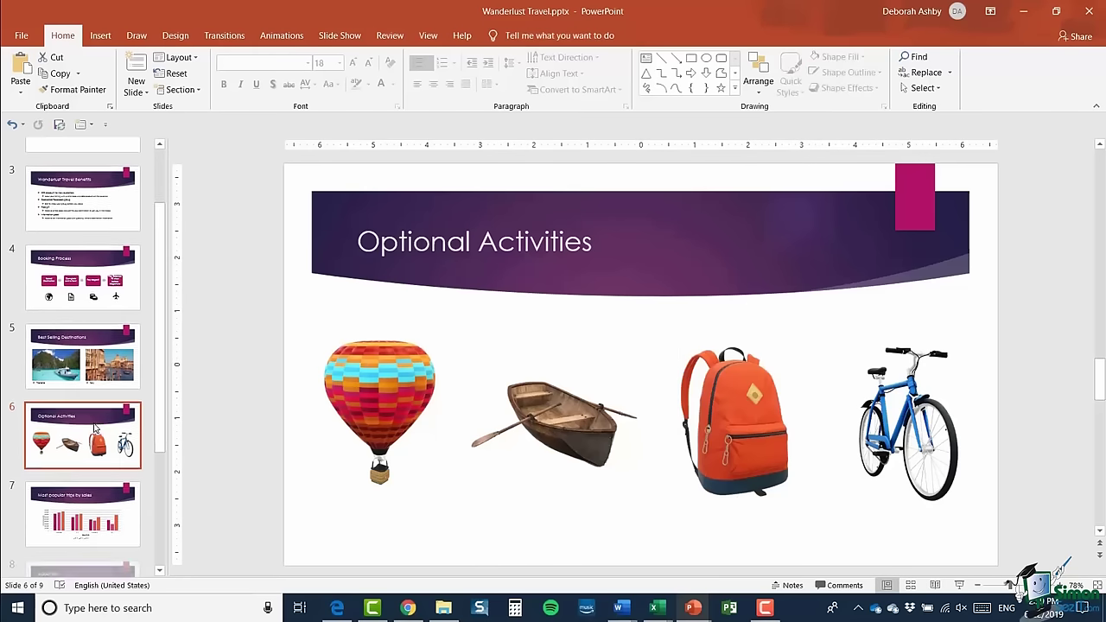
Visit slides 7–9 (Most Popular Trips by Sales, About Us, Book Now!), then scroll the pane up
click(99, 476)
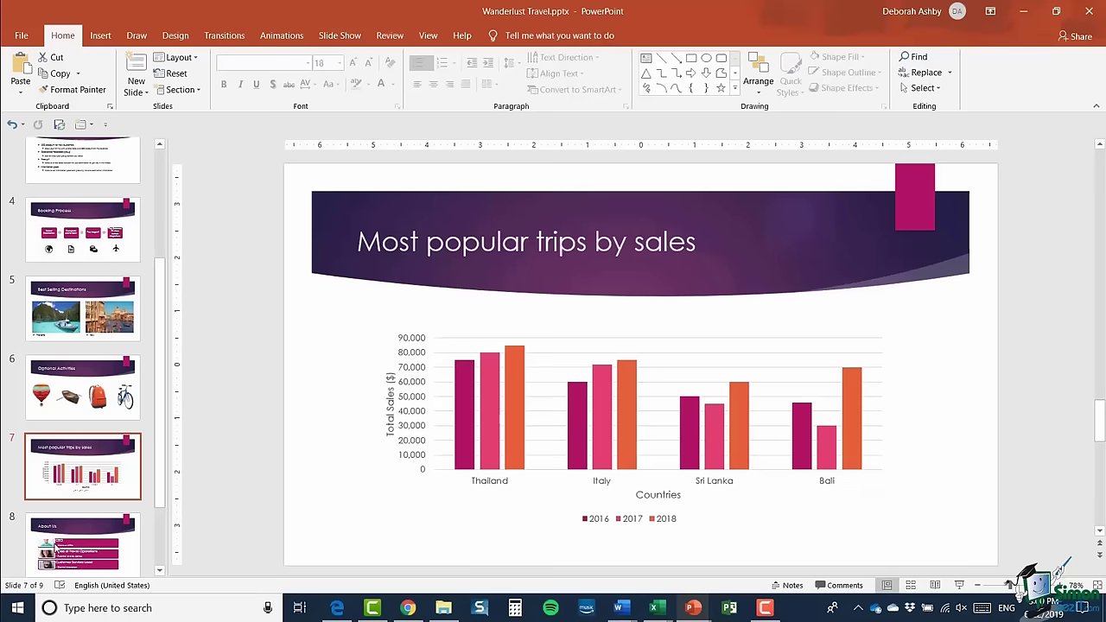
click(91, 553)
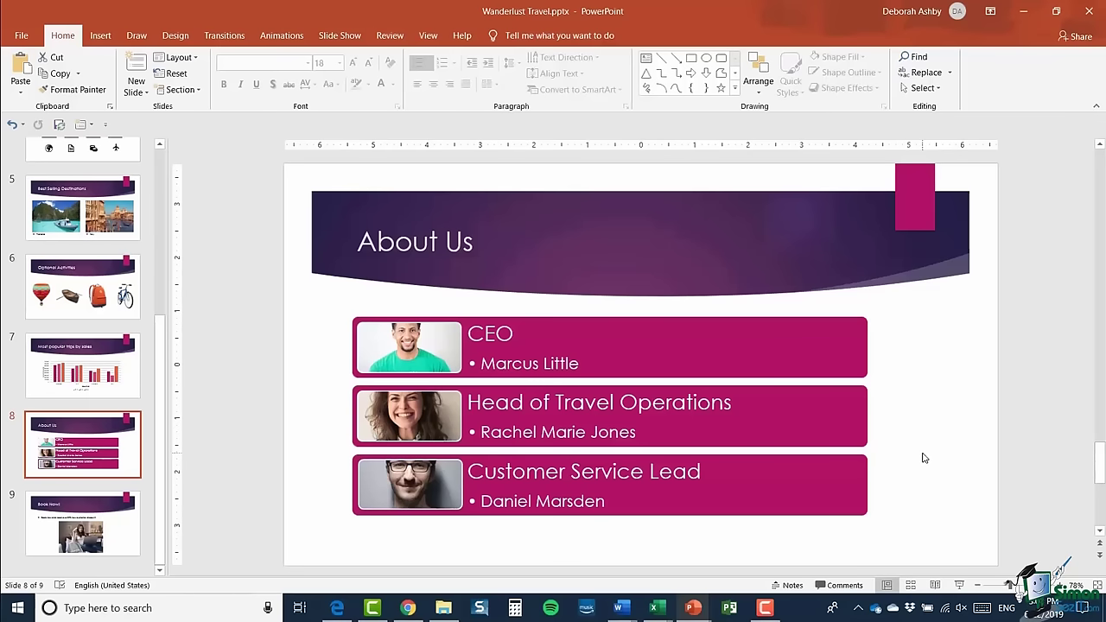
click(79, 536)
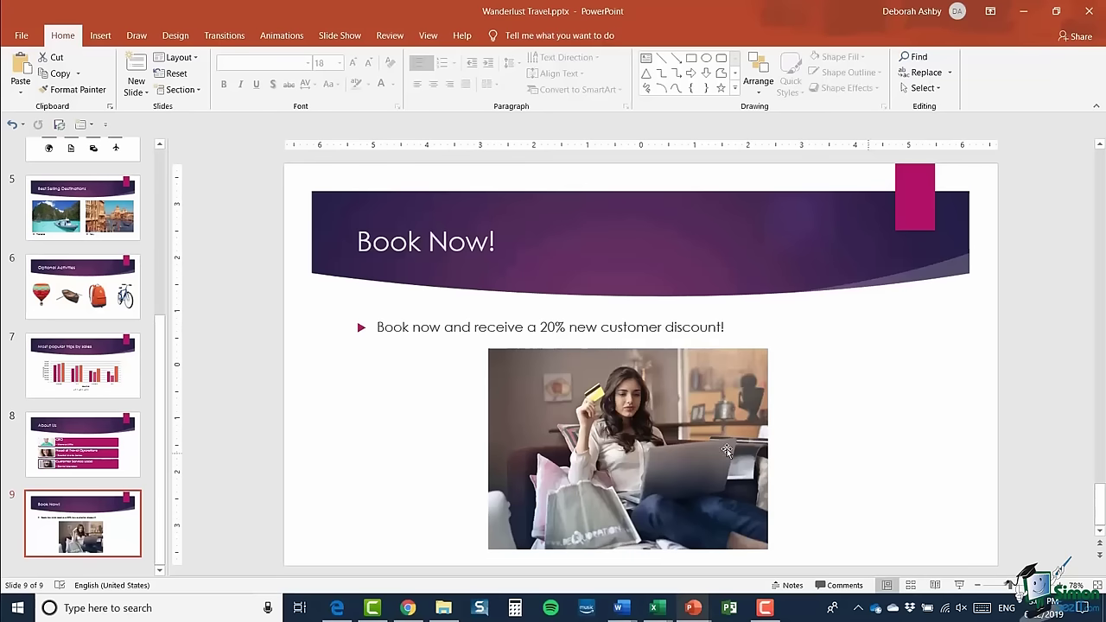
scroll(116, 436, up, 3)
scroll(117, 436, up, 3)
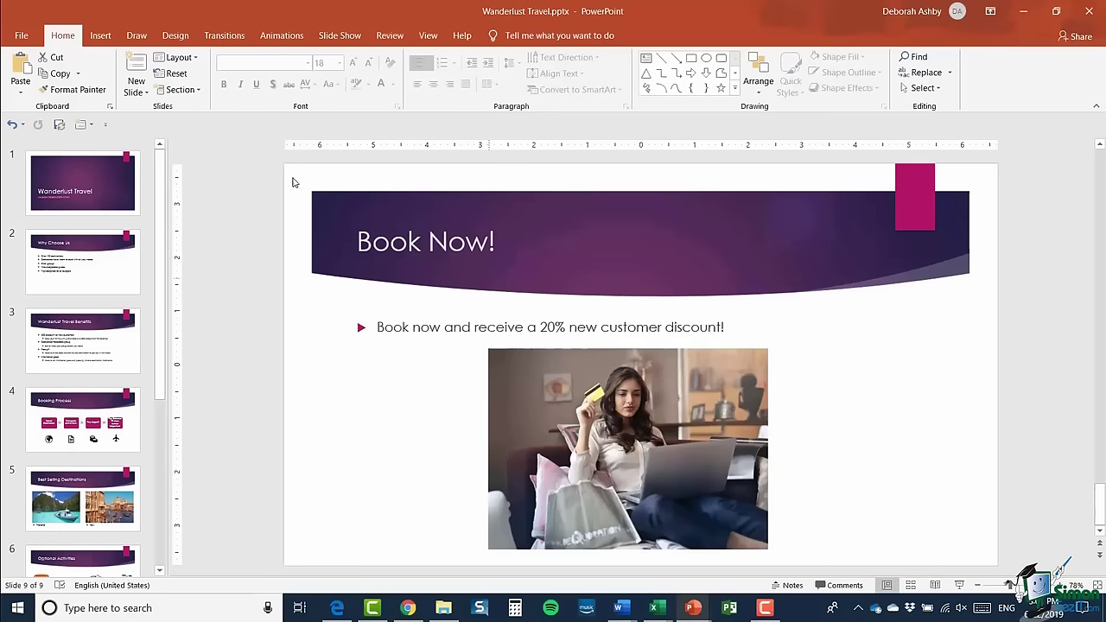
Return to slide 1 and place the cursor in the 'Wanderlust Travel' title without editing it
click(78, 185)
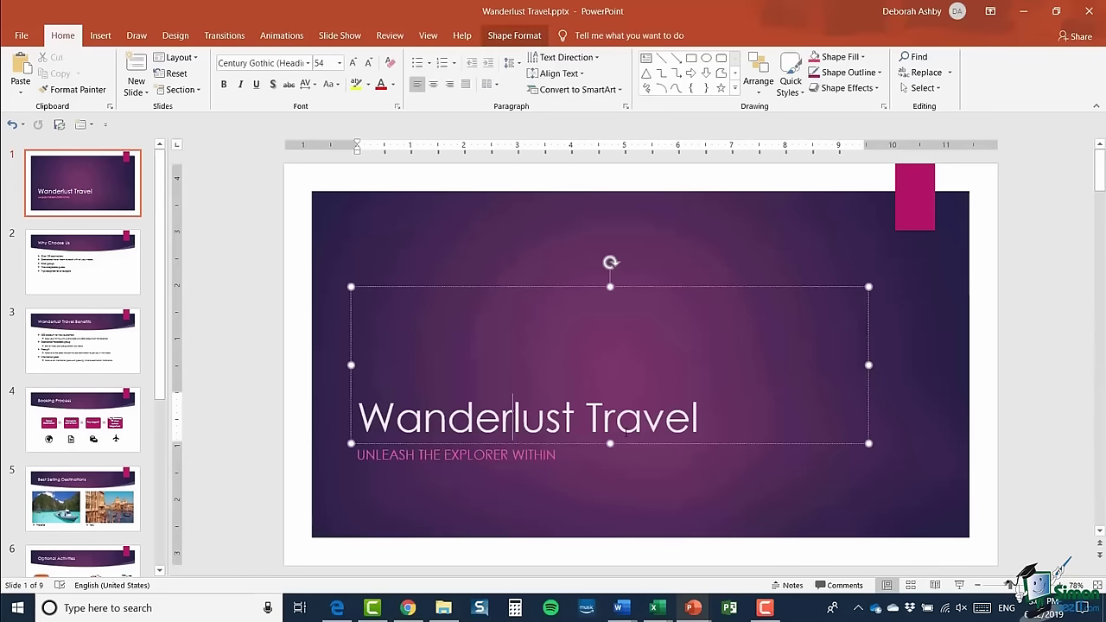
click(513, 418)
click(665, 418)
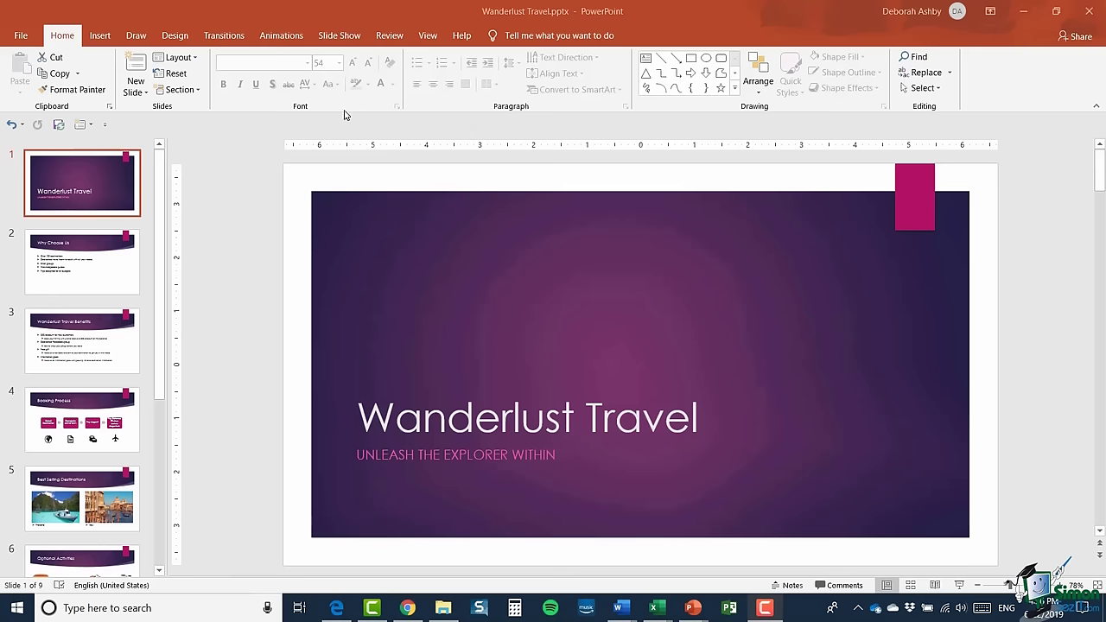
click(99, 36)
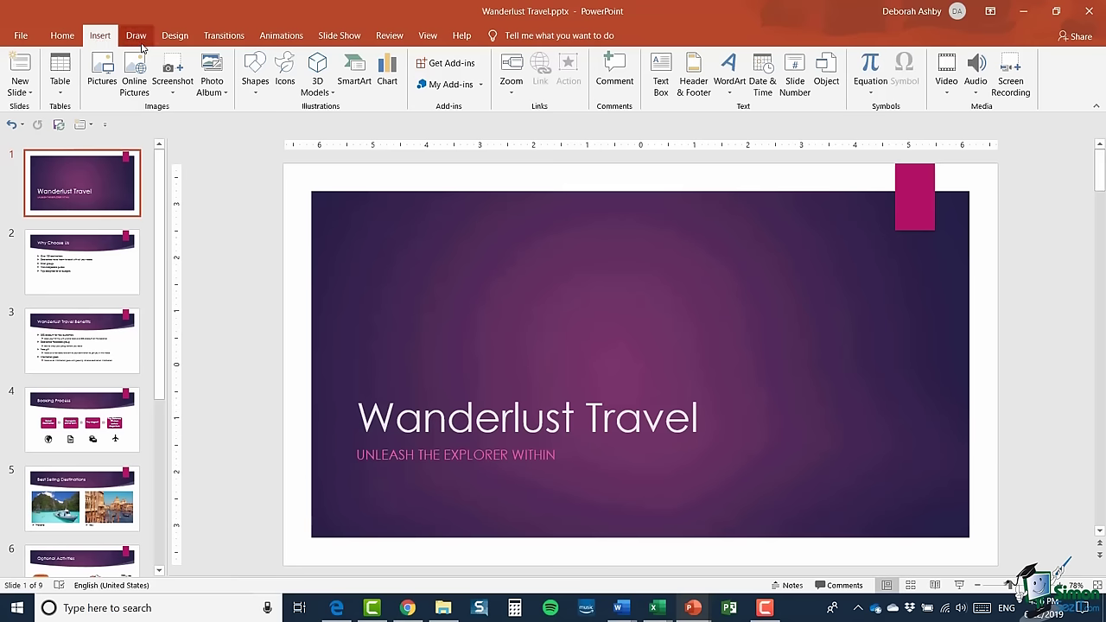
click(139, 37)
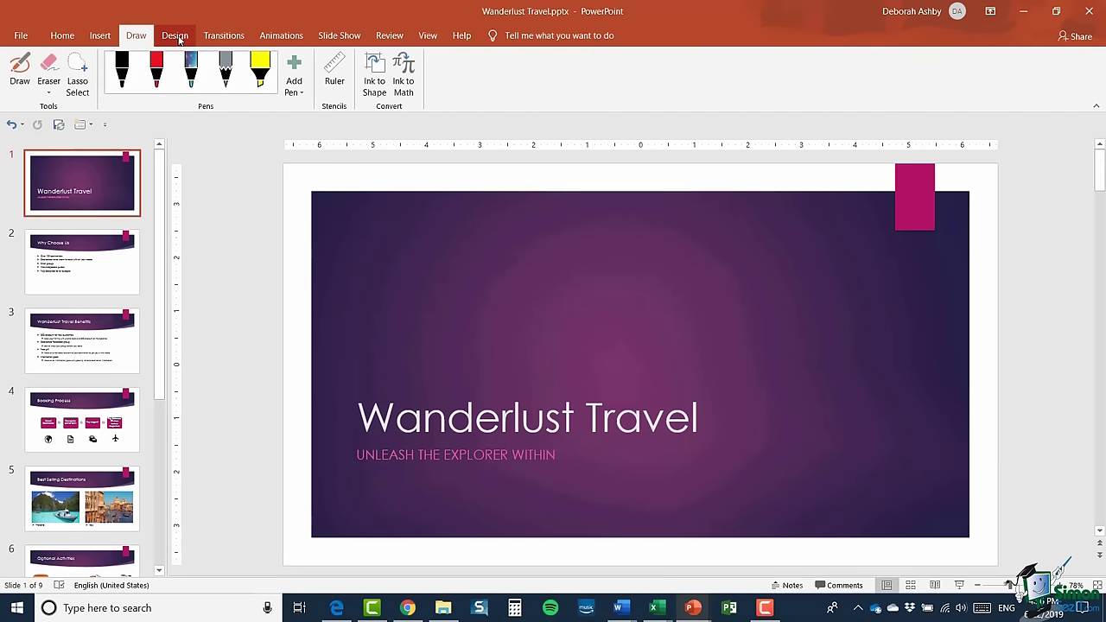
click(178, 37)
click(226, 38)
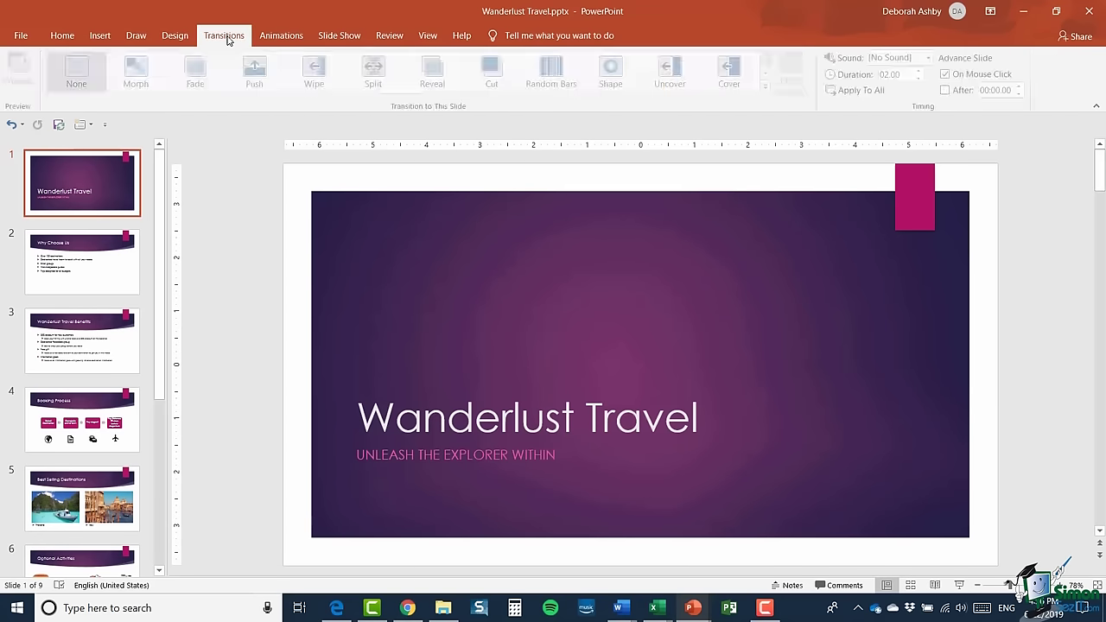
click(280, 38)
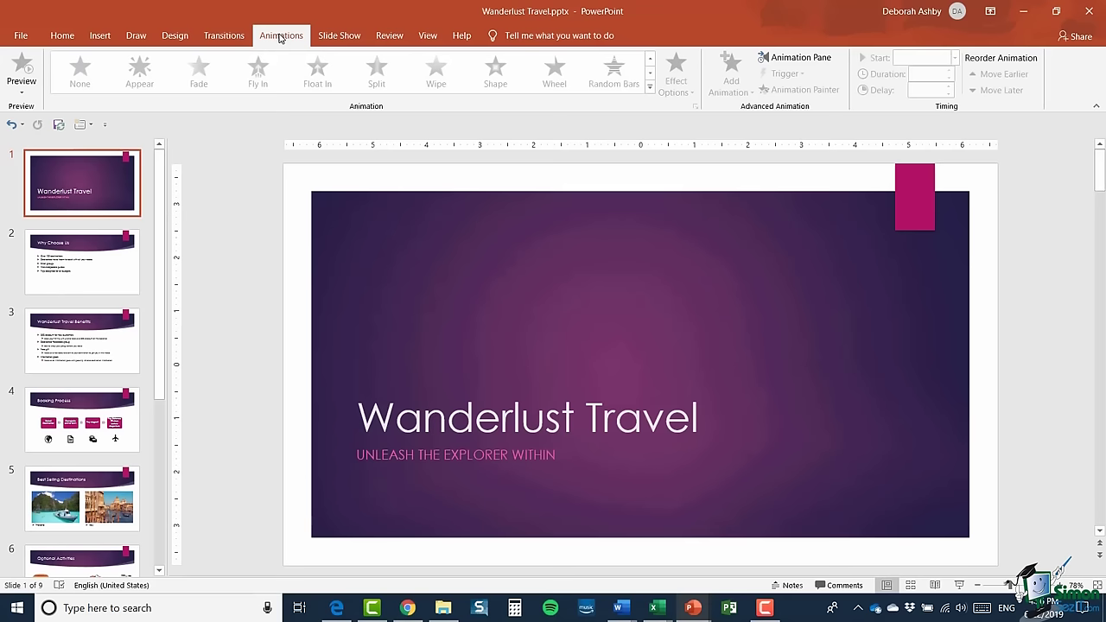
click(221, 38)
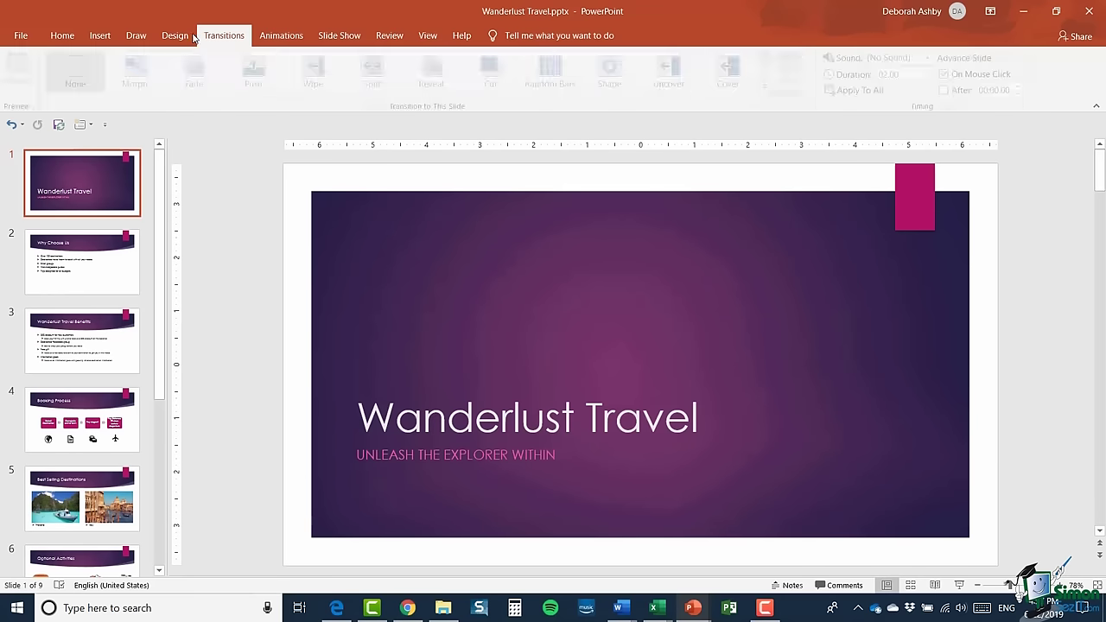
click(177, 37)
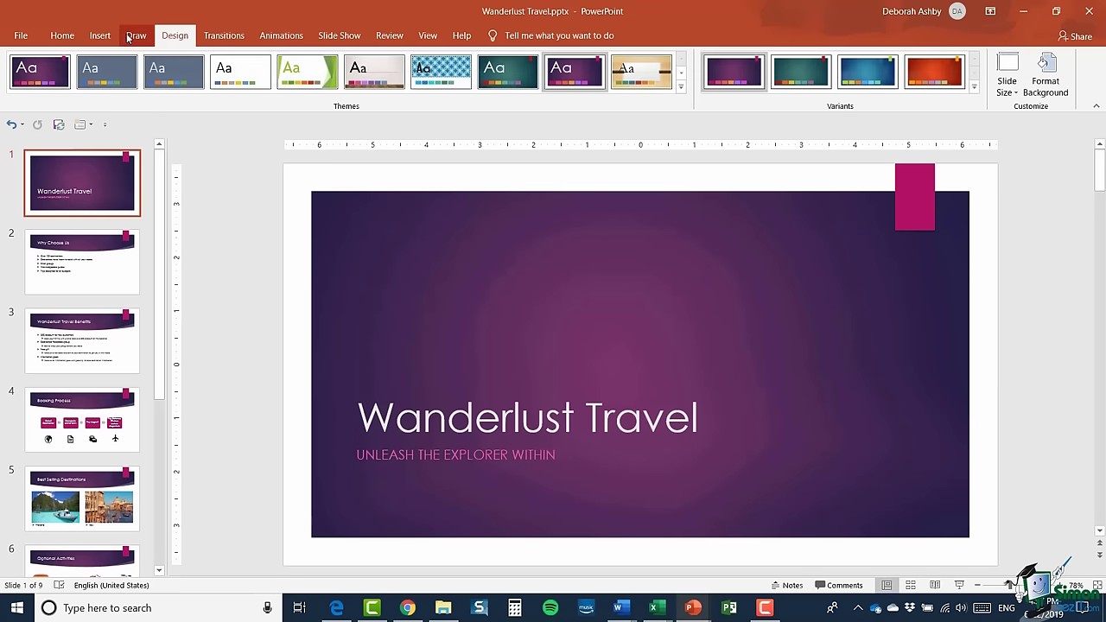
click(134, 37)
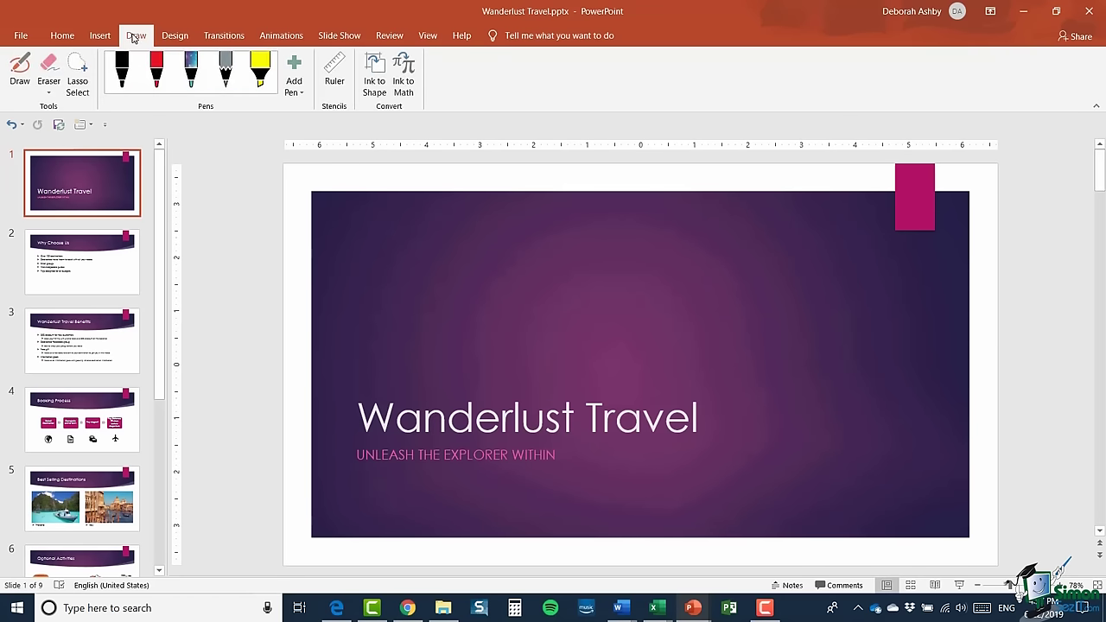
click(61, 36)
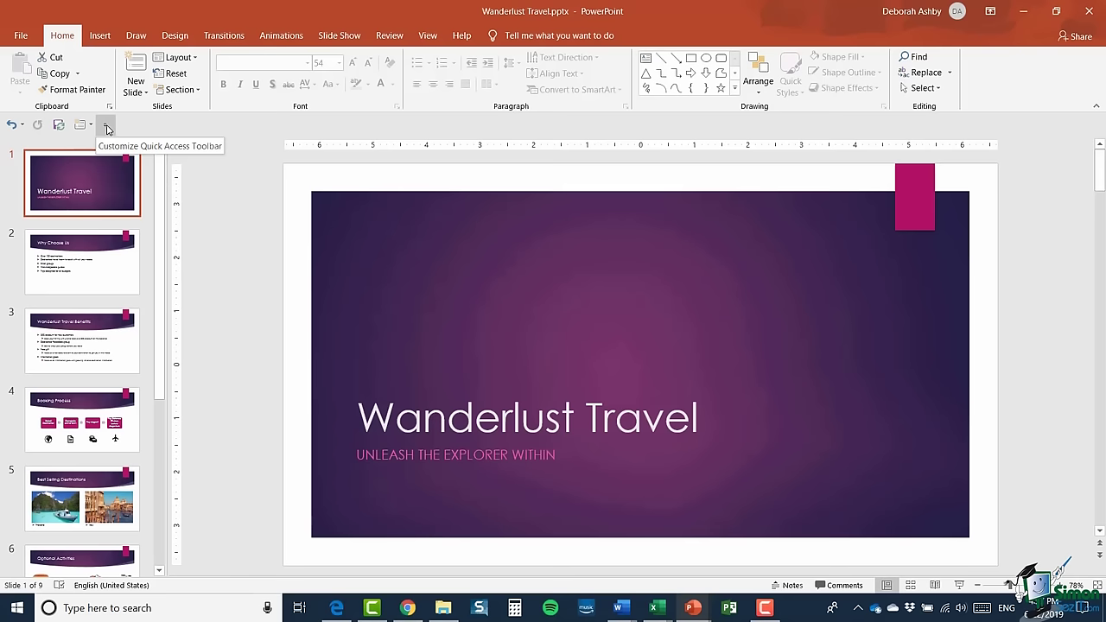
Pin an Email shortcut to the Quick Access Toolbar, close the customise list, and show Insert commands
click(107, 127)
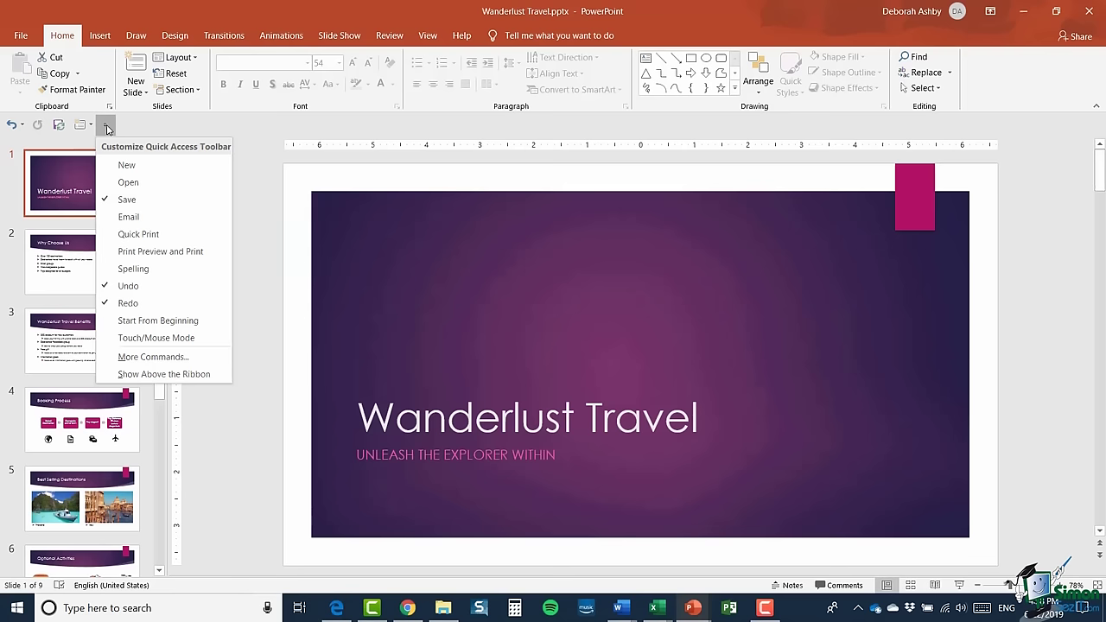
click(128, 217)
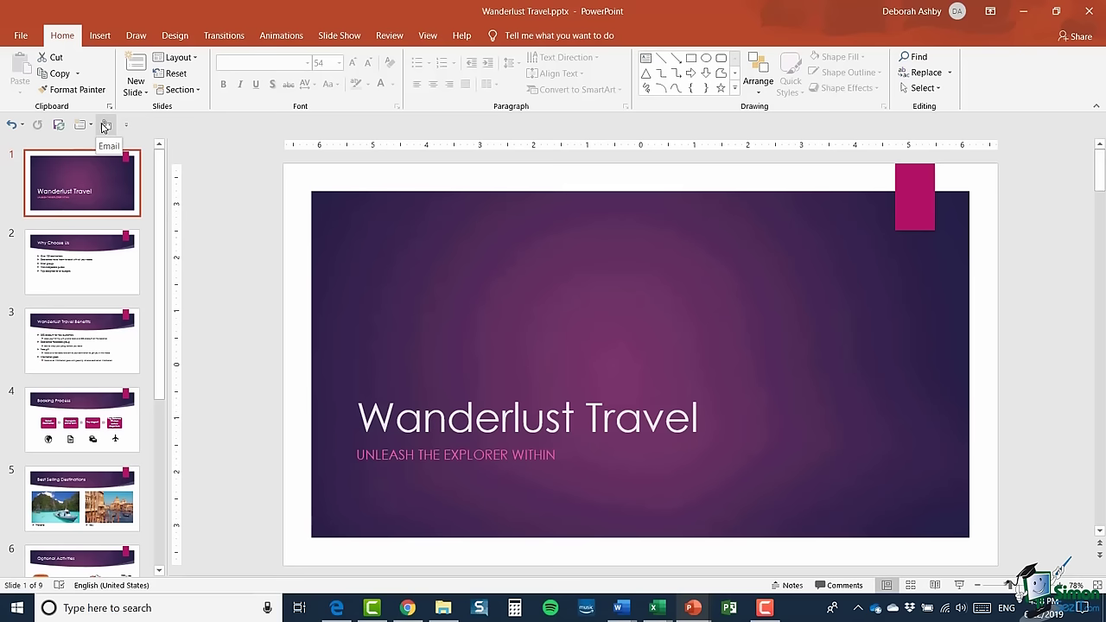
click(125, 127)
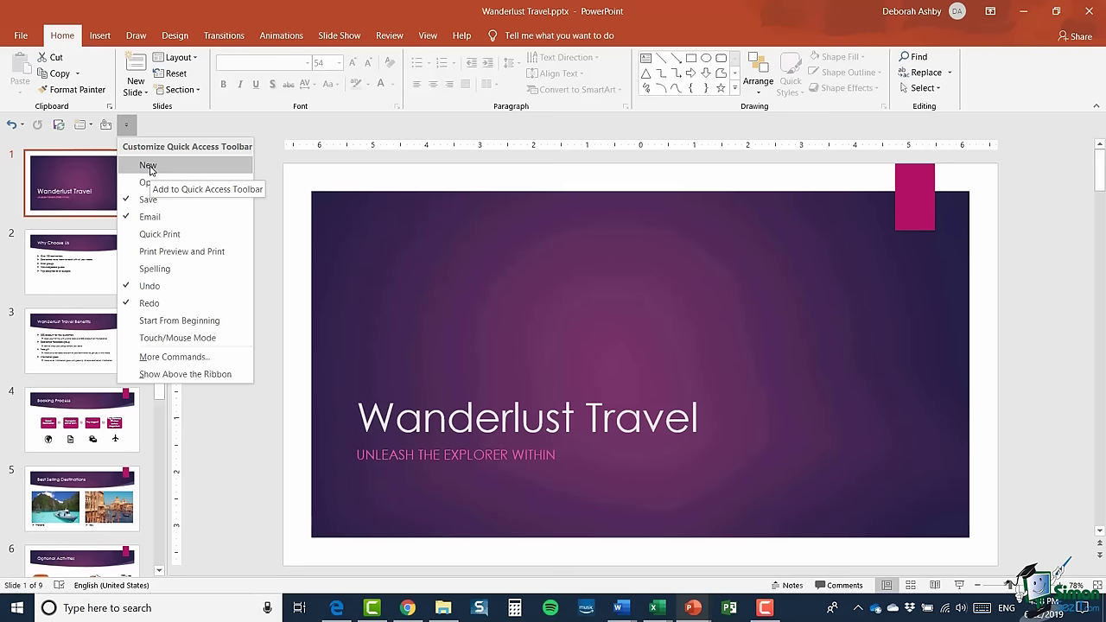
click(275, 134)
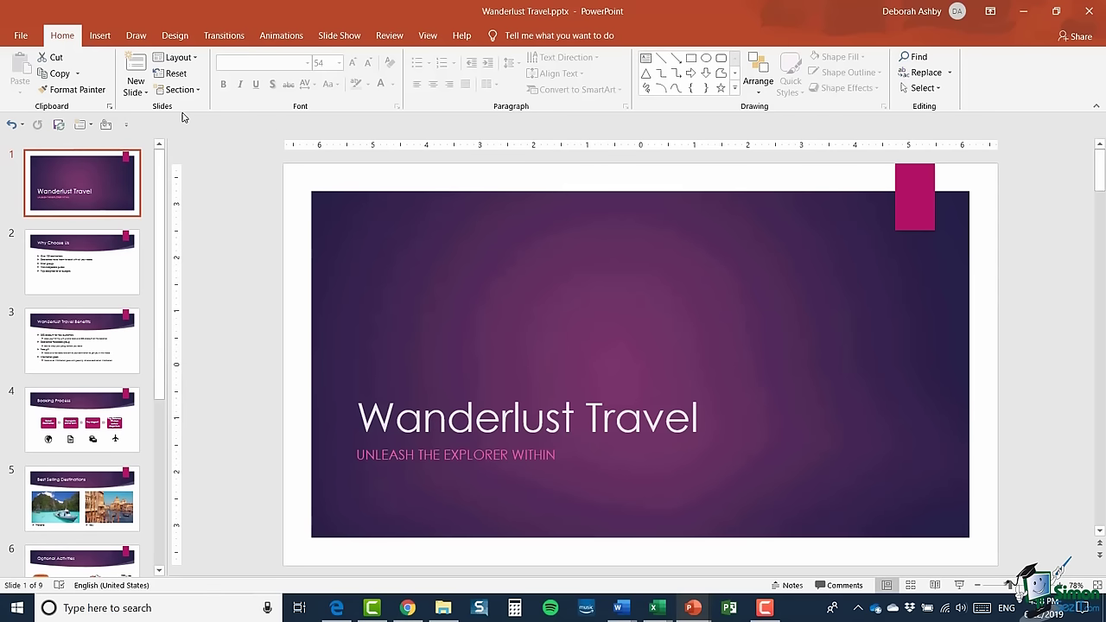
click(101, 38)
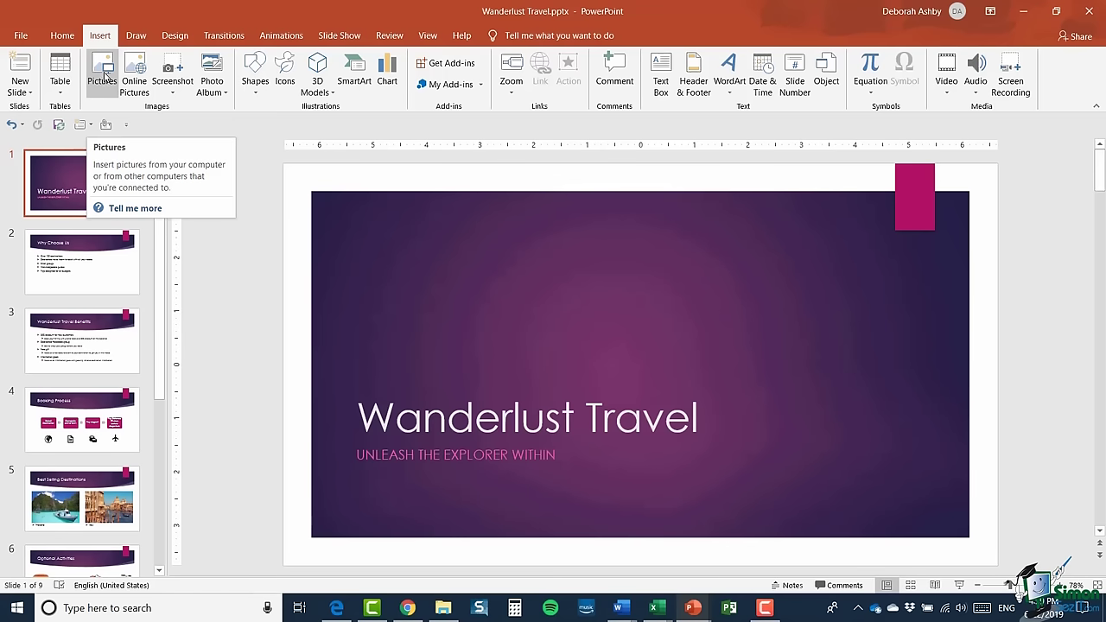
Add the Insert tab's Pictures command to the Quick Access Toolbar and open its customise list
right_click(104, 76)
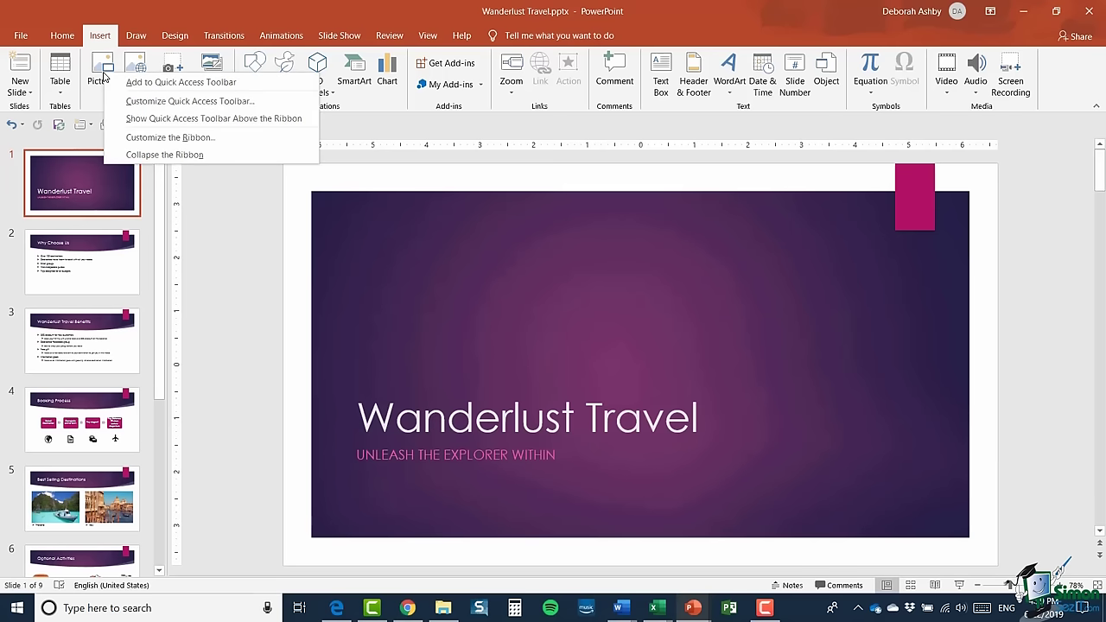
click(123, 84)
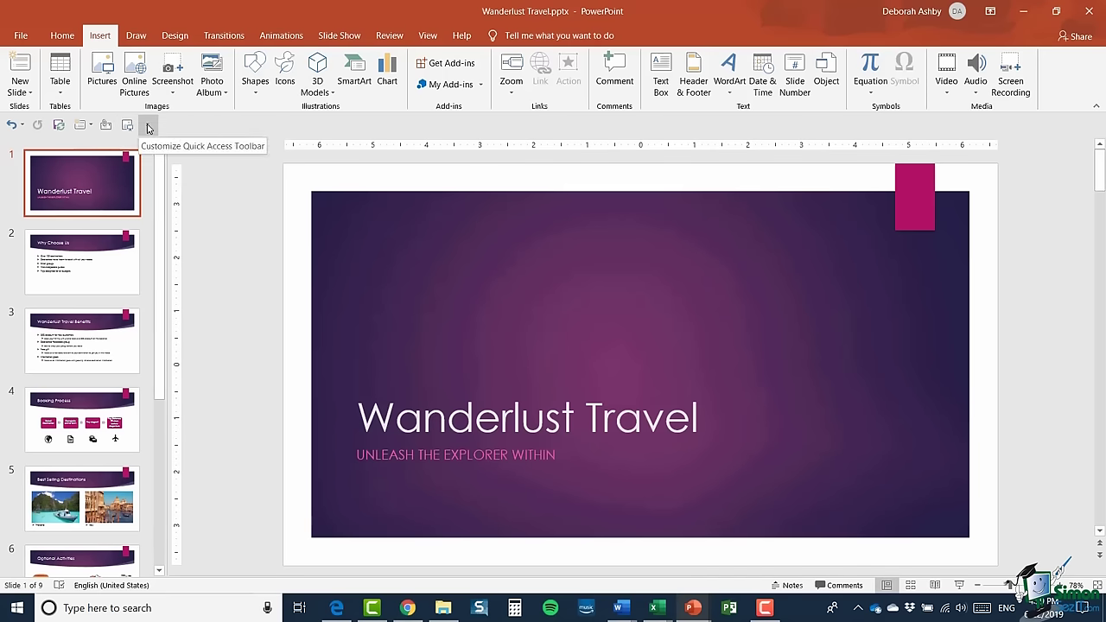
click(148, 127)
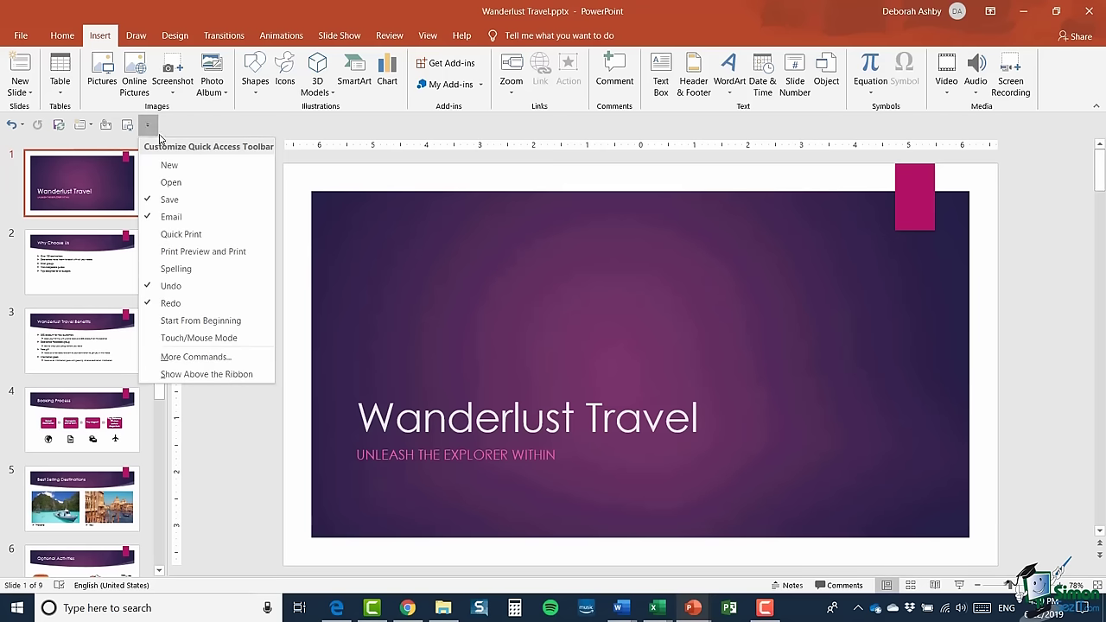
Add Align Text from All Commands to the Quick Access Toolbar and confirm
click(183, 357)
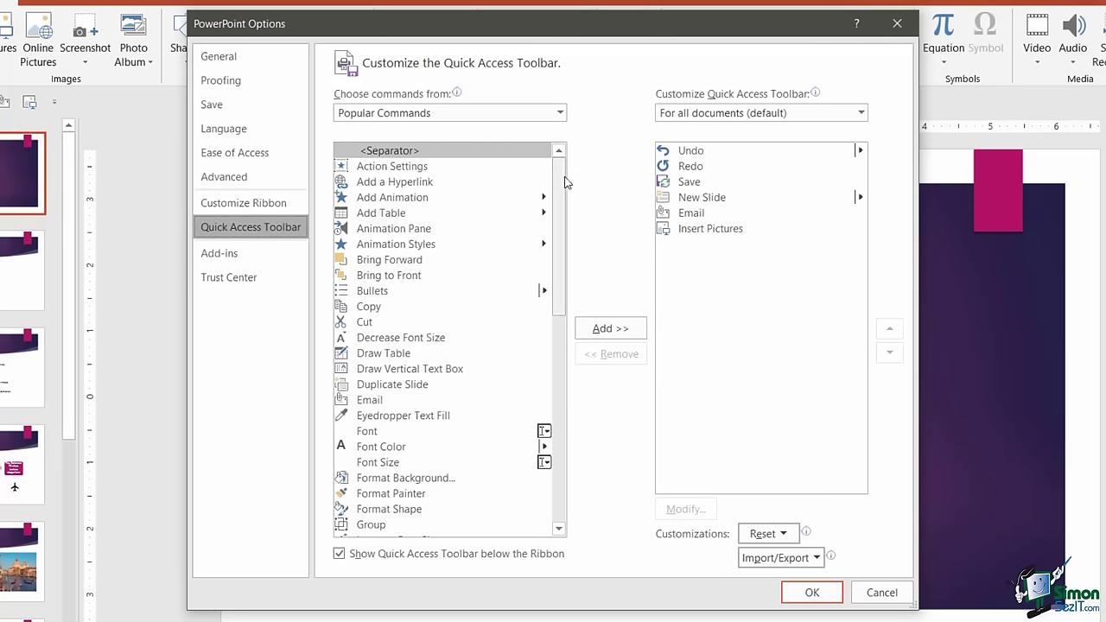
mouse_move(566, 178)
mouse_down()
mouse_move(557, 341)
mouse_move(583, 173)
mouse_move(566, 147)
mouse_up()
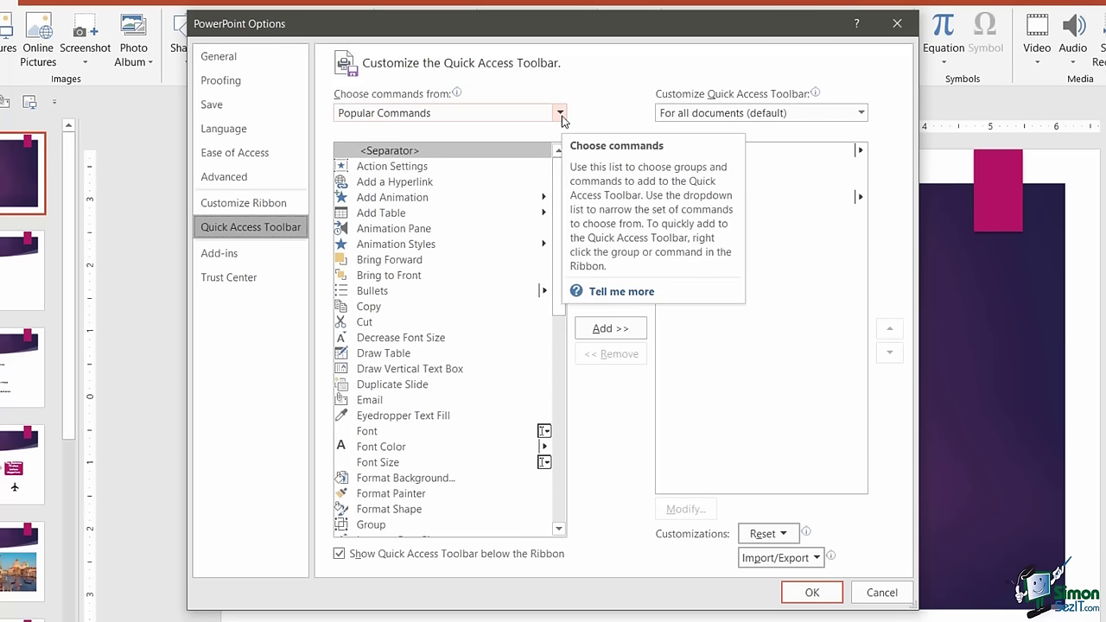
click(561, 113)
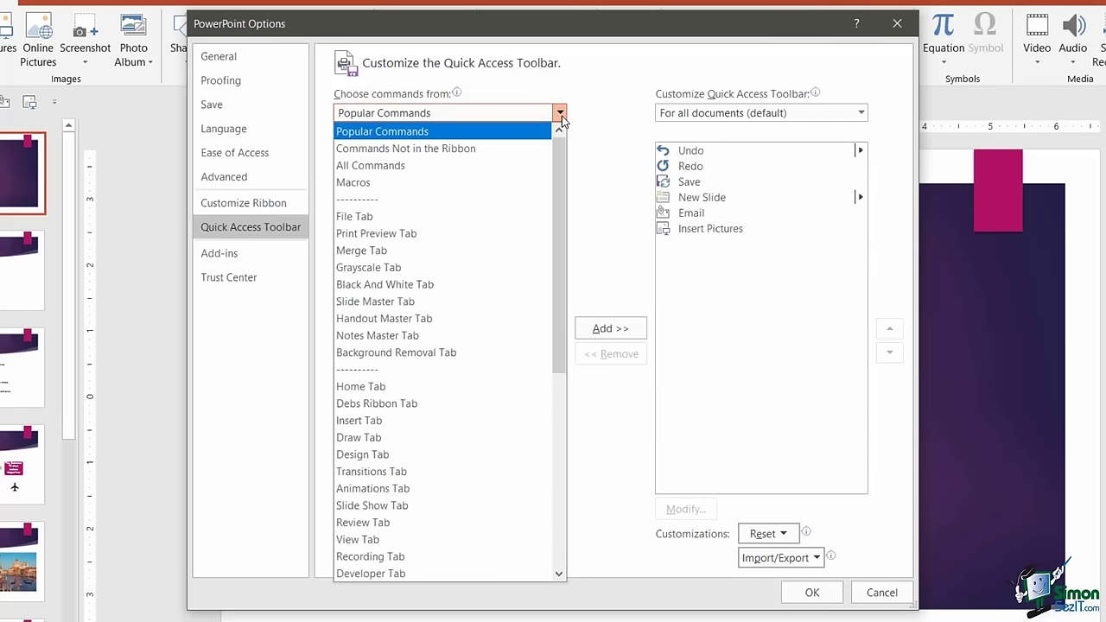
click(369, 166)
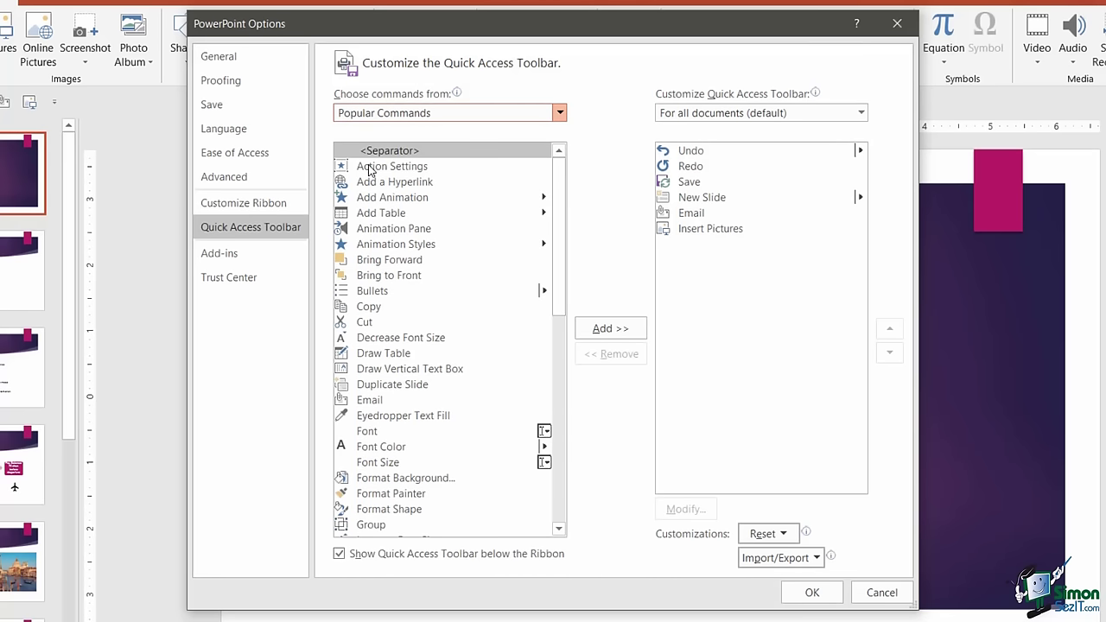
scroll(559, 166, down, 1)
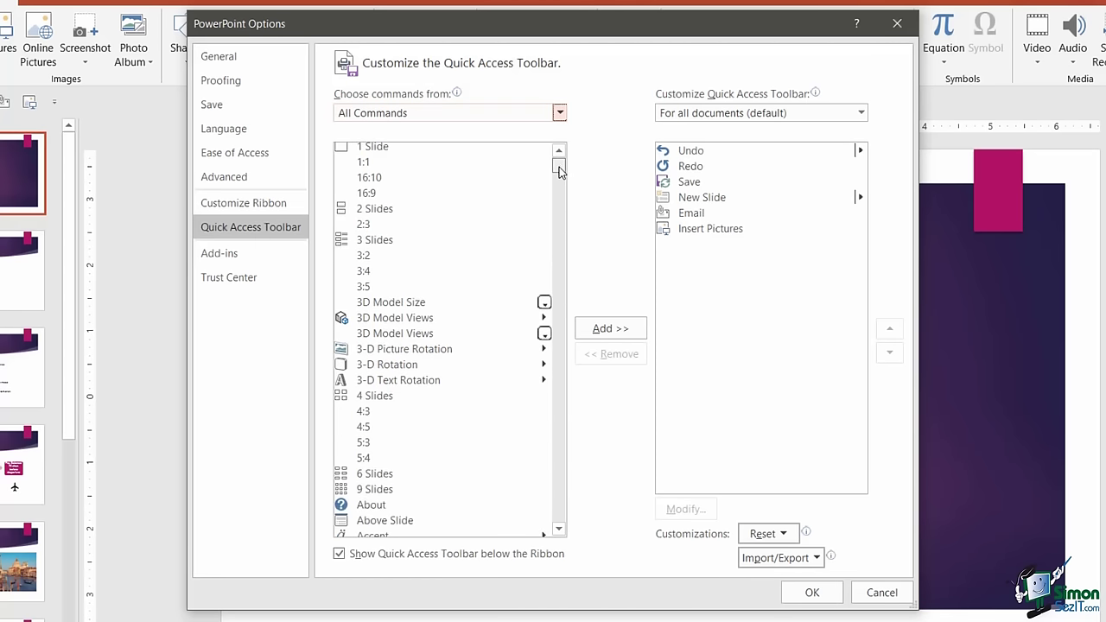
drag(559, 170, 559, 190)
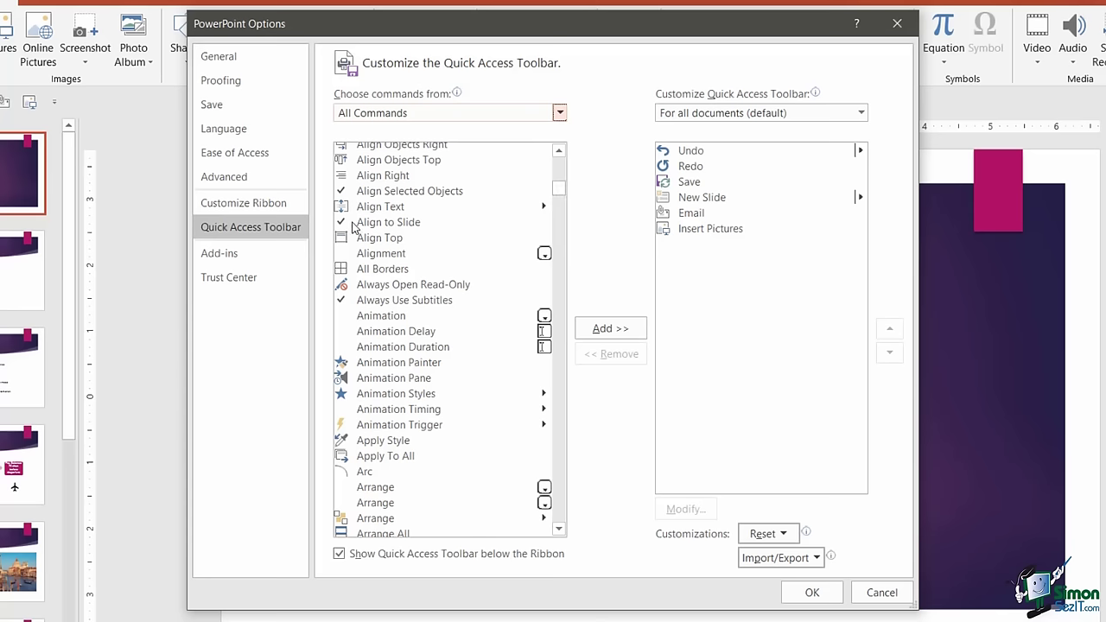
click(374, 209)
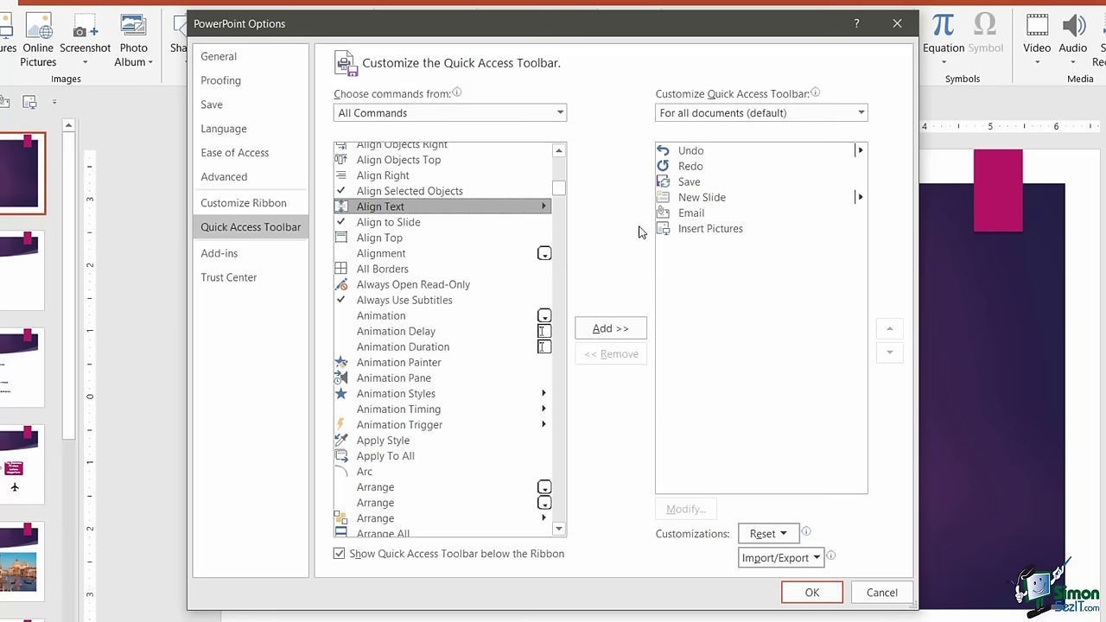
click(610, 330)
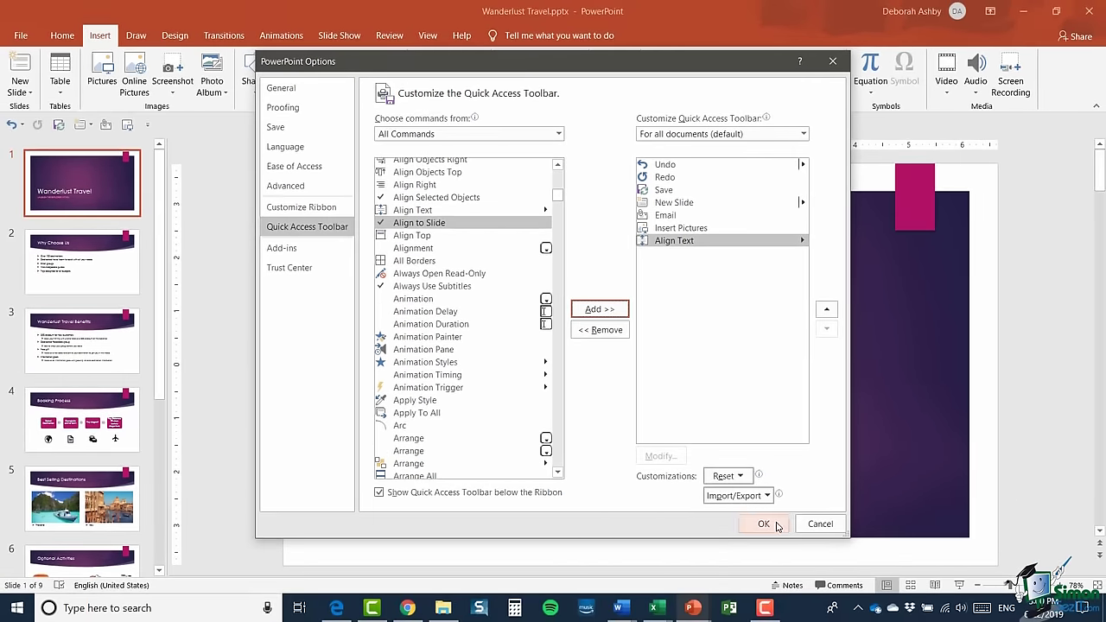
click(771, 524)
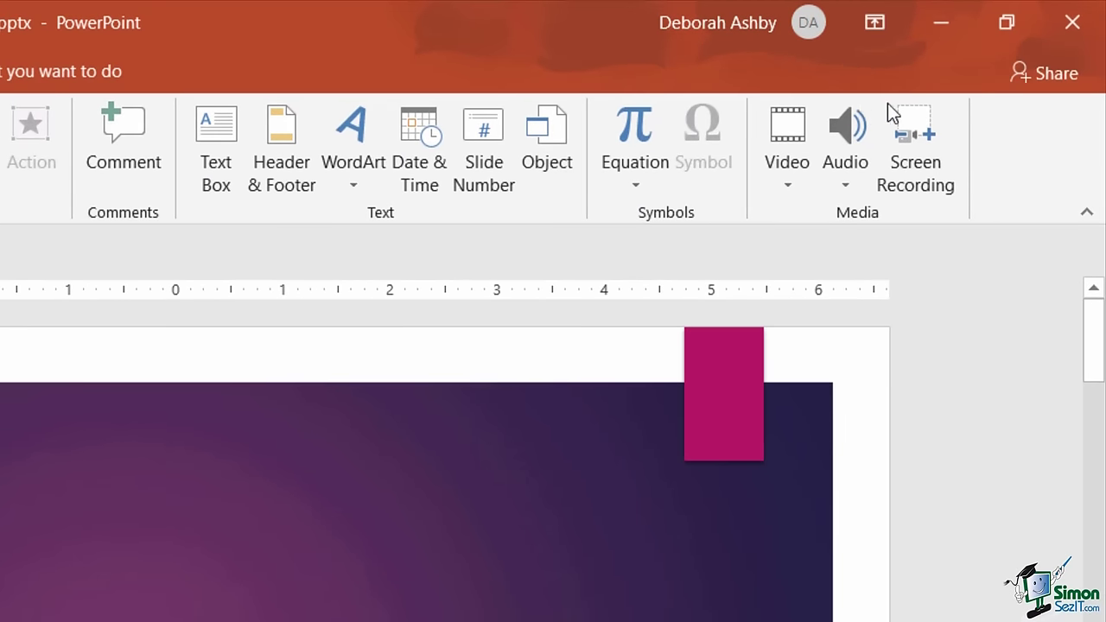
Auto-hide the ribbon, then restore it with Show Tabs and Commands
click(875, 26)
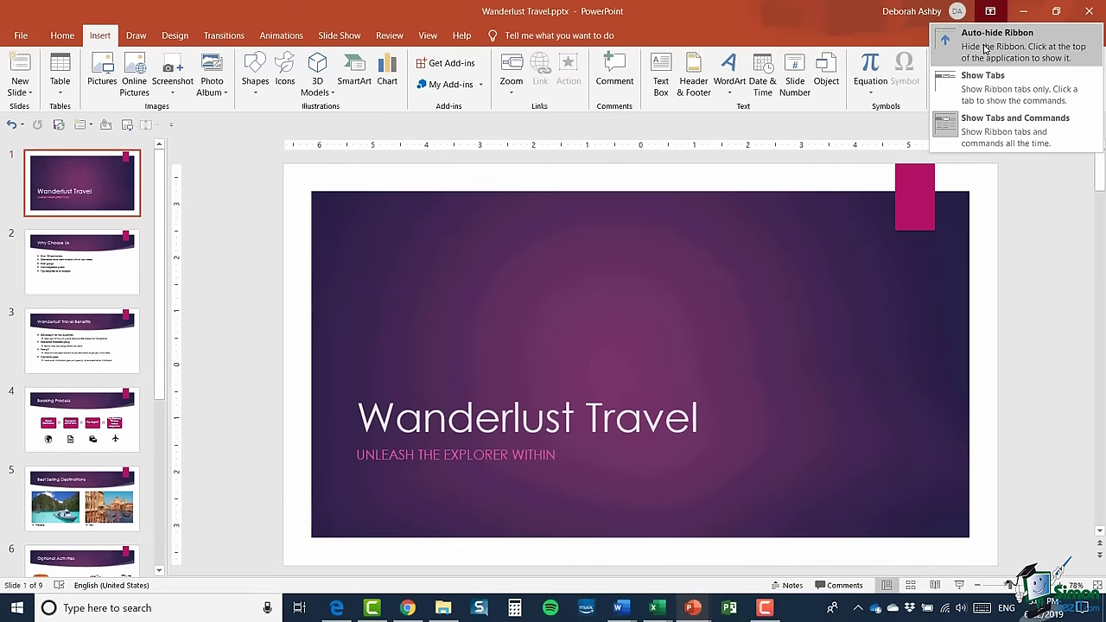
click(984, 44)
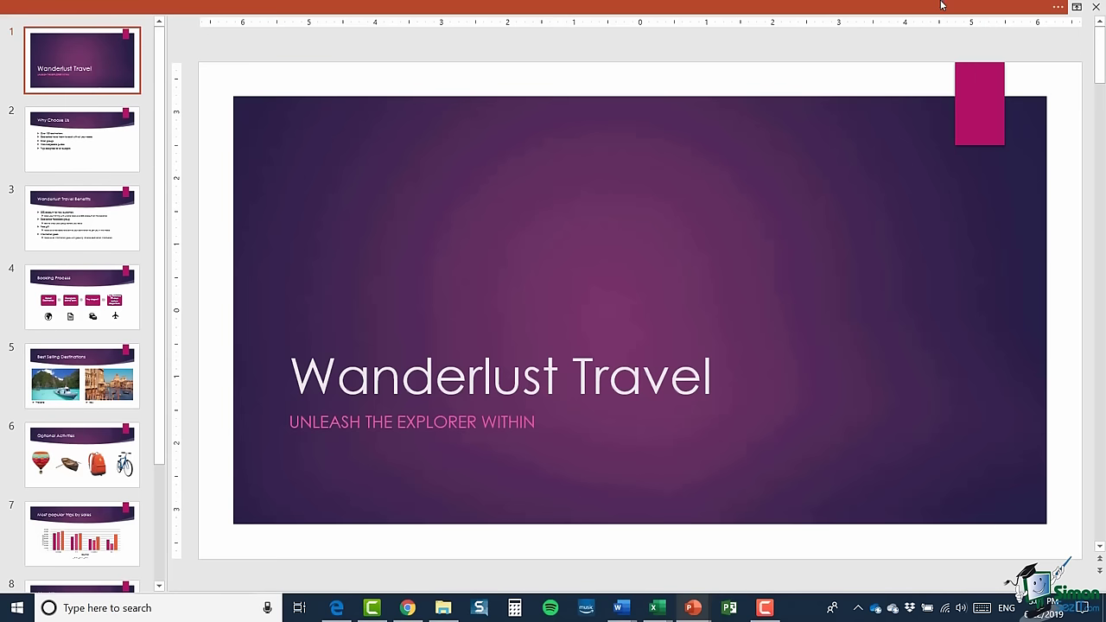
mouse_move(962, 5)
click(1077, 8)
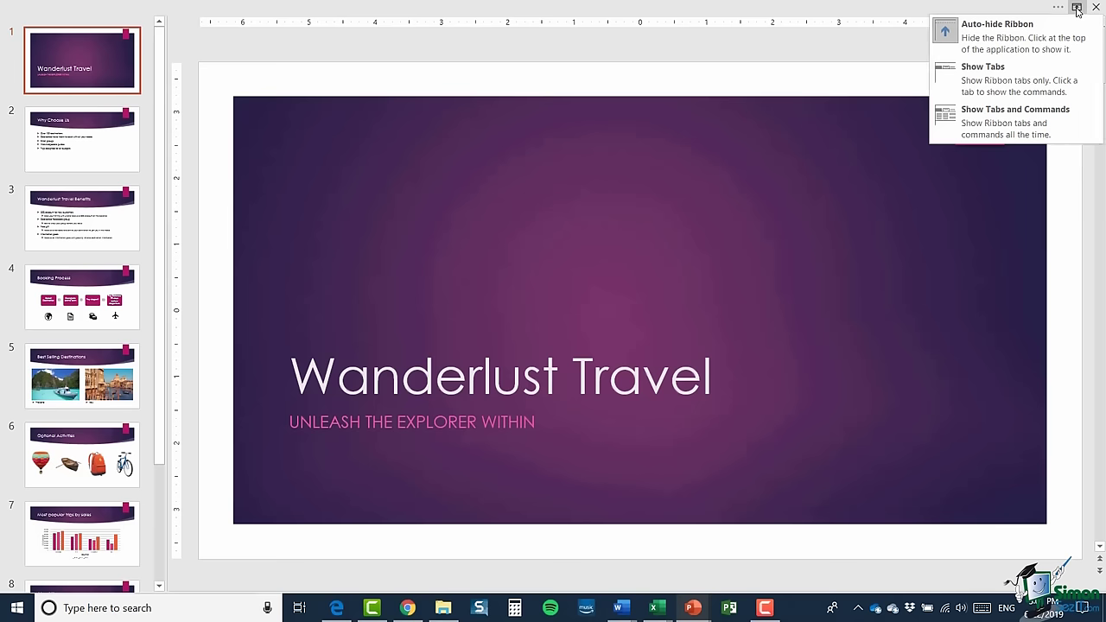
click(987, 120)
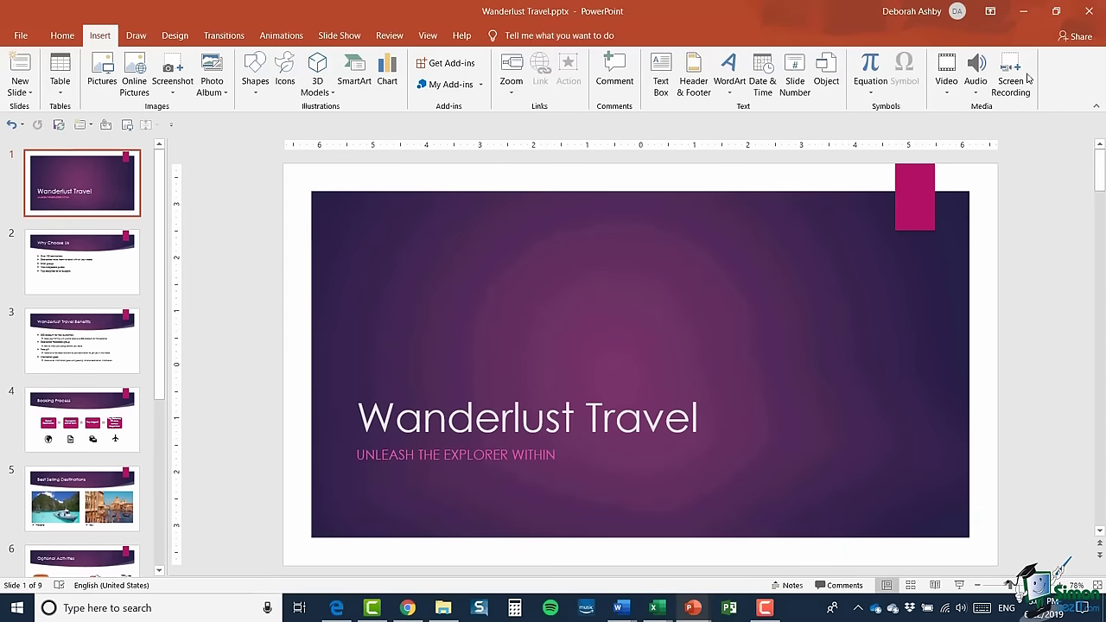
click(991, 11)
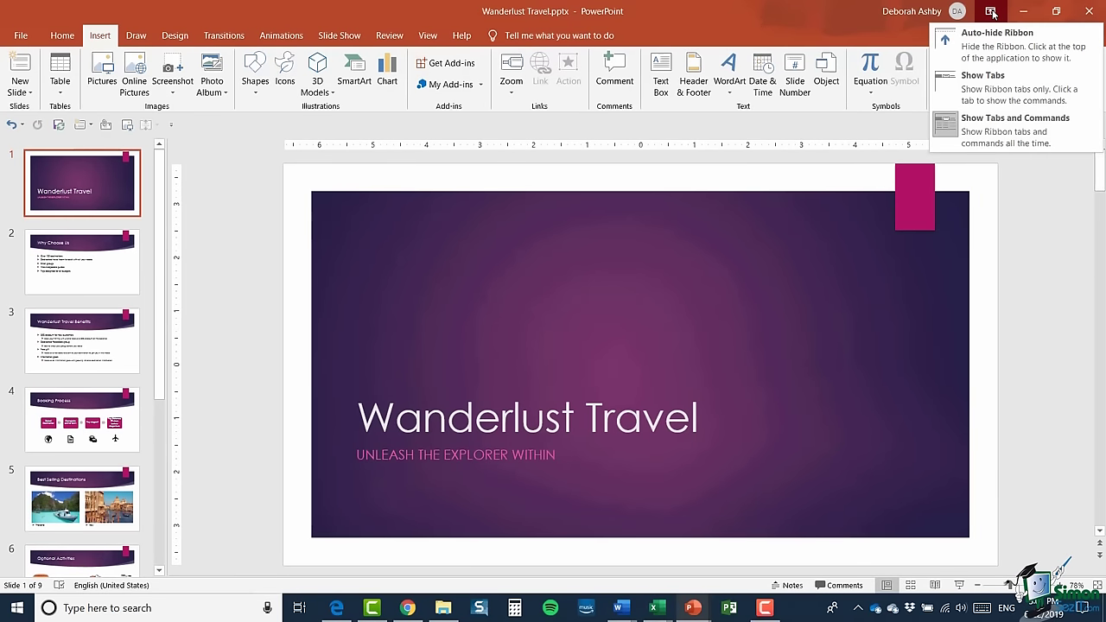
Collapse the ribbon to tabs only, view the Design tab, then pin the full ribbon open
click(992, 87)
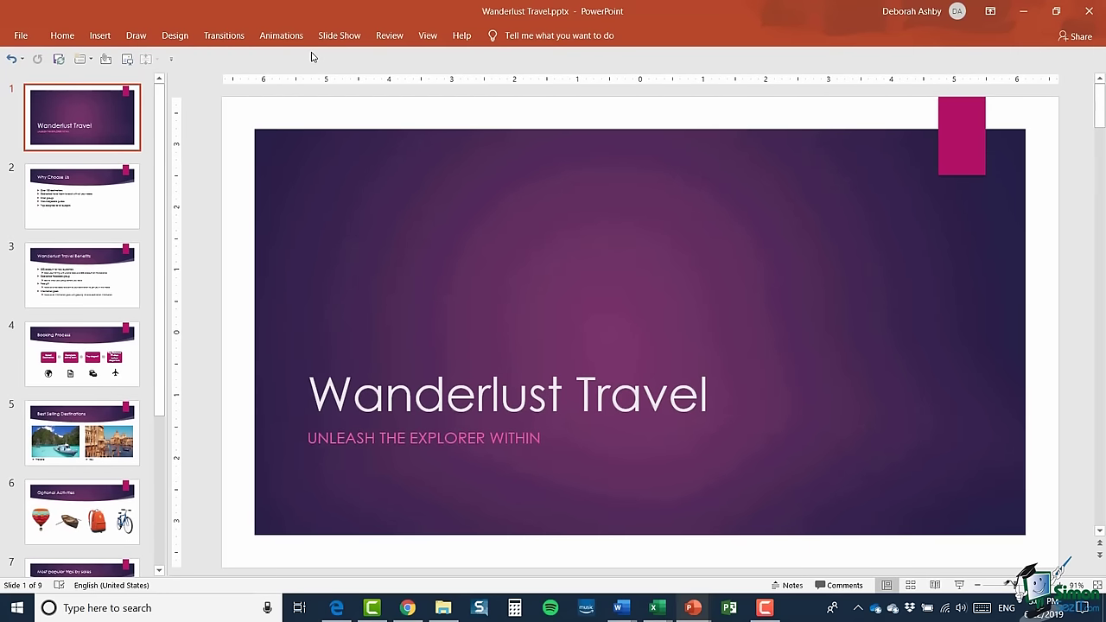
click(171, 37)
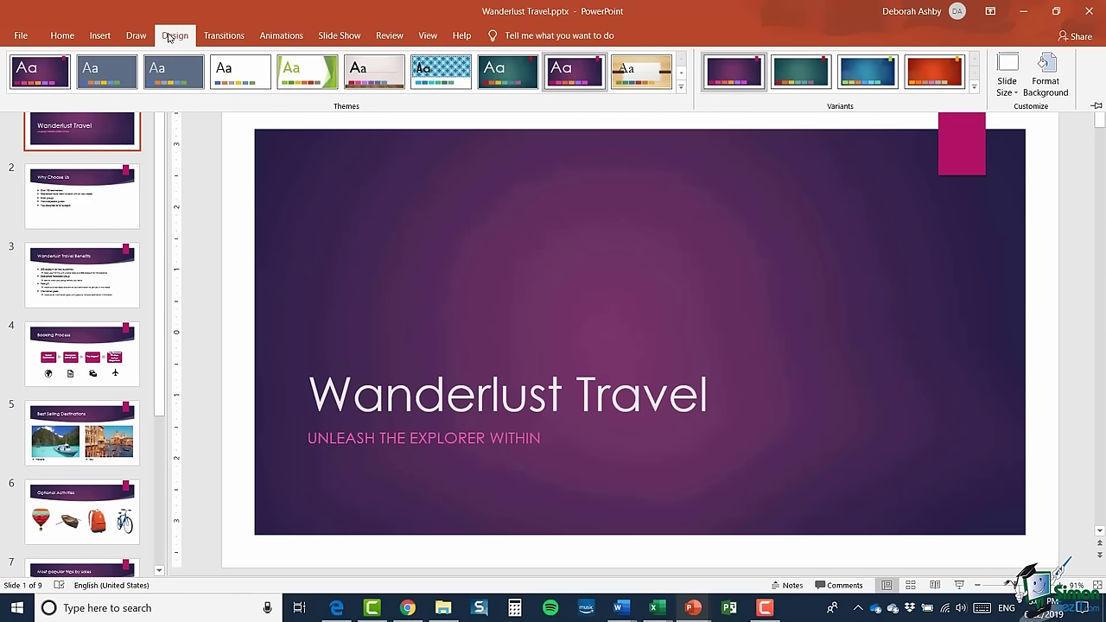
click(990, 11)
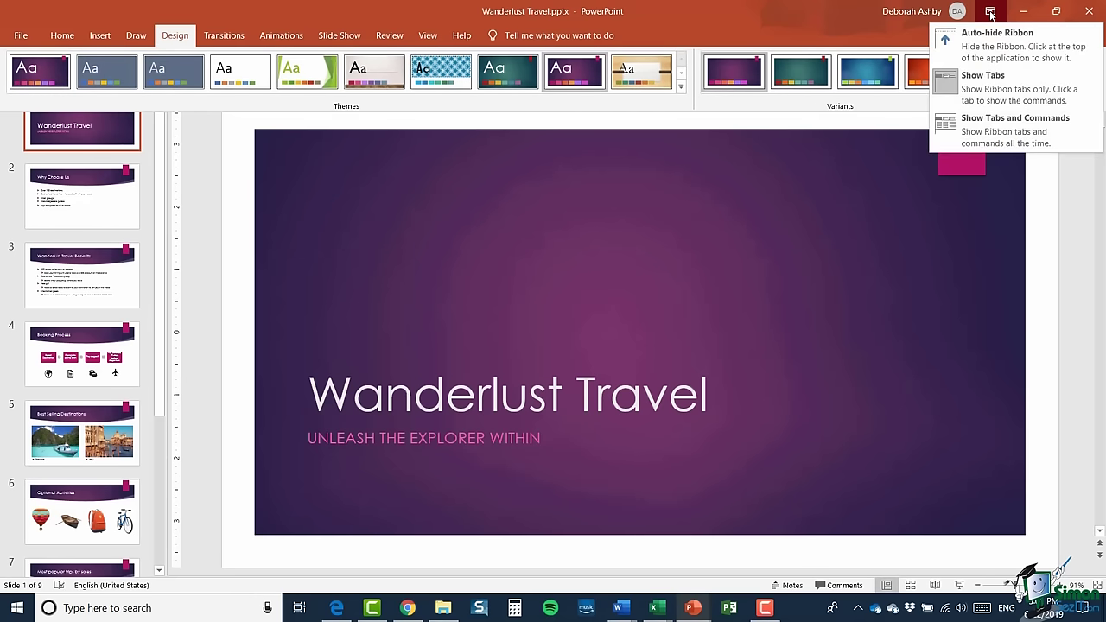
click(994, 128)
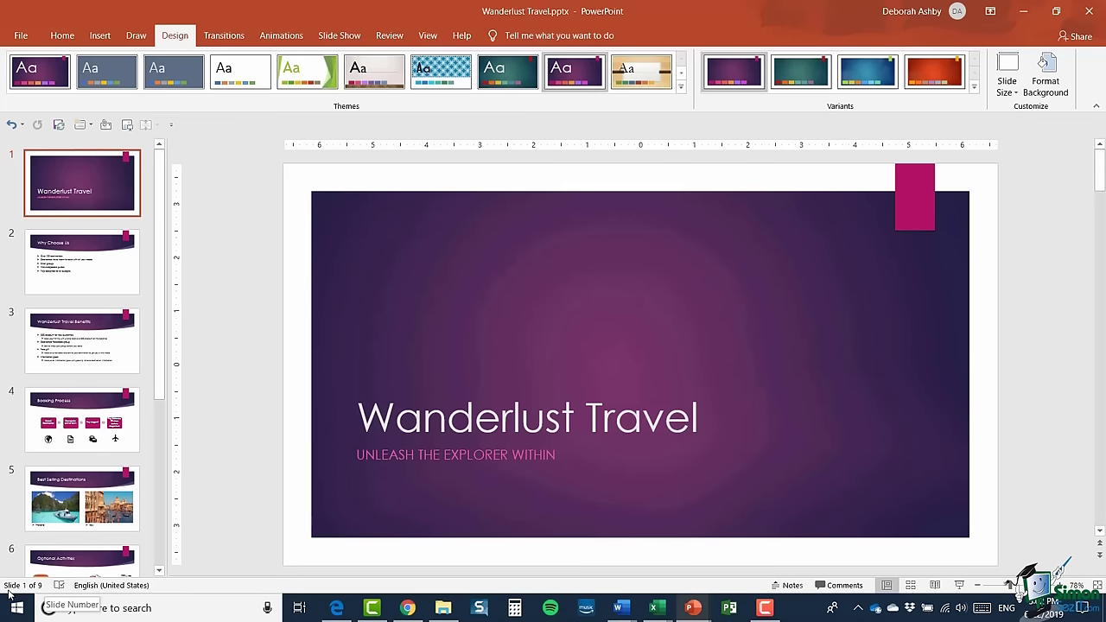
click(73, 422)
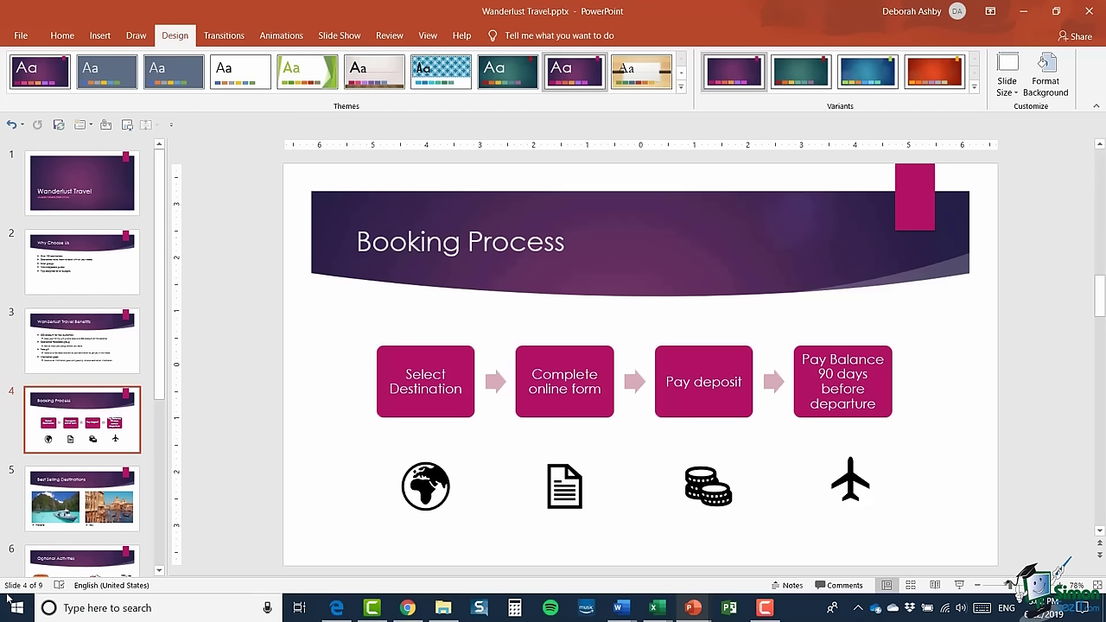
mouse_move(63, 590)
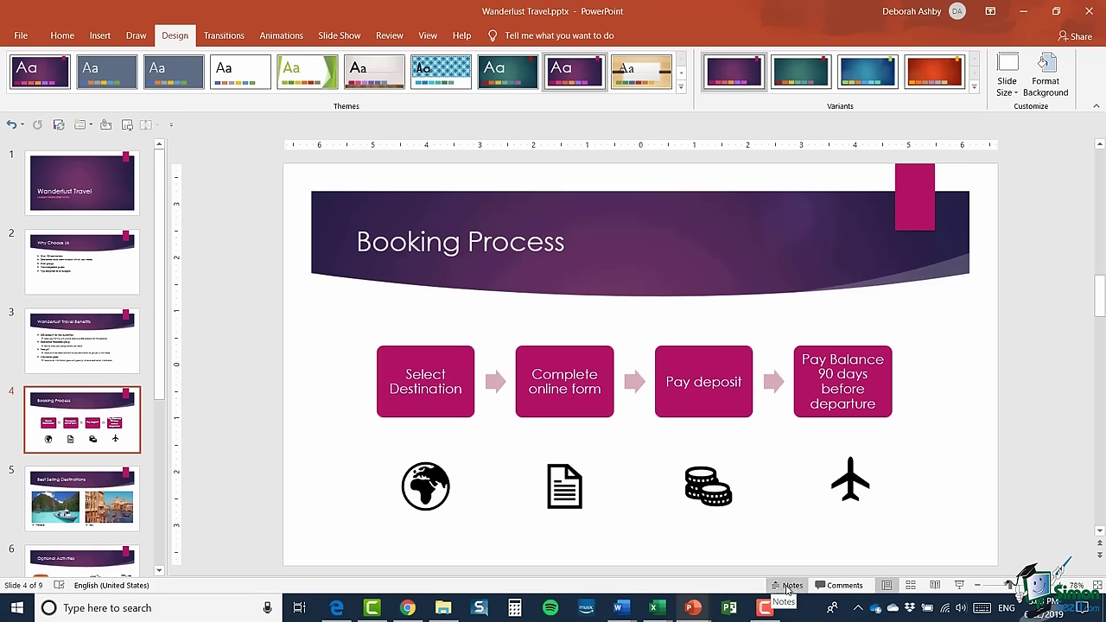
click(788, 586)
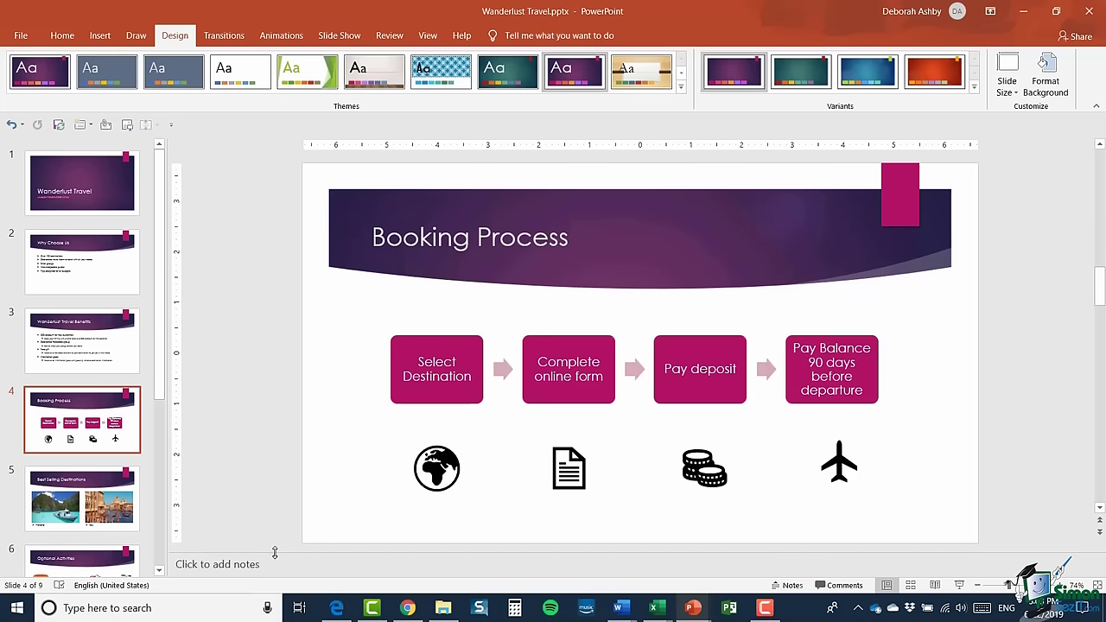
drag(274, 548, 284, 450)
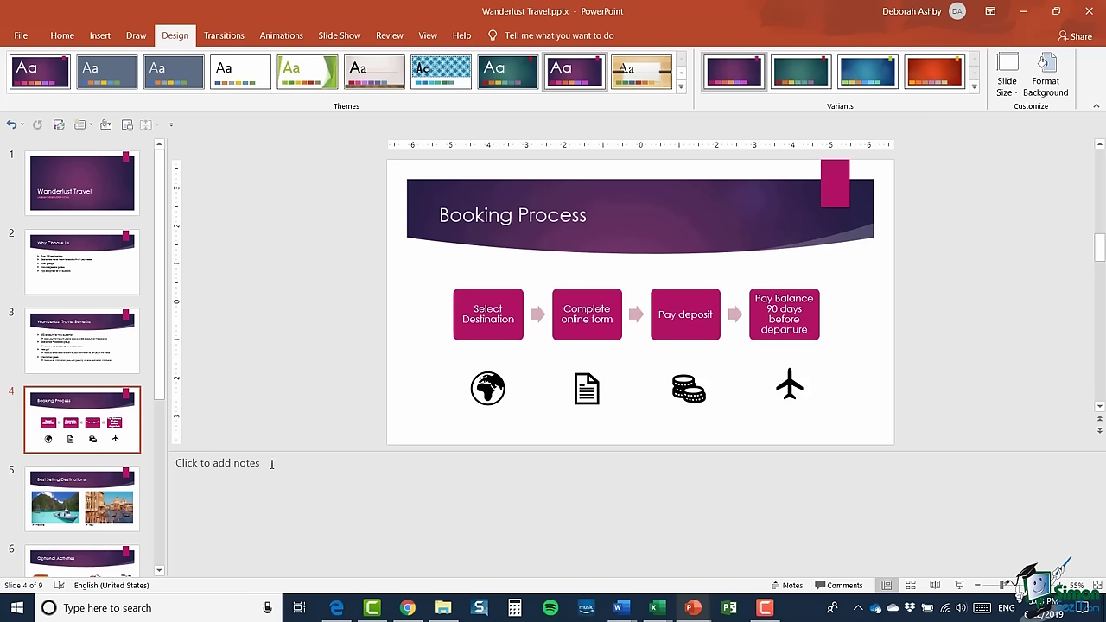
click(273, 464)
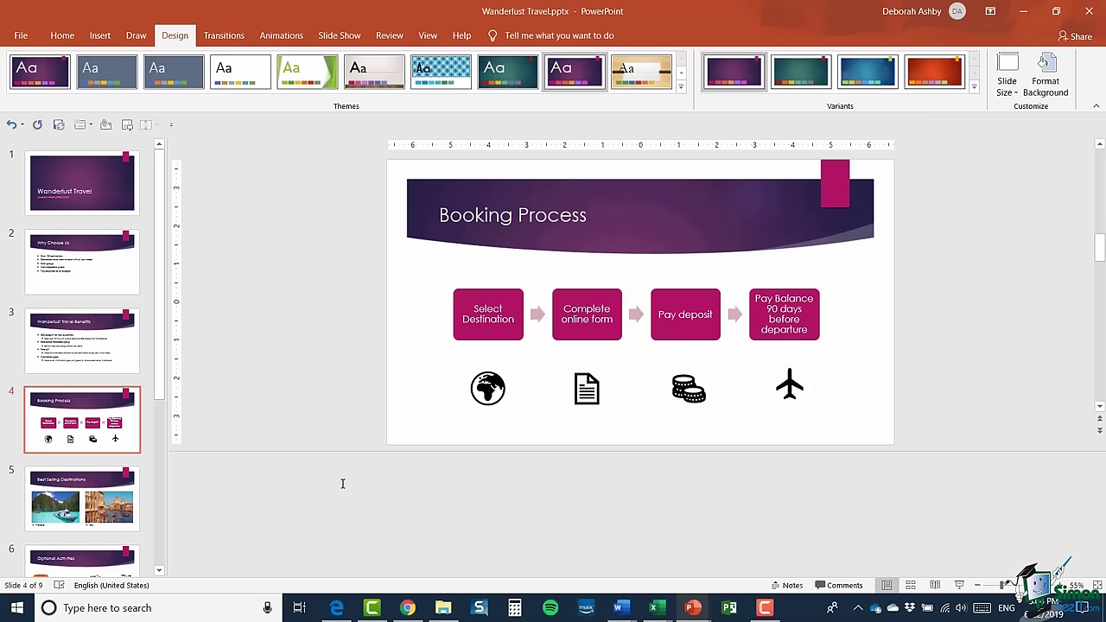
text(The Booking Process)
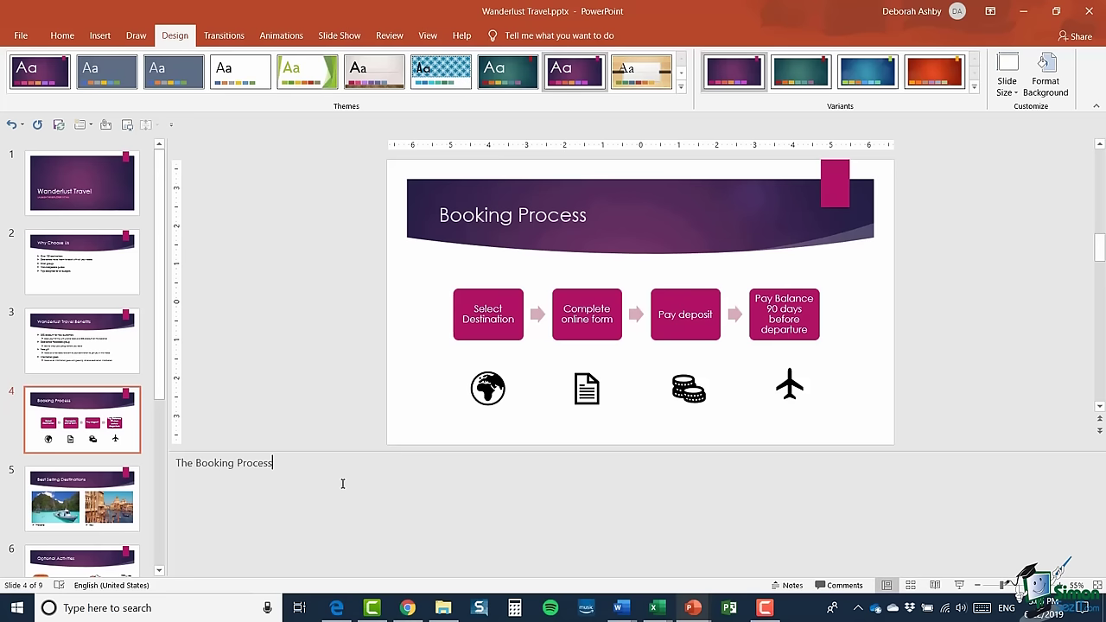
shift+click(196, 464)
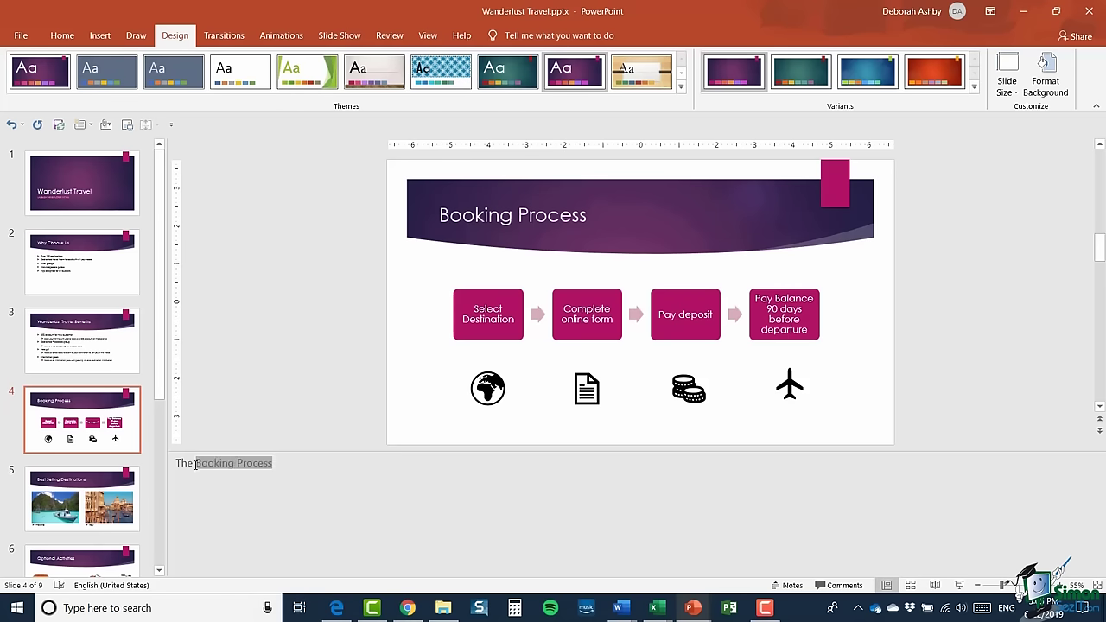
shift+click(177, 465)
key(Delete)
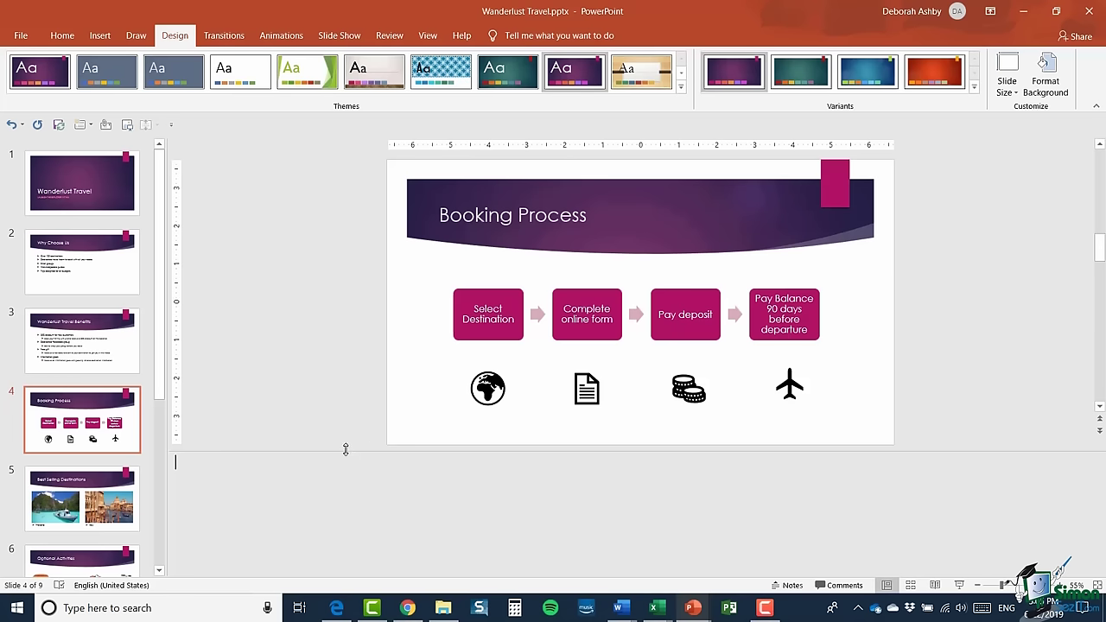
Hide the notes area under the Booking Process slide, then open and close the Comments pane
drag(343, 450, 321, 597)
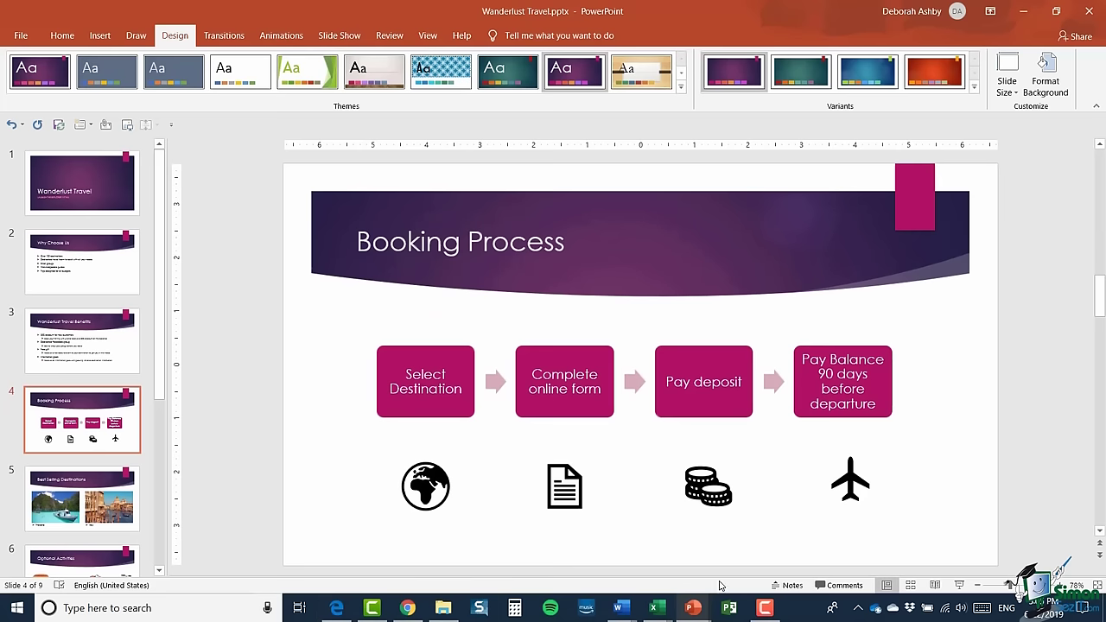
click(846, 585)
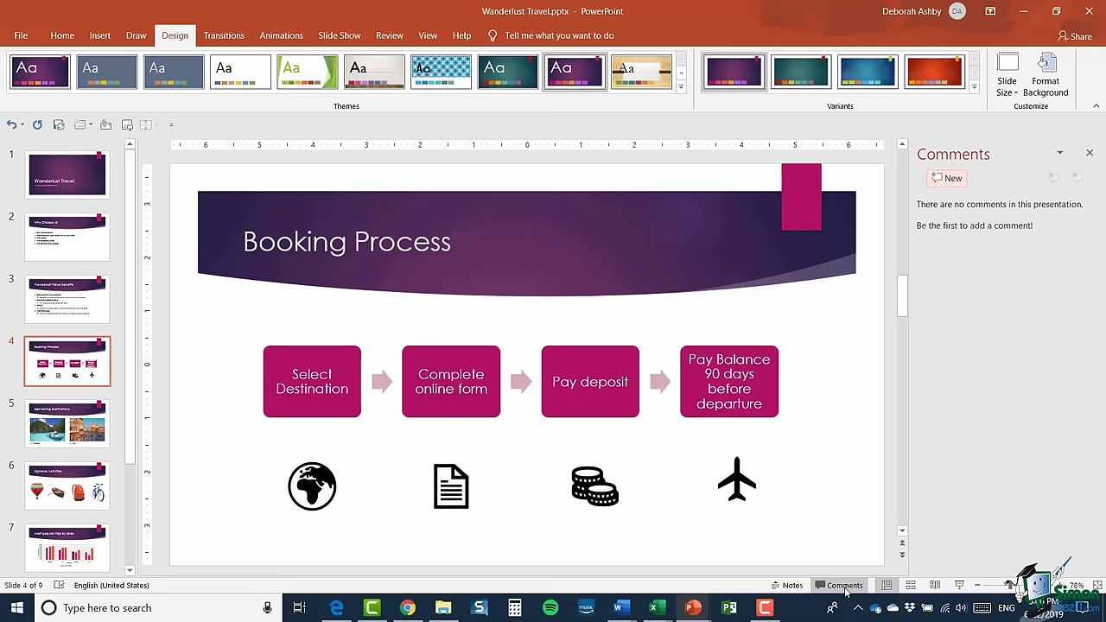
click(1089, 154)
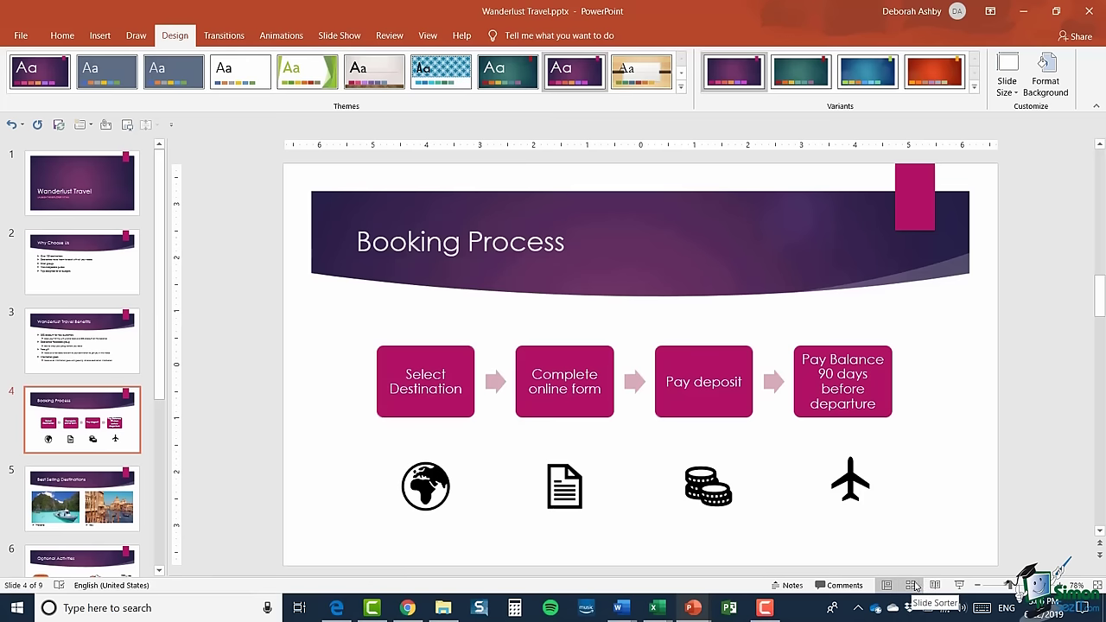
Try reordering slides in Slide Sorter and Normal view, ending in Slide Sorter with the original order
click(913, 586)
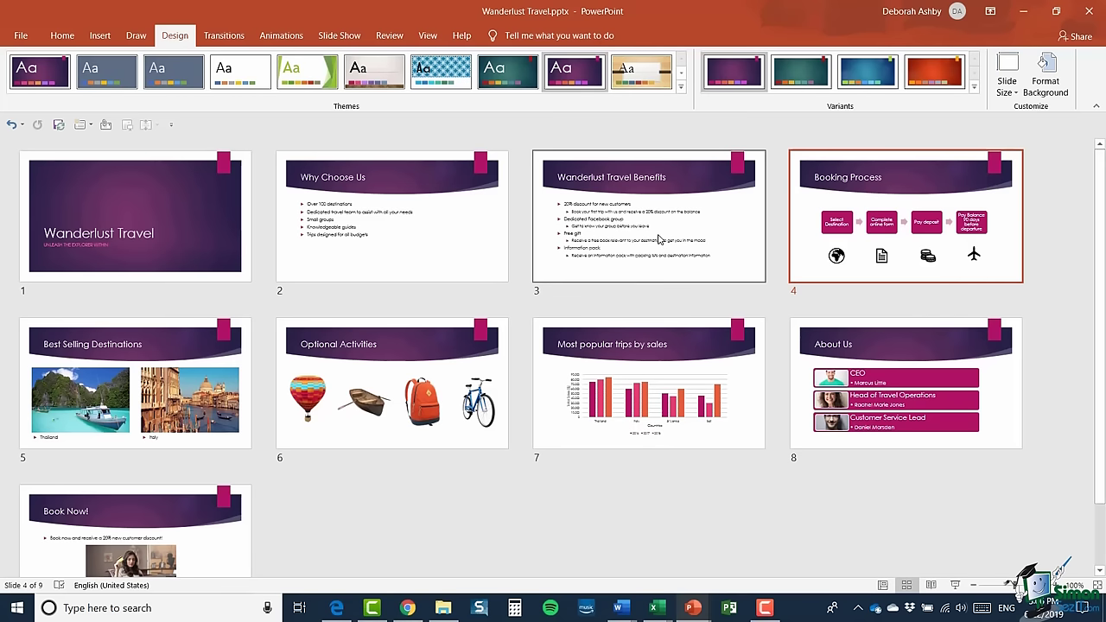
drag(662, 240, 626, 224)
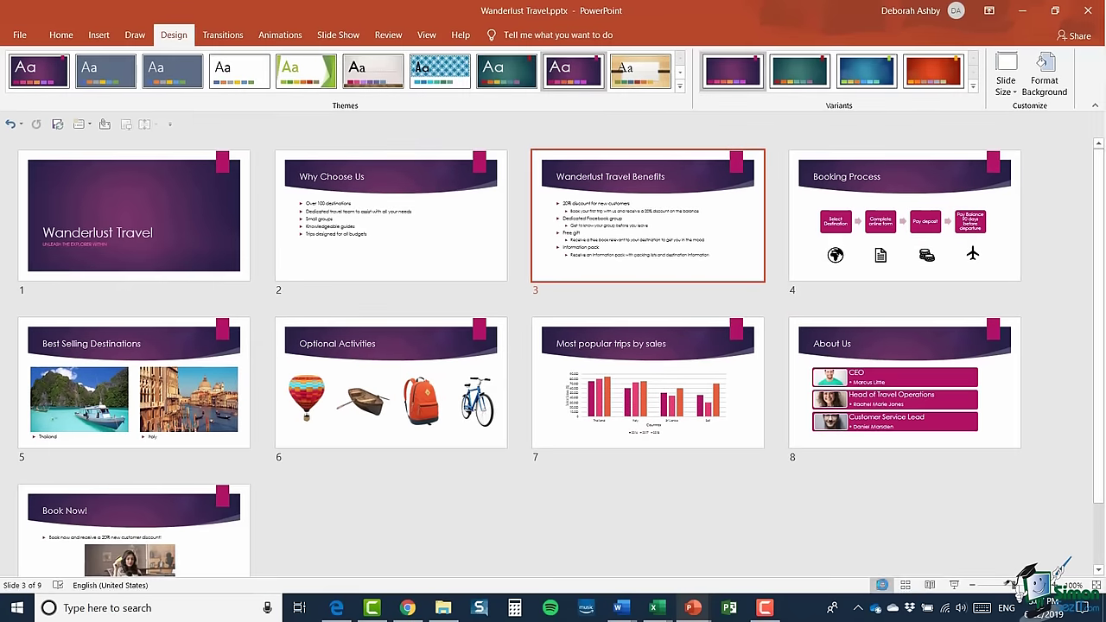
click(882, 585)
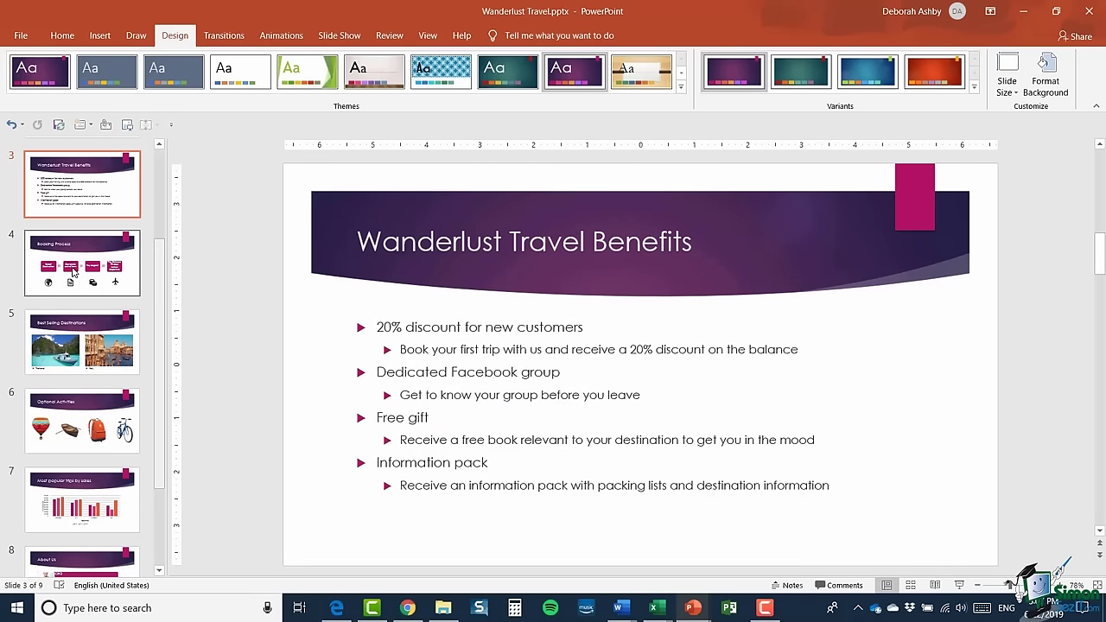
mouse_move(73, 273)
mouse_down()
mouse_move(69, 412)
mouse_move(98, 243)
mouse_move(72, 274)
mouse_up()
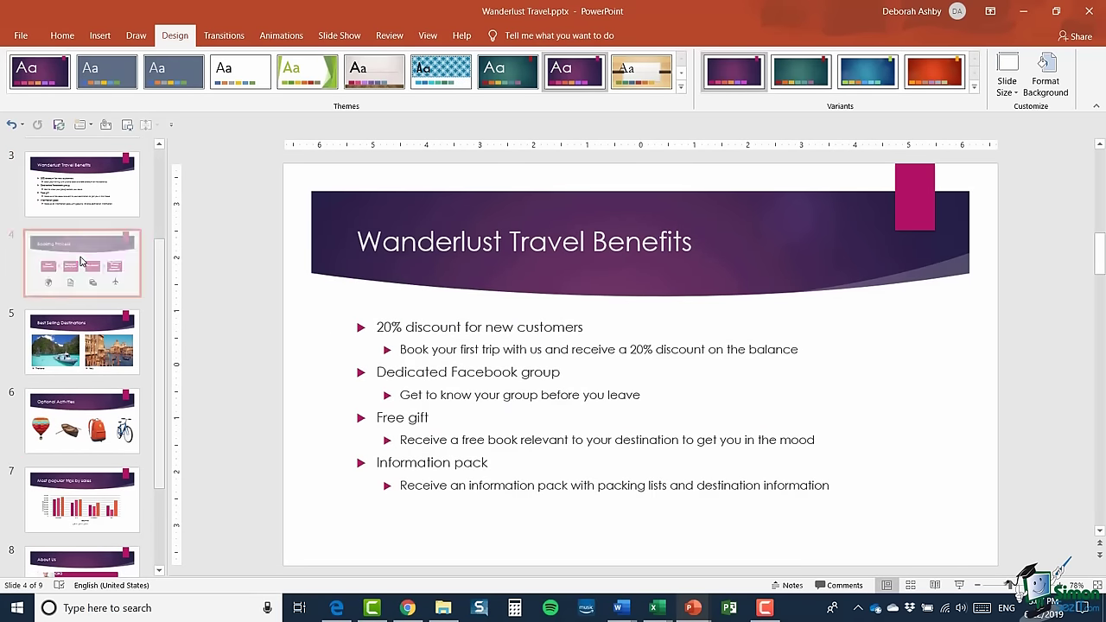
click(911, 586)
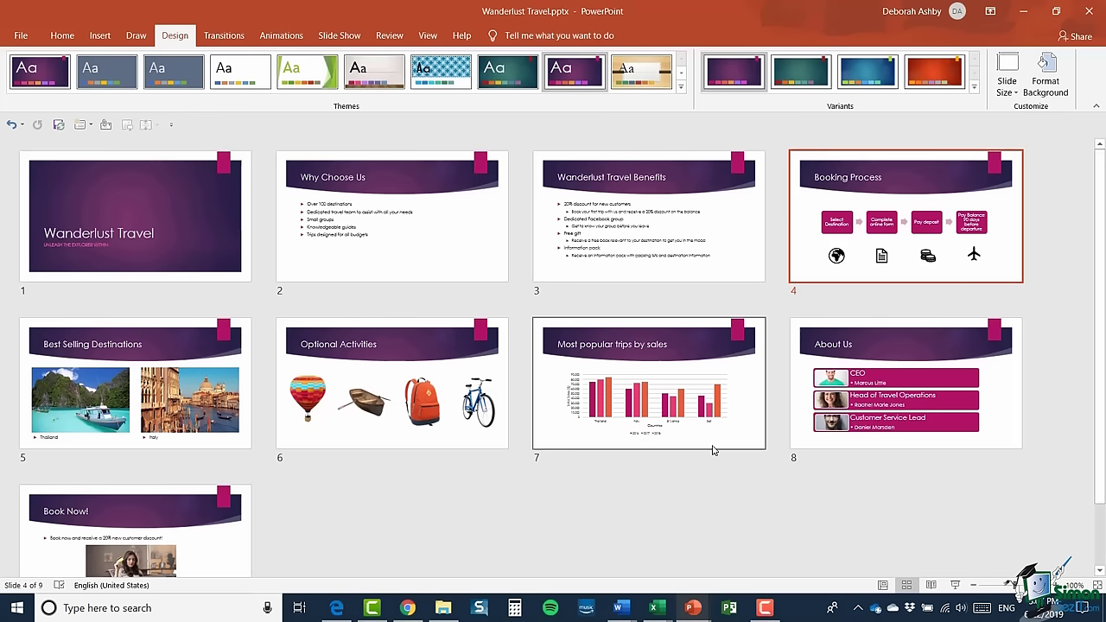
click(931, 586)
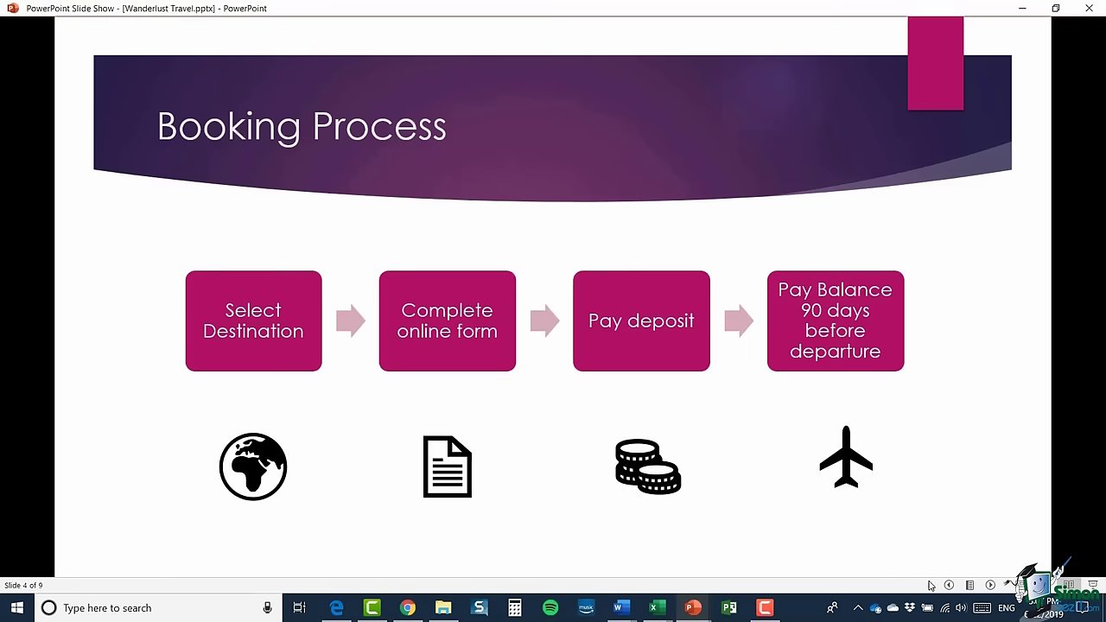
click(991, 386)
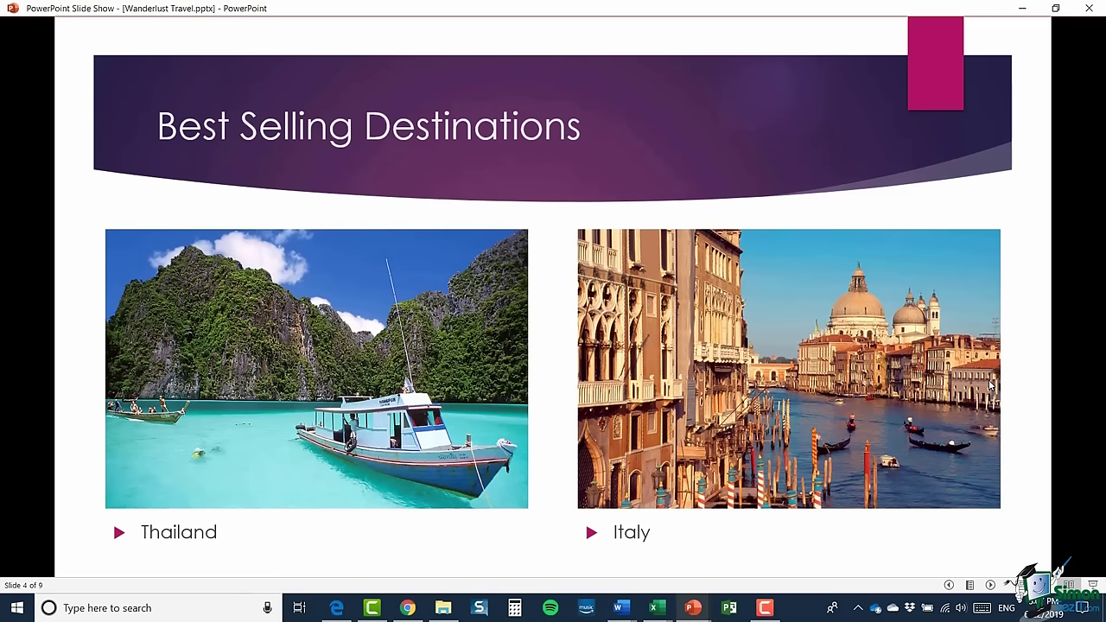
click(991, 387)
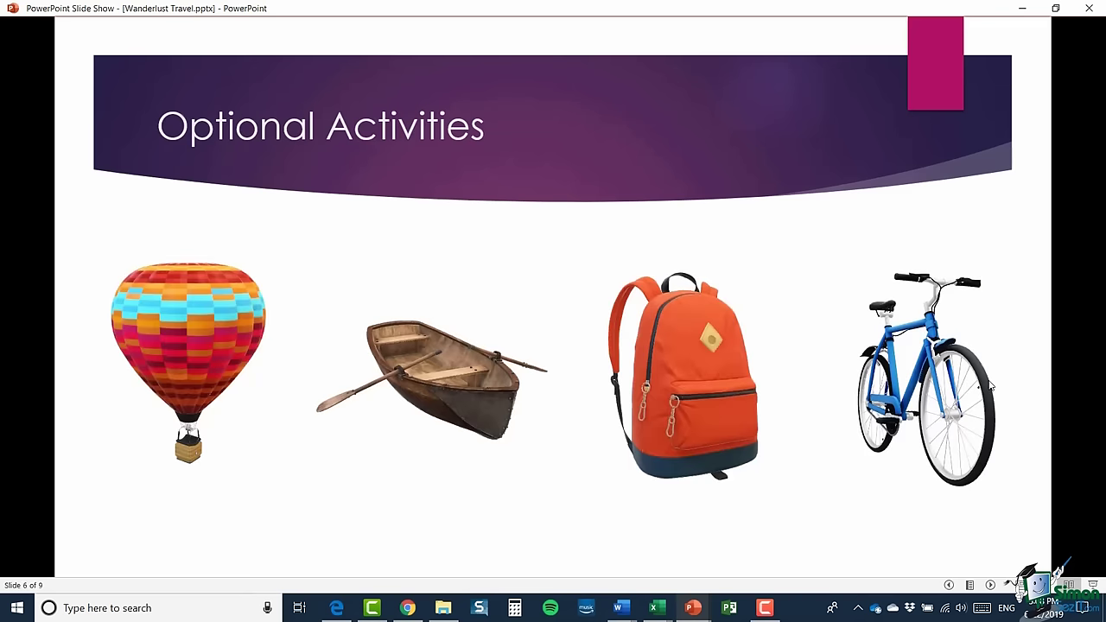
key(Left)
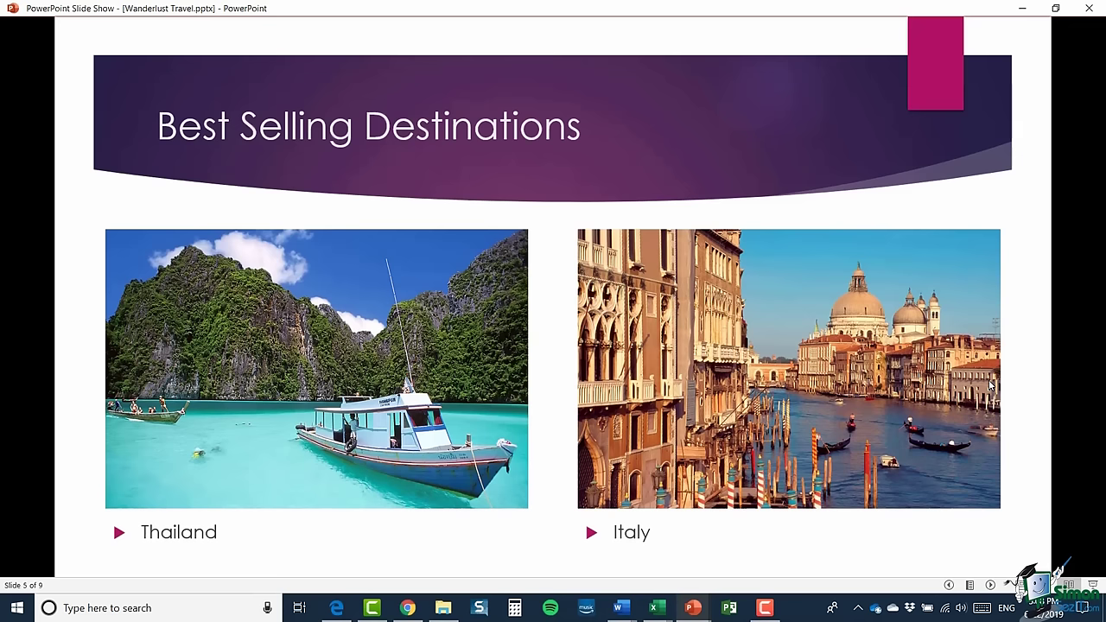
key(Left)
key(Left)
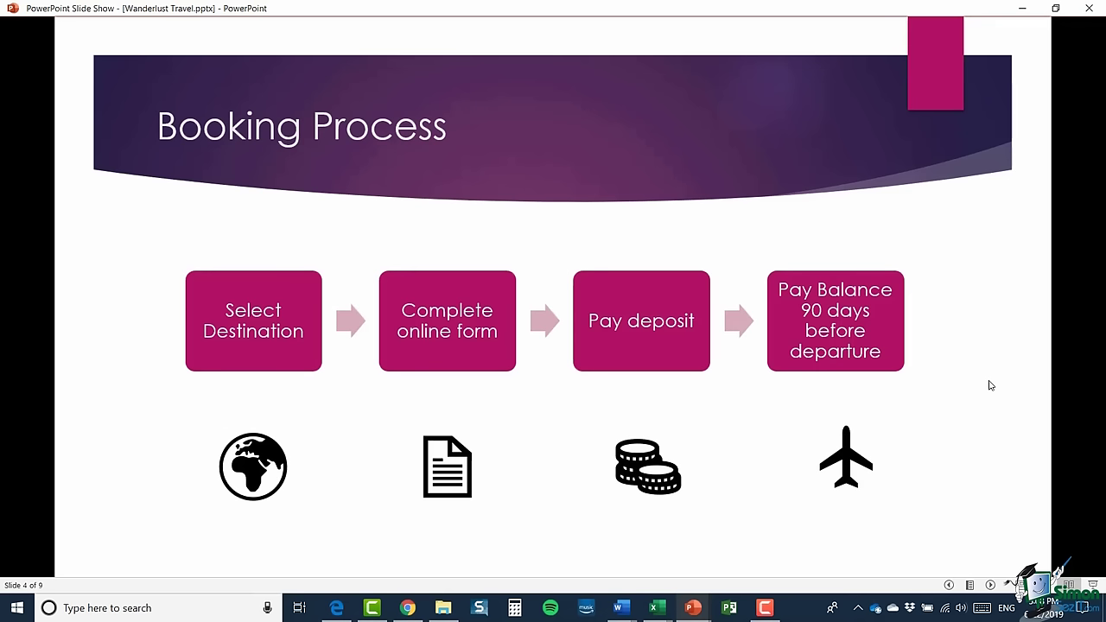
key(Escape)
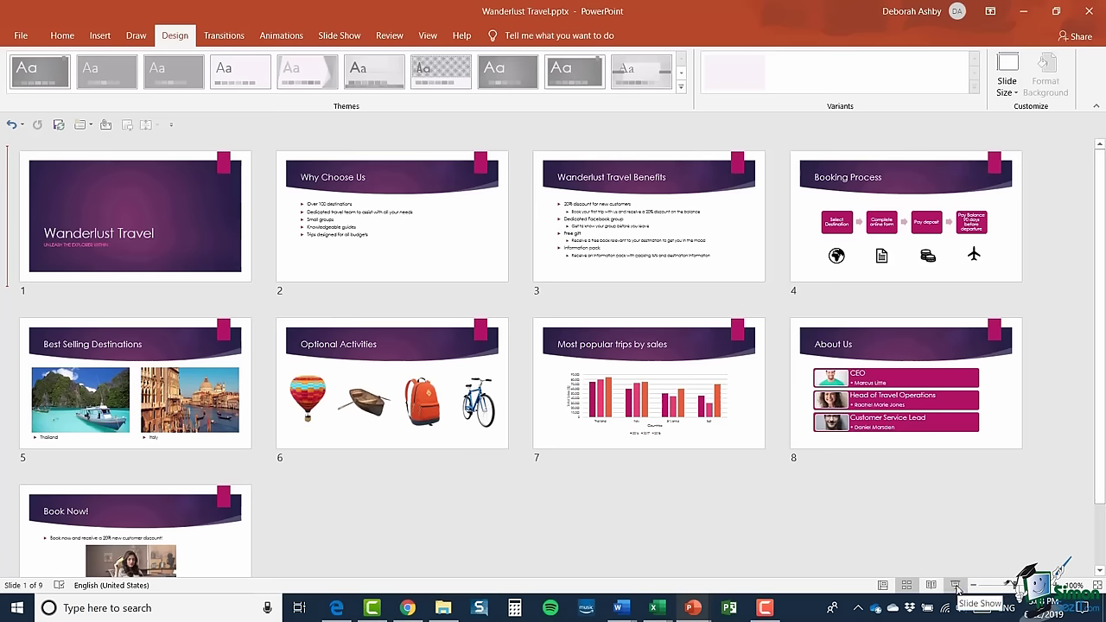
click(956, 586)
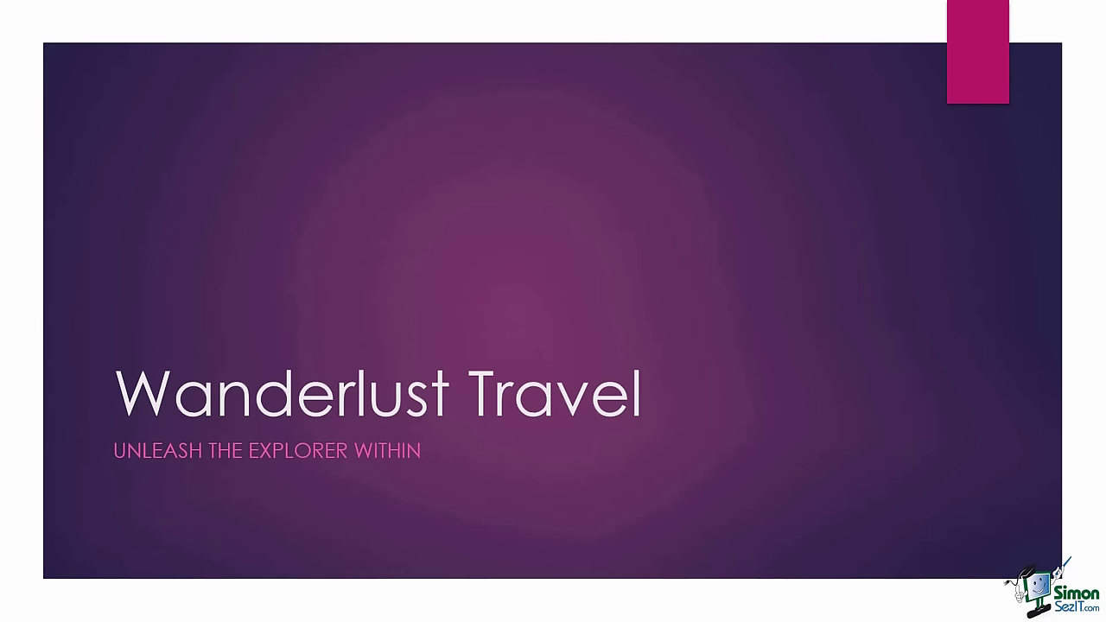
key(Escape)
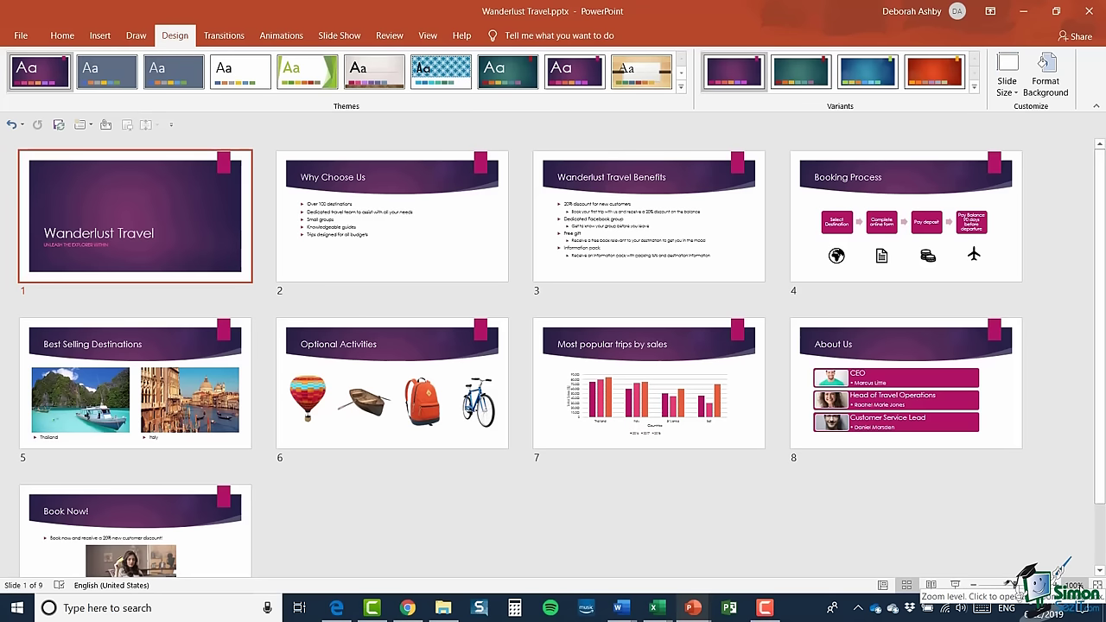
Return to Normal view and fit the Wanderlust Travel title slide to the window
click(883, 585)
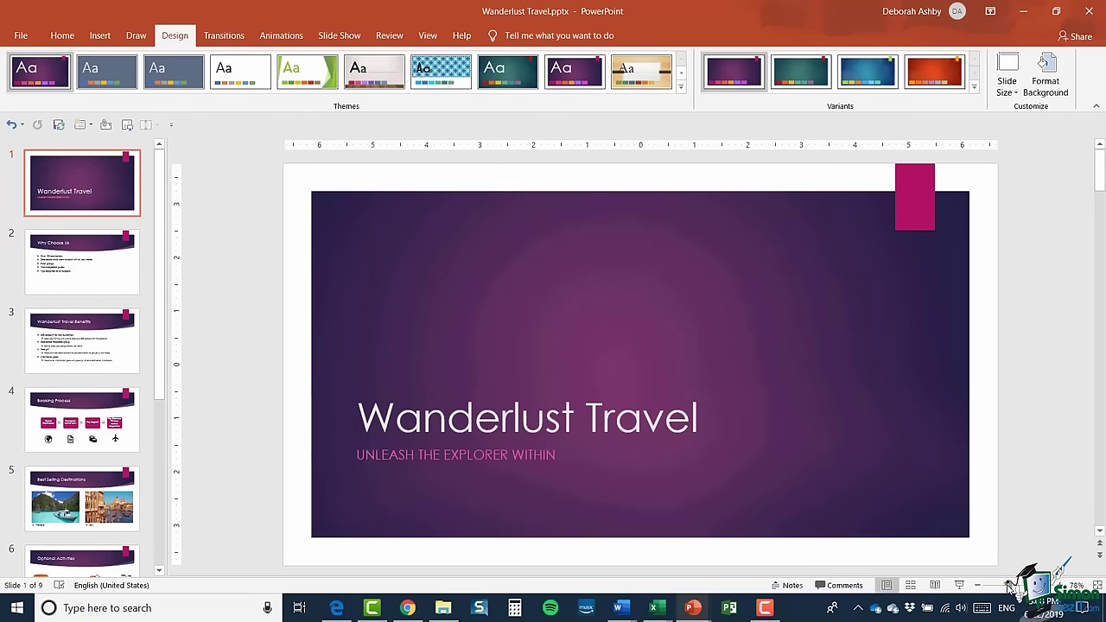
mouse_move(1012, 588)
mouse_down()
mouse_move(1034, 587)
mouse_move(1011, 590)
mouse_up()
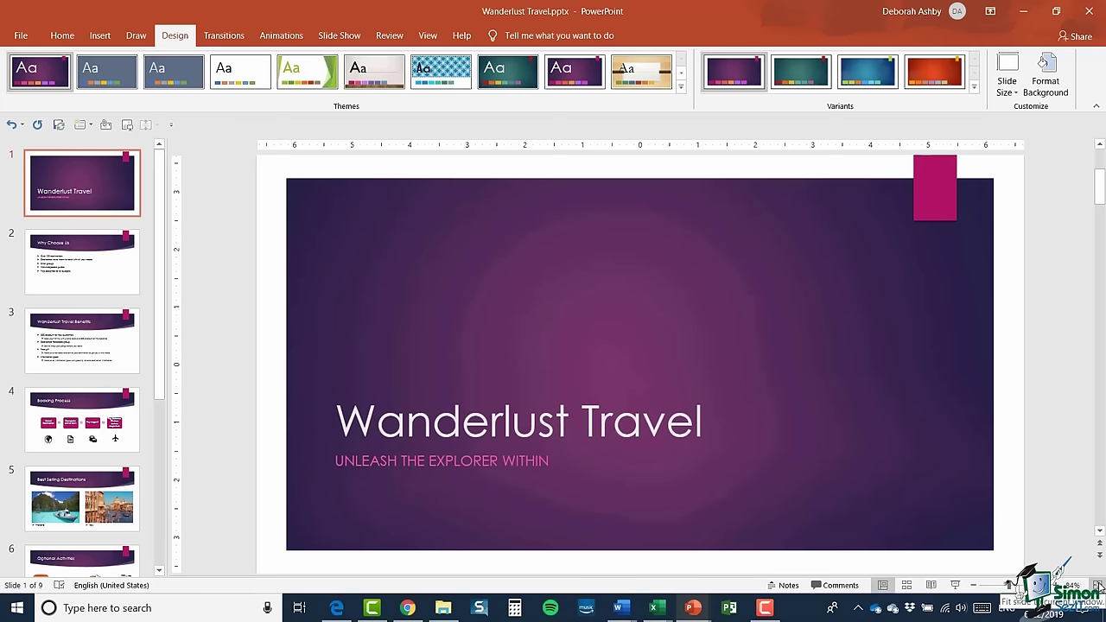
click(1098, 586)
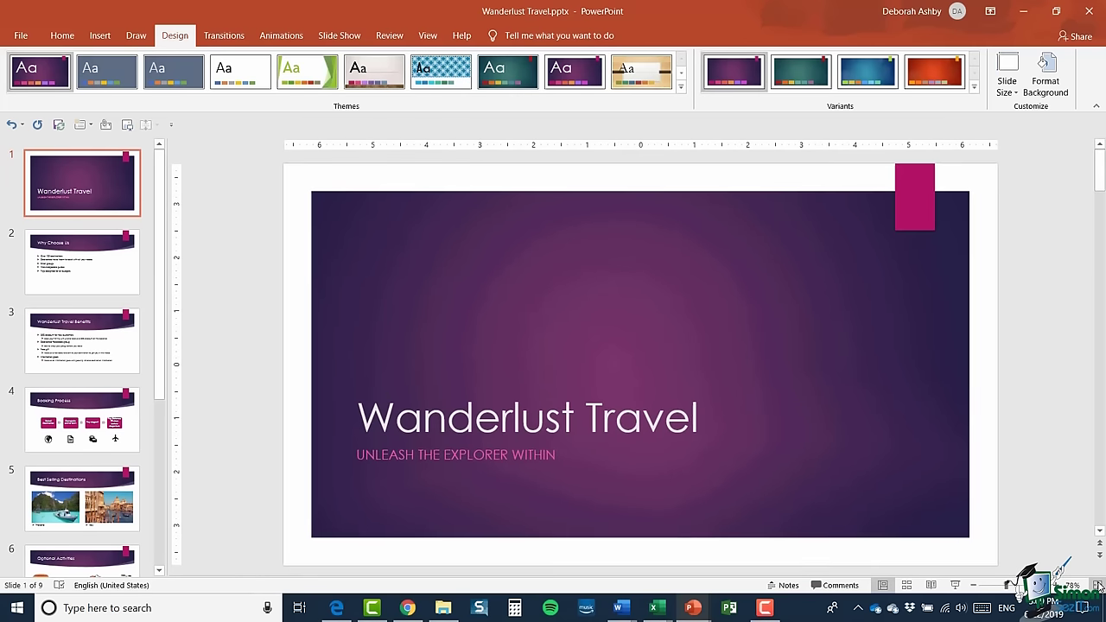
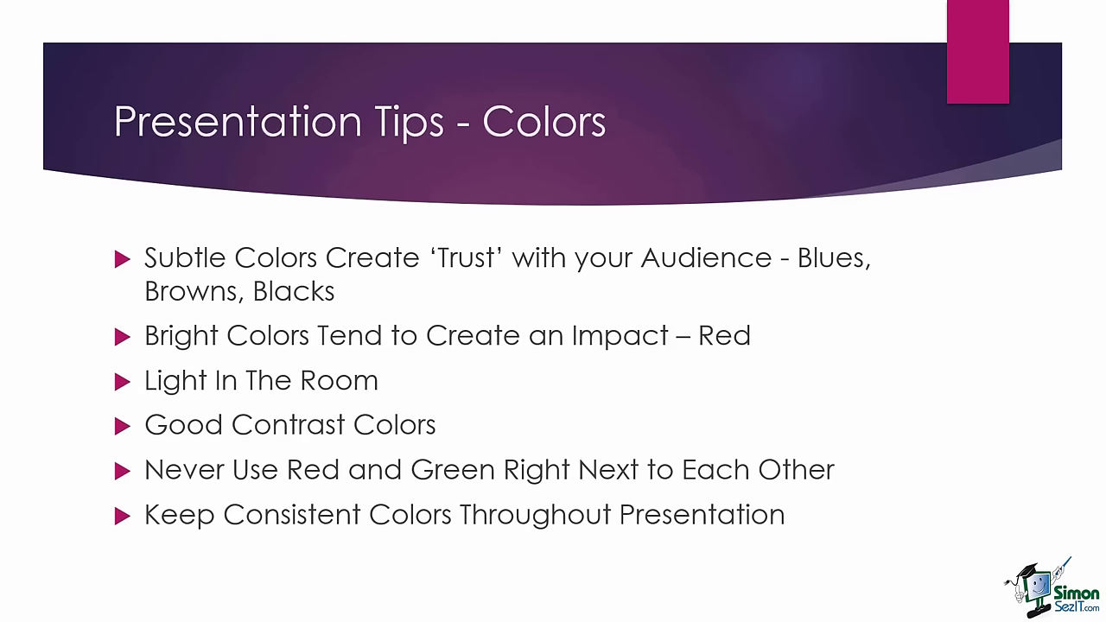
Advance the slide show from the Colors tips to the 'Presentation Tips - Fonts' slide
key(Right)
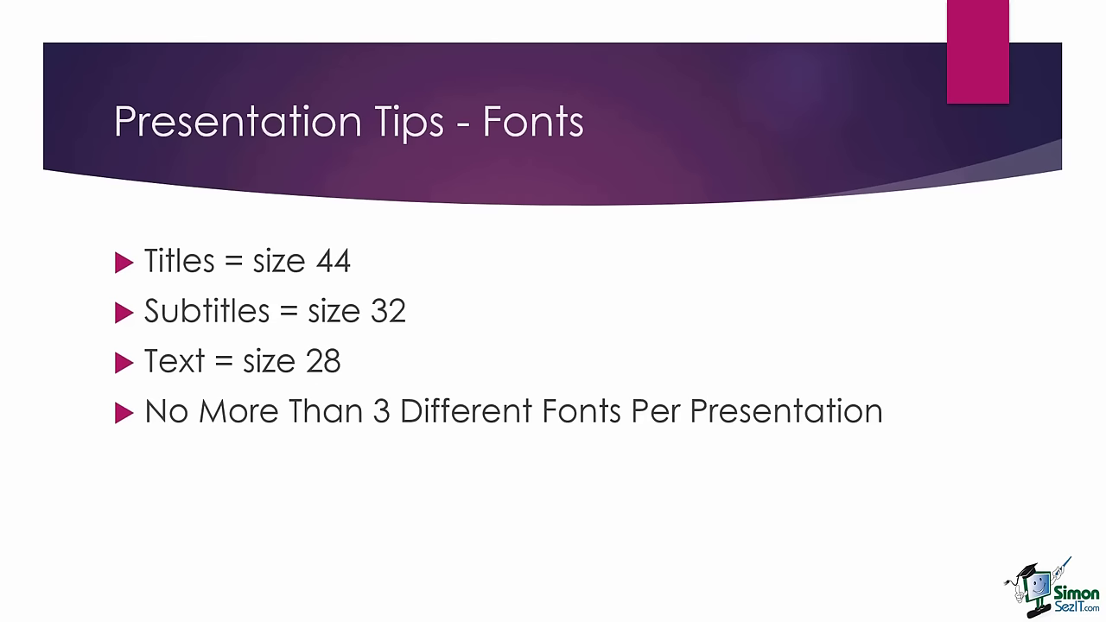
Advance the slide show from the Fonts tips to the 'Presentation Tips - Words' slide
key(Right)
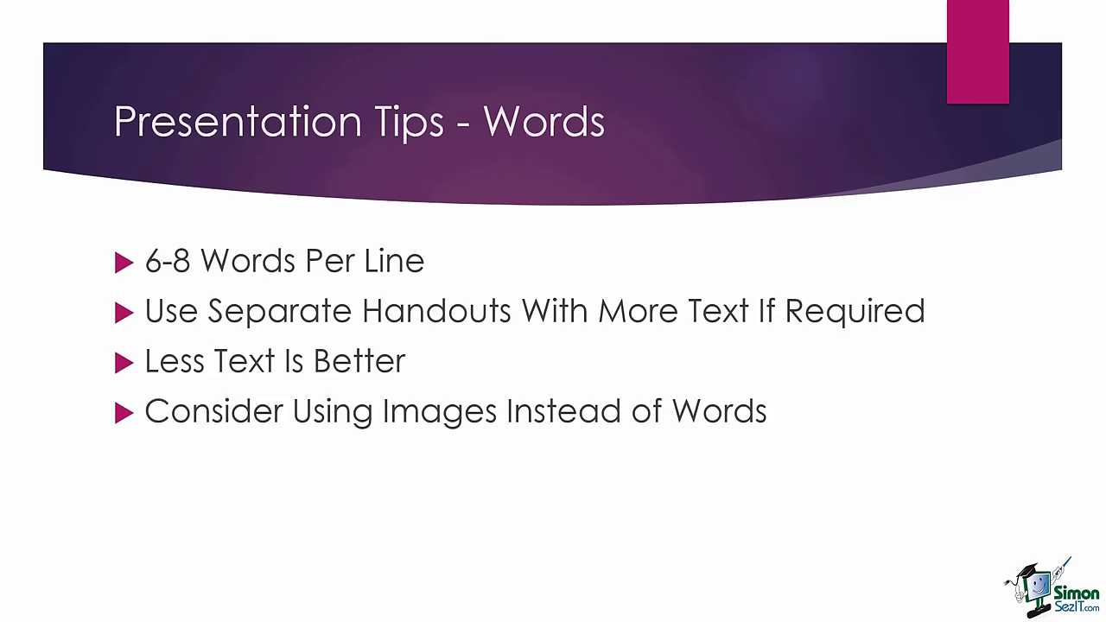
Advance the slide show from the Words tips to the 'Presentation Tips - Bullets' slide
key(Right)
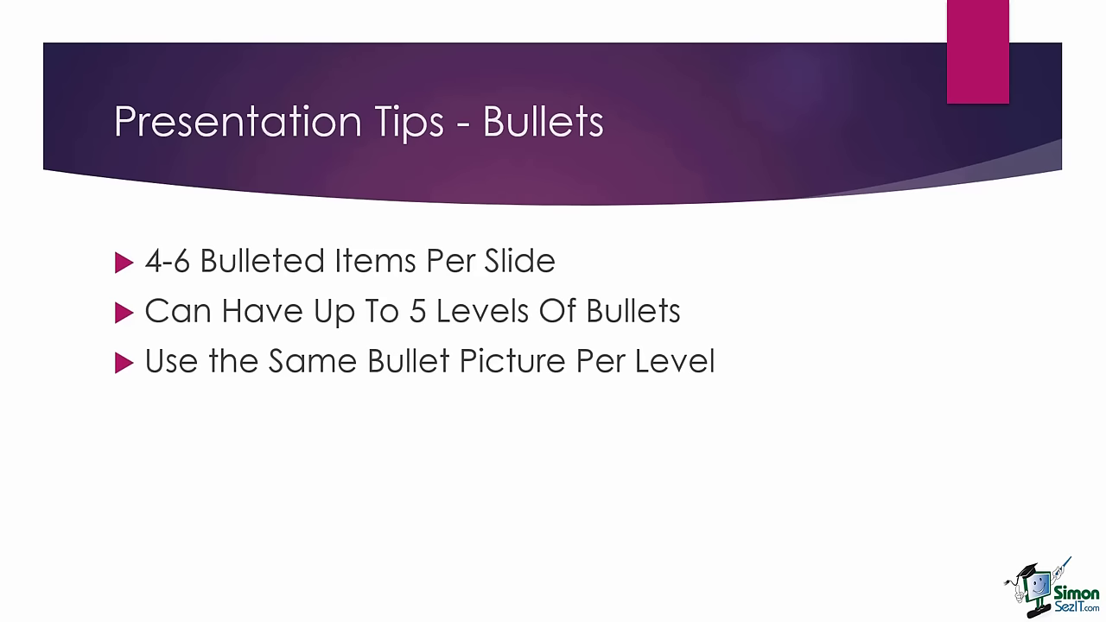
Advance the slide show from the Bullets tips to the 'Presentation Tips - Templates' slide
key(Right)
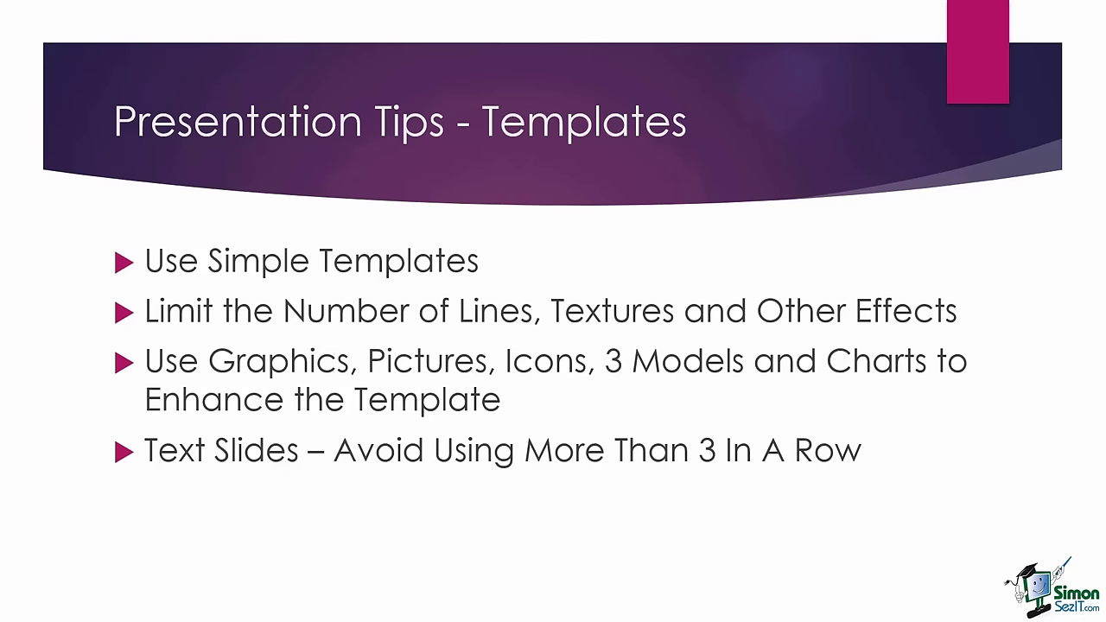
key(Right)
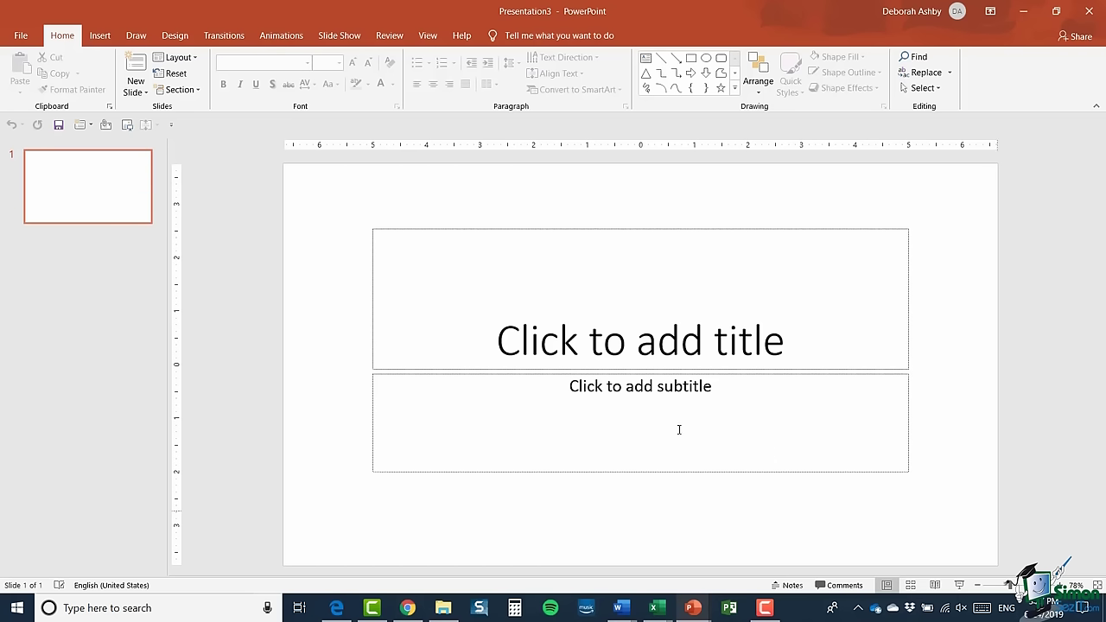
Search the new-presentation templates for Business designs
click(20, 36)
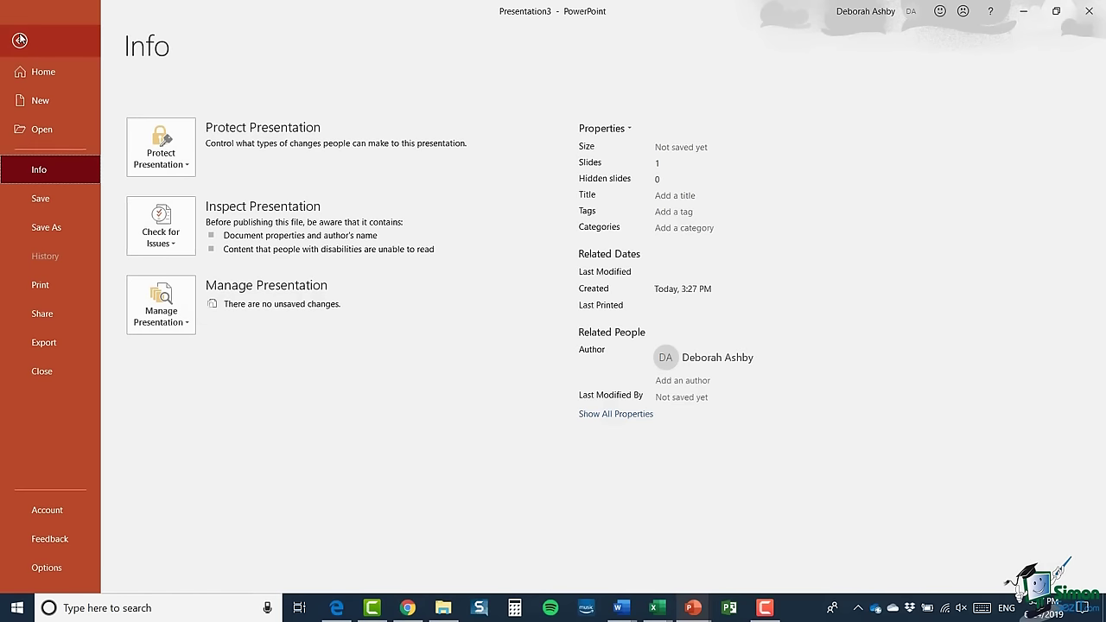
click(26, 107)
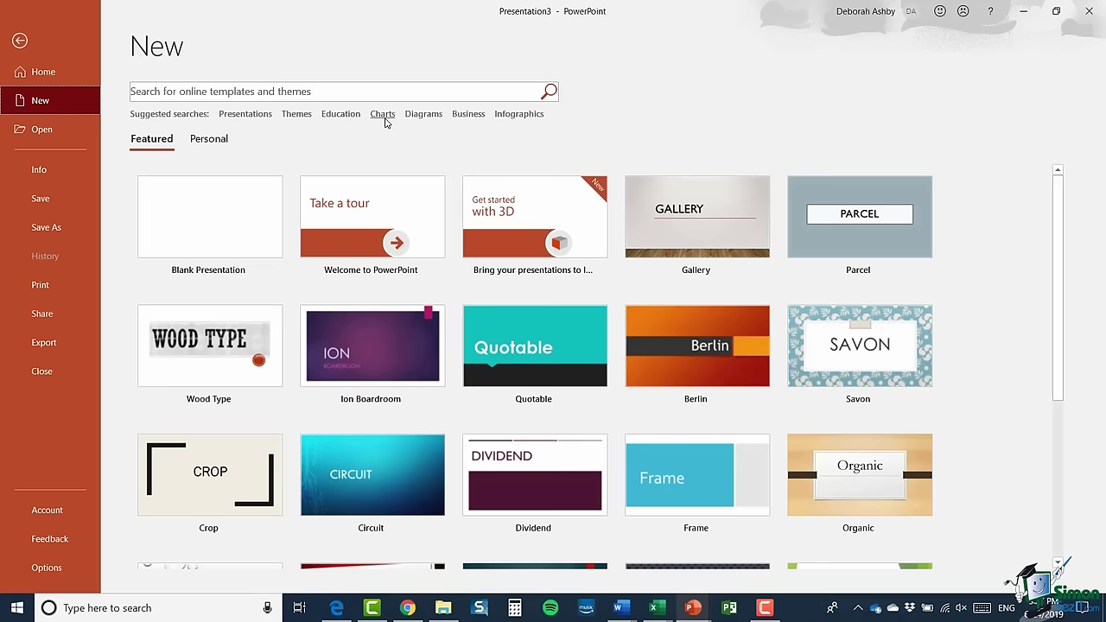
click(473, 122)
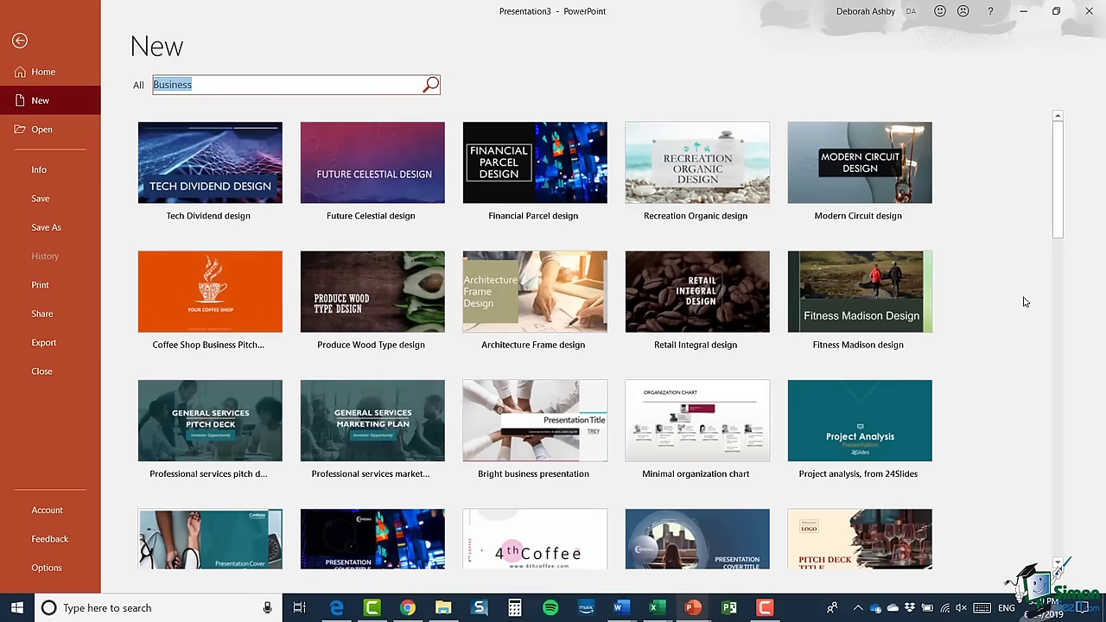
Return to the blank title slide and apply the Ion design theme
click(20, 42)
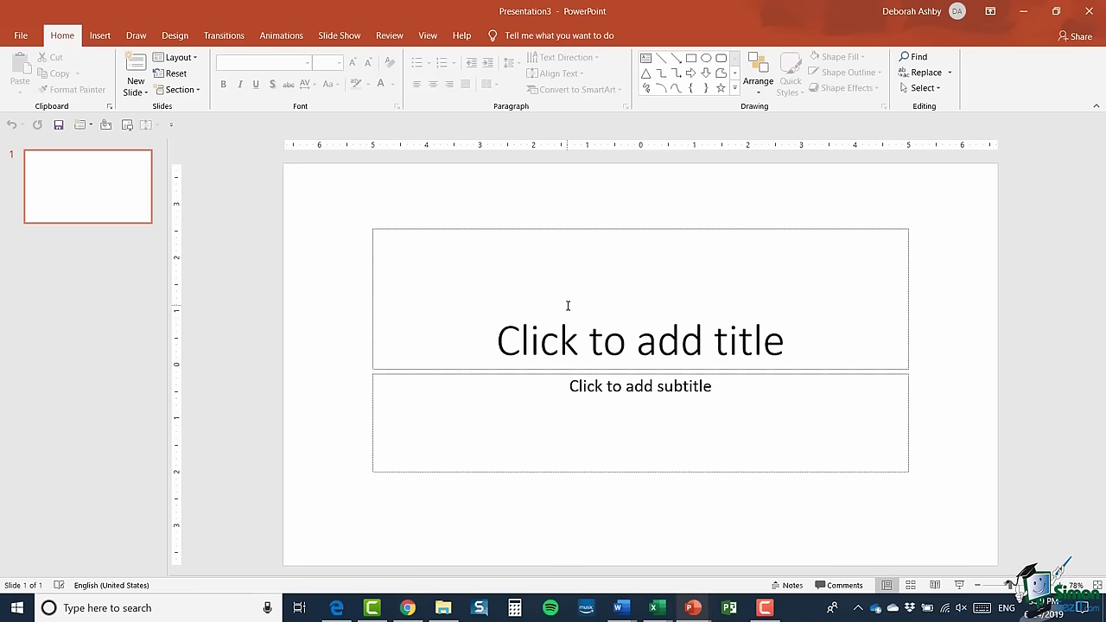
click(173, 37)
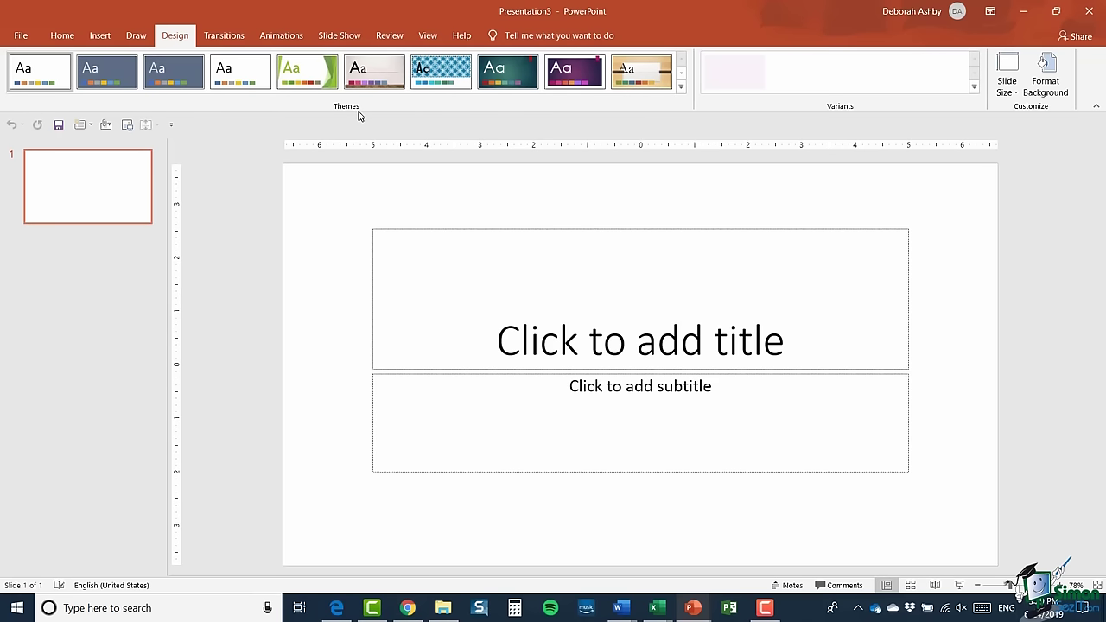
click(681, 89)
drag(683, 90, 689, 146)
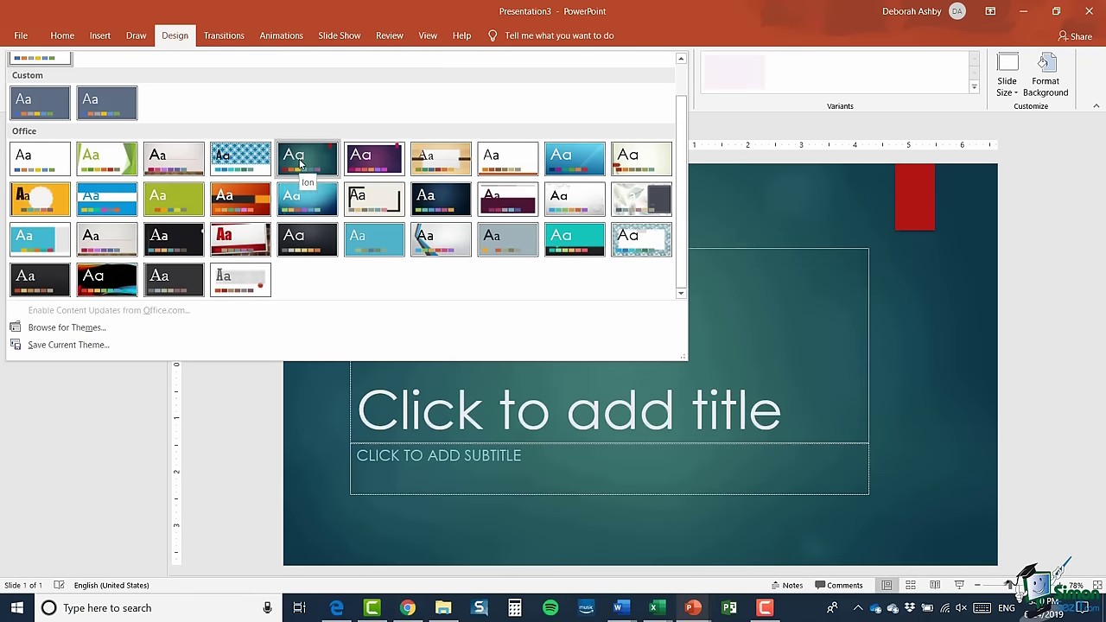
click(300, 163)
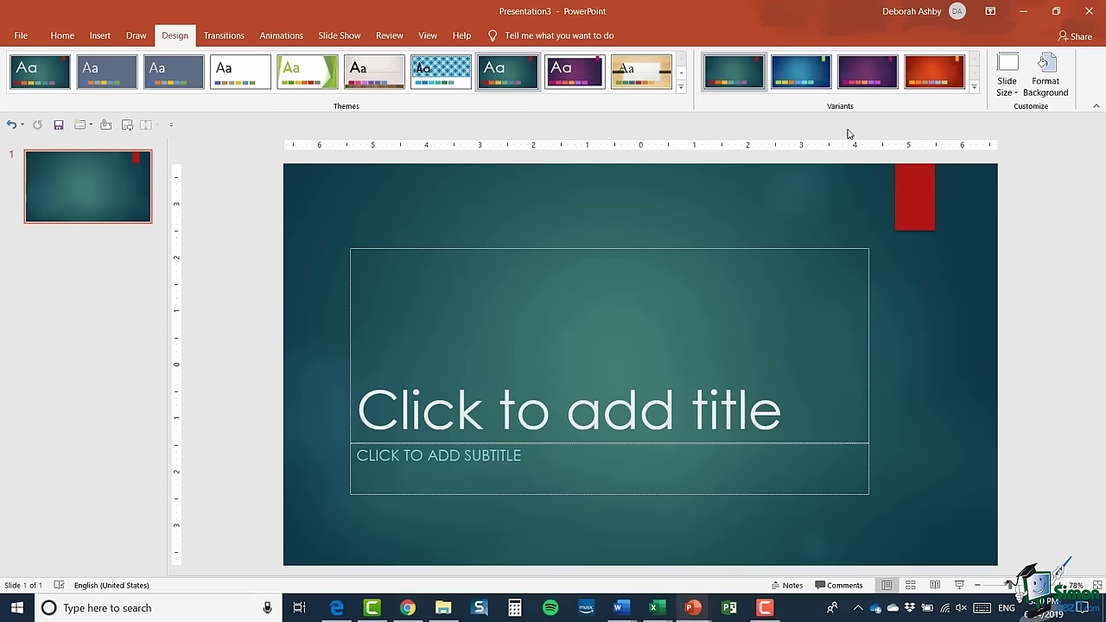
Compare blue and purple Ion variants, apply the blue one, then create a blank presentation
click(974, 88)
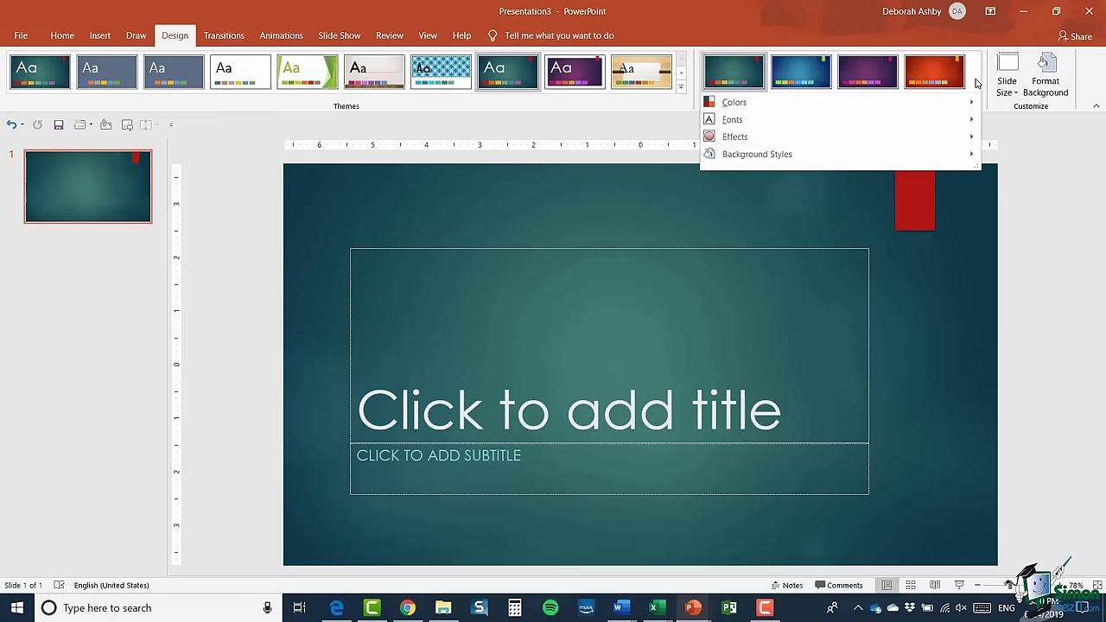
click(1025, 143)
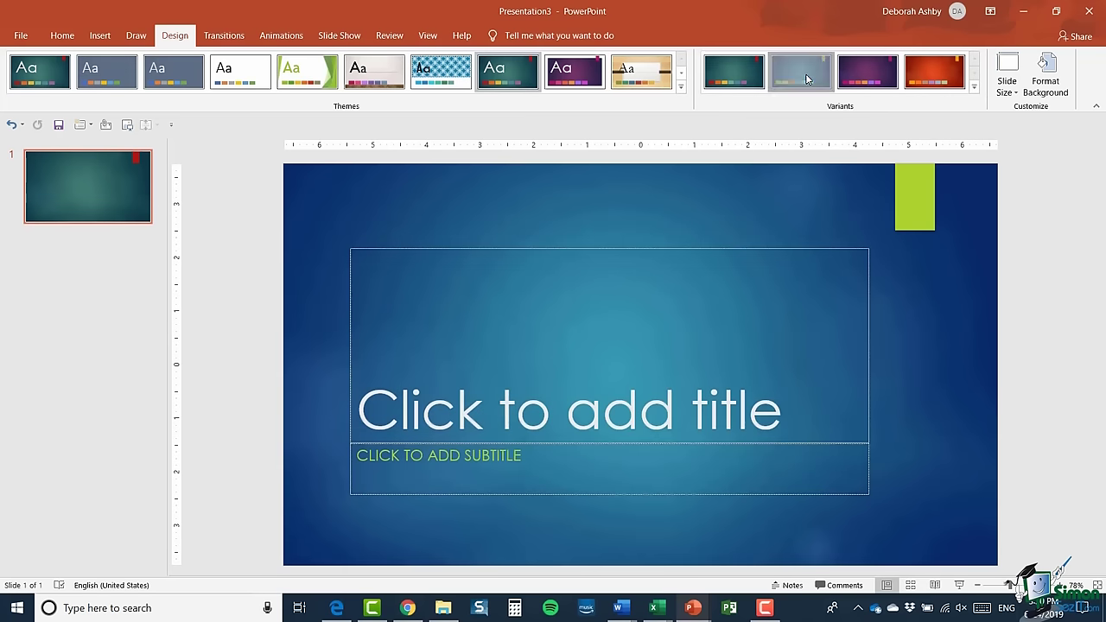
click(808, 79)
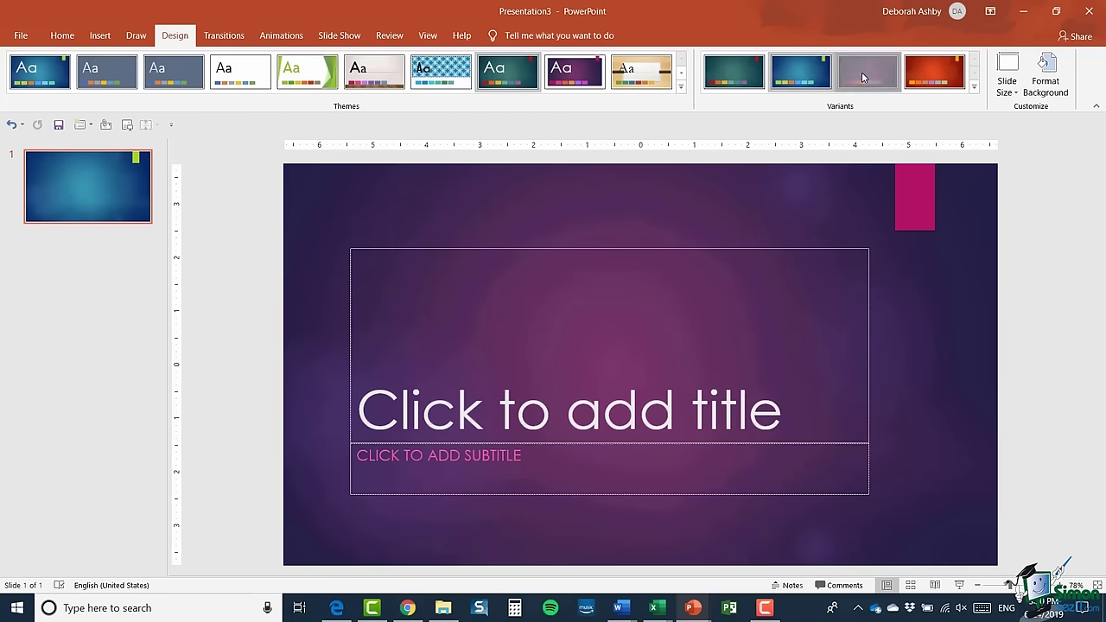
click(862, 76)
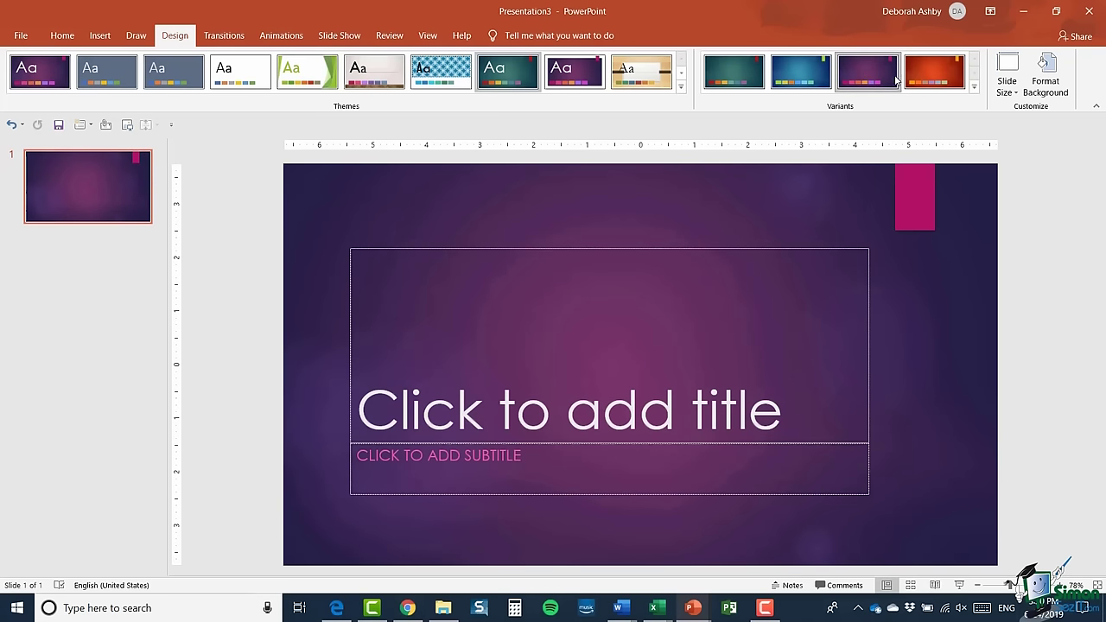
click(974, 86)
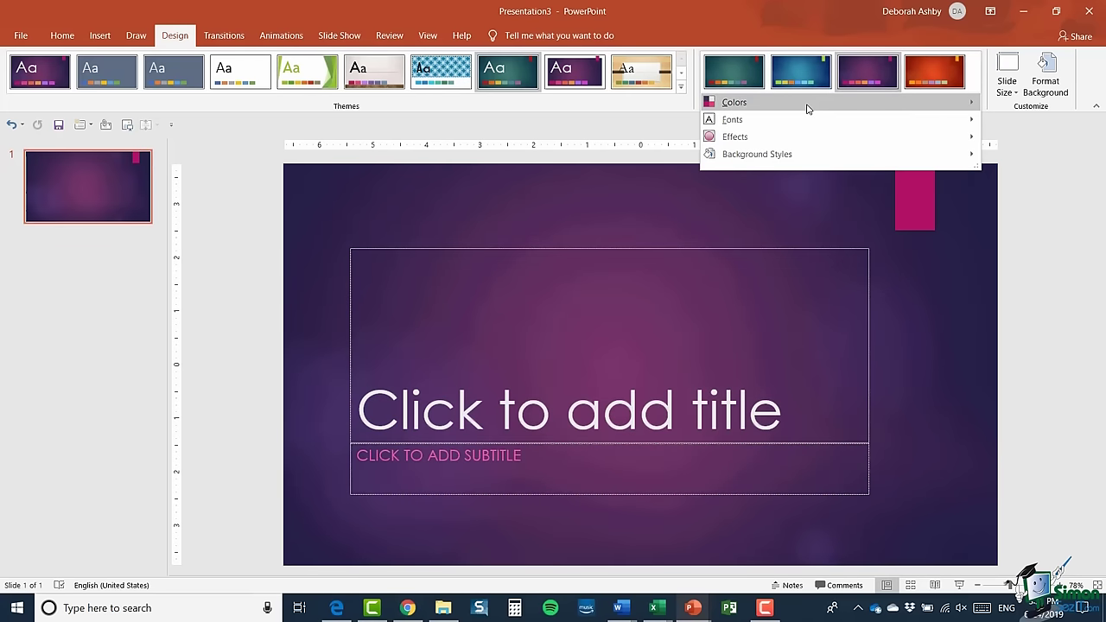
mouse_move(807, 108)
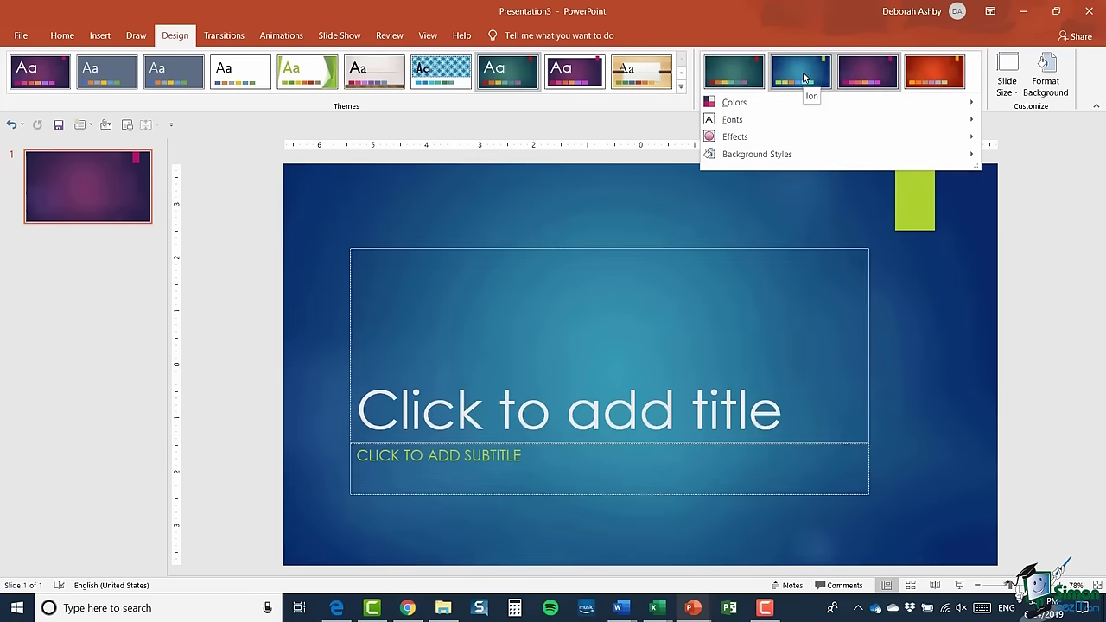
click(804, 78)
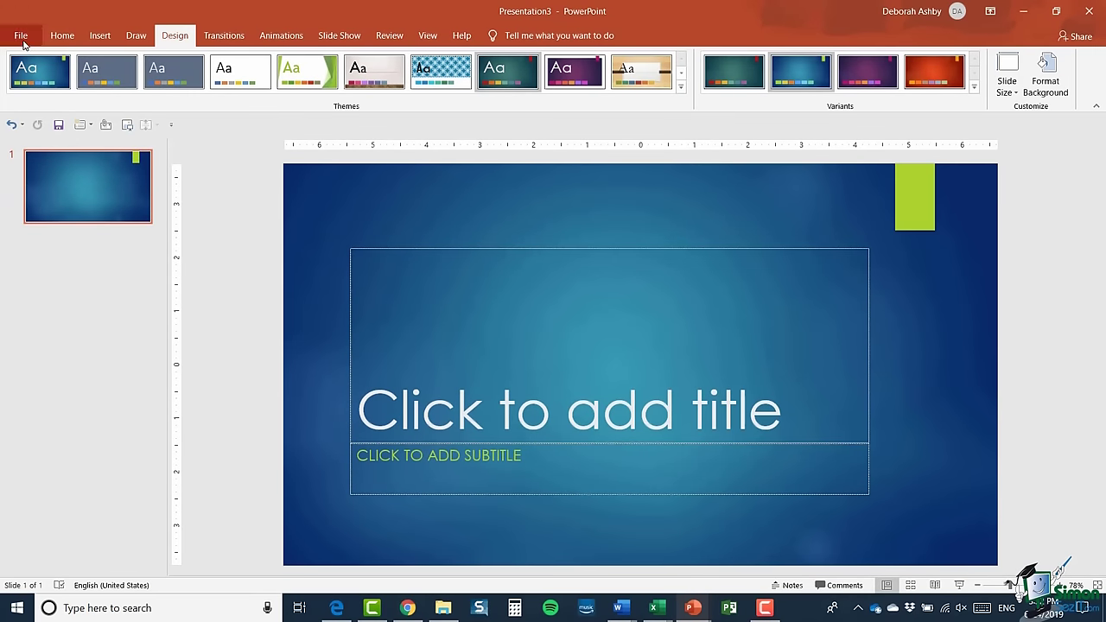
click(21, 38)
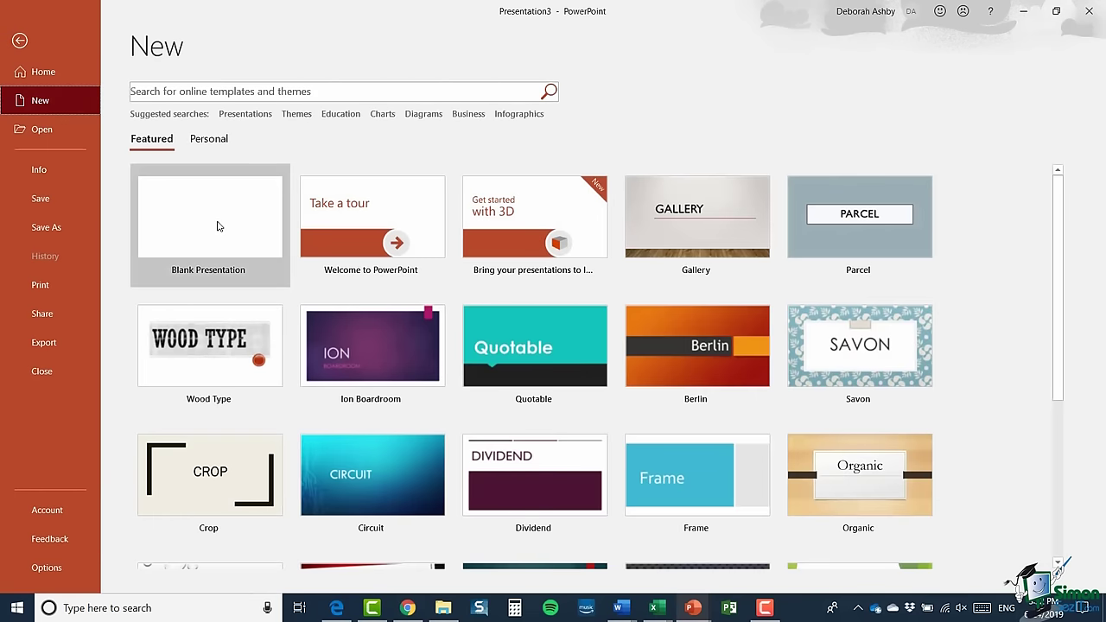
click(218, 226)
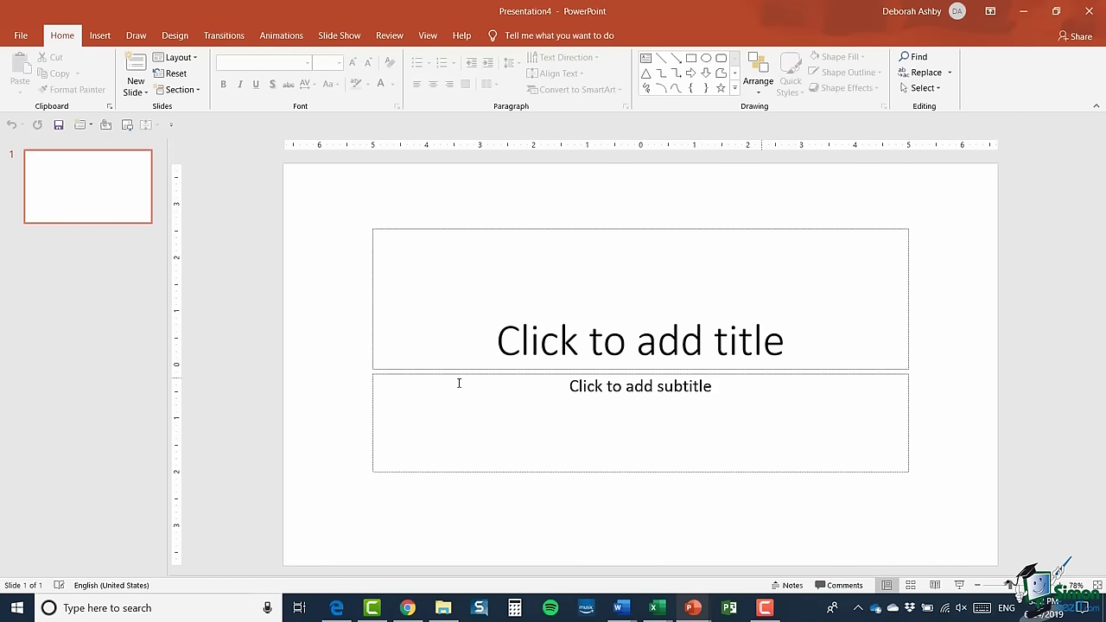
Start a new presentation from the blue Ion theme template
click(172, 38)
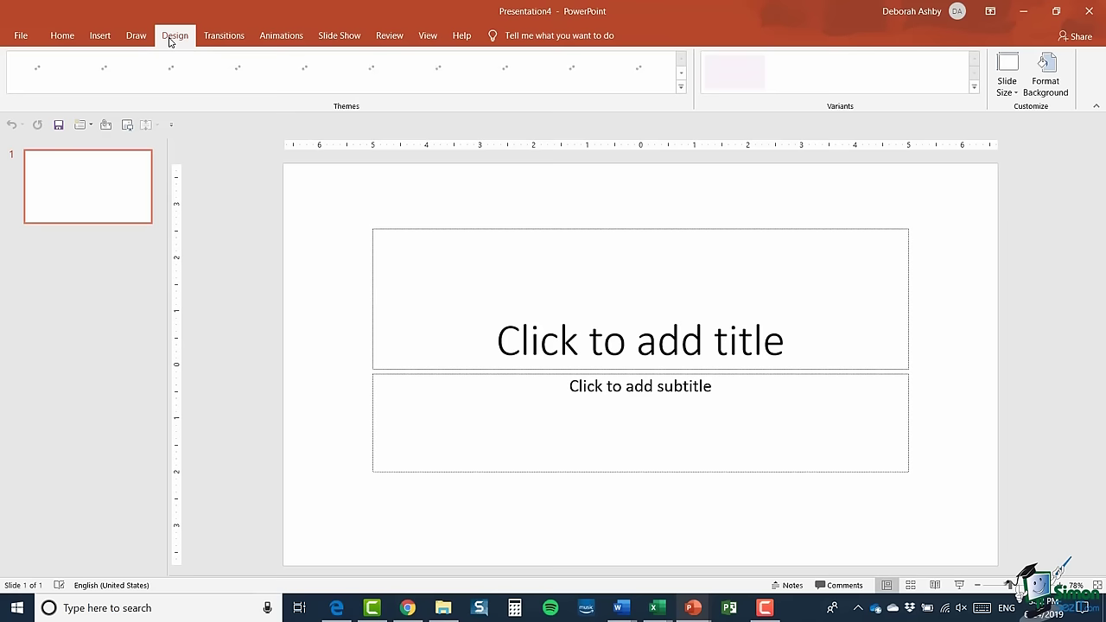
click(26, 39)
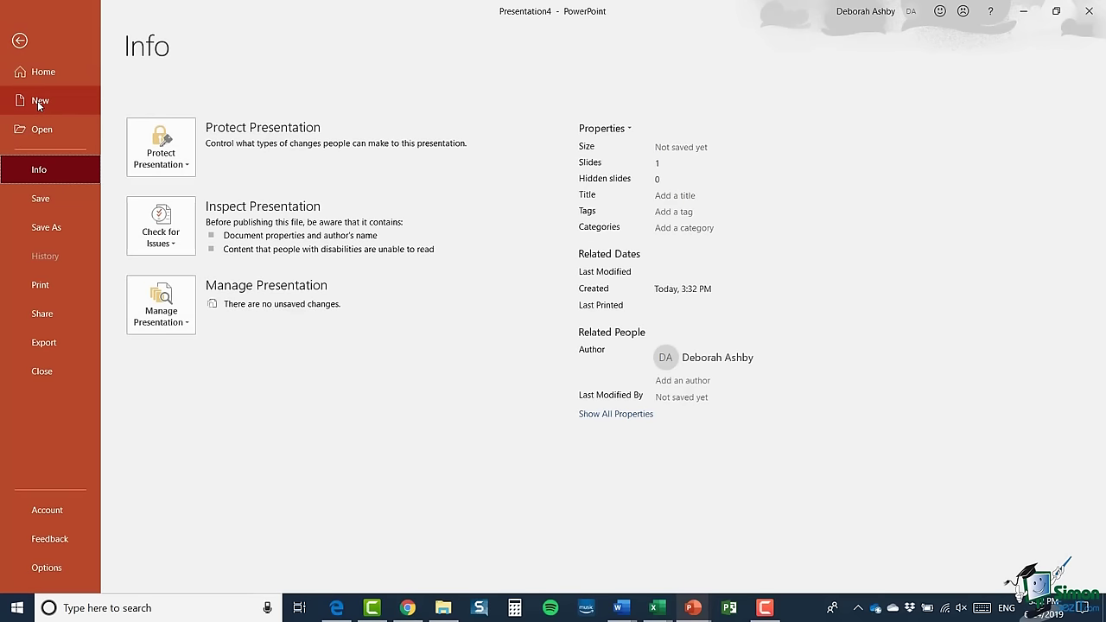
click(38, 100)
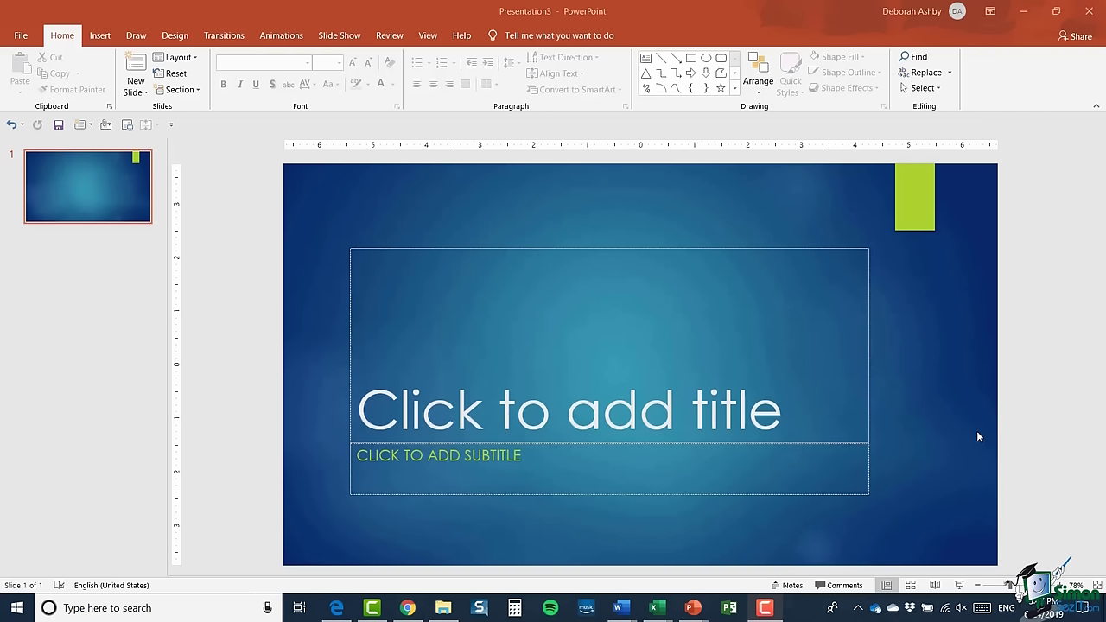
Type 'Wanderlust Travel' as the title slide's heading
click(705, 203)
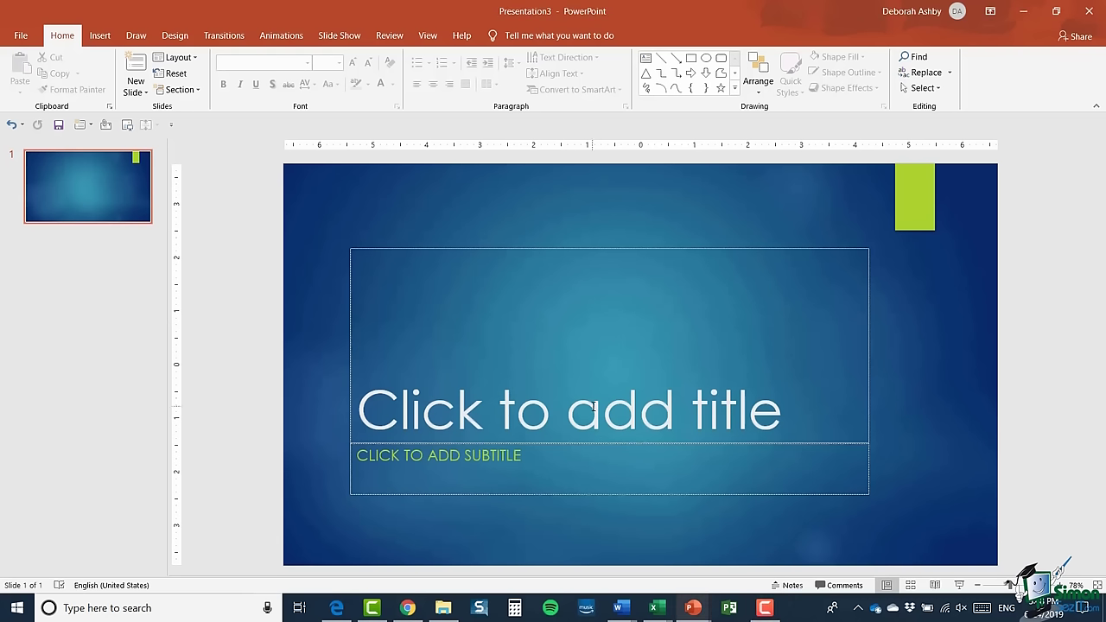
click(804, 429)
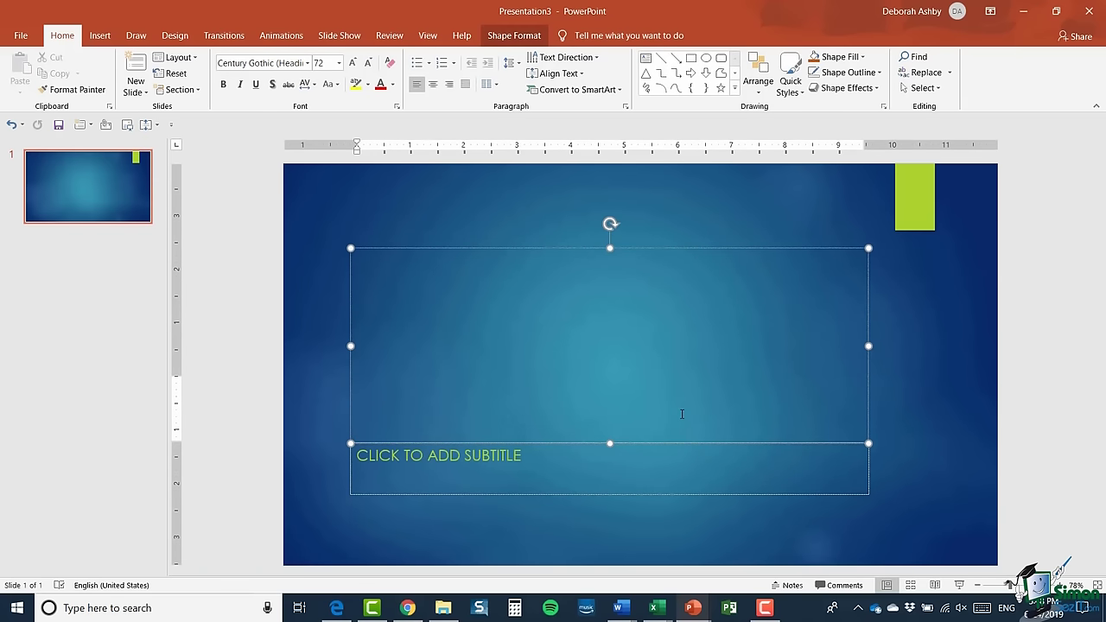
text(Wa)
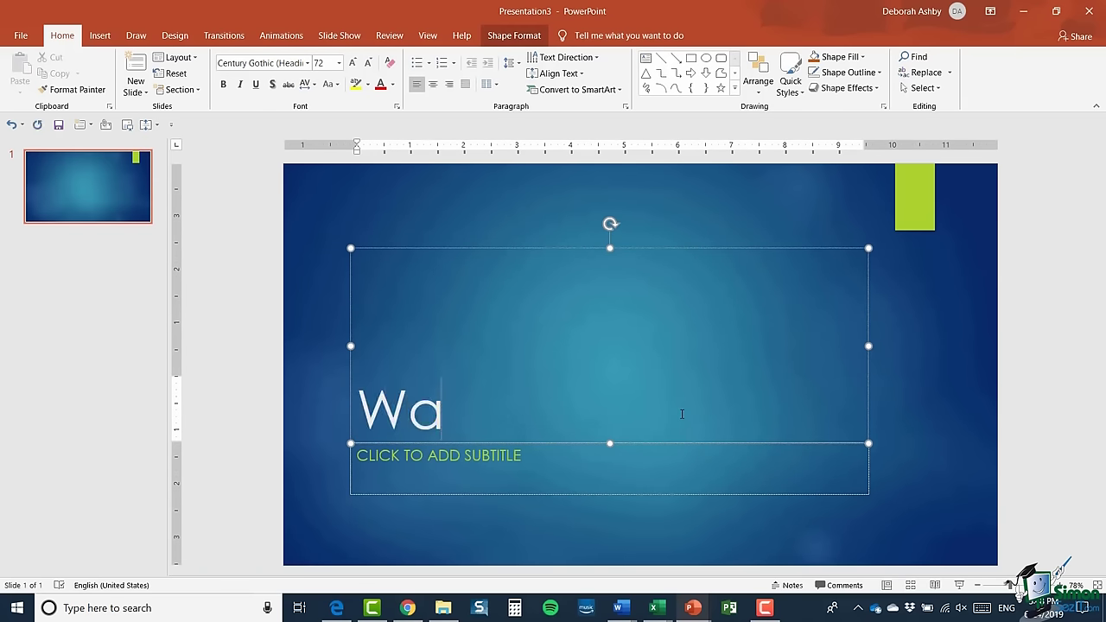
text(nderlusst)
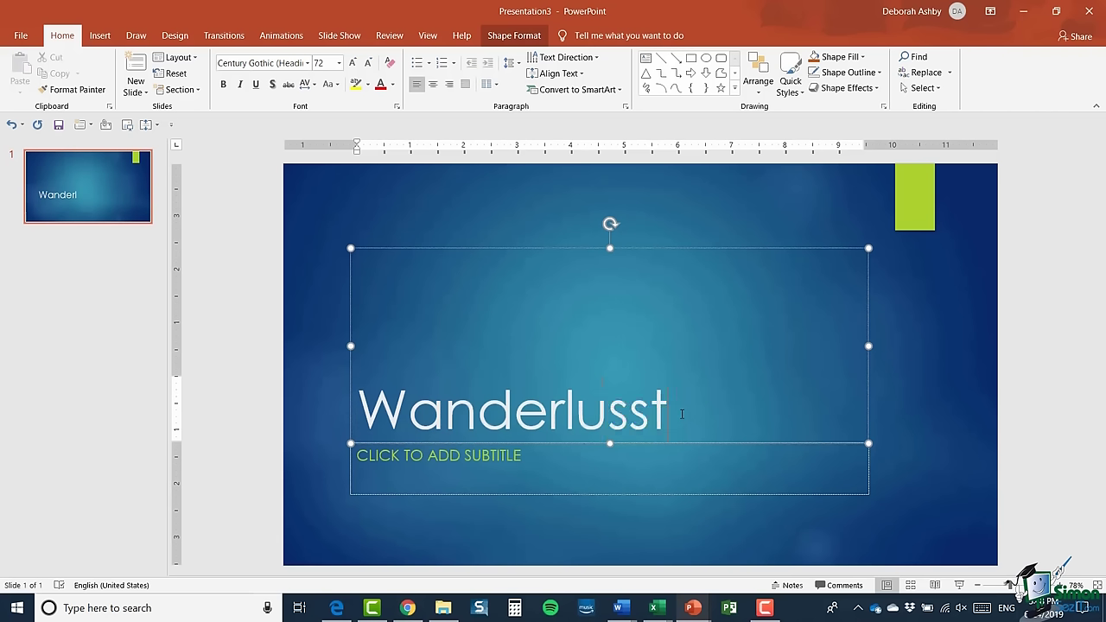
key(BackSpace)
key(BackSpace)
text(t )
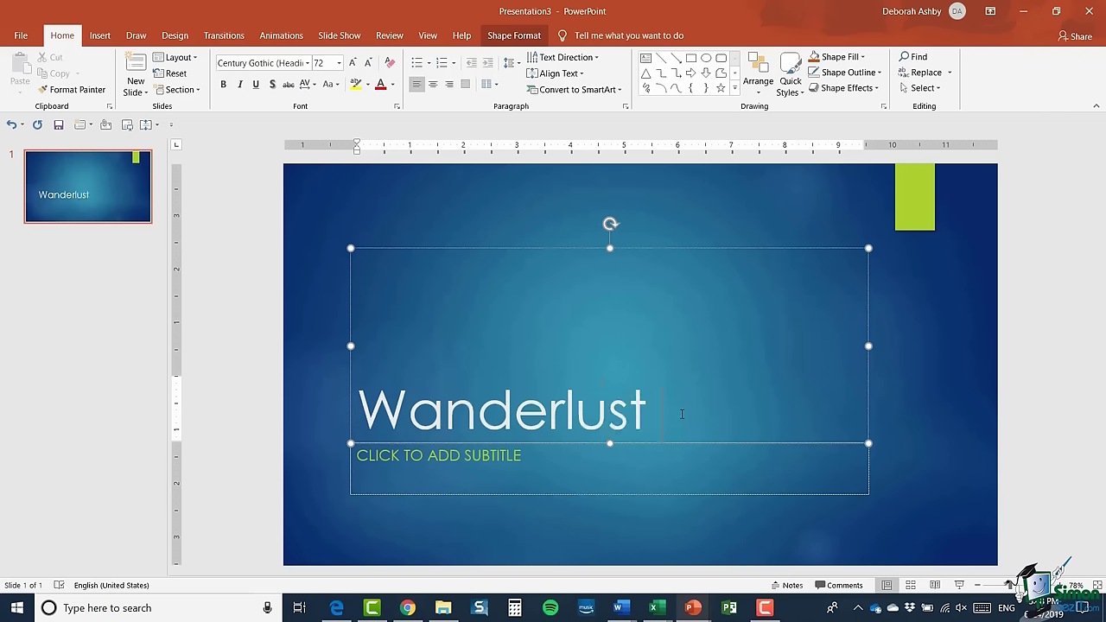
text(Travel)
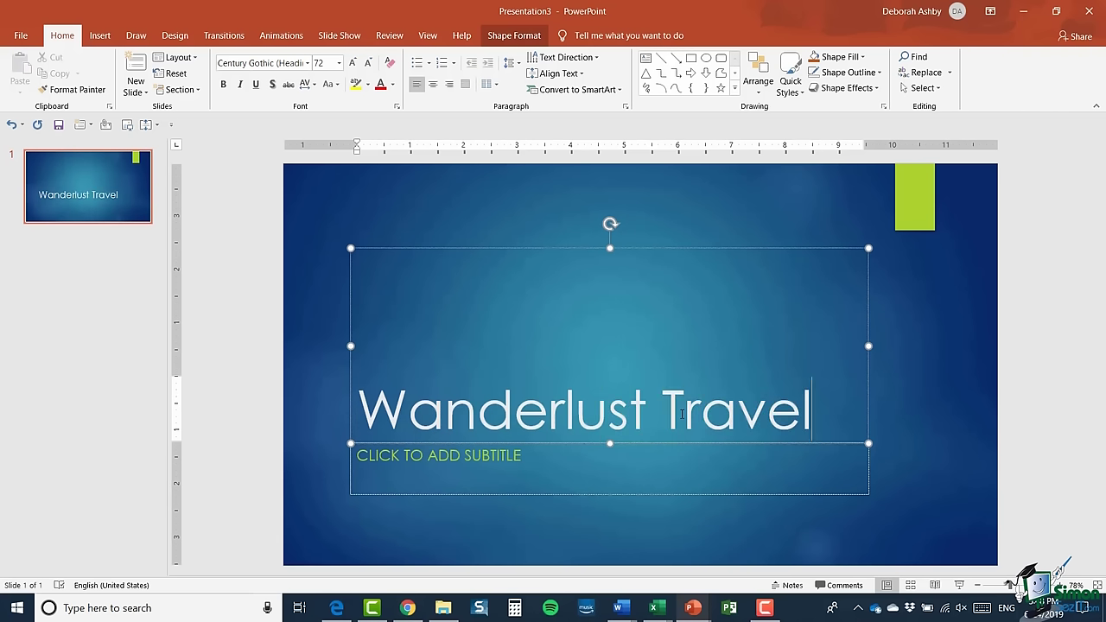
Paste 'UNLEASH THE EXPLORER WITHIN' into the subtitle placeholder
click(486, 457)
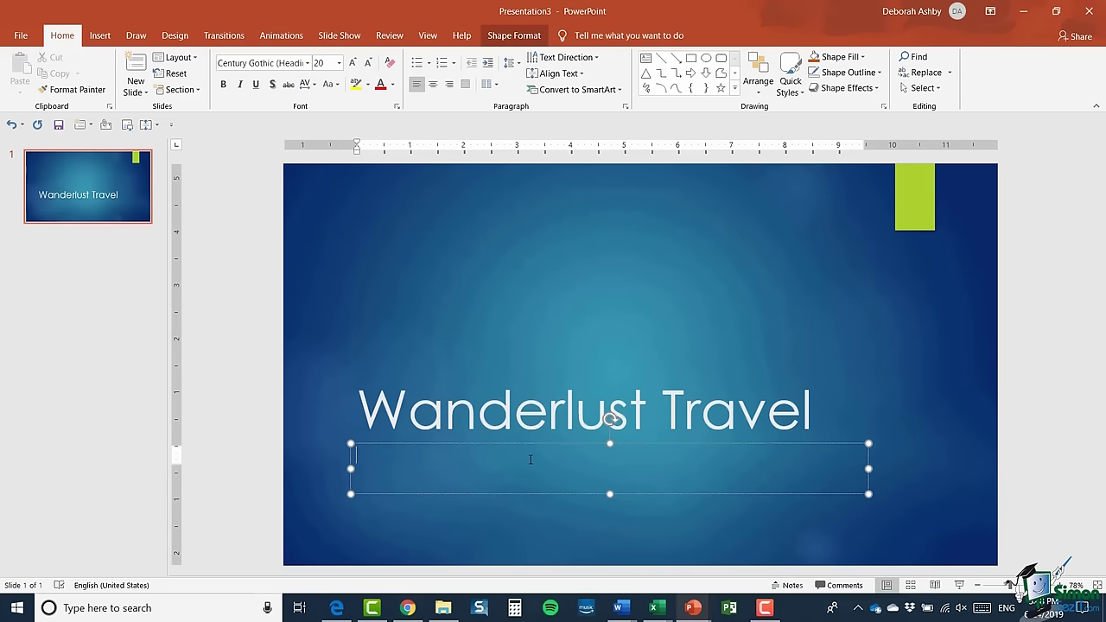
text(UNLEASH THE EXPLORER WITHIN)
click(916, 484)
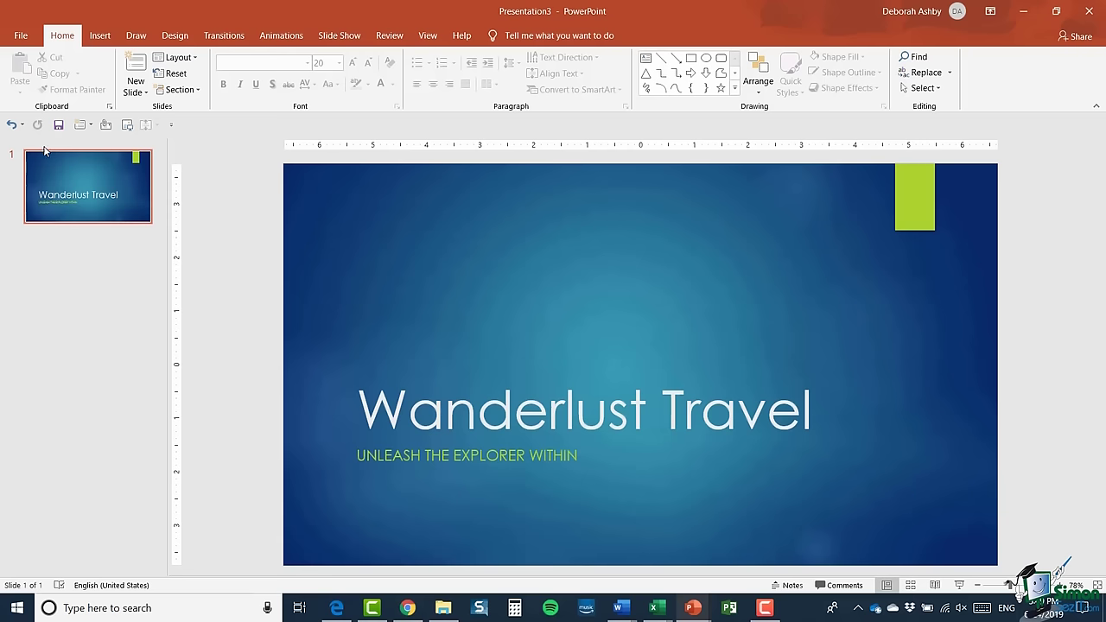
Insert a new slide using the Title and Content layout
click(145, 92)
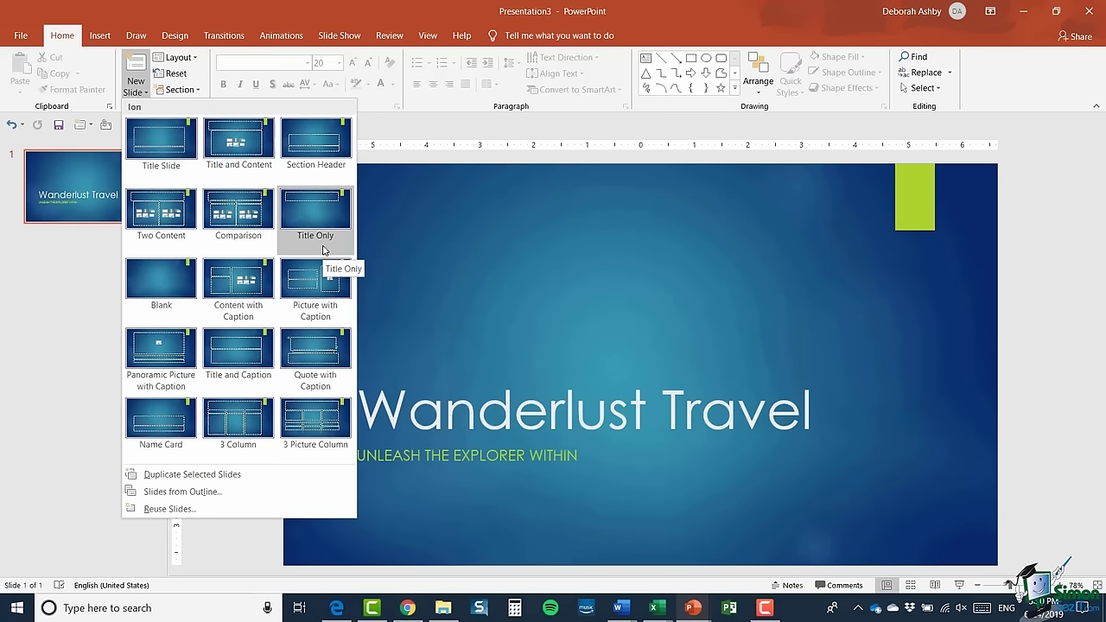
click(237, 152)
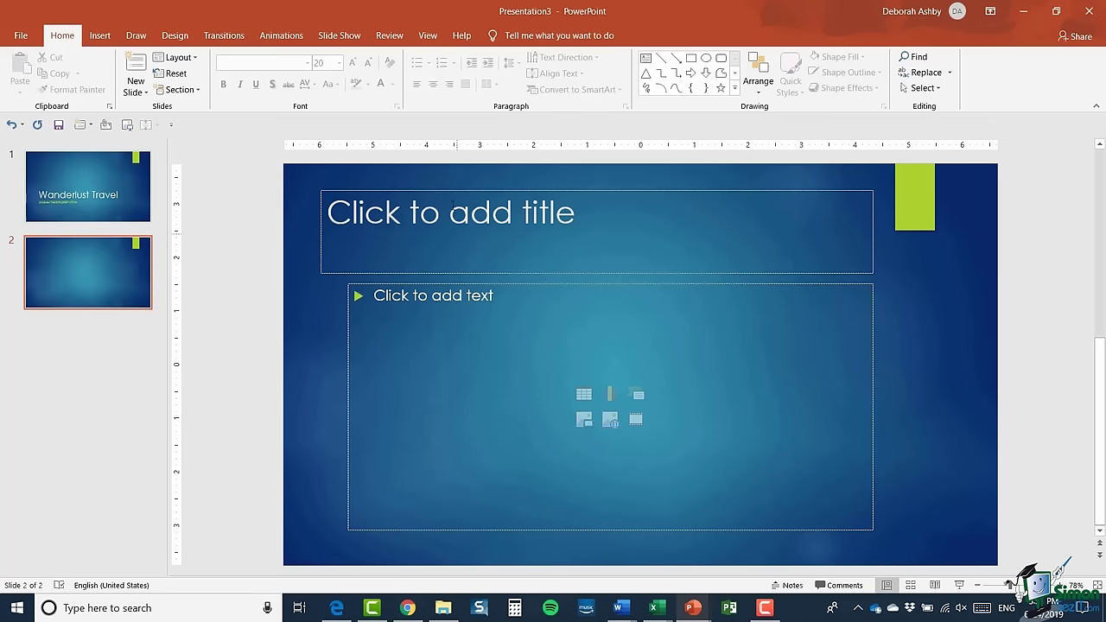
Title slide 2 'Why Choose Us?' and add the first point 'Over 100 Destinations'
click(563, 227)
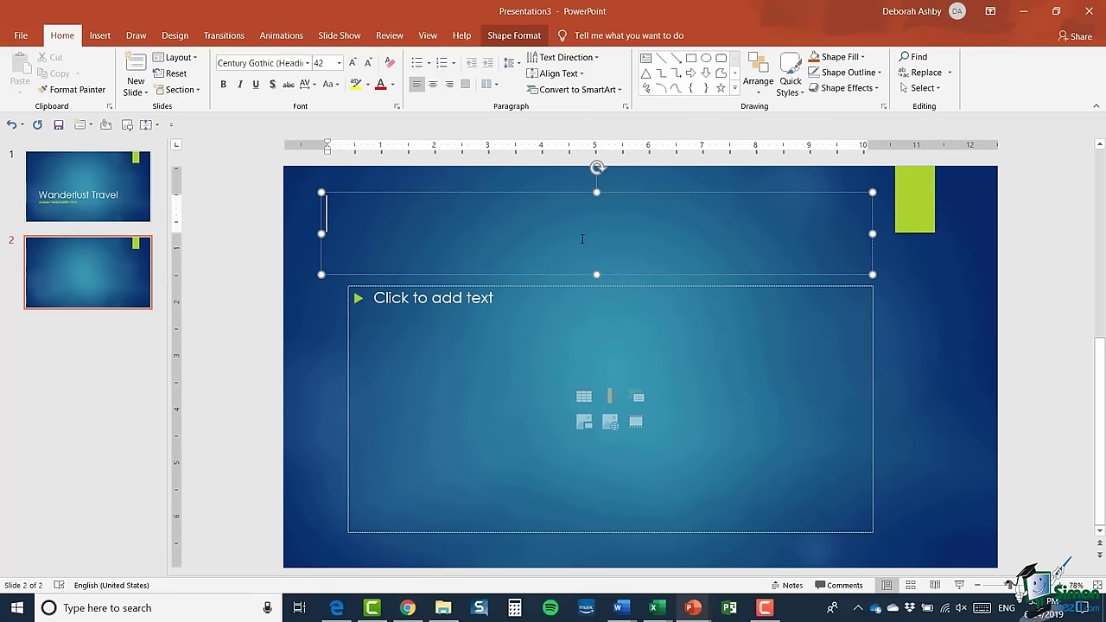
text(Why )
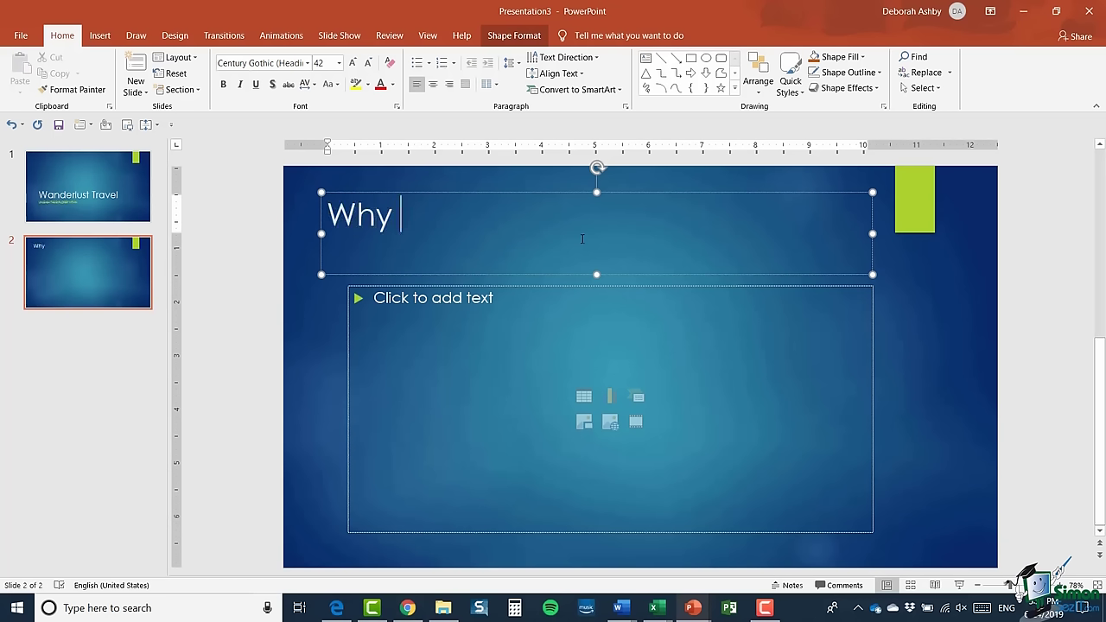
text(Choose U)
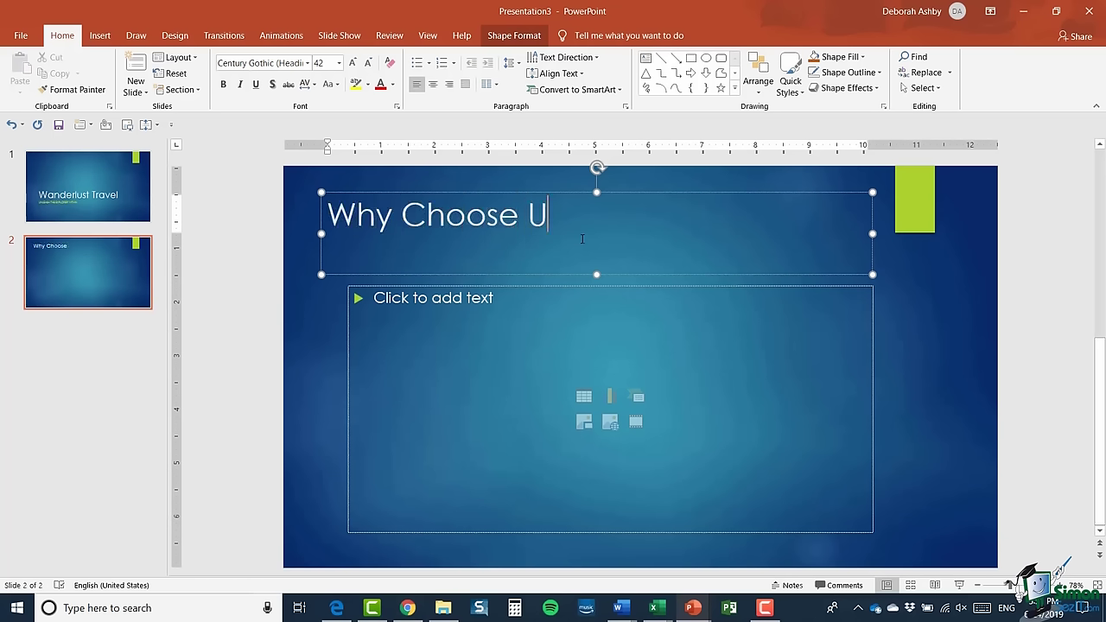
text(s?)
click(536, 328)
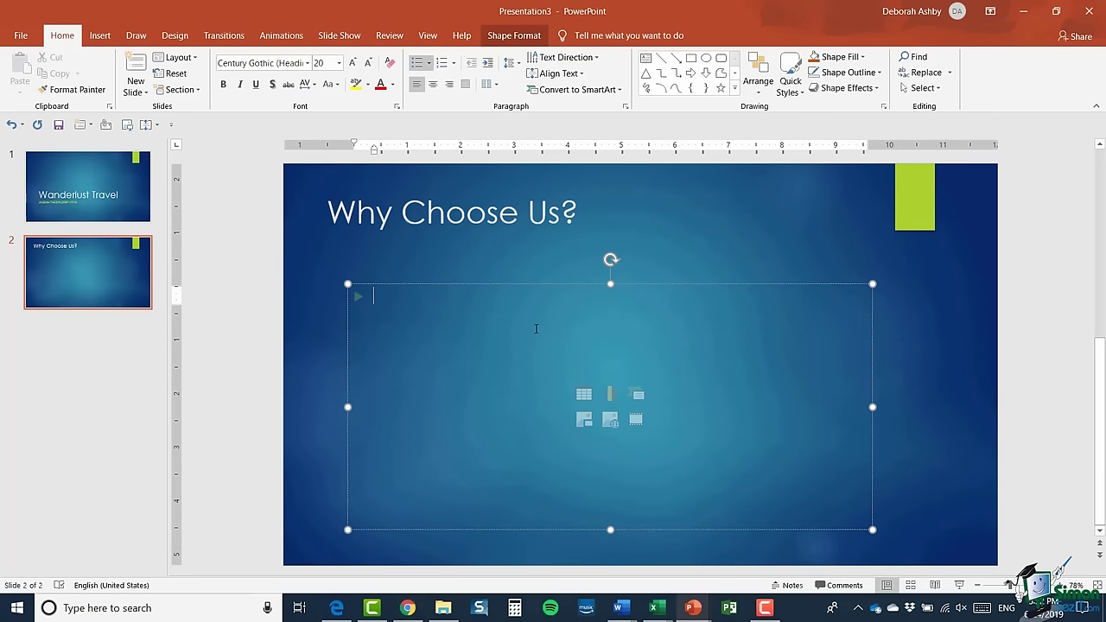
text(Over)
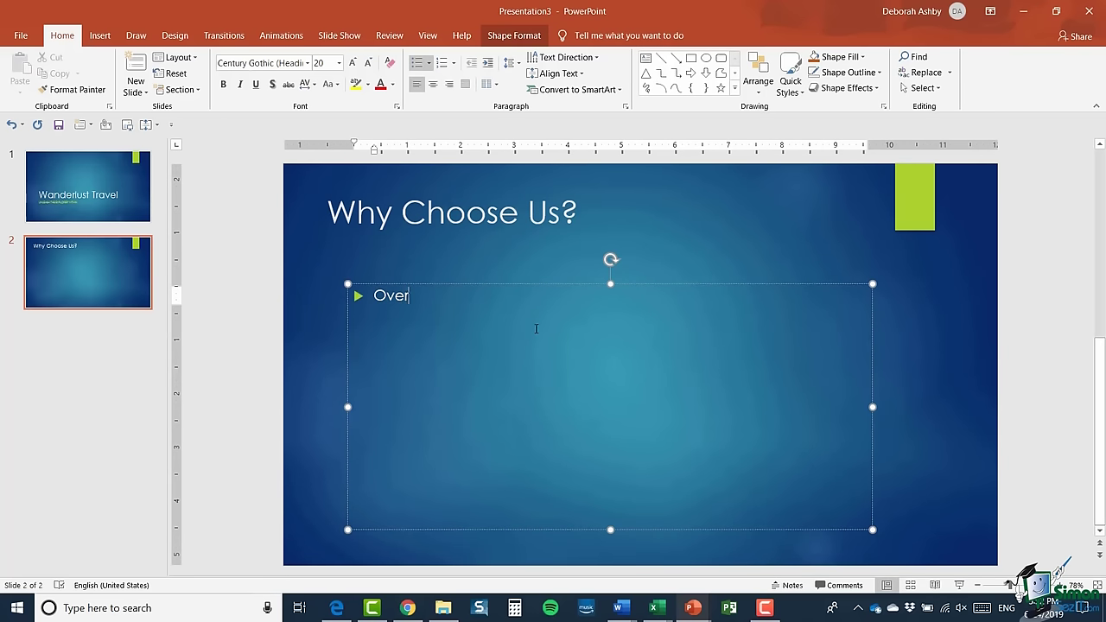
text( 100 Destinat)
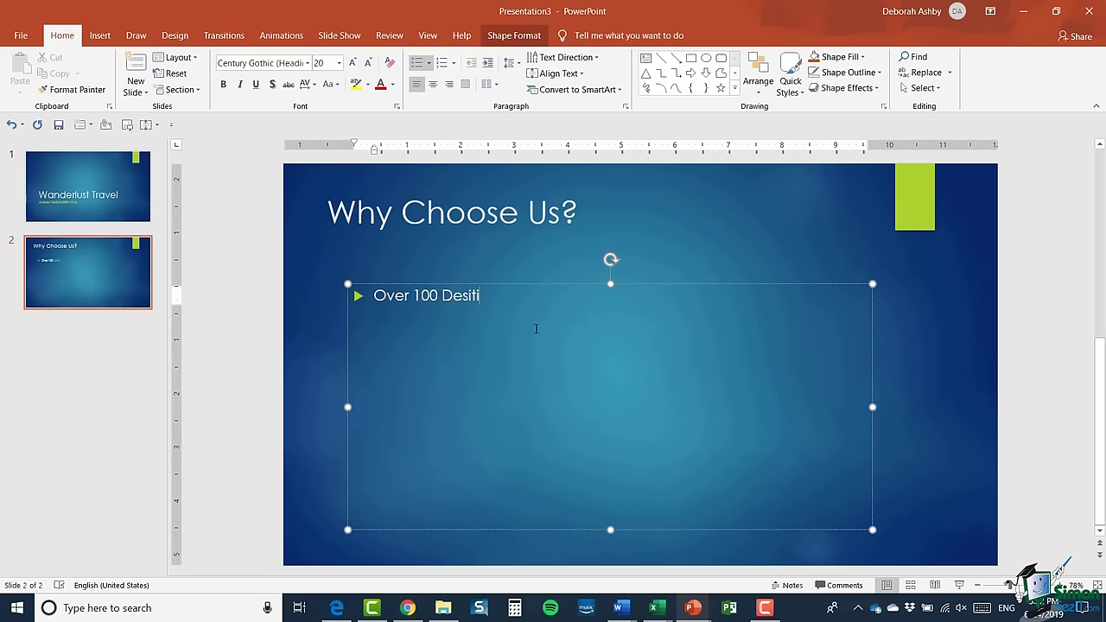
key(BackSpace)
key(BackSpace)
text(tinations)
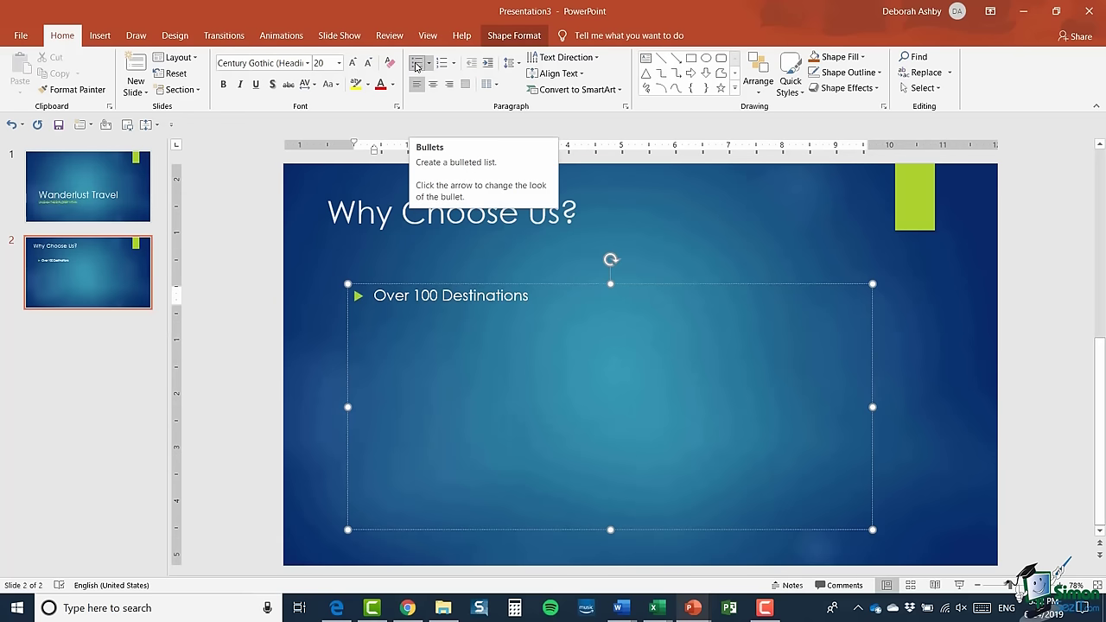
Restore the first point's bullet and add a second bullet, 'Dedicated Travel Team'
click(415, 63)
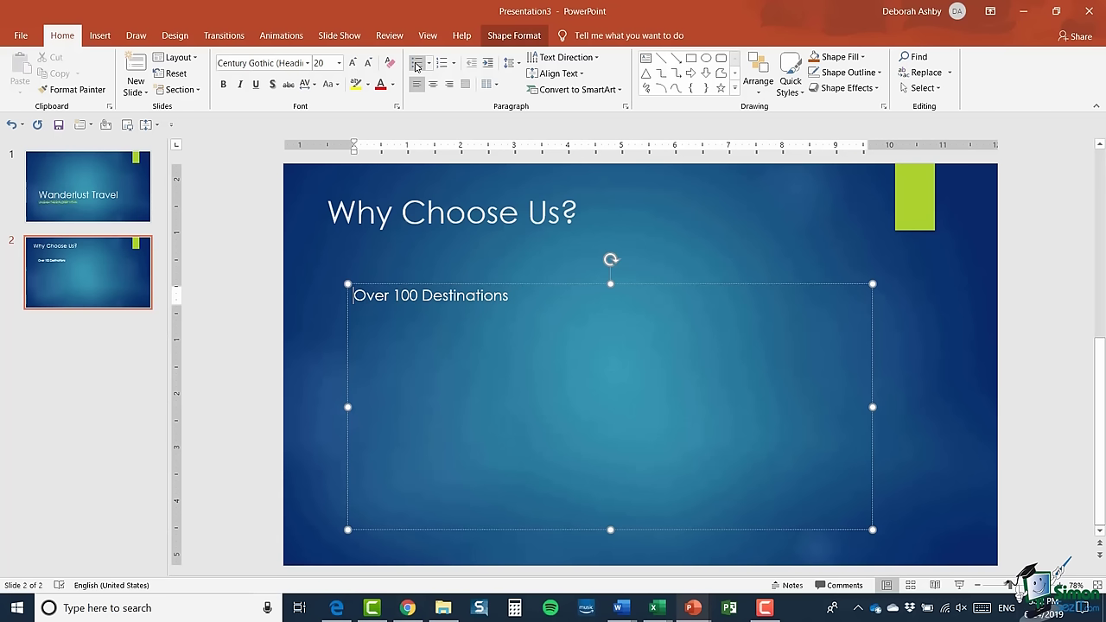
click(416, 64)
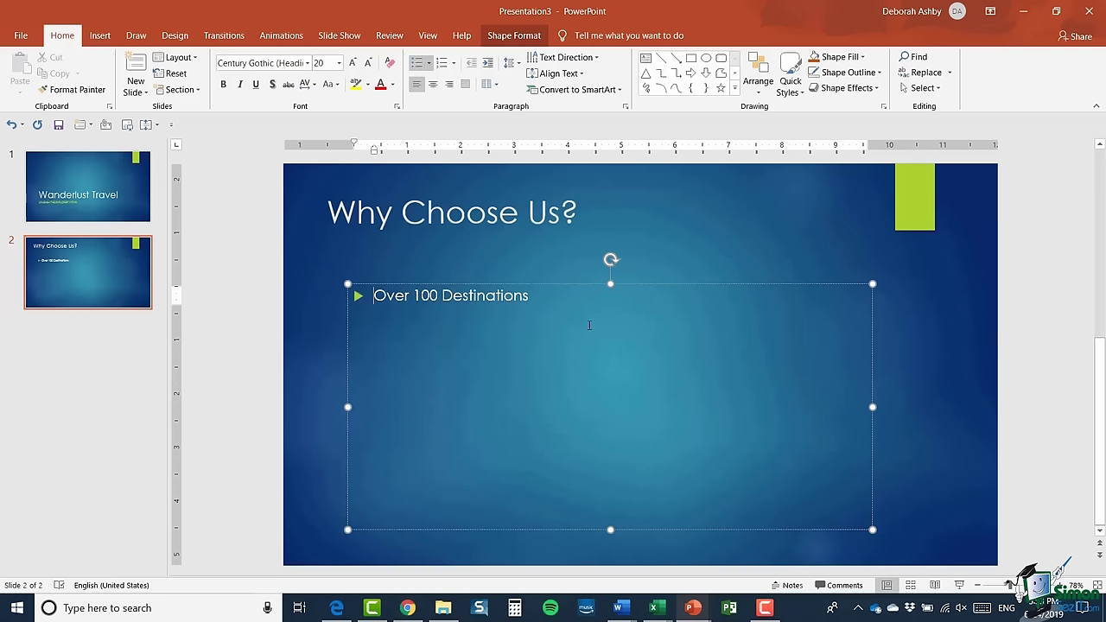
click(545, 294)
key(Return)
text(Deci)
key(BackSpace)
key(BackSpace)
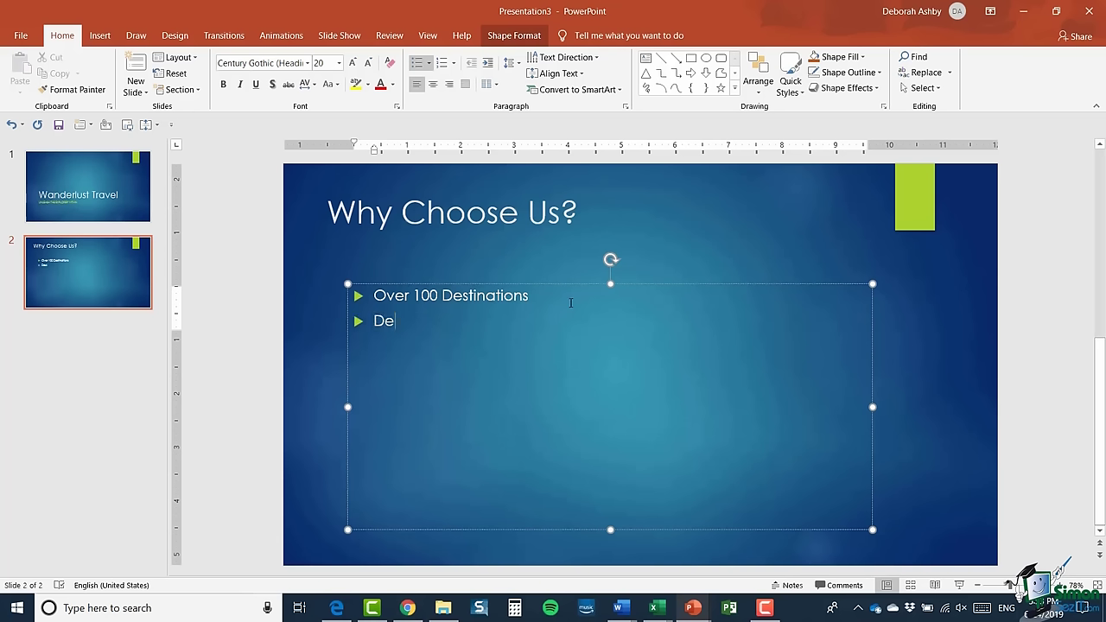
text(dicated Travel Team)
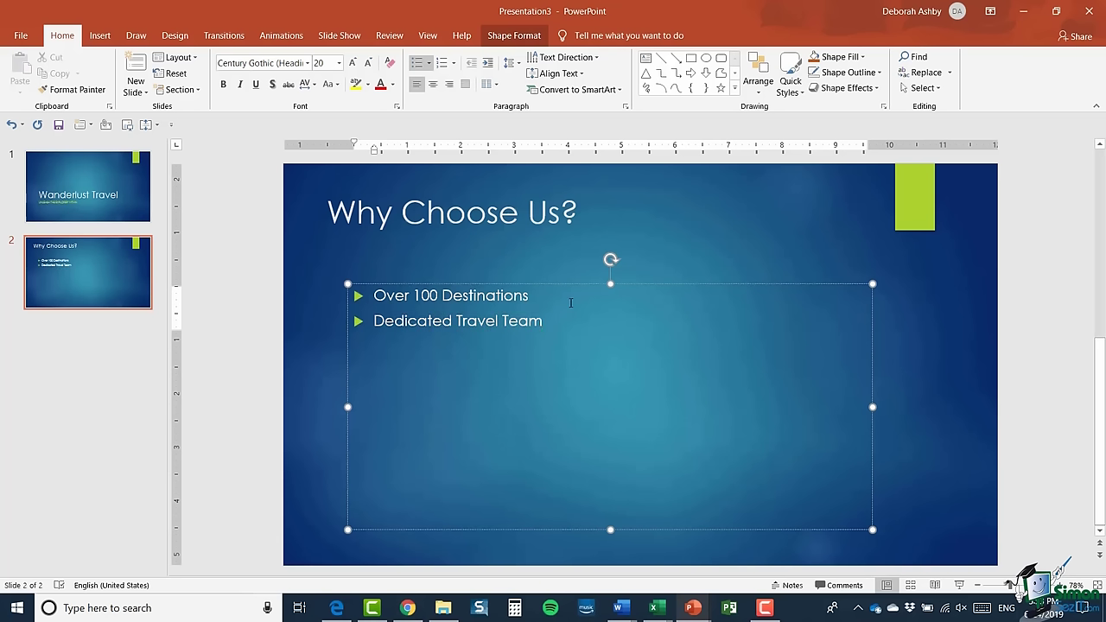
click(956, 362)
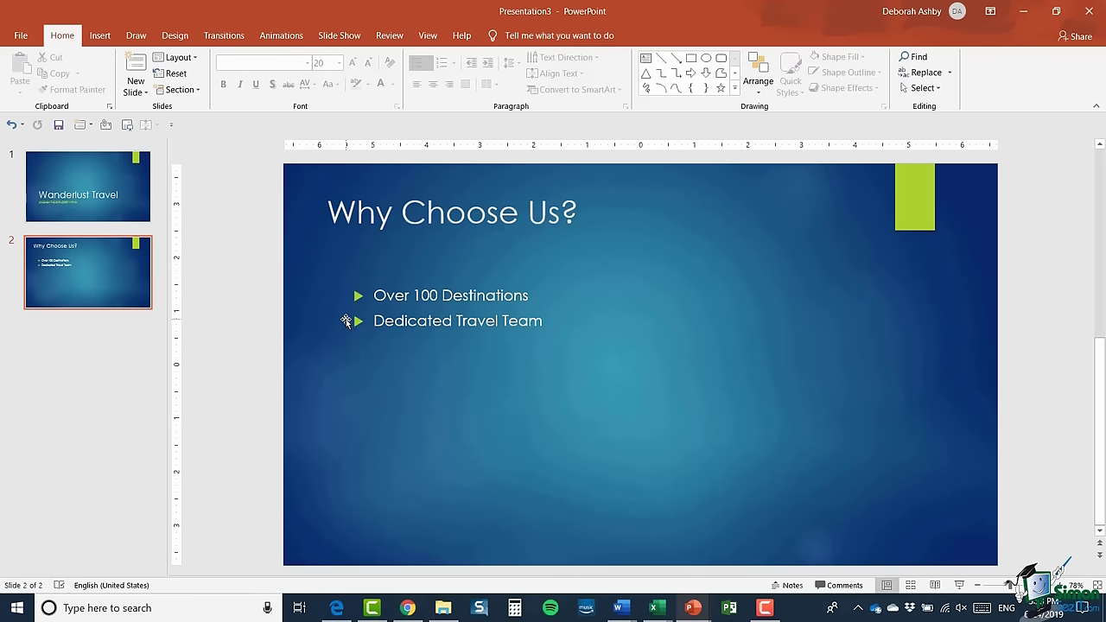
Add a Title and Content slide titled 'Wanderlust Travel Benefits'
click(138, 90)
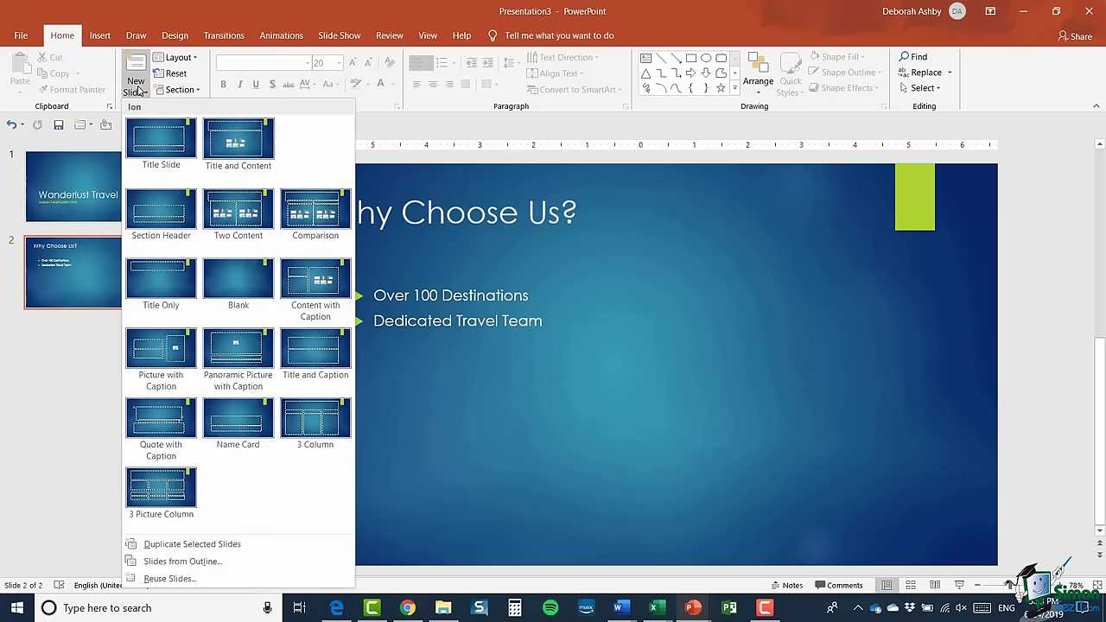
click(244, 153)
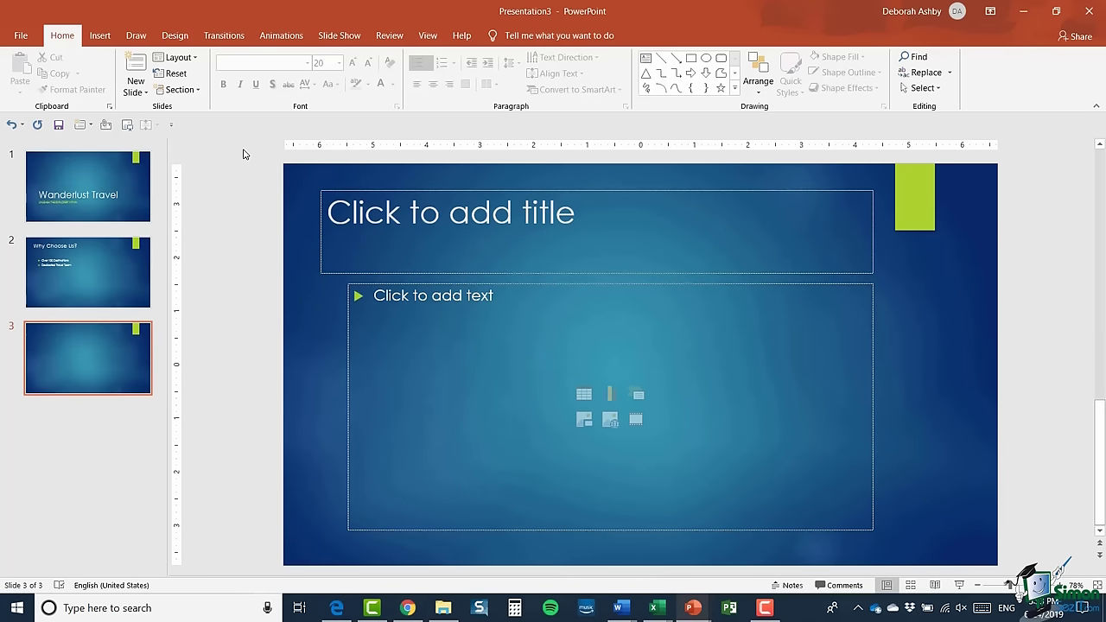
click(546, 226)
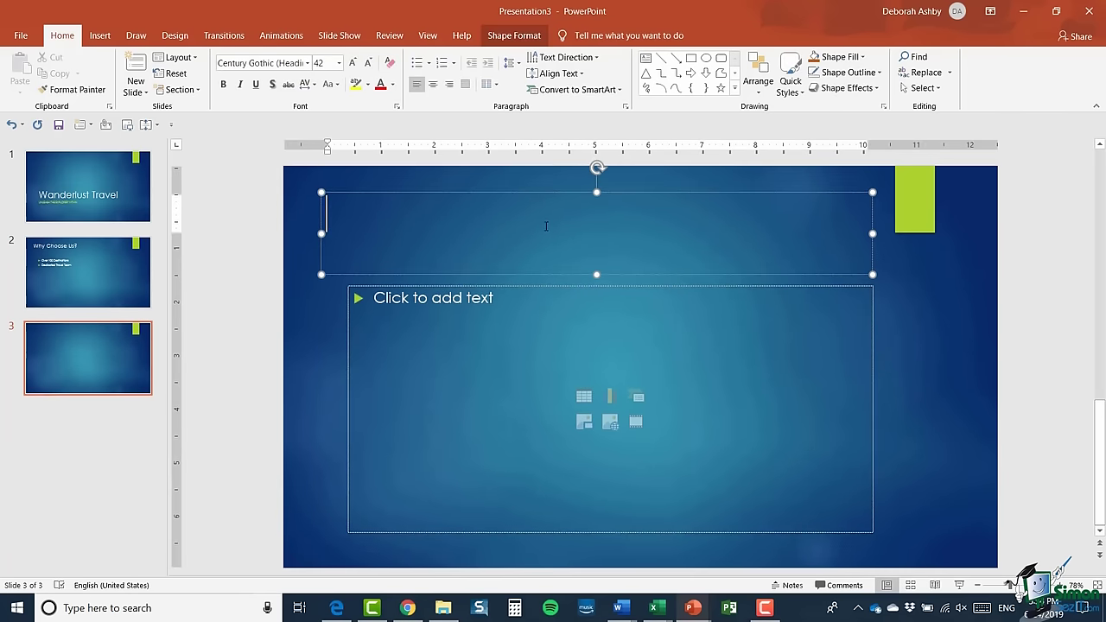
text(Wander)
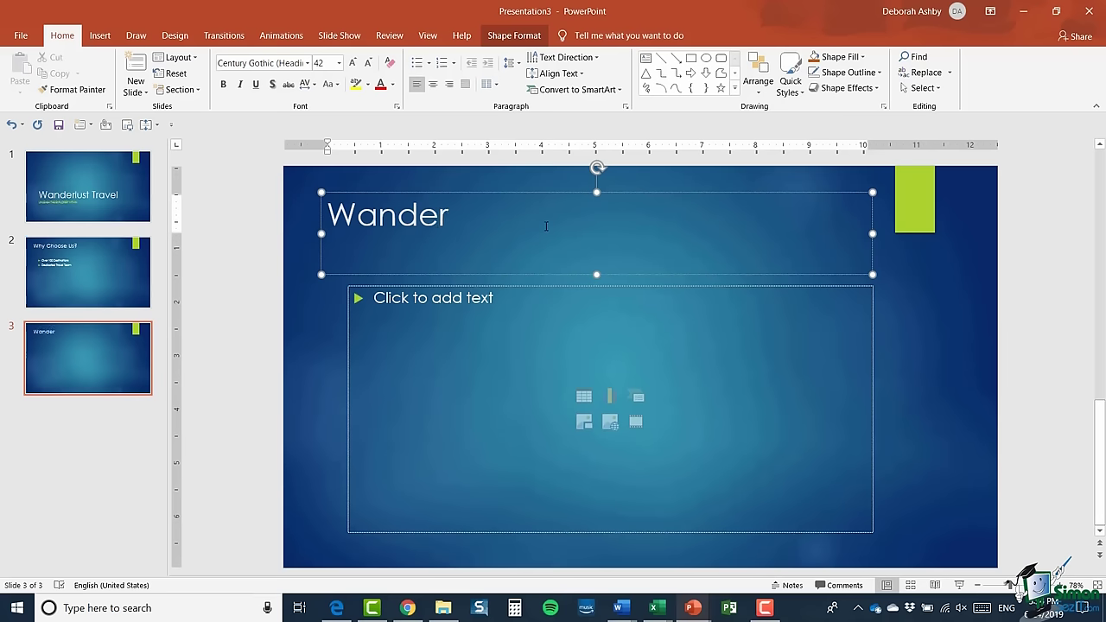
text(lust Travel)
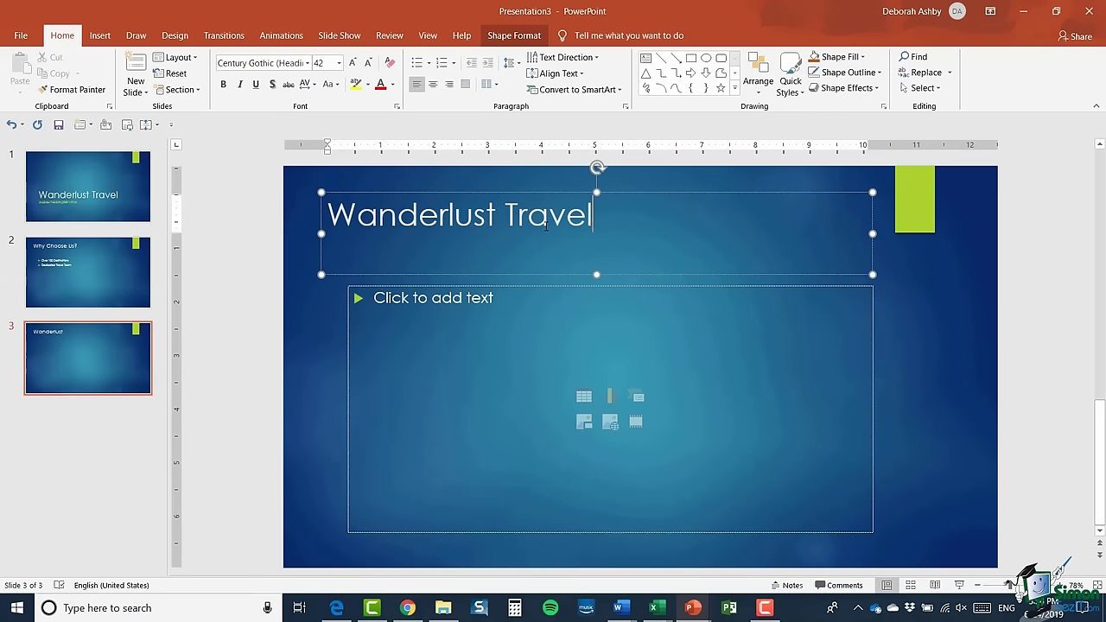
text( Benefits)
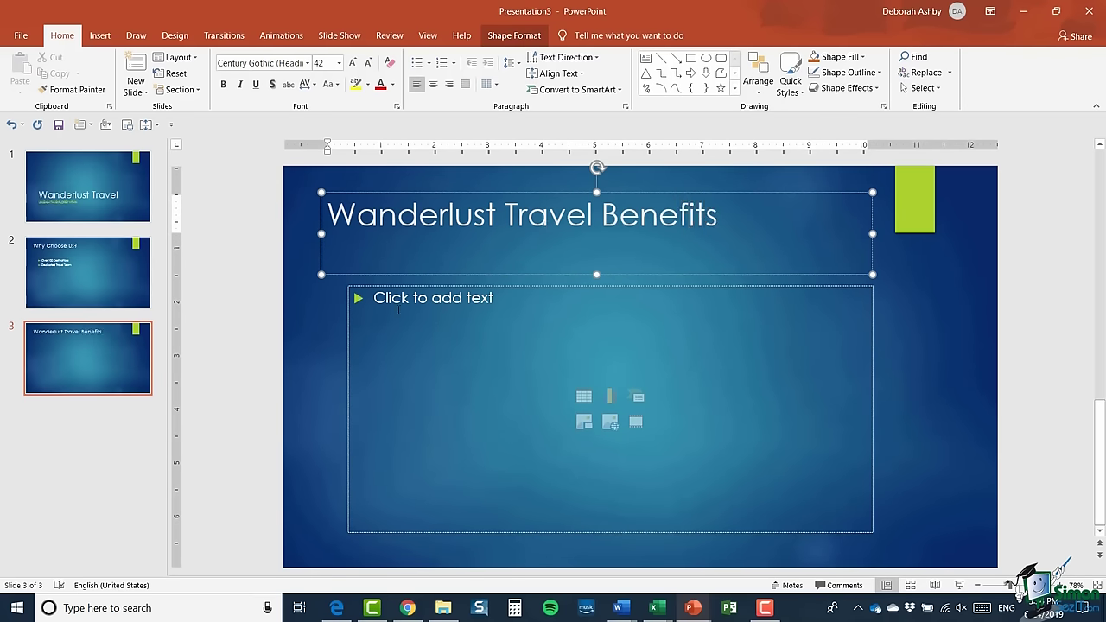
Add bullet '20% discount for all new customers' with indented sub-point 'Book Now to receive discount'
click(471, 310)
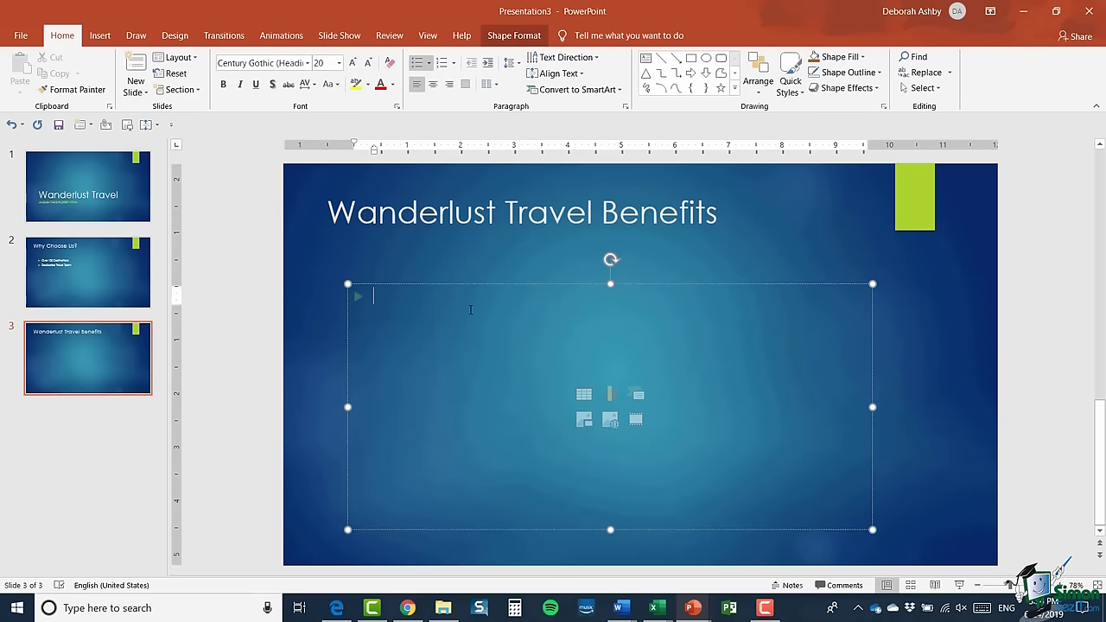
text(20% disco)
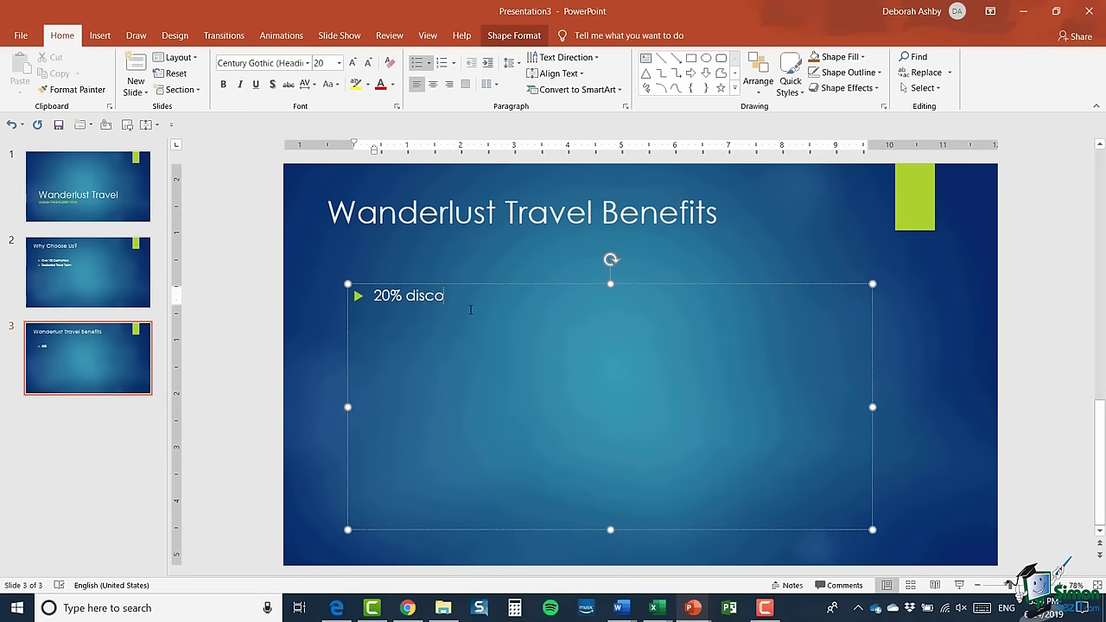
text(unt for all new custm)
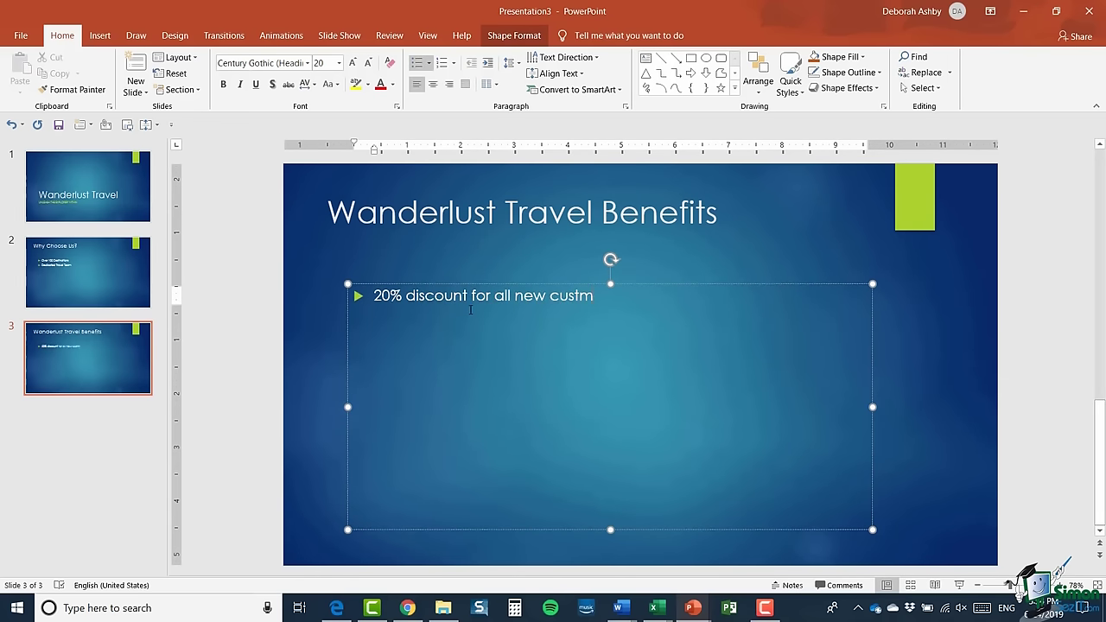
key(BackSpace)
text(omers)
key(Return)
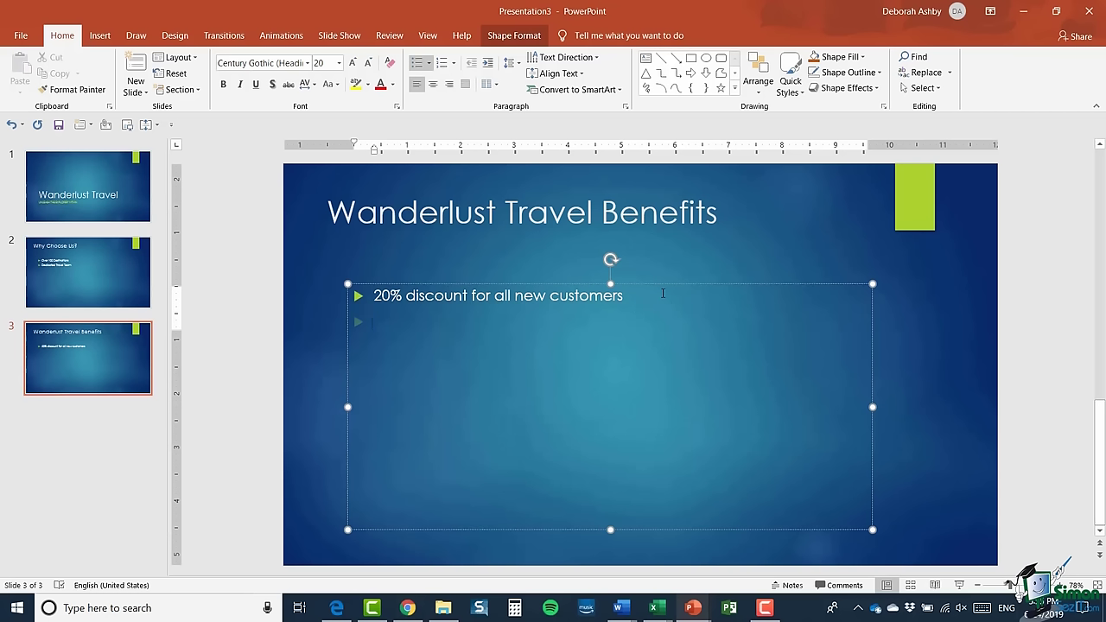
key(Tab)
text(Book Now to receive discount)
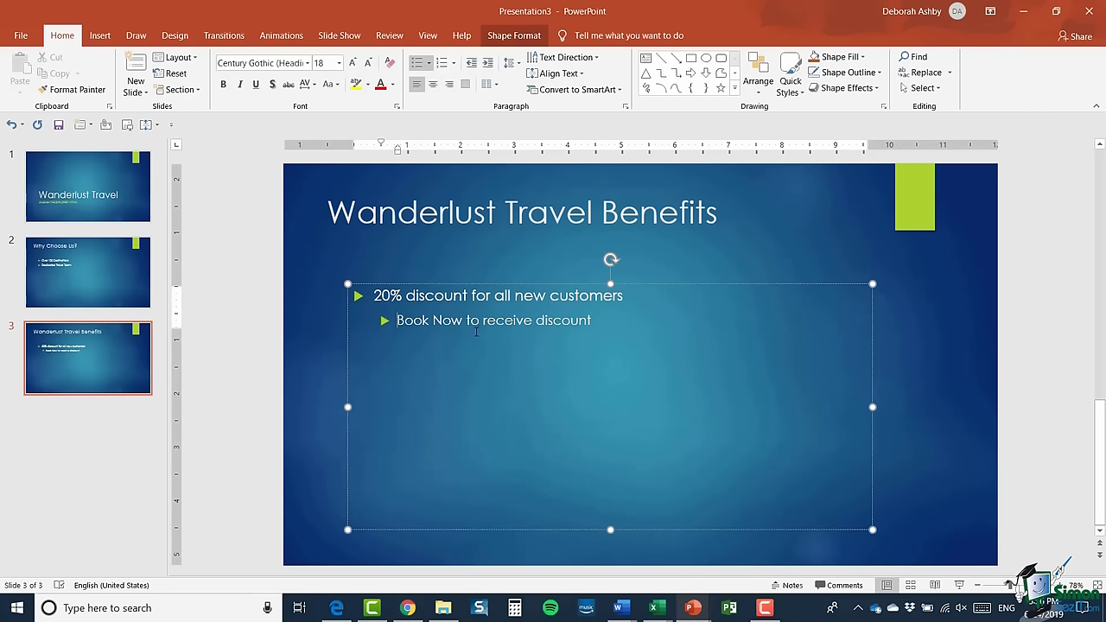
Promote 'Book Now to receive discount' to the top bullet level beside the discount point
key(shift+Tab)
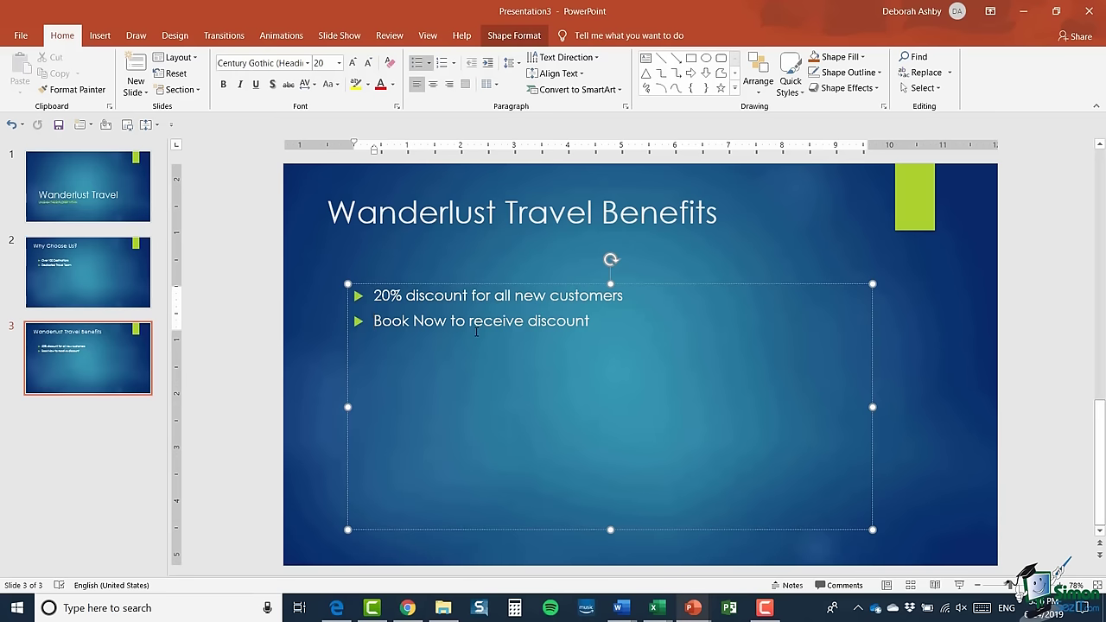
key(Tab)
key(Tab)
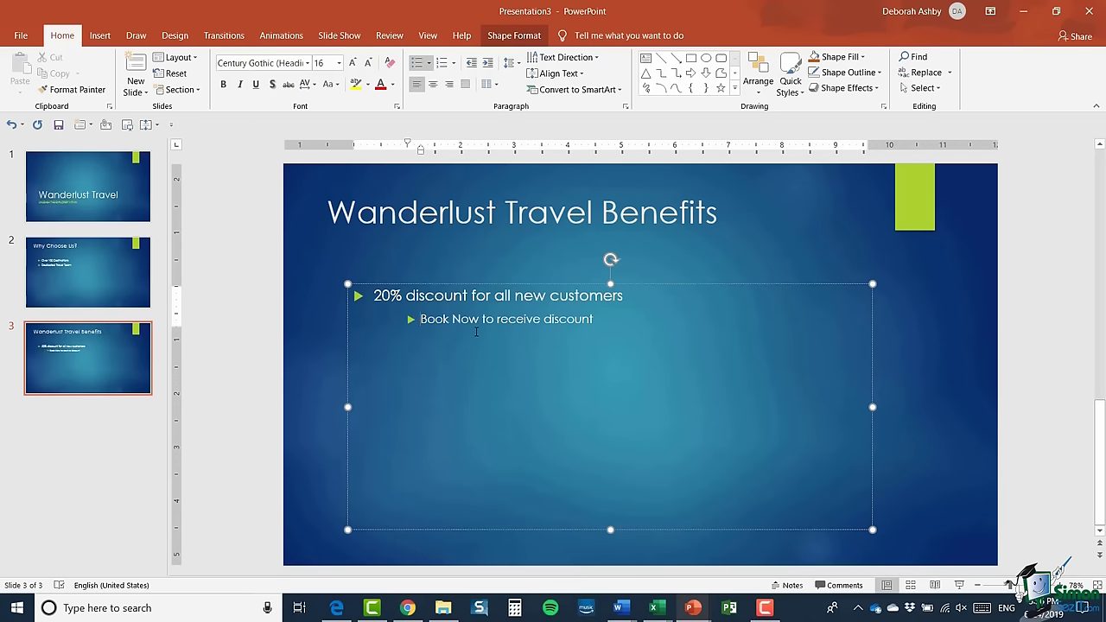
key(shift+Tab)
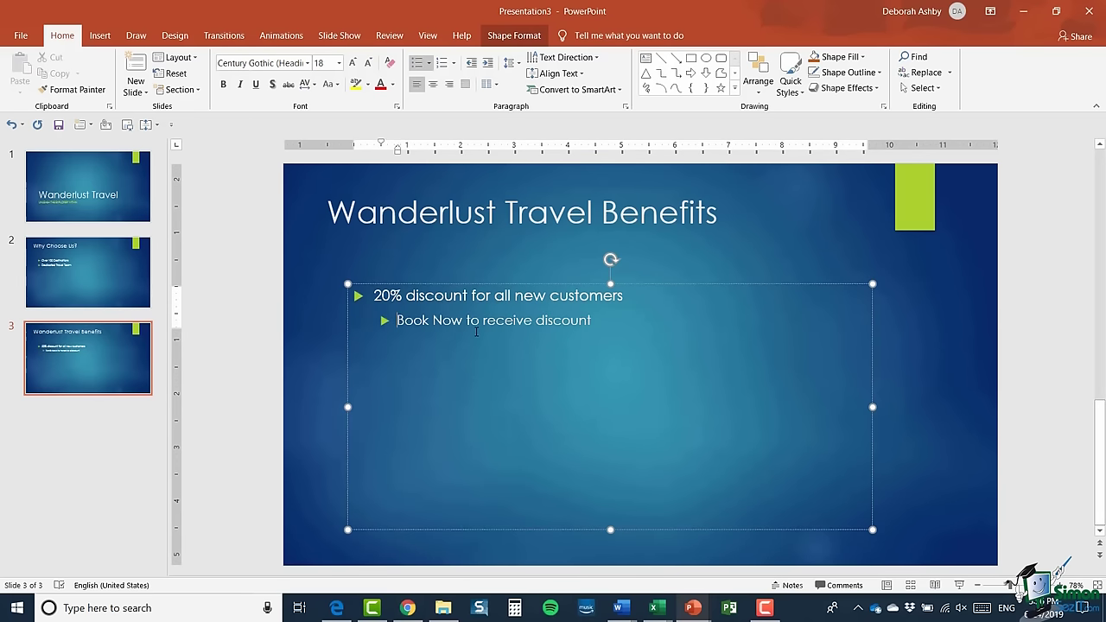
key(shift+Tab)
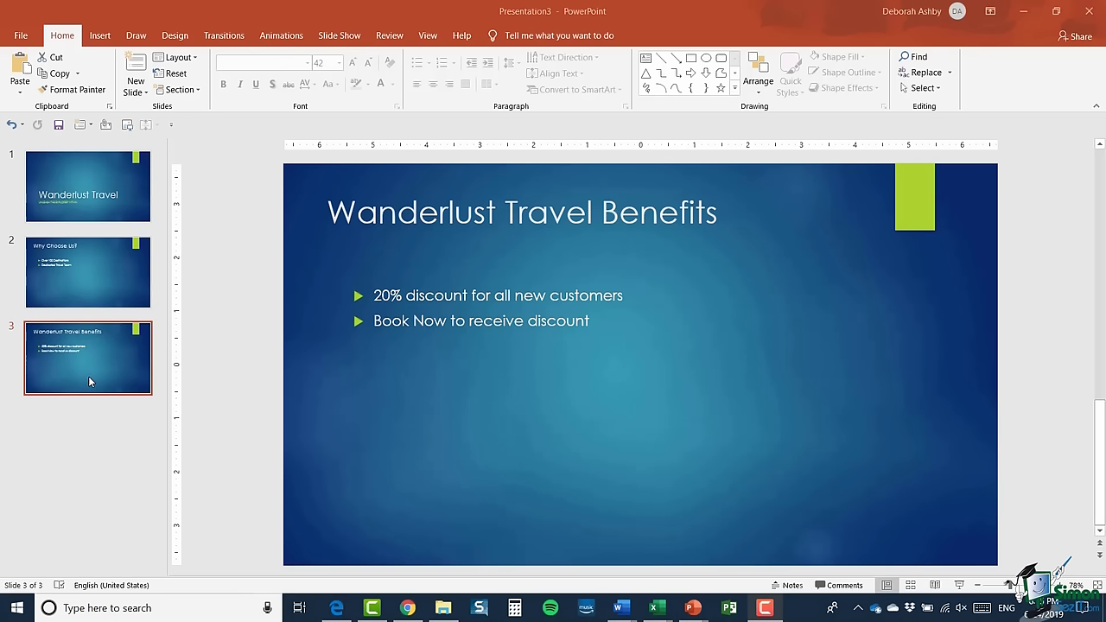
Add a fourth Title and Content slide, then undo it so the deck keeps three slides
click(138, 91)
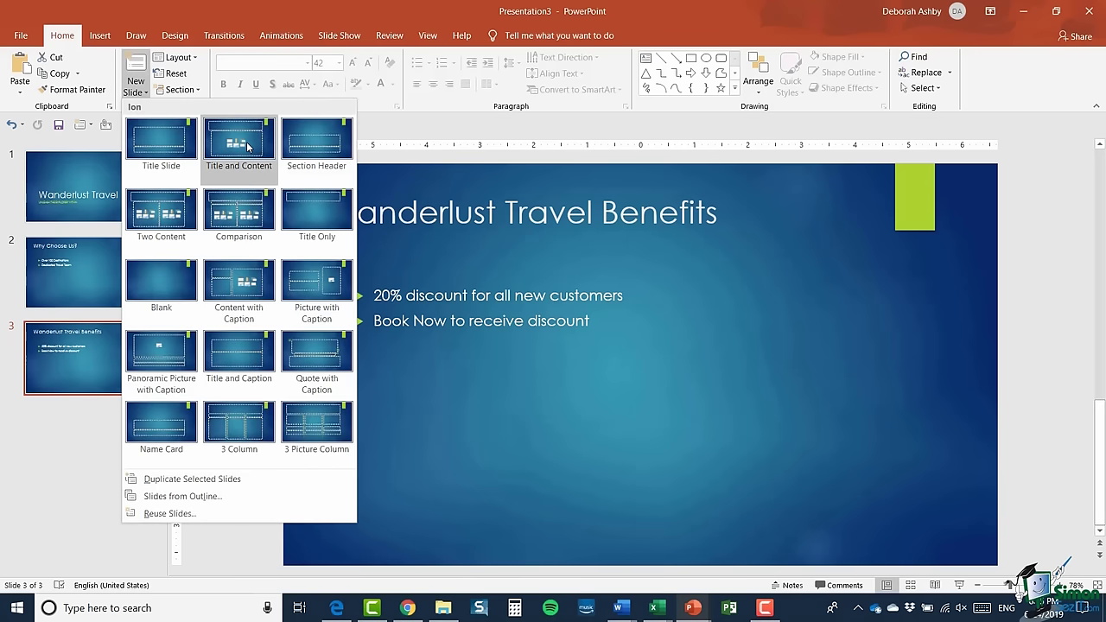
click(247, 147)
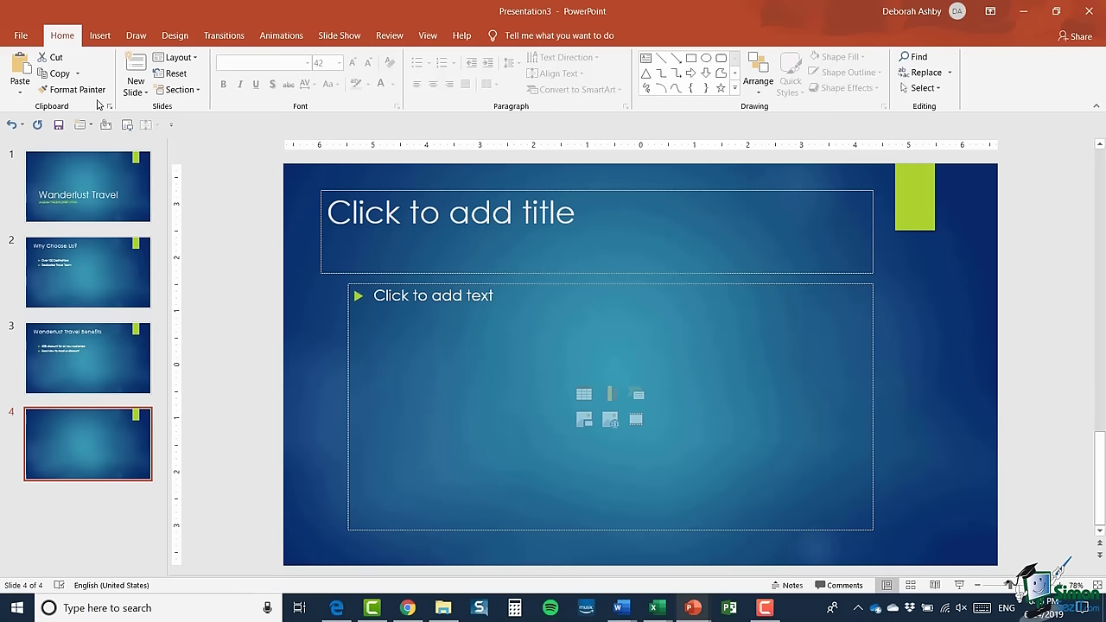
click(12, 125)
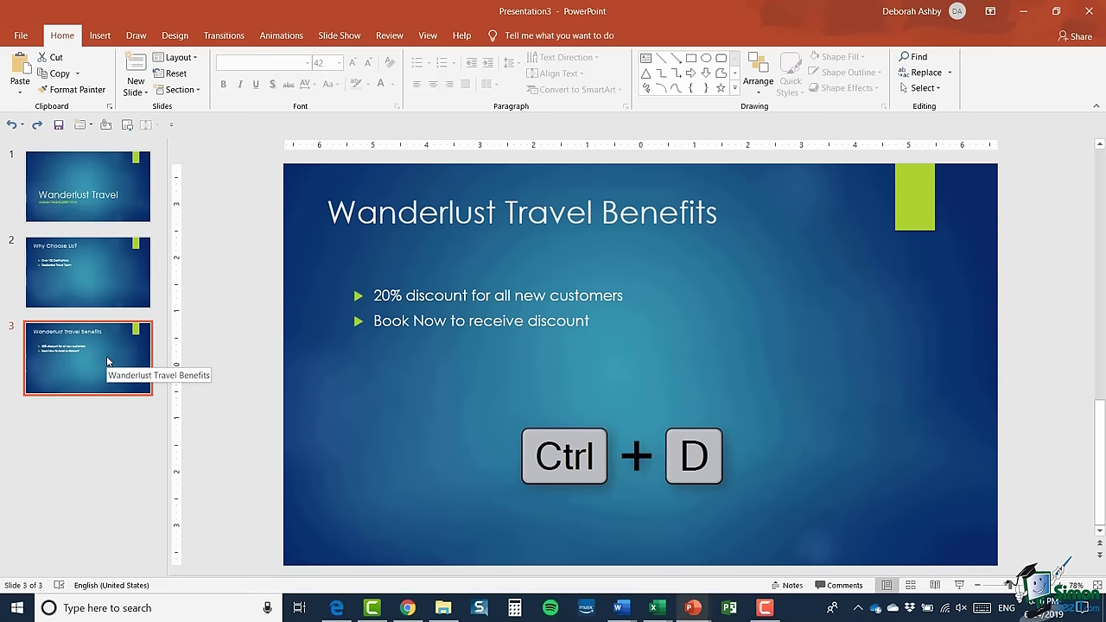
key(ctrl+d)
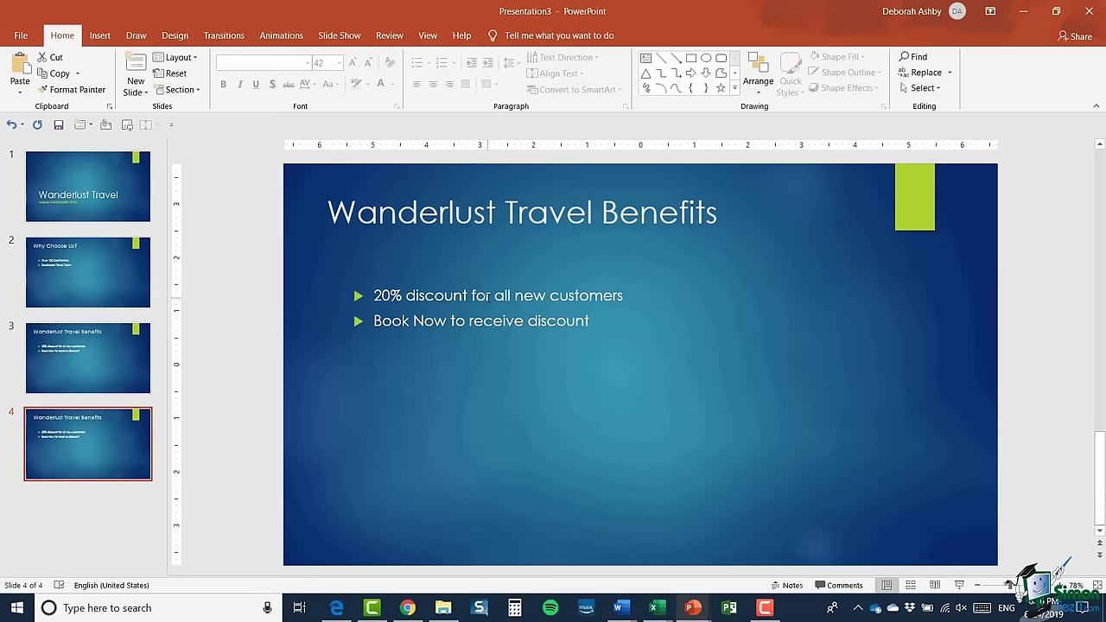
right_click(99, 446)
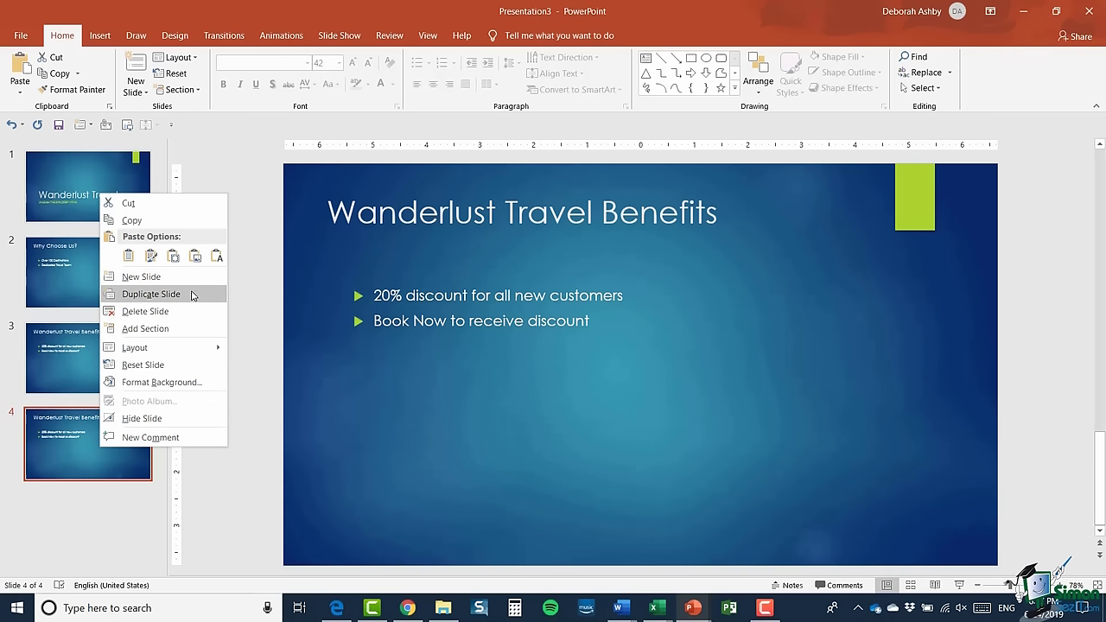
click(74, 465)
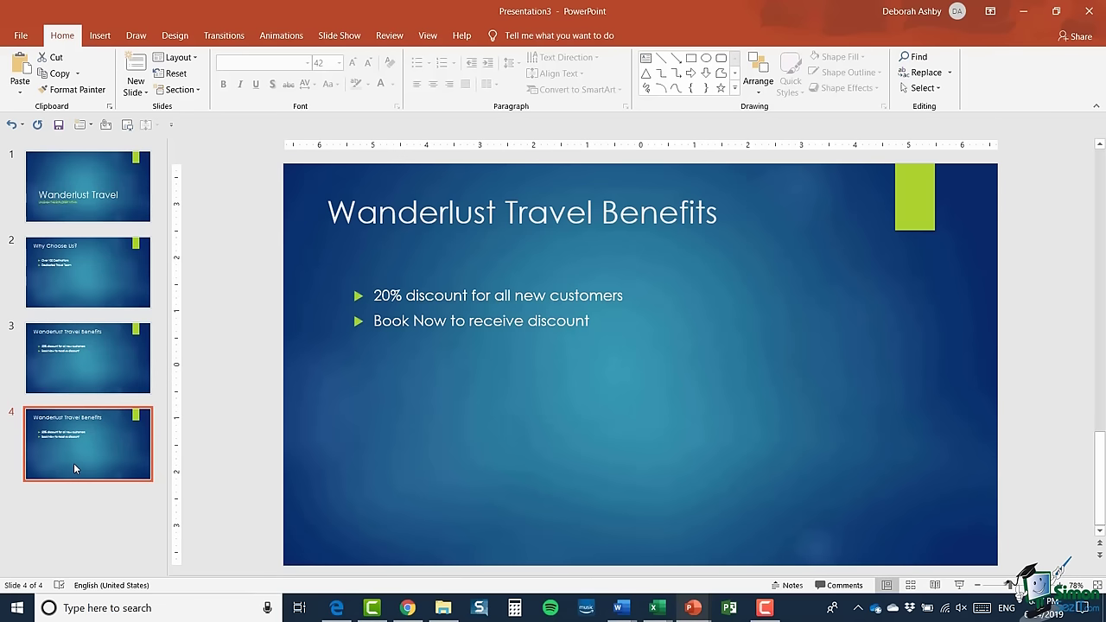
key(Delete)
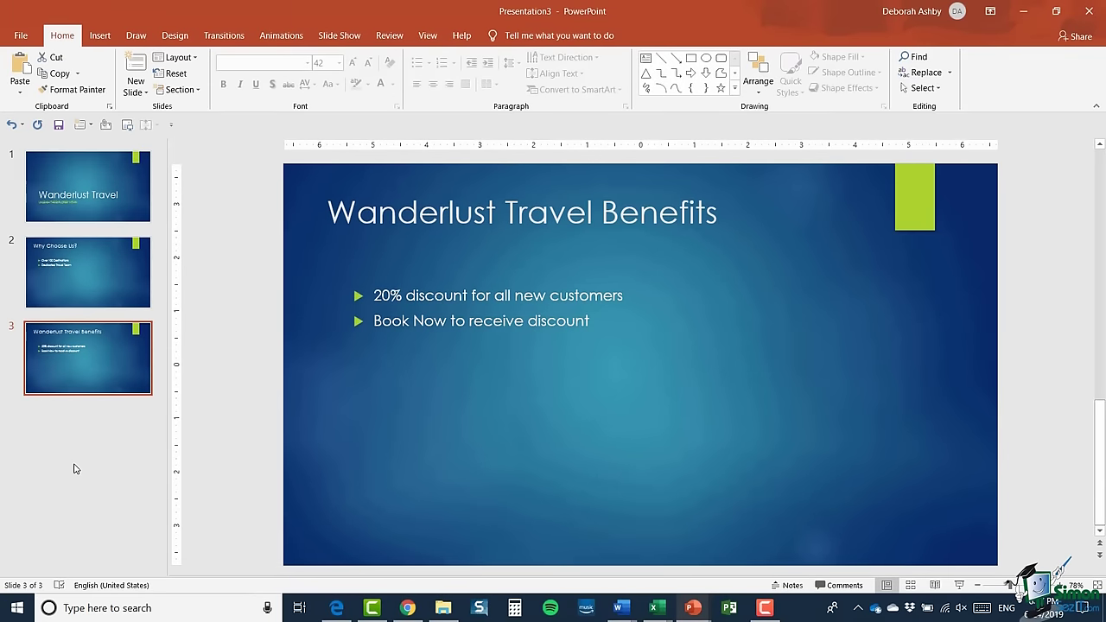
Go to the File menu's Save As page for the presentation
click(21, 36)
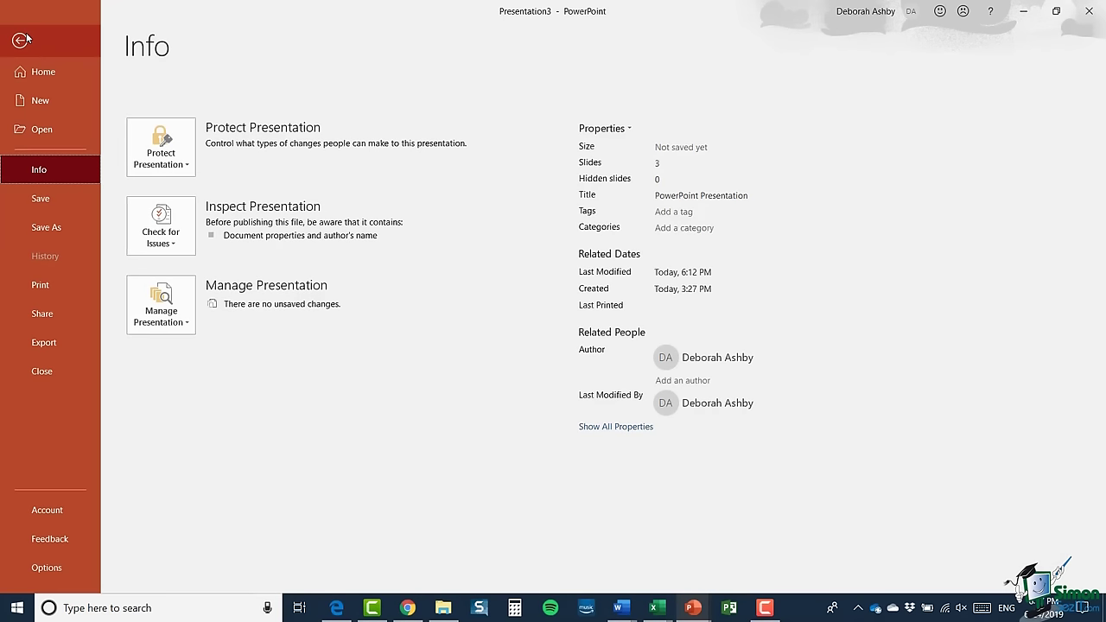
click(48, 228)
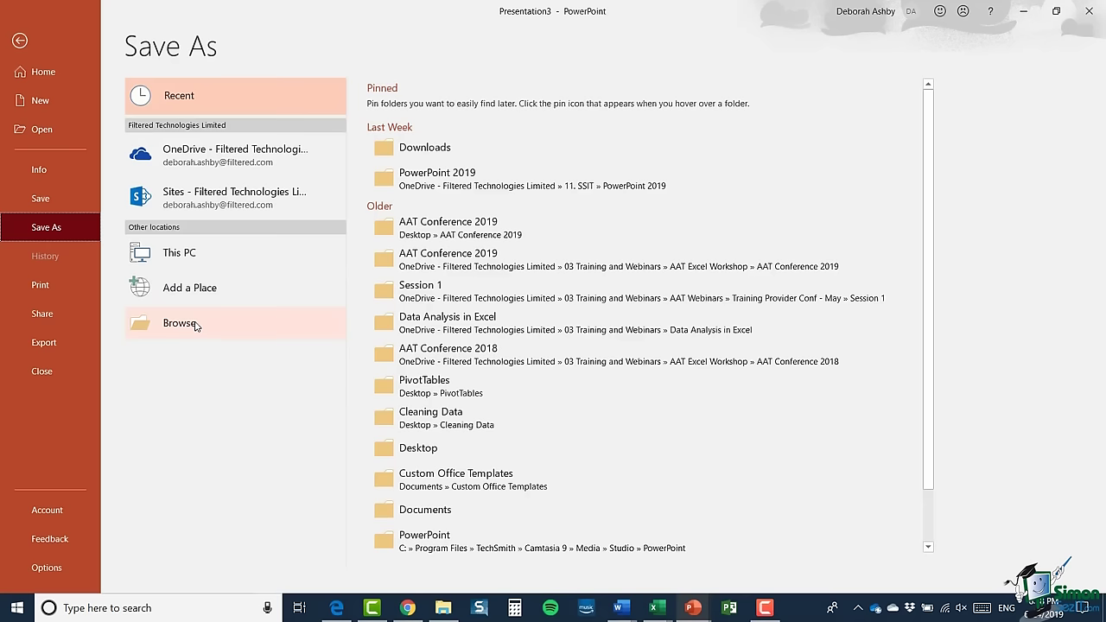
Browse to the 11. SSIT > PowerPoint 2019 folder in the save dialog
click(196, 326)
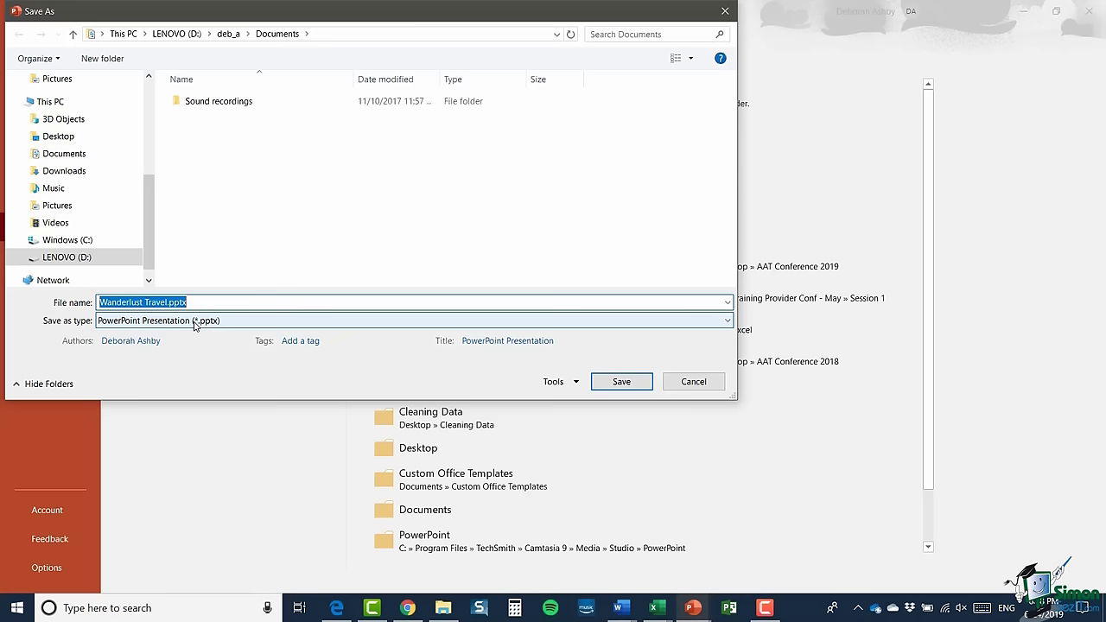
drag(149, 221, 155, 158)
click(84, 164)
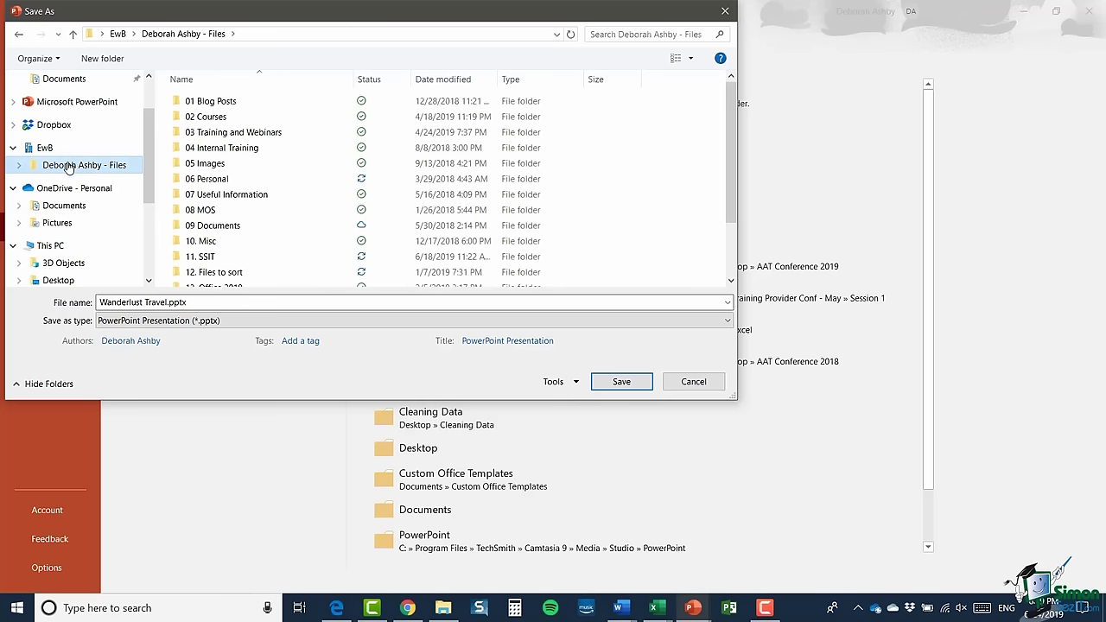
double_click(199, 257)
double_click(220, 204)
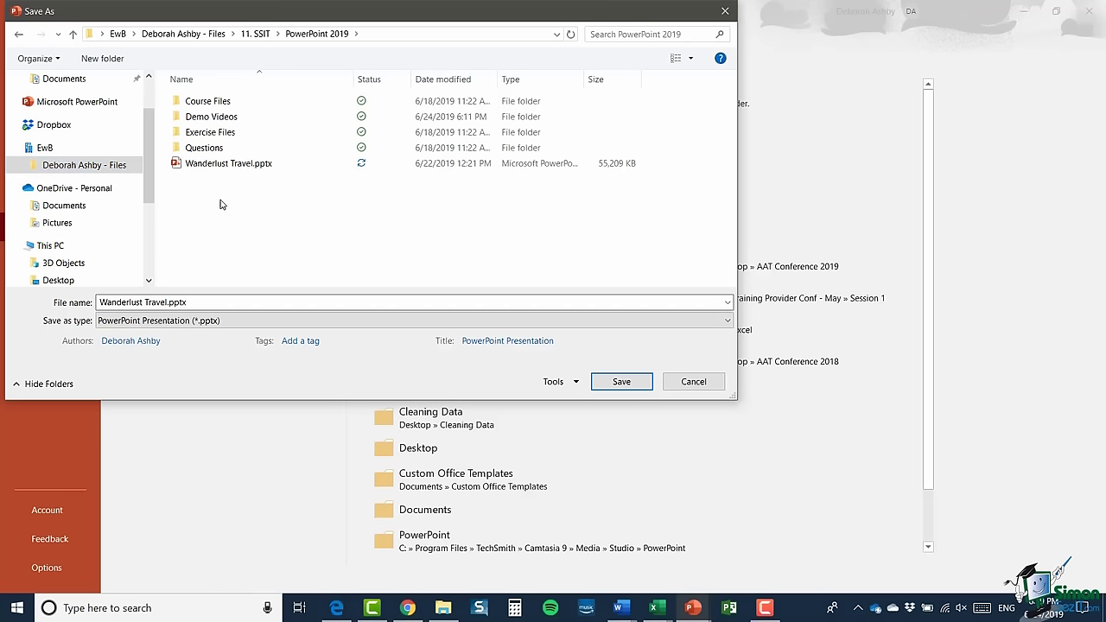
Replace the file name with 'My Presentation'
click(185, 303)
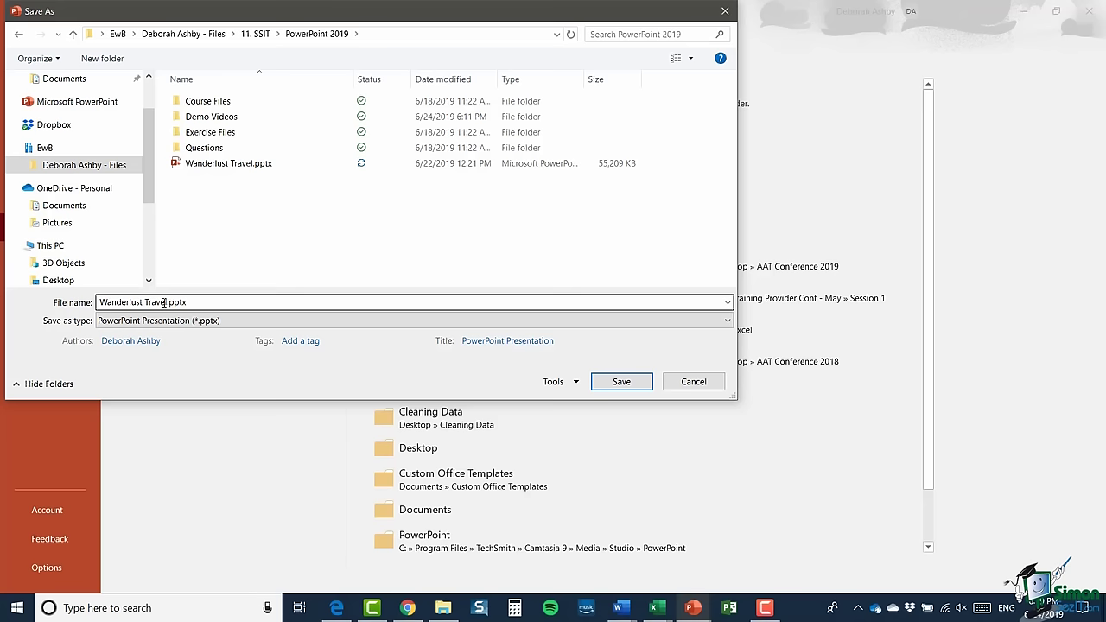
key(ctrl+a)
key(BackSpace)
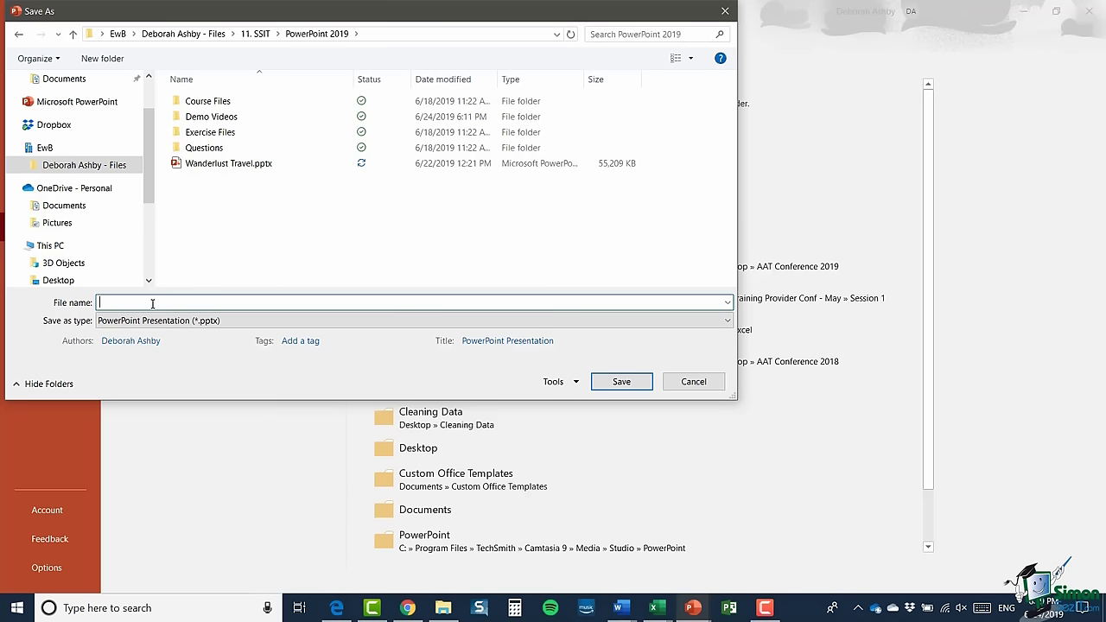
text(My Presentation)
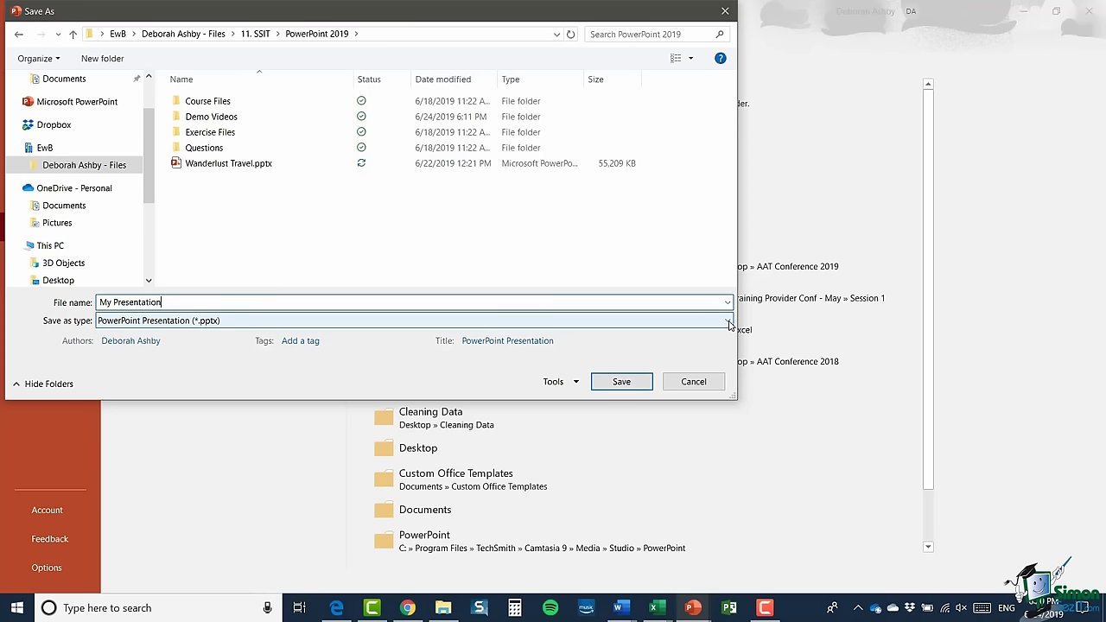
click(728, 320)
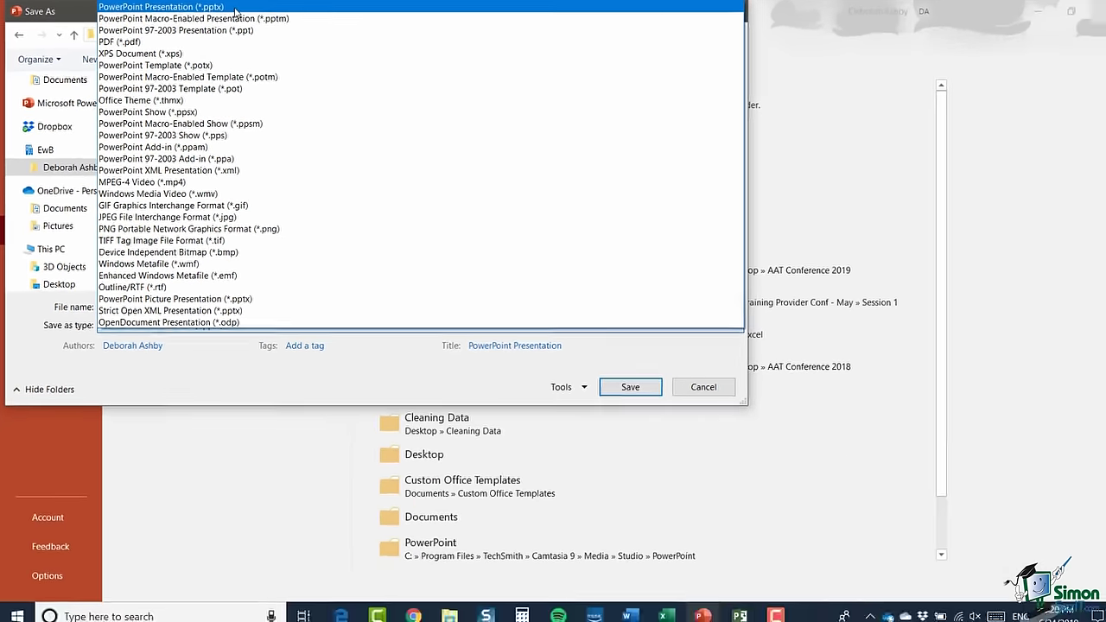
click(234, 8)
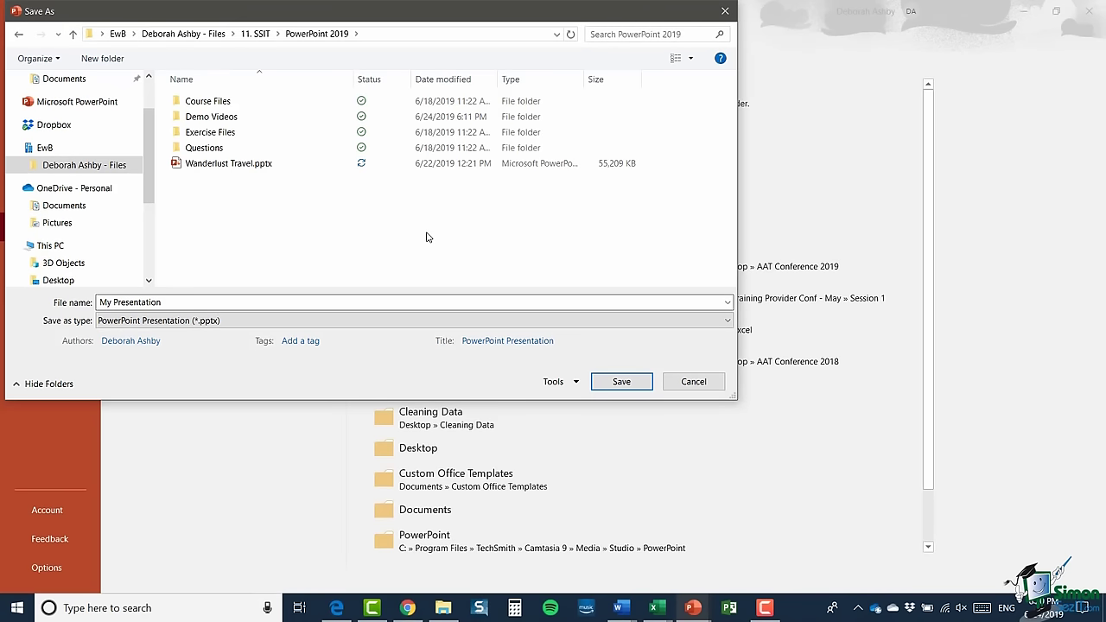
click(629, 382)
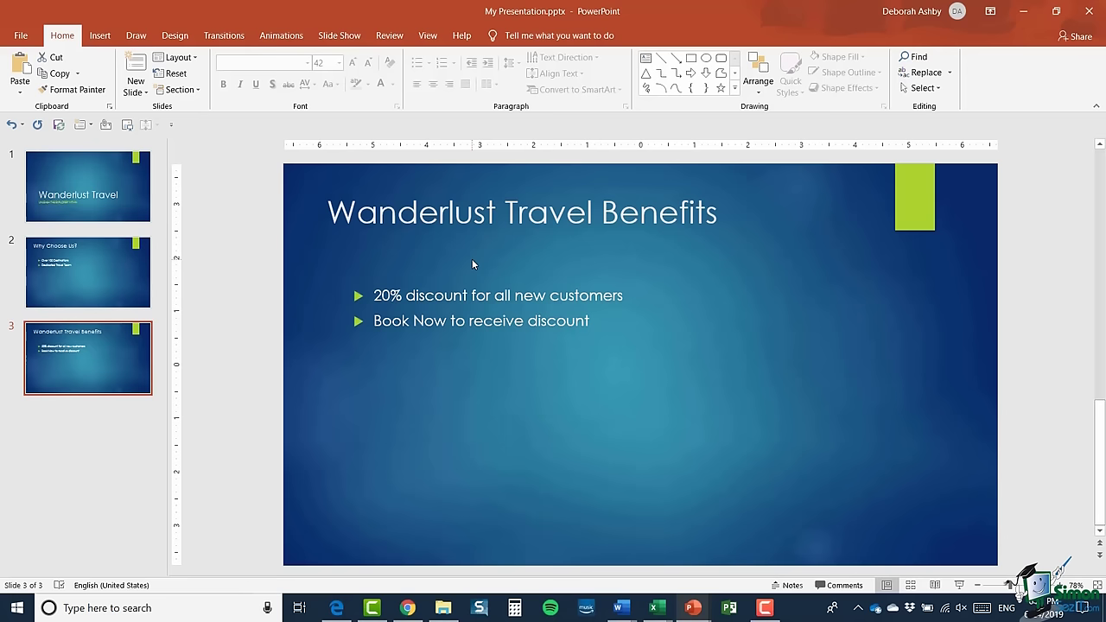
Save the latest changes to My Presentation.pptx with Ctrl+S
key(ctrl+s)
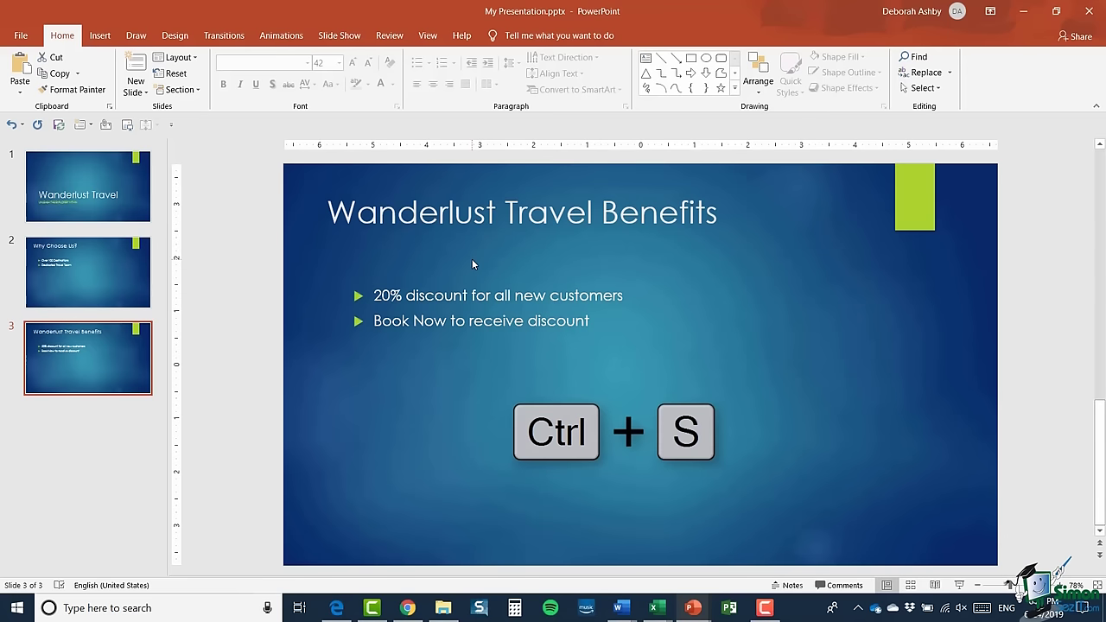
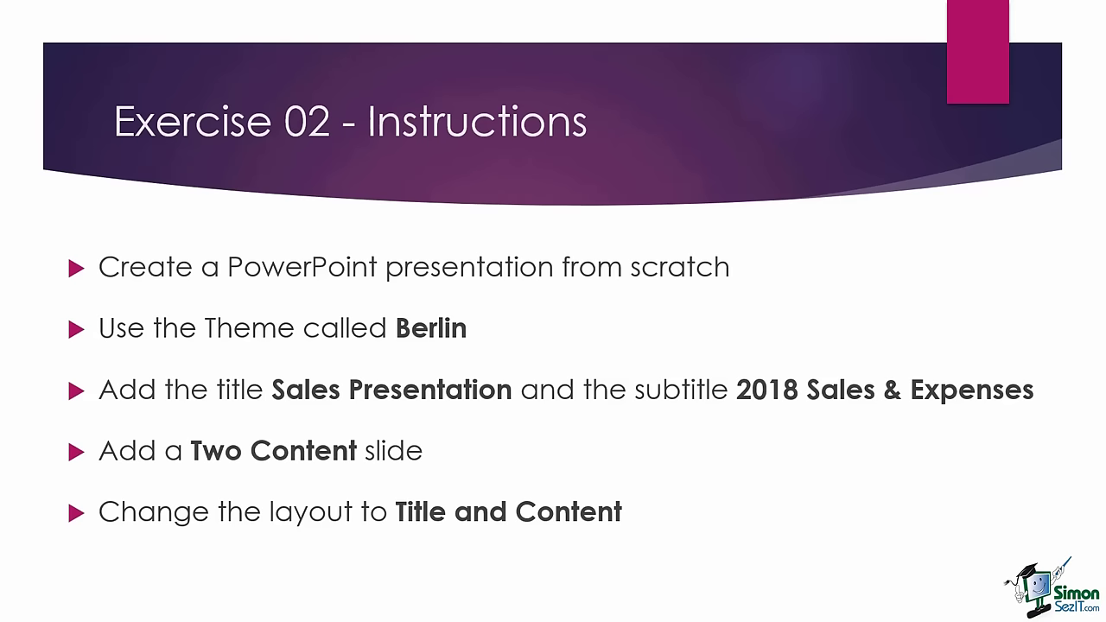
Advance past the exercise instruction slides to reach the Wanderlust travel deck
key(Right)
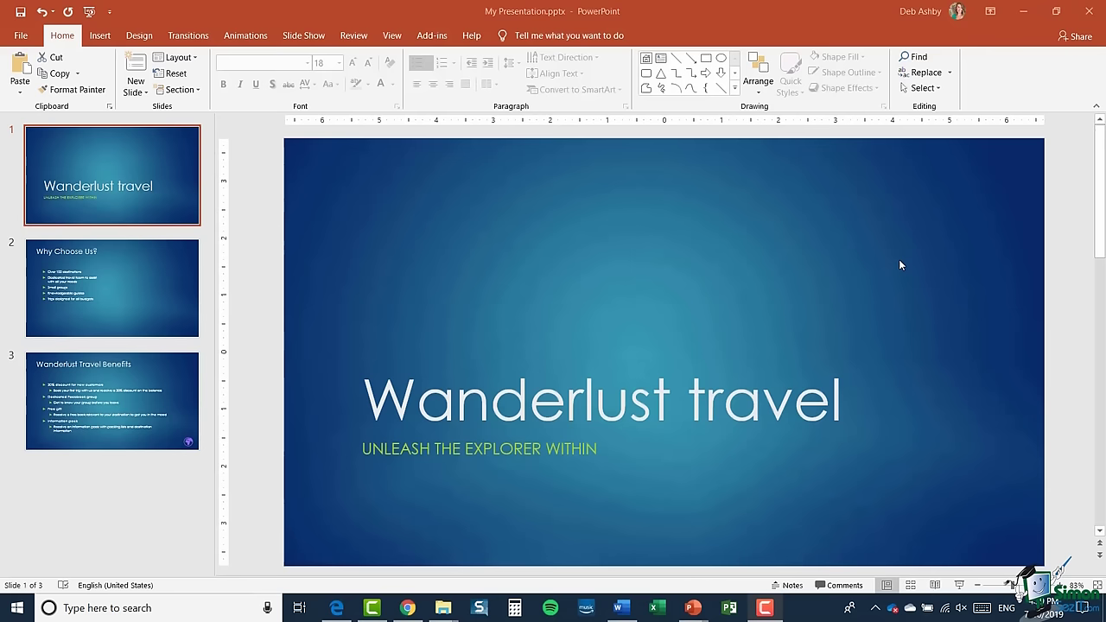
Select the 'Wanderlust travel' title text, trying whole-title and single-word selections
click(547, 400)
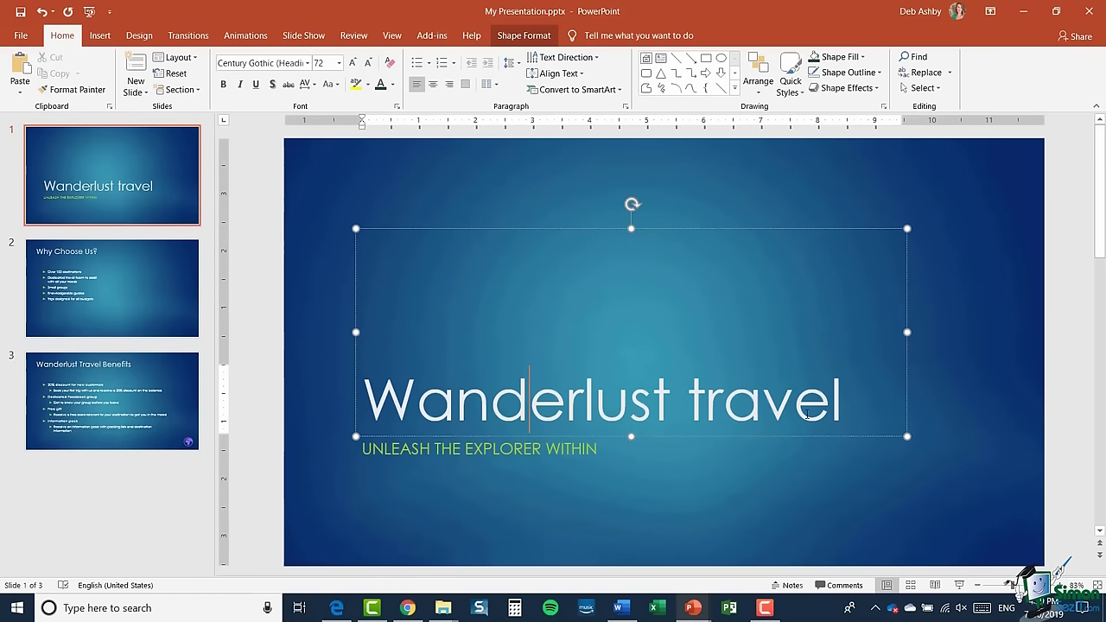
key(ctrl+Right)
triple_click(852, 404)
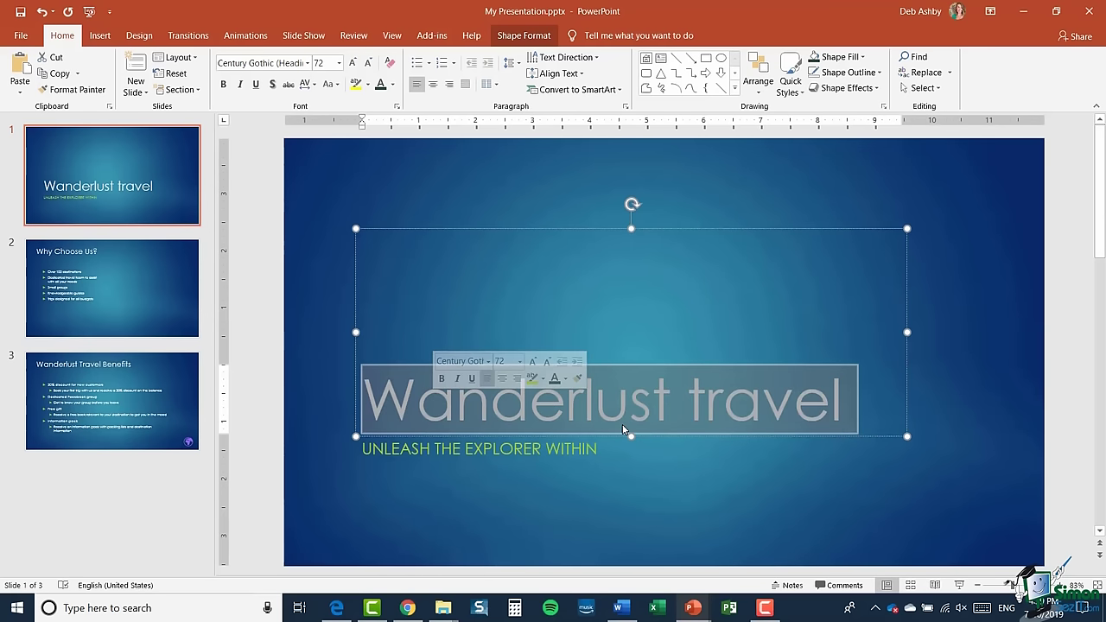
click(483, 403)
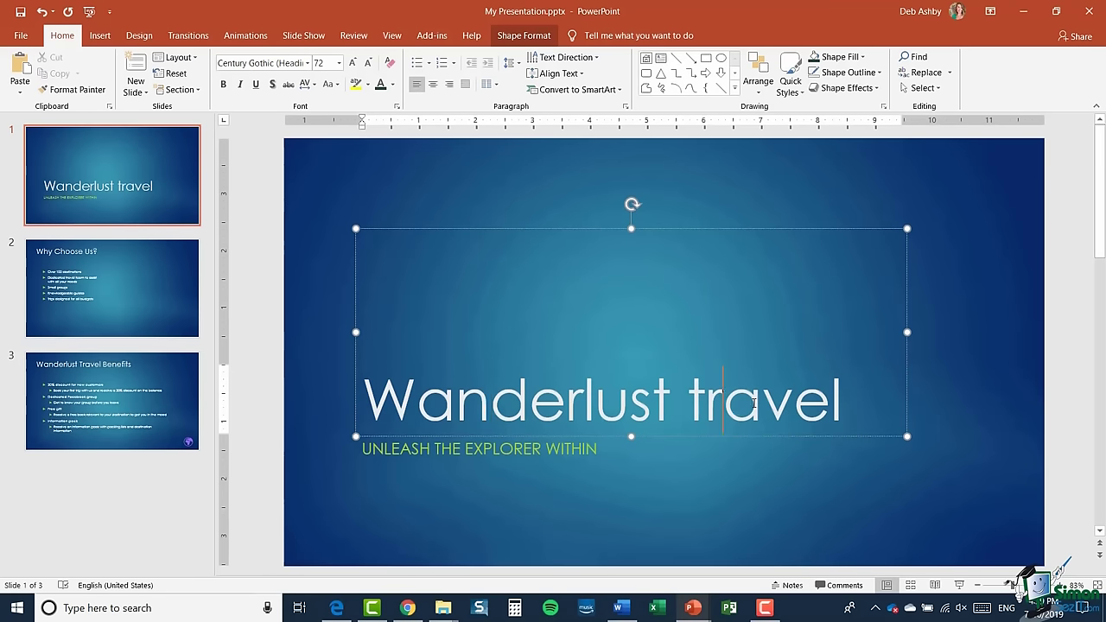
key(End)
key(ctrl+shift+Left)
triple_click(416, 401)
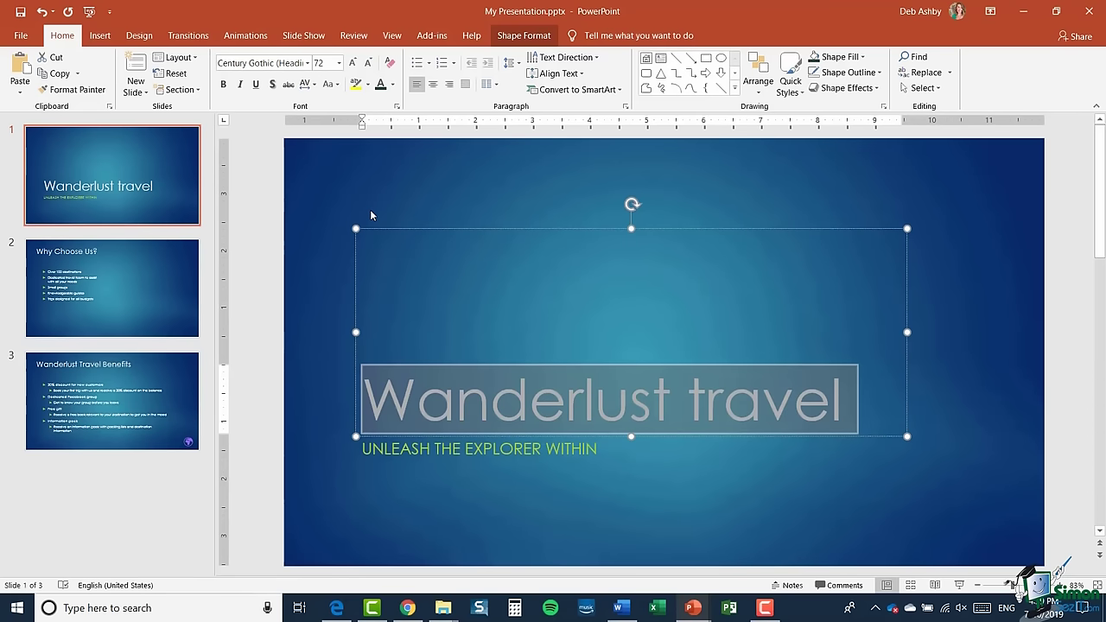
click(955, 325)
click(455, 401)
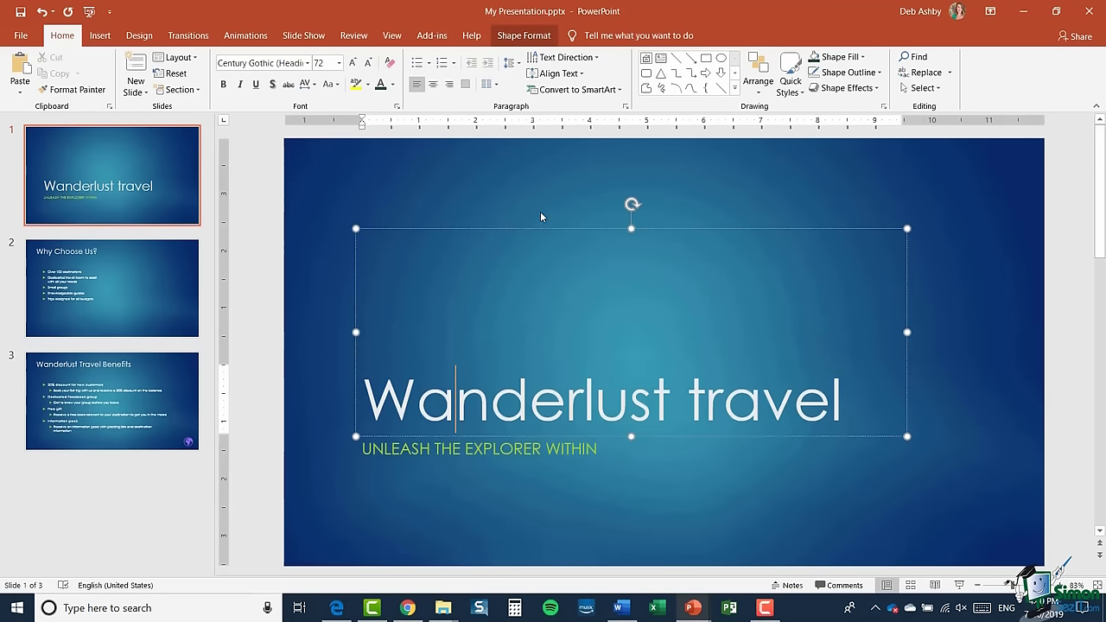
Raise the title box's top edge and pull its right edge slightly inward
click(519, 229)
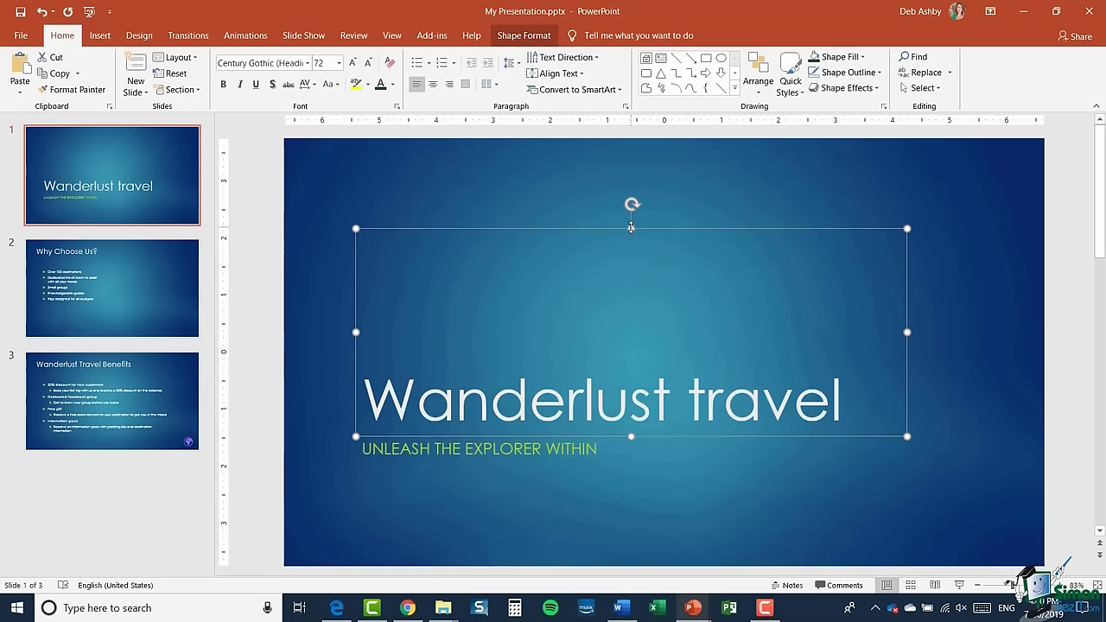
drag(631, 228, 630, 205)
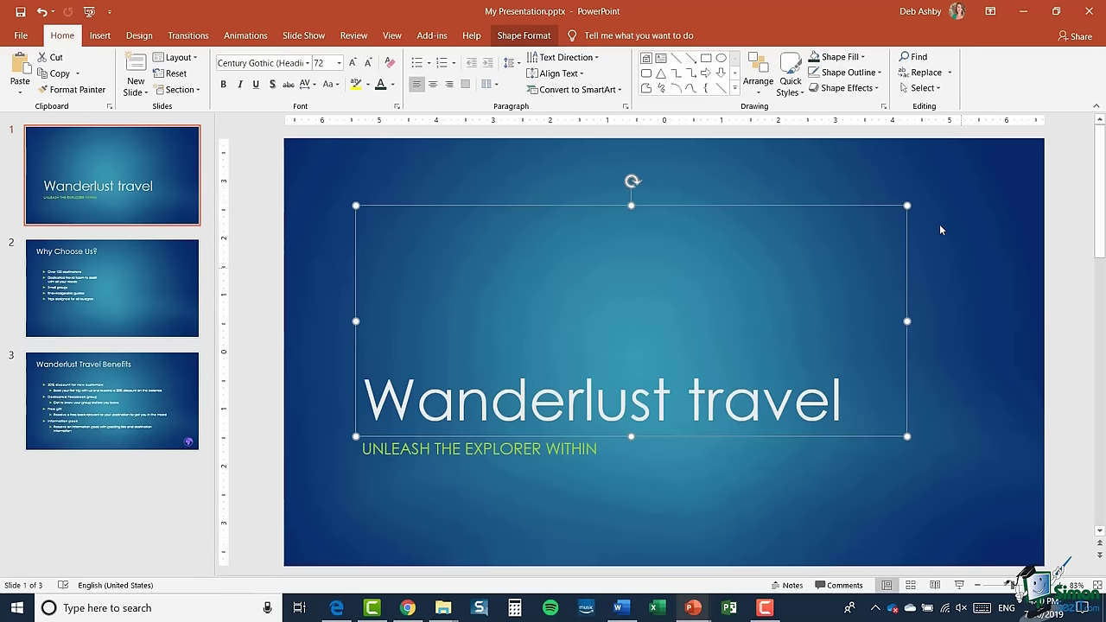
drag(907, 320, 891, 339)
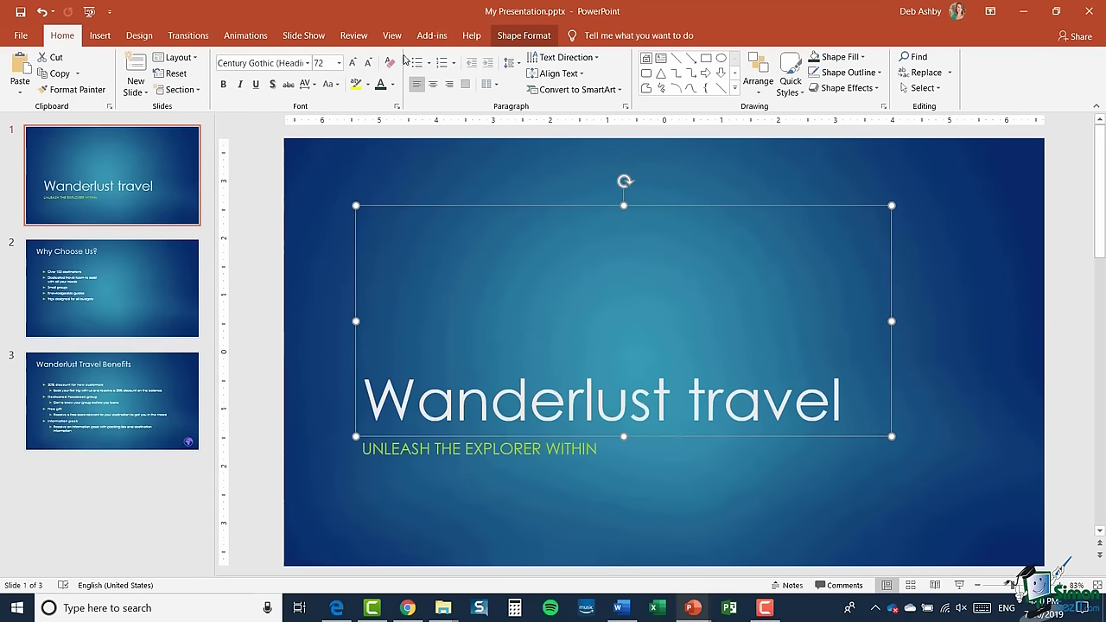
Change the title font to Bauhaus 93
click(310, 64)
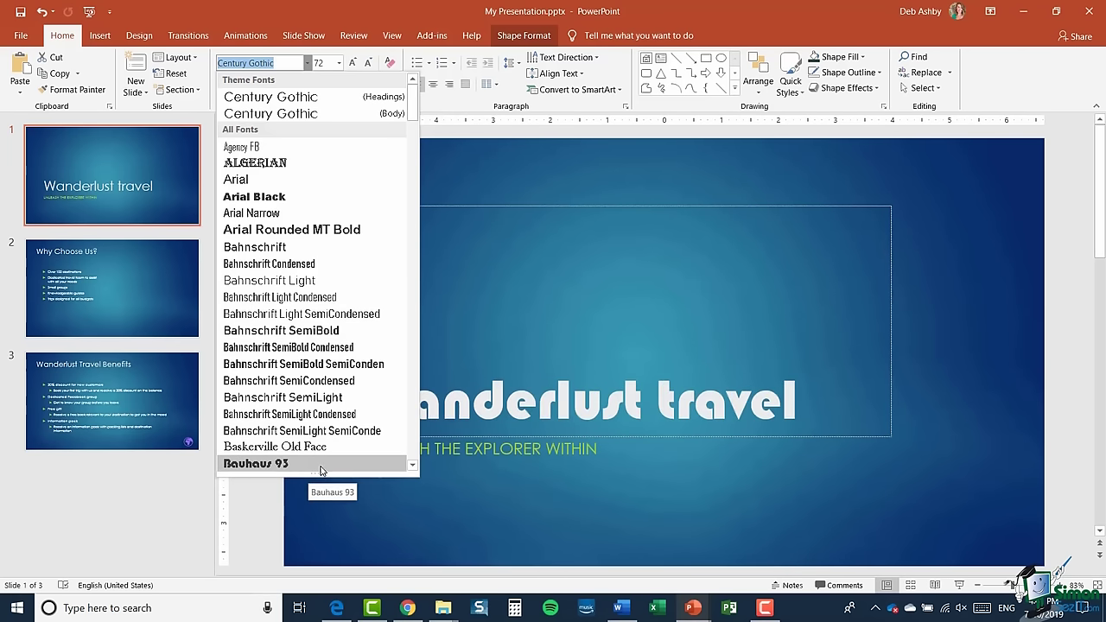
click(320, 467)
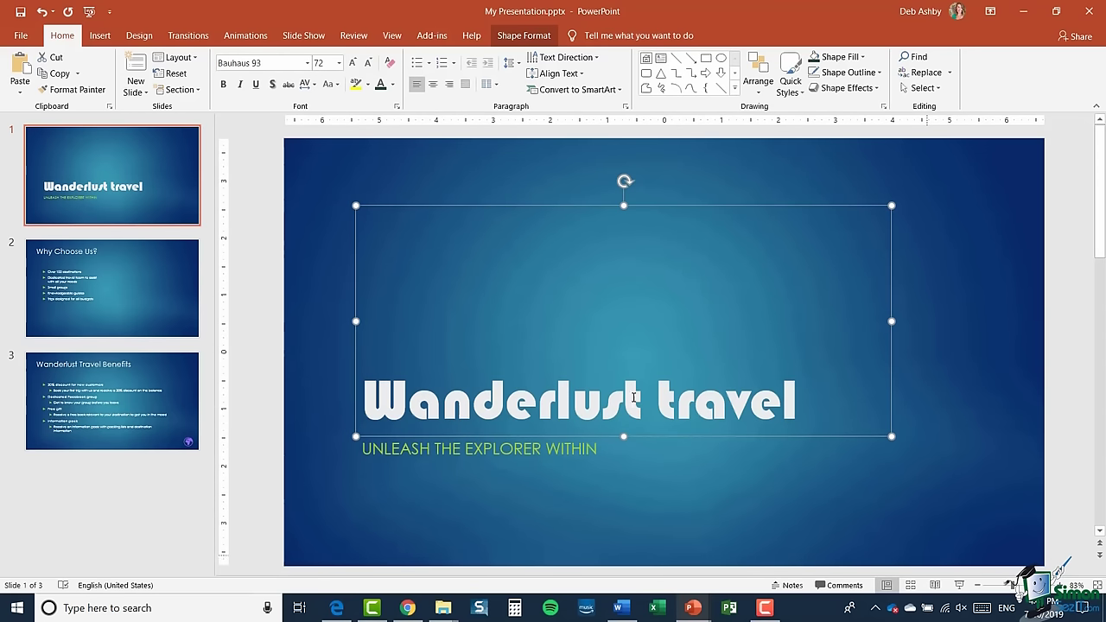
Enter 64 pt for the title, then step the size up to 88 and back down to 66 pt
click(341, 66)
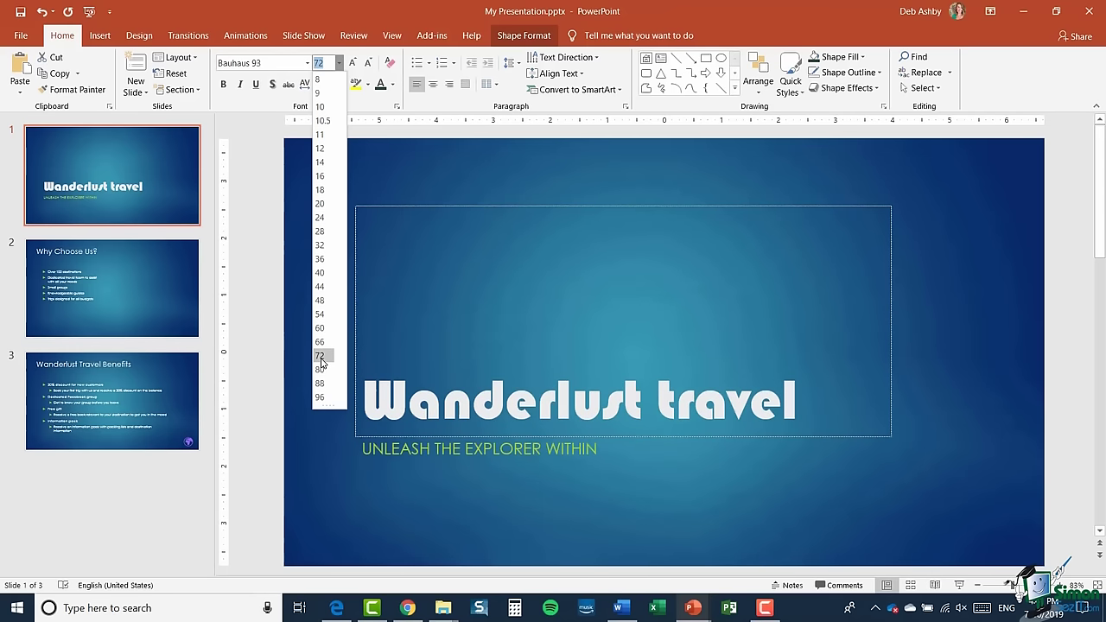
click(320, 358)
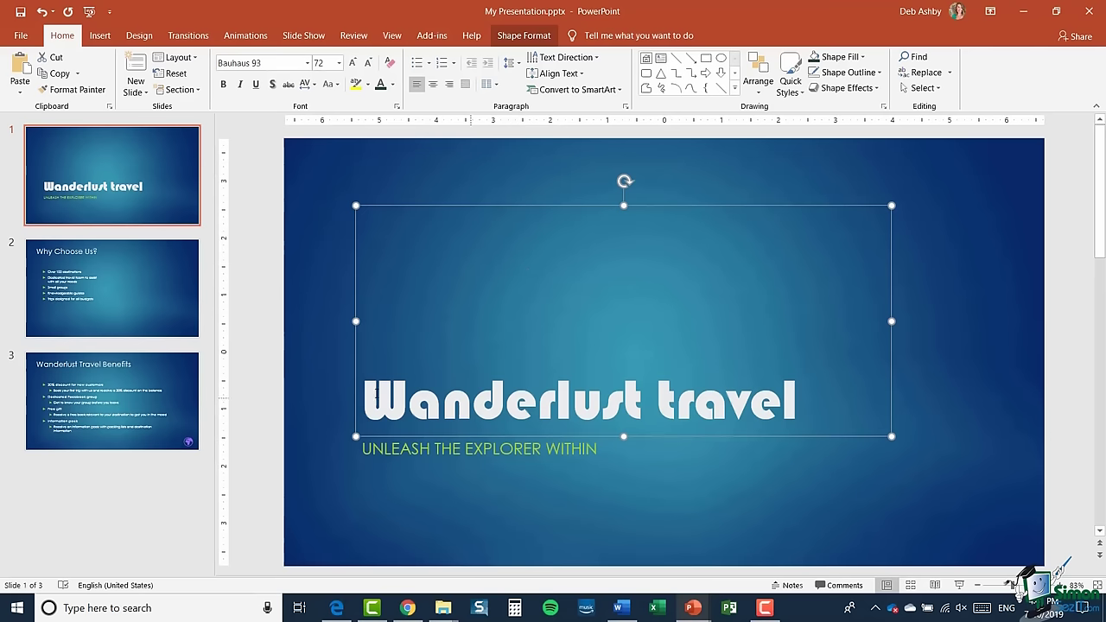
click(339, 63)
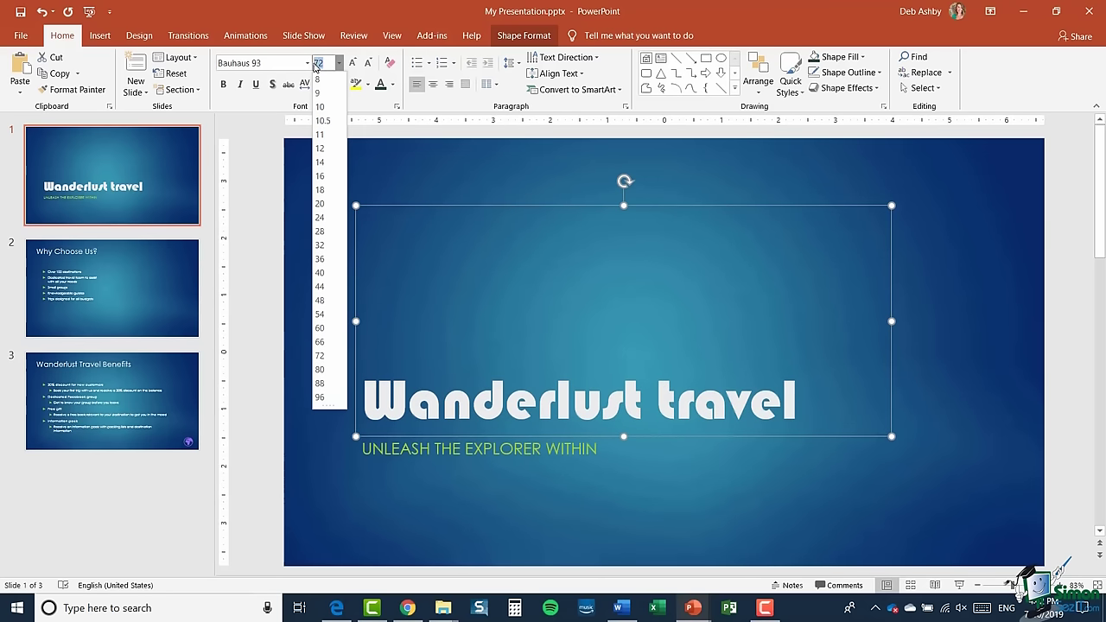
text(64)
key(Return)
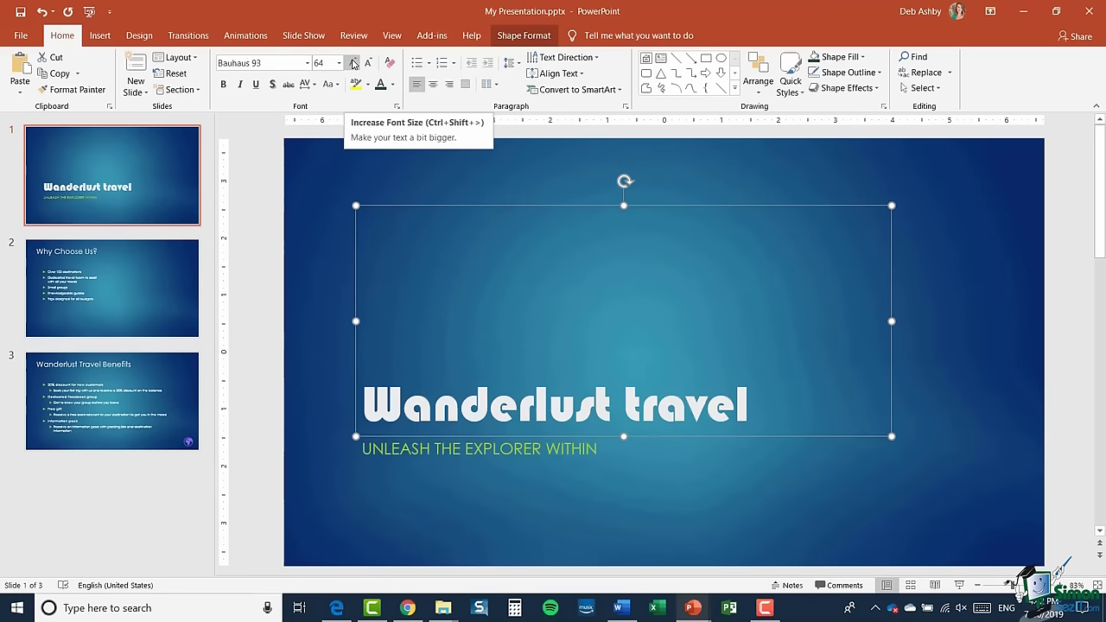
click(352, 63)
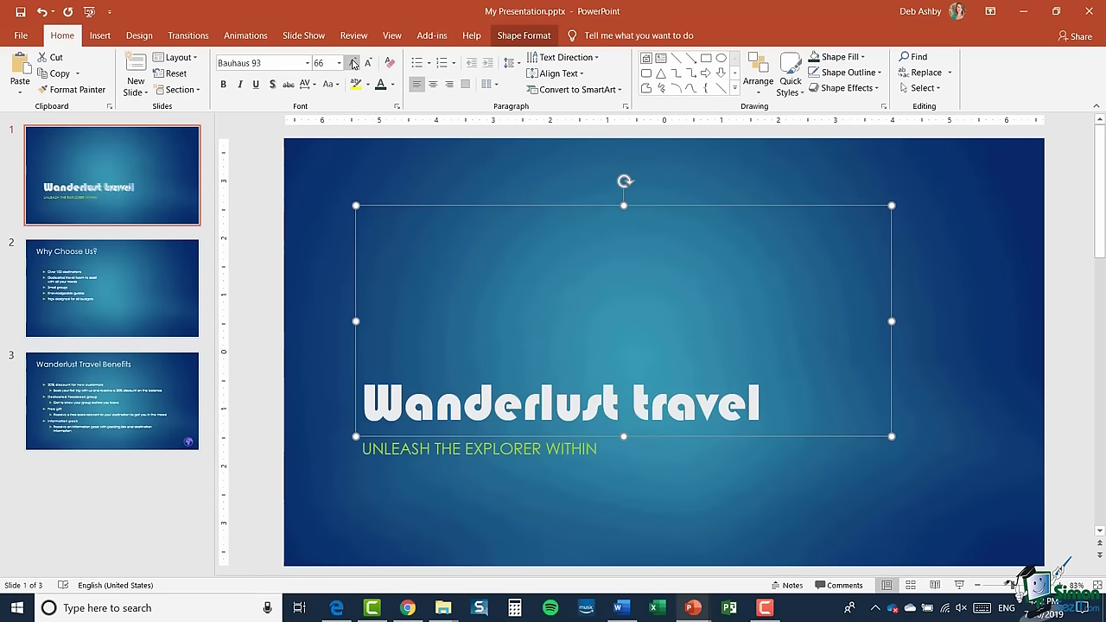
click(353, 63)
click(353, 63)
click(353, 63)
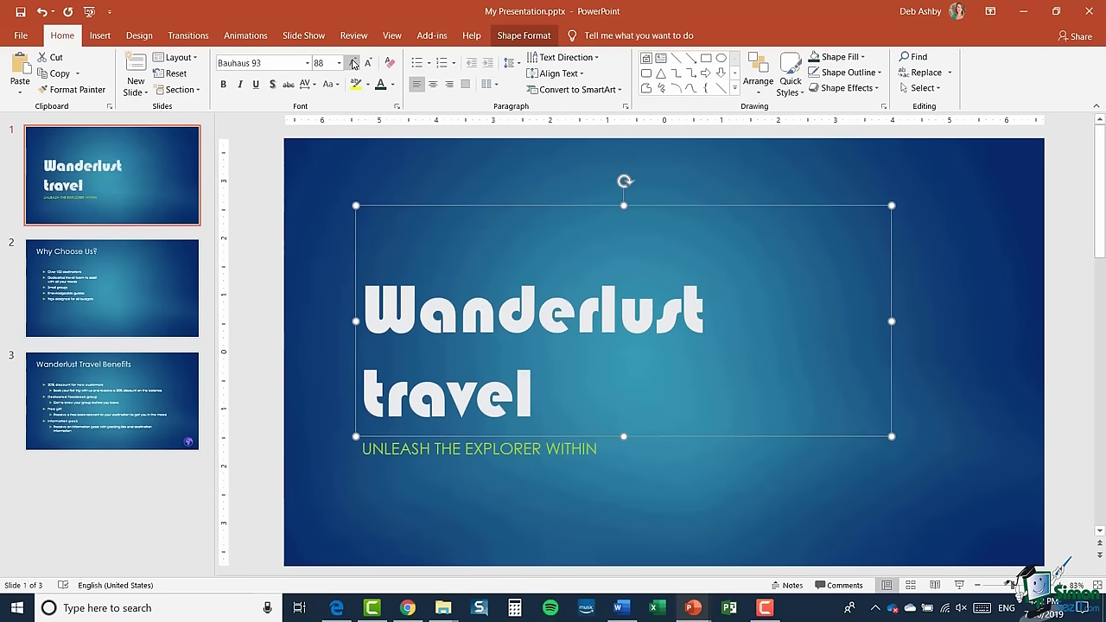
click(369, 63)
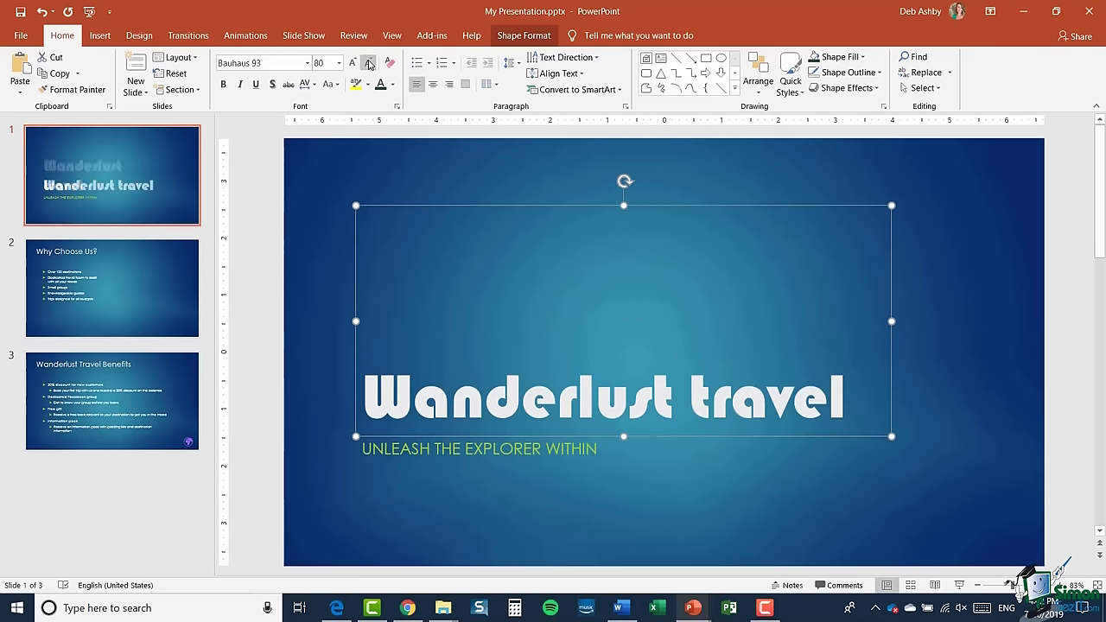
click(369, 63)
click(369, 63)
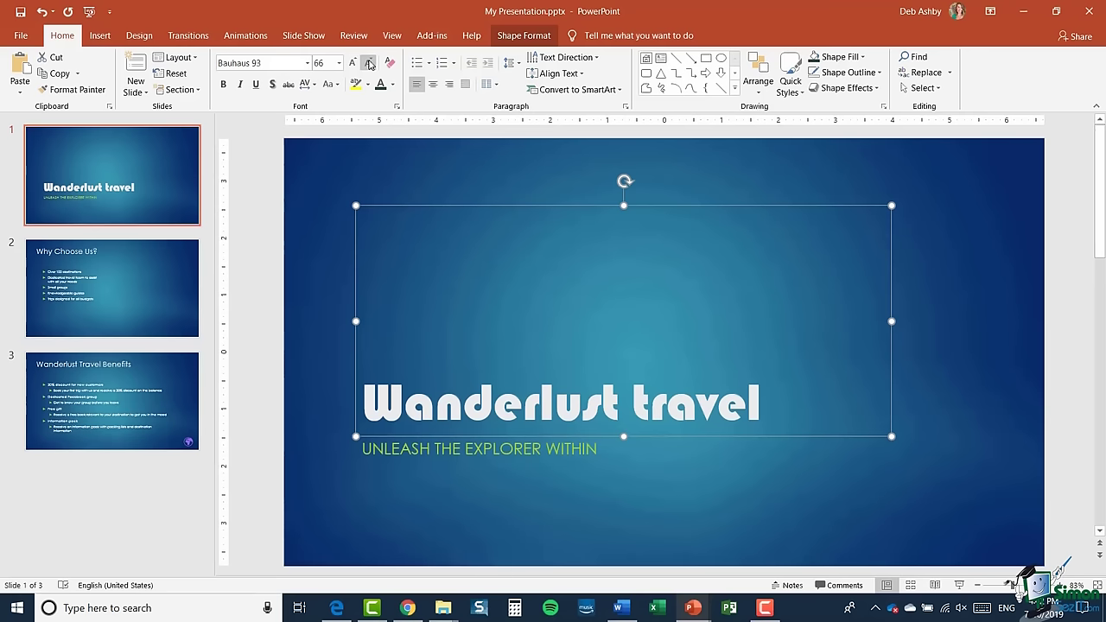
Make the title bold with a text shadow; italic, underline and strikethrough tried and removed
click(224, 84)
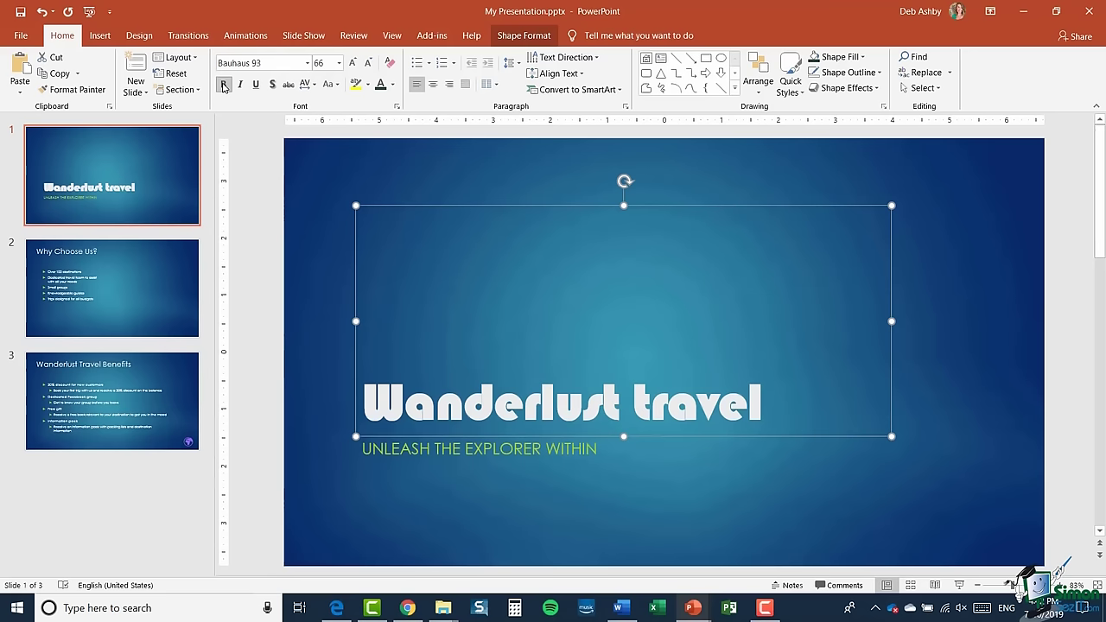
click(241, 85)
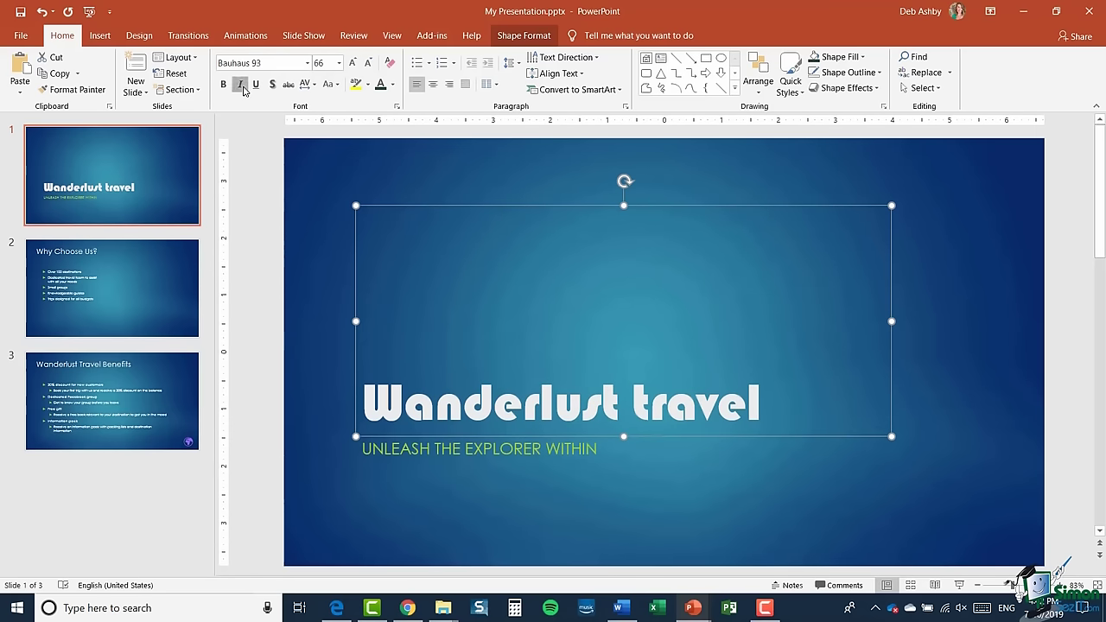
click(241, 85)
click(256, 85)
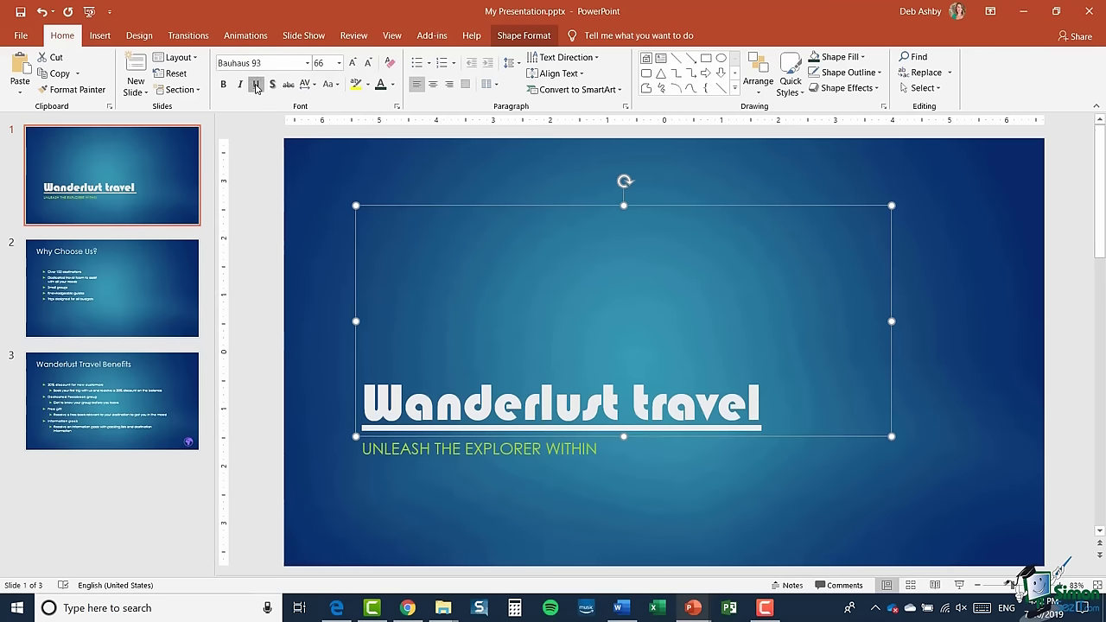
click(258, 86)
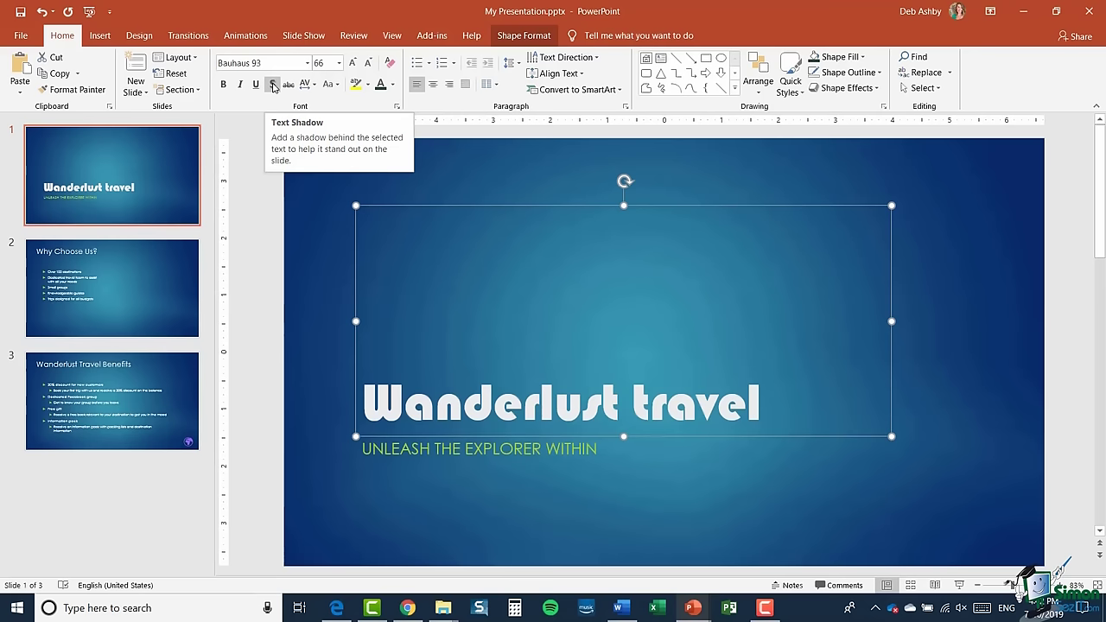
click(273, 87)
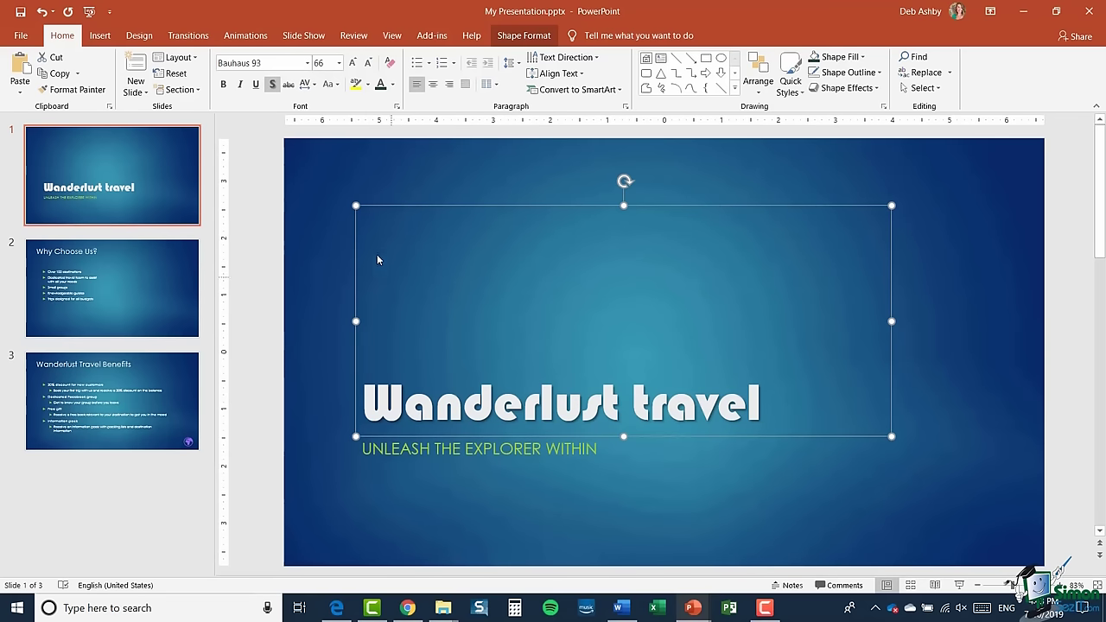
click(289, 85)
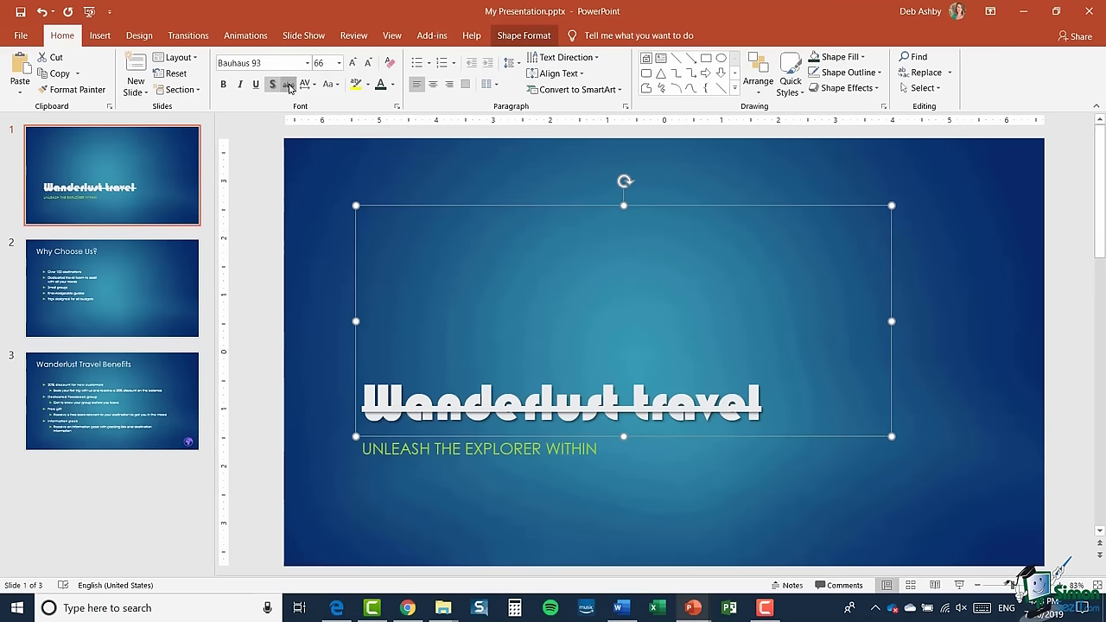
click(289, 85)
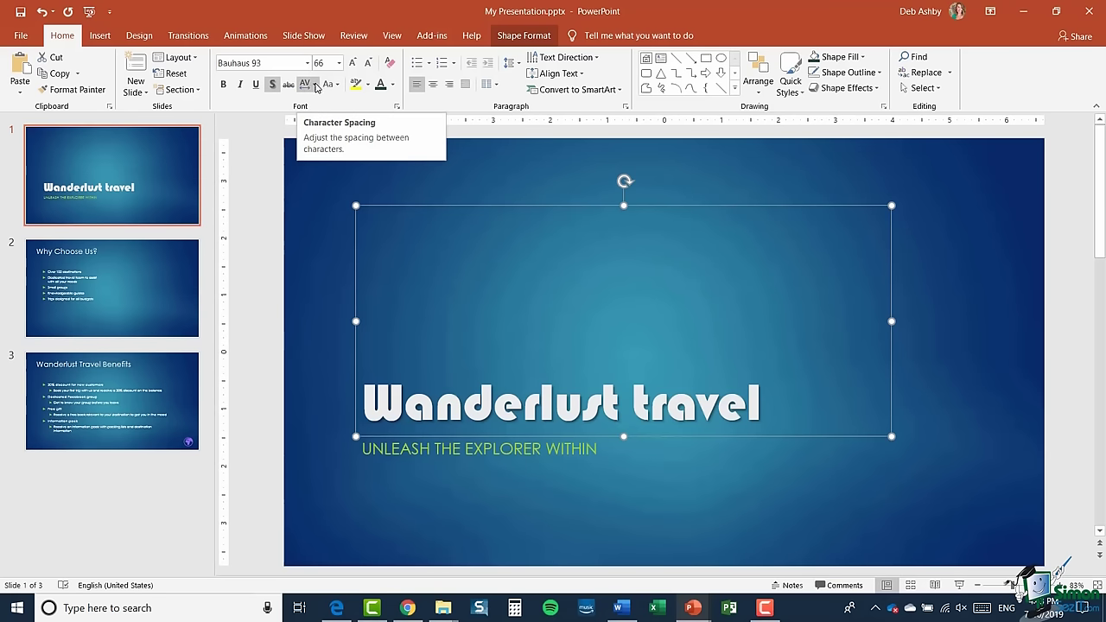
Leave character spacing at normal after viewing More Spacing, and show the Change Case options
click(315, 86)
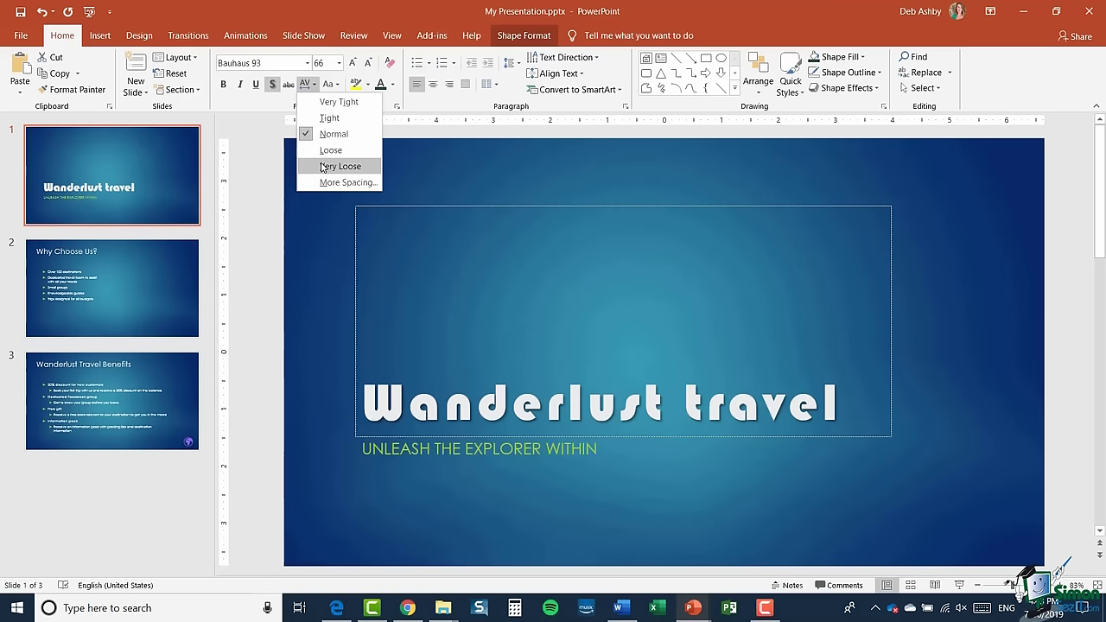
click(320, 183)
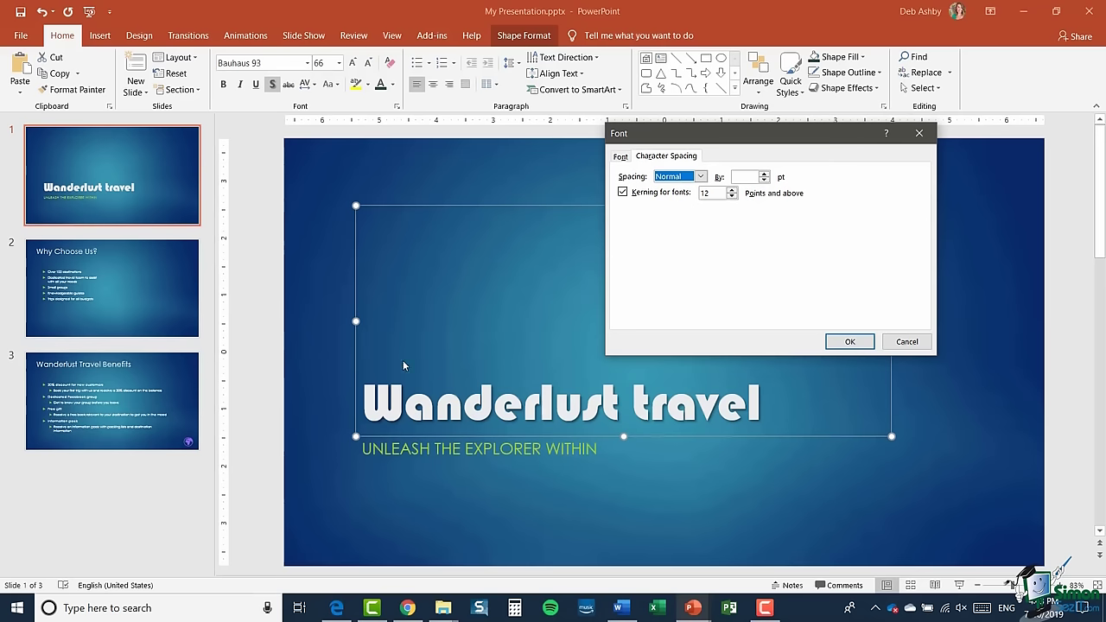
click(905, 345)
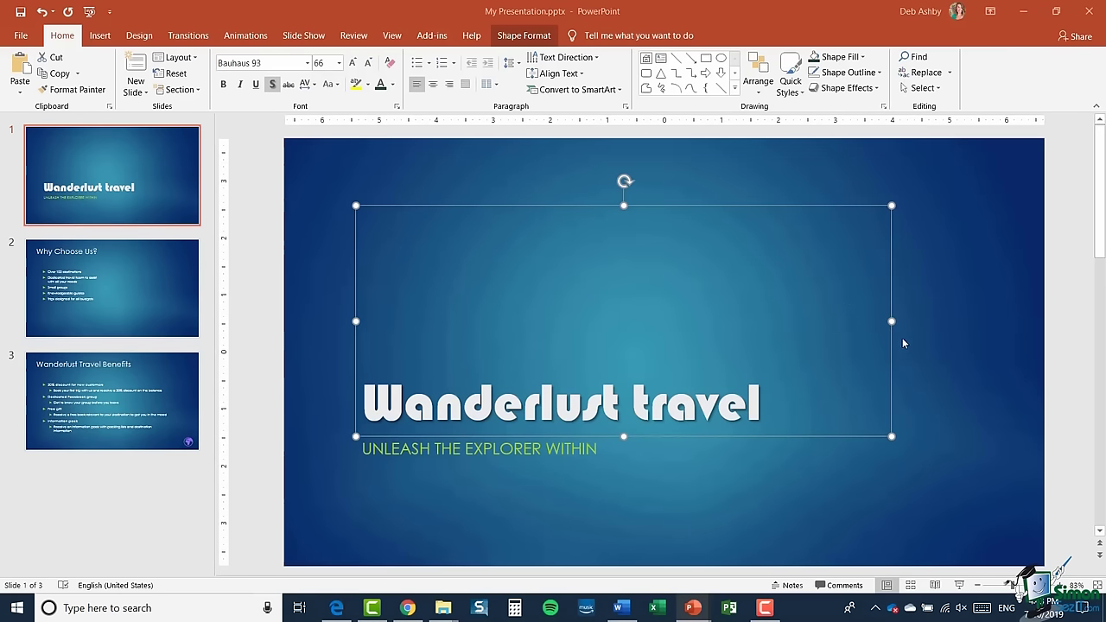
click(339, 87)
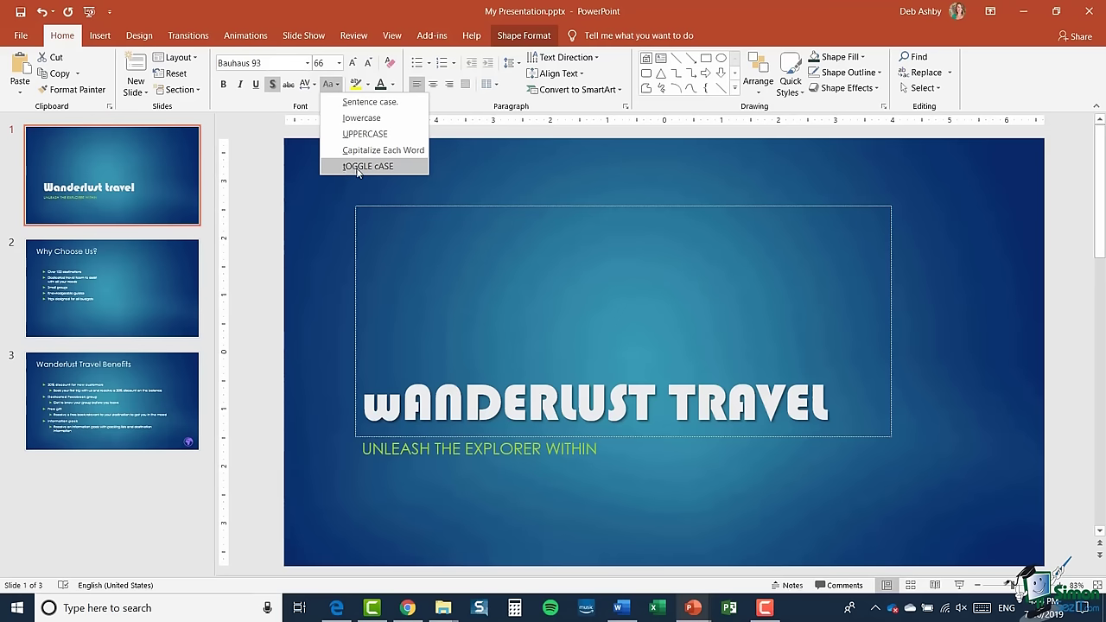
click(476, 157)
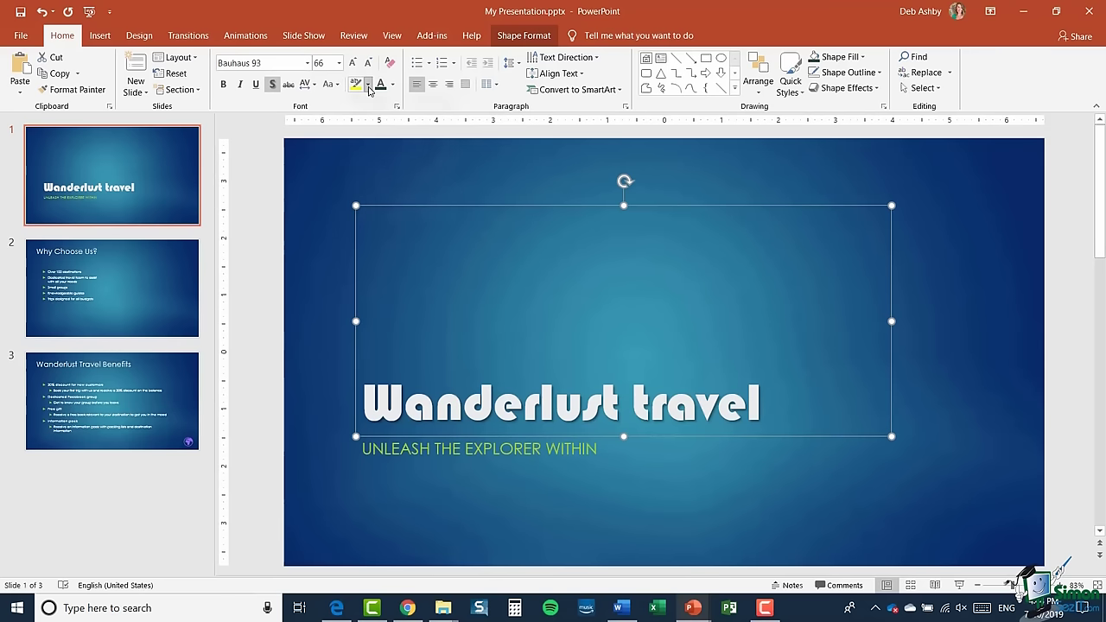
Colour the title text Light Green without applying any highlight
click(367, 84)
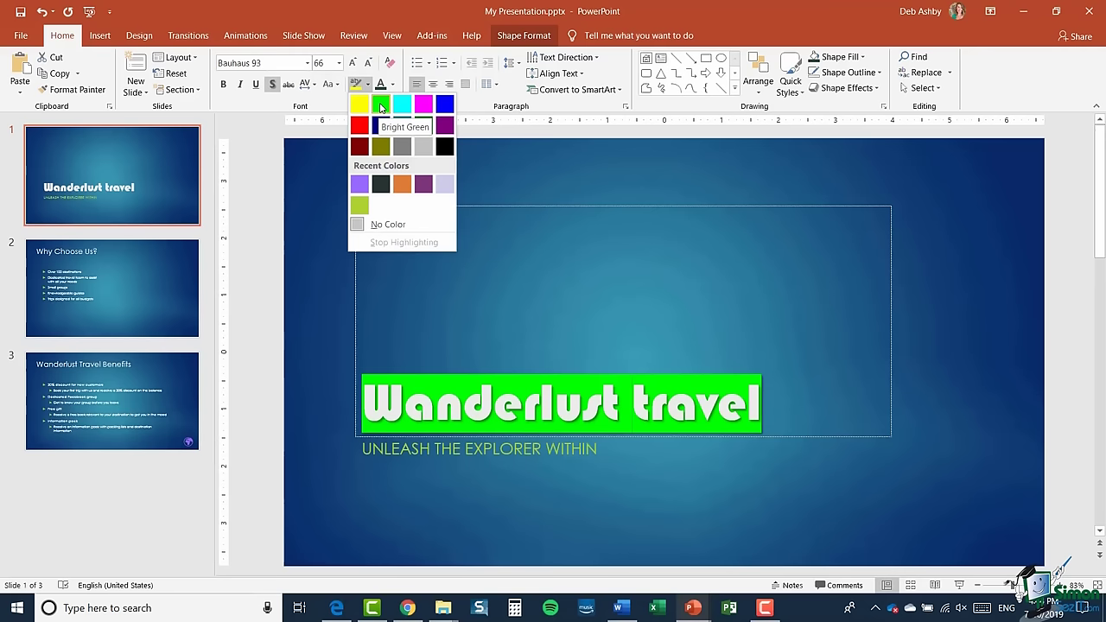
click(393, 84)
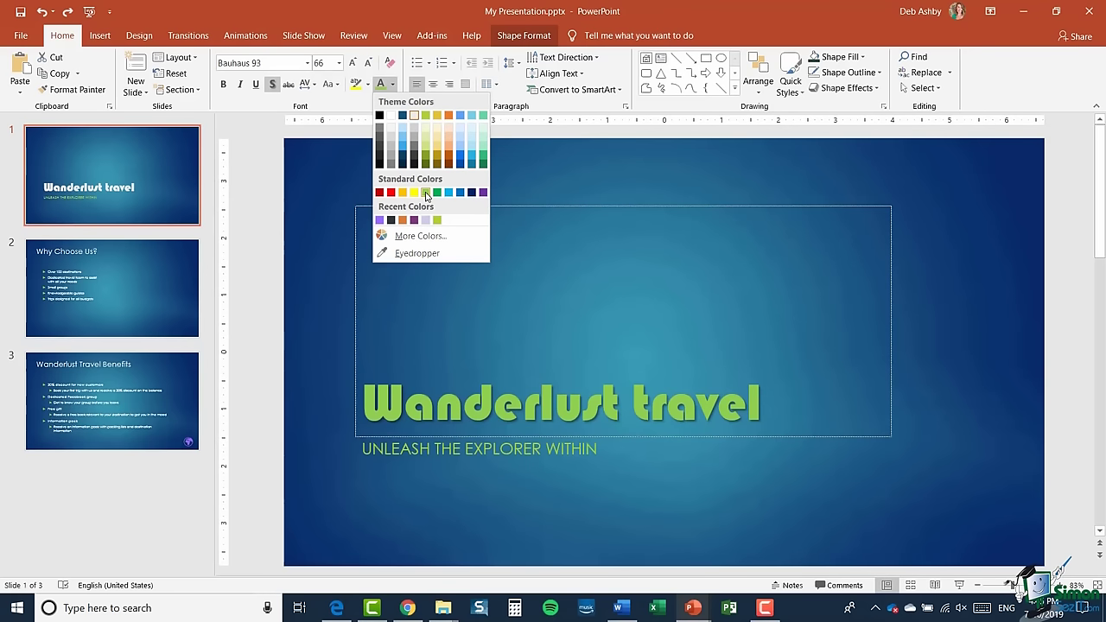
click(426, 193)
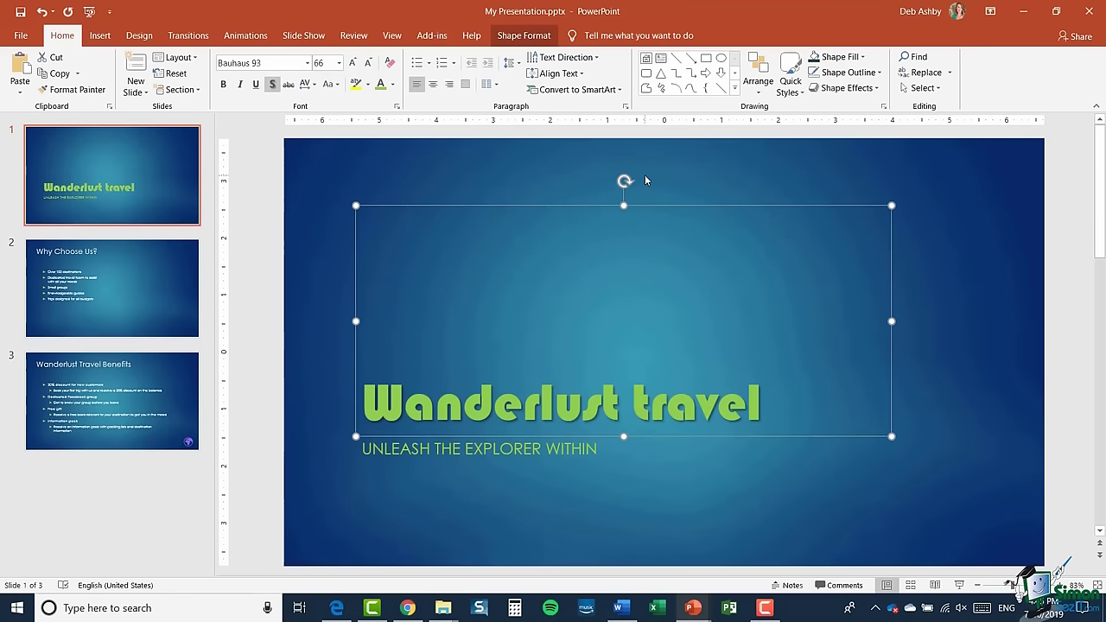
In the Font dialog, keep Regular style and no underline, and turn on Equalize Character Height
click(396, 108)
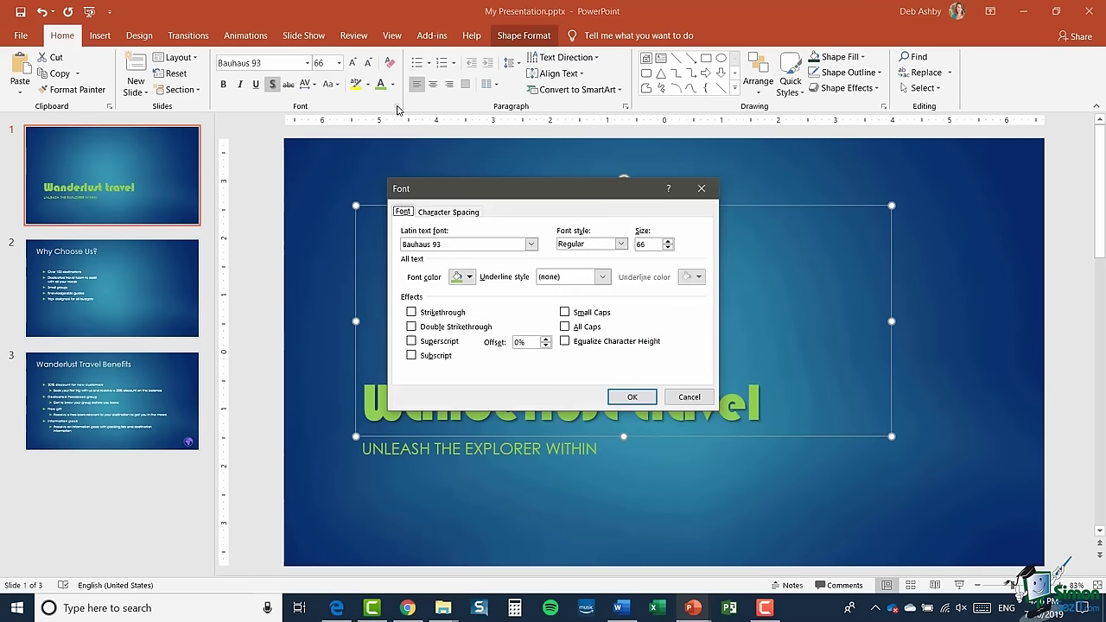
drag(497, 190, 780, 117)
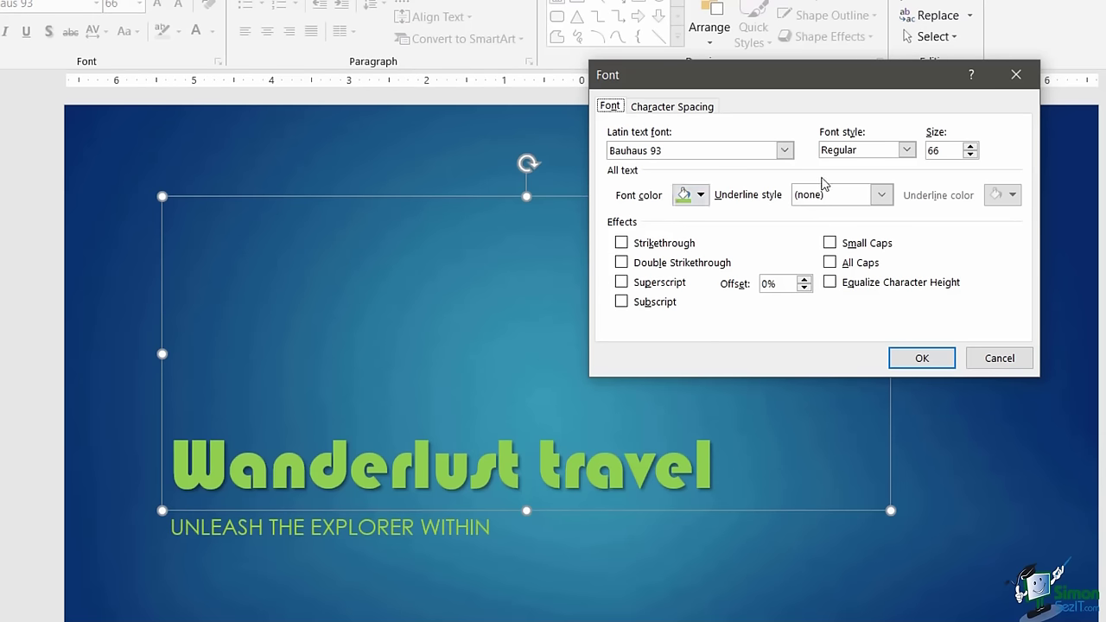
click(907, 151)
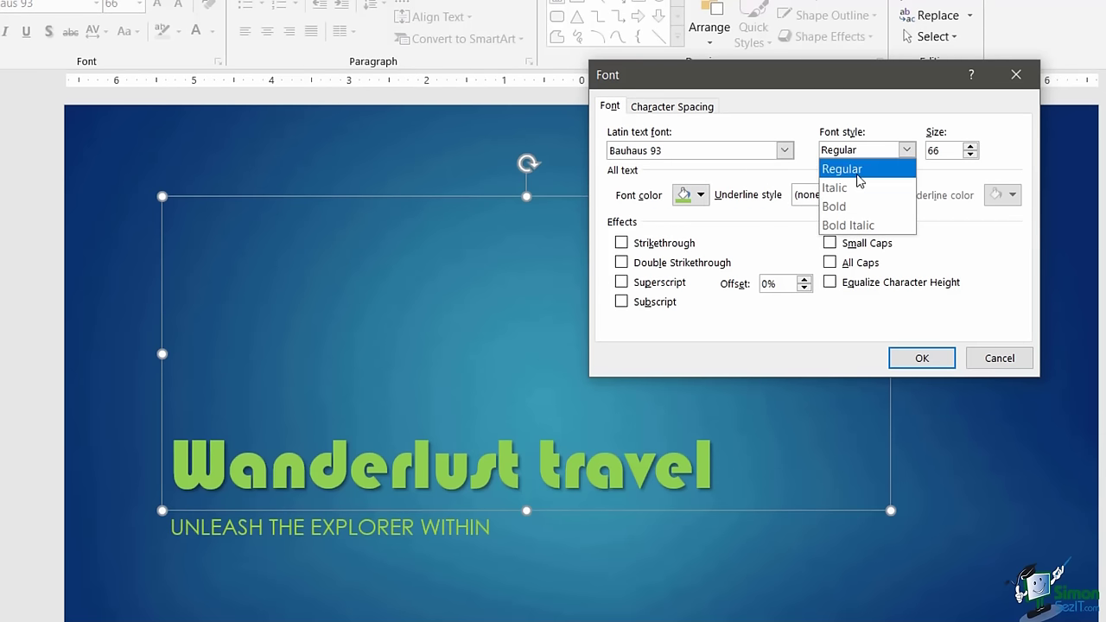
click(991, 270)
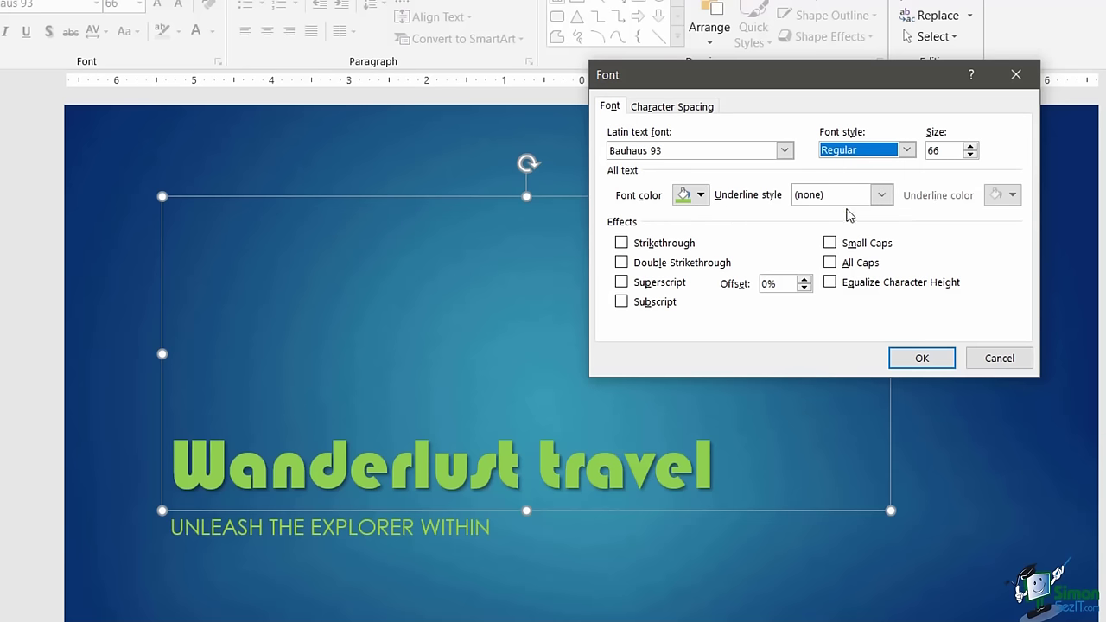
click(882, 196)
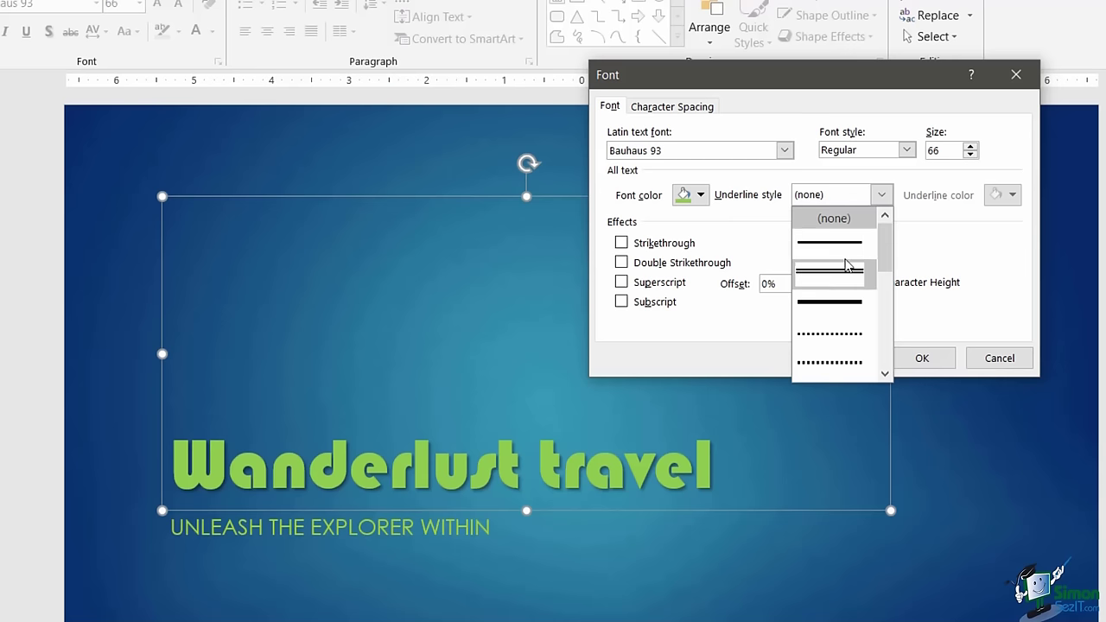
mouse_move(887, 250)
mouse_down()
mouse_move(882, 313)
mouse_move(883, 263)
mouse_up()
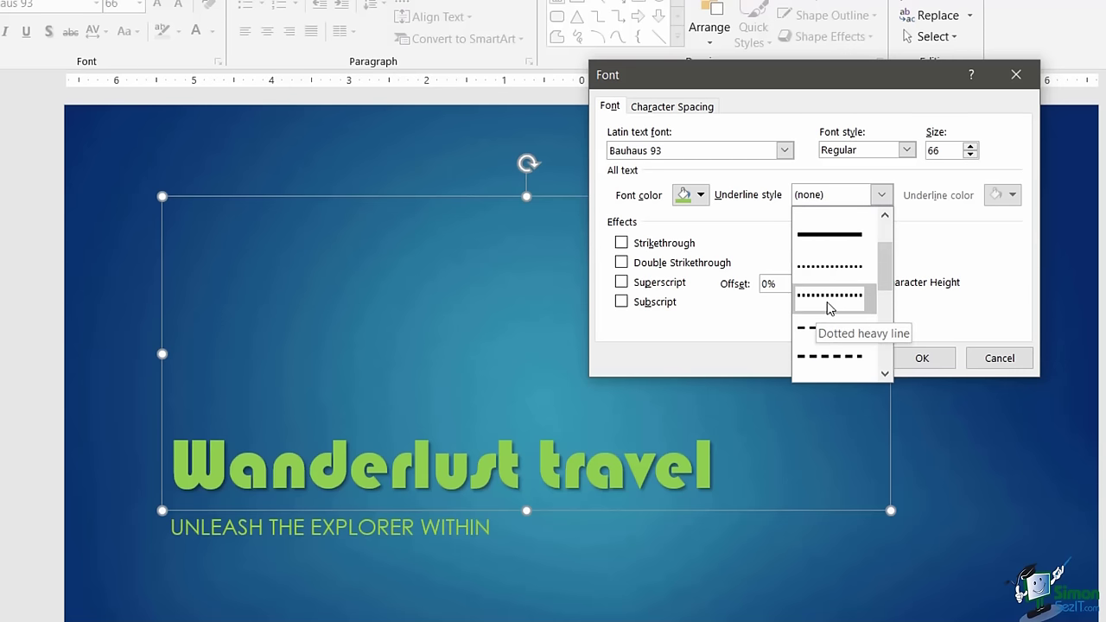
drag(884, 272, 889, 246)
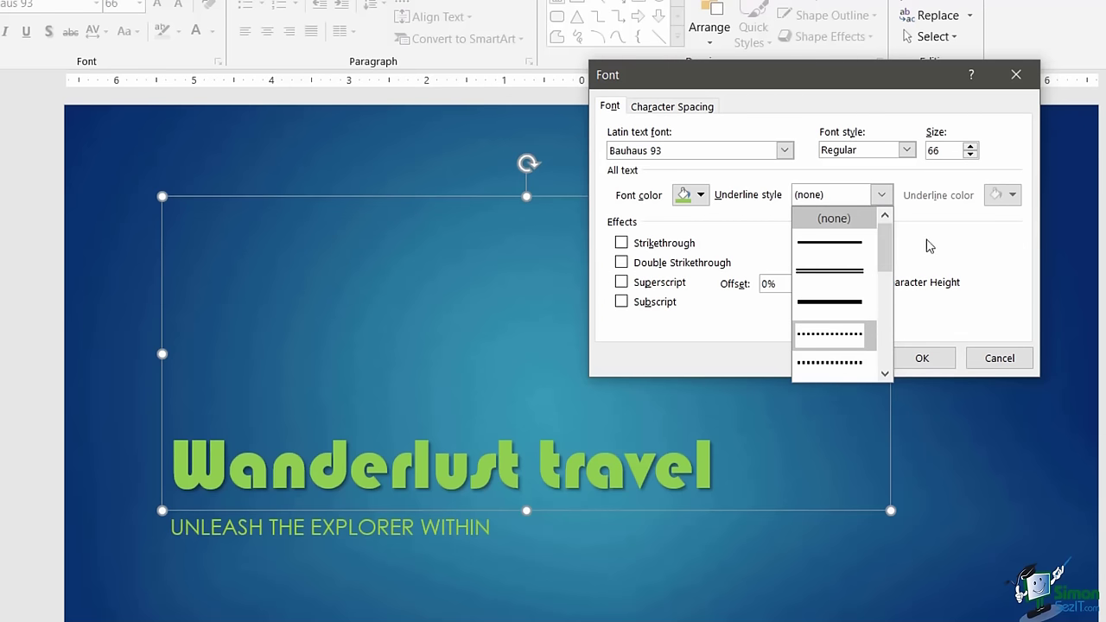
click(928, 246)
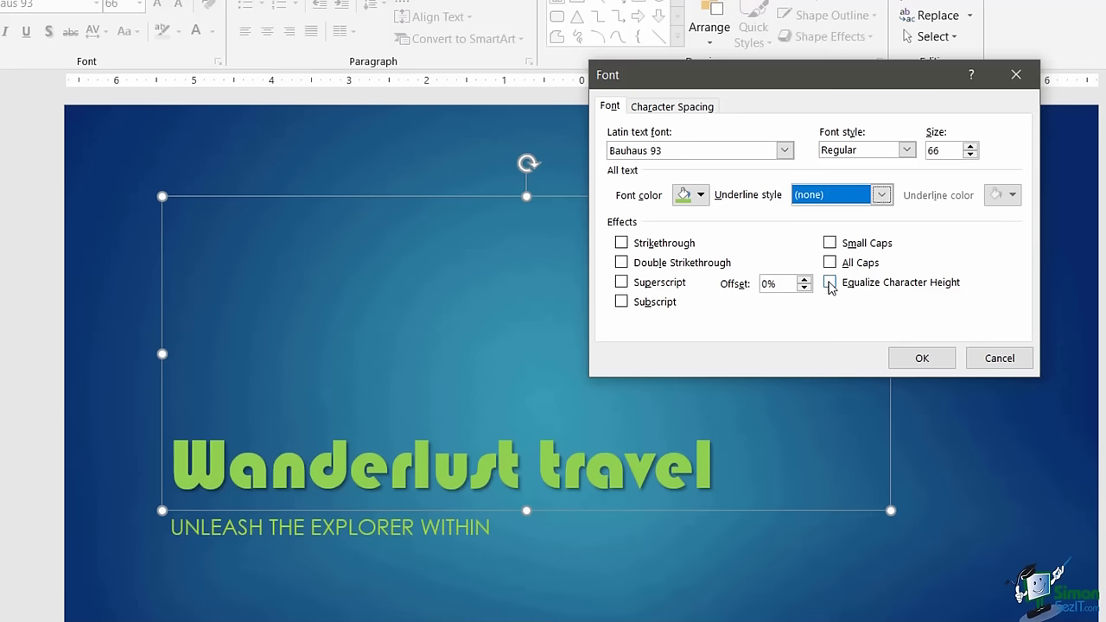
click(830, 283)
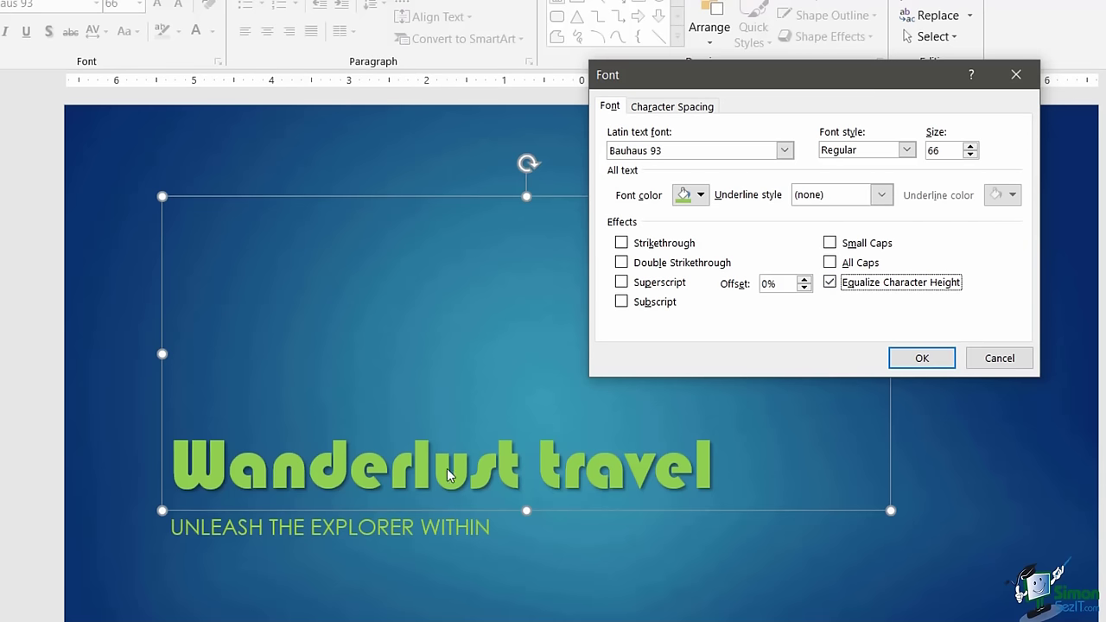
click(929, 363)
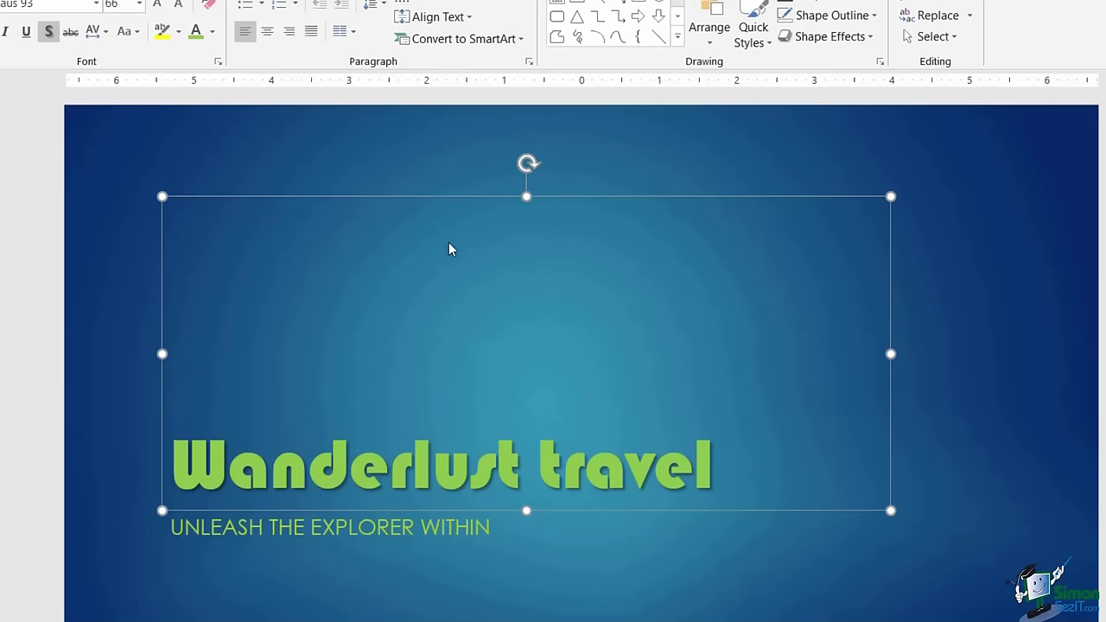
Check the Font dialog's character spacing, leave it at Normal, and close without changes
click(218, 62)
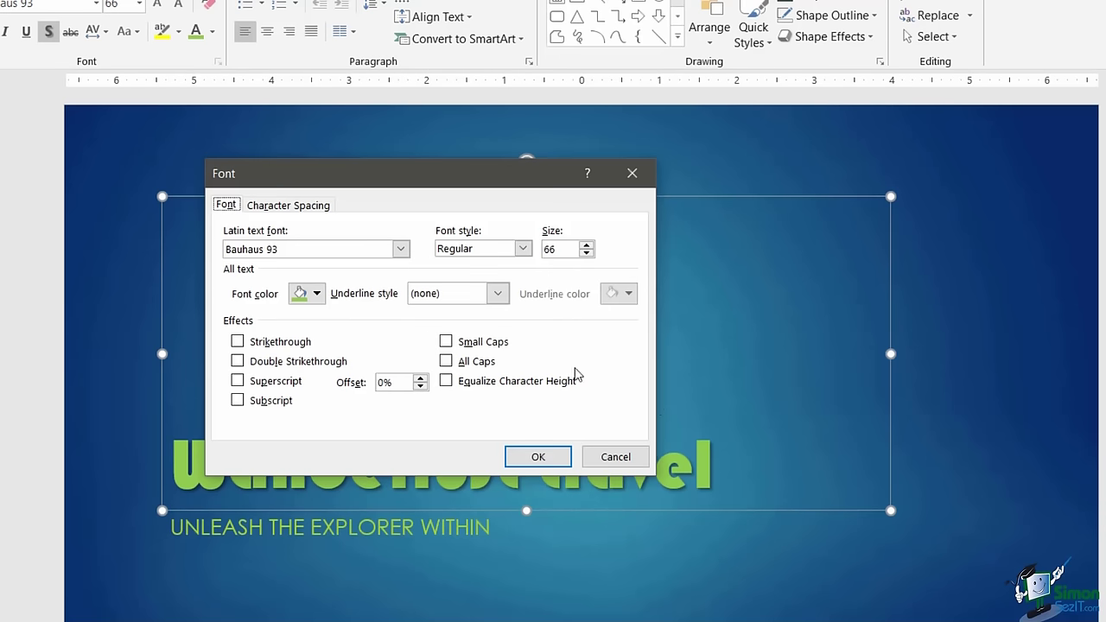
drag(458, 173, 797, 123)
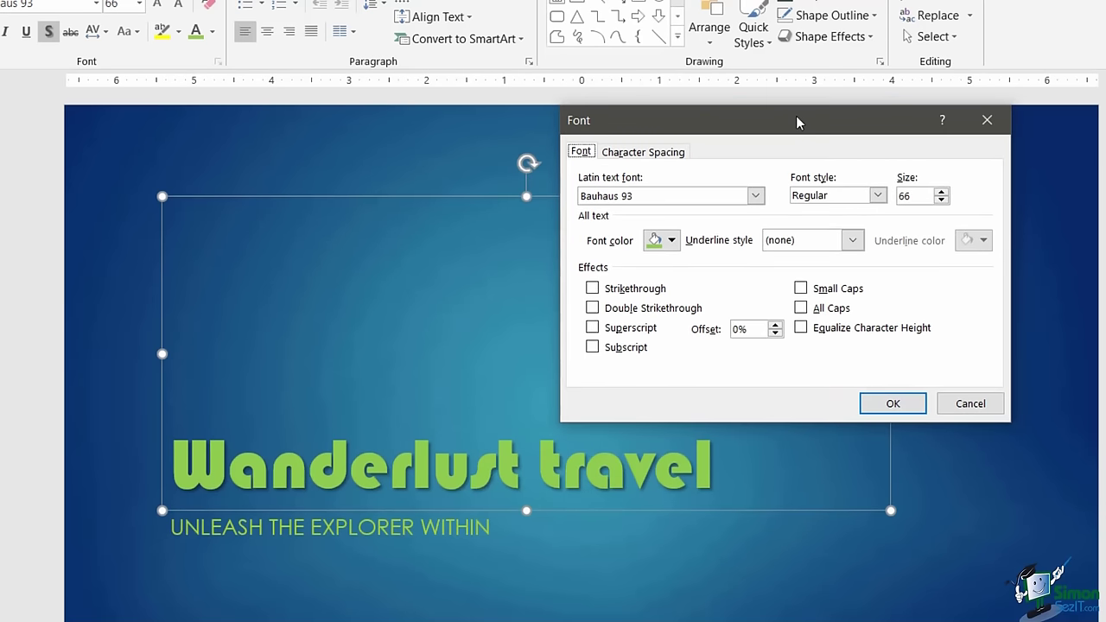
click(642, 158)
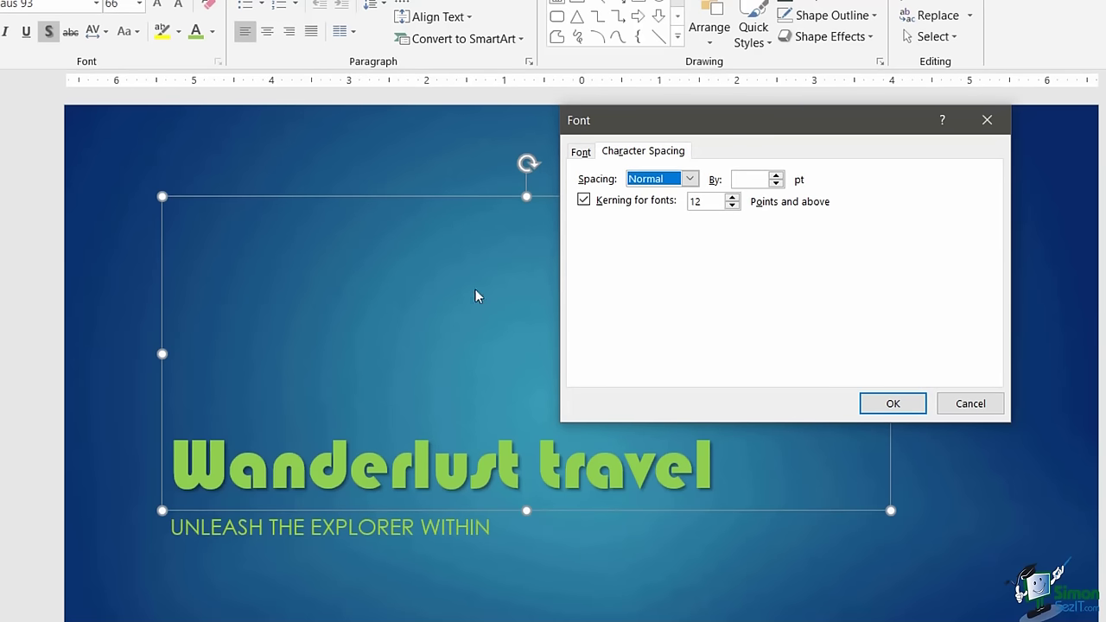
click(692, 181)
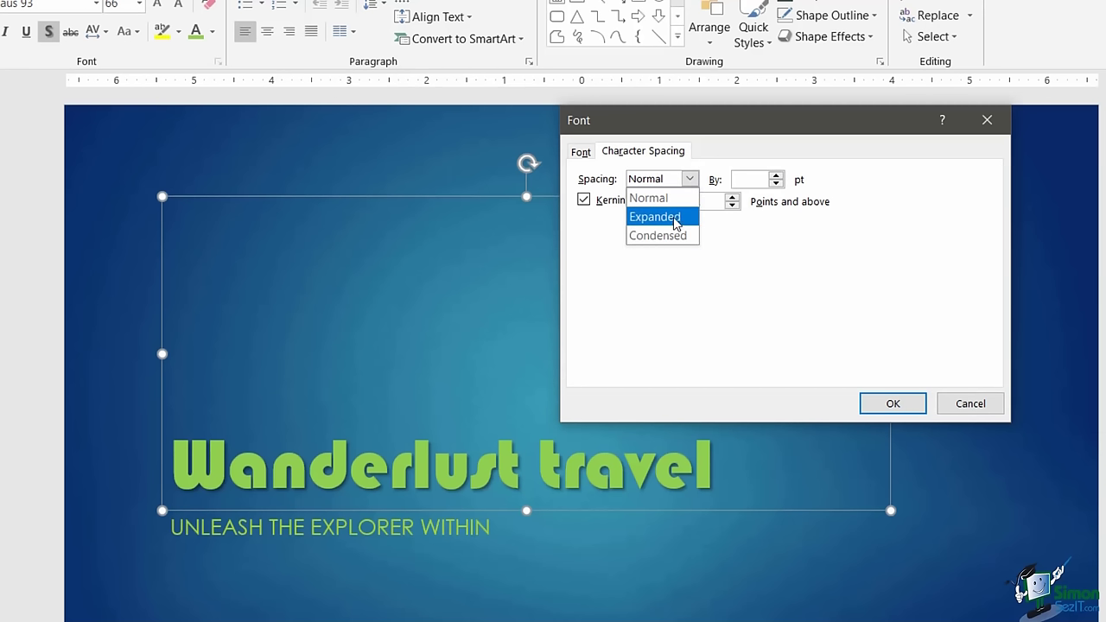
click(877, 230)
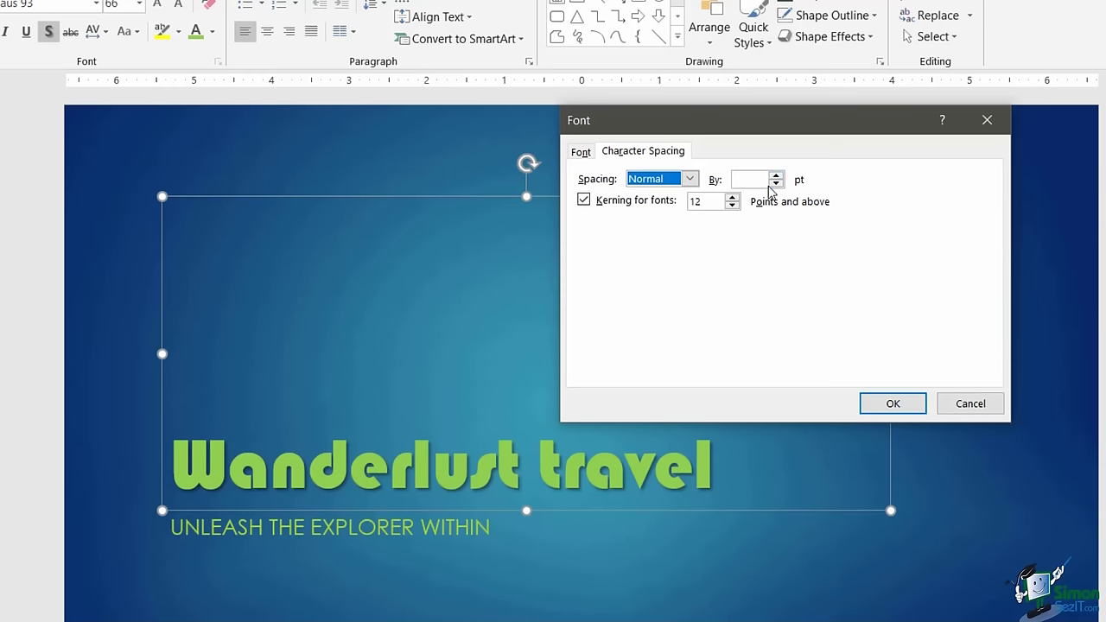
click(973, 410)
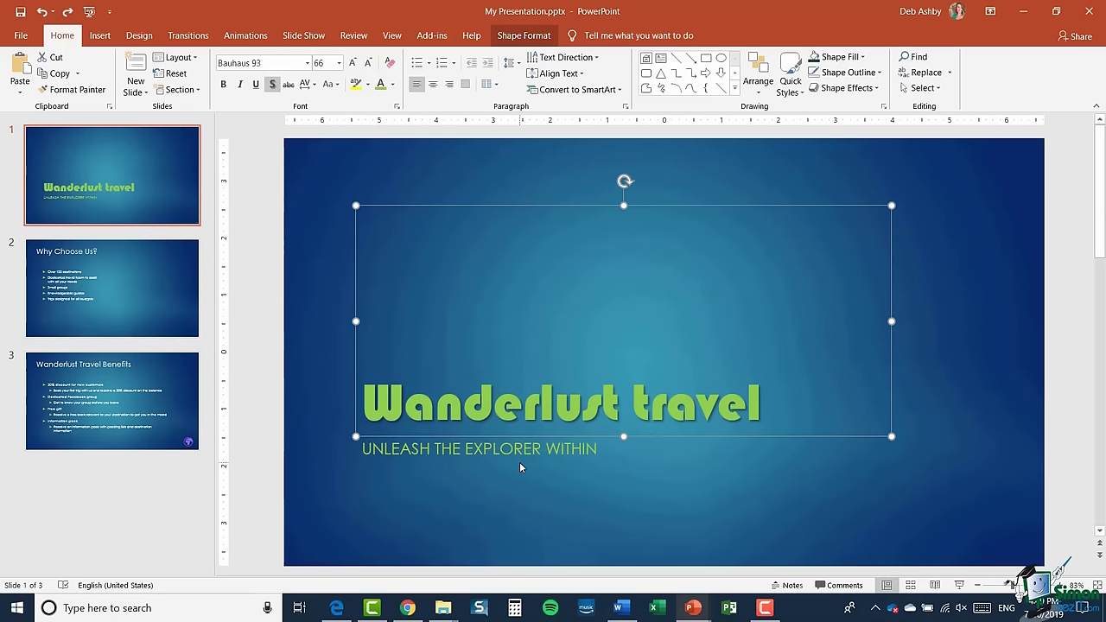
Copy the title's formatting onto the subtitle with Format Painter and move the subtitle lower
click(467, 449)
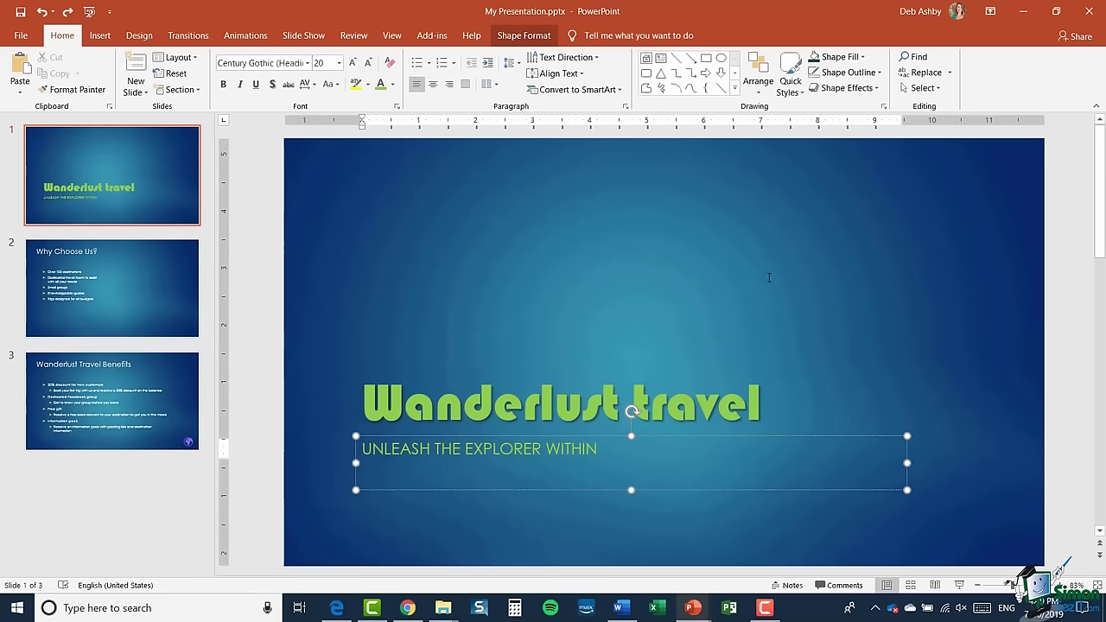
click(501, 206)
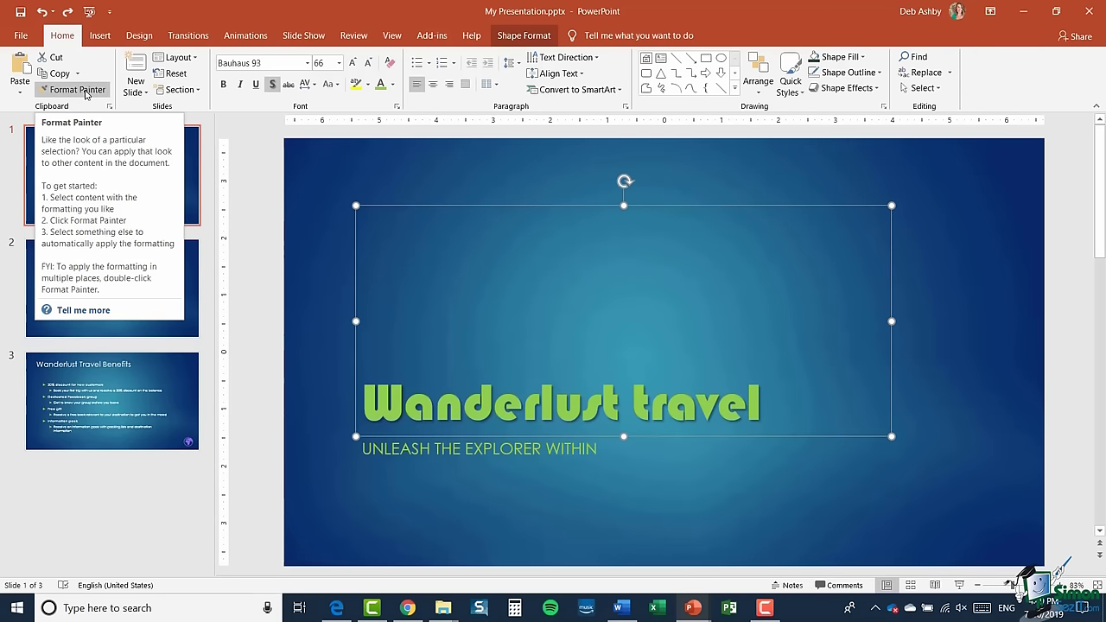
click(78, 90)
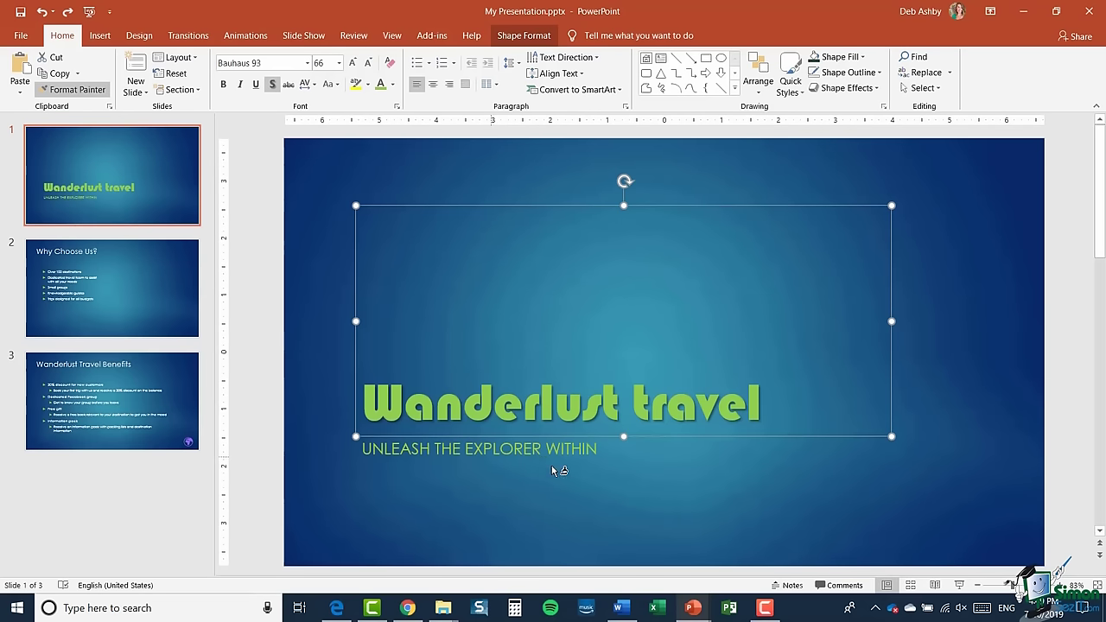
click(498, 460)
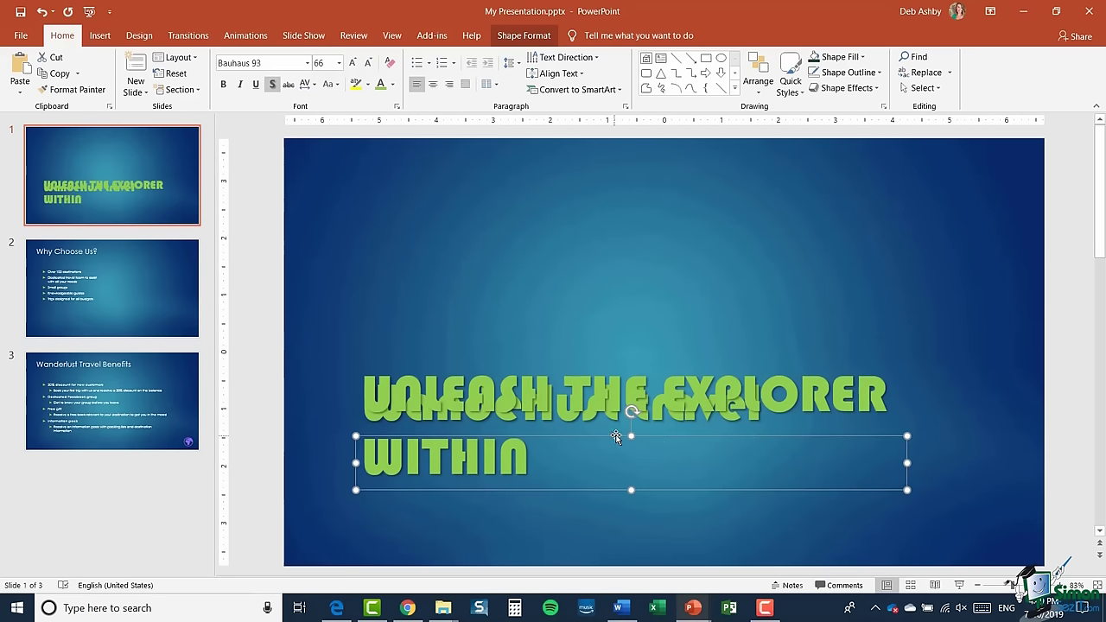
drag(664, 493, 665, 553)
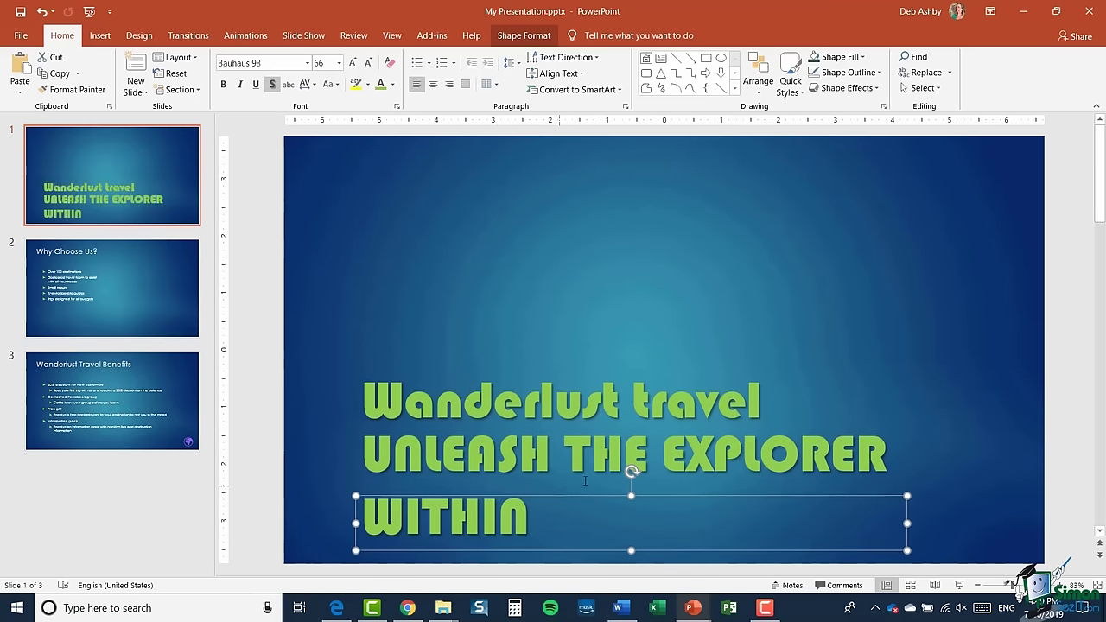
Shrink the subtitle to 28 pt and move it up just beneath the title
click(369, 63)
click(370, 63)
click(369, 63)
click(369, 63)
click(369, 64)
click(369, 63)
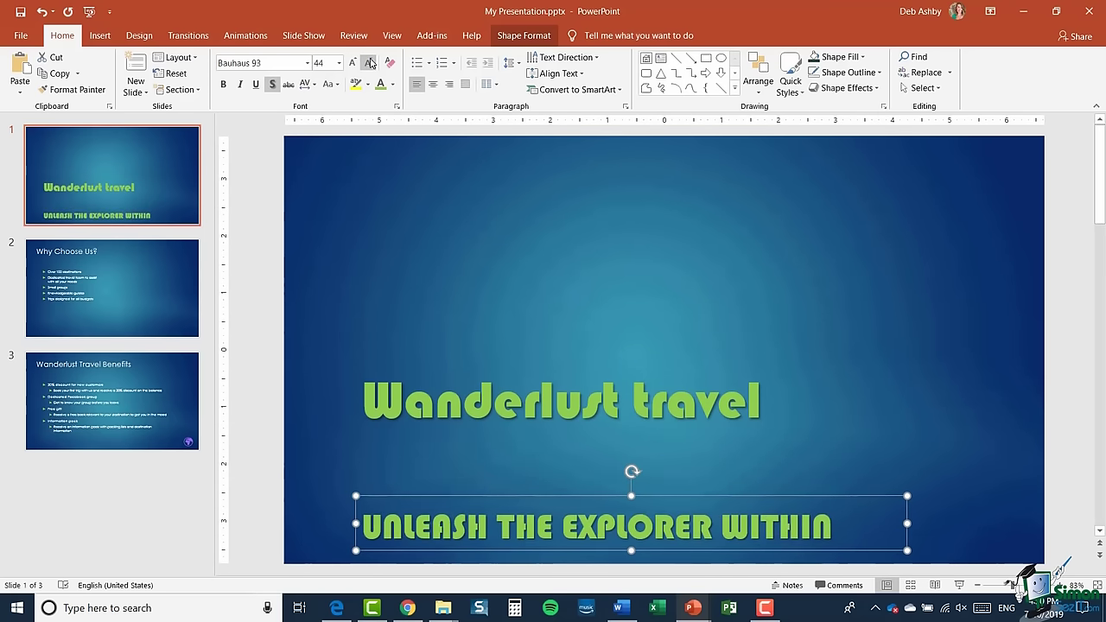
click(369, 63)
click(369, 63)
drag(694, 487, 694, 401)
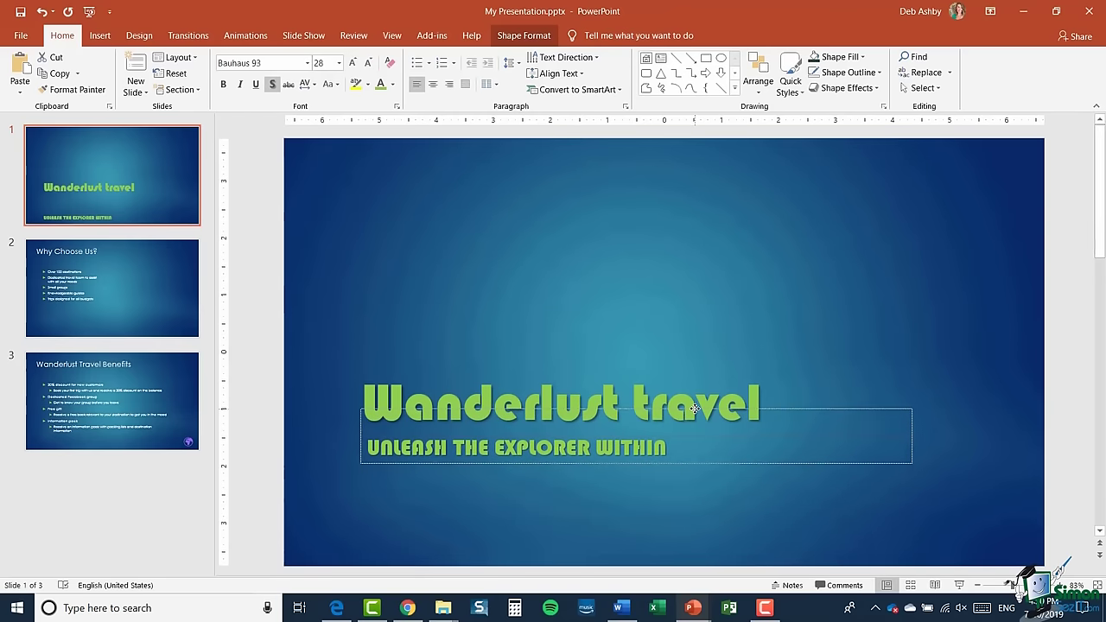
click(960, 338)
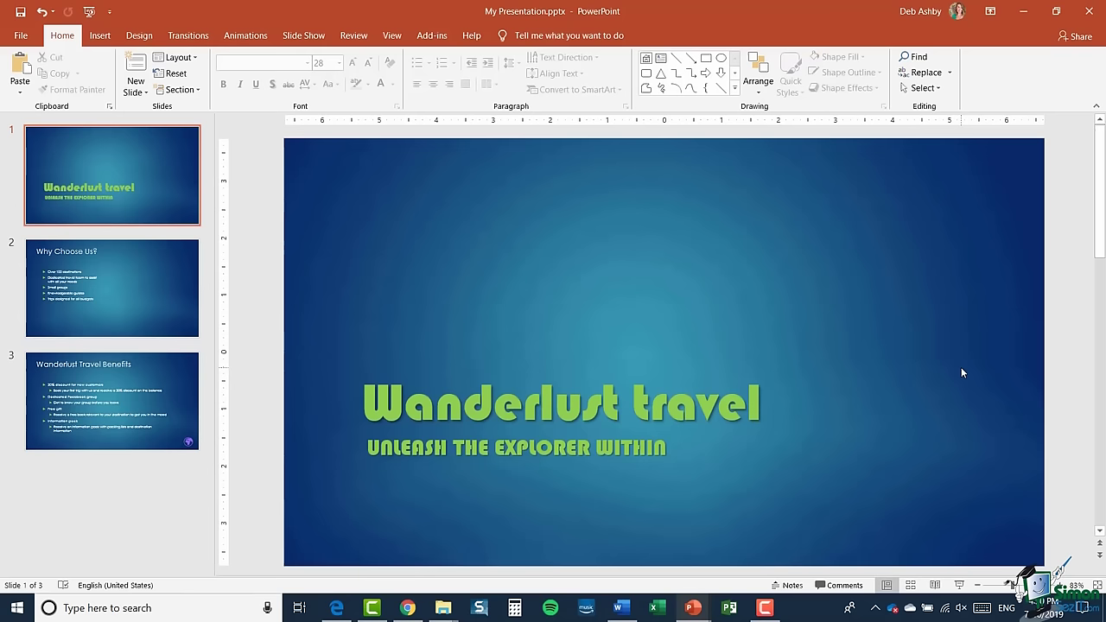
Undo the subtitle changes until it is back to Century Gothic 20 pt
click(41, 11)
click(42, 11)
click(42, 12)
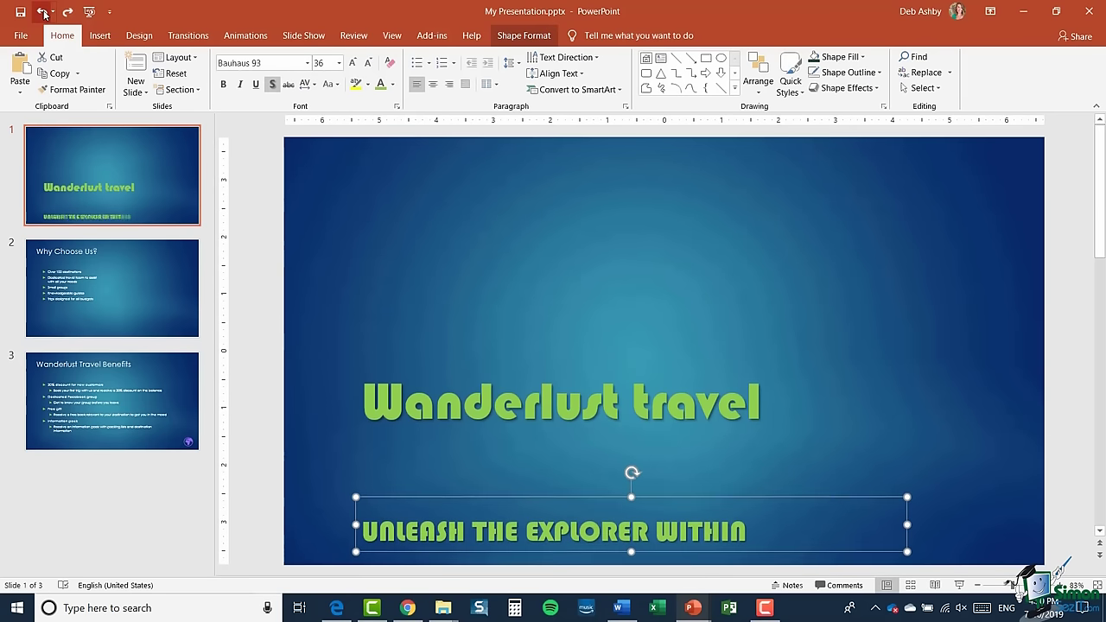
click(41, 11)
click(41, 11)
click(42, 11)
click(42, 12)
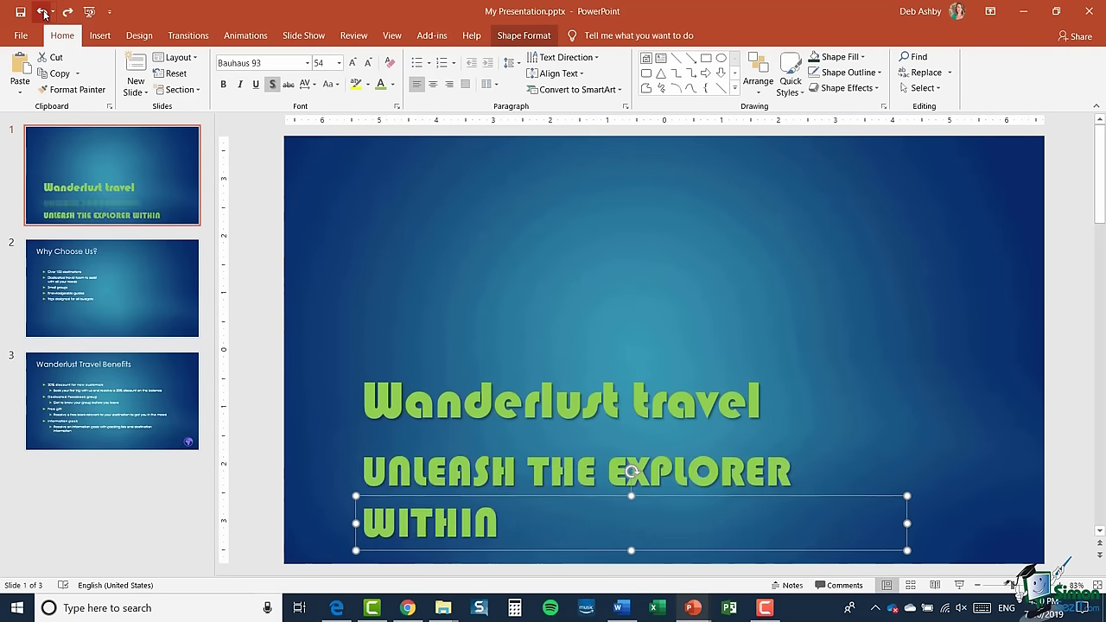
click(42, 12)
click(41, 11)
click(41, 11)
click(42, 12)
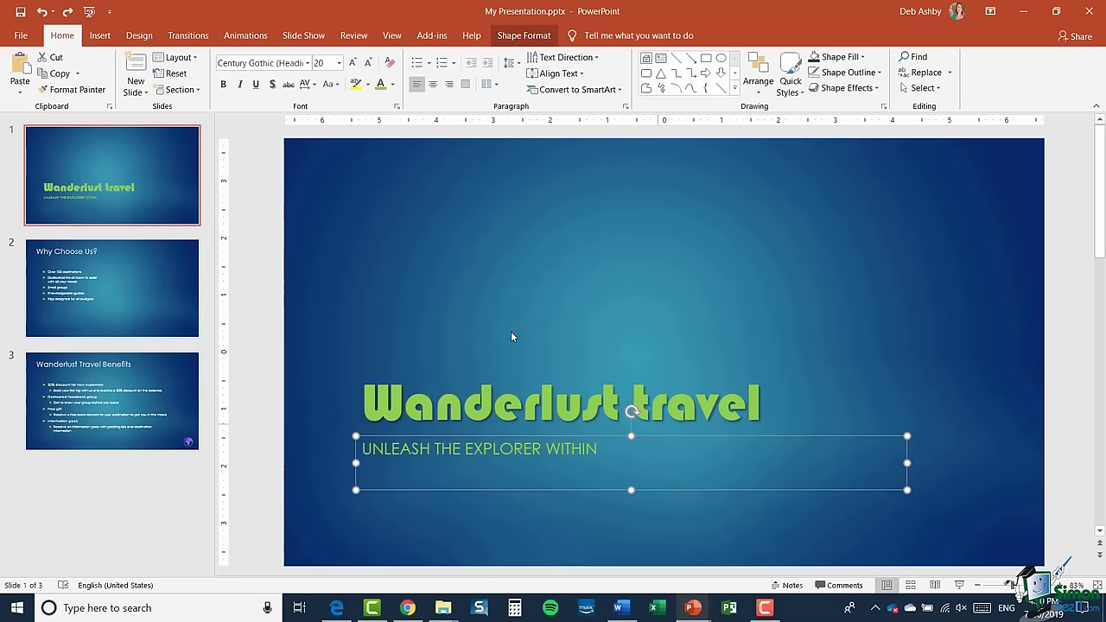
click(494, 402)
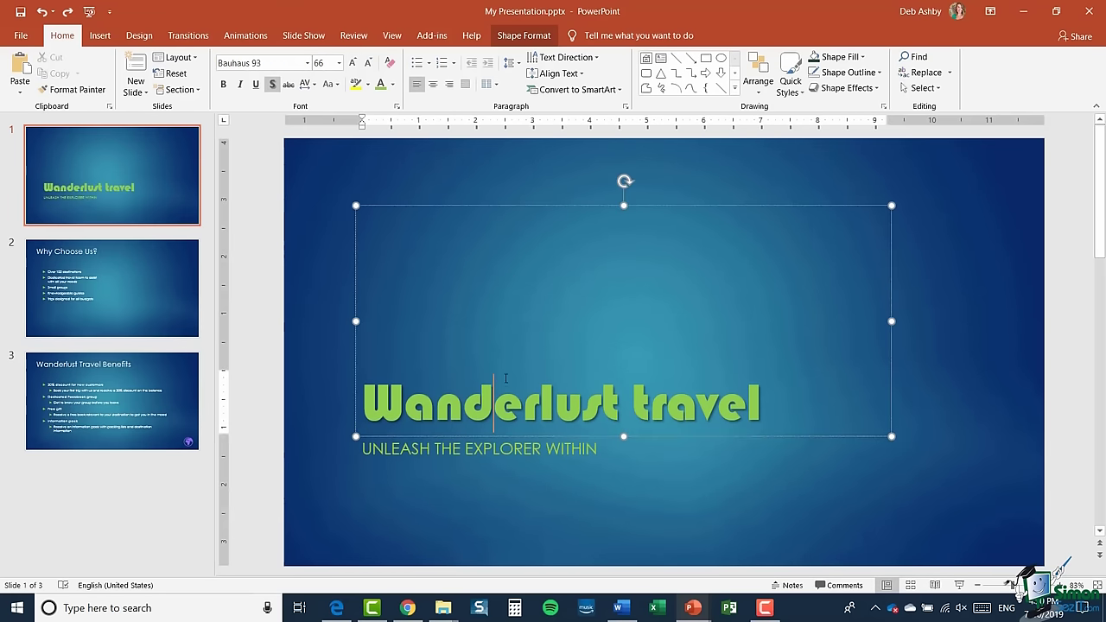
click(499, 206)
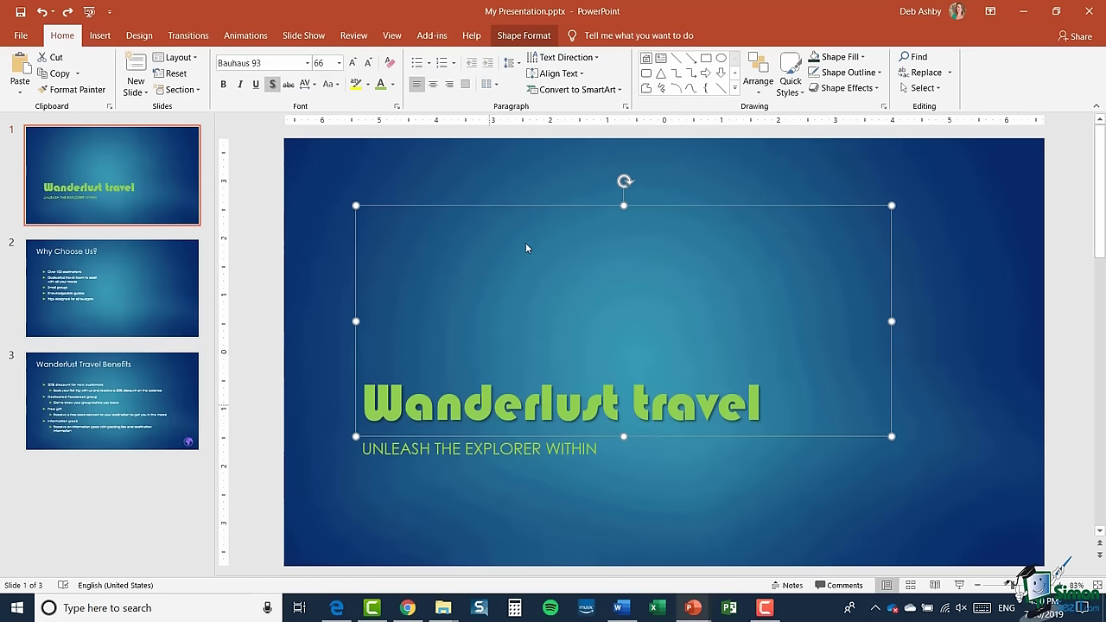
click(92, 92)
click(92, 91)
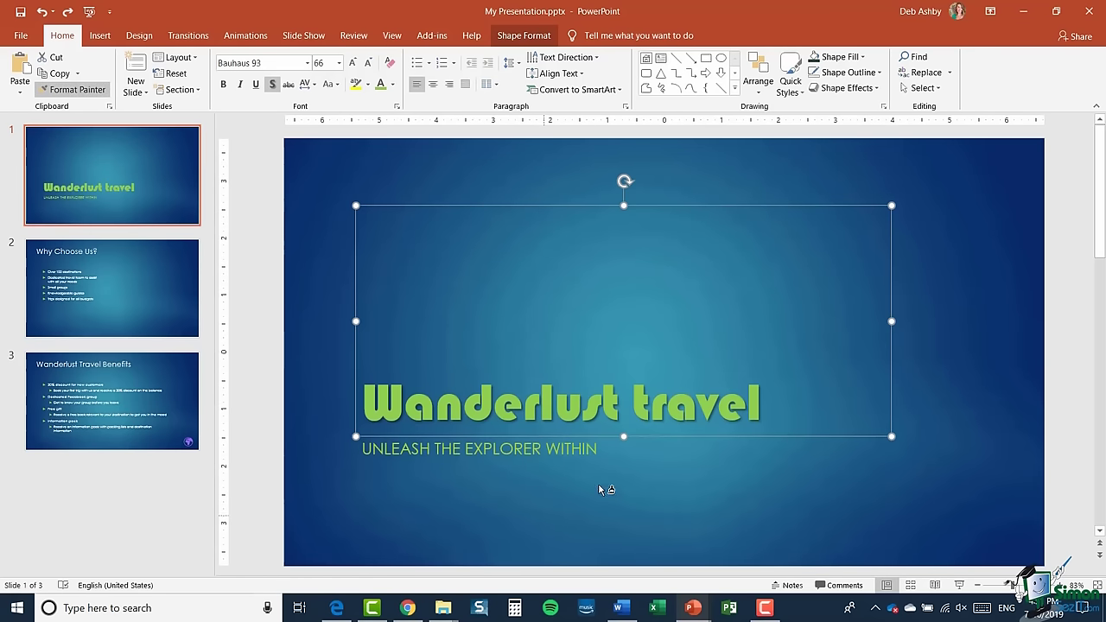
click(553, 451)
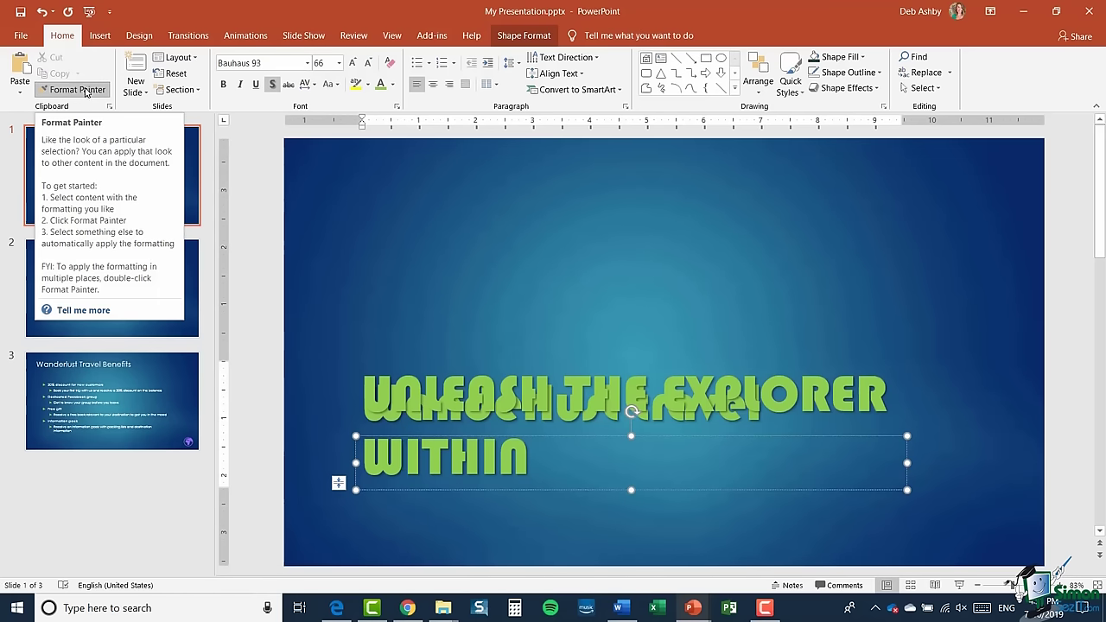
key(Escape)
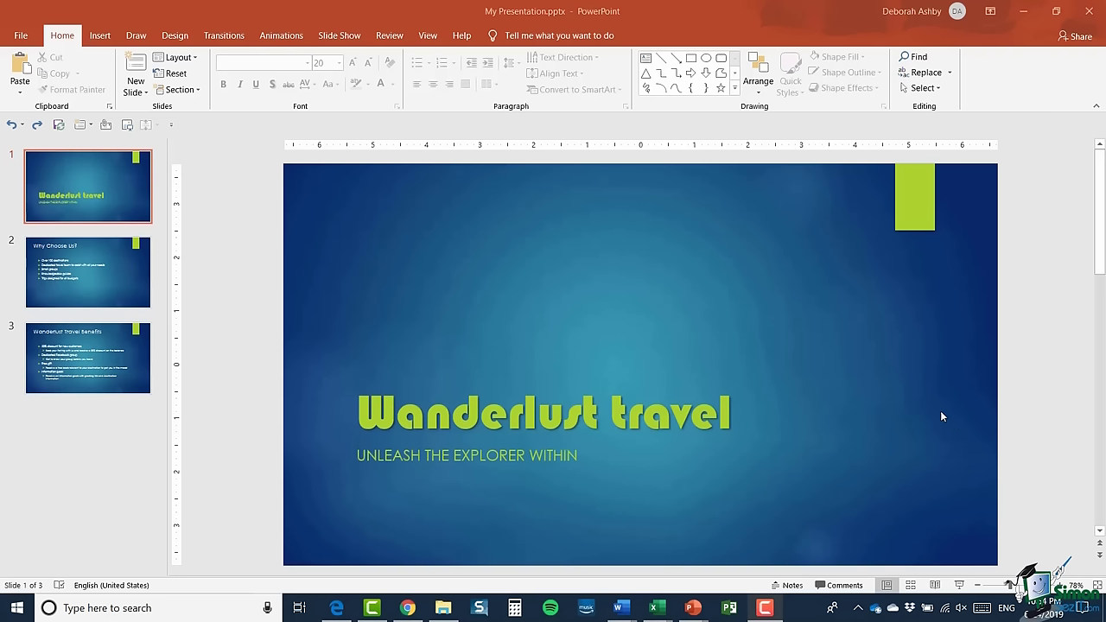
Move between slides 2 and 3, ending on slide 2, 'Why Choose Us?'
click(56, 275)
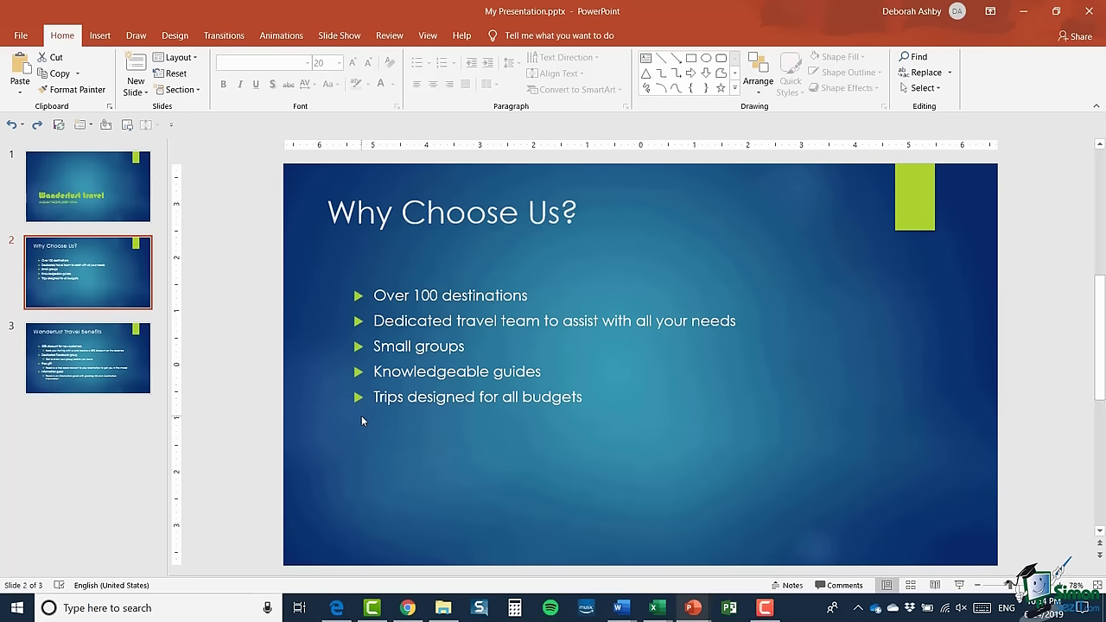
click(102, 374)
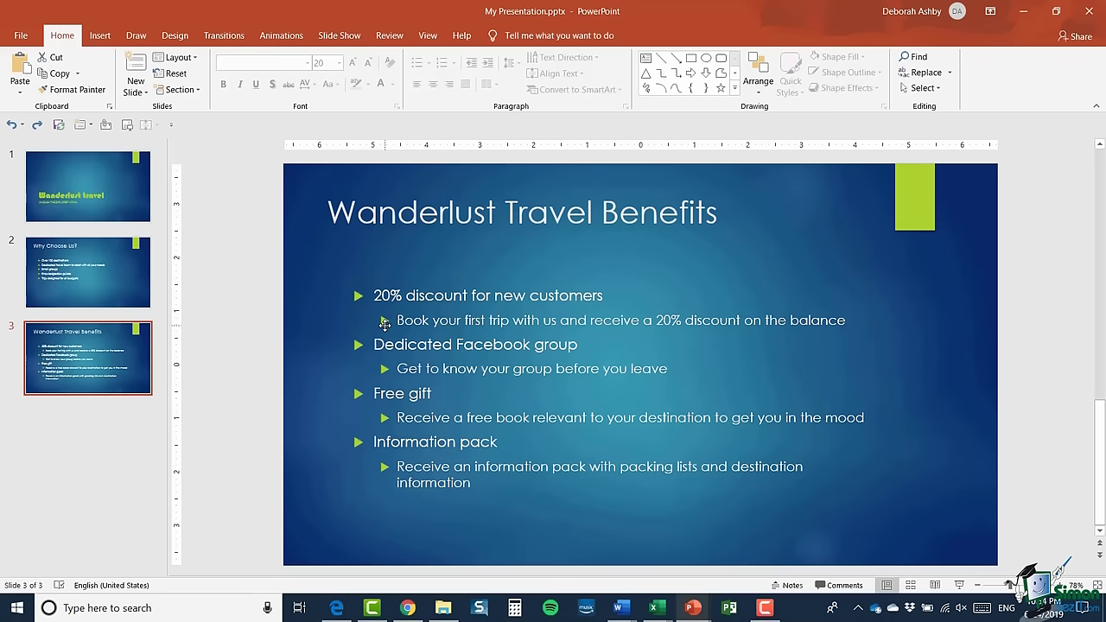
click(84, 270)
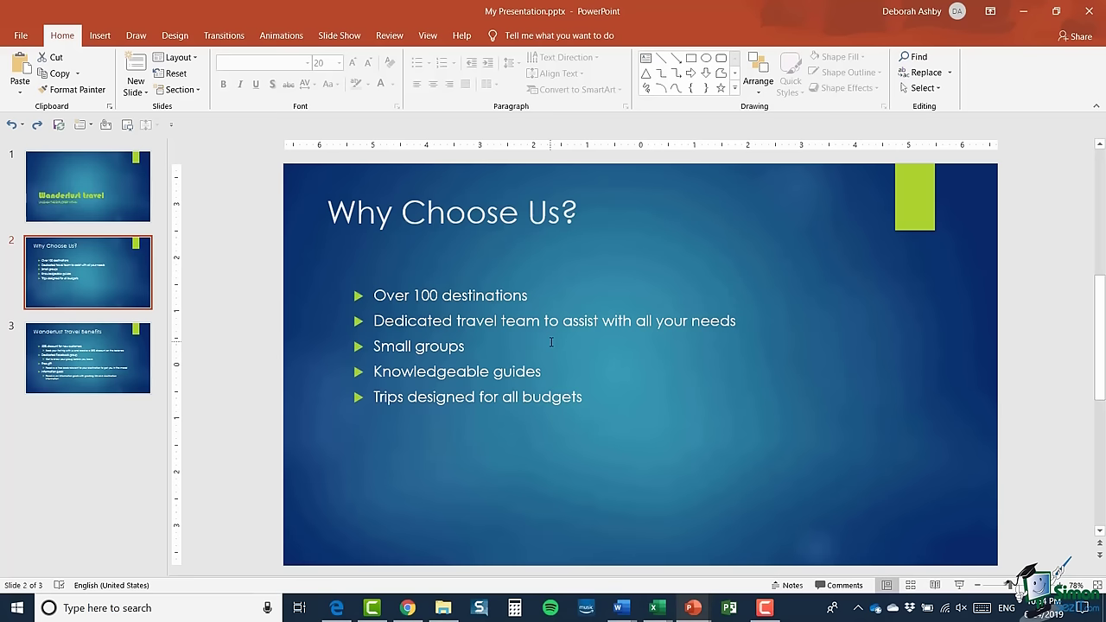
click(529, 296)
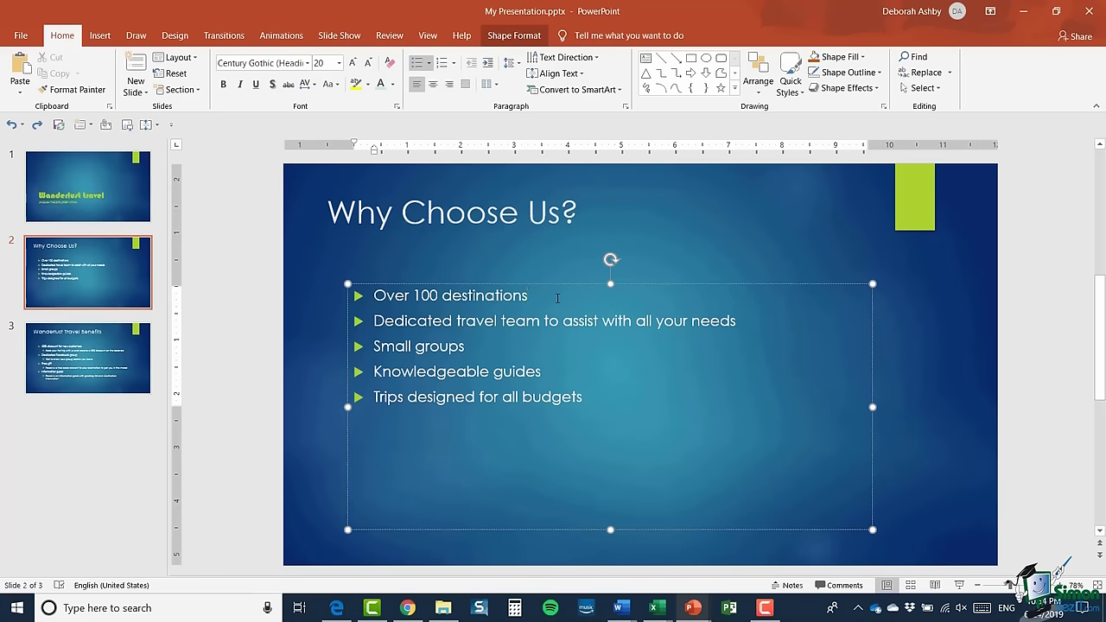
key(Return)
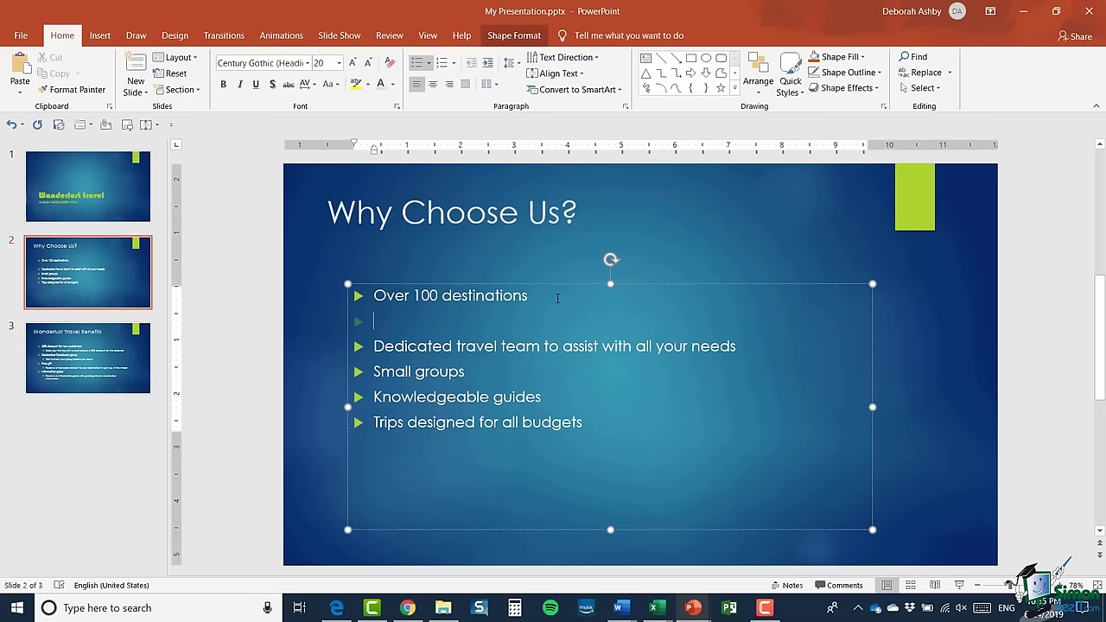
key(Tab)
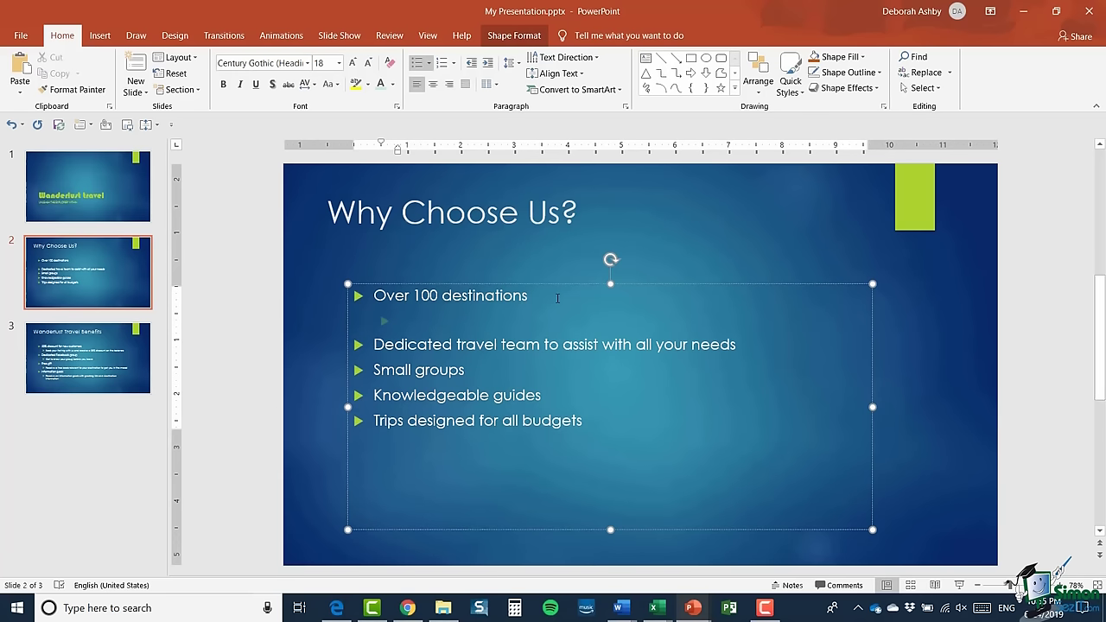
key(shift+Tab)
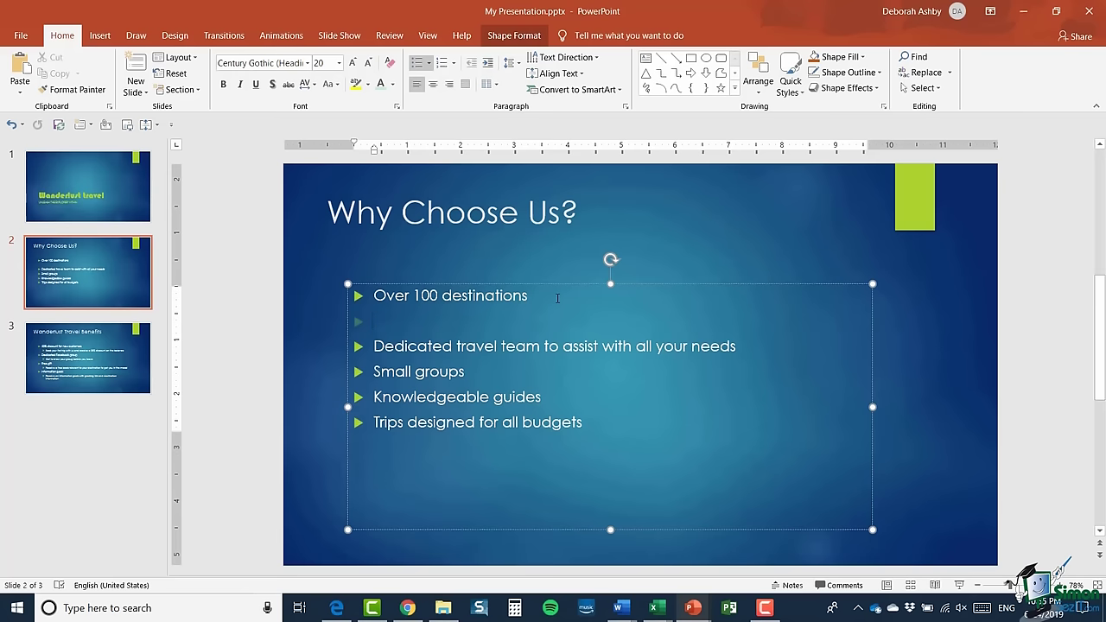
key(BackSpace)
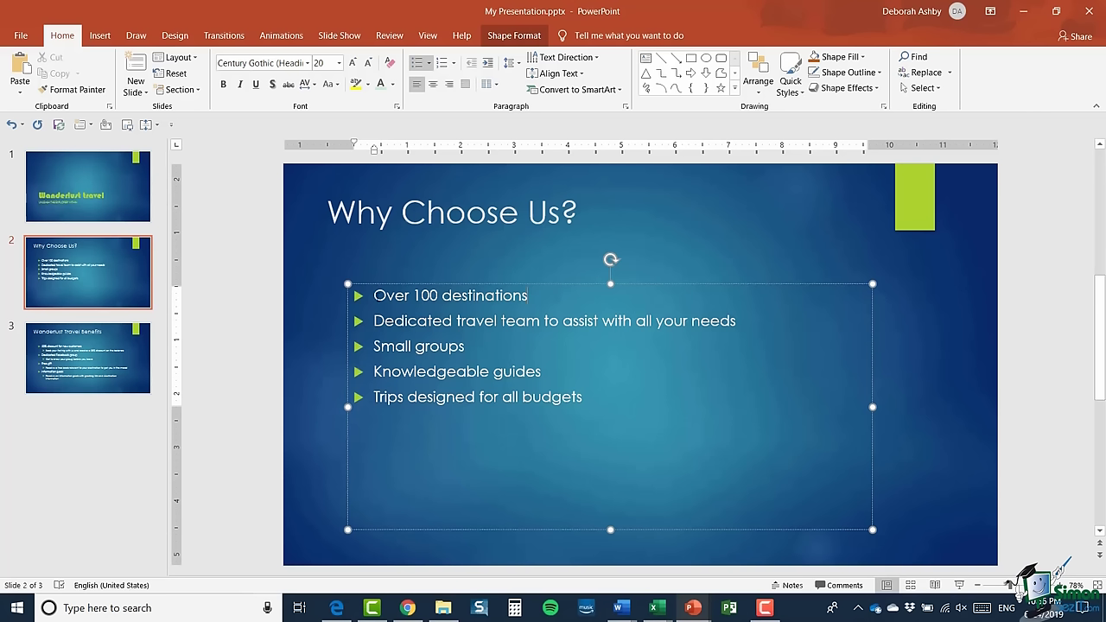
key(Home)
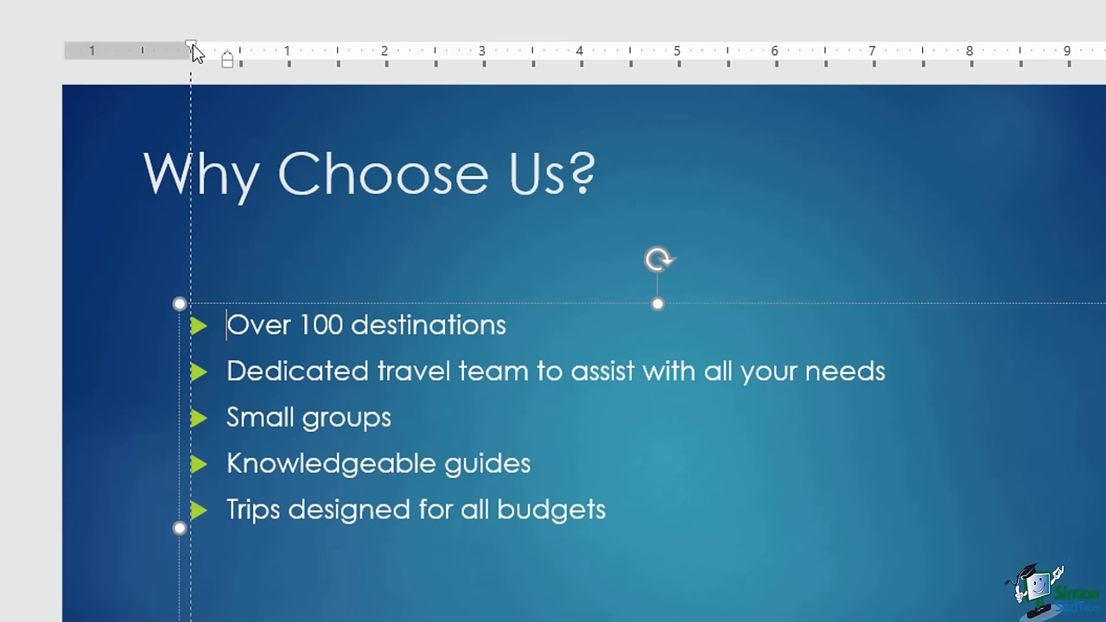
drag(192, 51, 211, 50)
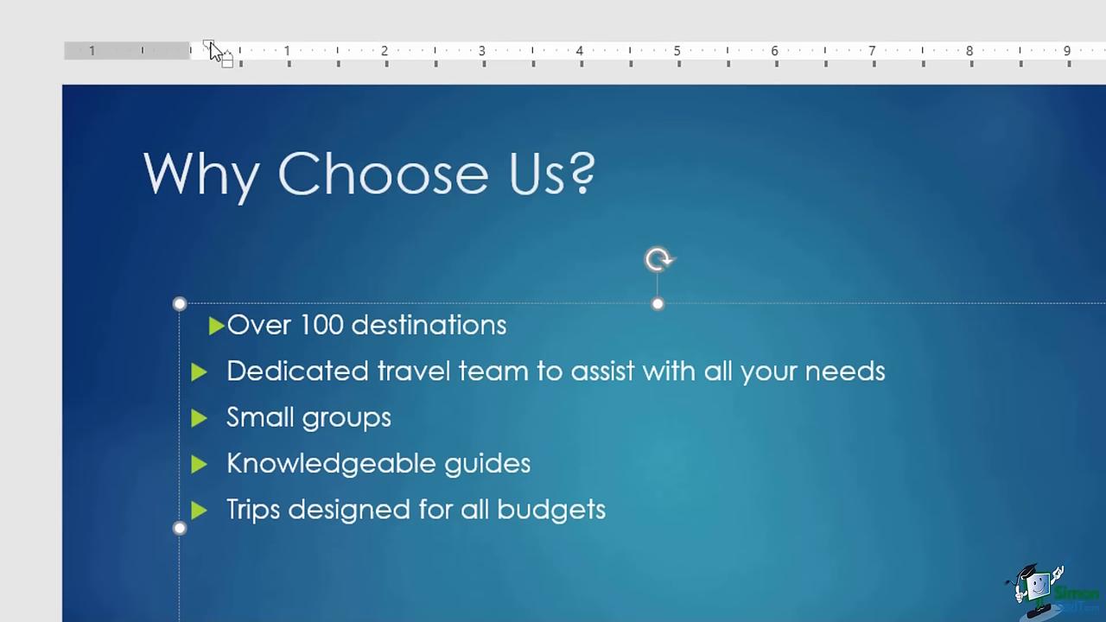
drag(211, 50, 192, 50)
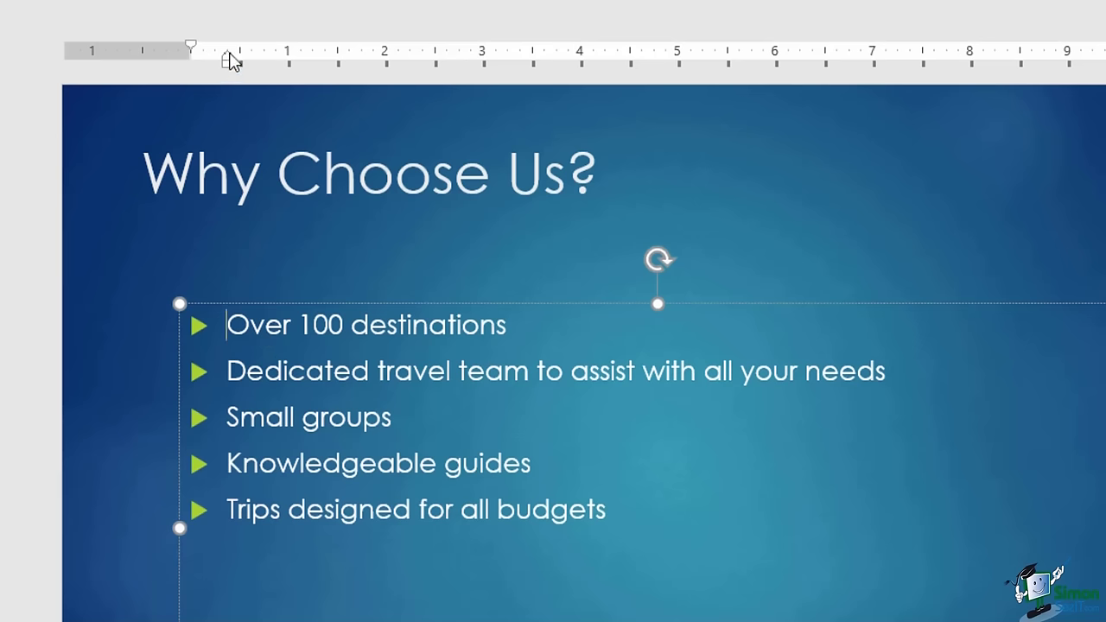
drag(224, 56, 269, 55)
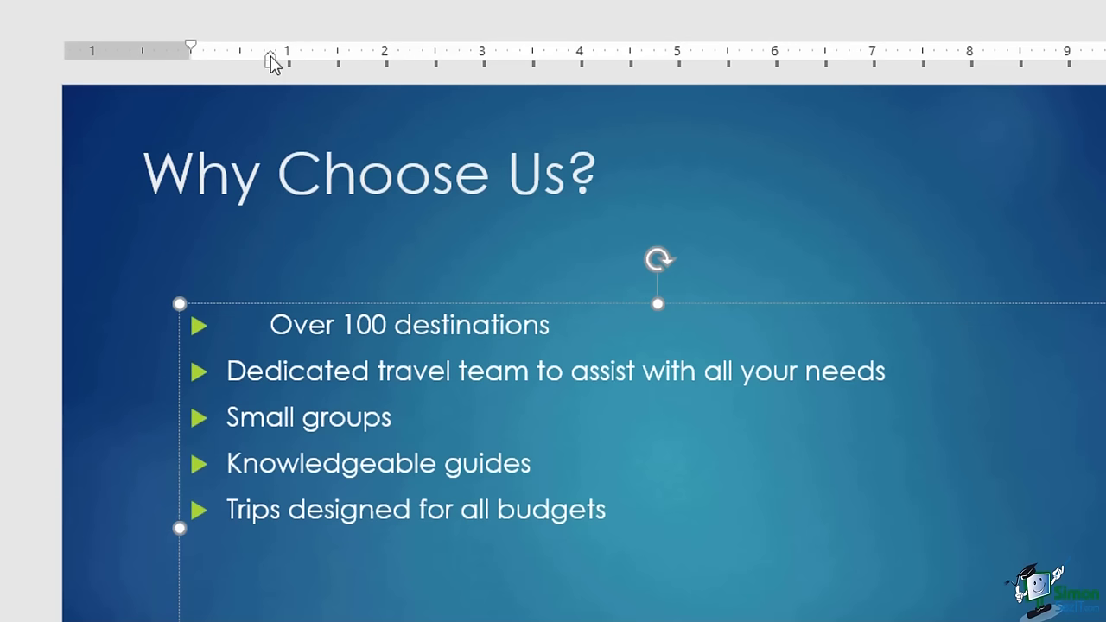
drag(270, 62, 227, 70)
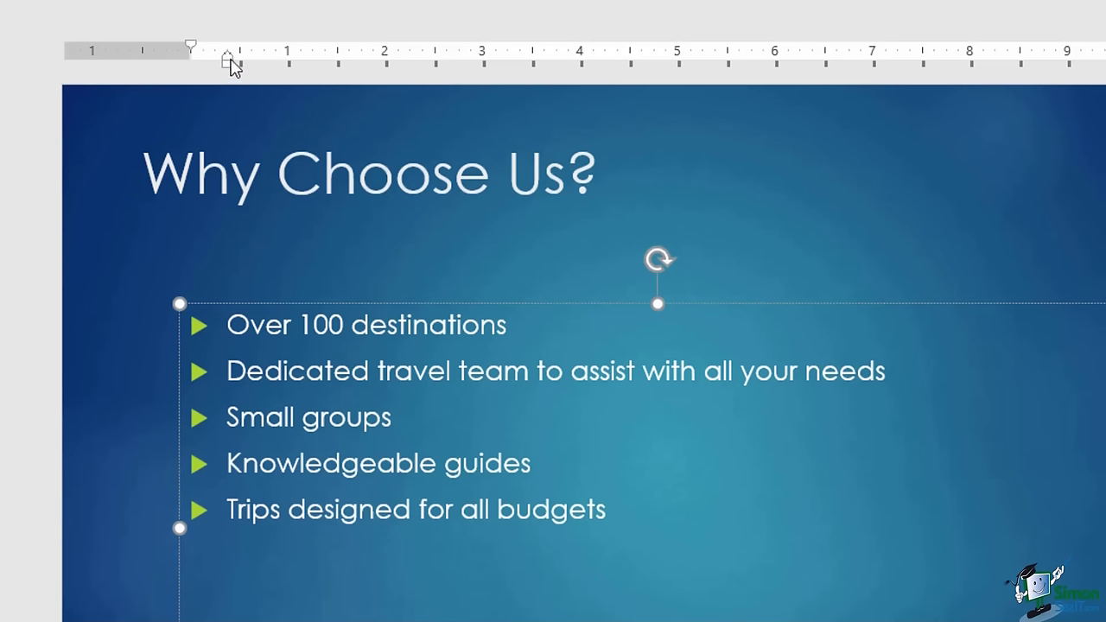
mouse_move(229, 61)
mouse_down()
mouse_move(283, 67)
mouse_move(228, 78)
mouse_up()
key(Escape)
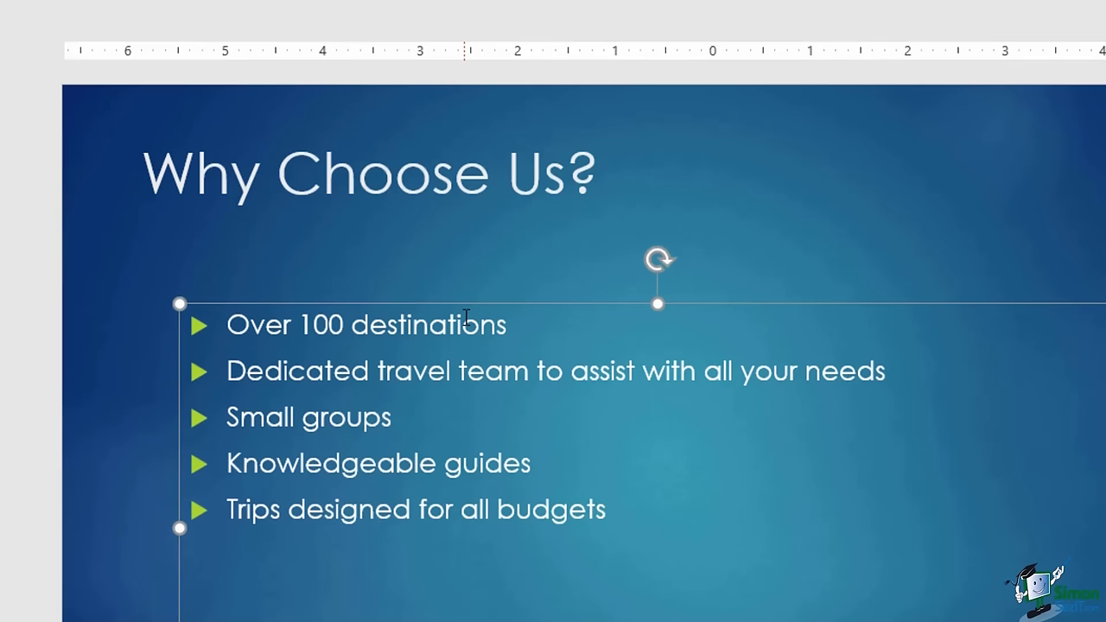
Widen the hanging indent of all five slide 2 bullets slightly, then deselect the text
drag(614, 510, 227, 325)
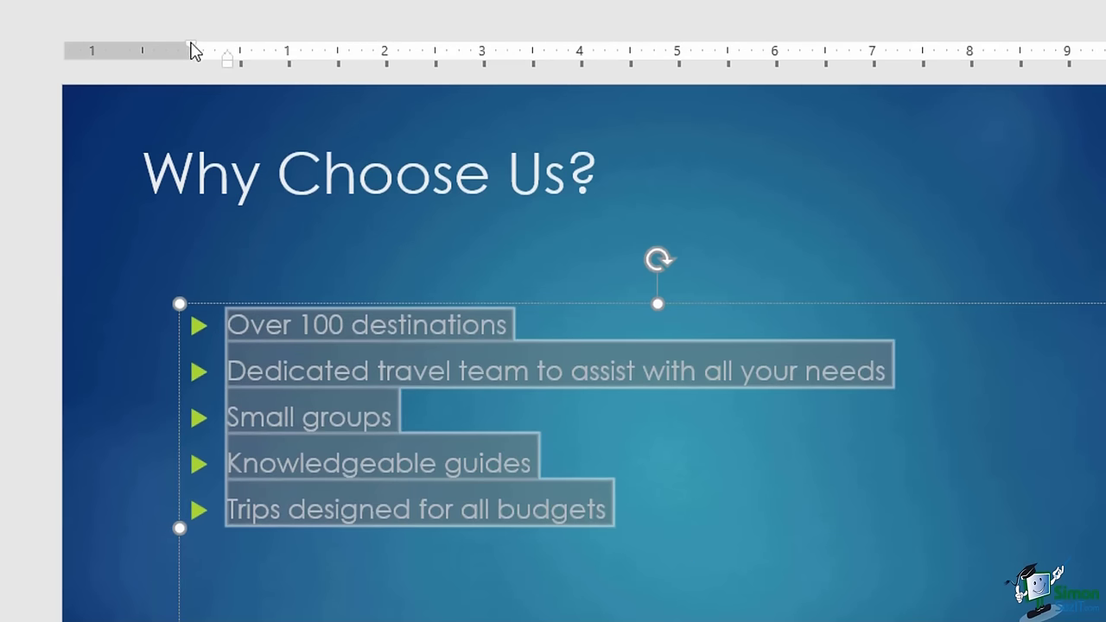
drag(192, 50, 306, 78)
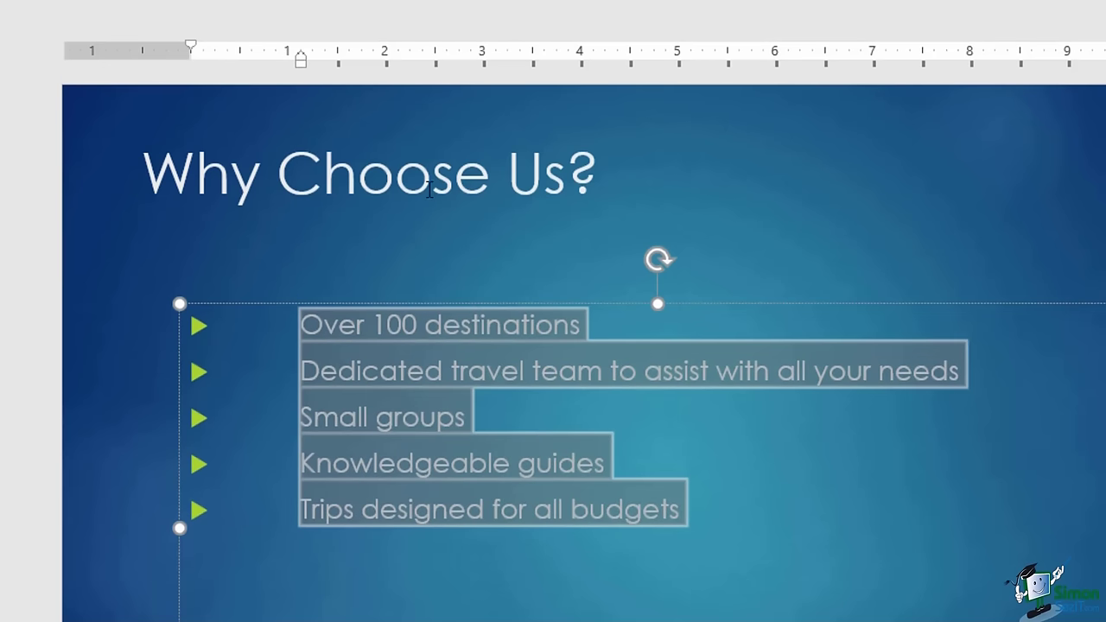
drag(299, 59, 242, 60)
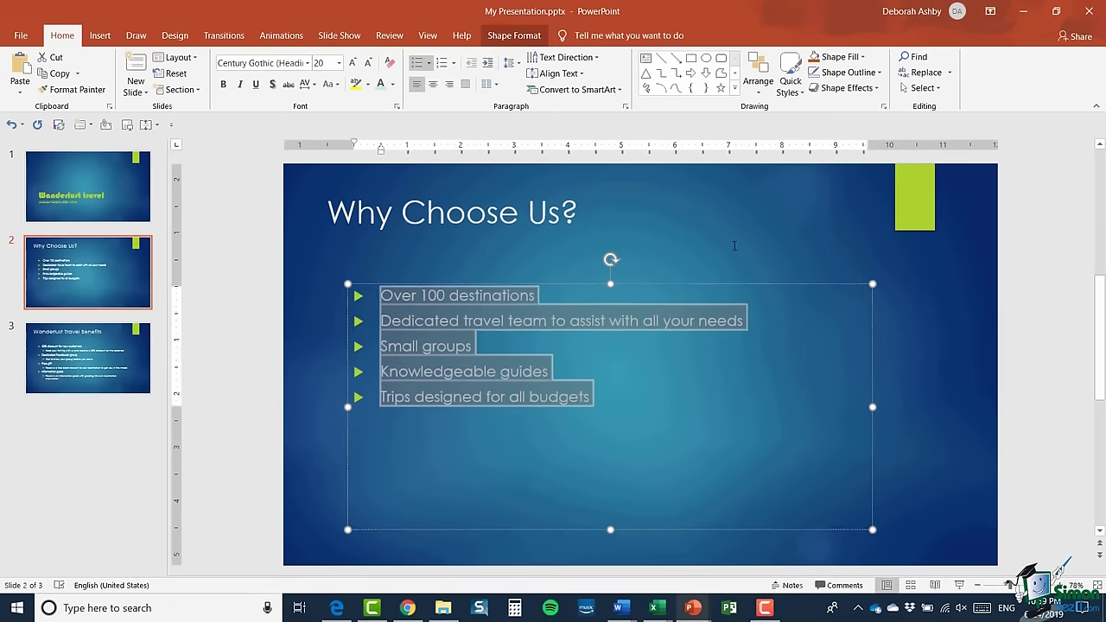
click(384, 306)
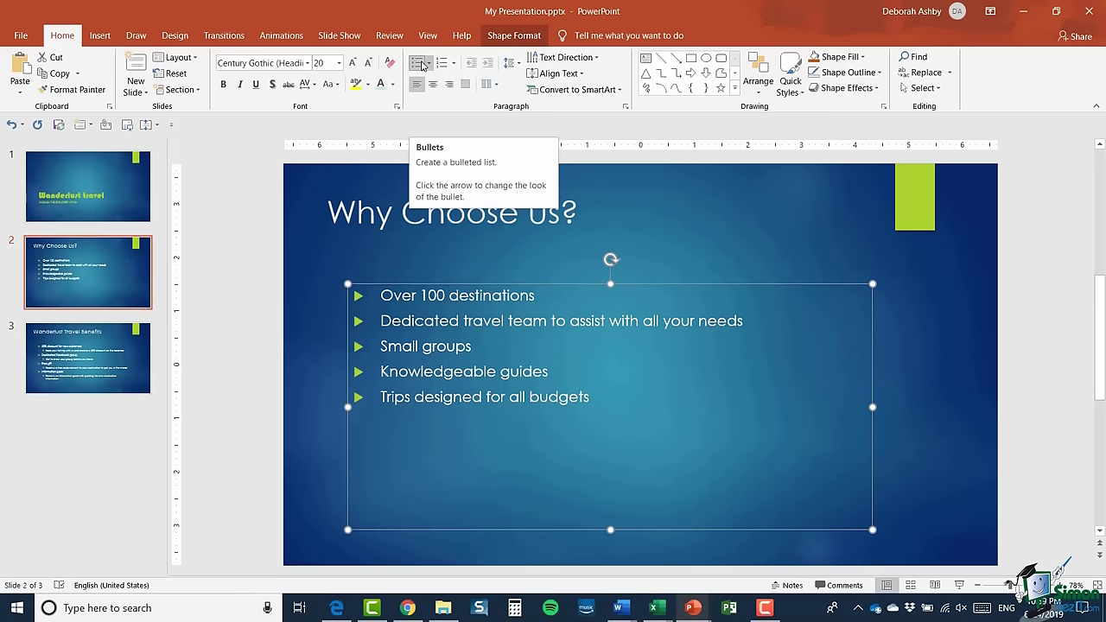
In Bullets and Numbering, try round, arrowhead and diamond-cluster bullet styles for the list
click(431, 65)
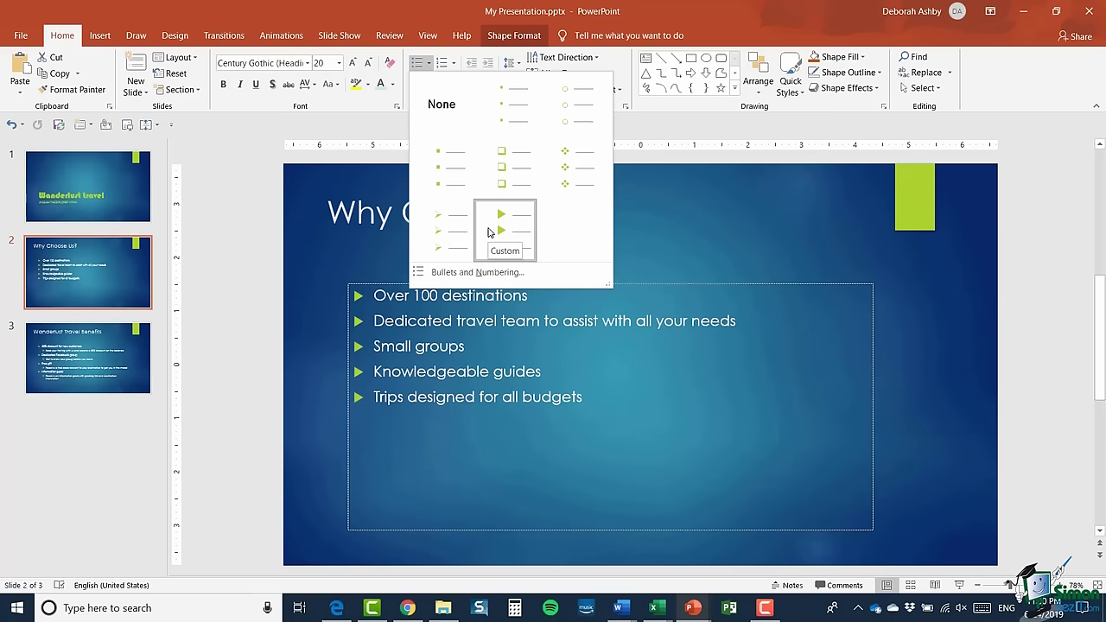
click(450, 274)
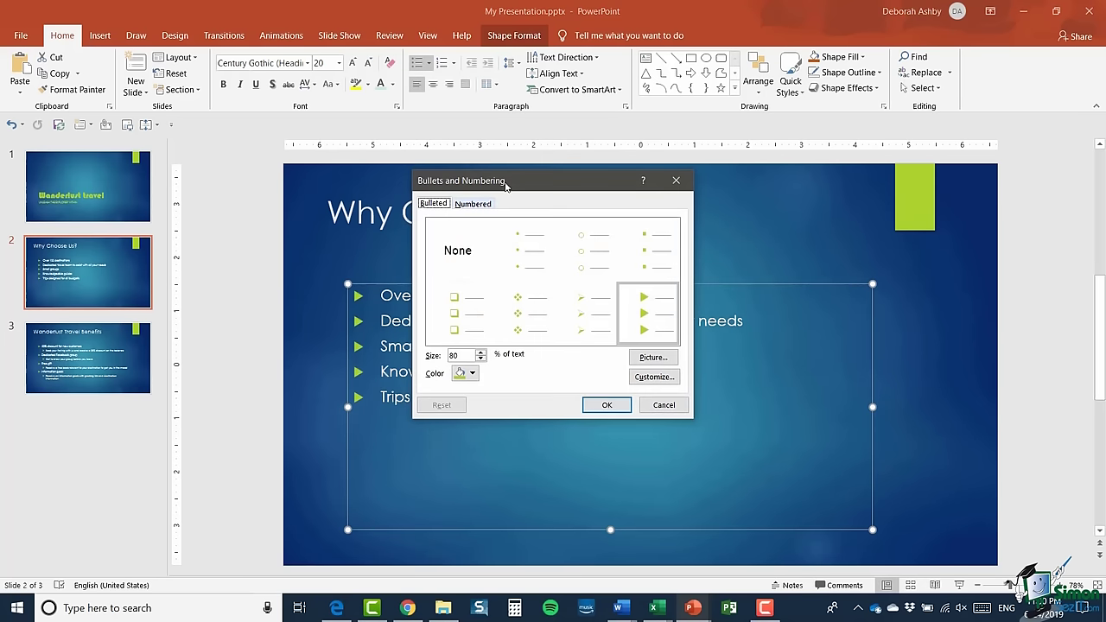
drag(514, 180, 608, 169)
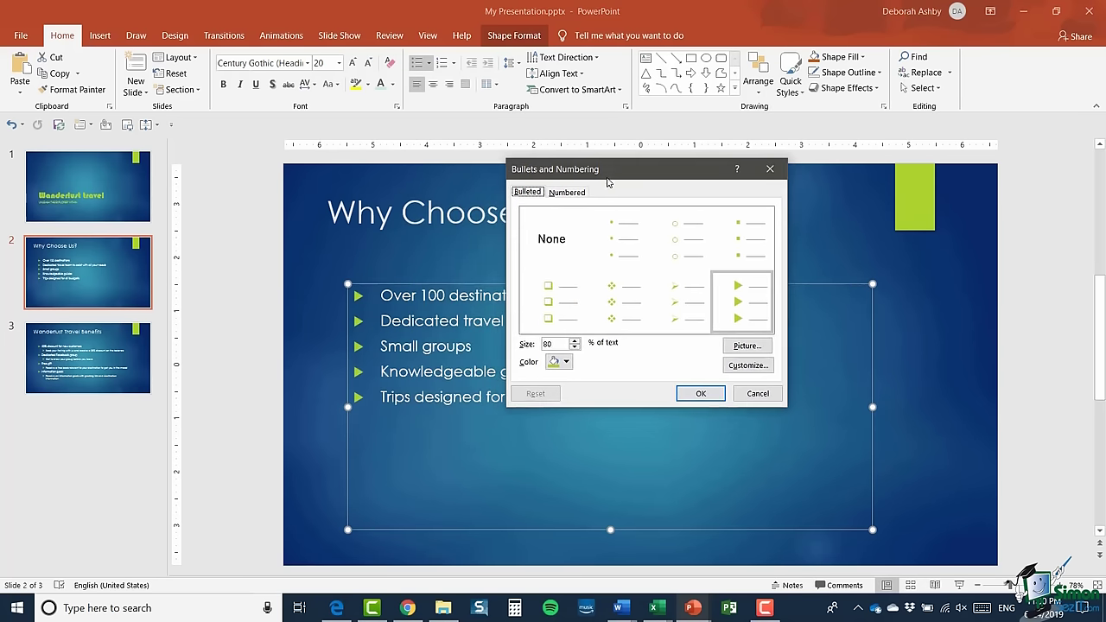
click(629, 265)
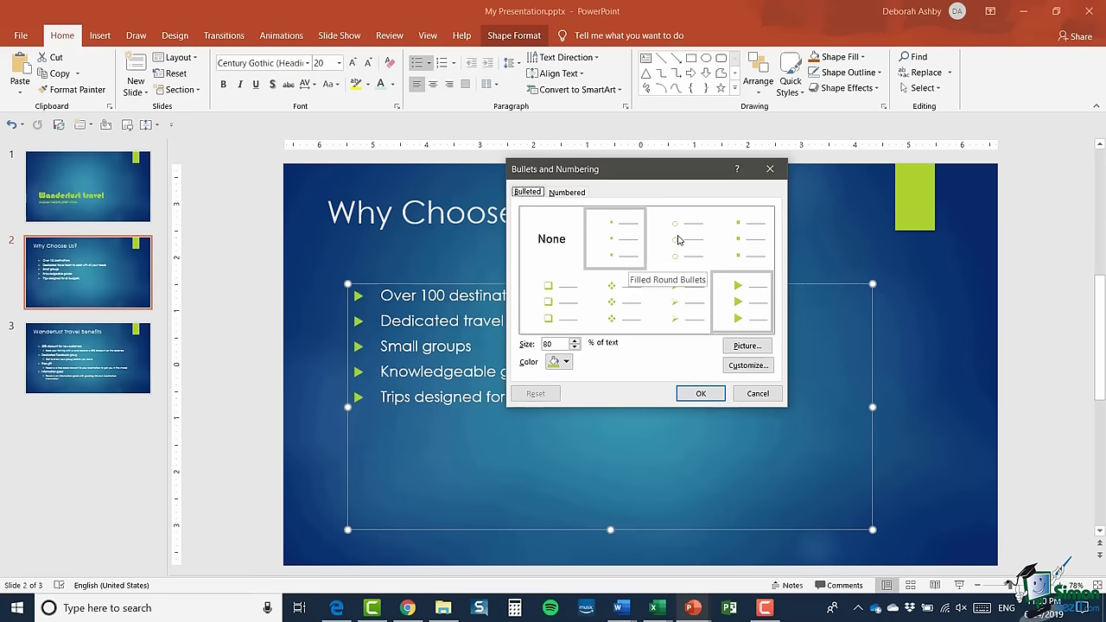
click(662, 304)
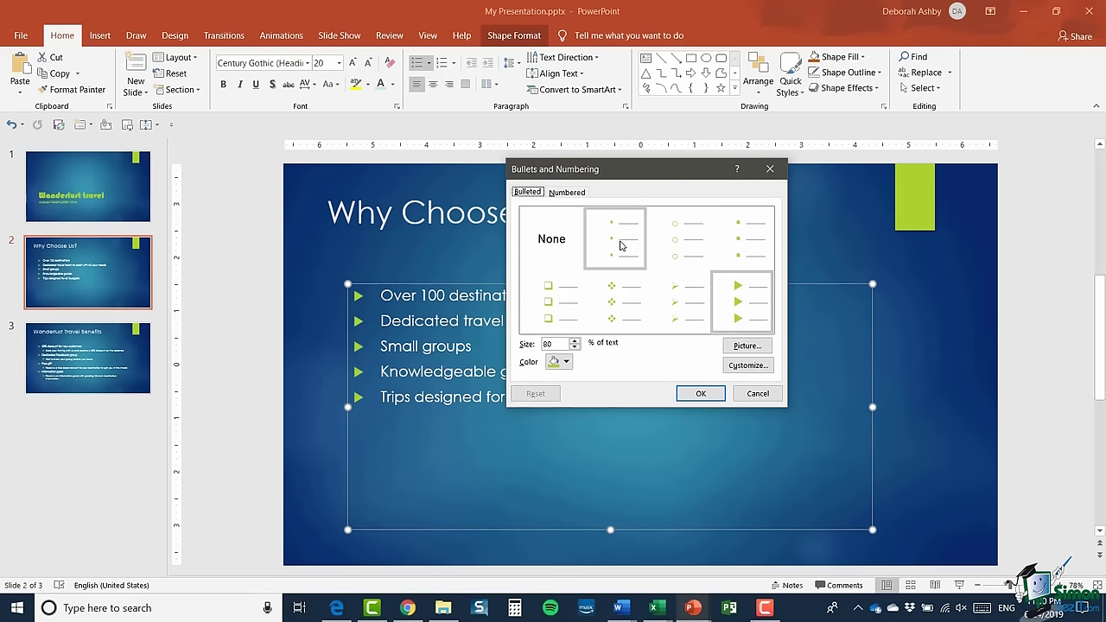
click(613, 303)
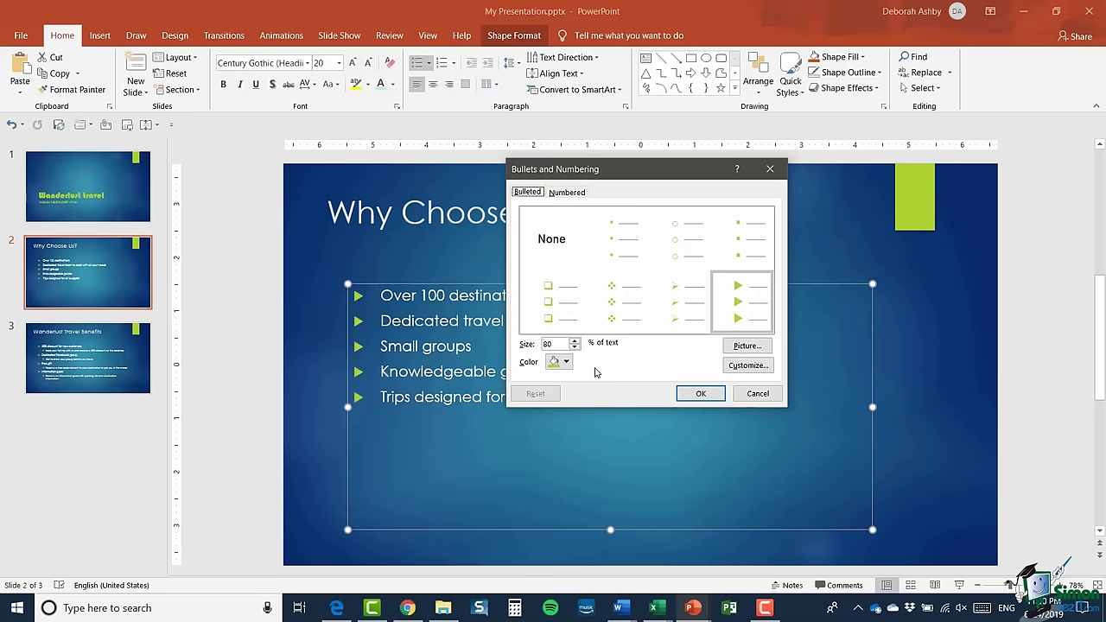
Color the bullets Orange, Accent 3, Lighter 60% and apply
click(564, 362)
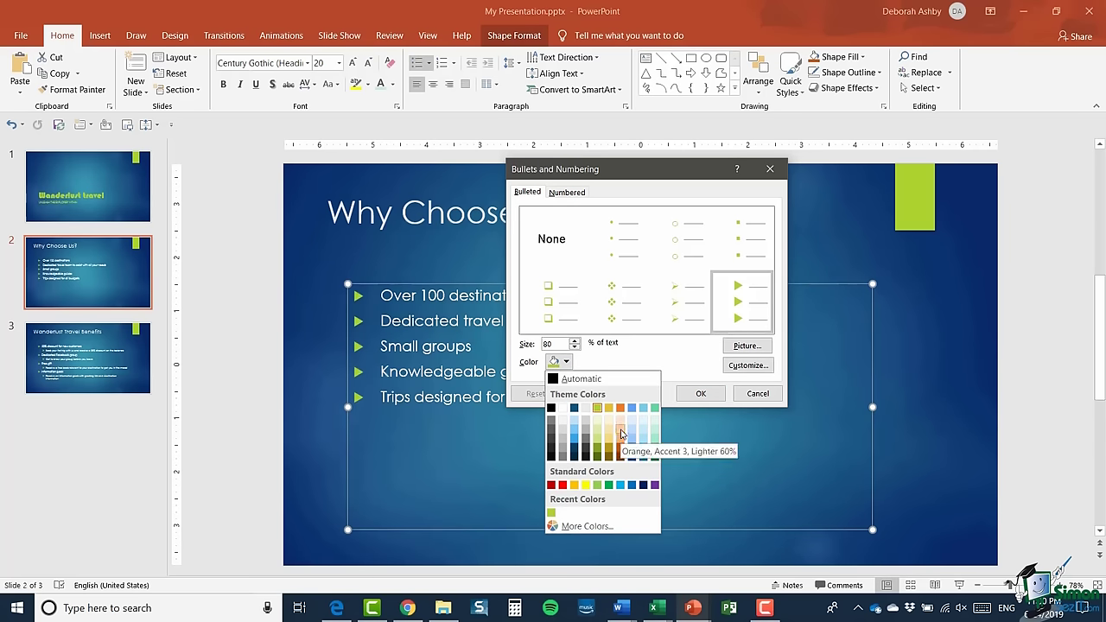
click(621, 430)
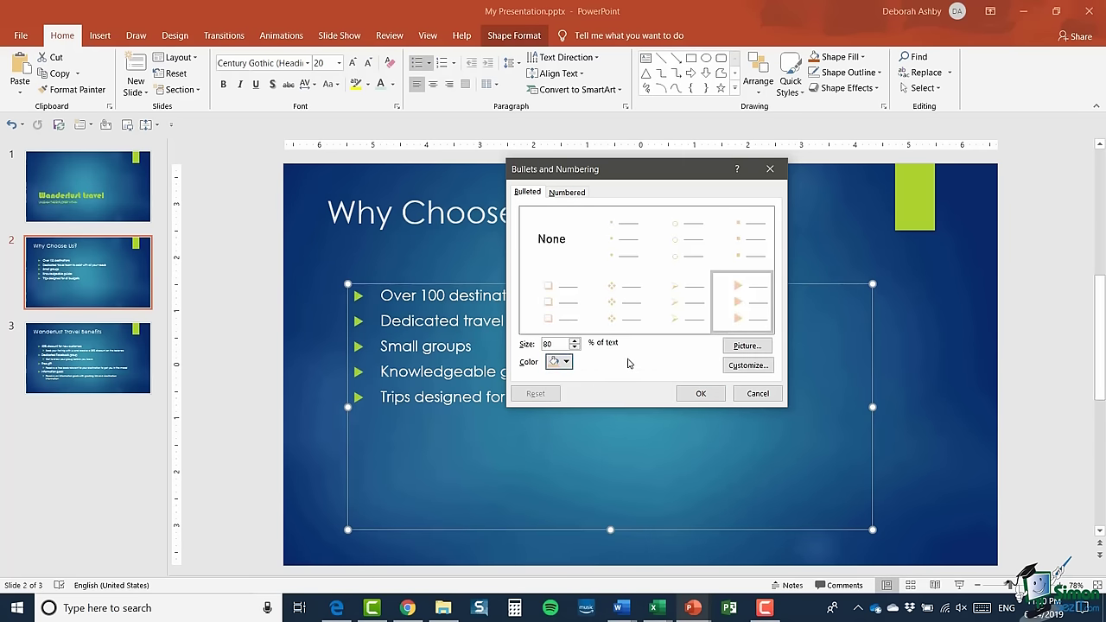
click(701, 393)
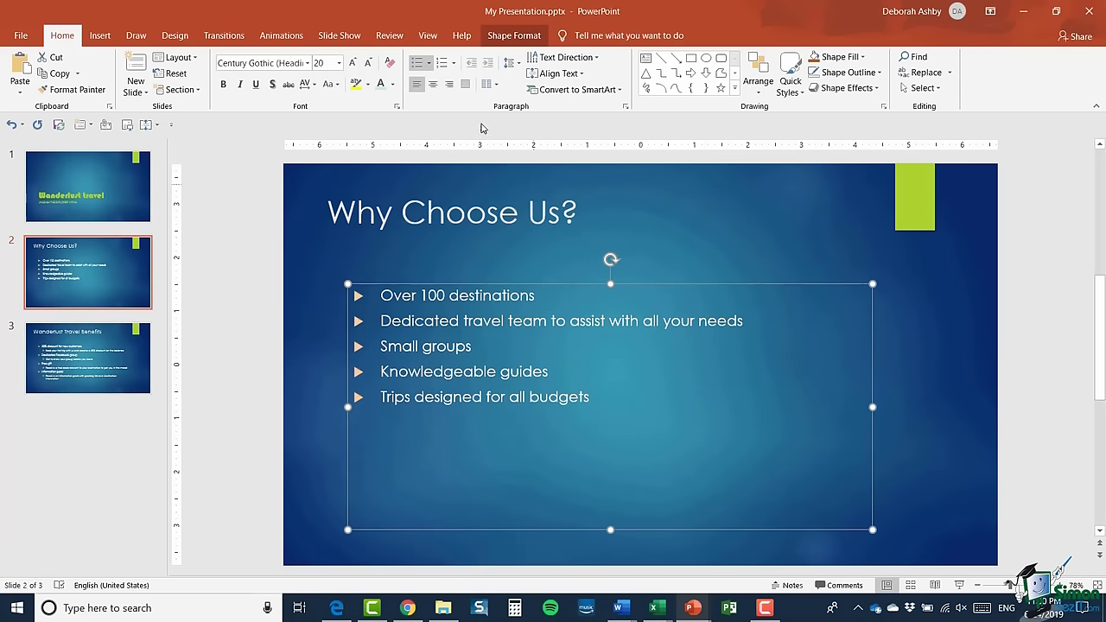
Open the Customize symbol chooser from Bullets and Numbering, showing the Wingdings 3 arrow
click(429, 65)
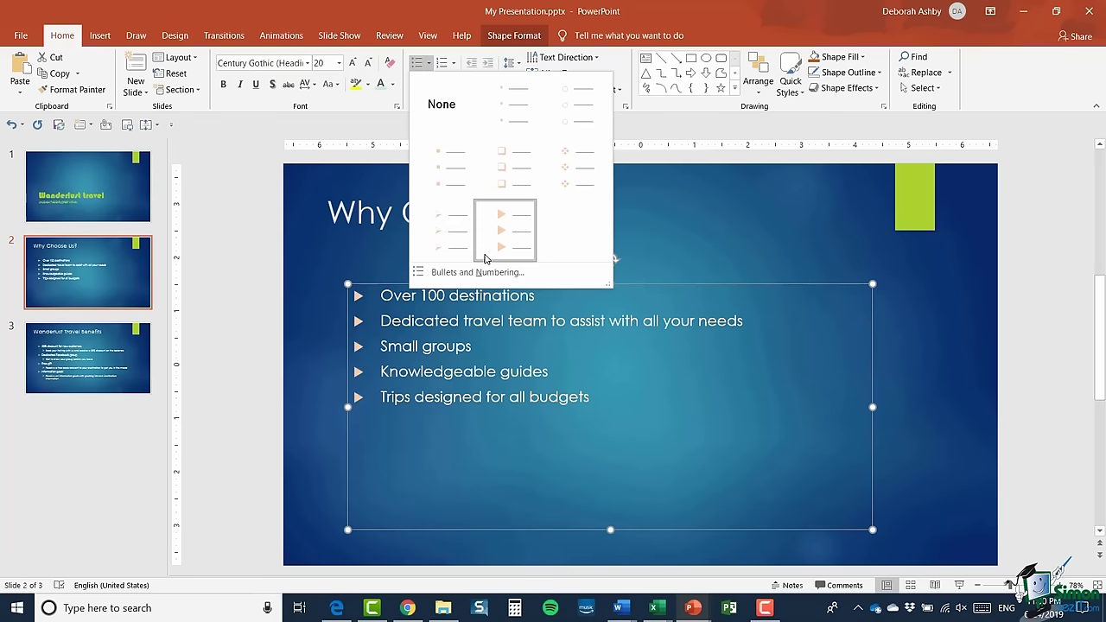
click(482, 273)
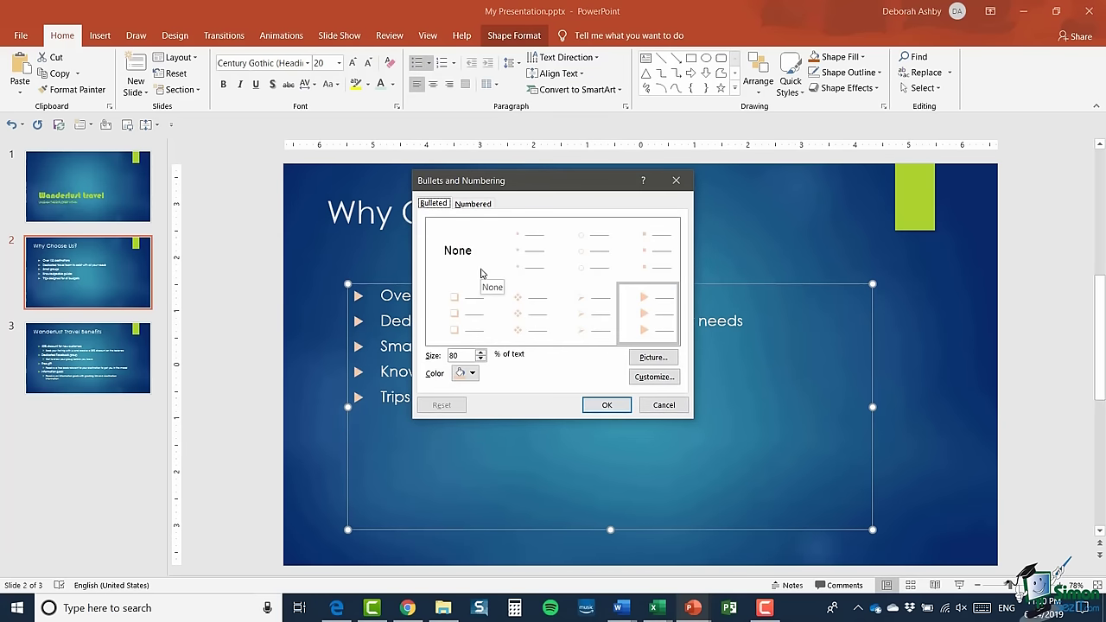
drag(579, 182, 772, 173)
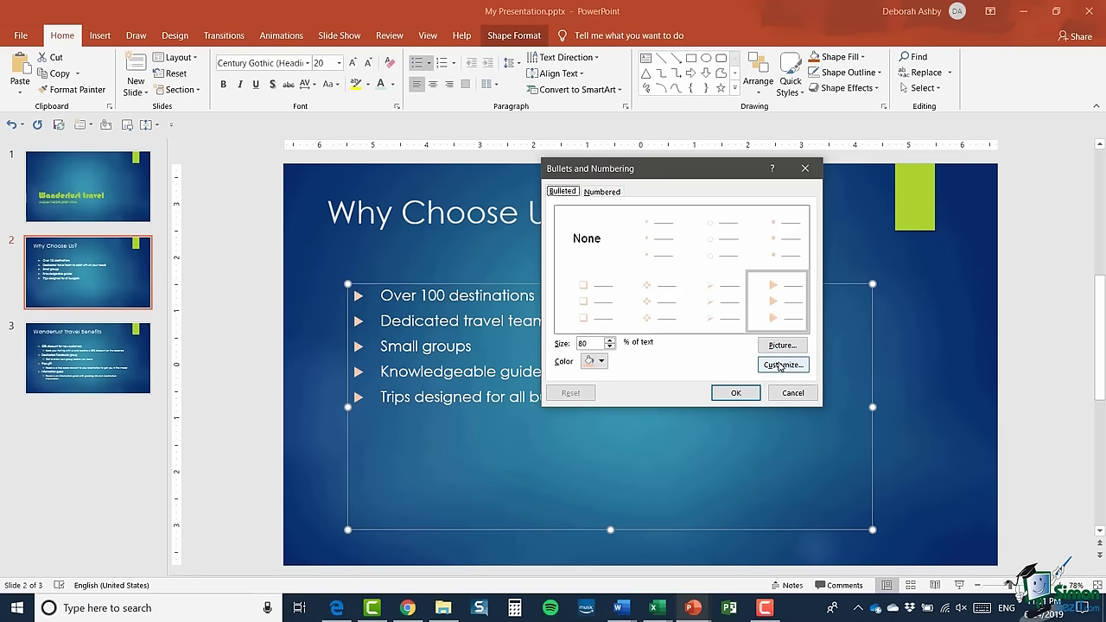
click(776, 366)
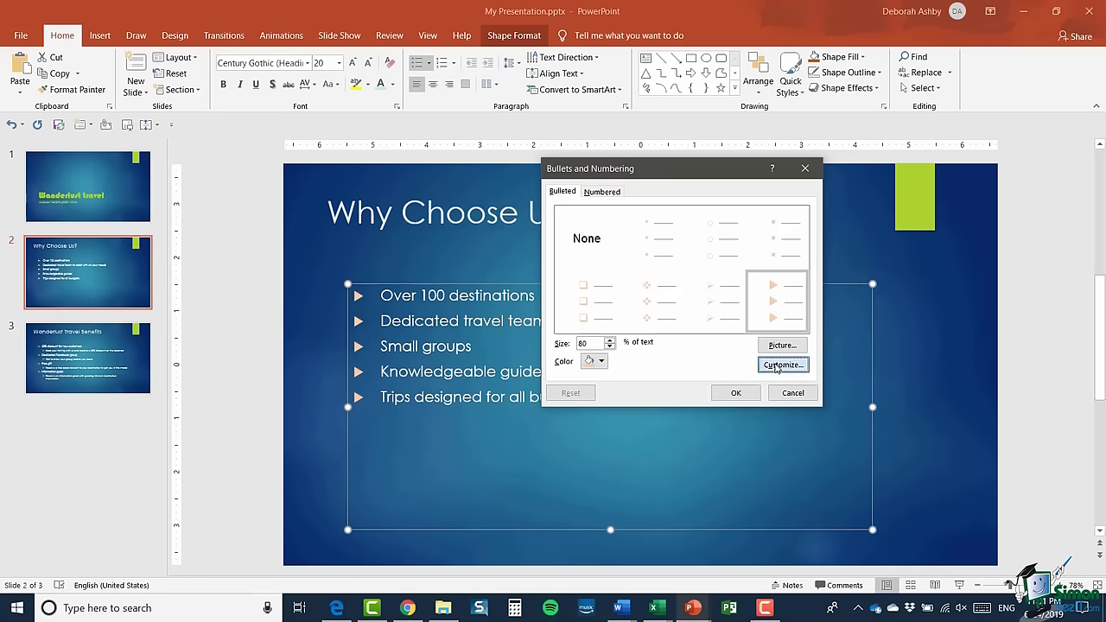
drag(356, 155, 520, 212)
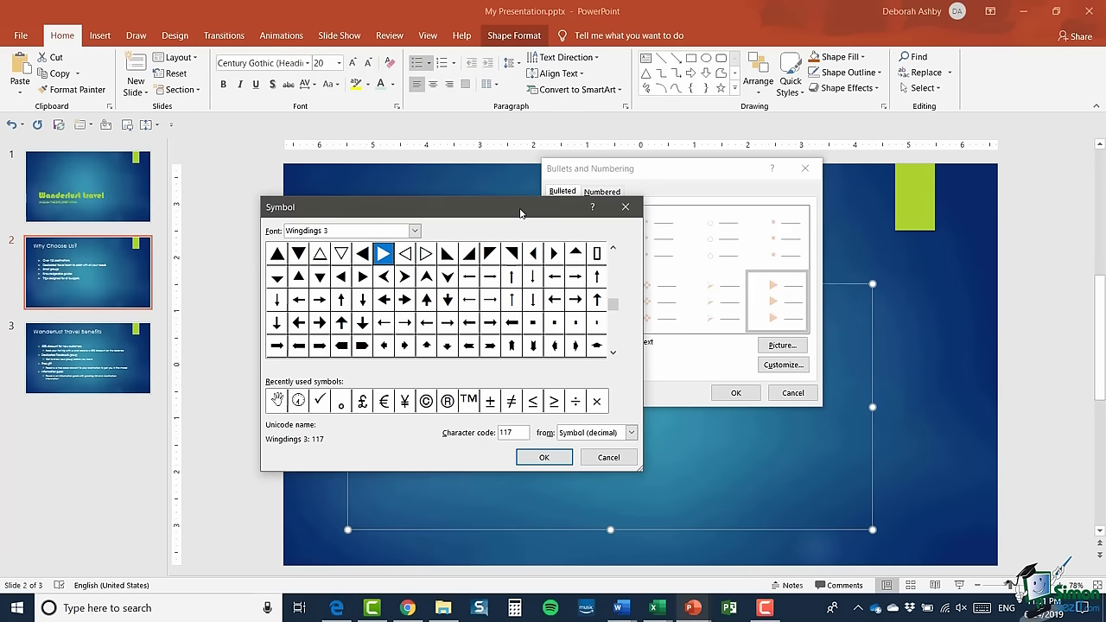
Switch the symbol font to Wingdings and choose the airplane as the bullet character
click(414, 231)
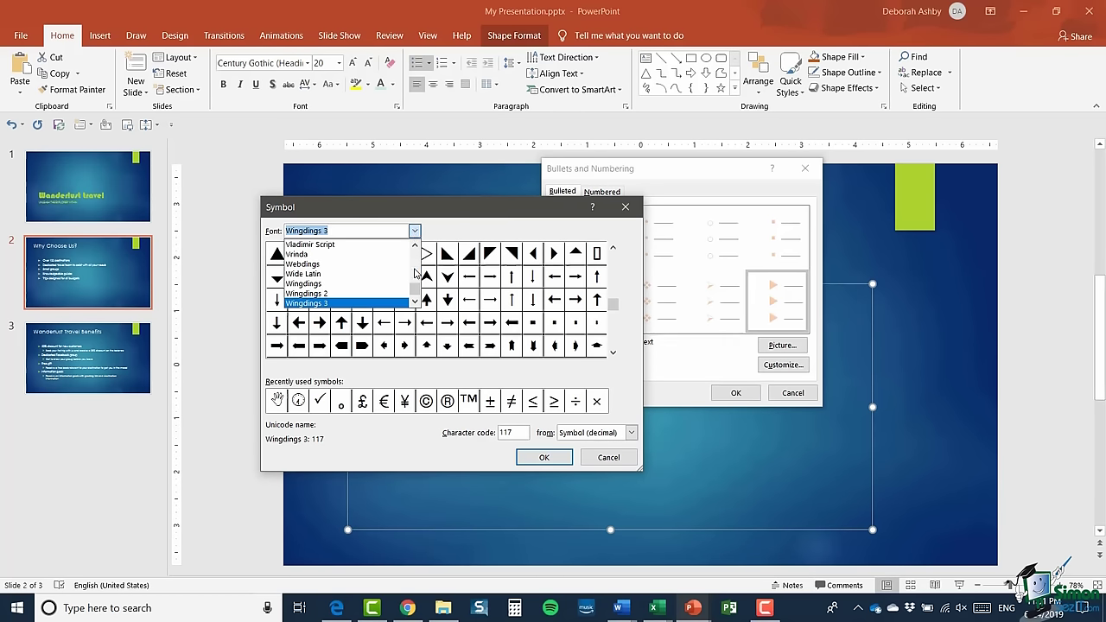
drag(416, 289, 415, 259)
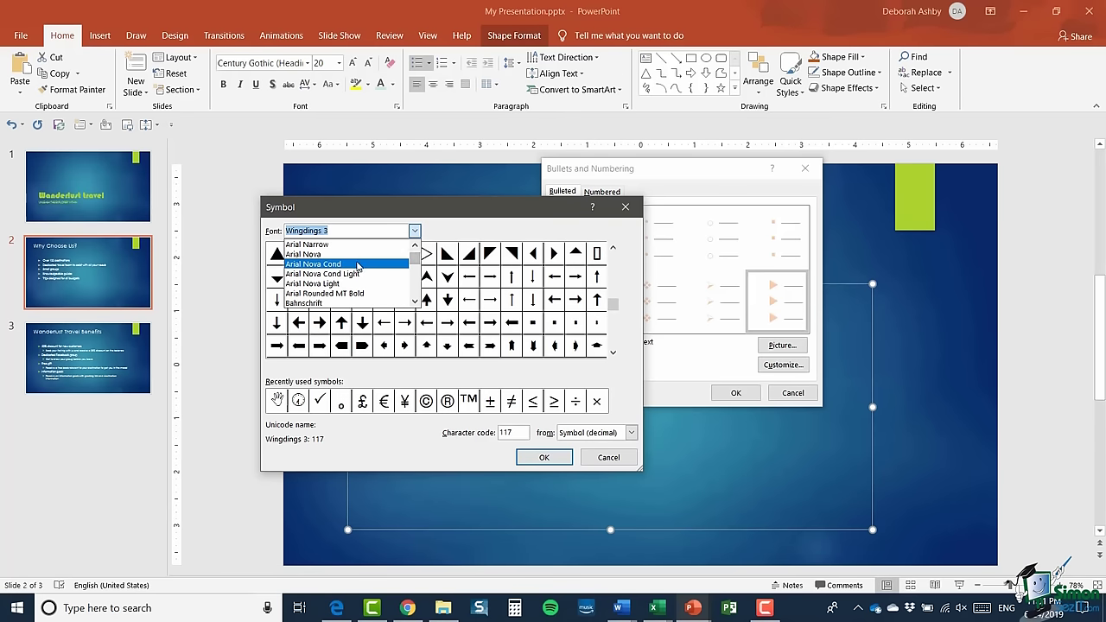
click(357, 266)
click(416, 232)
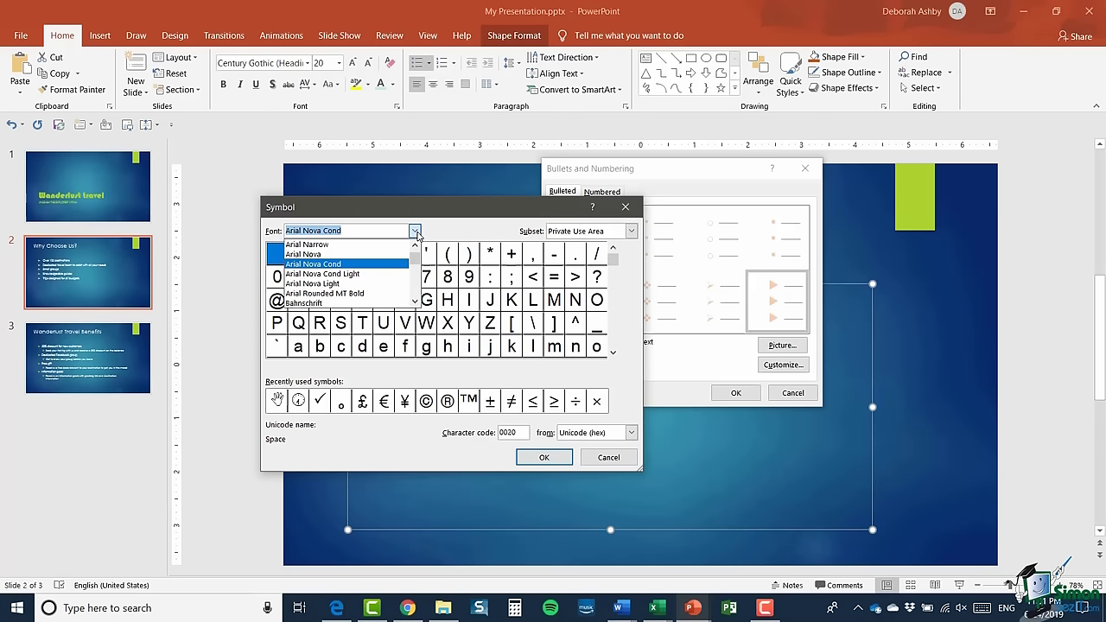
click(376, 294)
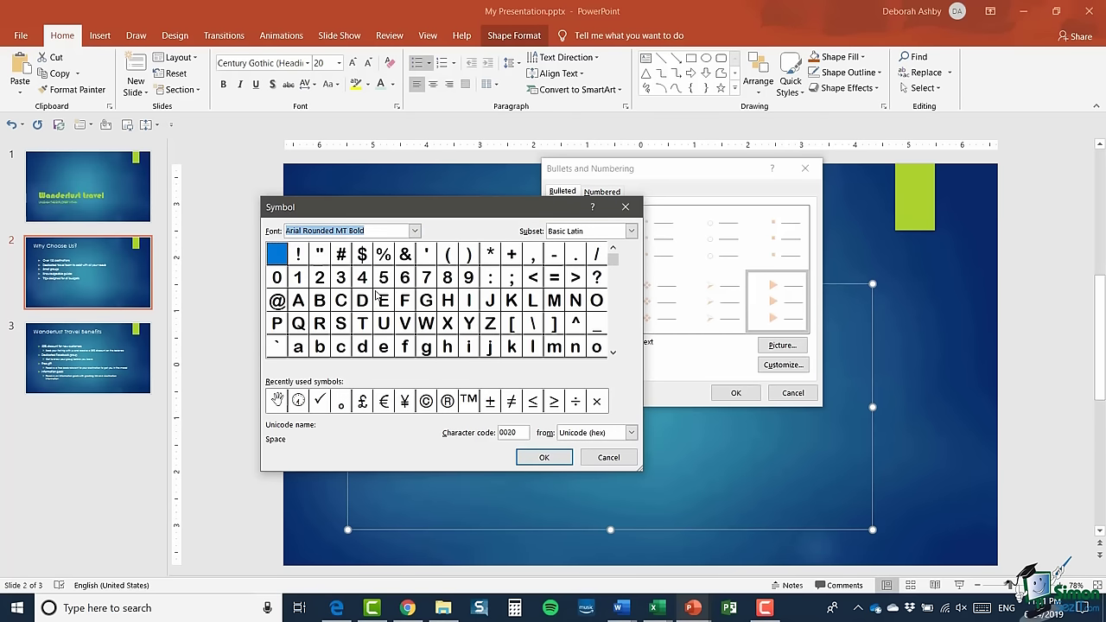
click(415, 231)
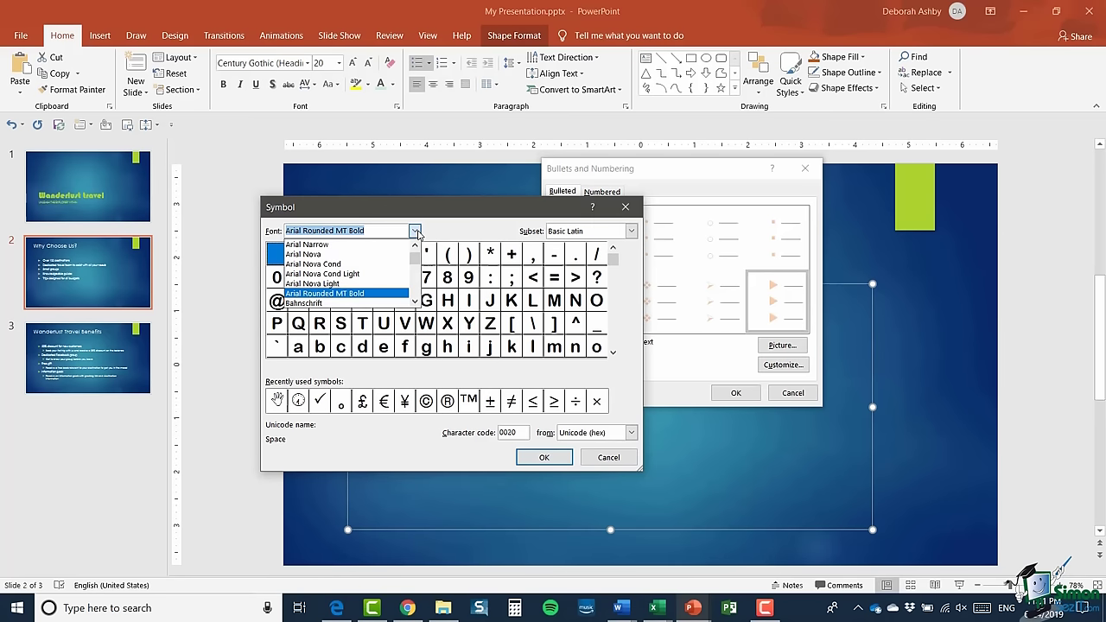
drag(414, 260, 415, 300)
click(416, 299)
click(416, 299)
click(416, 300)
click(415, 300)
click(340, 294)
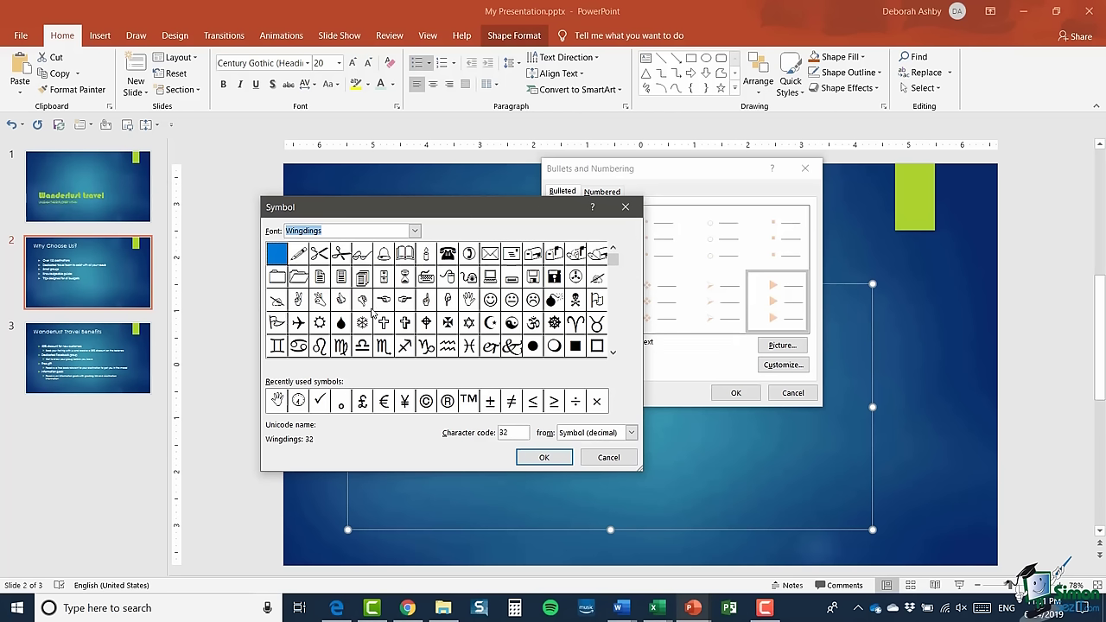
click(299, 327)
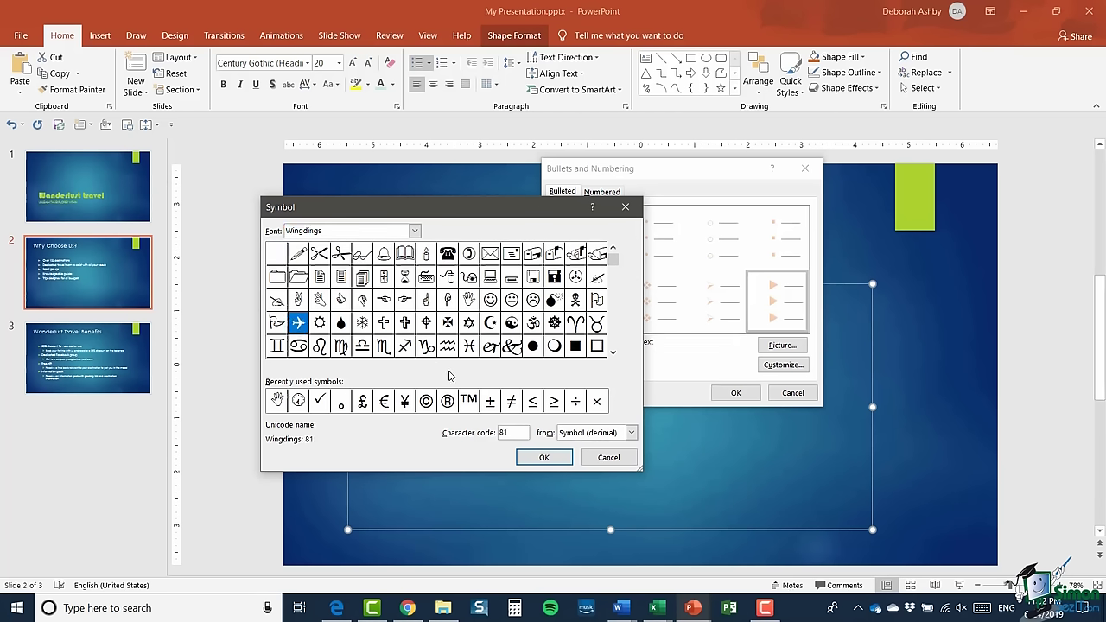
click(553, 461)
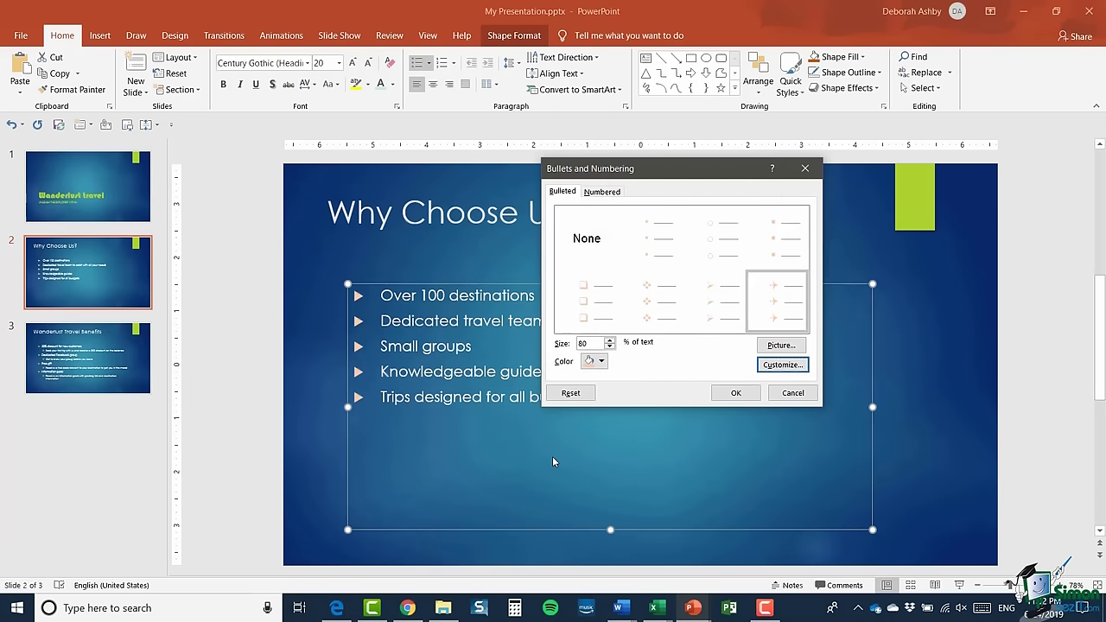
Color the airplane bullets Orange, Accent 3, Lighter 40% and apply them
click(603, 363)
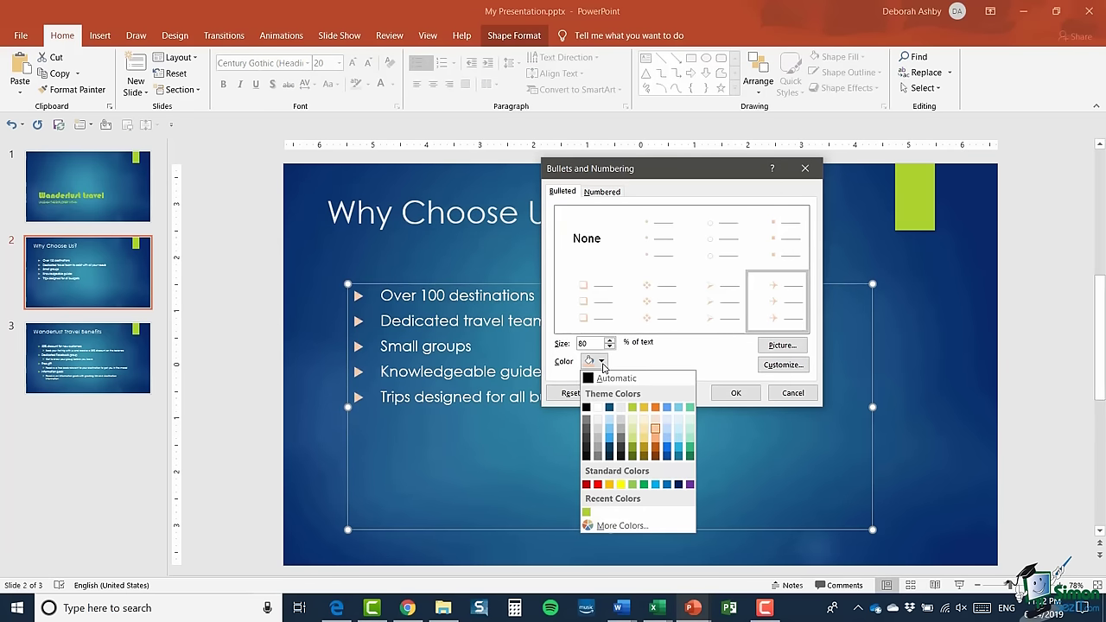
click(656, 437)
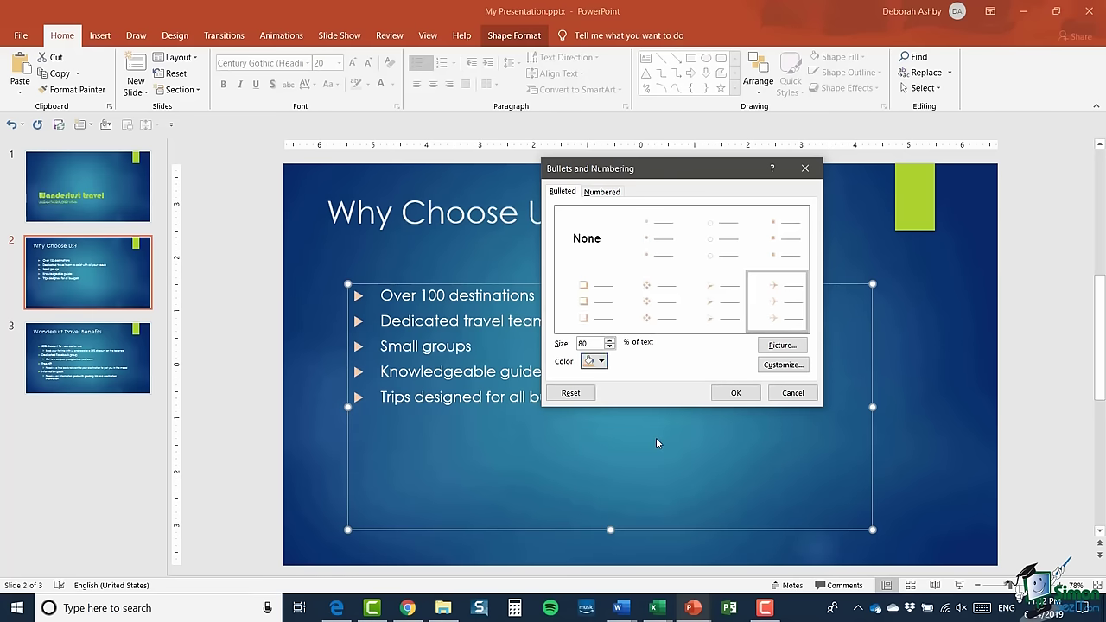
click(733, 393)
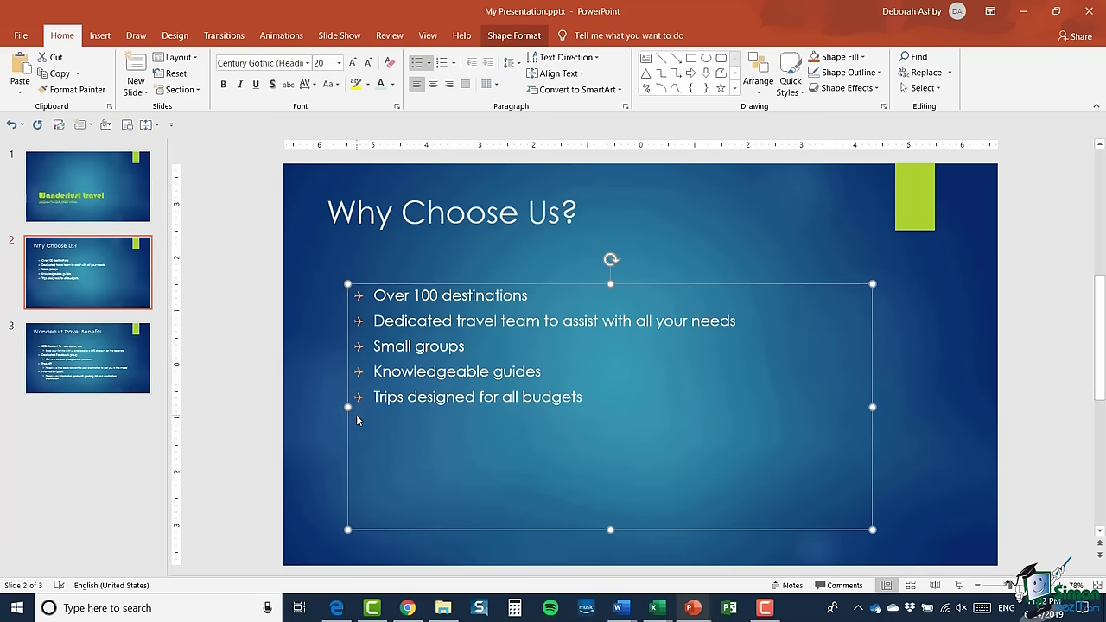
Delete the empty last bullet line and start a picture bullet from Bullets and Numbering
key(BackSpace)
click(431, 66)
click(435, 271)
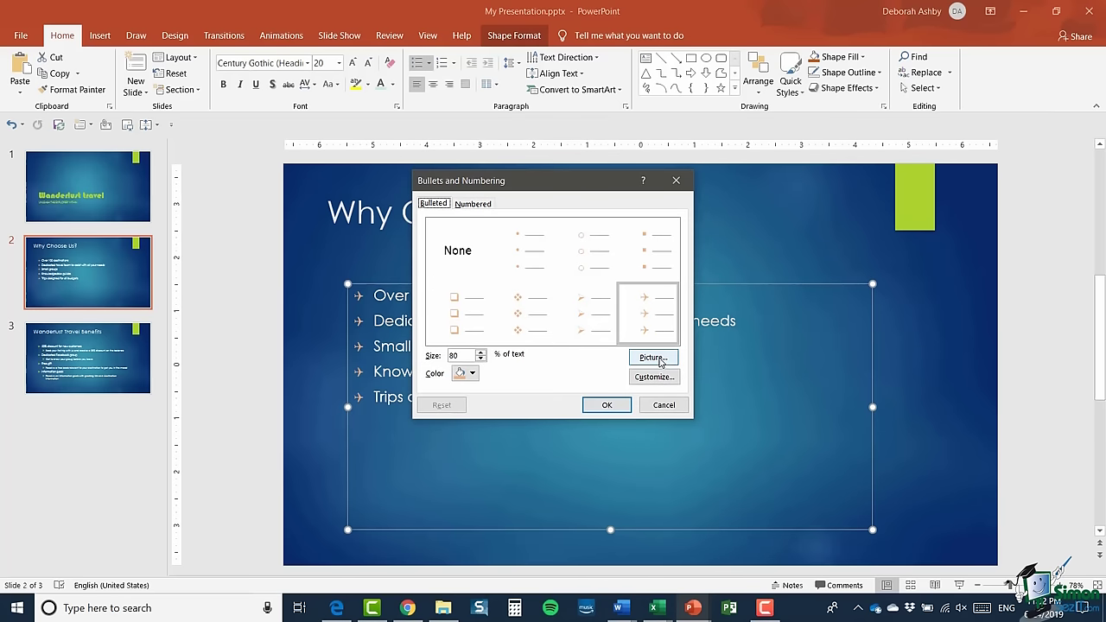
click(654, 358)
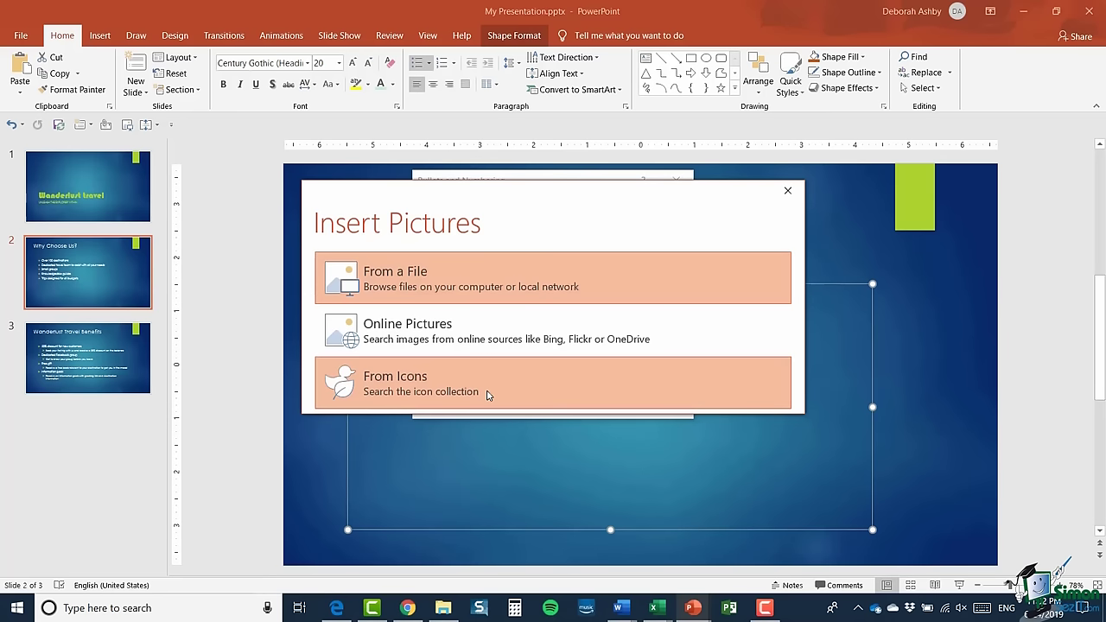
In the enlarged Insert Icons browser, select the second globe from the Location set
click(488, 395)
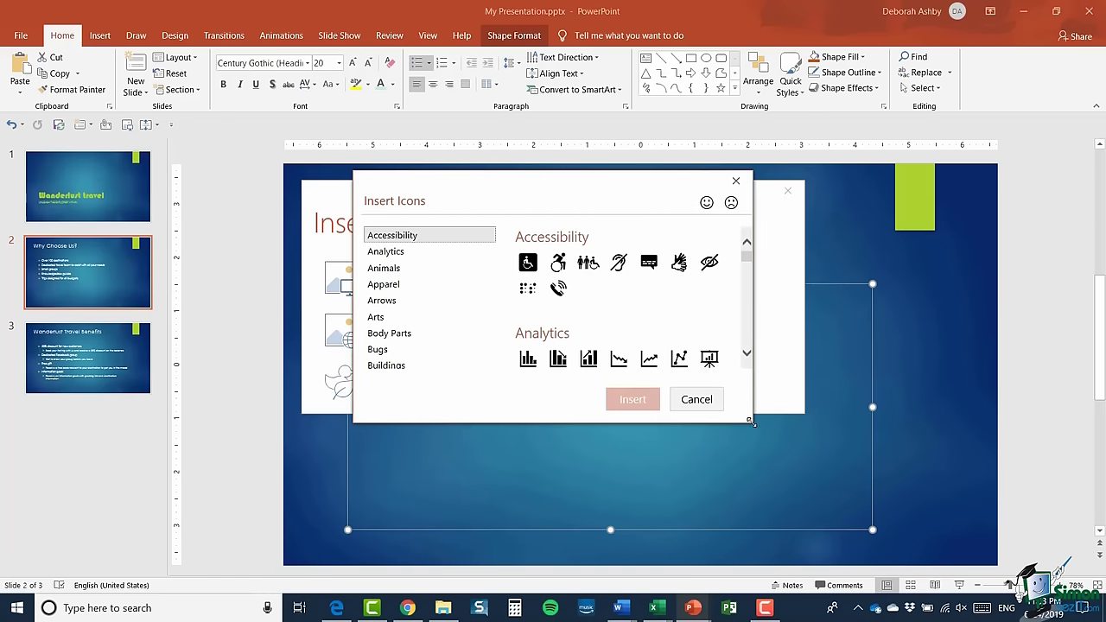
drag(751, 425, 1034, 493)
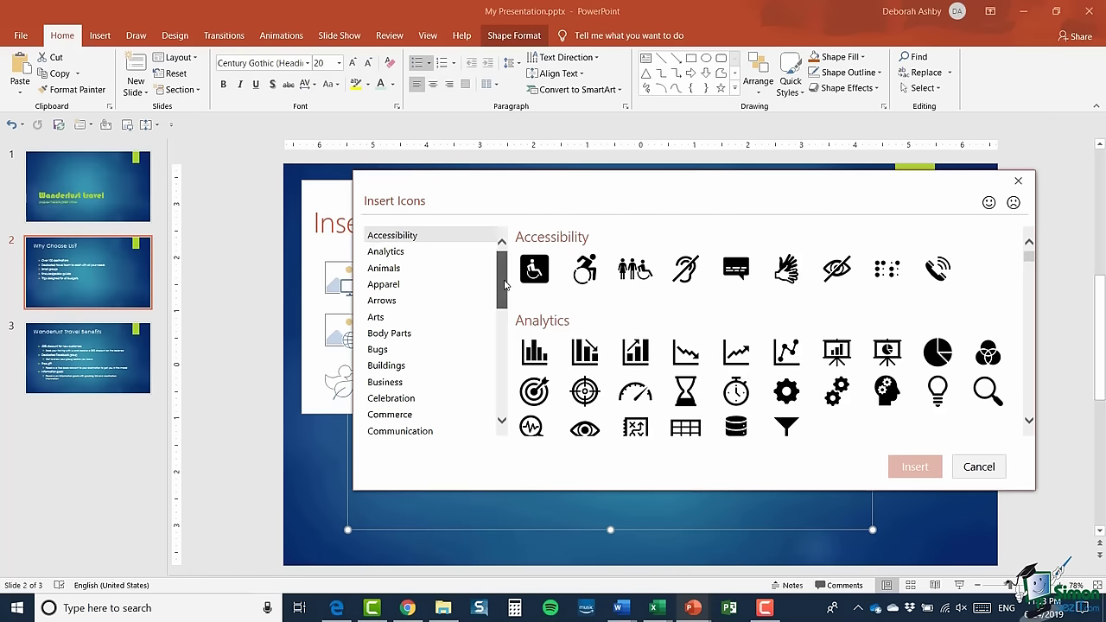
drag(507, 284, 508, 351)
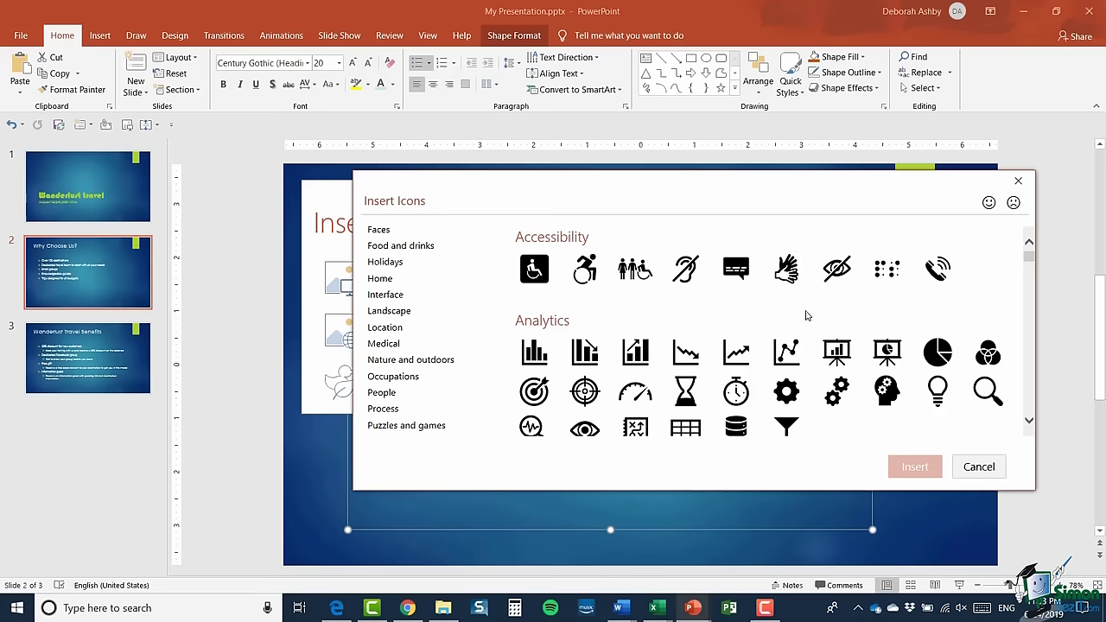
scroll(805, 315, down, 4)
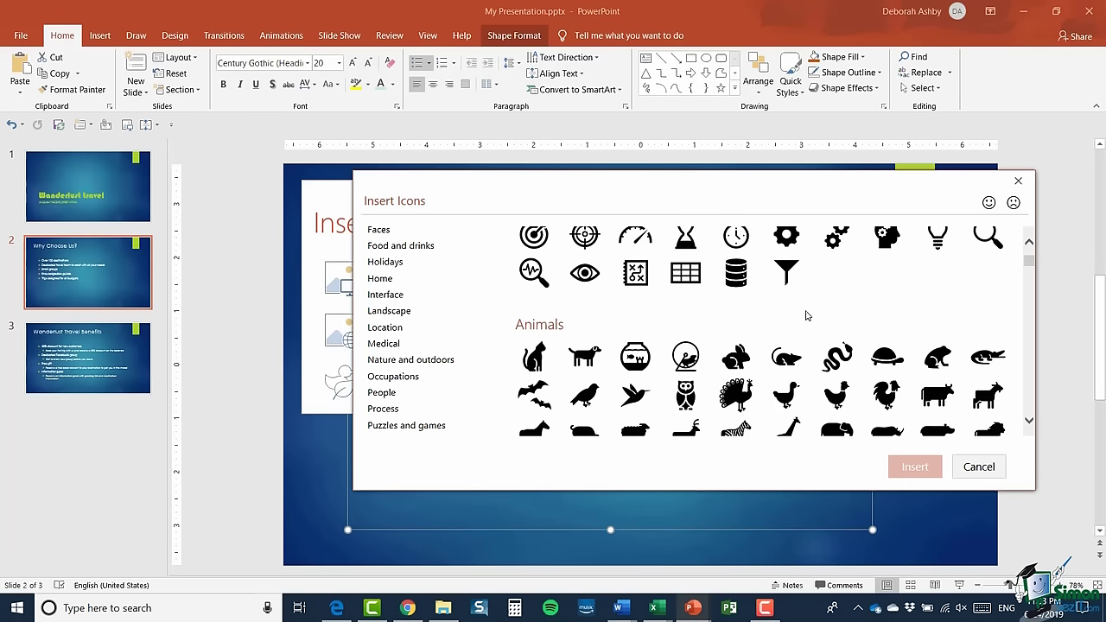
scroll(806, 315, down, 5)
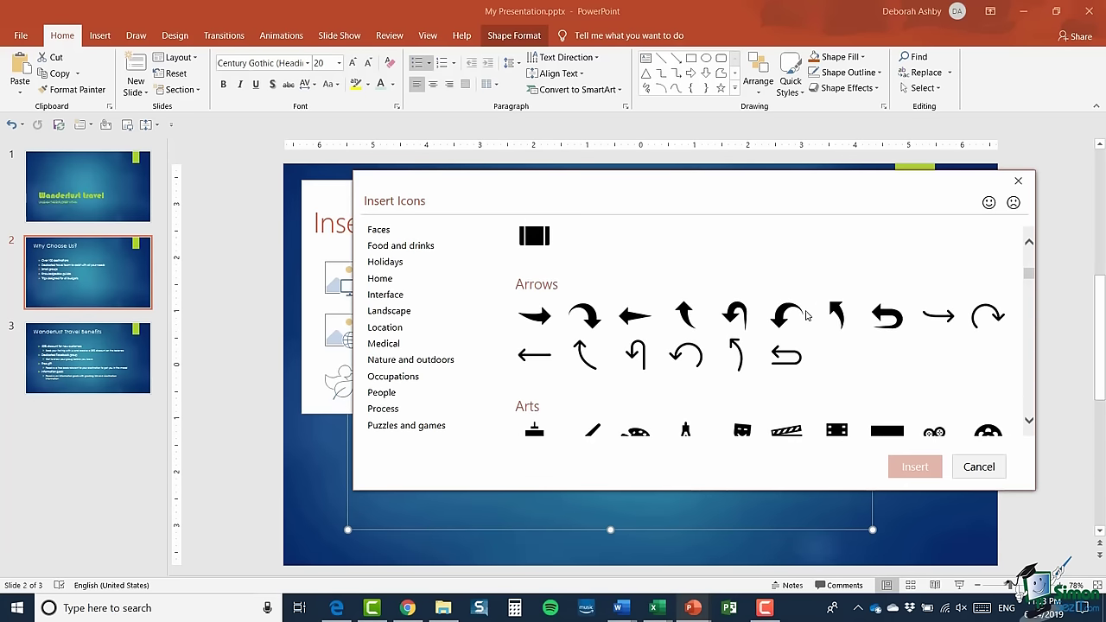
scroll(805, 315, down, 5)
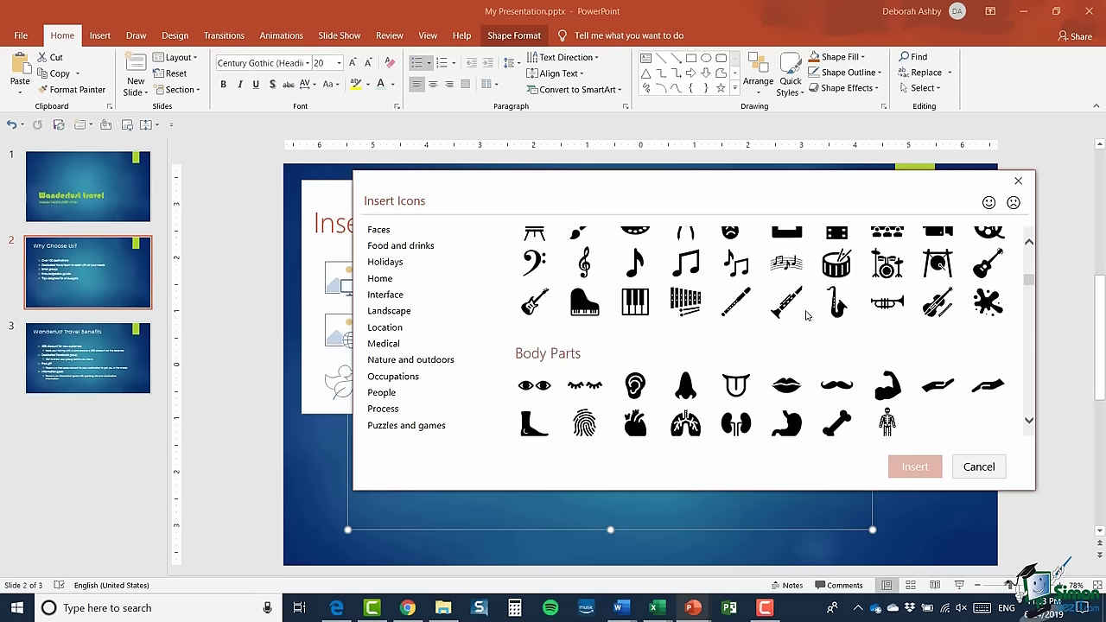
scroll(805, 315, down, 5)
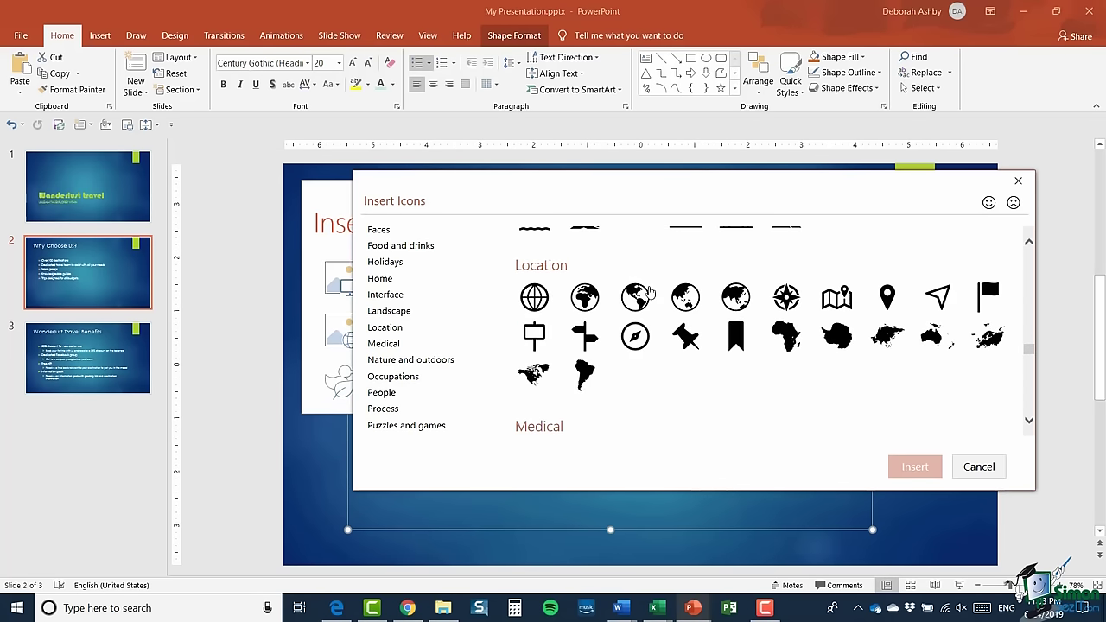
click(586, 298)
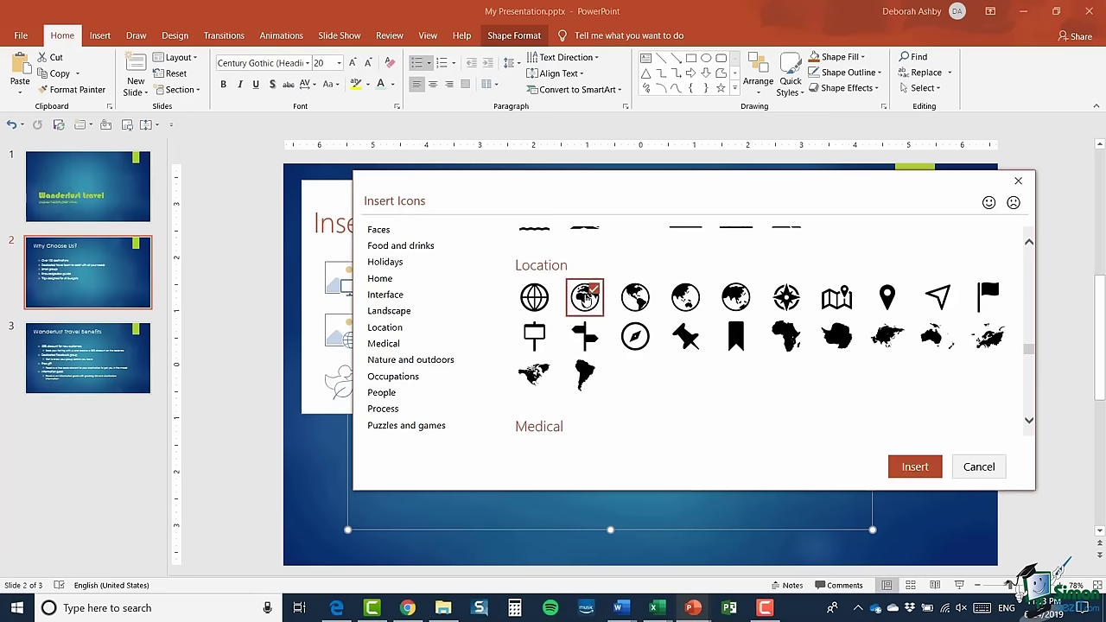
Insert the globe icon as the bullet and set bullet size to 100% of text
click(914, 467)
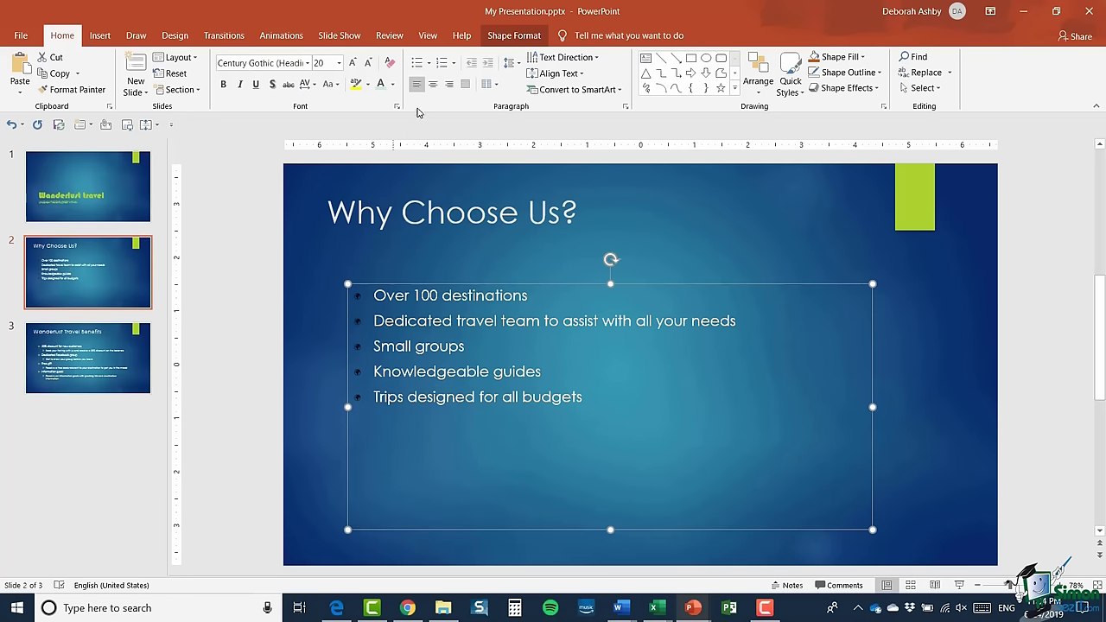
click(428, 63)
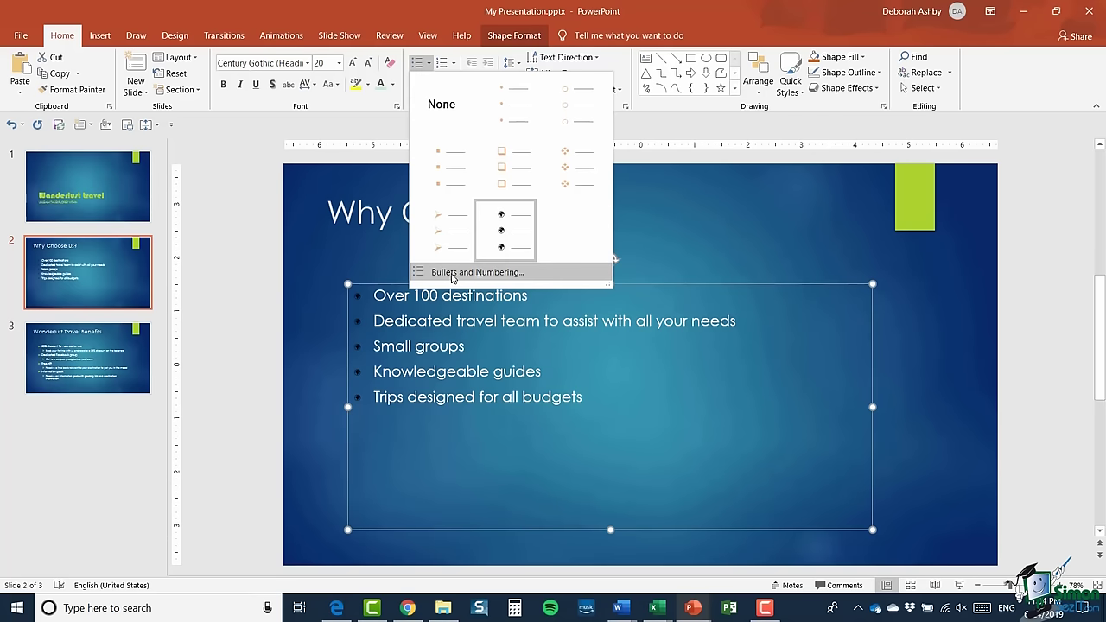
click(453, 275)
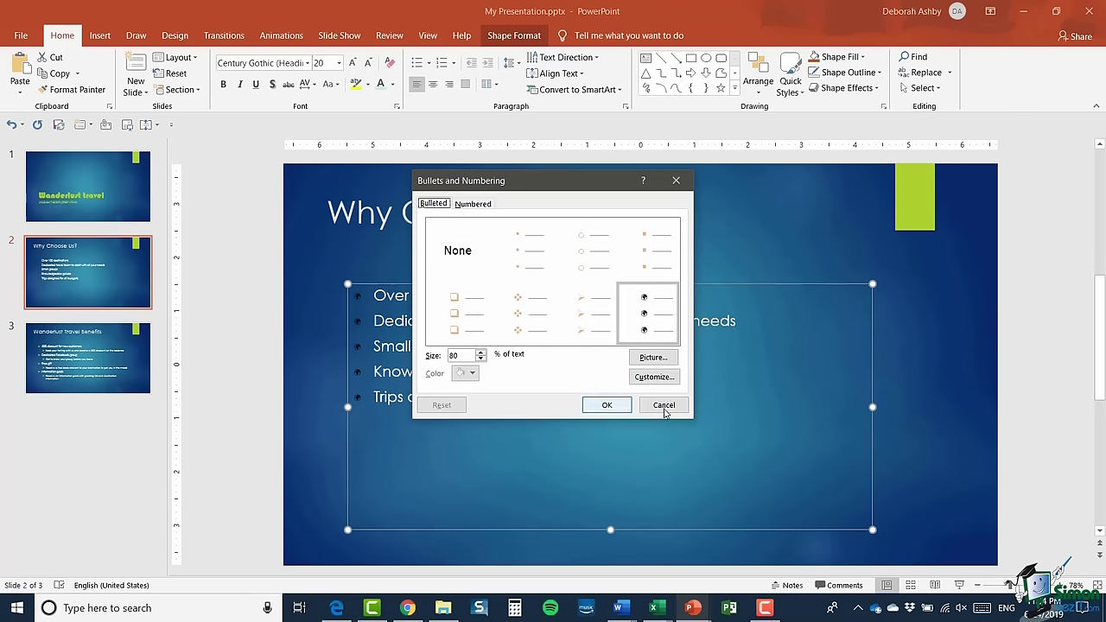
click(480, 355)
click(481, 354)
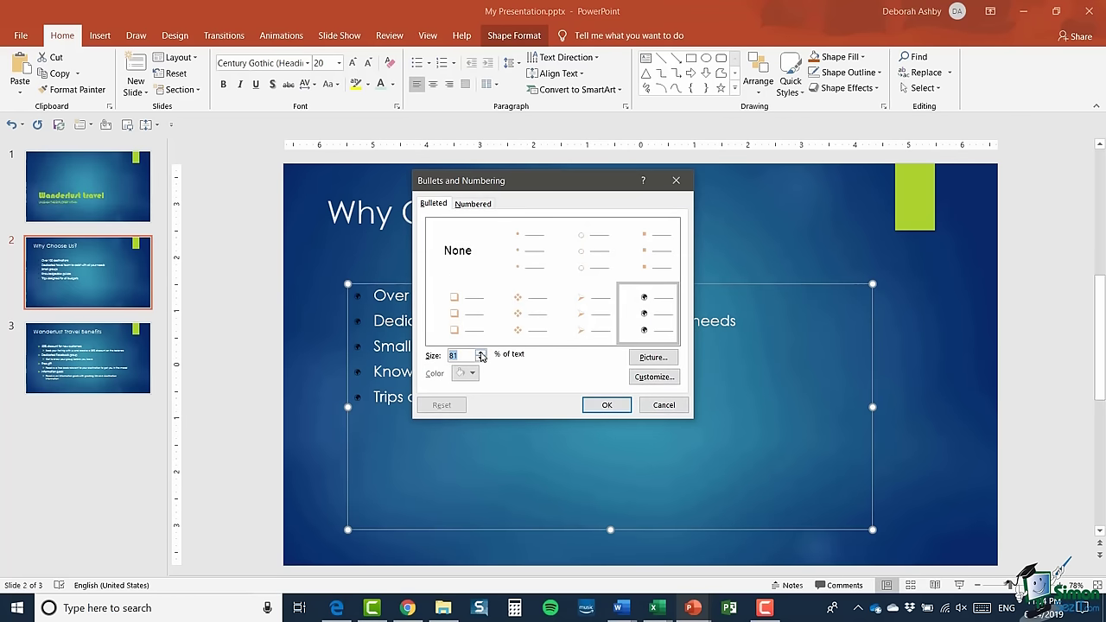
text(100)
click(608, 406)
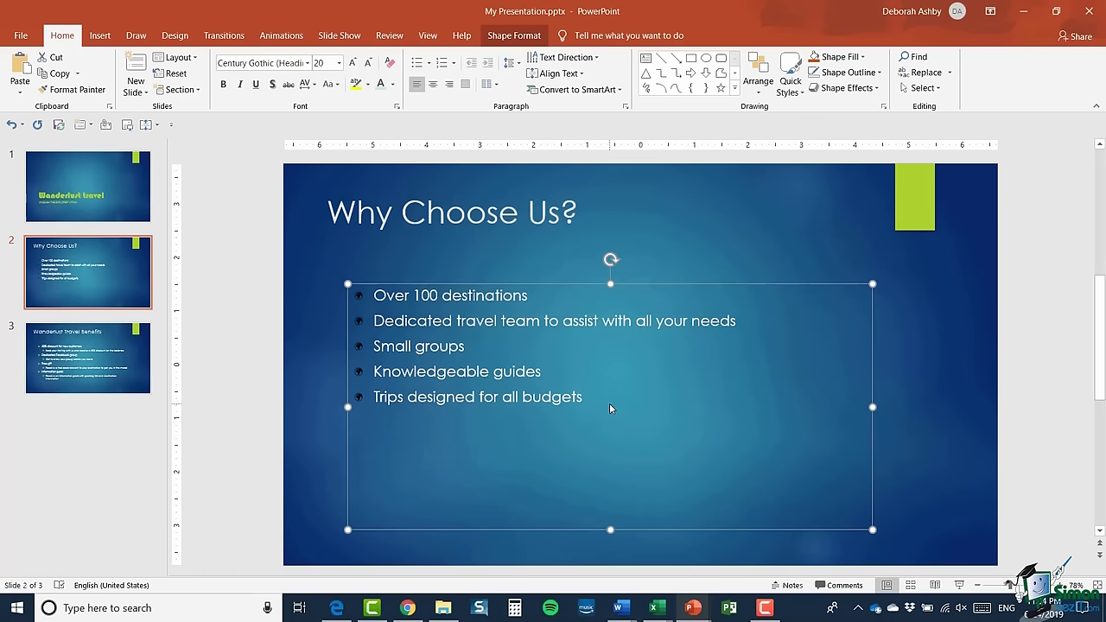
Select the list box and reopen the picture bullet sources from Bullets and Numbering
click(360, 297)
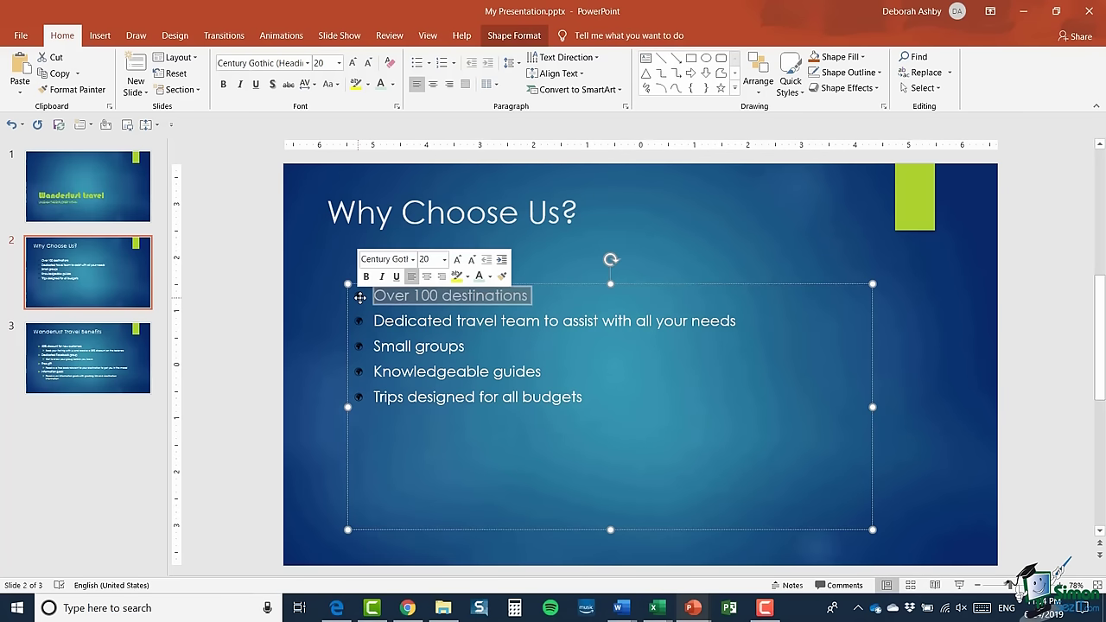
click(505, 283)
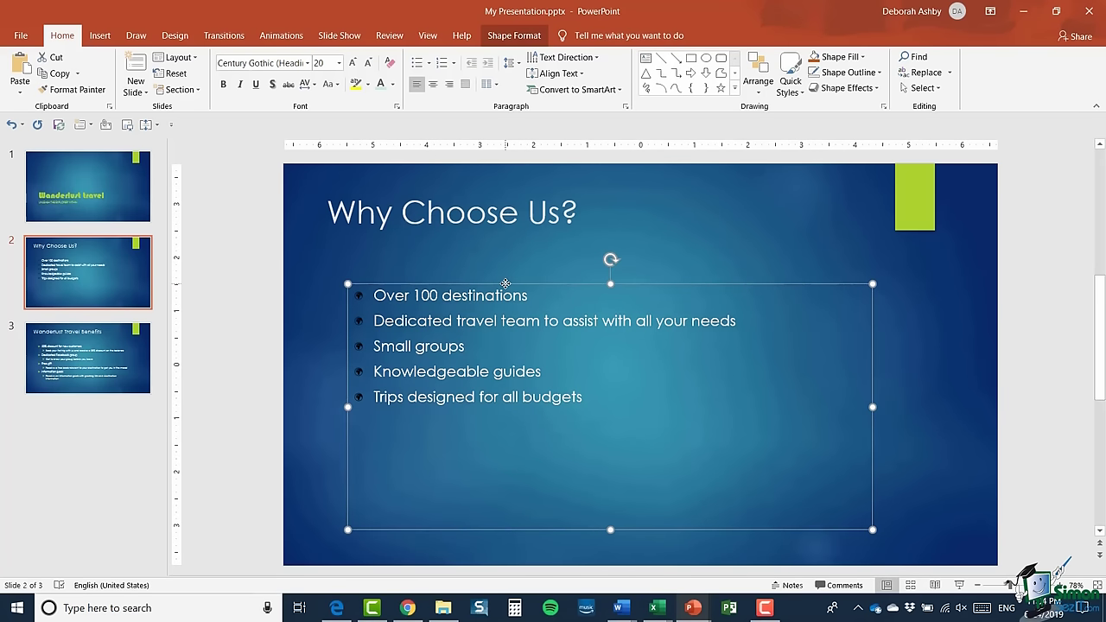
click(431, 66)
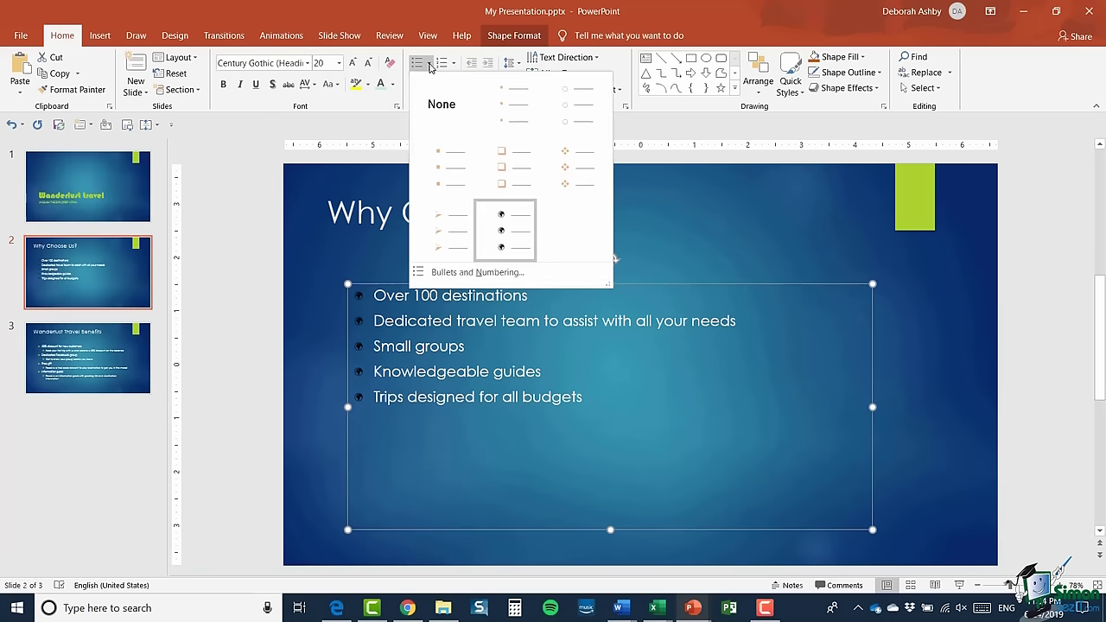
click(443, 273)
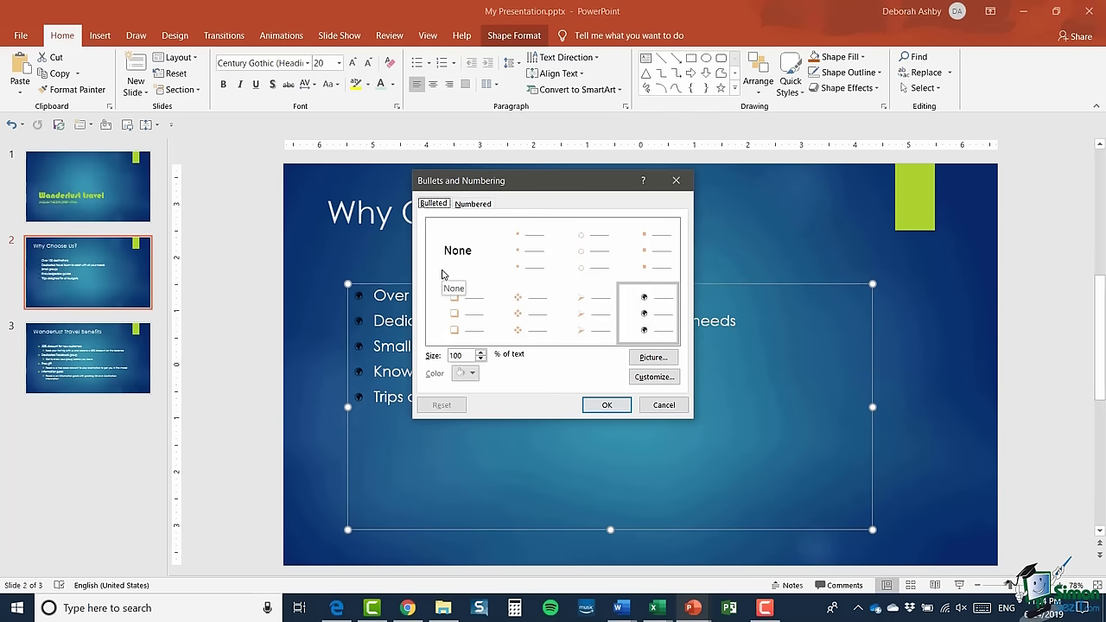
click(654, 360)
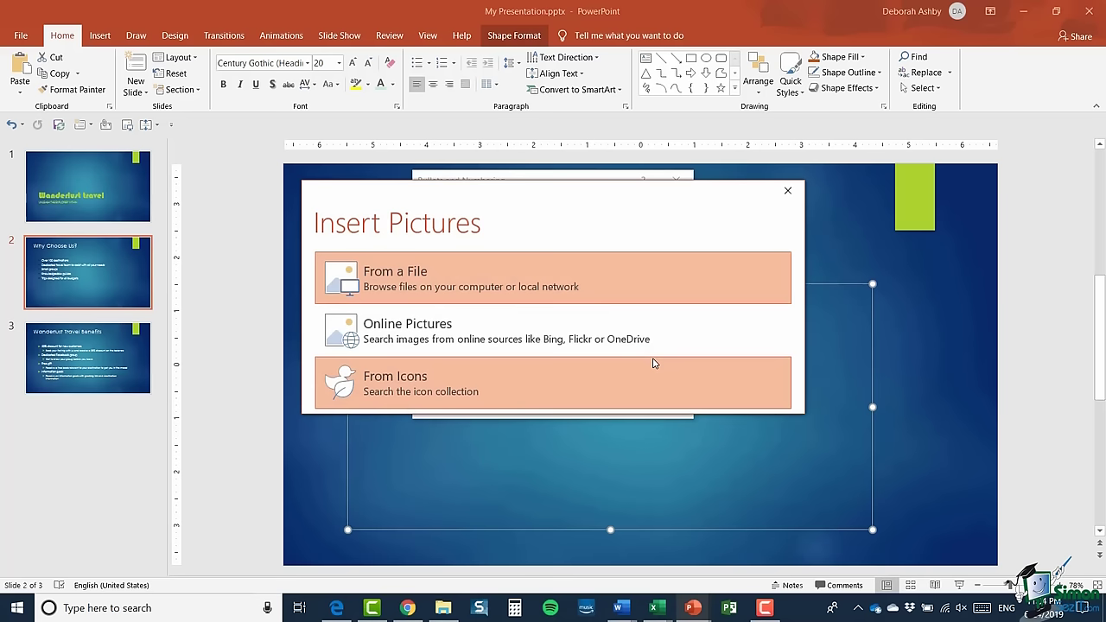
Use pexels-photo-372098.jpeg from file as the picture bullet, then go to slide 3
click(510, 279)
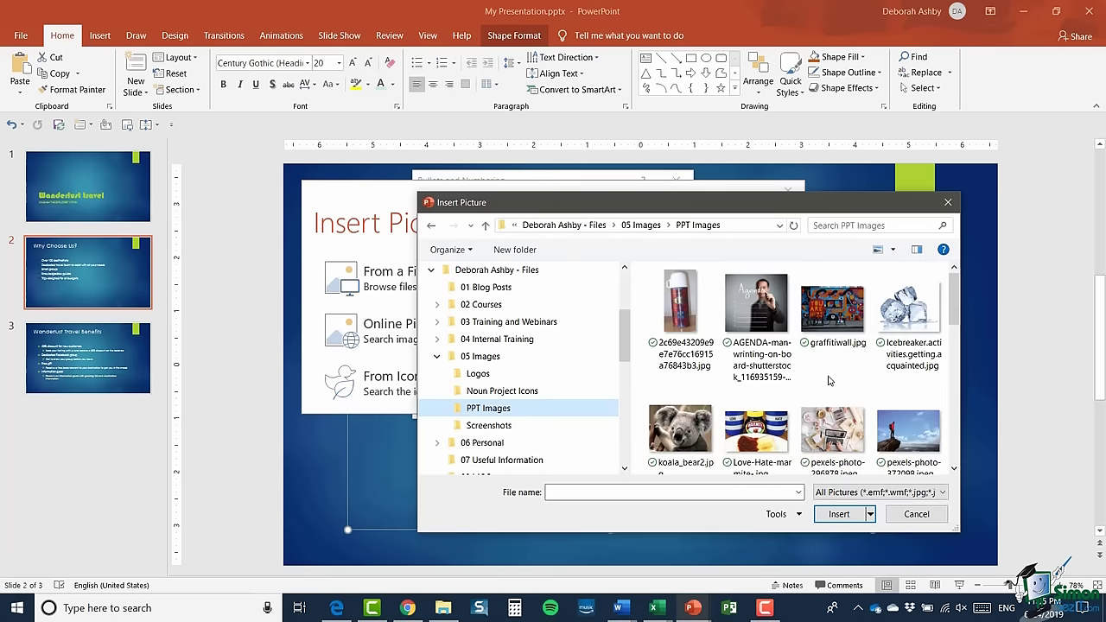
scroll(866, 422, down, 1)
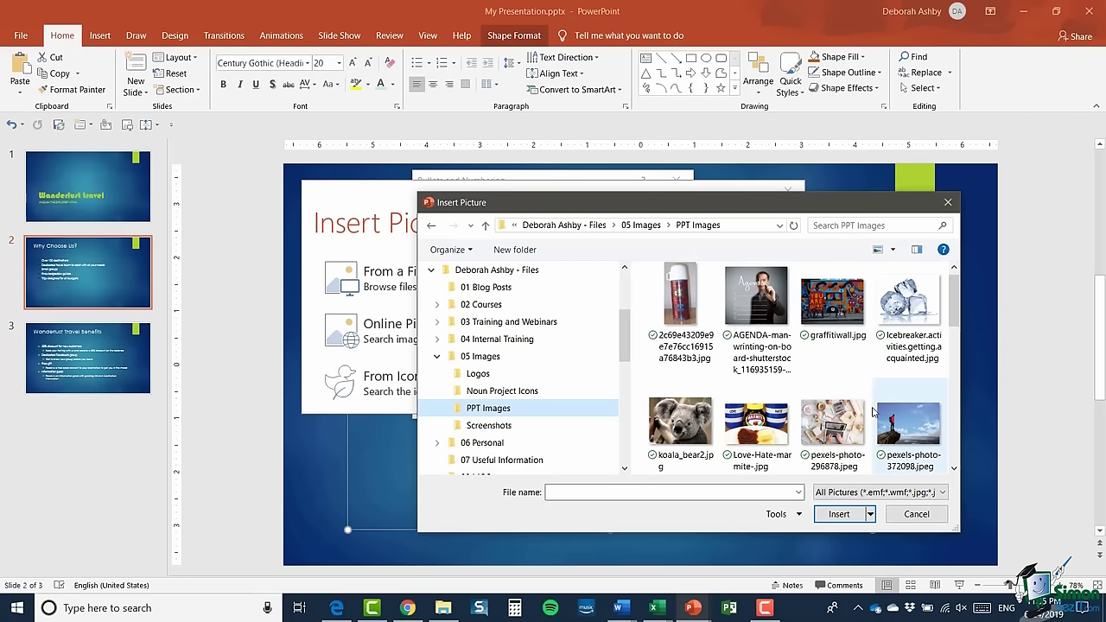
click(906, 430)
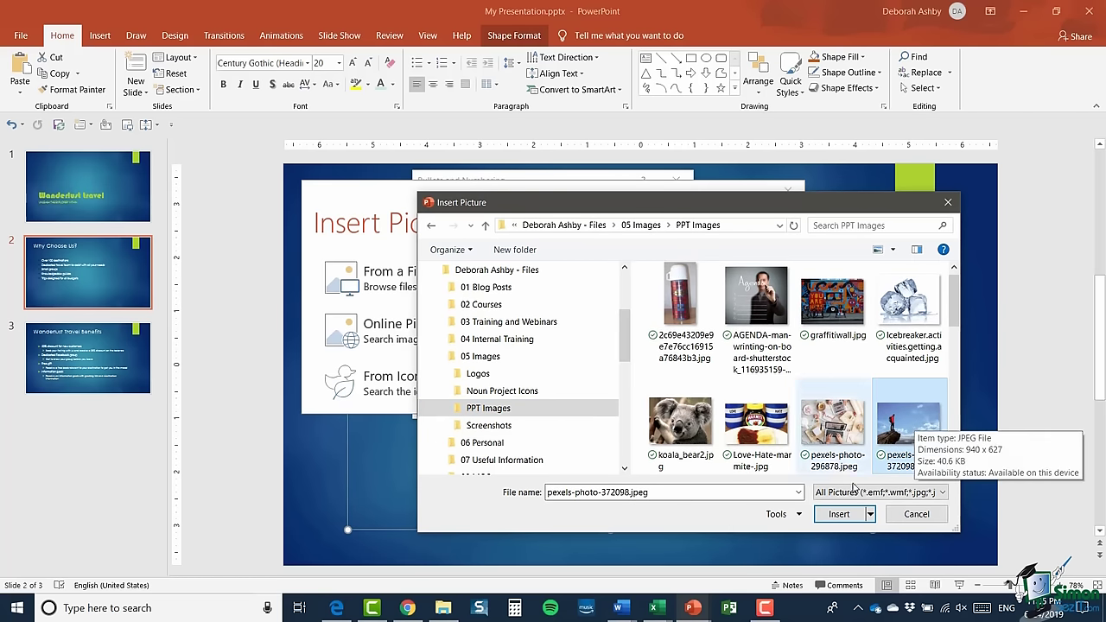
click(840, 514)
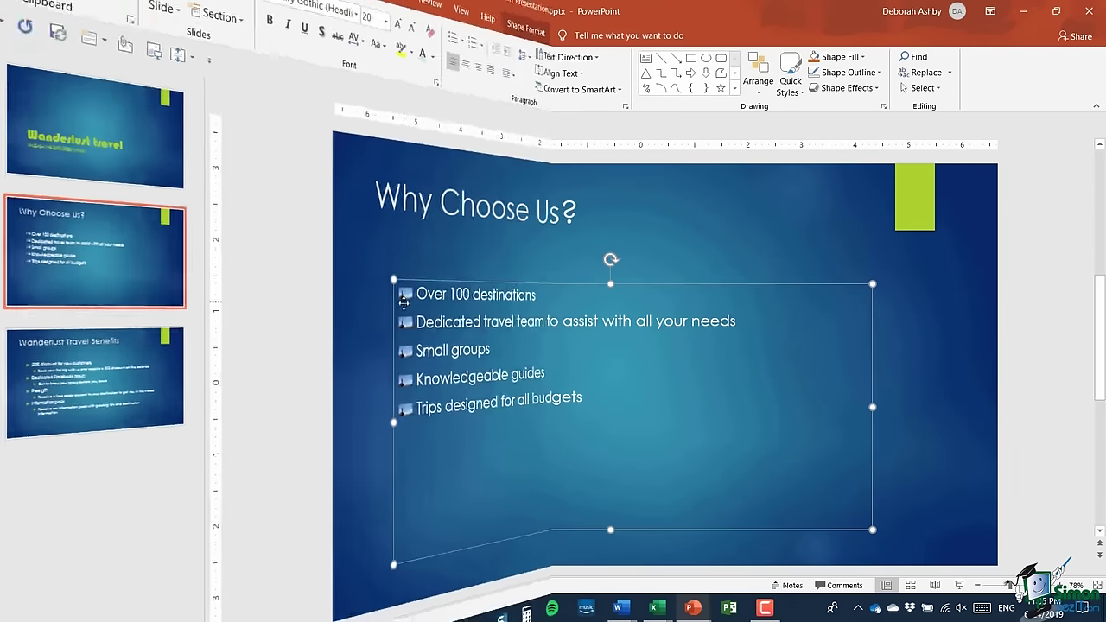
click(74, 365)
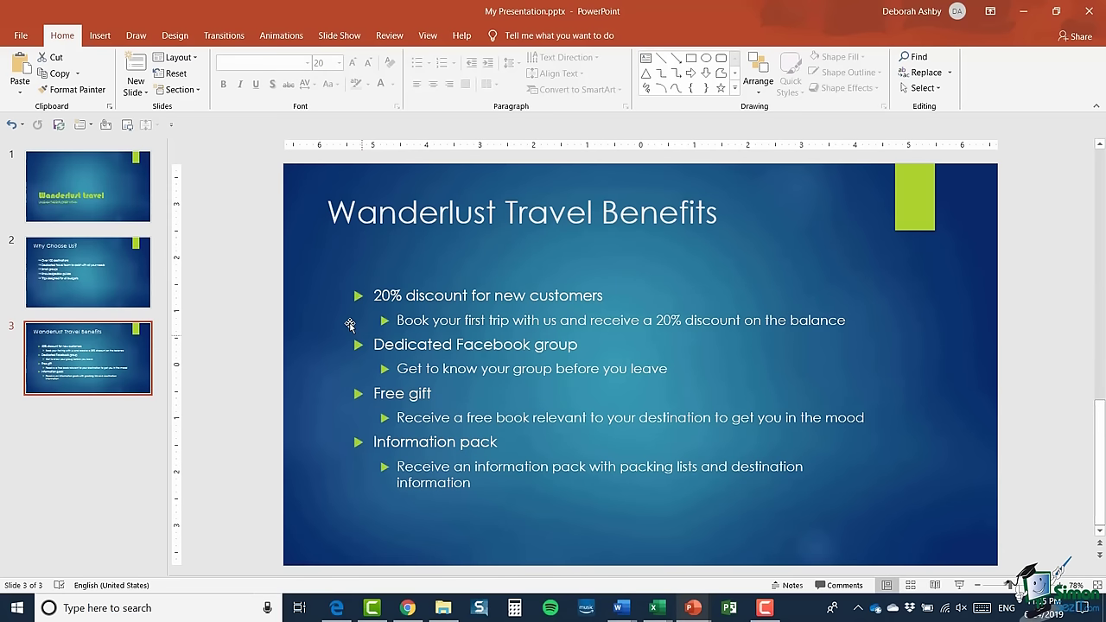
Letter the Wanderlust Travel Benefits list with the A. B. C. numbering style
click(467, 295)
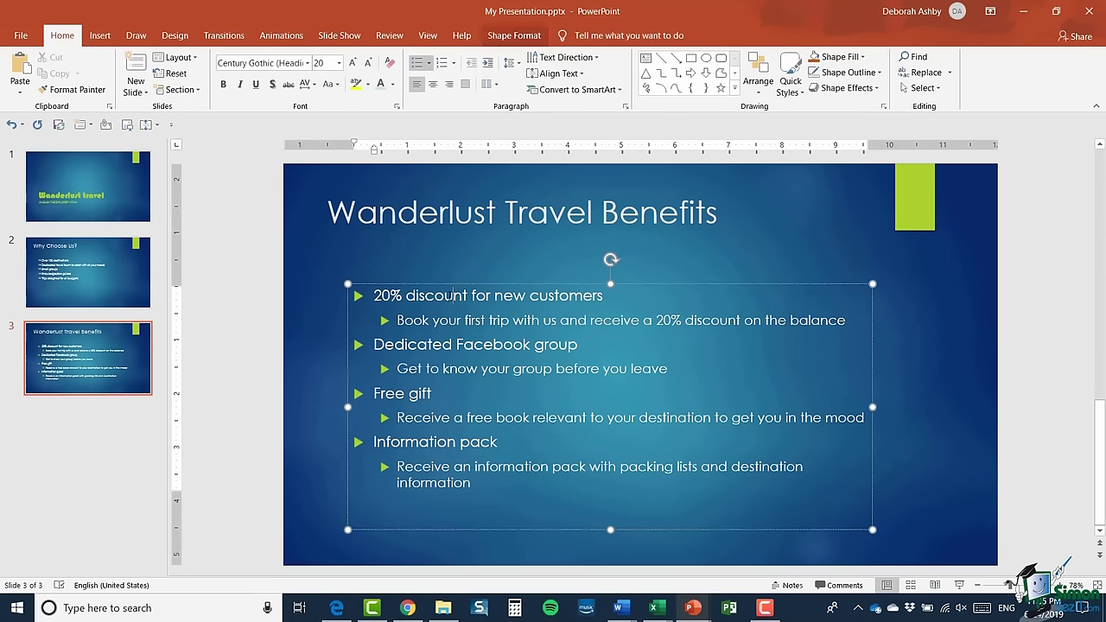
click(466, 283)
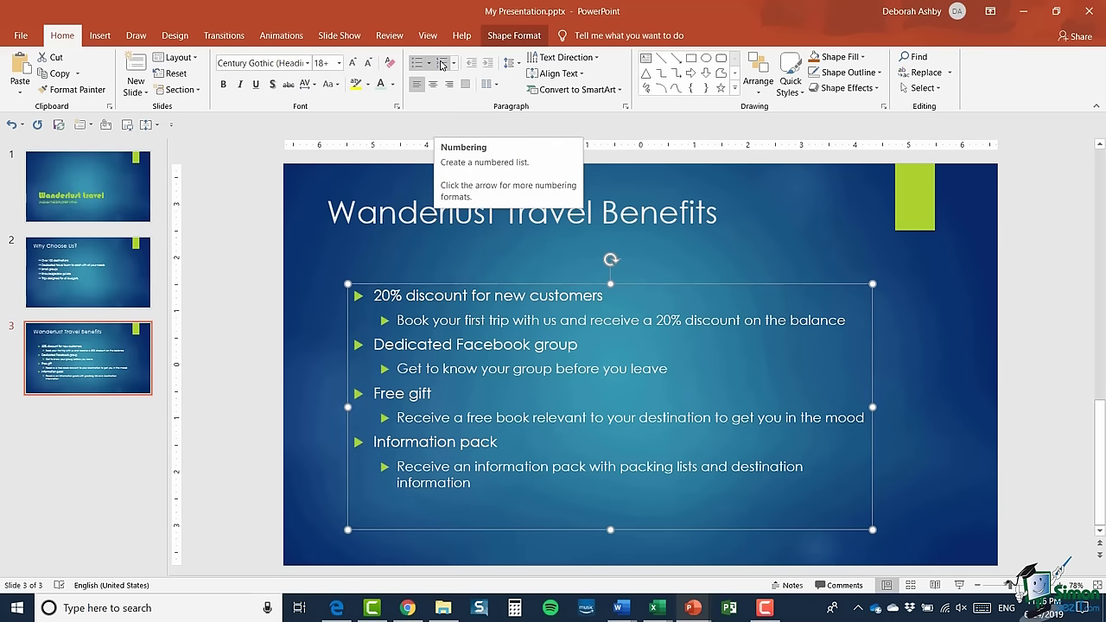
click(456, 66)
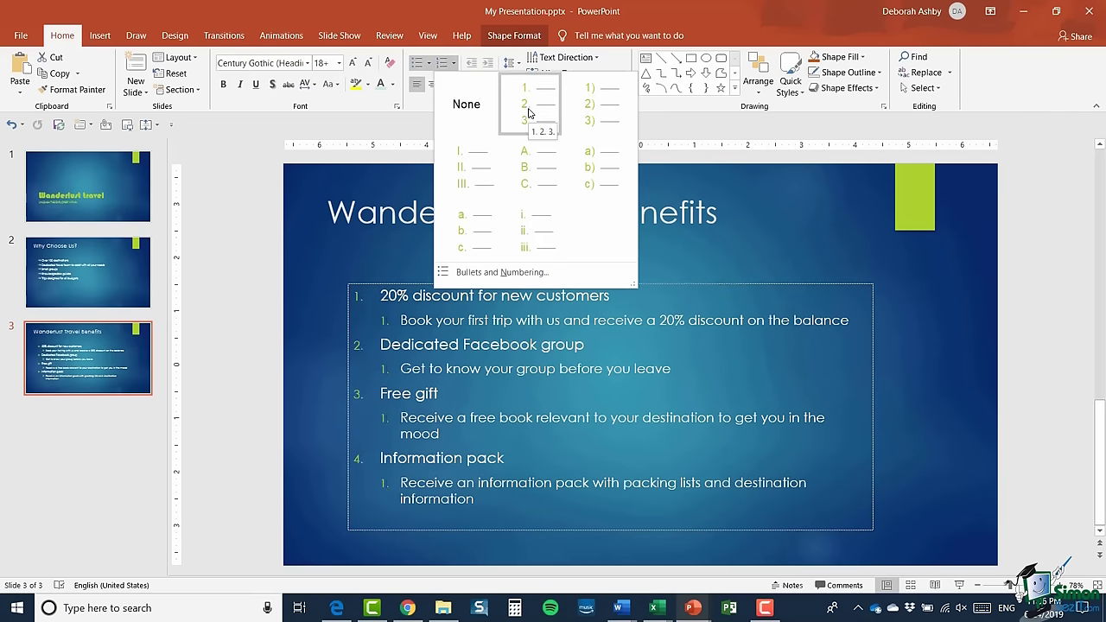
click(527, 178)
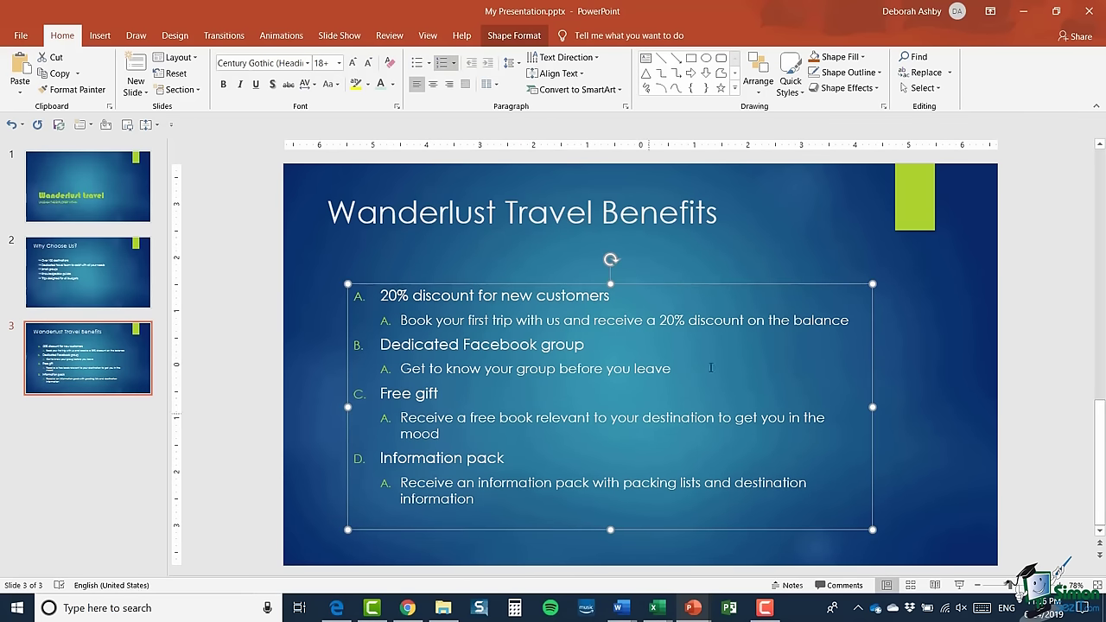
Add an empty list line after the balance line, remove it, and reopen the numbering options
click(866, 321)
key(Return)
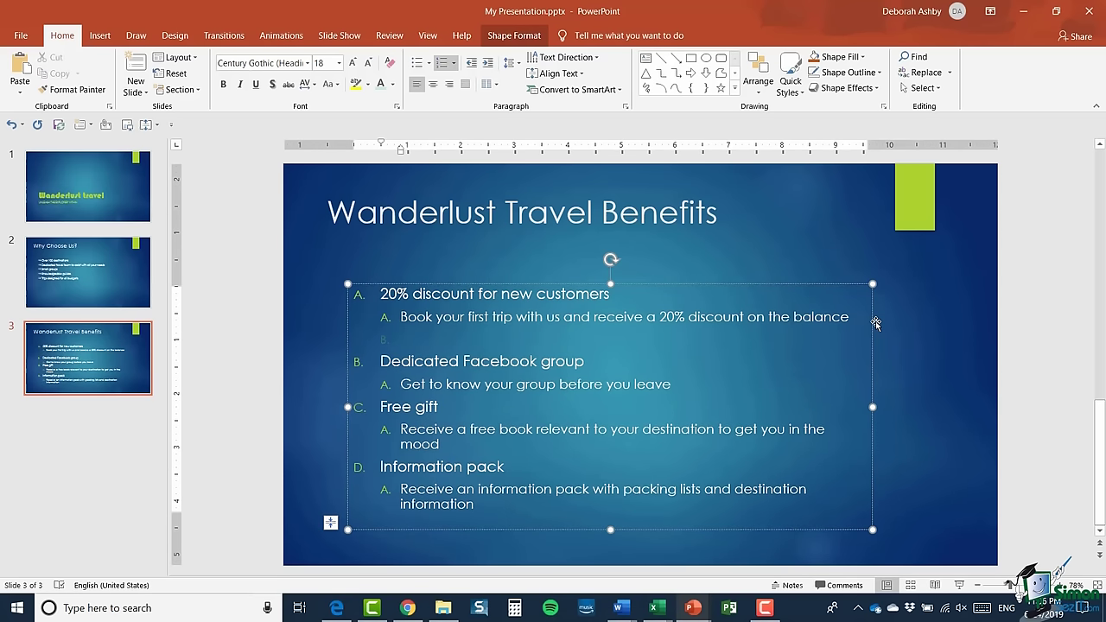
key(BackSpace)
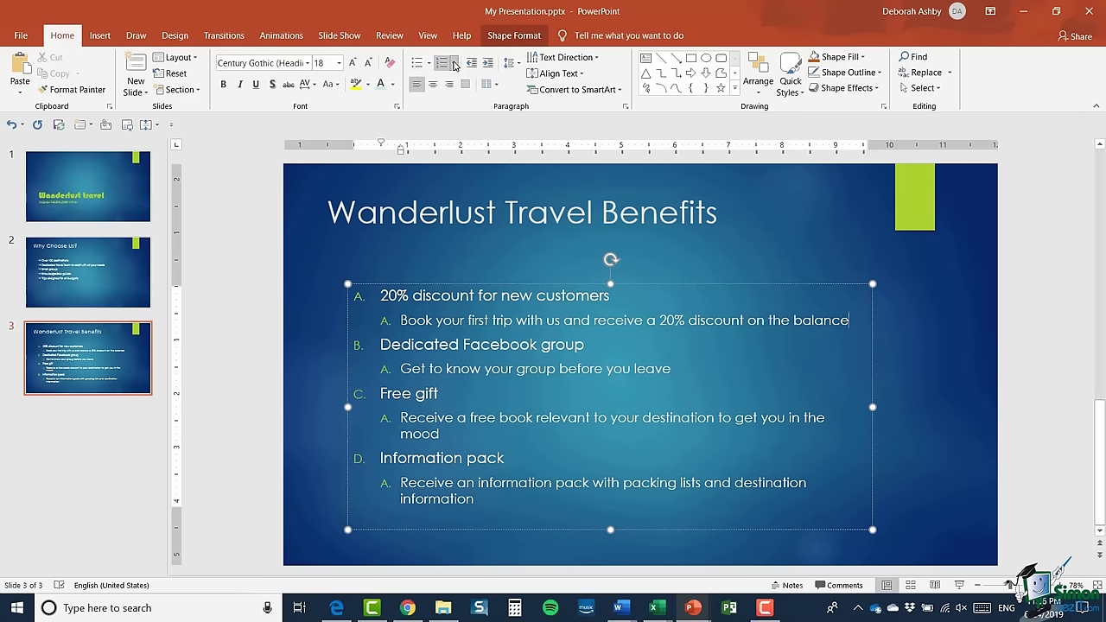
click(454, 63)
In Bullets and Numbering, apply the 1) 2) 3) style to the benefits list
click(465, 274)
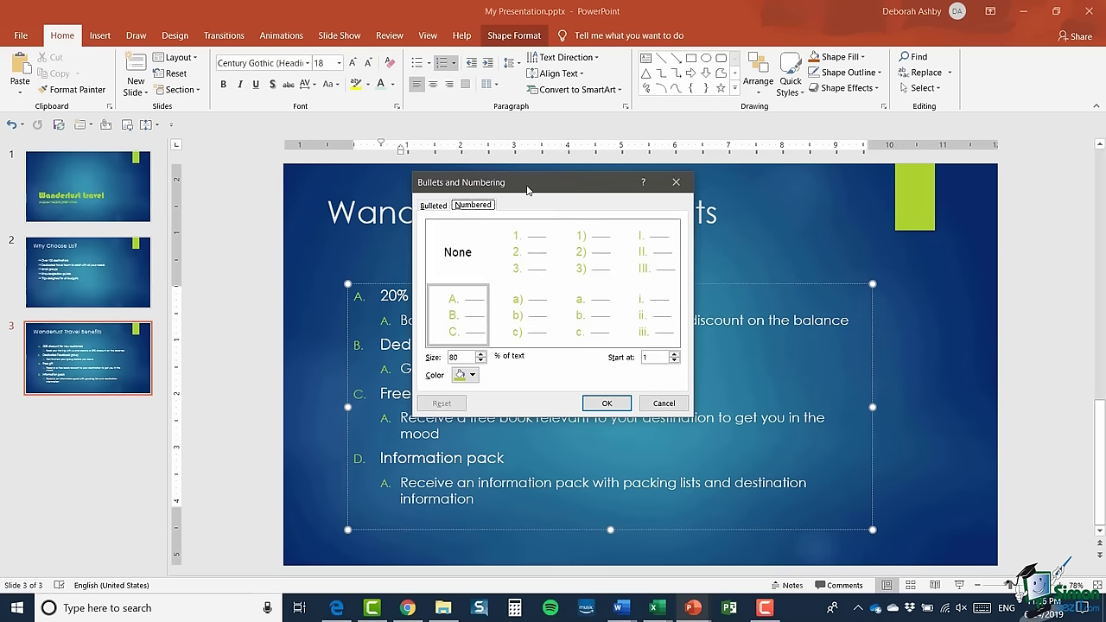
drag(527, 184, 683, 164)
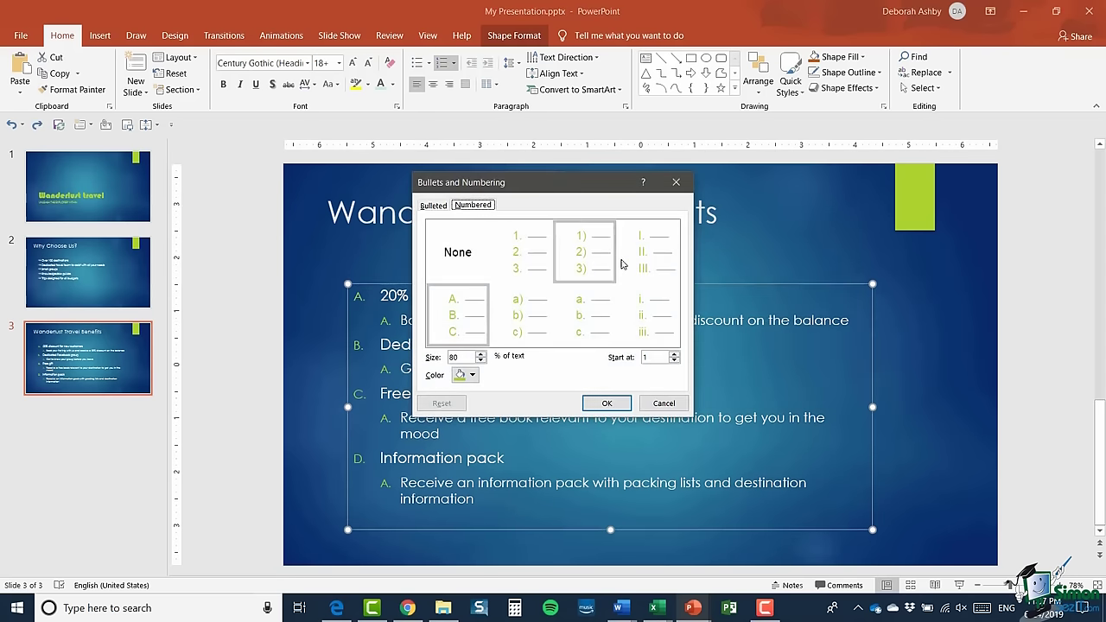
drag(572, 191, 692, 188)
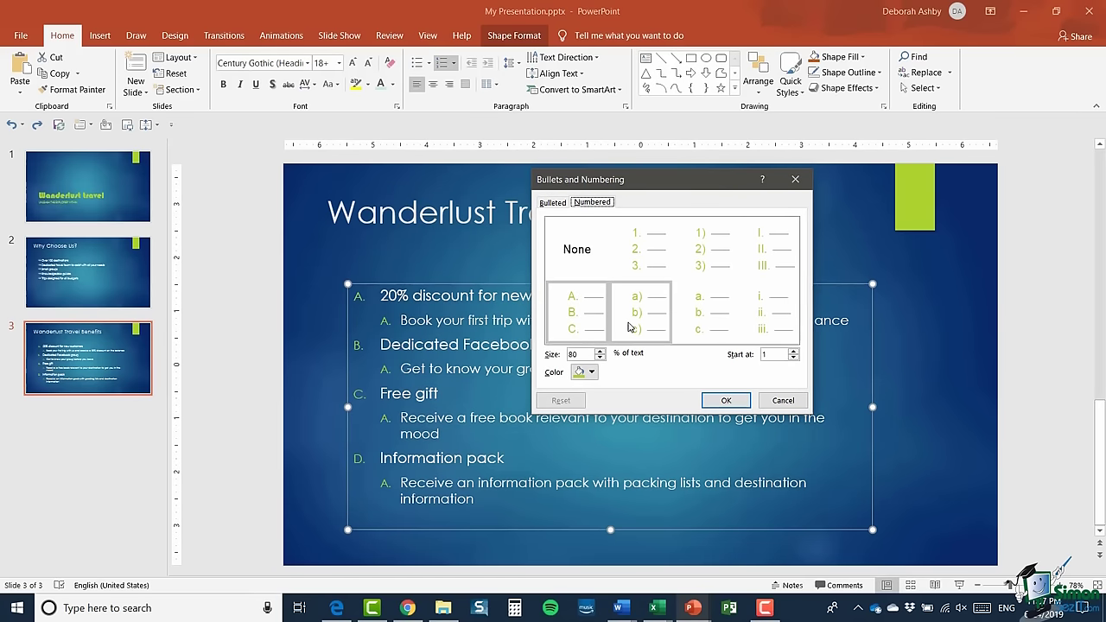
click(710, 250)
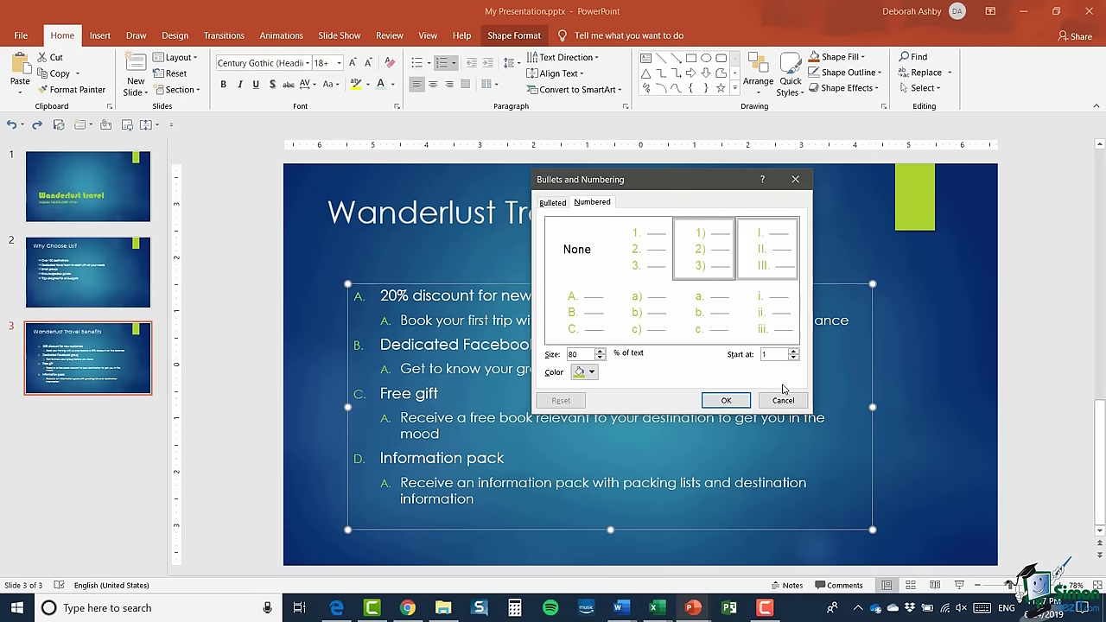
click(724, 402)
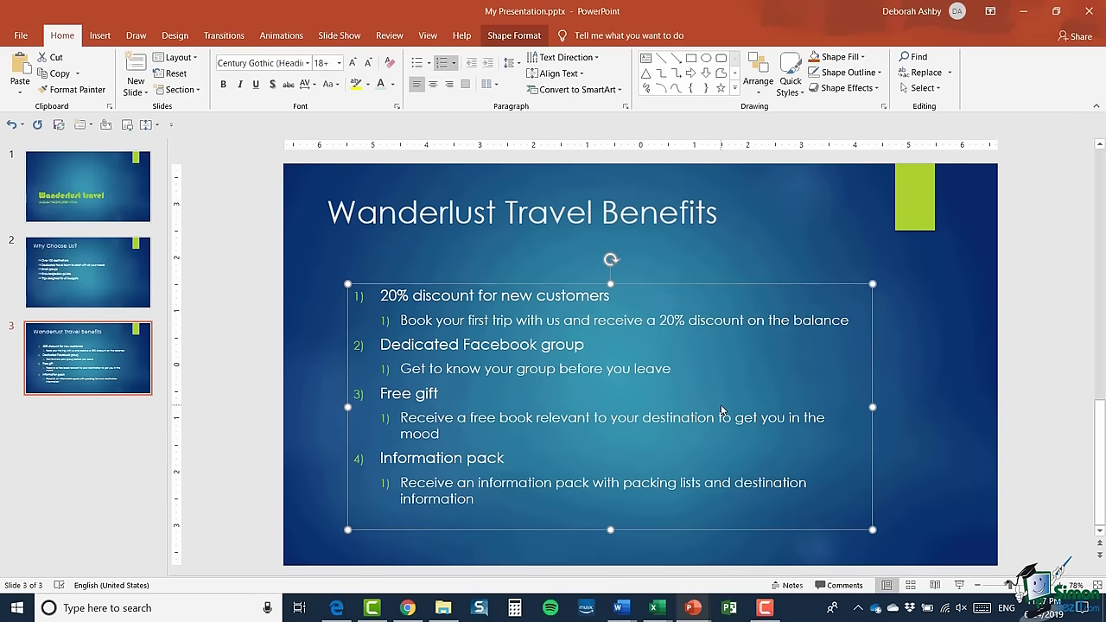
click(793, 252)
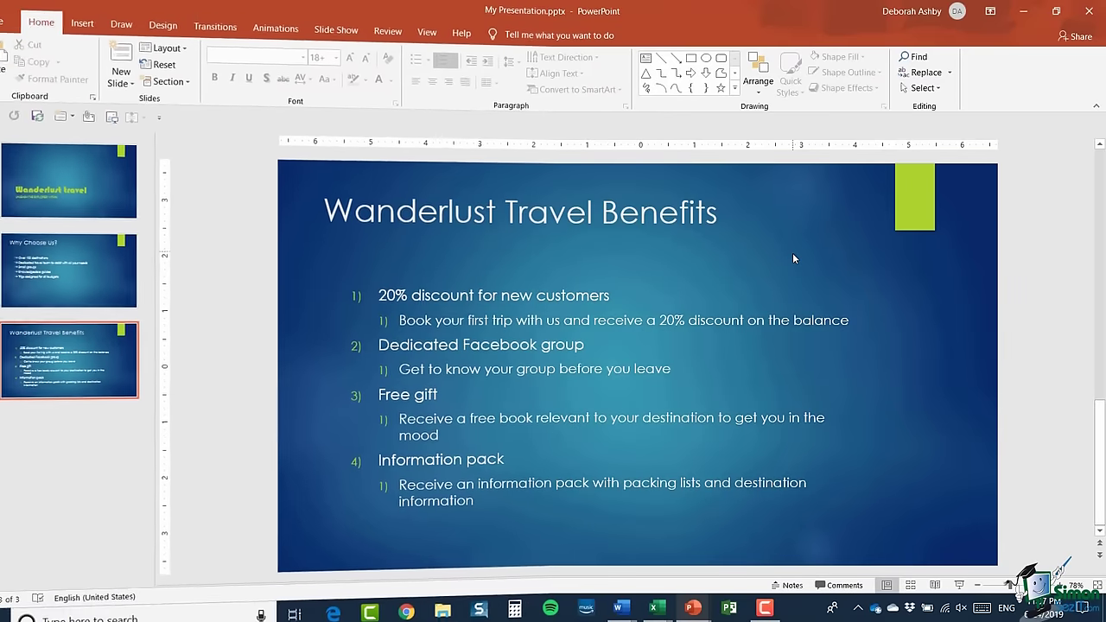
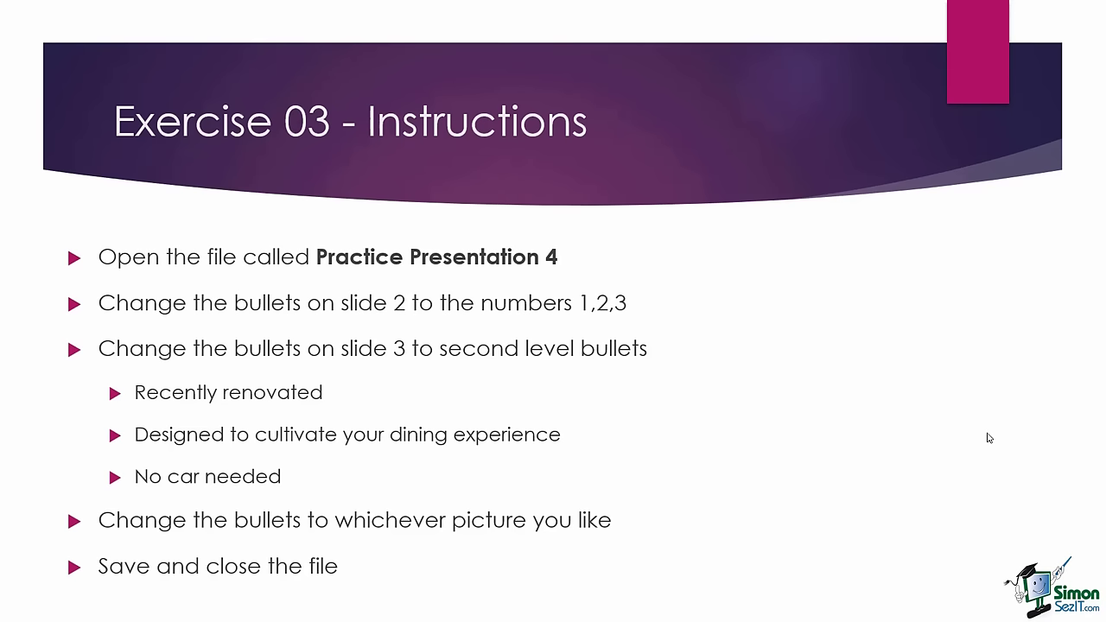
End the slide show and return to slide 3, Wanderlust Travel Benefits, in Normal view
click(988, 440)
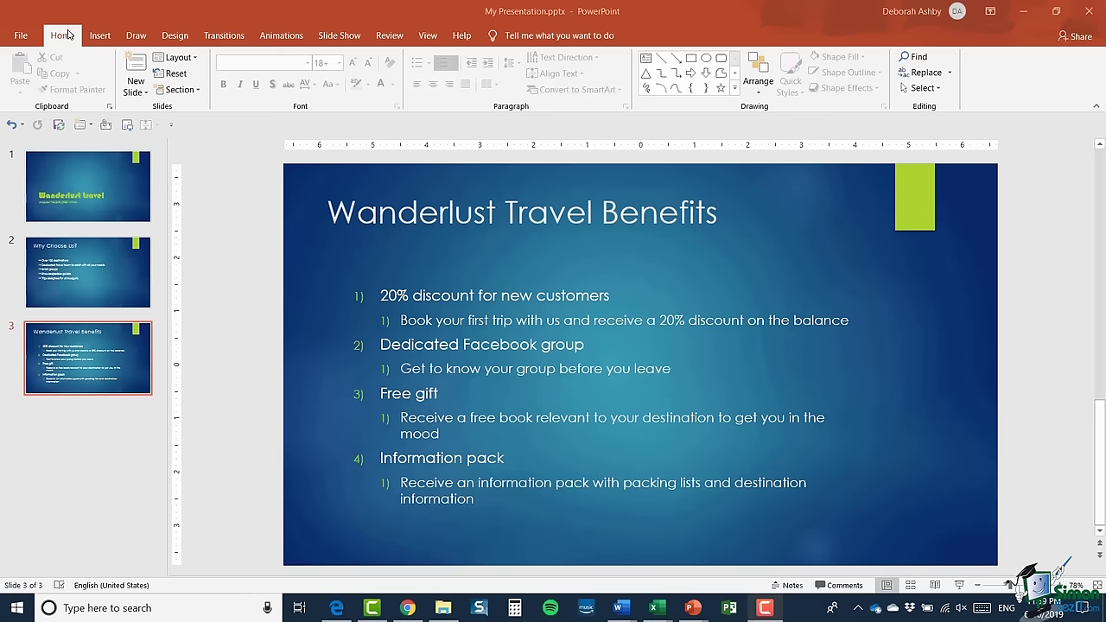
Insert a Blank-layout slide 4 after the Wanderlust Travel Benefits slide
click(136, 90)
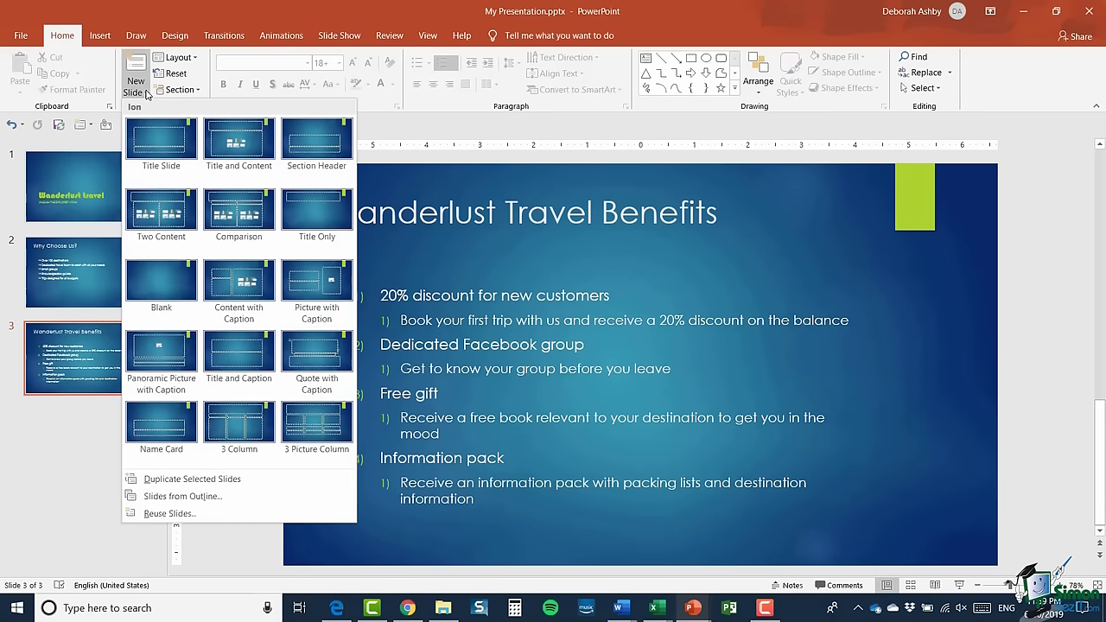
click(161, 292)
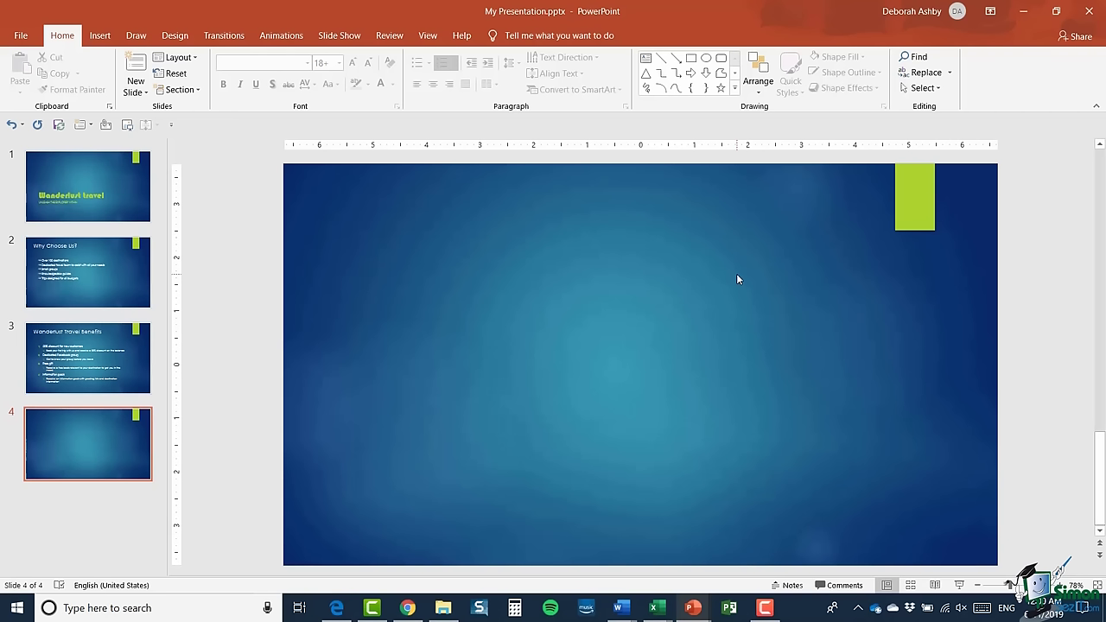
Hide background graphics on slide 4 so only its plain blue background shows
click(176, 36)
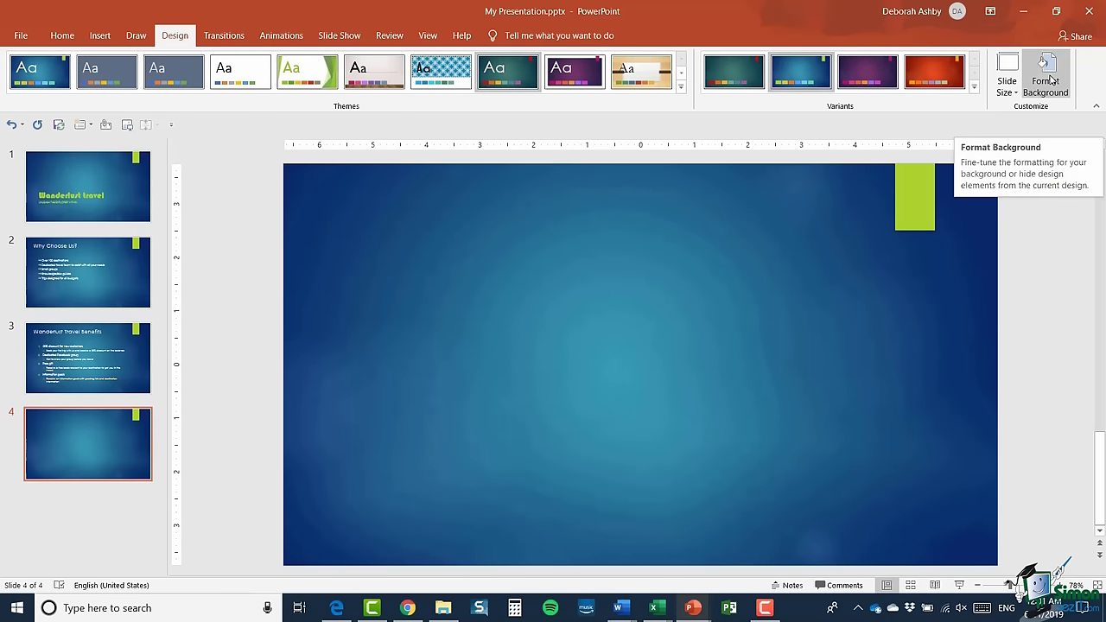
click(1048, 80)
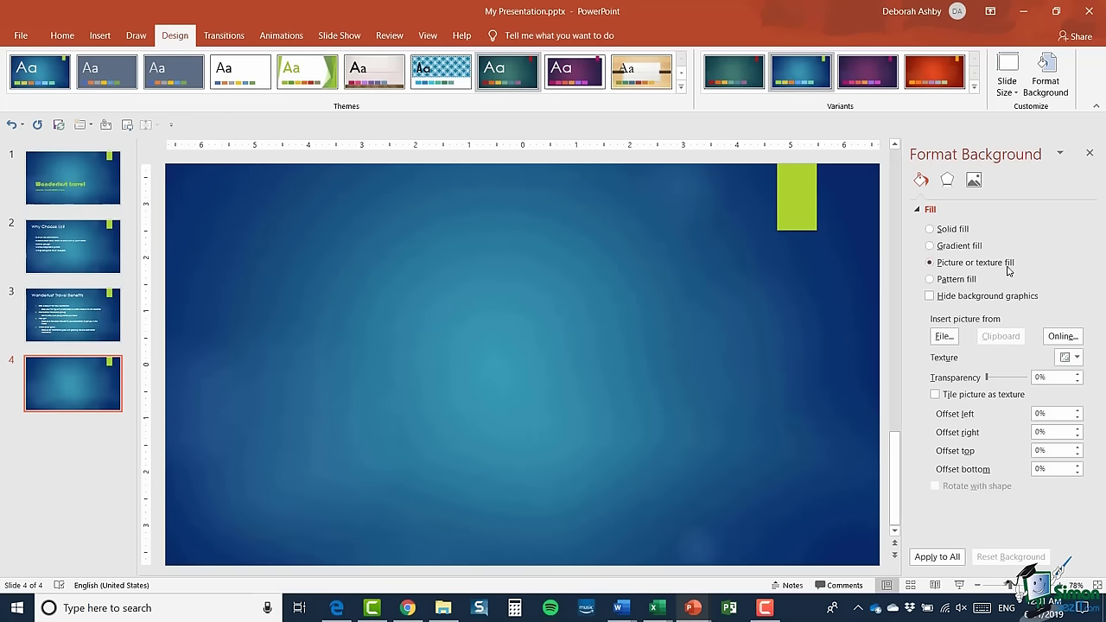
click(930, 295)
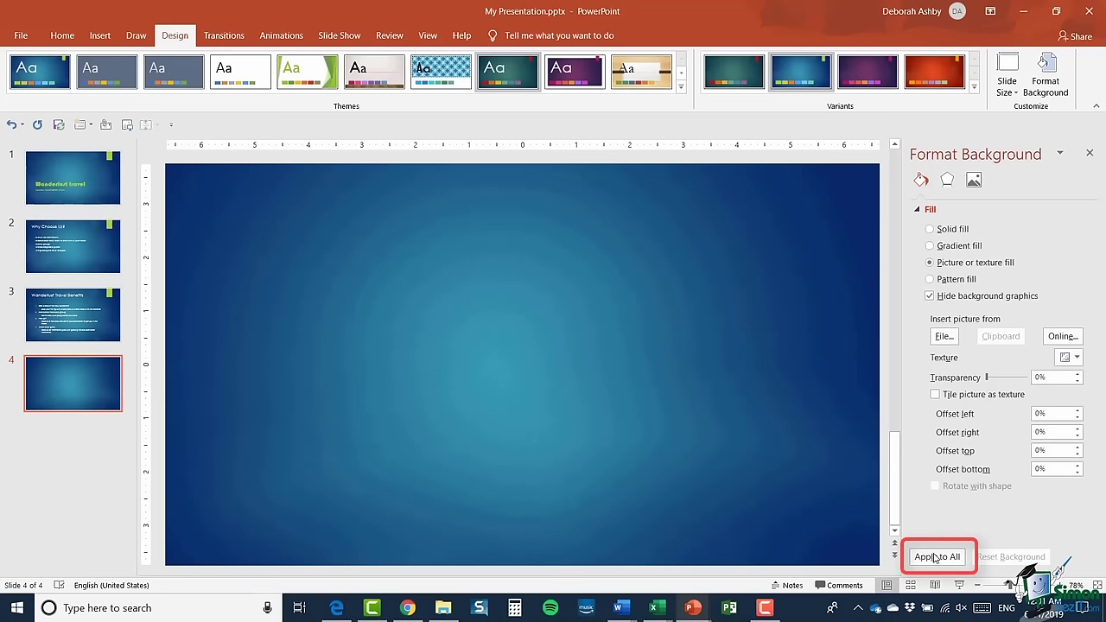
click(936, 557)
click(1091, 153)
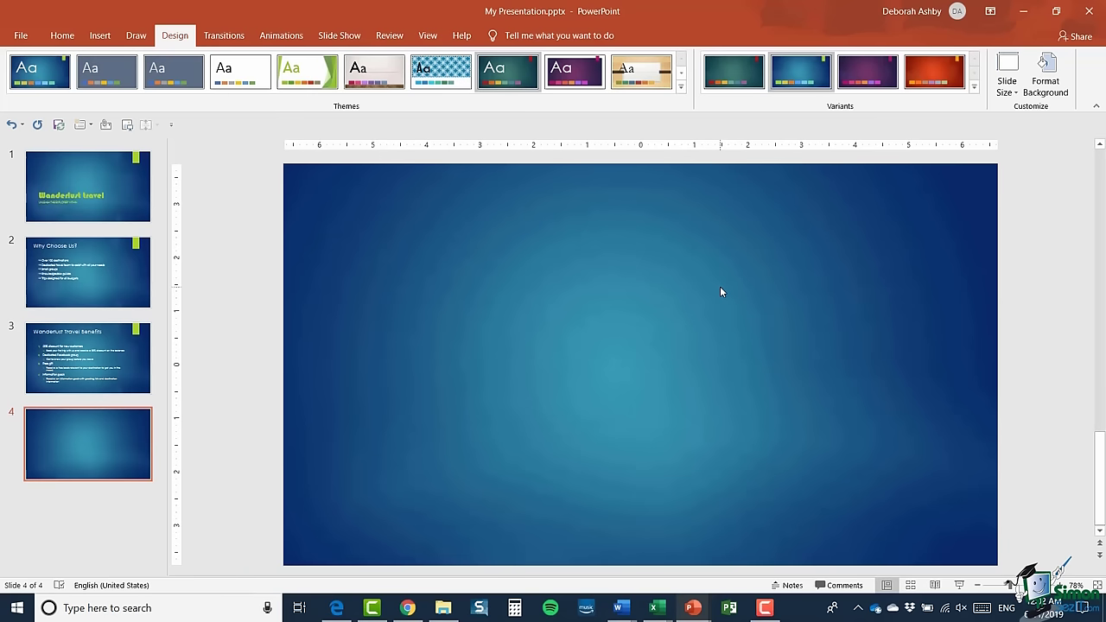
Expand the full Shapes gallery from the Home tab's Drawing group
click(56, 37)
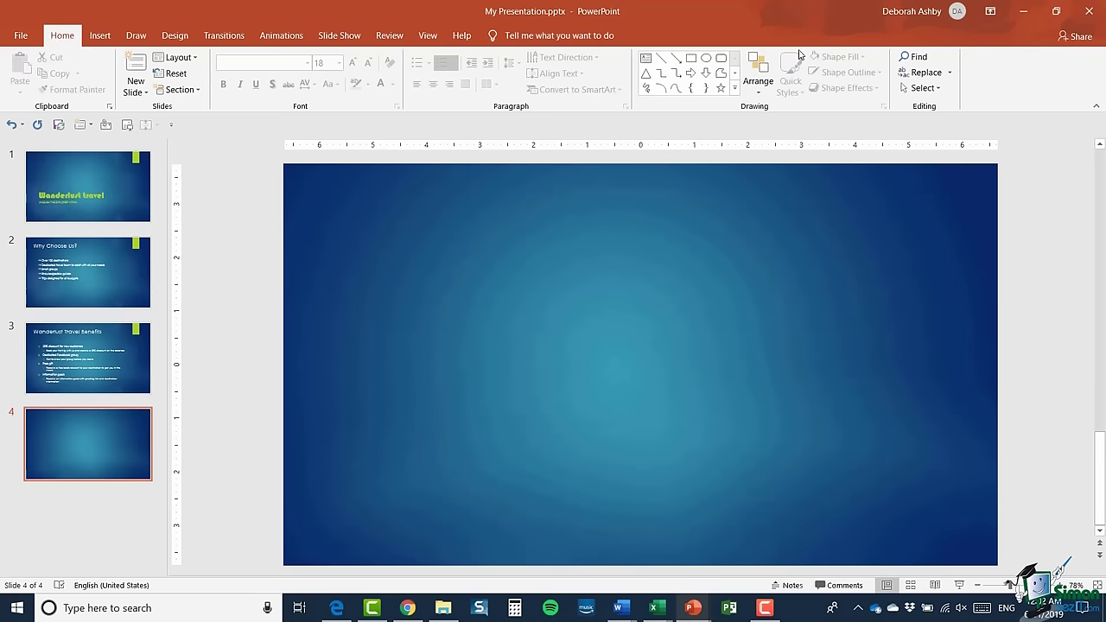
click(735, 88)
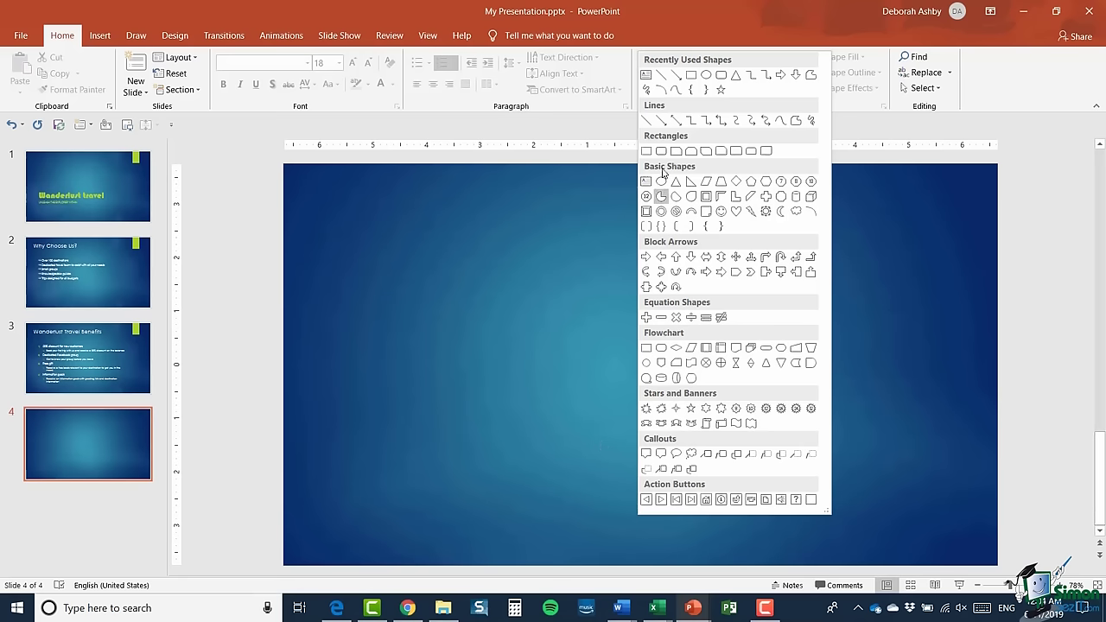
Draw a thin horizontal line across the top of slide 4 and extend its right end
click(644, 126)
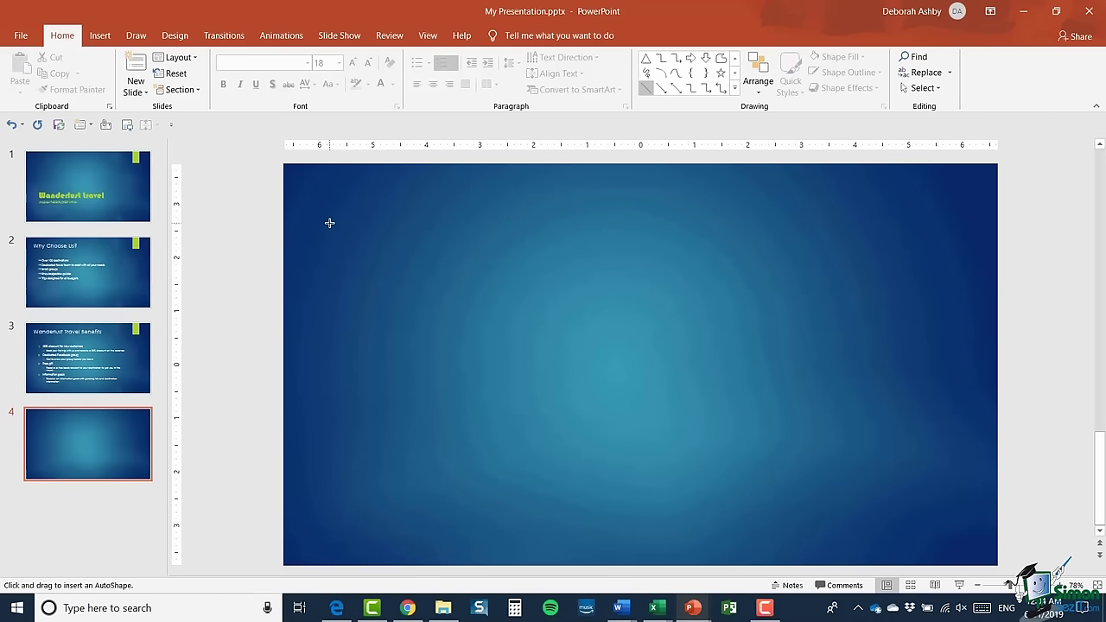
mouse_move(330, 223)
mouse_down()
mouse_move(687, 237)
mouse_move(746, 337)
mouse_move(835, 219)
mouse_move(876, 222)
mouse_up()
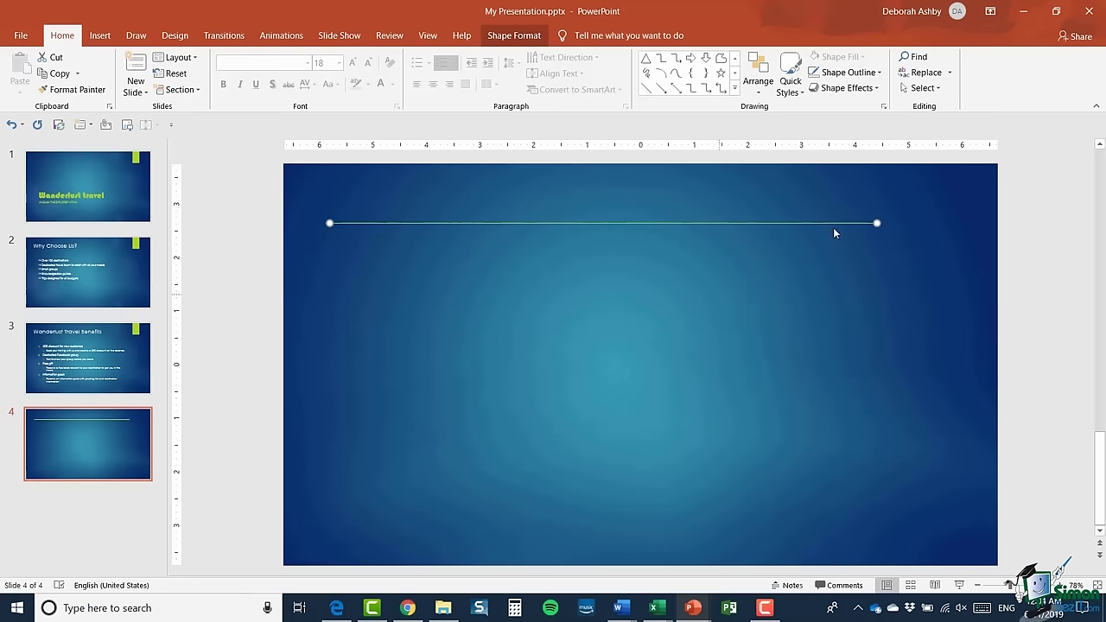
mouse_move(877, 224)
mouse_down()
mouse_move(714, 215)
mouse_move(573, 225)
mouse_move(526, 312)
mouse_move(899, 223)
mouse_up()
Select the Freeform: Scribble tool from the Shape Format shapes gallery
click(516, 36)
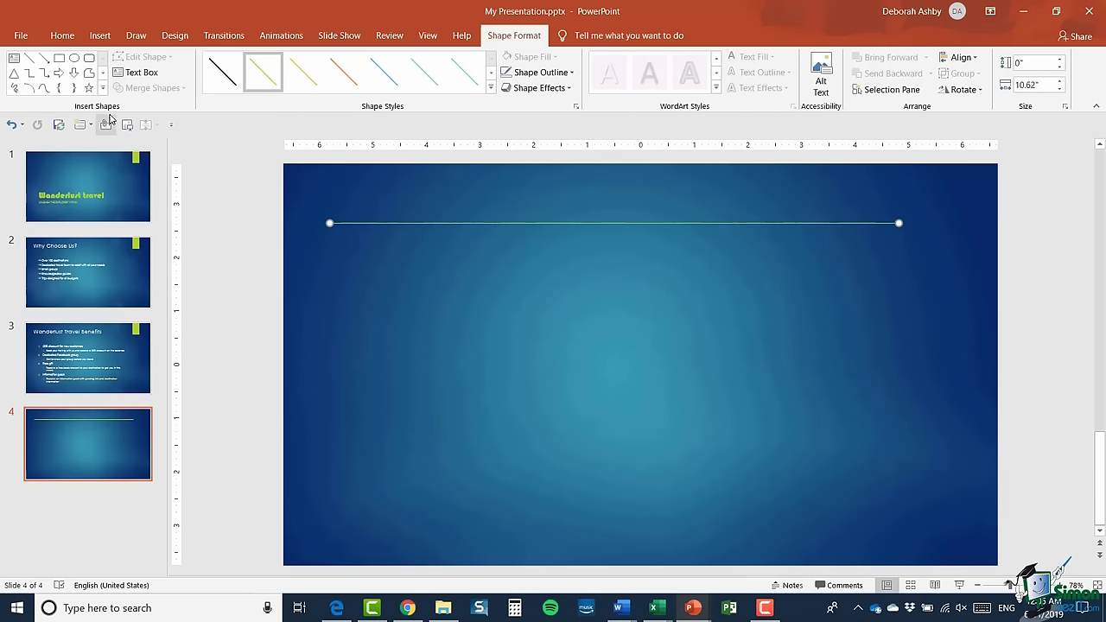
click(103, 90)
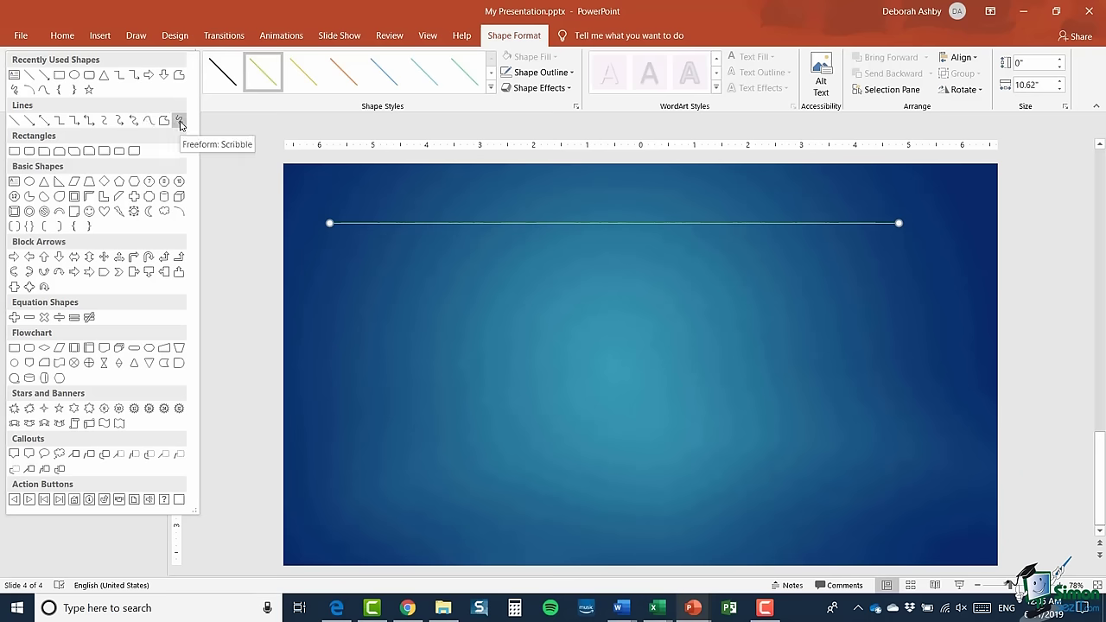
click(180, 122)
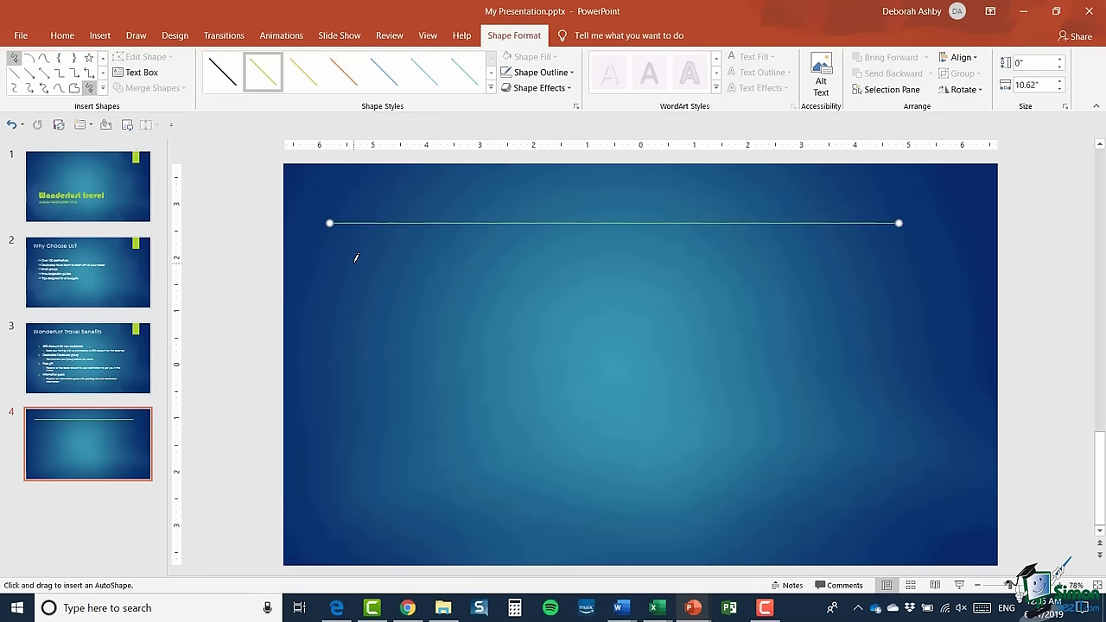
click(358, 256)
mouse_move(358, 255)
mouse_down()
mouse_move(400, 267)
mouse_move(447, 338)
mouse_move(519, 250)
mouse_move(507, 340)
mouse_move(585, 265)
mouse_move(665, 343)
mouse_move(745, 258)
mouse_move(851, 288)
mouse_move(898, 277)
mouse_move(918, 320)
mouse_up()
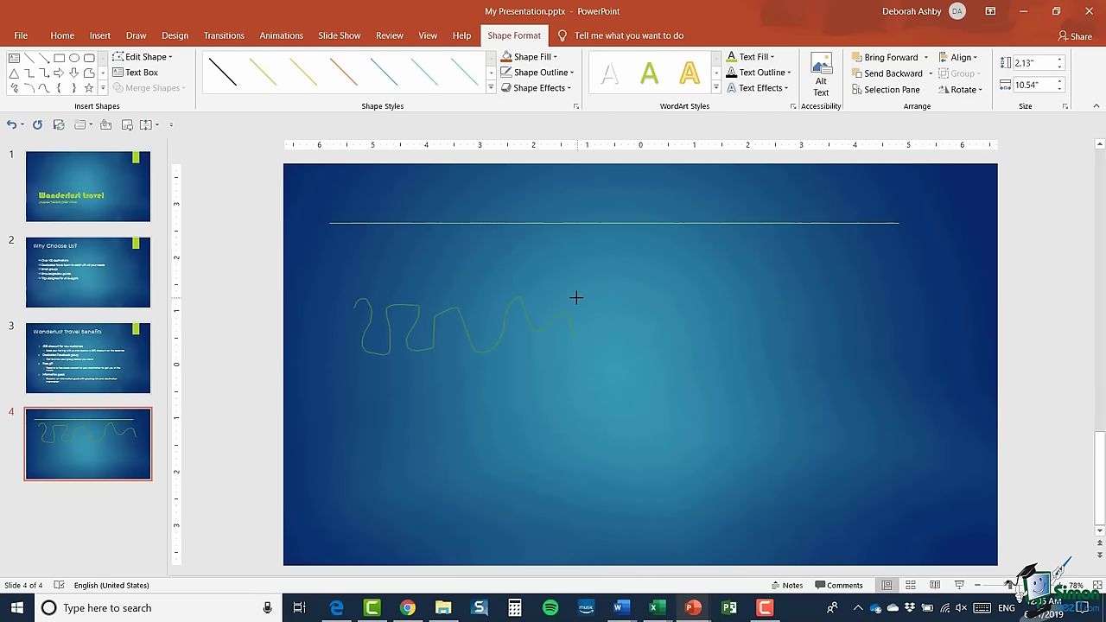
drag(576, 296, 572, 321)
mouse_move(505, 325)
mouse_down()
mouse_move(526, 216)
mouse_move(520, 224)
mouse_up()
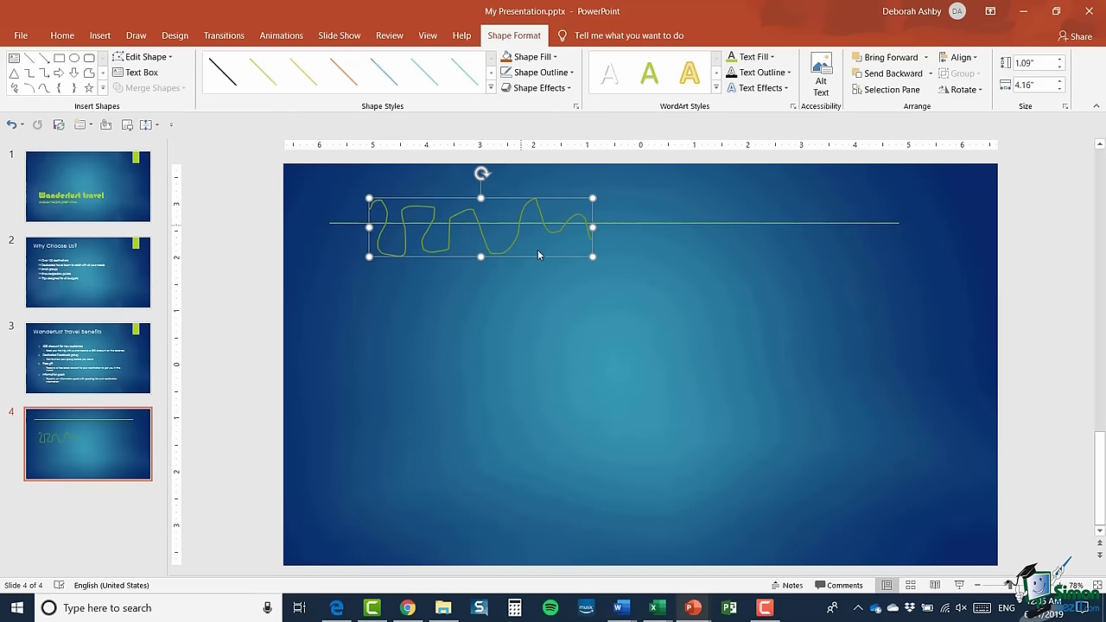
click(718, 224)
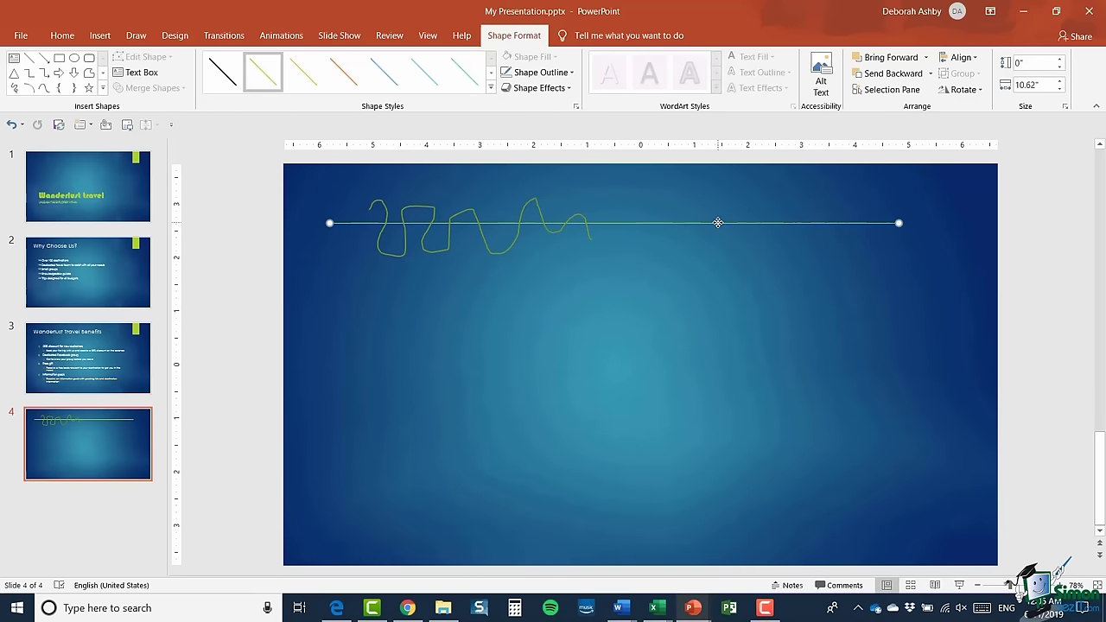
click(539, 210)
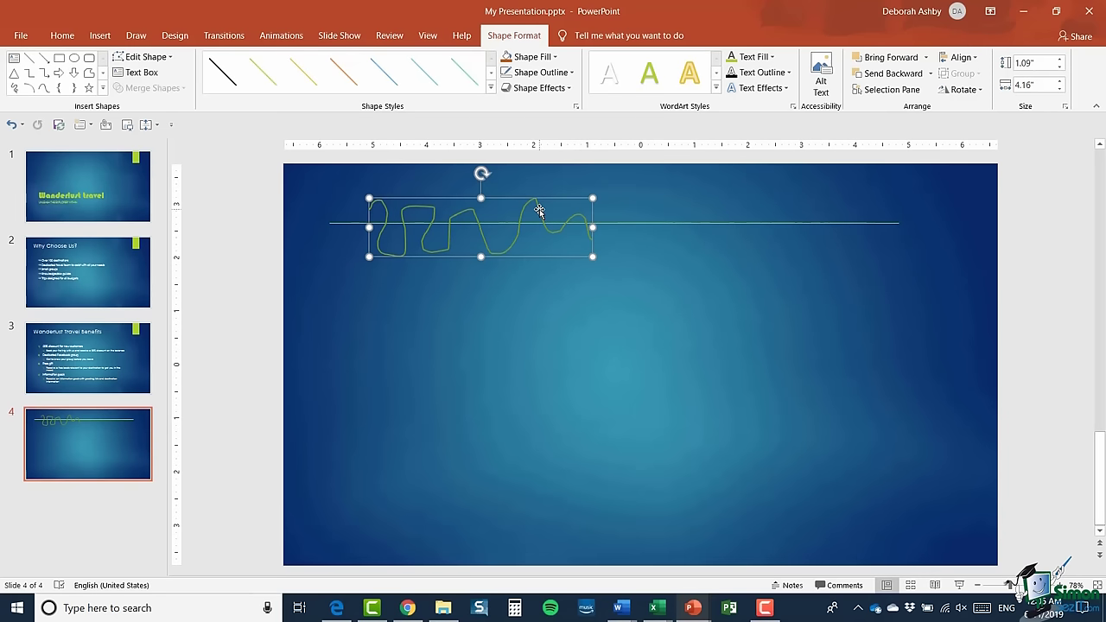
mouse_move(540, 210)
mouse_down()
mouse_move(565, 238)
mouse_move(546, 214)
mouse_up()
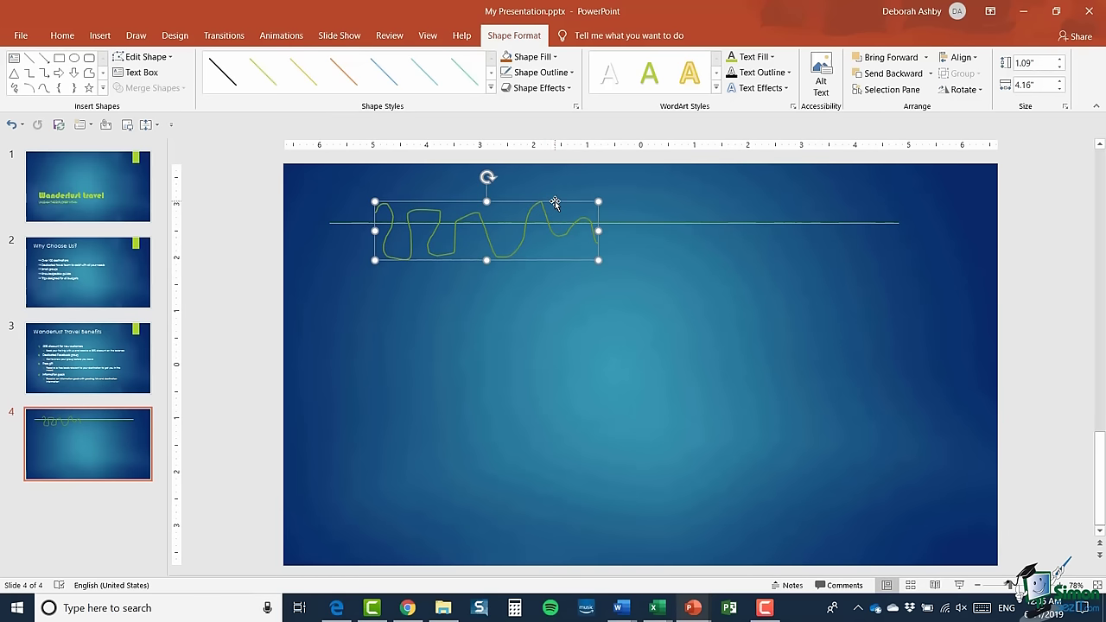
key(Delete)
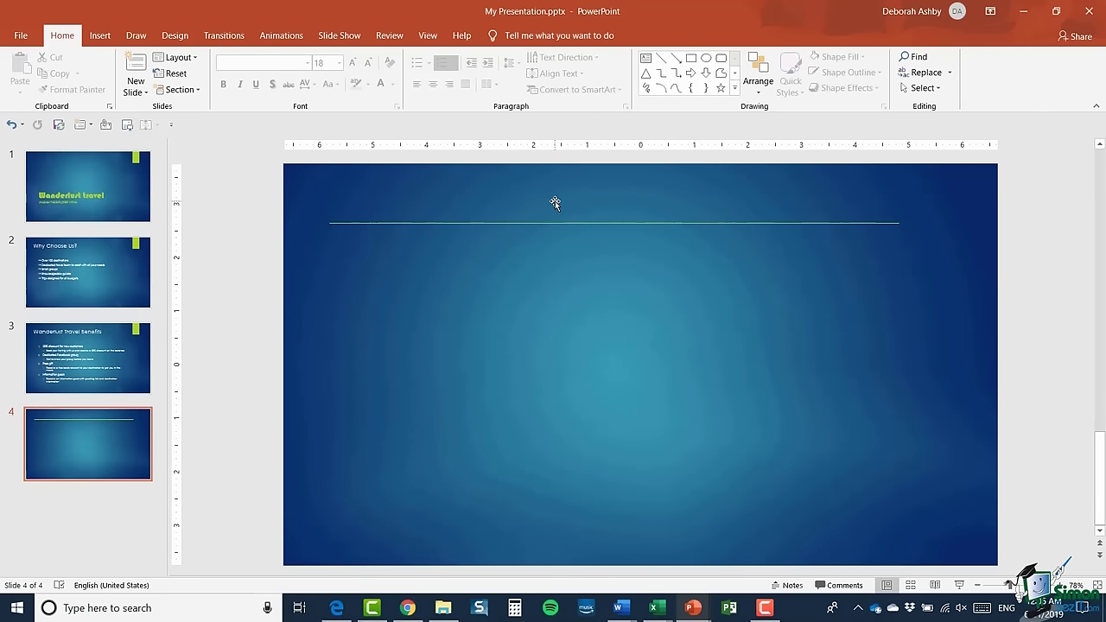
Pick the Rectangle shape from the Insert Shapes gallery
click(95, 35)
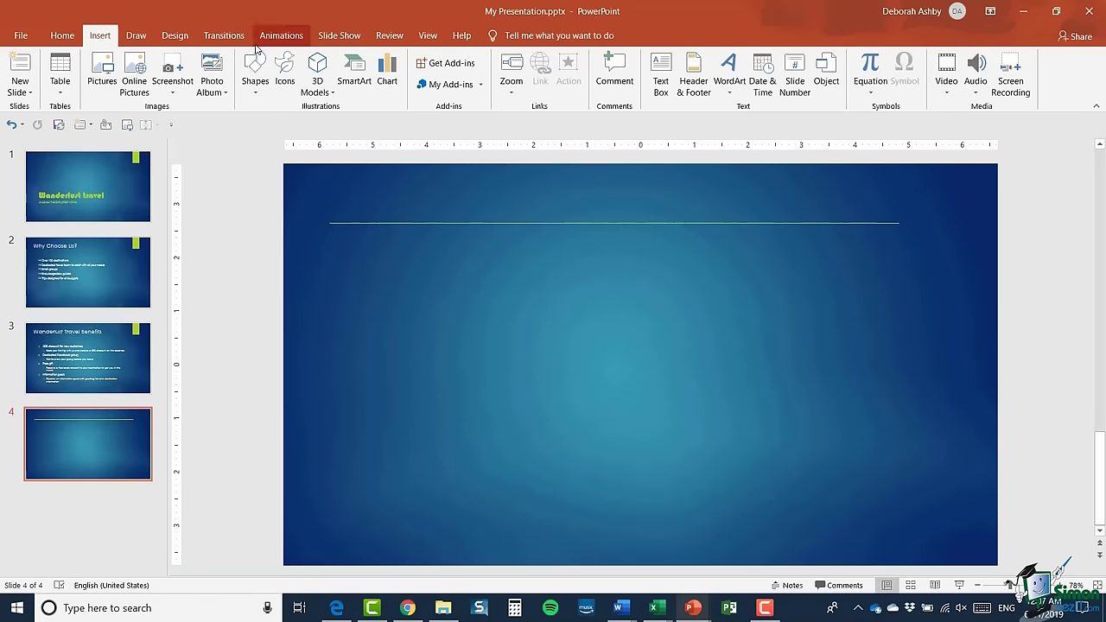
click(256, 87)
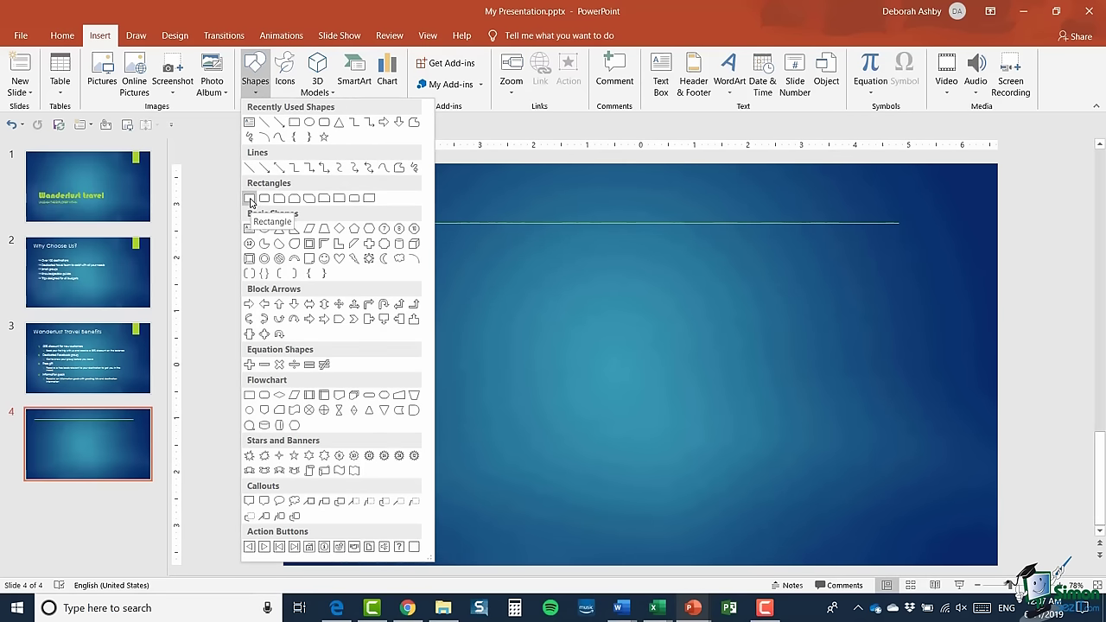
click(250, 199)
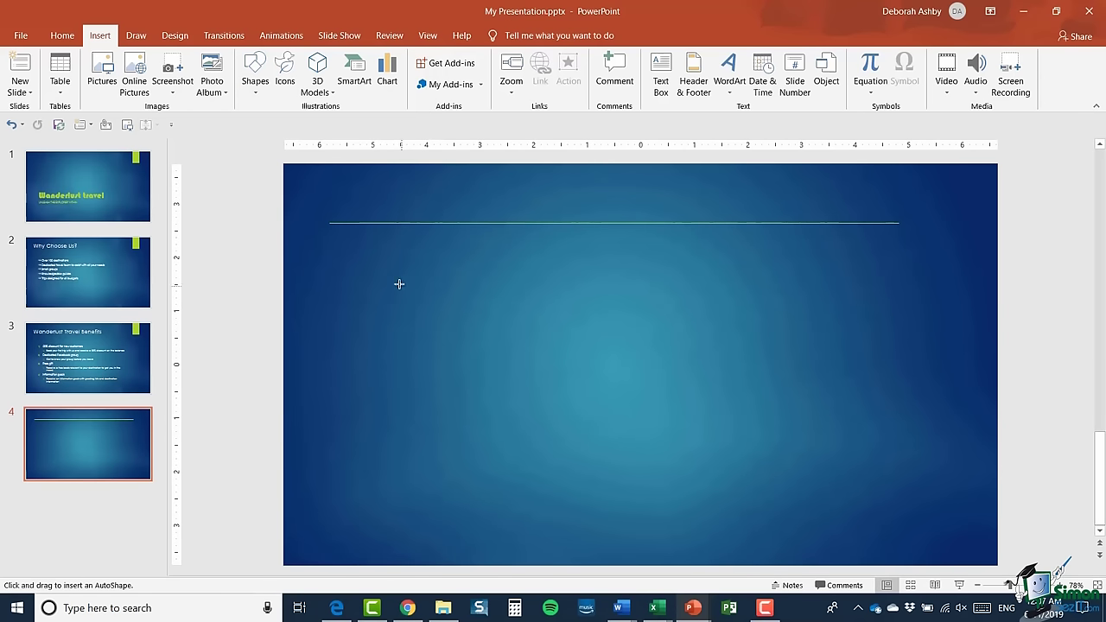
Draw a rectangle under the line, move it to the top left, and apply the green Colored Fill
drag(369, 263, 538, 330)
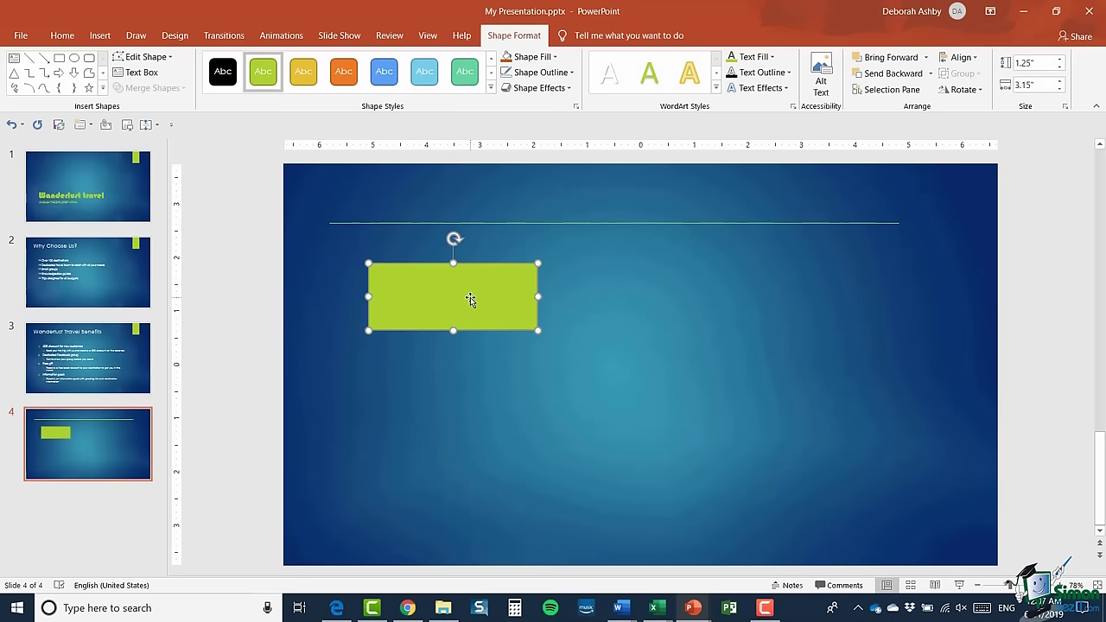
drag(470, 299, 433, 268)
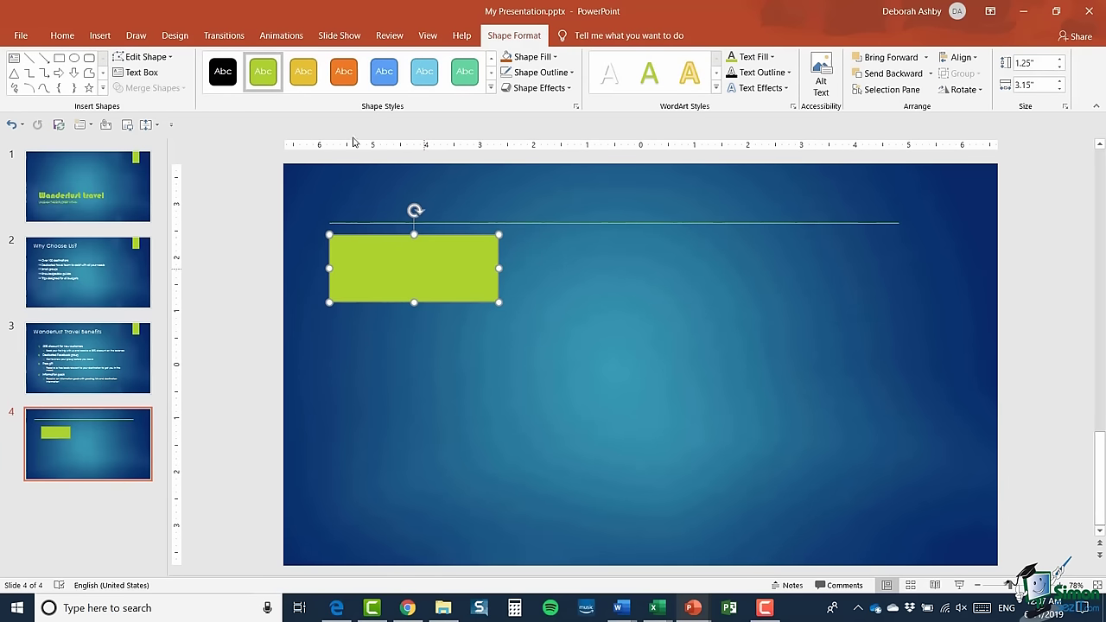
click(468, 84)
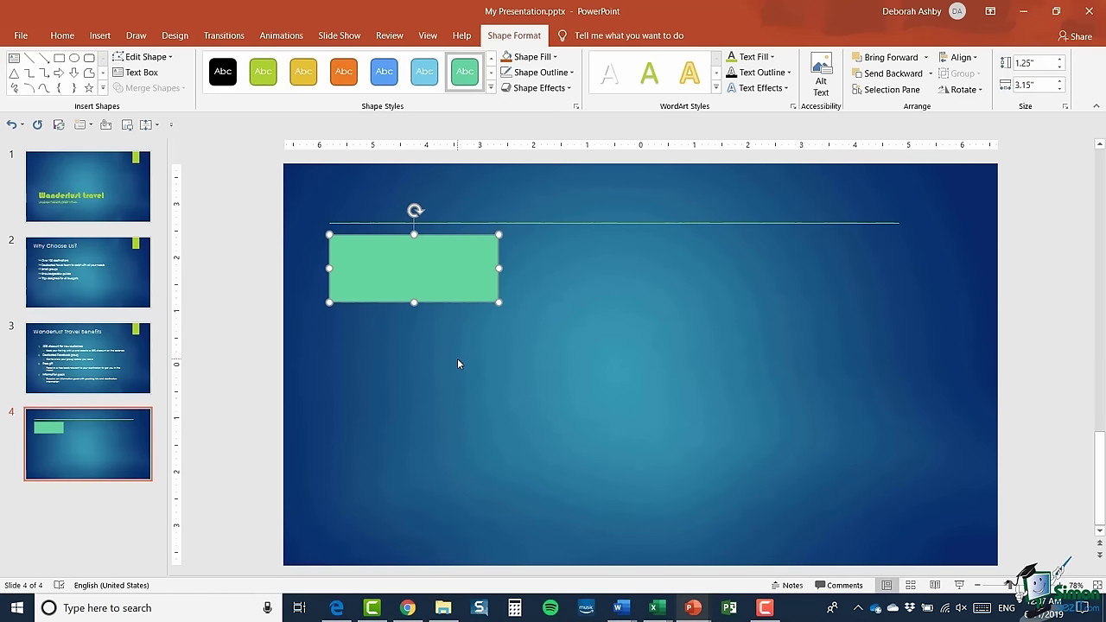
Draw a small Smiley Face shape below the rectangle
click(103, 90)
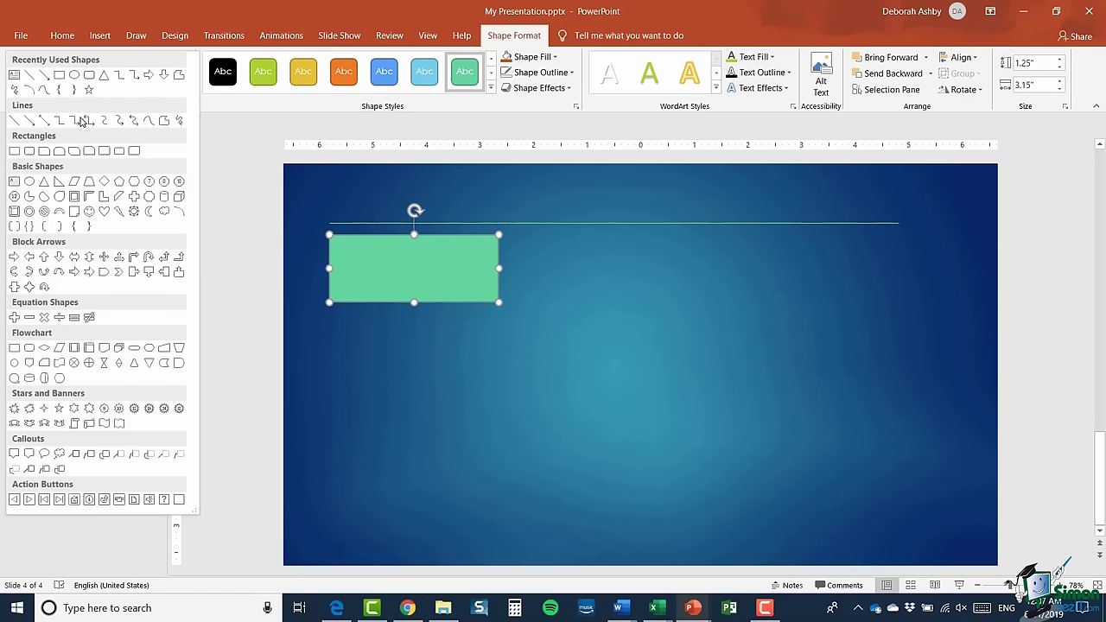
click(88, 214)
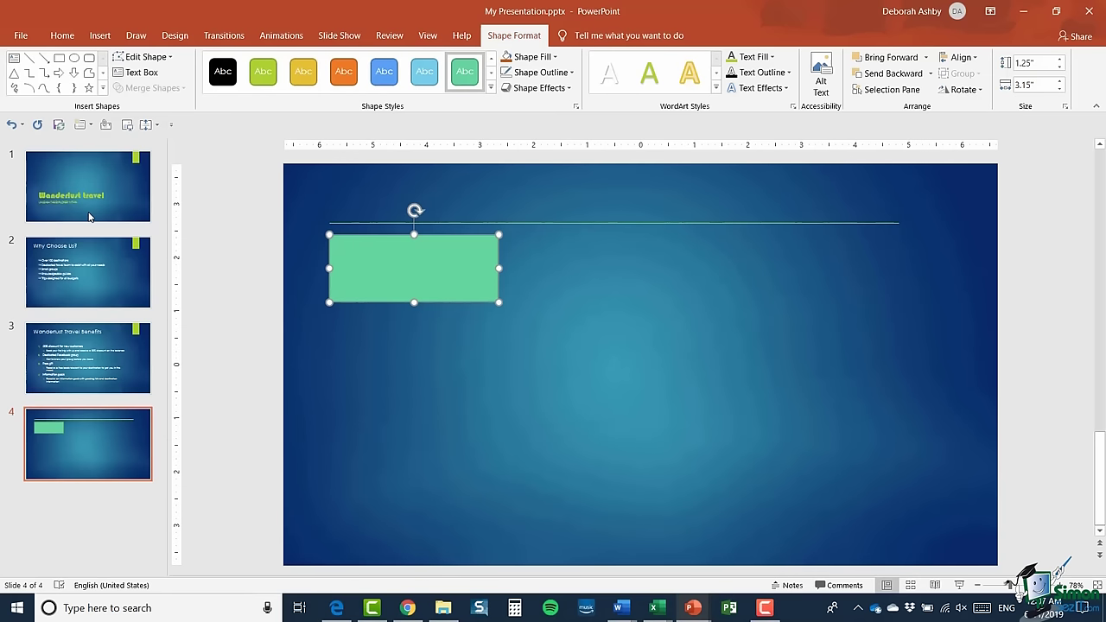
mouse_move(383, 379)
mouse_down()
mouse_move(439, 412)
mouse_move(484, 467)
mouse_move(509, 457)
mouse_move(524, 420)
mouse_move(529, 450)
mouse_move(492, 492)
mouse_move(464, 464)
mouse_move(511, 434)
mouse_move(514, 502)
mouse_move(458, 481)
mouse_move(498, 452)
mouse_move(467, 464)
mouse_move(423, 406)
mouse_move(507, 479)
mouse_move(496, 489)
mouse_move(440, 415)
mouse_move(396, 398)
mouse_move(437, 429)
mouse_move(388, 391)
mouse_up()
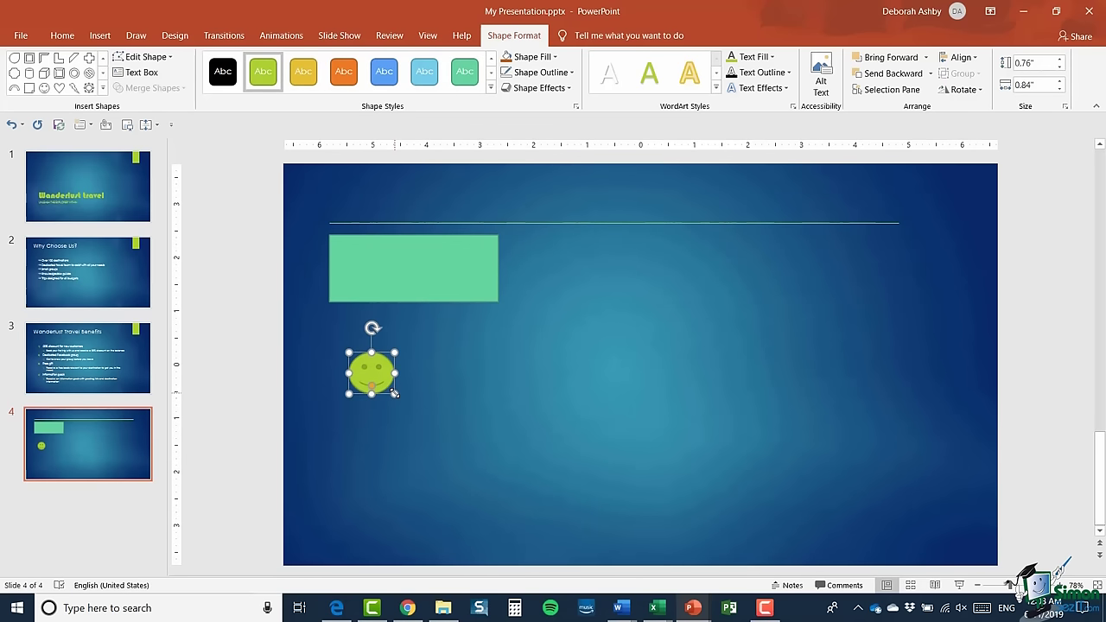
Redraw the smiley larger at 2.64" by 2.9", turn its mouth into a frown, and apply green styling
key(ctrl+z)
drag(349, 353, 490, 496)
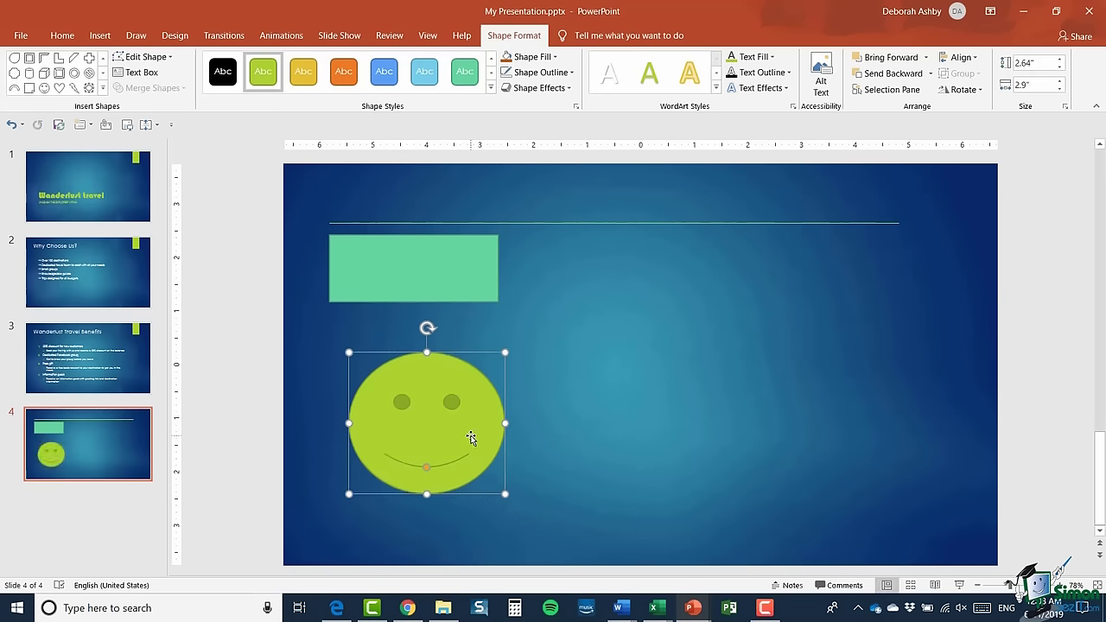
drag(469, 440, 456, 424)
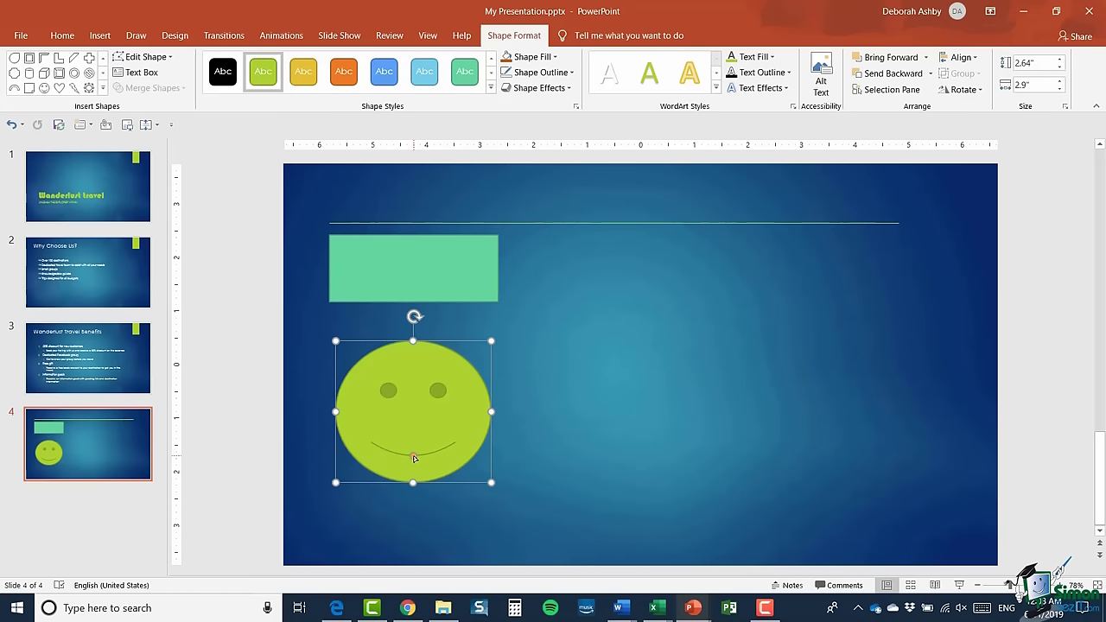
drag(414, 458, 414, 440)
click(465, 79)
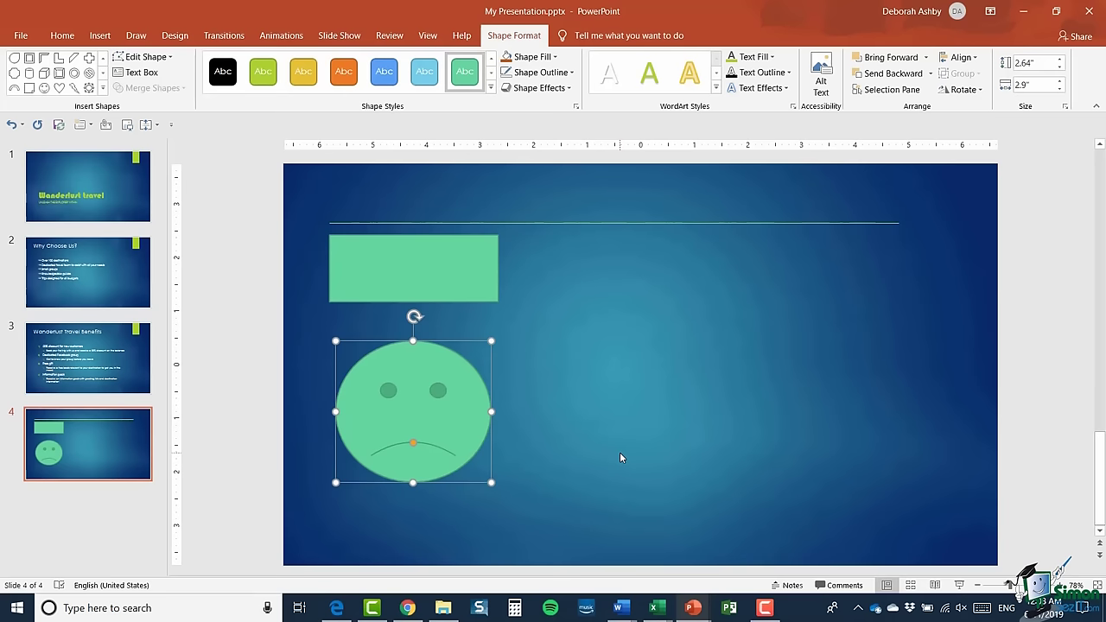
click(103, 88)
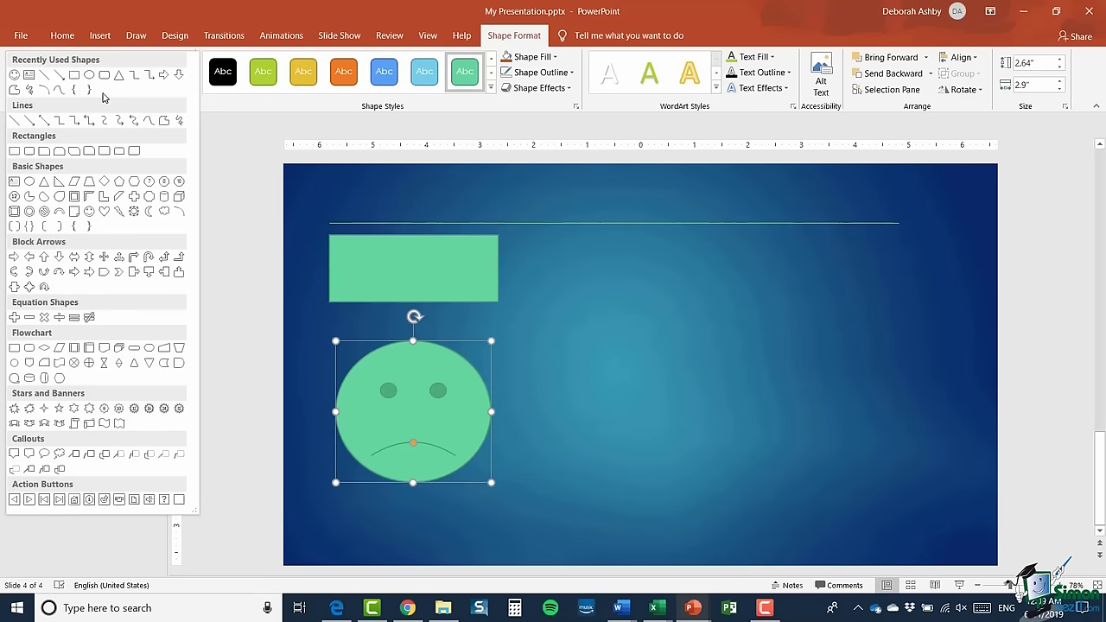
Add a green Arrow: Right beside the rectangle, level with it
click(14, 258)
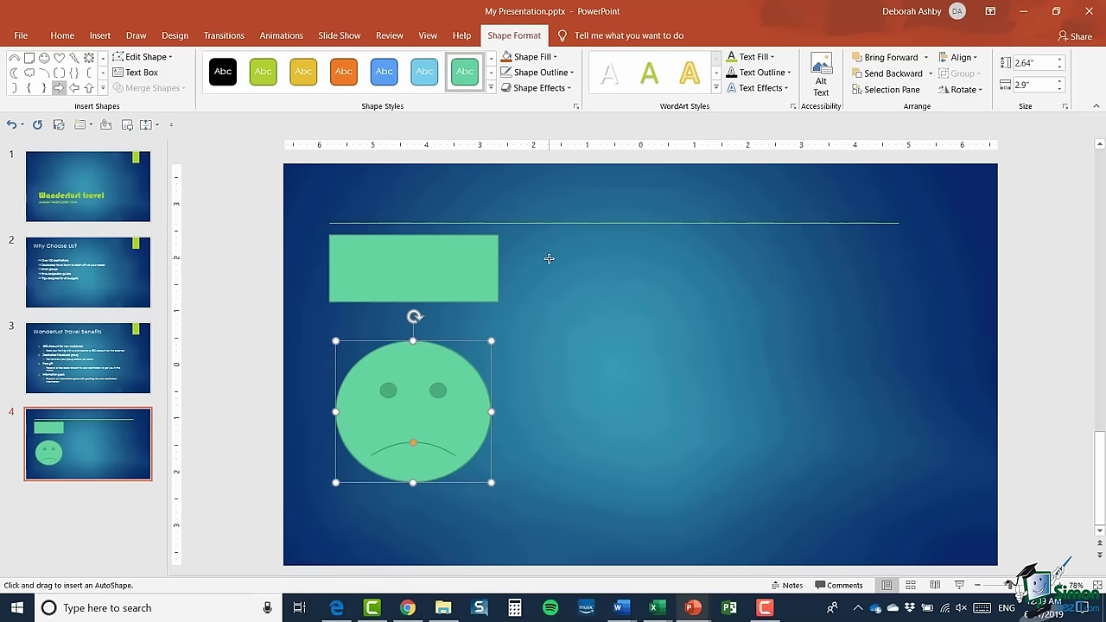
drag(535, 253, 656, 313)
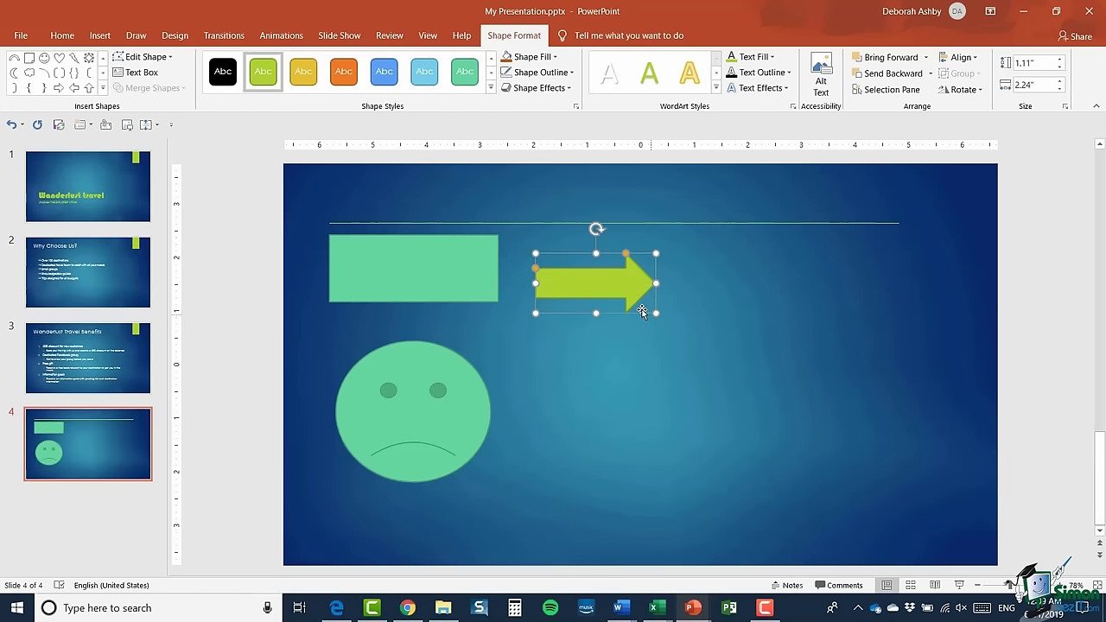
click(467, 77)
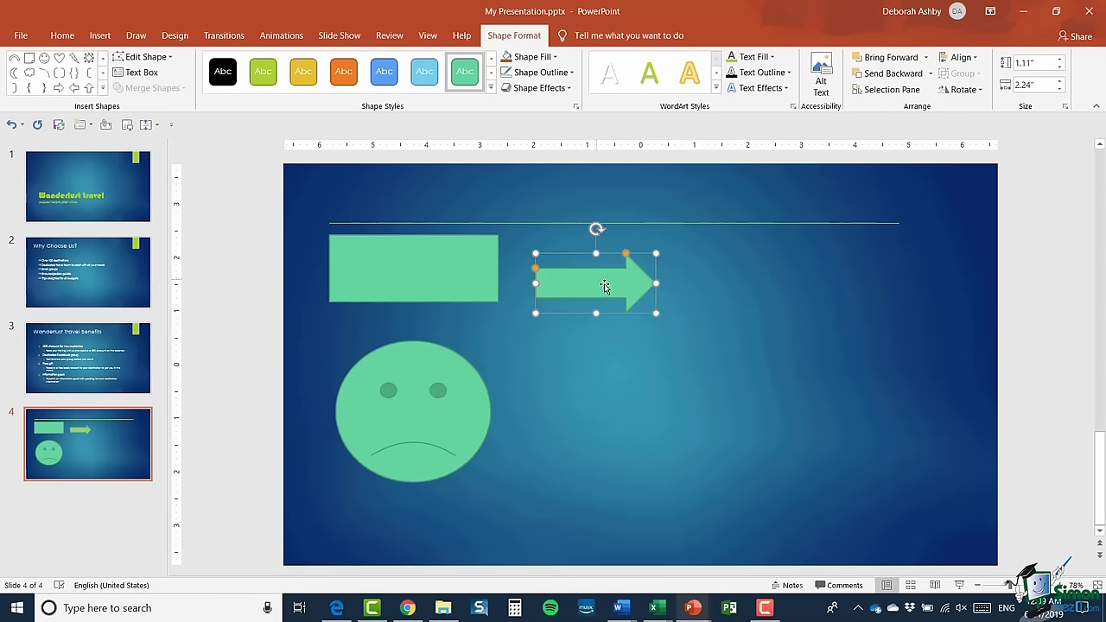
drag(611, 289, 592, 271)
click(590, 271)
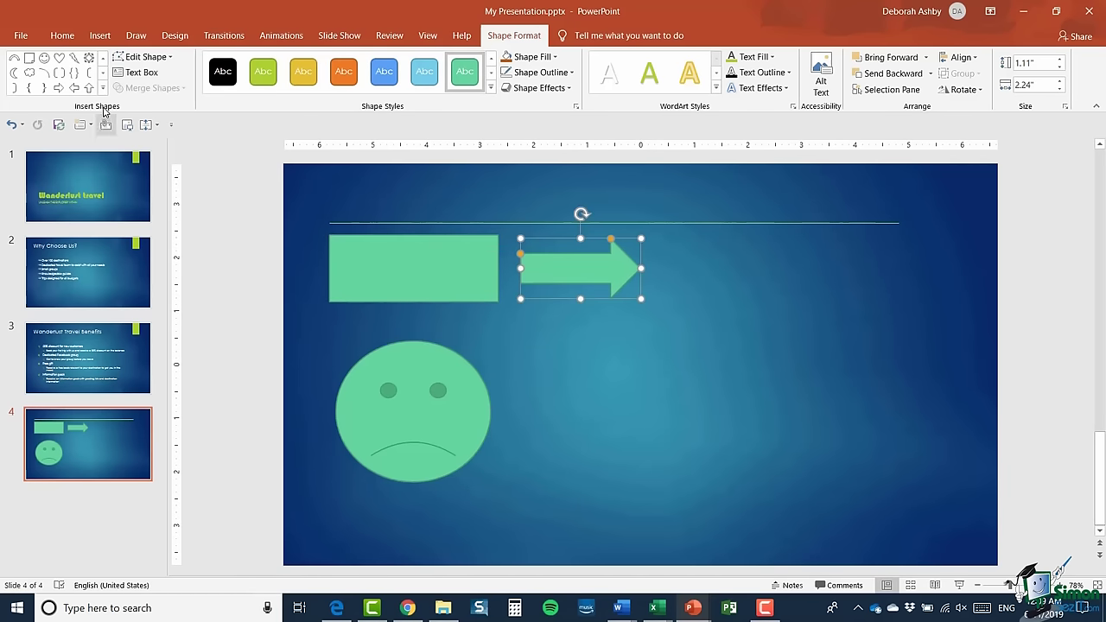
Add a 2.51" thin-spiked green Star: 16 Points at the upper right
click(104, 87)
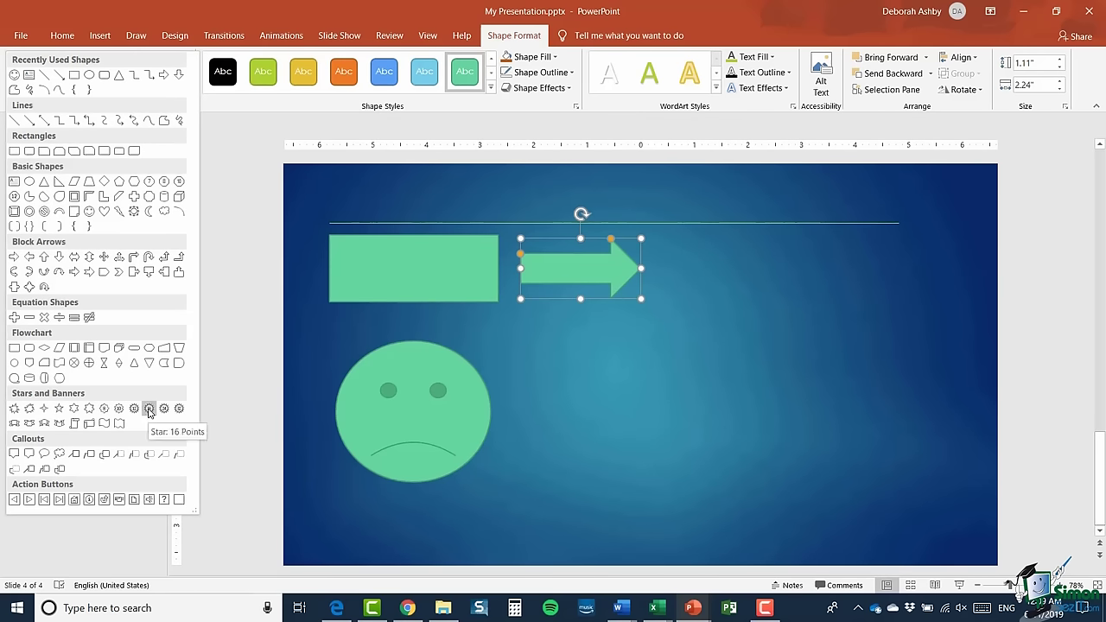
click(149, 409)
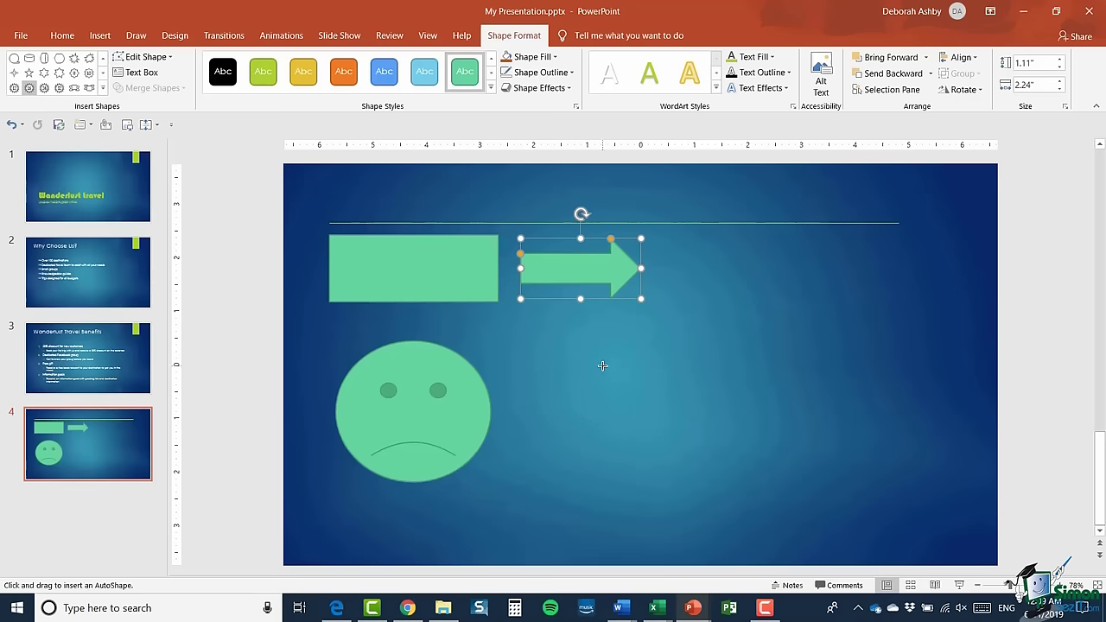
drag(600, 364, 733, 470)
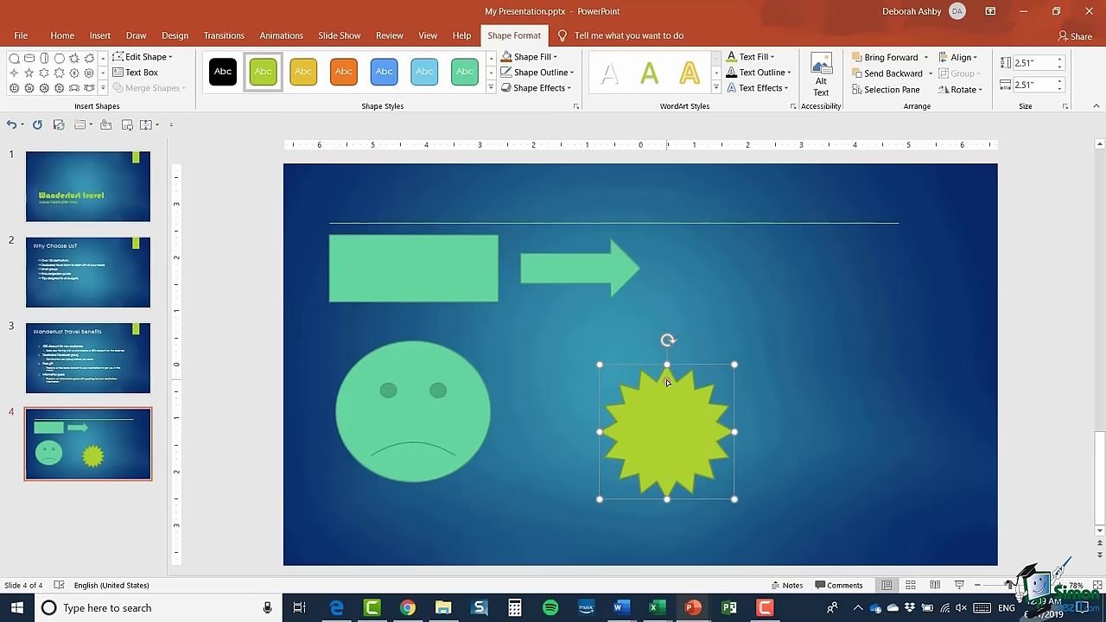
drag(667, 381, 779, 328)
click(467, 80)
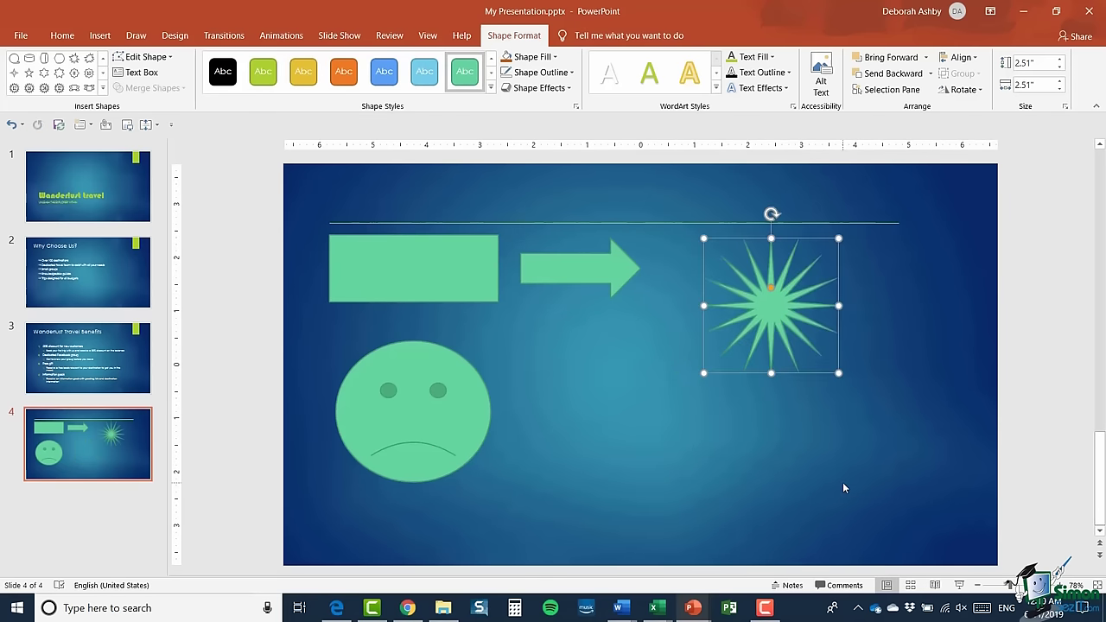
Draw an oval callout, apply the green shape style, and aim its tail at the sad face
click(102, 88)
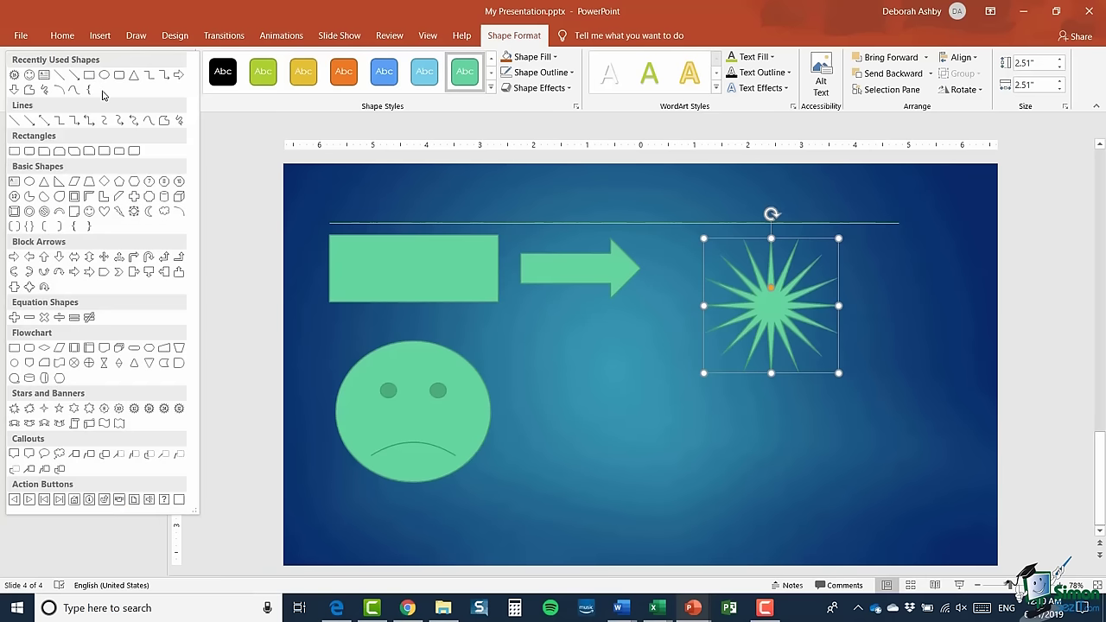
click(44, 454)
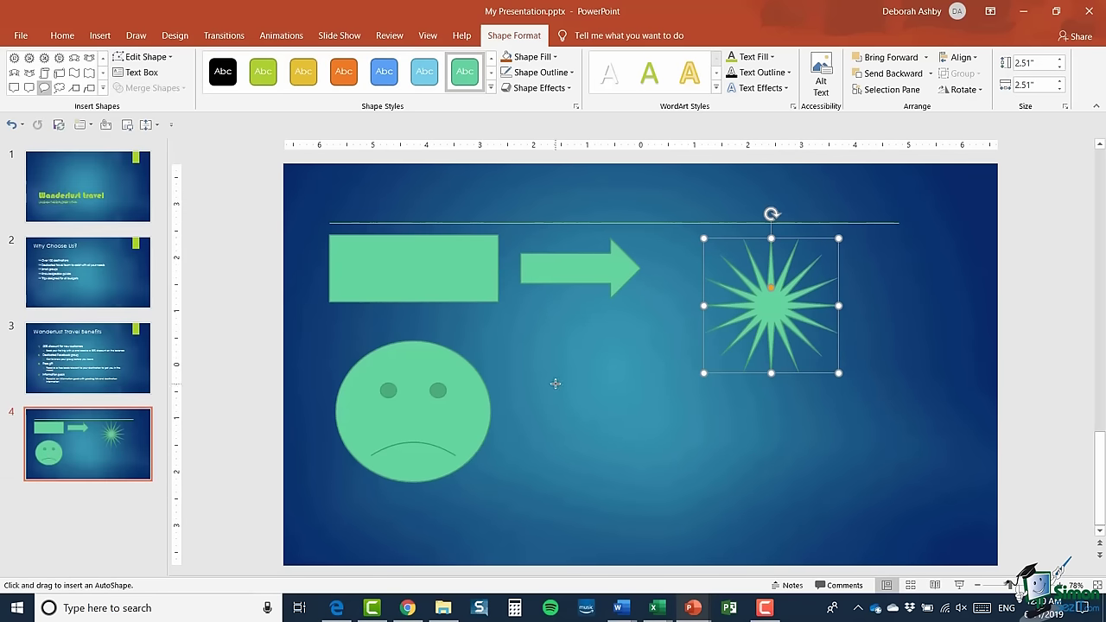
drag(556, 384, 711, 467)
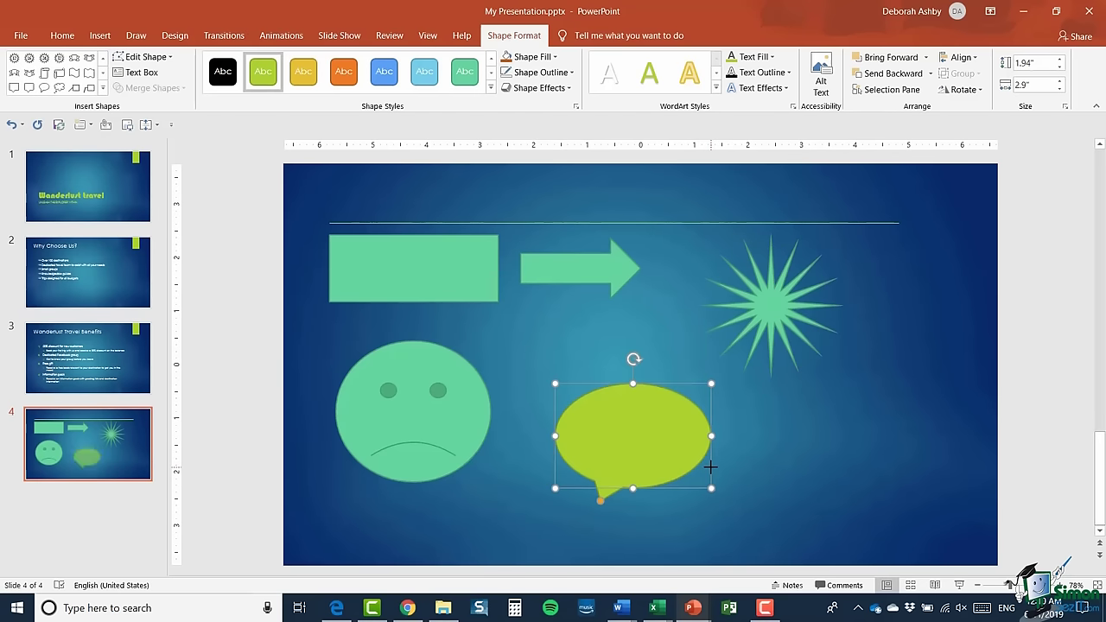
click(465, 80)
drag(637, 445, 605, 388)
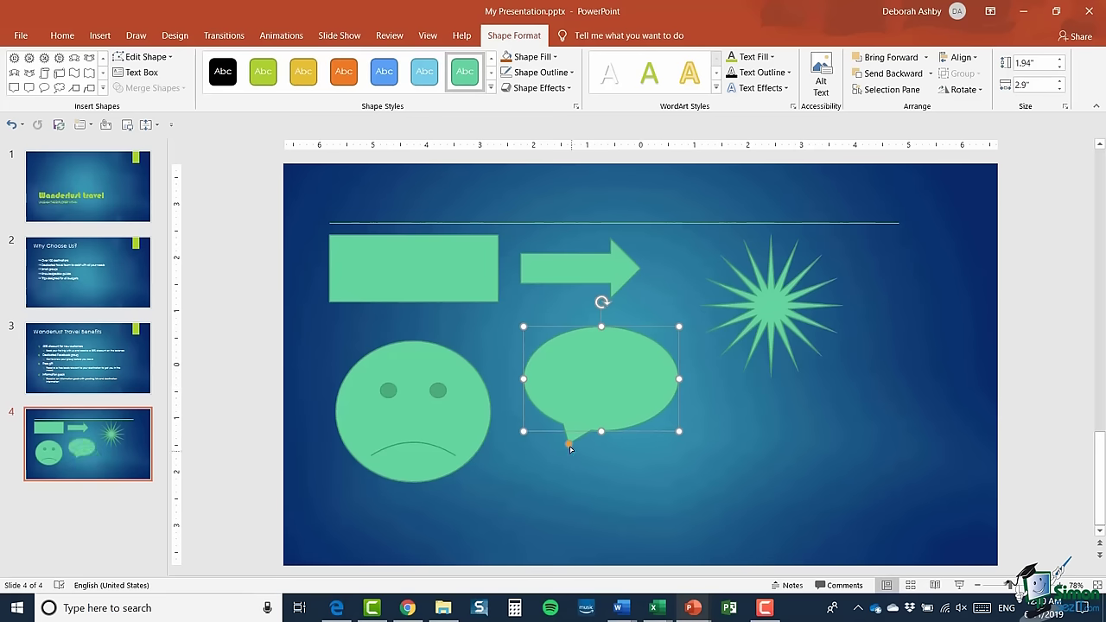
drag(571, 449, 500, 432)
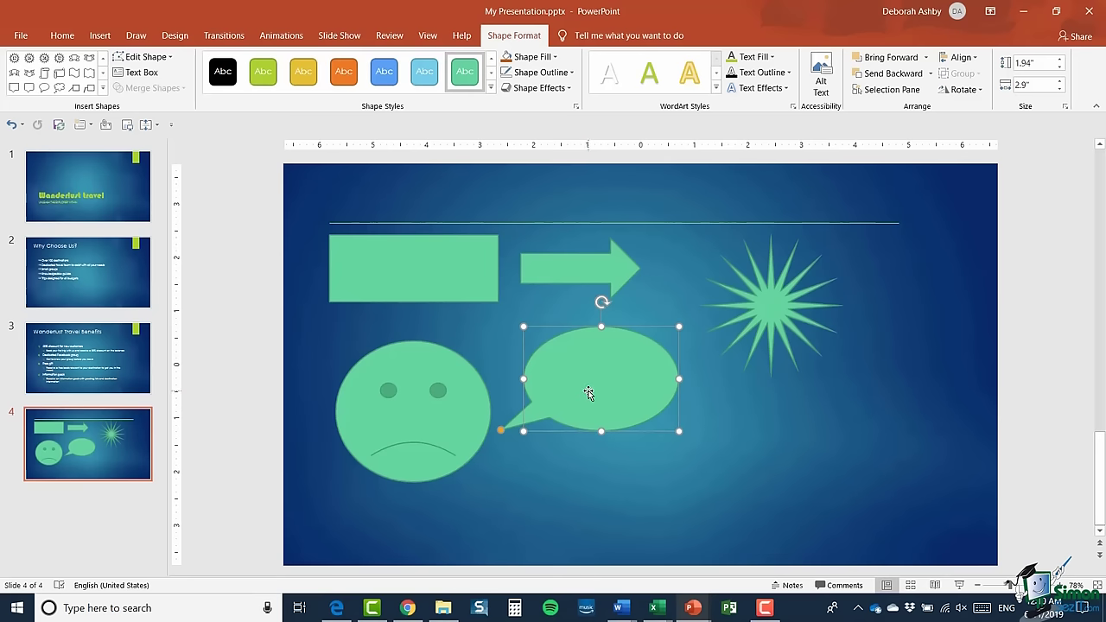
Add the text "I'm so sad!!" inside the speech bubble
right_click(587, 391)
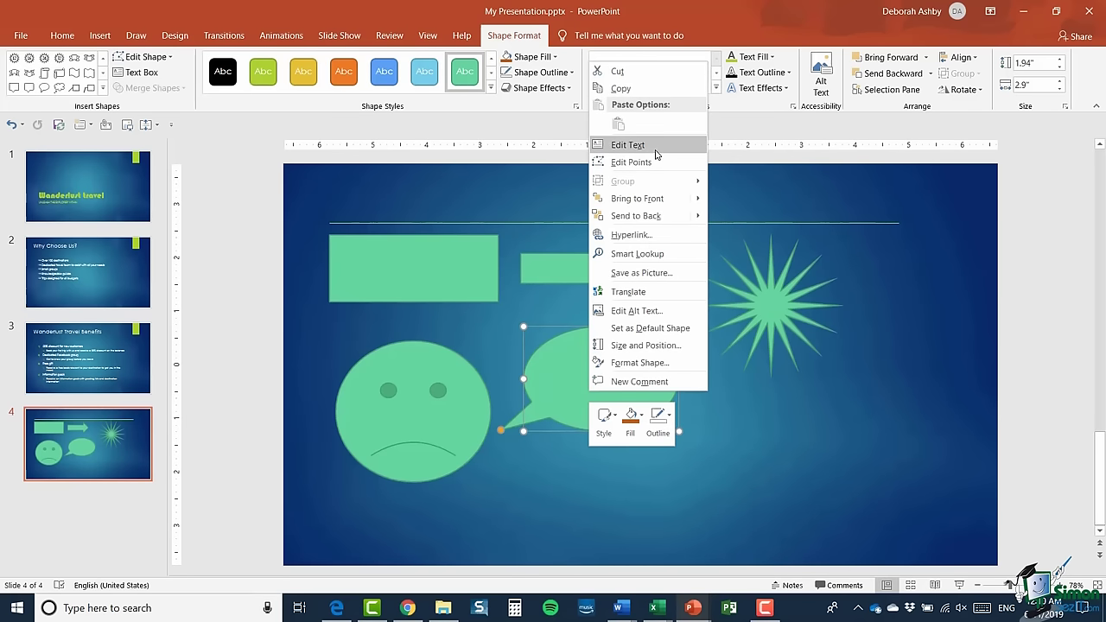
click(627, 145)
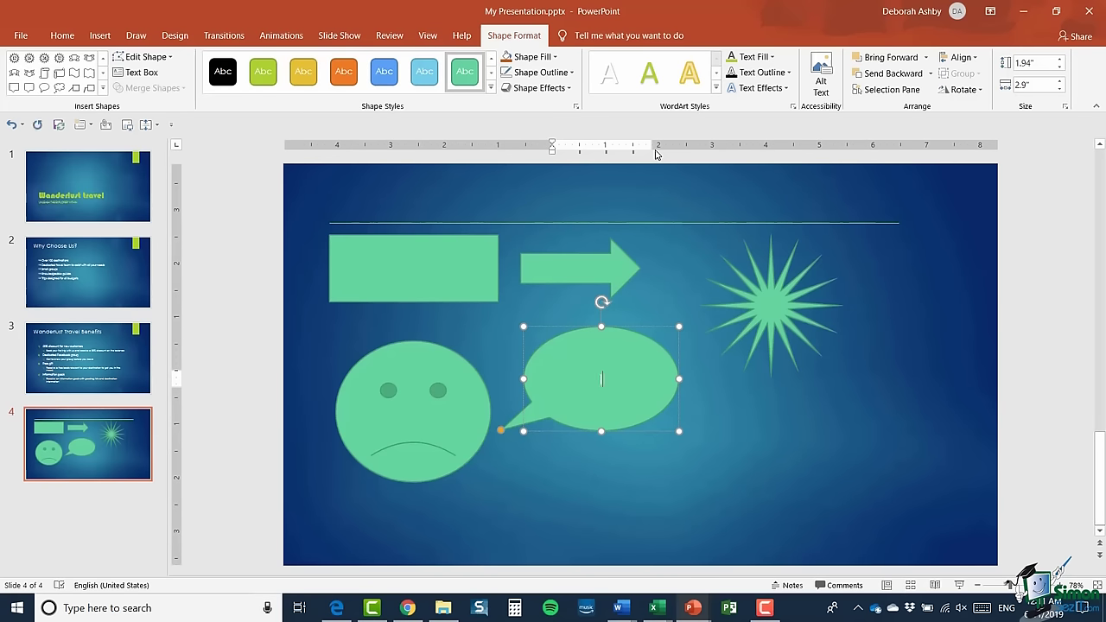
text(I'm so sad!!)
Enlarge the speech bubble's text to 28 pt
triple_click(637, 381)
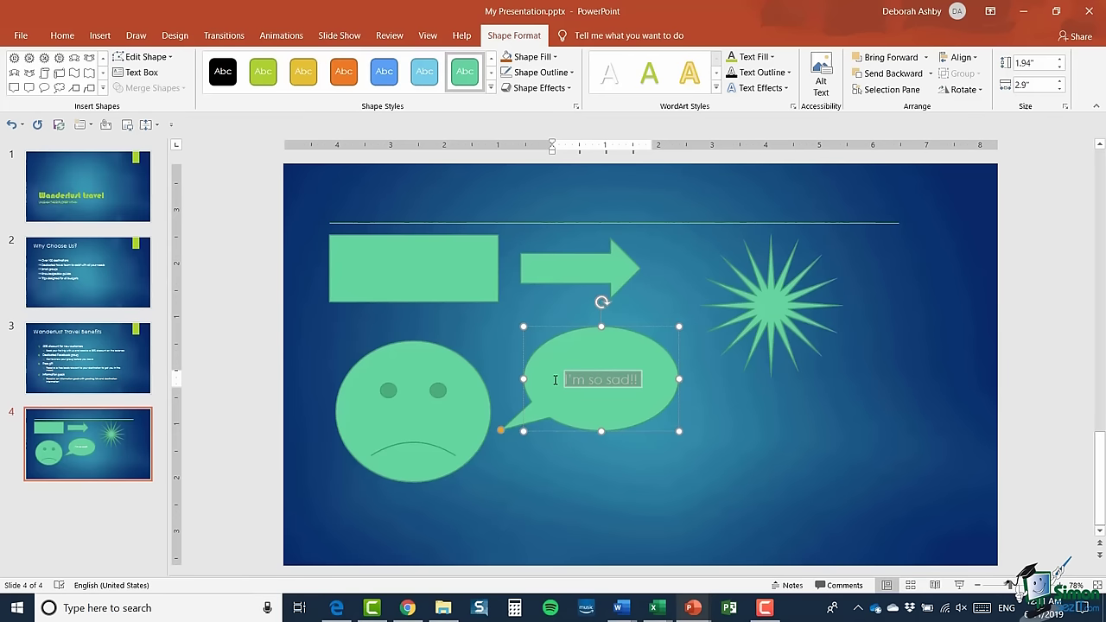
click(63, 36)
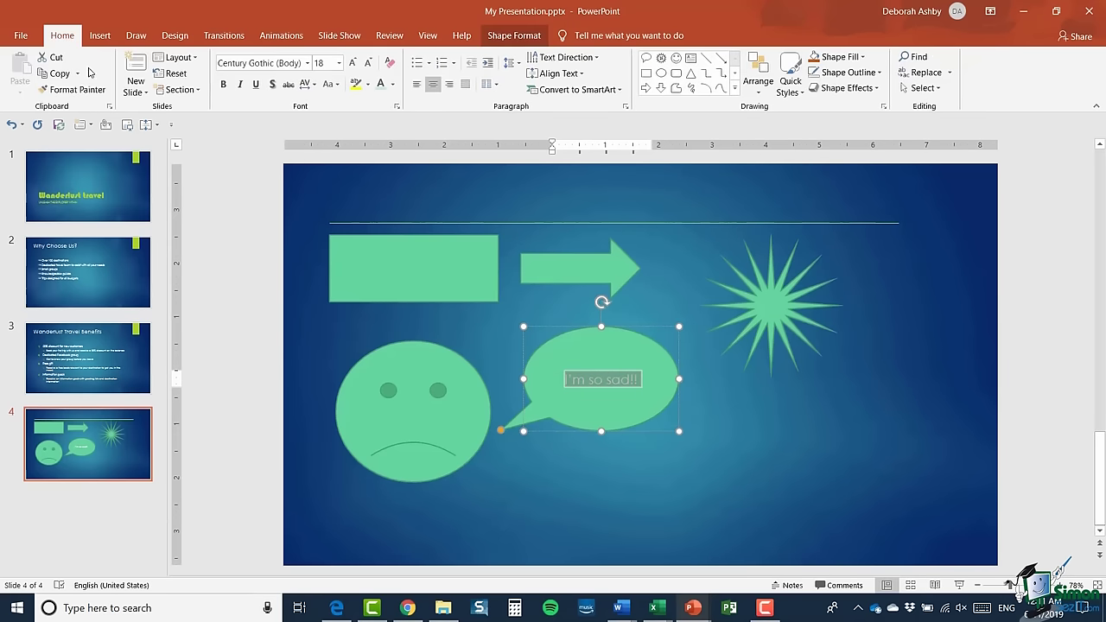
click(353, 63)
click(353, 63)
click(353, 63)
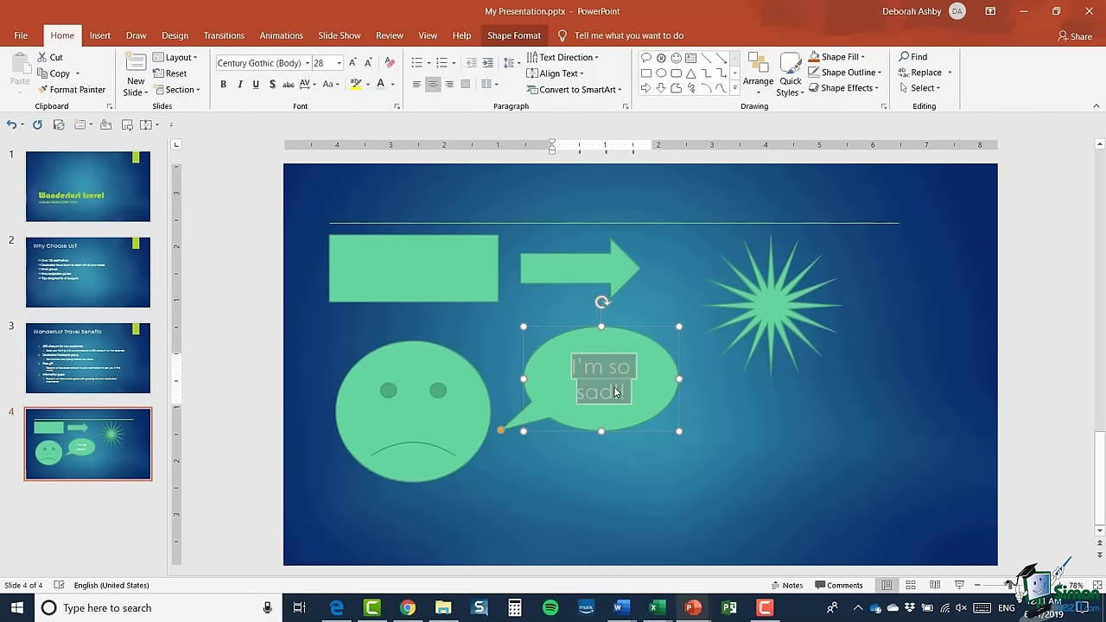
click(752, 388)
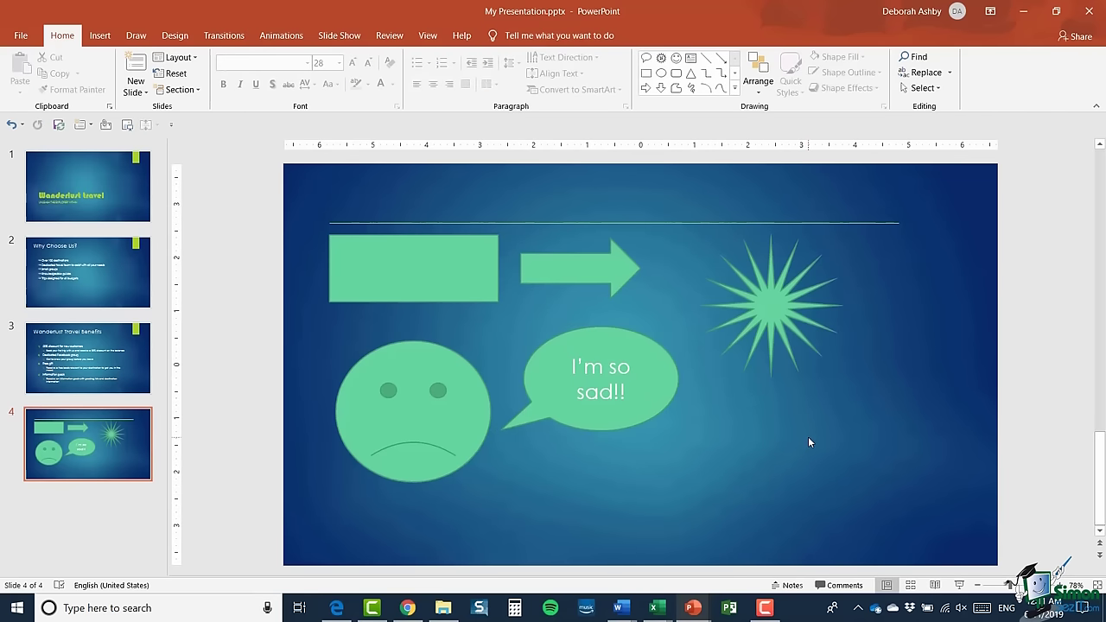
Add a text box reading "This is how to add a text box" on slide 4
click(101, 35)
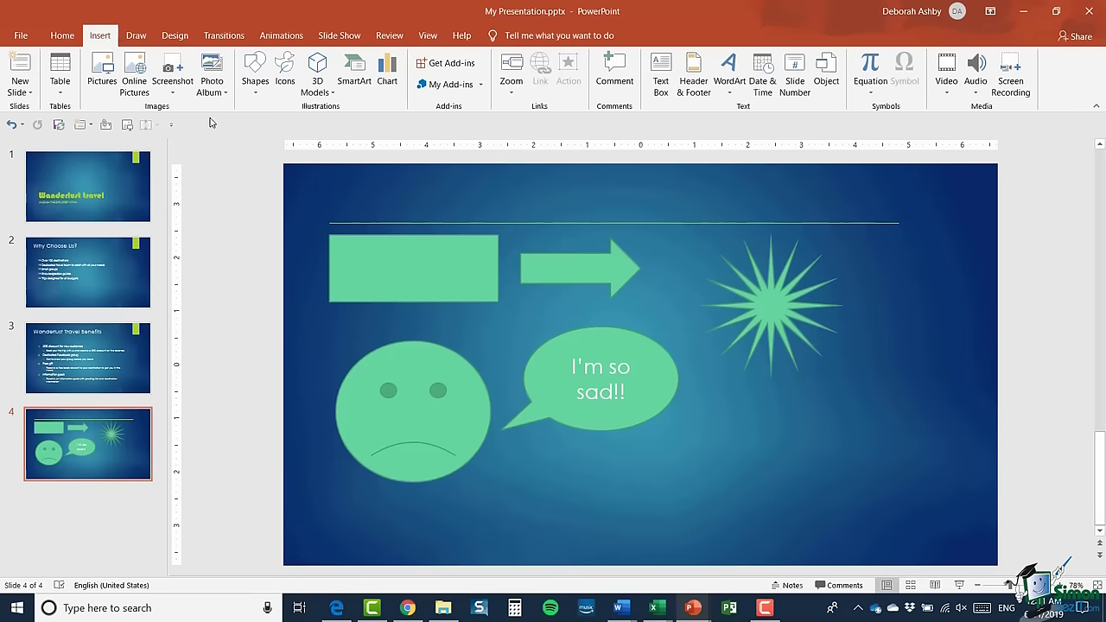
click(259, 86)
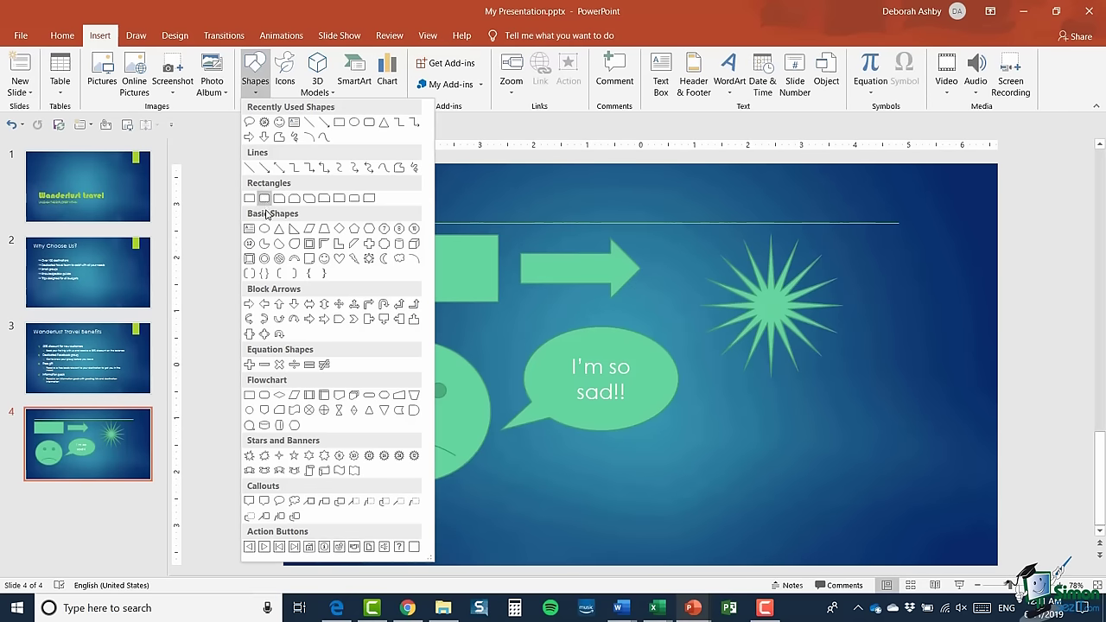
click(249, 230)
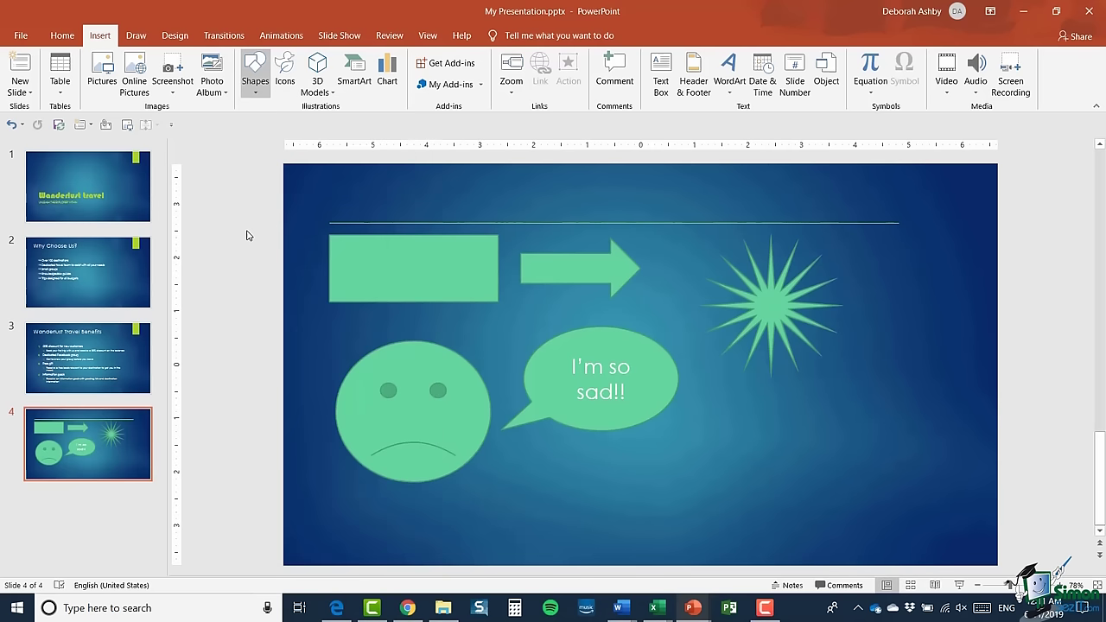
click(693, 460)
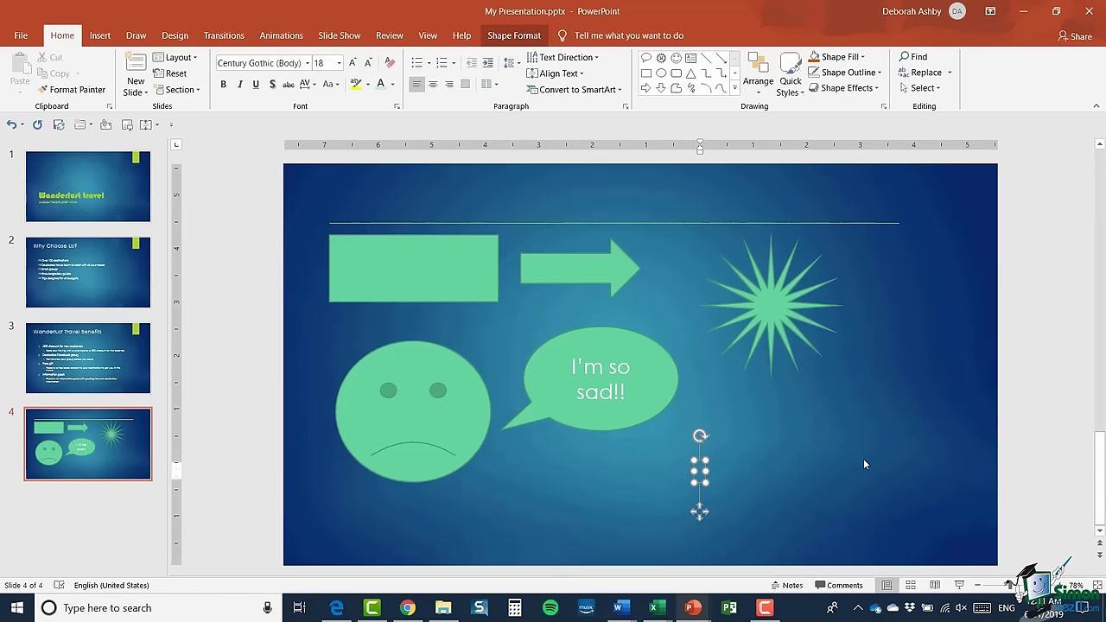
text(This is h)
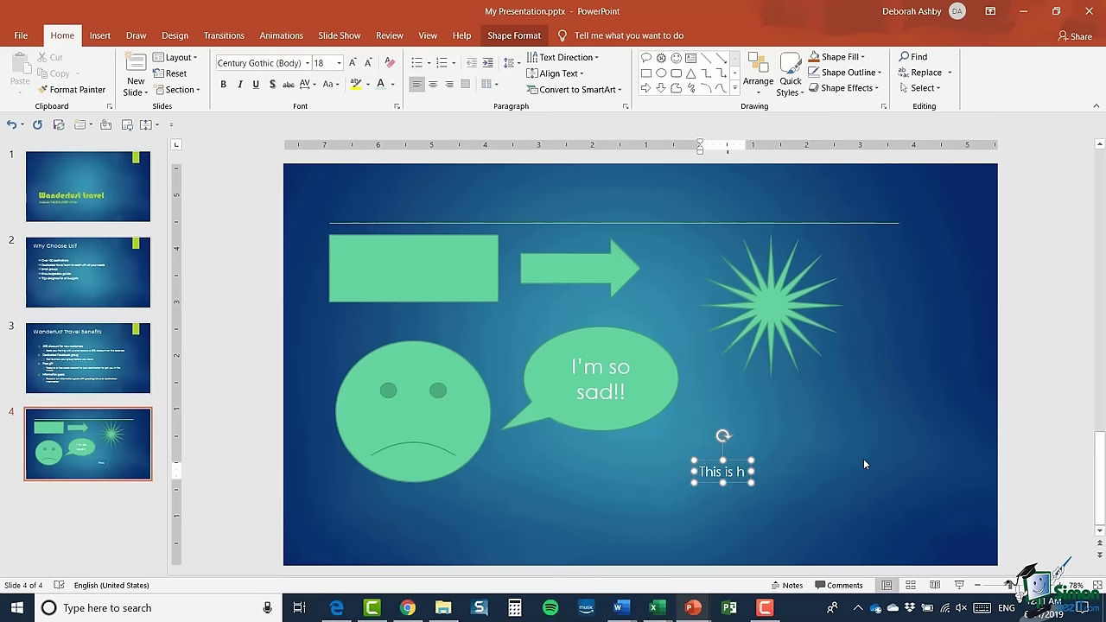
text(ow to add)
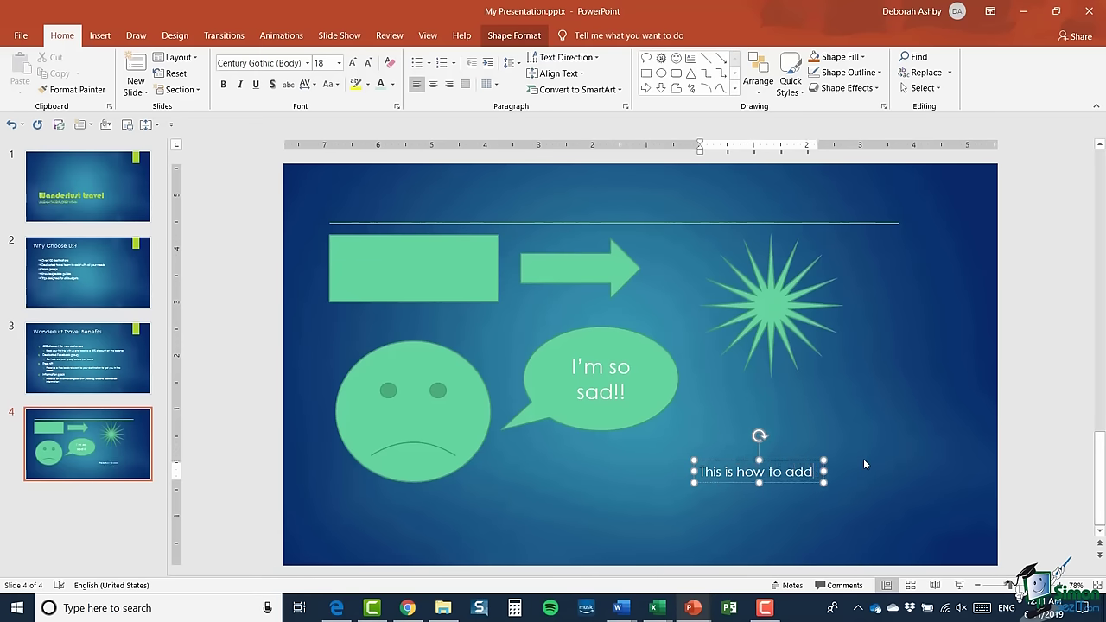
text( a text box)
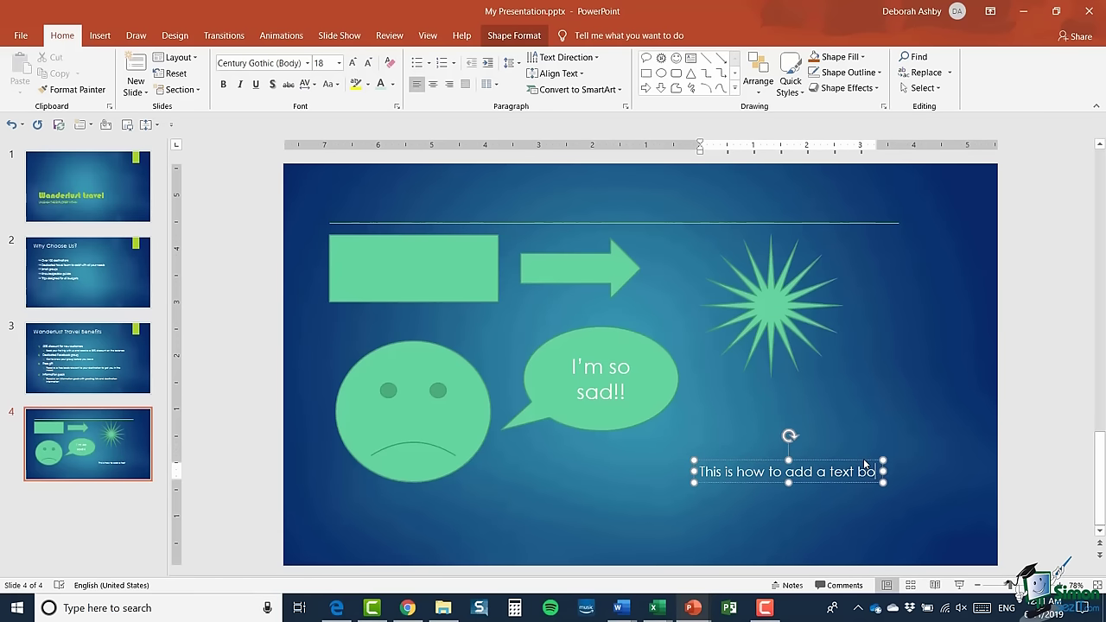
click(868, 508)
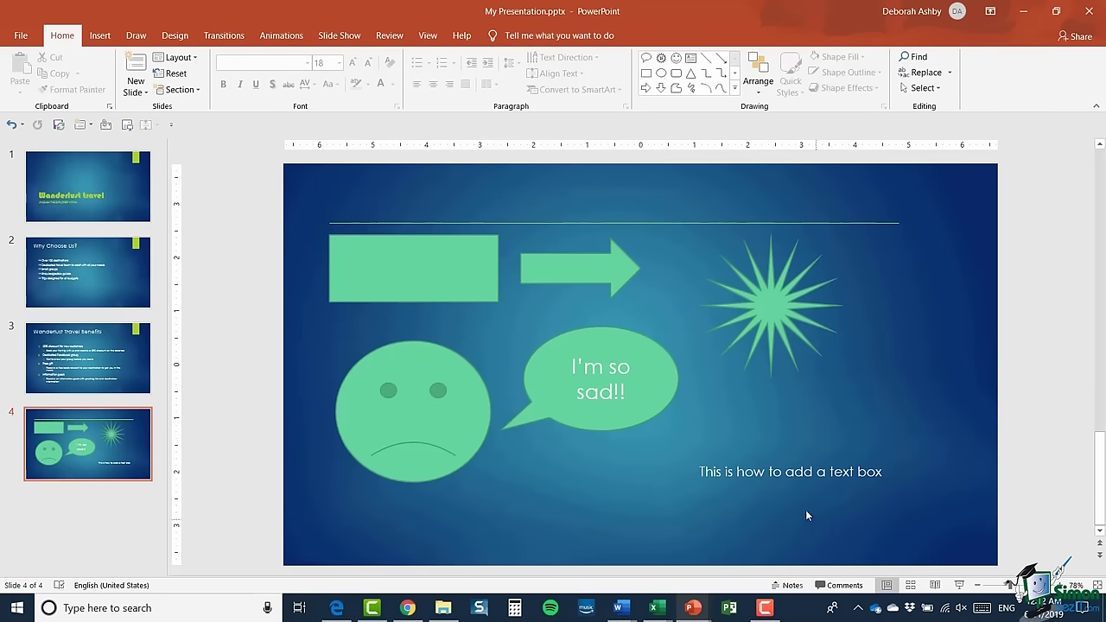
Move the text box just below the speech bubble
click(806, 467)
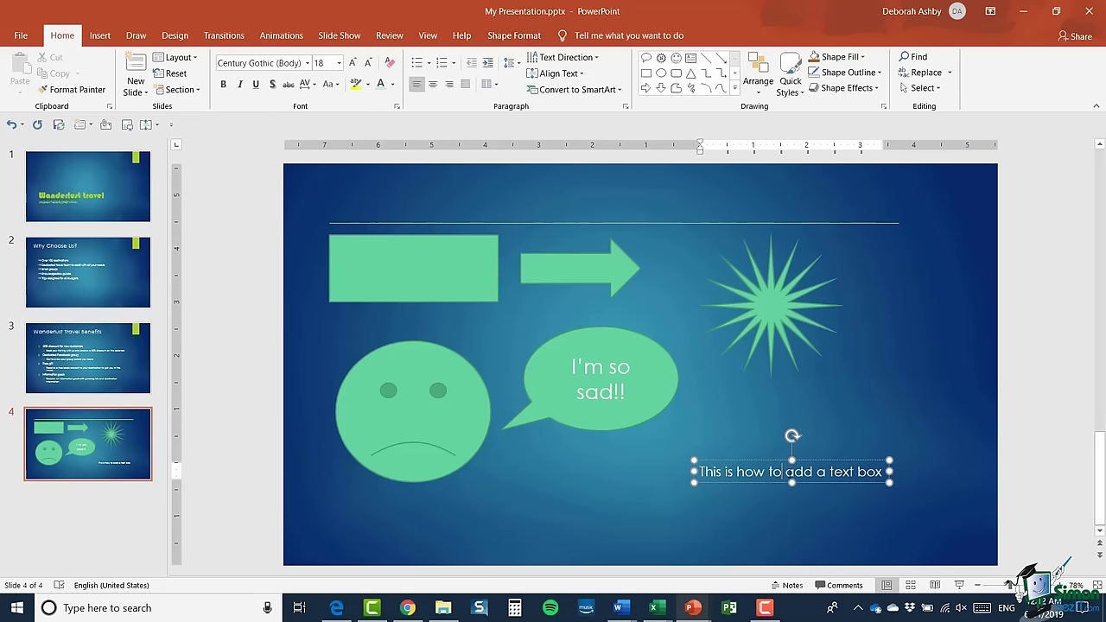
drag(808, 452, 622, 458)
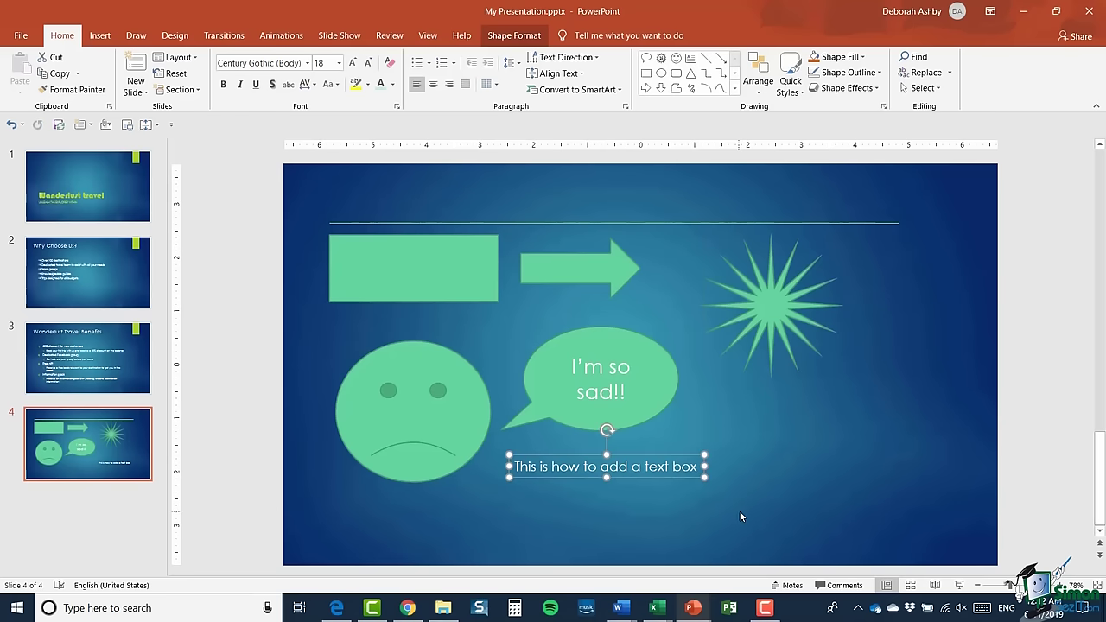
click(703, 470)
text(.)
key(BackSpace)
Fill the text box with grey
click(514, 38)
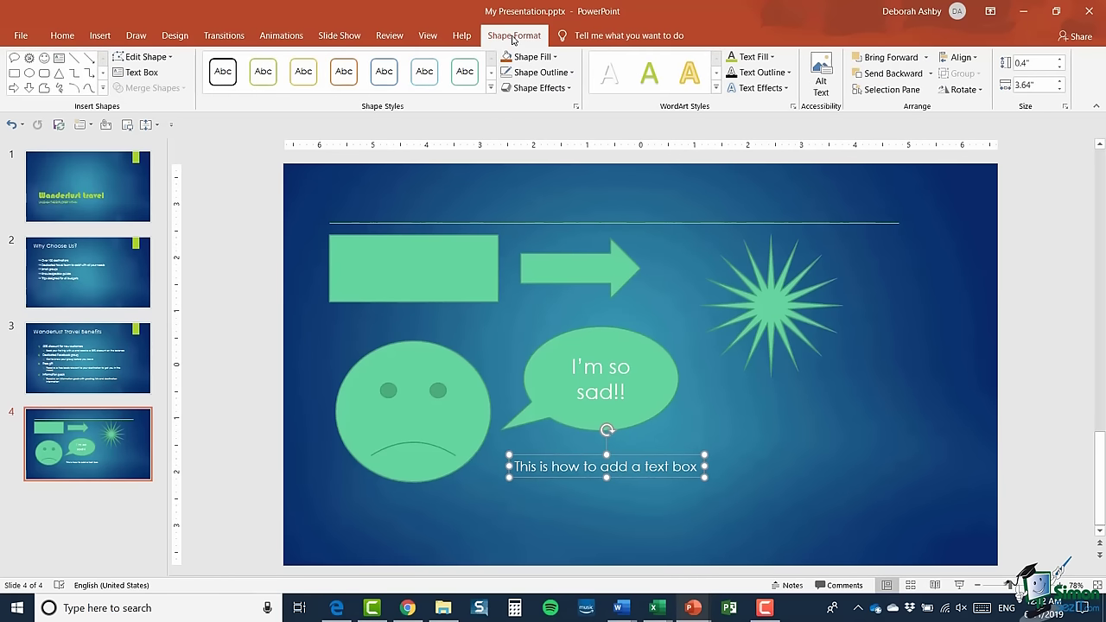
click(555, 57)
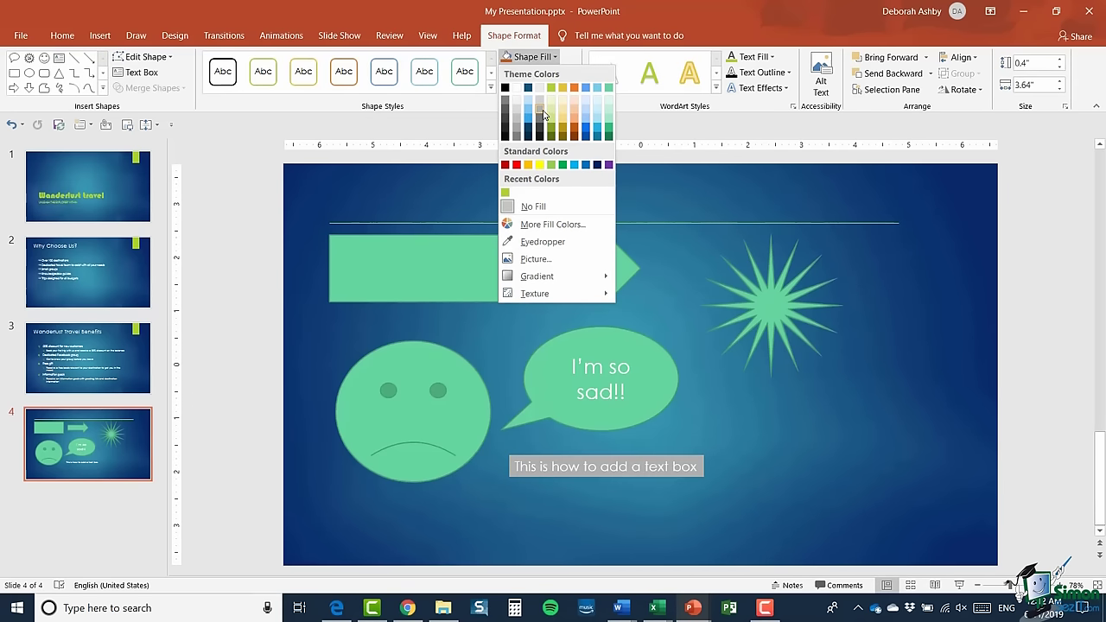
click(542, 114)
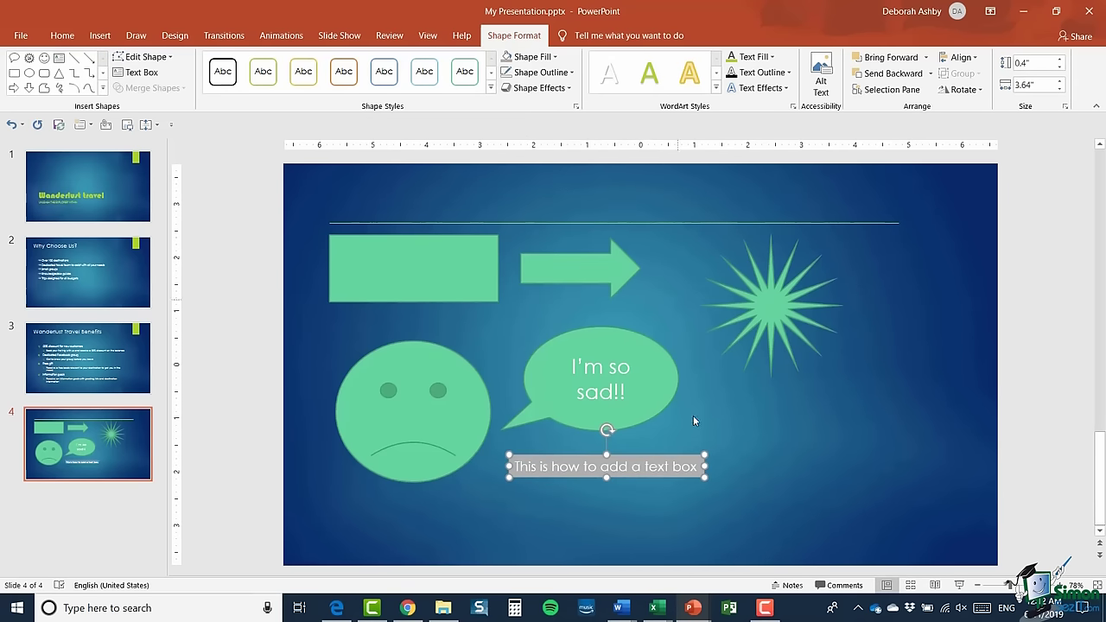
Nudge the grey text box slightly upward on slide 4
drag(666, 458, 666, 451)
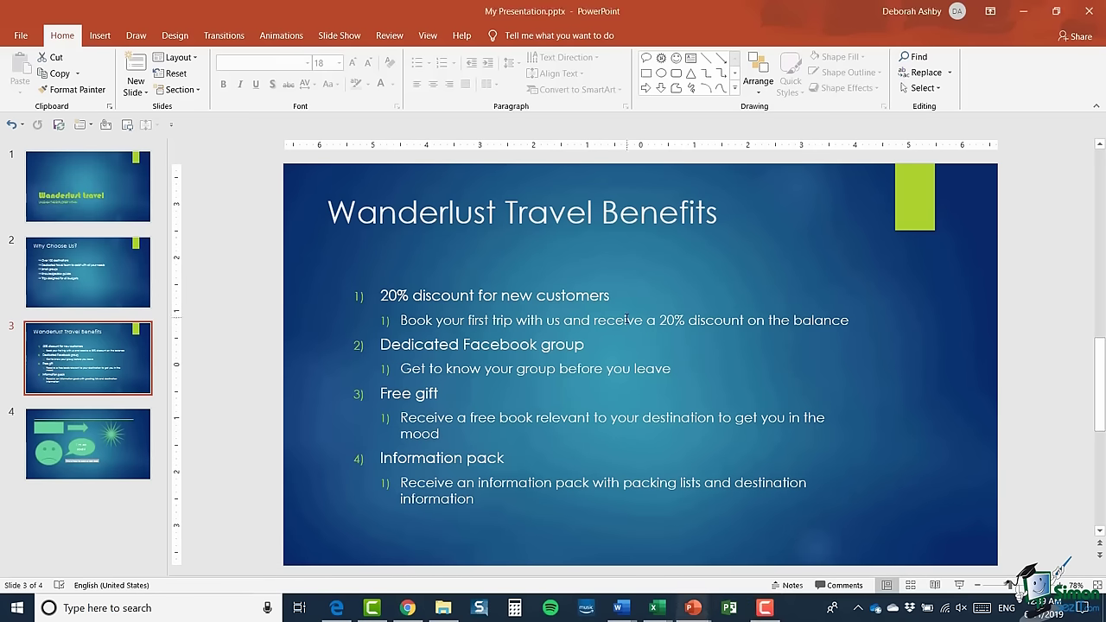
Narrow slide 3's bulleted list box and shift it slightly up and left
click(691, 342)
drag(873, 407, 675, 395)
drag(615, 287, 594, 273)
click(830, 387)
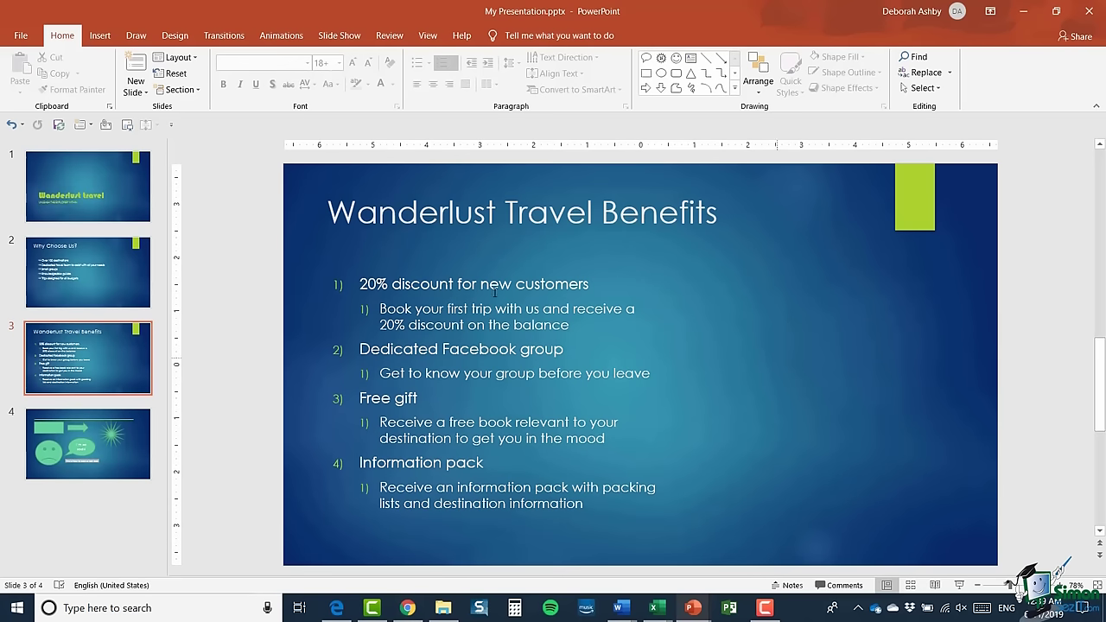
click(102, 36)
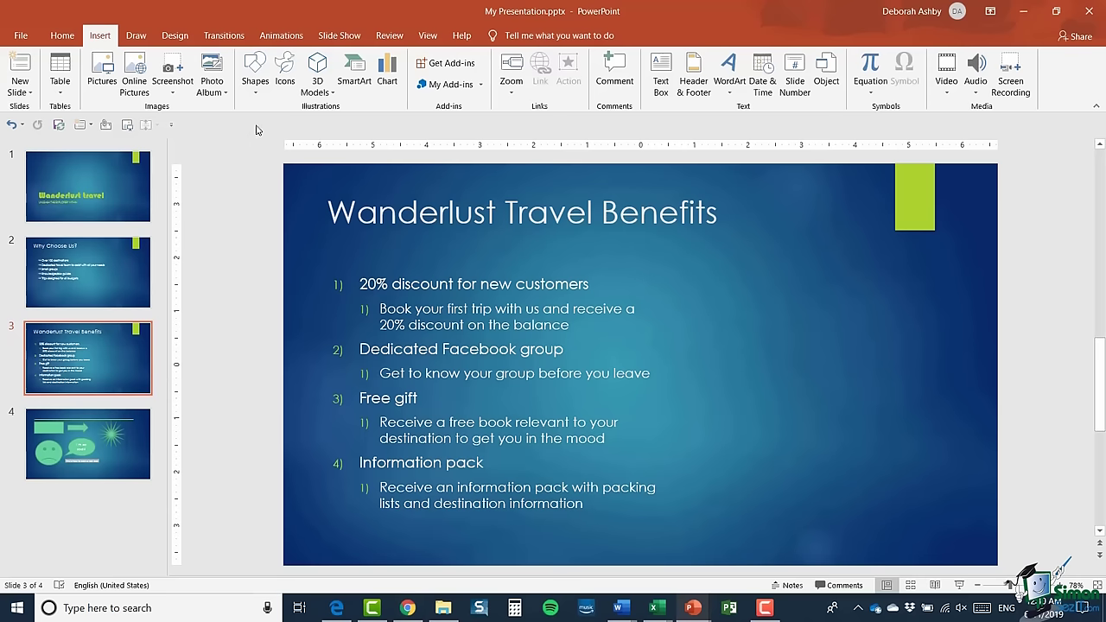
Open Online Pictures, browse the Airplane category, then return to the categories' empty search box
click(134, 74)
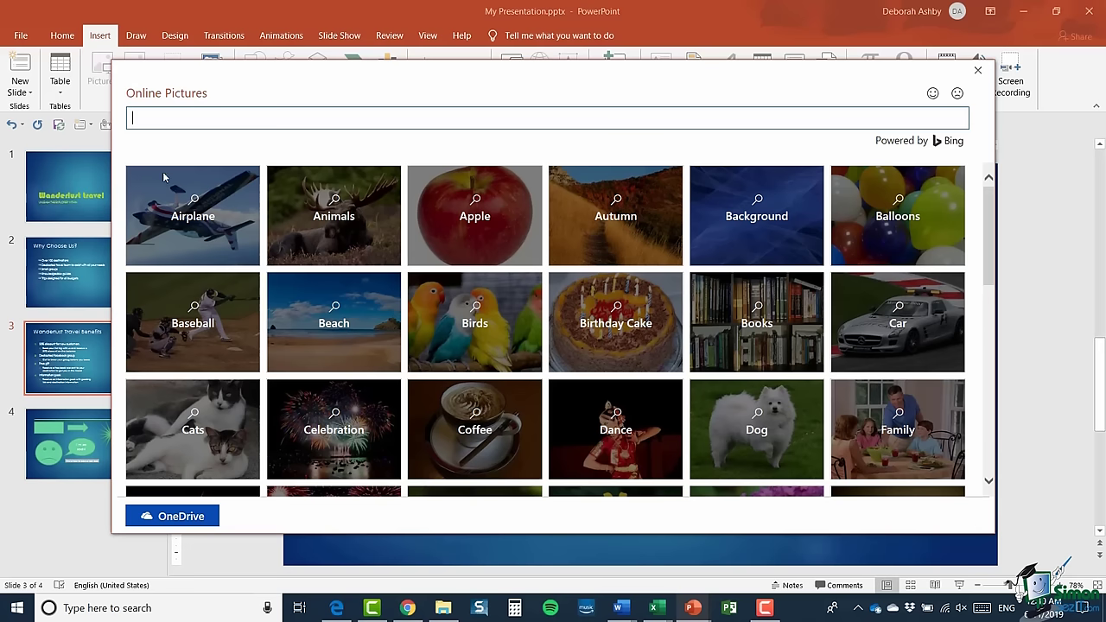
scroll(752, 249, down, 1)
scroll(752, 248, down, 4)
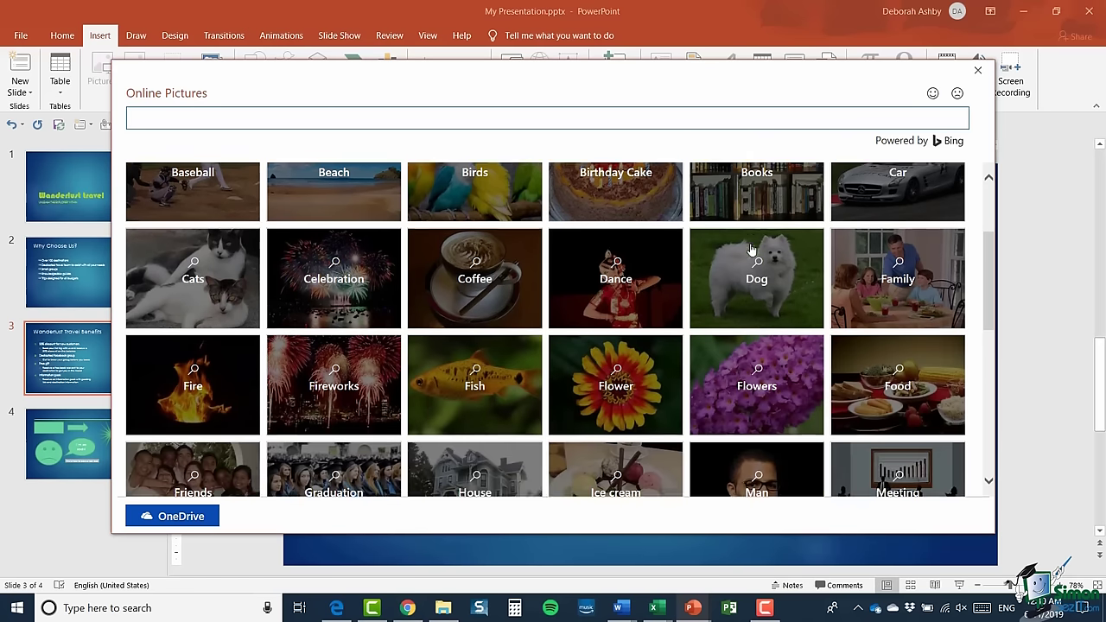
scroll(752, 248, up, 5)
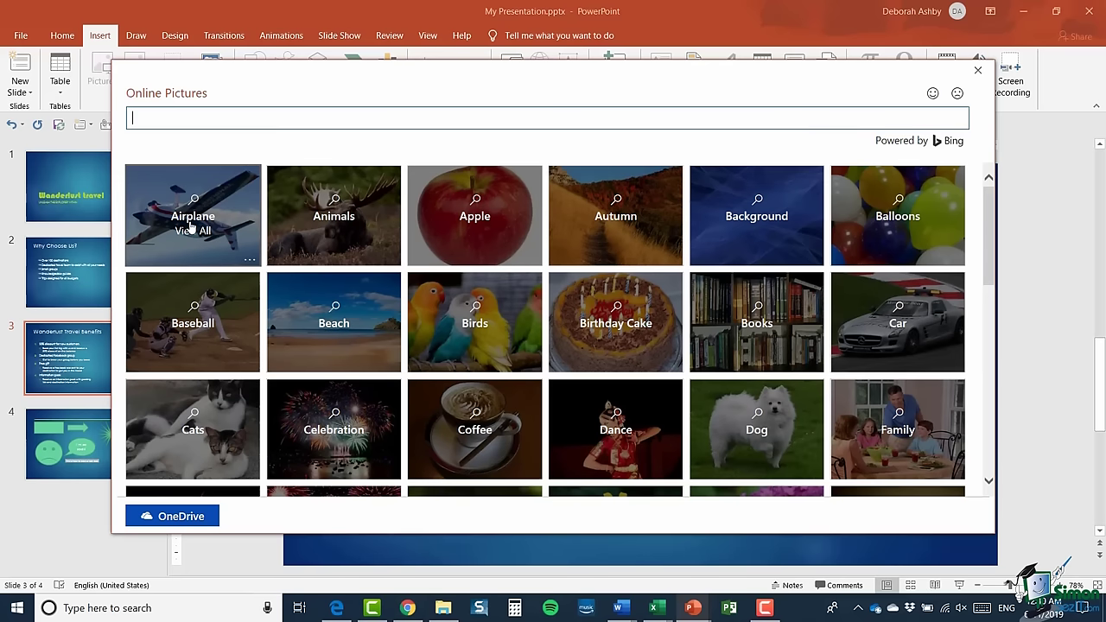
click(191, 227)
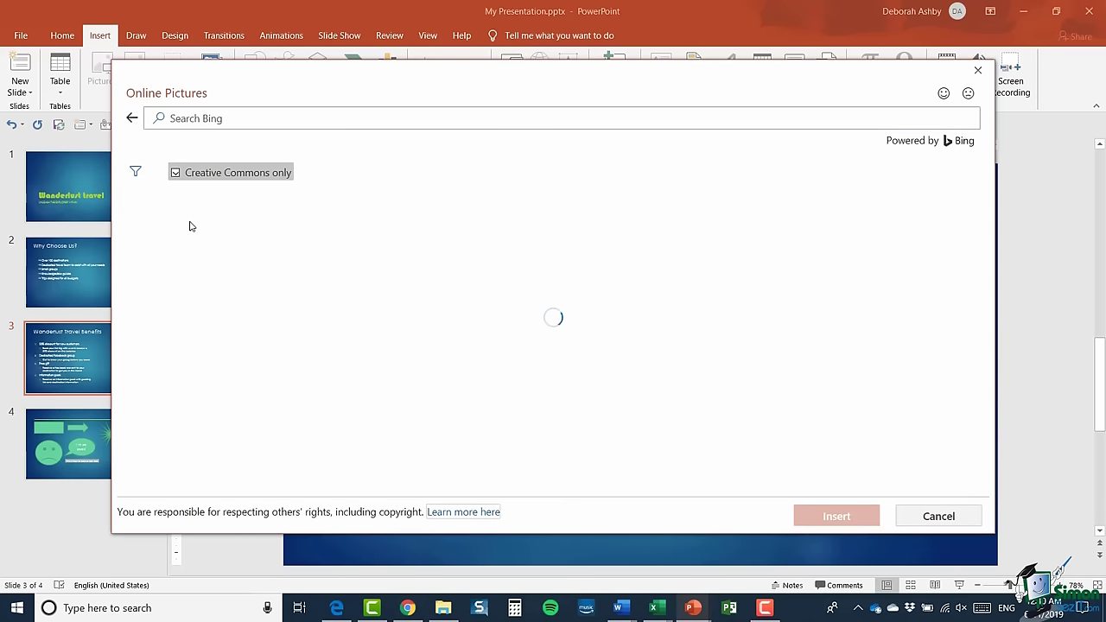
scroll(696, 298, down, 3)
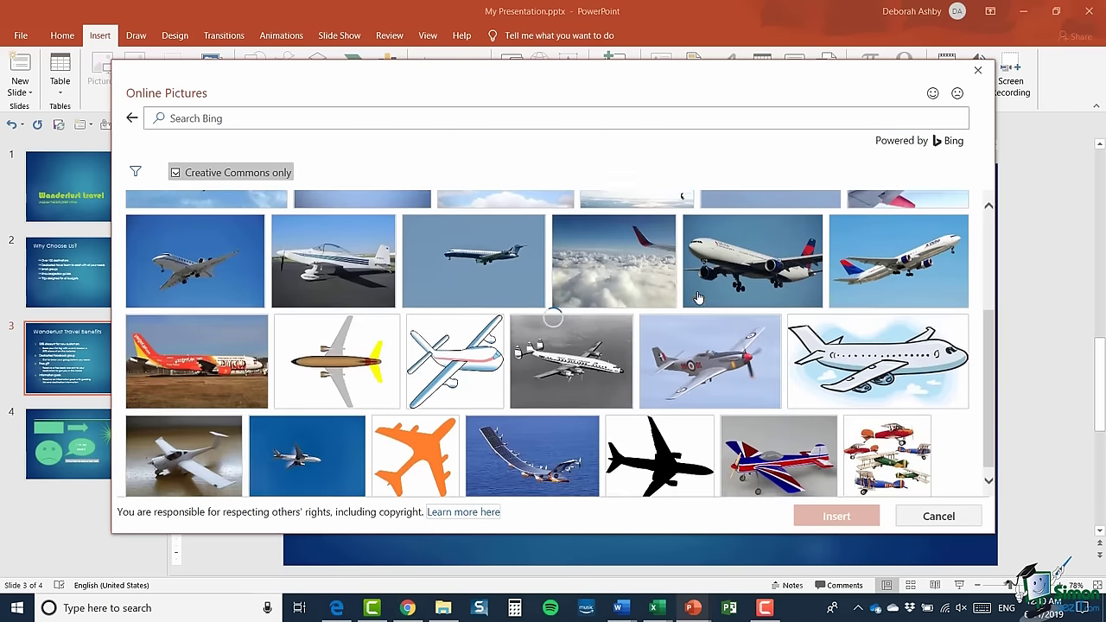
scroll(698, 297, up, 3)
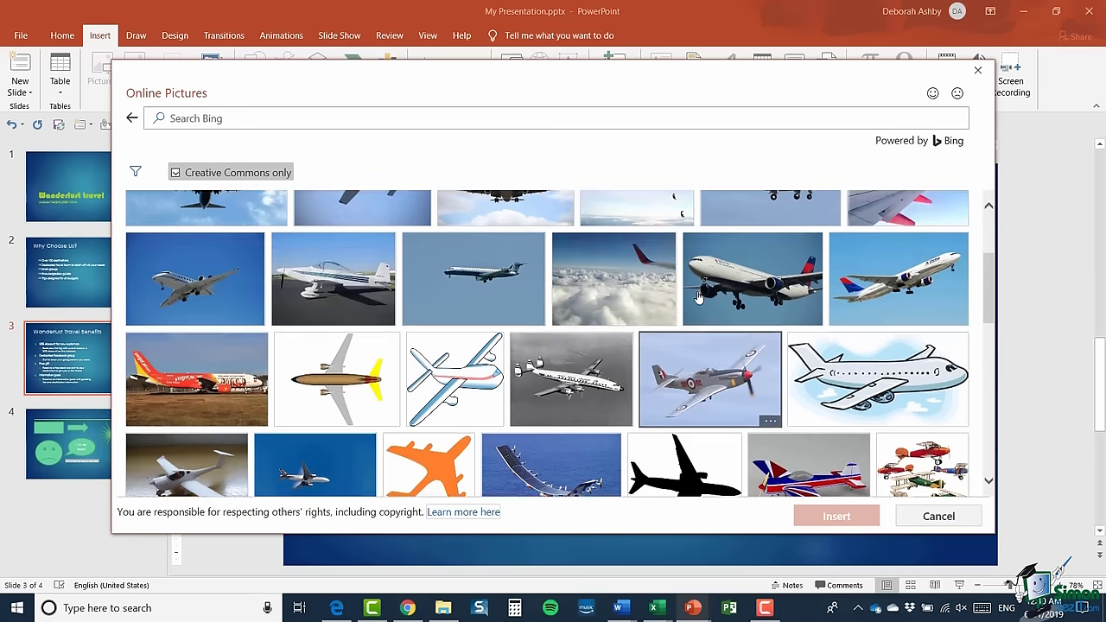
click(132, 120)
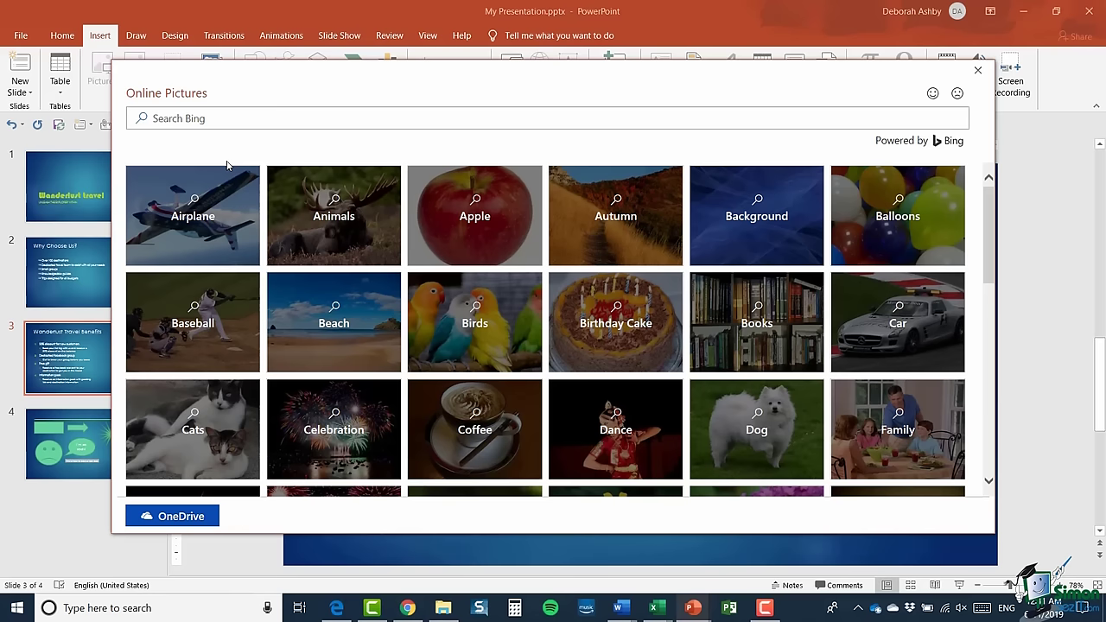
click(163, 119)
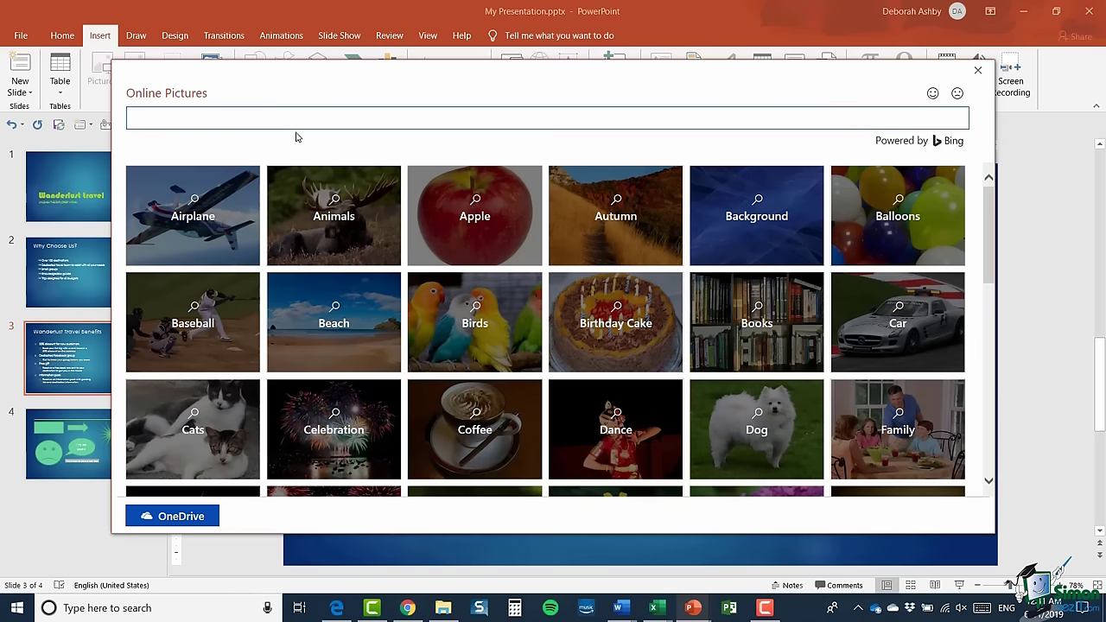
Search online pictures for 'travel' and pick the red Travel suitcase image
text(travel)
key(Return)
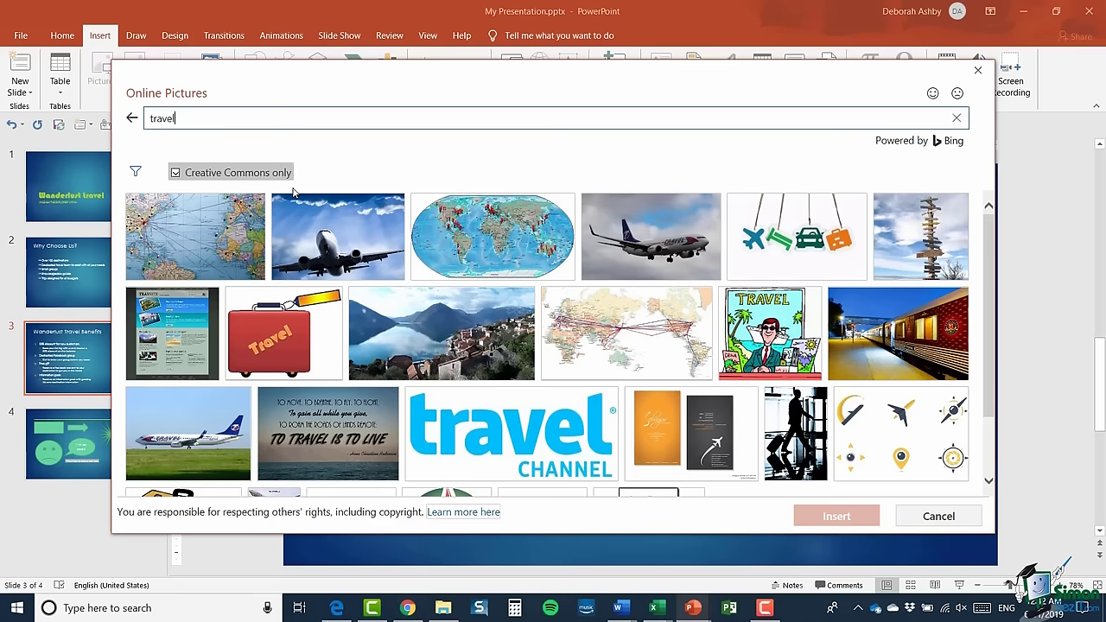
scroll(592, 240, down, 1)
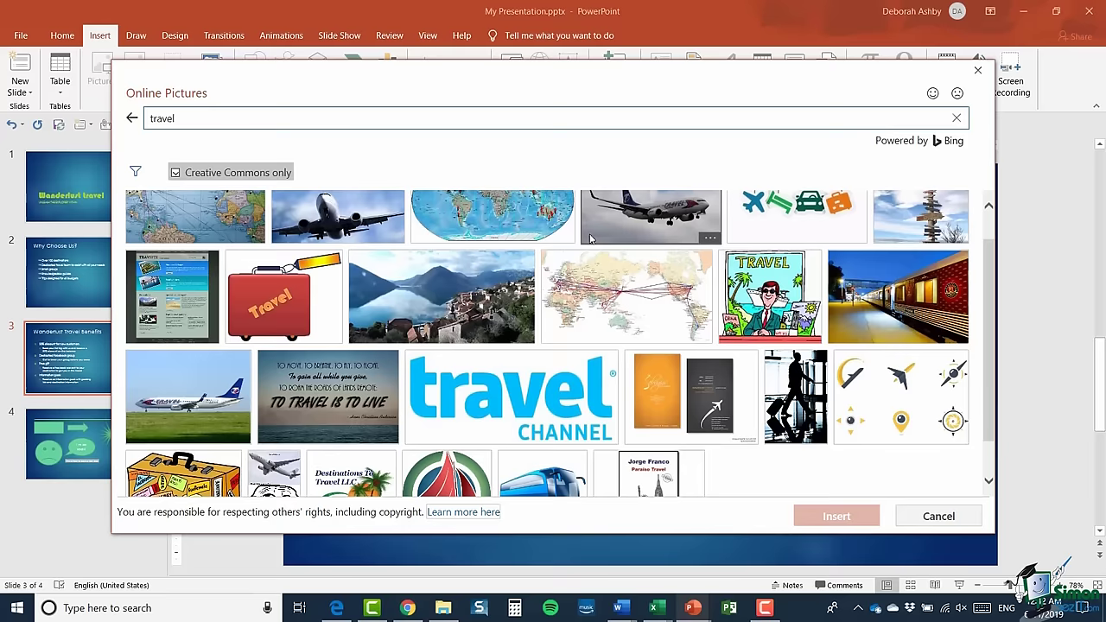
scroll(591, 241, up, 1)
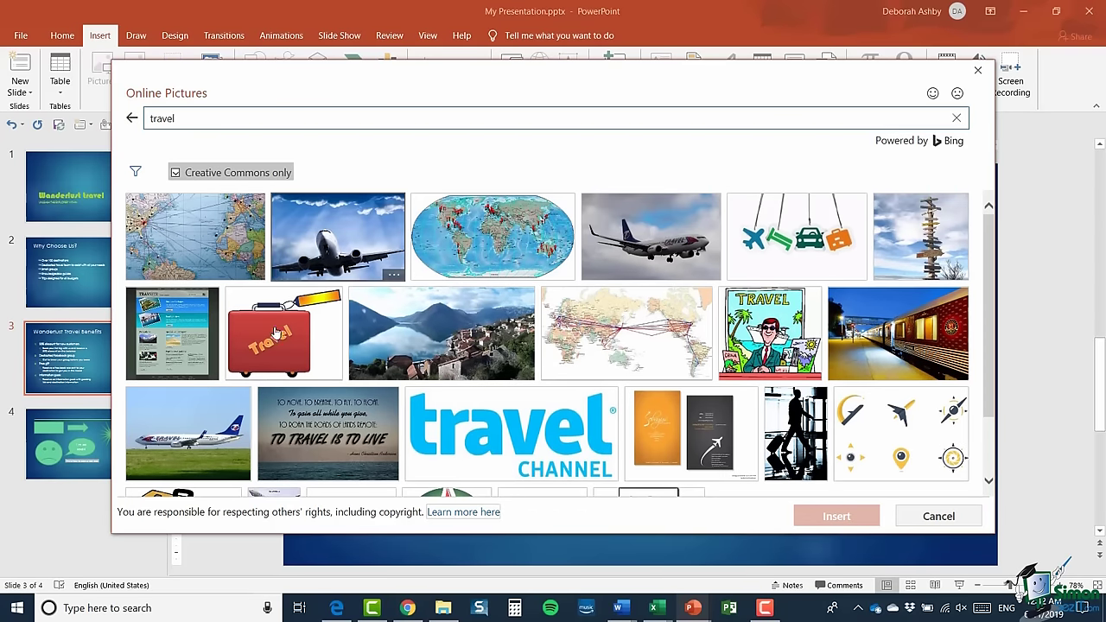
click(279, 343)
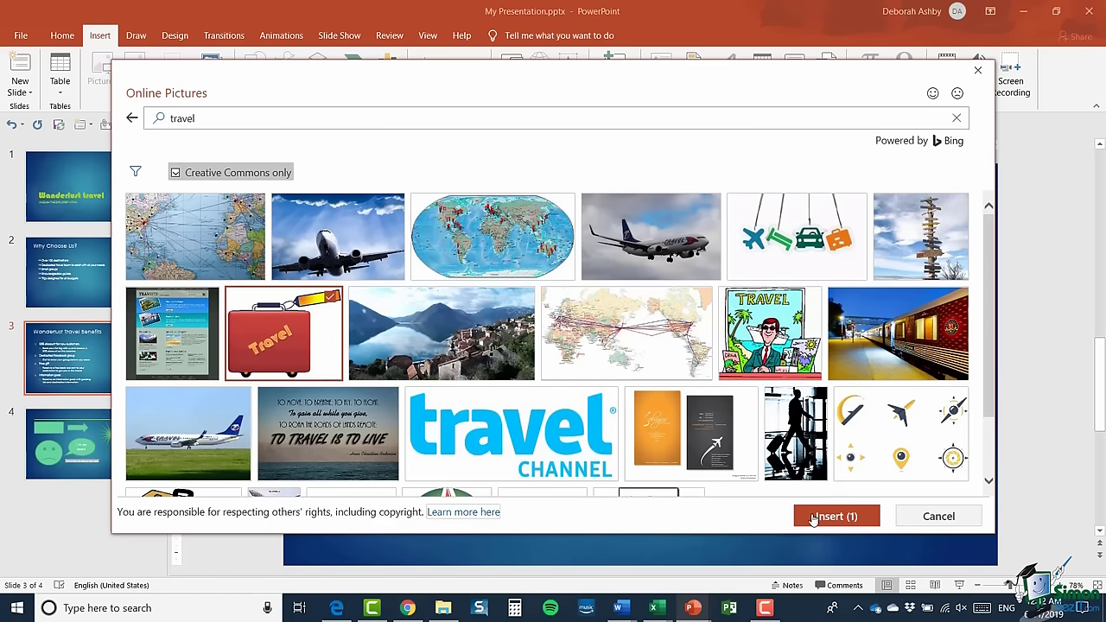
Insert the suitcase picture, shrink it, and place it on the right of slide 3
click(840, 519)
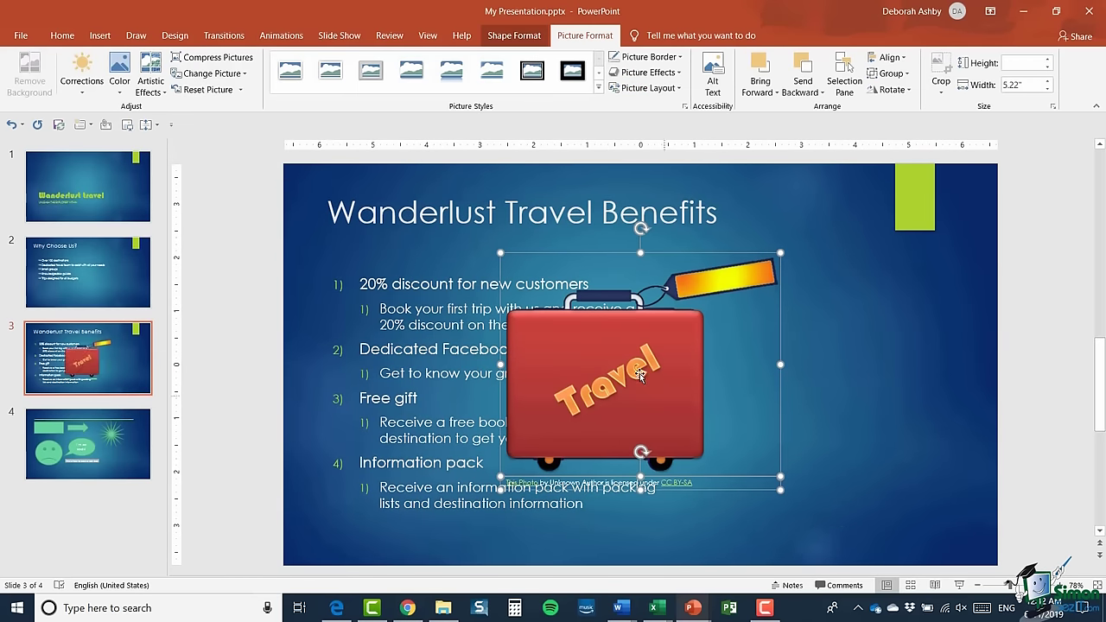
drag(619, 373, 831, 366)
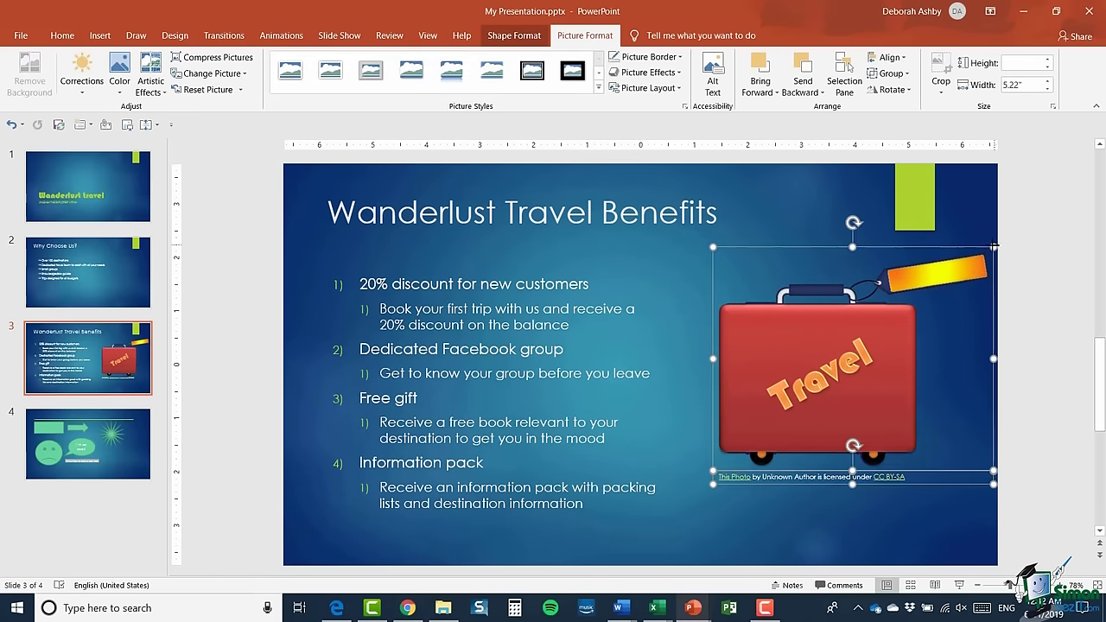
drag(994, 246, 938, 297)
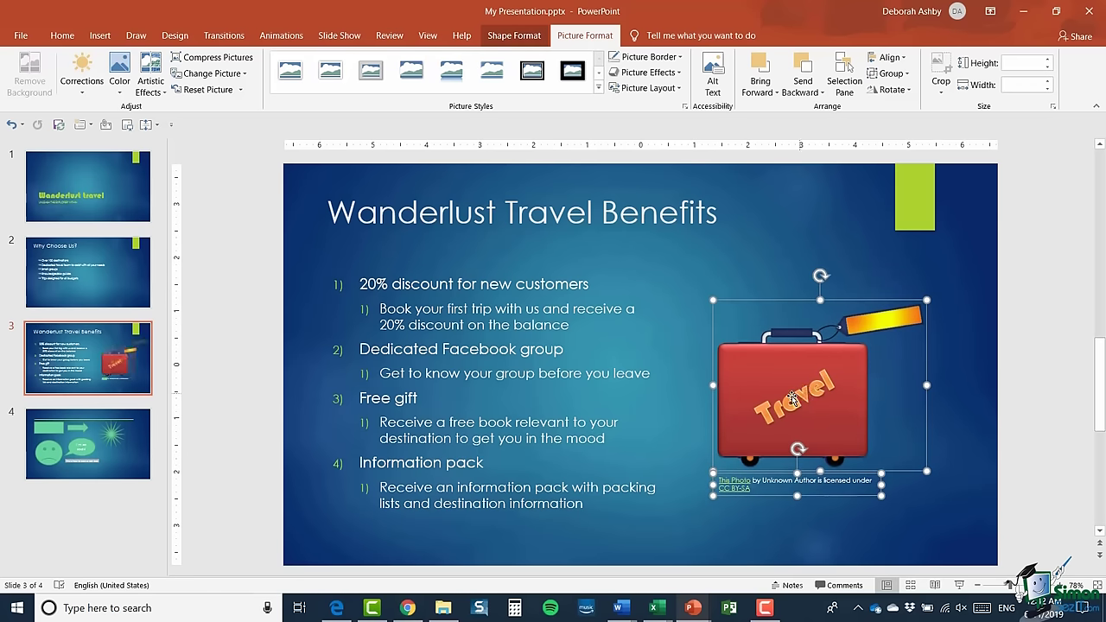
drag(791, 395, 820, 381)
click(1059, 423)
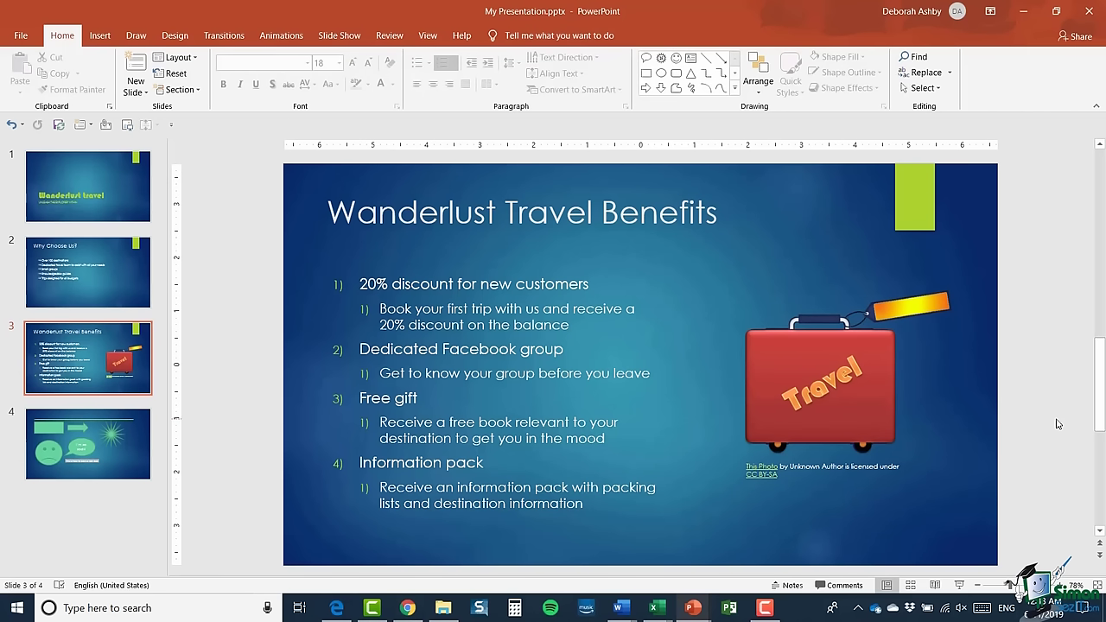
On the Why Choose Us? slide, search online pictures for 'animated gif travel' and pick the traveller image
click(61, 279)
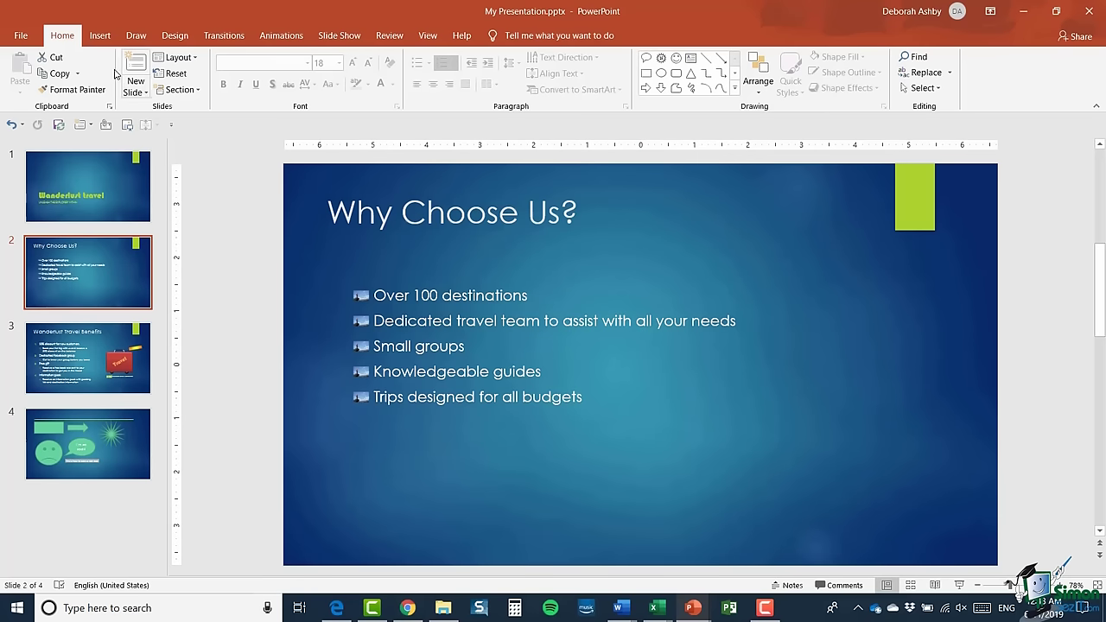
click(100, 36)
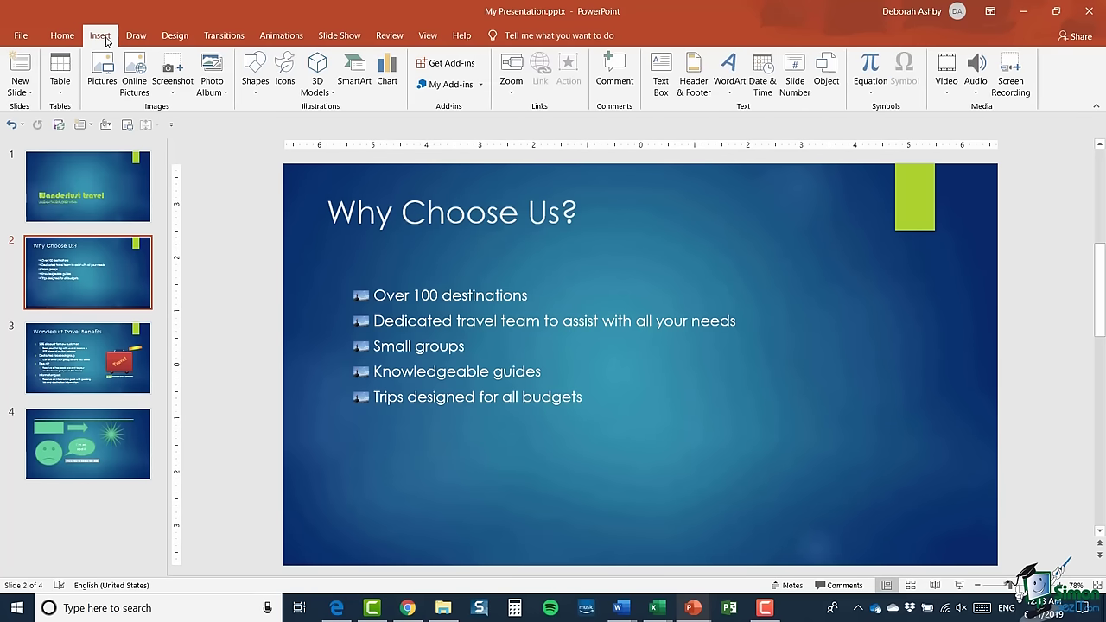
click(134, 83)
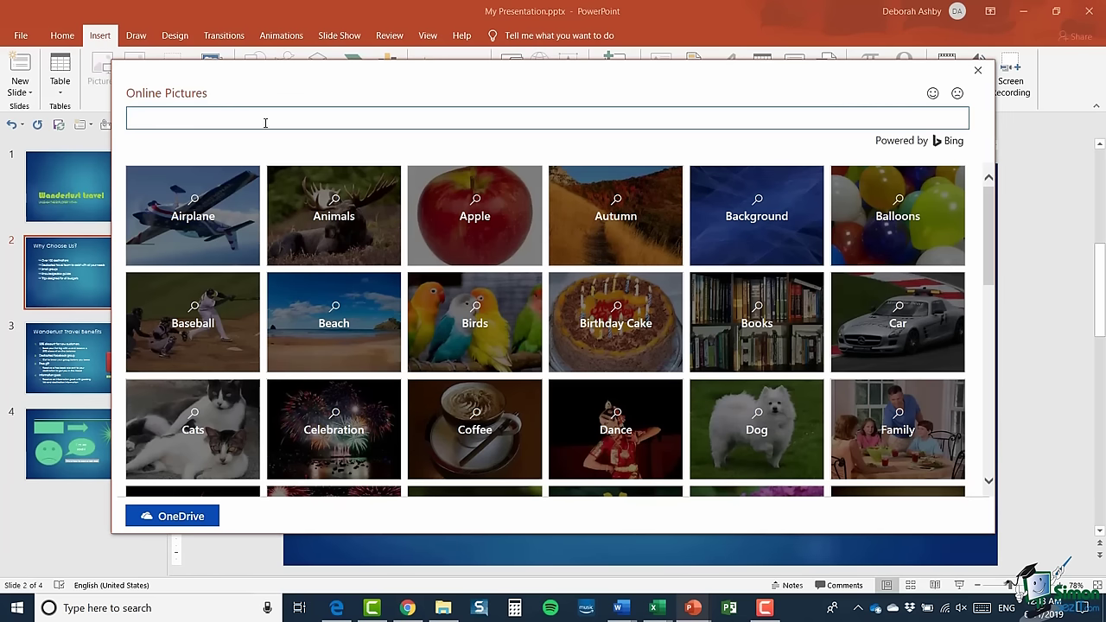
text(animated gif travel)
key(Return)
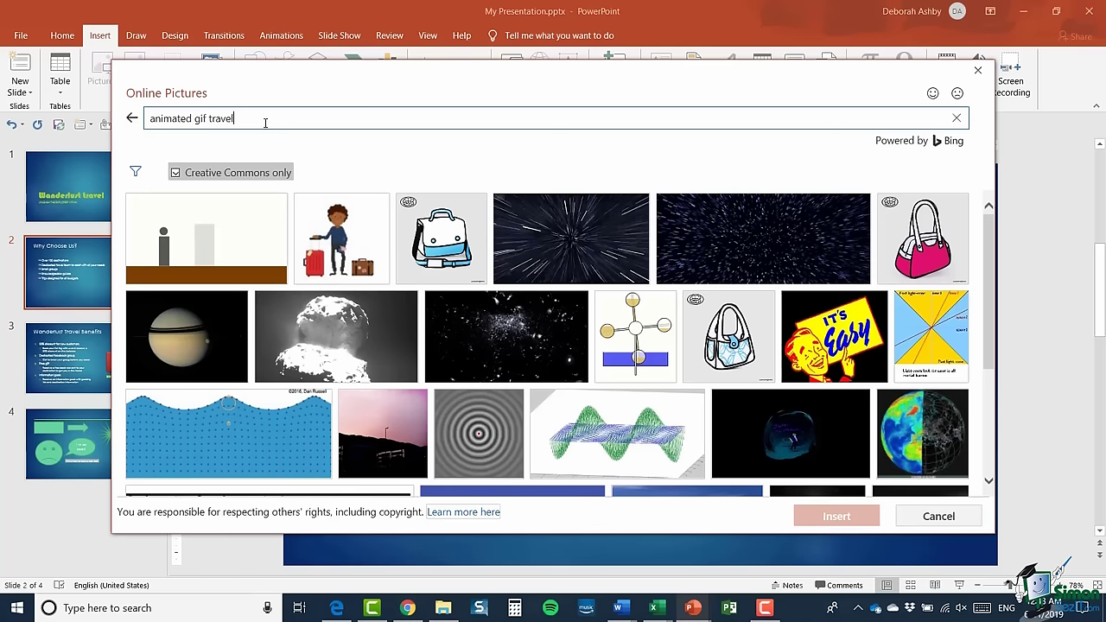
scroll(583, 311, down, 3)
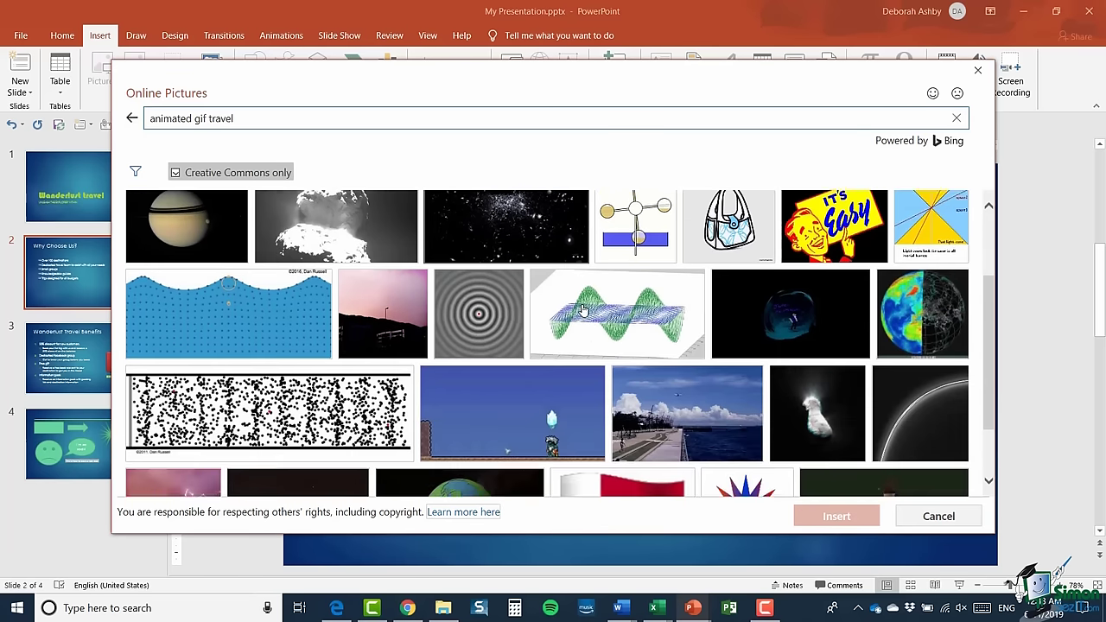
scroll(584, 311, up, 3)
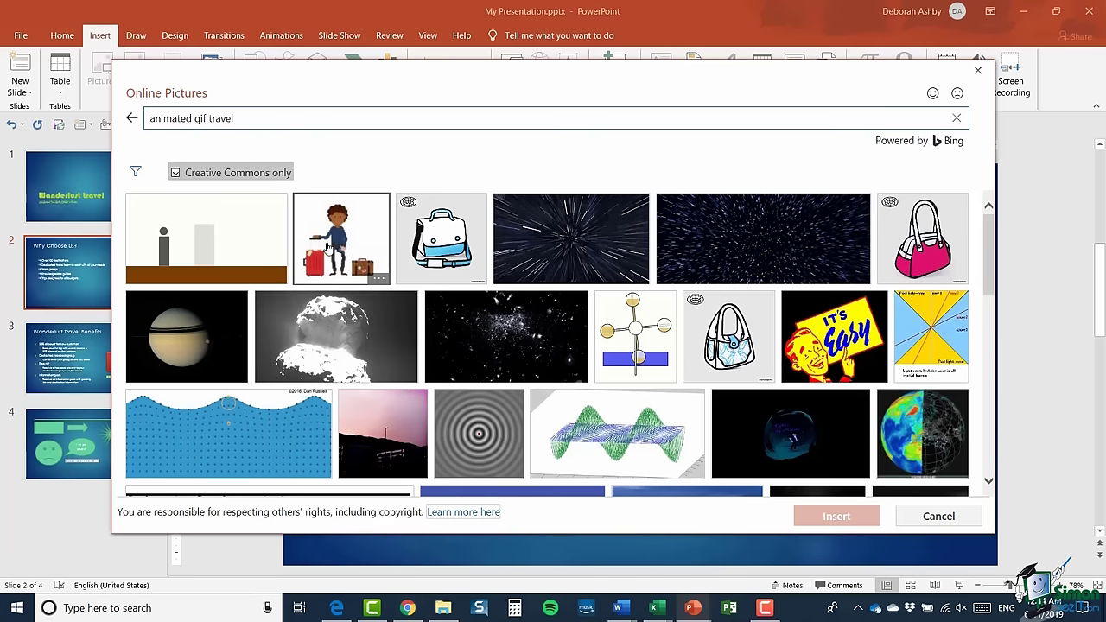
click(329, 246)
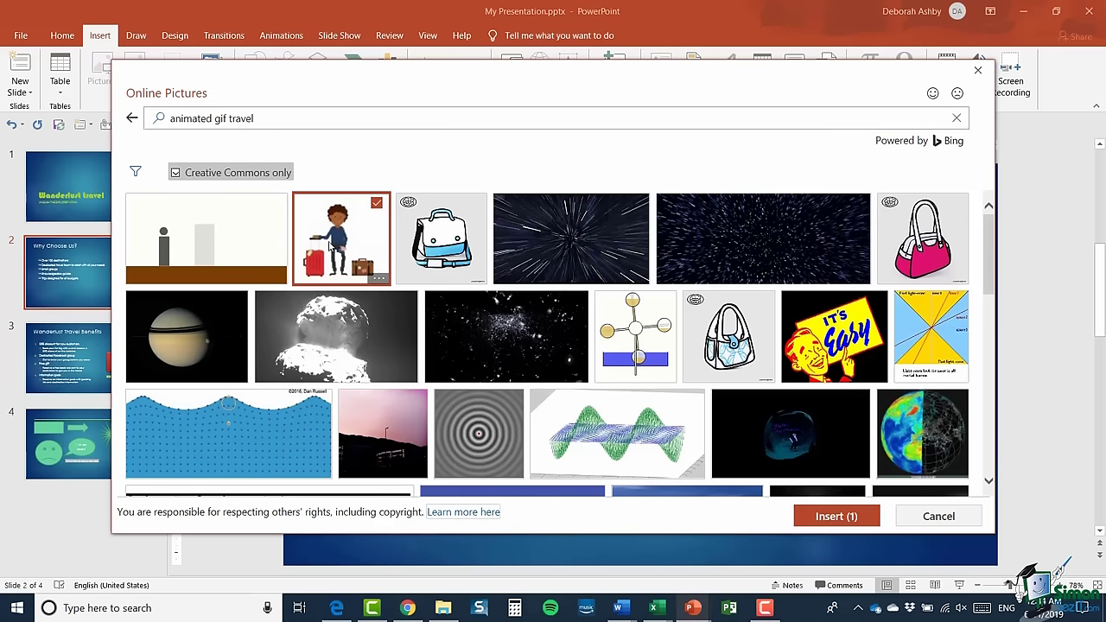
Insert the traveller picture, move it right, and delete its credit caption
click(840, 516)
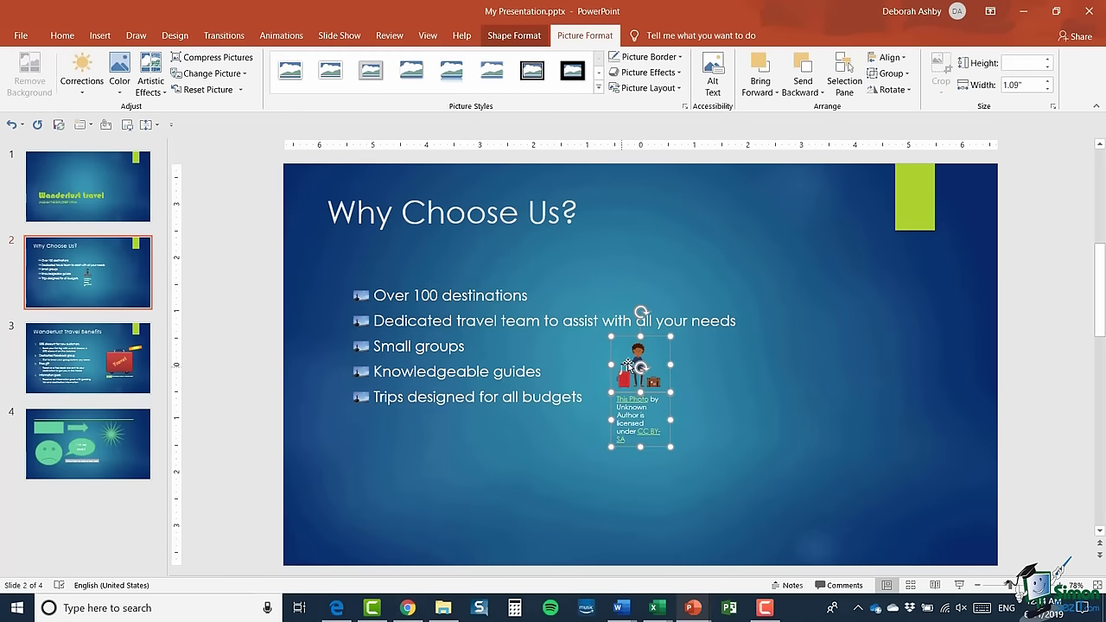
drag(640, 366, 860, 326)
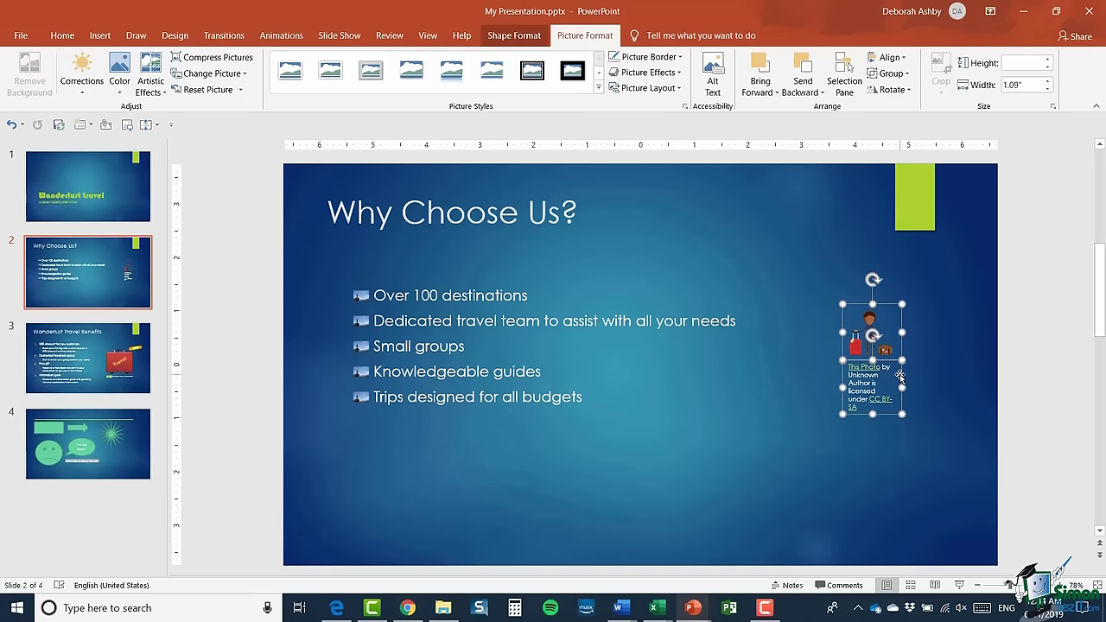
key(Escape)
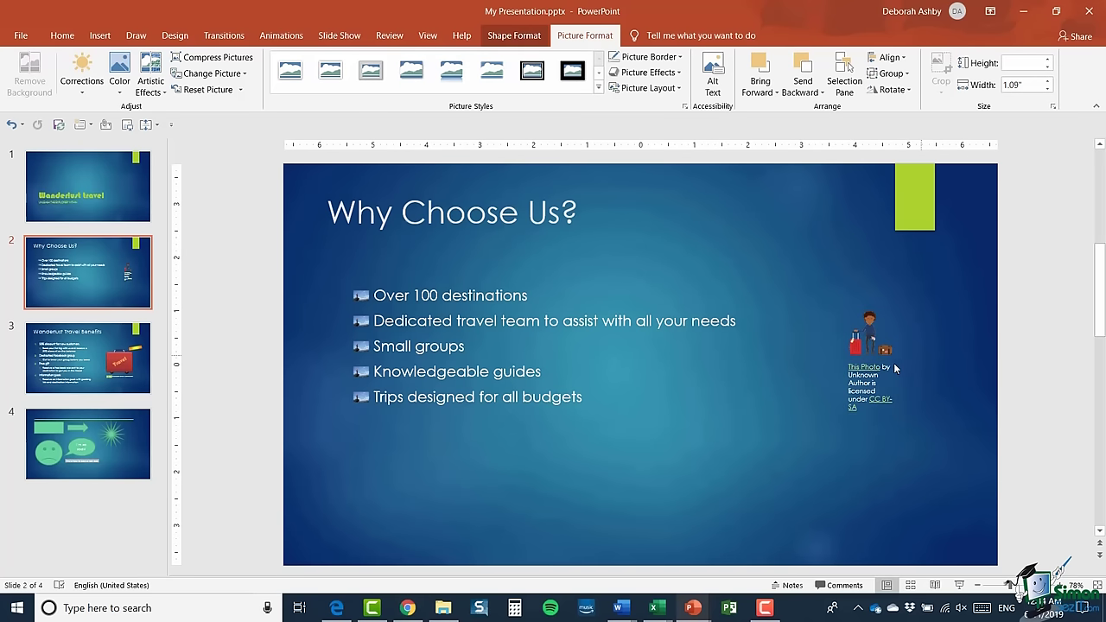
click(882, 369)
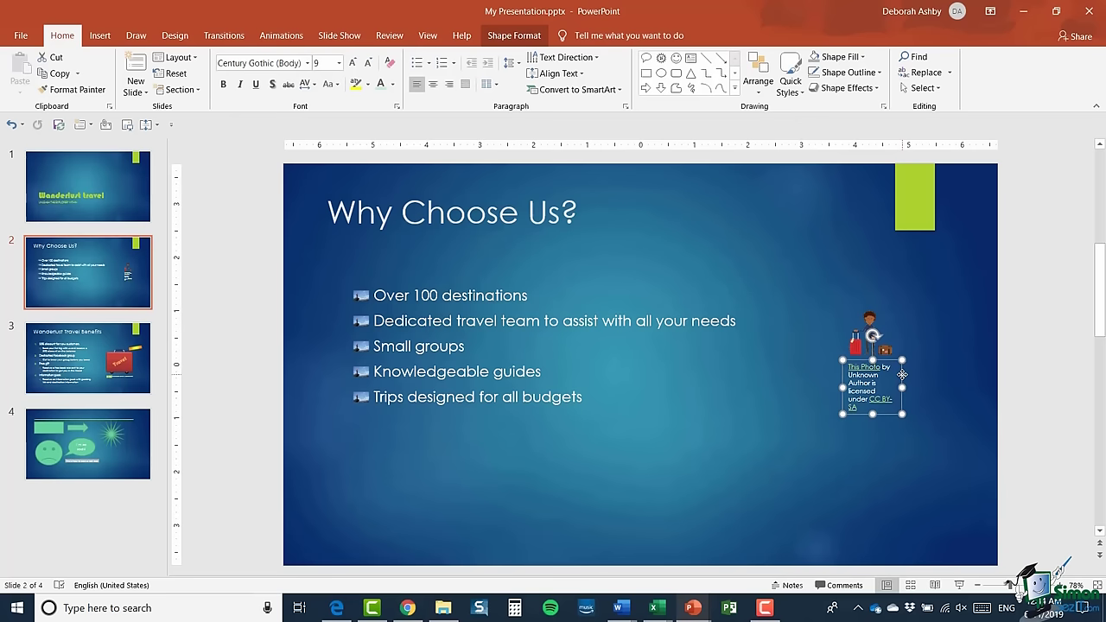
key(Delete)
Enlarge the traveller picture and place it in the bottom-right corner
click(860, 353)
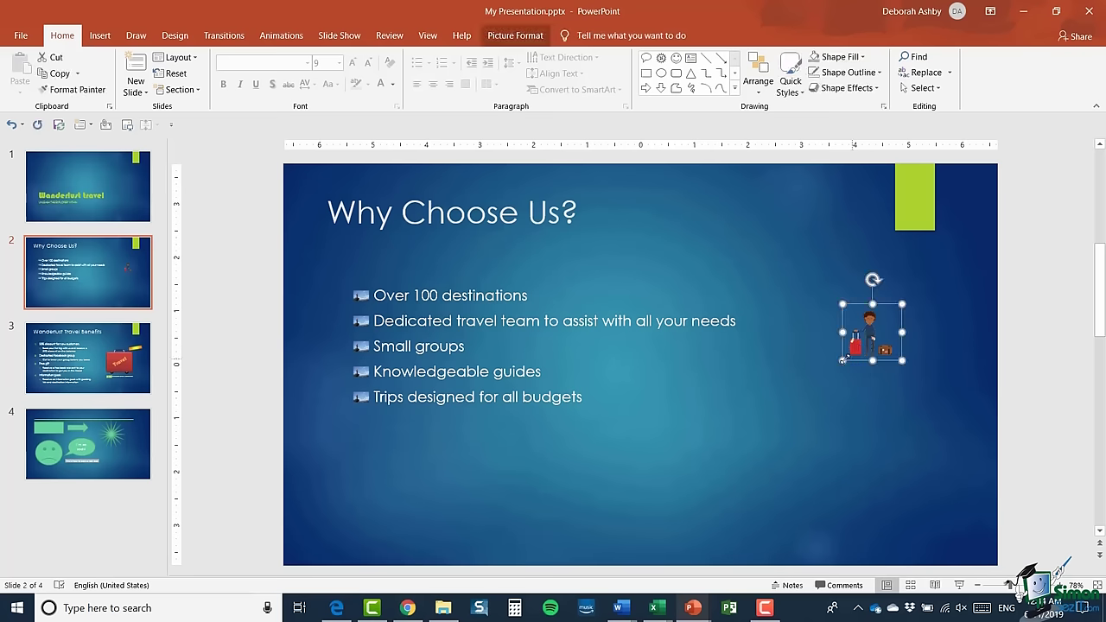
drag(844, 359, 763, 437)
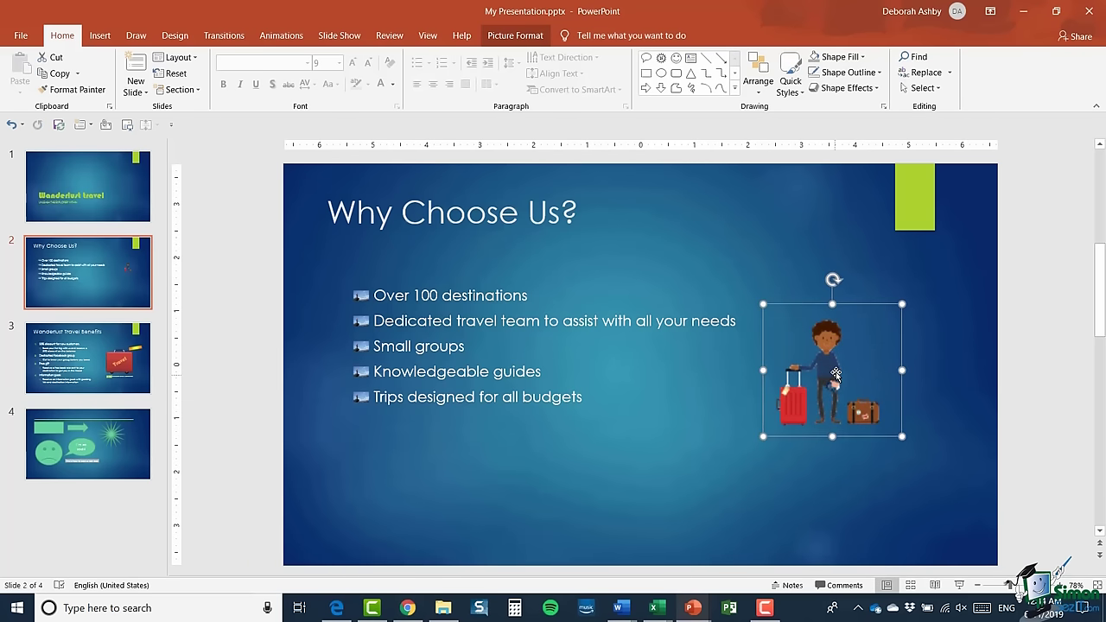
drag(835, 374, 902, 473)
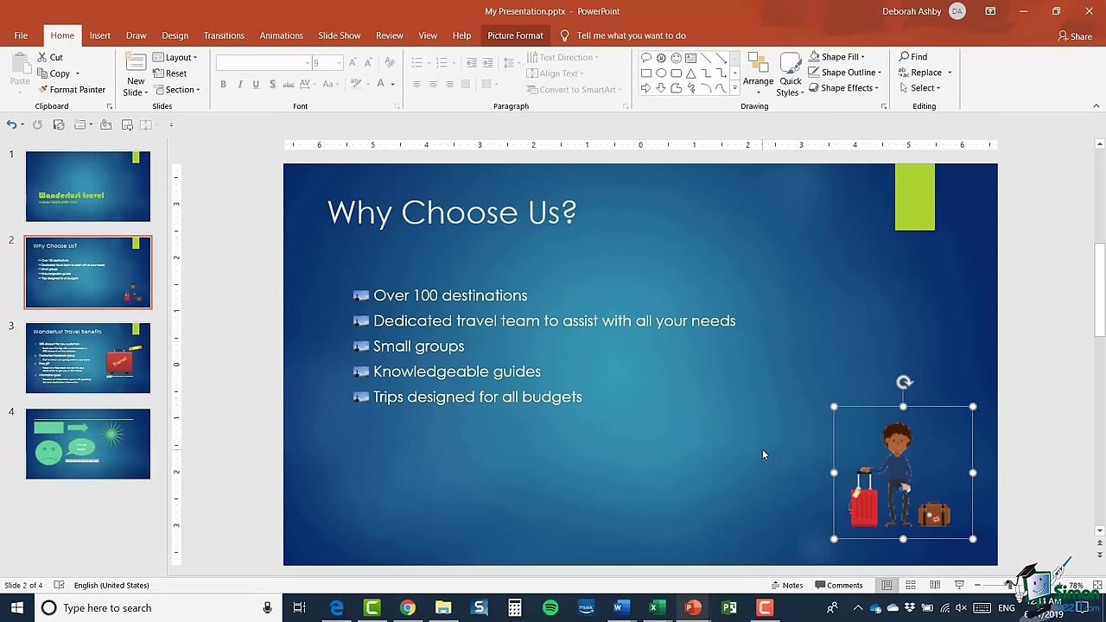
click(762, 454)
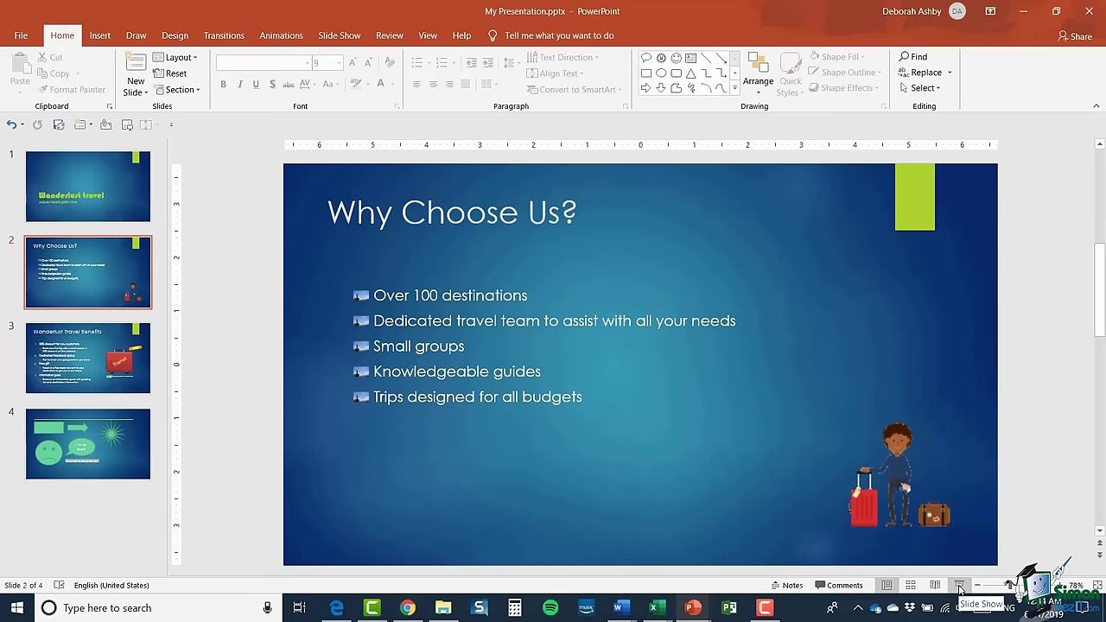
click(959, 587)
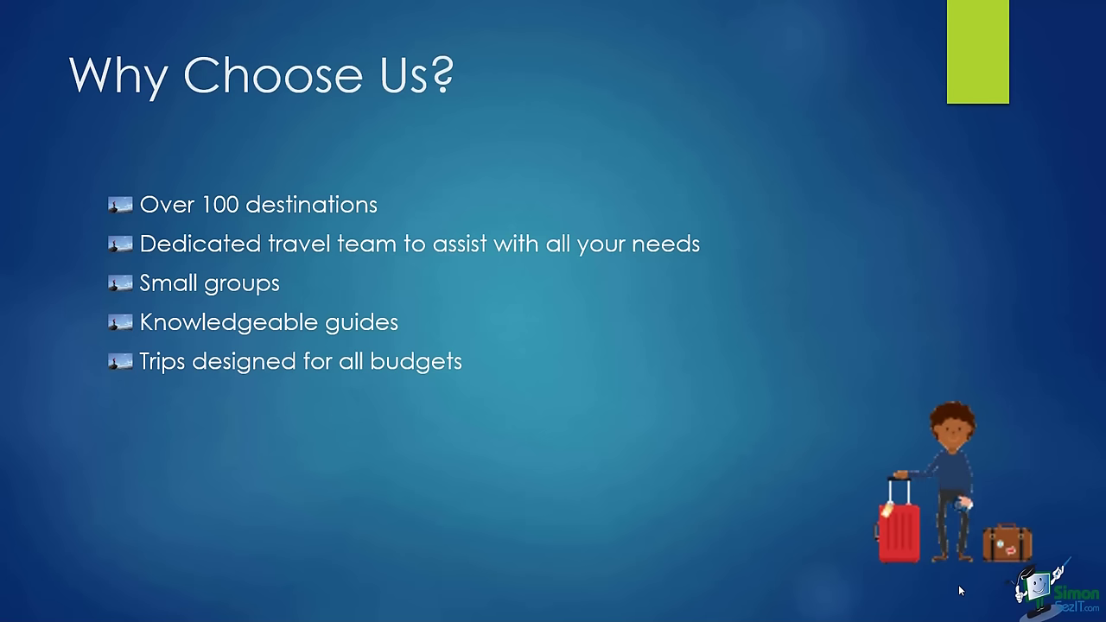
key(Escape)
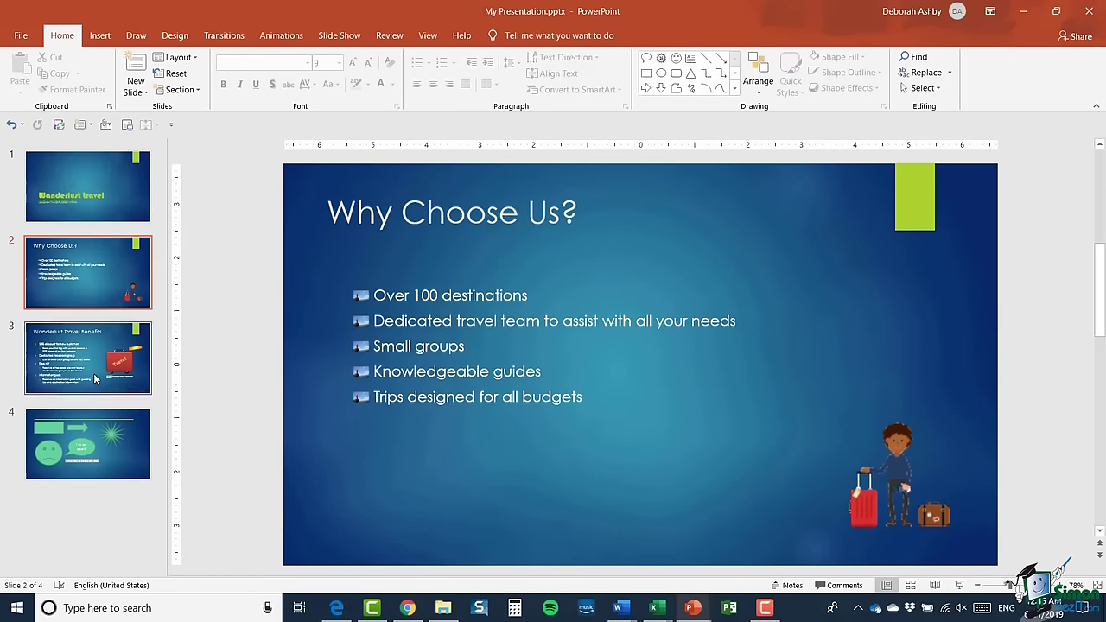
Delete the photo attribution caption on slide 3 and the traveller-with-luggage picture on slide 2
click(96, 372)
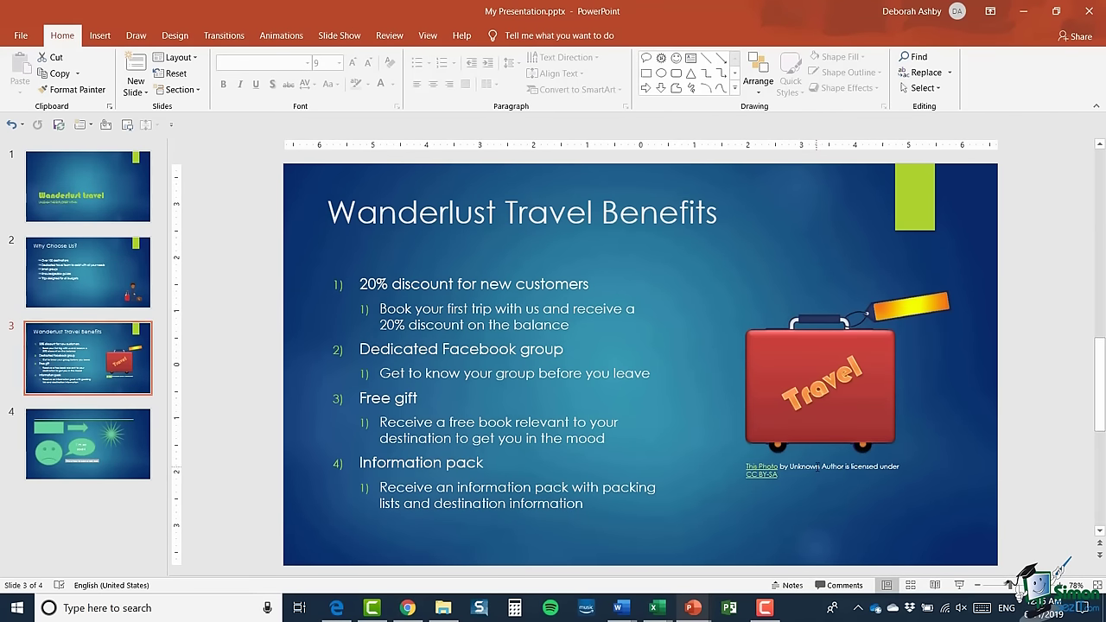
click(828, 467)
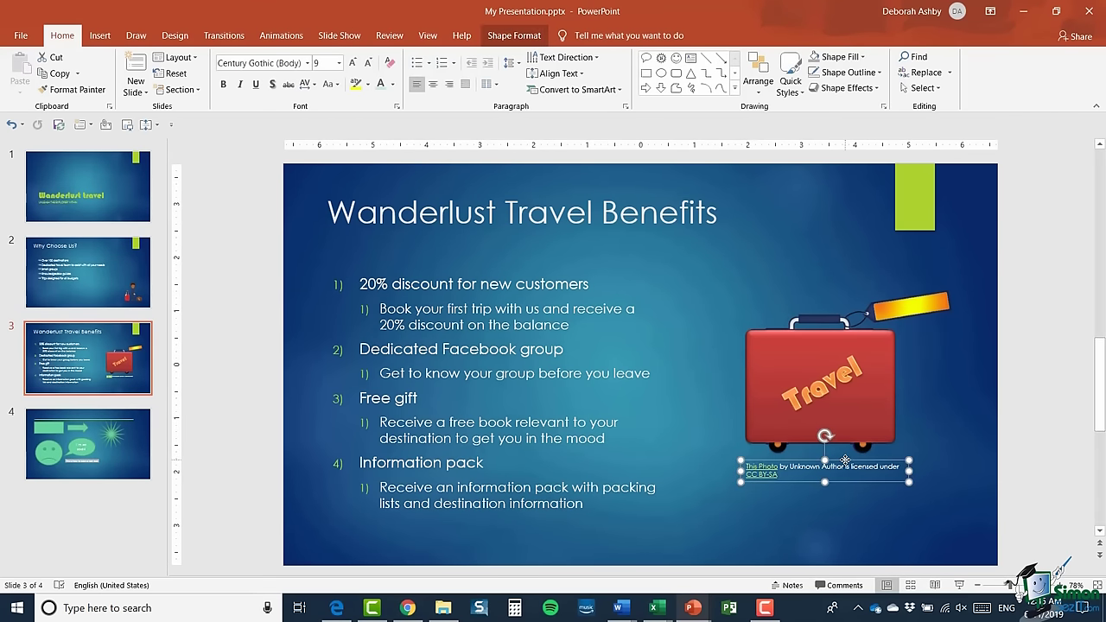
key(Delete)
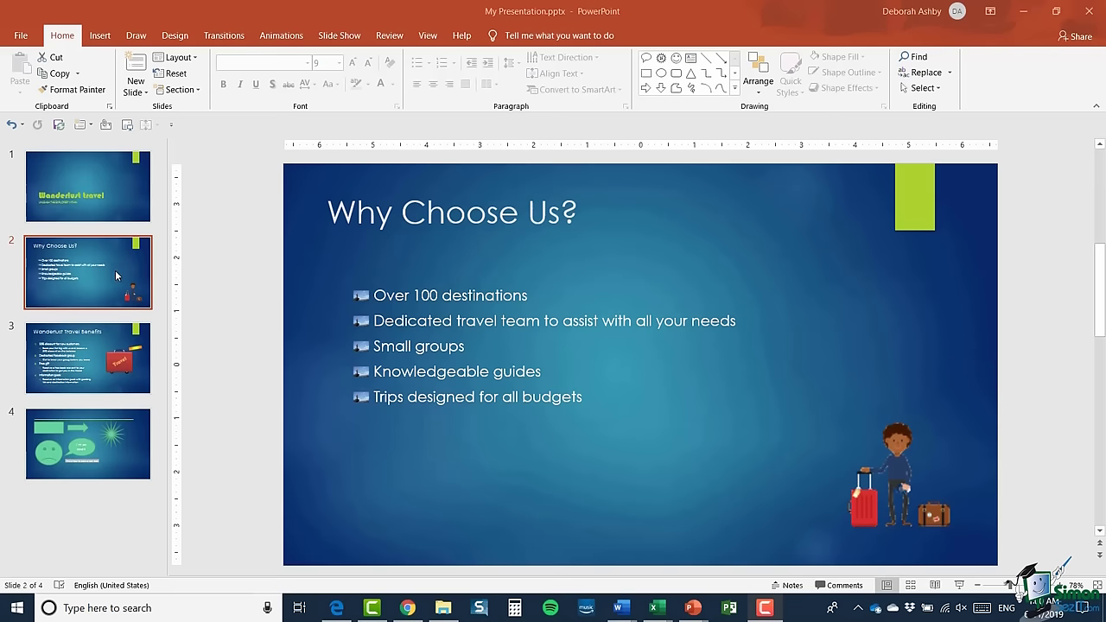
click(898, 449)
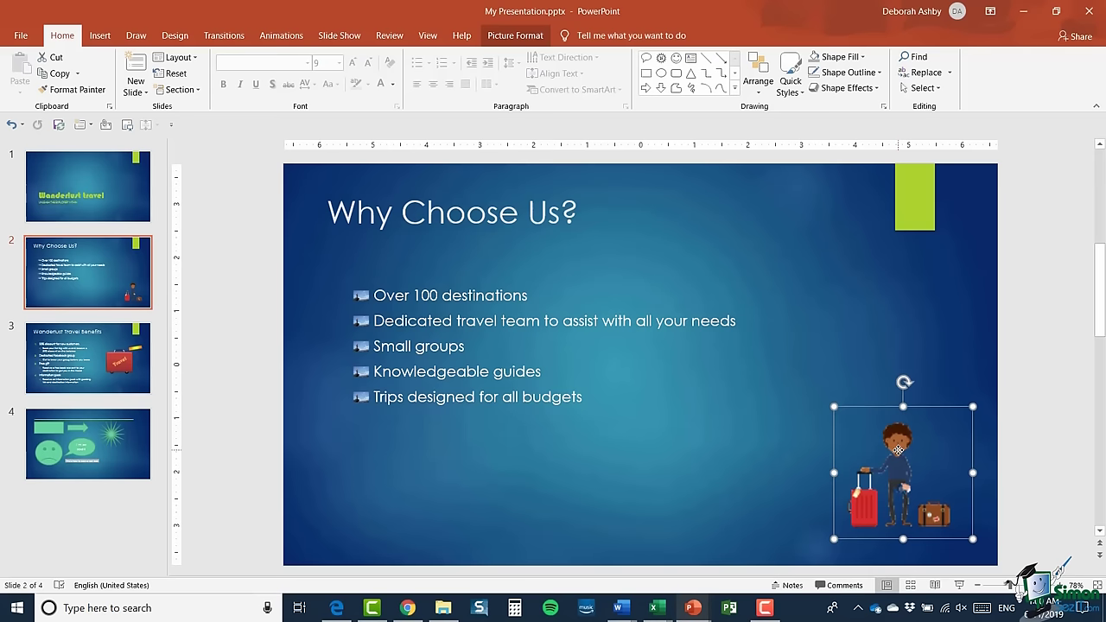
key(Delete)
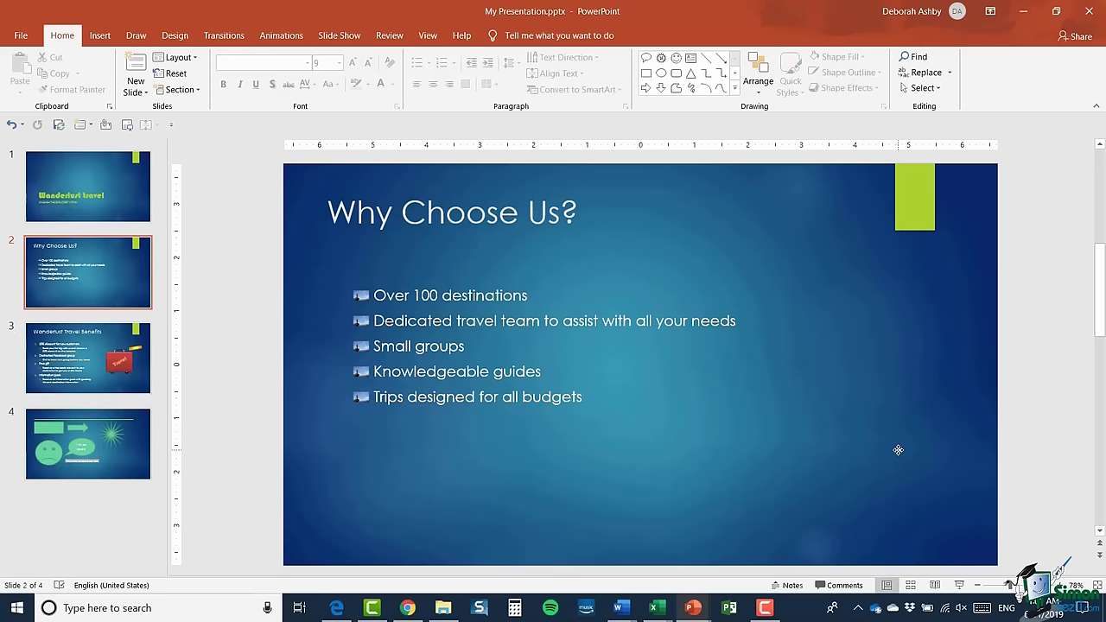
Insert the second Location globe icon, showing Africa, onto the Why Choose Us? slide
click(101, 37)
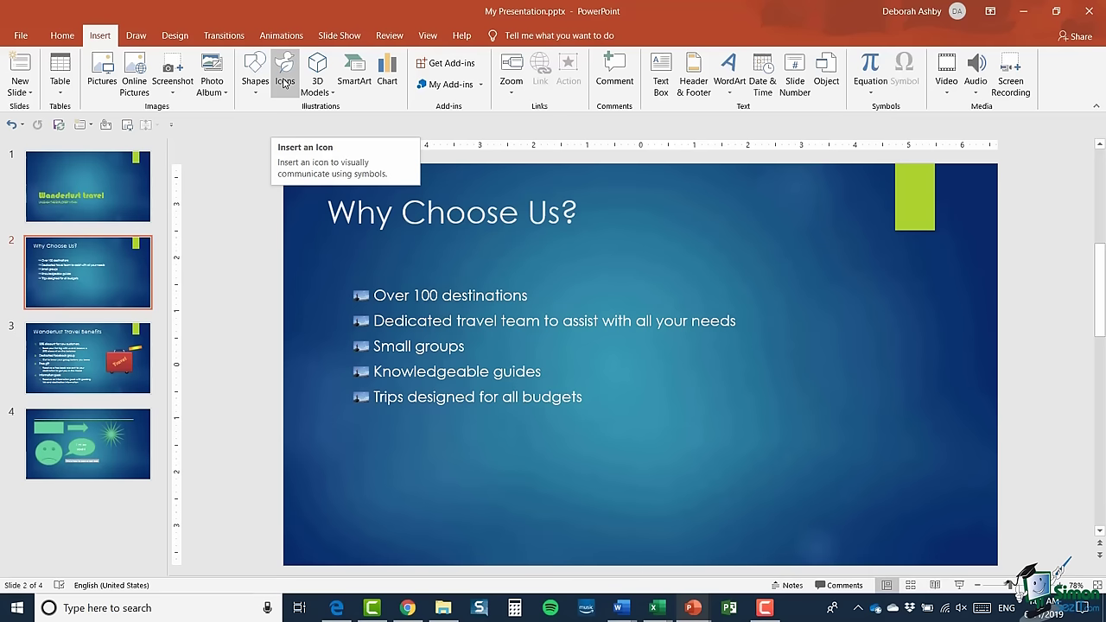
click(284, 82)
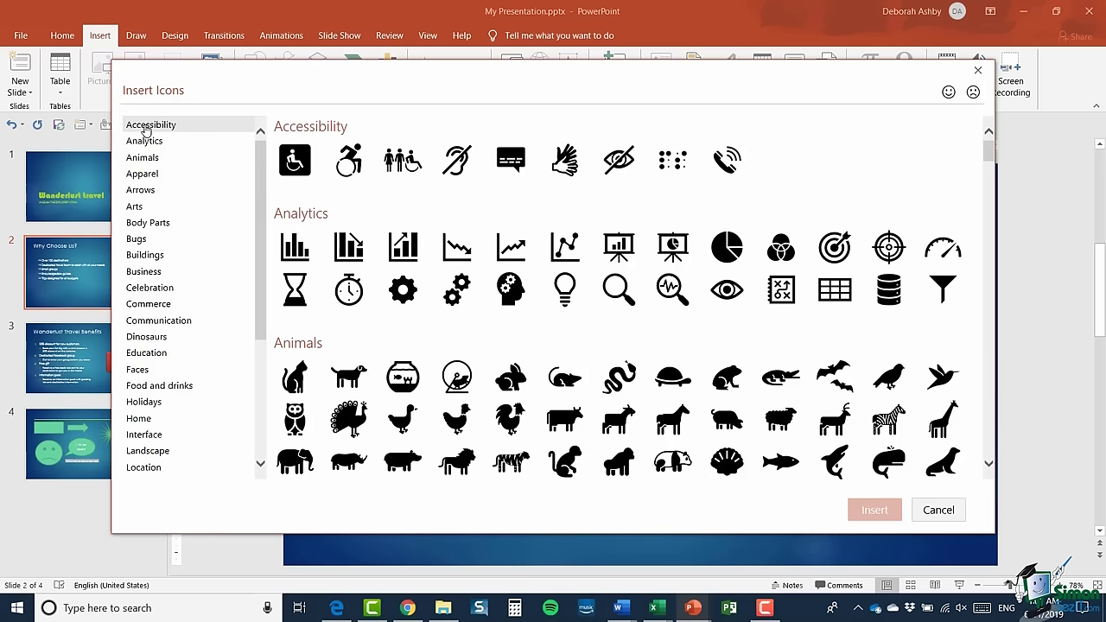
scroll(680, 193, down, 2)
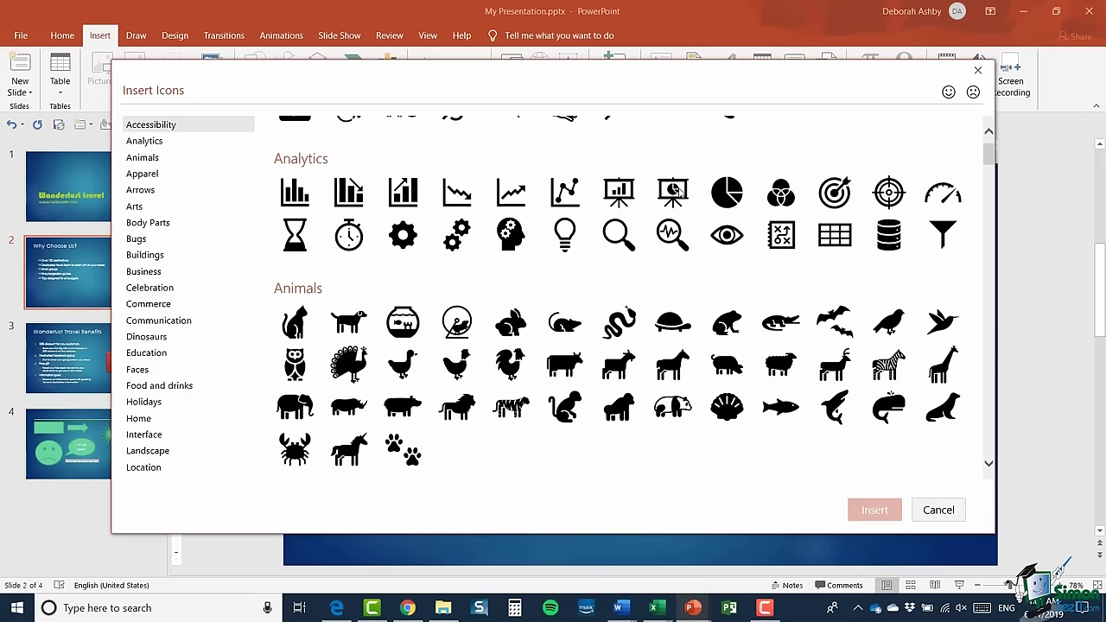
scroll(680, 193, down, 3)
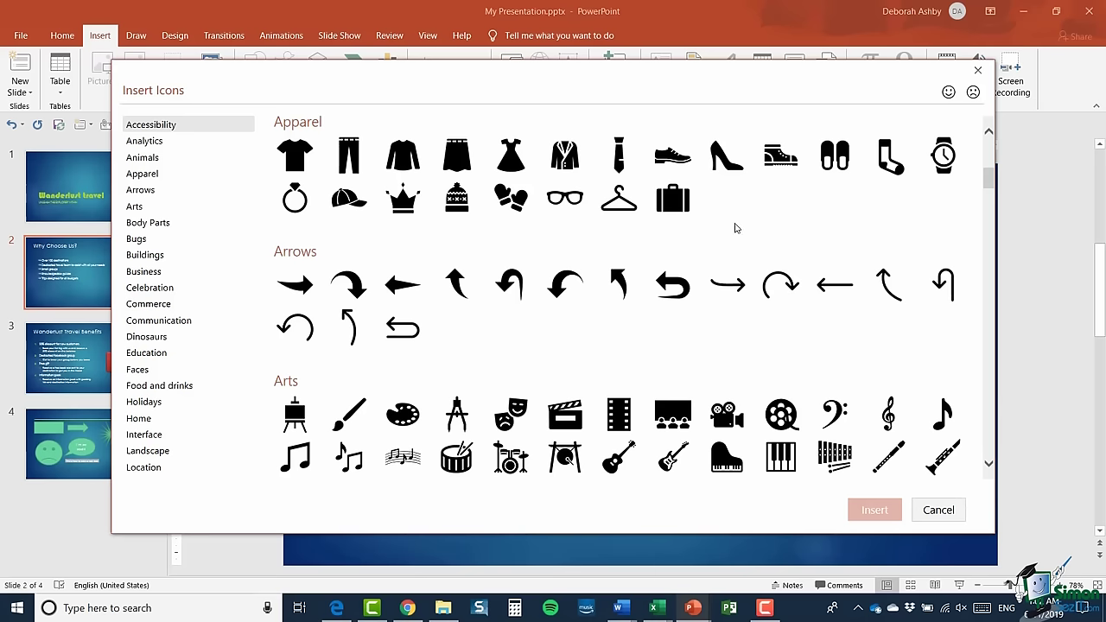
scroll(757, 244, down, 10)
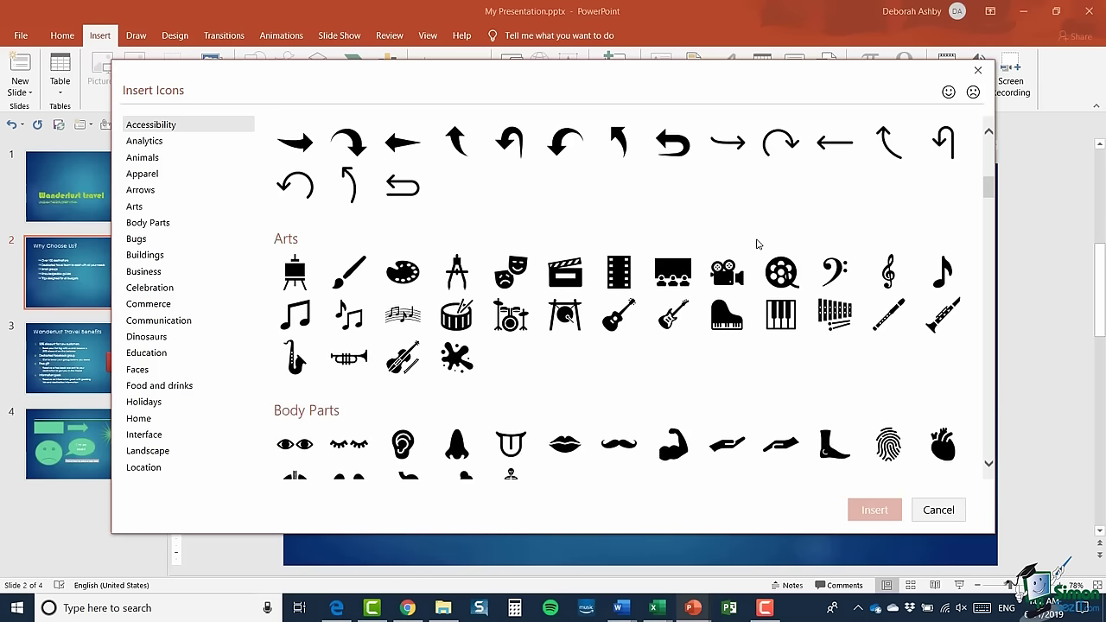
scroll(757, 245, down, 10)
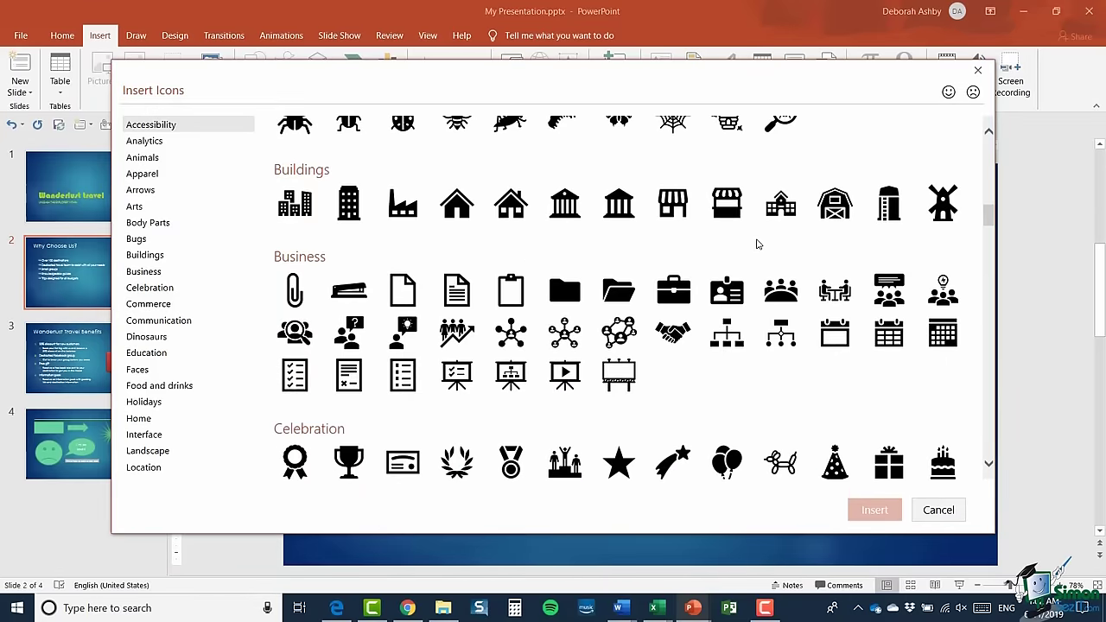
scroll(757, 244, down, 5)
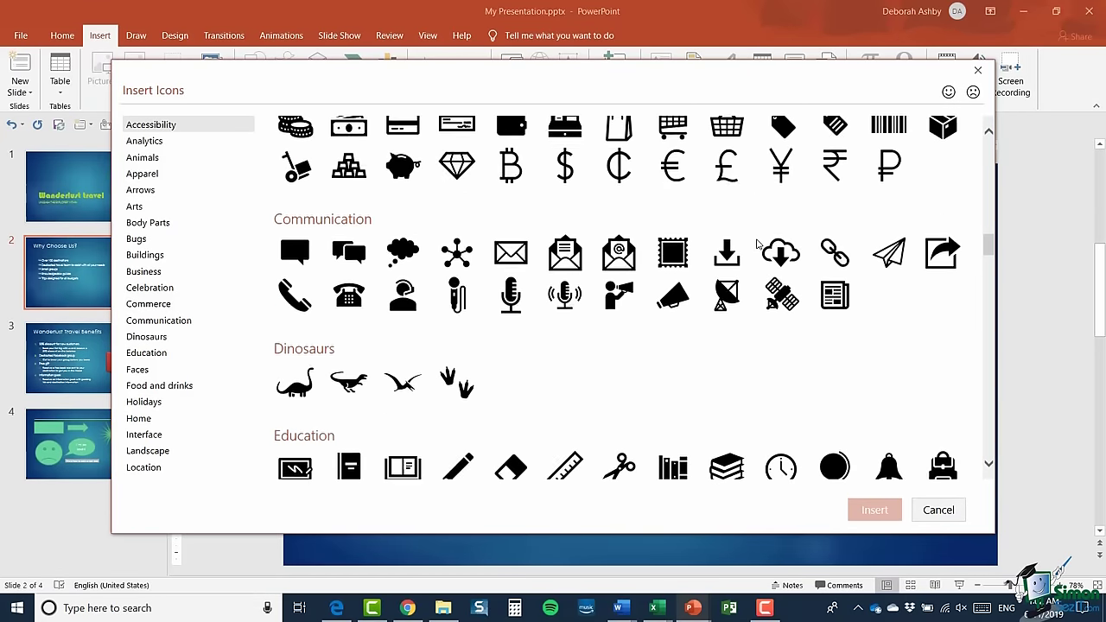
scroll(757, 244, down, 10)
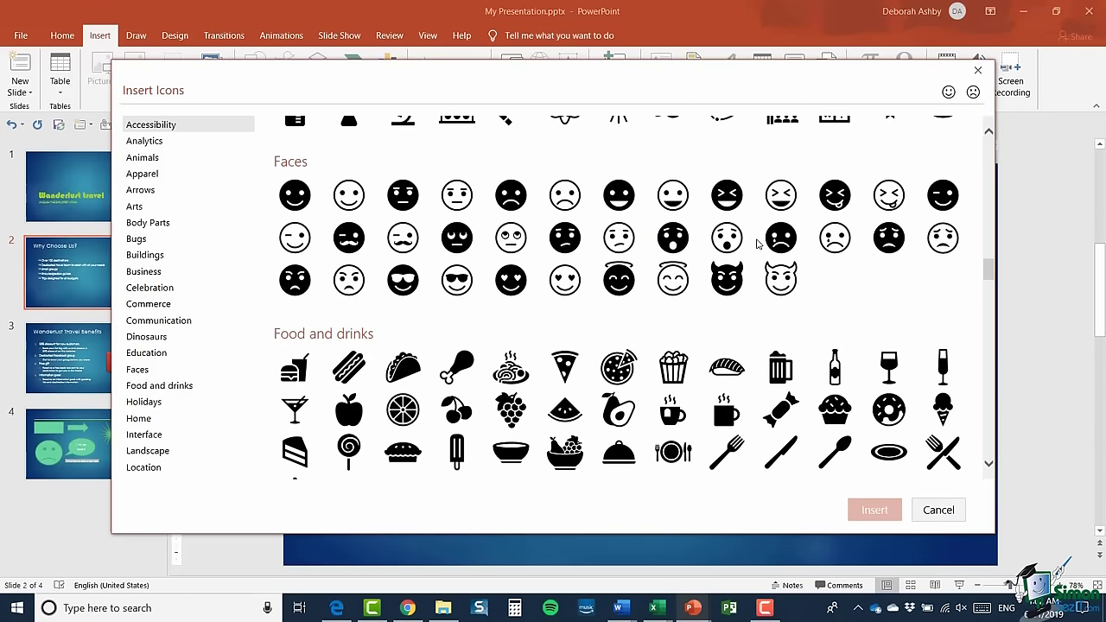
scroll(757, 245, down, 10)
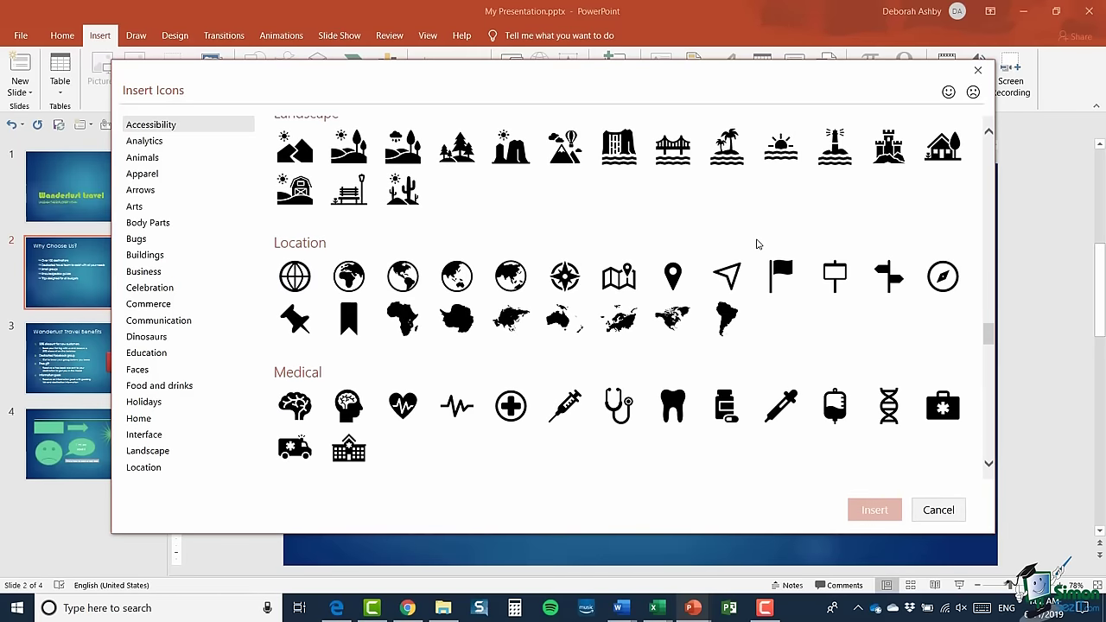
click(348, 278)
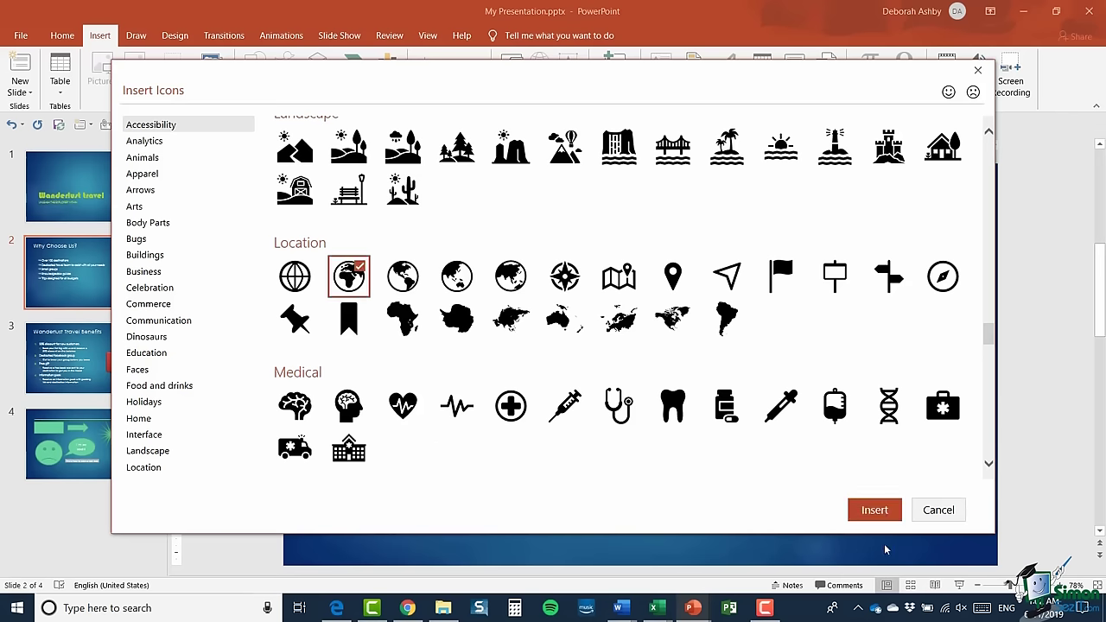
click(876, 511)
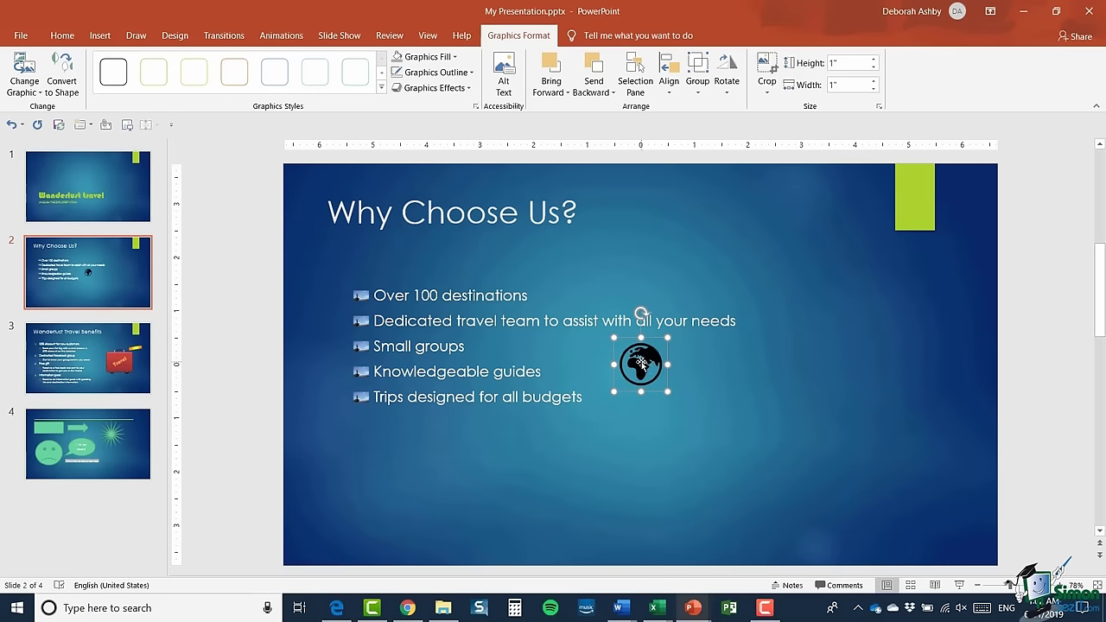
Move the globe icon into slide 2's bottom-right corner and resize it to 1.48" square
drag(642, 365, 933, 515)
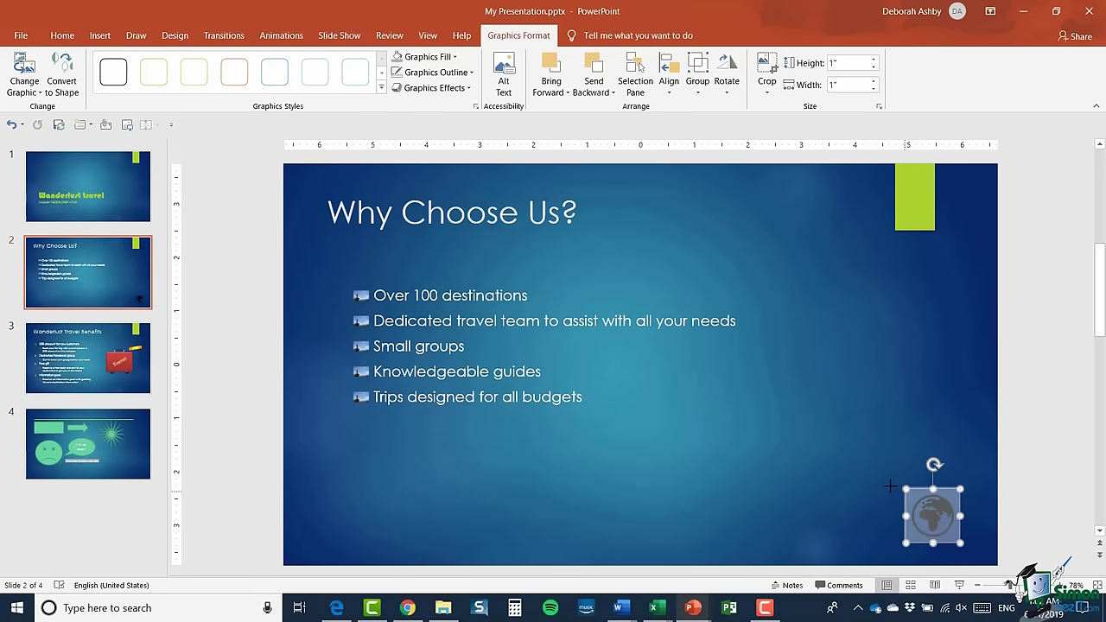
drag(890, 487, 866, 462)
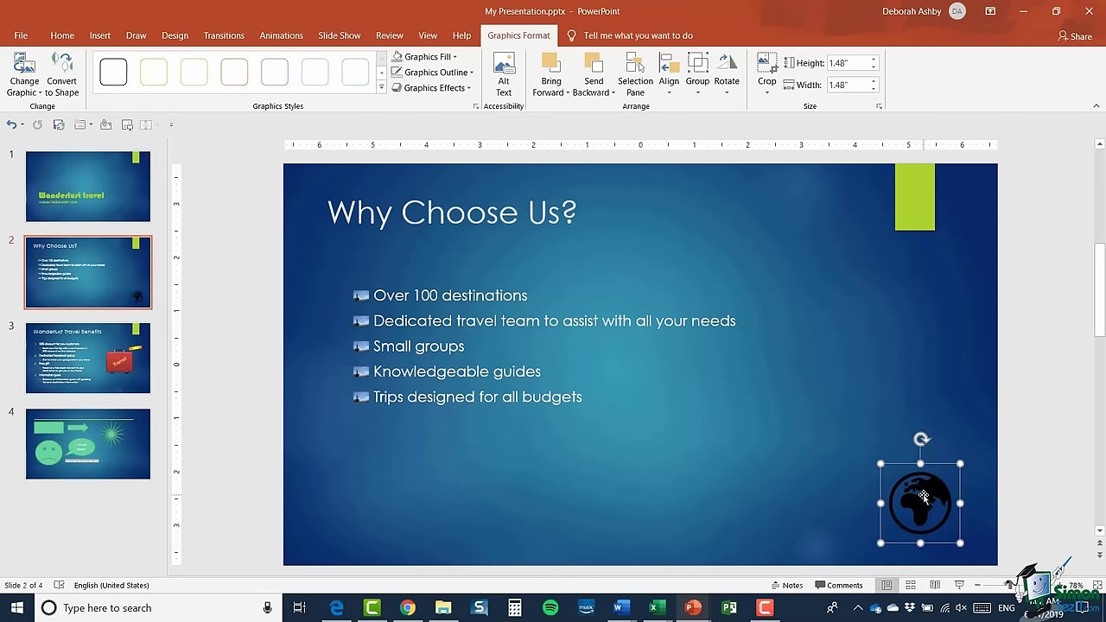
drag(924, 495, 945, 508)
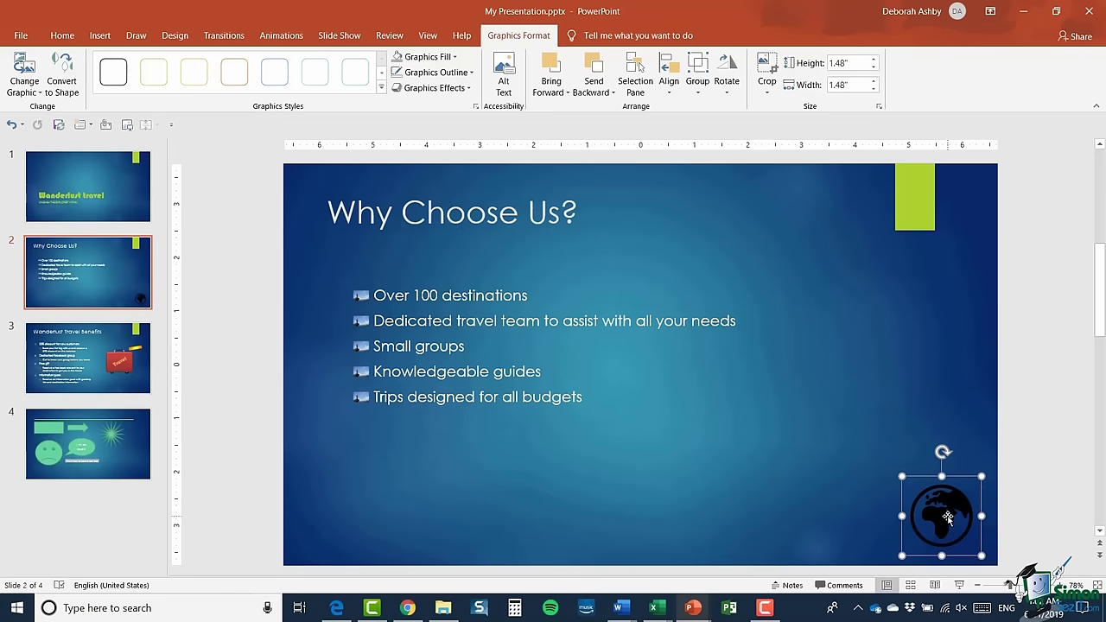
drag(940, 516, 937, 513)
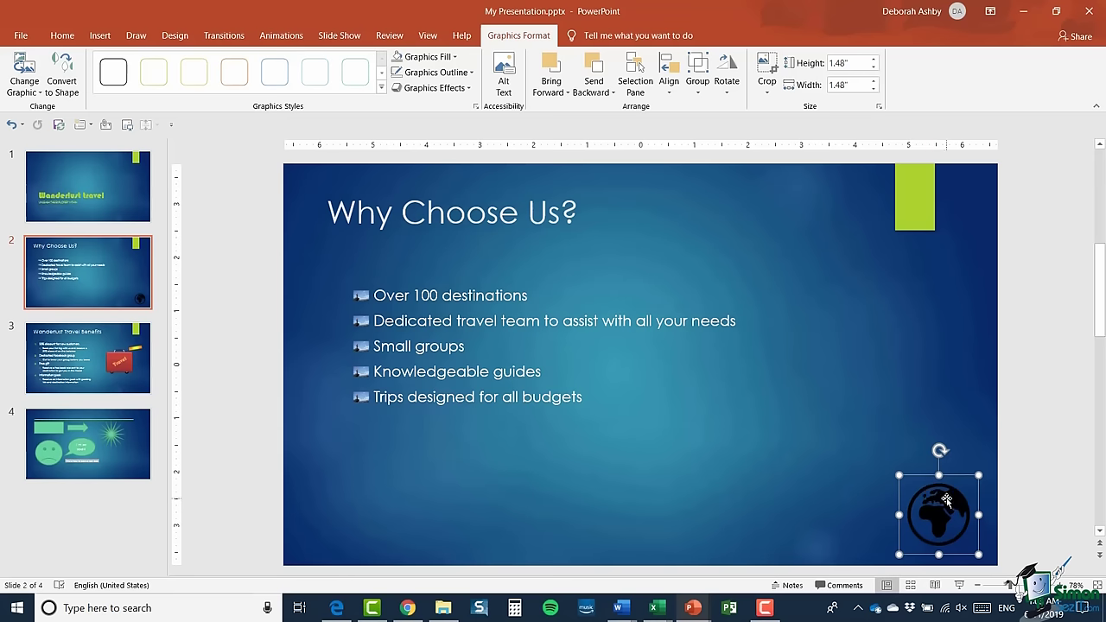
click(455, 57)
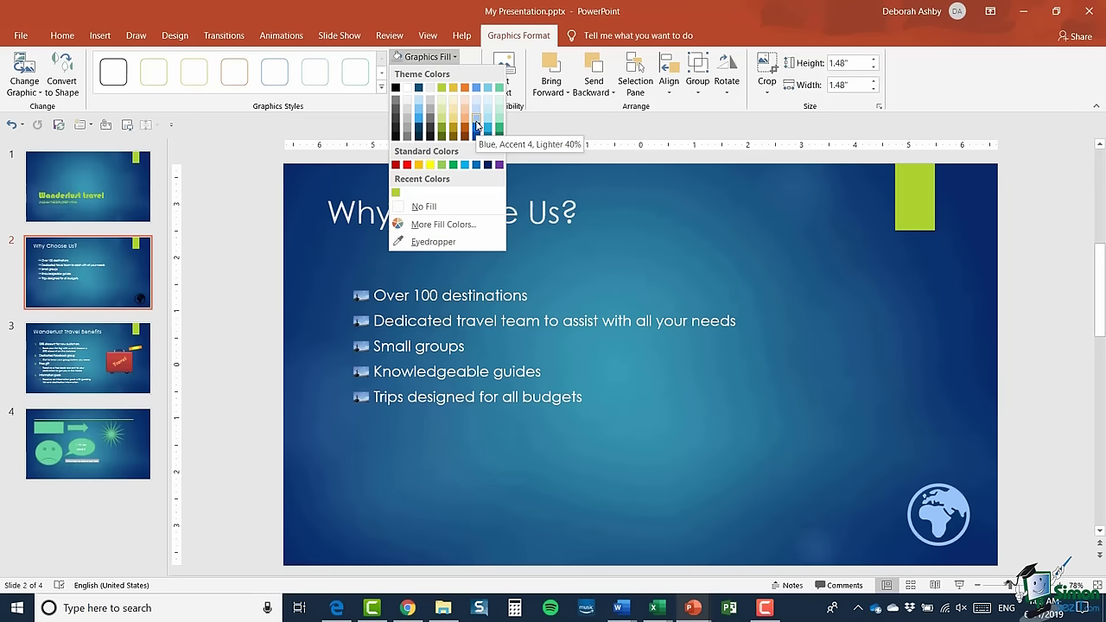
Fill the globe with the top-right rectangle's lime green and enlarge it to 1.55" square
click(436, 243)
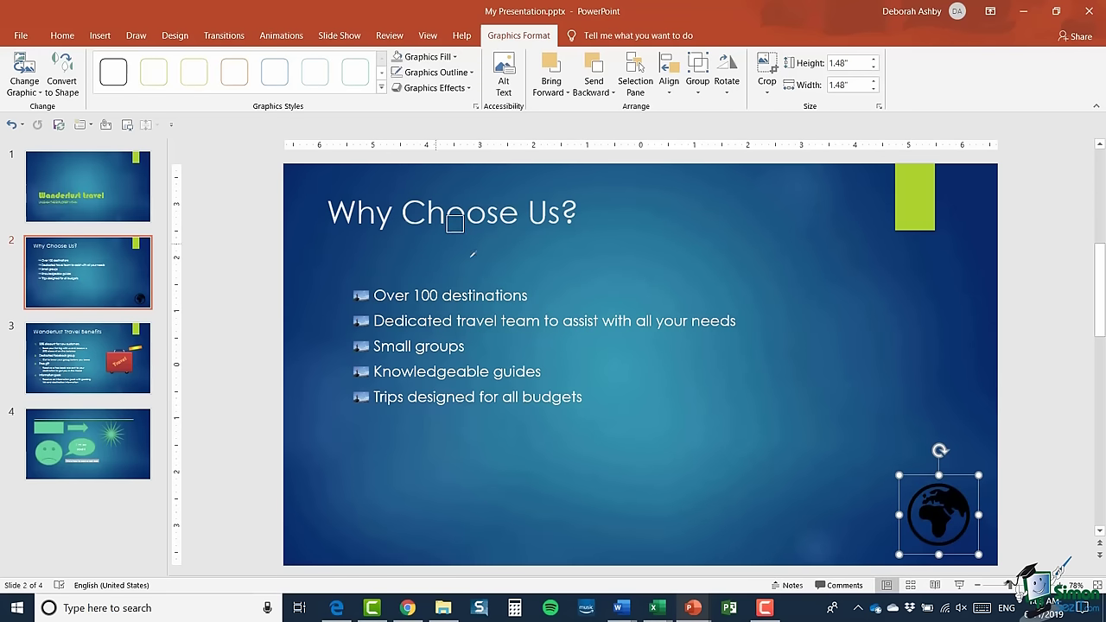
click(907, 204)
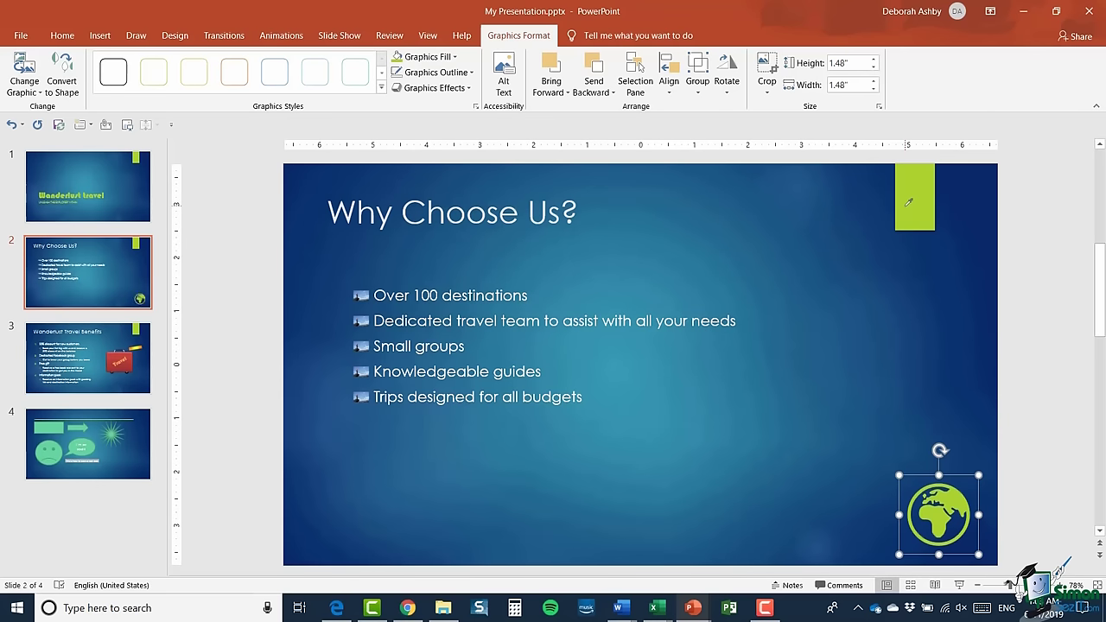
click(858, 262)
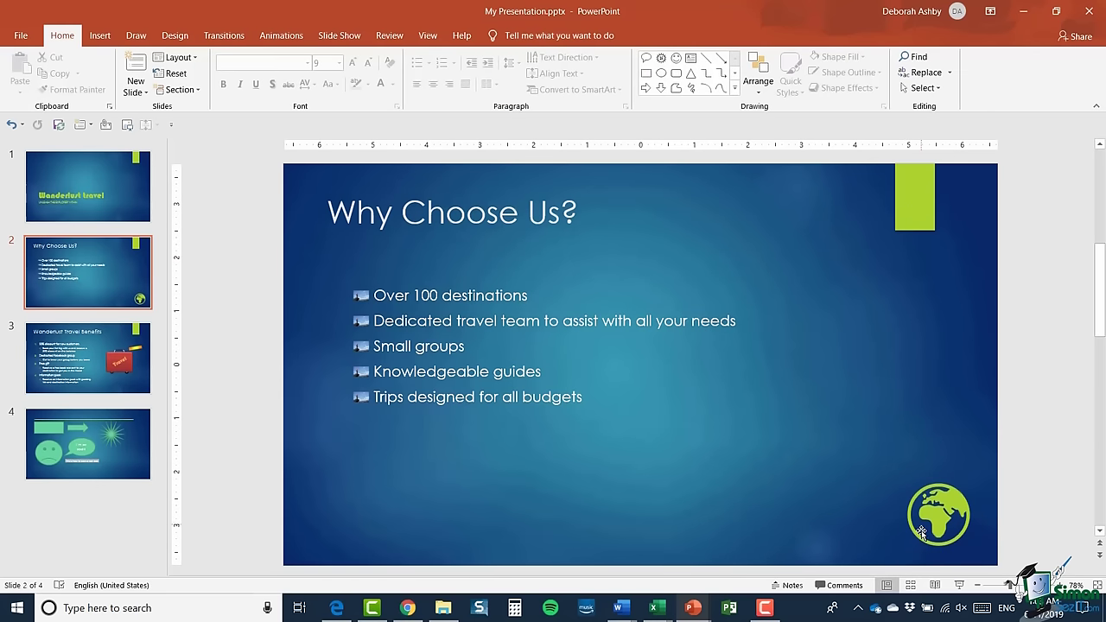
drag(935, 515, 929, 509)
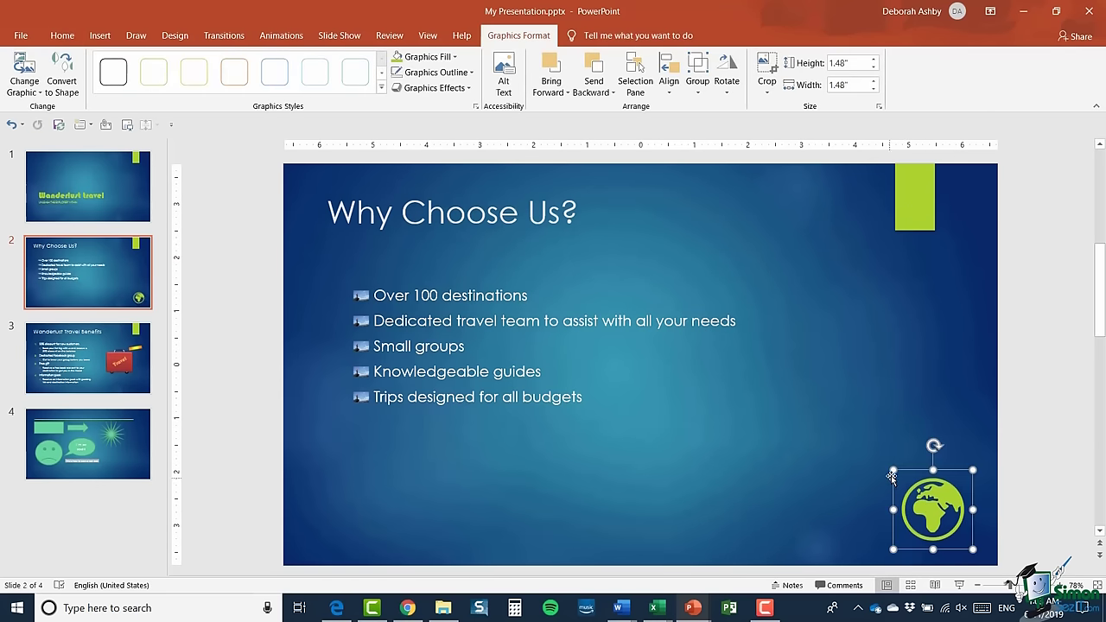
drag(892, 470, 887, 505)
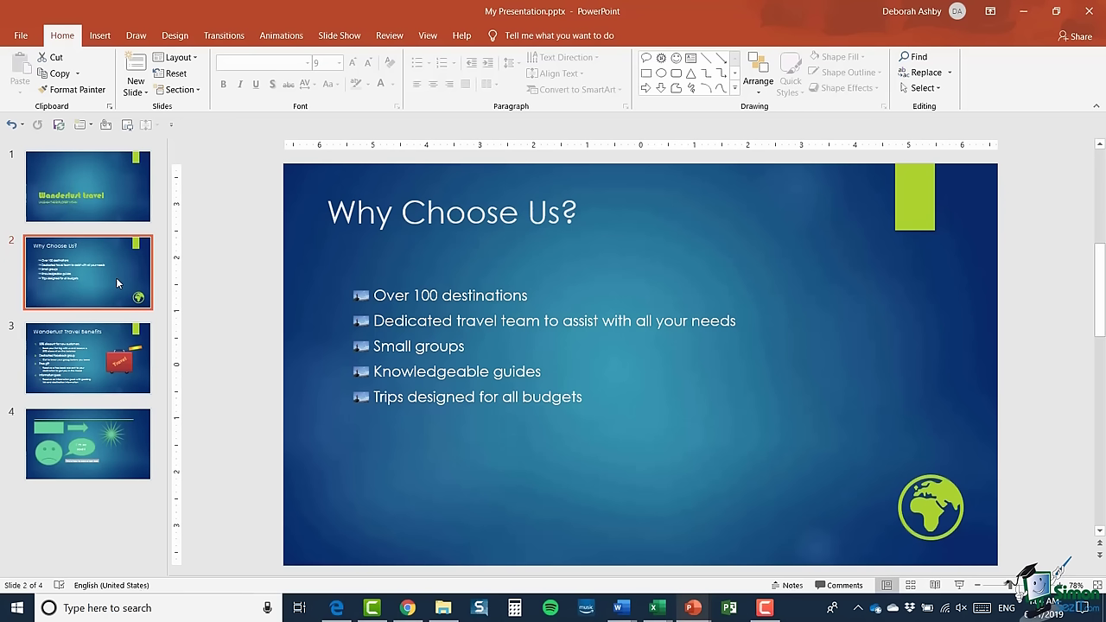
Delete the red Travel suitcase picture from the Wanderlust Travel Benefits slide
click(103, 357)
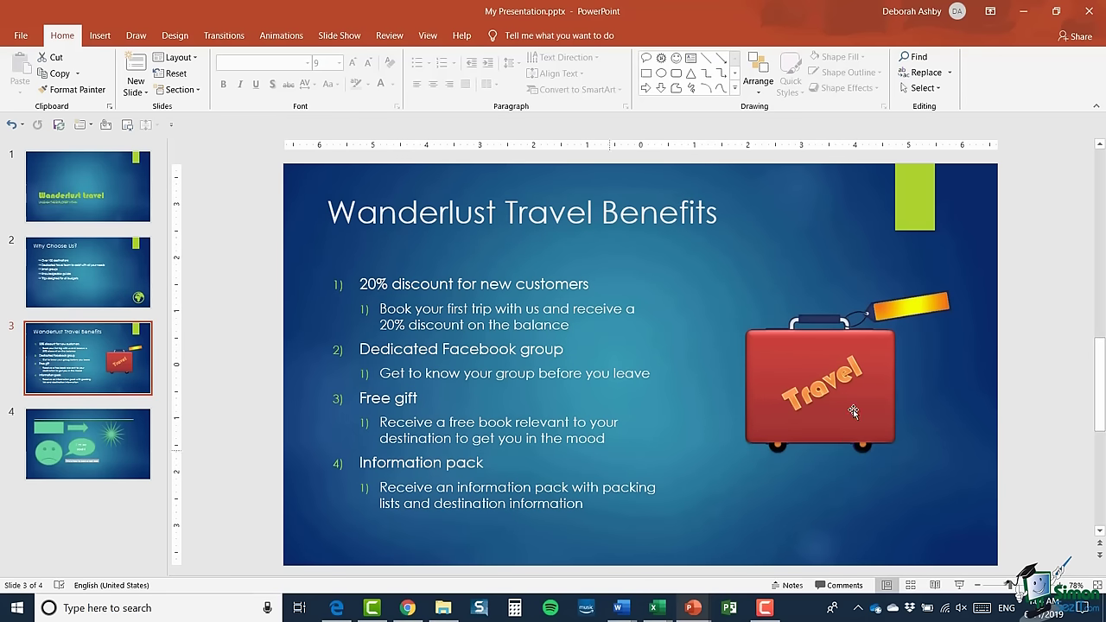
click(829, 359)
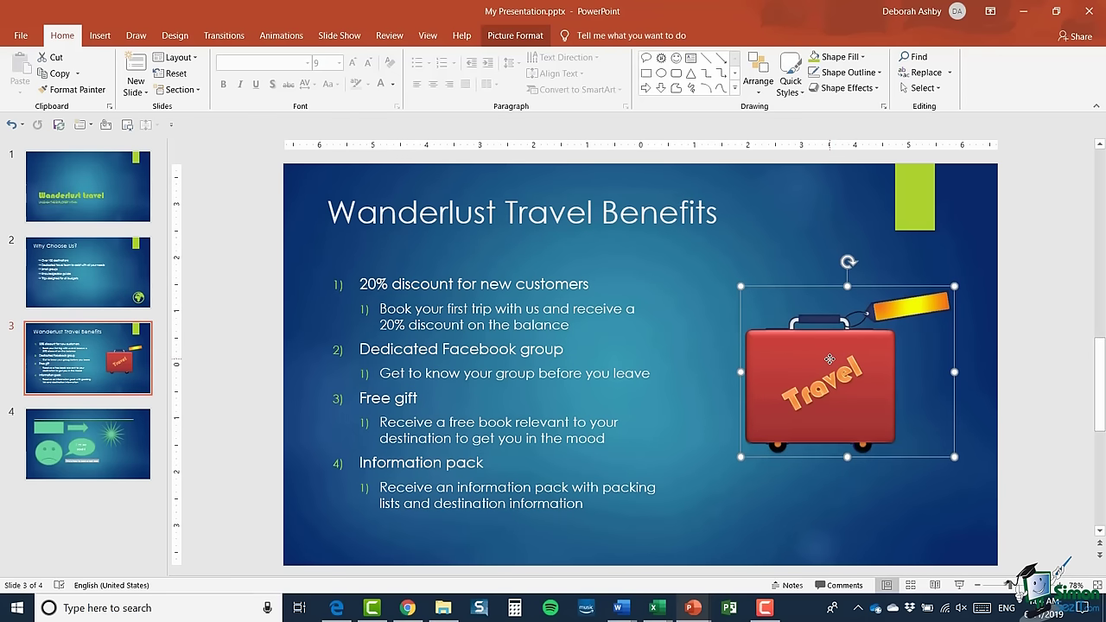
key(Delete)
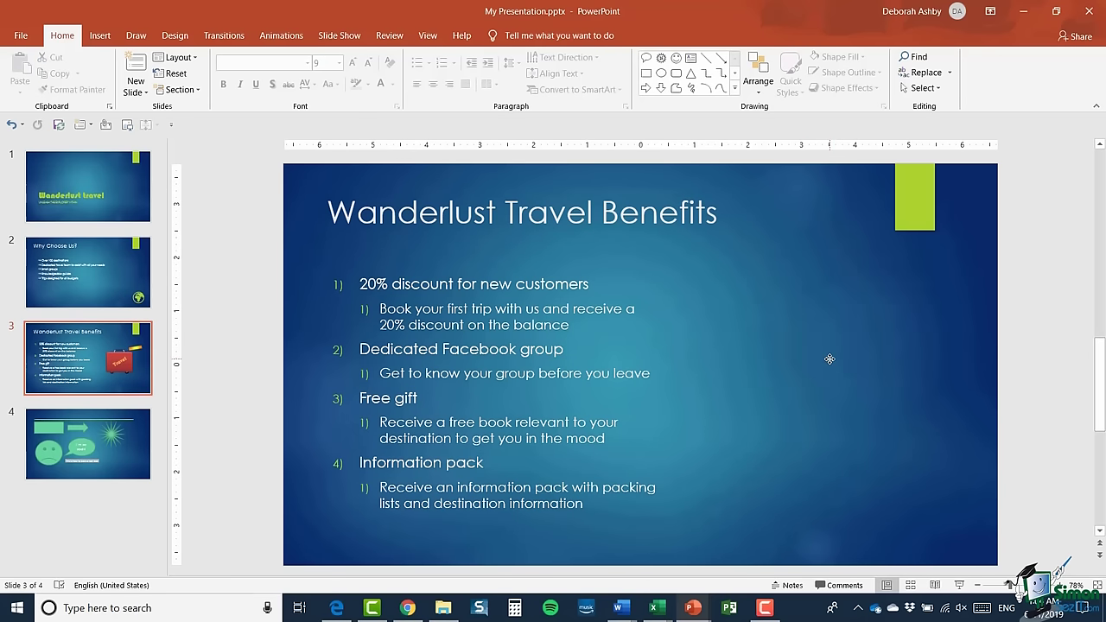
click(98, 37)
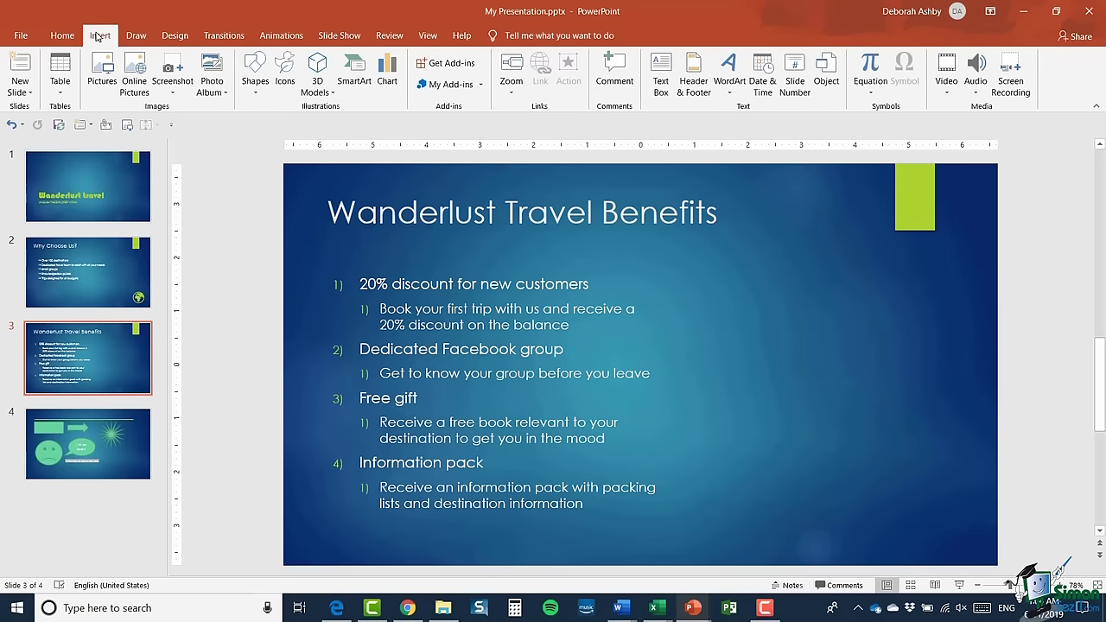
click(329, 91)
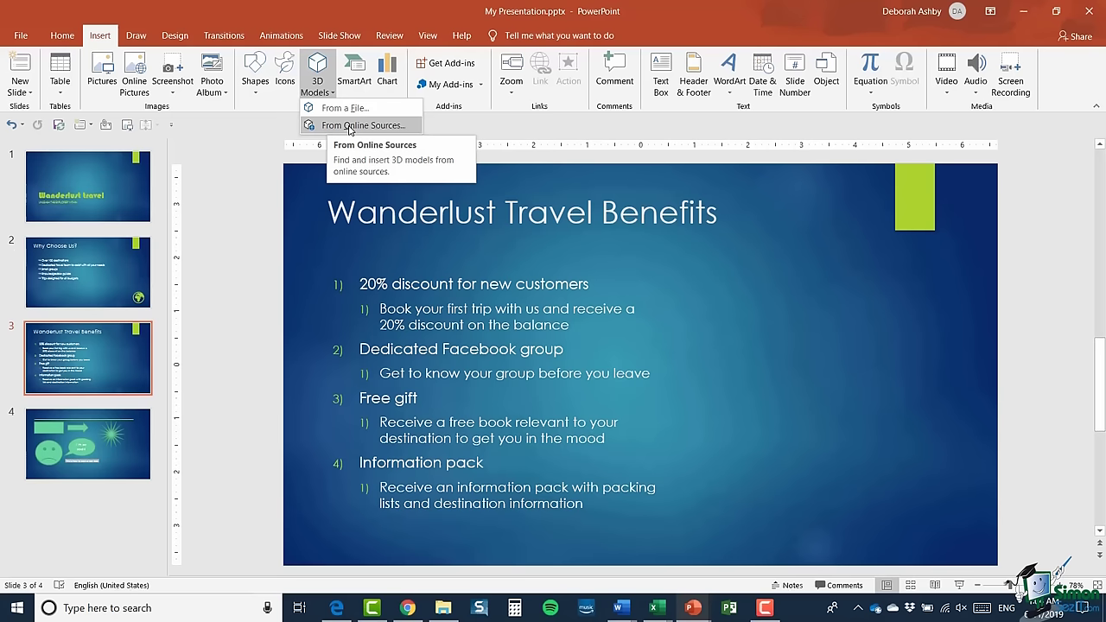
Insert the Passport model from the online Remix 3D Traveler collection onto slide 3
click(350, 126)
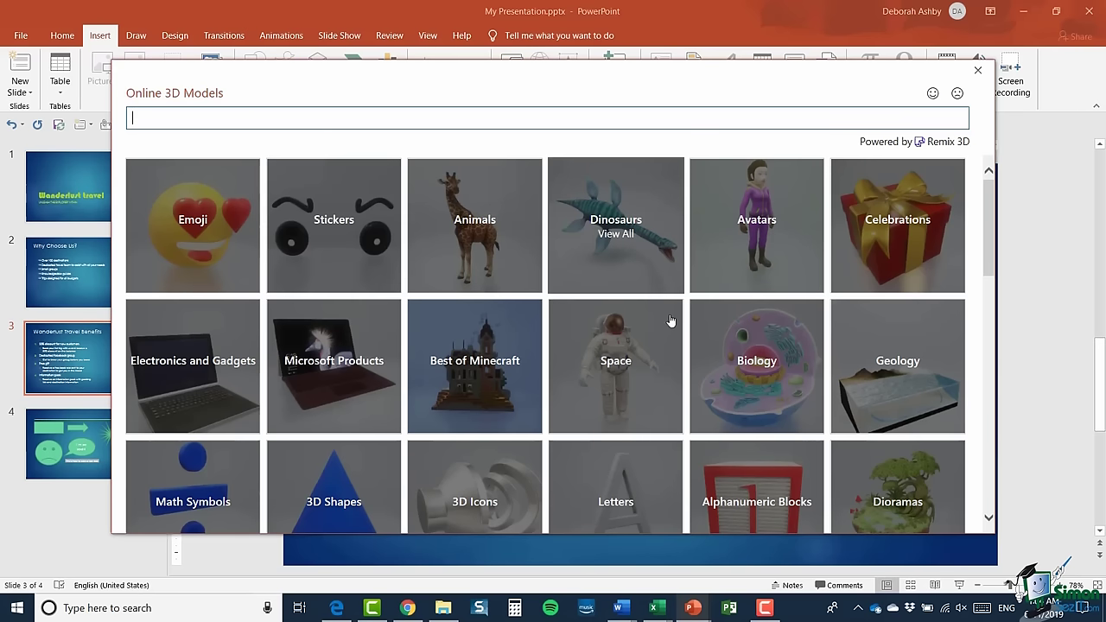
scroll(672, 319, down, 2)
scroll(672, 319, down, 2)
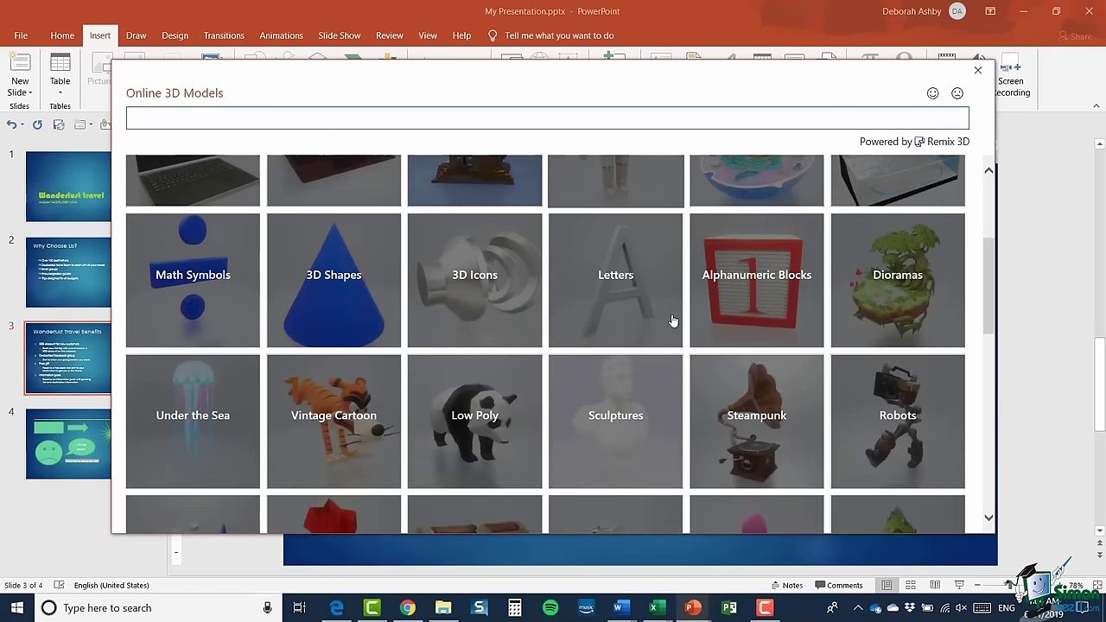
scroll(673, 320, down, 3)
scroll(673, 320, down, 2)
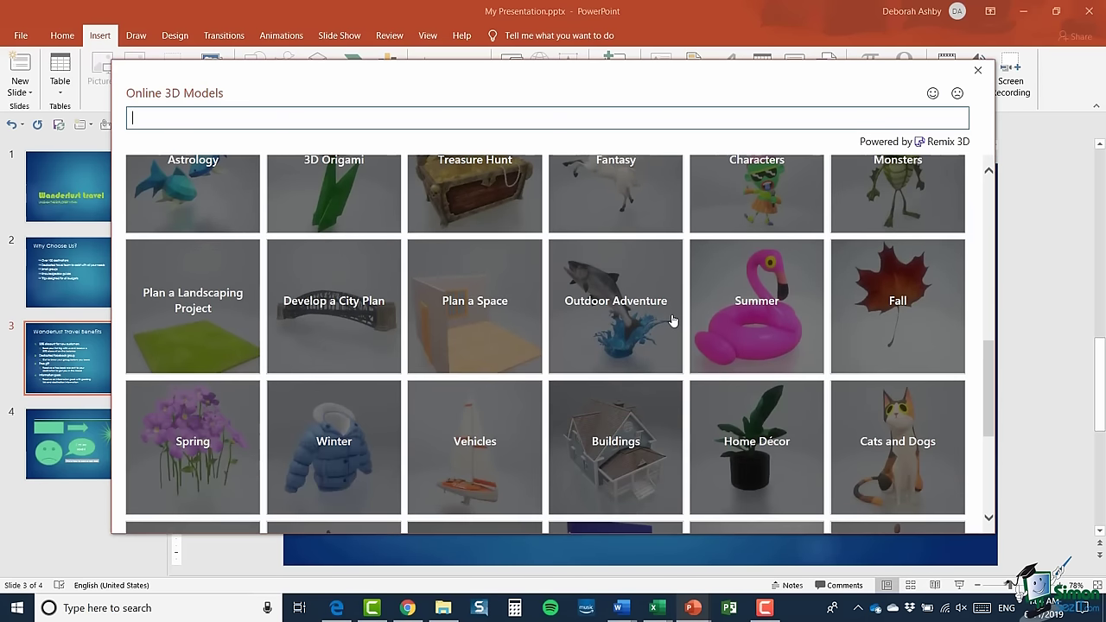
scroll(673, 320, down, 3)
scroll(673, 320, down, 1)
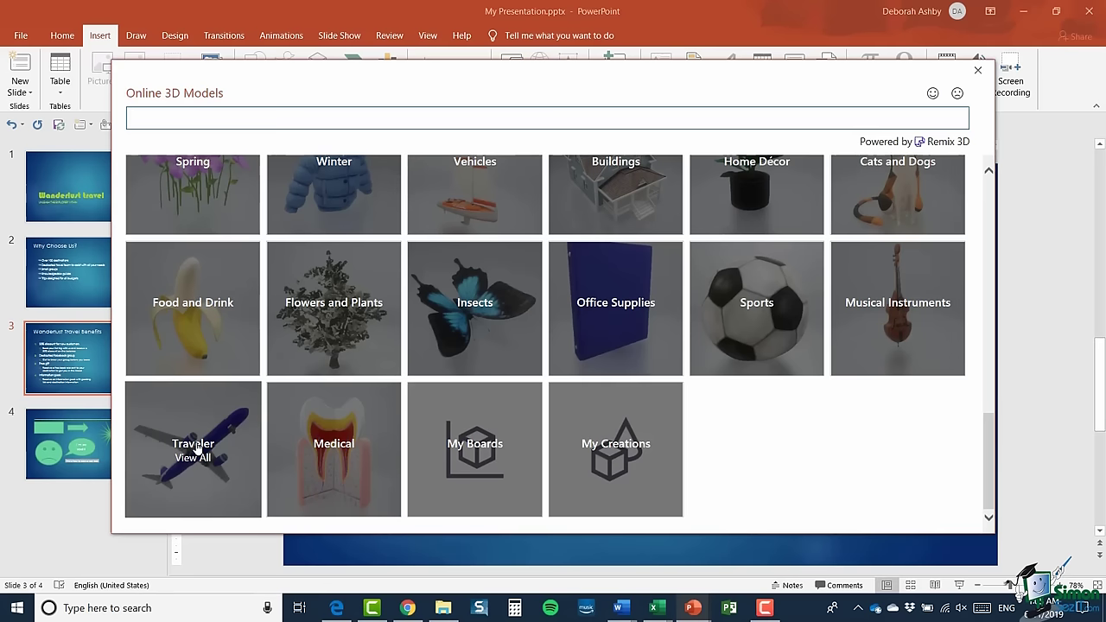
click(195, 446)
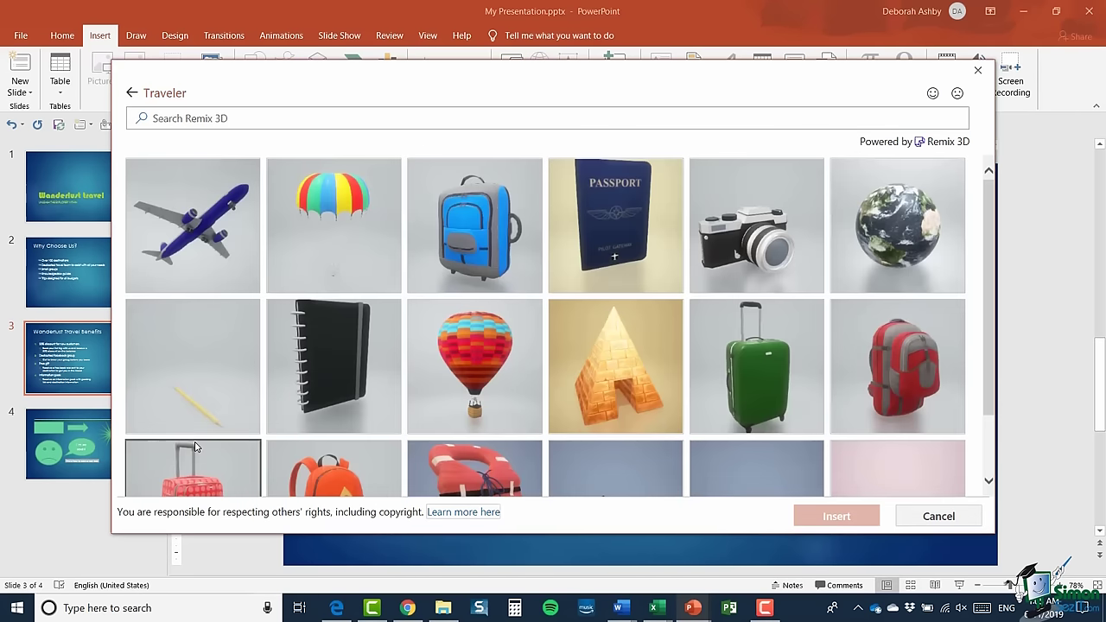
scroll(689, 263, down, 2)
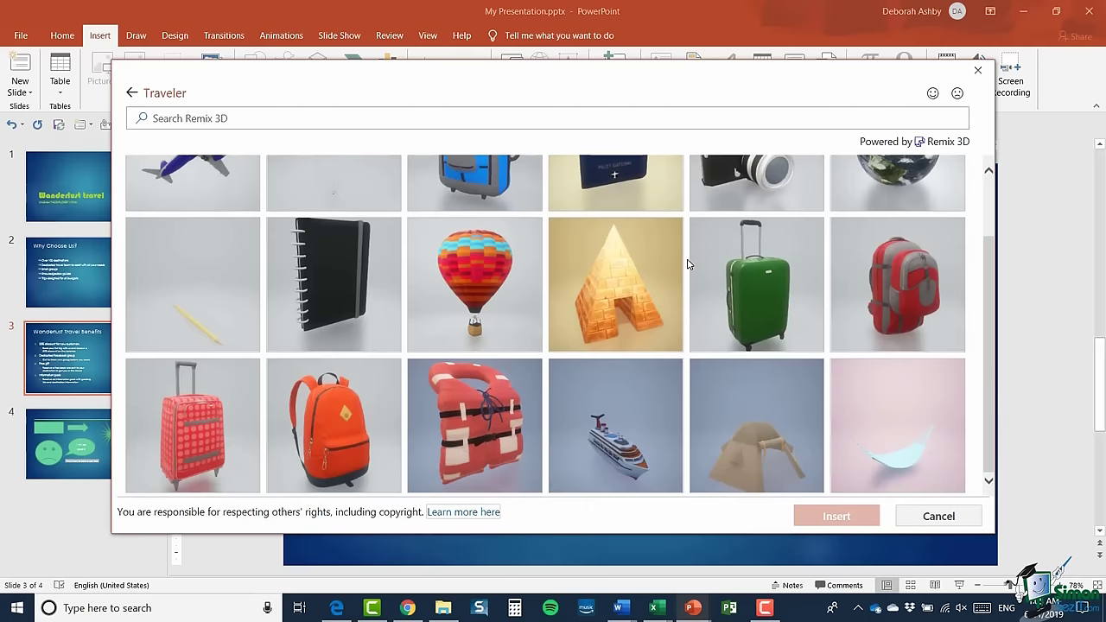
scroll(689, 264, up, 1)
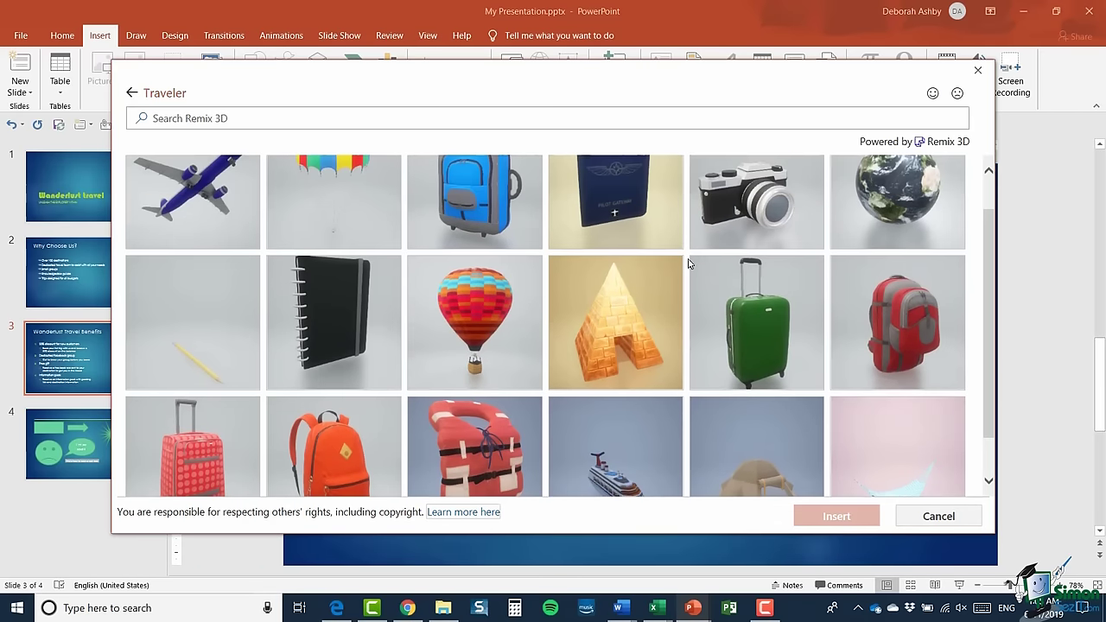
scroll(689, 263, up, 1)
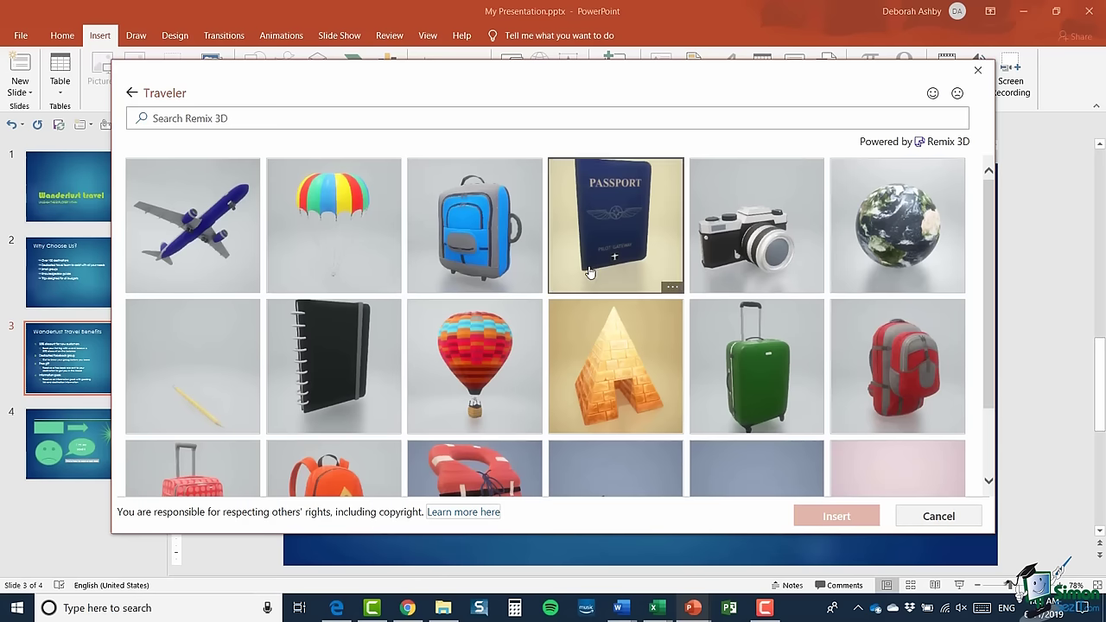
click(599, 233)
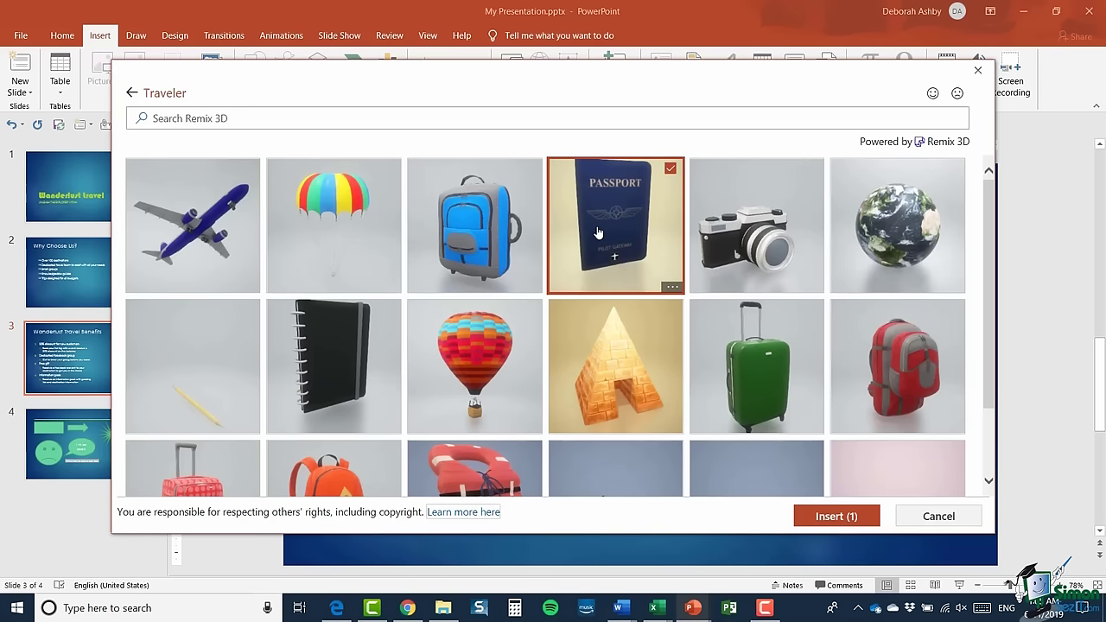
click(834, 518)
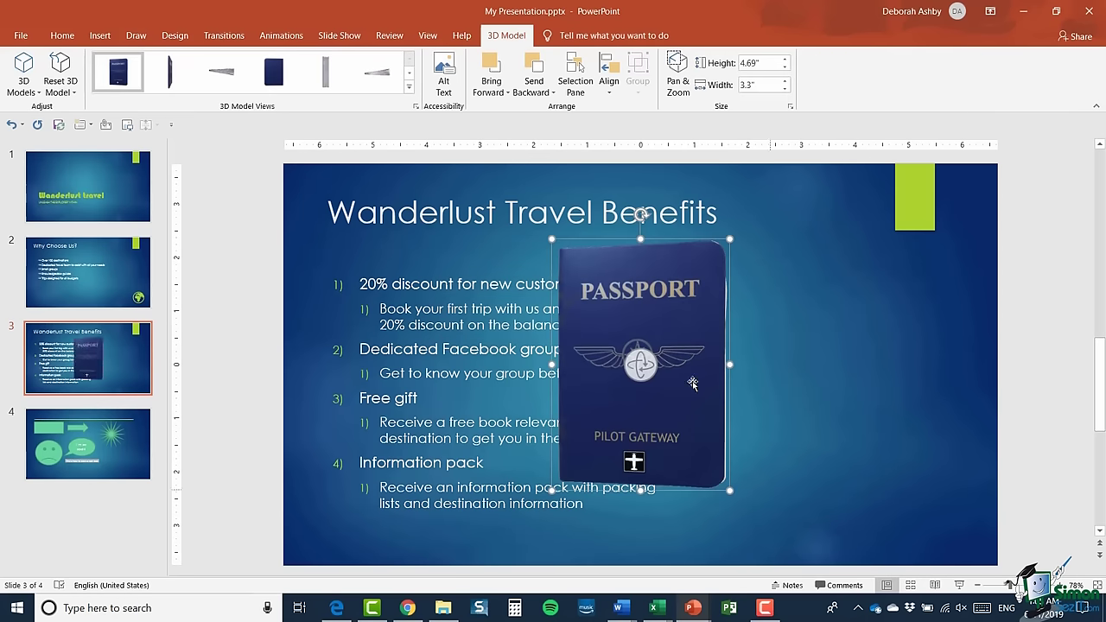
Move the passport to the slide's right side, shrink it to about 3.68 by 2.59 inches, and tilt it
drag(692, 383, 816, 339)
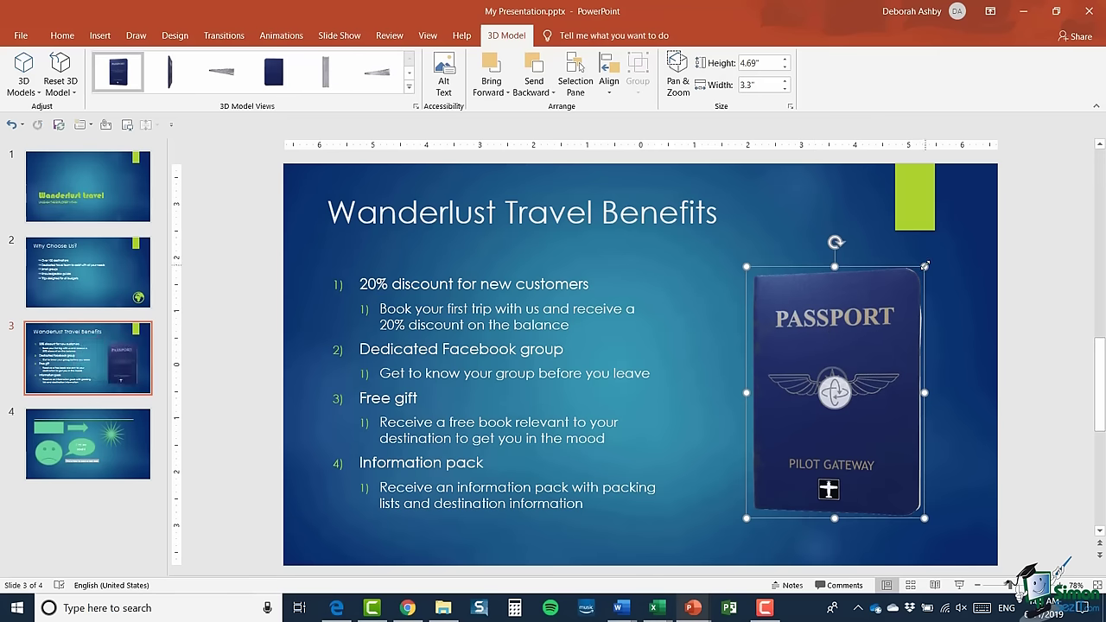
drag(925, 266, 886, 321)
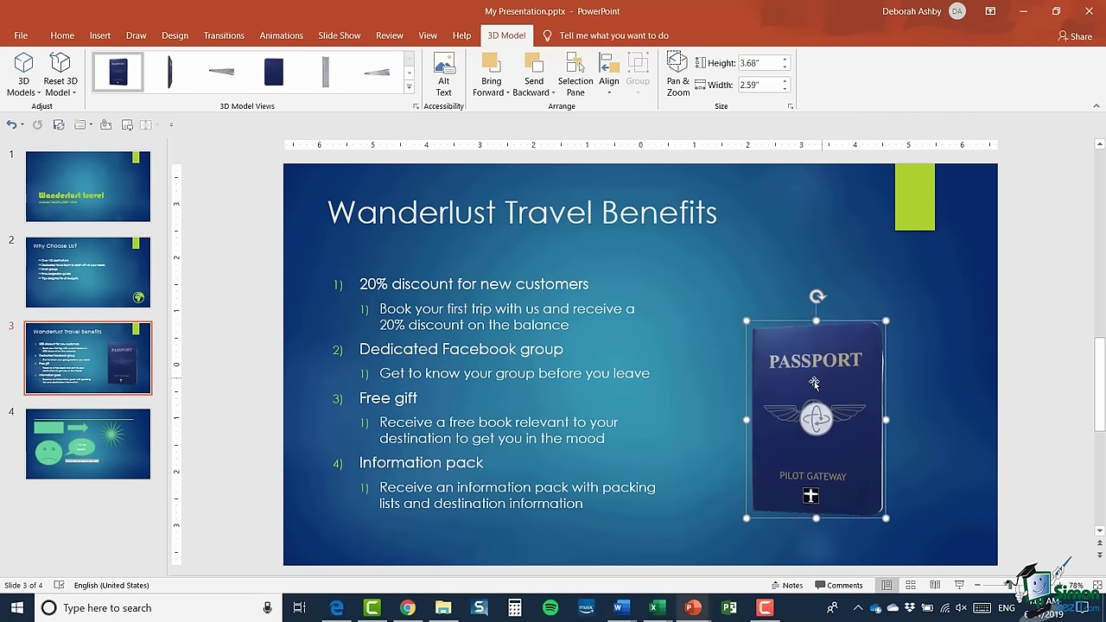
drag(814, 383, 825, 350)
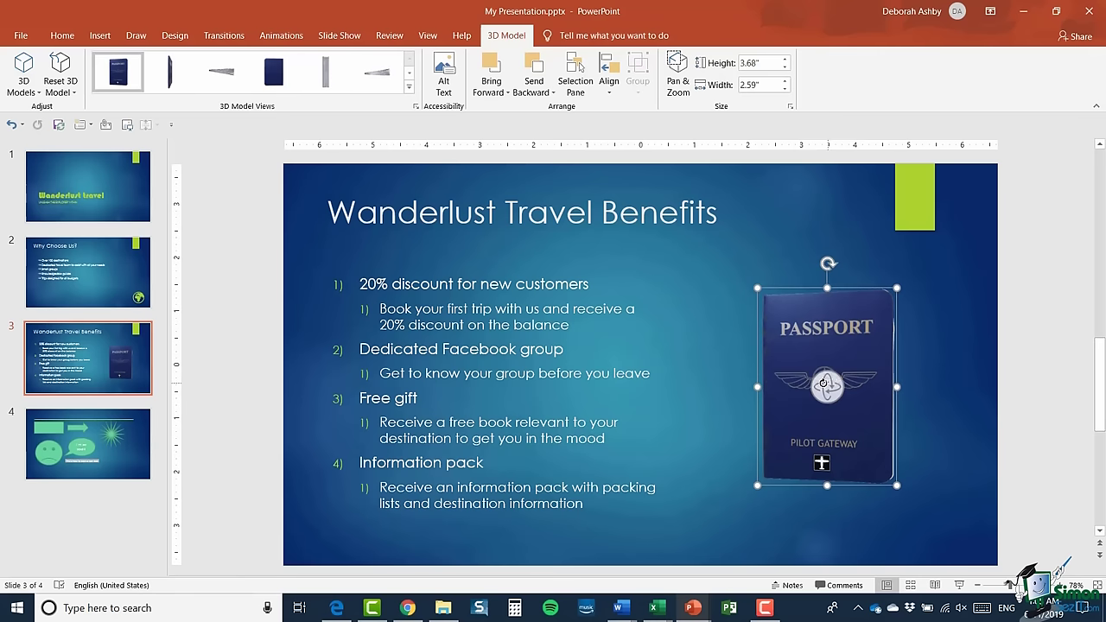
drag(823, 384, 878, 401)
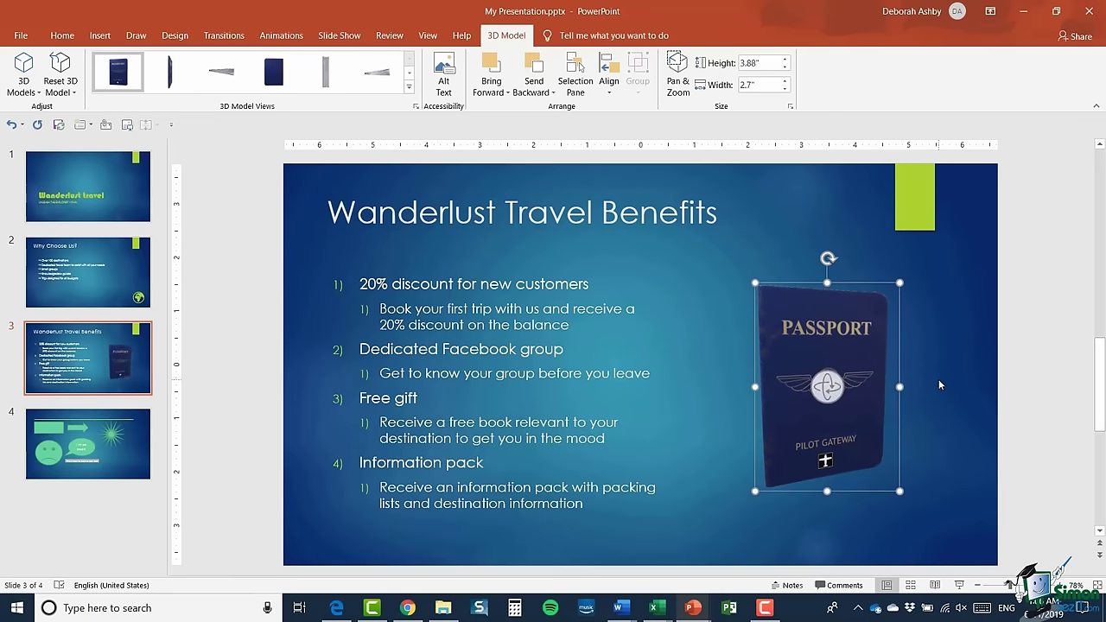
Apply the Above Front Right 3D view to the passport model
click(939, 379)
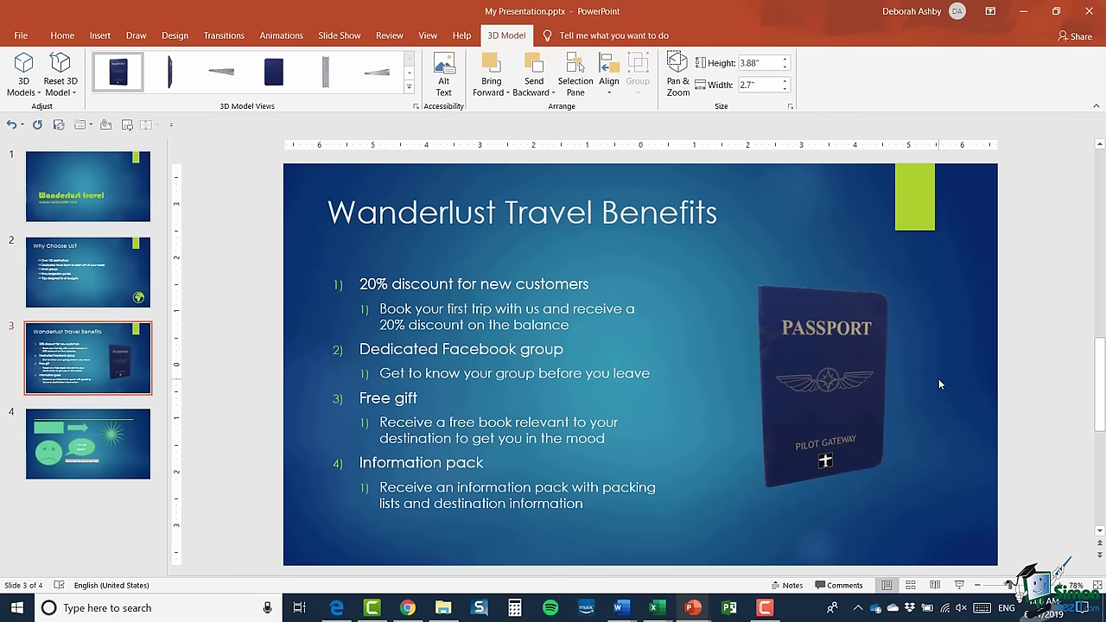
click(811, 358)
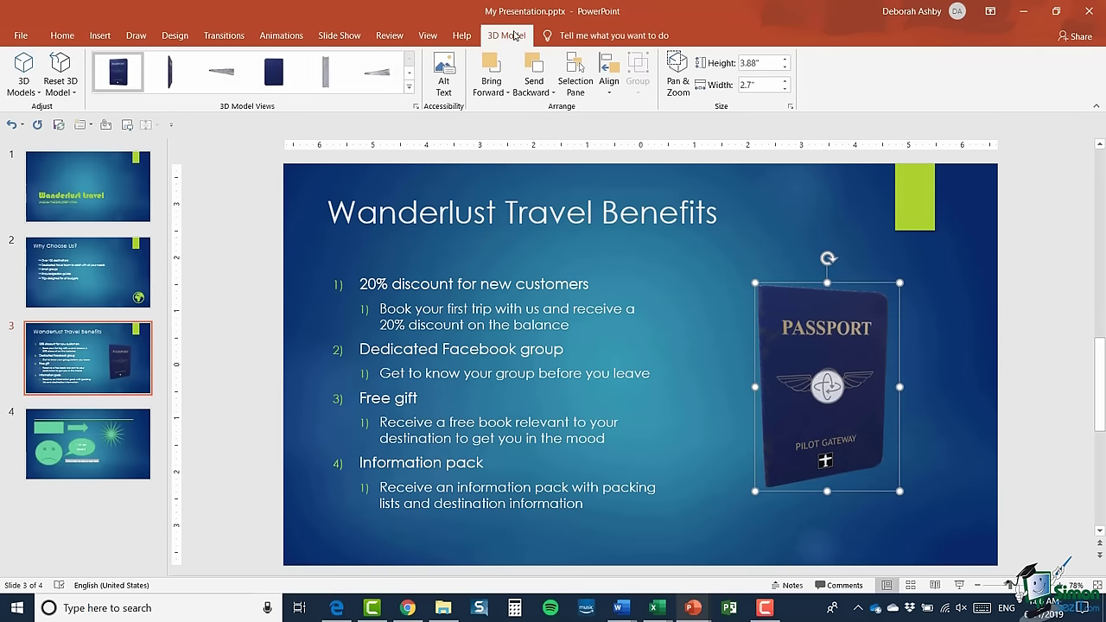
click(410, 87)
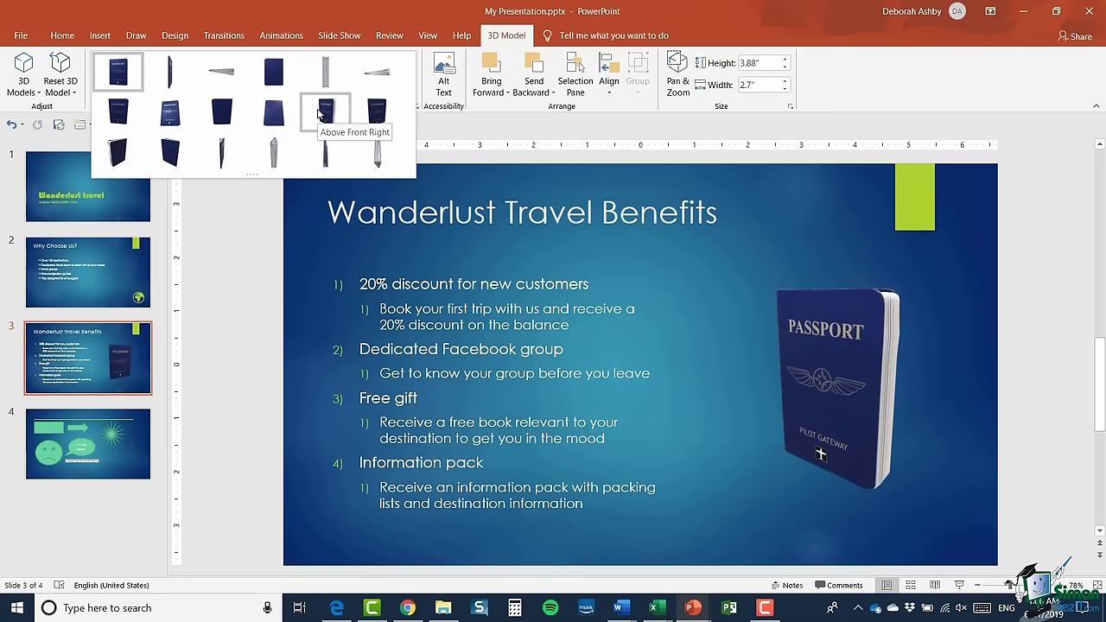
click(318, 113)
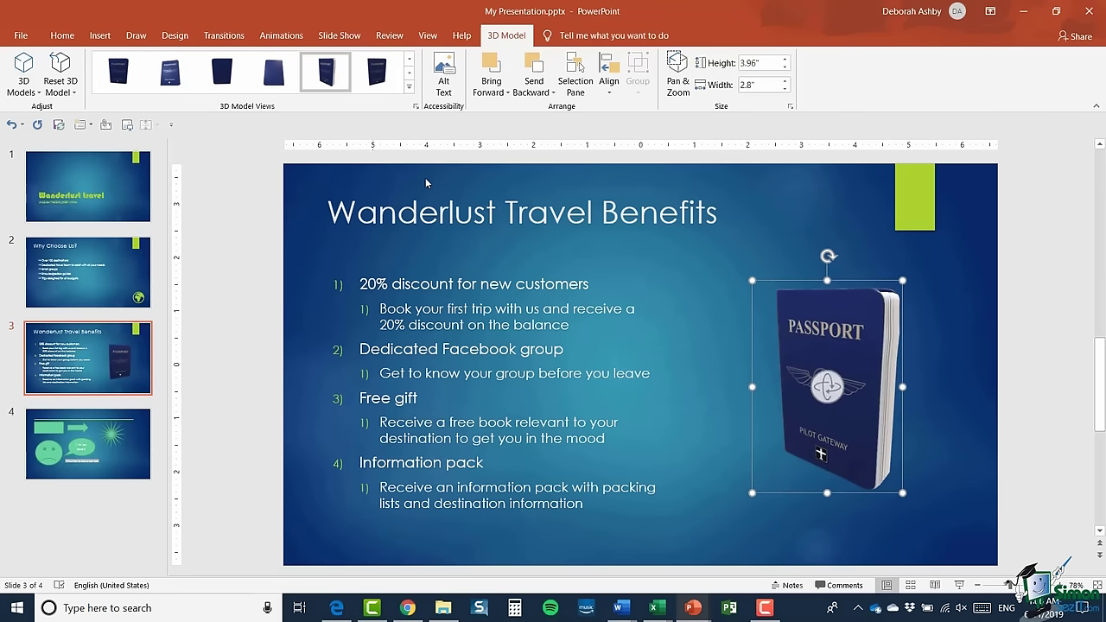
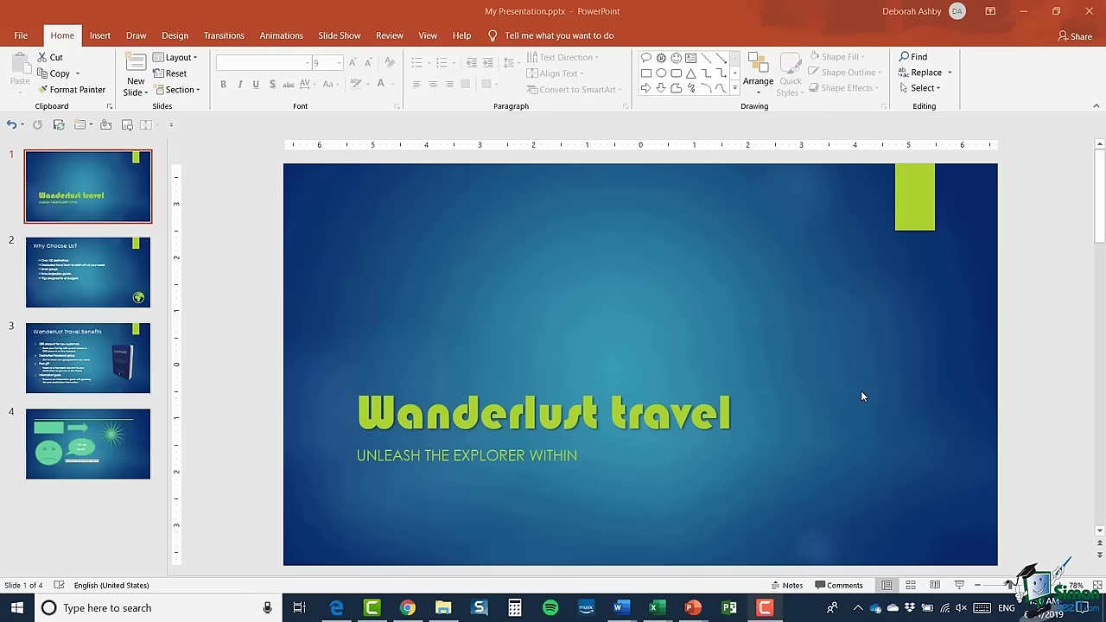
Switch slide 2 'Why Choose Us?' to the Two Content layout
click(83, 275)
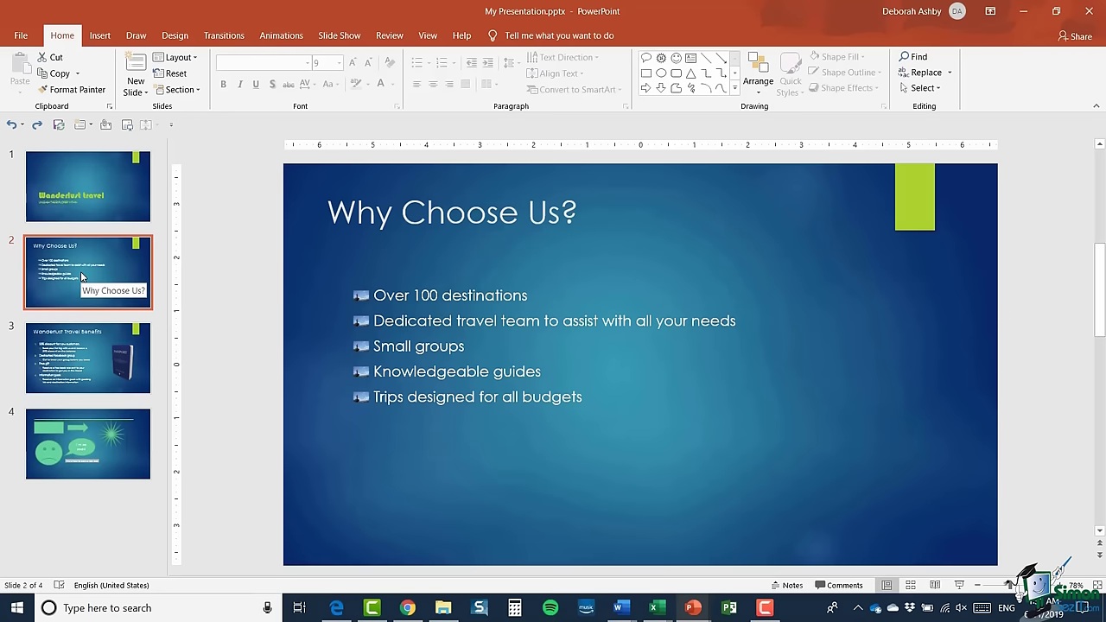
click(194, 59)
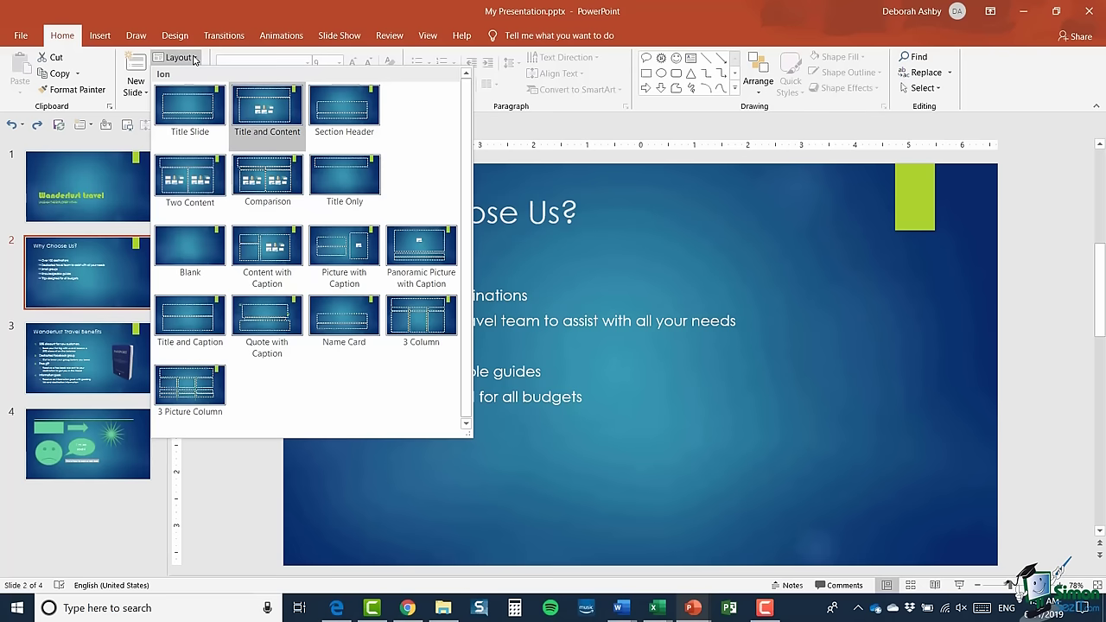
click(192, 197)
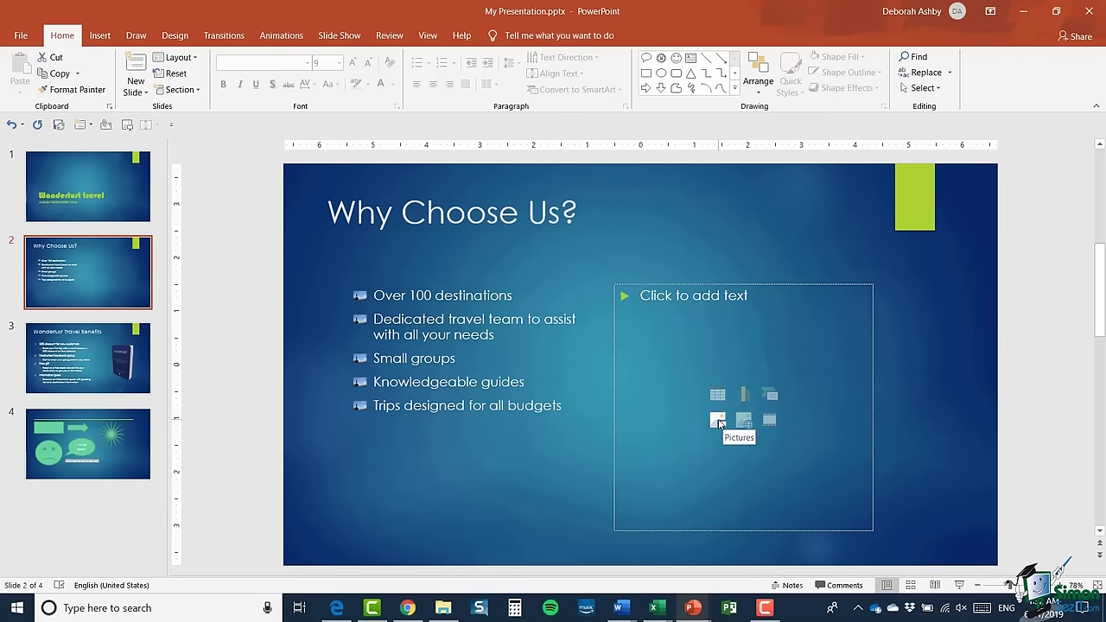
Insert the climber photo pexels-photo-372098.jpeg into the empty right placeholder
click(719, 421)
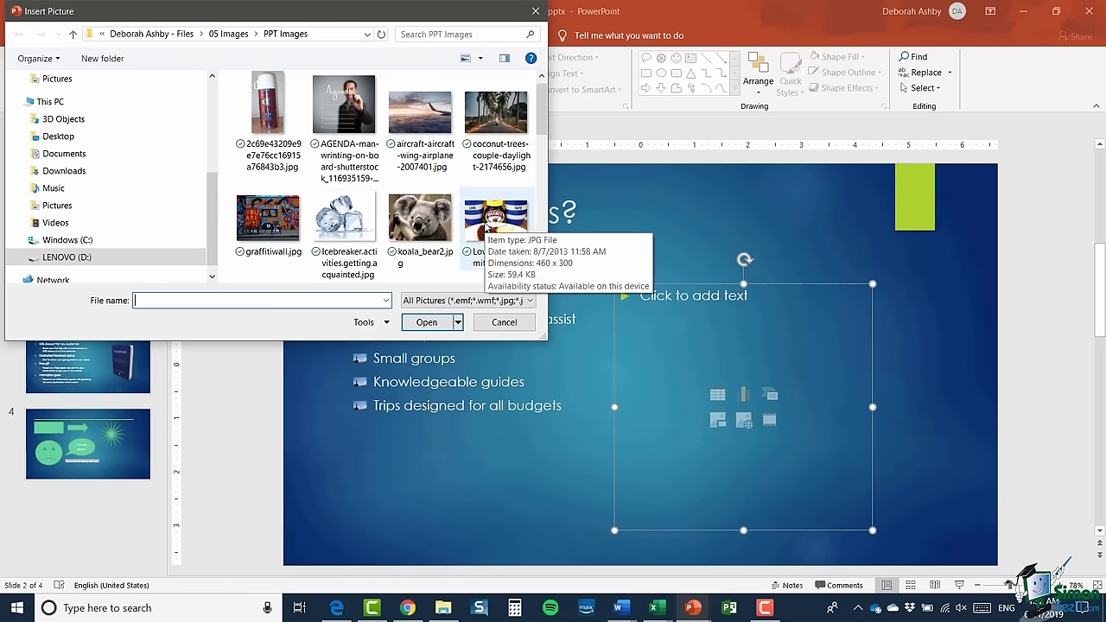
scroll(489, 231, down, 2)
click(344, 194)
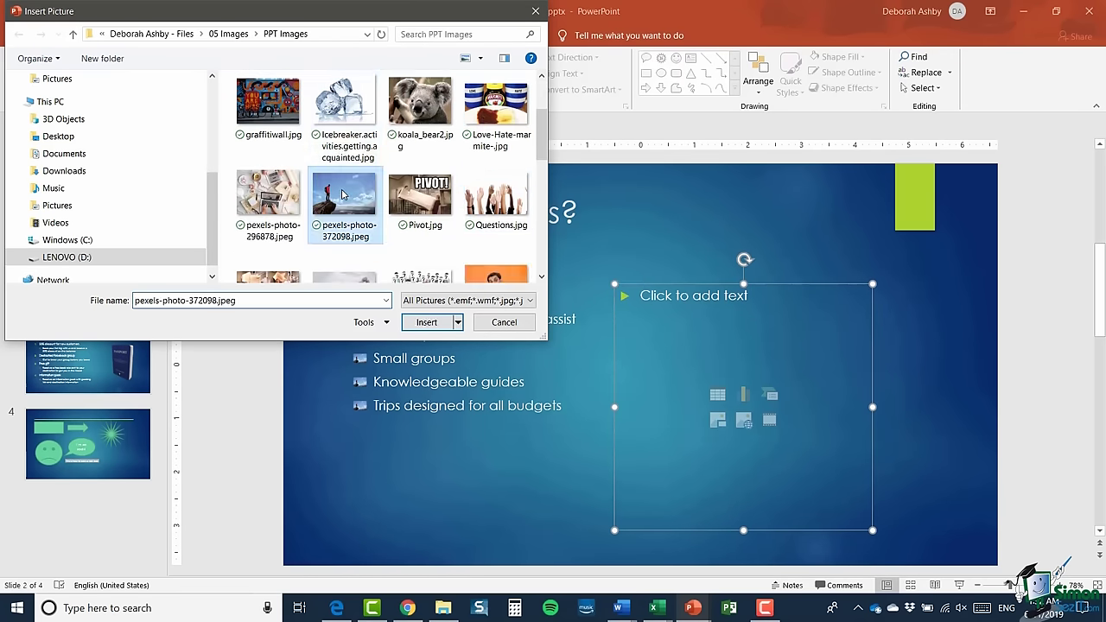
click(426, 322)
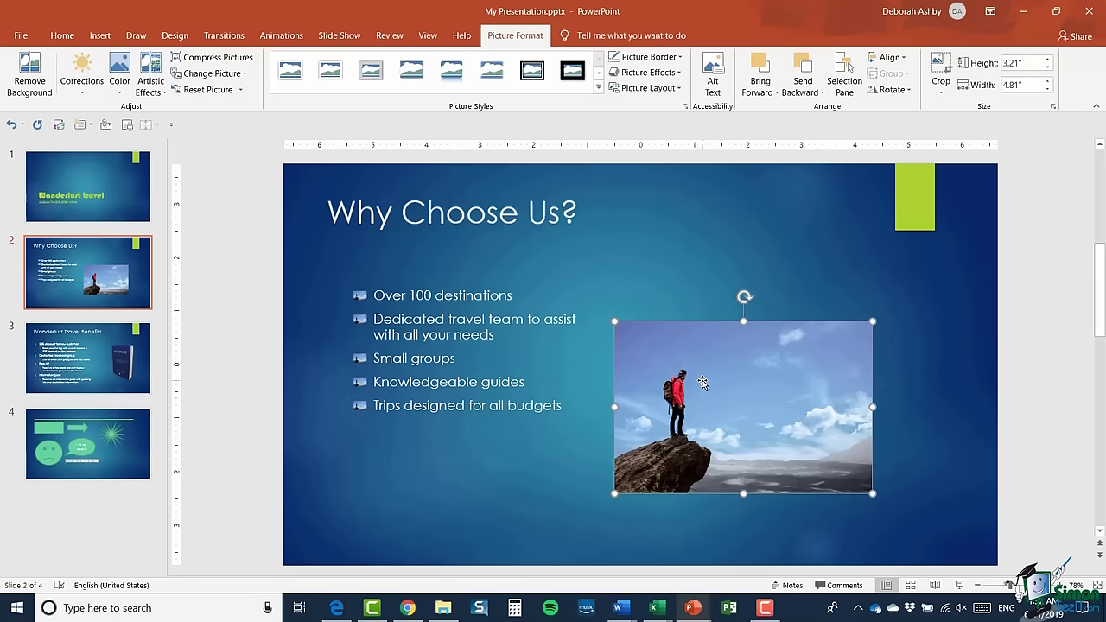
Move and enlarge the climber photo to about 4.25" by 6.38" on the right
drag(705, 383, 717, 324)
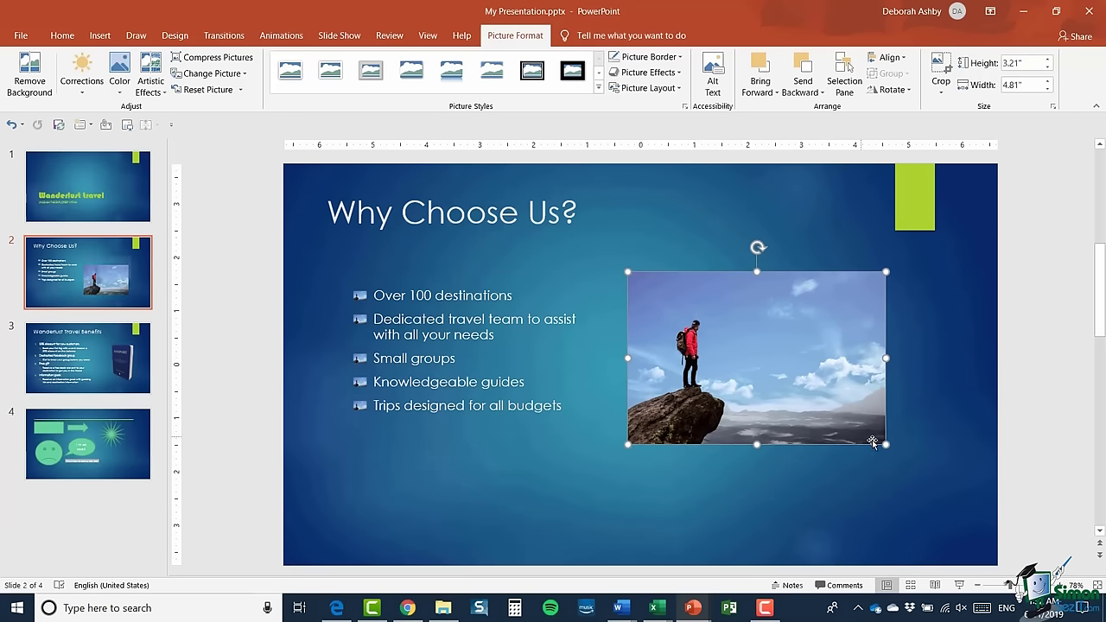
drag(881, 444, 968, 501)
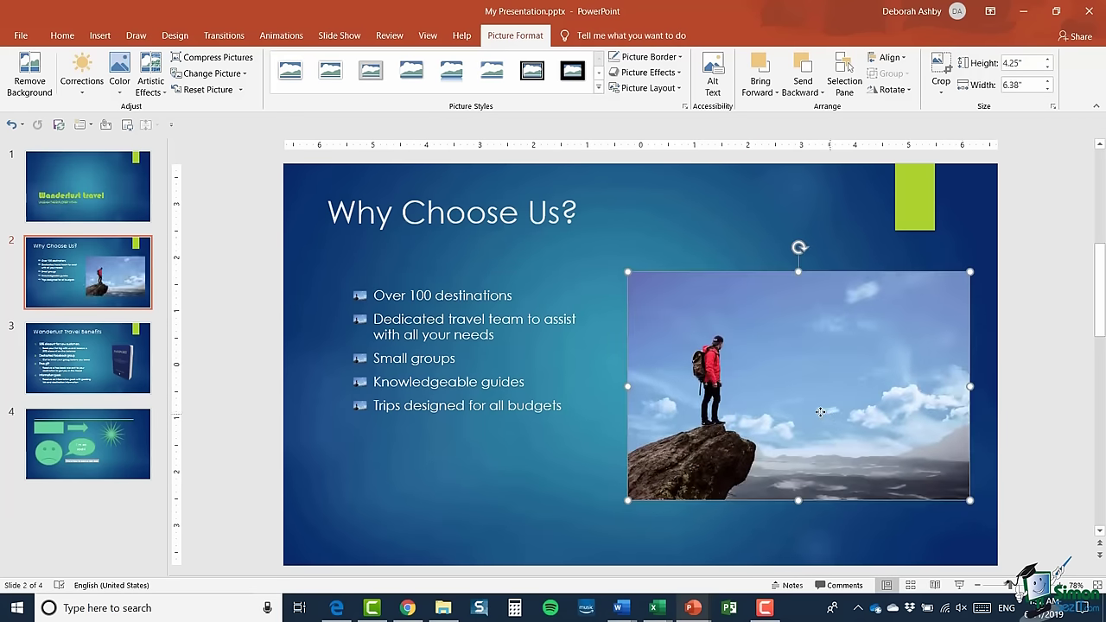
drag(827, 435, 817, 406)
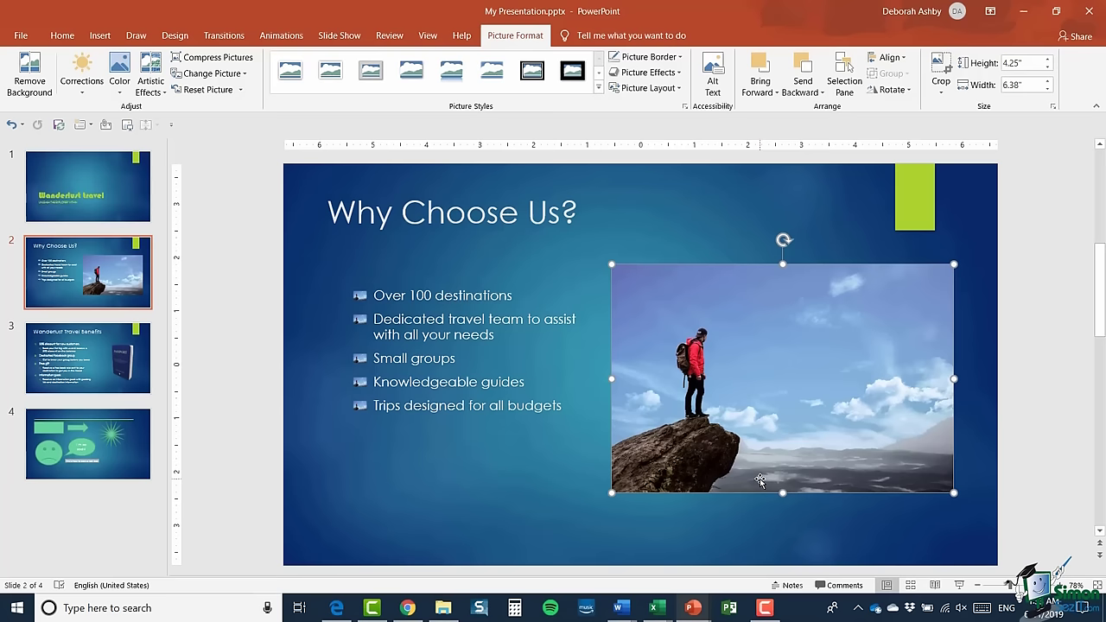
Add a new Blank slide after slide 4
click(85, 459)
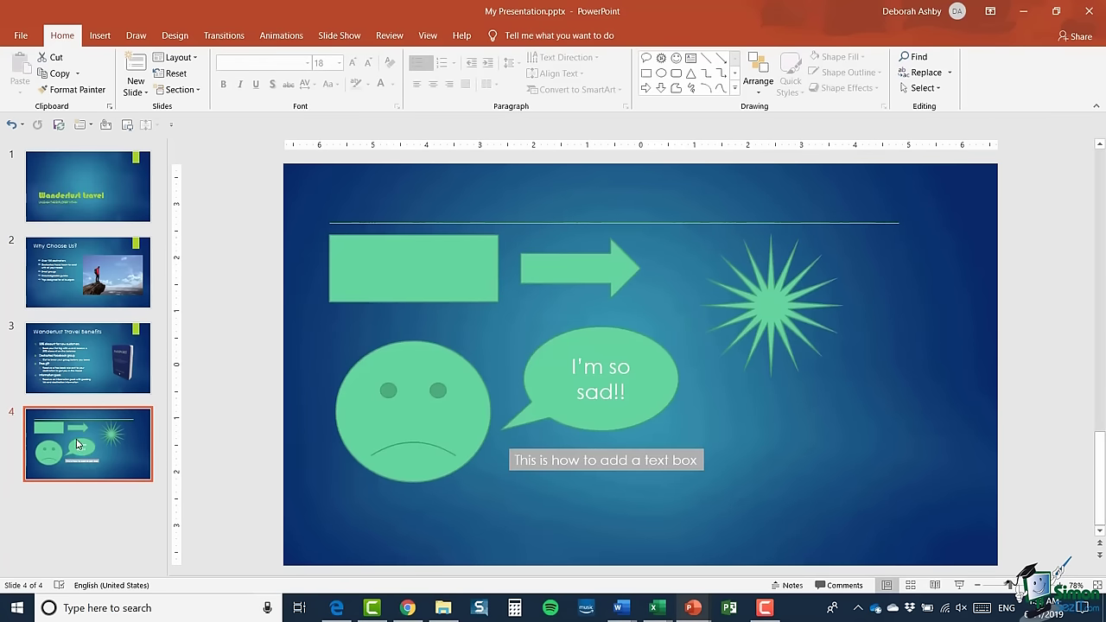
click(143, 89)
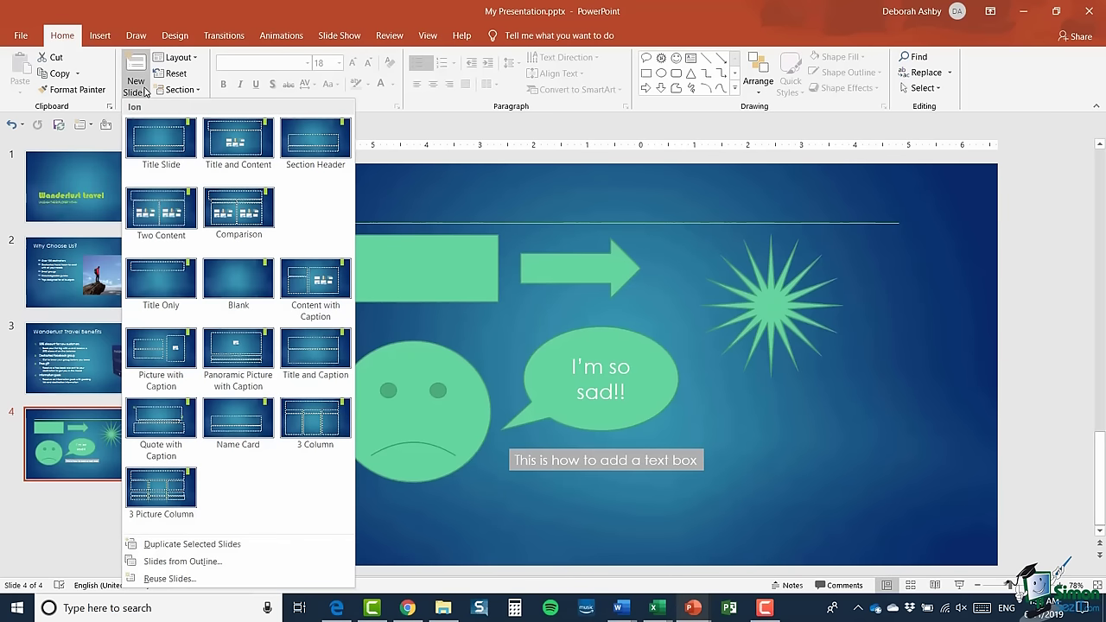
click(239, 292)
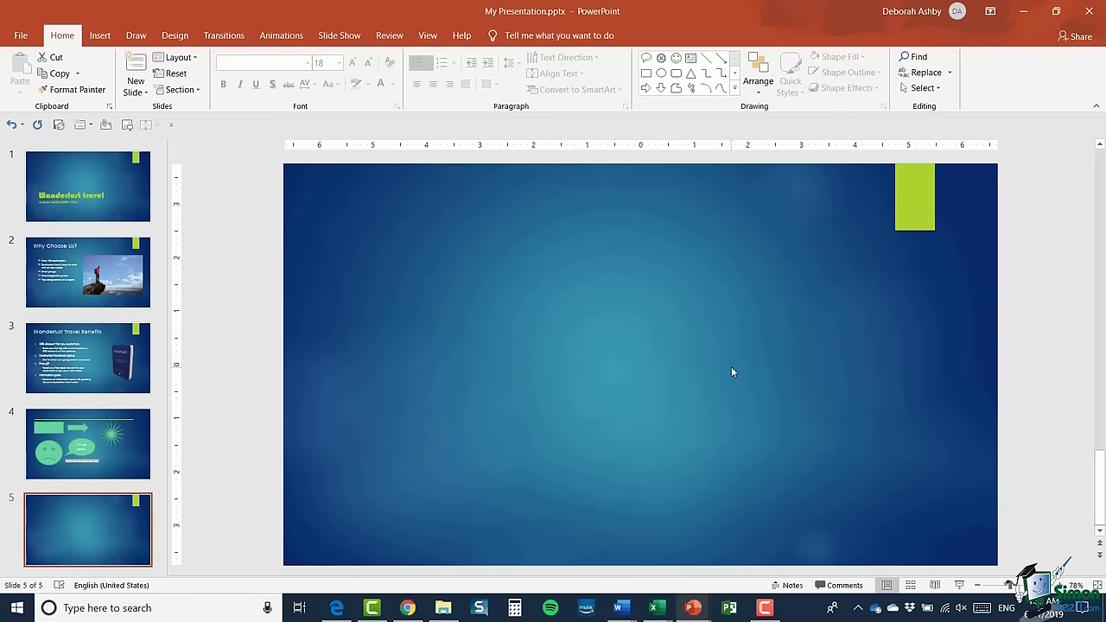
Insert the photo aircraft-aircraft-wing-airplane-2007401.jpg onto the new slide 5
click(100, 38)
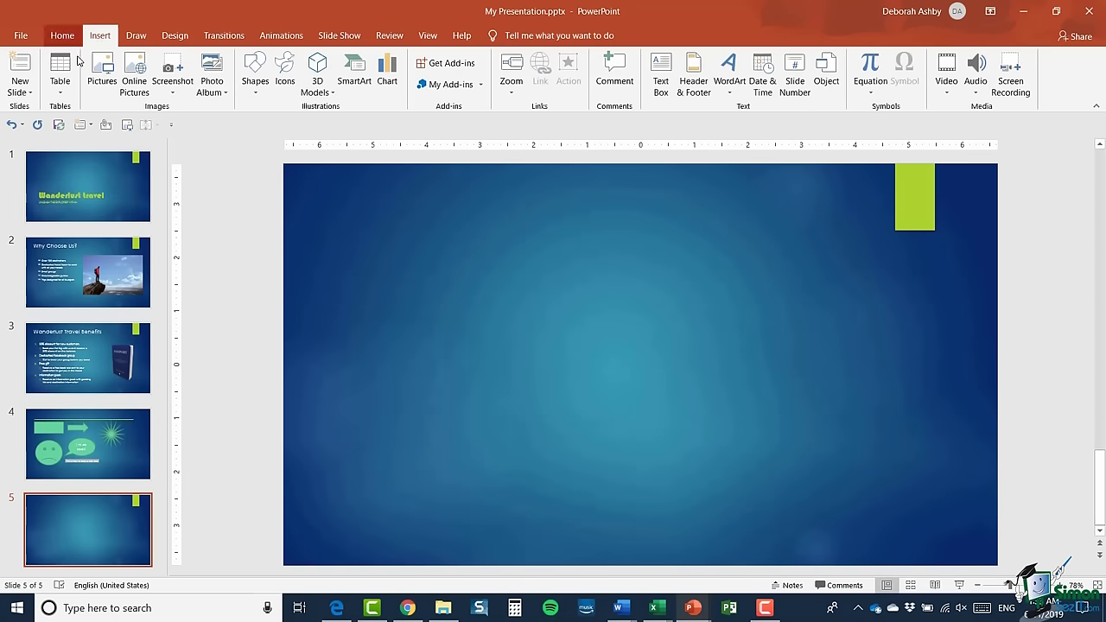
click(103, 73)
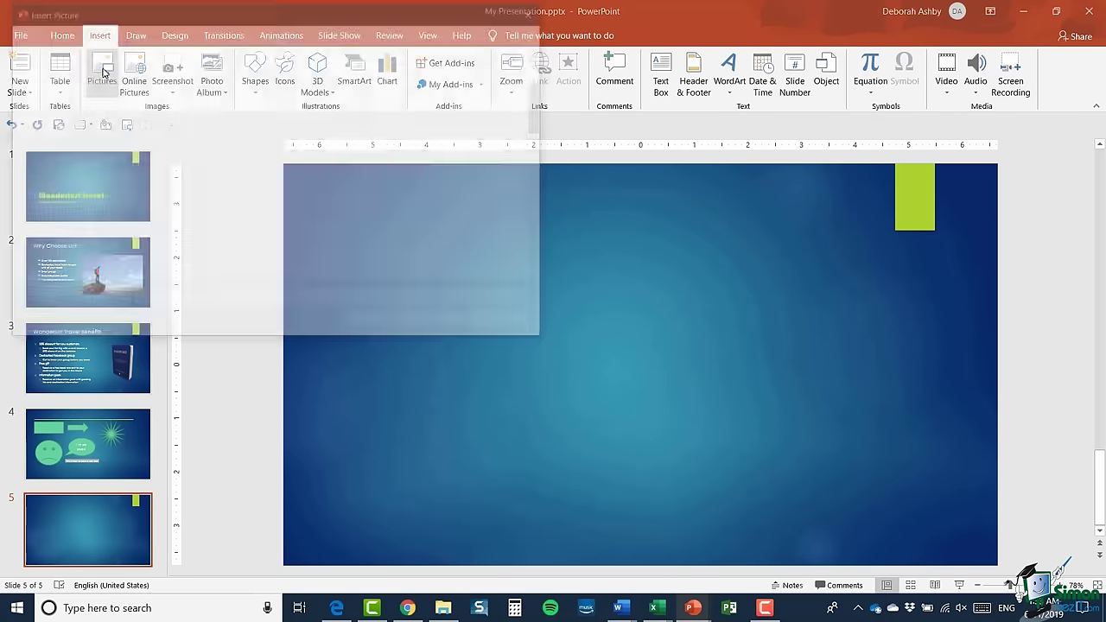
drag(311, 12, 499, 80)
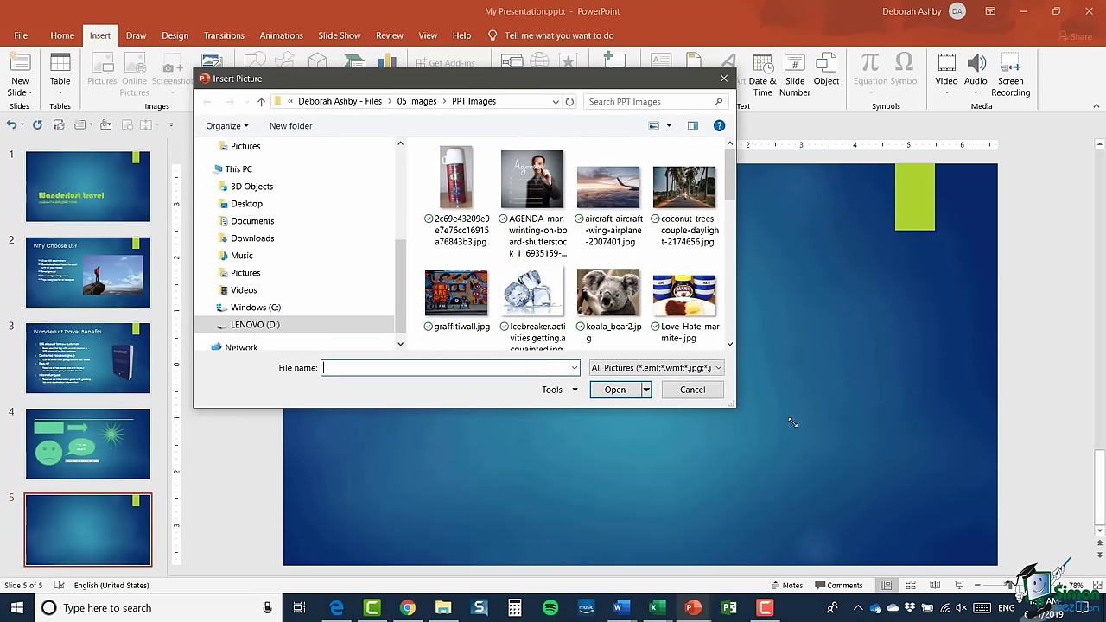
drag(735, 406, 829, 434)
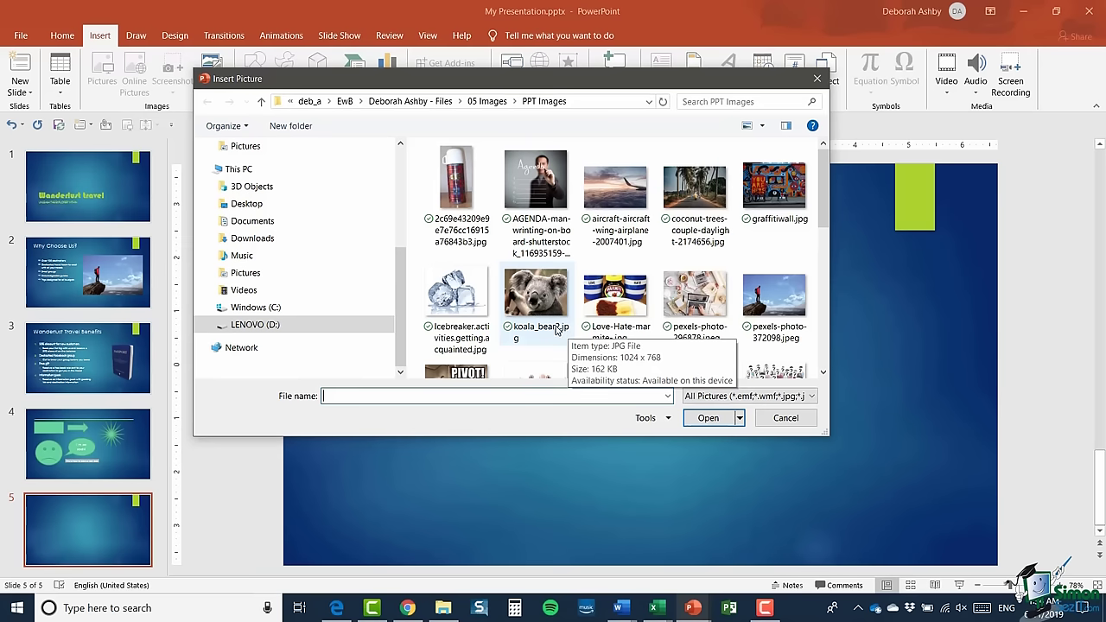
click(619, 191)
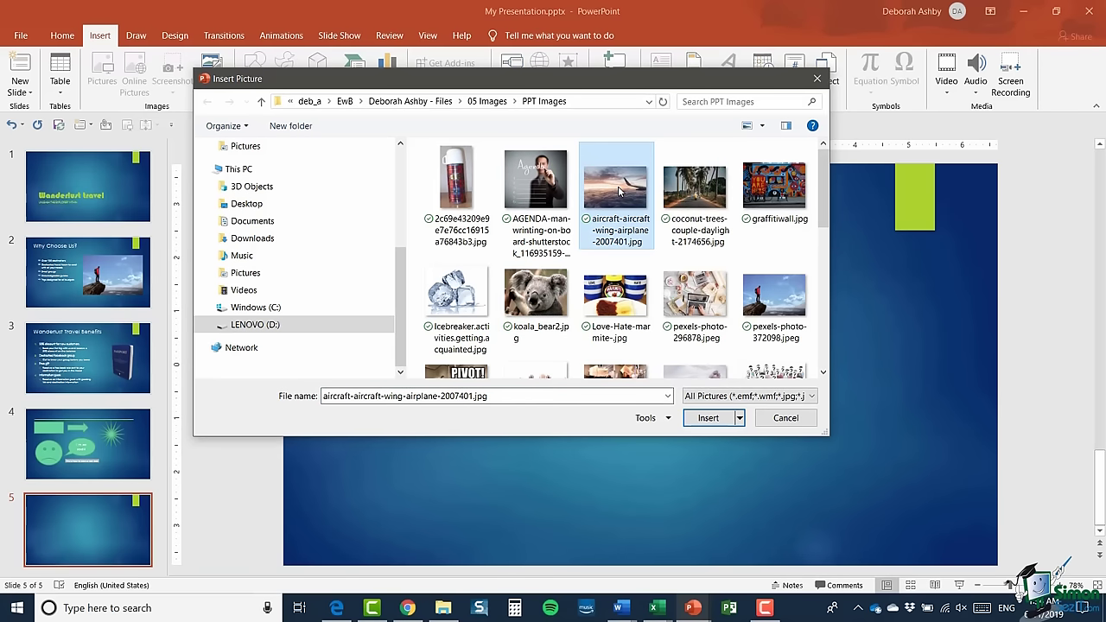
click(709, 419)
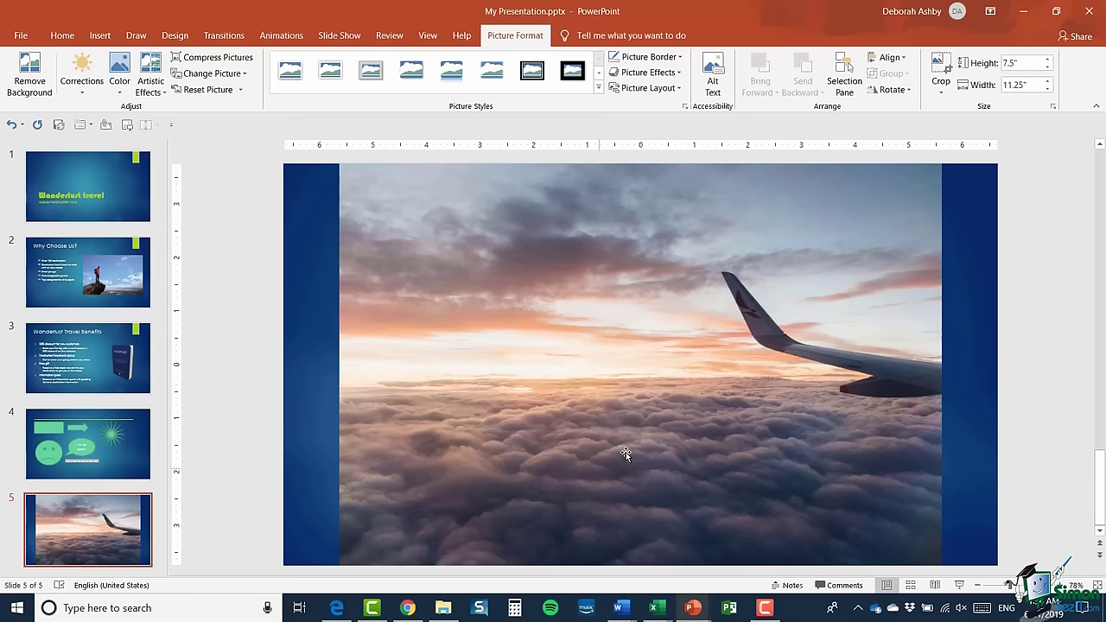
Stretch the aircraft photo across the full 13.33" slide width, then delete it
drag(639, 412, 571, 410)
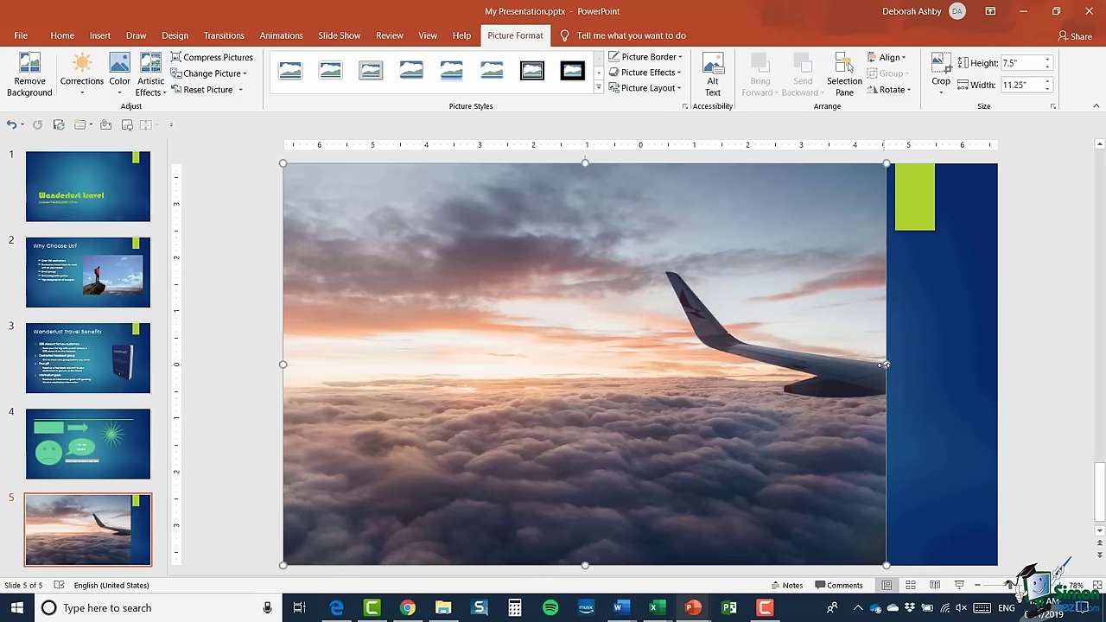
drag(883, 366, 998, 366)
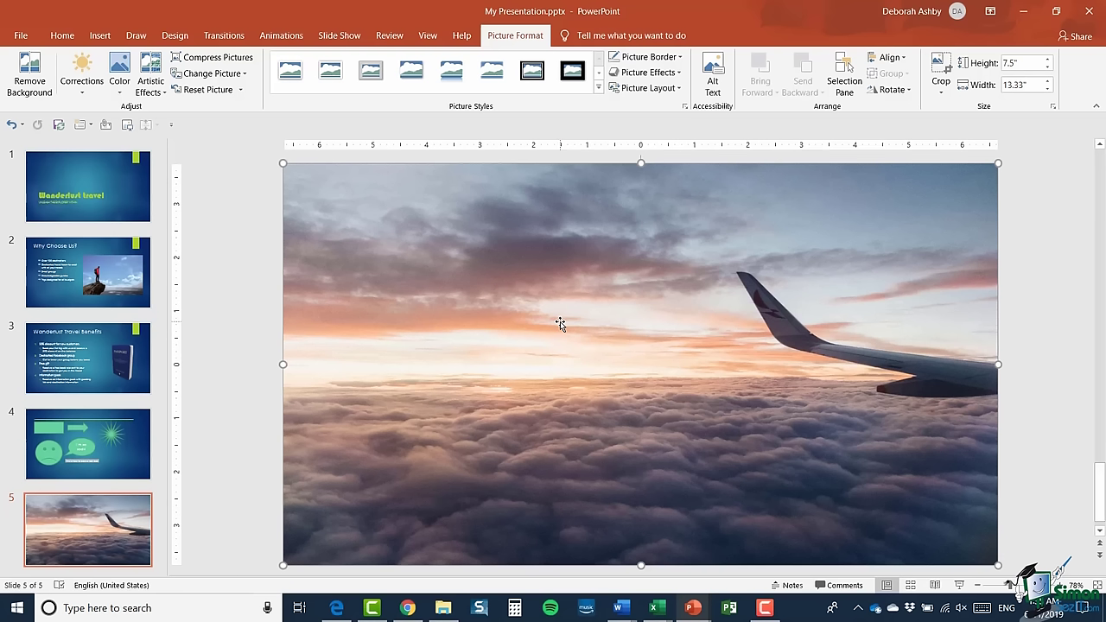
key(Delete)
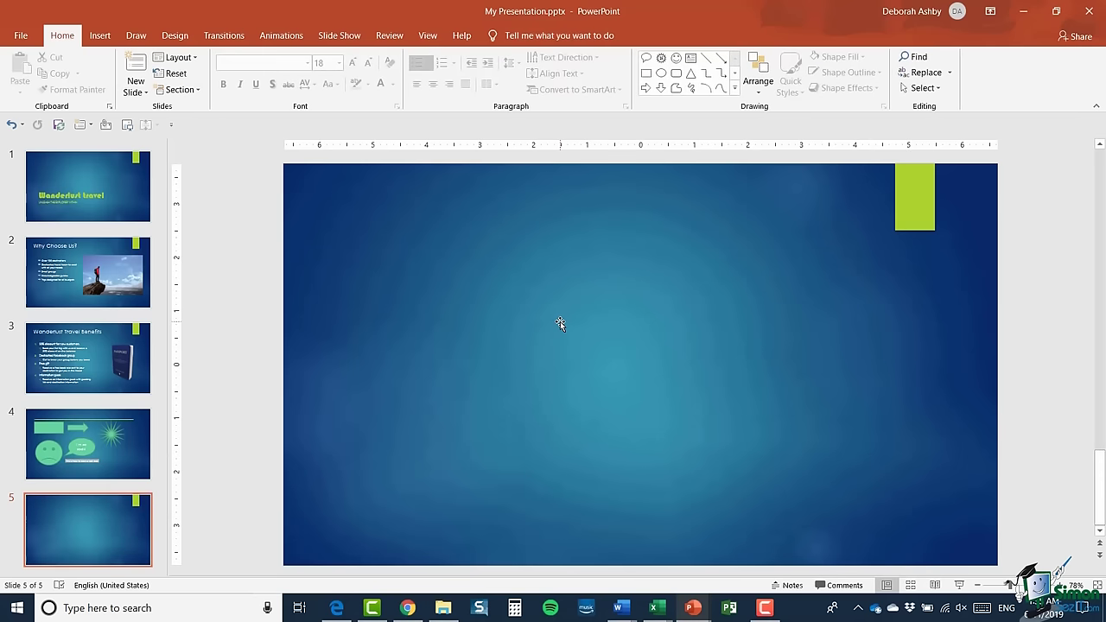
In Format Background, try solid and gradient fills, then choose picture or texture fill
click(176, 37)
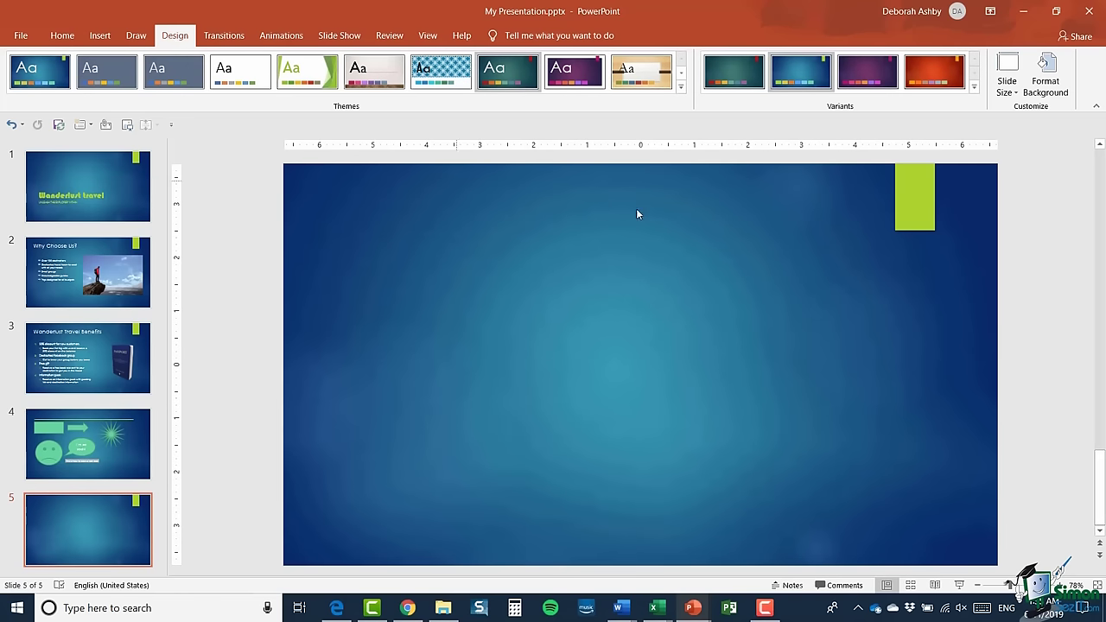
click(1046, 76)
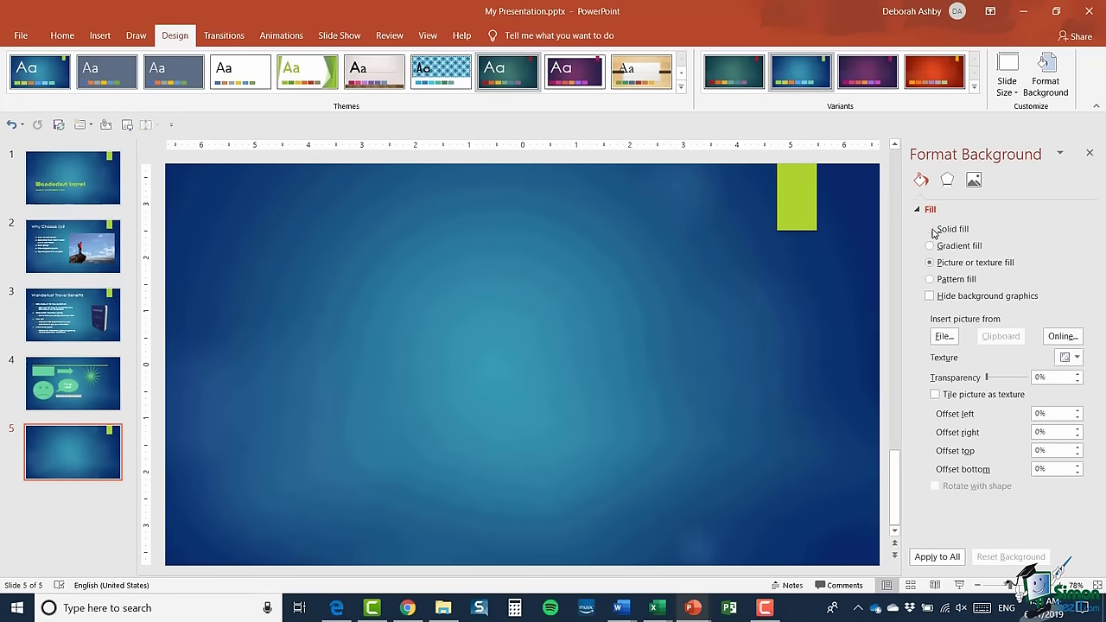
click(930, 229)
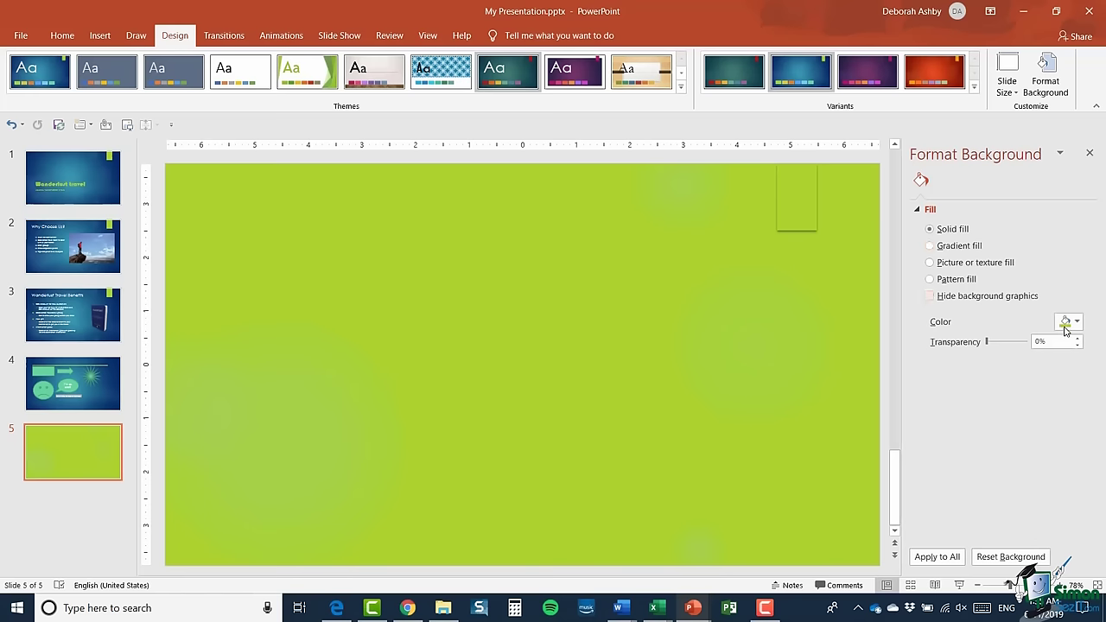
click(933, 247)
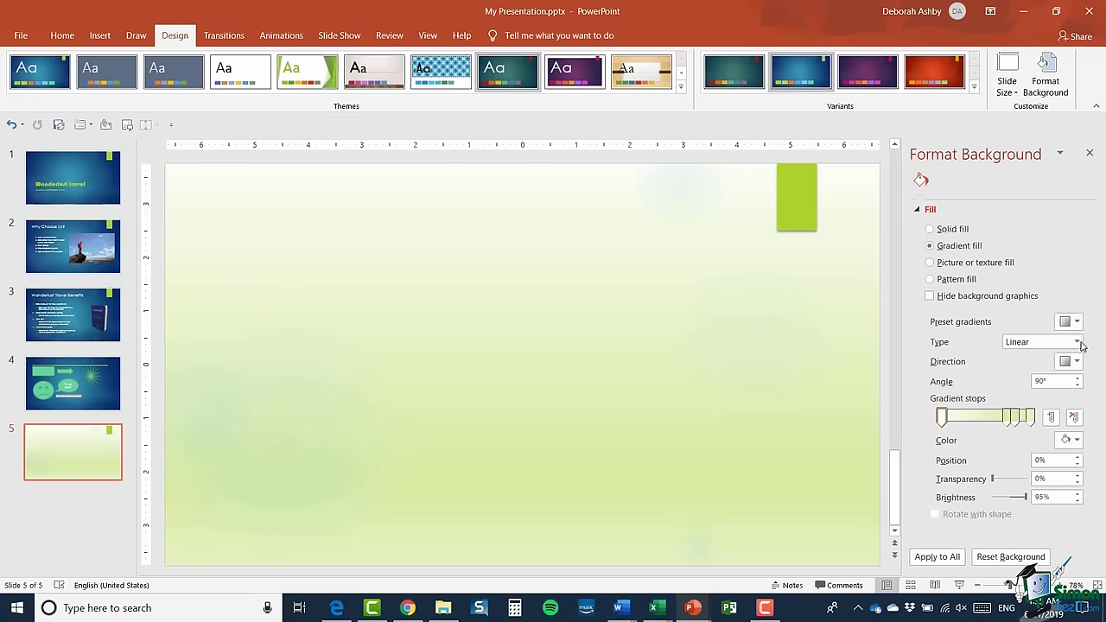
mouse_move(1005, 422)
mouse_down()
mouse_move(970, 422)
mouse_move(992, 425)
mouse_up()
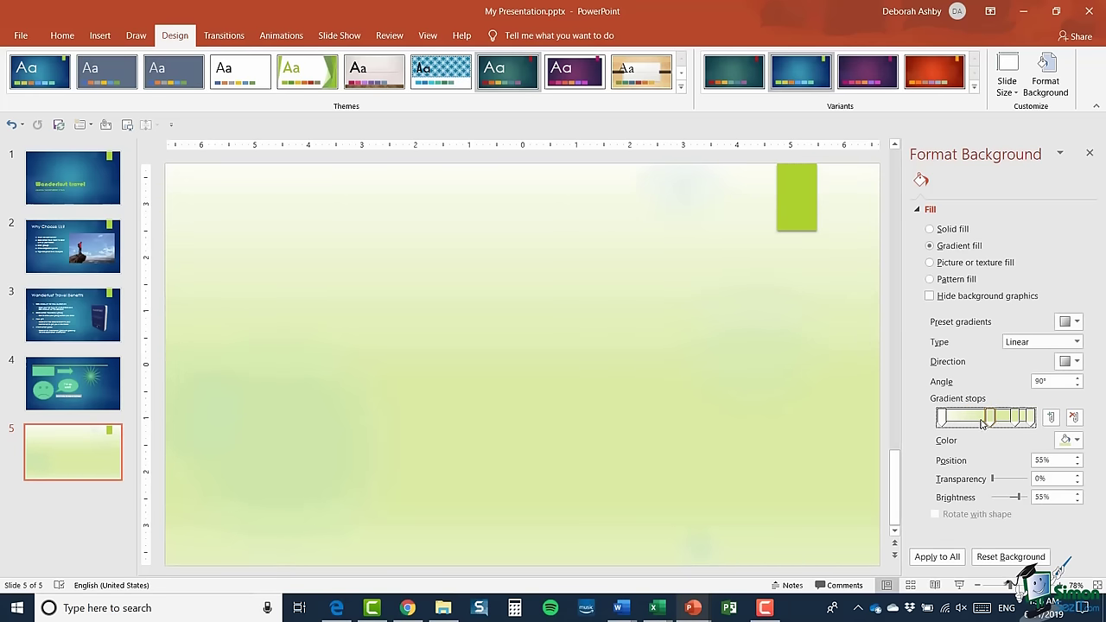
click(943, 264)
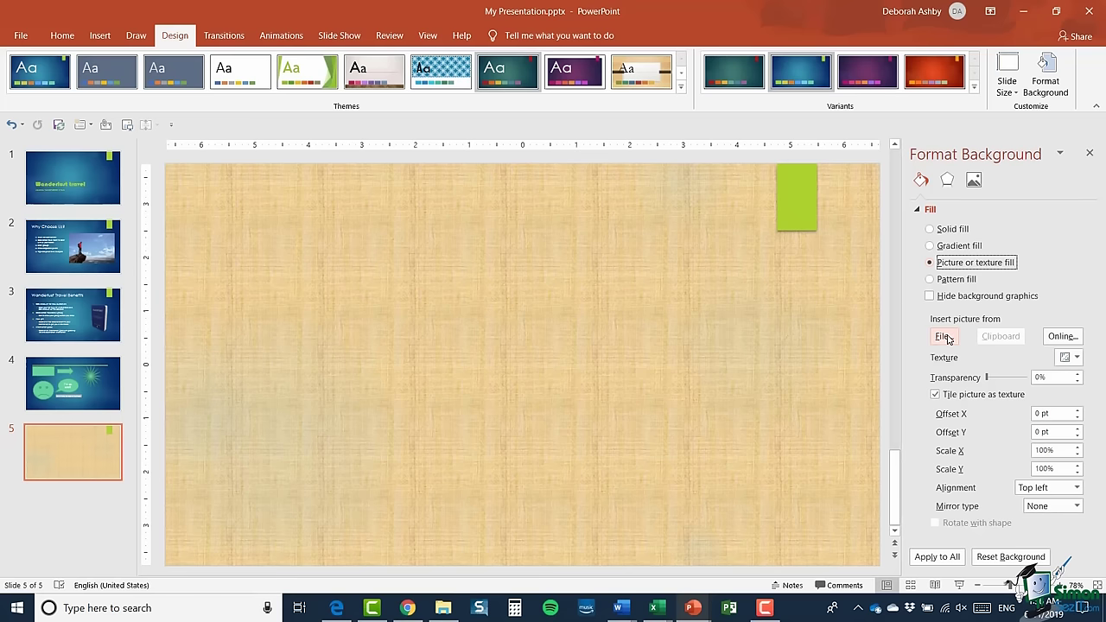
Make the aircraft-wing photo slide 5's background with background graphics hidden, then go to slide 1
click(945, 337)
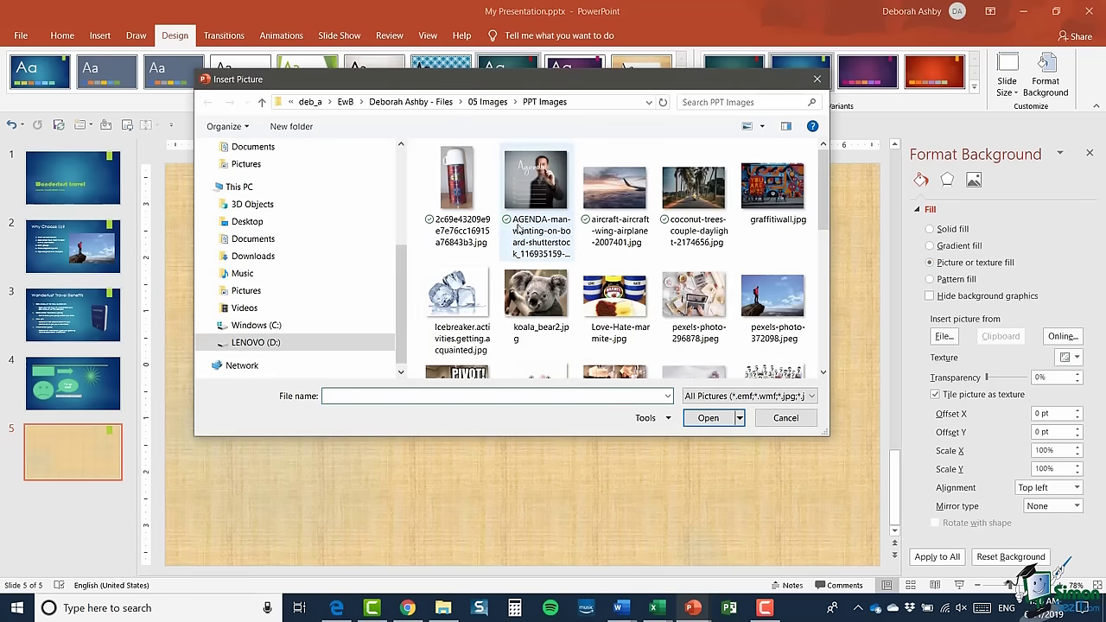
click(605, 189)
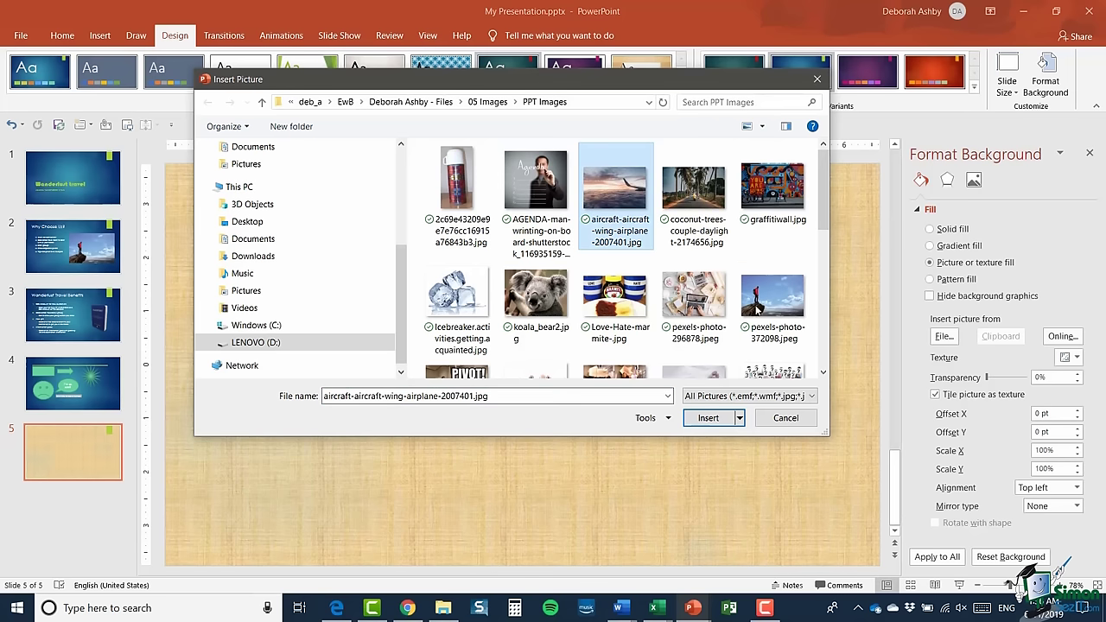
click(707, 419)
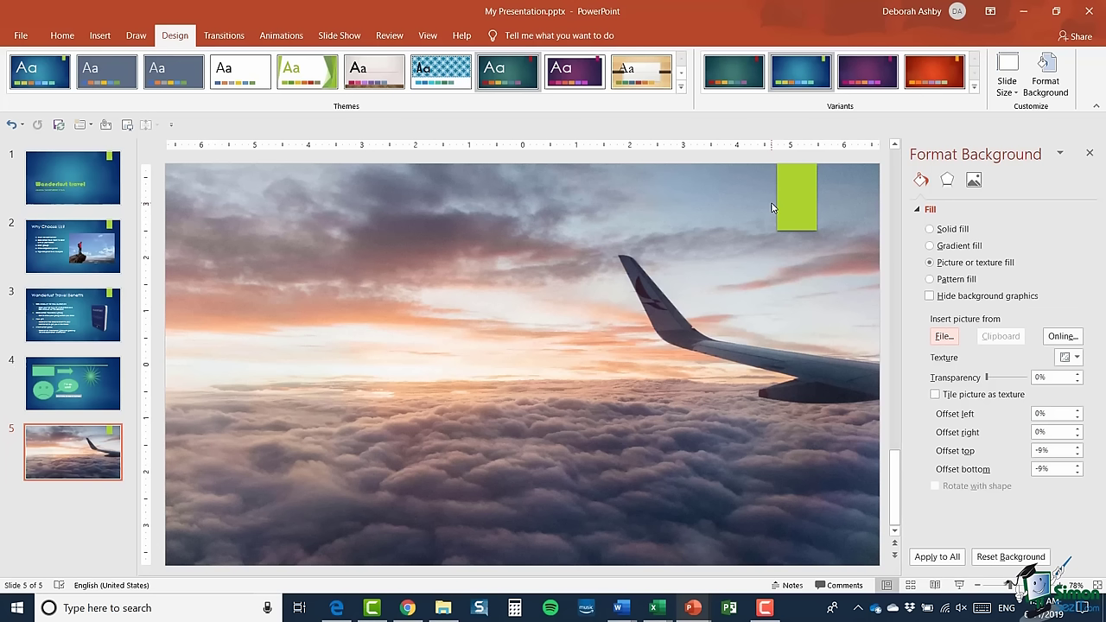
click(930, 297)
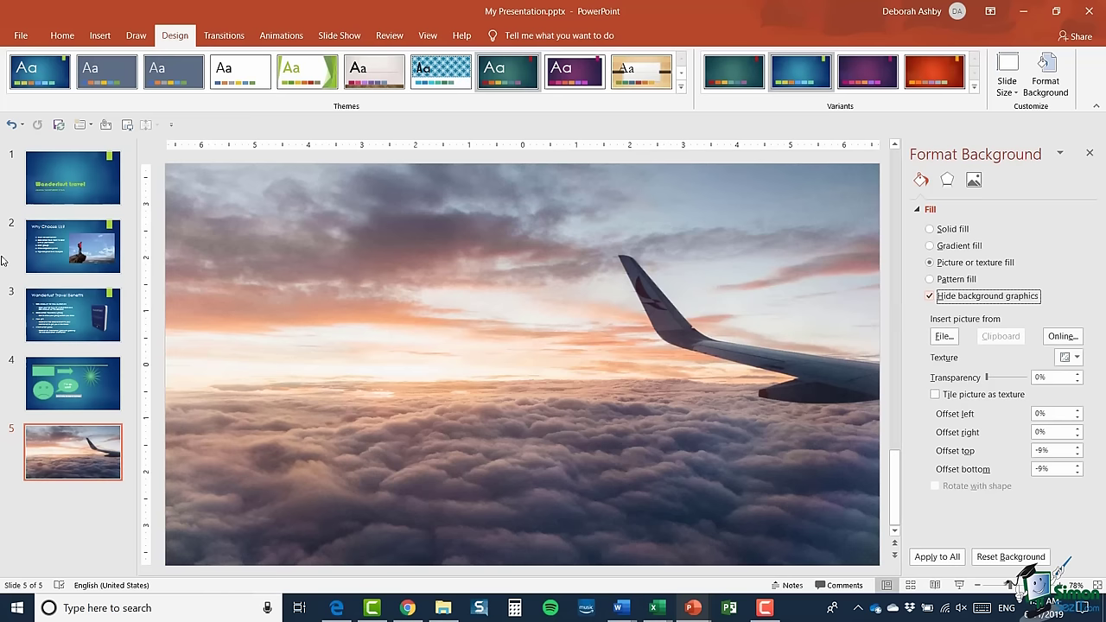
click(75, 182)
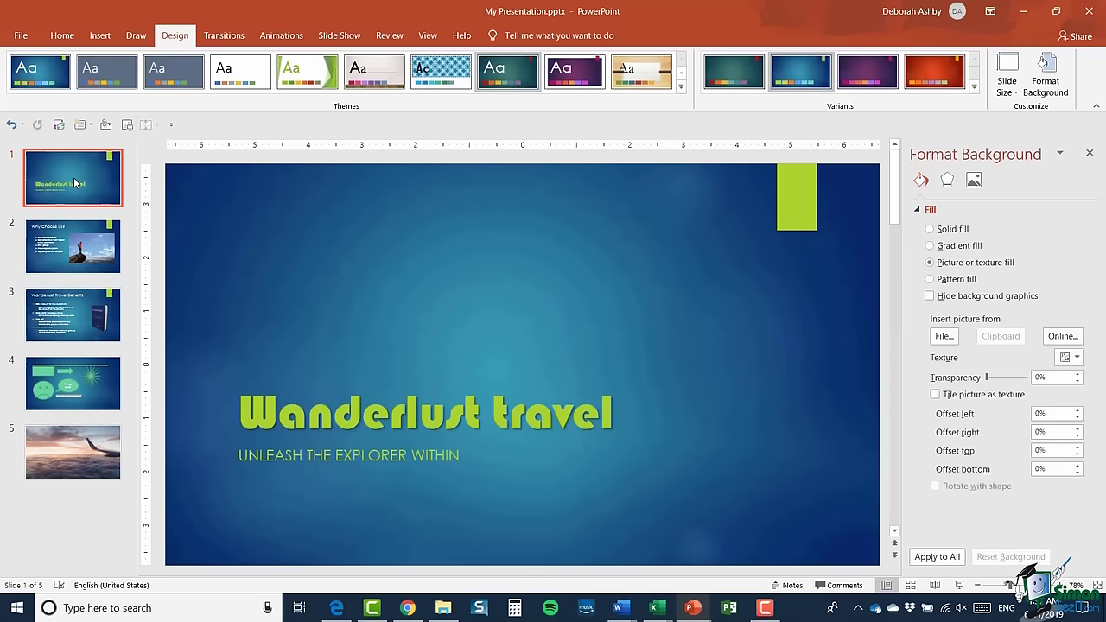
Close the background pane and insert the coconut-trees palm road photo onto slide 1
click(1090, 154)
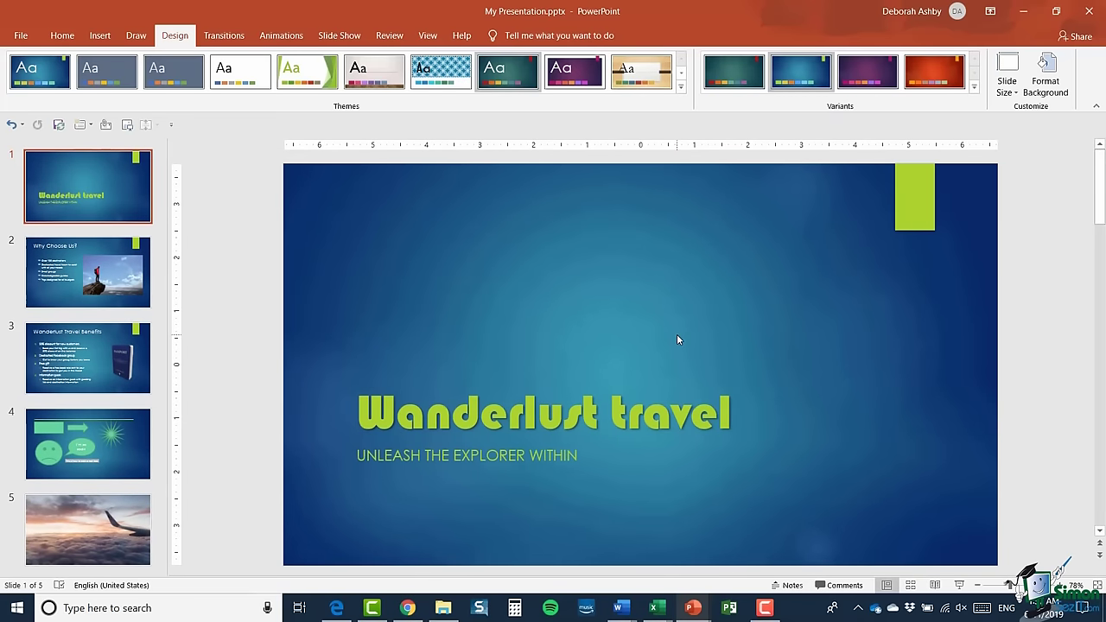
click(100, 38)
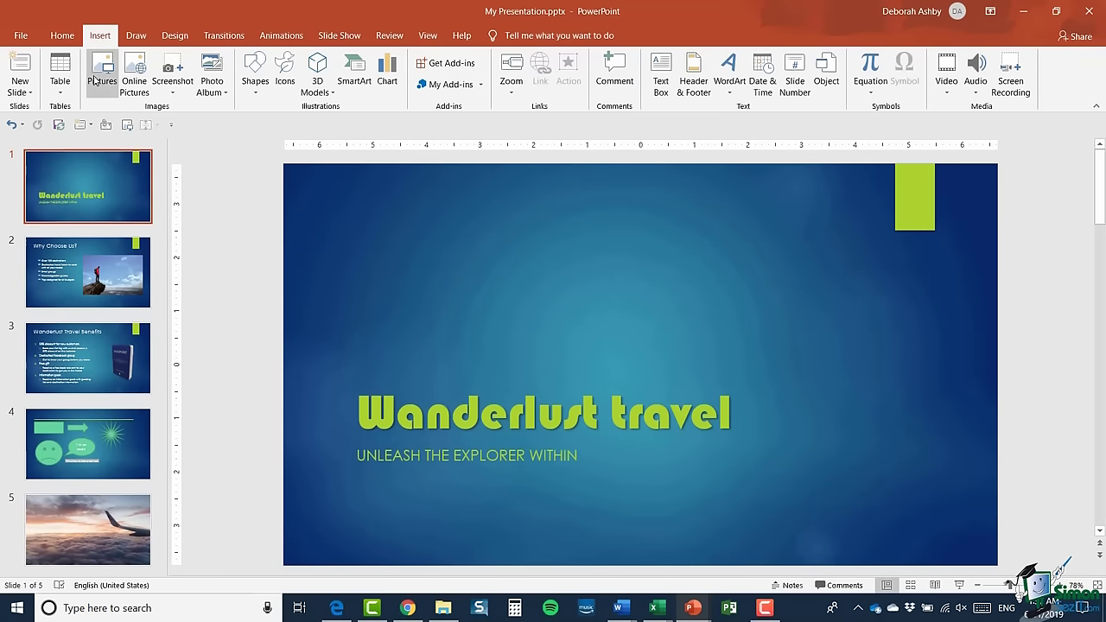
click(97, 80)
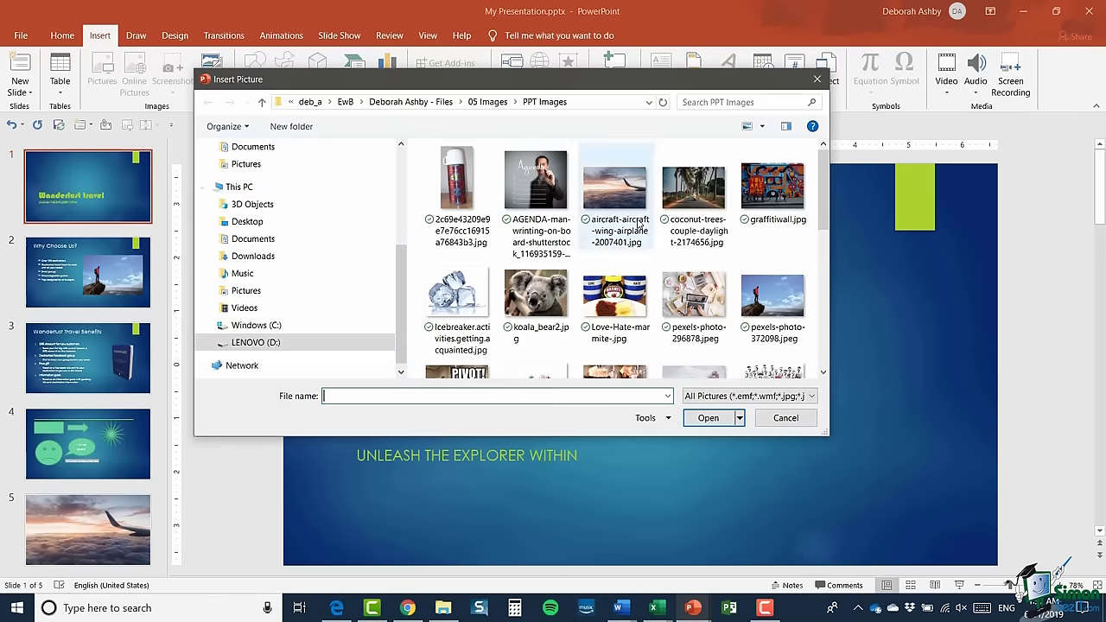
click(696, 192)
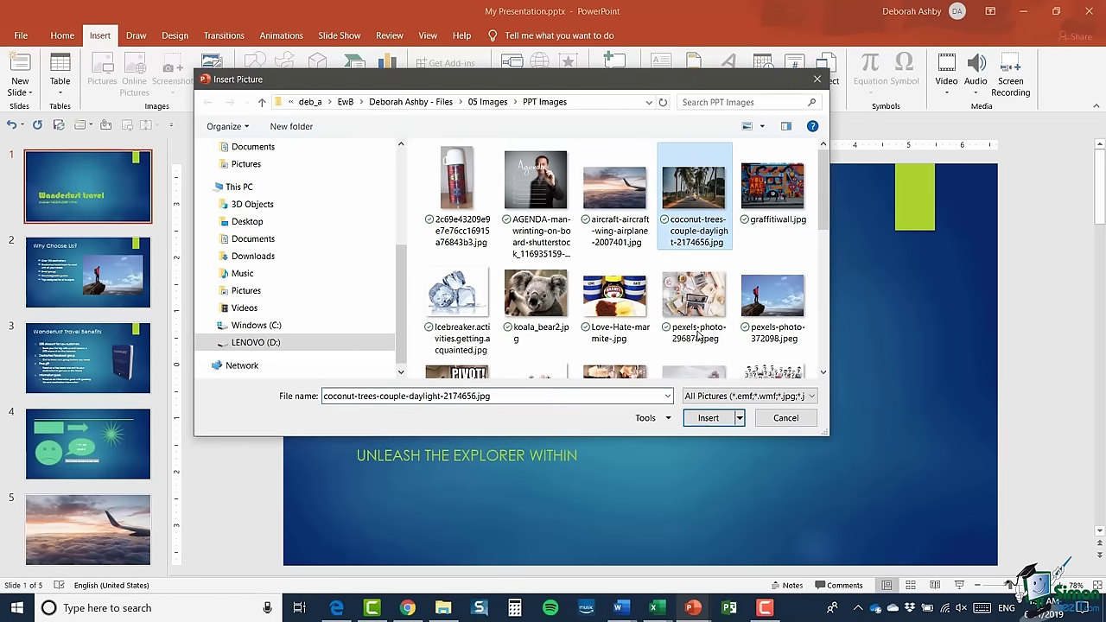
click(710, 419)
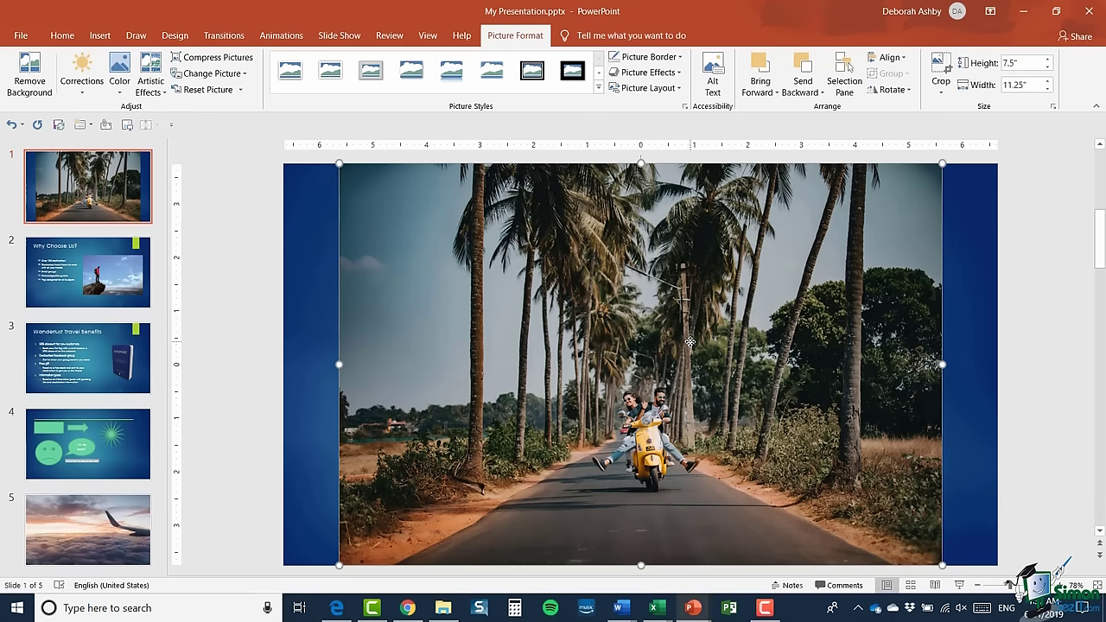
Shrink the palm-tree photo to 3.75" by 5.63" and place it above the title
drag(943, 163, 581, 373)
drag(512, 514, 652, 327)
click(445, 253)
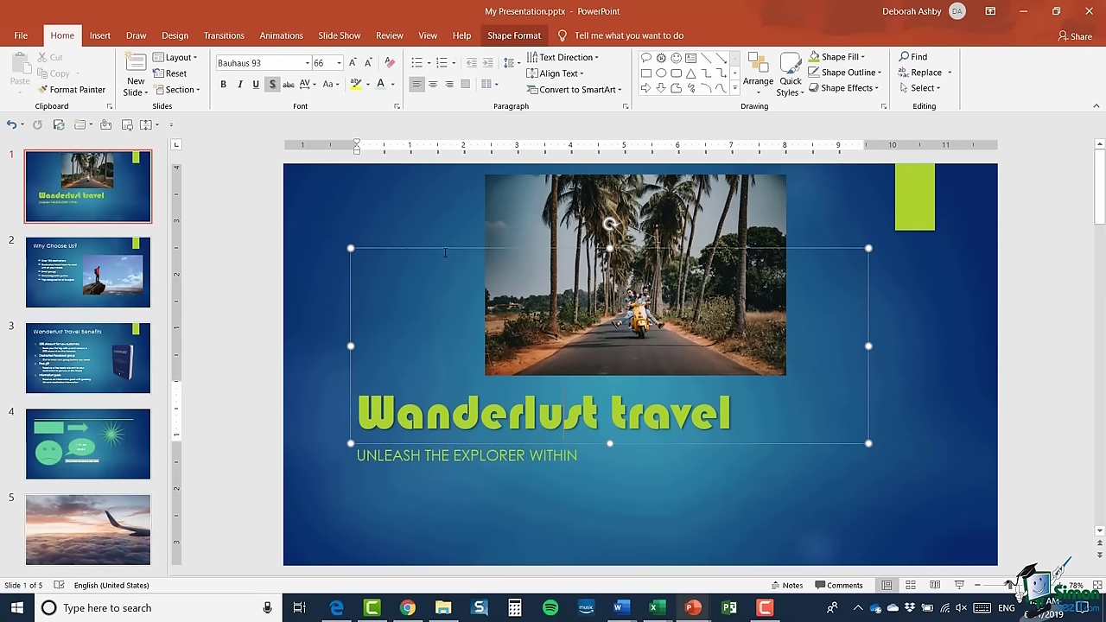
Move the Wanderlust title and its subtitle right to sit centred beneath the photo
drag(445, 253, 533, 254)
click(388, 453)
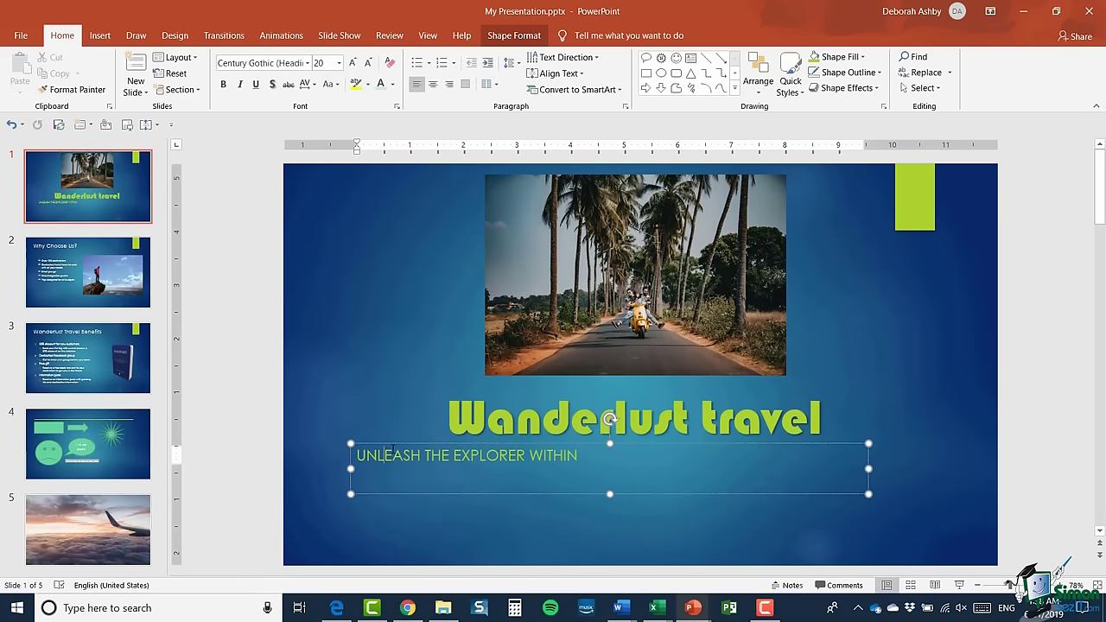
drag(392, 444, 562, 447)
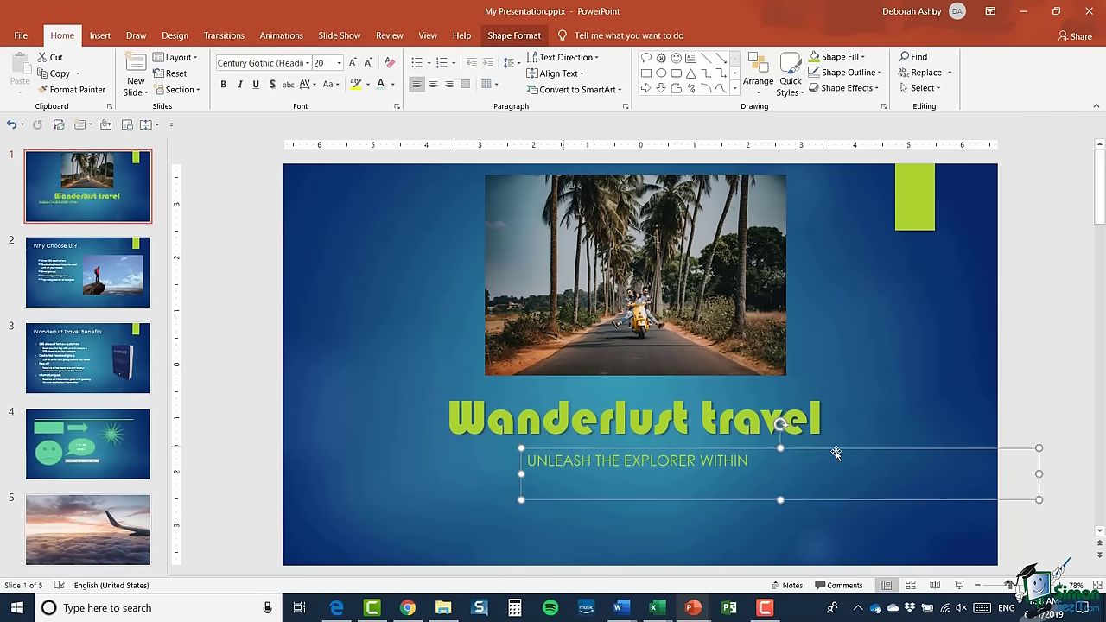
click(918, 386)
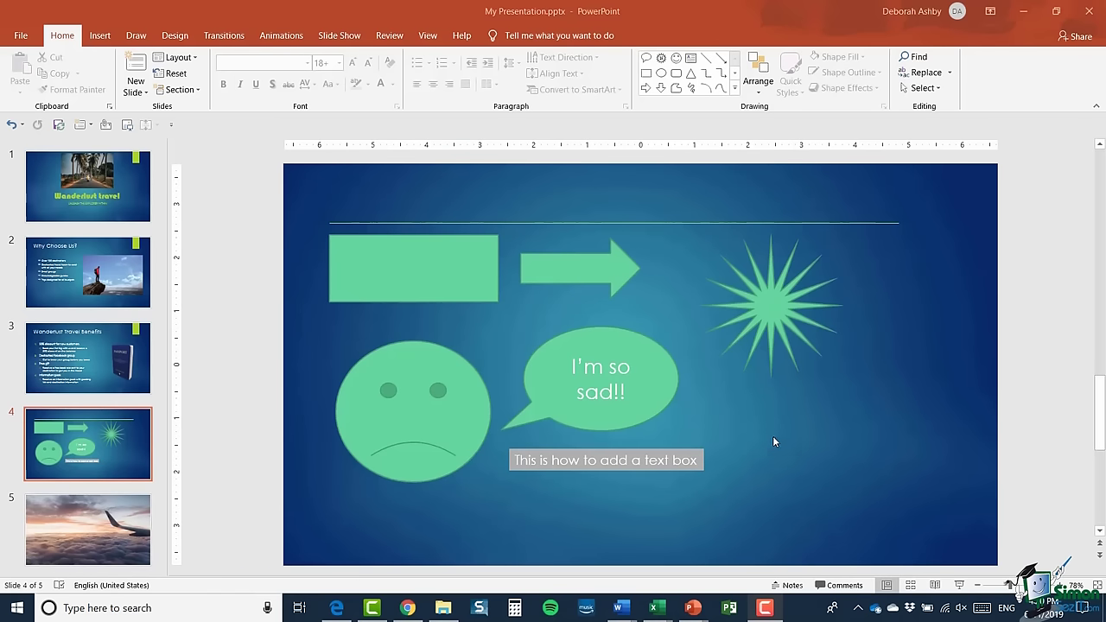
Apply the Light Turquoise shape style to the starburst, arrow and rectangle on slide 4
click(765, 301)
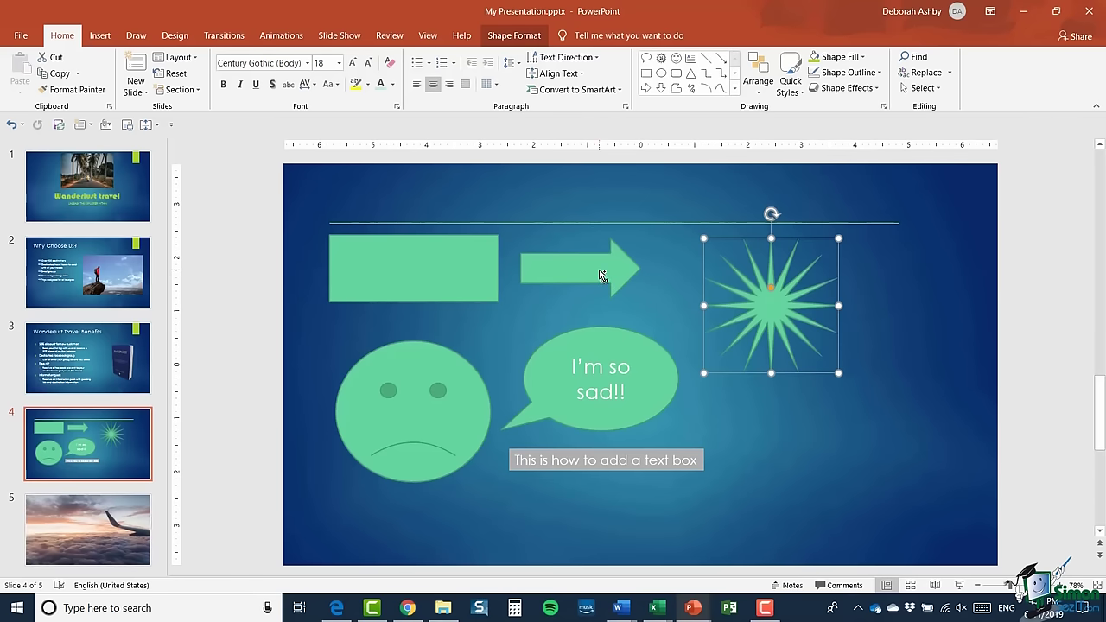
shift+click(597, 275)
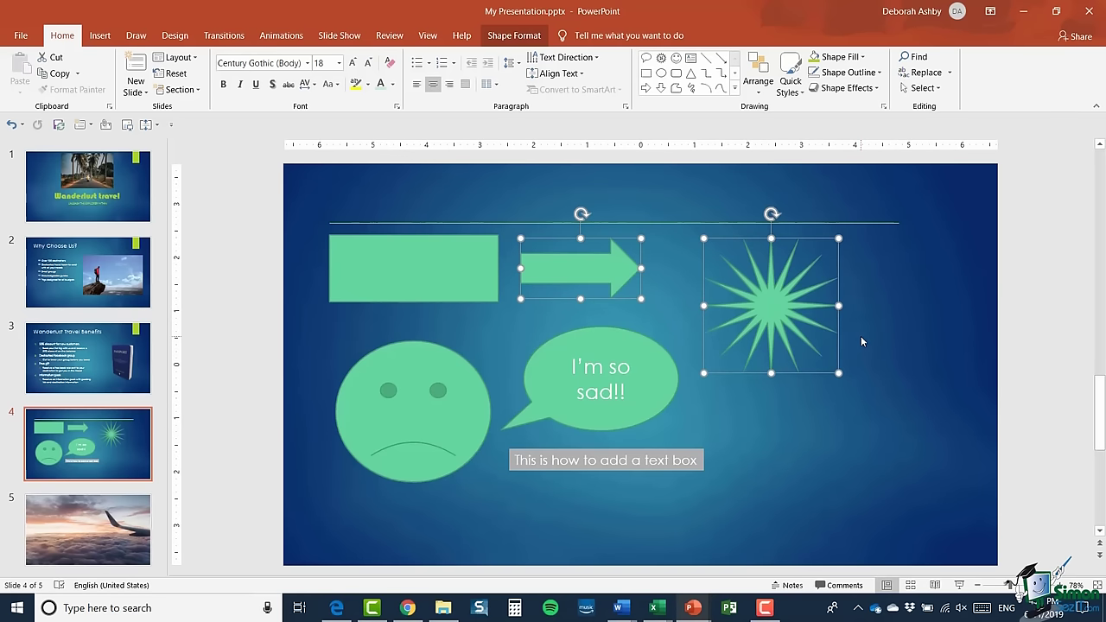
shift+click(439, 267)
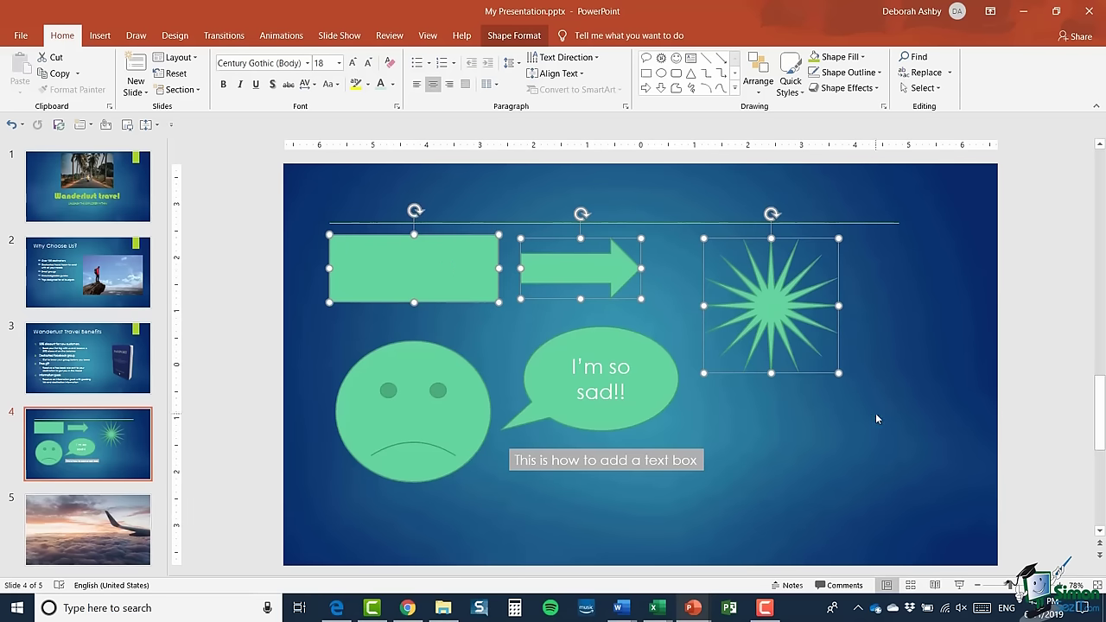
click(515, 35)
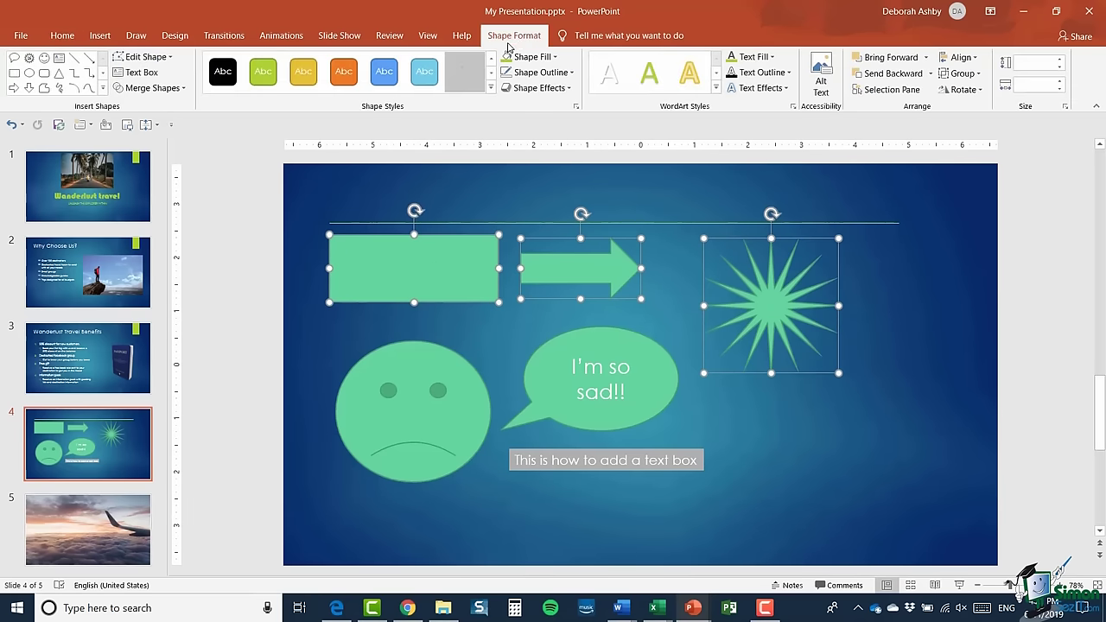
click(428, 81)
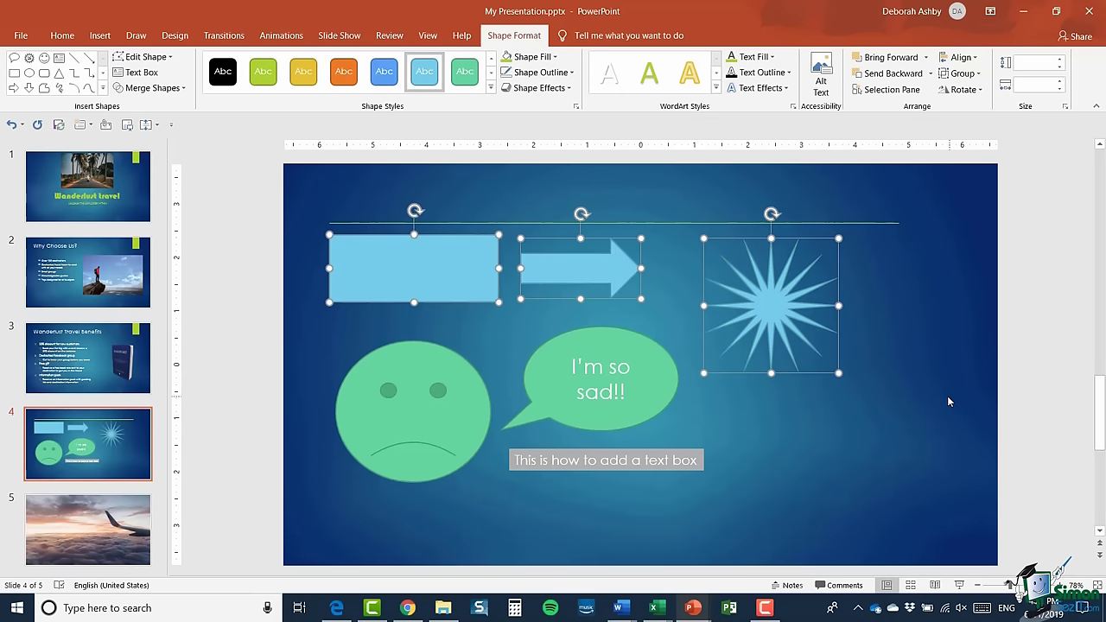
click(918, 356)
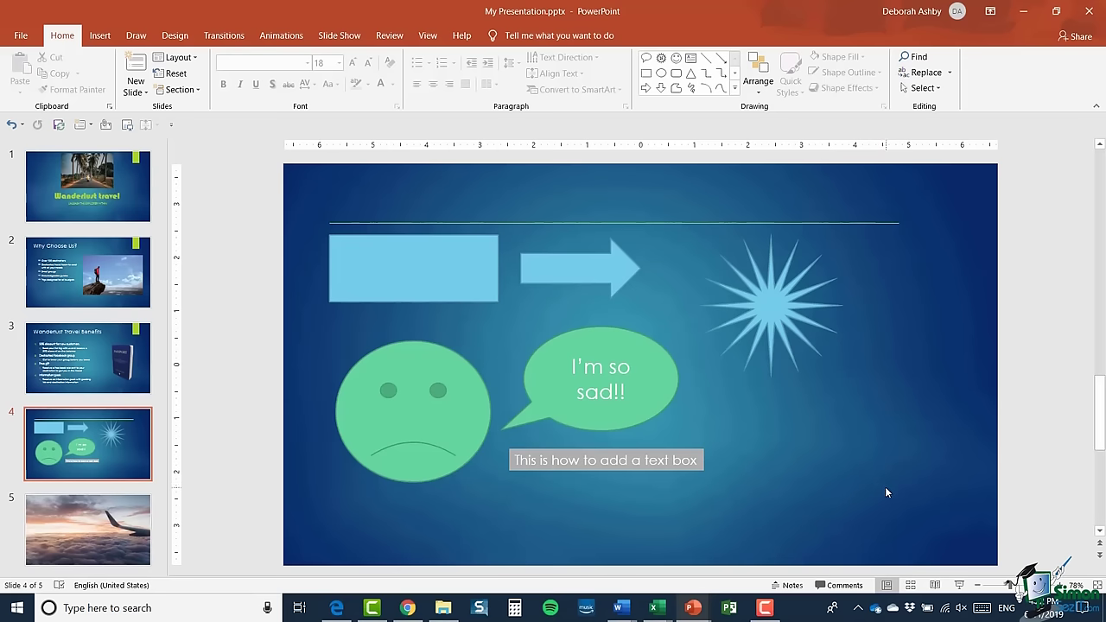
drag(886, 489, 495, 224)
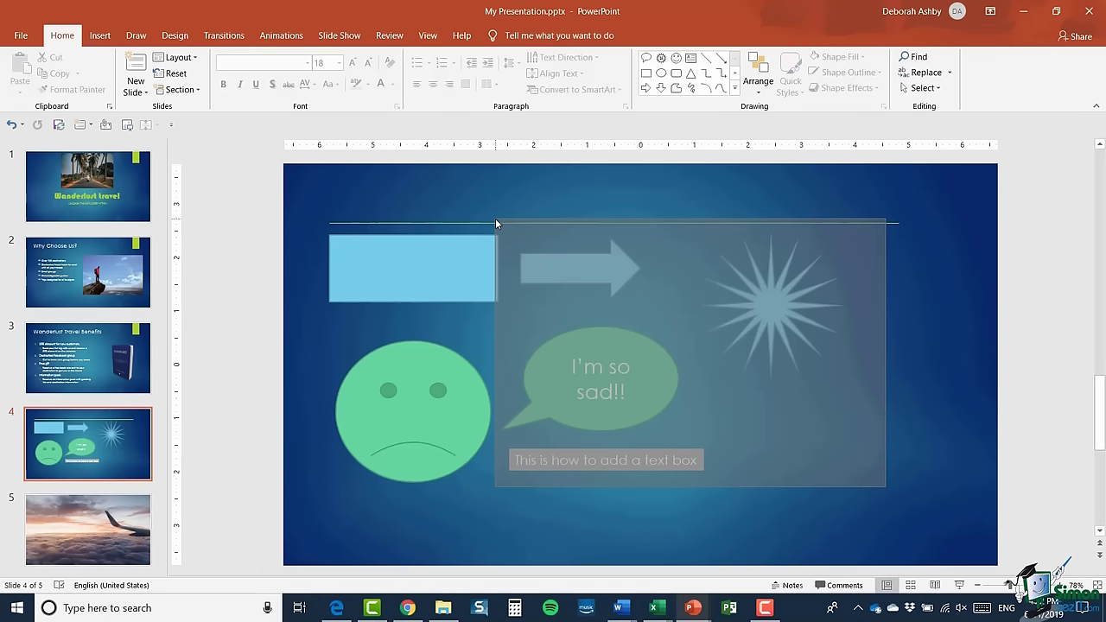
drag(495, 224, 494, 224)
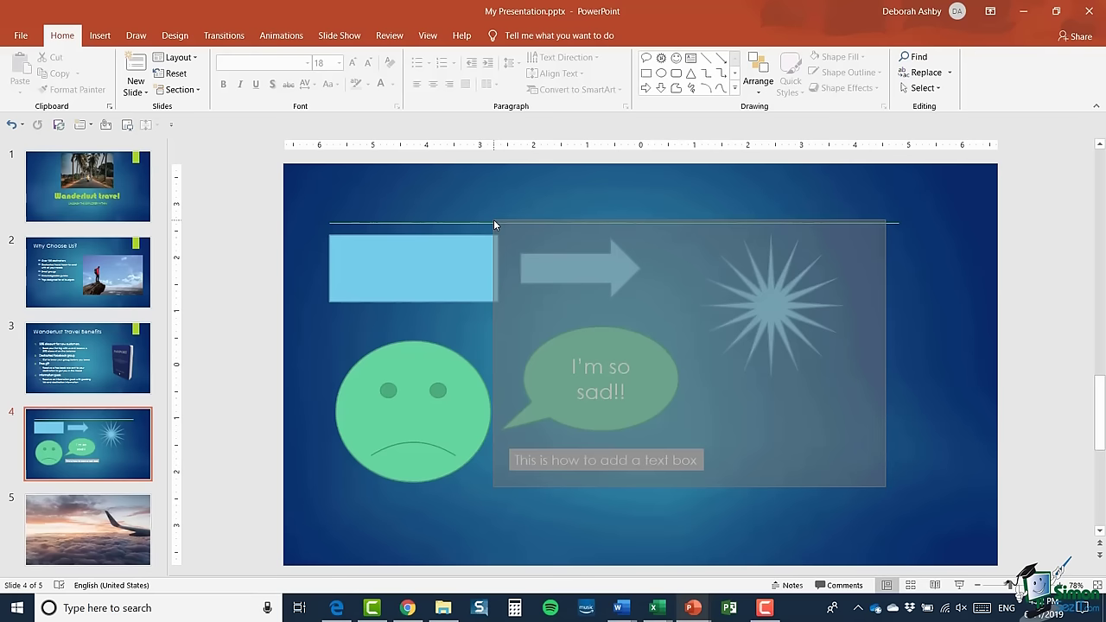
drag(493, 220, 494, 220)
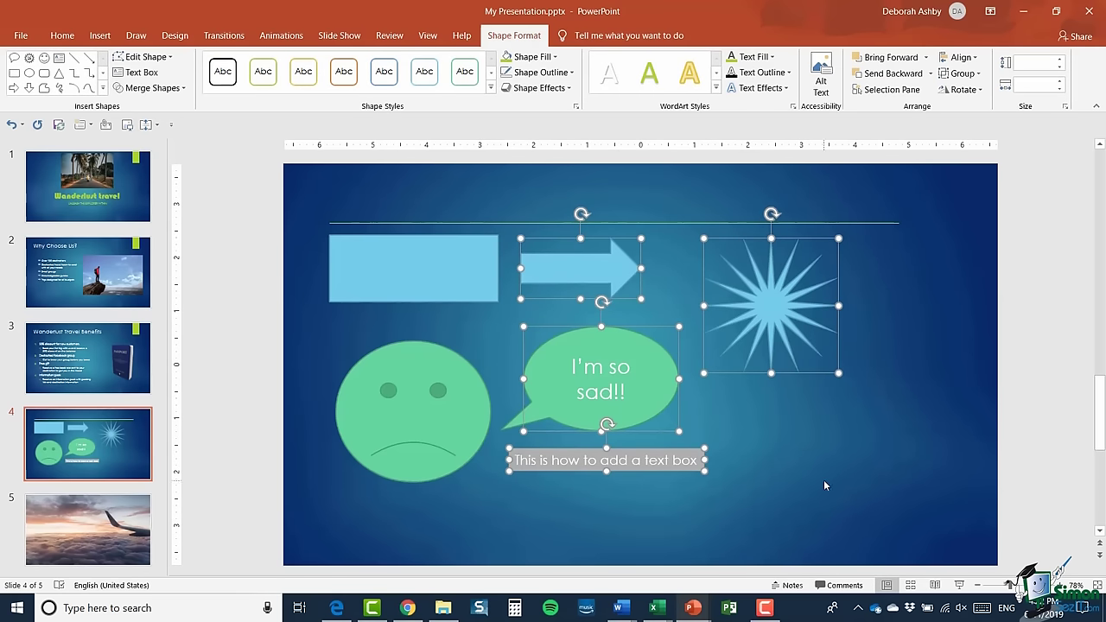
click(856, 442)
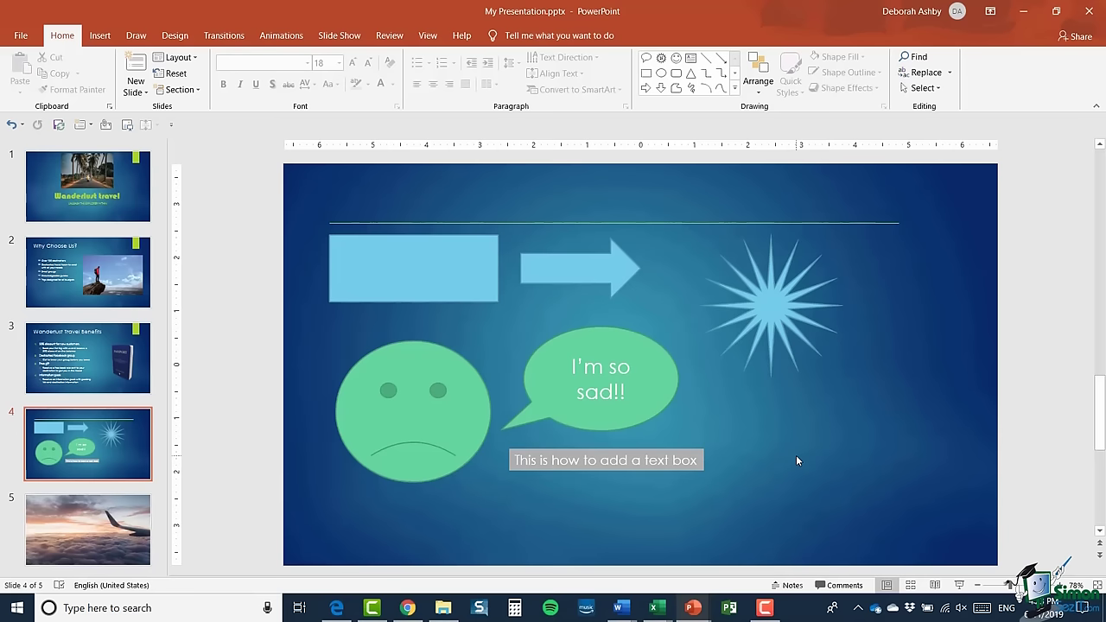
Select all slide 4 objects with Ctrl+A and shift them slightly up and left together
key(ctrl+a)
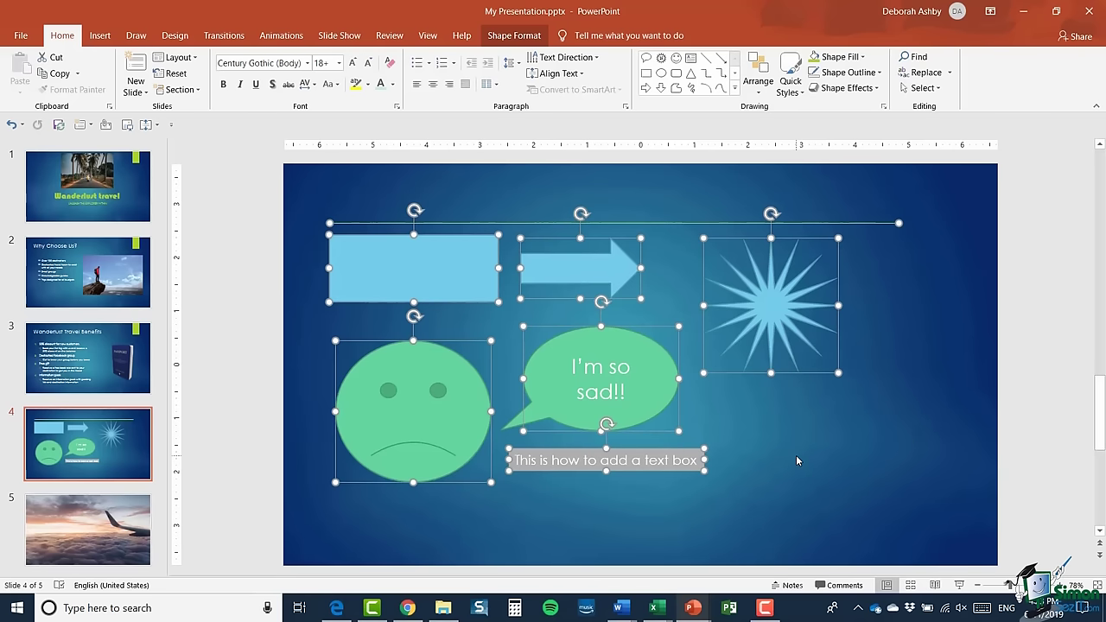
click(796, 461)
drag(774, 306, 752, 286)
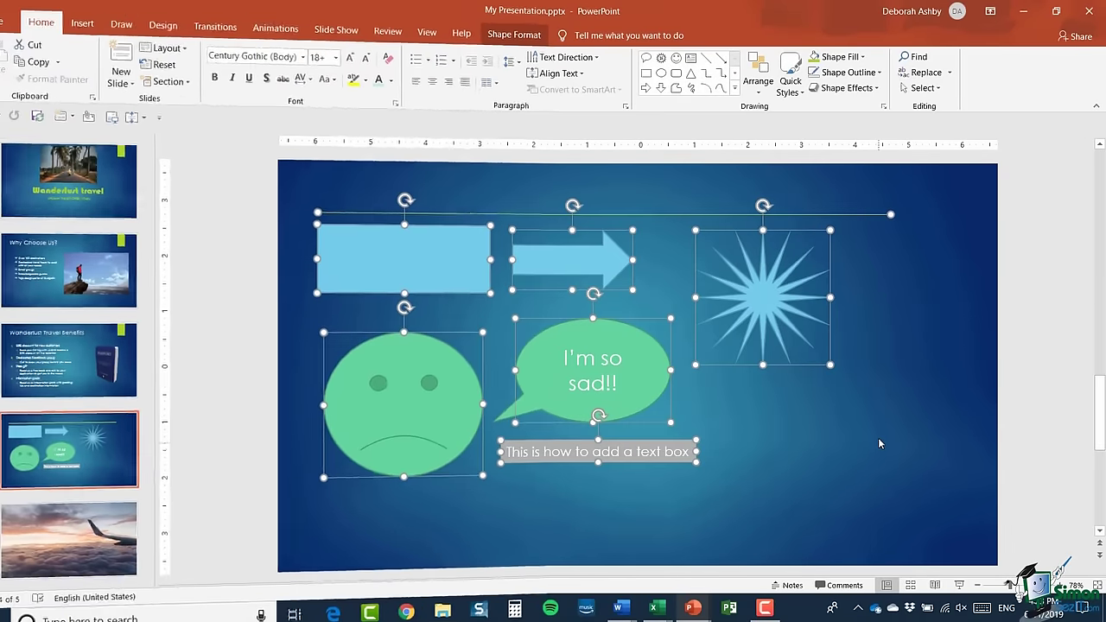
click(879, 443)
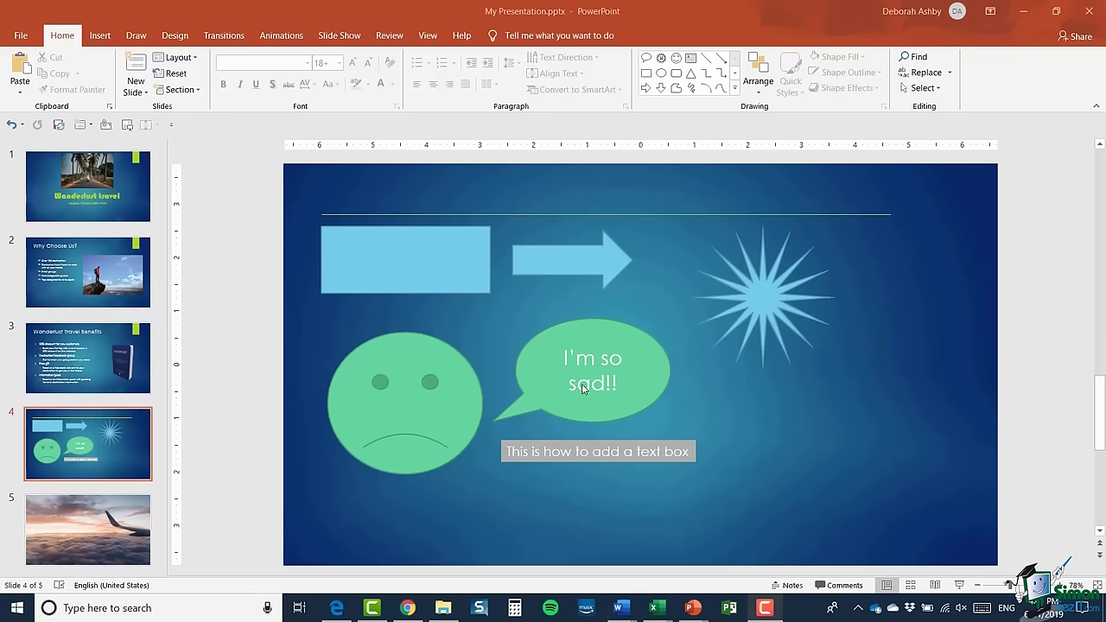
Delete the 'I'm so sad!!' speech bubble, the sample text box and the green sad face
click(596, 336)
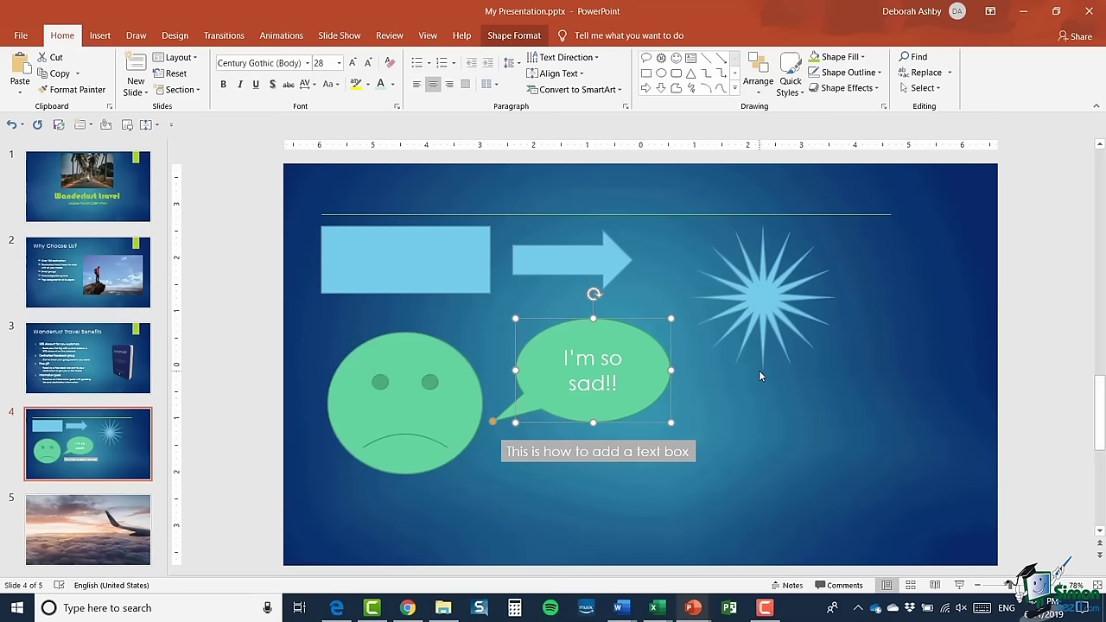
key(Delete)
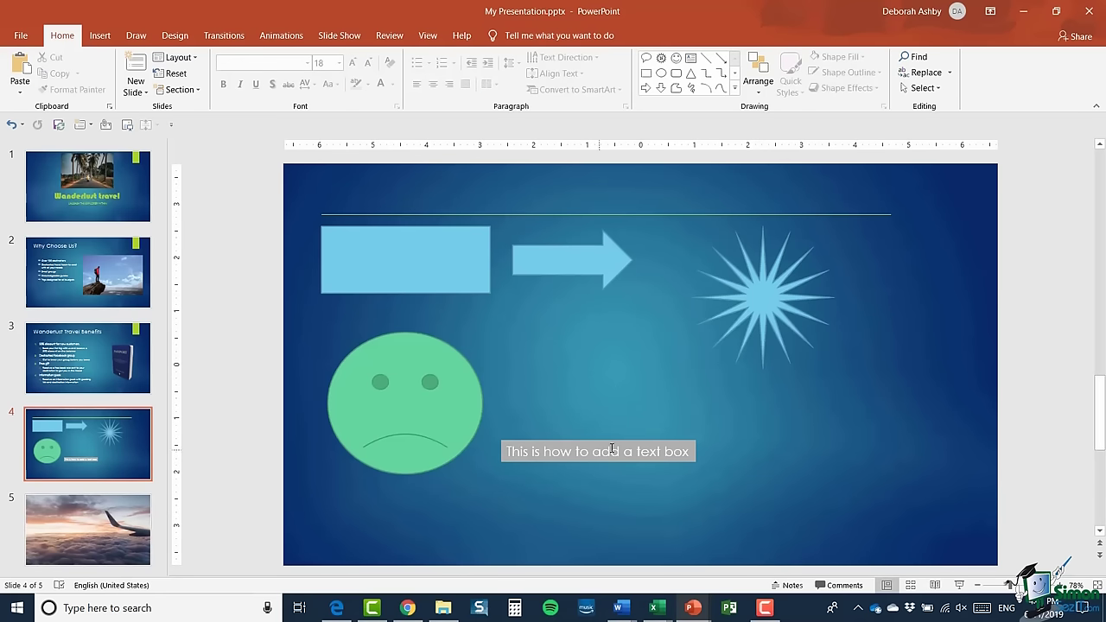
click(637, 449)
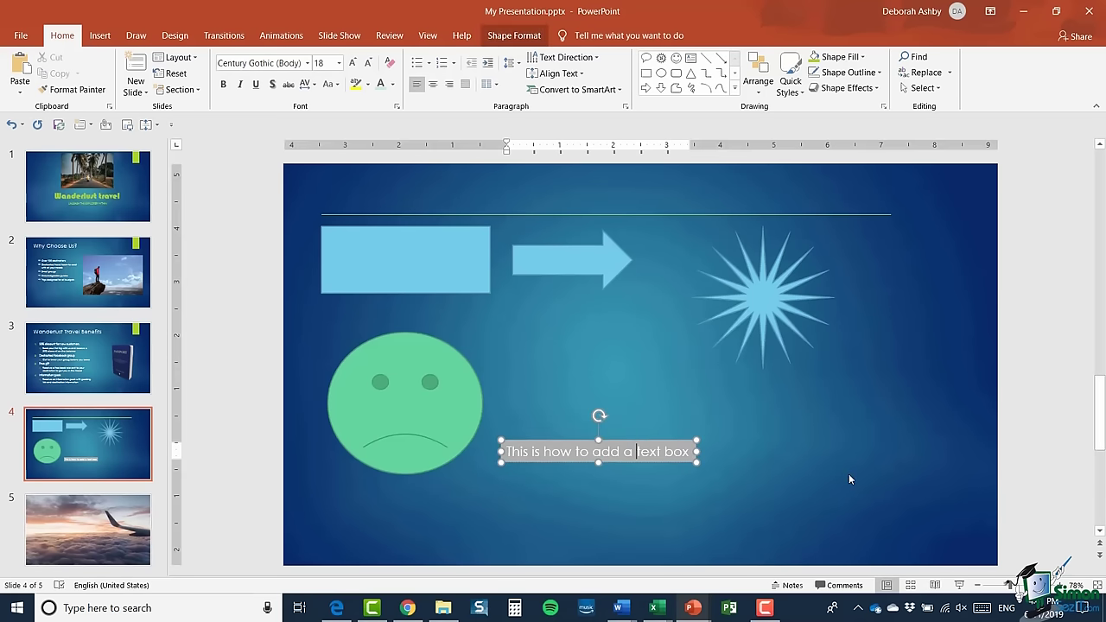
key(Escape)
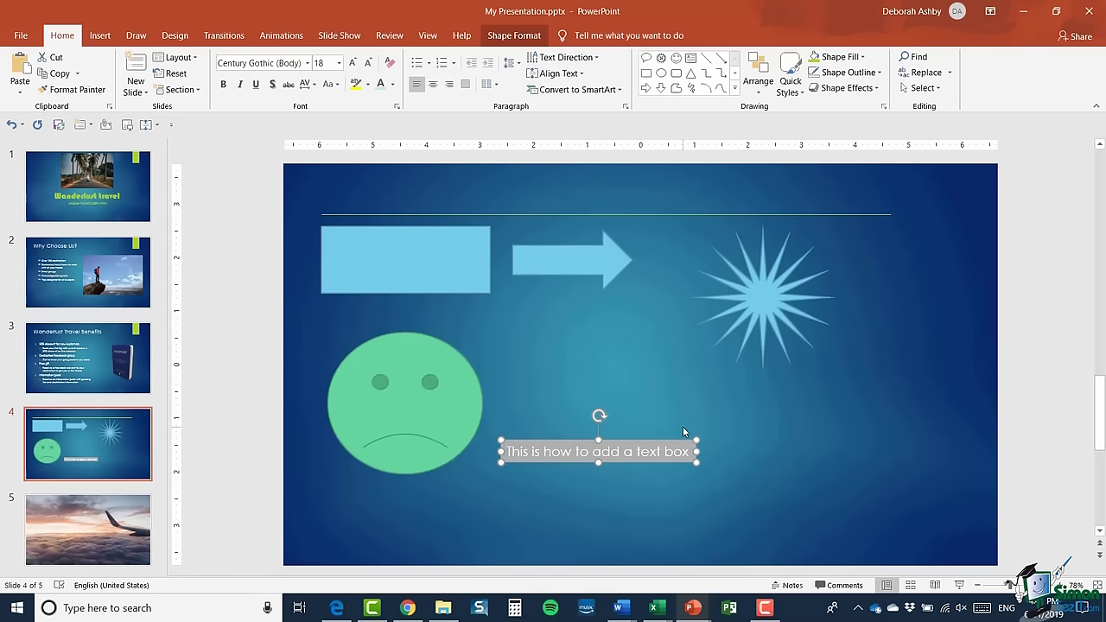
key(Delete)
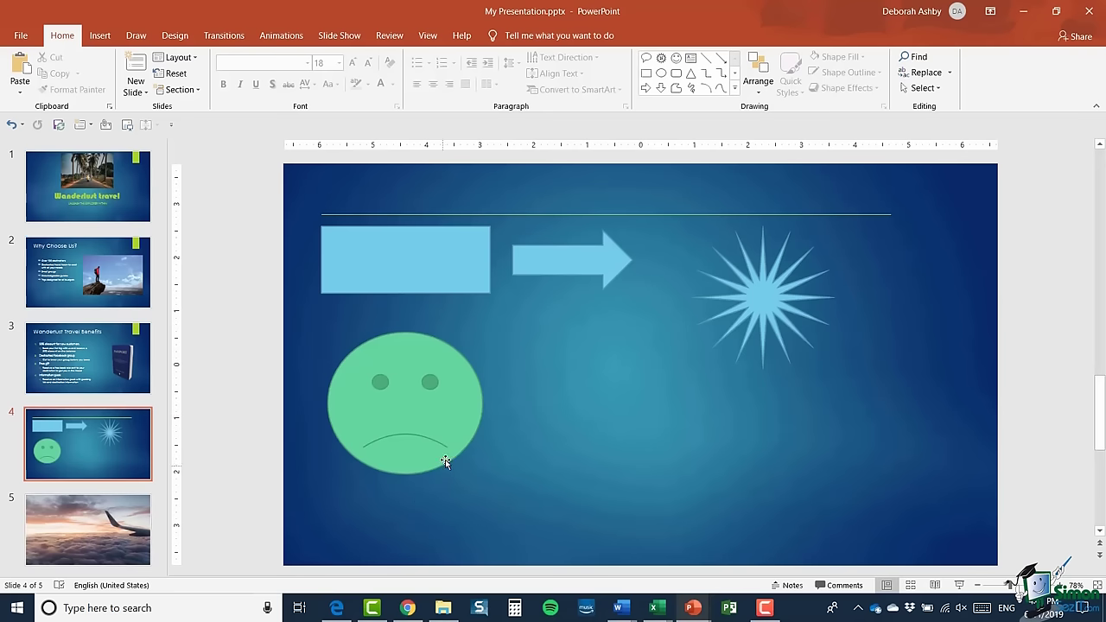
click(463, 402)
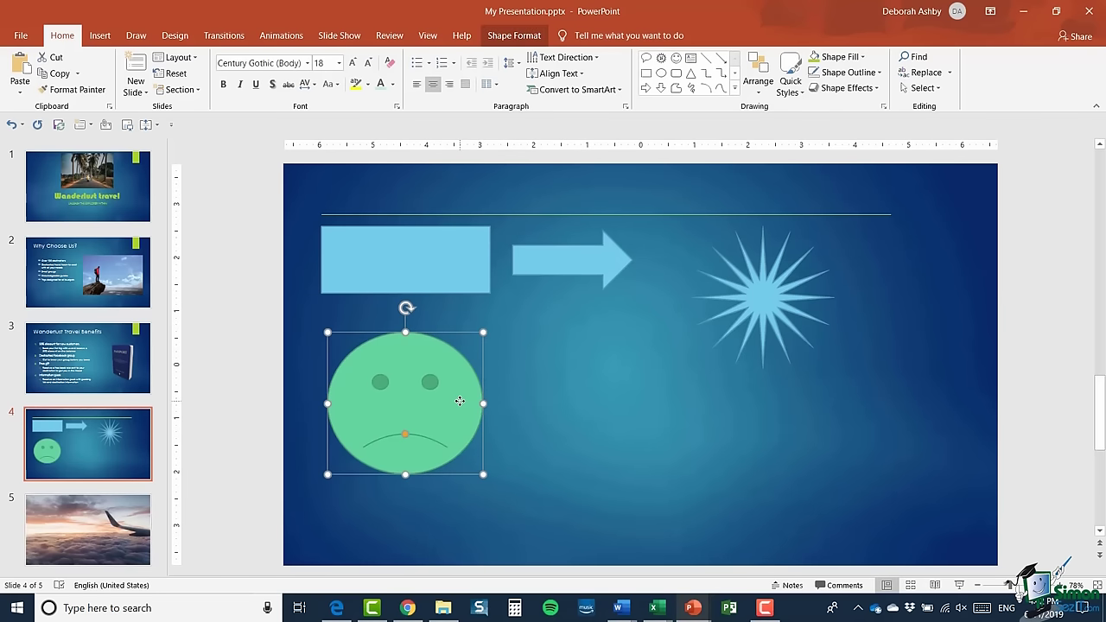
key(Delete)
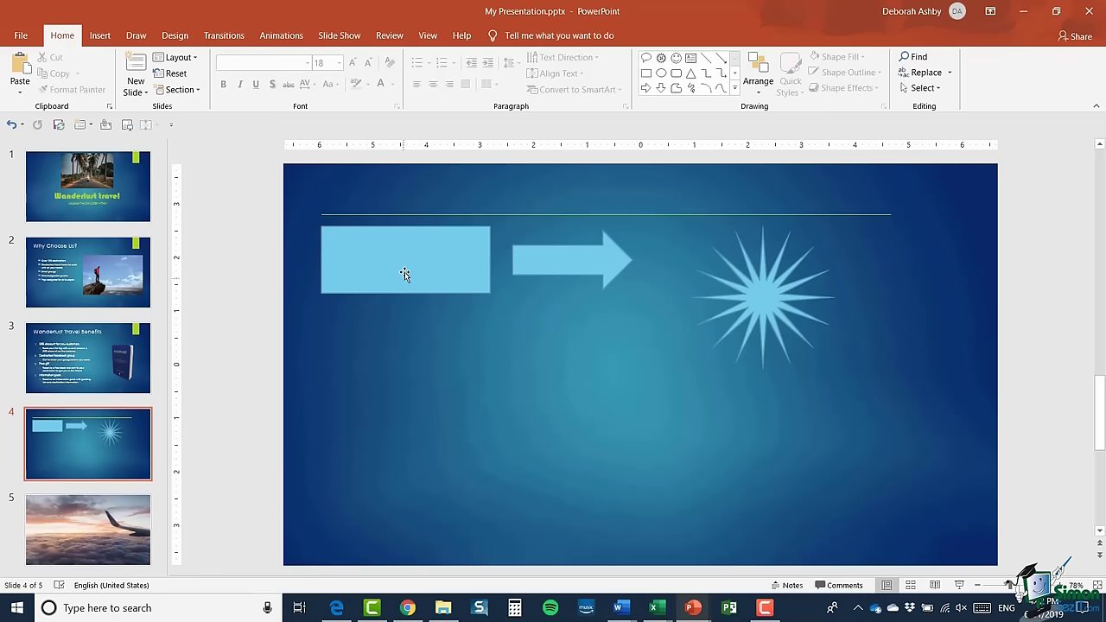
Line up the light-blue rectangle, arrow and starburst level across the slide's middle
drag(416, 264, 416, 363)
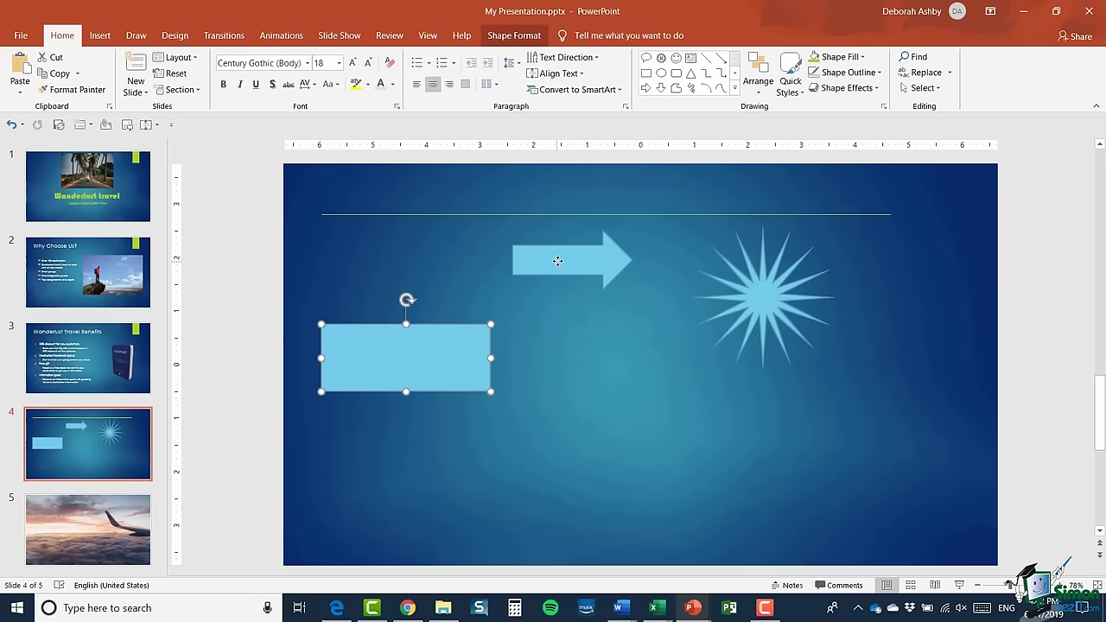
drag(561, 254, 579, 358)
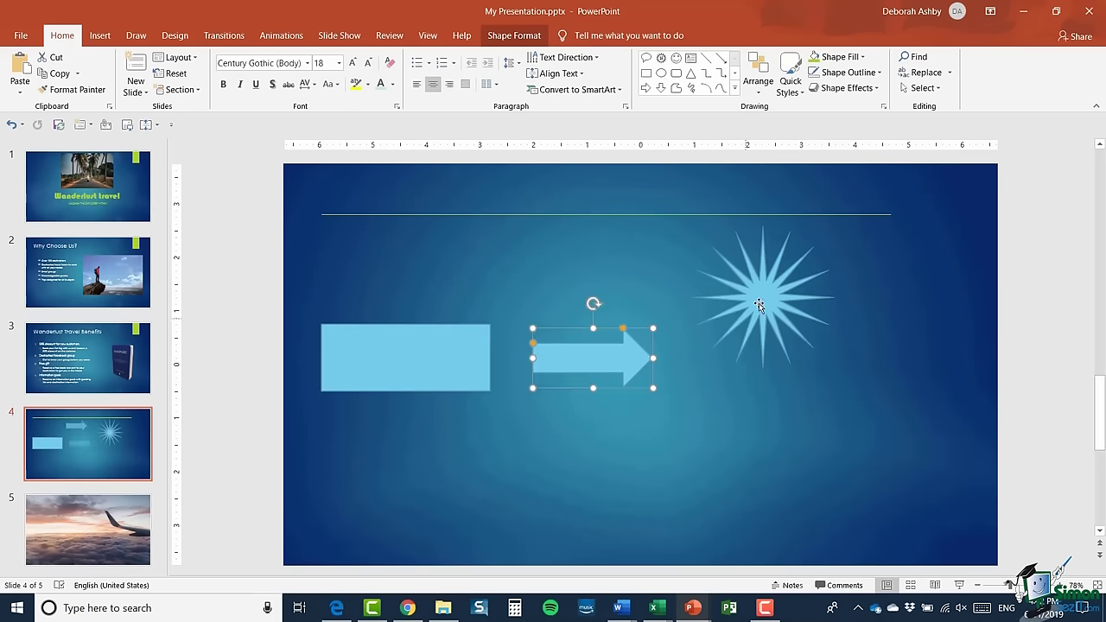
drag(762, 297, 790, 355)
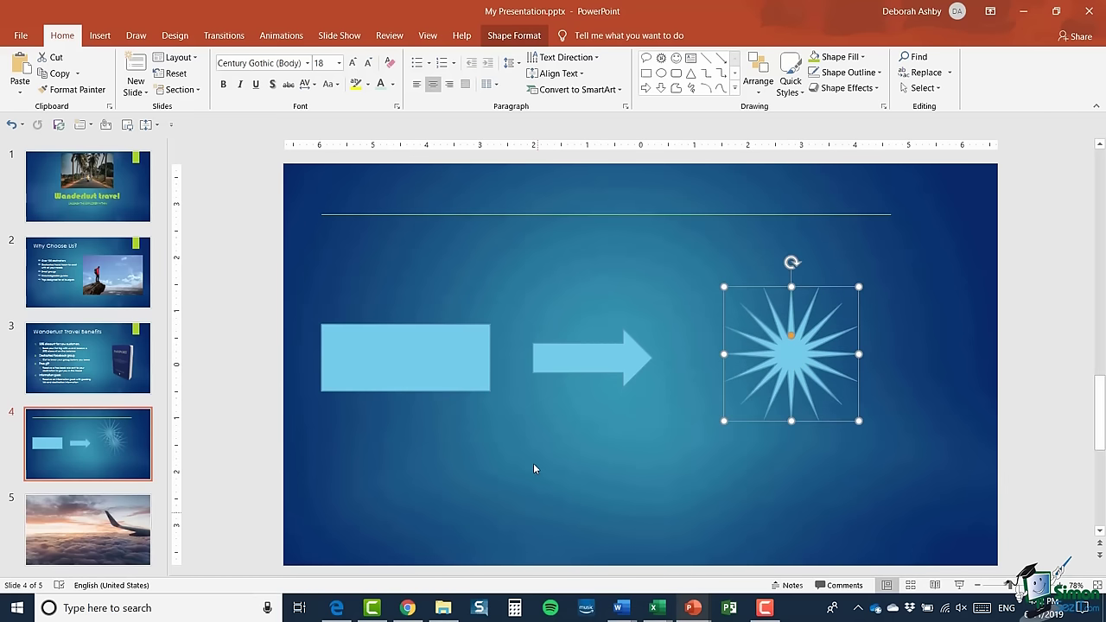
Resize the light-blue rectangle slightly smaller from its corner and top and bottom edges
click(409, 363)
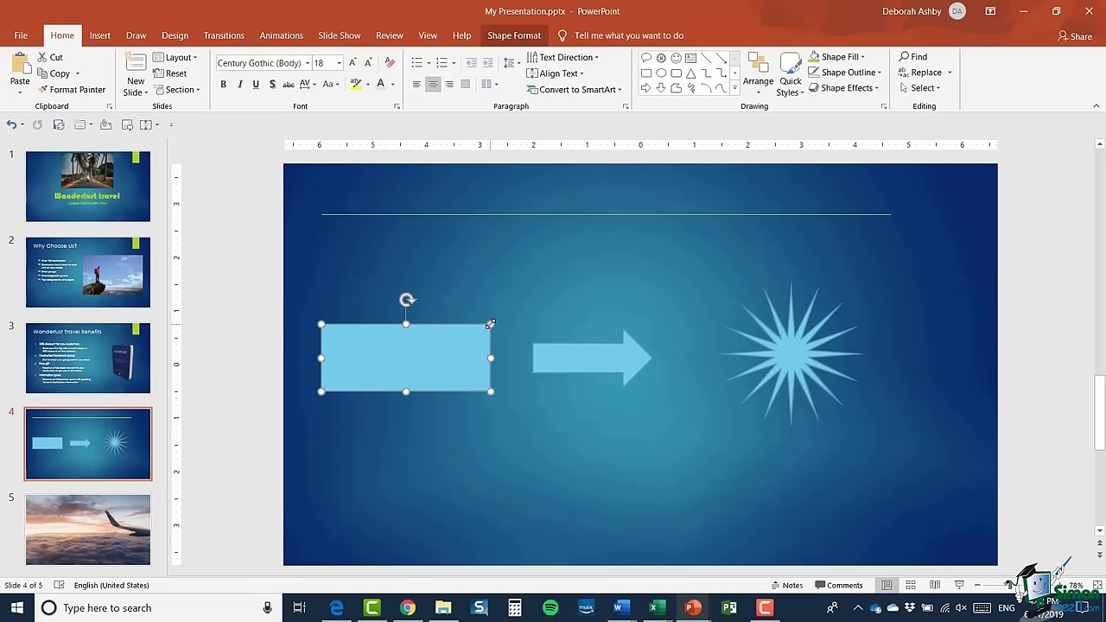
mouse_move(490, 324)
mouse_down()
mouse_move(433, 348)
mouse_move(488, 319)
mouse_up()
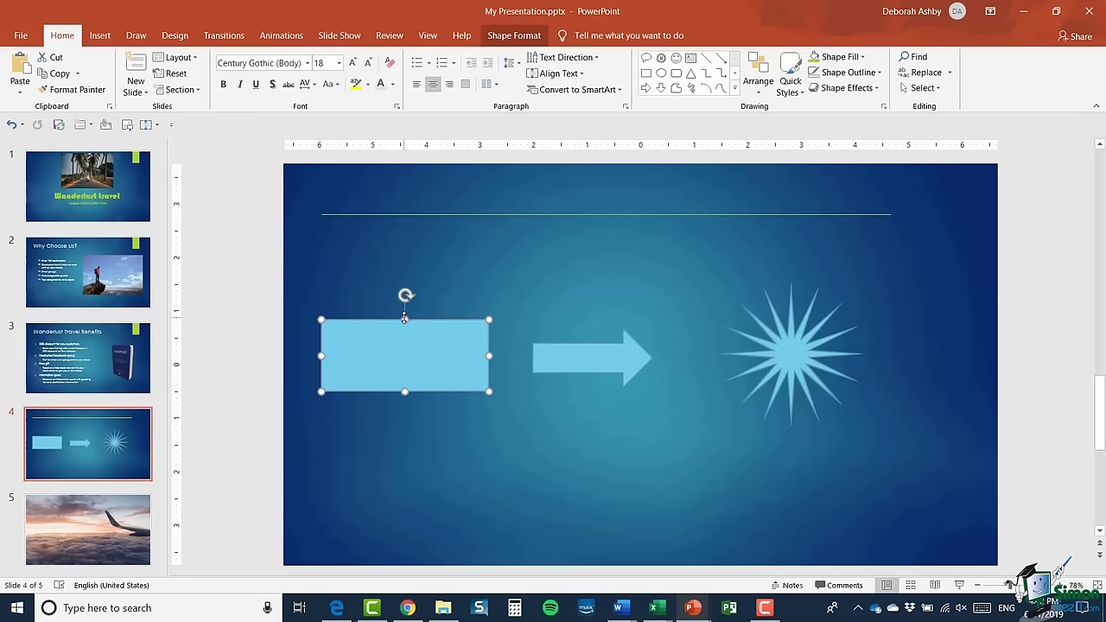
key(Delete)
mouse_move(404, 319)
mouse_down()
mouse_move(402, 355)
mouse_move(404, 319)
mouse_up()
mouse_move(404, 391)
mouse_down()
mouse_move(403, 366)
mouse_move(403, 388)
mouse_up()
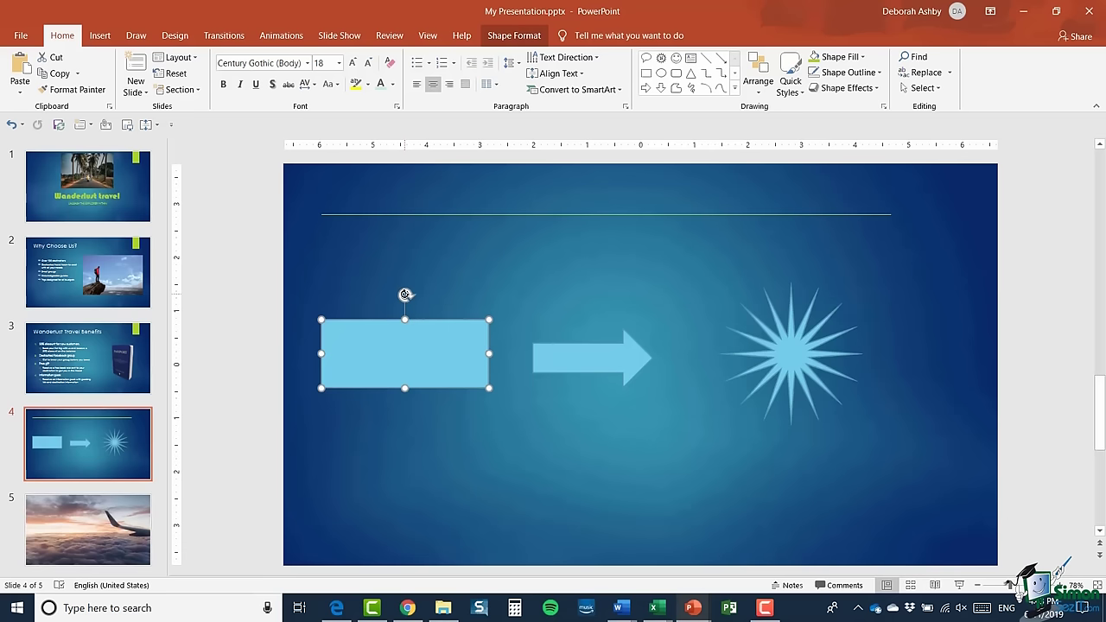
Rotate the rectangle, then rotate it with the arrow back level and deselect
mouse_move(404, 295)
mouse_down()
mouse_move(447, 313)
mouse_move(465, 344)
mouse_move(462, 378)
mouse_move(420, 400)
mouse_move(386, 398)
mouse_move(435, 408)
mouse_move(489, 371)
mouse_move(479, 311)
mouse_move(420, 299)
mouse_move(391, 306)
mouse_move(404, 298)
mouse_up()
shift+click(593, 364)
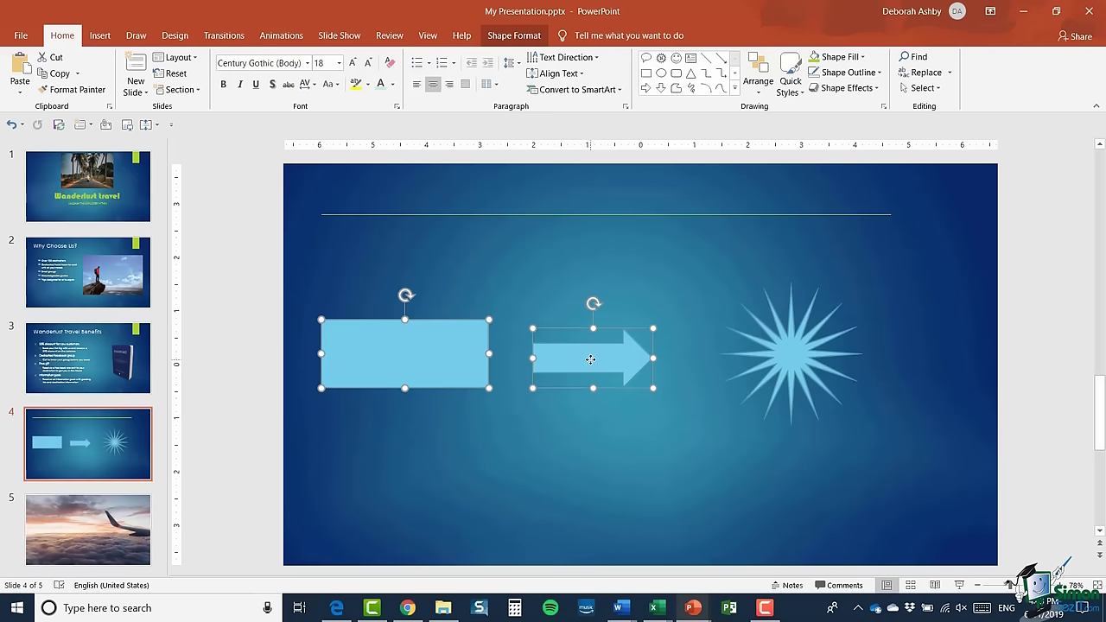
mouse_move(593, 303)
mouse_down()
mouse_move(598, 366)
mouse_move(585, 375)
mouse_move(590, 319)
mouse_up()
click(612, 415)
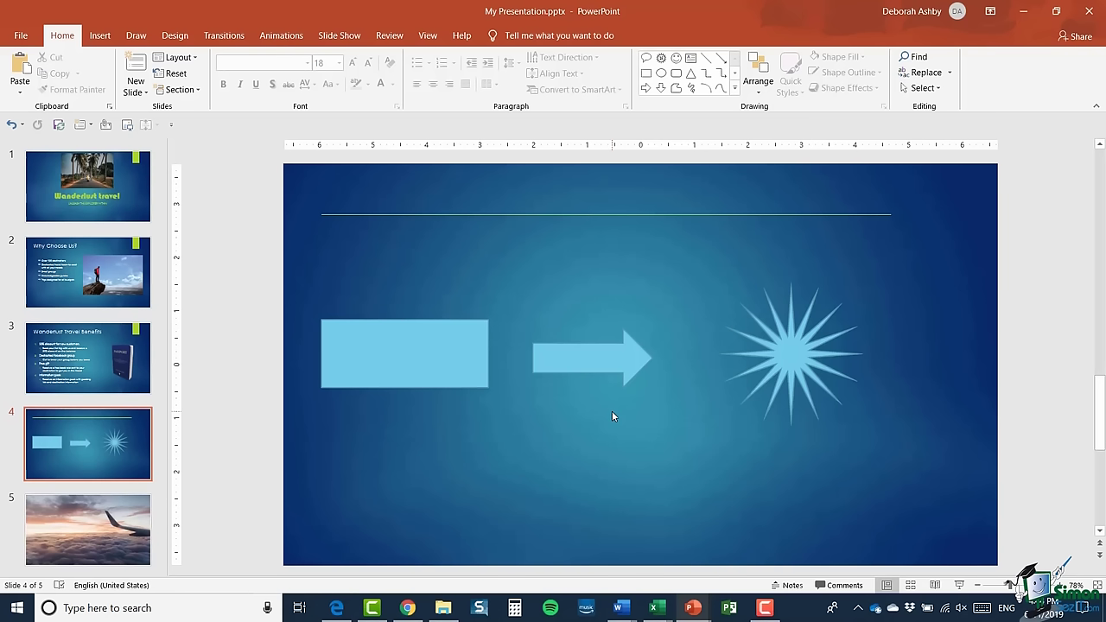
Copy and paste the rectangle below the original, then delete the pasted copy
click(399, 353)
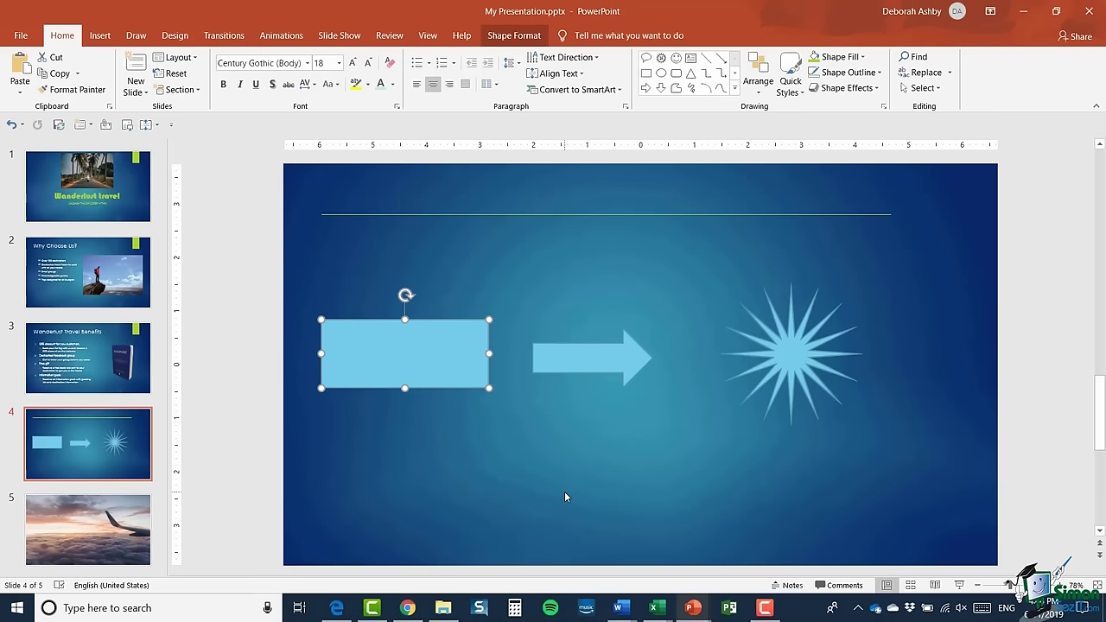
key(ctrl+c)
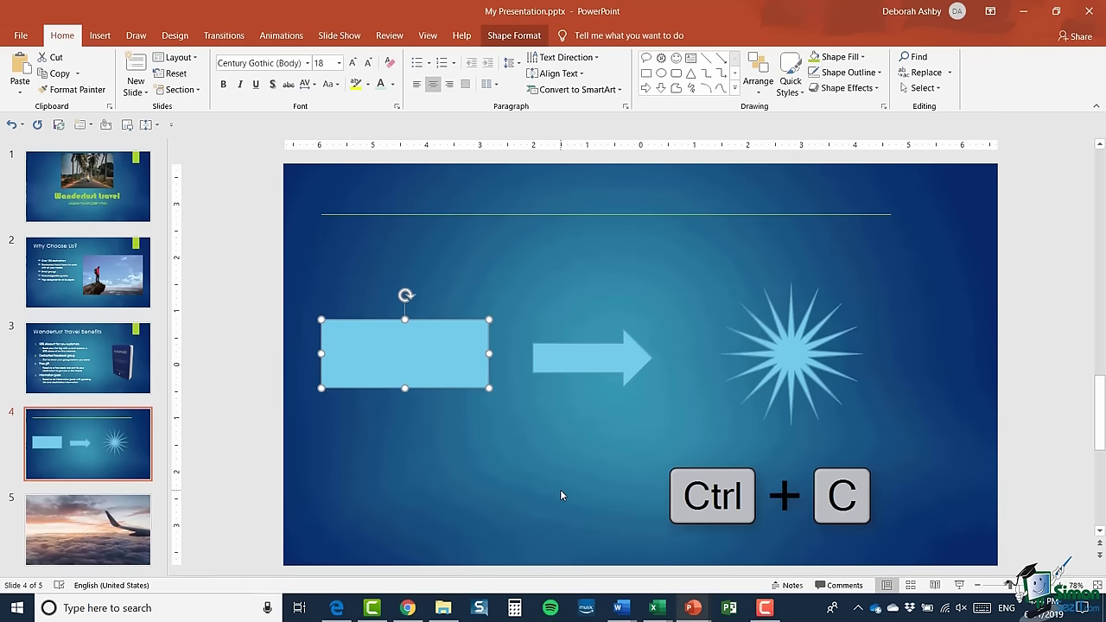
click(546, 272)
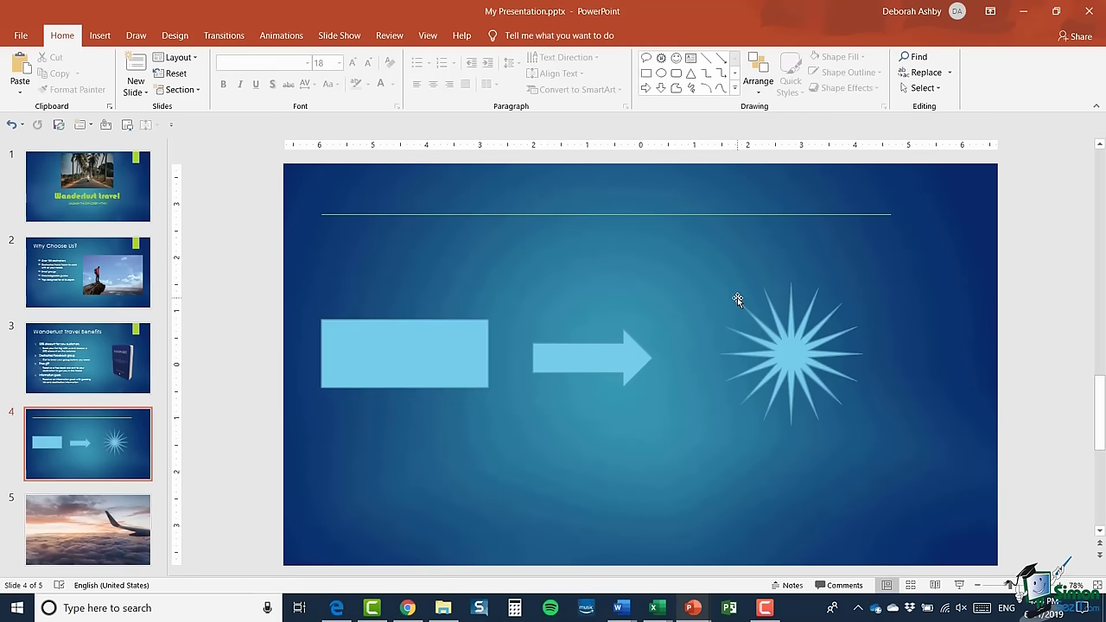
key(ctrl+v)
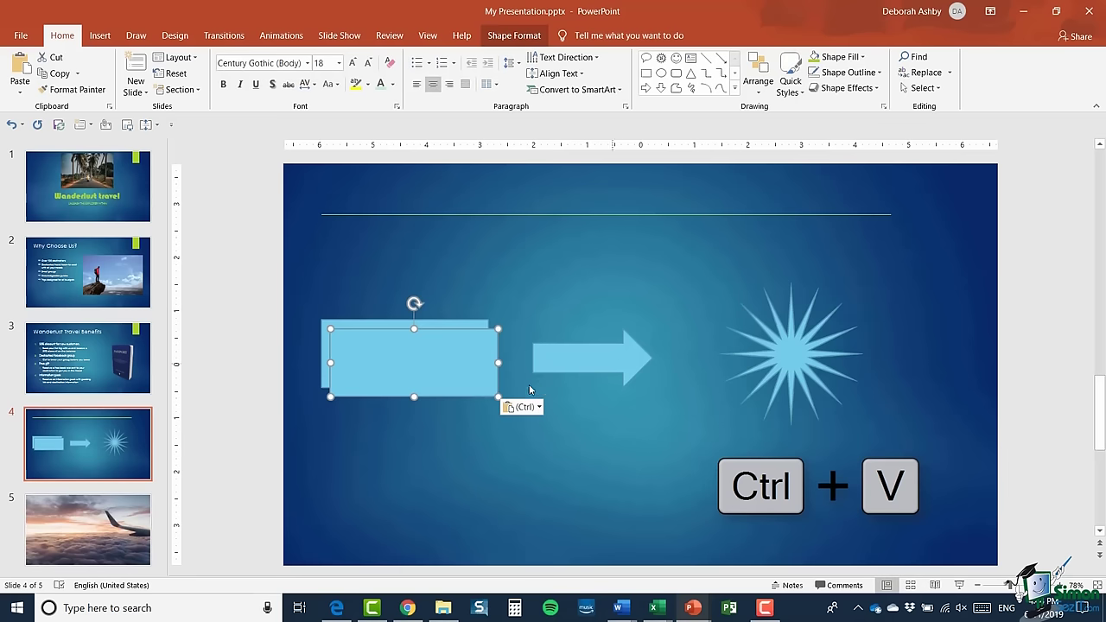
drag(441, 359, 472, 455)
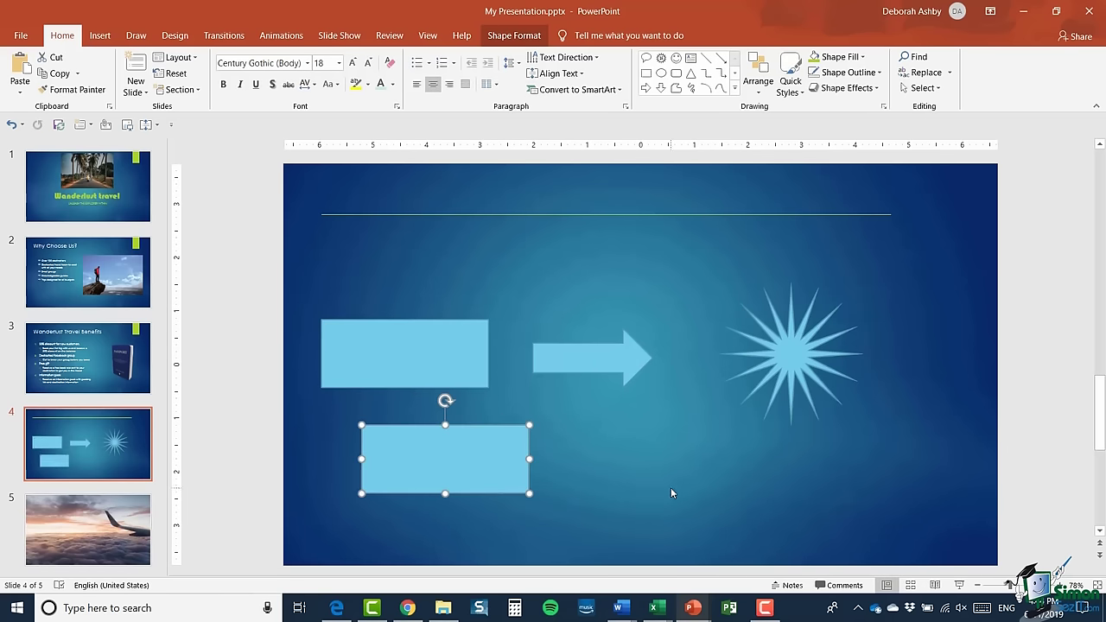
key(Delete)
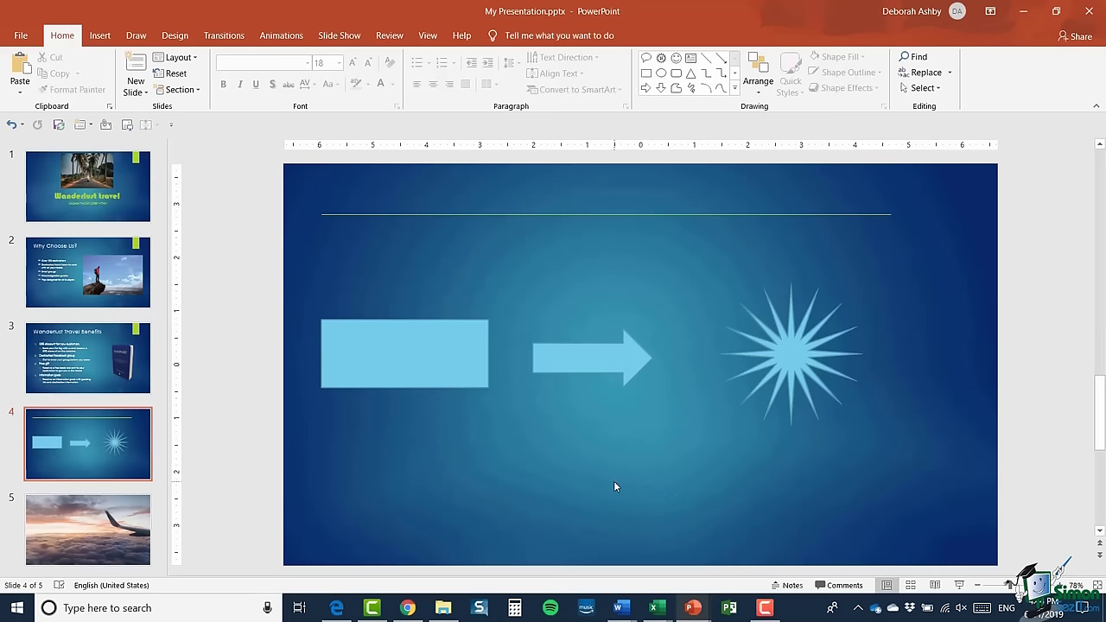
Duplicate the rectangle with Ctrl+D and delete the copy, then duplicate the starburst
click(421, 362)
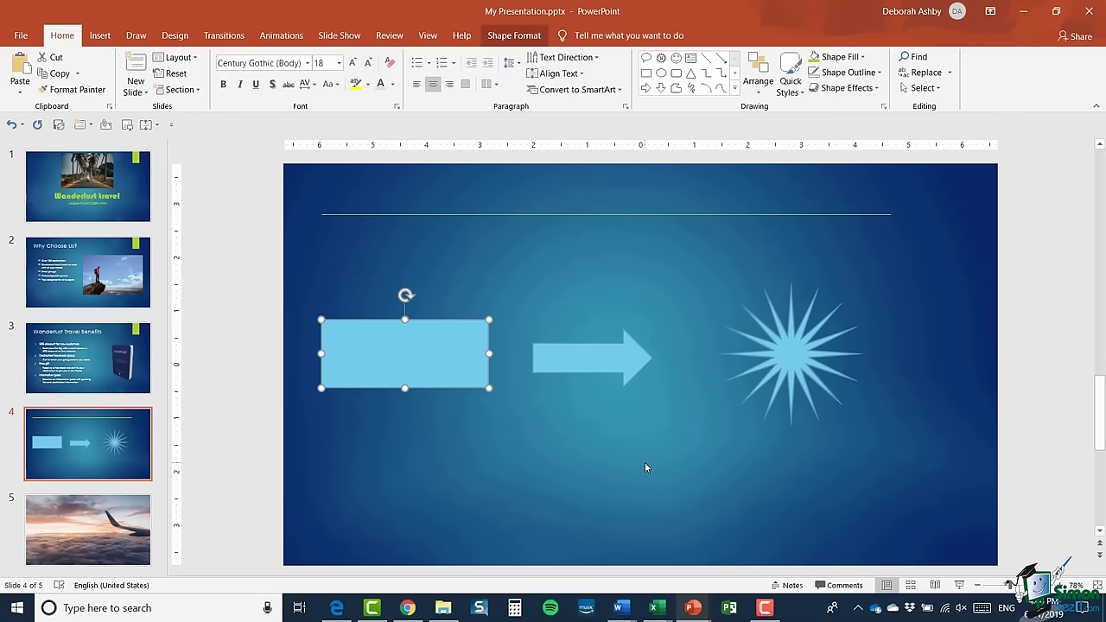
key(ctrl+d)
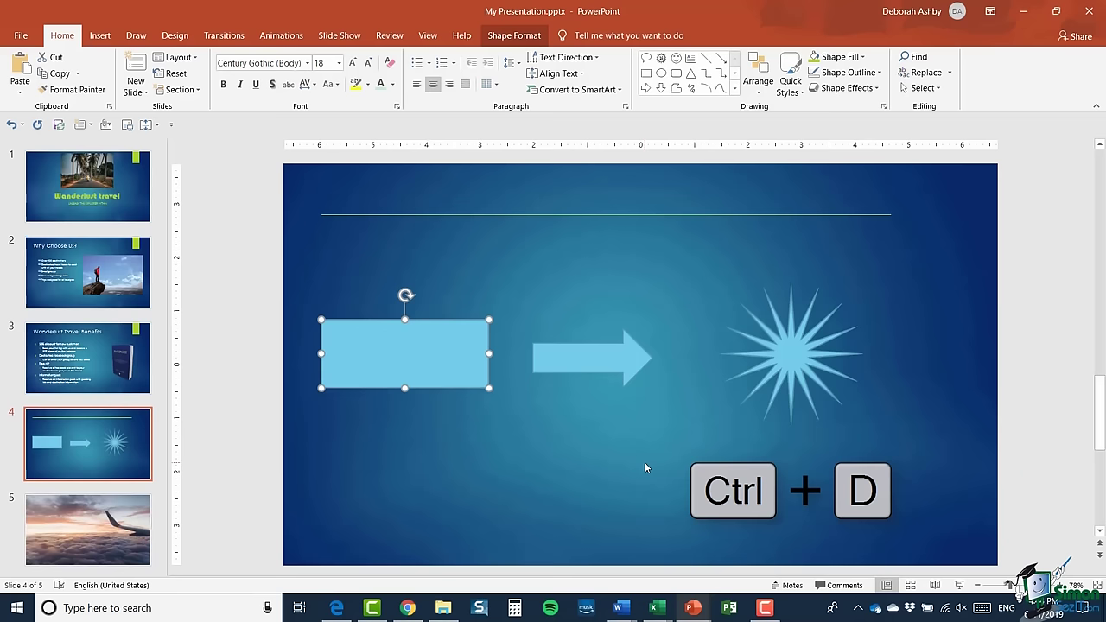
key(ctrl+d)
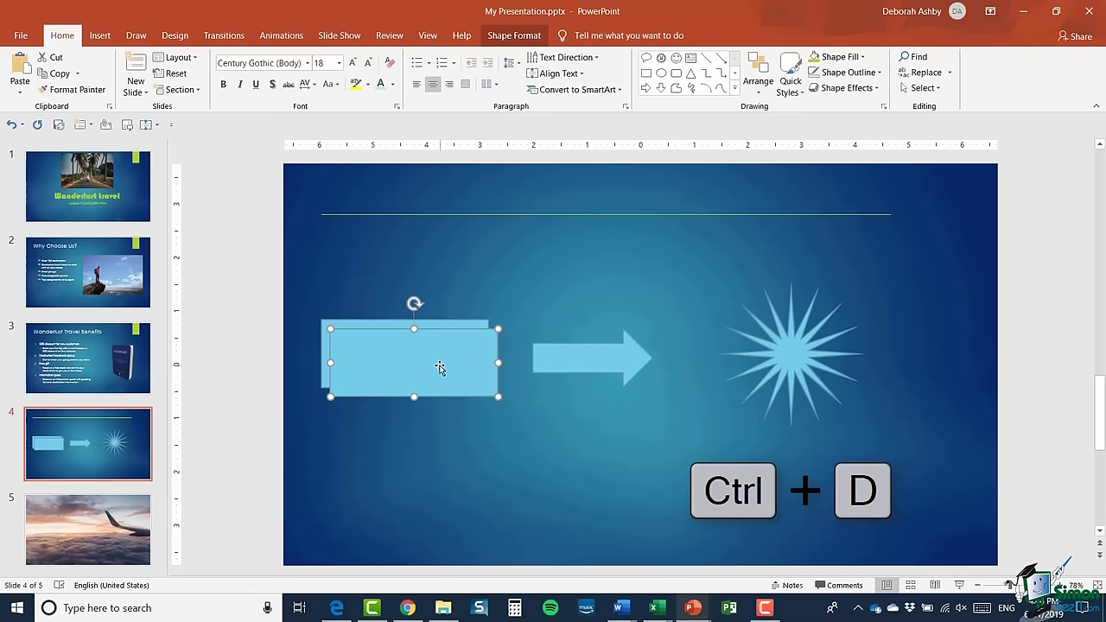
drag(439, 367, 455, 444)
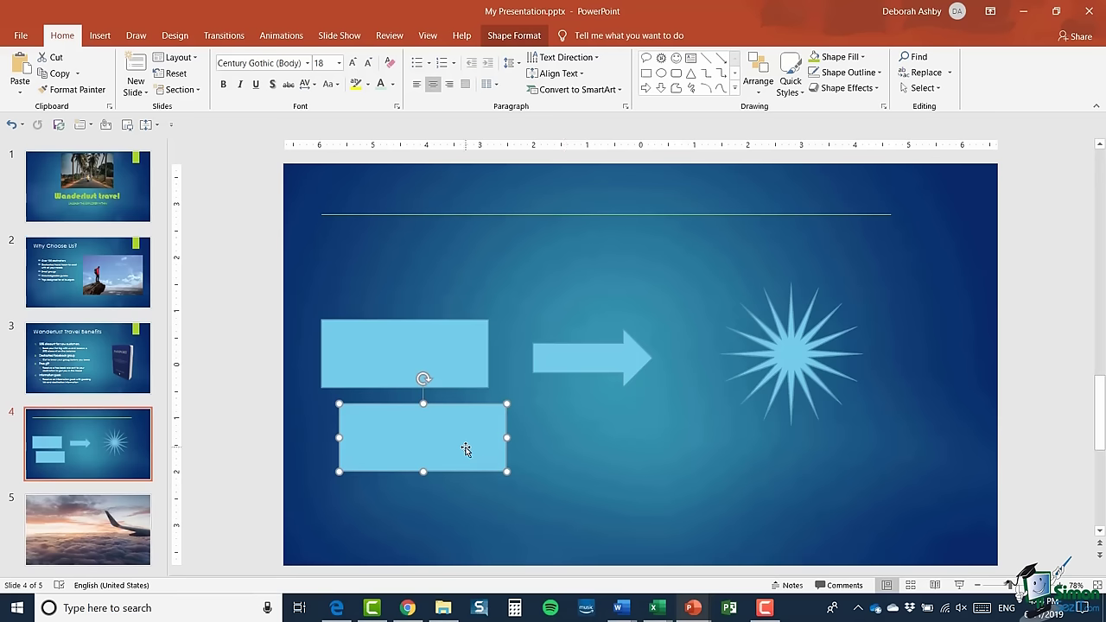
key(Delete)
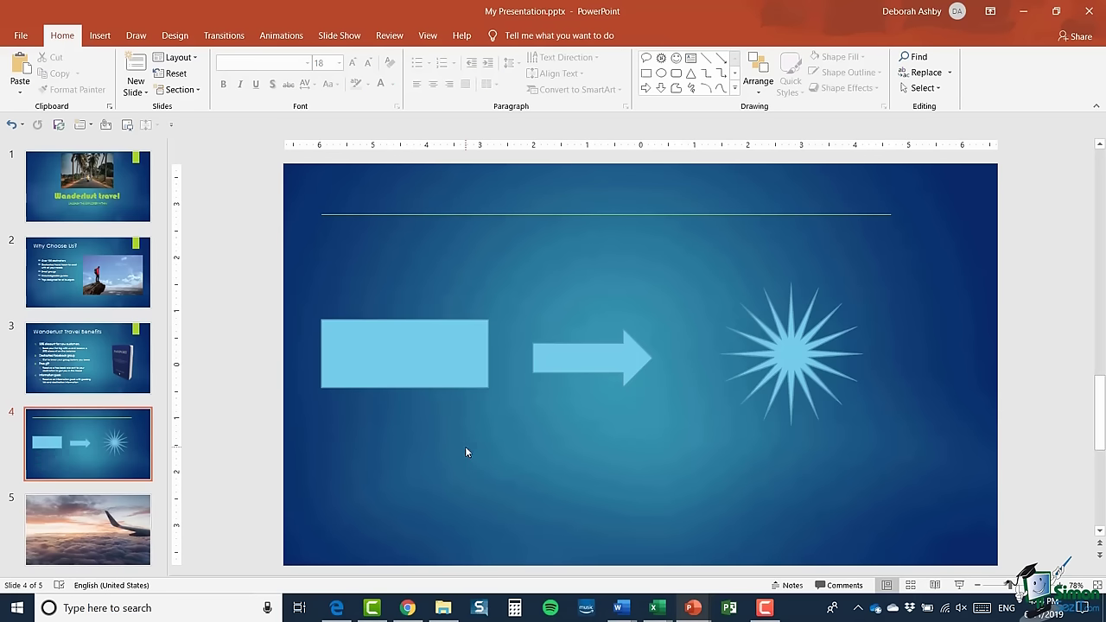
click(800, 351)
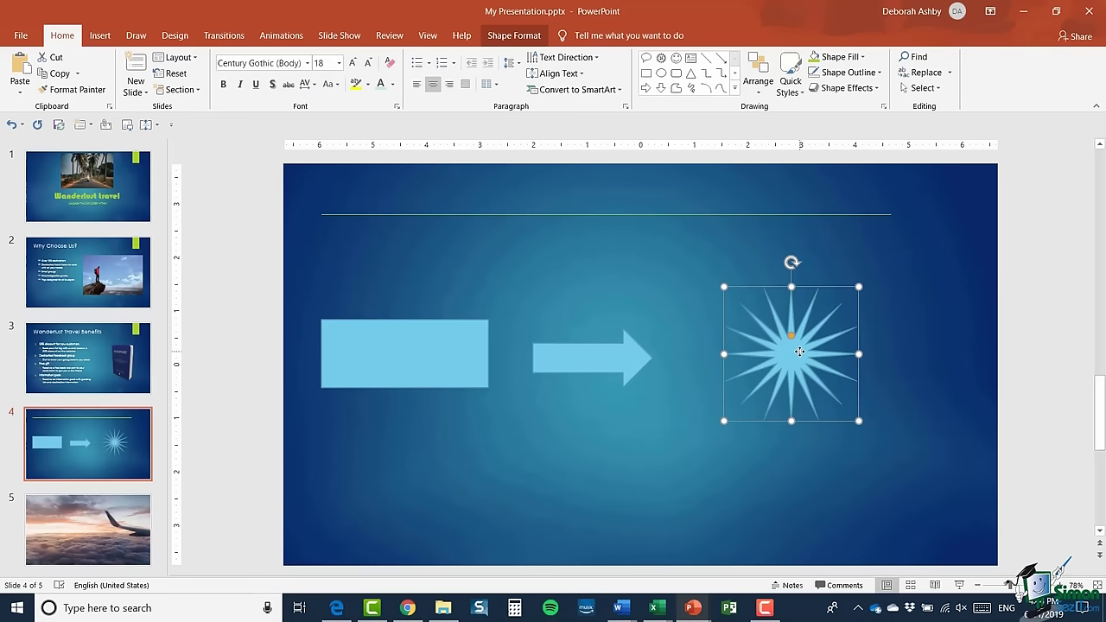
key(ctrl+d)
key(ctrl+d)
key(ctrl+d)
key(ctrl+d)
key(ctrl+d)
key(ctrl+d)
key(ctrl+d)
key(ctrl+d)
key(ctrl+d)
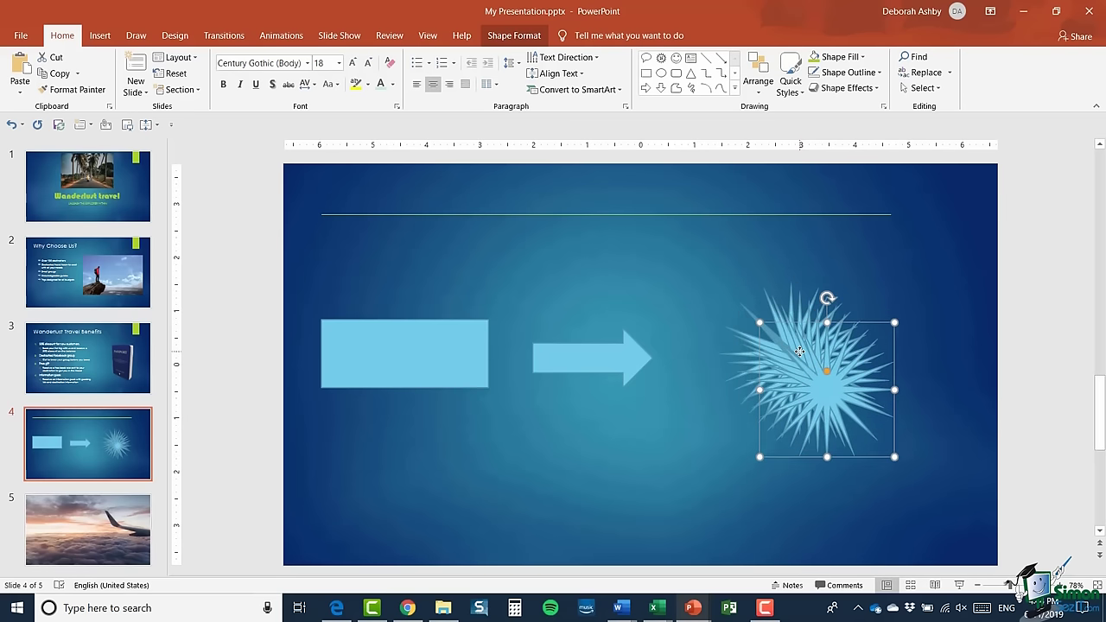
key(ctrl+d)
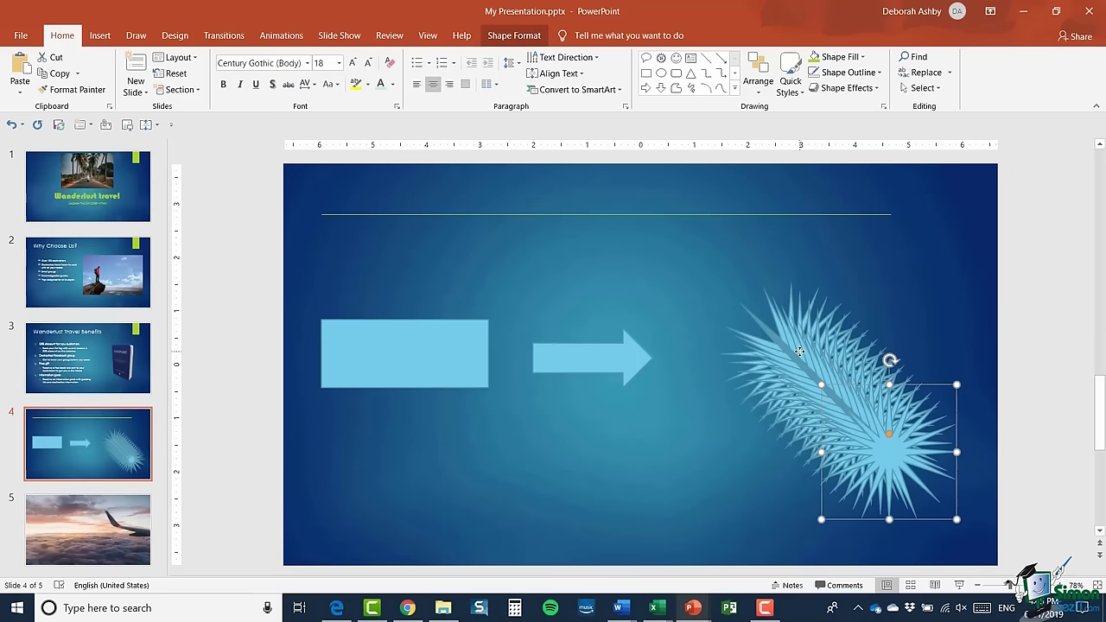
click(685, 443)
click(899, 448)
shift+click(812, 422)
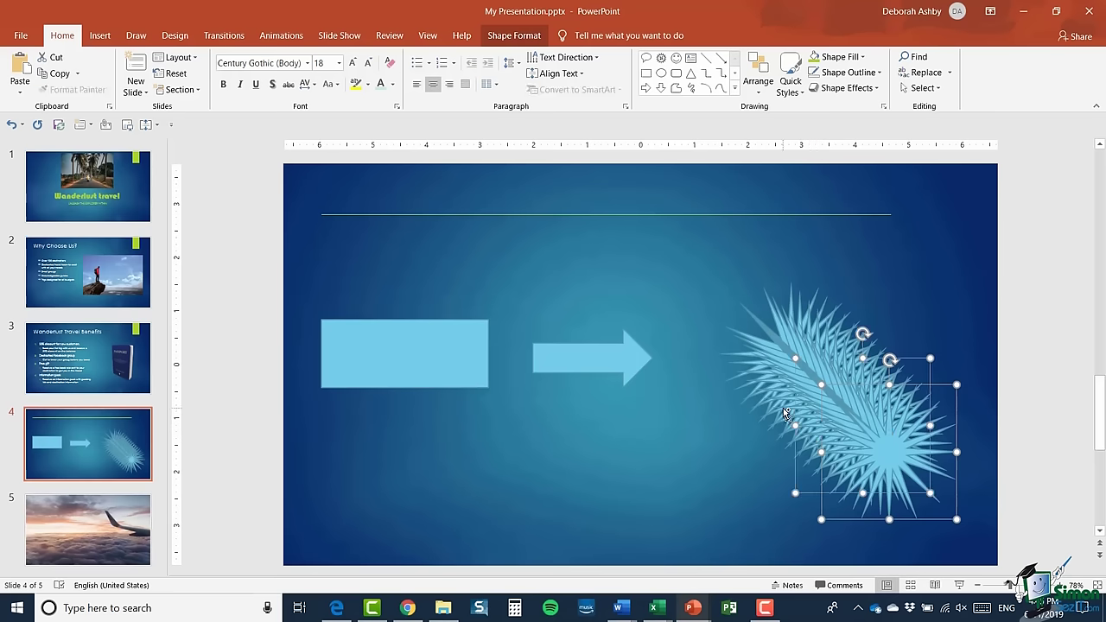
shift+click(785, 414)
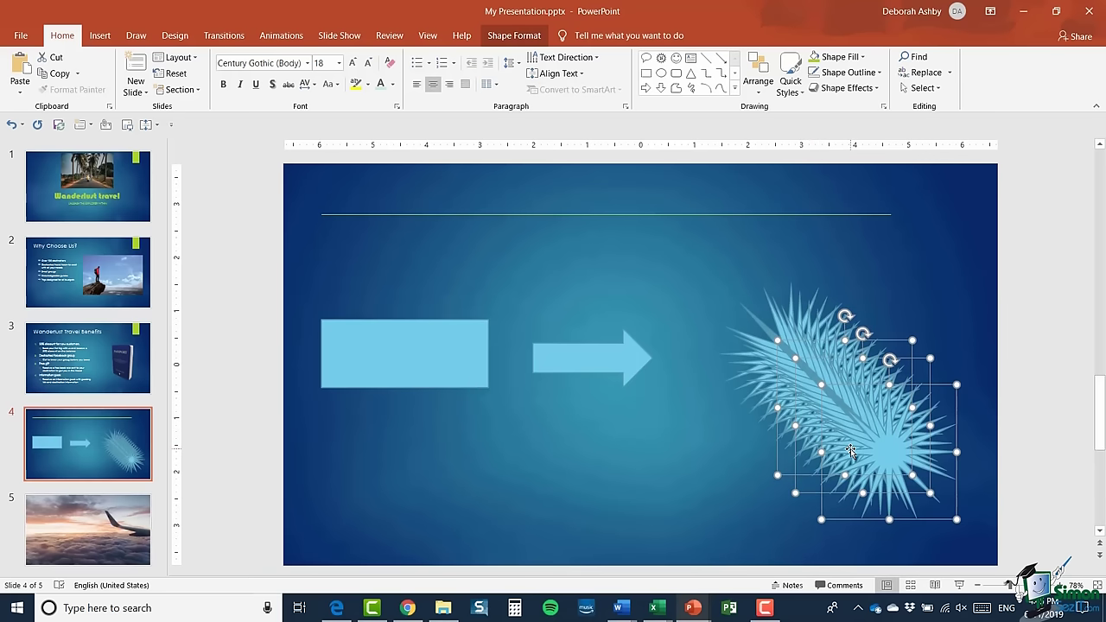
click(715, 438)
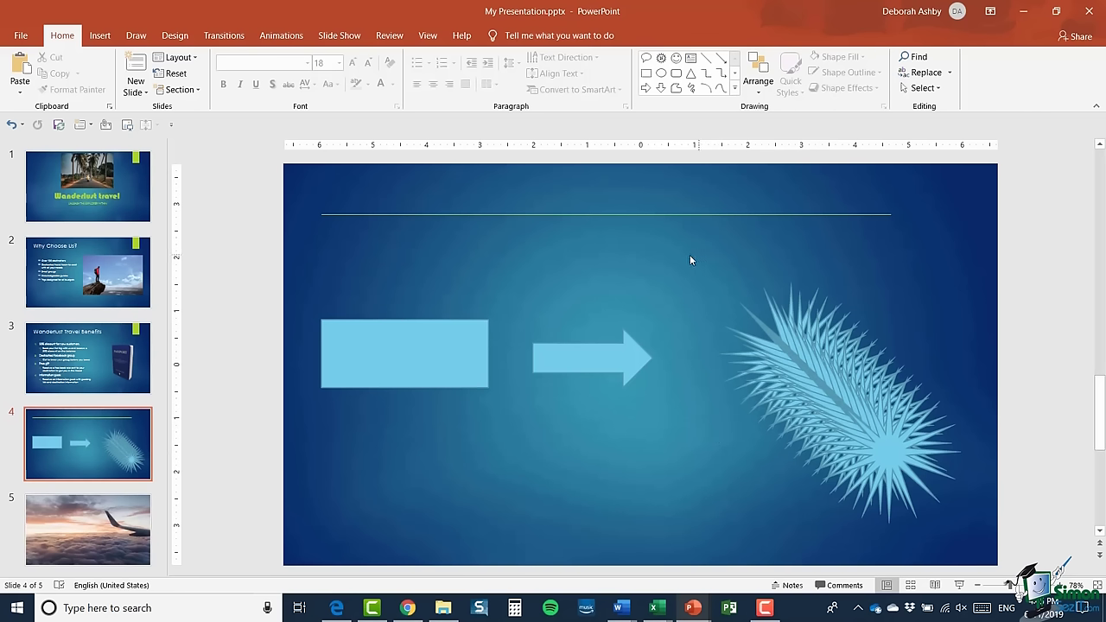
drag(679, 254, 987, 550)
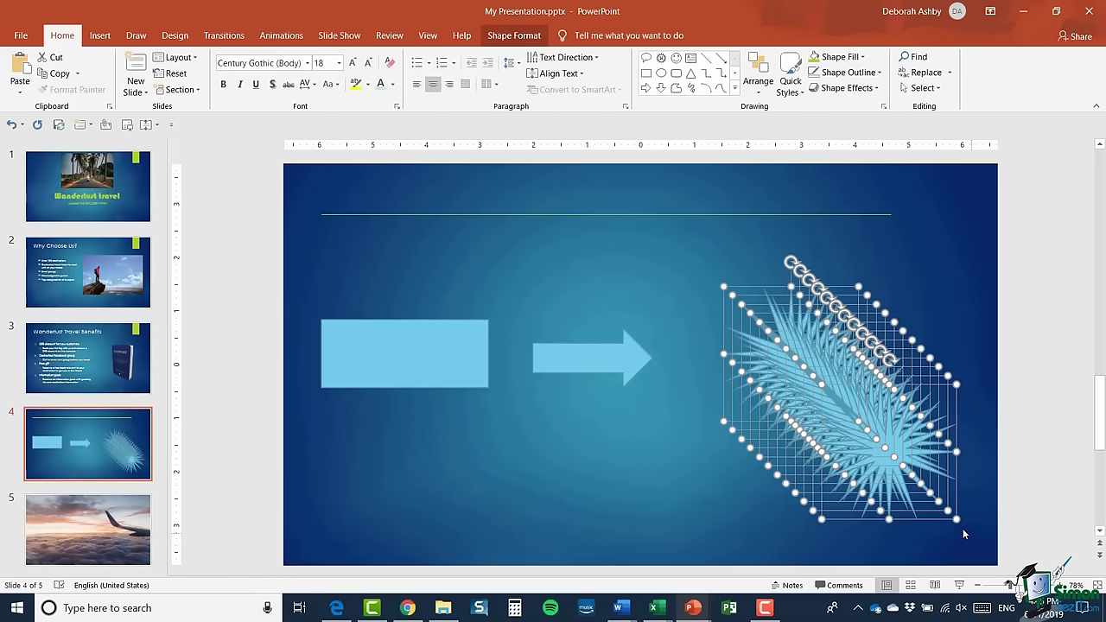
key(Escape)
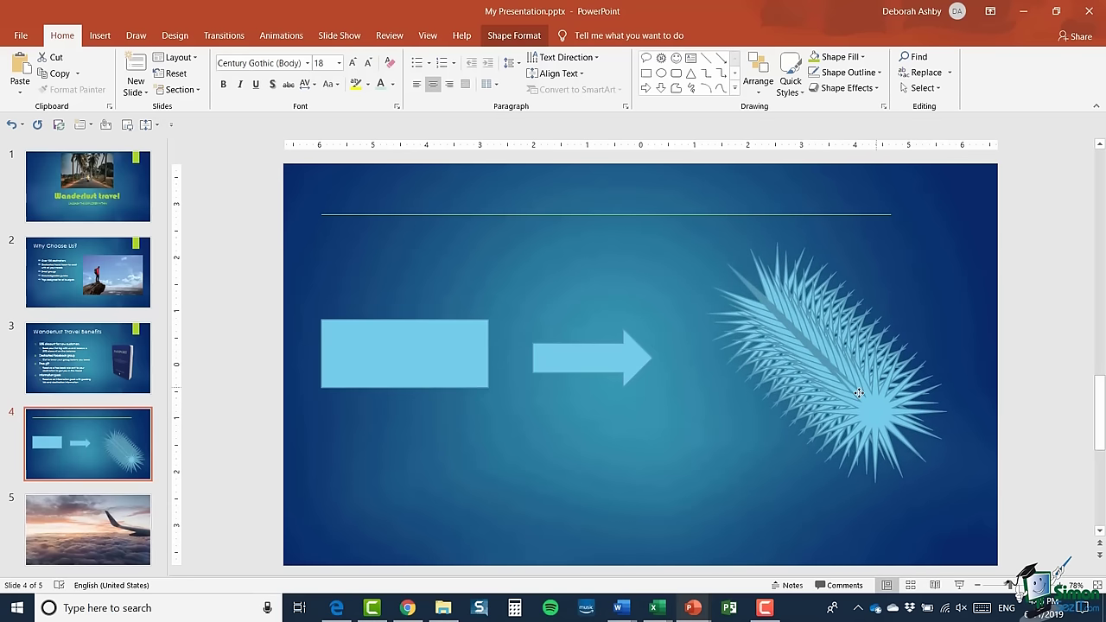
key(ctrl+y)
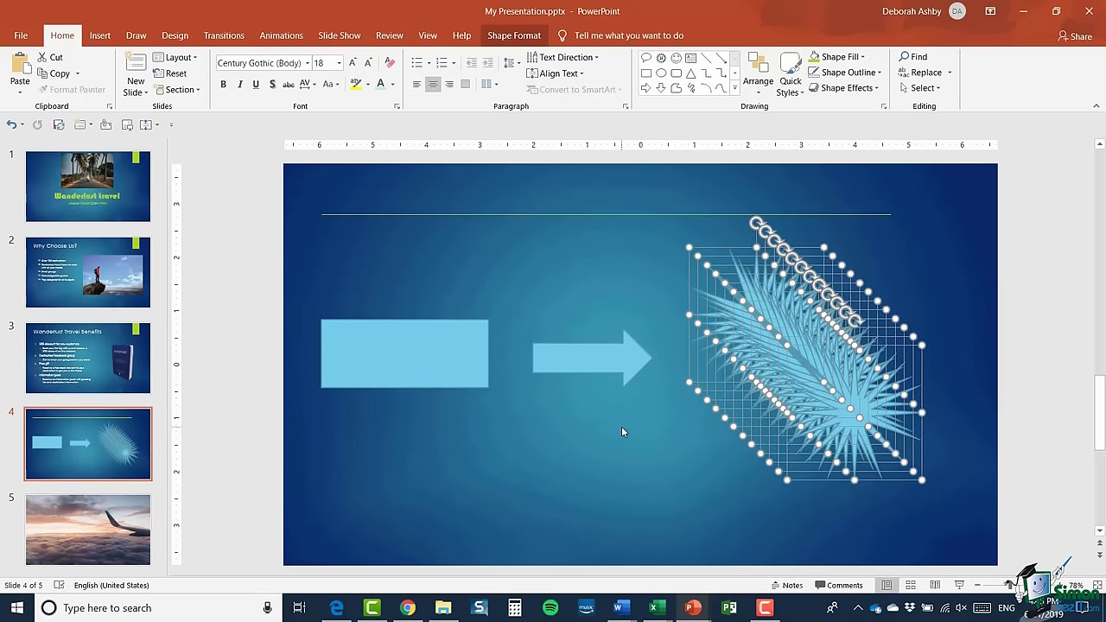
key(Escape)
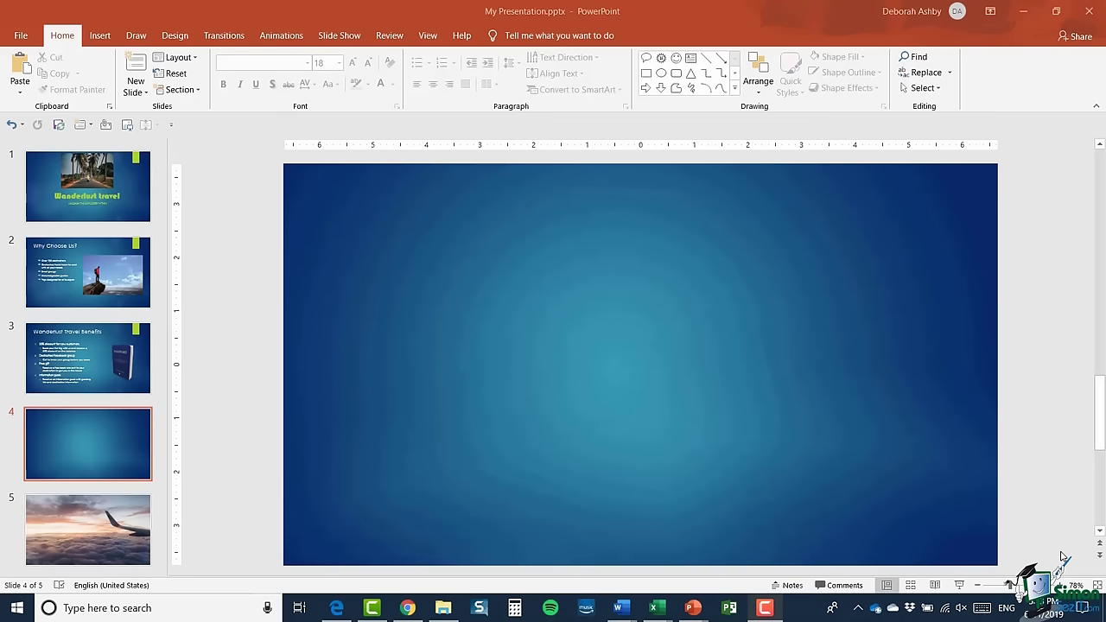
Draw a green Snip Single Corner Rectangle, about 2.26" by 1.76", in the slide's upper left
click(100, 36)
click(259, 91)
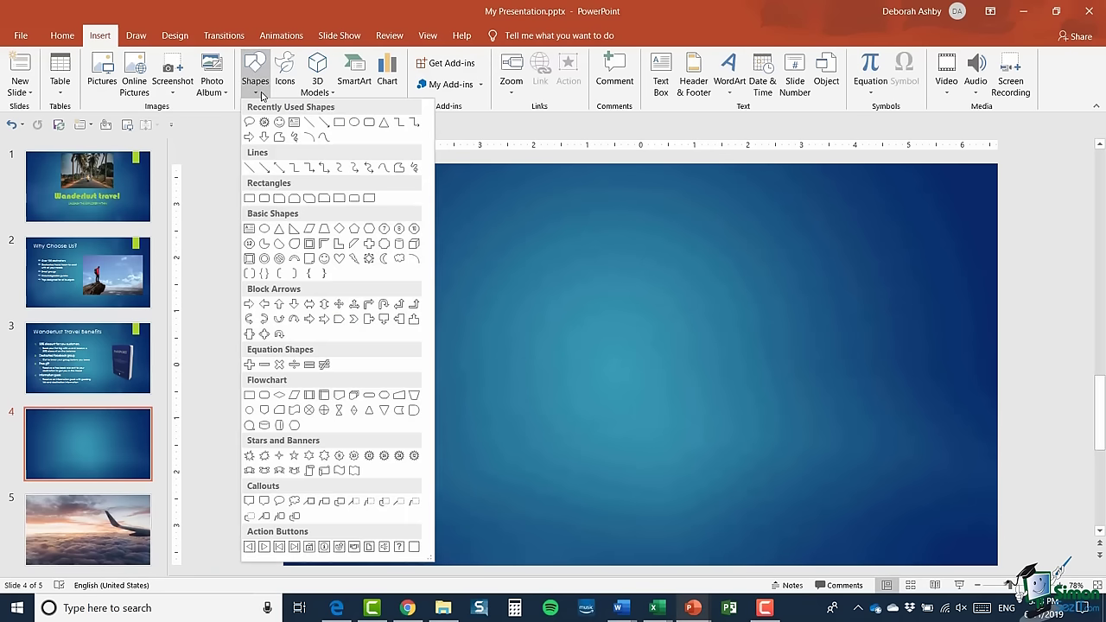
click(279, 203)
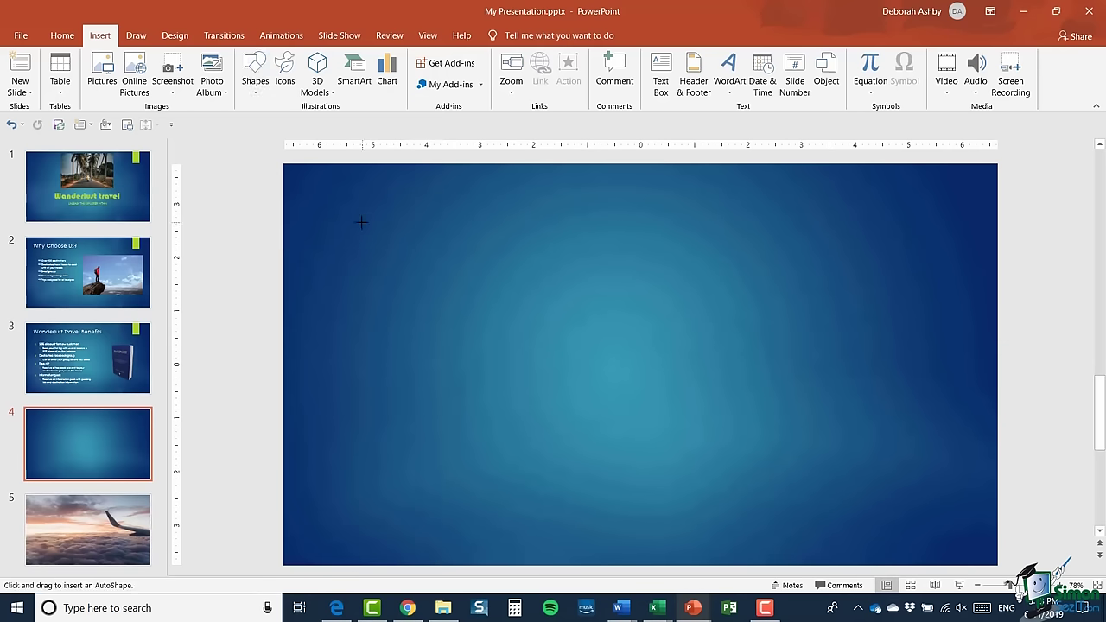
drag(361, 222, 456, 344)
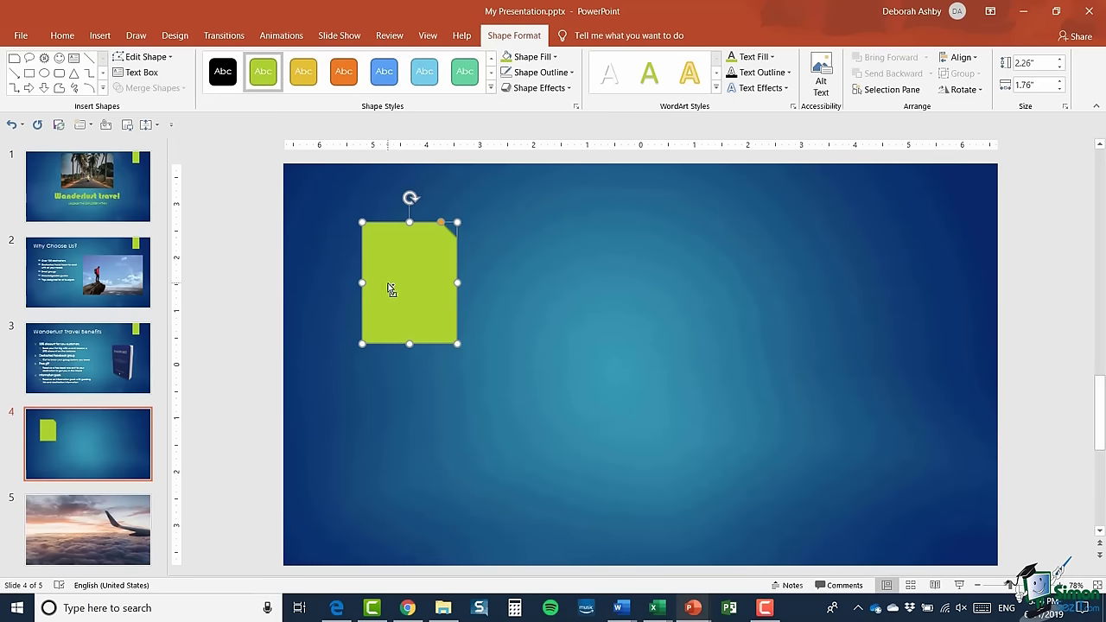
Ctrl+drag two copies of the green box to the right, raising the middle one slightly
drag(391, 289, 529, 304)
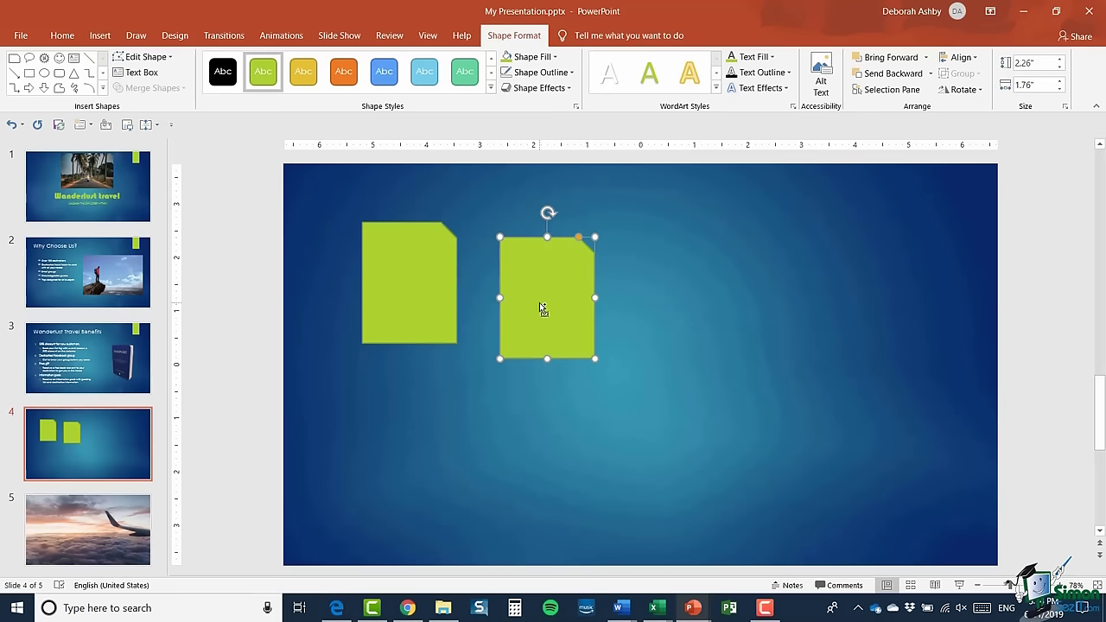
drag(538, 309, 717, 321)
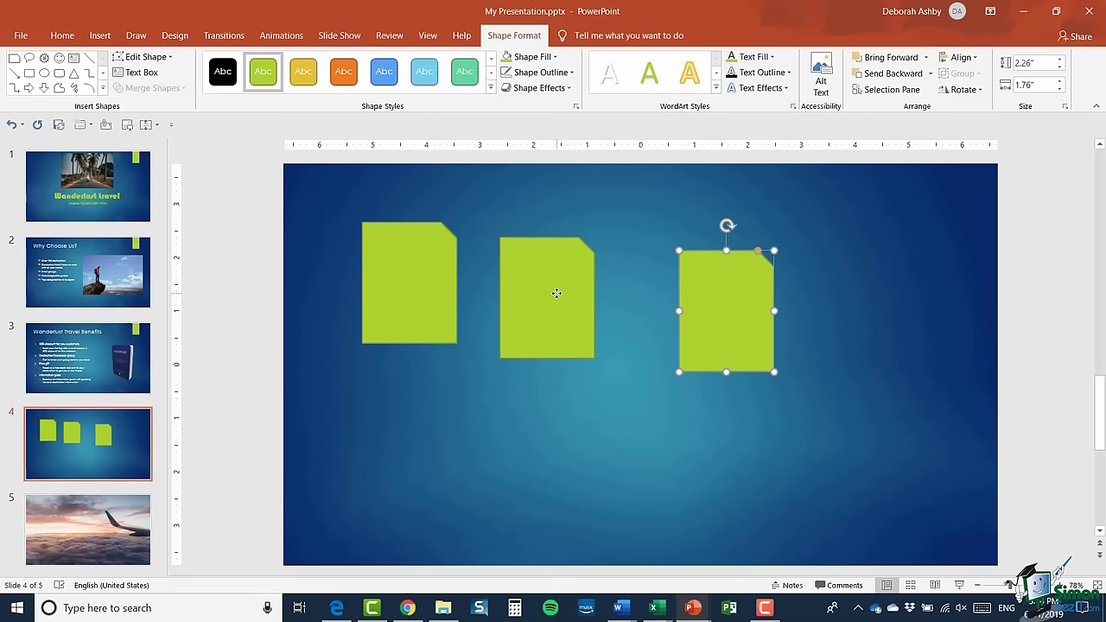
drag(558, 296, 583, 250)
drag(716, 302, 718, 281)
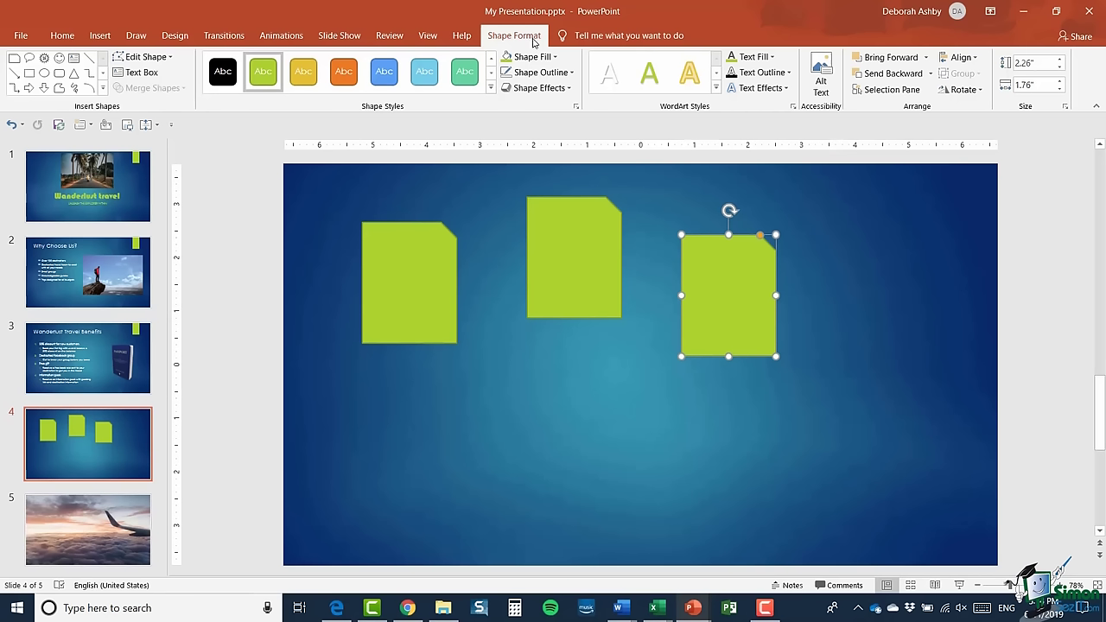
Draw a right arrow between boxes 1 and 2, and copy it between boxes 2 and 3
click(103, 89)
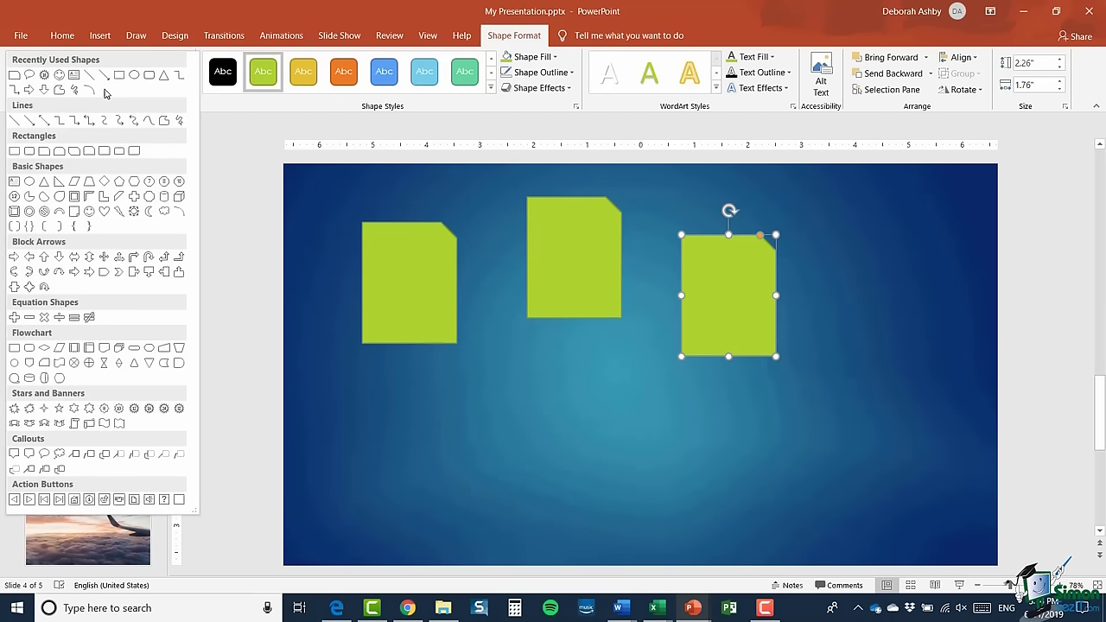
click(14, 257)
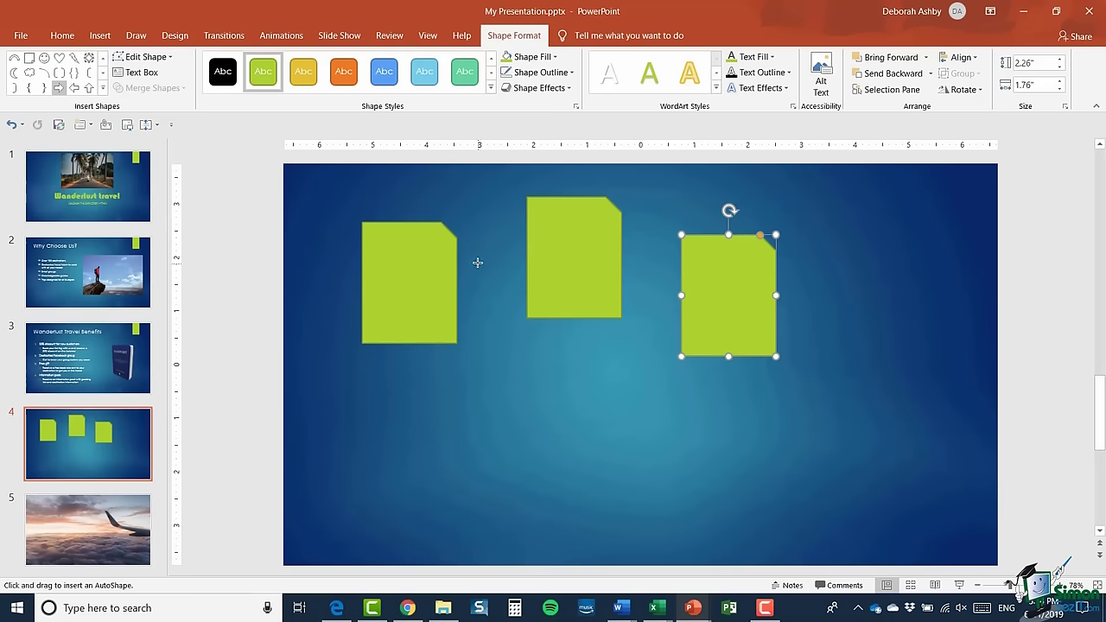
drag(473, 262, 517, 277)
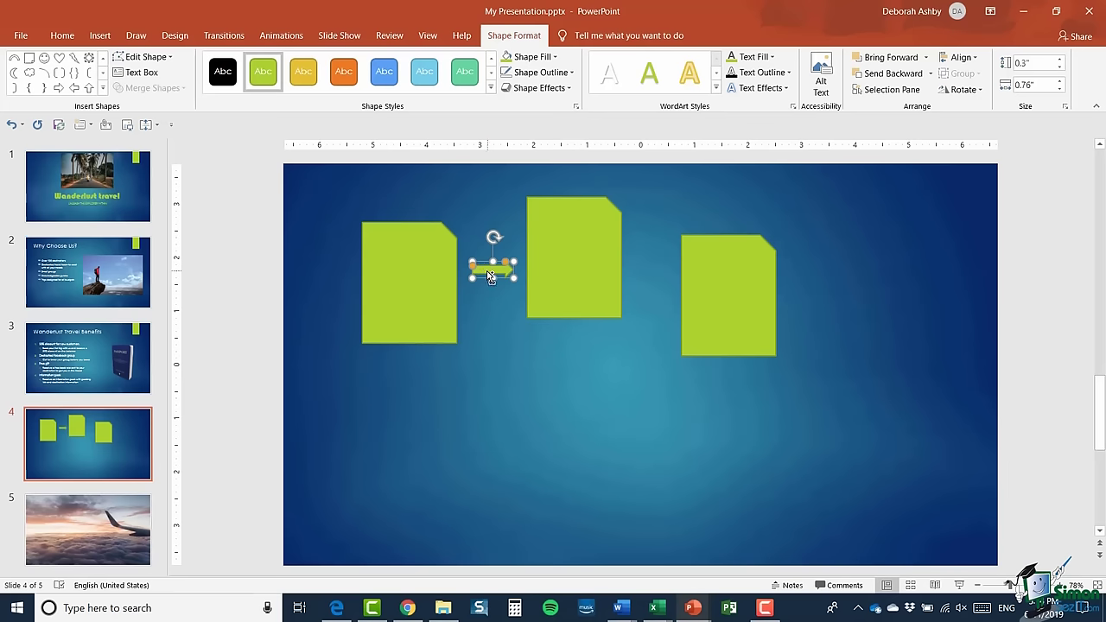
drag(489, 275, 645, 289)
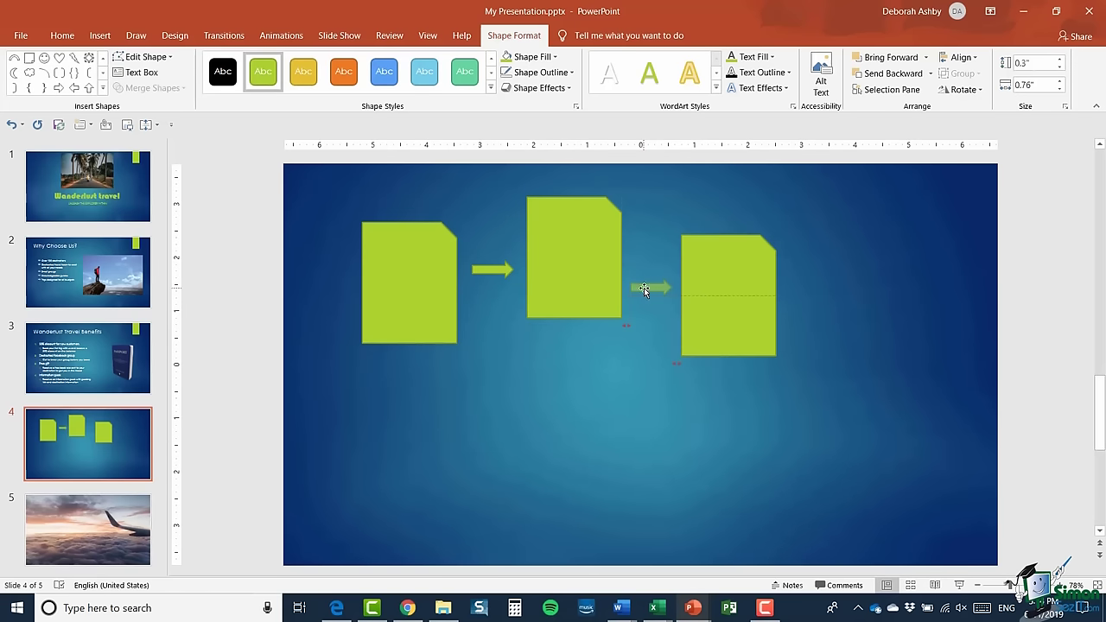
click(855, 344)
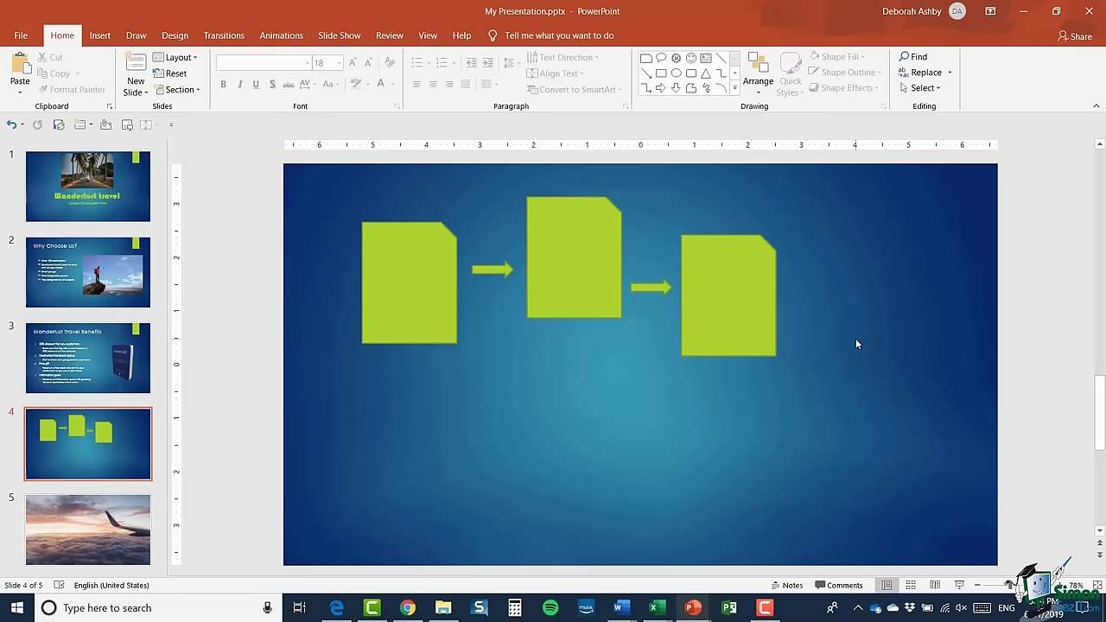
Draw a green sun shape below the first arrow
click(91, 38)
click(258, 86)
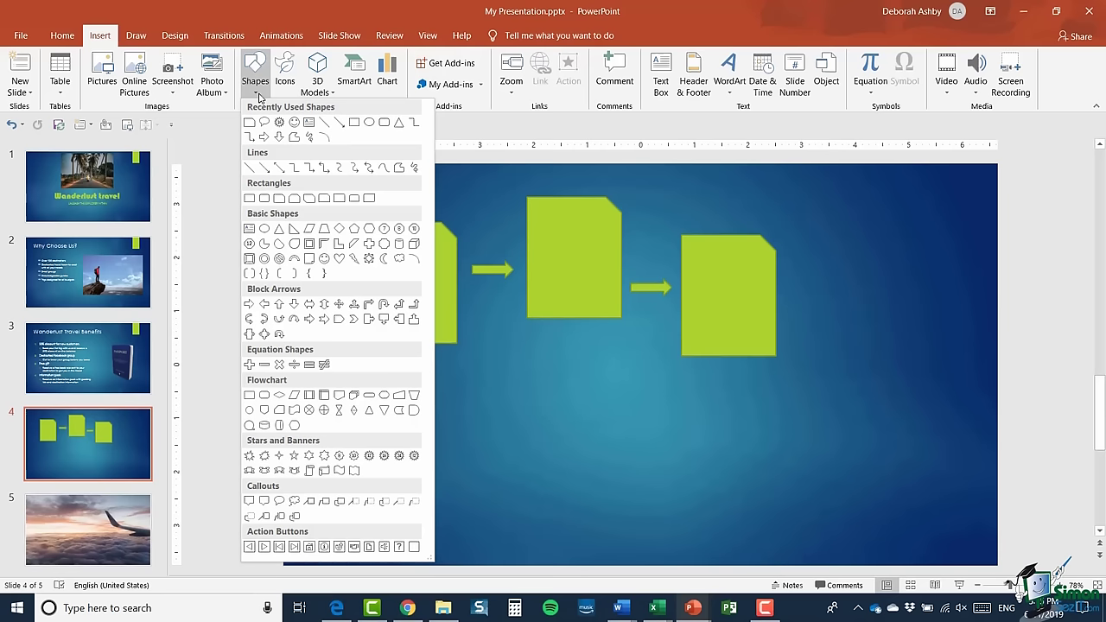
click(369, 256)
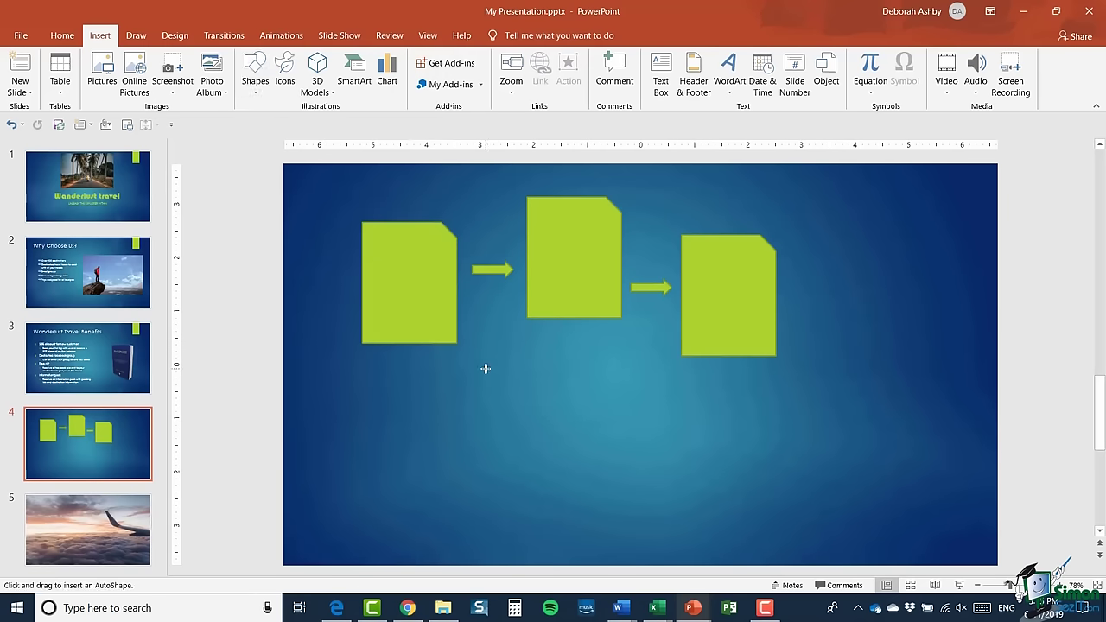
drag(485, 369, 631, 505)
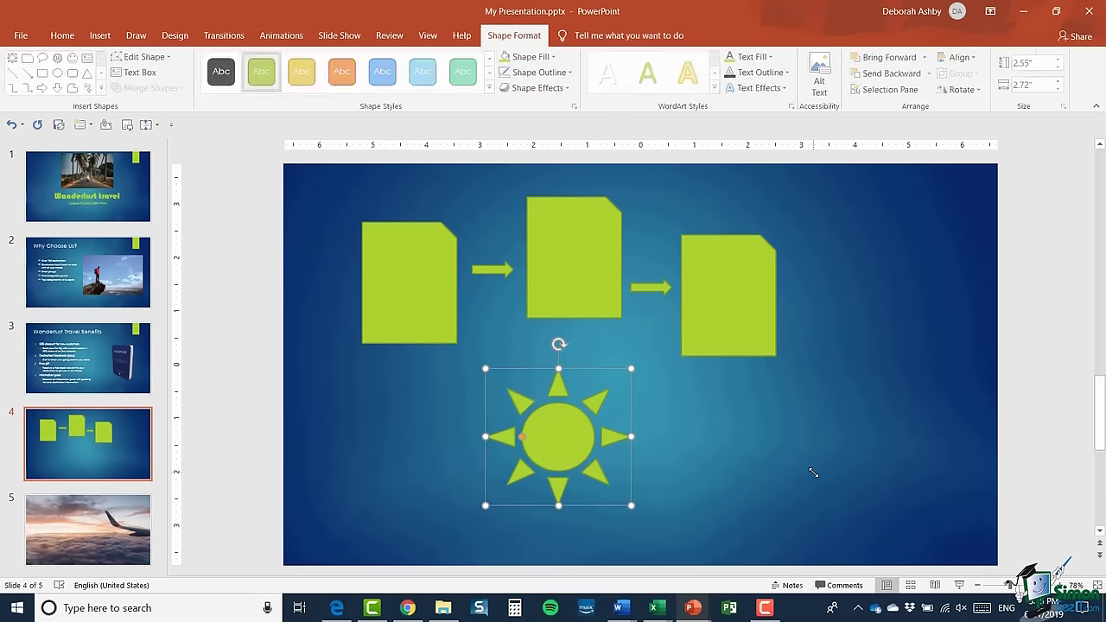
Draw a cloud callout at the slide's lower right
click(103, 88)
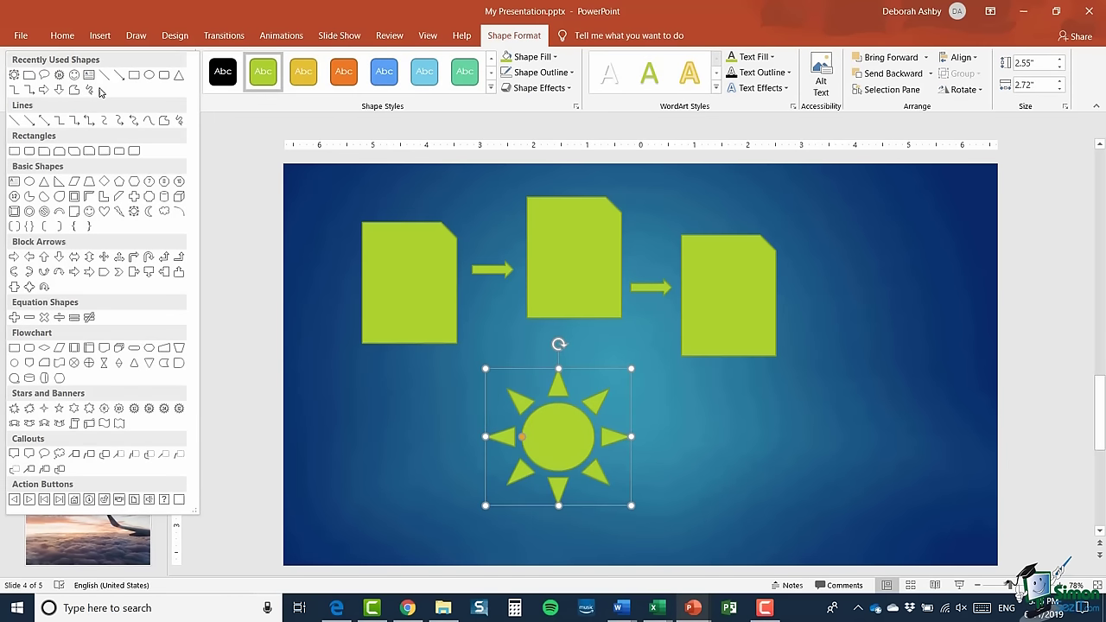
click(59, 453)
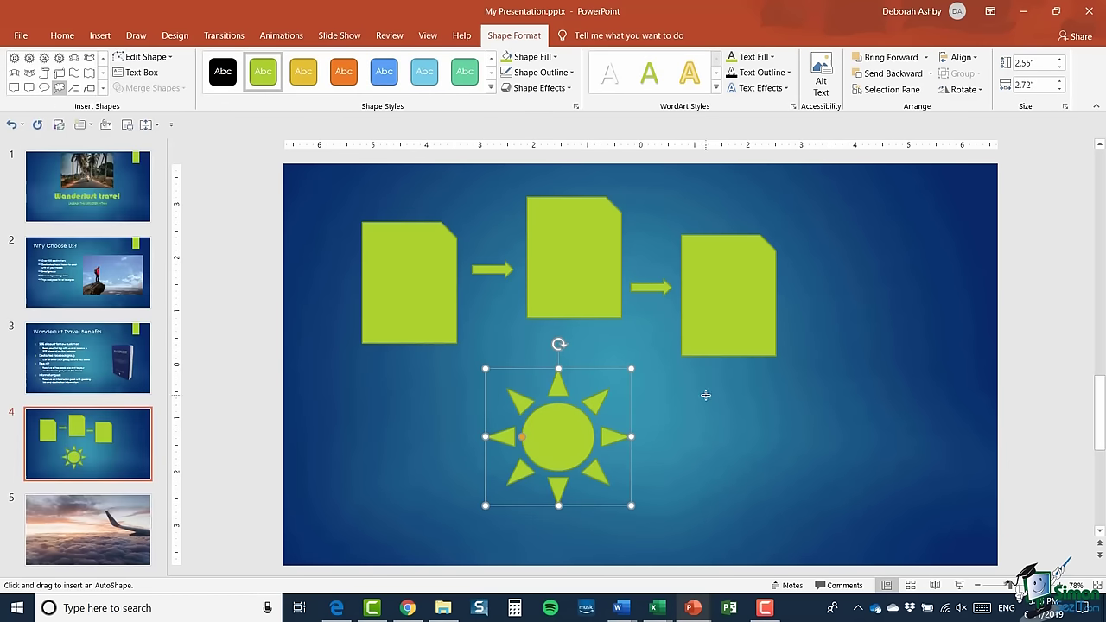
drag(705, 393, 895, 484)
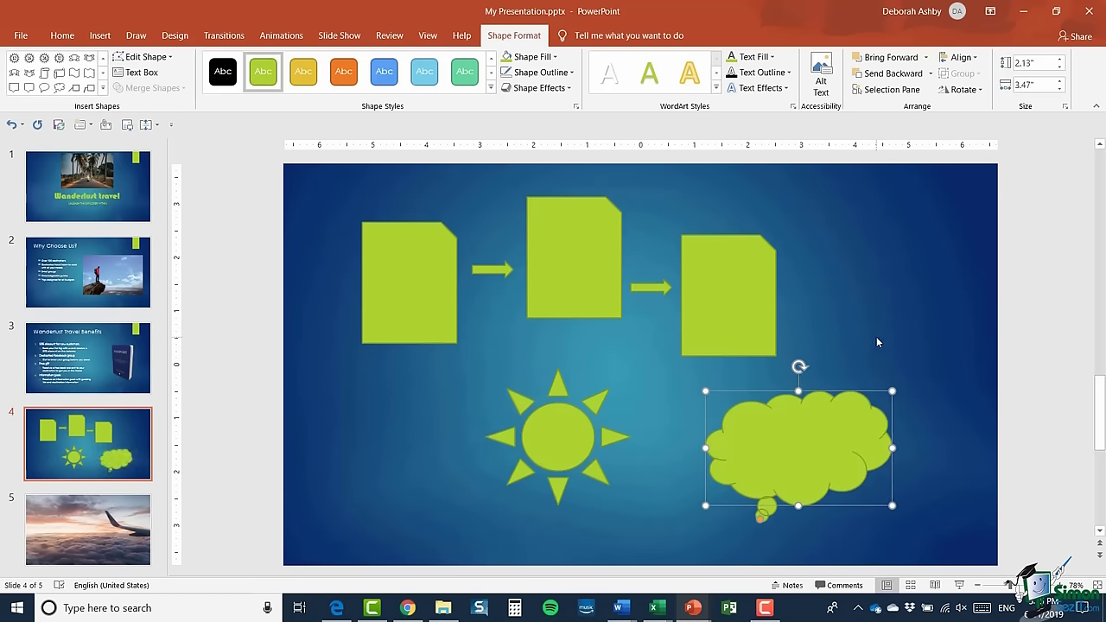
click(390, 281)
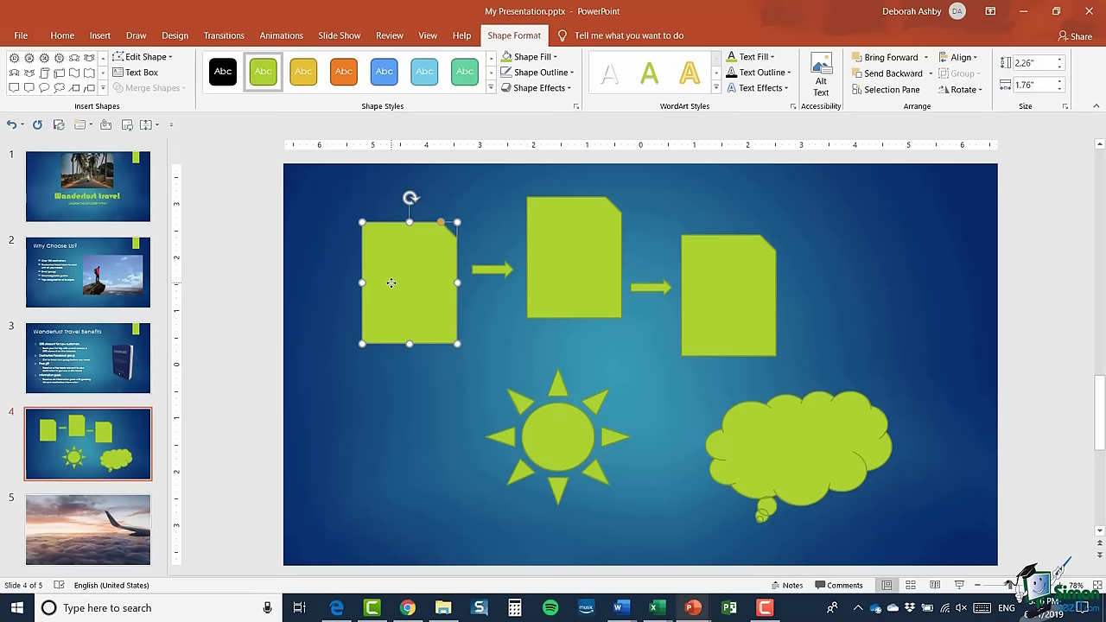
Type Welcome, About and Benefits into the first, second and third green boxes
text(Welcome)
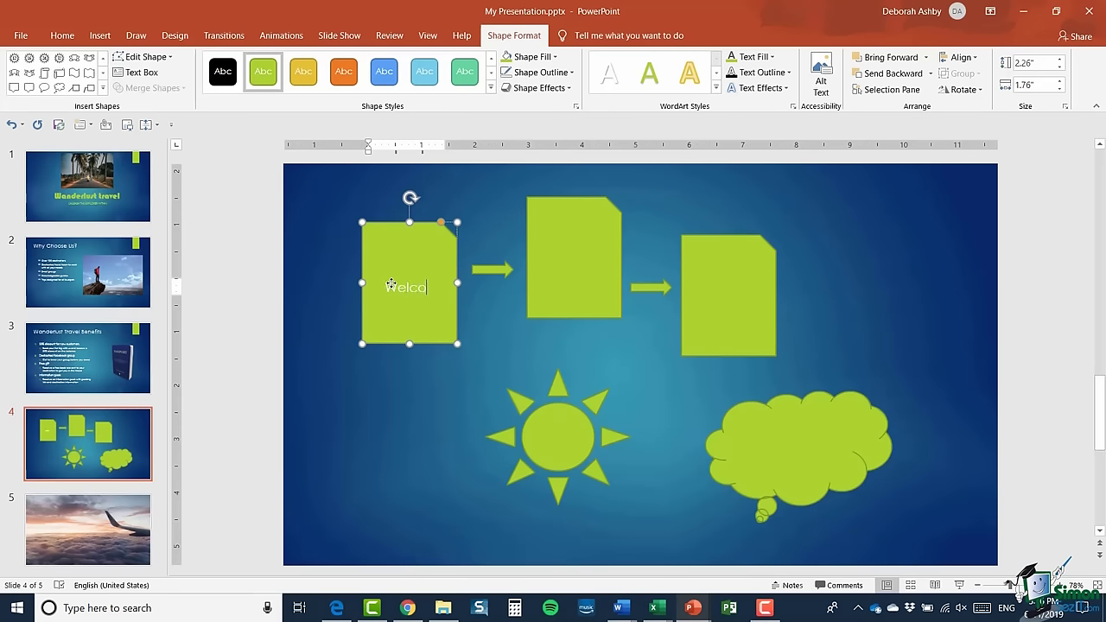
click(571, 260)
text(About)
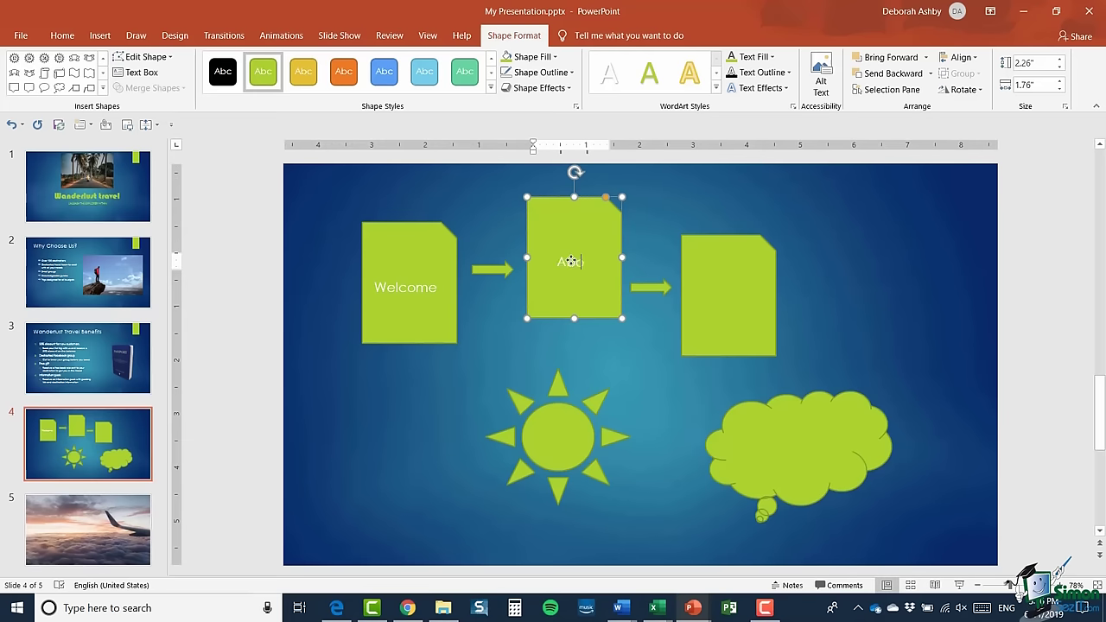
click(726, 309)
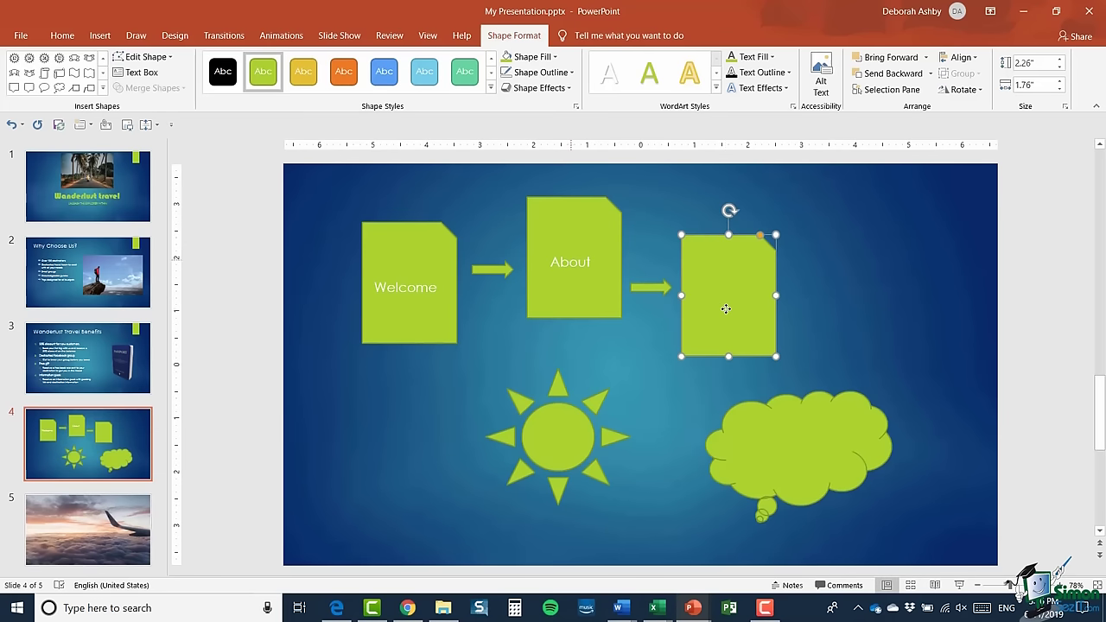
text(Benefits)
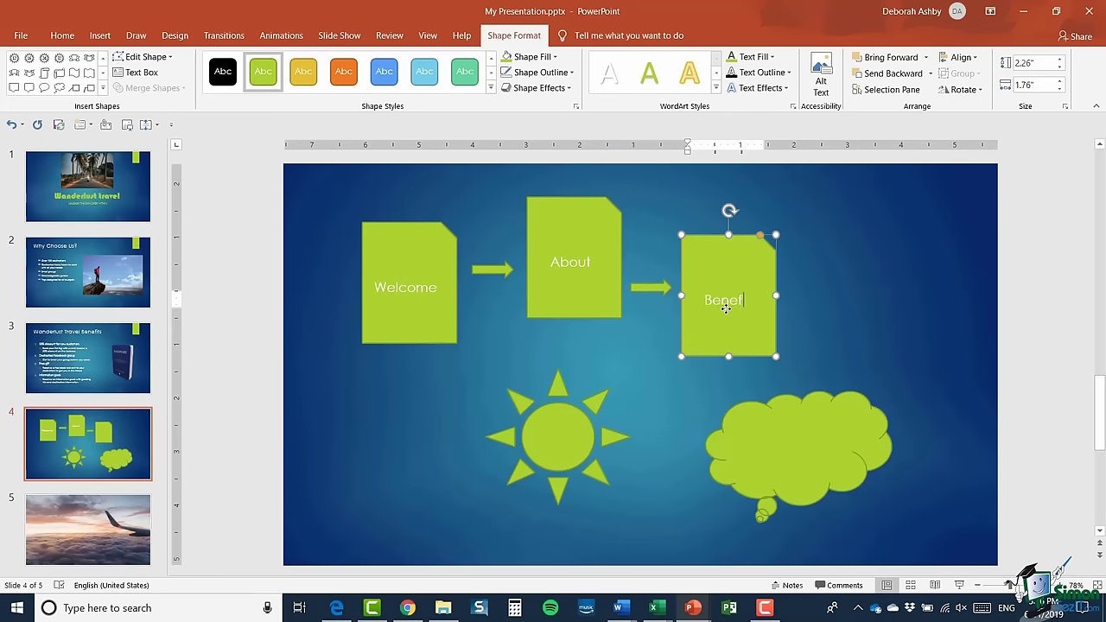
key(Escape)
key(Escape)
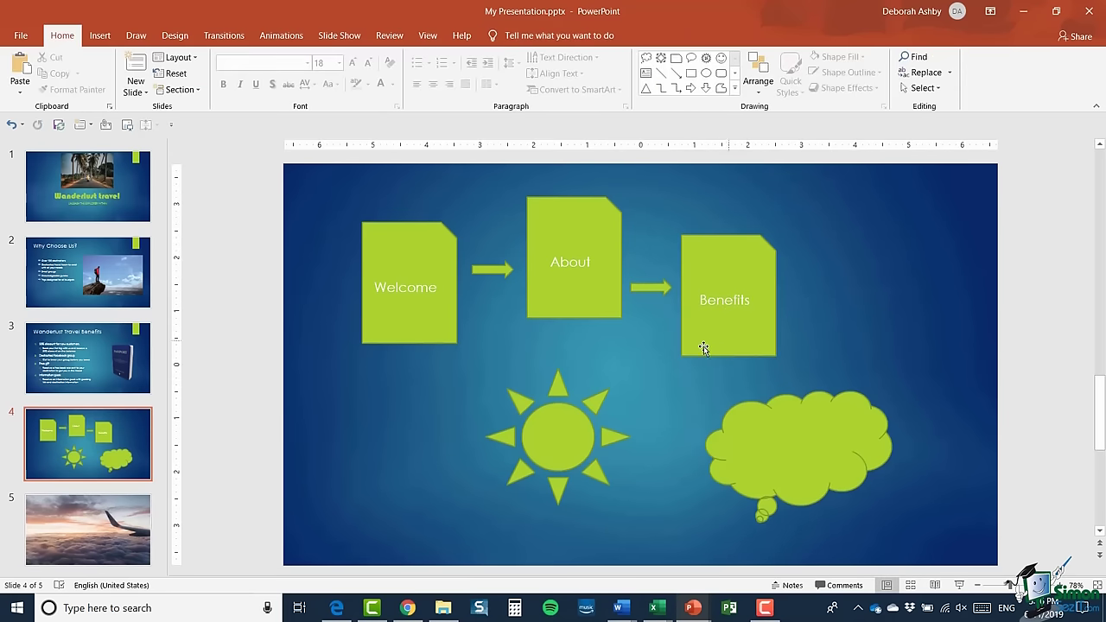
click(730, 331)
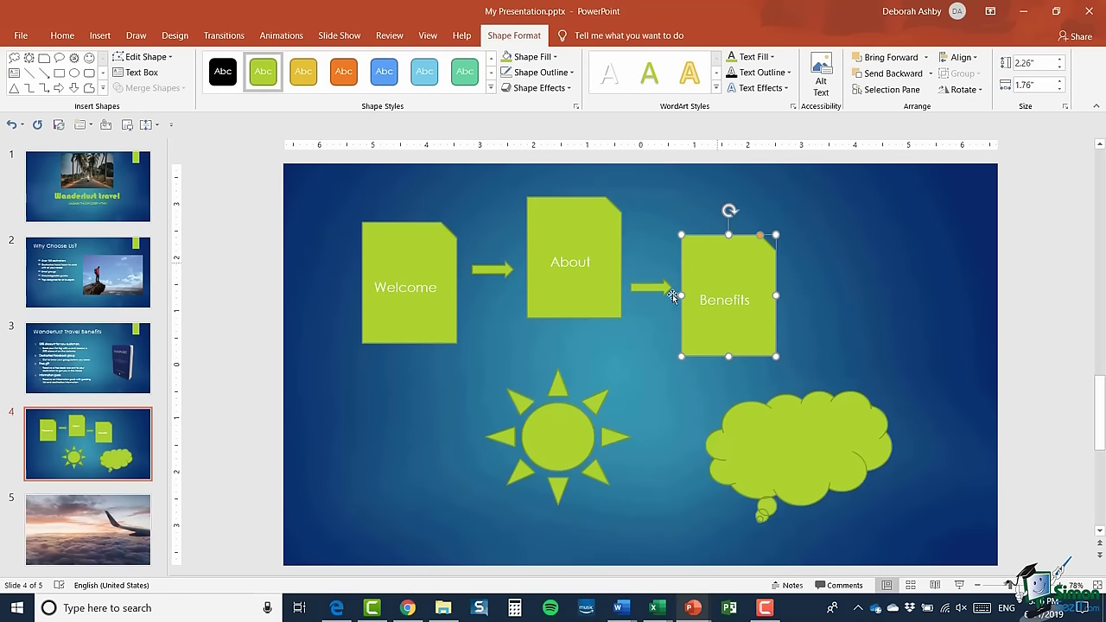
Resize the Welcome, About and Benefits boxes together to 1.61" wide
mouse_move(776, 296)
mouse_down()
mouse_move(811, 299)
mouse_move(777, 301)
mouse_up()
shift+click(568, 313)
shift+click(399, 325)
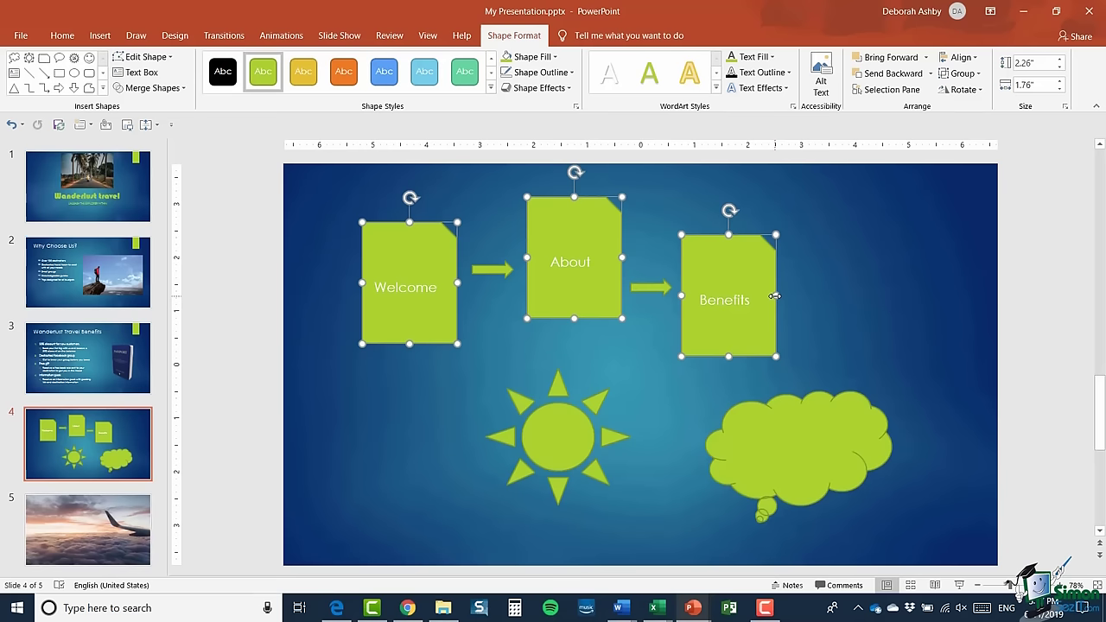
mouse_move(775, 296)
mouse_down()
mouse_move(785, 297)
mouse_move(768, 299)
mouse_up()
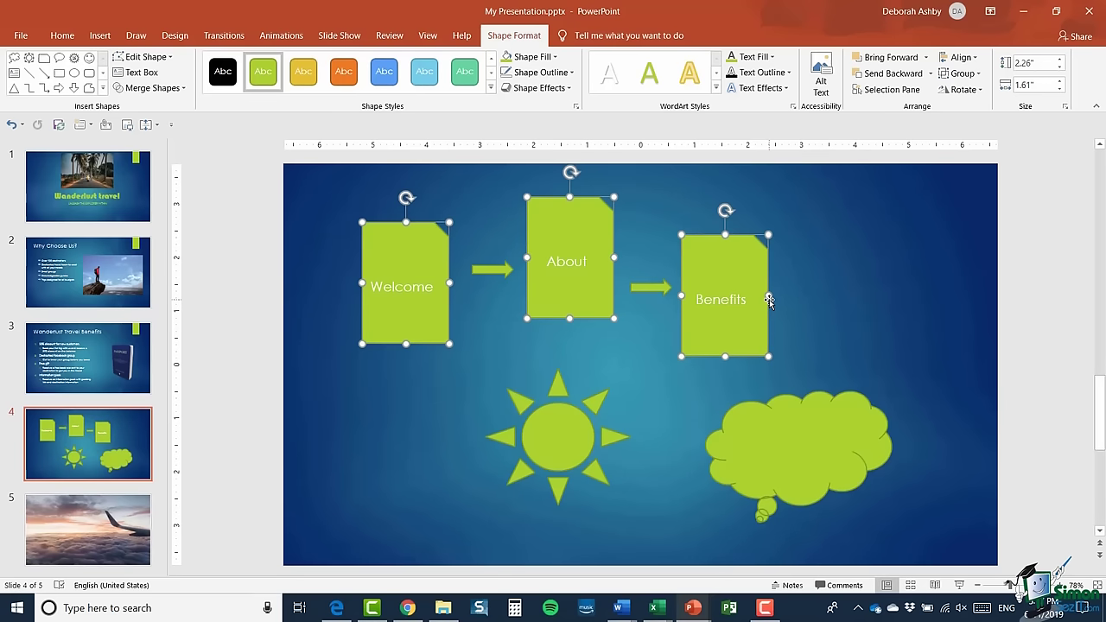
click(851, 304)
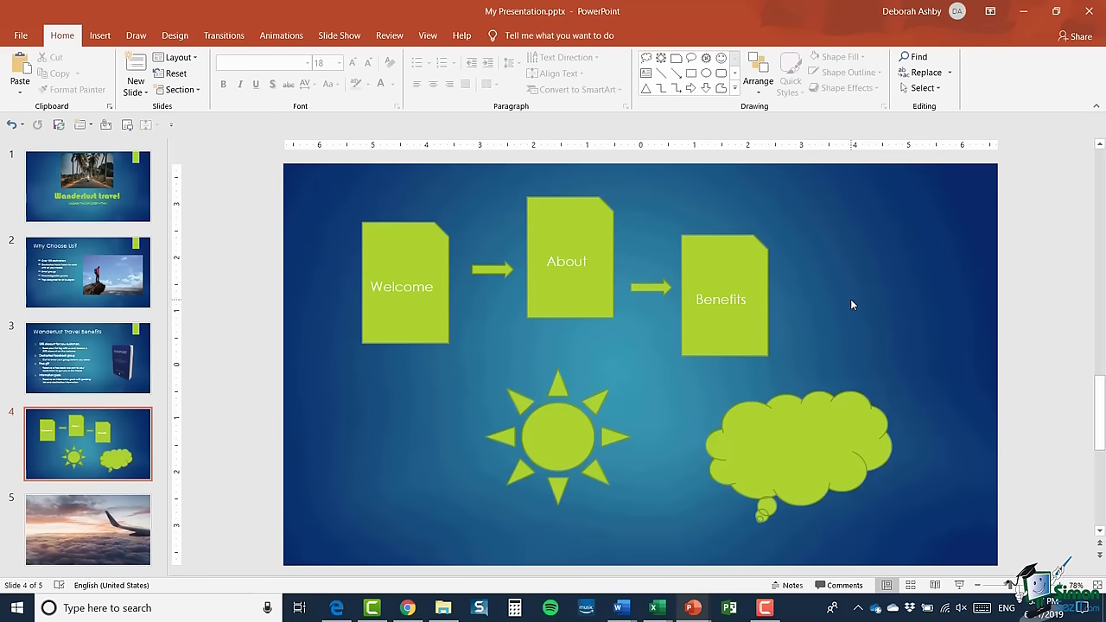
Color the Welcome text Light Gray, Text 2, Darker 75%
click(402, 287)
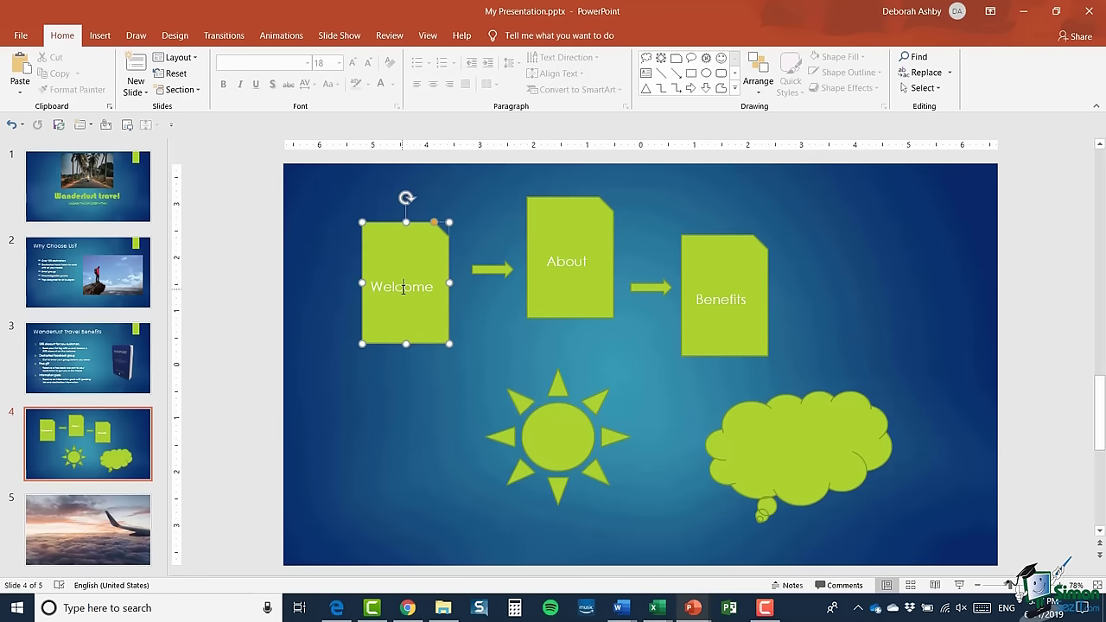
click(449, 254)
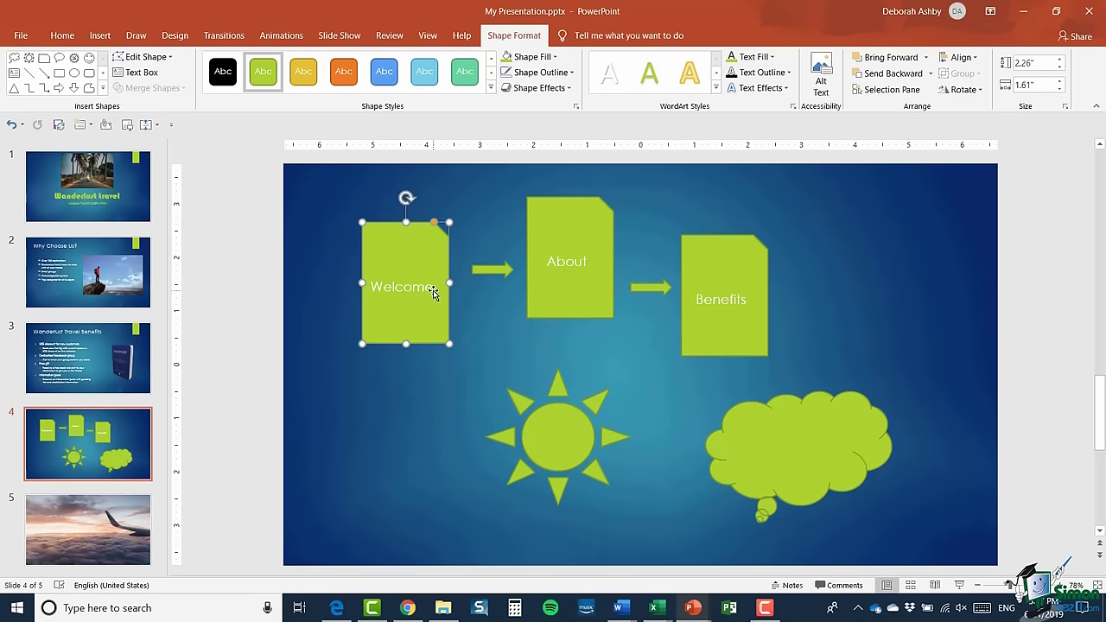
click(62, 35)
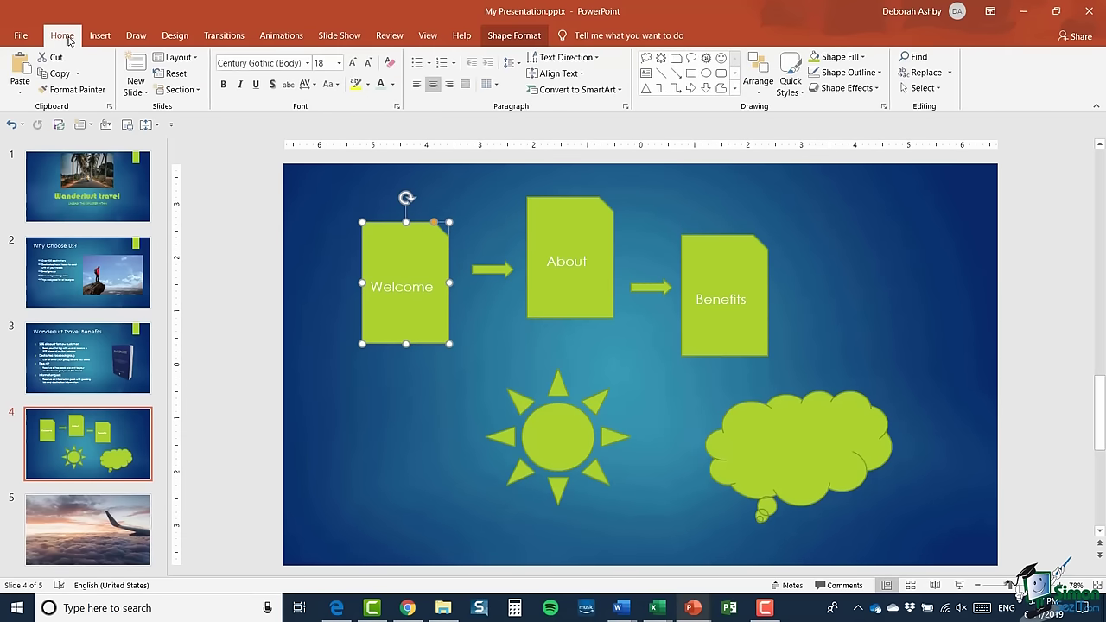
click(392, 84)
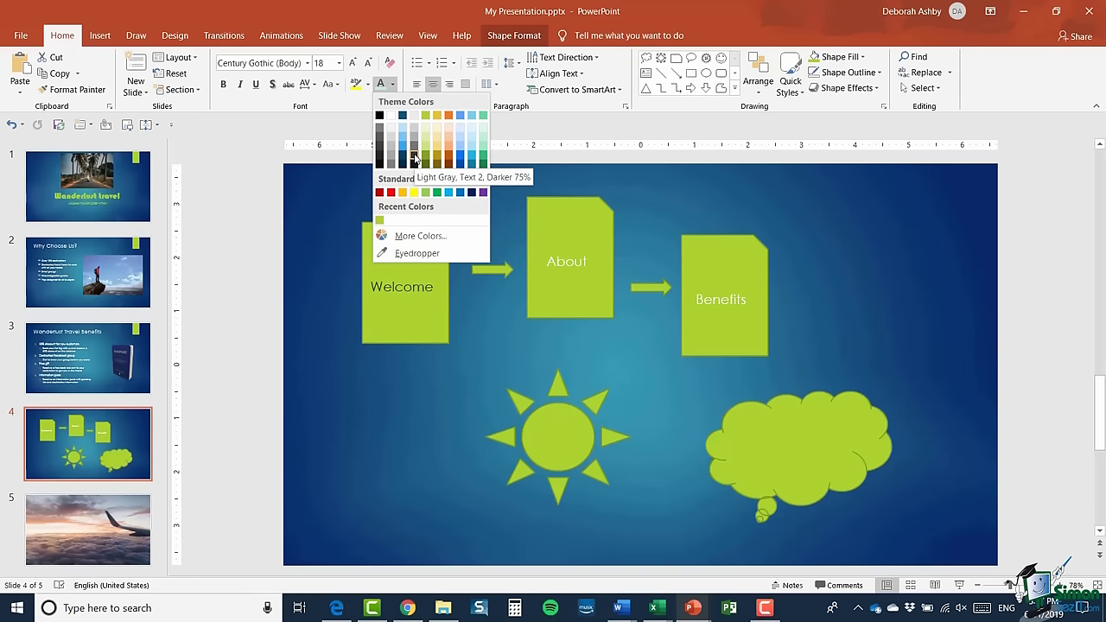
click(415, 158)
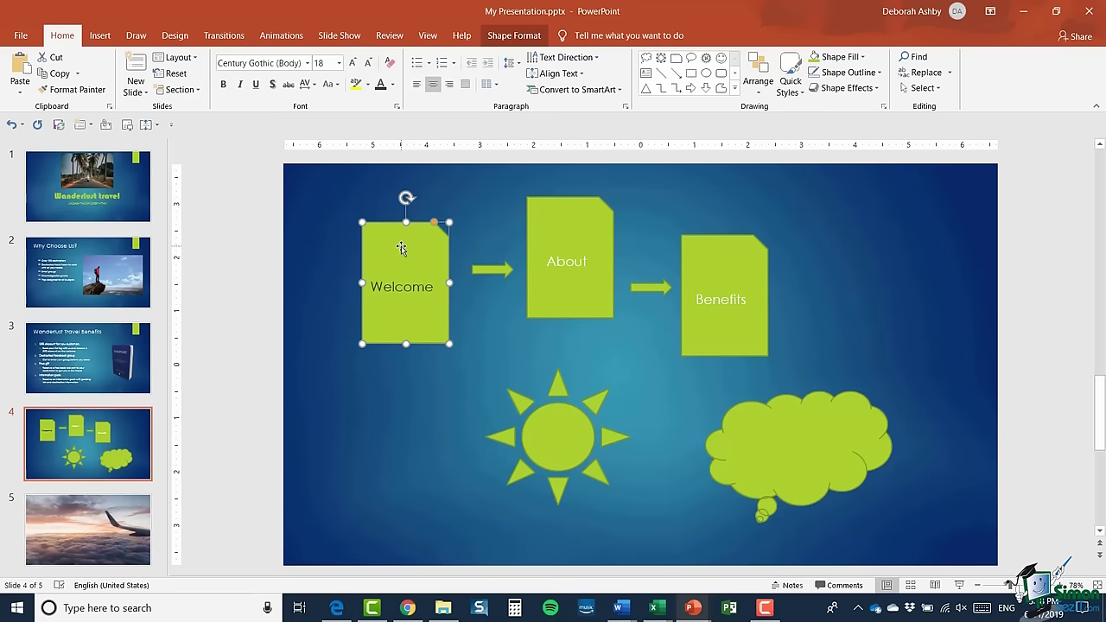
click(514, 36)
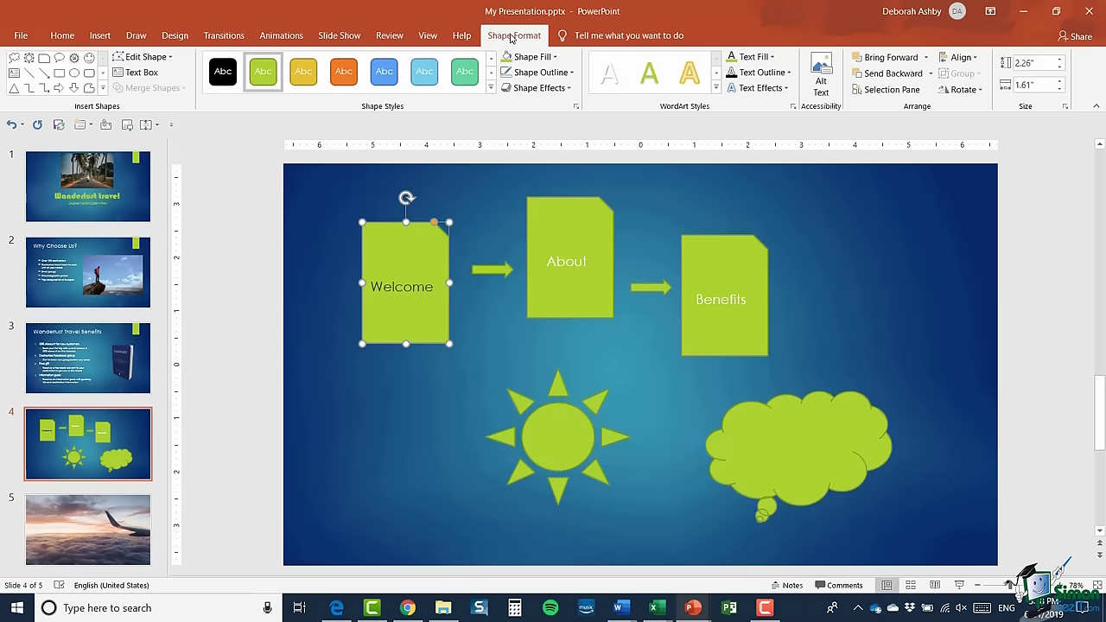
Change the Welcome box from a snipped-corner shape to a plain Rectangle
click(172, 57)
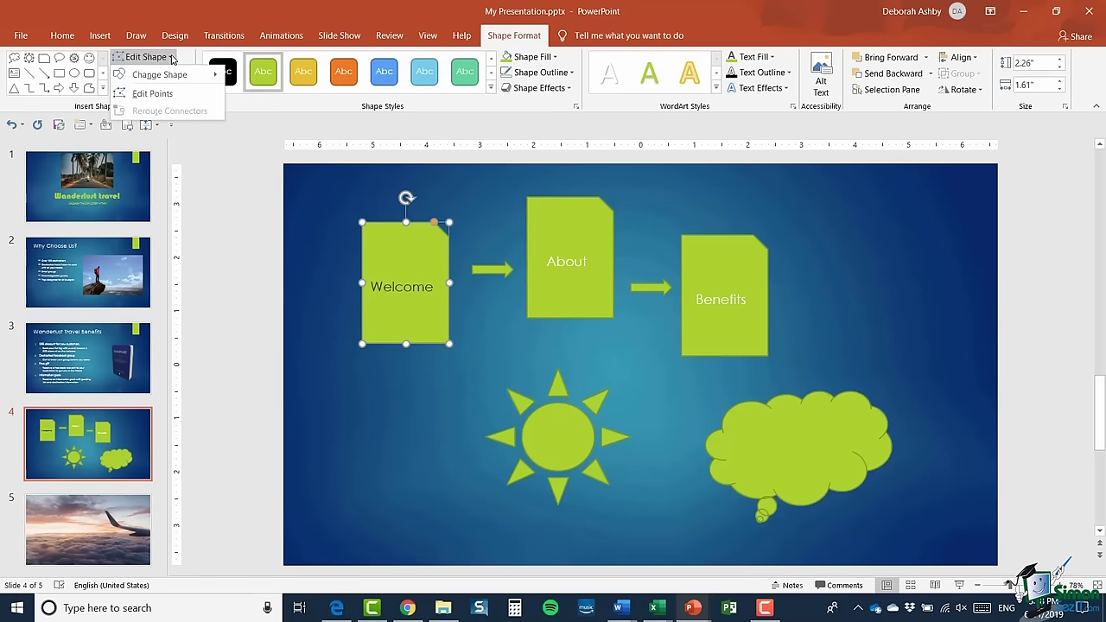
mouse_move(166, 76)
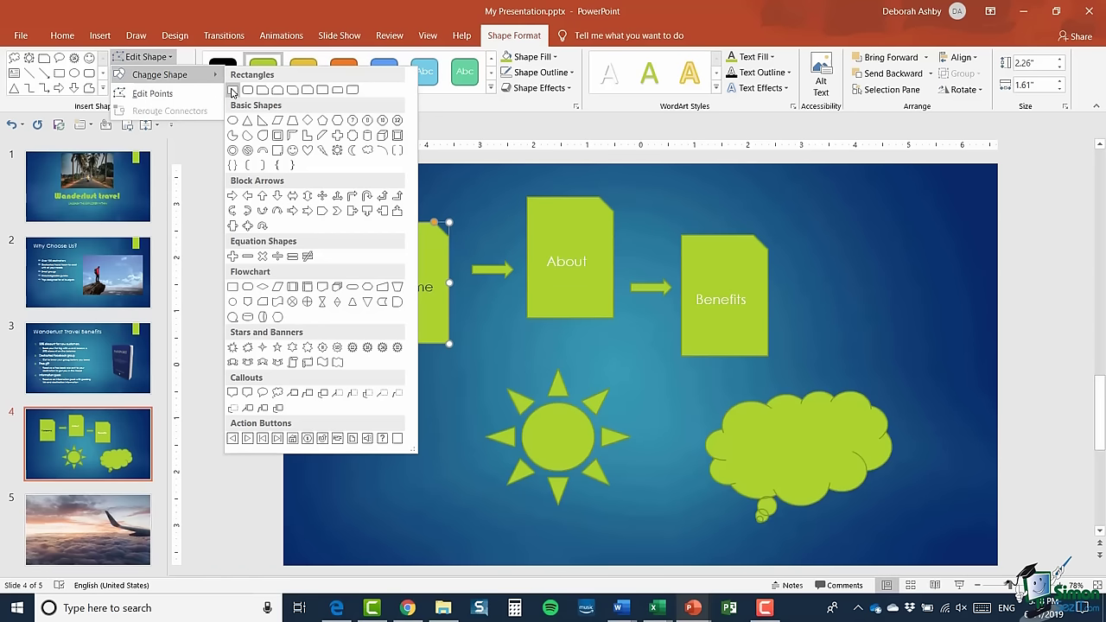
click(232, 91)
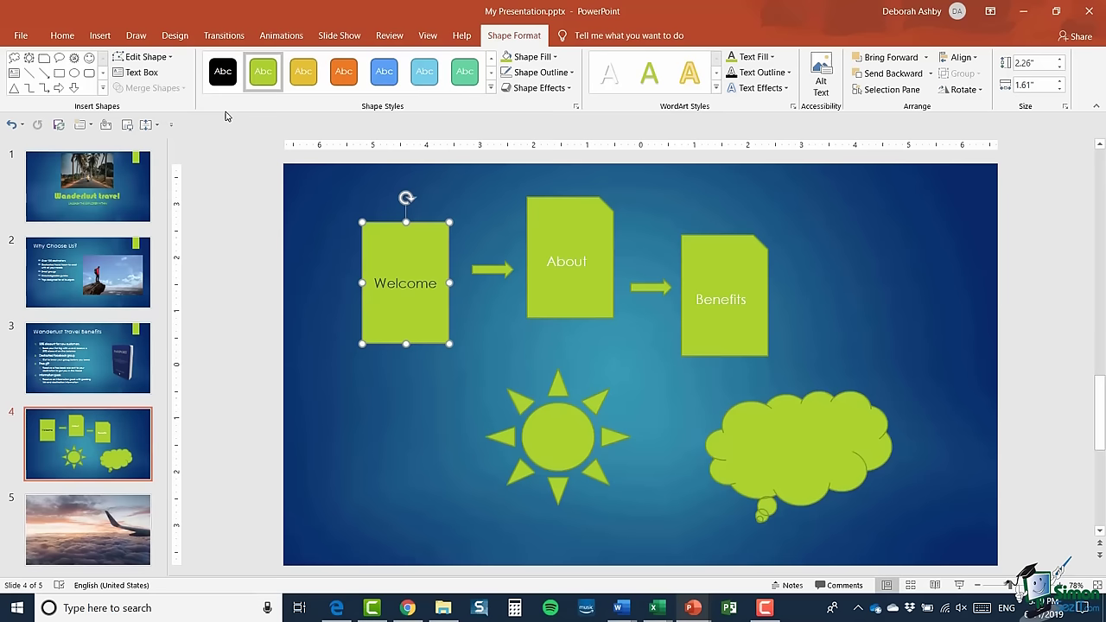
Undo the rectangle change and apply the blue theme shape style to the Welcome box
click(12, 125)
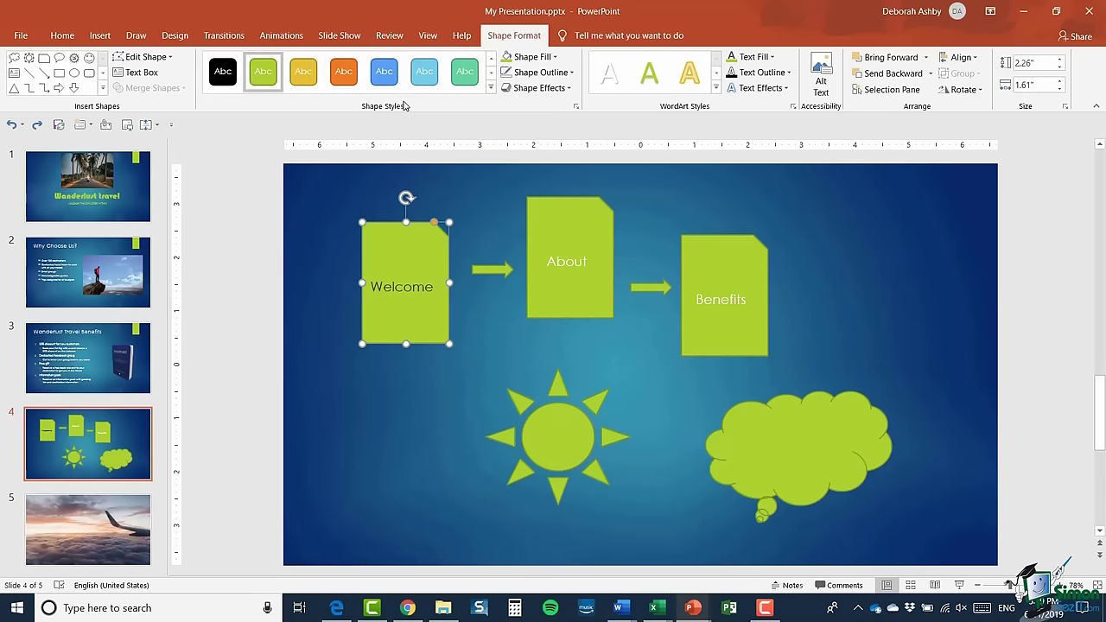
click(491, 88)
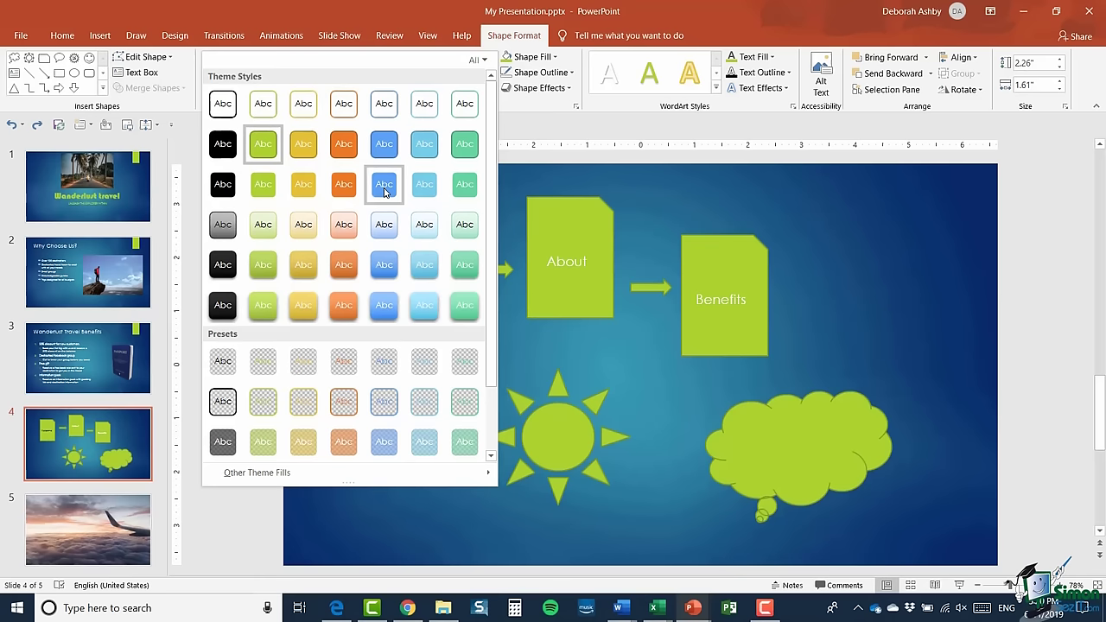
click(384, 186)
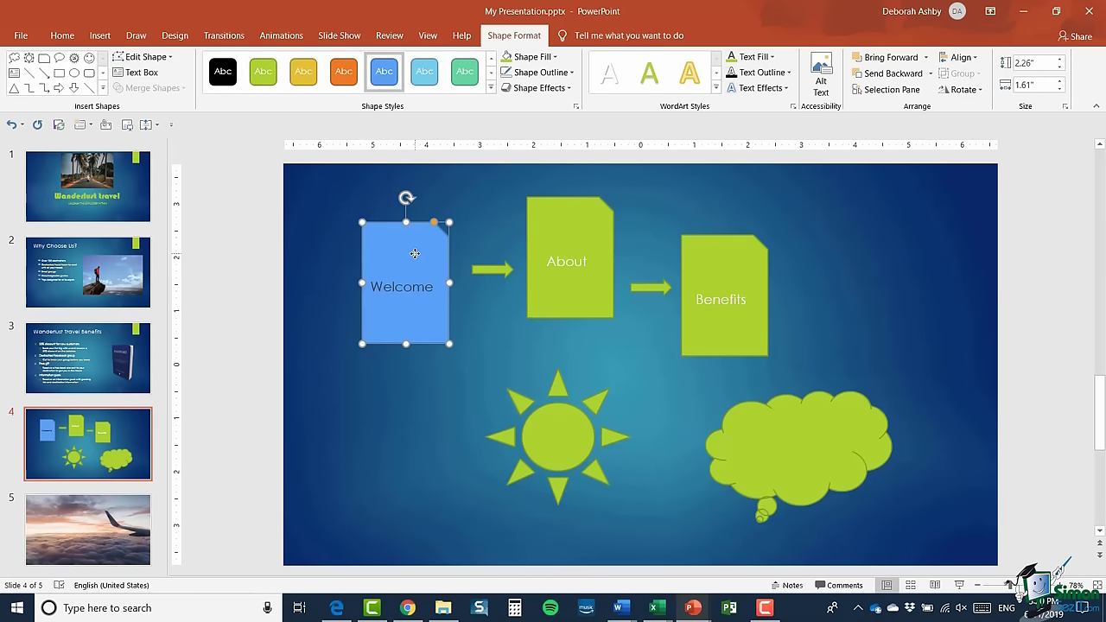
Dismiss the shape styles gallery unchanged and select the About box
click(490, 88)
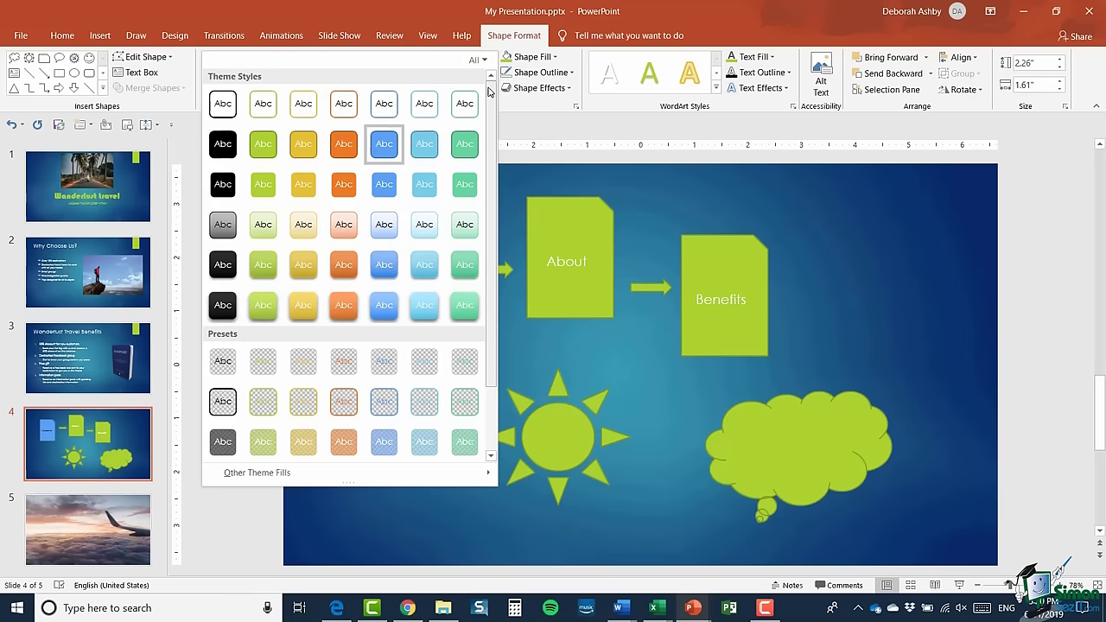
click(553, 134)
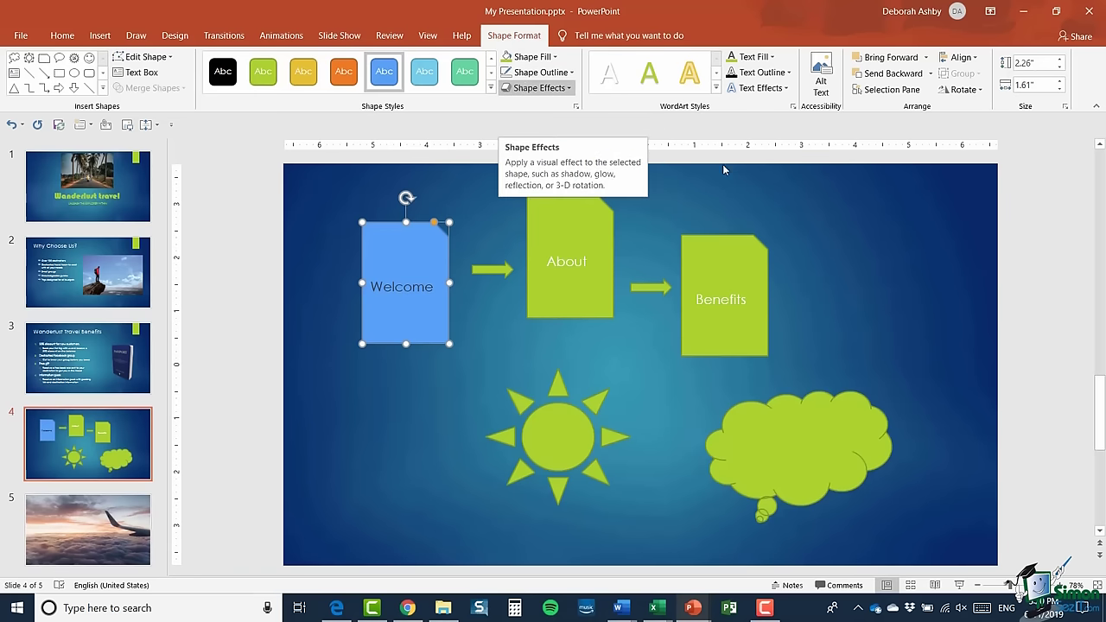
click(576, 224)
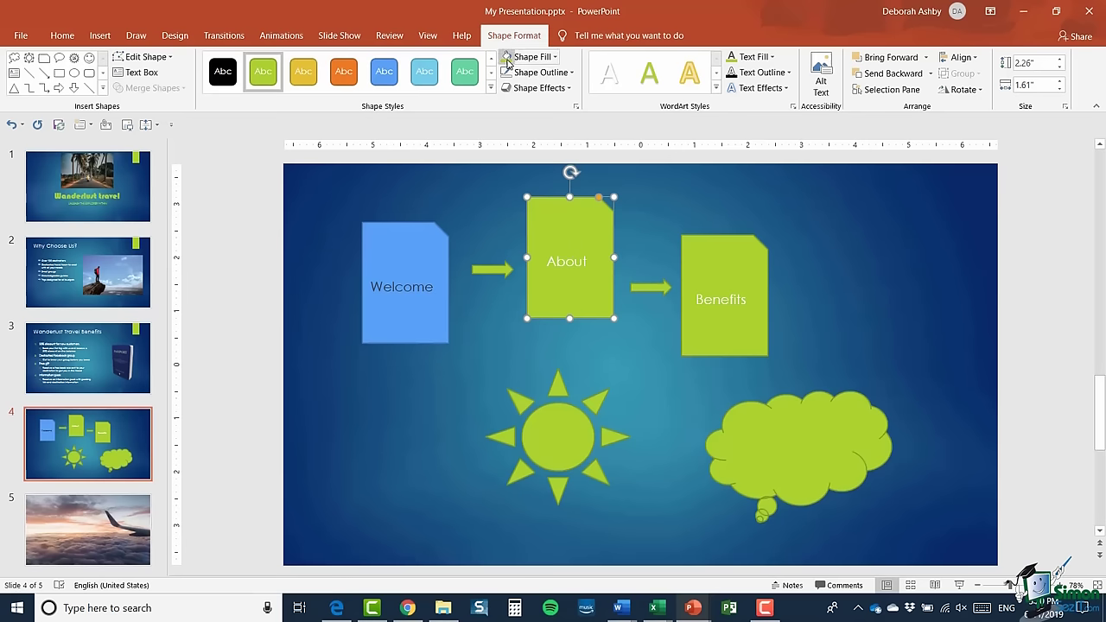
Fill the About box with Orange from the Shape Fill colours
click(556, 59)
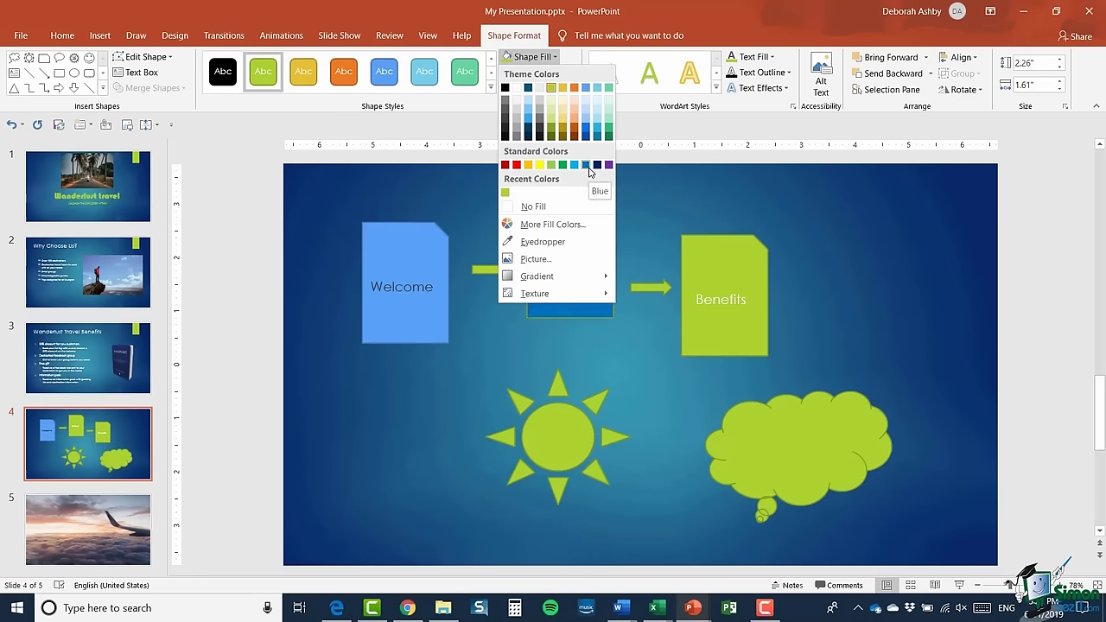
click(529, 165)
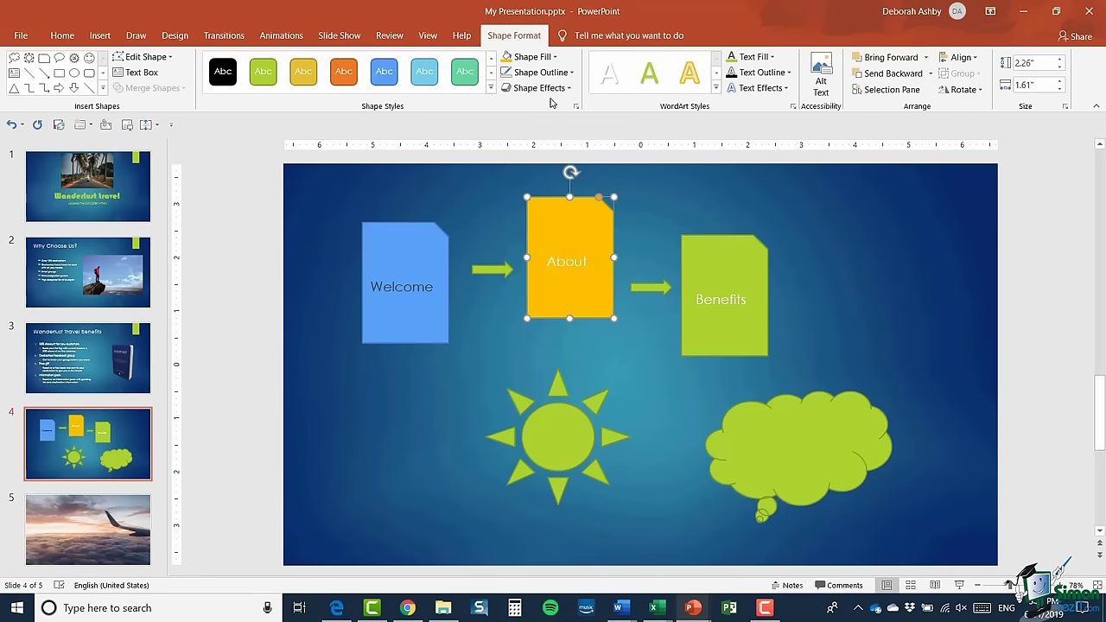
click(555, 57)
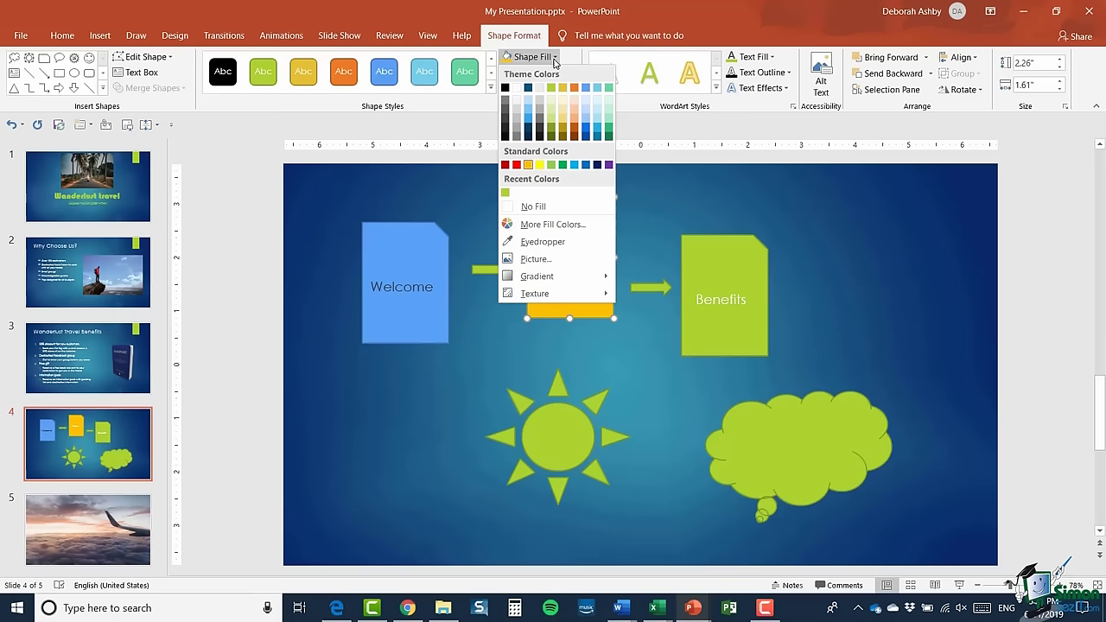
Fill the About box with a purple picked from the standard colour hexagon
click(553, 225)
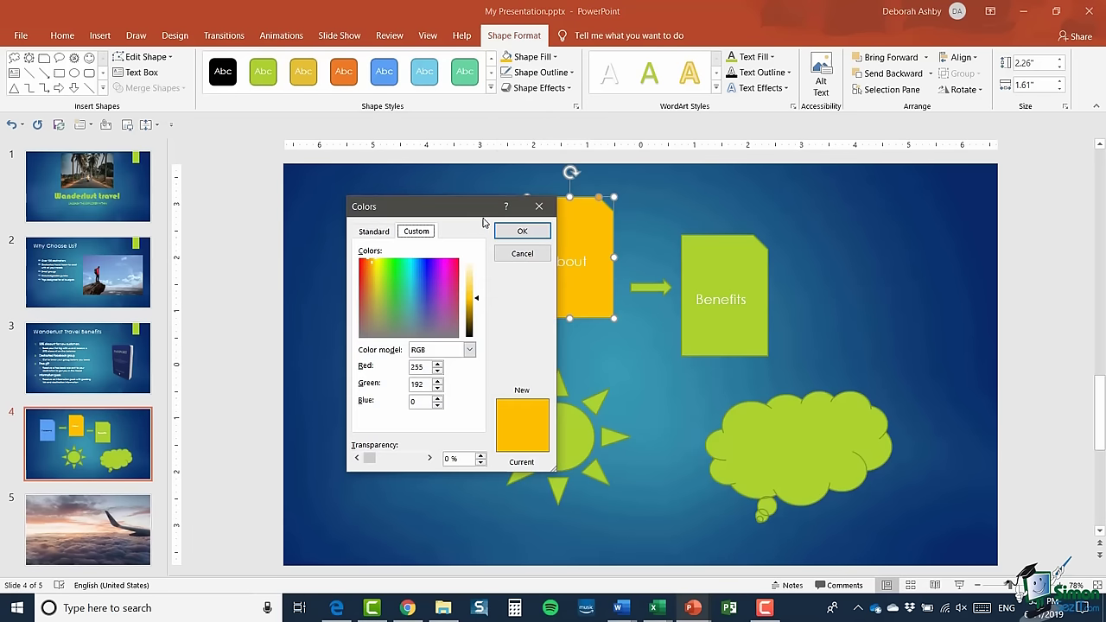
drag(459, 213, 766, 161)
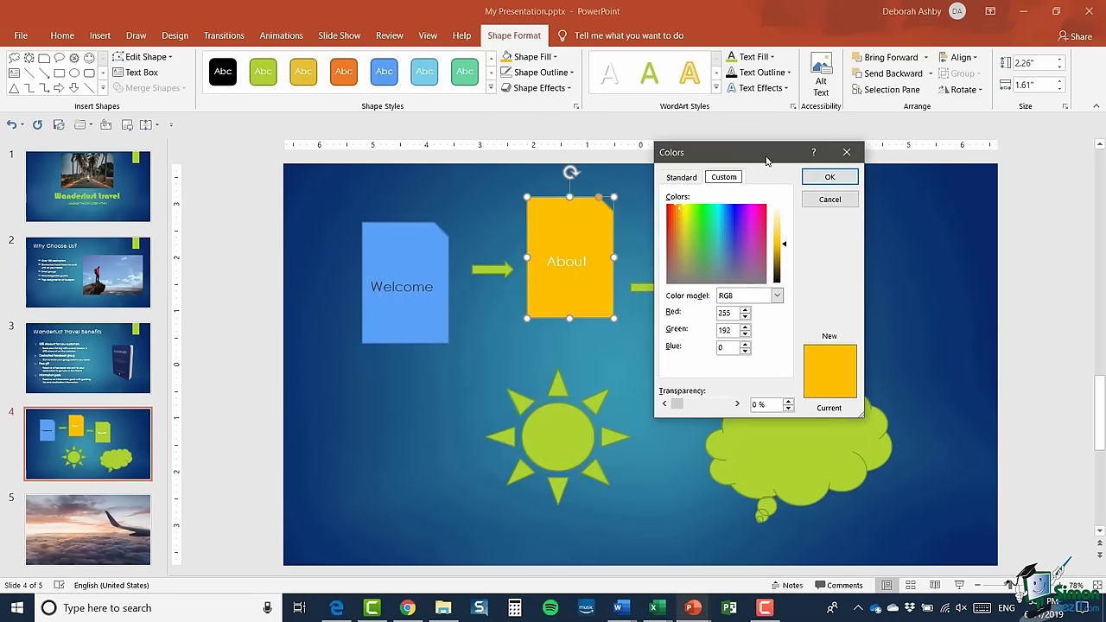
click(679, 178)
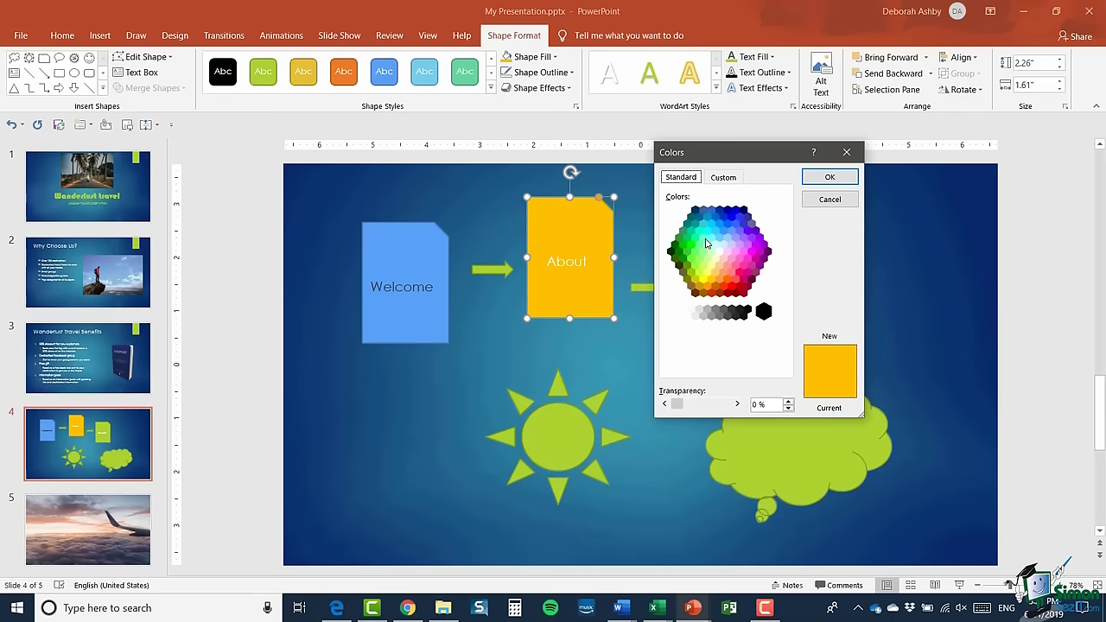
click(719, 225)
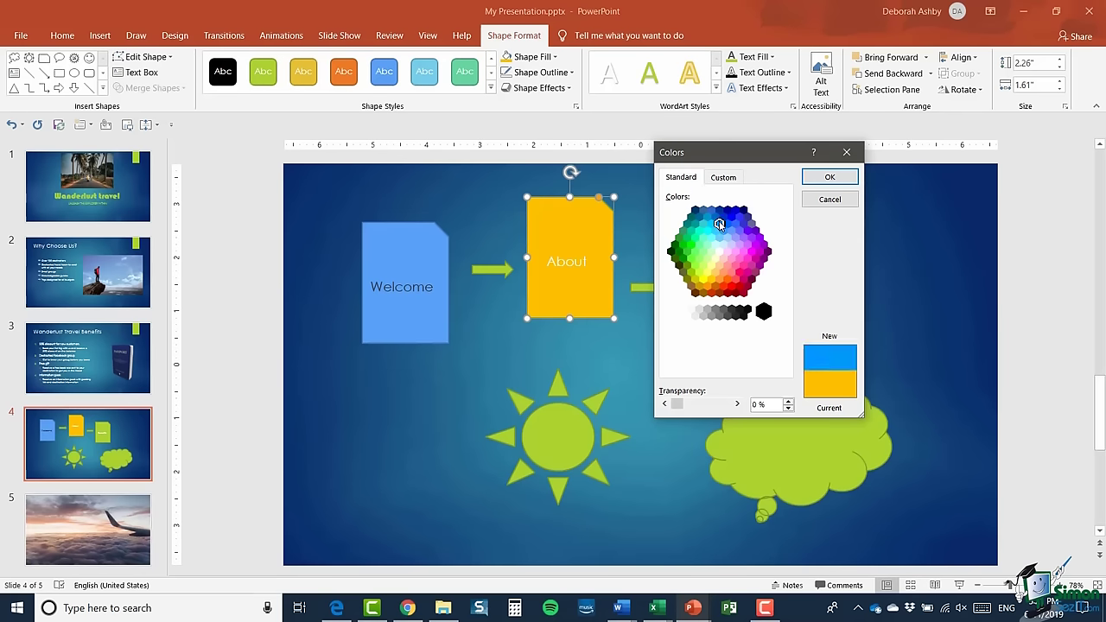
click(743, 239)
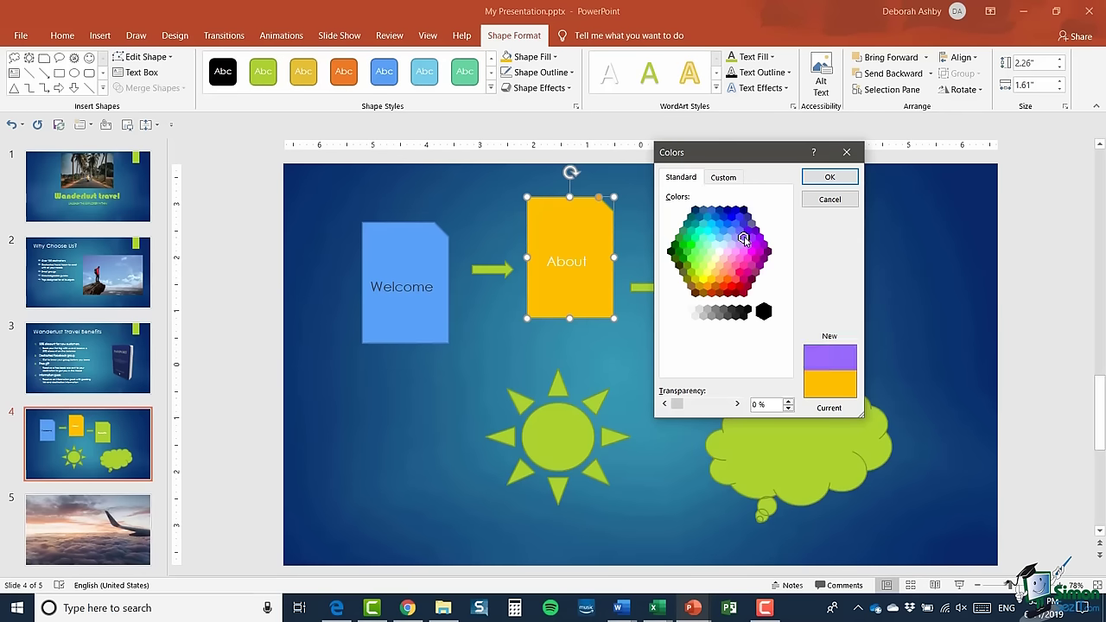
click(831, 177)
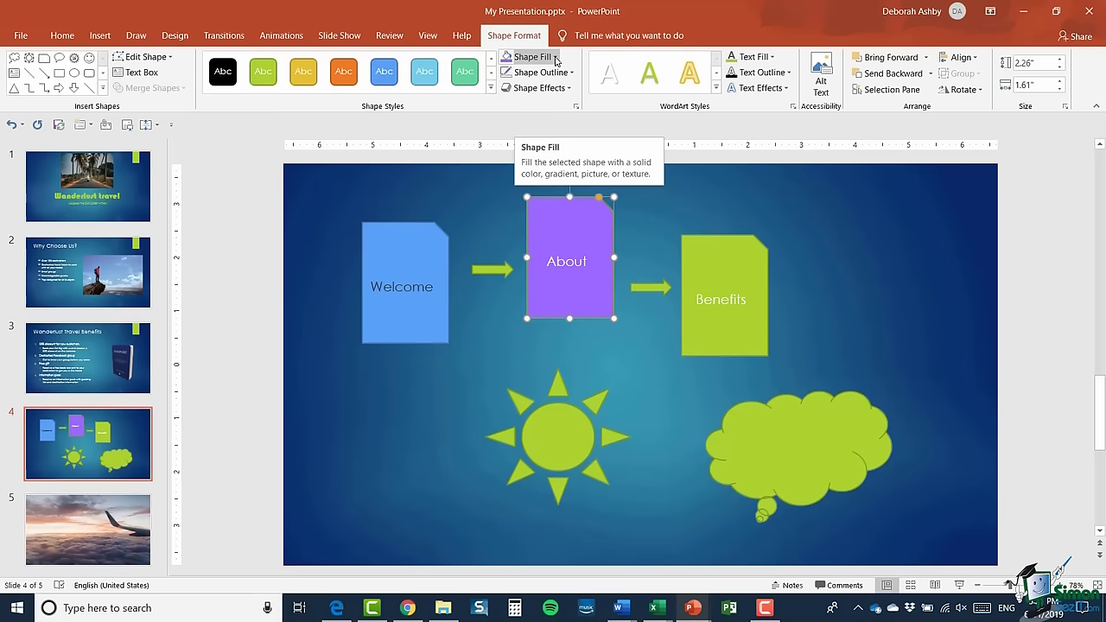
Mix a custom deep purple (RGB 125, 55, 127) in the spectrum picker and apply it
click(555, 58)
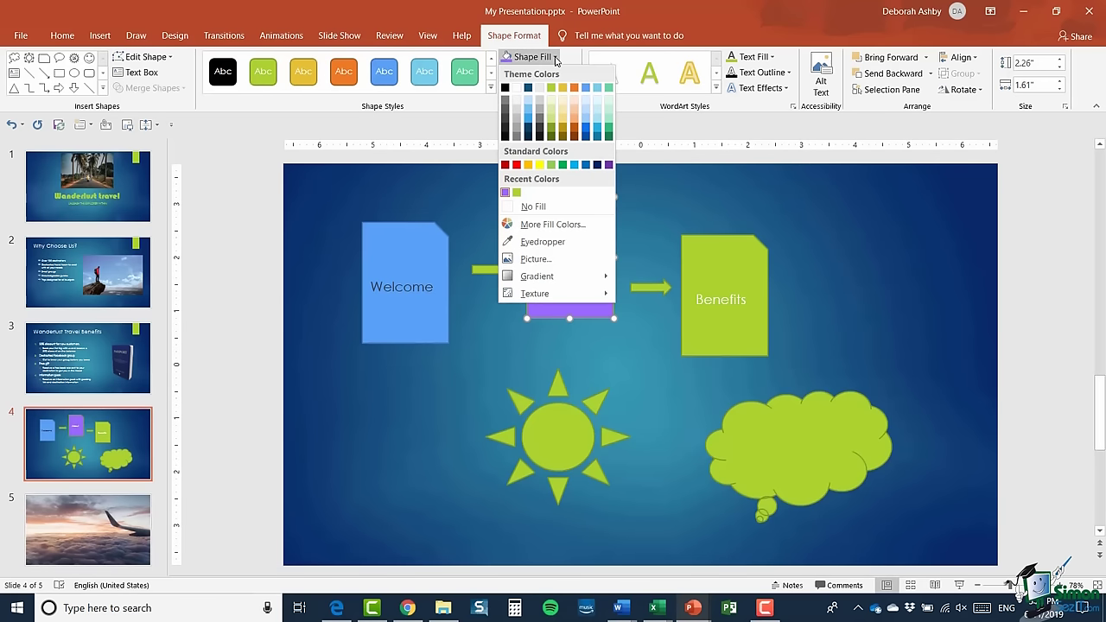
click(537, 224)
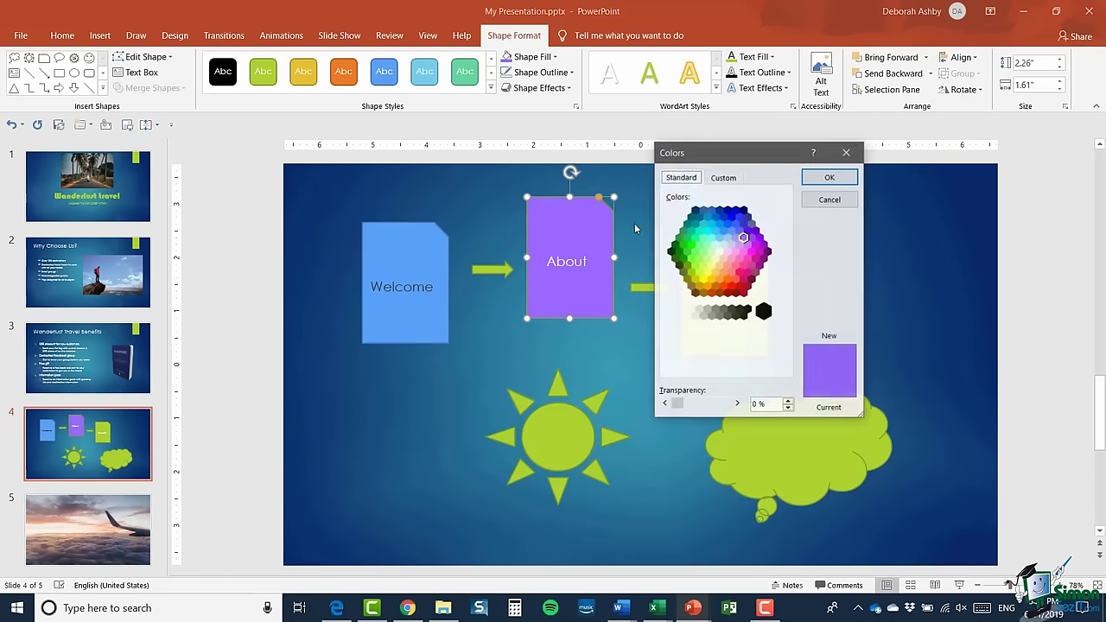
click(724, 177)
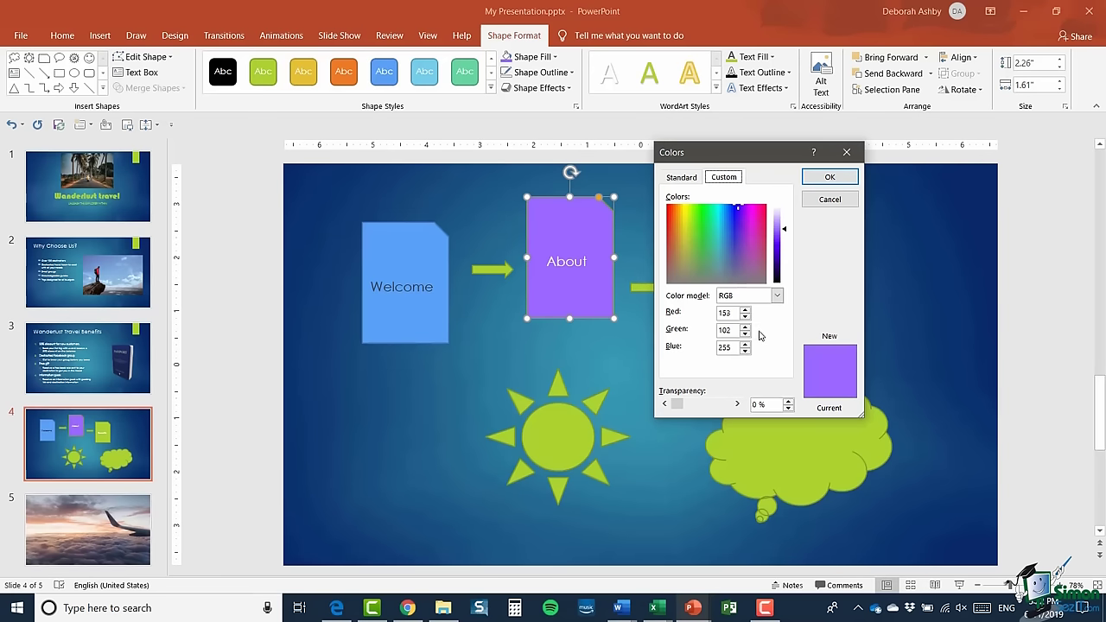
click(742, 210)
drag(742, 210, 715, 233)
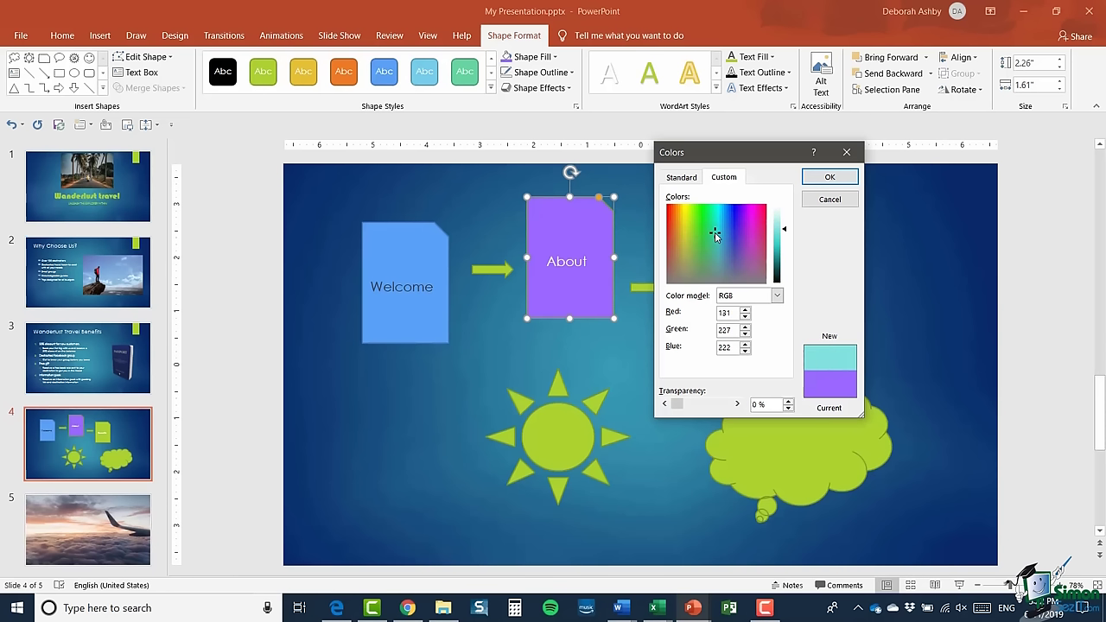
drag(715, 231, 683, 234)
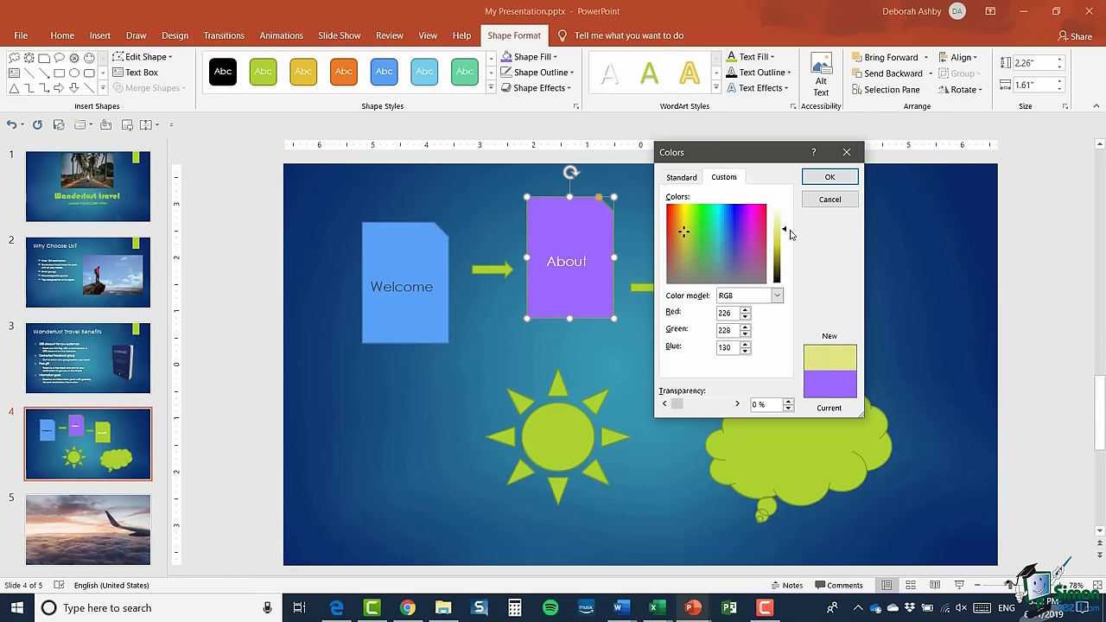
drag(785, 233, 783, 257)
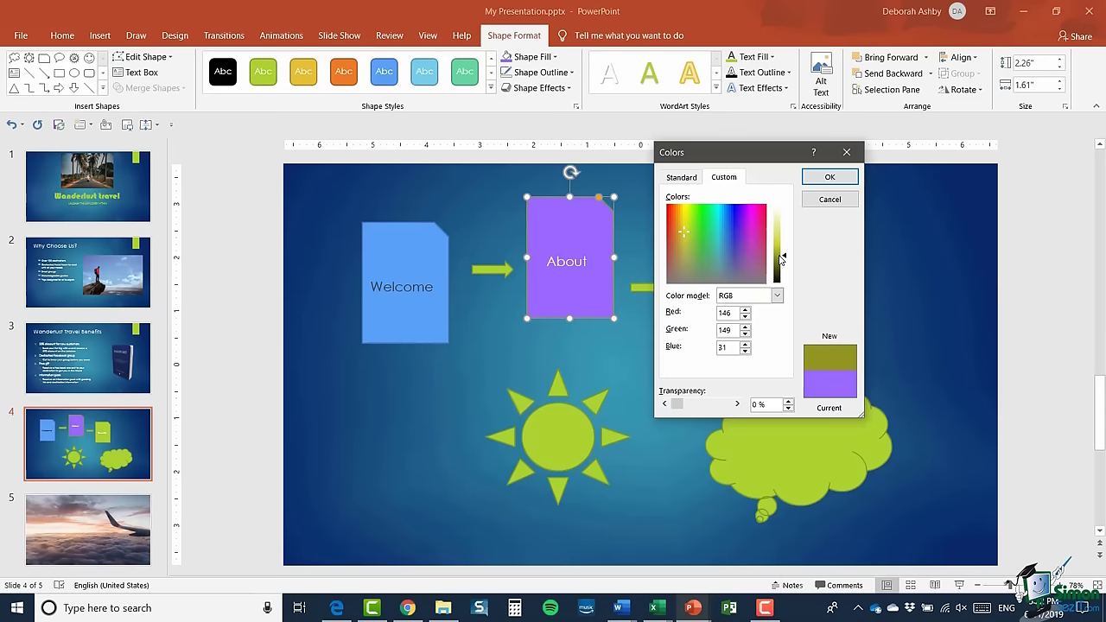
drag(686, 234, 751, 256)
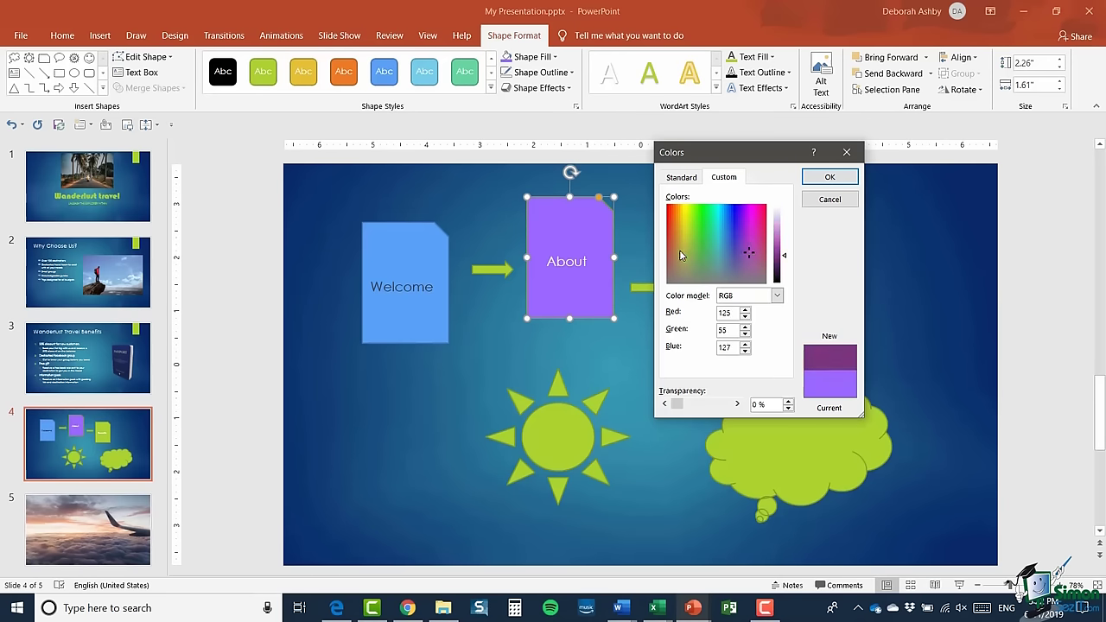
click(831, 178)
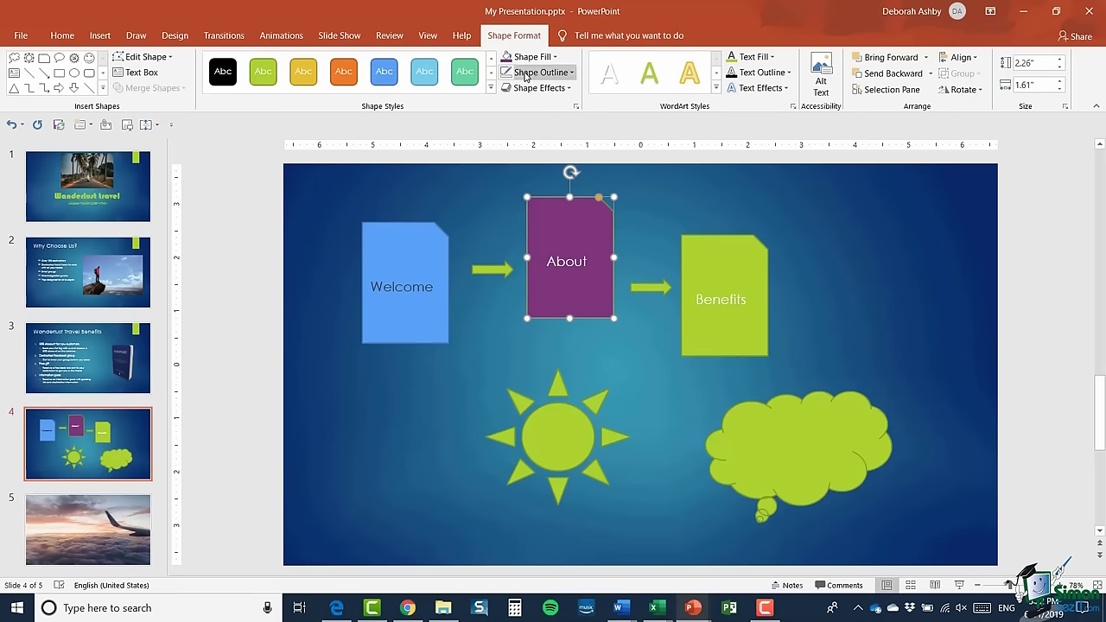
Give the About box a light outline colour from the recent colours
click(667, 207)
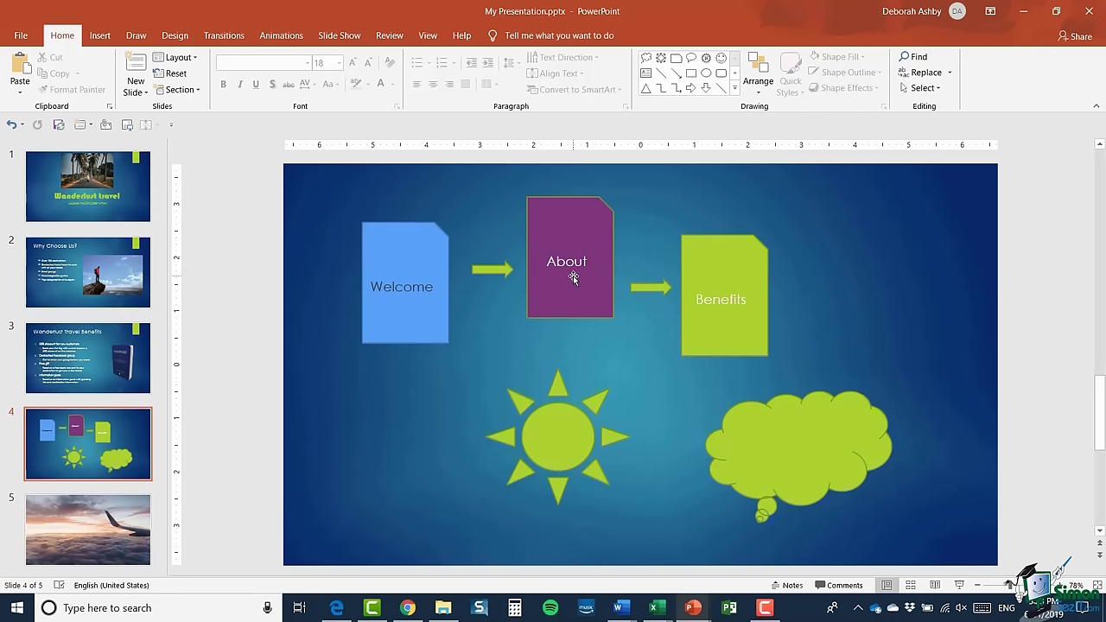
click(572, 219)
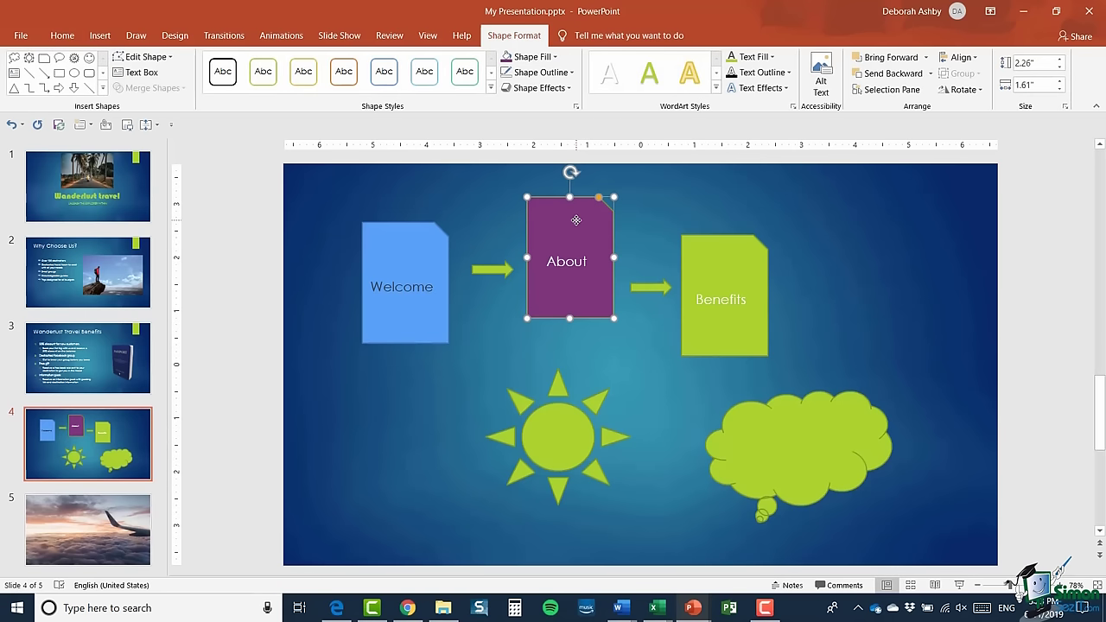
click(571, 75)
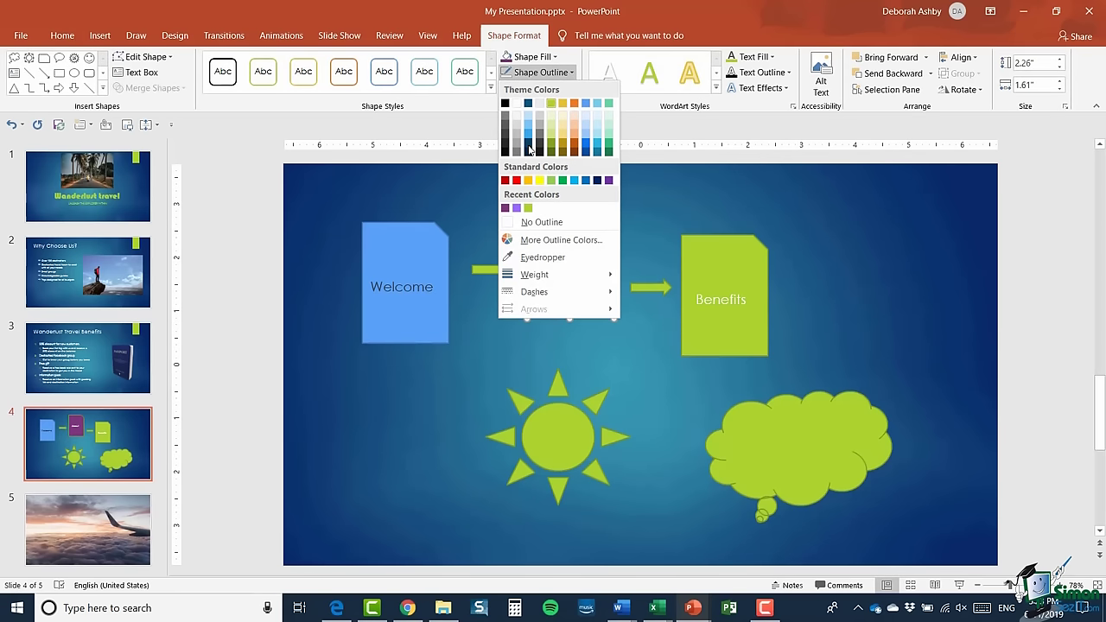
click(516, 209)
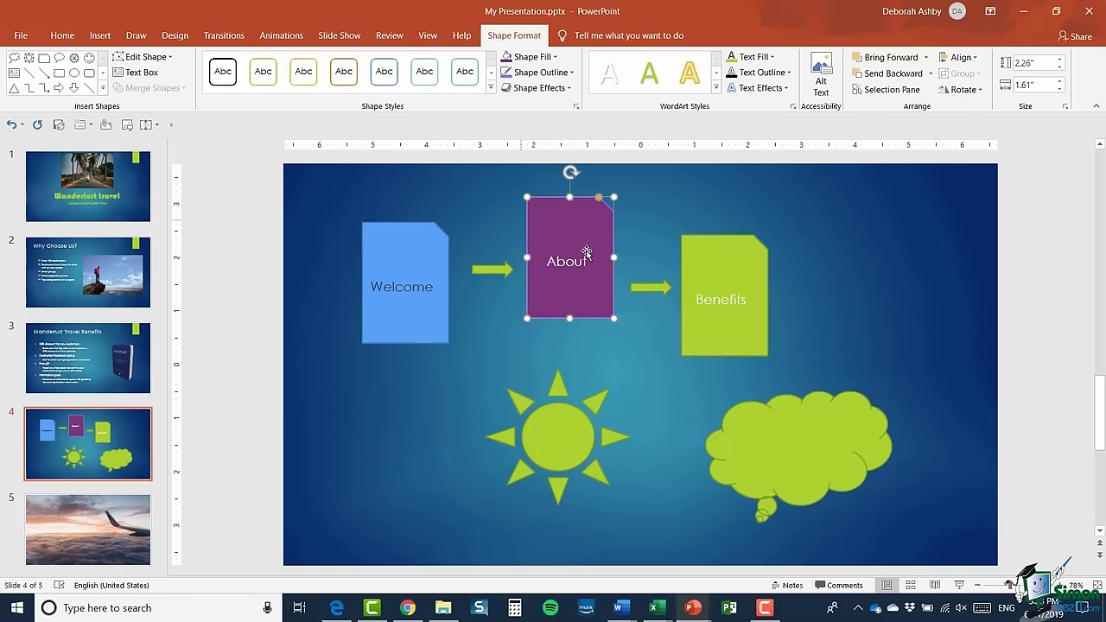
click(800, 264)
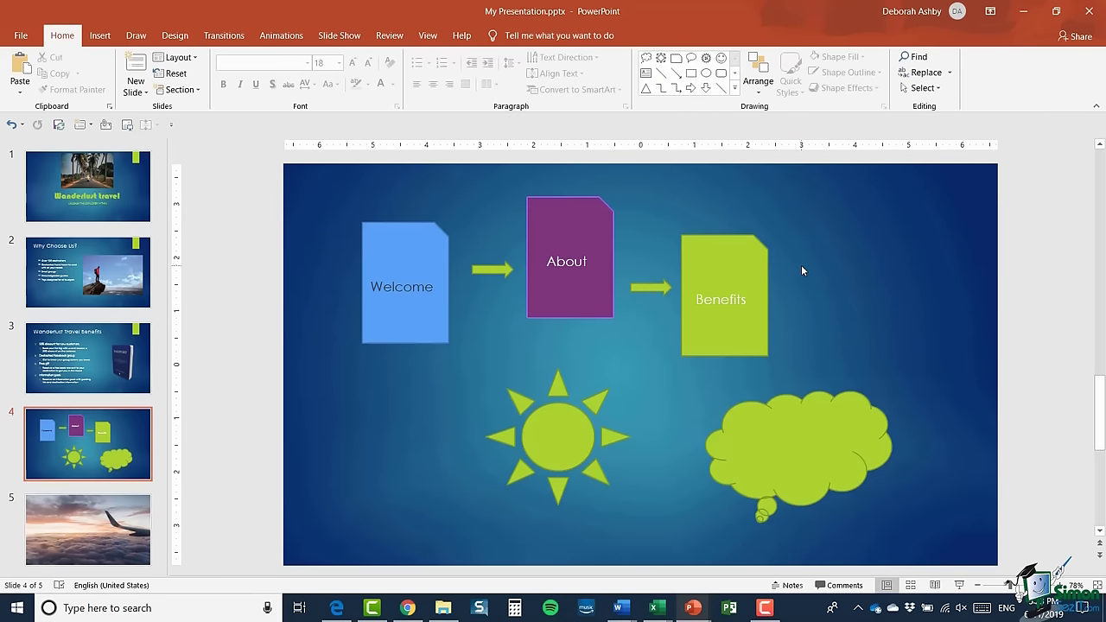
Thicken the About box outline to 3 pt
click(588, 219)
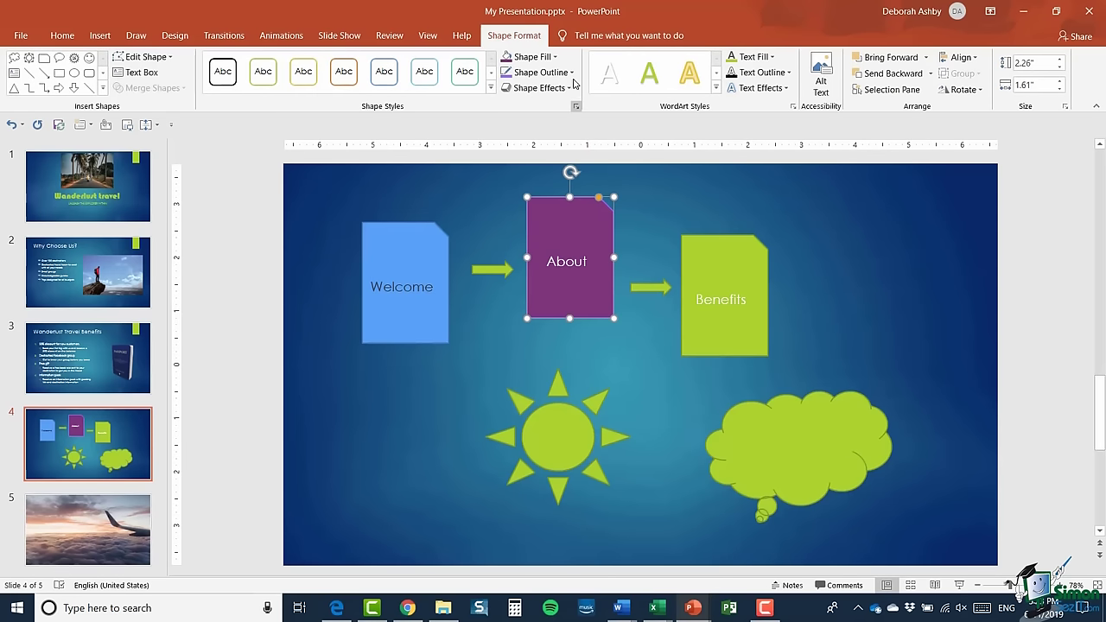
click(573, 75)
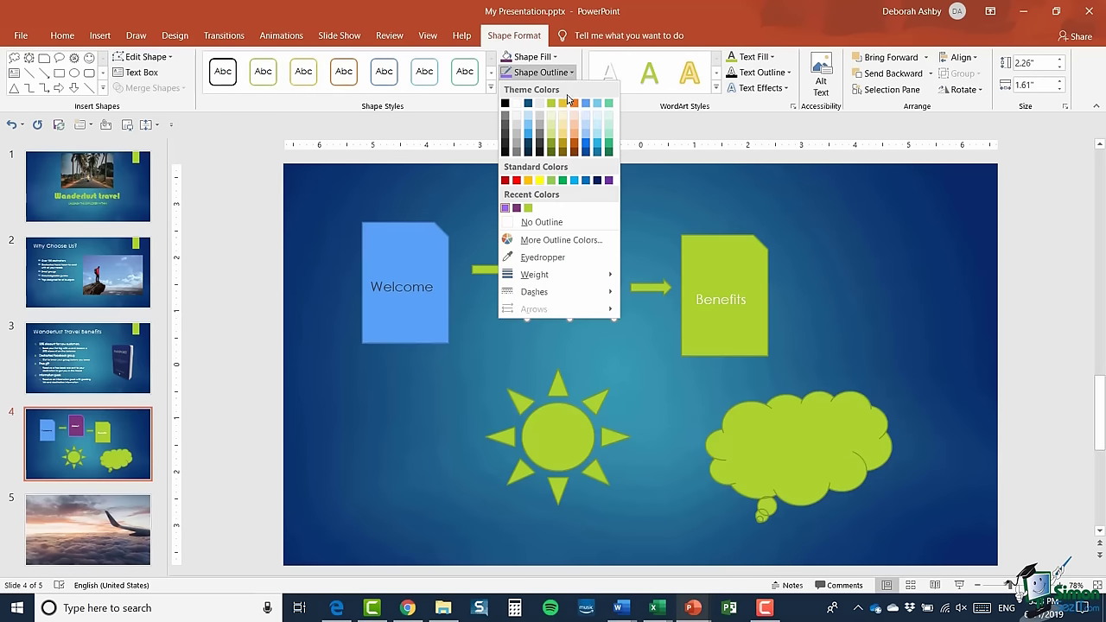
mouse_move(534, 277)
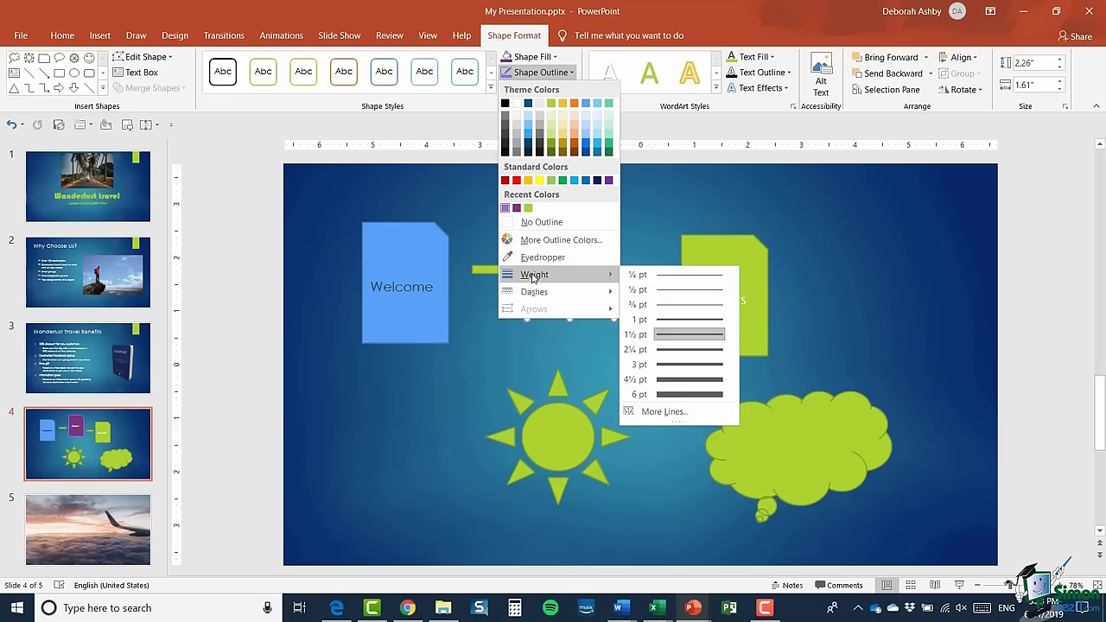
click(683, 369)
click(666, 223)
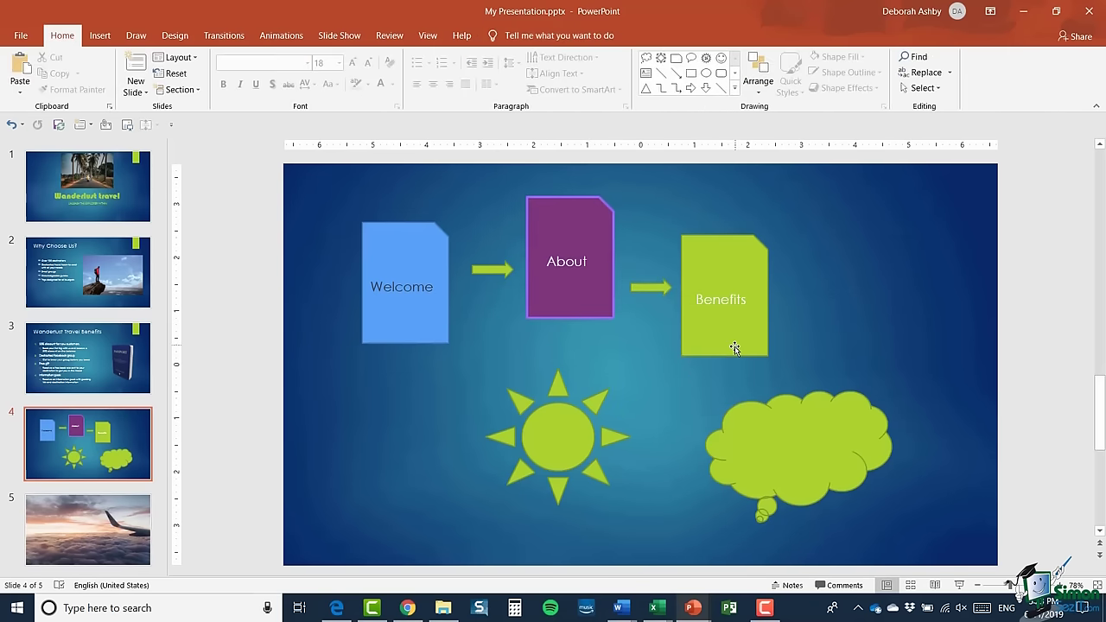
Change the About box outline dash style to Round Dot
click(584, 227)
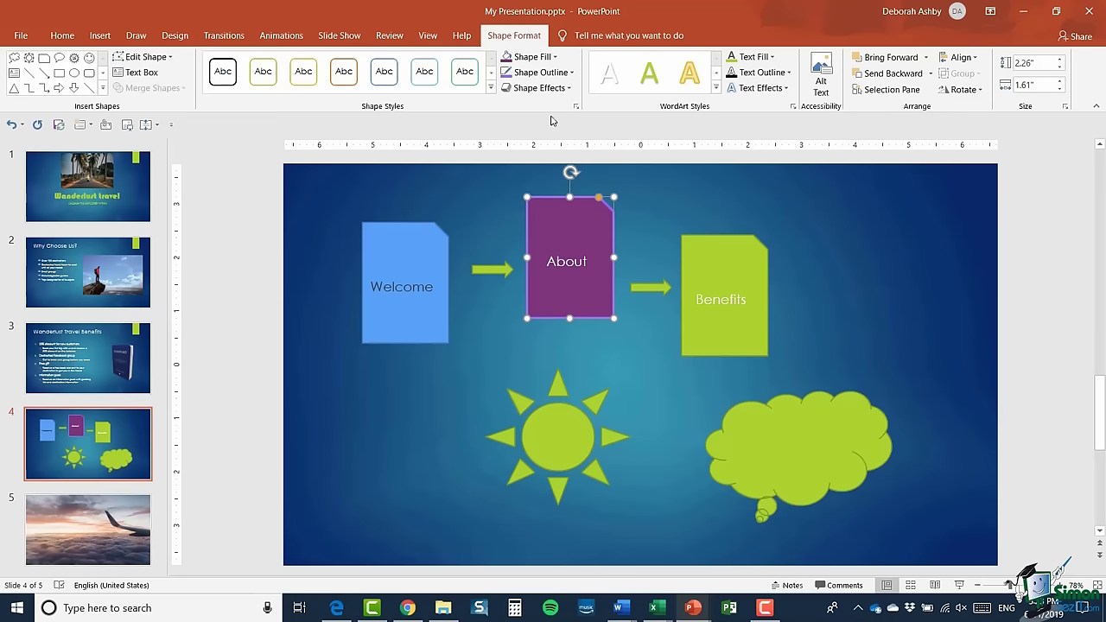
click(567, 75)
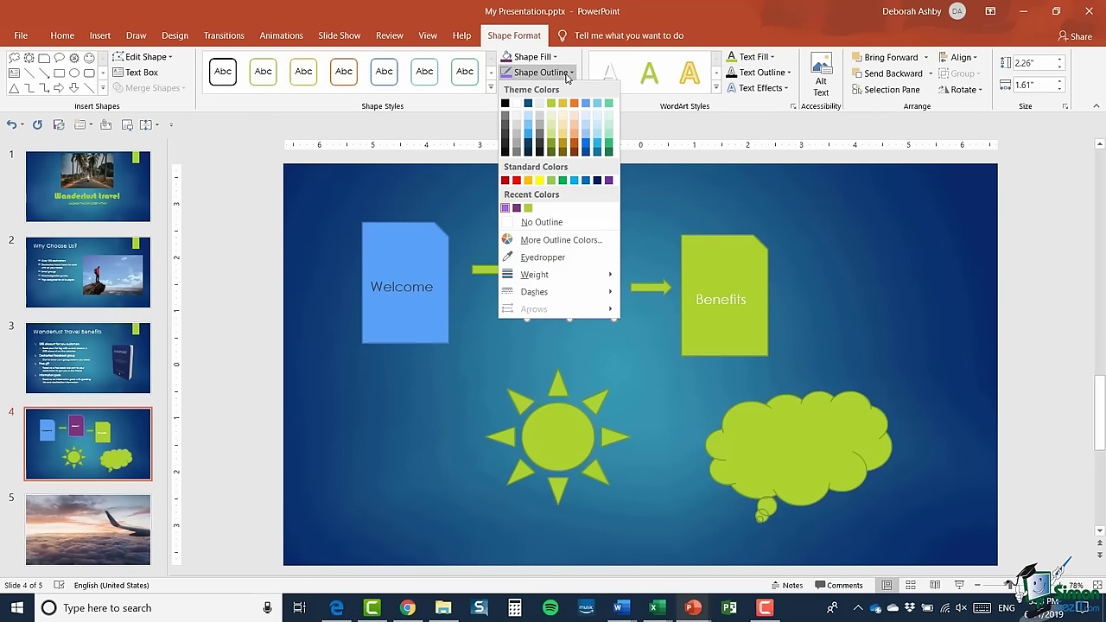
mouse_move(534, 294)
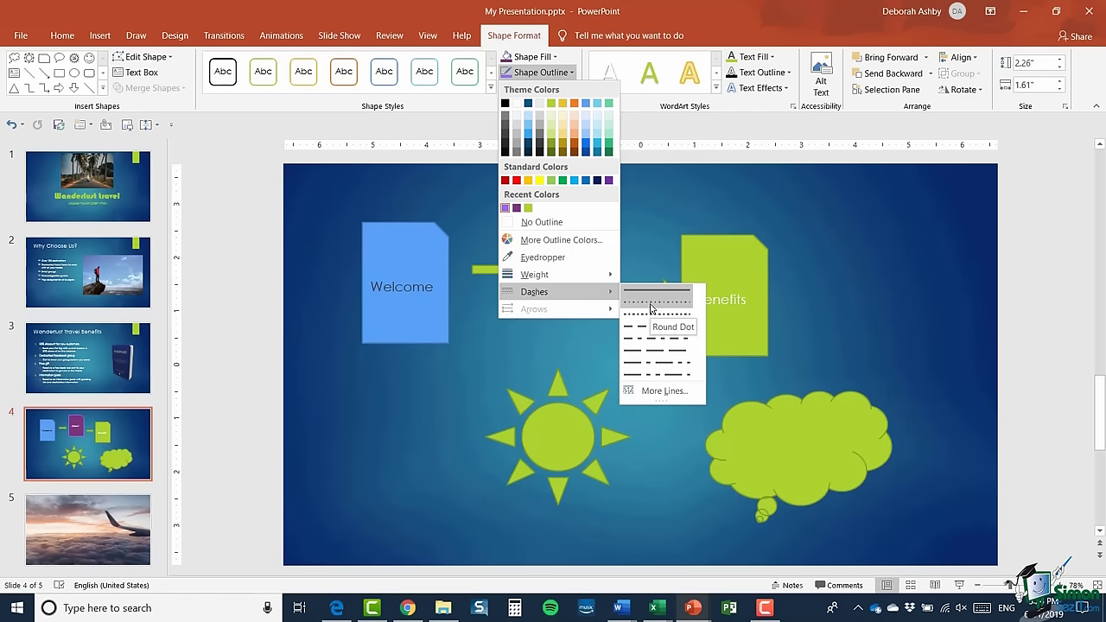
click(651, 306)
click(654, 238)
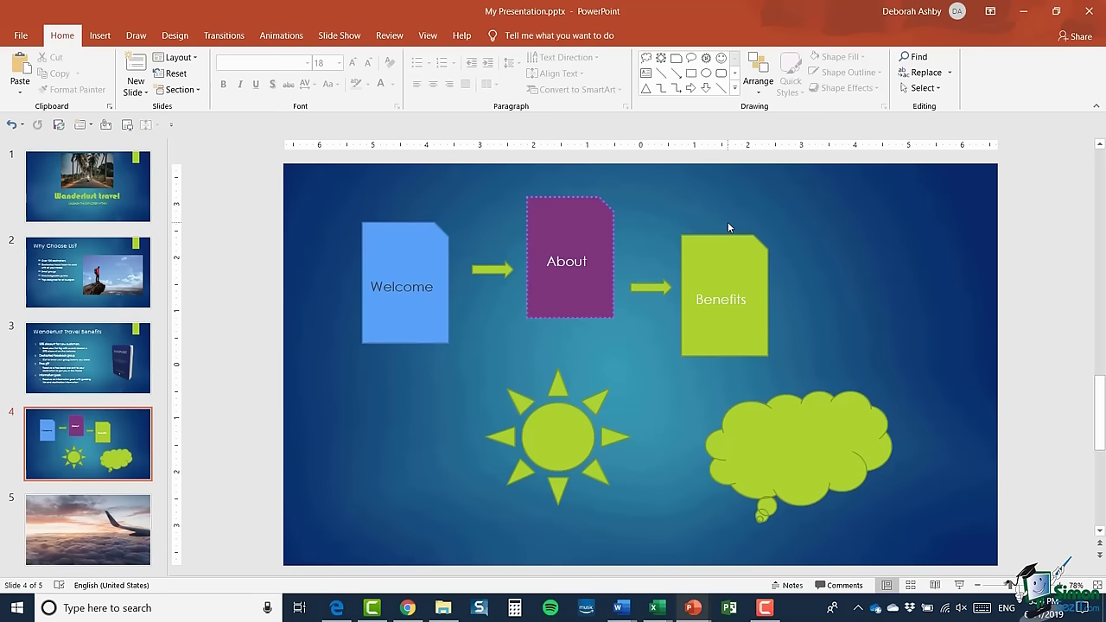
click(596, 238)
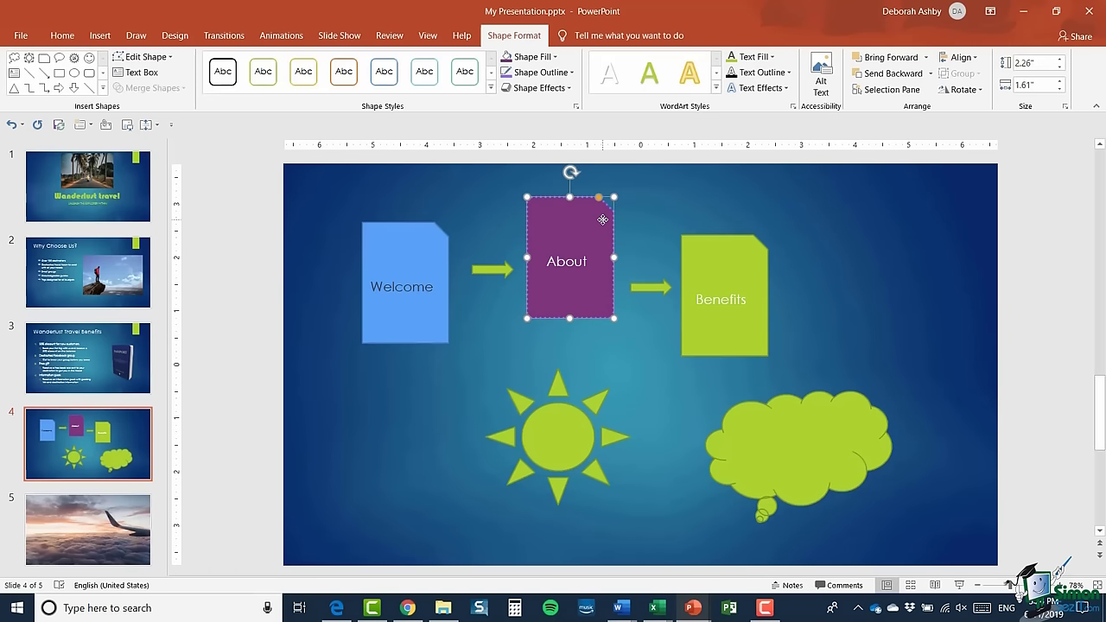
click(536, 88)
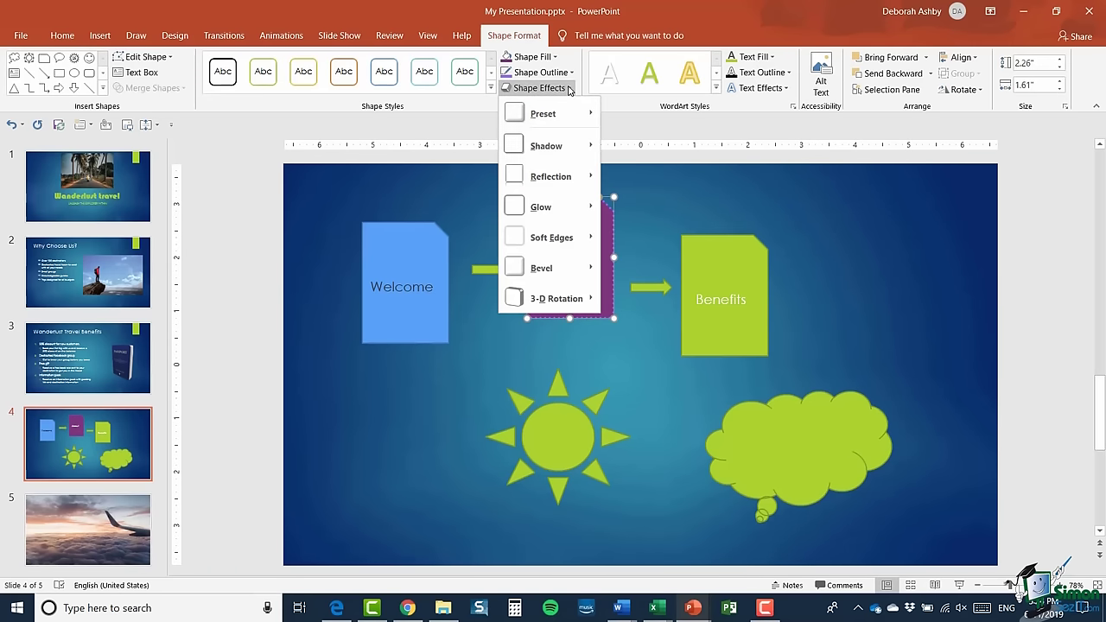
mouse_move(548, 146)
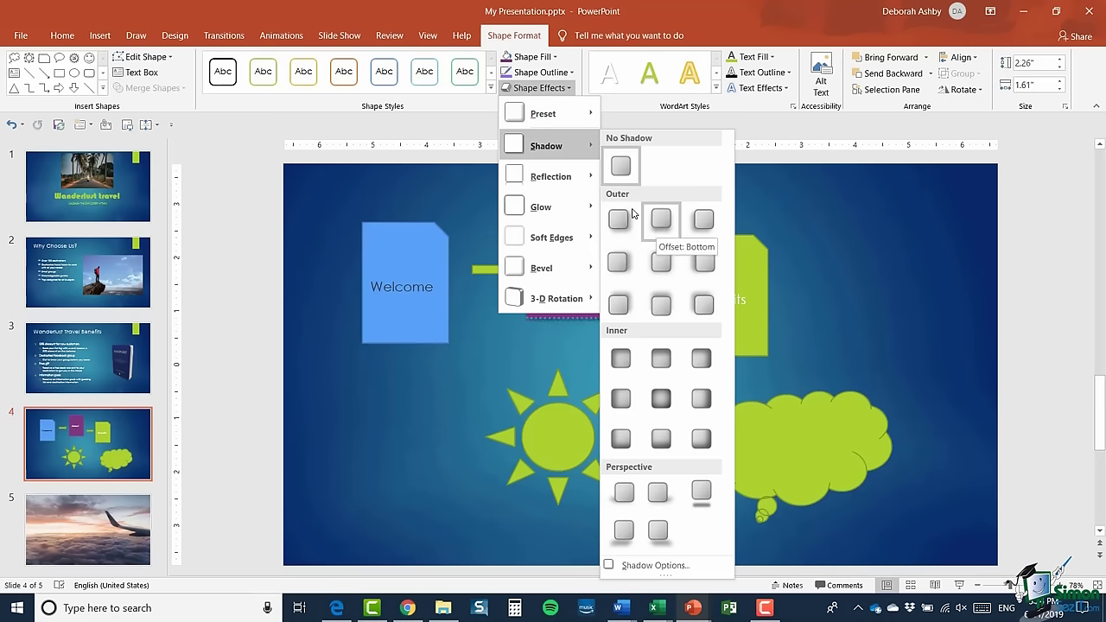
mouse_move(550, 177)
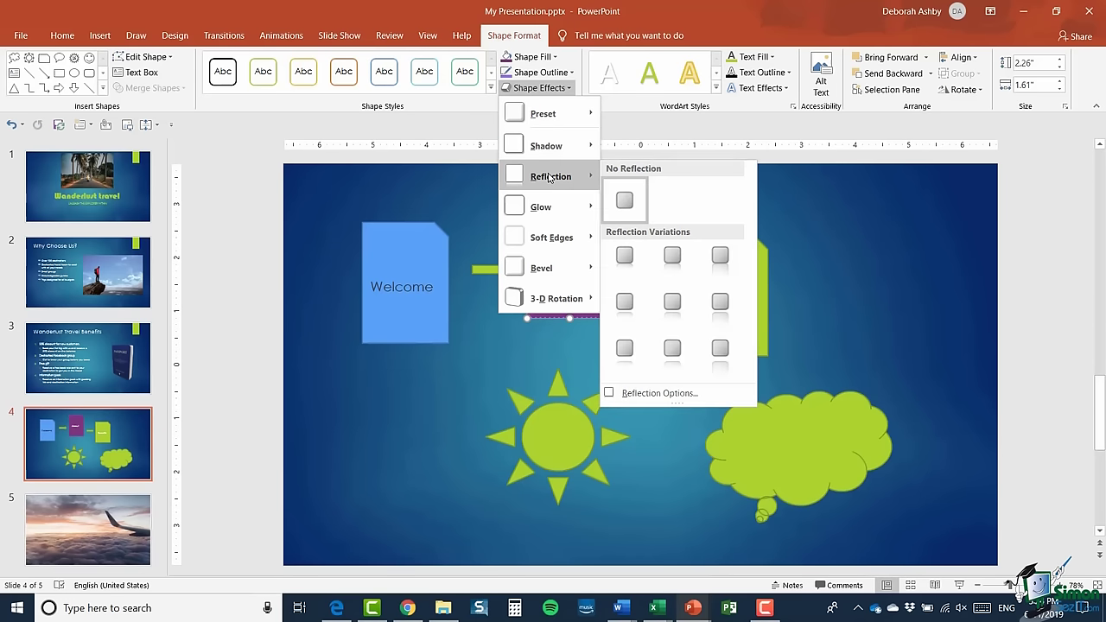
click(679, 267)
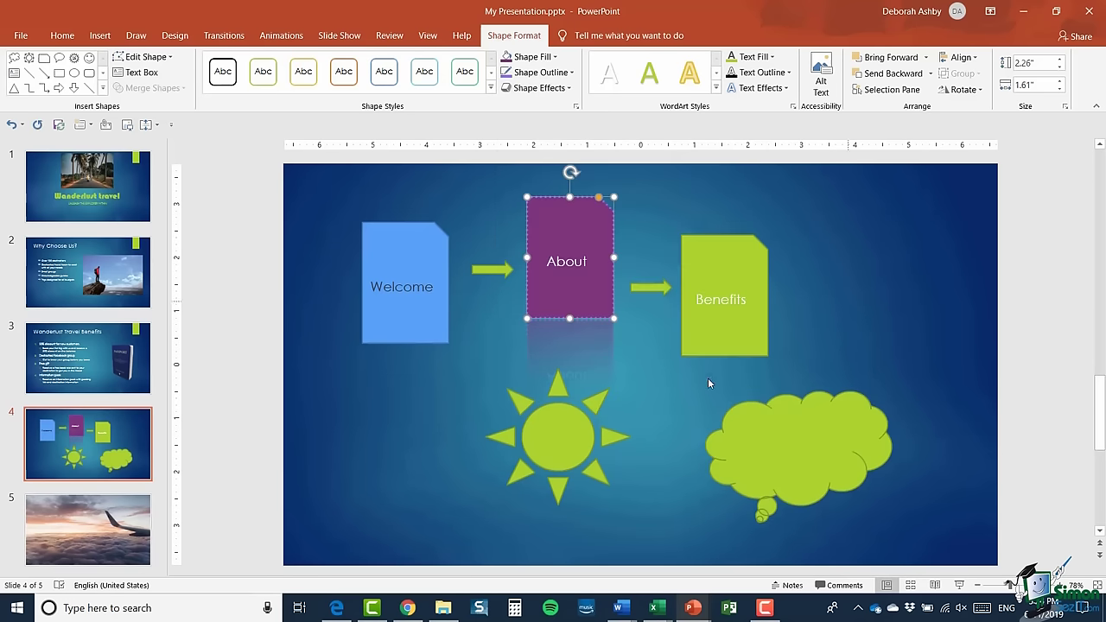
click(673, 370)
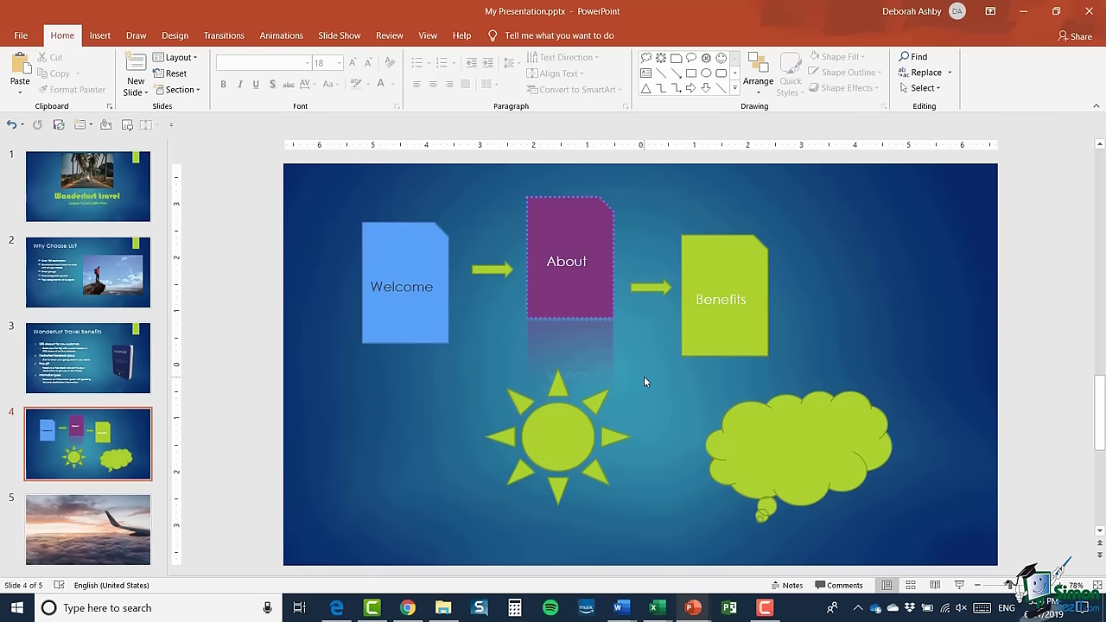
click(560, 231)
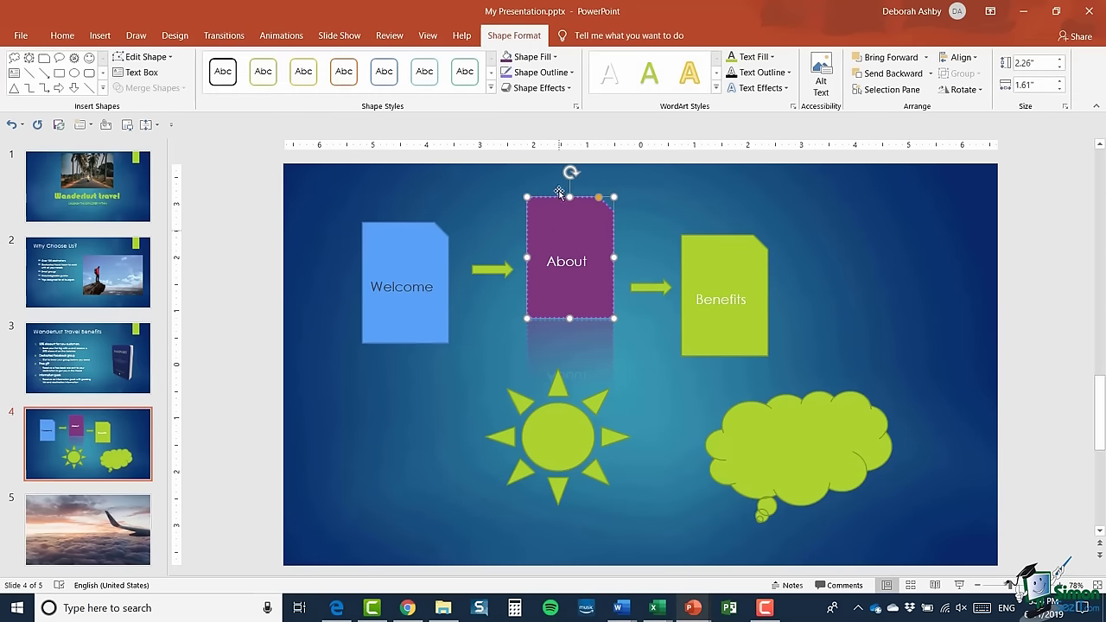
click(569, 88)
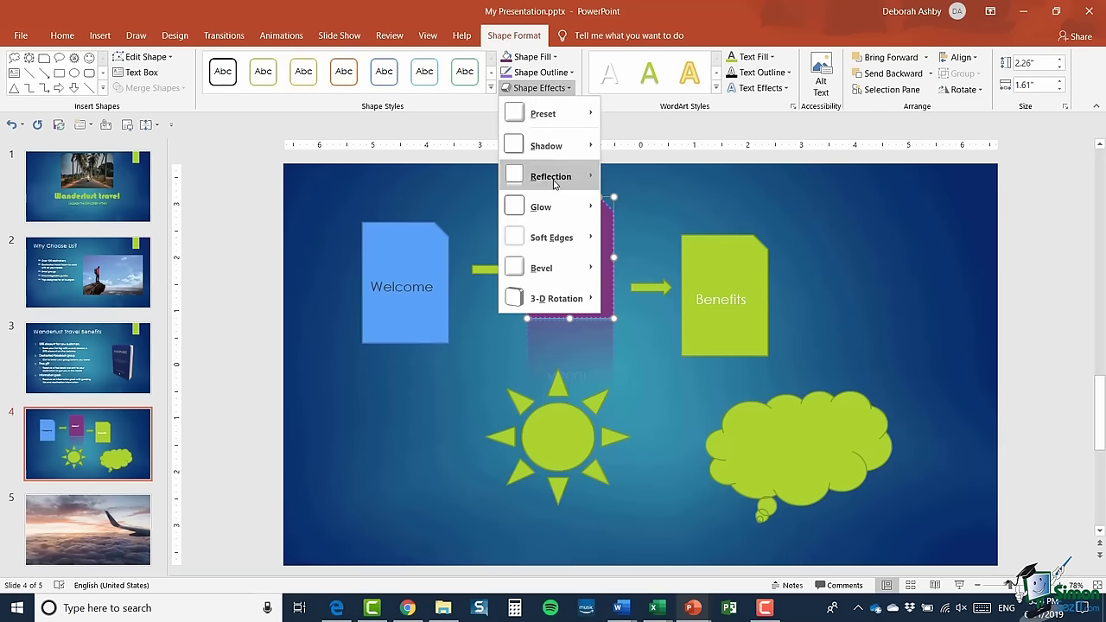
mouse_move(550, 177)
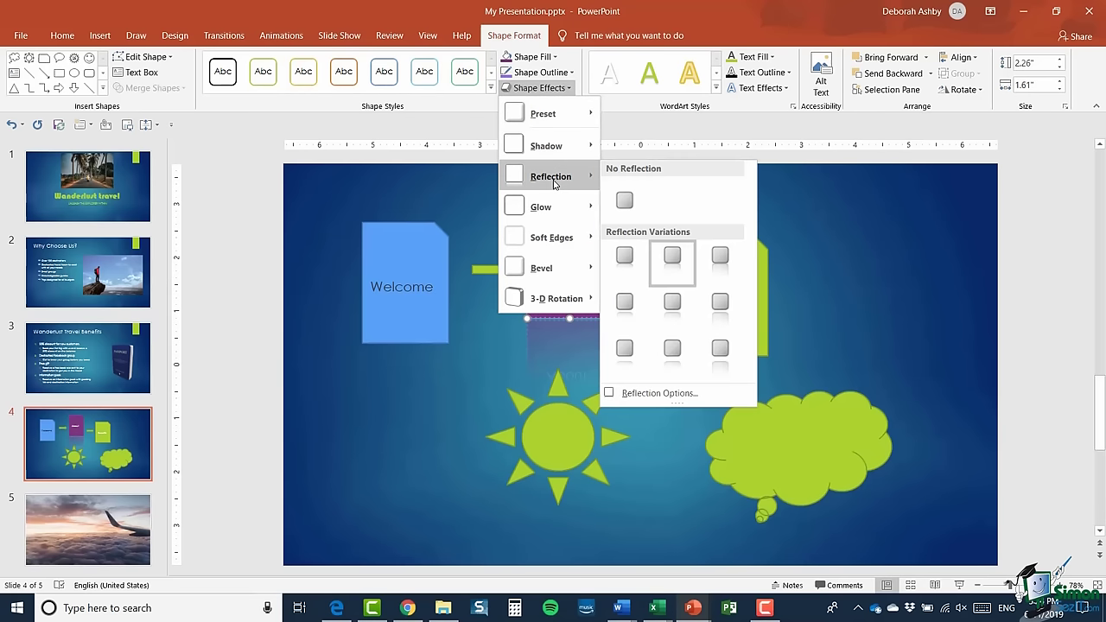
click(631, 202)
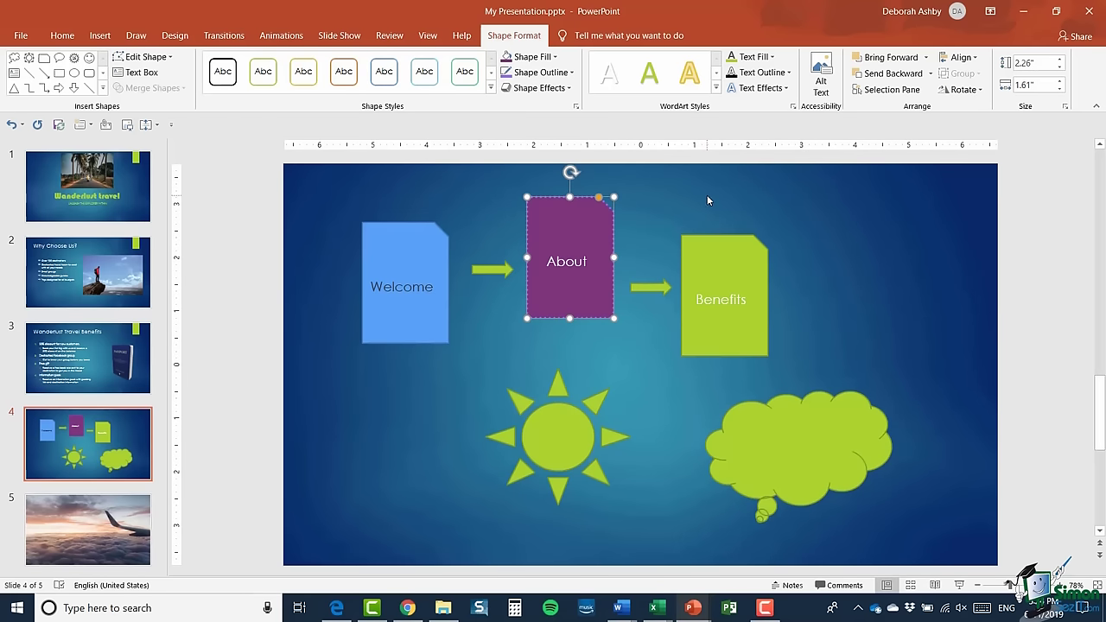
Select the Benefits box, dismiss its fill colours unchanged, and switch to the Insert ribbon
click(733, 253)
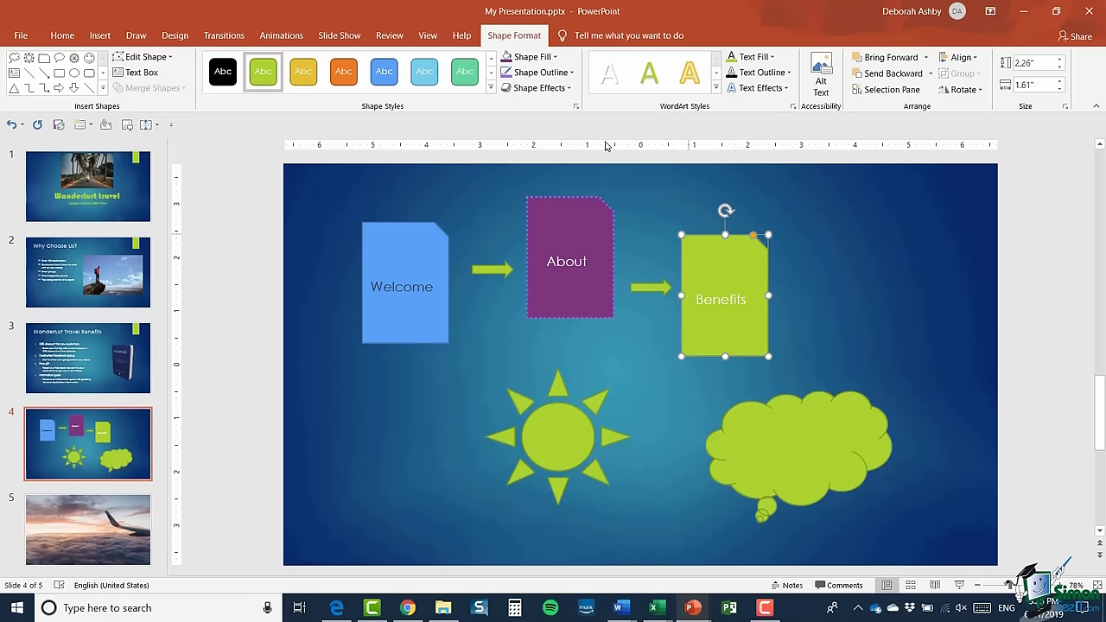
click(556, 57)
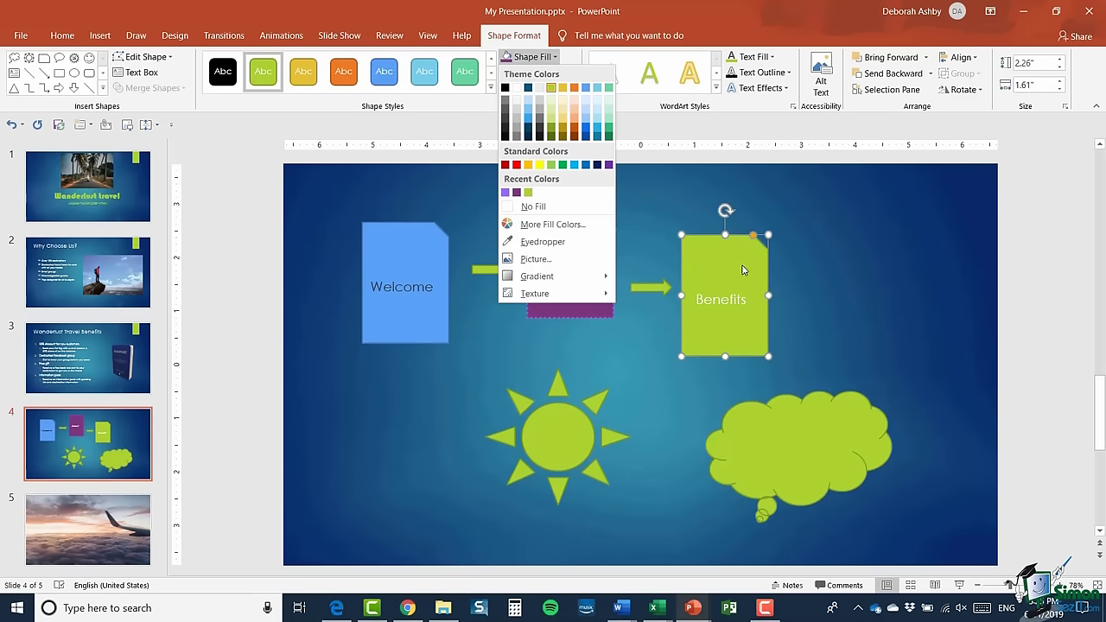
click(853, 246)
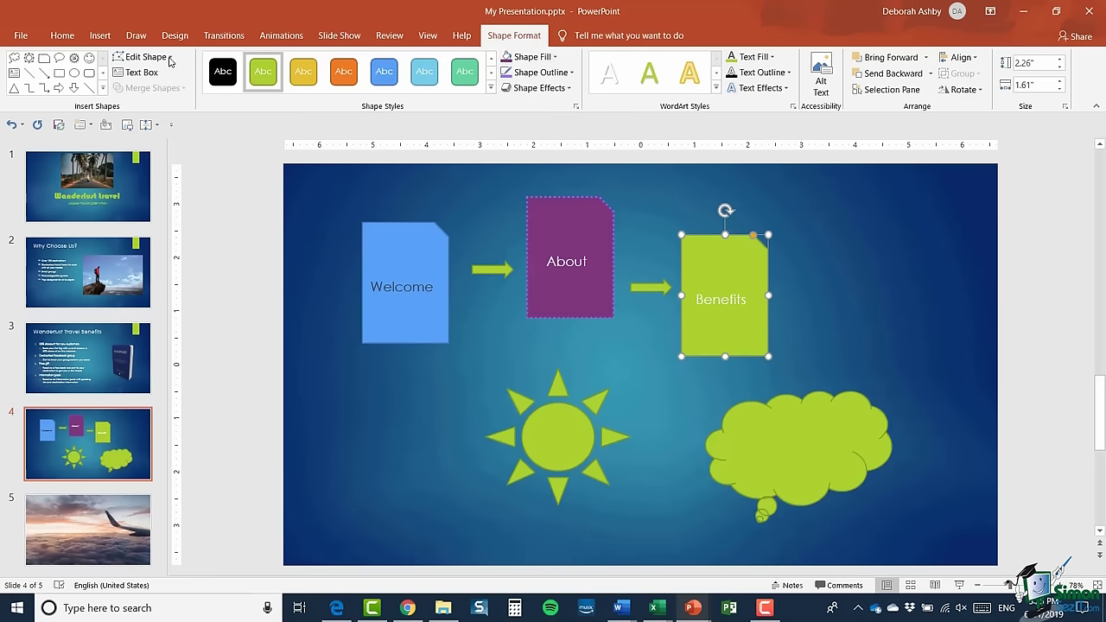
click(101, 38)
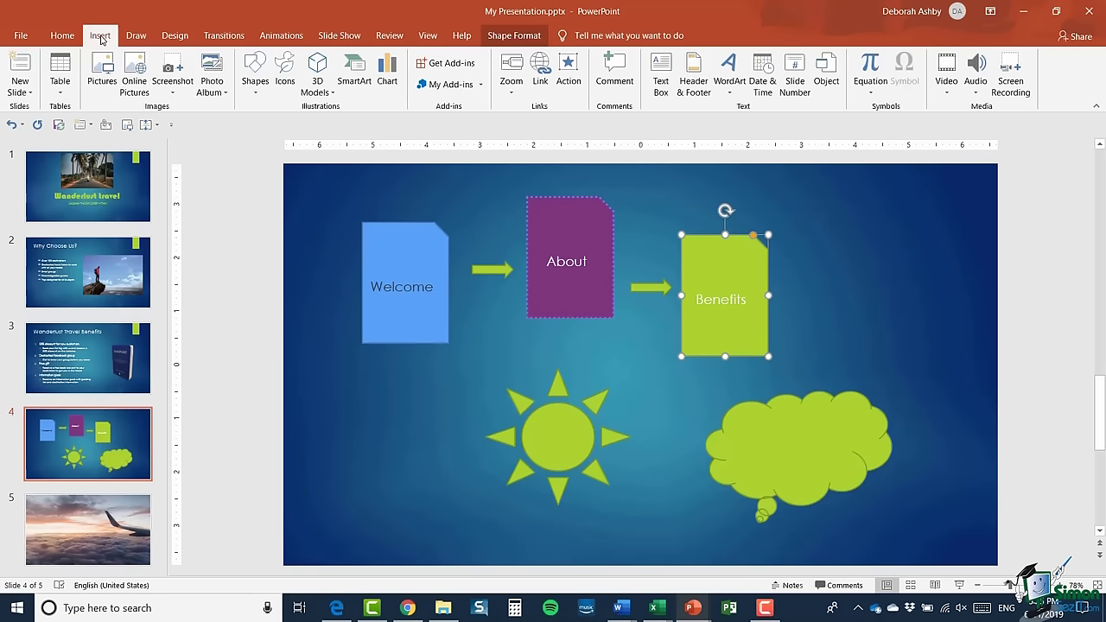
Insert the coconut-trees road photo, resize it to about 2.39" by 3.59", and place it upper right
click(97, 83)
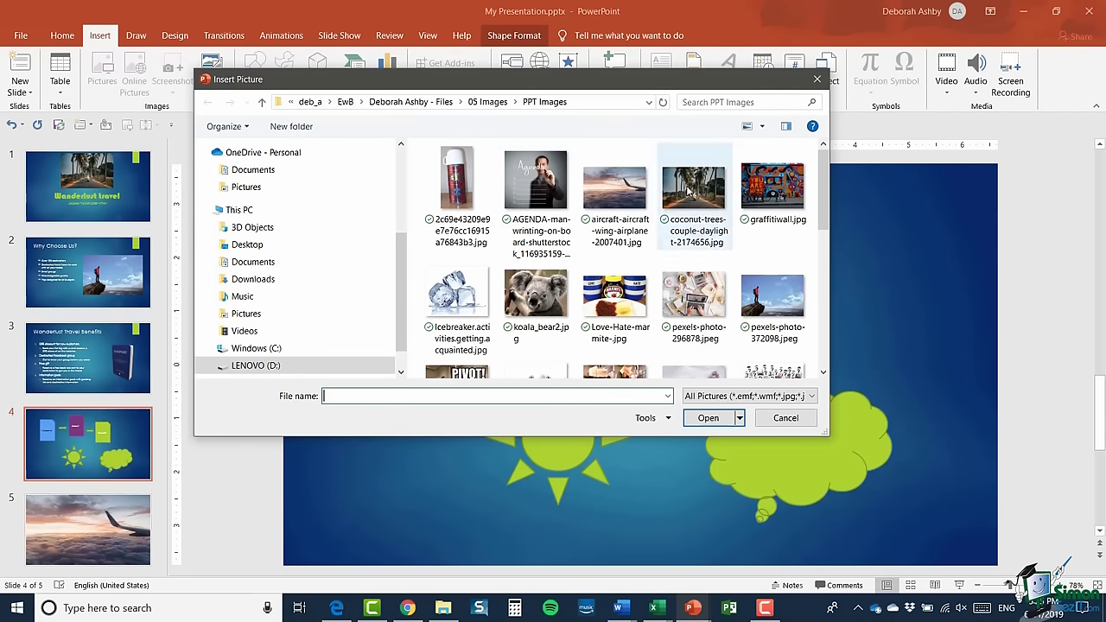
click(700, 237)
click(708, 418)
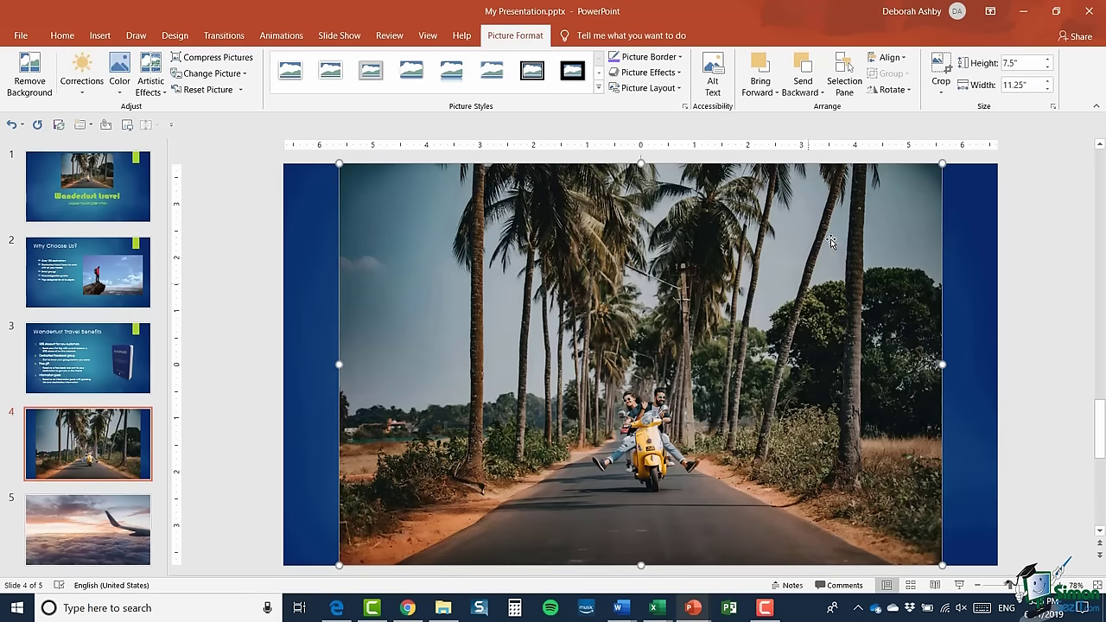
drag(941, 164, 444, 480)
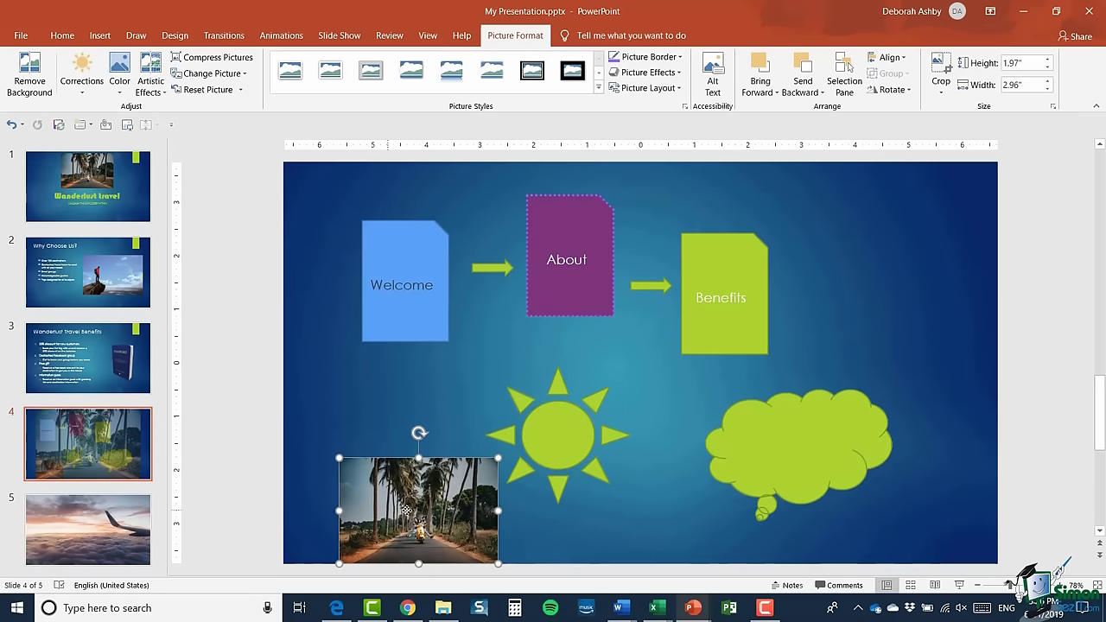
drag(391, 514, 836, 247)
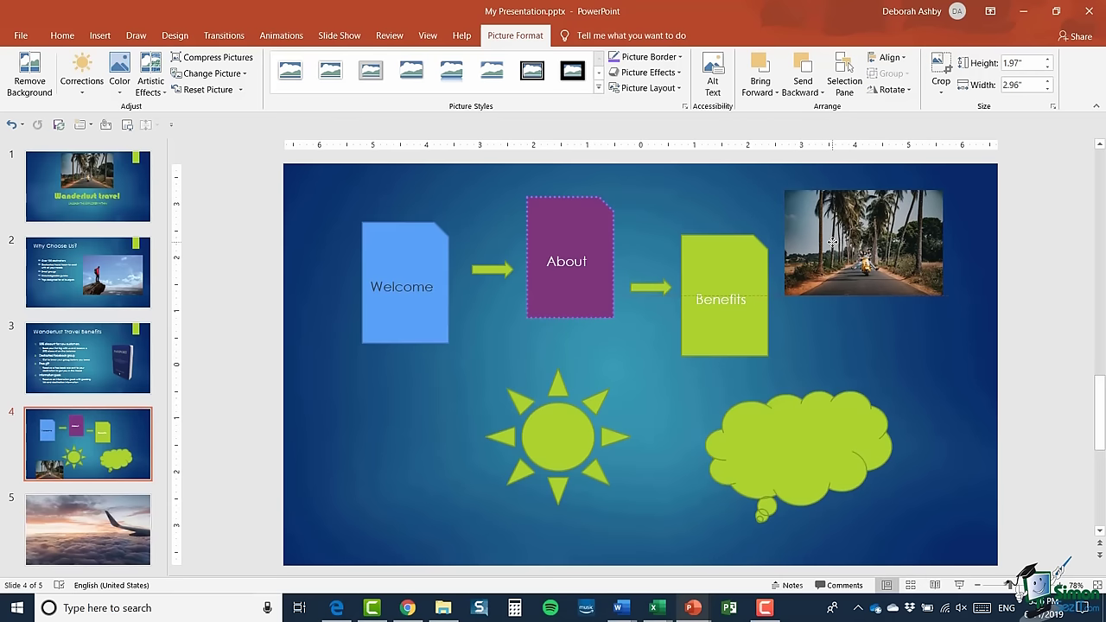
drag(948, 303, 979, 322)
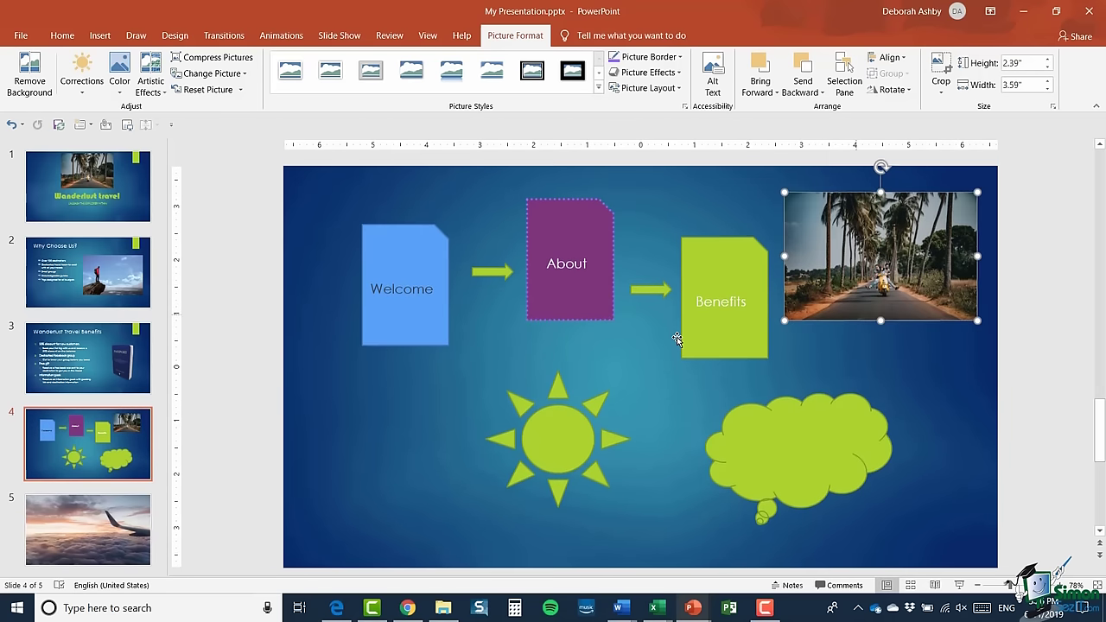
click(723, 259)
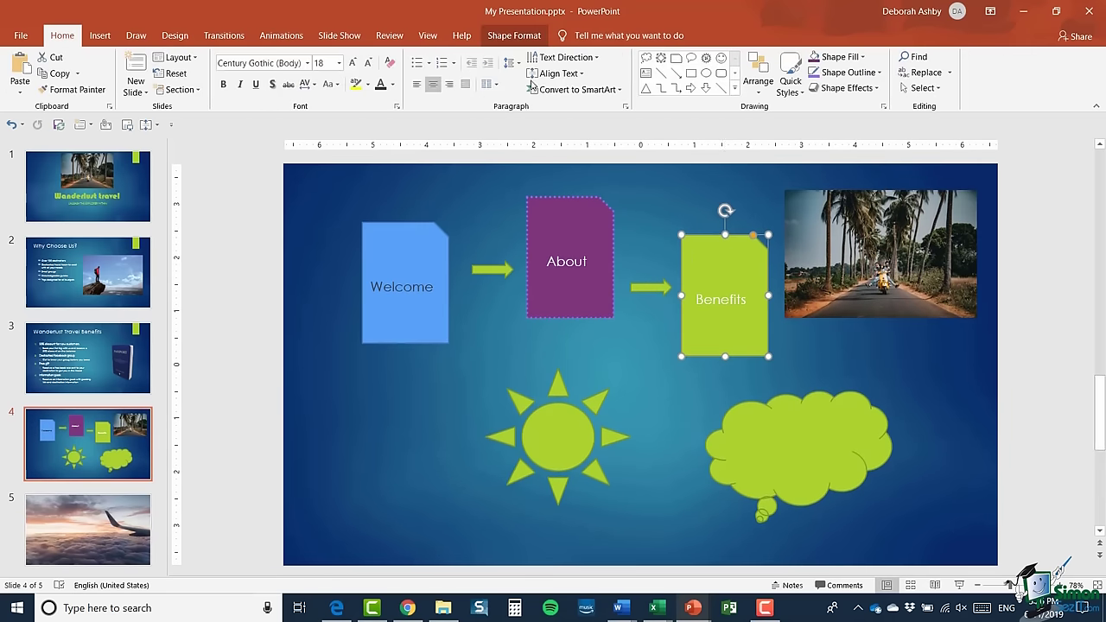
click(534, 38)
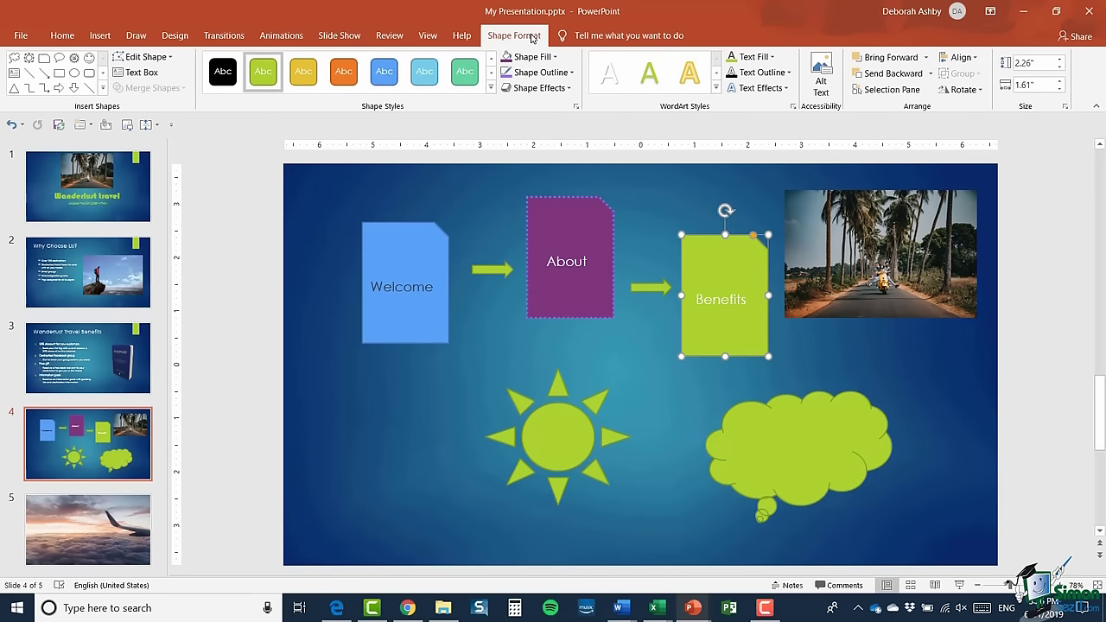
Fill the Benefits box with a dark green sampled from the road photo via Eyedropper
click(555, 57)
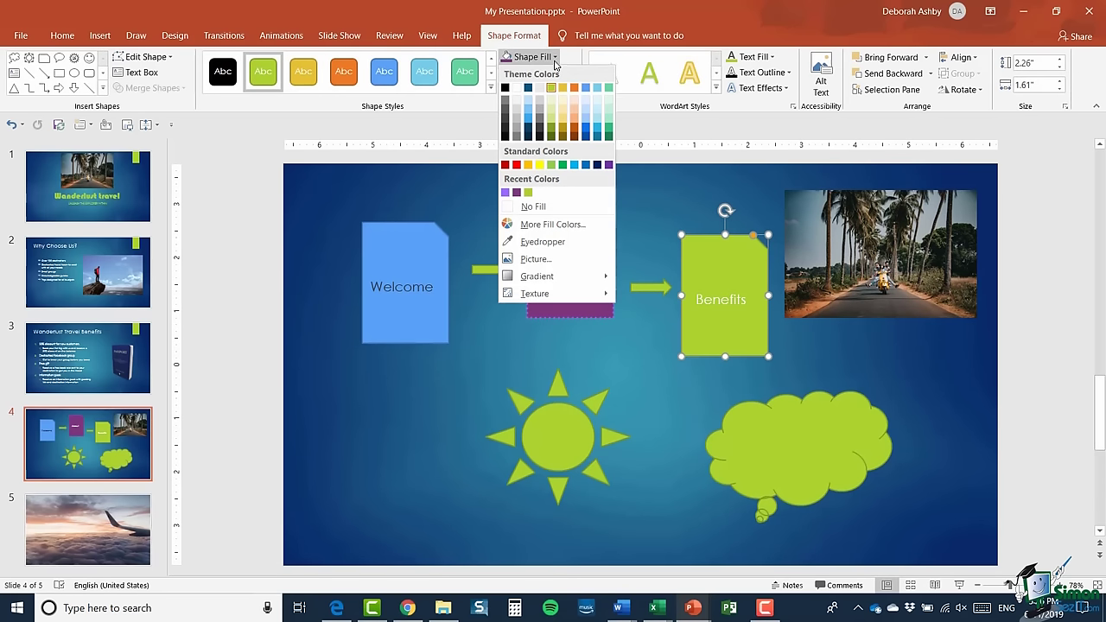
click(542, 243)
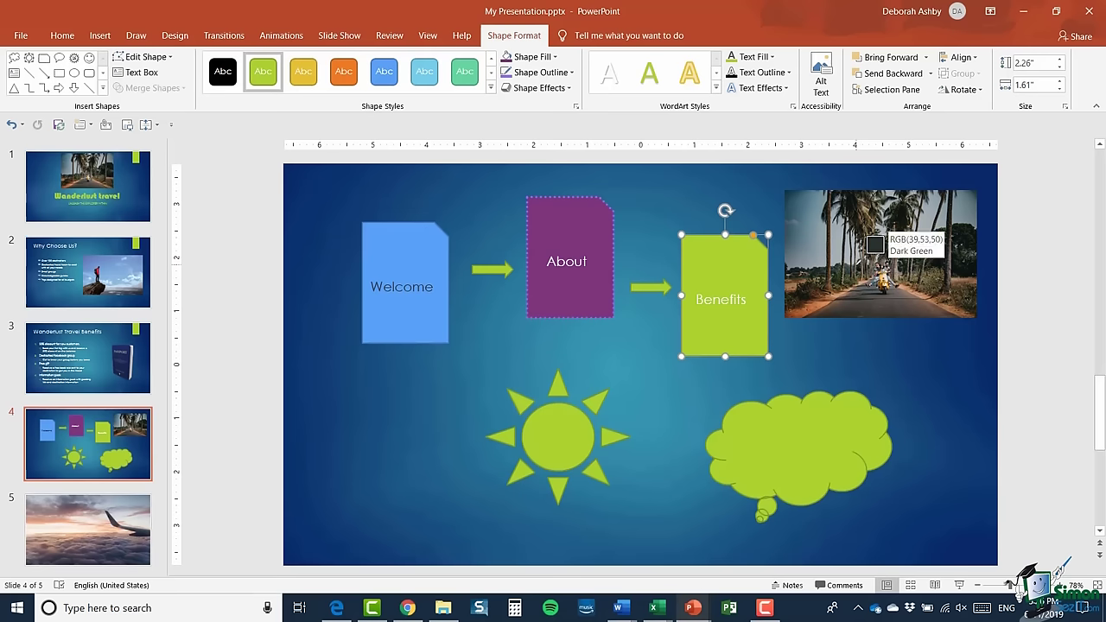
click(871, 249)
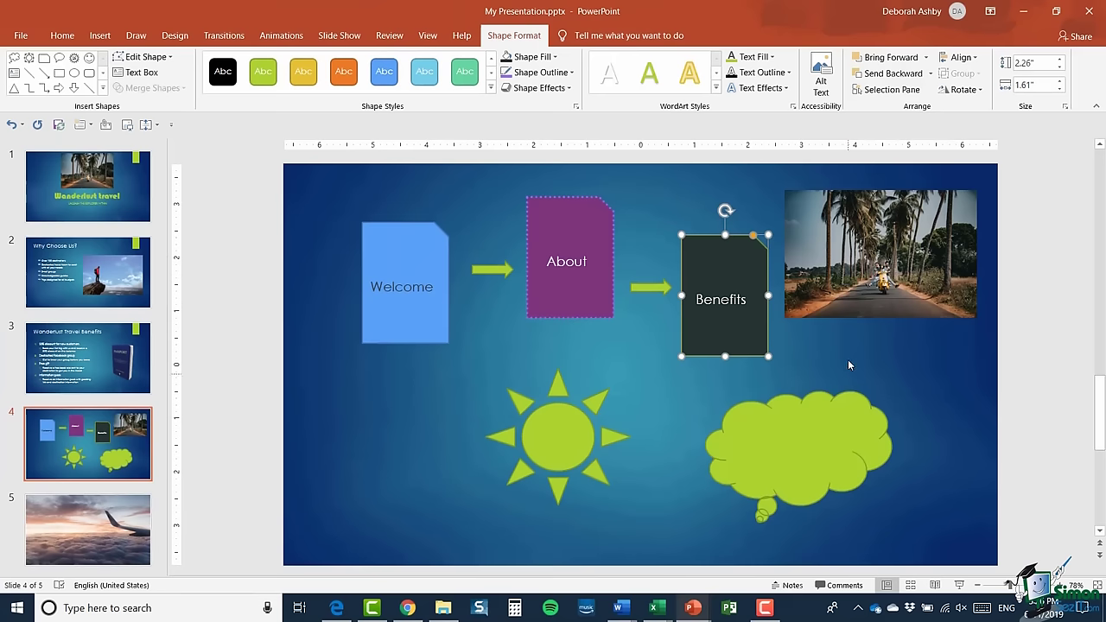
Delete the palm-tree road photo from slide 4
click(845, 348)
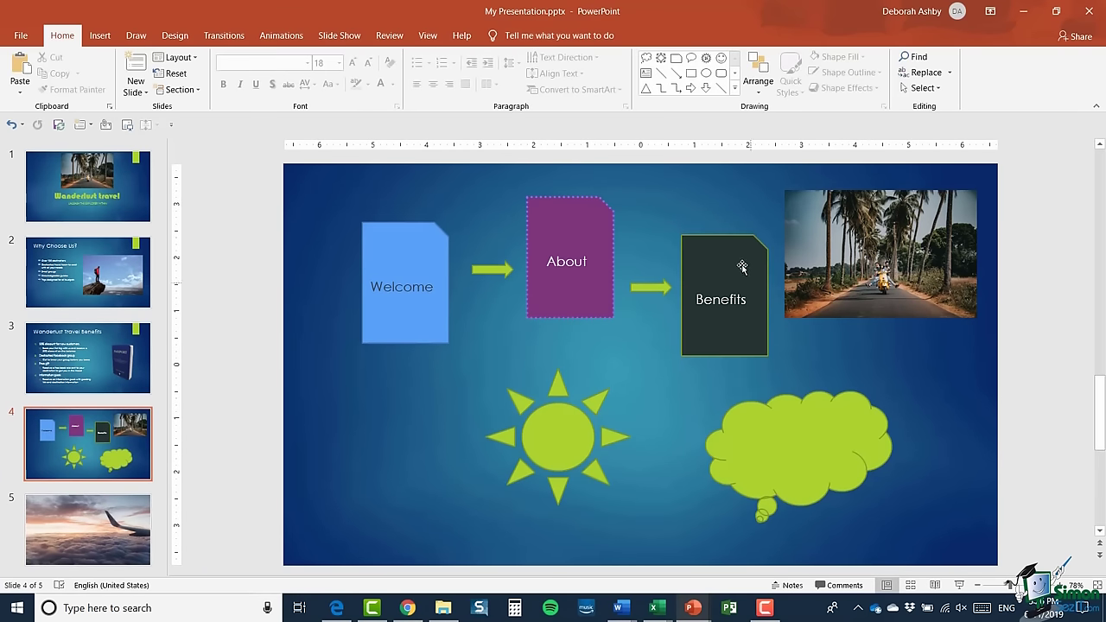
click(875, 249)
drag(875, 249, 772, 292)
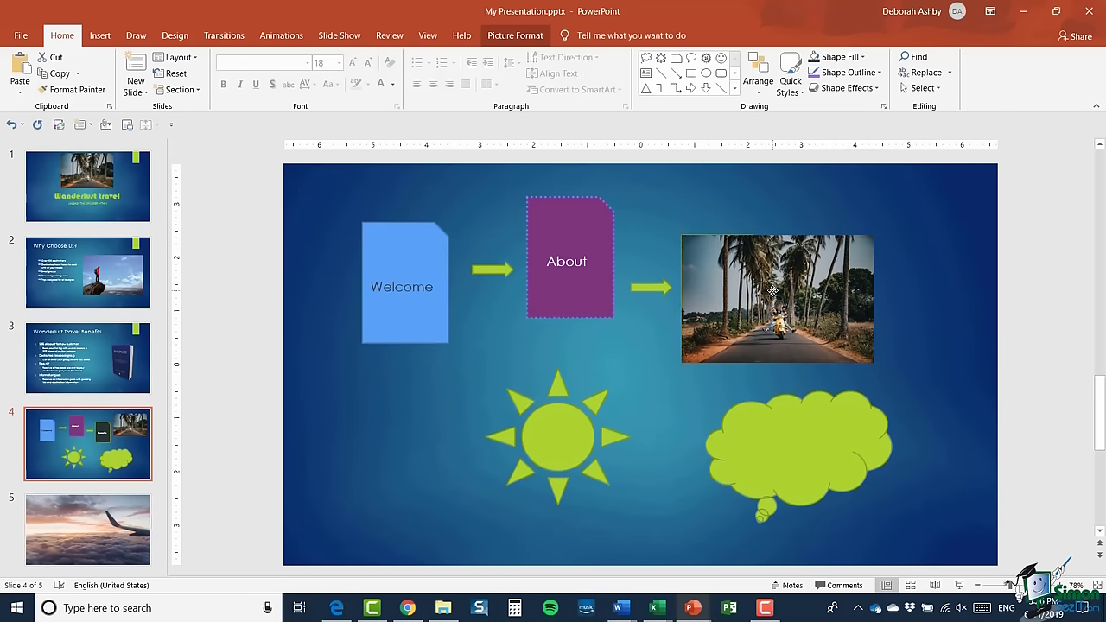
mouse_move(876, 298)
mouse_down()
mouse_move(765, 294)
mouse_move(885, 299)
mouse_up()
drag(817, 297, 885, 246)
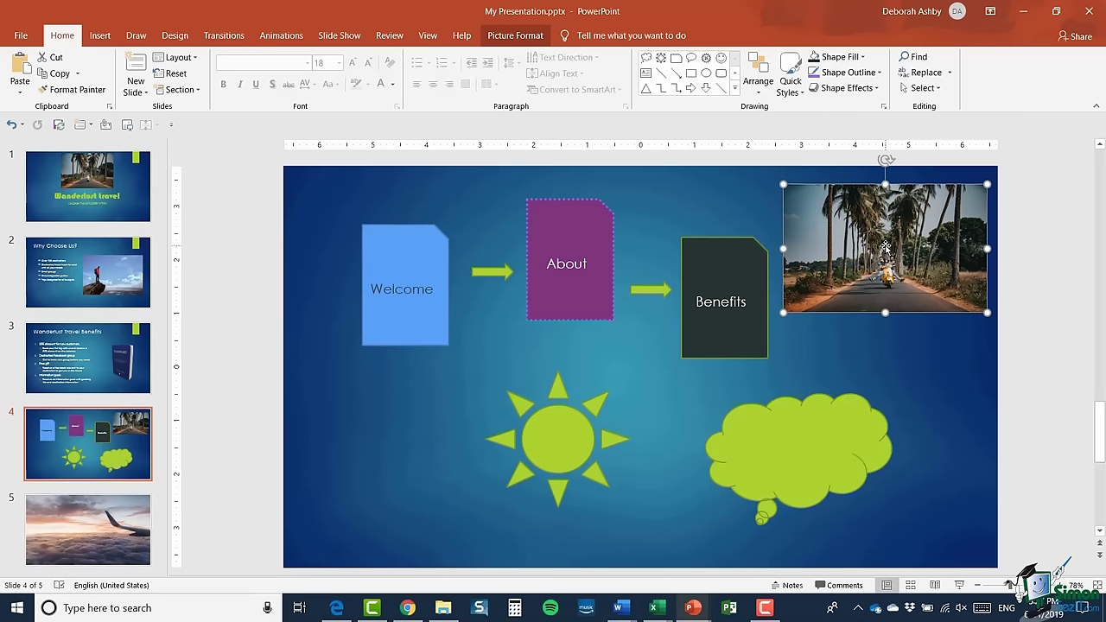
key(Delete)
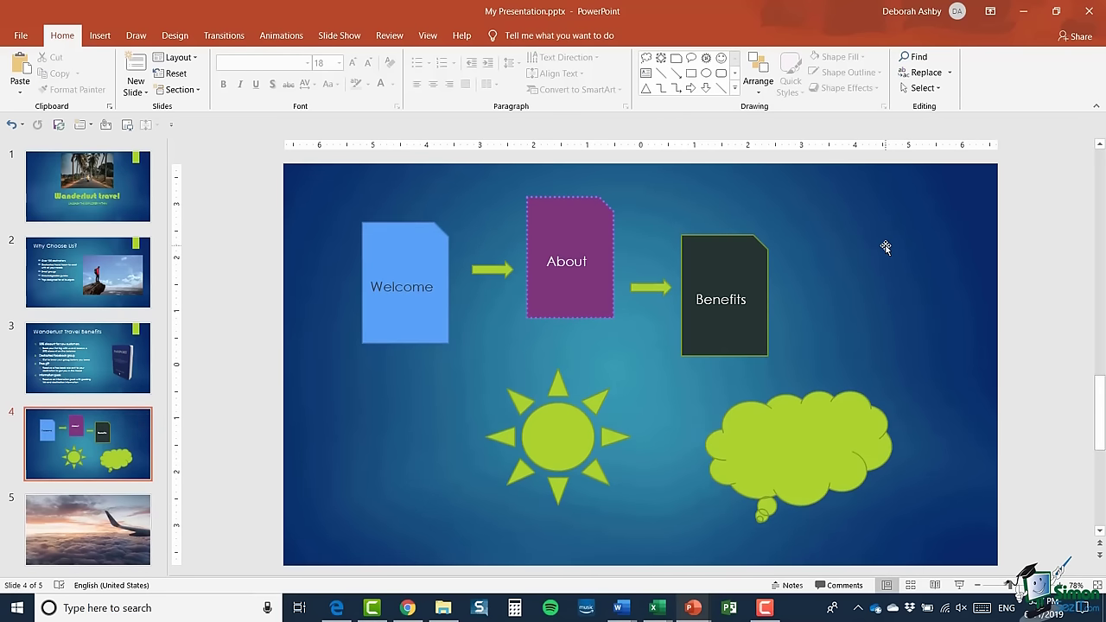
Fill the Benefits box with the picture coconut-trees-couple-daylight-2174656.jpg from a file
click(724, 276)
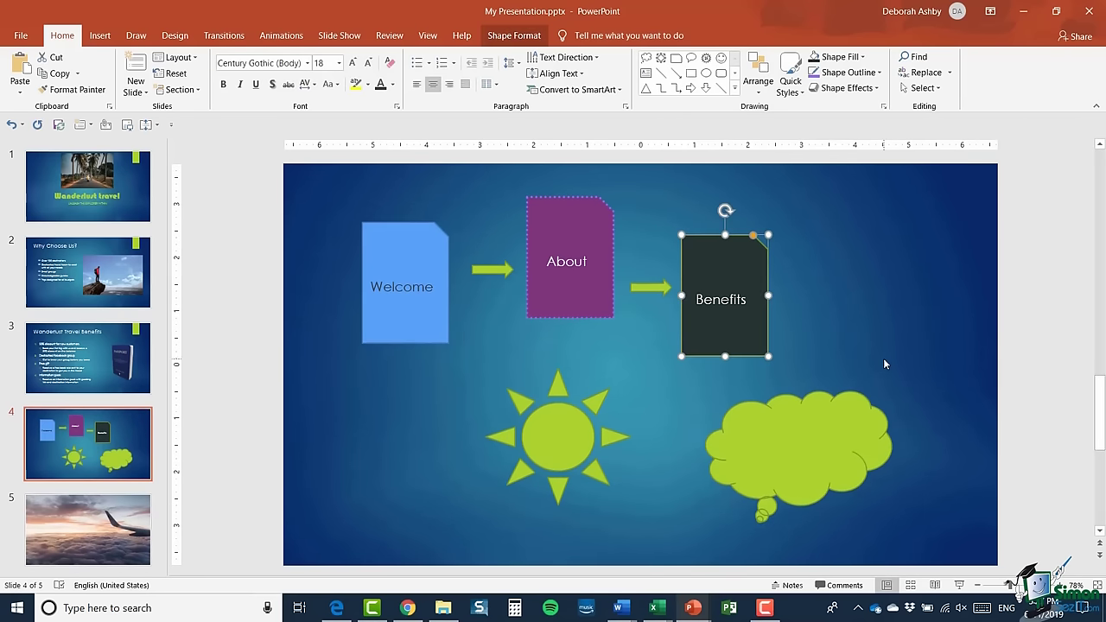
click(511, 36)
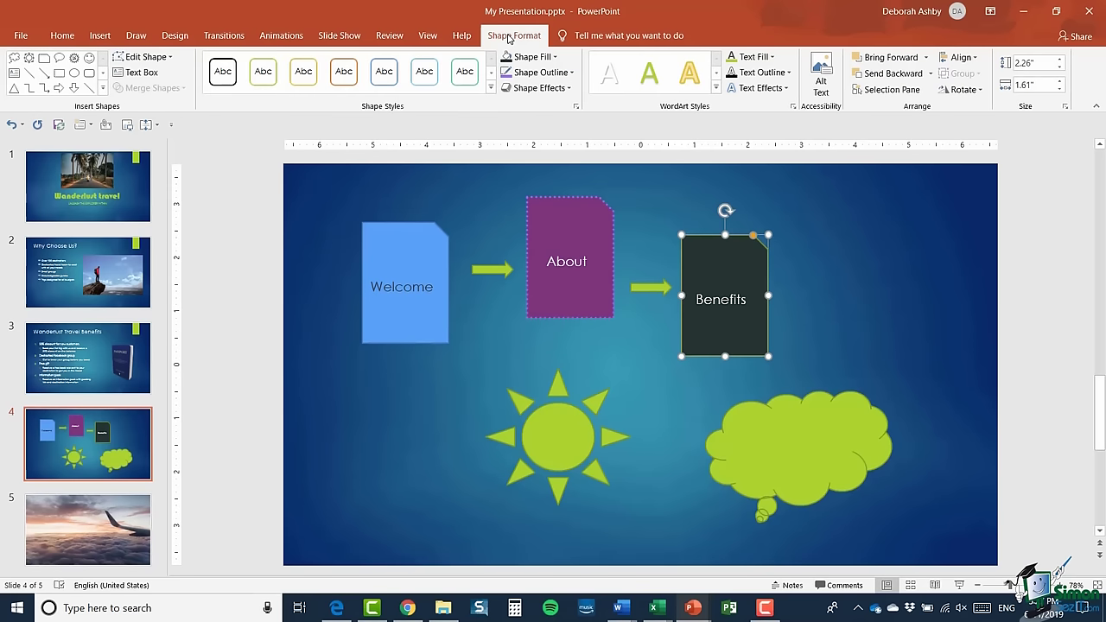
click(556, 58)
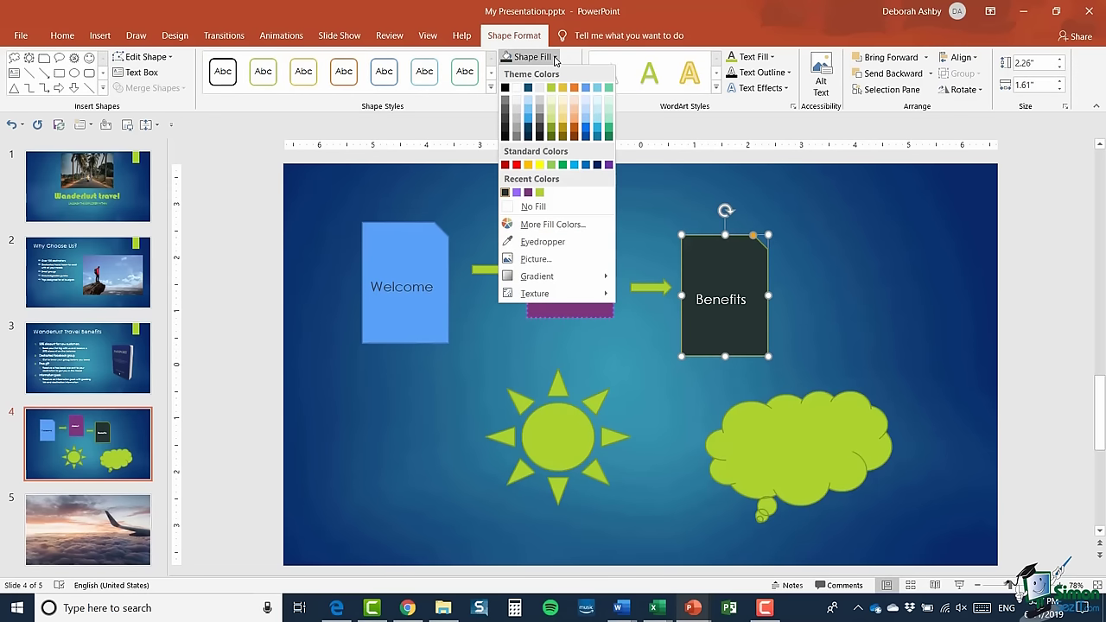
click(530, 261)
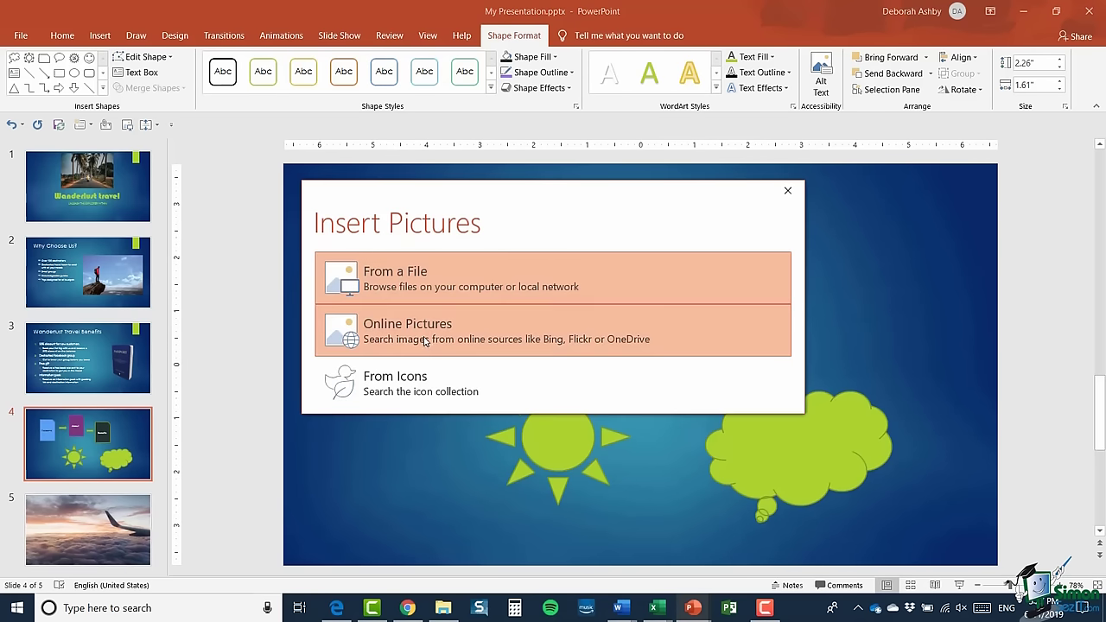
click(409, 275)
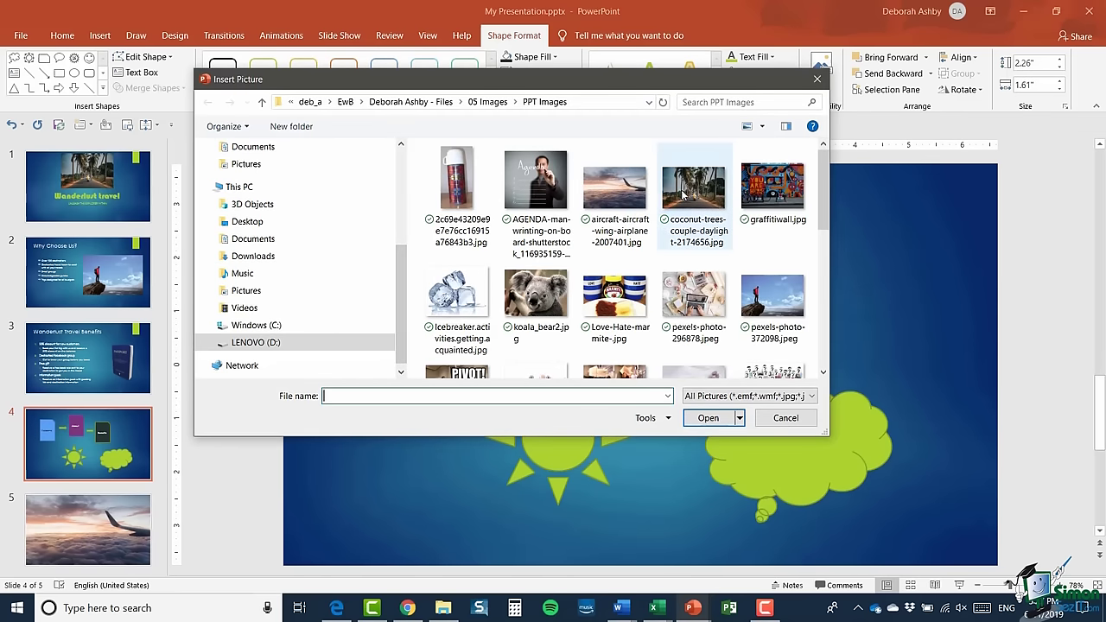
click(683, 195)
click(716, 422)
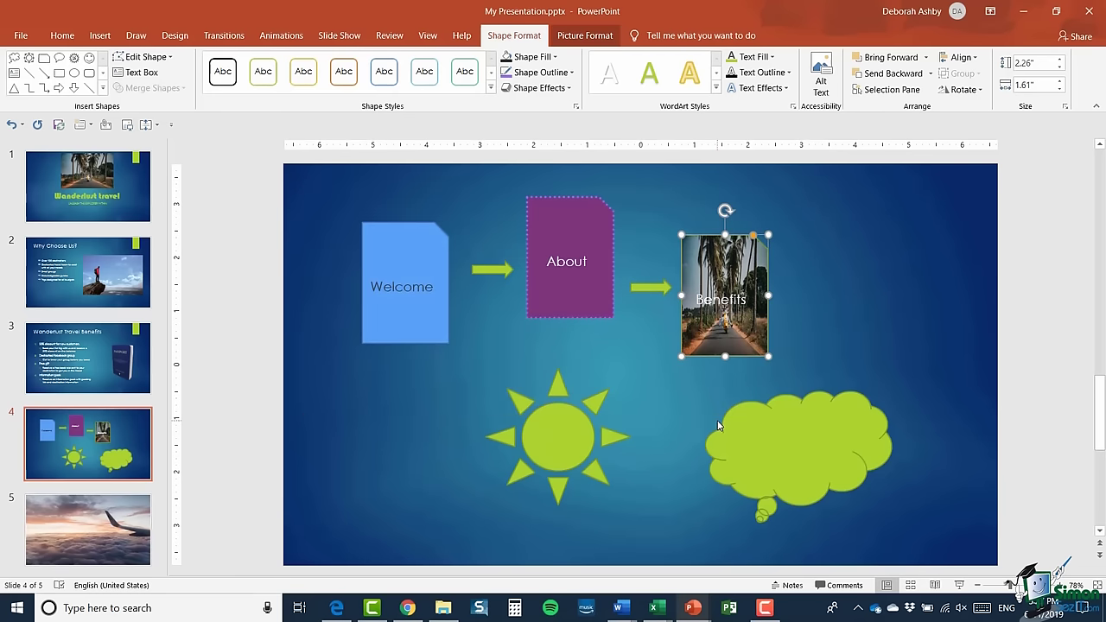
Nudge the Benefits box slightly up and give it a dark grey outline
drag(729, 282, 739, 256)
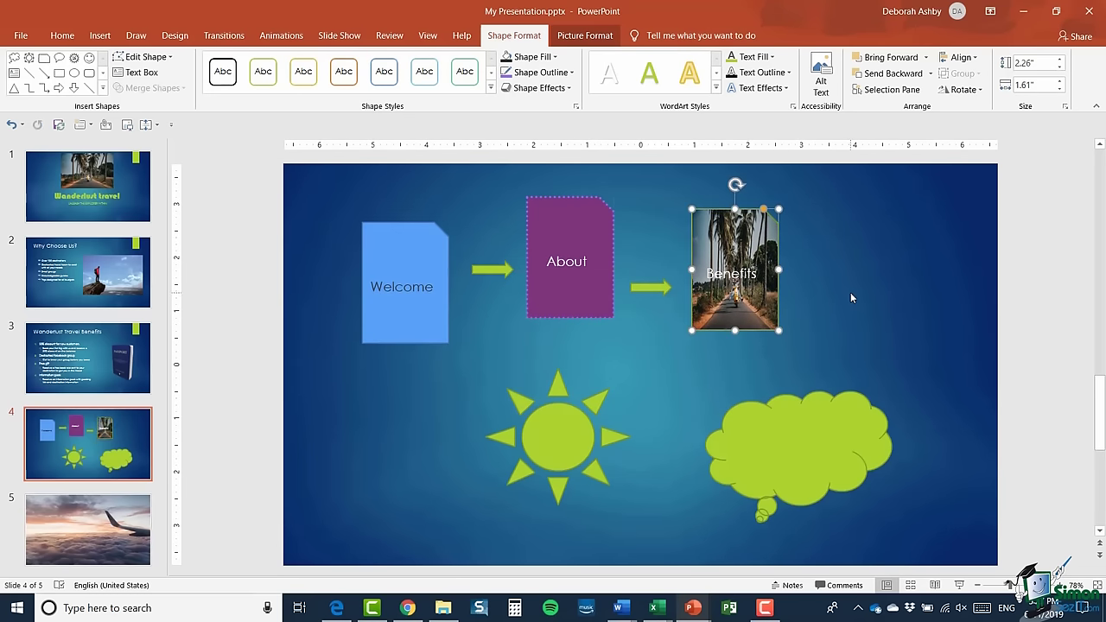
click(570, 73)
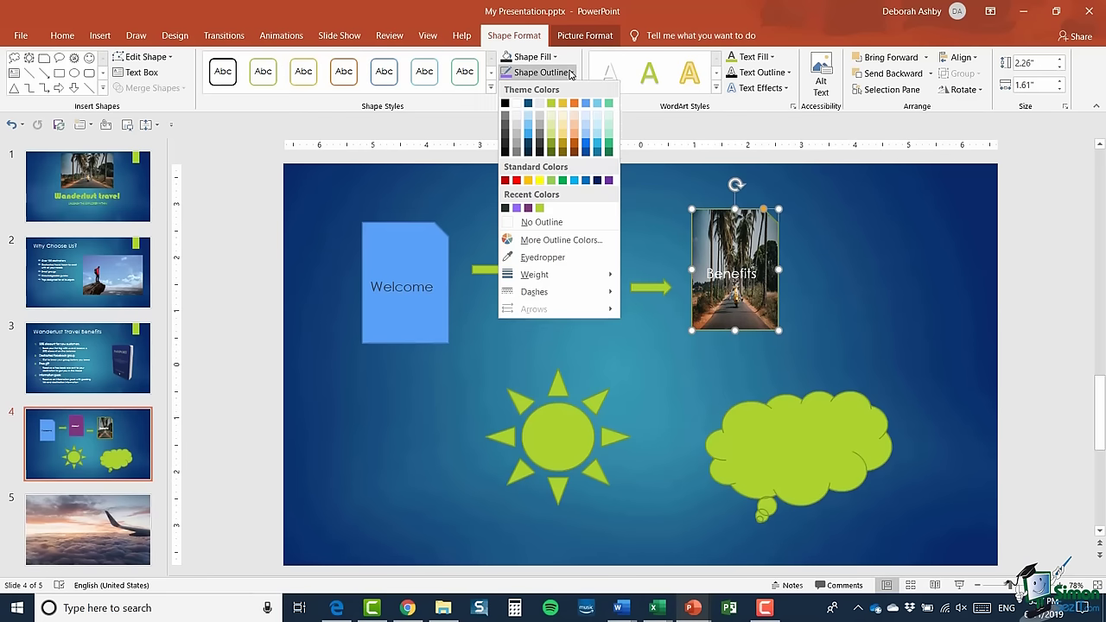
click(506, 136)
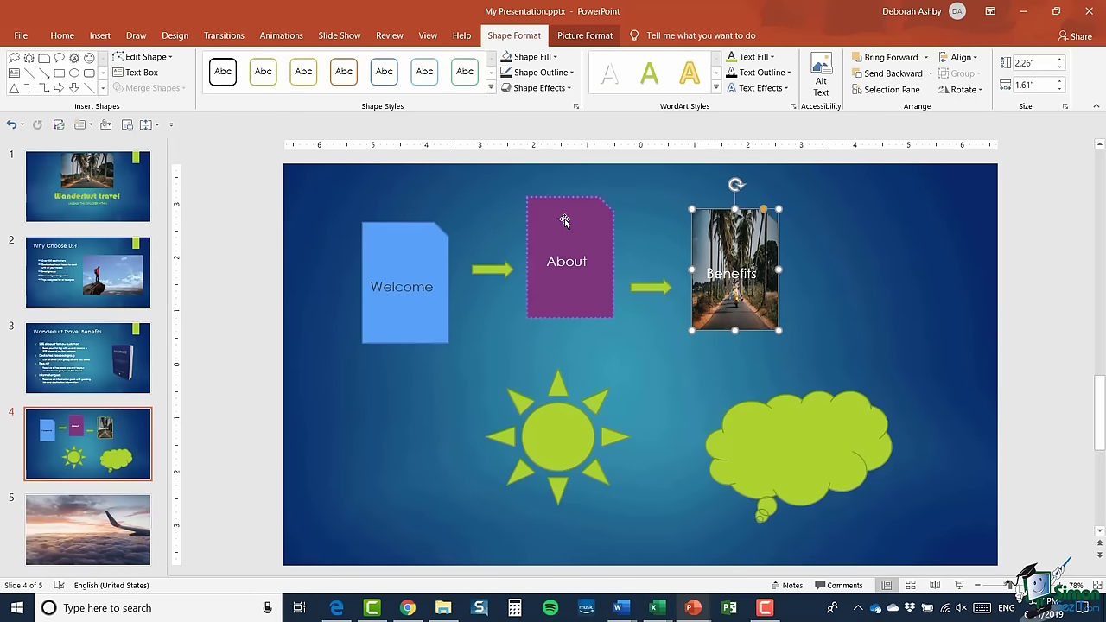
click(838, 287)
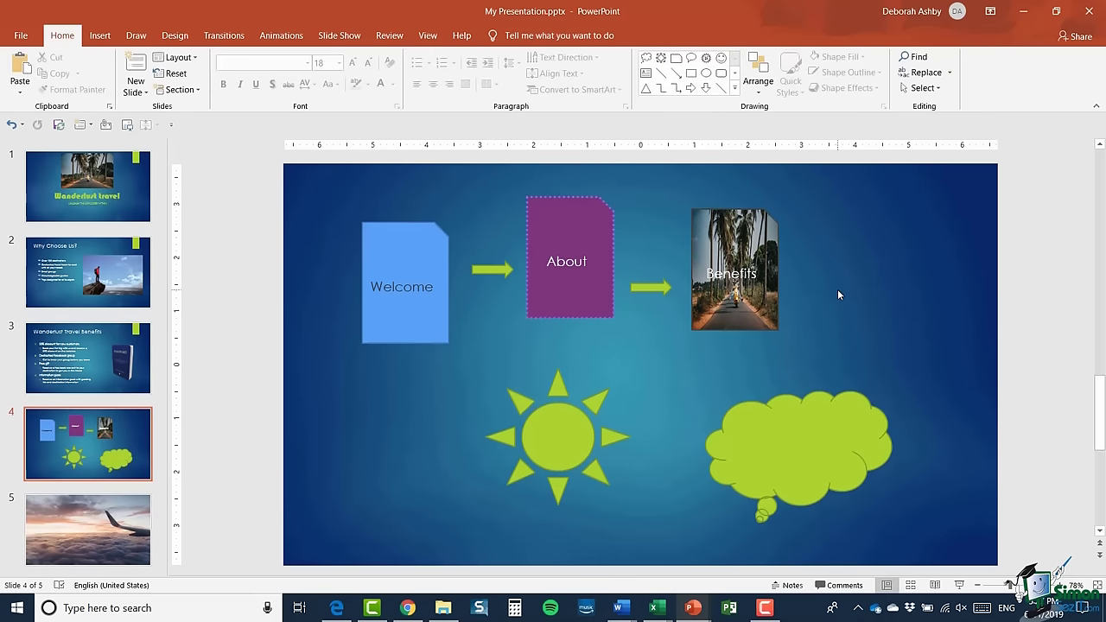
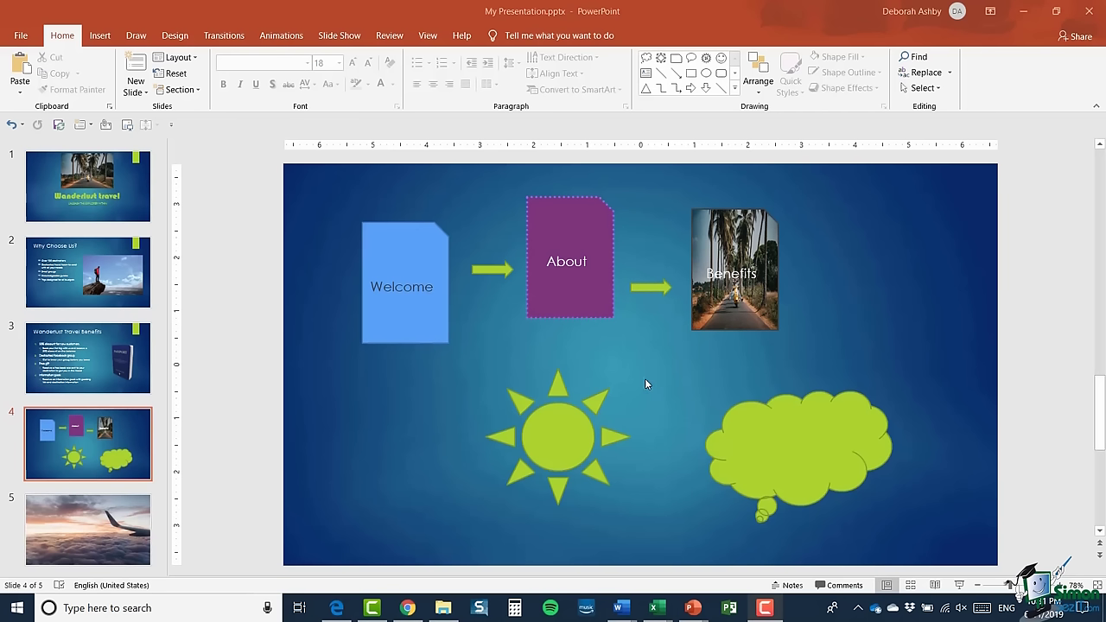
Apply a dark-variation purple gradient fill to the About box on slide 4
click(571, 235)
click(571, 235)
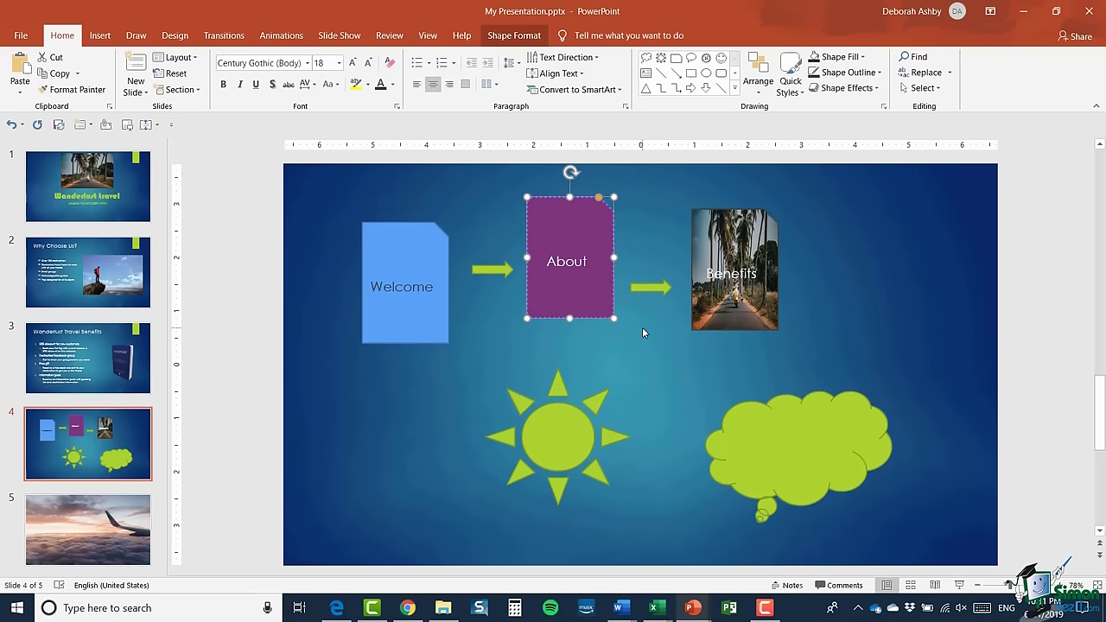
click(513, 38)
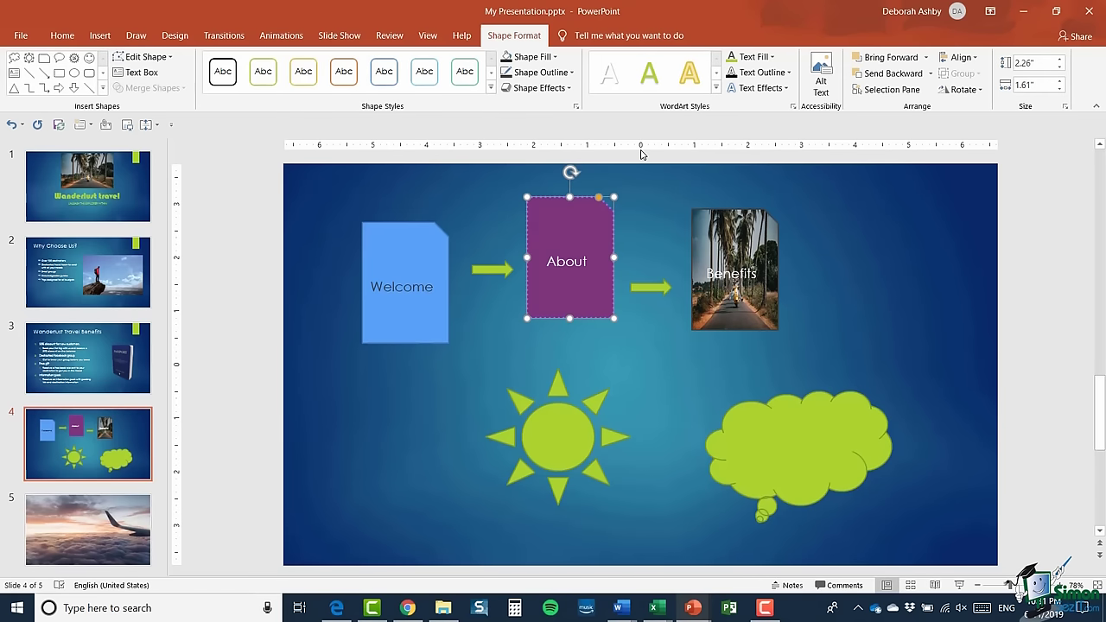
click(556, 57)
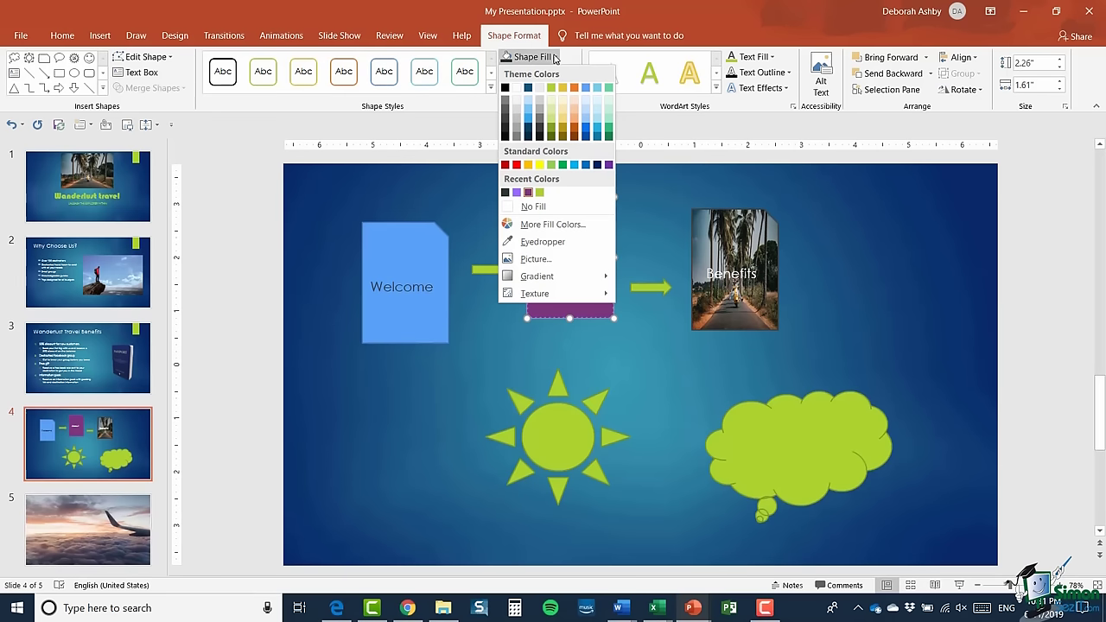
mouse_move(535, 283)
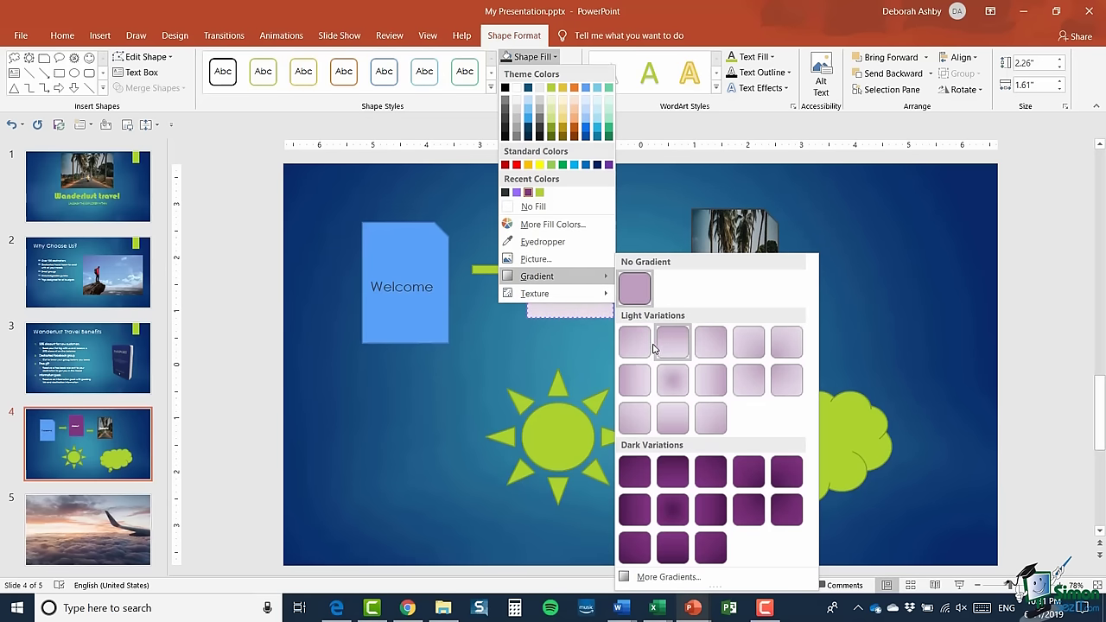
click(642, 508)
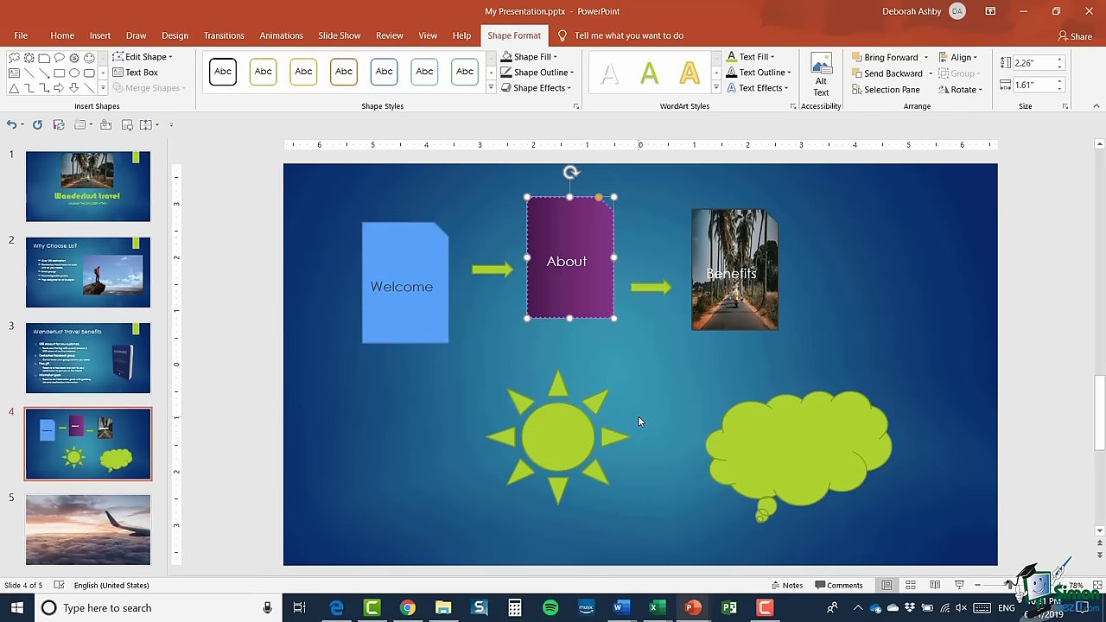
Replace the About box's purple gradient with the Green marble texture fill
click(555, 57)
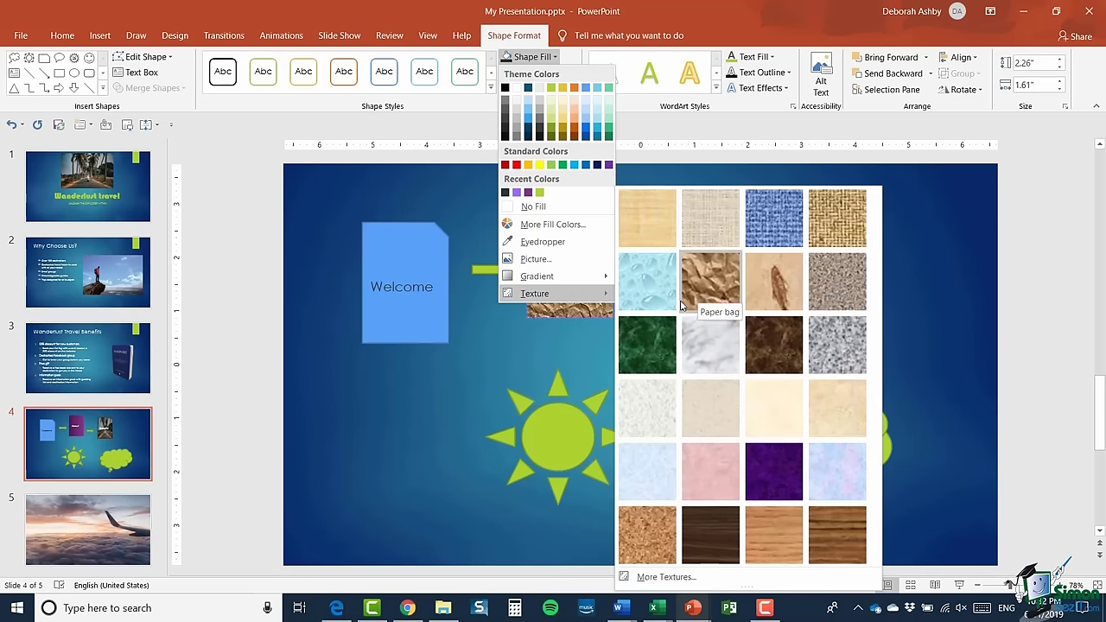
click(652, 339)
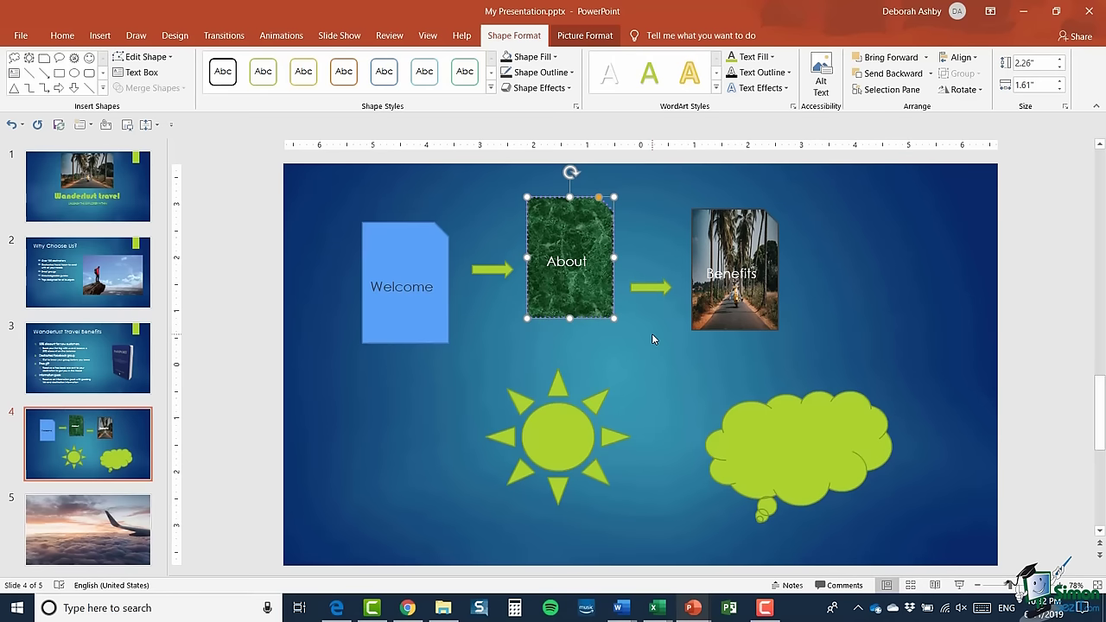
click(555, 57)
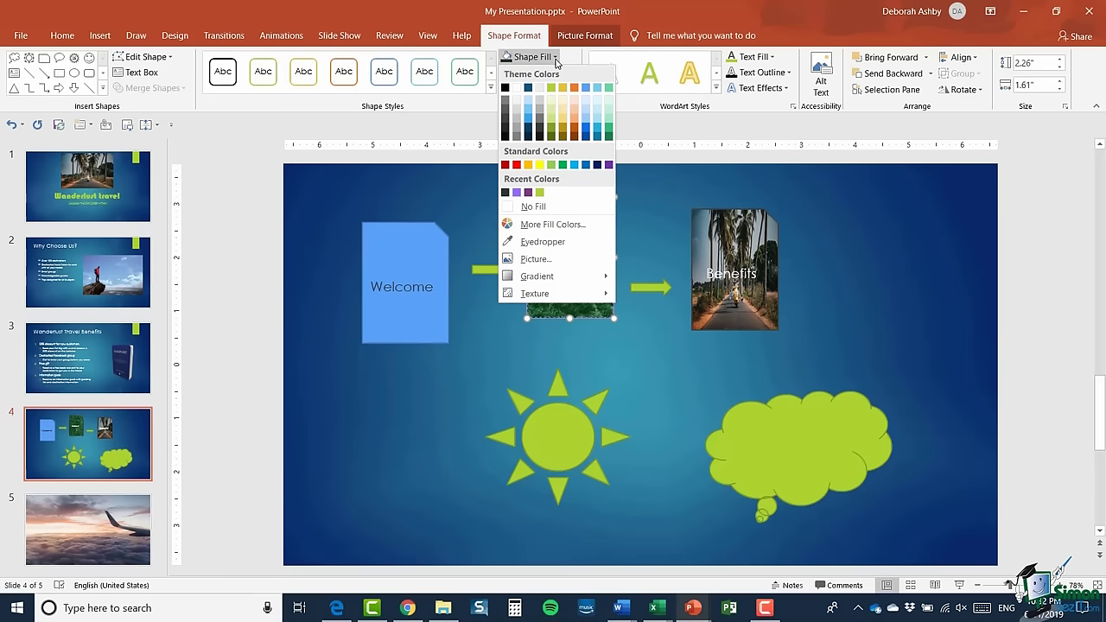
click(671, 193)
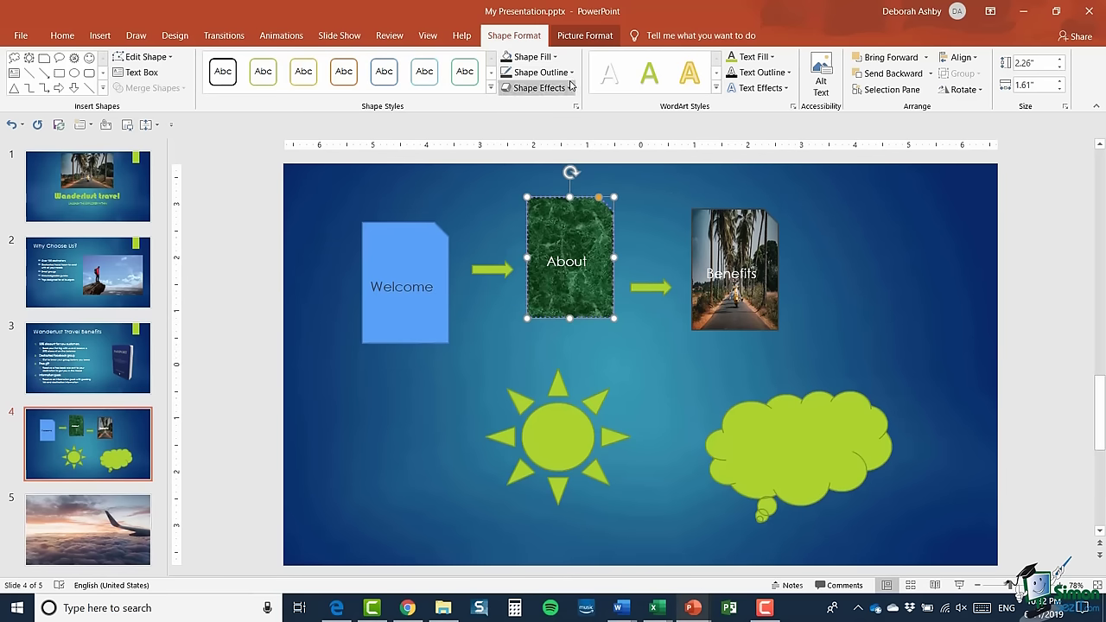
Add a Half Reflection: Touching to the sun and move it up-left below Welcome
click(570, 88)
click(655, 192)
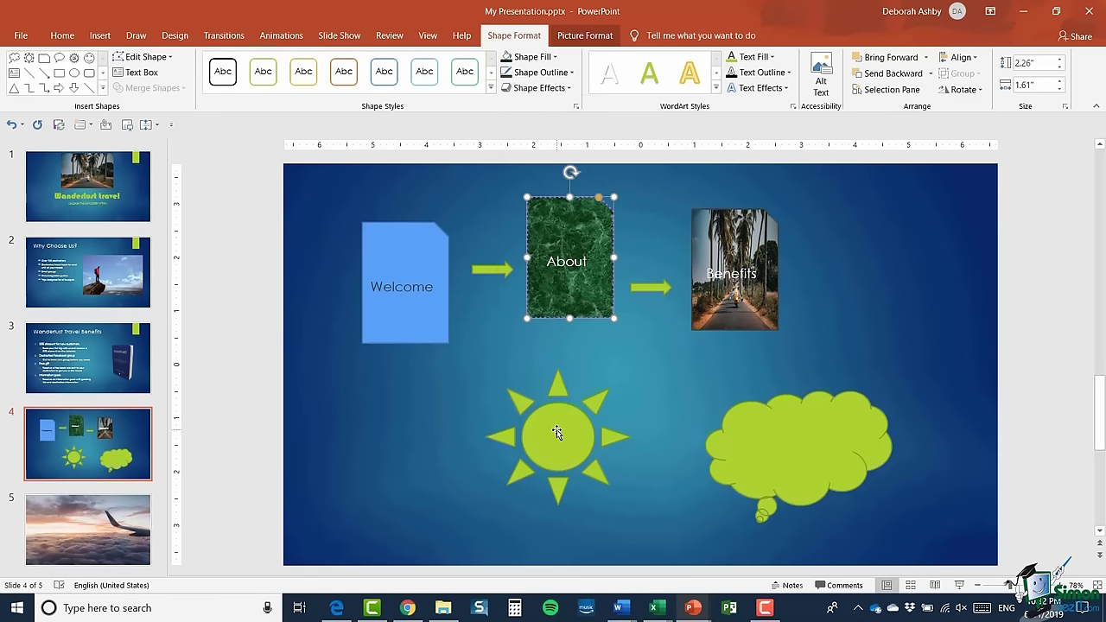
click(557, 432)
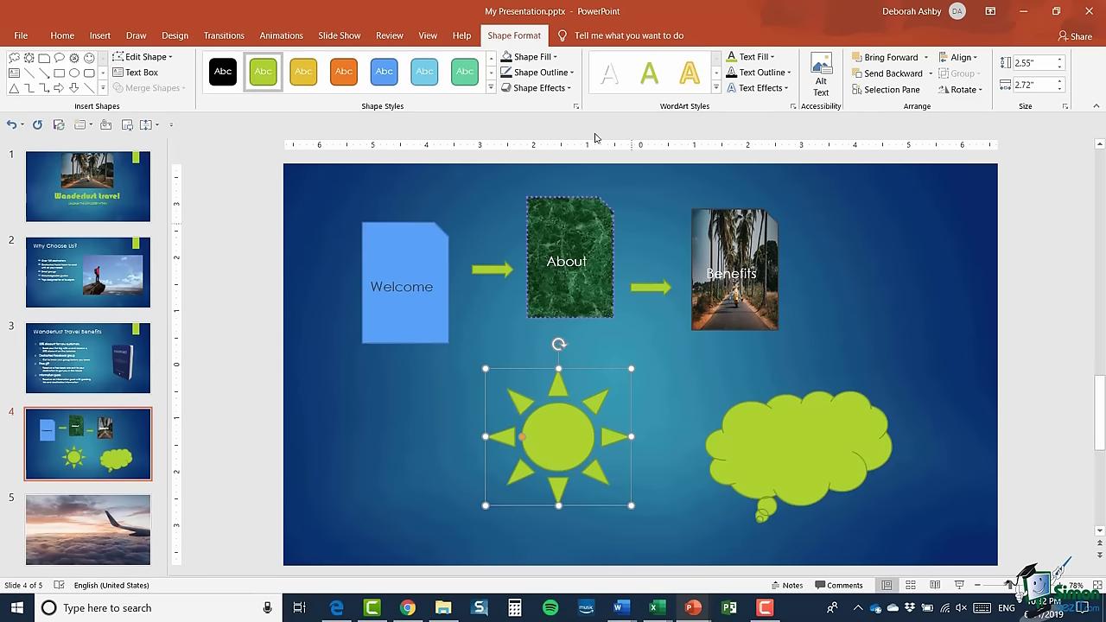
click(570, 88)
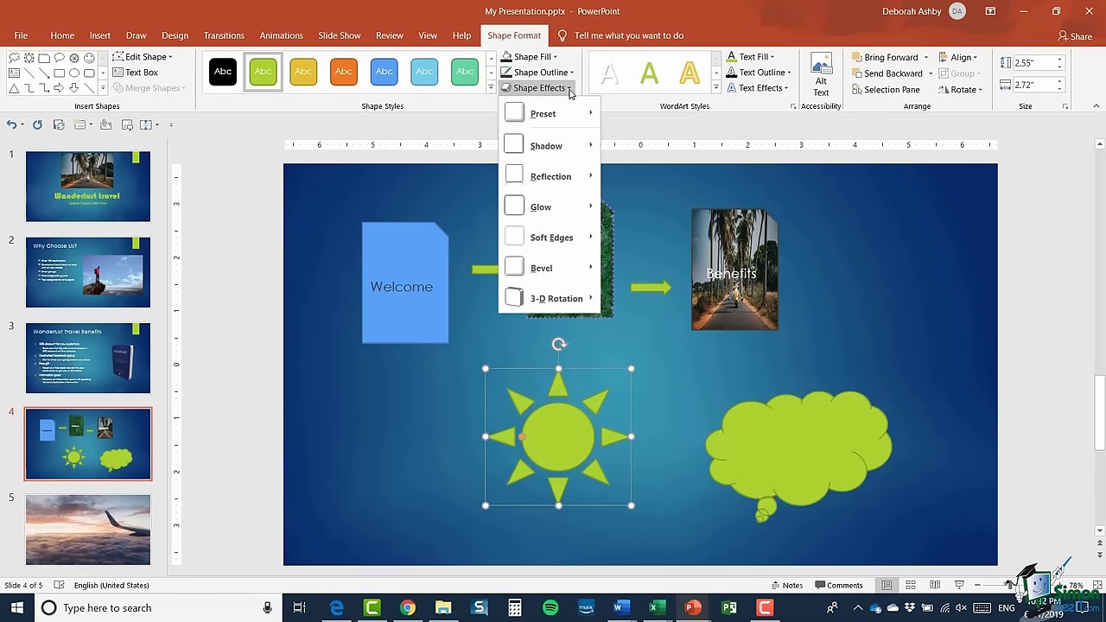
mouse_move(548, 126)
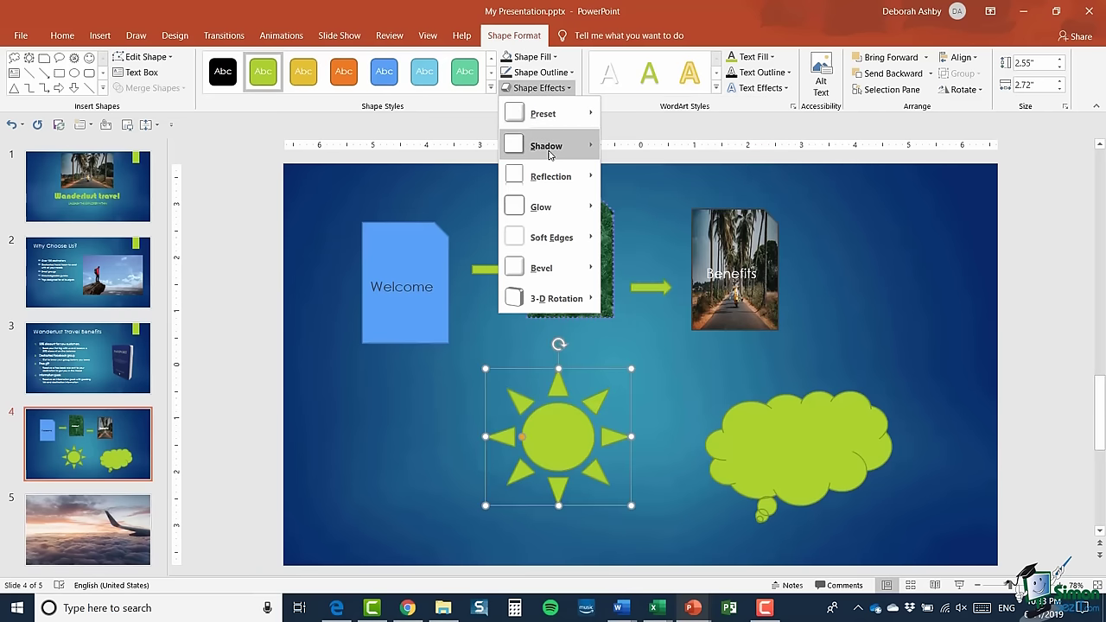
mouse_move(557, 152)
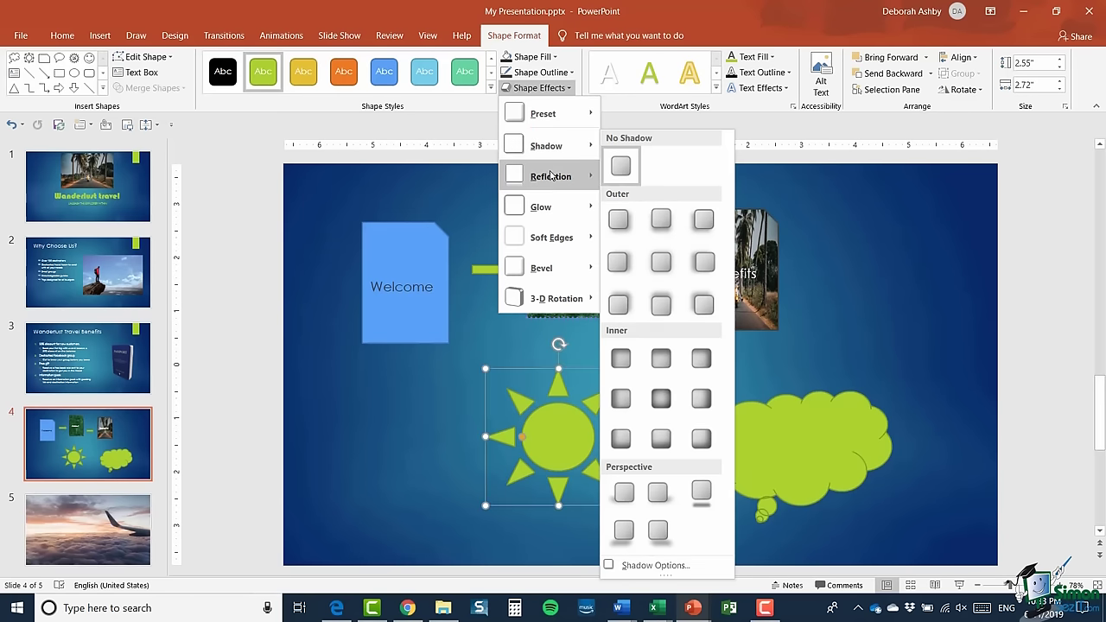
mouse_move(551, 177)
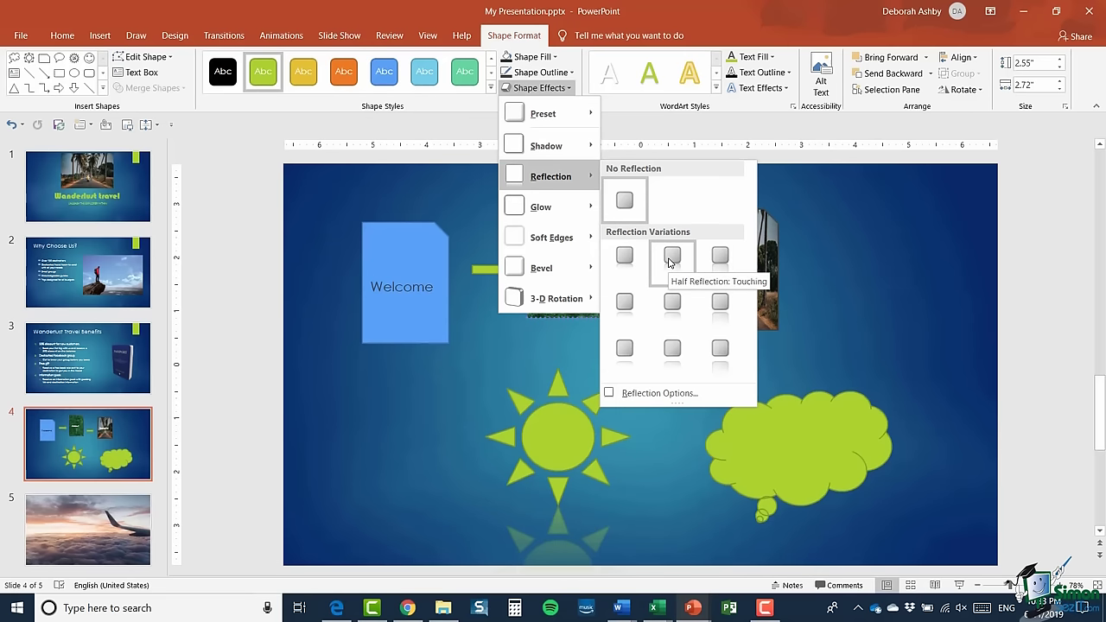
click(671, 260)
drag(558, 424, 522, 390)
click(632, 392)
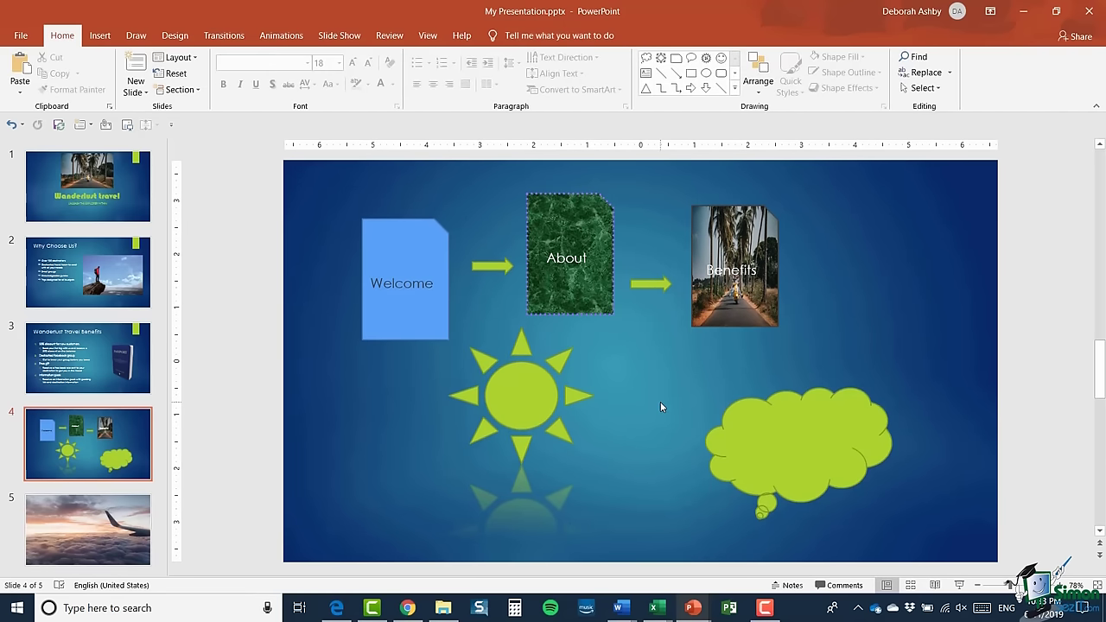
Surround the sun with a green glow sized 23 pt at 70% transparency
click(530, 399)
click(514, 36)
click(538, 87)
mouse_move(567, 181)
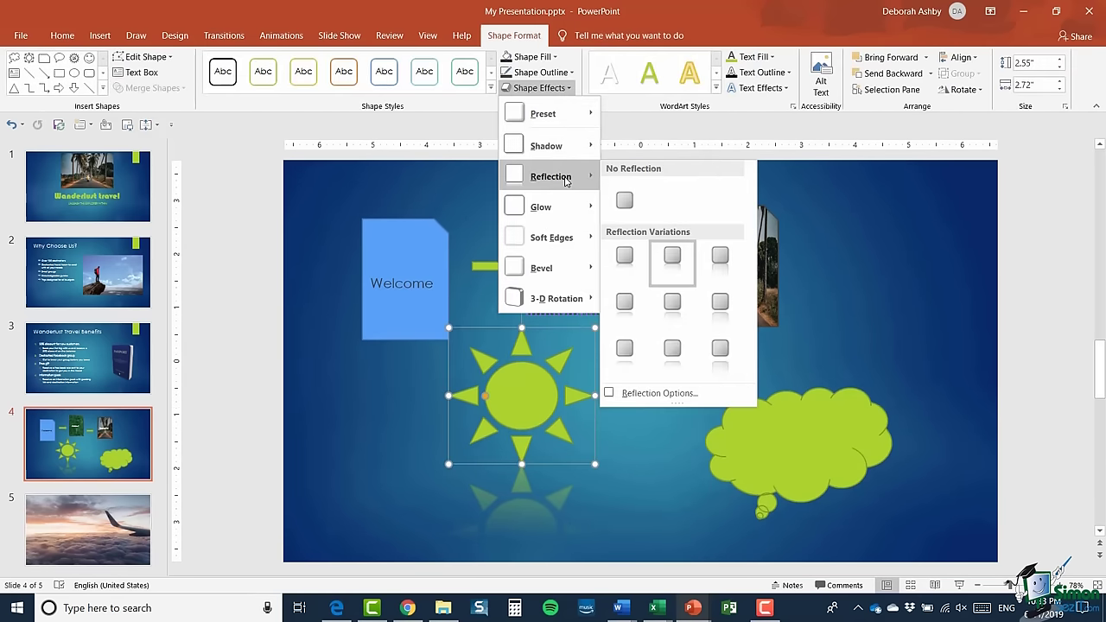
mouse_move(553, 212)
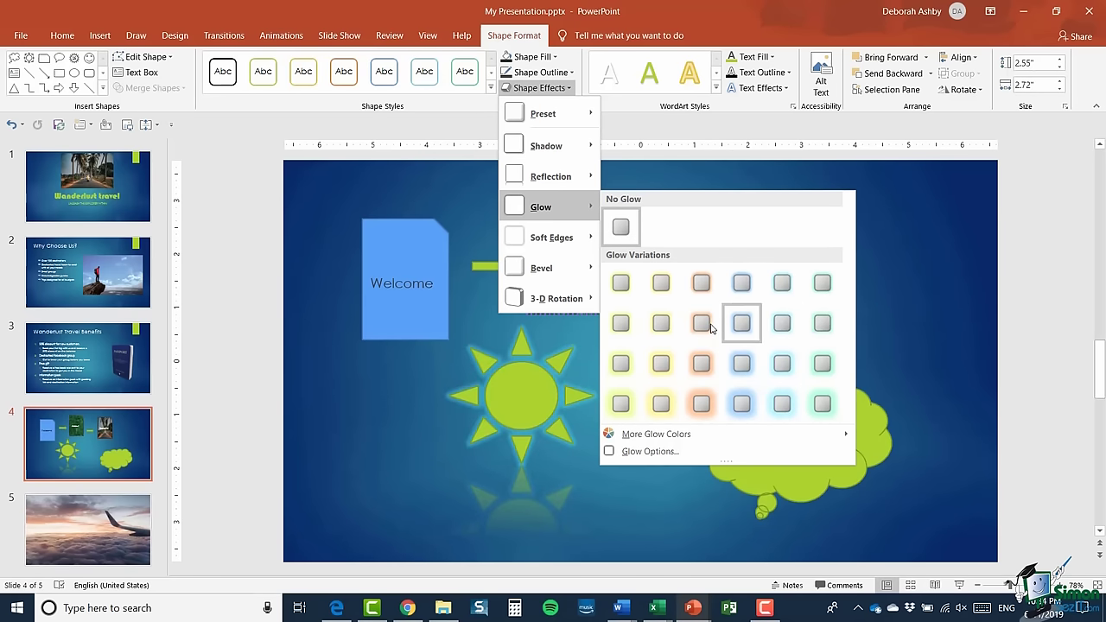
mouse_move(670, 437)
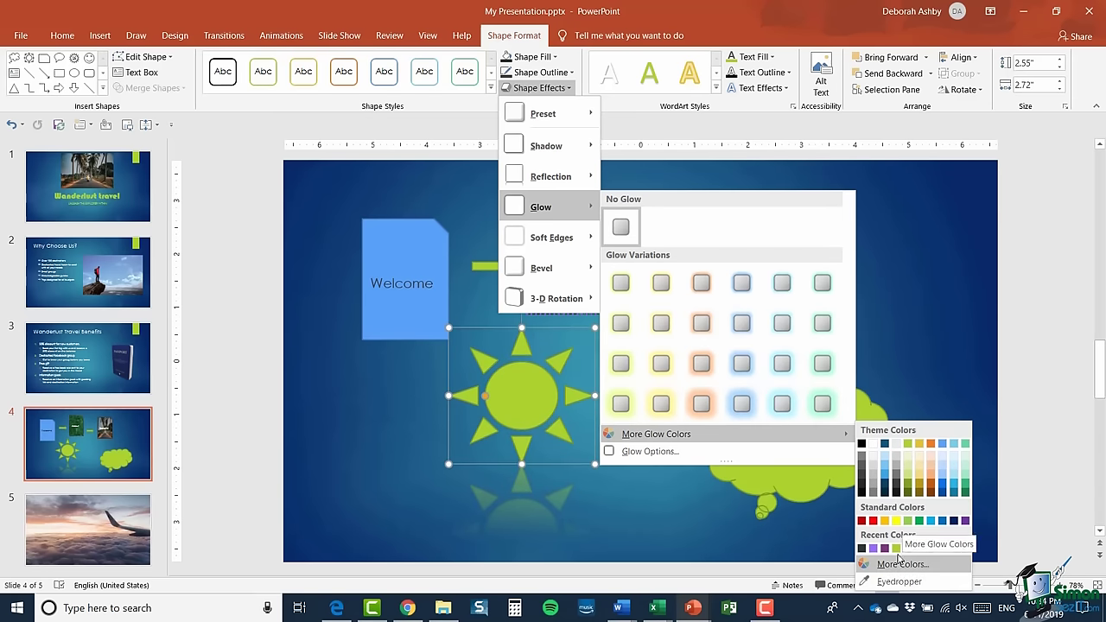
click(648, 451)
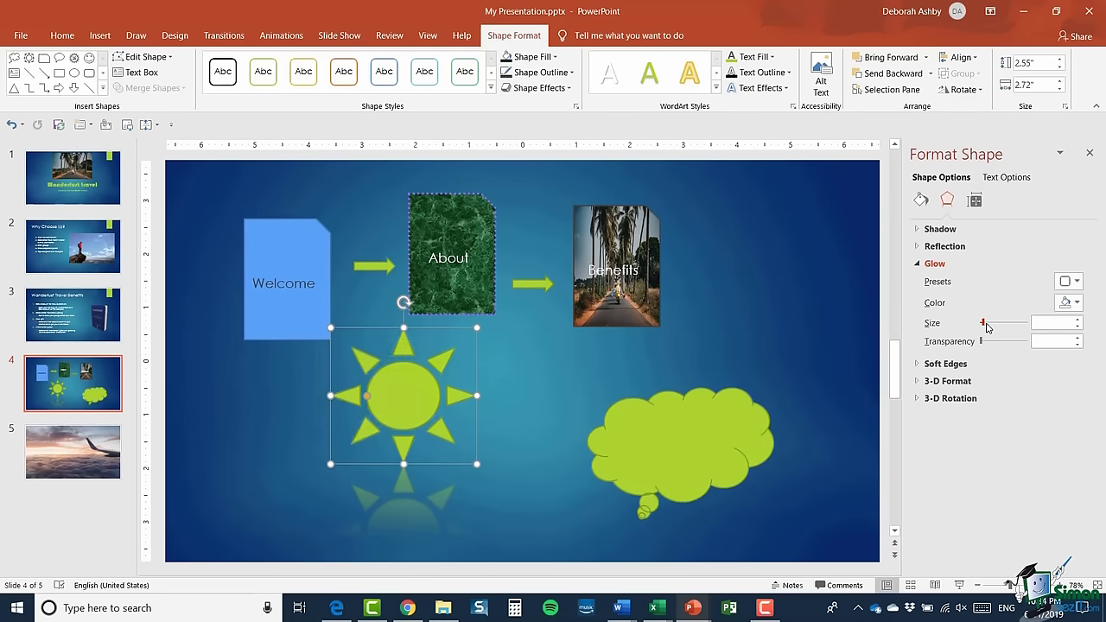
drag(987, 327, 1014, 352)
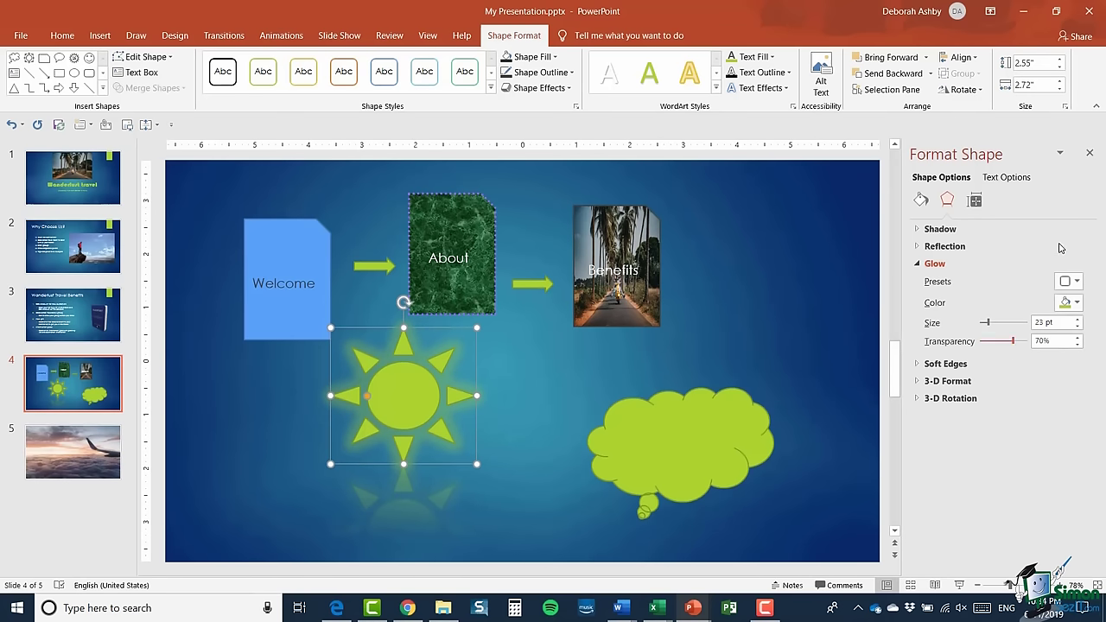
click(1090, 154)
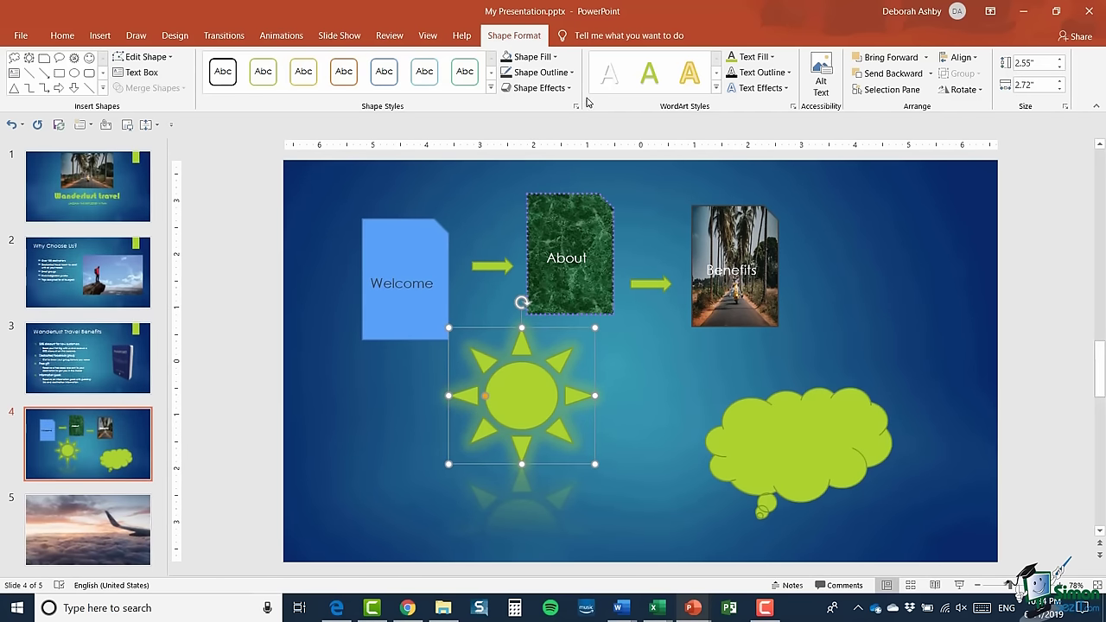
Give the sun a Round bevel and look through the 3-D Rotation options
click(540, 87)
mouse_move(563, 241)
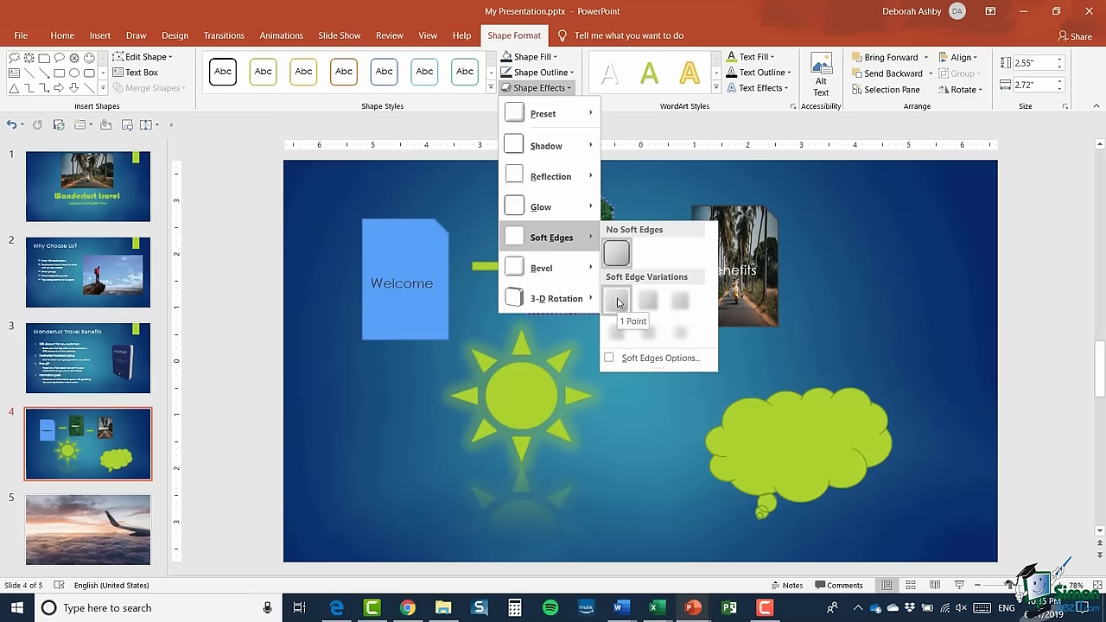
mouse_move(552, 273)
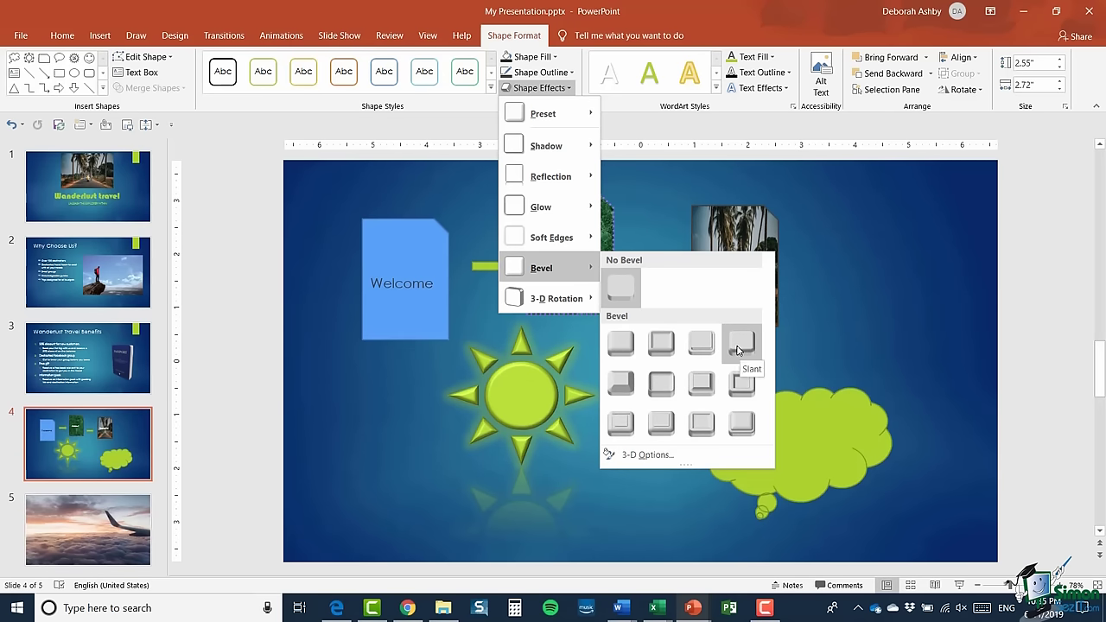
click(625, 343)
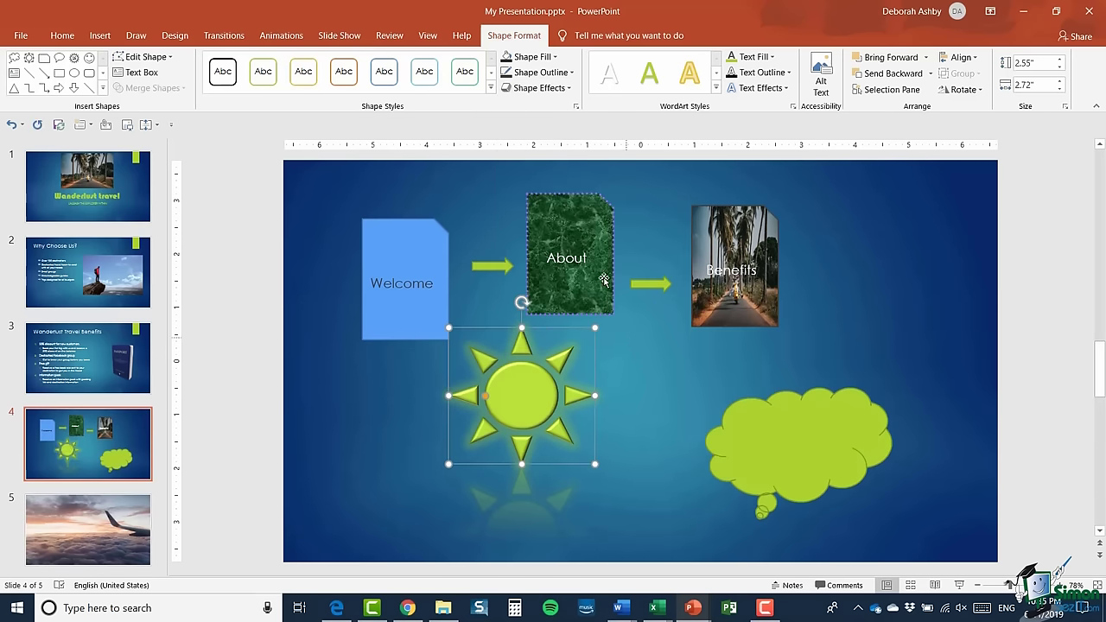
click(566, 89)
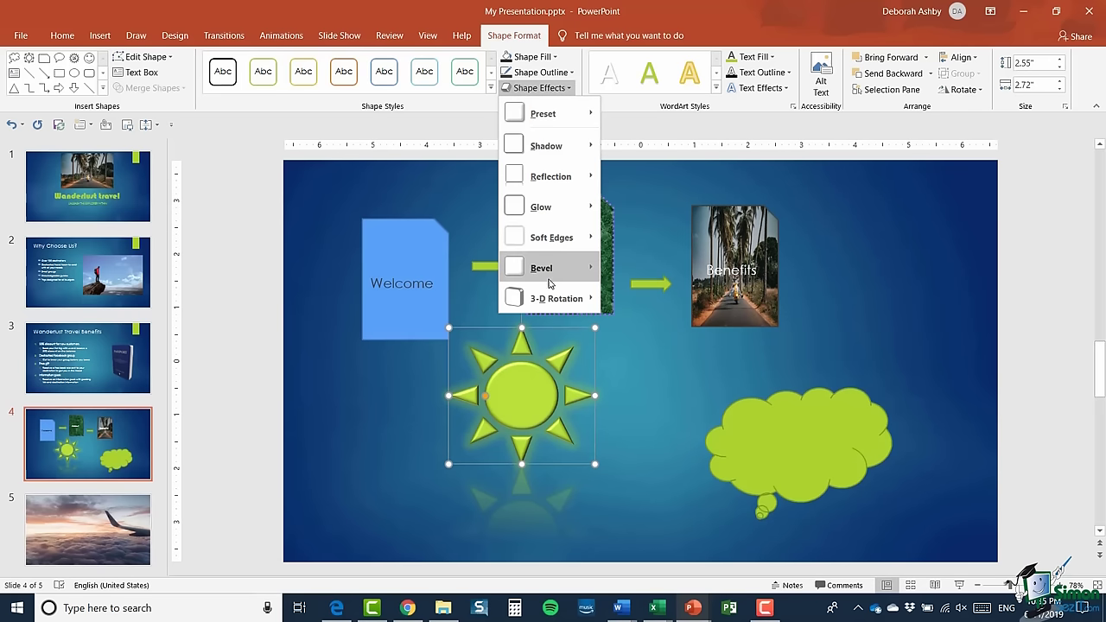
mouse_move(550, 298)
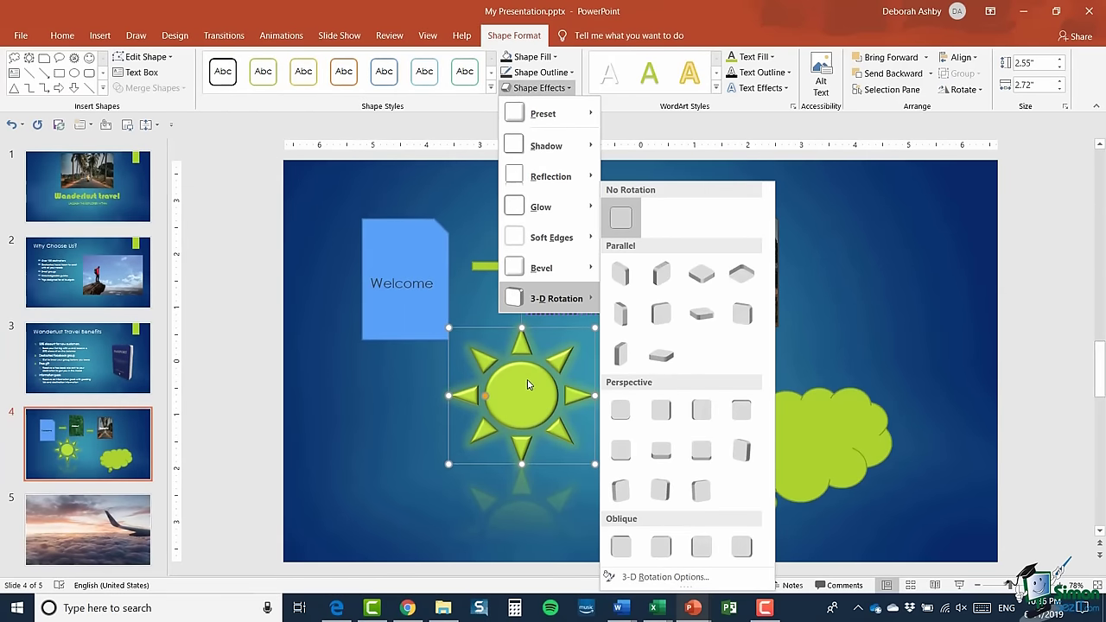
Switch the sun's fill to a gradient fill in the Format Shape pane
key(Escape)
key(Escape)
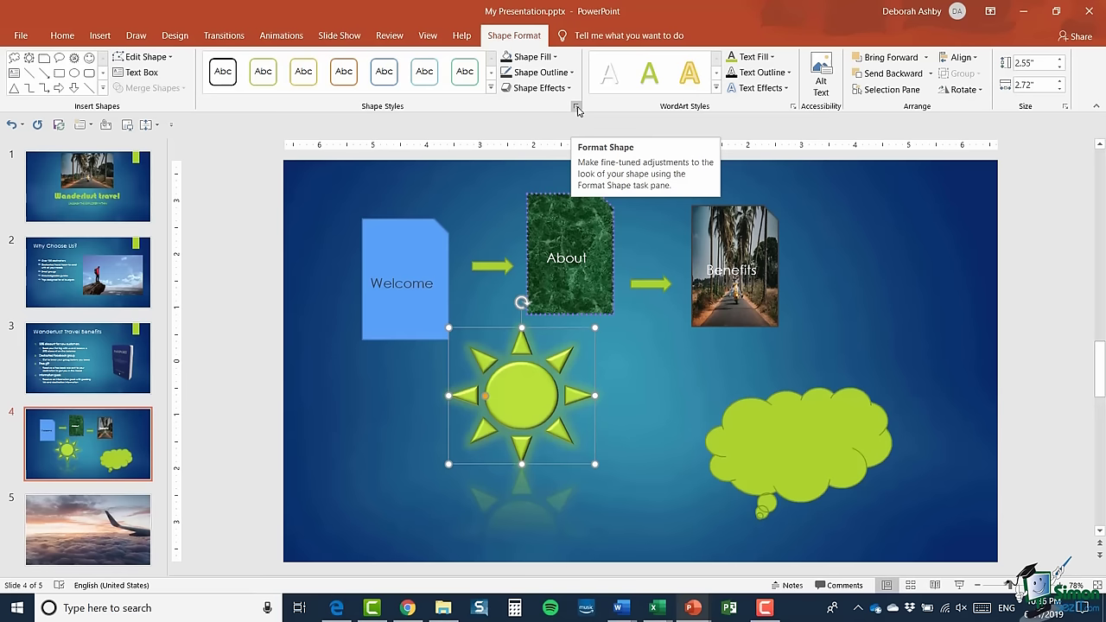
click(577, 107)
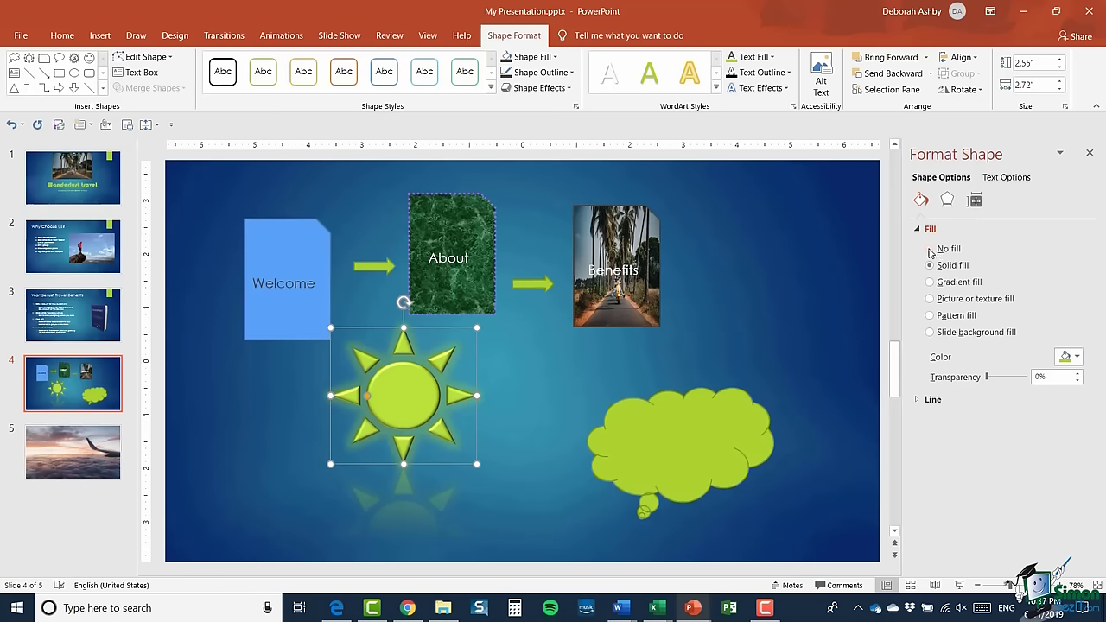
click(931, 251)
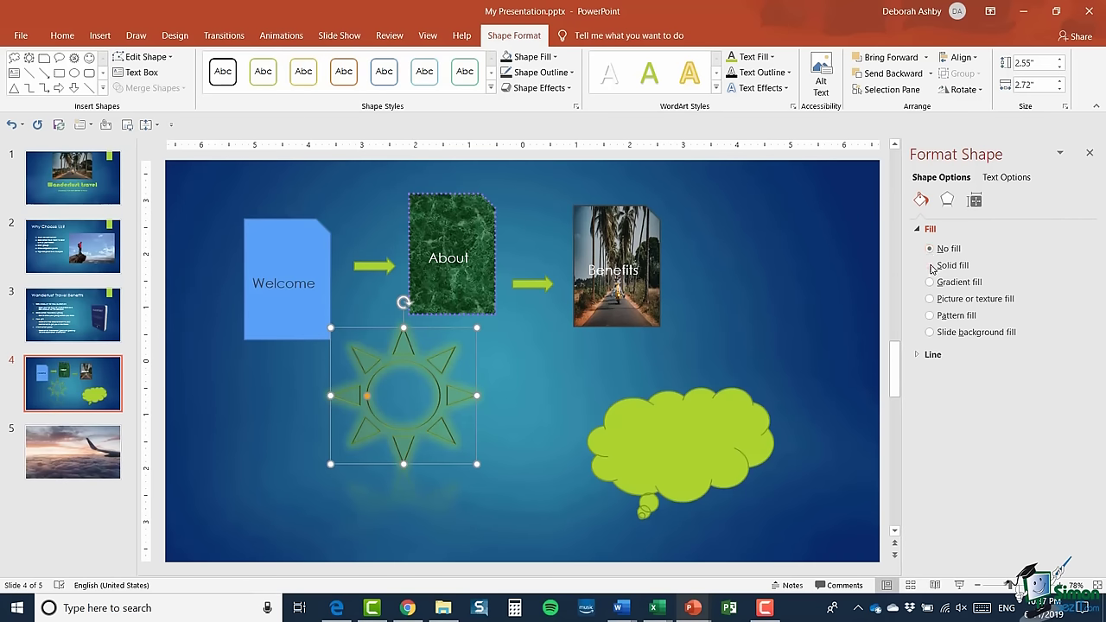
click(931, 266)
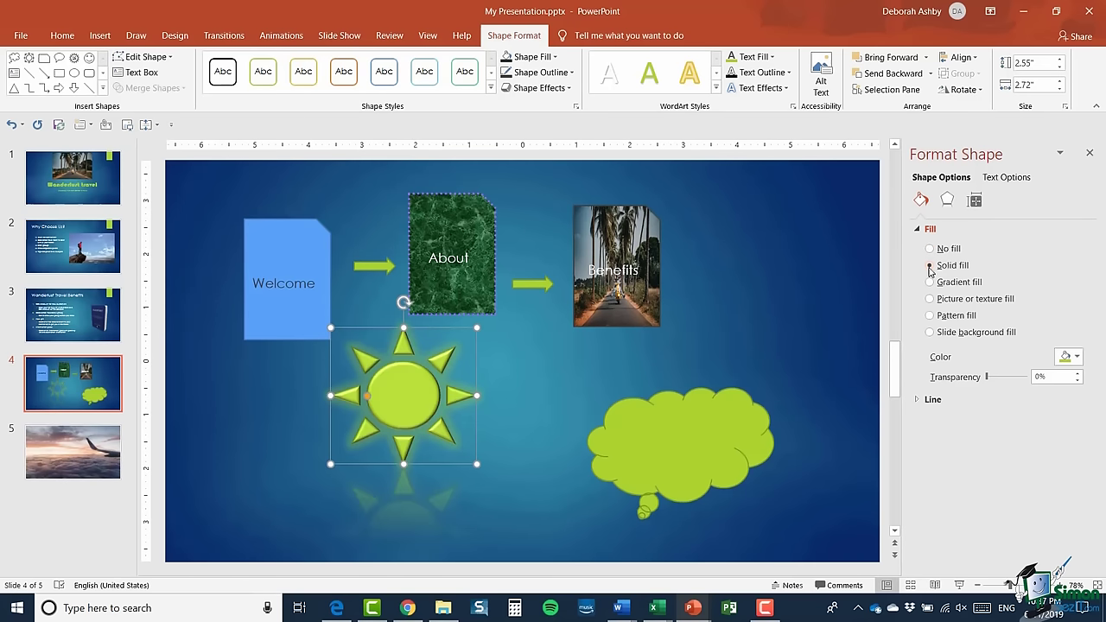
click(931, 282)
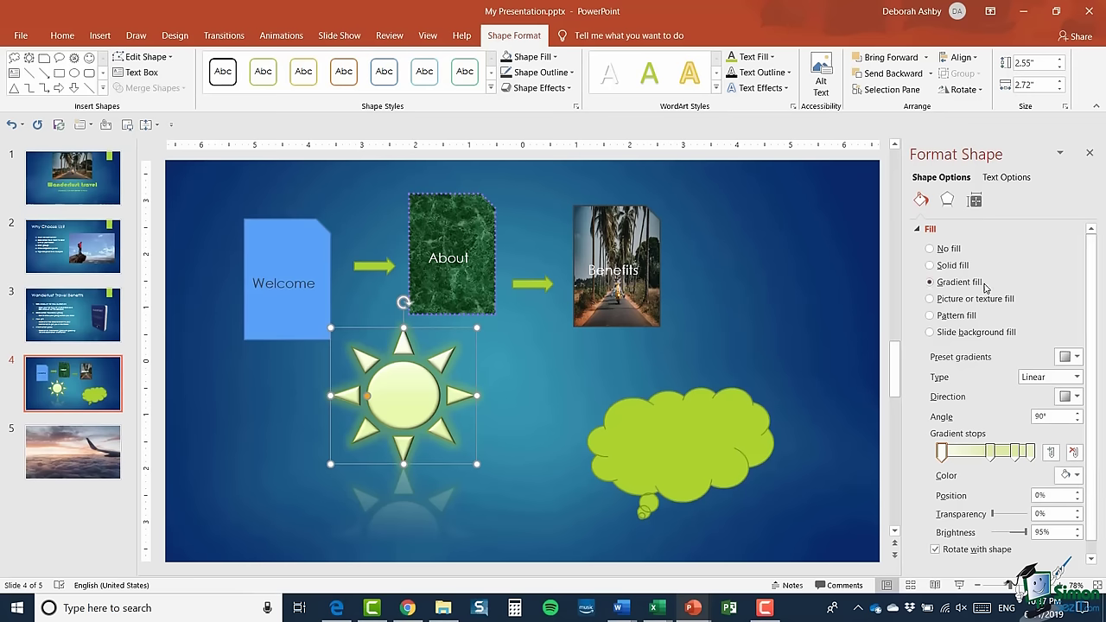
Set the sun's gradient type to Radial and choose a radial direction
drag(1093, 260, 1092, 287)
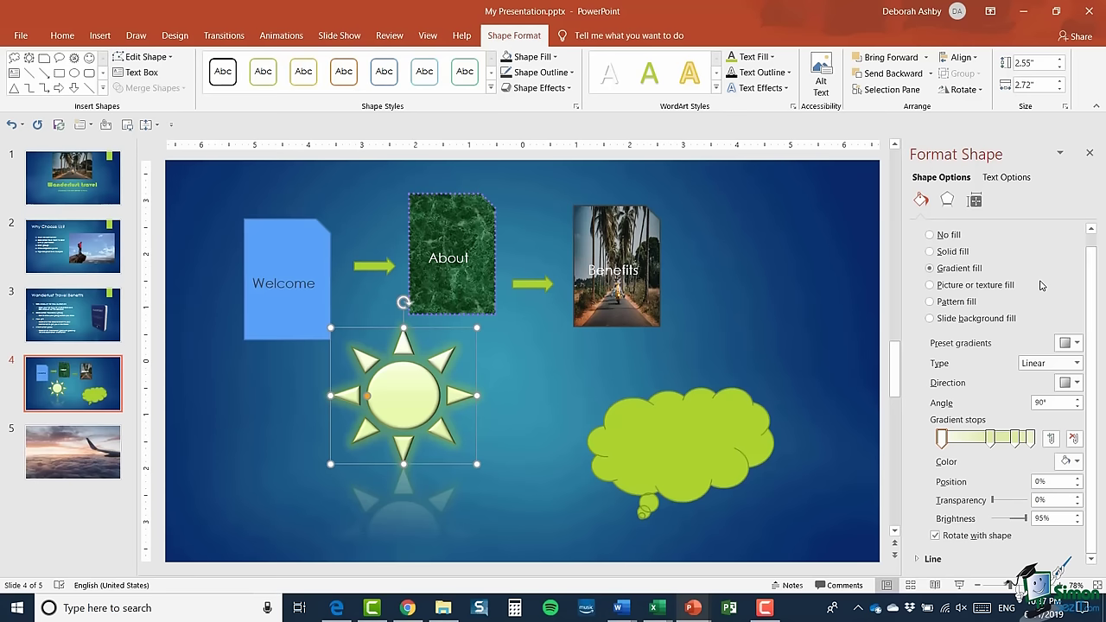
click(1072, 343)
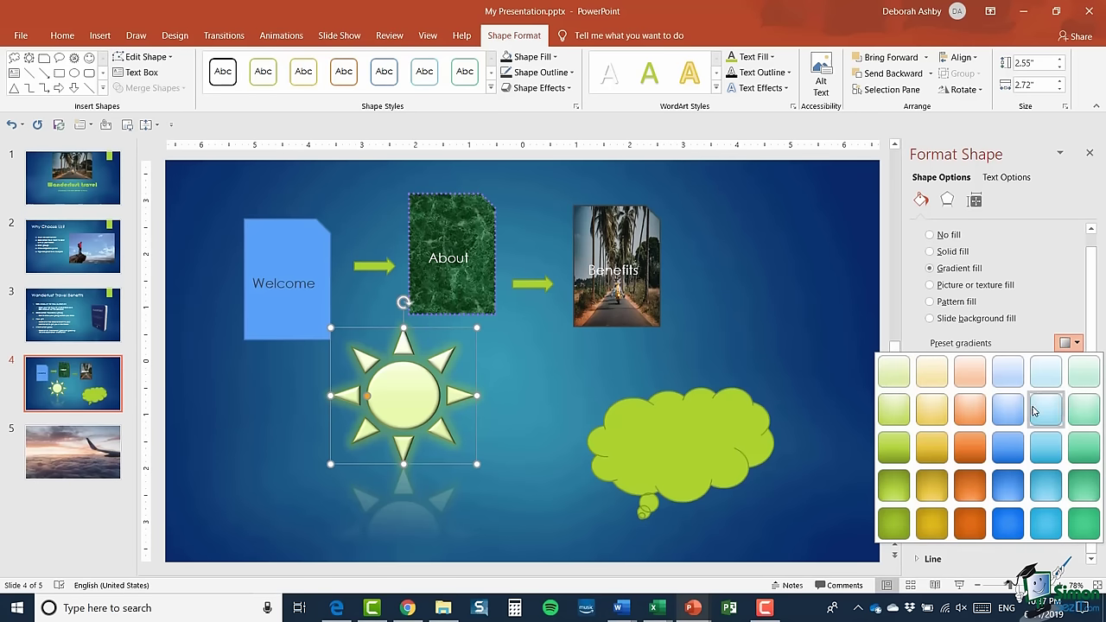
click(1042, 323)
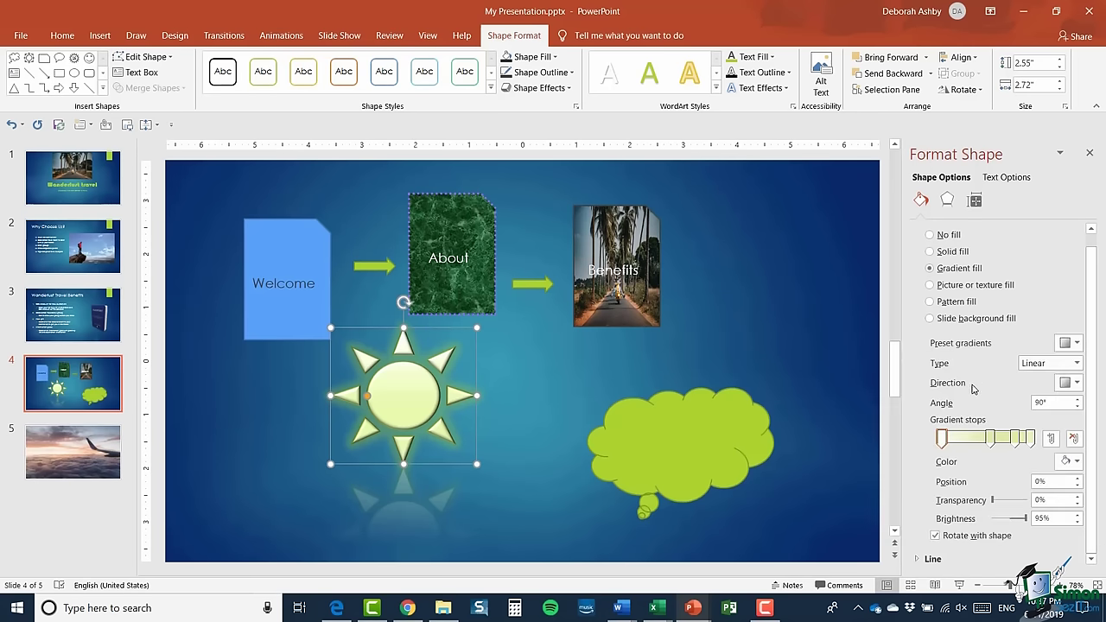
click(1078, 365)
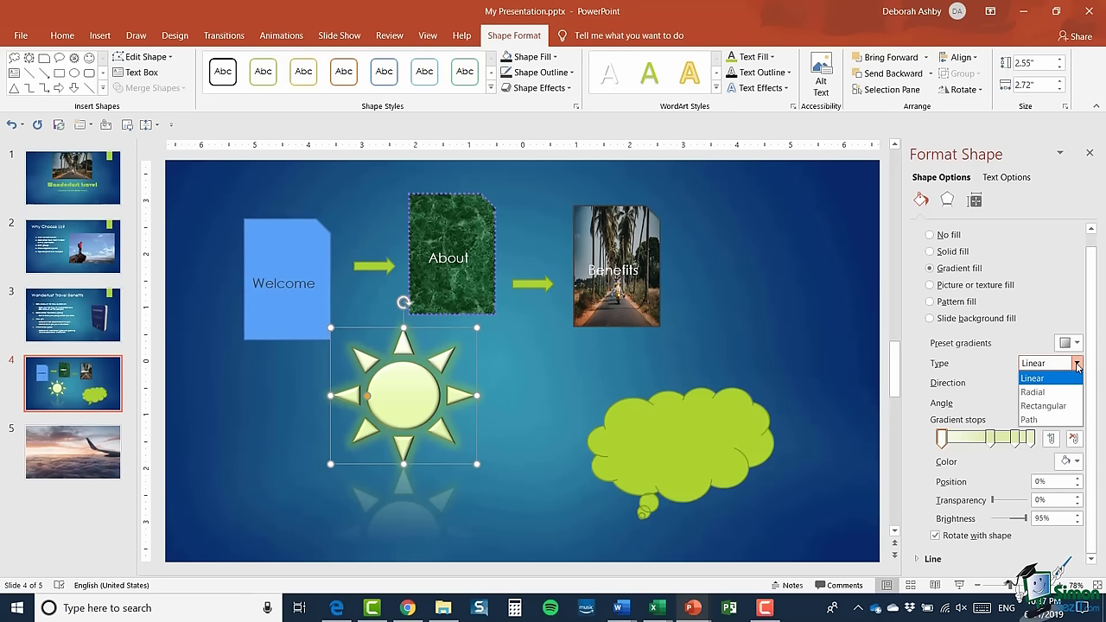
click(1040, 406)
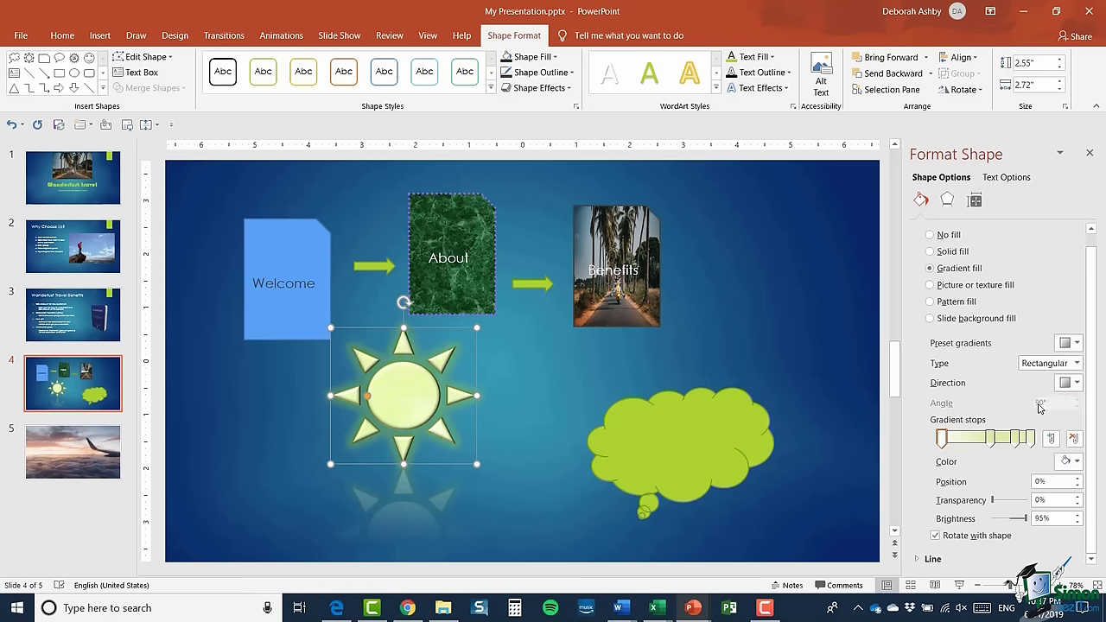
click(1078, 364)
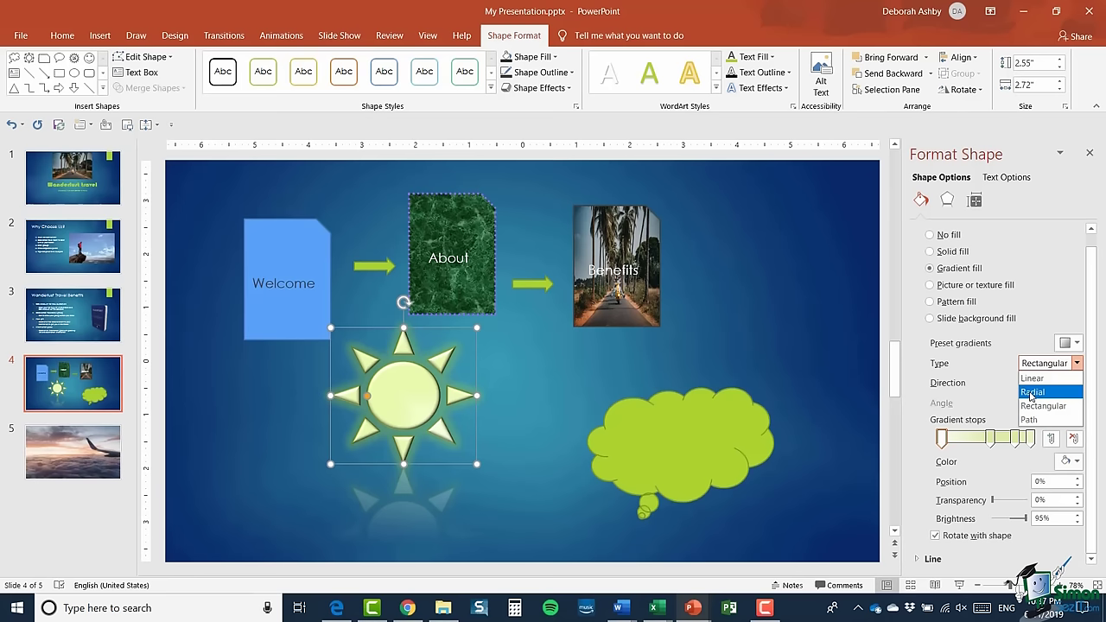
click(1032, 392)
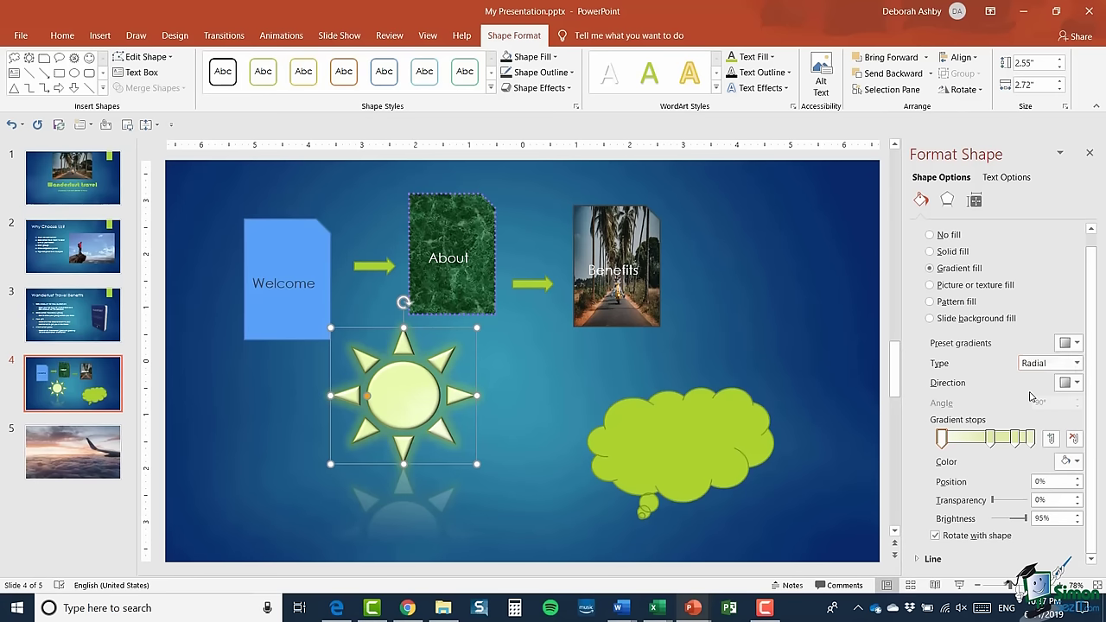
click(1075, 383)
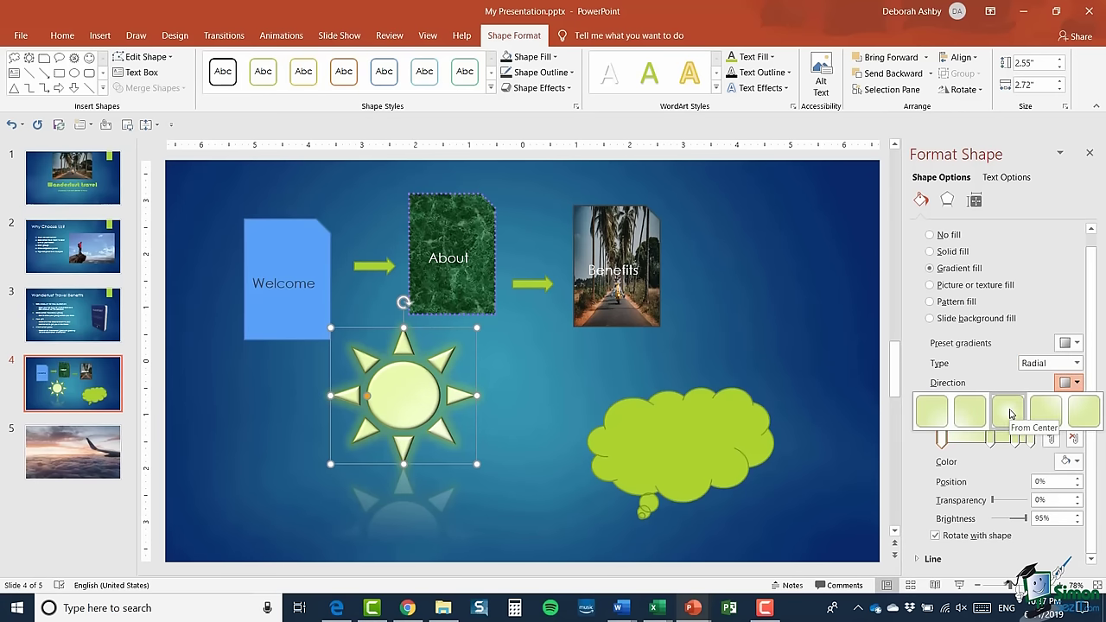
click(967, 413)
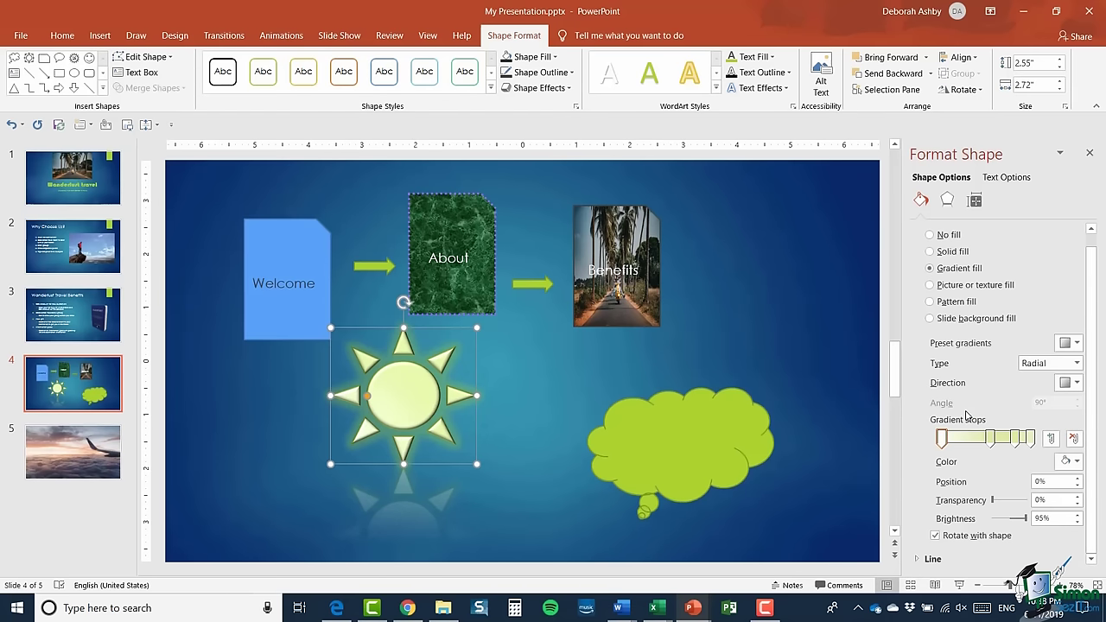
Make a gradient stop purple, reposition it near 53%, and adjust stop transparency
click(992, 437)
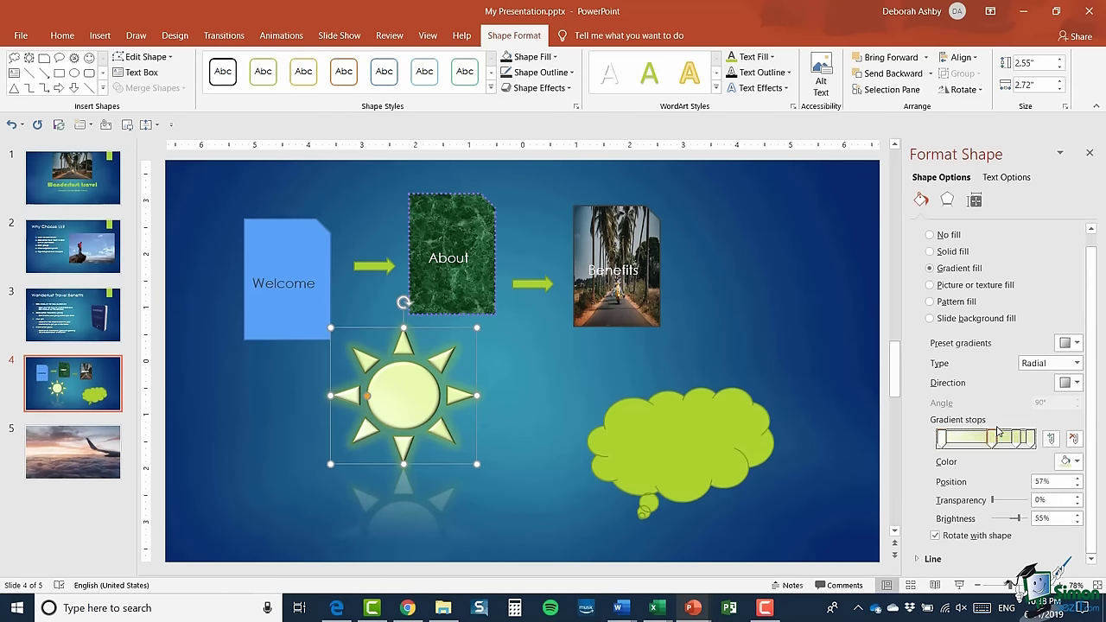
click(1078, 464)
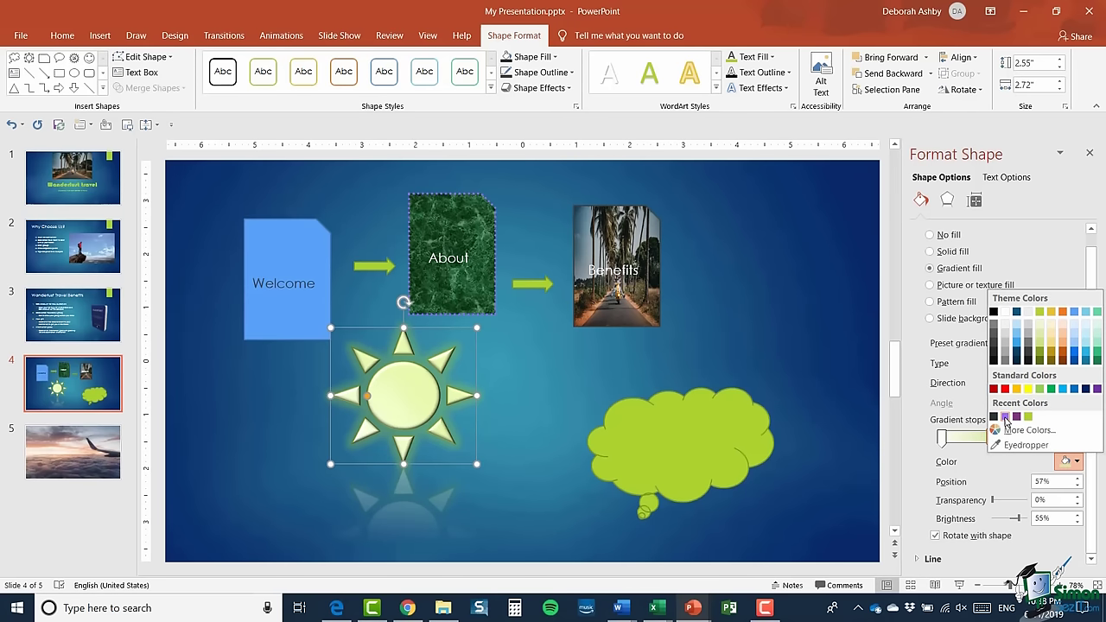
click(1005, 417)
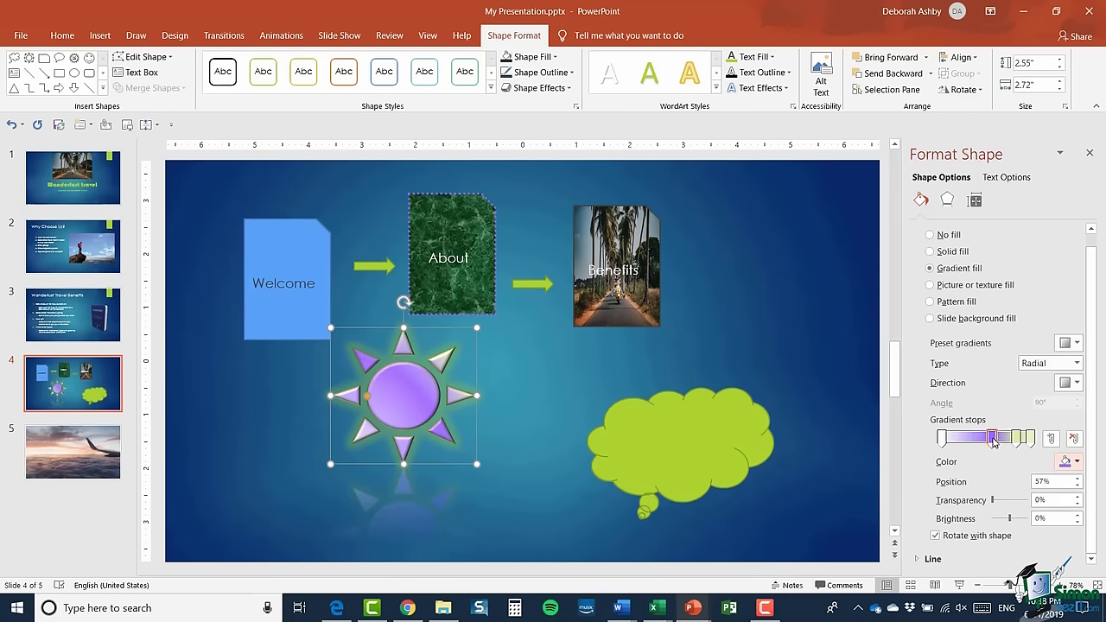
mouse_move(994, 440)
mouse_down()
mouse_move(969, 441)
mouse_move(1015, 439)
mouse_move(989, 440)
mouse_up()
click(1019, 439)
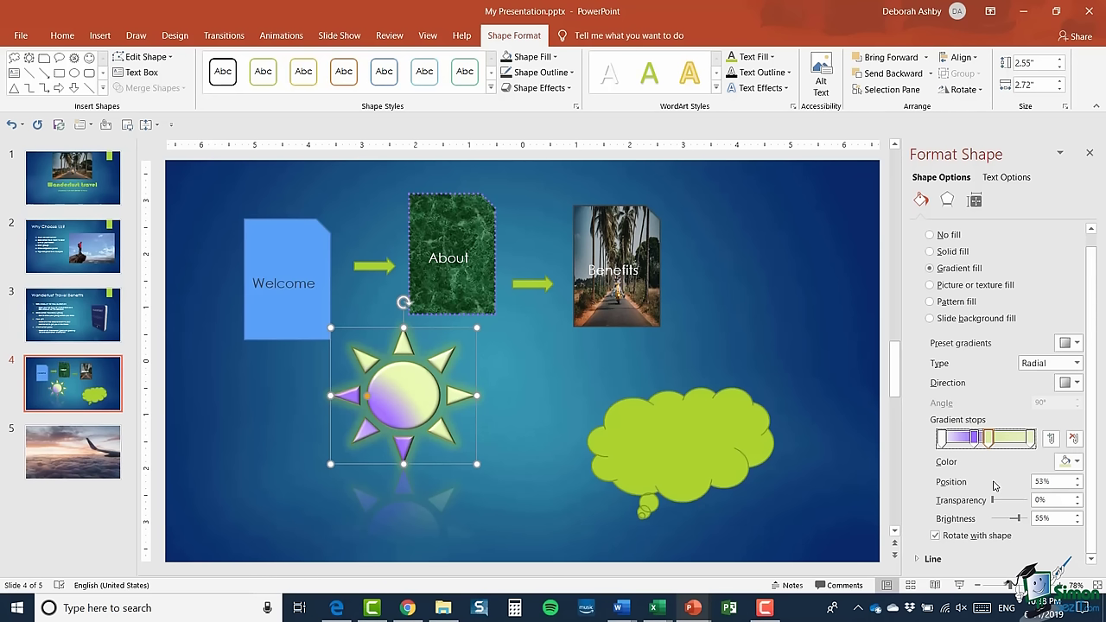
drag(992, 502, 1019, 520)
drag(1088, 316, 1098, 277)
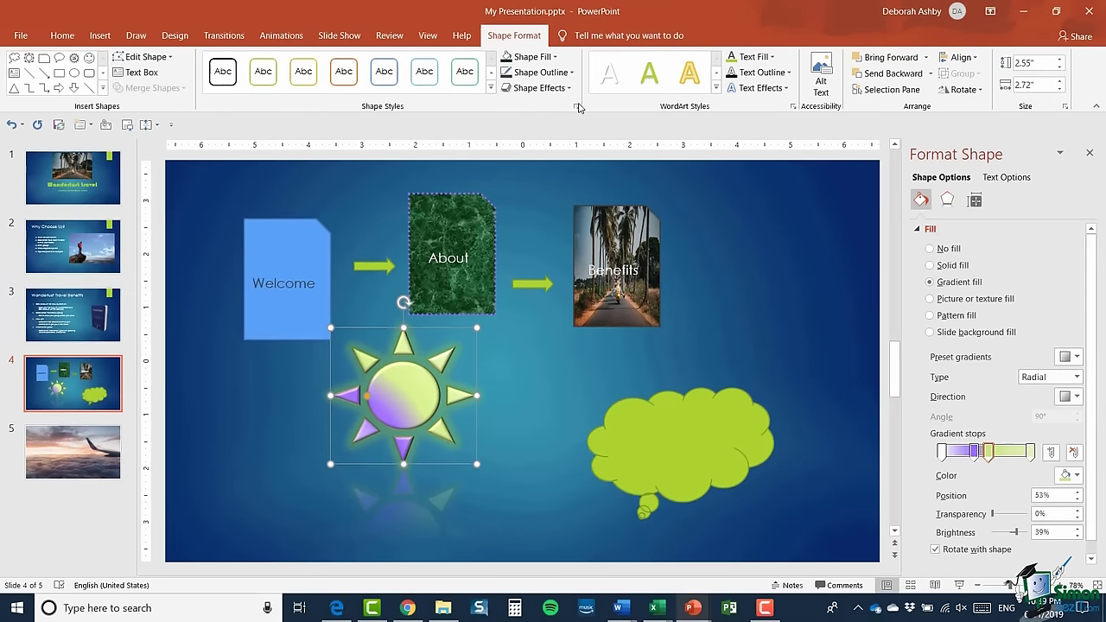
Set the sun's glow to Black, 4 pt, 81% transparency and close the pane
click(948, 200)
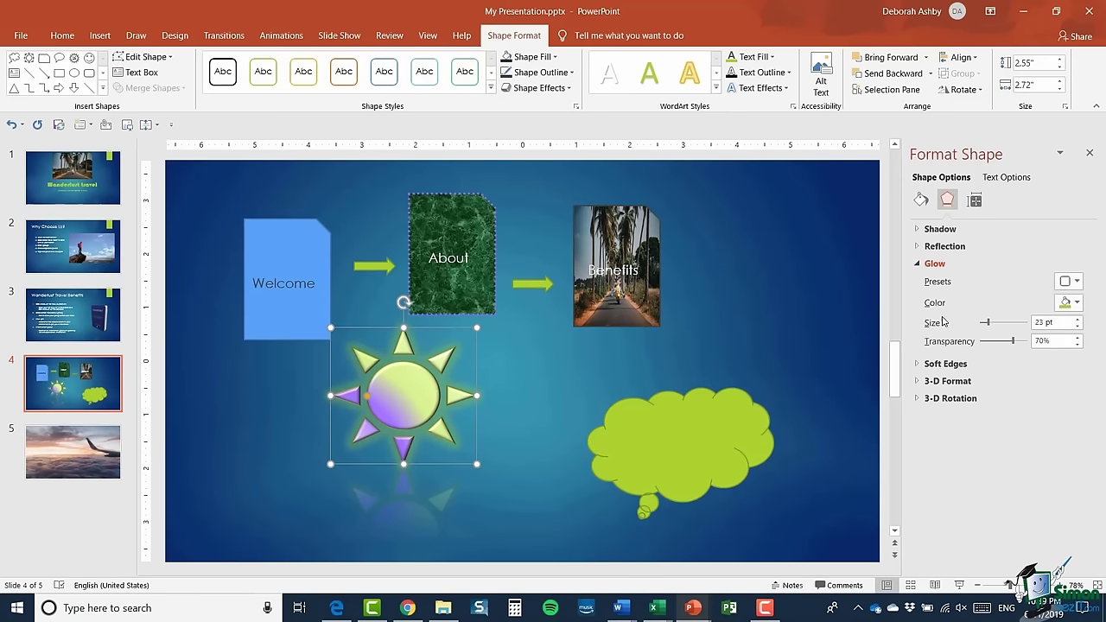
click(1078, 302)
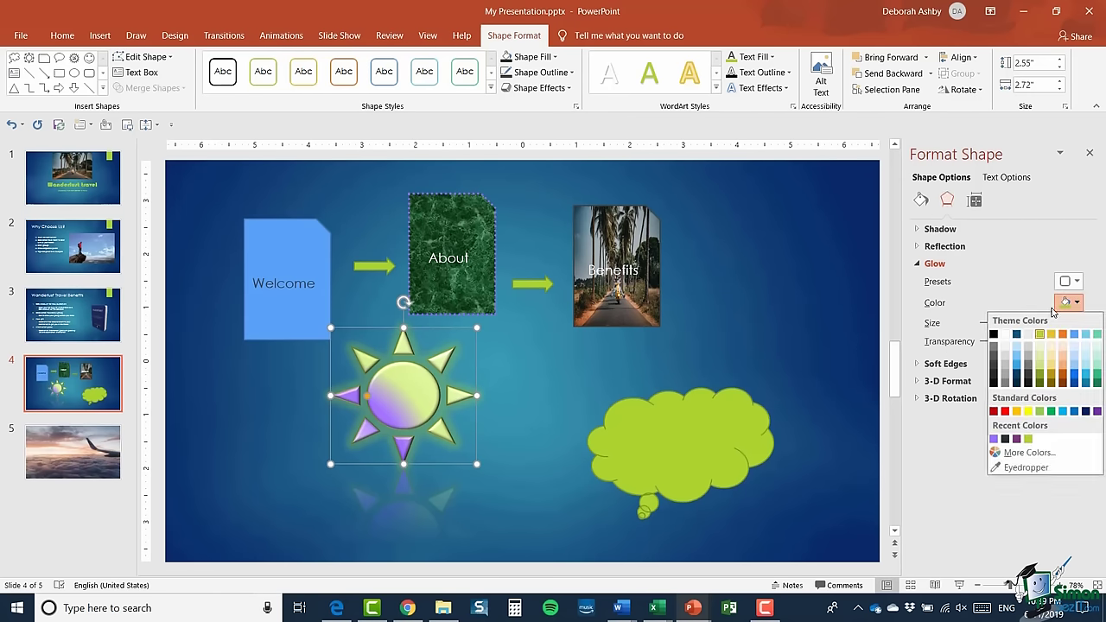
click(994, 335)
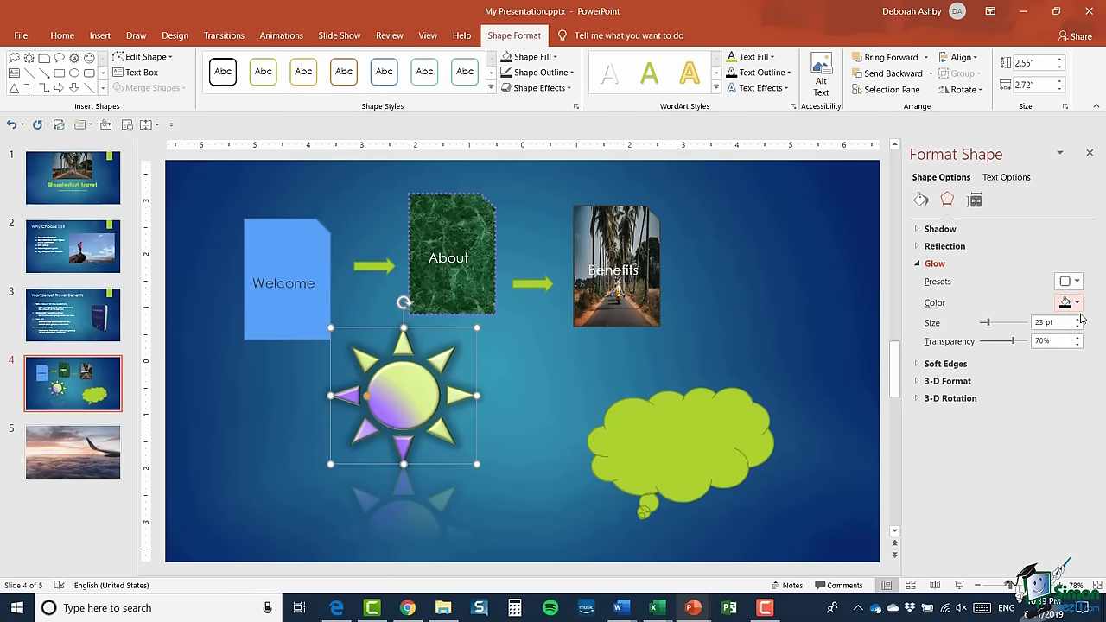
drag(989, 325, 981, 327)
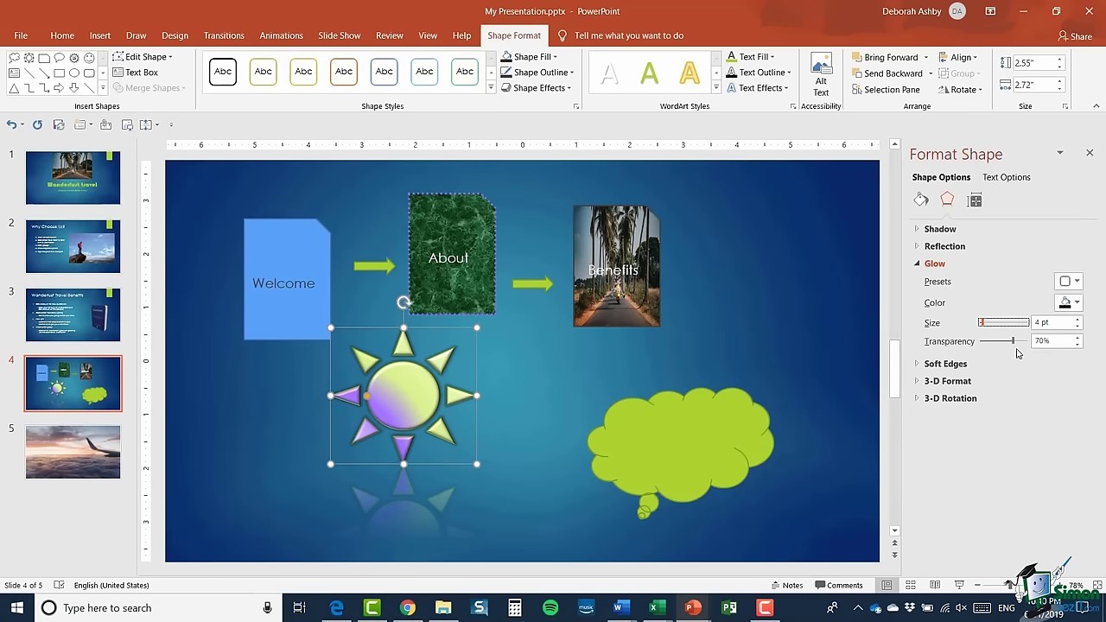
mouse_move(1013, 341)
mouse_down()
mouse_move(1004, 346)
mouse_move(1027, 349)
mouse_move(1015, 349)
mouse_up()
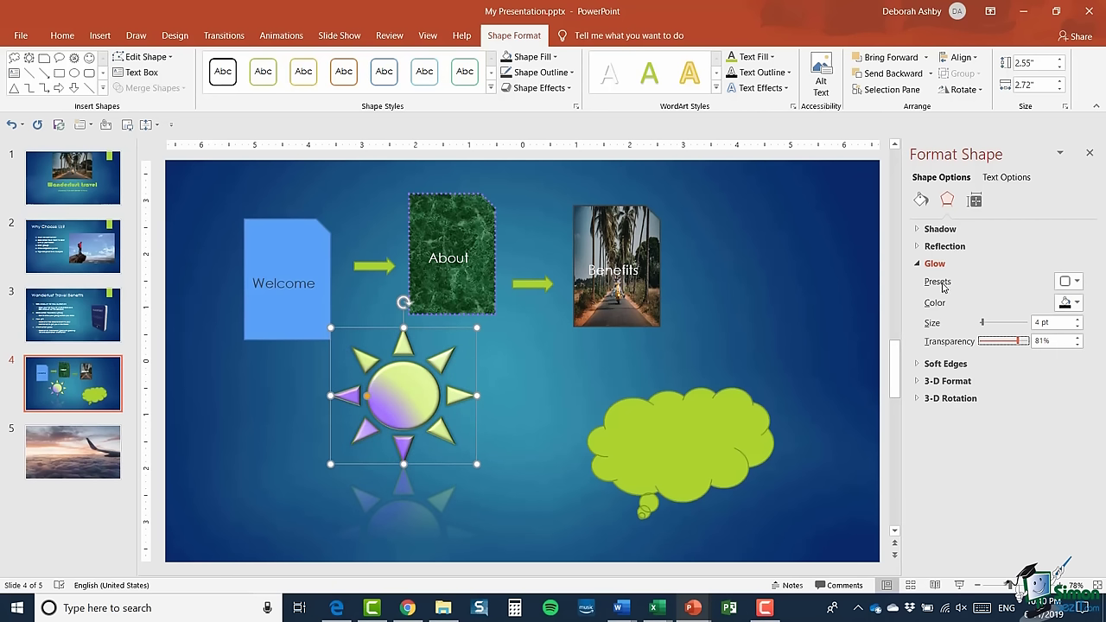
click(919, 230)
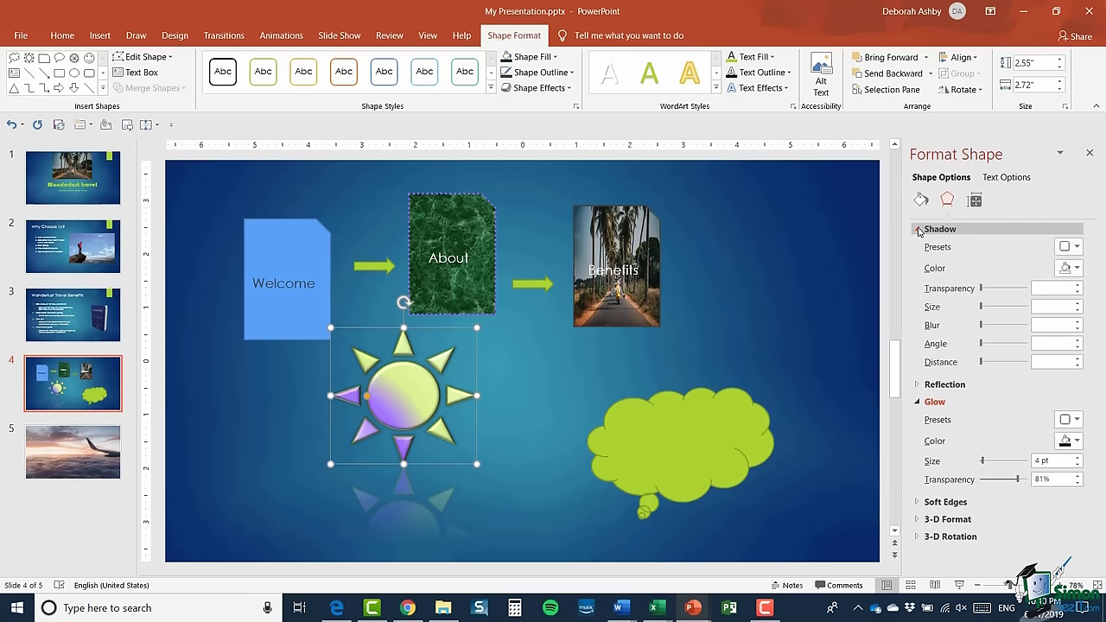
click(919, 230)
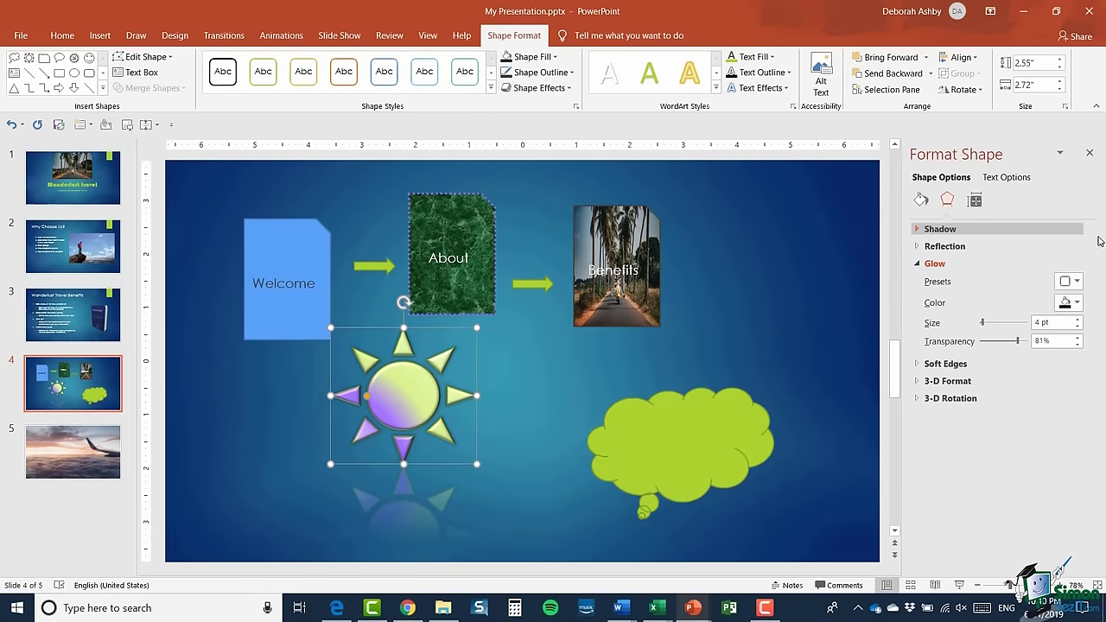
click(1089, 155)
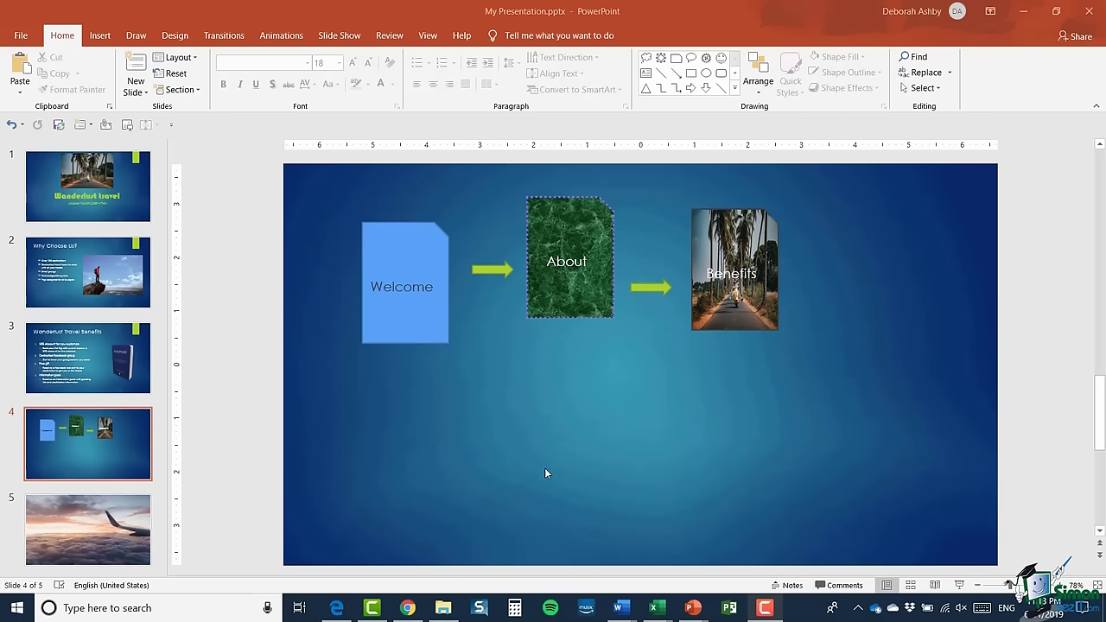
click(491, 274)
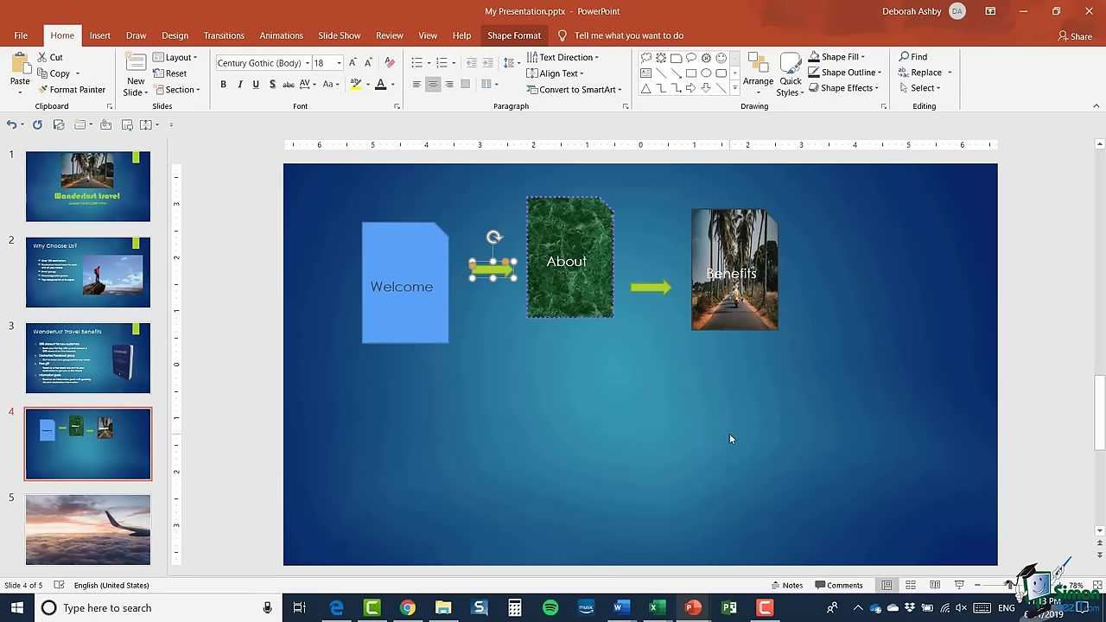
key(Tab)
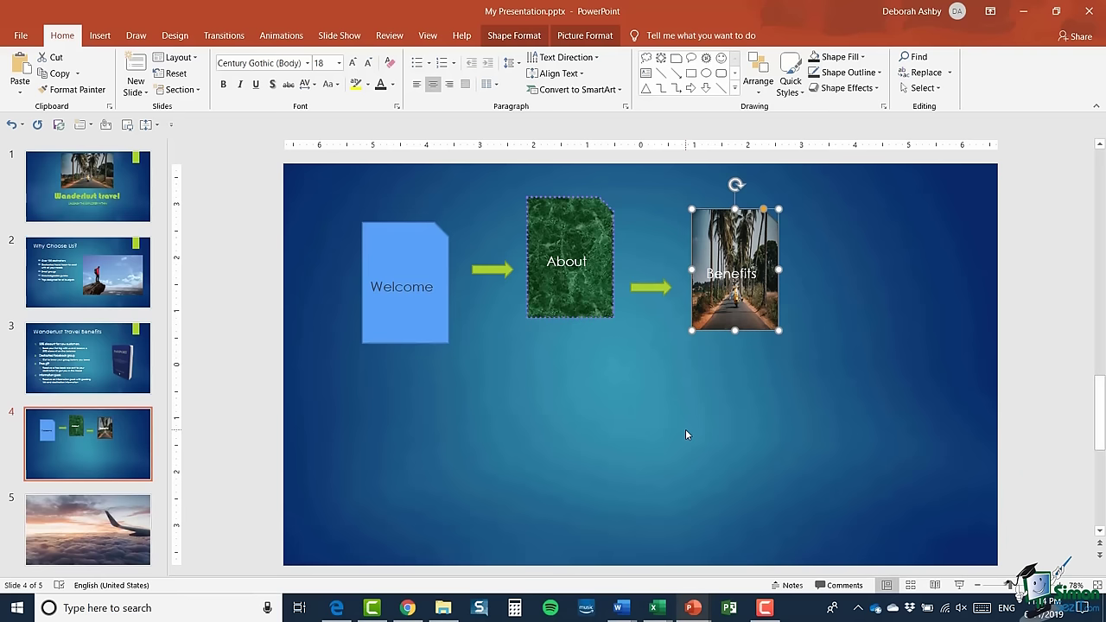
click(400, 258)
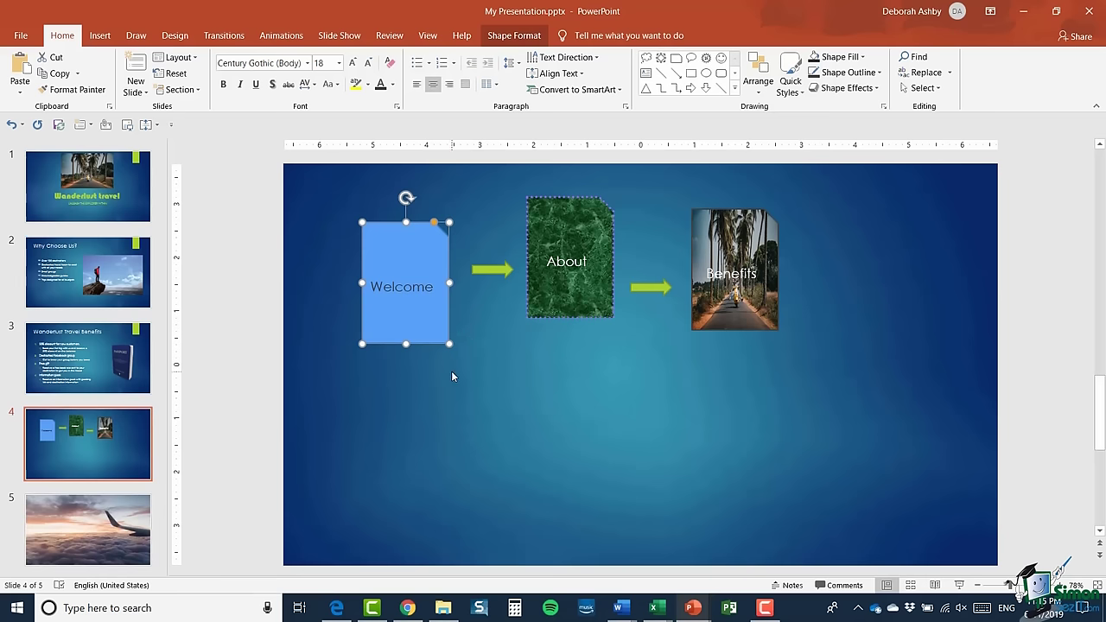
Copy Welcome's blue formatting onto About and Benefits, then marquee-select all boxes and arrows
click(73, 91)
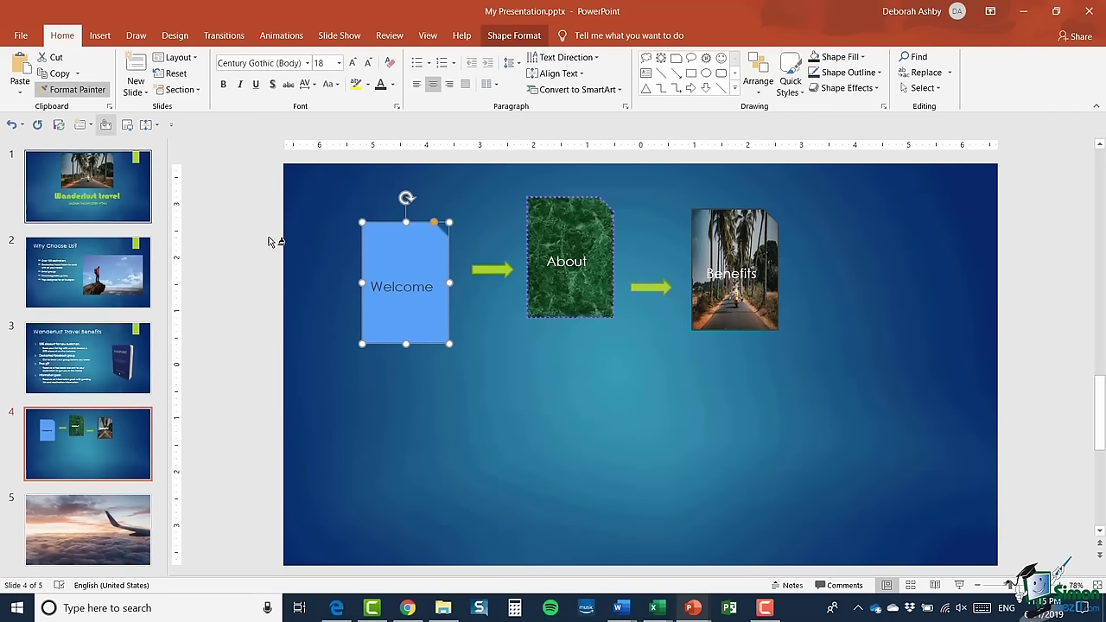
click(561, 239)
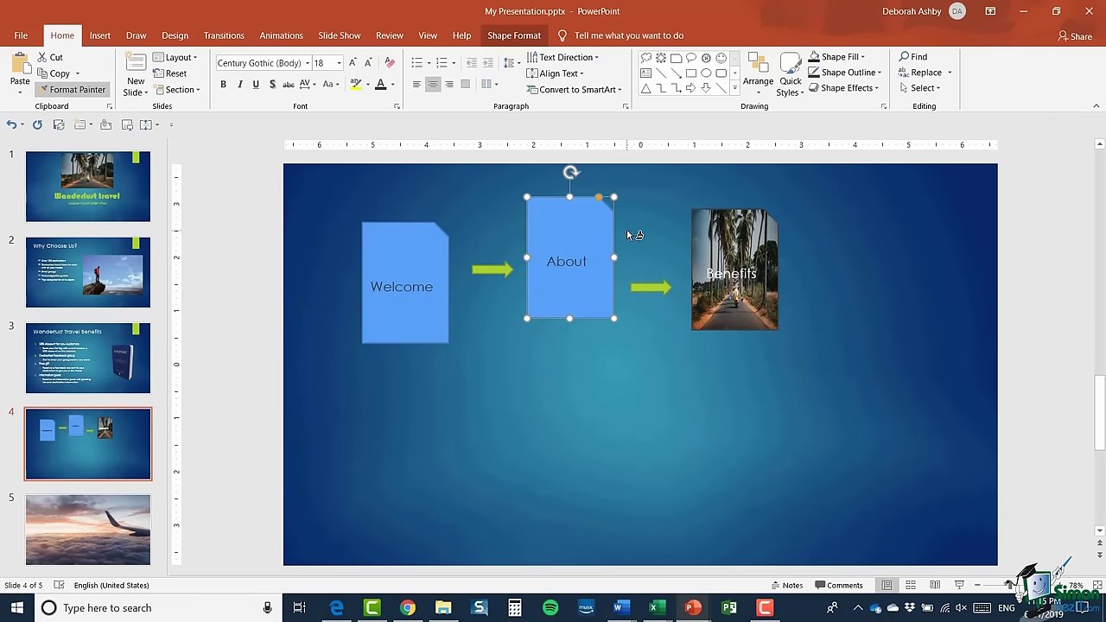
click(738, 254)
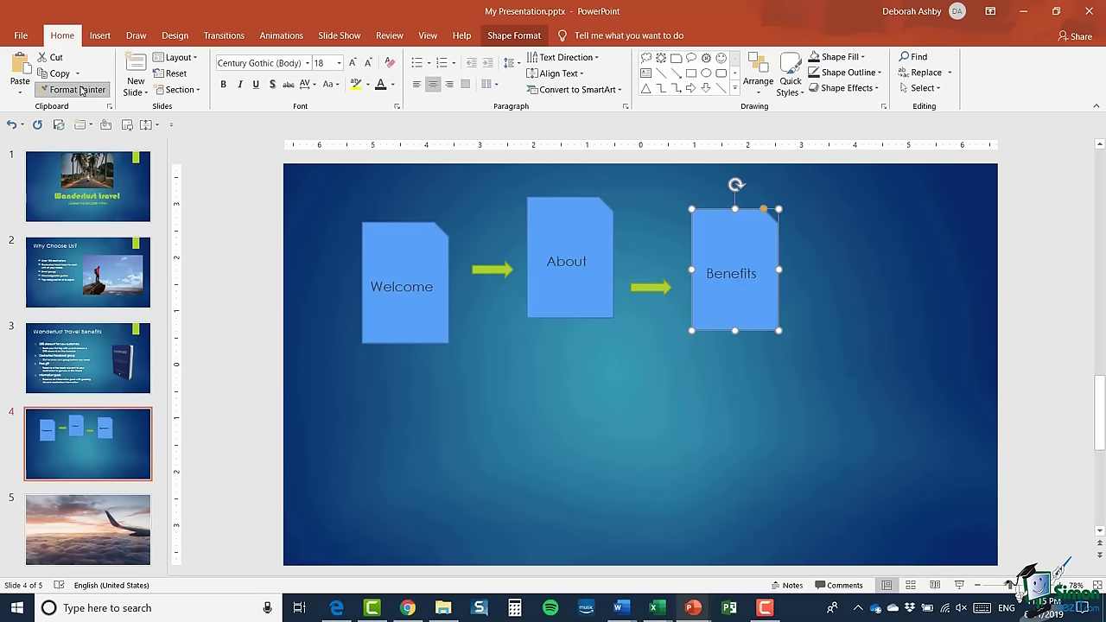
click(585, 409)
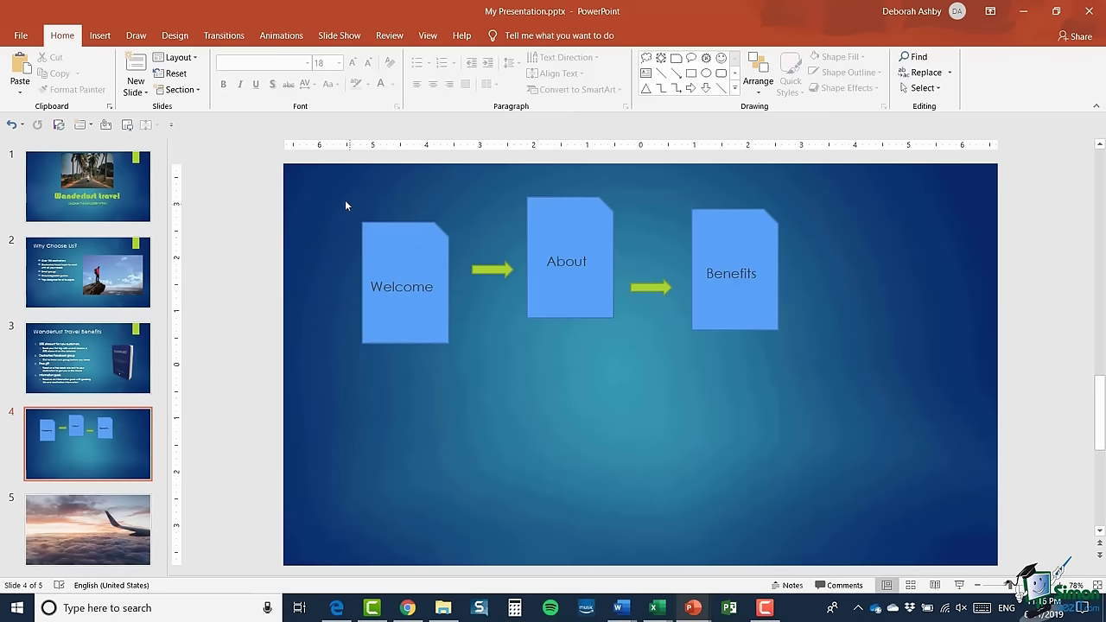
drag(322, 179, 828, 368)
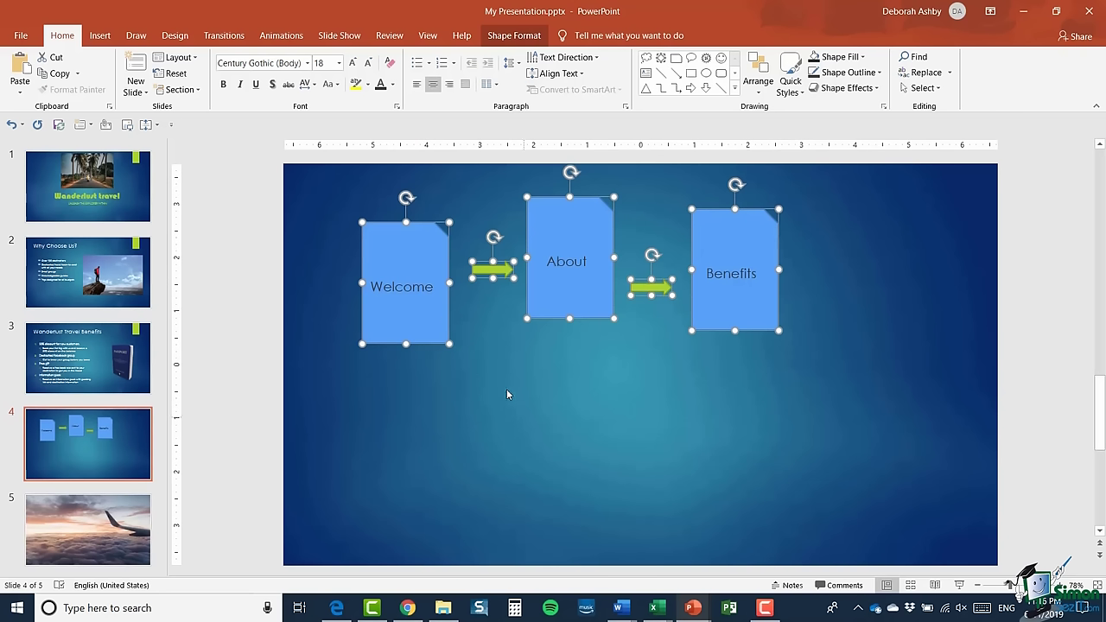
Drop both arrows from the selection and Align Top the Welcome, About and Benefits boxes
ctrl+click(503, 275)
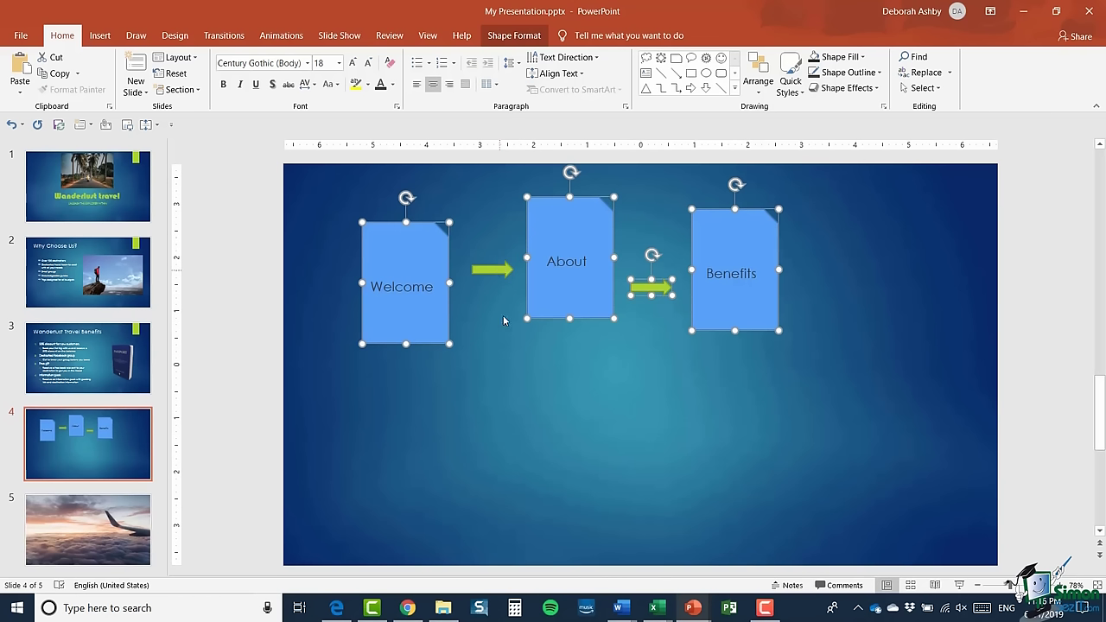
ctrl+click(658, 290)
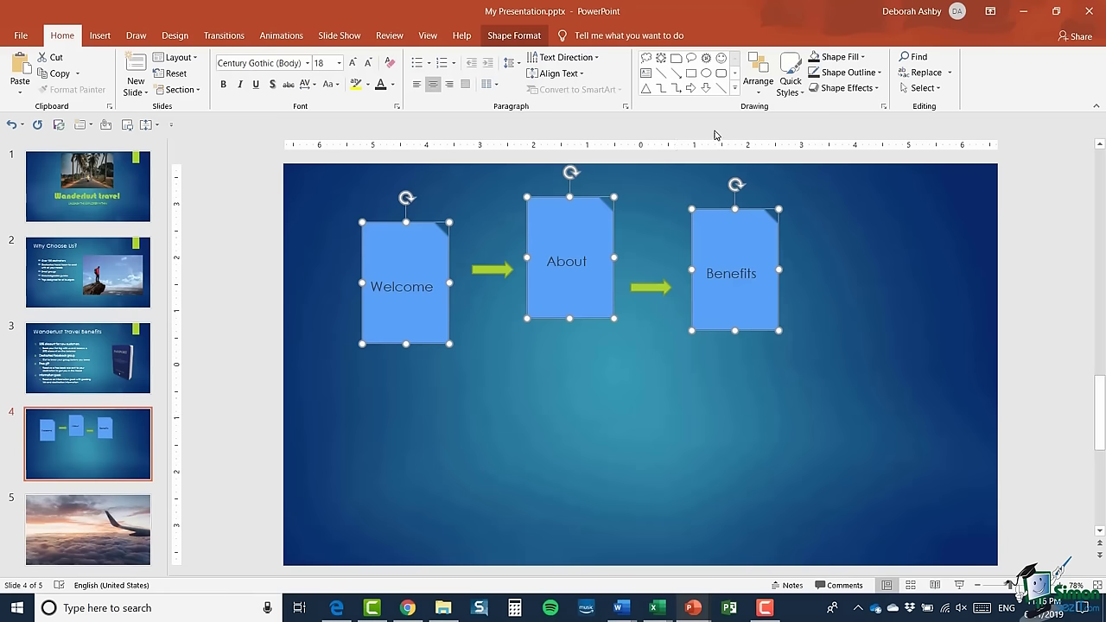
click(758, 96)
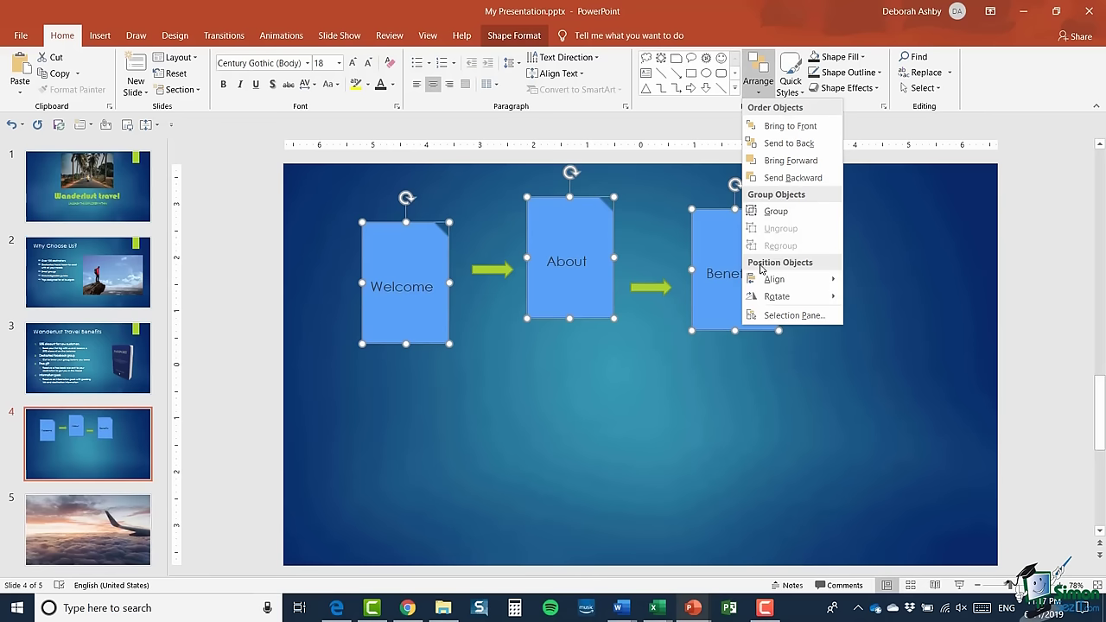
mouse_move(764, 280)
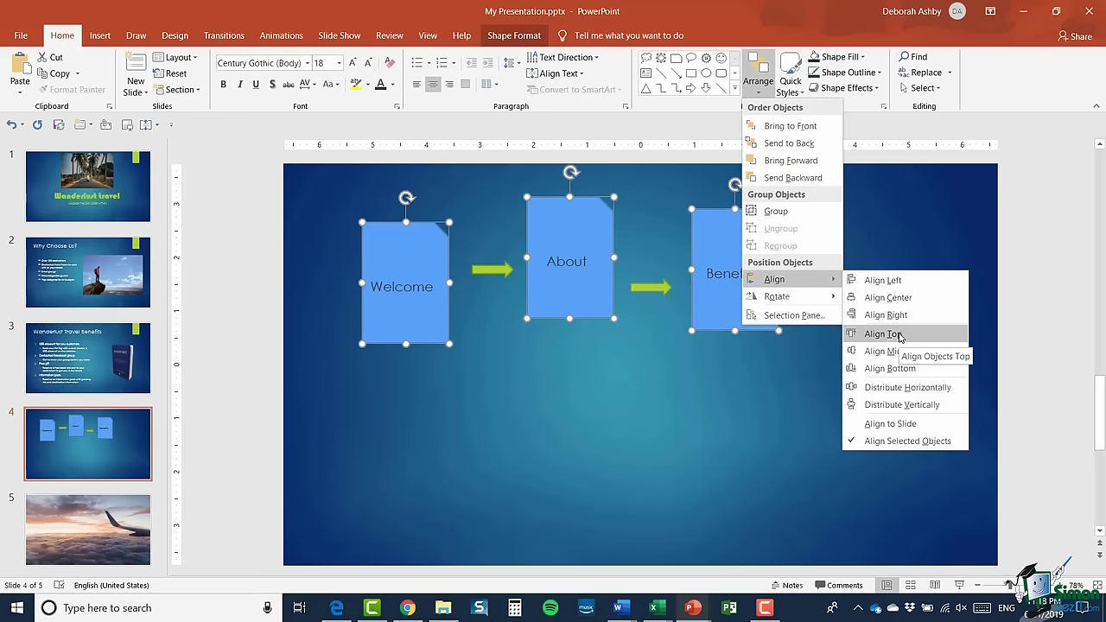
click(900, 335)
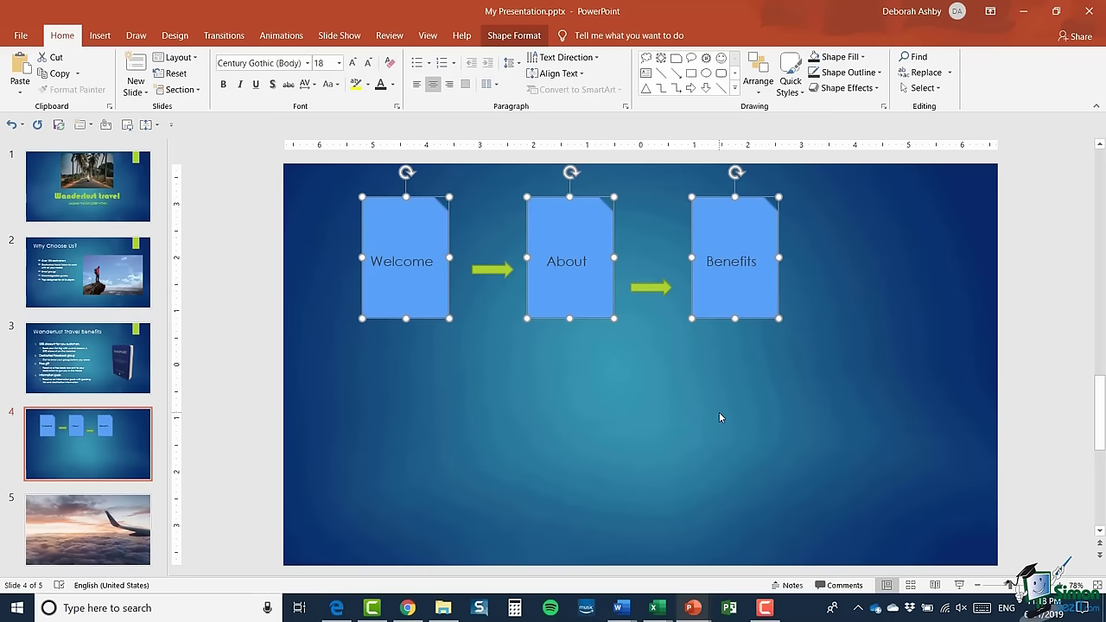
click(674, 387)
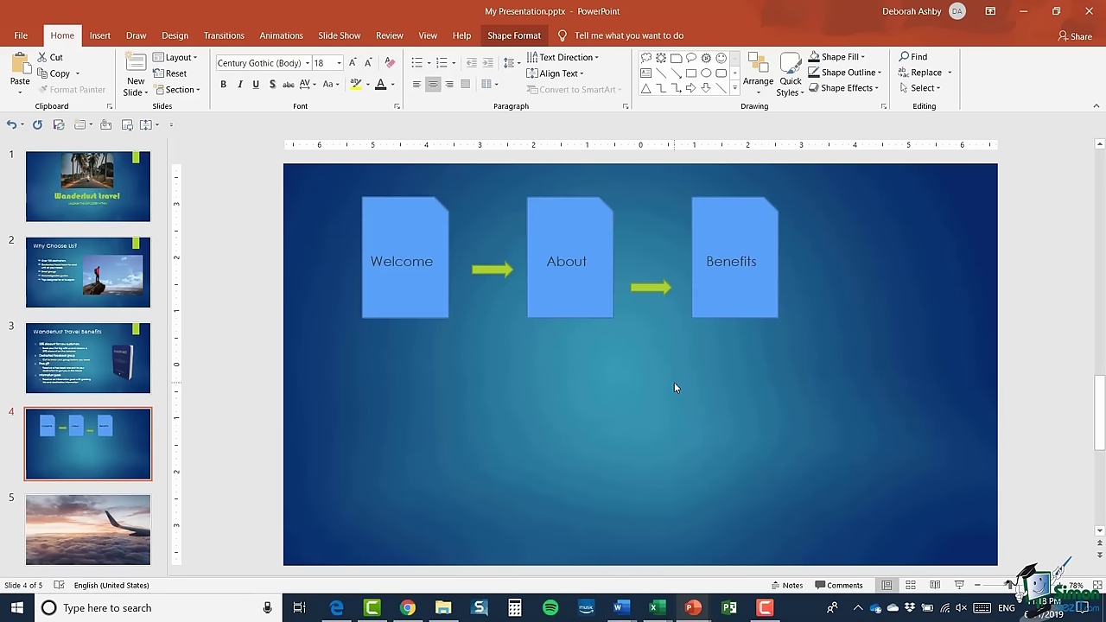
Use Align Middle to level the left and right green arrows at the same height
click(492, 271)
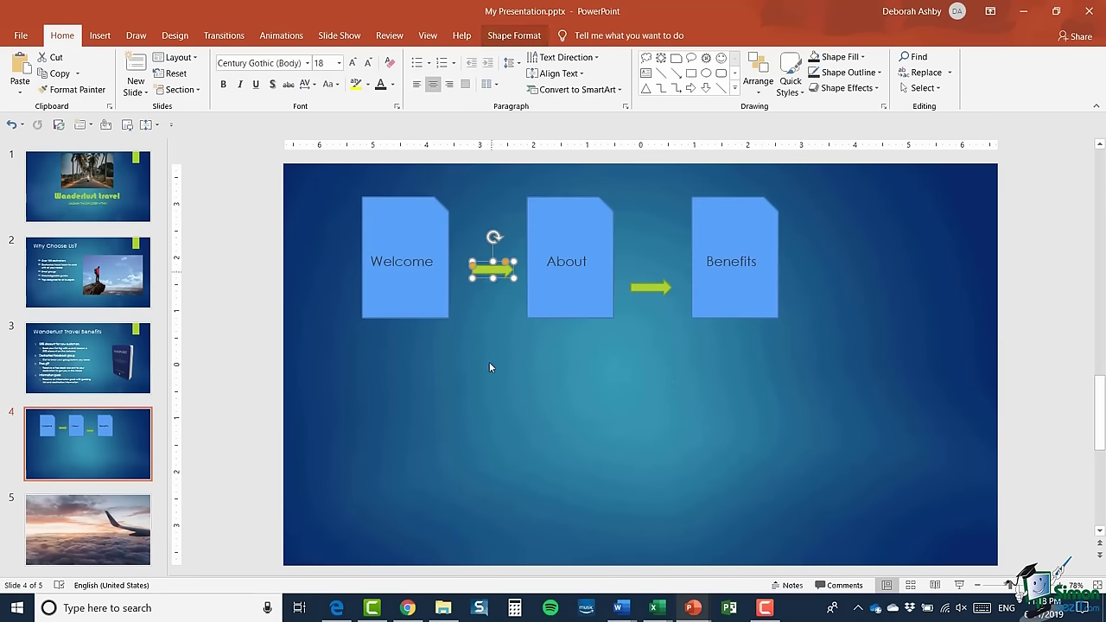
shift+click(652, 286)
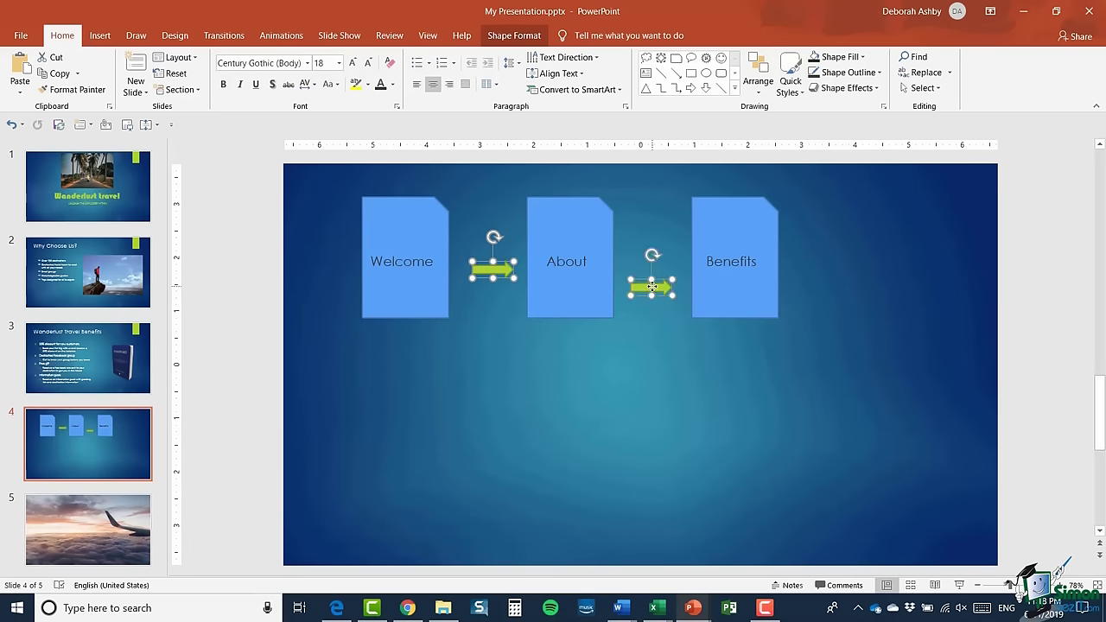
click(760, 94)
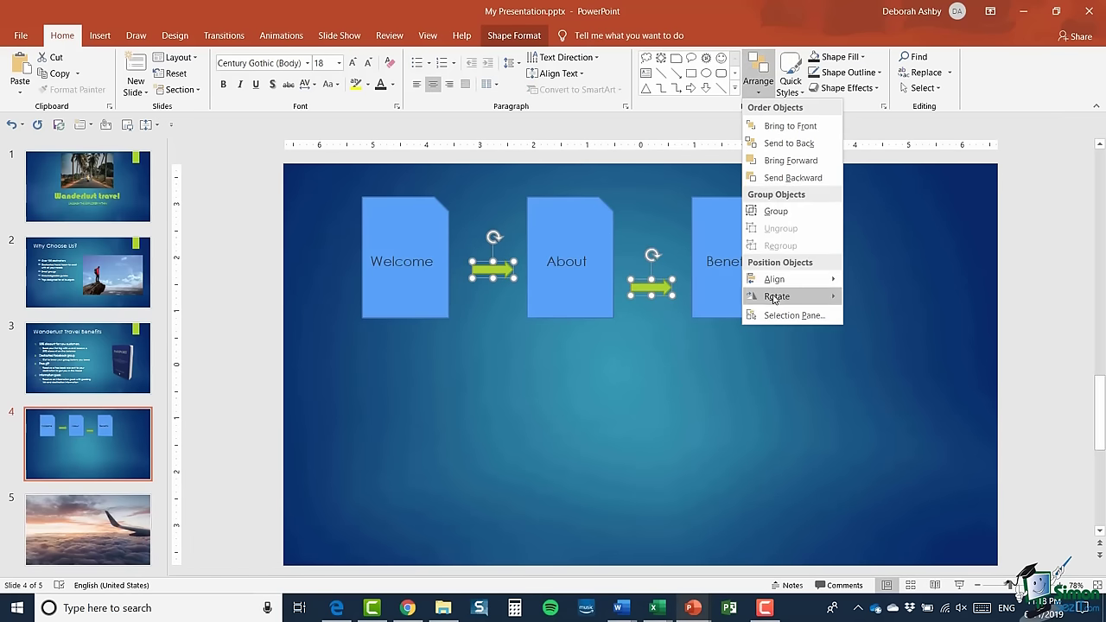
mouse_move(775, 285)
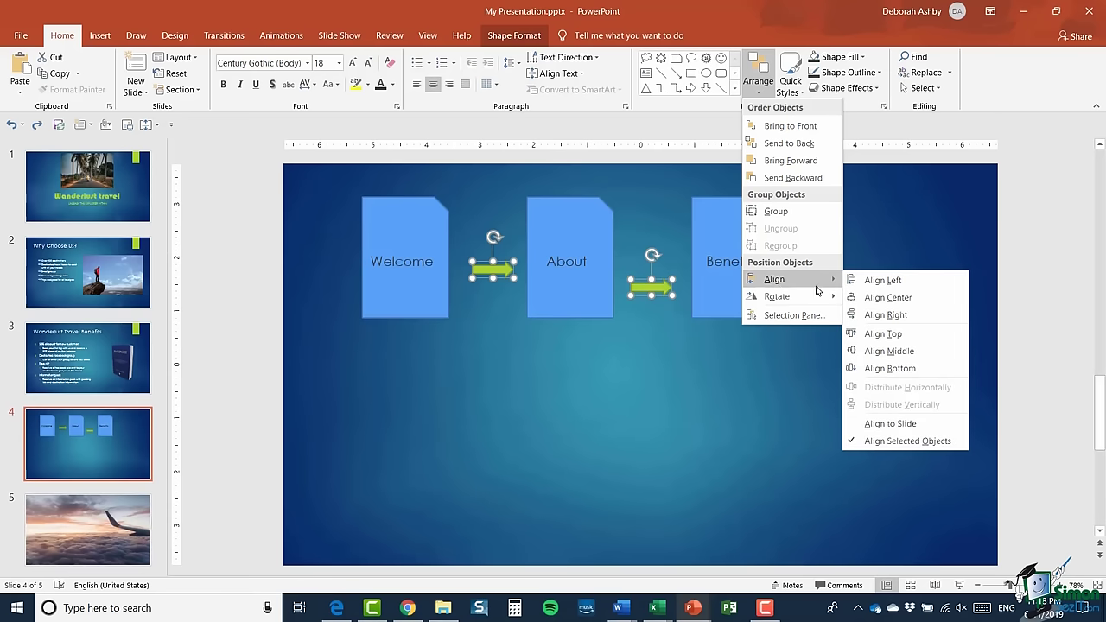
click(889, 351)
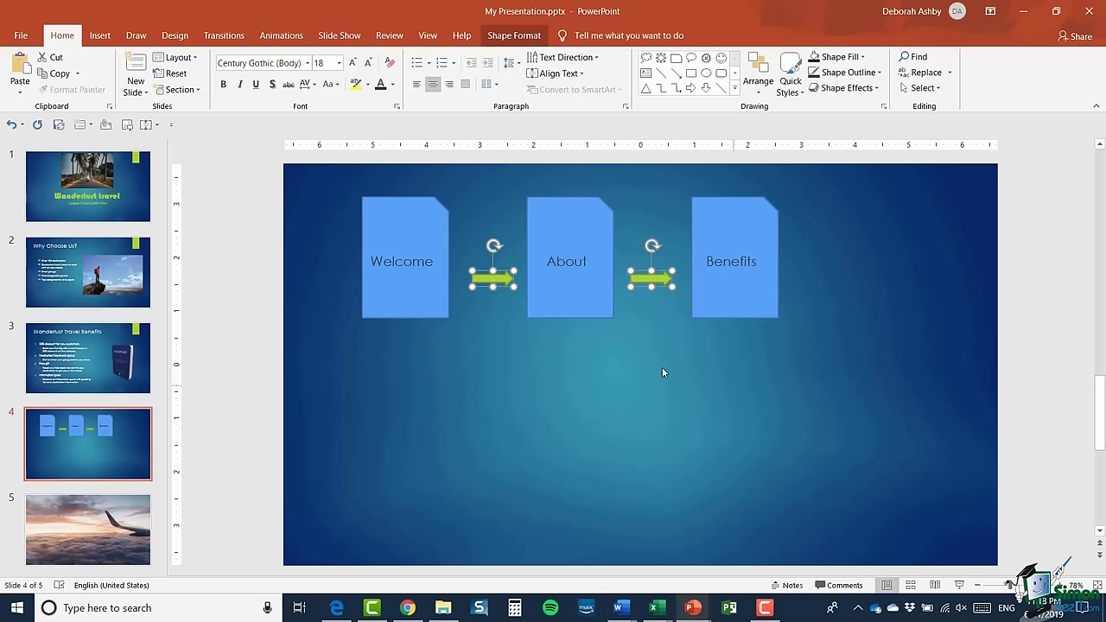
click(637, 344)
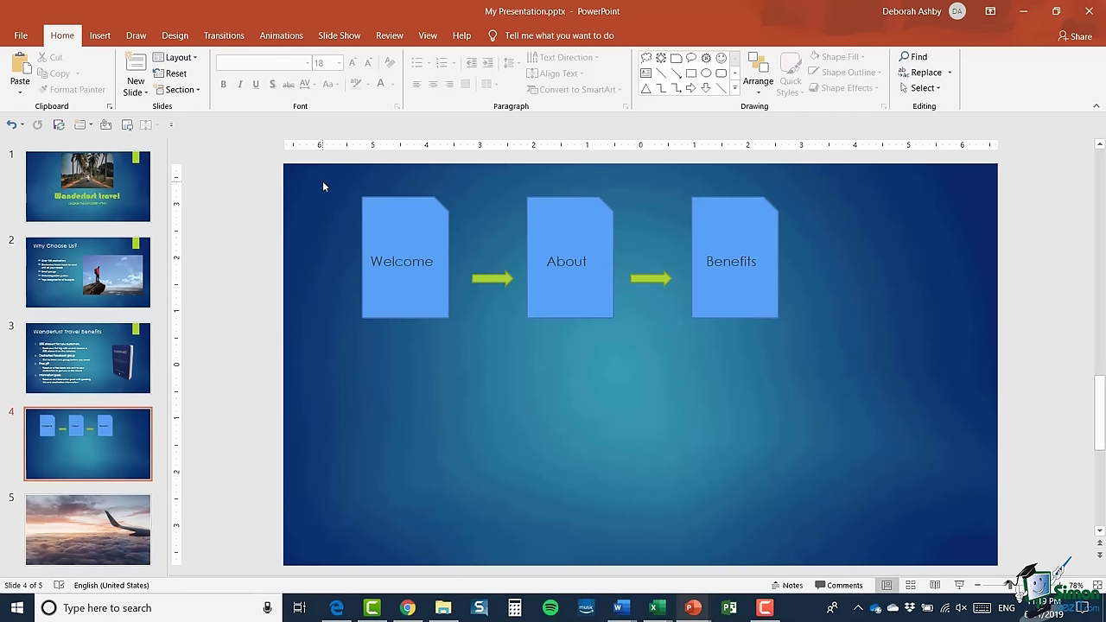
Distribute the Welcome, About and Benefits boxes and both arrows horizontally across the row
drag(323, 180, 819, 347)
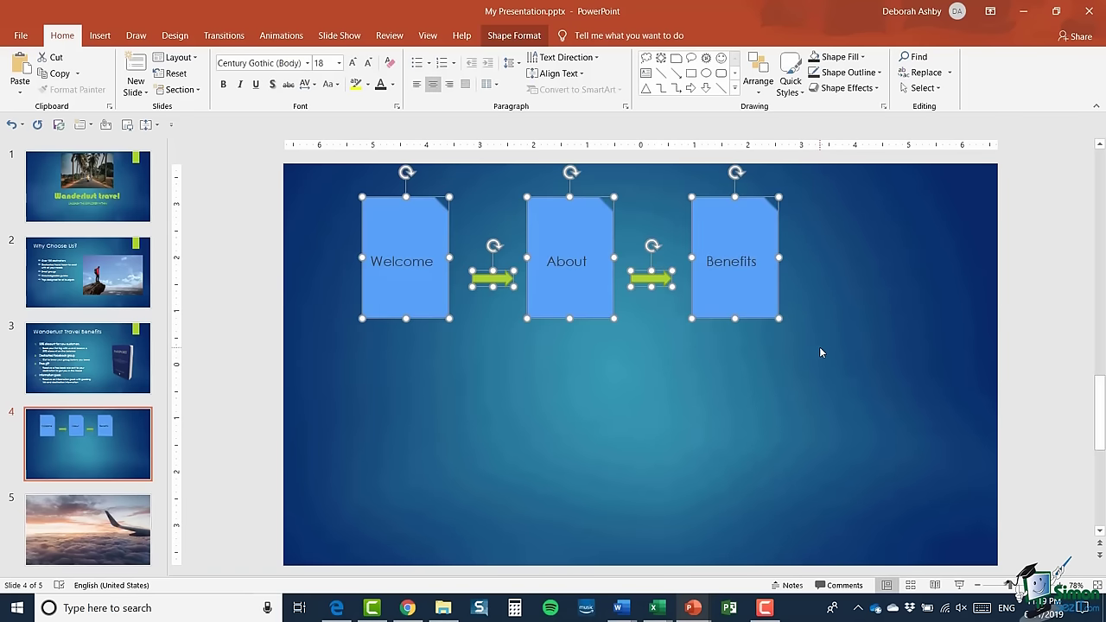
click(758, 76)
mouse_move(767, 288)
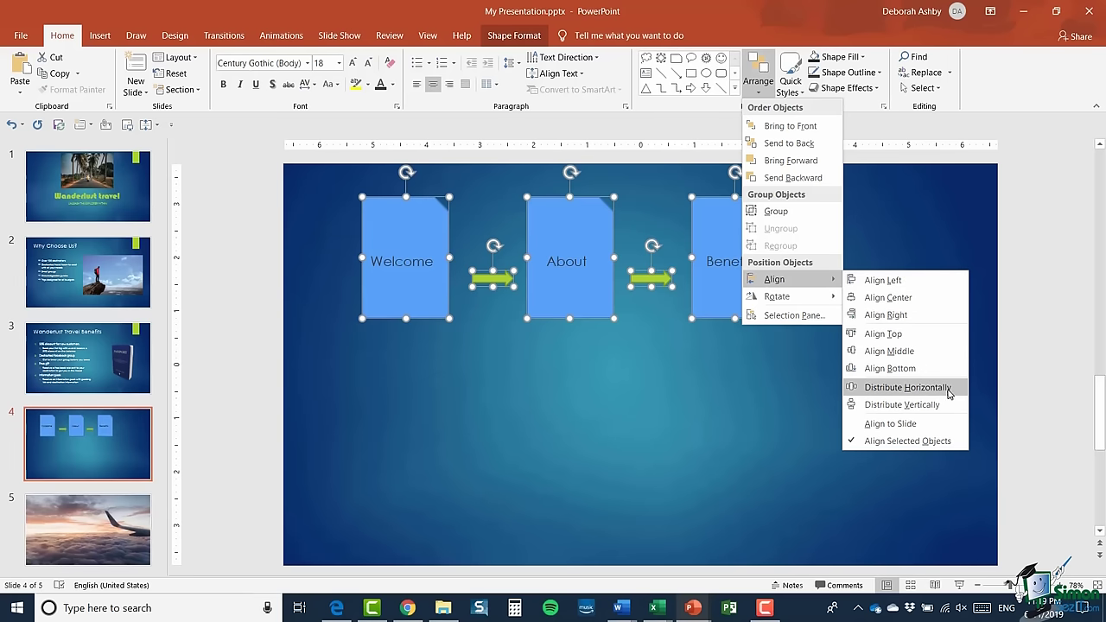
click(949, 394)
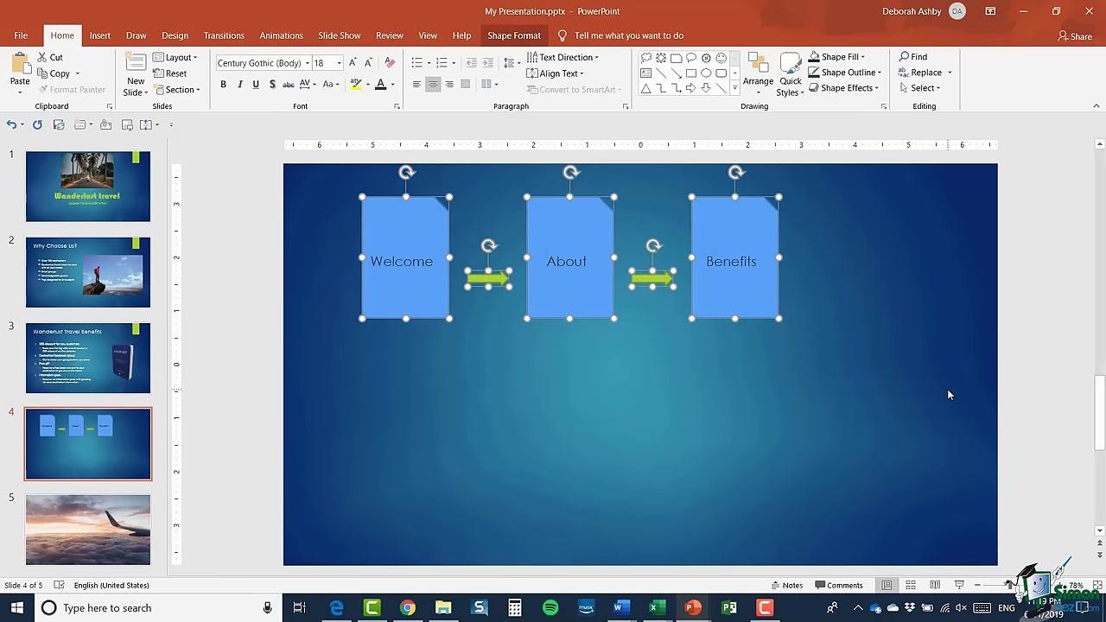
click(874, 337)
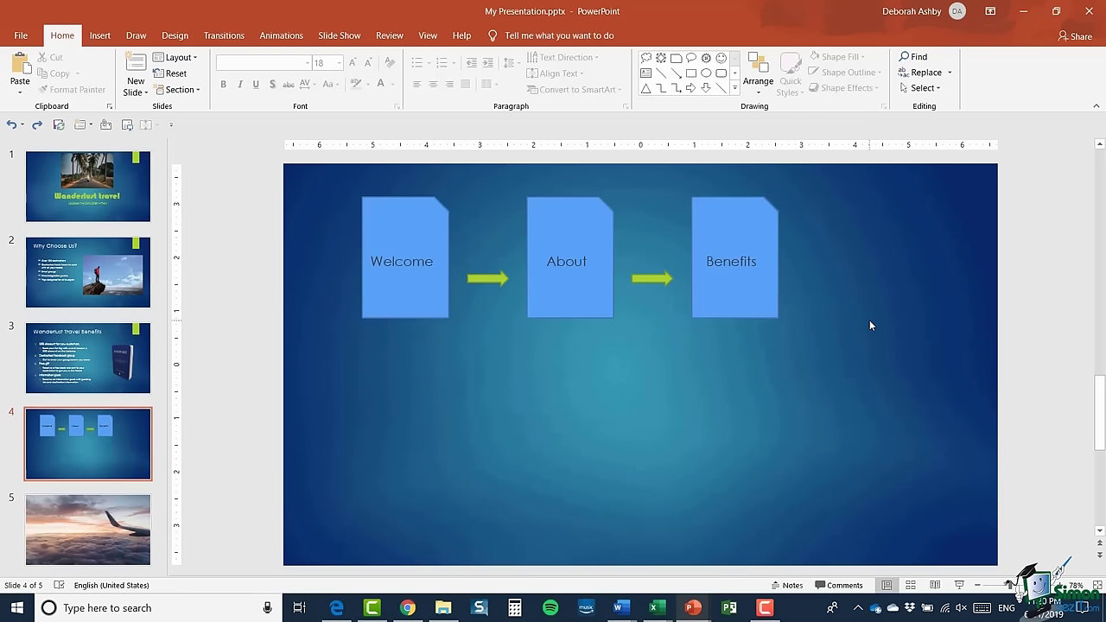
Turn on the drawing guides and drag the whole flowchart right toward the vertical guide
click(429, 35)
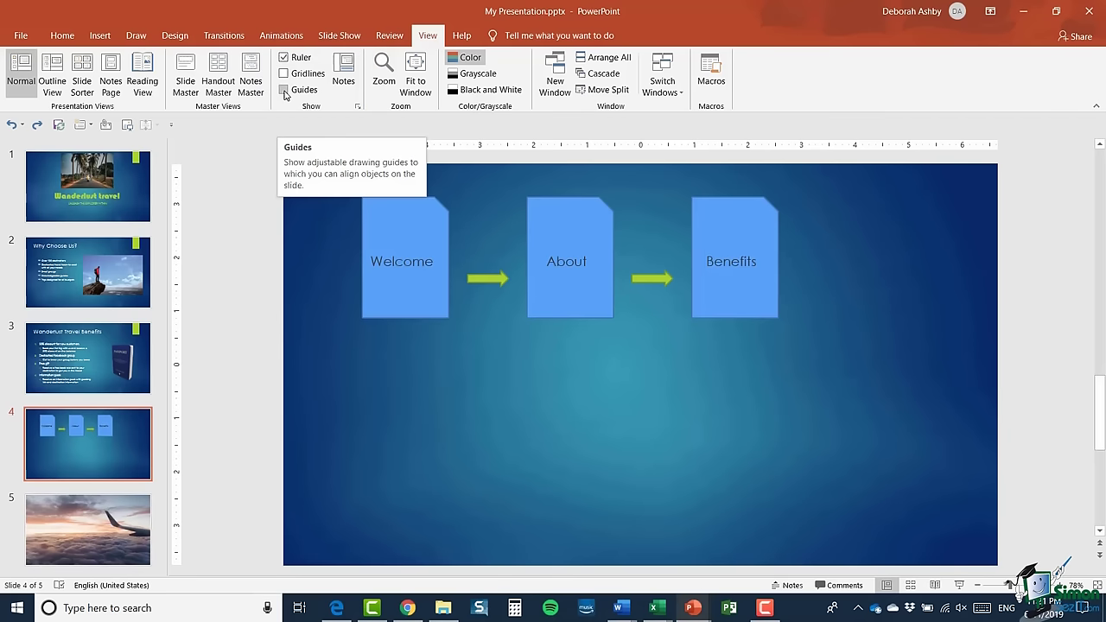
click(284, 90)
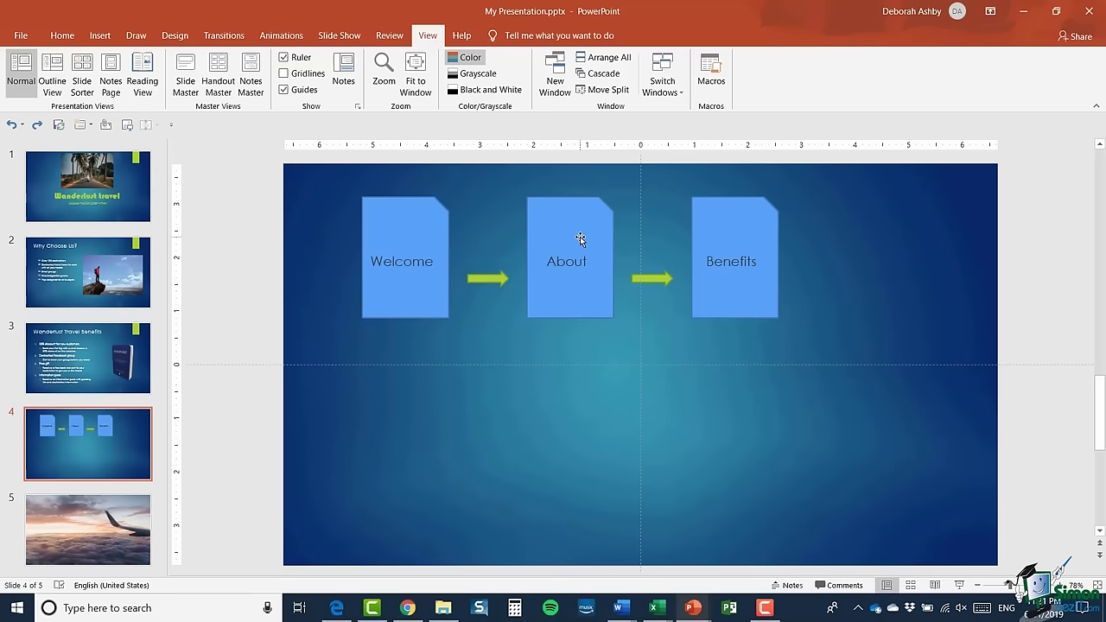
drag(330, 178, 818, 344)
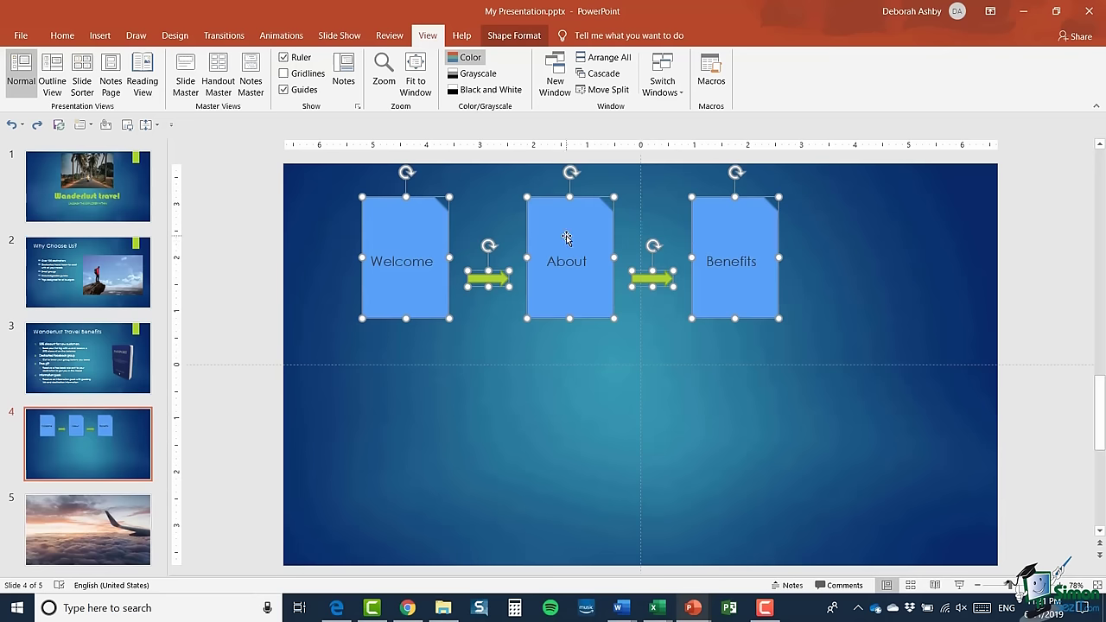
drag(567, 237, 641, 238)
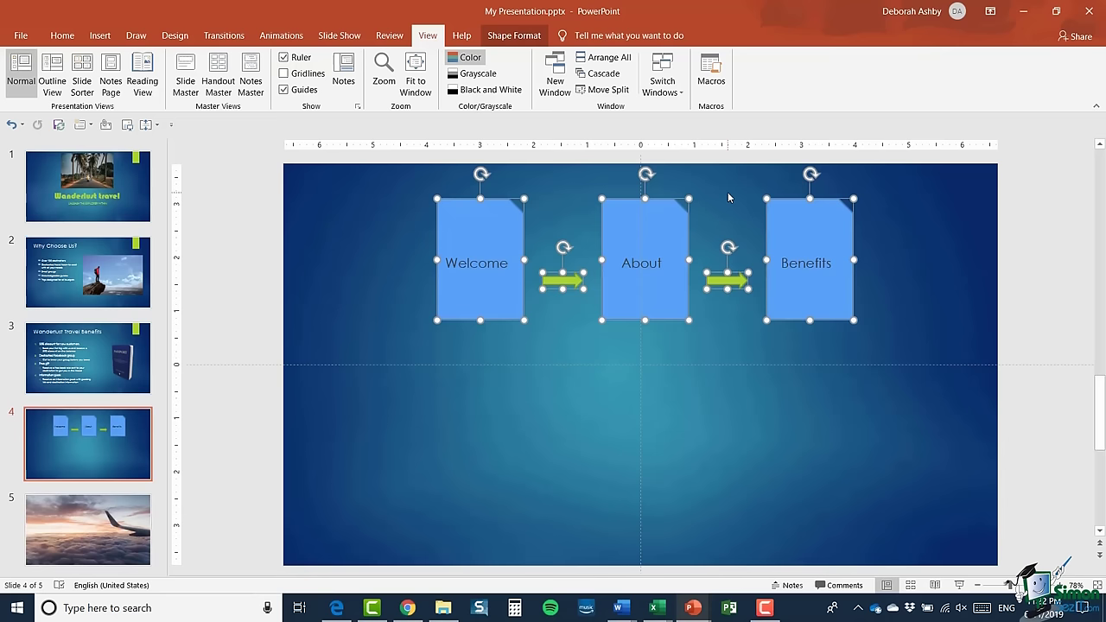
Nudge the flowchart left four times with Ctrl+Left, then drag it down onto the guide crossing
key(ctrl+Left)
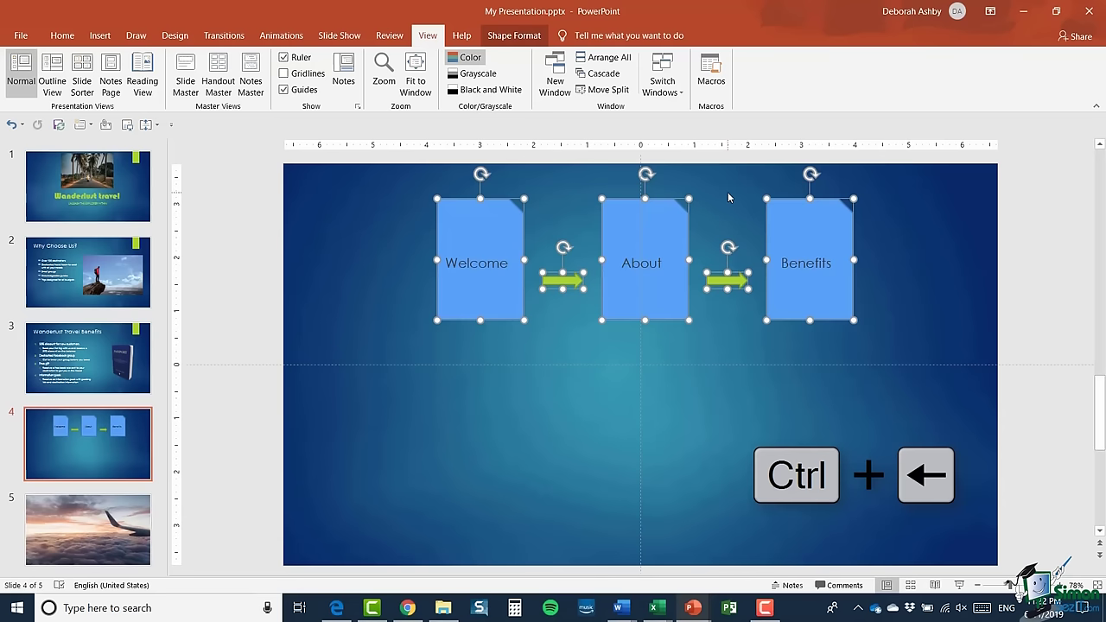
key(ctrl+Left)
key(ctrl+Left)
key(ctrl+Left)
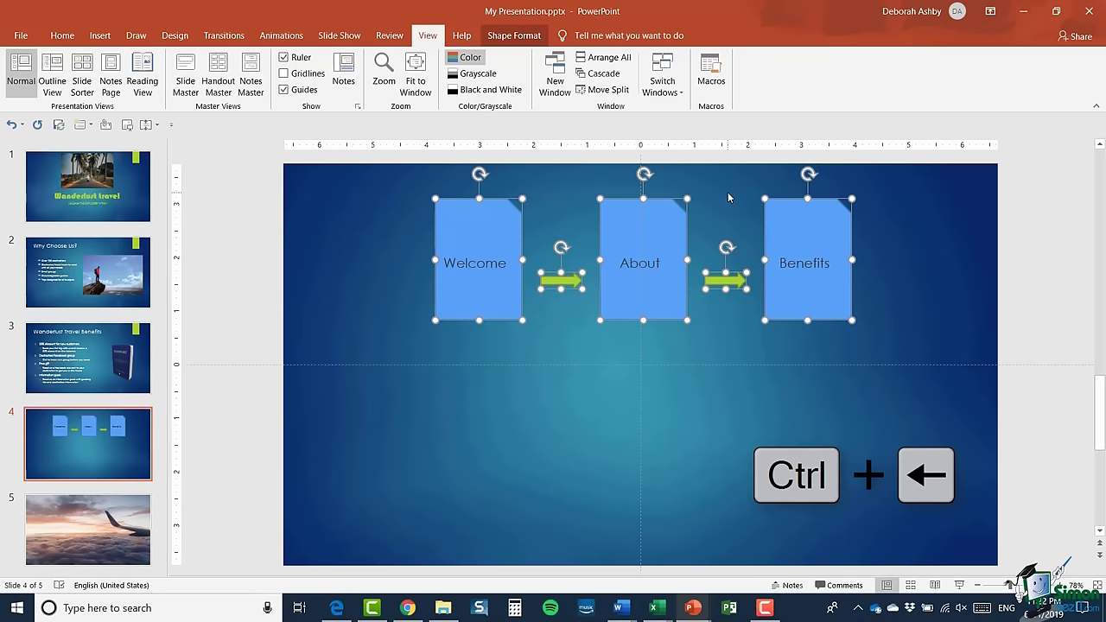
key(ctrl+Left)
key(ctrl+Left)
key(ctrl+Left)
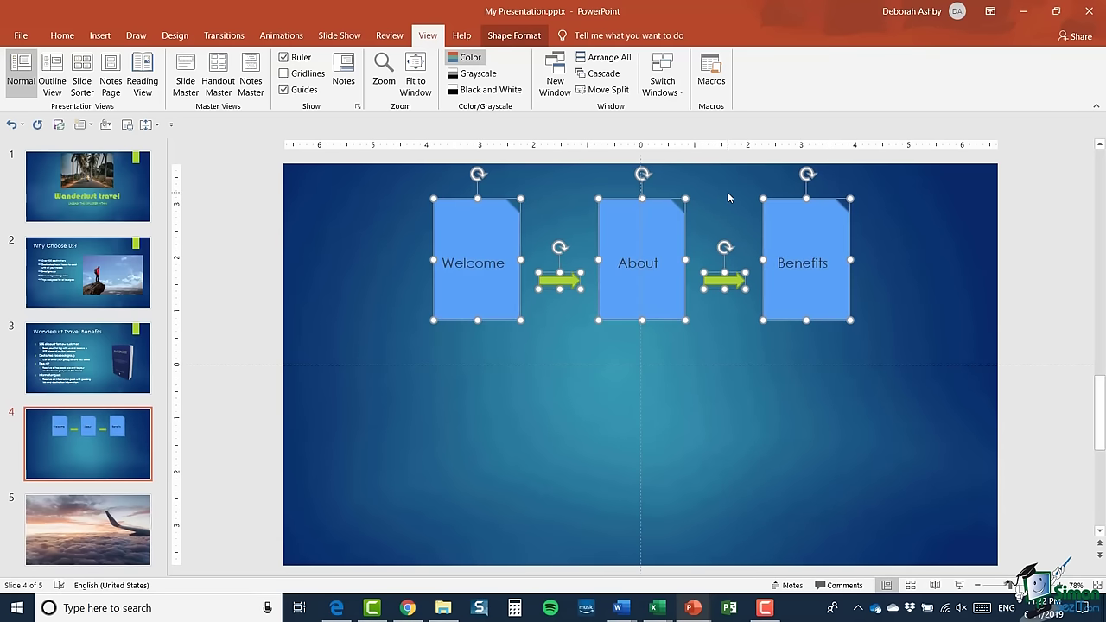
key(ctrl+Left)
key(ctrl+Left)
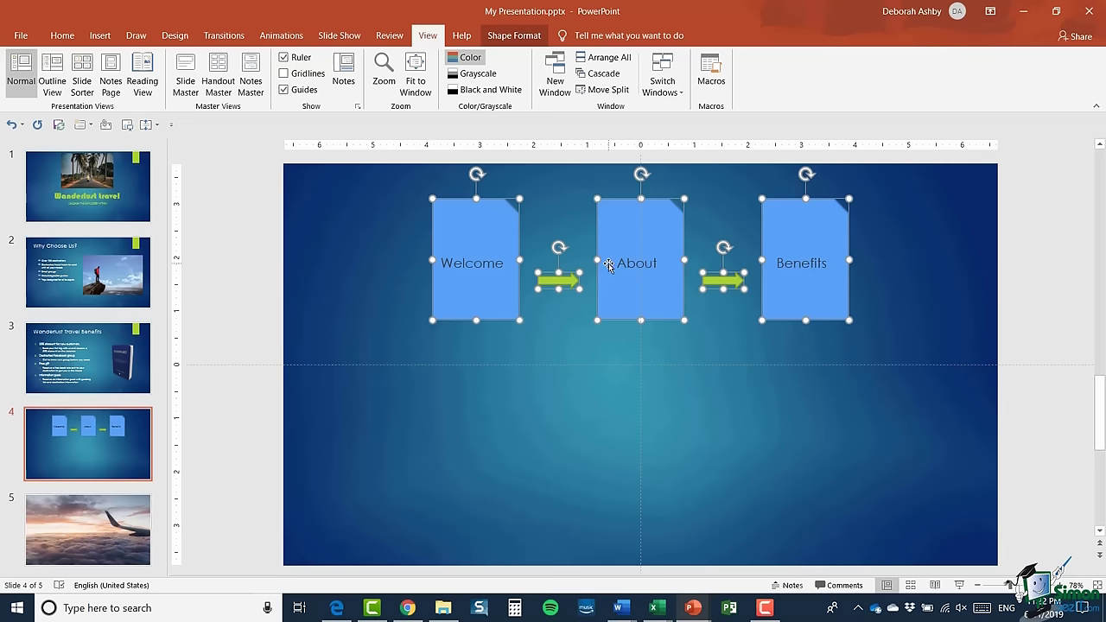
drag(609, 265, 606, 366)
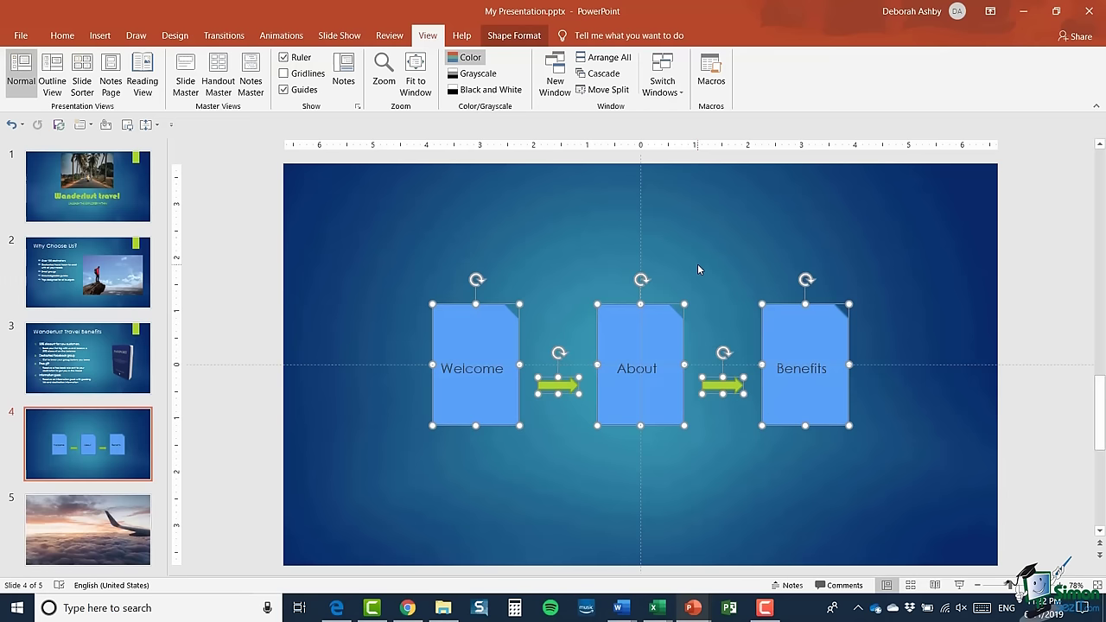
click(749, 235)
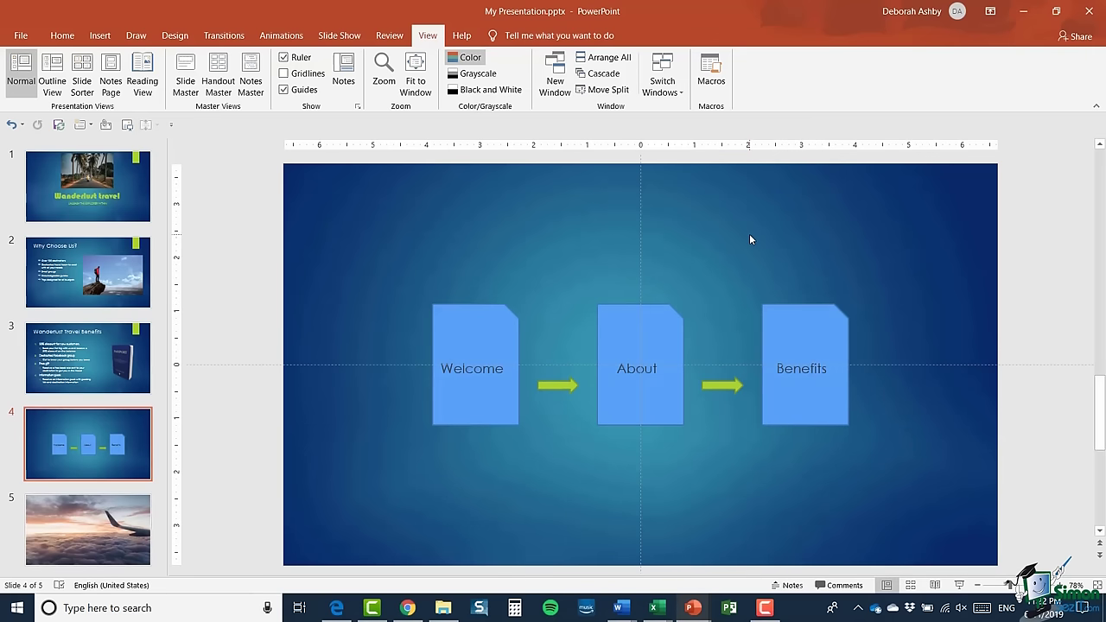
Turn off the drawing guides, and show the gridlines briefly before hiding them again
click(284, 90)
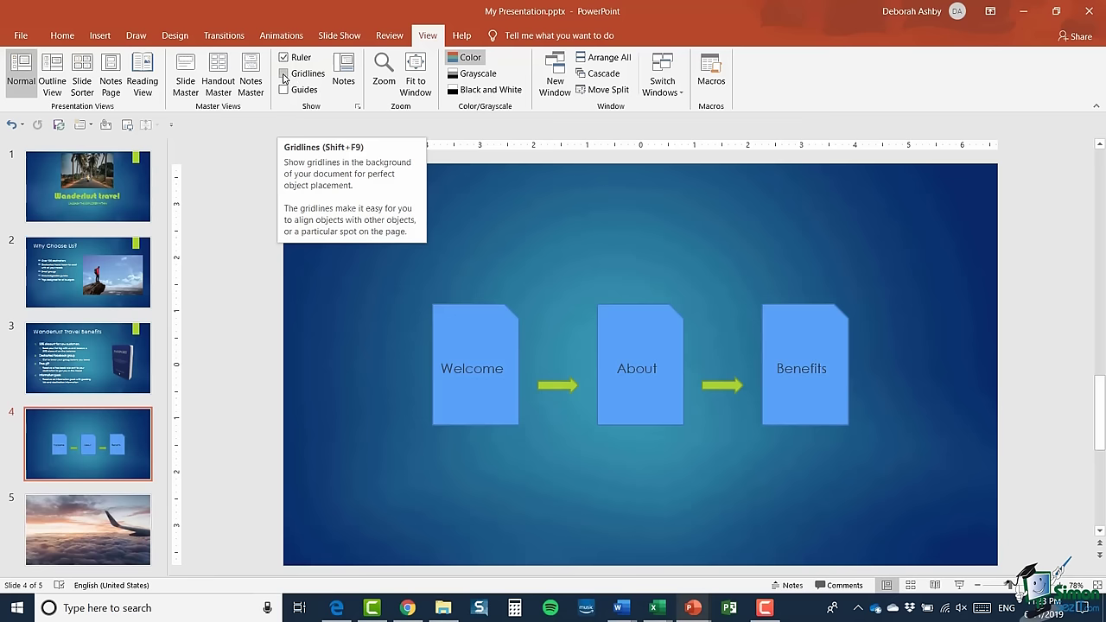
click(283, 75)
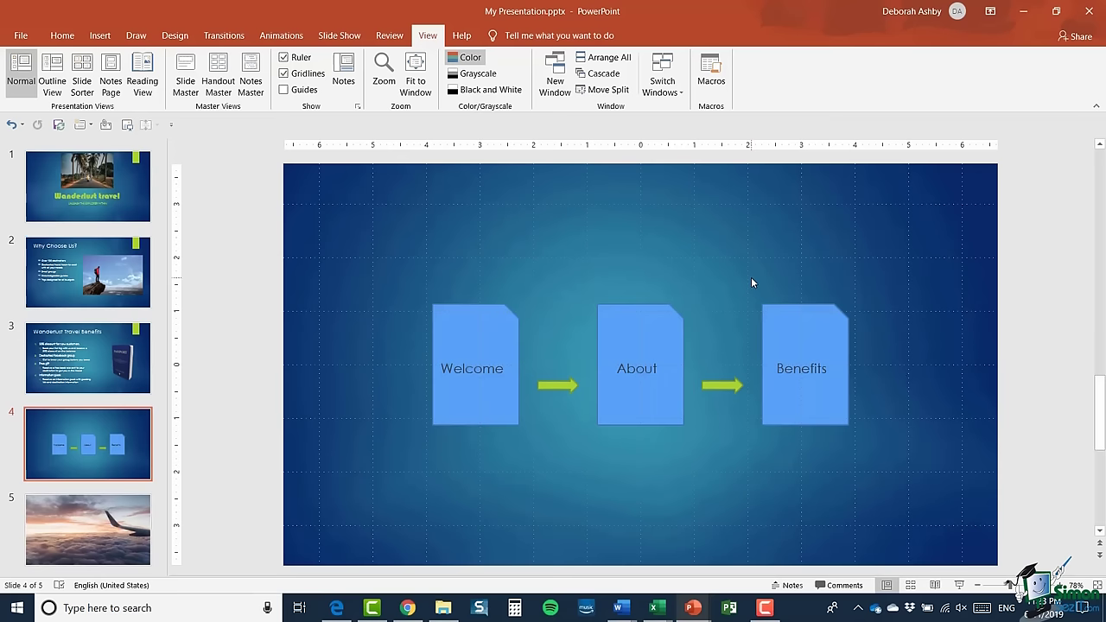
click(285, 74)
Insert the pexels-photo-372098 hiker picture, shrink it to 5.66" by 8.49" and centre it
click(97, 38)
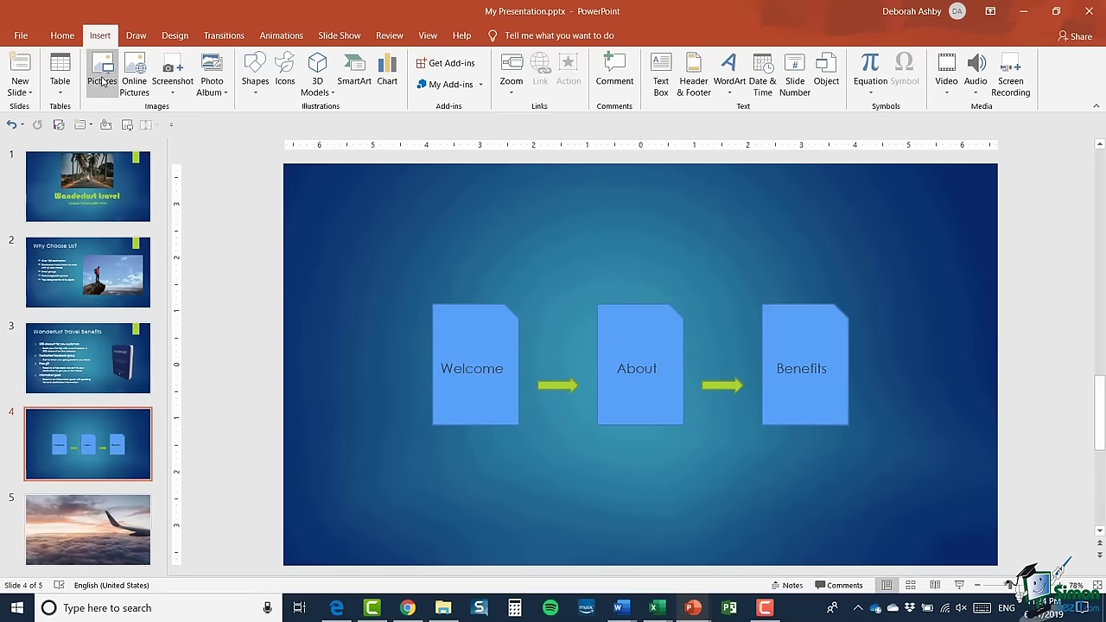
click(102, 81)
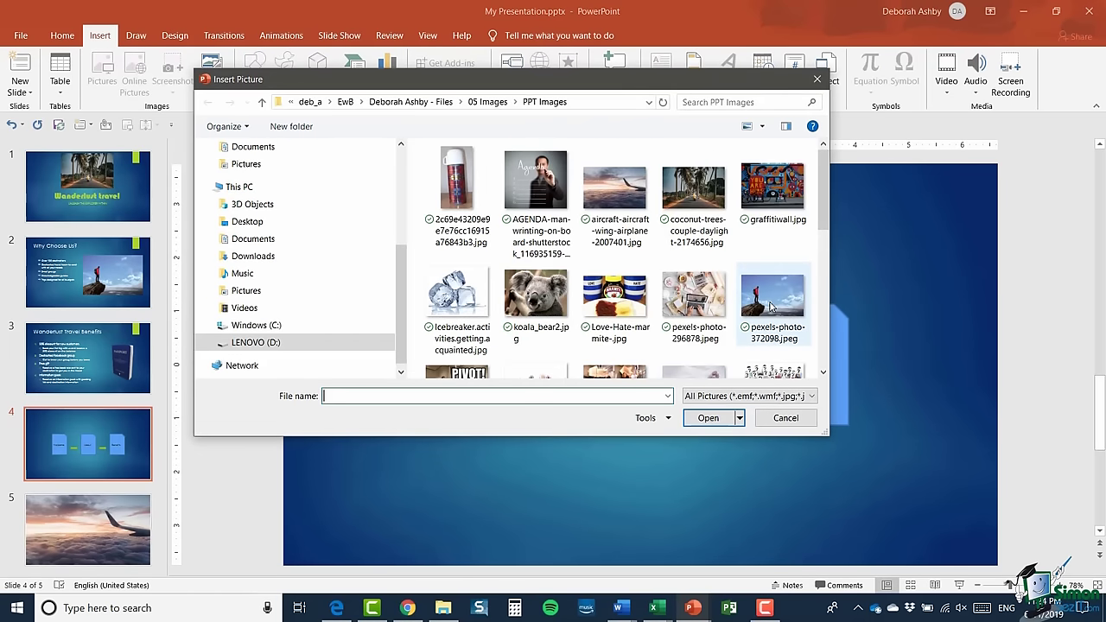
click(771, 298)
click(708, 418)
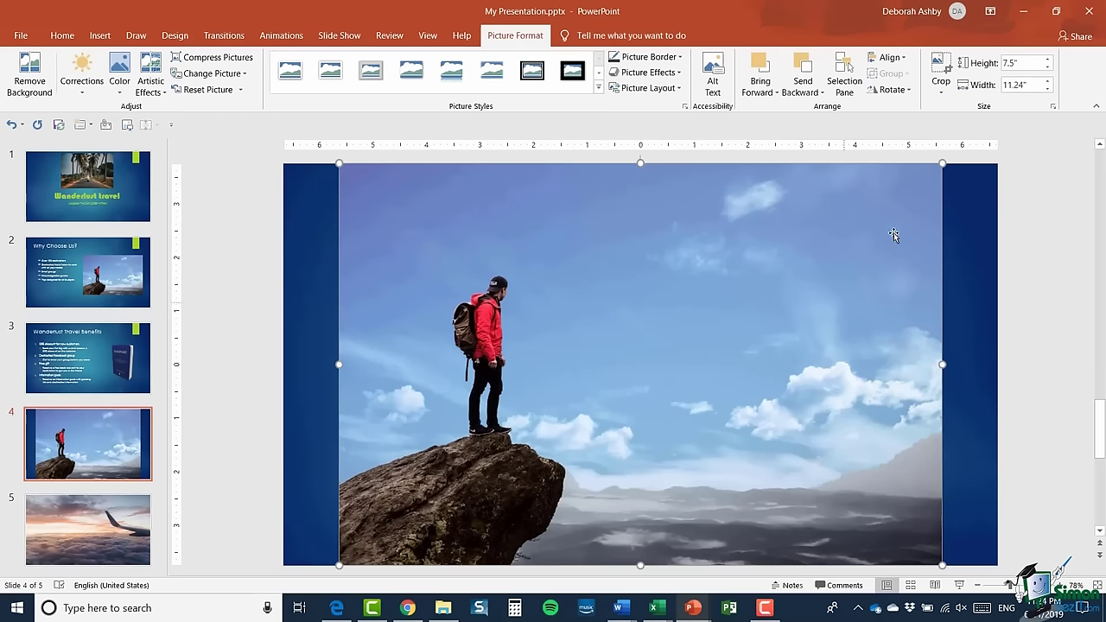
drag(942, 163, 755, 264)
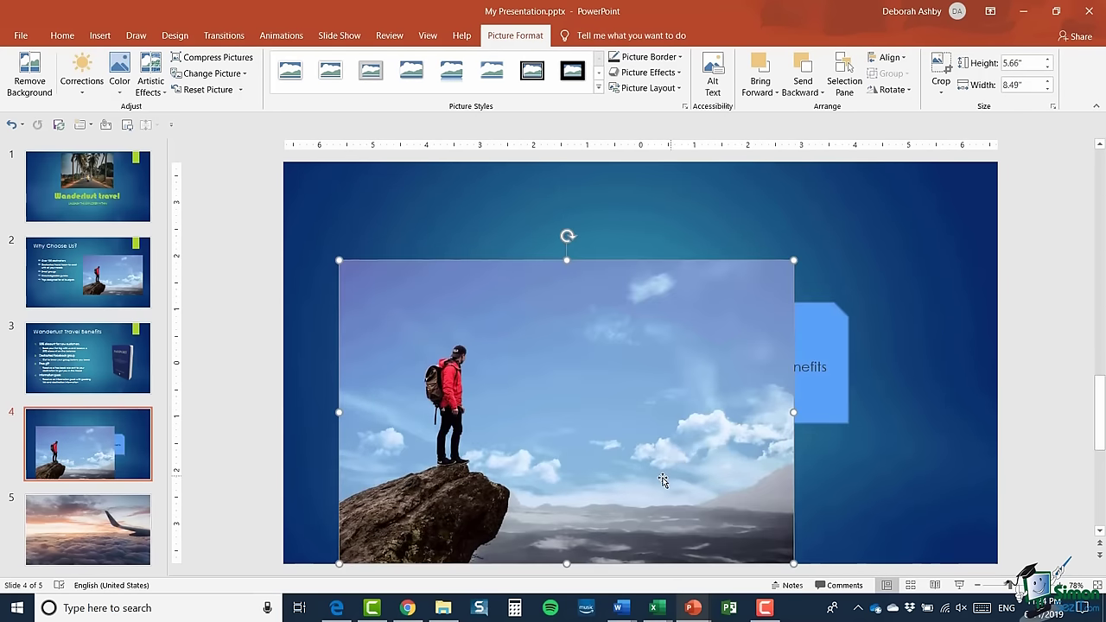
drag(662, 480, 733, 430)
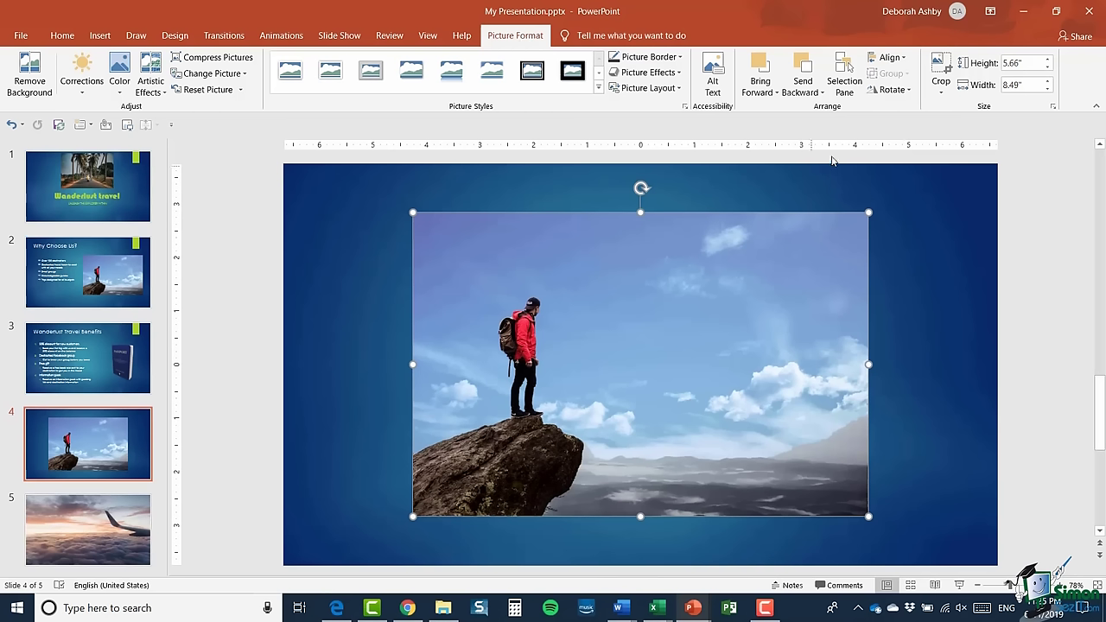
Send the hiker photo to the back, behind the flowchart shapes
click(766, 94)
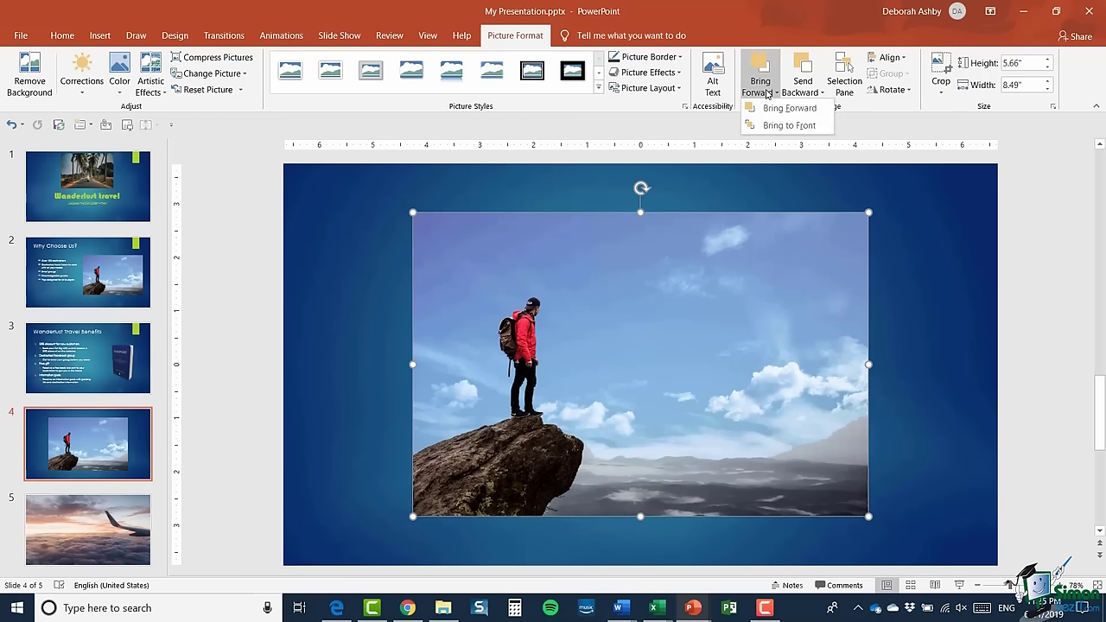
click(812, 91)
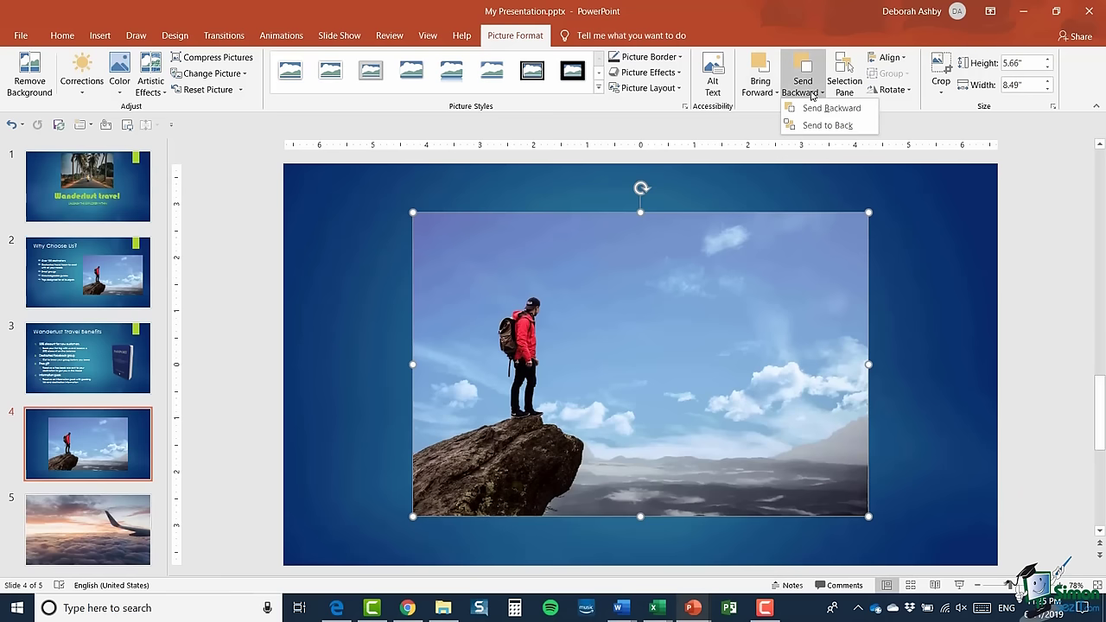
click(817, 125)
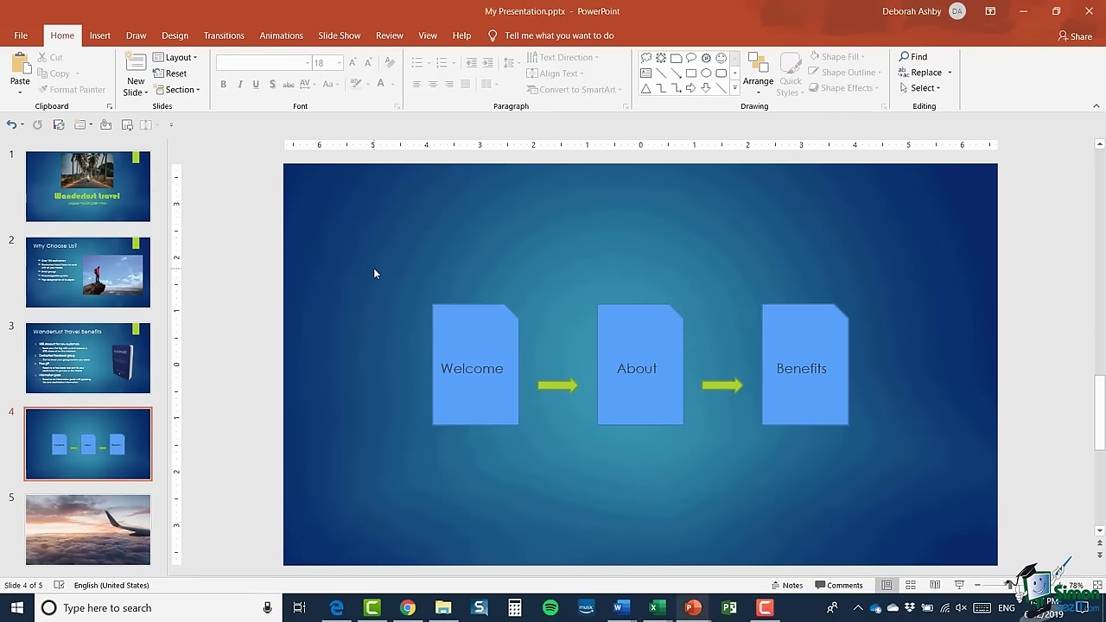
Marquee-select all five flowchart shapes and apply Align Middle to centre the arrows on the boxes
drag(374, 268, 890, 468)
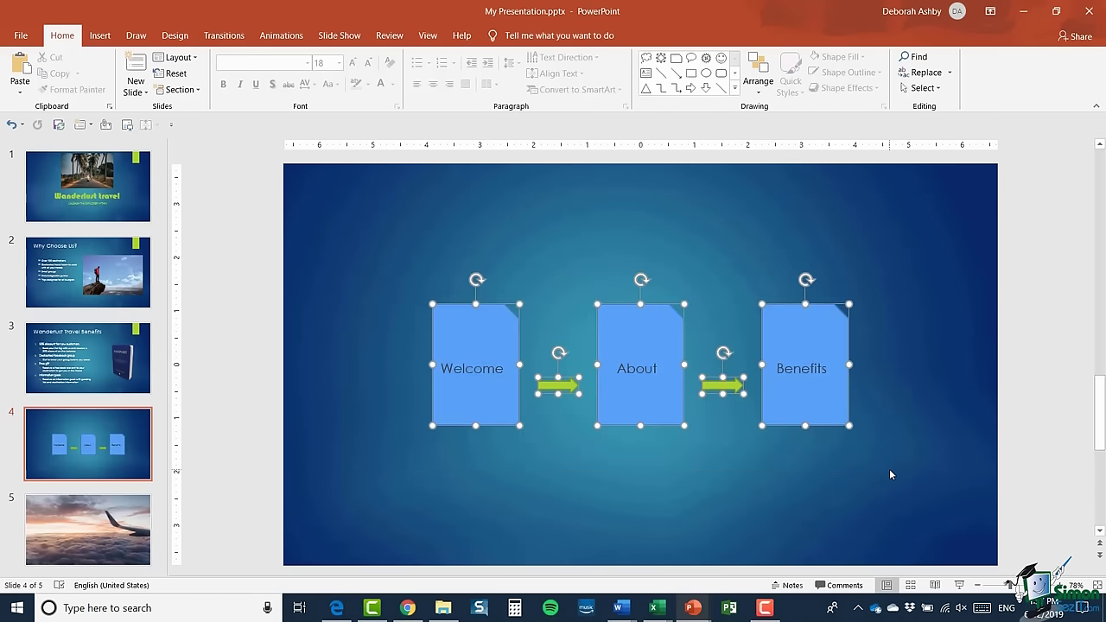
click(759, 85)
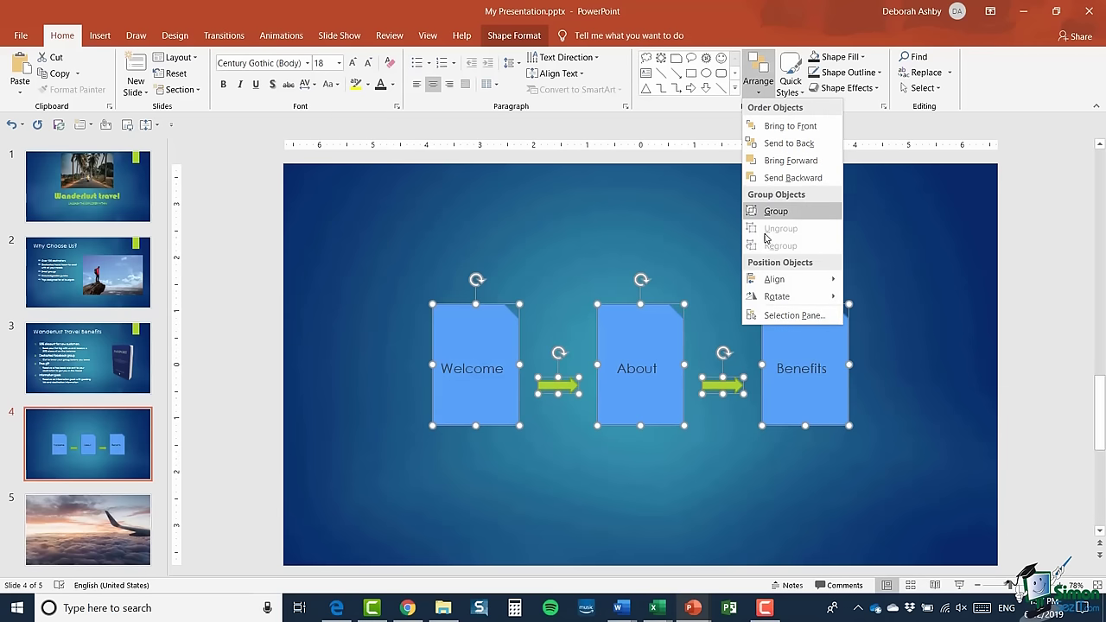
mouse_move(765, 281)
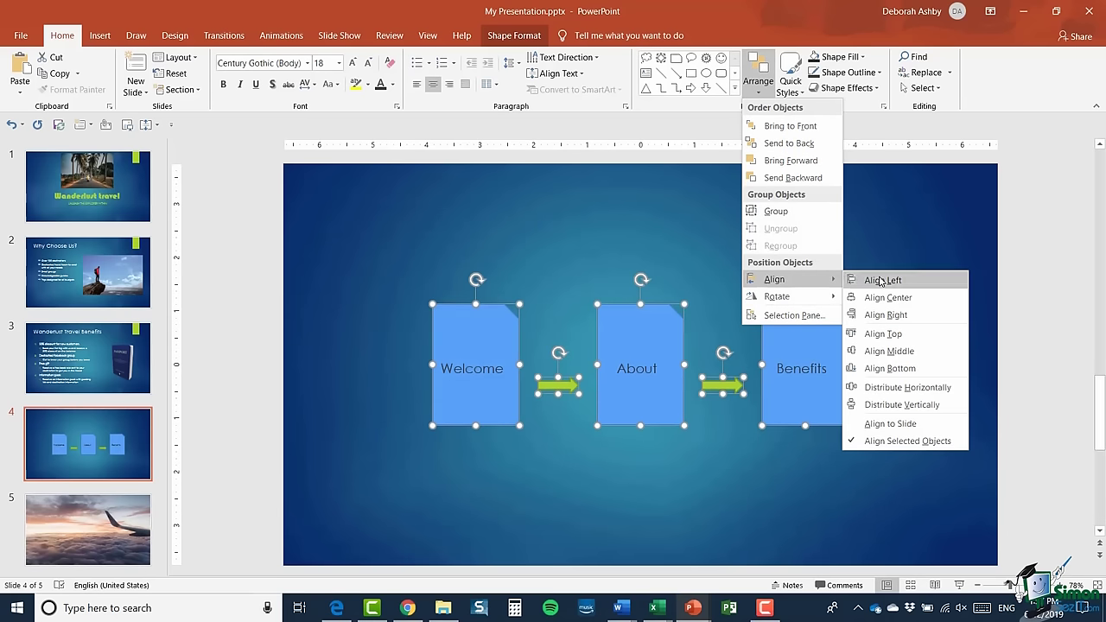
click(870, 351)
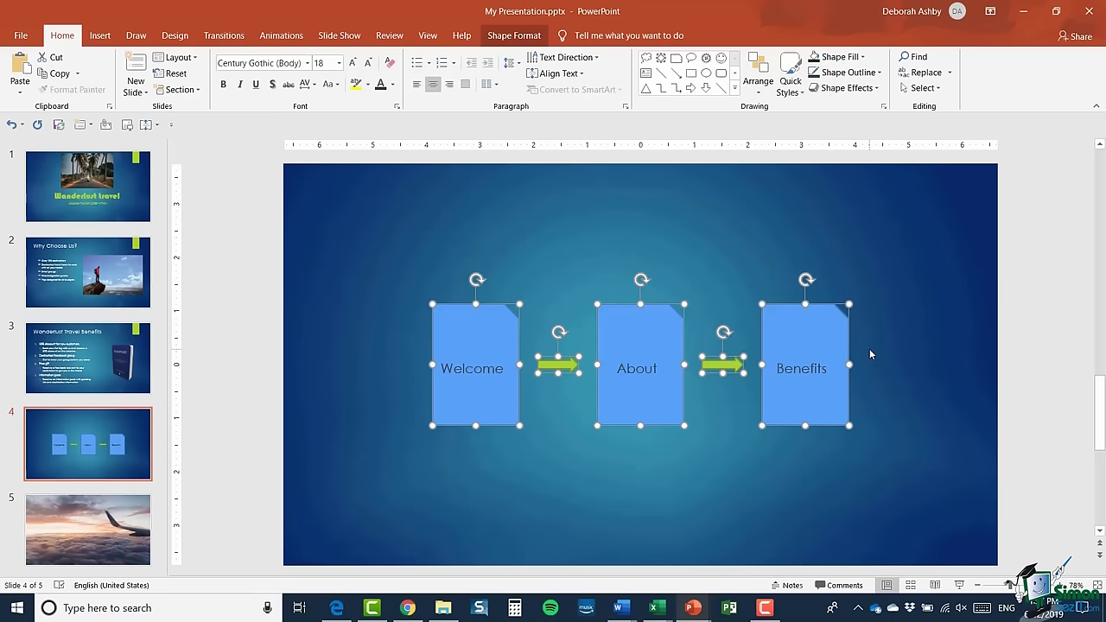
click(894, 342)
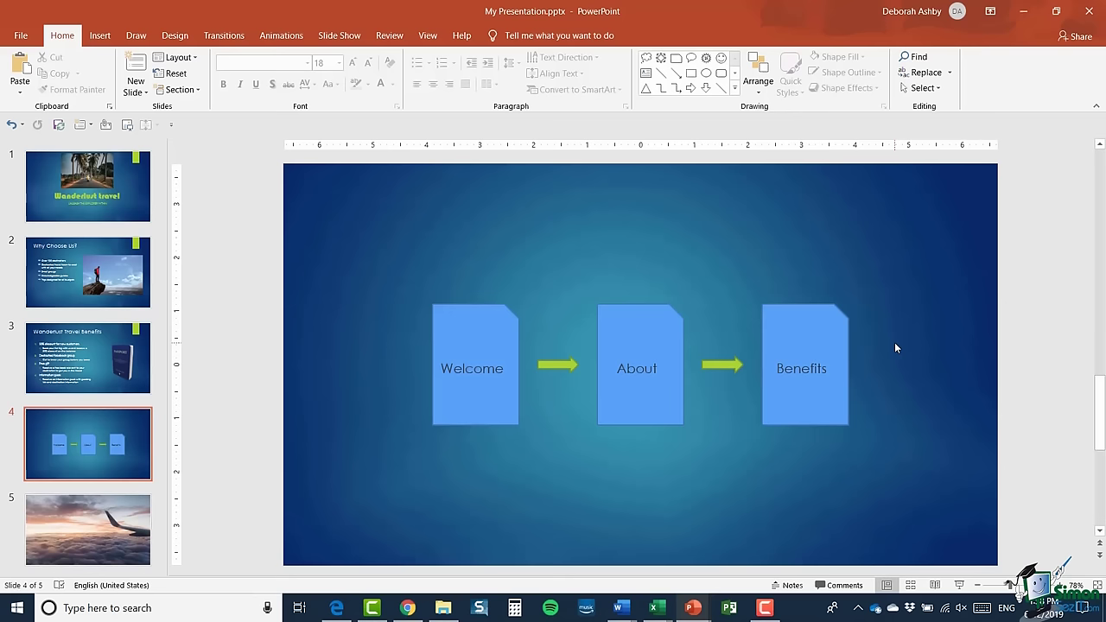
Marquee-select the three boxes and two arrows and group them into one object
click(809, 341)
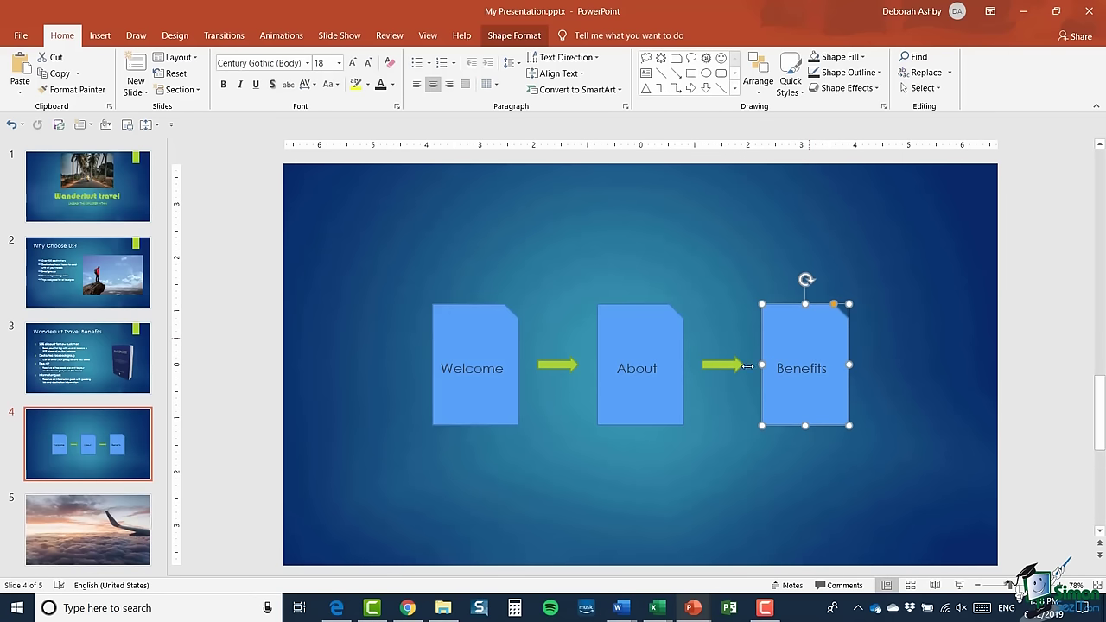
click(633, 338)
click(465, 332)
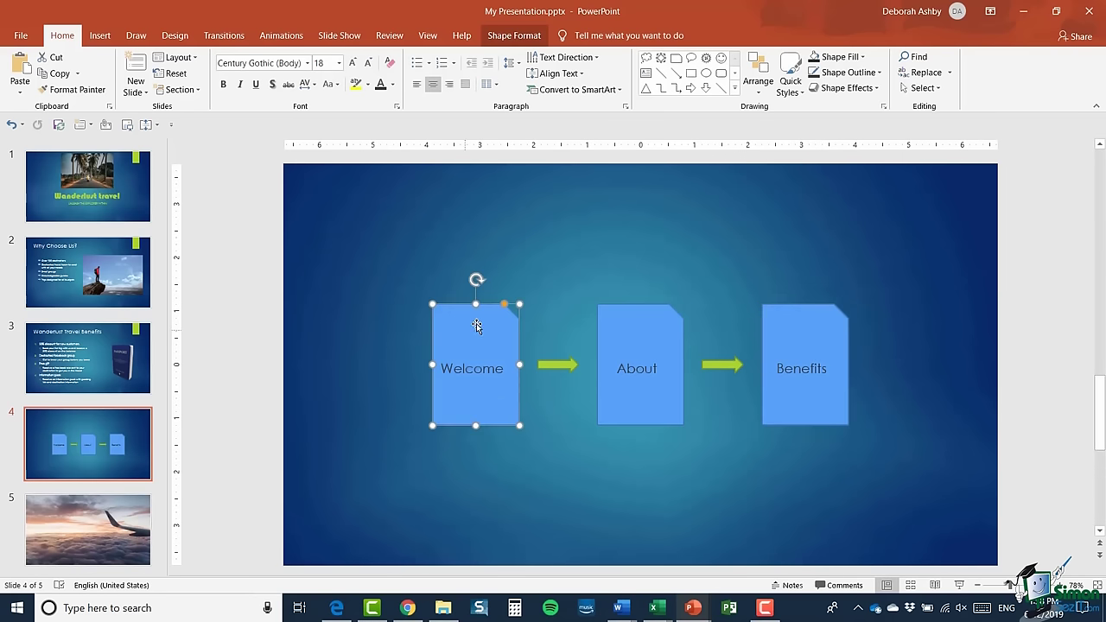
click(545, 248)
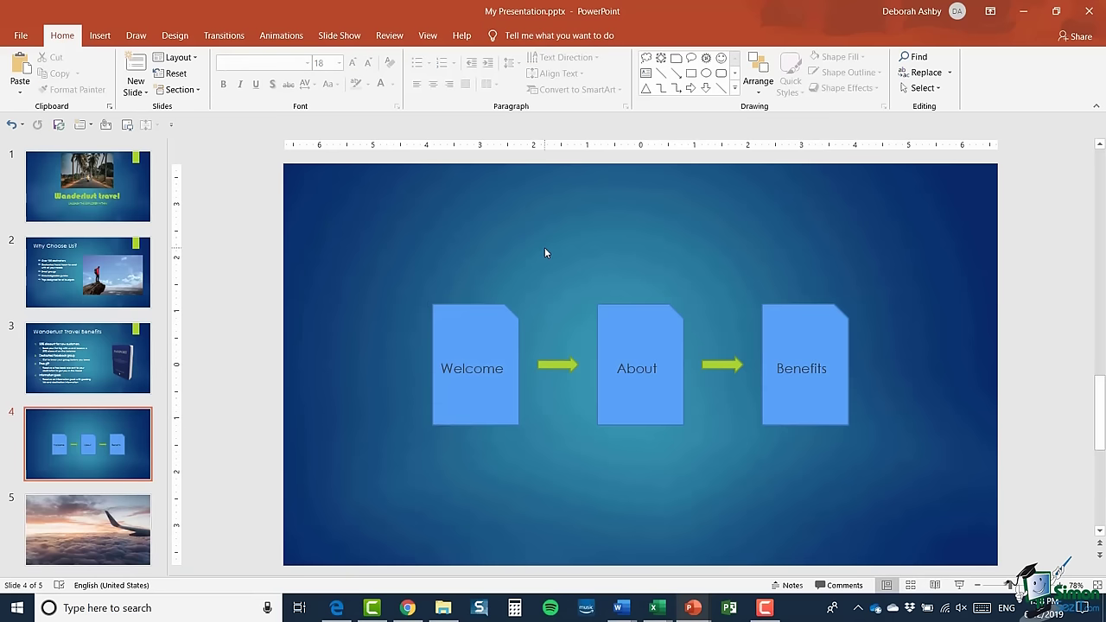
drag(386, 262, 894, 470)
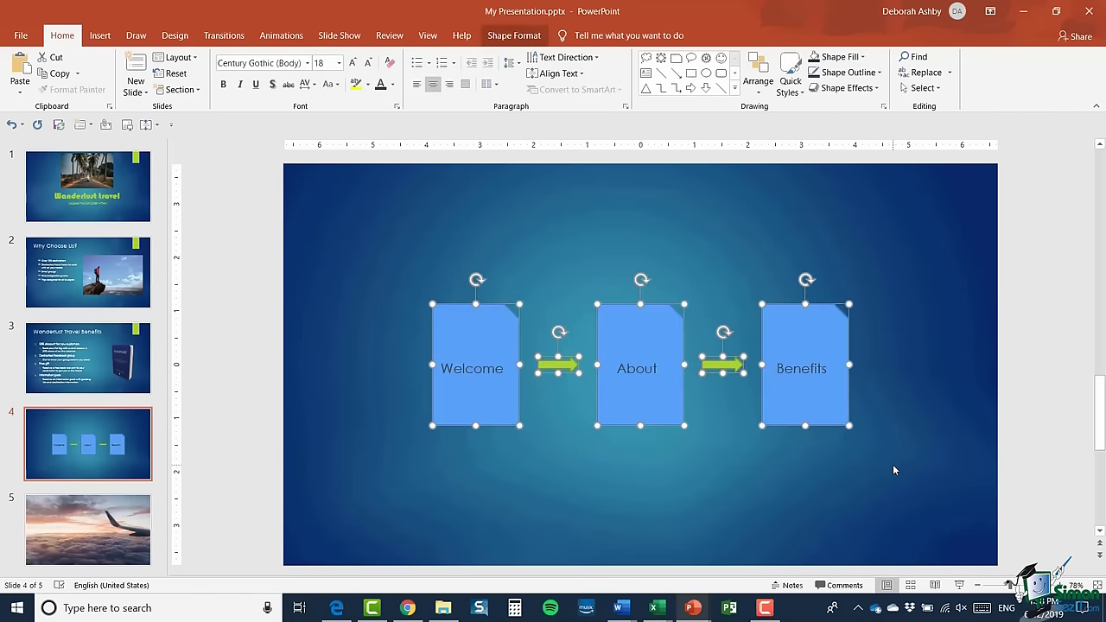
click(757, 94)
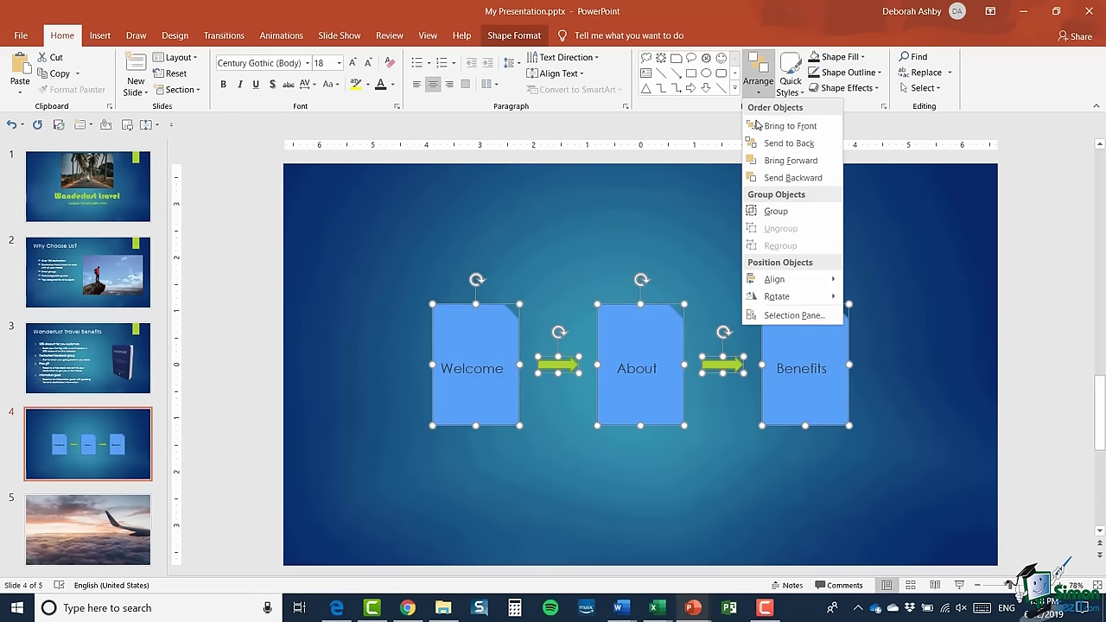
click(762, 217)
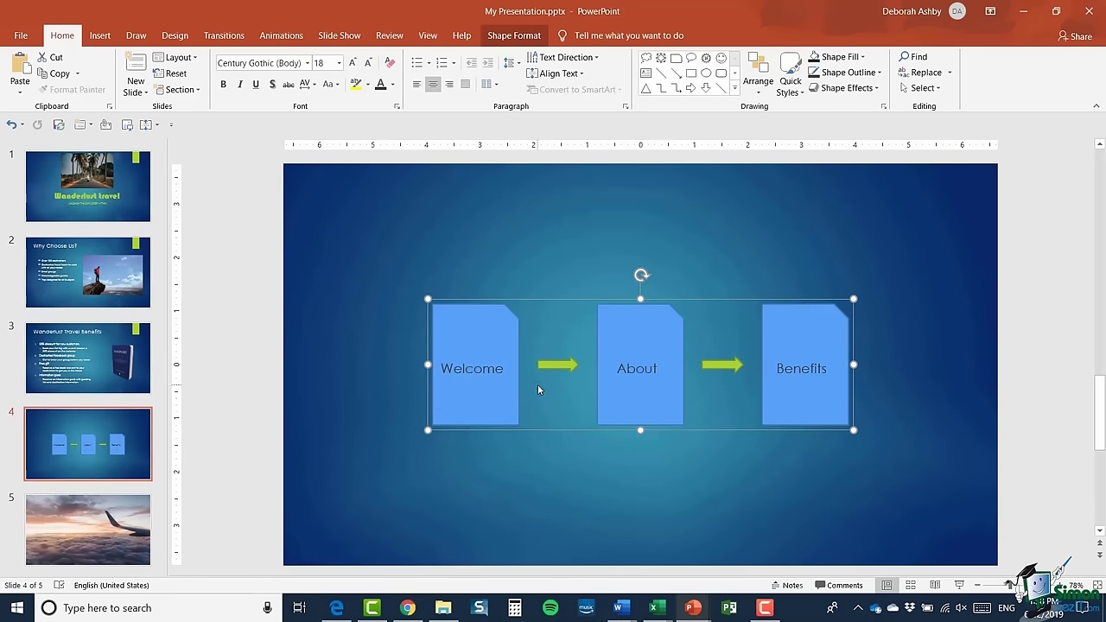
drag(643, 386, 621, 318)
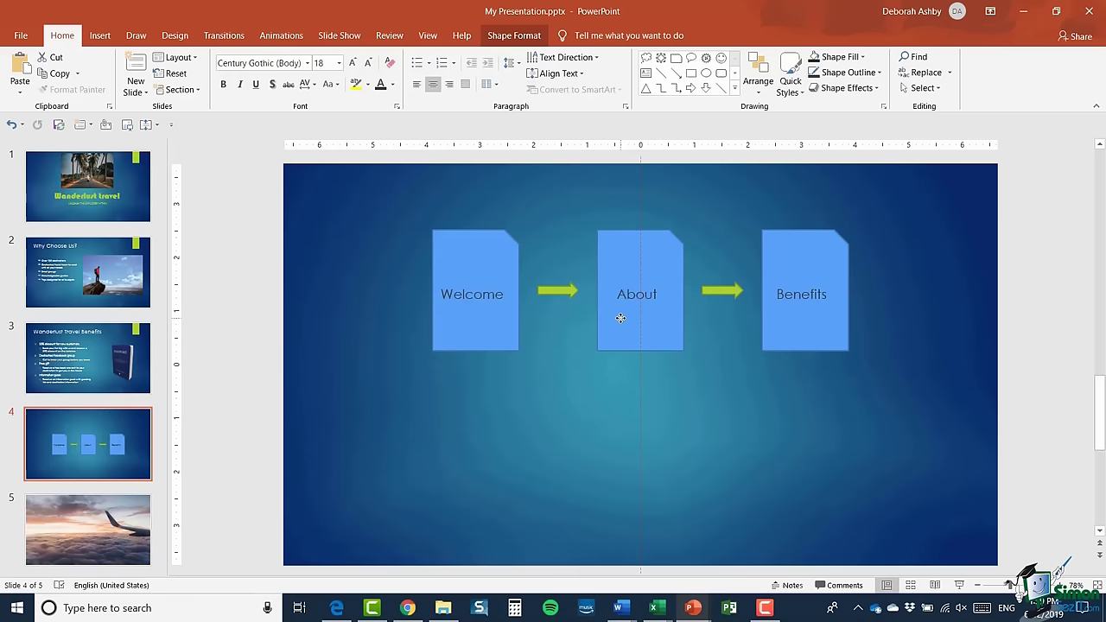
drag(620, 318, 621, 391)
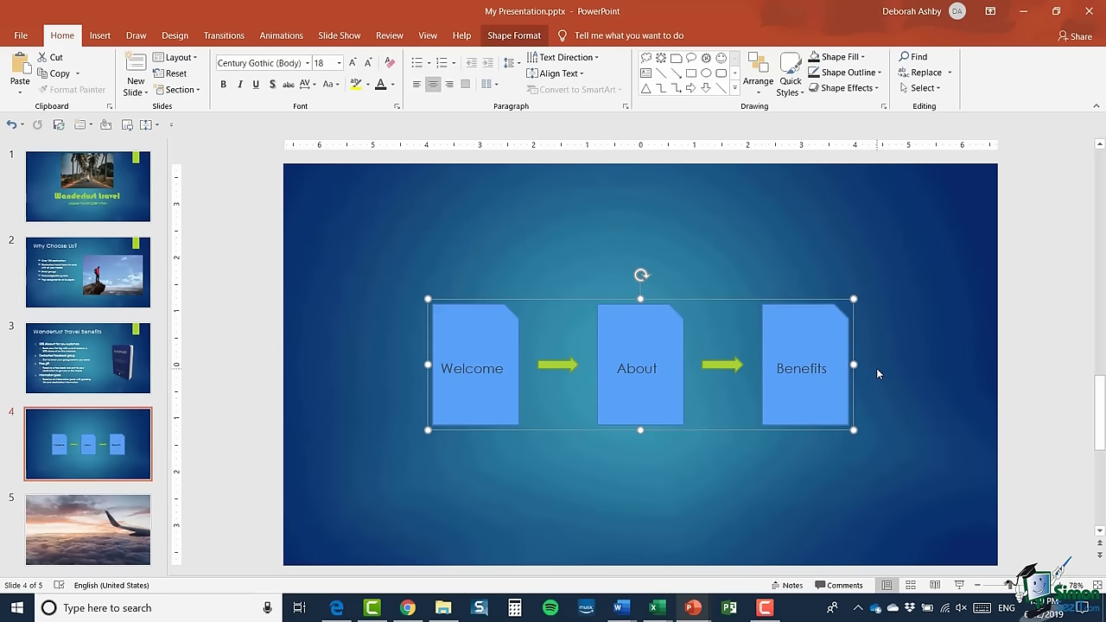
Ungroup the flowchart into its three boxes and two arrows, then deselect
click(756, 86)
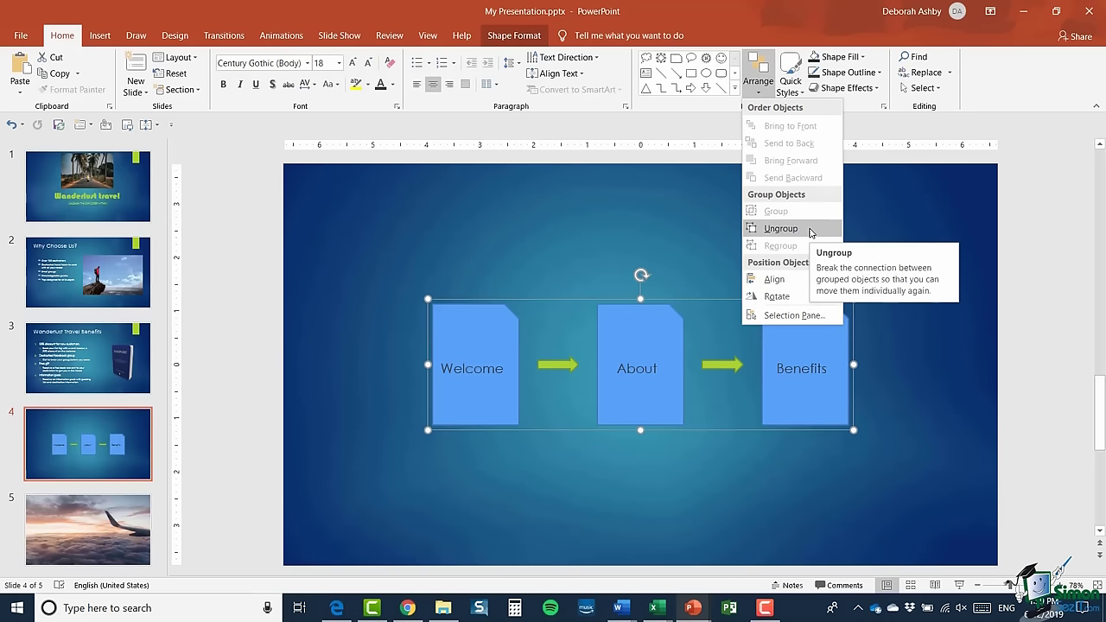
click(781, 228)
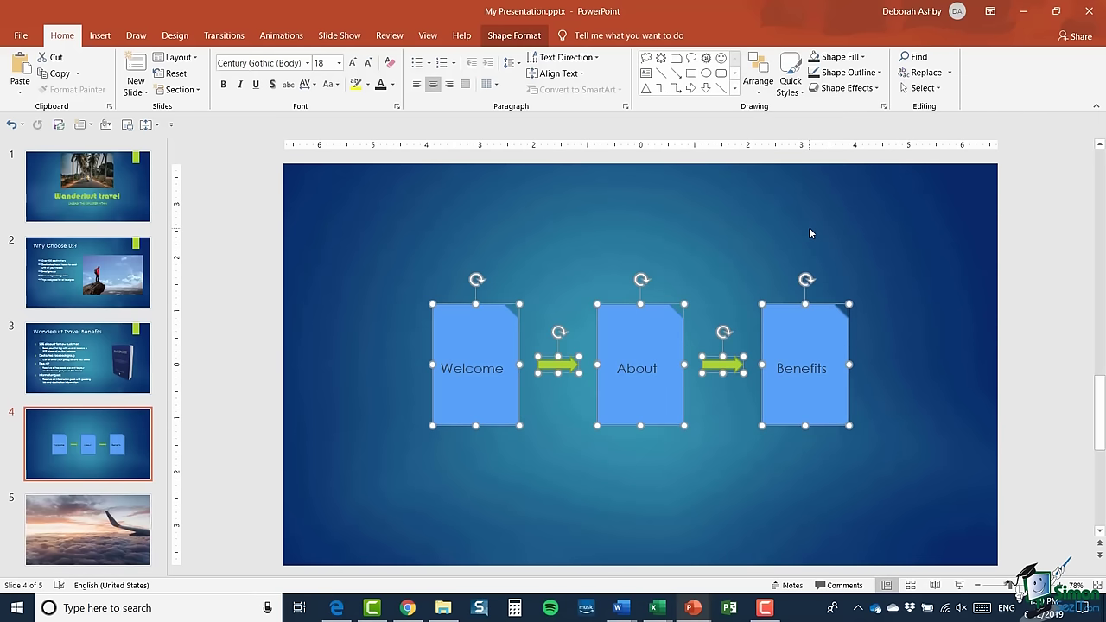
click(766, 242)
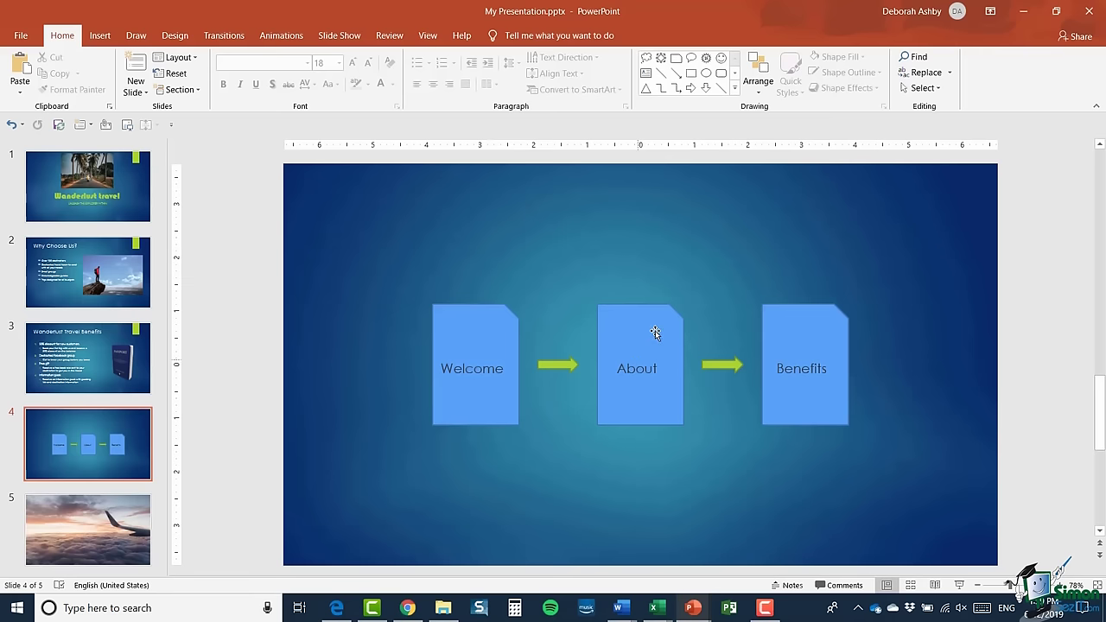
Draw a green polygon shape in the slide's lower-left area
click(735, 88)
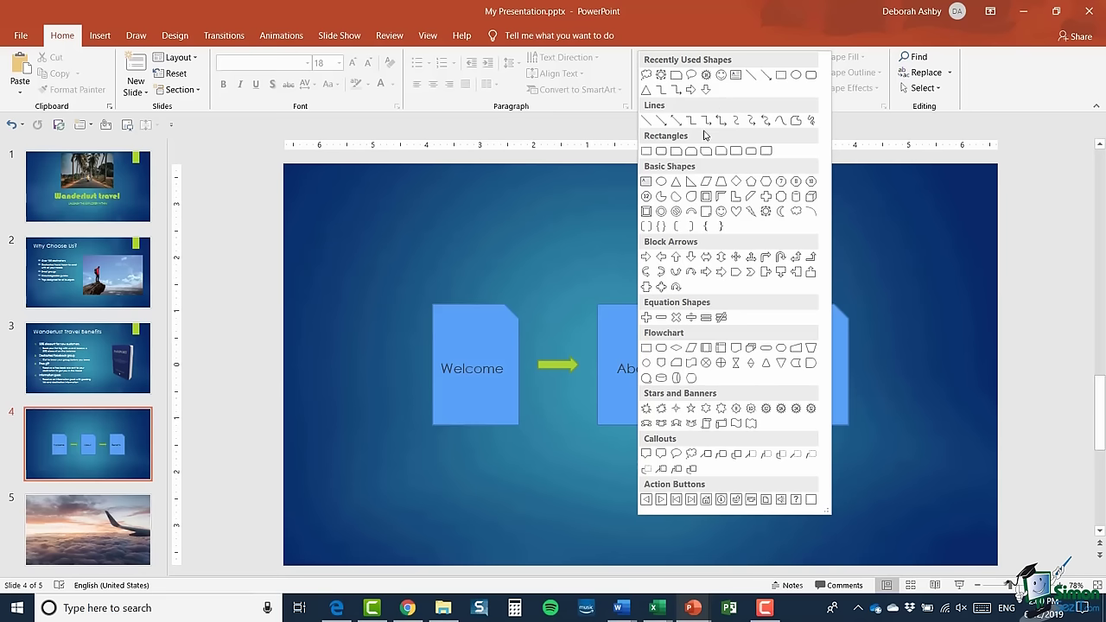
click(648, 196)
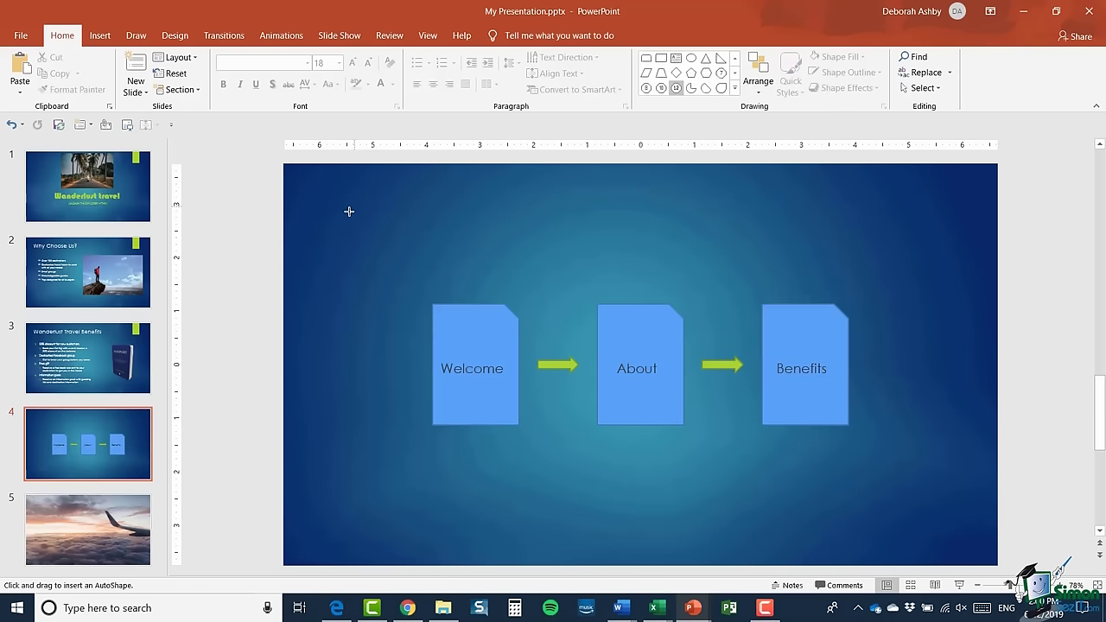
drag(313, 456, 410, 549)
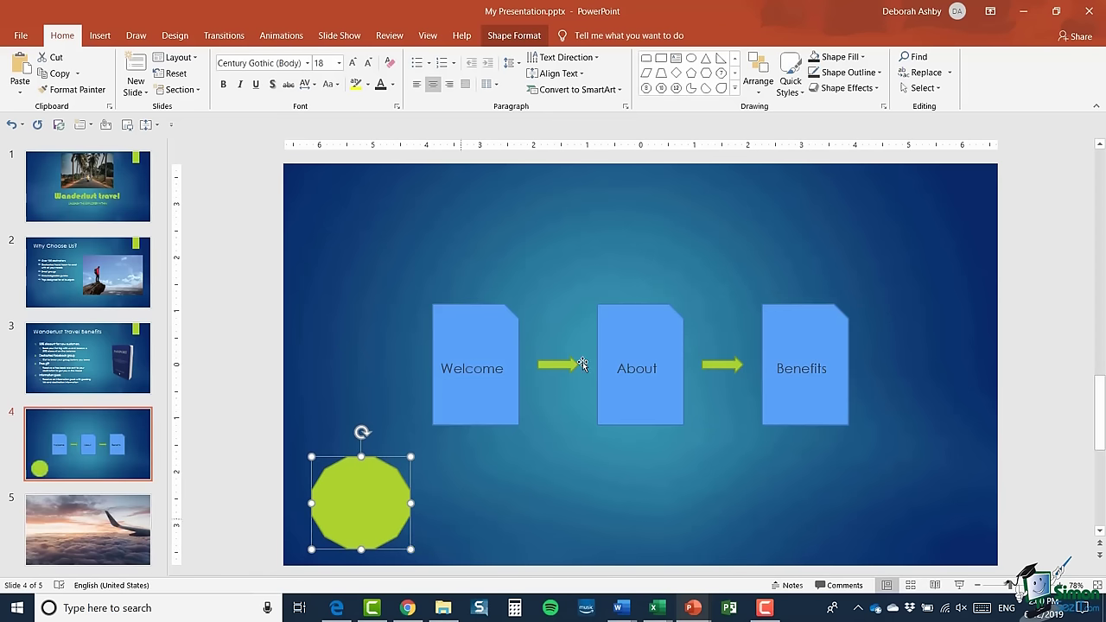
Draw a green plus shape in the slide's upper-right area
click(735, 88)
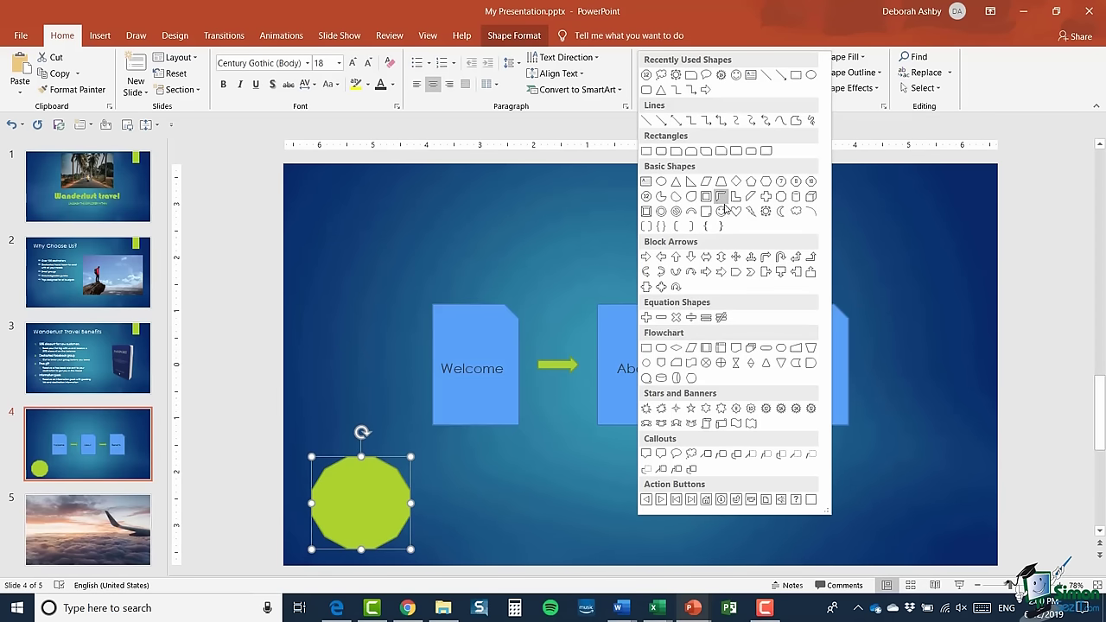
click(767, 197)
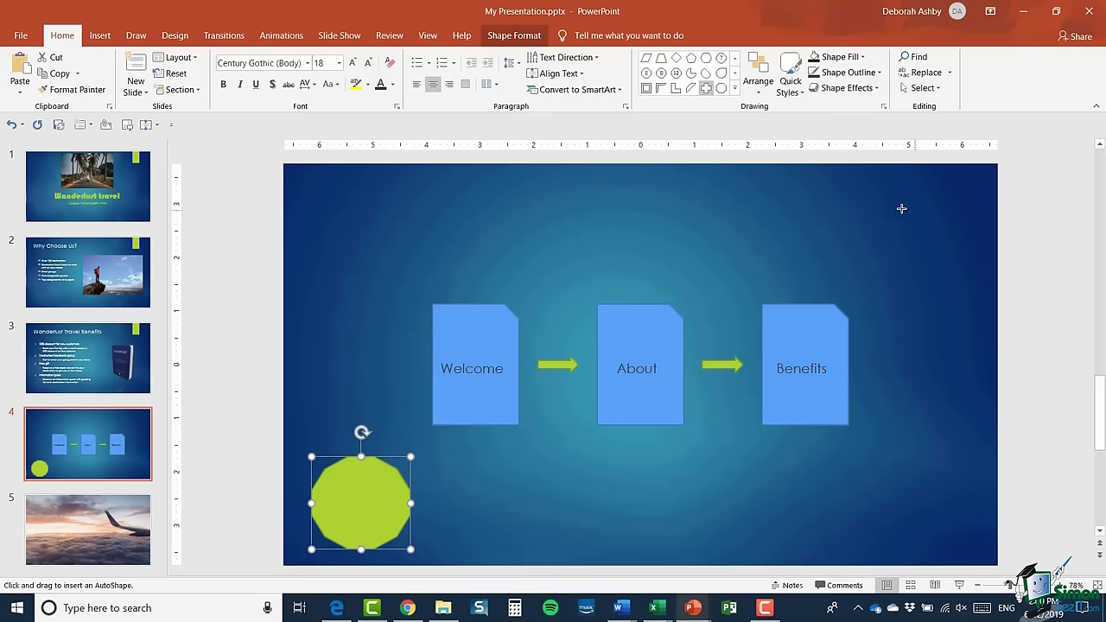
drag(871, 190, 970, 281)
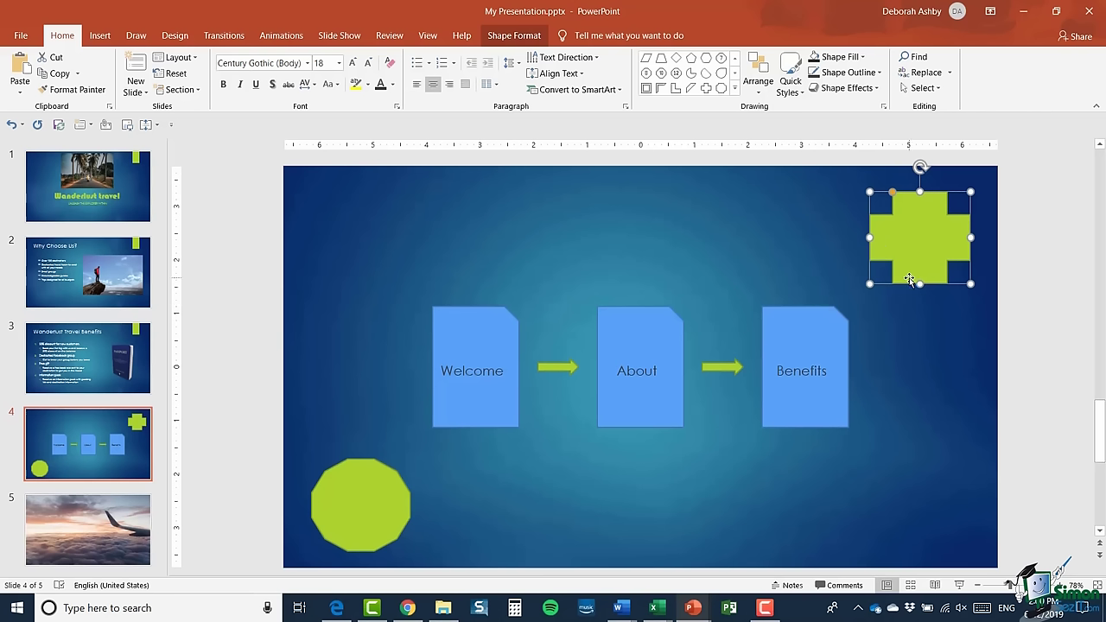
Group the green polygon and plus shape and nudge the group slightly
shift+click(364, 509)
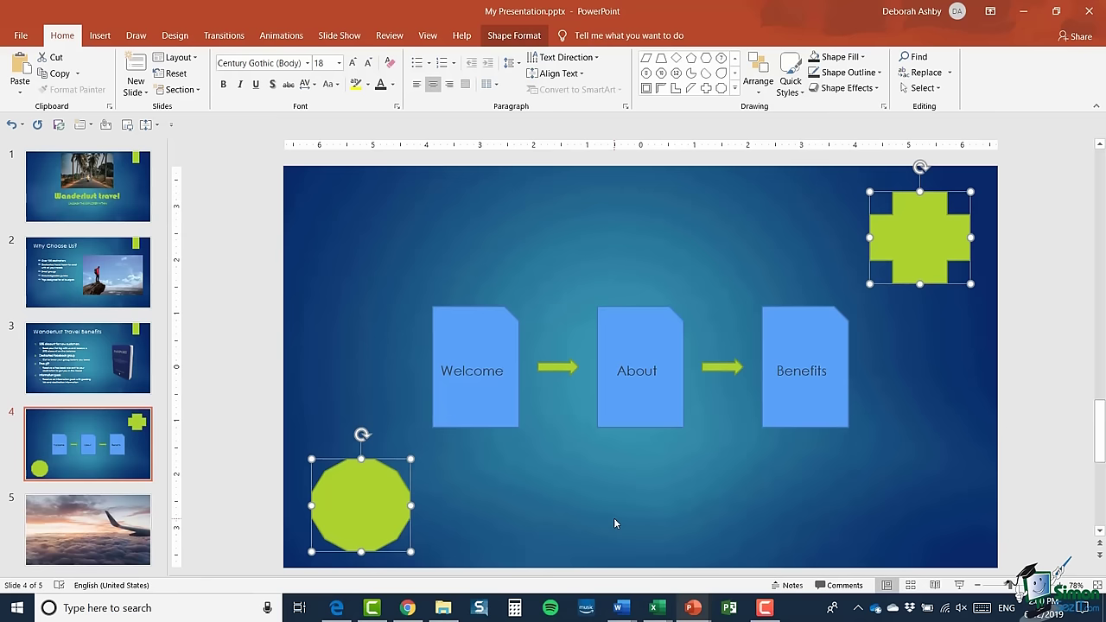
click(756, 82)
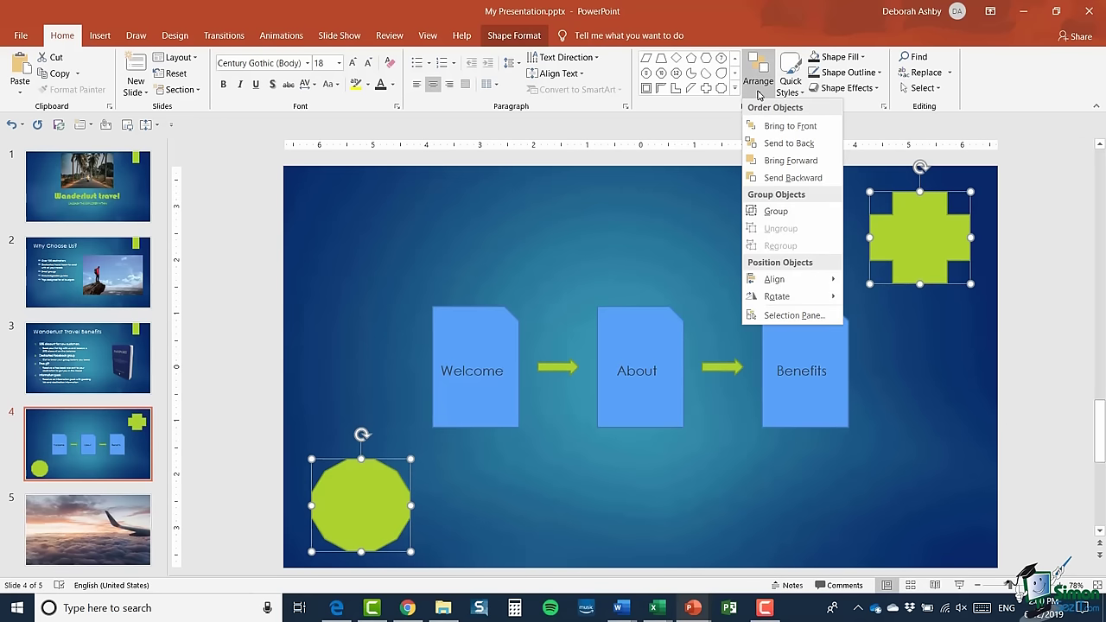
click(767, 211)
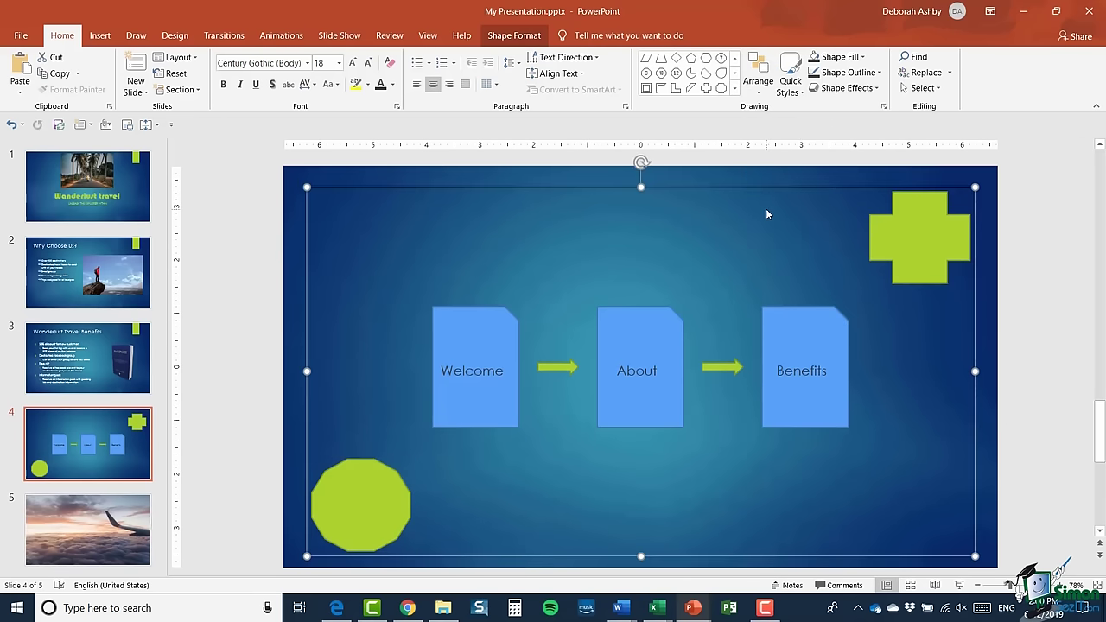
mouse_move(896, 240)
mouse_down()
mouse_move(904, 326)
mouse_move(904, 131)
mouse_move(903, 242)
mouse_up()
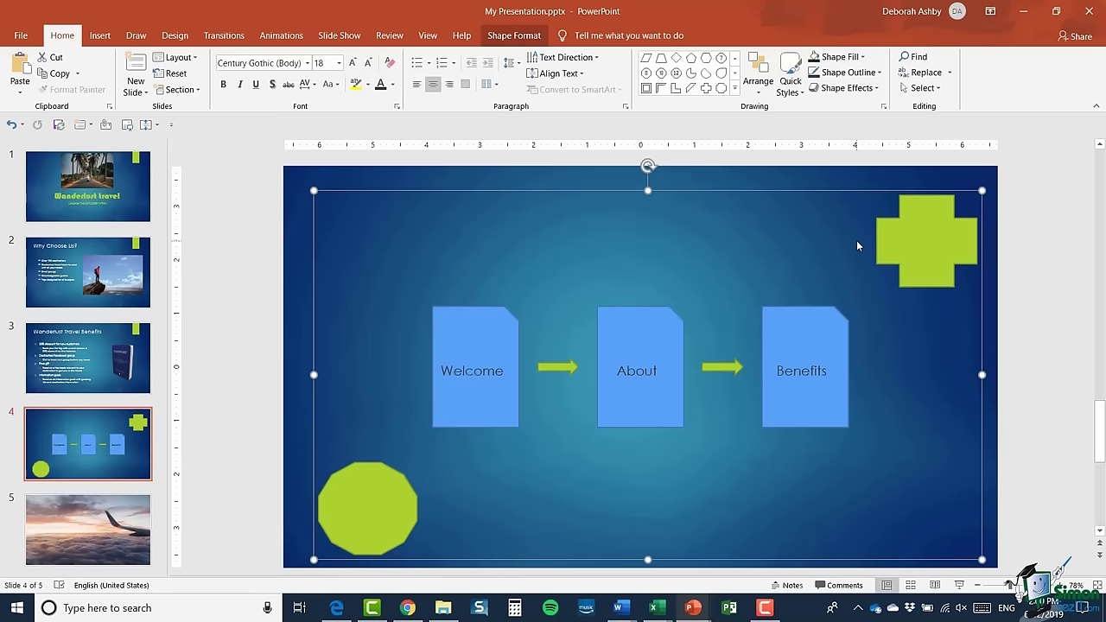
Ungroup the cross and decagon and delete both shapes
click(759, 77)
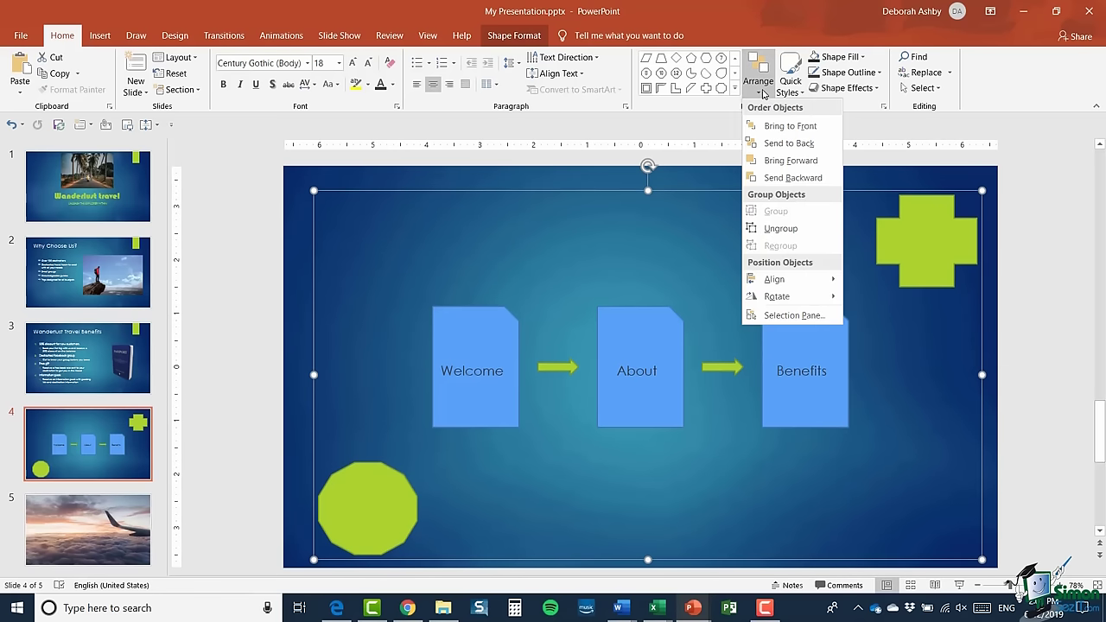
click(778, 228)
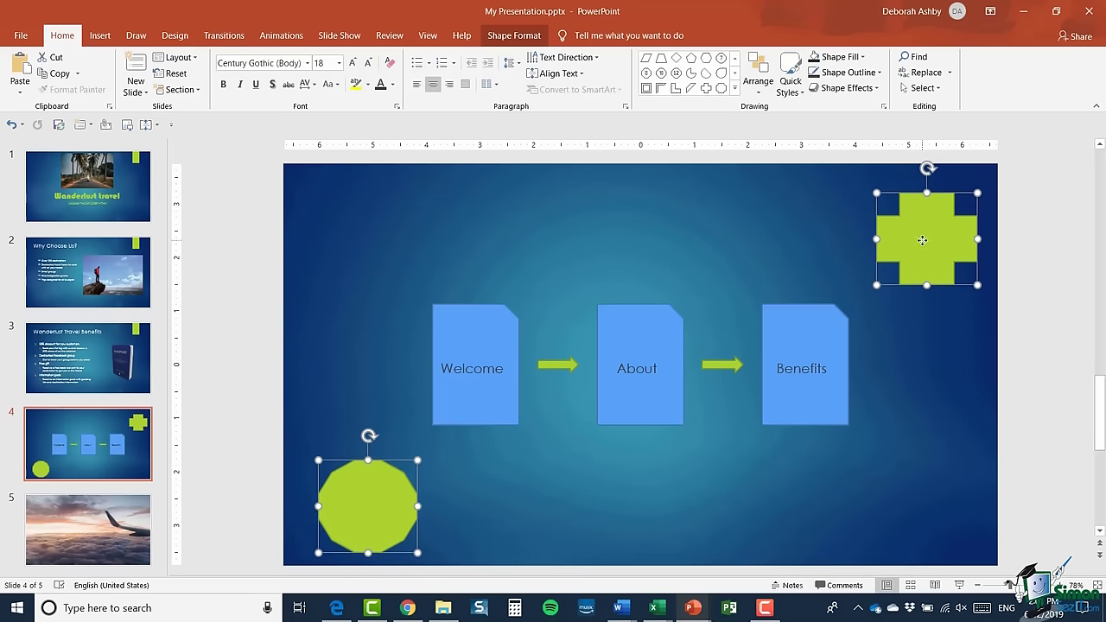
key(Delete)
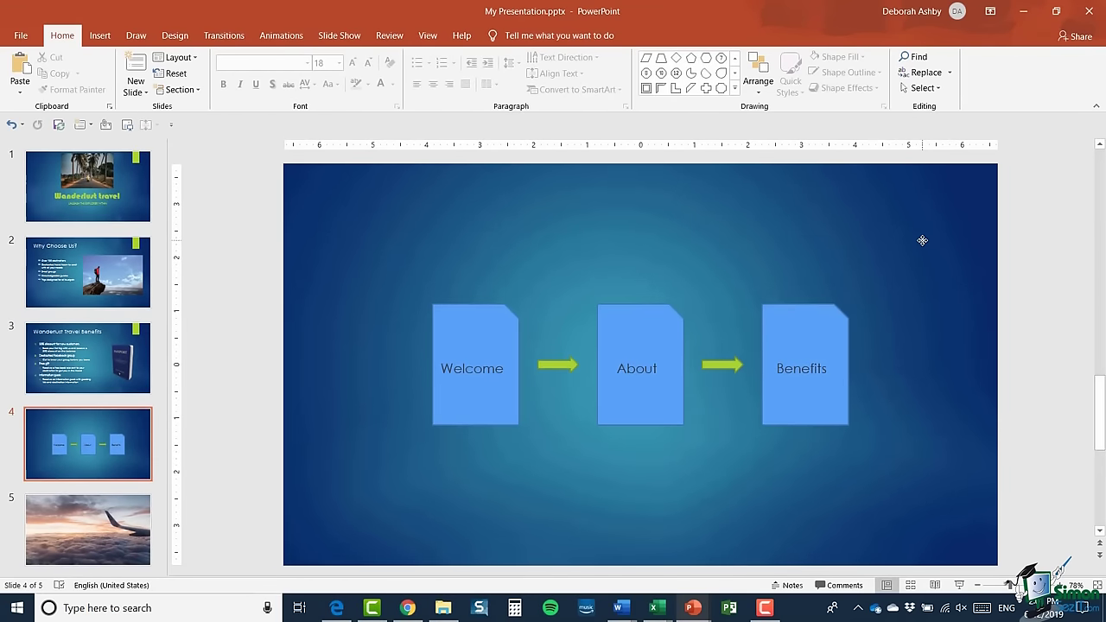
Draw a star in the bottom-left corner and thin its rays with the adjustment handle
click(734, 88)
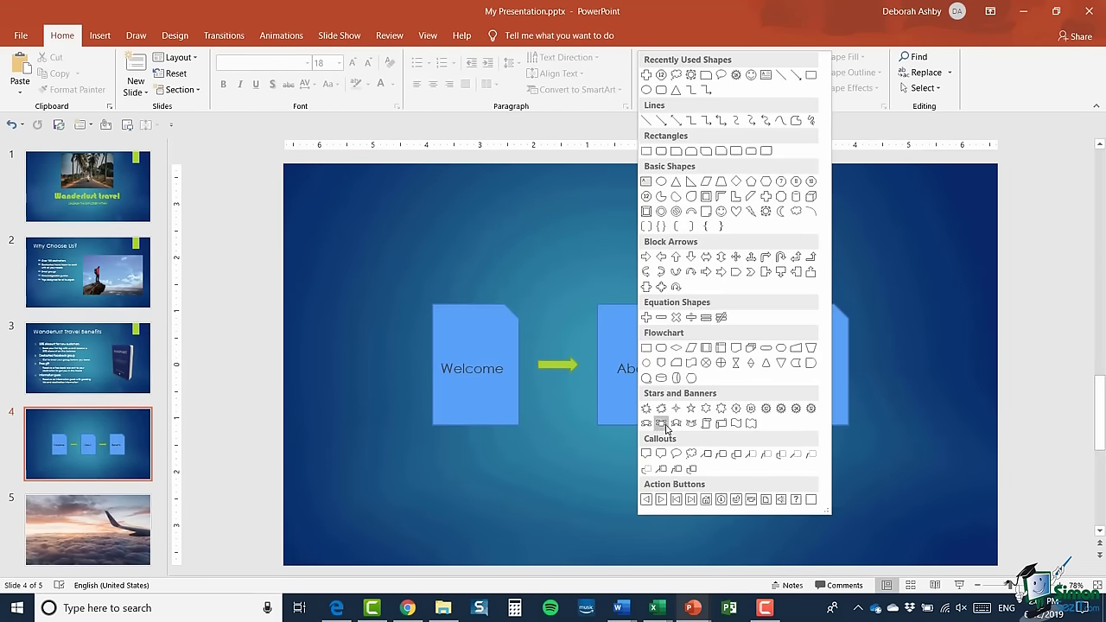
click(781, 410)
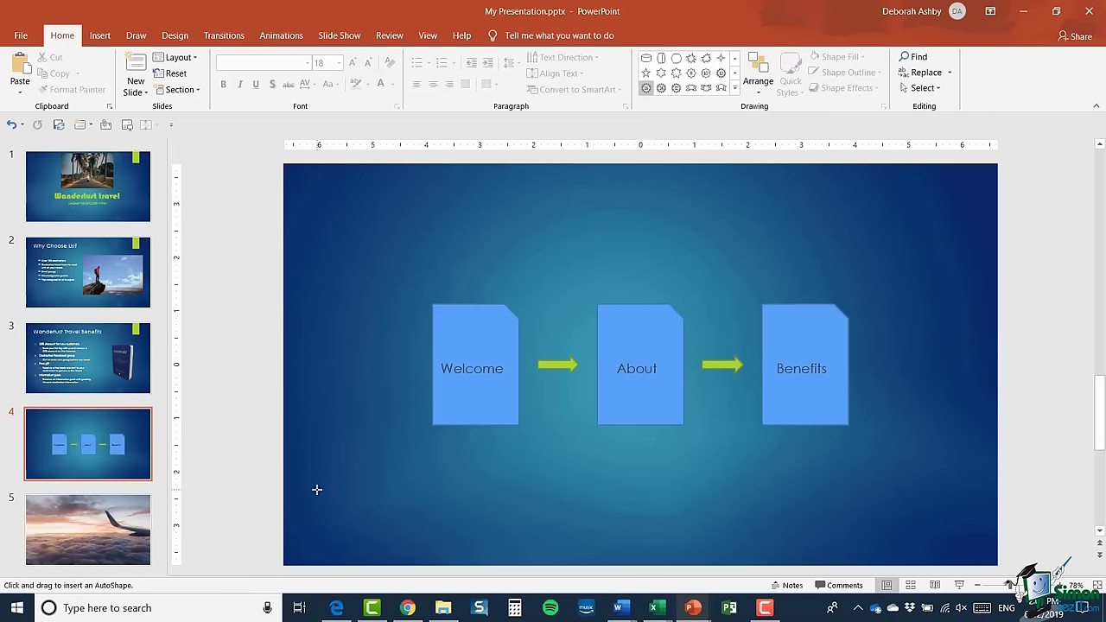
drag(317, 490, 375, 542)
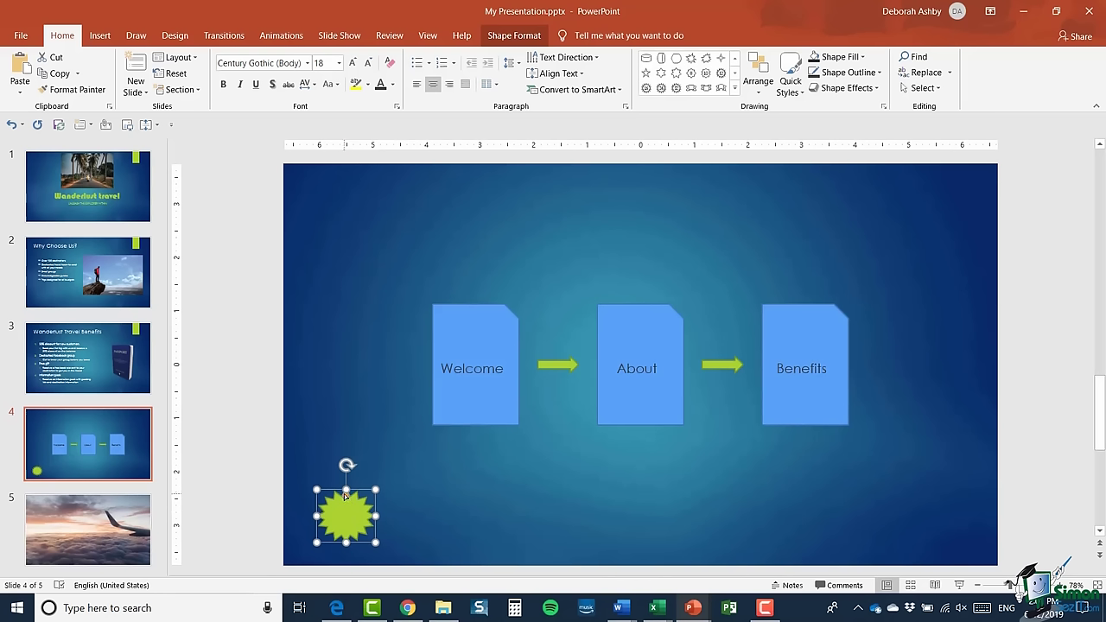
drag(344, 494, 346, 509)
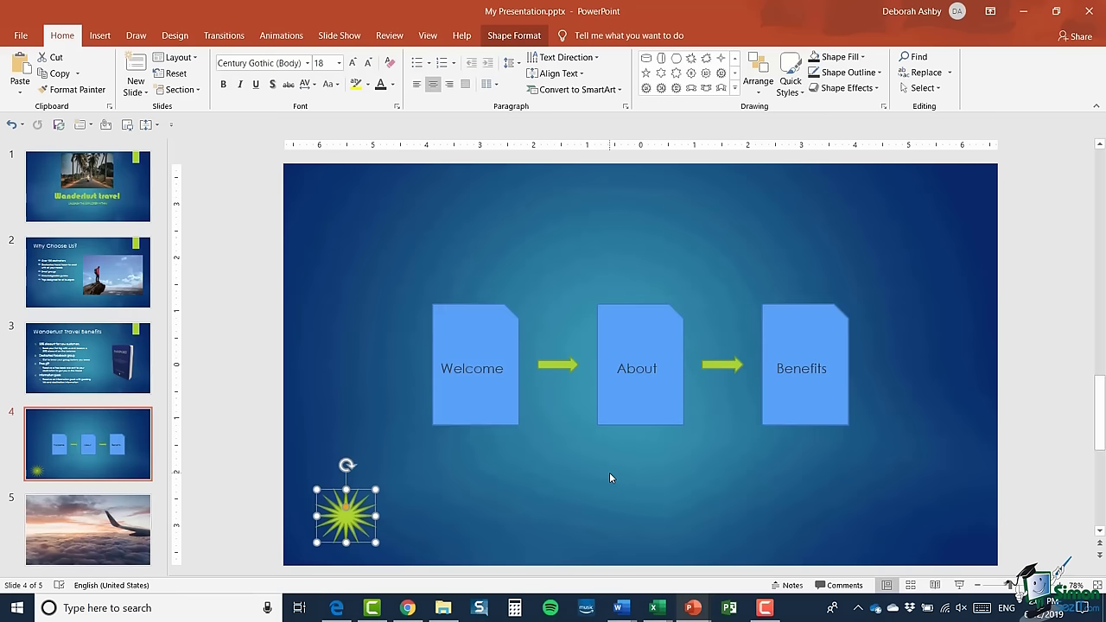
Duplicate the starburst, align the copy in the bottom-right corner, and select both
key(ctrl+d)
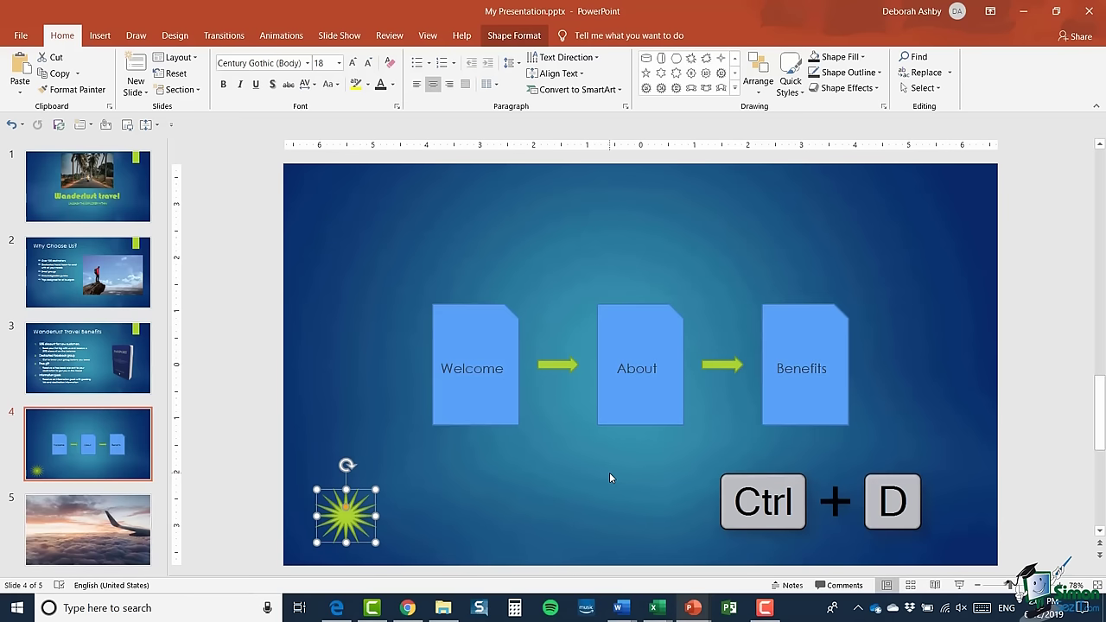
key(ctrl+d)
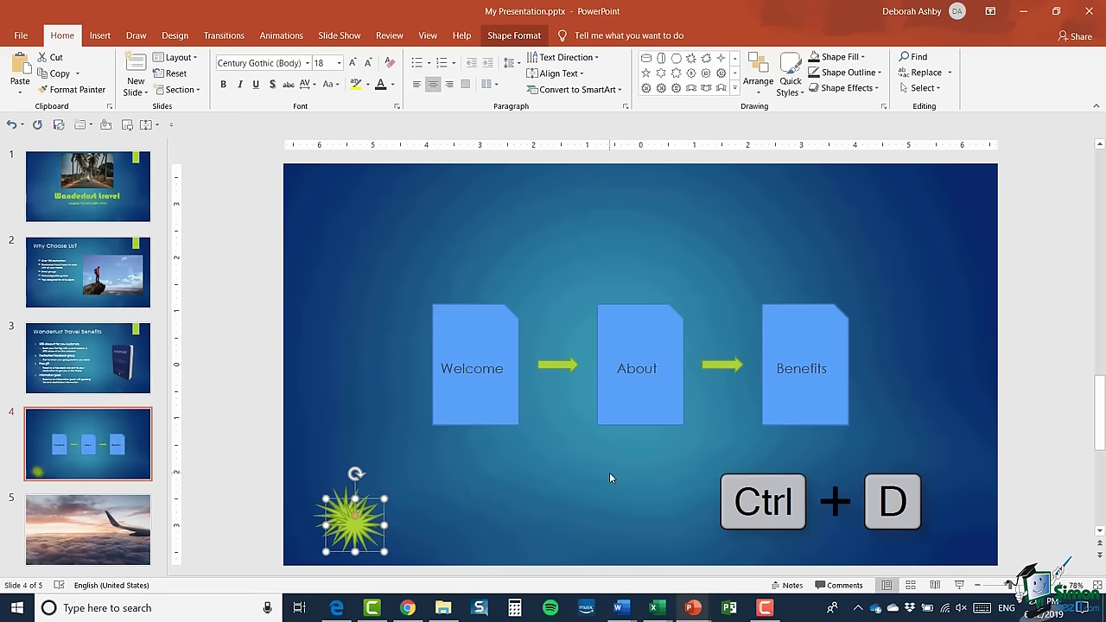
drag(354, 530, 940, 520)
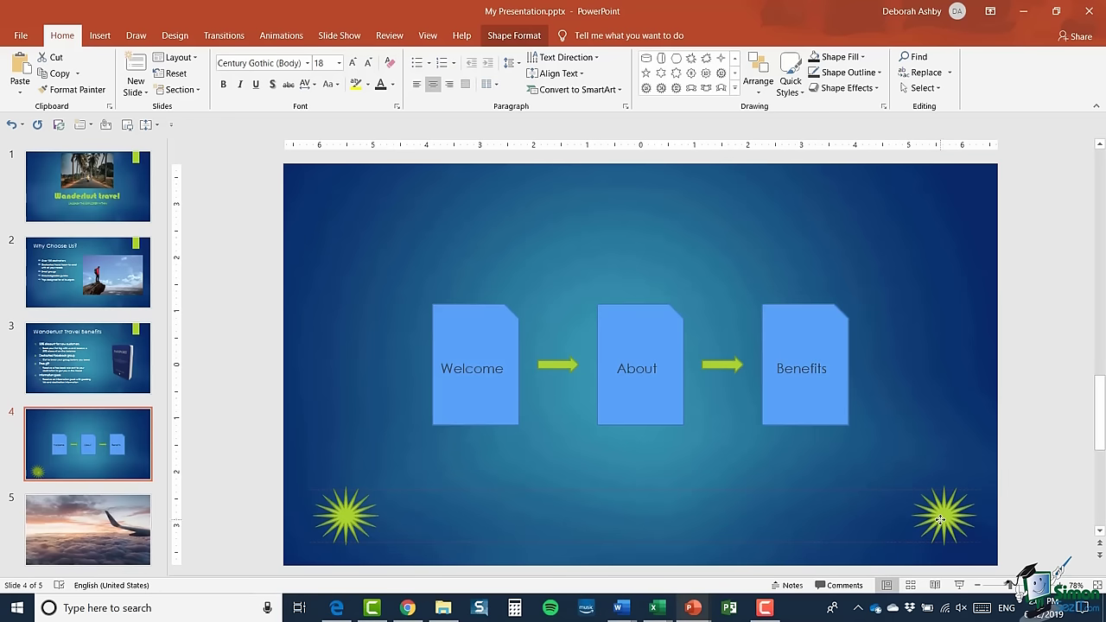
drag(941, 520, 937, 520)
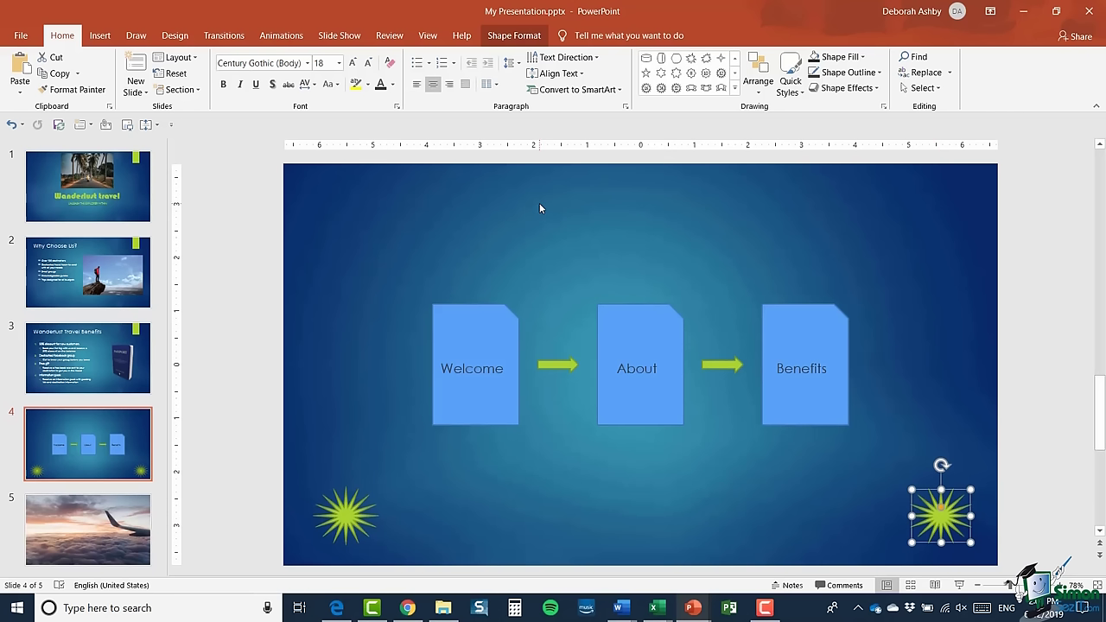
shift+click(344, 519)
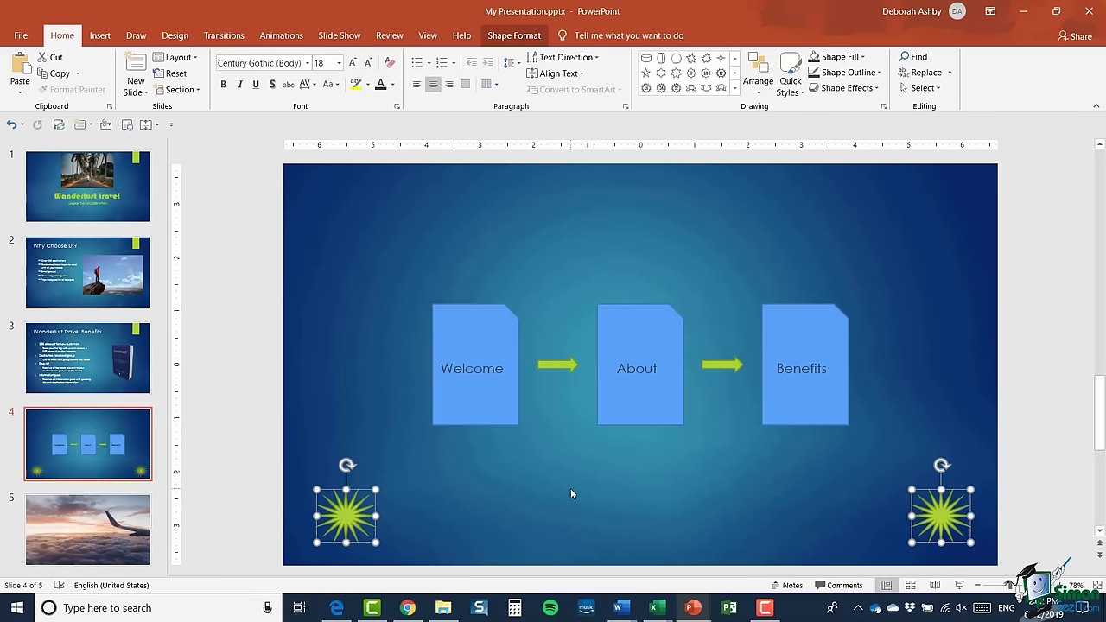
Group the two starbursts, move them to the top corners, then ungroup them
click(761, 93)
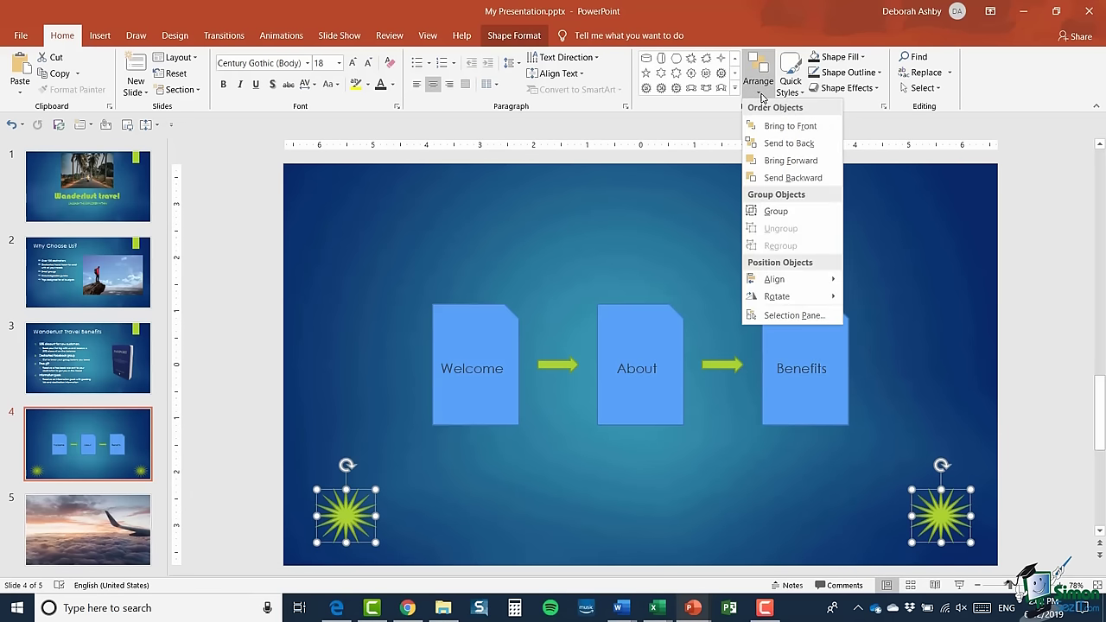
click(761, 211)
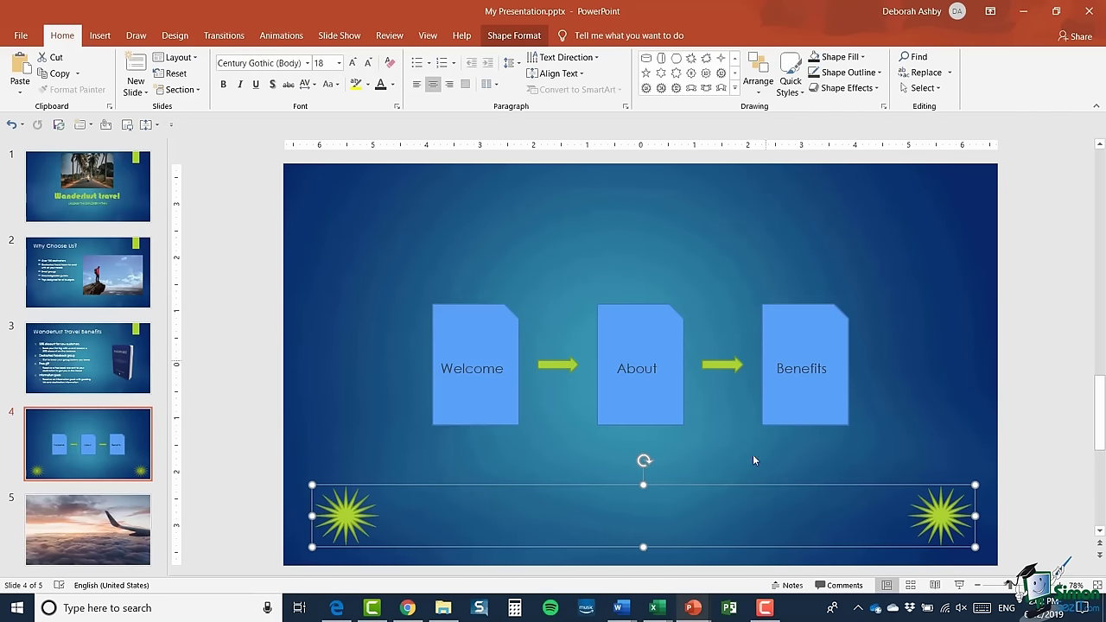
drag(935, 519, 933, 209)
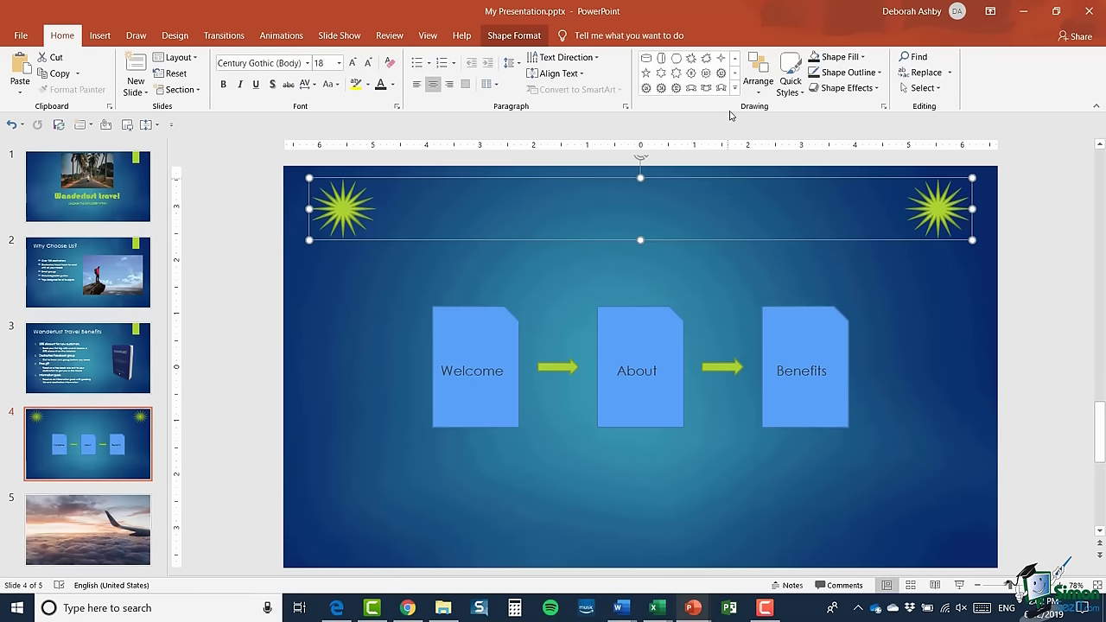
click(758, 77)
click(780, 228)
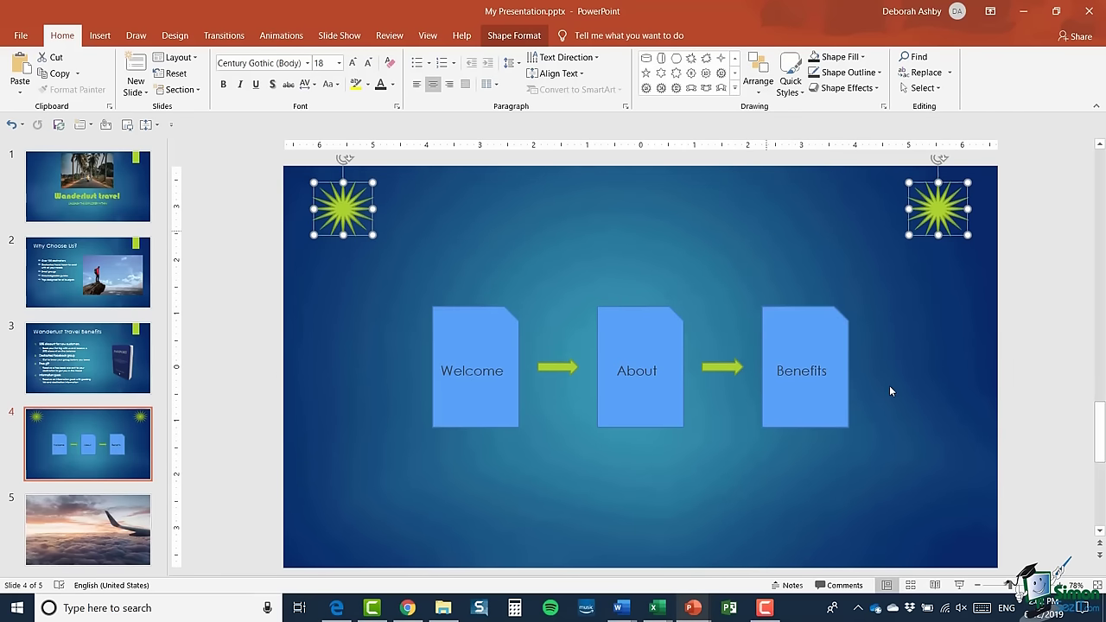
click(889, 389)
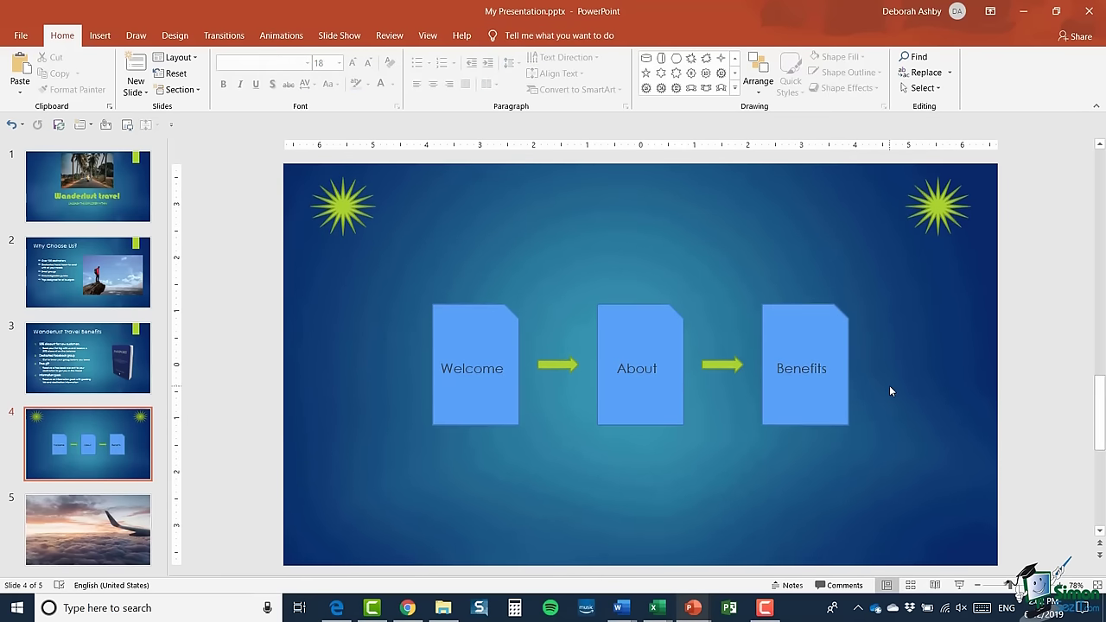
Duplicate the top-left starburst into a diagonal trail and marquee-select all the copies
click(345, 208)
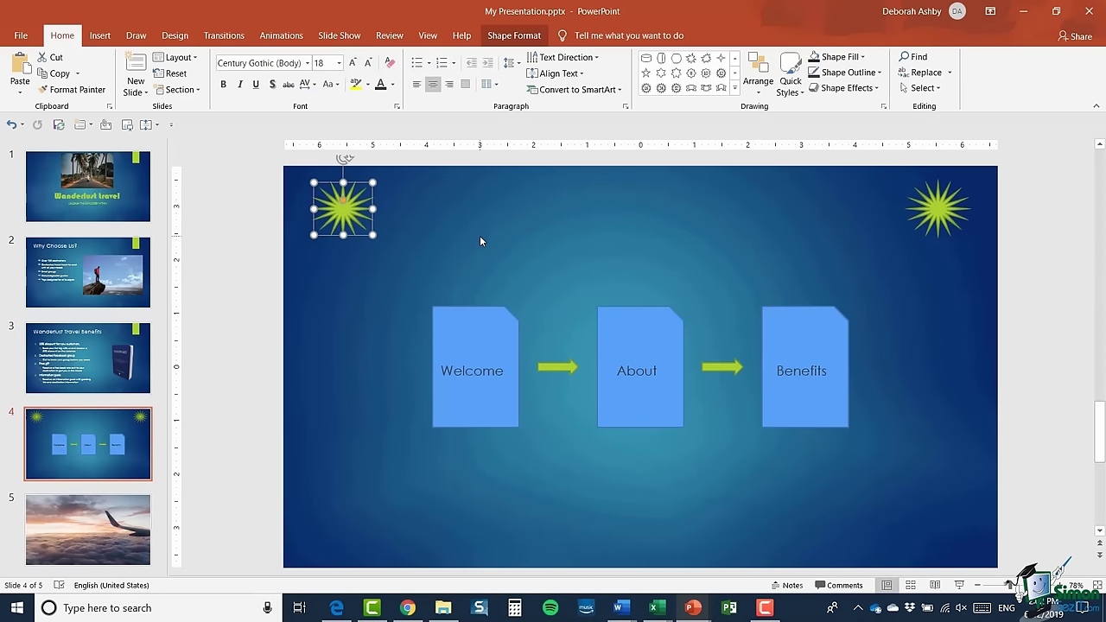
key(ctrl+d)
key(ctrl+d)
key(ctrl+d)
key(ctrl+d)
key(ctrl+d)
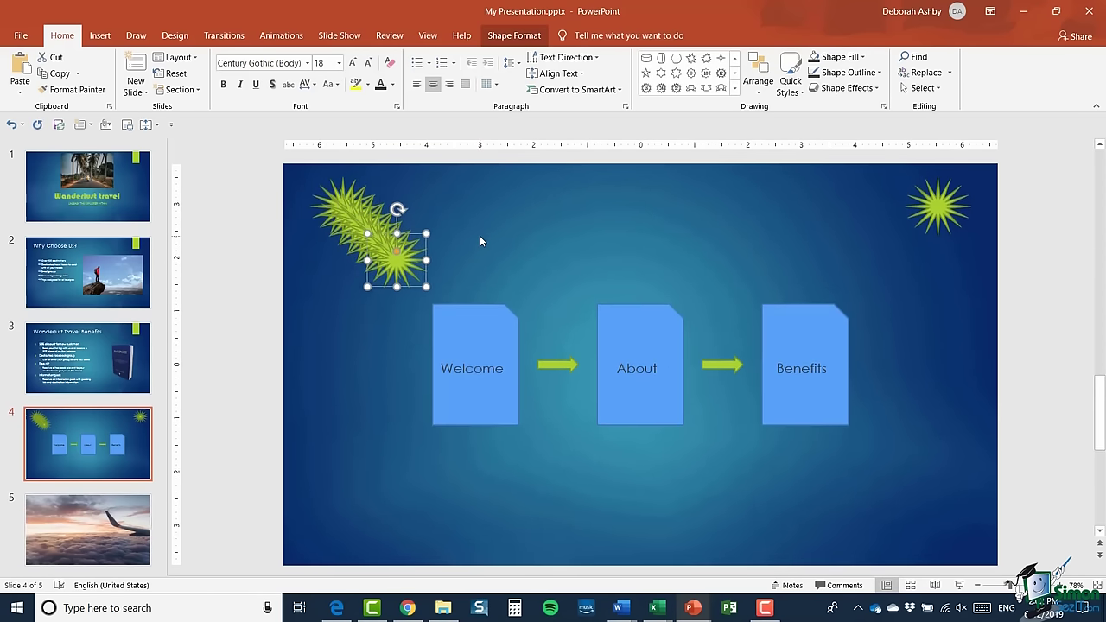
key(ctrl+d)
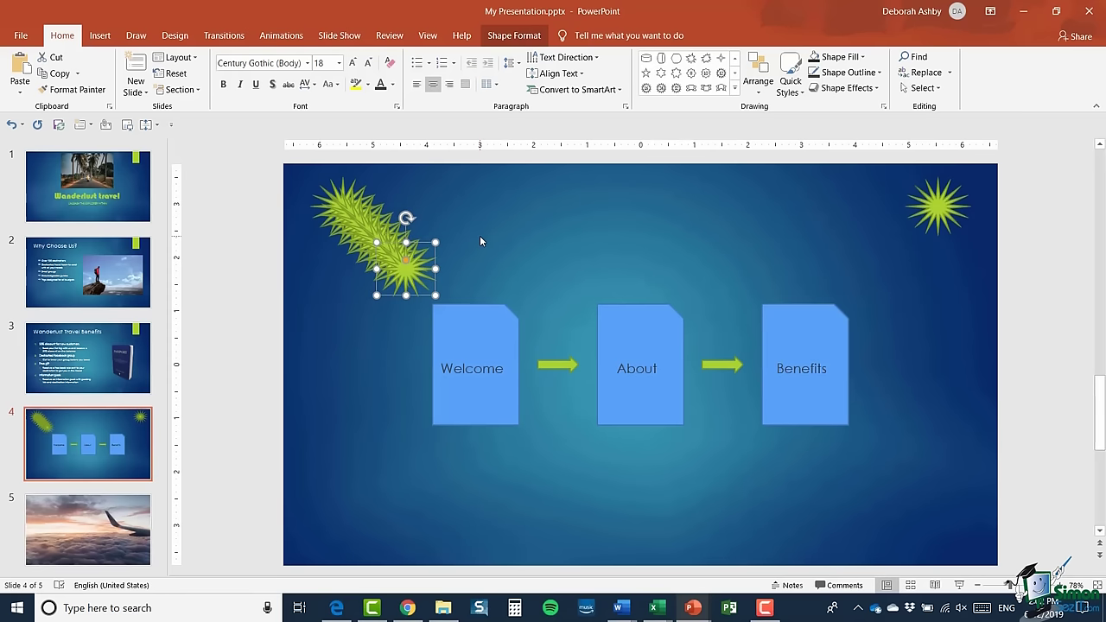
click(520, 246)
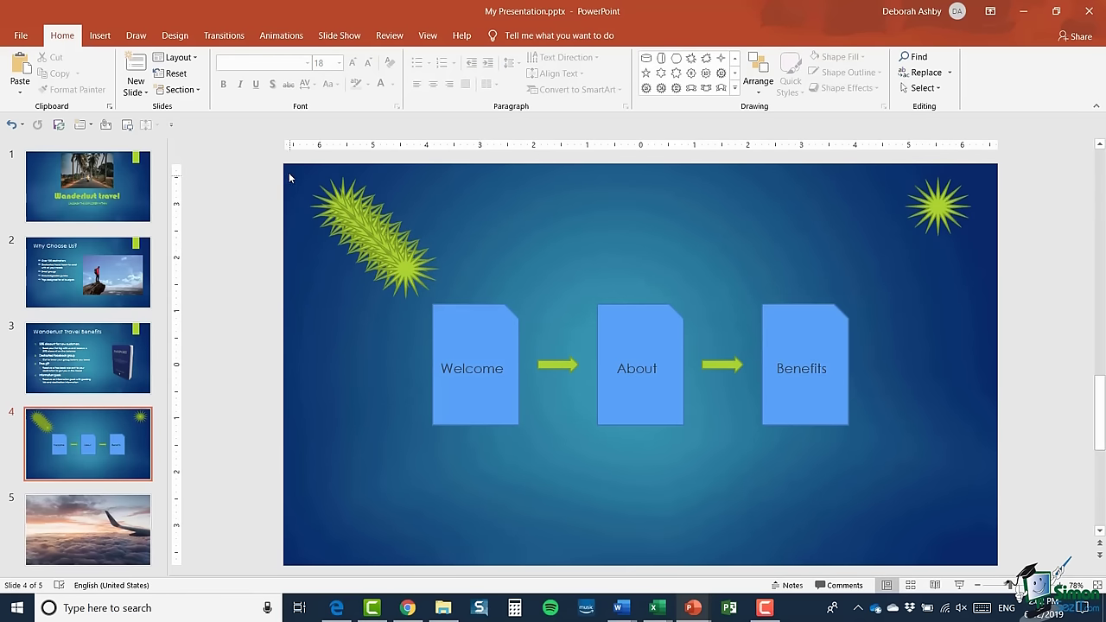
drag(288, 169, 477, 304)
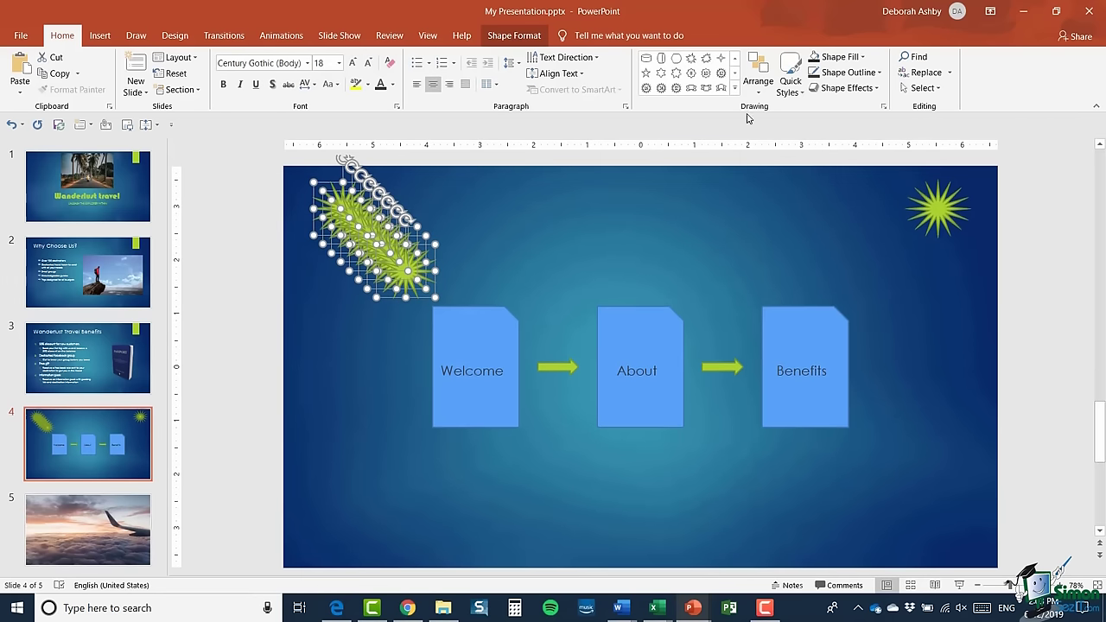
Align Center the starburst copies into a vertical column and group them
click(758, 90)
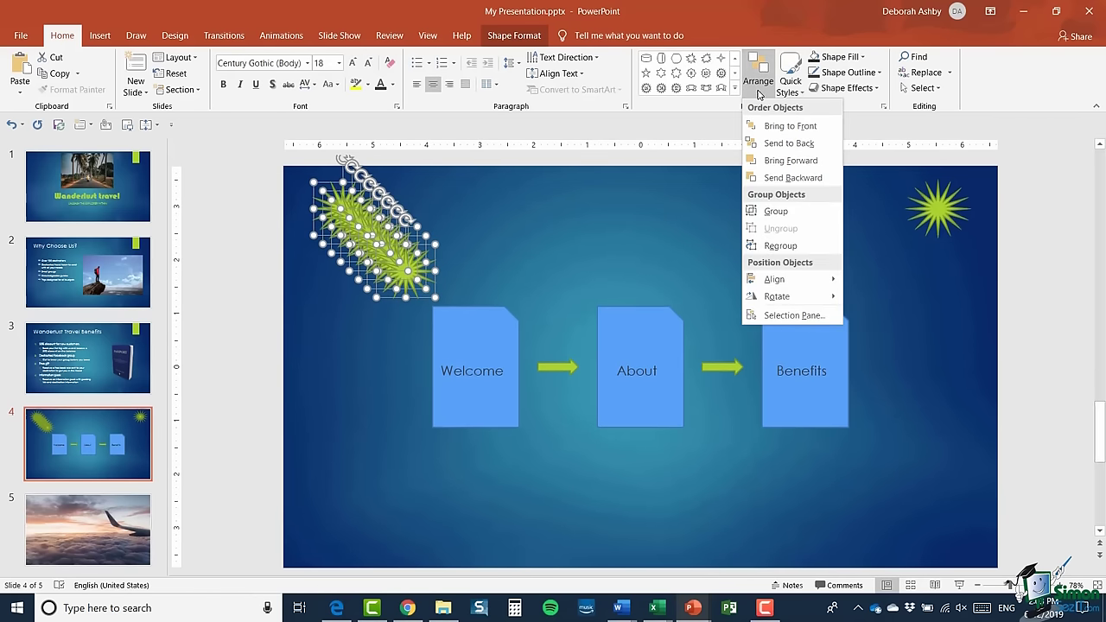
mouse_move(761, 291)
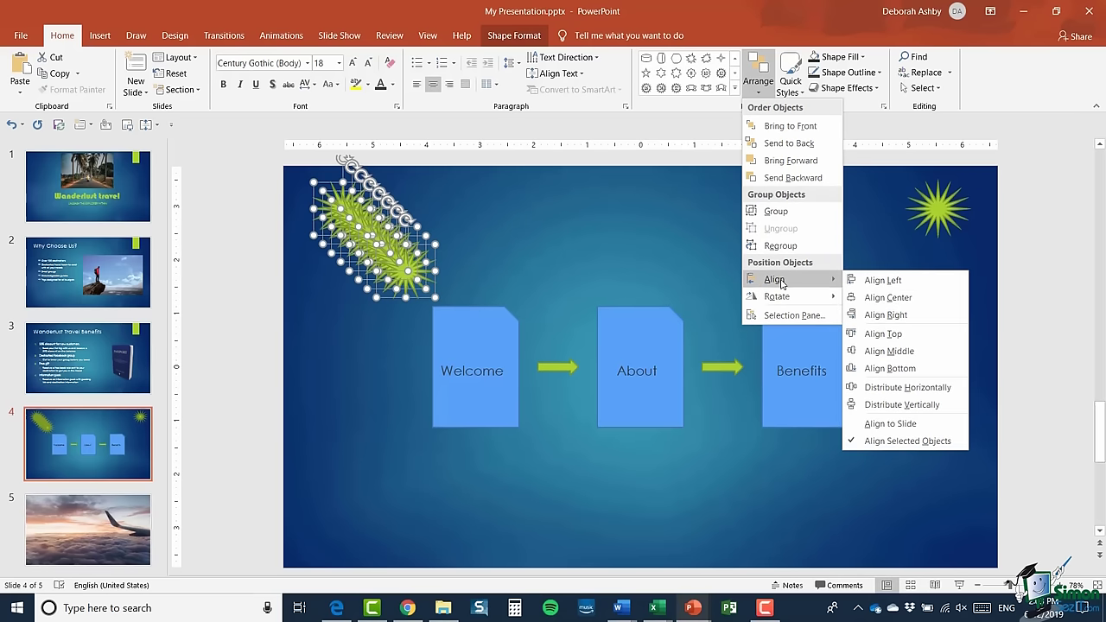
click(888, 299)
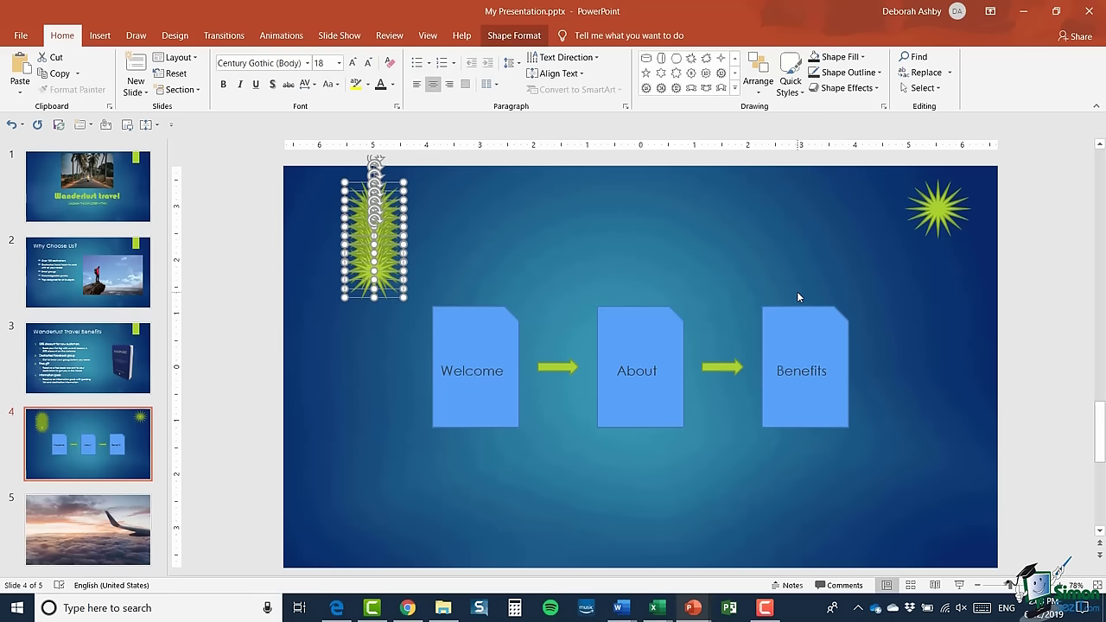
click(759, 82)
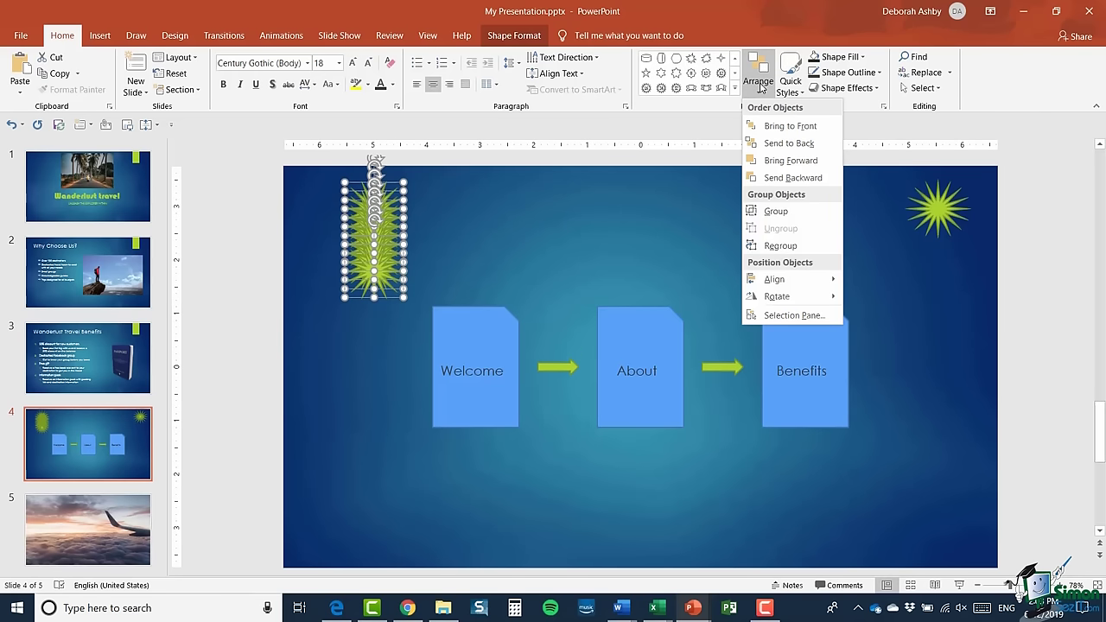
click(761, 211)
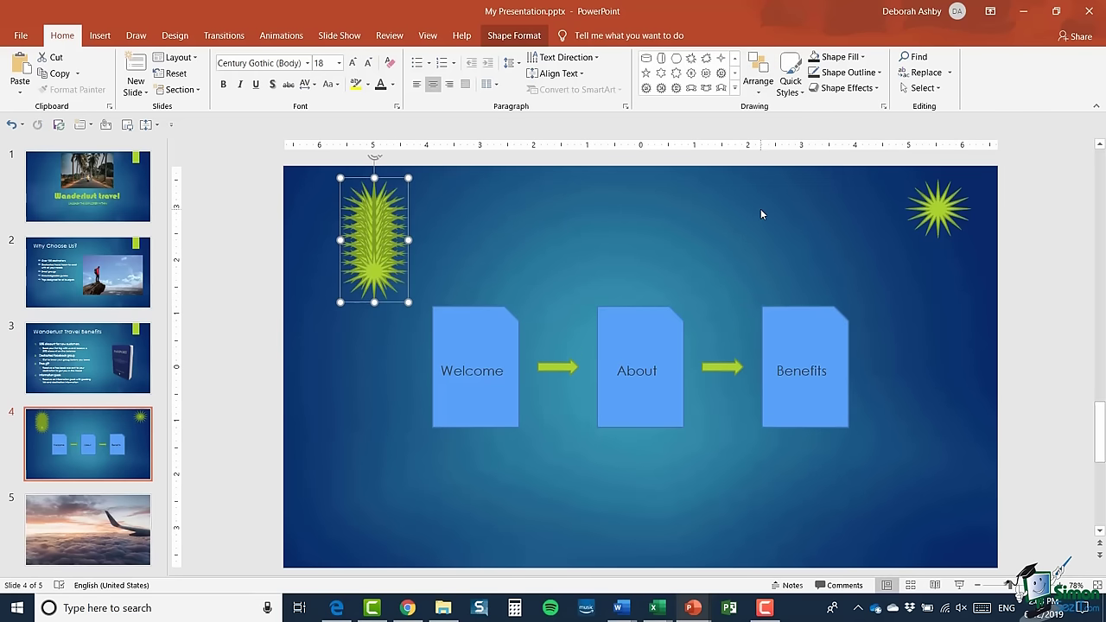
Move the starburst column to the bottom-left corner and rotate it
drag(365, 247, 341, 464)
click(614, 250)
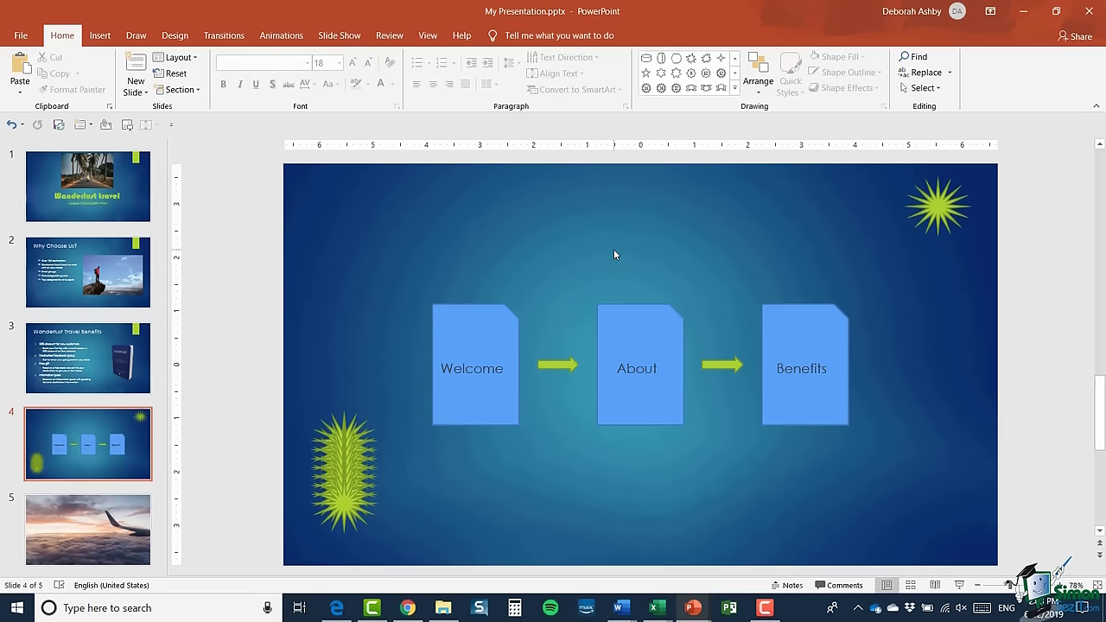
click(337, 409)
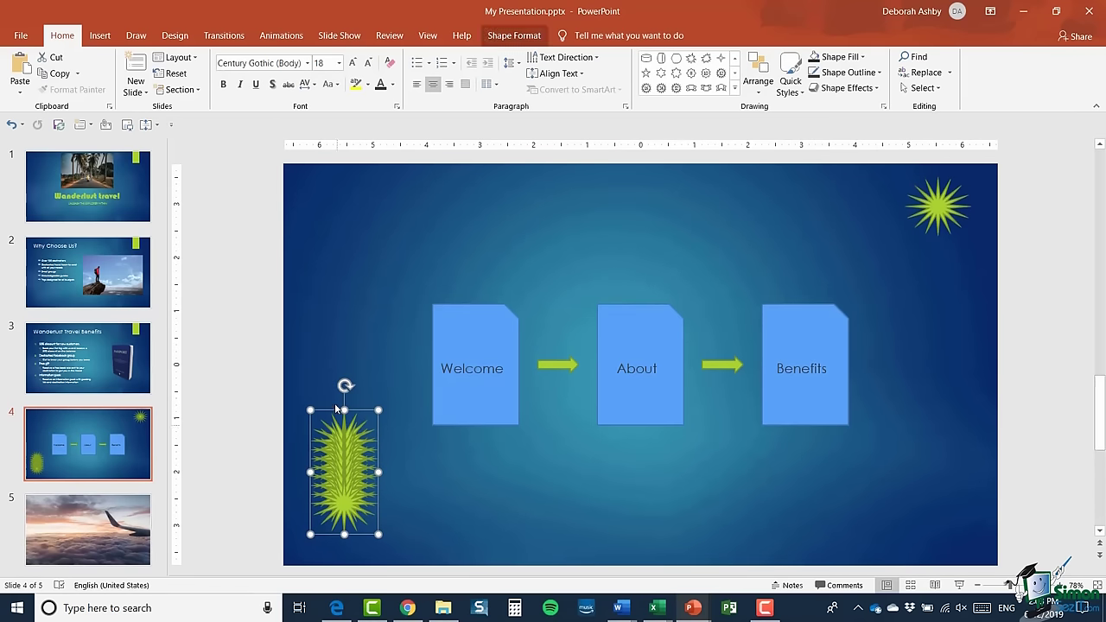
drag(345, 385, 334, 539)
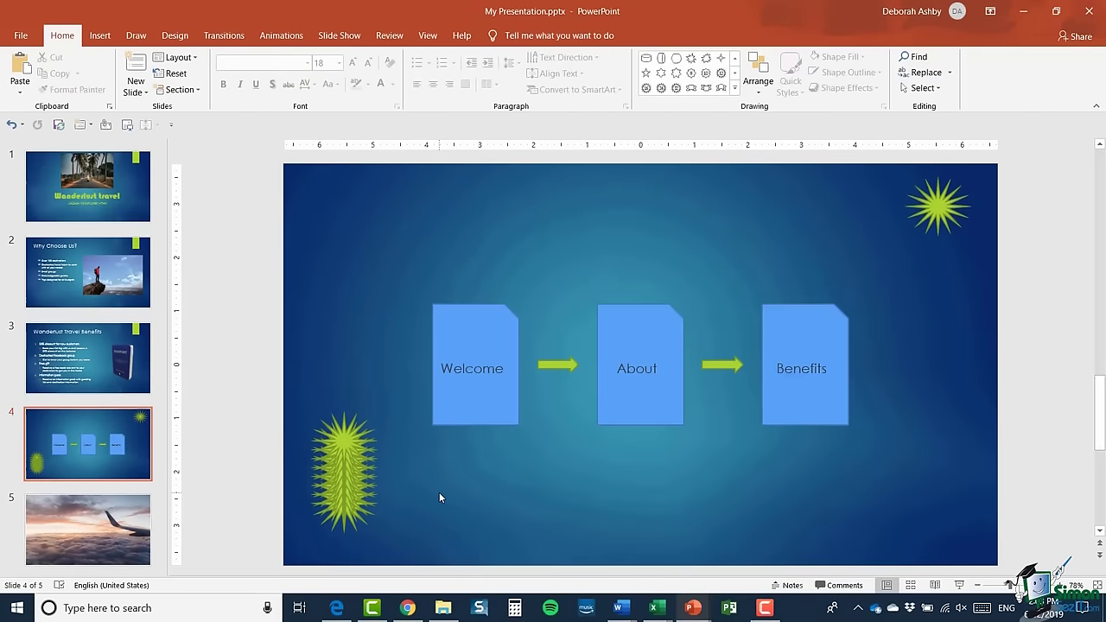
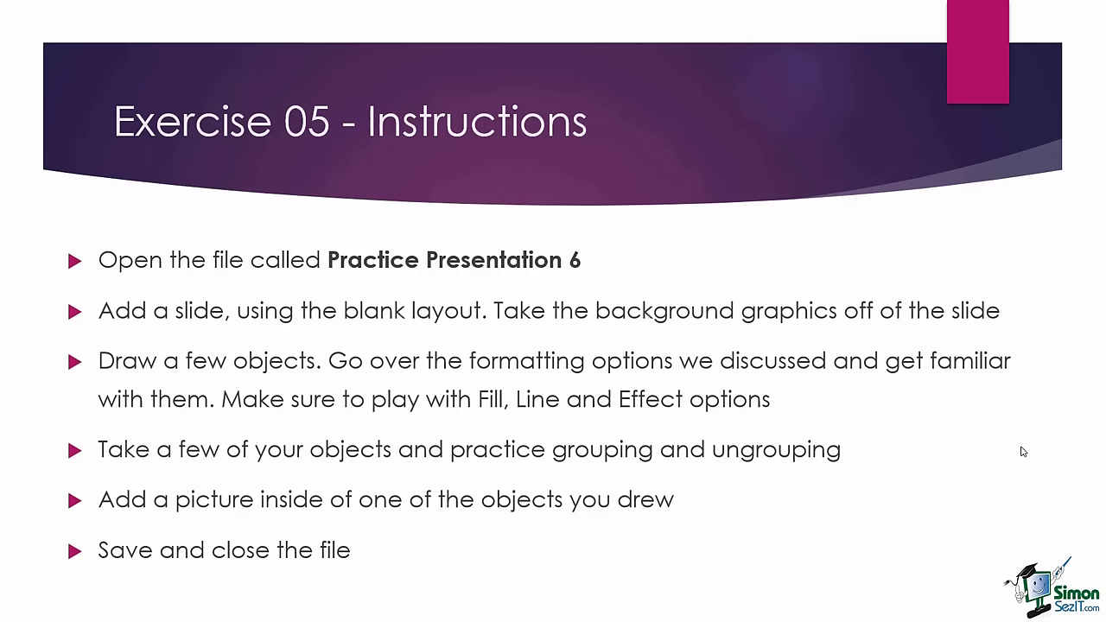
End the exercise slideshow and return to the 'Why Choose Us?' slide with the hiker photo
click(1023, 452)
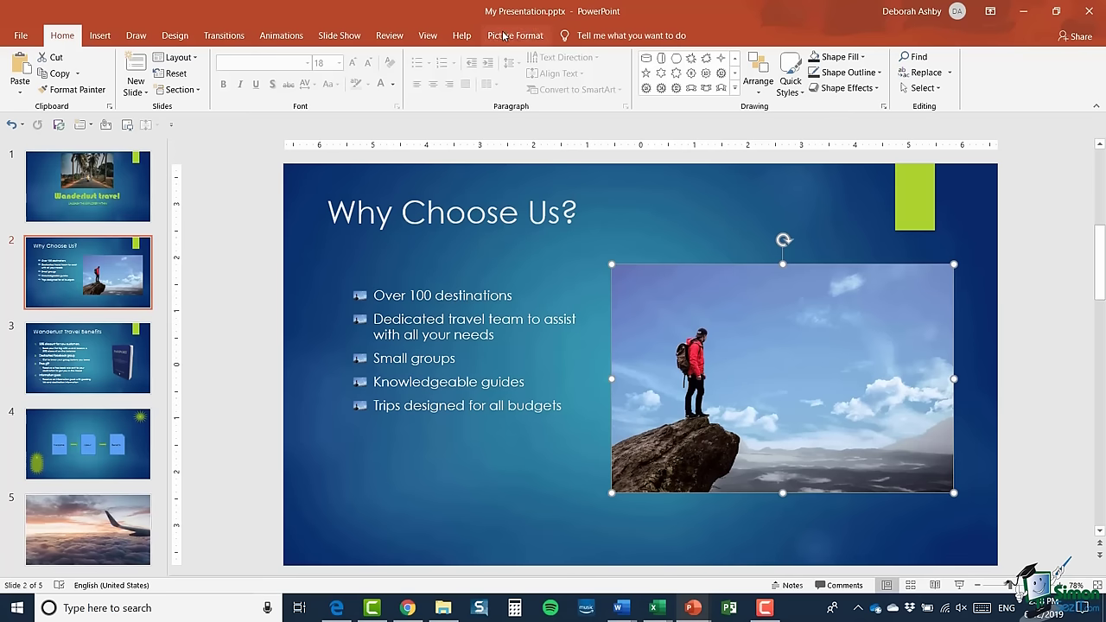
Show the Picture Format tools, then select the bullet text box and reselect the hiker photo
click(505, 36)
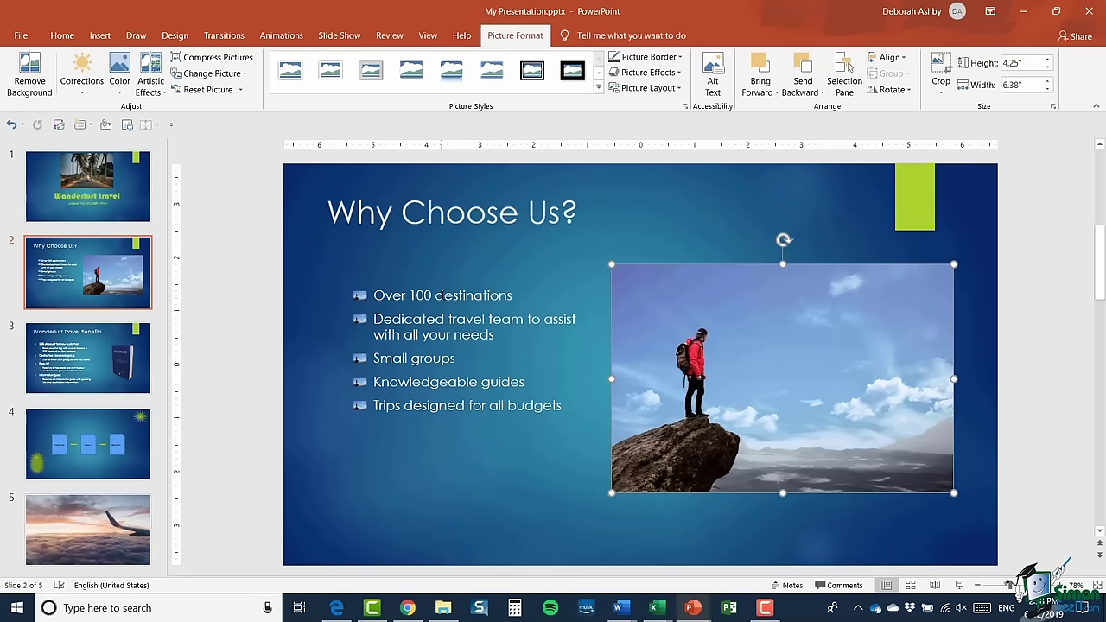
click(441, 295)
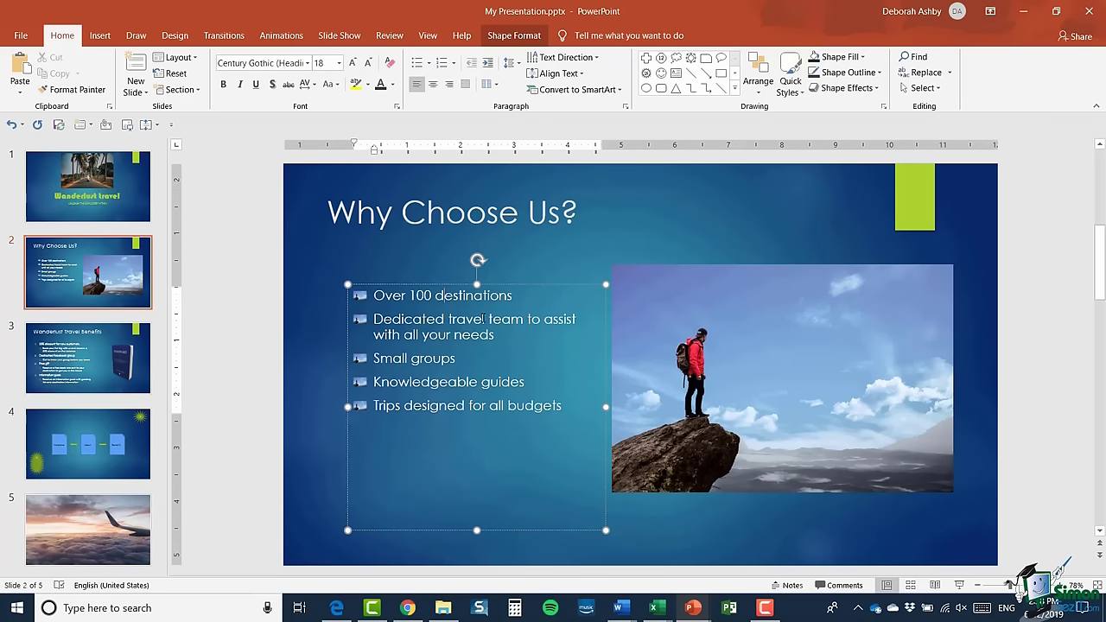
click(884, 356)
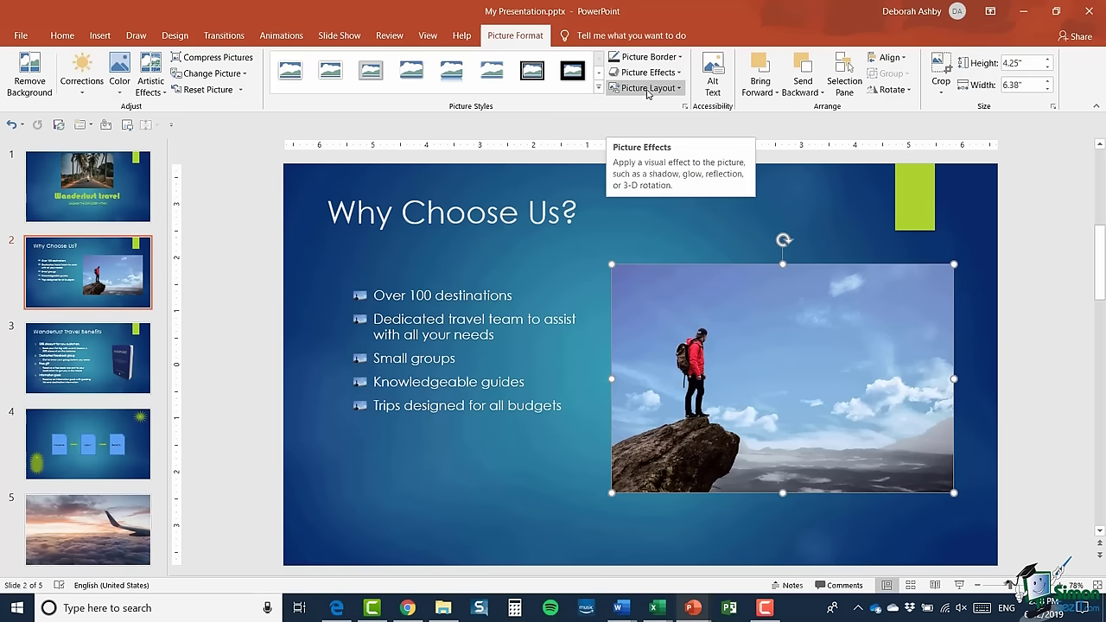
Give the hiker photo a white border and check it by deselecting and reselecting
click(680, 59)
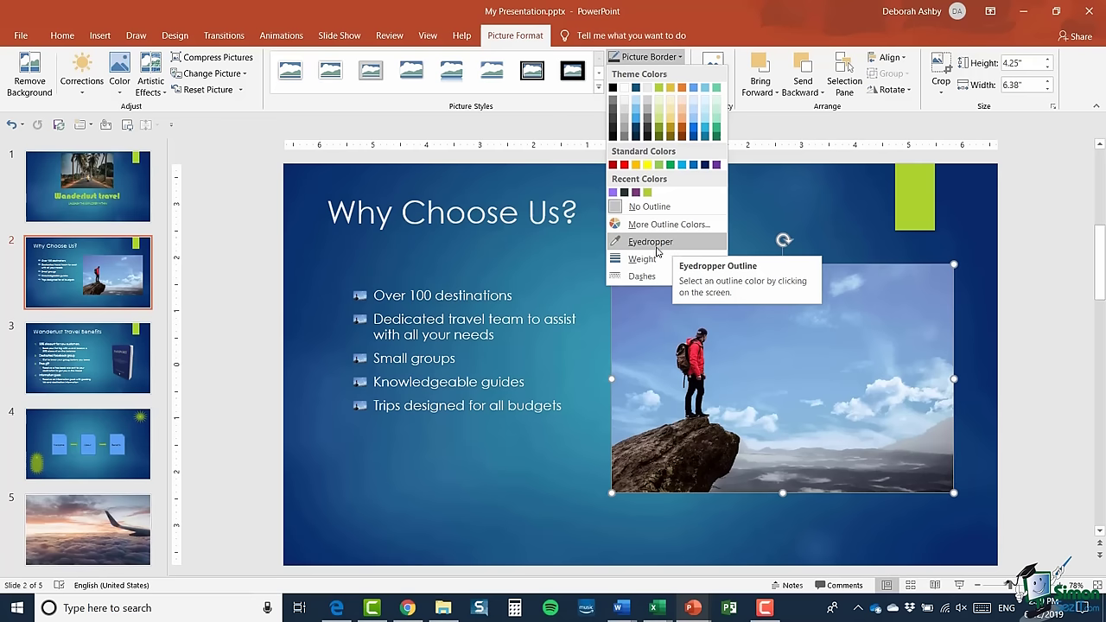
mouse_move(652, 261)
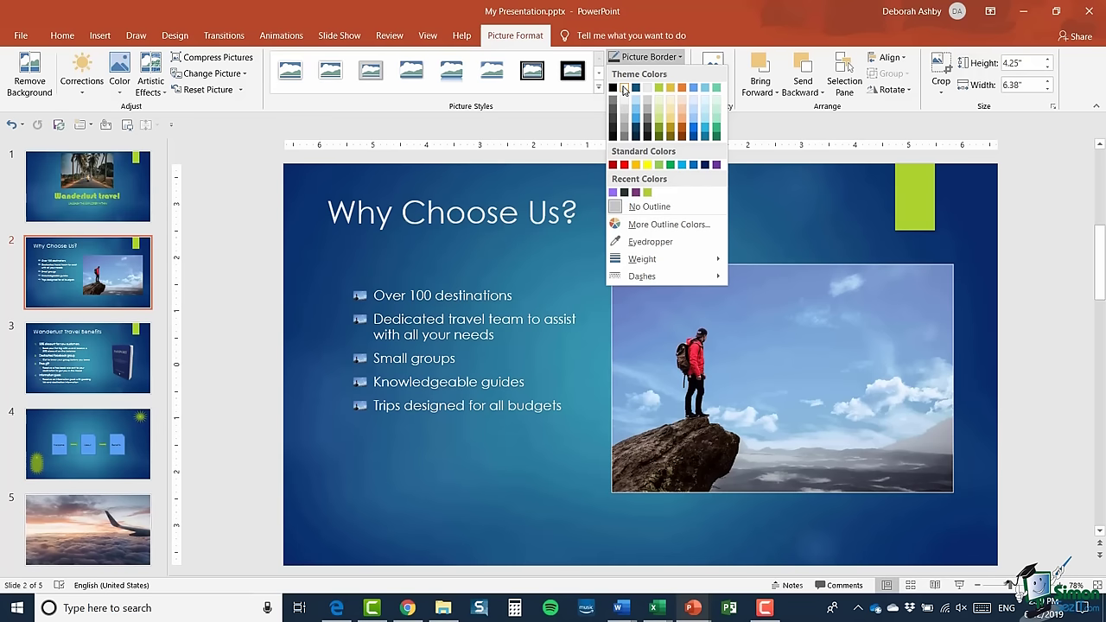
click(625, 90)
click(693, 228)
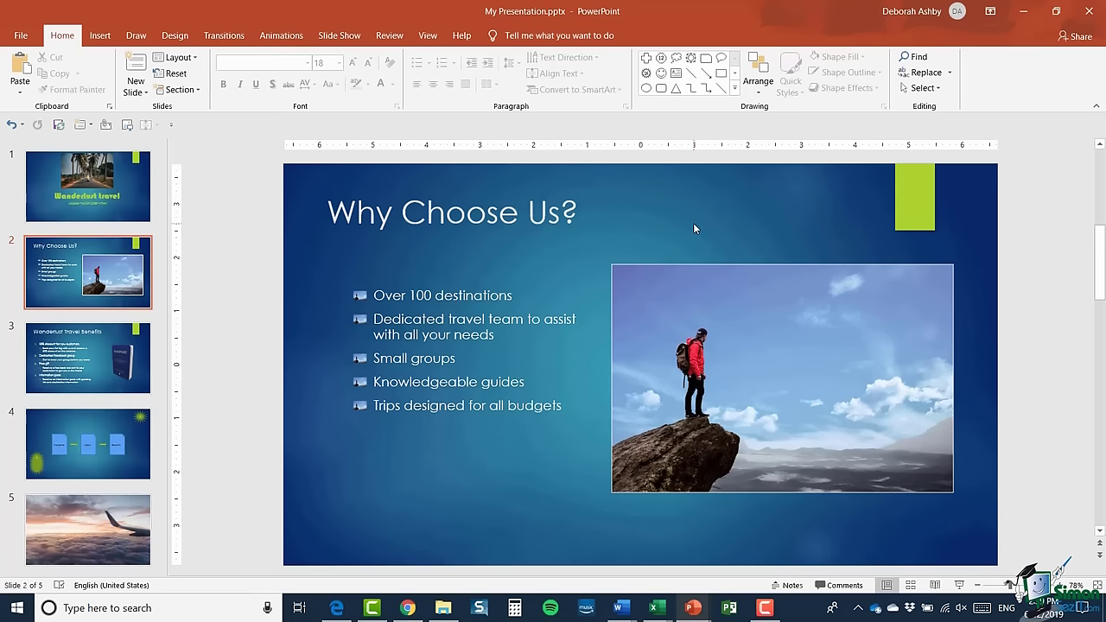
click(707, 297)
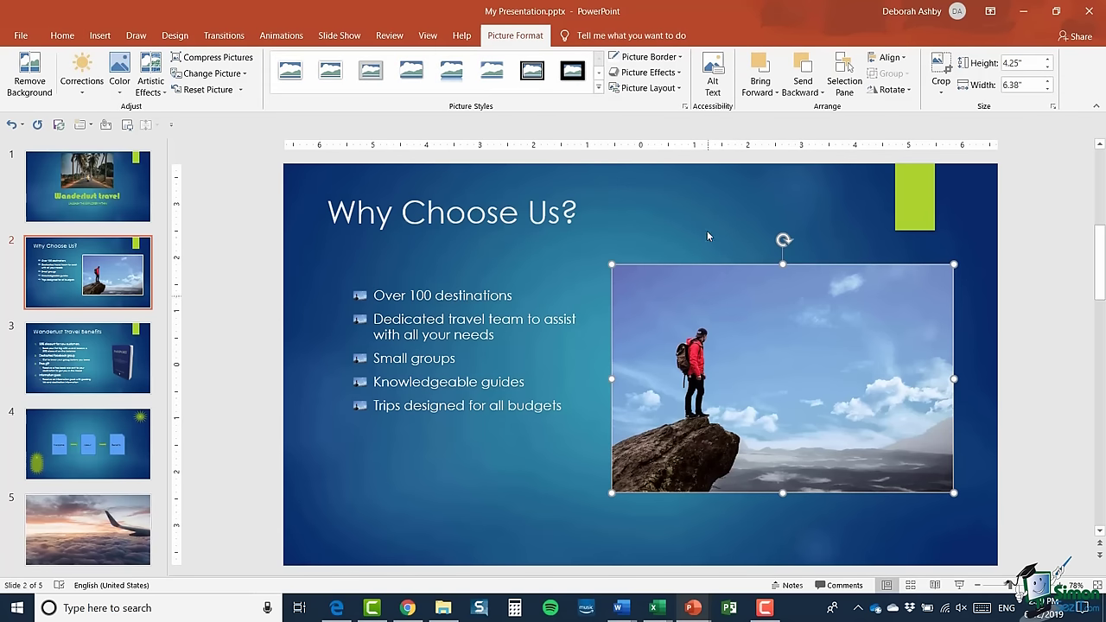
Make the photo's border 3 pt thick with a solid line style
click(680, 58)
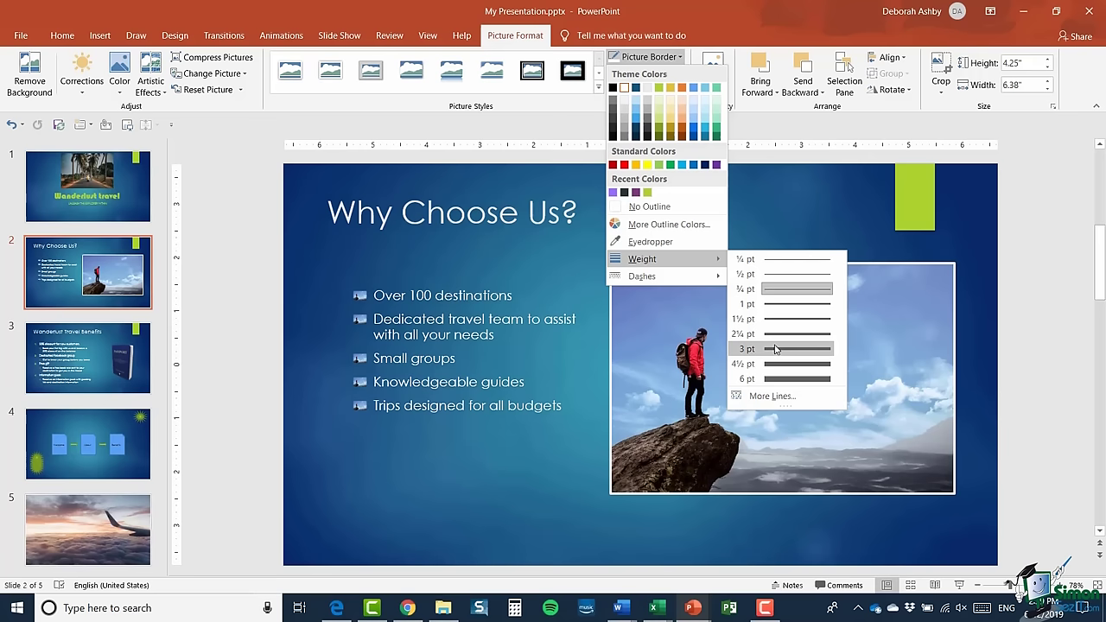
click(775, 348)
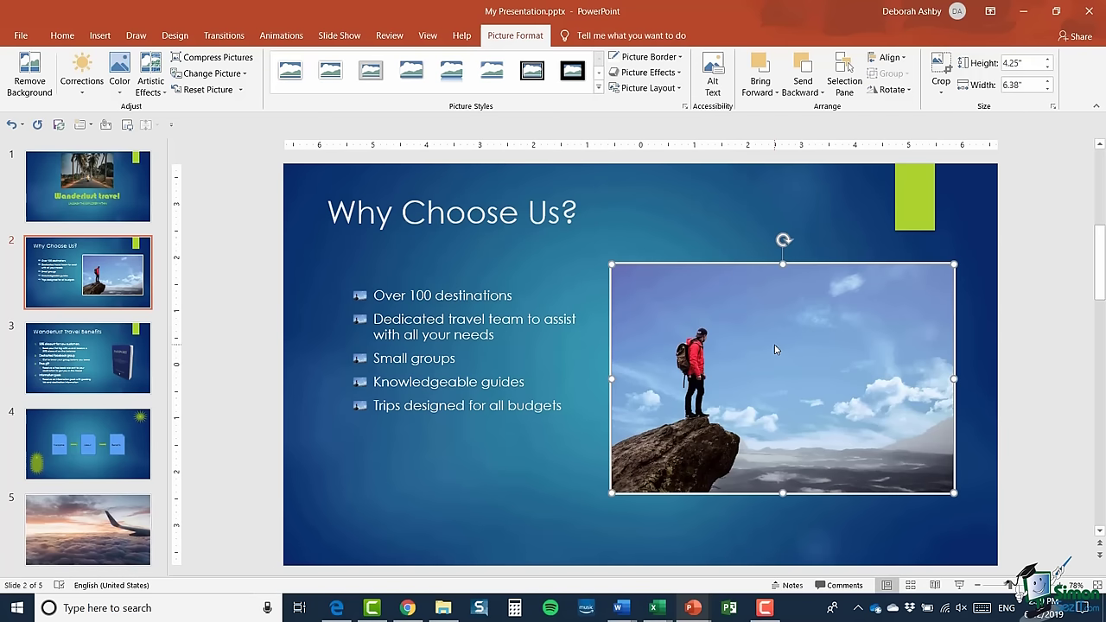
click(678, 58)
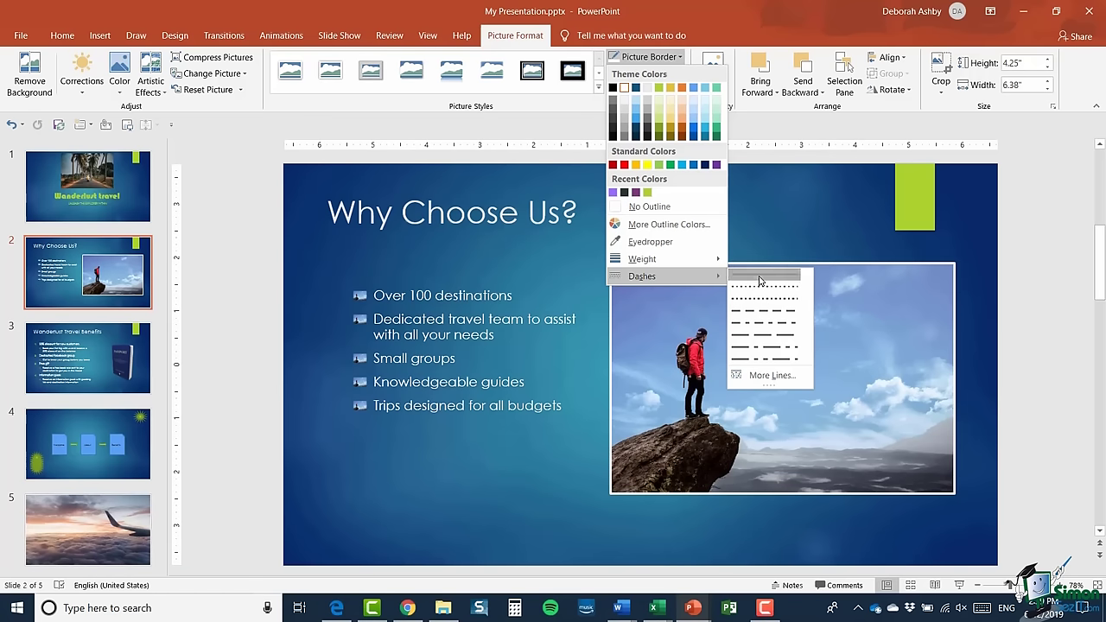
click(760, 277)
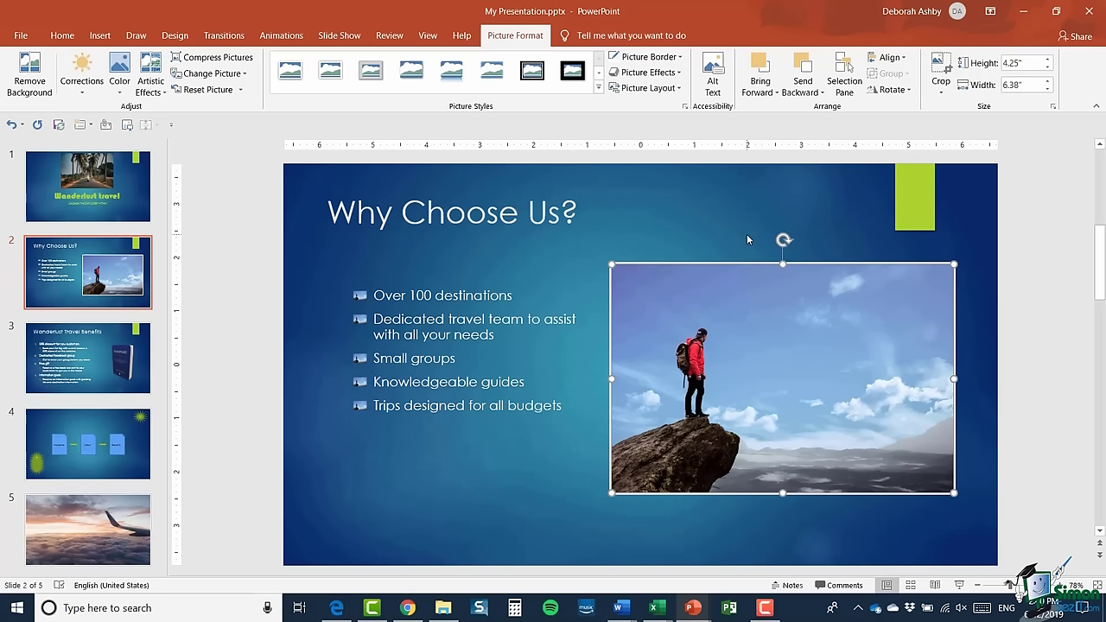
Add a Perspective: Upper Left shadow to the hiker photo and nudge it slightly right
click(679, 73)
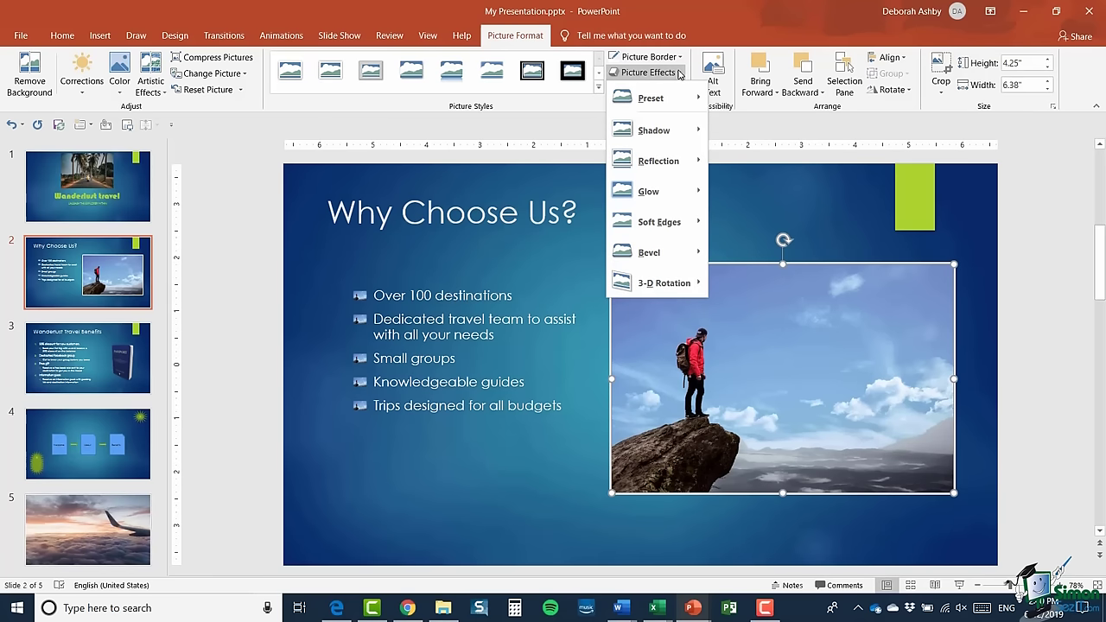
mouse_move(663, 139)
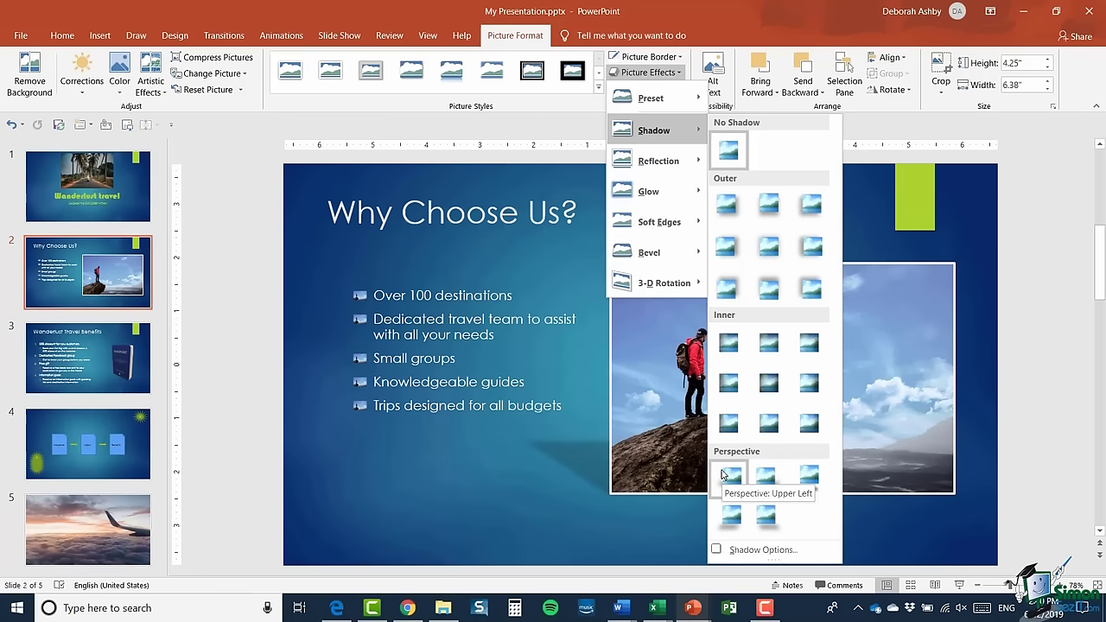
click(730, 474)
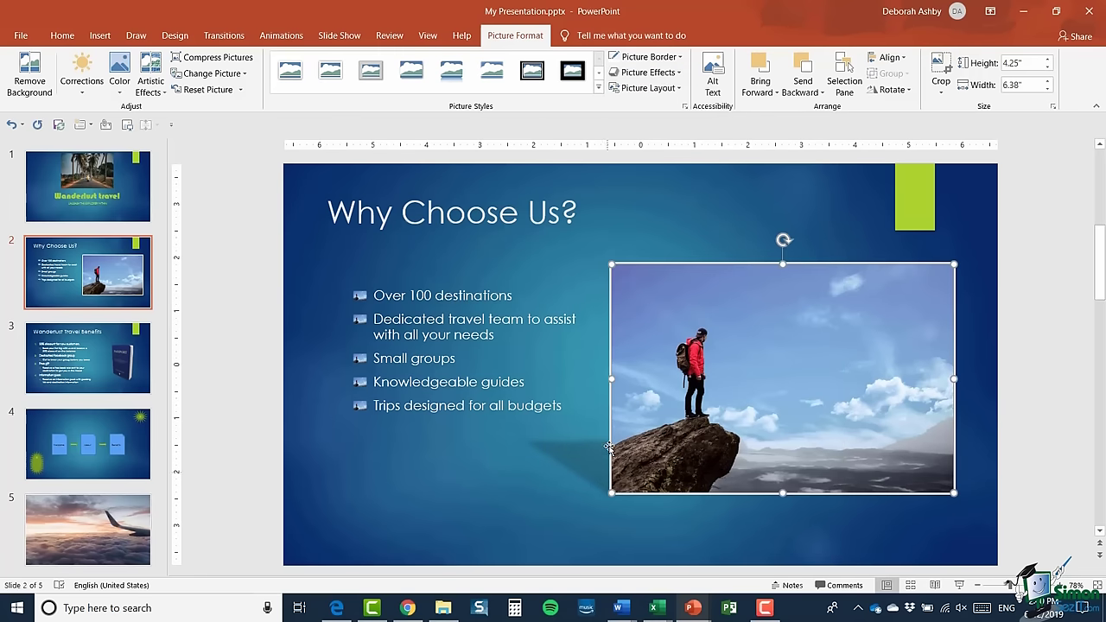
drag(773, 385, 776, 389)
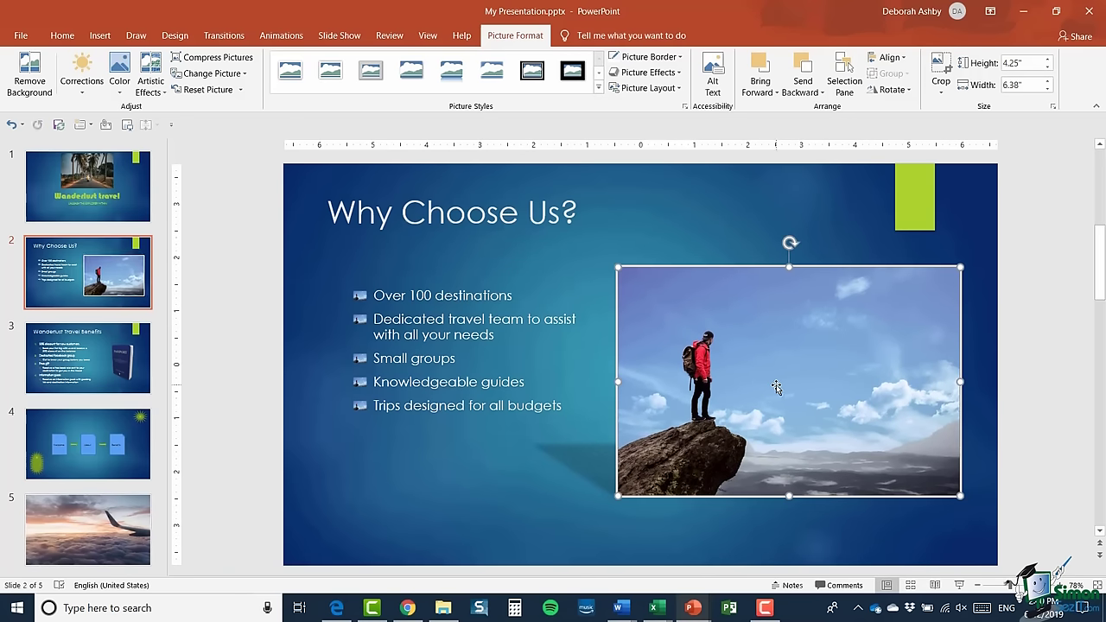
Add a Tight Reflection: Touching effect below the photo
click(670, 73)
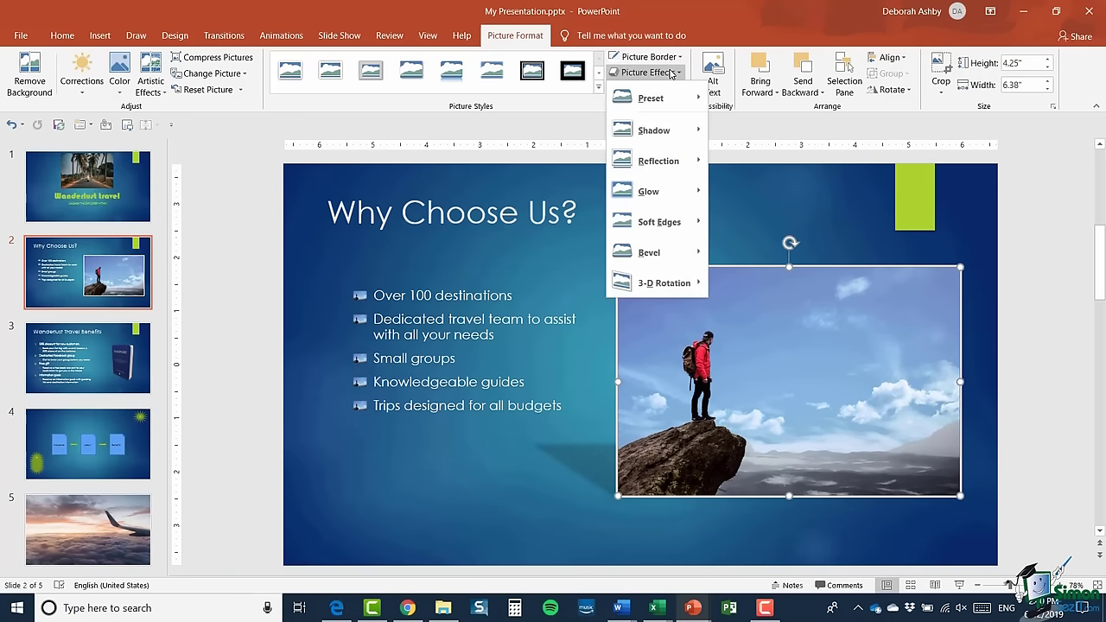
mouse_move(659, 164)
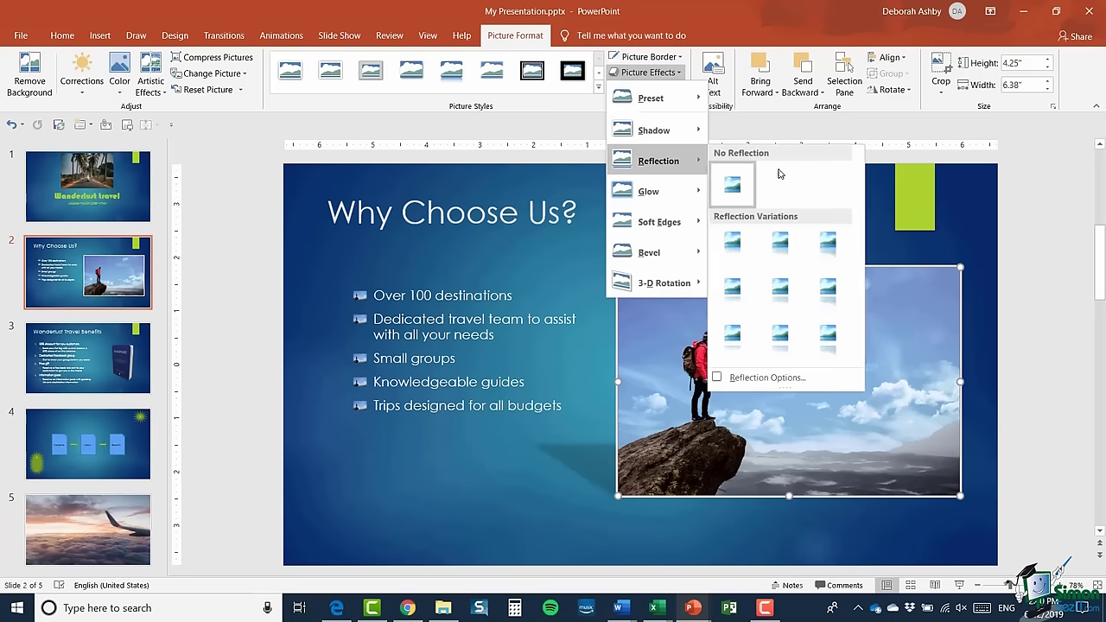
click(736, 252)
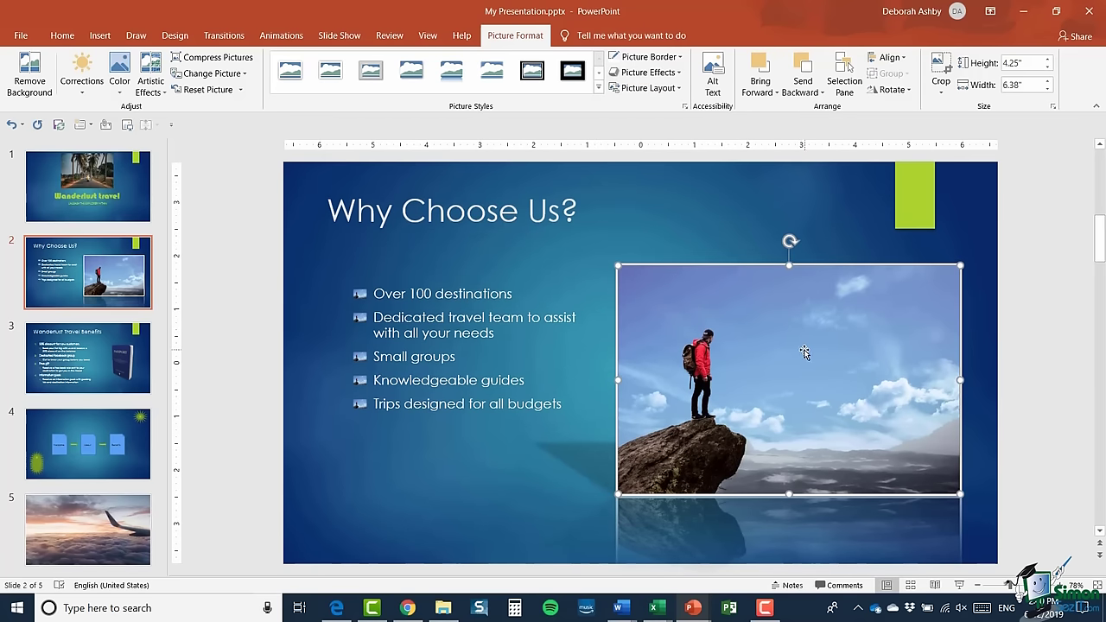
Give the hiker photo a Round bevel effect
click(648, 71)
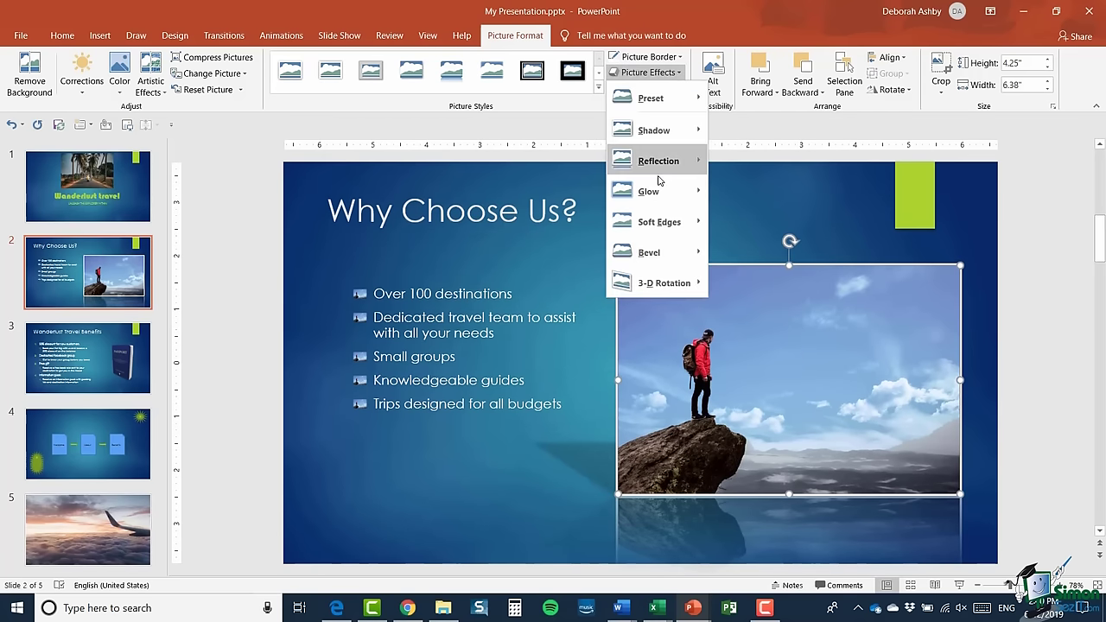
mouse_move(656, 195)
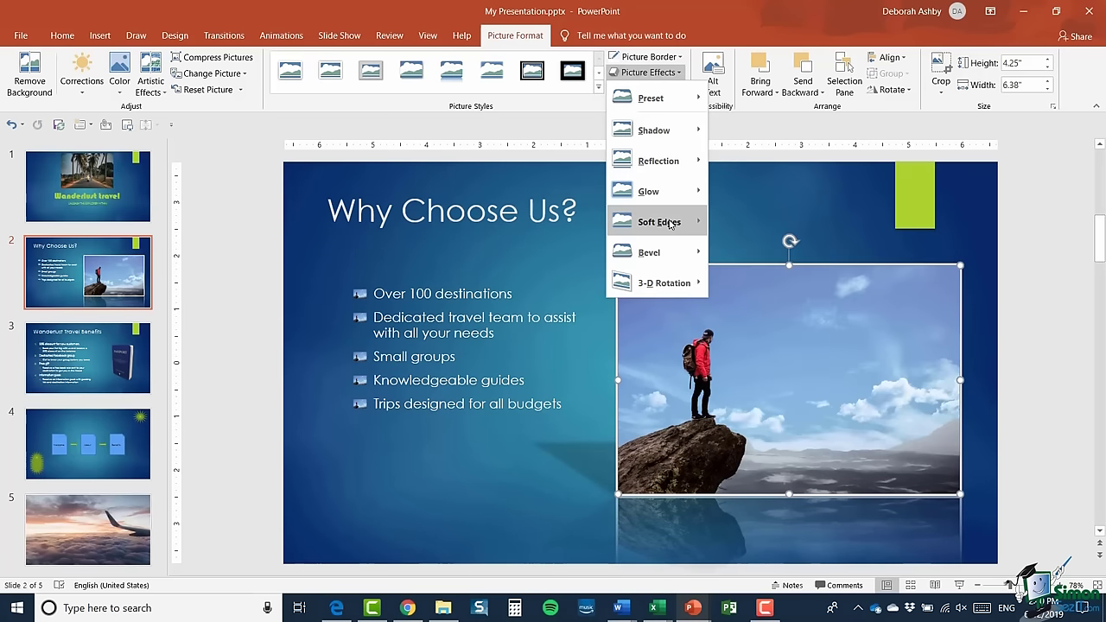
mouse_move(692, 230)
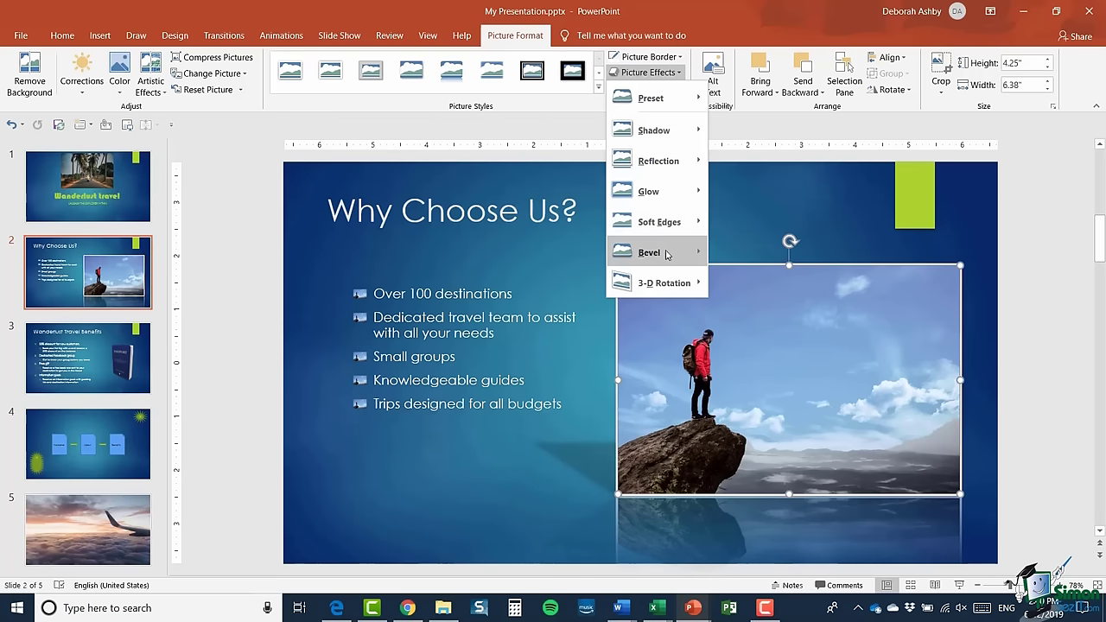
mouse_move(700, 252)
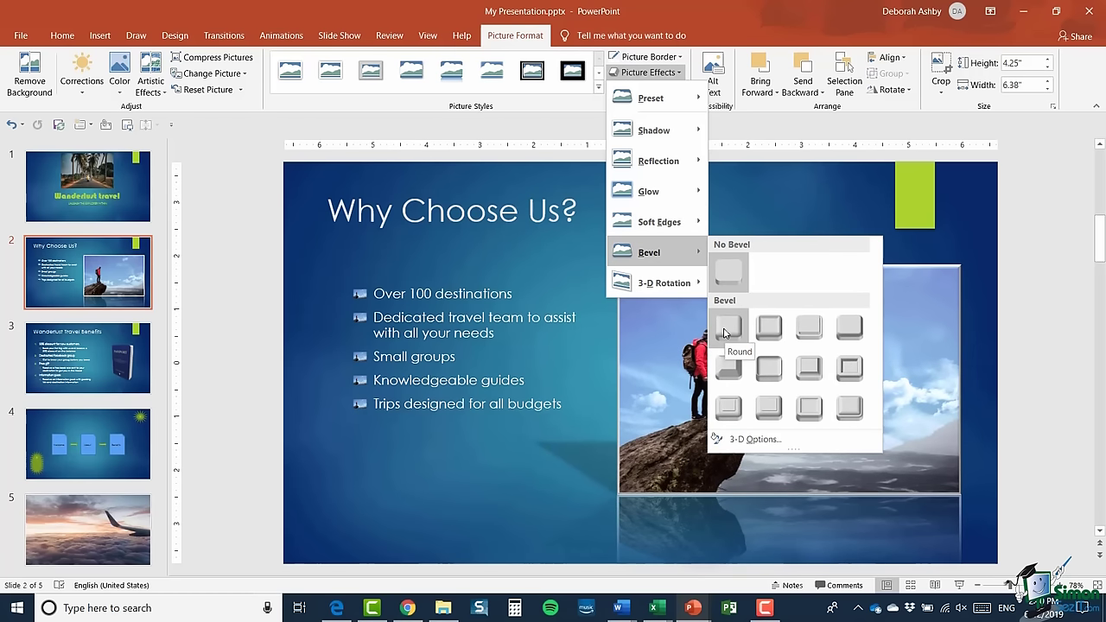
click(727, 326)
click(647, 72)
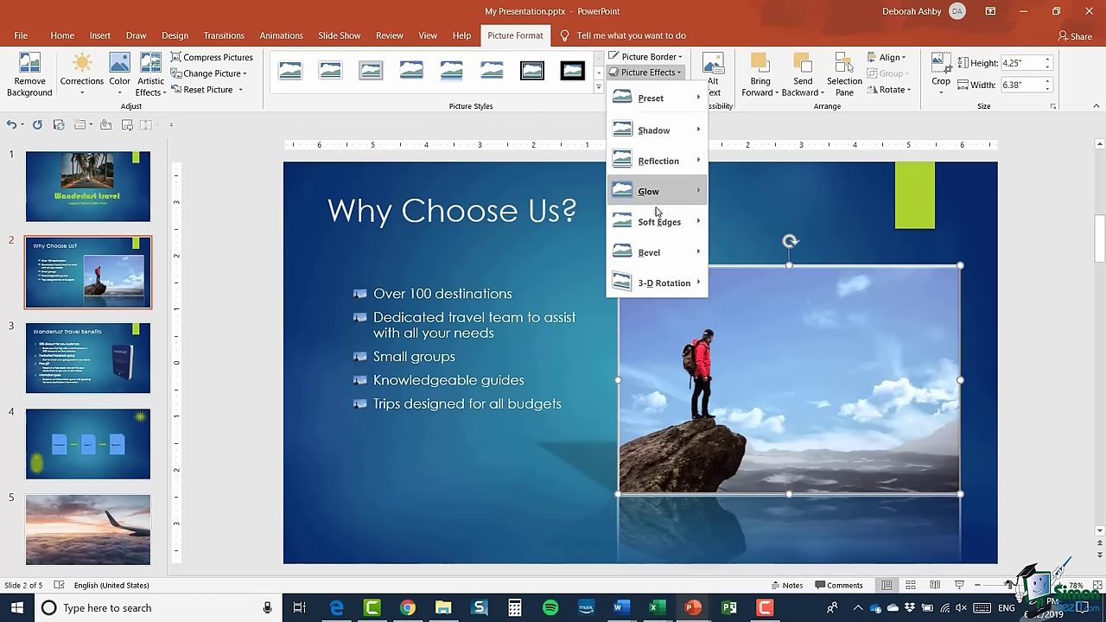
mouse_move(647, 282)
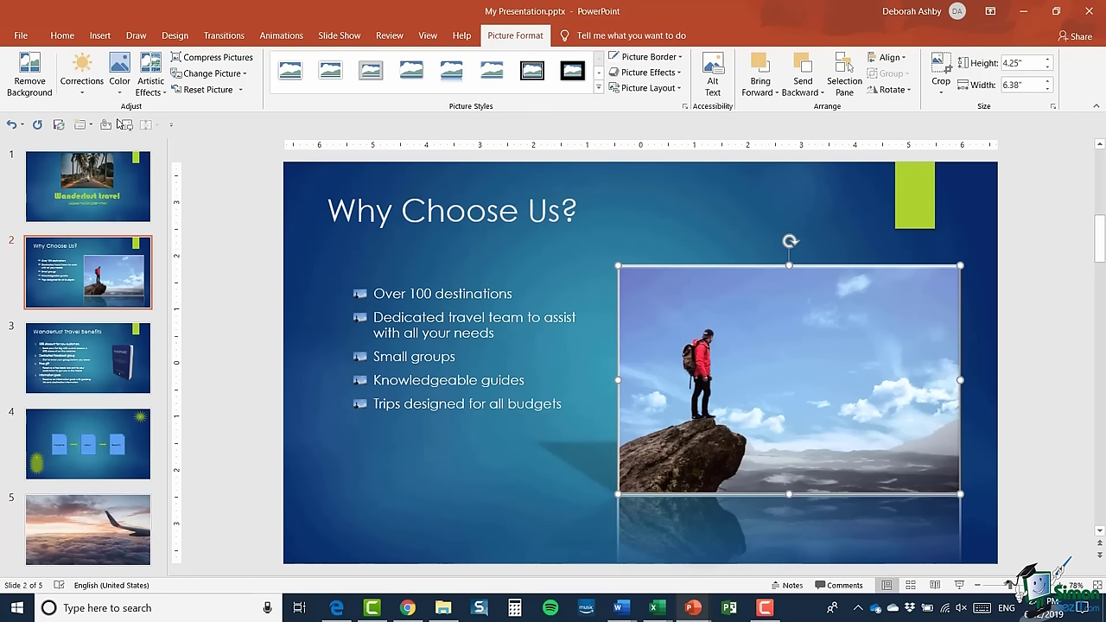
Reset the hiker photo to strip its border and effects, then reselect it
click(242, 92)
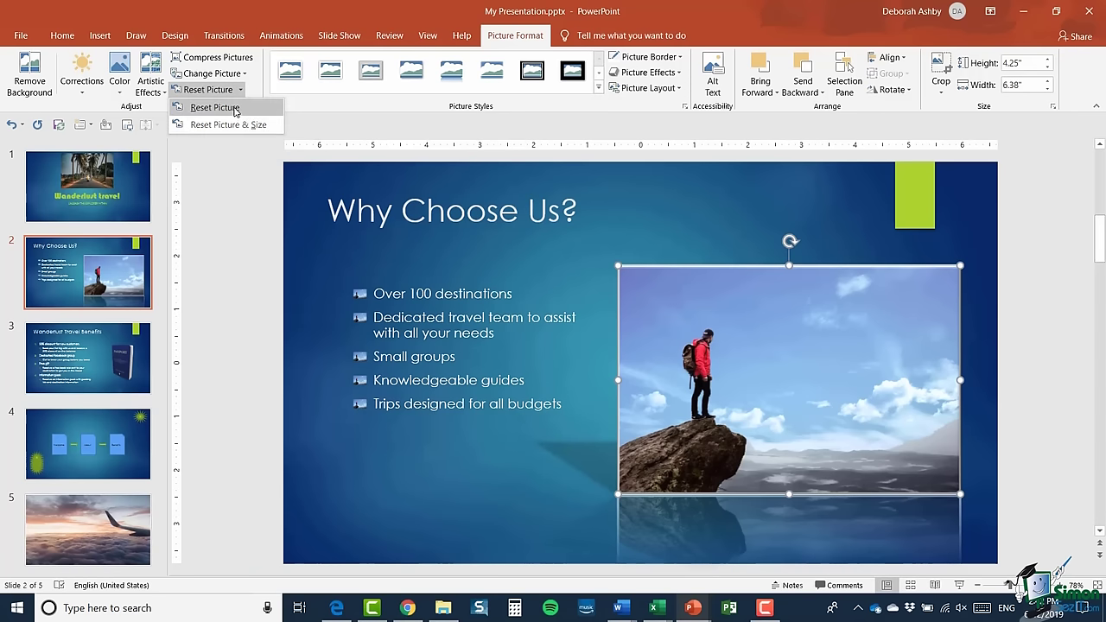
click(232, 108)
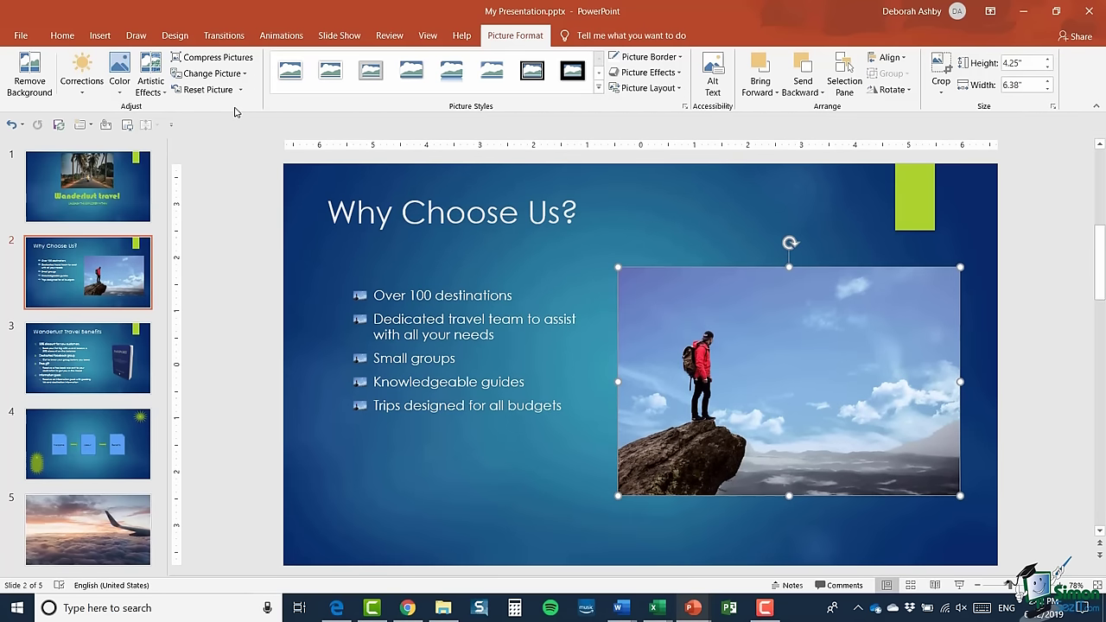
click(703, 210)
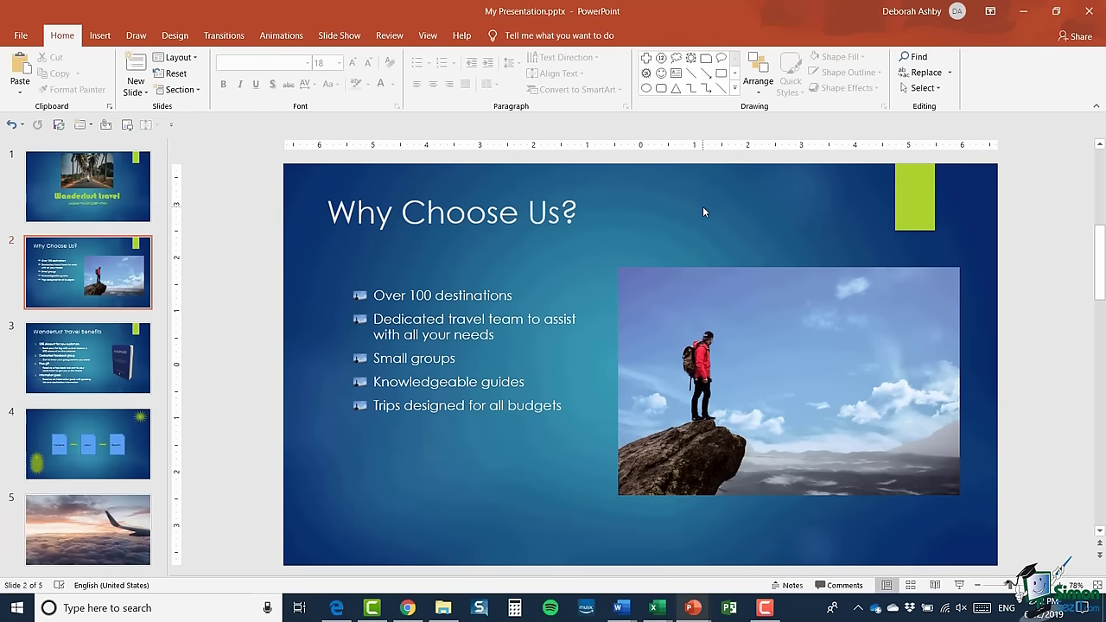
click(728, 340)
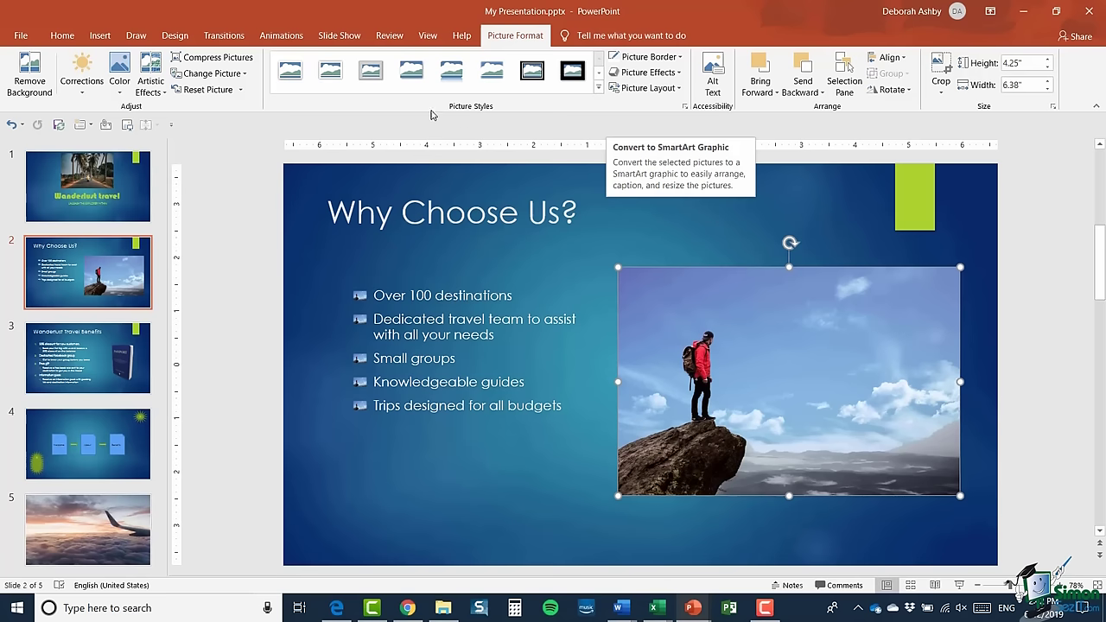
Apply the Reflected Rounded Rectangle picture style, then show the Picture Format tools again
click(598, 89)
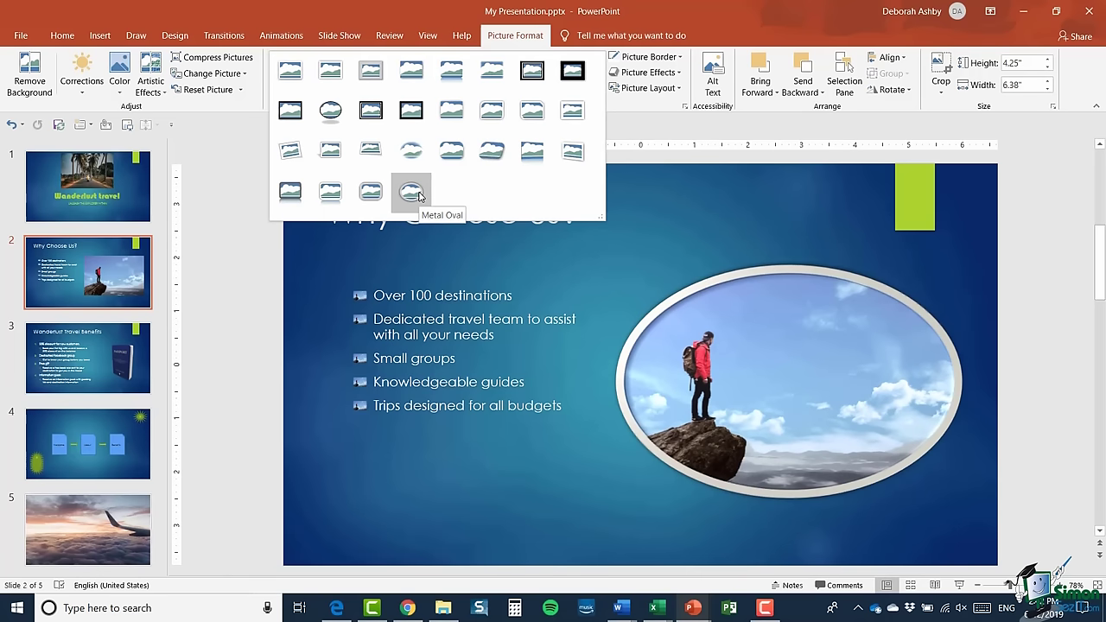
click(453, 75)
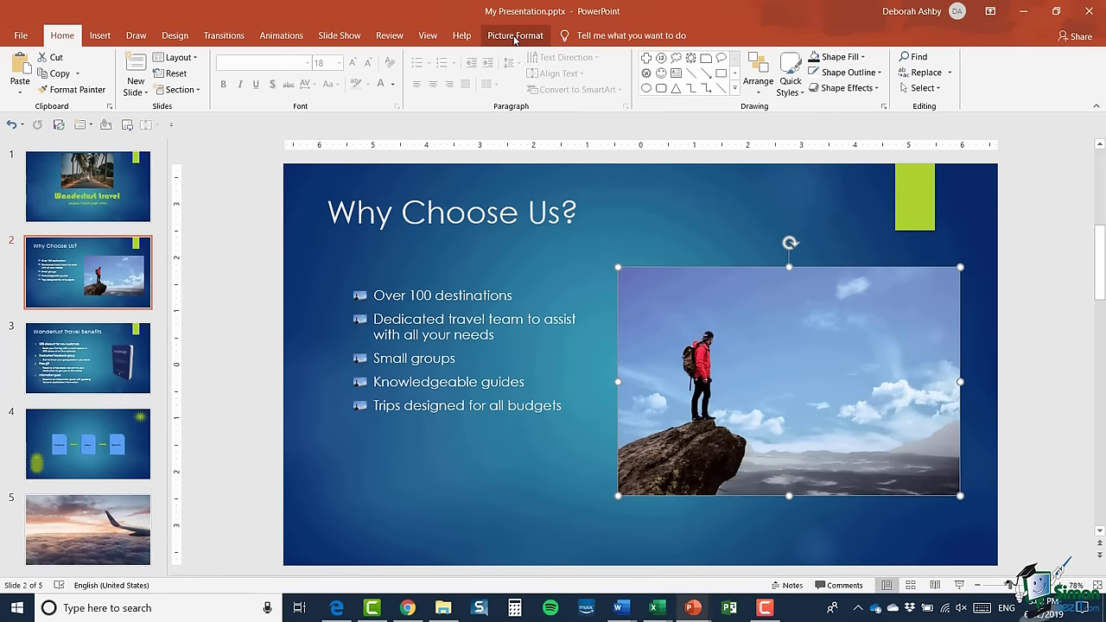
click(515, 37)
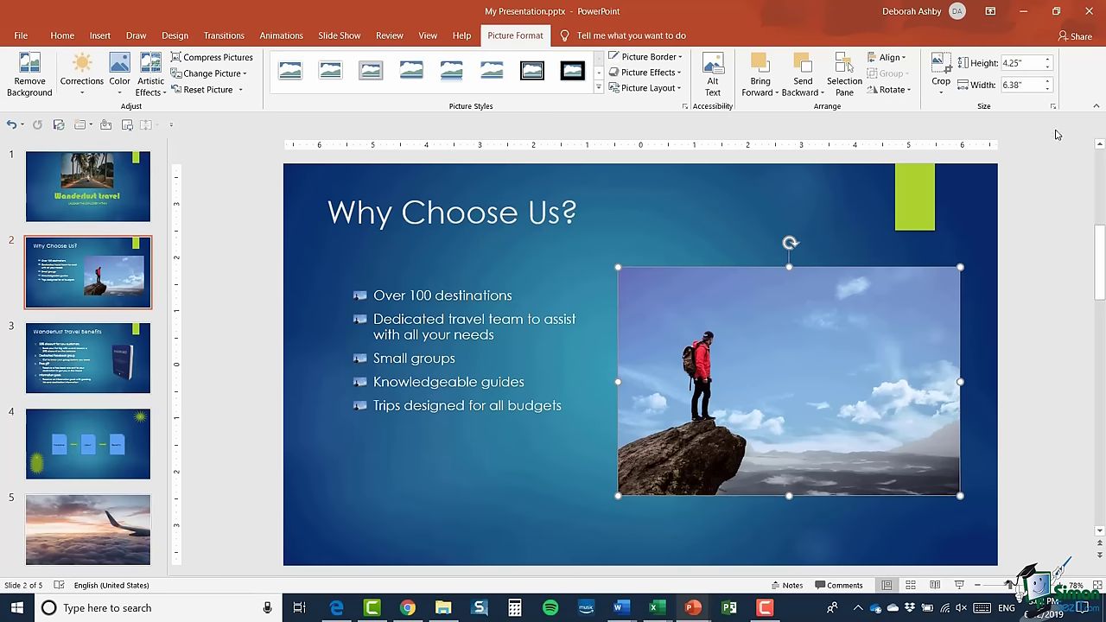
Crop the hiker photo, trimming its right side and a strip off the top
click(941, 94)
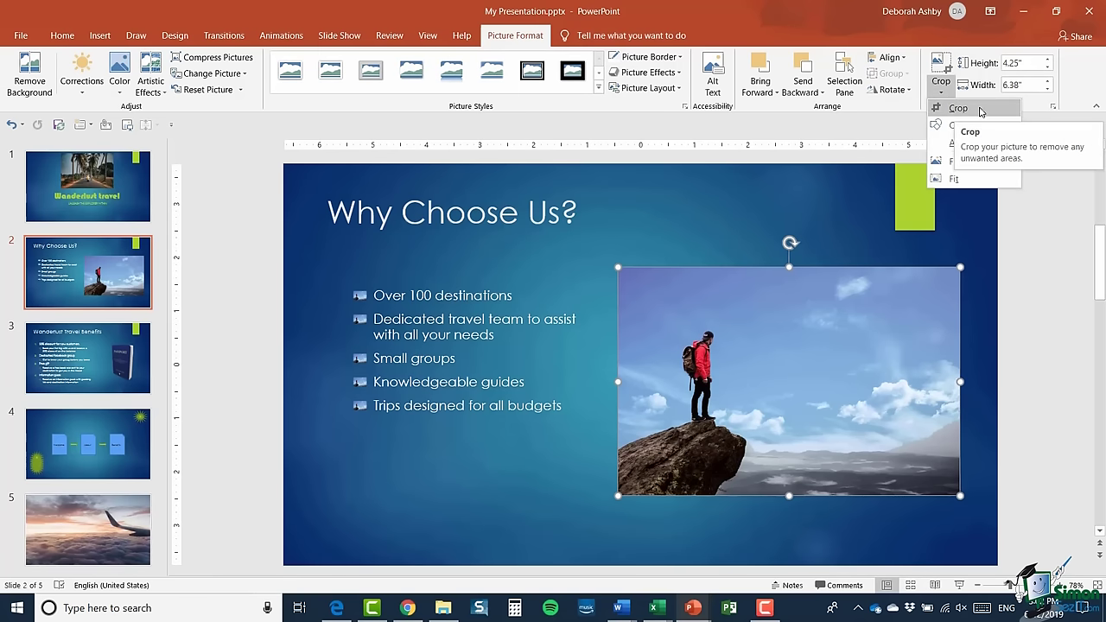
click(959, 109)
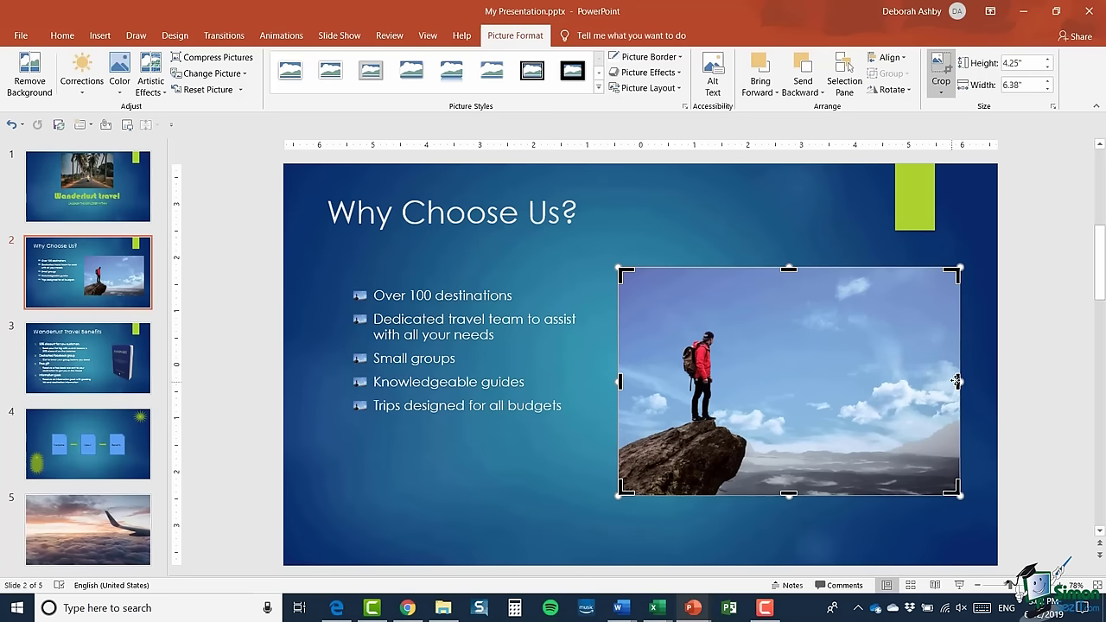
drag(957, 381, 870, 386)
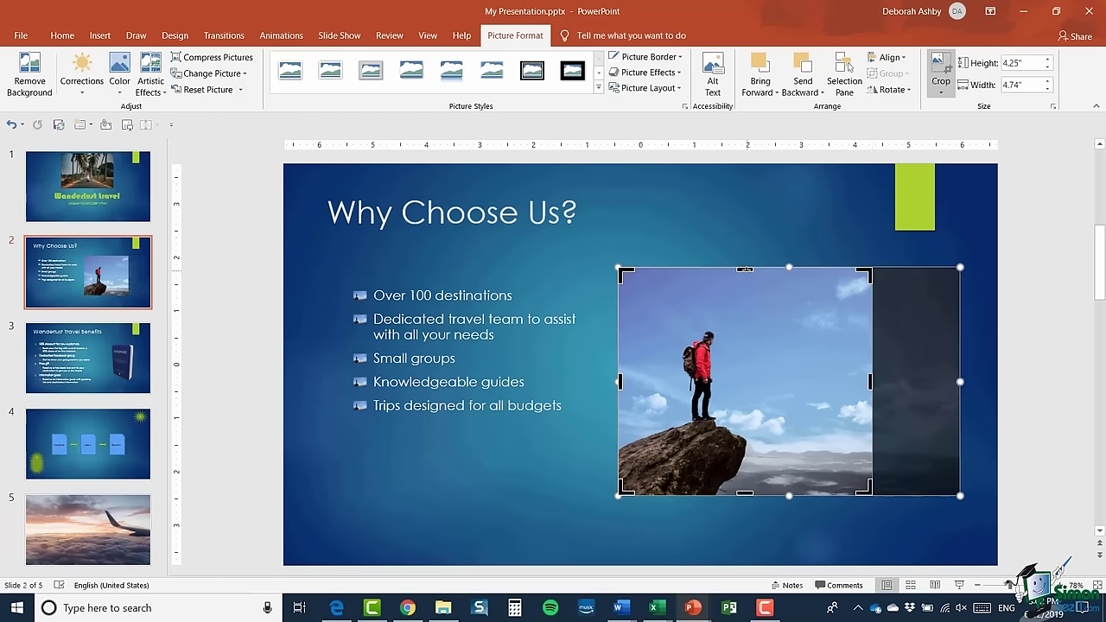
drag(745, 271, 743, 299)
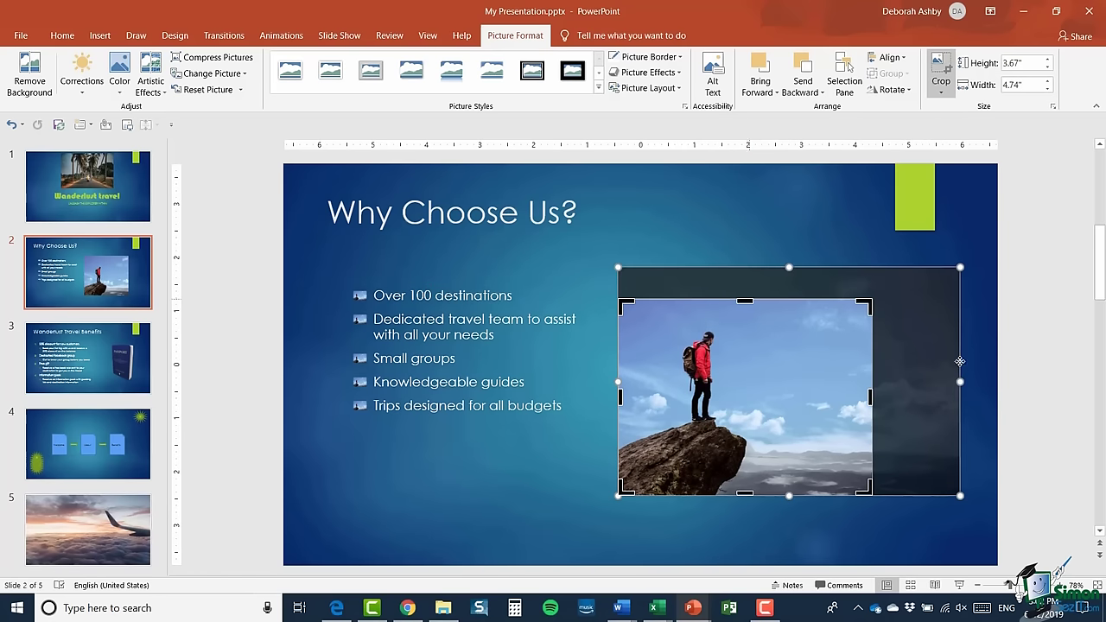
click(883, 532)
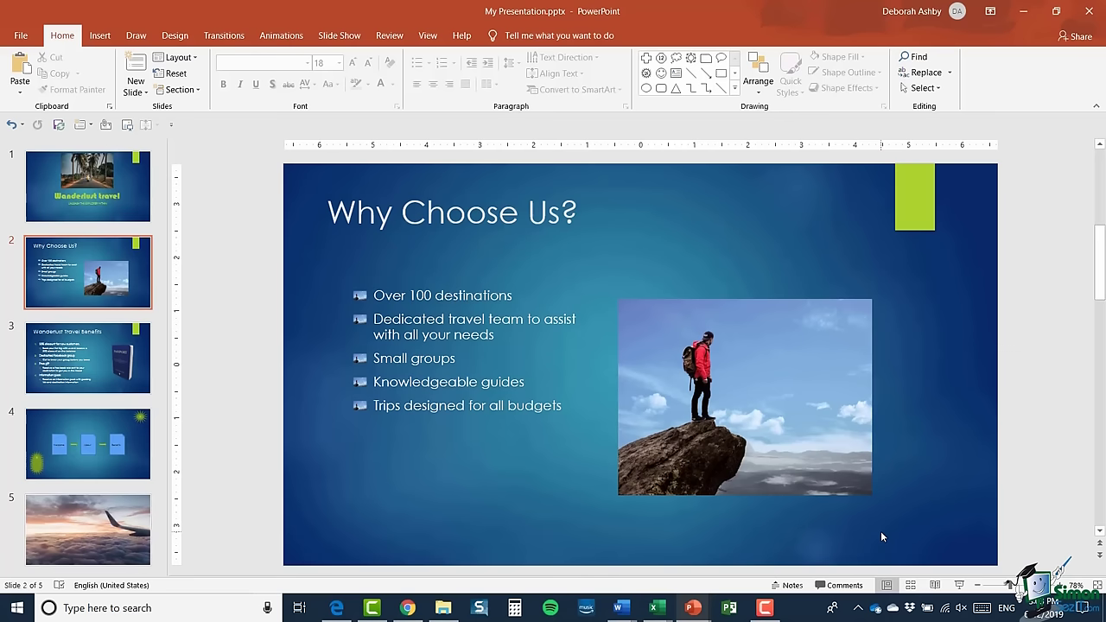
Re-crop the photo to restore its full width, keeping the top trimmed
click(761, 381)
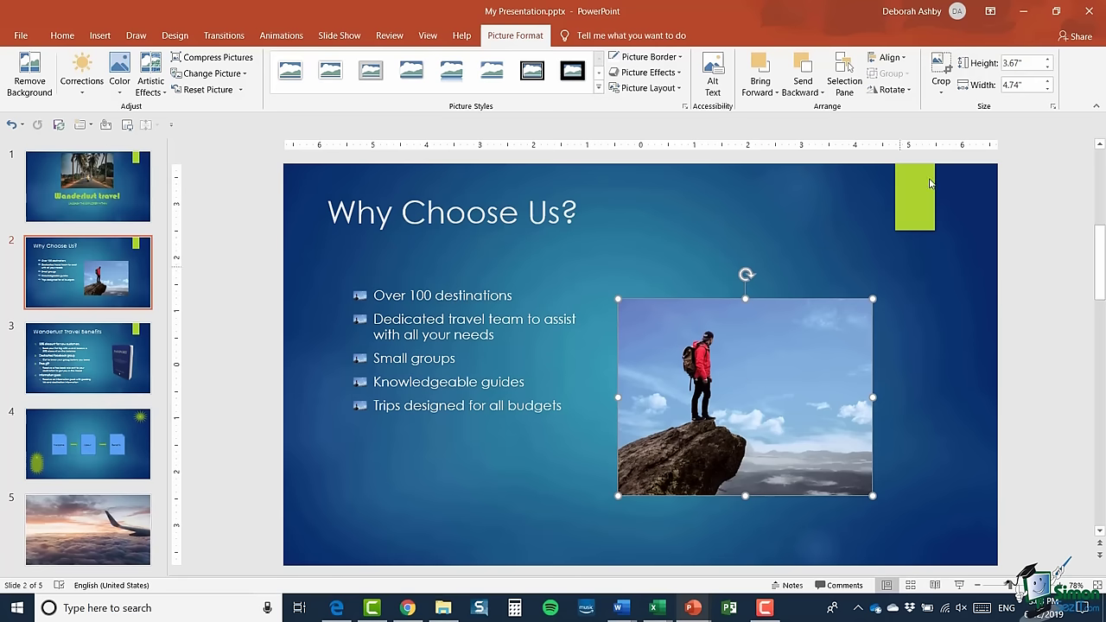
click(941, 85)
click(957, 108)
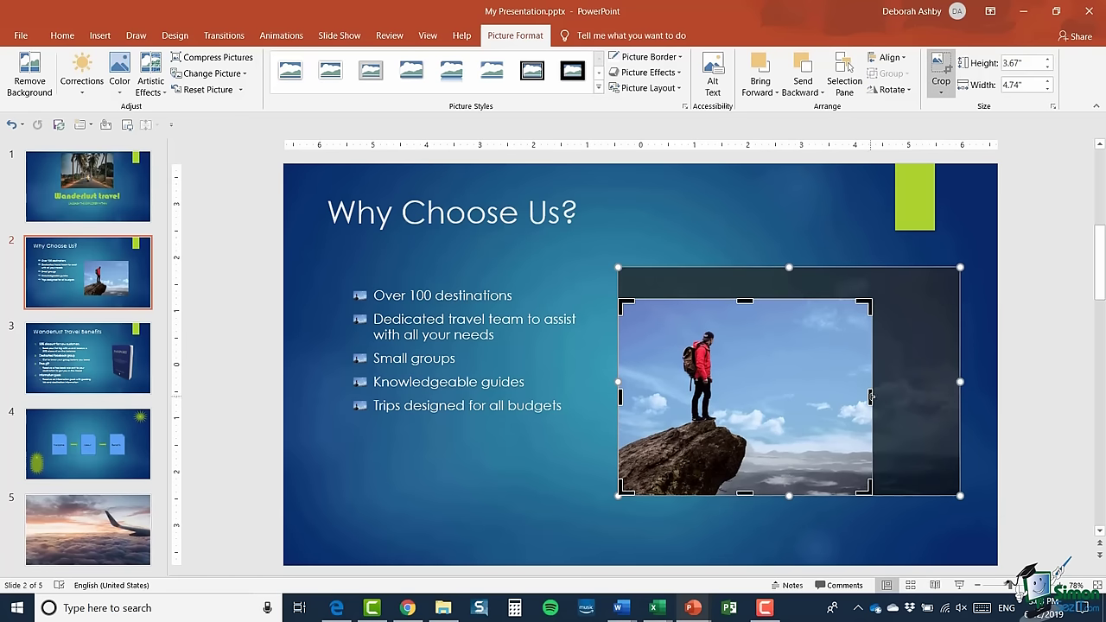
drag(870, 396, 959, 398)
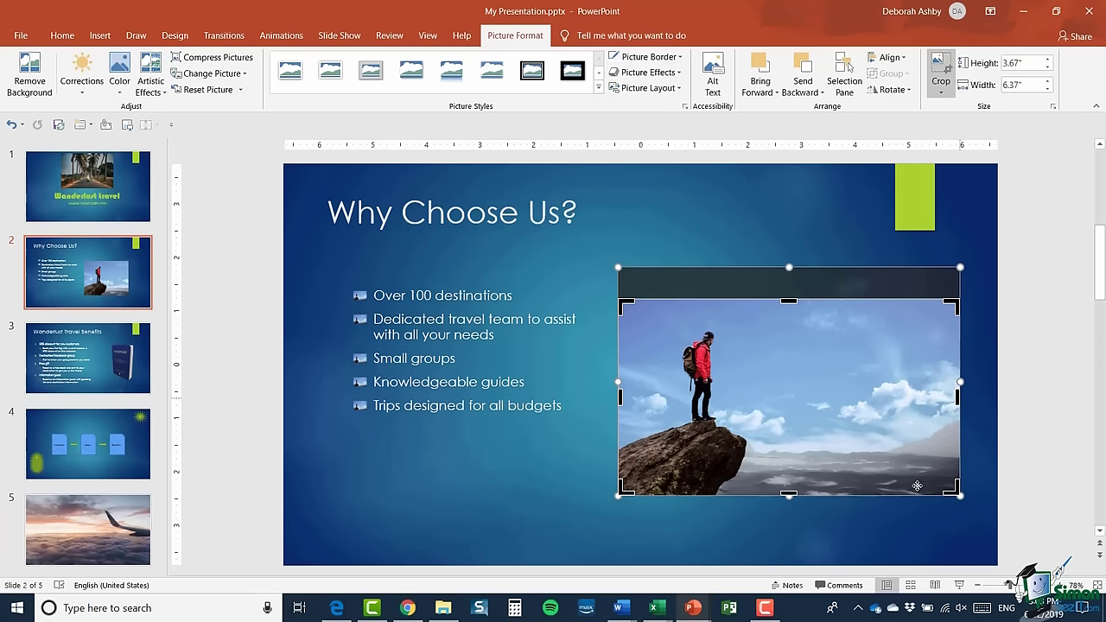
click(860, 533)
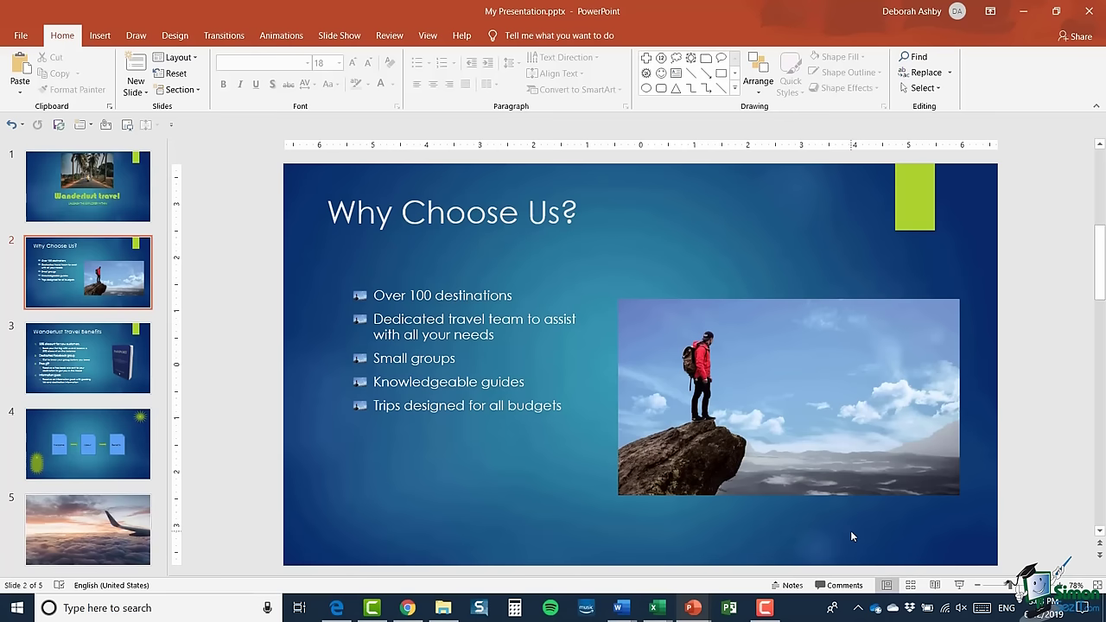
Re-crop the hiker photo to restore its trimmed top strip
click(822, 394)
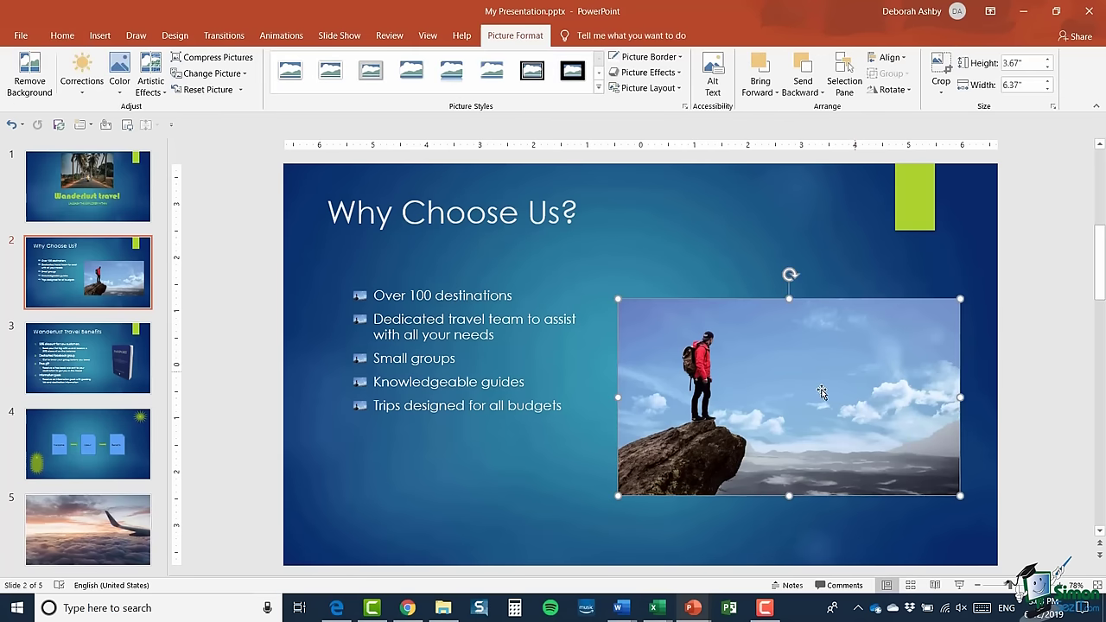
click(947, 95)
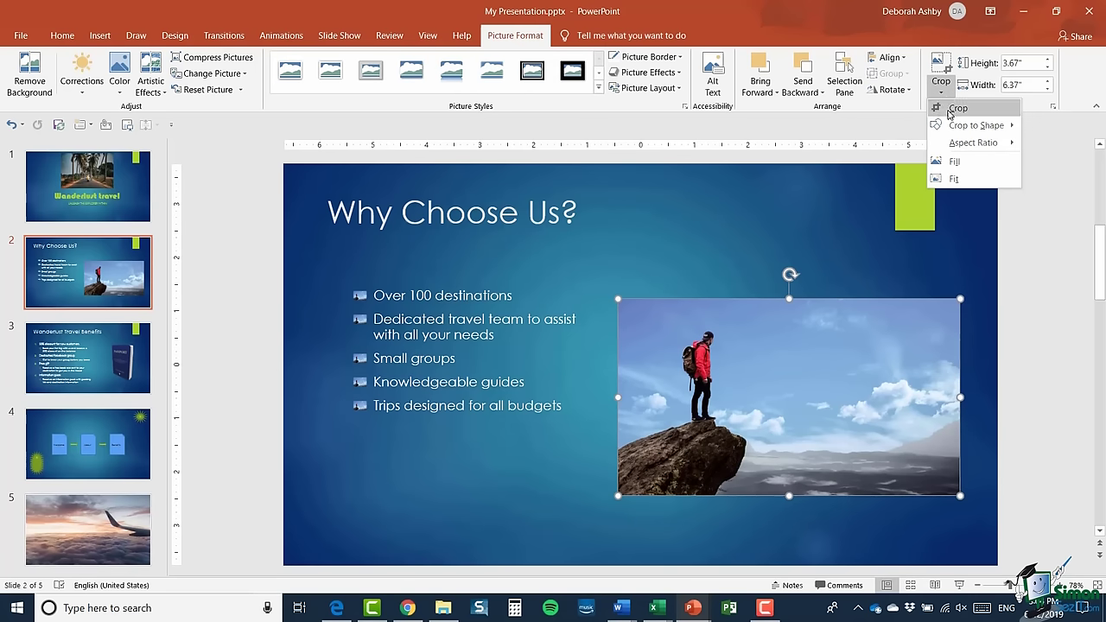
click(950, 113)
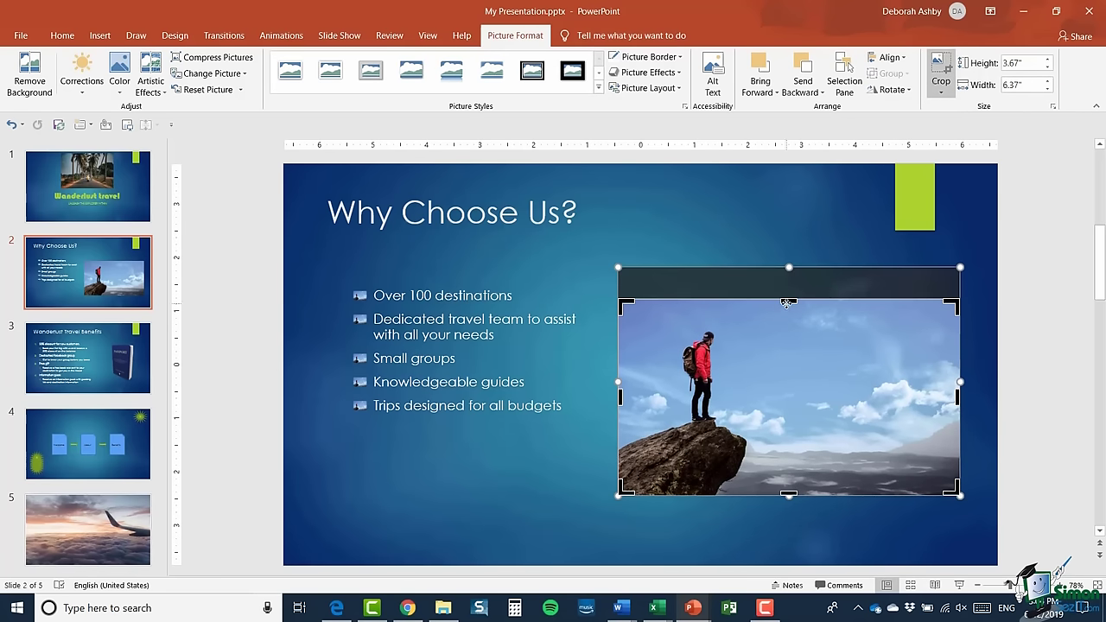
drag(789, 300, 789, 268)
click(843, 527)
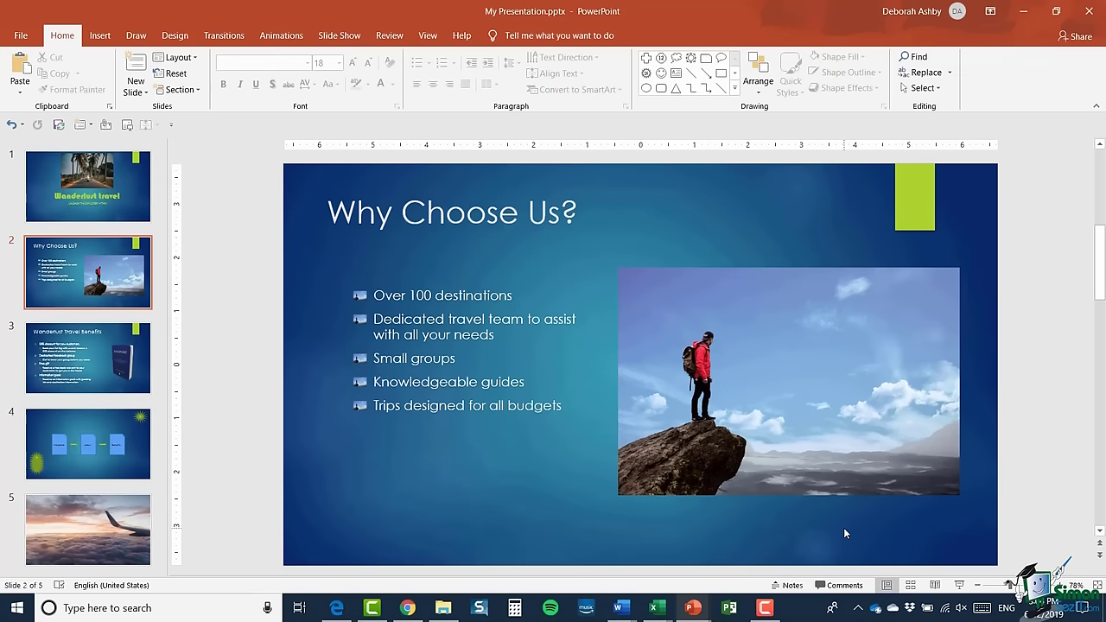
Crop the hiker photo to an Oval shape and reselect it
click(804, 447)
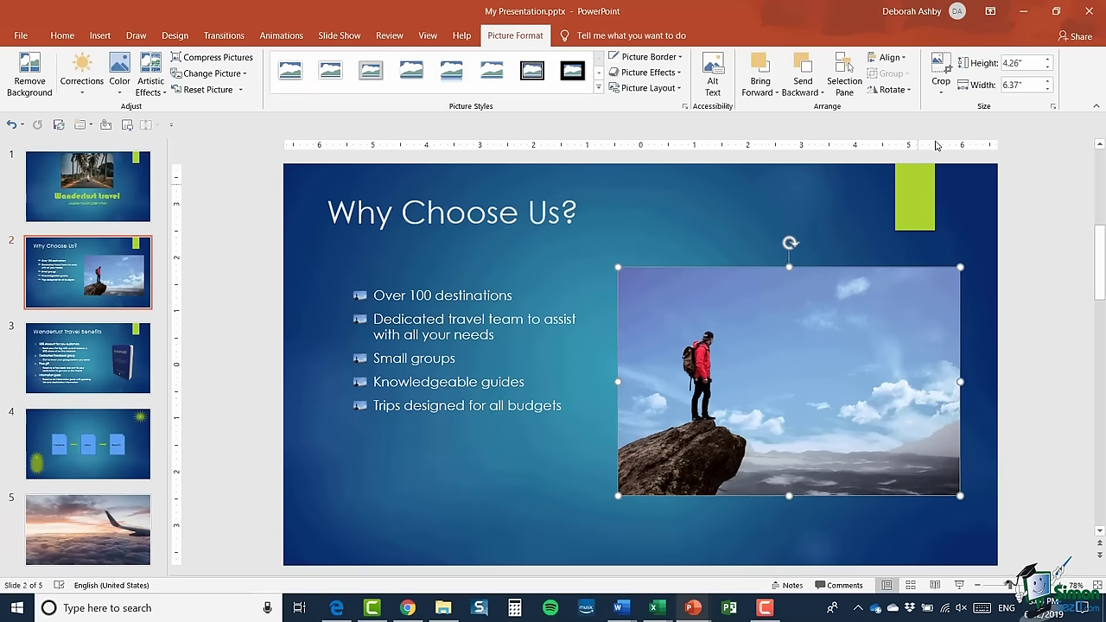
click(944, 93)
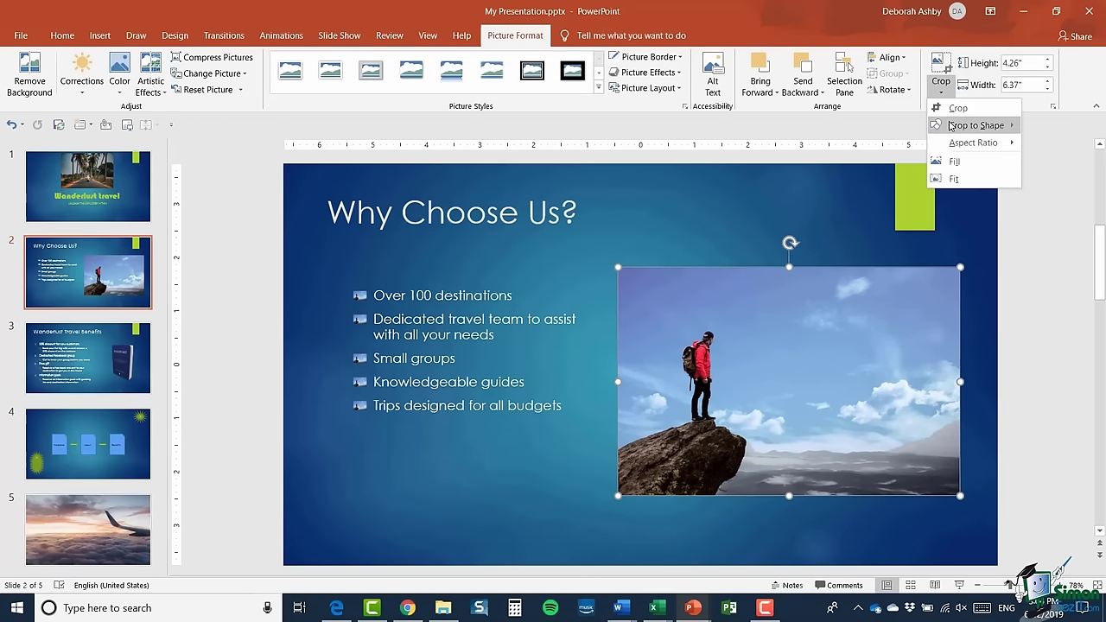
mouse_move(950, 128)
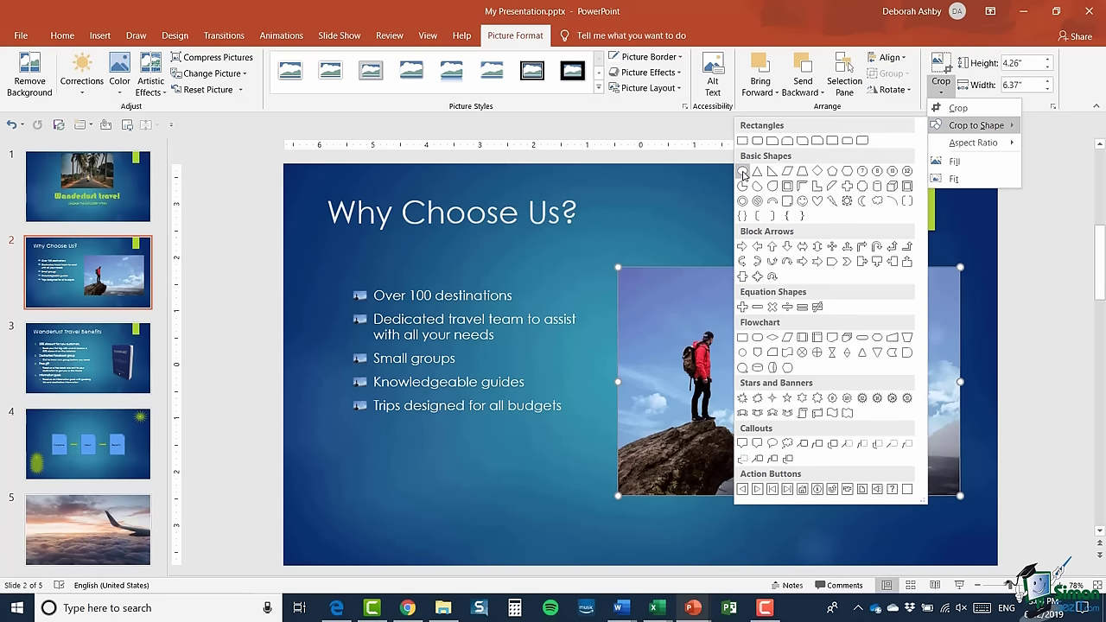
click(743, 173)
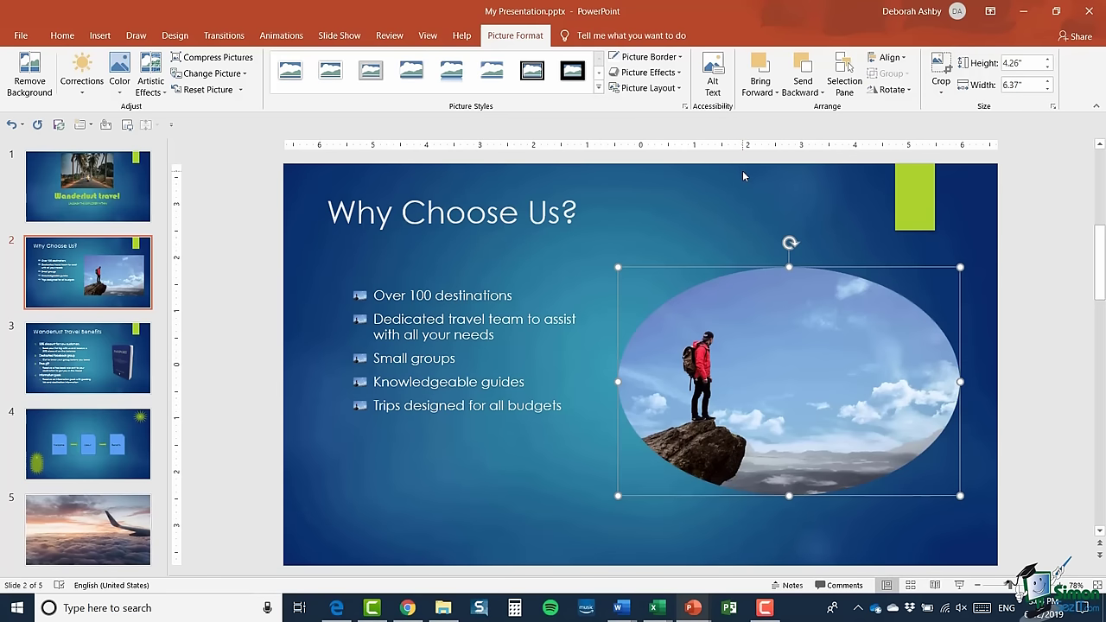
click(735, 210)
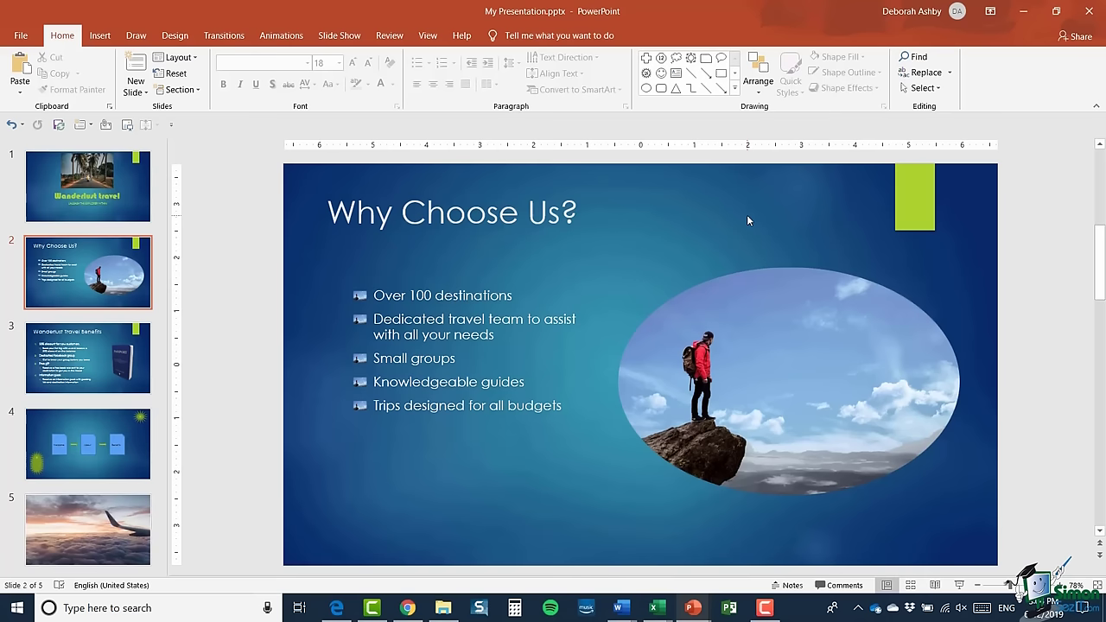
click(775, 311)
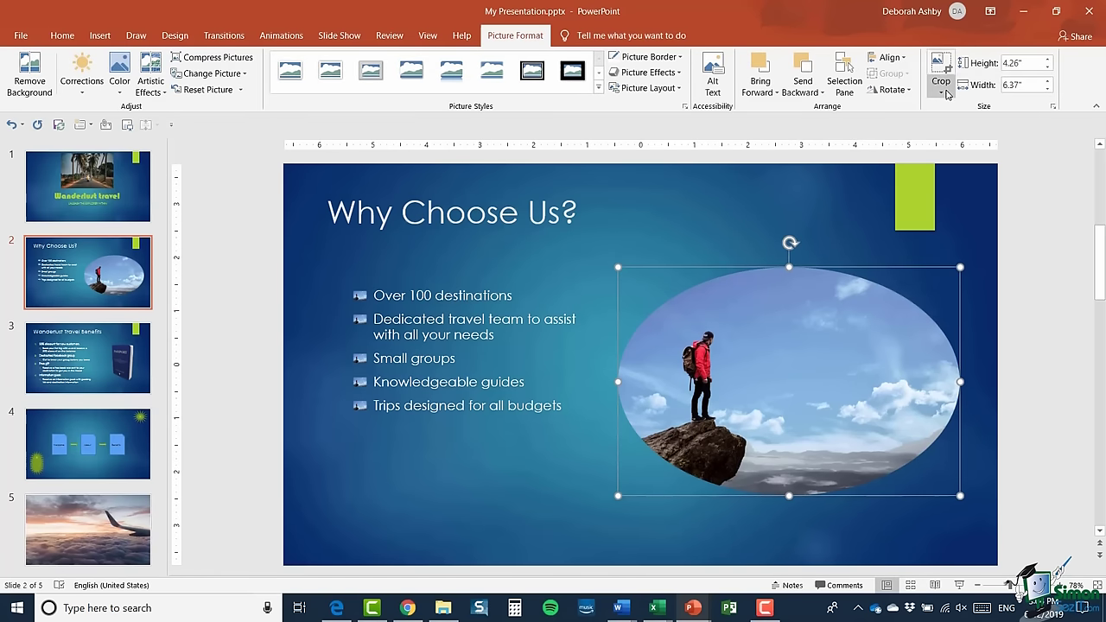
Change the hiker photo's crop shape from Oval back to Rectangle
click(947, 93)
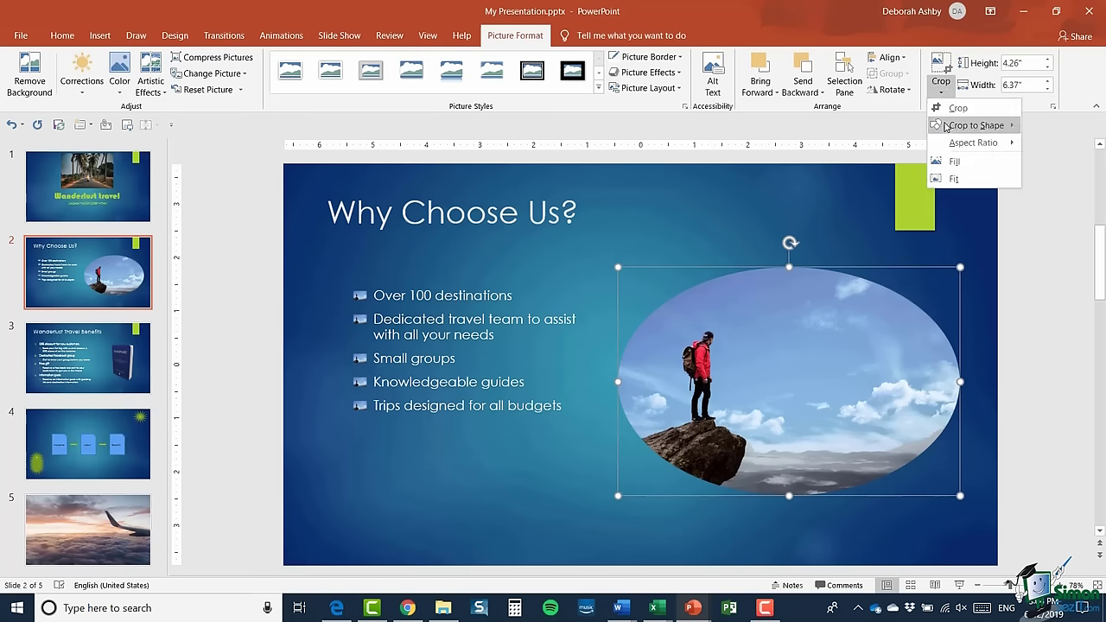
mouse_move(960, 126)
click(744, 142)
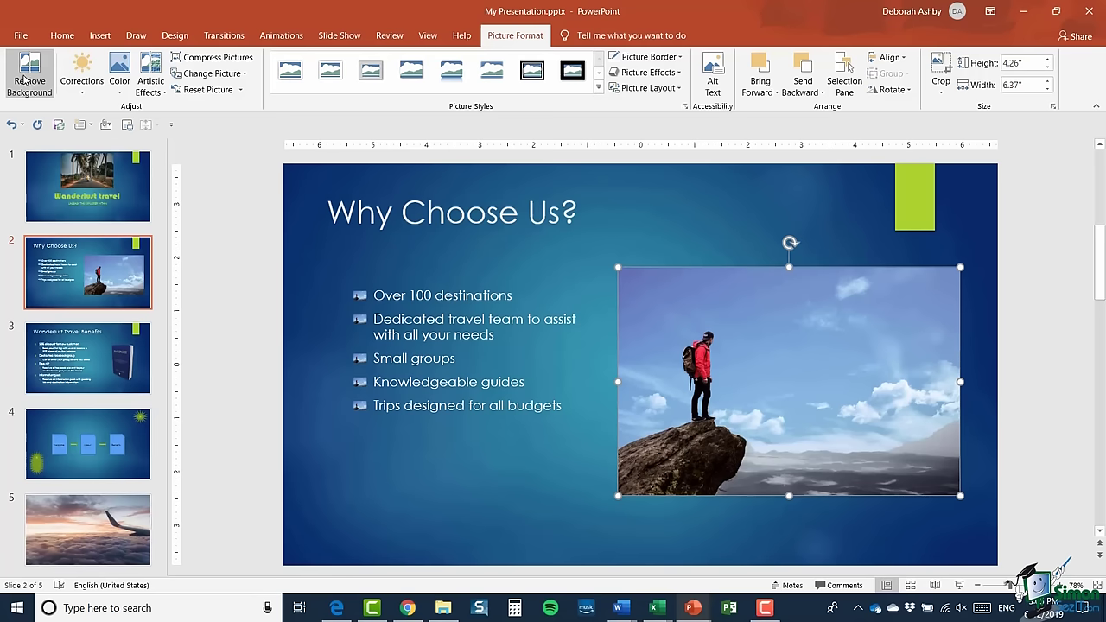
Start Remove Background and mark the hiker and the rock's edges as areas to keep
click(28, 82)
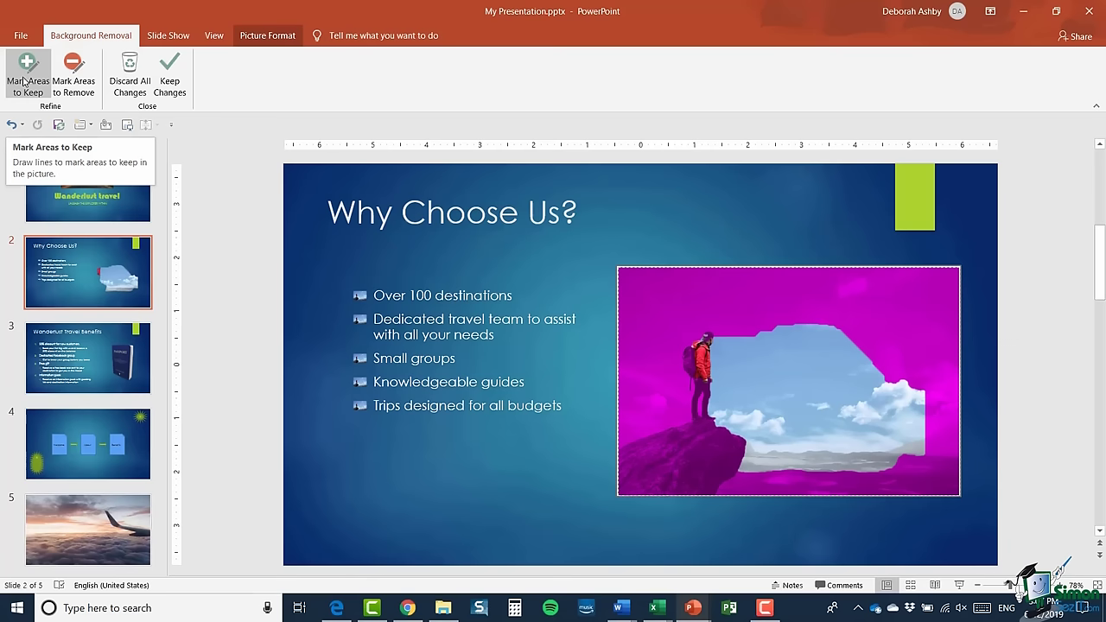
click(25, 81)
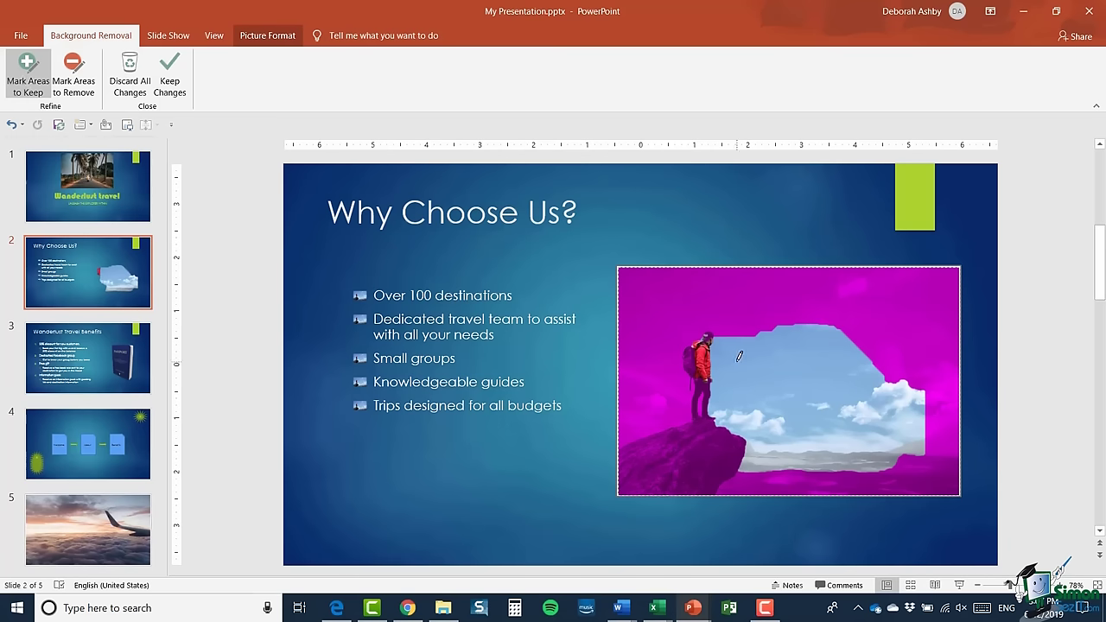
mouse_move(707, 335)
mouse_down()
mouse_move(693, 357)
mouse_move(707, 378)
mouse_up()
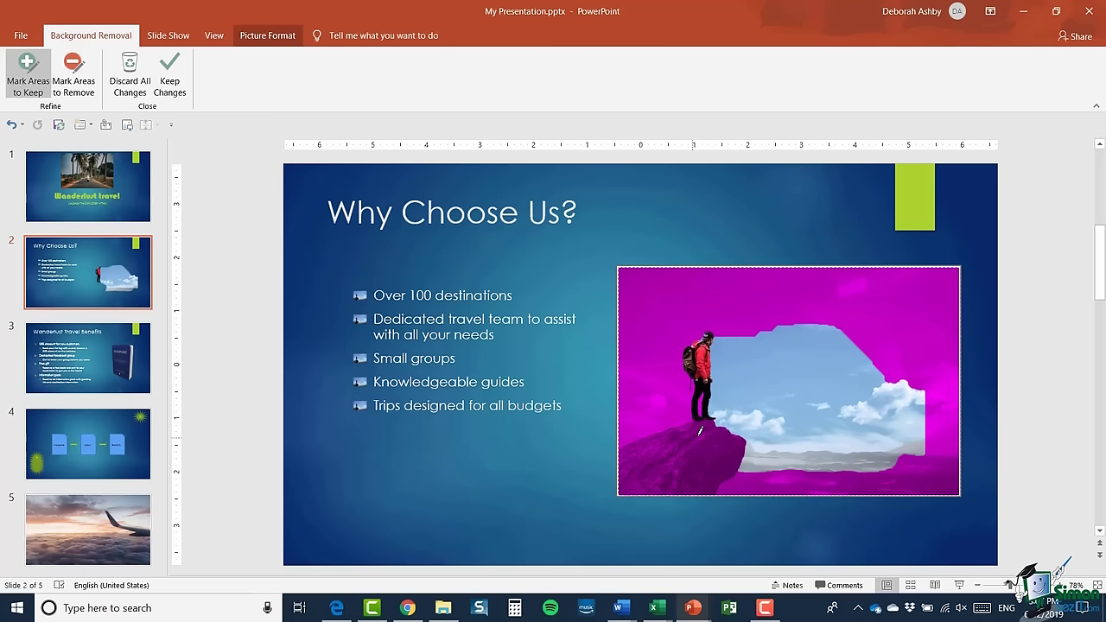
drag(701, 433, 636, 464)
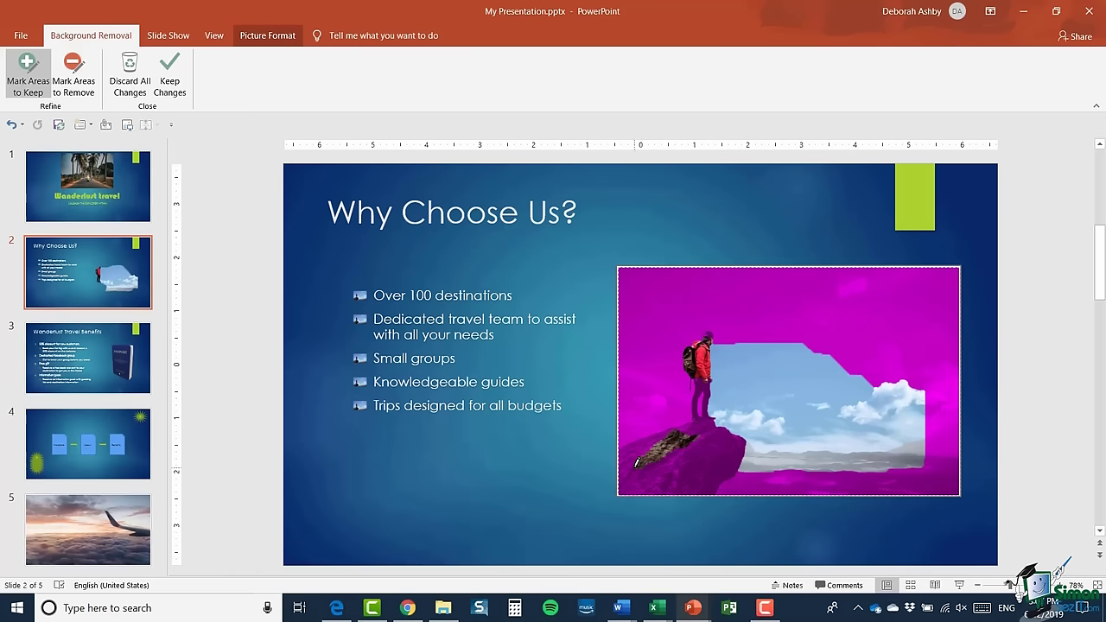
drag(721, 443, 676, 473)
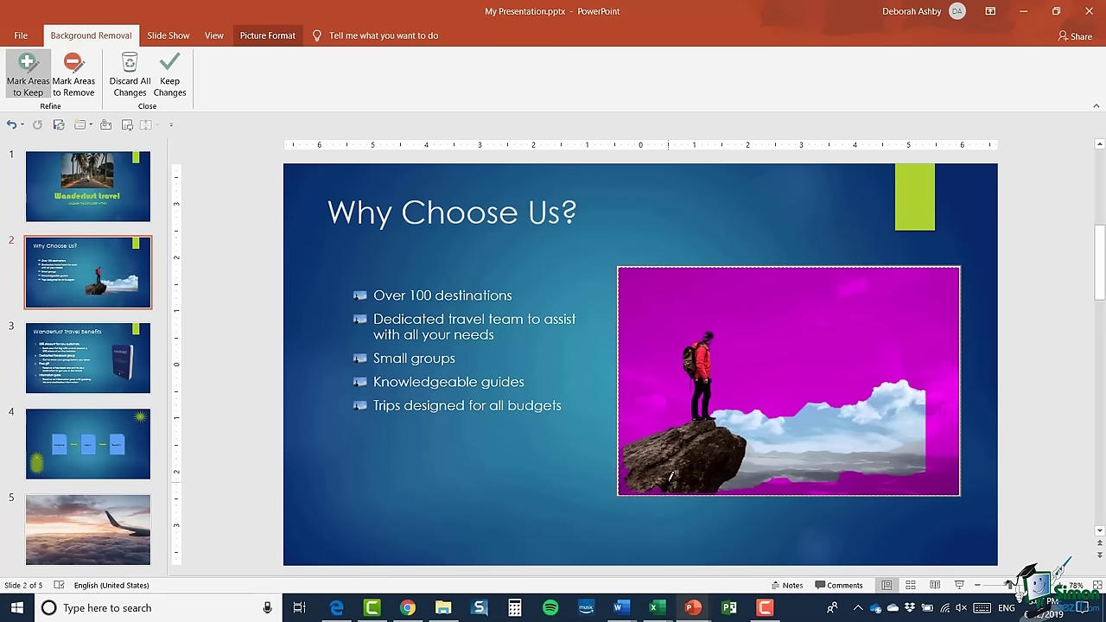
mouse_move(624, 453)
mouse_down()
mouse_move(622, 488)
mouse_move(707, 492)
mouse_up()
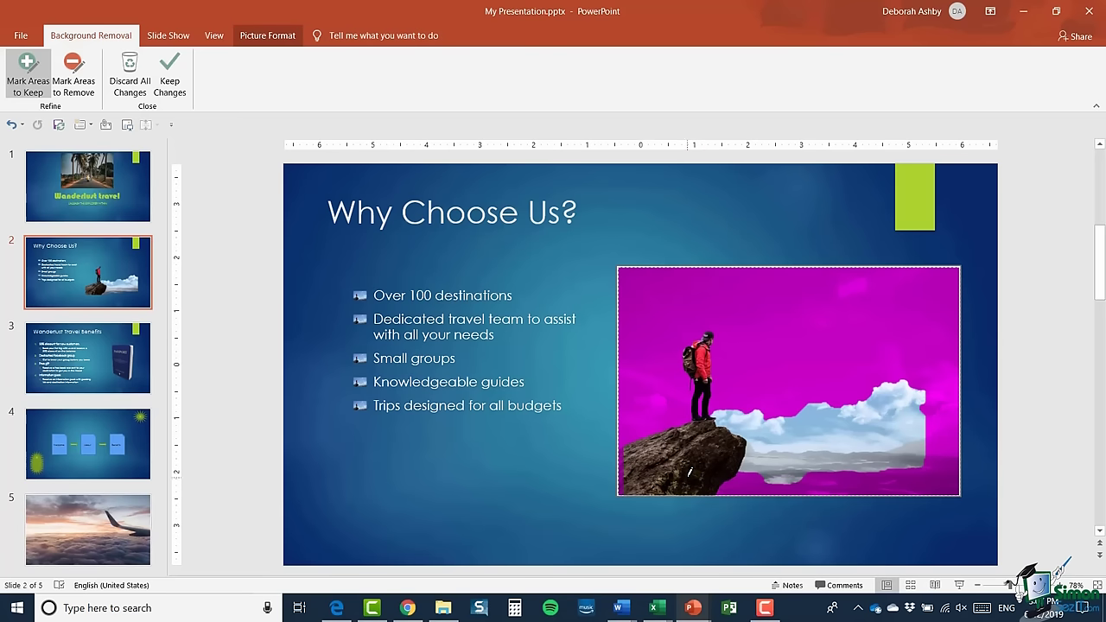
drag(625, 451, 622, 484)
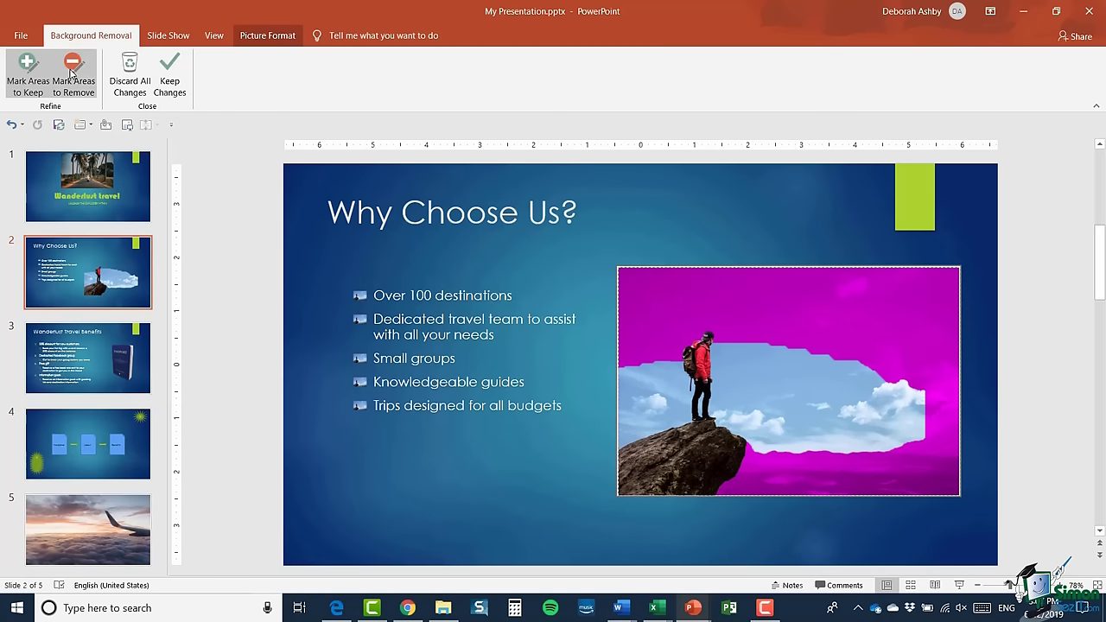
Mark the sky strip, lower clouds and clouds left of the hiker for removal
click(72, 74)
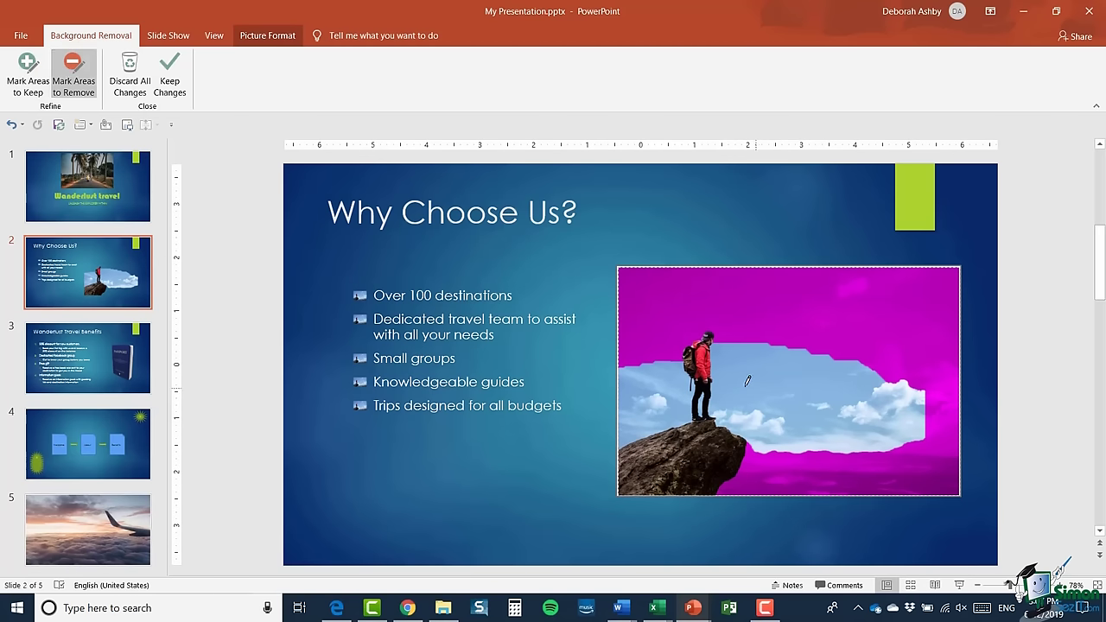
drag(747, 380, 877, 406)
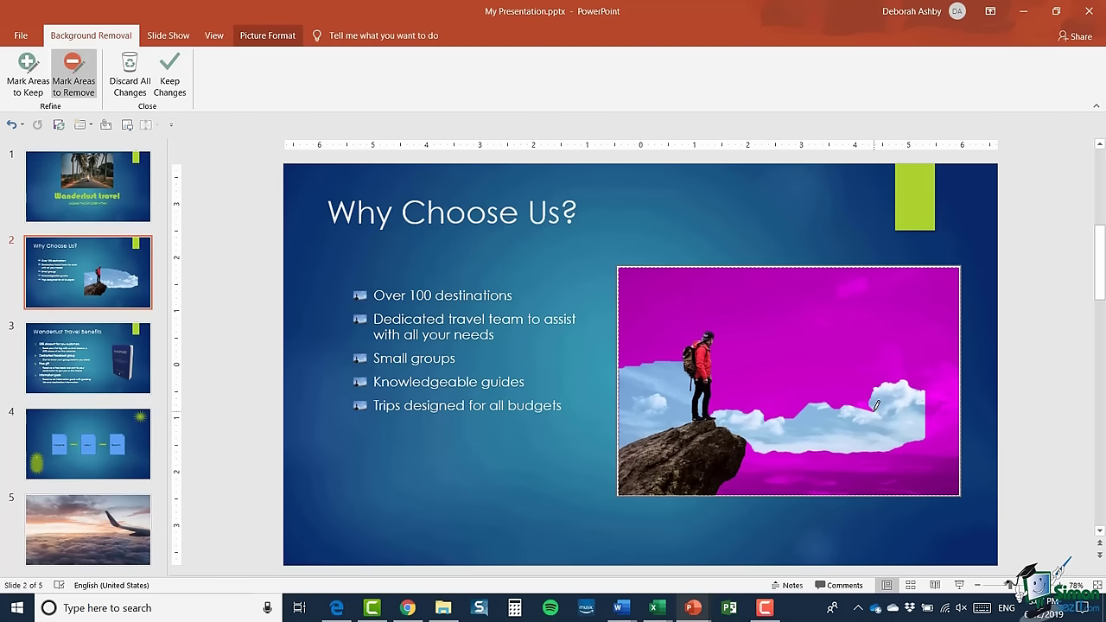
mouse_move(775, 438)
mouse_down()
mouse_move(899, 421)
mouse_move(894, 437)
mouse_up()
drag(645, 379, 648, 417)
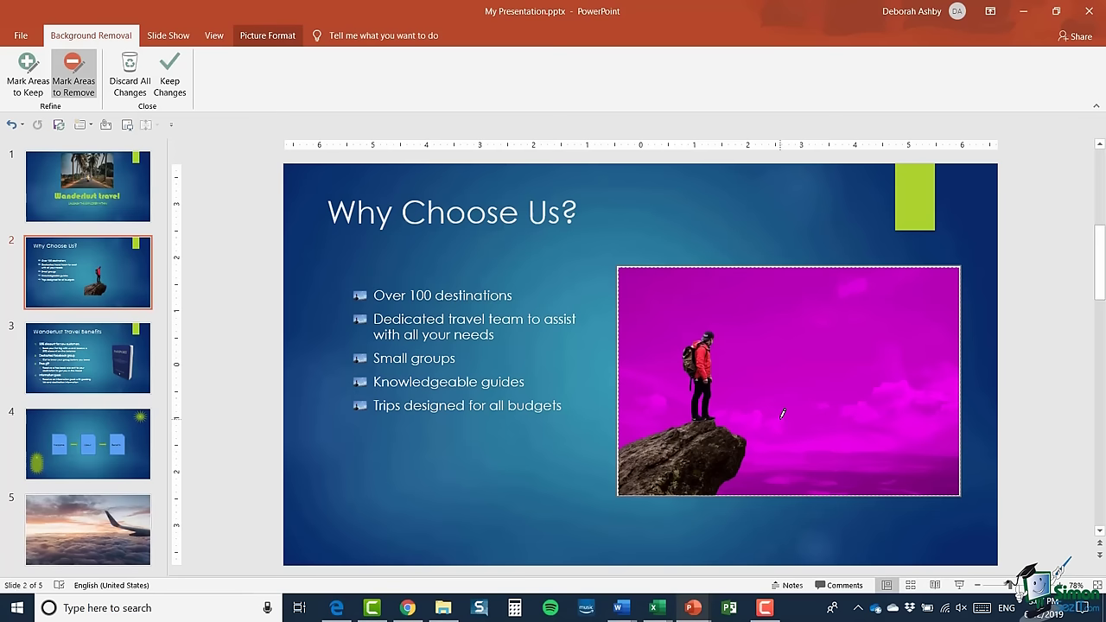
Keep the background removal, move the hiker picture lower-left and shift the bullet list up-right
click(800, 532)
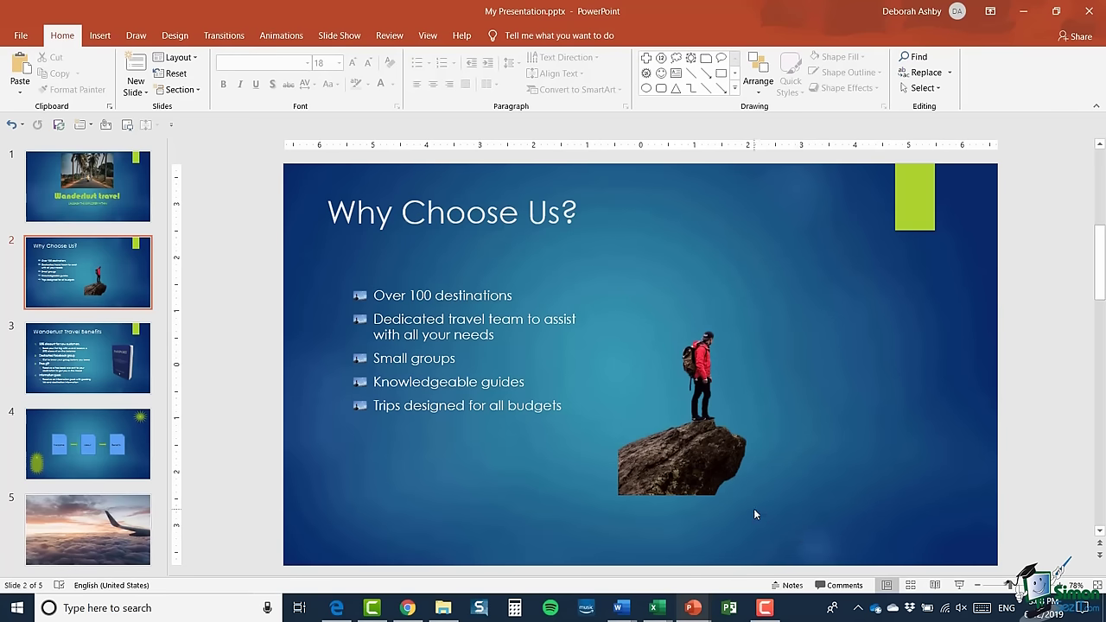
click(711, 449)
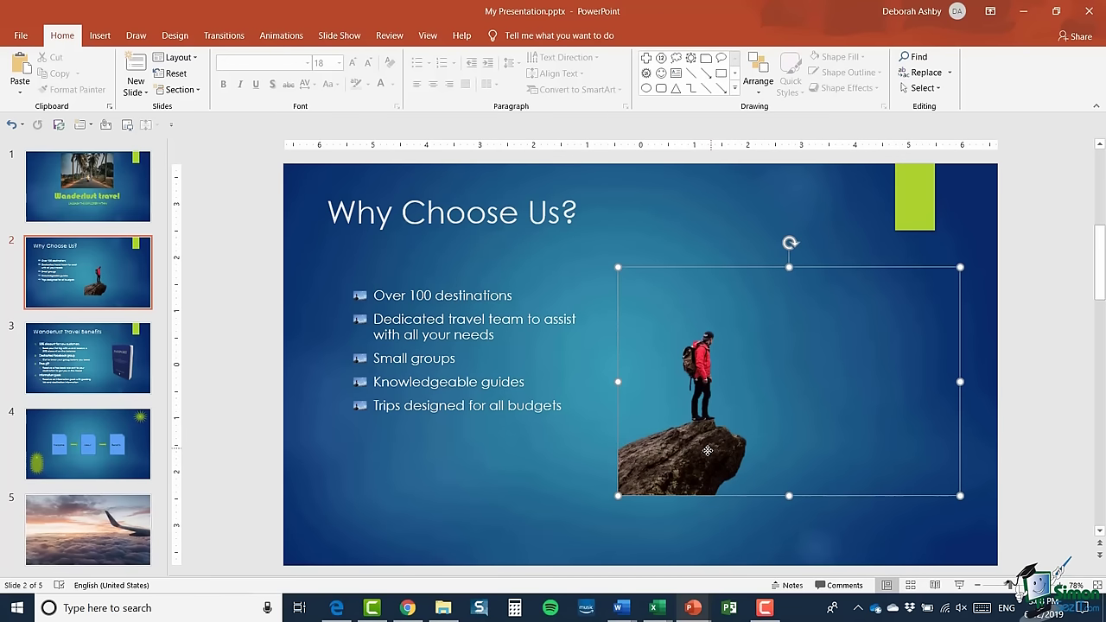
drag(710, 450, 376, 516)
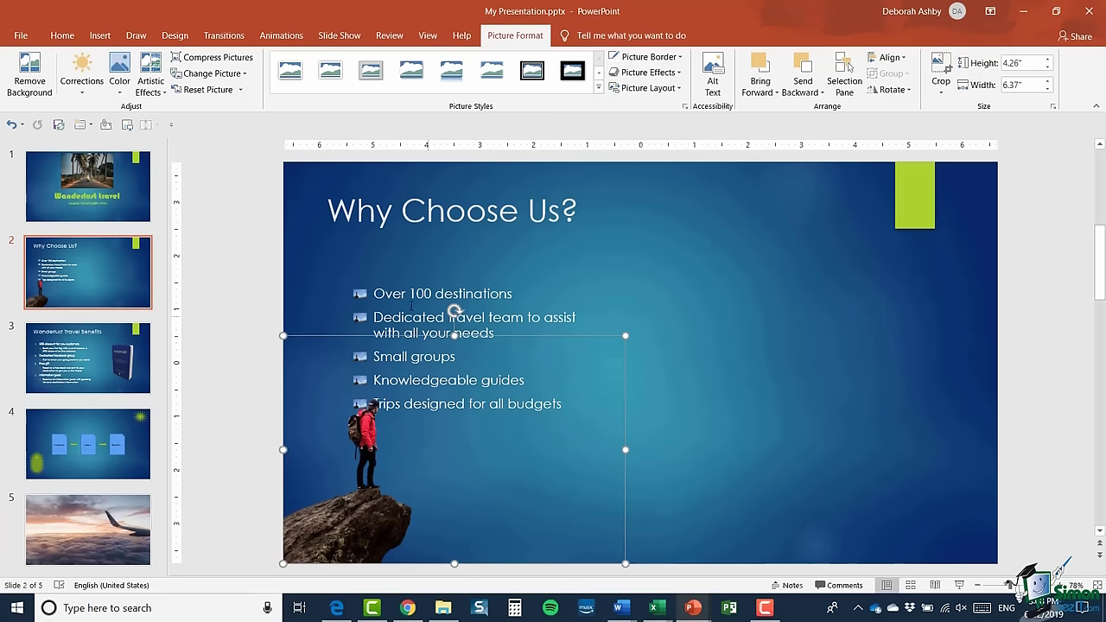
click(412, 318)
drag(420, 288, 488, 273)
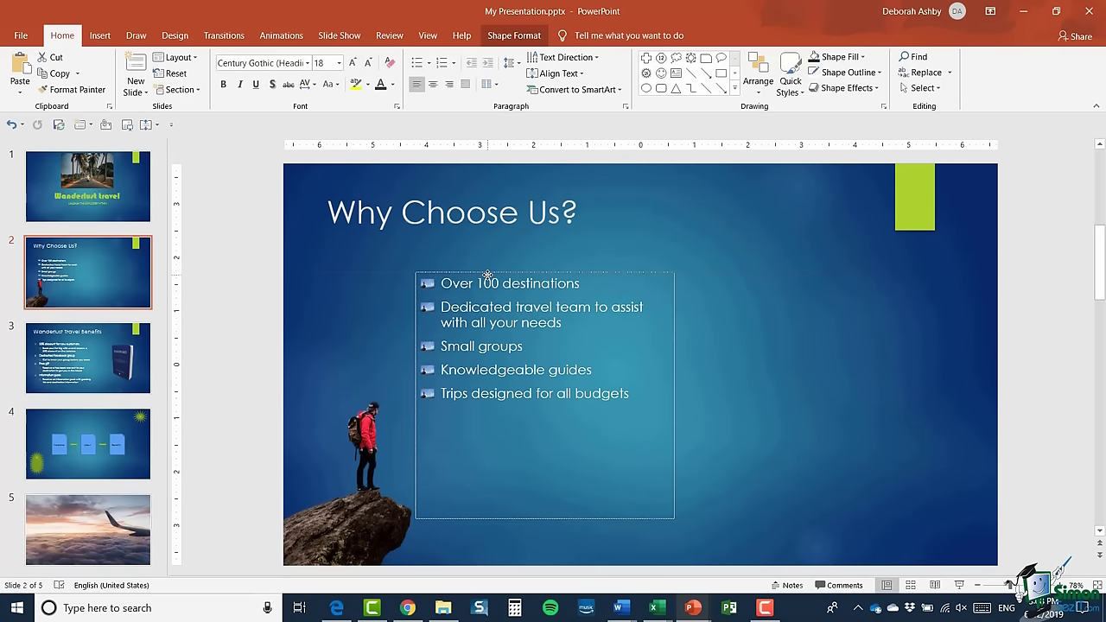
click(927, 417)
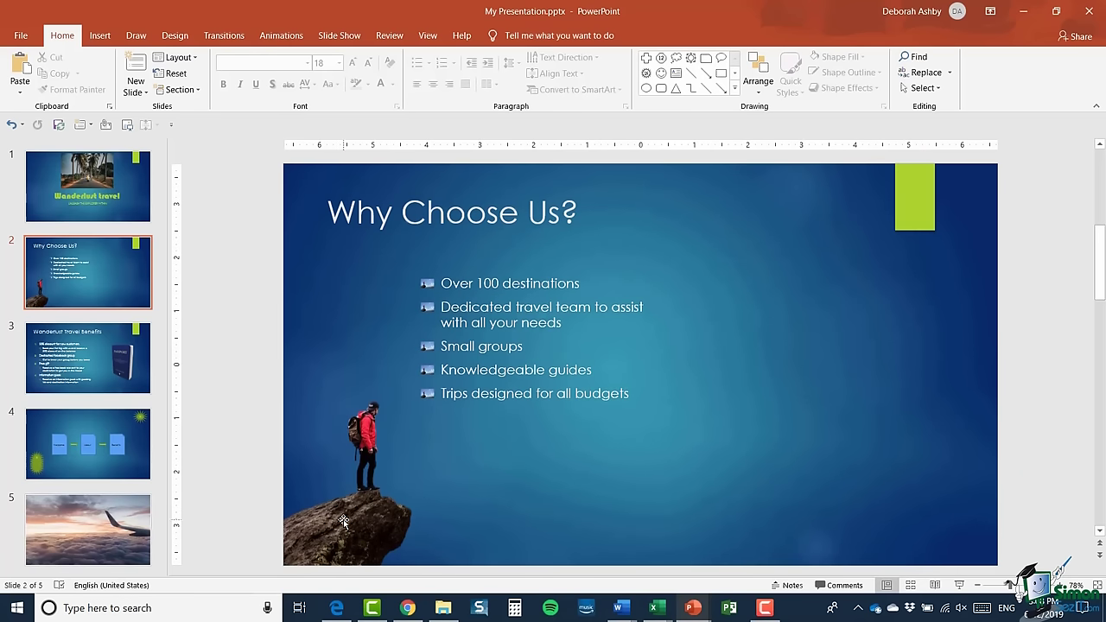
Place the hiker picture right of the bullet list, shift the list left, and slightly enlarge the picture
drag(340, 517, 806, 425)
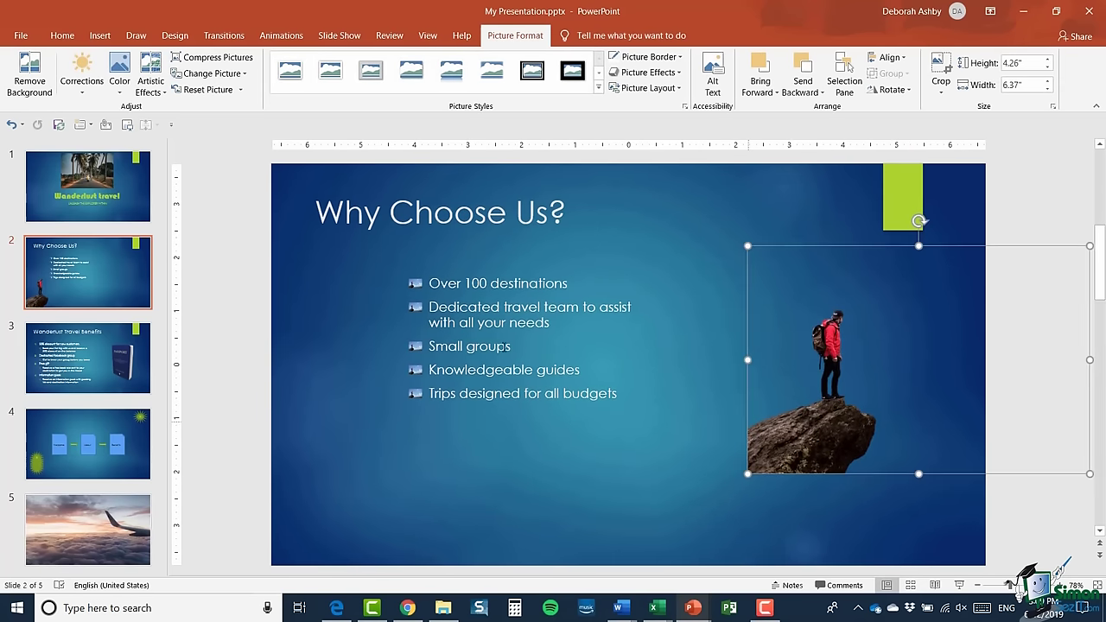
click(503, 272)
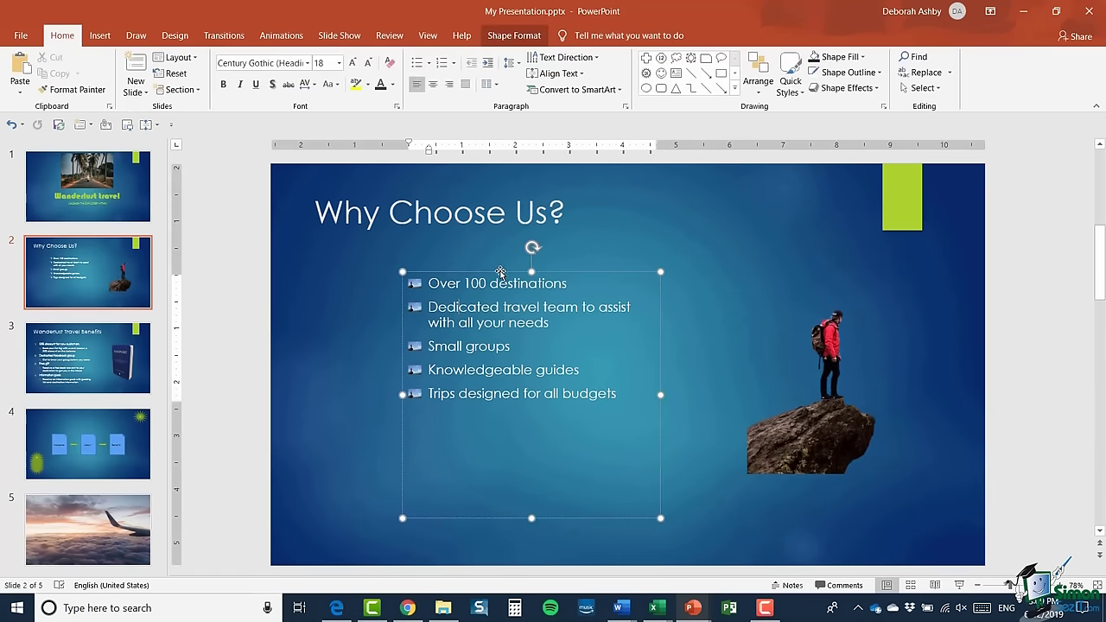
drag(503, 273, 420, 265)
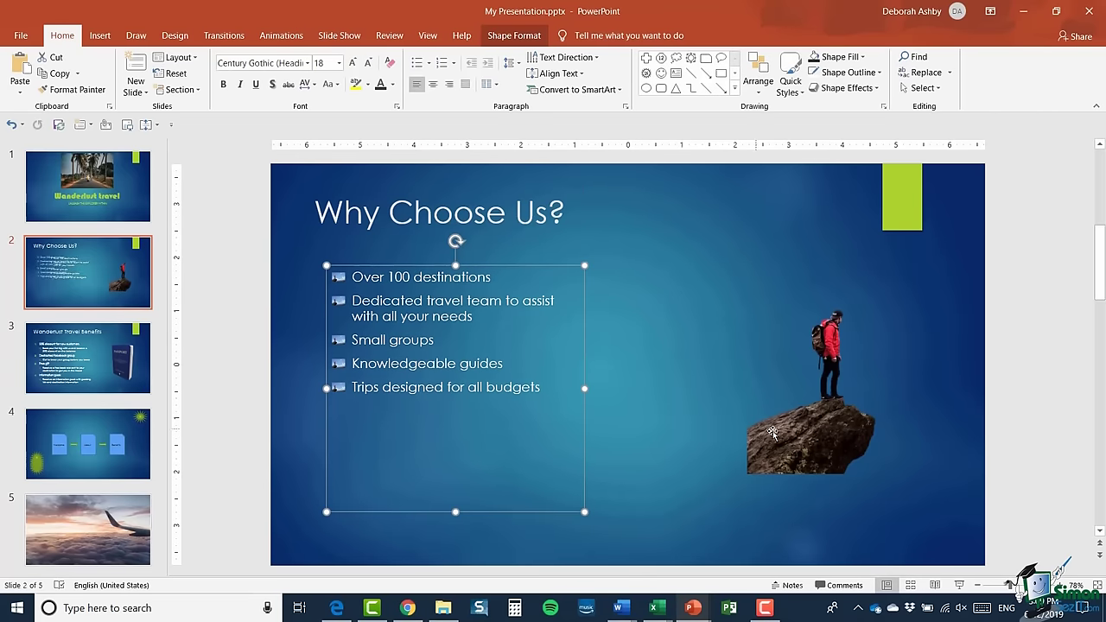
drag(818, 434, 737, 417)
drag(677, 458, 632, 482)
drag(711, 453, 746, 447)
Nudge the hiker cutout into its final spot beside the bullets and deselect it
click(879, 510)
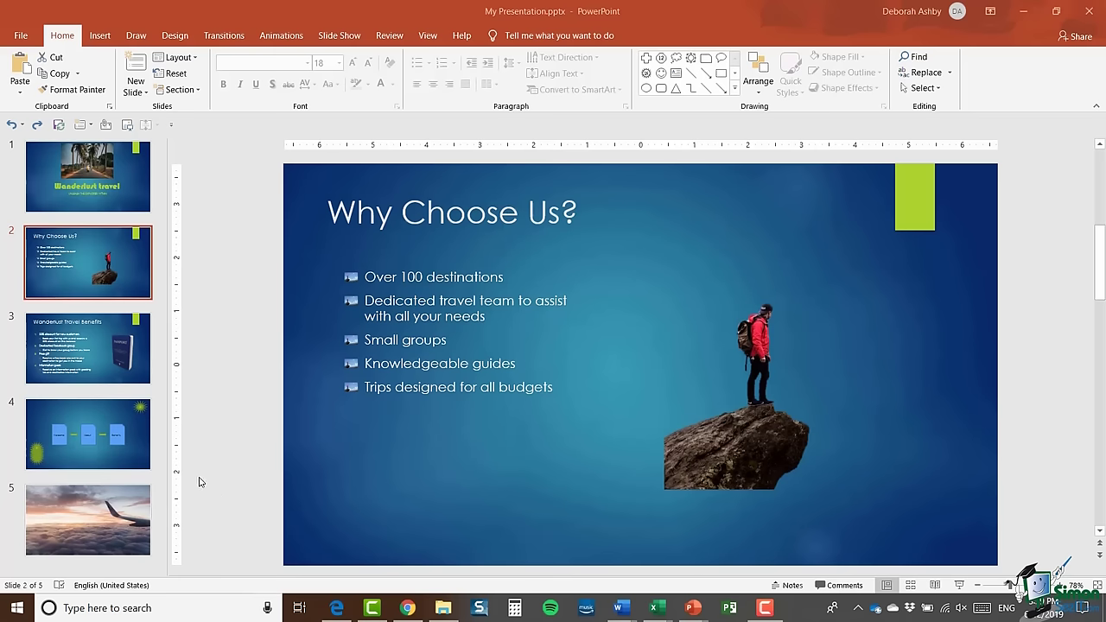
Add a new Title Only slide after slide 4, the diagram slide
click(83, 442)
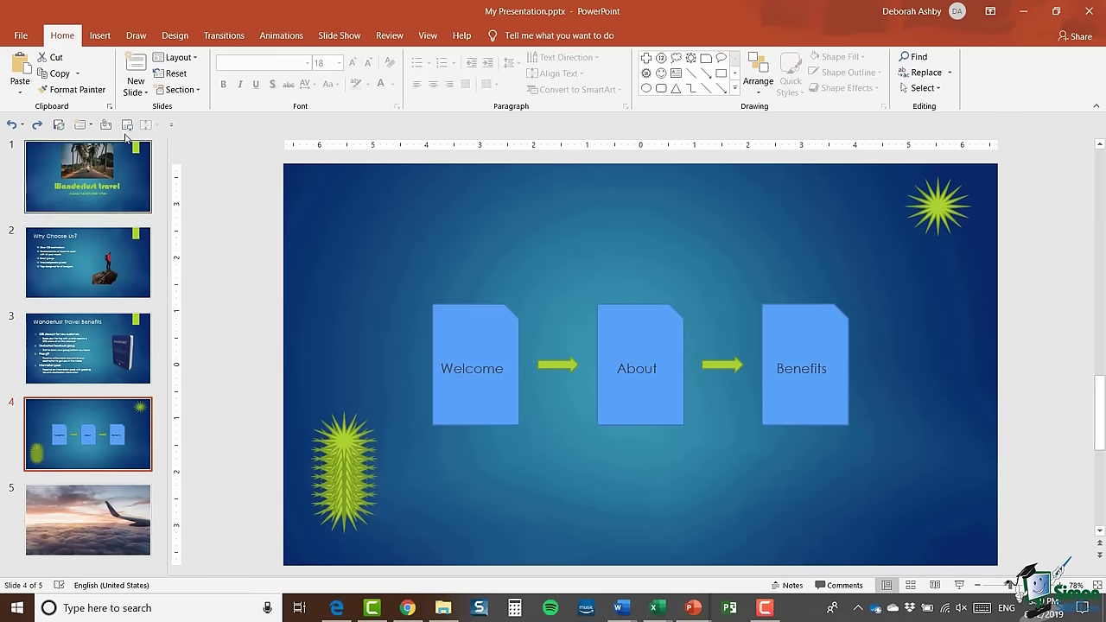
click(144, 92)
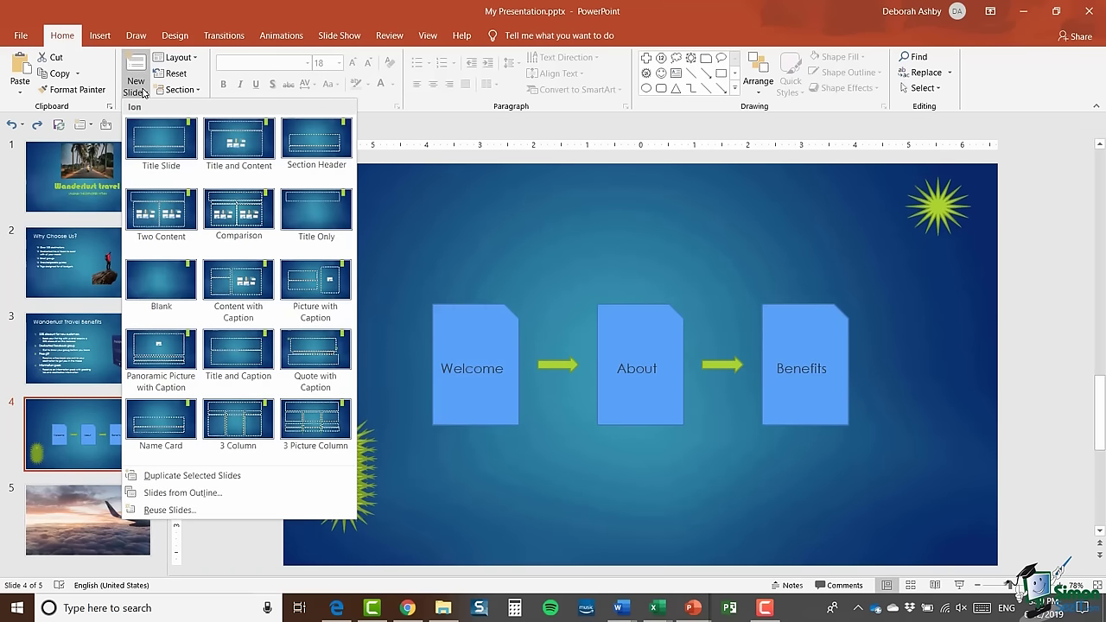
click(324, 228)
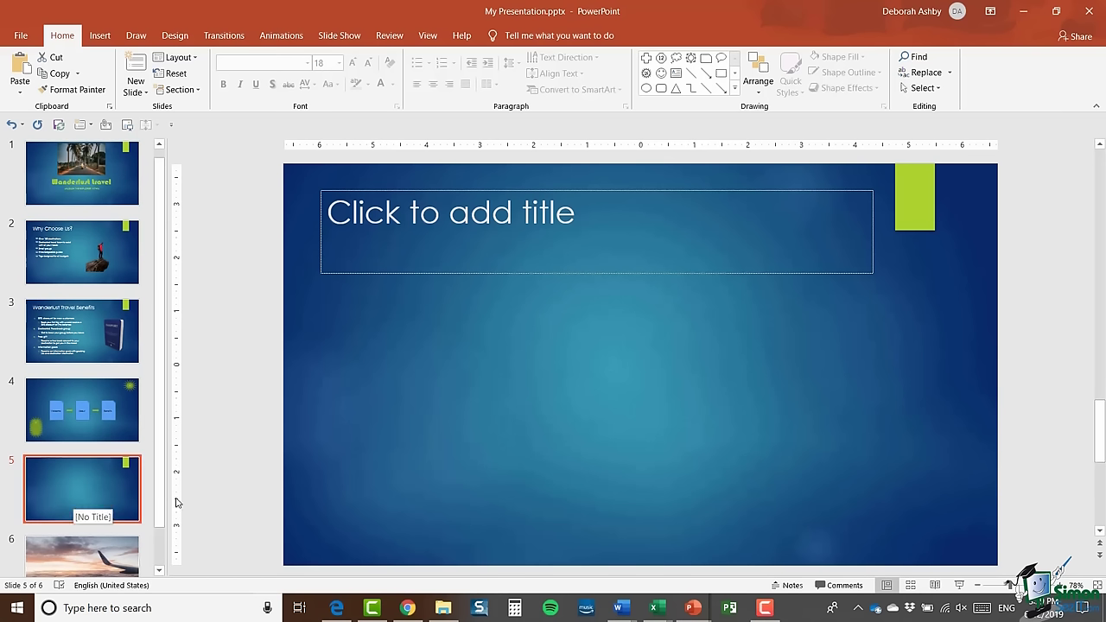
Open the Insert Picture file browser for the new slide 5
click(590, 442)
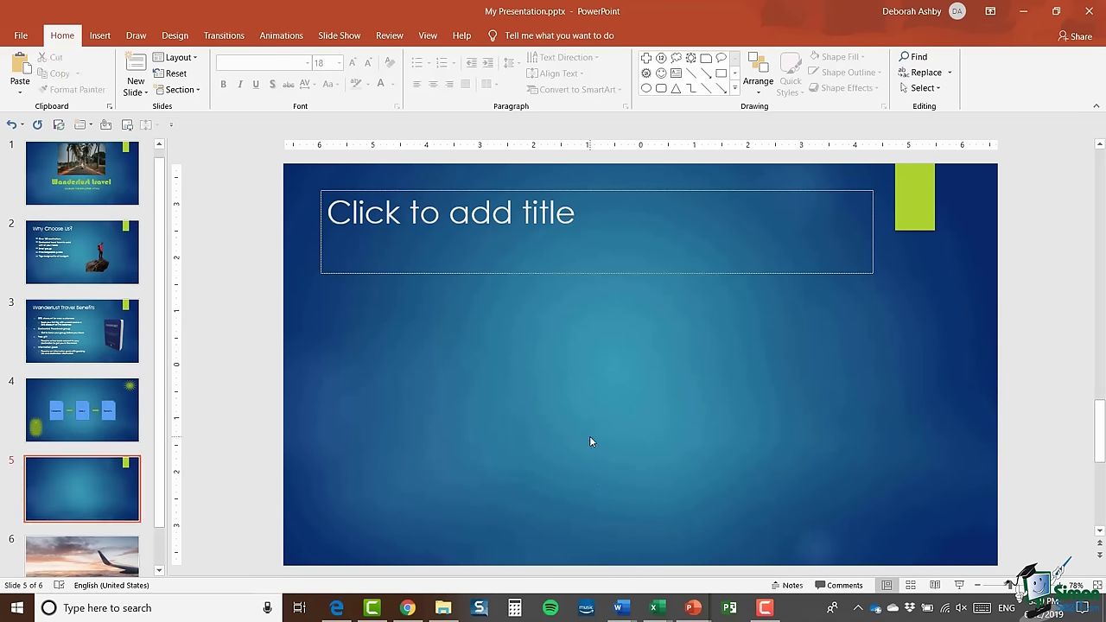
click(100, 35)
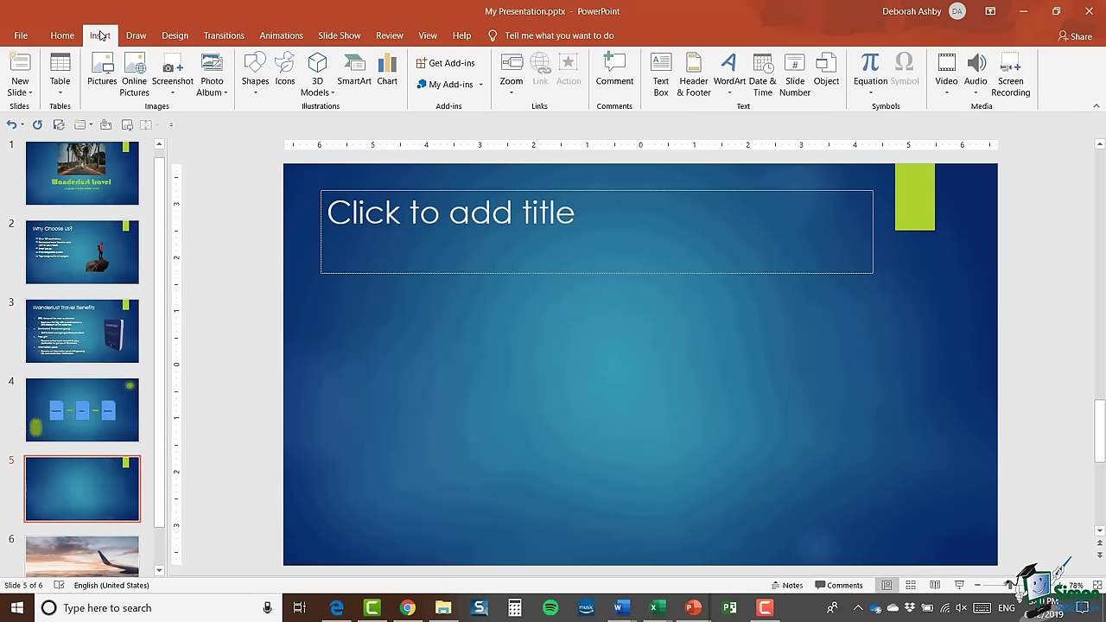
click(102, 81)
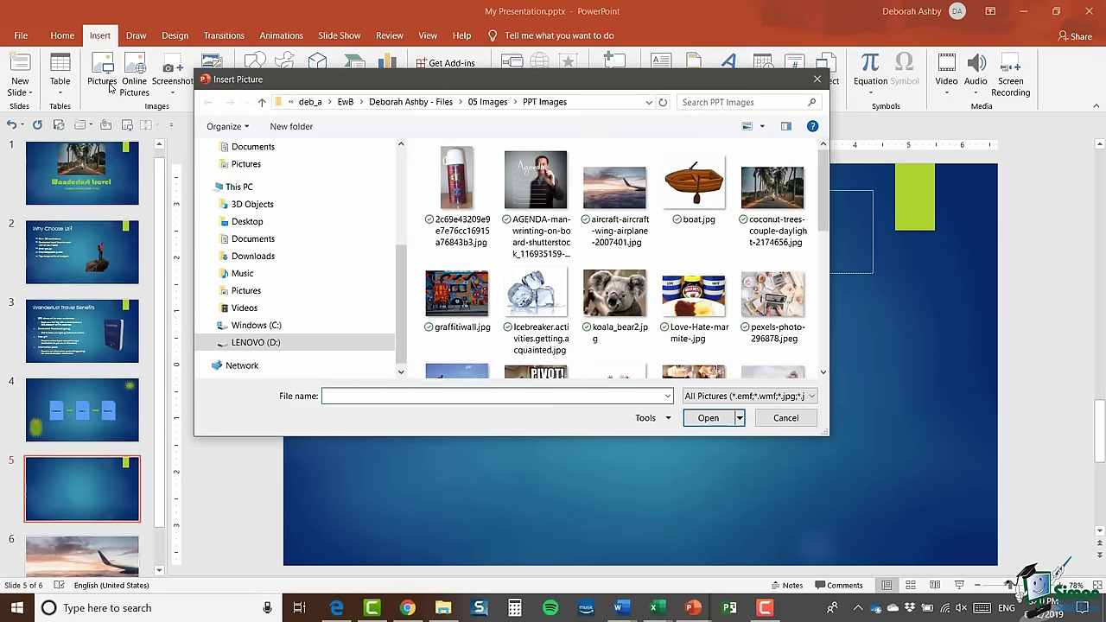
Insert boat.jpg and move it down and to the left
click(694, 190)
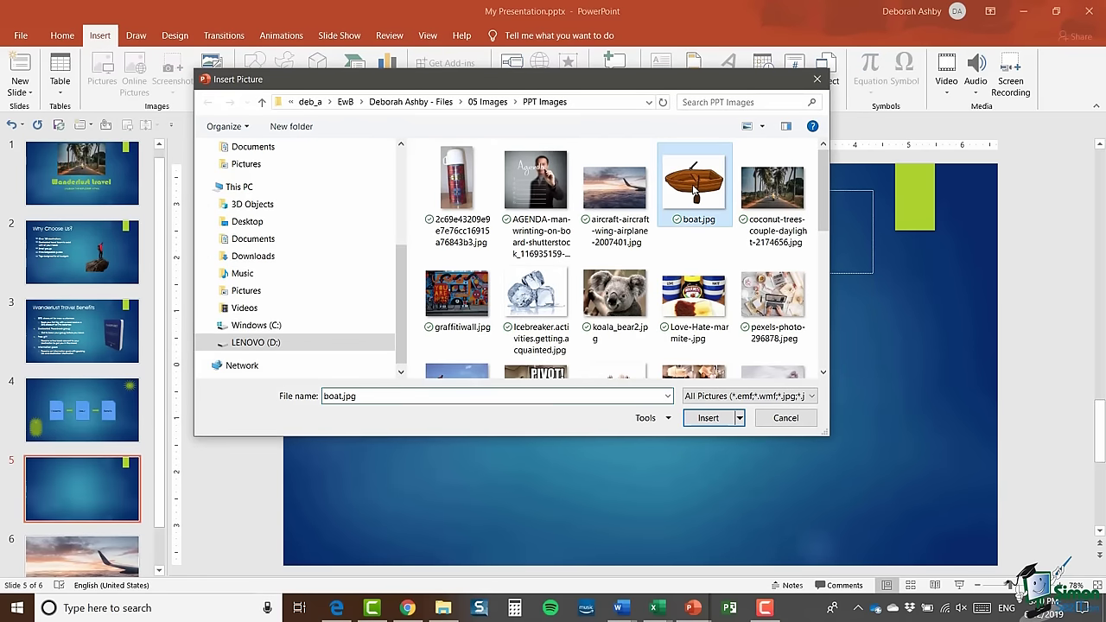
click(707, 418)
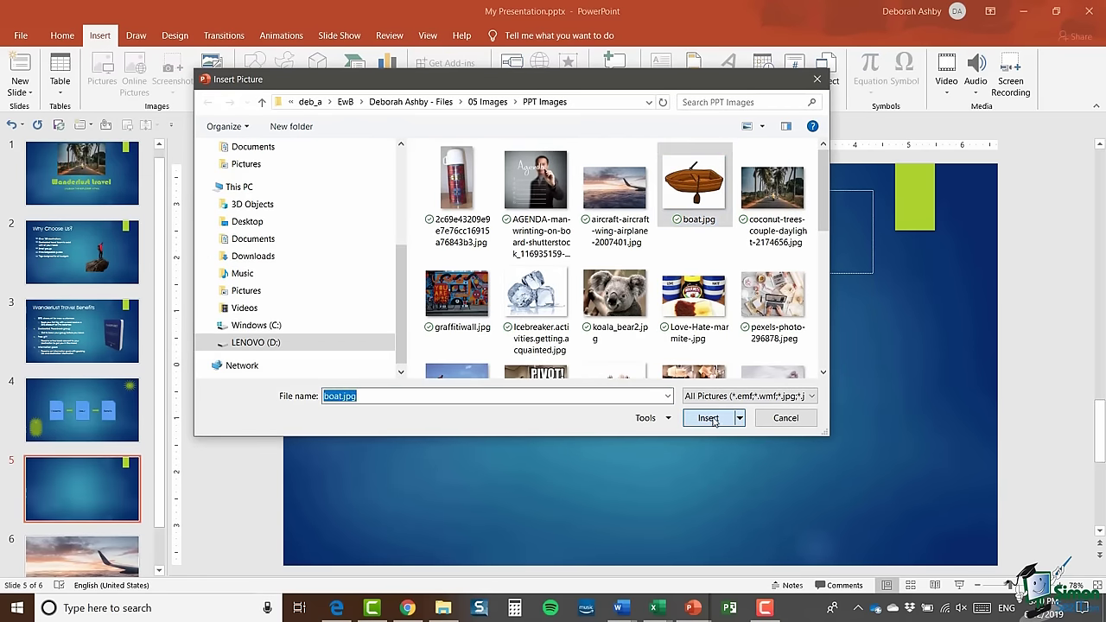
drag(681, 329, 507, 382)
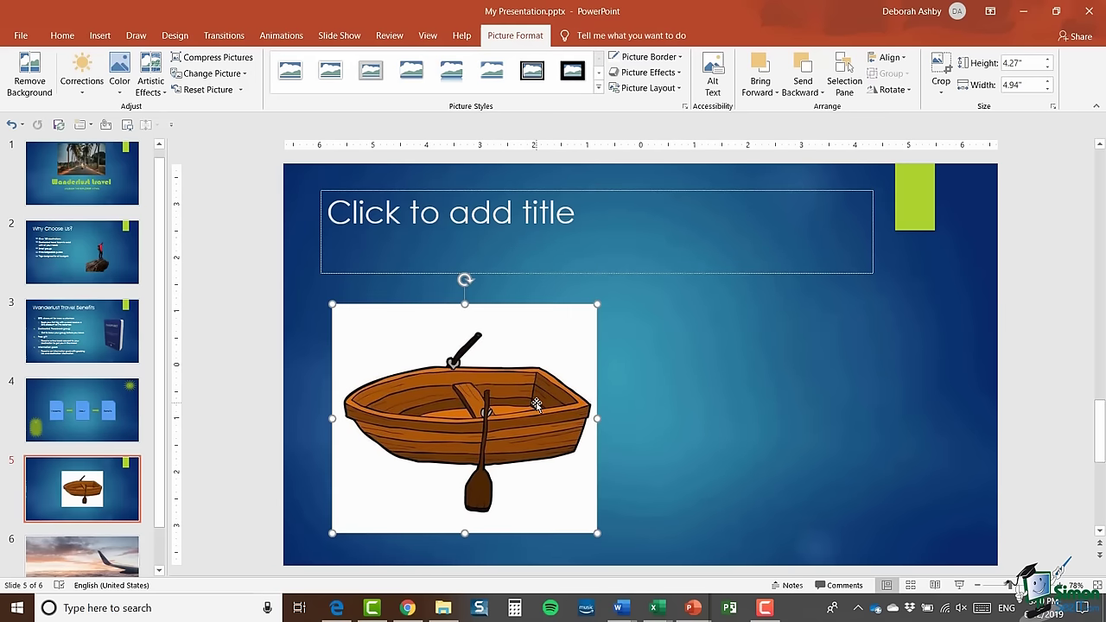
Title the slide 'Optional Activities'
click(537, 216)
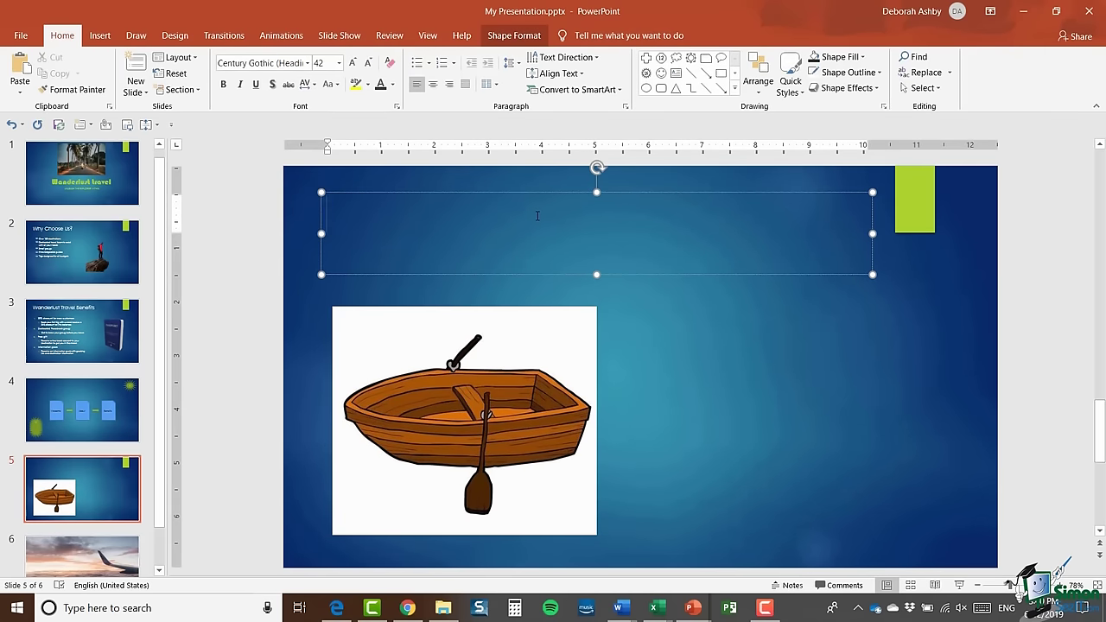
text(Optional )
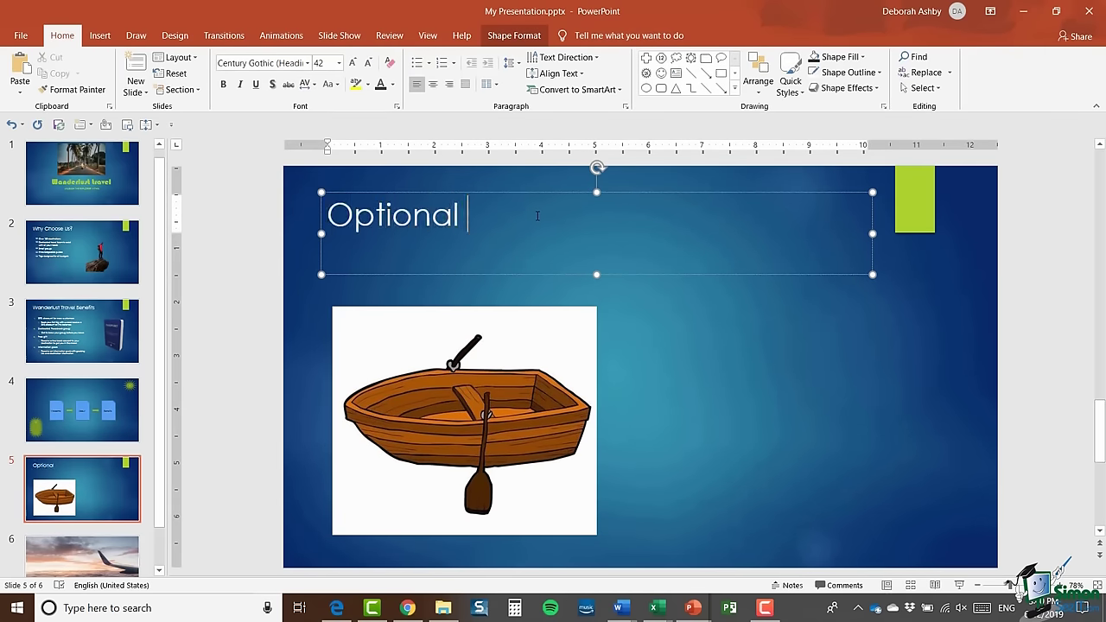
text(Activities)
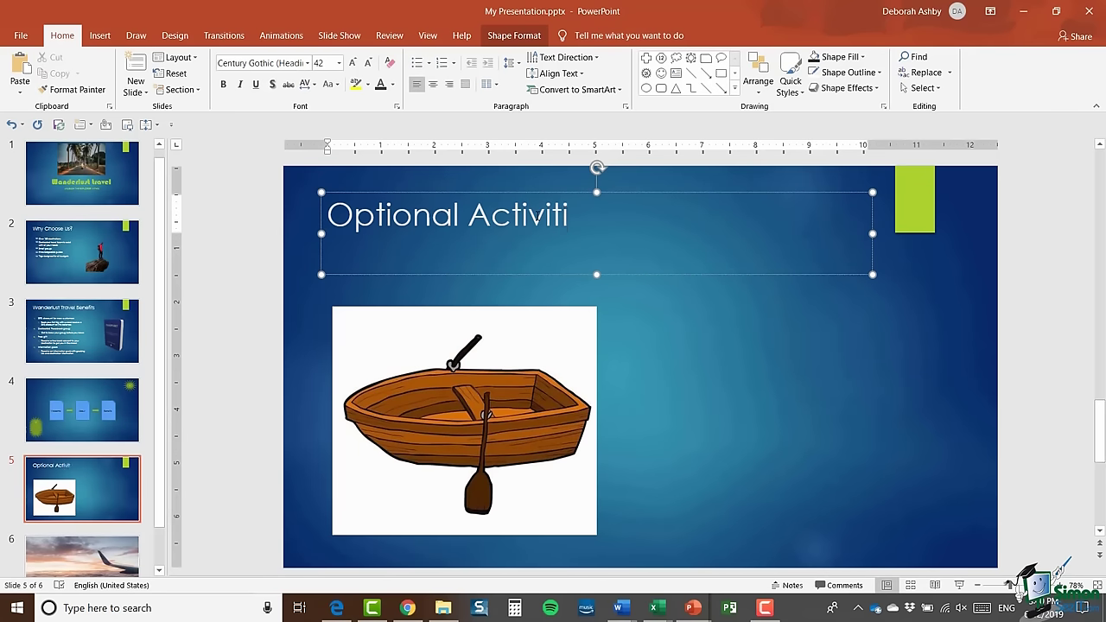
click(551, 395)
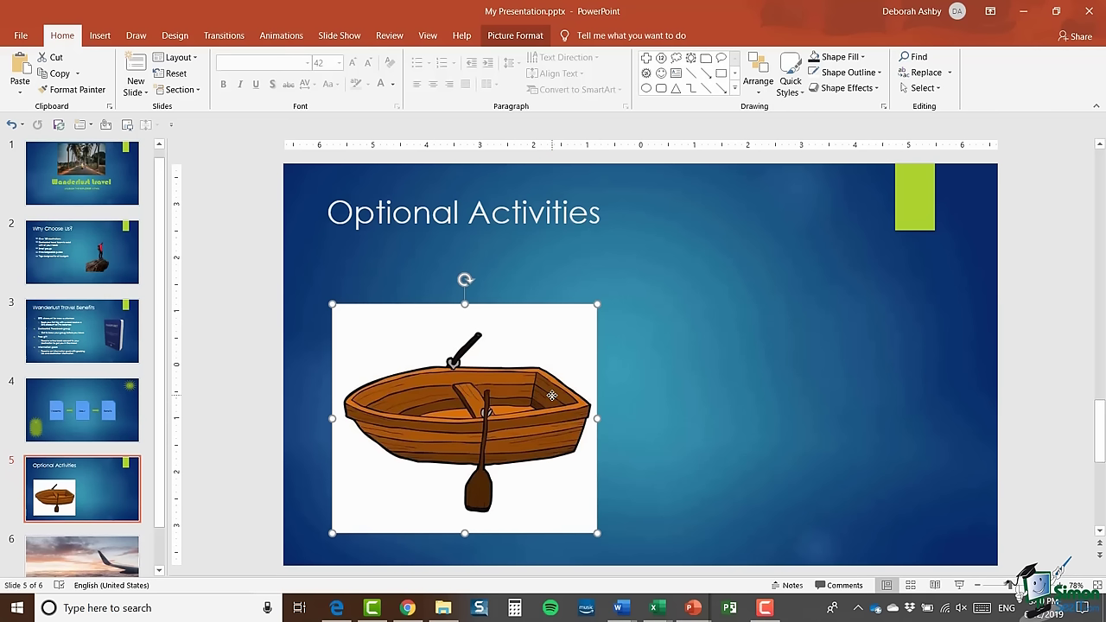
Remove the boat photo's white background, marking both boat tips as areas to keep
click(524, 36)
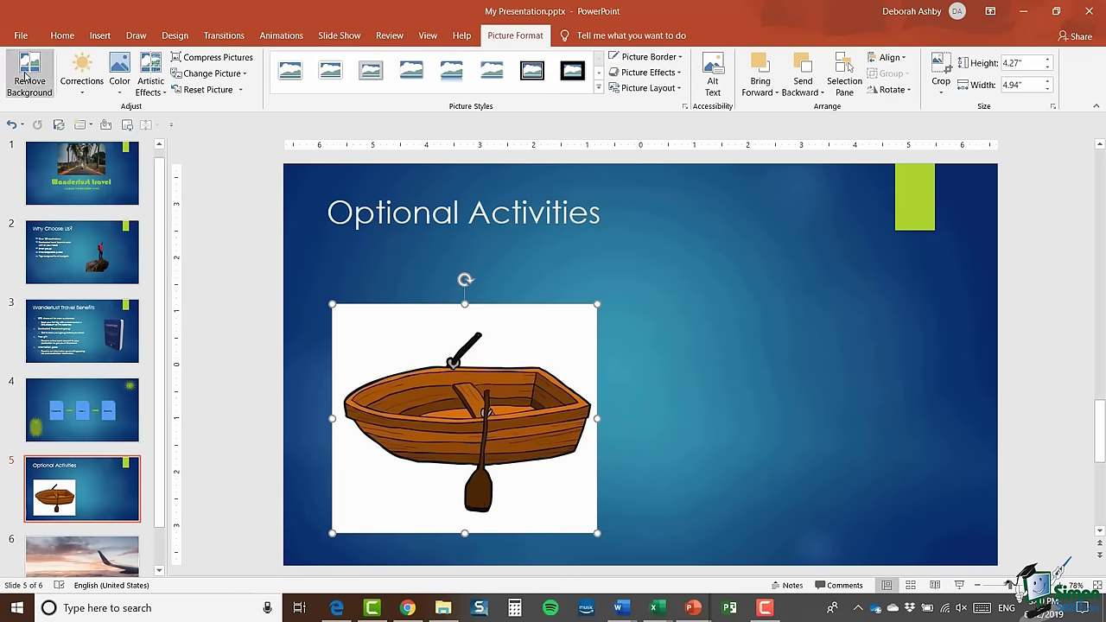
click(30, 76)
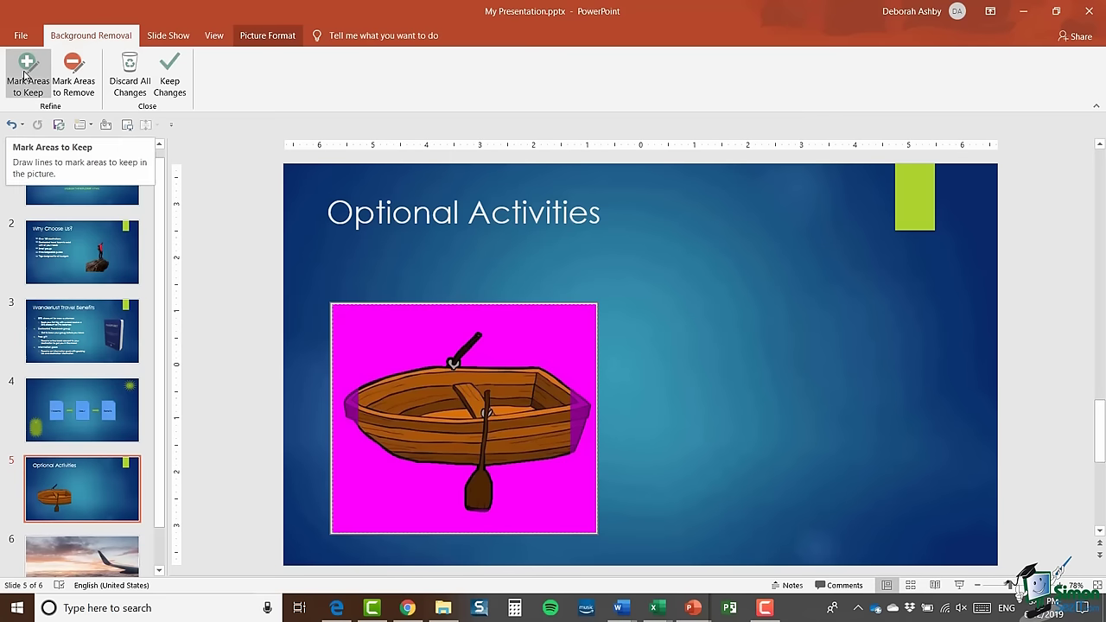
click(26, 76)
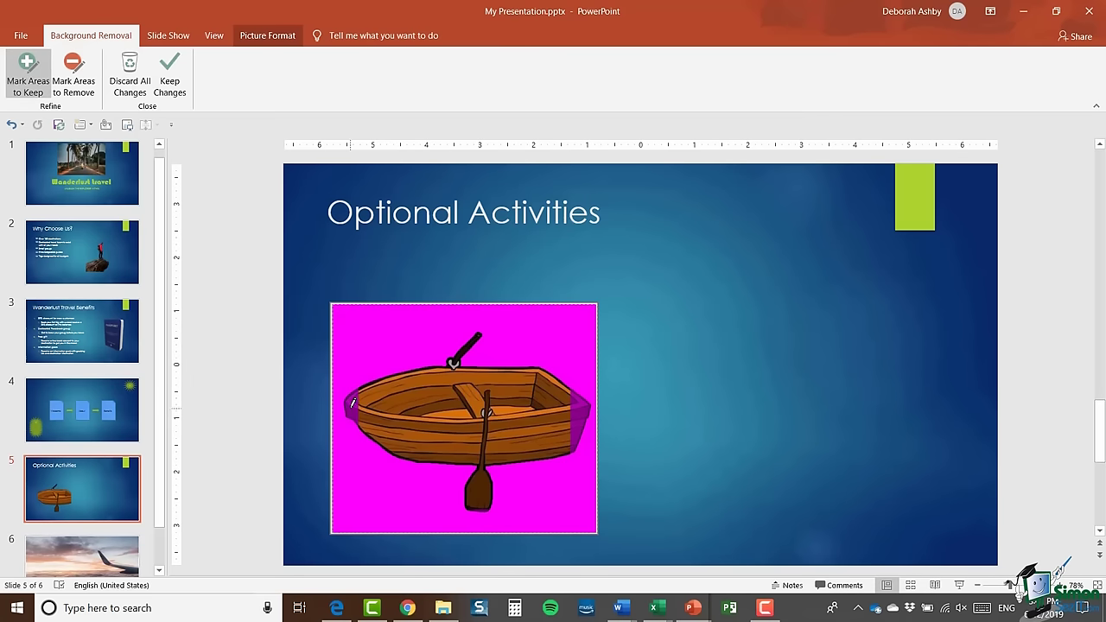
drag(353, 403, 365, 392)
drag(582, 395, 579, 428)
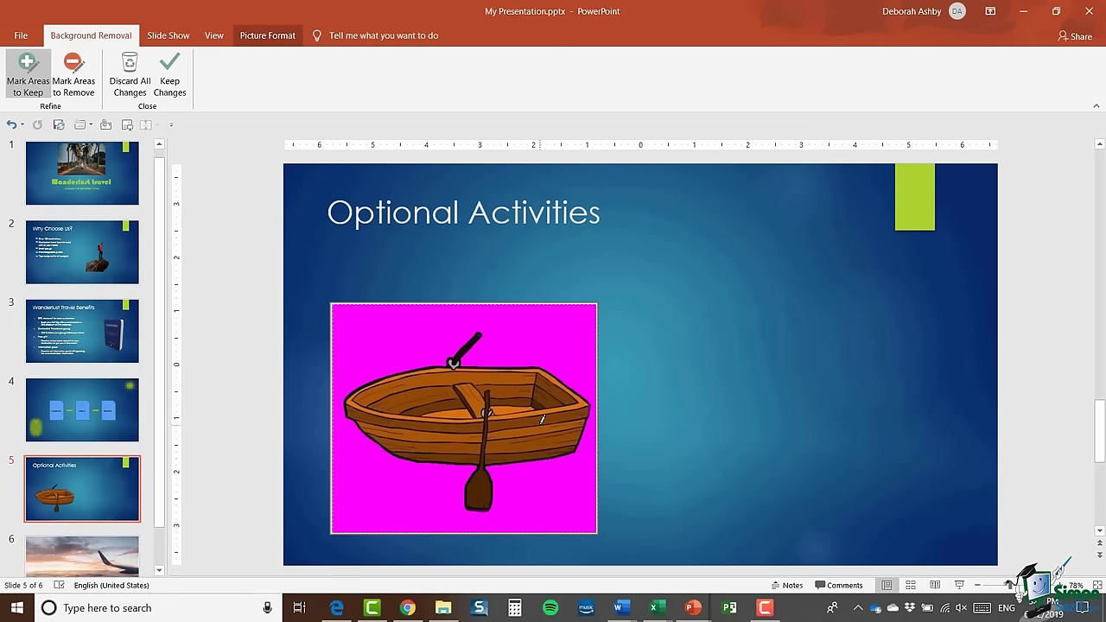
click(766, 421)
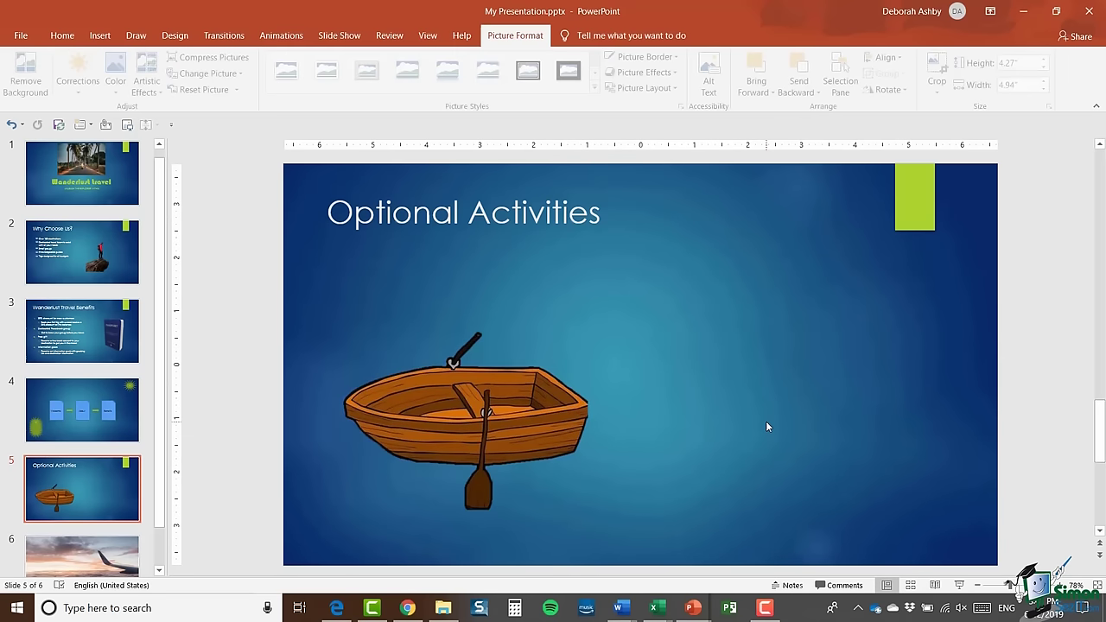
click(523, 409)
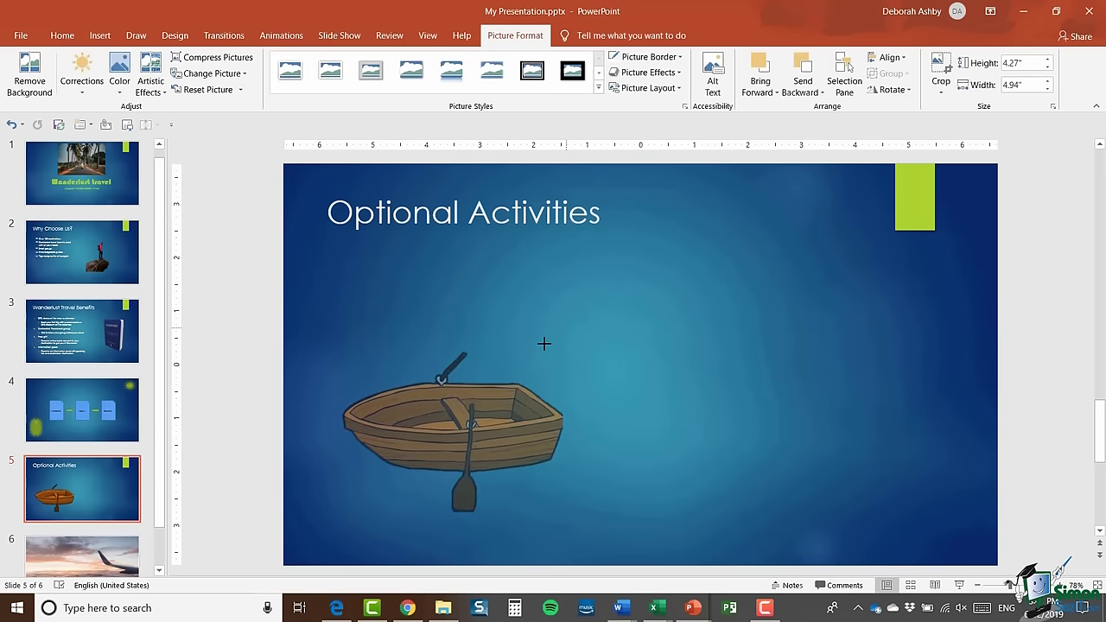
Shrink the boat picture to 3.06" high by 3.54" wide and reposition it
drag(543, 344, 501, 368)
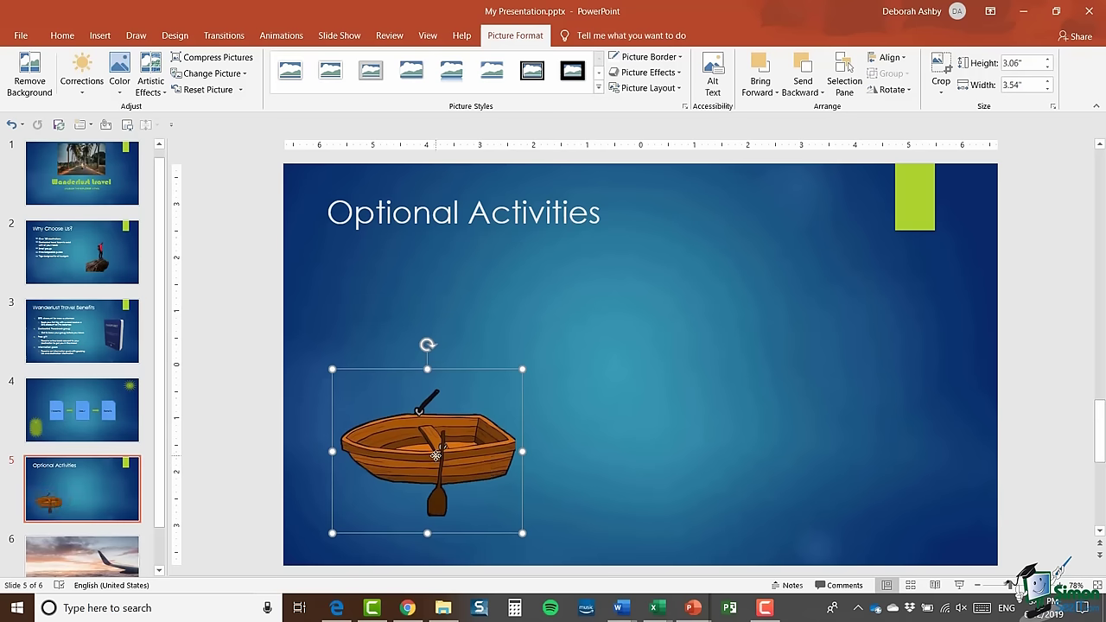
drag(433, 448, 433, 376)
click(775, 438)
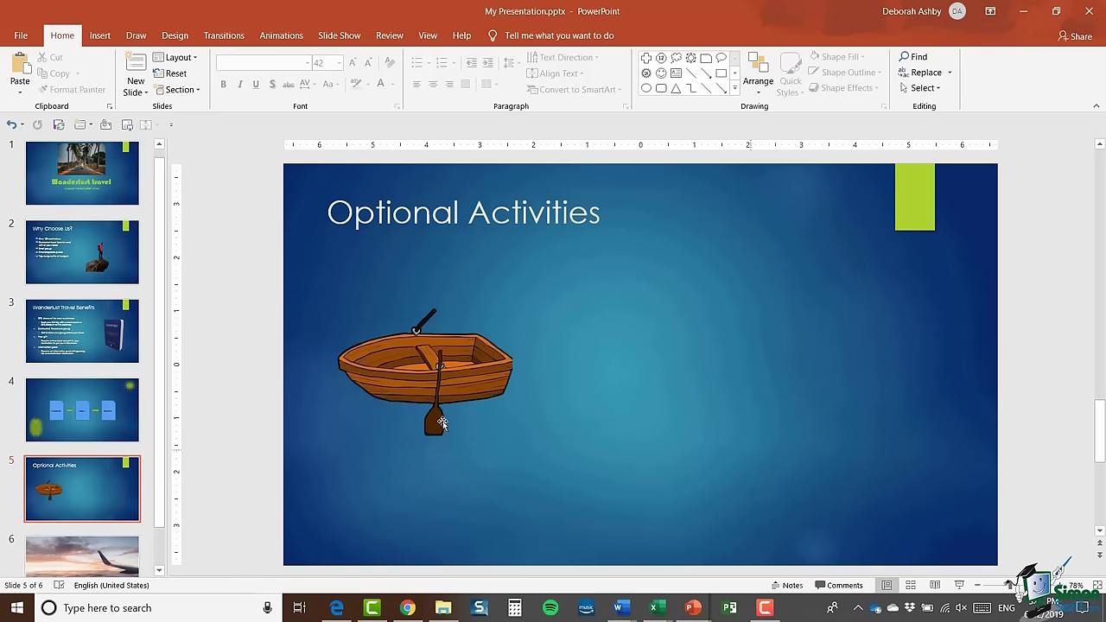
click(437, 381)
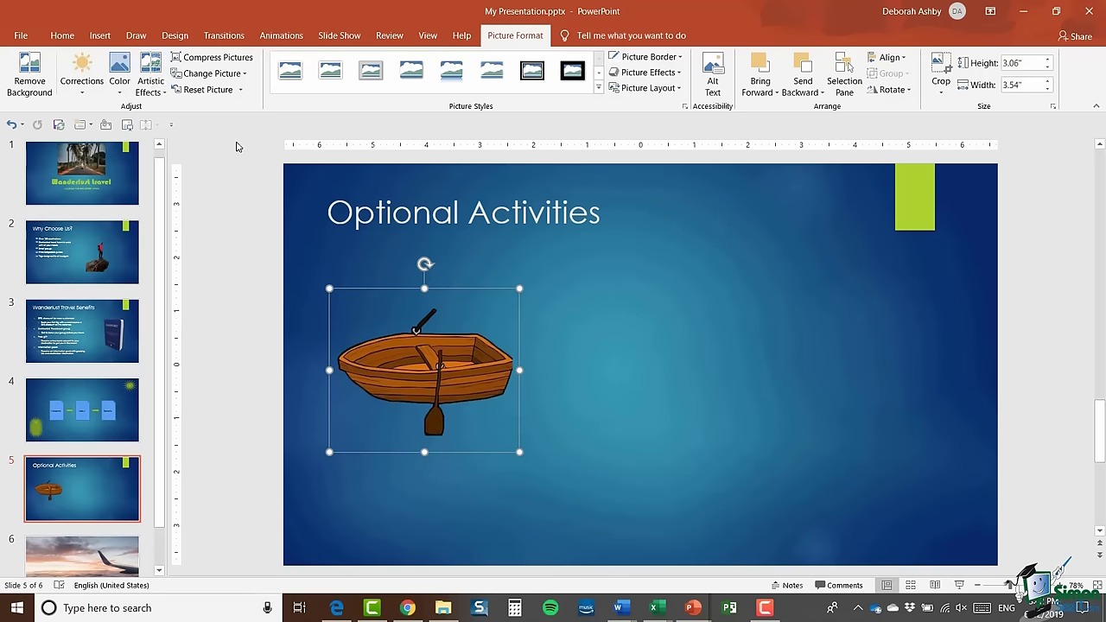
click(83, 90)
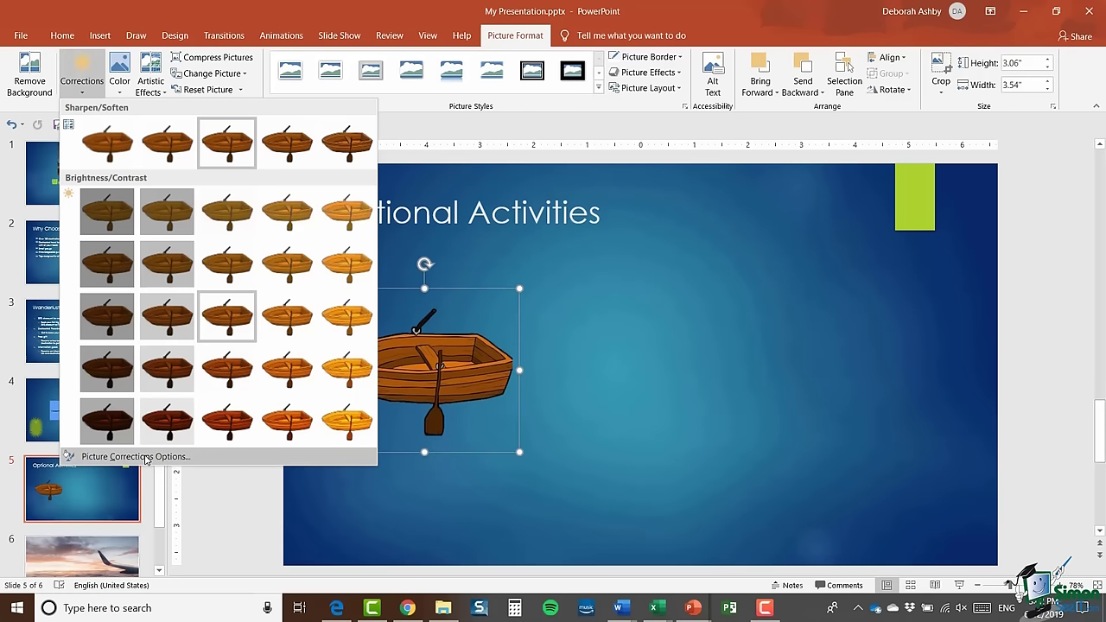
click(139, 456)
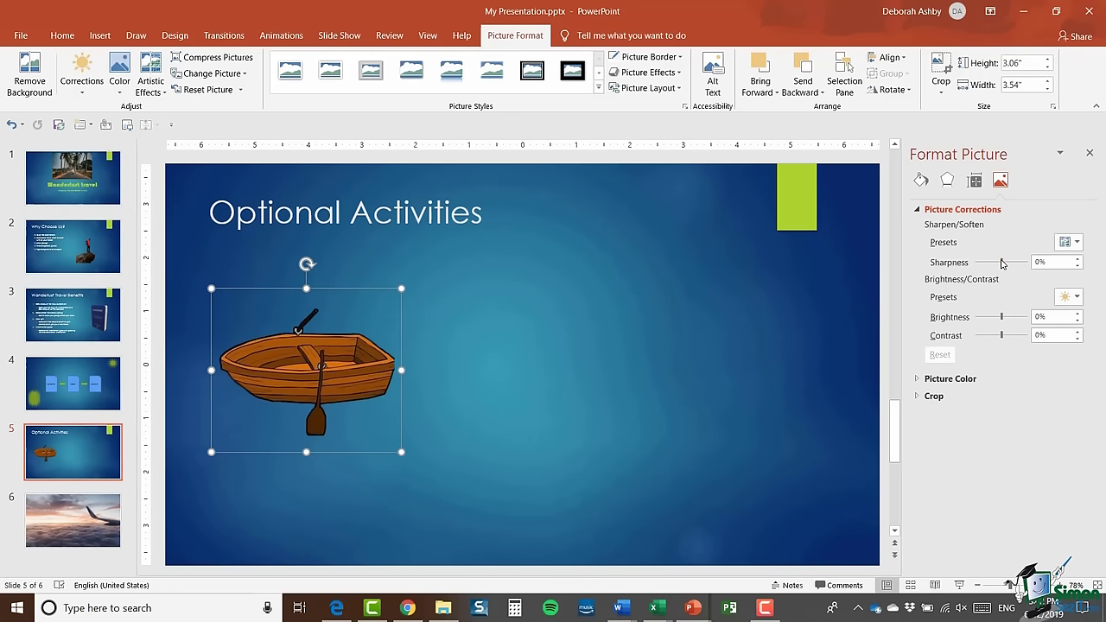
drag(1005, 260, 1016, 262)
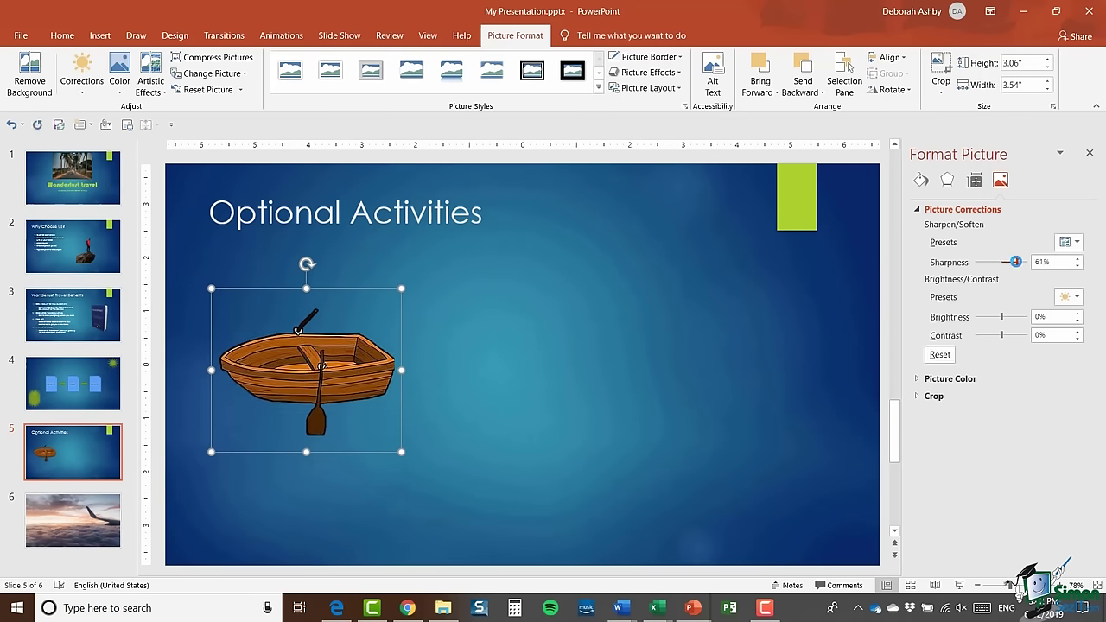
drag(1003, 317, 1005, 317)
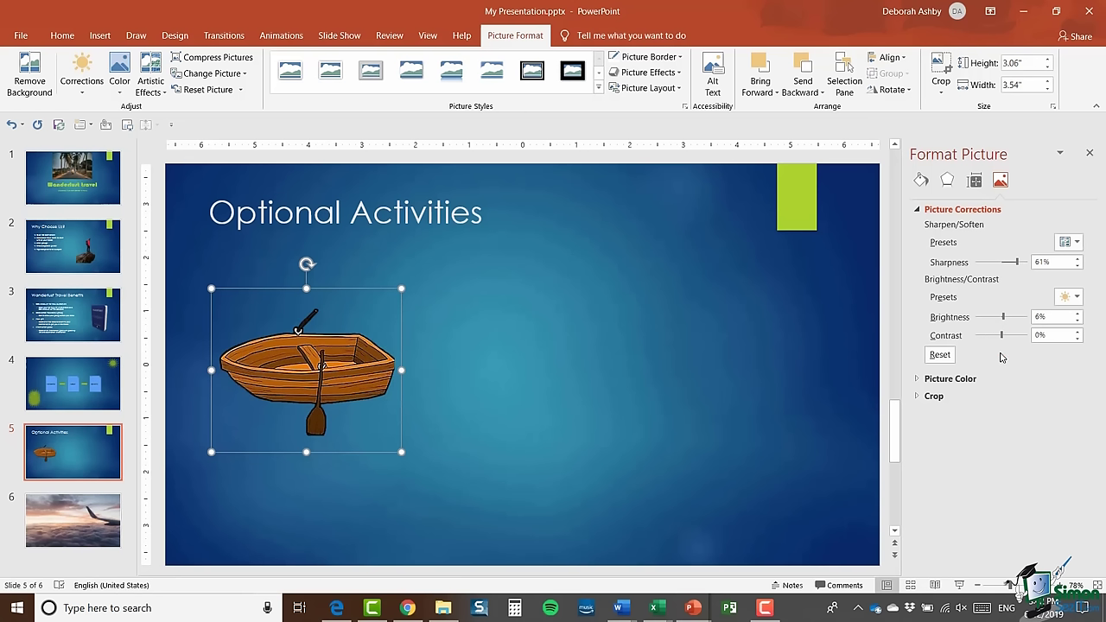
click(940, 355)
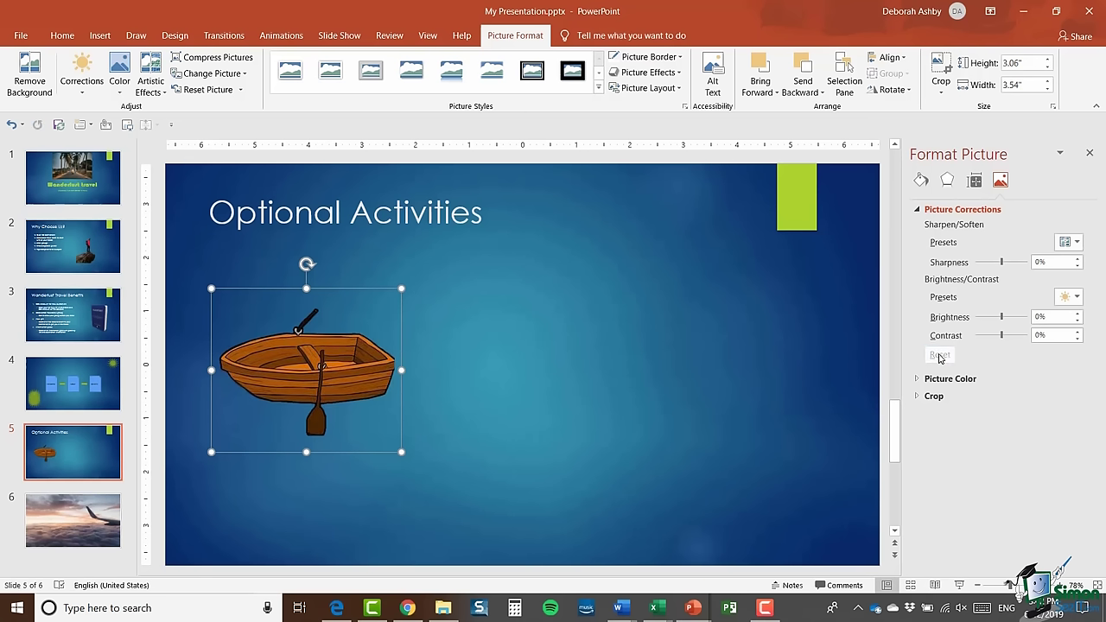
click(1091, 155)
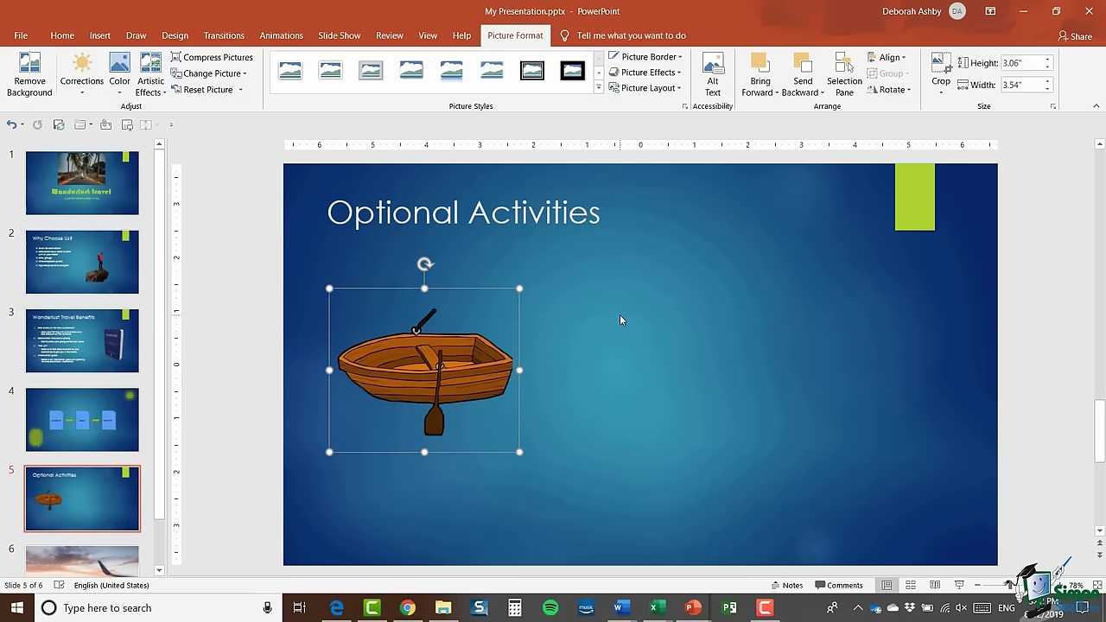
Move the boat to the right and recolour it Blue, Accent color 4 Dark
click(118, 87)
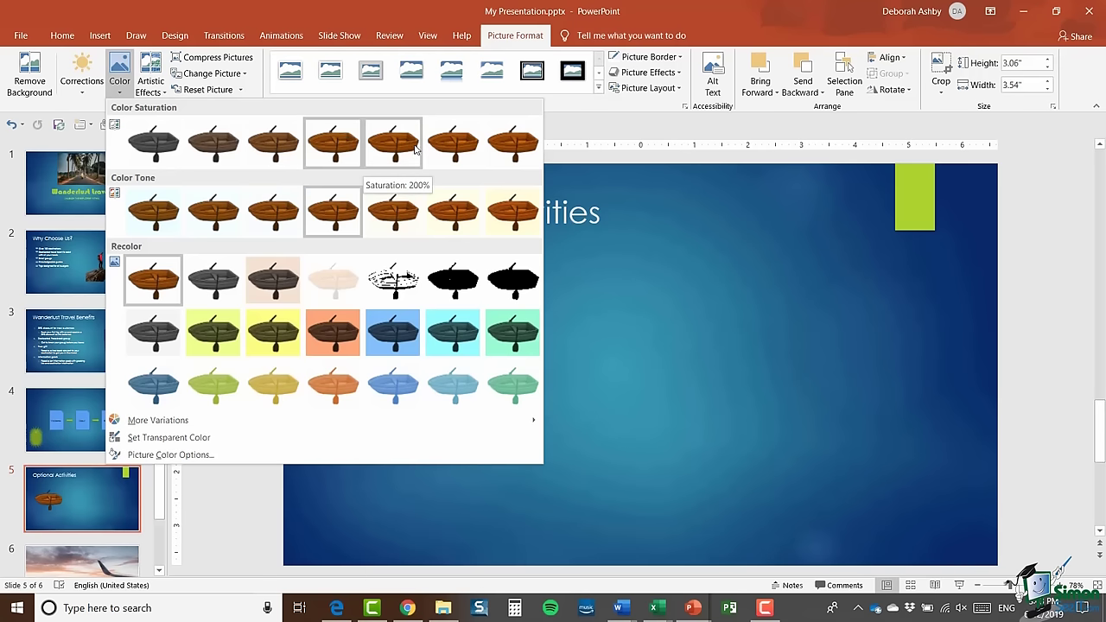
click(664, 304)
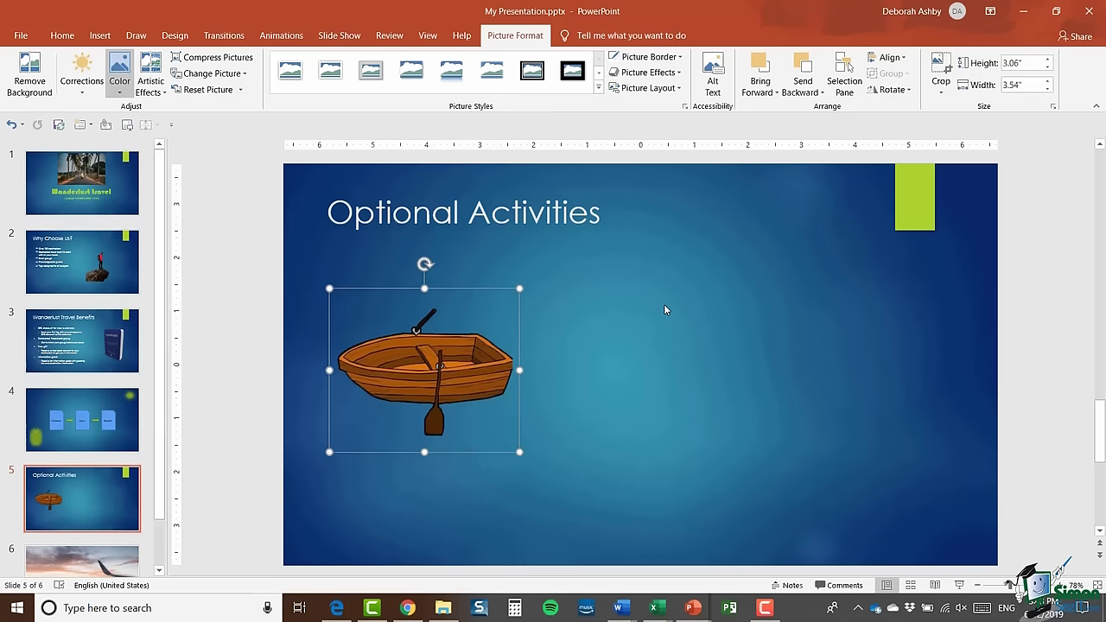
drag(425, 363, 822, 376)
click(125, 93)
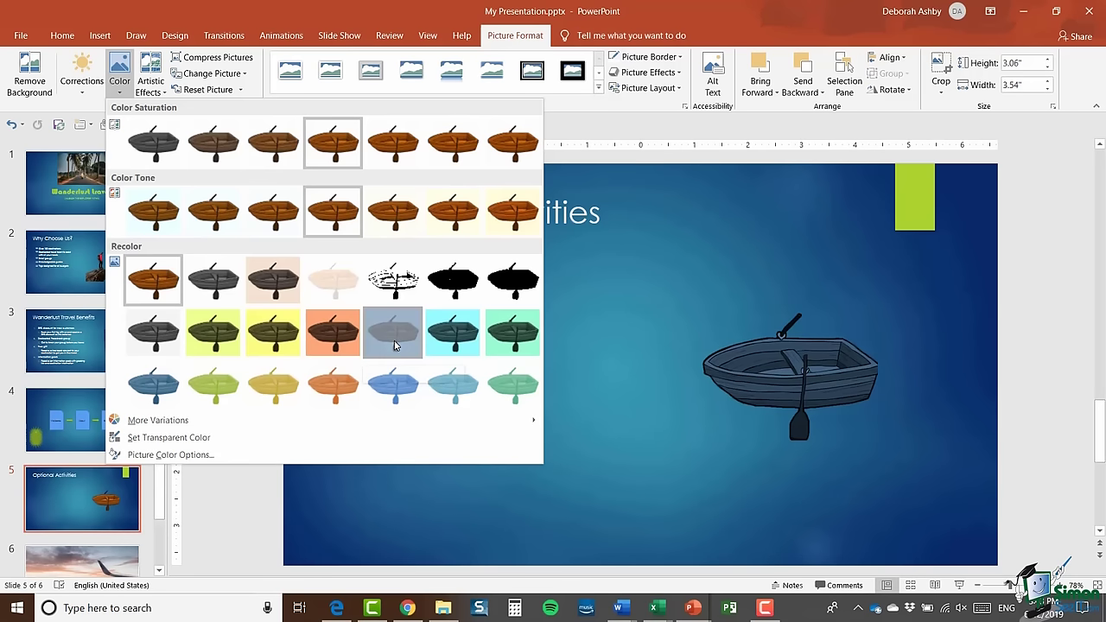
click(394, 345)
drag(810, 373, 796, 378)
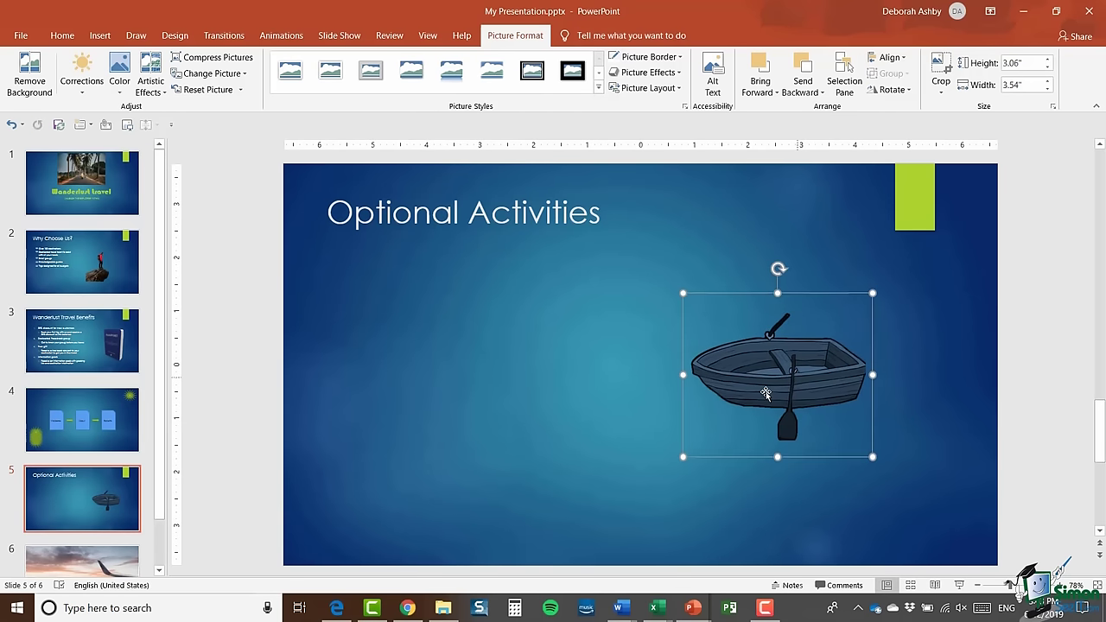
Open the detailed Picture Color Options for the blue boat
click(125, 92)
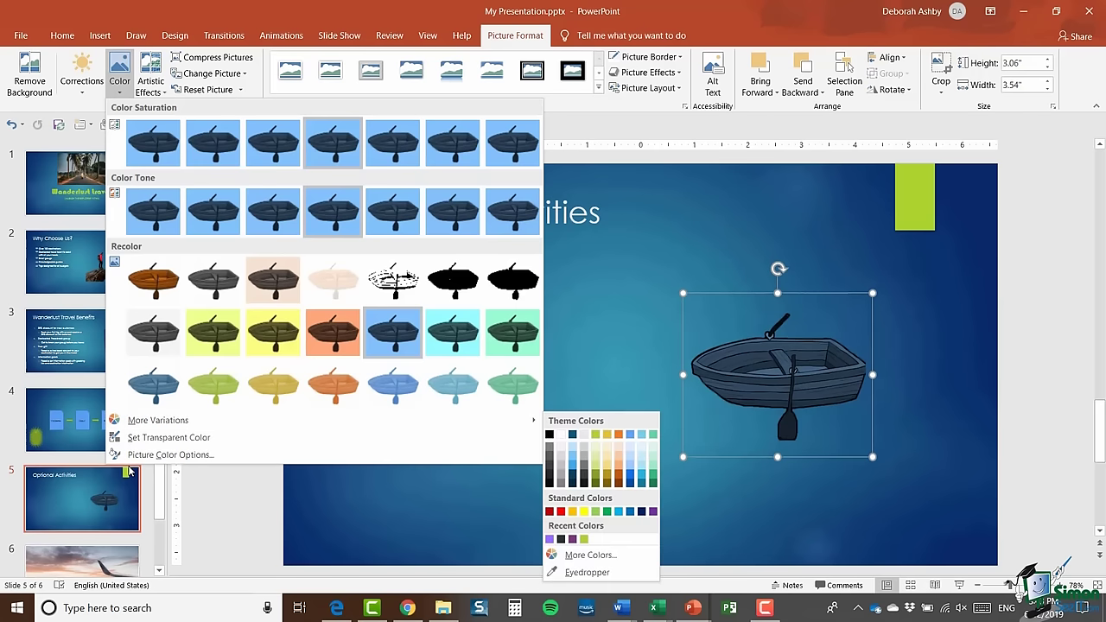
mouse_move(138, 424)
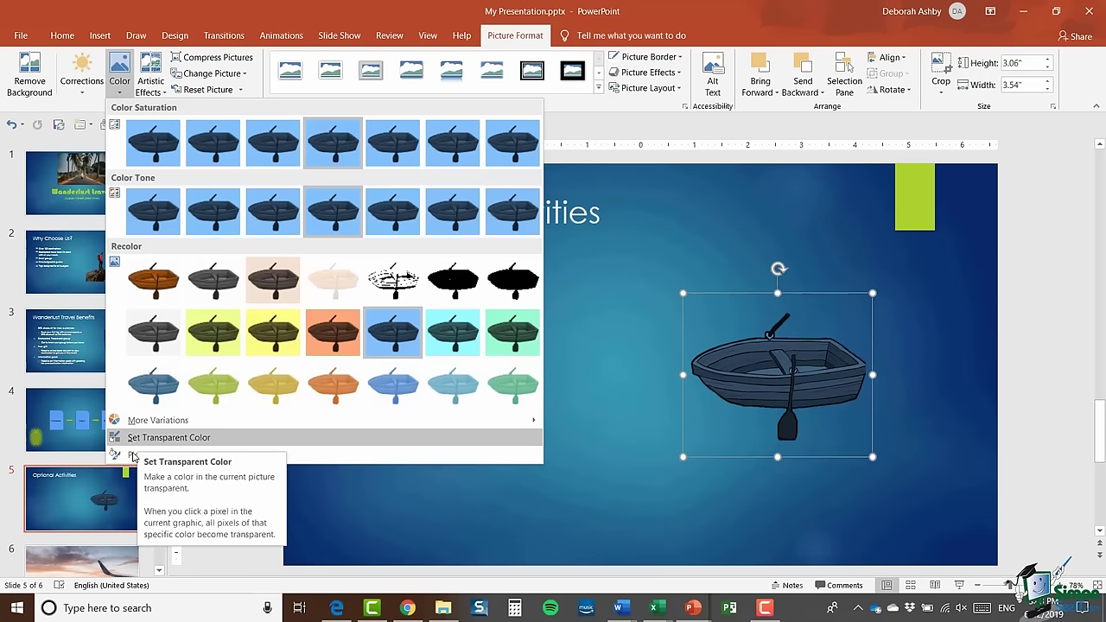
click(164, 455)
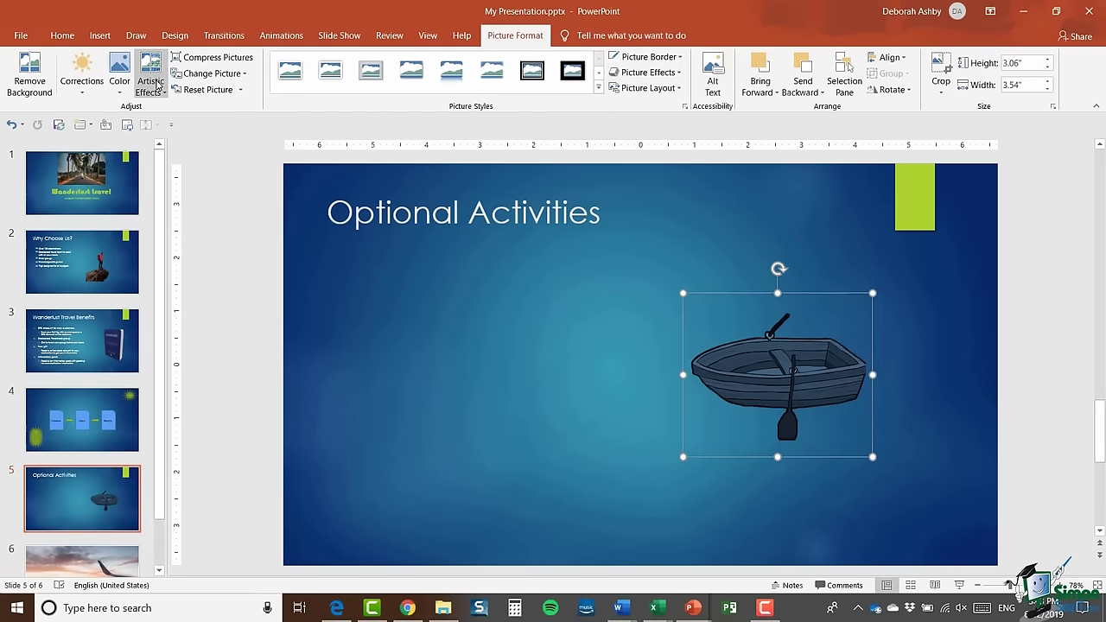
click(151, 82)
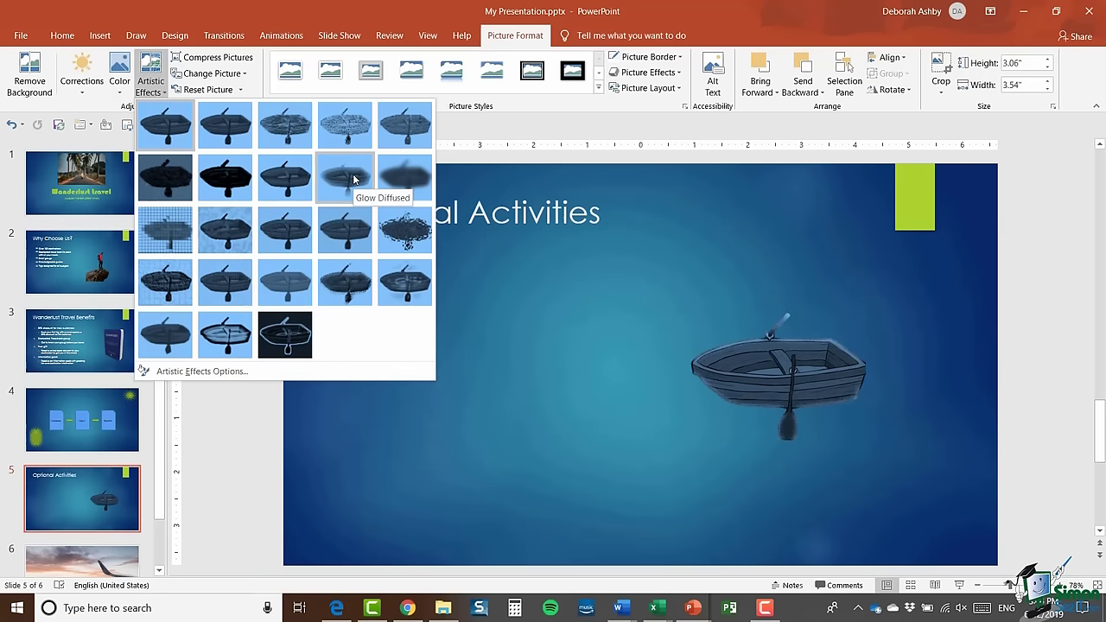
Apply the Line Drawing artistic effect to the boat and open the Compress Pictures dialog
click(405, 130)
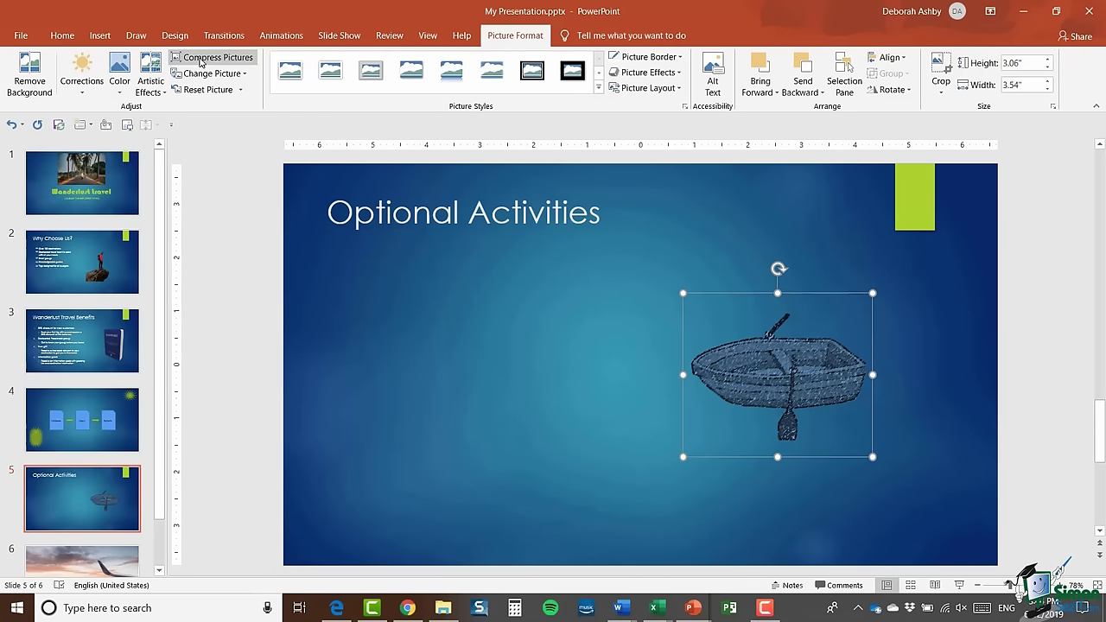
click(200, 59)
drag(531, 210, 437, 250)
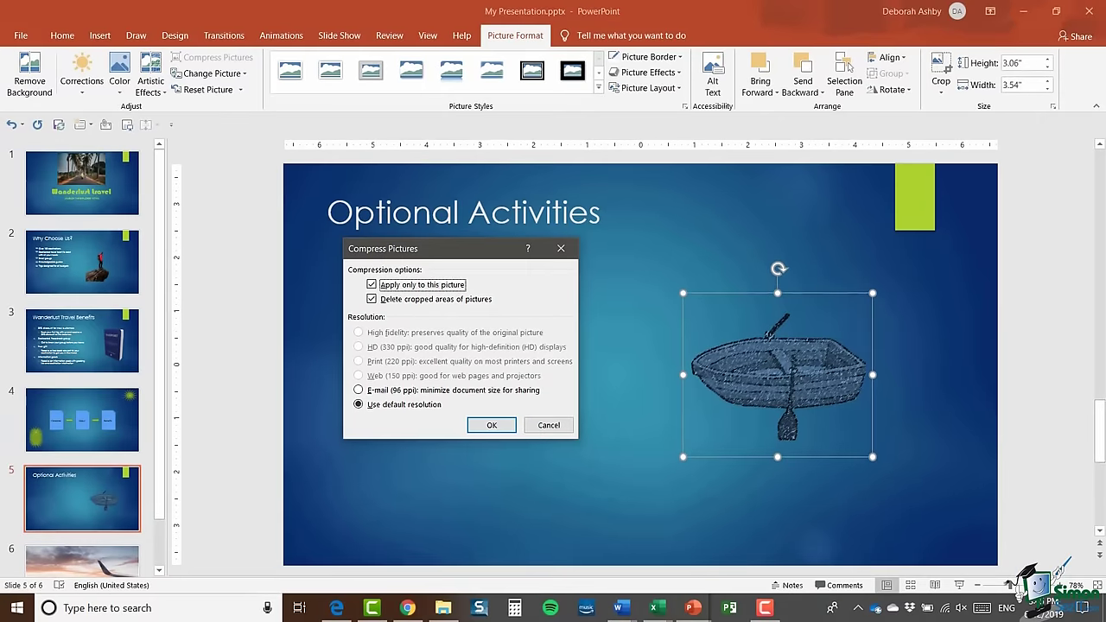
drag(489, 248, 581, 205)
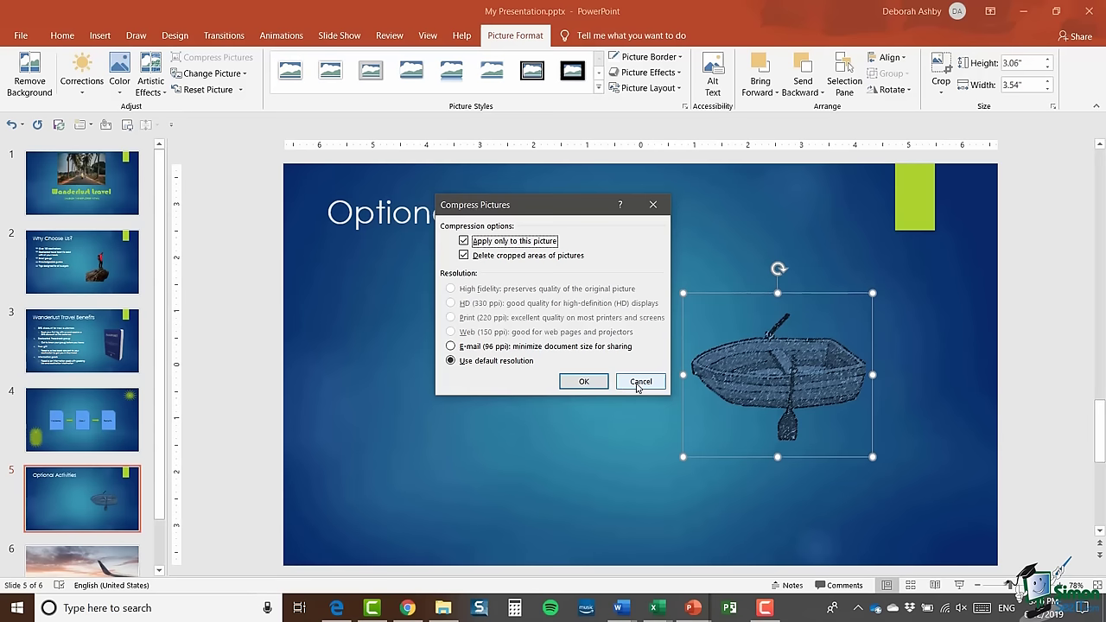
Cancel compression and replace the boat with a yellow toy boat from an online 'boat' search
click(639, 382)
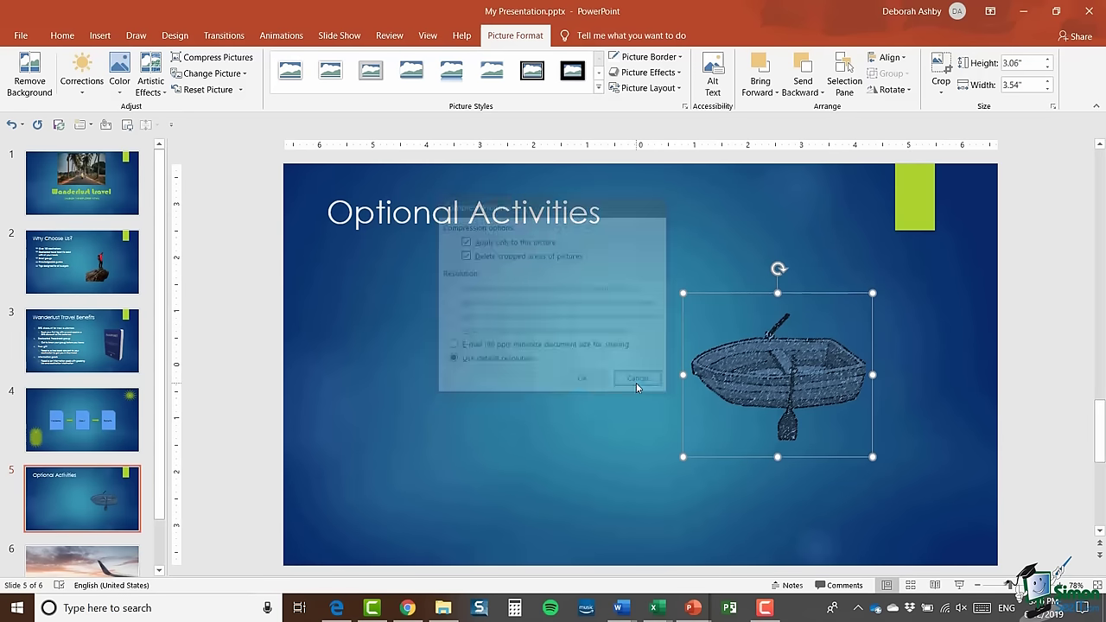
click(245, 75)
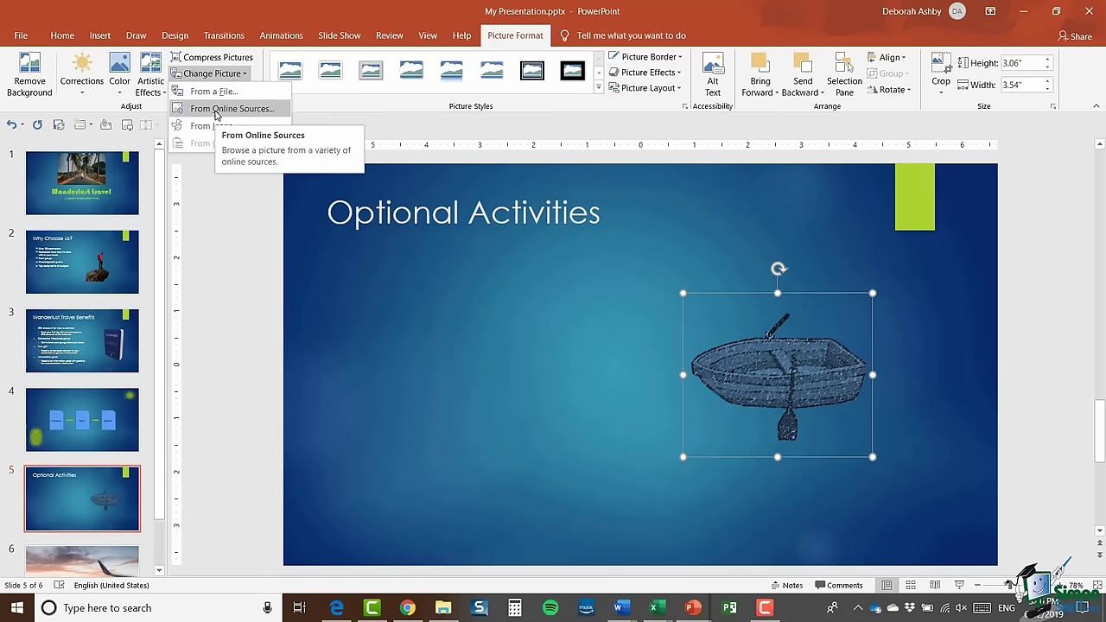
click(216, 109)
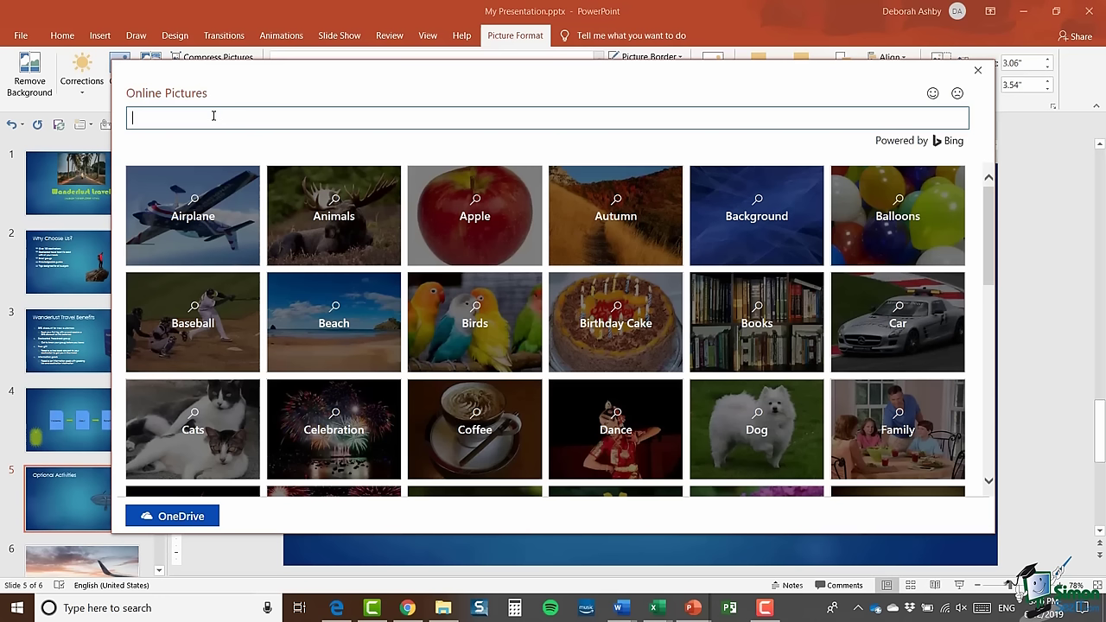
text(boat)
key(Return)
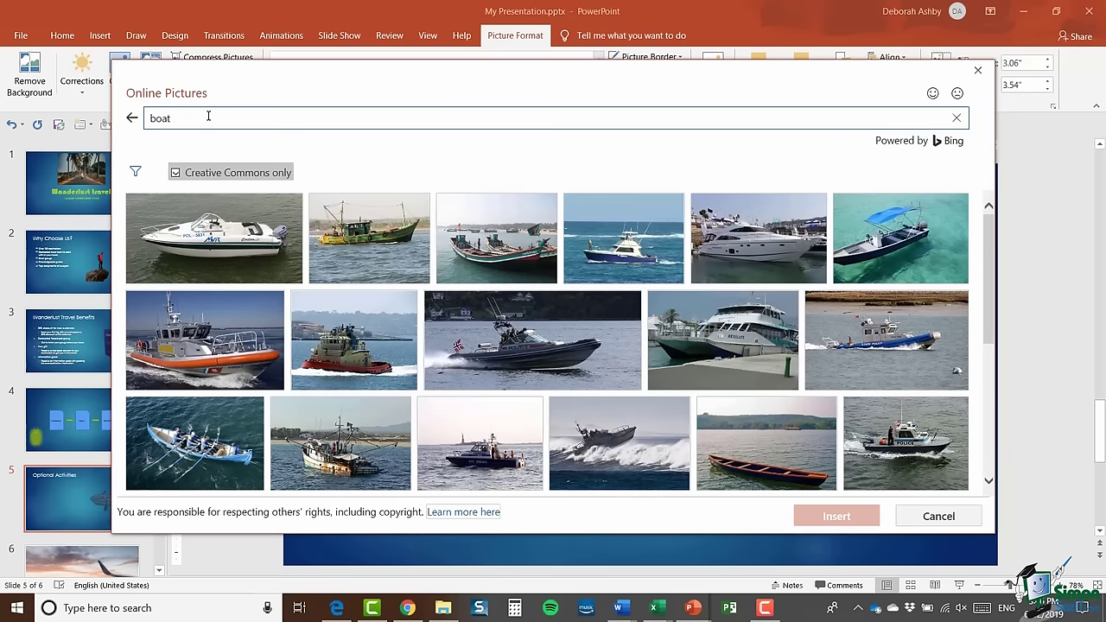
scroll(398, 391, down, 4)
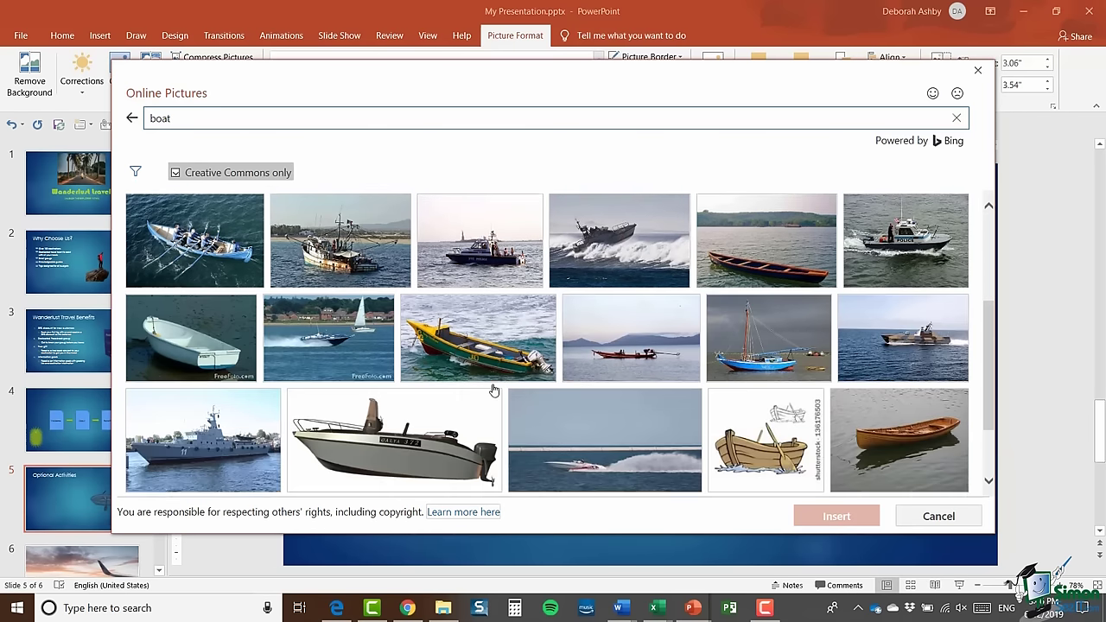
scroll(495, 390, down, 3)
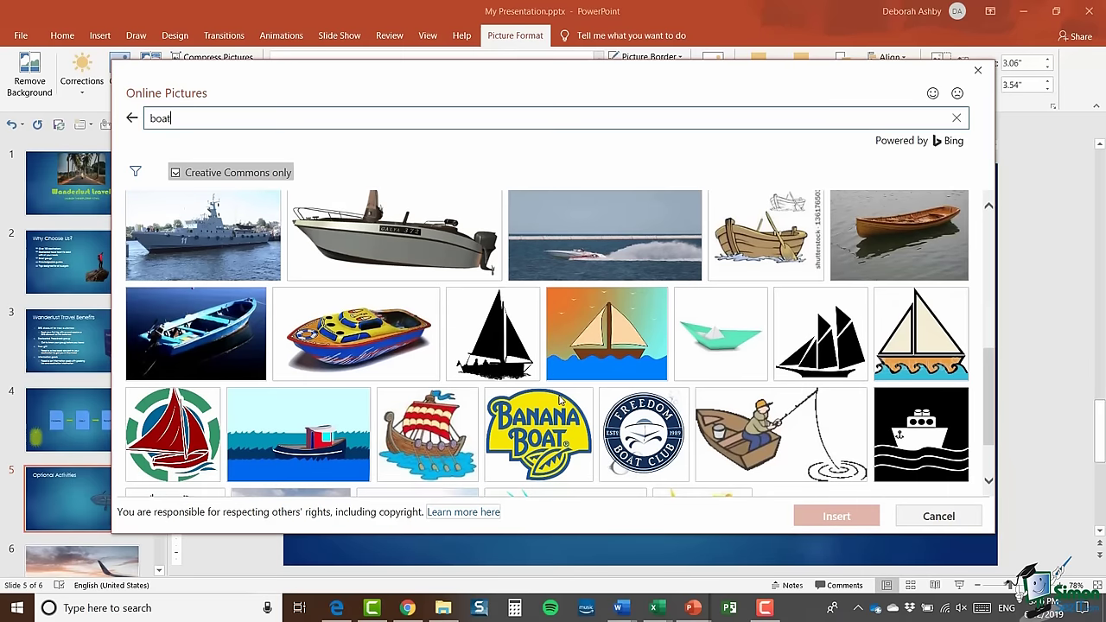
click(329, 327)
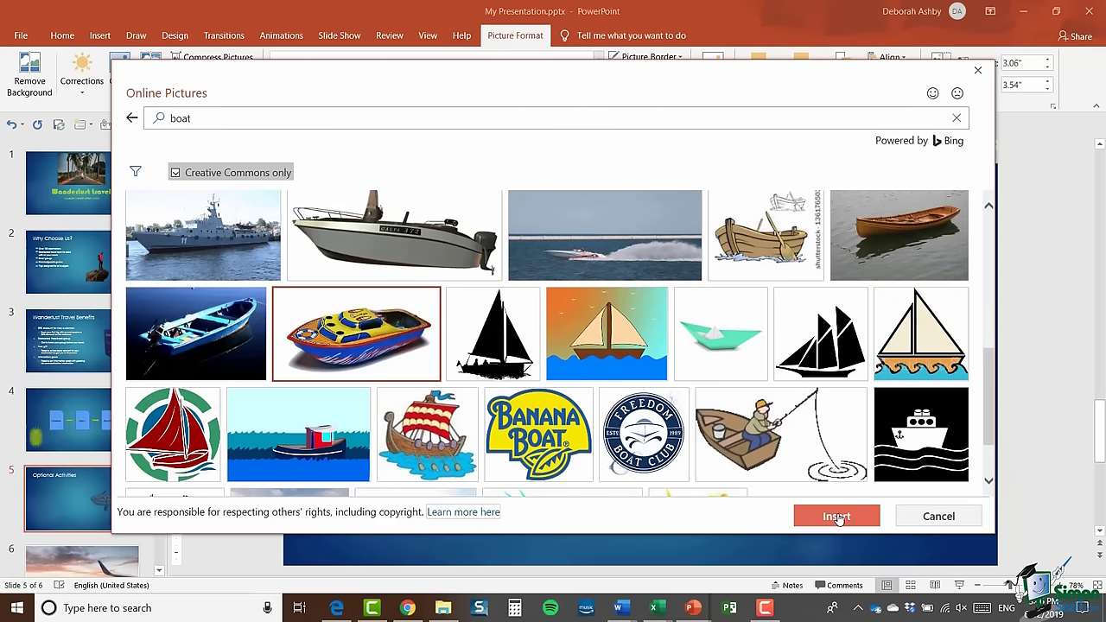
click(838, 517)
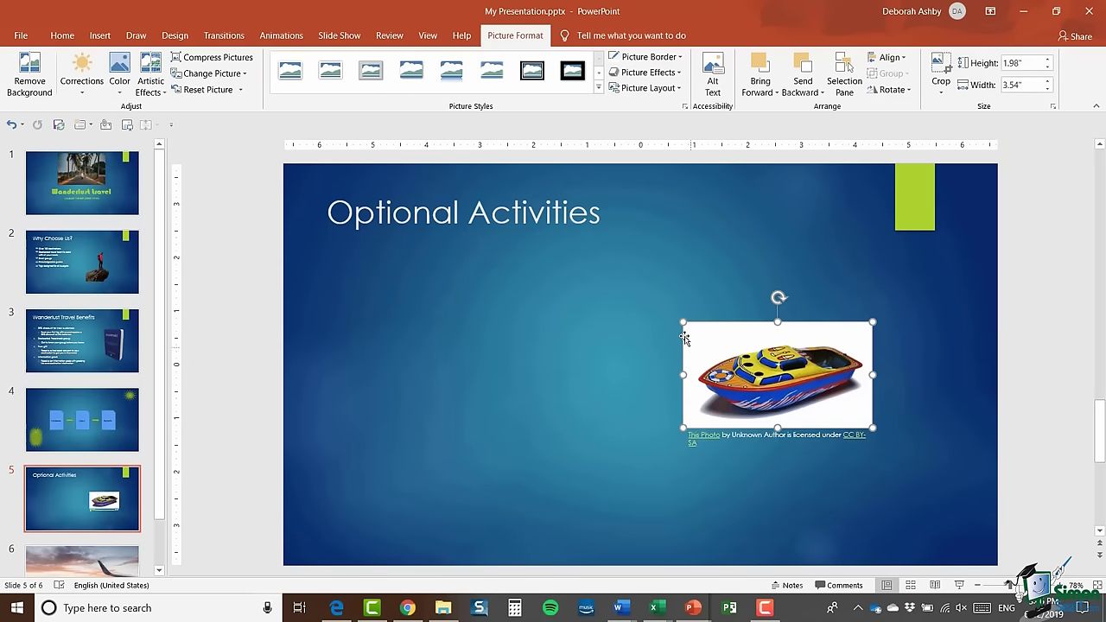
Enlarge the toy boat picture and delete its attribution caption
drag(682, 322, 607, 281)
click(745, 449)
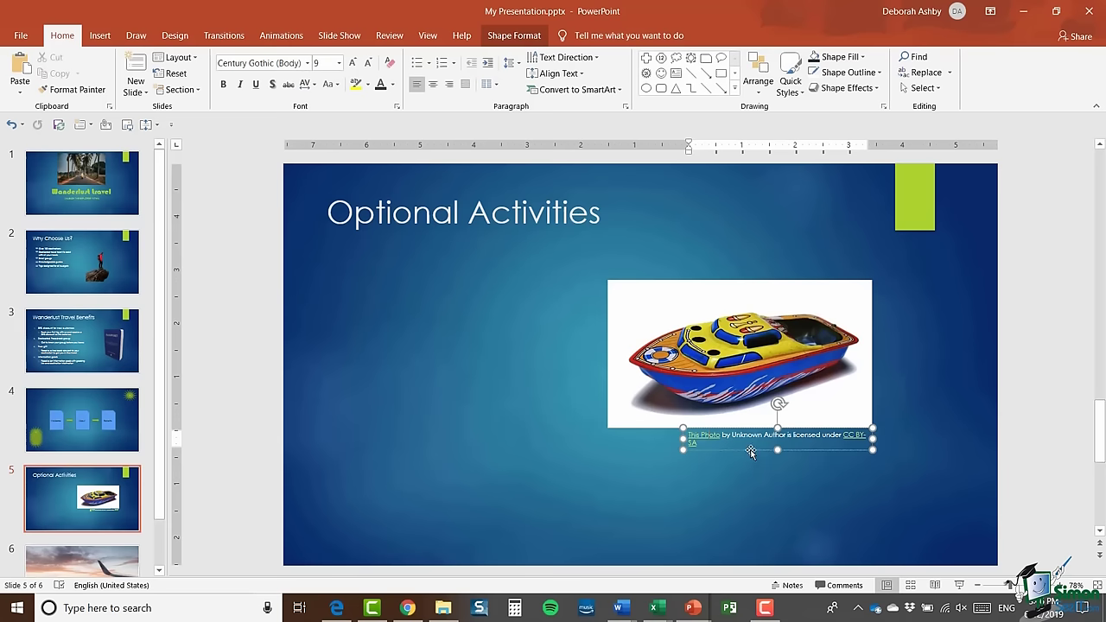
key(Delete)
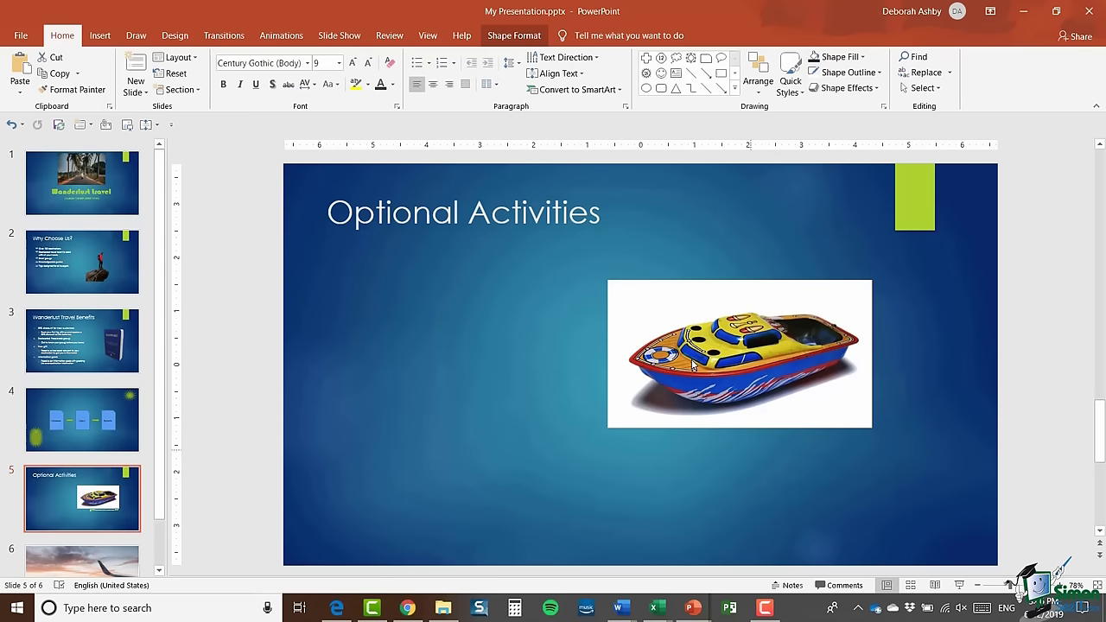
click(694, 366)
Remove the toy boat's white background and move the boat toward the left of slide 5
click(515, 35)
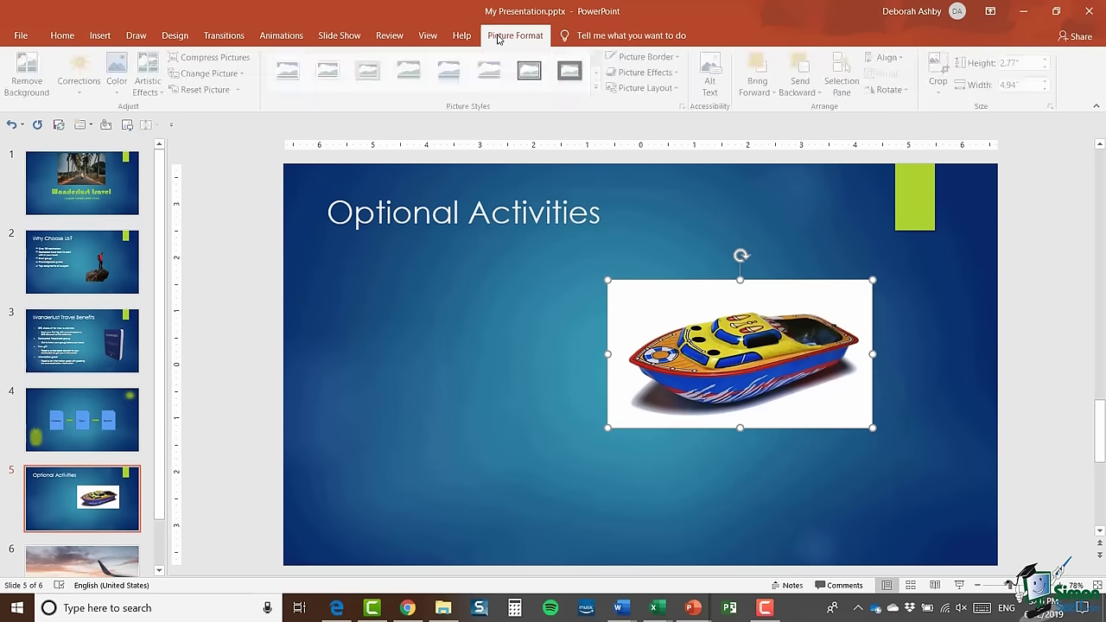
click(44, 97)
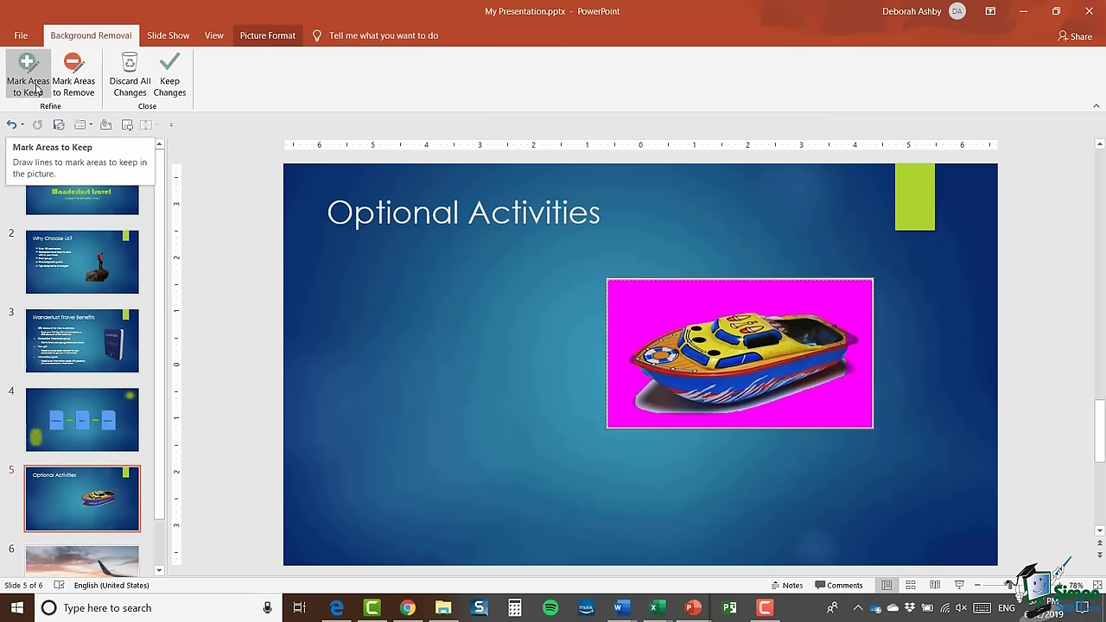
click(724, 503)
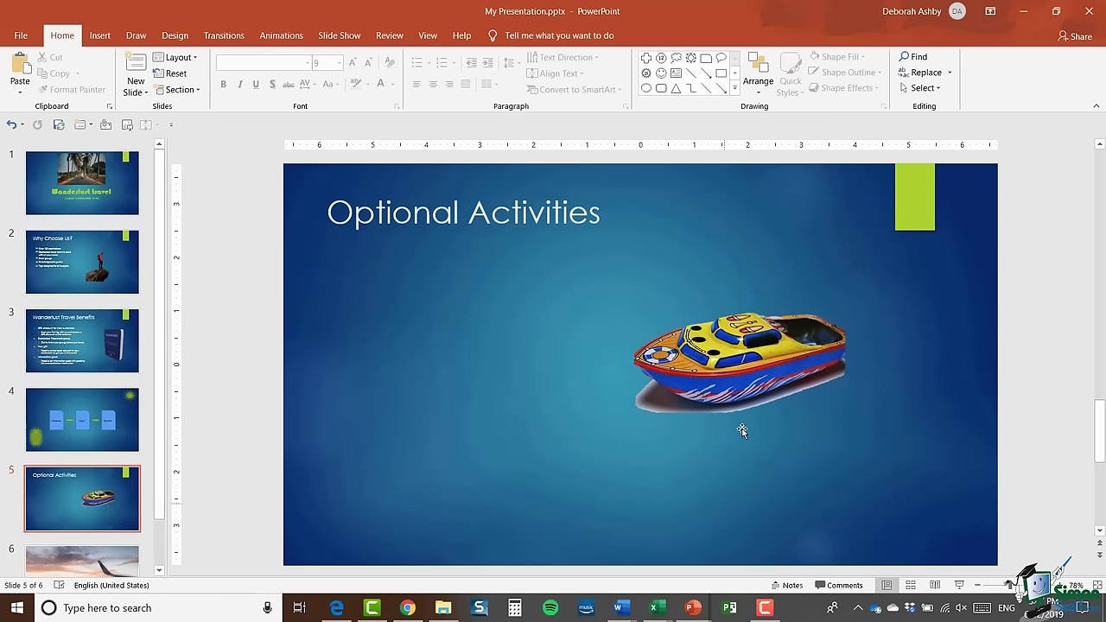
drag(745, 374, 481, 384)
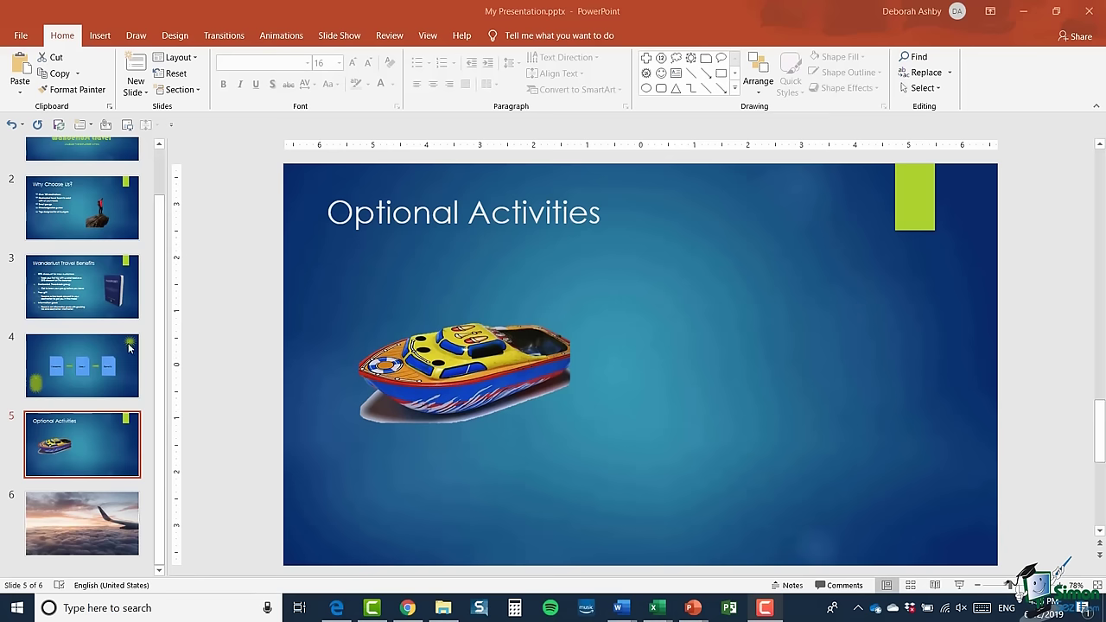
Add a blank slide after the Optional Activities slide
click(141, 92)
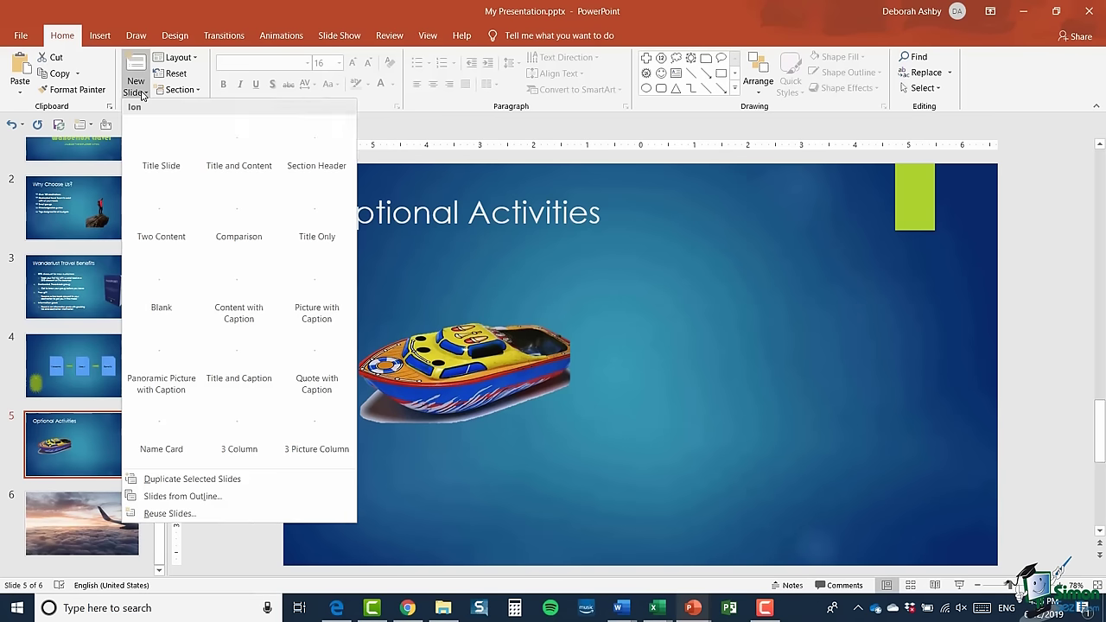
click(160, 280)
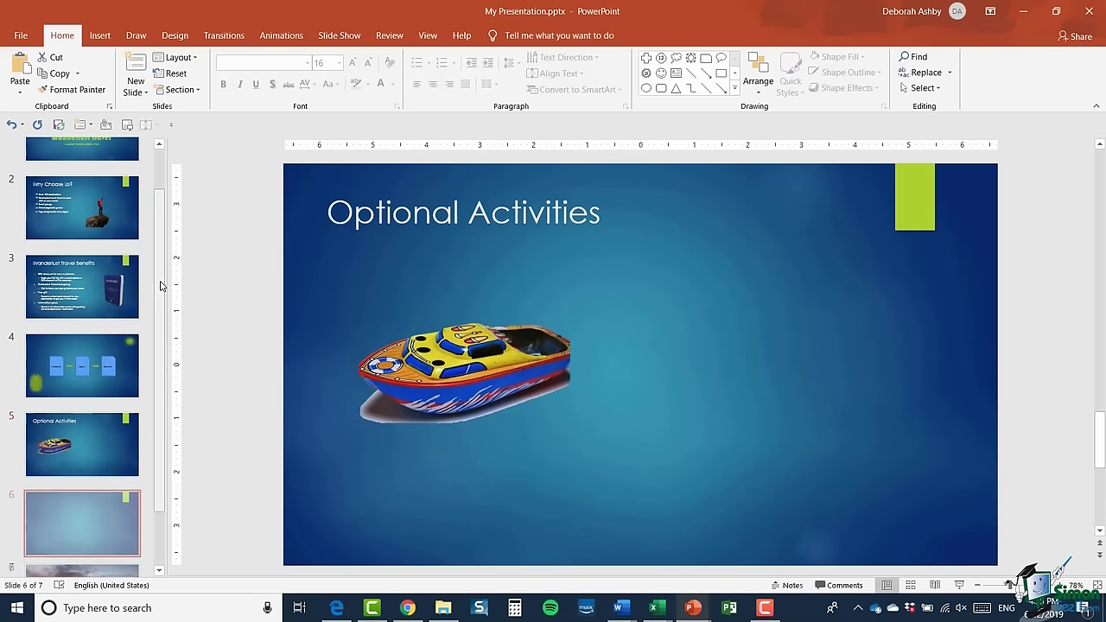
scroll(132, 410, down, 1)
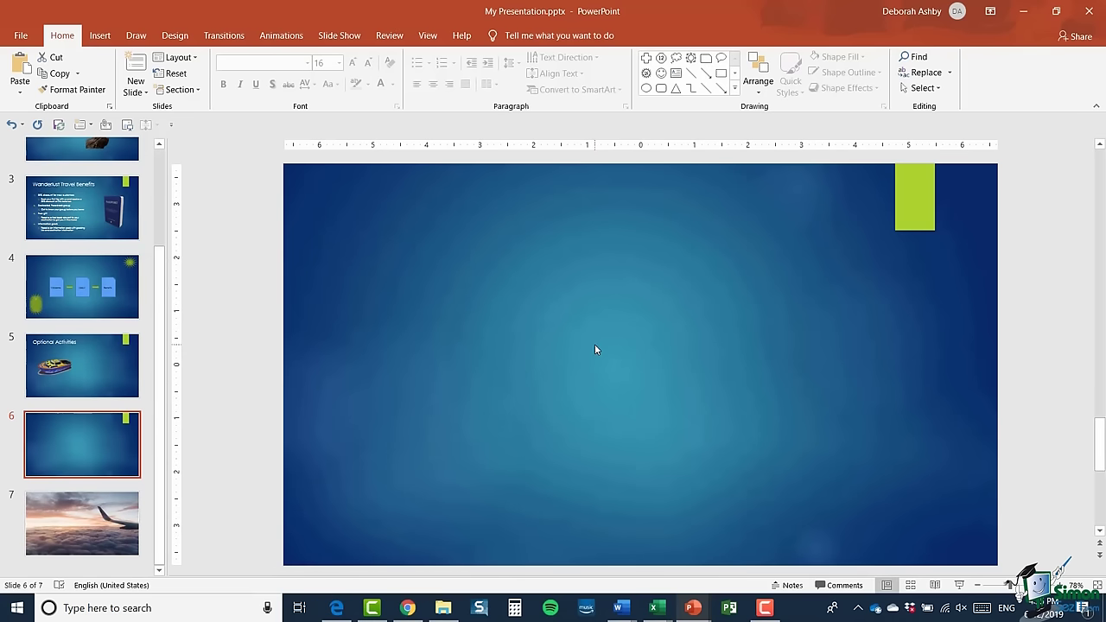
Insert camera.jpg on the new slide and shift it slightly left of centre
click(101, 37)
click(101, 82)
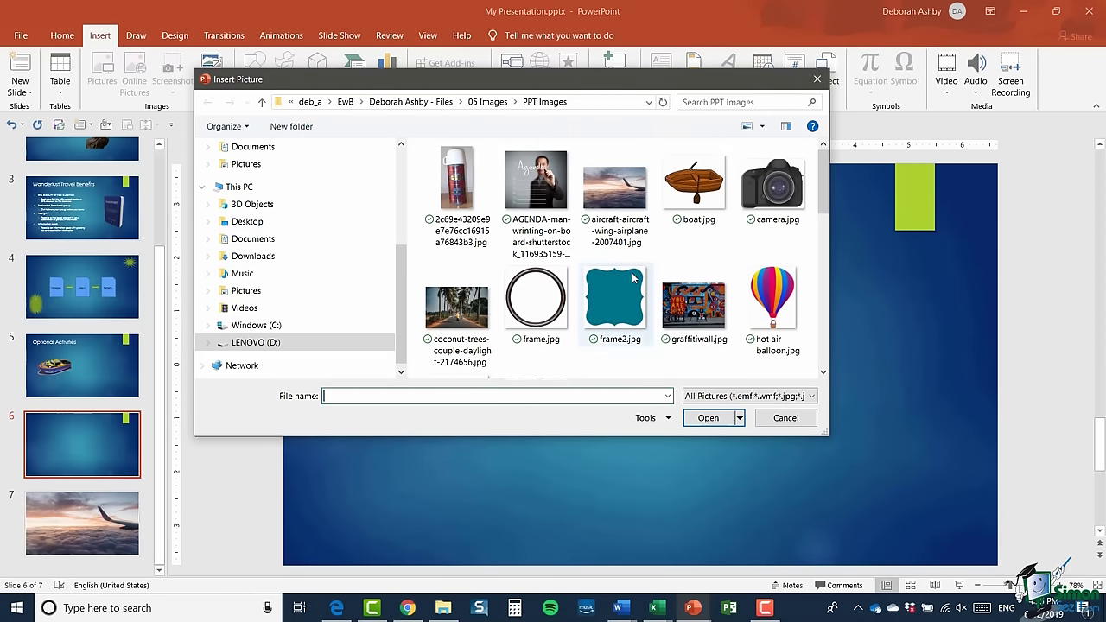
click(775, 189)
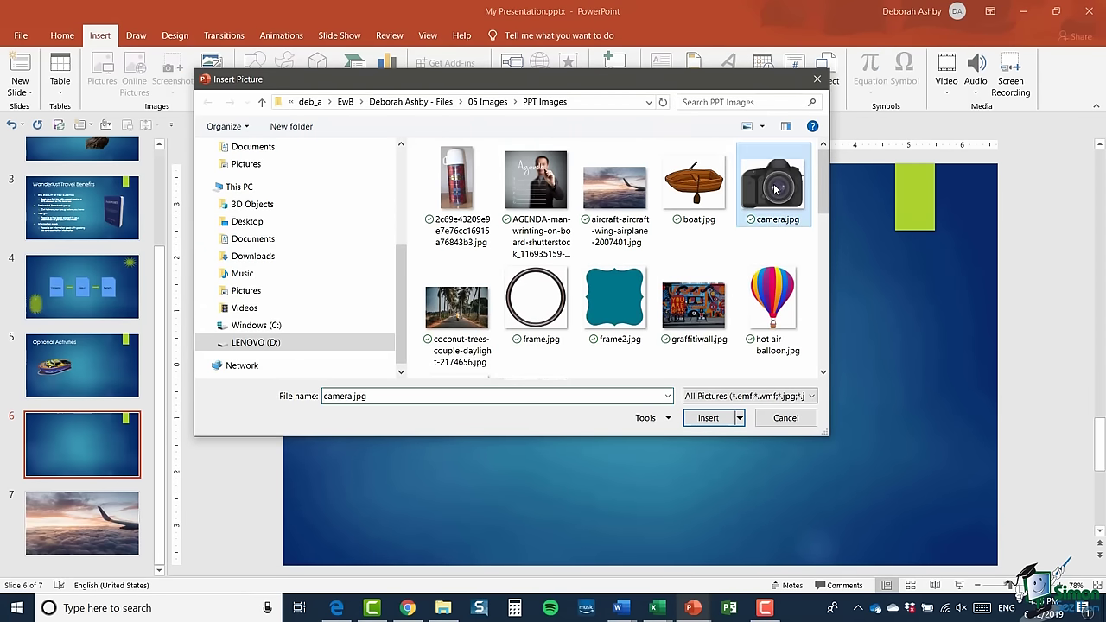
click(711, 420)
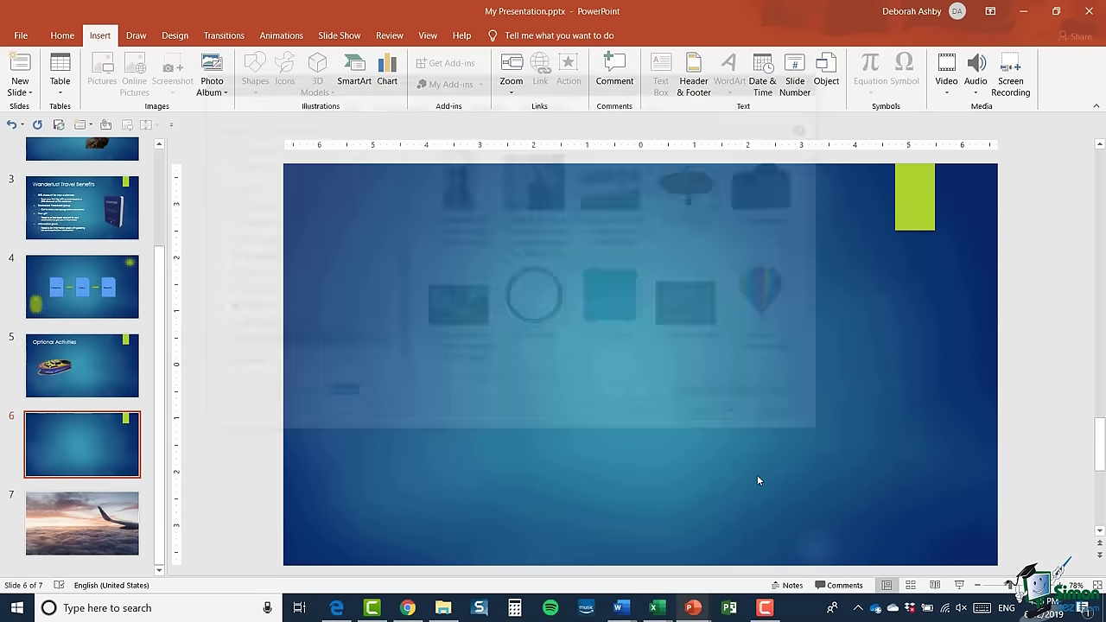
drag(664, 369, 565, 366)
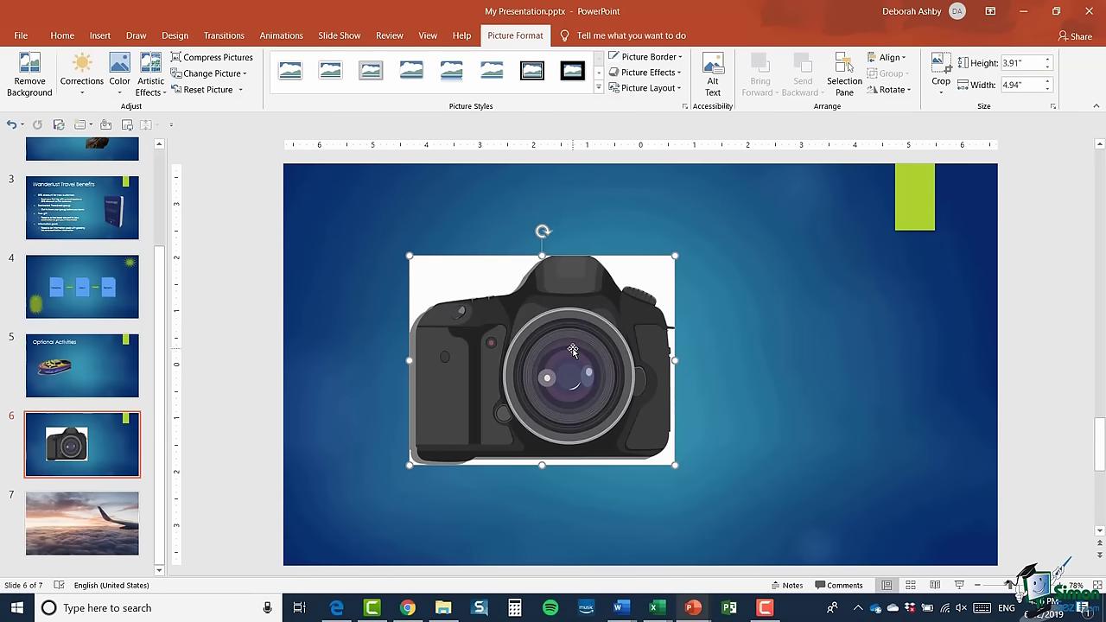
Remove the camera's white background, marking the camera body's left and right sides to keep
click(29, 76)
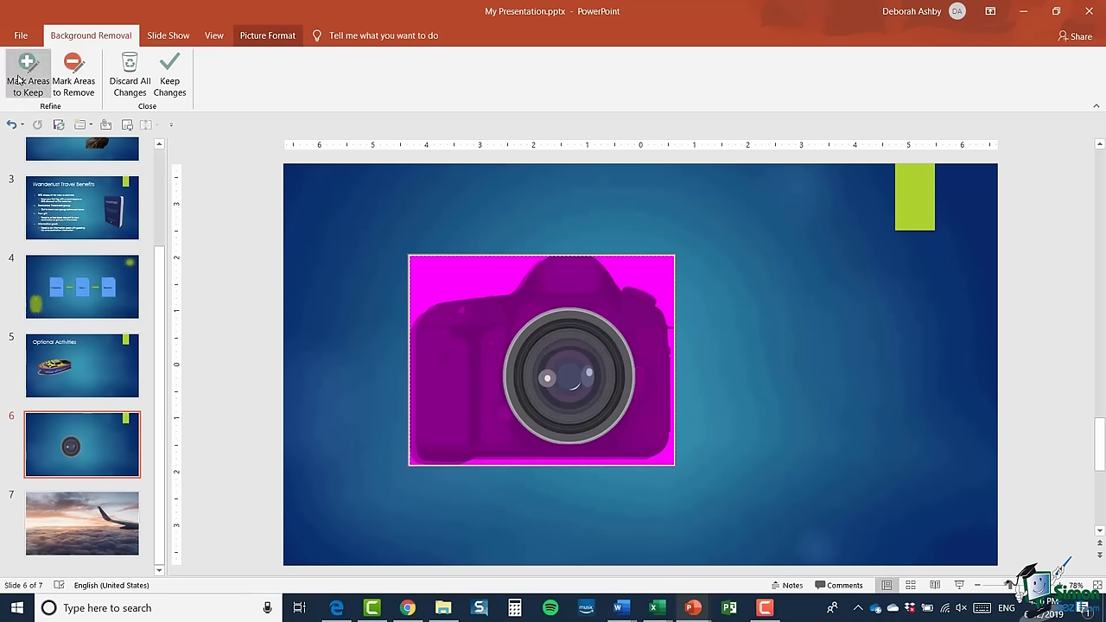
click(18, 80)
drag(567, 267, 421, 357)
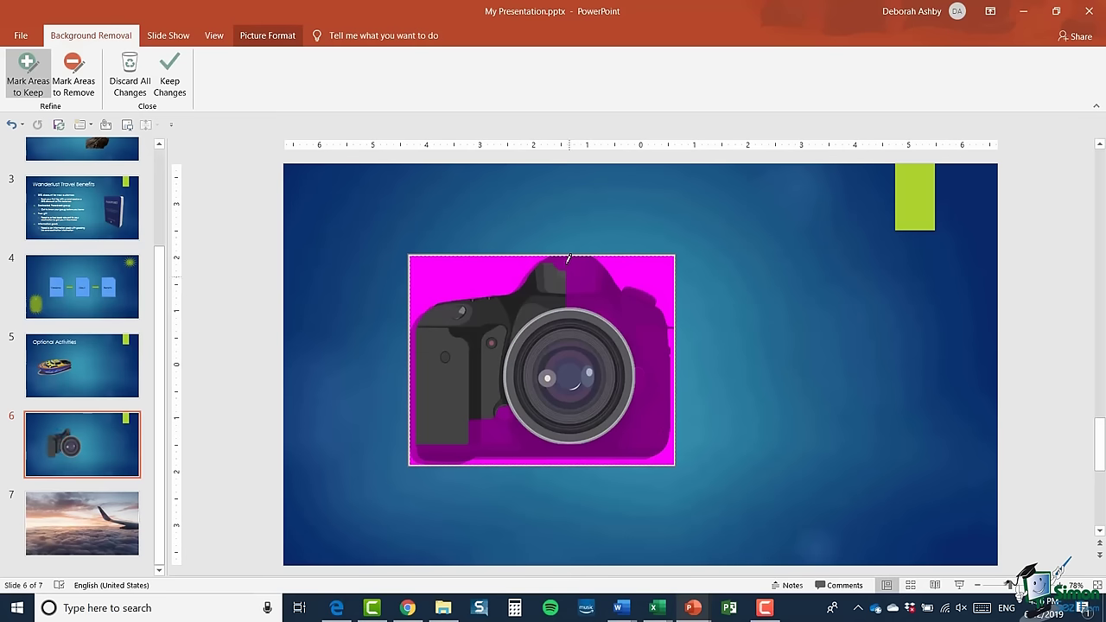
mouse_move(567, 264)
mouse_down()
mouse_move(599, 273)
mouse_move(648, 347)
mouse_move(645, 429)
mouse_up()
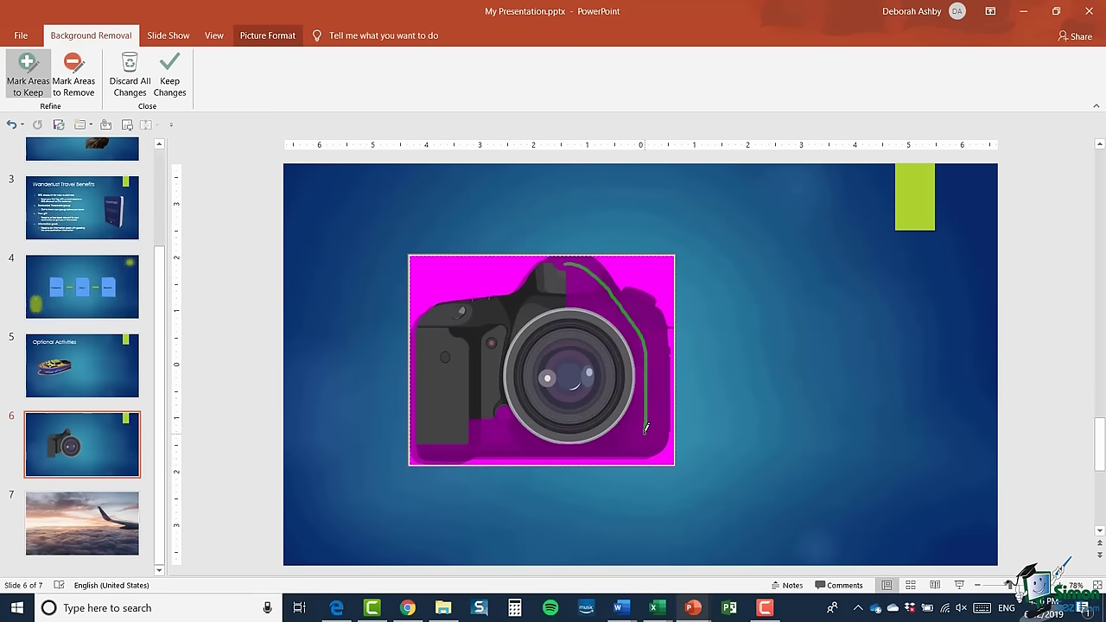
drag(661, 318, 655, 440)
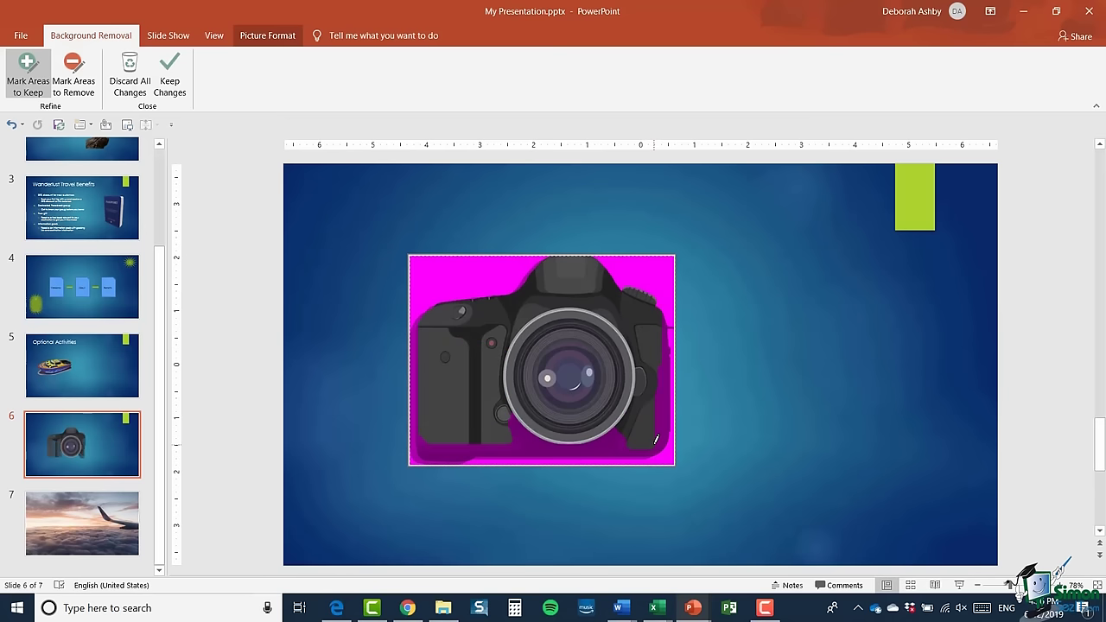
drag(665, 352, 660, 435)
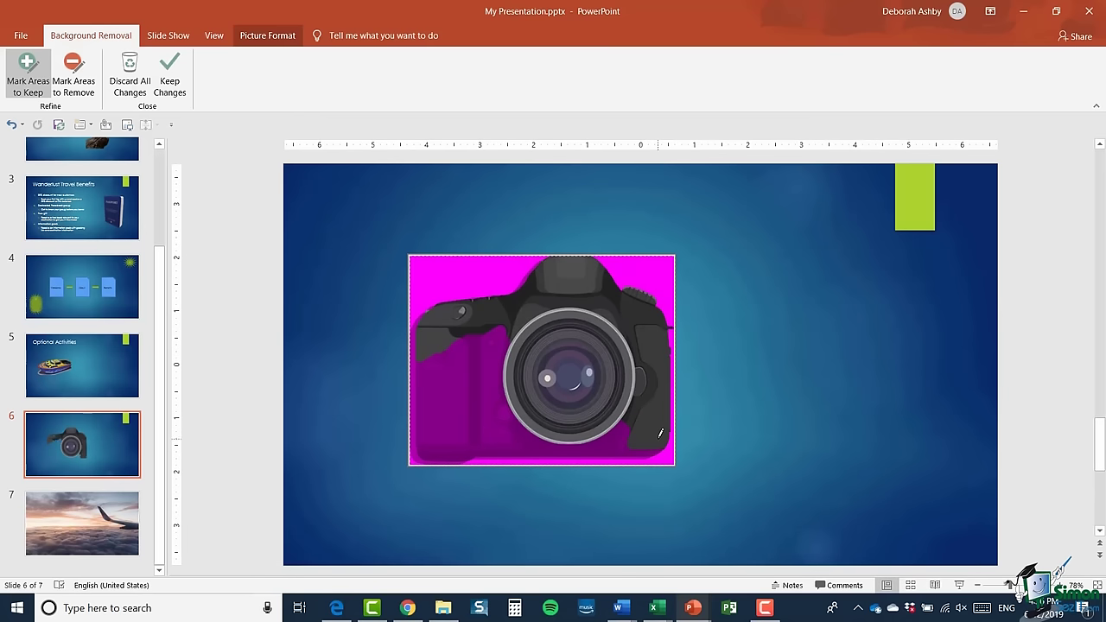
drag(499, 342, 428, 445)
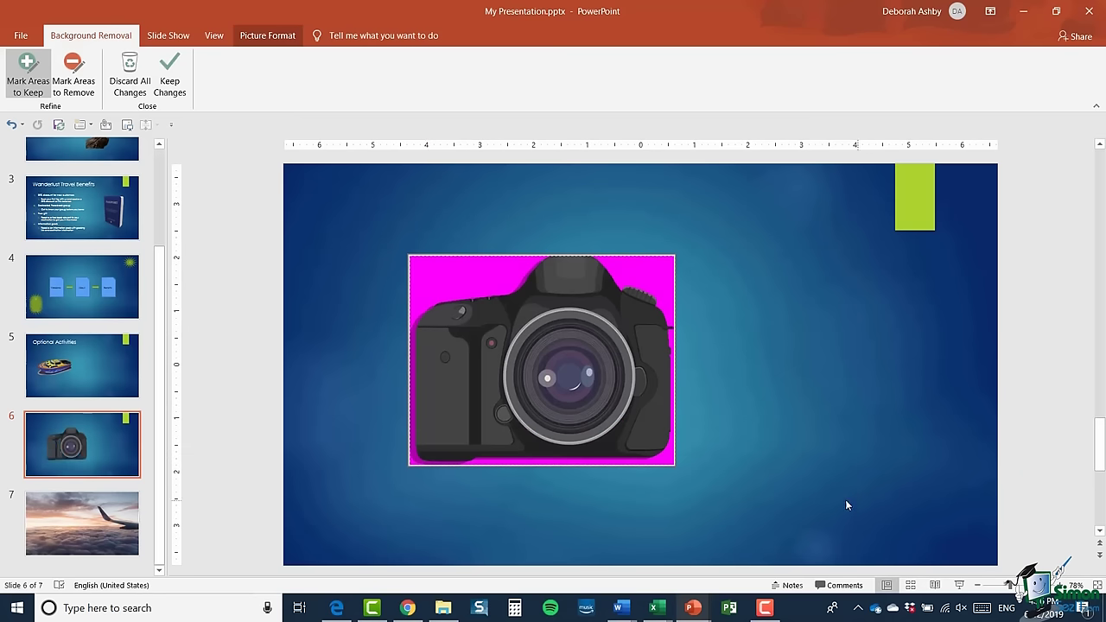
click(768, 401)
Move the camera picture further left and enlarge it slightly
click(566, 386)
drag(566, 386, 505, 391)
drag(613, 260, 620, 252)
click(729, 373)
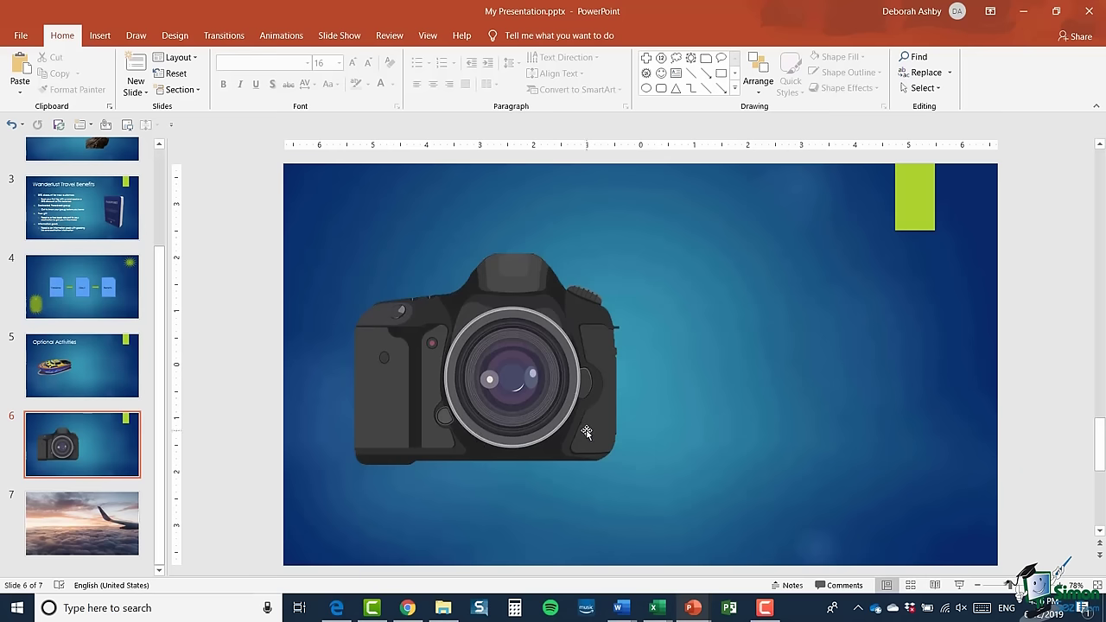
Insert the photo coconut-trees-couple-daylight-2174656.jpg onto slide 6
click(100, 36)
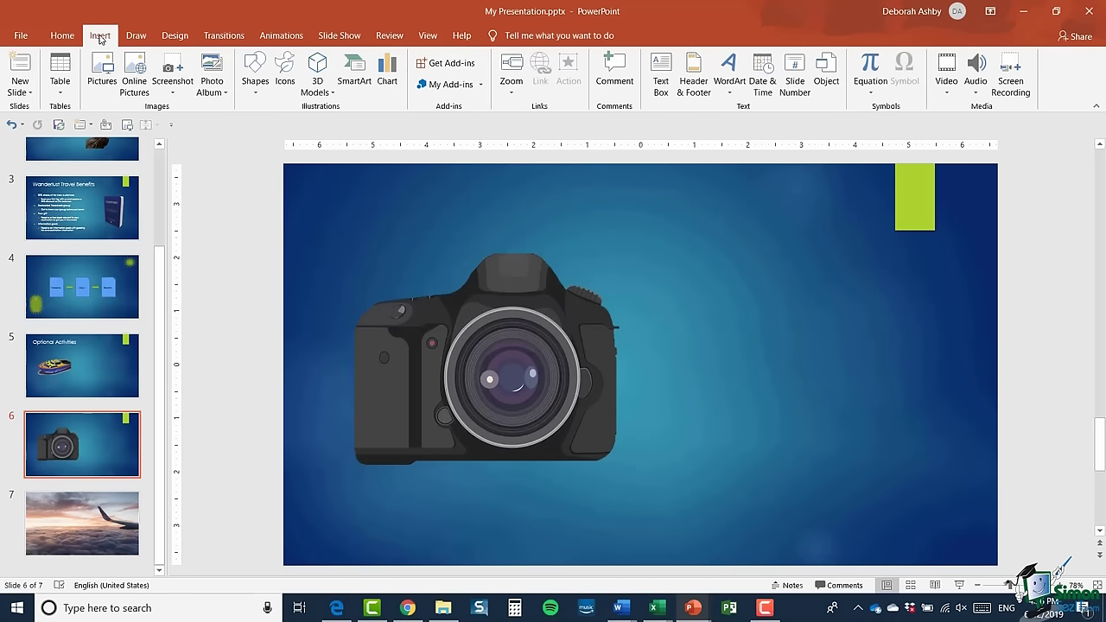
click(103, 71)
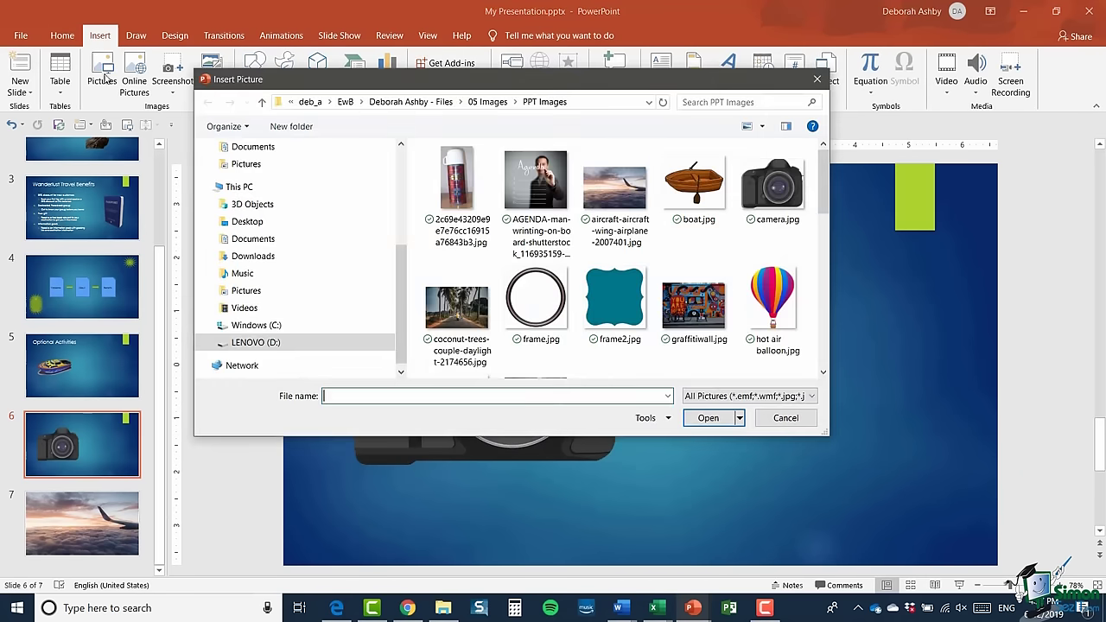
click(449, 312)
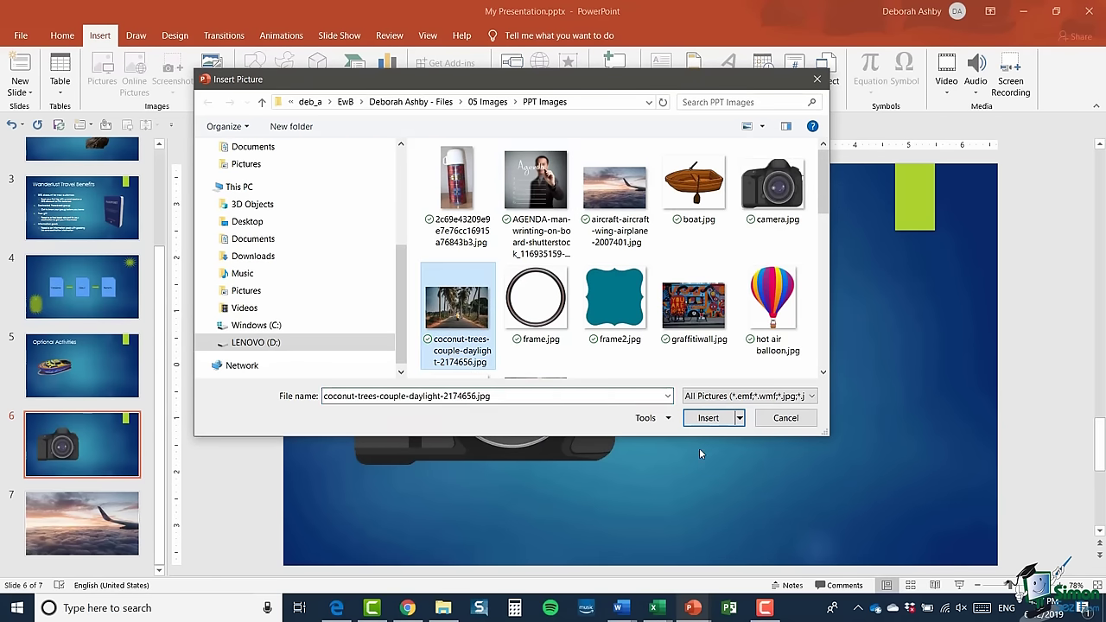
click(707, 419)
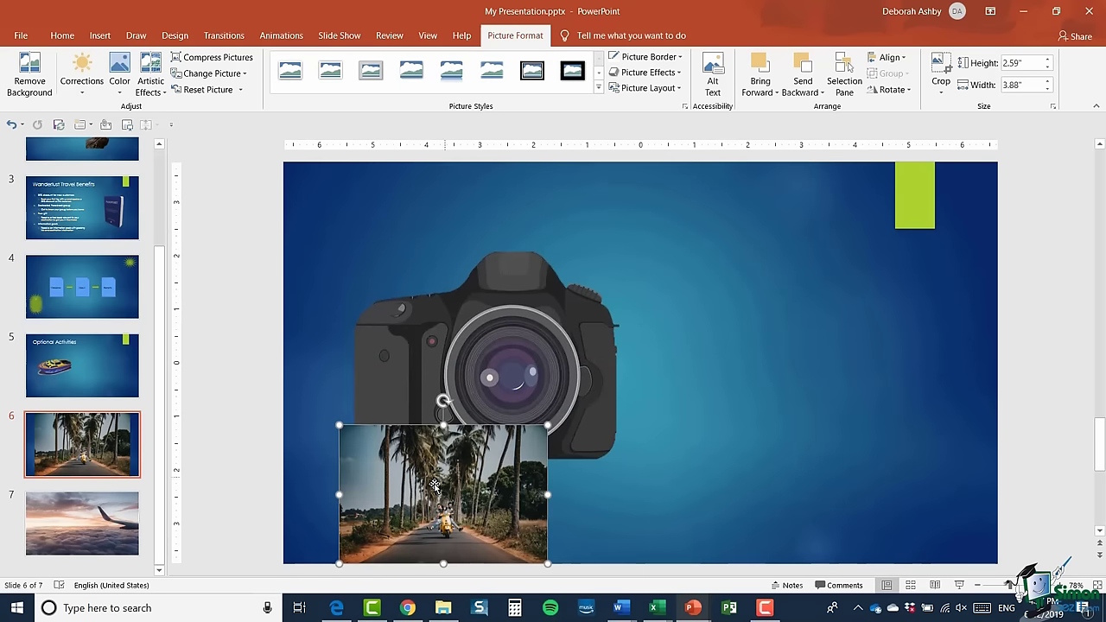
Place the palm road photo right of the camera, sized 3.14" by 4.71"
drag(597, 470, 604, 470)
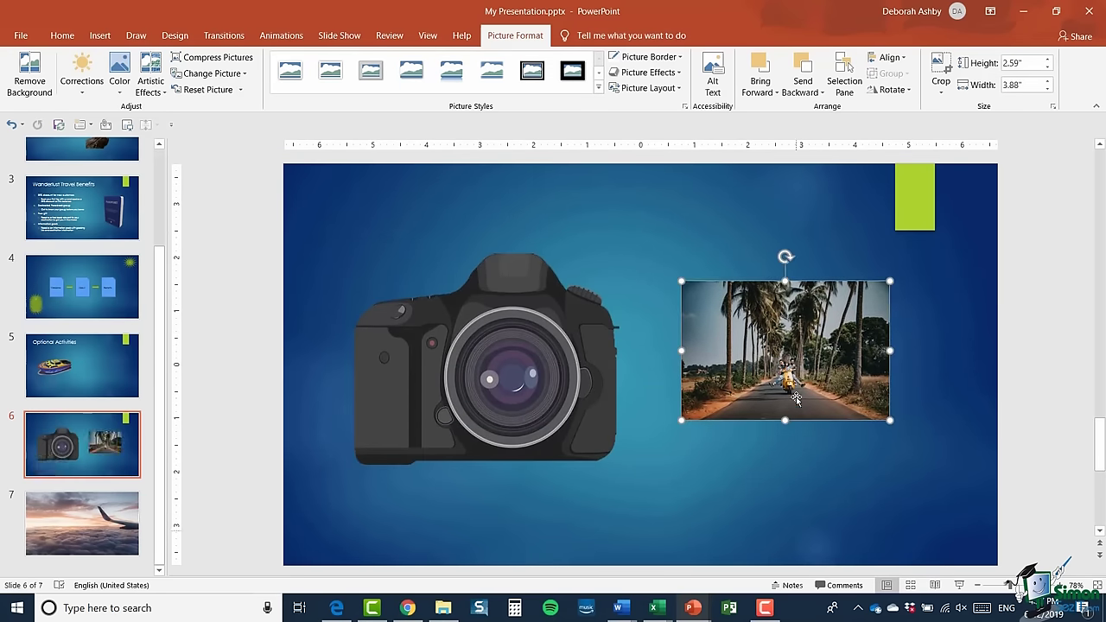
mouse_move(800, 357)
mouse_down()
mouse_move(504, 422)
mouse_move(529, 374)
mouse_move(786, 372)
mouse_up()
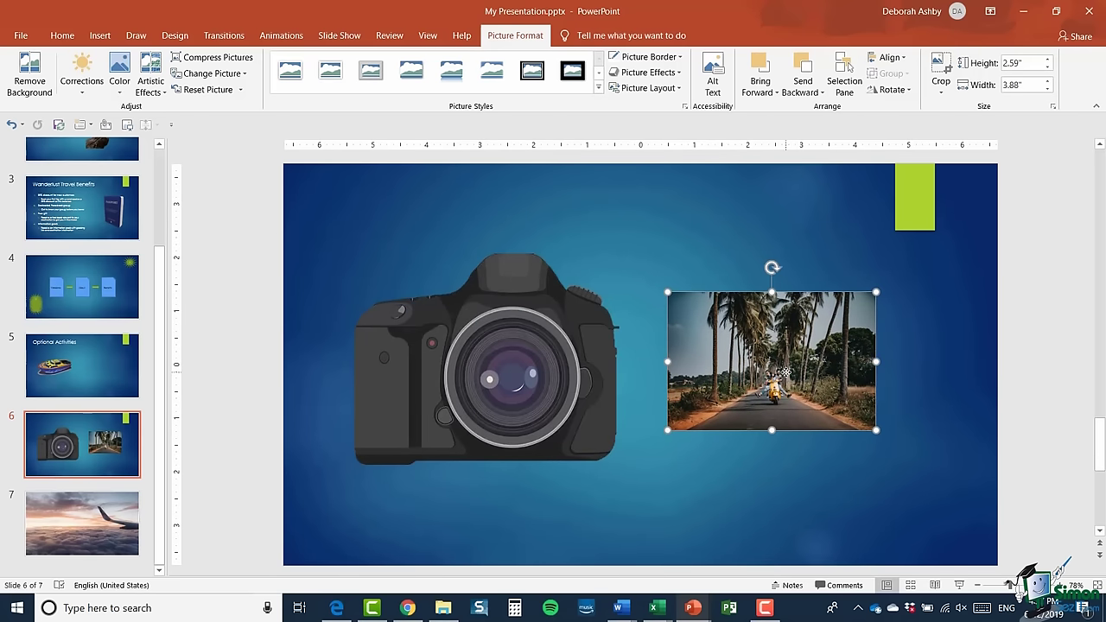
drag(876, 430, 921, 461)
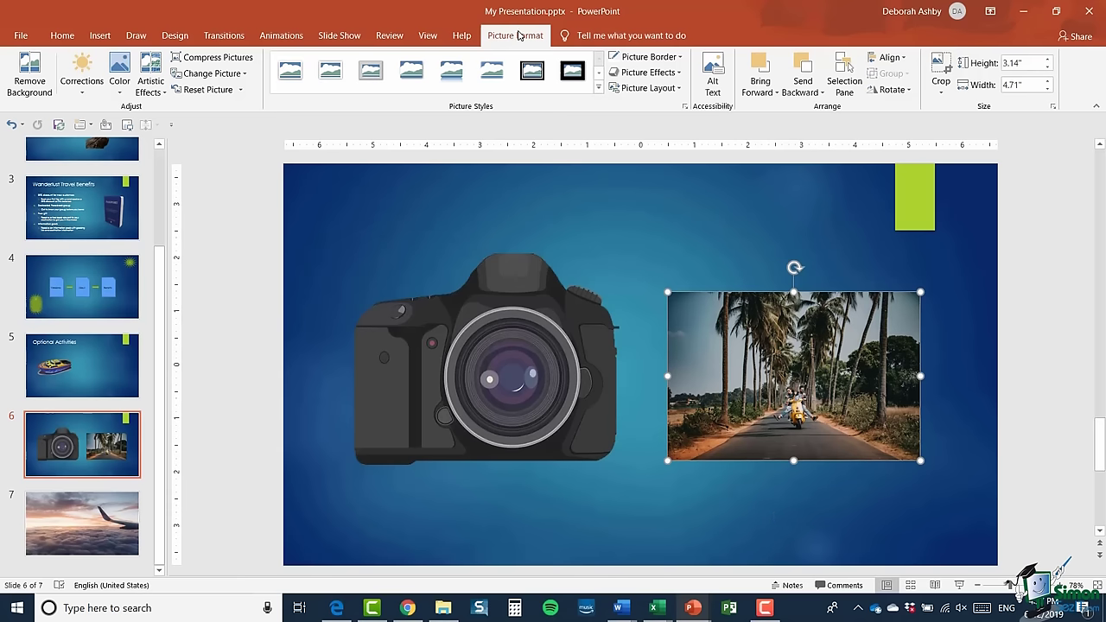
Crop the palm road photo to an Oval shape
click(944, 94)
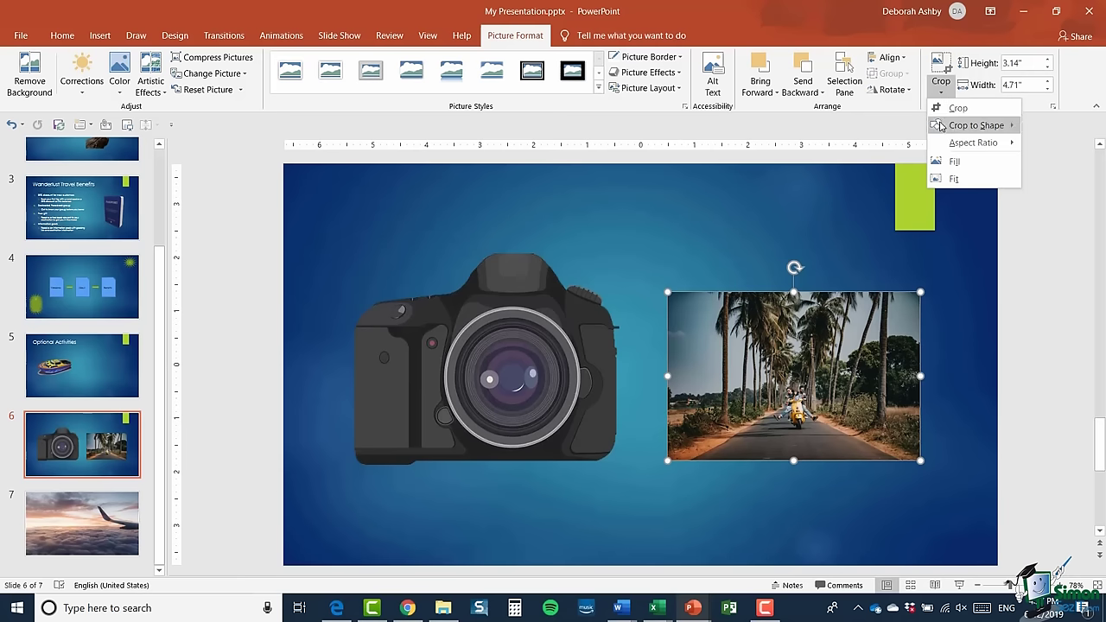
mouse_move(942, 127)
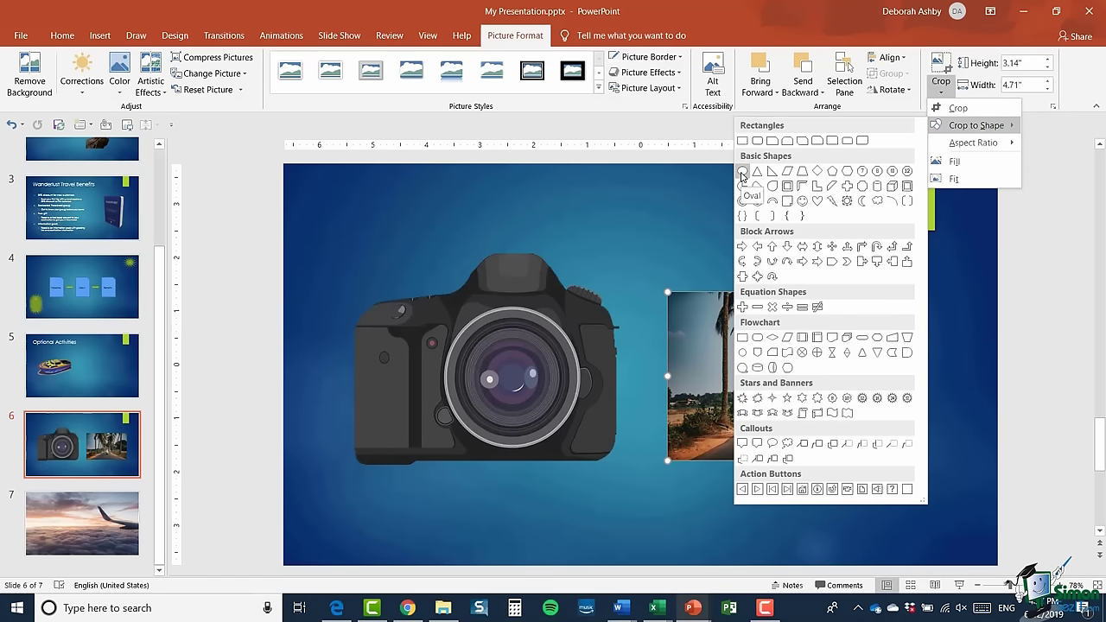
click(742, 172)
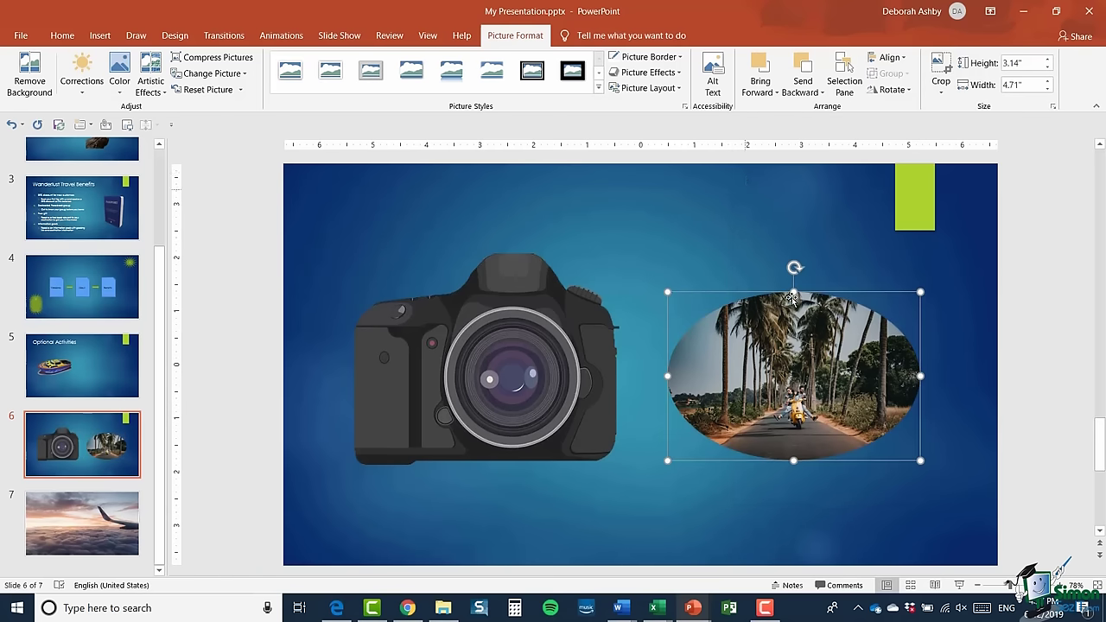
Position the oval photo over the camera lens and narrow it to 3.14" by 2.38"
drag(803, 356, 578, 359)
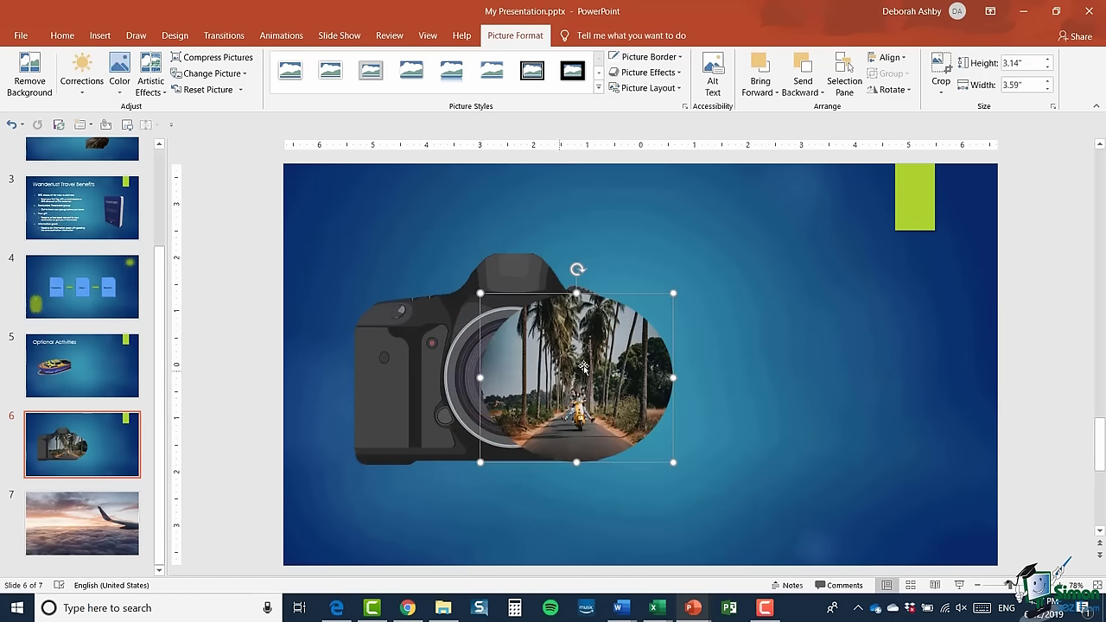
drag(584, 367, 552, 368)
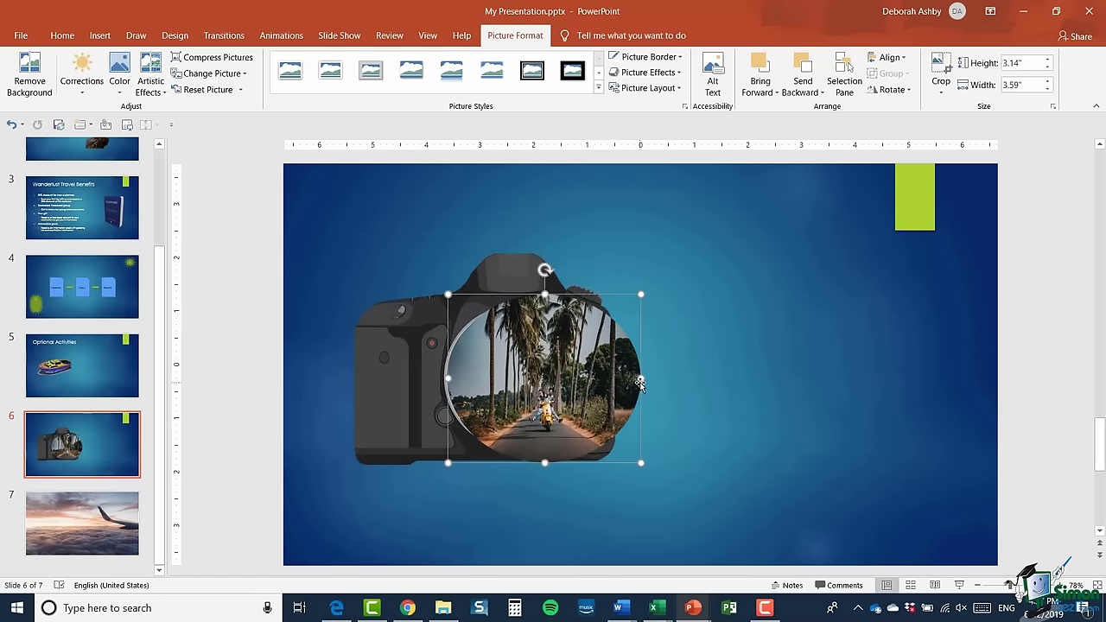
drag(640, 385, 640, 385)
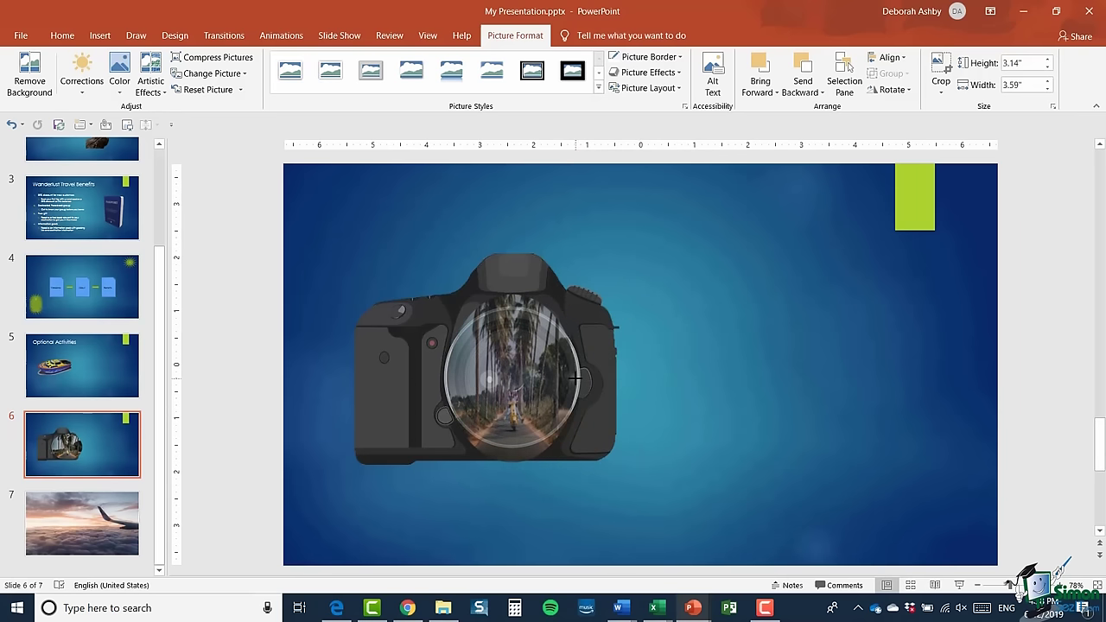
click(534, 350)
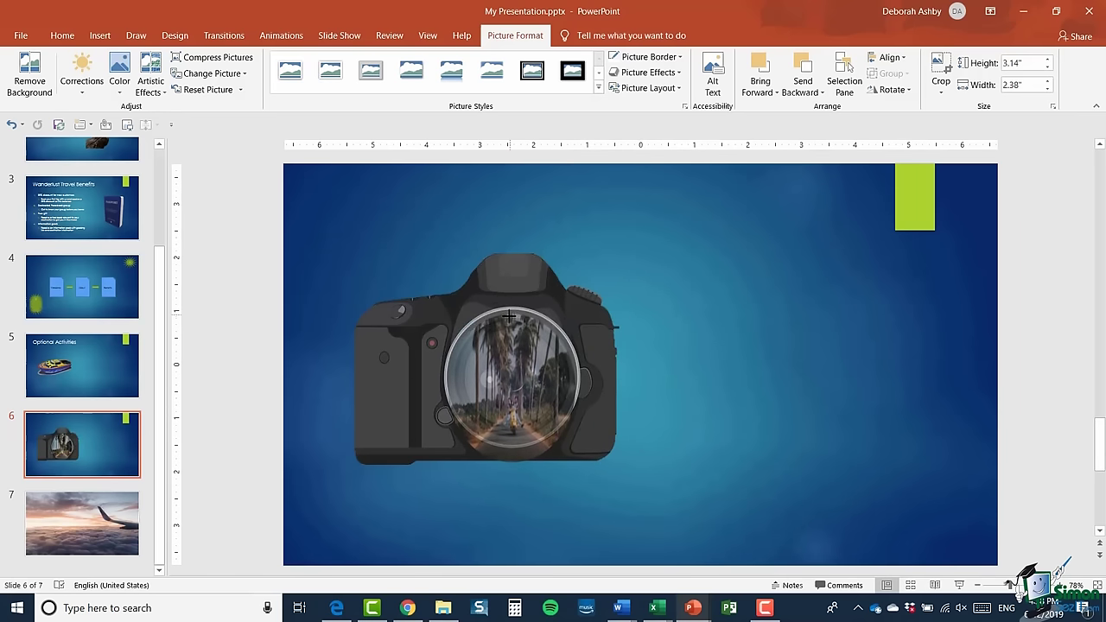
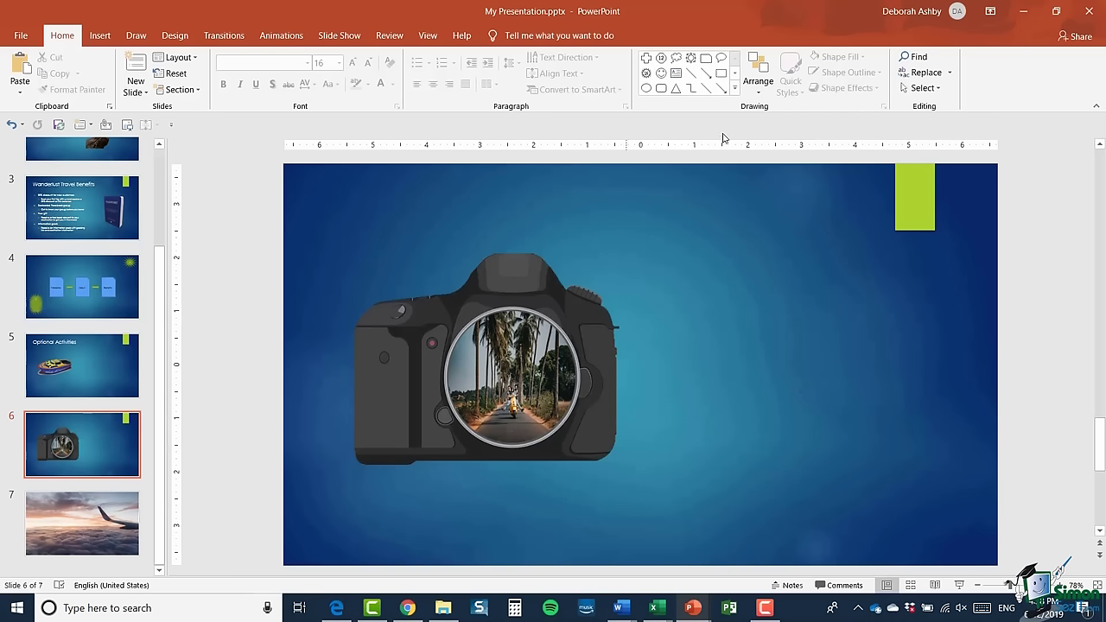
Add a 'Sri Lanka' text box and move it over the camera's lower-left body
click(735, 87)
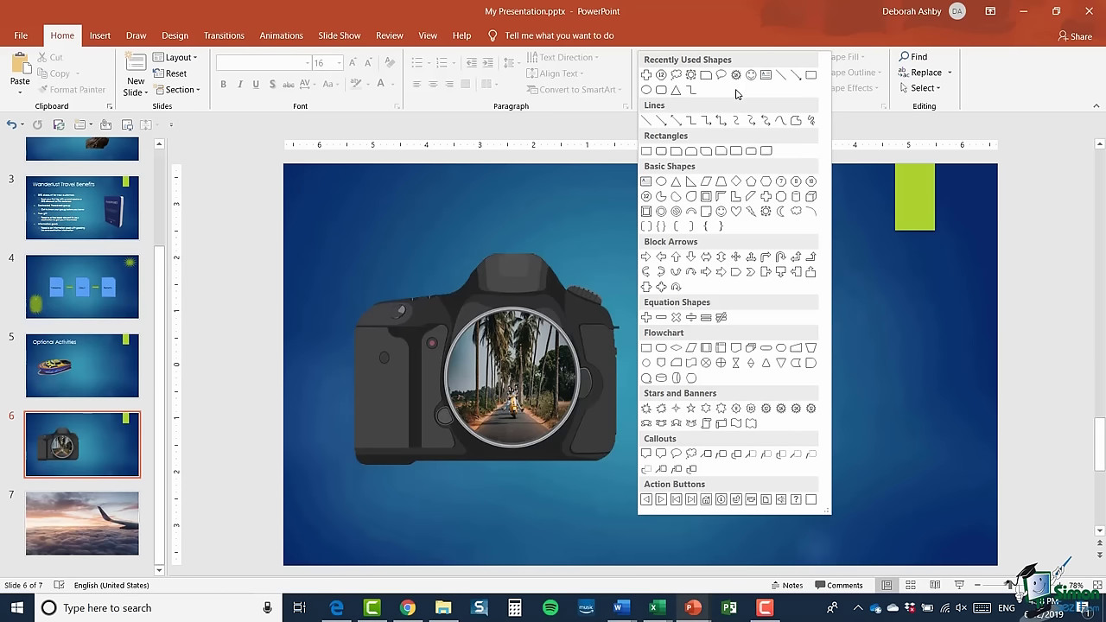
click(645, 182)
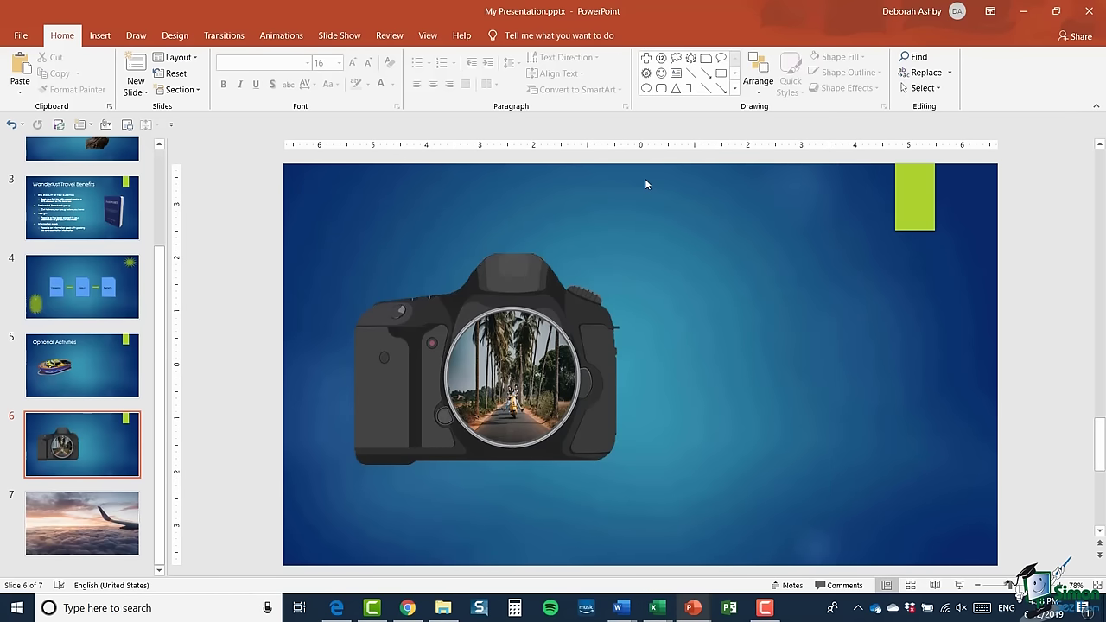
click(688, 373)
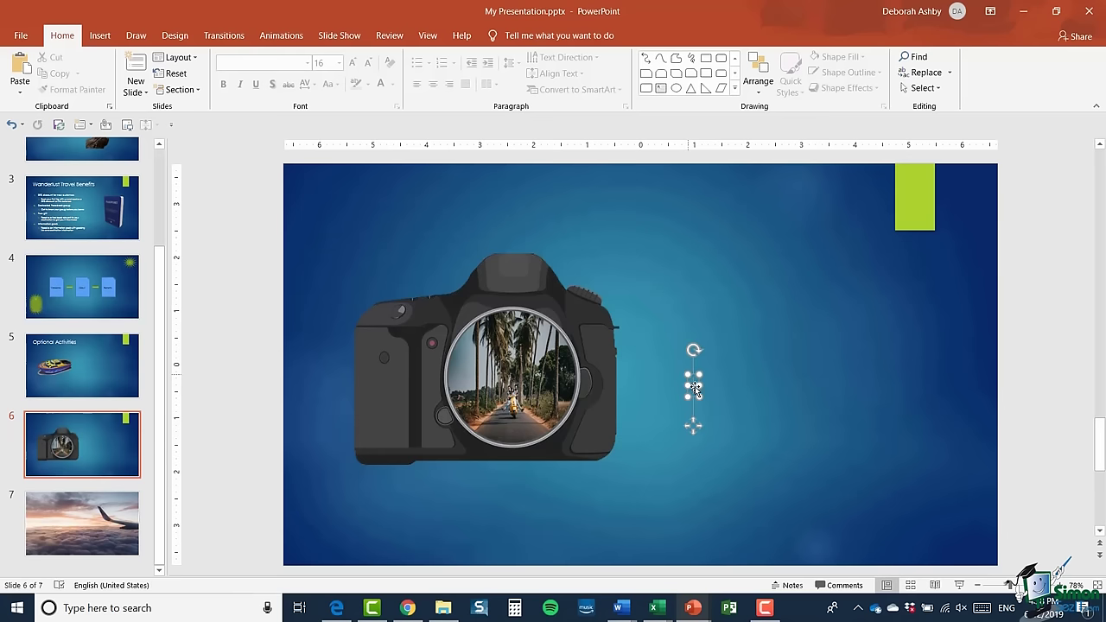
text(Sri)
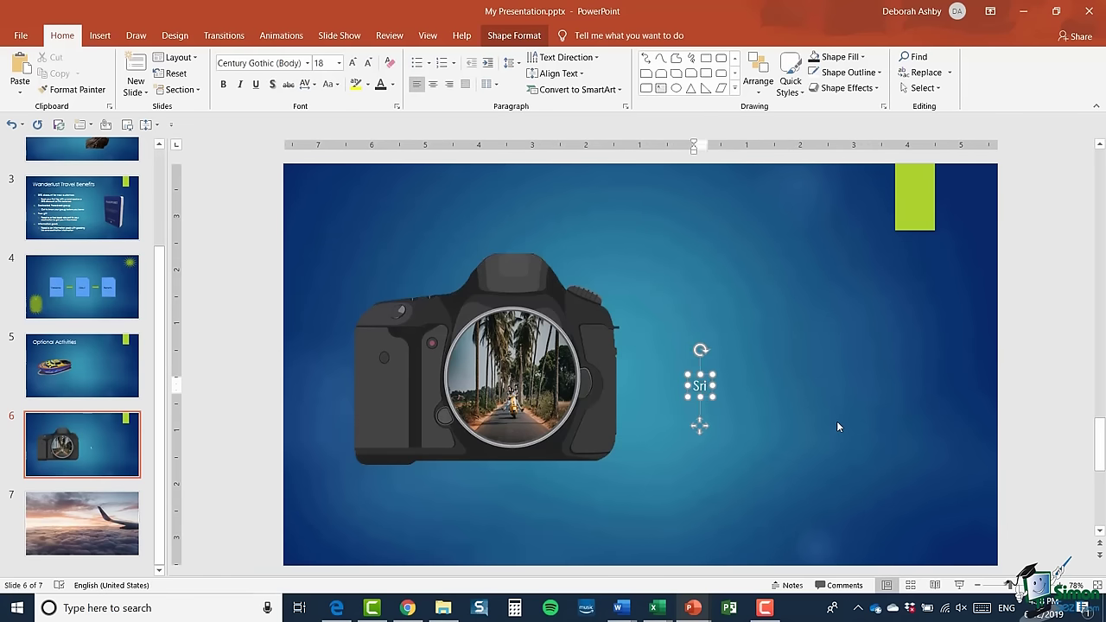
text( Lanka)
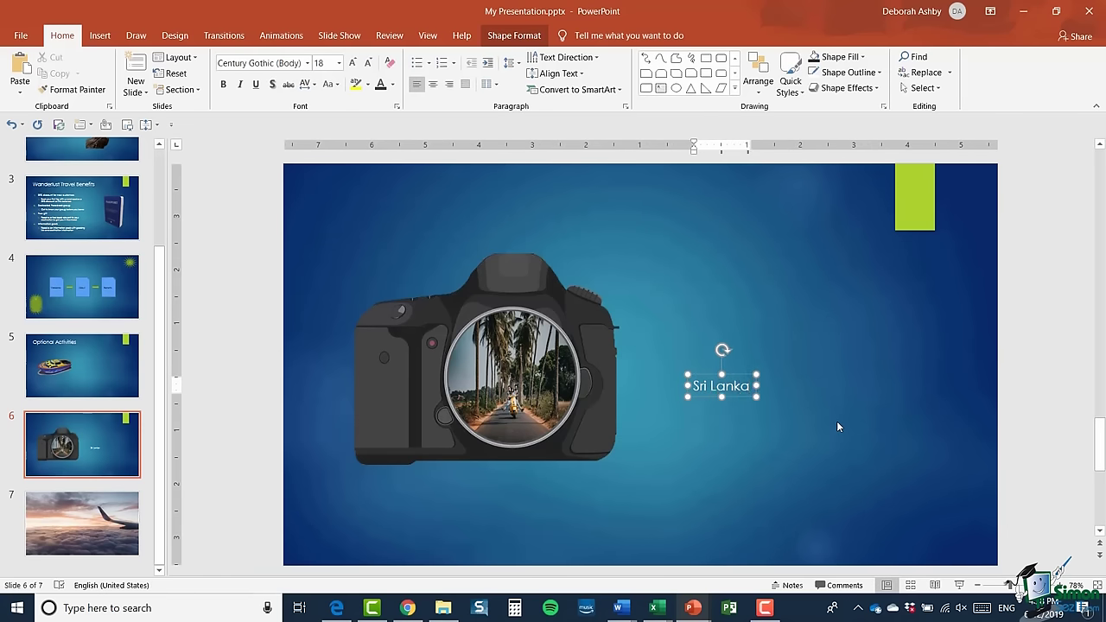
drag(747, 373, 416, 414)
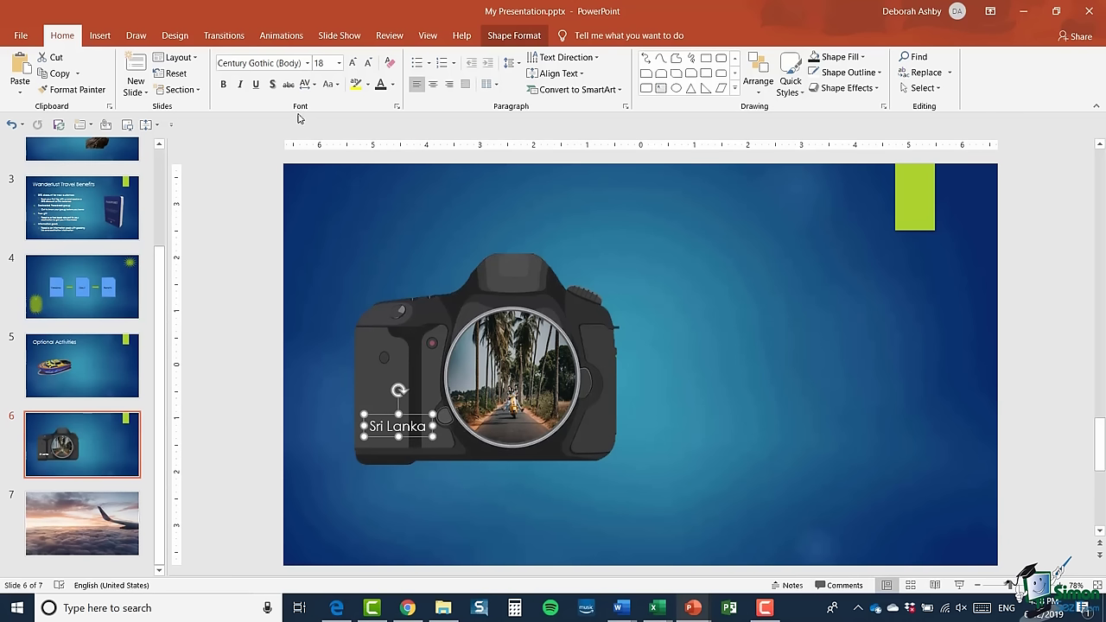
Format the Sri Lanka caption as All Caps and bold
click(396, 110)
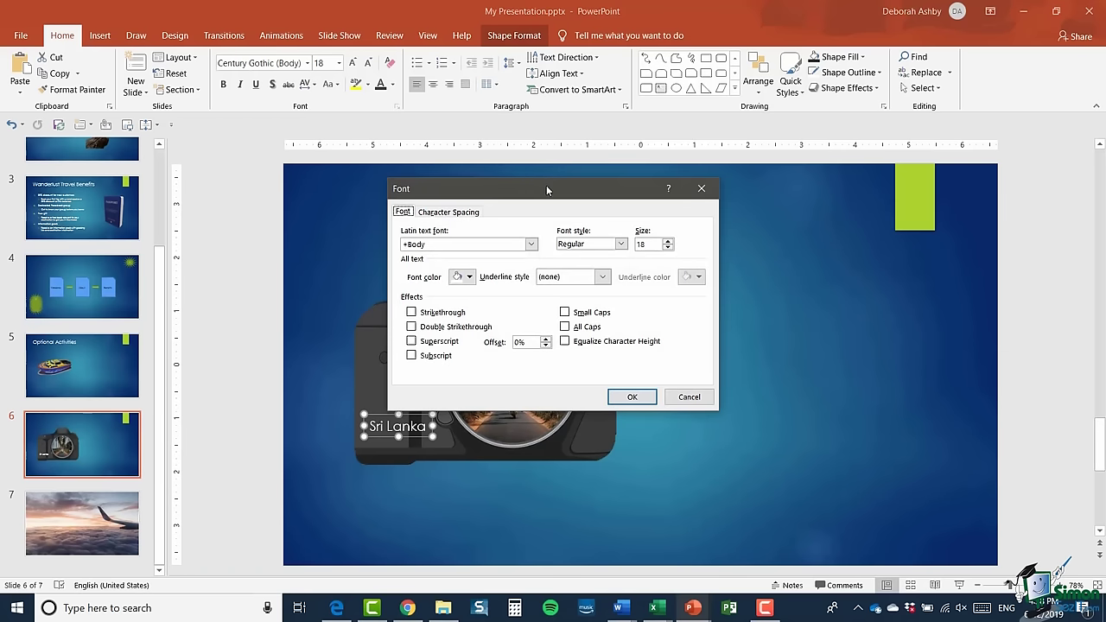
drag(547, 188, 734, 173)
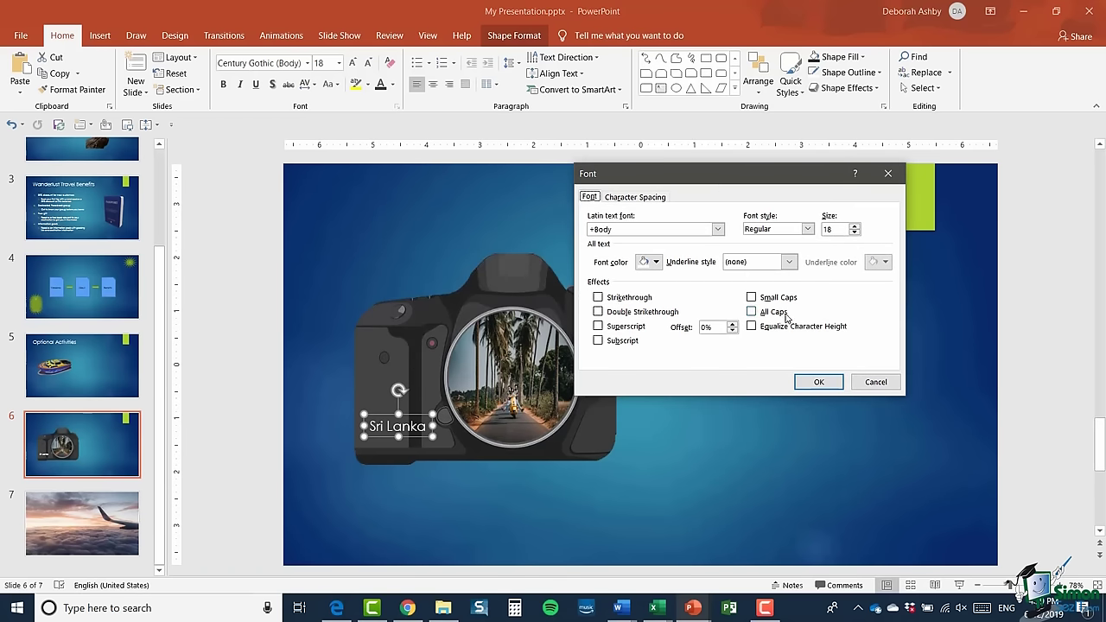
click(752, 312)
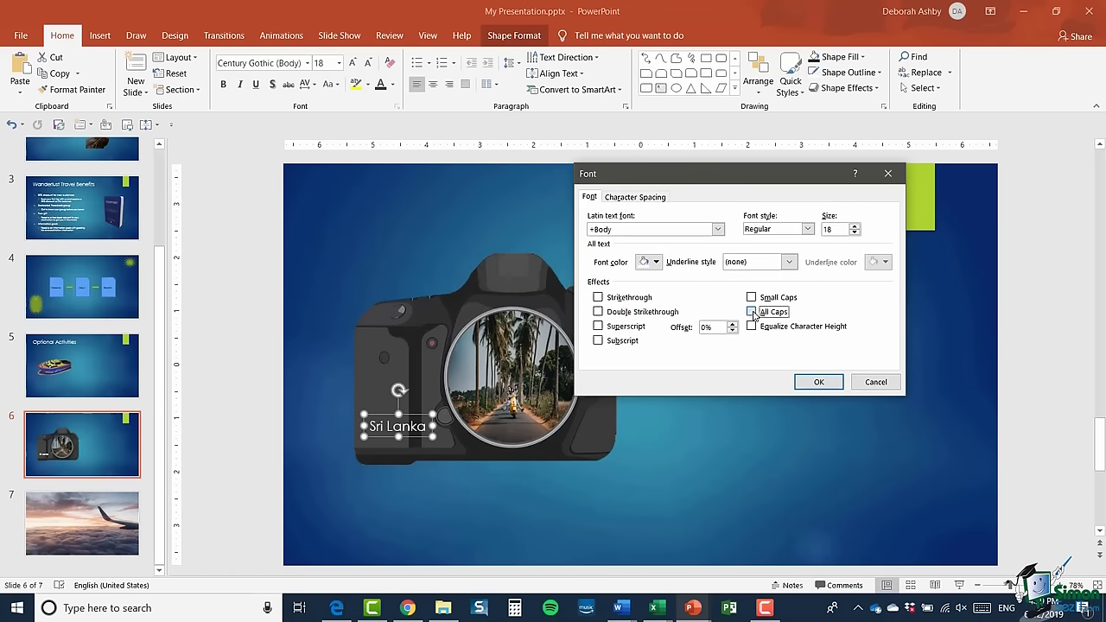
click(814, 385)
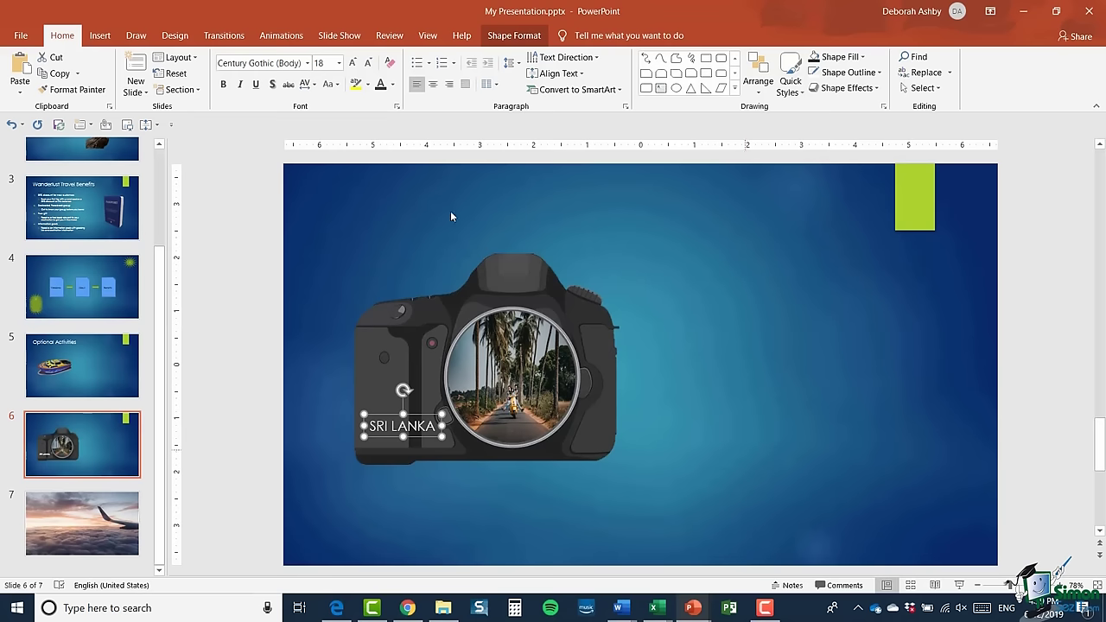
click(224, 85)
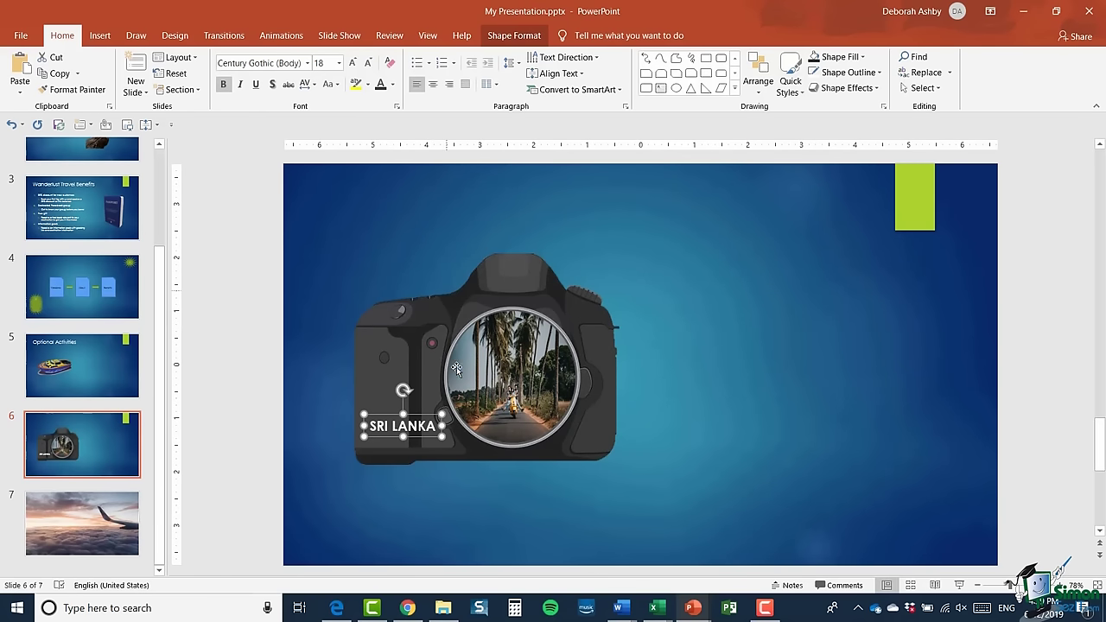
Nudge the SRI LANKA caption slightly down and left on the camera
drag(424, 416, 420, 422)
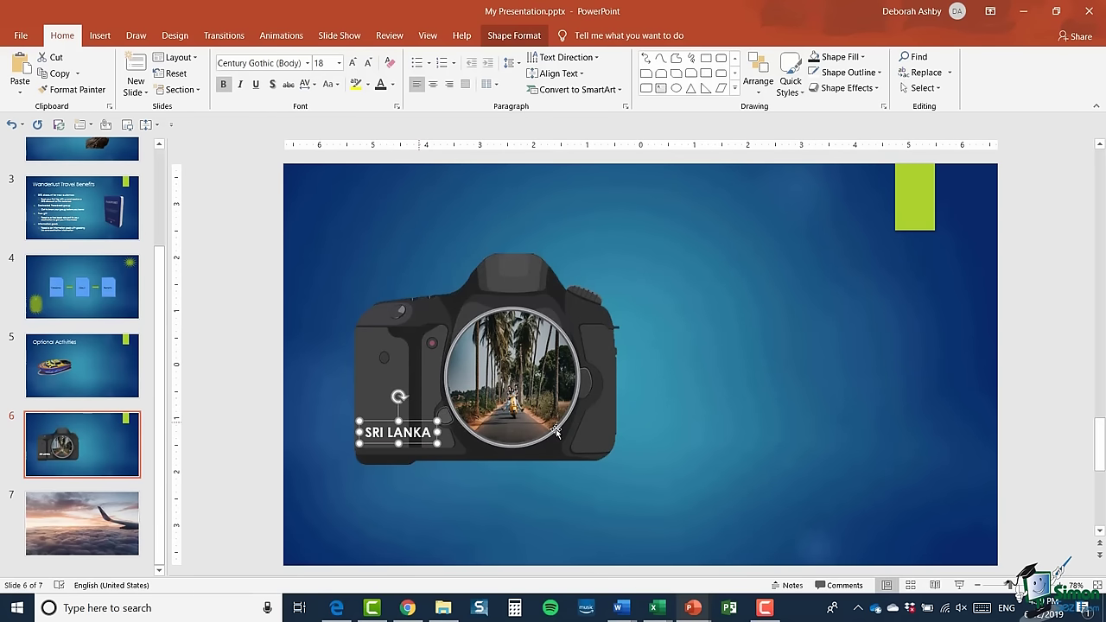
click(789, 412)
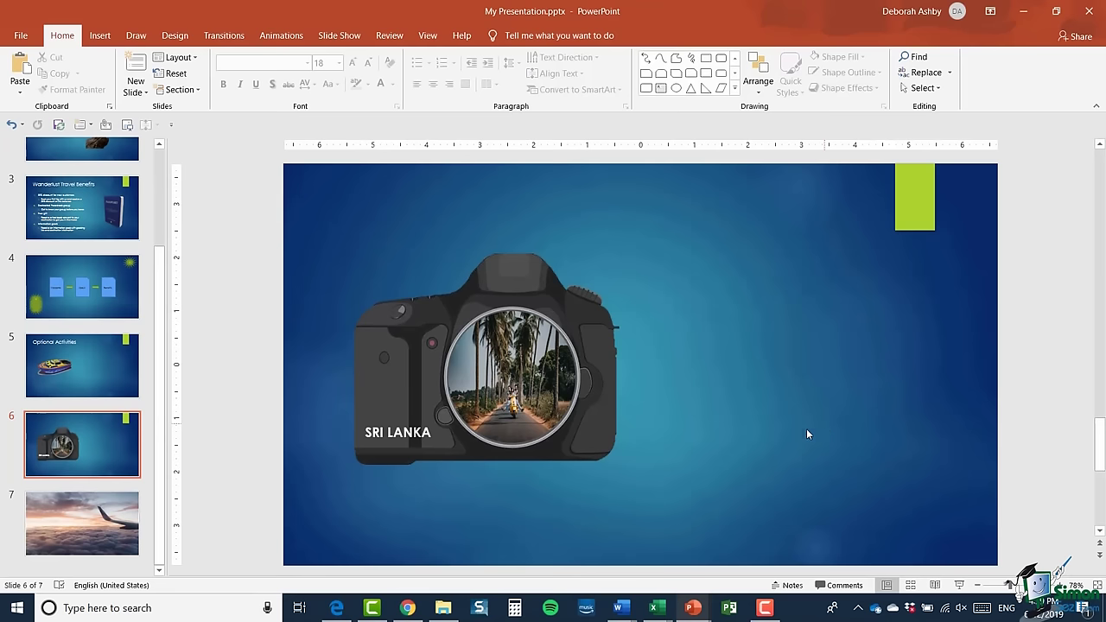
click(100, 446)
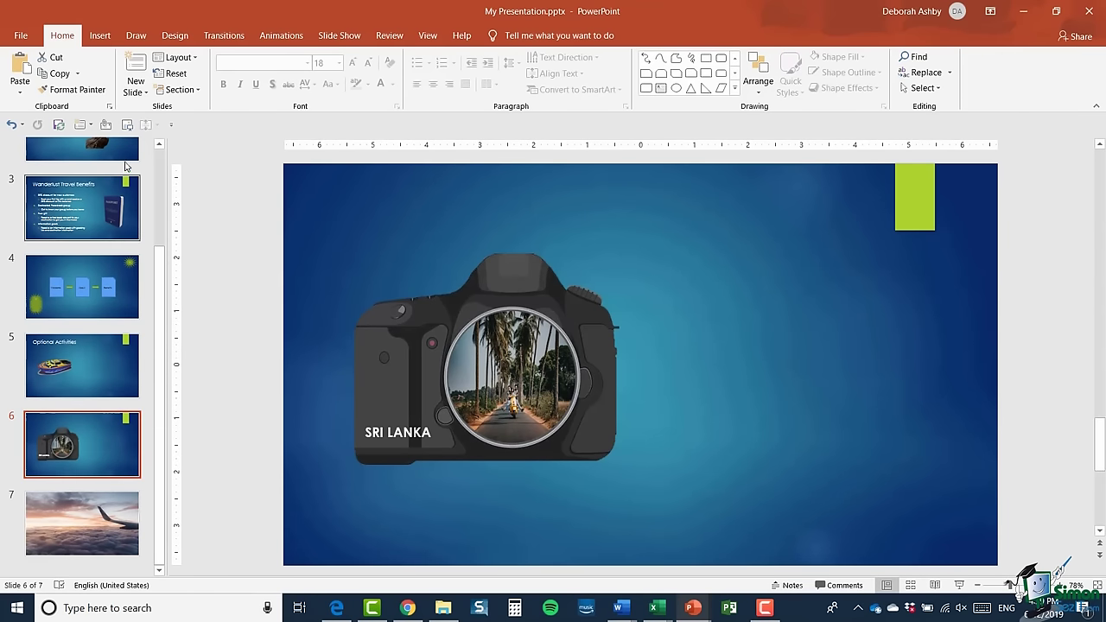
Add a blank slide 7 and insert hot air balloon.jpg and travelframe.jpg onto it
click(143, 90)
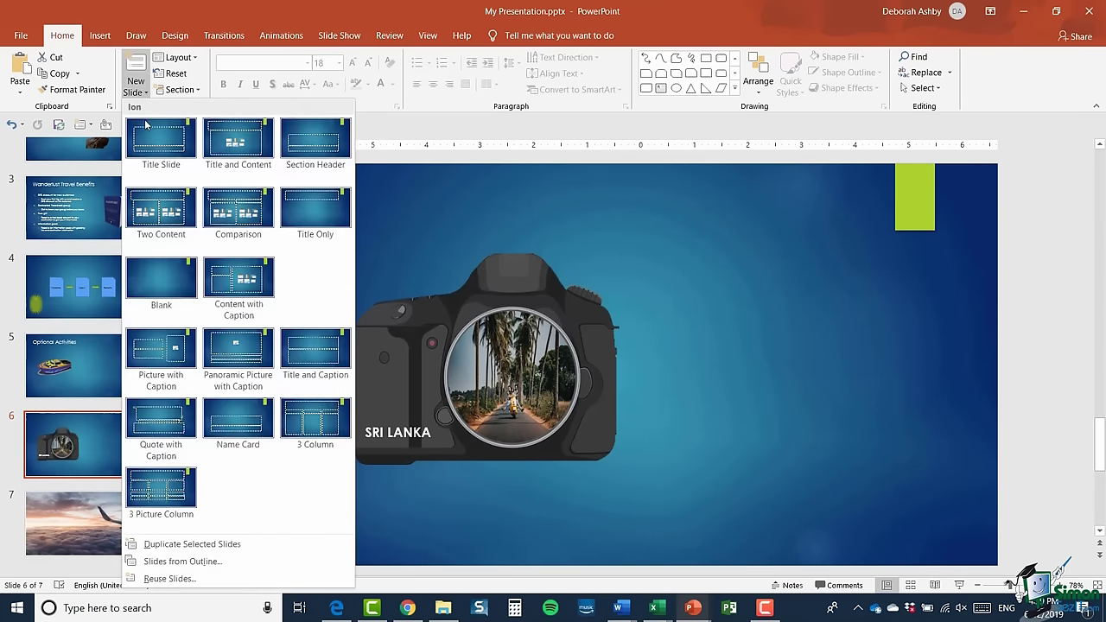
click(157, 289)
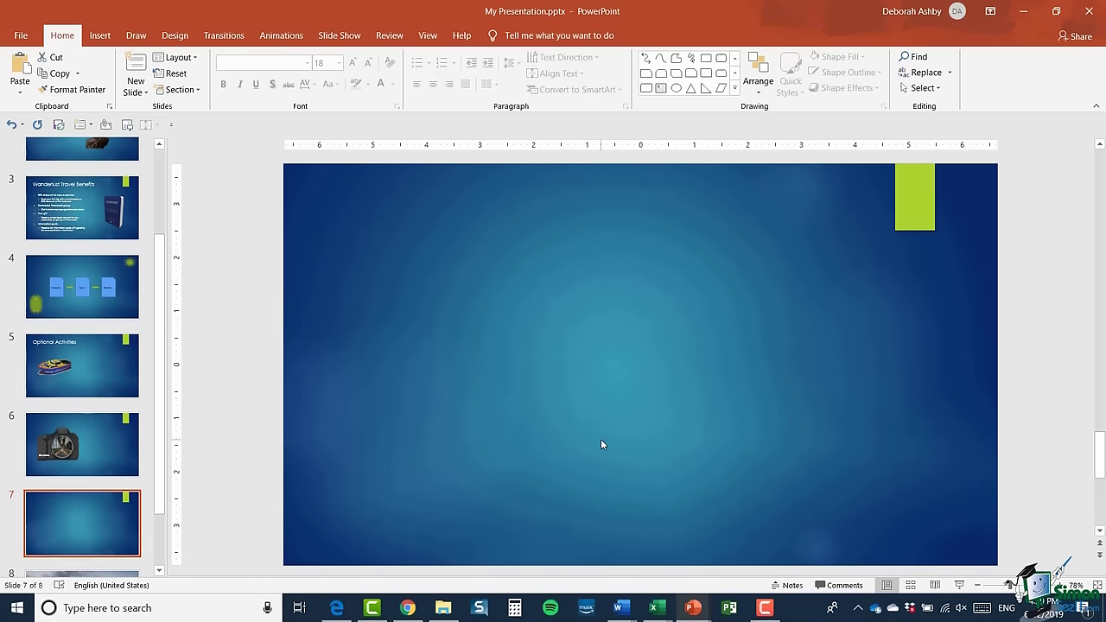
click(101, 35)
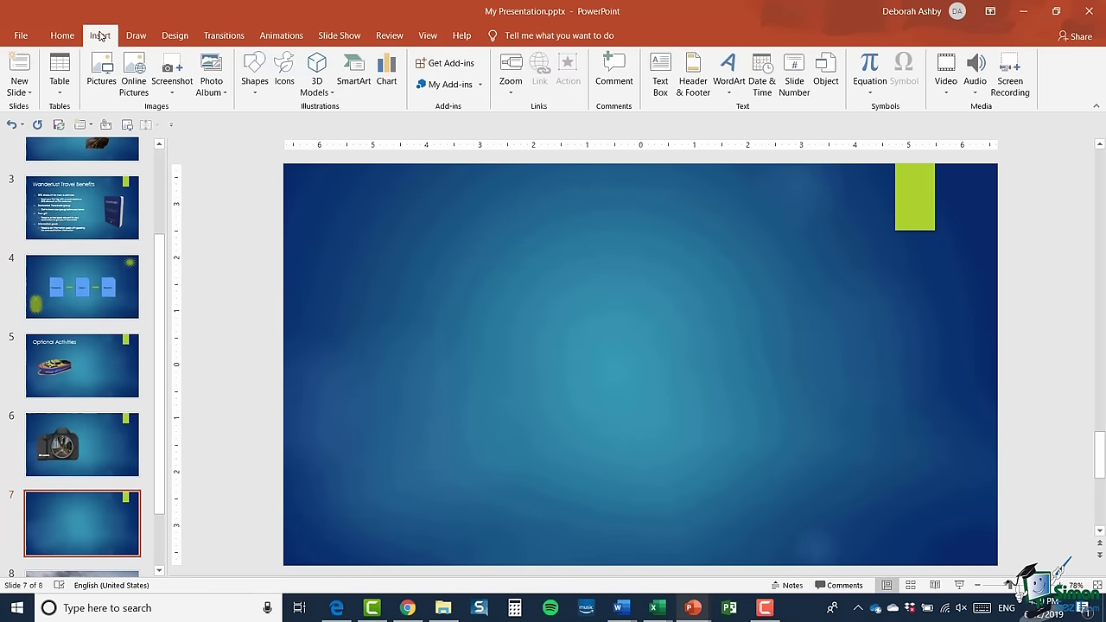
click(101, 81)
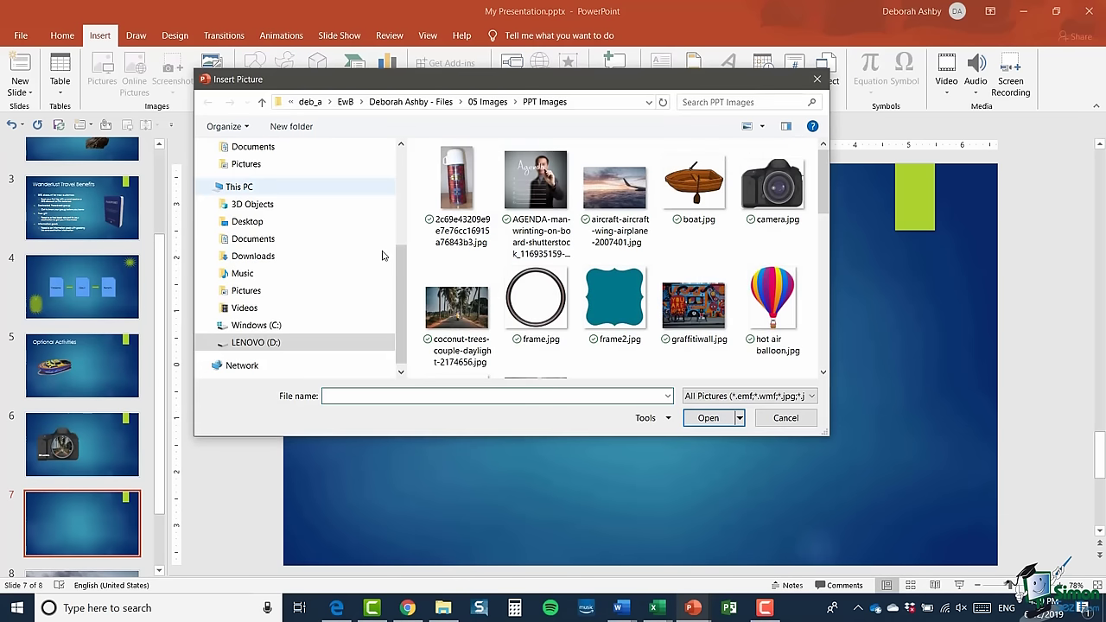
click(771, 308)
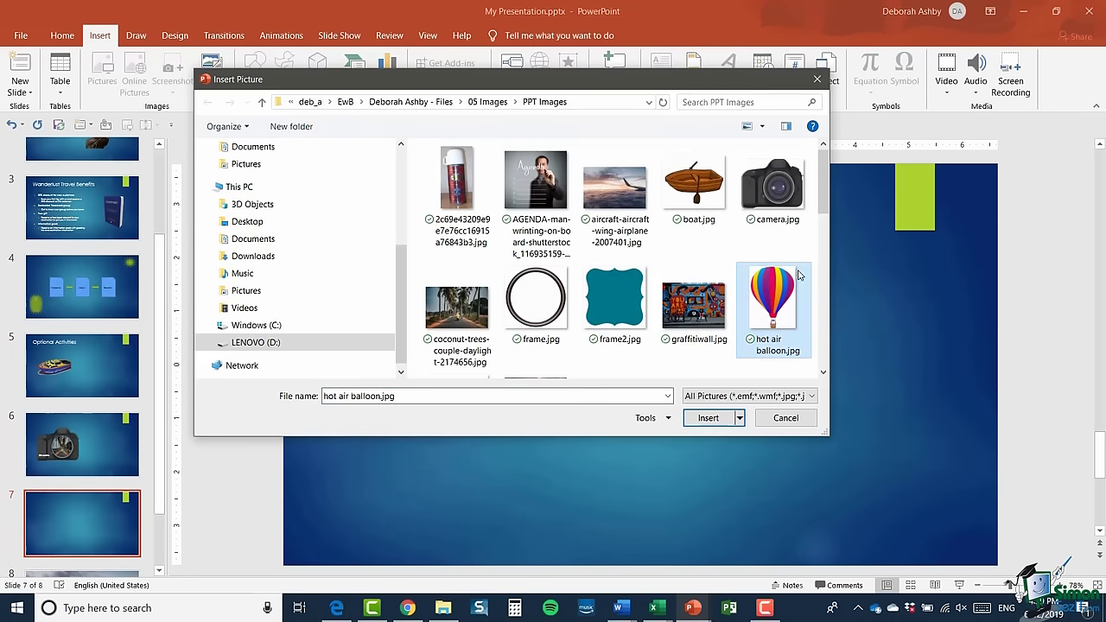
drag(824, 190, 822, 337)
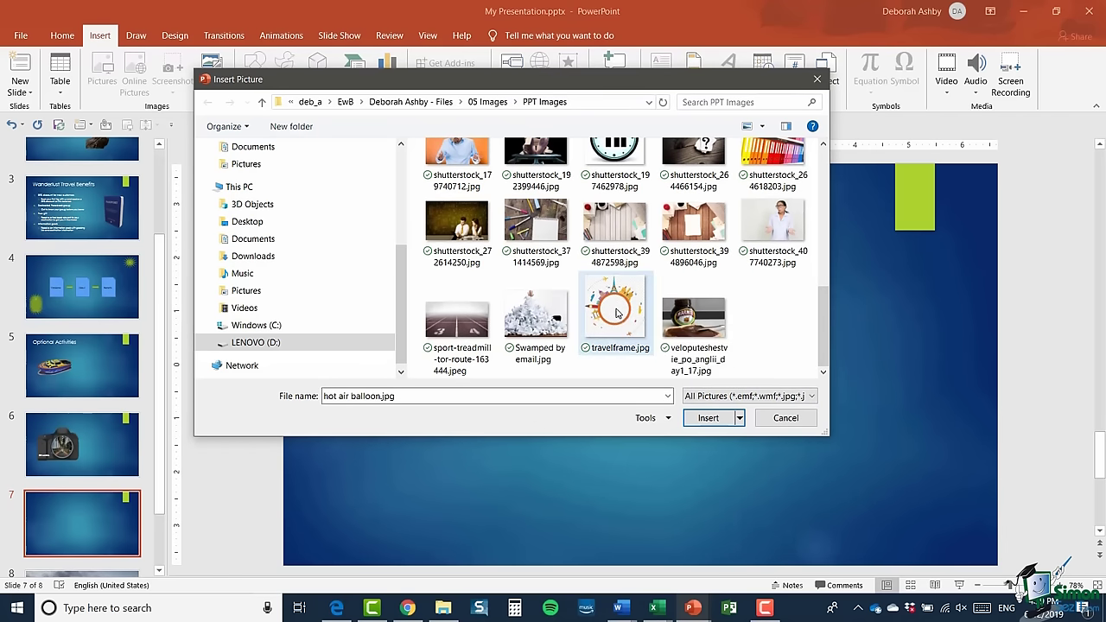
ctrl+click(616, 313)
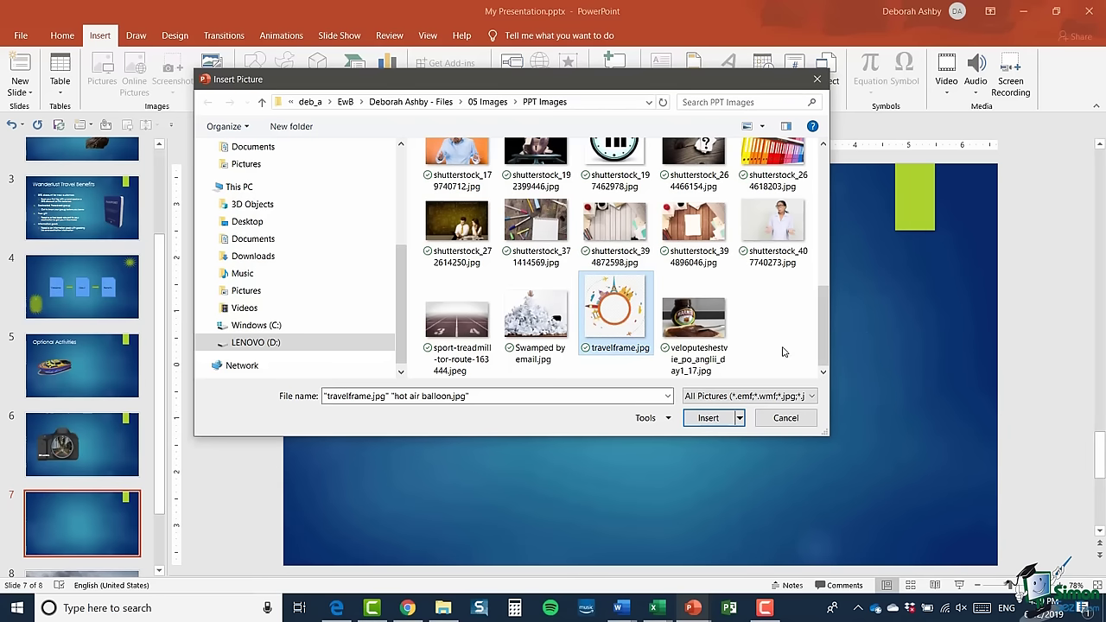
click(709, 417)
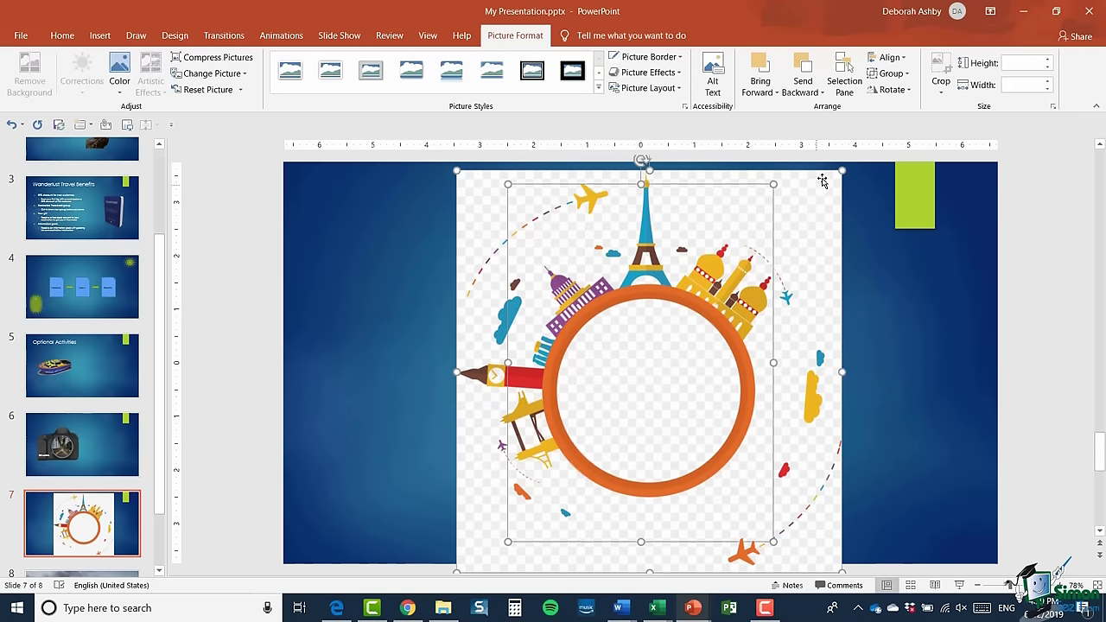
Shrink the travel frame picture and move it up and to the left
drag(842, 172, 650, 340)
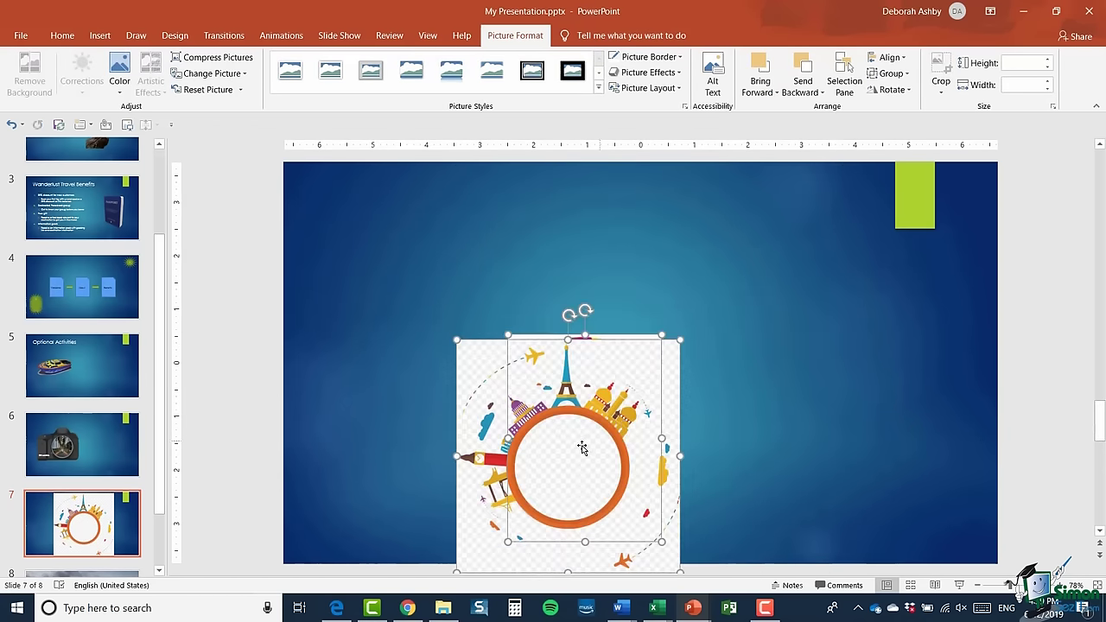
drag(583, 452, 565, 444)
click(803, 426)
drag(478, 427, 384, 344)
Move the balloon to the right, enlarge the travel circle, and start Remove Background
drag(610, 410, 842, 334)
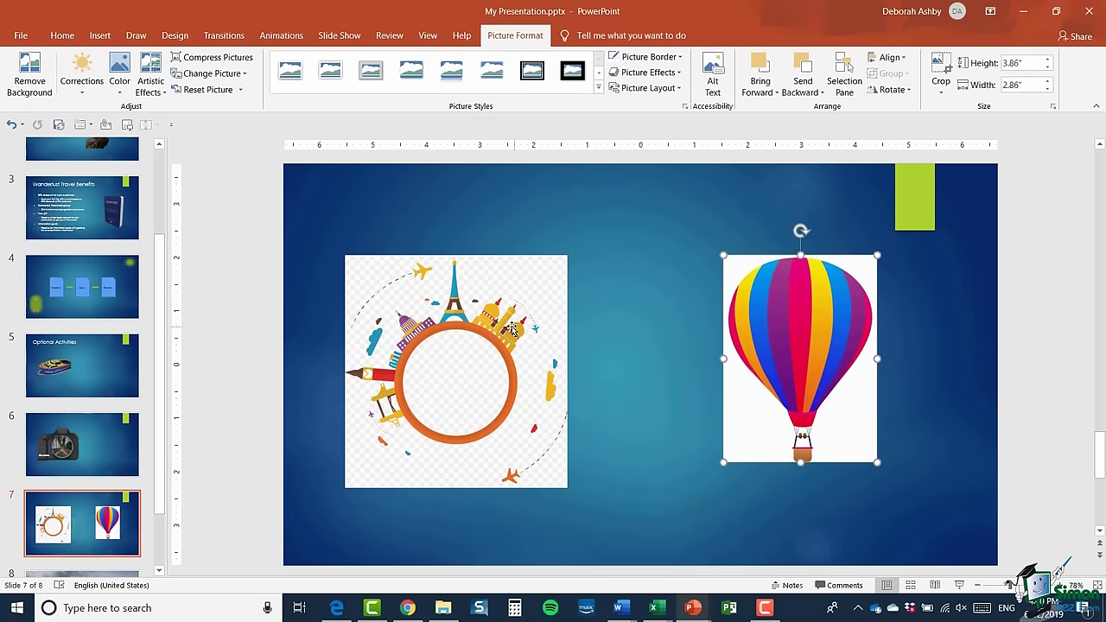
click(562, 372)
drag(567, 256, 630, 235)
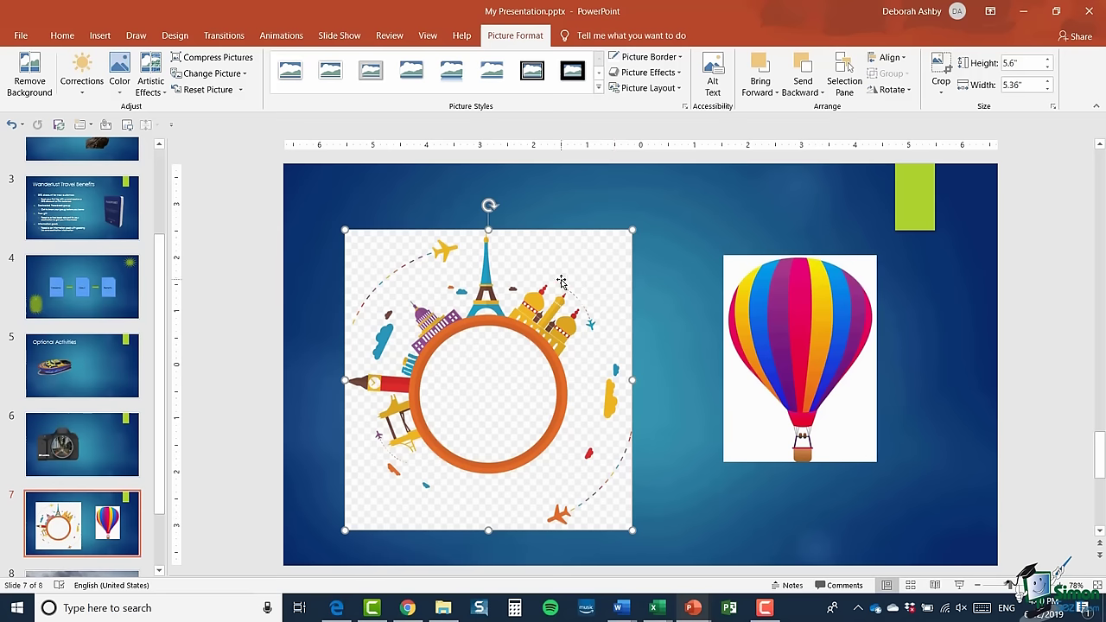
click(28, 76)
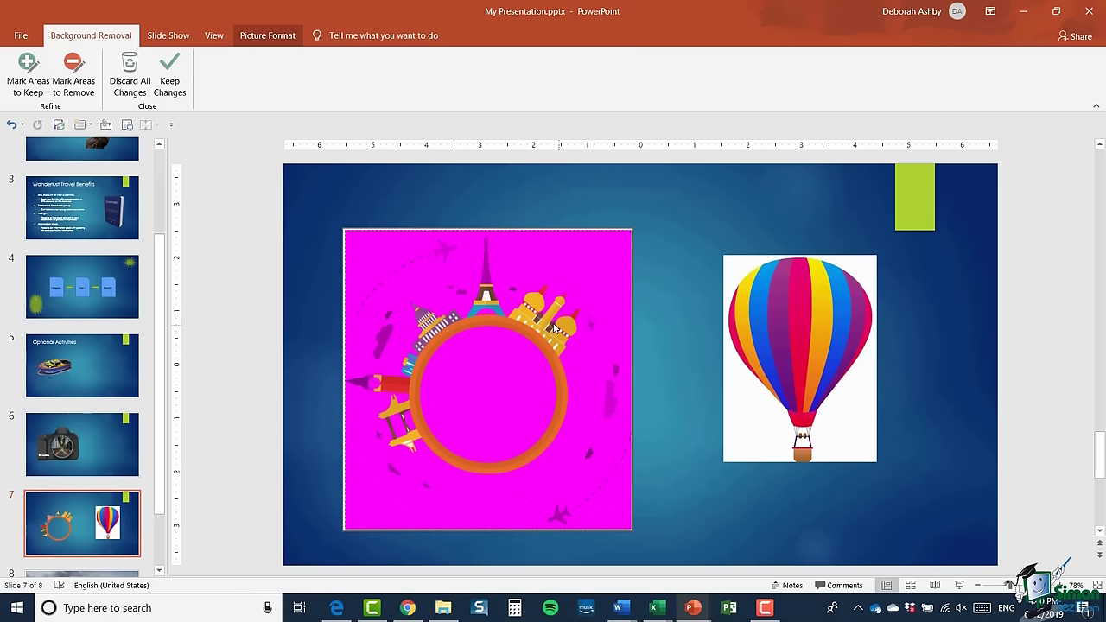
Mark the Eiffel spire and red rocket to keep, then apply the background removal
click(25, 71)
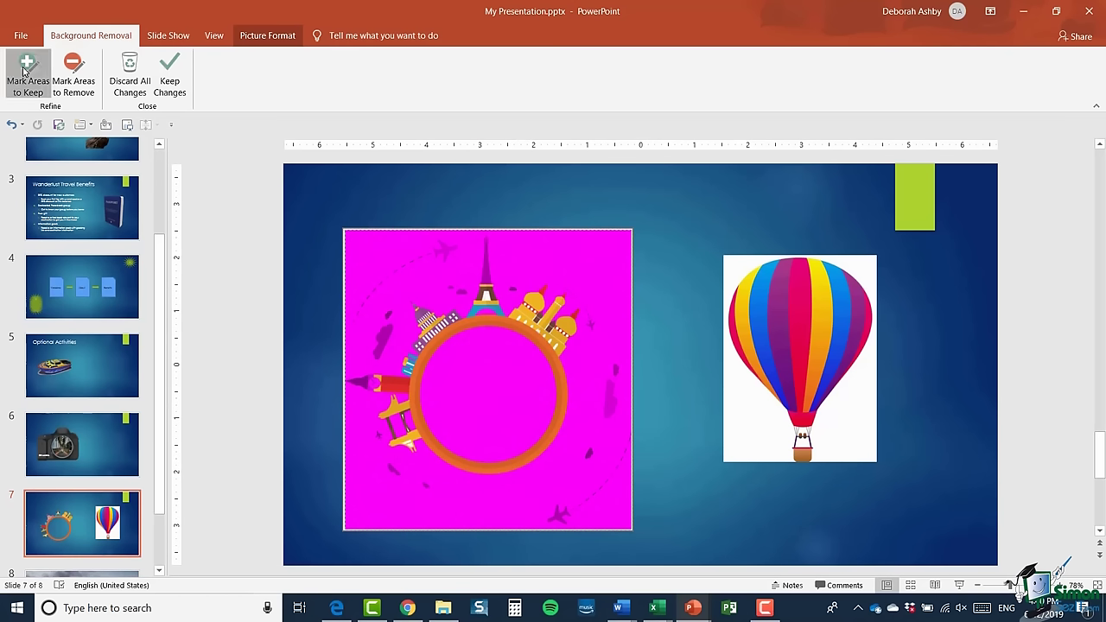
drag(488, 278, 489, 233)
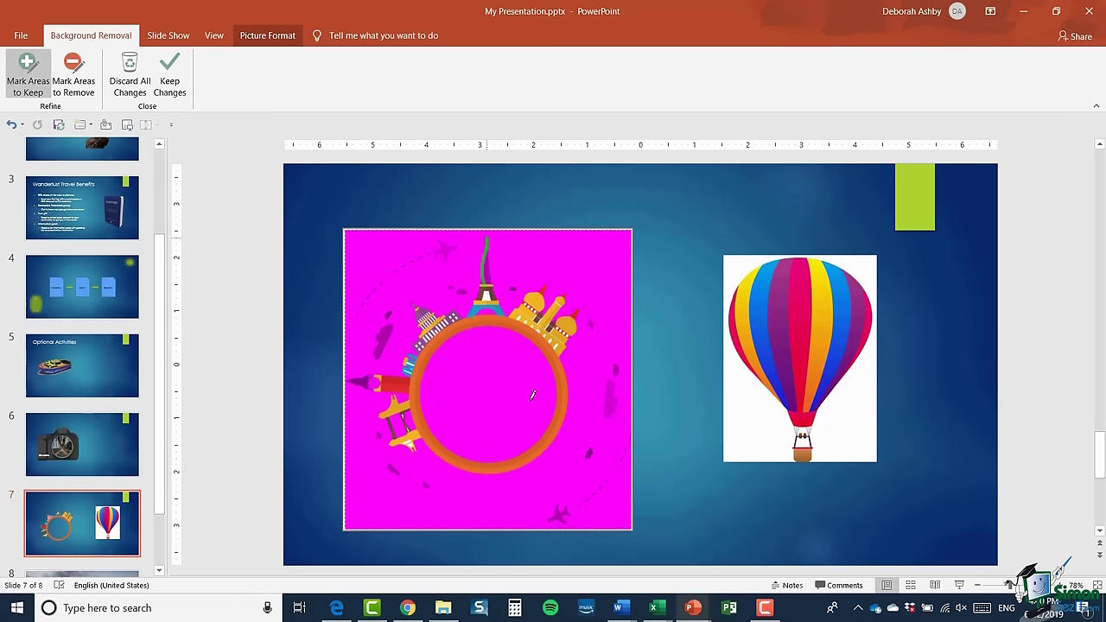
drag(422, 380, 360, 380)
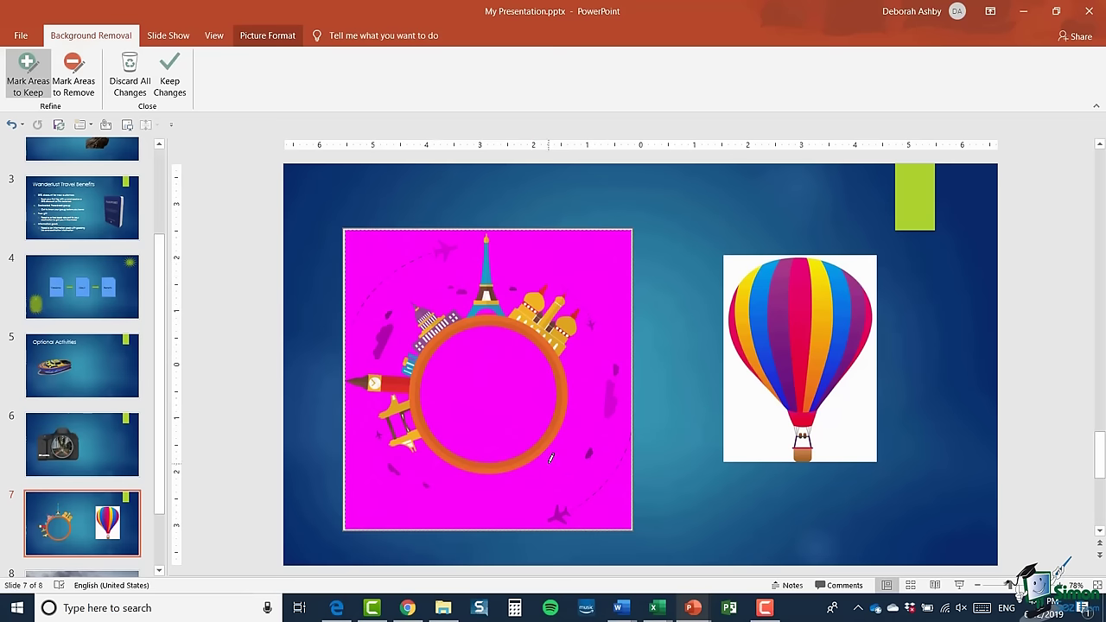
click(686, 514)
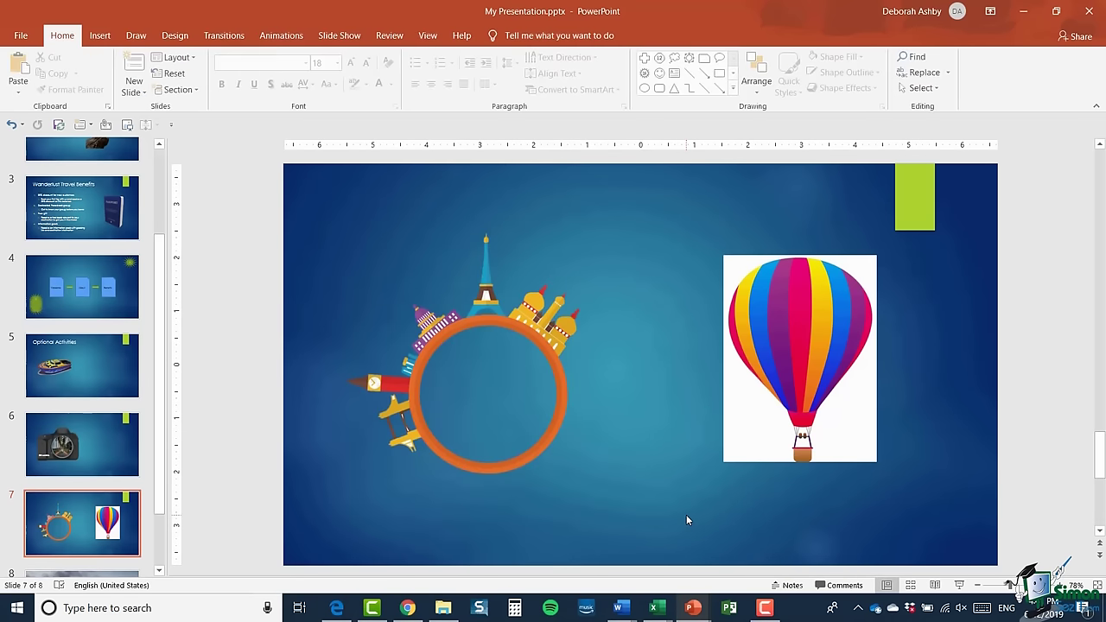
Shift the city circle slightly left, then shrink the balloon and place it inside the orange ring
click(564, 333)
drag(564, 333, 542, 335)
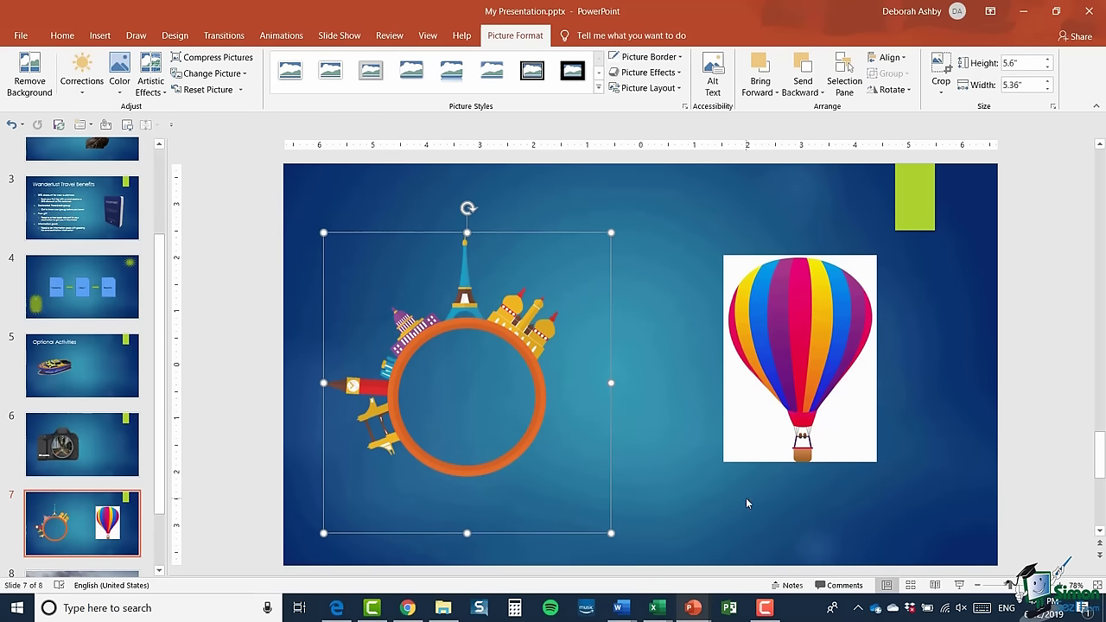
drag(814, 332, 620, 371)
drag(779, 281, 712, 357)
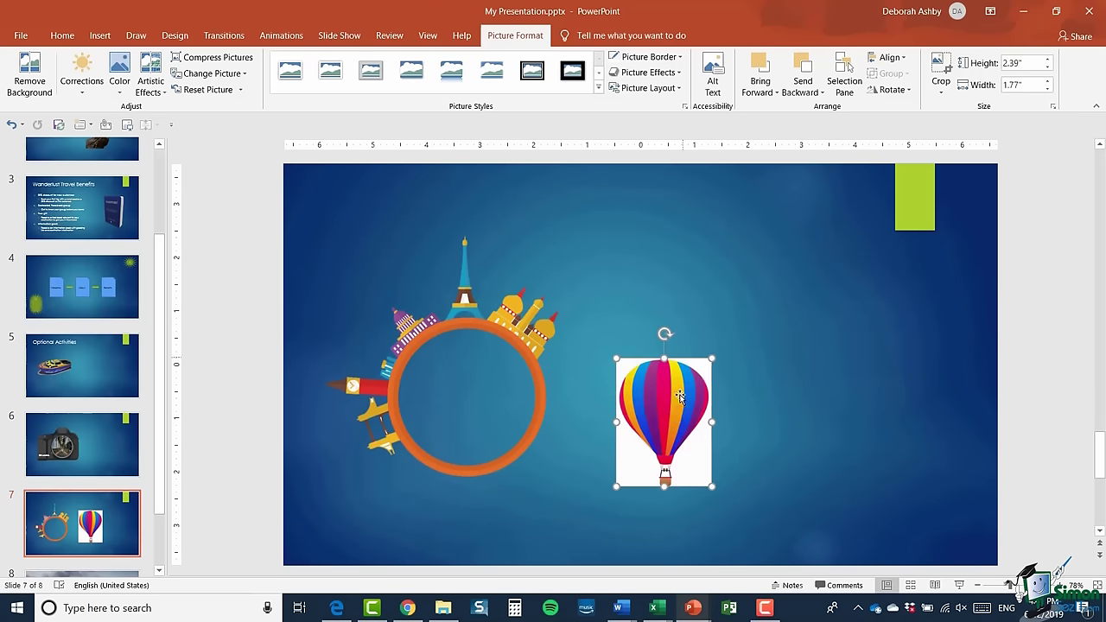
drag(661, 414, 480, 391)
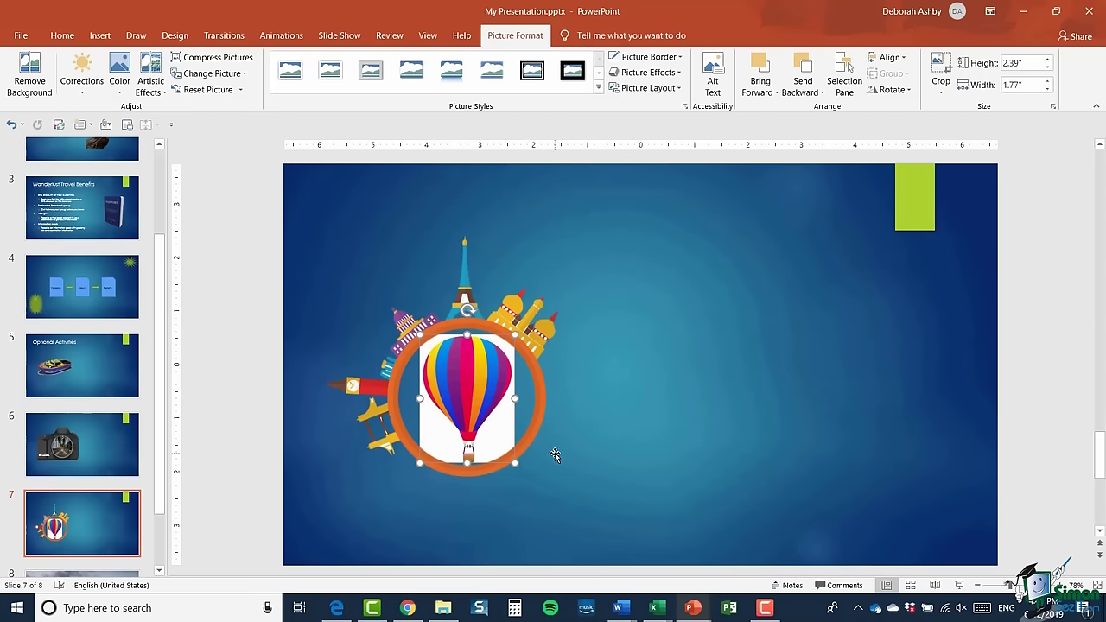
Remove the balloon picture's background, marking the balloon top and basket to keep
click(32, 76)
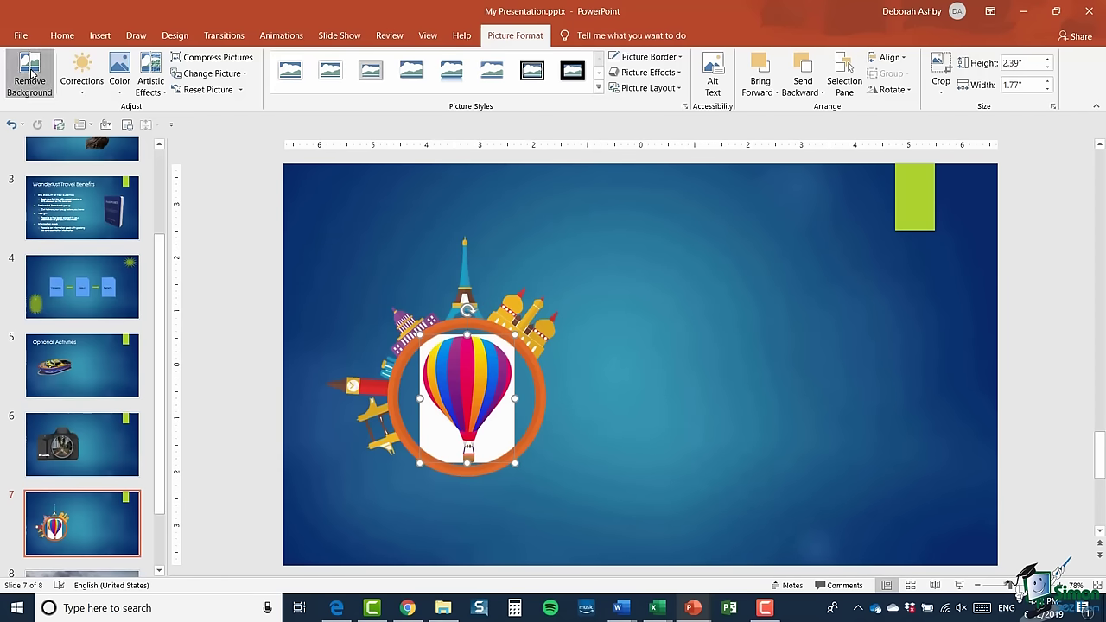
click(27, 73)
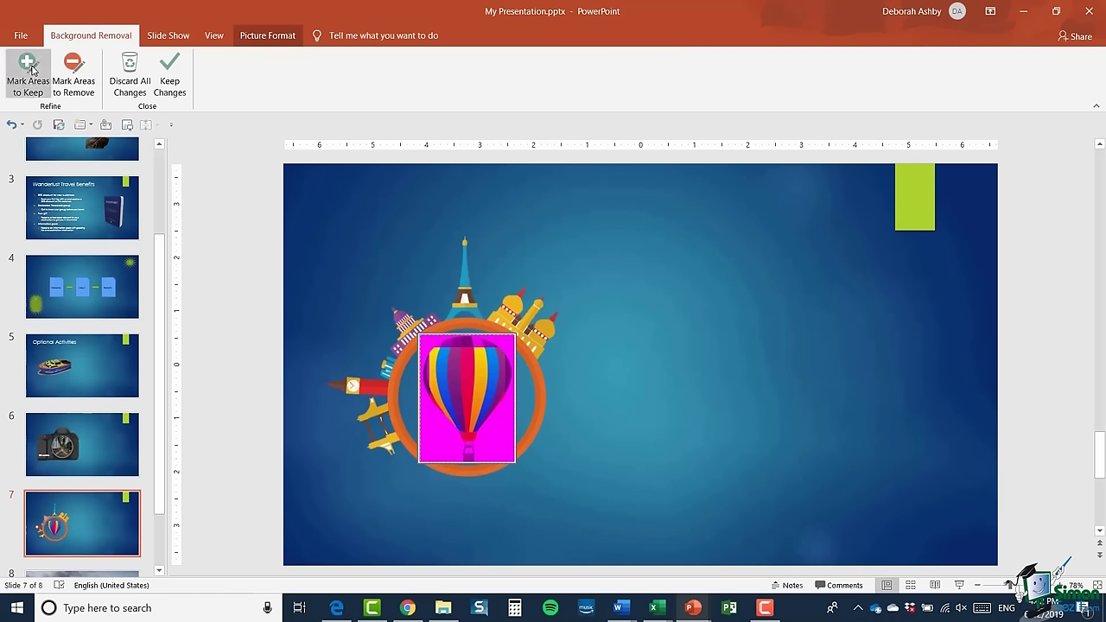
drag(446, 337, 490, 339)
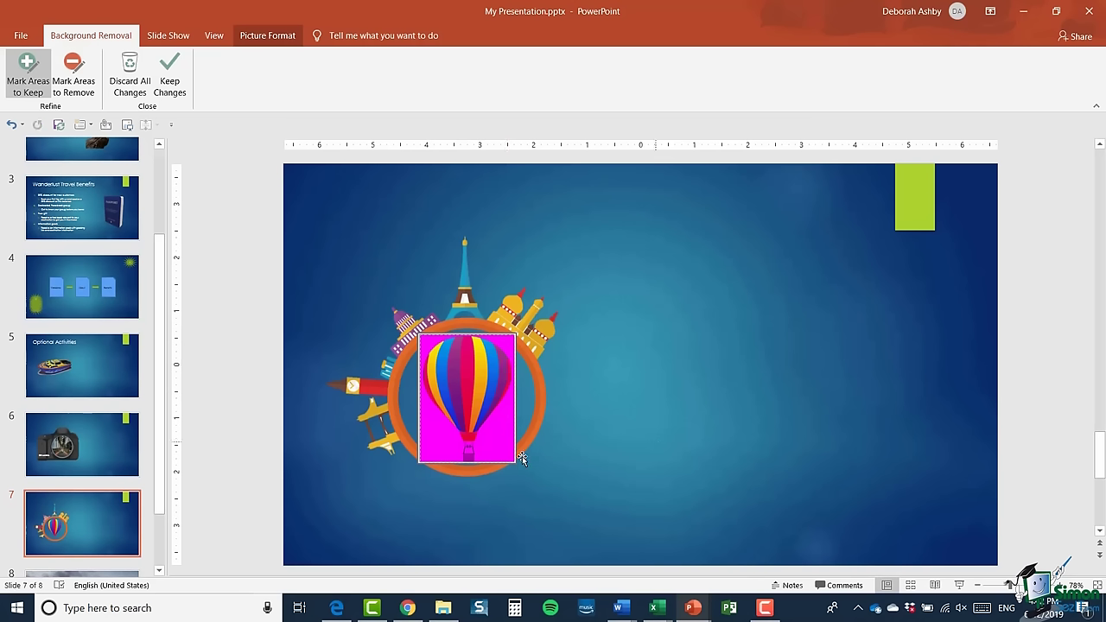
drag(473, 438, 470, 455)
click(812, 476)
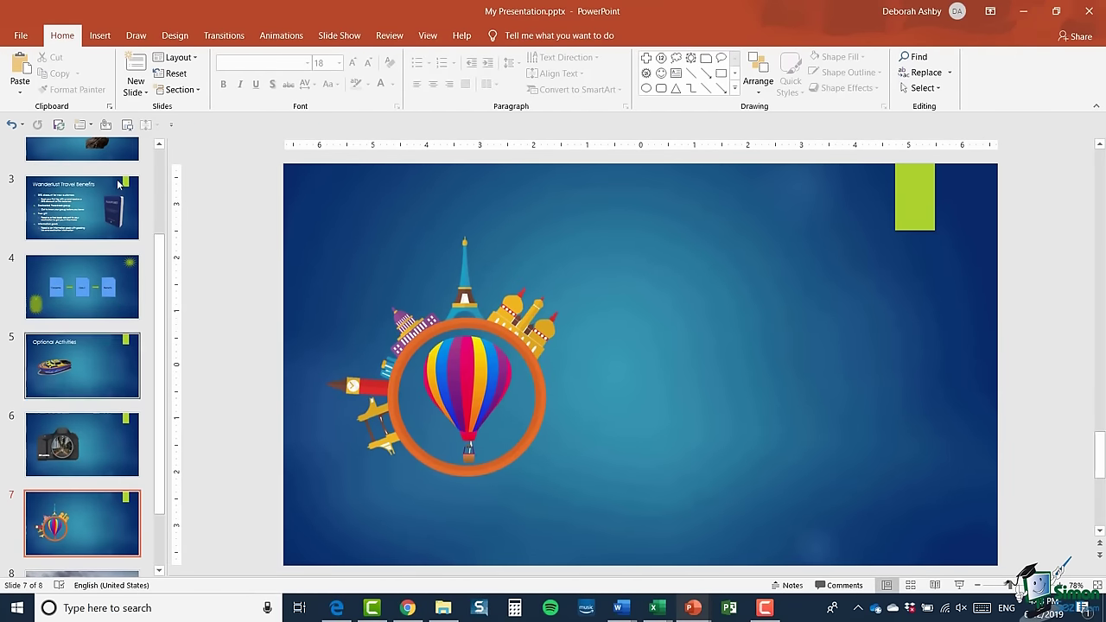
Add a blank slide 8 with the shrugging-woman photo, shrunk to 7.5" wide and moved right
click(136, 90)
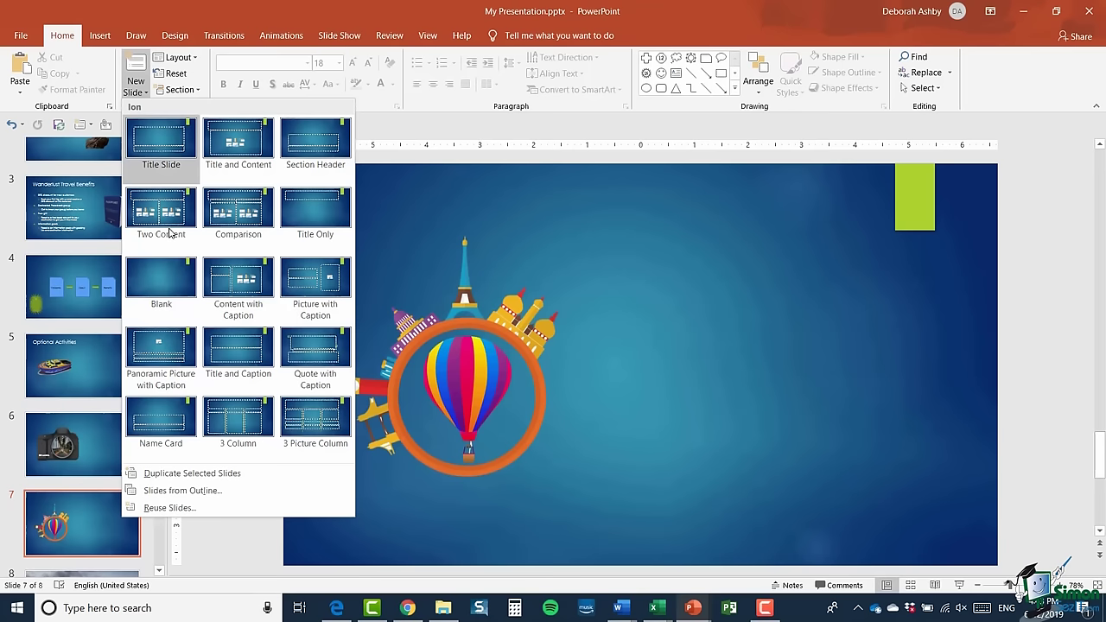
click(170, 292)
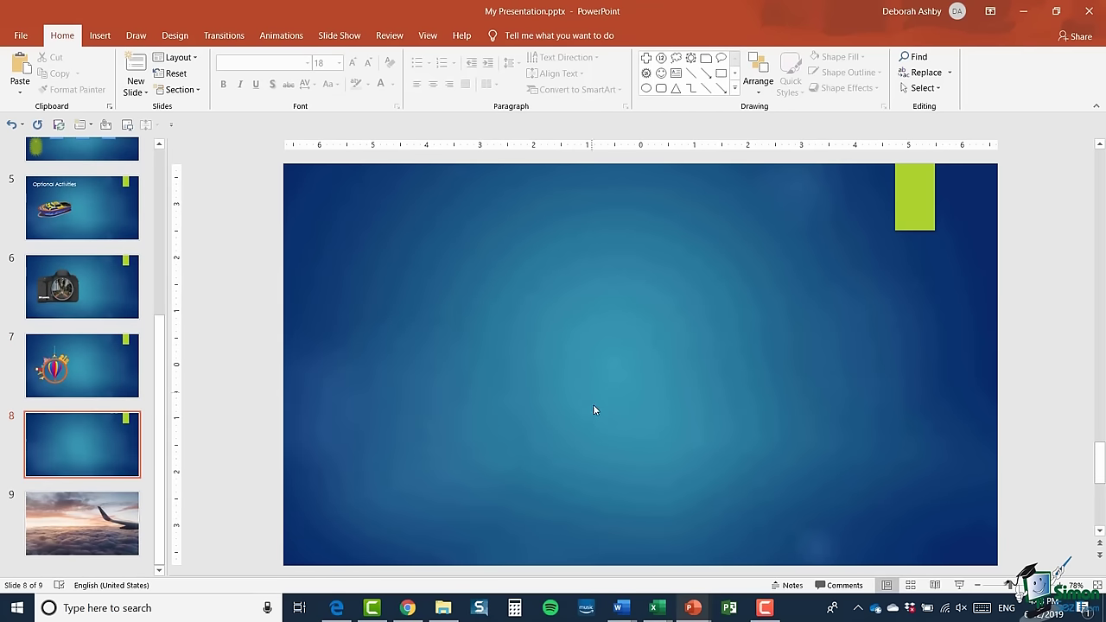
click(100, 35)
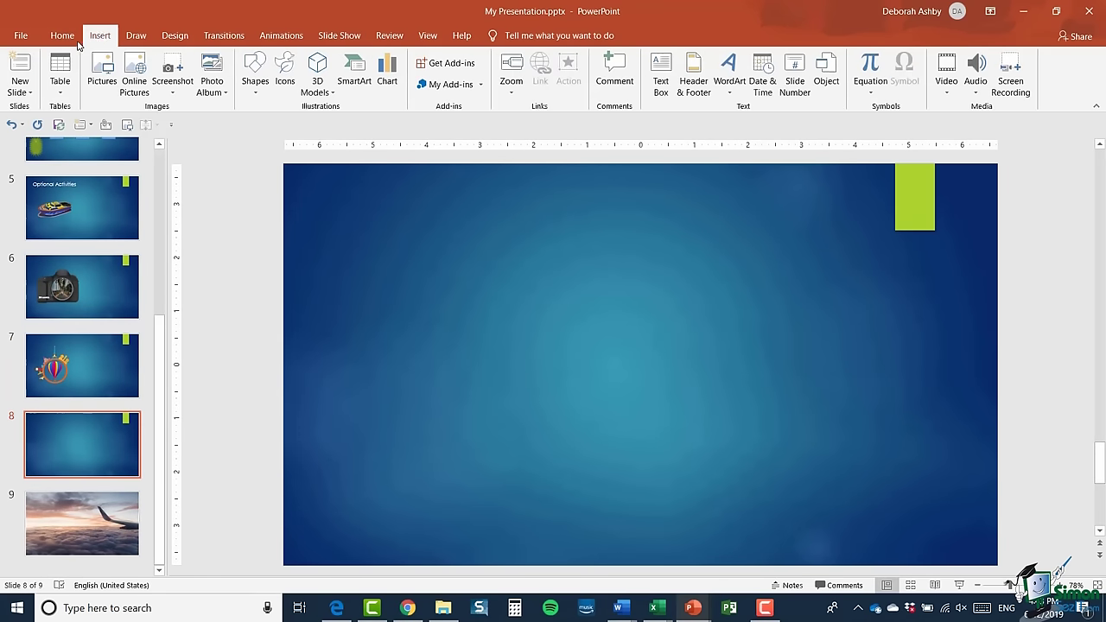
click(106, 81)
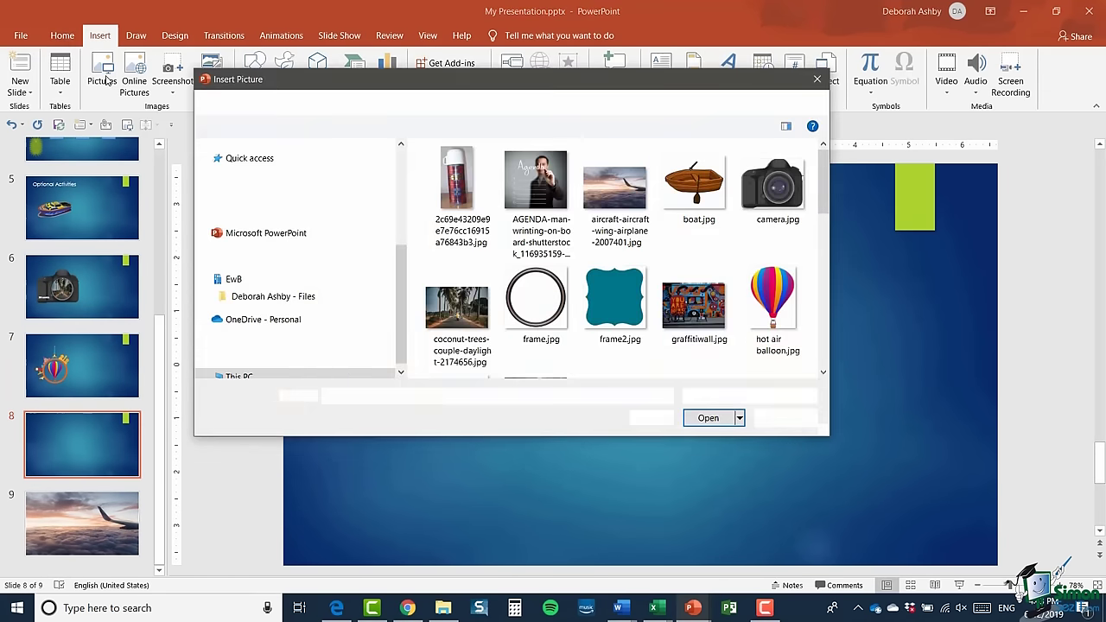
click(786, 333)
click(707, 420)
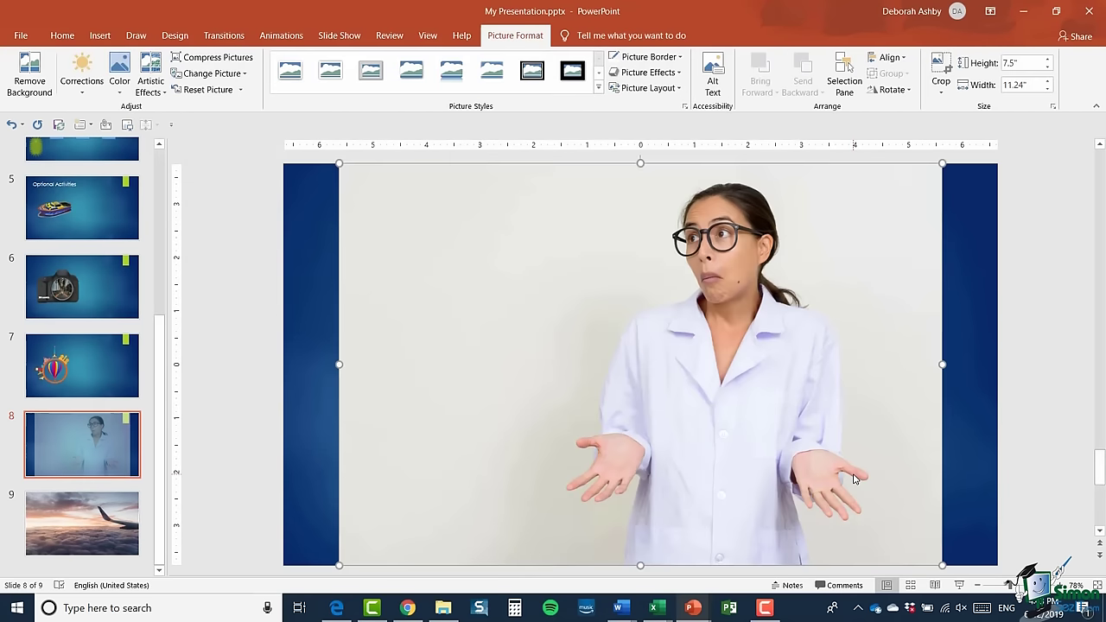
drag(943, 162, 742, 295)
drag(559, 469, 724, 442)
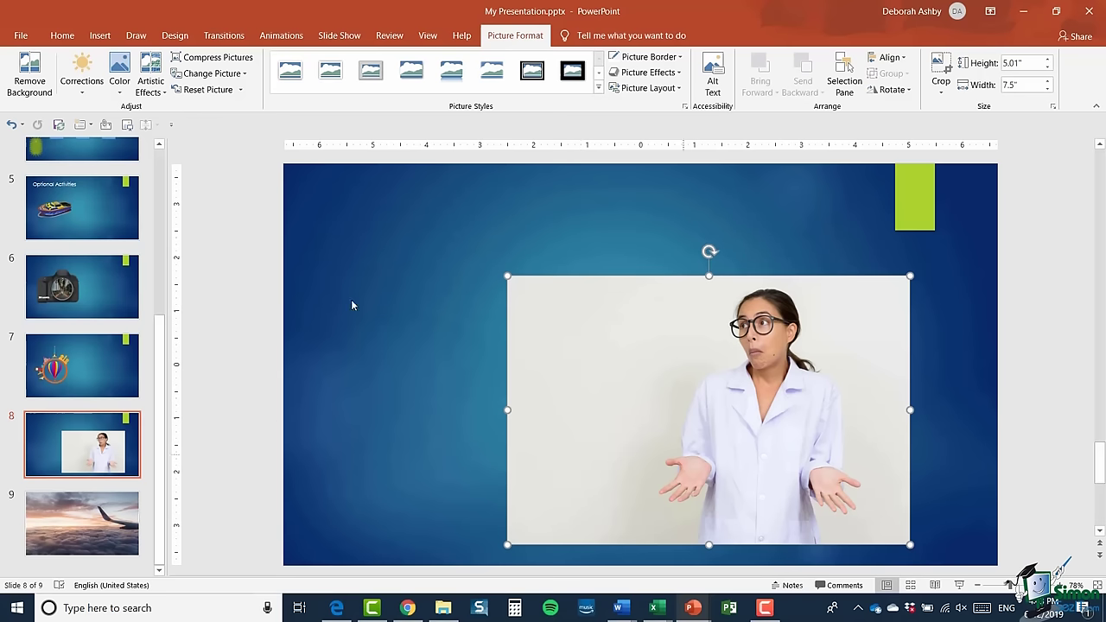
Remove the woman photo's grey background, keeping her hair, head and coat bottom
click(28, 72)
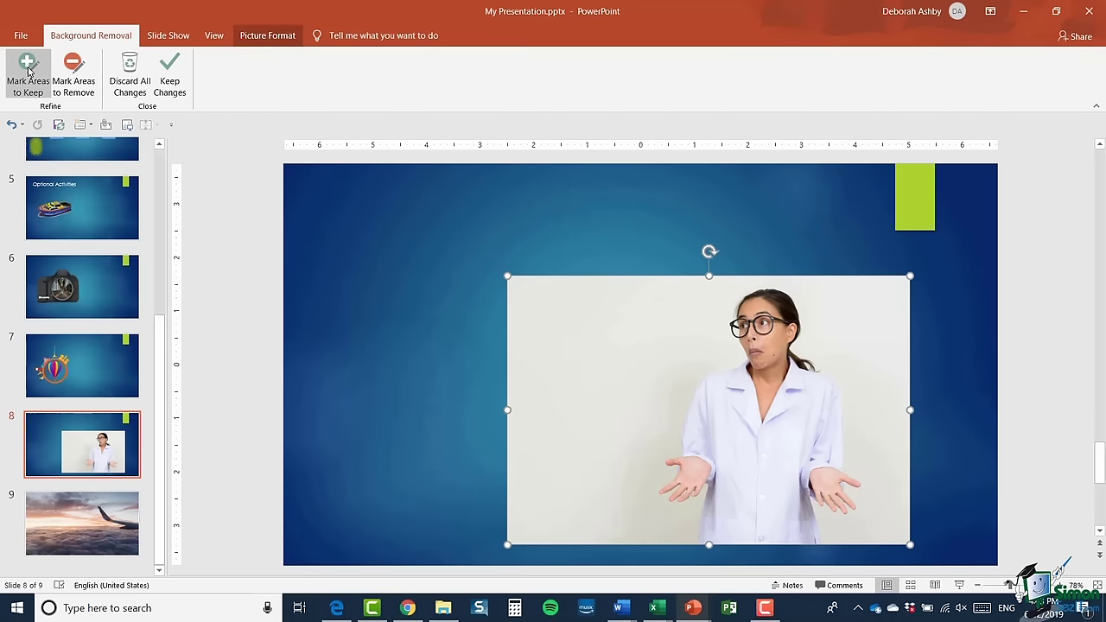
click(27, 71)
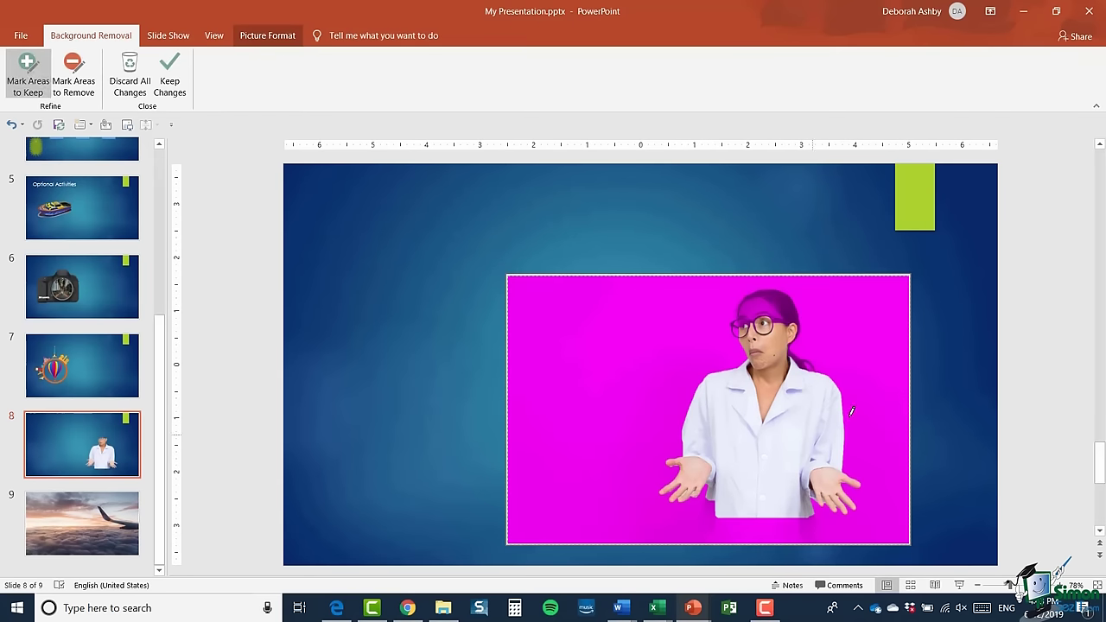
drag(793, 329, 767, 295)
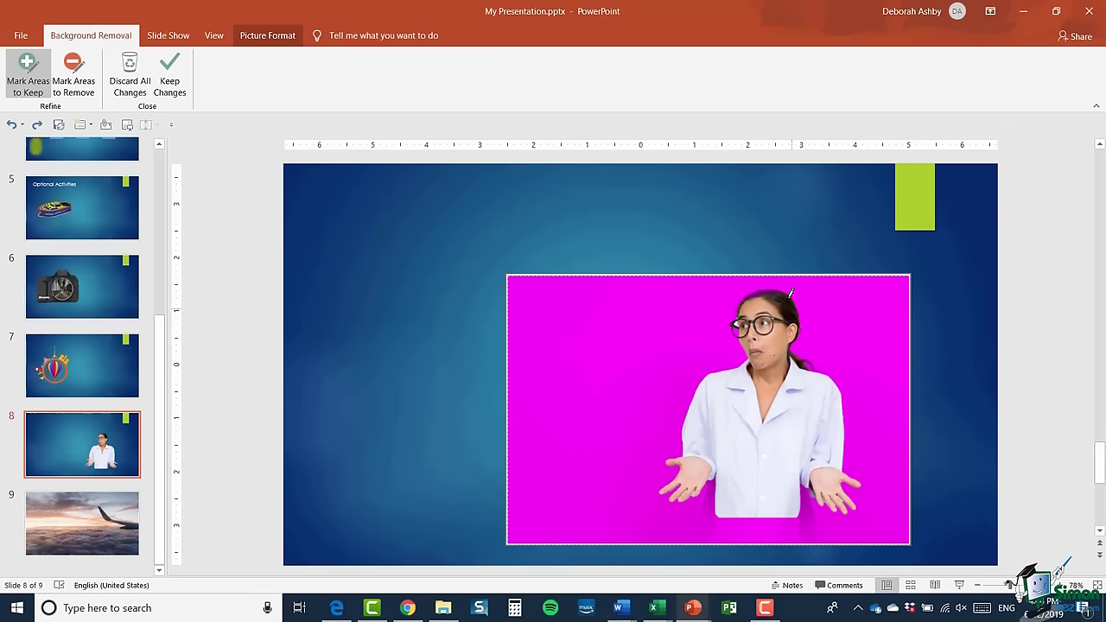
drag(783, 292, 750, 295)
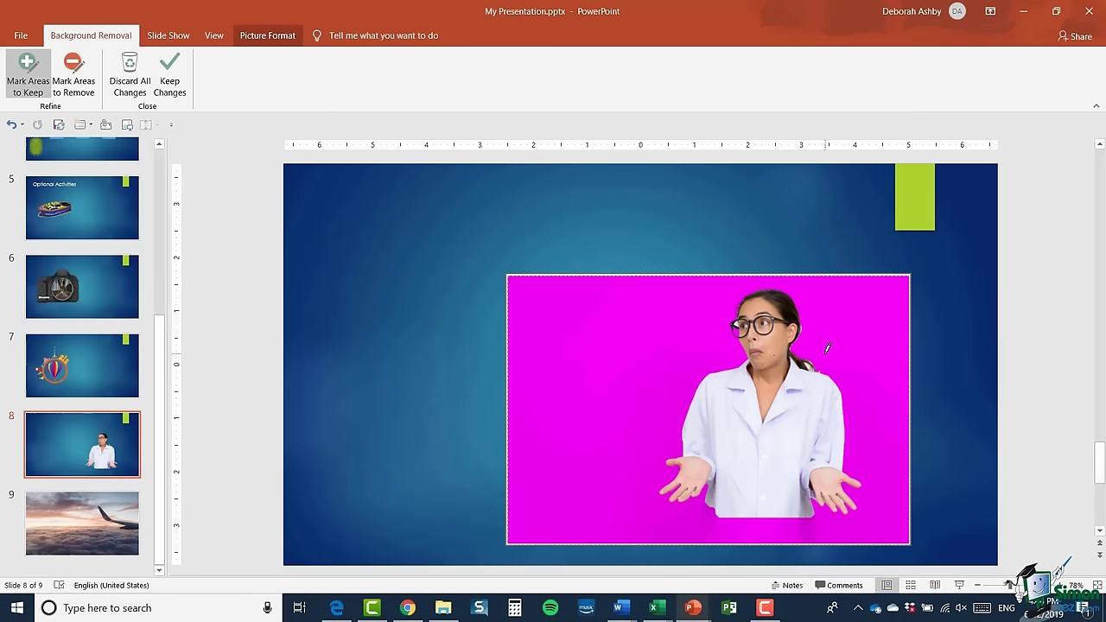
mouse_move(710, 513)
mouse_down()
mouse_move(713, 538)
mouse_move(763, 535)
mouse_up()
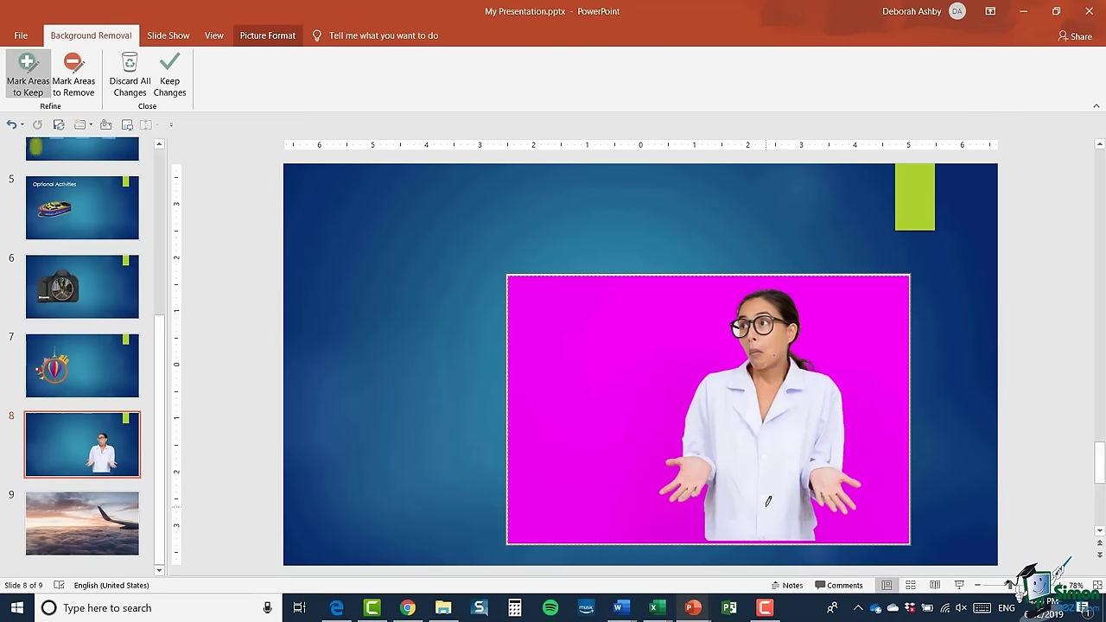
click(958, 440)
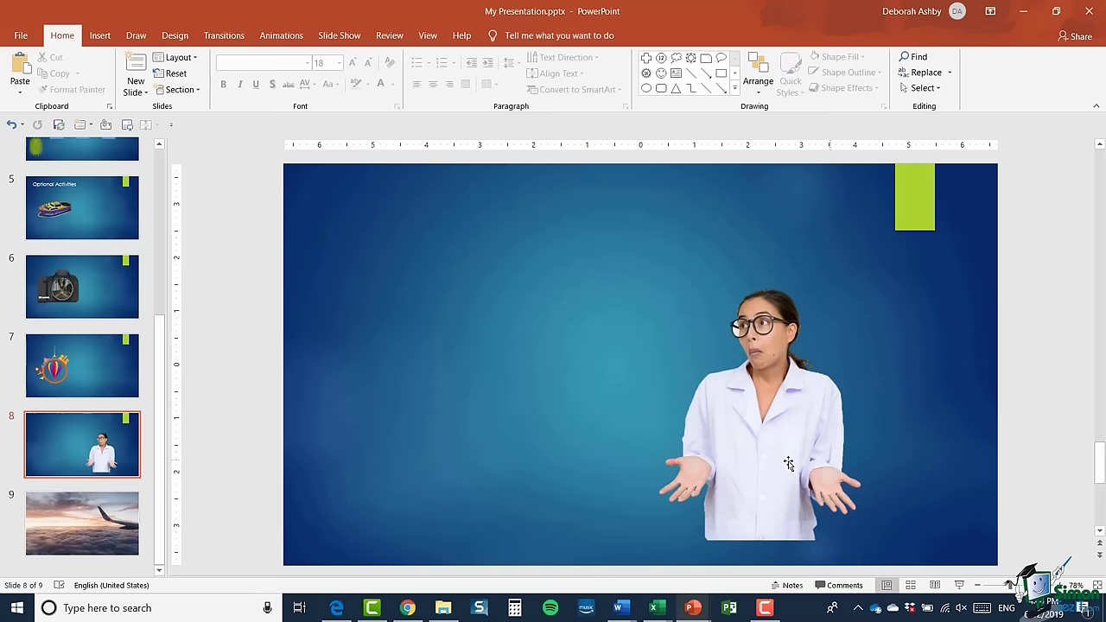
Shift the cut-out woman slightly to the right on the slide
click(775, 434)
drag(775, 434, 810, 441)
click(971, 447)
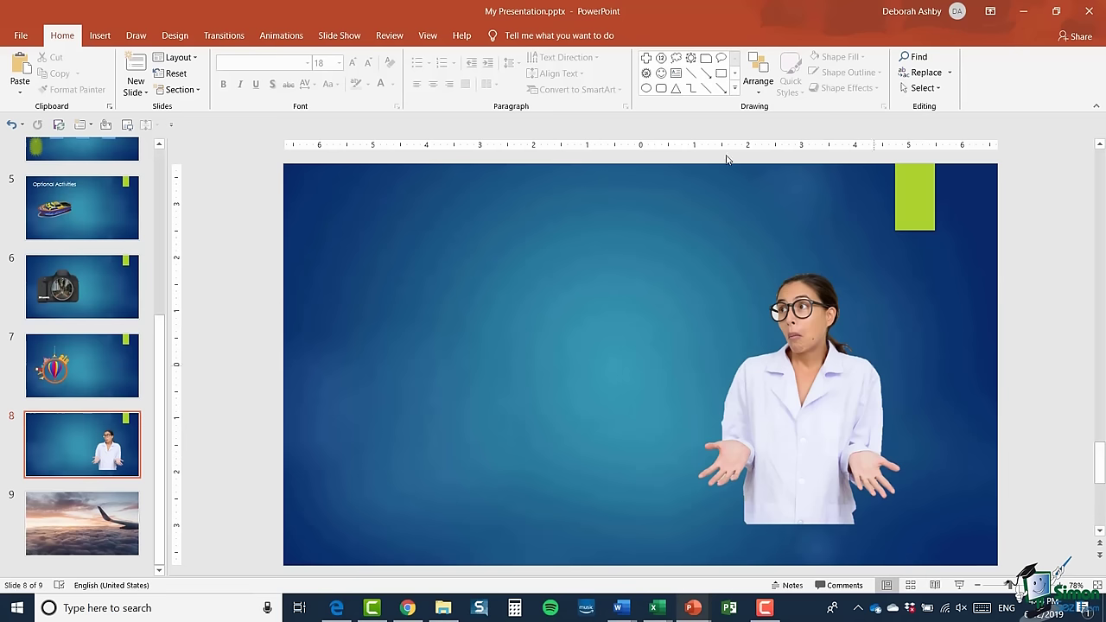
Draw a Thought Bubble: Cloud callout left of the woman with its tail pointing at her
click(735, 90)
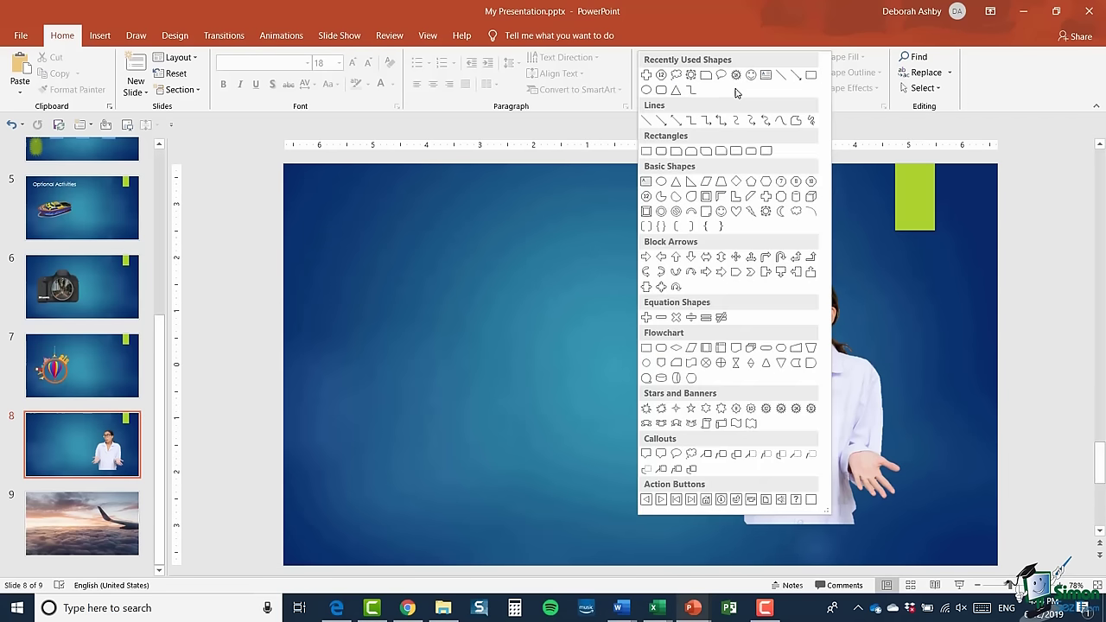
click(692, 456)
drag(679, 371, 405, 227)
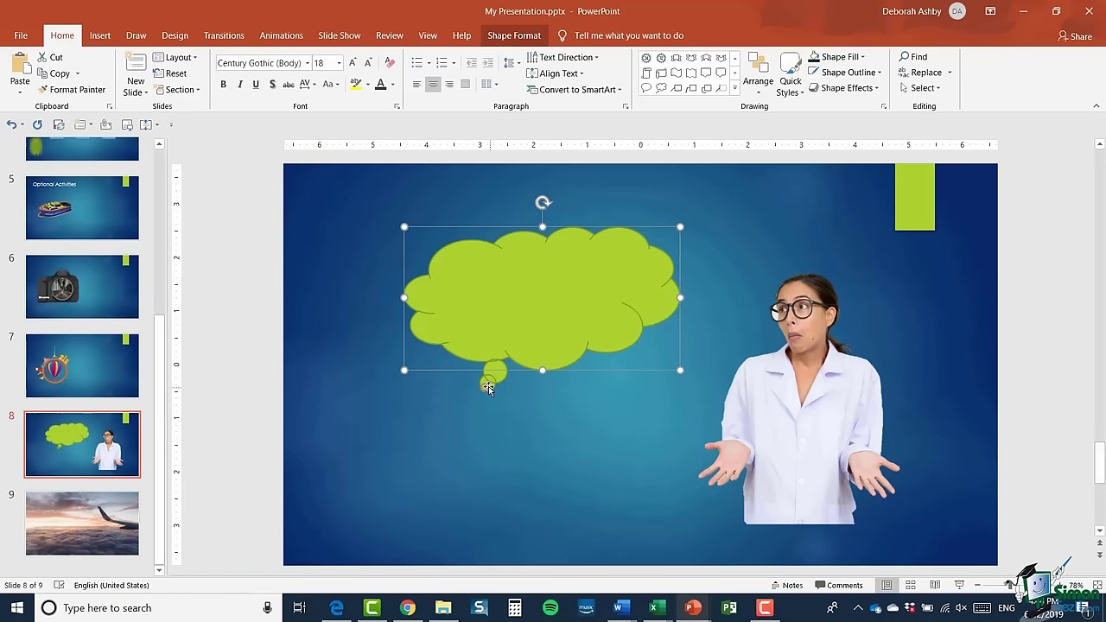
drag(484, 389, 739, 335)
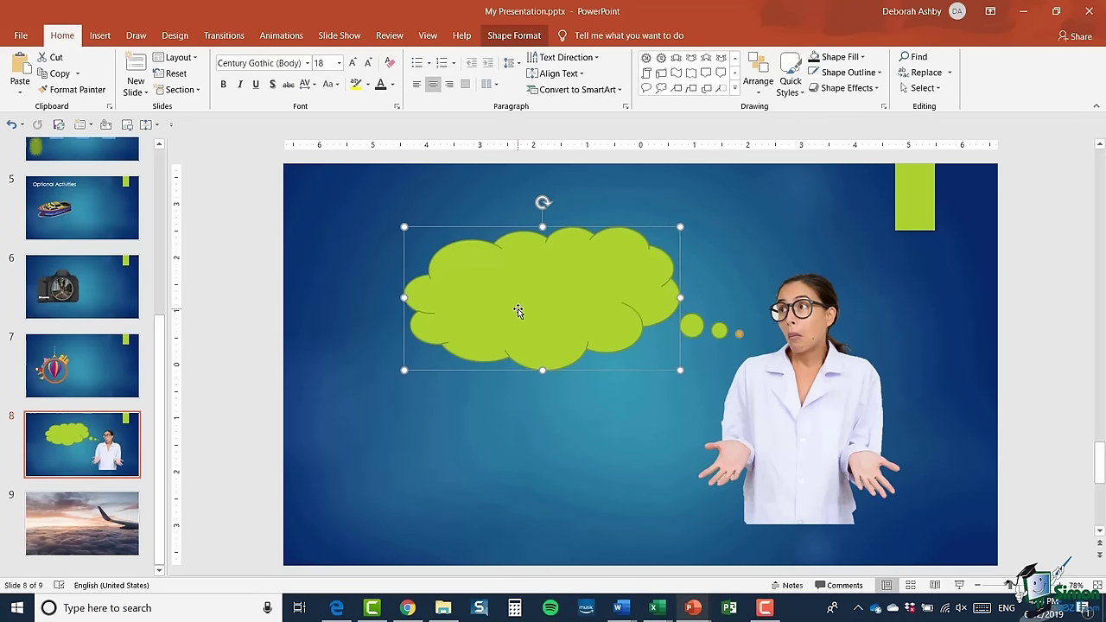
Type 'I just don't know which trip to book!' into the cloud
text(')
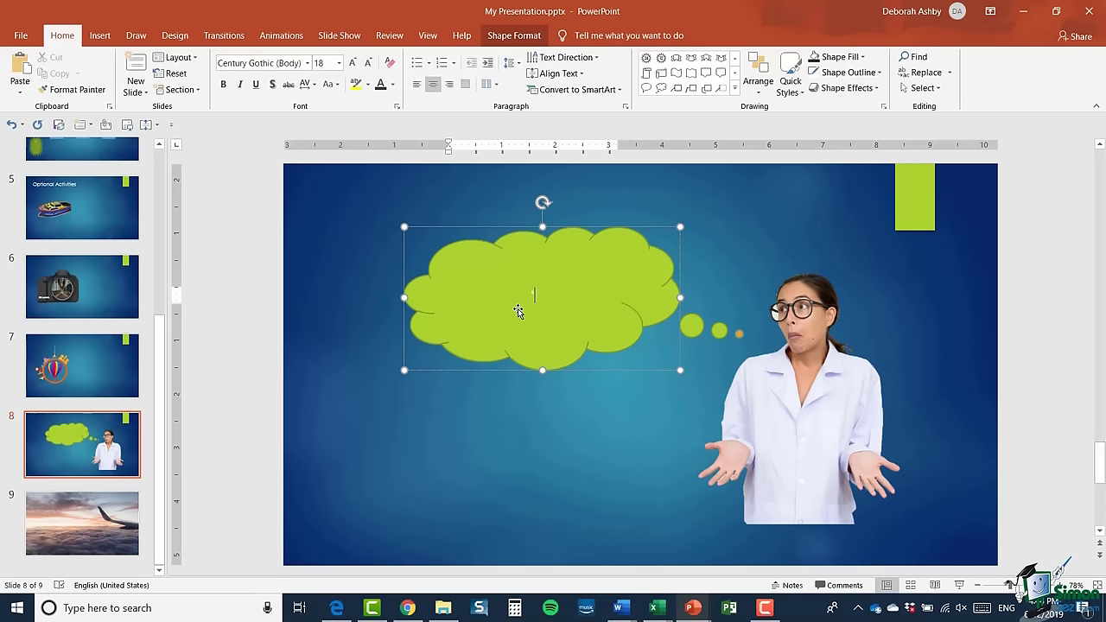
text(I just don't know)
key(BackSpace)
key(BackSpace)
key(BackSpace)
key(BackSpace)
text(now whic)
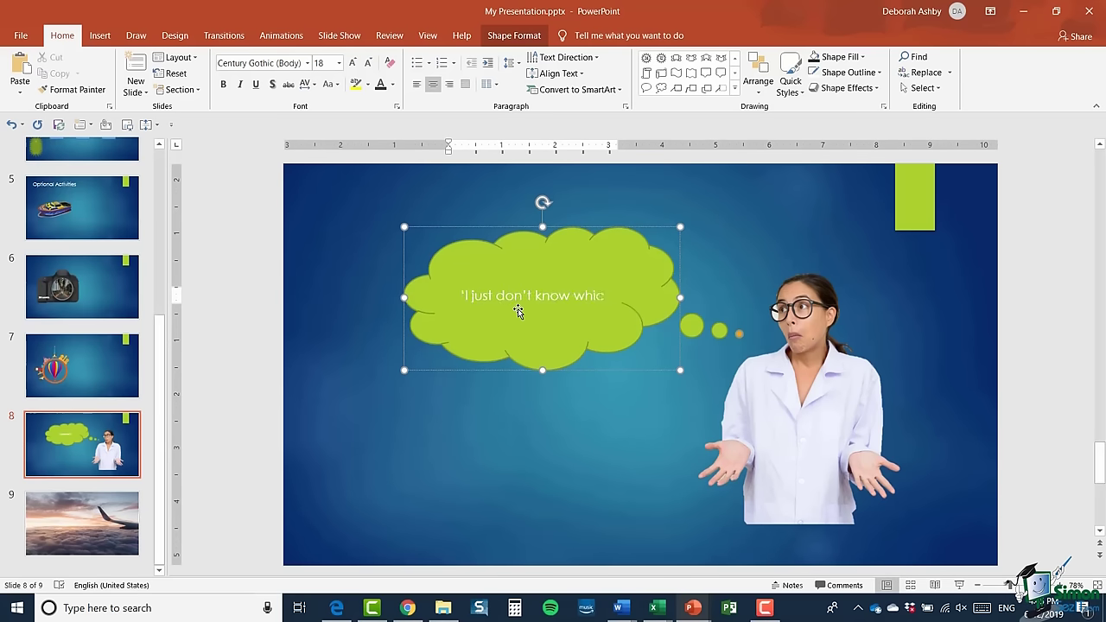
text(h trip to book)
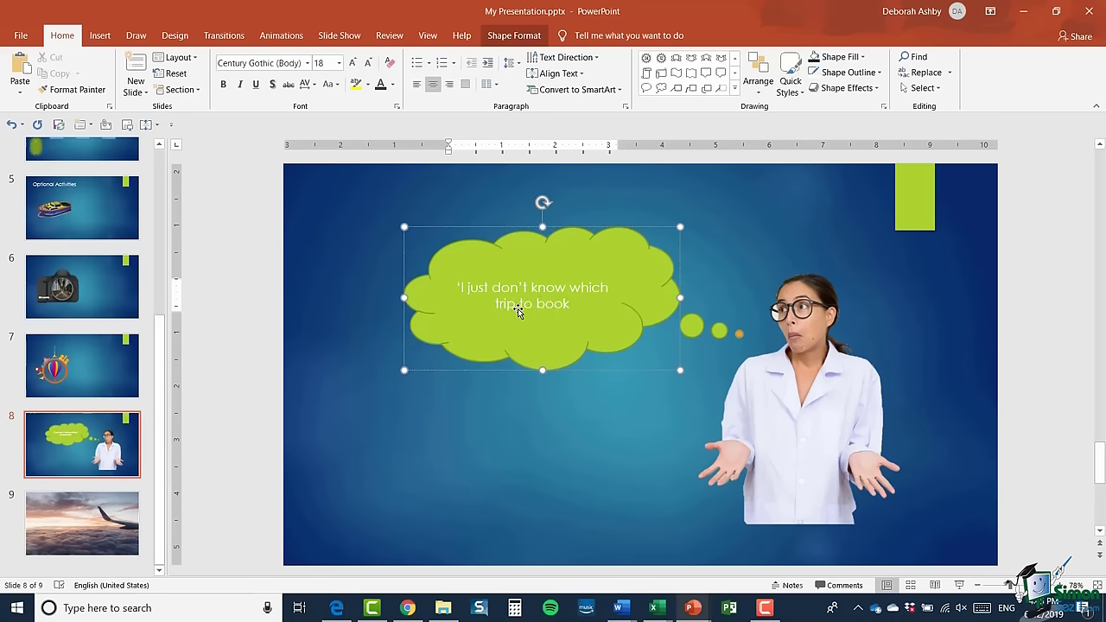
text(!')
Select the thought cloud and enlarge its text to 24 pt
click(598, 227)
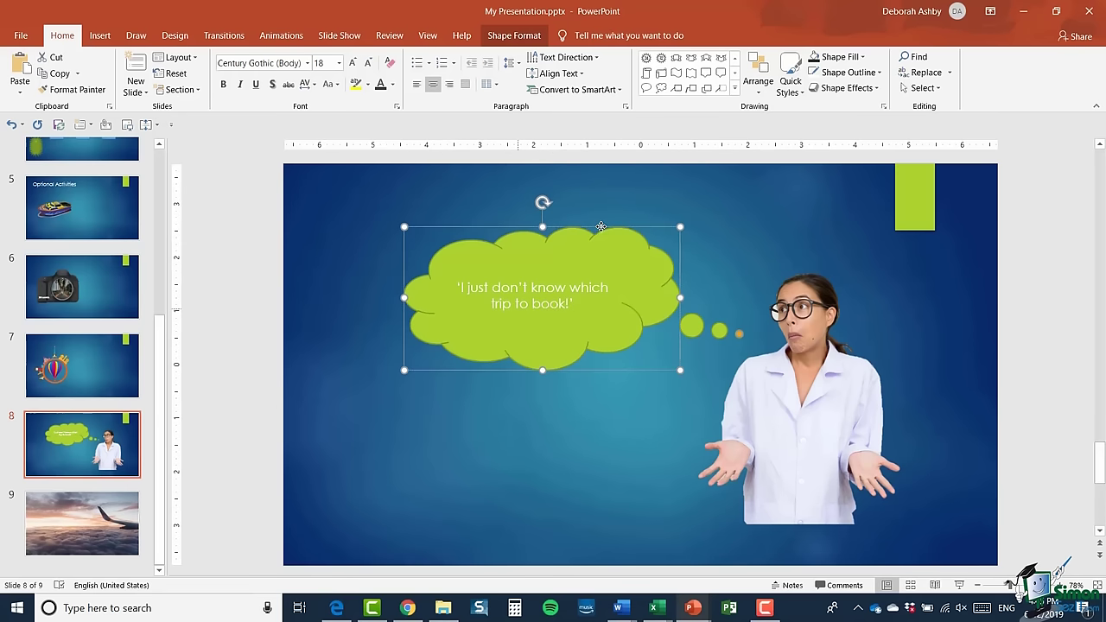
click(352, 63)
click(352, 63)
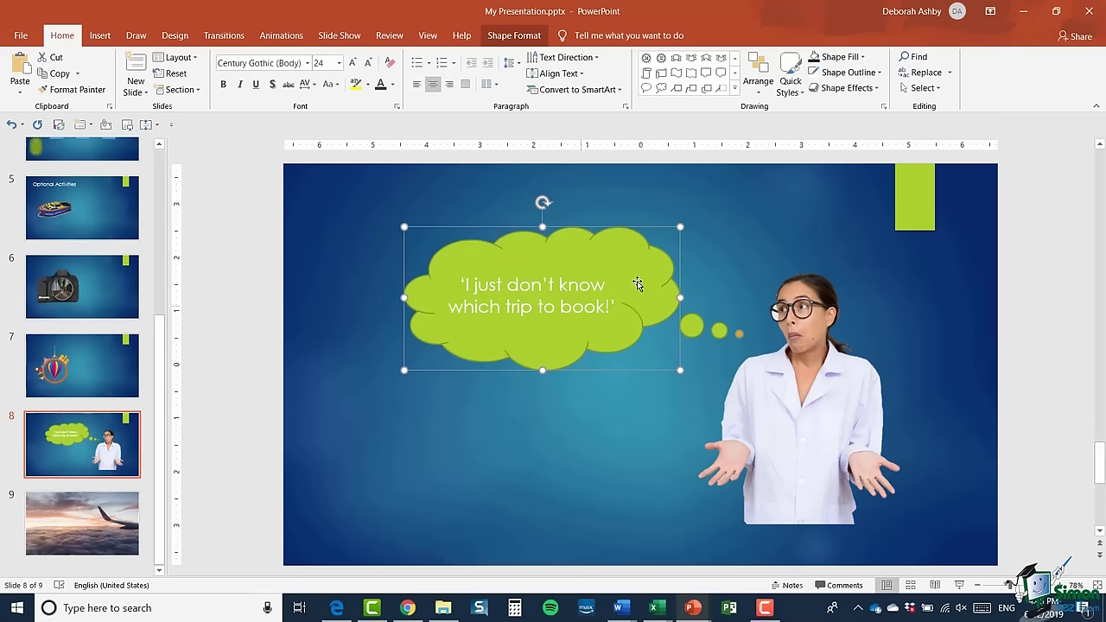
Fill the cloud with the lavender sampled from the woman's coat using the Eyedropper
click(514, 36)
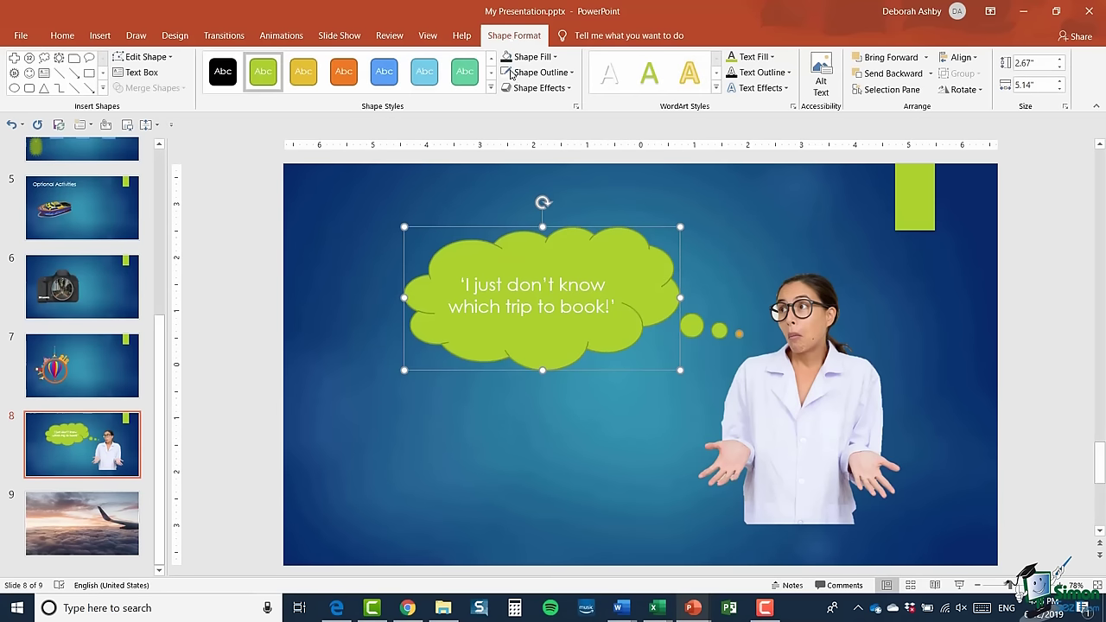
click(554, 57)
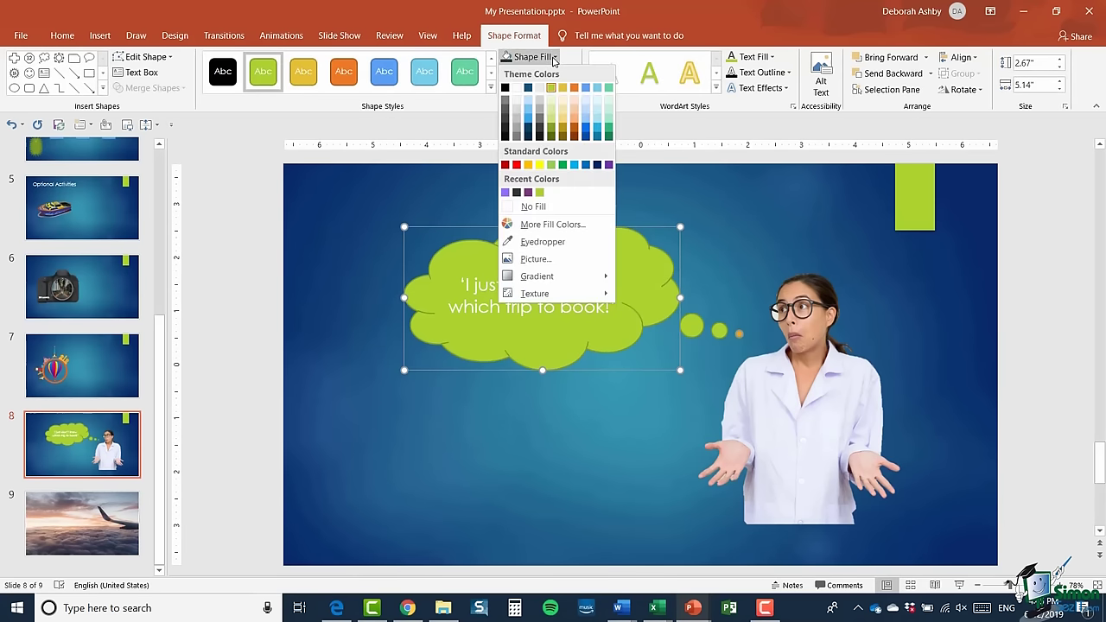
click(542, 242)
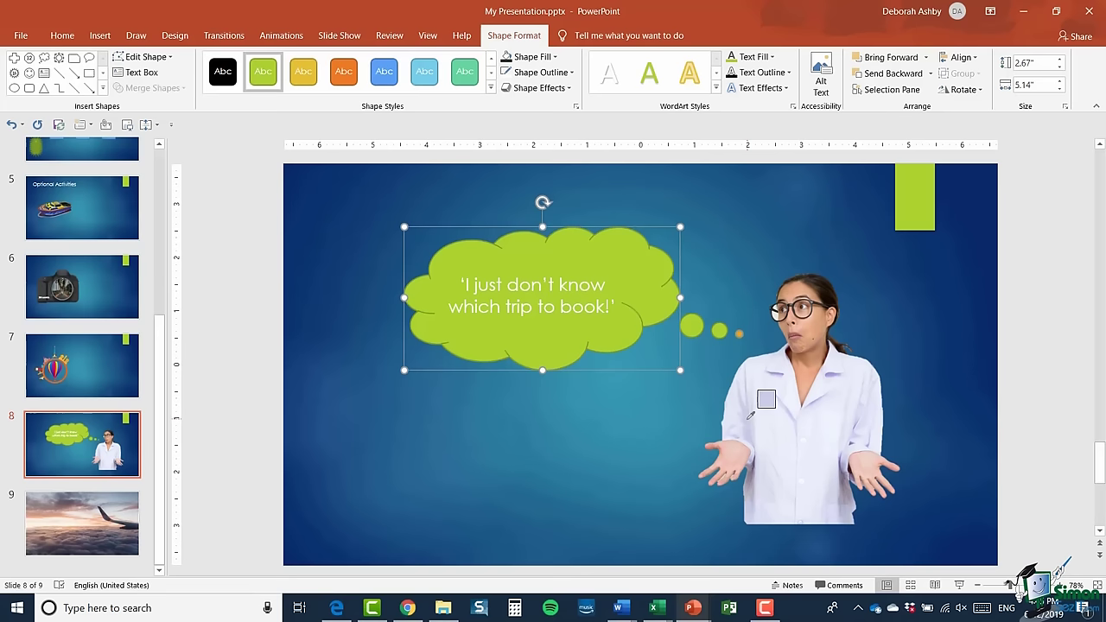
mouse_move(751, 416)
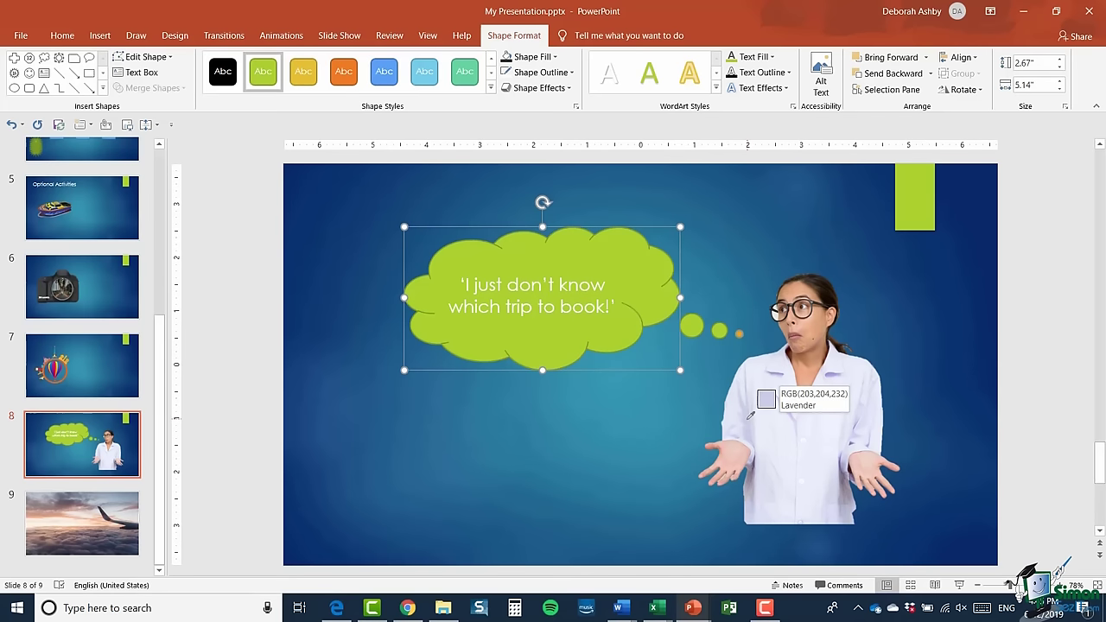
click(751, 416)
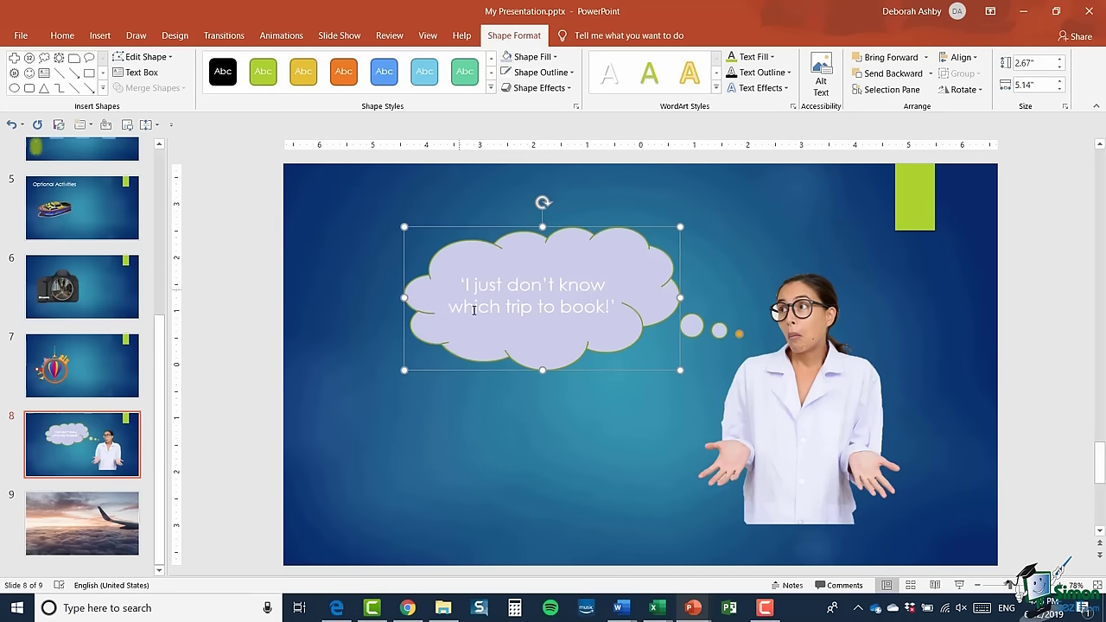
Make the cloud text Dark Purple and give the cloud a purple outline
click(62, 36)
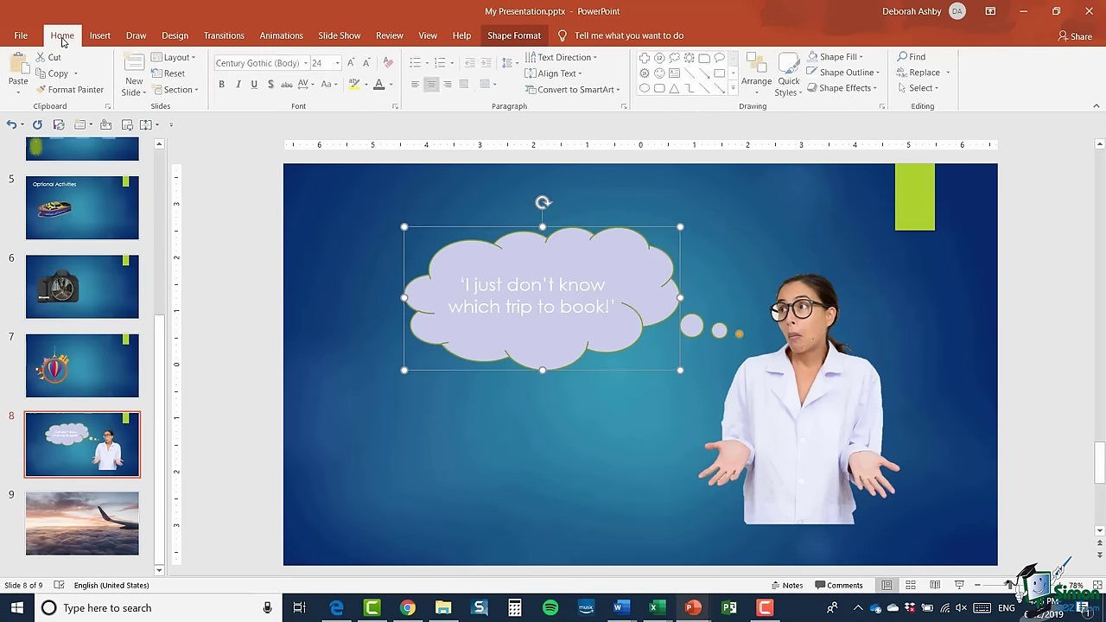
click(394, 87)
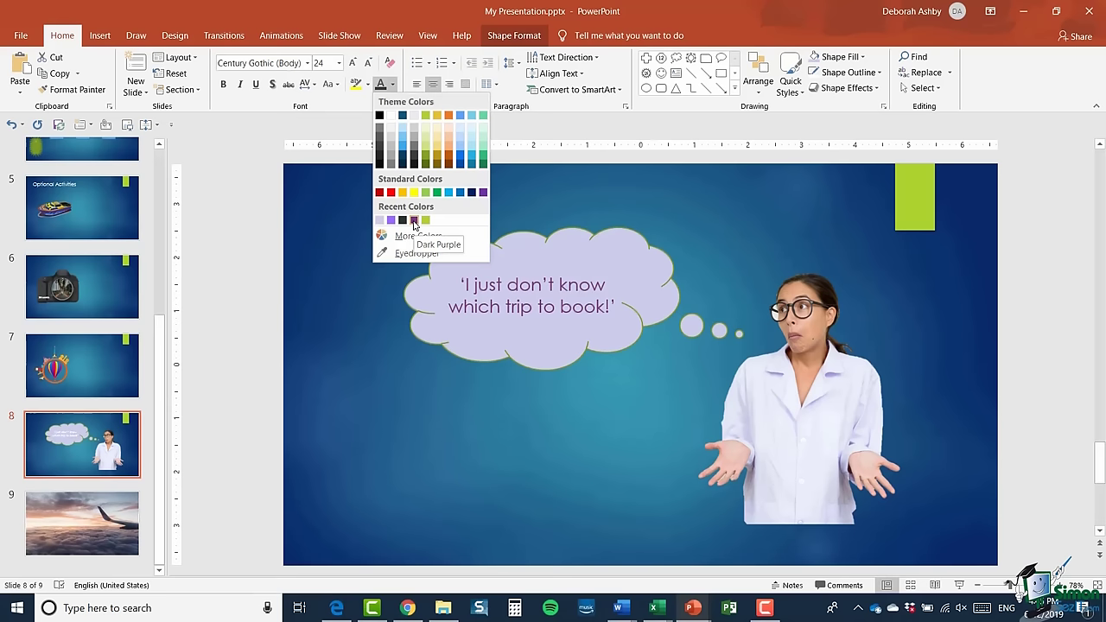
click(414, 221)
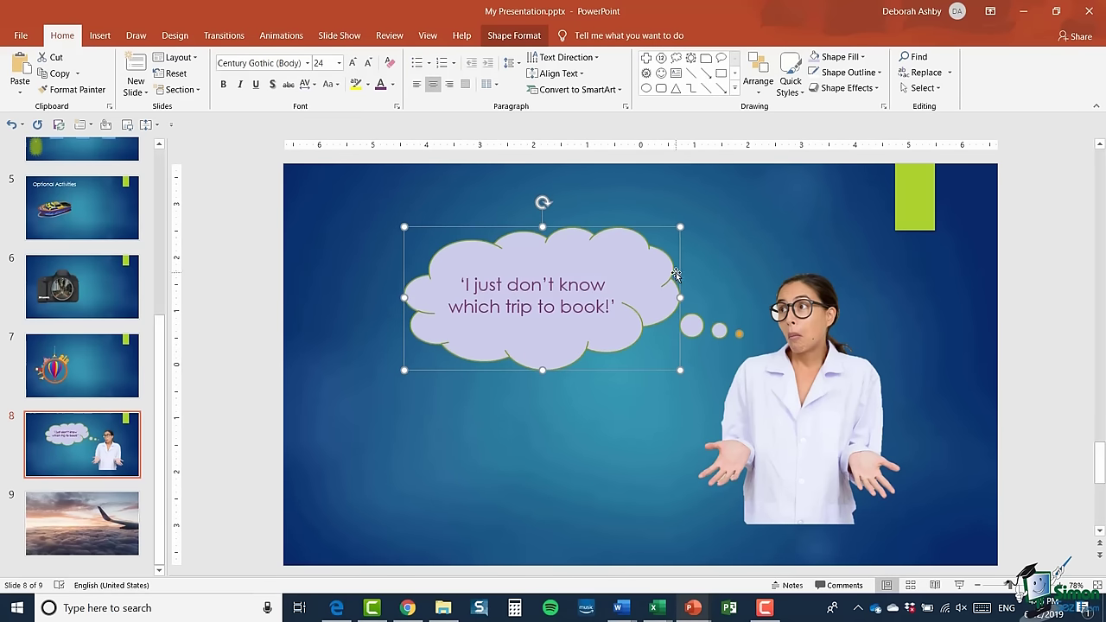
click(516, 35)
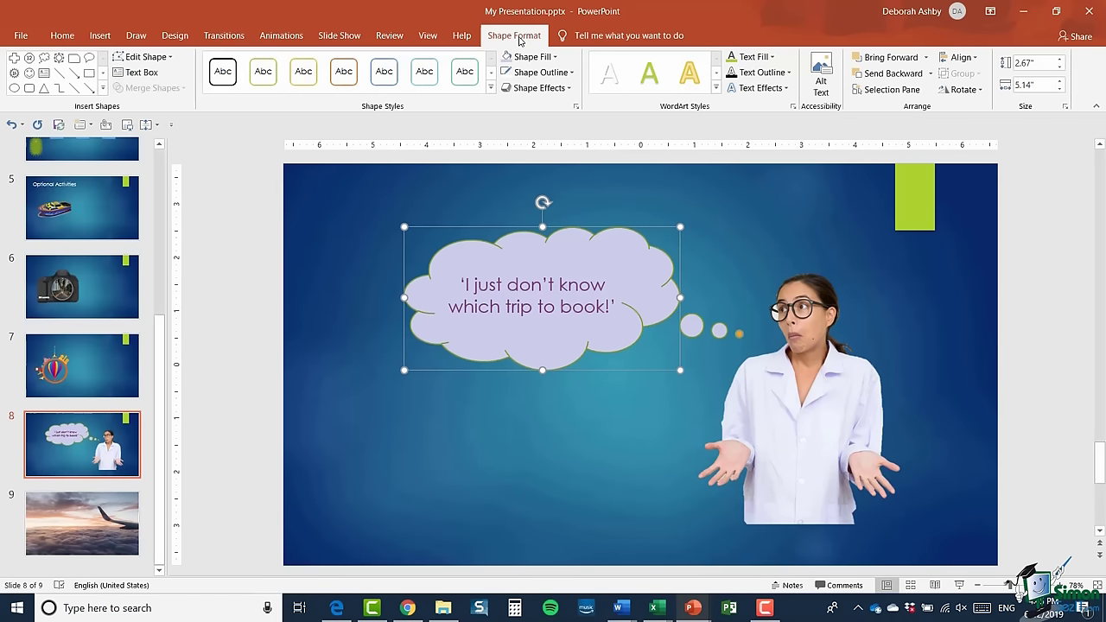
click(567, 74)
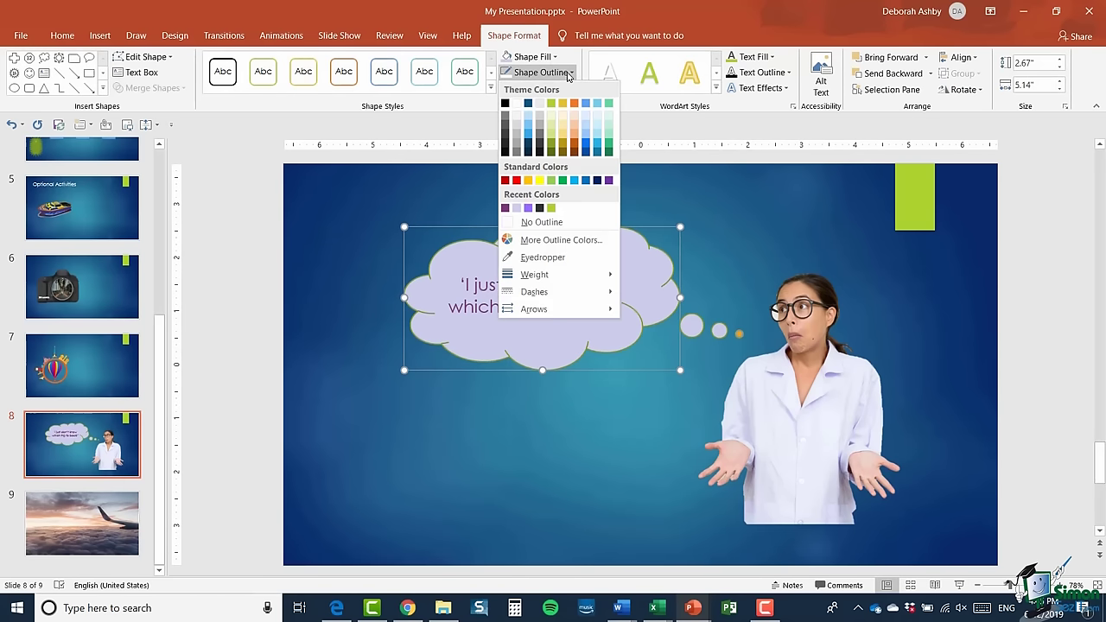
click(505, 208)
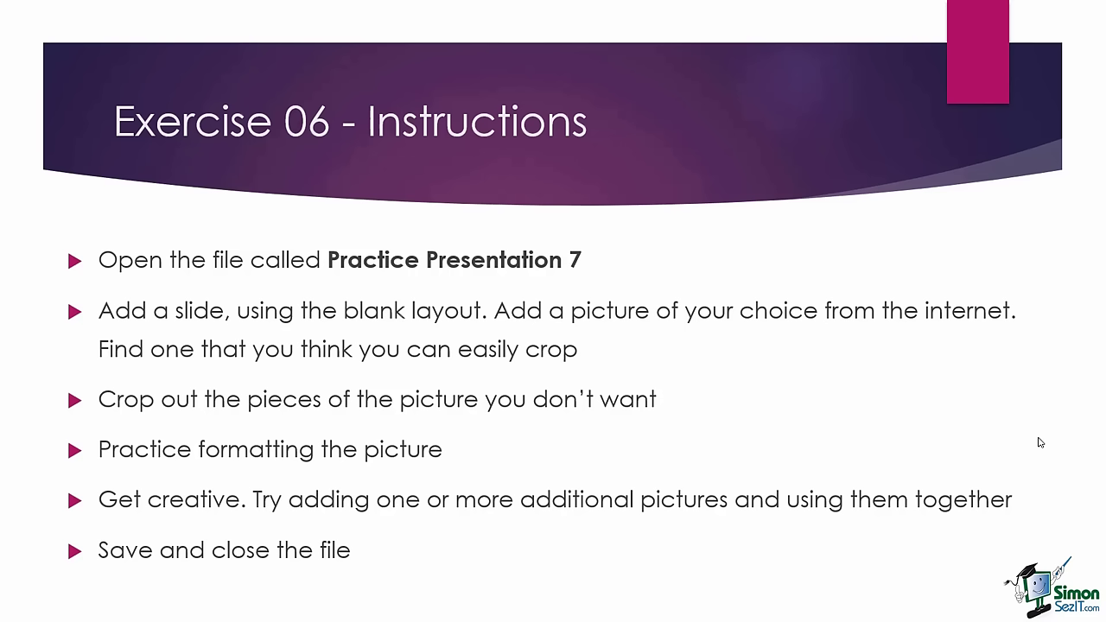
Advance past the last exercise slide and return to editing My Presentation
key(Right)
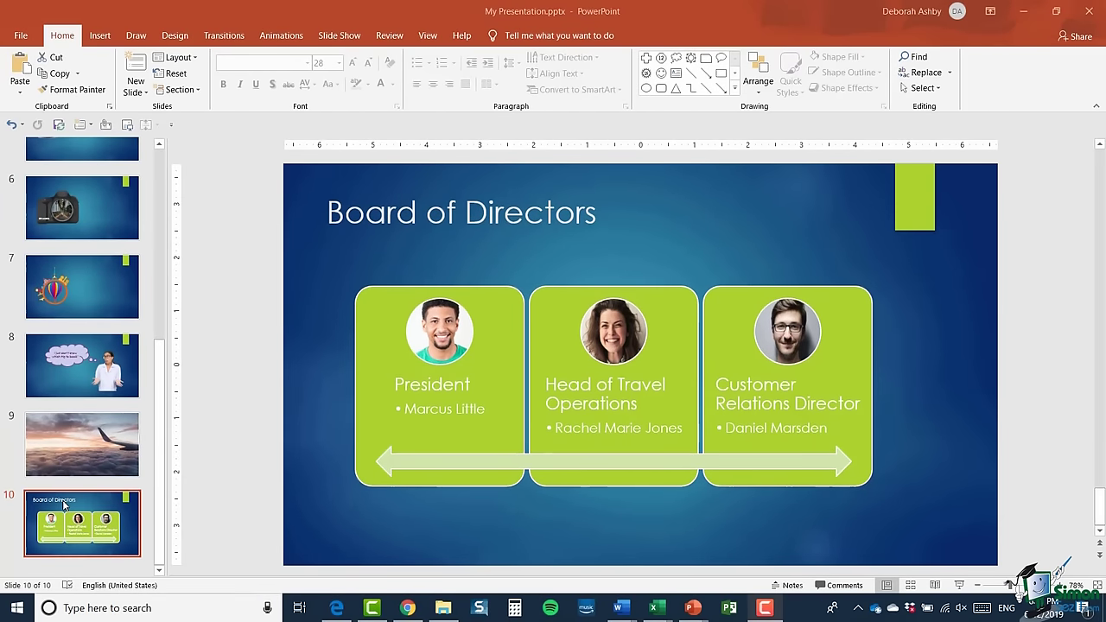
click(137, 93)
click(137, 93)
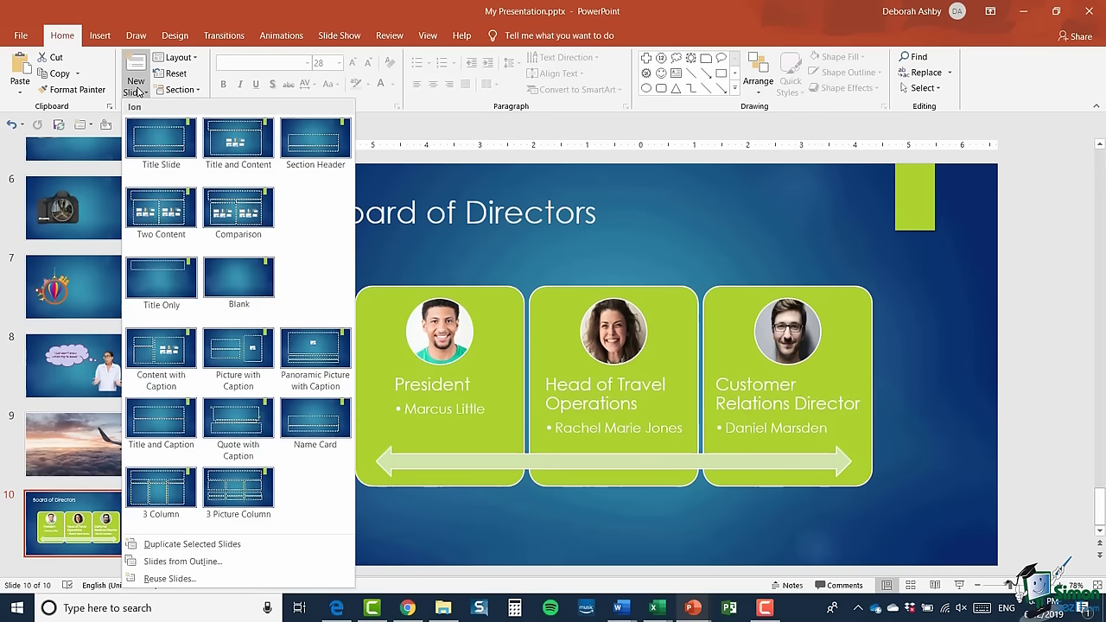
Insert a Title and Content slide 11 and type the title 'Team Members'
click(236, 144)
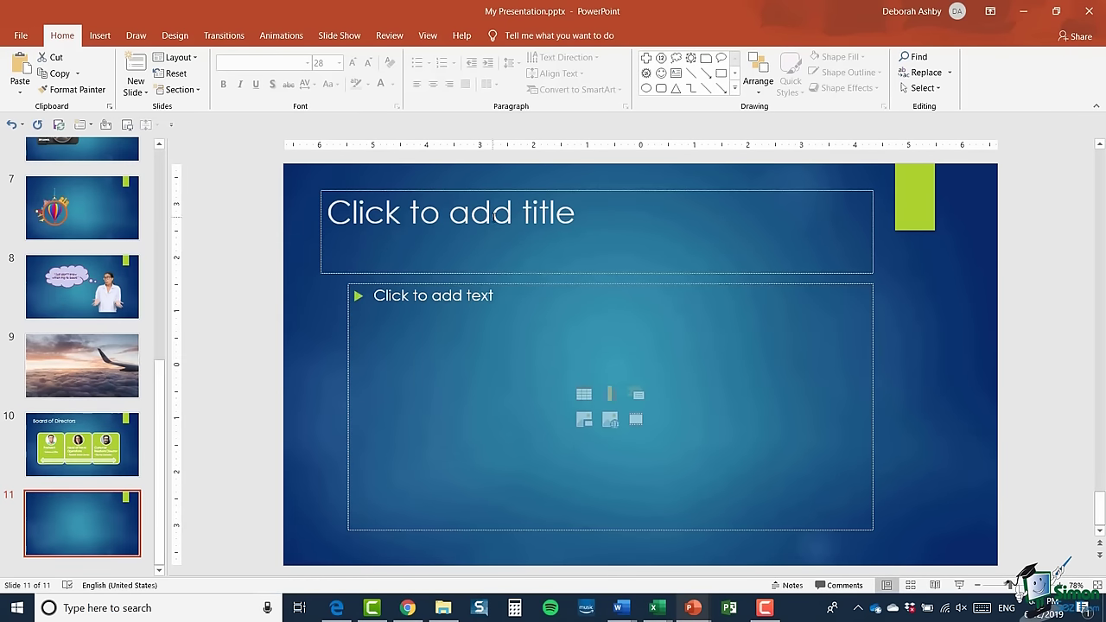
click(495, 215)
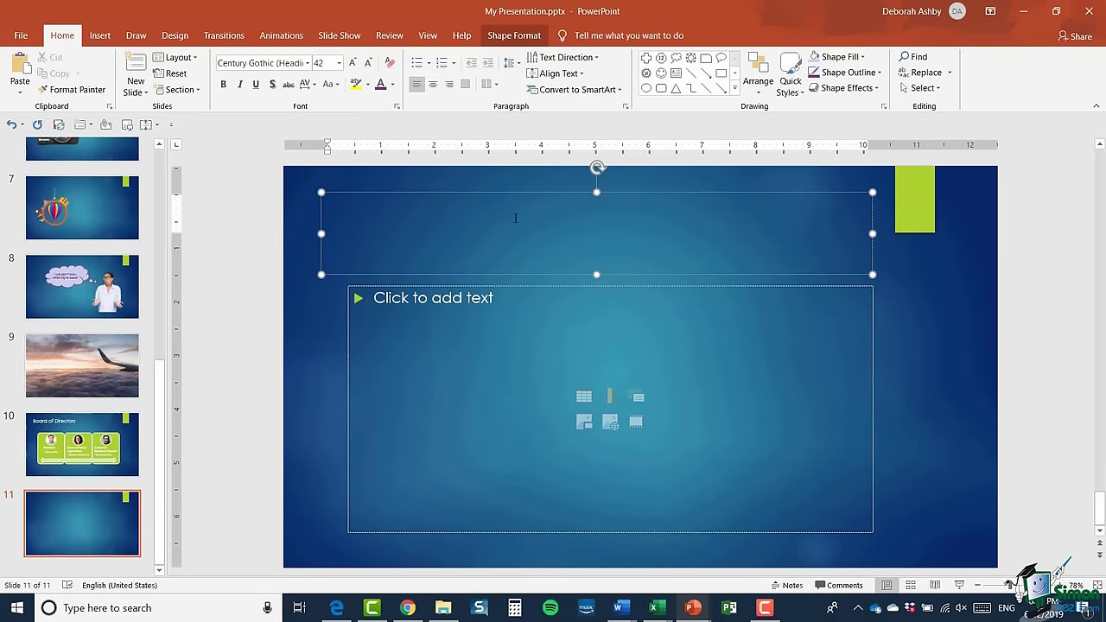
text(Team)
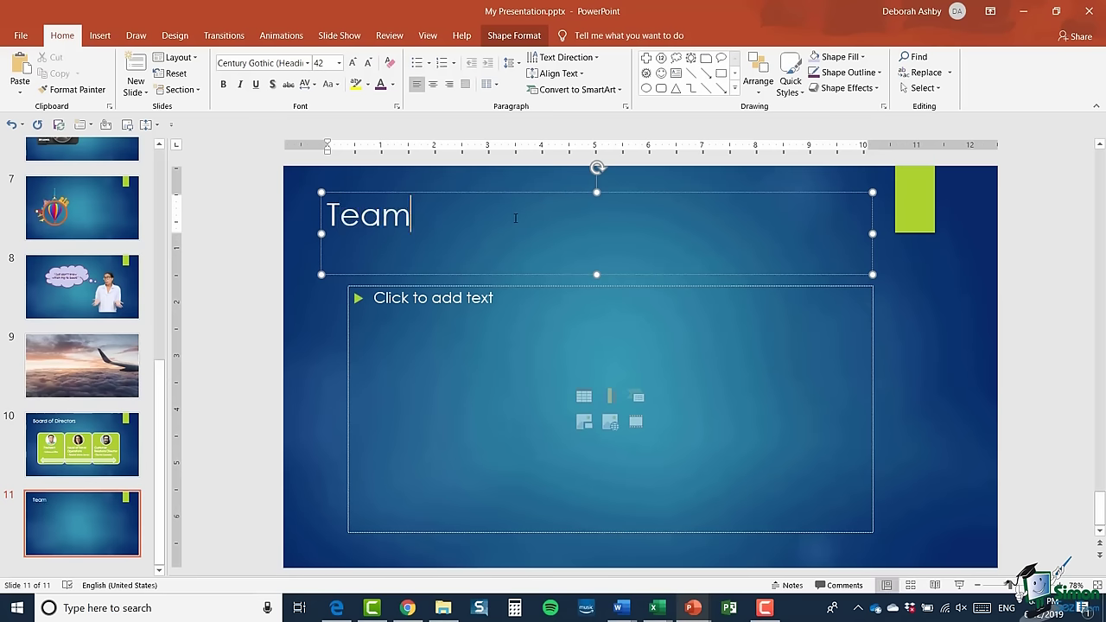
text( Members)
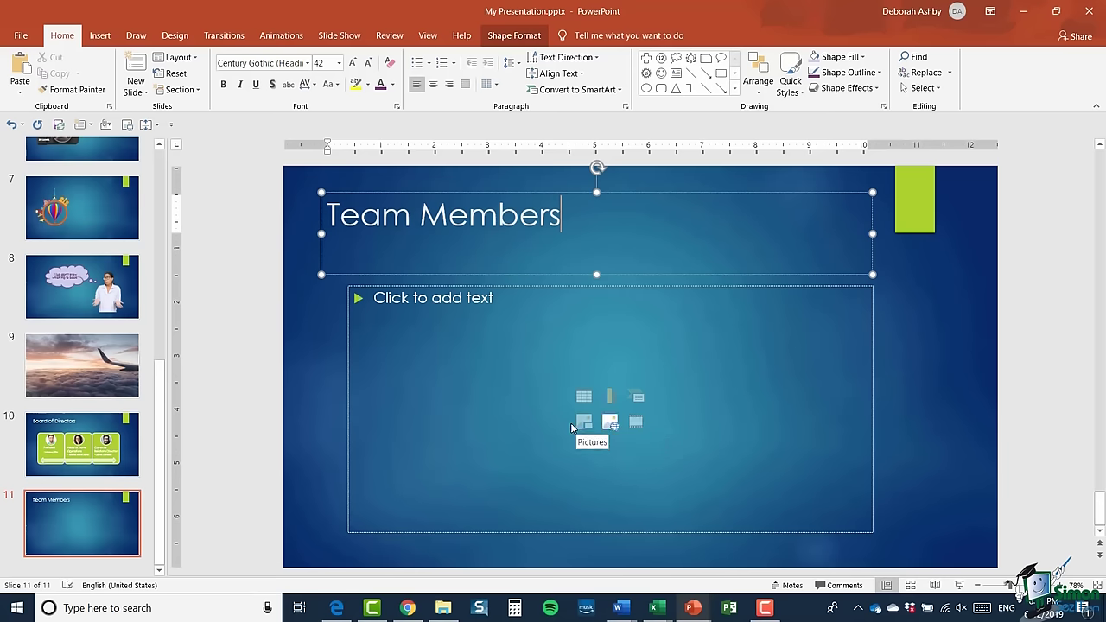
Browse the SmartArt categories from List through Picture and choose Vertical Picture Accent List
click(639, 397)
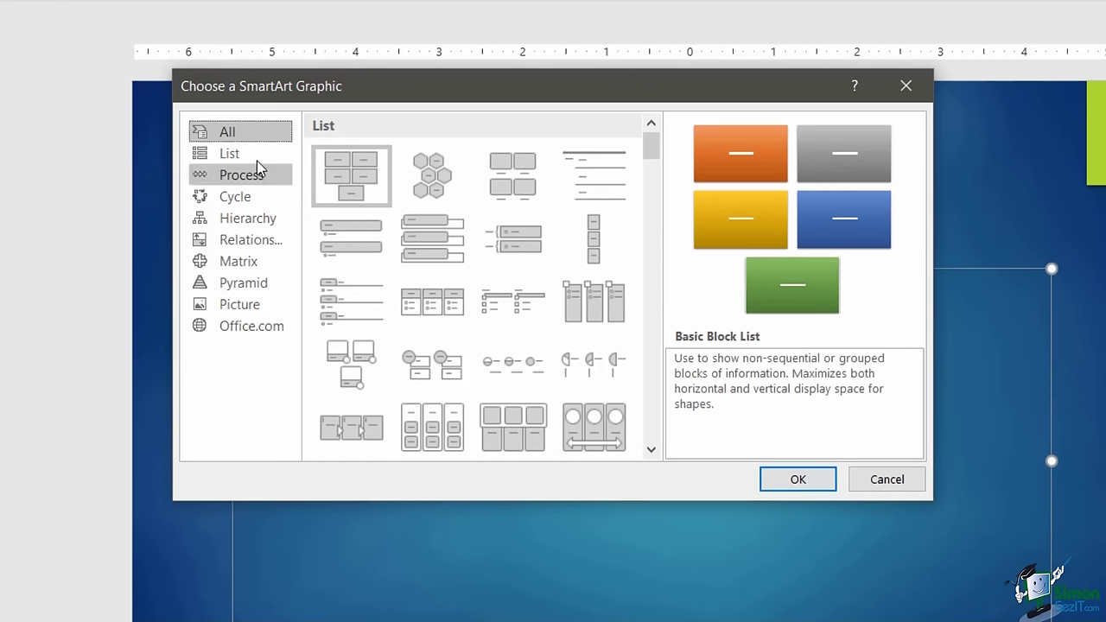
mouse_move(653, 145)
mouse_down()
mouse_move(658, 205)
mouse_move(663, 129)
mouse_up()
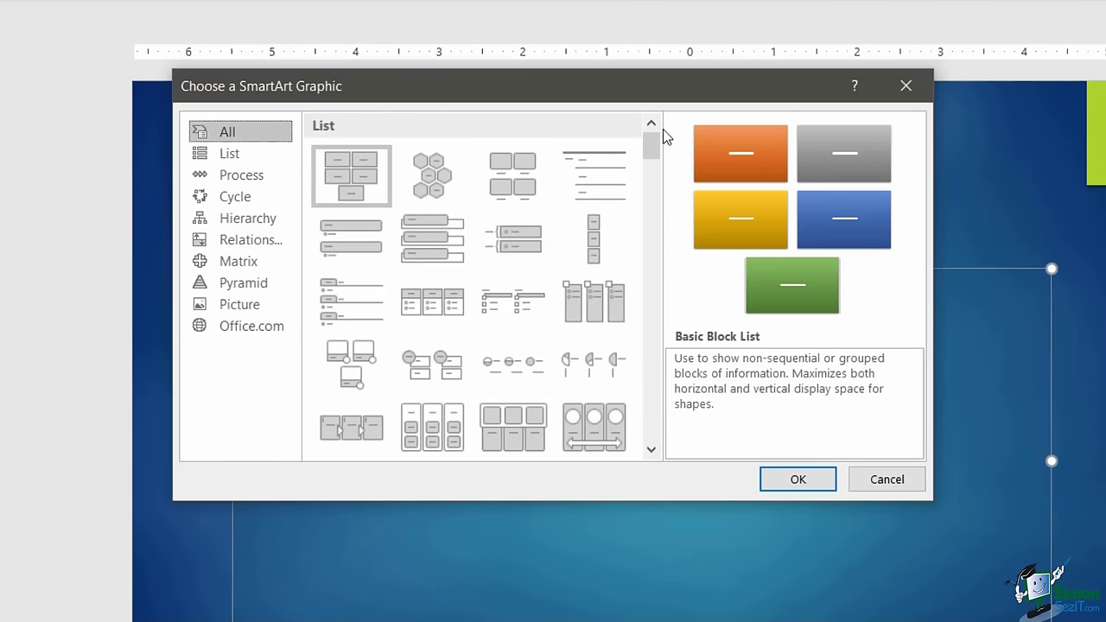
click(223, 156)
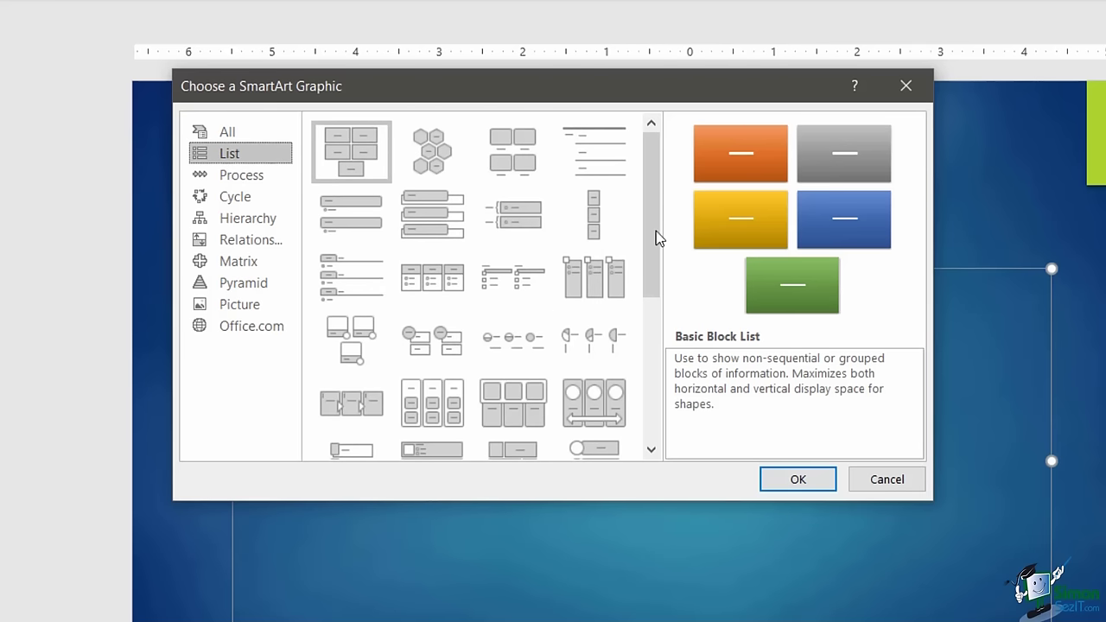
mouse_move(656, 231)
mouse_down()
mouse_move(655, 244)
mouse_move(656, 231)
mouse_up()
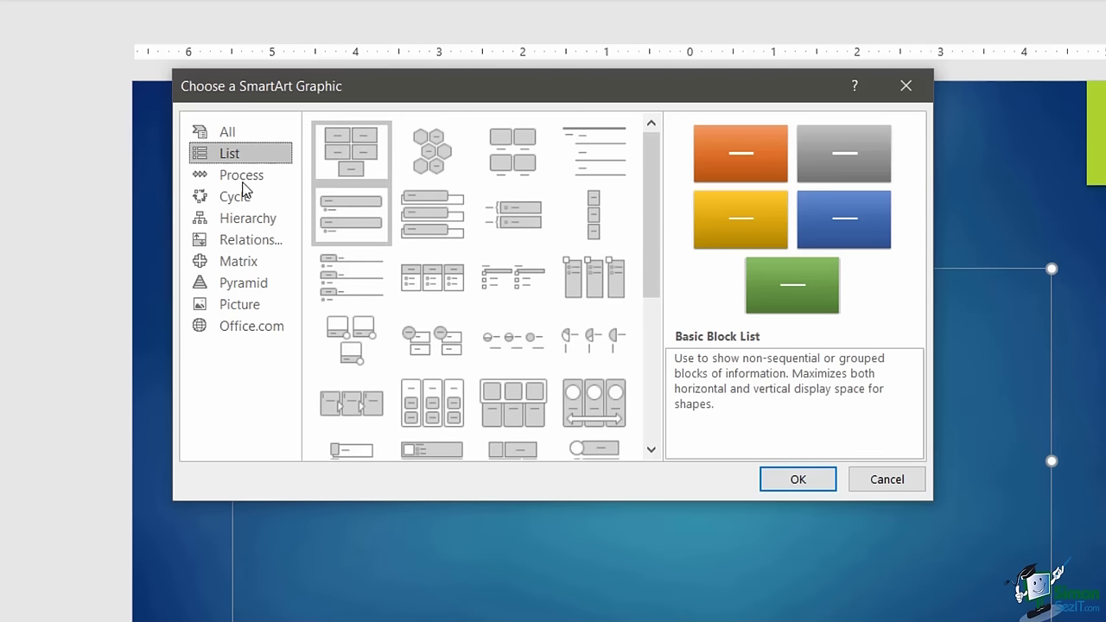
click(241, 182)
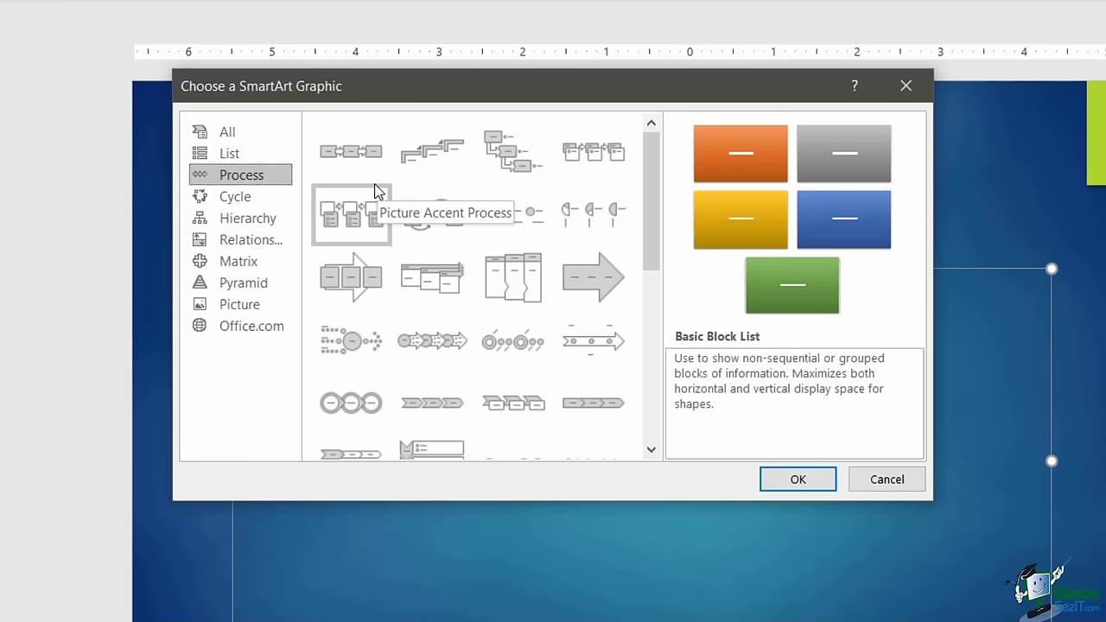
click(235, 199)
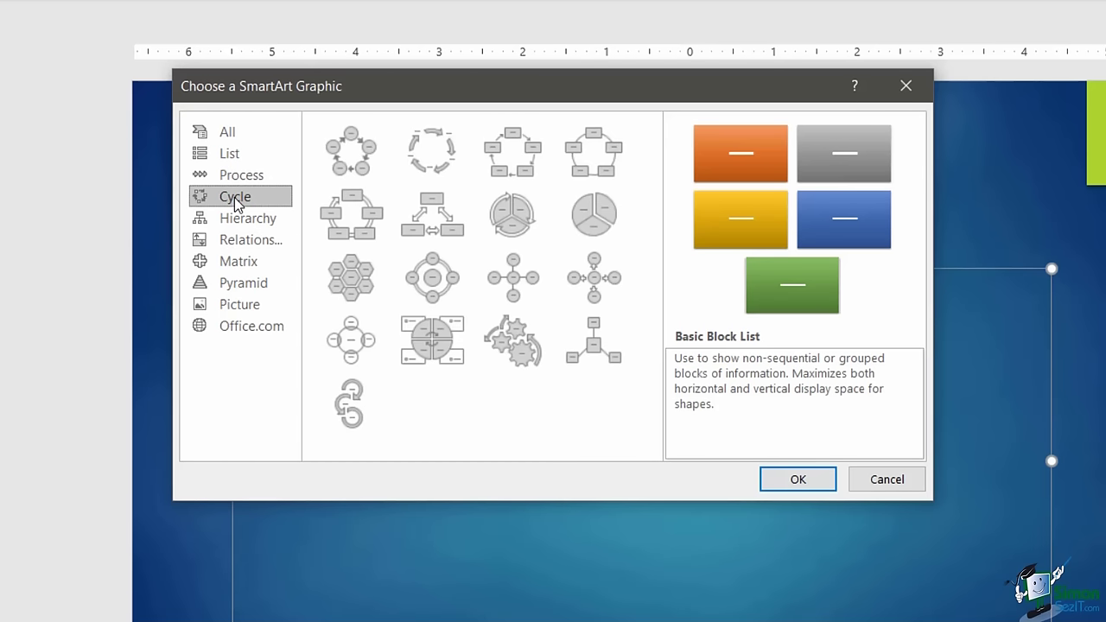
click(231, 223)
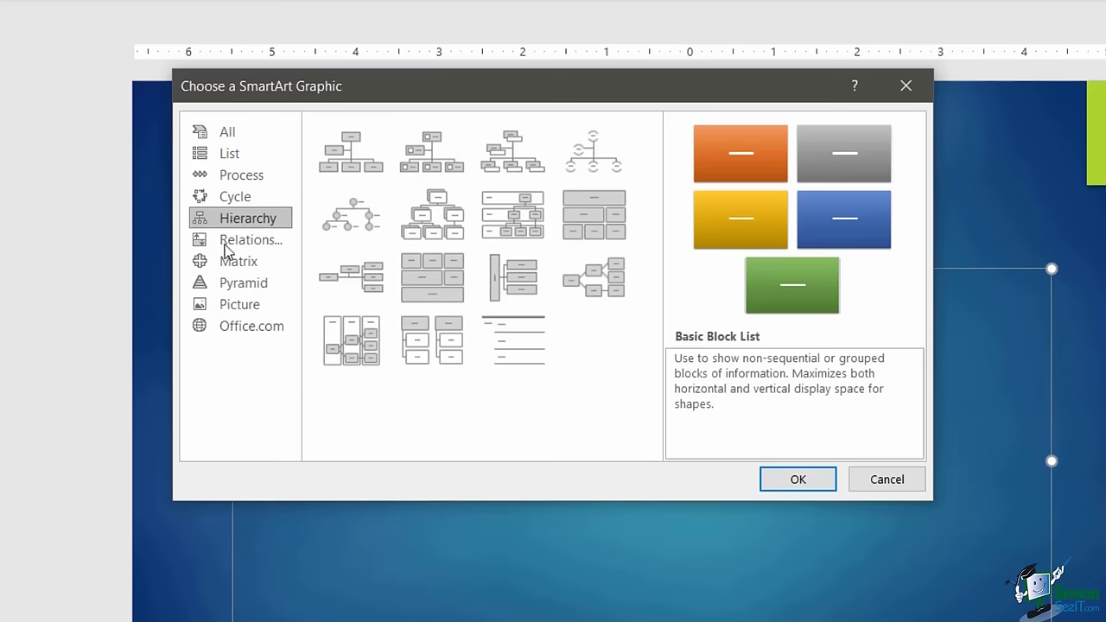
click(225, 250)
click(225, 263)
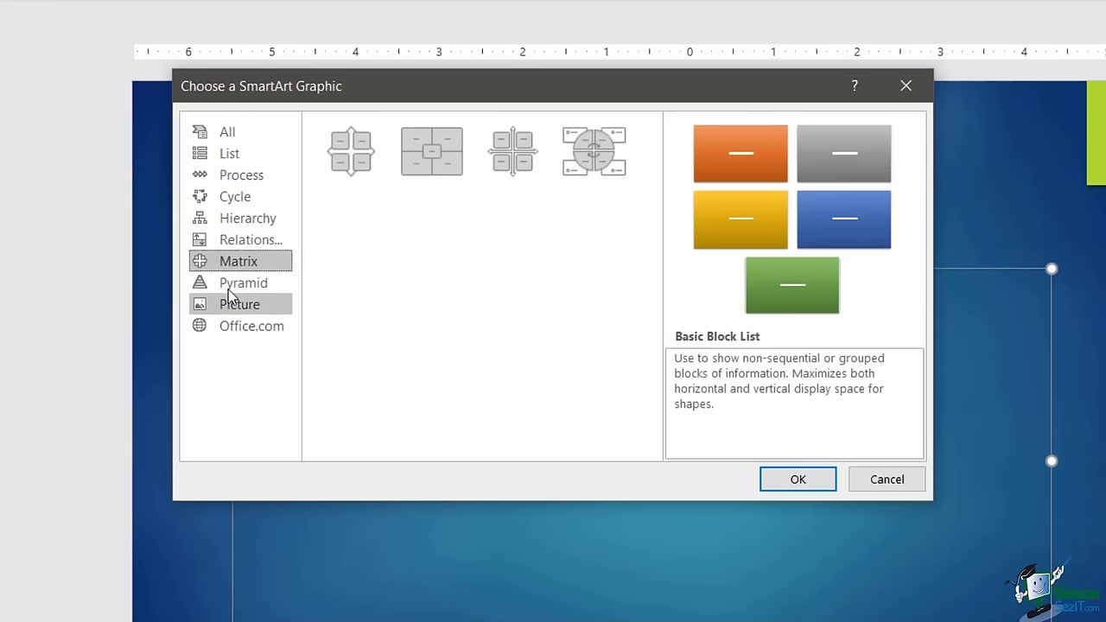
click(231, 290)
click(229, 306)
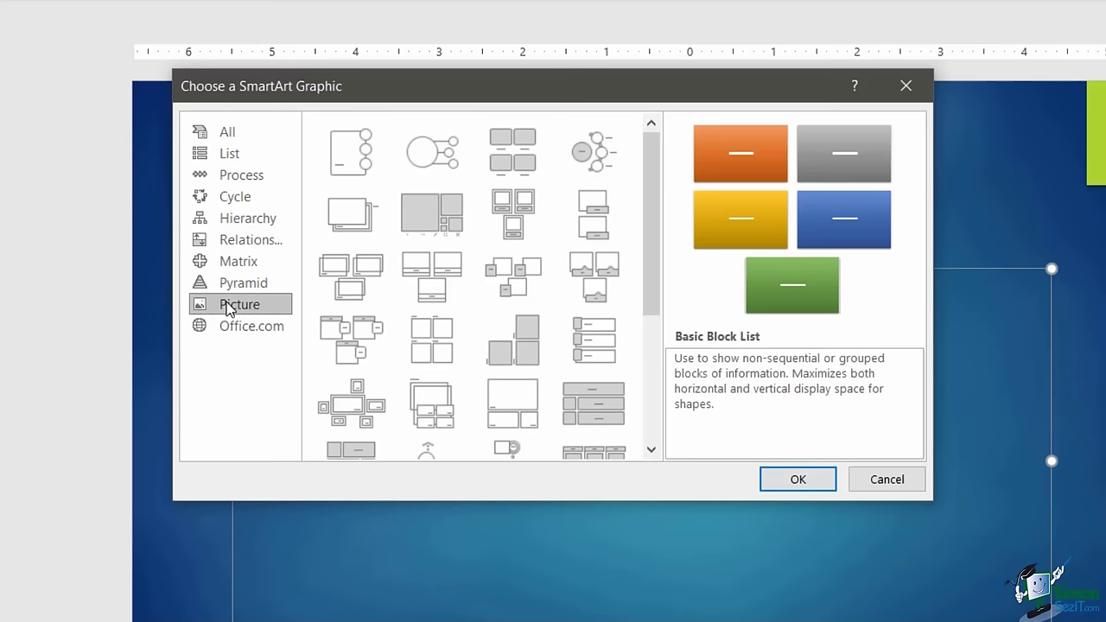
drag(657, 240, 638, 373)
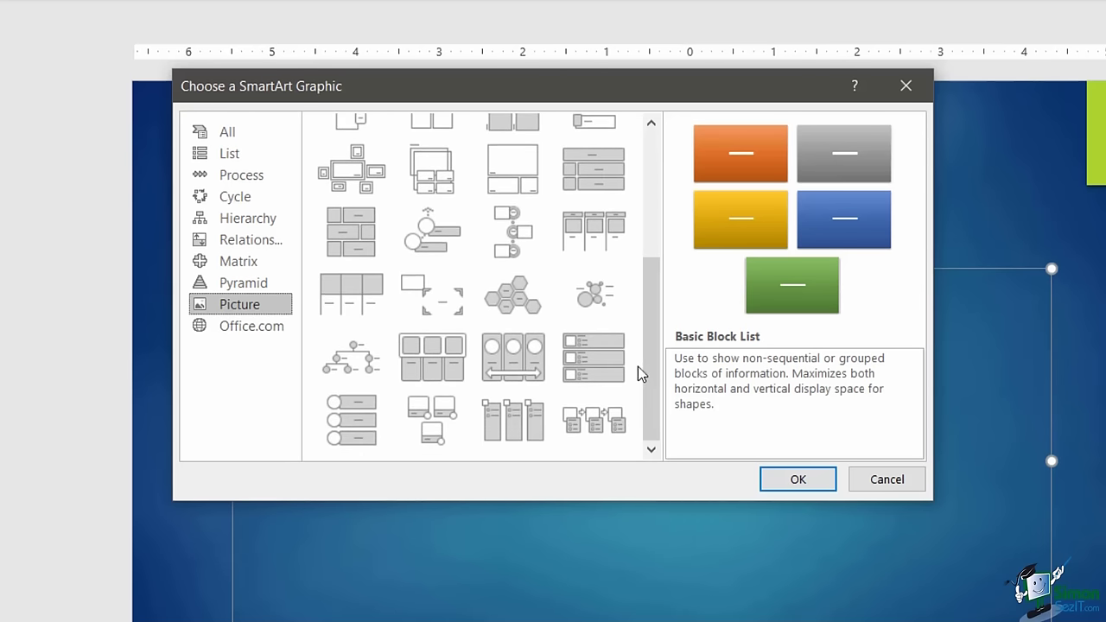
click(349, 423)
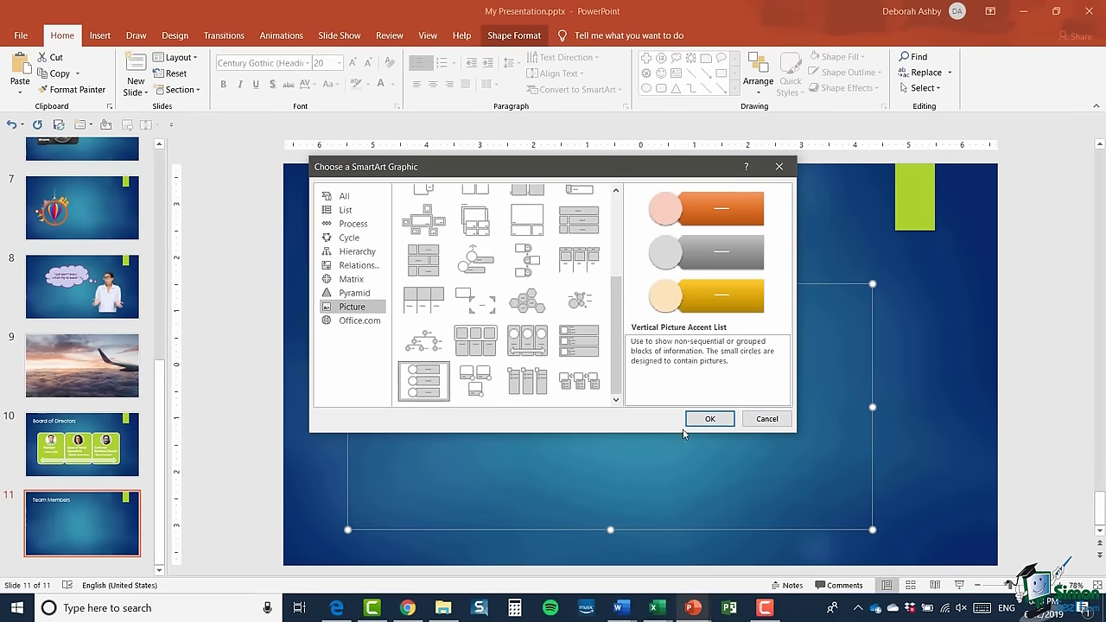
Insert the SmartArt and type the first team member's name in the top shape
click(710, 420)
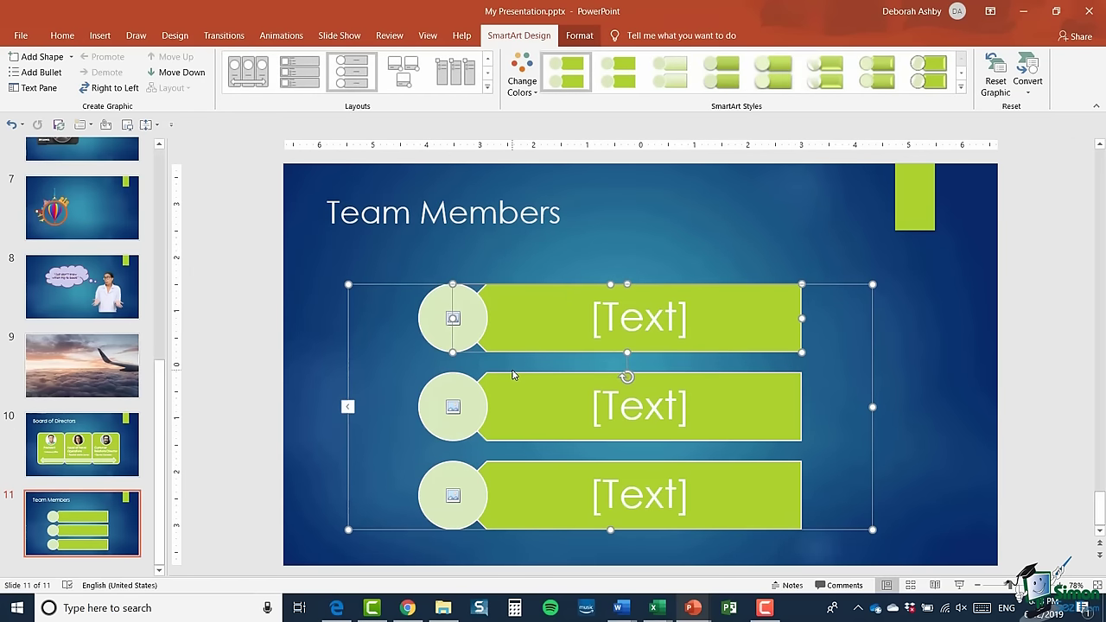
click(639, 317)
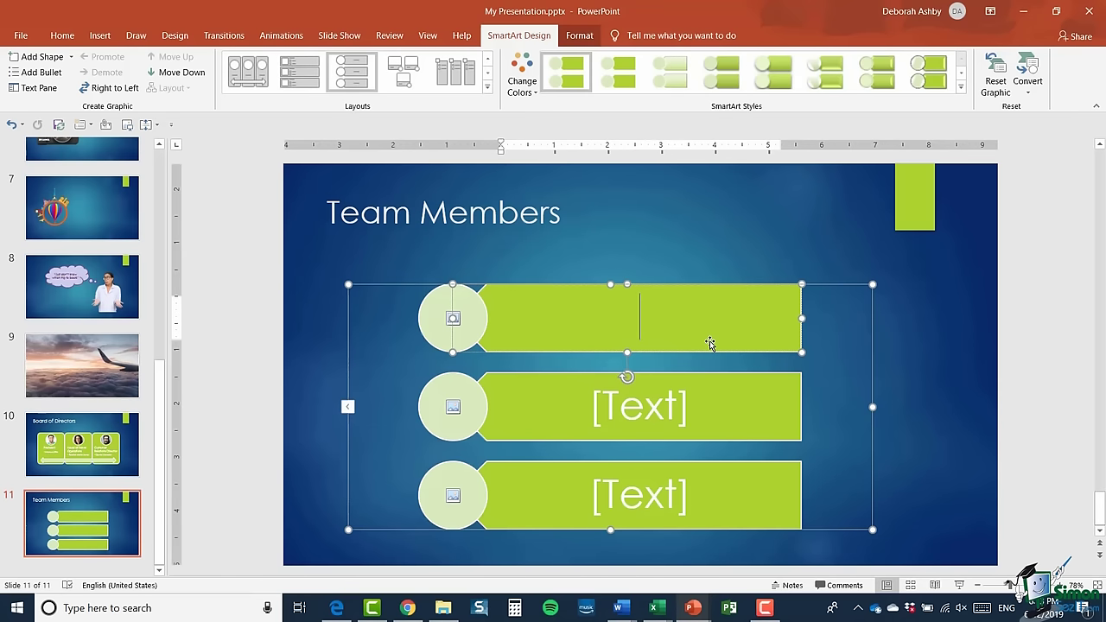
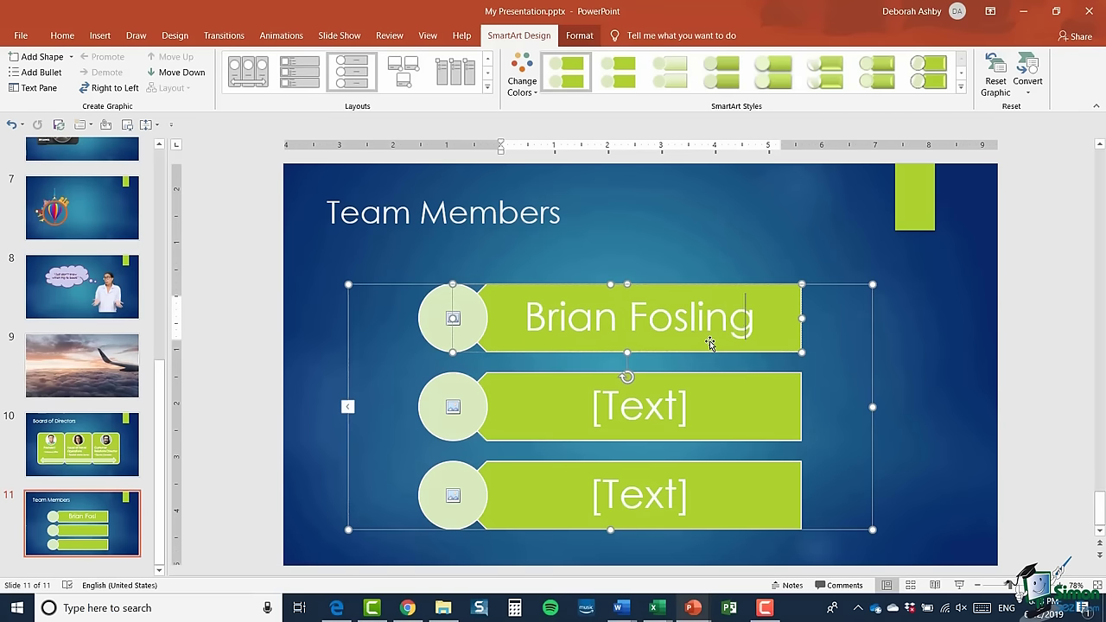
Type the second and third team members' names into the remaining shapes
click(636, 408)
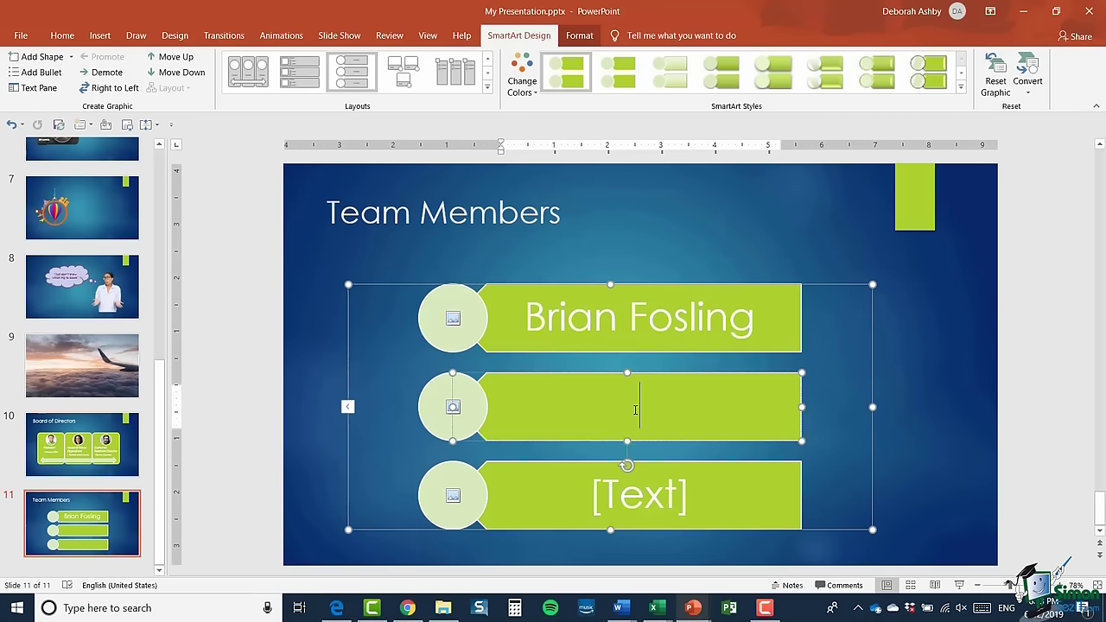
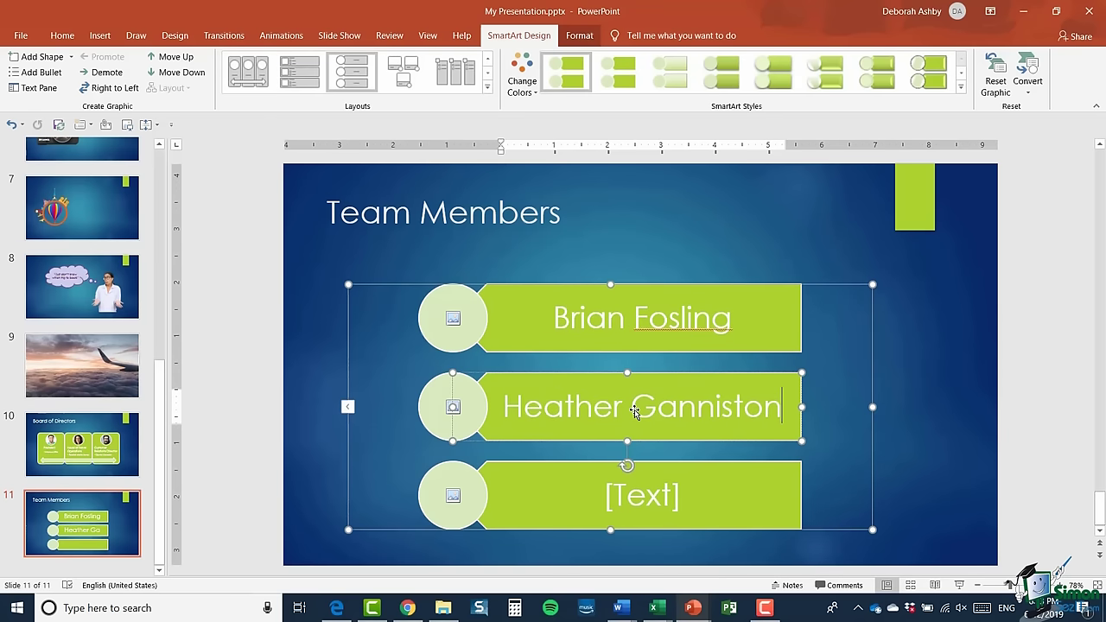
click(640, 501)
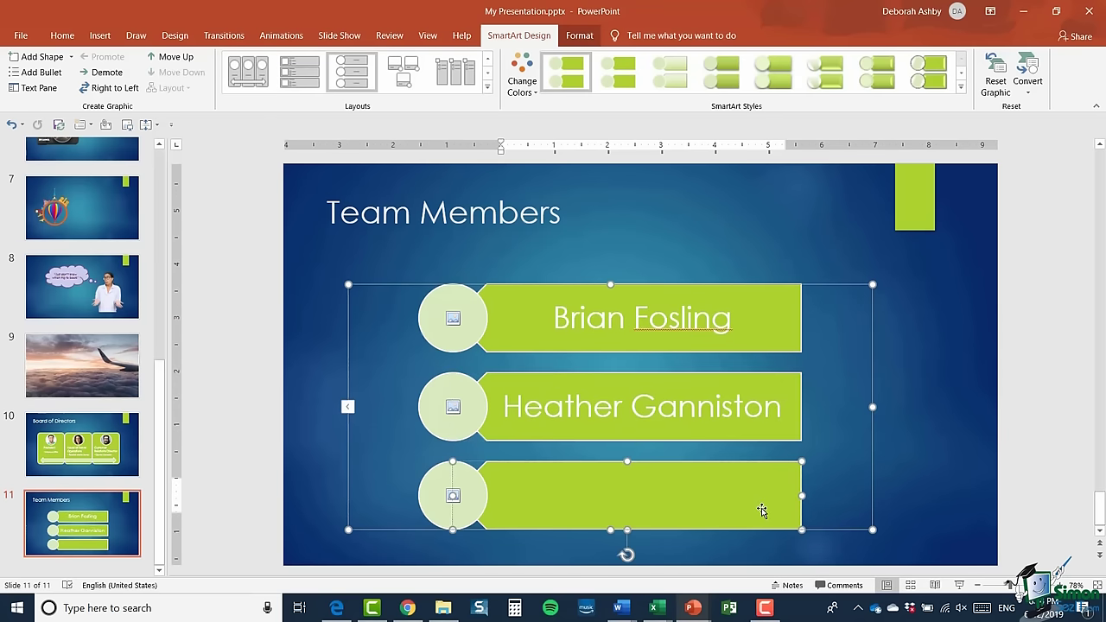
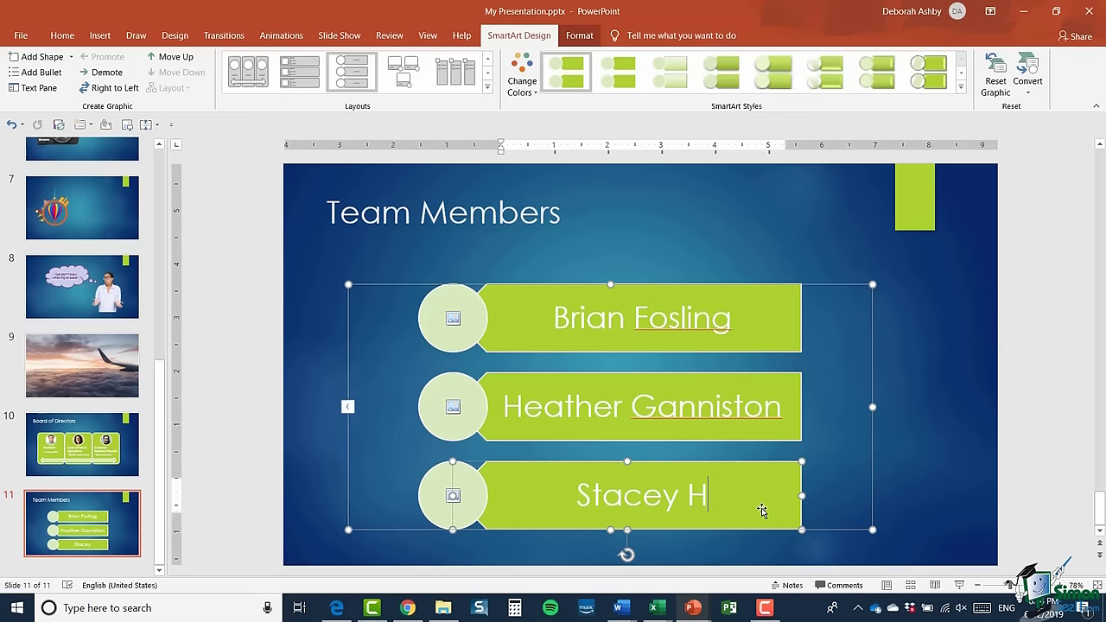
click(875, 478)
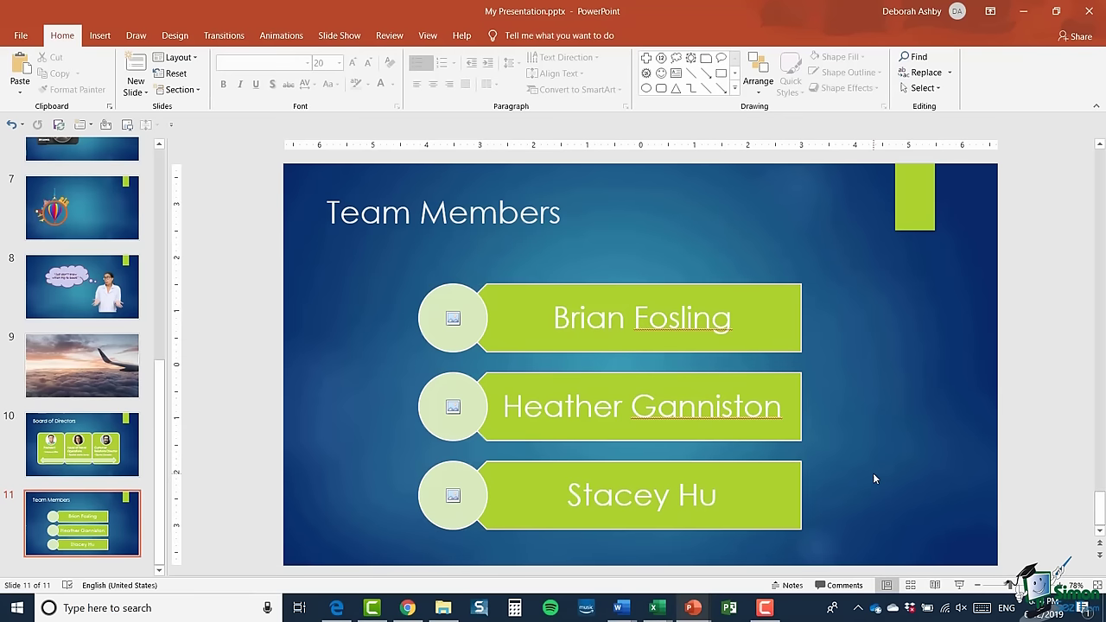
click(615, 319)
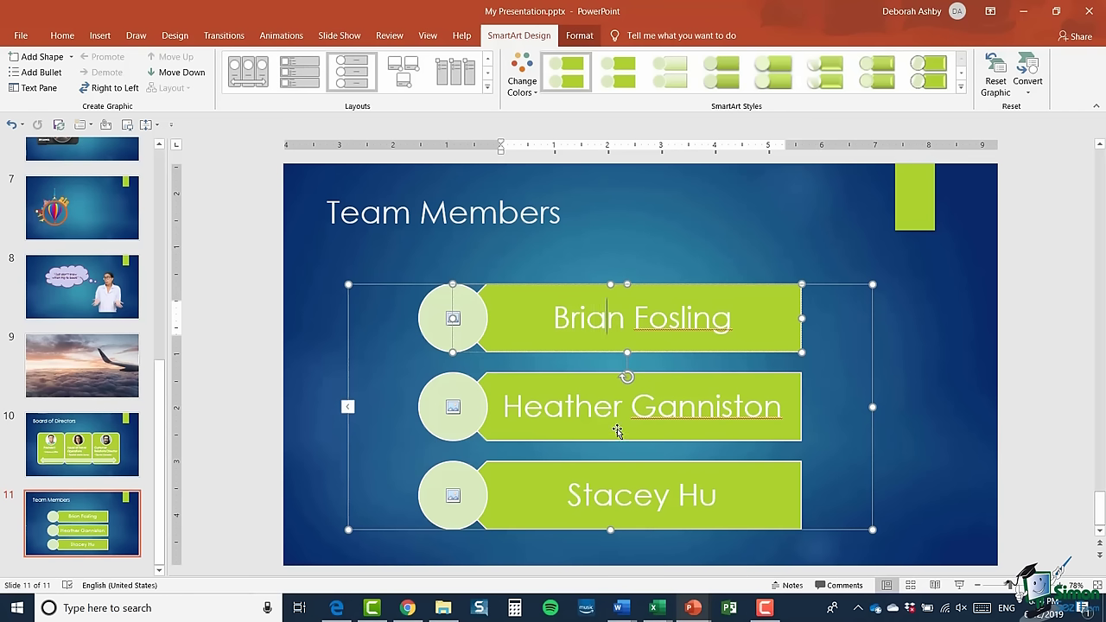
Insert the first team member's photo from file into the top circle
click(452, 318)
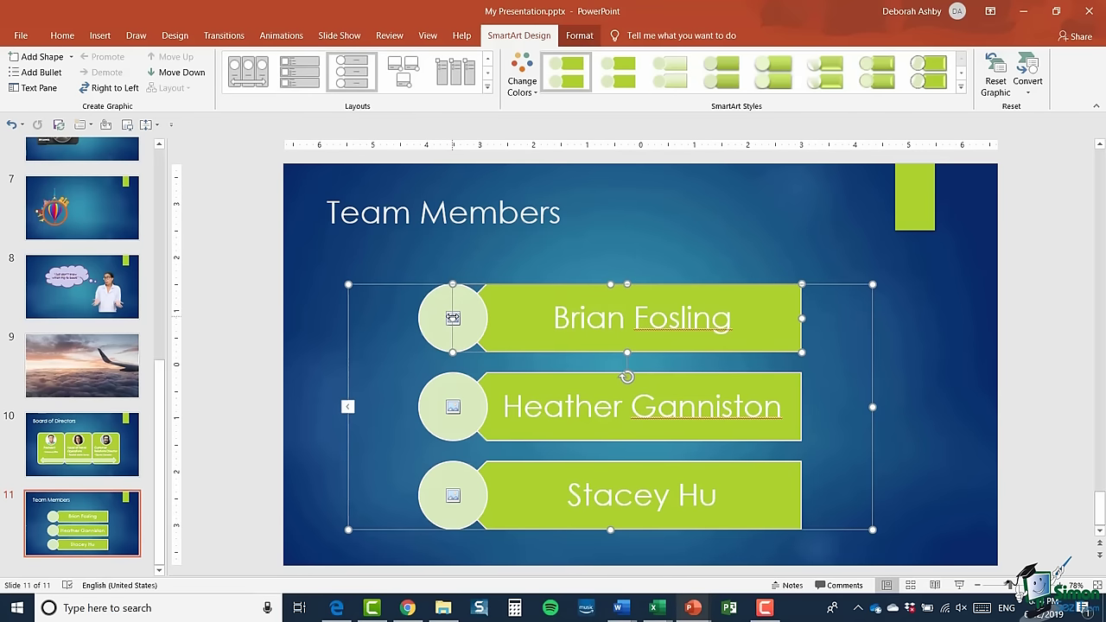
click(452, 318)
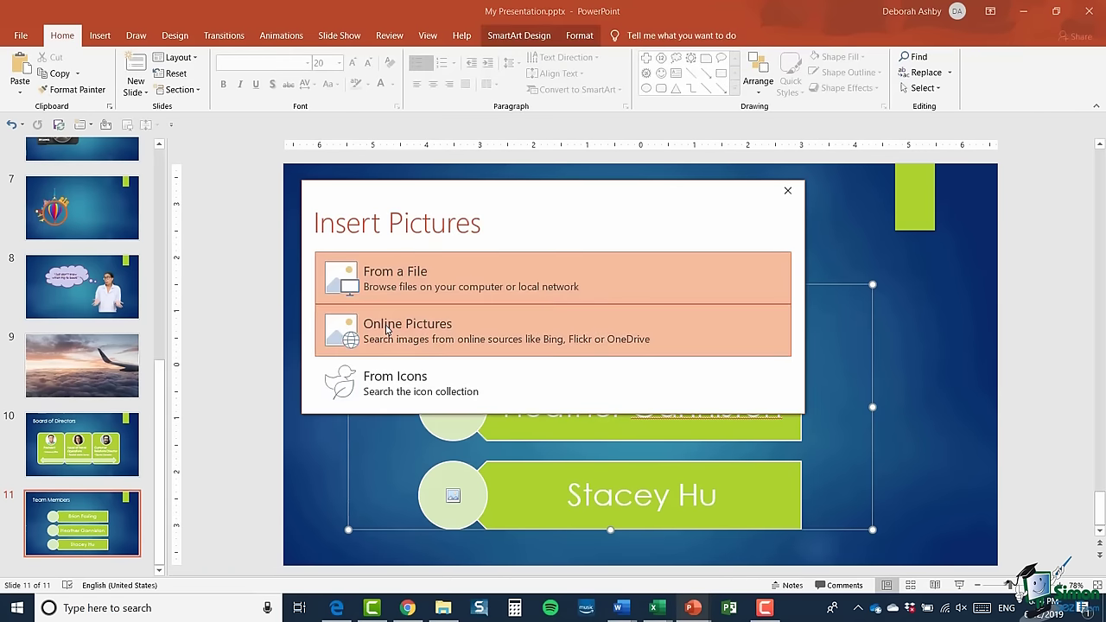
click(427, 281)
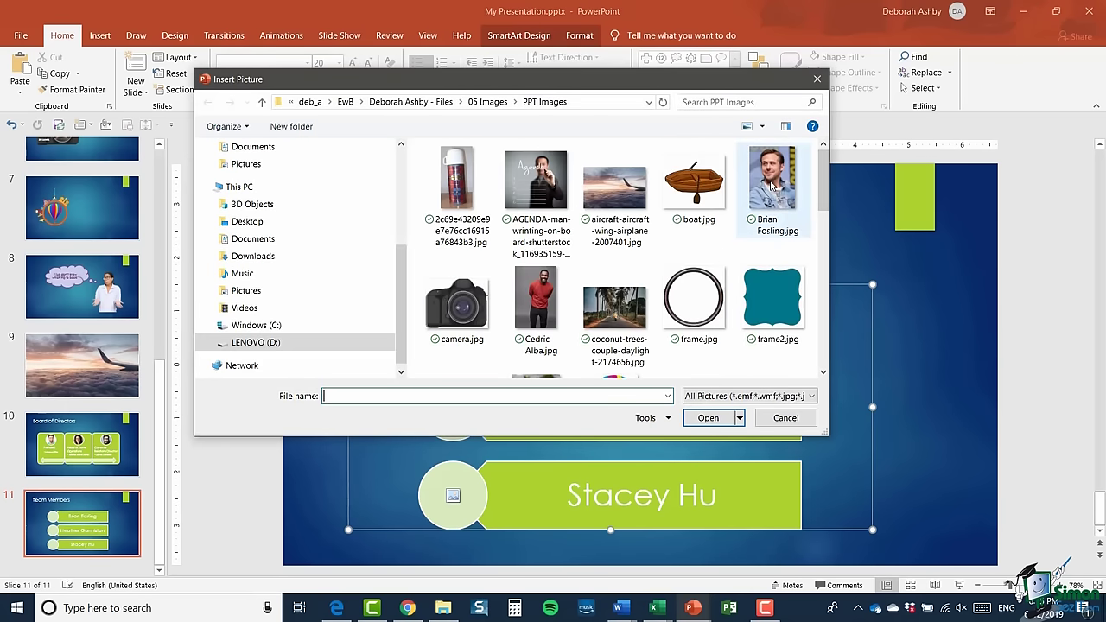
click(773, 183)
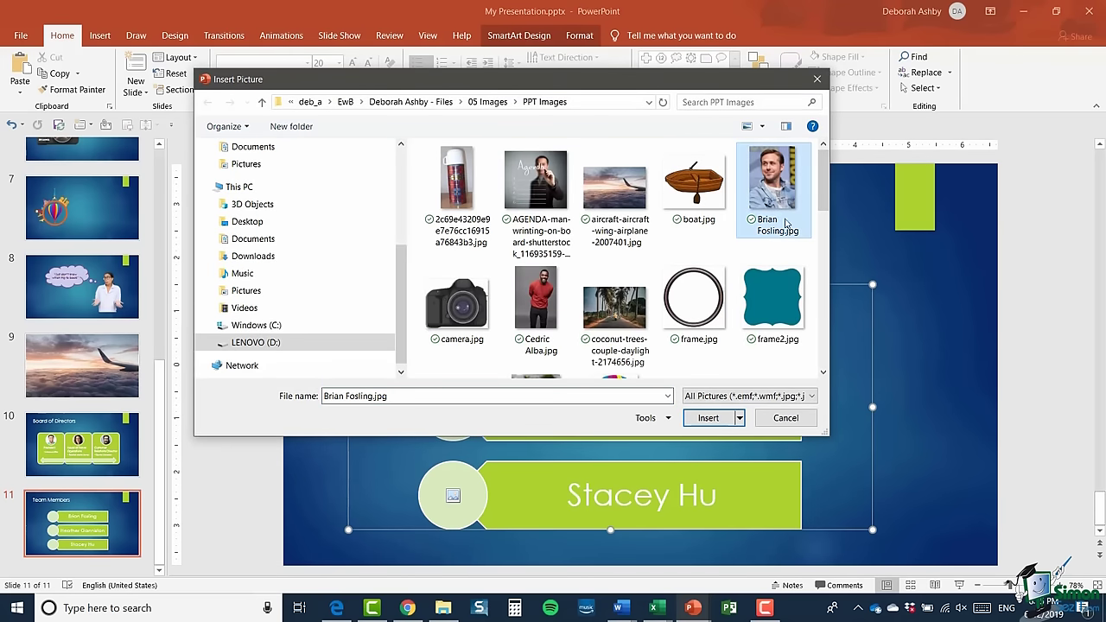
click(707, 420)
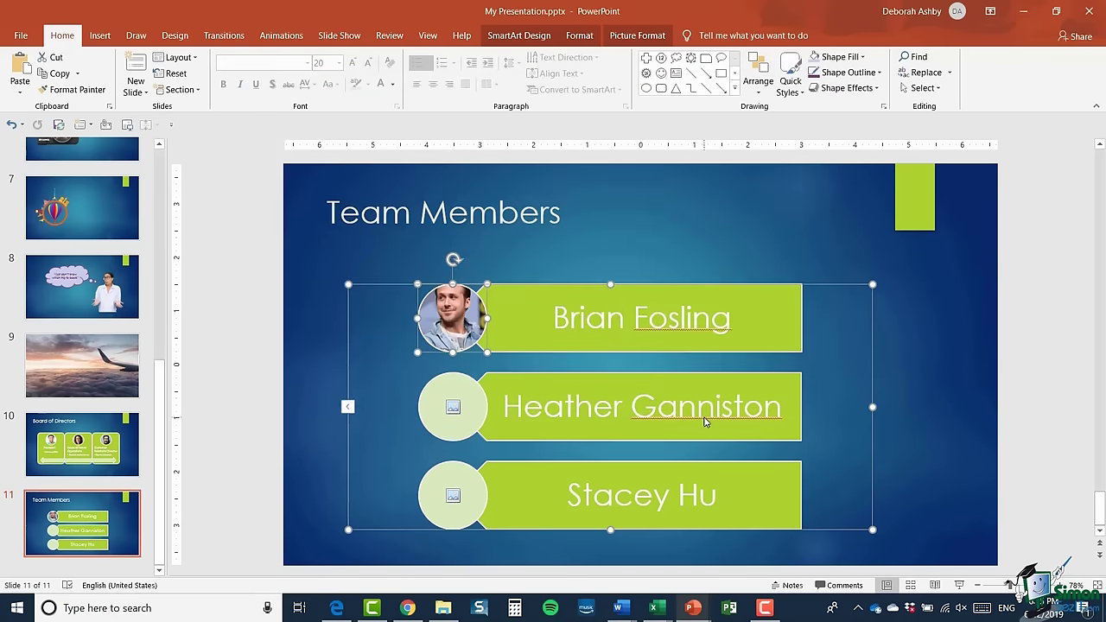
Insert the second and third team members' photos from file into their circles
click(453, 408)
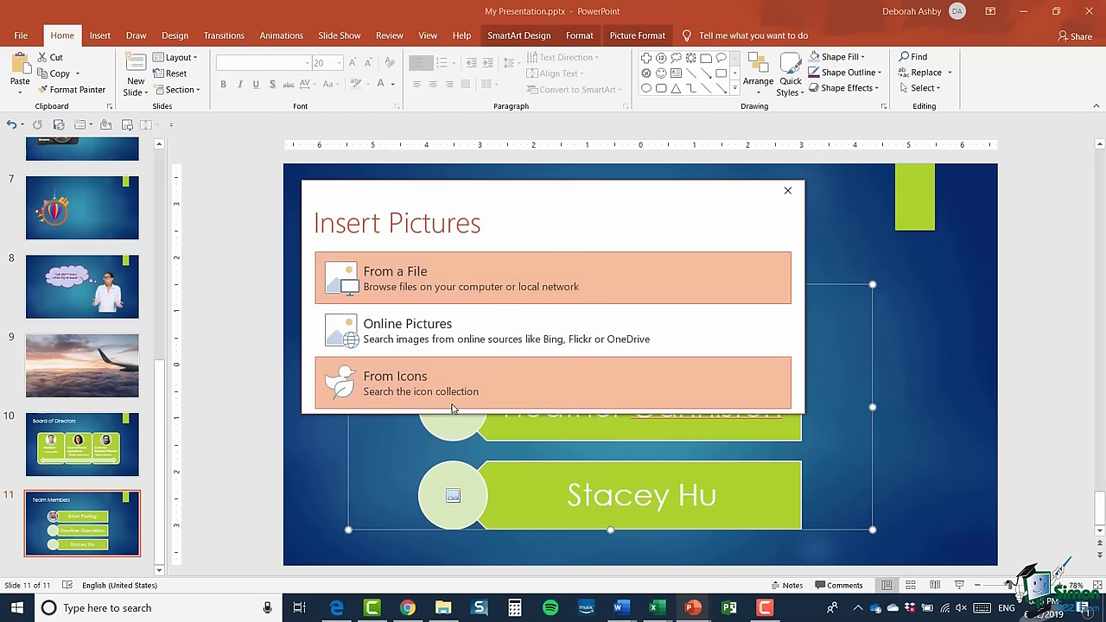
click(472, 282)
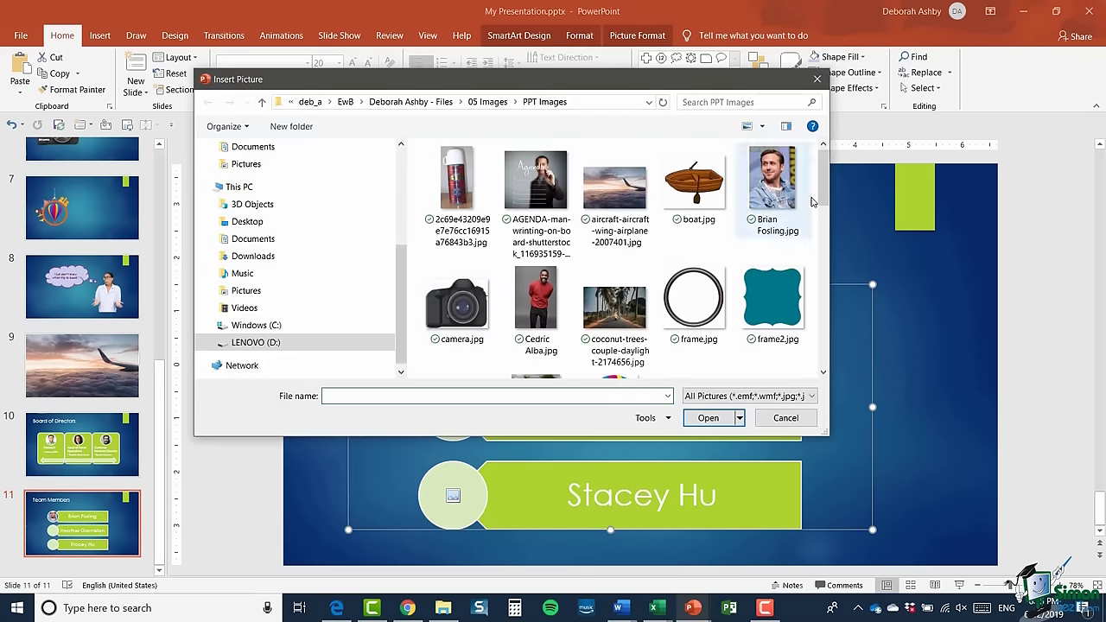
drag(827, 195, 826, 227)
click(536, 270)
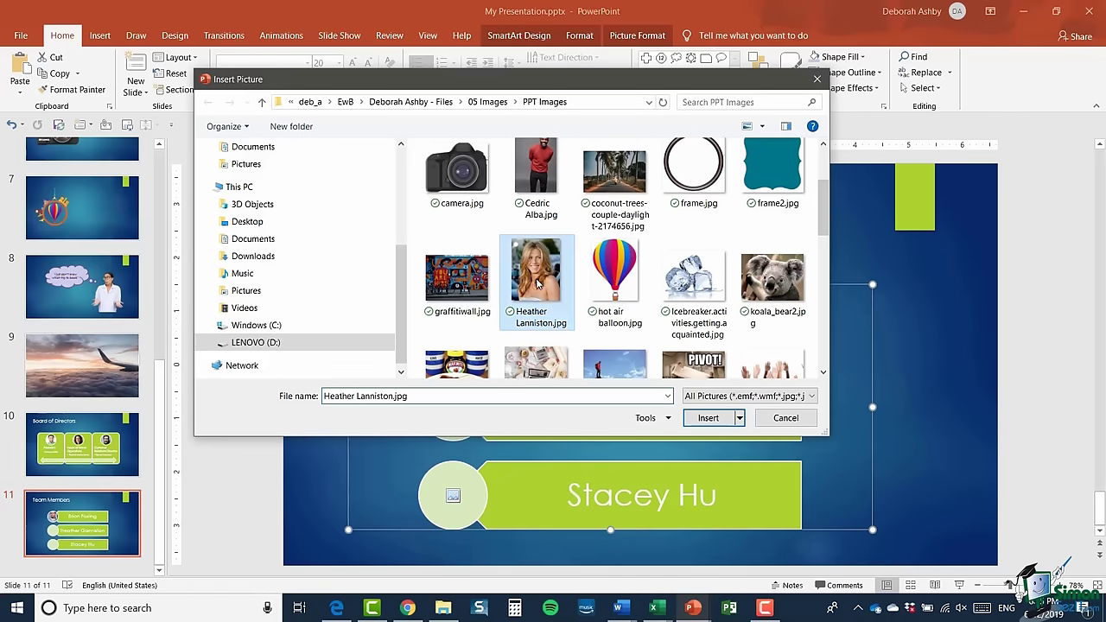
click(708, 417)
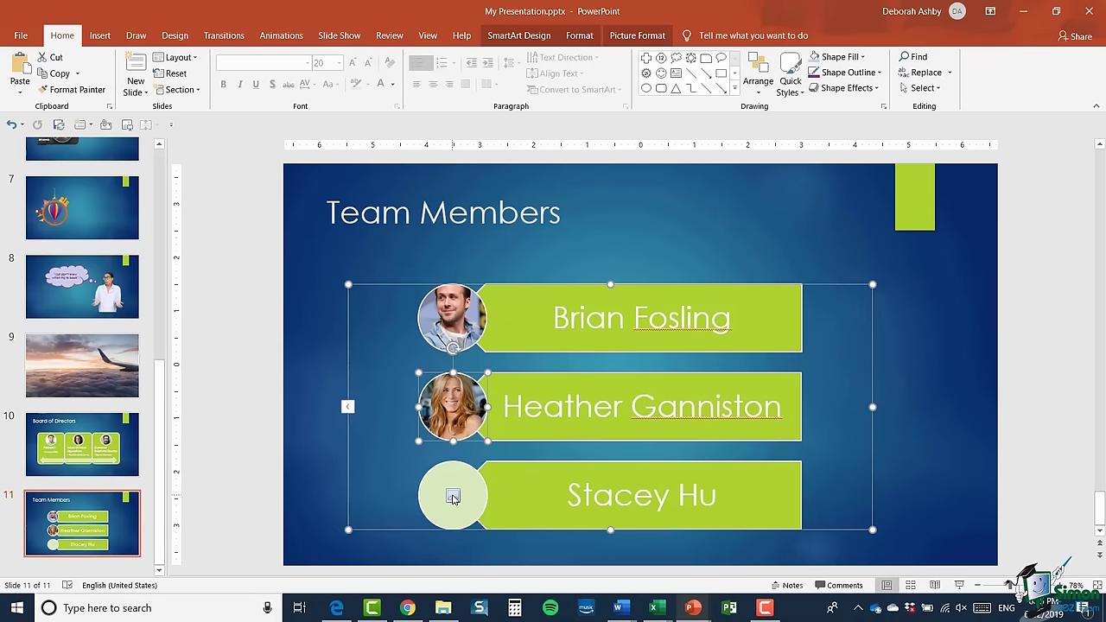
click(453, 496)
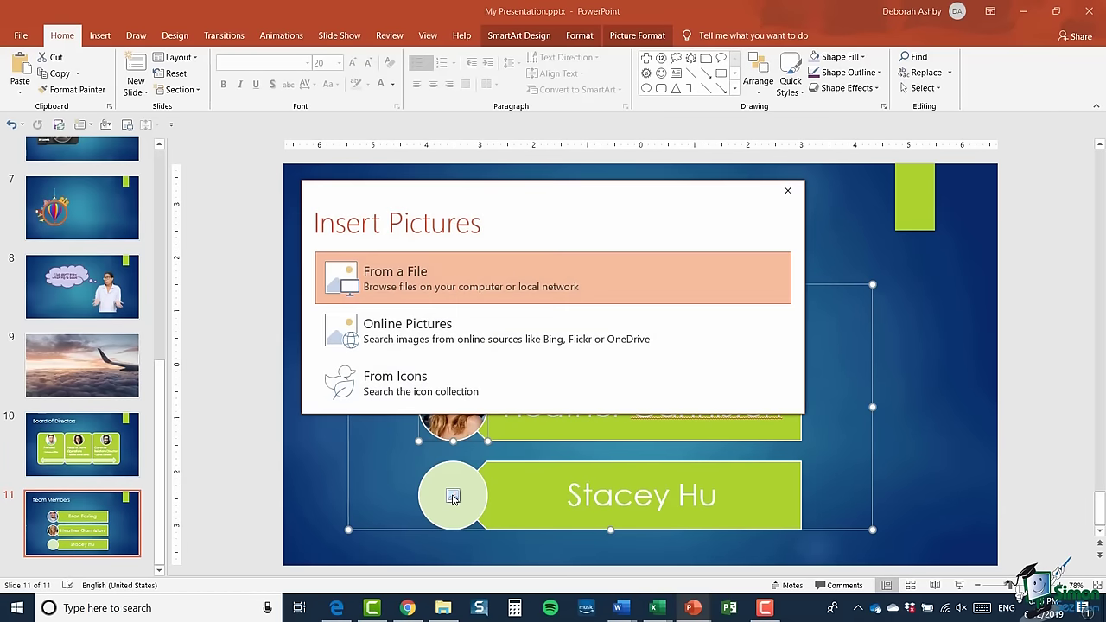
click(480, 286)
drag(822, 211, 822, 321)
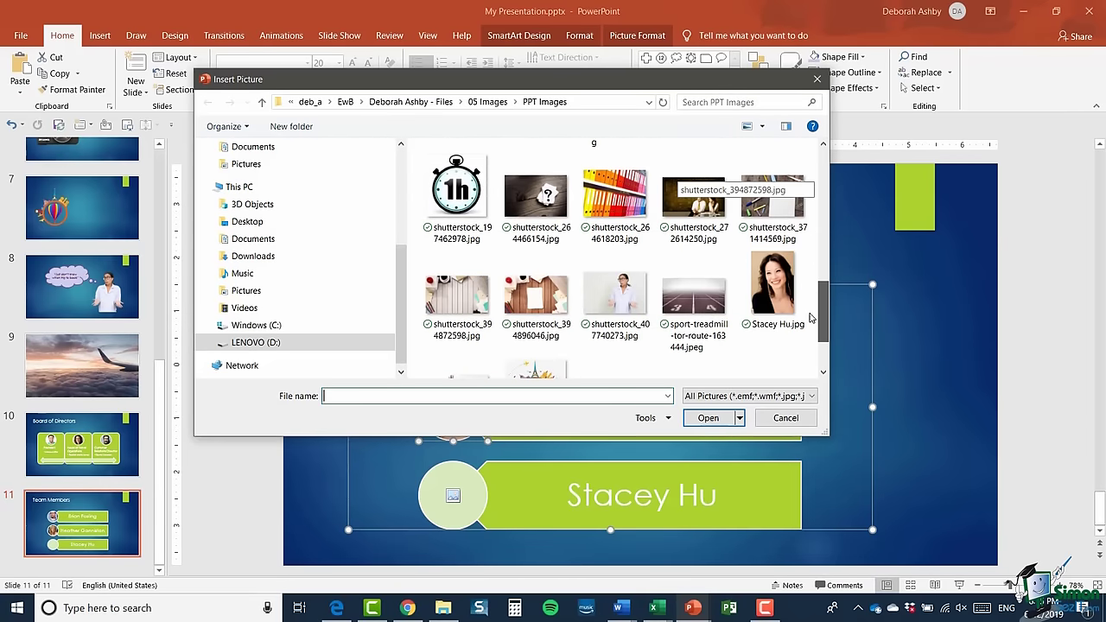
click(764, 289)
click(708, 418)
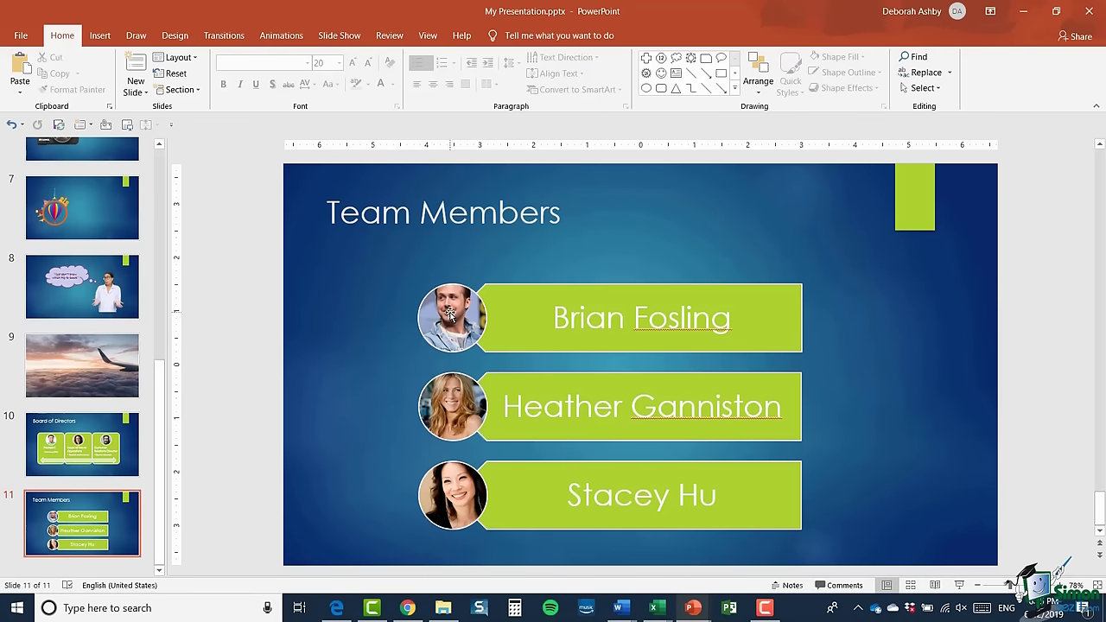
click(455, 313)
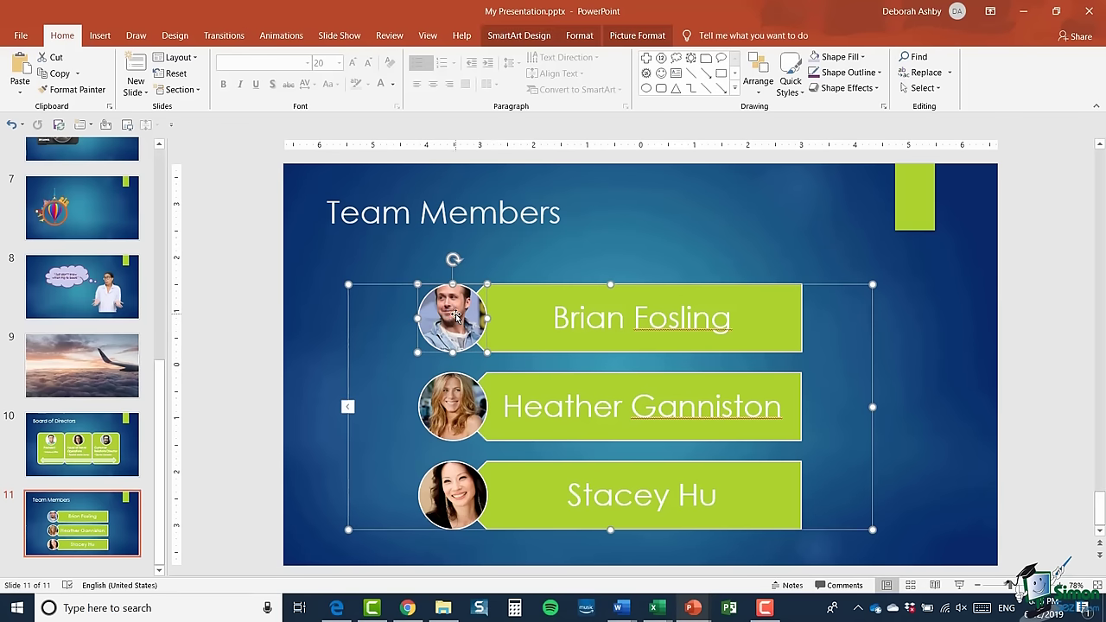
Use Crop to shift the first headshot within its circle so the face is framed
click(629, 38)
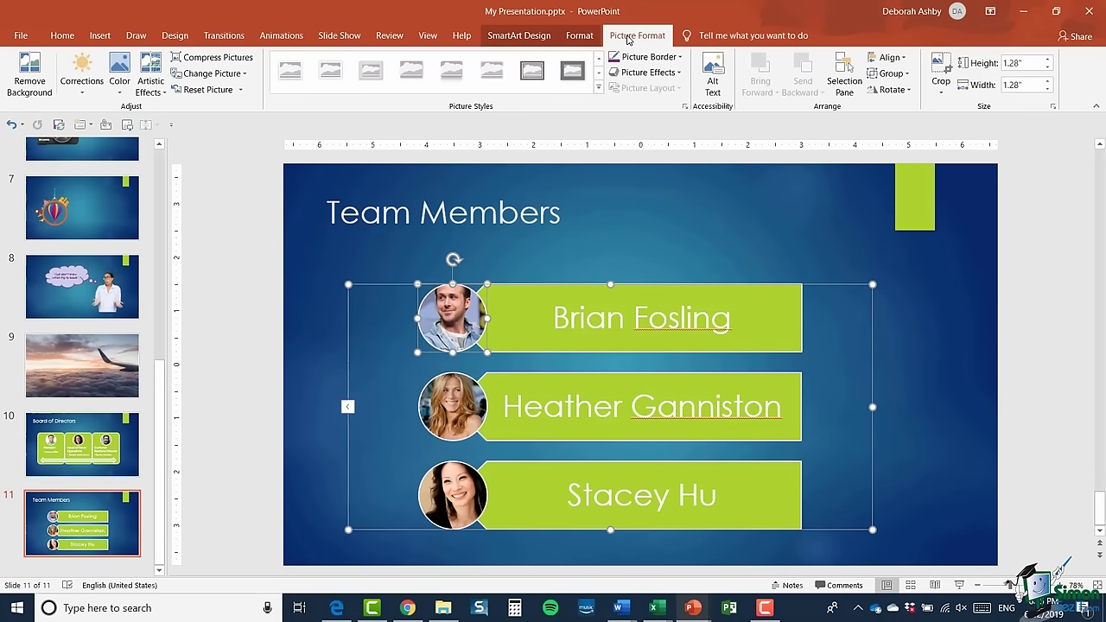
click(940, 68)
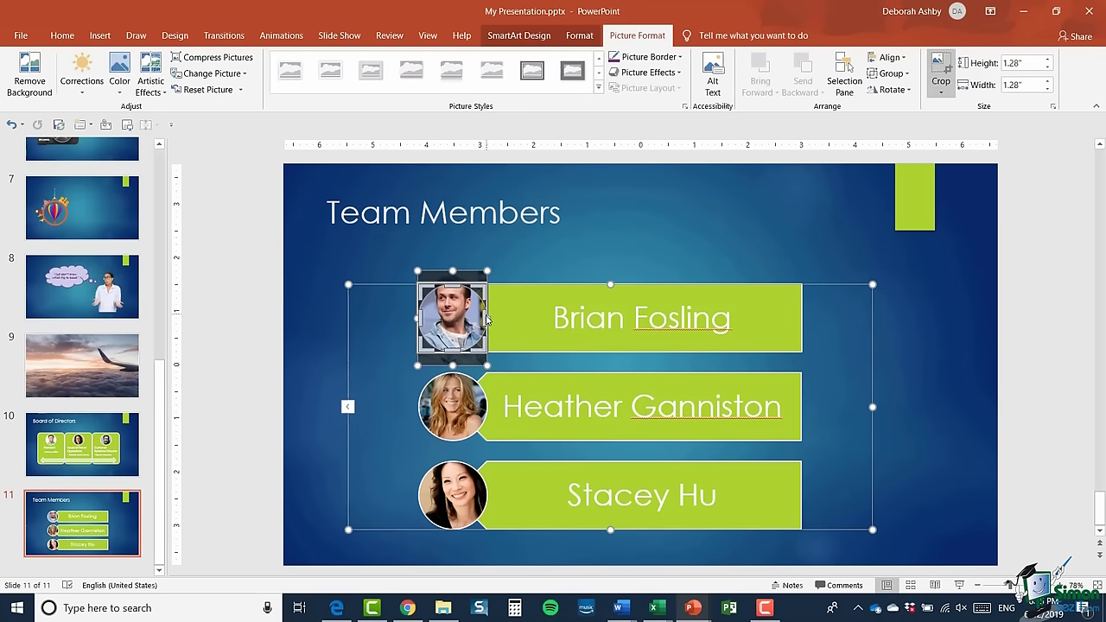
drag(489, 319, 452, 322)
click(457, 316)
key(Escape)
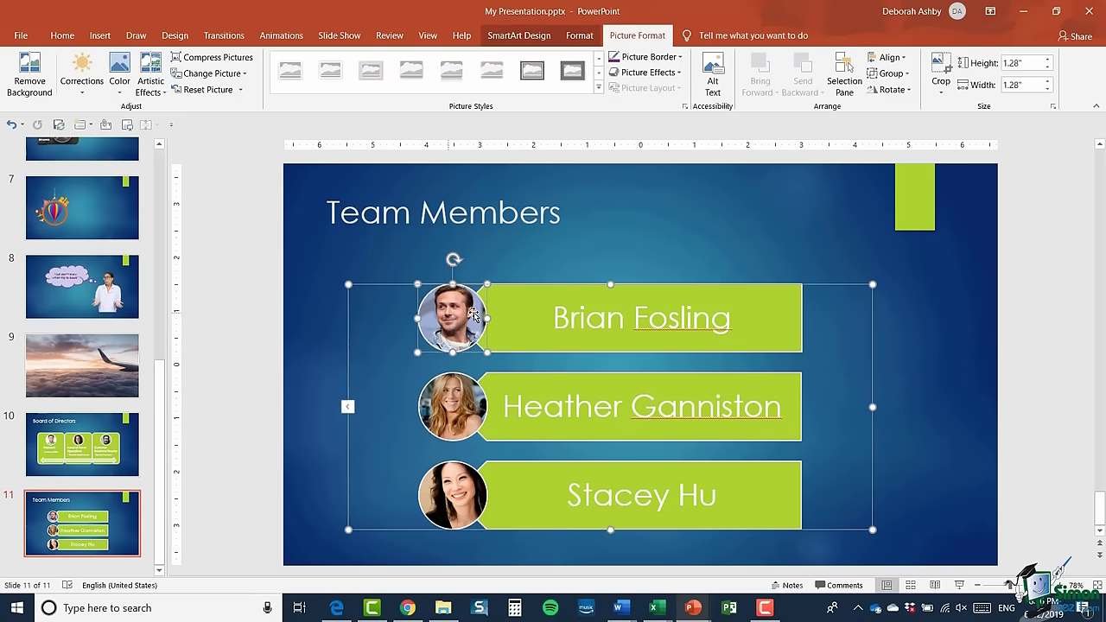
click(916, 345)
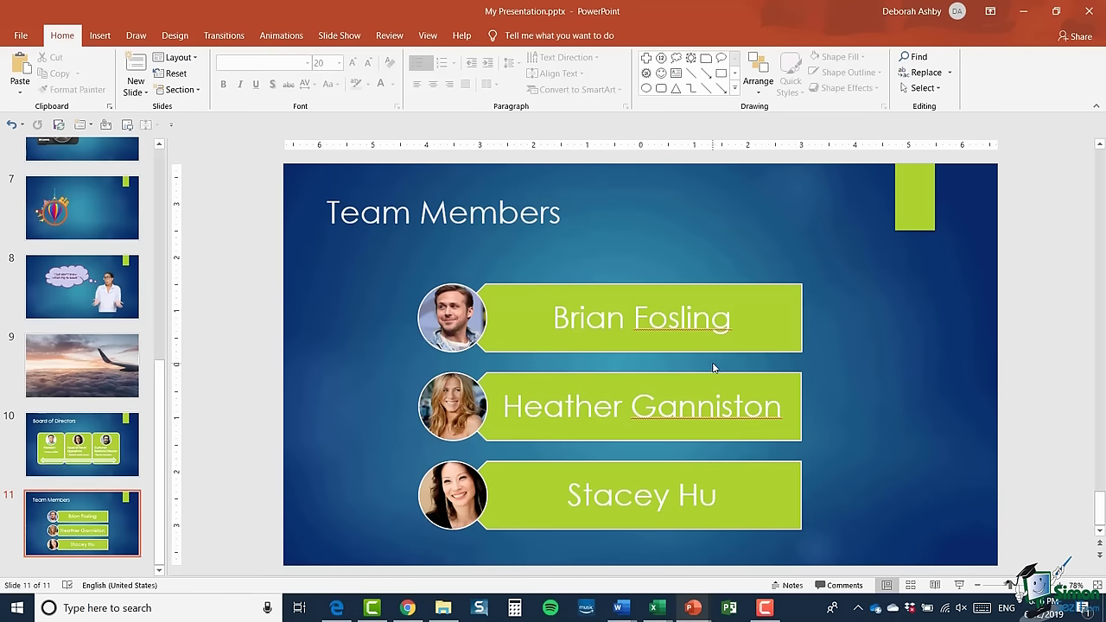
Add a new blank slide, then cancel the SmartArt chooser without inserting anything
click(149, 426)
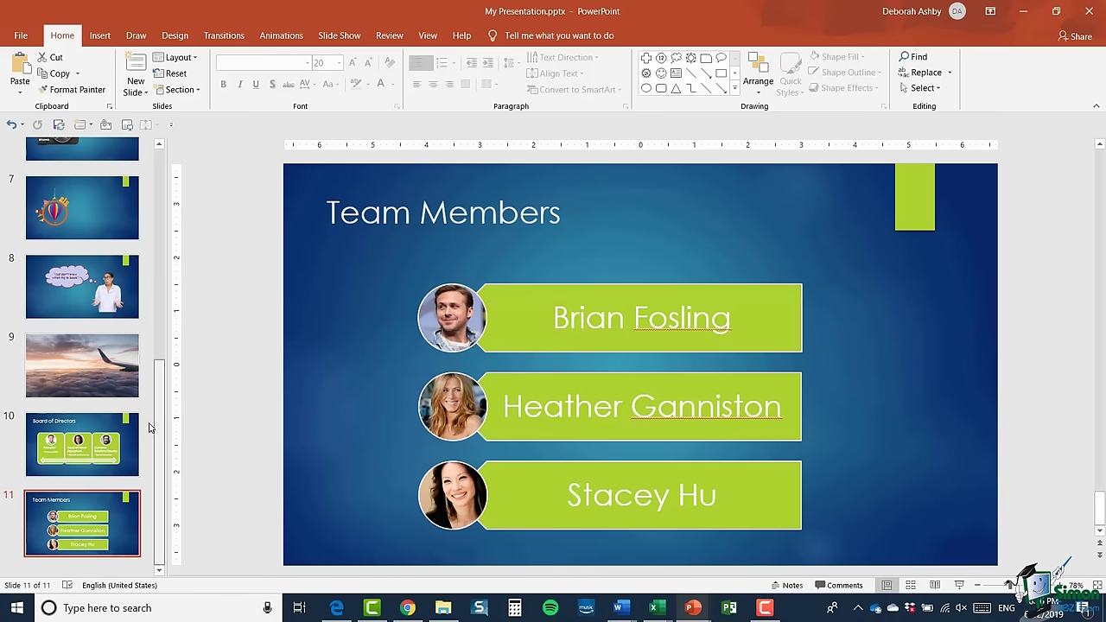
click(136, 90)
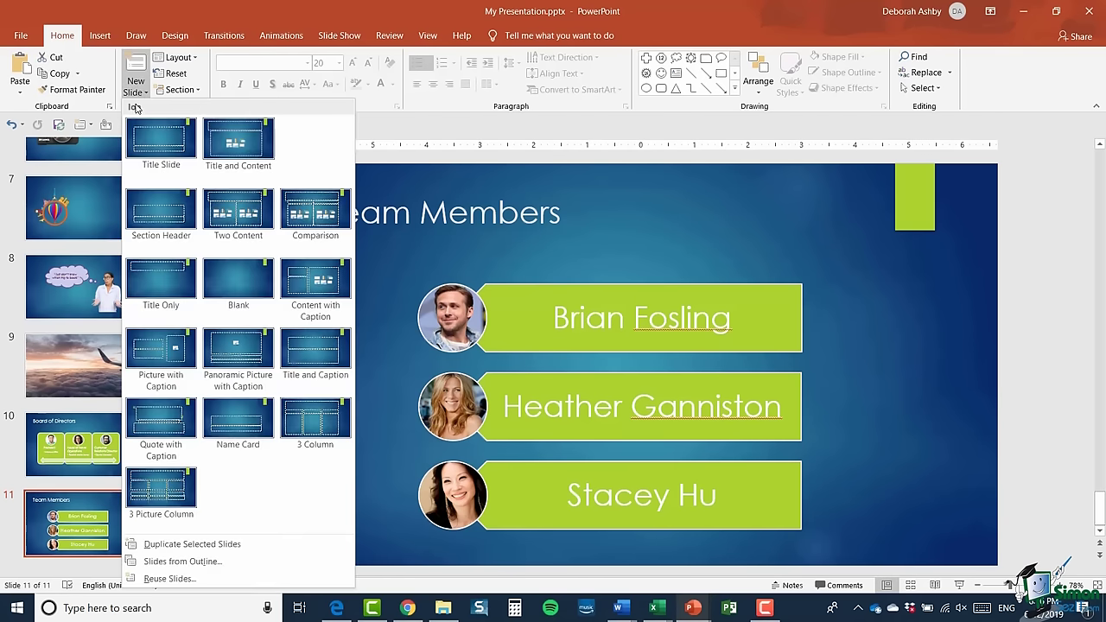
click(237, 281)
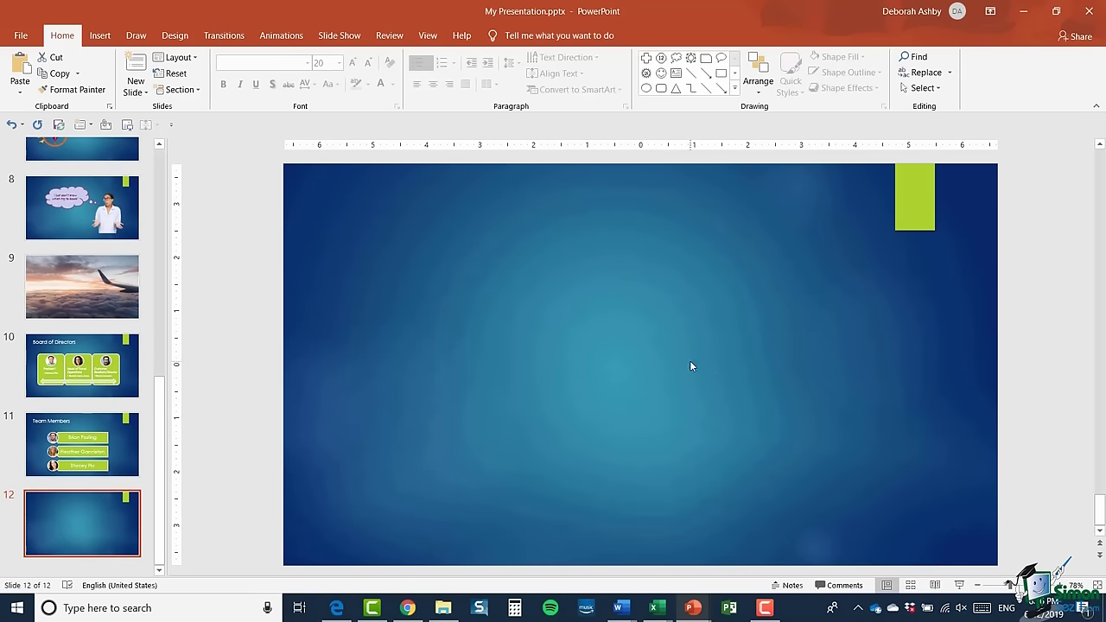
click(99, 36)
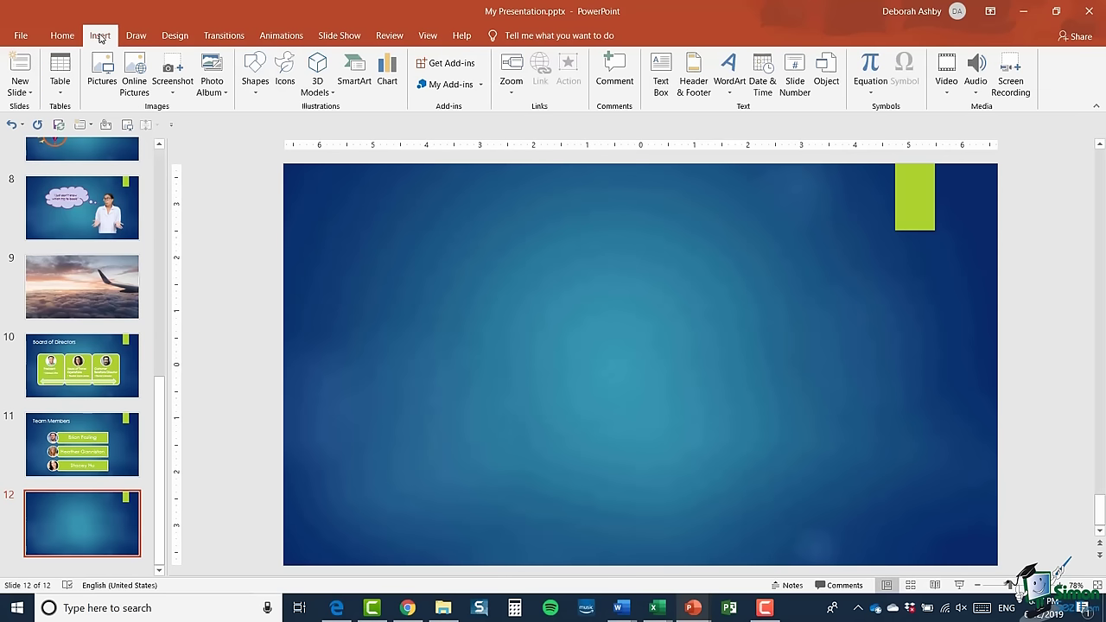
click(349, 73)
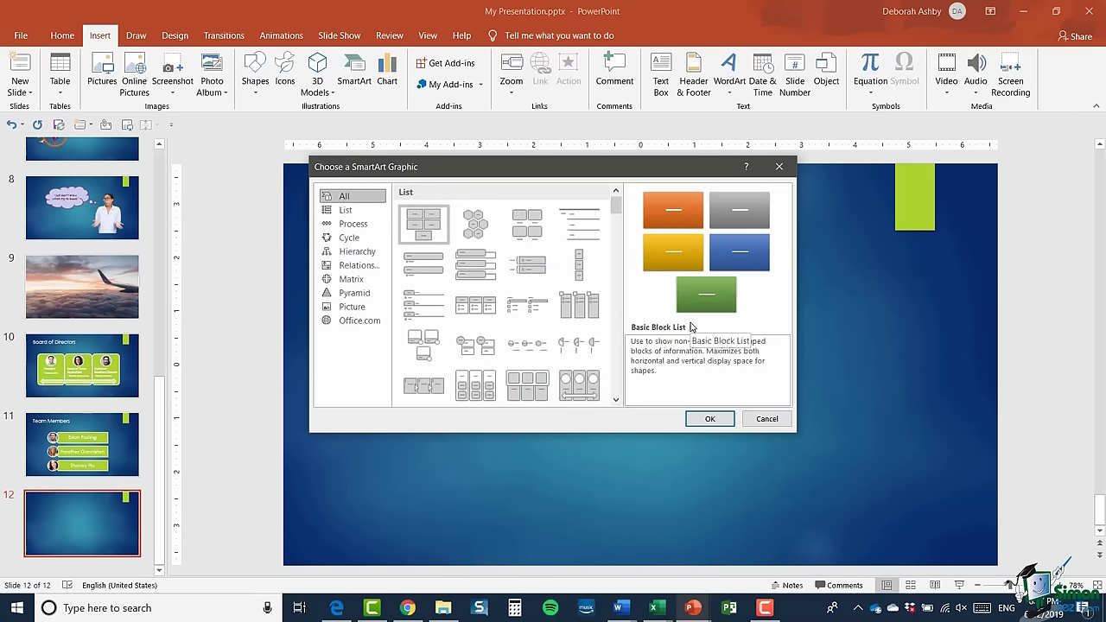
click(767, 418)
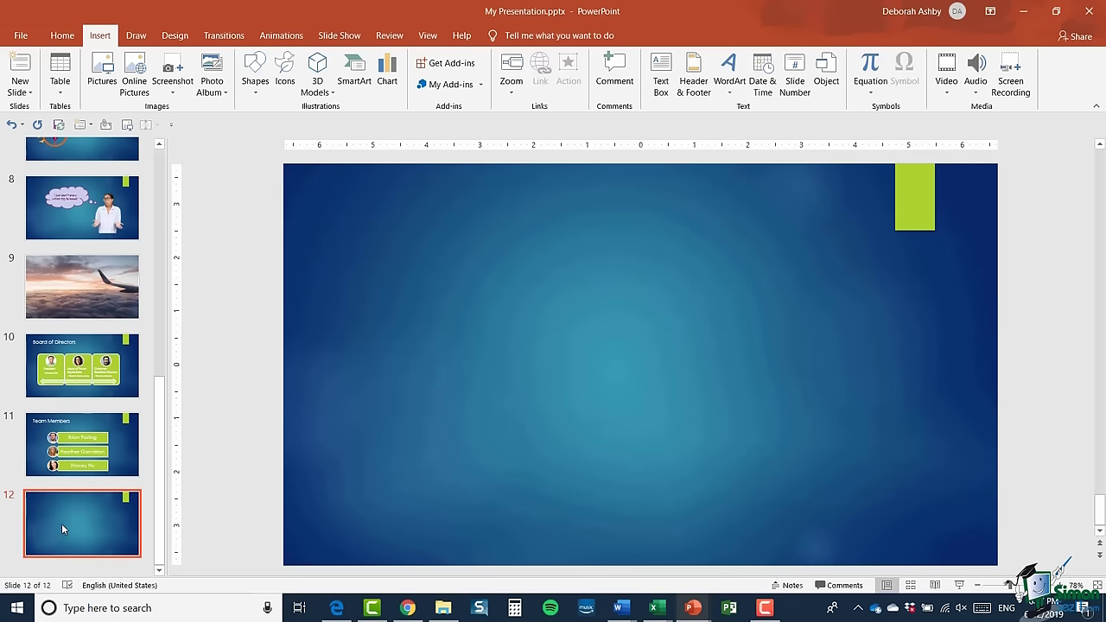
Delete the empty twelfth slide from the deck
key(Delete)
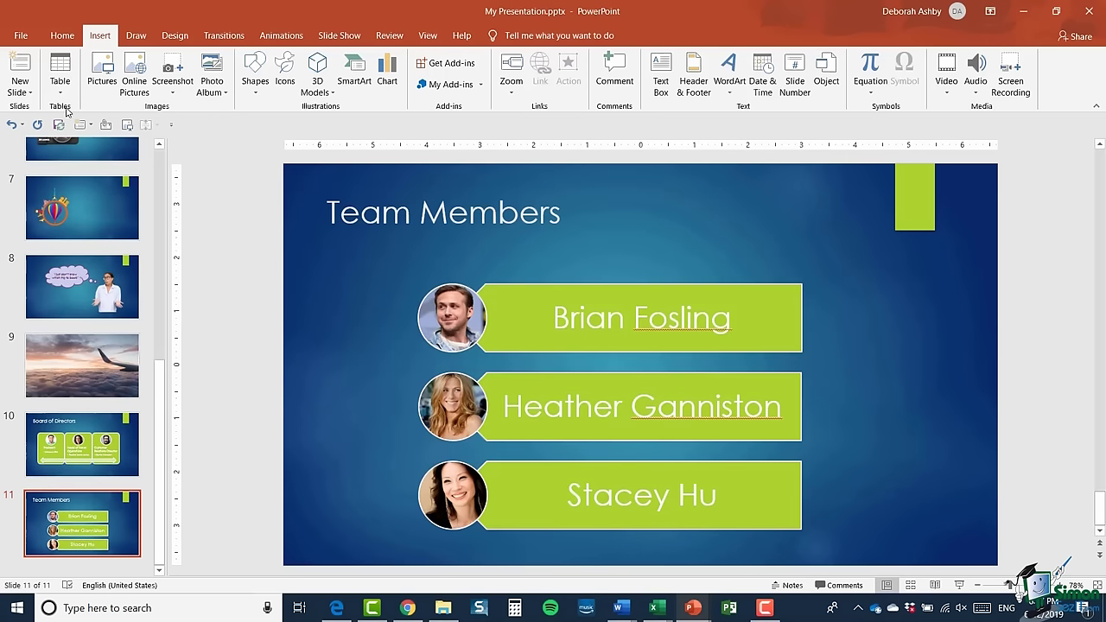
click(62, 37)
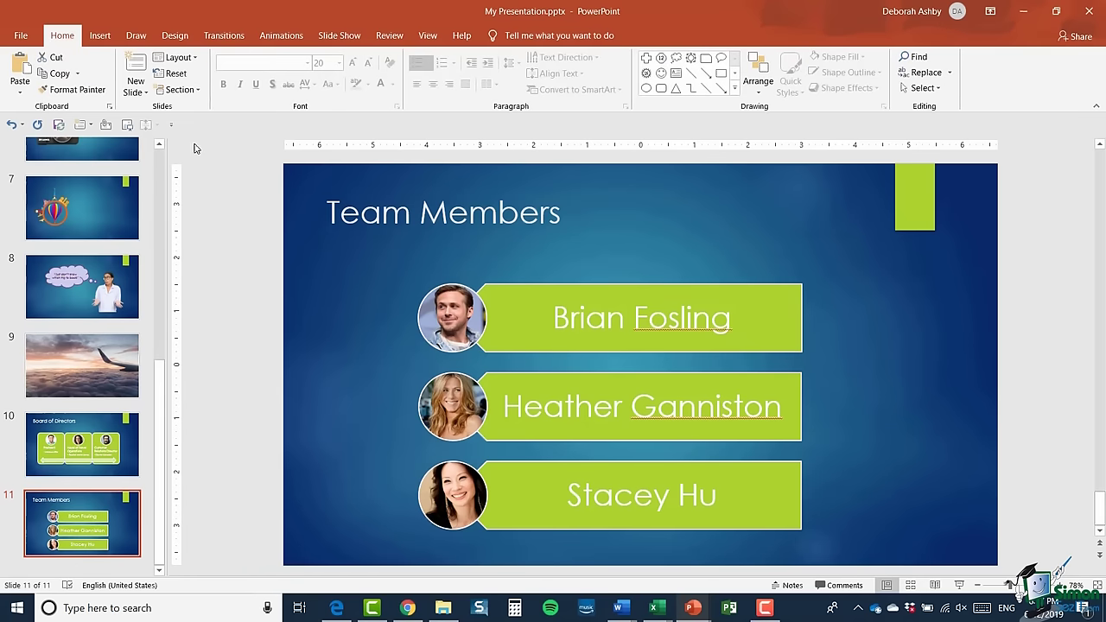
click(136, 86)
Insert a Title and Content slide 12 and type the title 'Testimonials'
click(242, 148)
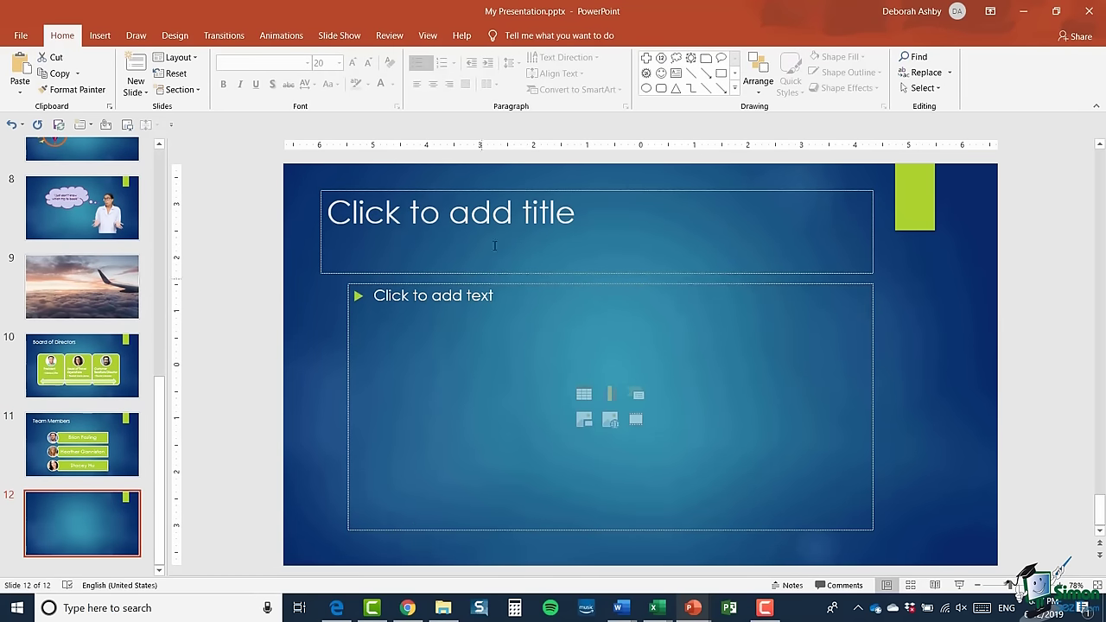
click(596, 229)
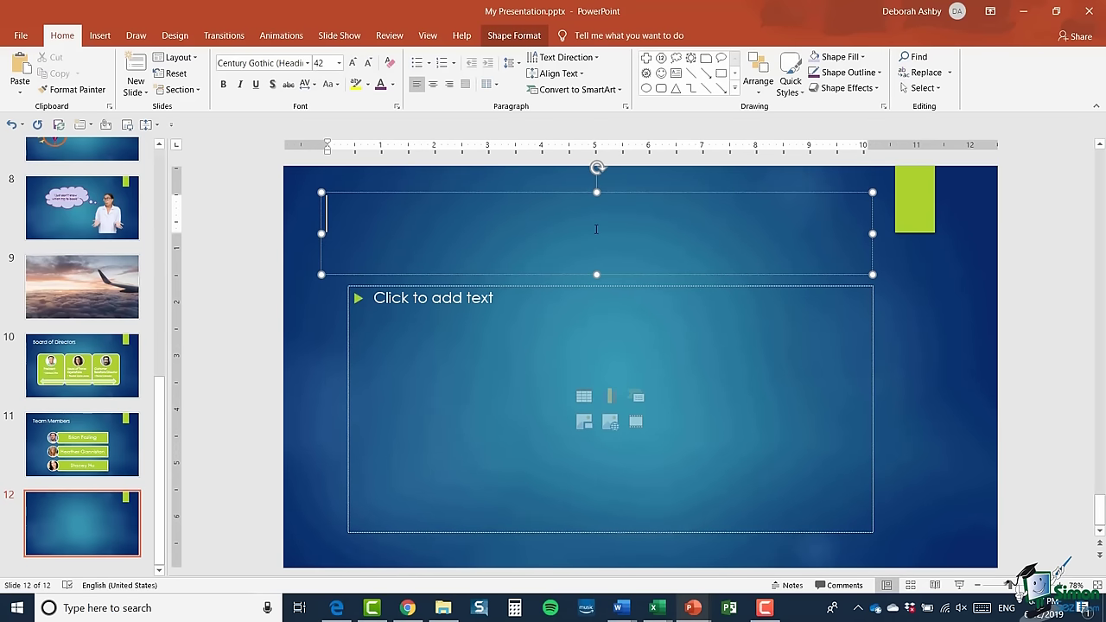
text(Testimo)
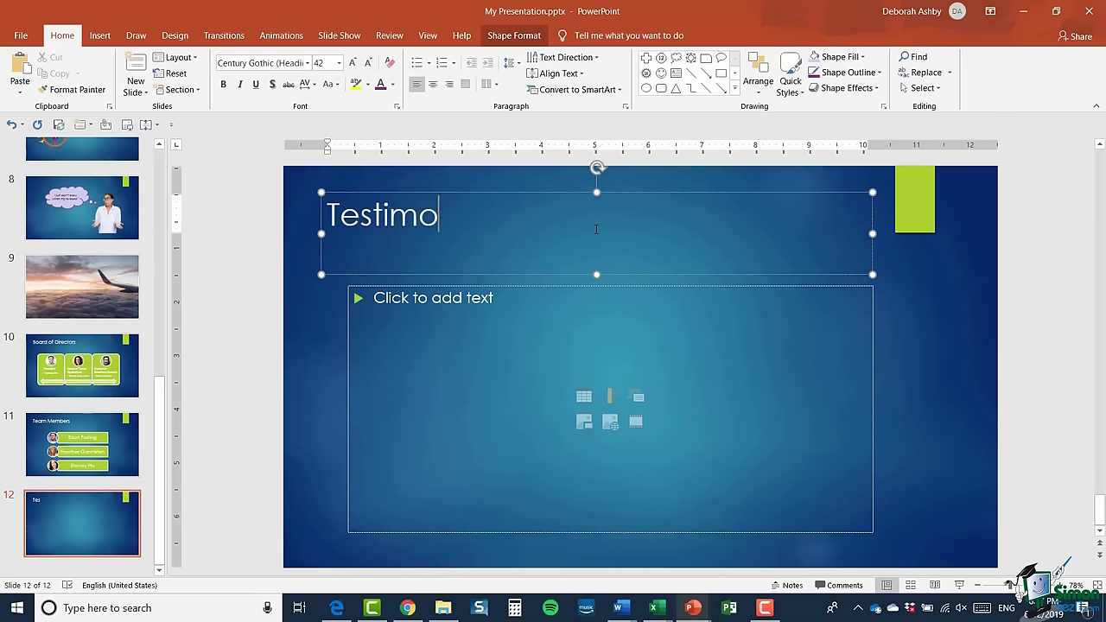
text(ni)
key(BackSpace)
text(nials)
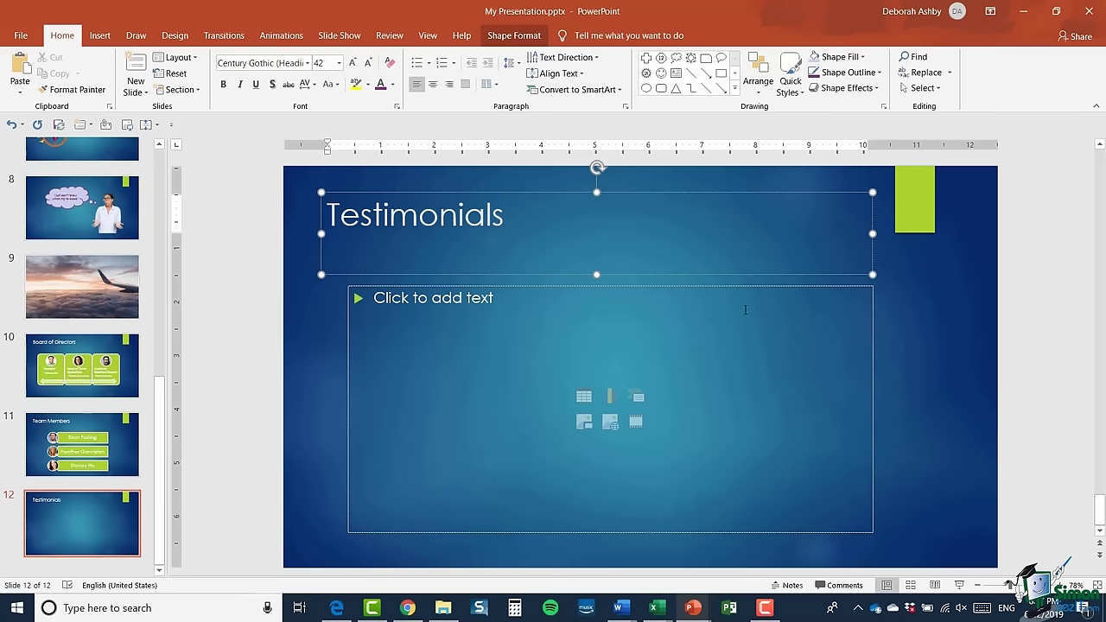
click(913, 331)
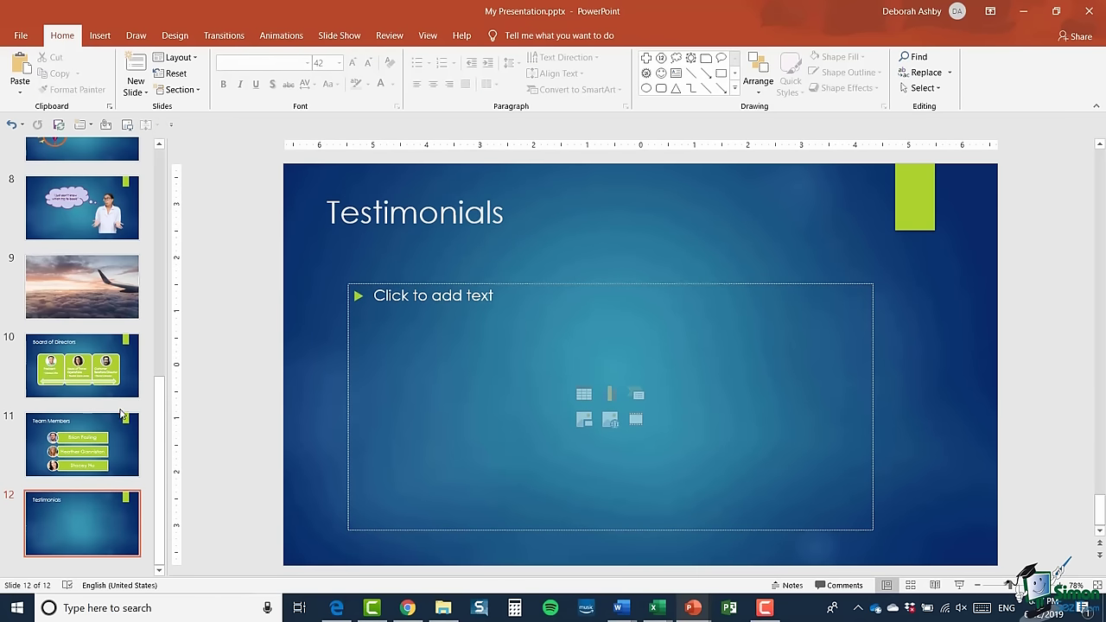
click(102, 447)
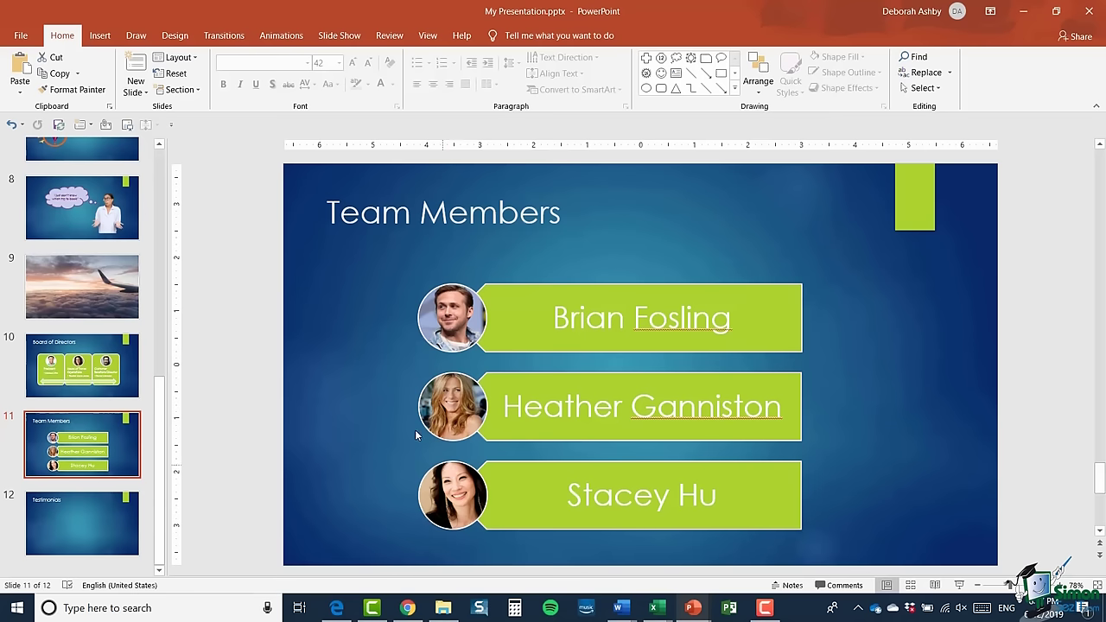
click(76, 516)
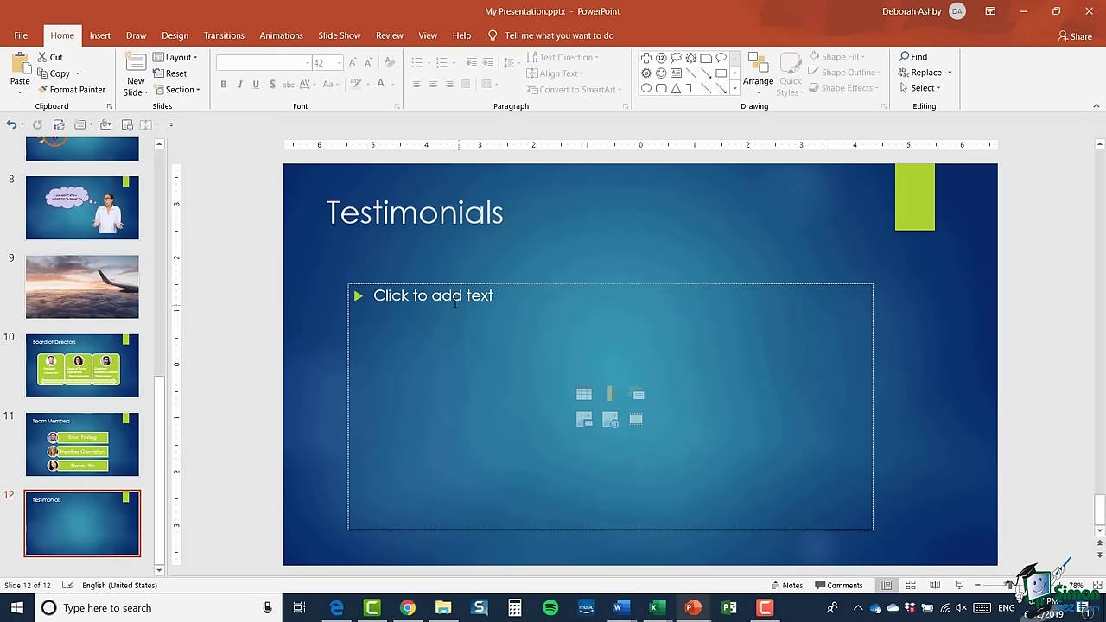
Type the first person's name with the indented job title 'Sales Director'
click(517, 299)
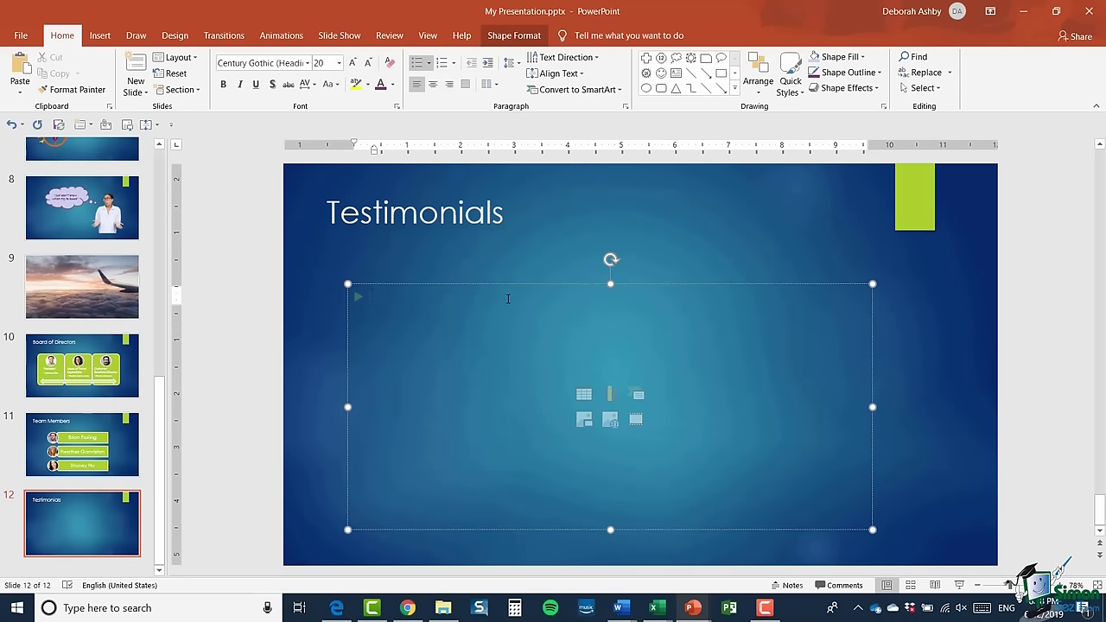
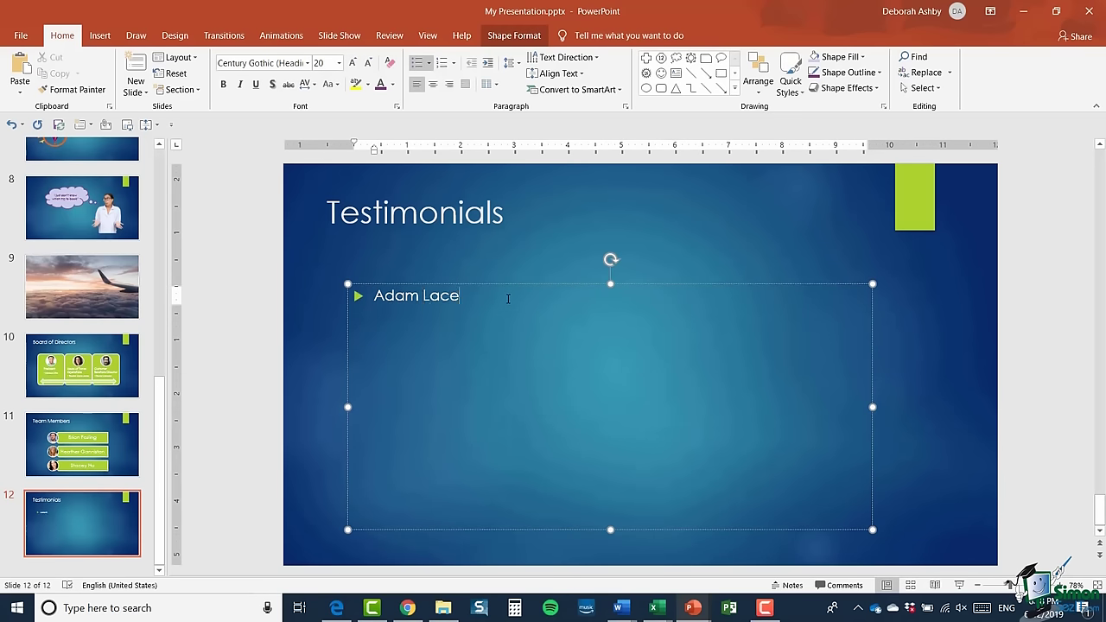
key(Return)
key(Tab)
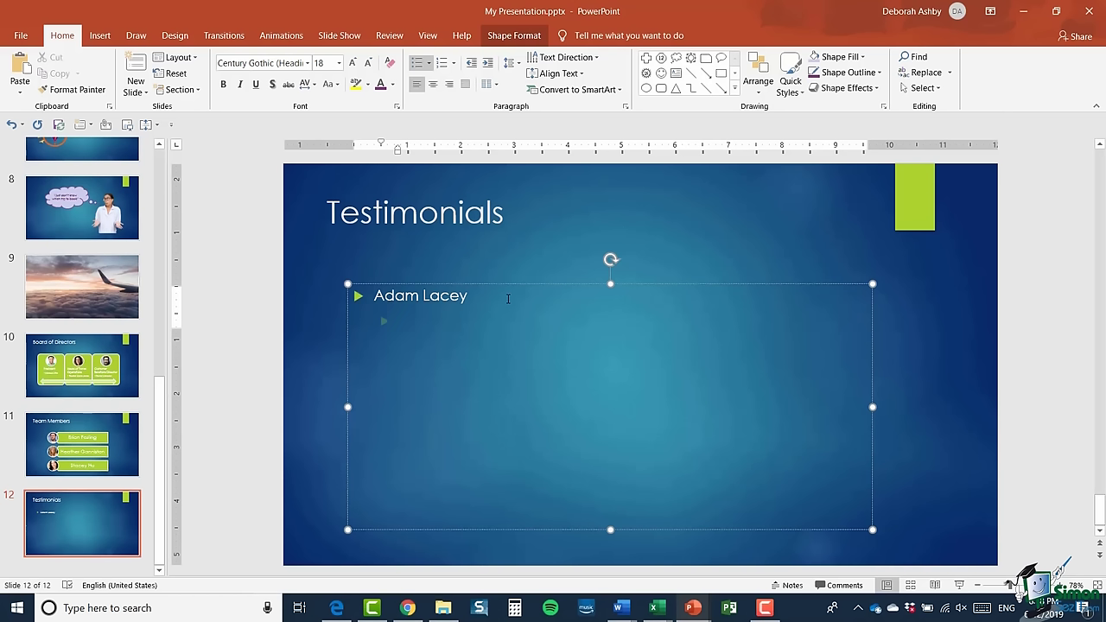
text(Sales Director)
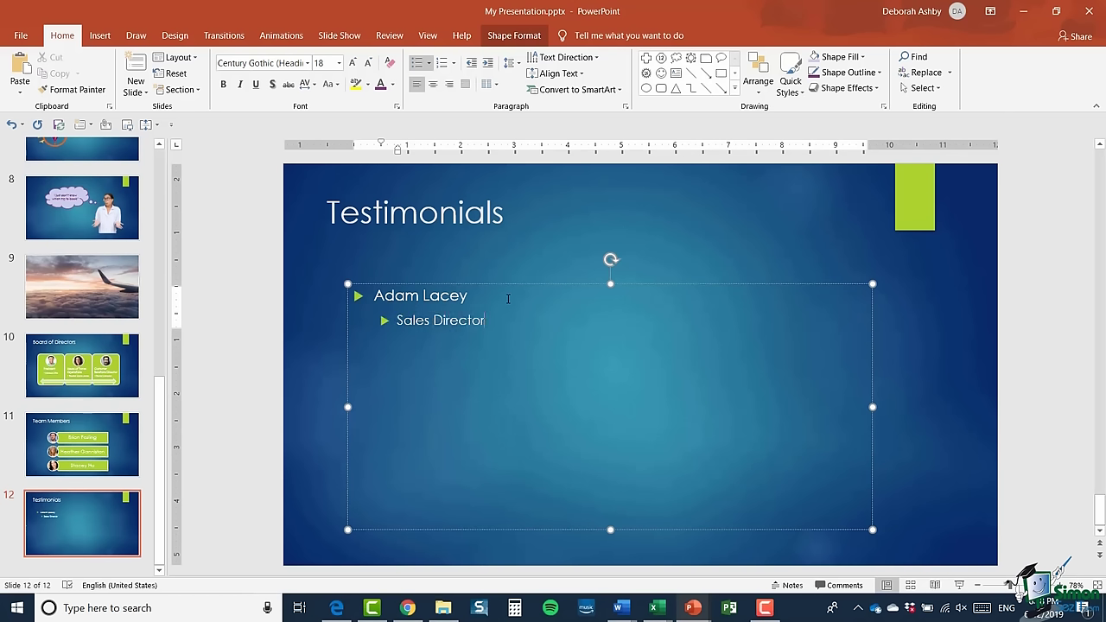
key(Return)
key(shift+Tab)
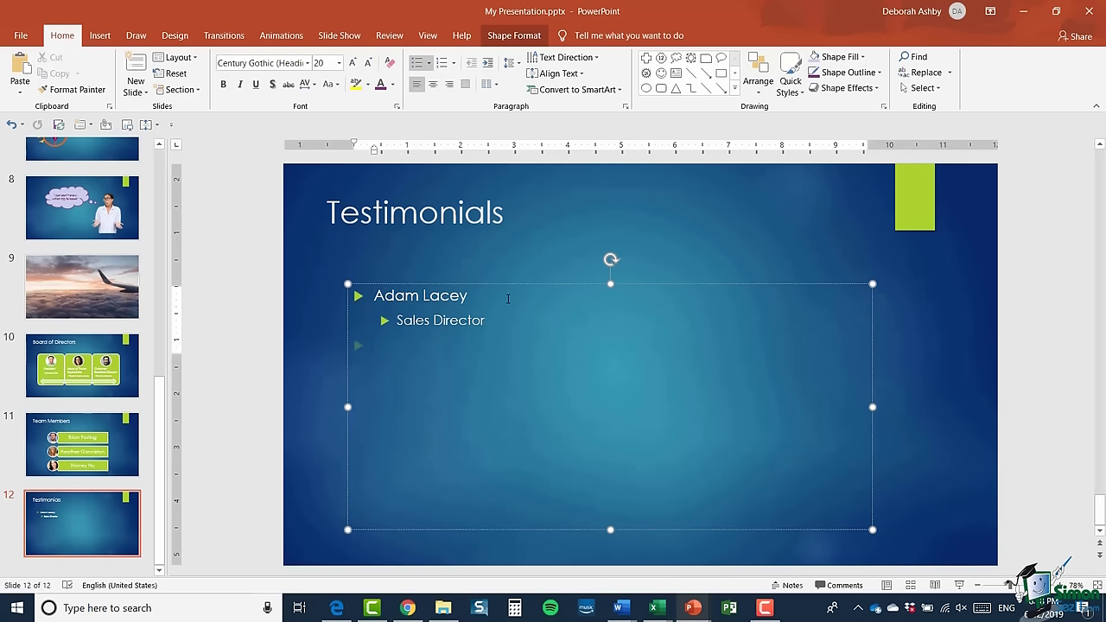
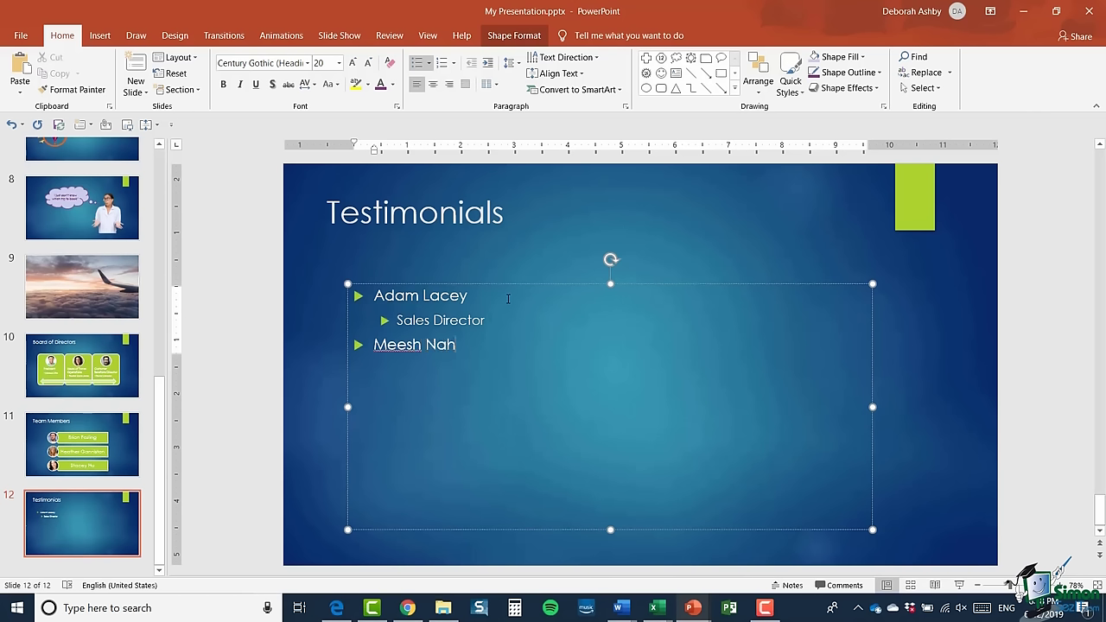
Add the second person's name with the indented job title 'Creative Director'
key(Return)
key(Tab)
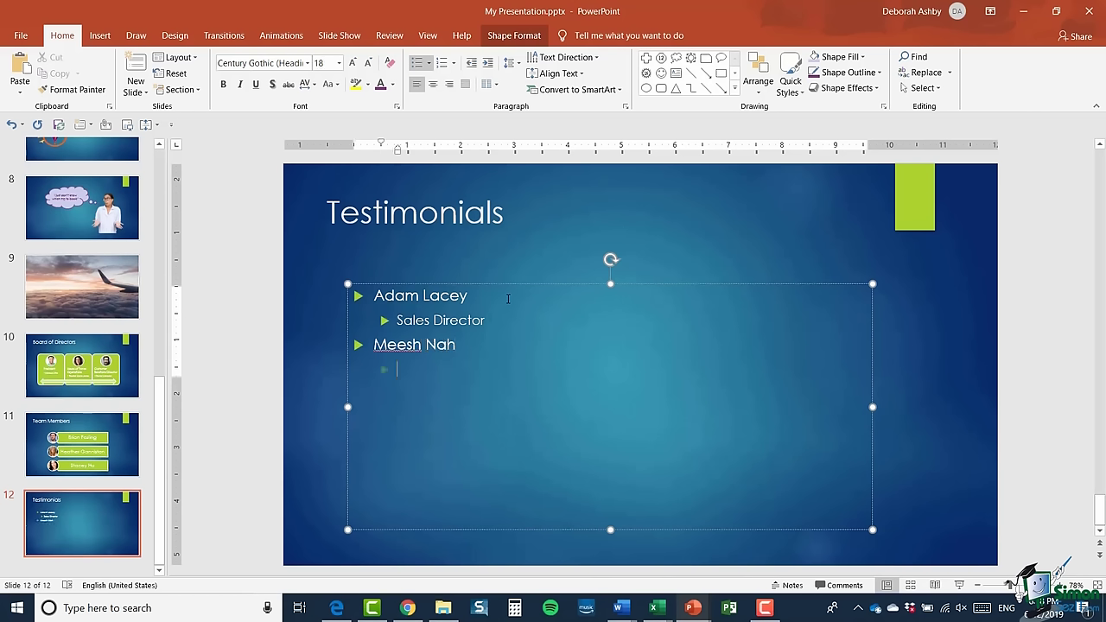
text(Creative Director)
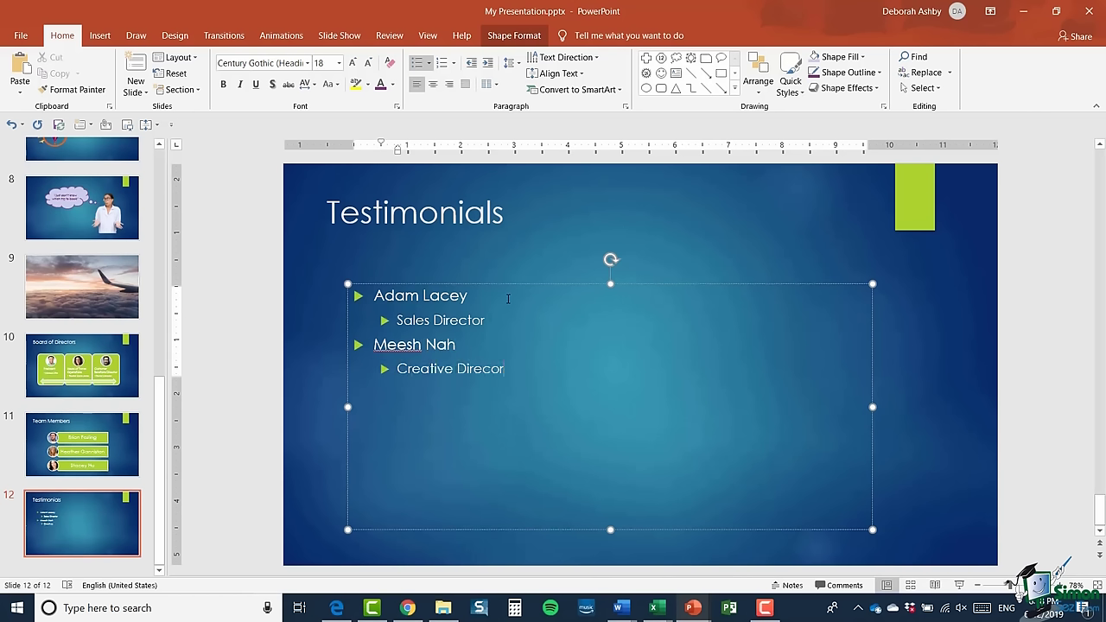
key(BackSpace)
key(BackSpace)
key(BackSpace)
text(tor)
key(Return)
key(shift+Tab)
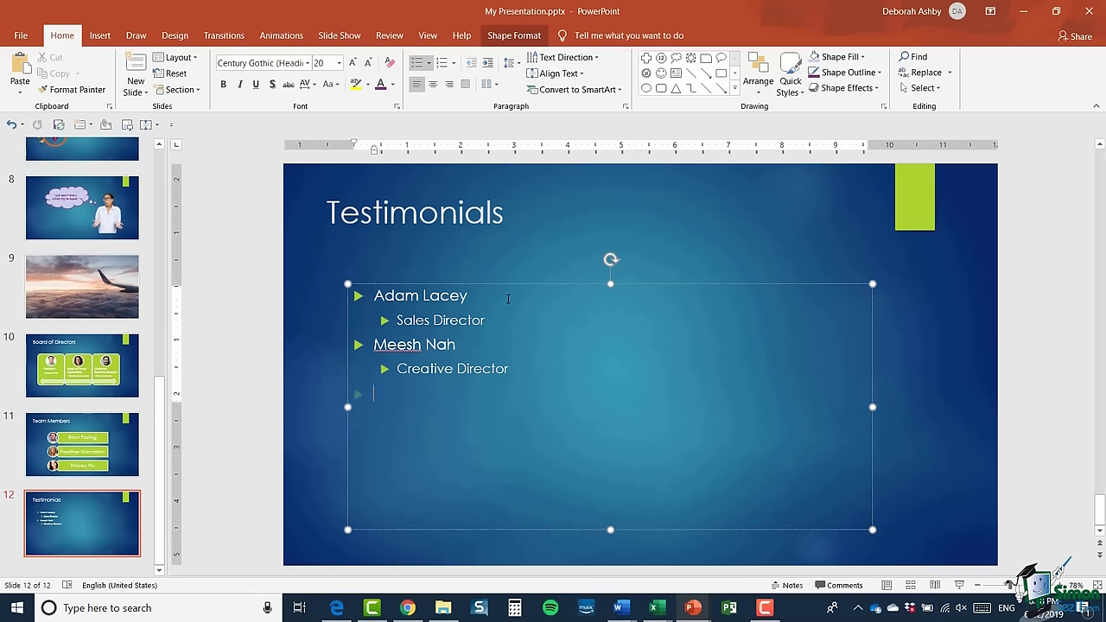
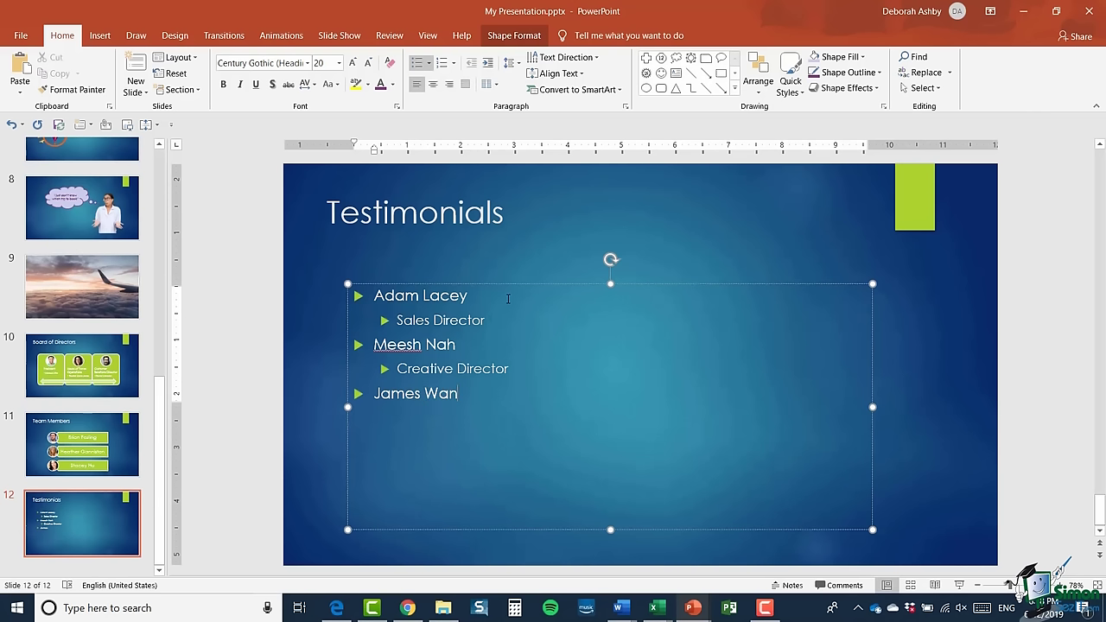
Add the third person's name with the indented job title 'Marketing Director'
key(Return)
key(Tab)
text(Marketing)
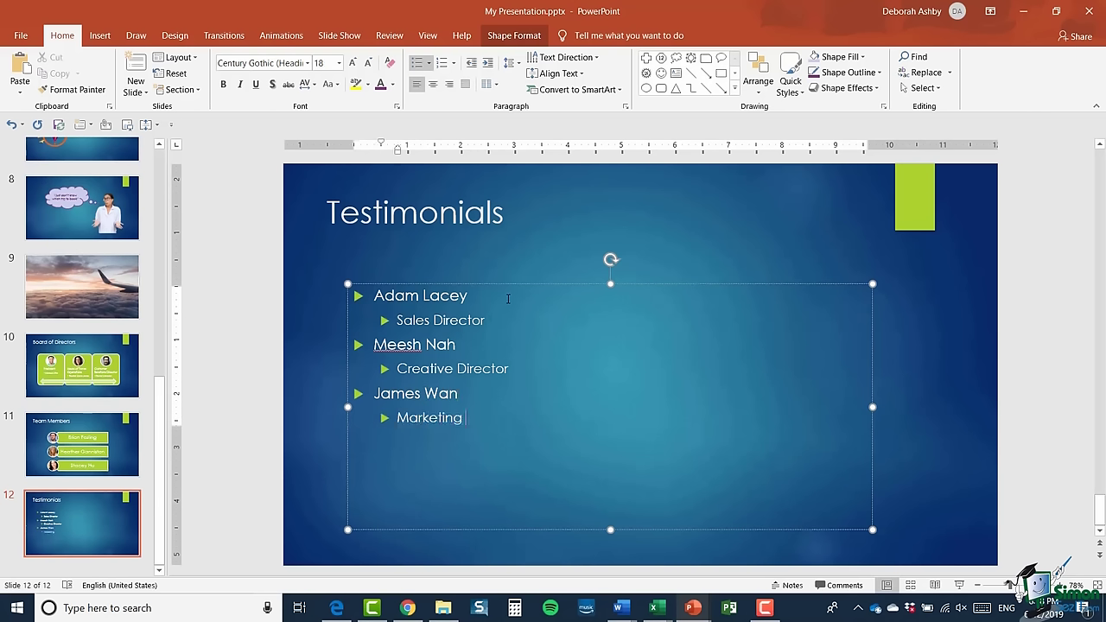
text( Director)
click(932, 342)
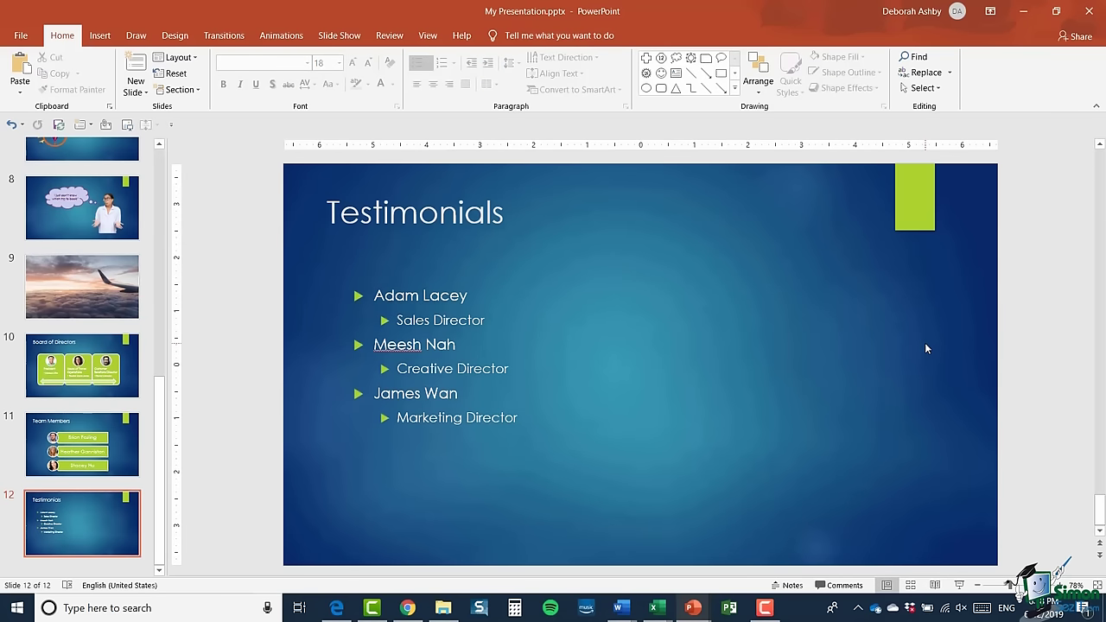
click(433, 344)
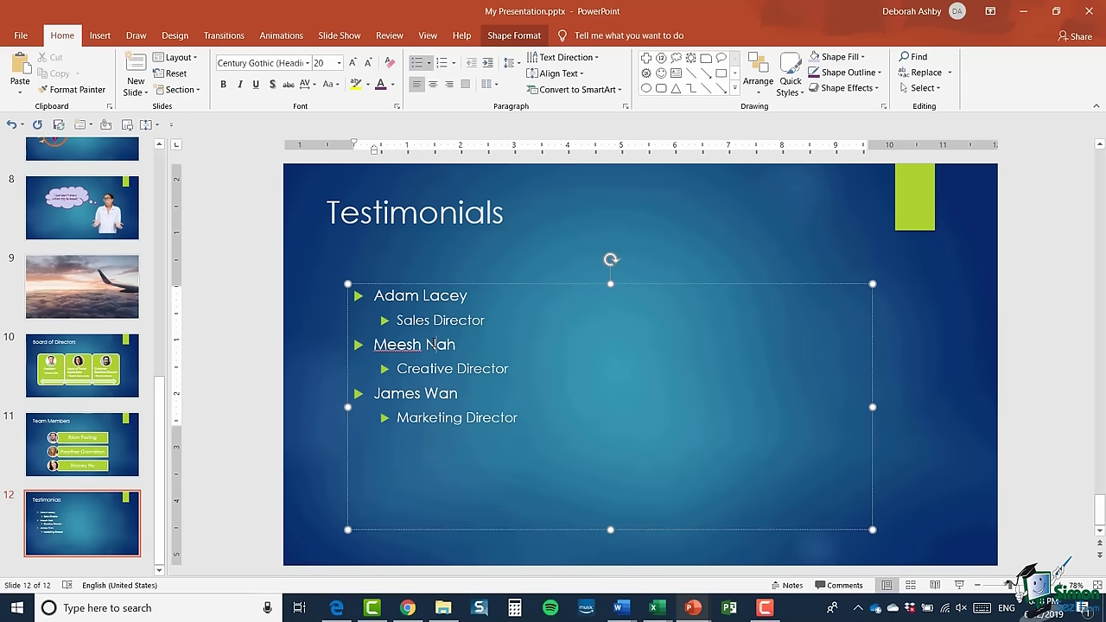
Convert the six Testimonials bullet lines into a List > Lined List SmartArt graphic
drag(525, 415, 349, 298)
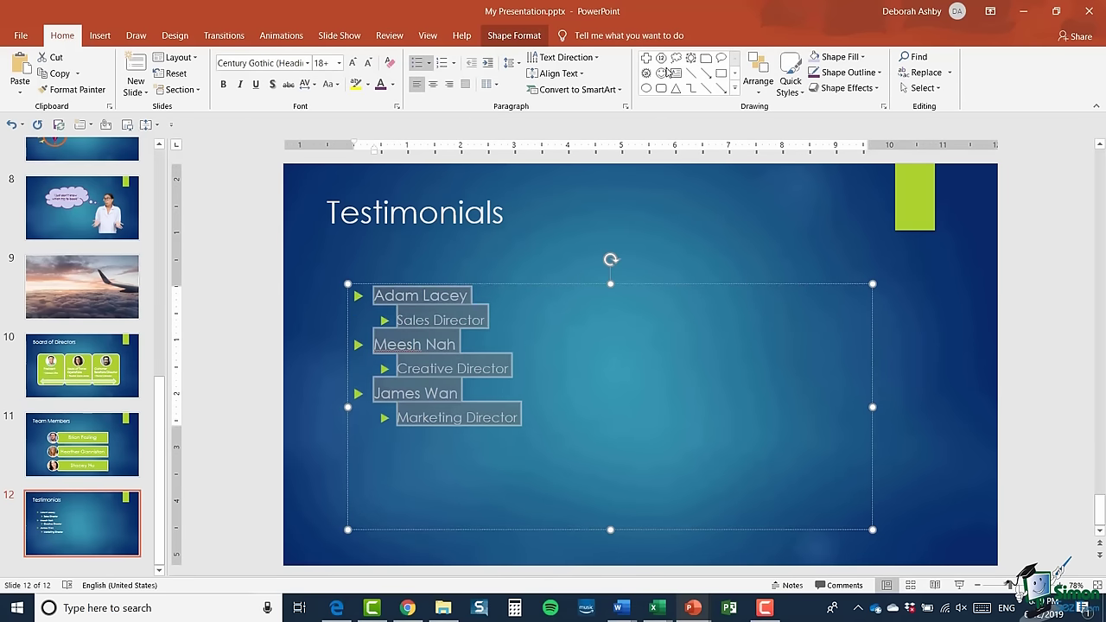
click(586, 90)
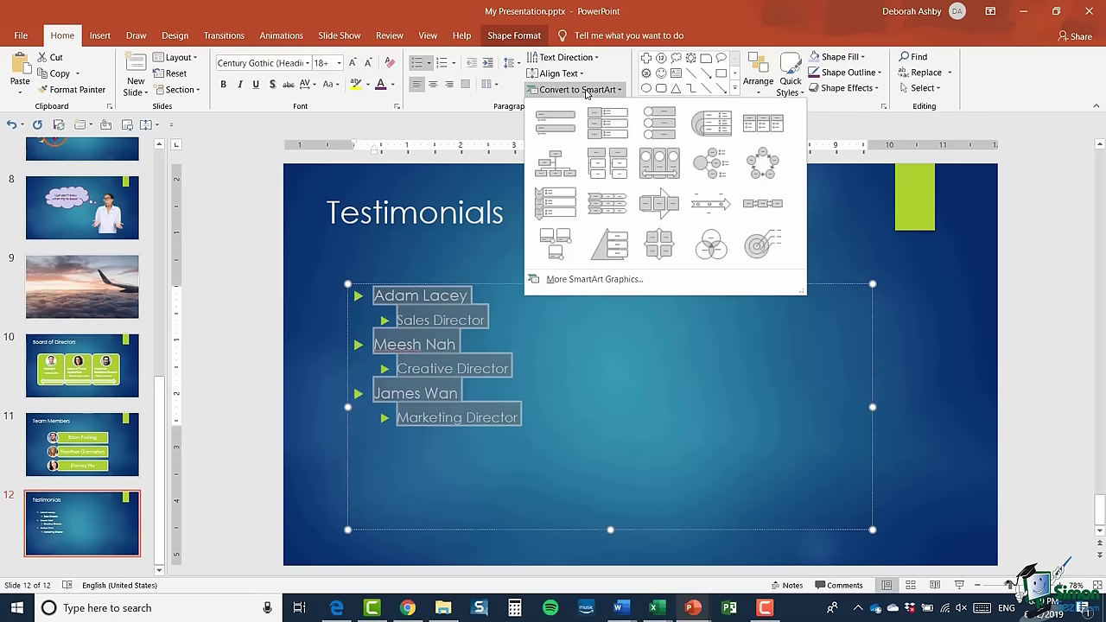
click(567, 279)
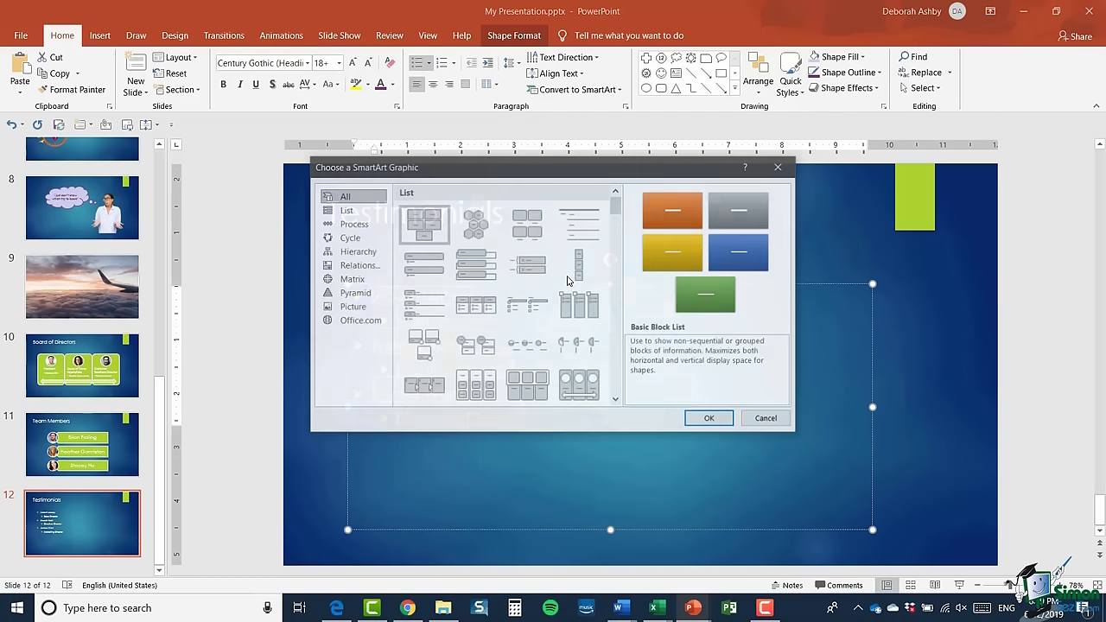
click(344, 212)
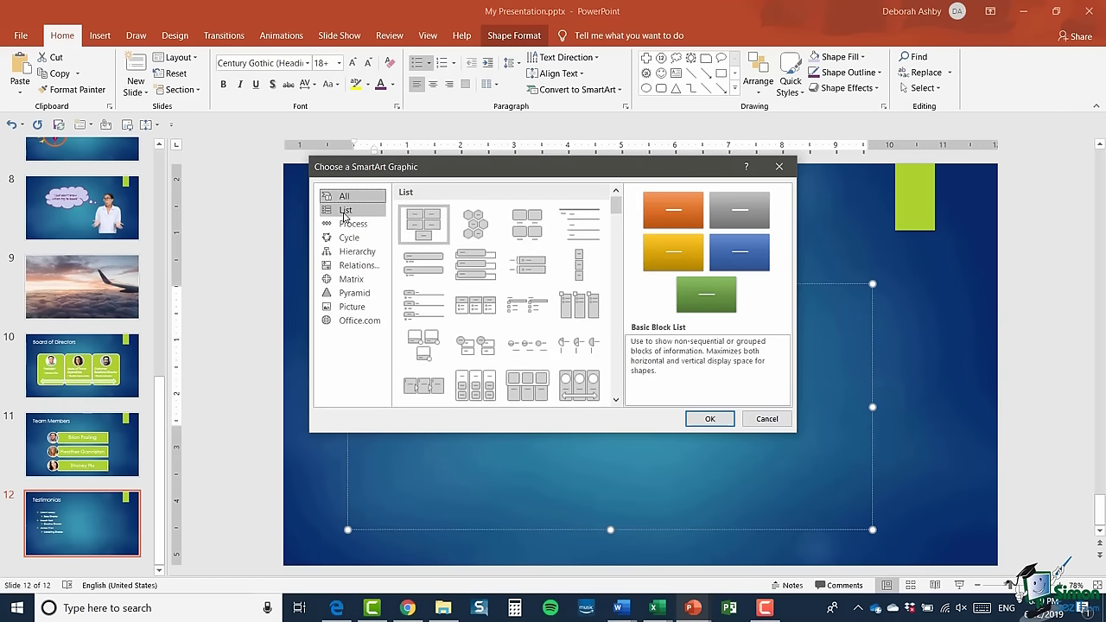
click(584, 207)
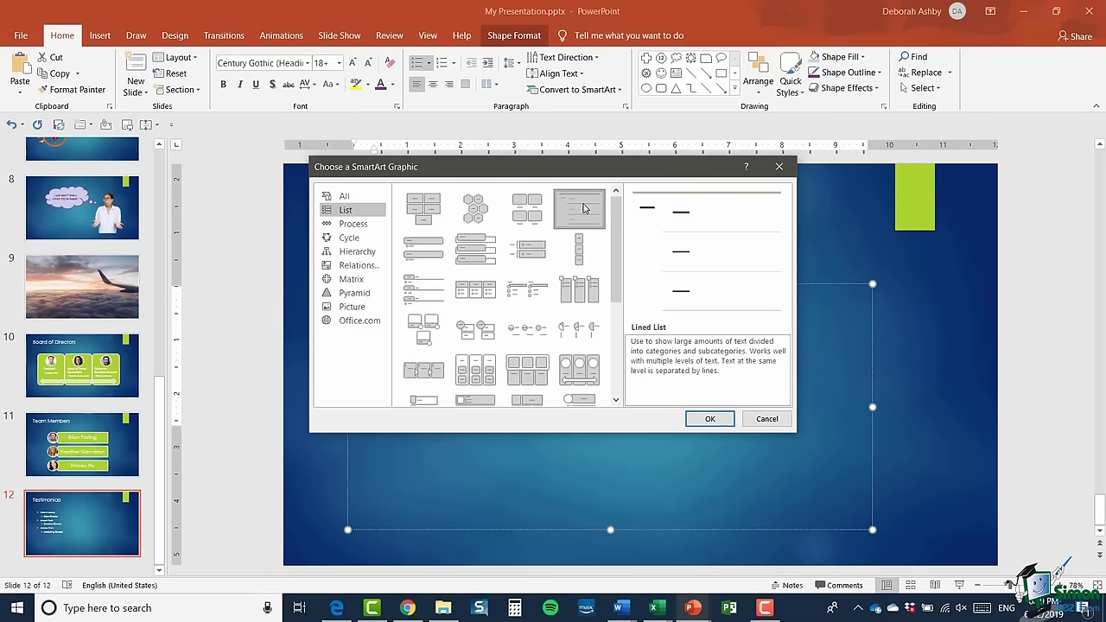
click(711, 419)
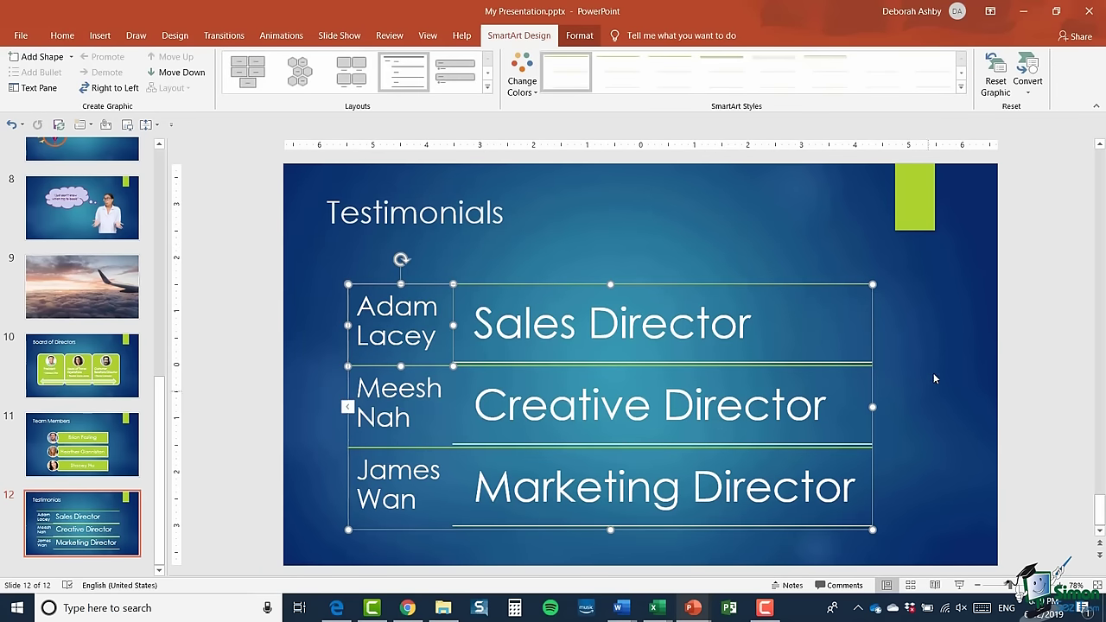
click(932, 372)
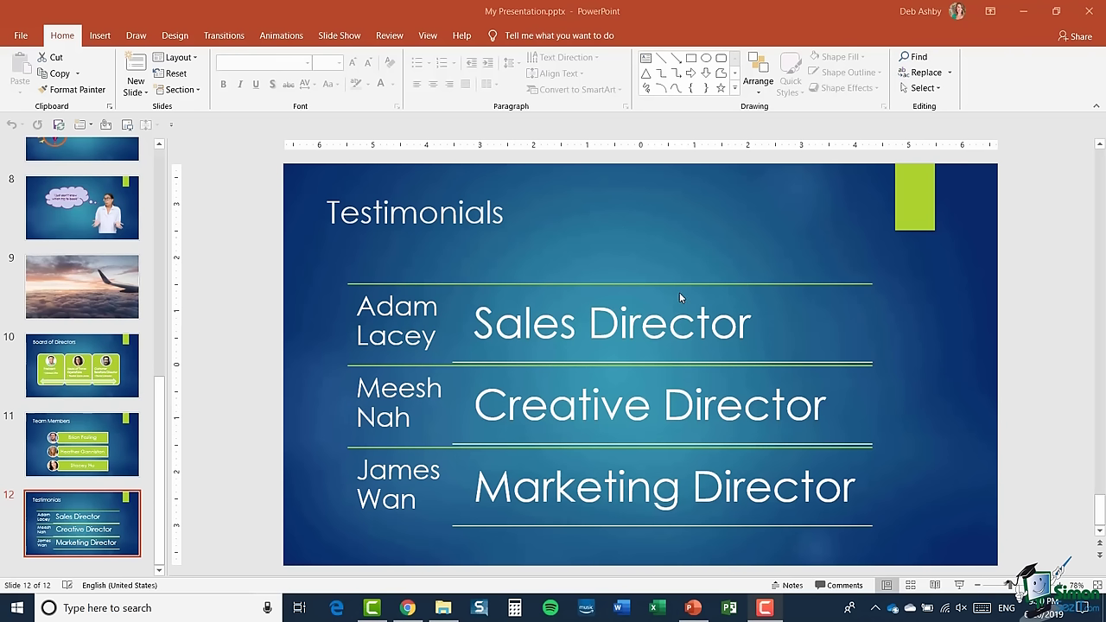
Select the Testimonials SmartArt and expand its 'Type your text here' pane
click(650, 328)
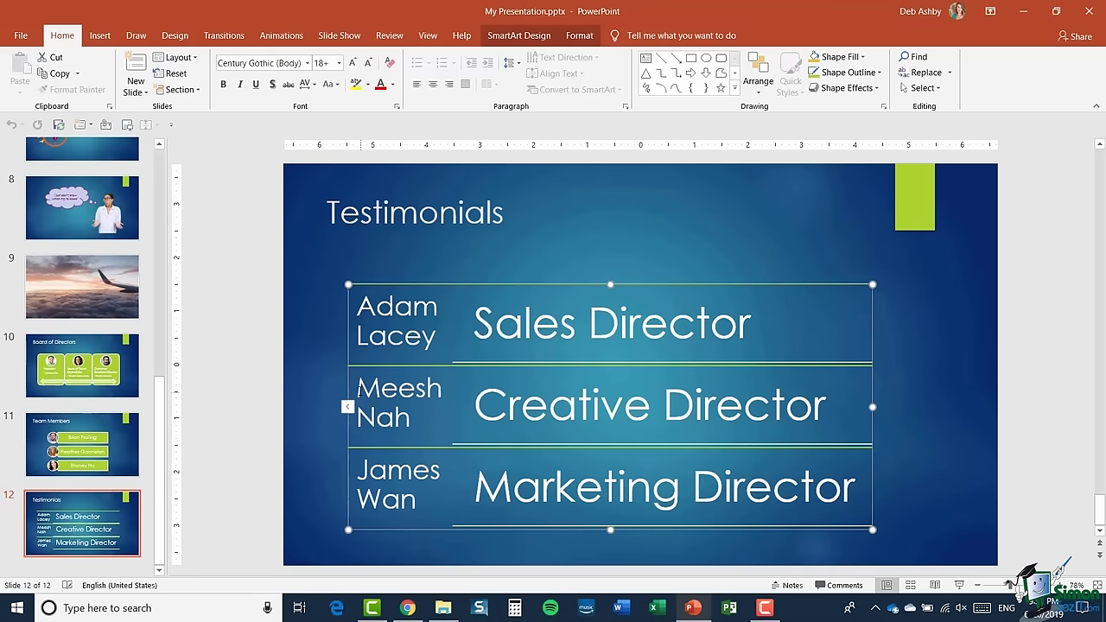
click(348, 408)
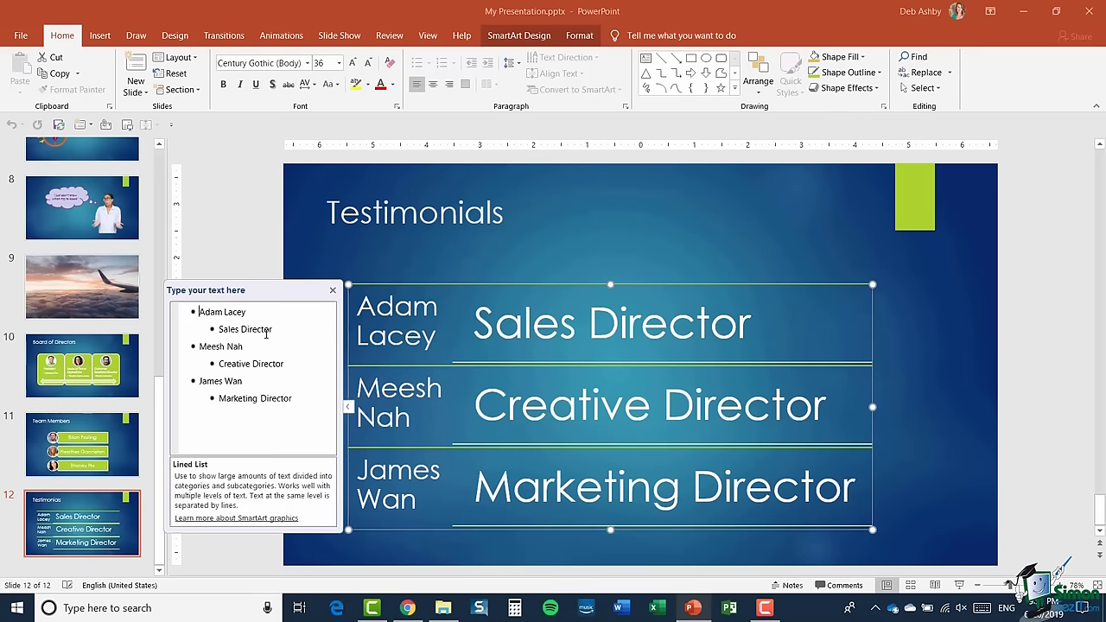
Replace the first person's first name in the text pane, close the pane, and reselect the graphic
double_click(207, 312)
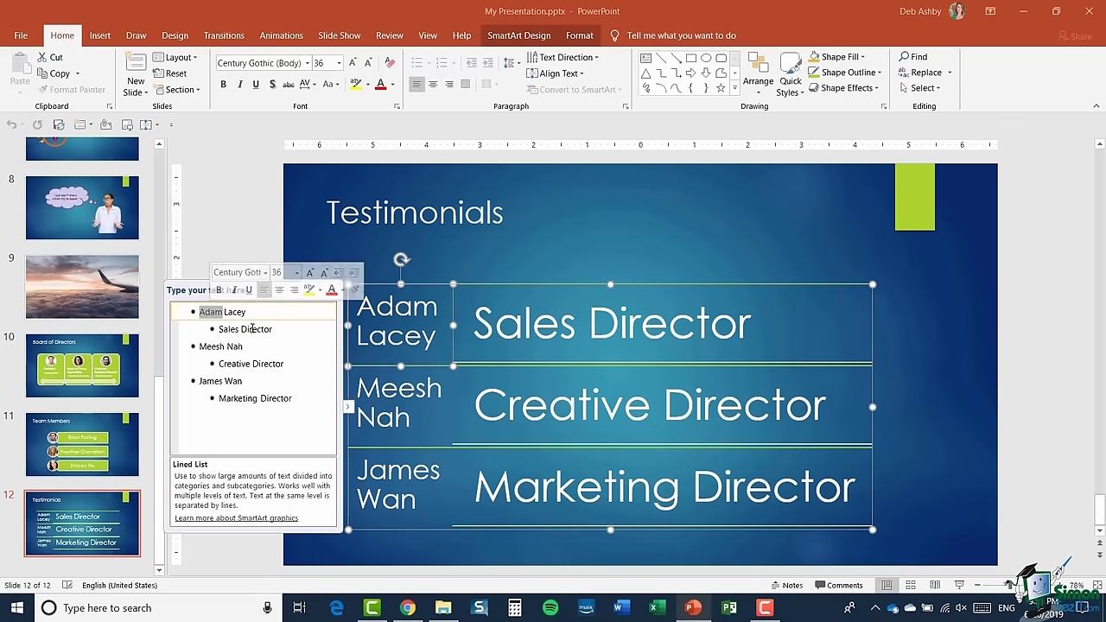
text(Michael)
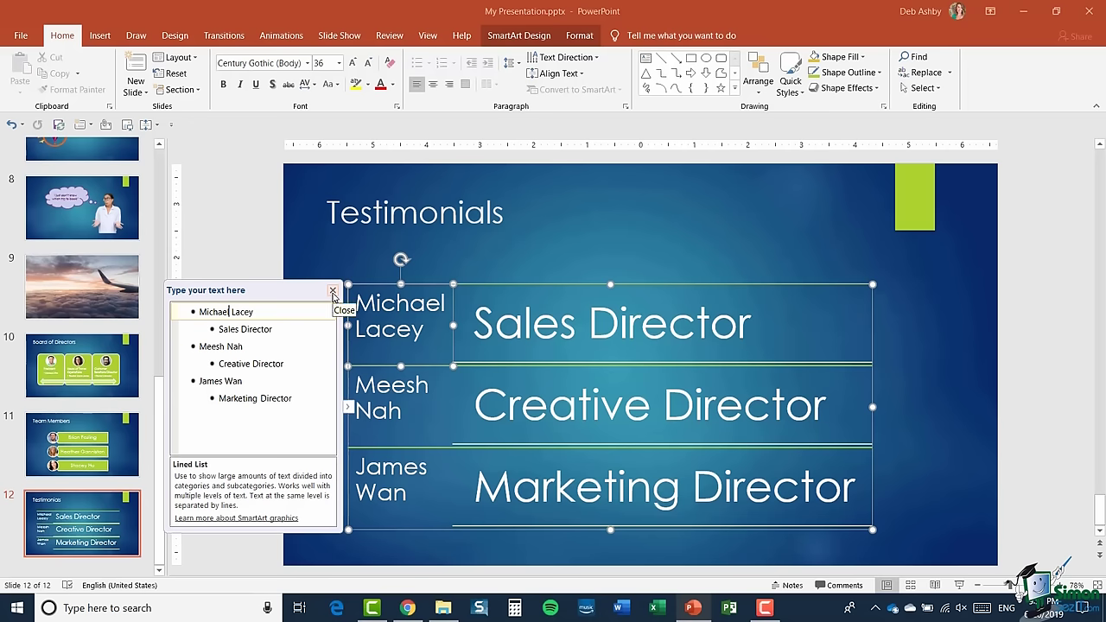
click(332, 292)
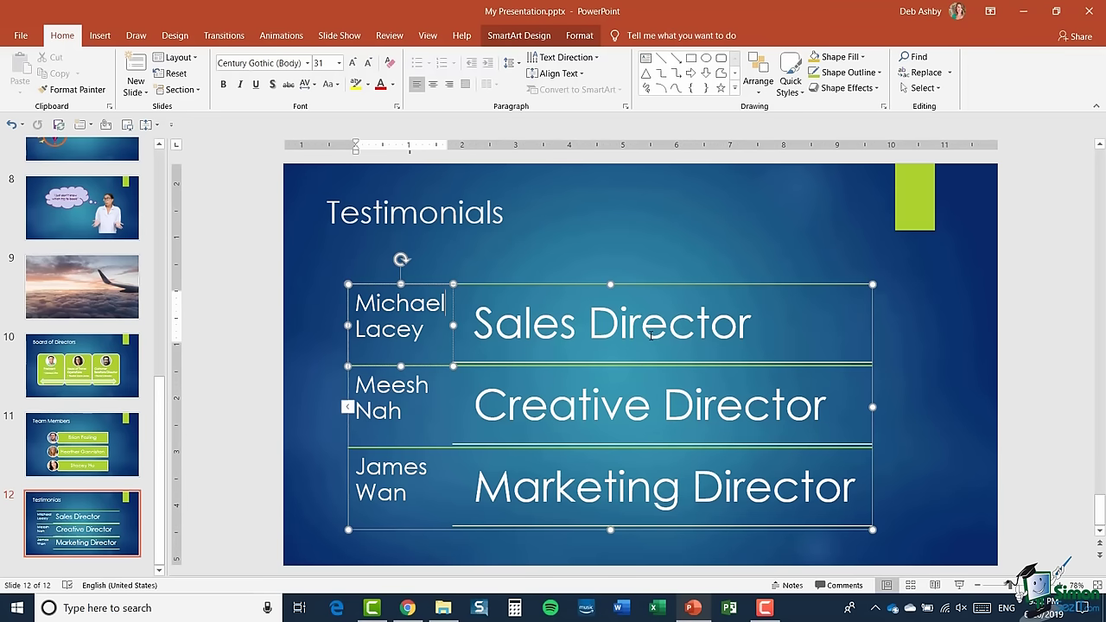
click(892, 317)
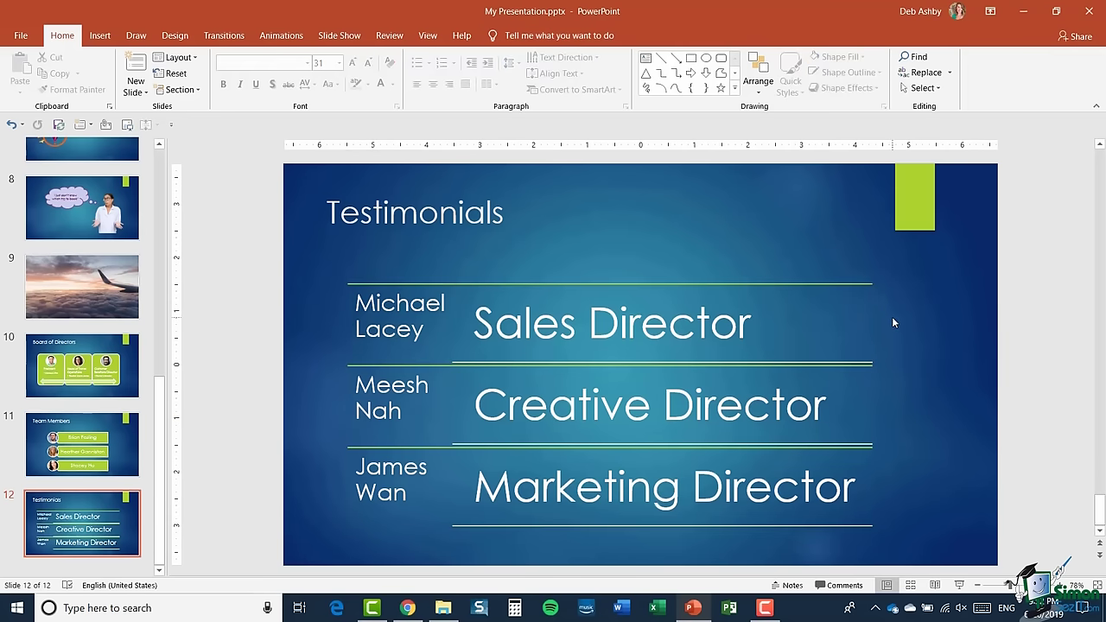
click(757, 331)
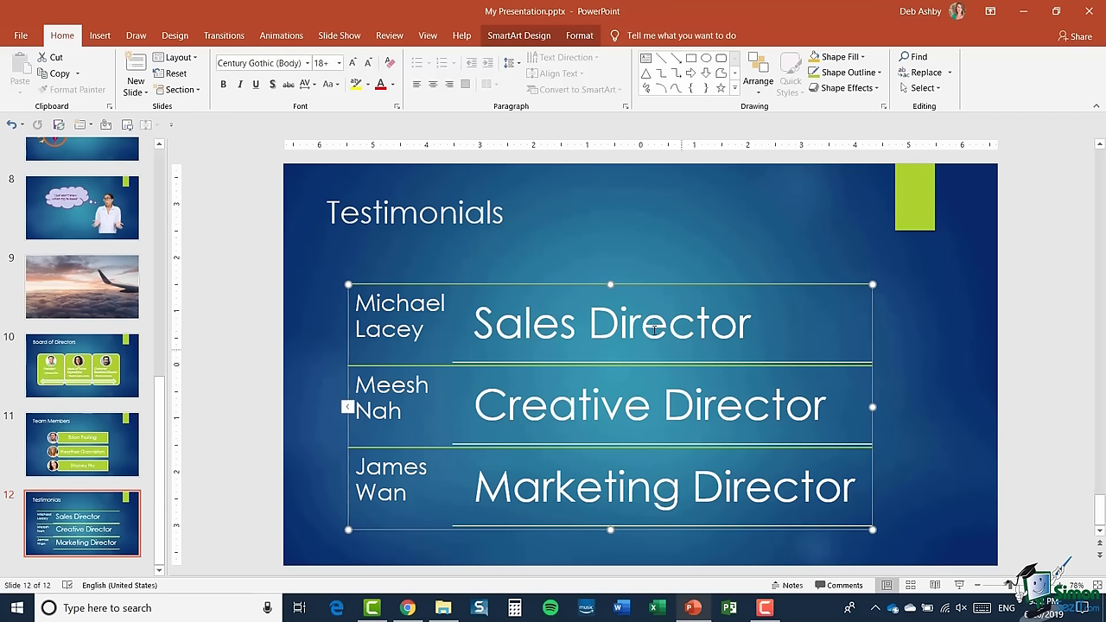
Switch the Testimonials graphic to the Vertical Box List layout after browsing More Layouts
click(516, 36)
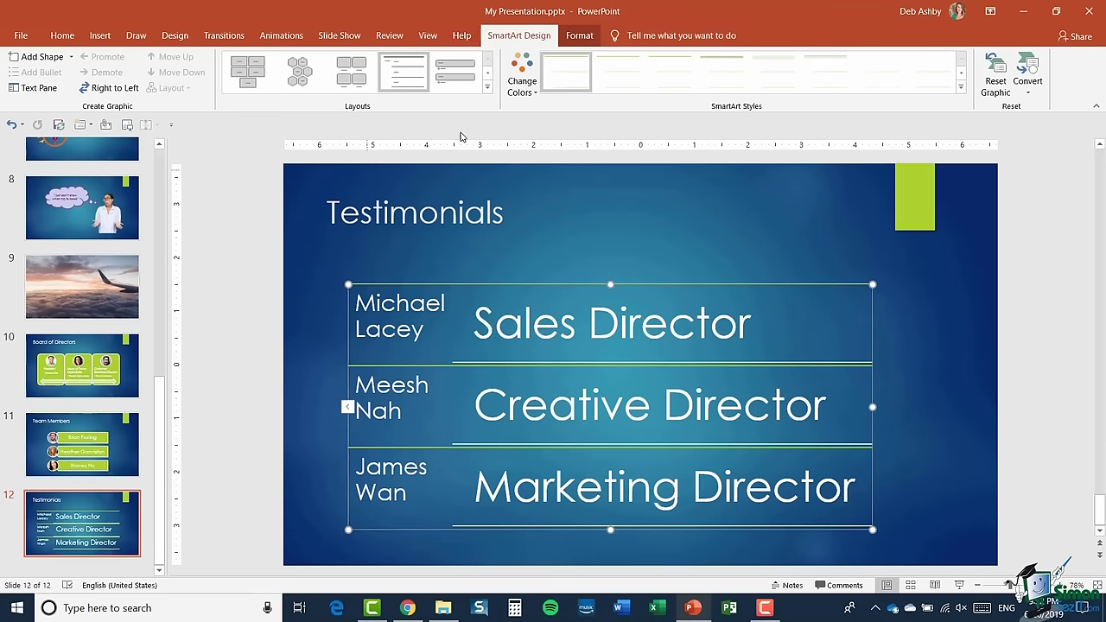
click(488, 86)
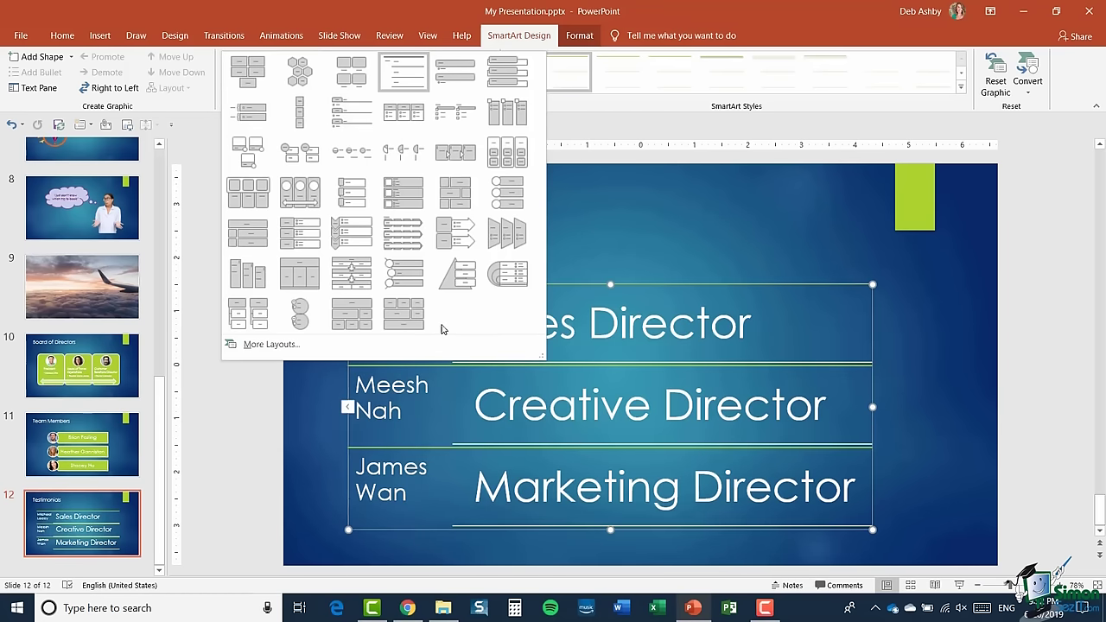
click(270, 345)
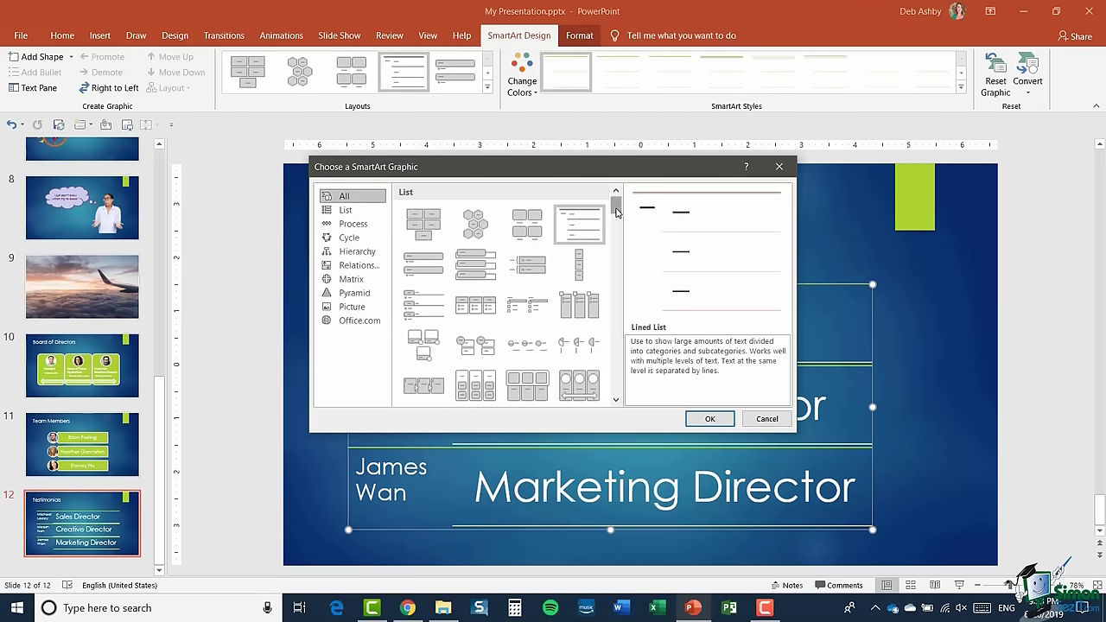
mouse_move(616, 208)
mouse_down()
mouse_move(618, 251)
mouse_move(616, 205)
mouse_up()
click(767, 419)
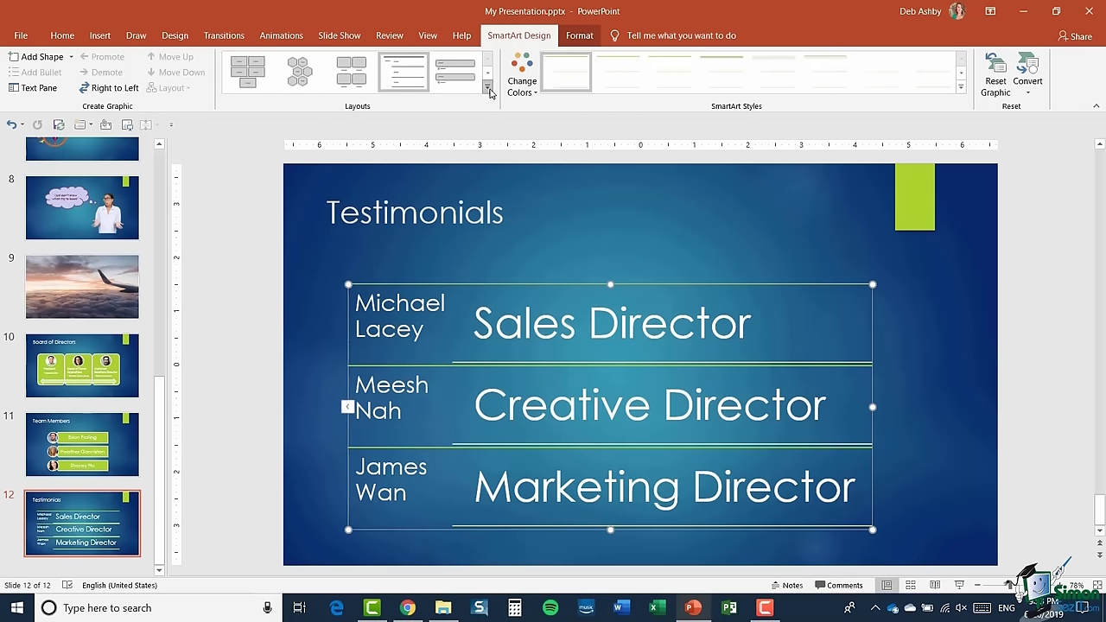
click(488, 88)
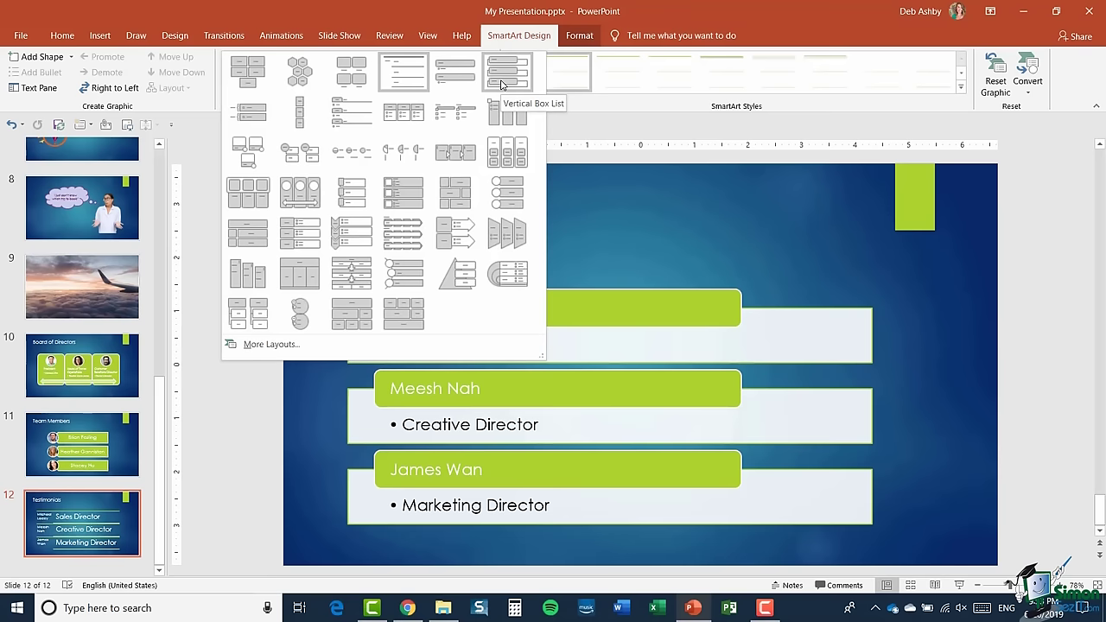
click(502, 84)
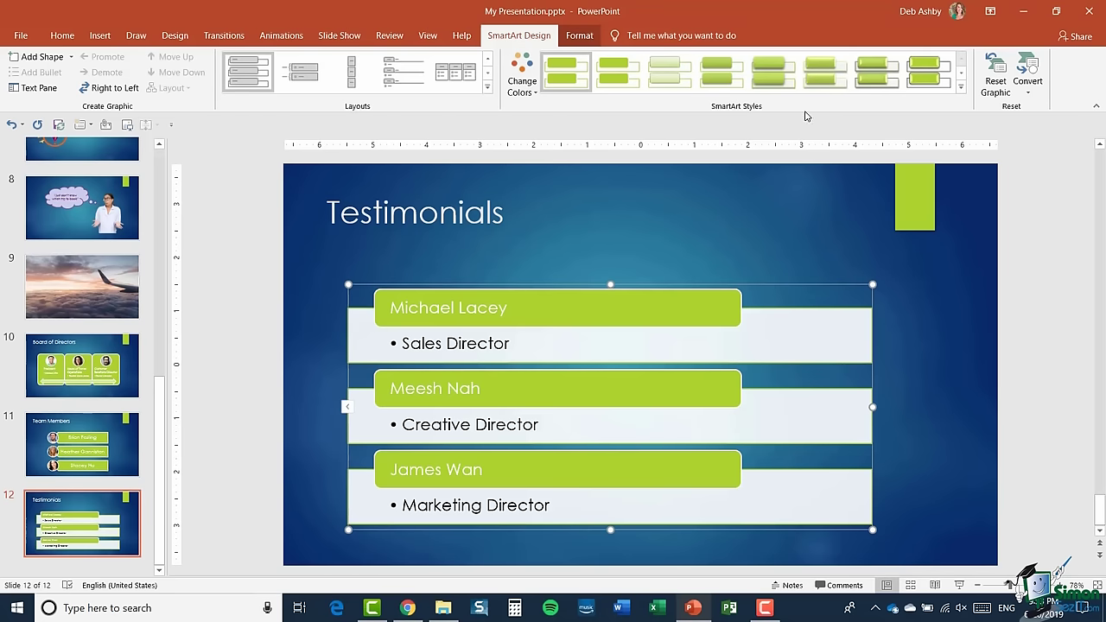
Apply the Subtle Effect style and the Colorful - Accent Colors scheme to the Testimonials graphic
click(961, 87)
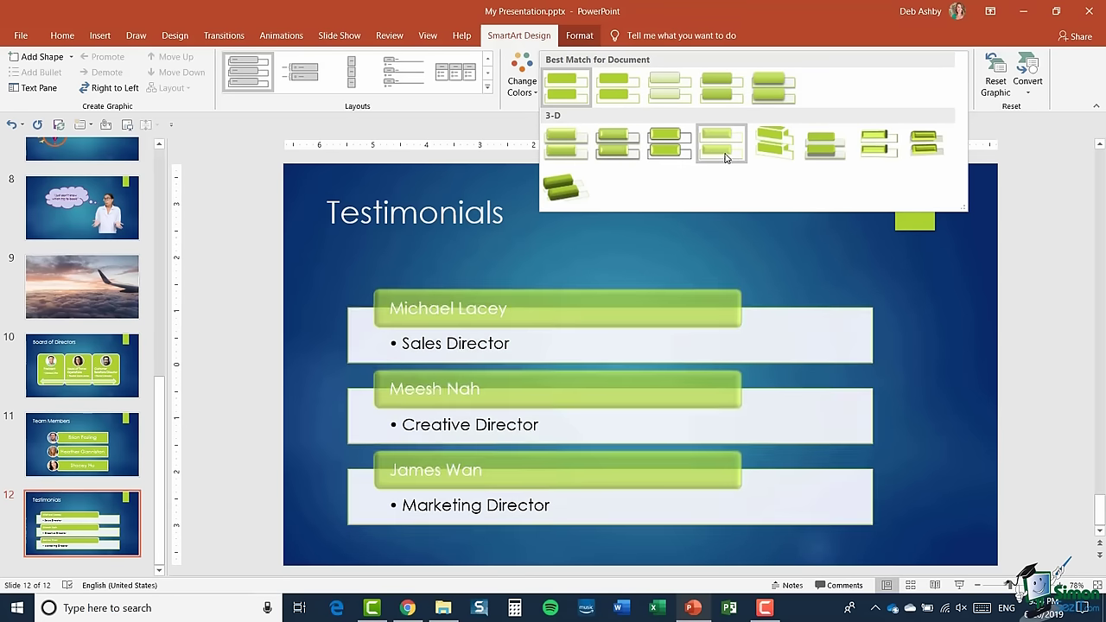
click(666, 93)
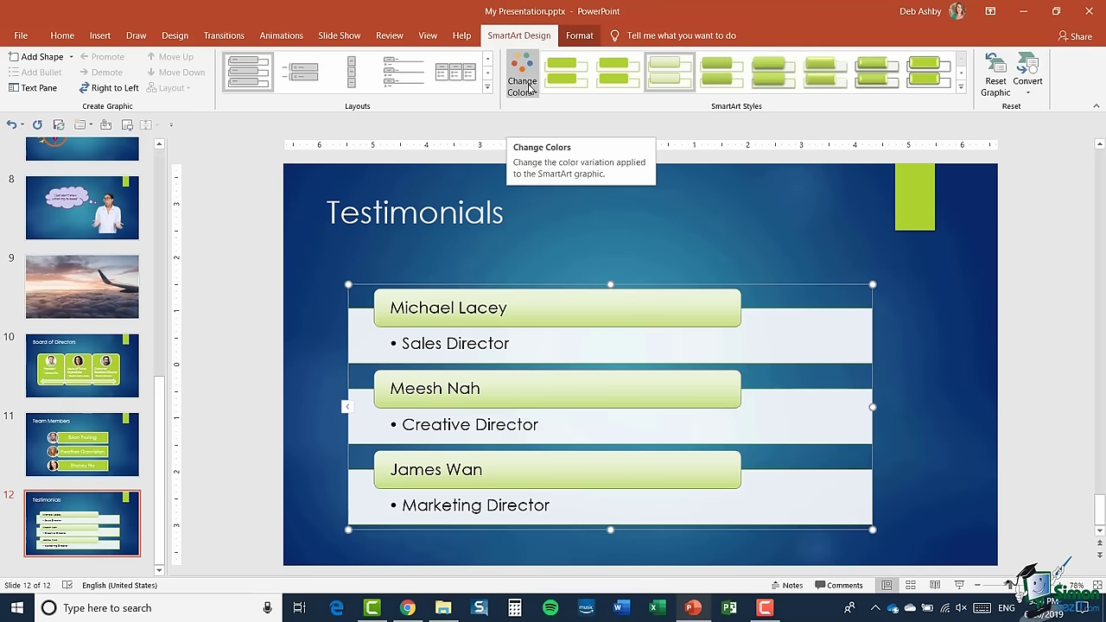
click(529, 91)
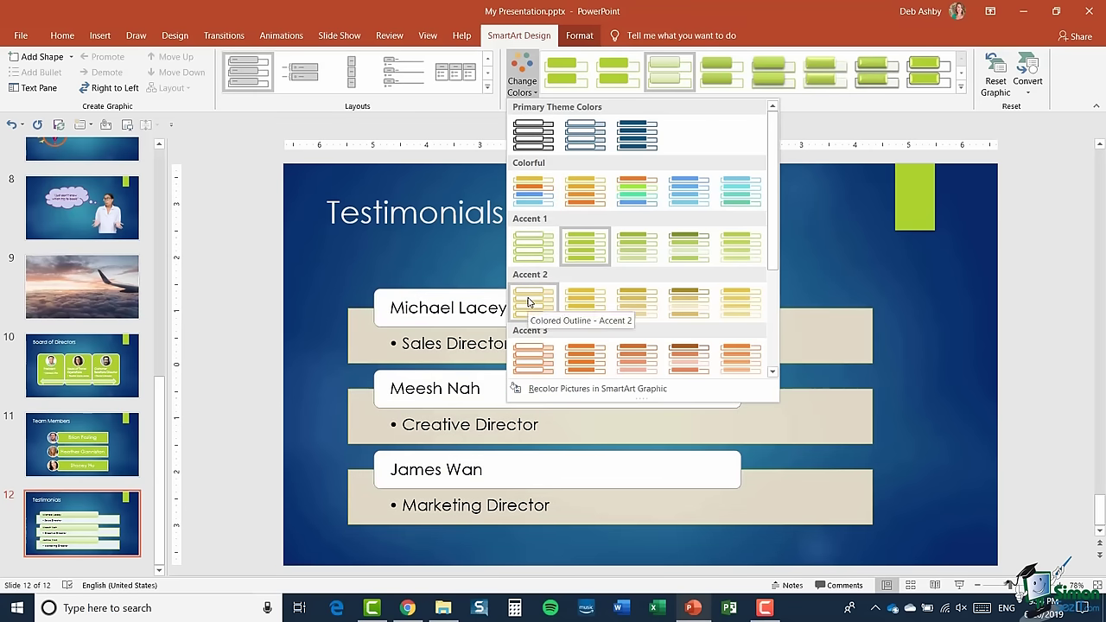
mouse_move(772, 190)
mouse_down()
mouse_move(765, 281)
mouse_move(764, 177)
mouse_up()
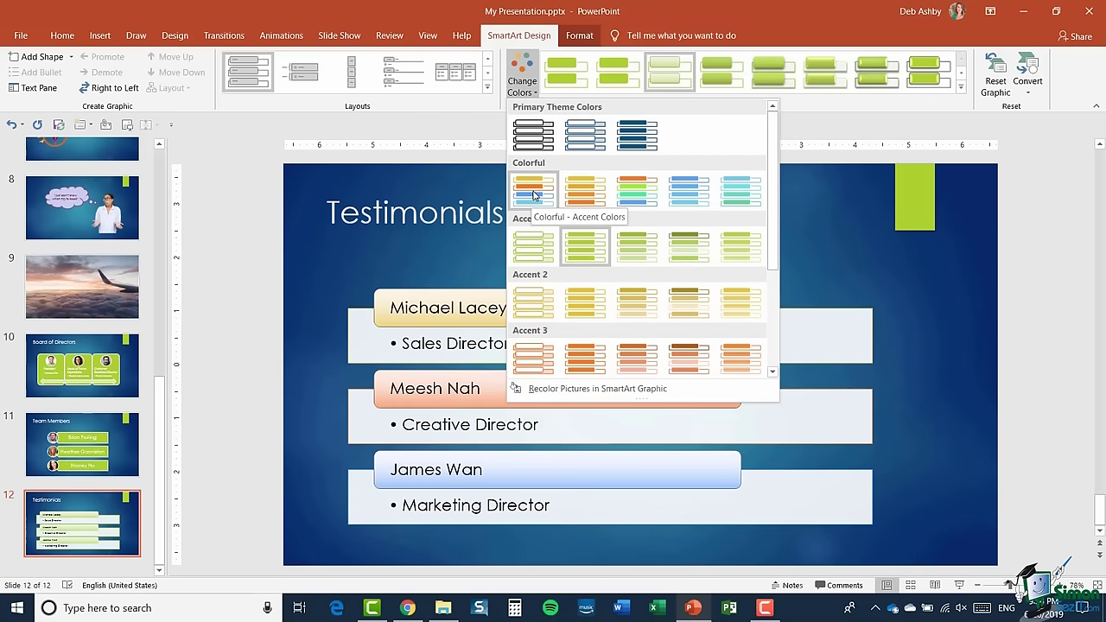
click(533, 193)
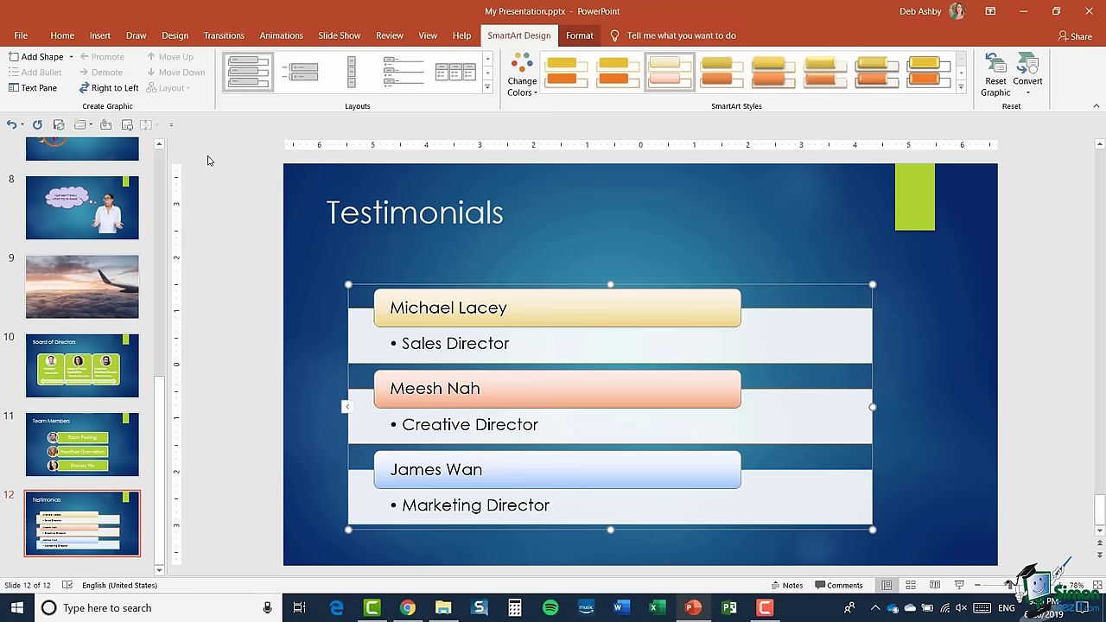
Fix the misspelled surname in the first box by replacing its wrong letter with 'c'
click(493, 308)
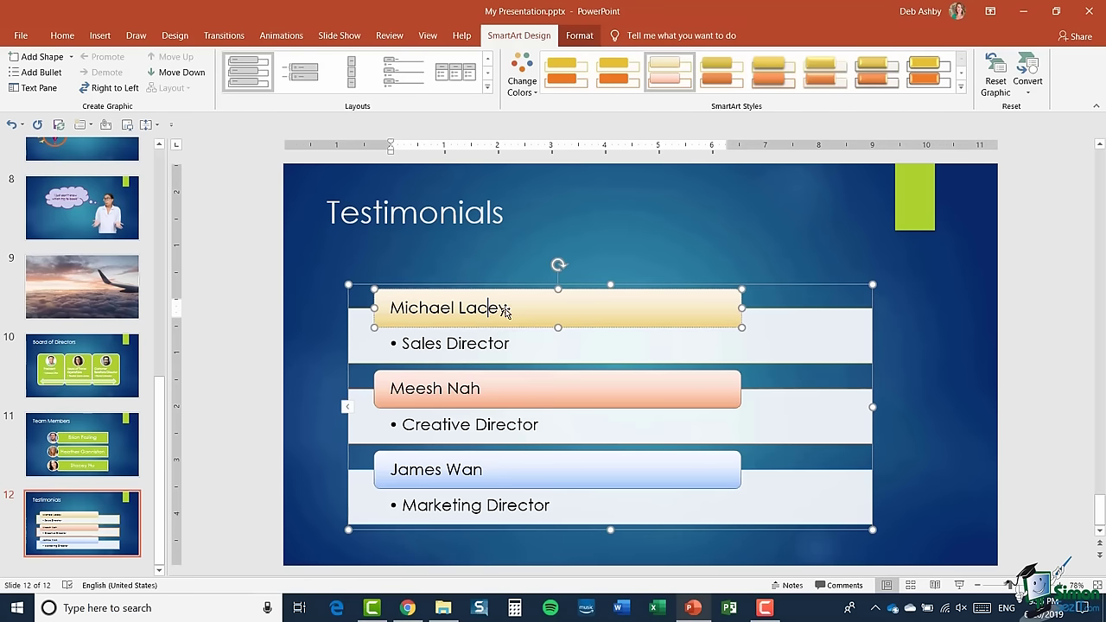
key(BackSpace)
text(c)
Move the Sales Director entry to second place, trying Demote and Promote along the way
click(420, 310)
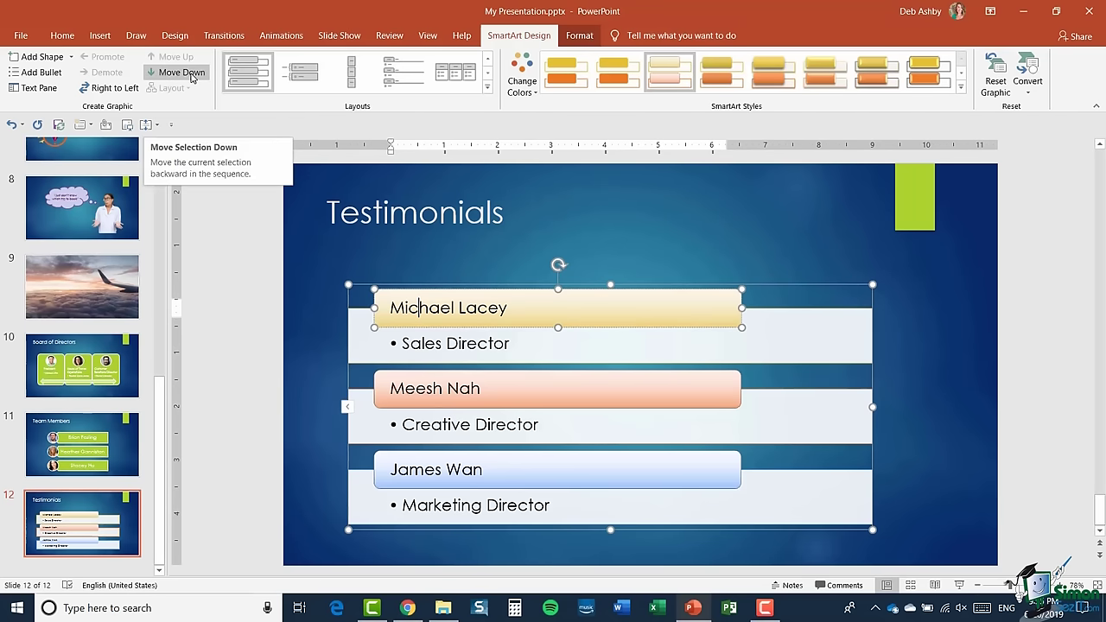
click(190, 73)
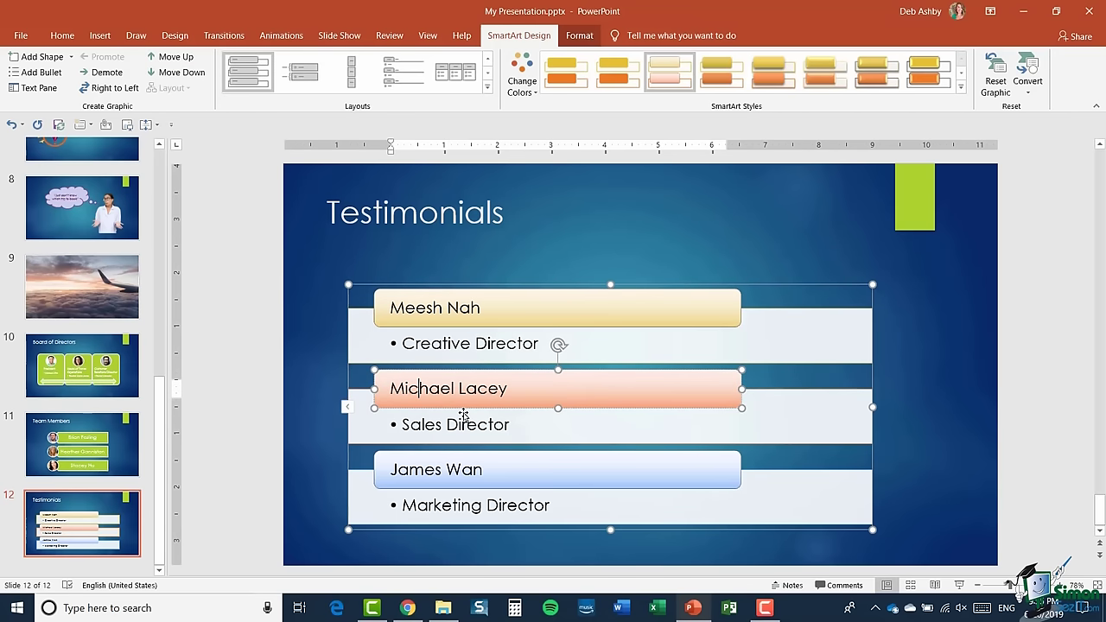
click(182, 73)
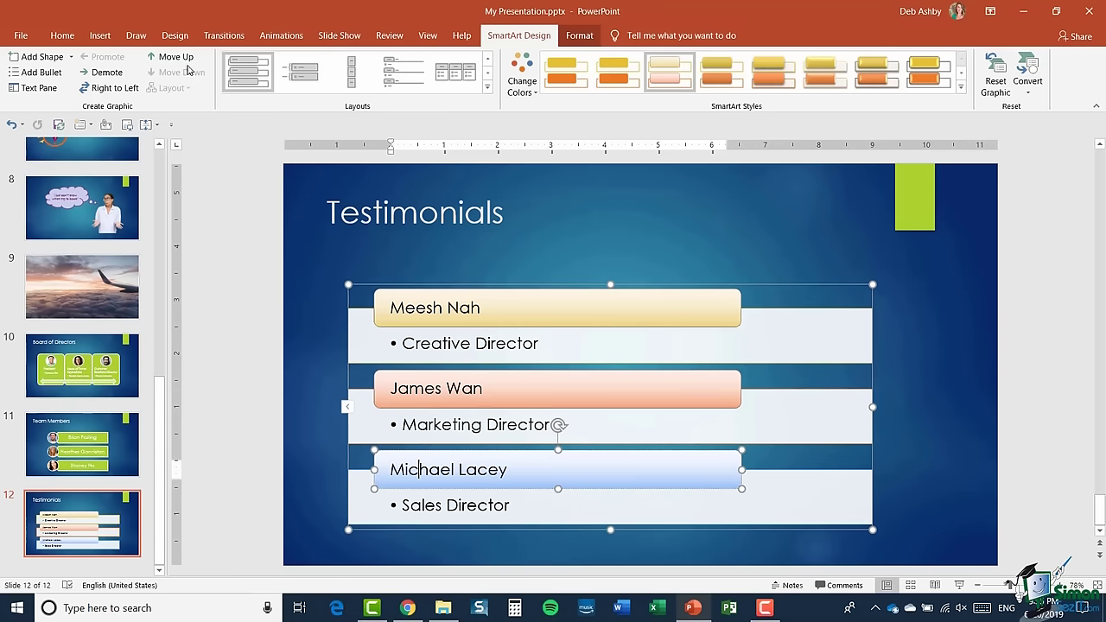
click(175, 57)
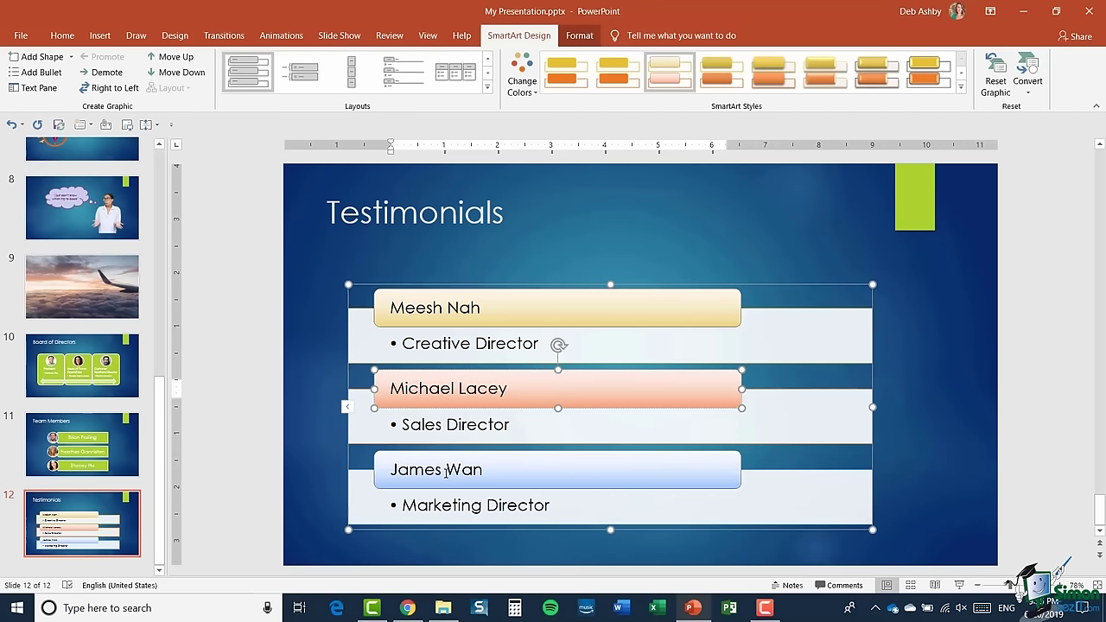
click(396, 396)
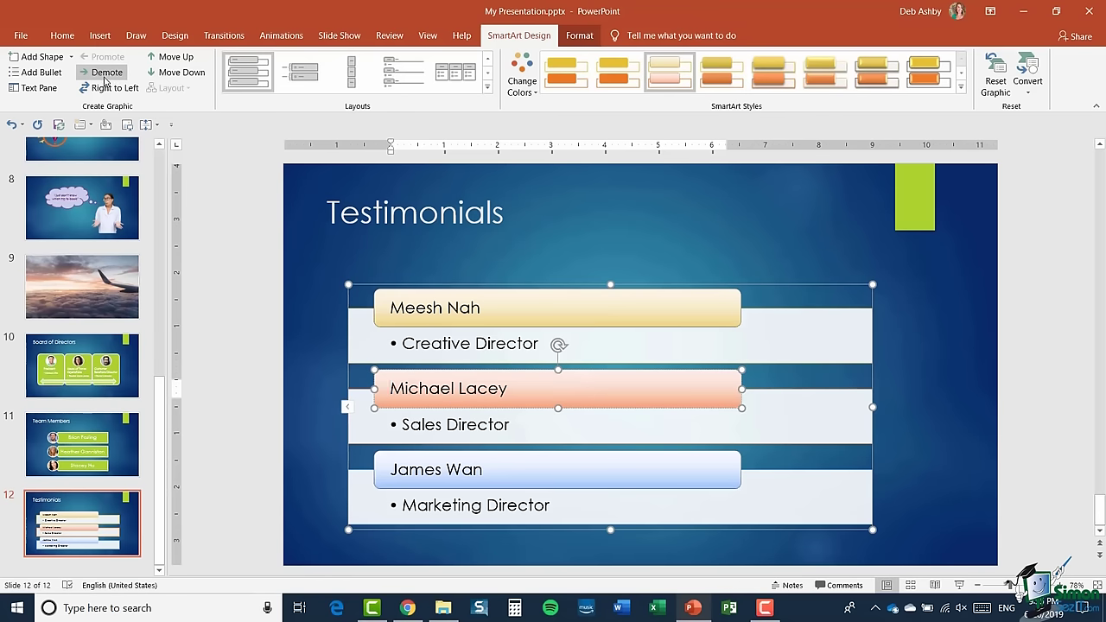
click(113, 75)
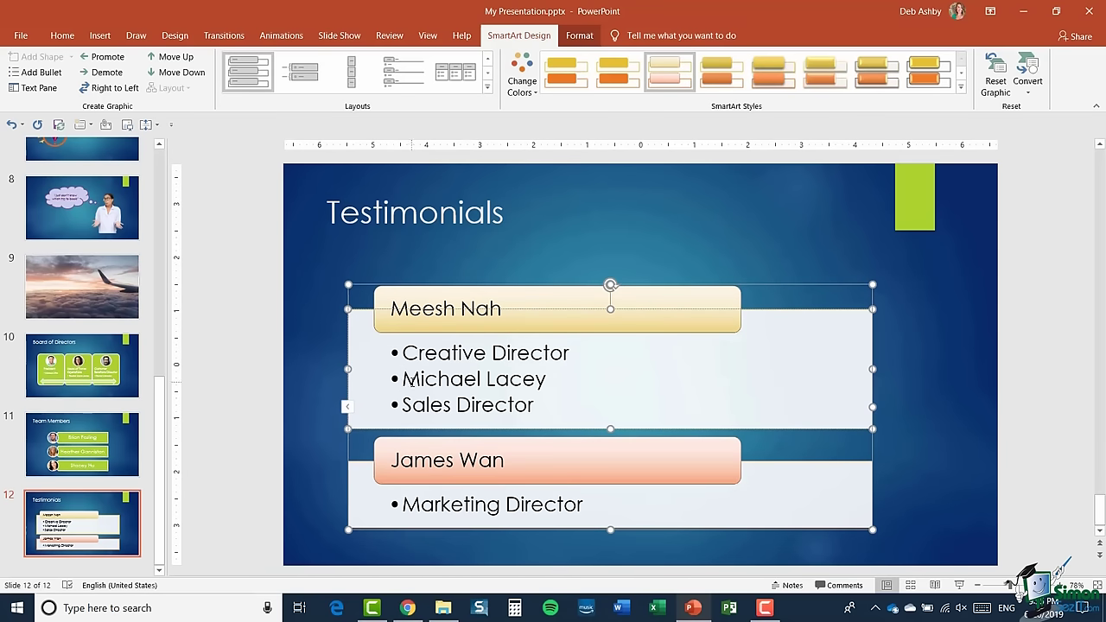
click(107, 57)
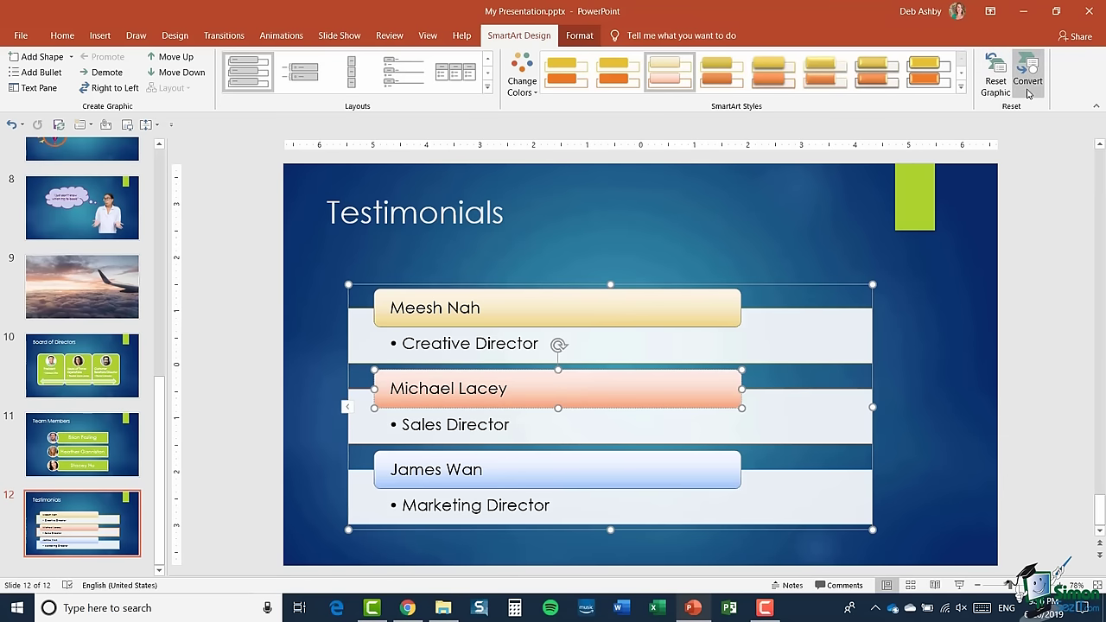
click(1028, 90)
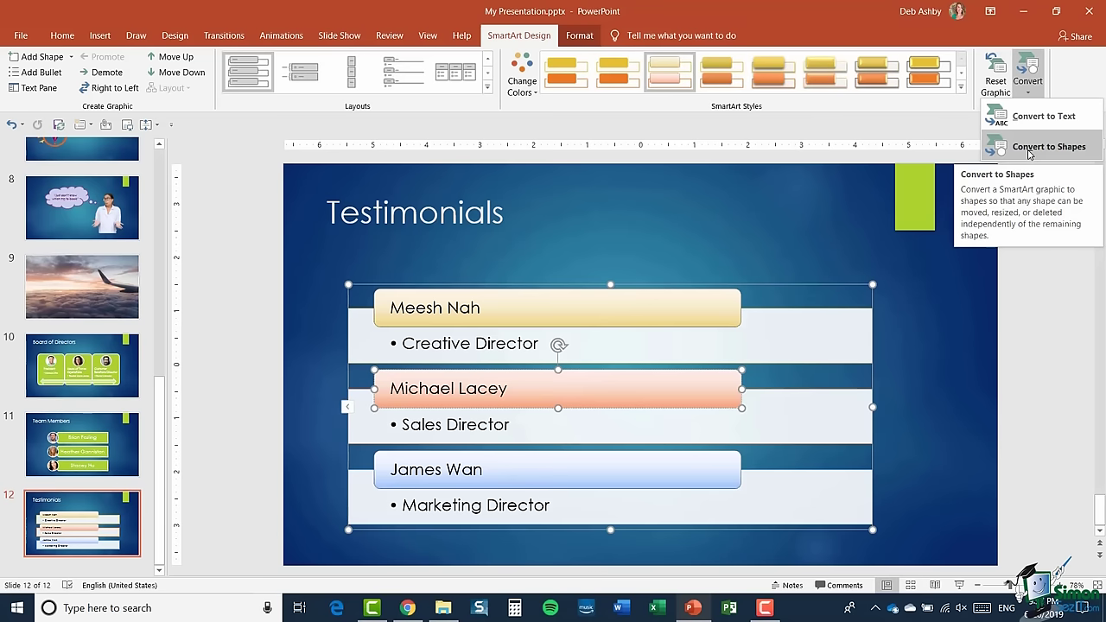
click(742, 213)
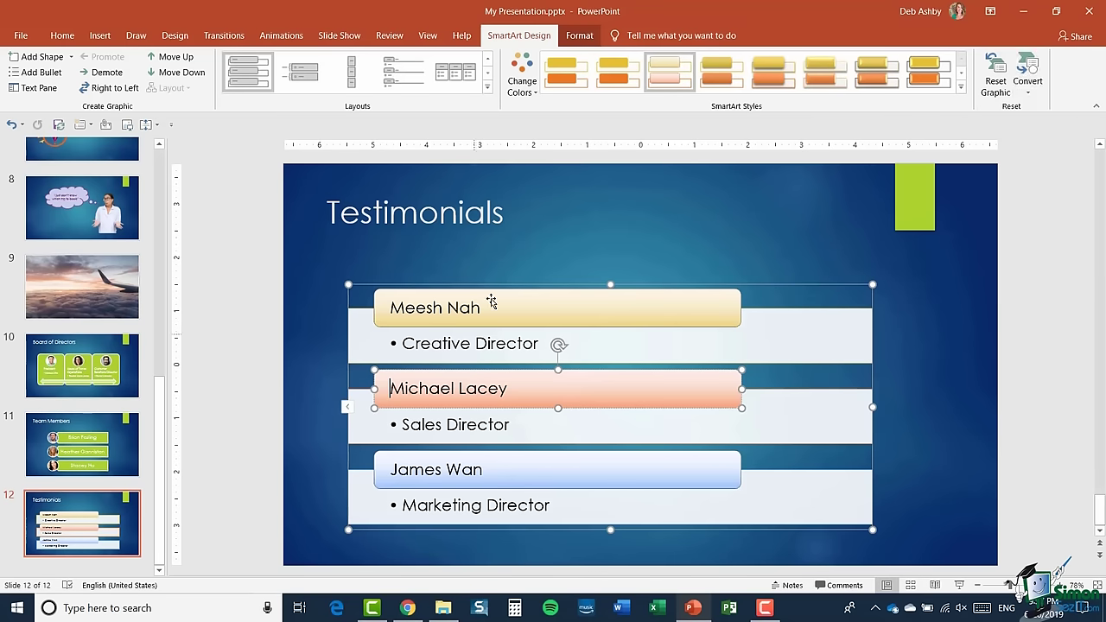
click(918, 357)
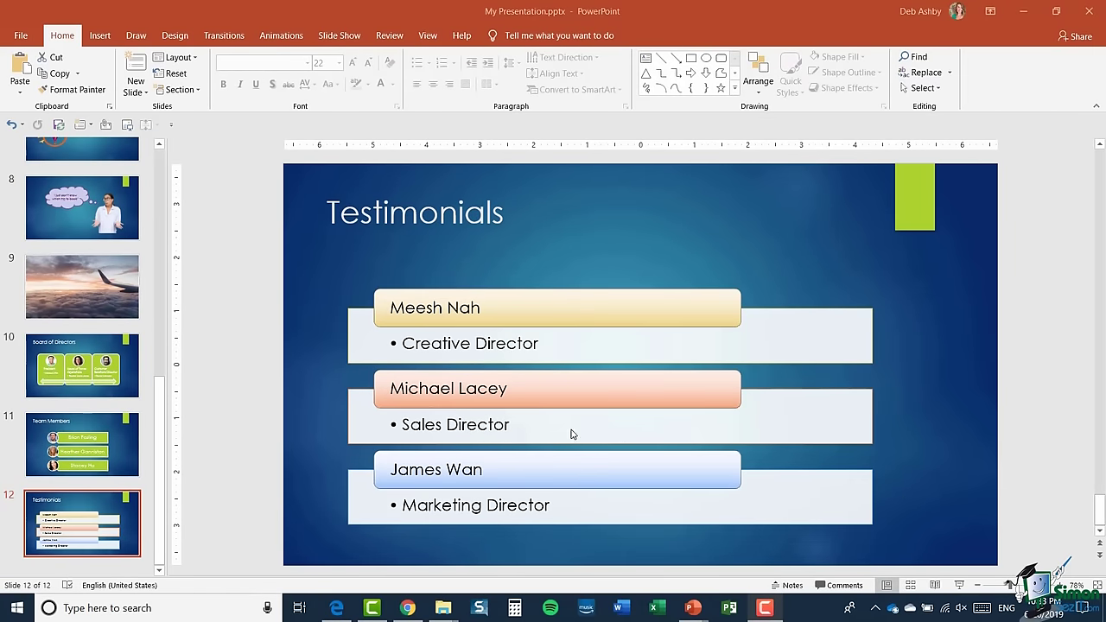
Add a new Title and Content slide titled 'Booking Process'
click(141, 92)
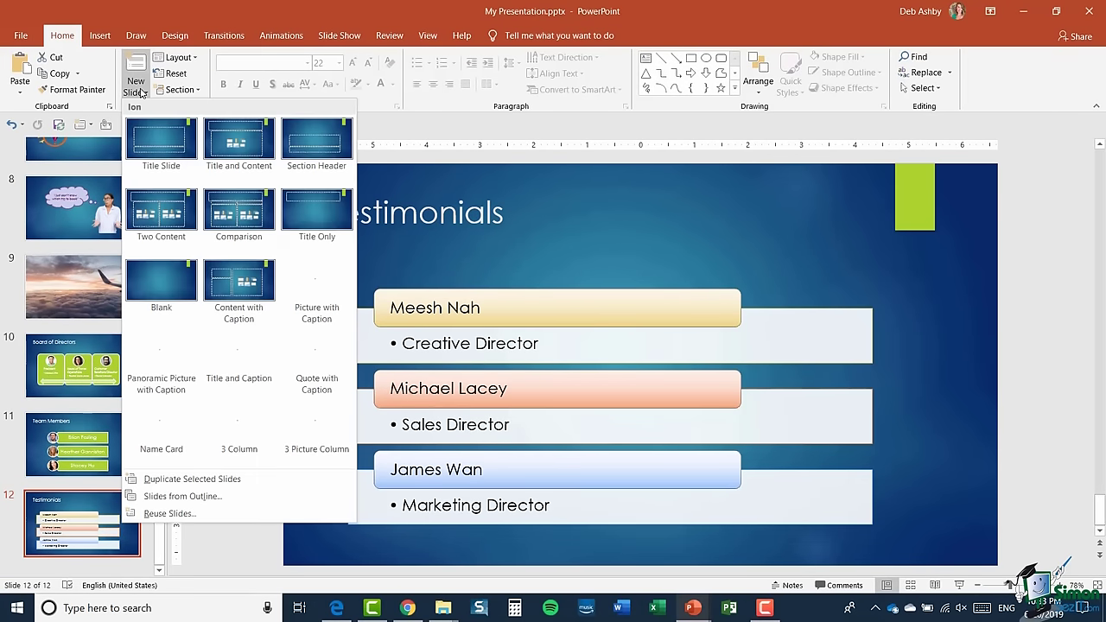
click(231, 147)
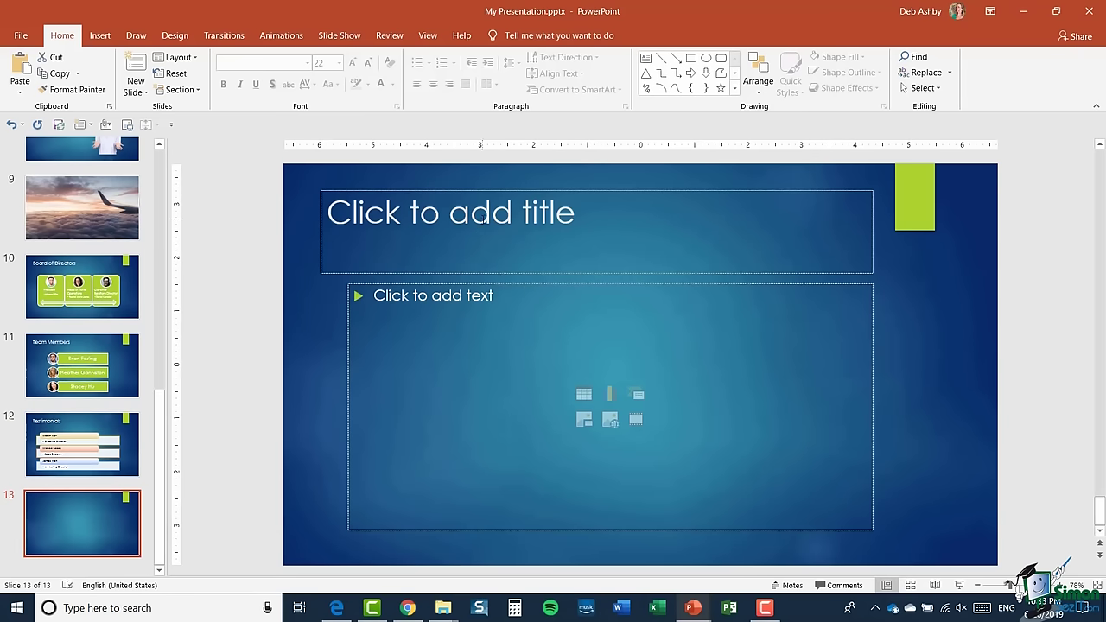
click(547, 245)
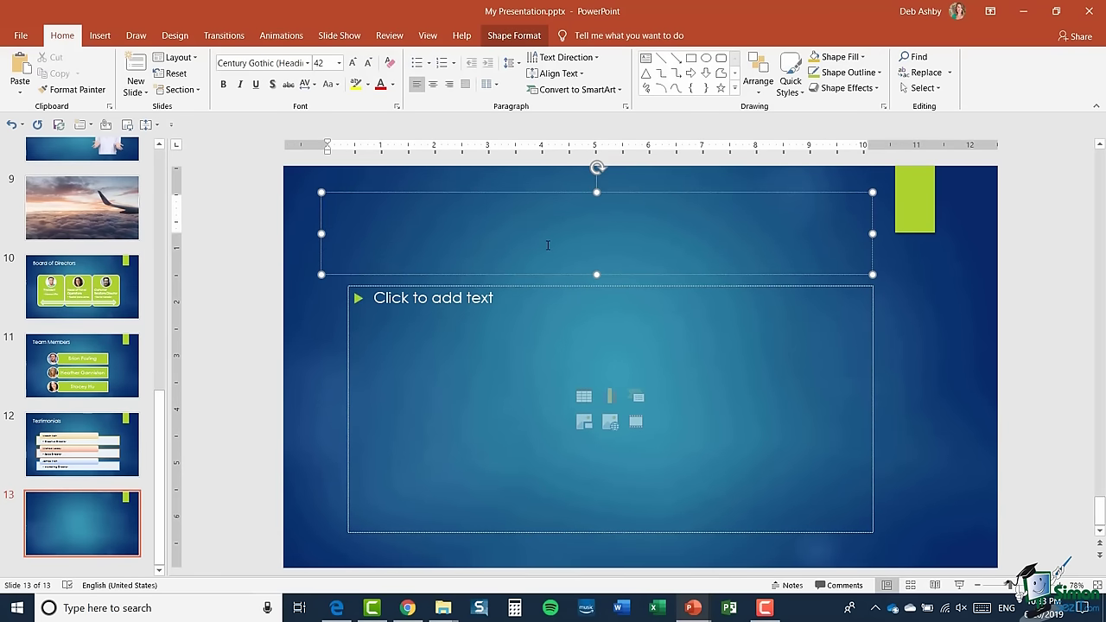
text(Booking Process)
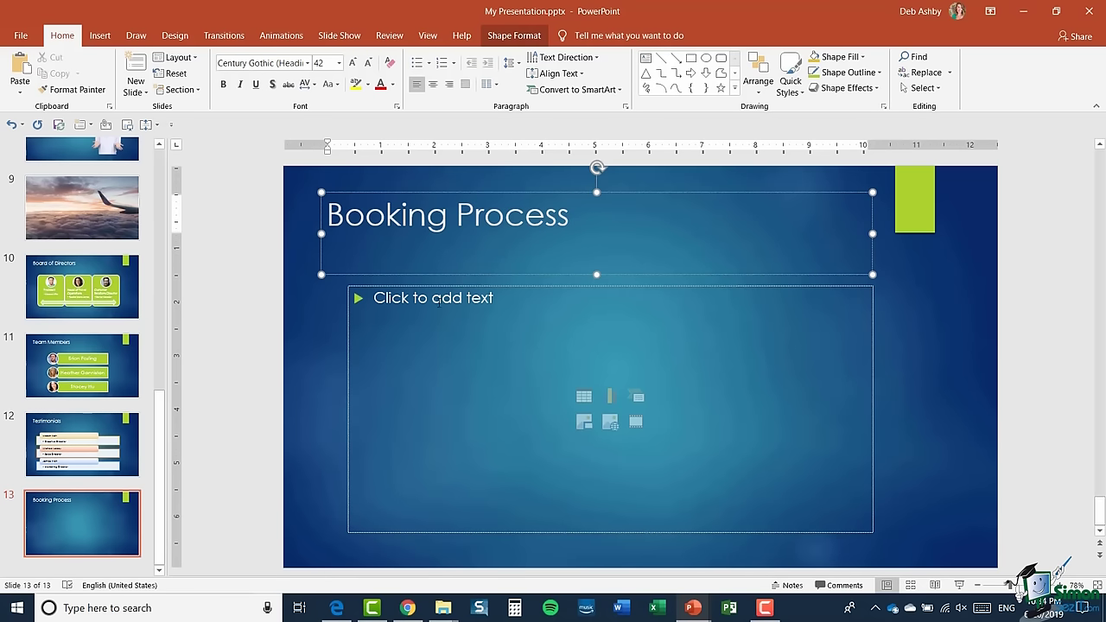
Enter the bullets Find Trip, Book Trip and Pay Deposit, then select all three
click(363, 318)
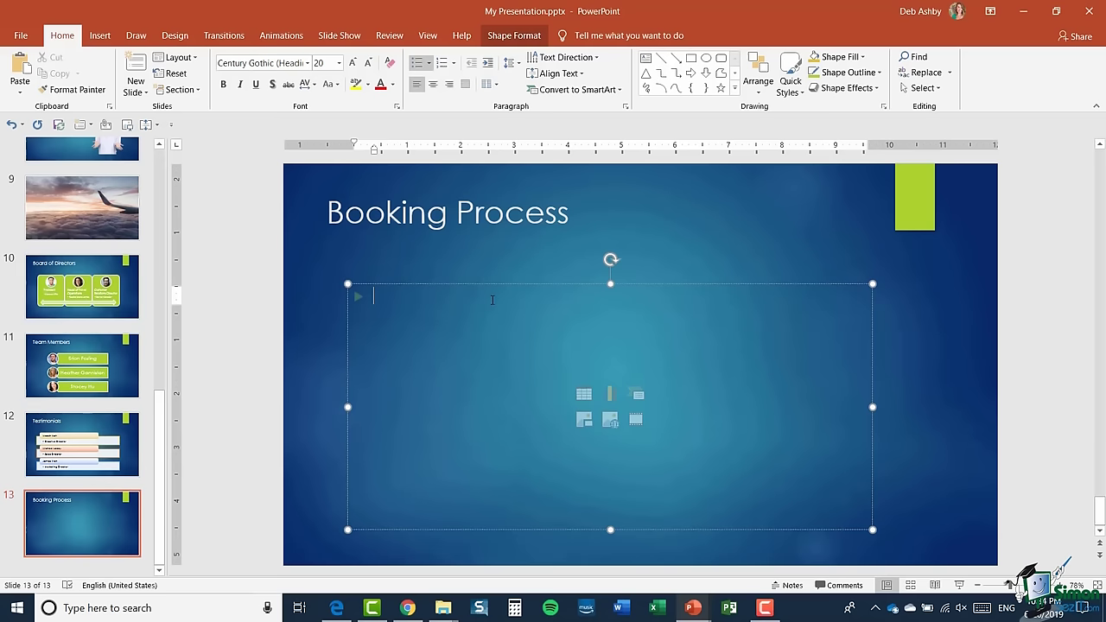
text(Find Trip)
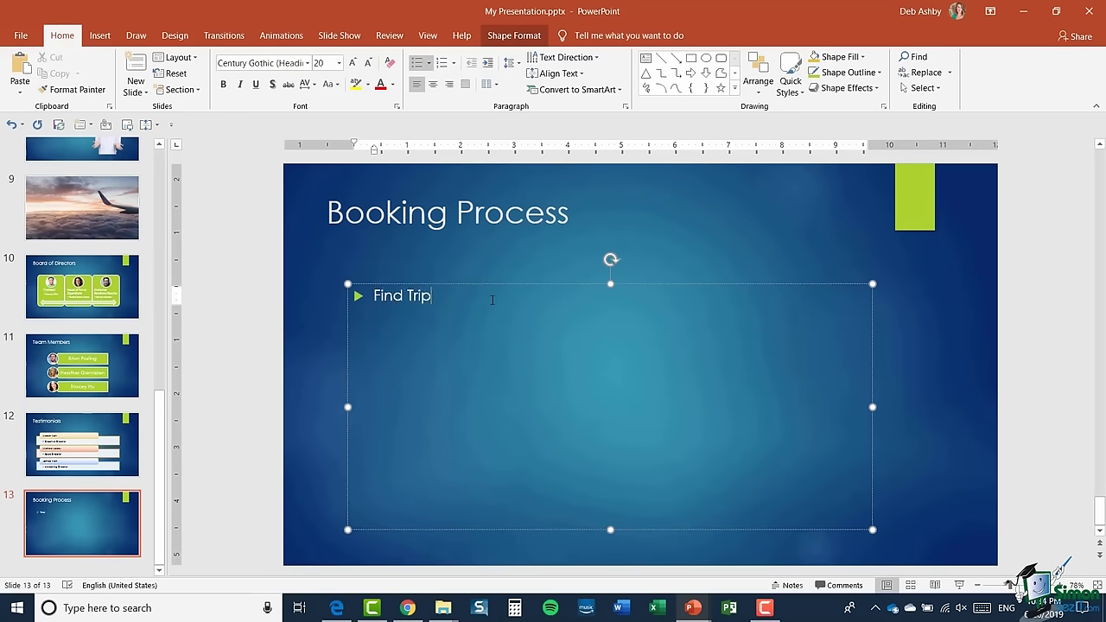
key(Return)
text(Book)
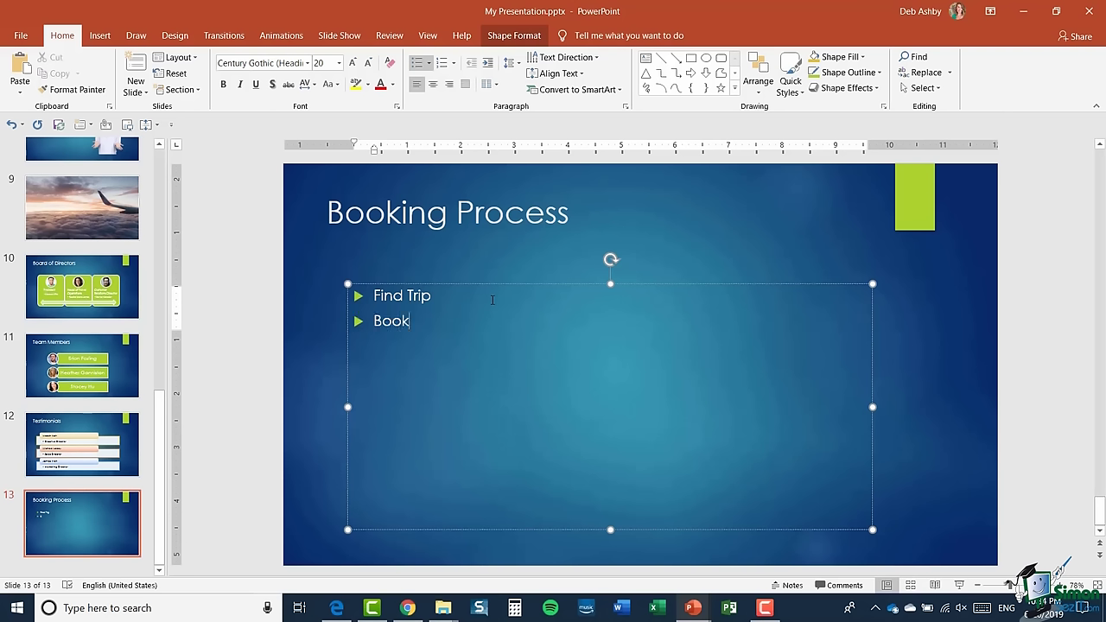
text( Trip)
key(Return)
text(Pay )
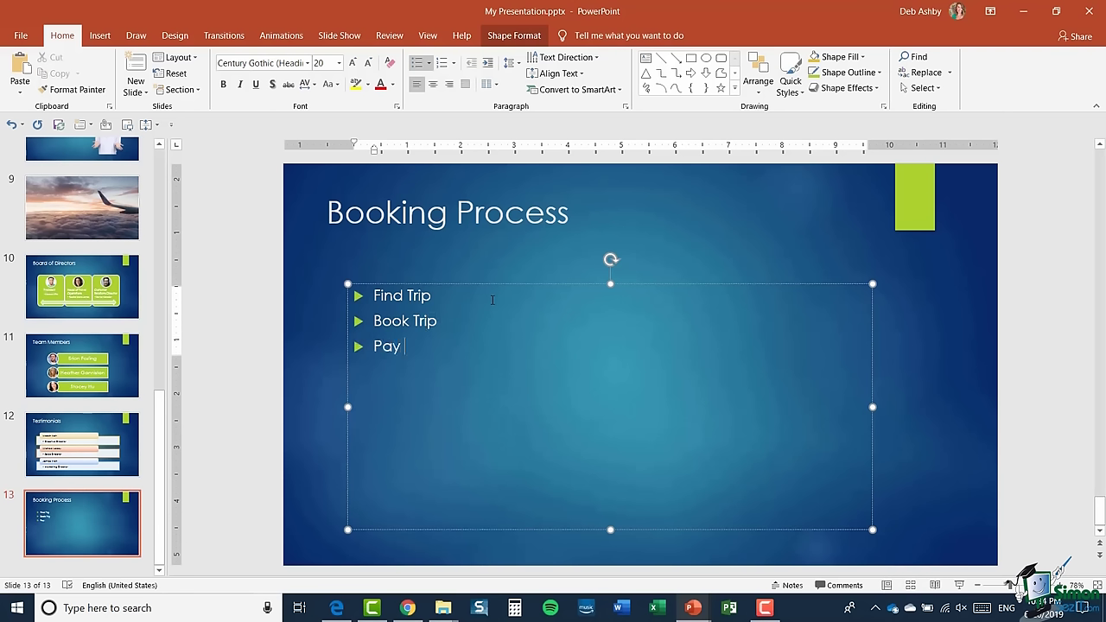
text(Deposit)
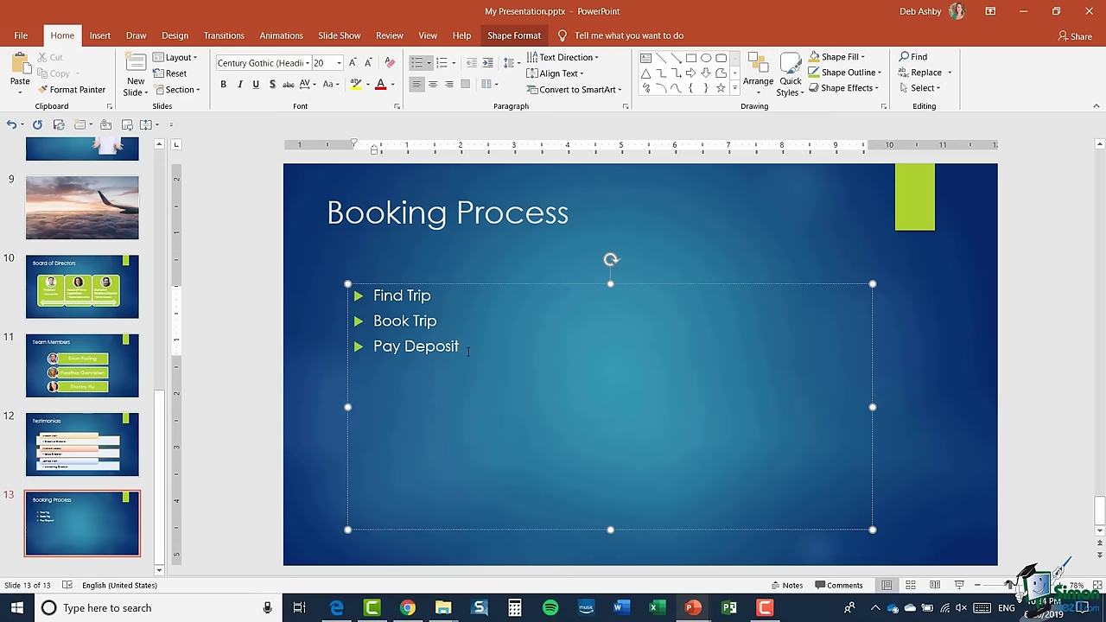
drag(468, 351, 360, 297)
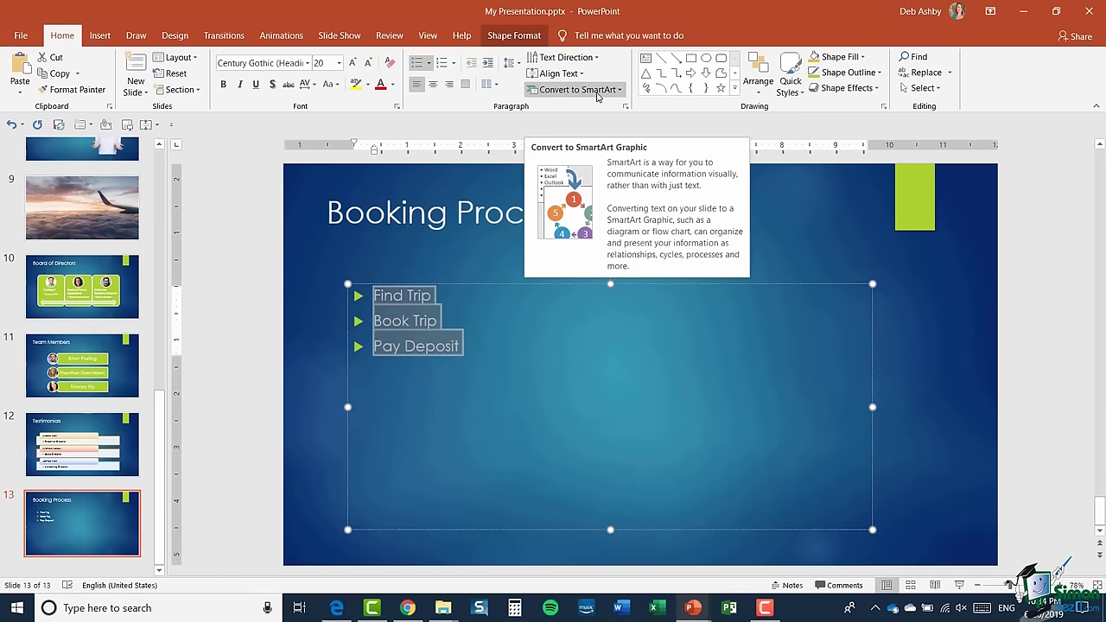
Convert the booking bullets into a Process > Basic Process SmartArt after previewing other process layouts
click(596, 90)
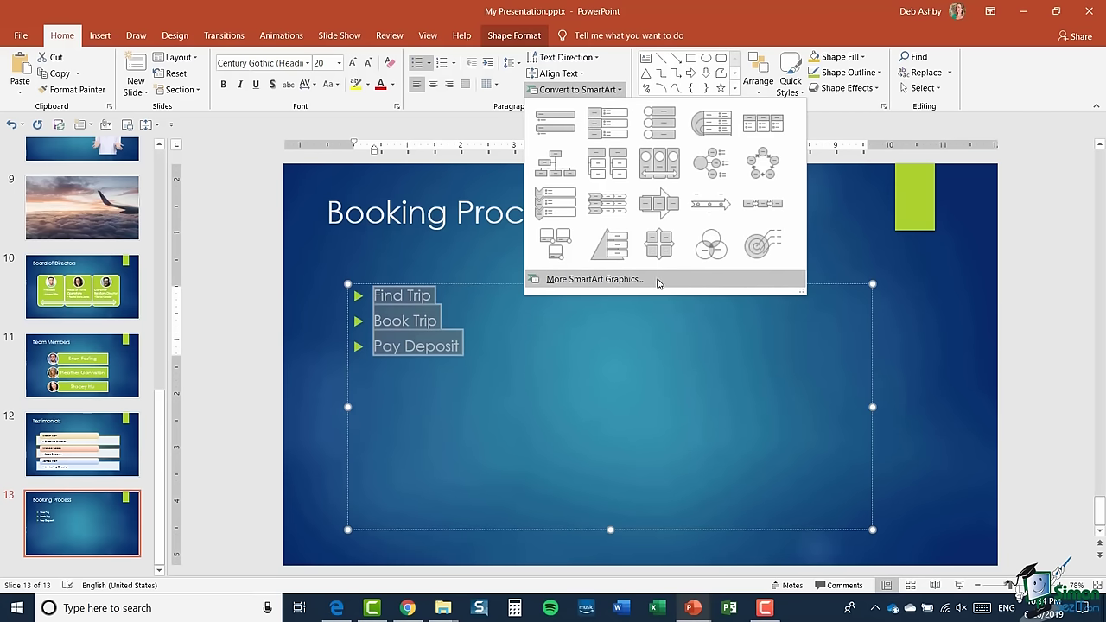
click(604, 280)
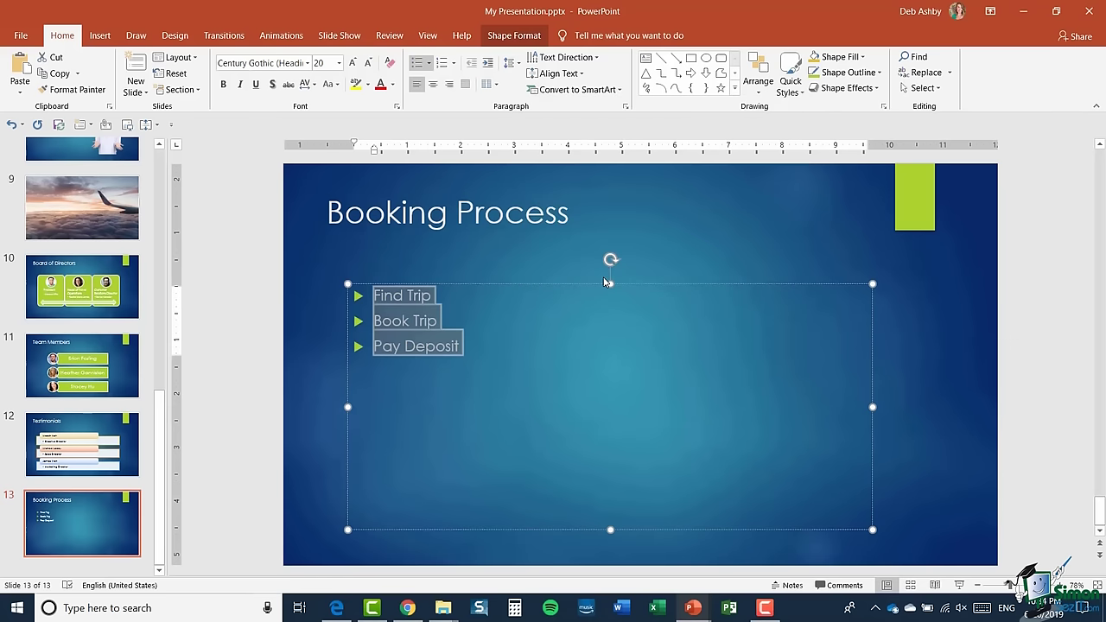
drag(547, 169, 765, 80)
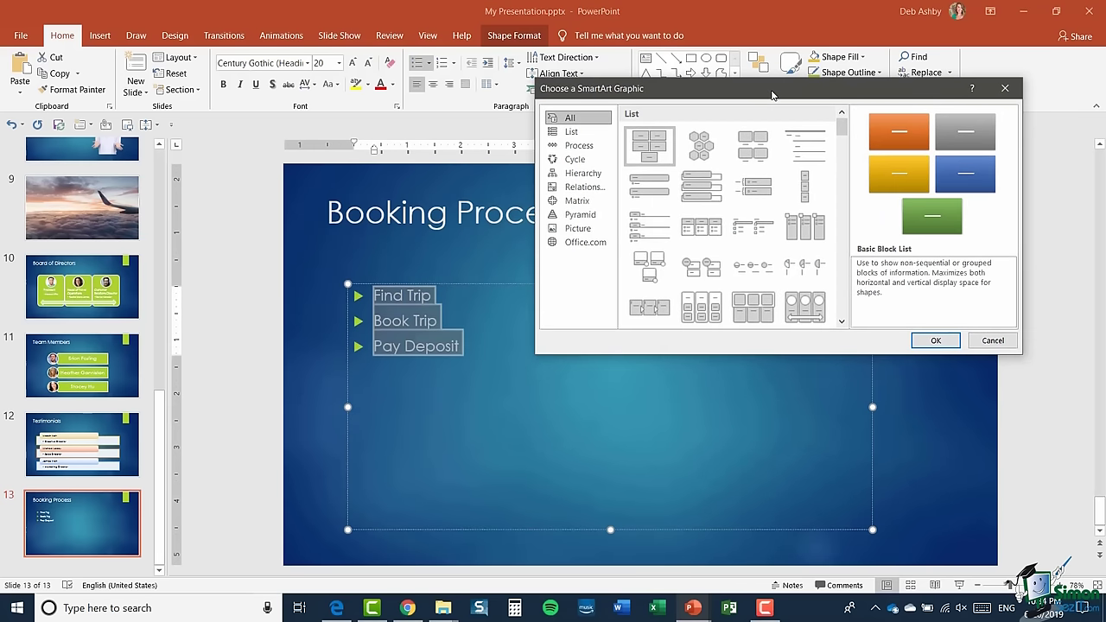
click(571, 147)
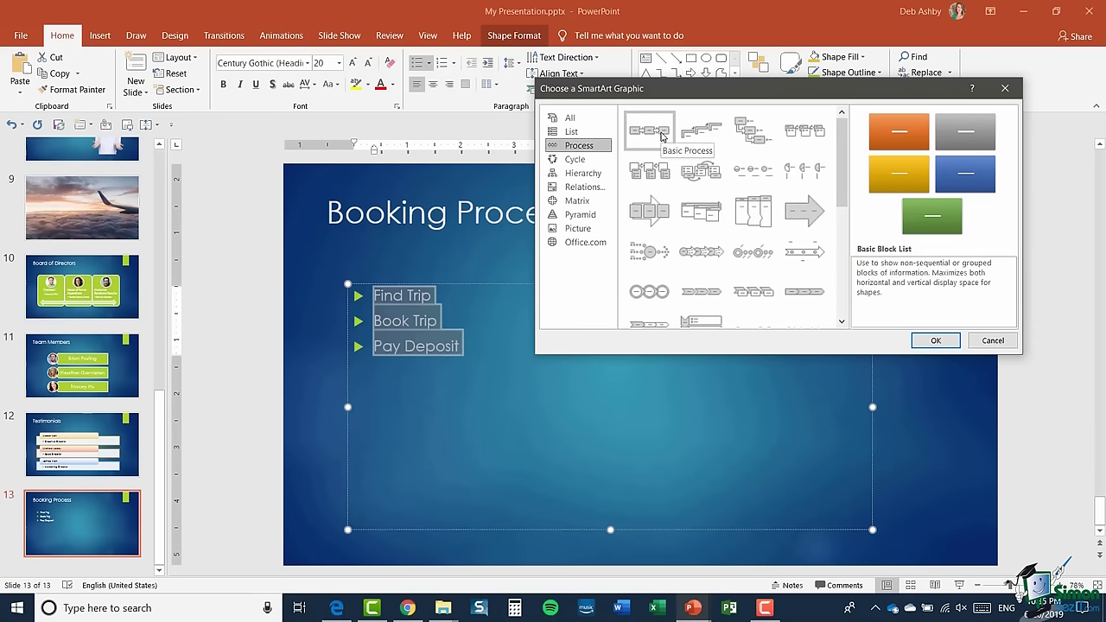
click(663, 137)
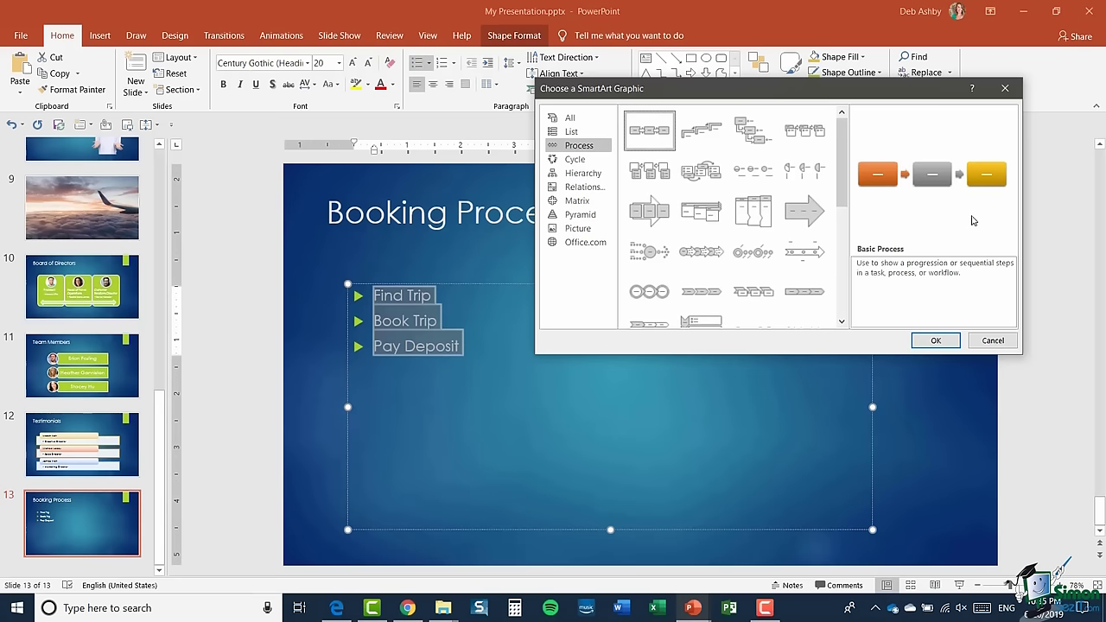
click(649, 176)
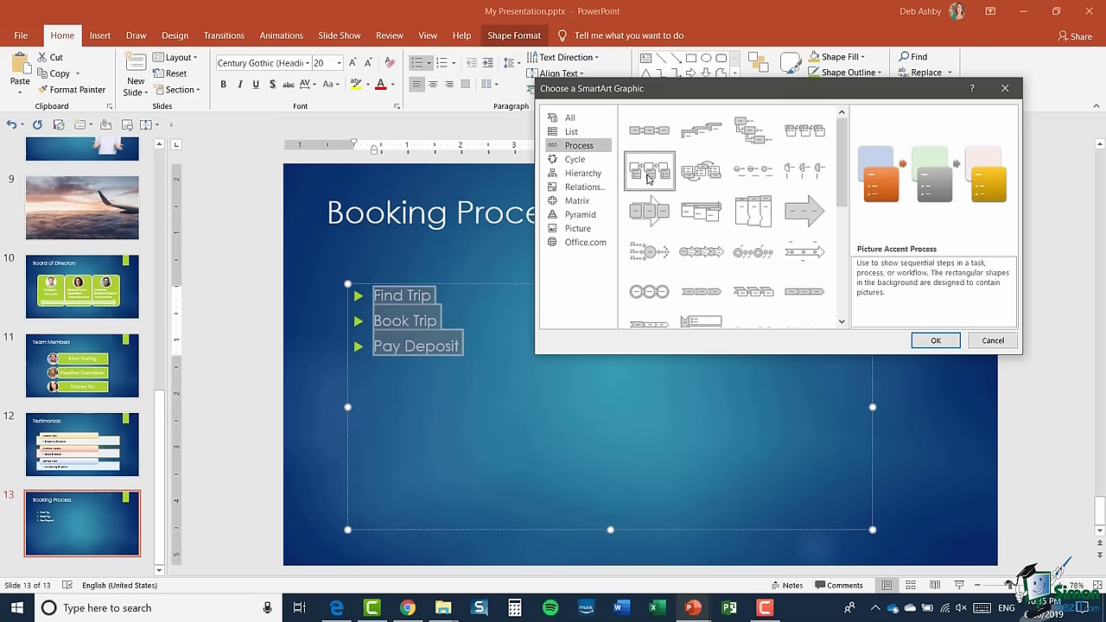
click(637, 214)
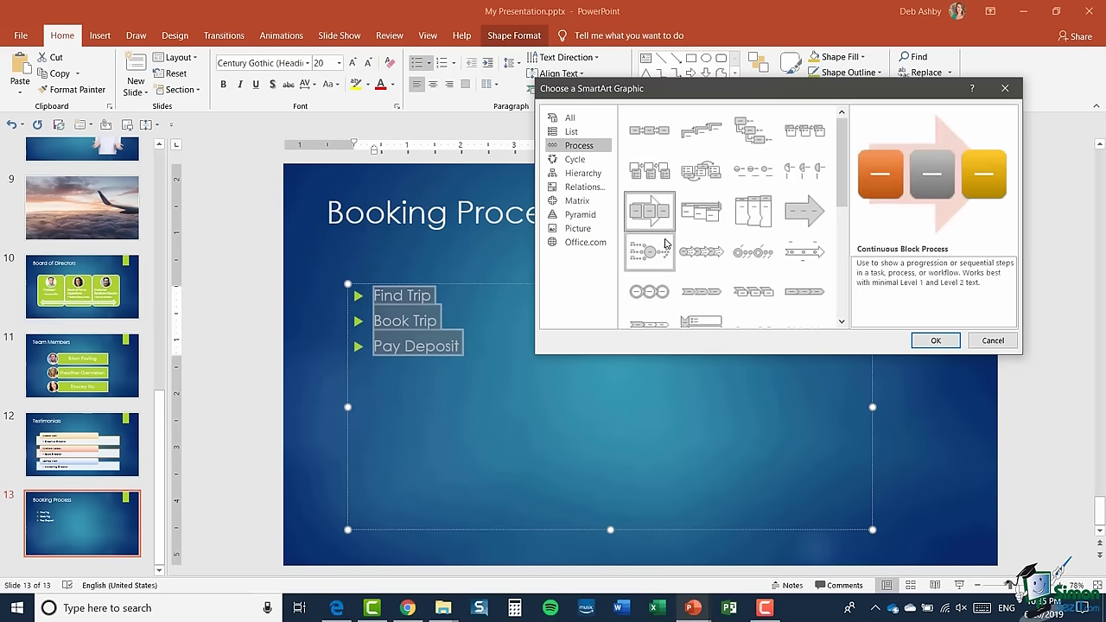
click(650, 132)
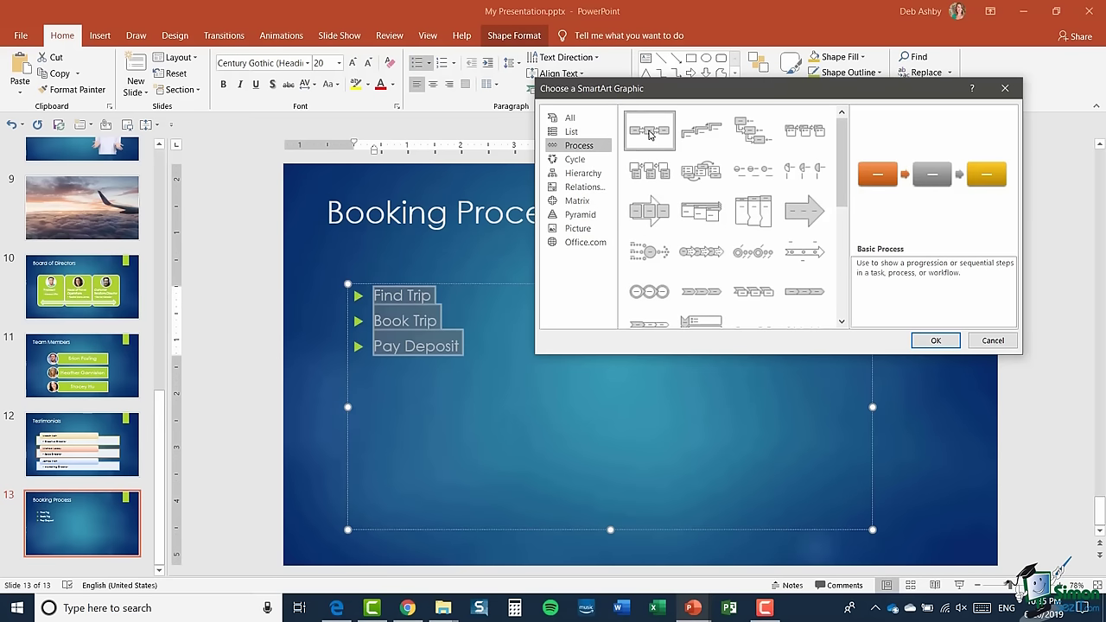
click(934, 342)
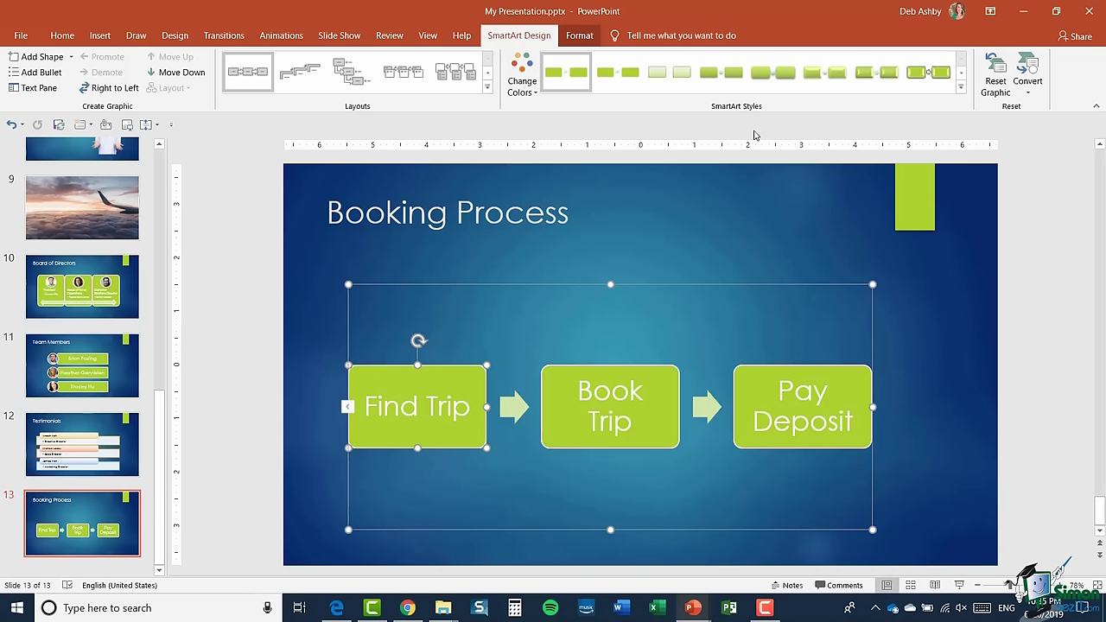
Apply Colorful - Accent Colors to the process diagram and select the Pay Deposit step
click(523, 82)
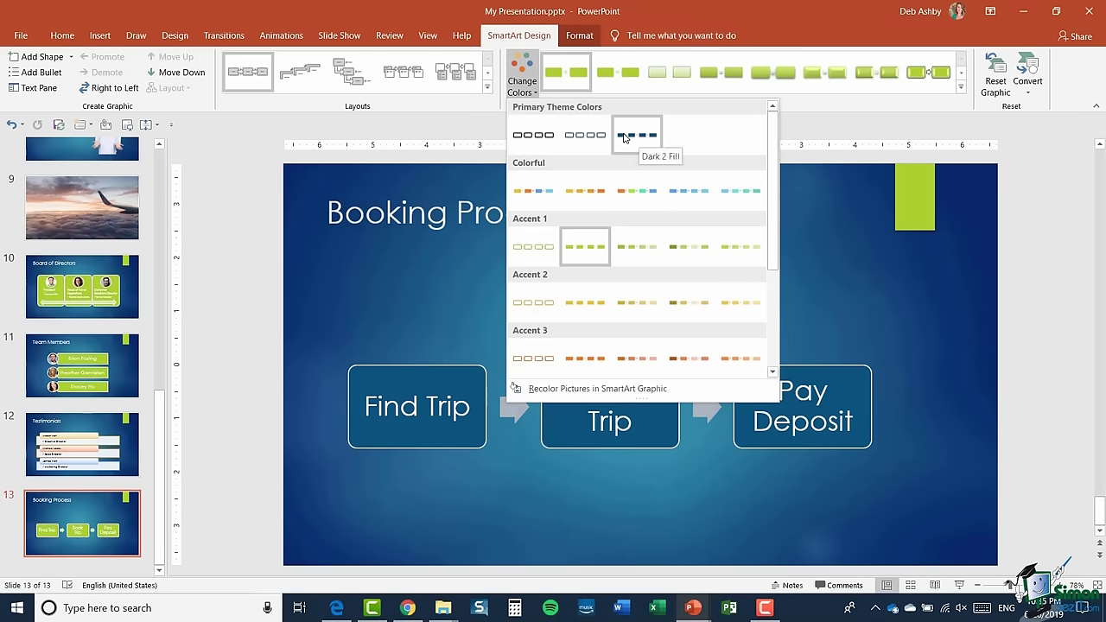
click(534, 196)
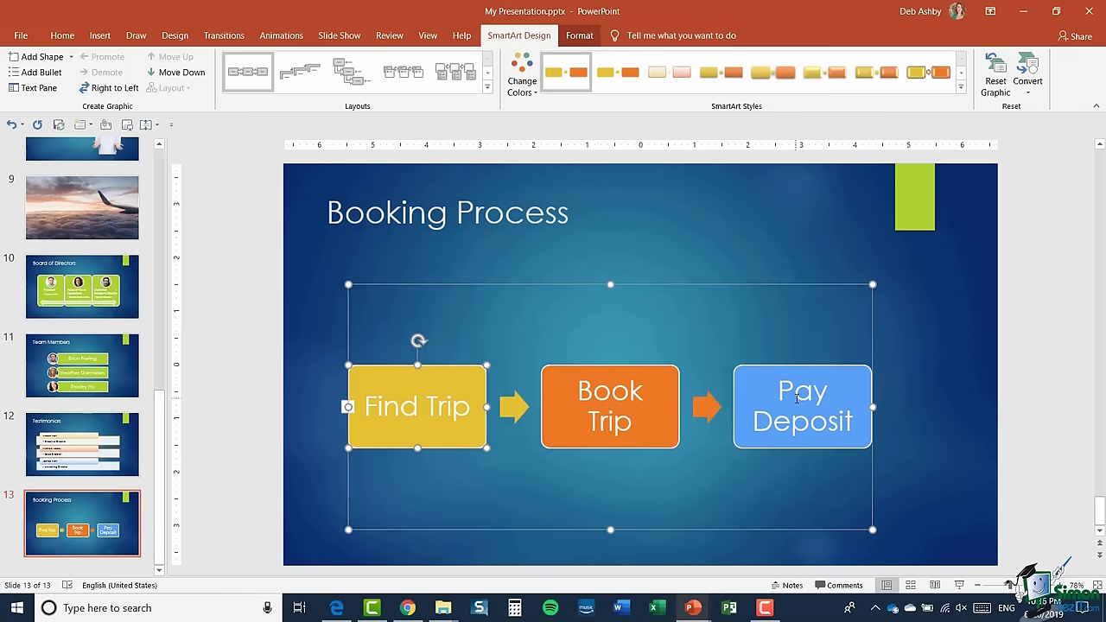
click(797, 398)
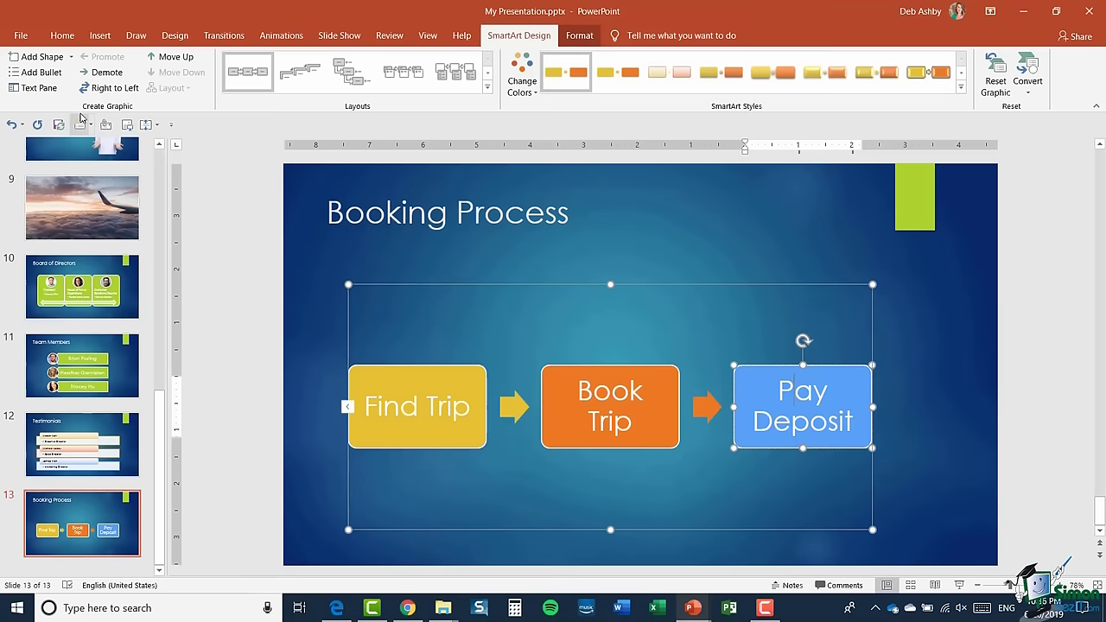
Add a fourth step 'Pay Balance' after Pay Deposit, then advance to the Exercise 07 instructions
click(38, 60)
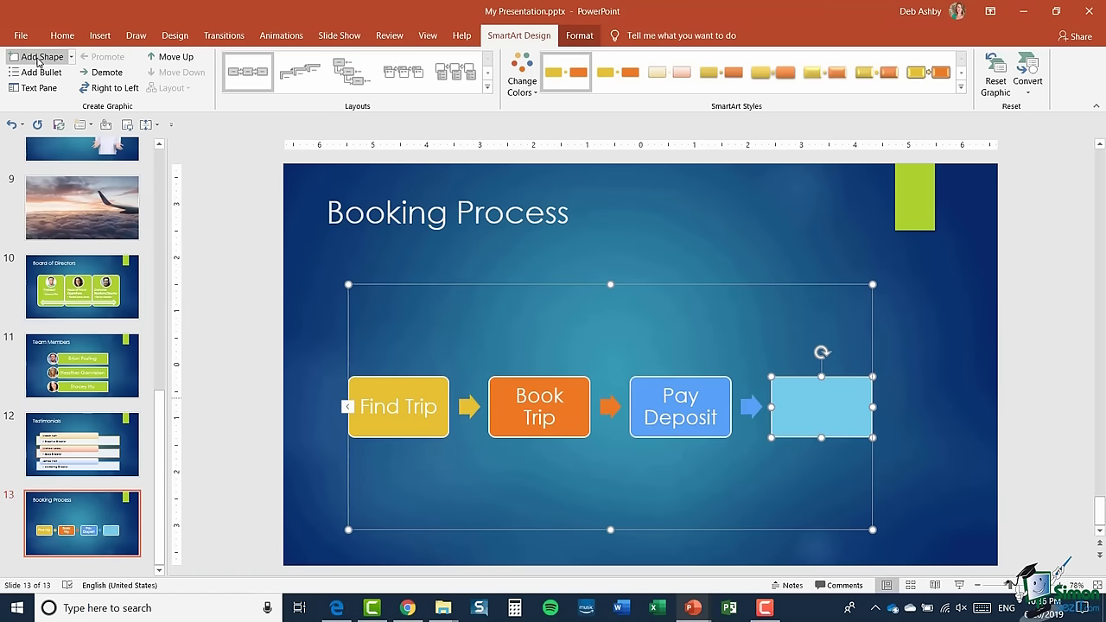
click(822, 416)
text(P)
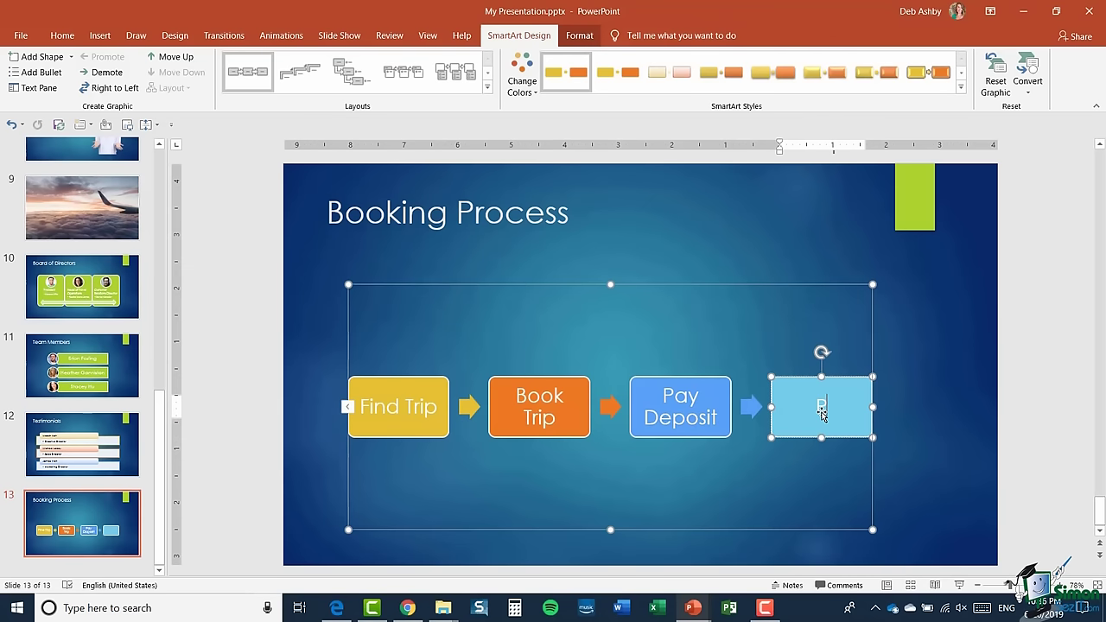
text(ay Balance)
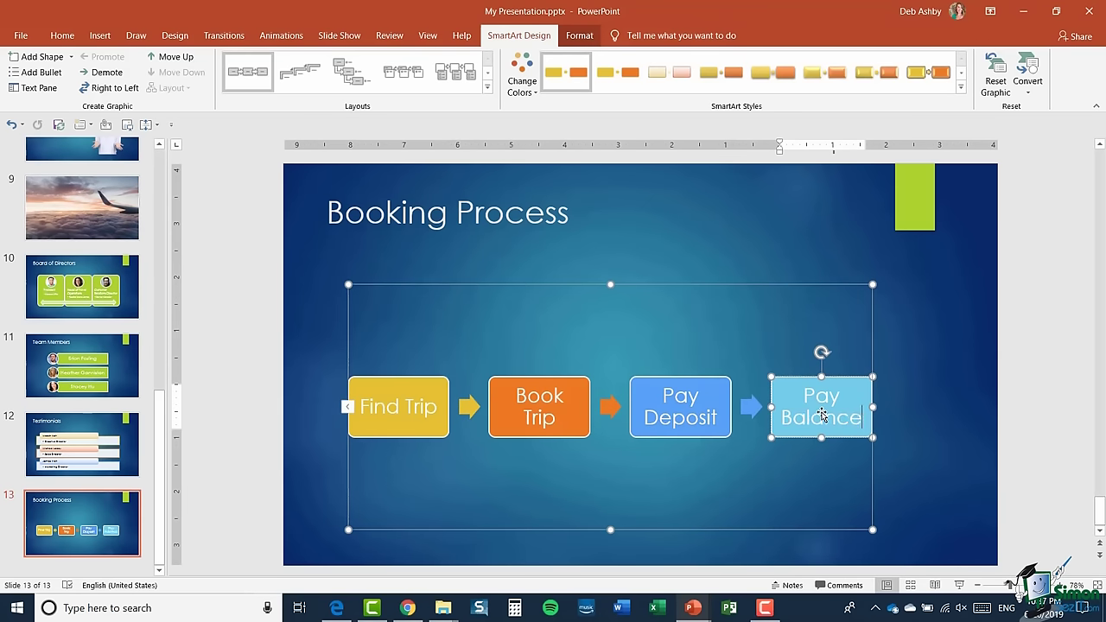
click(766, 493)
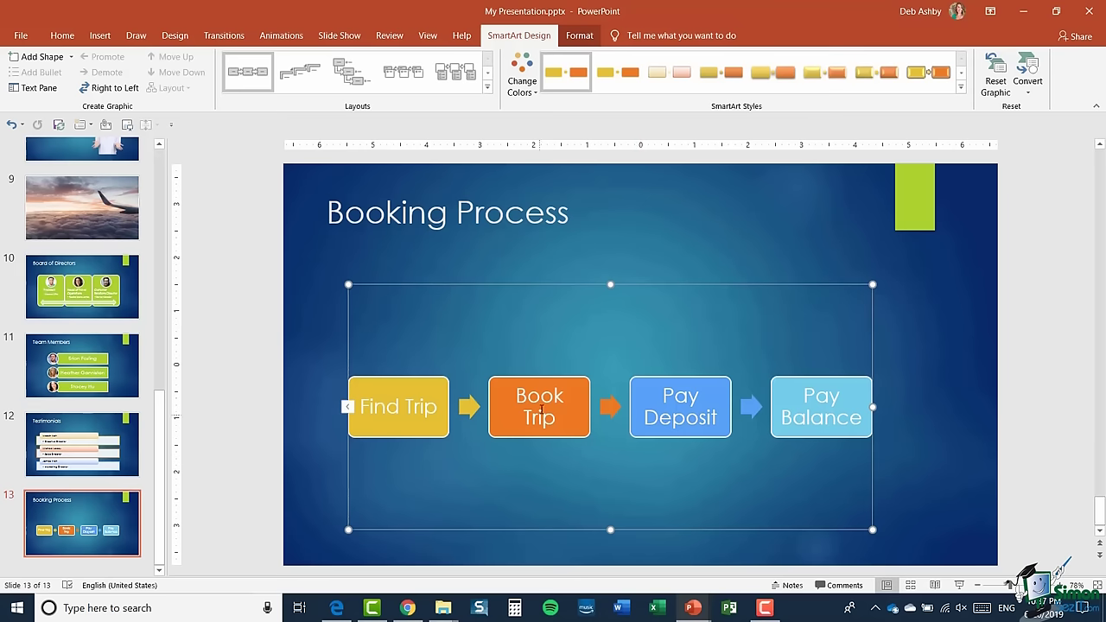
click(541, 409)
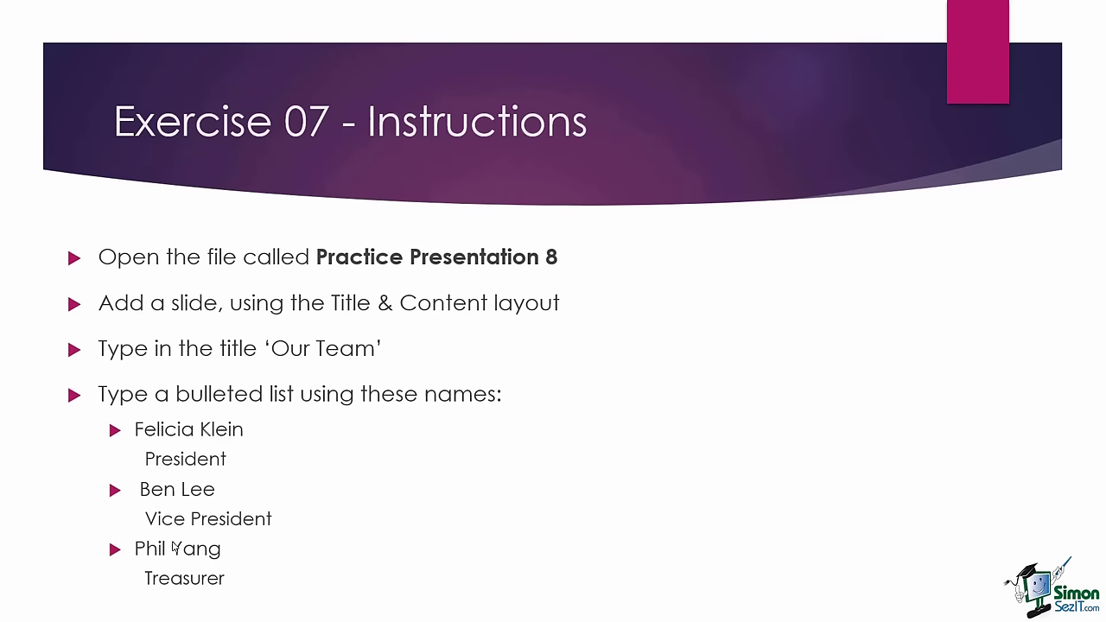
click(676, 506)
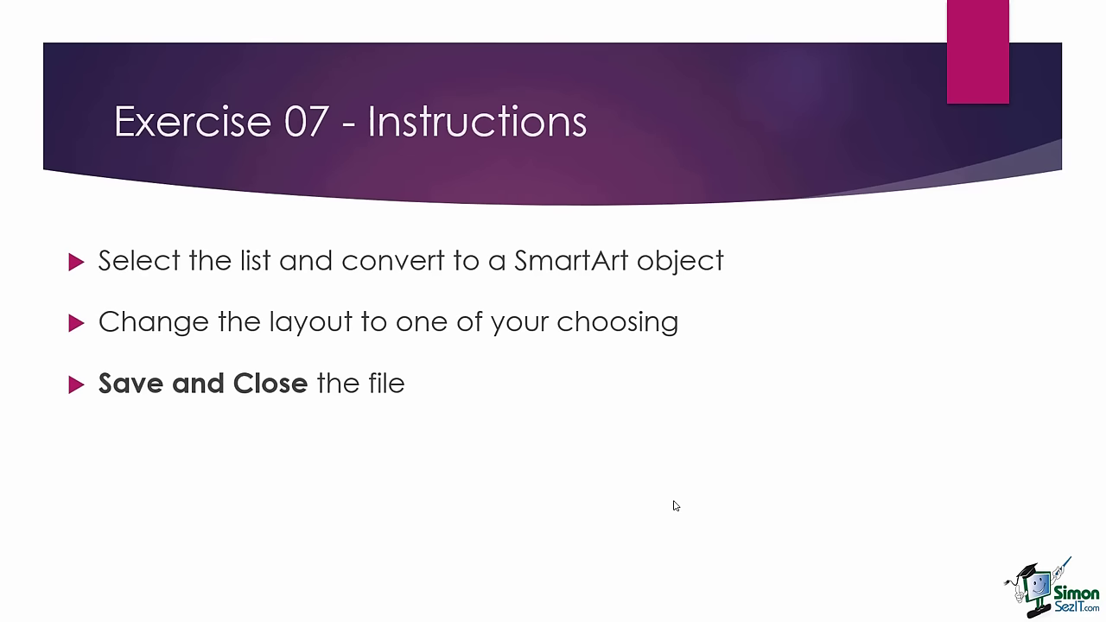
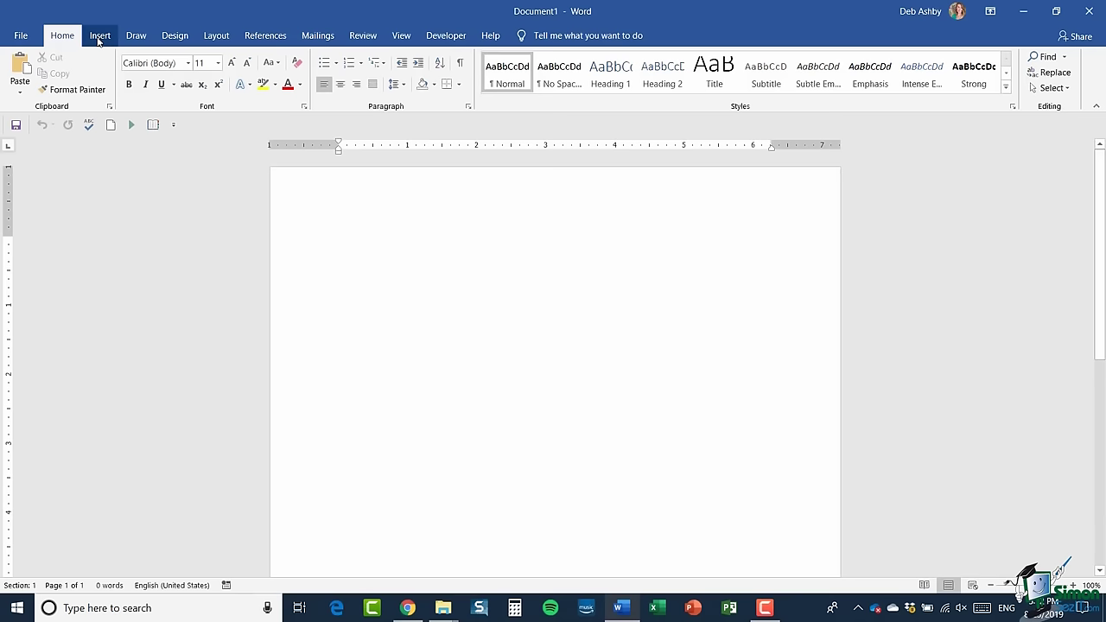
Switch the ribbon to the Insert tab to show its content commands
click(100, 36)
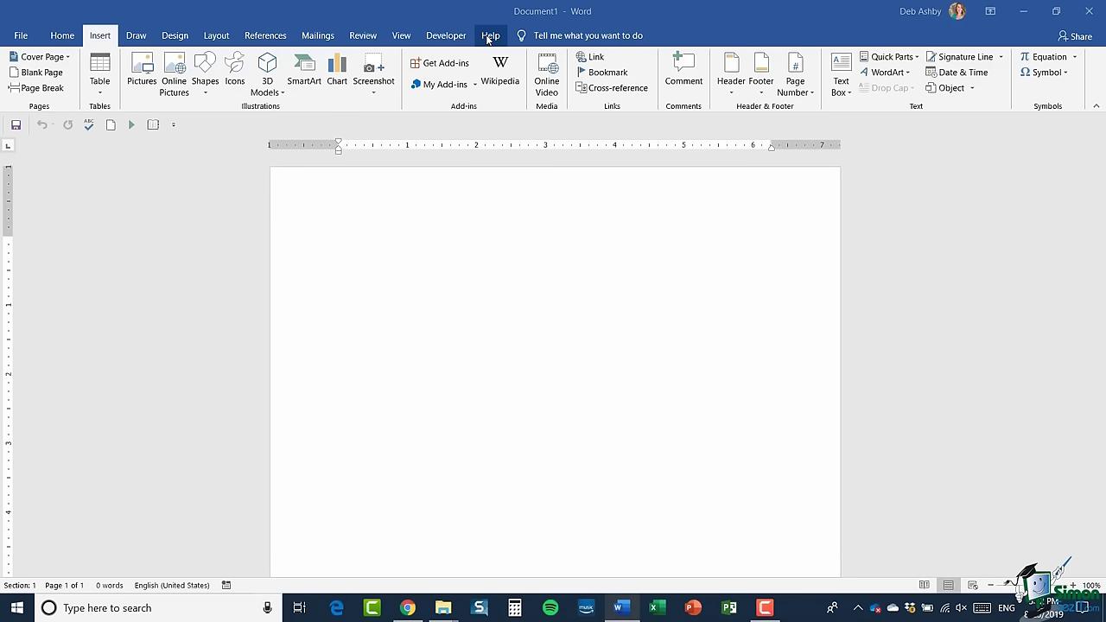
Switch the ribbon back to the Home tab's formatting commands
click(73, 40)
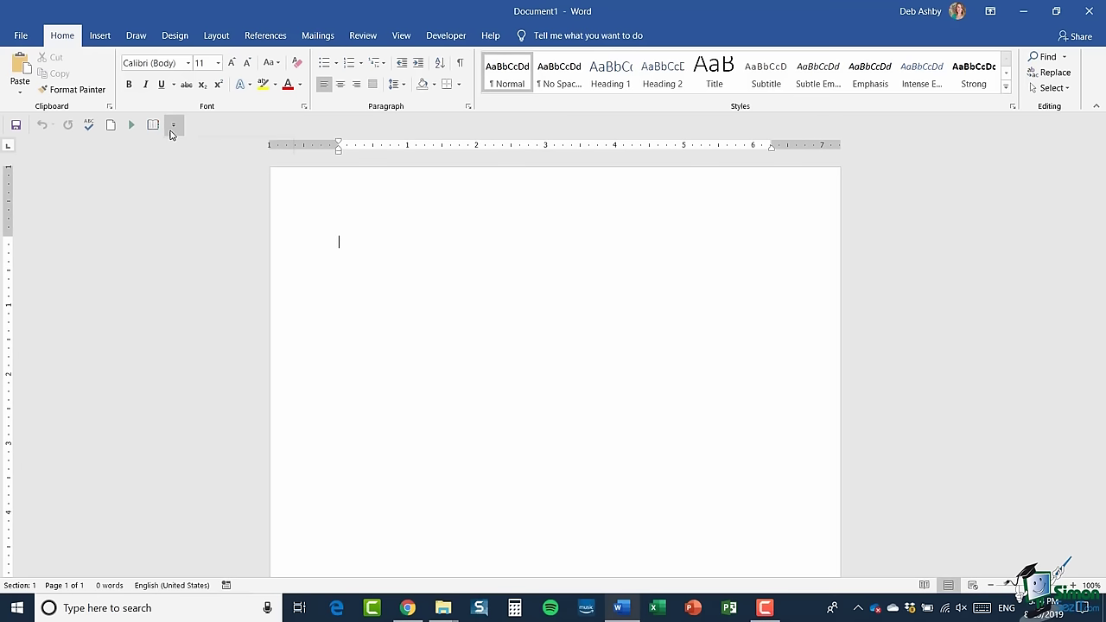
click(174, 127)
click(468, 108)
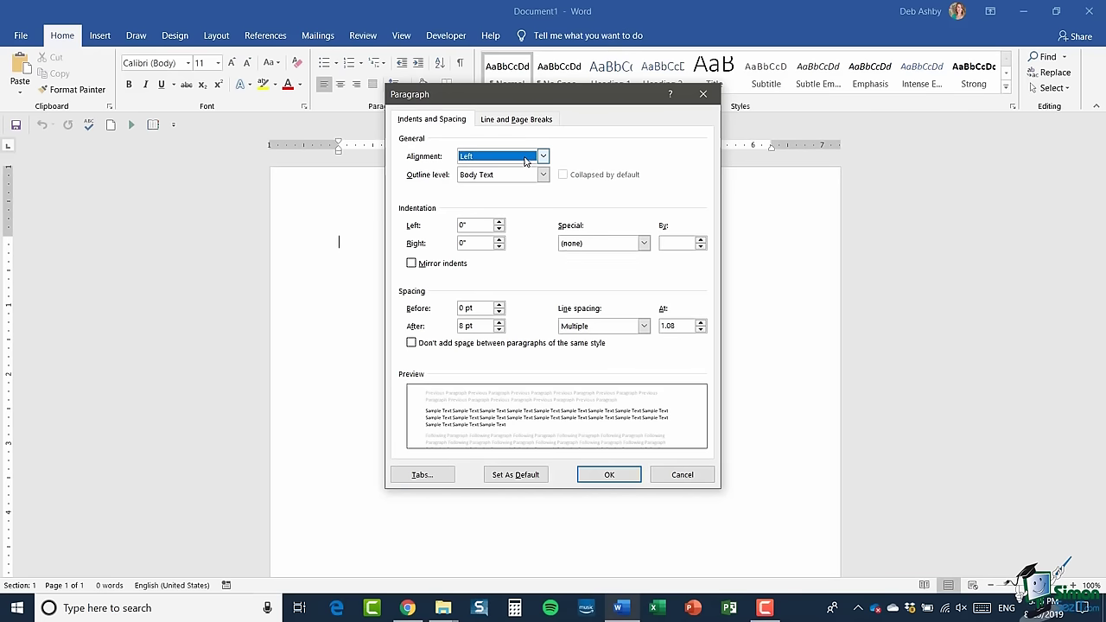
drag(490, 97, 467, 186)
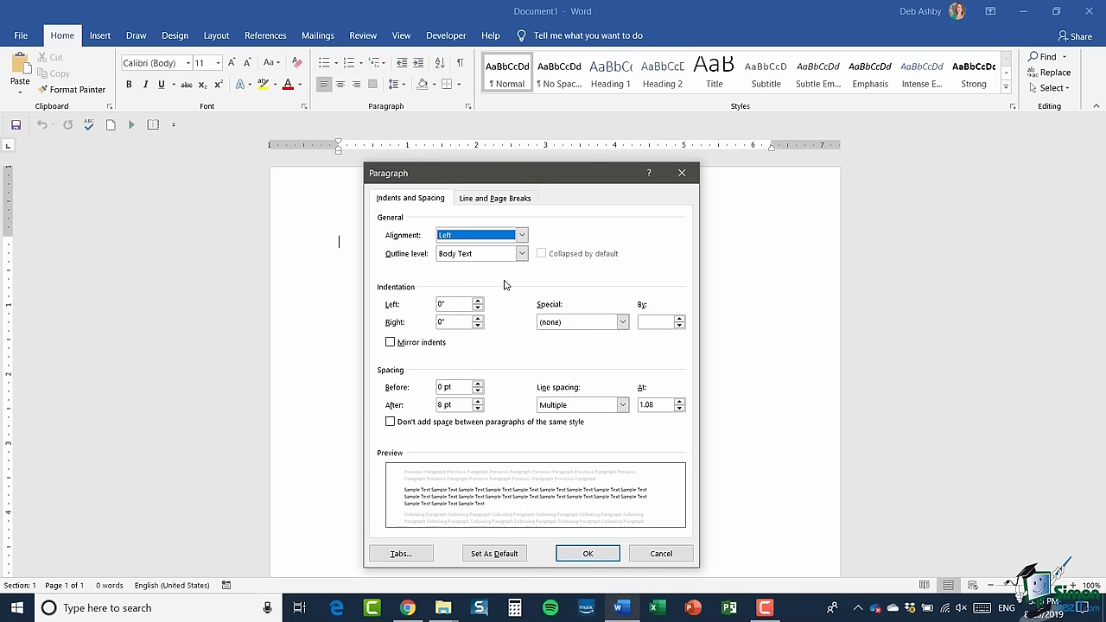
click(680, 176)
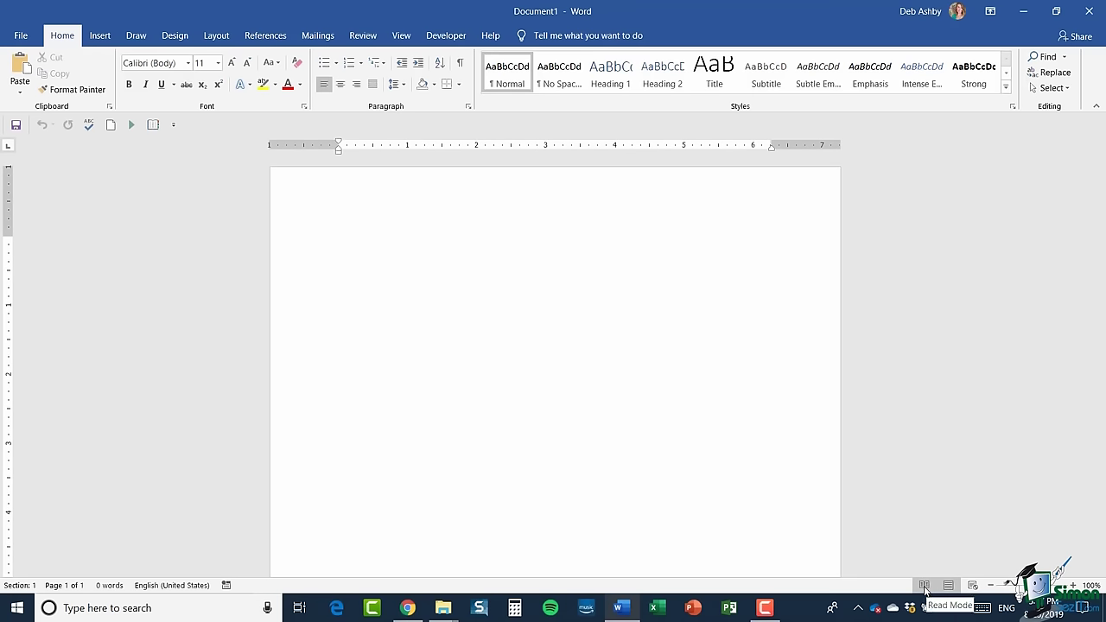
click(925, 586)
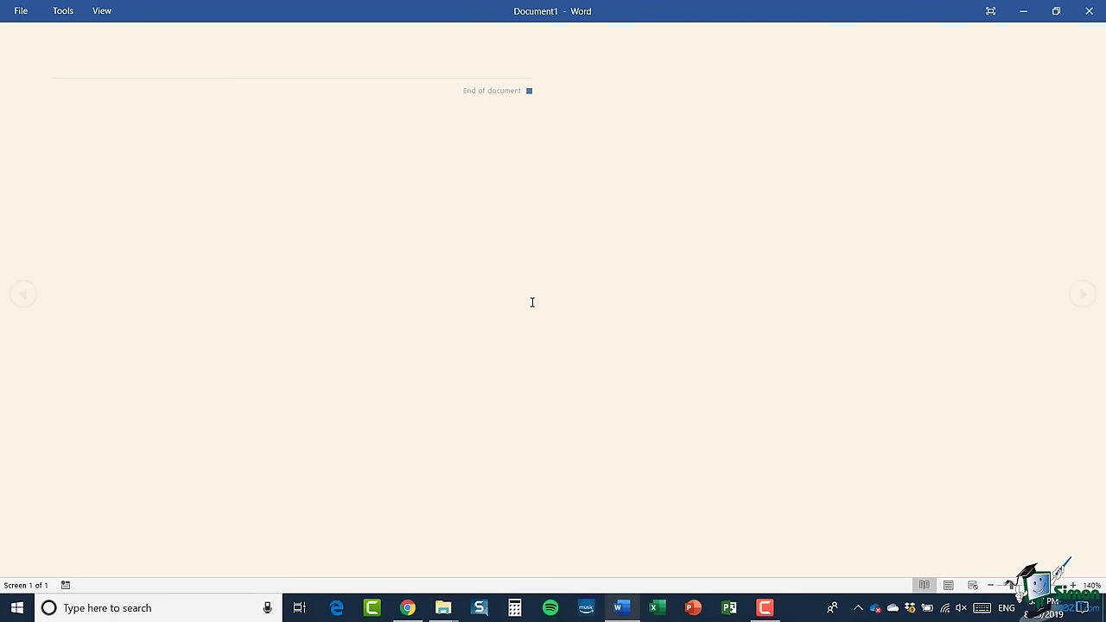
click(948, 586)
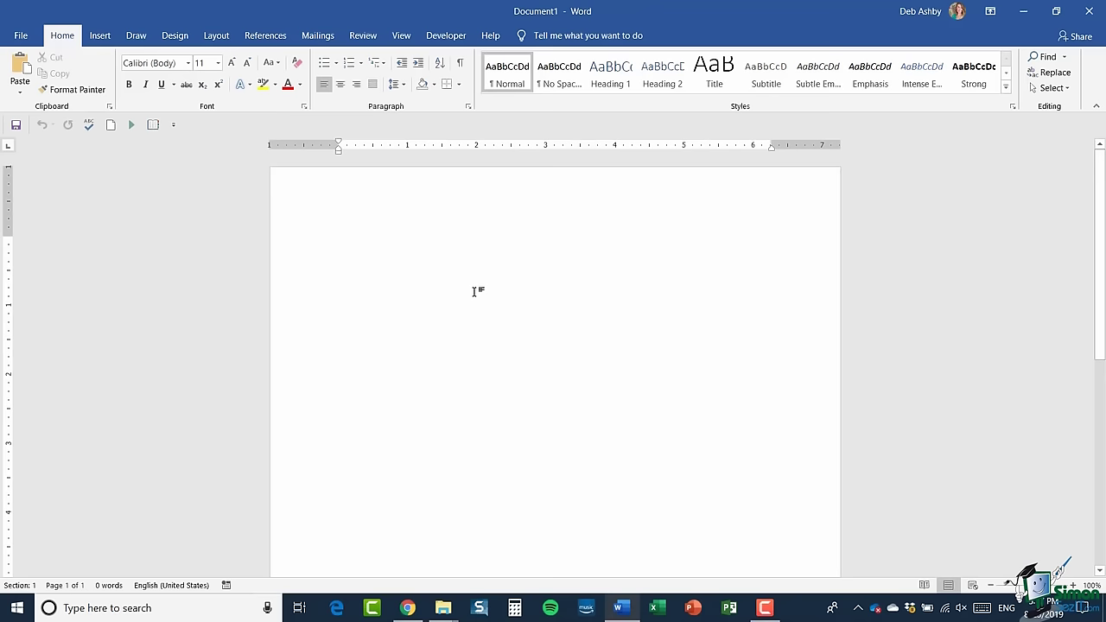
click(976, 586)
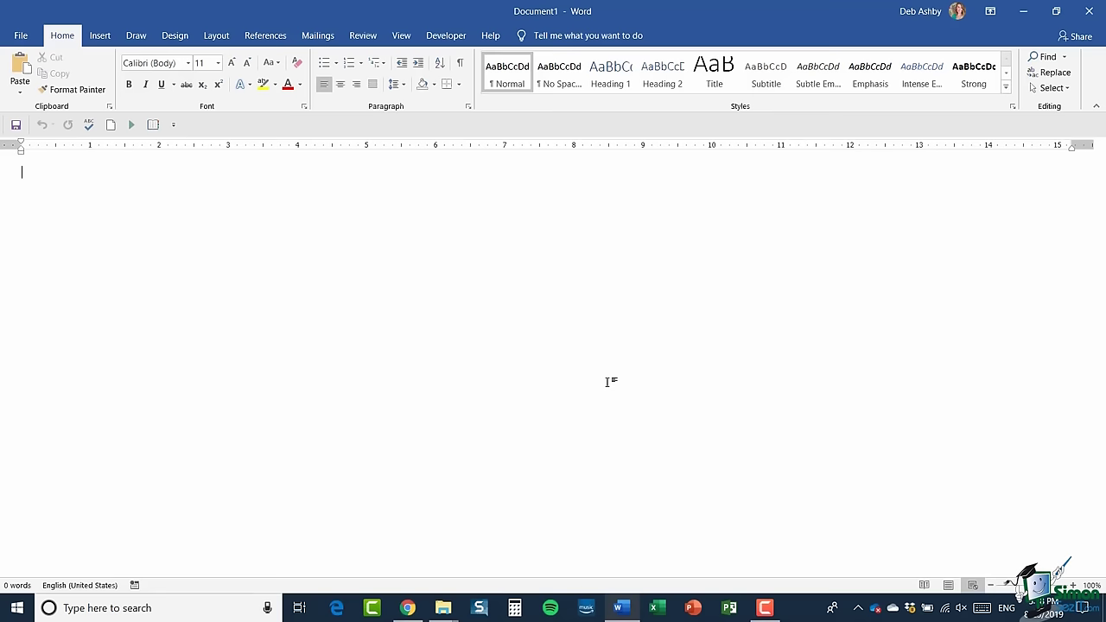
click(948, 586)
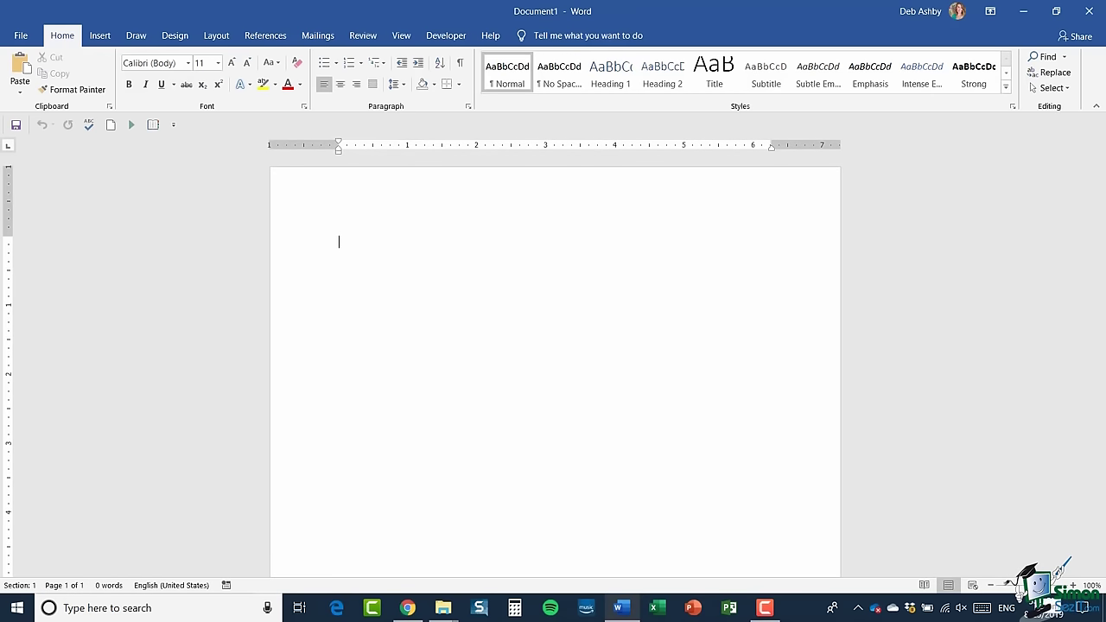
drag(1032, 585, 1032, 585)
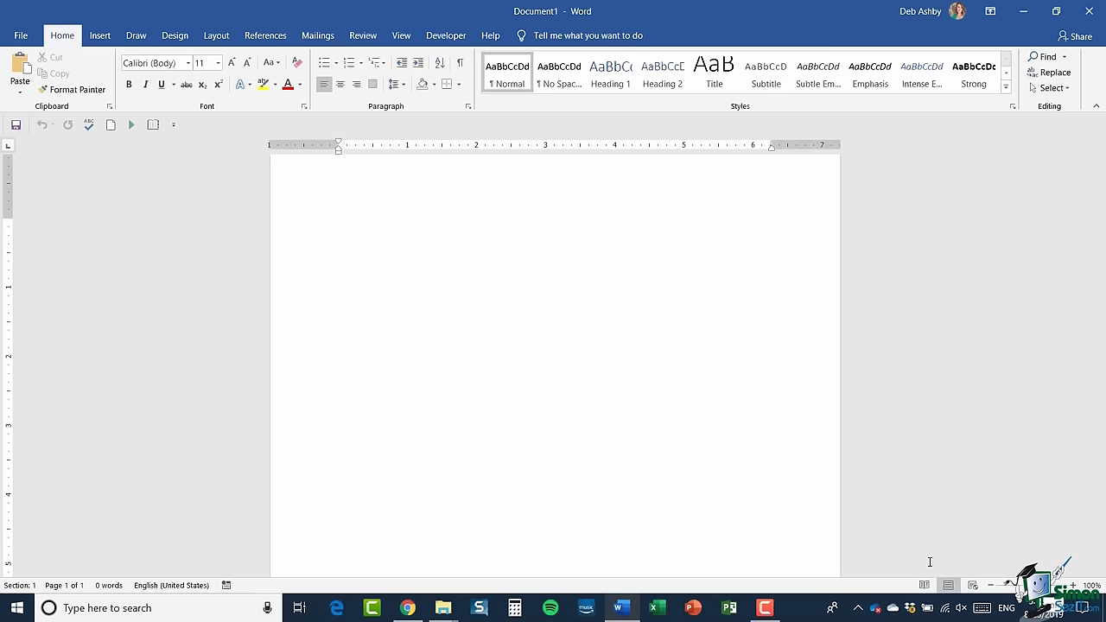
click(401, 36)
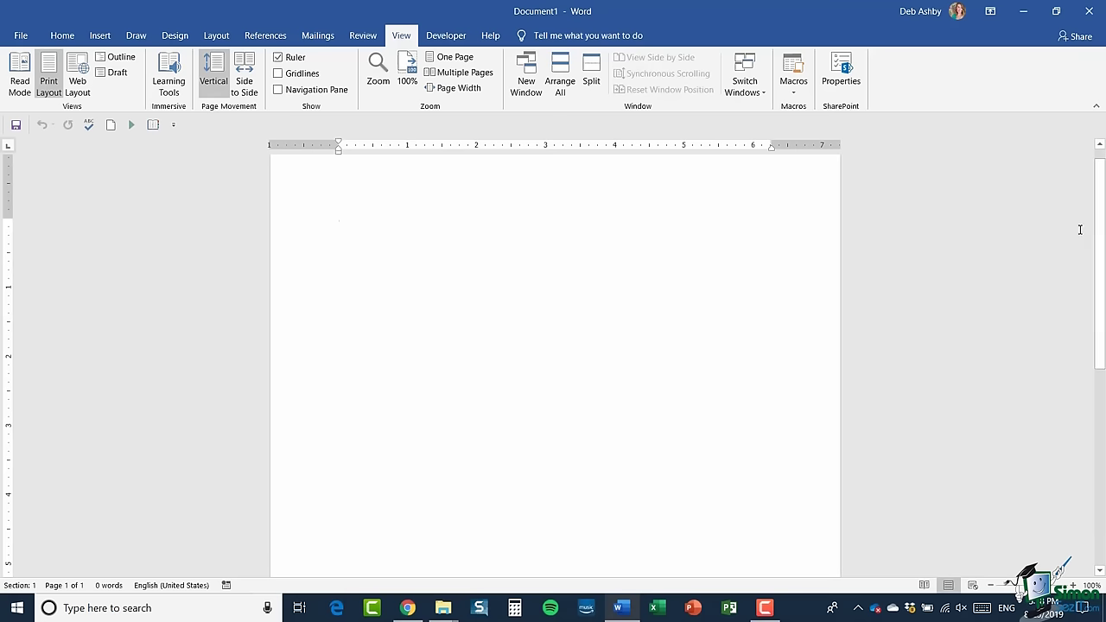
drag(1102, 225, 1104, 448)
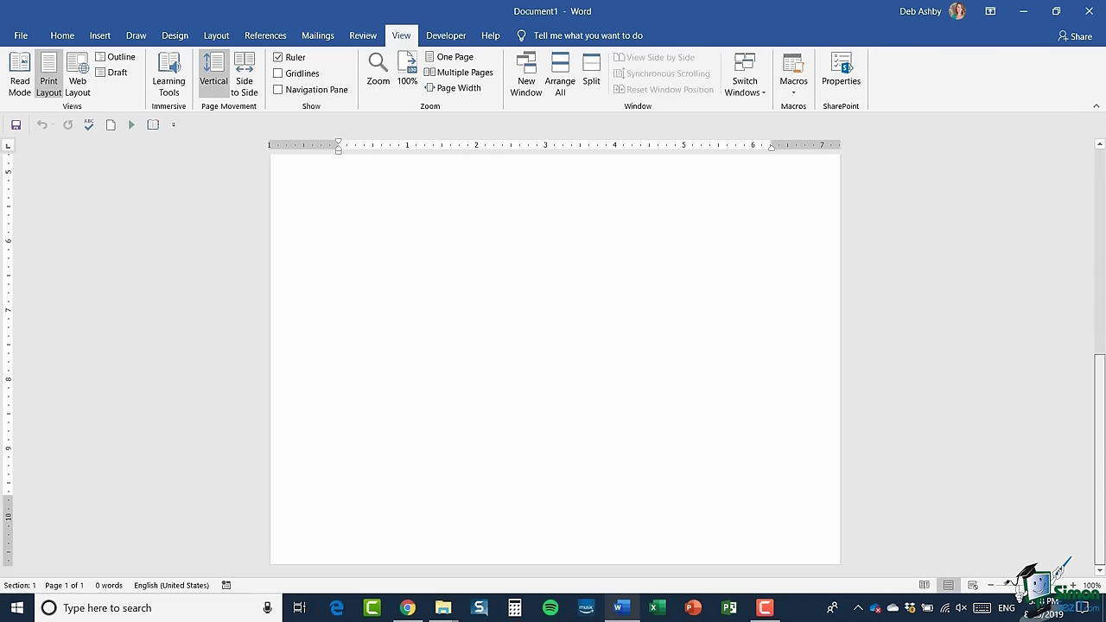
scroll(373, 373, up, 5)
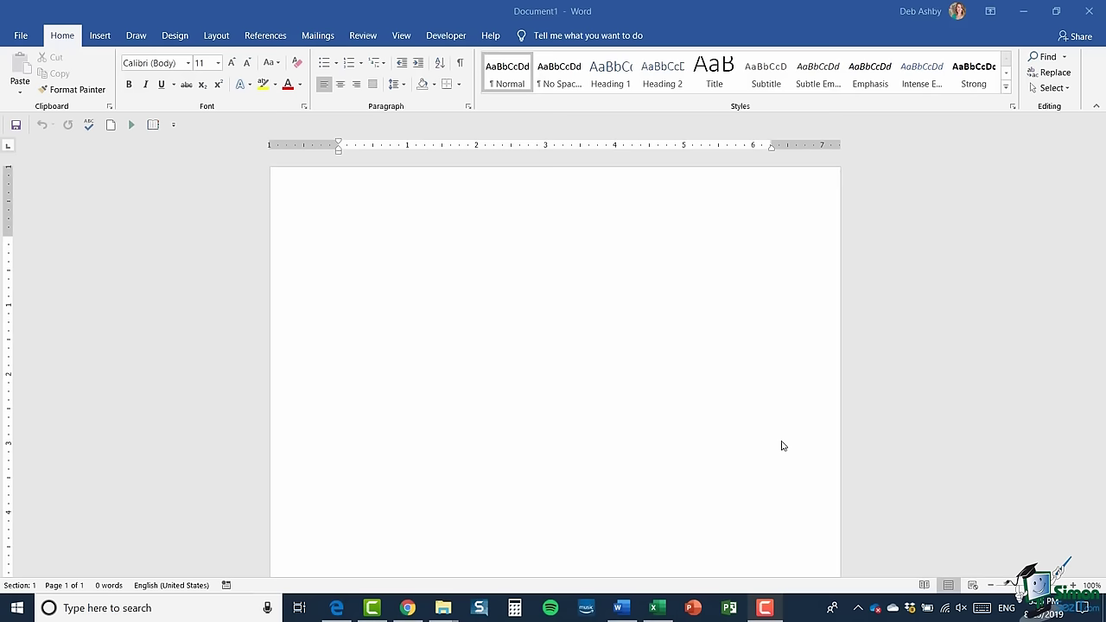
Open File Backstage at Document1's Info page
click(21, 37)
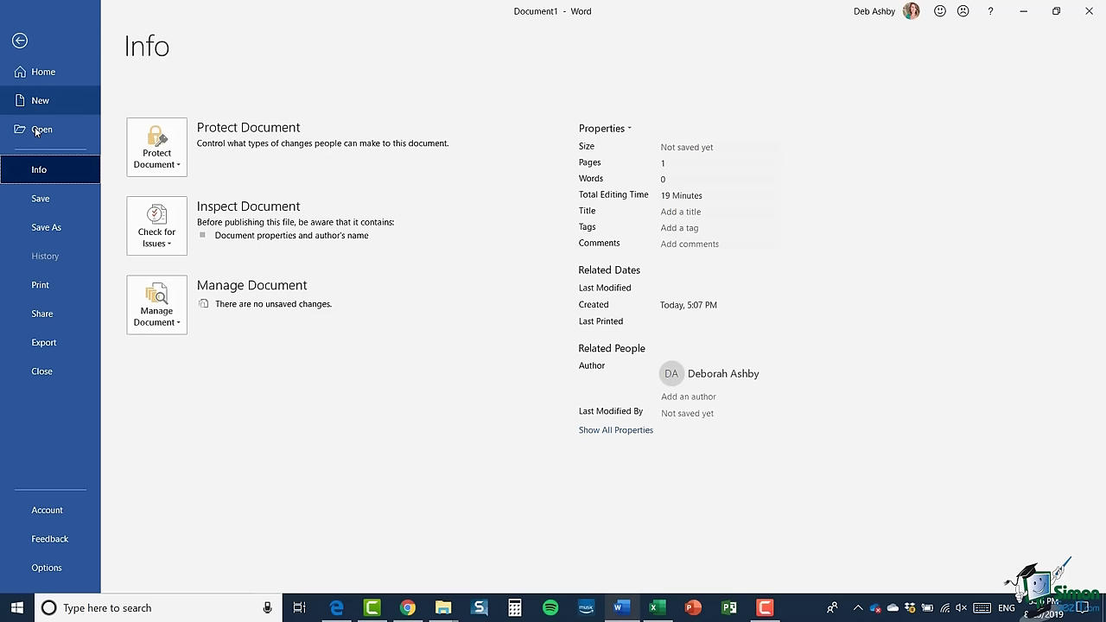
Browse Backstage's Home, New and Open Recent pages, ending on Document1's Info page
click(49, 74)
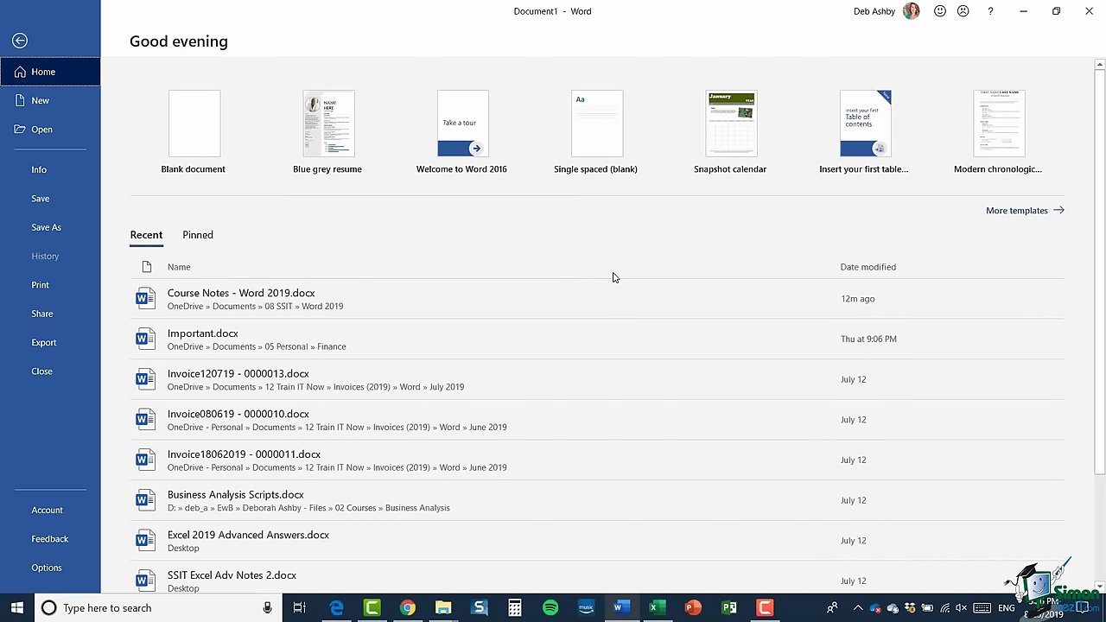
click(38, 102)
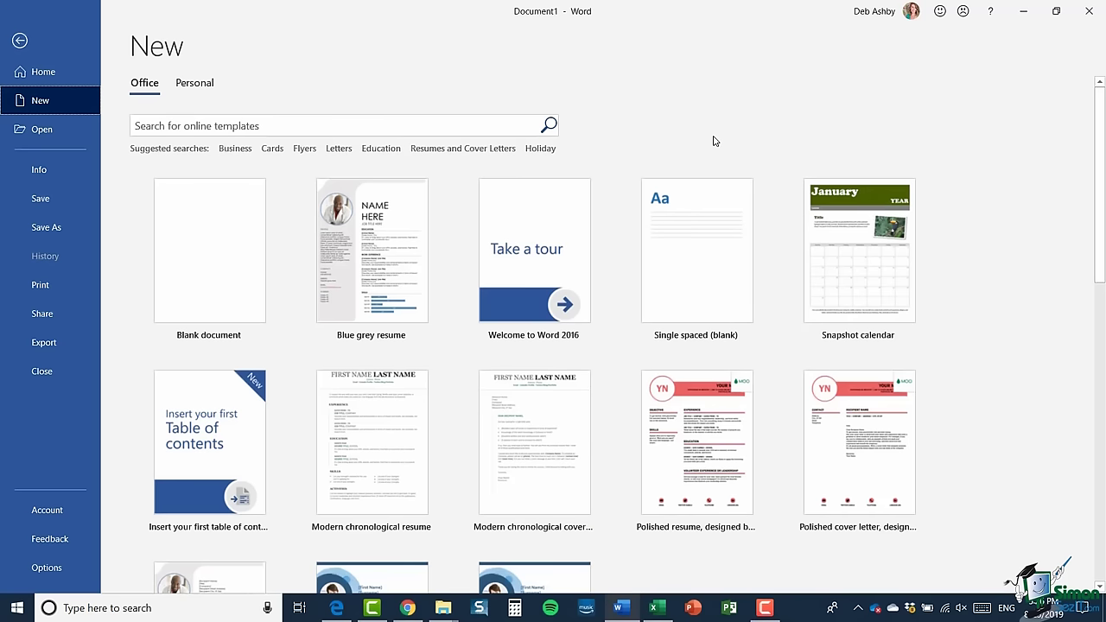
click(37, 141)
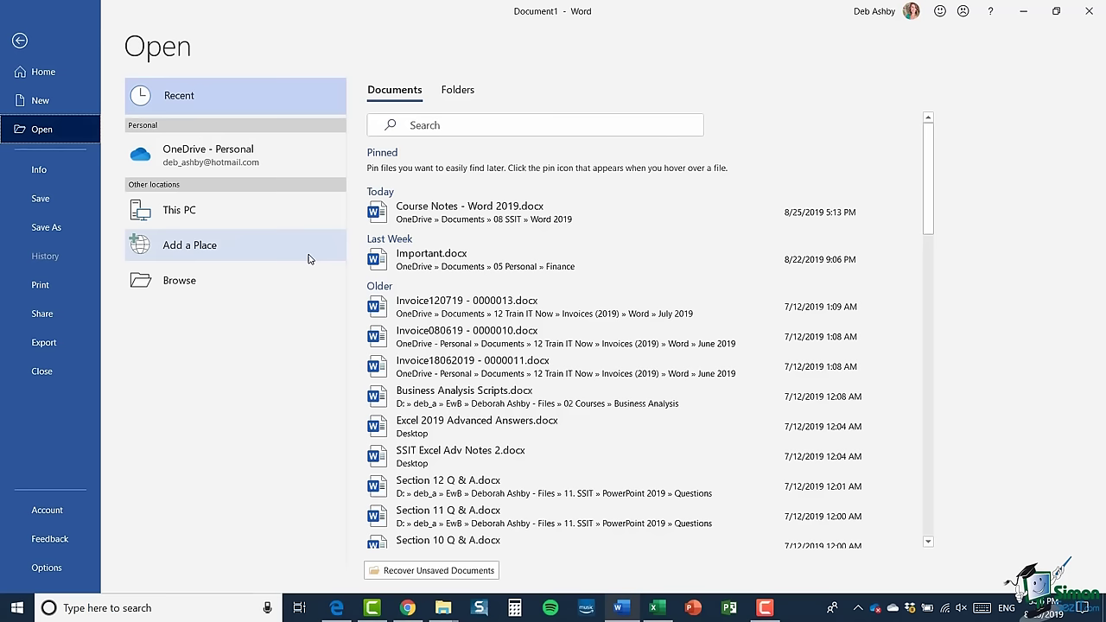
click(38, 172)
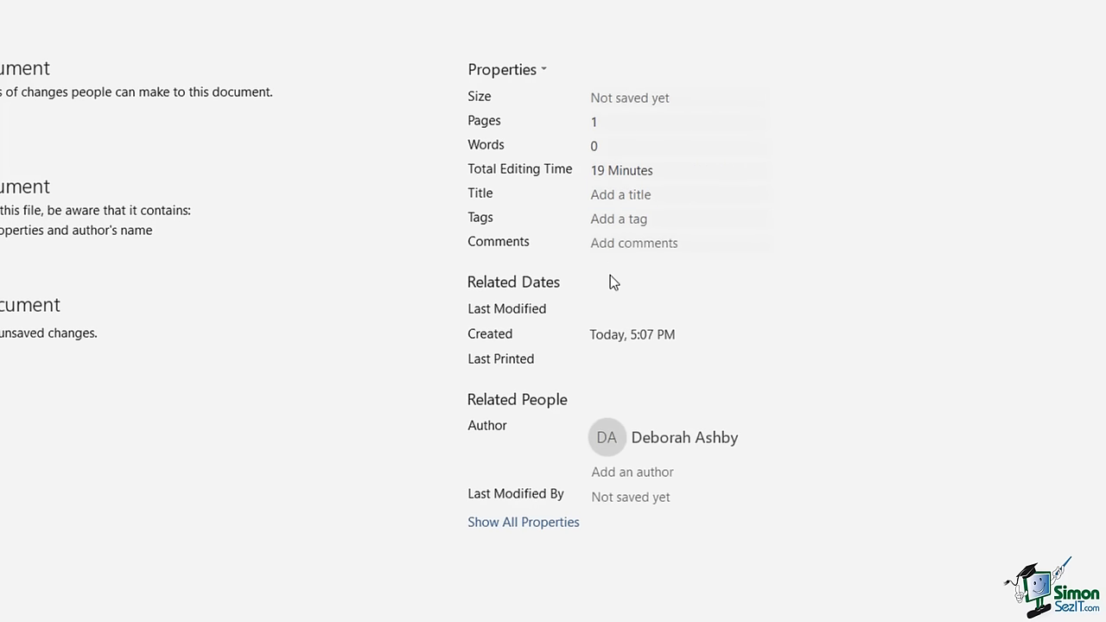
click(667, 246)
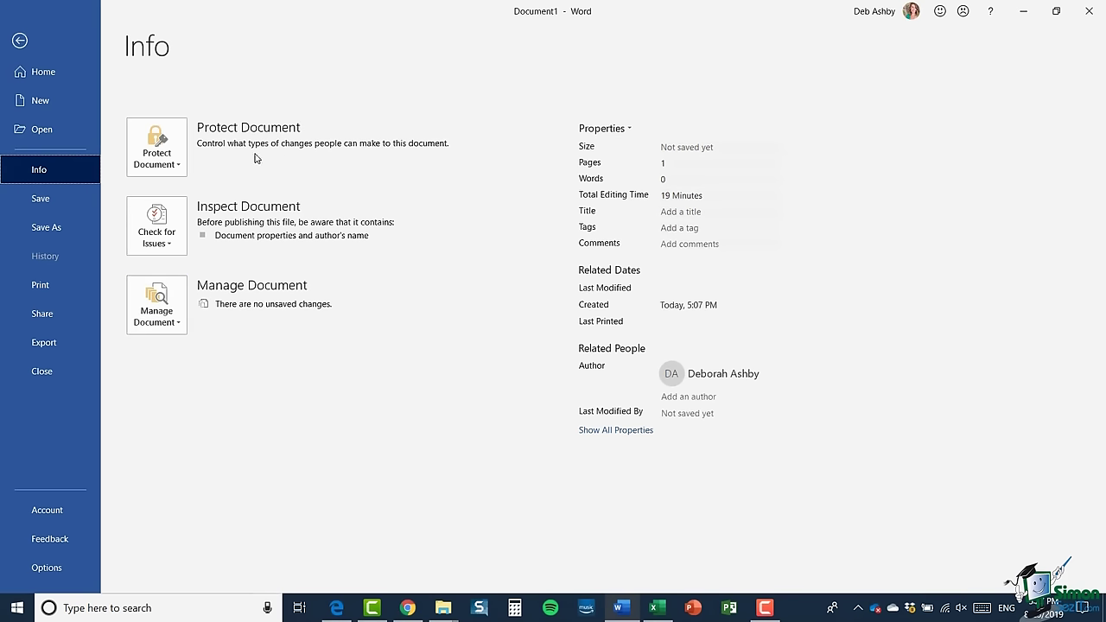
click(172, 167)
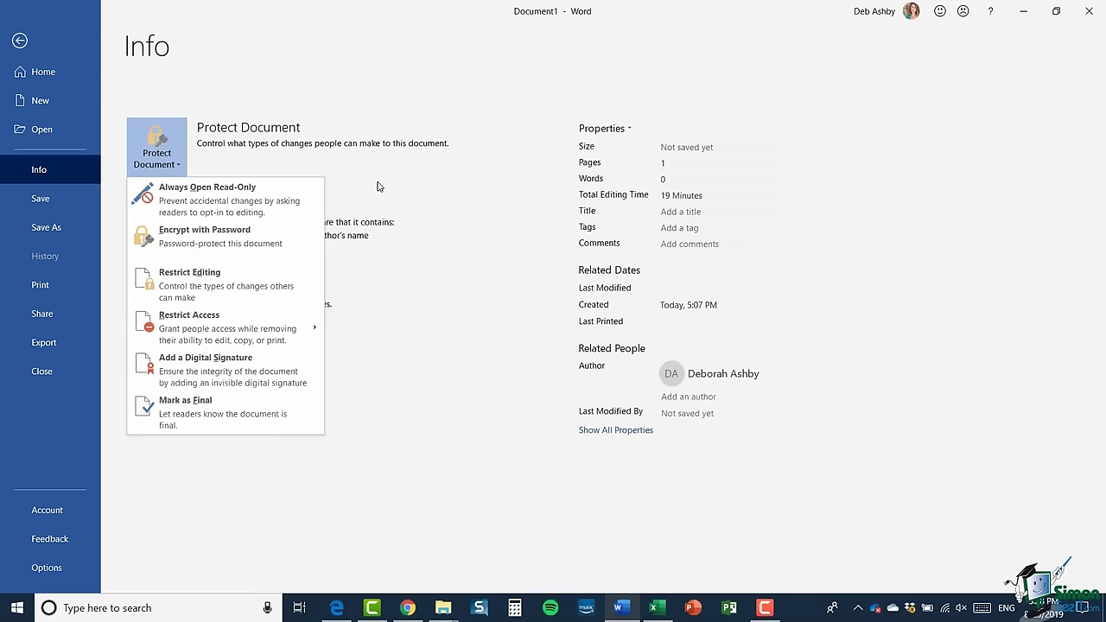
click(438, 177)
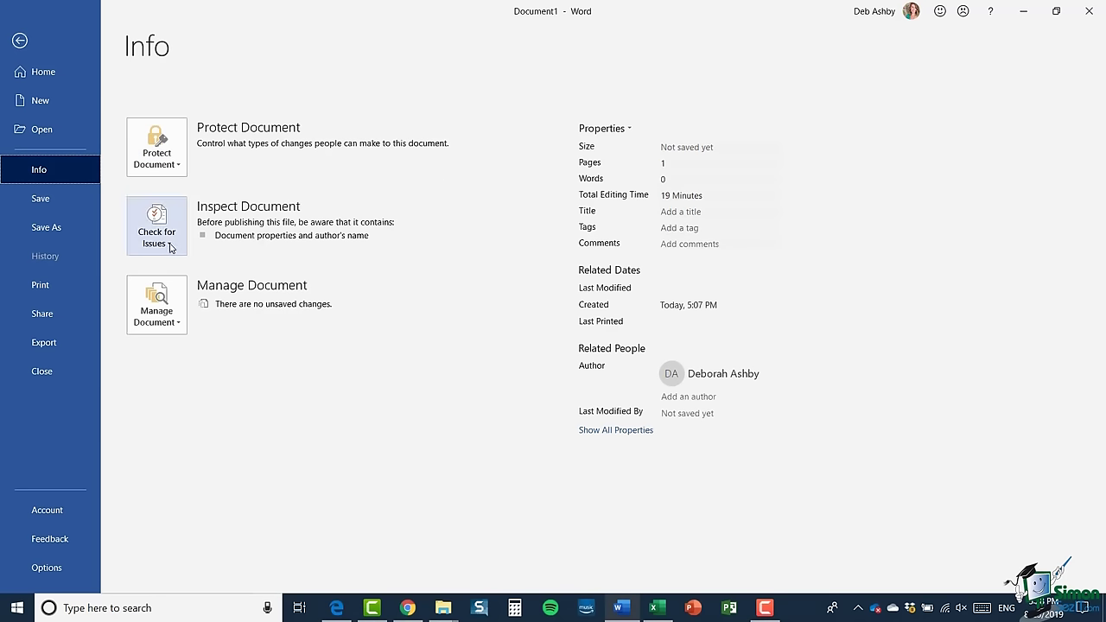
click(171, 245)
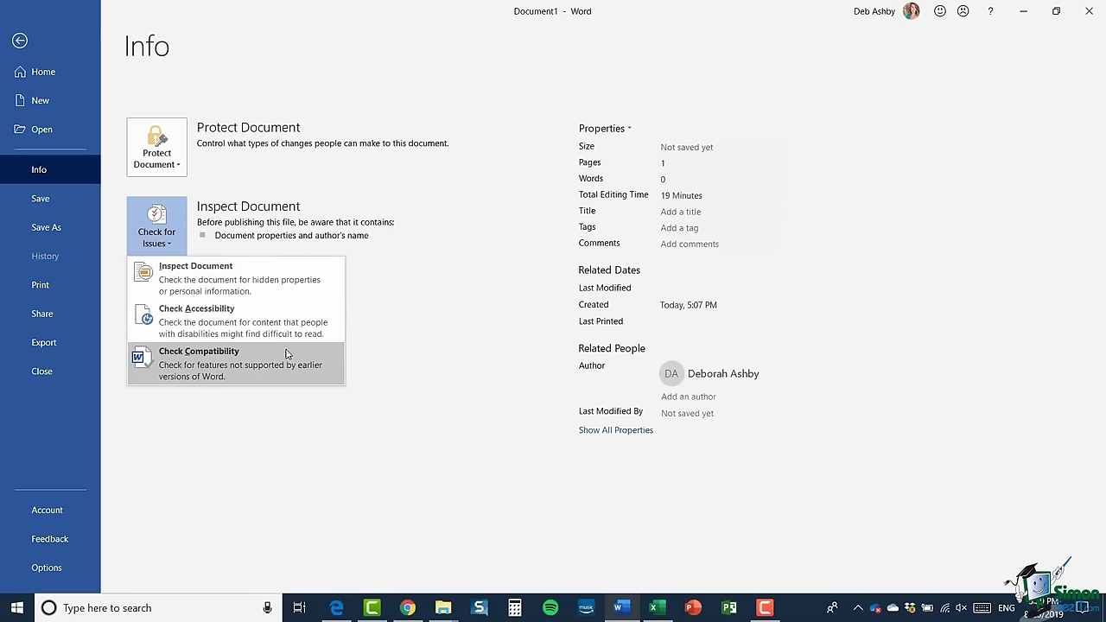
click(423, 280)
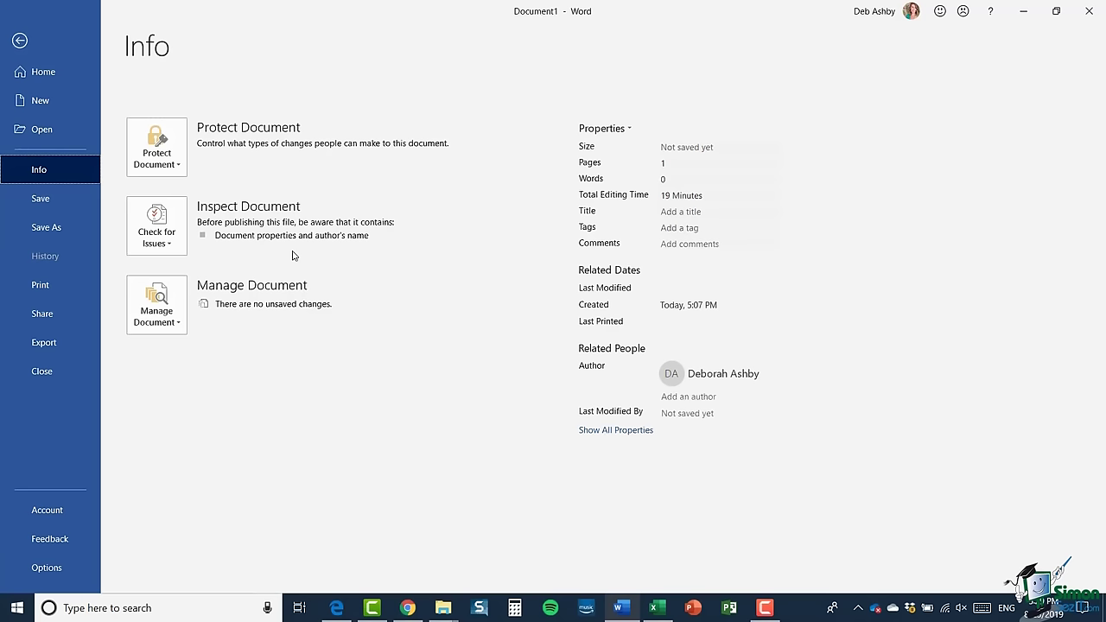
click(173, 321)
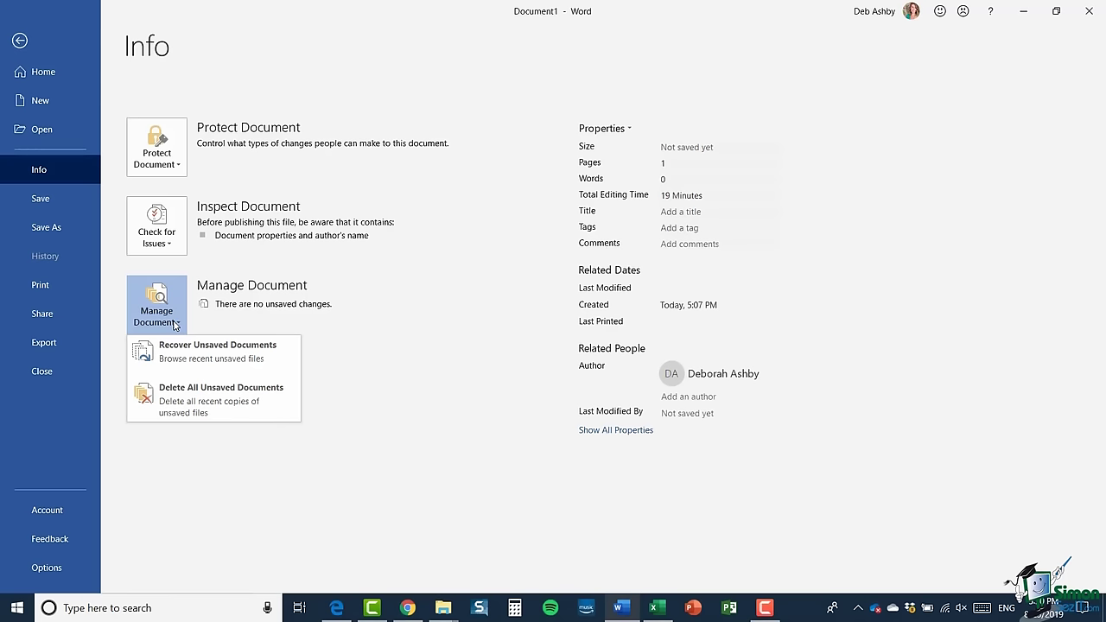
key(Escape)
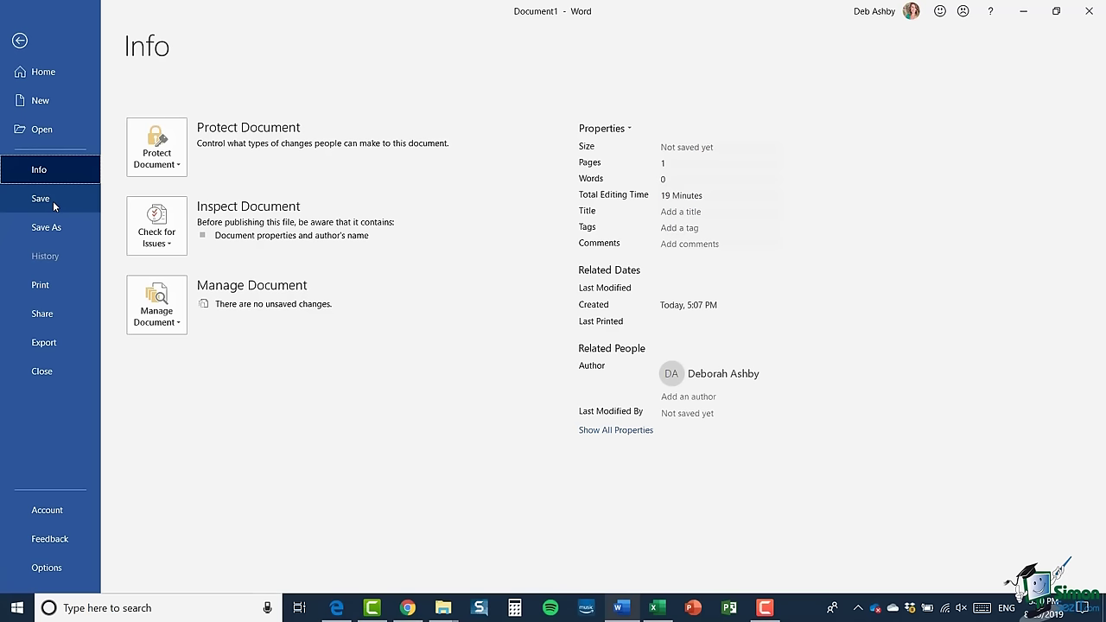
Visit Backstage's Save and Save As pages, ending on the Print page
click(53, 201)
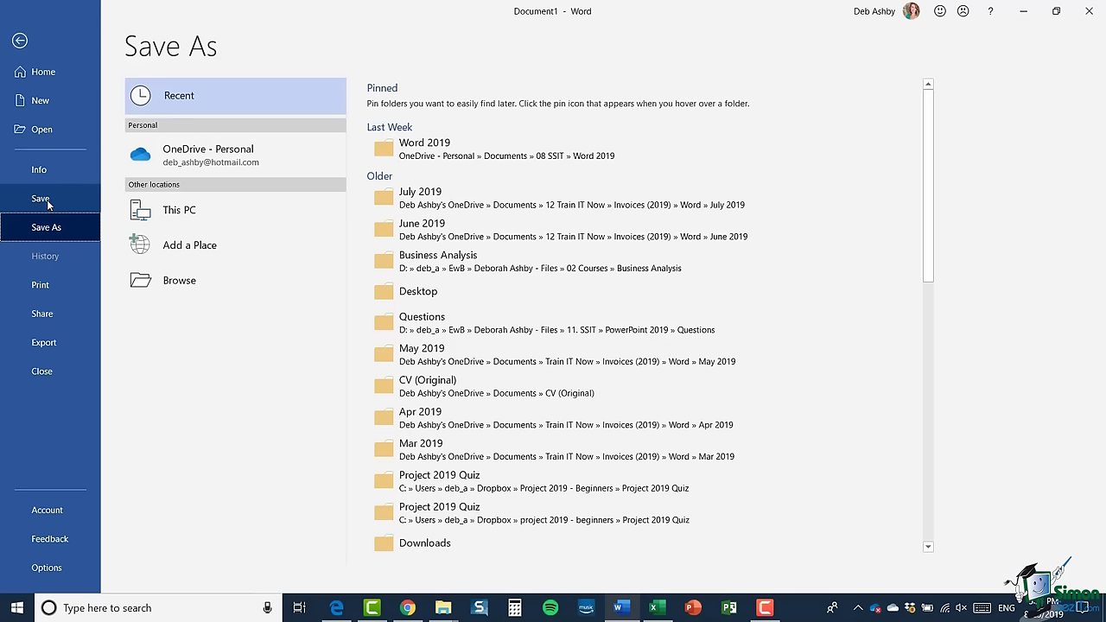
click(38, 232)
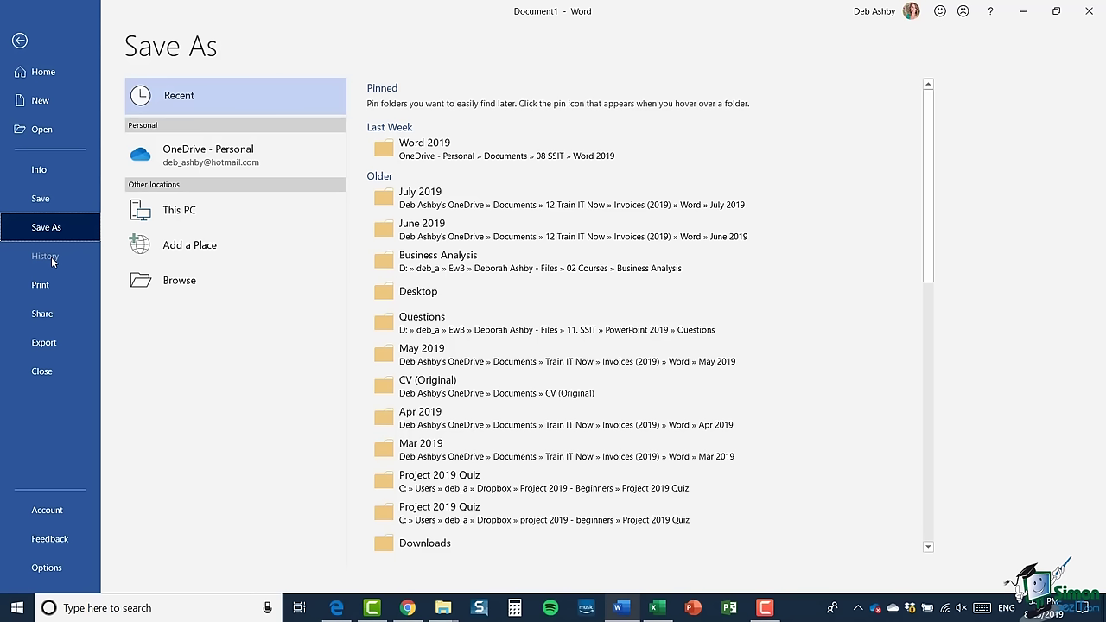
click(52, 288)
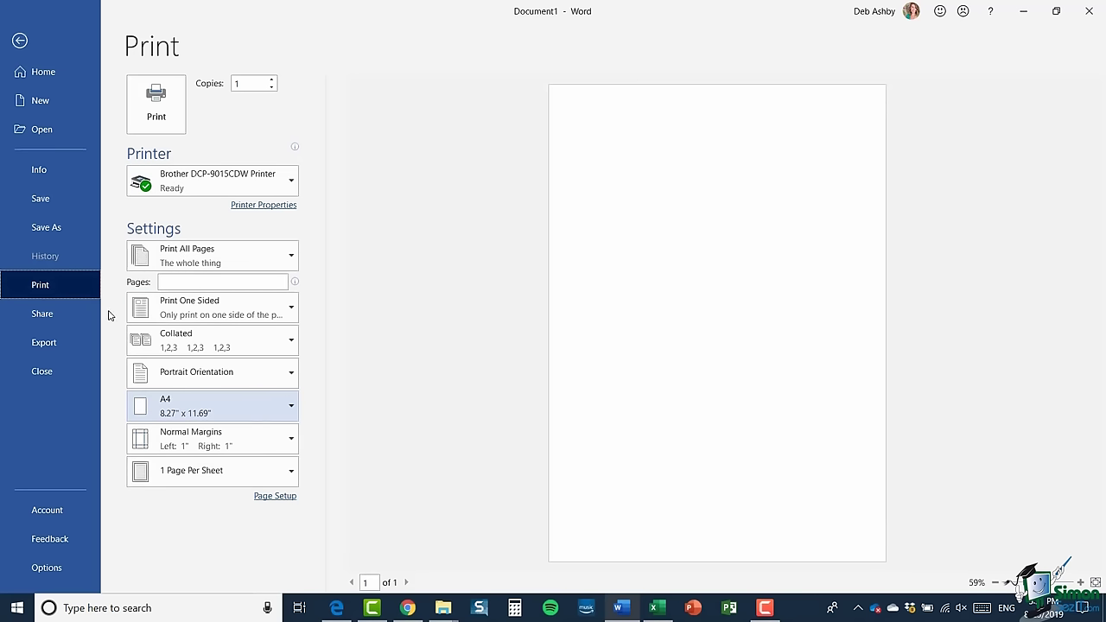
View Backstage's Share page, then the Export page with Create PDF/XPS
click(35, 324)
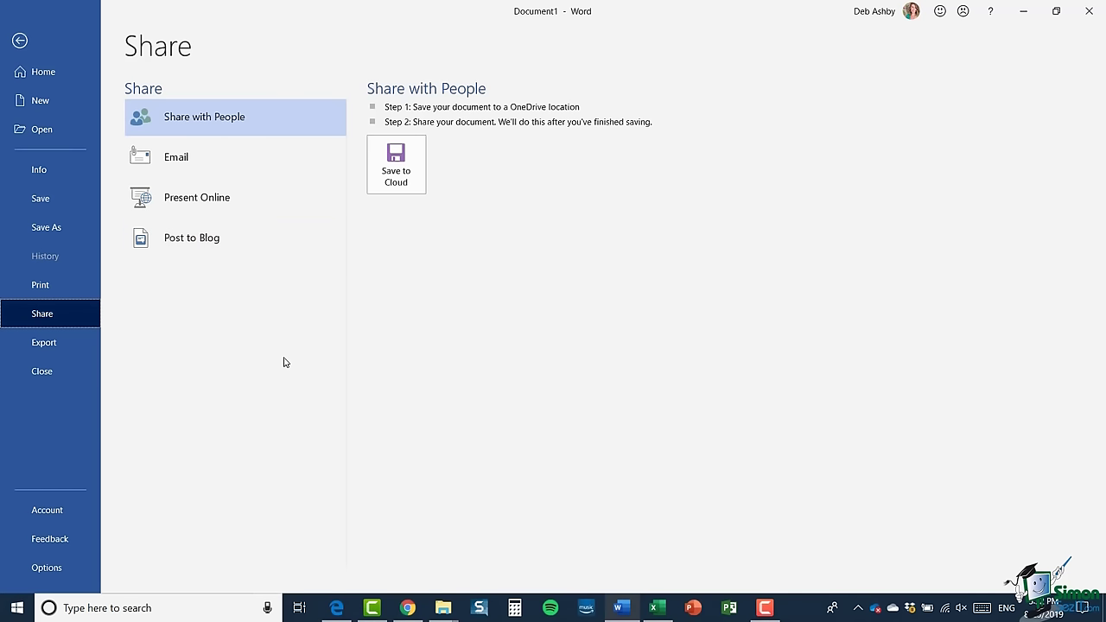
click(62, 343)
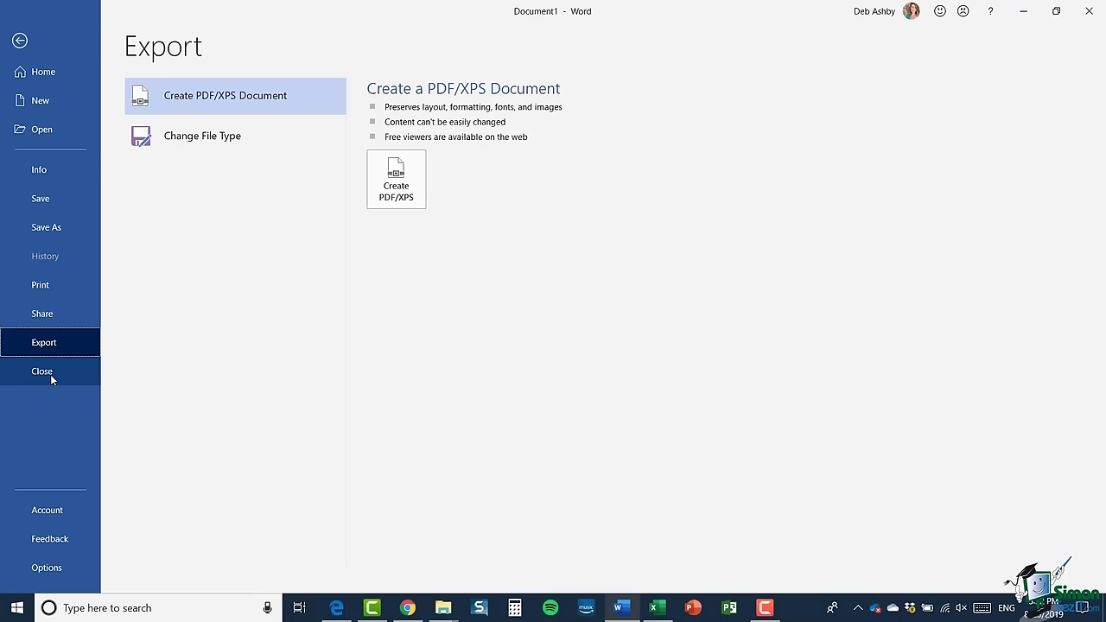
View the Account and Feedback pages, then open Word Options at General
click(47, 511)
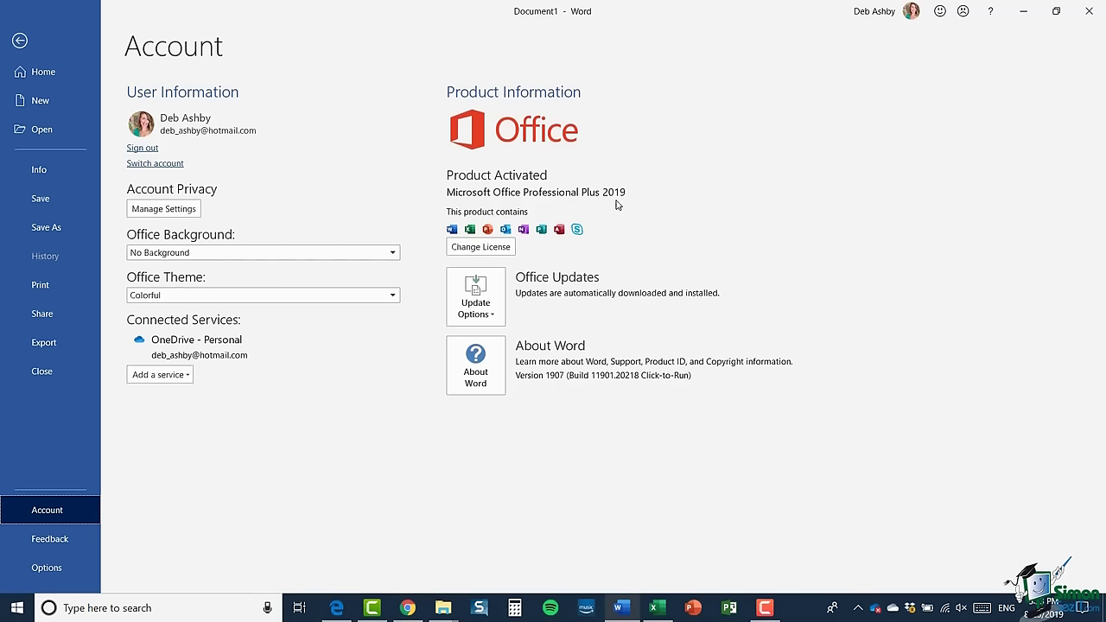
click(52, 539)
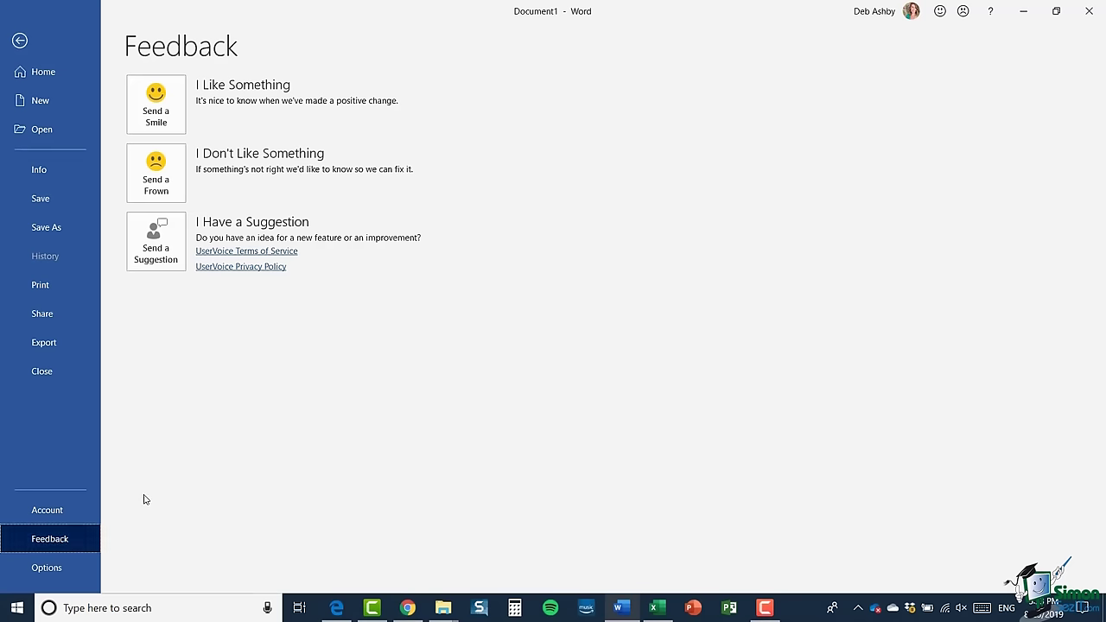
click(55, 569)
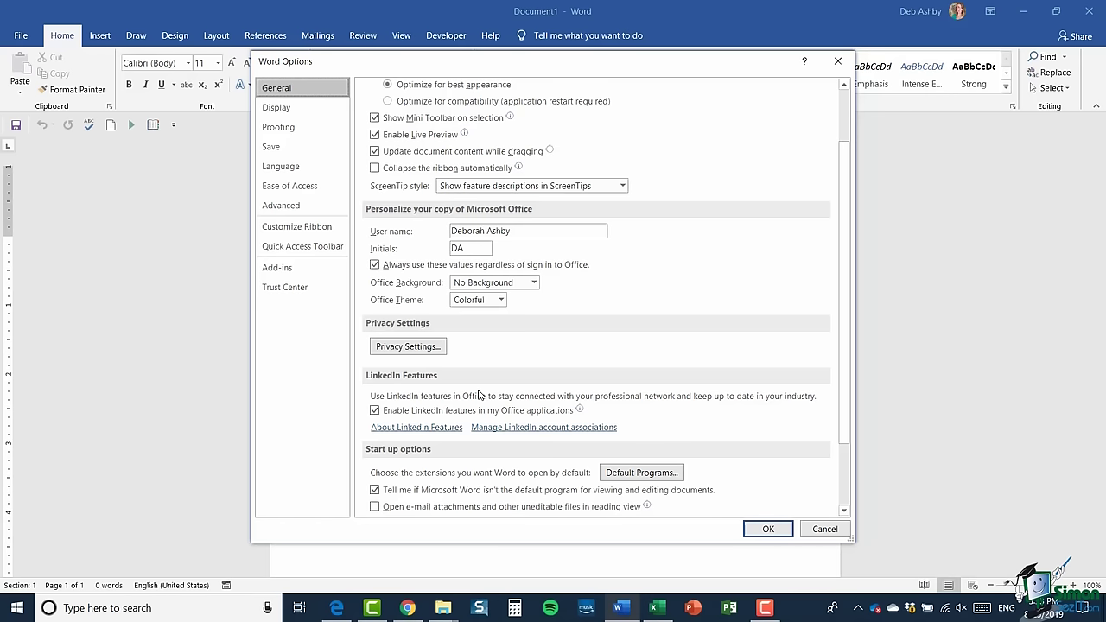
Cancel the Word Options dialog, discarding any changes
click(825, 529)
click(21, 36)
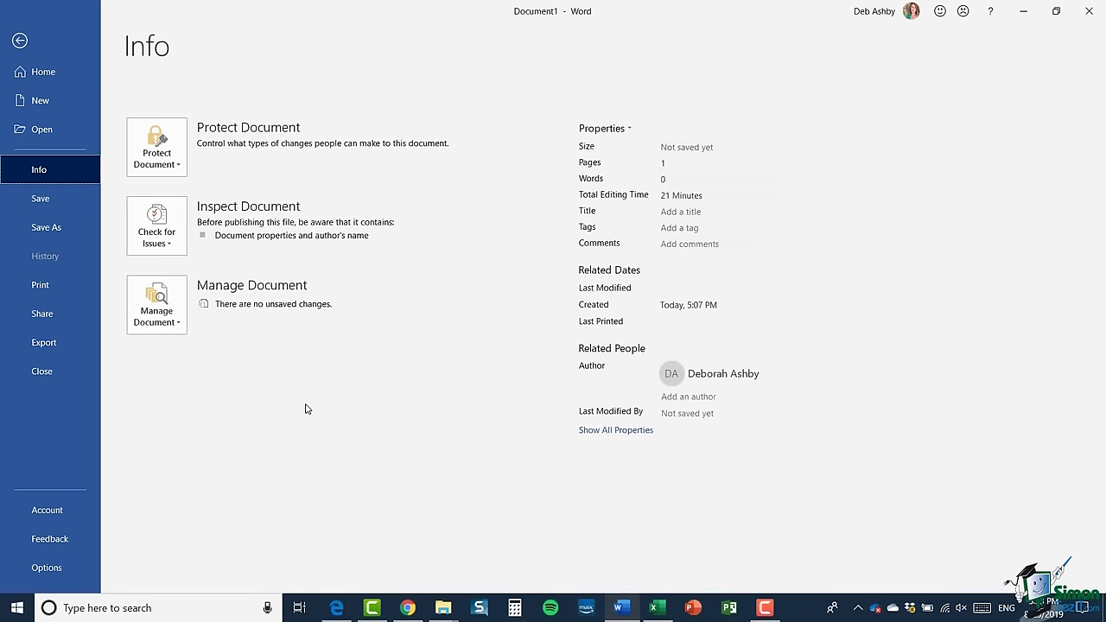
click(19, 42)
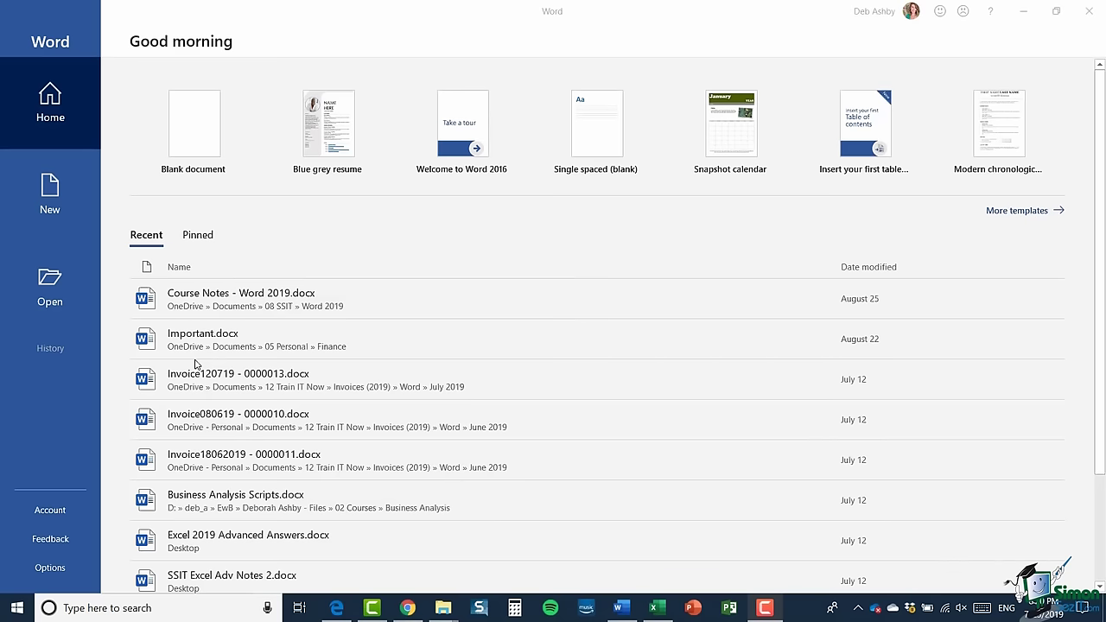
Activate the Word window on its Home start screen
click(320, 245)
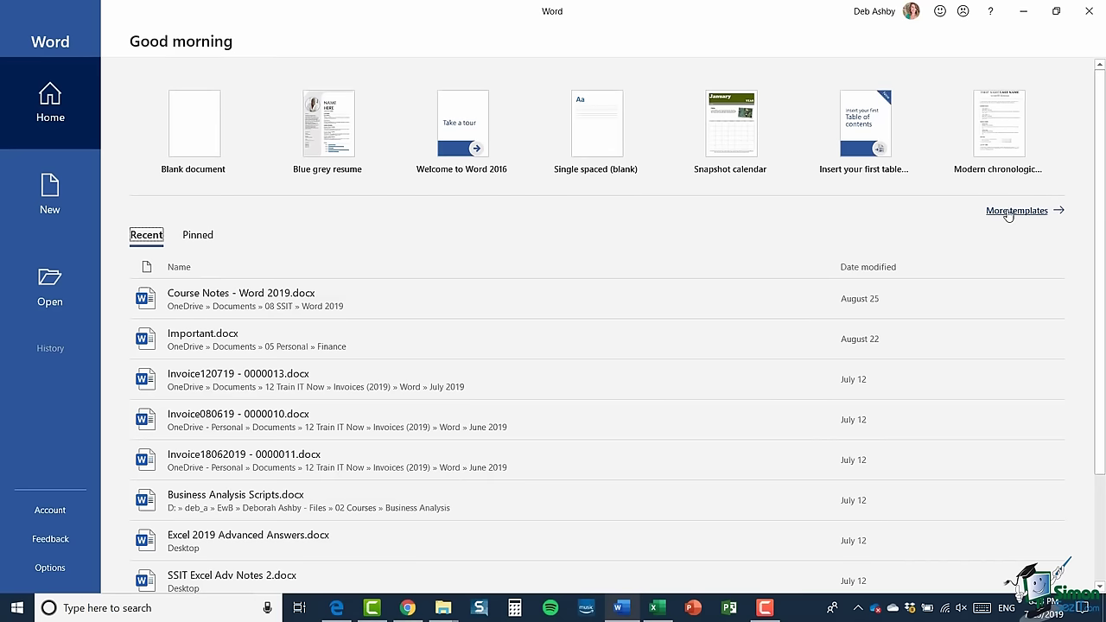
Open More templates and scroll the New page's template gallery
click(1007, 215)
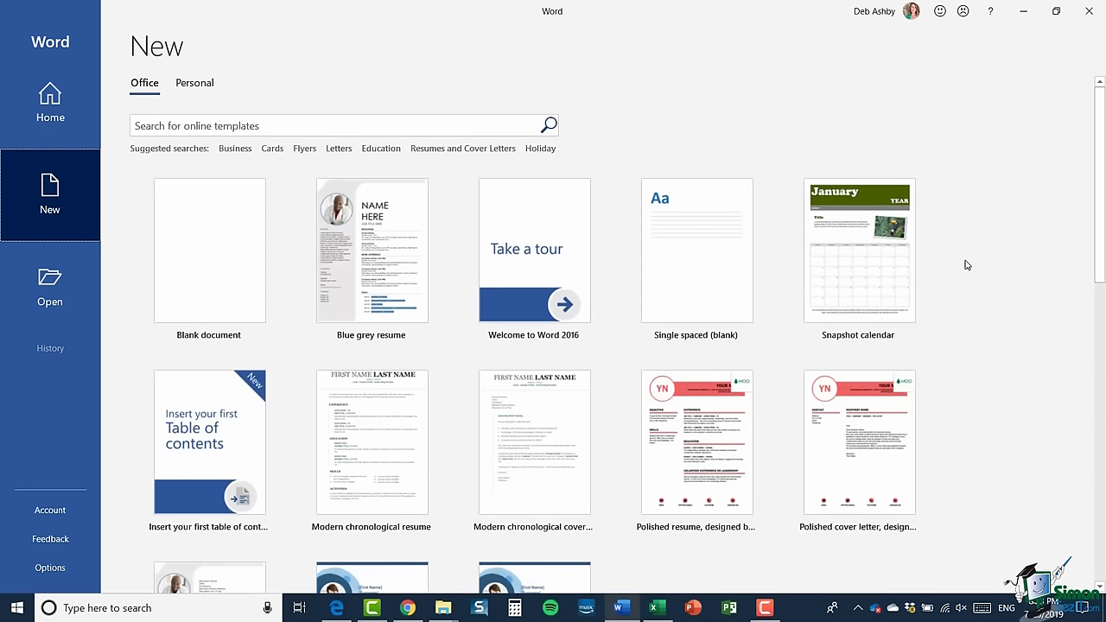
scroll(966, 262, down, 3)
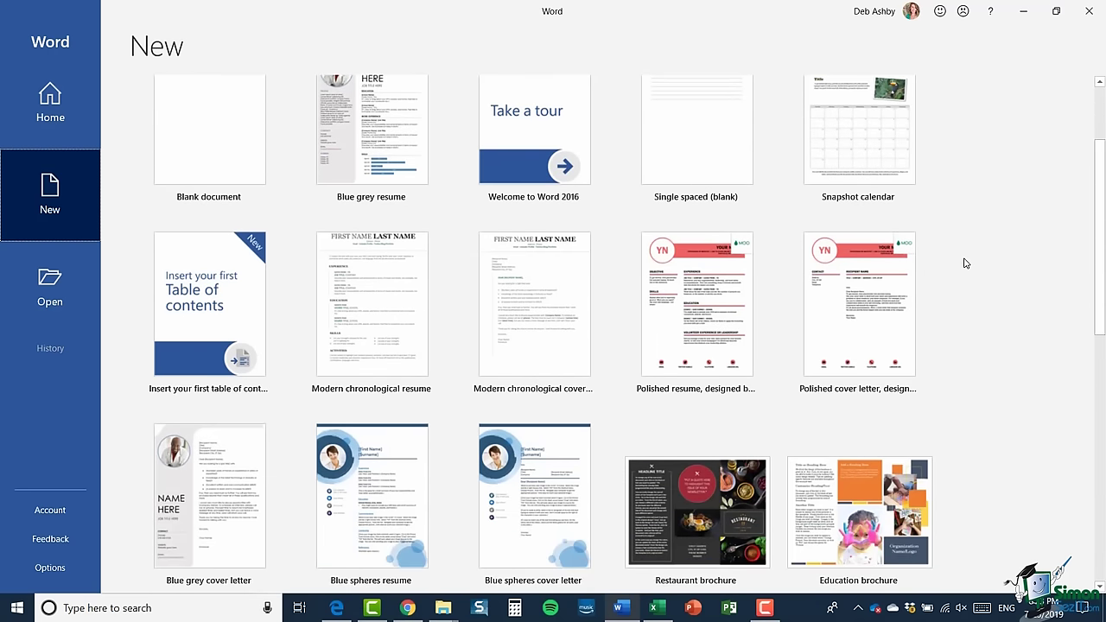
scroll(966, 263, down, 3)
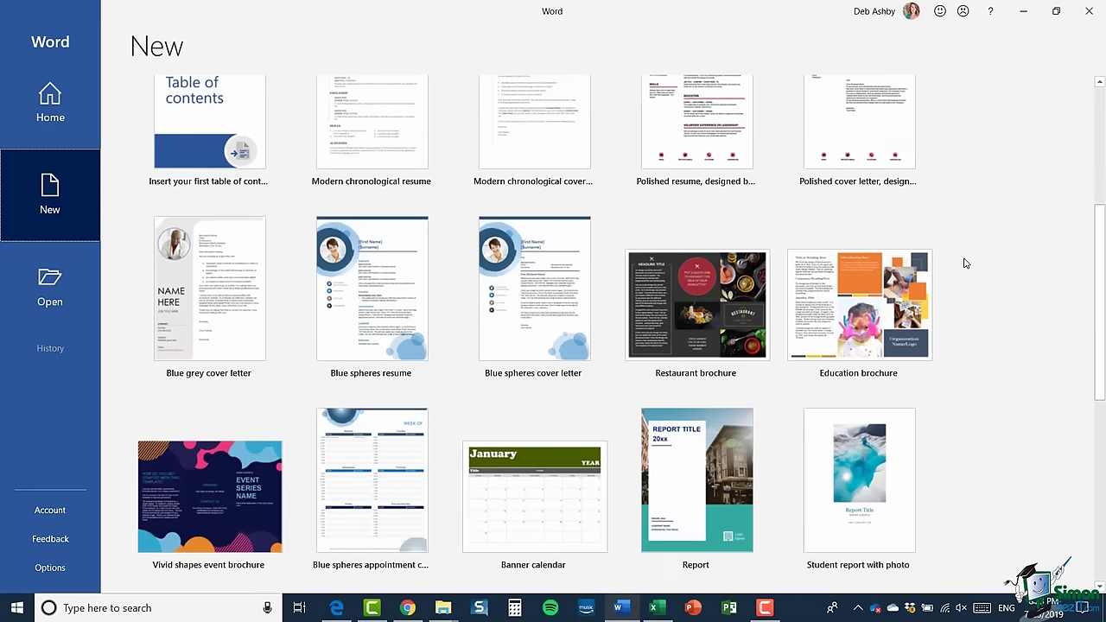
scroll(966, 263, down, 3)
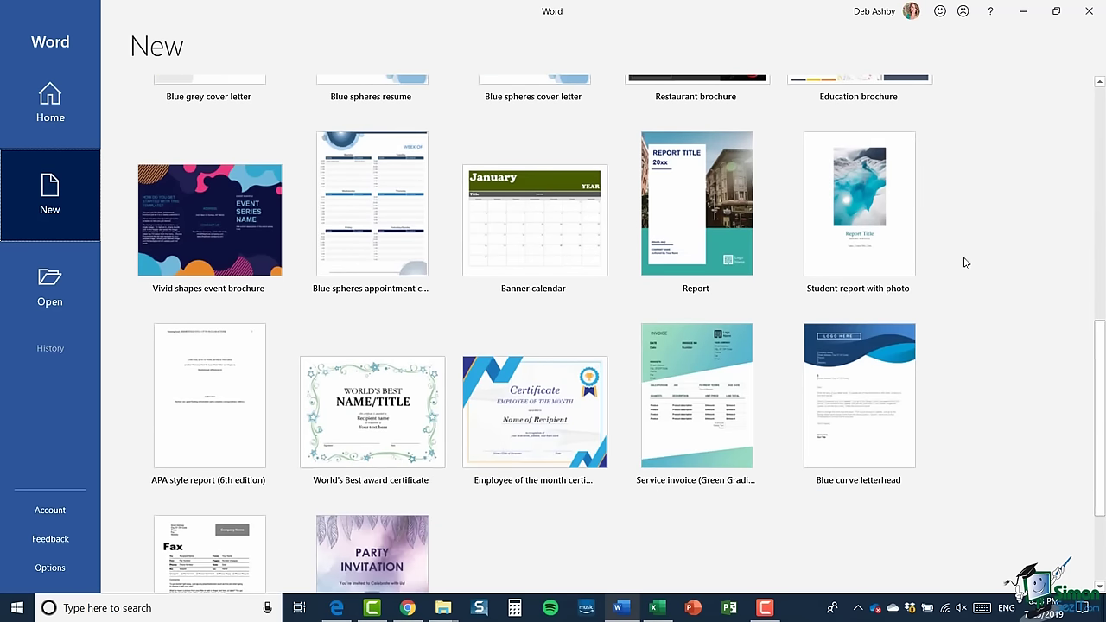
scroll(966, 262, up, 9)
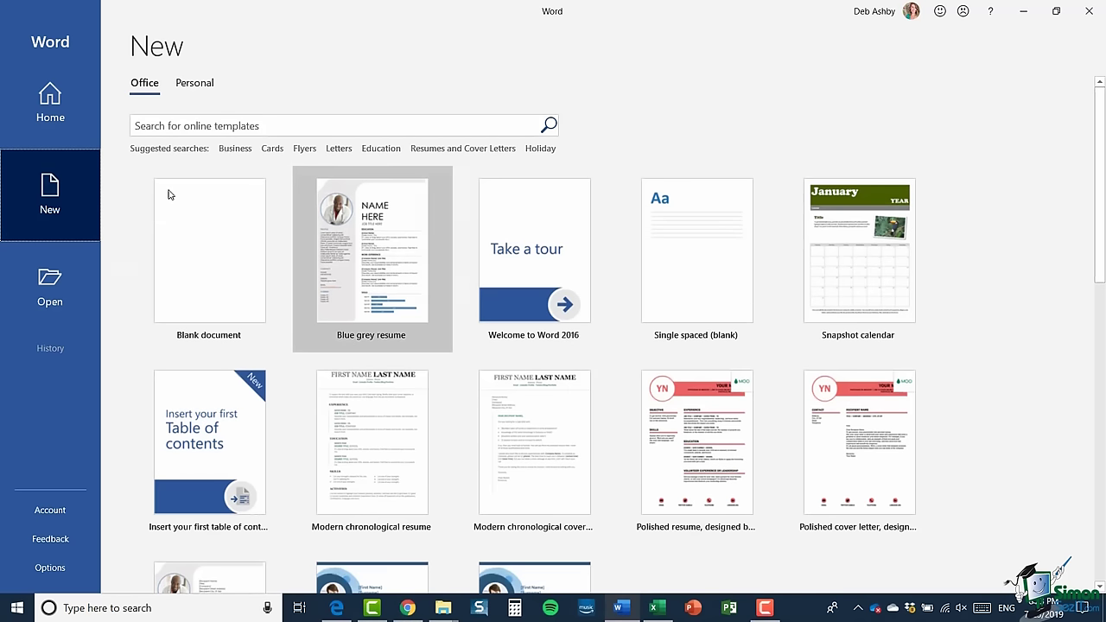
click(182, 126)
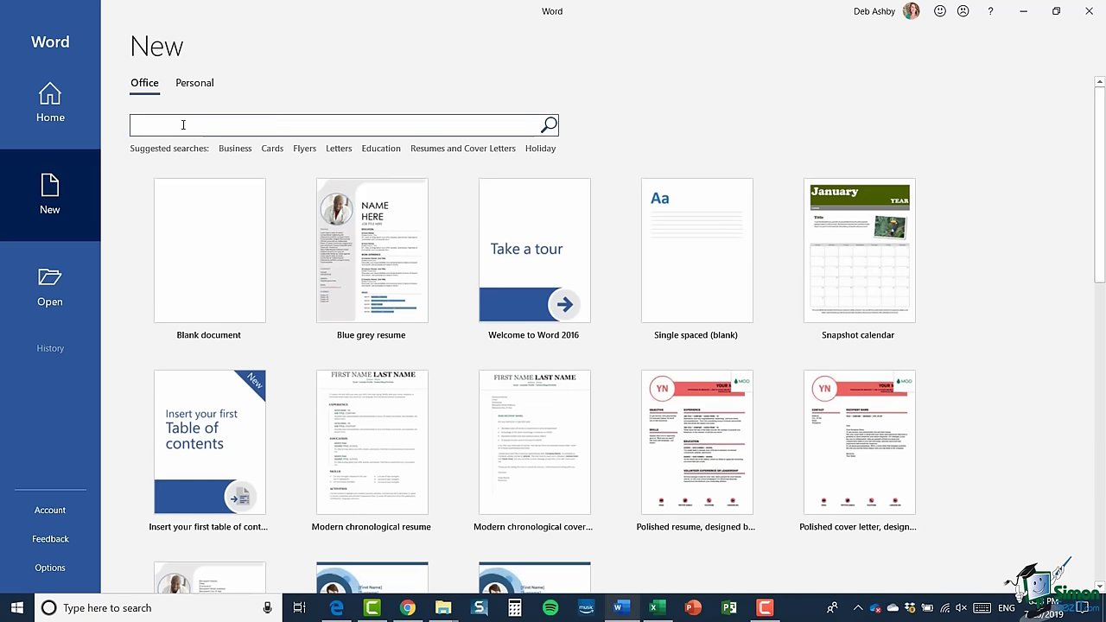
text(resume)
click(549, 125)
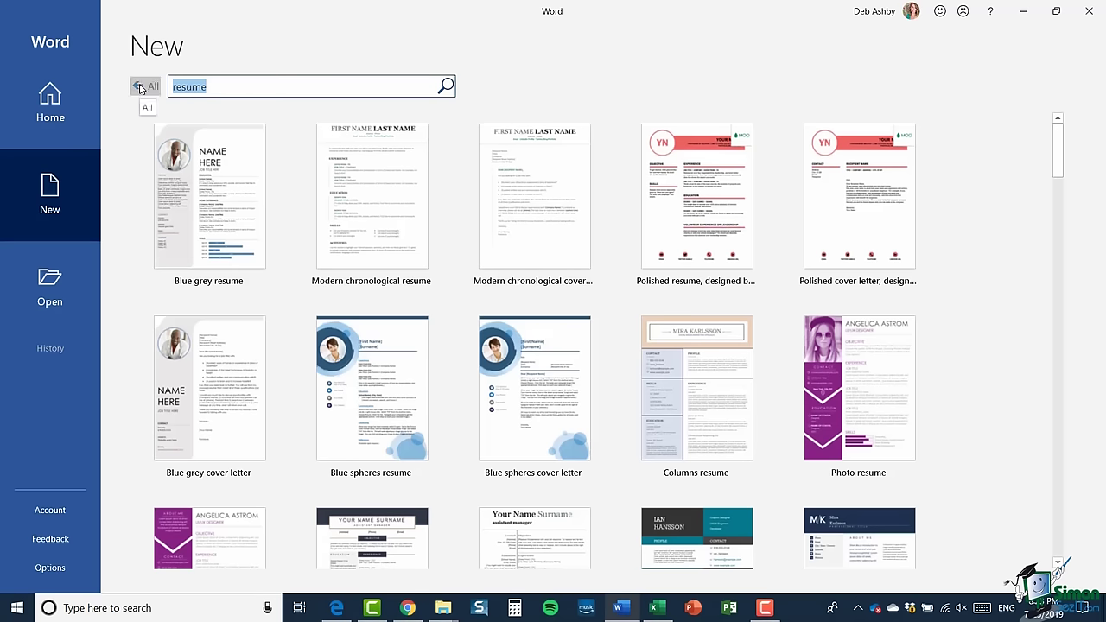
click(141, 87)
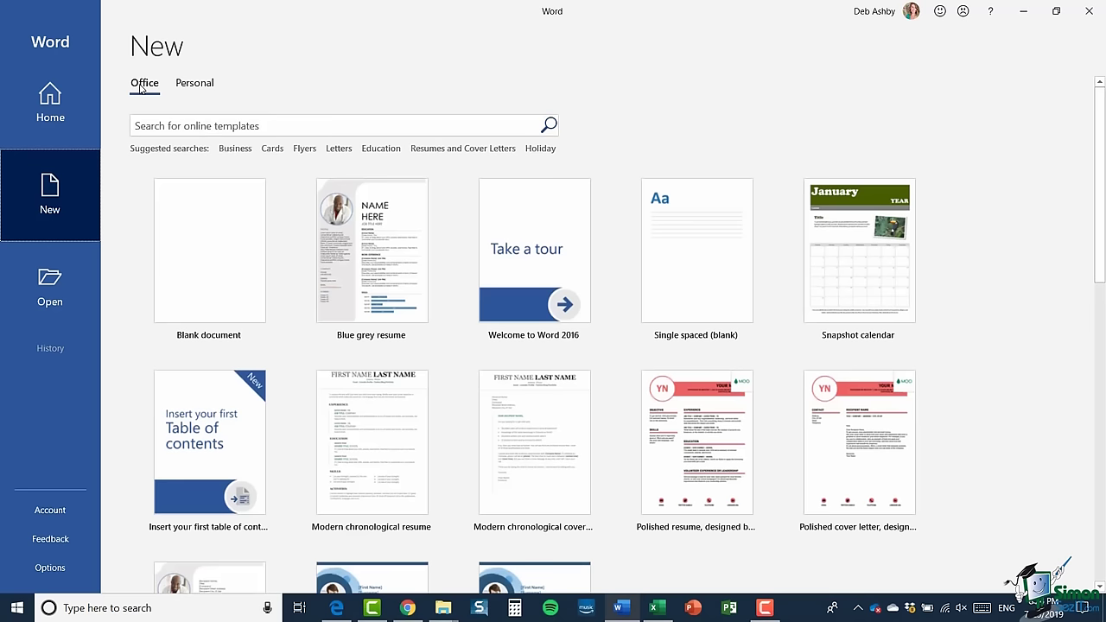
Create a blank document and type 'This is my first document' as its first line
click(209, 253)
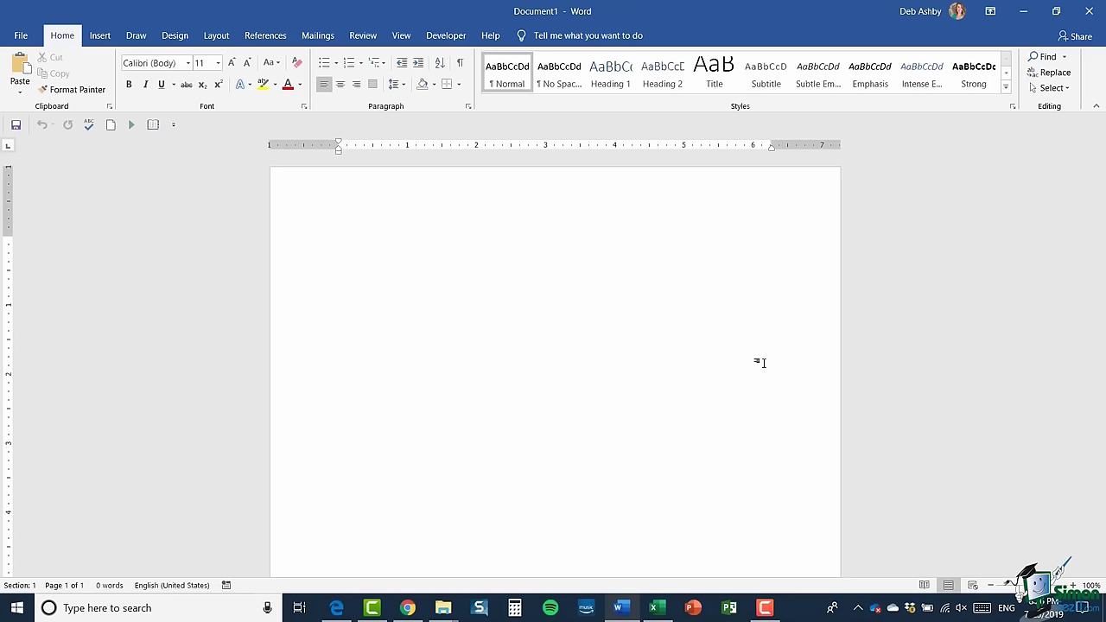
text(Ti)
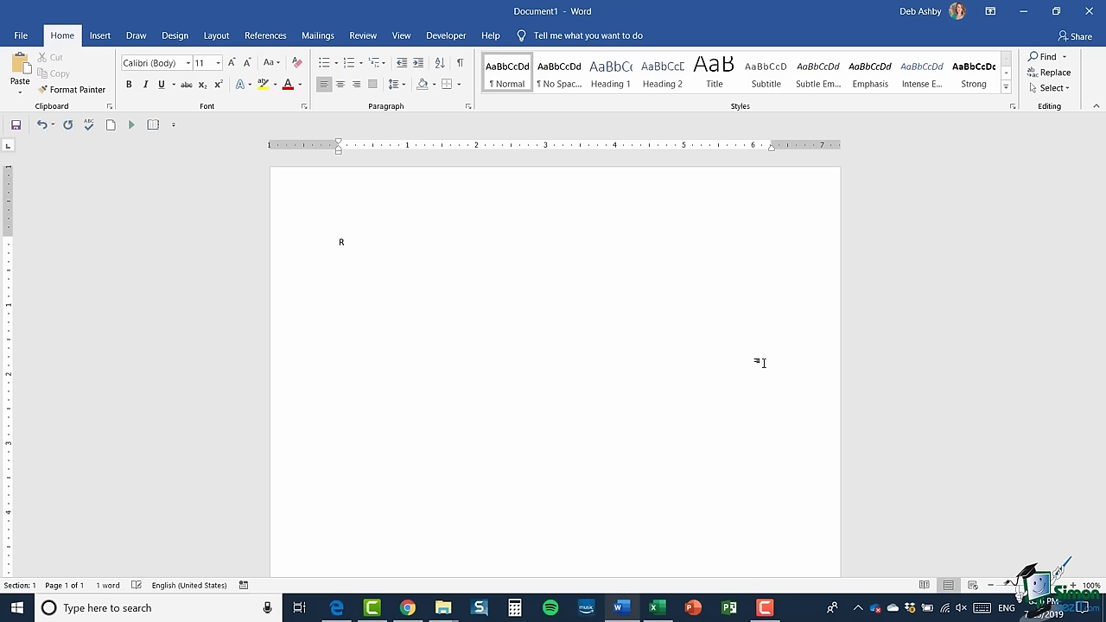
text(is is my )
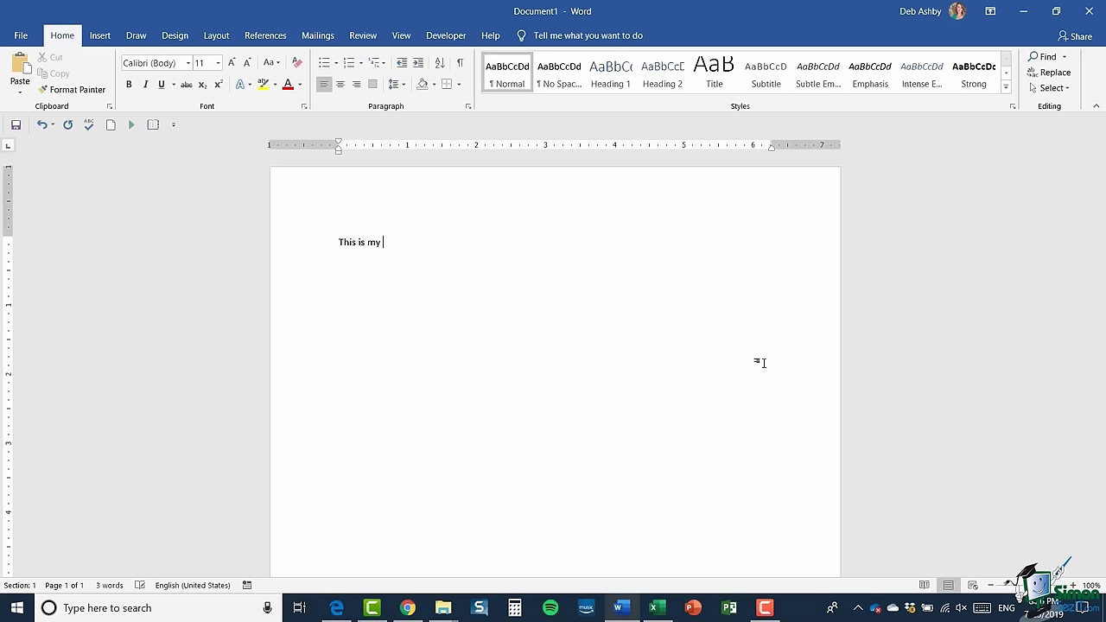
text(first document)
Add 'This is how line breaks work' on a new line, fixing typos and removing the stray third line
key(Return)
text(T)
key(BackSpace)
text(This is how)
text(line breaks works)
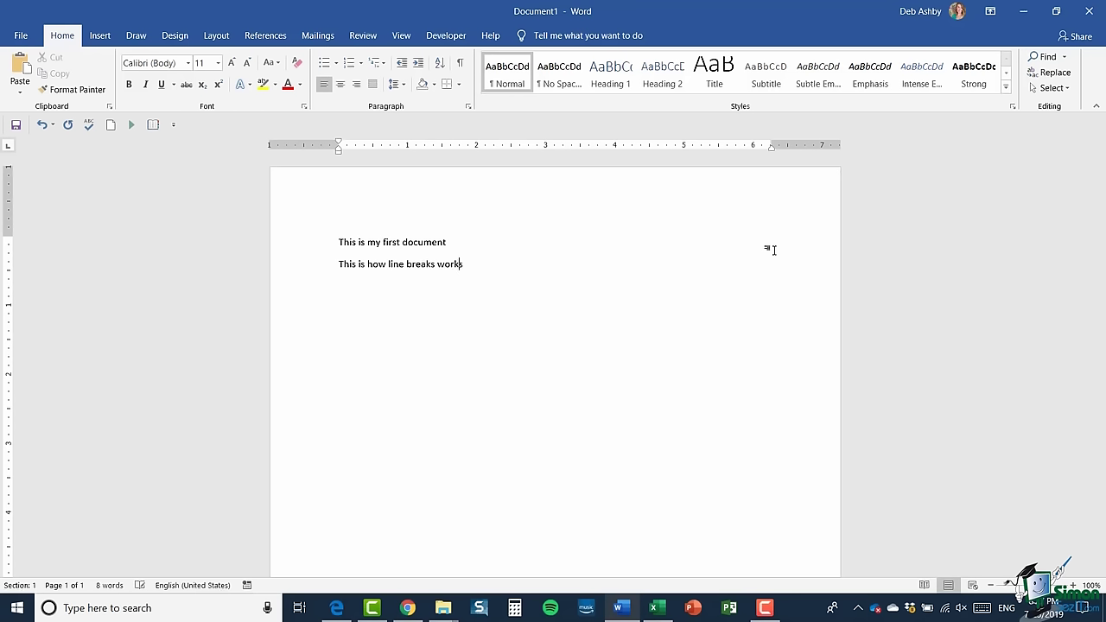
key(BackSpace)
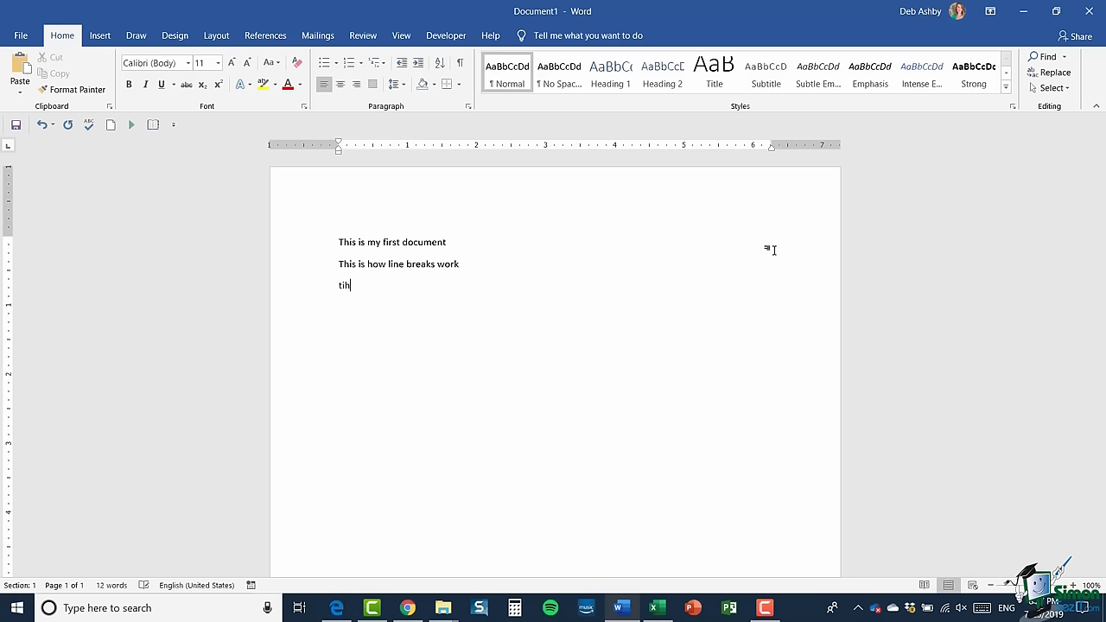
text(his is how)
key(BackSpace)
key(BackSpace)
key(BackSpace)
key(BackSpace)
key(BackSpace)
key(BackSpace)
key(BackSpace)
key(BackSpace)
key(BackSpace)
key(BackSpace)
key(BackSpace)
key(Return)
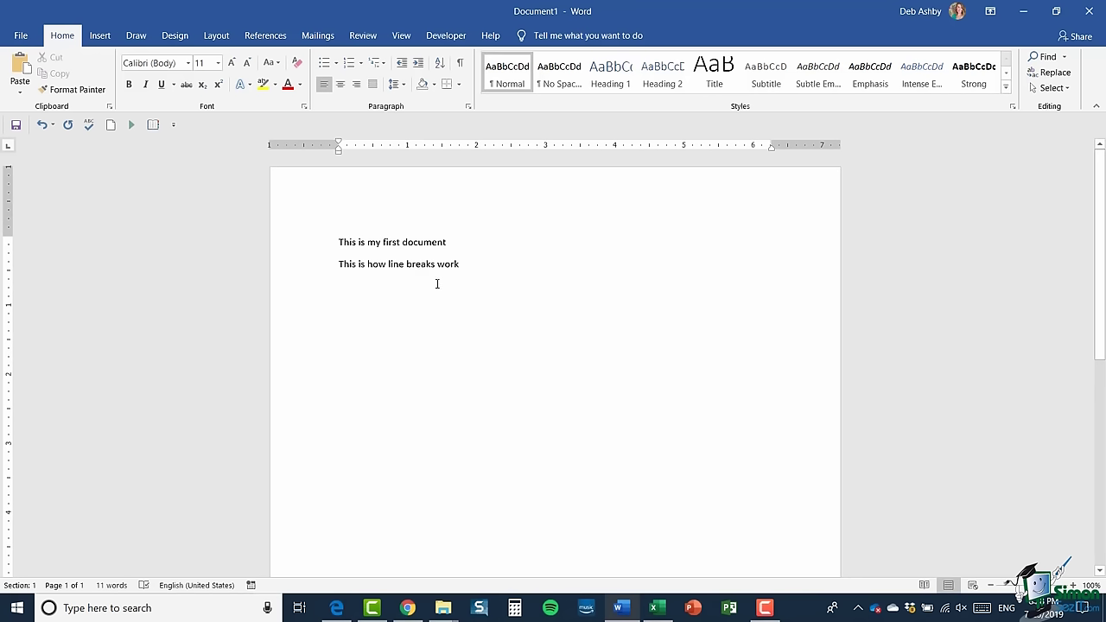
Change 'breakes' to 'breaks' with a spelling suggestion and insert a comma after 'how'
click(432, 263)
text(e)
click(479, 265)
right_click(415, 265)
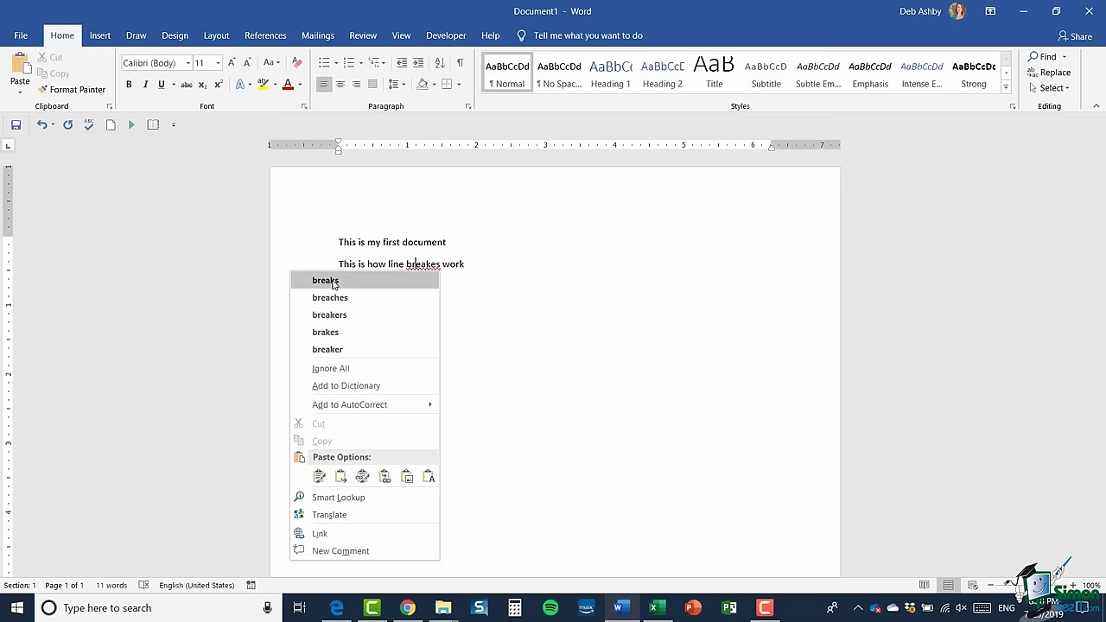
click(333, 284)
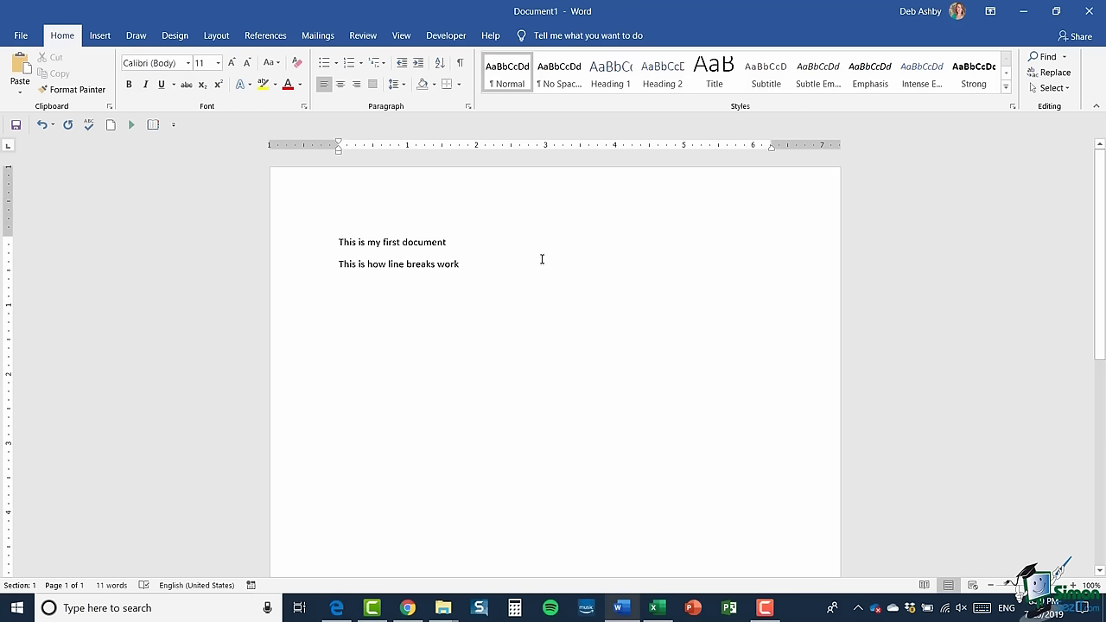
text(,)
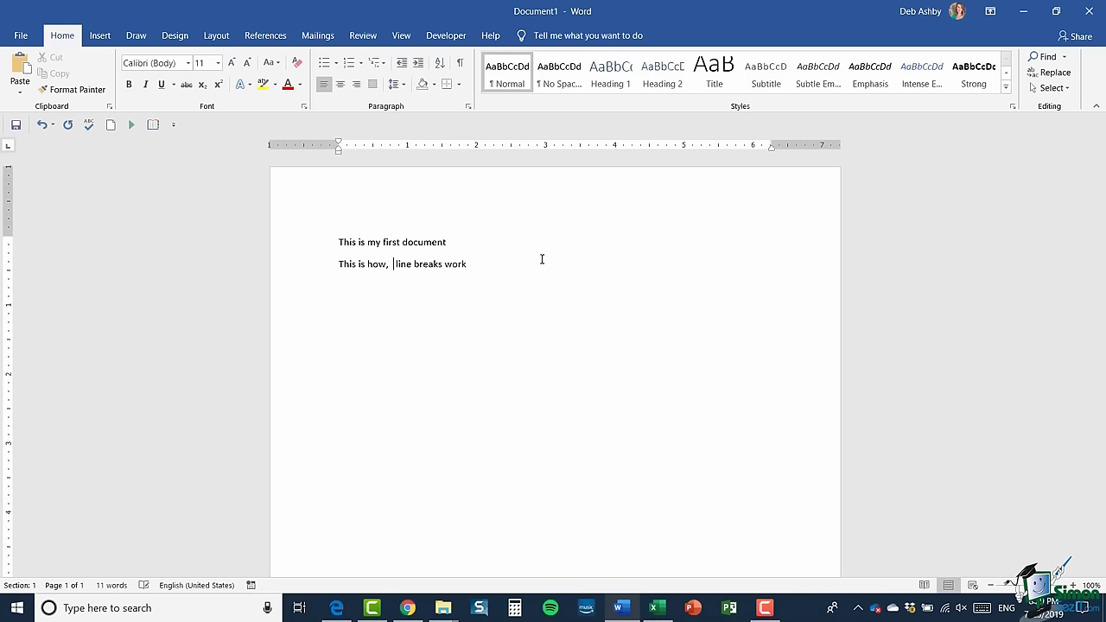
Remove the extra space after the comma and correct 'breakes' to 'breaks' again
click(499, 277)
click(469, 243)
right_click(379, 268)
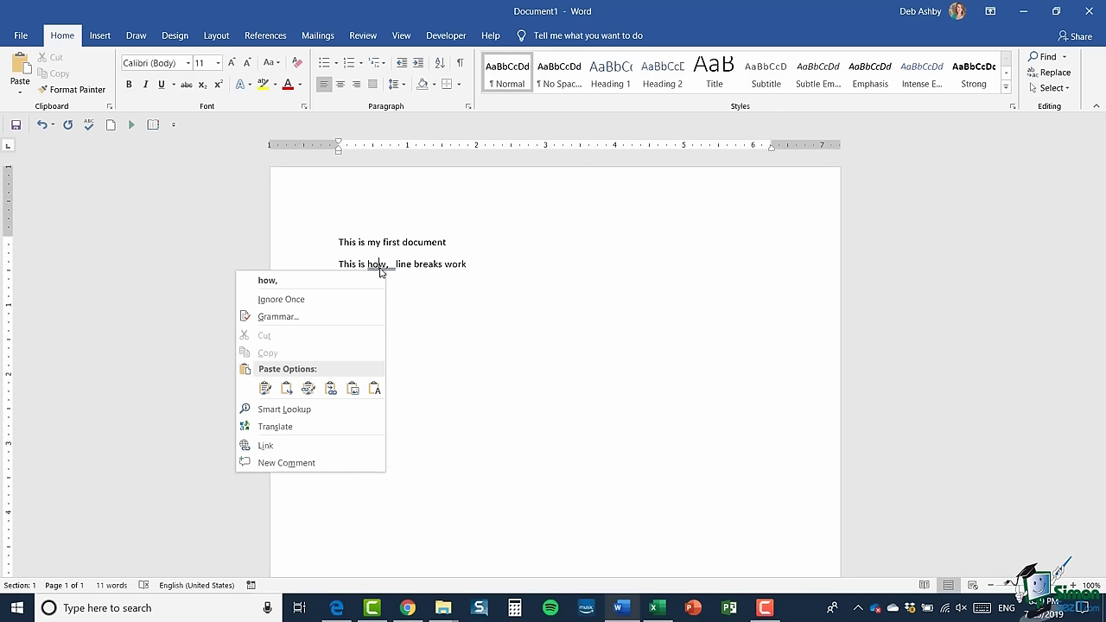
key(Escape)
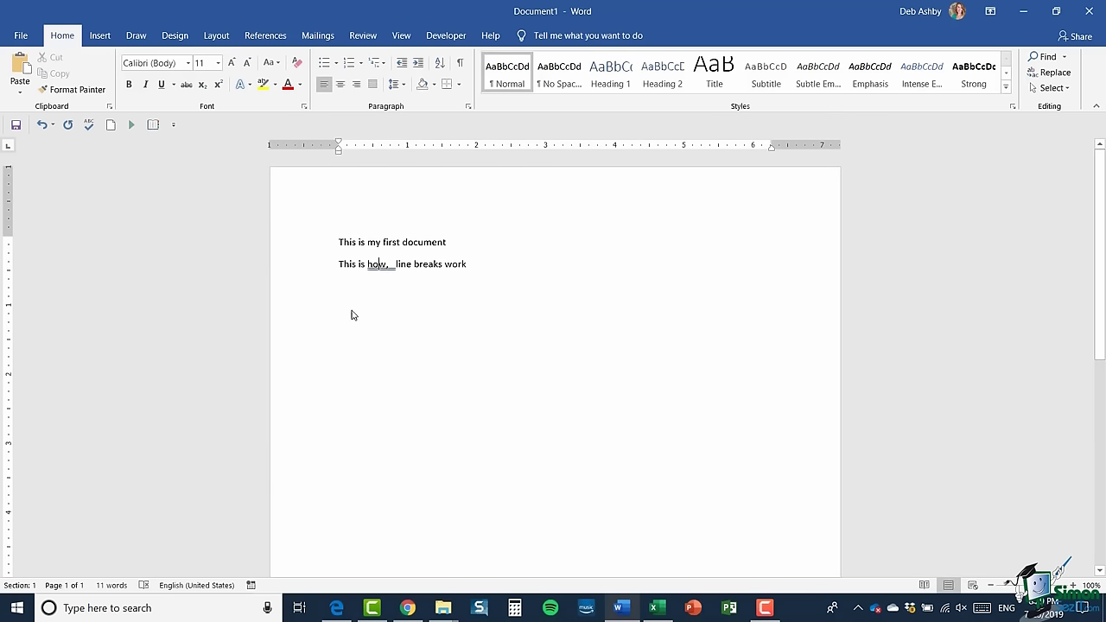
key(BackSpace)
click(434, 264)
text(e)
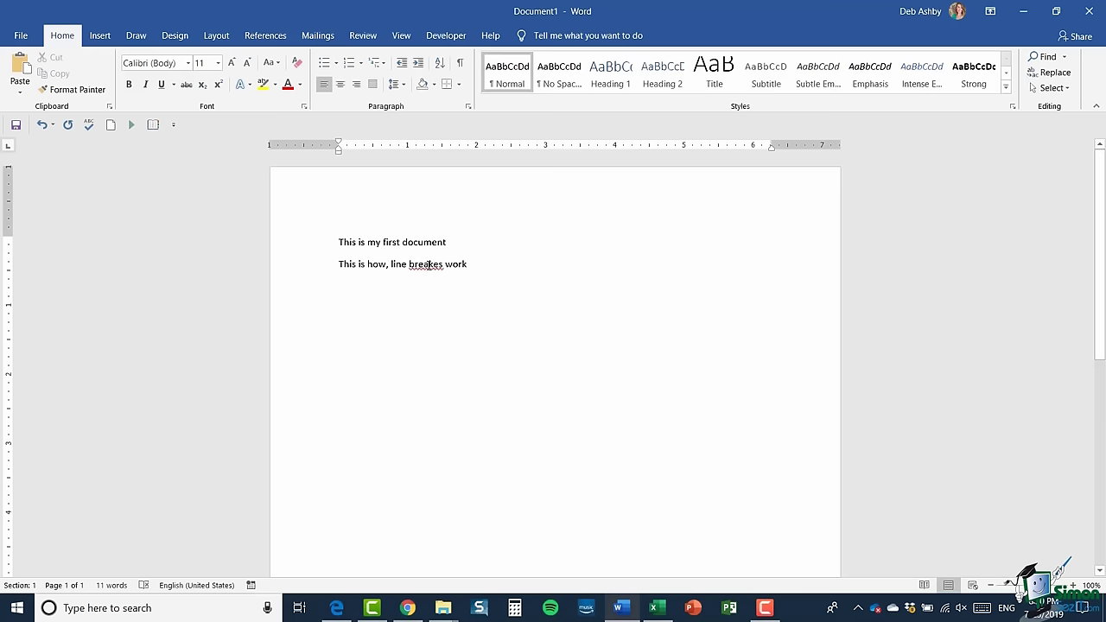
right_click(428, 264)
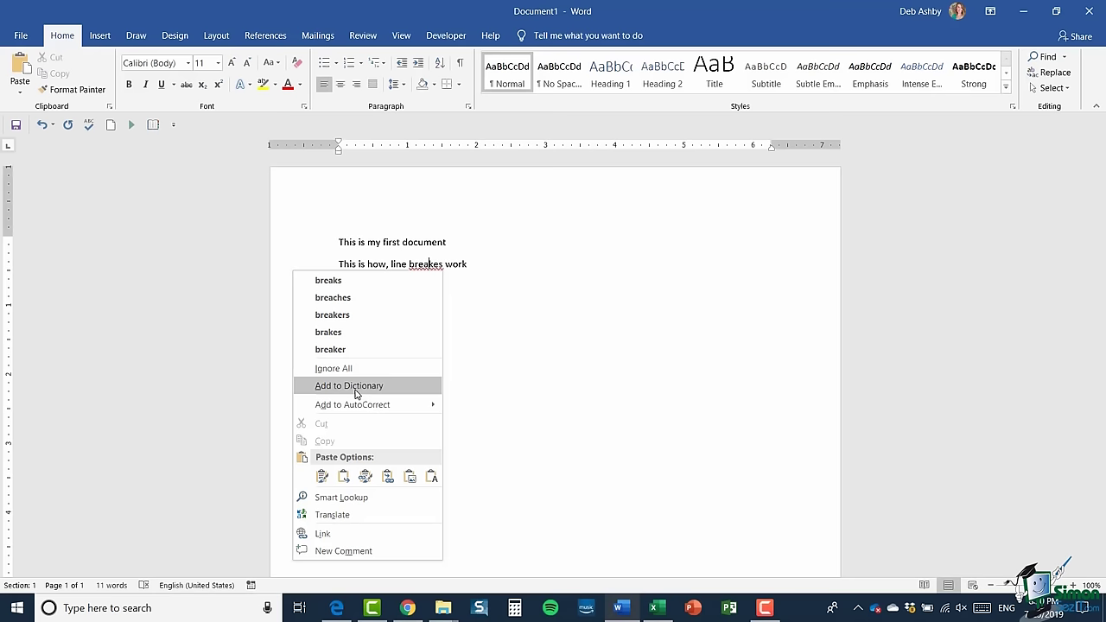
click(328, 280)
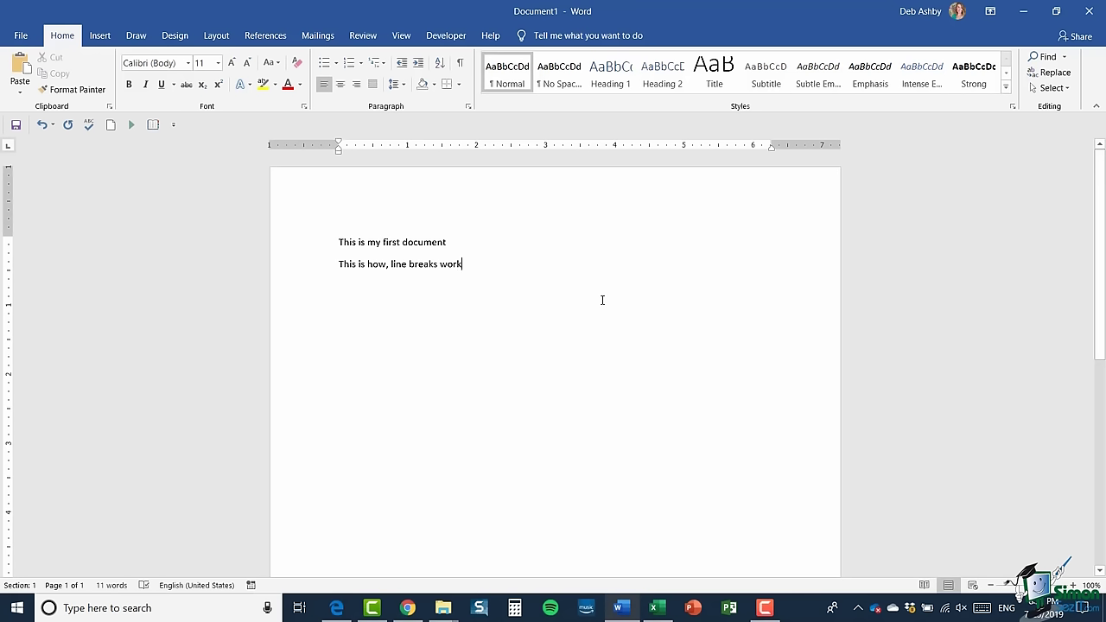
Create a new blank Document2 from the New page of the File menu
click(20, 36)
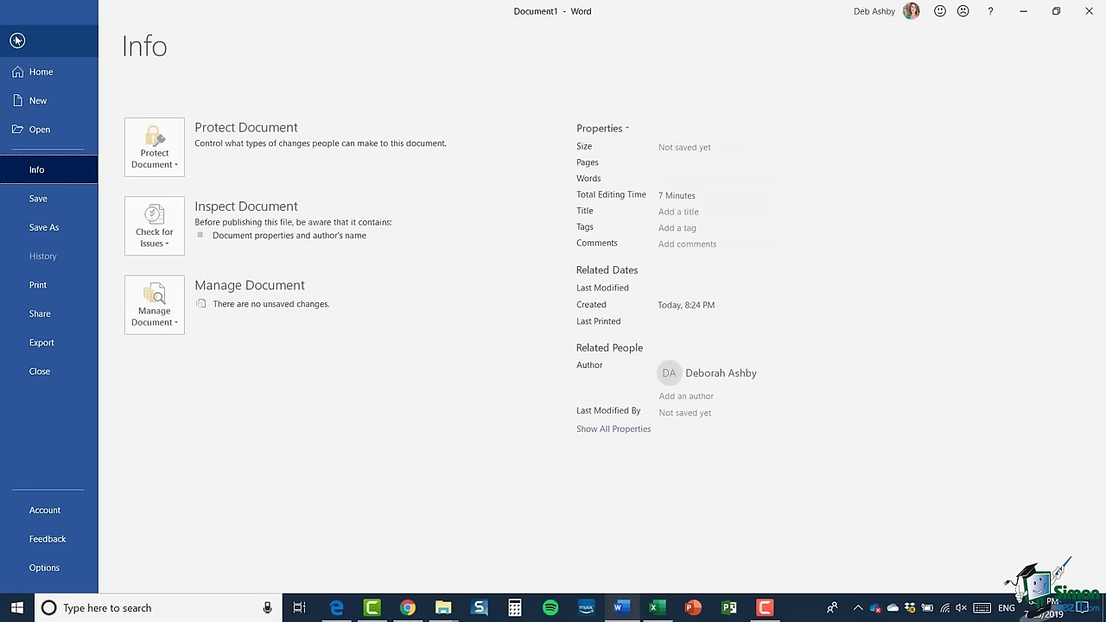
click(27, 109)
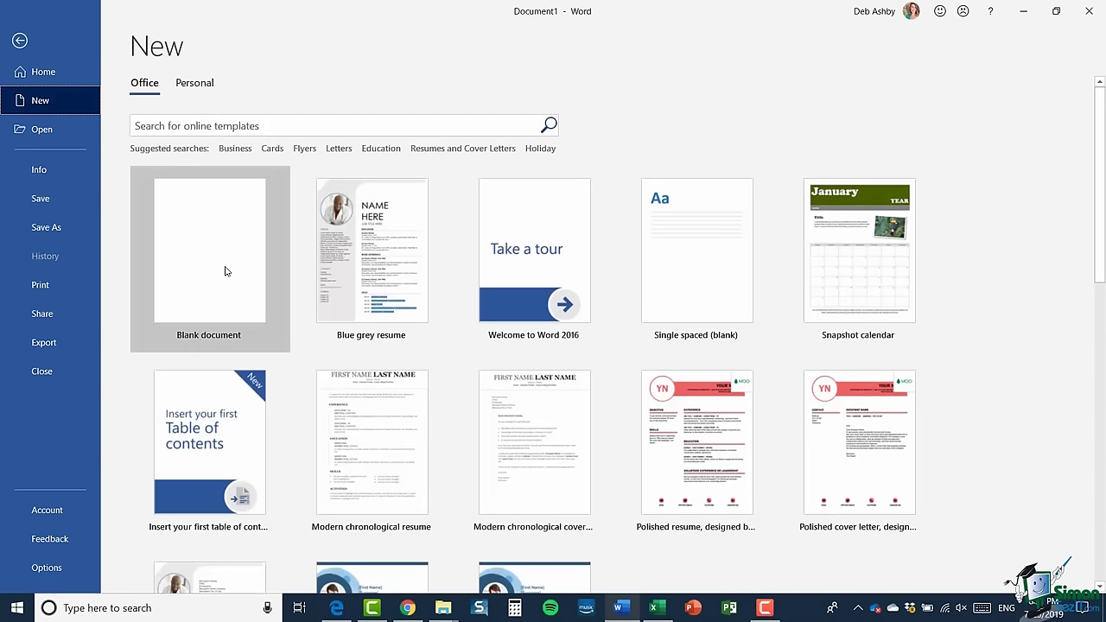
click(245, 276)
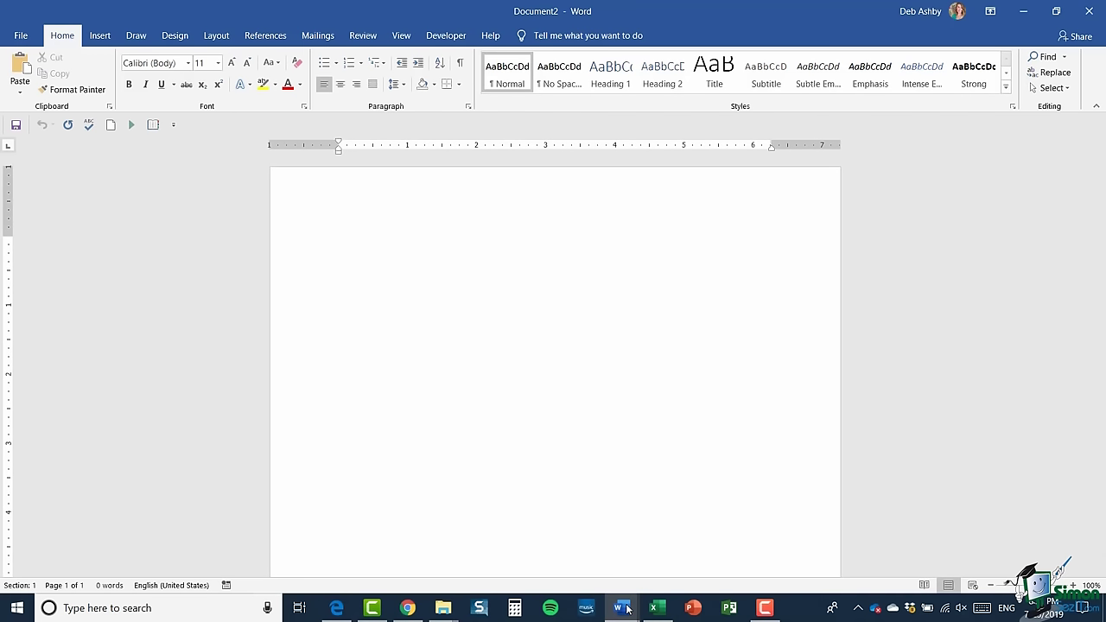
mouse_move(624, 609)
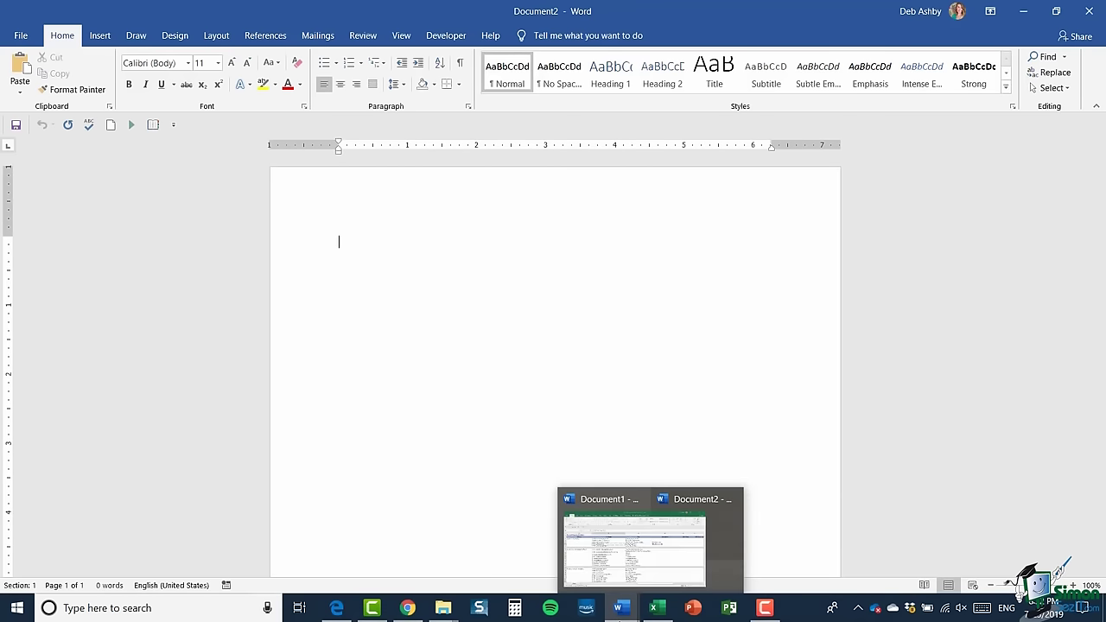
mouse_move(535, 549)
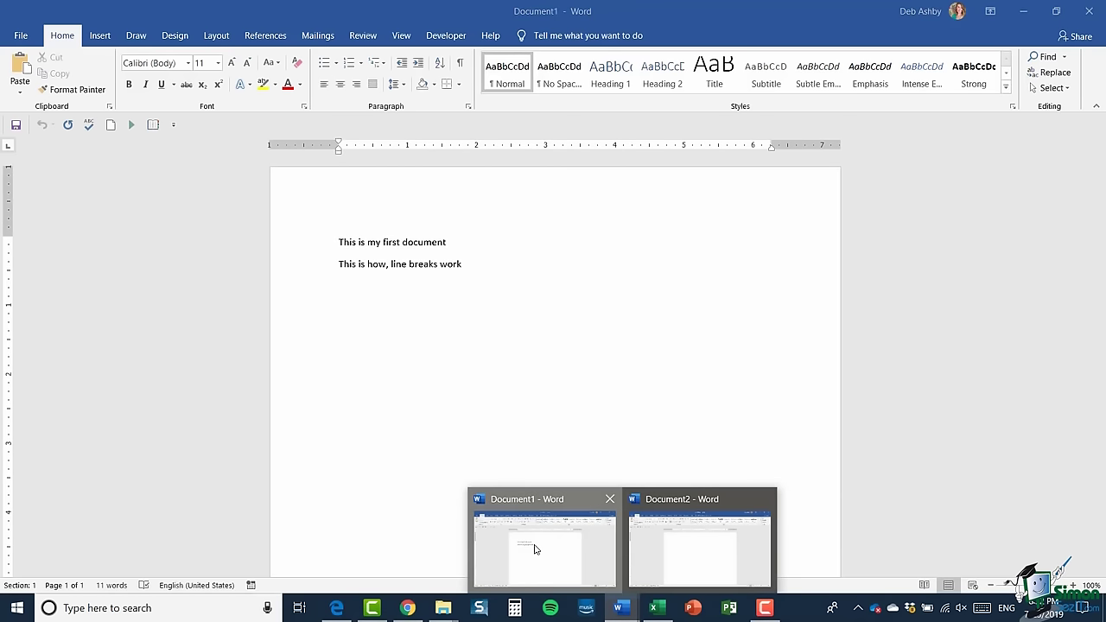
click(534, 549)
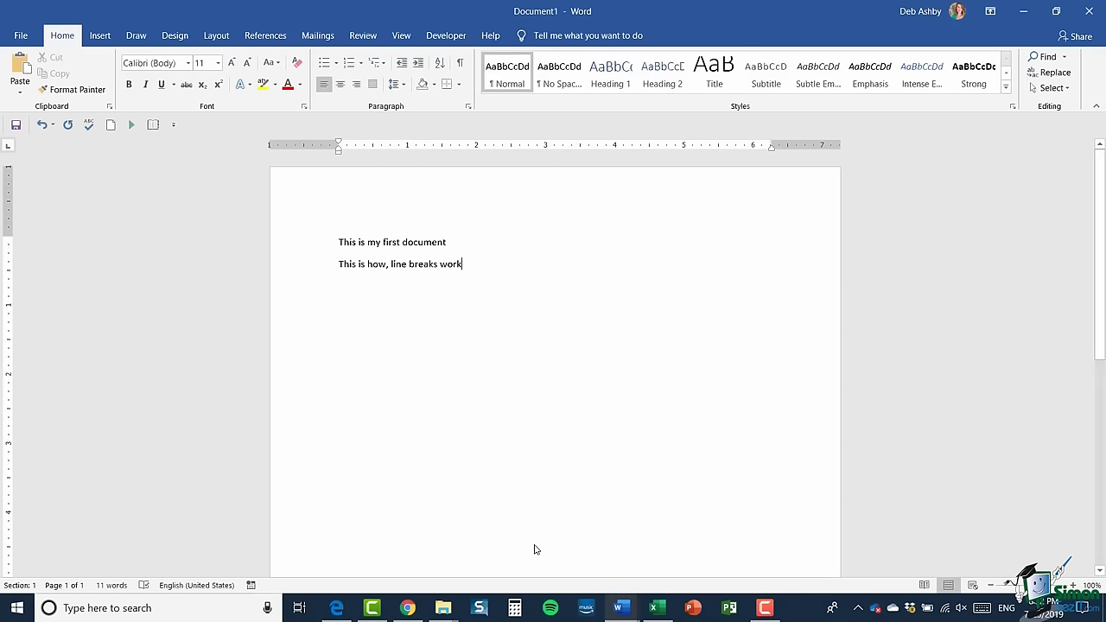
click(404, 36)
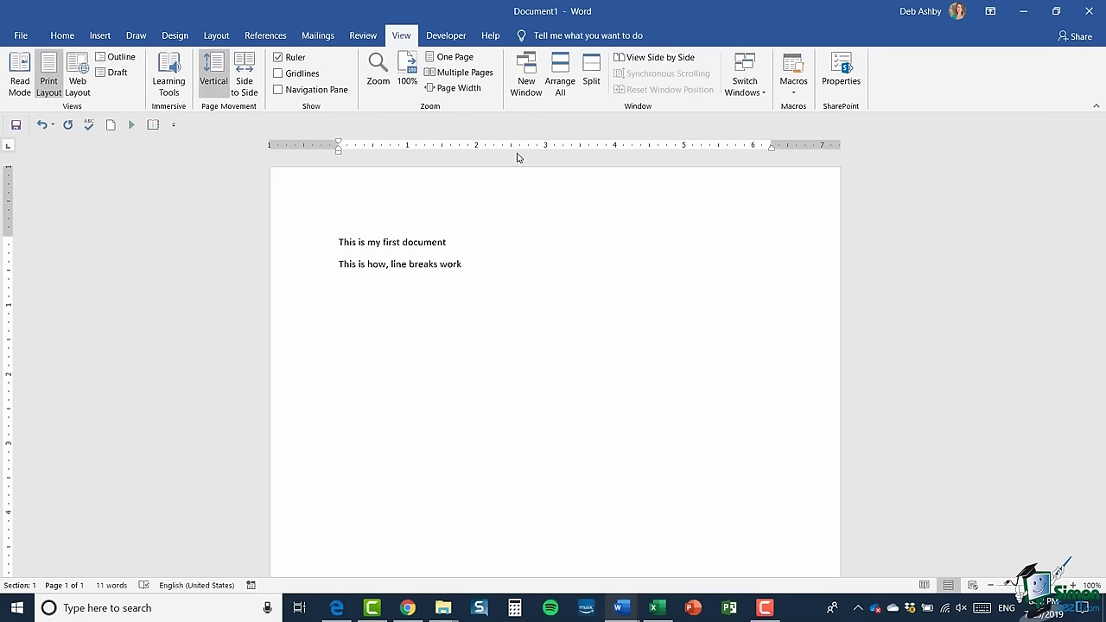
click(757, 90)
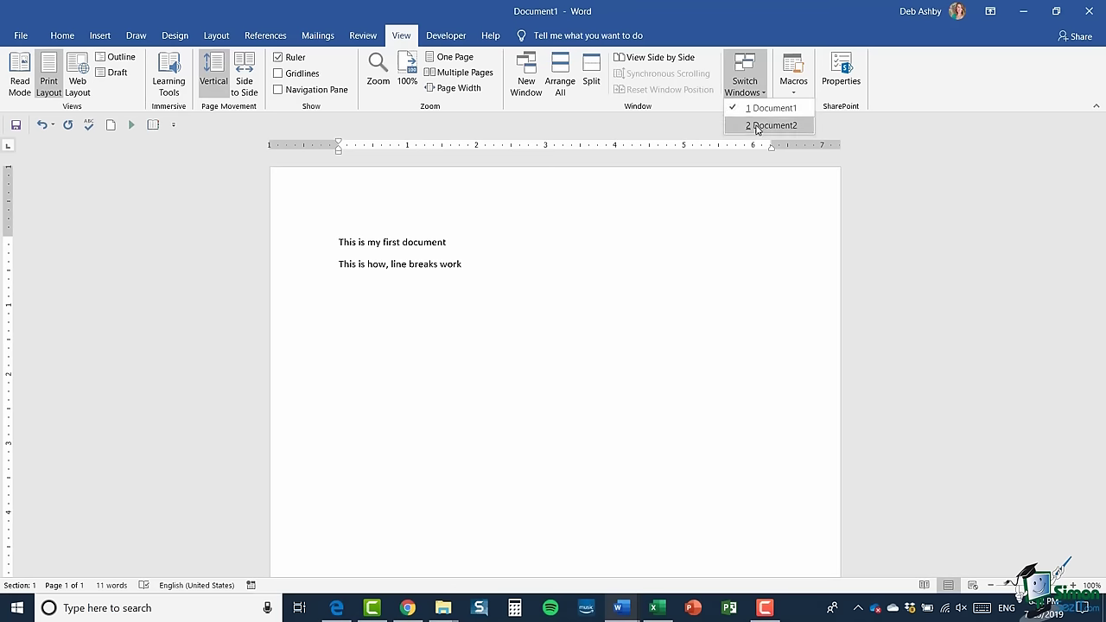
click(758, 126)
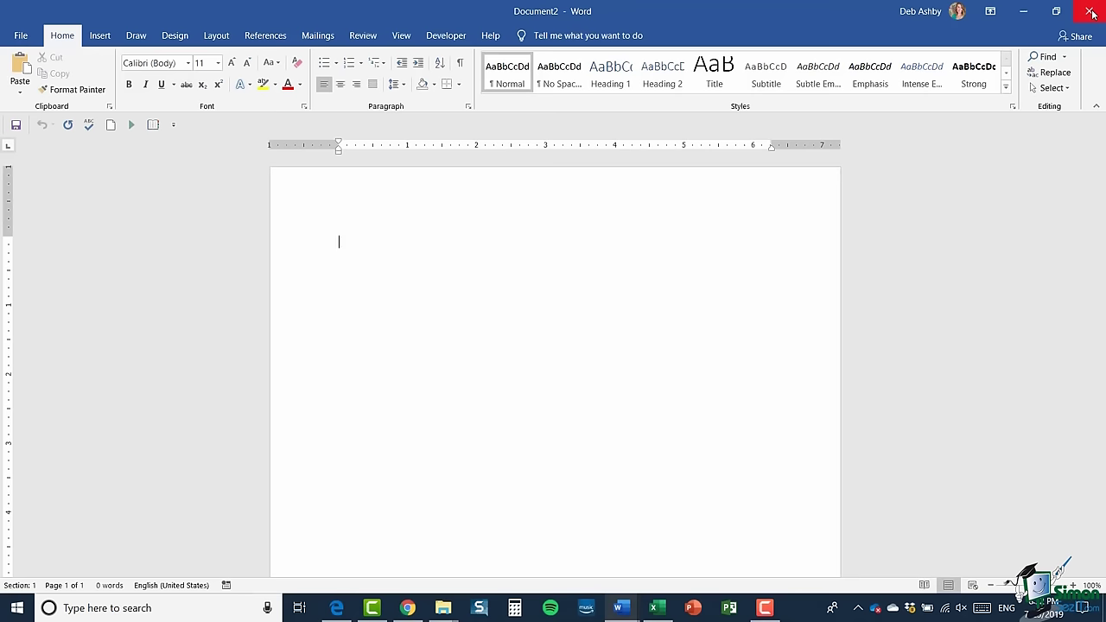
Close Document2 from the File backstage view
click(21, 37)
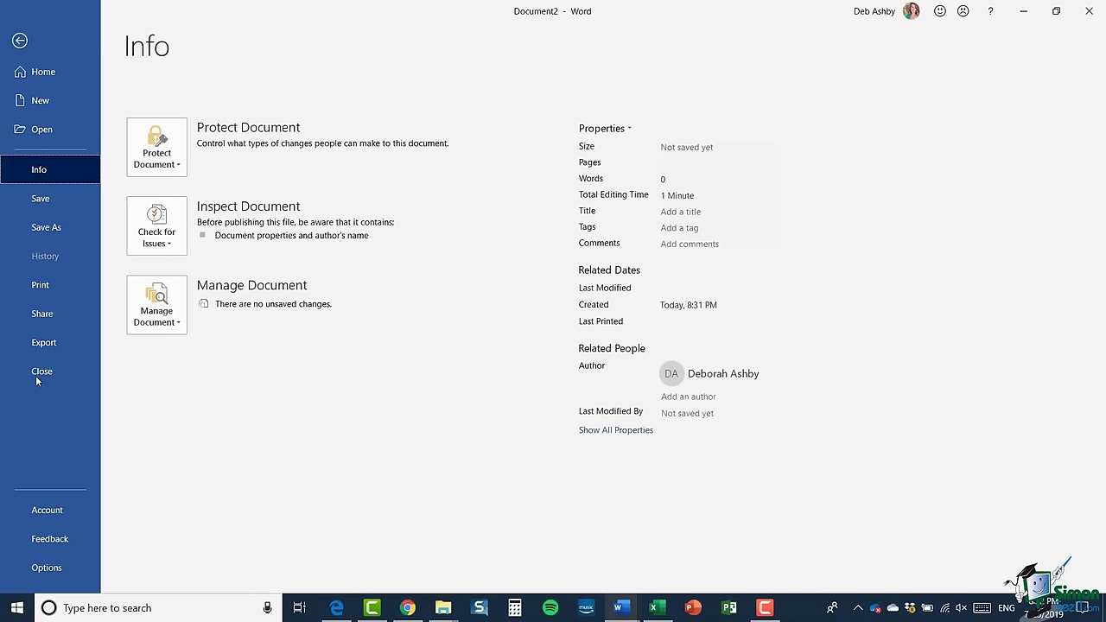
click(39, 373)
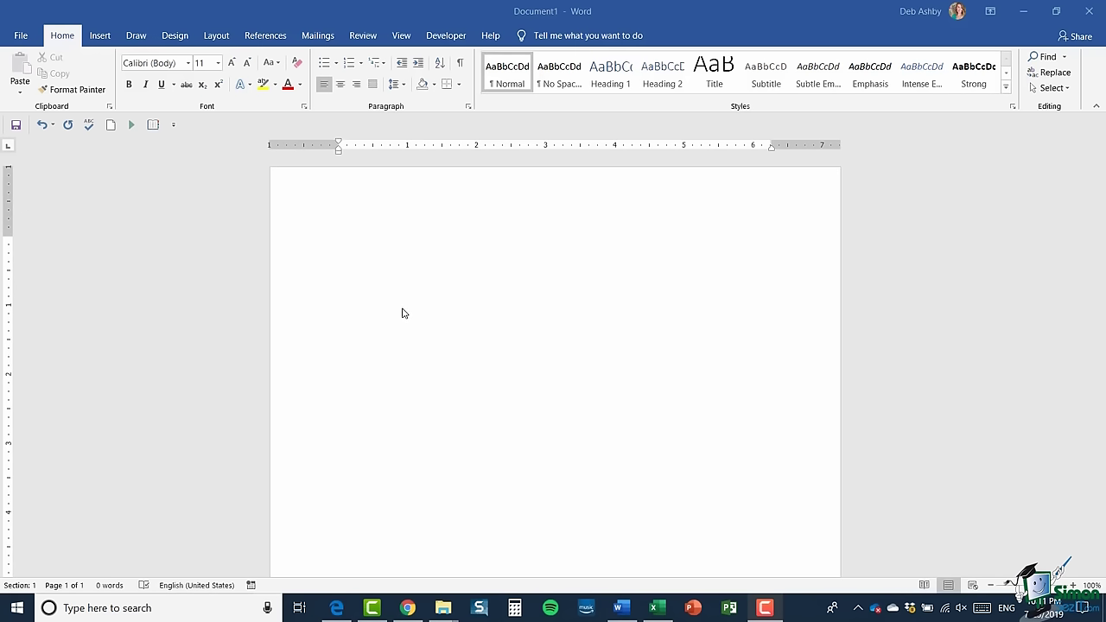
Type 'July 2' at the top of the empty page to bring up the date suggestion
click(350, 252)
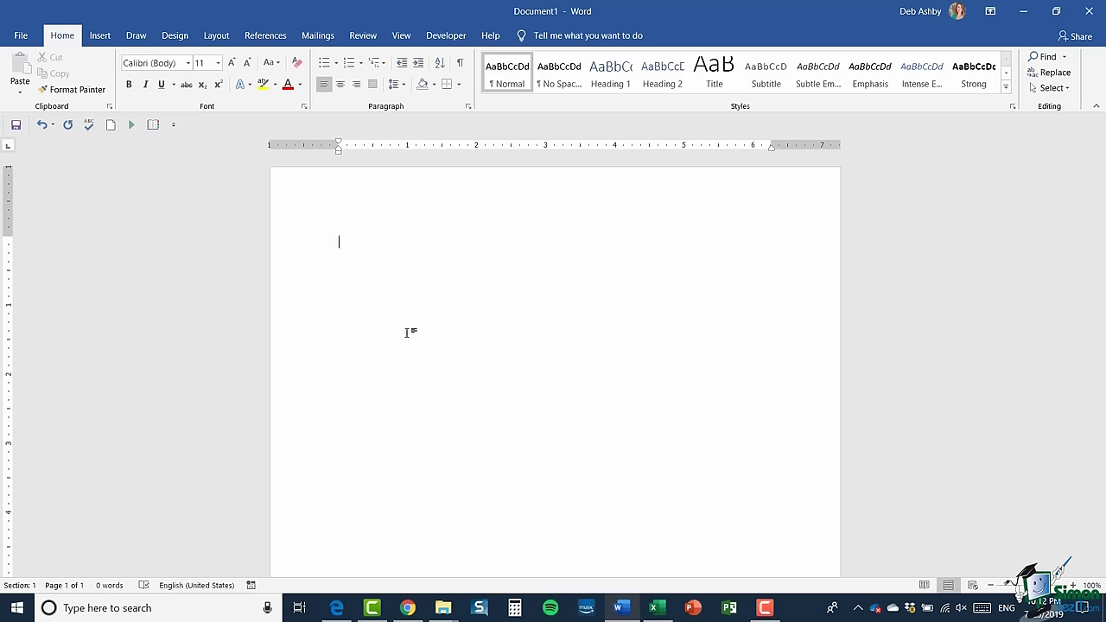
text(July 2)
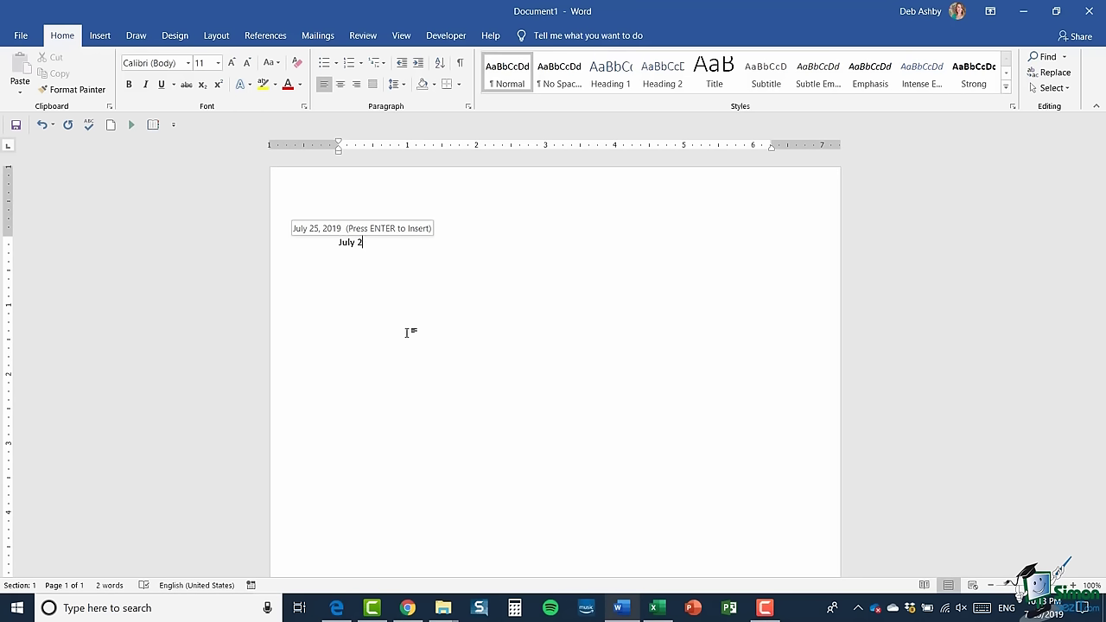
Accept the July 25, 2019 date suggestion and begin a 'To:' line below it
key(Return)
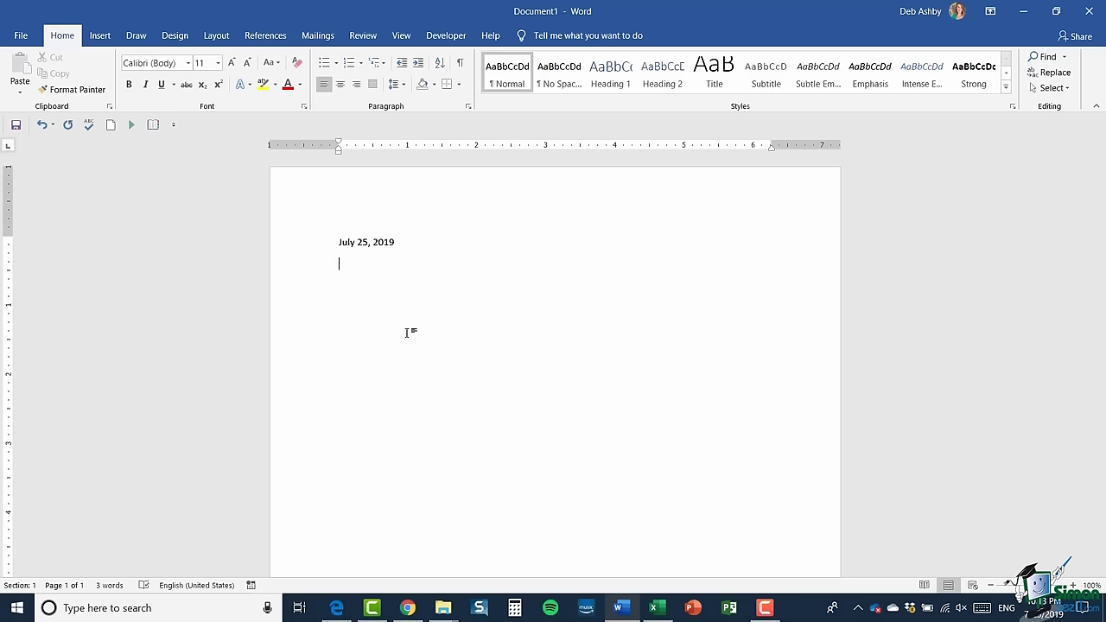
key(Return)
text(To:)
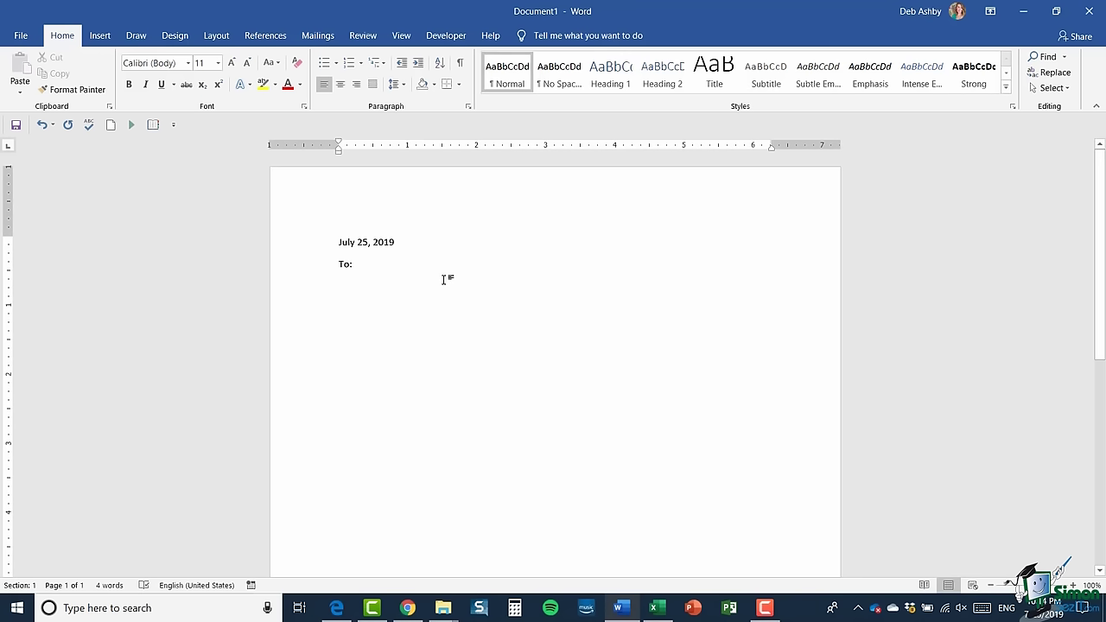
Enter the recipient's name after To: and add a From line with the sender's name
text(AAdam)
key(BackSpace)
key(BackSpace)
key(BackSpace)
key(BackSpace)
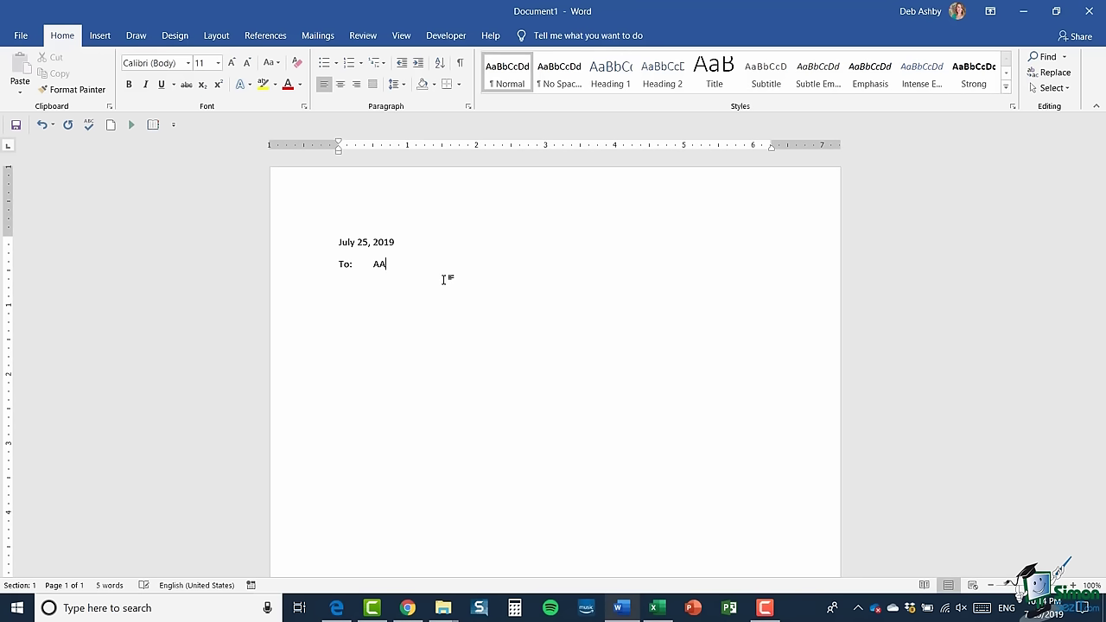
text(dam)
key(Return)
text(From)
text(Deborah)
Type the message asking to call the contact about the order, out of stock until next week
text(Call Mr)
text( Jones)
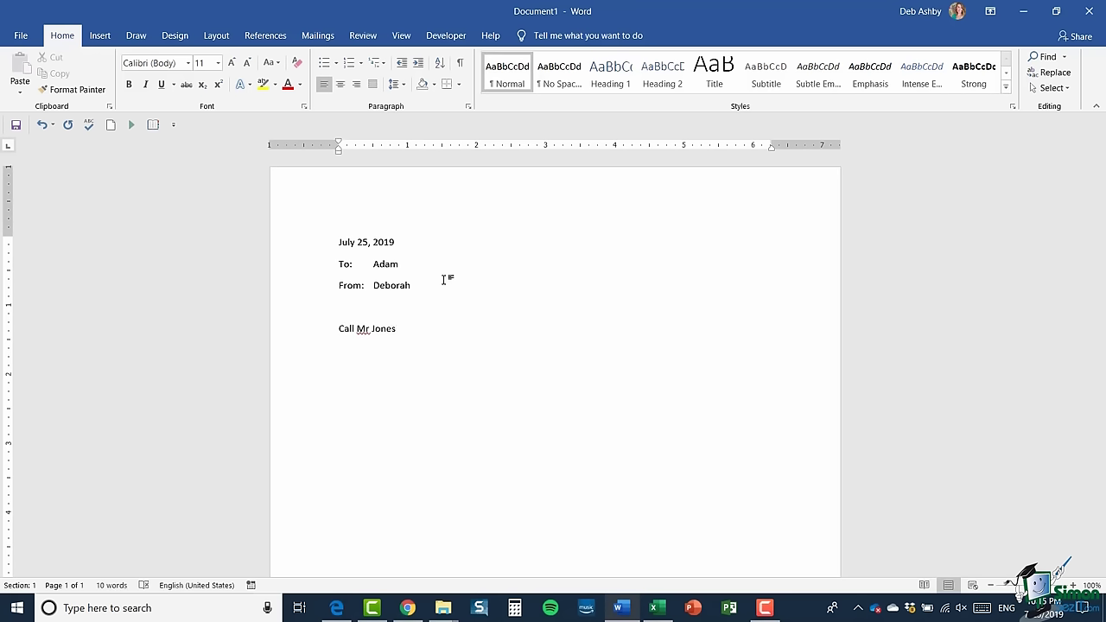
text( to check your order. The item you wwant)
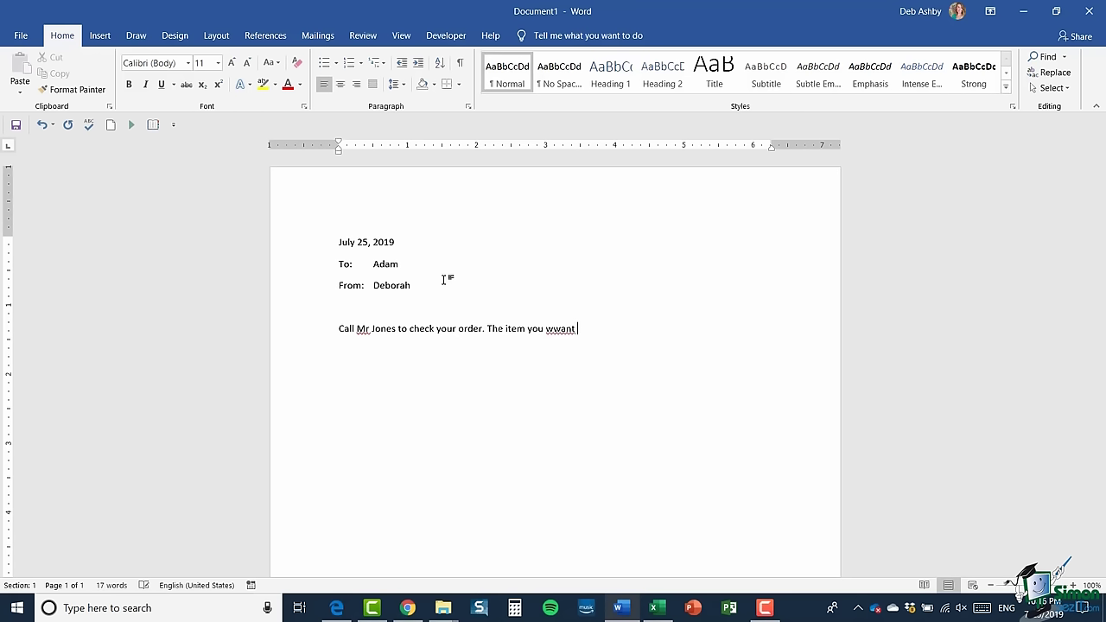
key(BackSpace)
key(BackSpace)
key(BackSpace)
key(BackSpace)
key(BackSpace)
text(want is out of s ti)
key(BackSpace)
key(BackSpace)
key(BackSpace)
text(tock and will n)
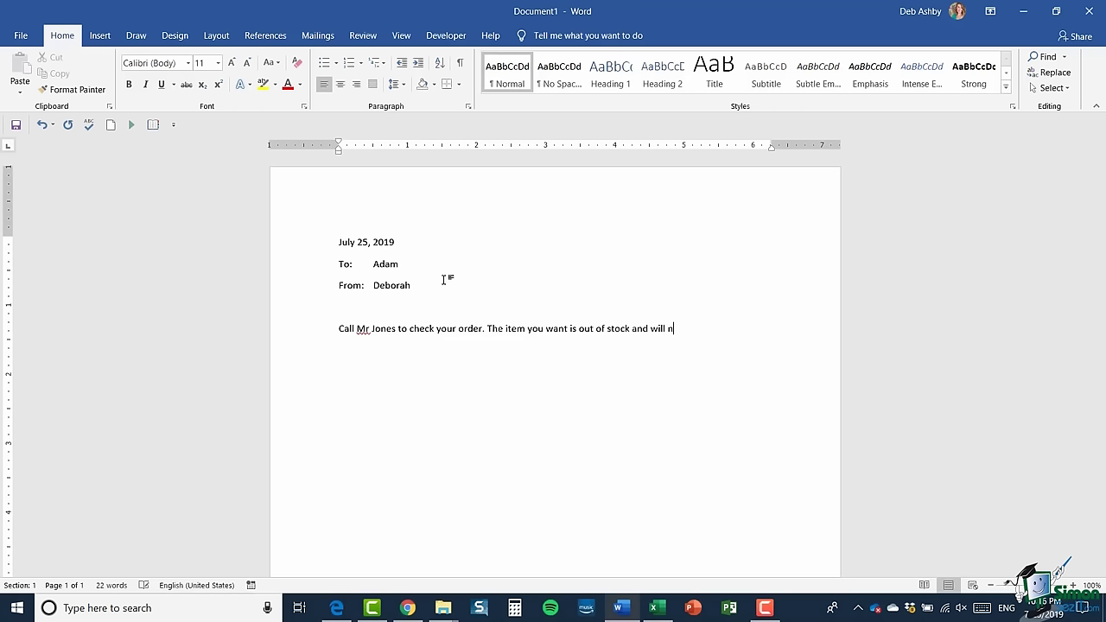
text(ot be able)
key(BackSpace)
key(BackSpace)
key(BackSpace)
key(BackSpace)
text(available)
text( to order unti)
text(l nx)
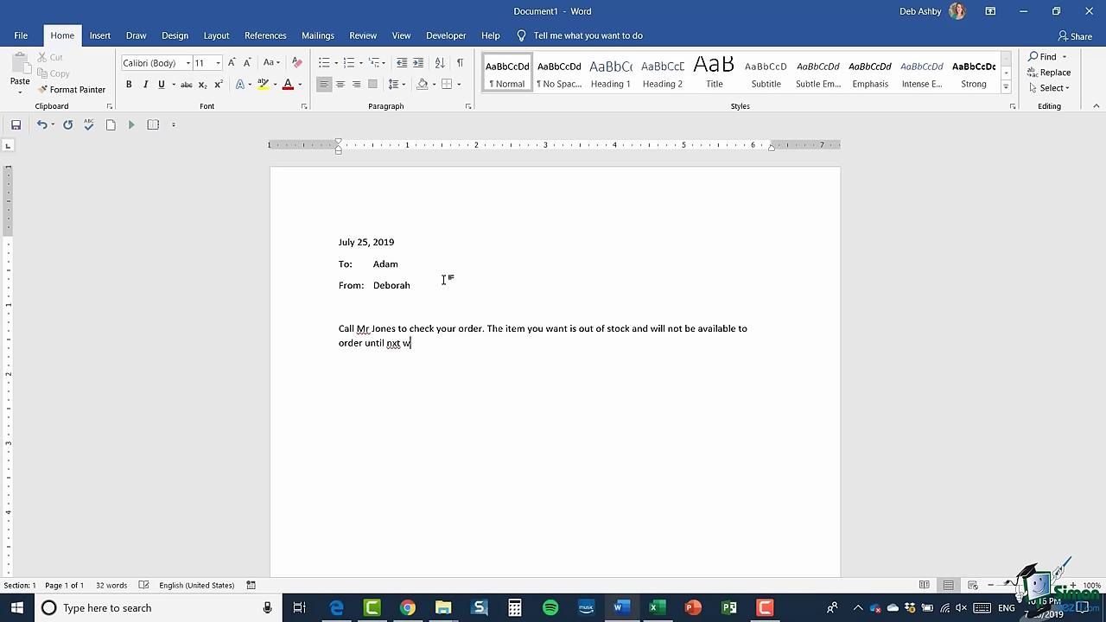
key(BackSpace)
text(ext week.)
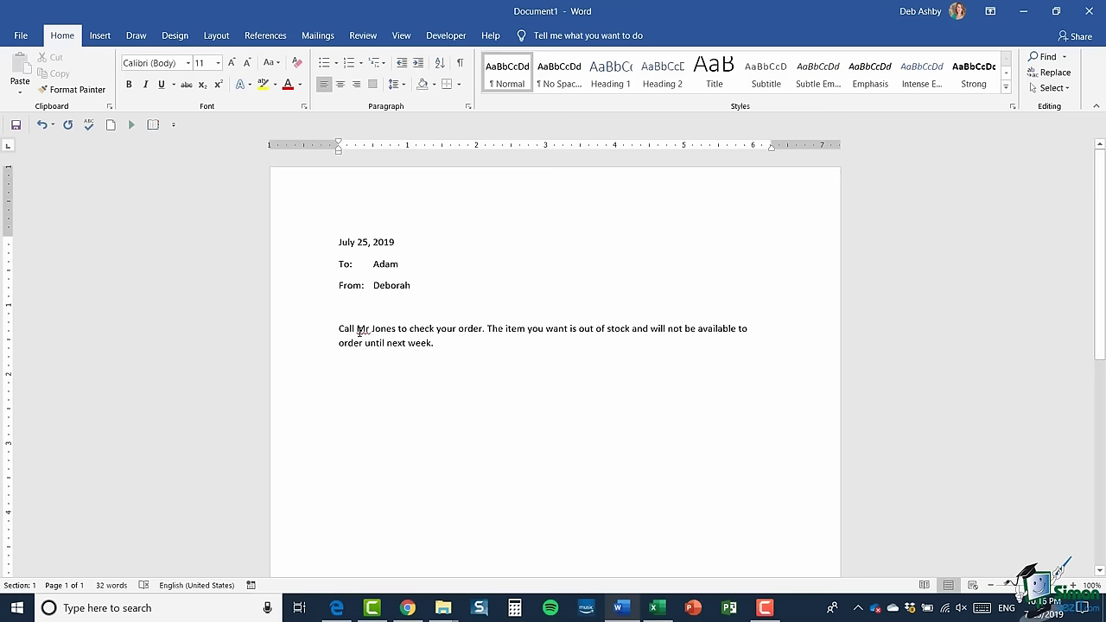
Accept the 'Mr.' spelling suggestion so the courtesy title gets its full stop
right_click(360, 331)
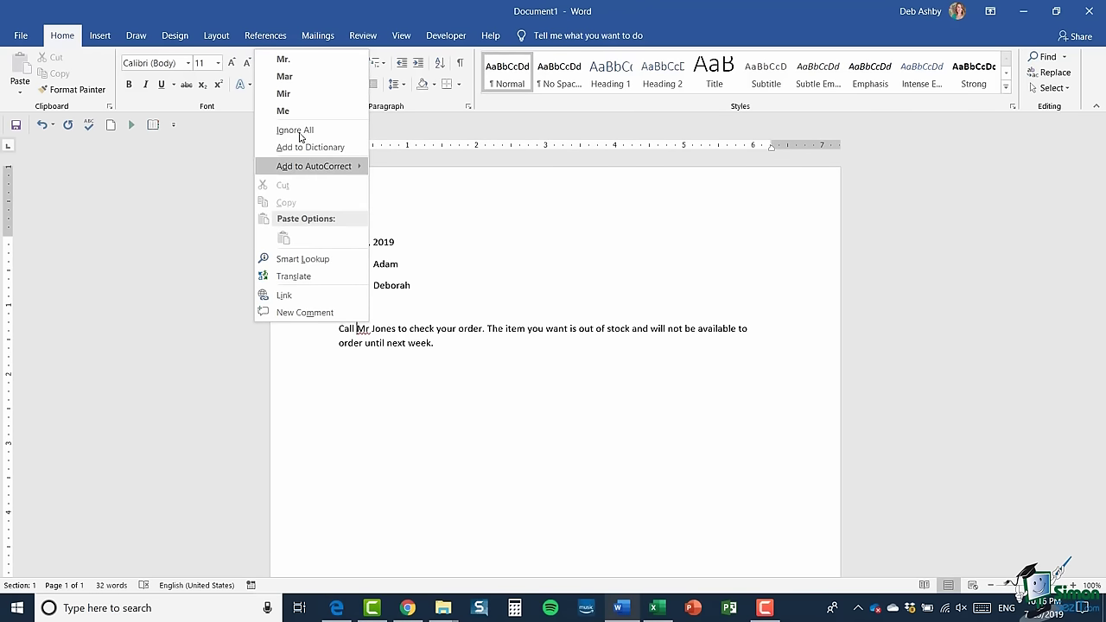
click(304, 62)
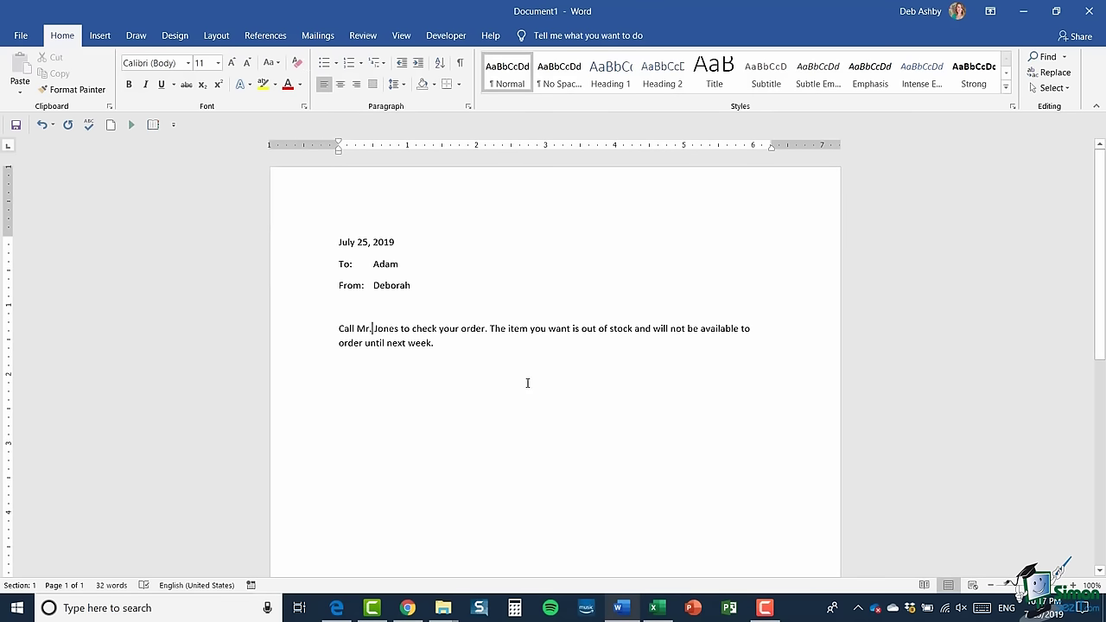
Add a new paragraph reading 'If you have any more questions, please call me'
key(Return)
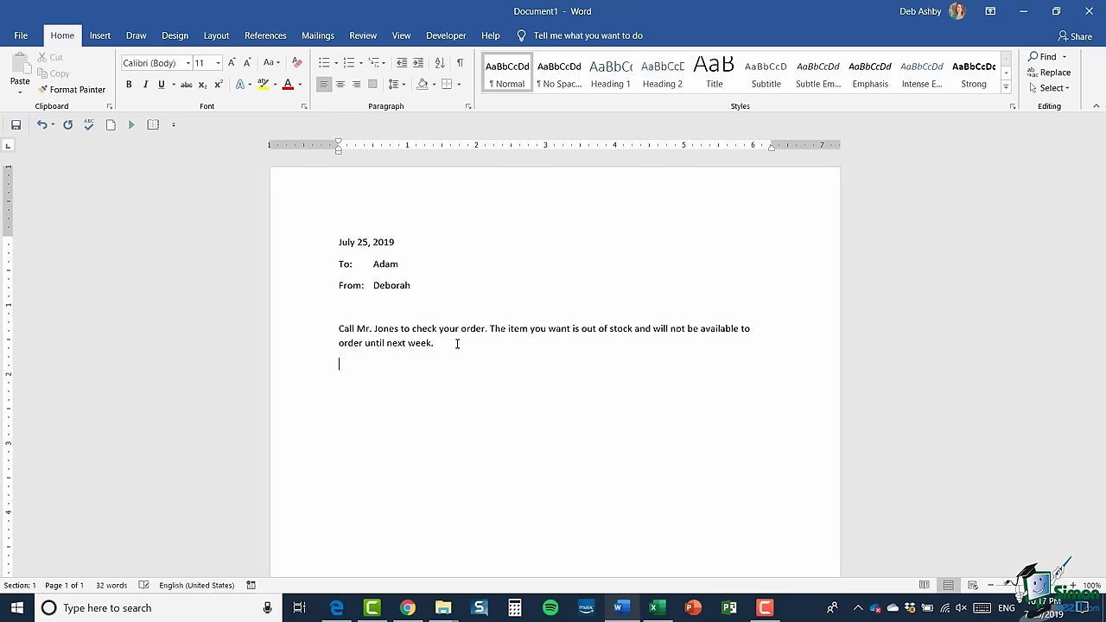
text(If you have any more questions, please call me.)
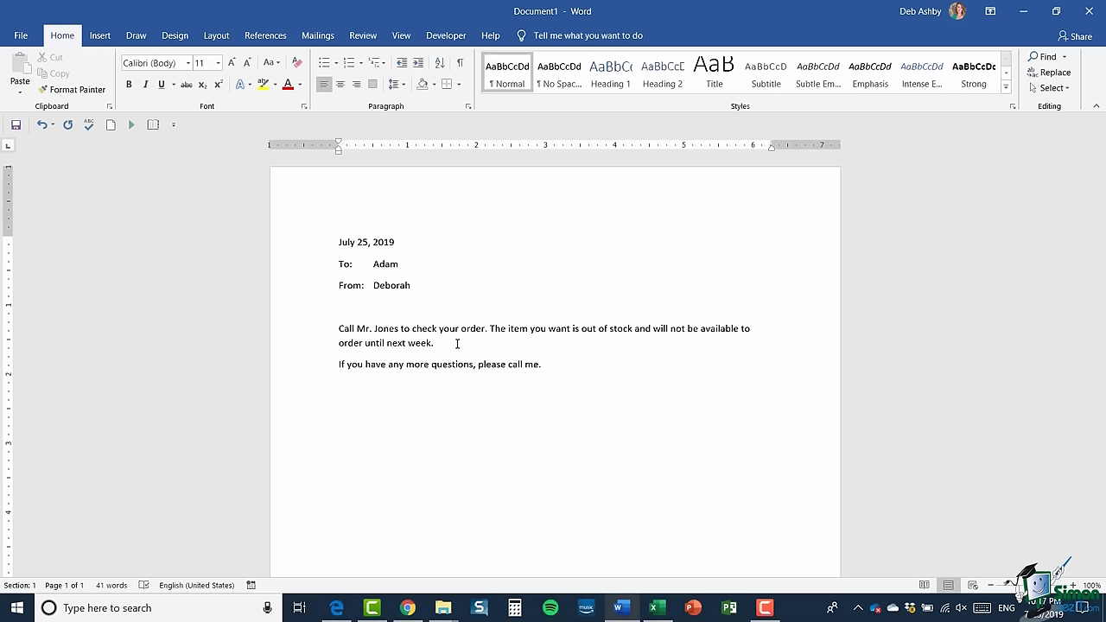
Sign off with 'Regards,' and the sender's name, then show paragraph marks and formatting symbols
text(Regards, Deborah)
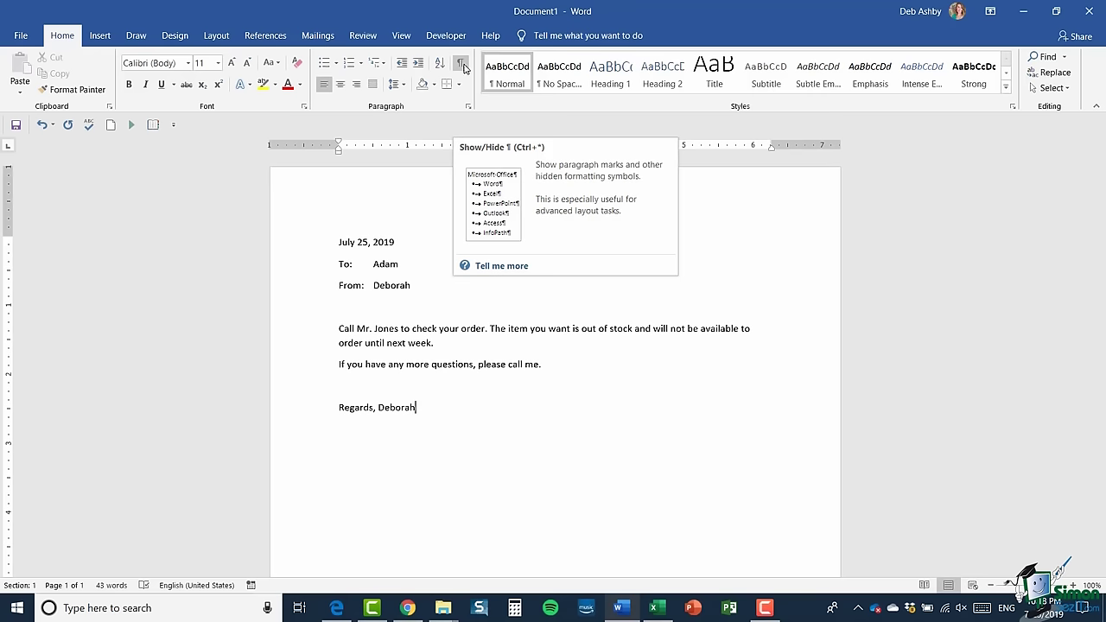
click(463, 66)
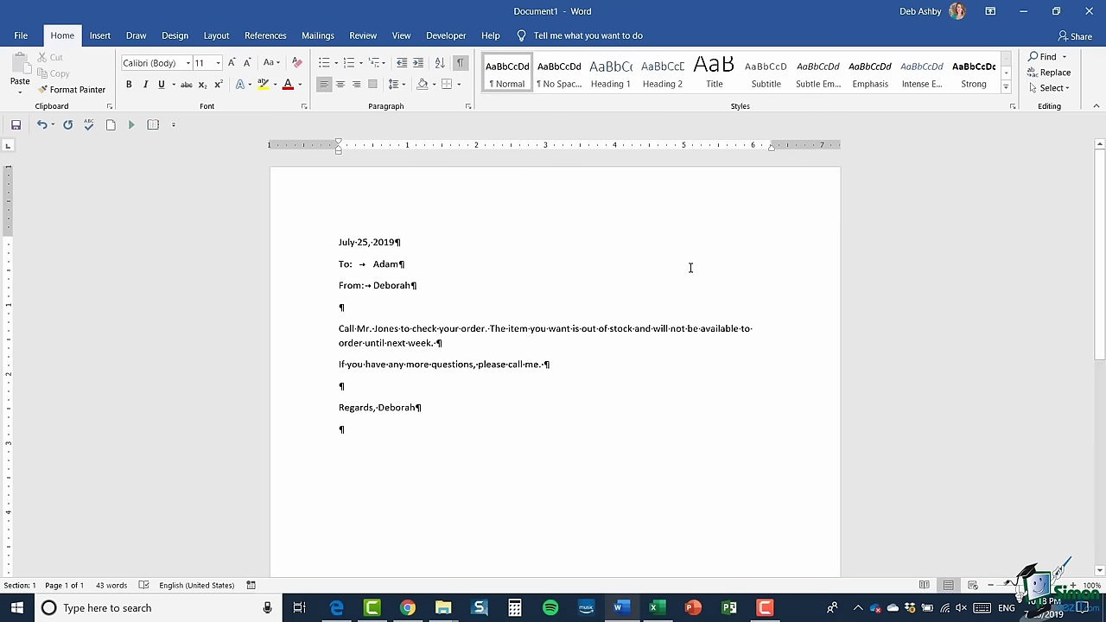
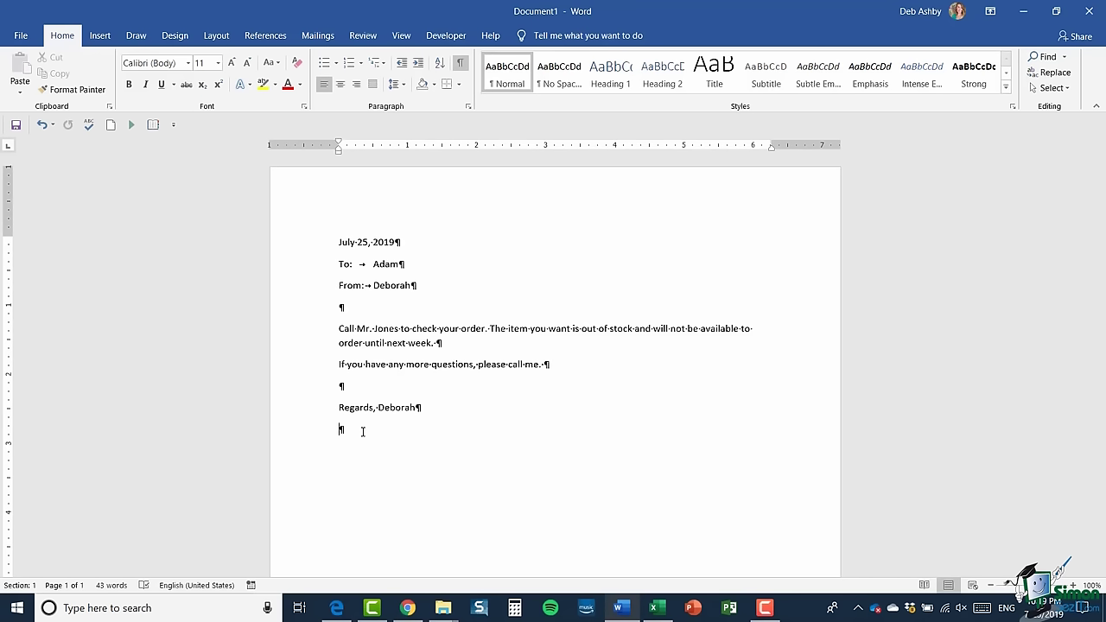
Turn off formatting marks, then place the cursor in the recipient line and first body sentence
click(461, 66)
click(406, 265)
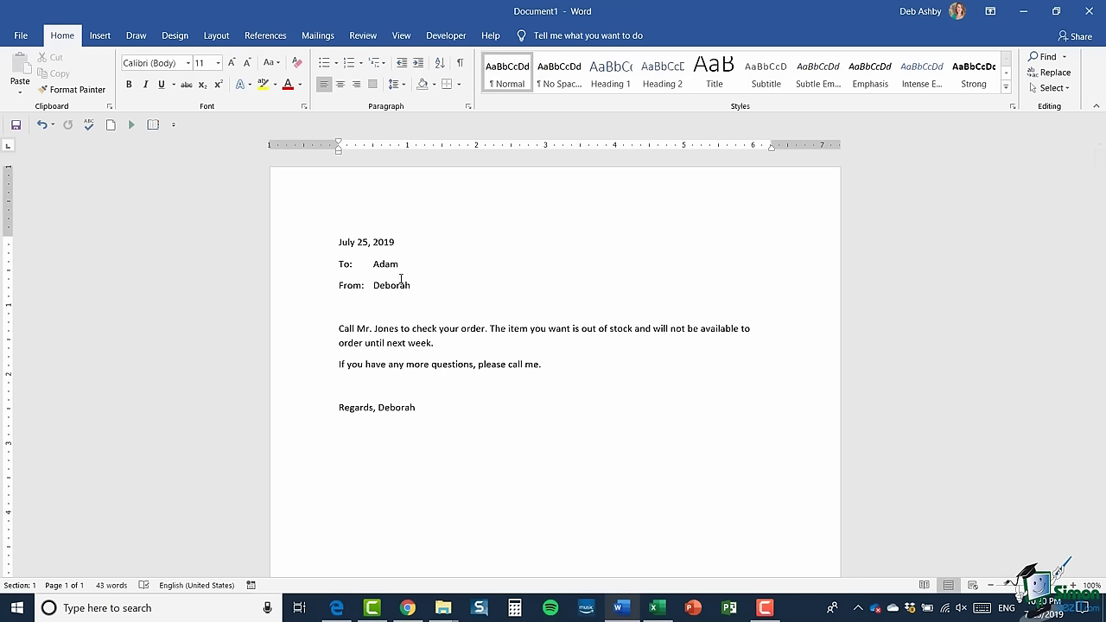
click(402, 330)
key(ctrl+a)
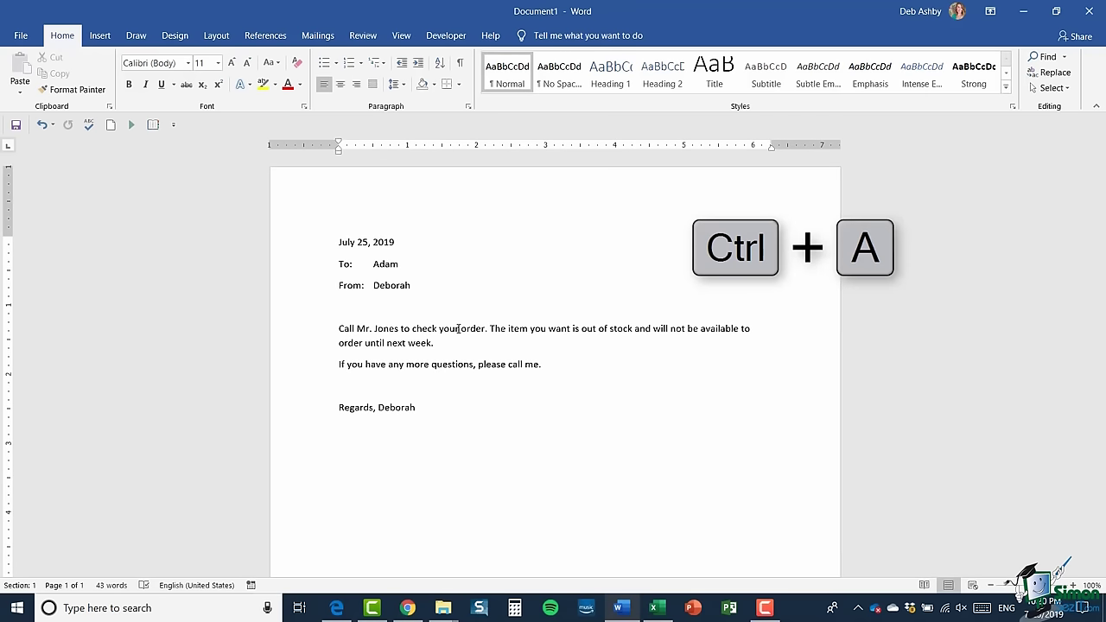
key(ctrl+a)
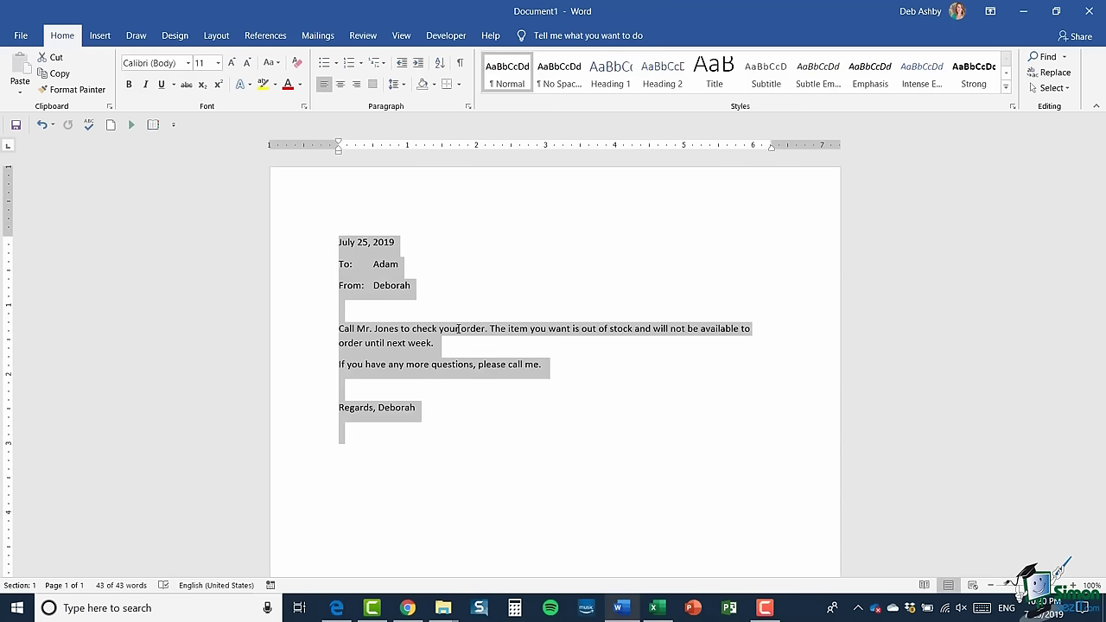
click(404, 85)
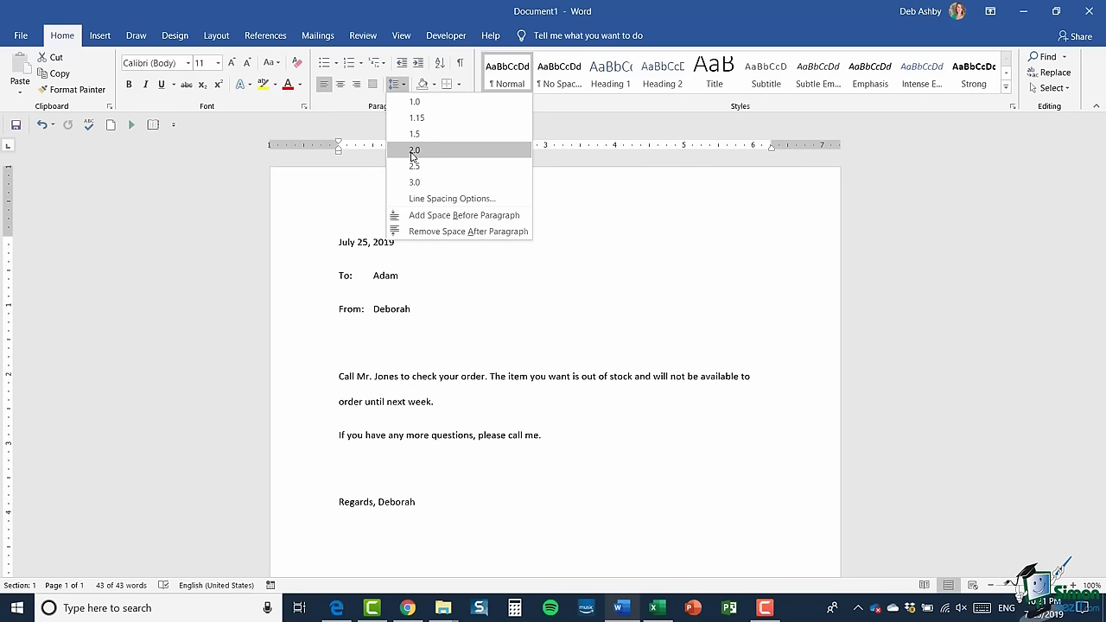
click(659, 225)
click(376, 332)
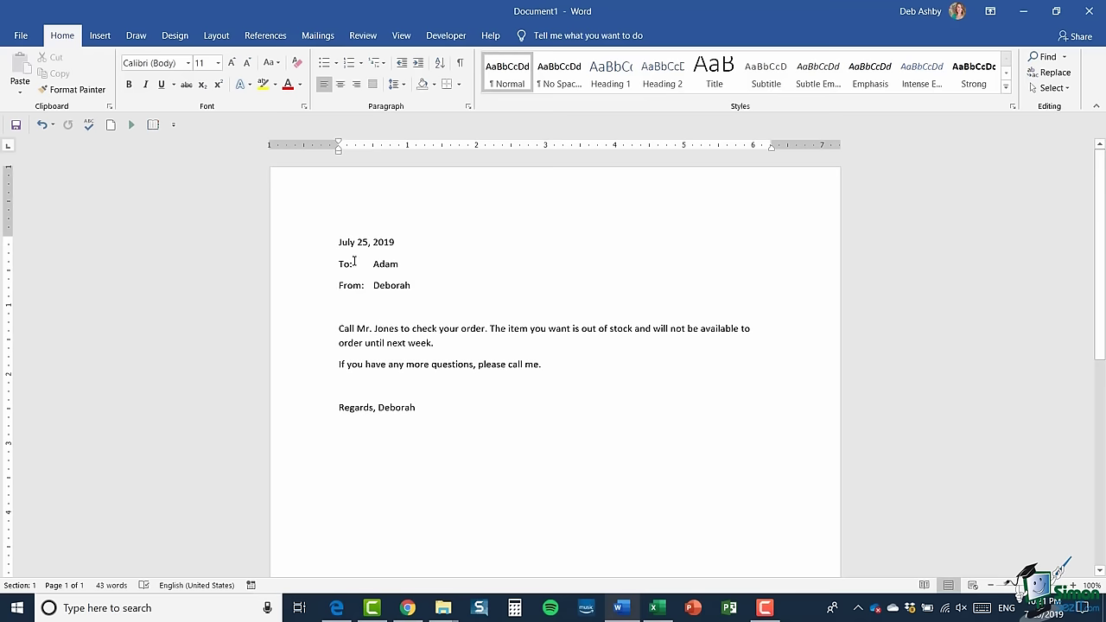
Give the To and From lines 0 pt Spacing After through Line Spacing Options
drag(354, 261, 421, 286)
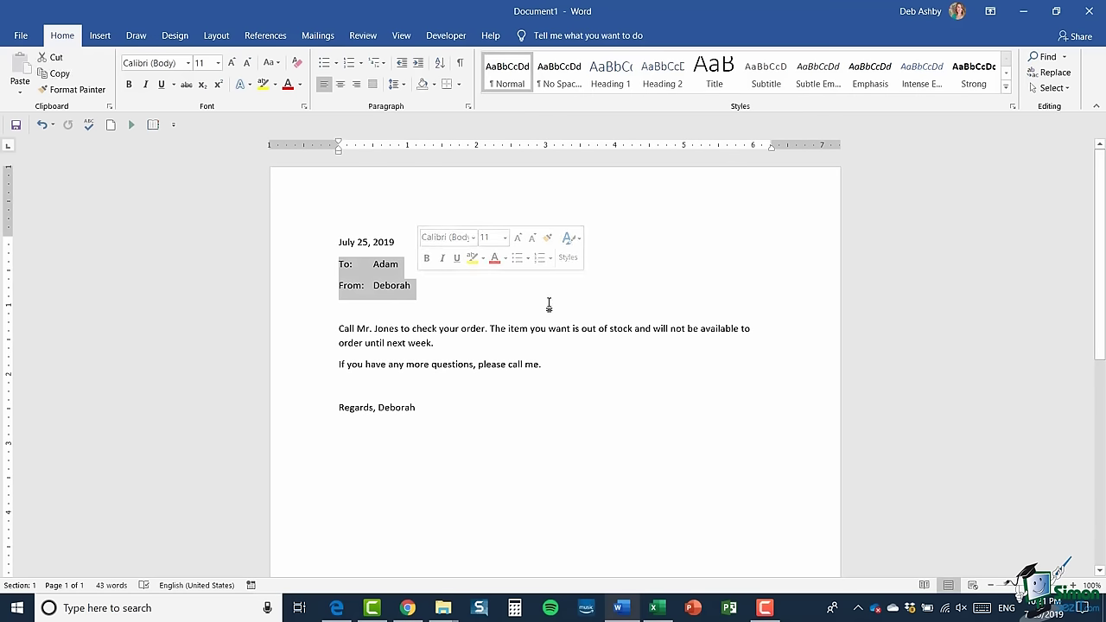
click(395, 84)
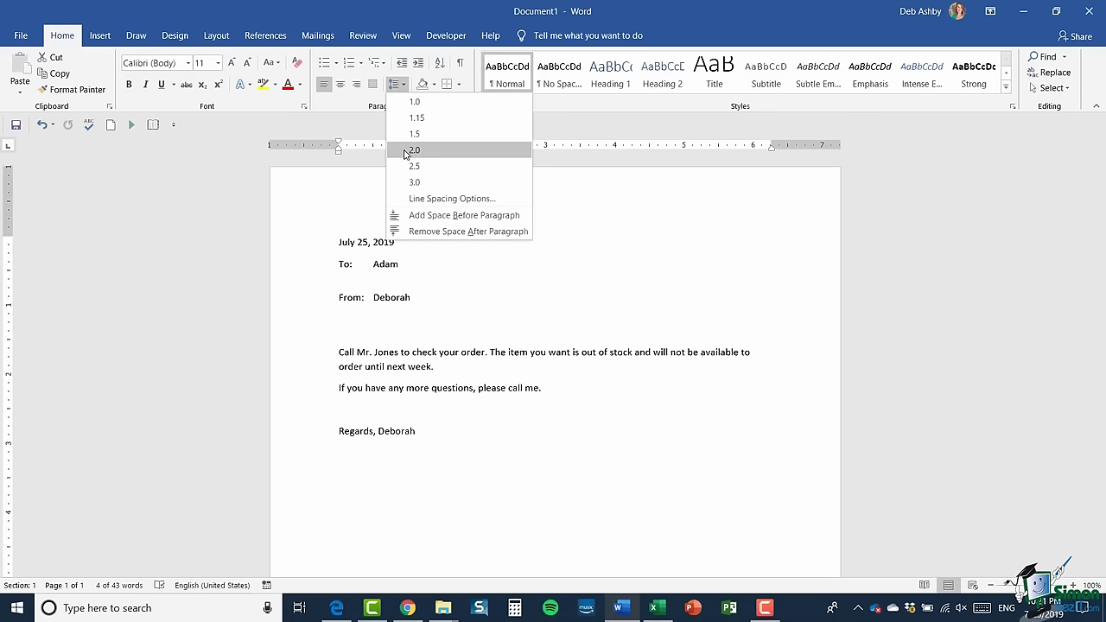
click(435, 201)
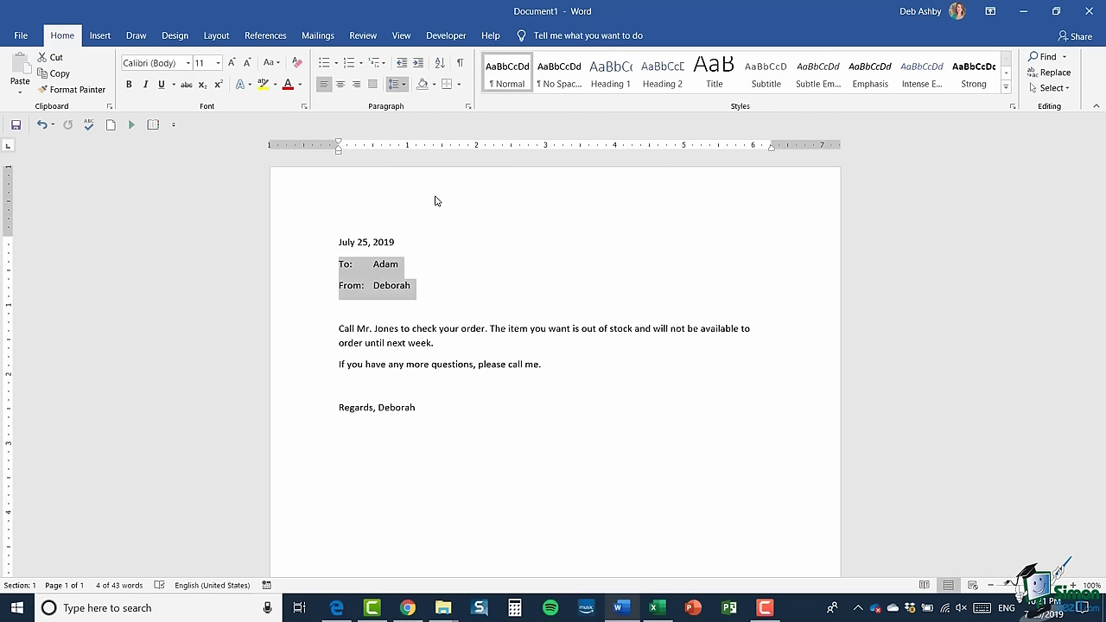
drag(476, 168, 624, 130)
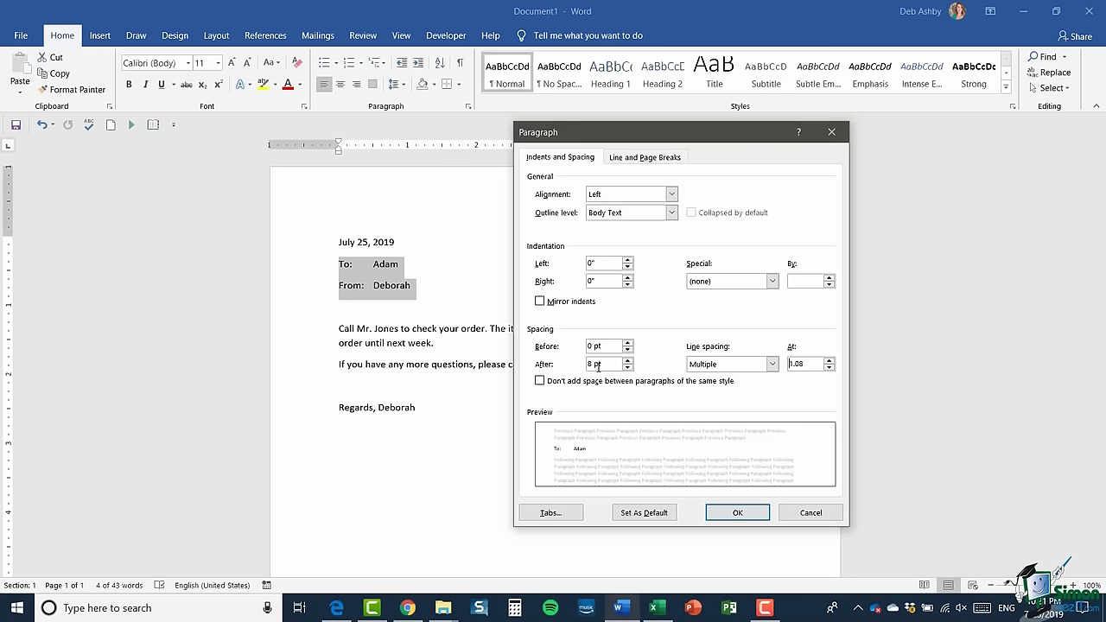
click(627, 367)
click(747, 513)
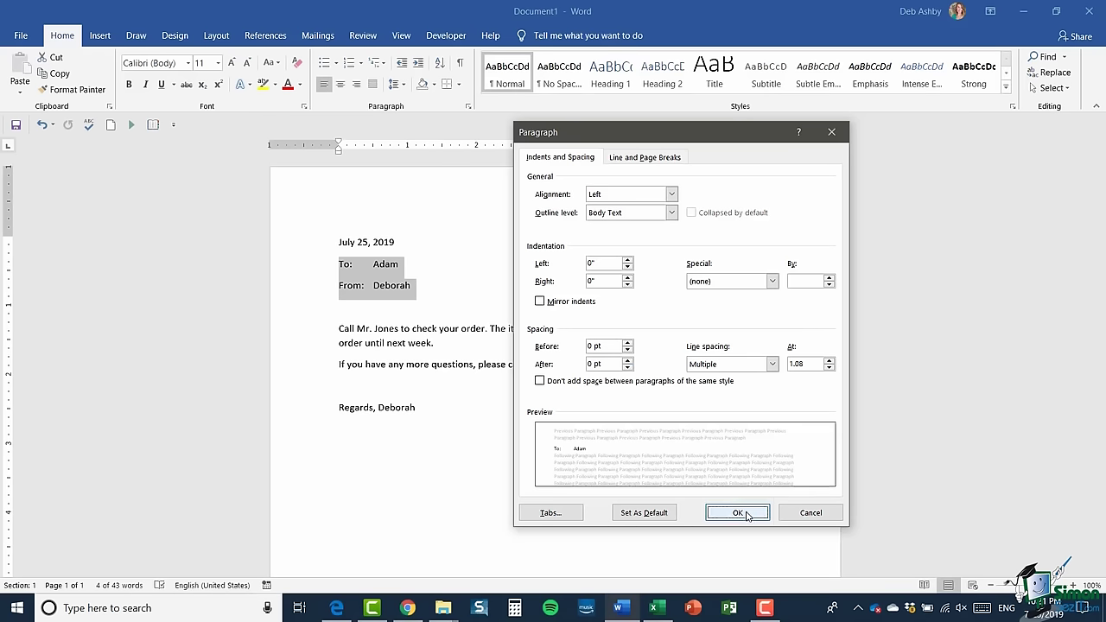
click(366, 261)
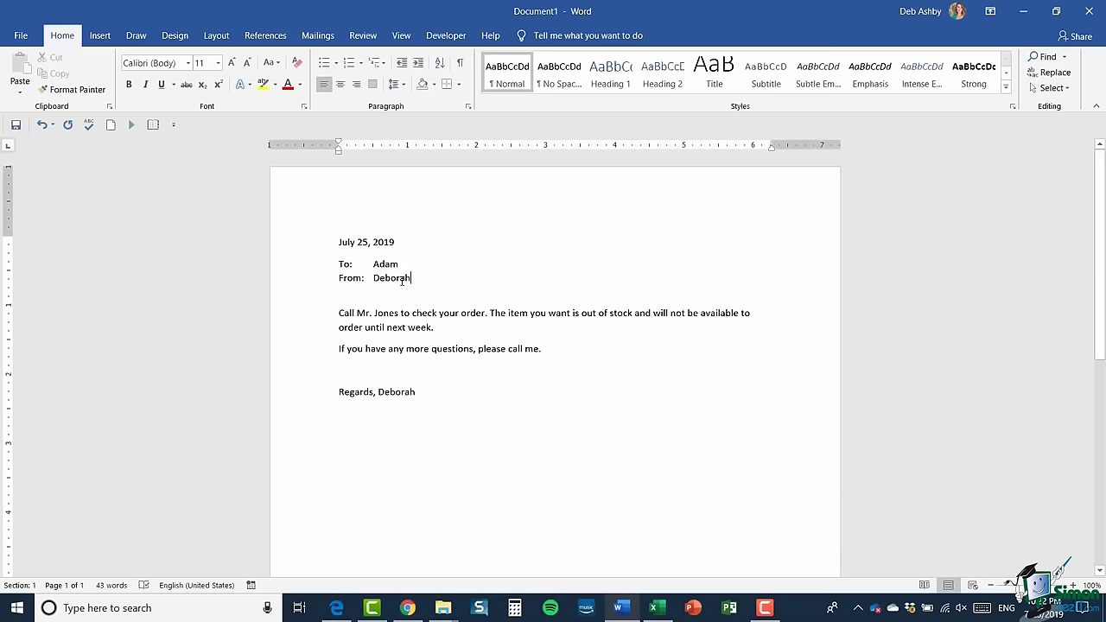
click(395, 84)
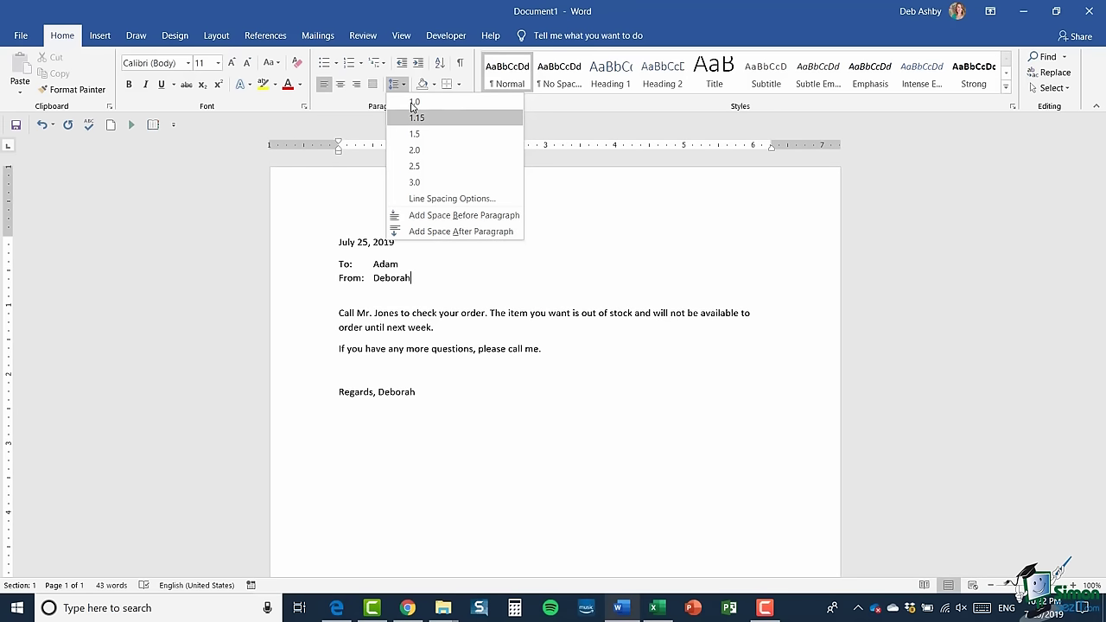
click(473, 339)
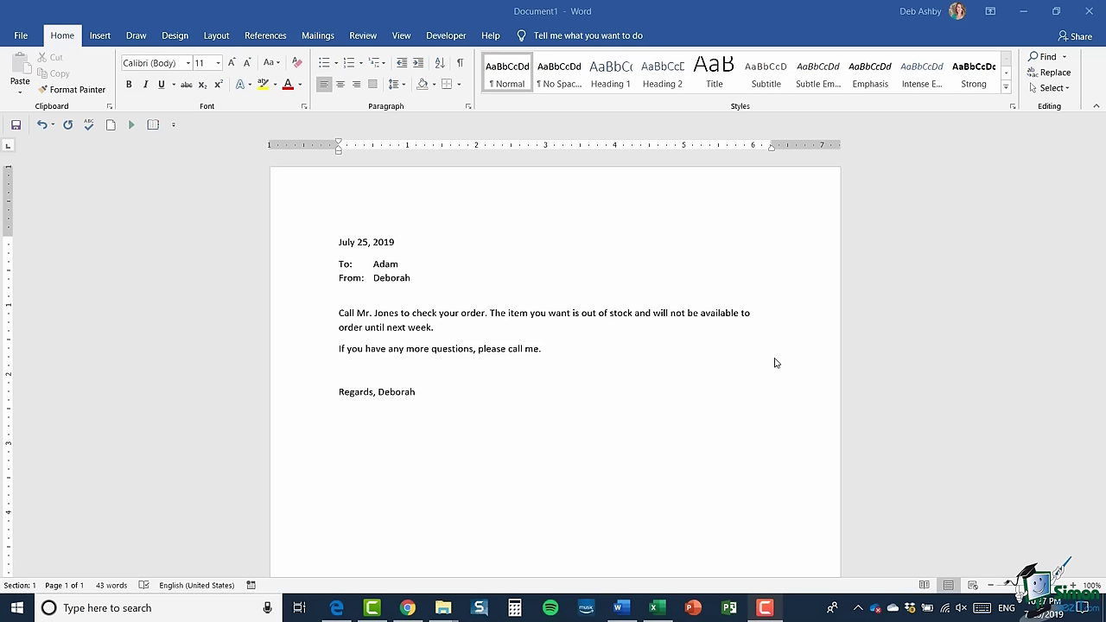
click(634, 12)
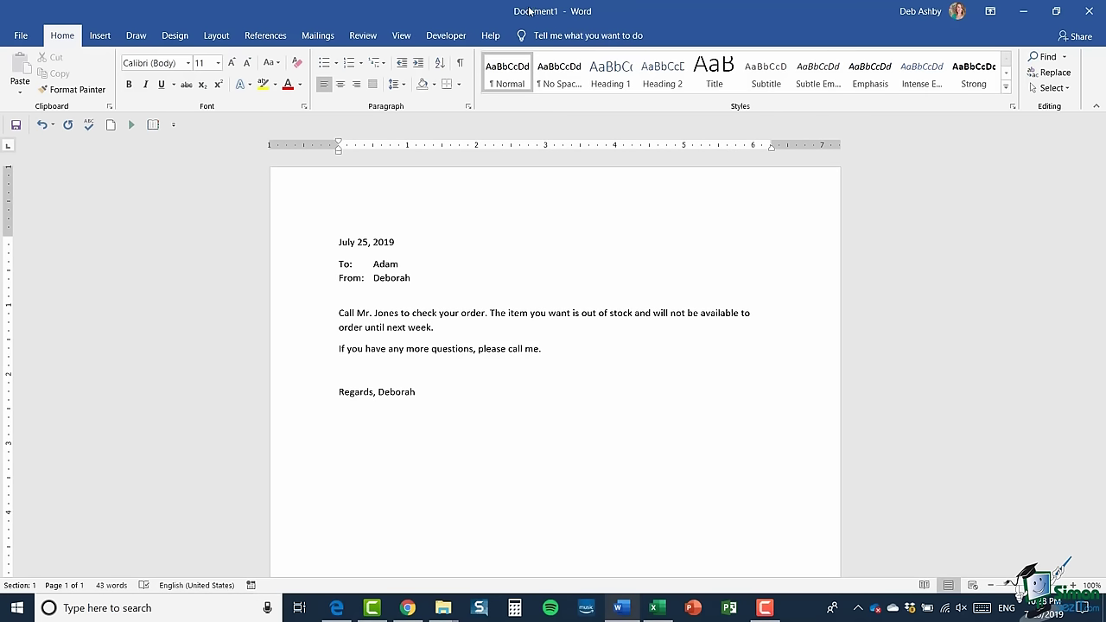
Back out of the toolbar Save and reach the Save As page from the File menu
click(15, 124)
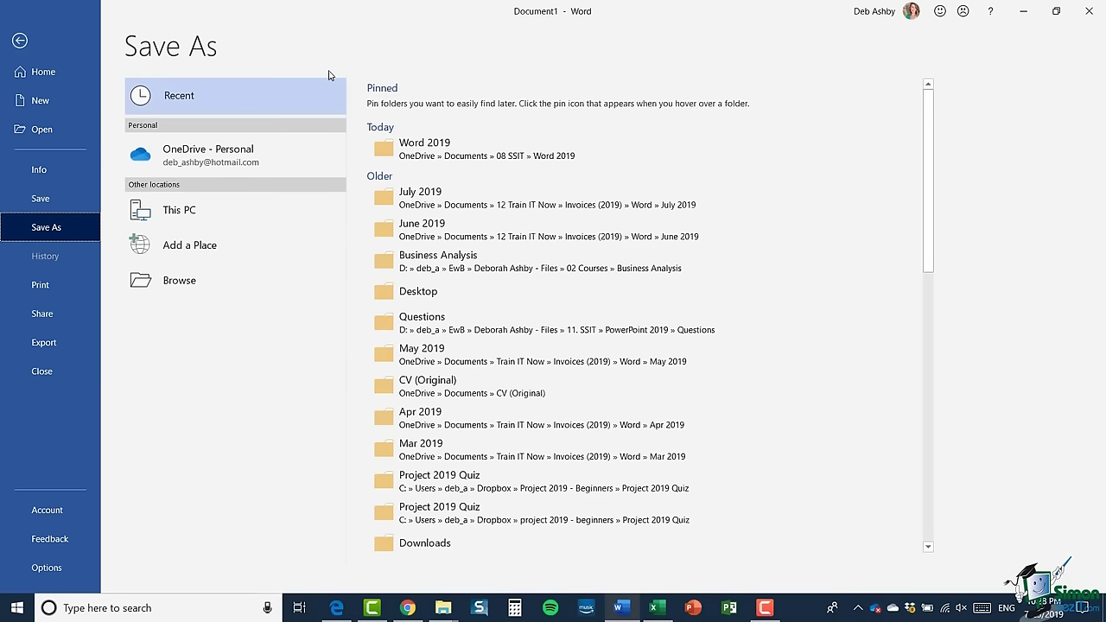
click(20, 43)
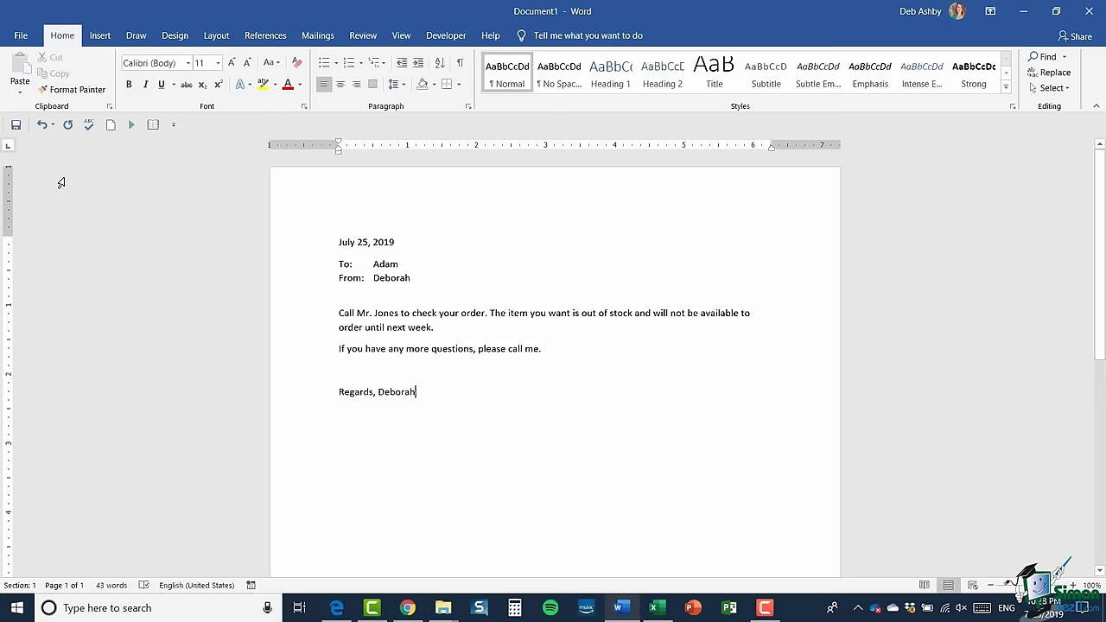
click(20, 35)
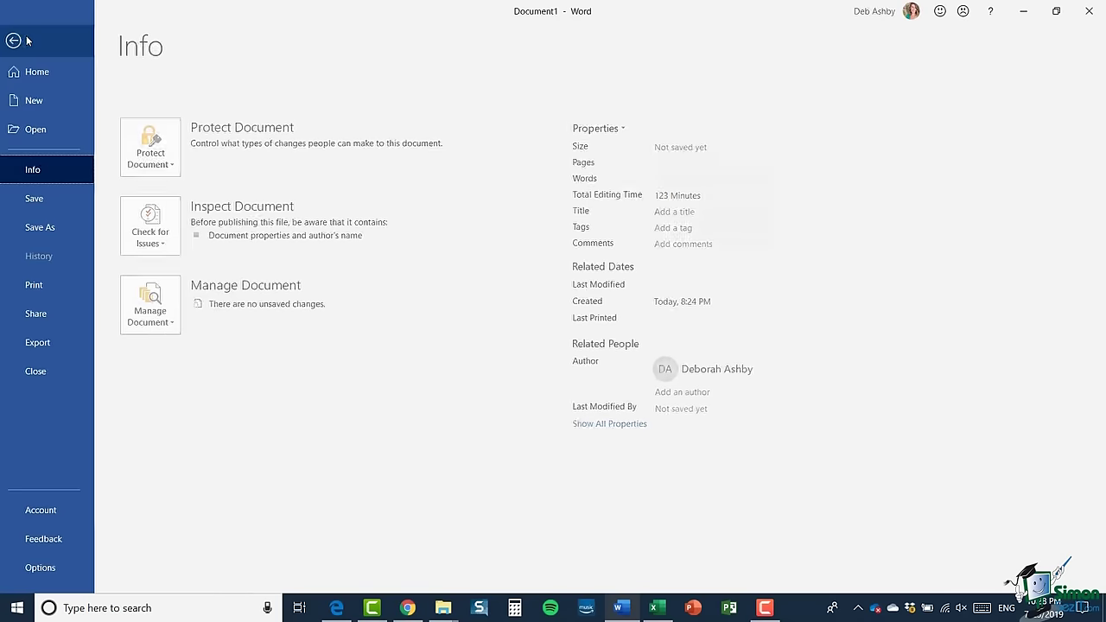
click(57, 233)
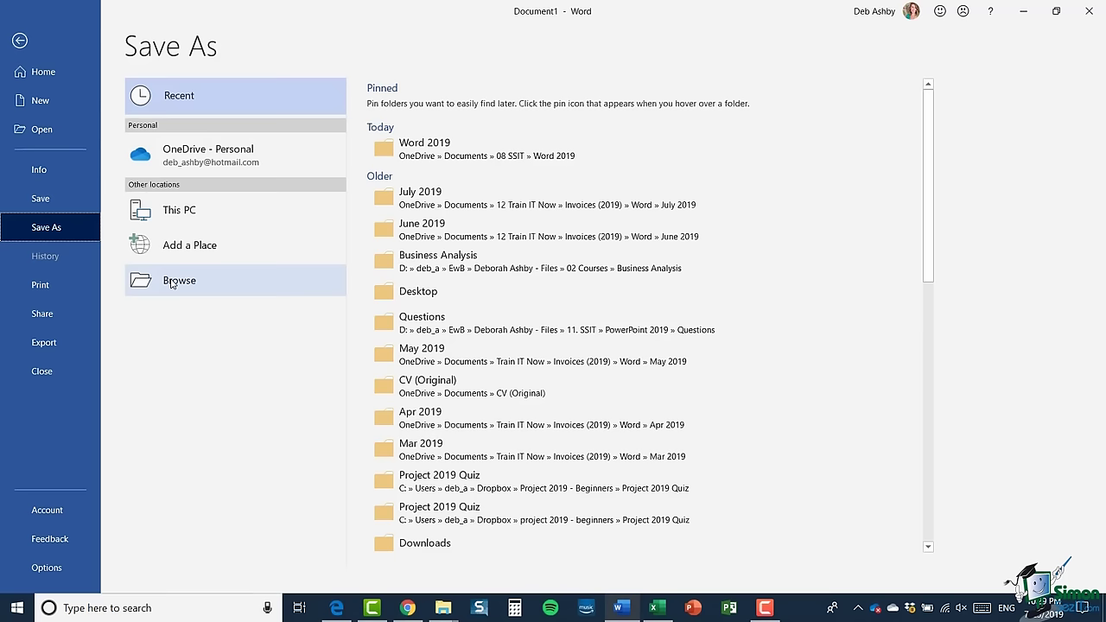
Browse to OneDrive Documents > 08 SSIT > Word Documents as the save location
click(207, 288)
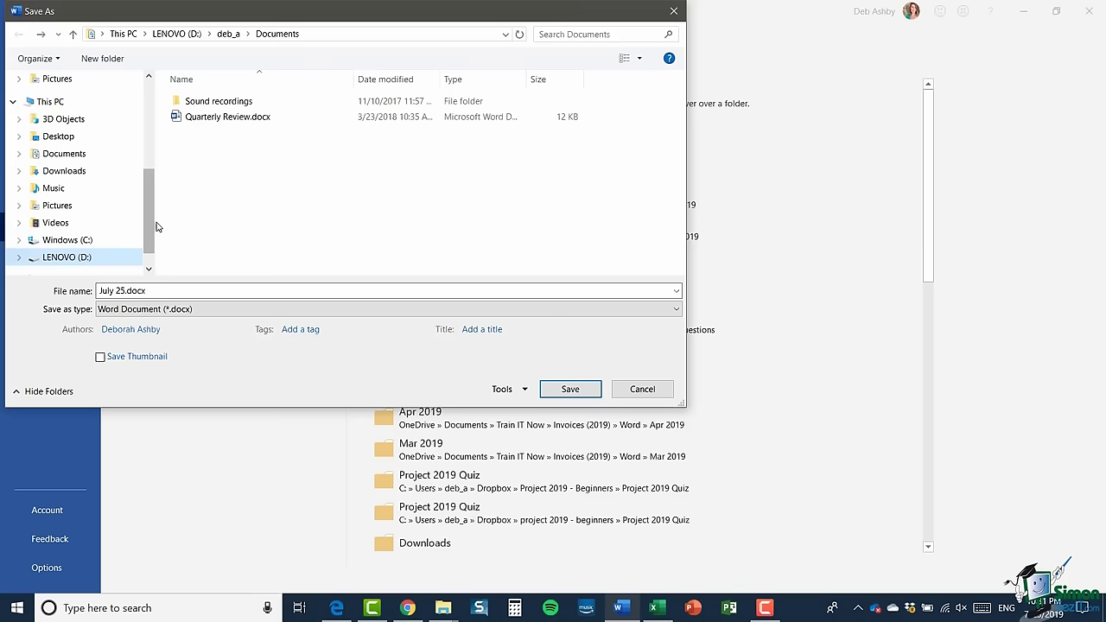
drag(147, 225, 142, 167)
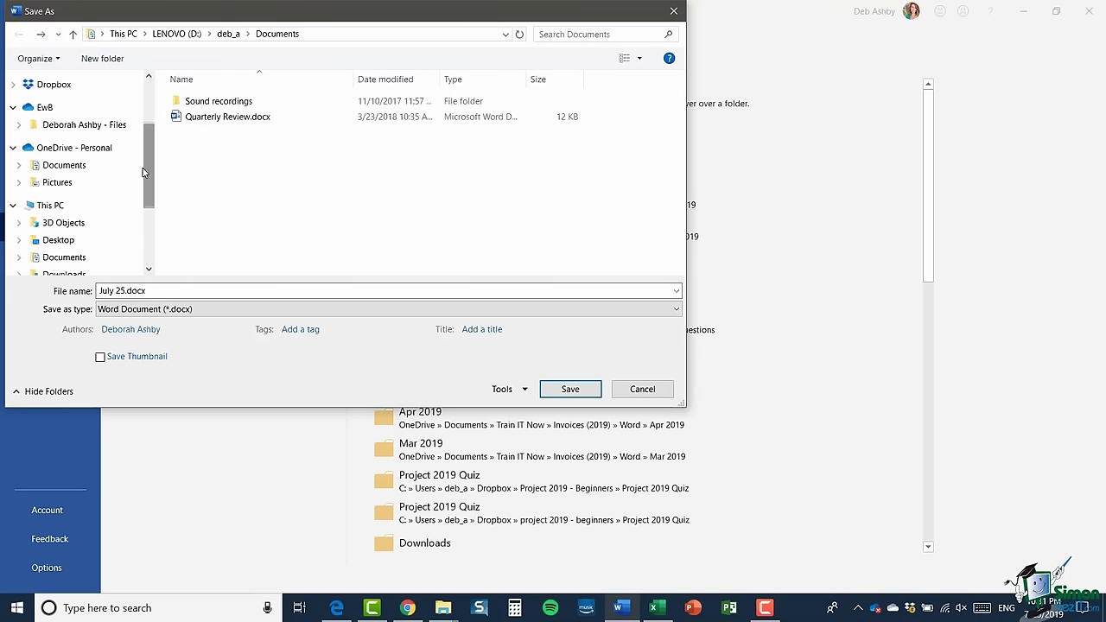
click(58, 167)
click(208, 210)
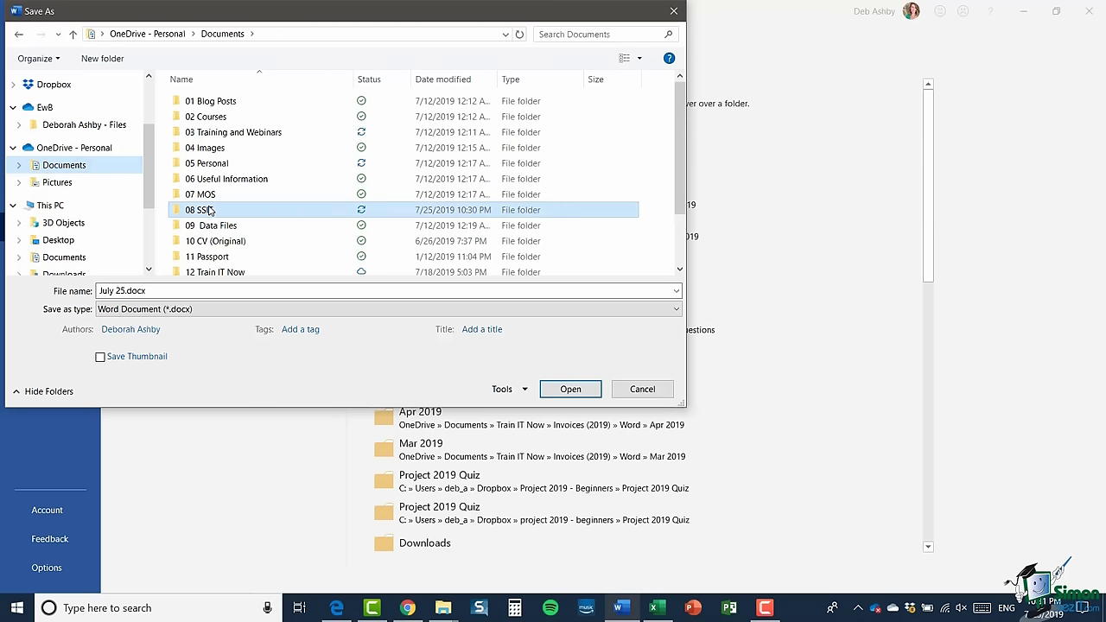
double_click(209, 210)
double_click(216, 132)
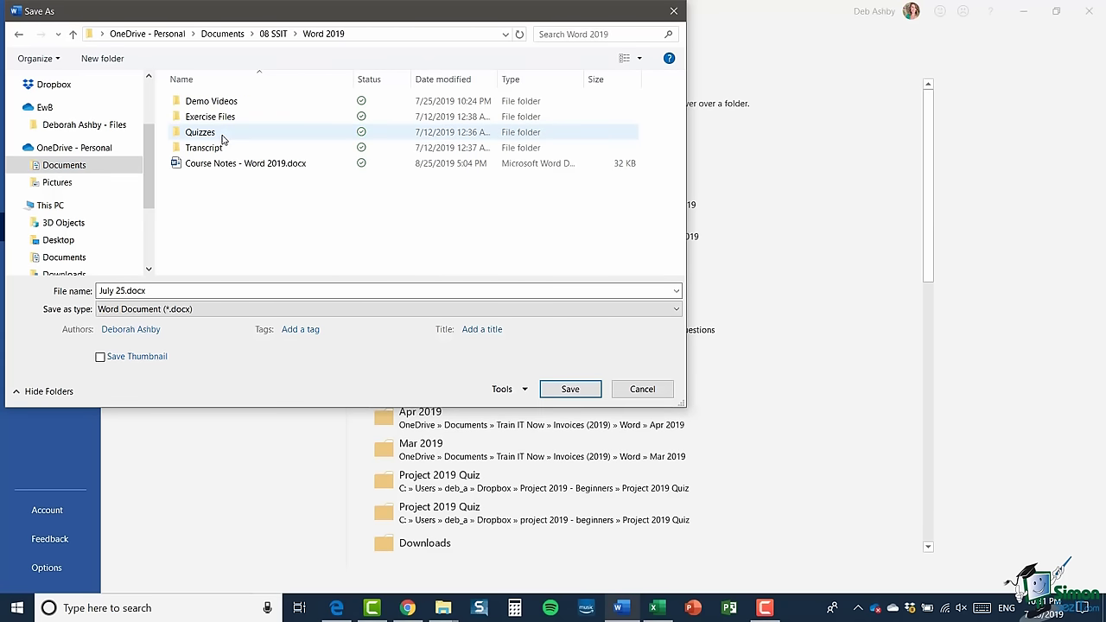
key(BackSpace)
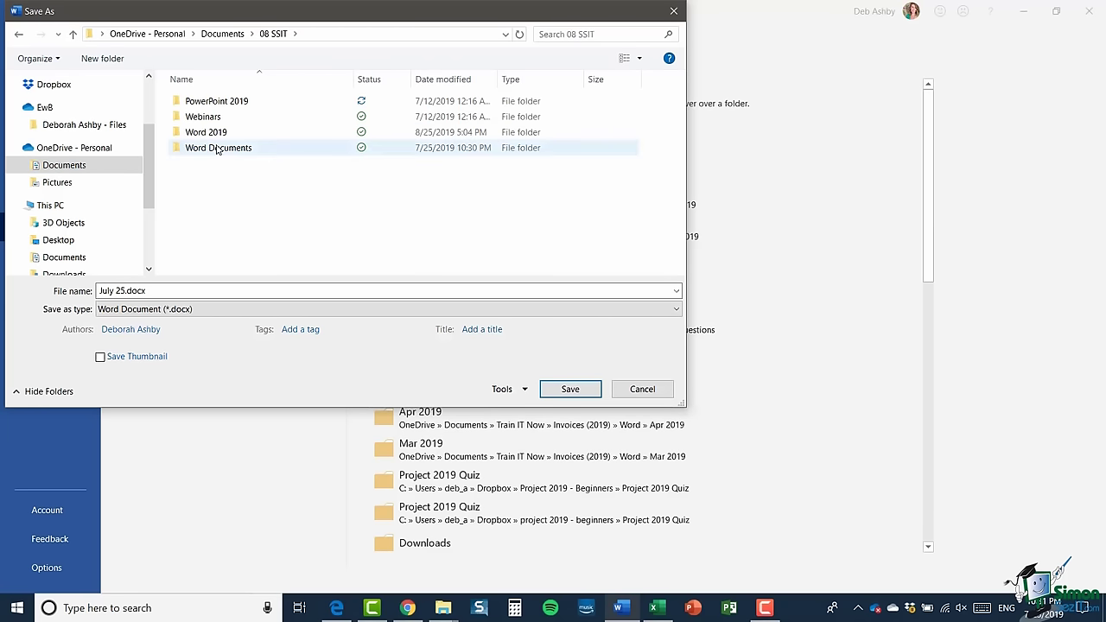
double_click(217, 149)
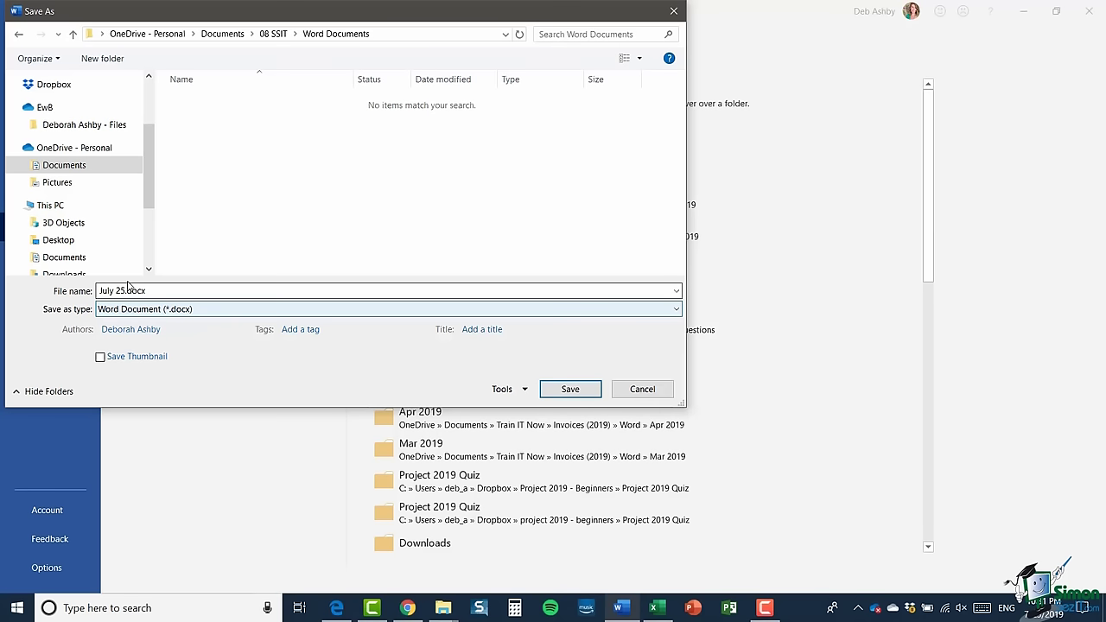
Name the file 'My First Letter', keep Word Document (*.docx) format, and save
drag(152, 290, 90, 291)
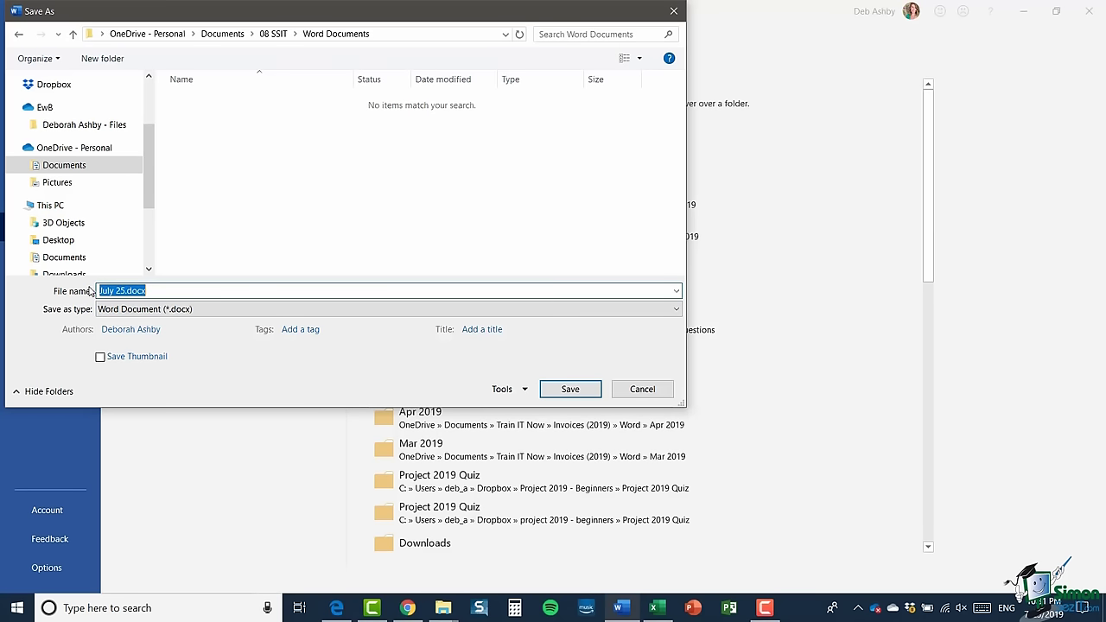
text(My Fieesr)
key(BackSpace)
key(BackSpace)
key(BackSpace)
key(BackSpace)
key(BackSpace)
text(irst Letter)
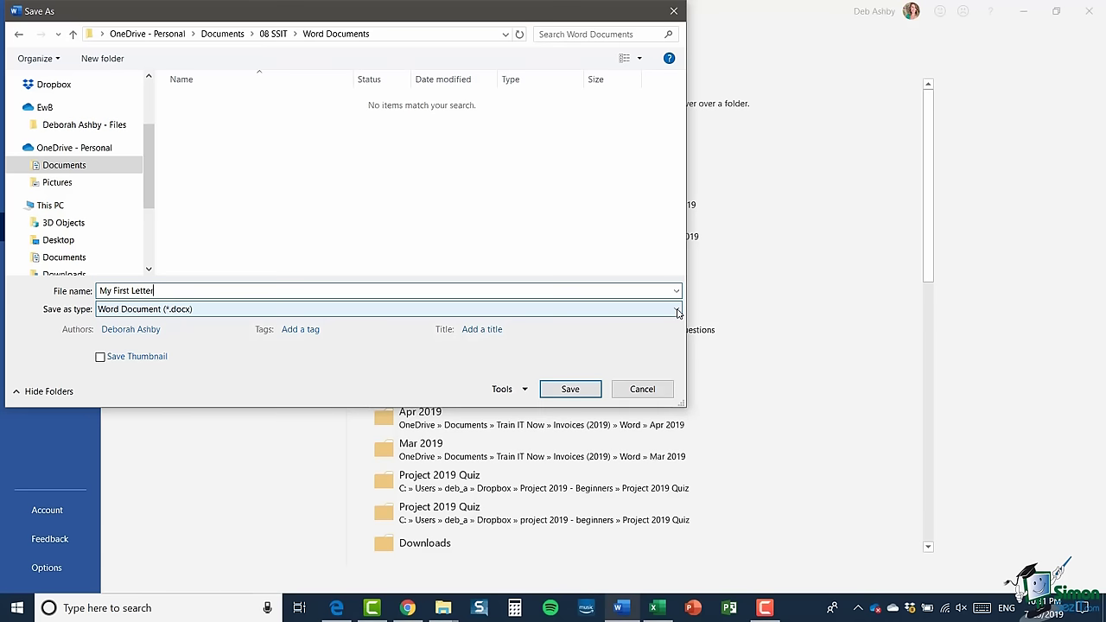
click(678, 311)
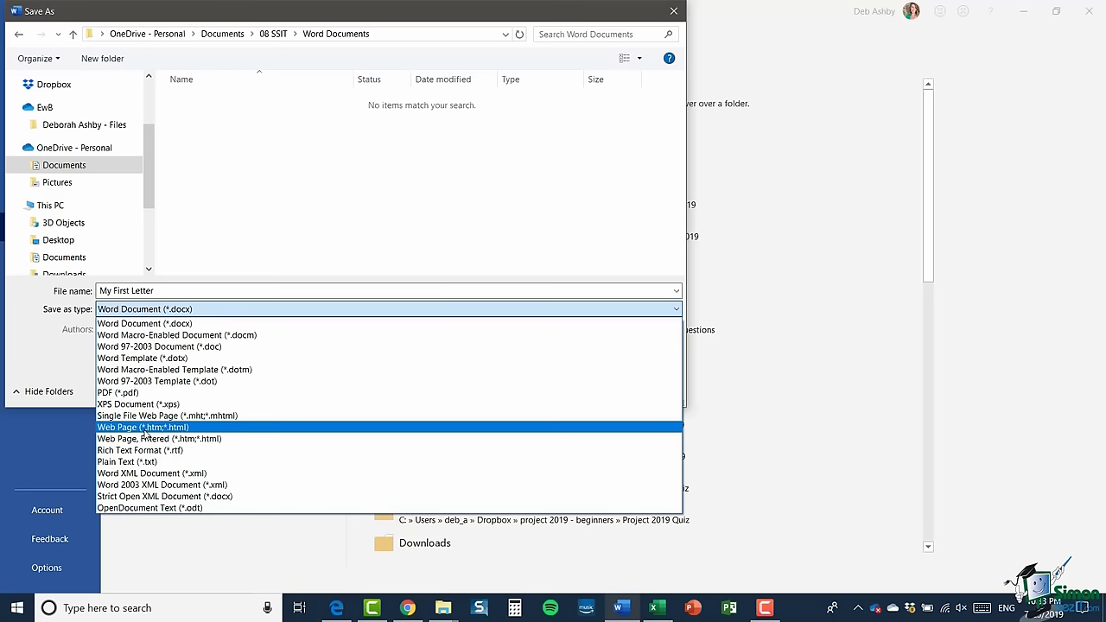
key(Escape)
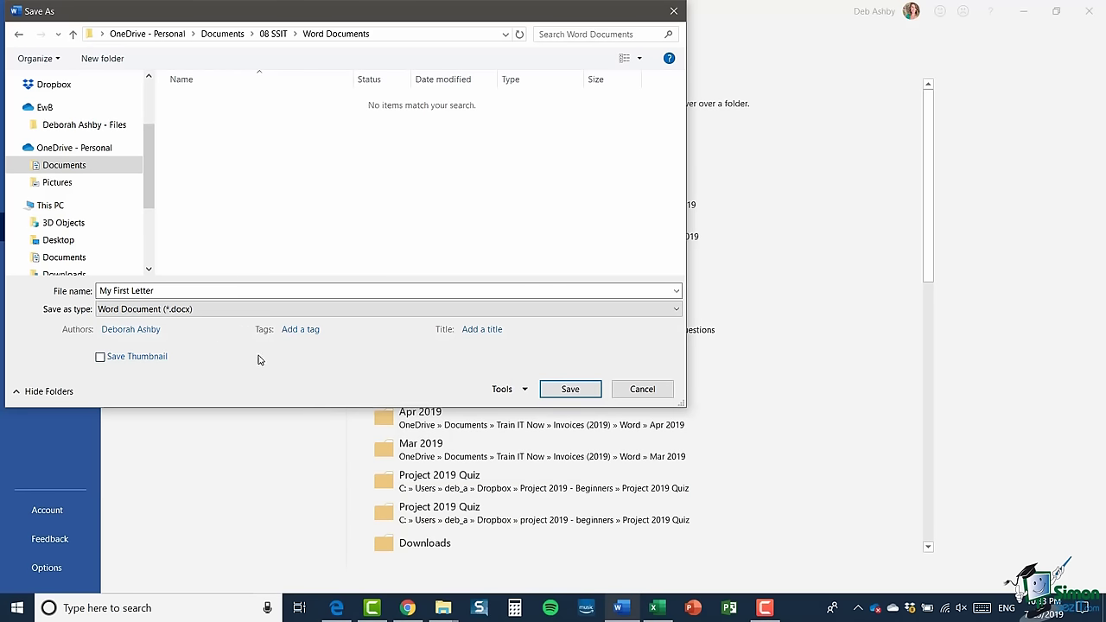
click(568, 392)
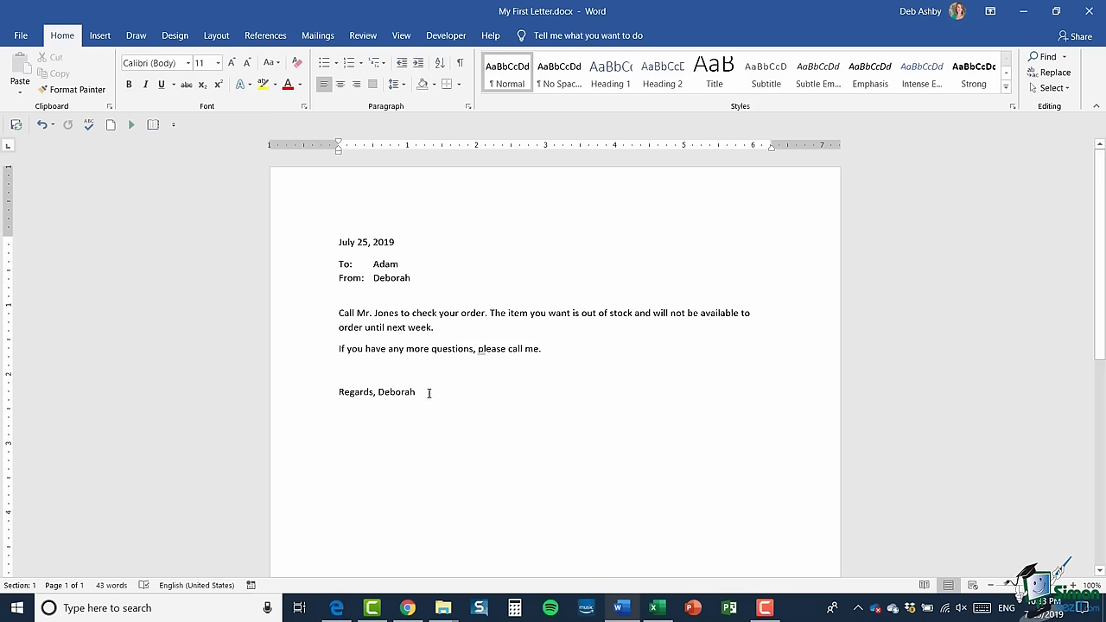
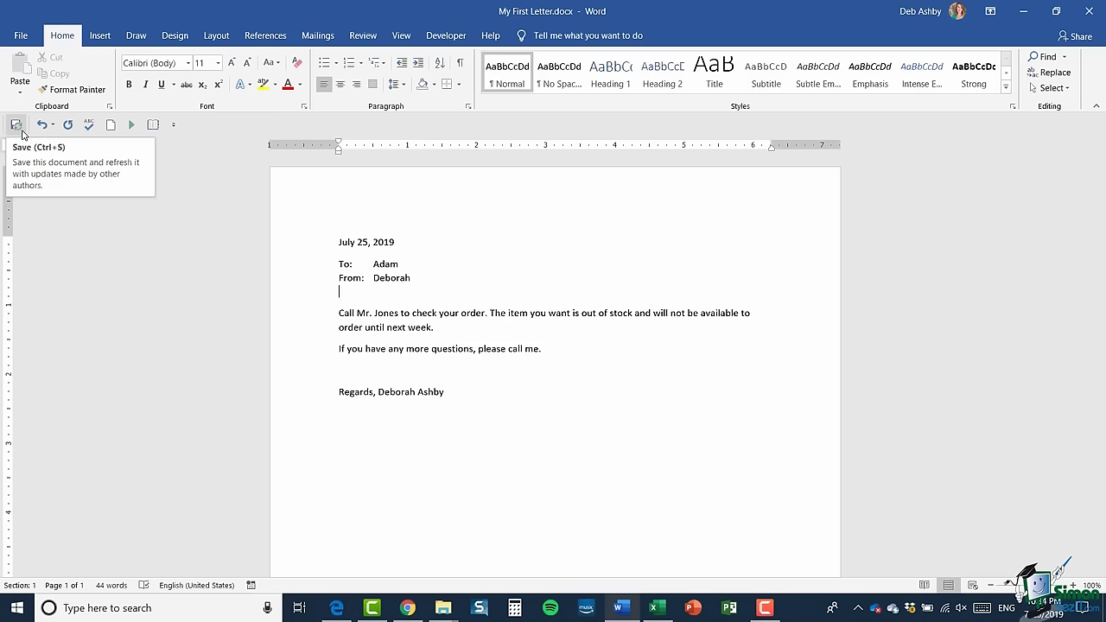
Add the surname to the signature, save, and move the full name onto its own line
click(18, 127)
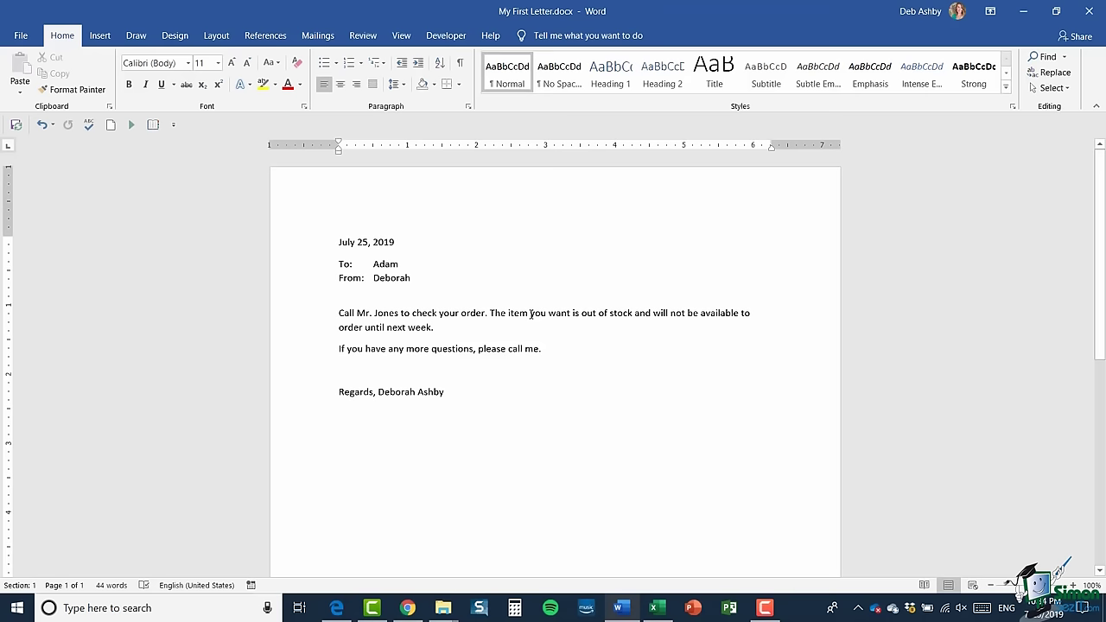
key(ctrl+s)
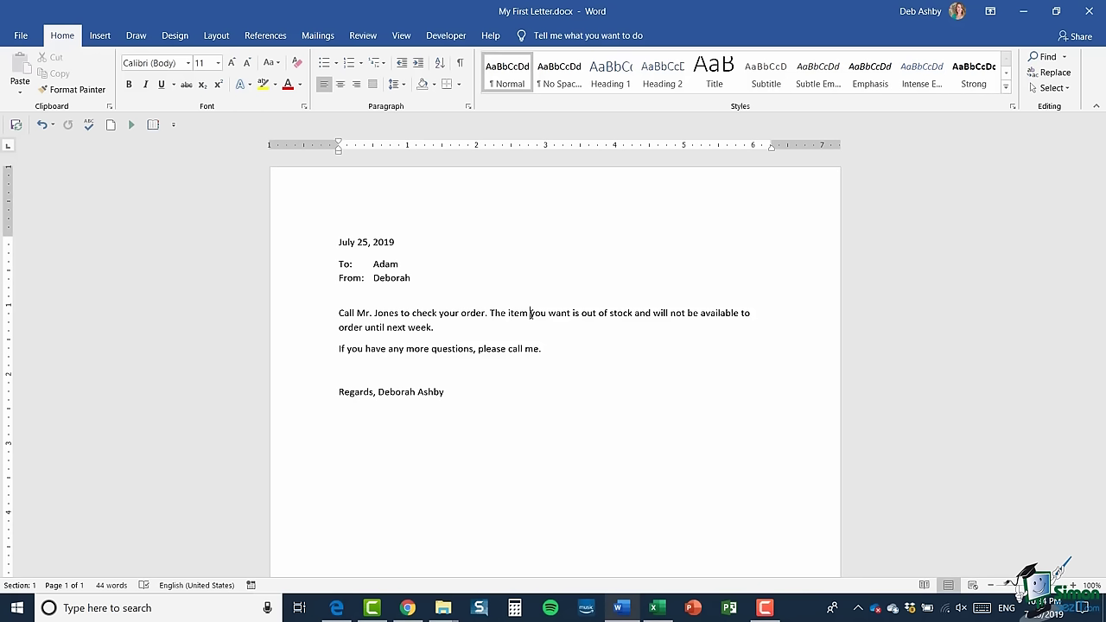
click(376, 391)
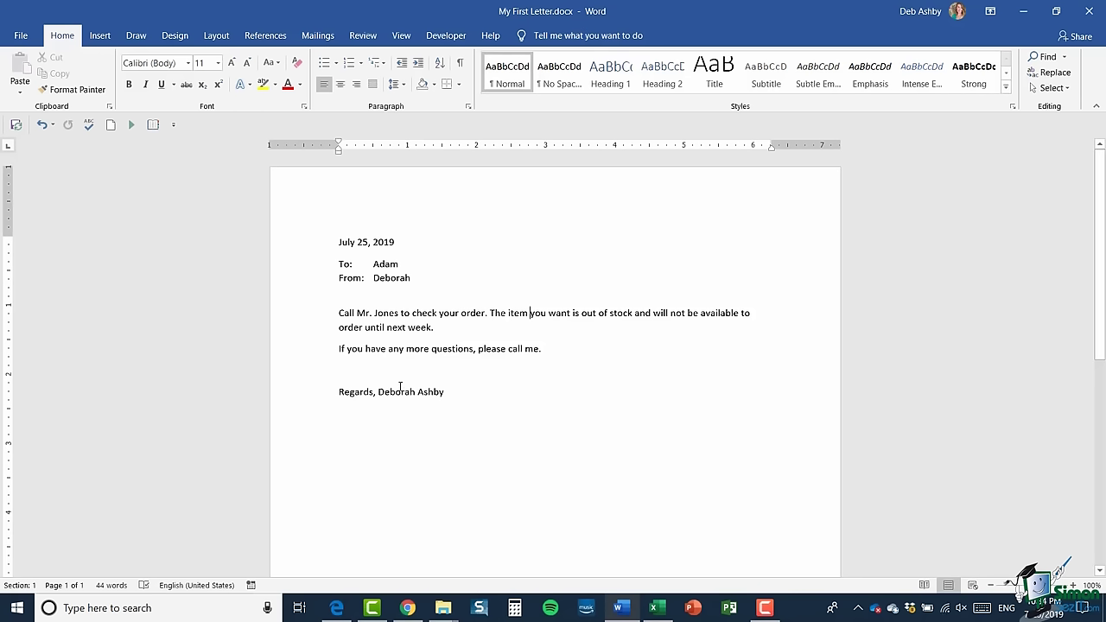
key(Return)
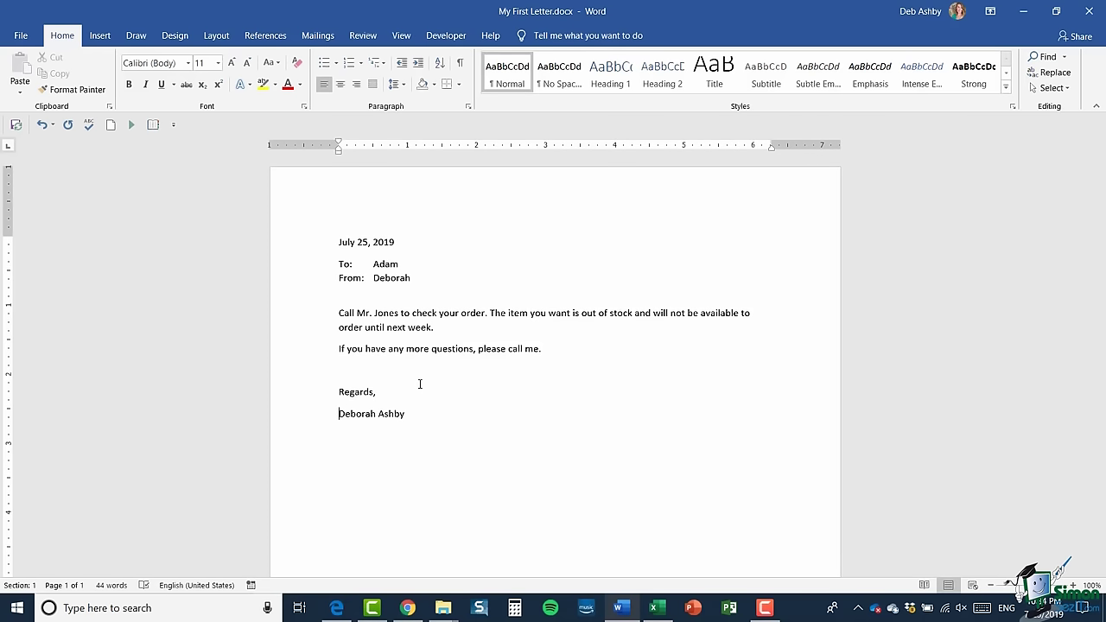
Close My First Letter, dismissing the save-changes prompt
click(1091, 15)
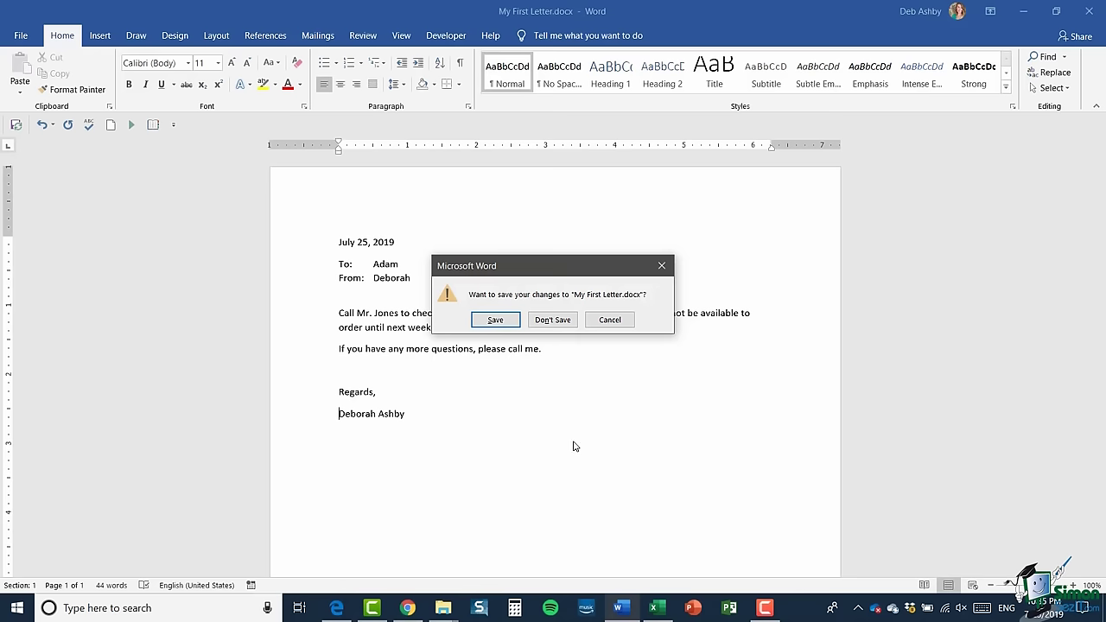
click(662, 266)
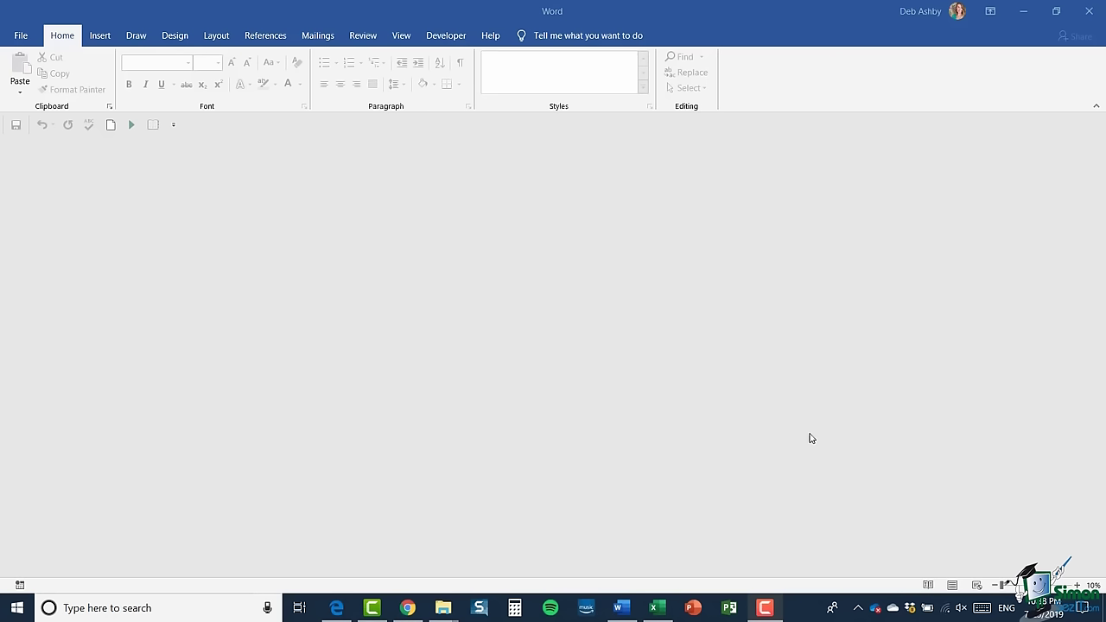
Show the File menu's recent-documents page and choose Browse to find a file
click(23, 38)
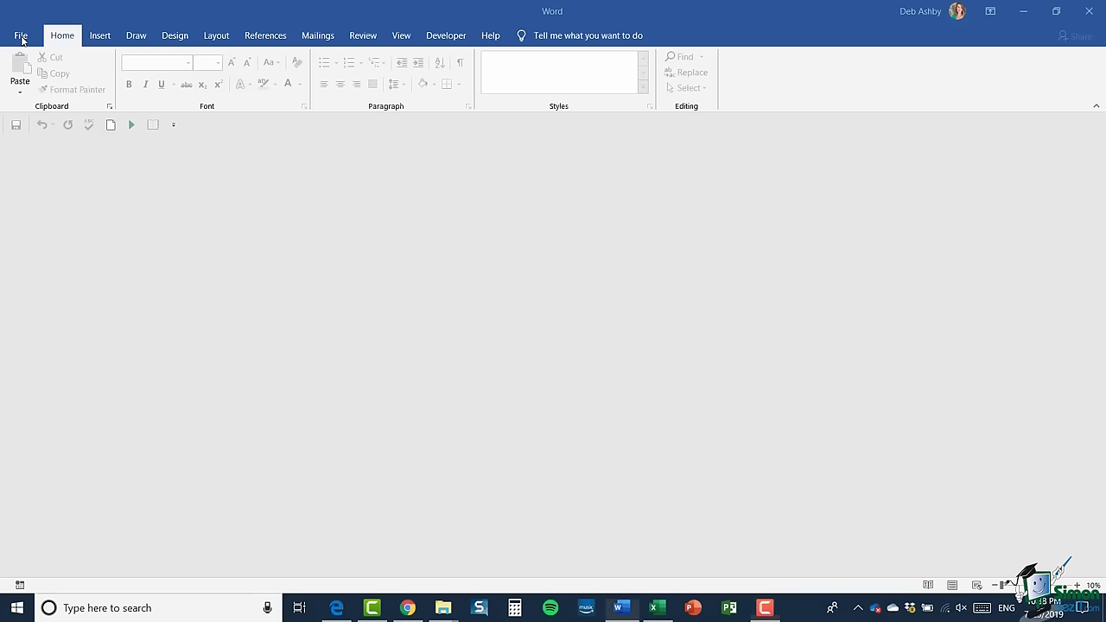
click(22, 37)
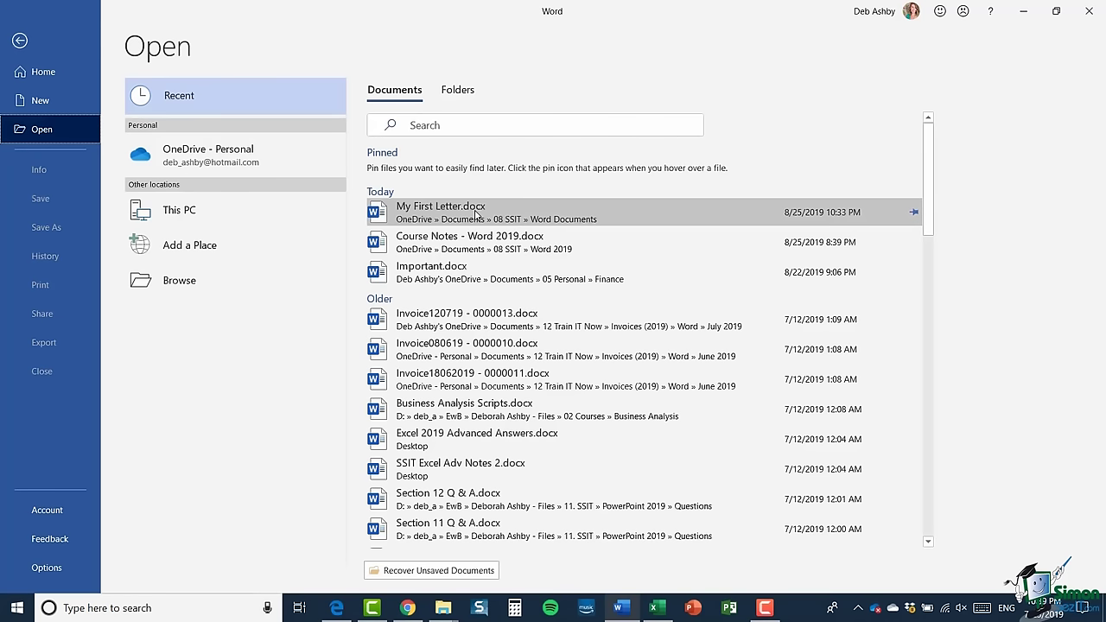
click(176, 282)
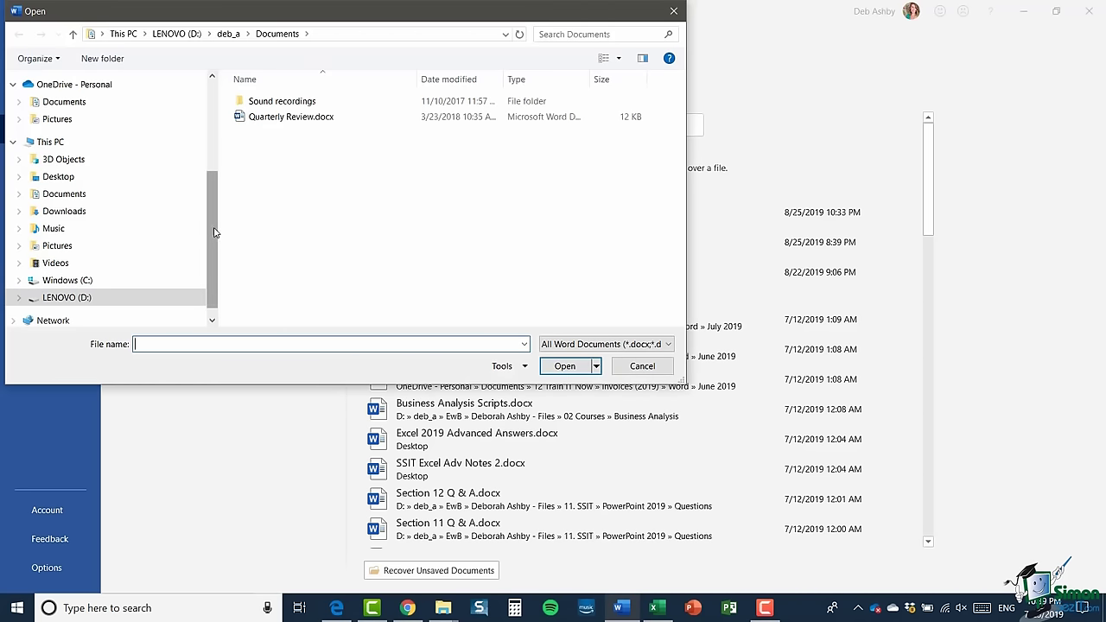
In the Open dialog, go to OneDrive Documents and open the 08 SSIT folder
drag(211, 237, 227, 166)
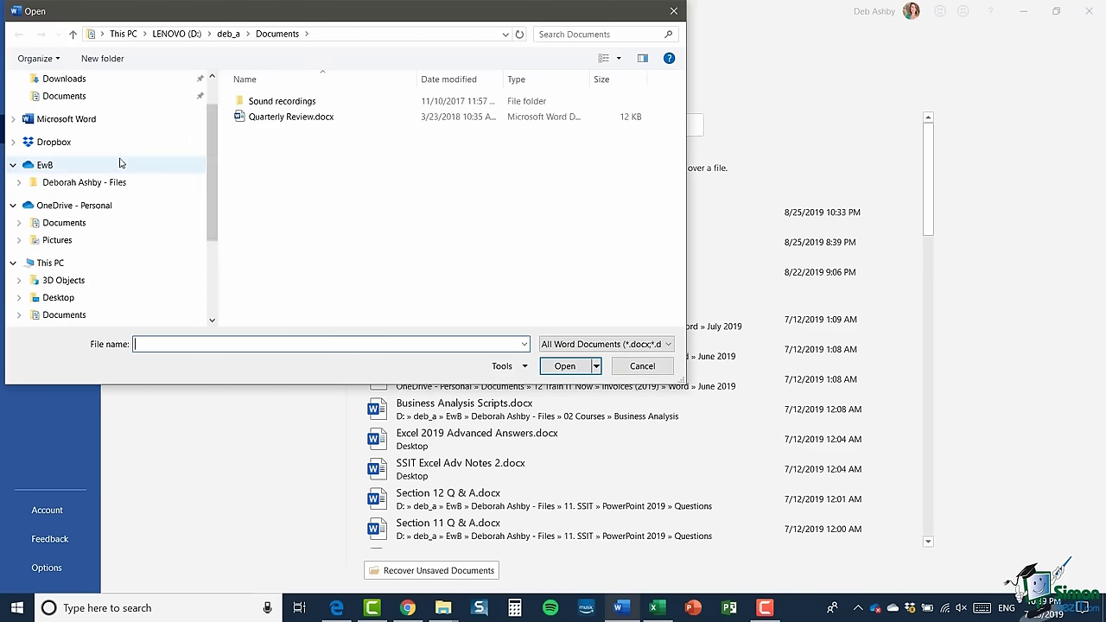
click(77, 227)
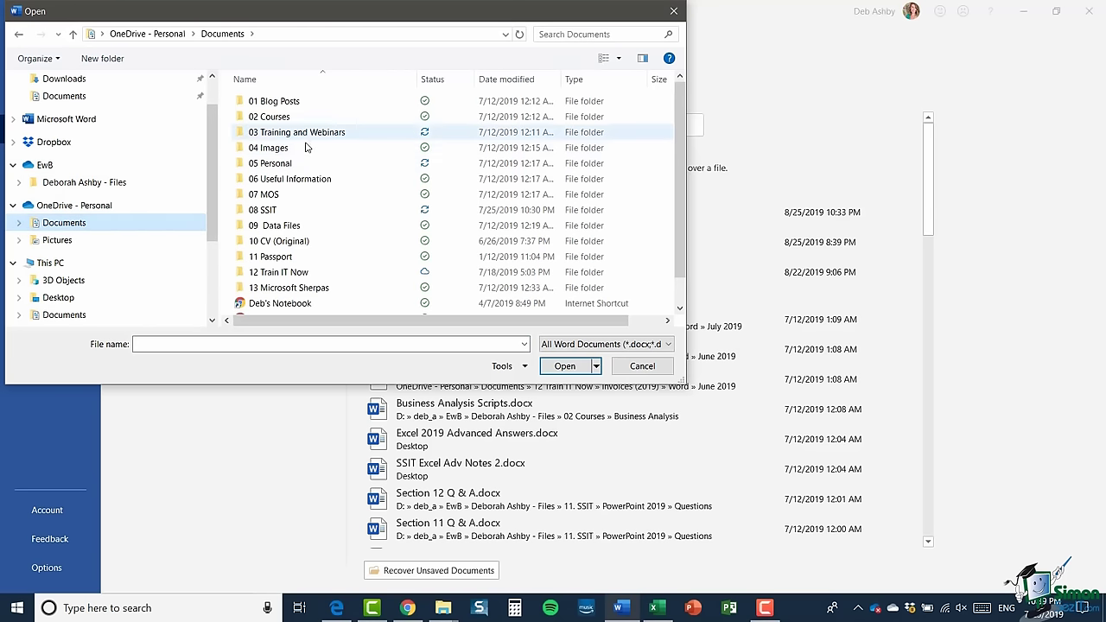
double_click(267, 215)
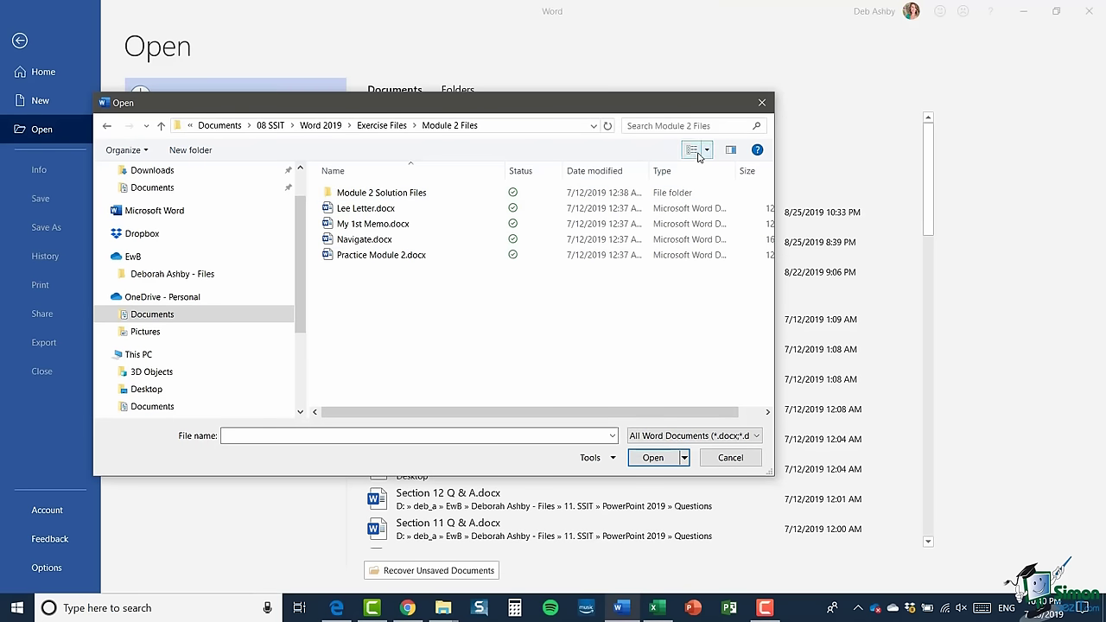
Try the Extra large, Large, Medium and Small icons views on the folder
click(707, 151)
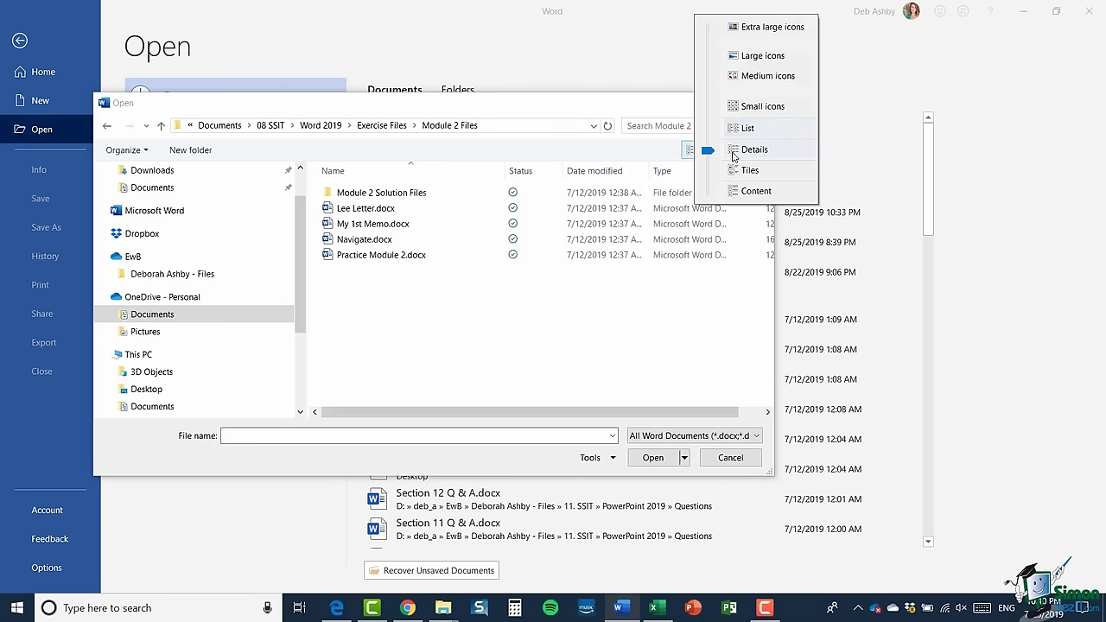
click(774, 32)
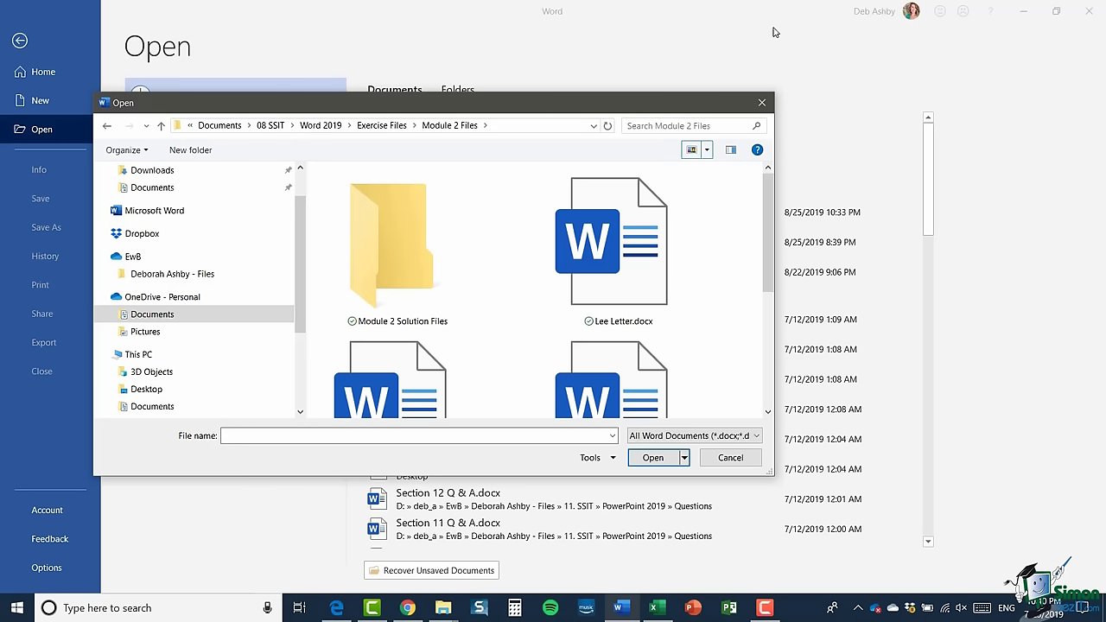
scroll(716, 249, down, 3)
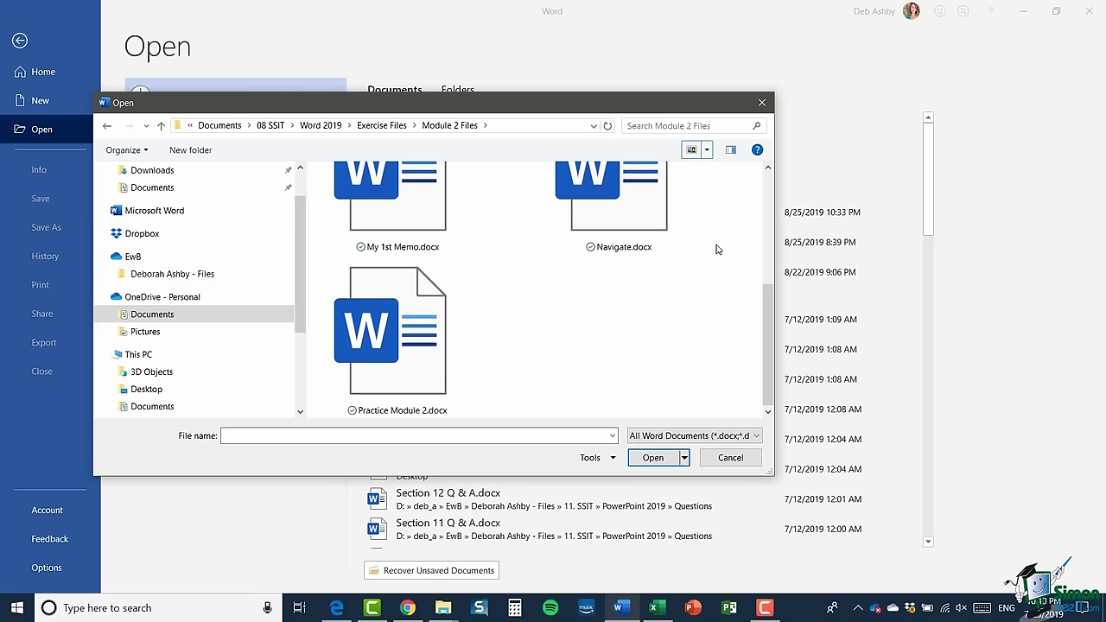
scroll(716, 249, up, 3)
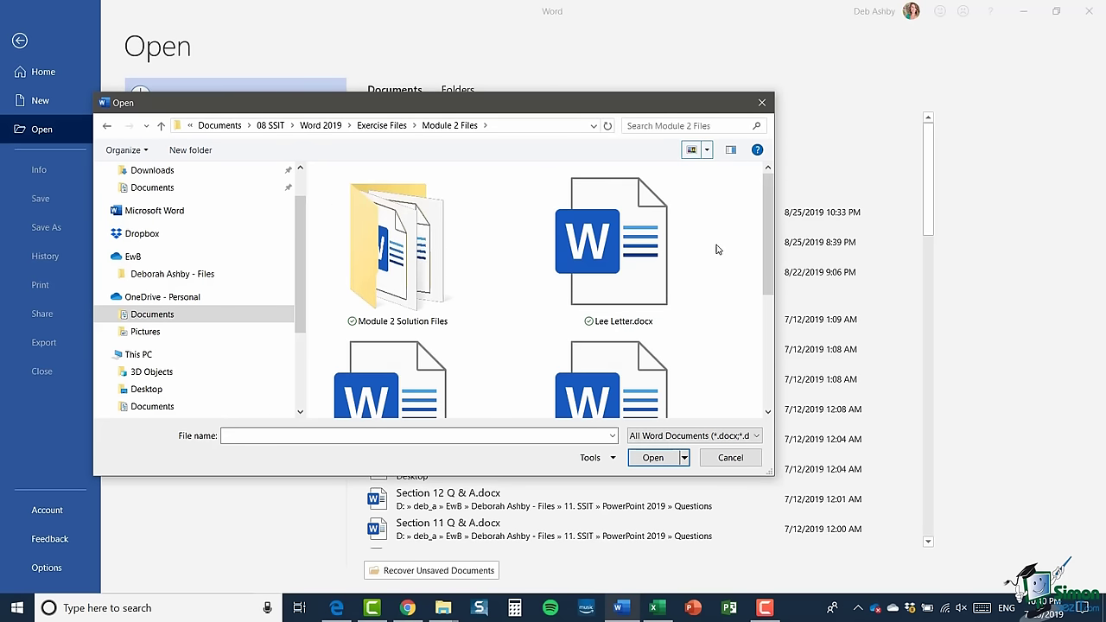
click(707, 149)
click(745, 176)
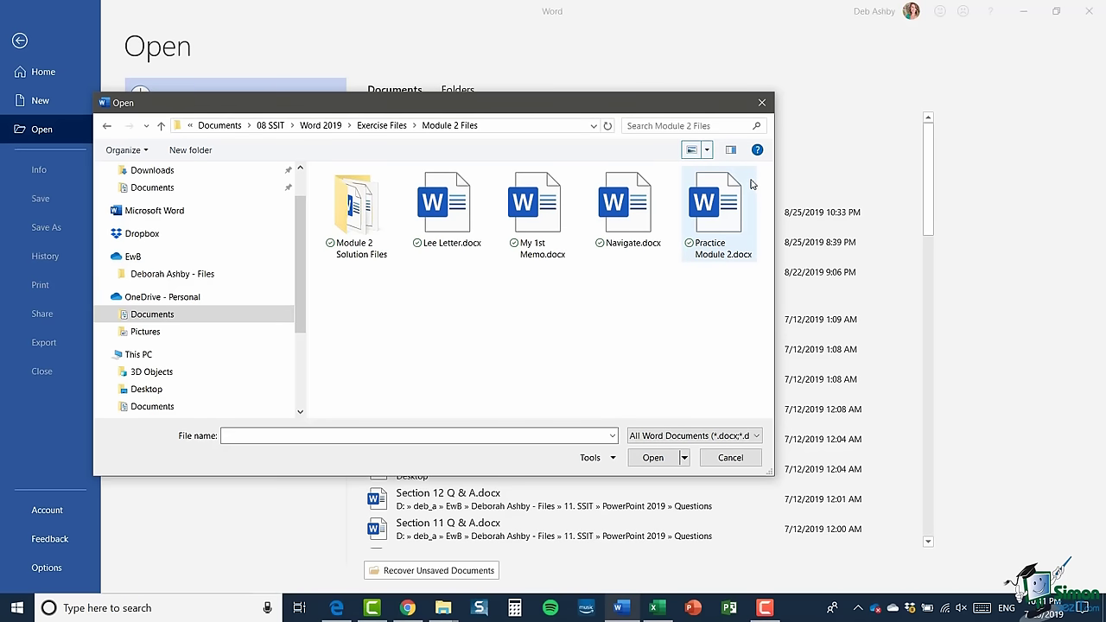
click(707, 150)
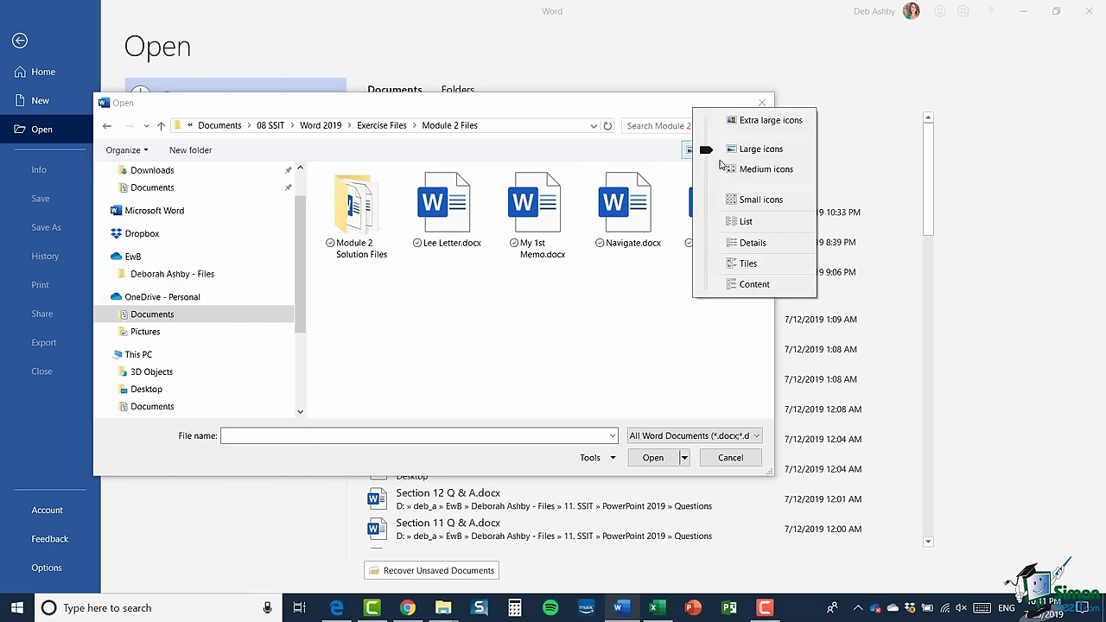
click(752, 171)
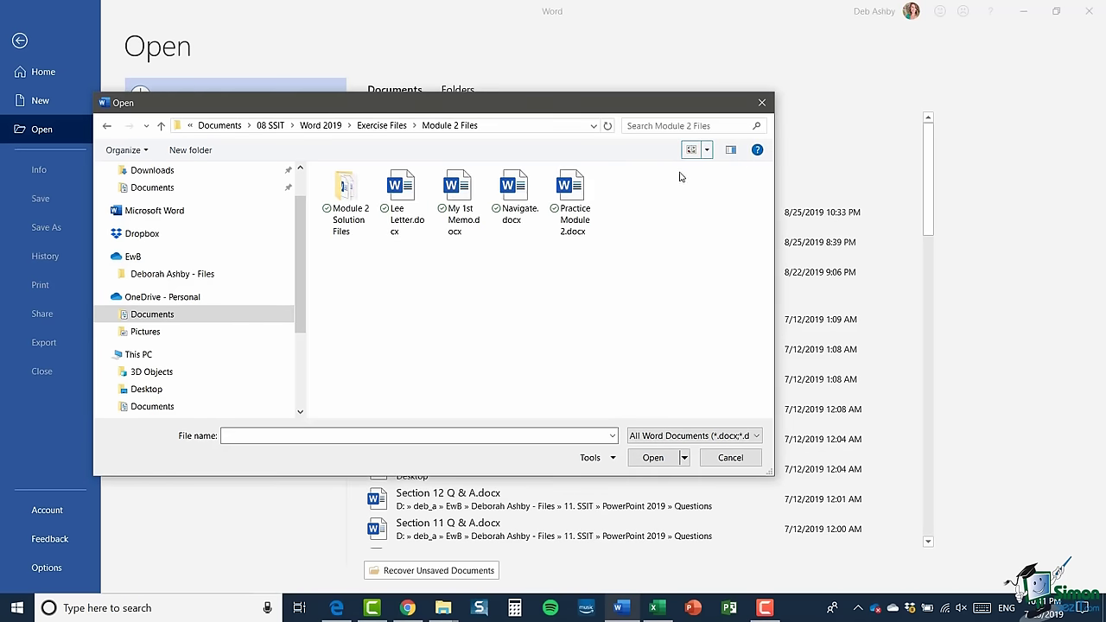
click(707, 151)
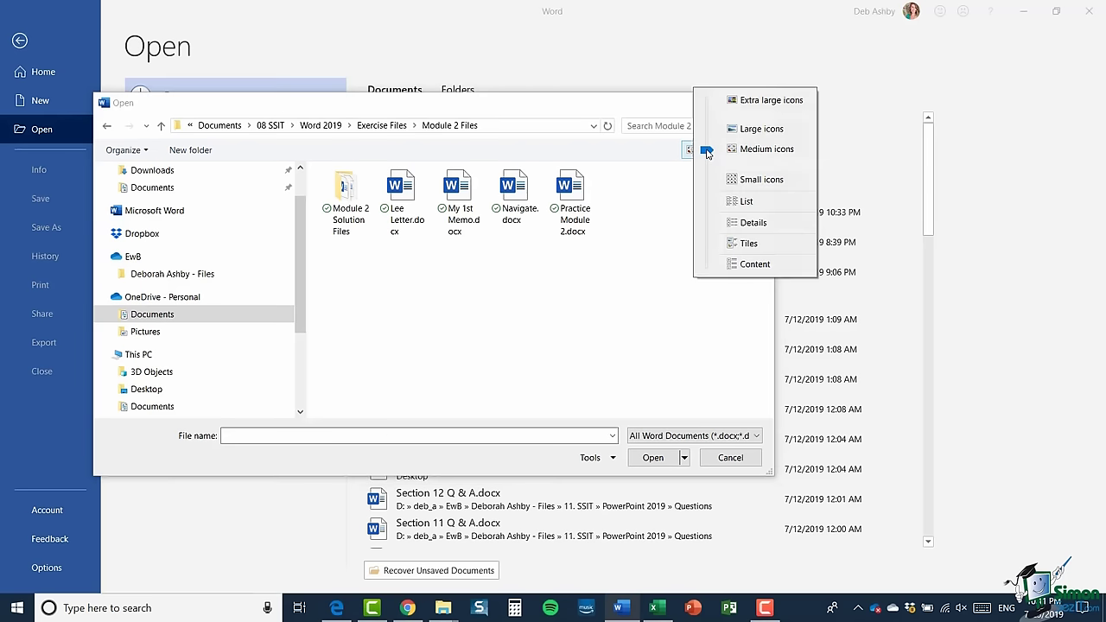
click(747, 182)
Switch the folder view to List, then to Details with columns
click(707, 150)
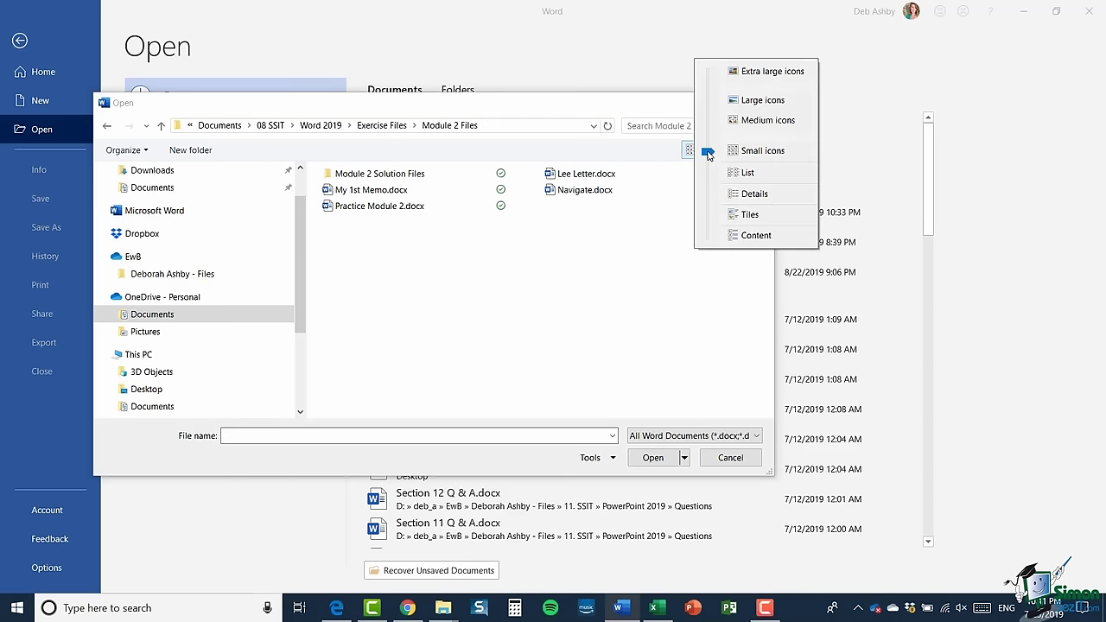
click(747, 173)
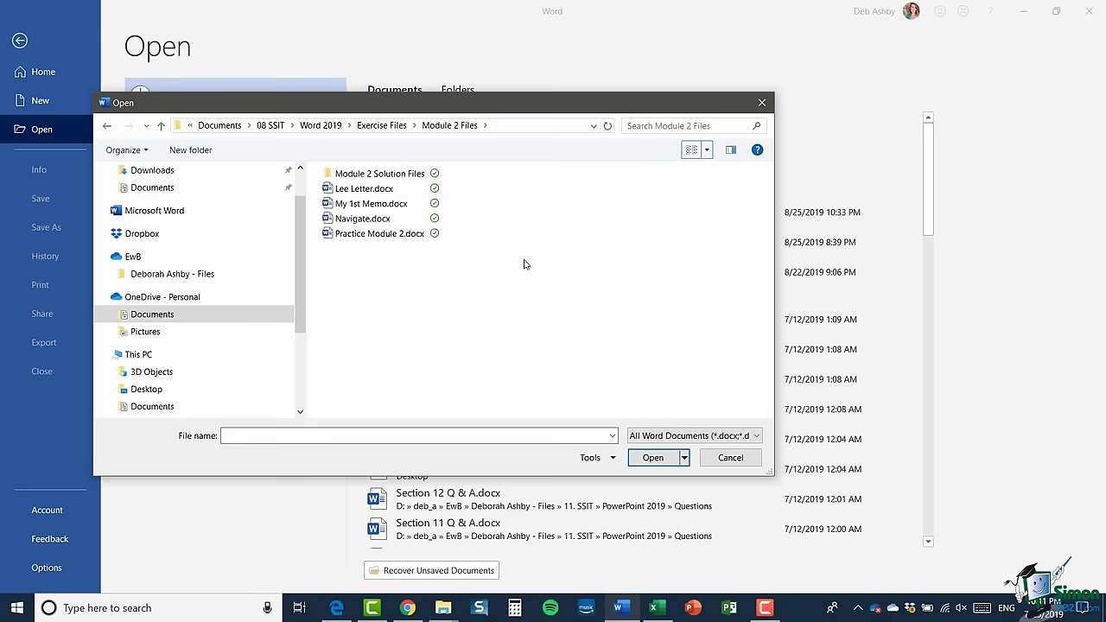
click(708, 149)
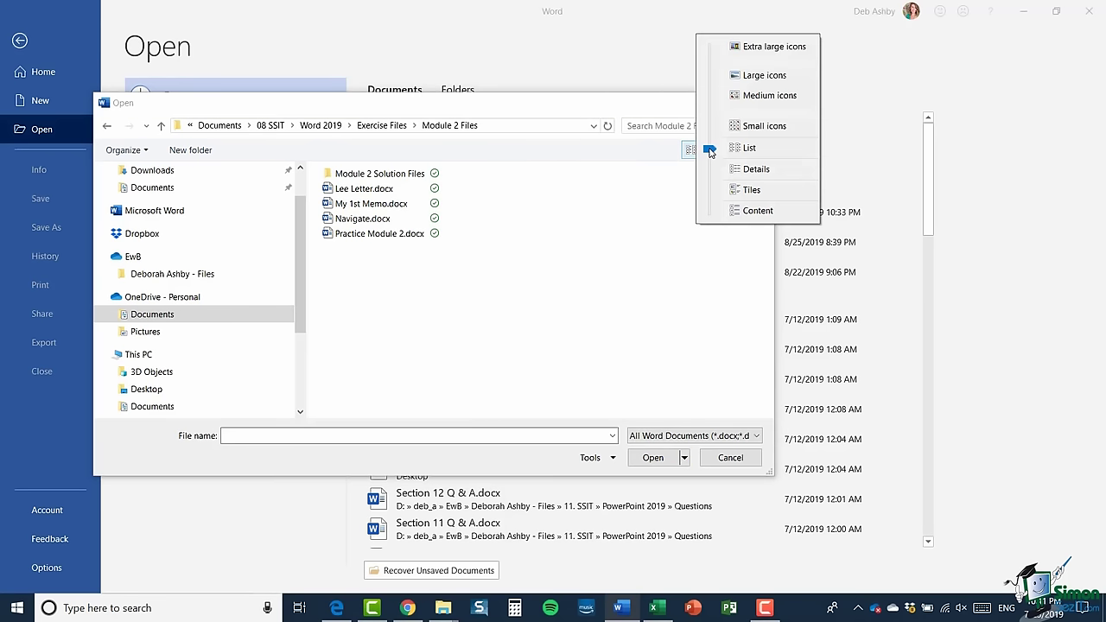
click(772, 172)
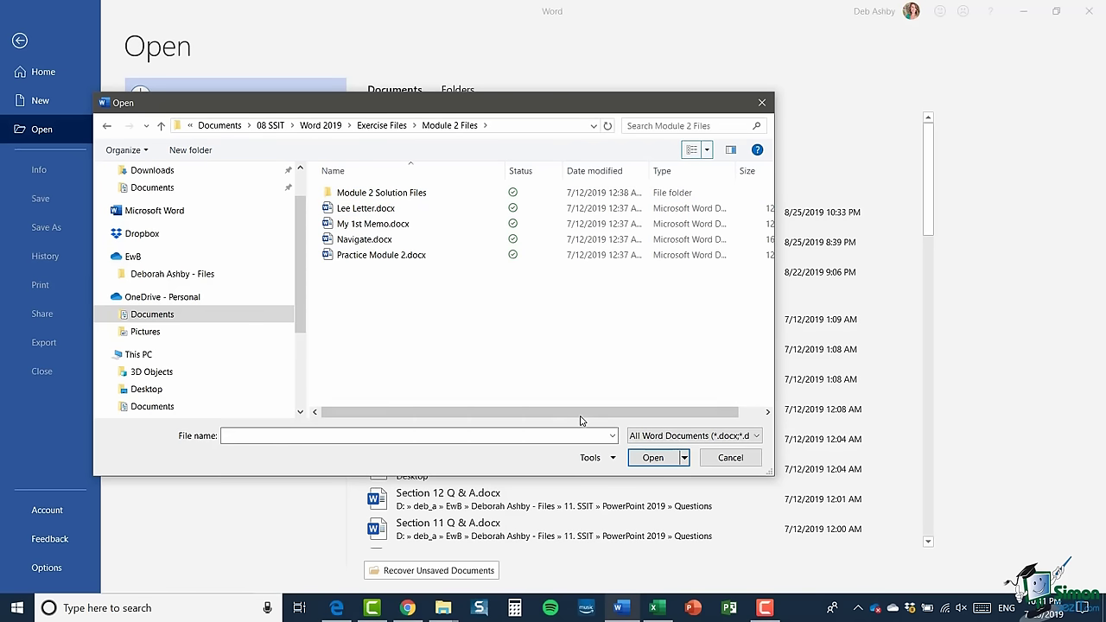
drag(584, 415, 618, 417)
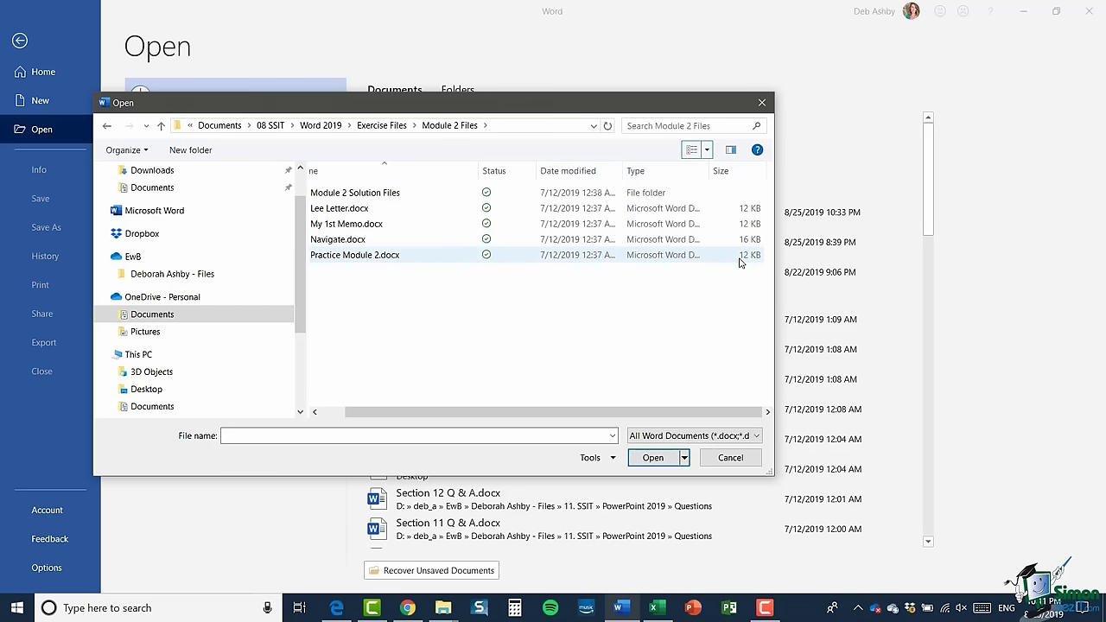
Try the Tiles and Content views, then settle back on Details
click(707, 150)
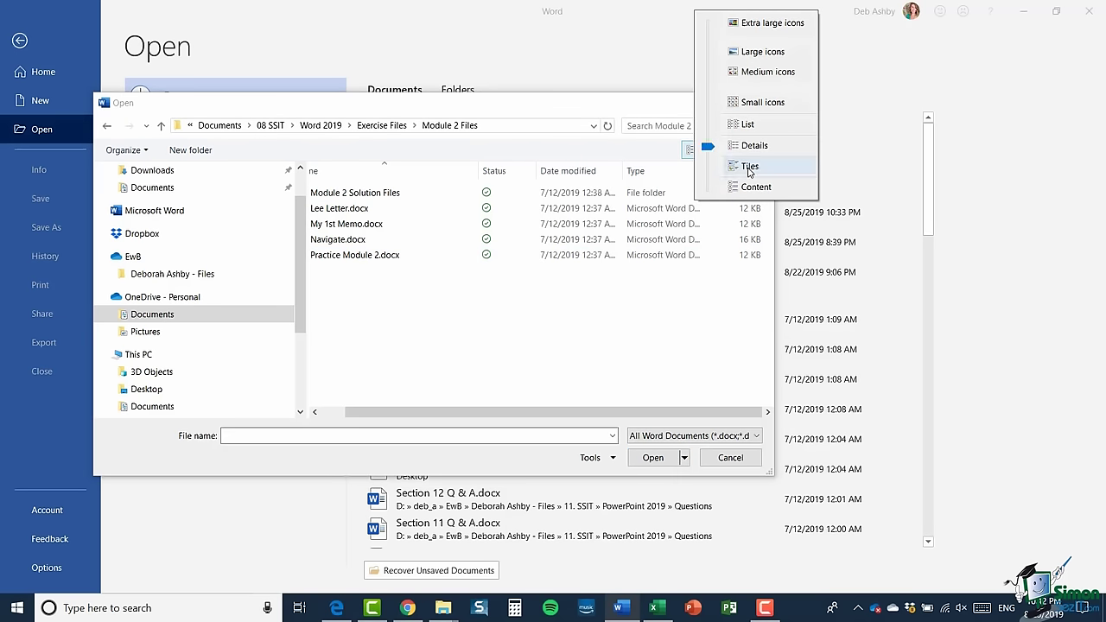
click(749, 166)
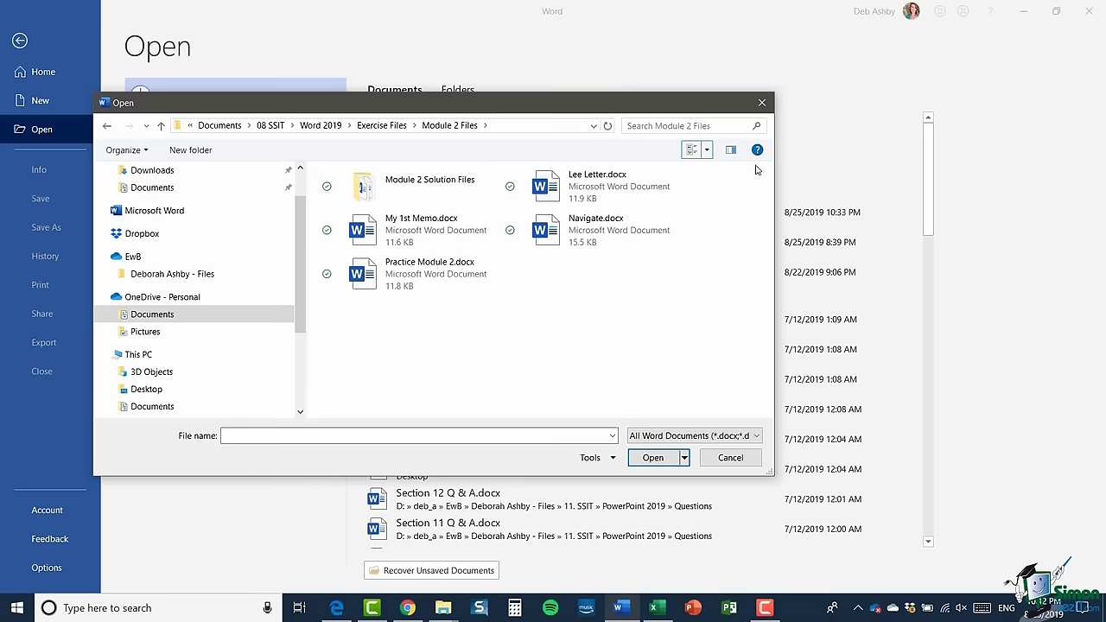
click(707, 149)
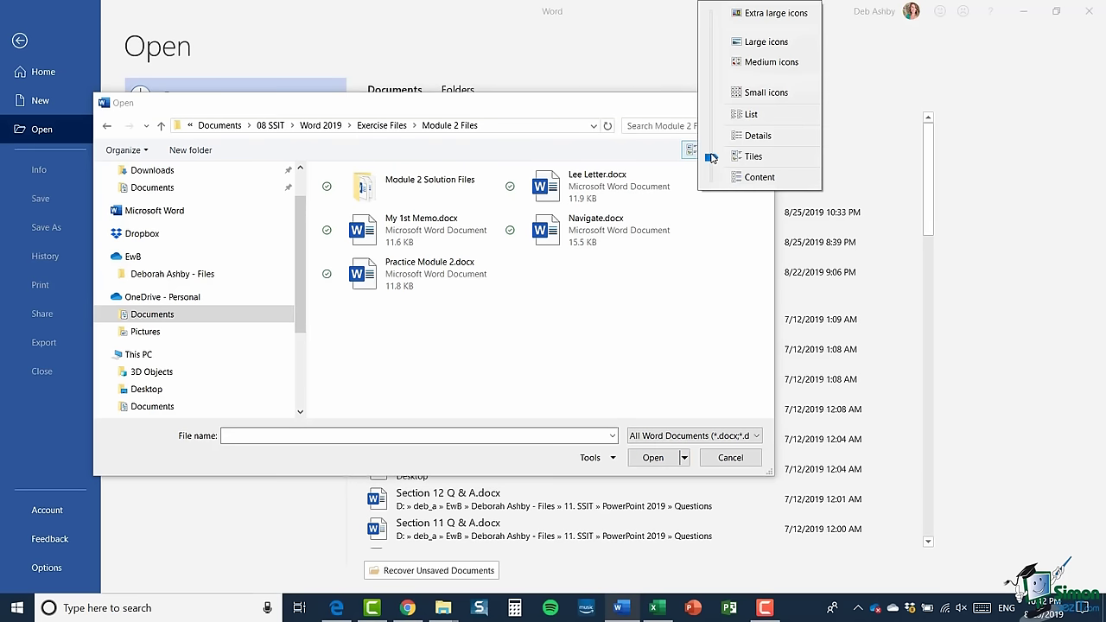
click(751, 178)
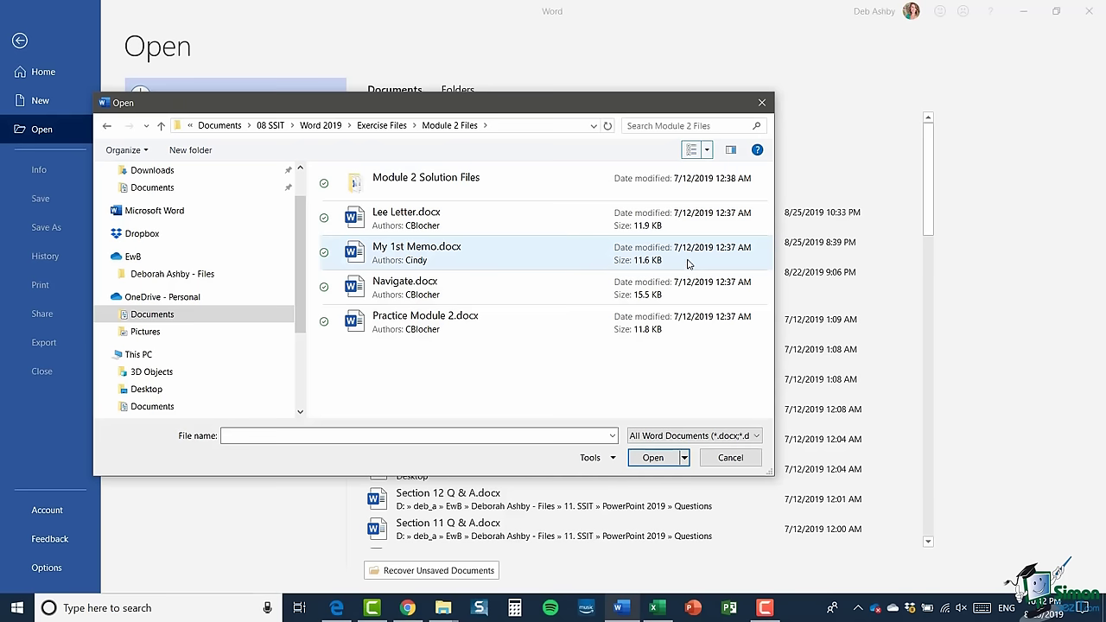
click(707, 153)
click(735, 138)
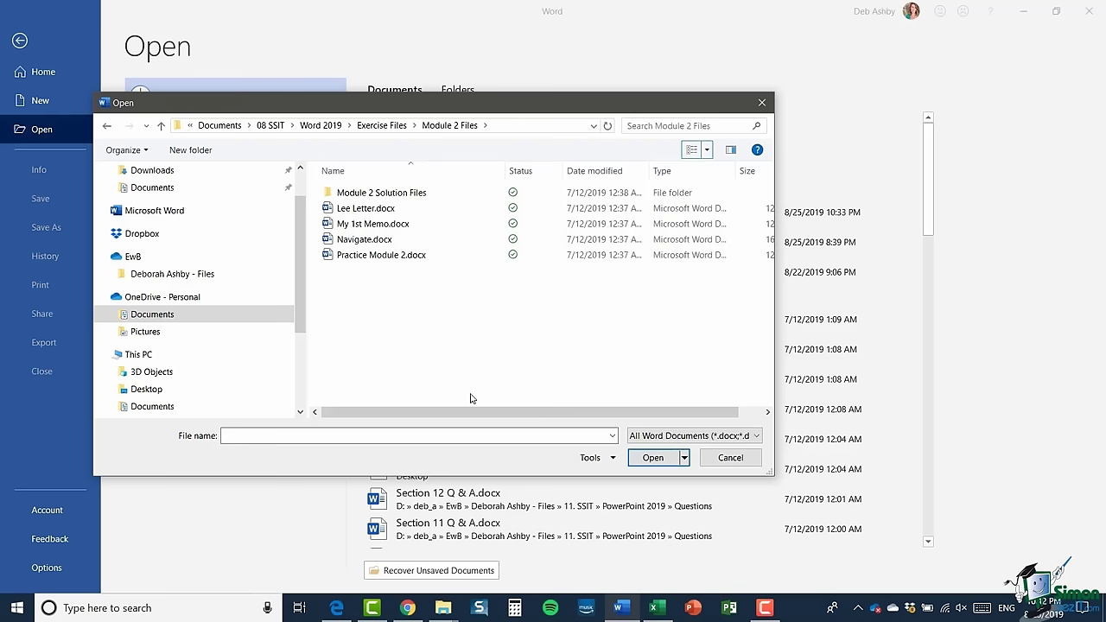
Open Navigate.docx, then reopen My First Letter.docx from the Recent documents list
click(408, 242)
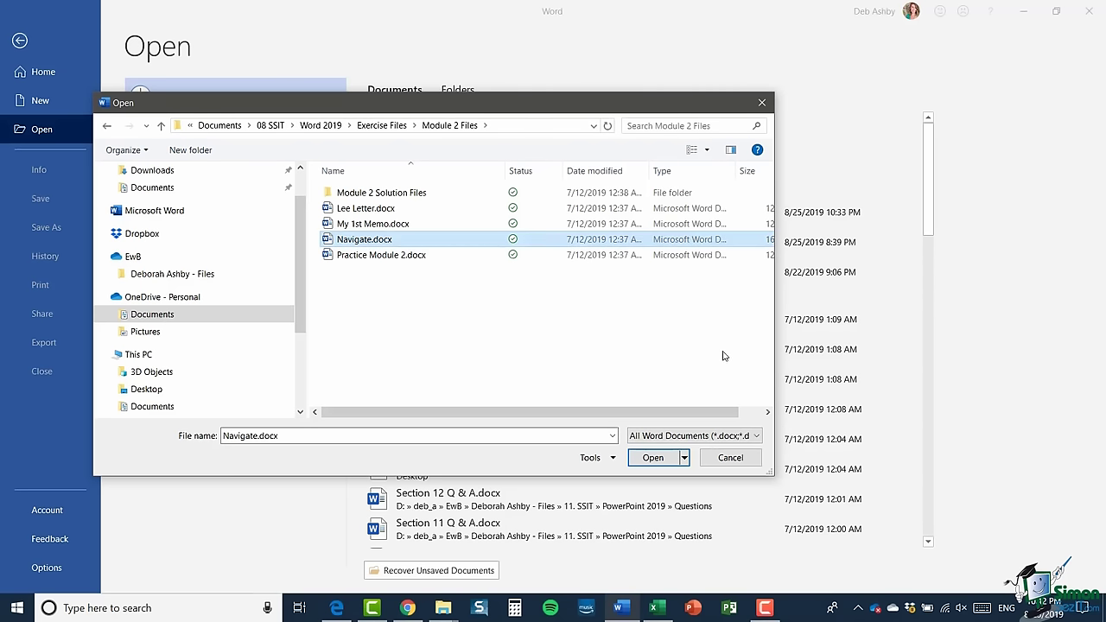
click(655, 458)
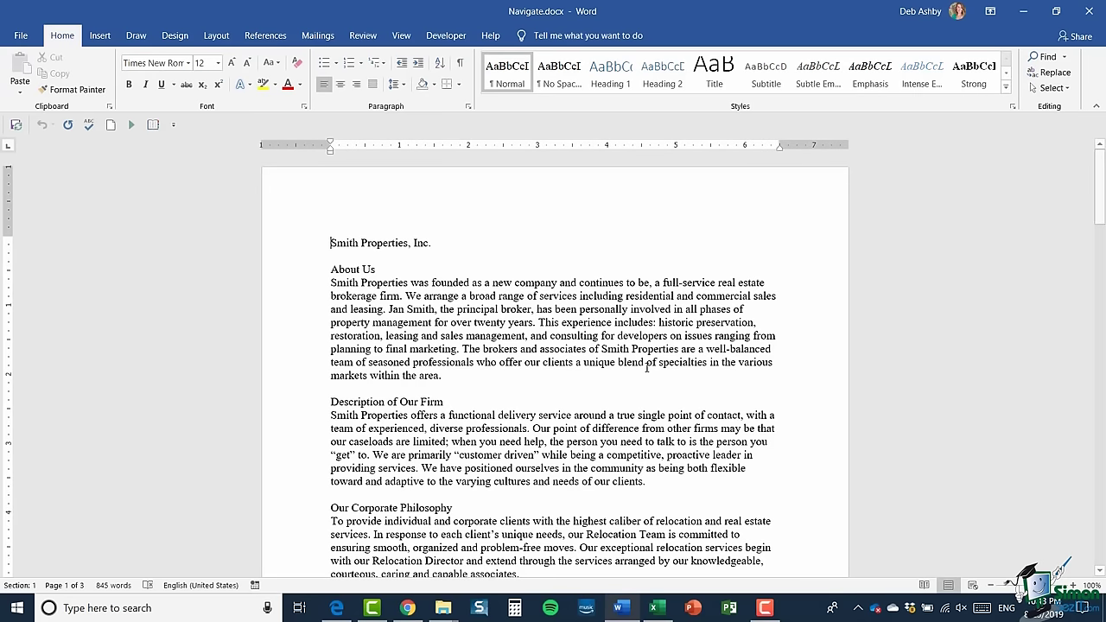
click(21, 37)
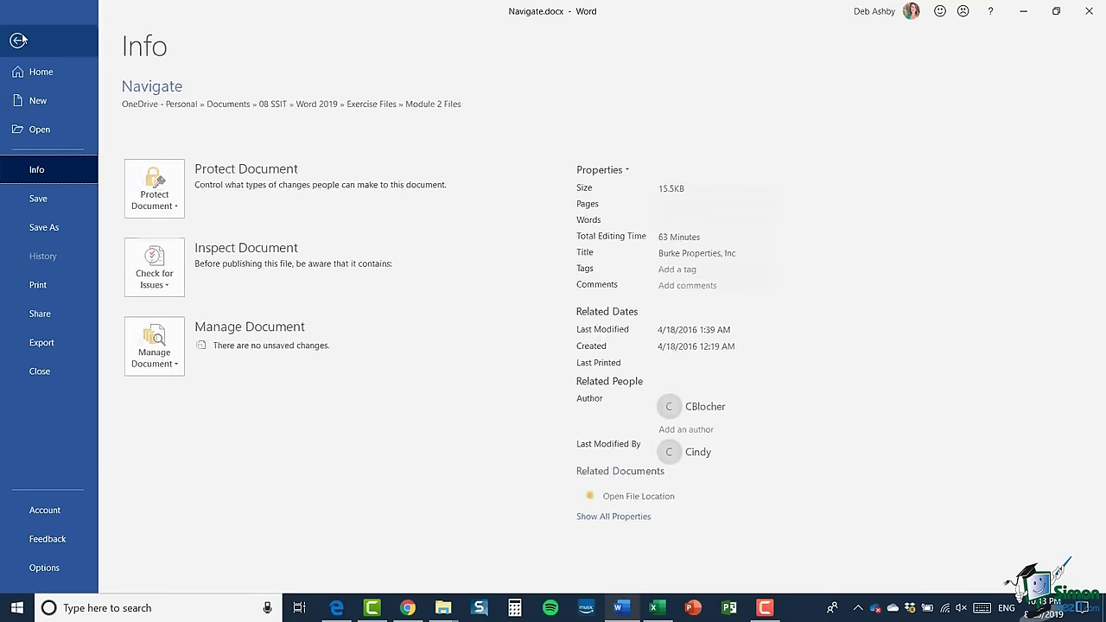
click(40, 130)
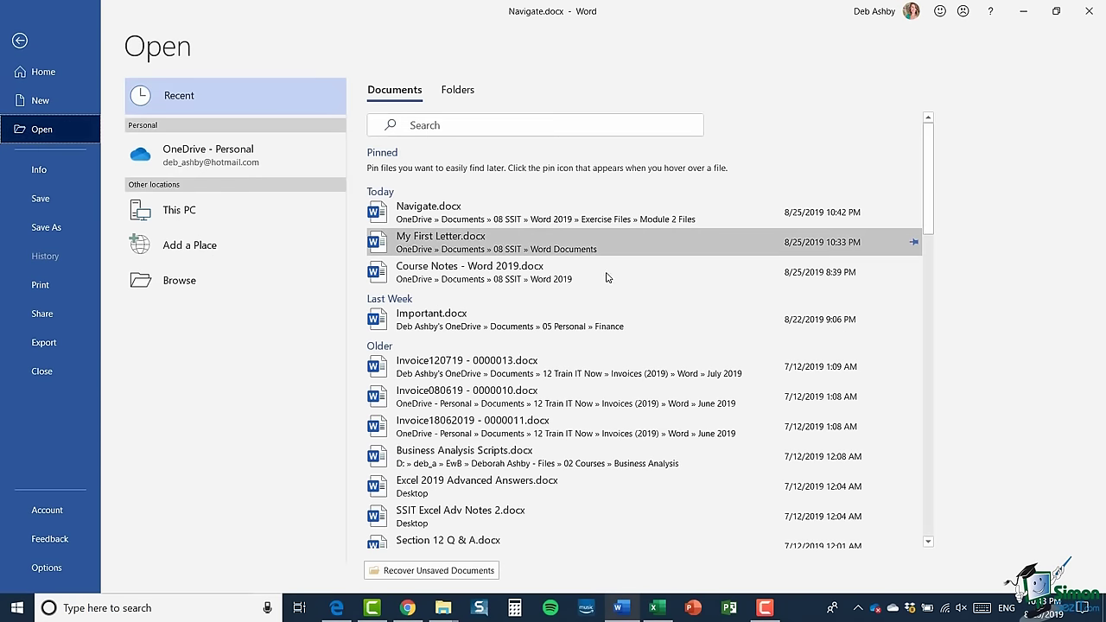
click(483, 247)
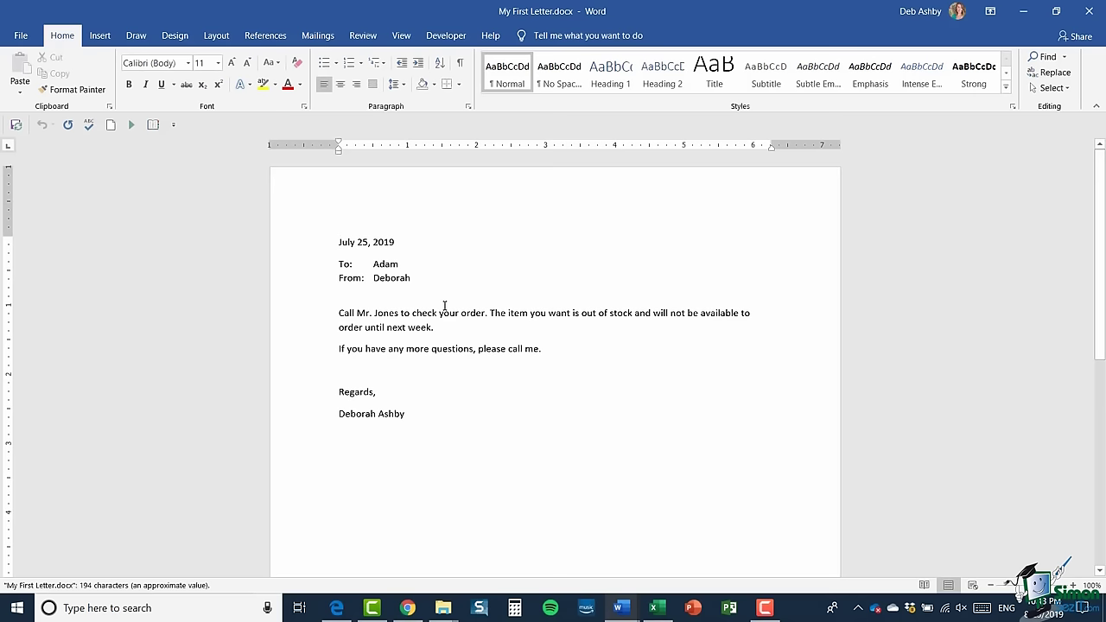
On the View ribbon, list the open document windows under Switch Windows, then dismiss the list
click(401, 36)
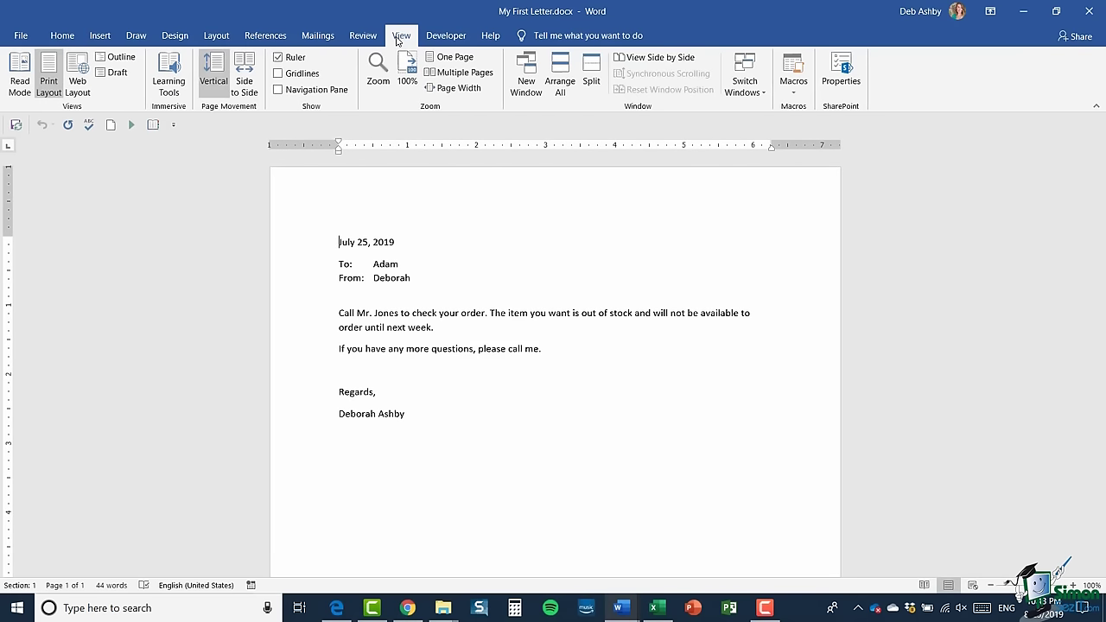
click(752, 93)
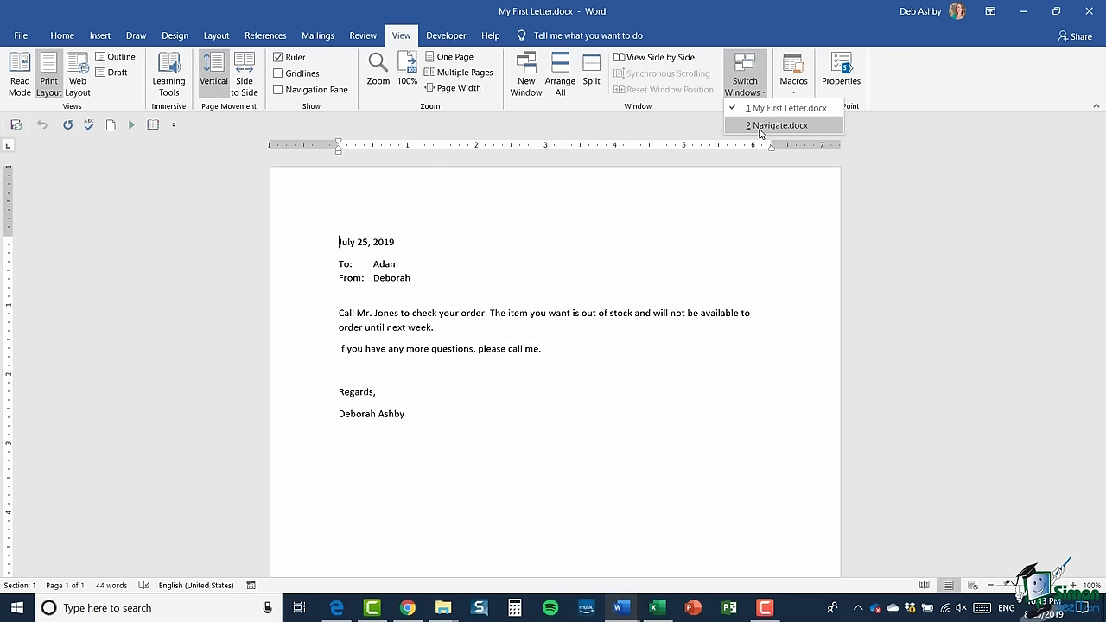
click(682, 248)
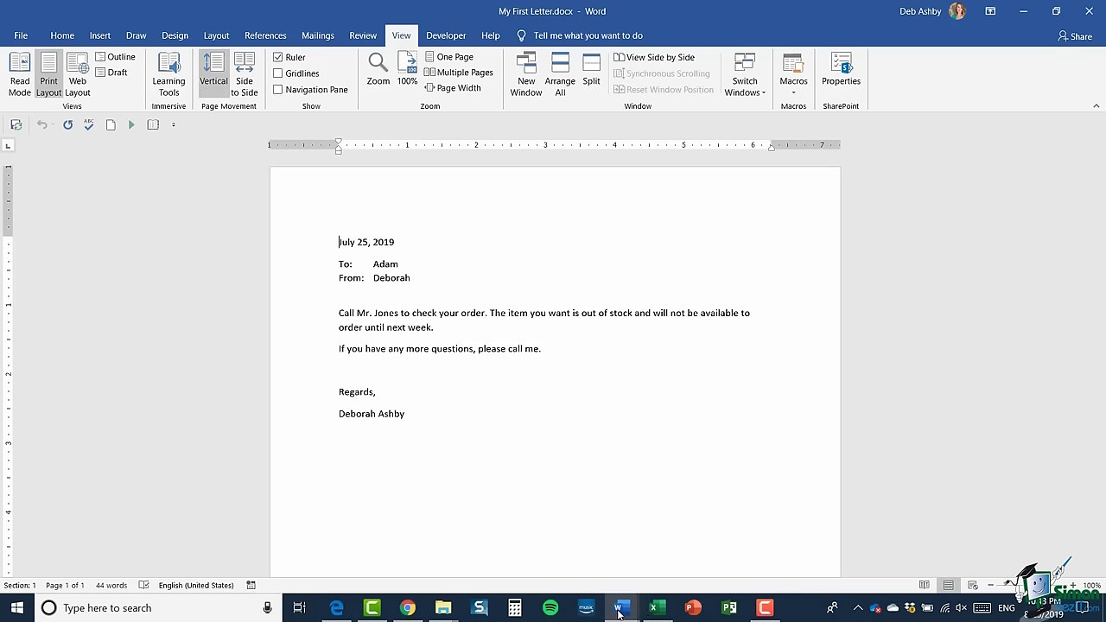
mouse_move(619, 612)
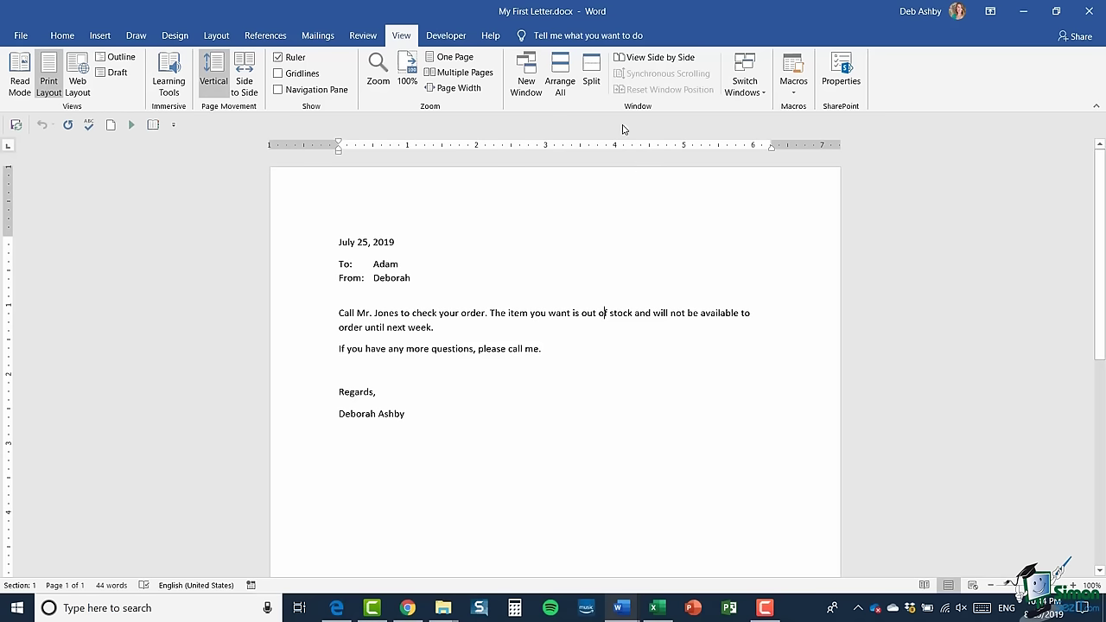
Show My First Letter and Navigate.docx side by side, then maximize the Navigate.docx window
click(650, 60)
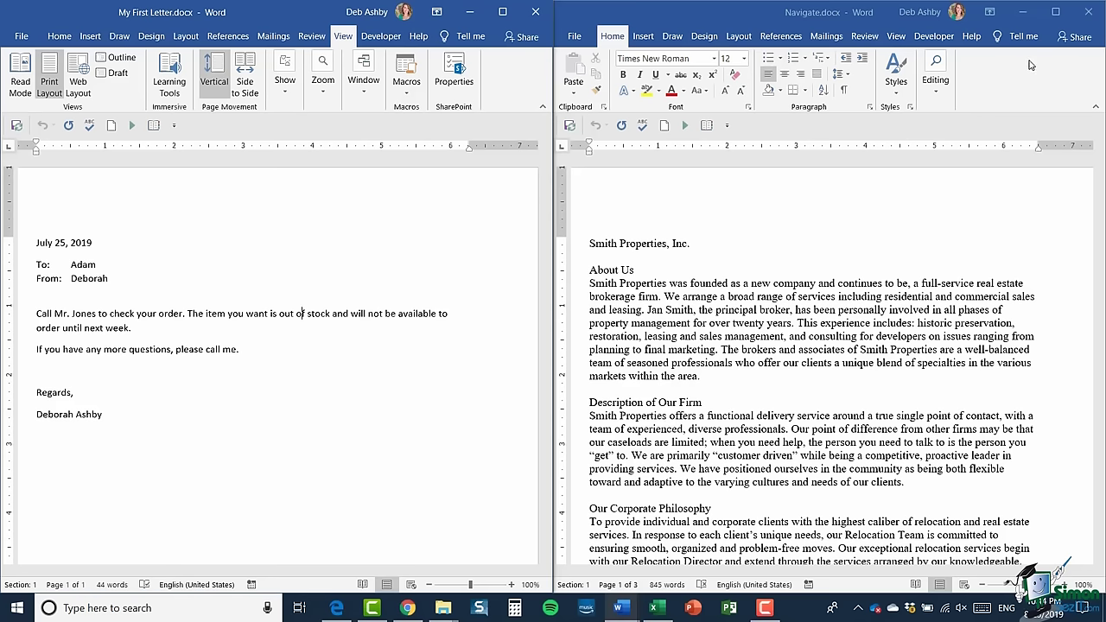
click(1055, 12)
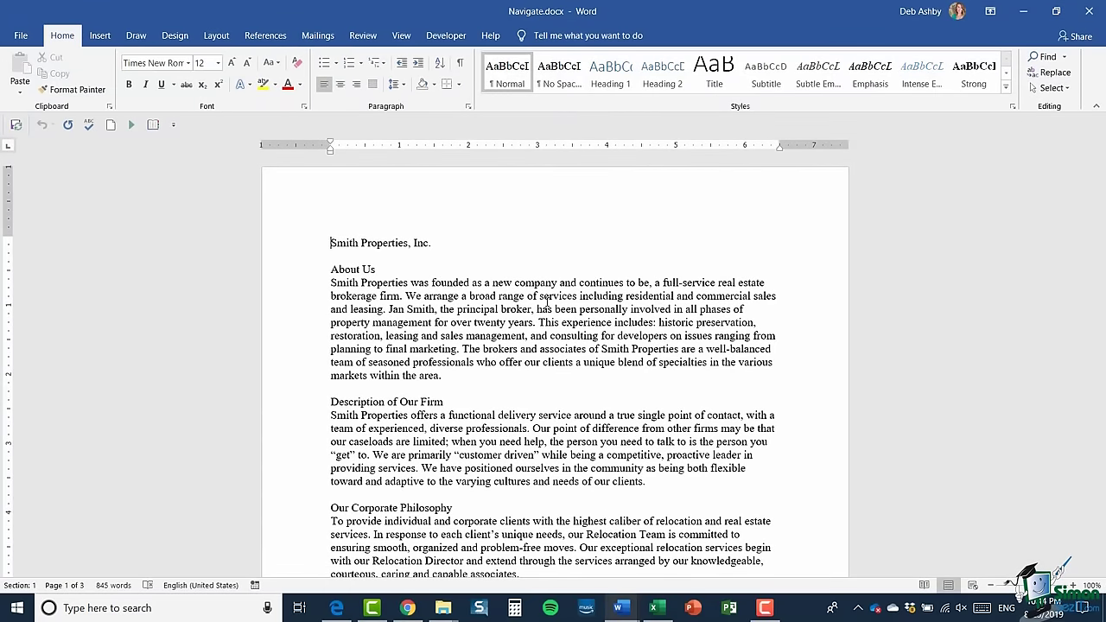
Split Navigate.docx into two independently scrolling panes, try scrolling them, then remove the split
click(401, 36)
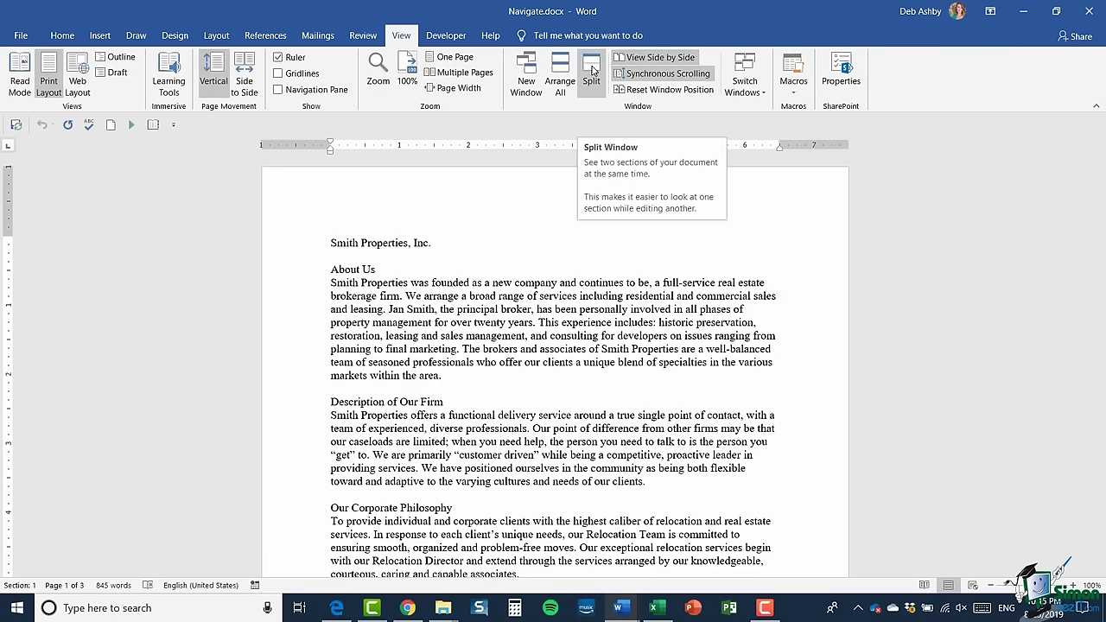
click(593, 71)
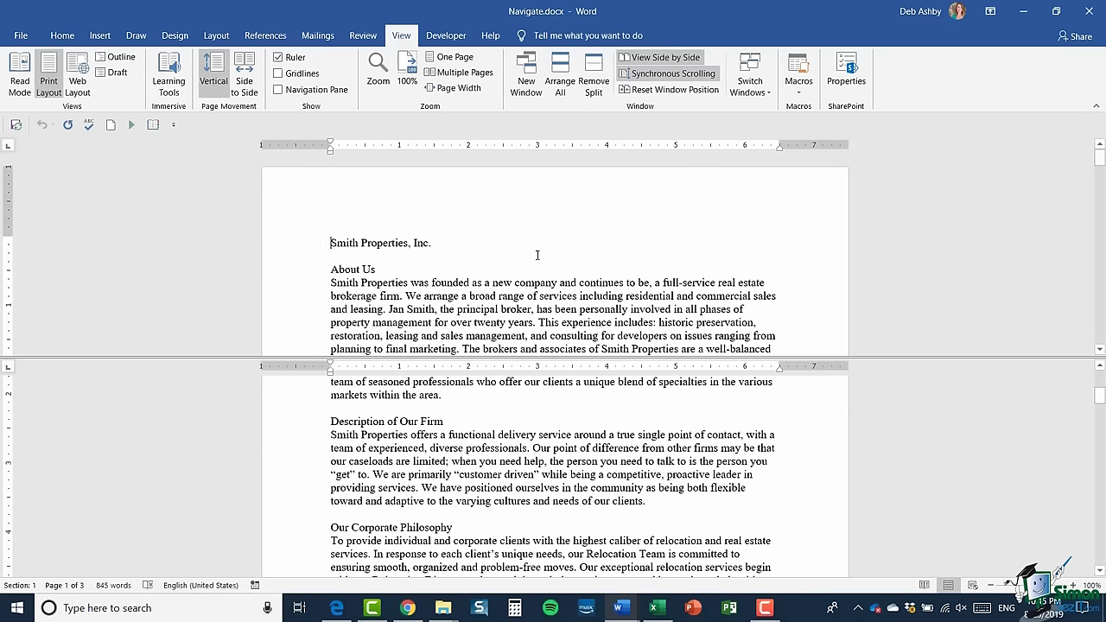
scroll(538, 255, down, 2)
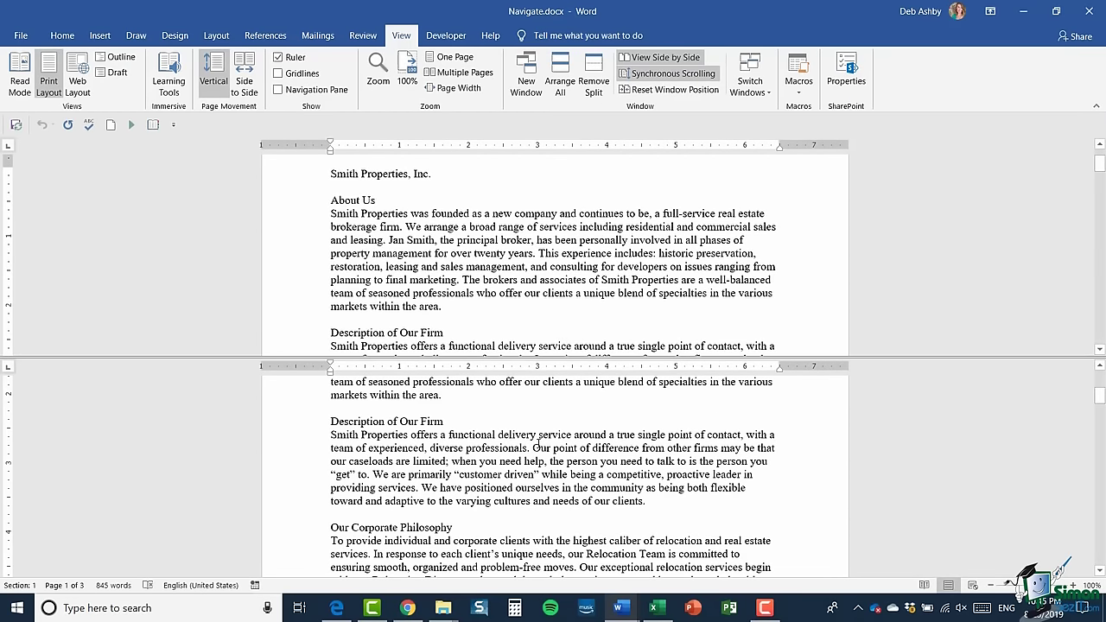
scroll(541, 443, up, 1)
scroll(541, 442, up, 4)
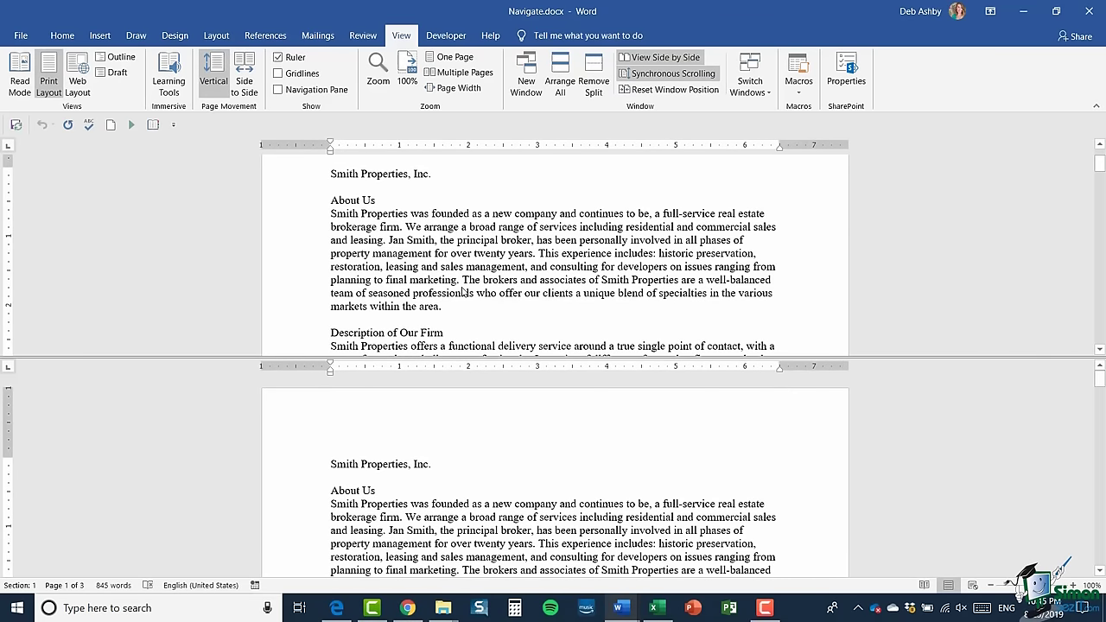
scroll(487, 242, down, 8)
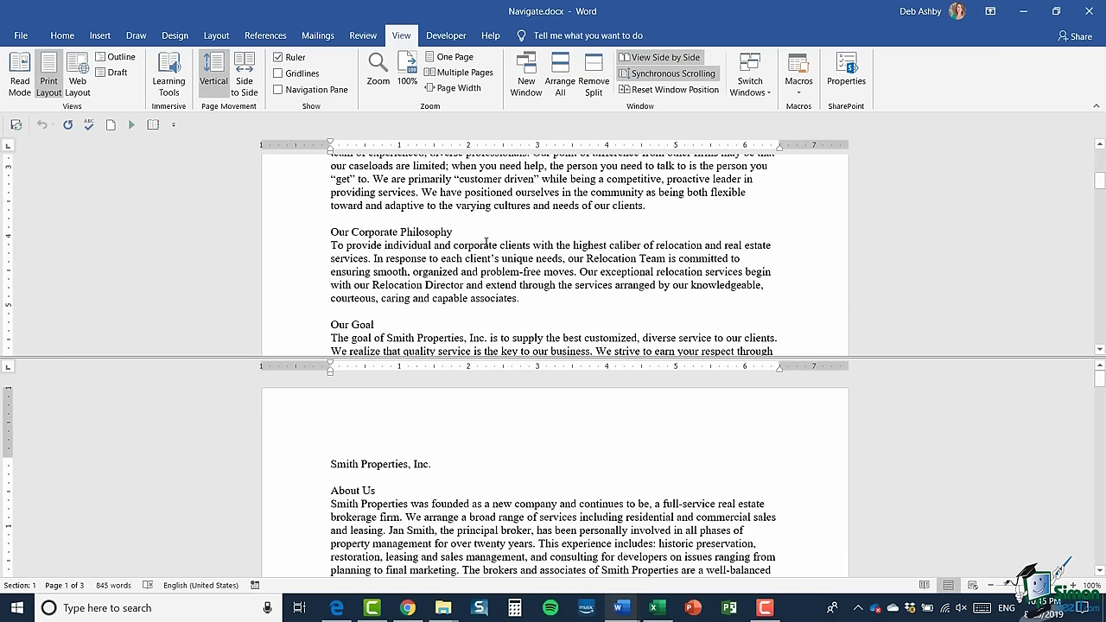
scroll(487, 242, up, 10)
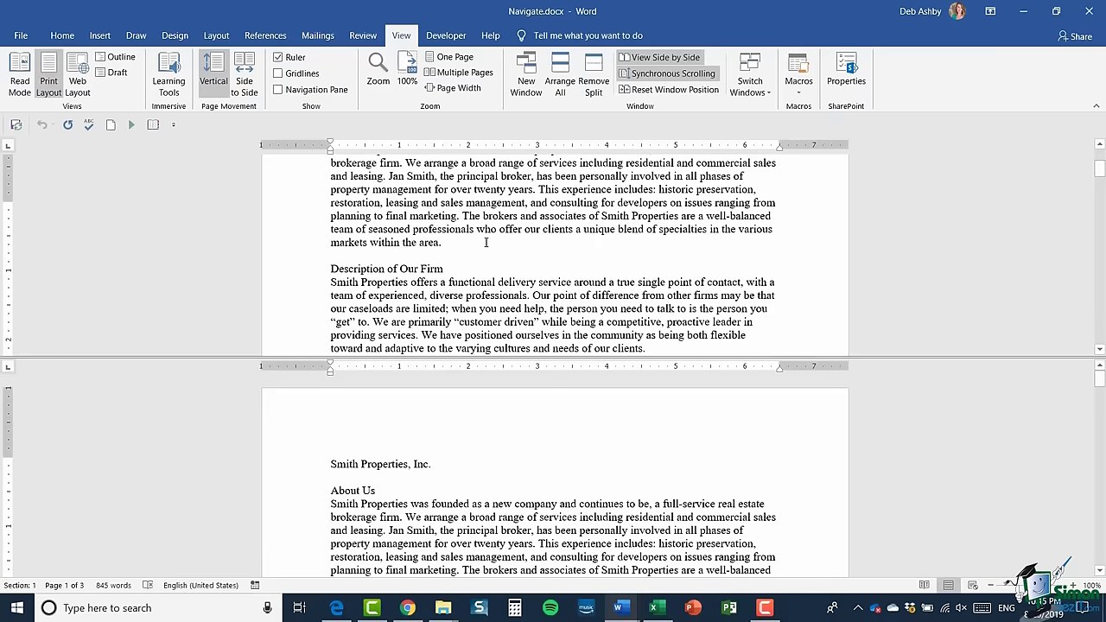
scroll(515, 450, down, 4)
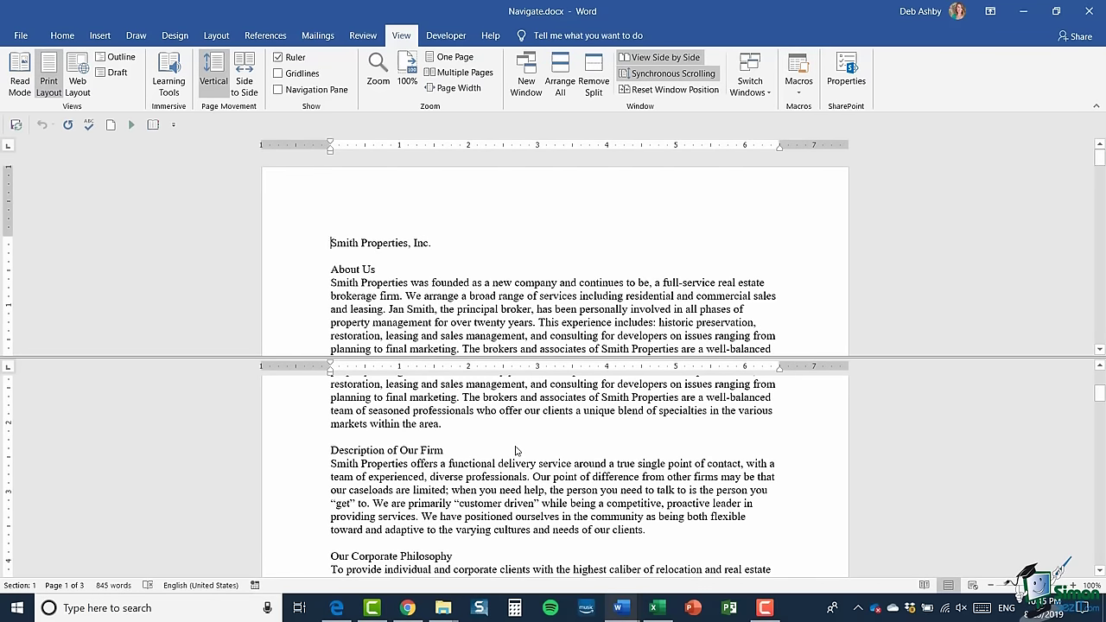
scroll(515, 450, down, 3)
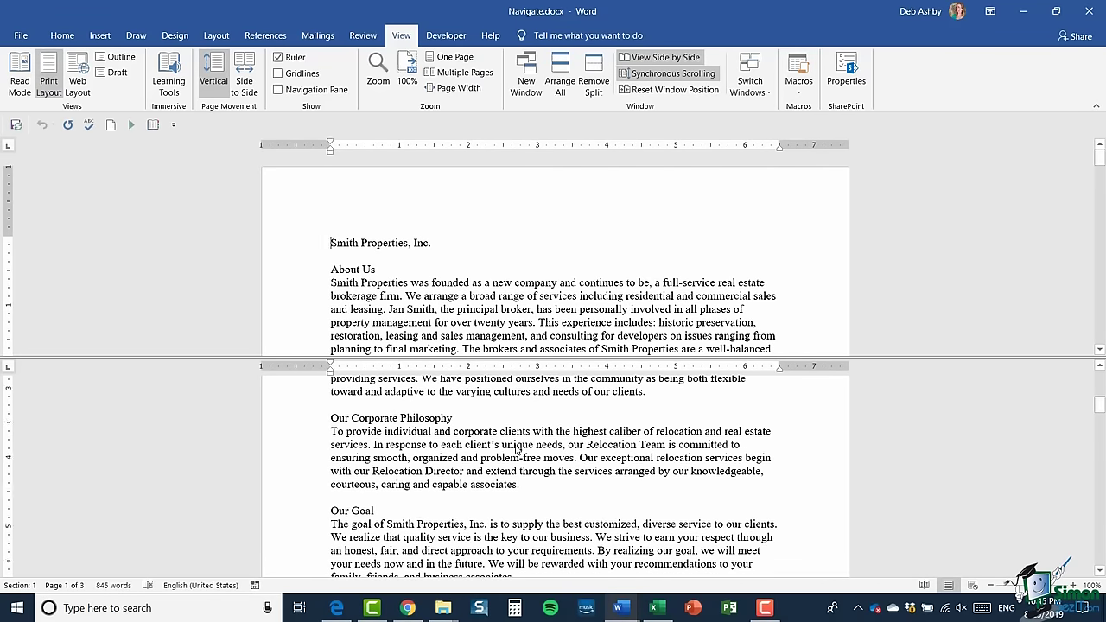
scroll(515, 451, up, 4)
scroll(512, 428, up, 3)
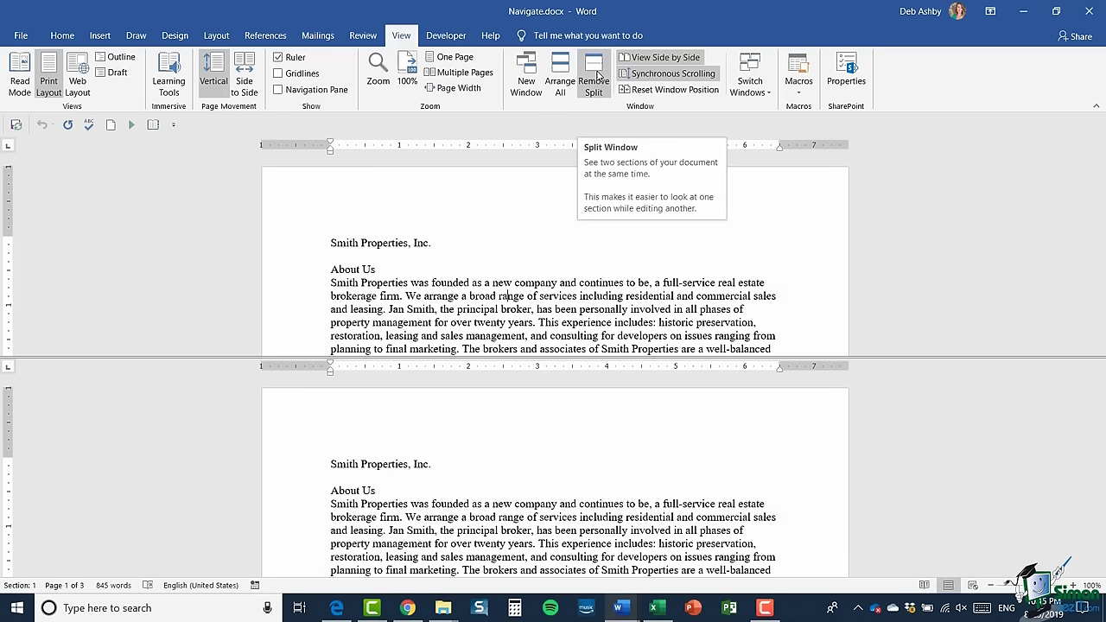
click(594, 76)
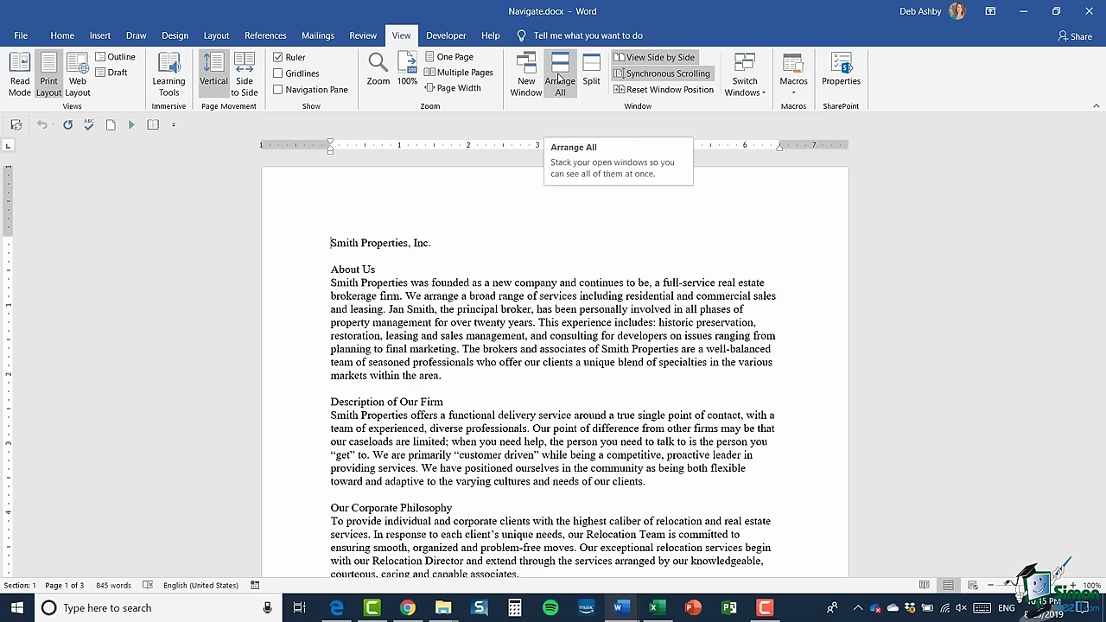
click(559, 80)
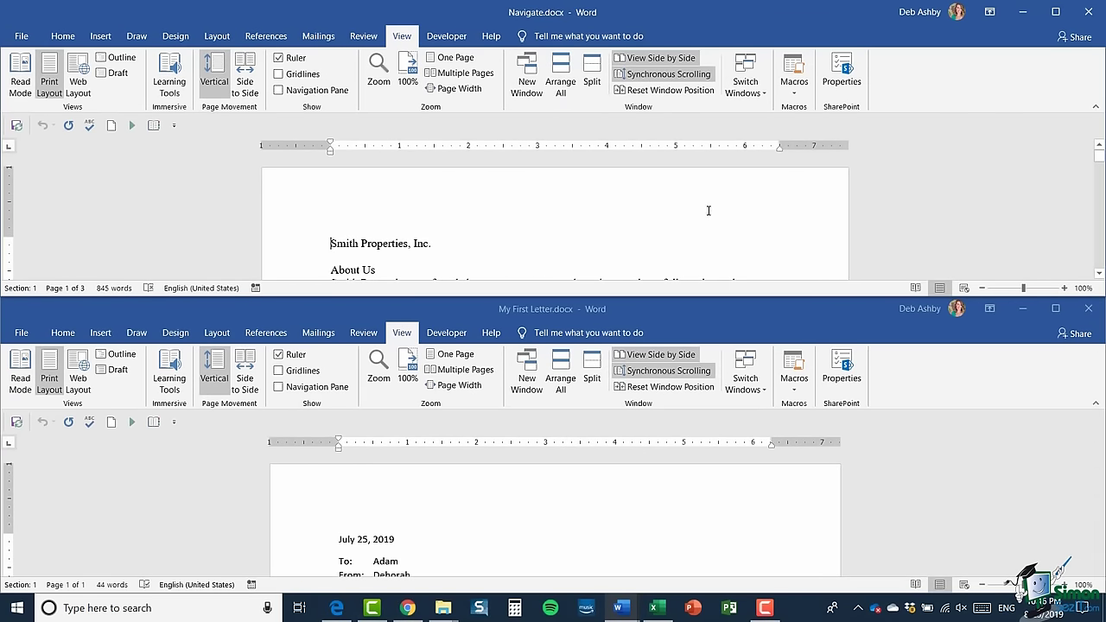
scroll(709, 211, down, 3)
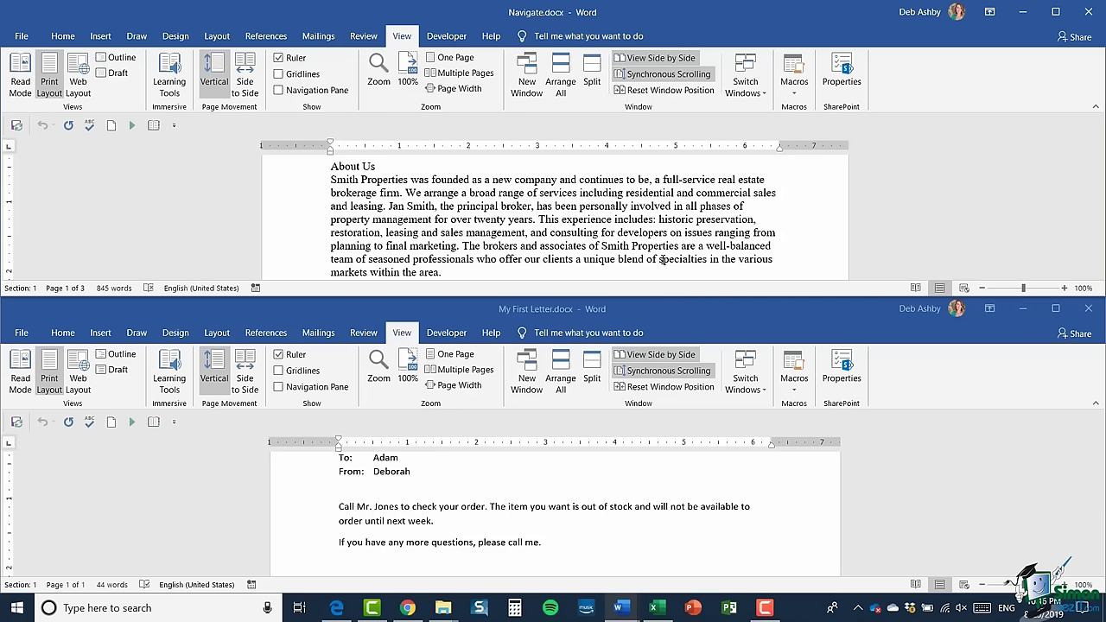
click(1056, 11)
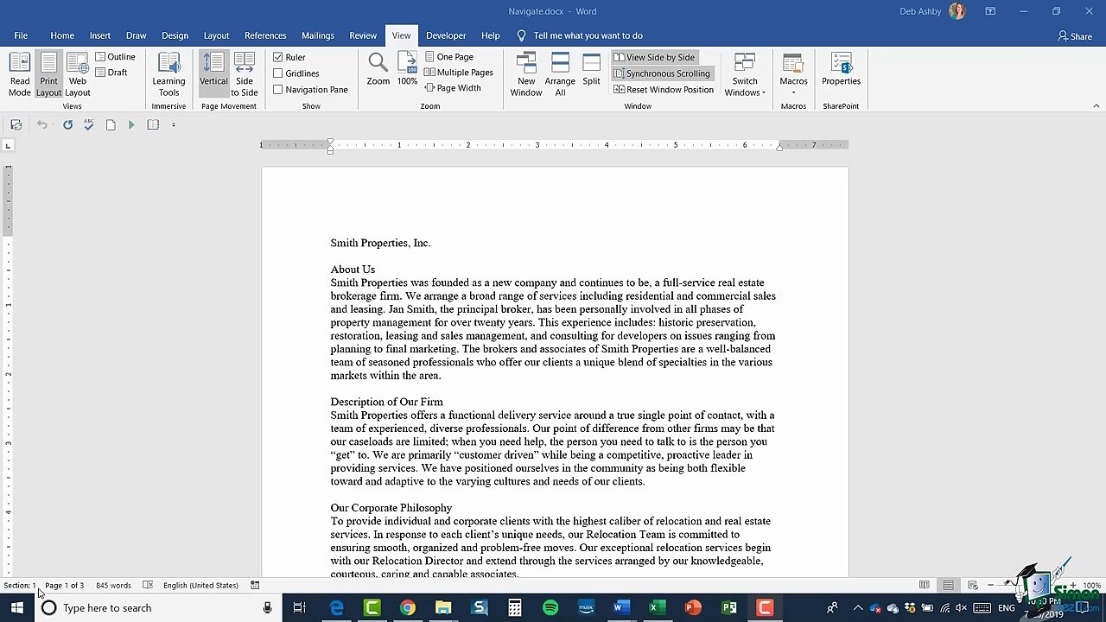
click(450, 285)
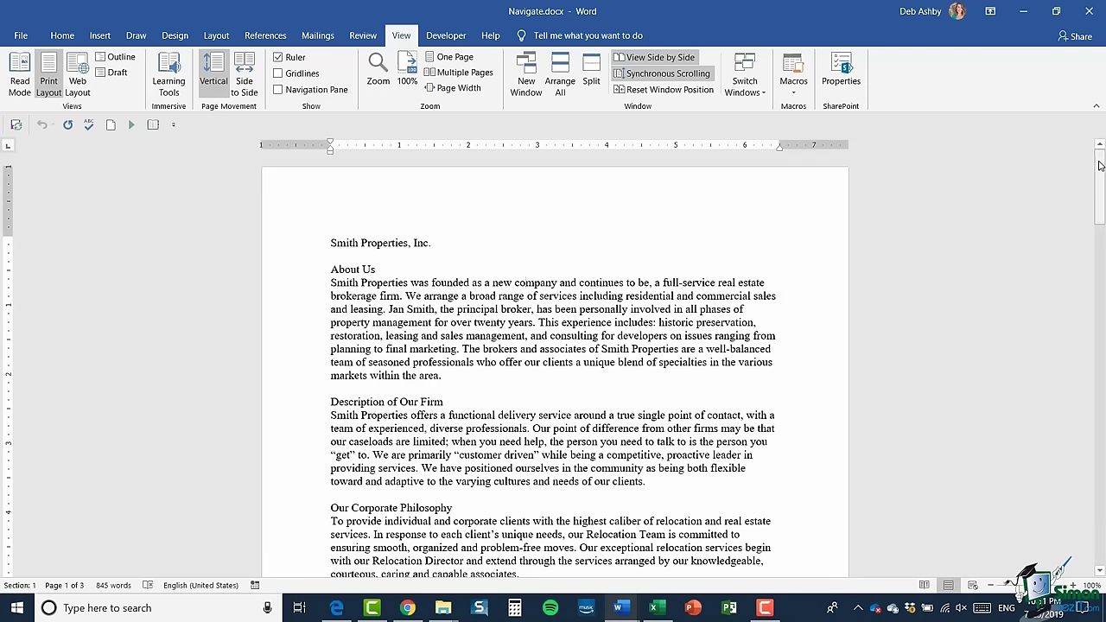
mouse_move(1101, 164)
mouse_down()
mouse_move(1100, 432)
mouse_move(1102, 152)
mouse_up()
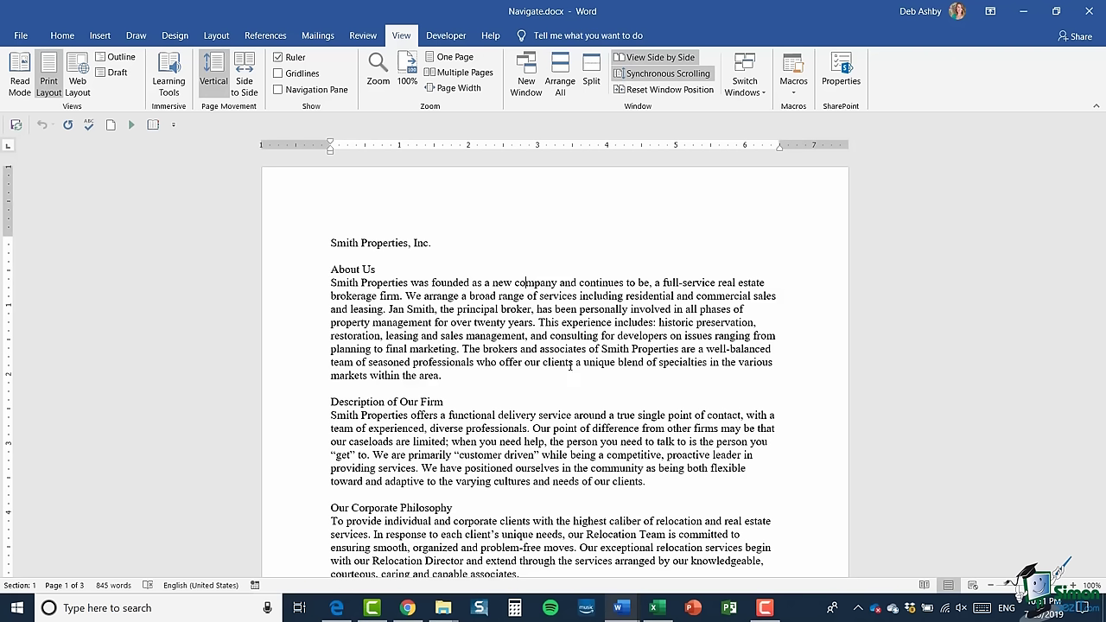
click(330, 243)
key(ctrl+End)
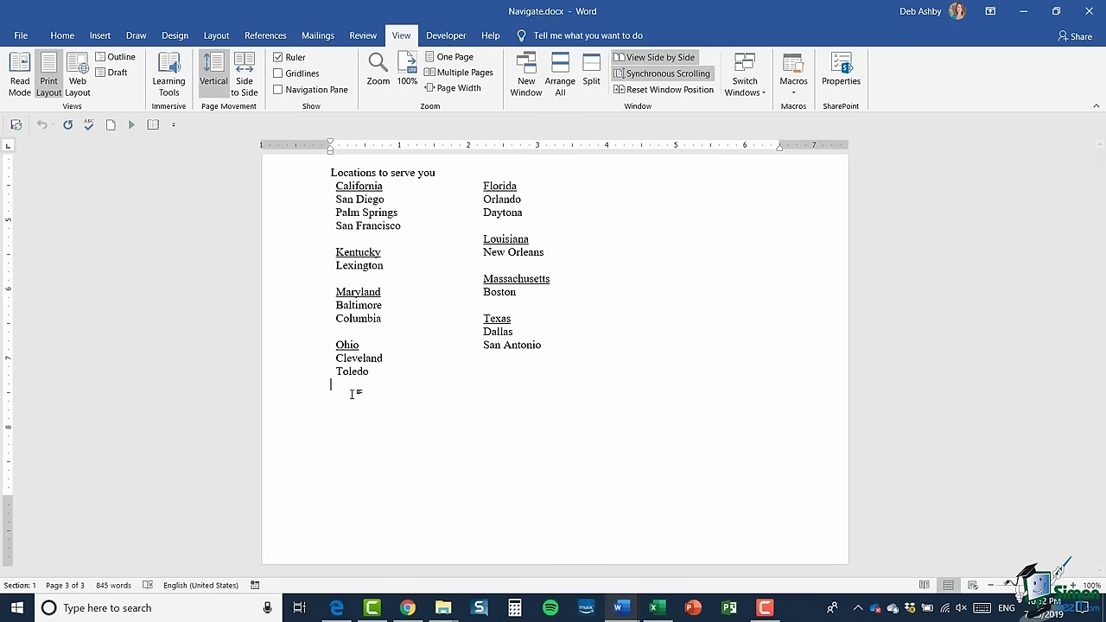
key(ctrl+Home)
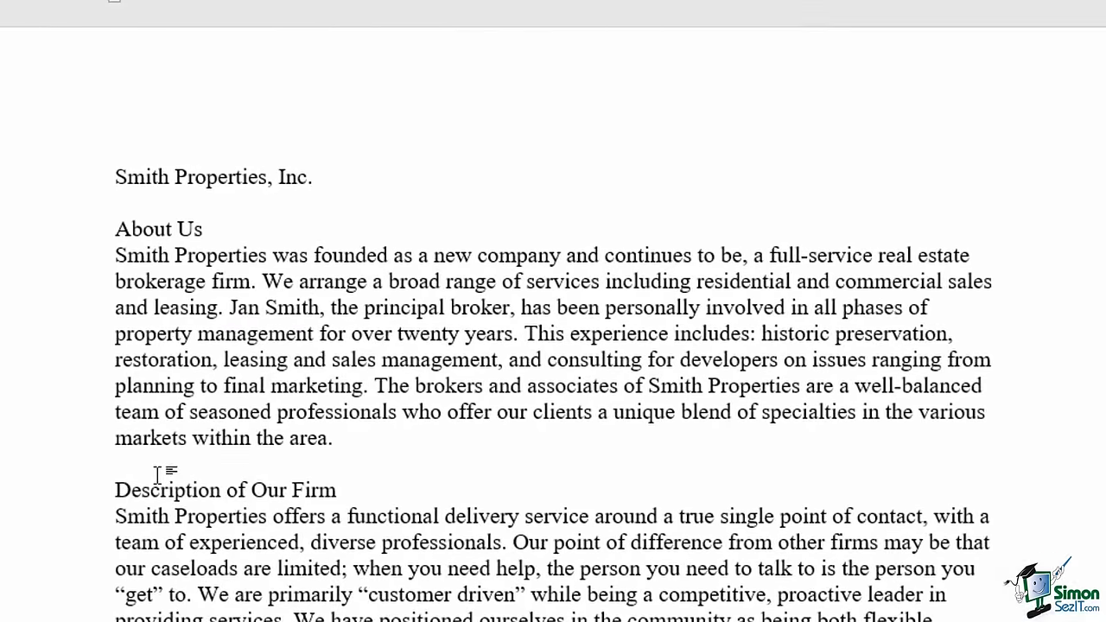
Move the caret word by word and paragraph by paragraph with Ctrl+arrow keys, then select everything with Ctrl+A
key(ctrl+Right)
key(ctrl+Right)
key(ctrl+Right)
key(ctrl+Right)
key(ctrl+Right)
key(ctrl+Right)
key(ctrl+Right)
key(ctrl+Right)
key(ctrl+Right)
key(ctrl+Right)
key(ctrl+Right)
key(ctrl+Right)
key(ctrl+Right)
key(ctrl+Right)
key(ctrl+Right)
key(ctrl+Right)
key(ctrl+Left)
key(ctrl+Left)
key(ctrl+Left)
key(ctrl+Left)
key(ctrl+Left)
key(ctrl+Left)
key(ctrl+Up)
key(ctrl+Up)
key(ctrl+Down)
key(ctrl+Down)
key(ctrl+Down)
key(ctrl+Down)
key(ctrl+Down)
key(ctrl+Up)
key(ctrl+Up)
key(ctrl+Up)
key(ctrl+a)
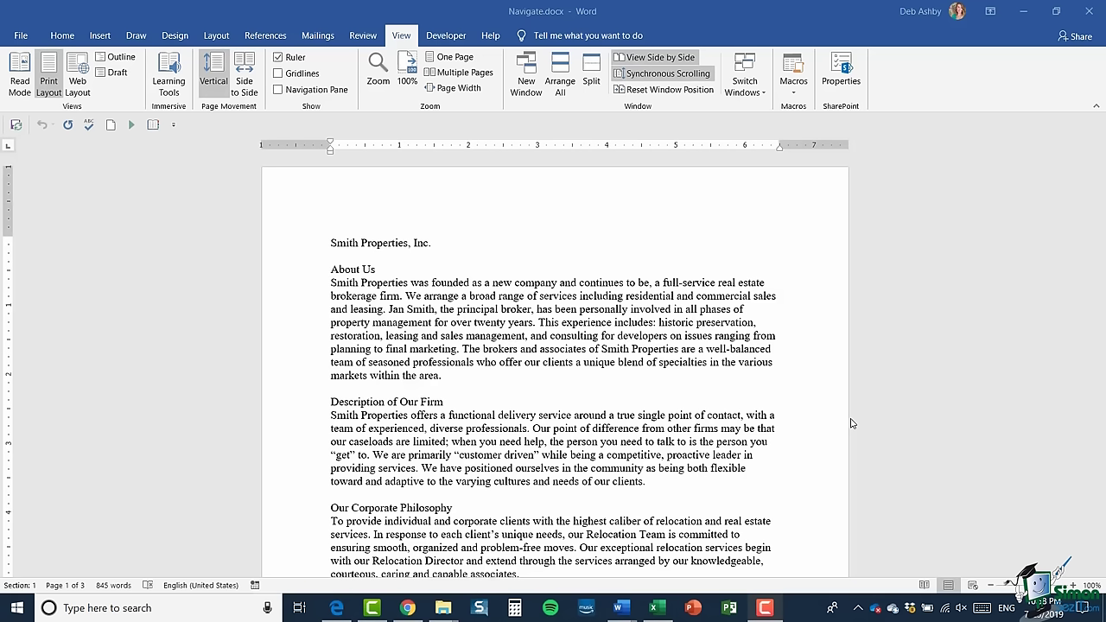
Deselect the text by clicking in the document and switch to the Home ribbon
click(332, 245)
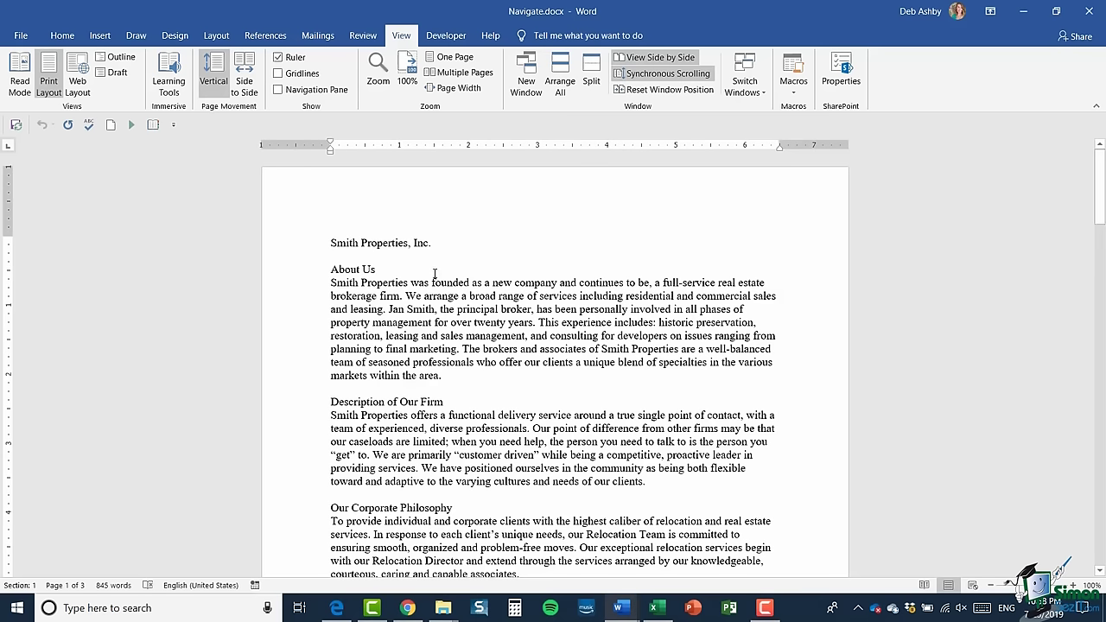
click(62, 36)
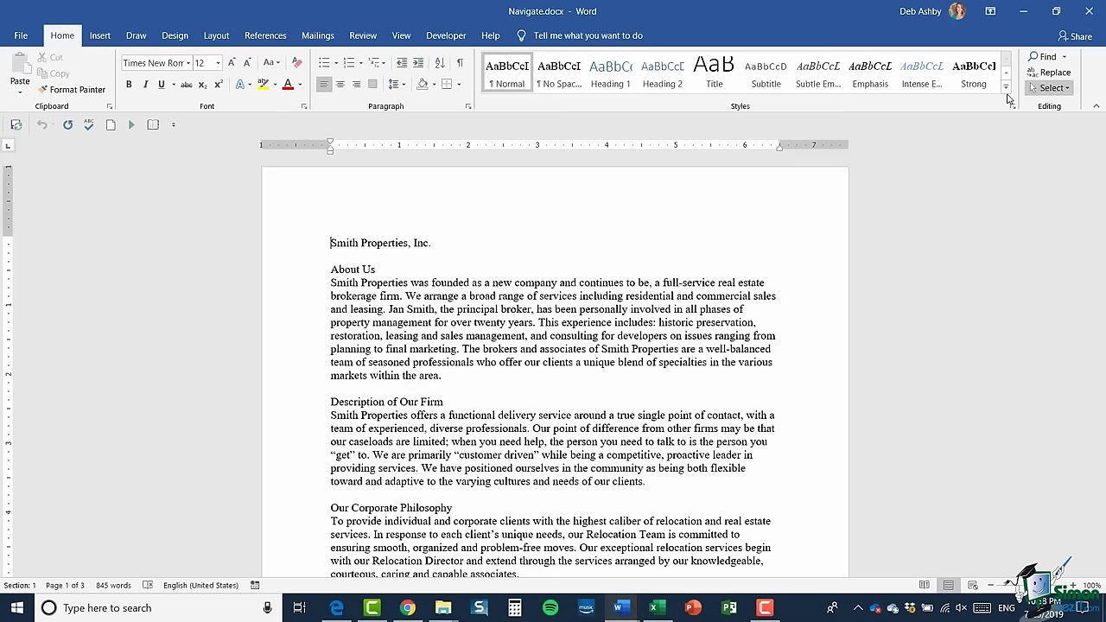
Open the Find dropdown in the Home ribbon's Editing group
click(1067, 58)
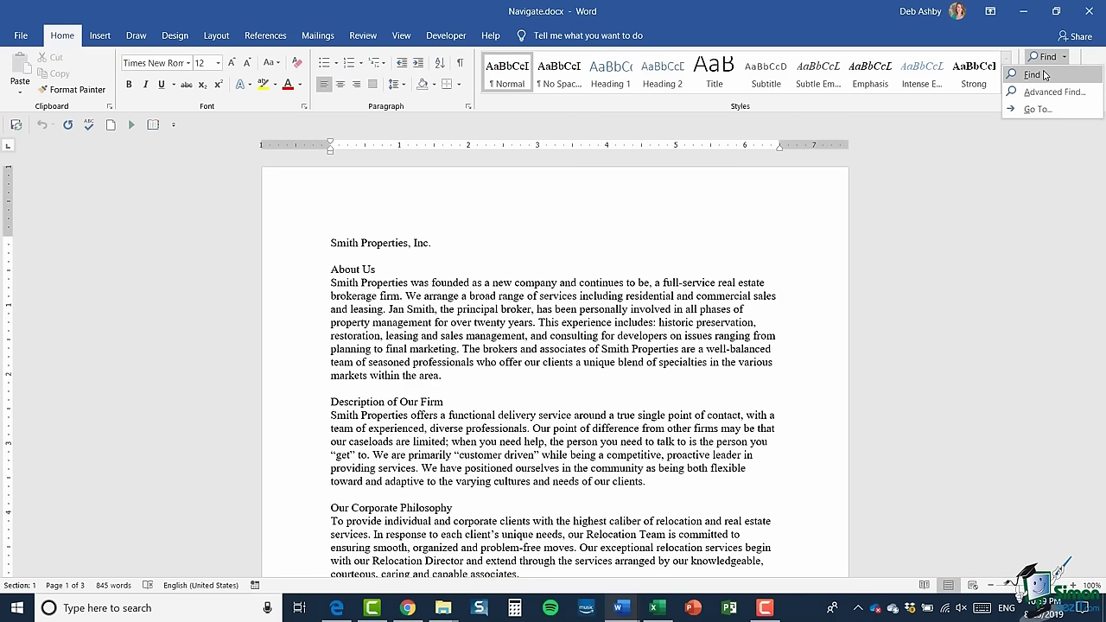
Search for 'firm' in the Navigation pane, review its 4 matches, and close the pane
click(1043, 75)
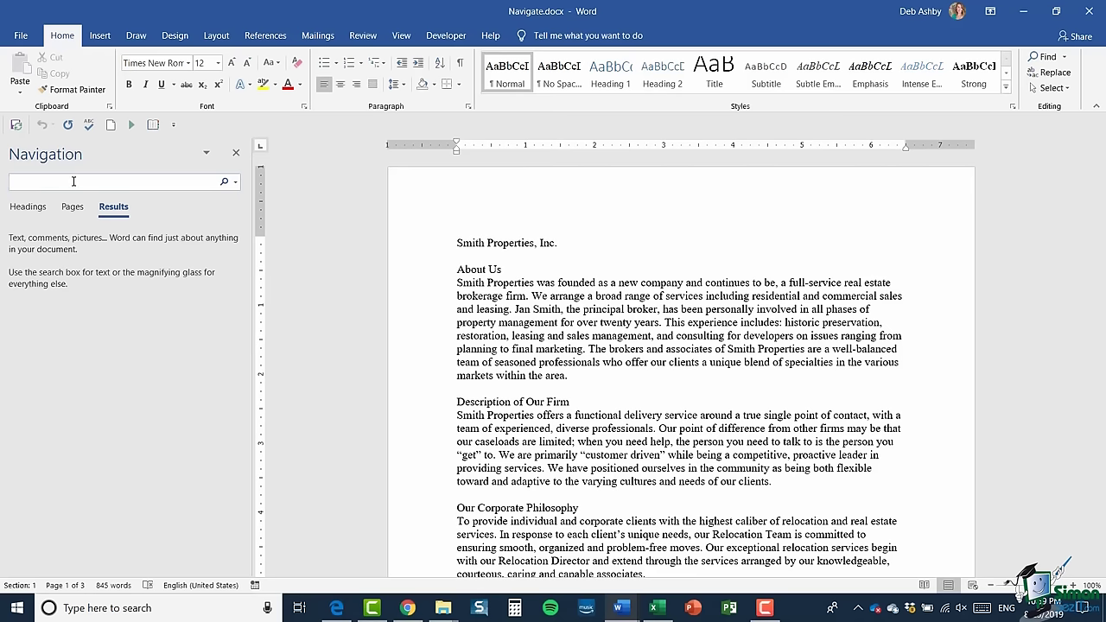
text(firm)
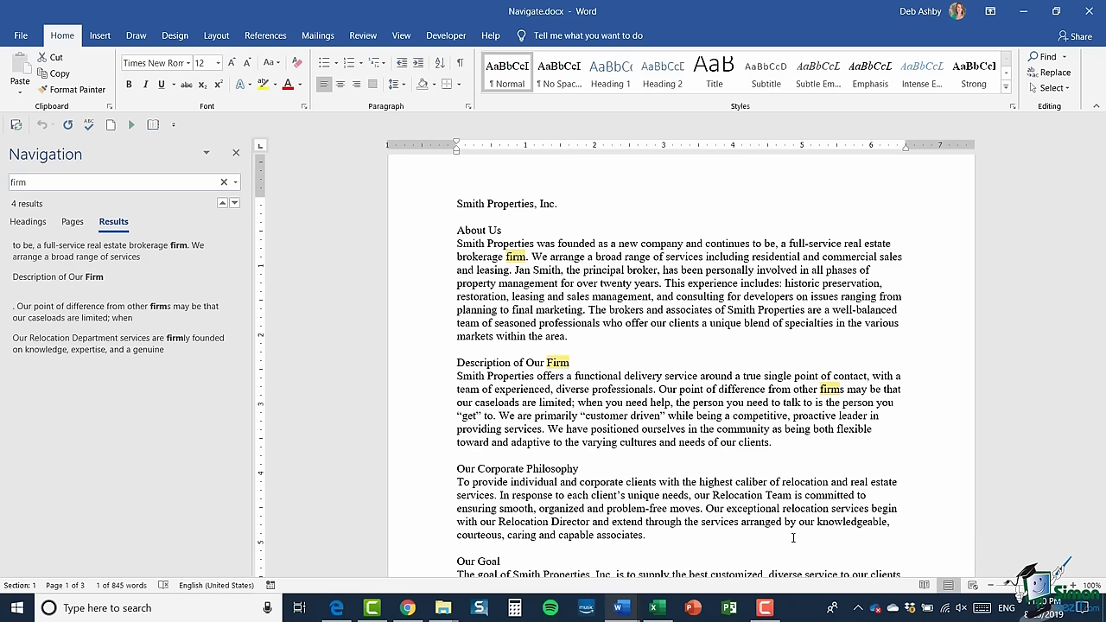
click(236, 155)
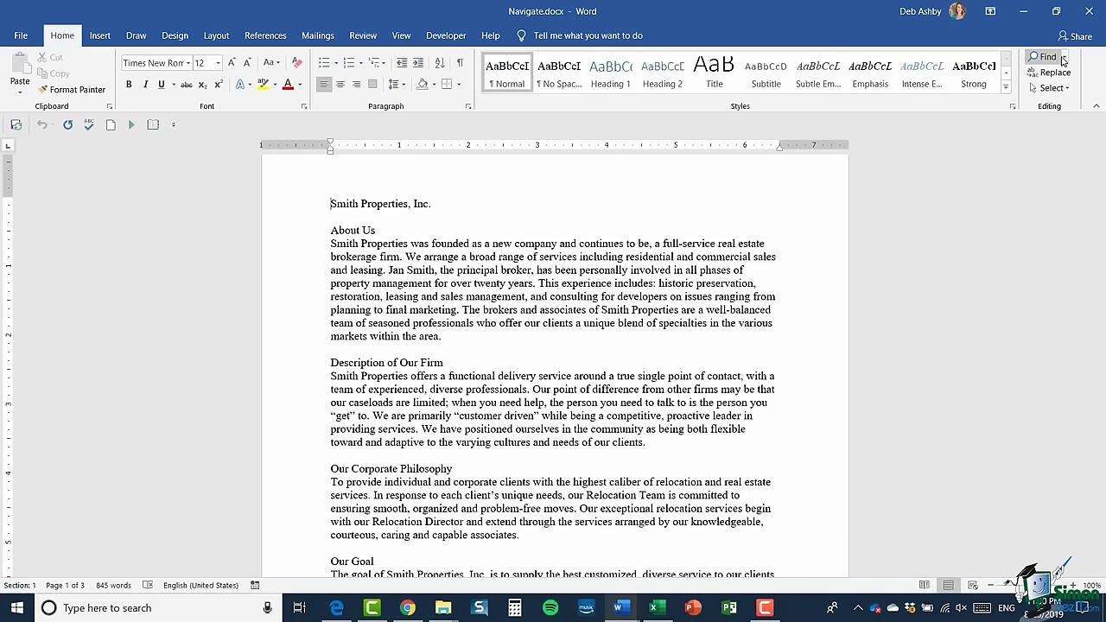
Open Advanced Find from the Find dropdown and move the Find and Replace dialog to the upper right
click(1064, 58)
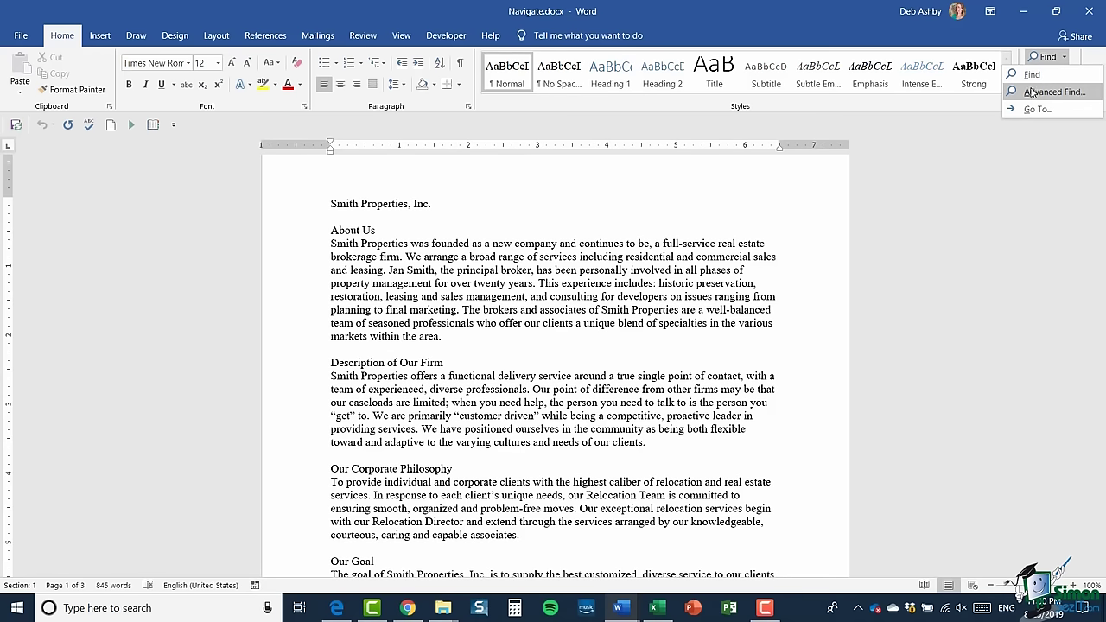
click(1047, 92)
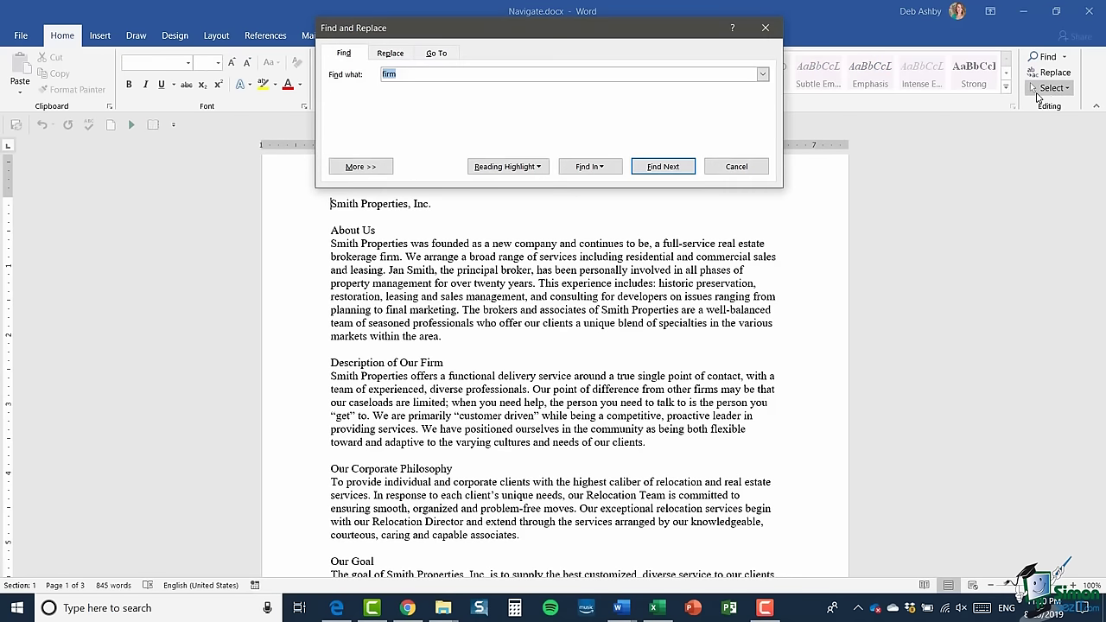
drag(544, 36, 617, 193)
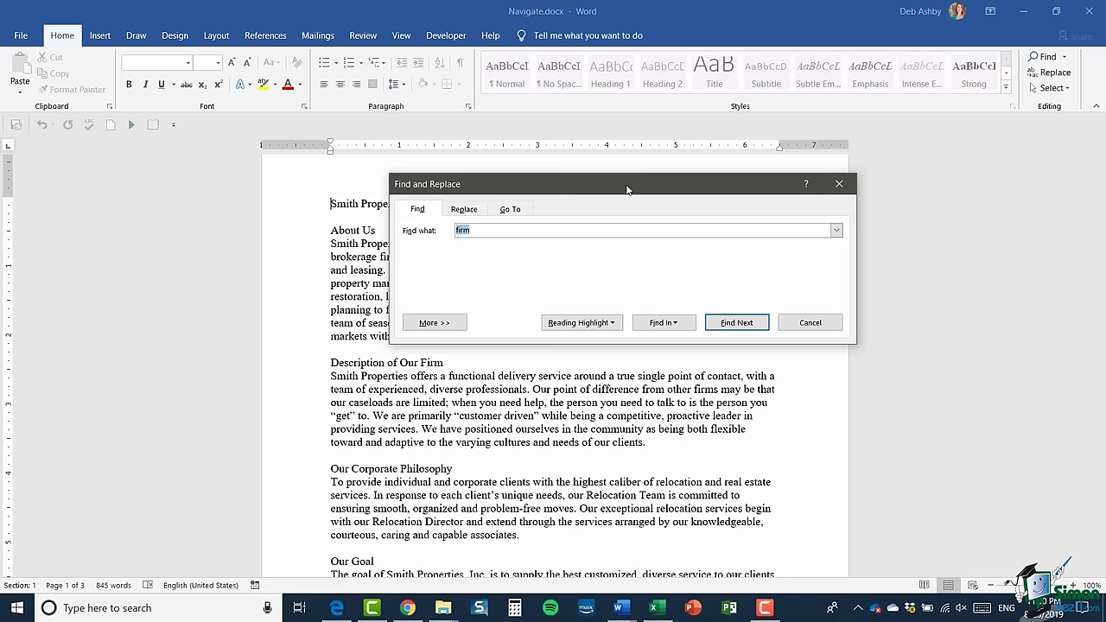
drag(603, 187, 782, 76)
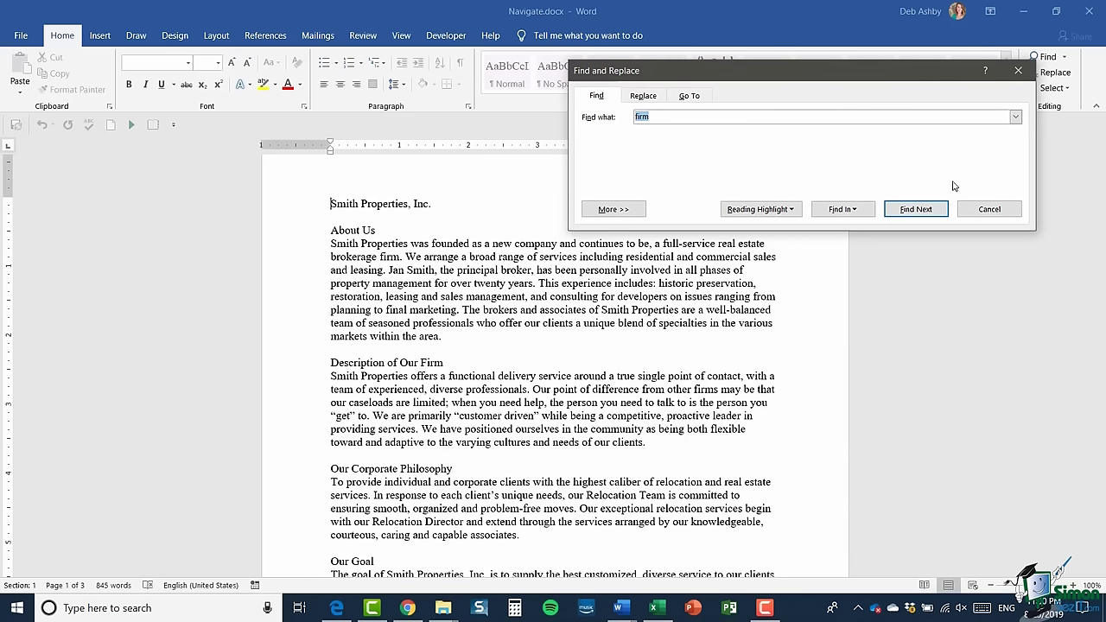
Use Find Next to step through every occurrence of 'firm', then dismiss the finished-searching message
click(916, 210)
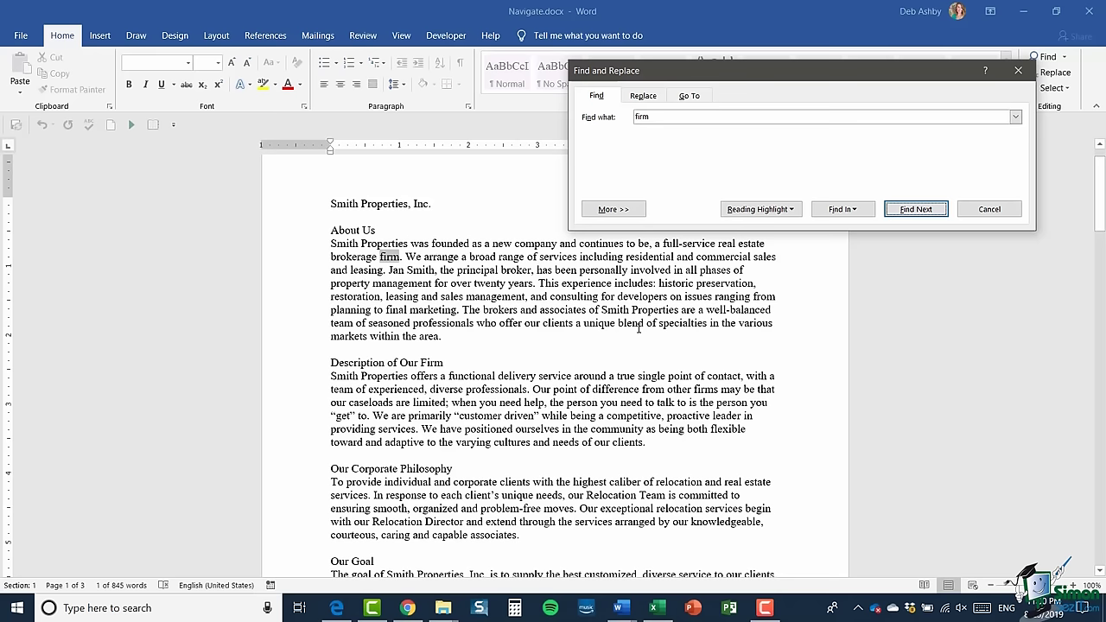
click(918, 211)
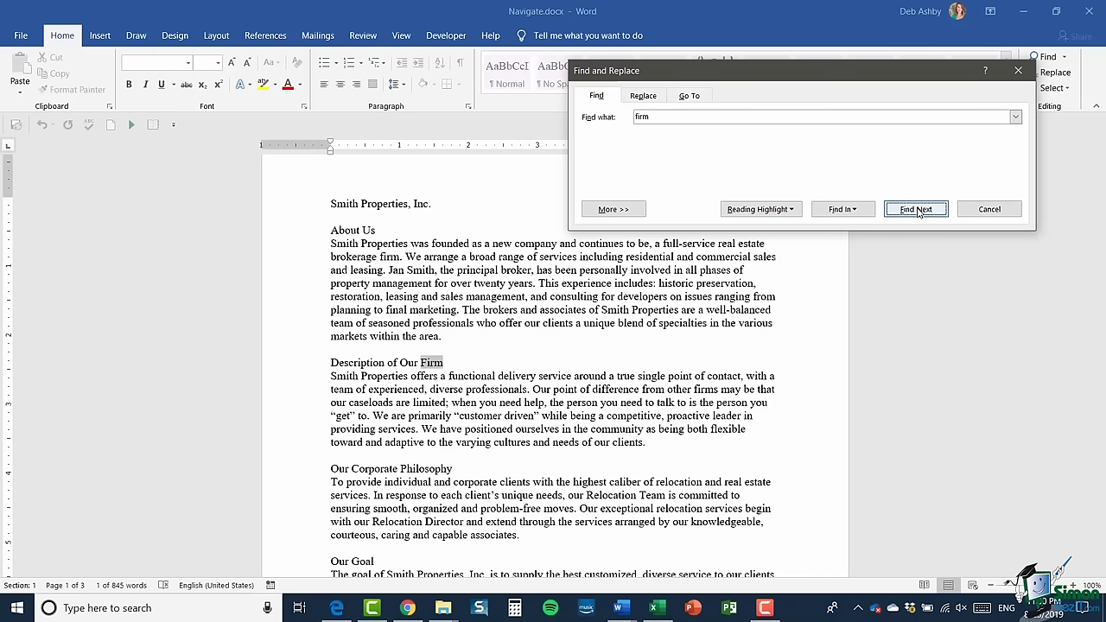
click(918, 210)
click(918, 211)
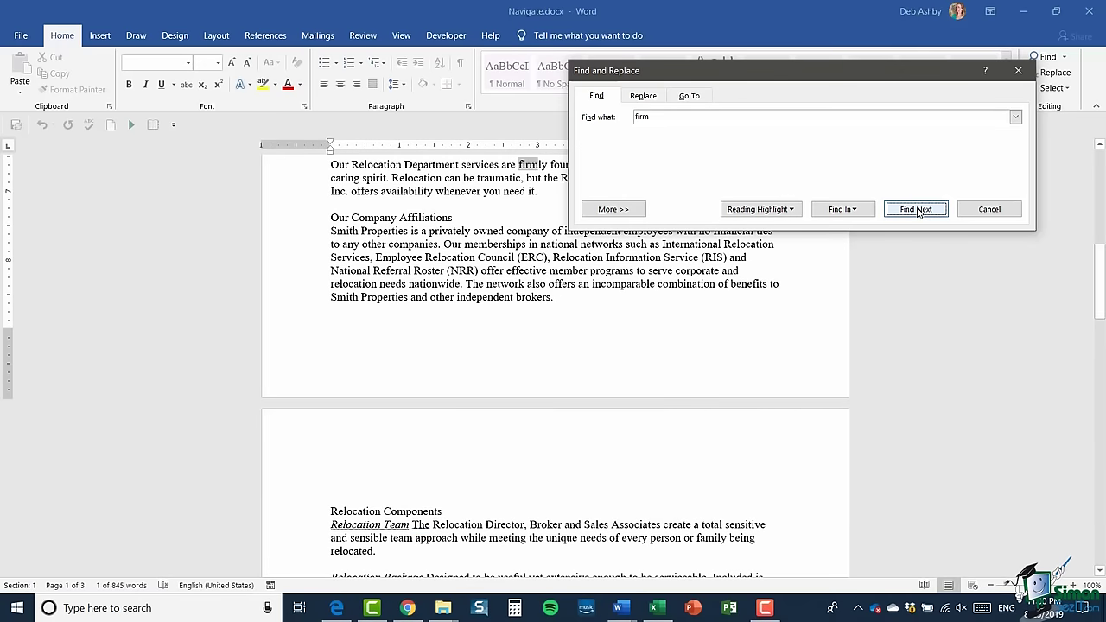
click(917, 211)
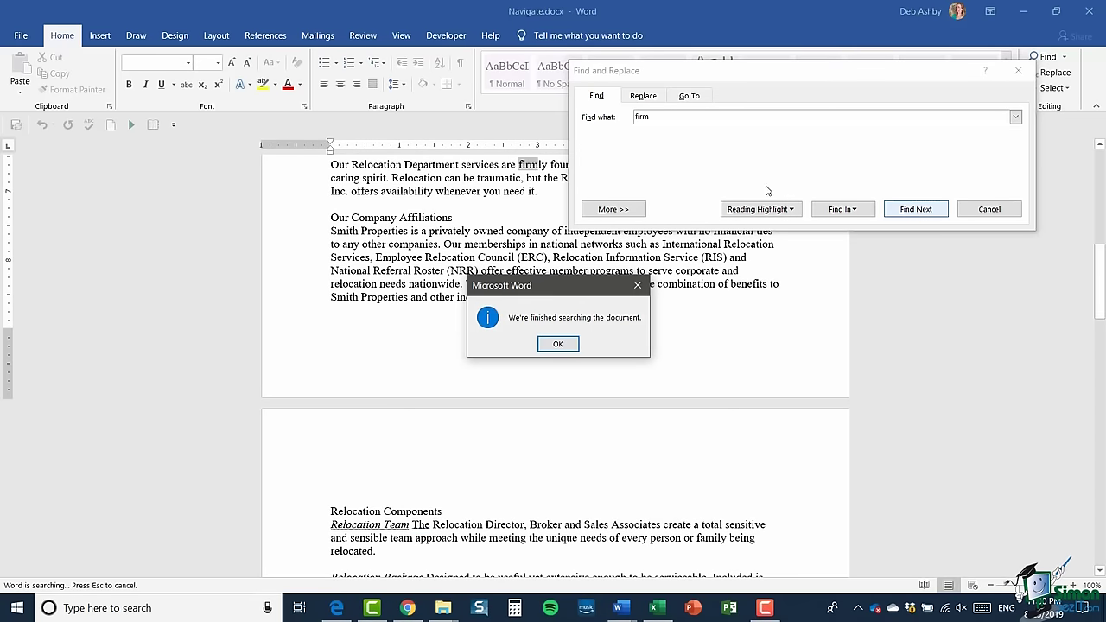
click(563, 349)
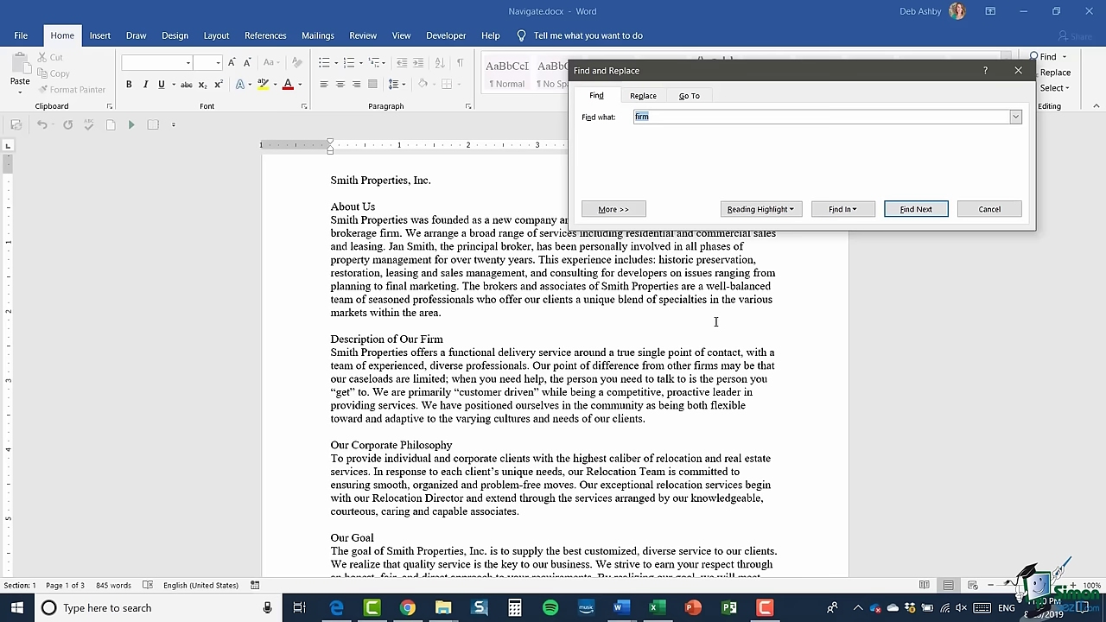
Expand the Find and Replace dialog with More >> and enable Use wildcards
click(611, 210)
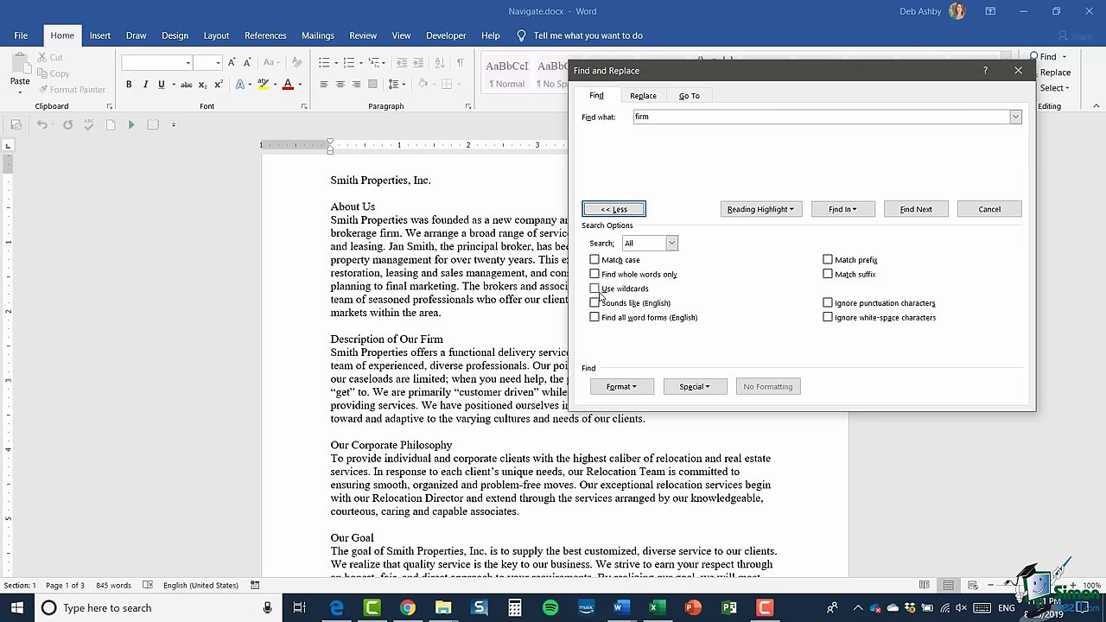
click(595, 289)
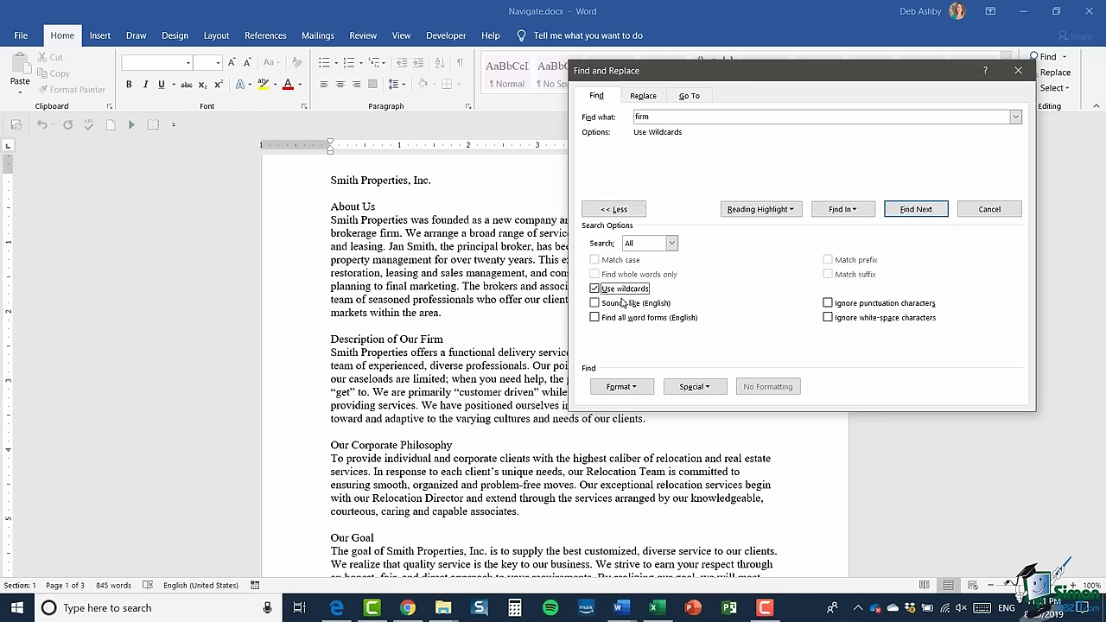
click(637, 117)
double_click(640, 117)
text(A*)
key(BackSpace)
key(BackSpace)
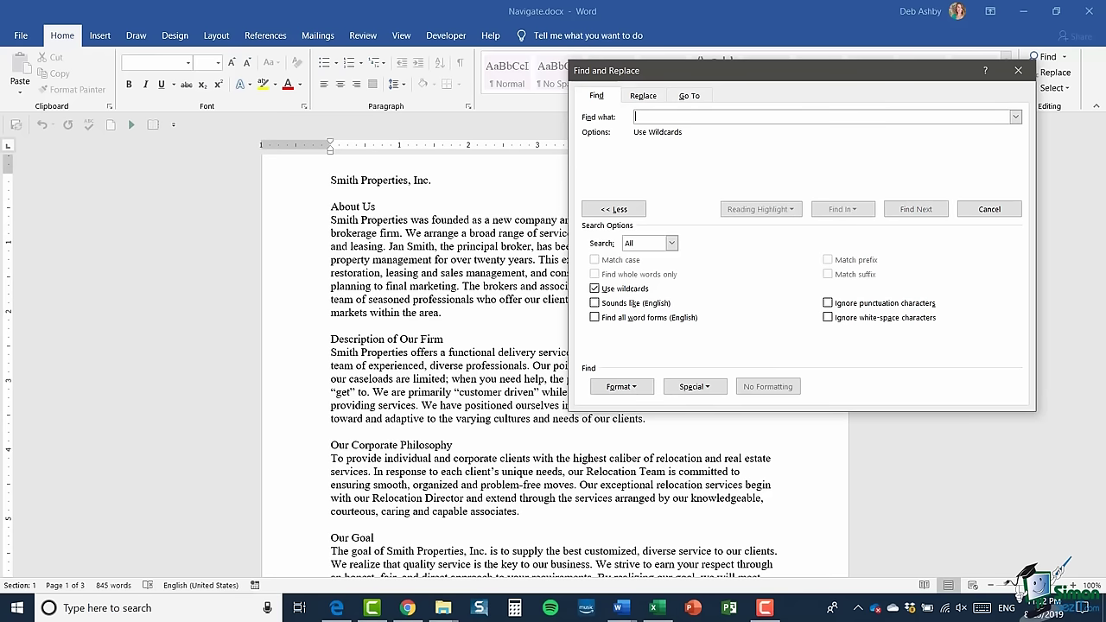
text([S)
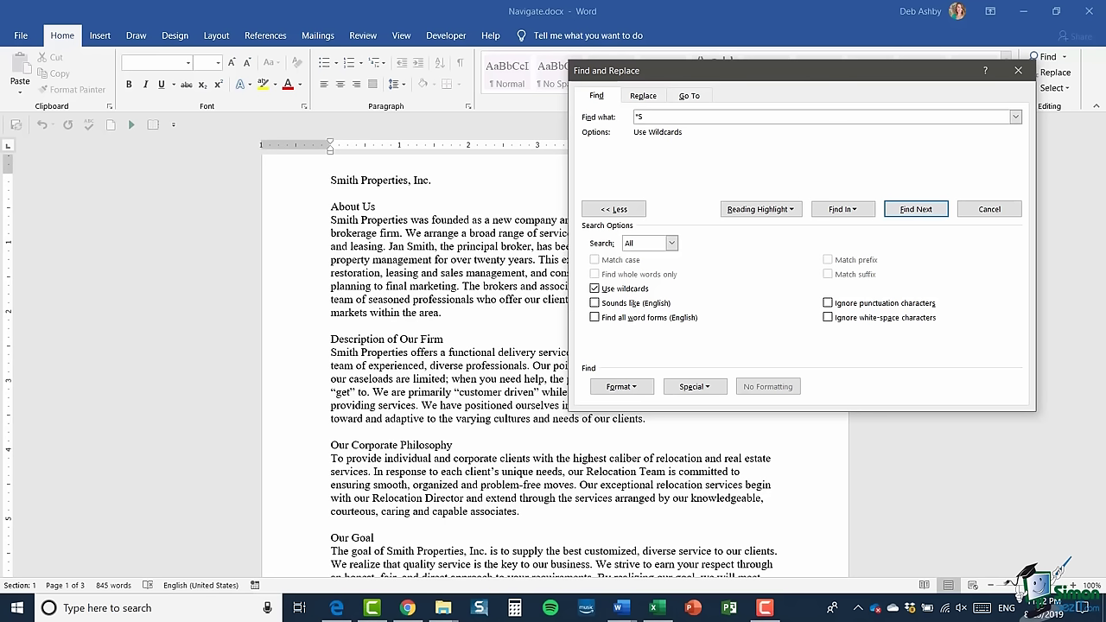
key(BackSpace)
key(BackSpace)
text(A??)
key(BackSpace)
key(BackSpace)
key(BackSpace)
text(firm)
Clear Use wildcards, then try Sounds like (English) and clear it again, leaving all options off
click(595, 289)
click(595, 304)
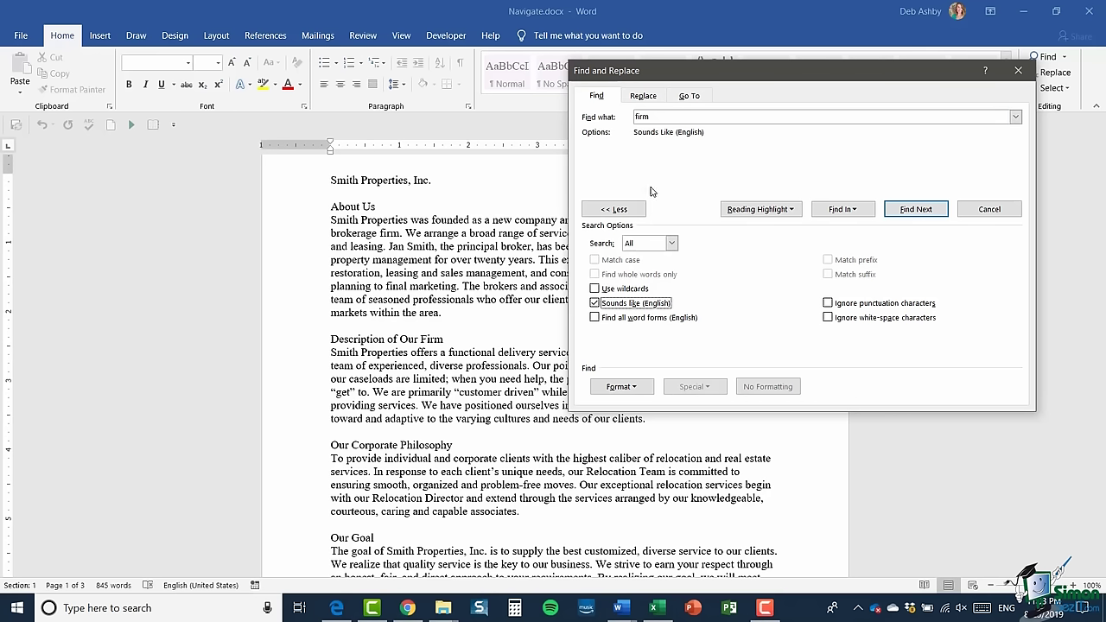
click(595, 304)
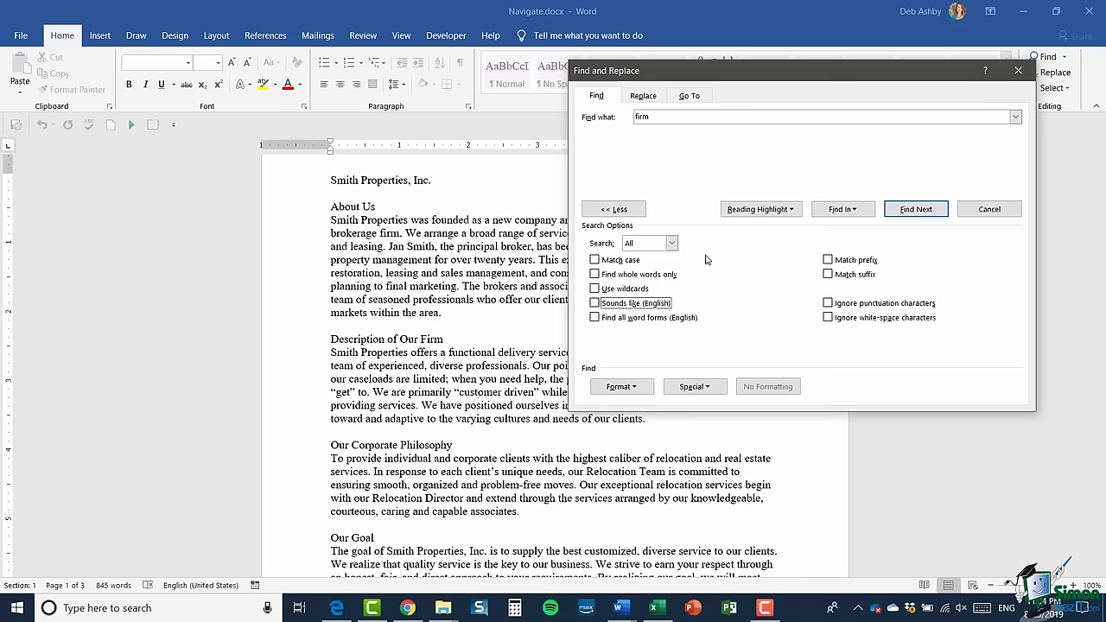
From the document start, use Replace All to change 'Smith' to 'Ashby' (10 replacements)
click(1018, 70)
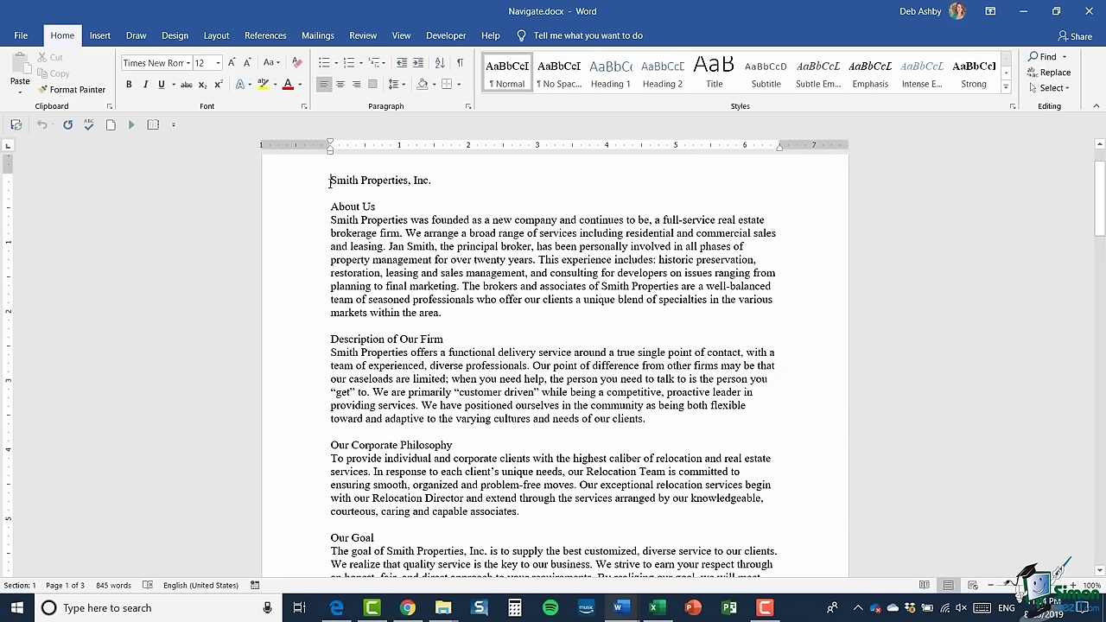
click(331, 180)
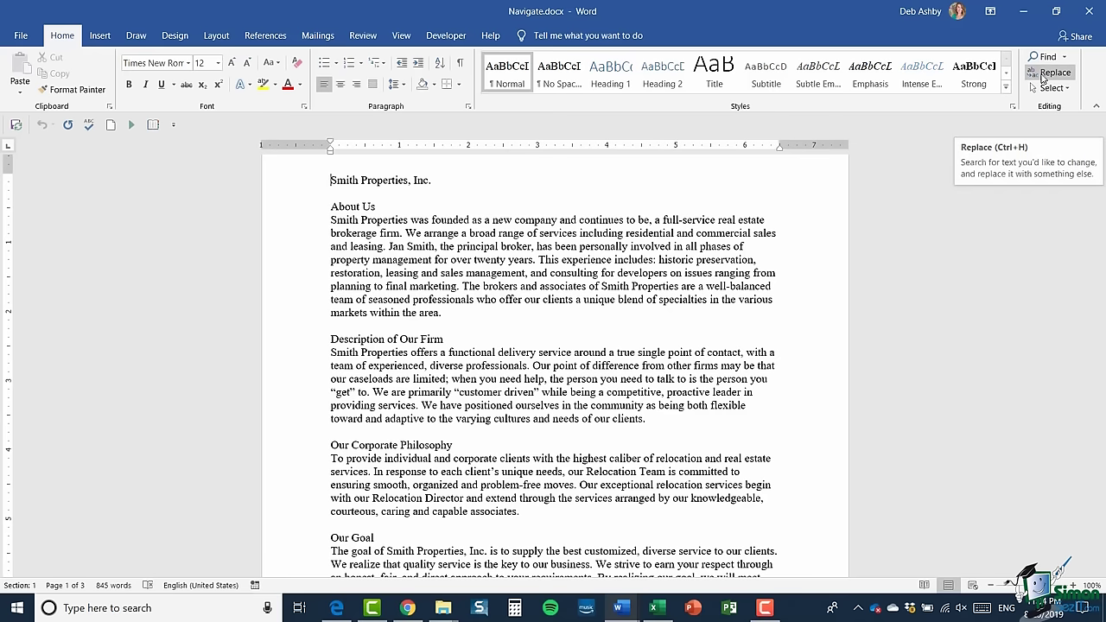
click(1043, 77)
drag(586, 190, 834, 102)
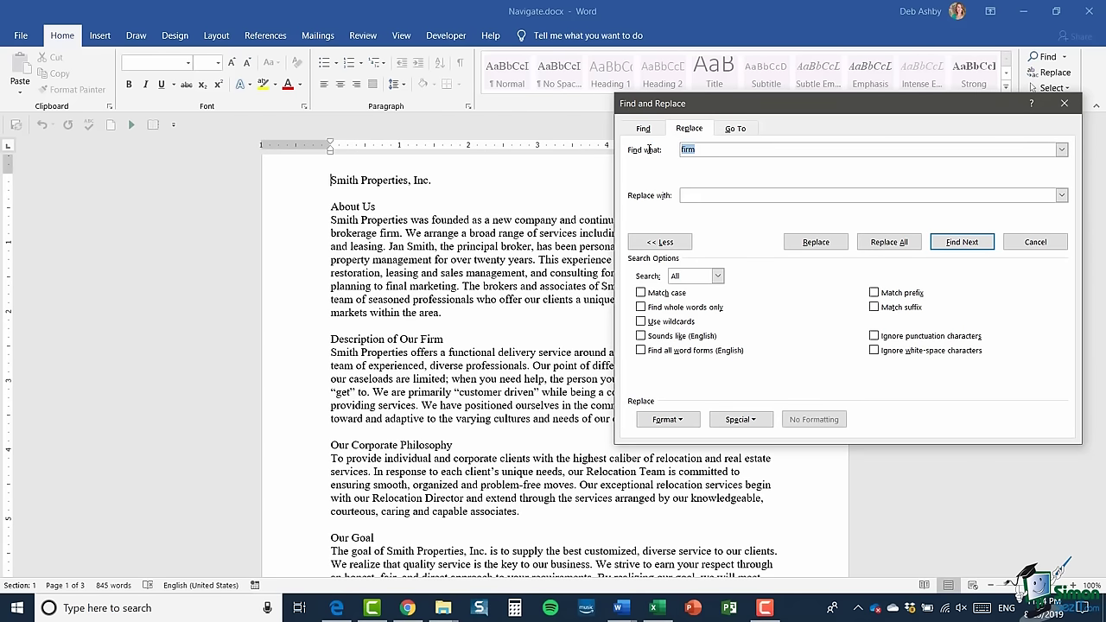
text(Smith)
click(702, 195)
text(Ashby)
click(881, 244)
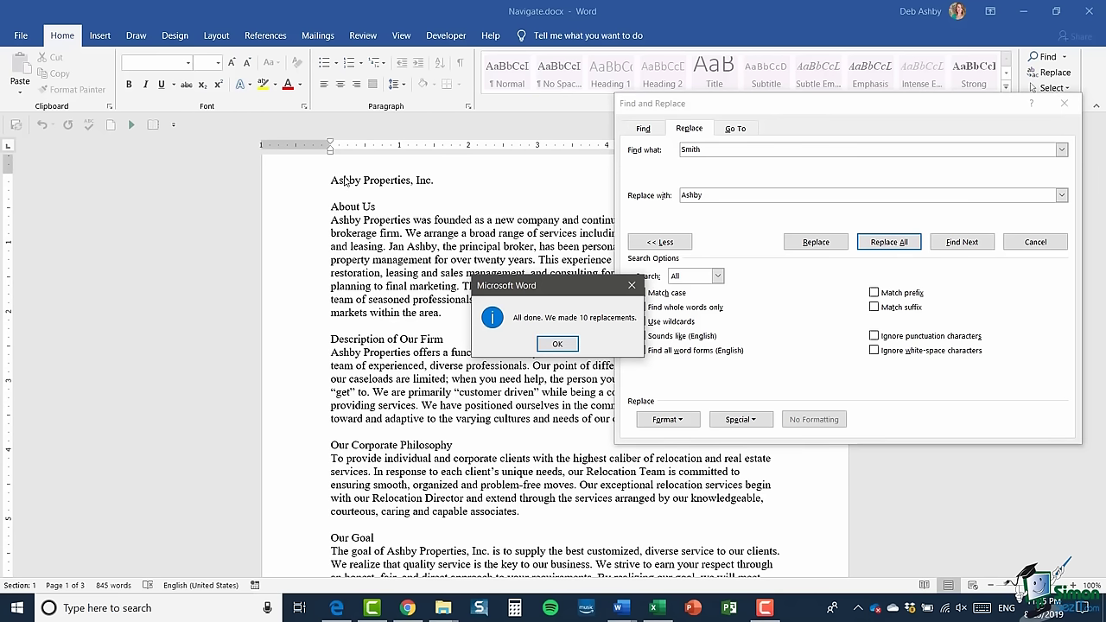
click(553, 344)
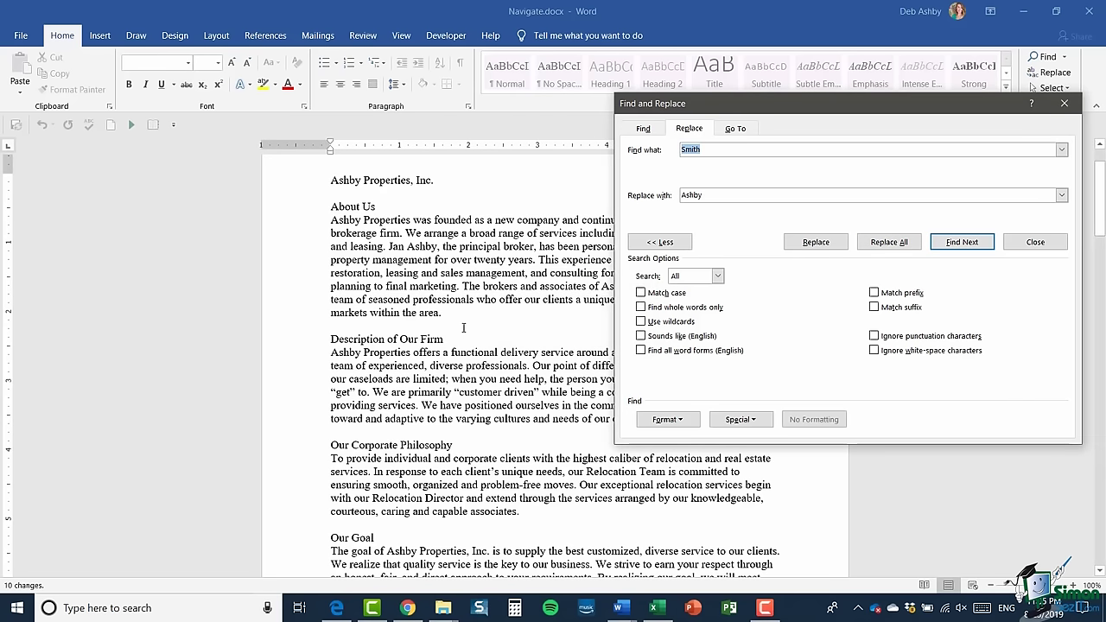
key(Escape)
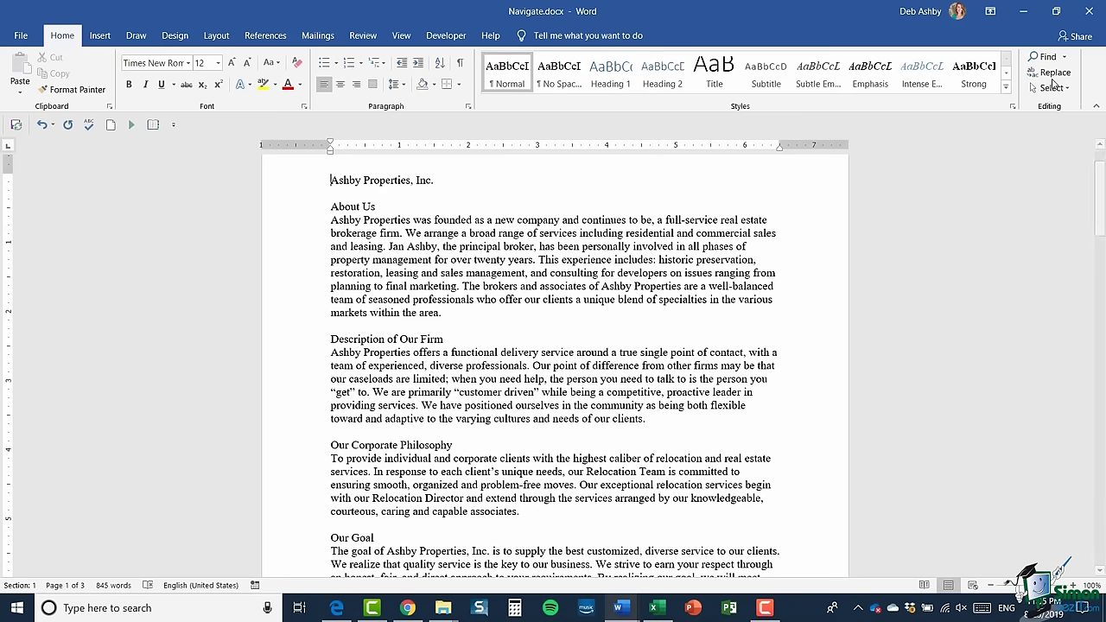
click(1064, 57)
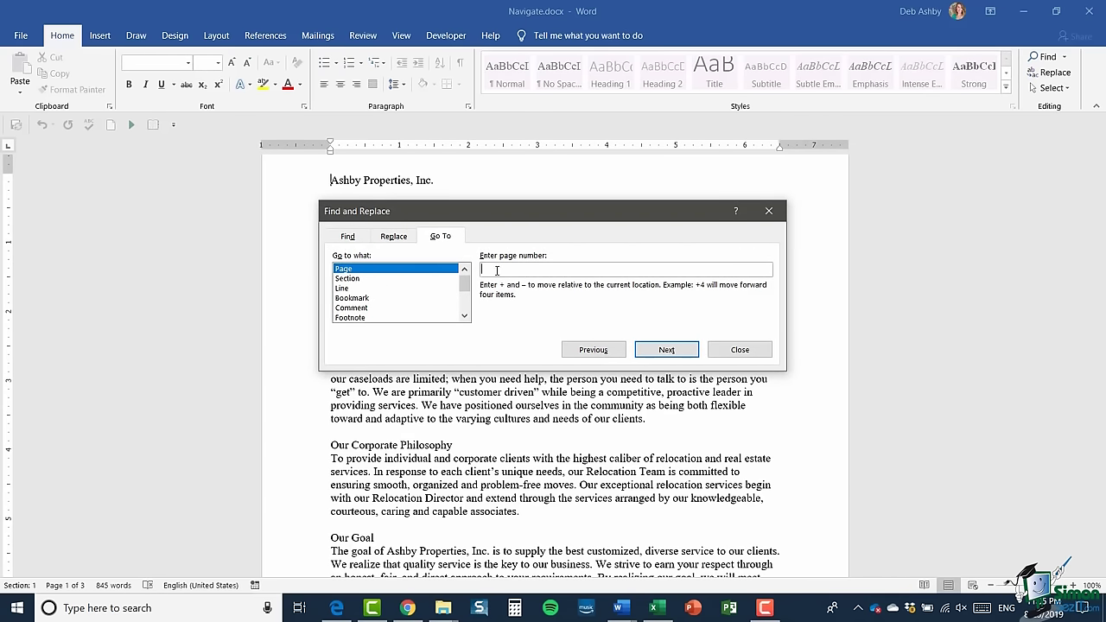
text(2)
click(666, 349)
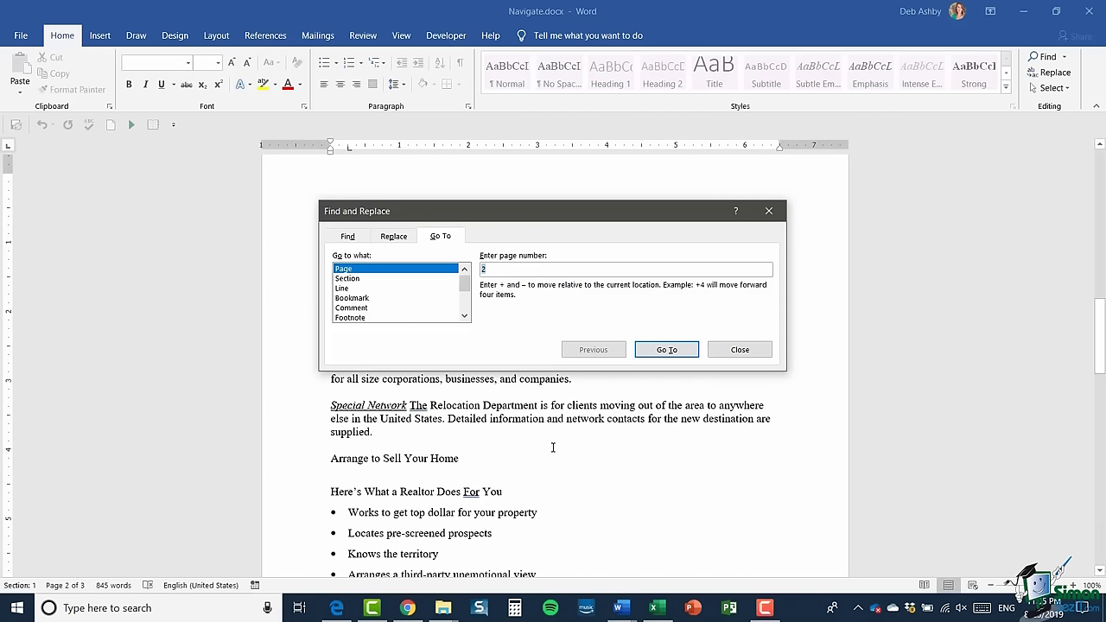
click(350, 281)
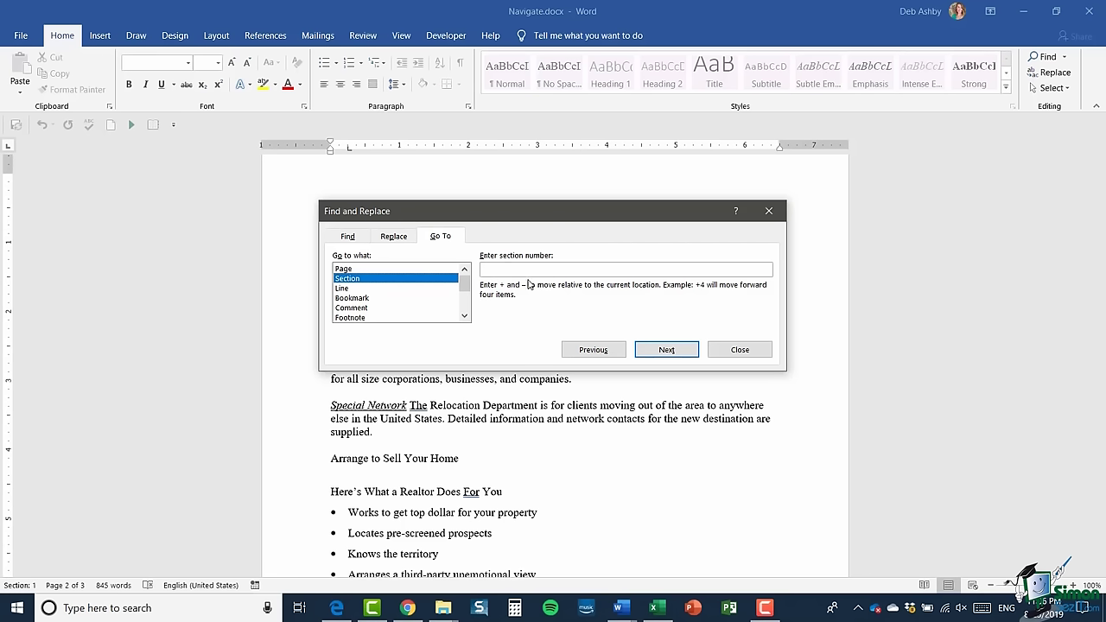
click(346, 291)
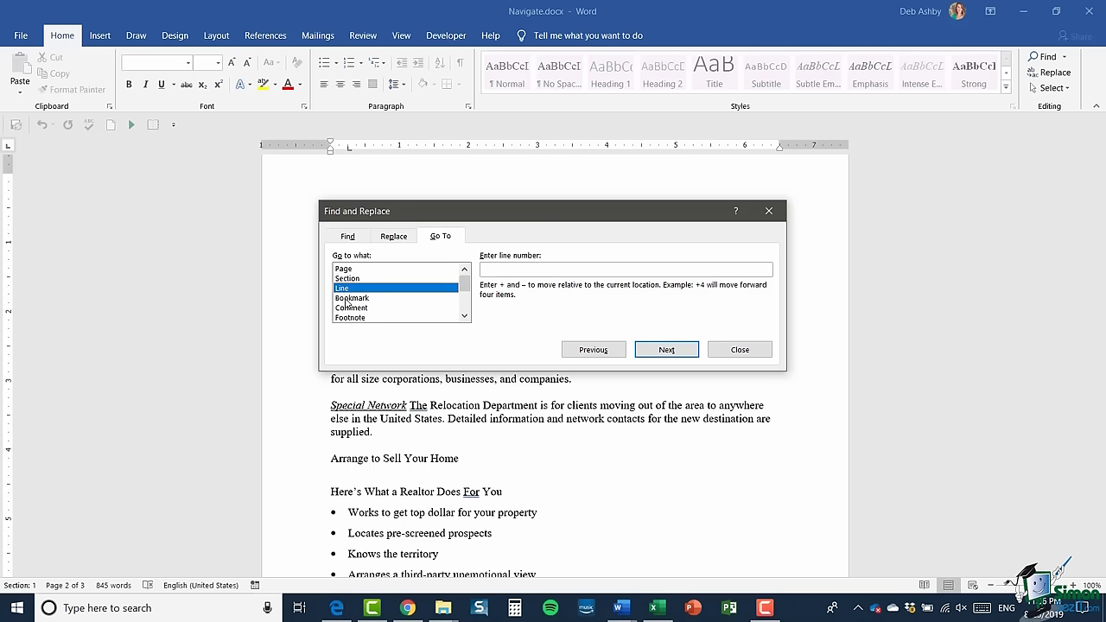
click(349, 300)
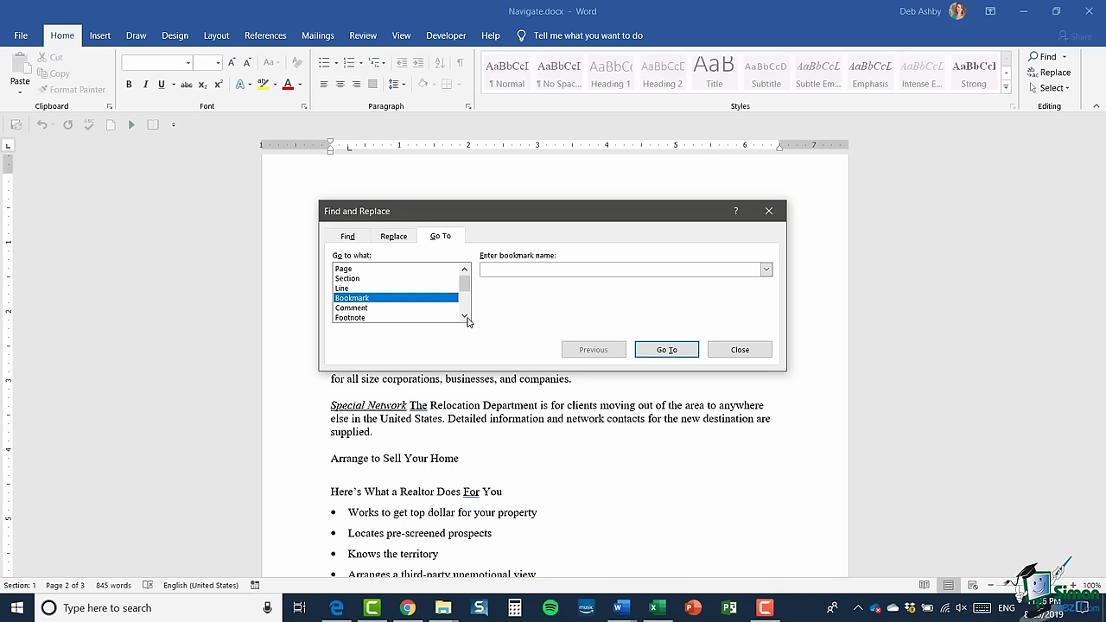
click(364, 309)
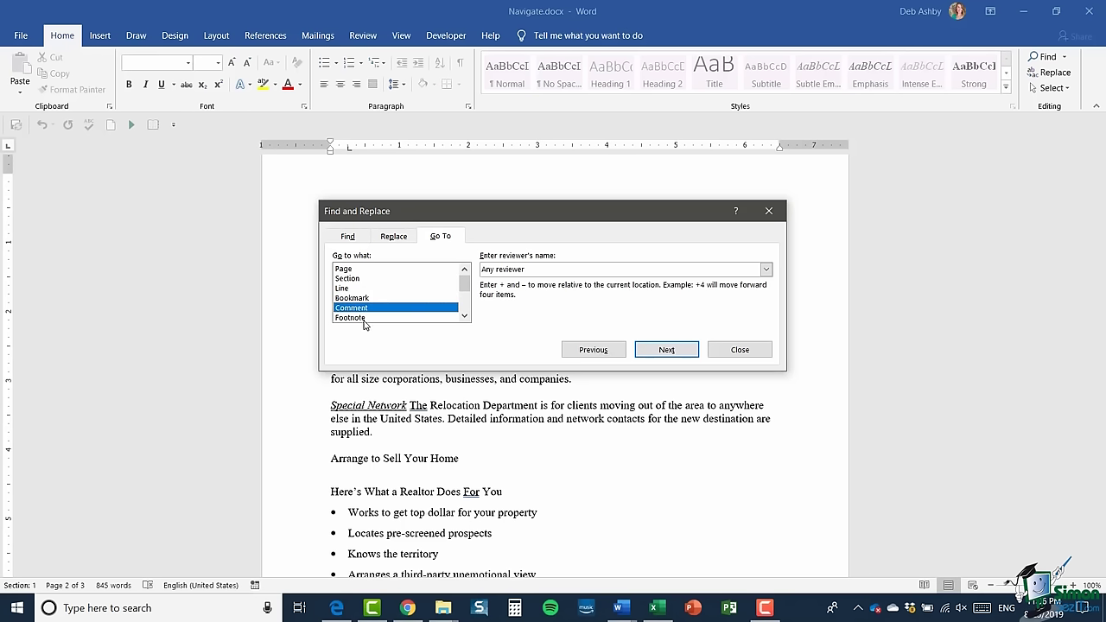
click(367, 319)
click(464, 315)
click(464, 315)
click(464, 315)
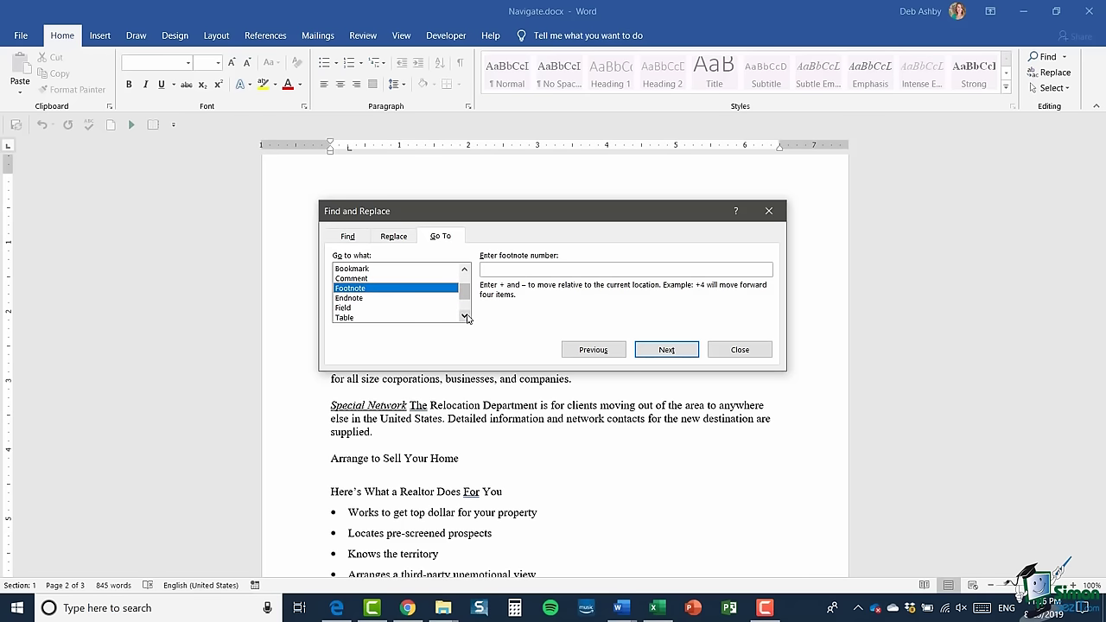
click(464, 315)
click(354, 287)
click(353, 299)
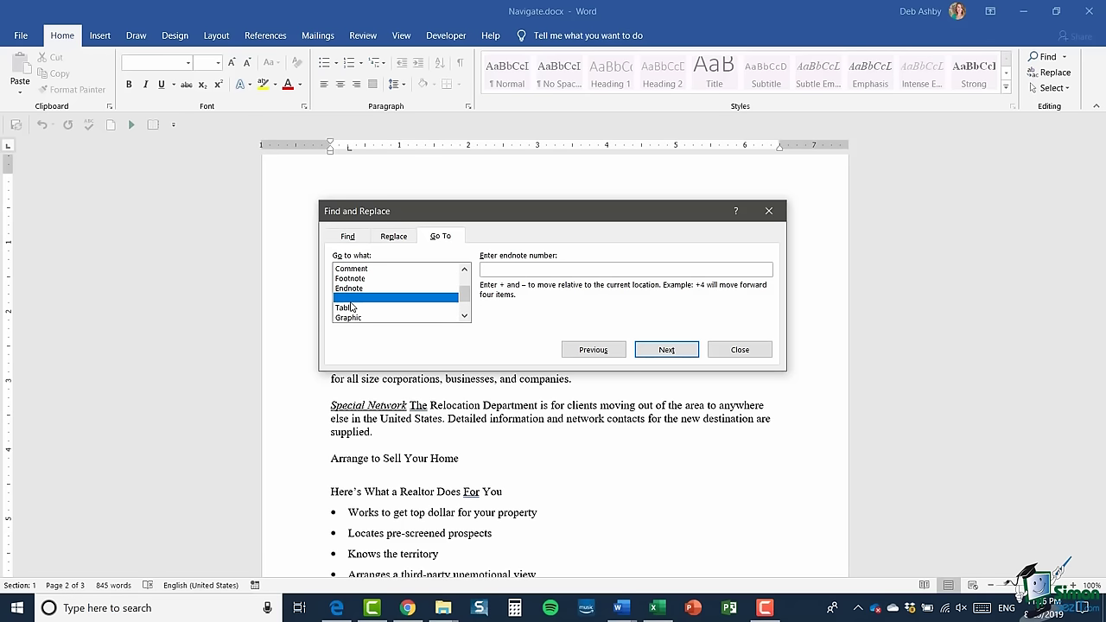
click(346, 309)
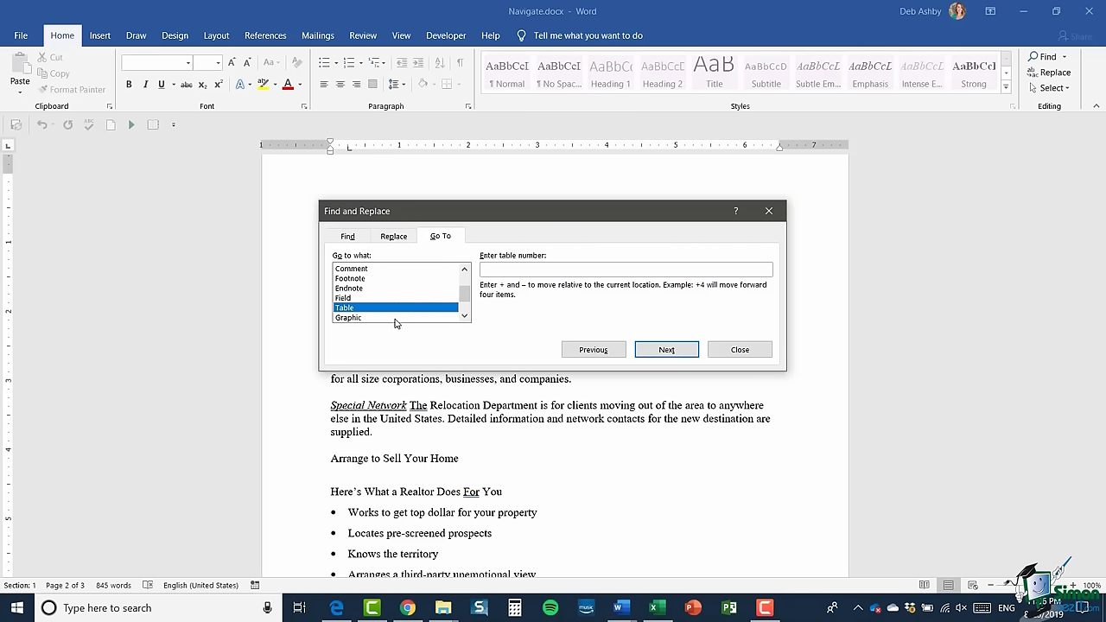
drag(465, 295, 465, 304)
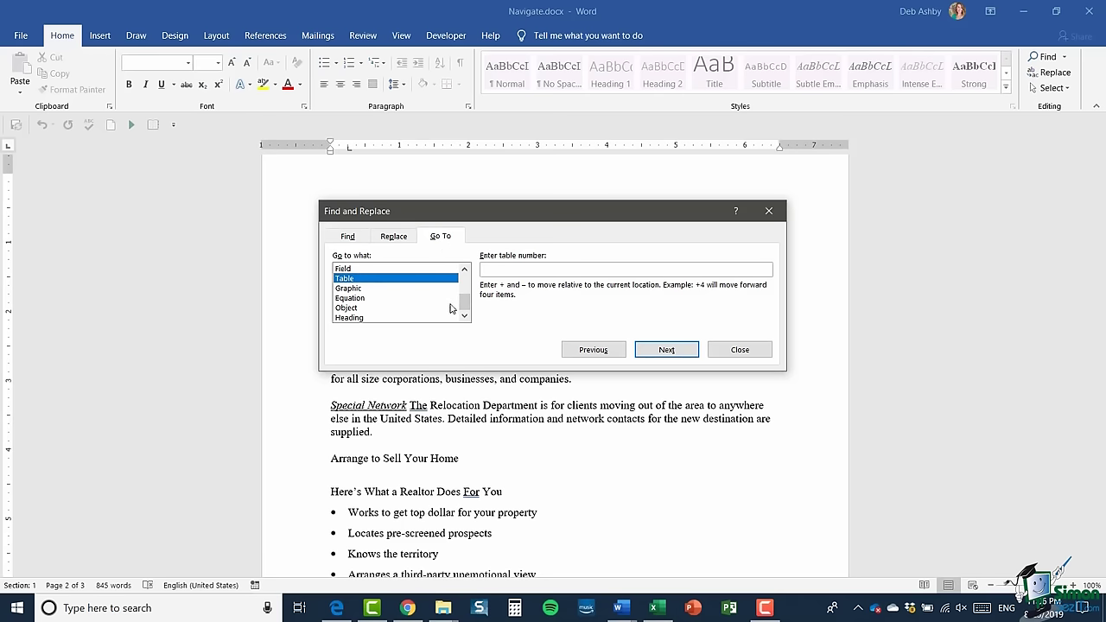
click(736, 350)
click(528, 234)
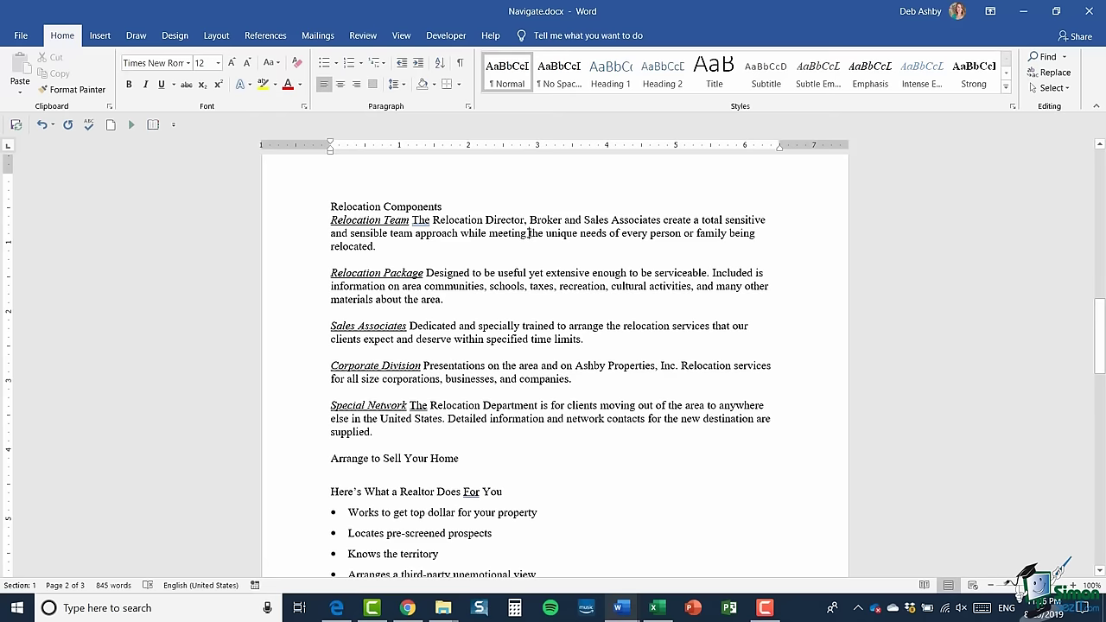
key(ctrl+Home)
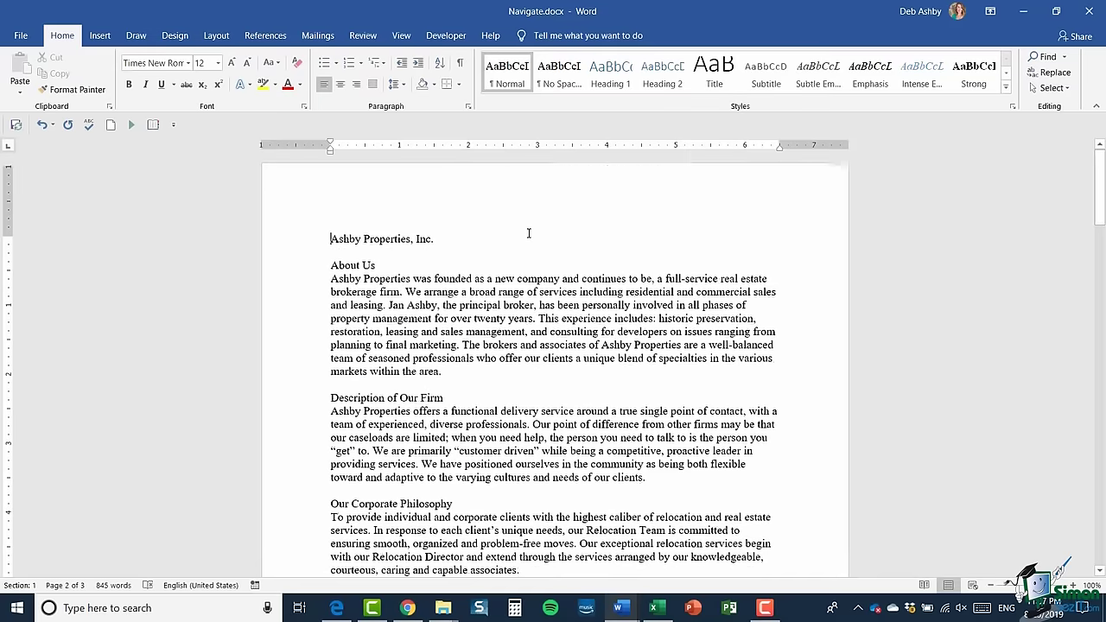
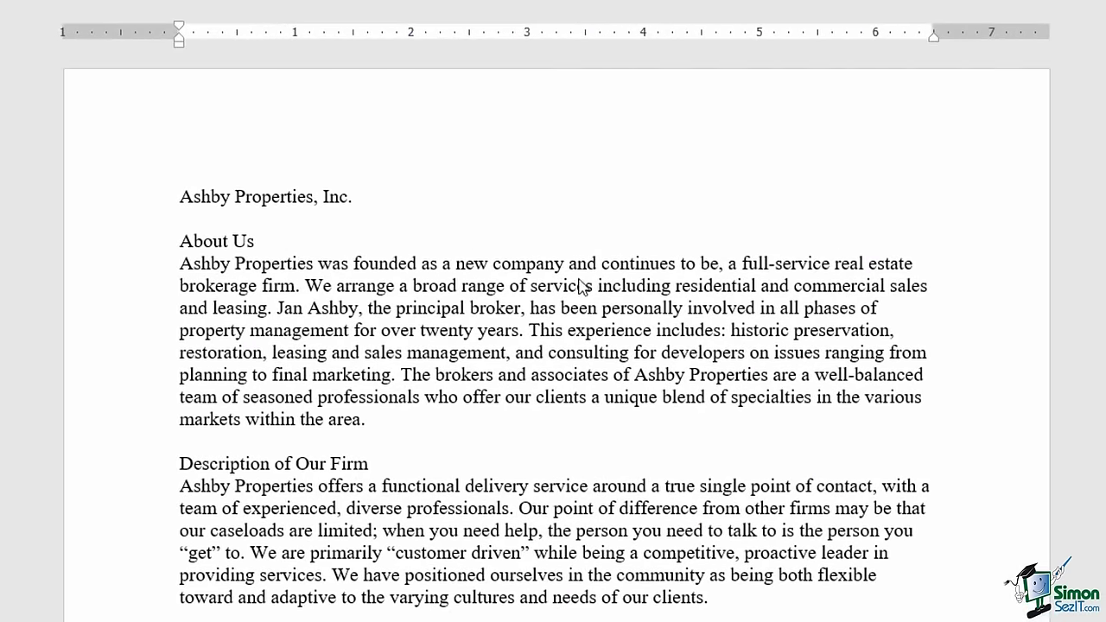
Type 'property' before 'company', then delete both words so the sentence reads 'a new and continues'
click(494, 266)
text(property)
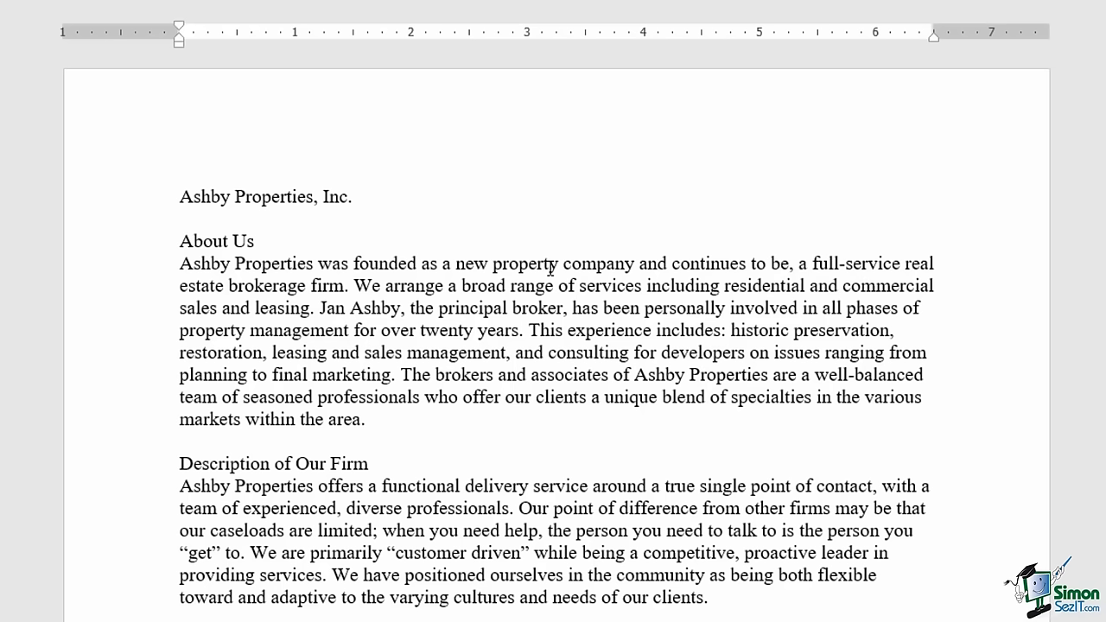
key(Delete)
key(Delete)
key(Delete)
key(Delete)
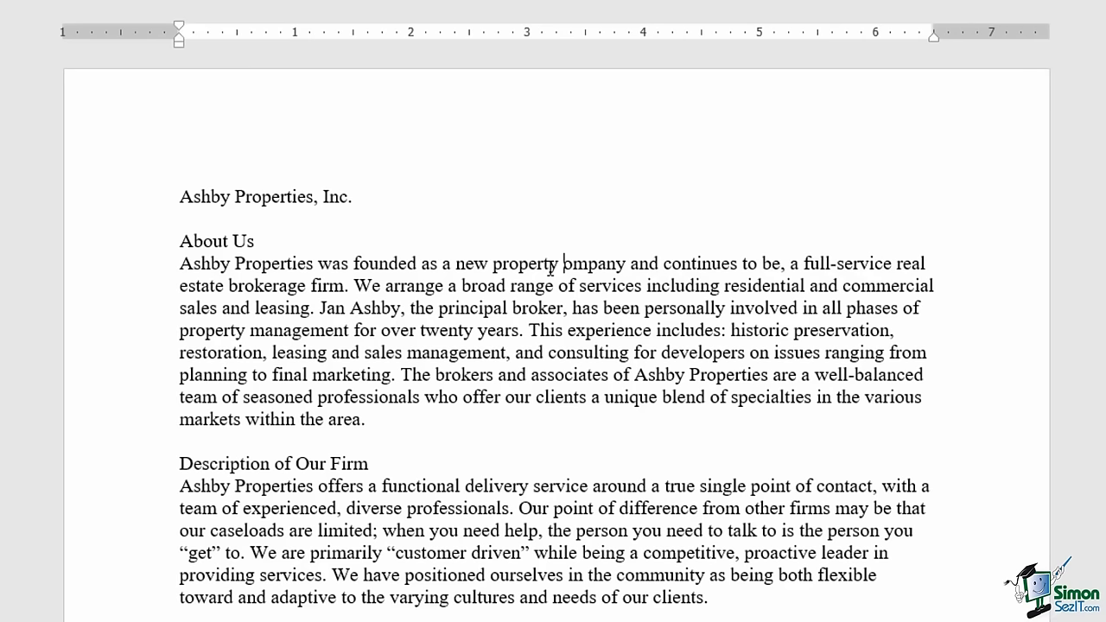
key(Delete)
key(Delete)
key(Delete)
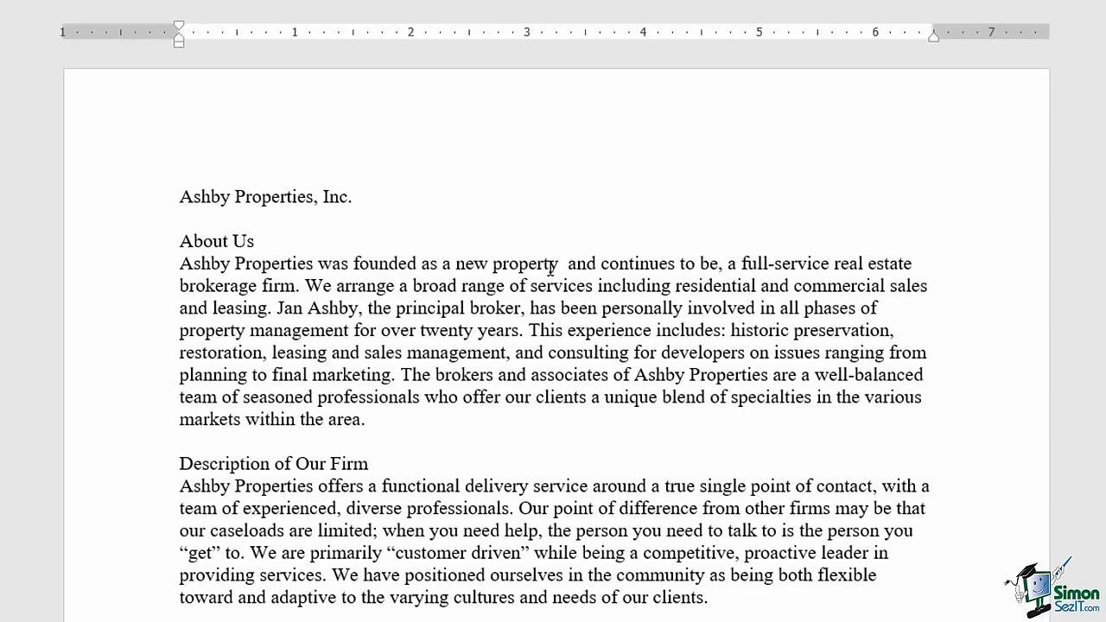
key(BackSpace)
key(BackSpace)
key(BackSpace)
key(BackSpace)
key(BackSpace)
key(BackSpace)
key(BackSpace)
key(BackSpace)
key(BackSpace)
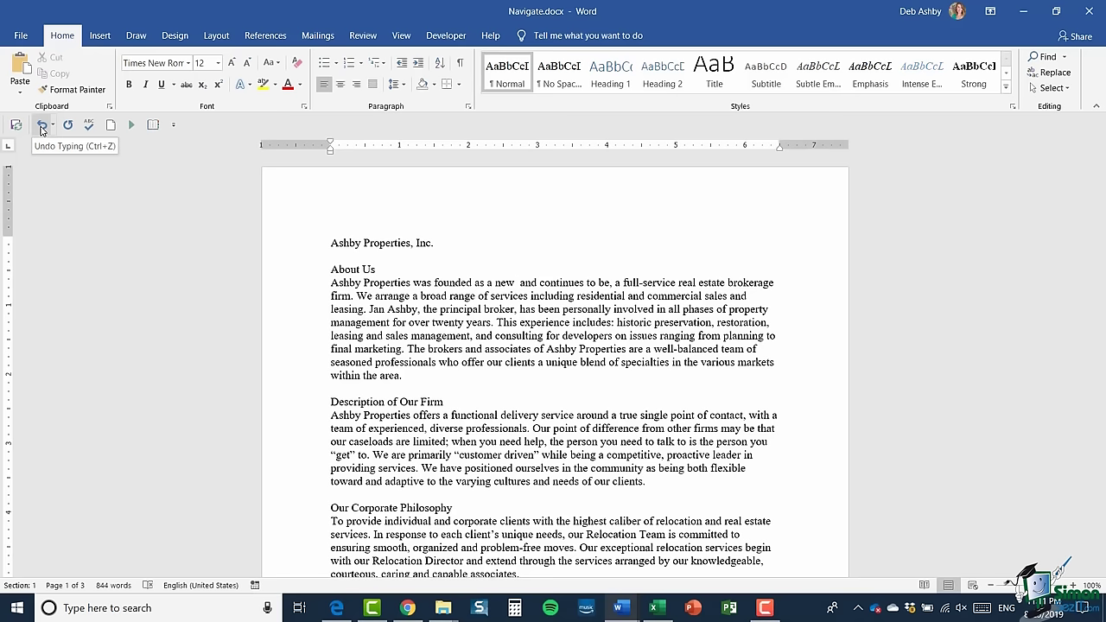
Undo the recent deletions repeatedly until the word 'property' is restored
click(41, 126)
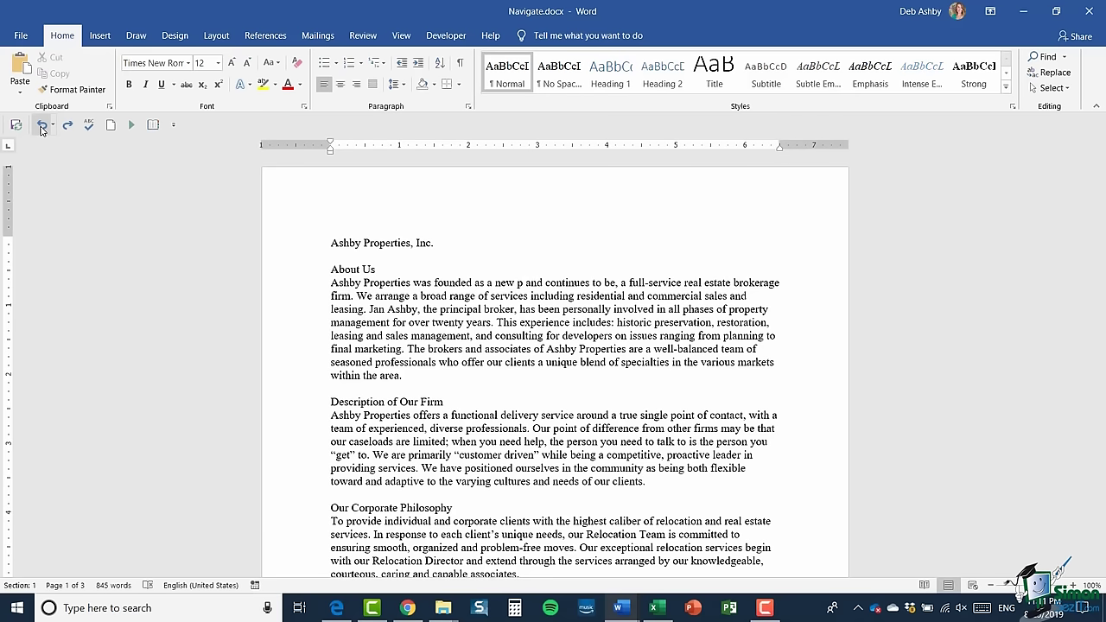
click(40, 129)
click(40, 129)
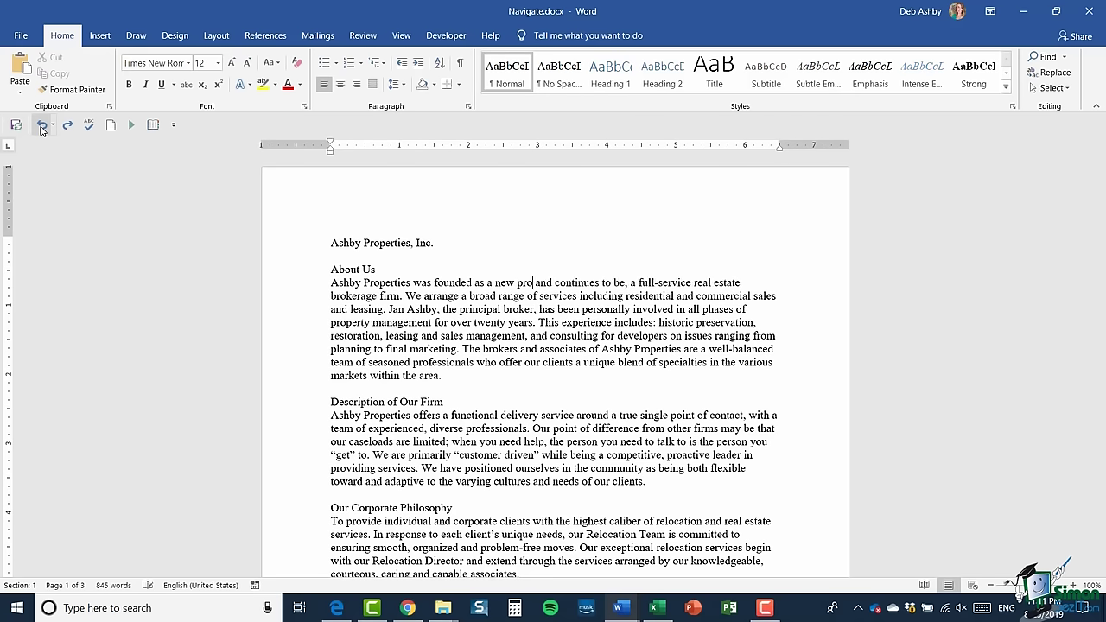
click(41, 129)
click(41, 129)
click(41, 129)
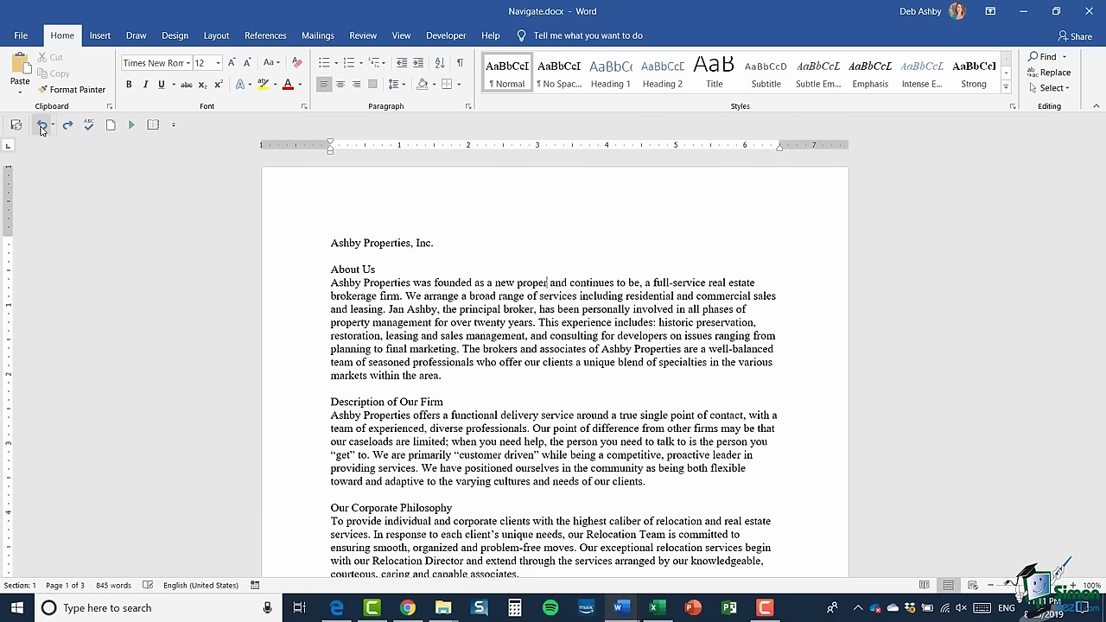
click(41, 129)
click(41, 129)
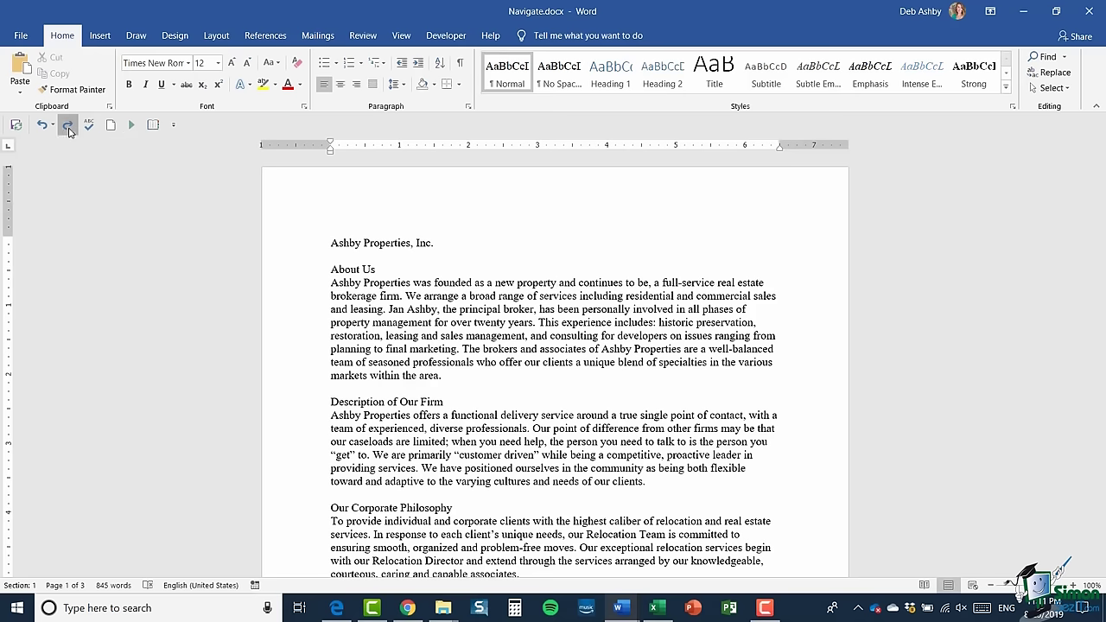
Redo the deletions to remove 'property' again, then show the Undo history list
click(68, 127)
click(68, 126)
click(68, 126)
click(68, 127)
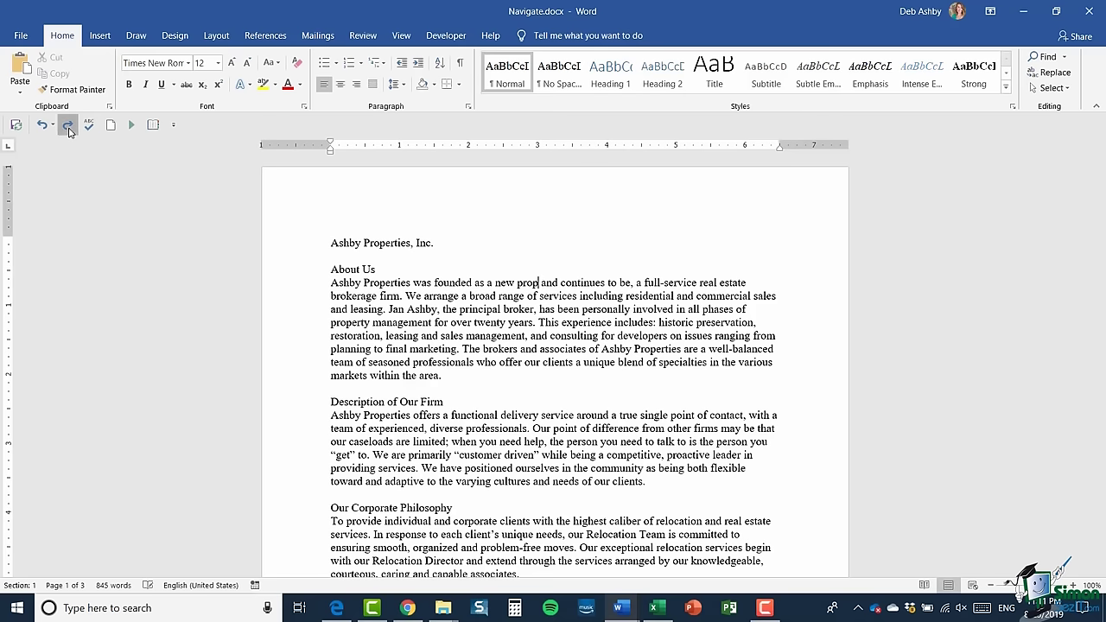
click(68, 126)
click(68, 126)
click(68, 126)
click(69, 126)
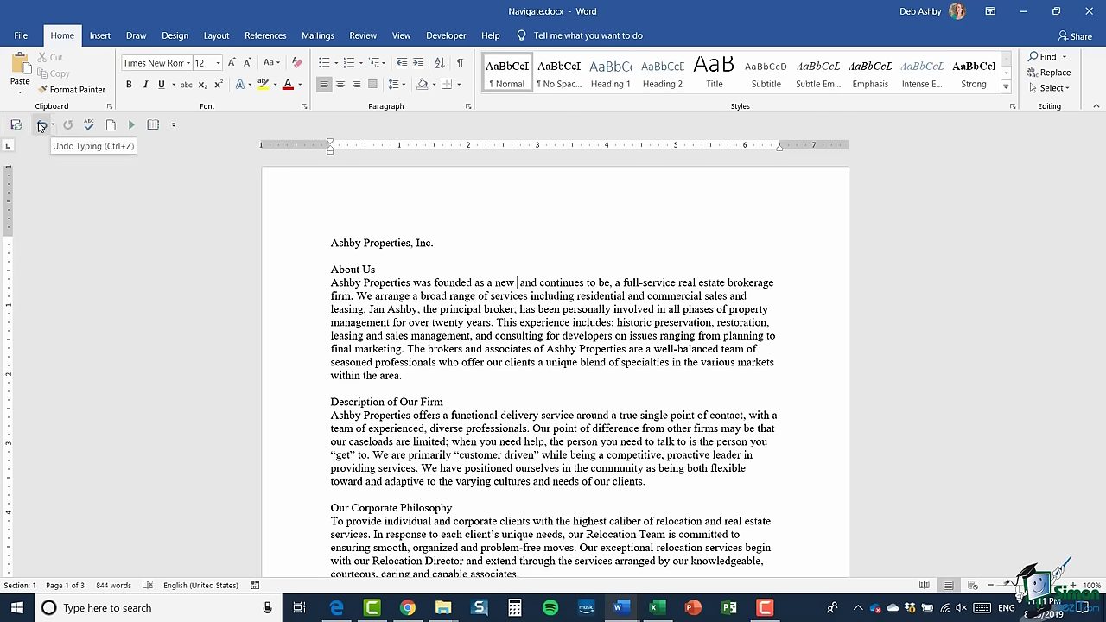
click(52, 125)
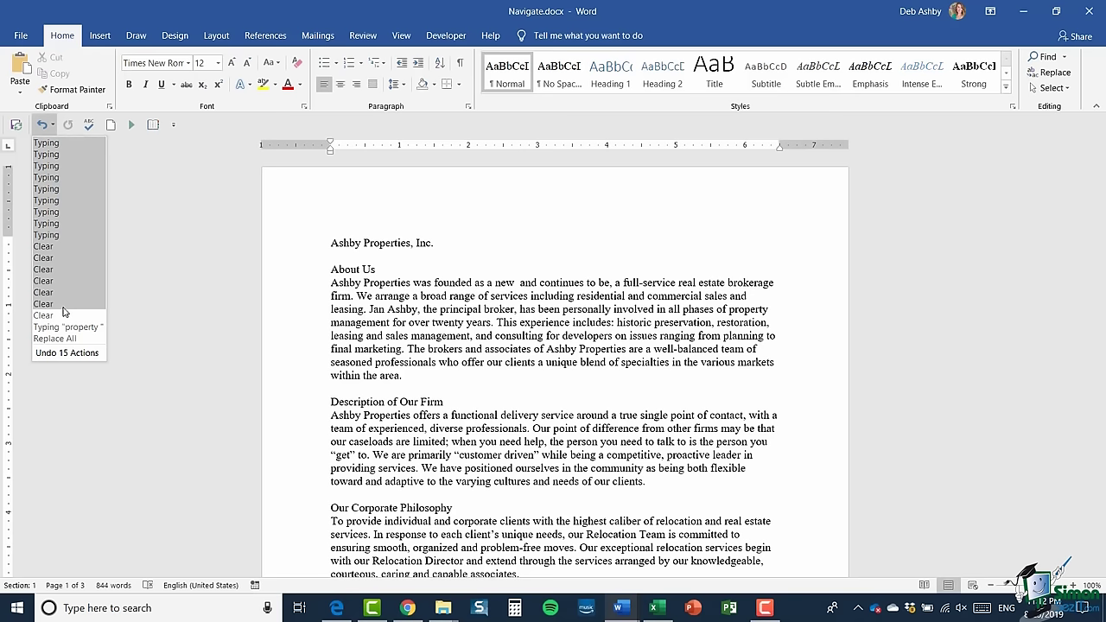
Try Ctrl+Z and Ctrl+Y, type 'company' back after 'a new', and save Navigate.docx
click(413, 223)
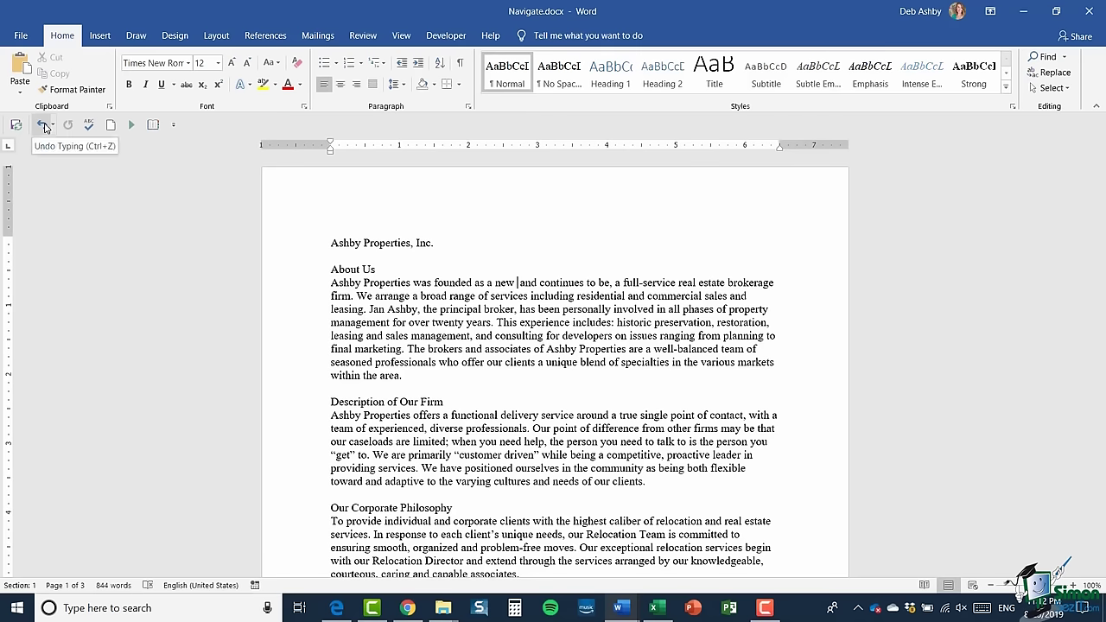
key(ctrl+z)
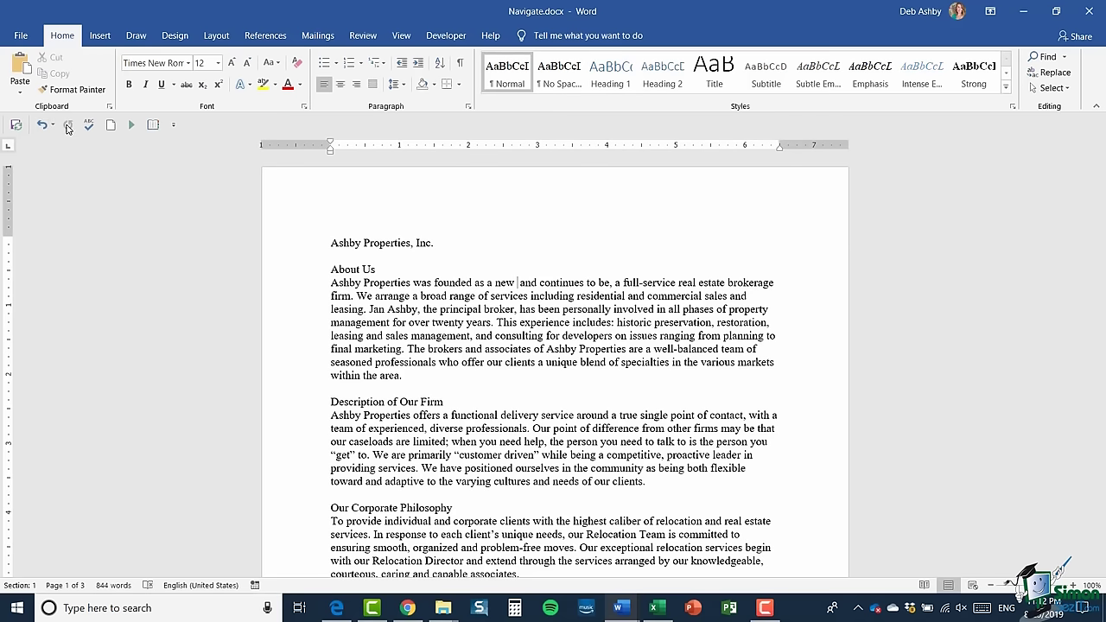
key(ctrl+y)
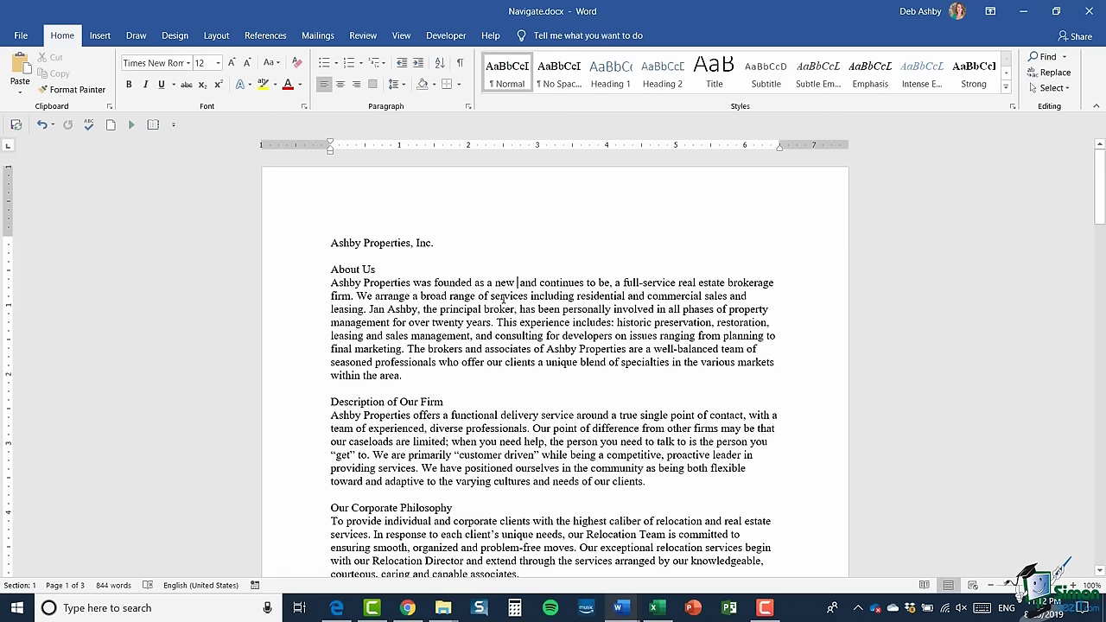
text(compa)
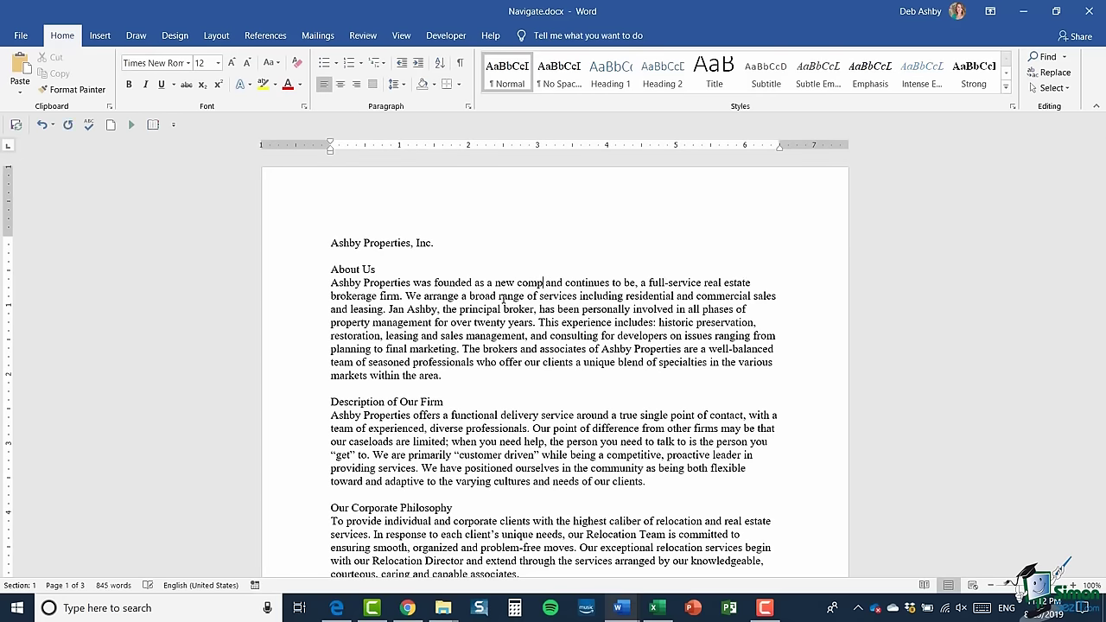
text(ny)
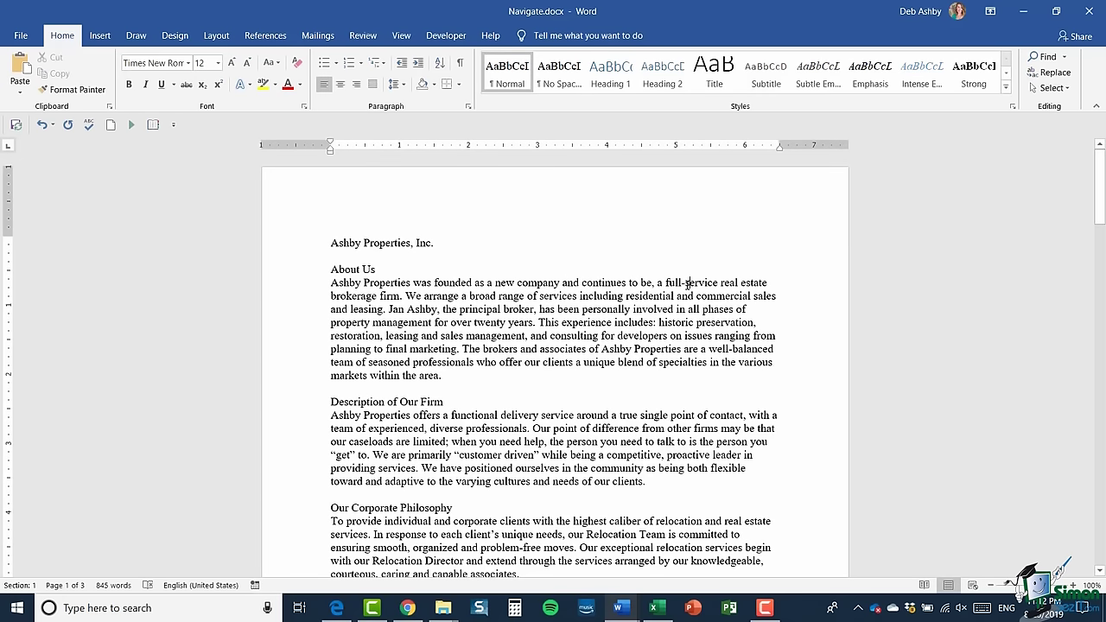
click(15, 127)
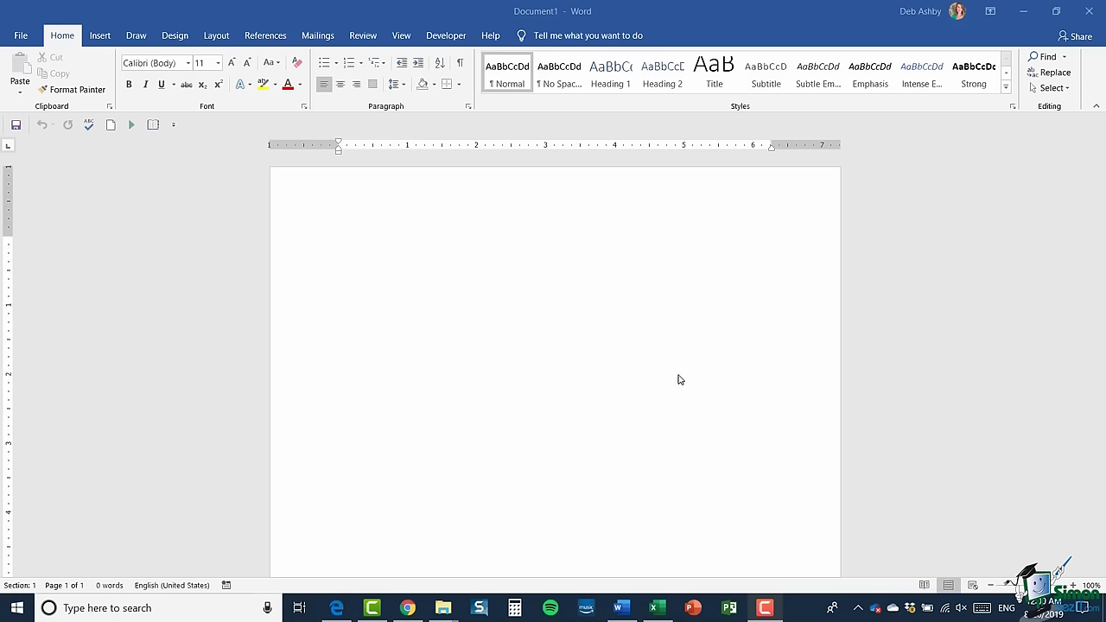
Zoom in and type 'hte acn' so AutoCorrect fixes it to 'The can'
click(332, 248)
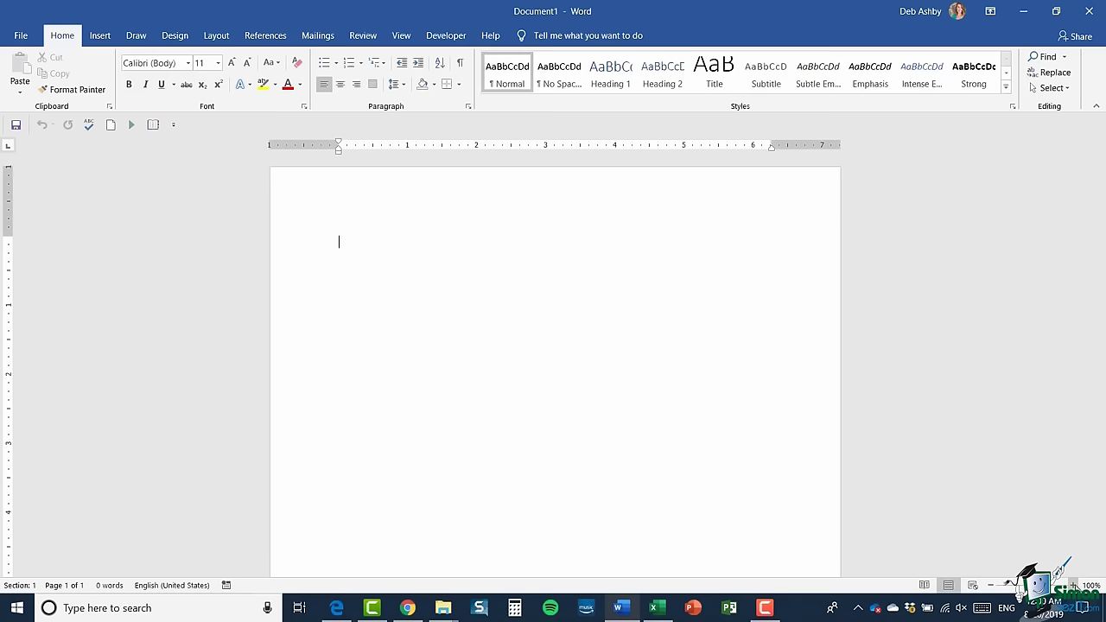
click(1074, 586)
click(1074, 585)
click(1074, 585)
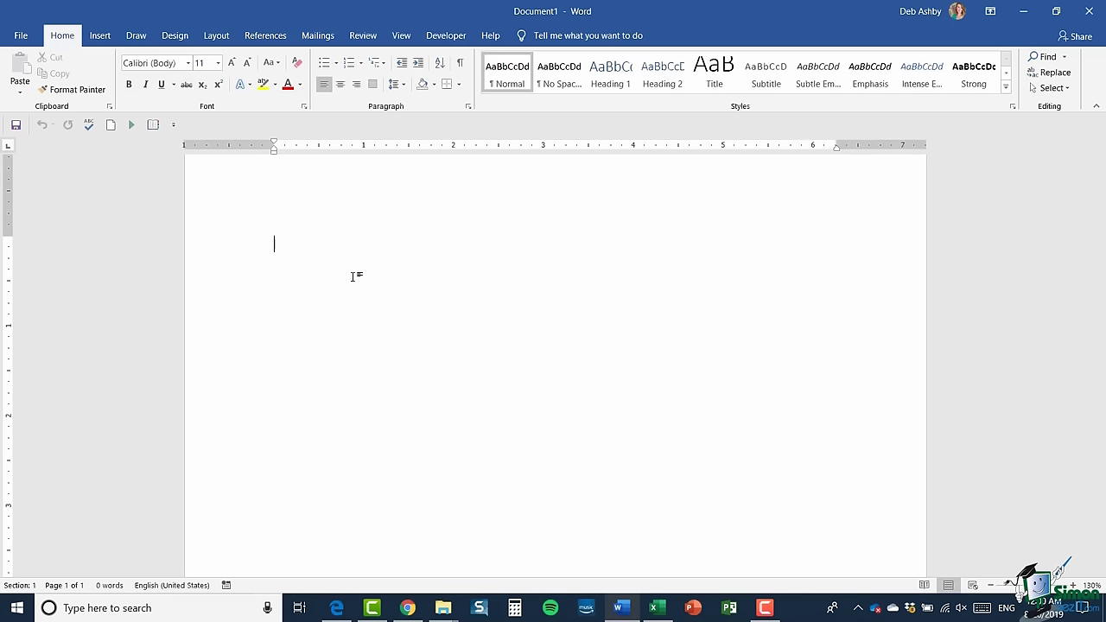
text(hte)
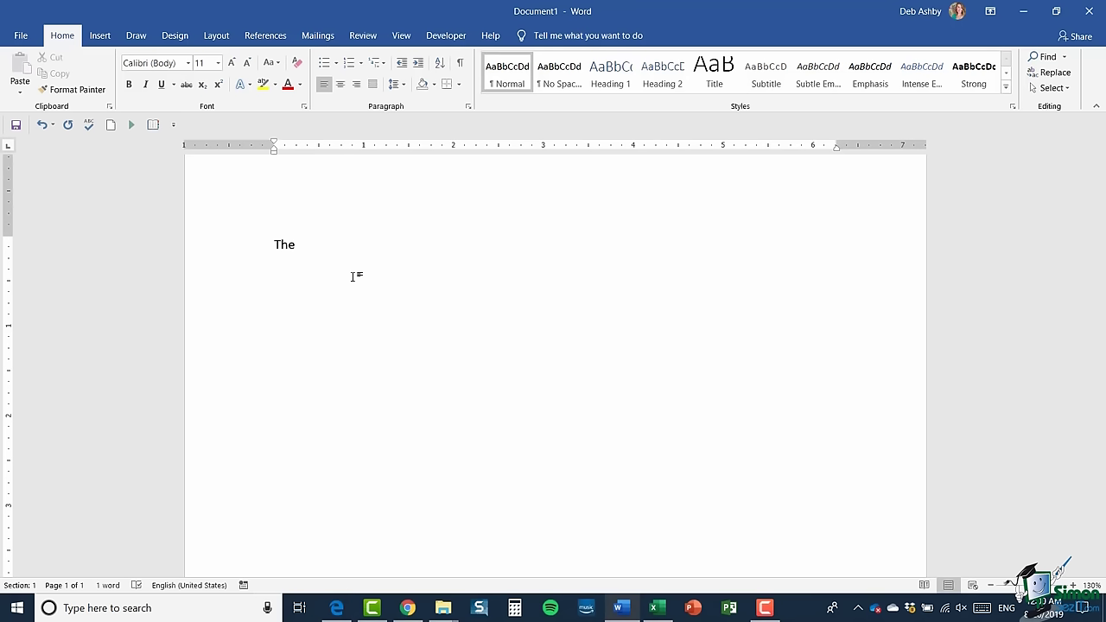
text(acn)
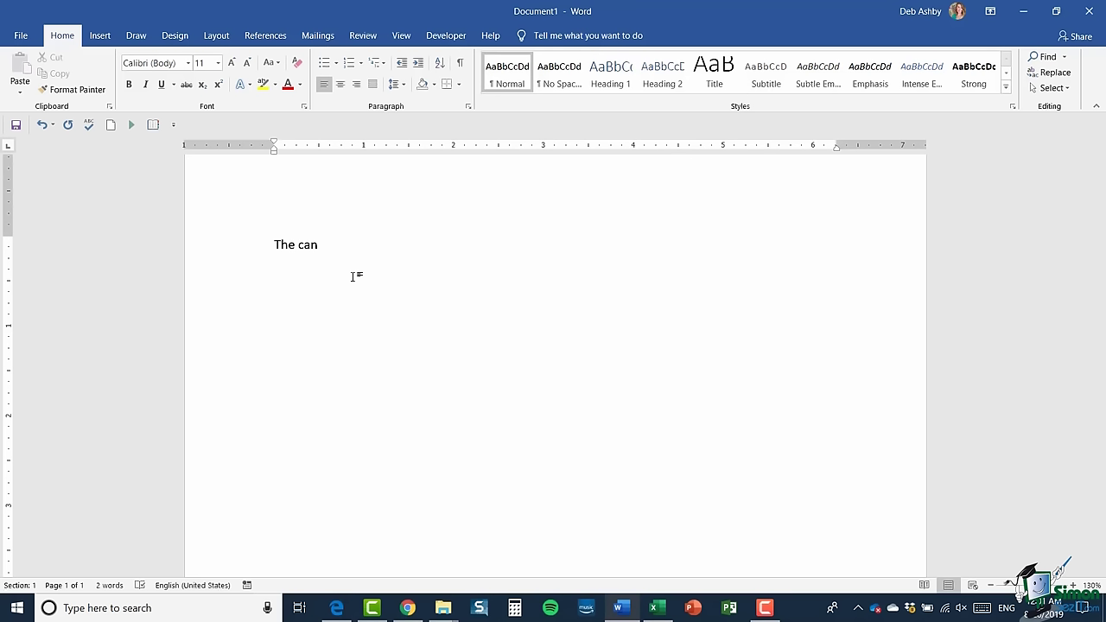
key(Return)
Type the fractions 1/2 1/4 and ordinals 1st 2nd for AutoFormat to convert
text(1/2 1/4)
key(Return)
text(1)
text(st)
text(2nd)
text(www)
text(.microsoft.com)
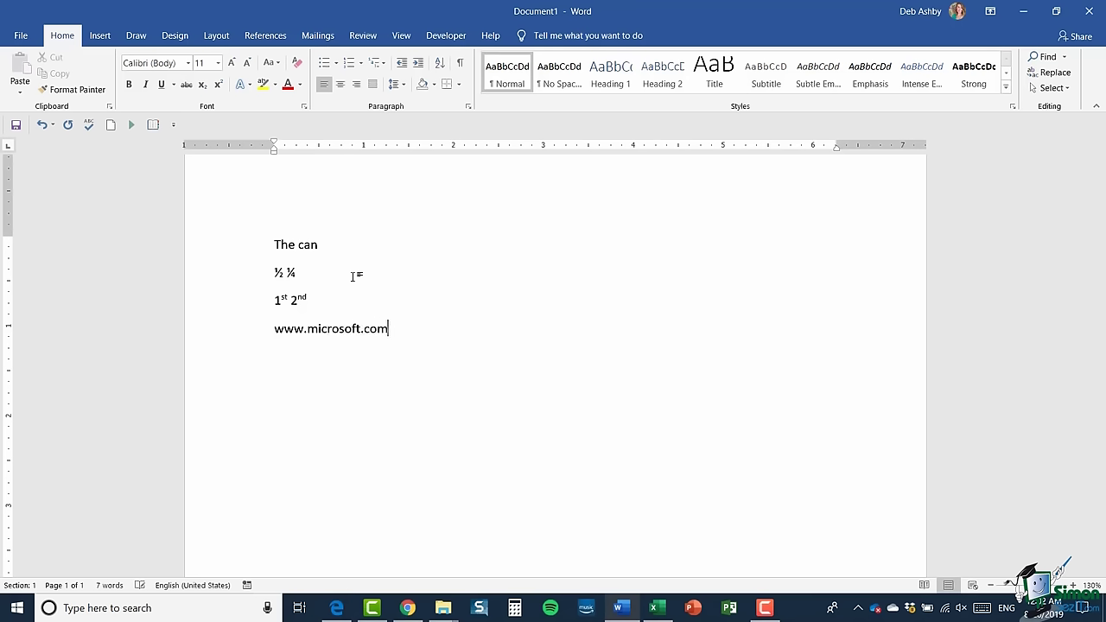
key(Return)
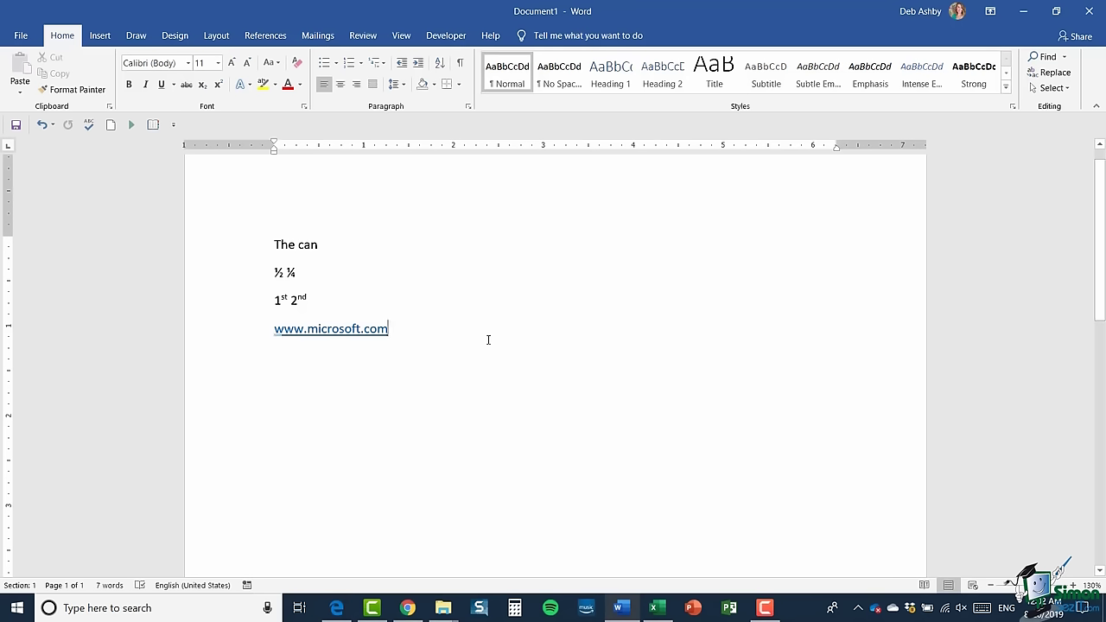
key(ctrl+a)
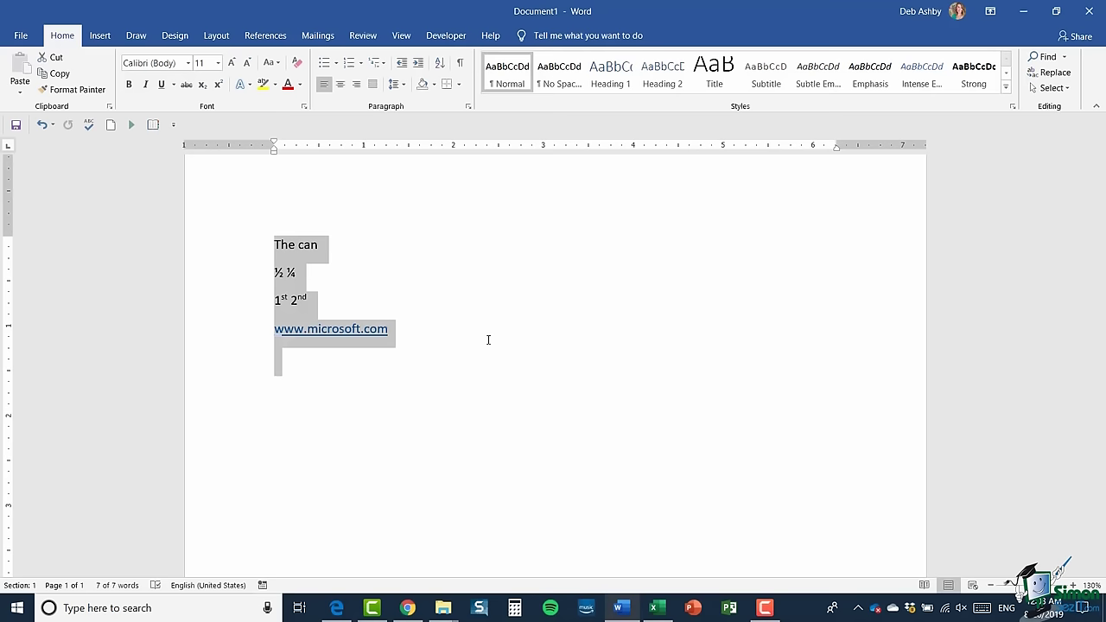
key(Delete)
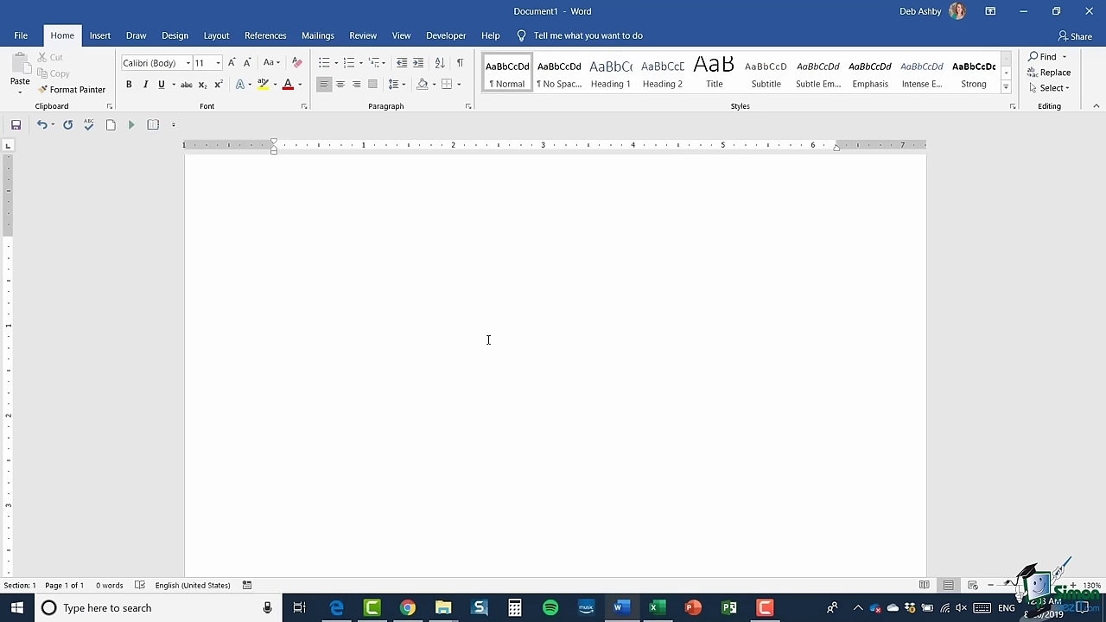
text(---)
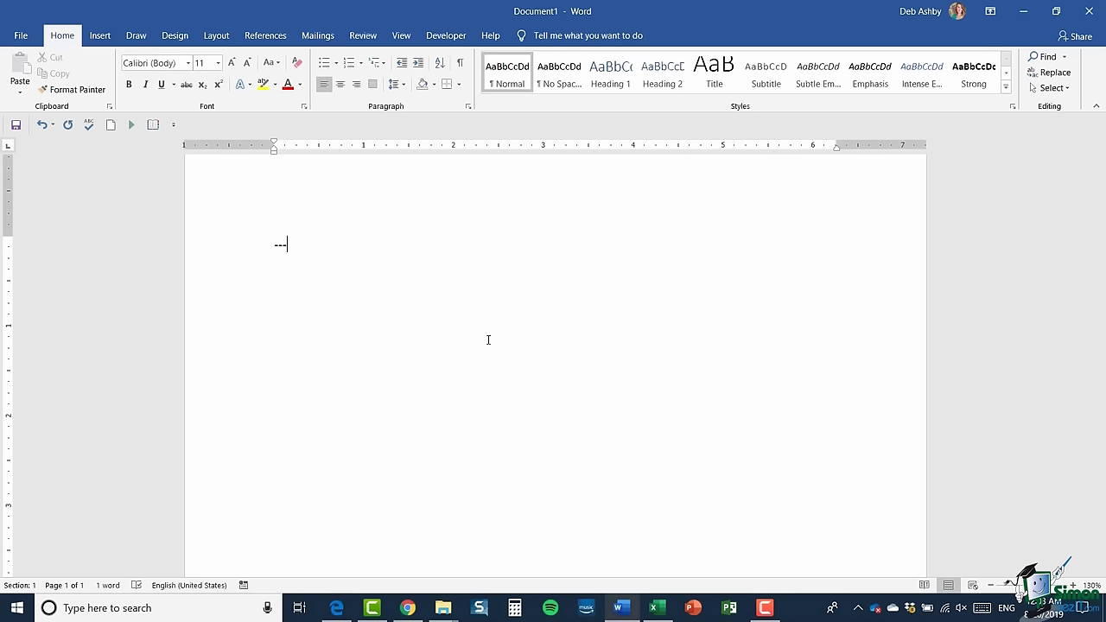
key(Return)
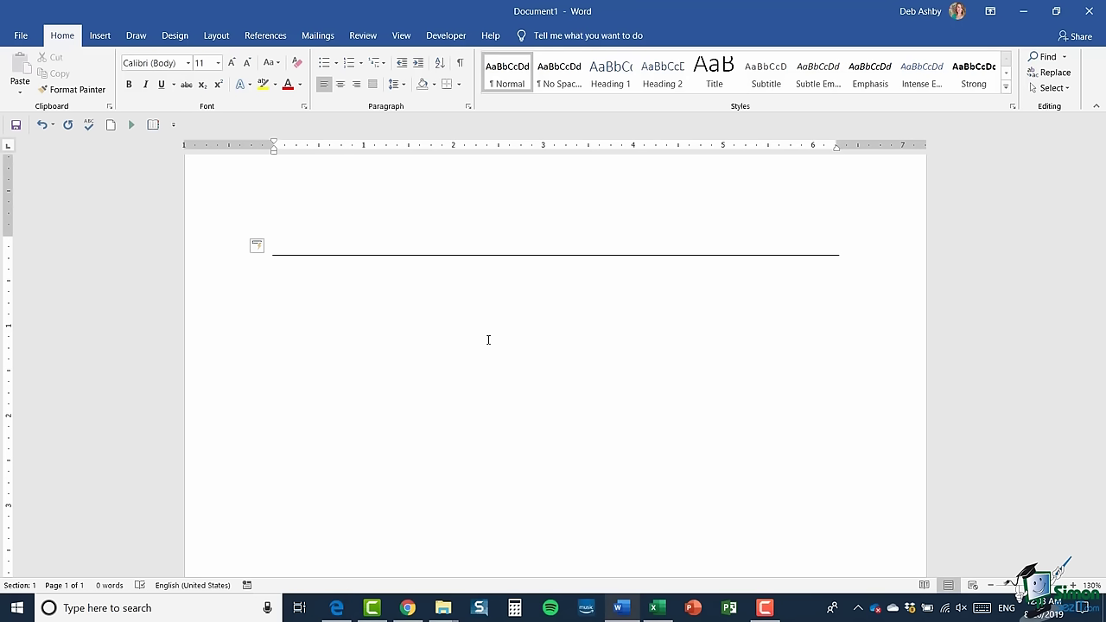
click(286, 252)
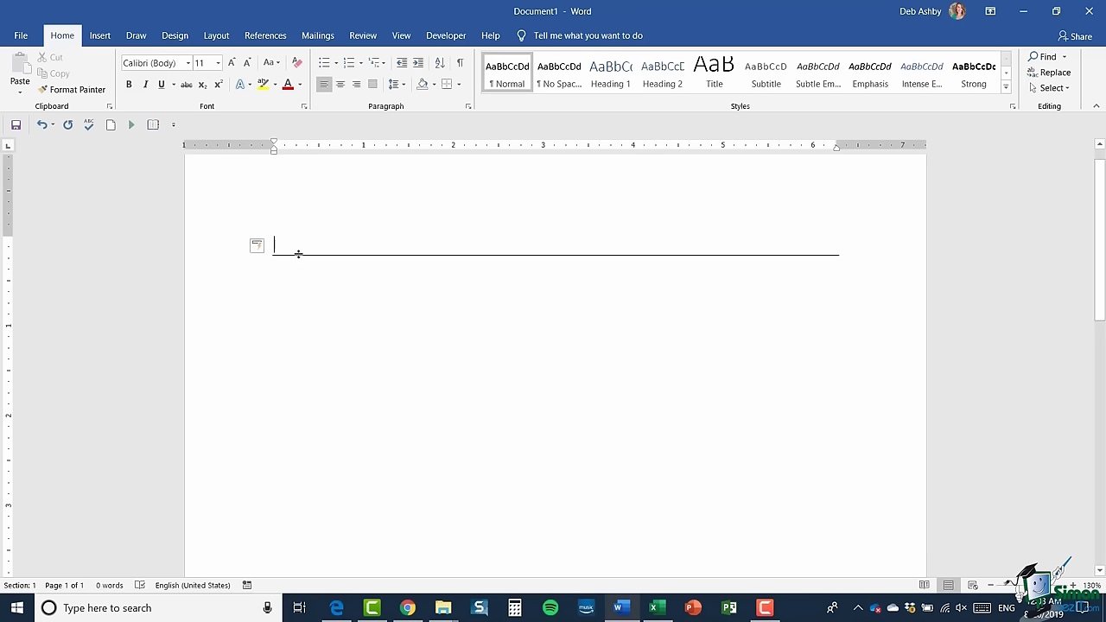
text(fjnsdkjfdskjfhsdjf)
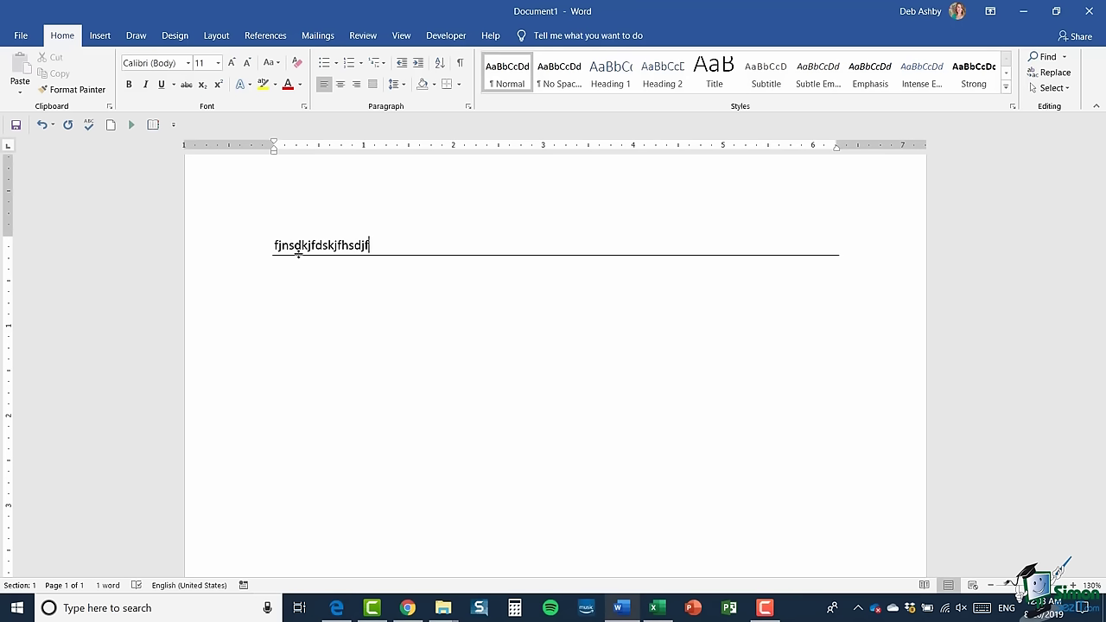
key(BackSpace)
key(BackSpace)
key(BackSpace)
key(BackSpace)
key(BackSpace)
key(BackSpace)
key(BackSpace)
key(BackSpace)
key(BackSpace)
key(BackSpace)
key(BackSpace)
key(BackSpace)
key(BackSpace)
key(BackSpace)
key(BackSpace)
key(BackSpace)
key(BackSpace)
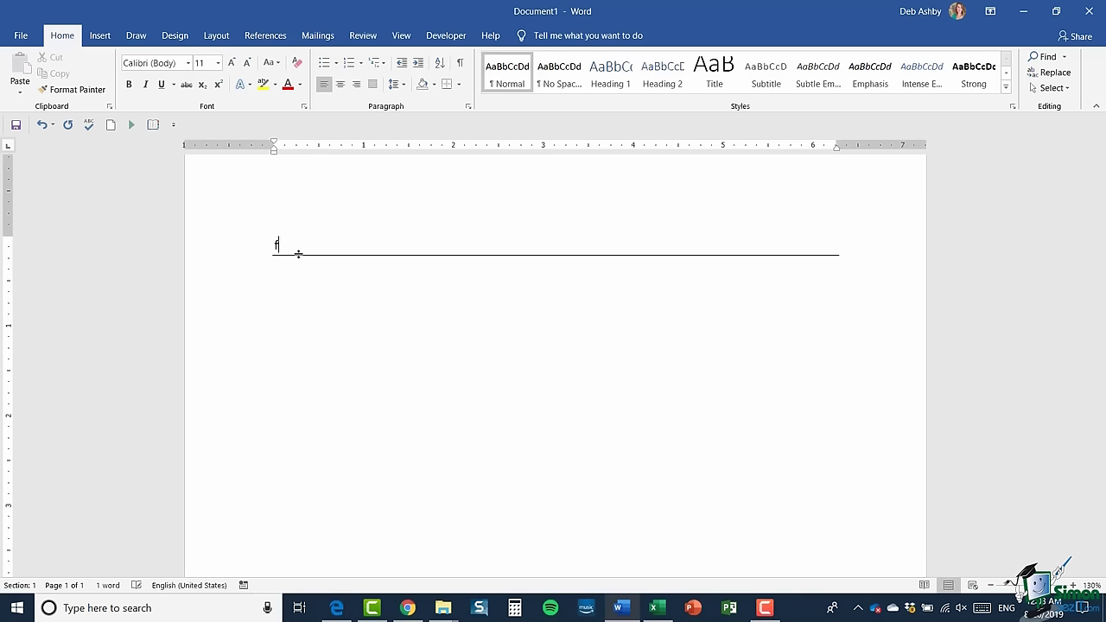
key(BackSpace)
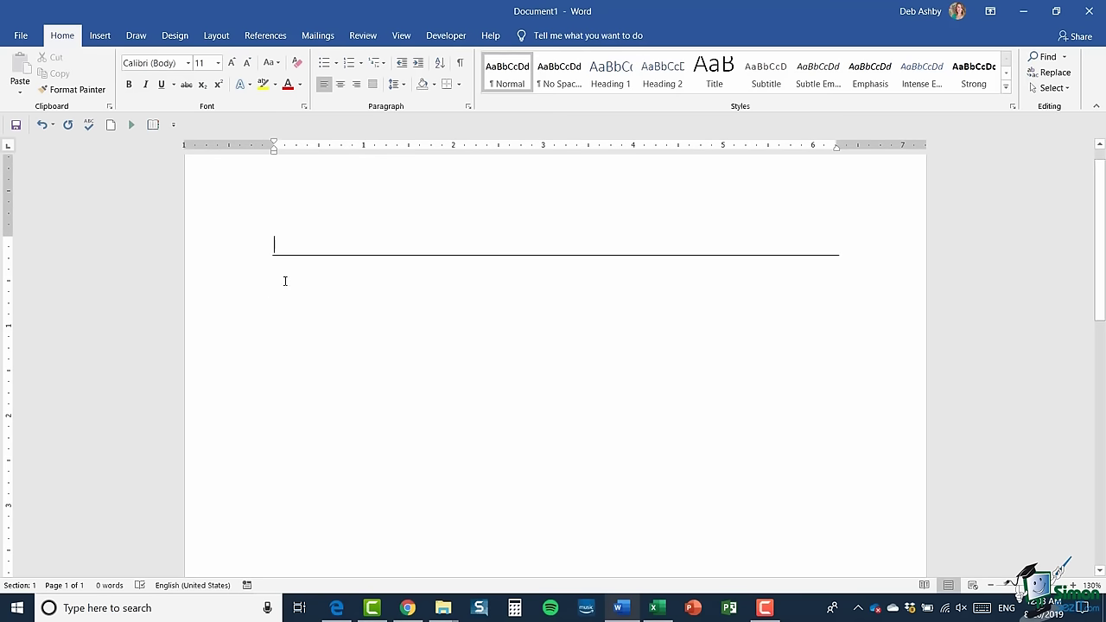
click(304, 279)
key(ctrl+a)
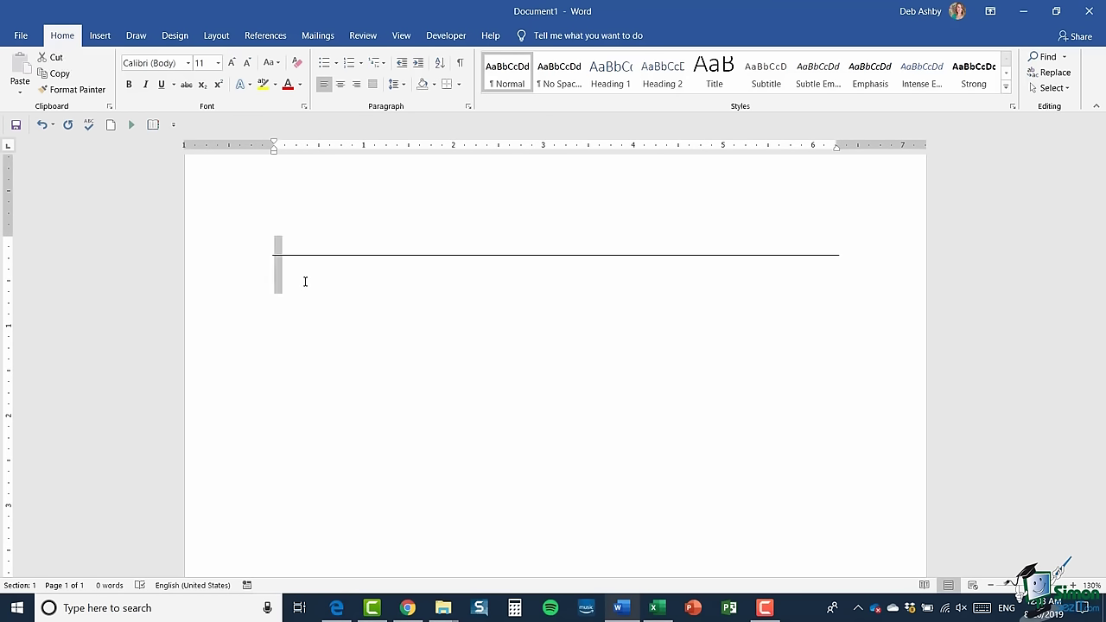
key(Delete)
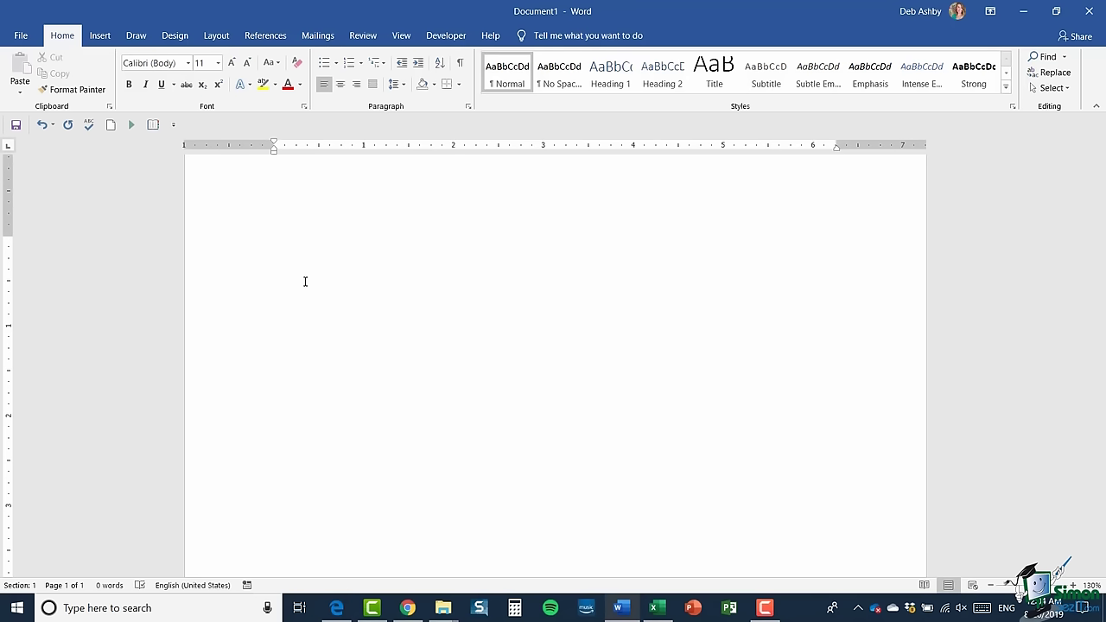
text(___)
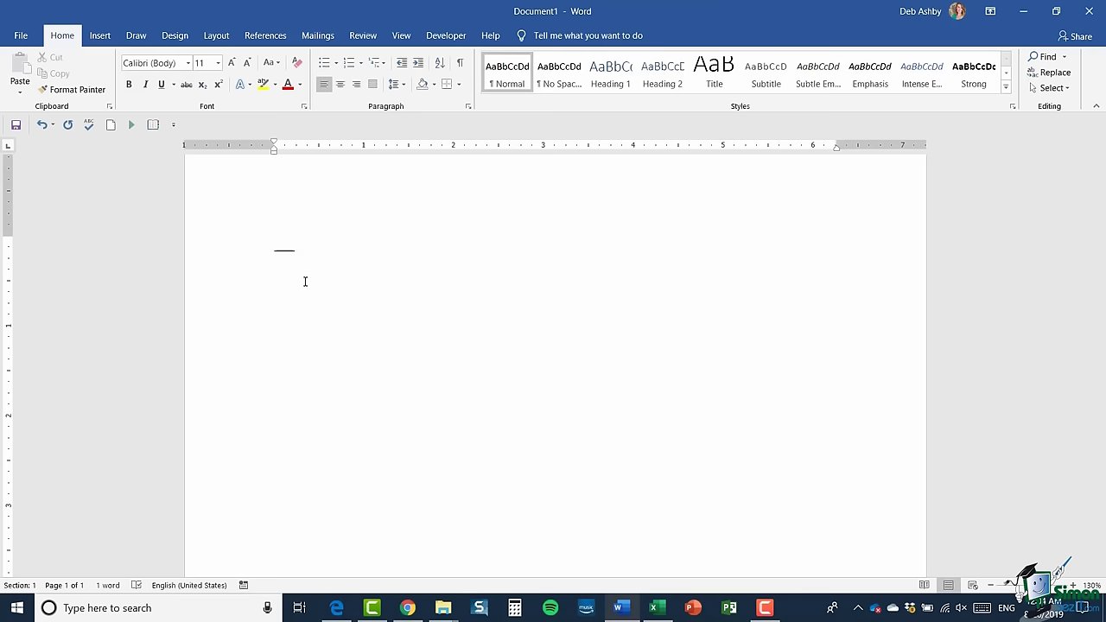
key(Return)
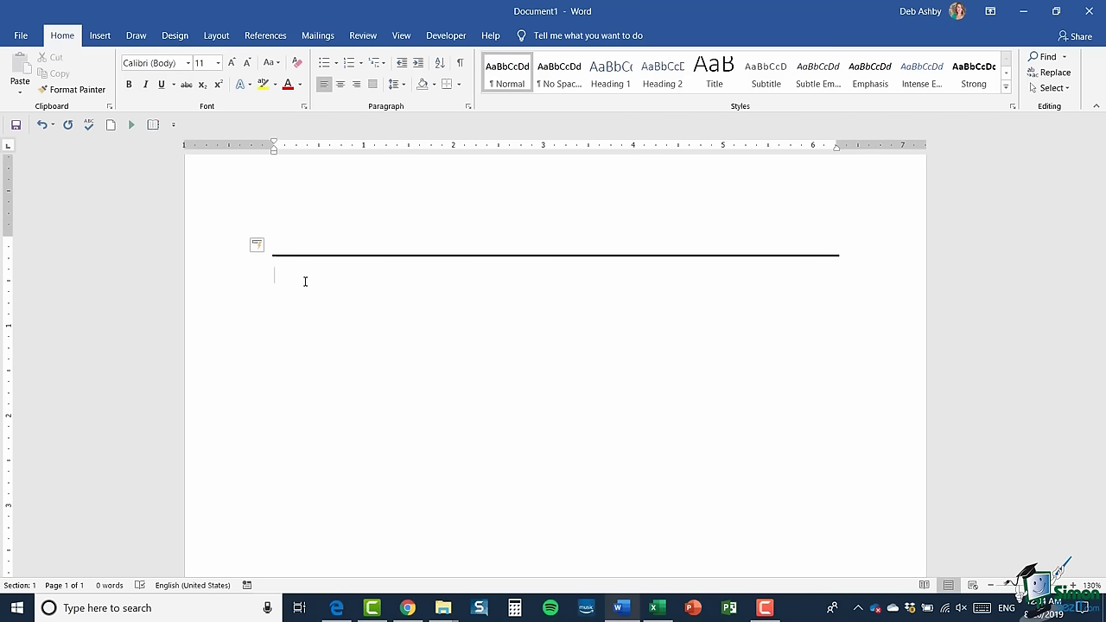
text(*)
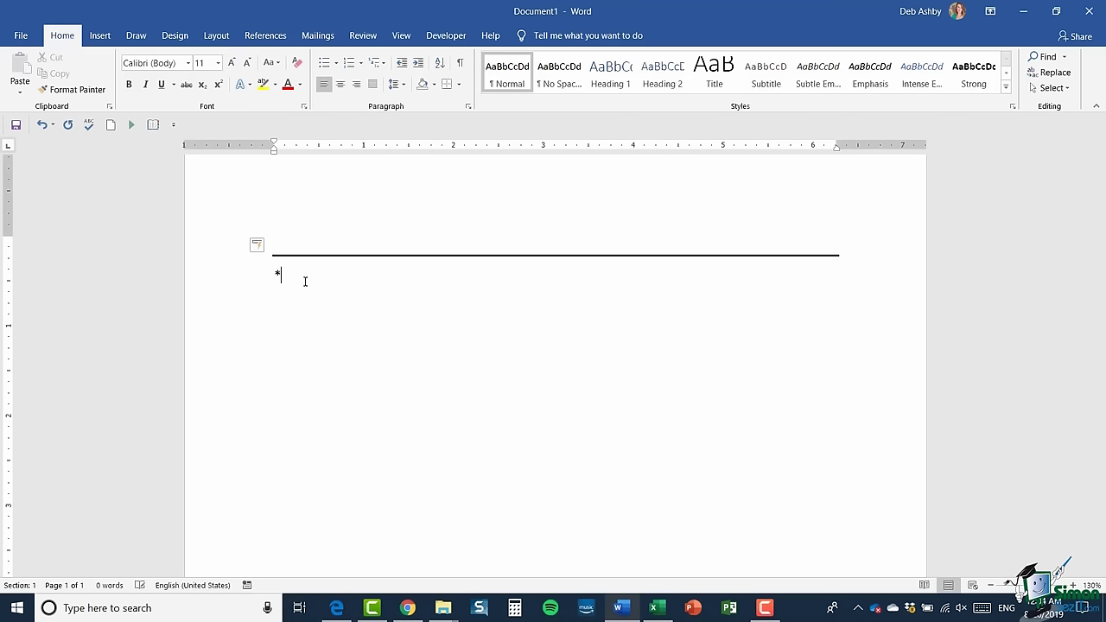
text(**)
key(Return)
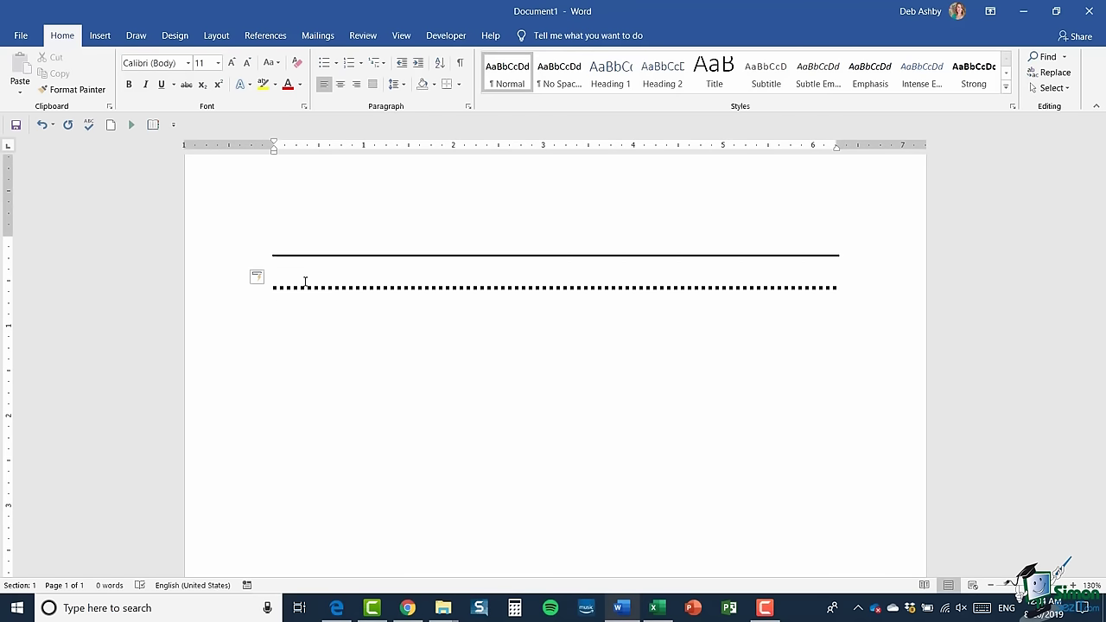
text(===)
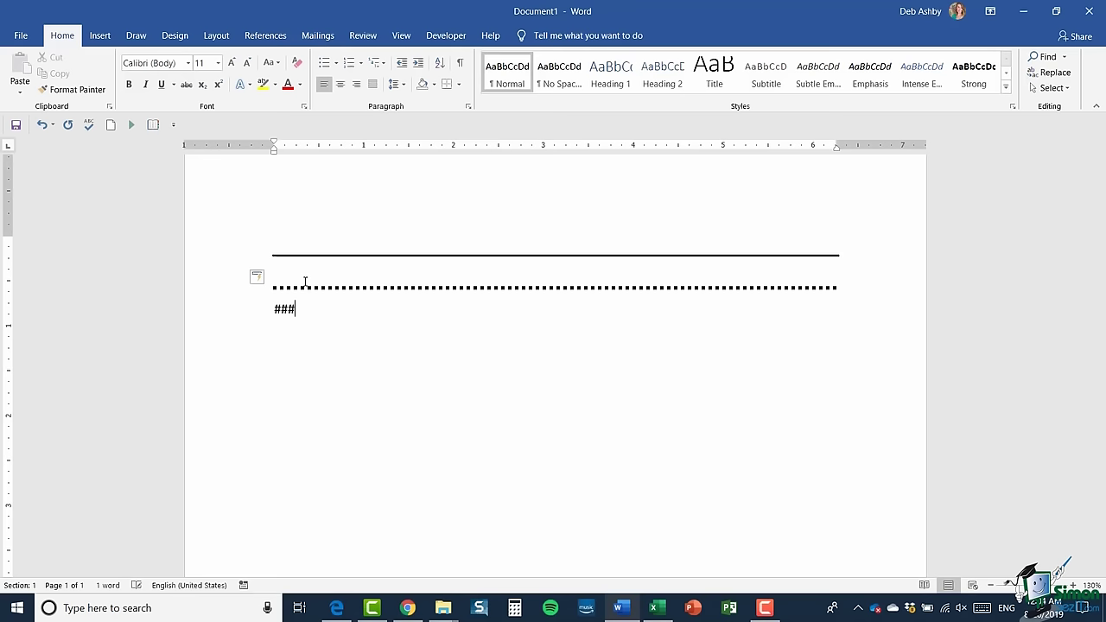
key(Return)
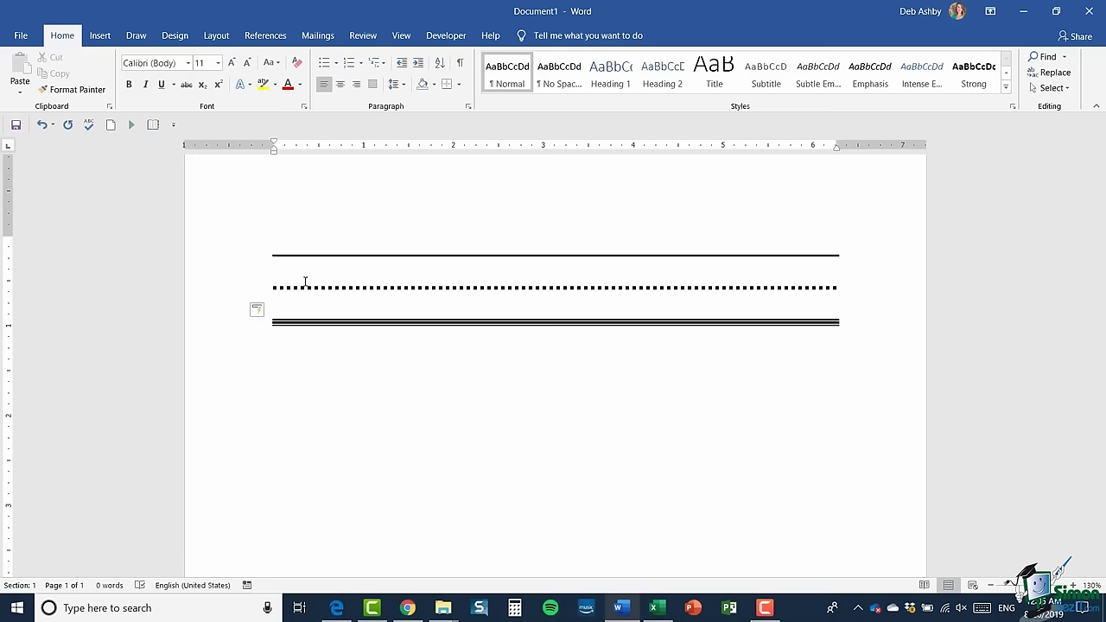
key(ctrl+a)
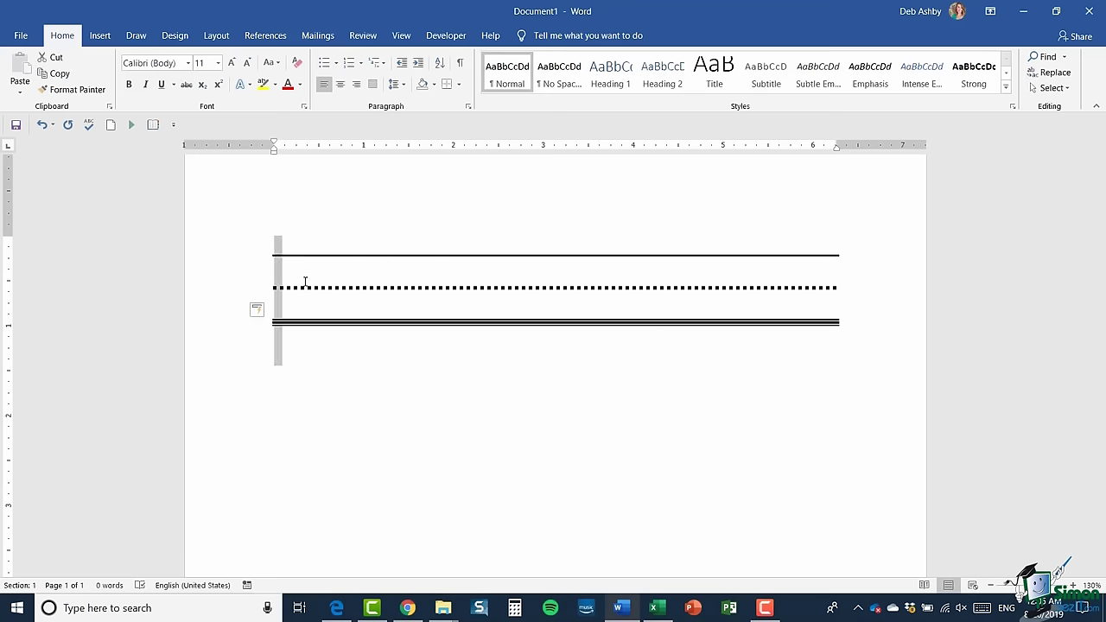
key(Delete)
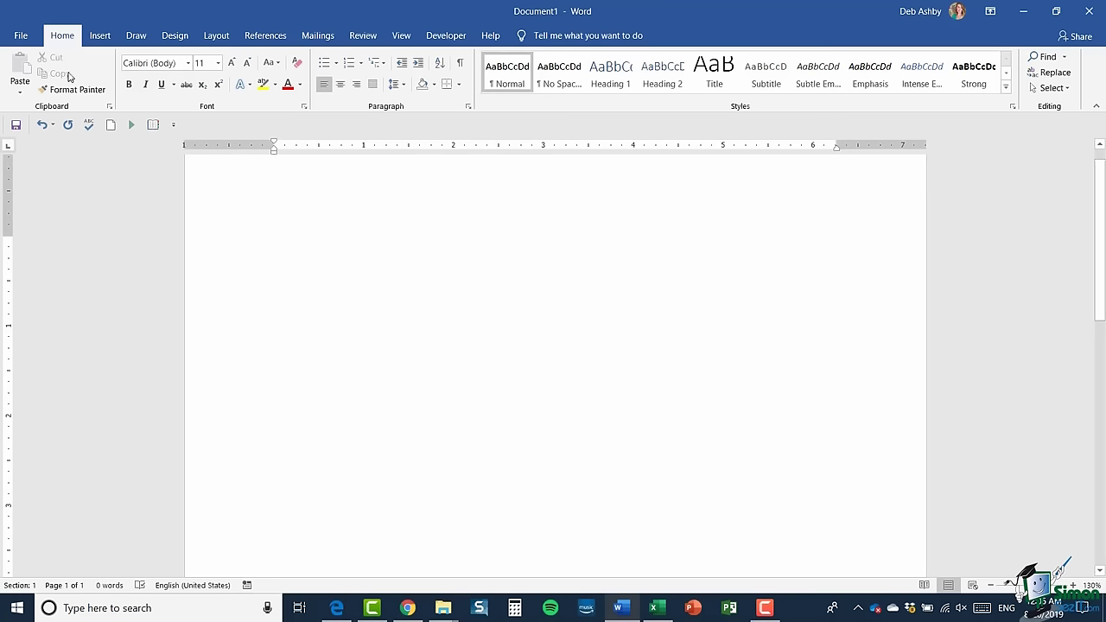
Go to File > Options > Proofing and open AutoCorrect Options to see the replacement list
click(19, 37)
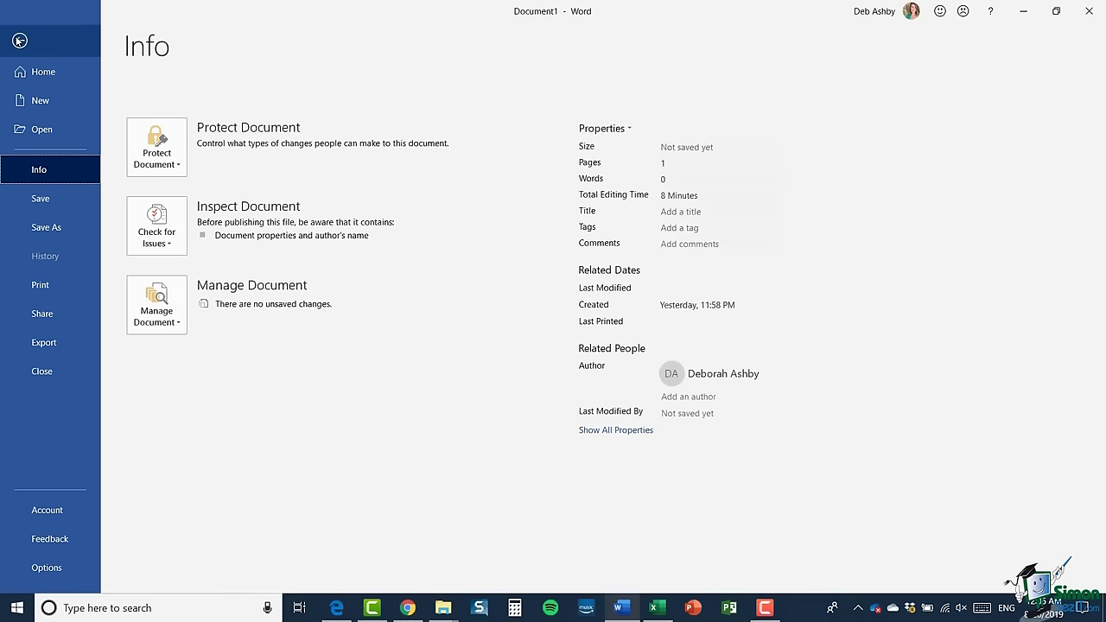
click(35, 570)
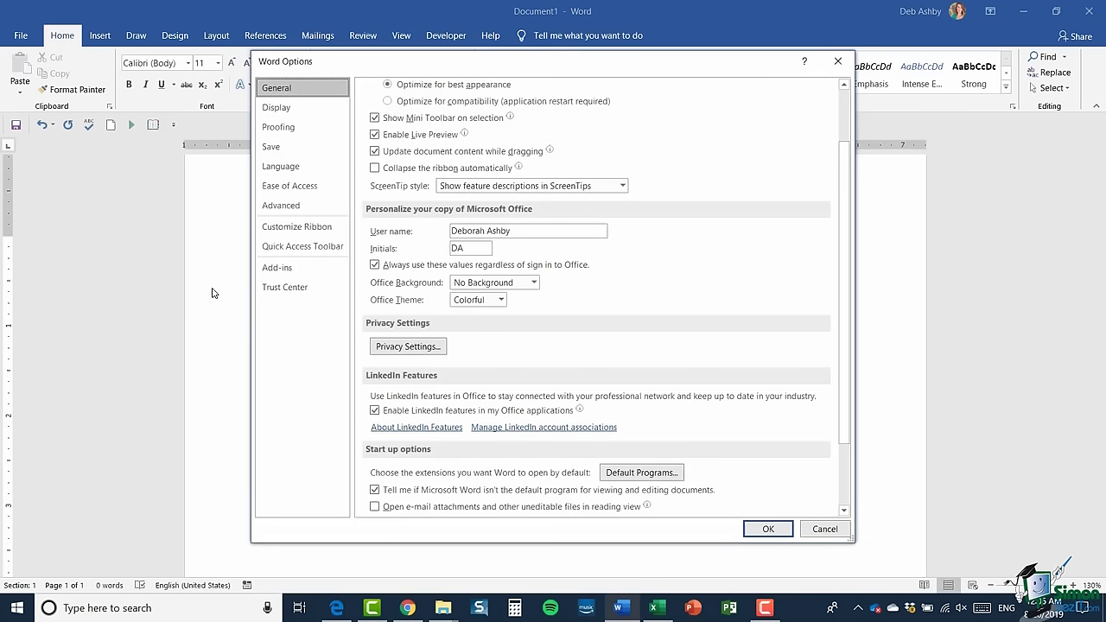
click(288, 128)
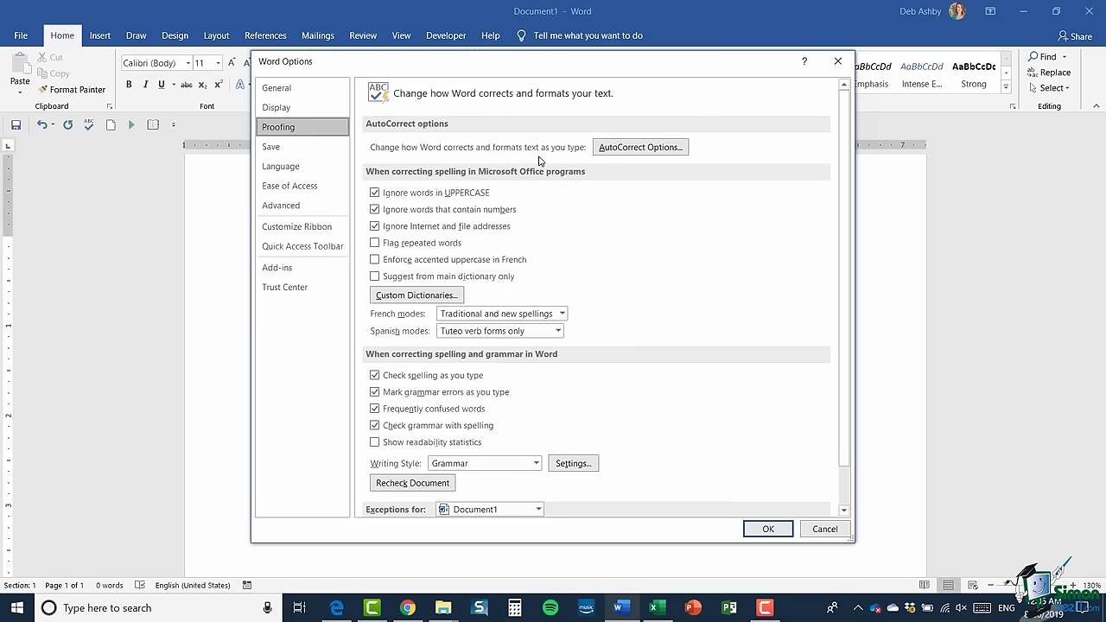
click(652, 153)
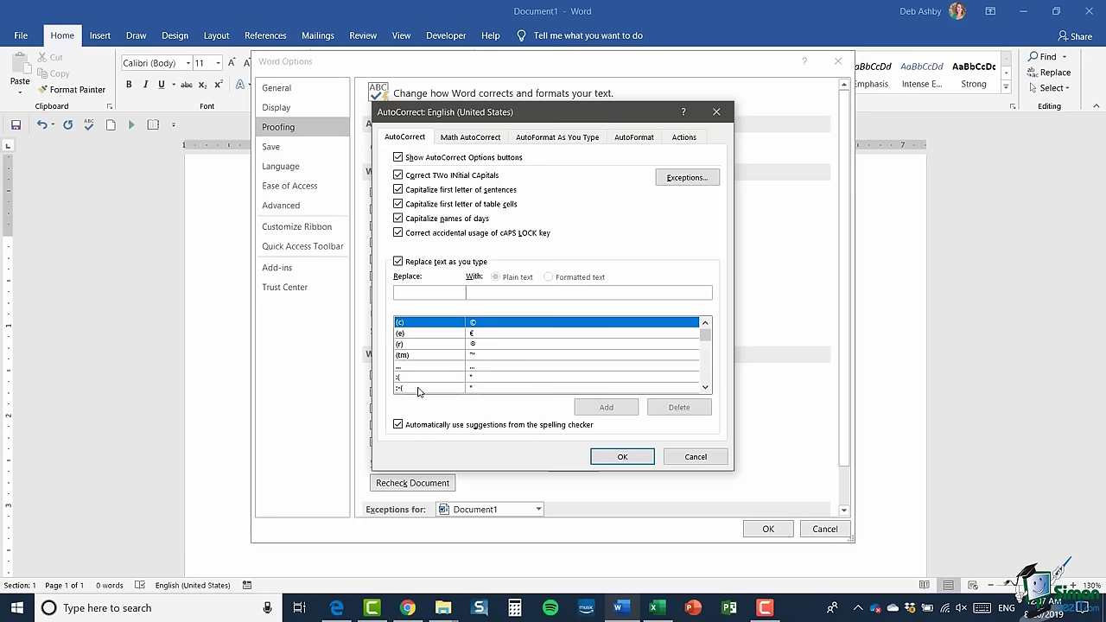
Browse the AutoCorrect replacement list, selecting the (e) and (tm) entries
mouse_move(704, 337)
mouse_down()
mouse_move(706, 350)
mouse_move(710, 333)
mouse_up()
click(485, 335)
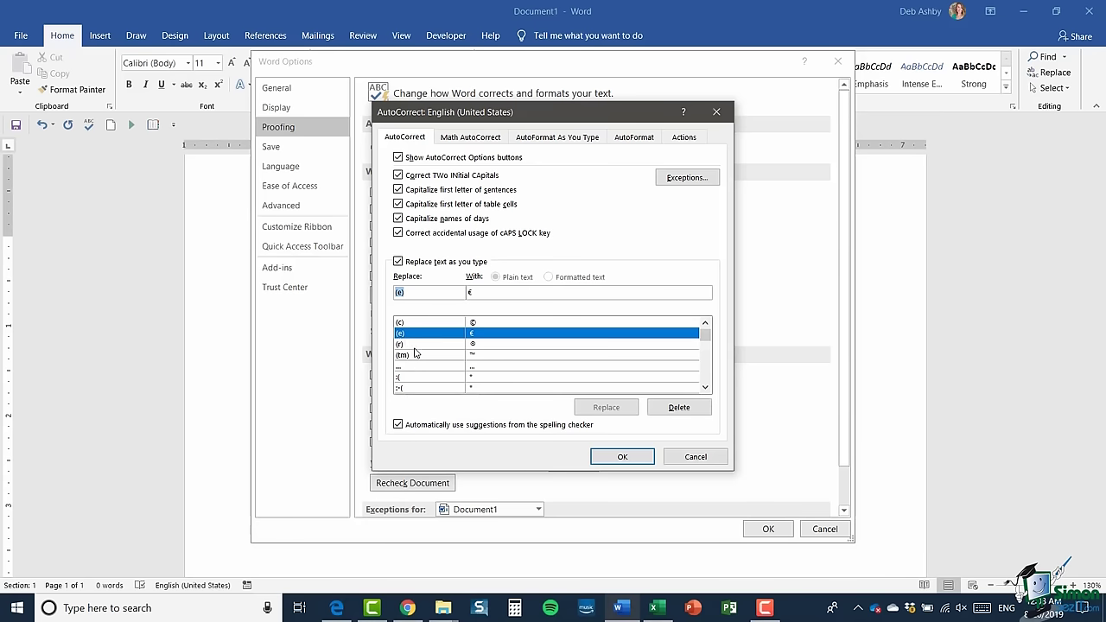
click(426, 357)
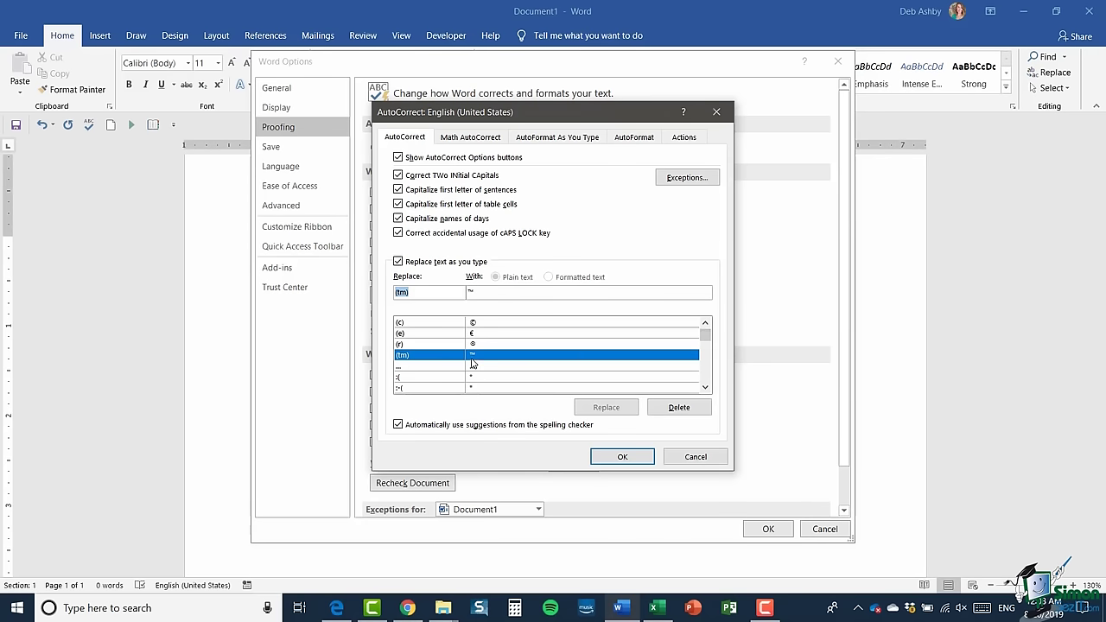
click(706, 389)
click(706, 389)
click(706, 389)
click(706, 389)
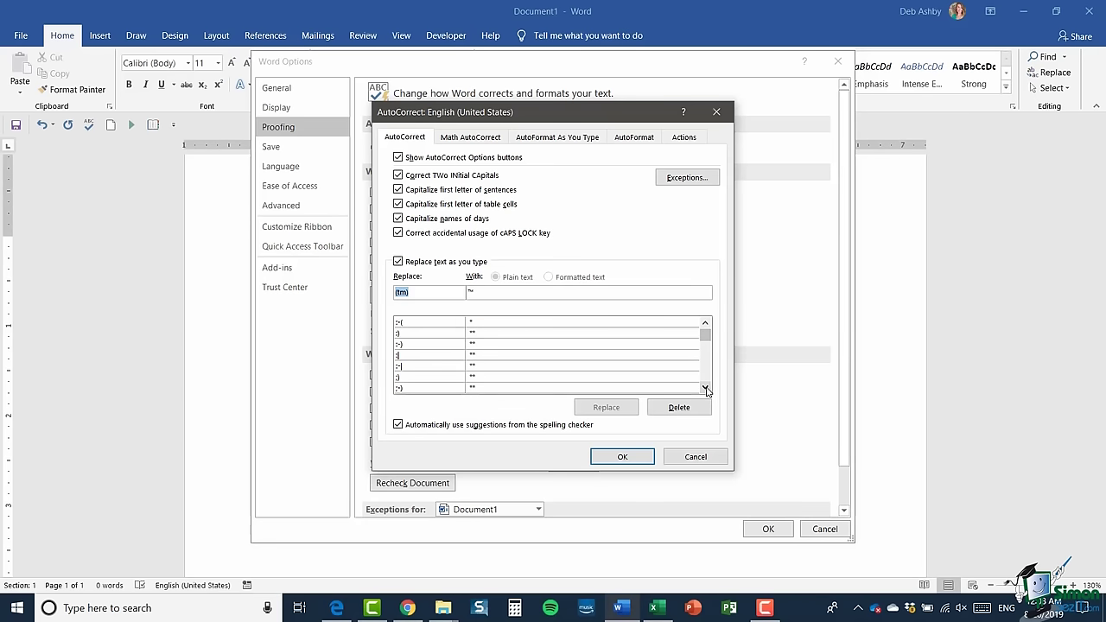
click(706, 389)
click(706, 389)
click(706, 388)
click(706, 389)
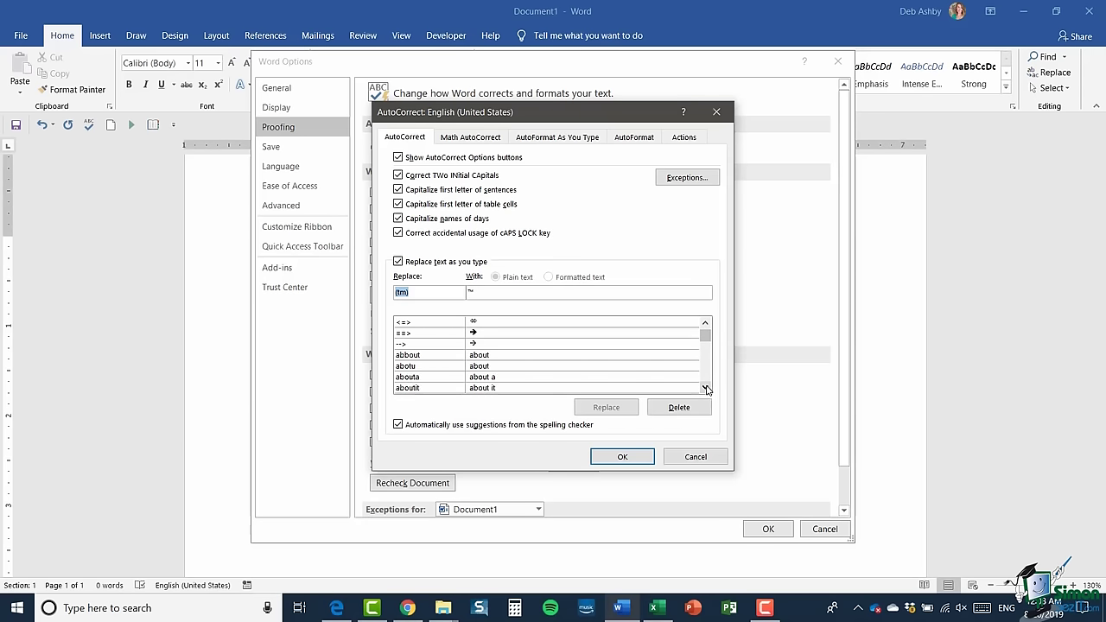
click(706, 389)
click(707, 388)
click(706, 389)
scroll(527, 335, up, 5)
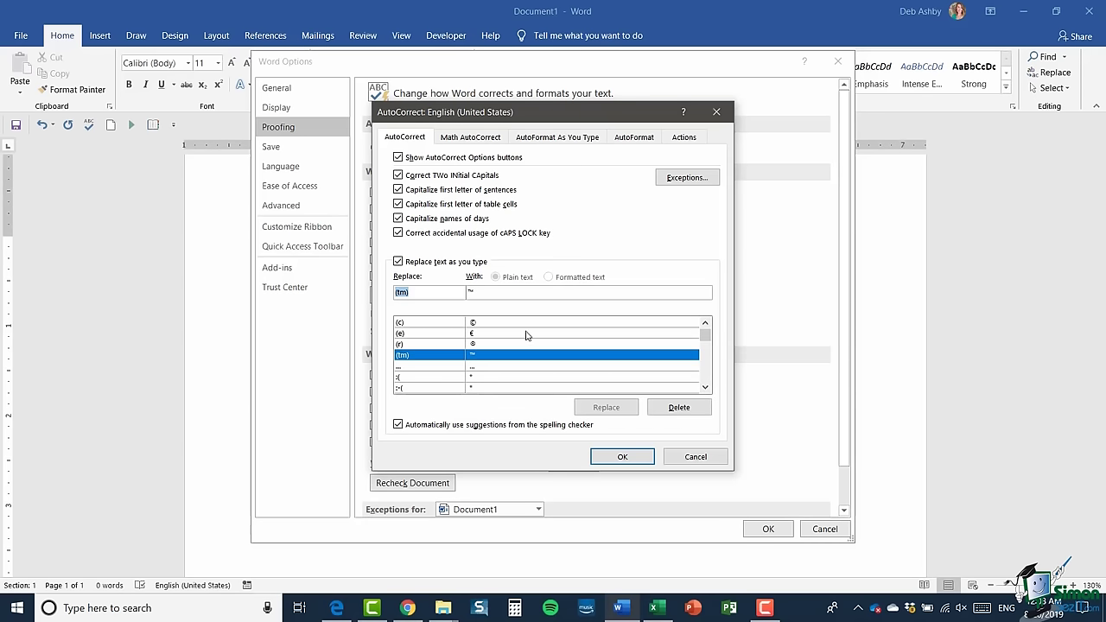
Add an AutoCorrect entry replacing DA with the author's full name and close Options
click(400, 293)
drag(418, 293, 388, 292)
text(DA)
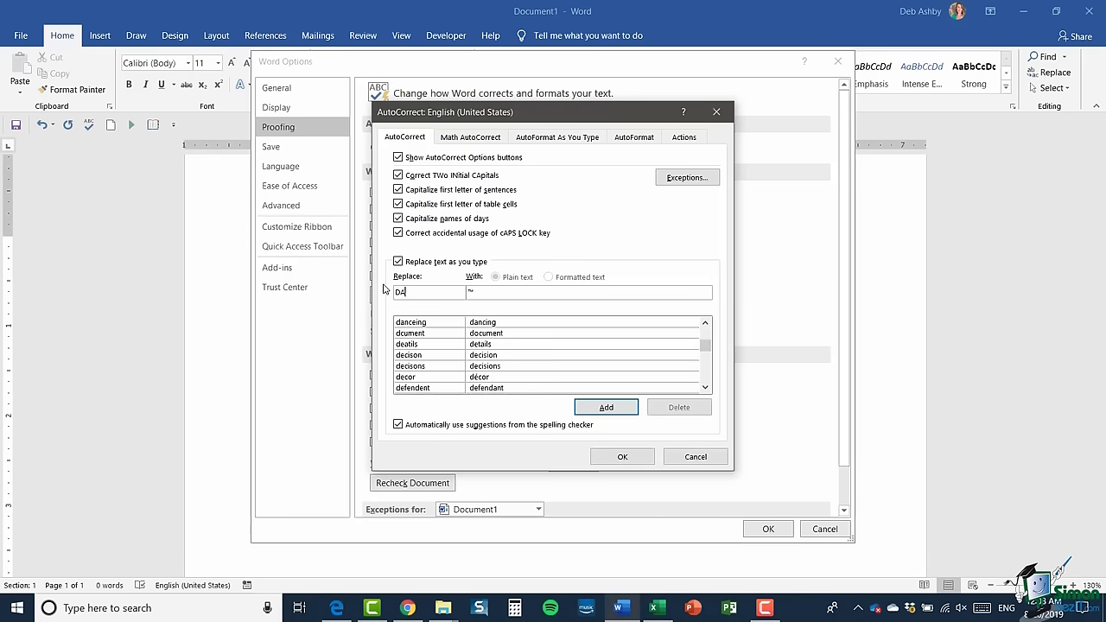
click(493, 291)
key(BackSpace)
text(Deborah Ashby)
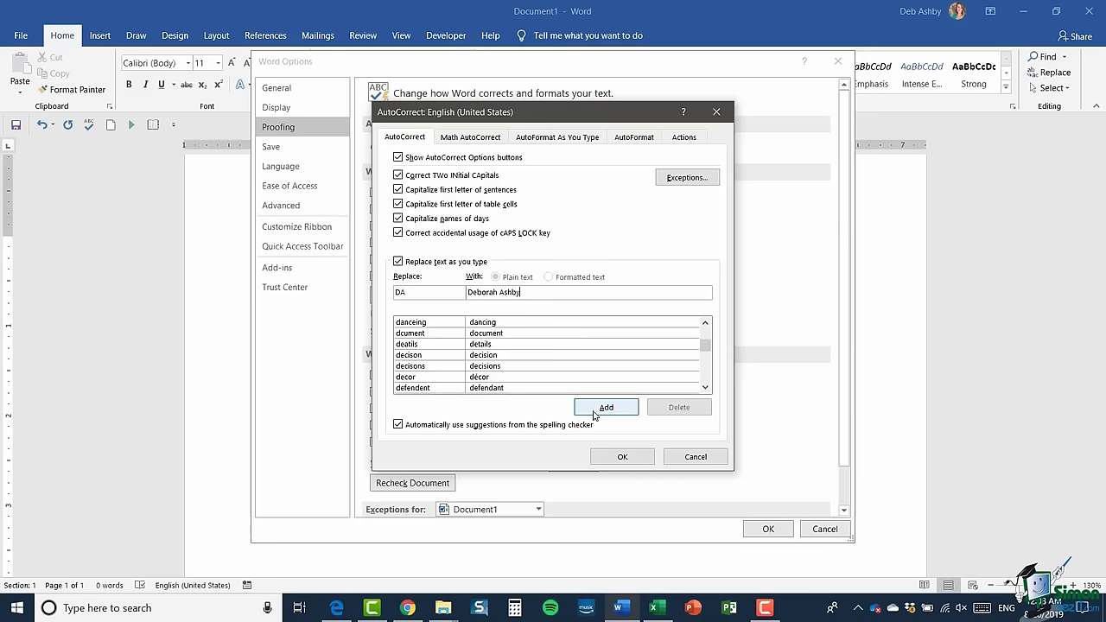
click(605, 408)
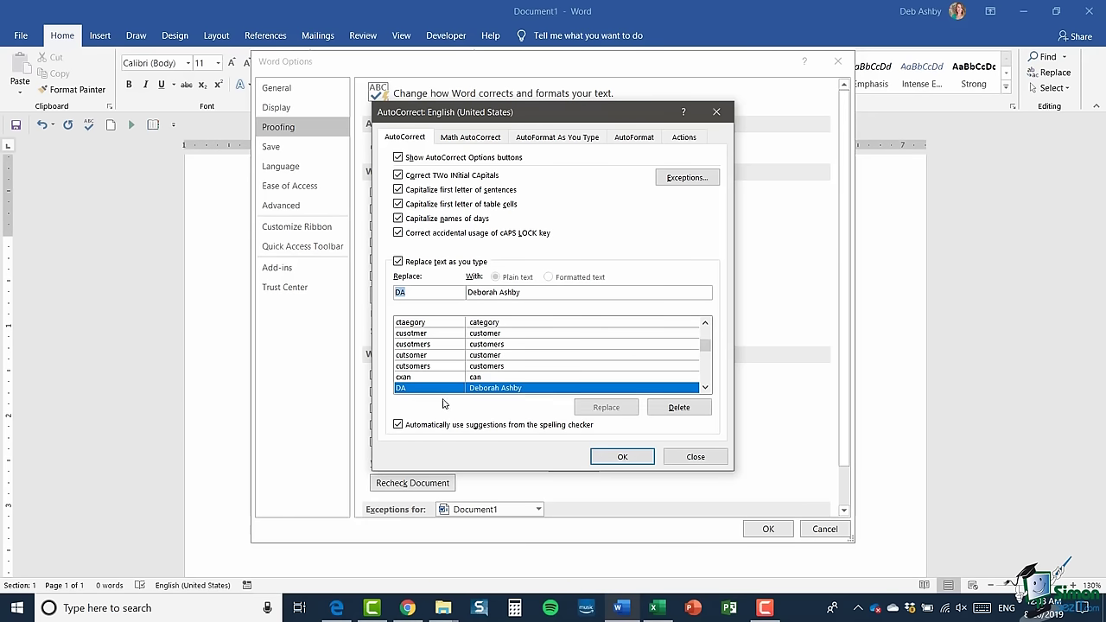
click(609, 457)
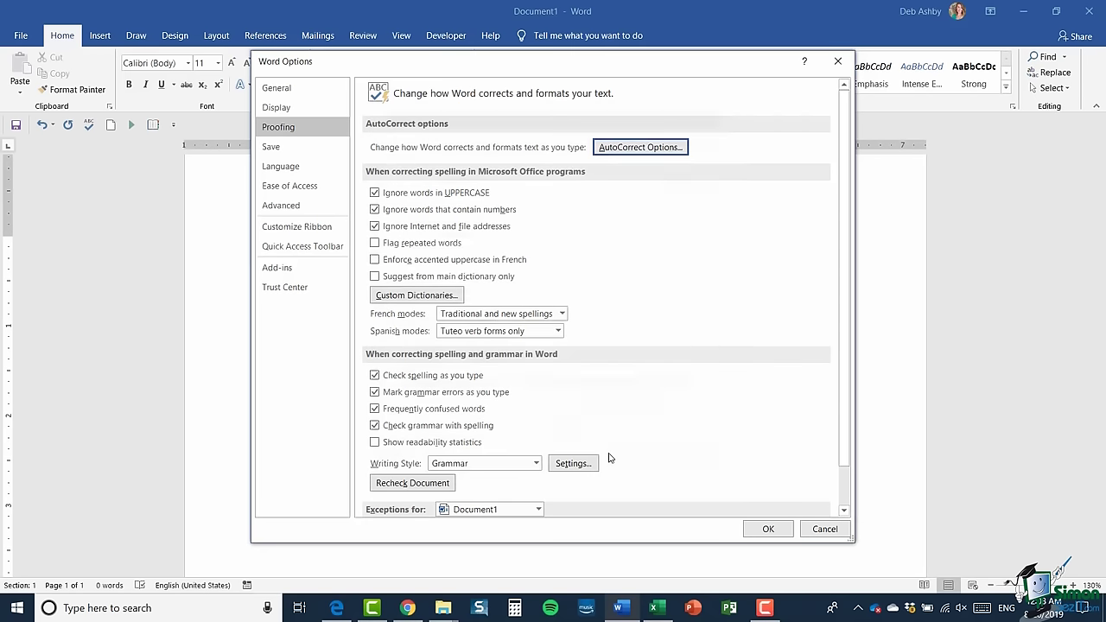
click(768, 528)
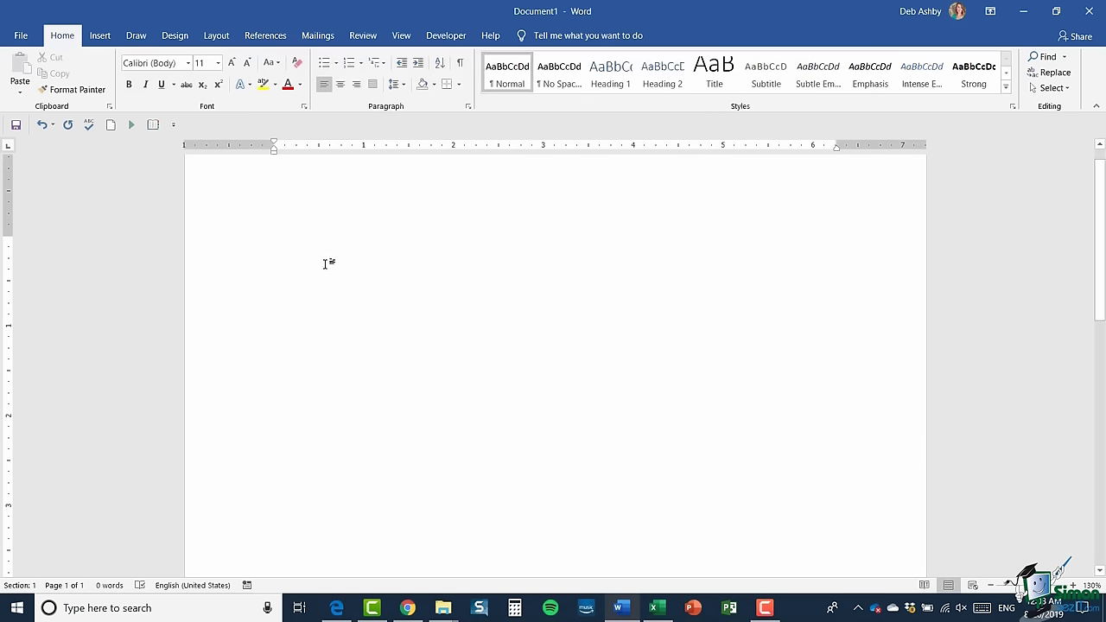
Type DA so it expands into the author's full name, then go to the File backstage view
text(DA)
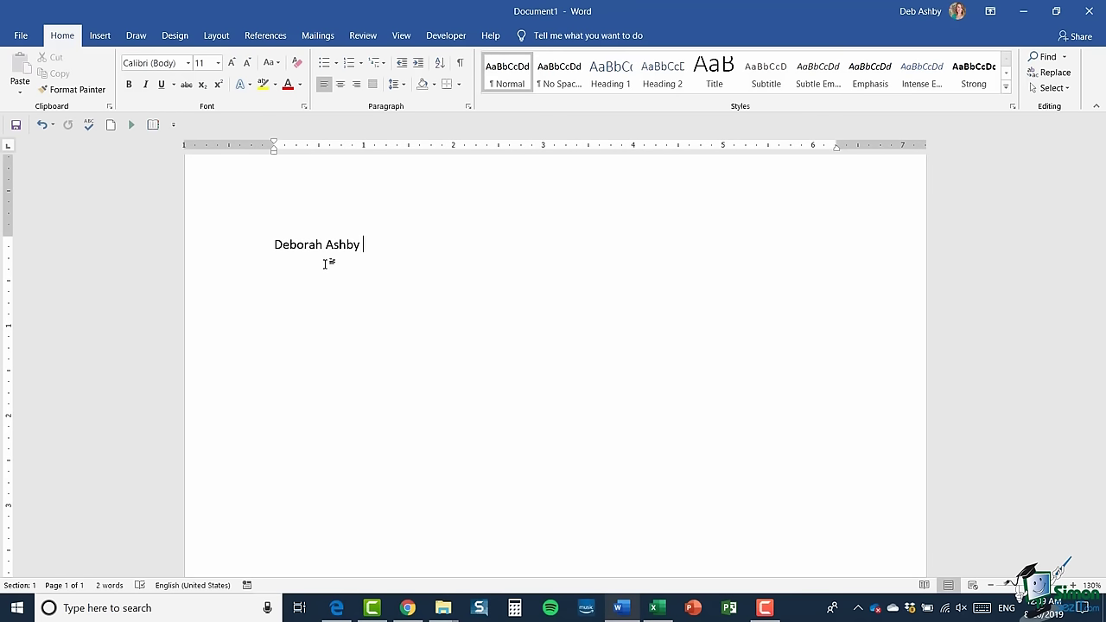
click(20, 35)
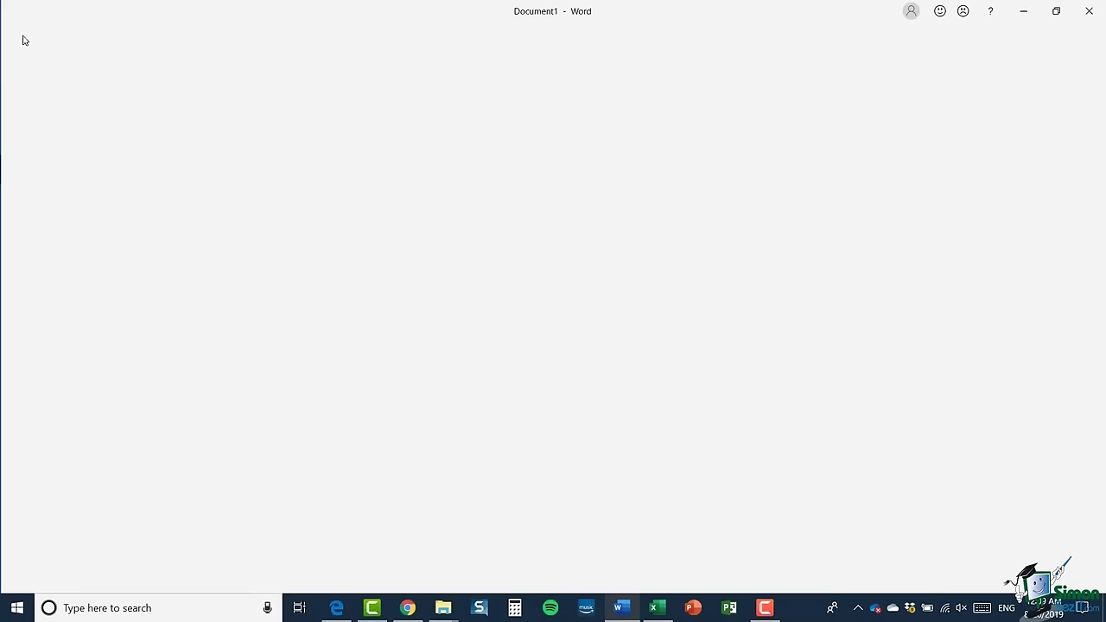
Open Proofing's AutoCorrect Options, review the AutoFormat As You Type tab, and cancel without changes
key(Escape)
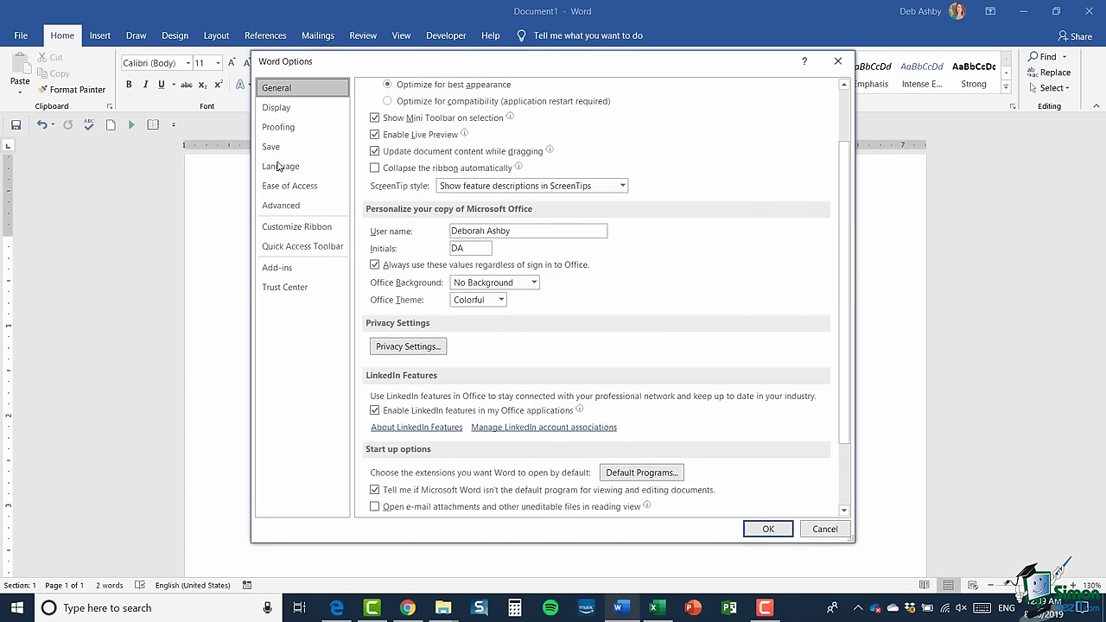
click(294, 130)
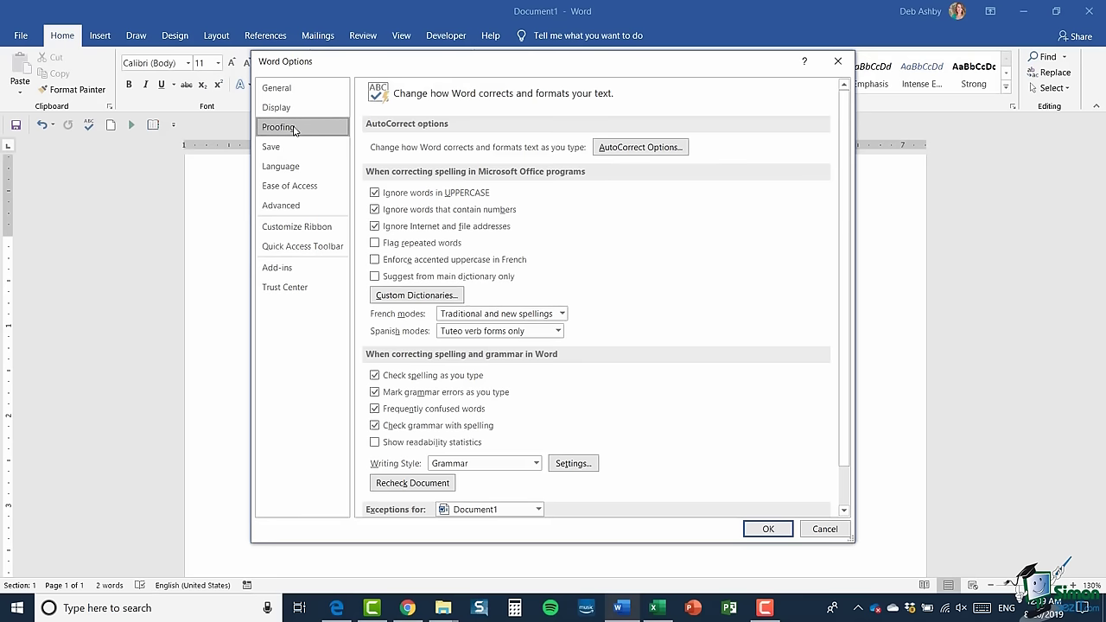
click(635, 149)
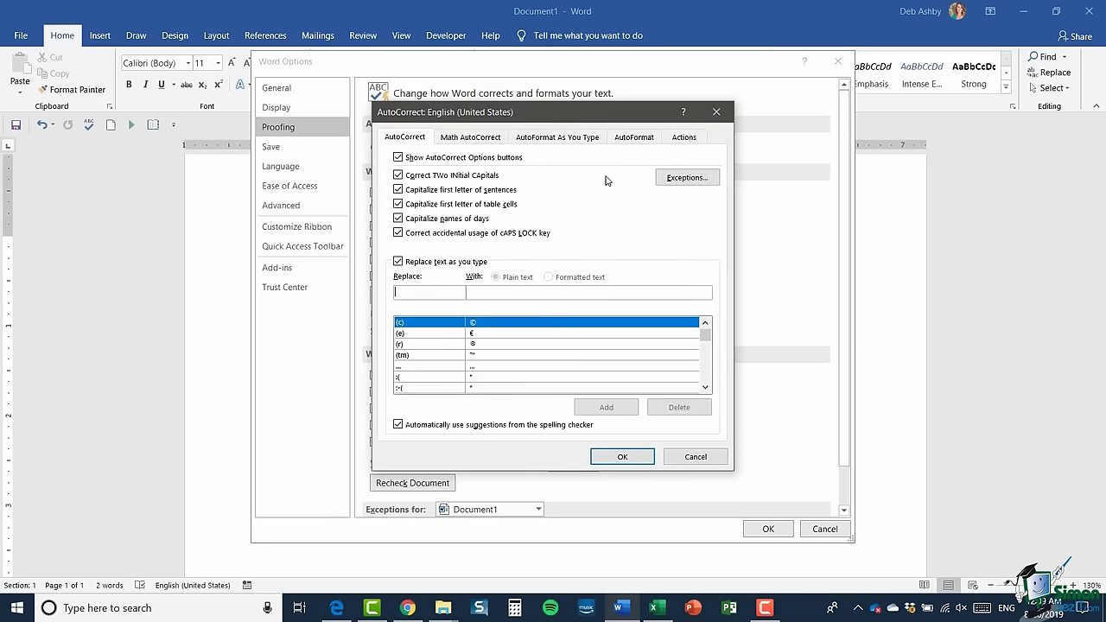
click(557, 136)
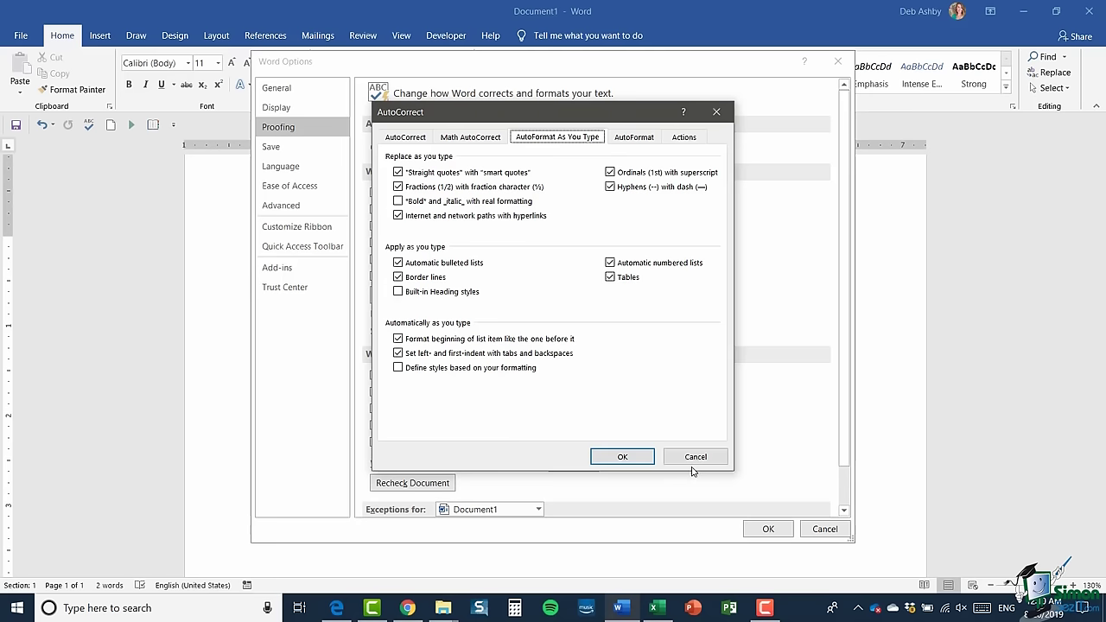
click(622, 456)
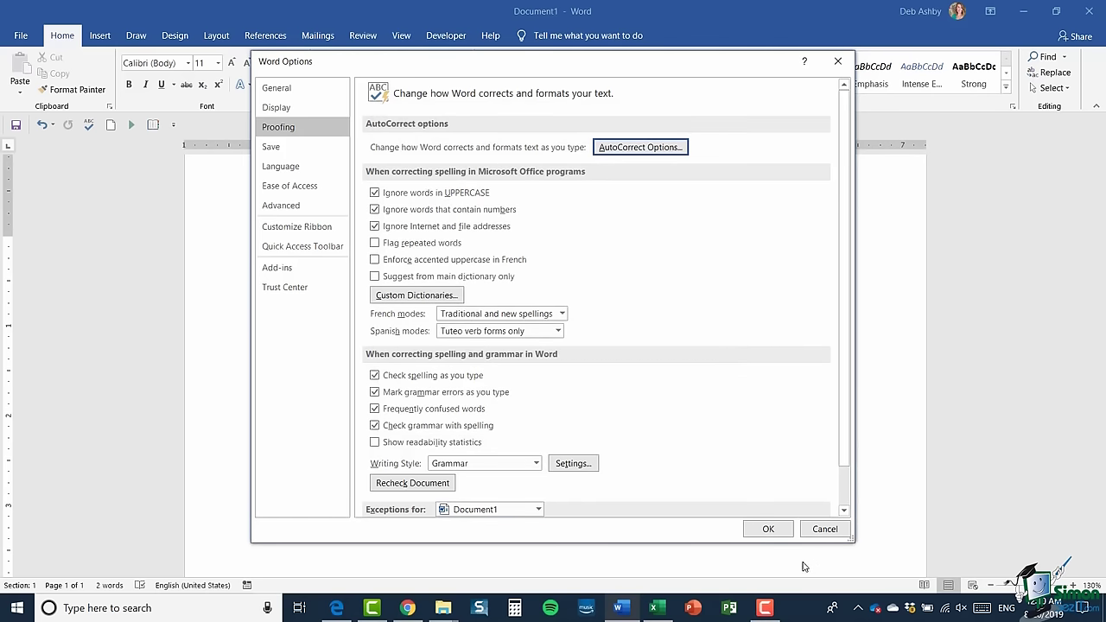
Close Word Options, then practise drag-selecting progressively longer parts of Lee Letter's first sentence
click(767, 529)
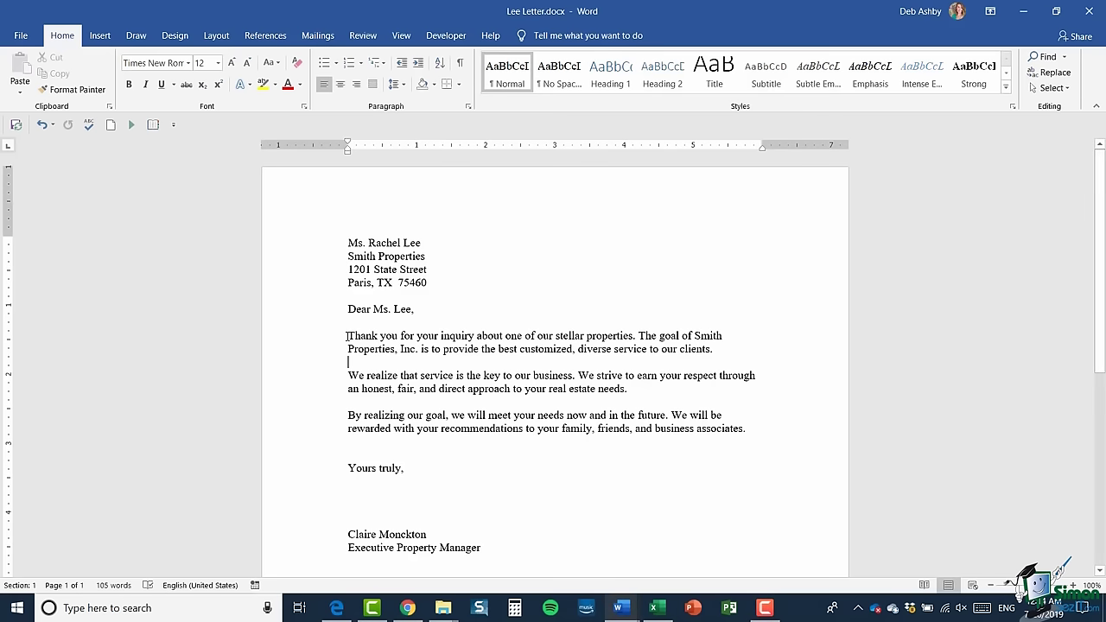
drag(346, 337, 505, 336)
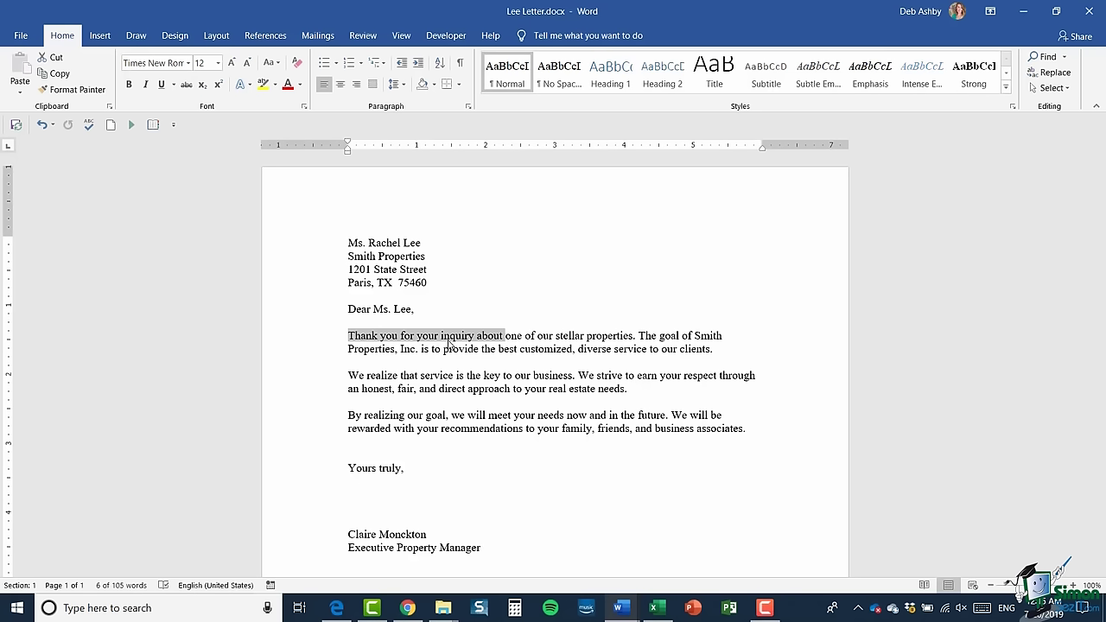
click(483, 251)
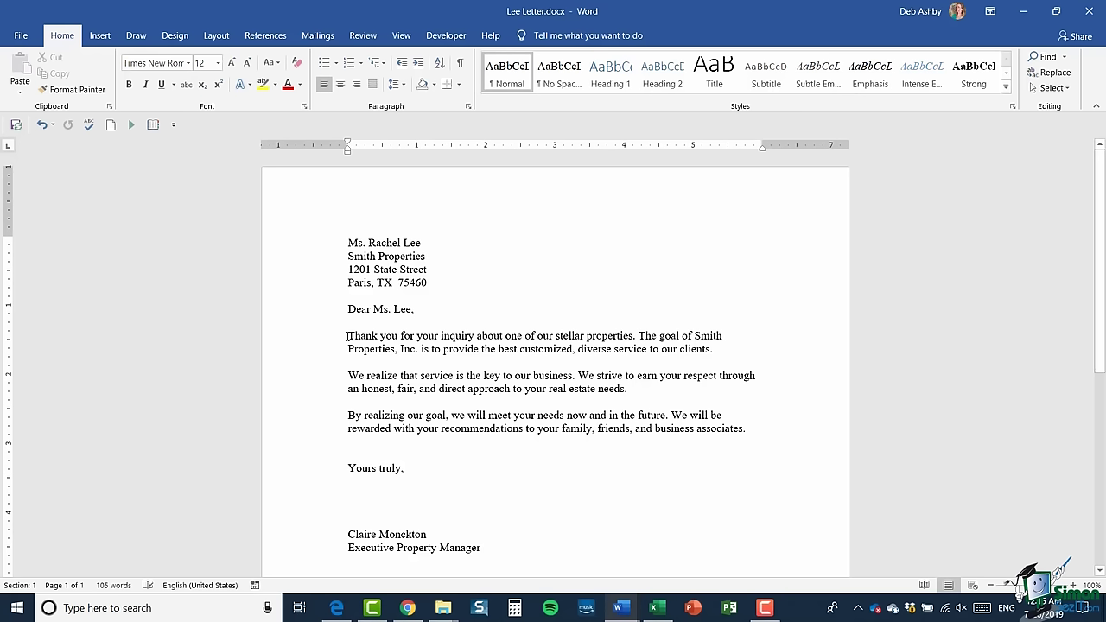
drag(346, 337, 631, 337)
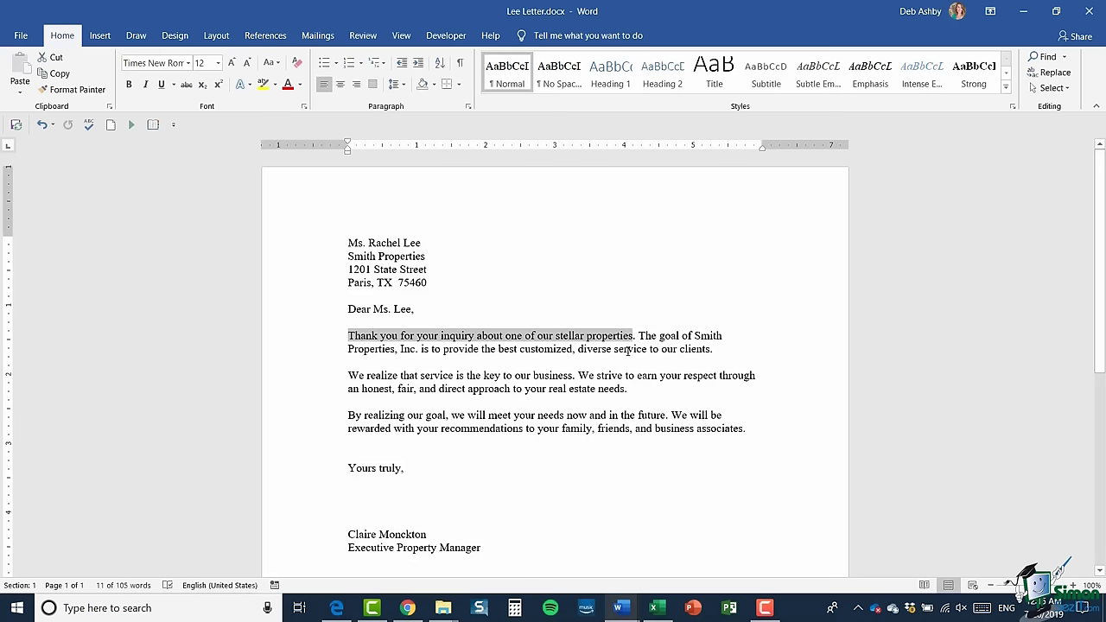
click(351, 343)
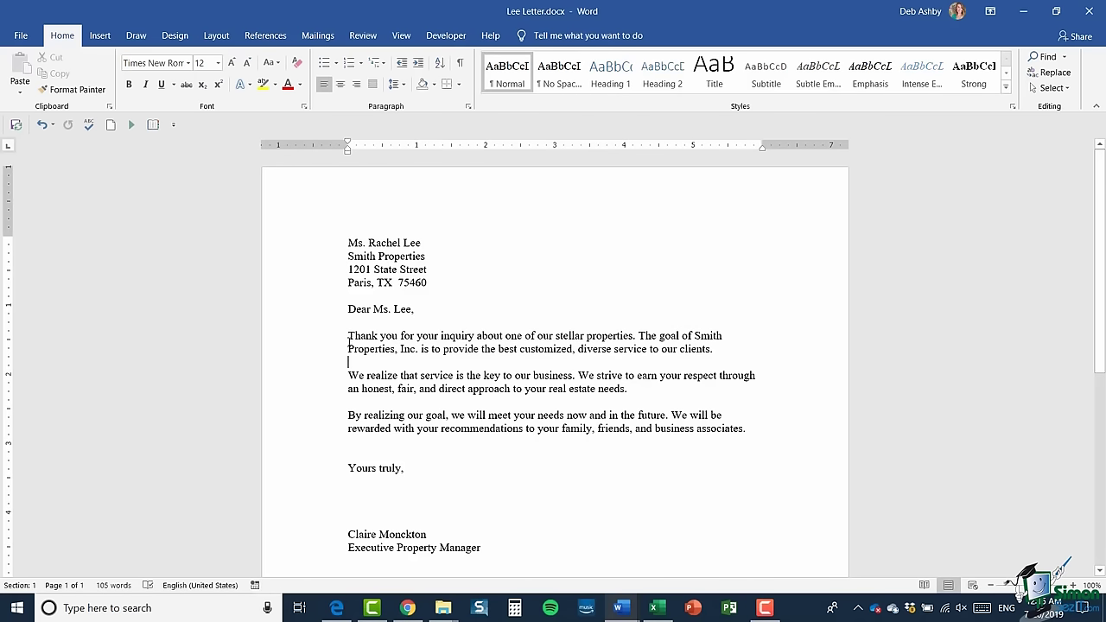
drag(346, 336, 636, 332)
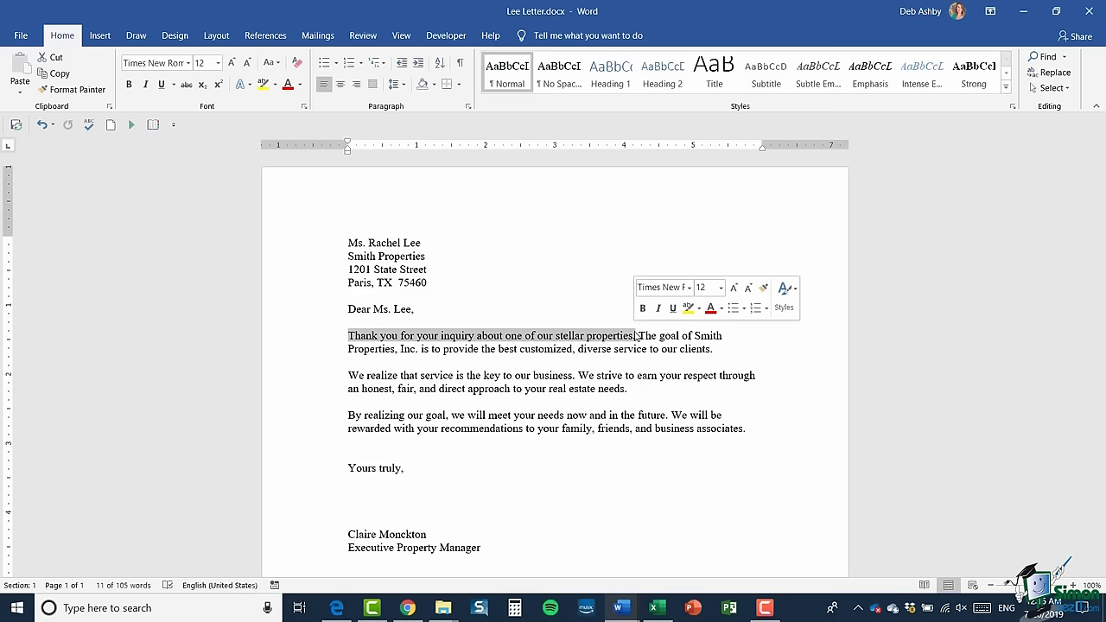
click(537, 239)
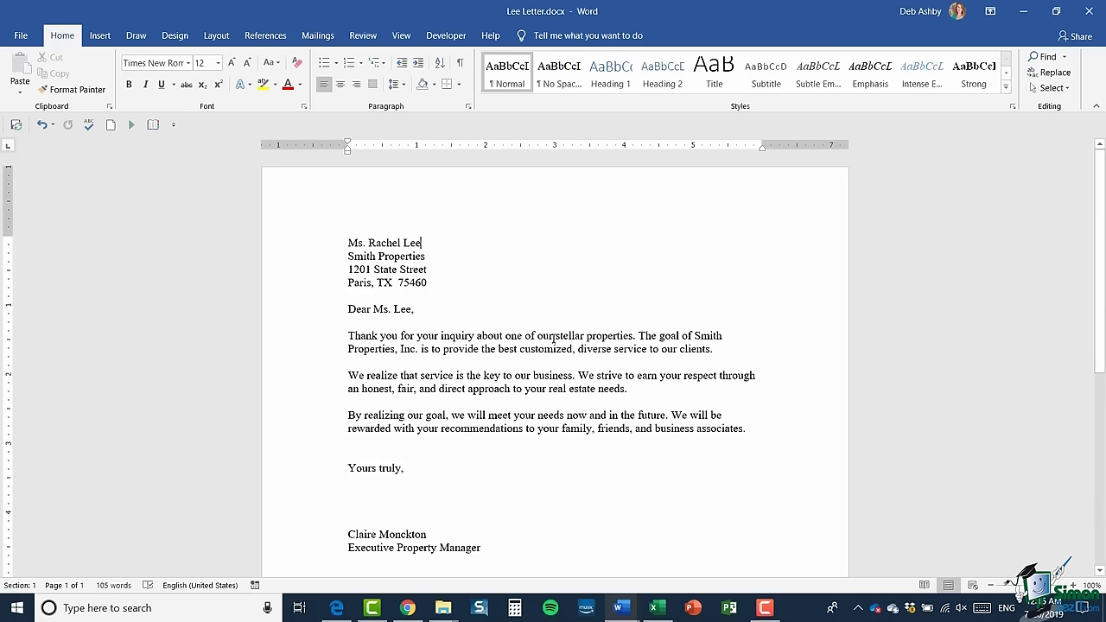
double_click(608, 336)
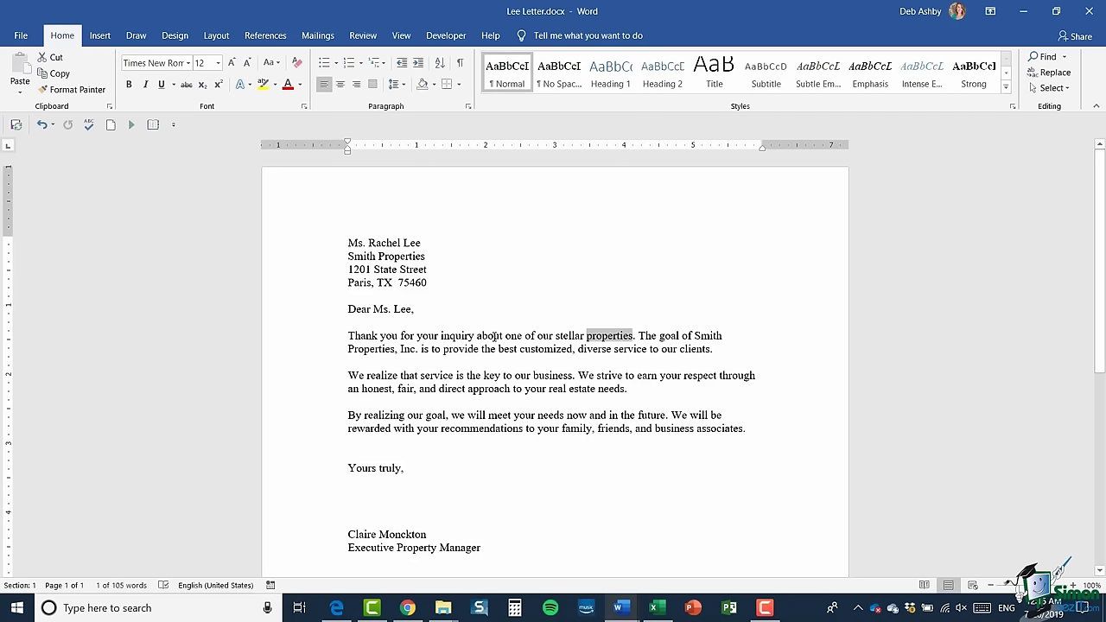
click(480, 337)
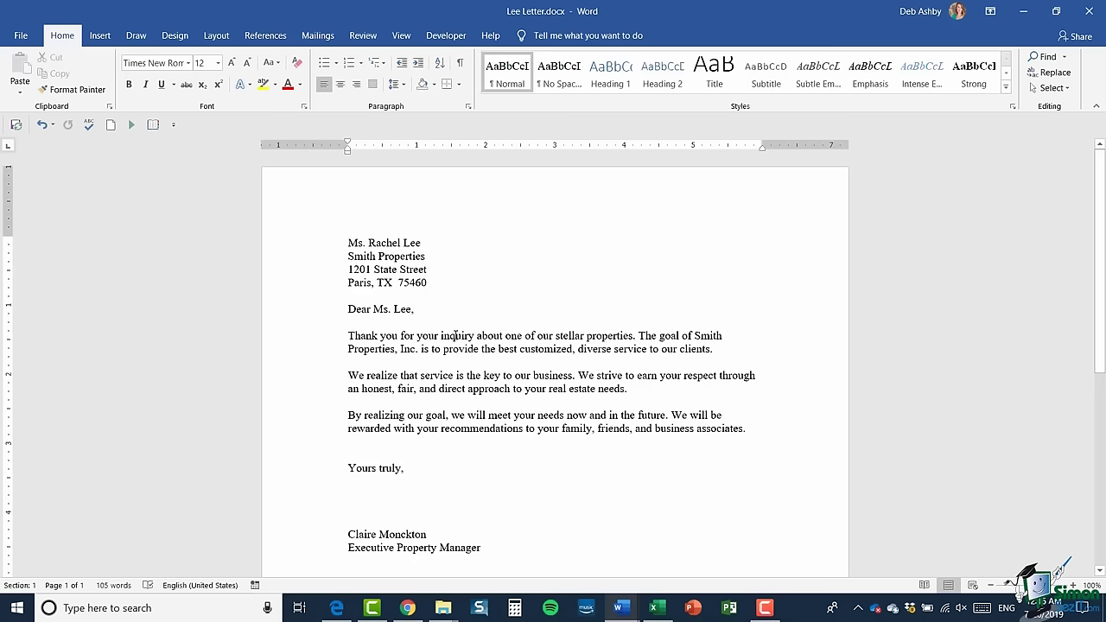
ctrl+click(458, 337)
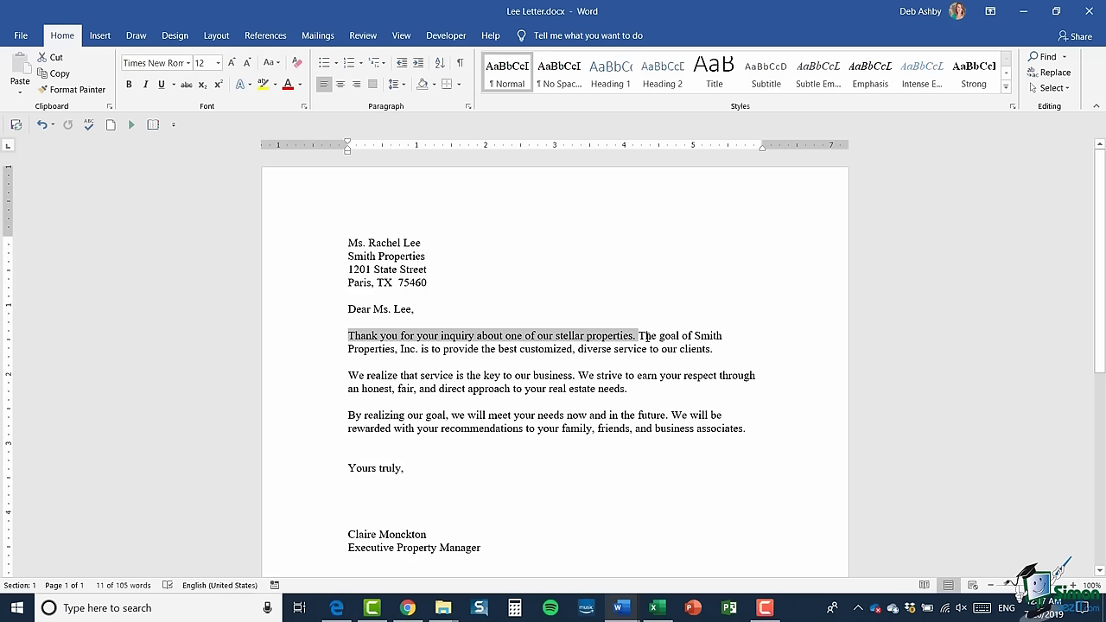
click(512, 352)
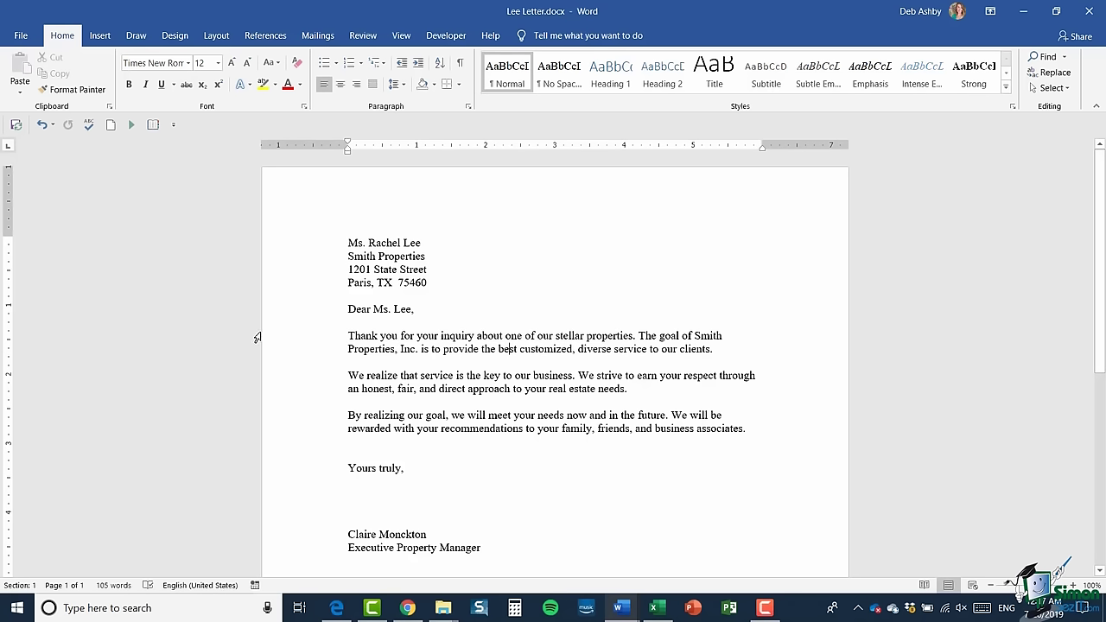
click(328, 344)
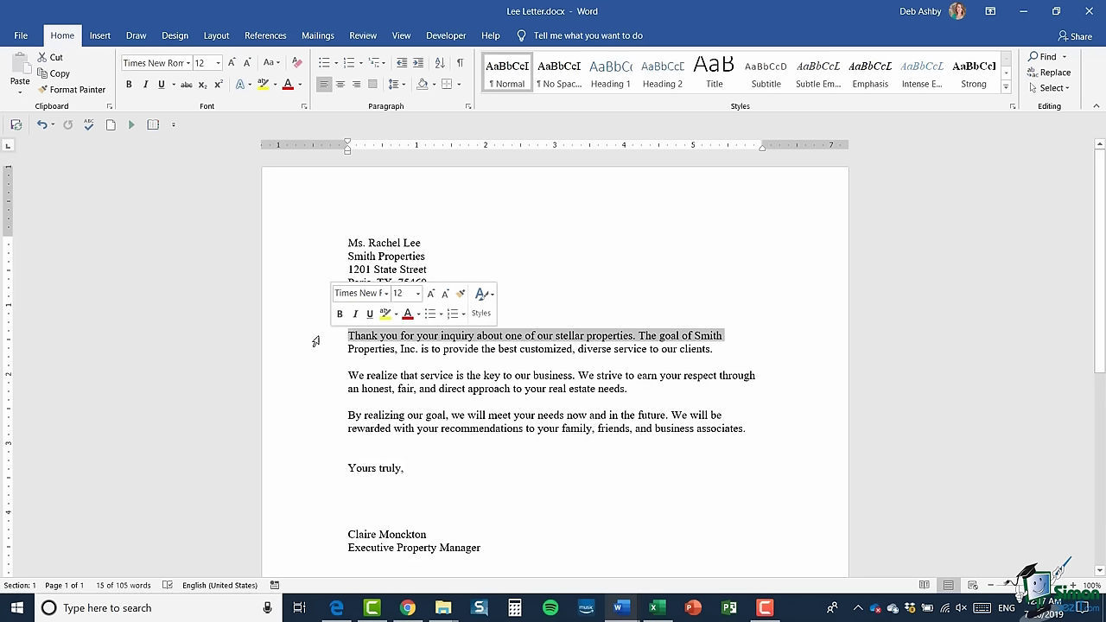
drag(315, 341, 316, 456)
drag(316, 404, 312, 344)
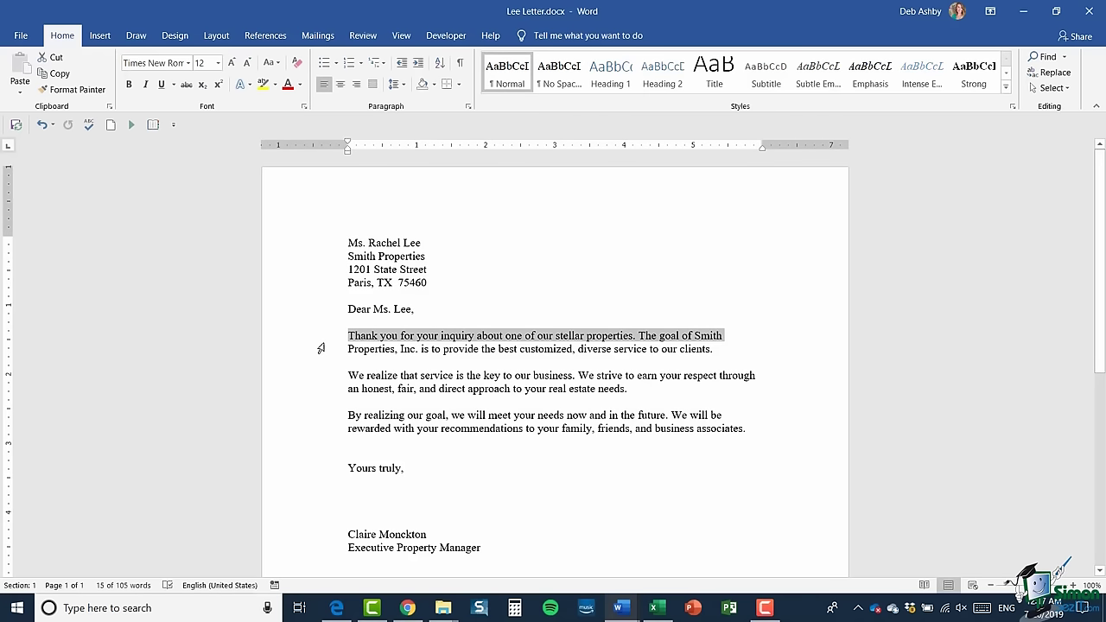
click(661, 298)
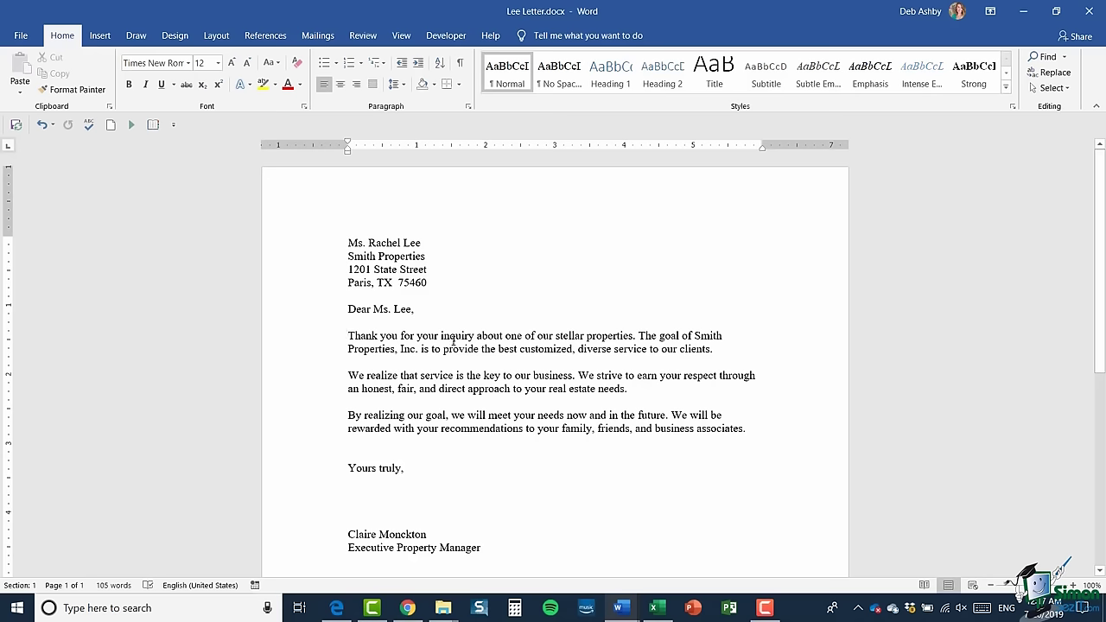
Select from the paragraph start through 'one', then extend with Shift+Right to 'properties.'
shift+click(523, 335)
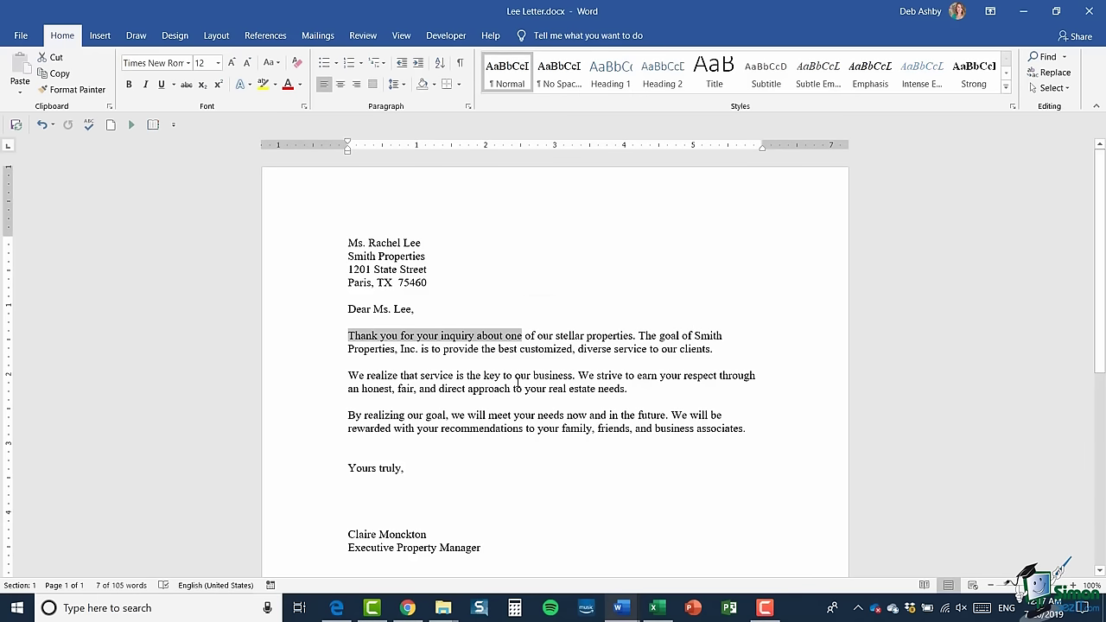
key(shift+Right)
key(shift+Right)
key(shift+Right)
key(shift+Right)
key(shift+Right)
key(shift+Right)
key(shift+Right)
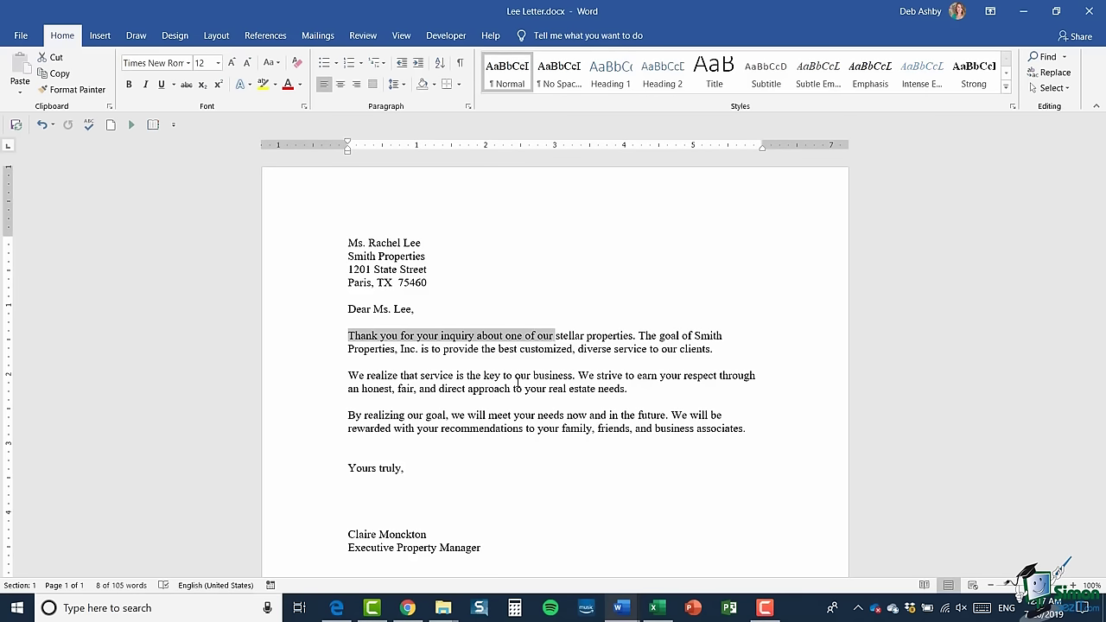
key(shift+Right)
key(shift+Right)
key(shift+Right)
key(shift+Right)
key(shift+Right)
key(shift+Right)
key(shift+Right)
key(shift+Right)
key(shift+Right)
key(shift+Right)
key(shift+Right)
key(shift+Right)
key(shift+Right)
key(shift+Right)
key(shift+Right)
key(shift+Right)
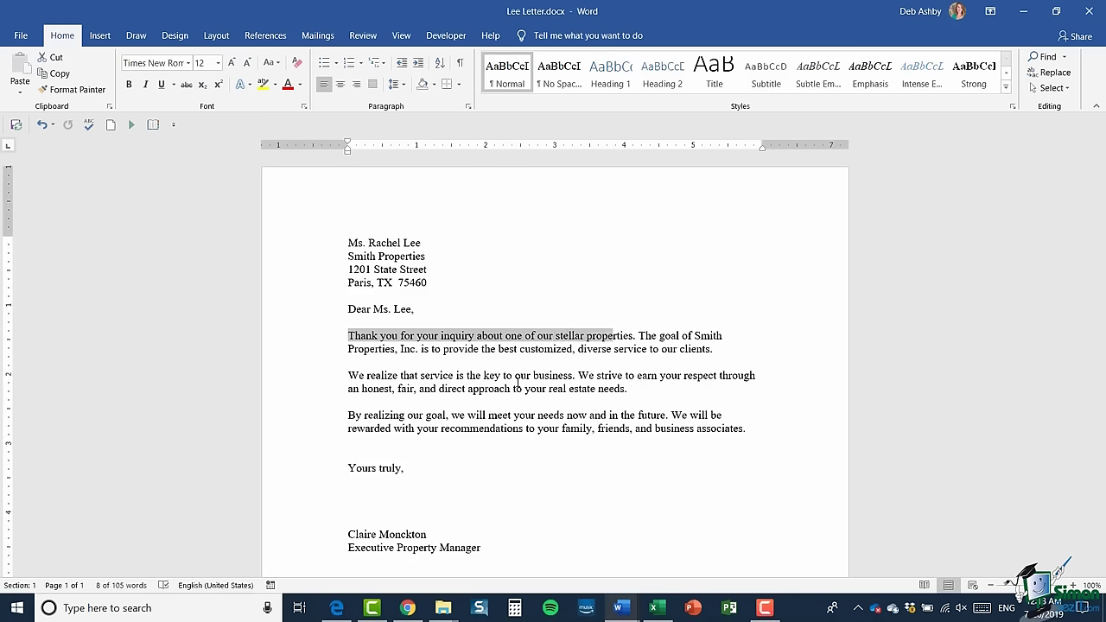
key(shift+Right)
key(shift+Right)
key(shift+Right)
key(shift+Right)
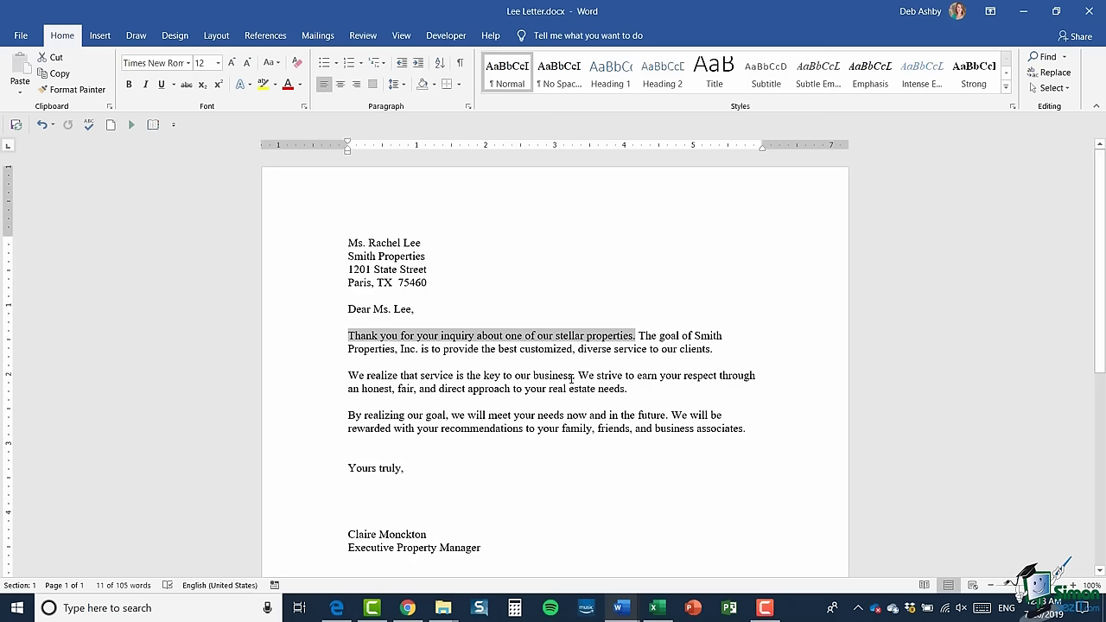
drag(348, 375, 576, 378)
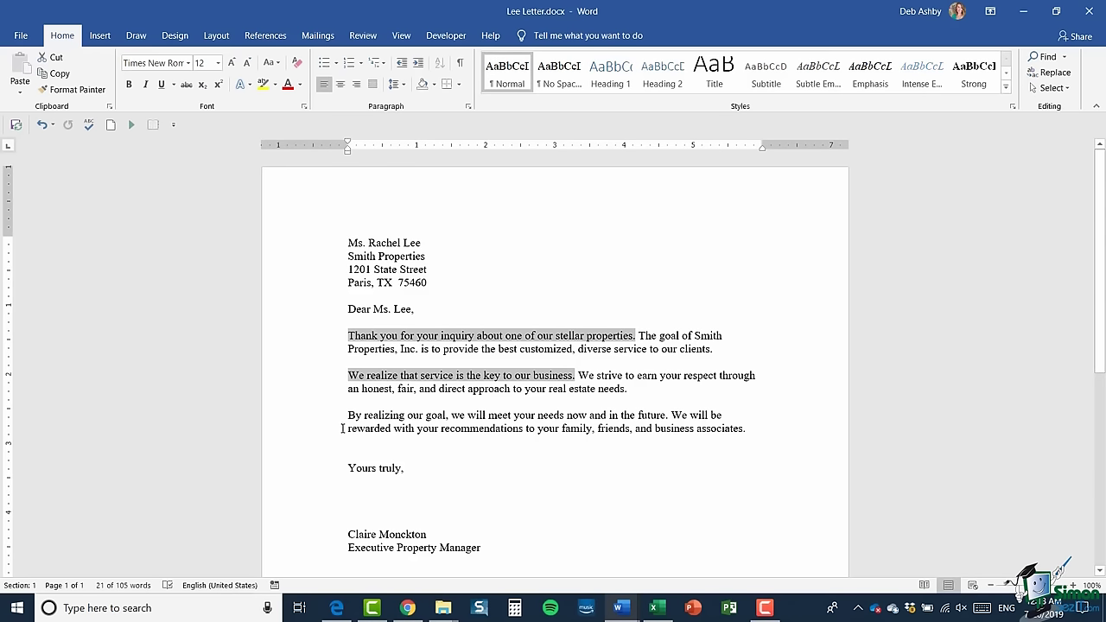
drag(363, 415, 668, 416)
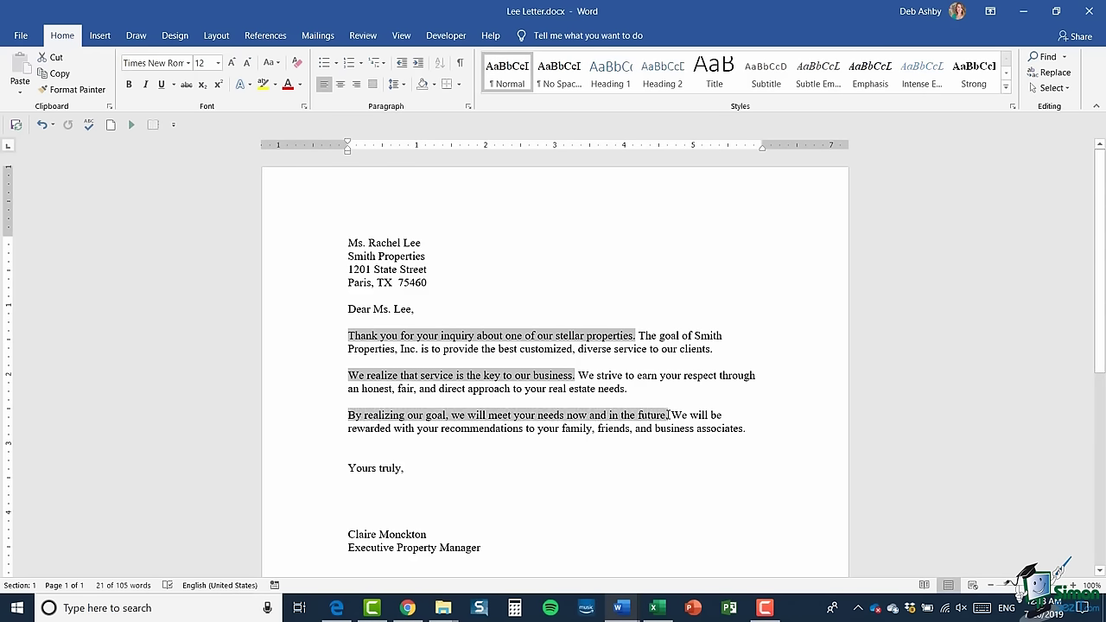
click(663, 503)
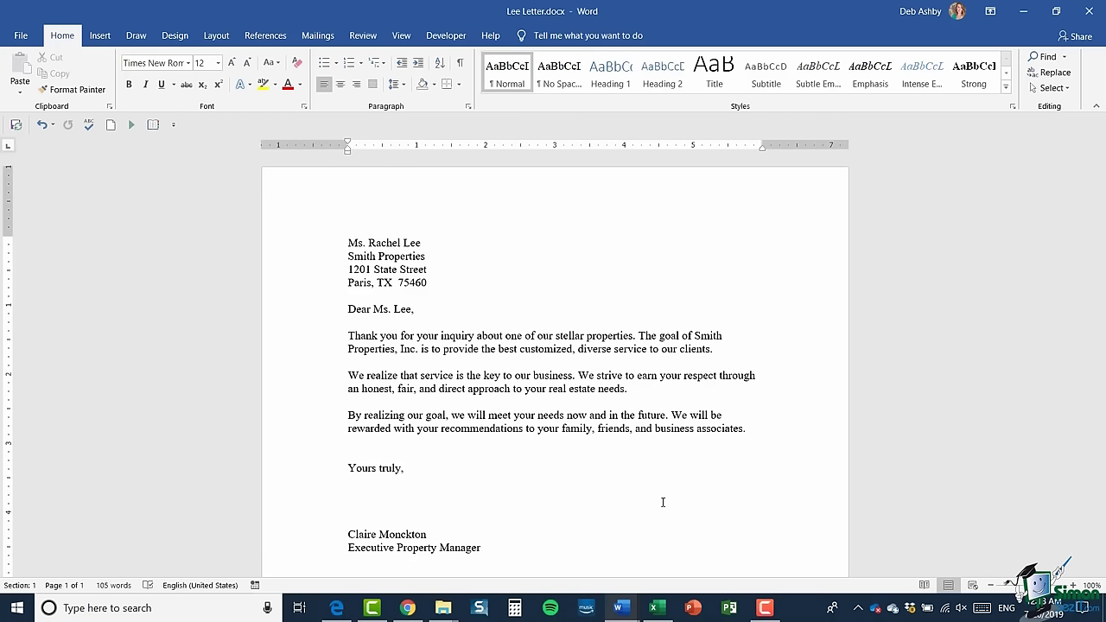
Select the whole letter with Ctrl+A, then again with Home > Select > Select All
key(ctrl+a)
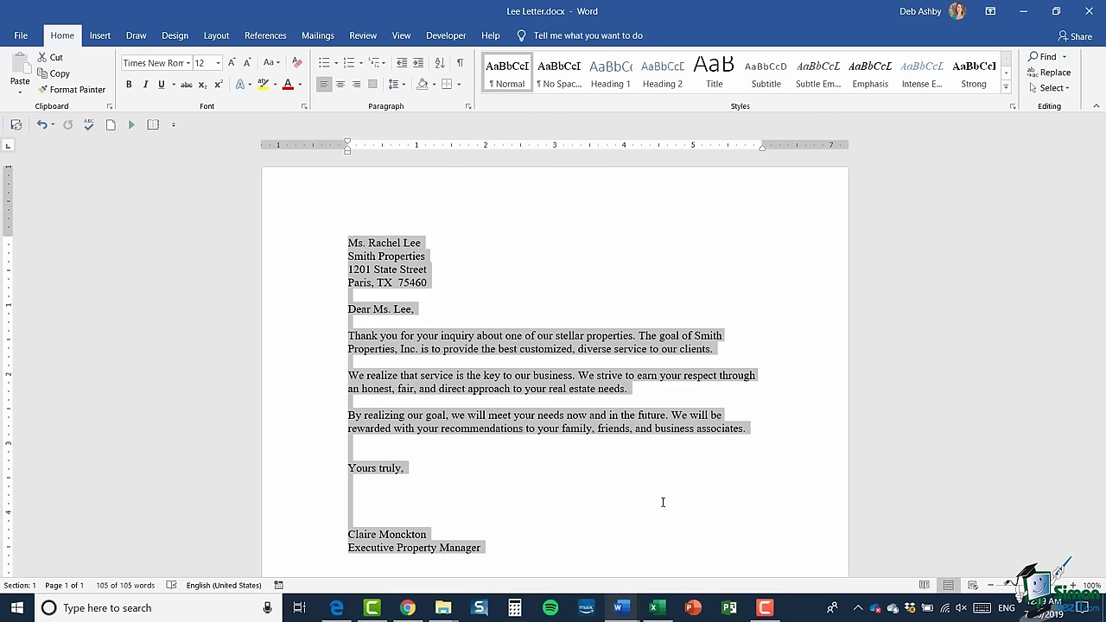
click(636, 275)
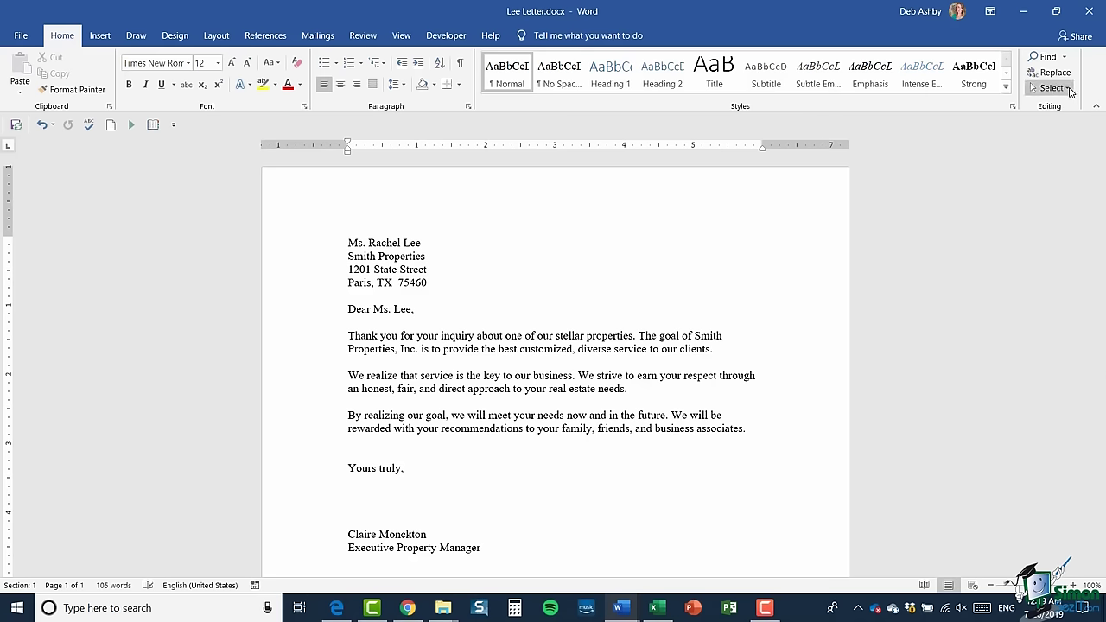
click(1068, 90)
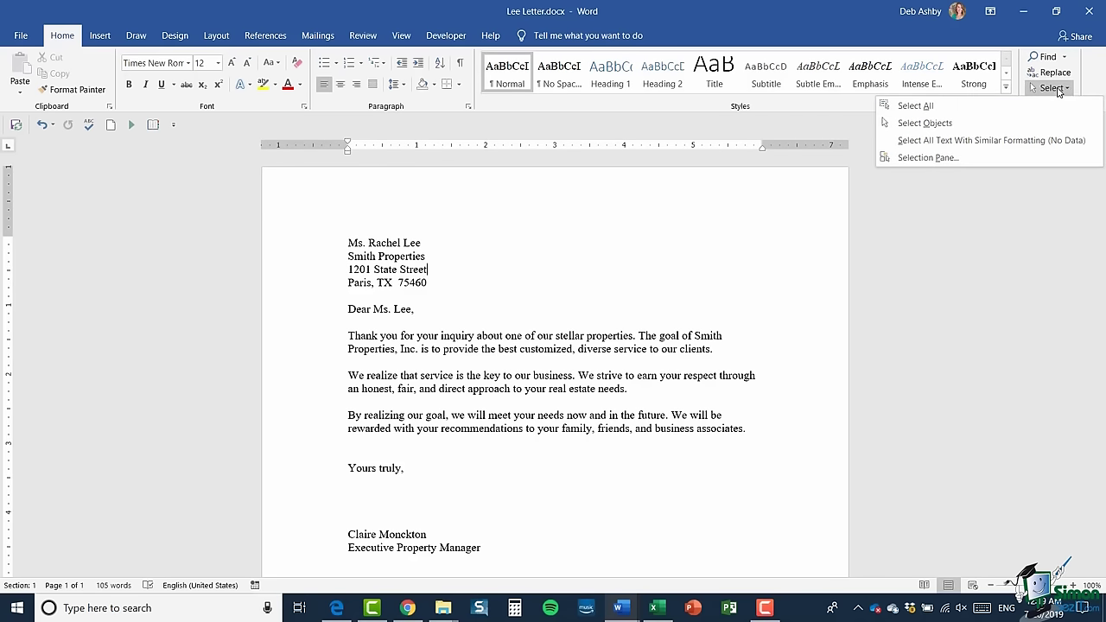
click(917, 107)
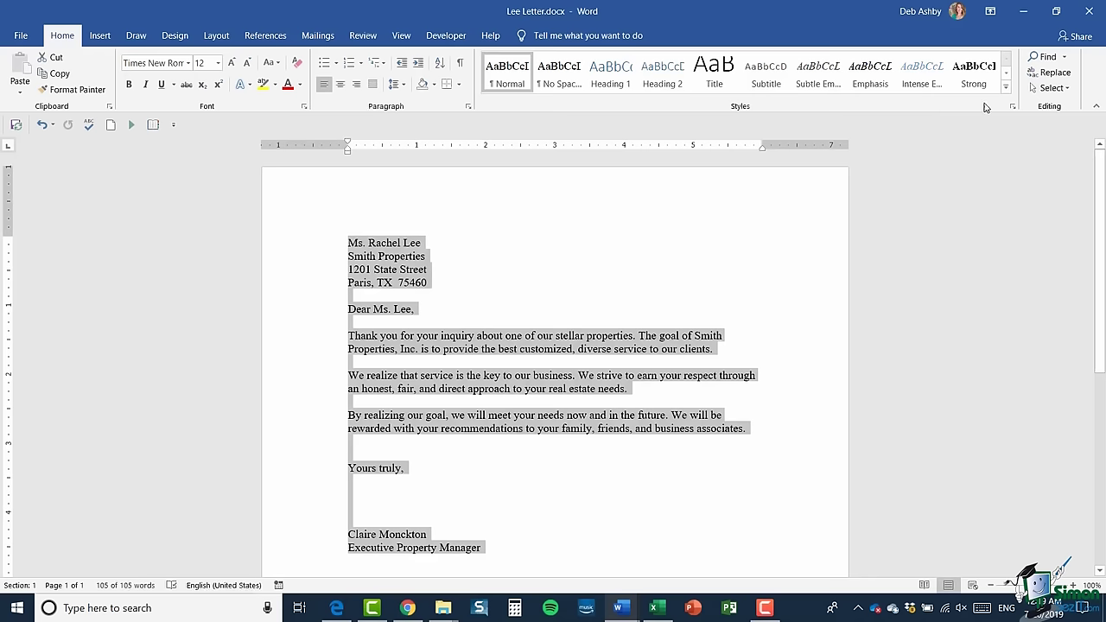
click(1064, 91)
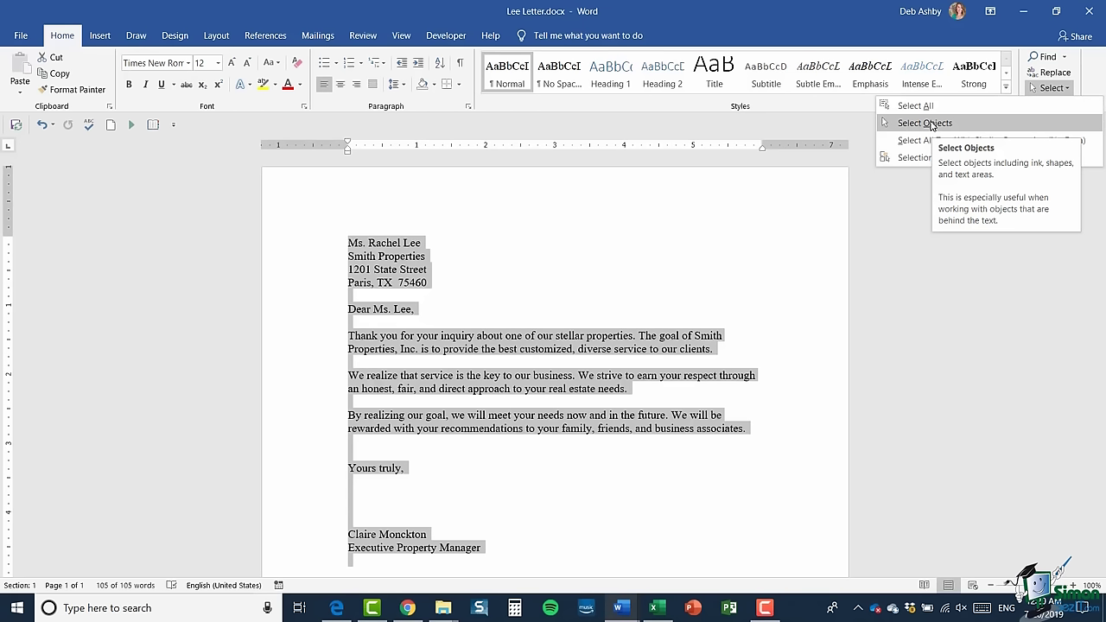
click(905, 268)
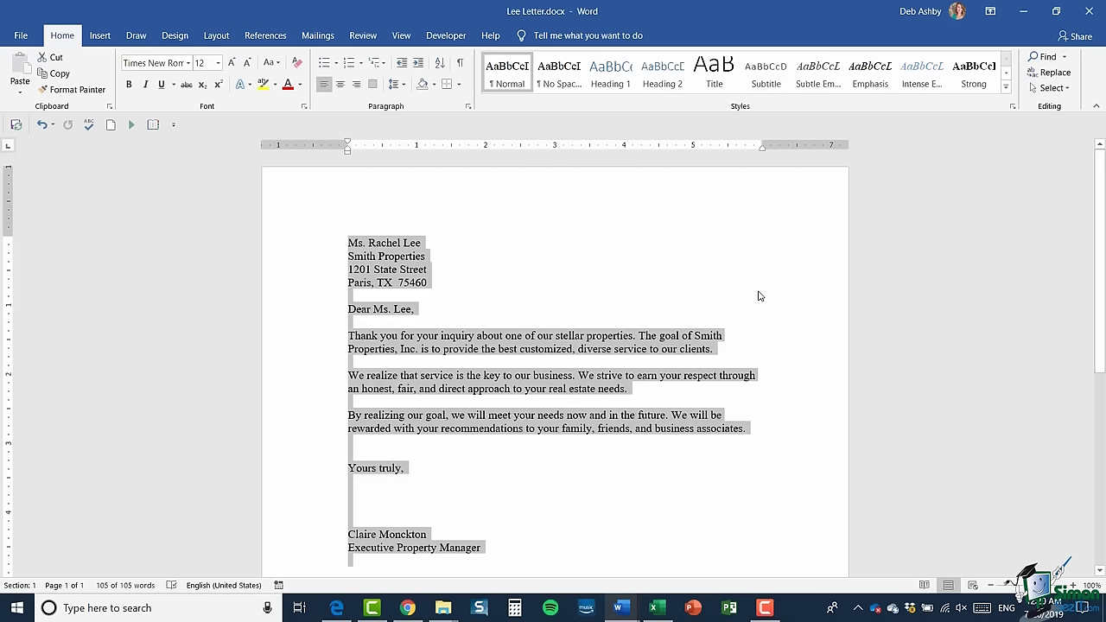
Click in the letter body to drop the Select All highlight
click(748, 241)
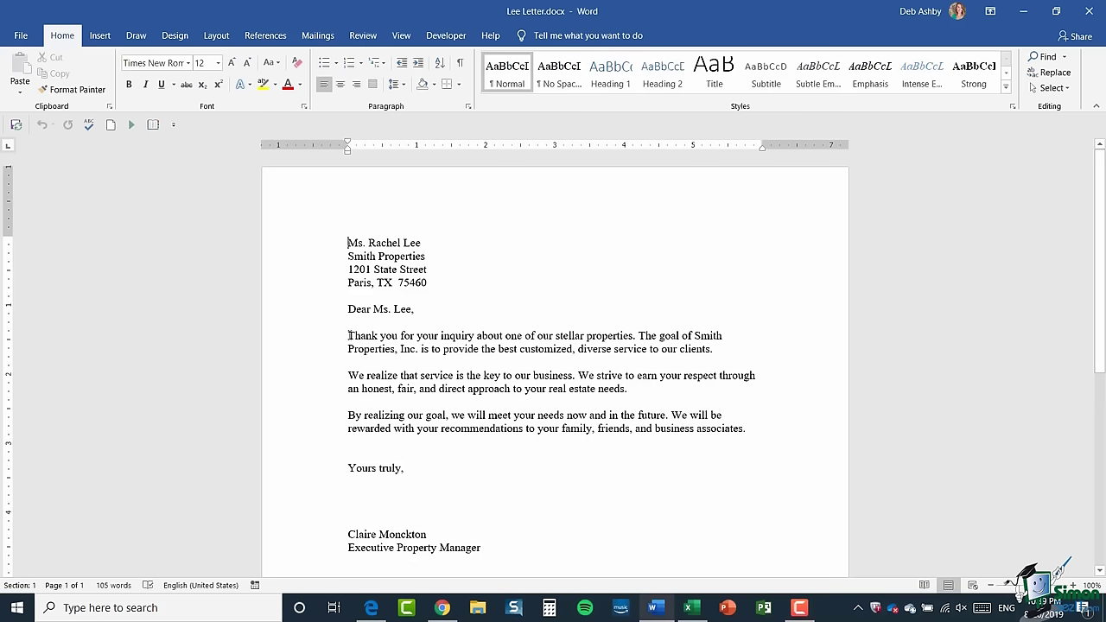
Select 'Thank you for your inquiry about one of our stellar properties' without the full stop
drag(348, 337, 633, 336)
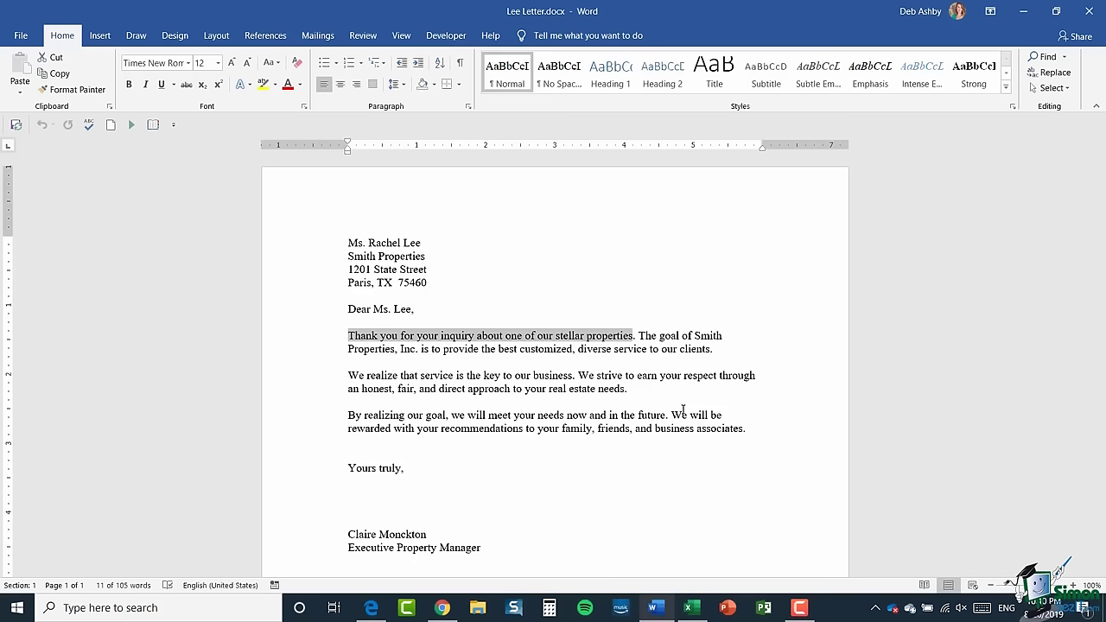
right_click(593, 341)
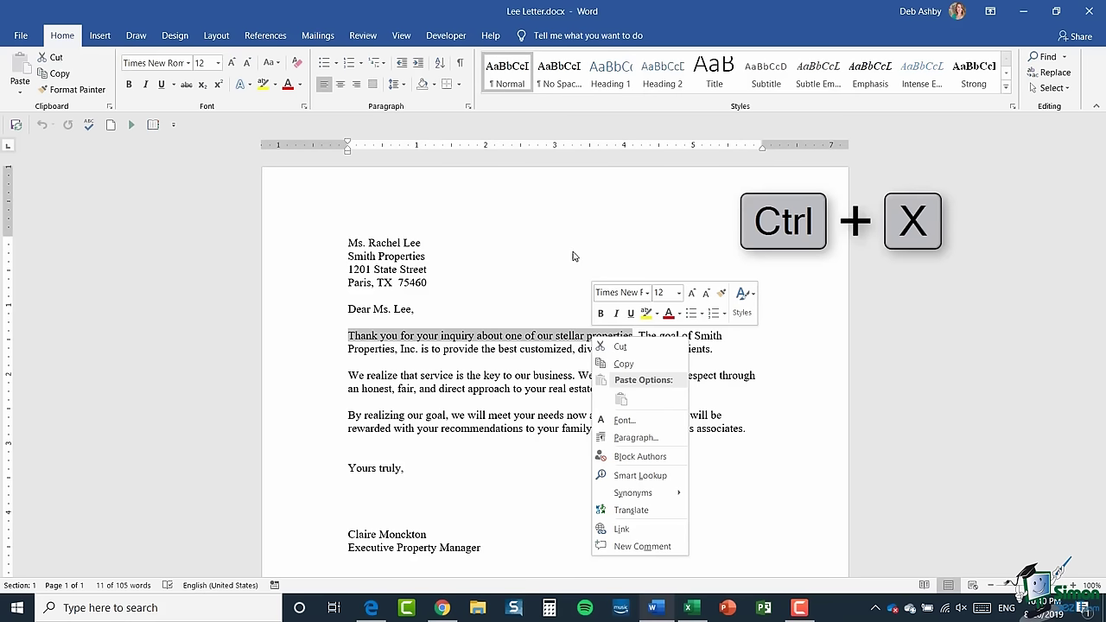
key(Escape)
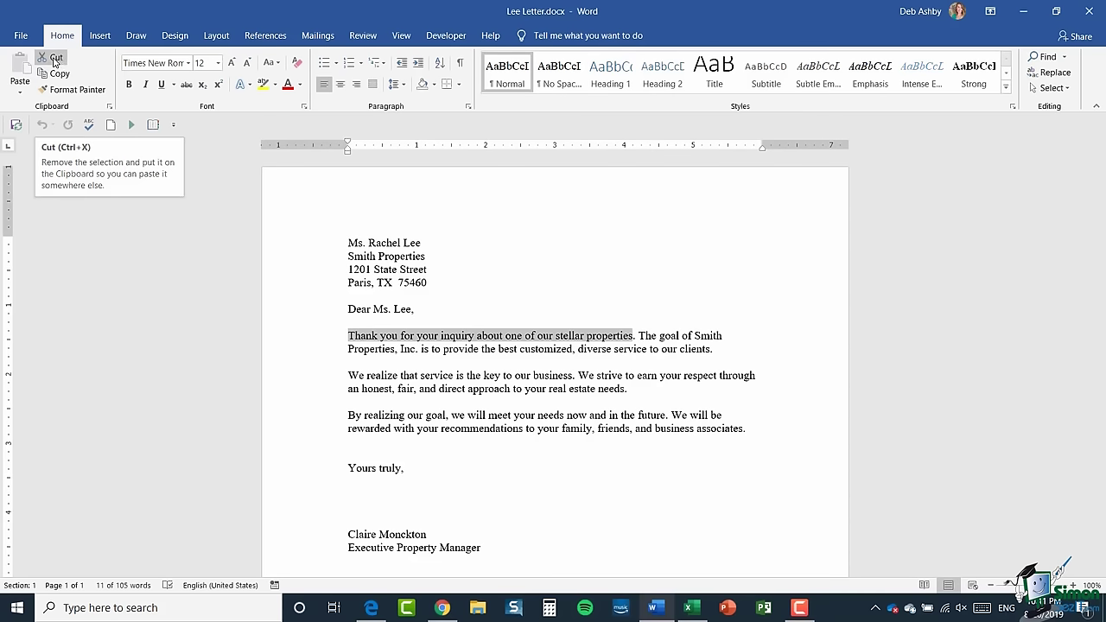
Cut the opening sentence and add blank lines after 'Executive Property Manager'
click(50, 62)
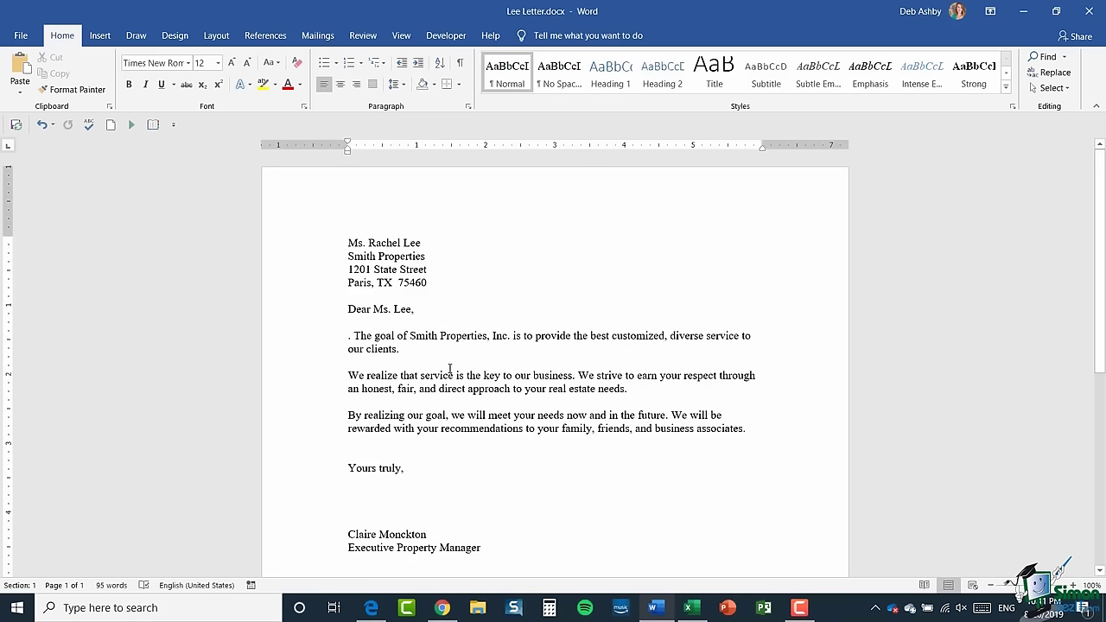
scroll(449, 370, down, 5)
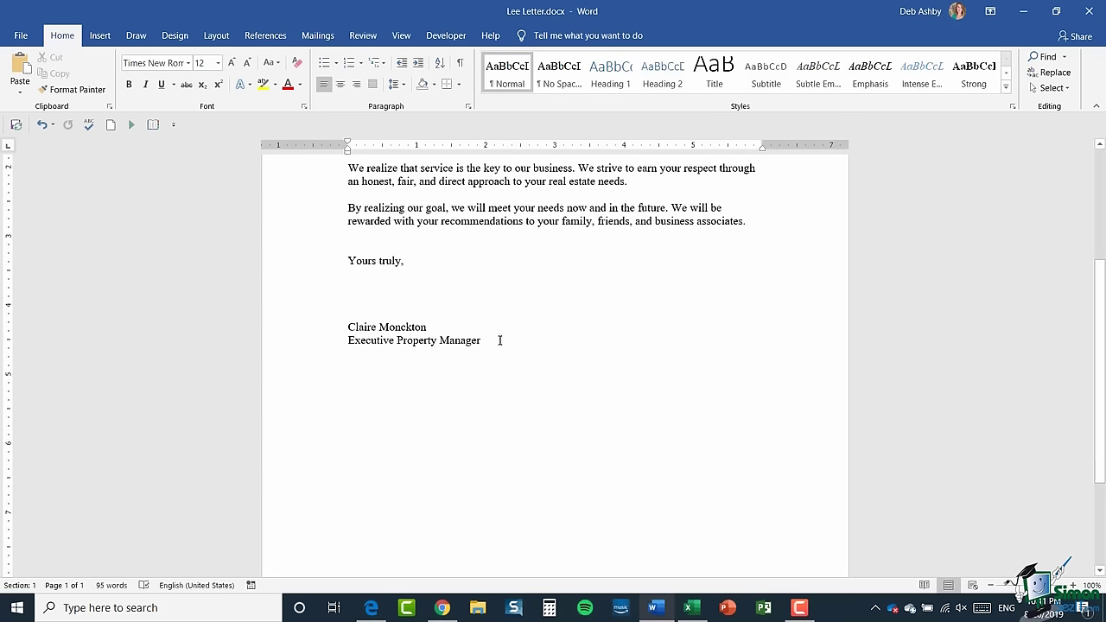
click(500, 341)
key(Return)
key(Return)
key(Return)
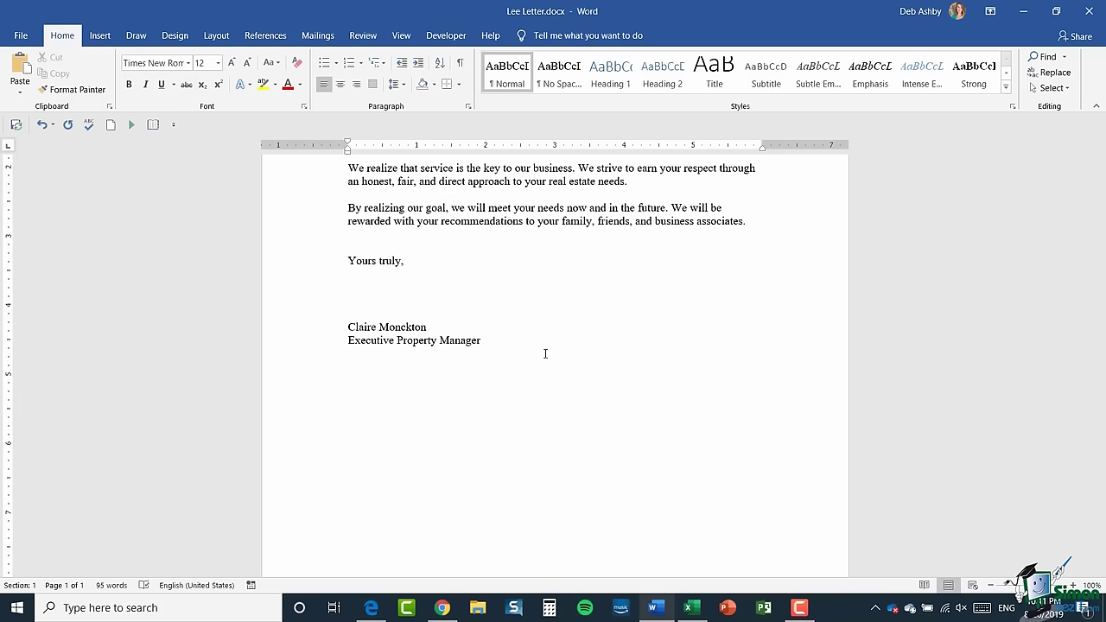
right_click(358, 385)
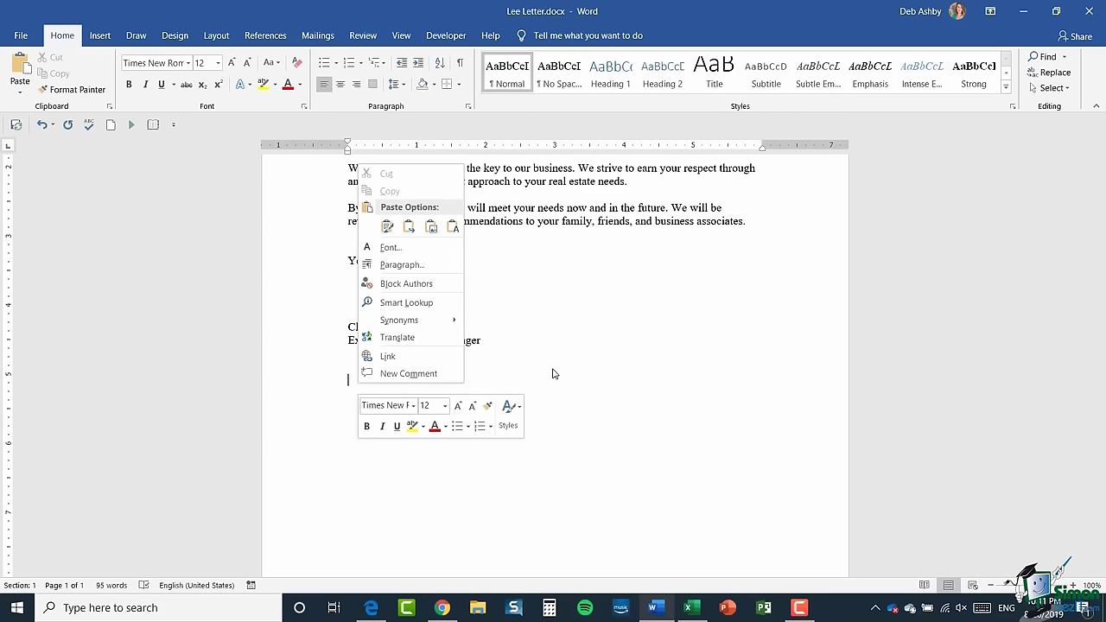
click(403, 386)
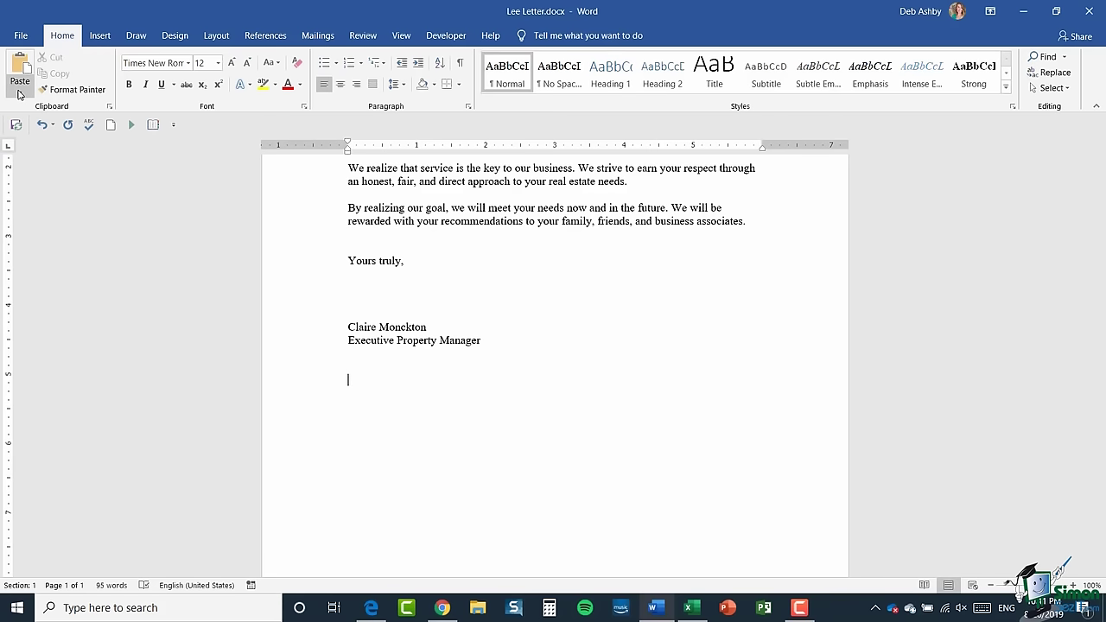
Show the Paste options list to preview Keep Text Only below the signature
click(19, 92)
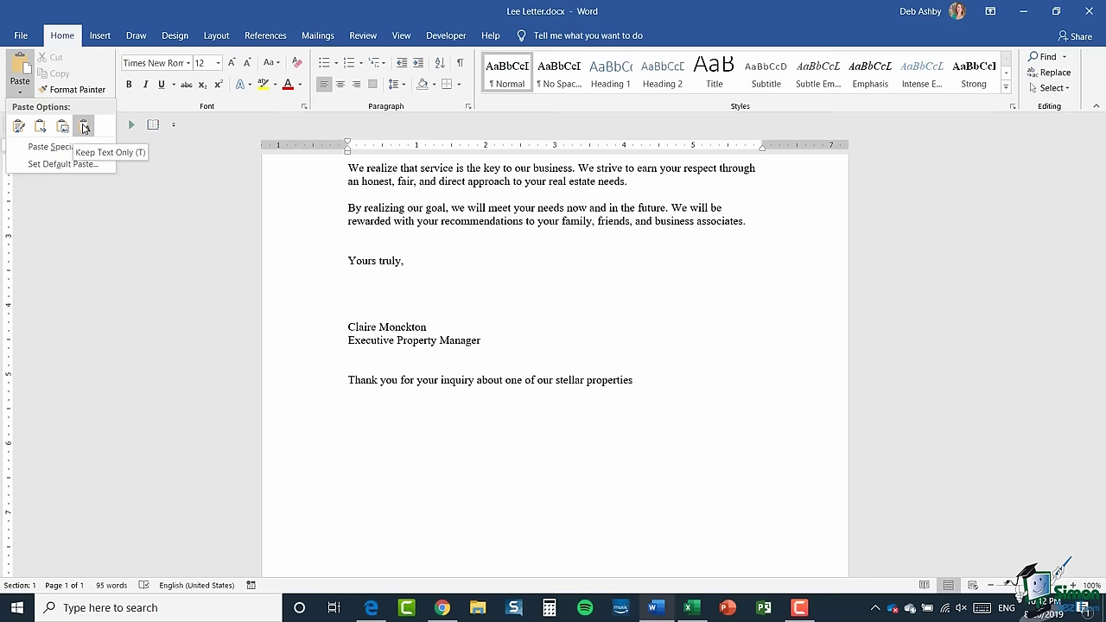
Open Paste Special and cancel it without pasting anything
click(49, 149)
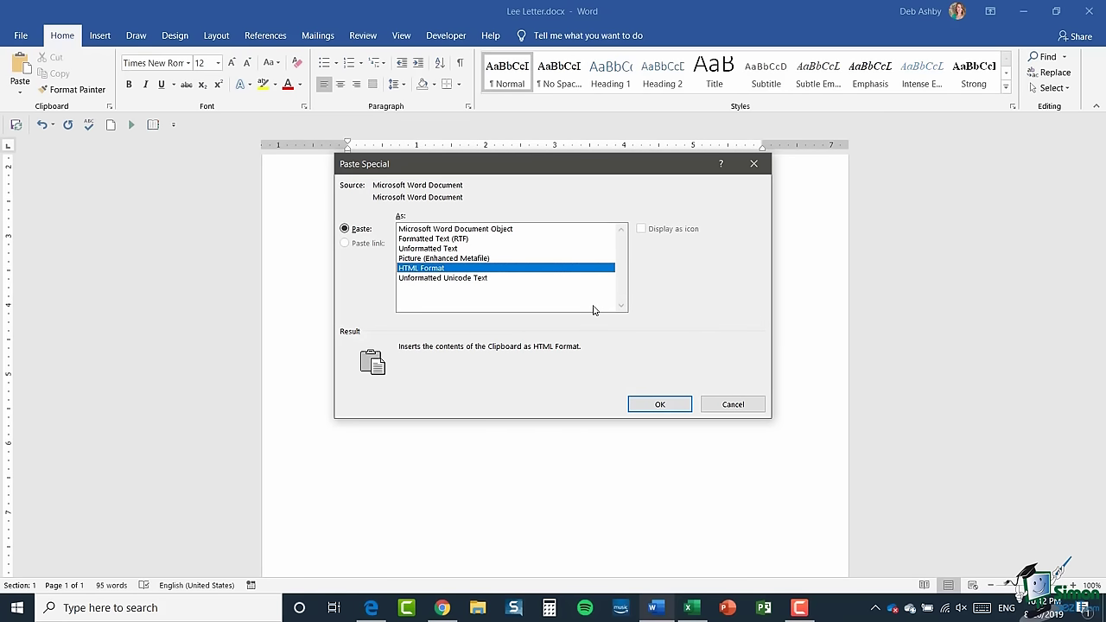
click(731, 404)
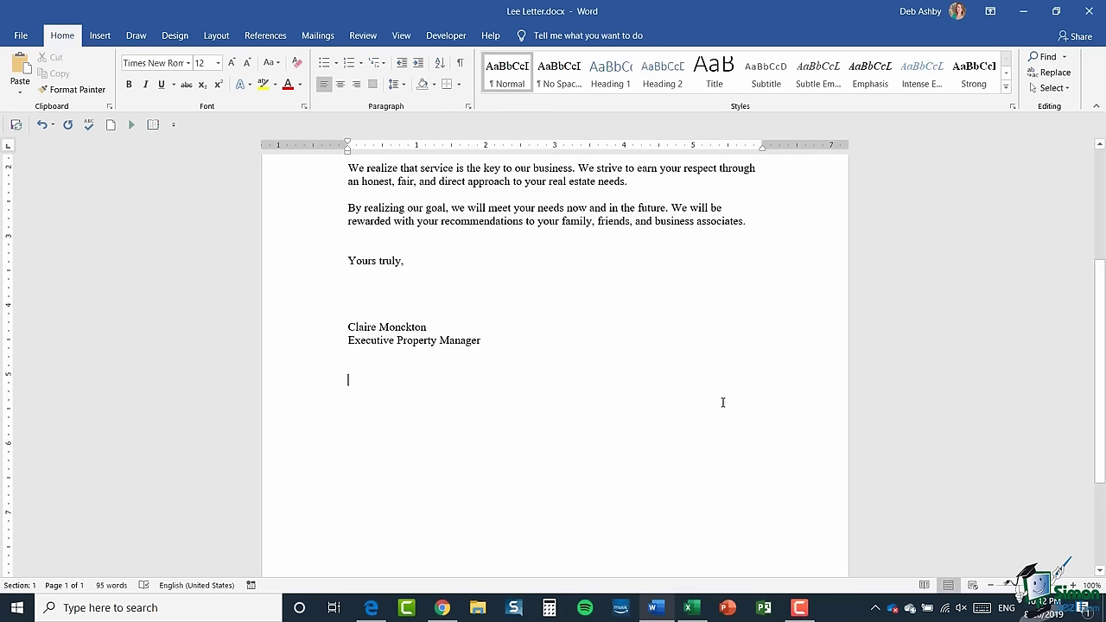
Paste the cut sentence on the empty line below the signature
click(19, 67)
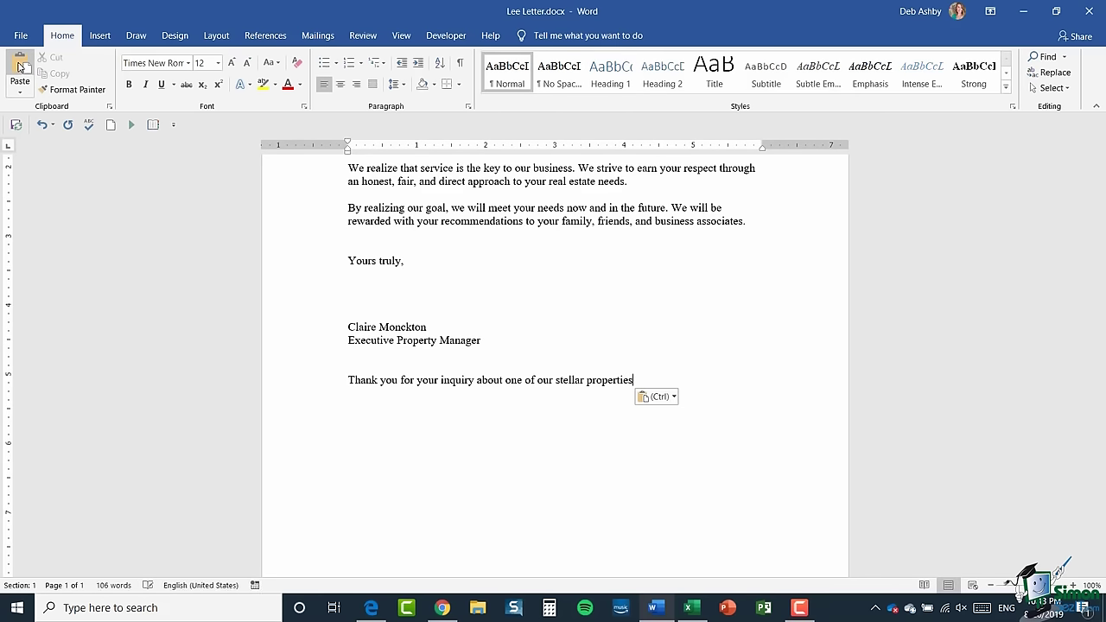
click(503, 381)
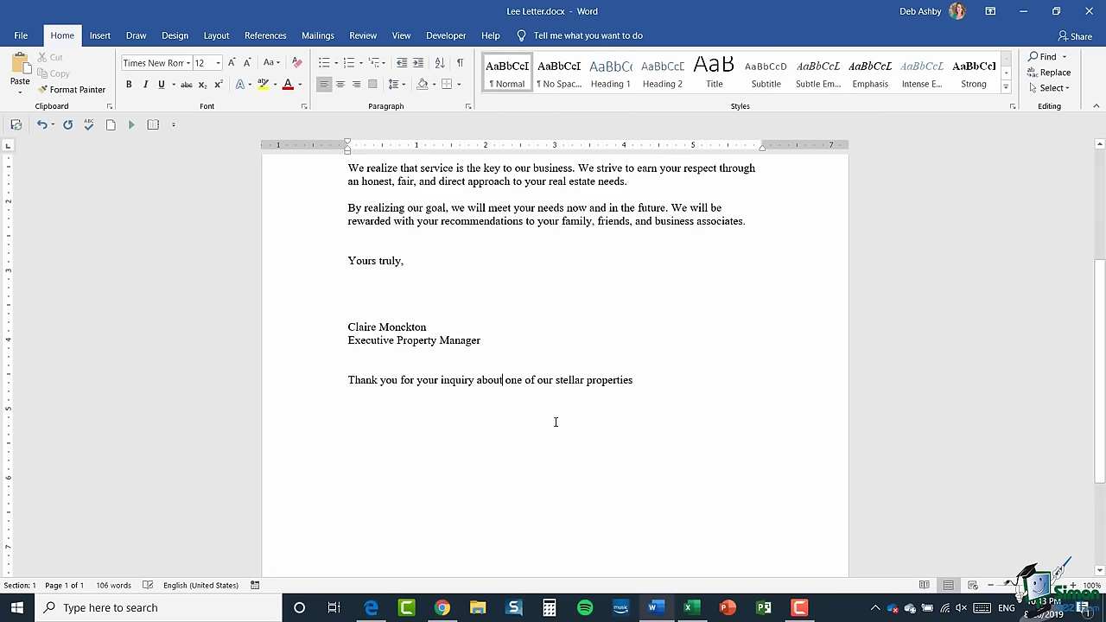
scroll(556, 420, up, 4)
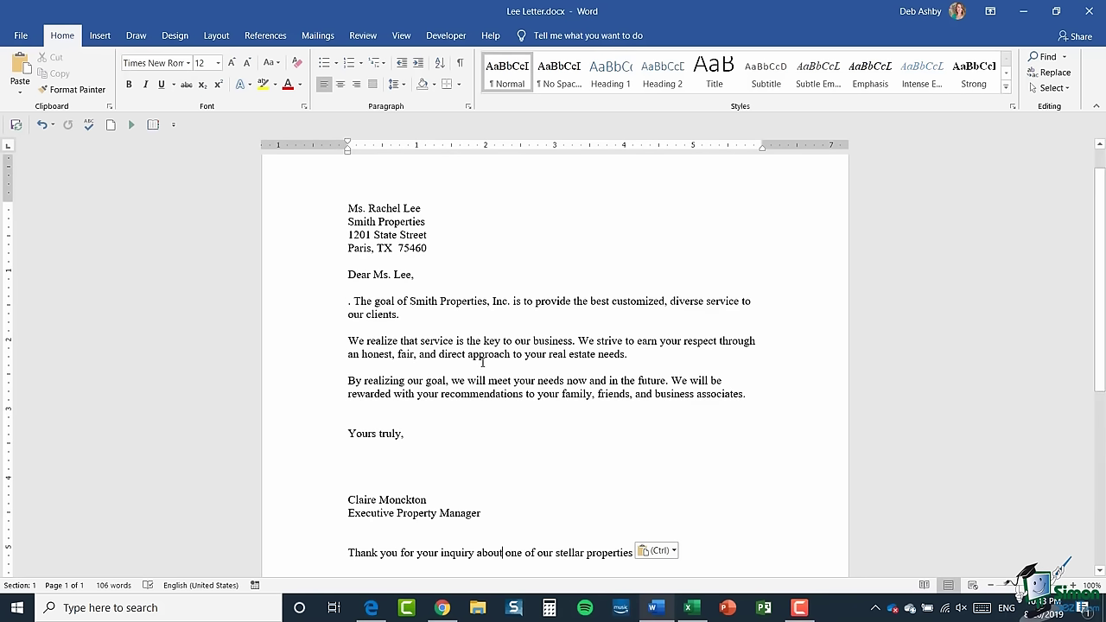
Undo the paste and the cut, restoring the opening sentence to the first paragraph
click(42, 126)
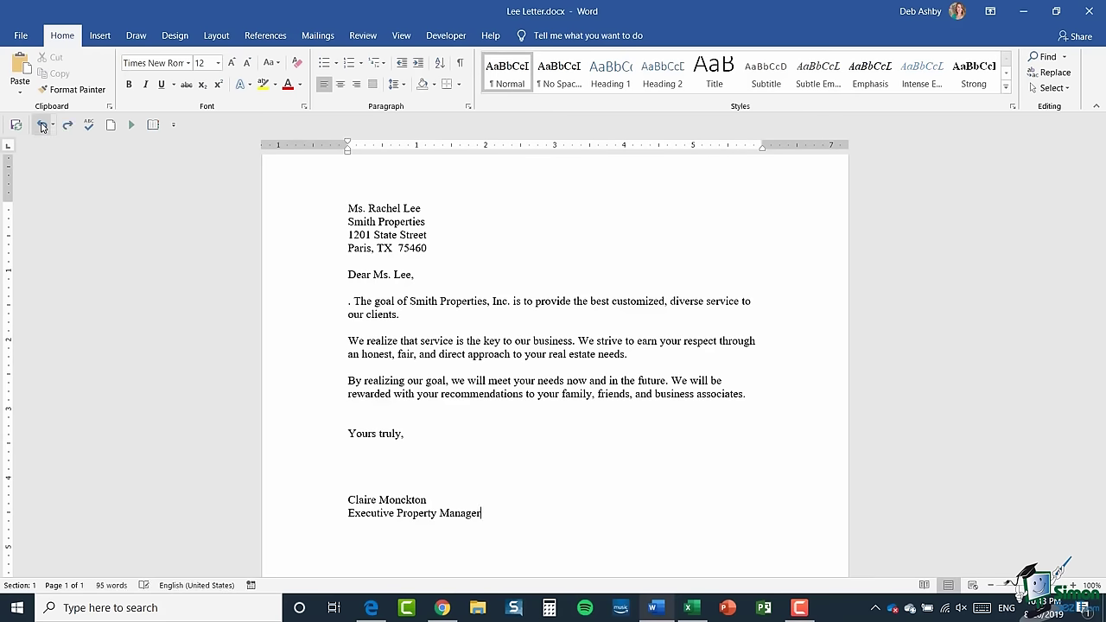
click(42, 125)
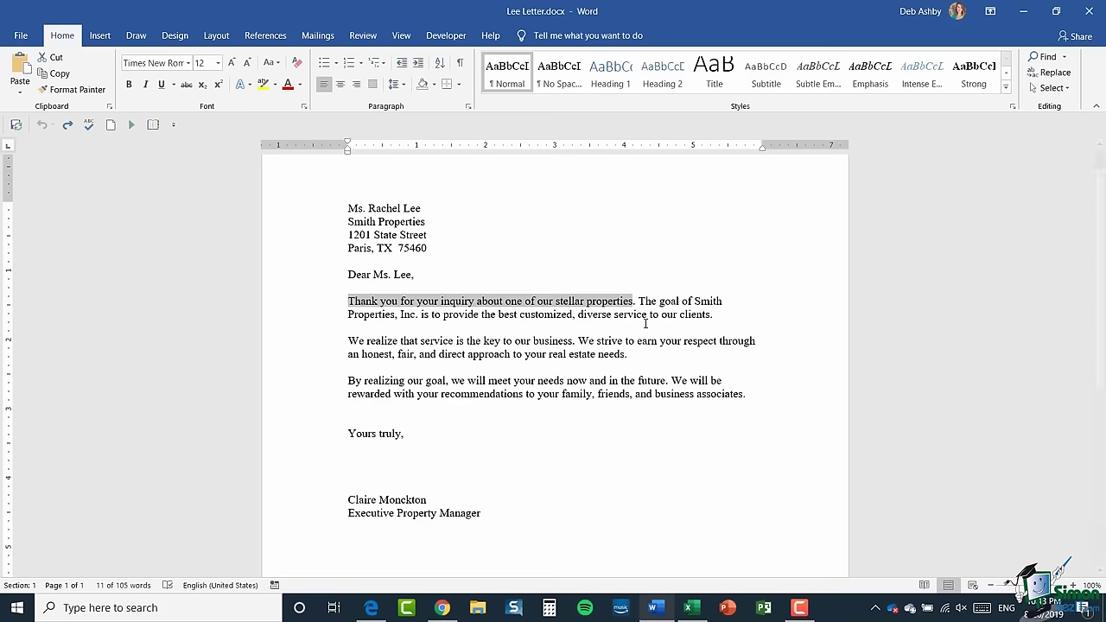
Copy the opening phrase and paste it on a new line below the signature
key(ctrl+c)
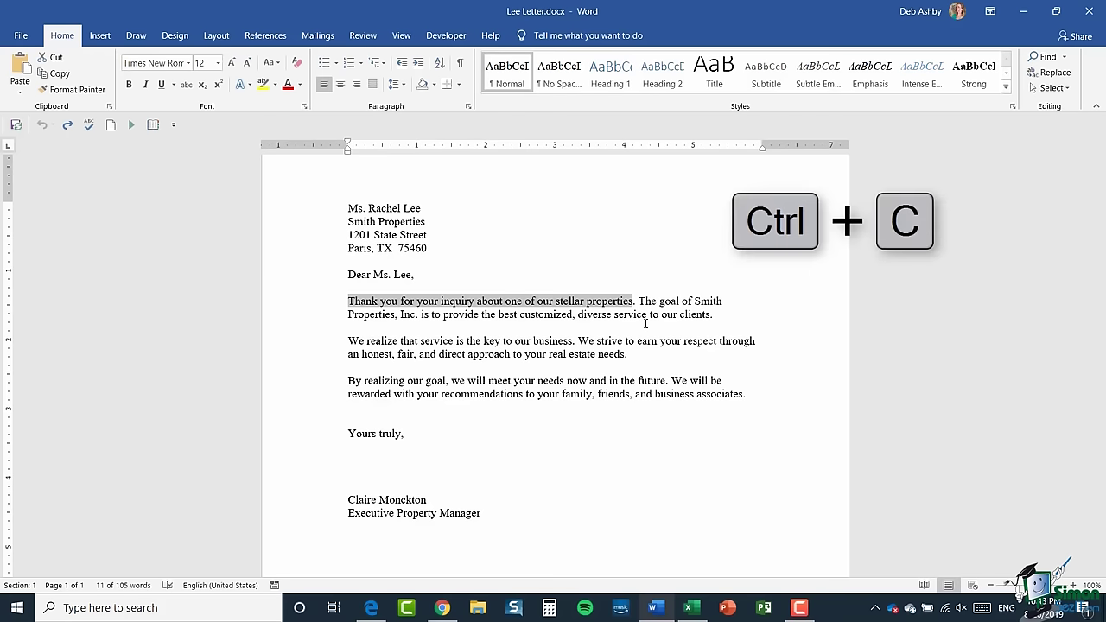
click(61, 76)
scroll(511, 506, down, 3)
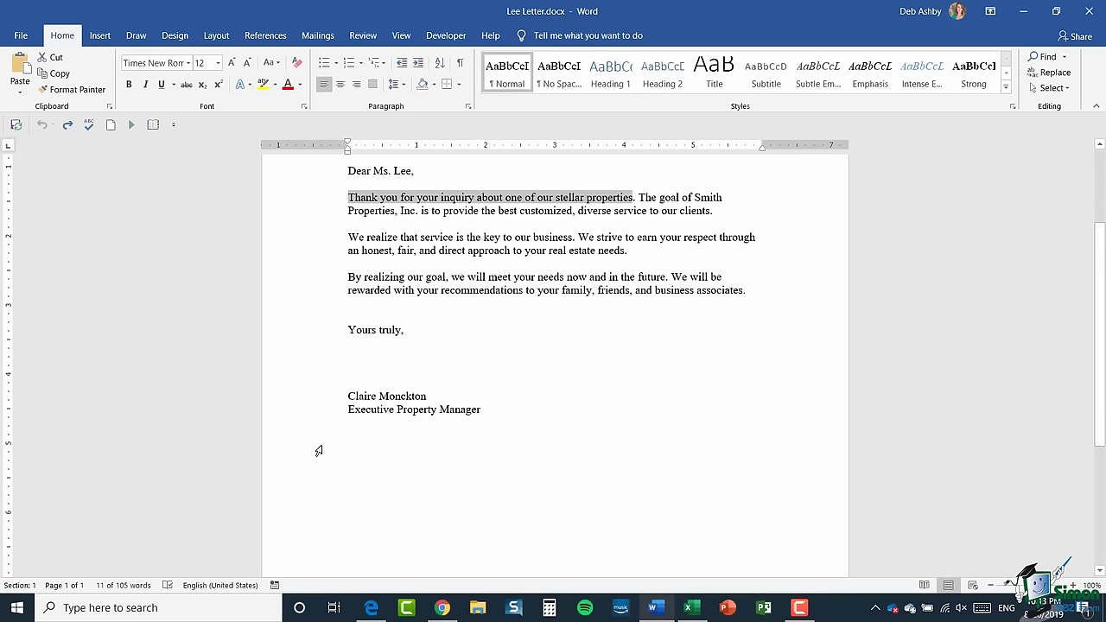
click(354, 440)
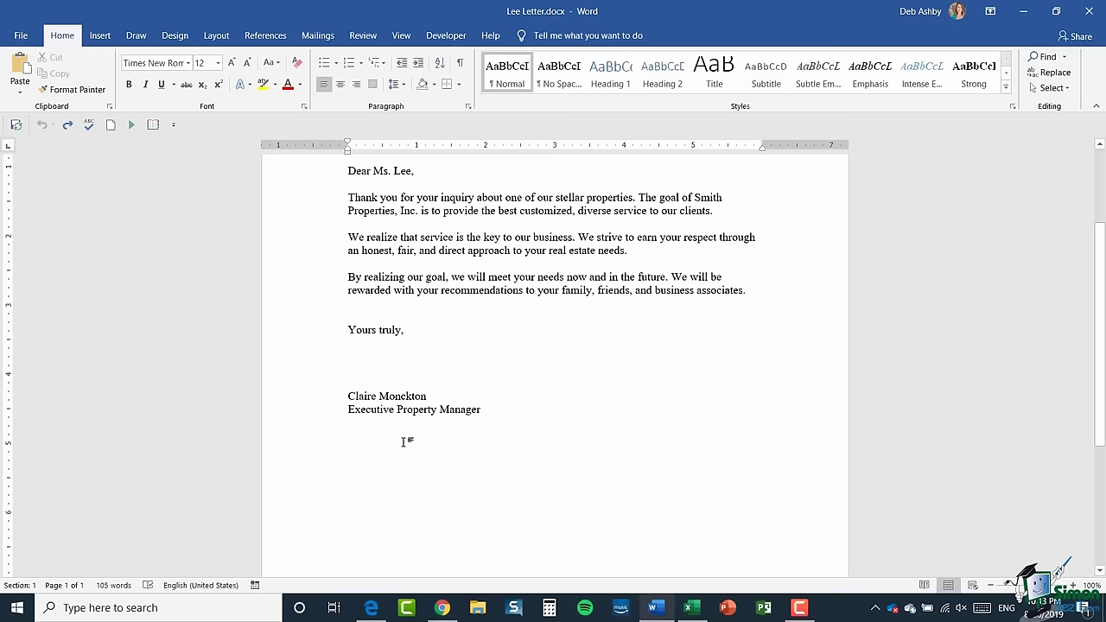
key(Return)
click(19, 66)
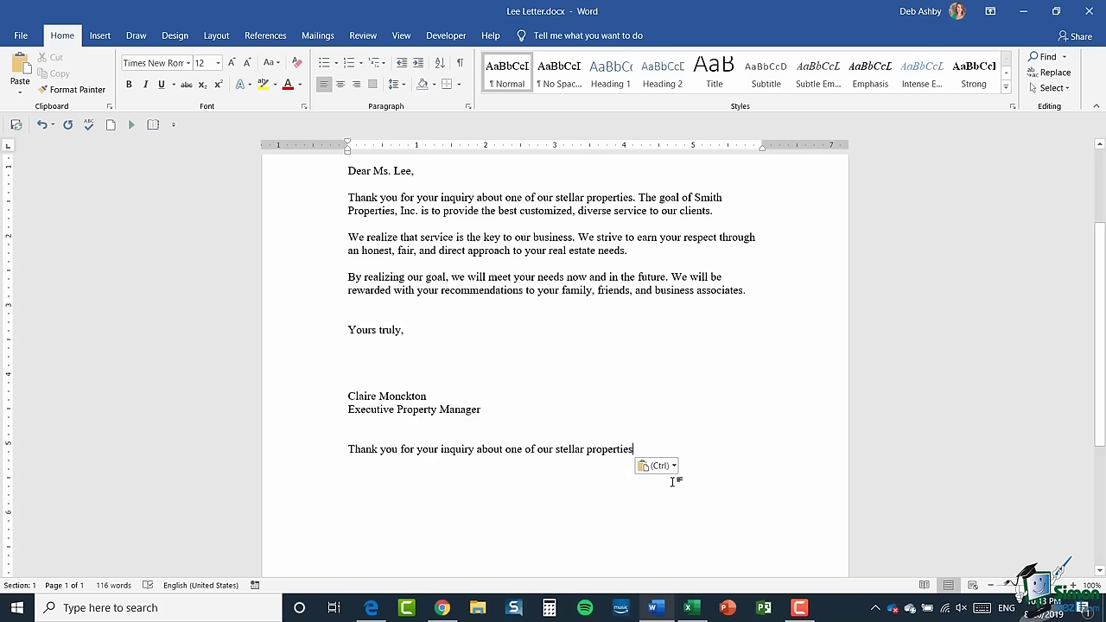
click(675, 467)
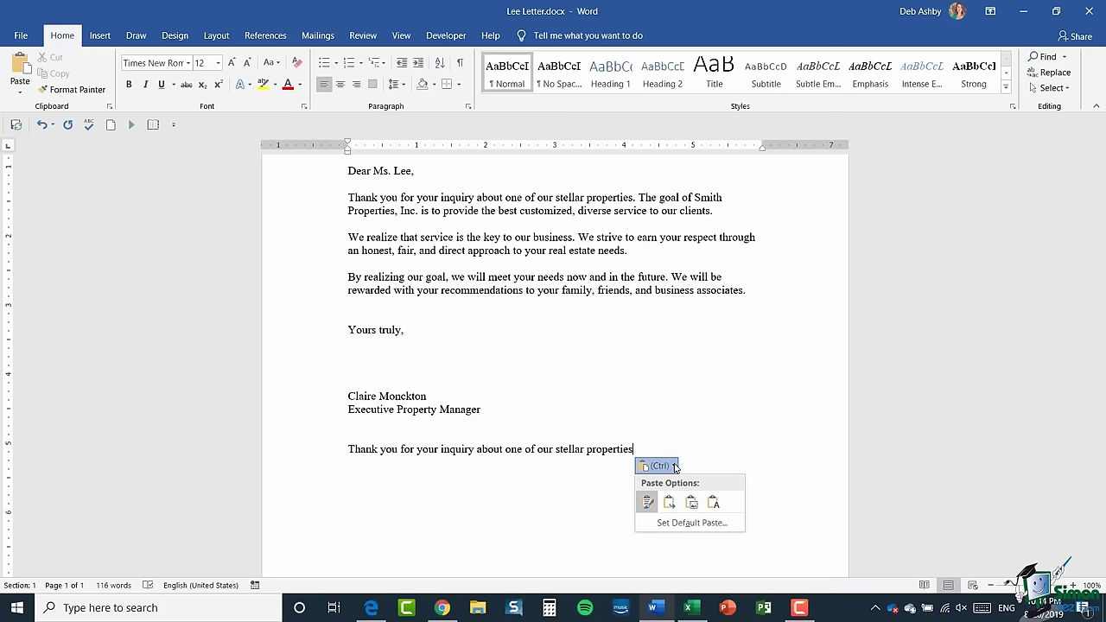
click(673, 418)
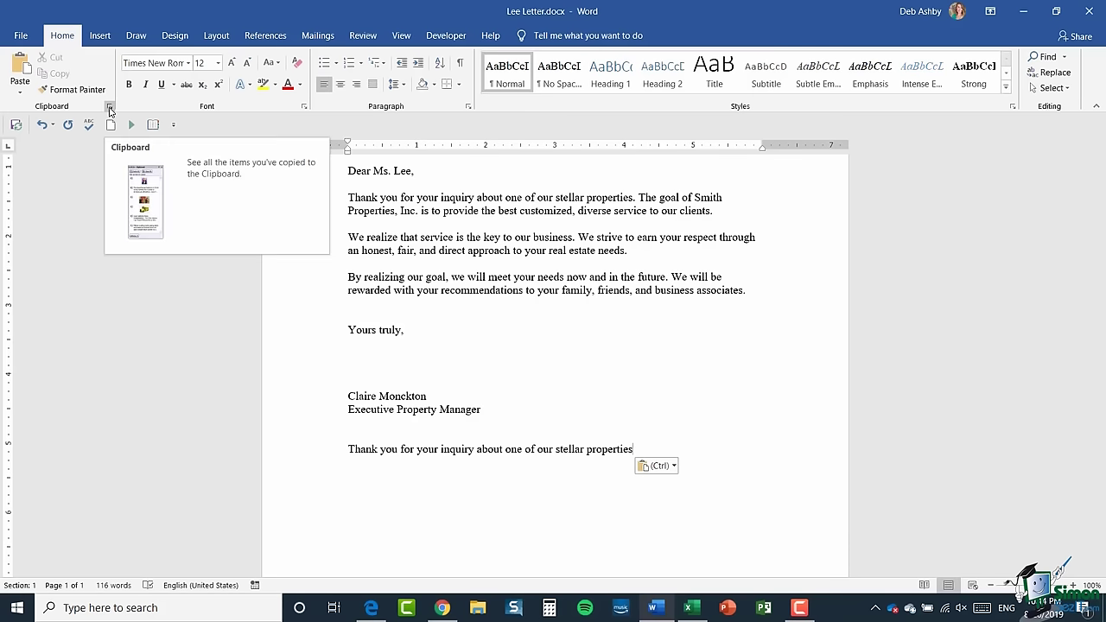
Open the Clipboard pane and copy the 'Properties, Inc.' line, 'We realize…' and 'By realizing…' sentences
click(110, 108)
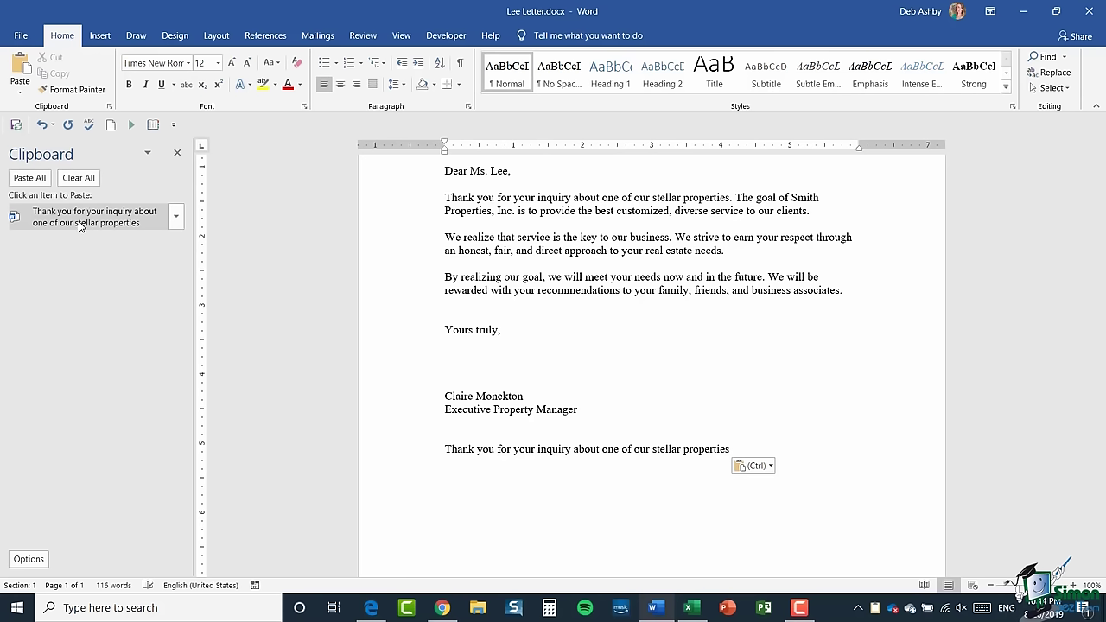
click(508, 283)
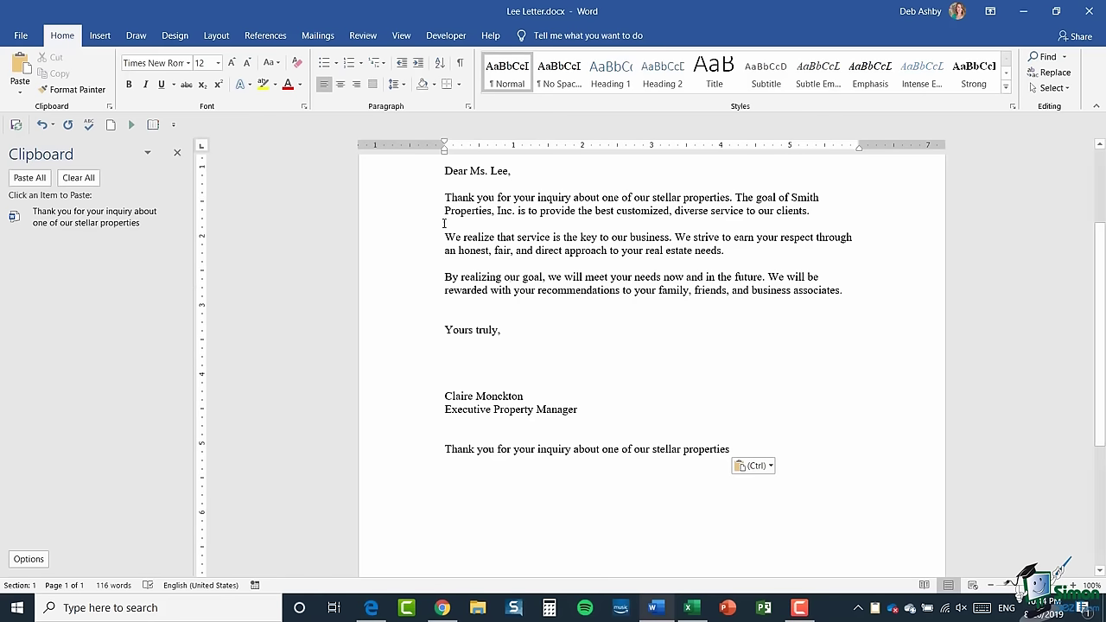
drag(445, 211, 811, 217)
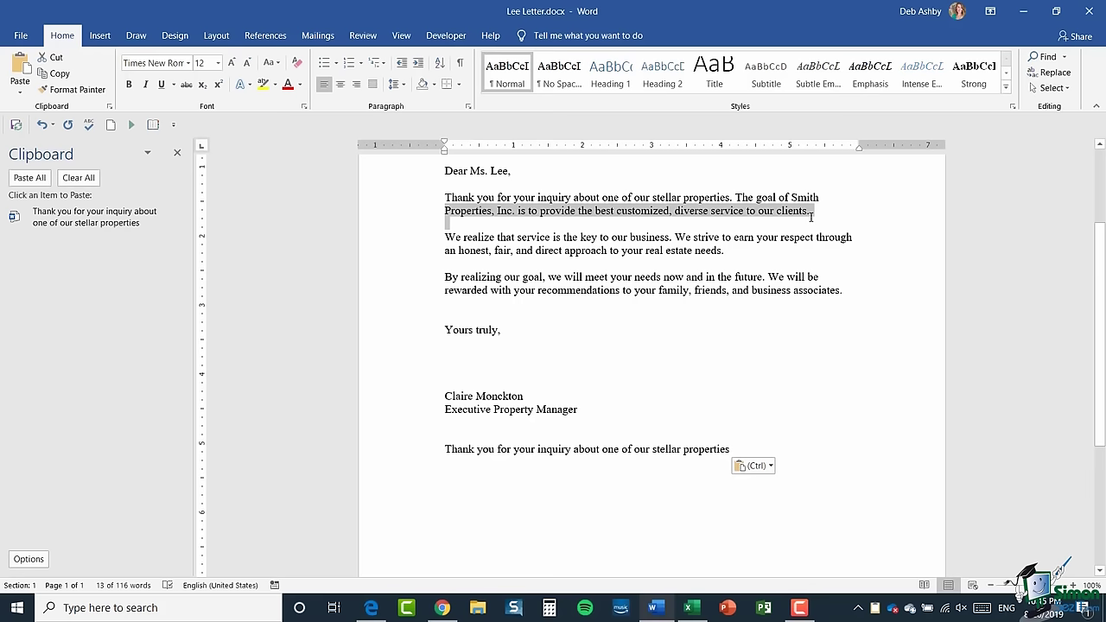
key(ctrl+c)
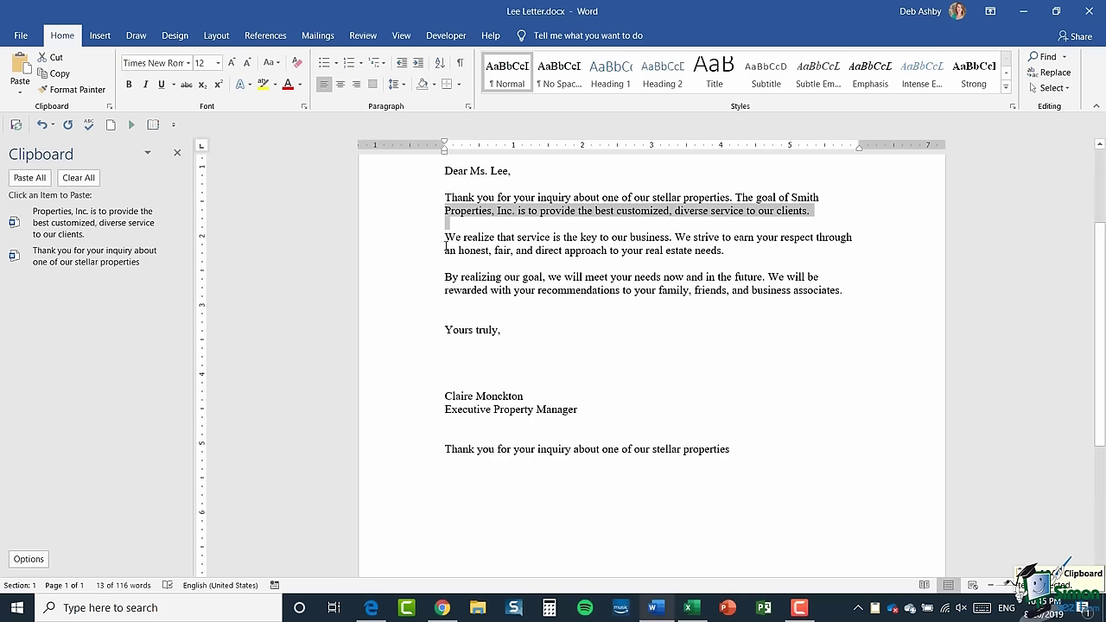
drag(445, 243, 674, 238)
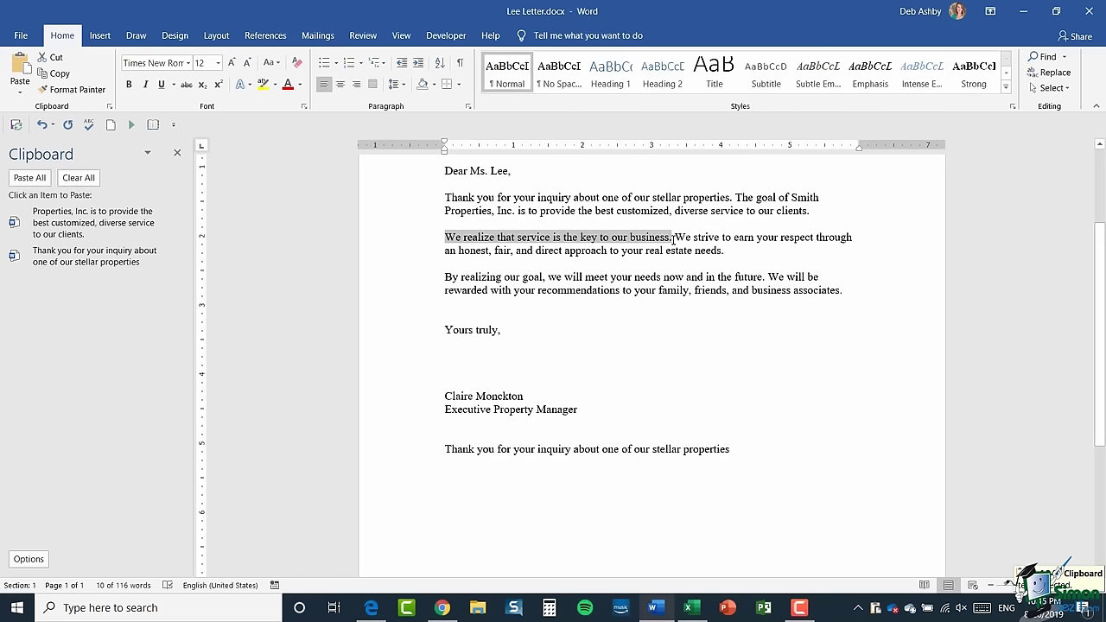
key(ctrl+c)
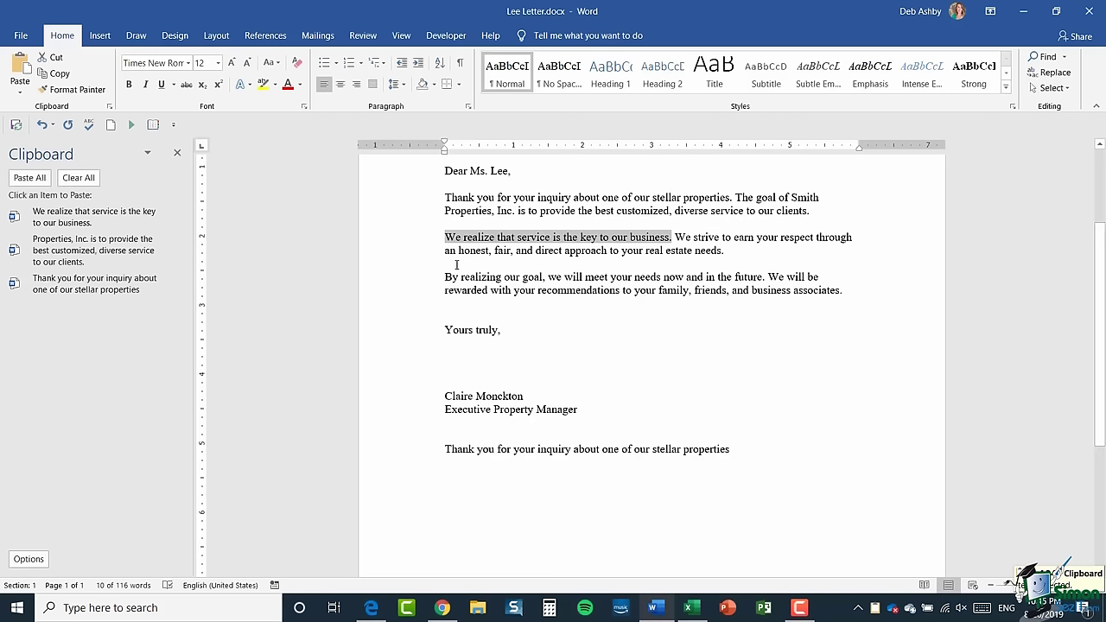
drag(483, 277, 764, 276)
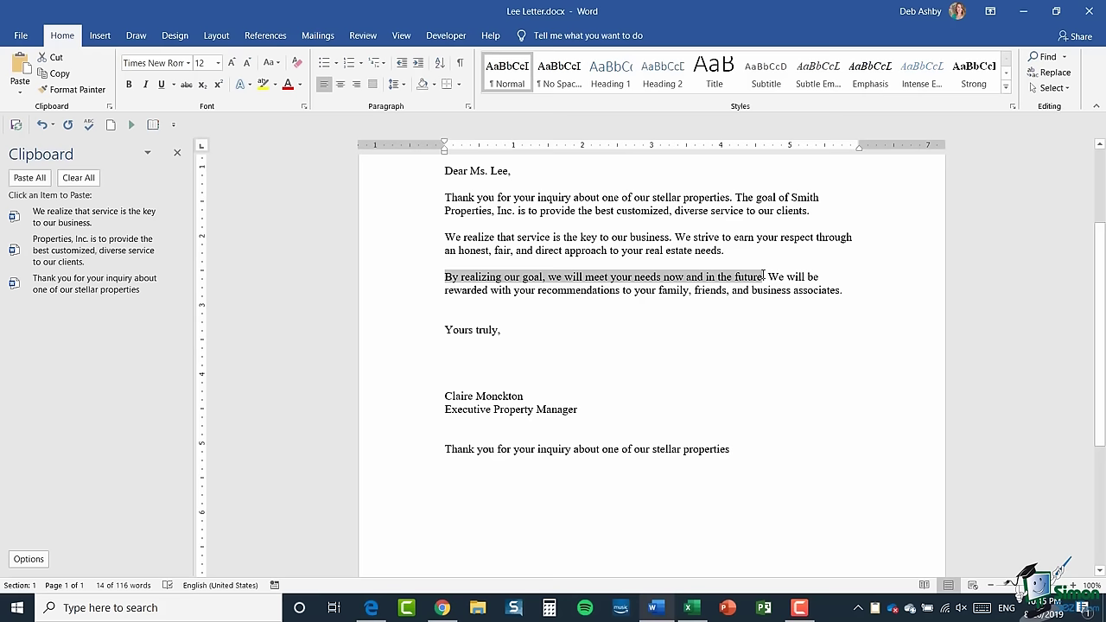
key(ctrl+c)
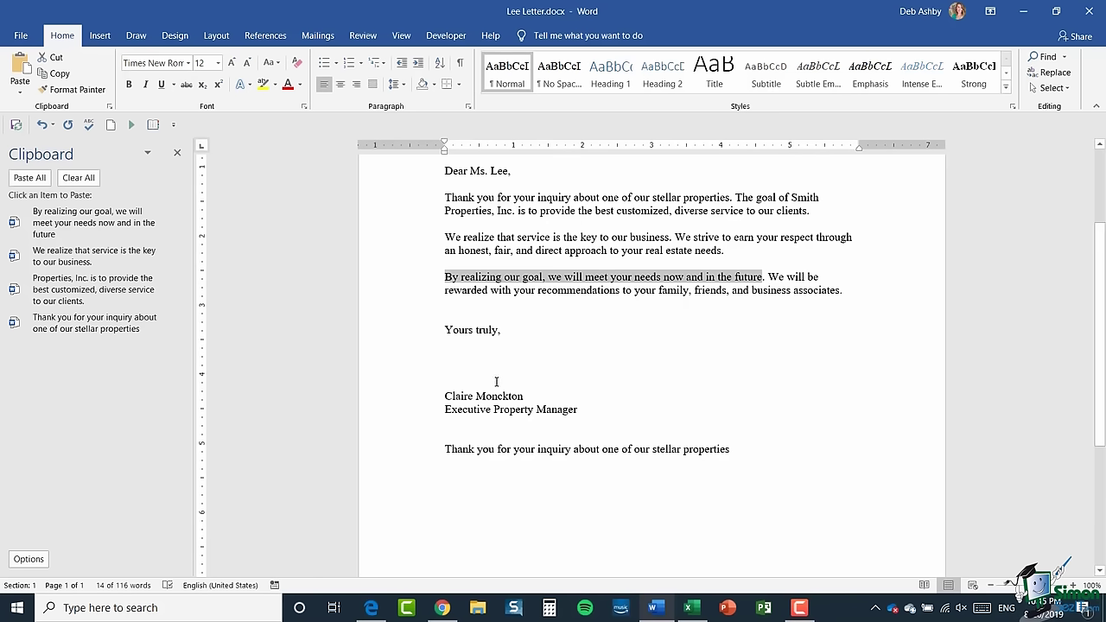
Start a new line after the pasted phrase below the signature
click(456, 497)
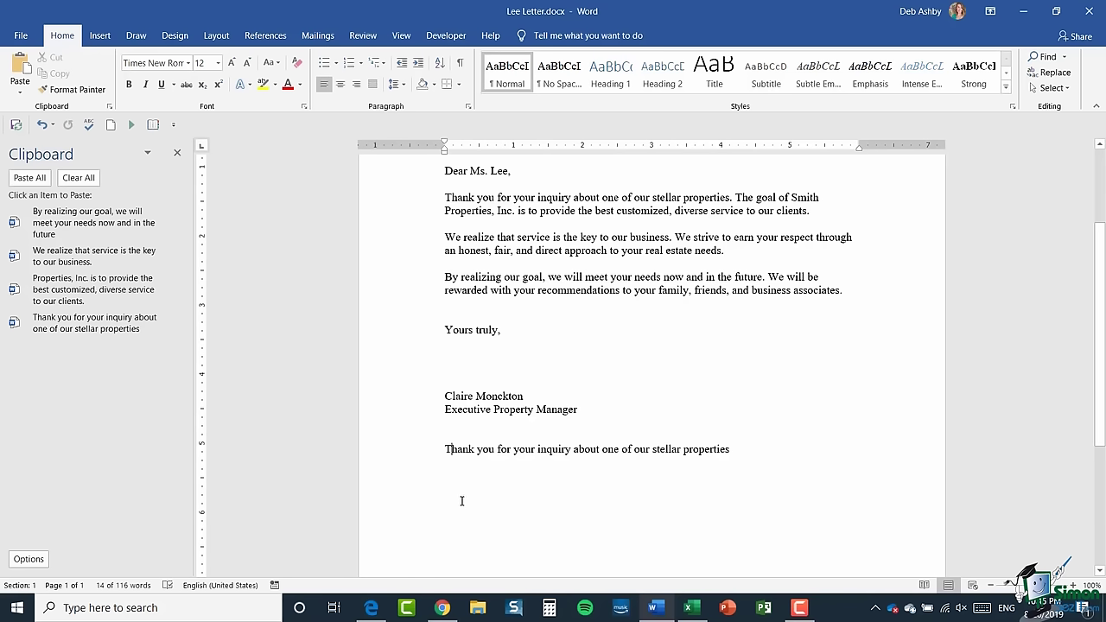
click(739, 448)
key(Return)
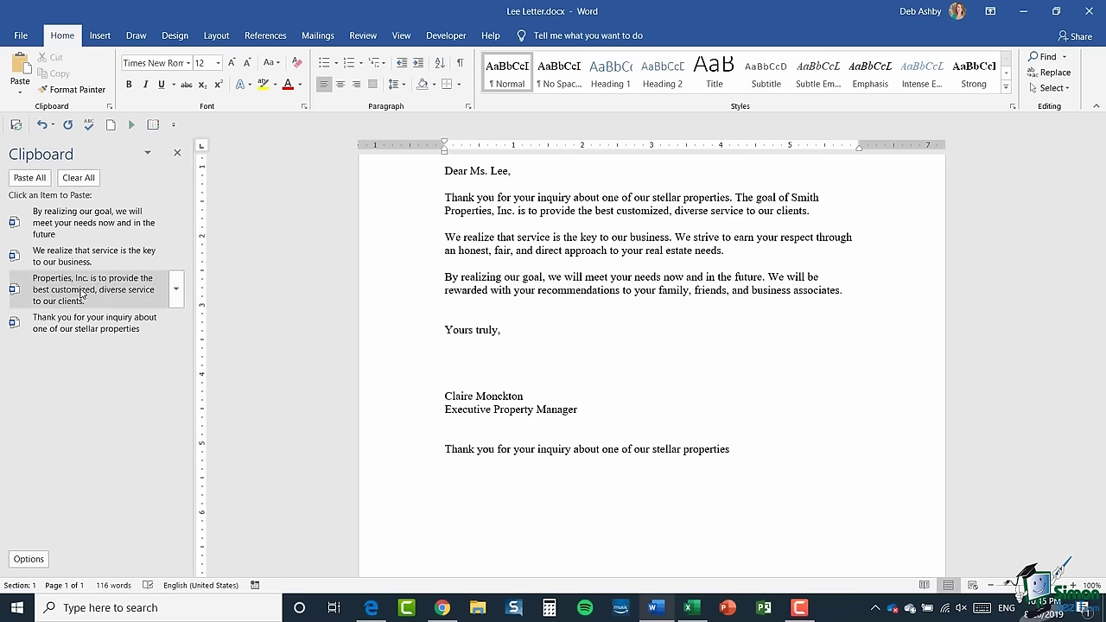
Paste the 'Properties, Inc. is to provide the best customized…' clipboard item, then clear all clipboard items
click(183, 292)
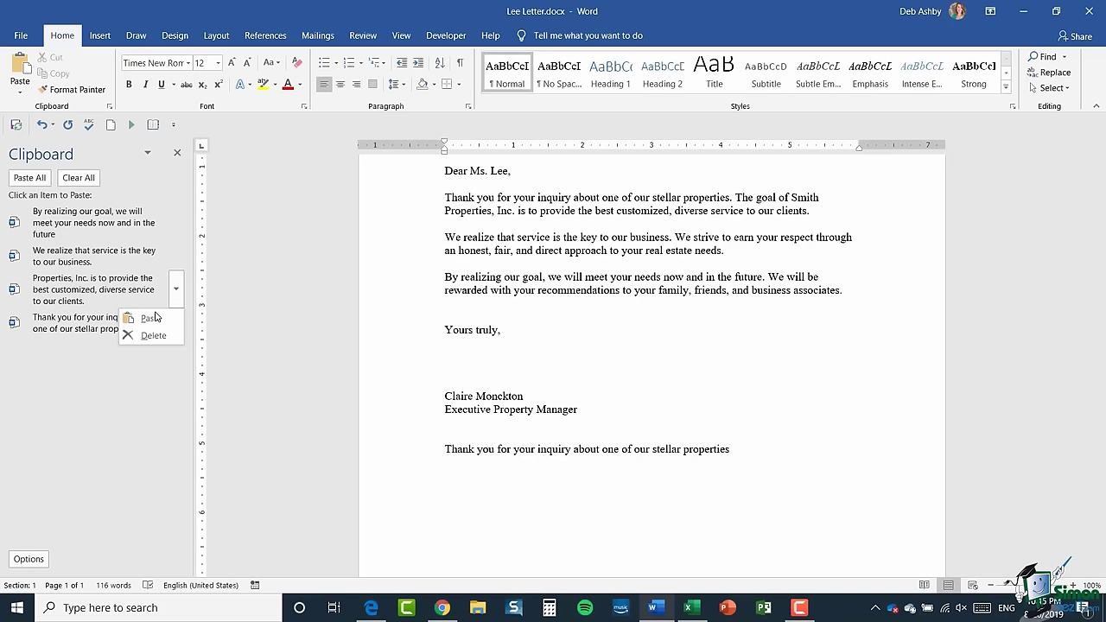
click(151, 319)
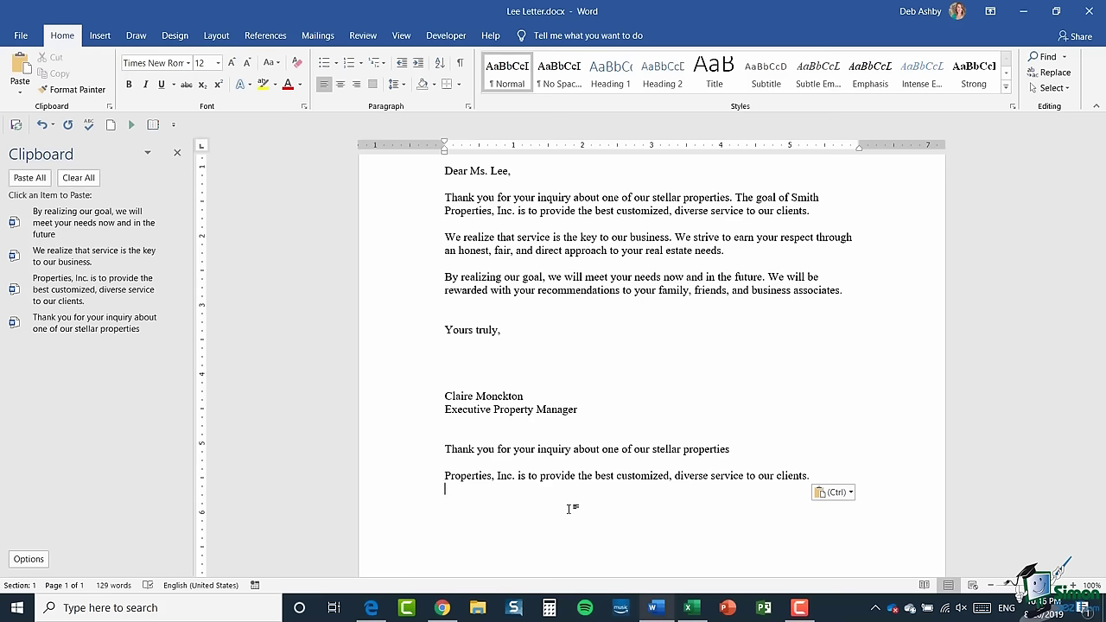
click(79, 179)
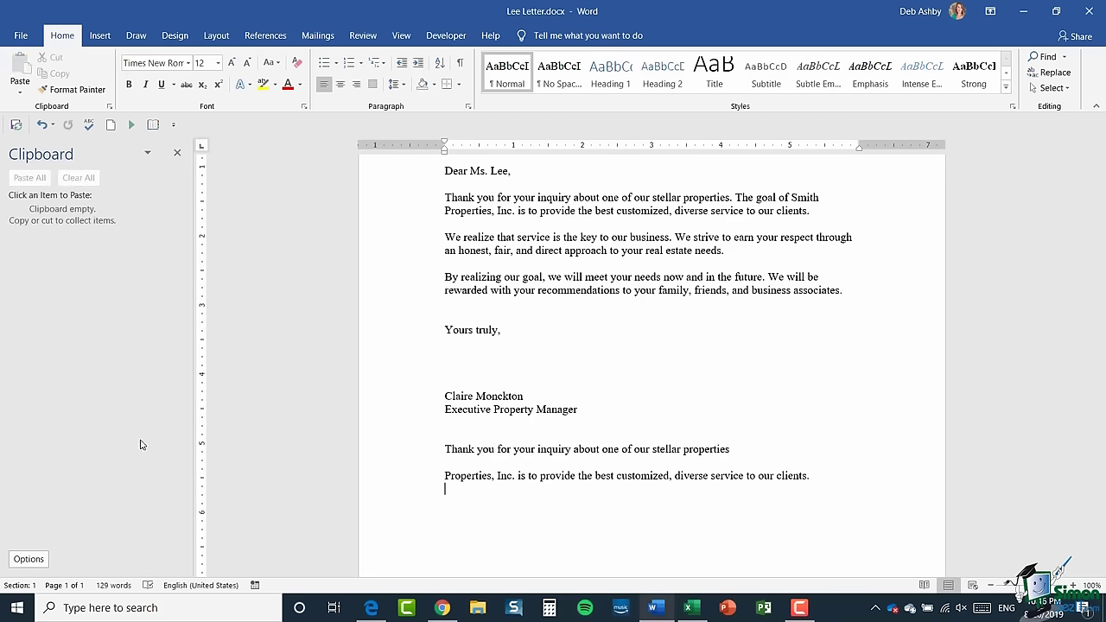
Close the Clipboard task pane and bring the letter's recipient address back into view
click(176, 154)
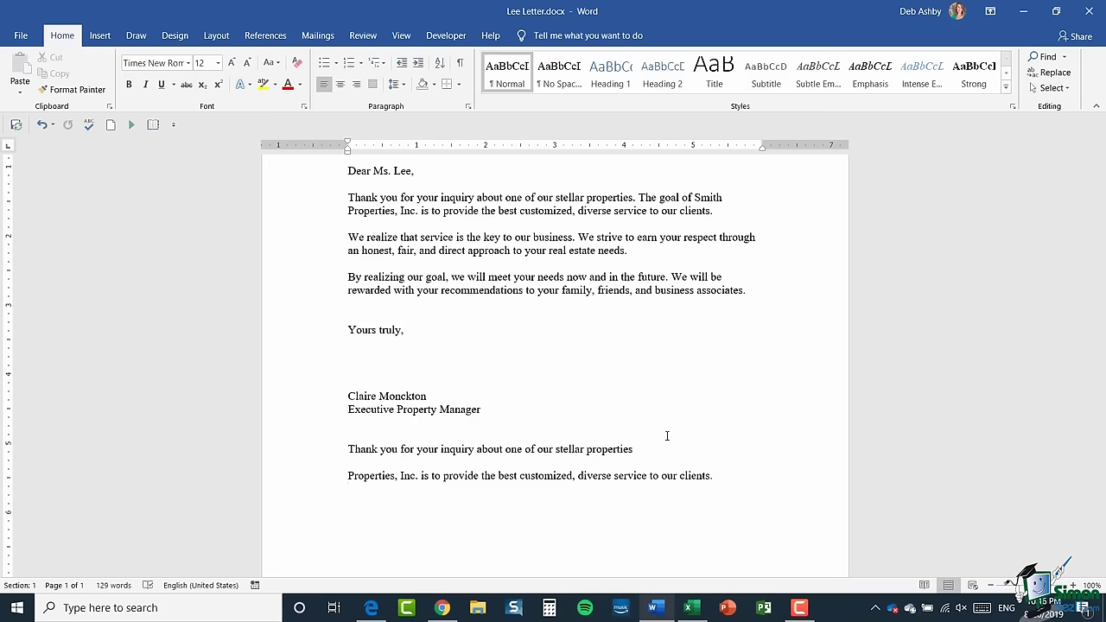
scroll(667, 436, up, 3)
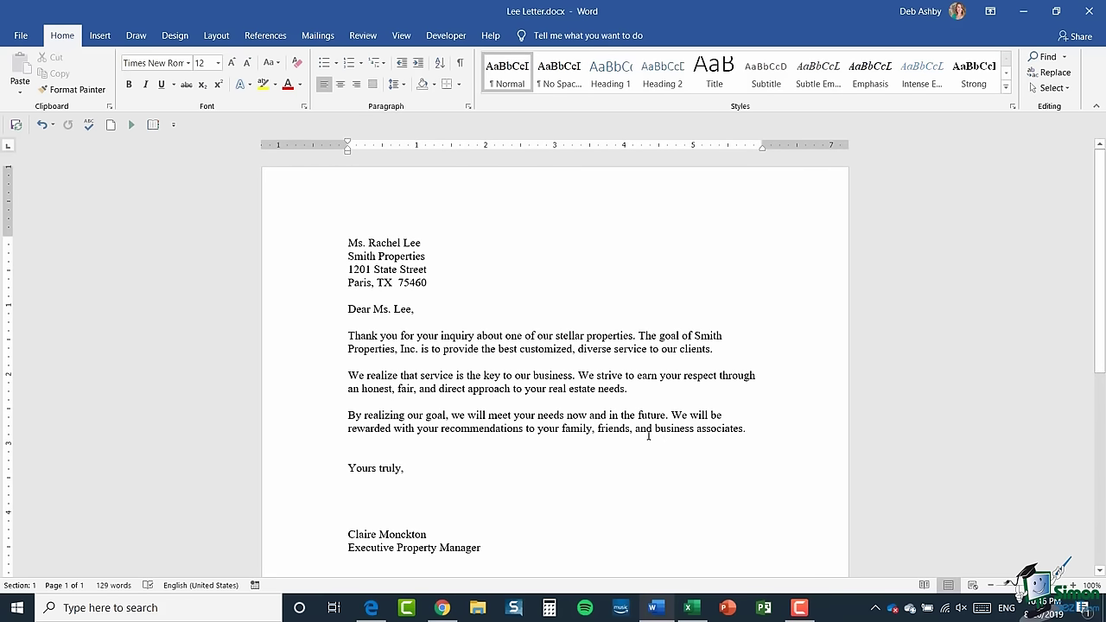
scroll(632, 395, down, 1)
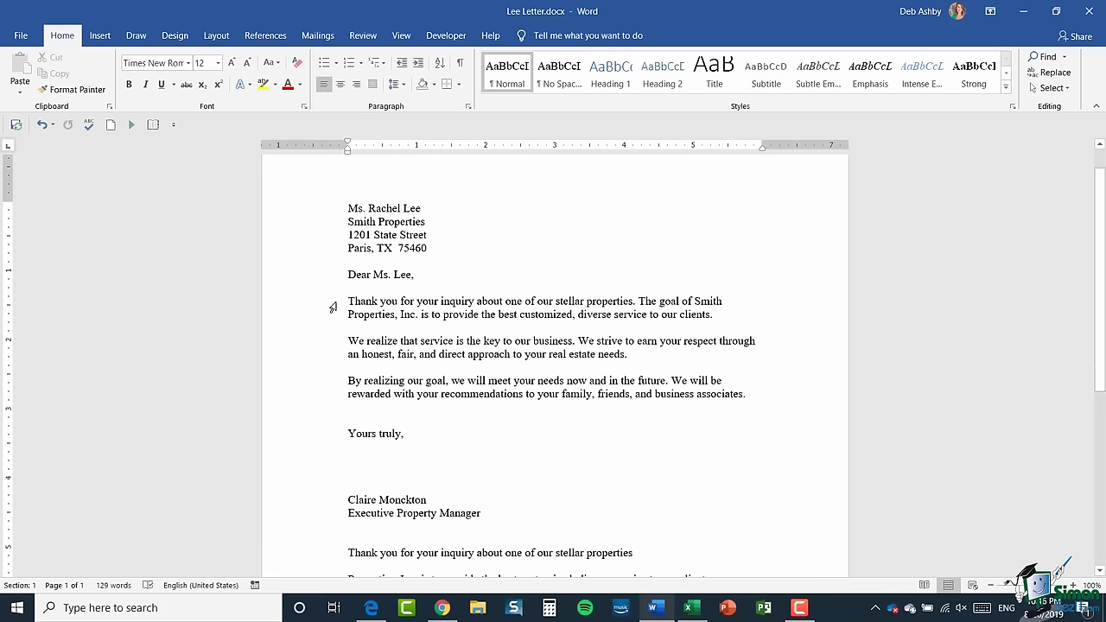
Drag the 'Thank you for your inquiry' paragraph onto the blank line above 'Yours truly,'
drag(333, 308, 333, 319)
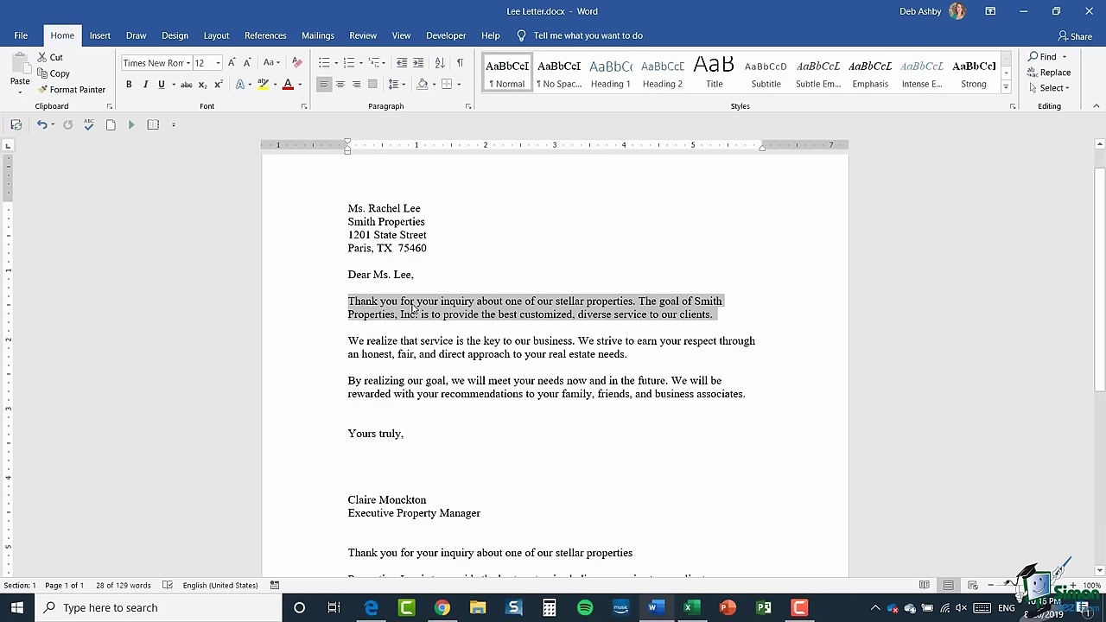
drag(414, 308, 374, 424)
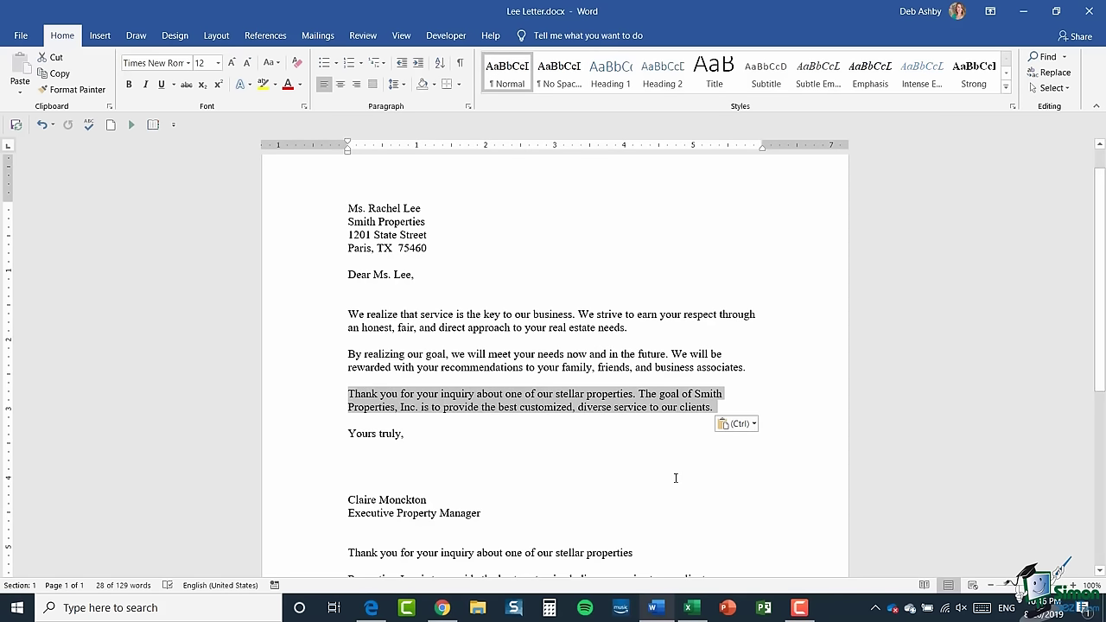
key(ctrl+z)
click(744, 313)
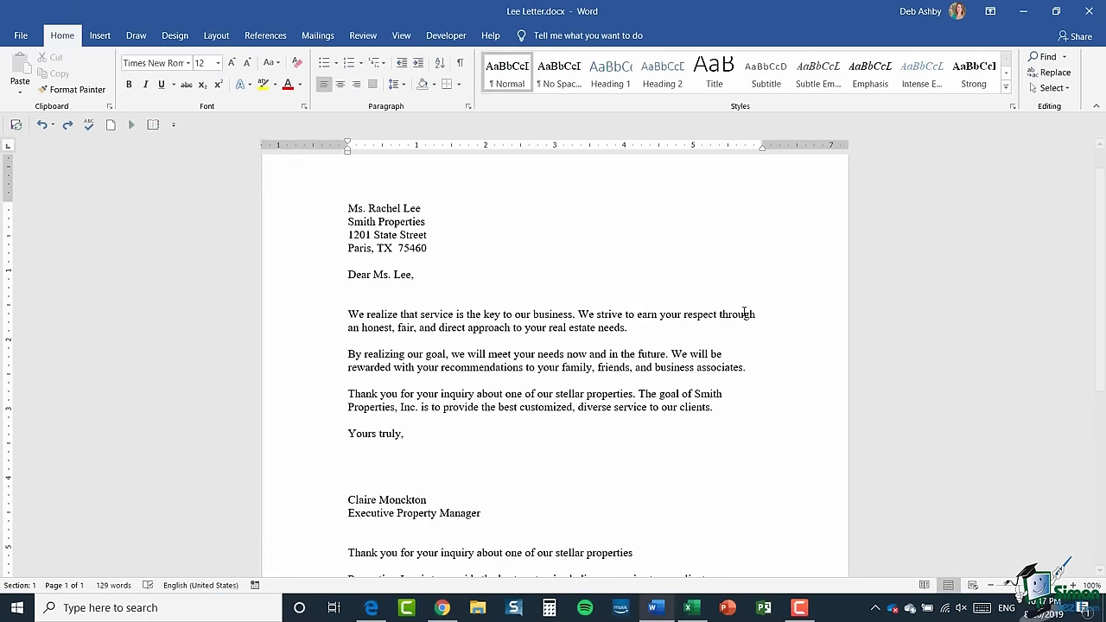
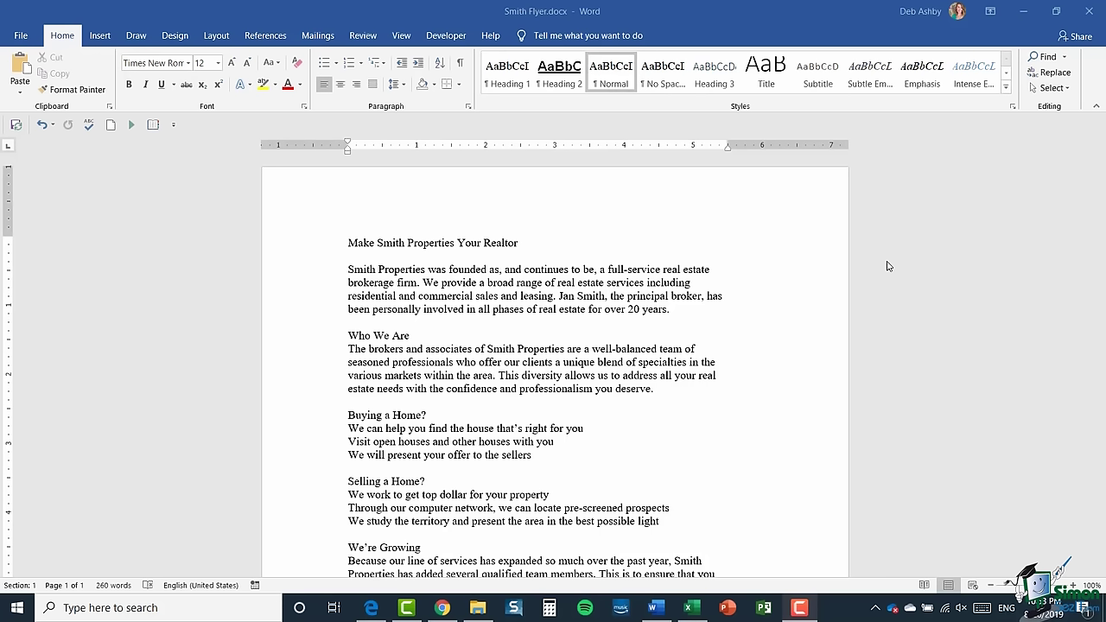
Select the title line 'Make Smith Properties Your Realtor' from the left margin
click(320, 250)
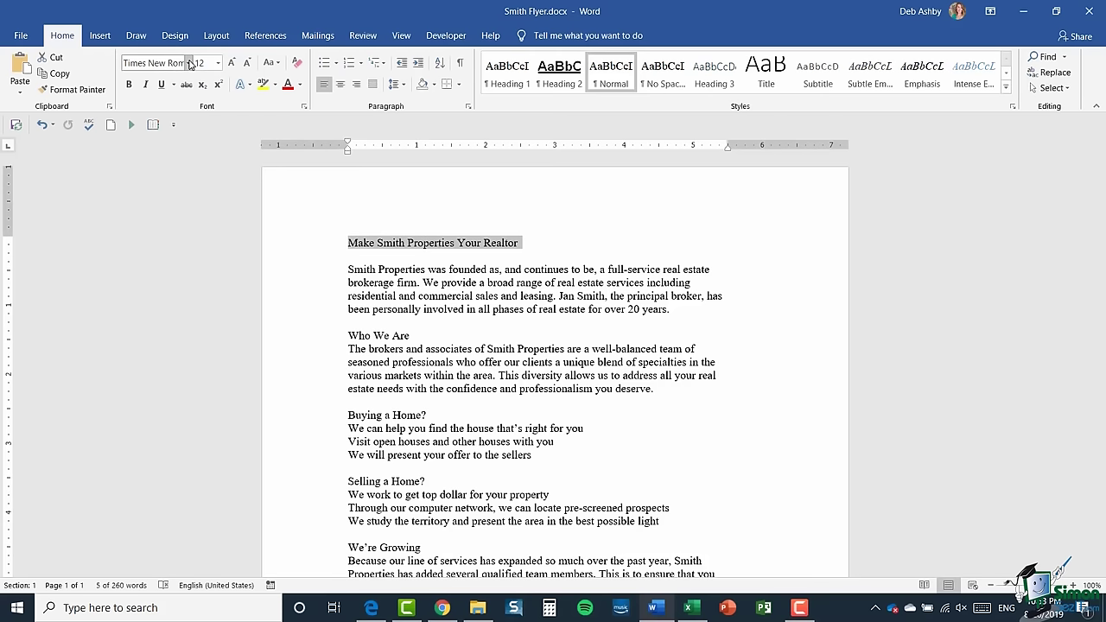
Apply Britannic Bold from the Home tab font list to the selected title line
click(189, 63)
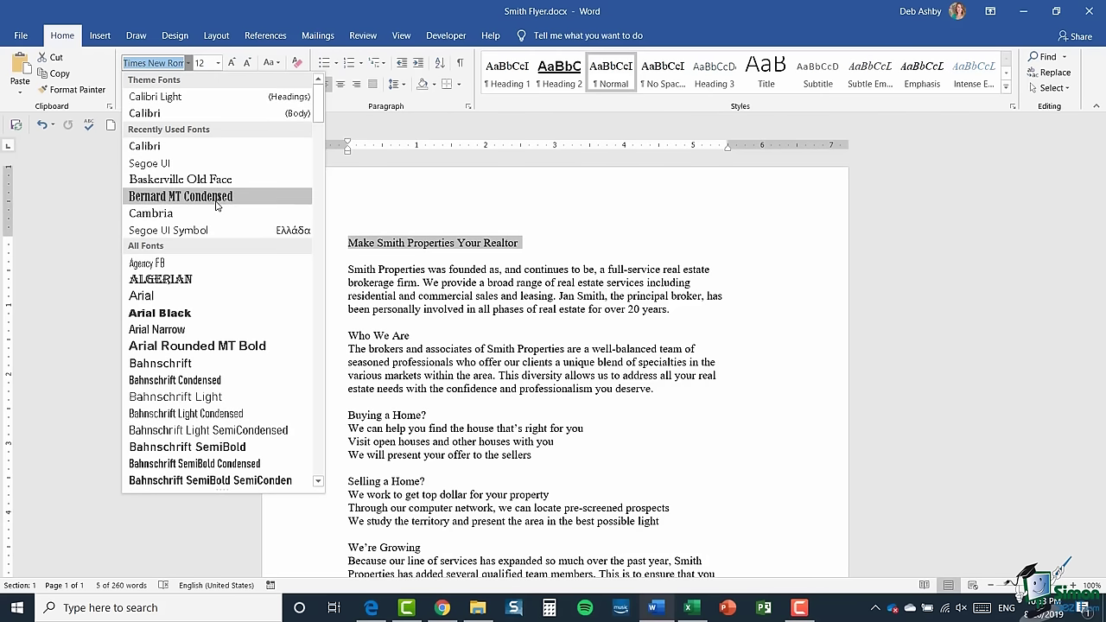
scroll(223, 205, down, 5)
scroll(222, 205, up, 5)
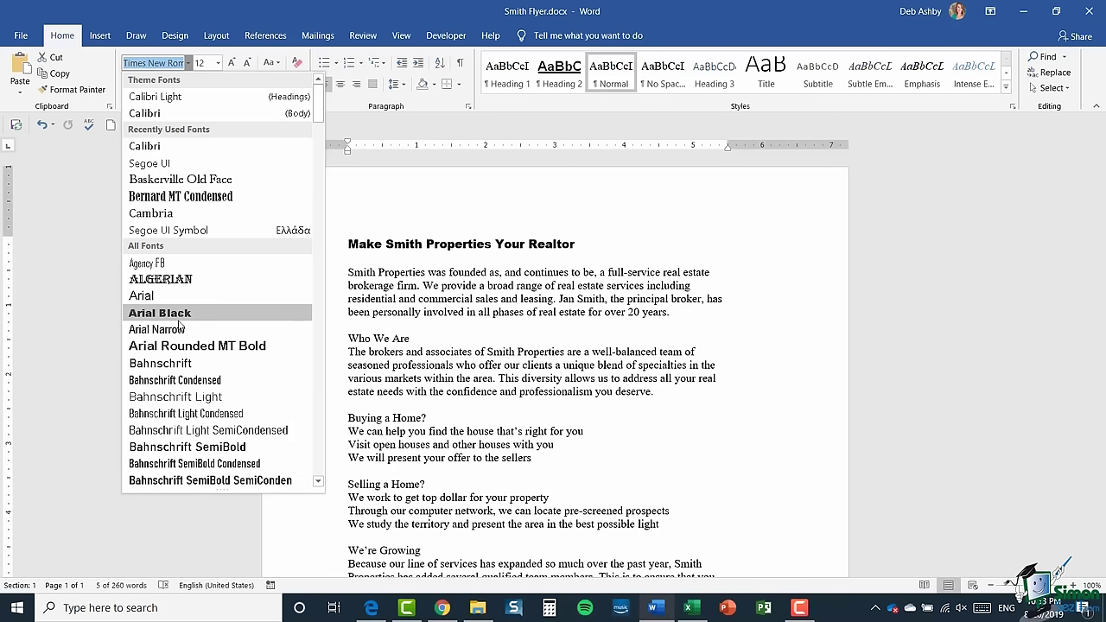
scroll(249, 296, down, 7)
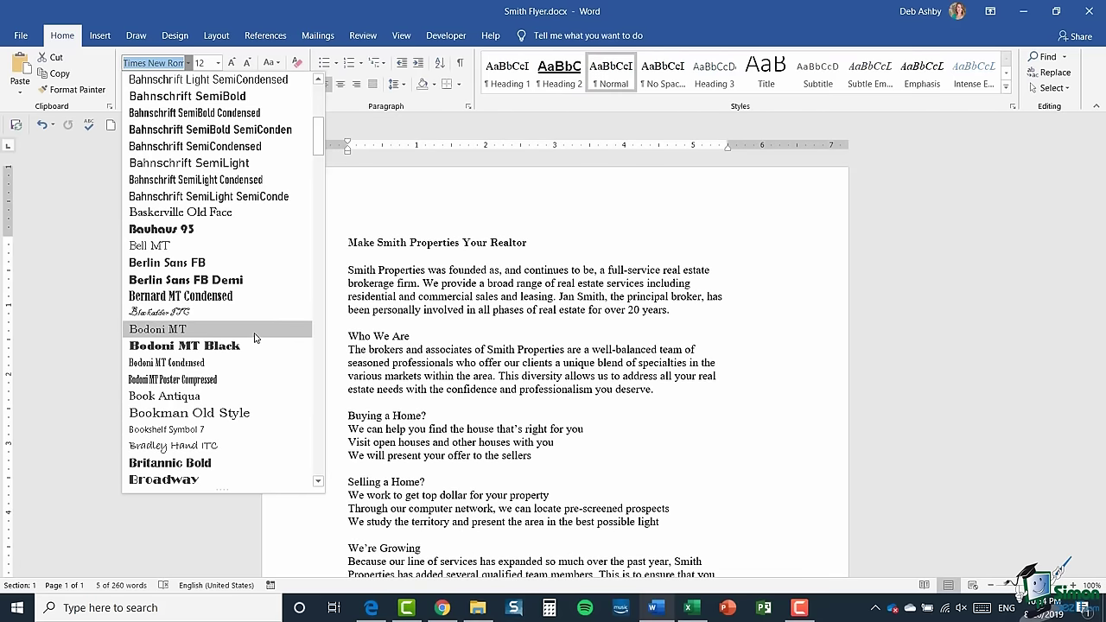
scroll(255, 338, down, 3)
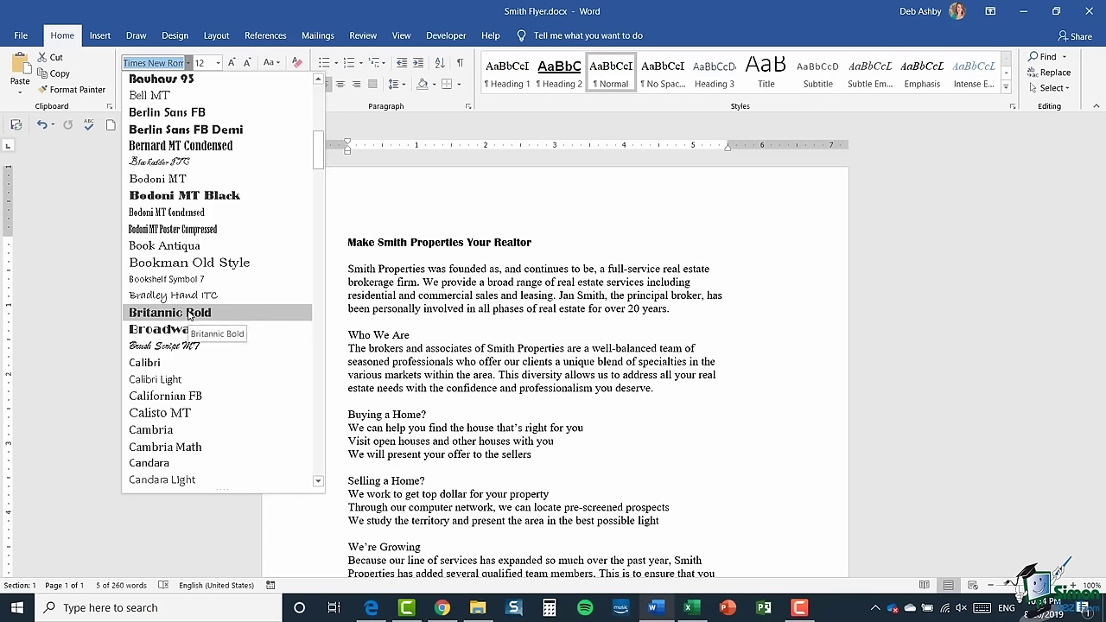
click(237, 315)
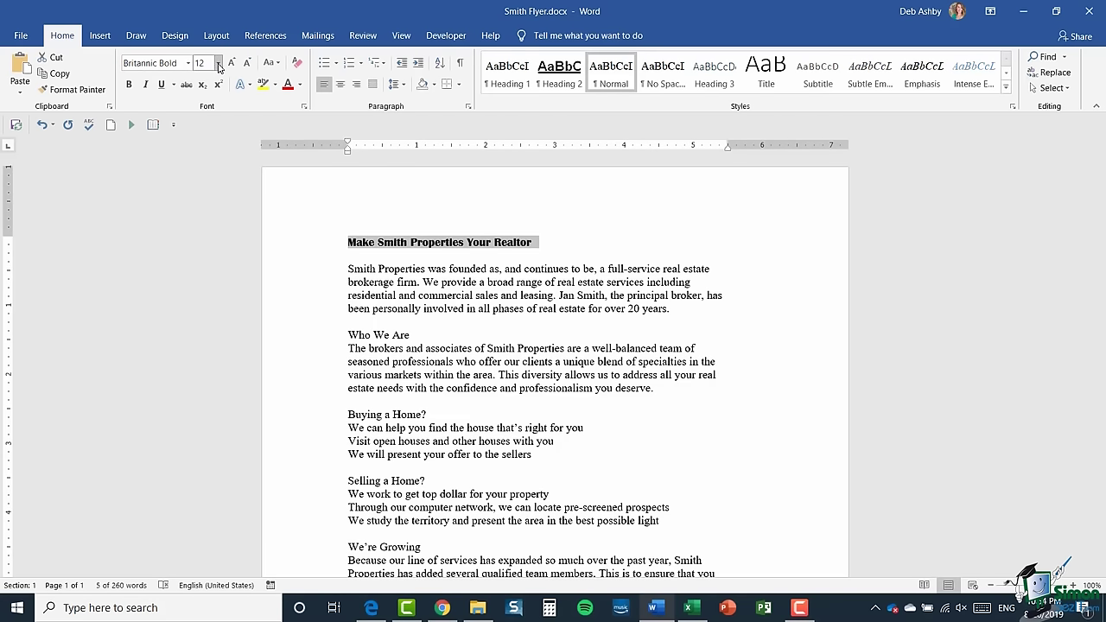
Try 36 pt and a typed 15 pt on the title, then return it to 36 pt
click(218, 64)
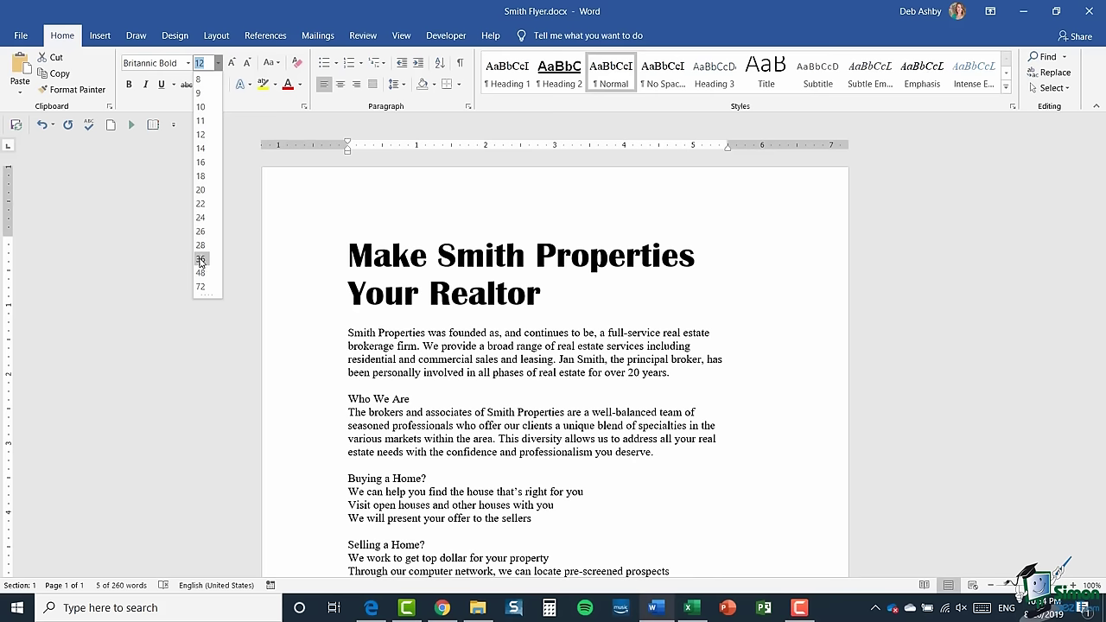
click(200, 259)
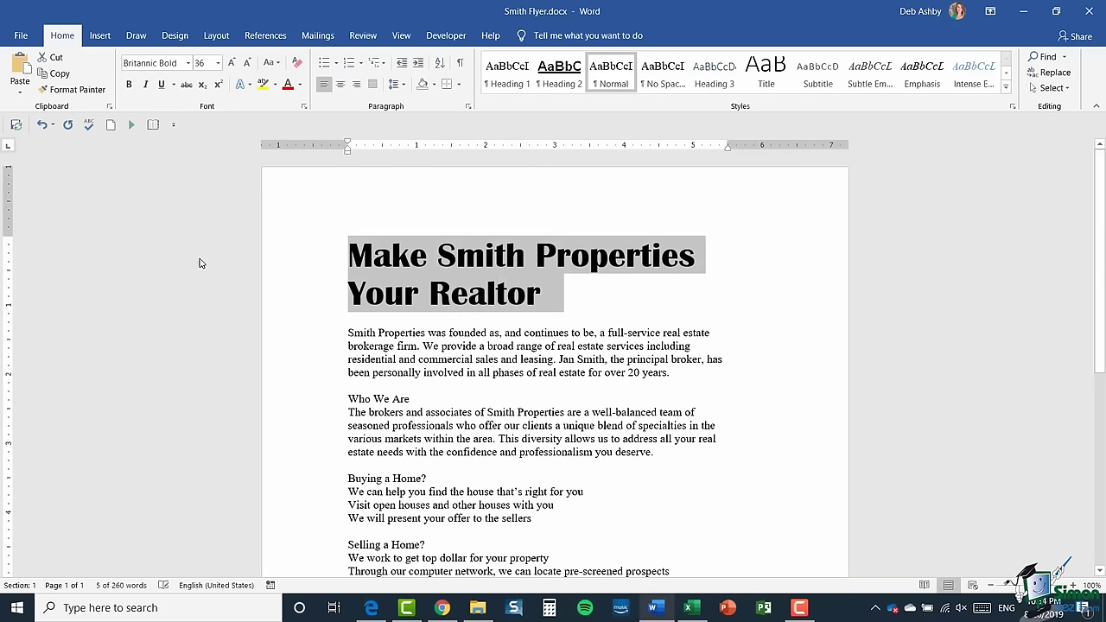
click(220, 64)
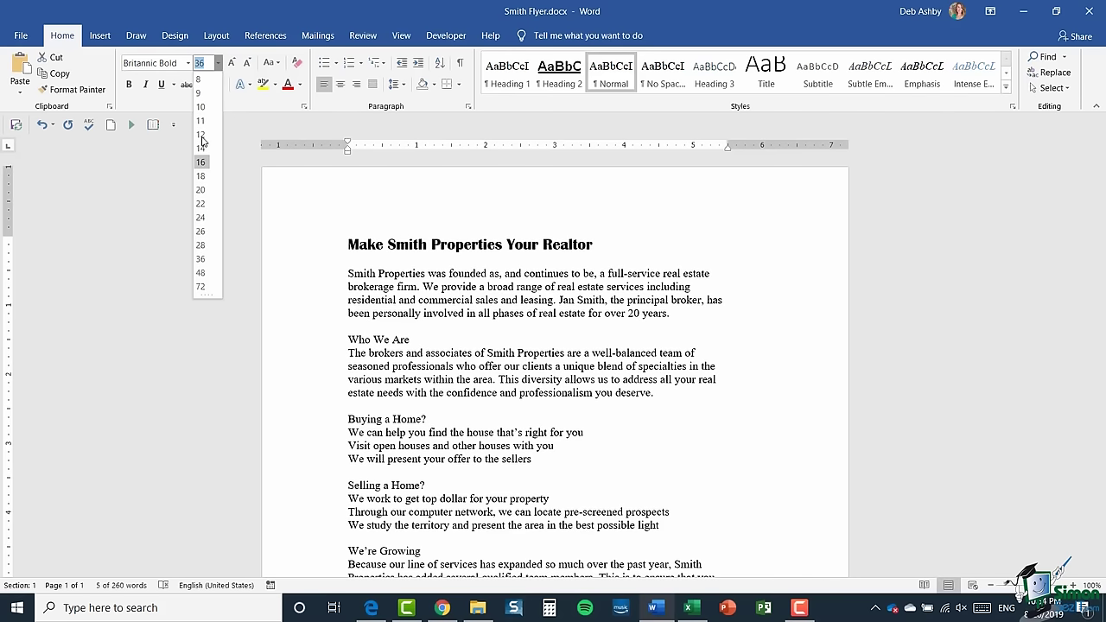
click(197, 67)
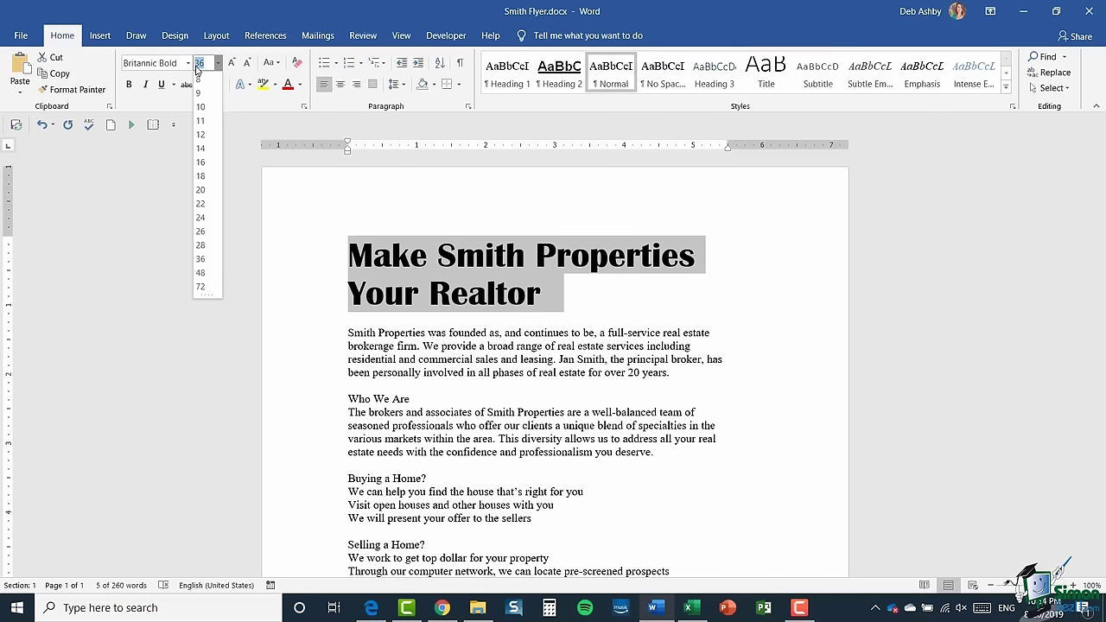
text(15)
key(Return)
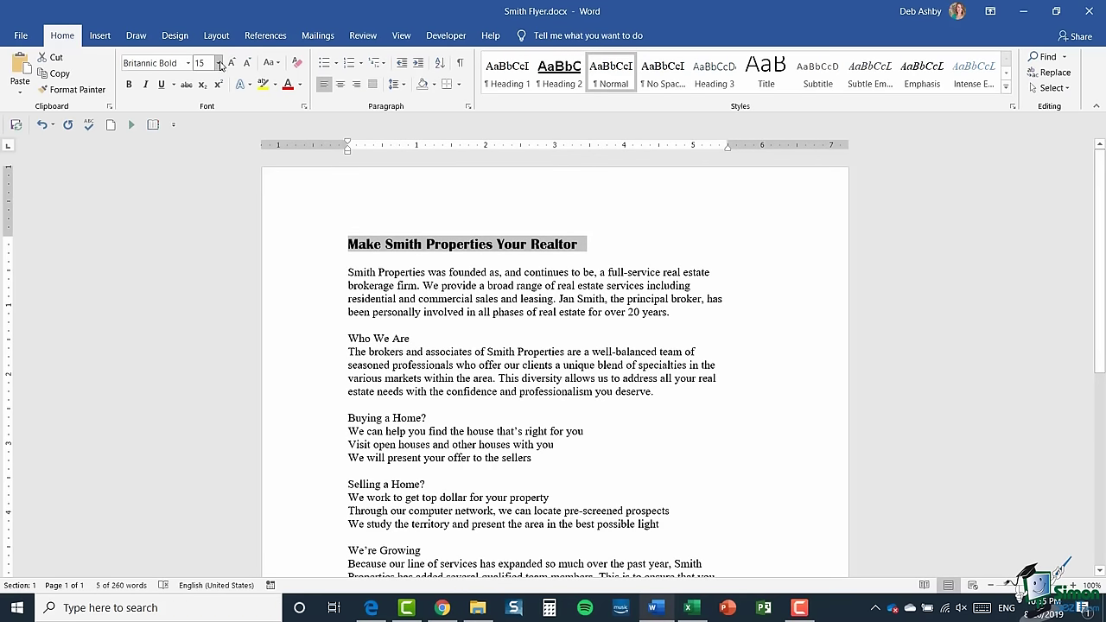
click(220, 64)
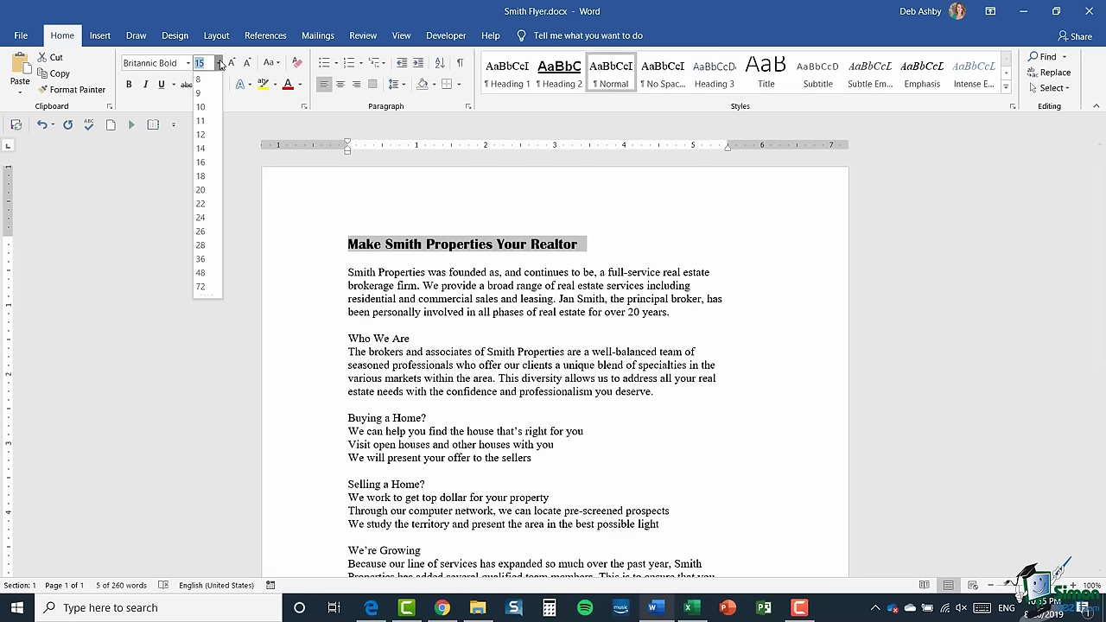
click(204, 260)
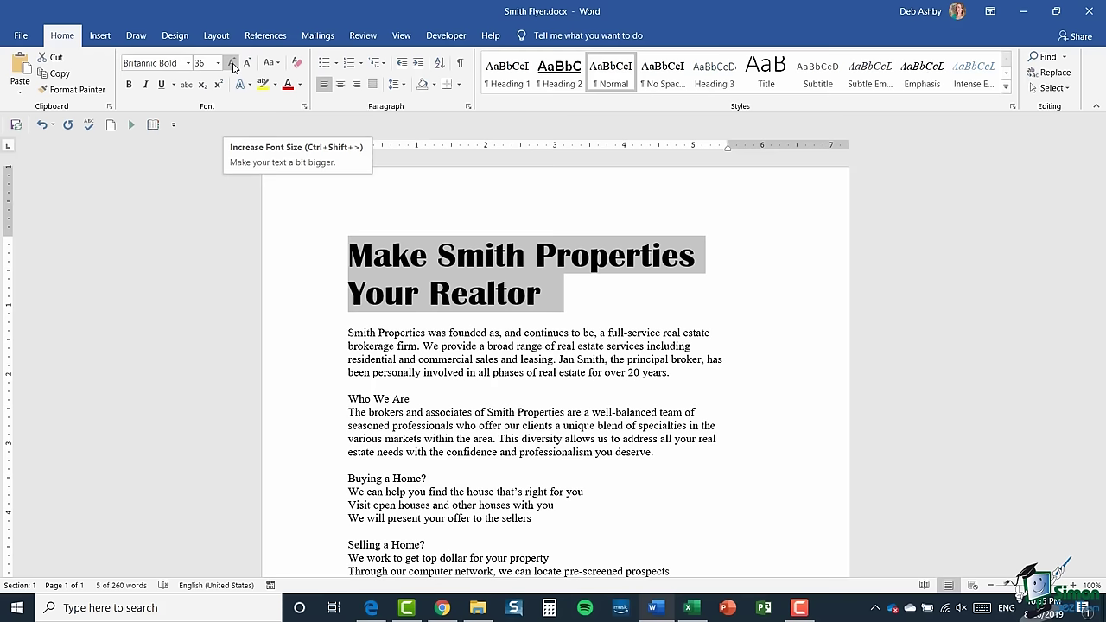
Grow the title stepwise up to 80 pt, then shrink it back through 48 to 36 pt
click(232, 63)
click(232, 64)
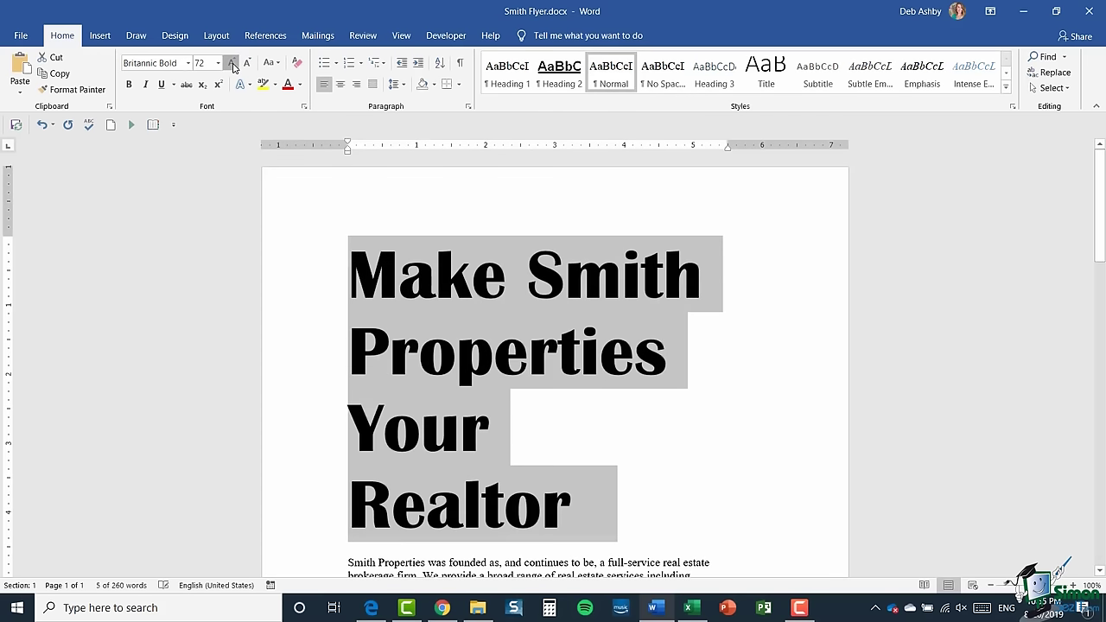
click(232, 63)
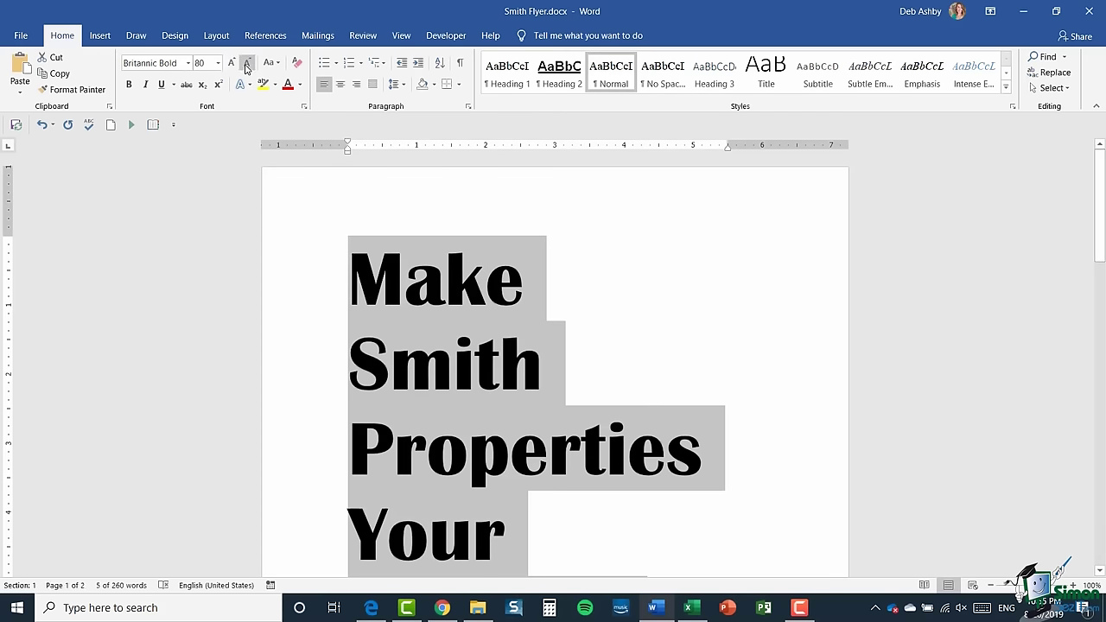
click(247, 65)
click(247, 65)
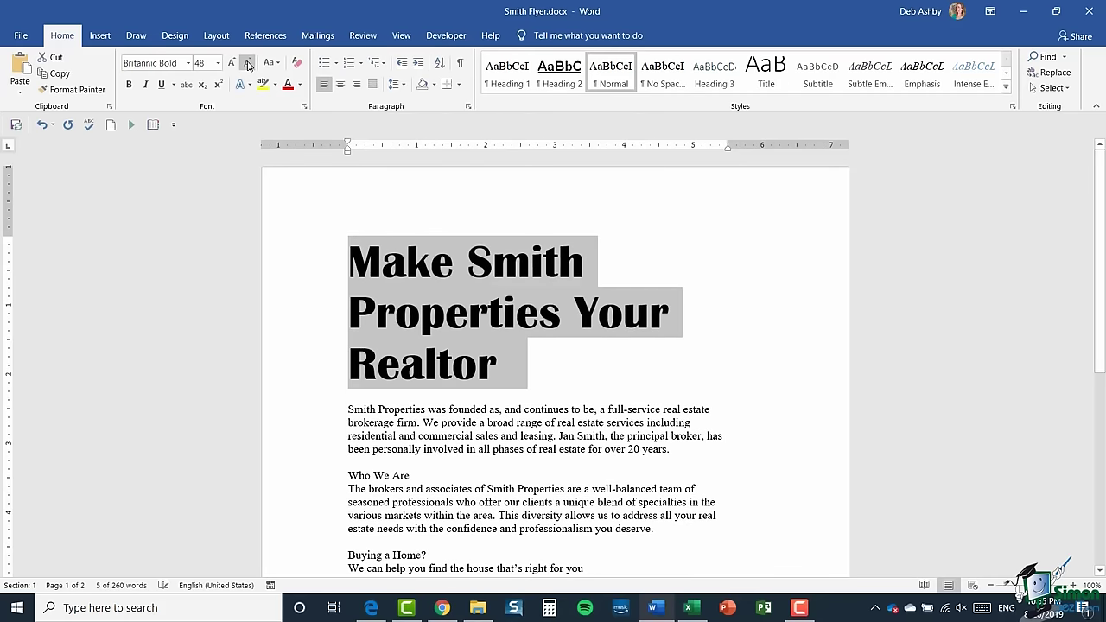
click(248, 65)
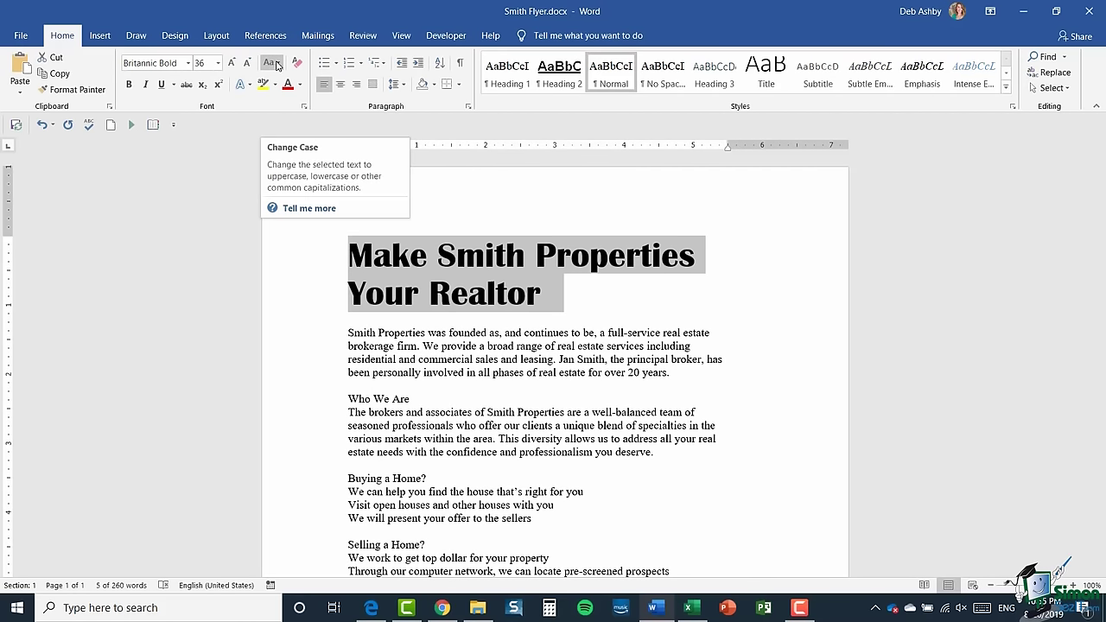
click(277, 66)
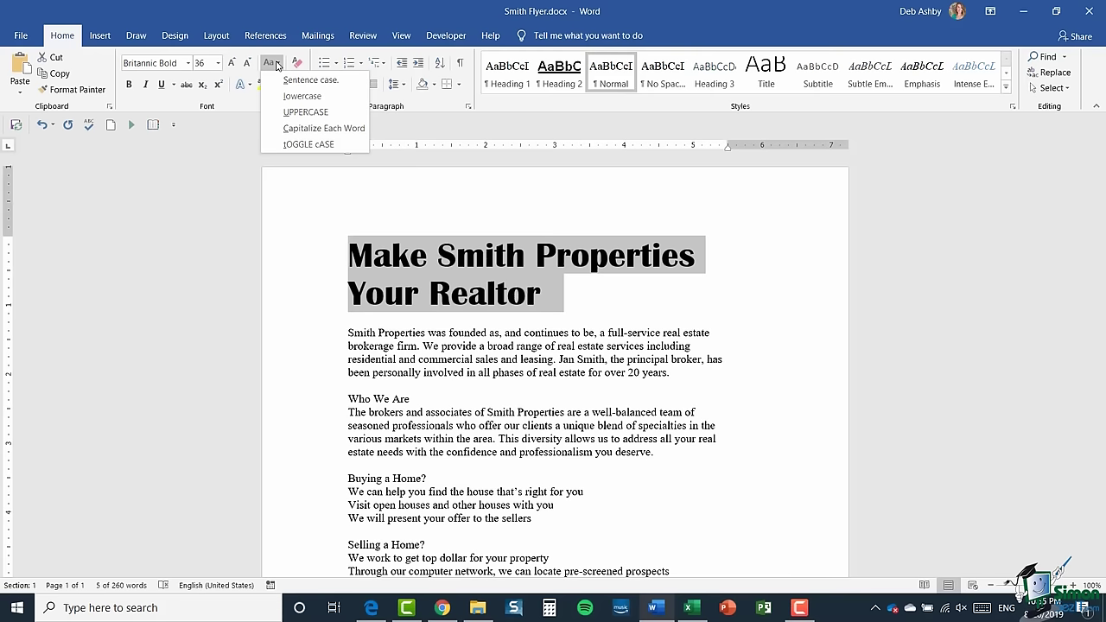
click(307, 112)
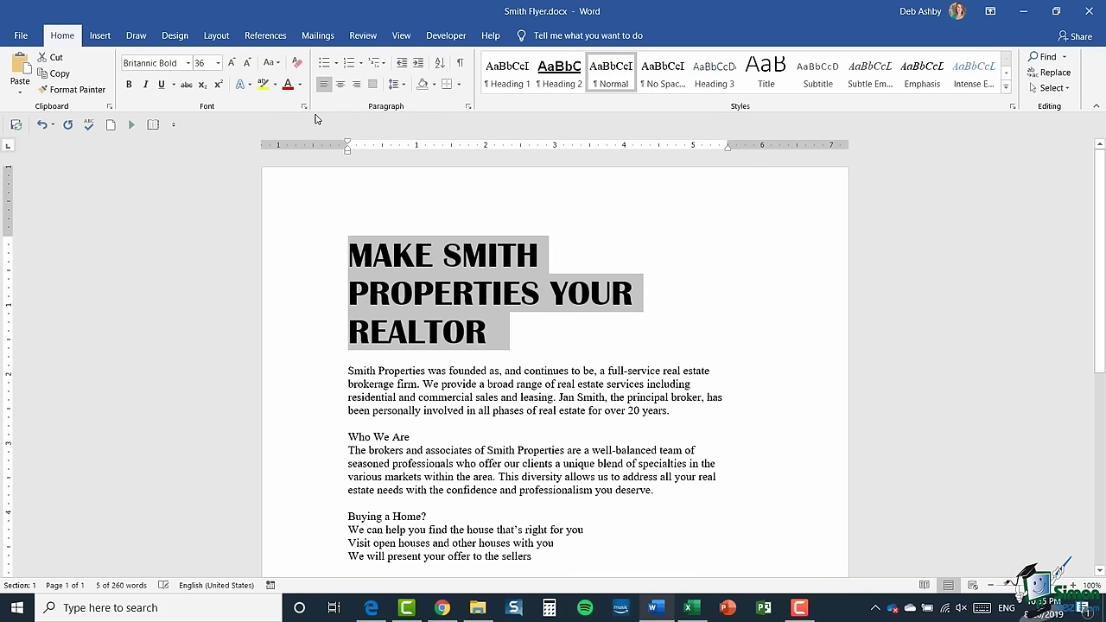
click(270, 63)
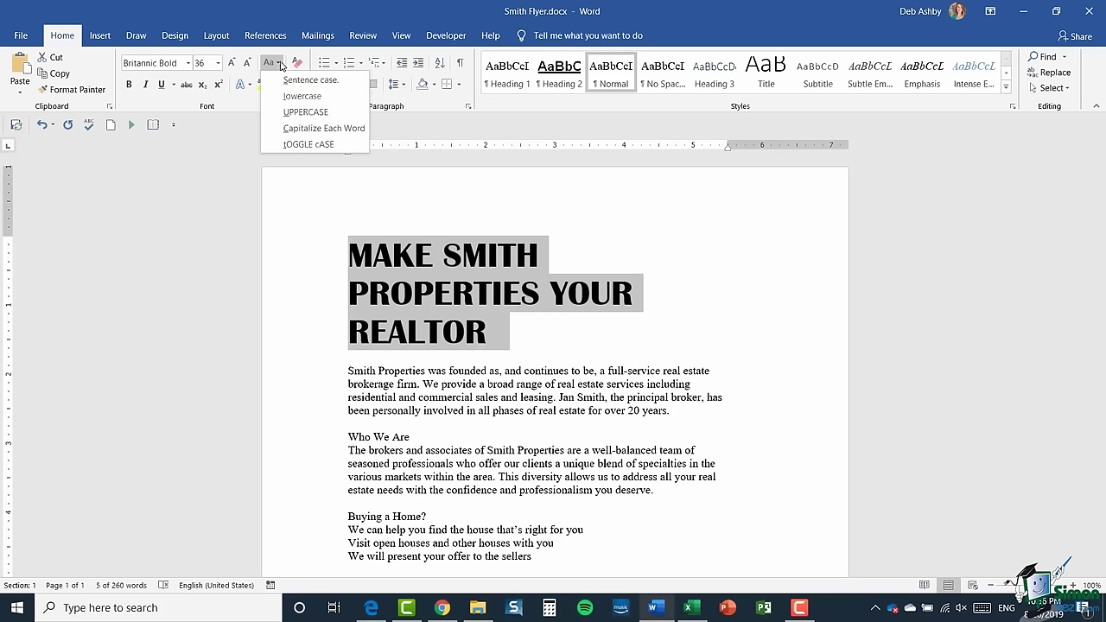
click(310, 129)
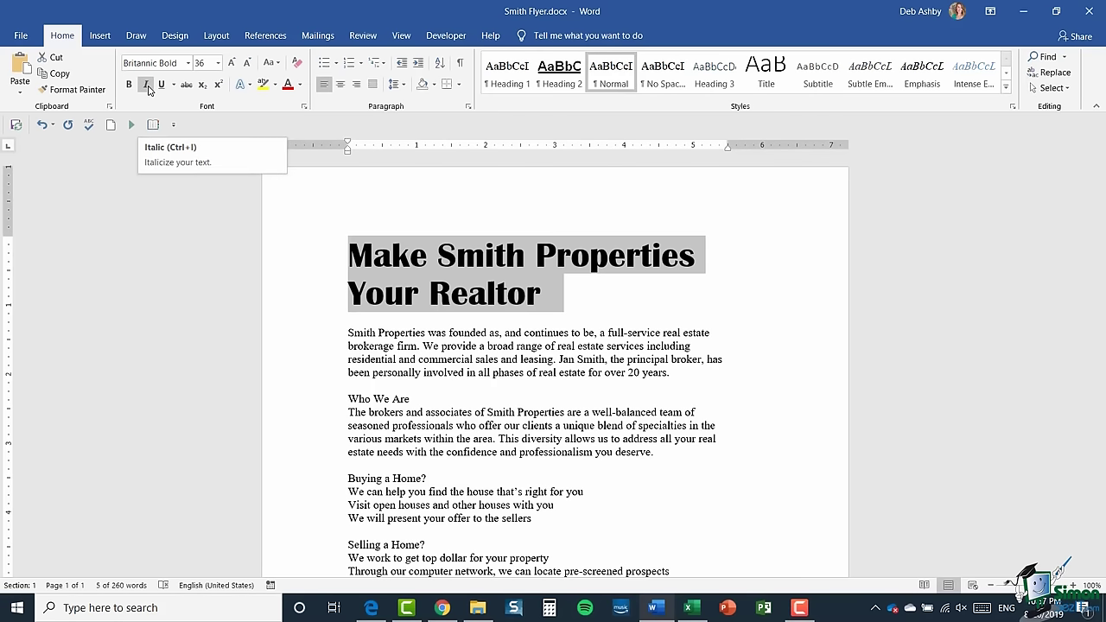
click(147, 85)
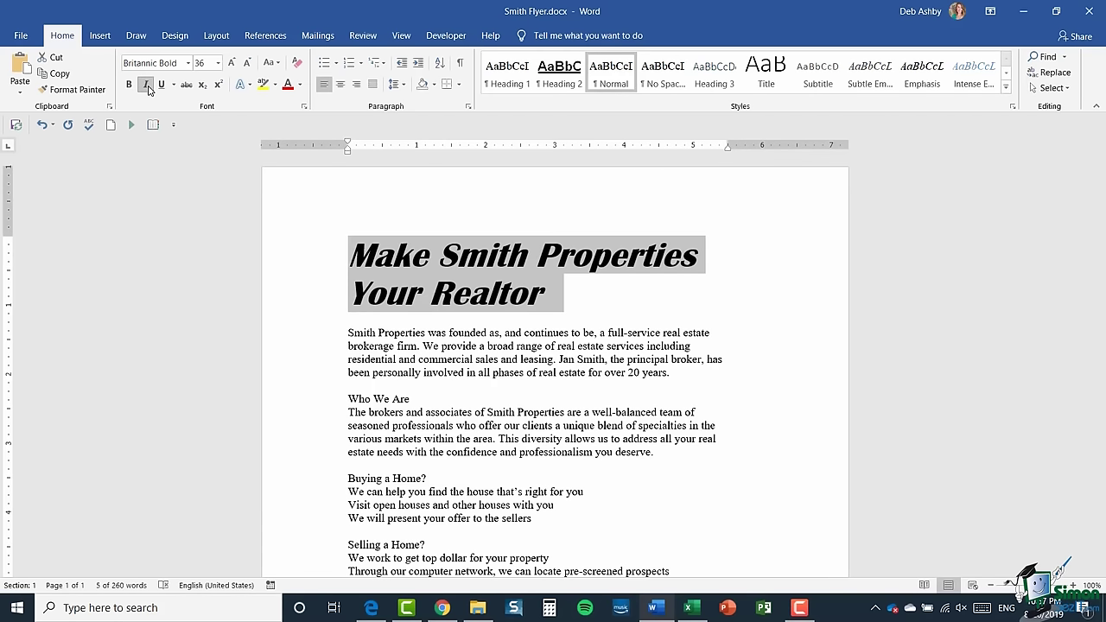
click(147, 84)
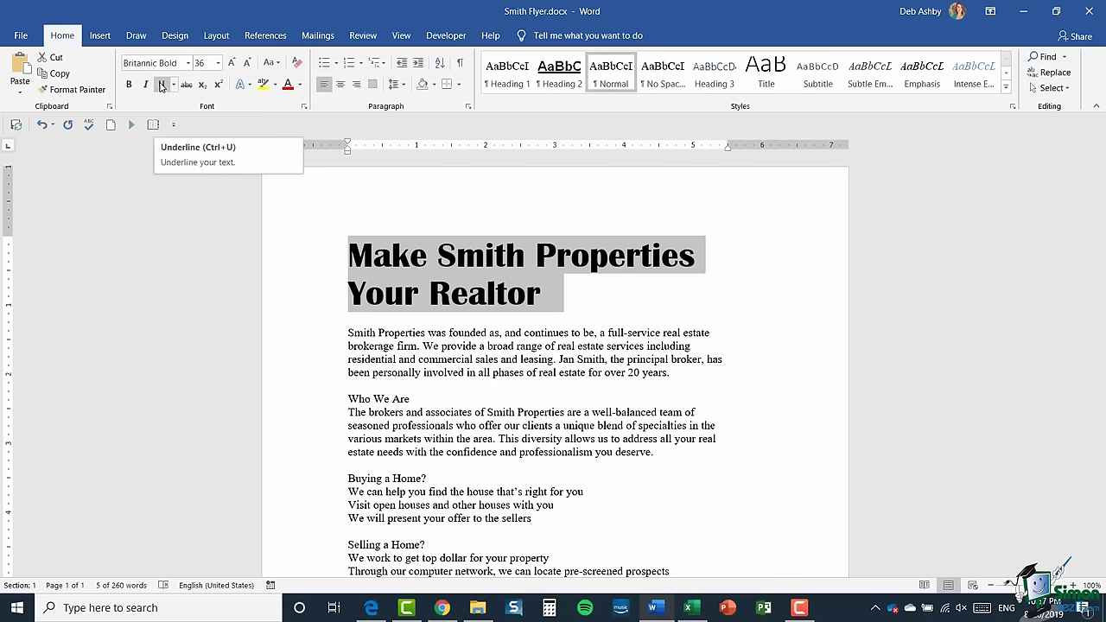
click(161, 84)
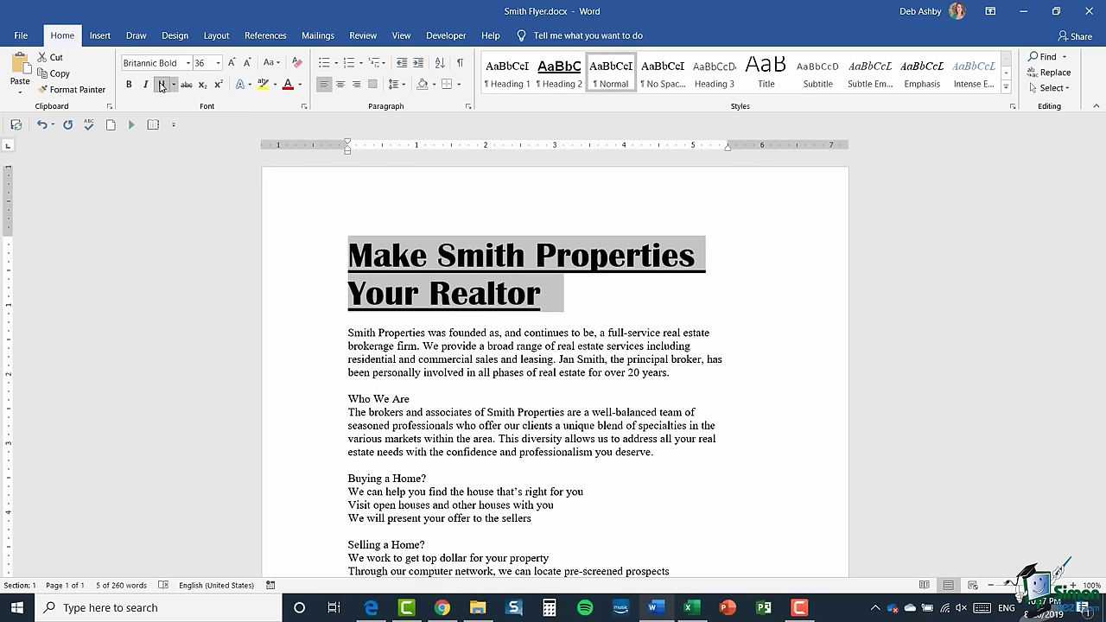
click(161, 85)
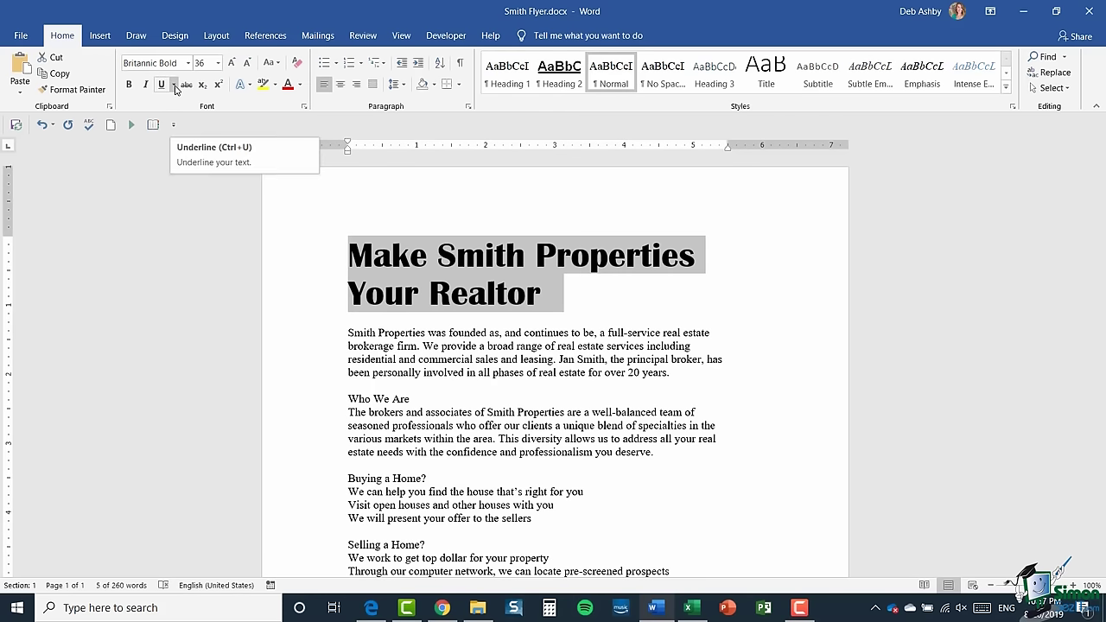
click(174, 86)
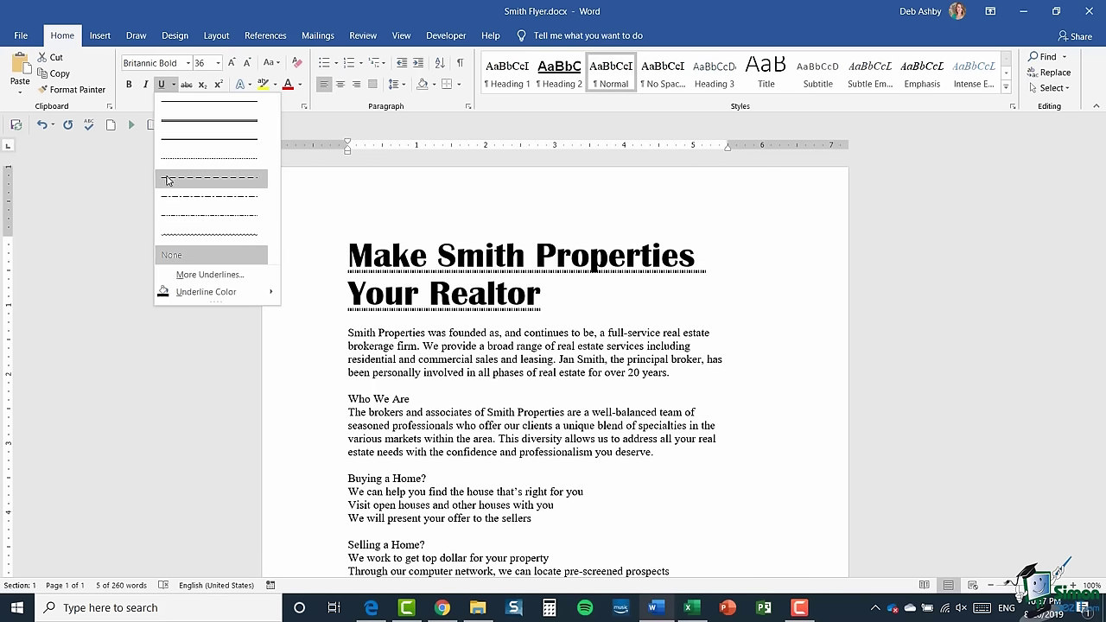
click(168, 84)
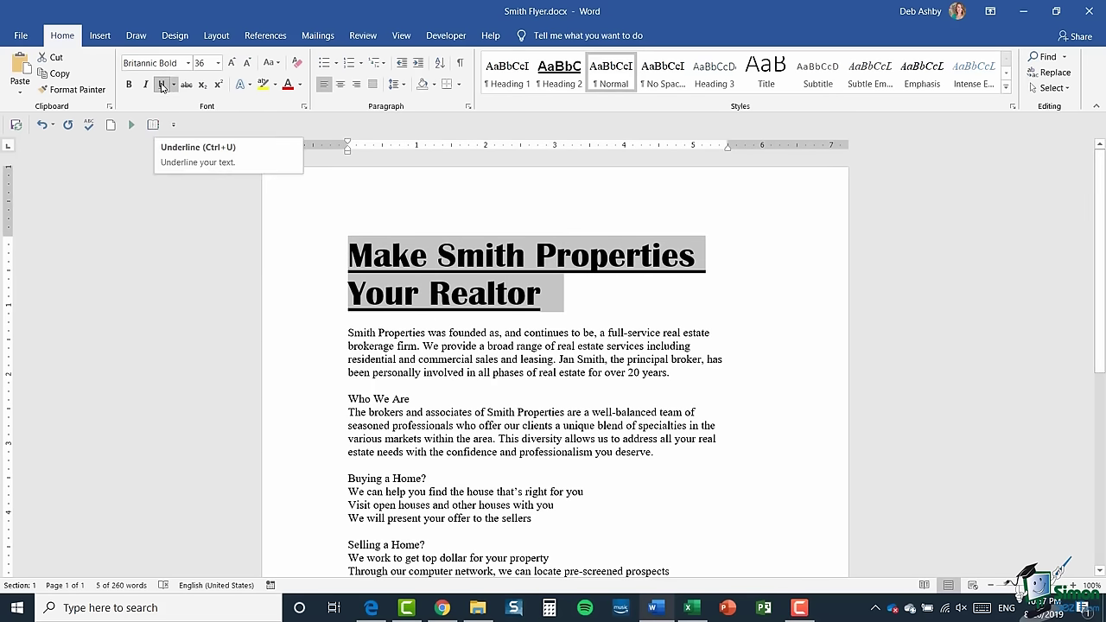
click(161, 85)
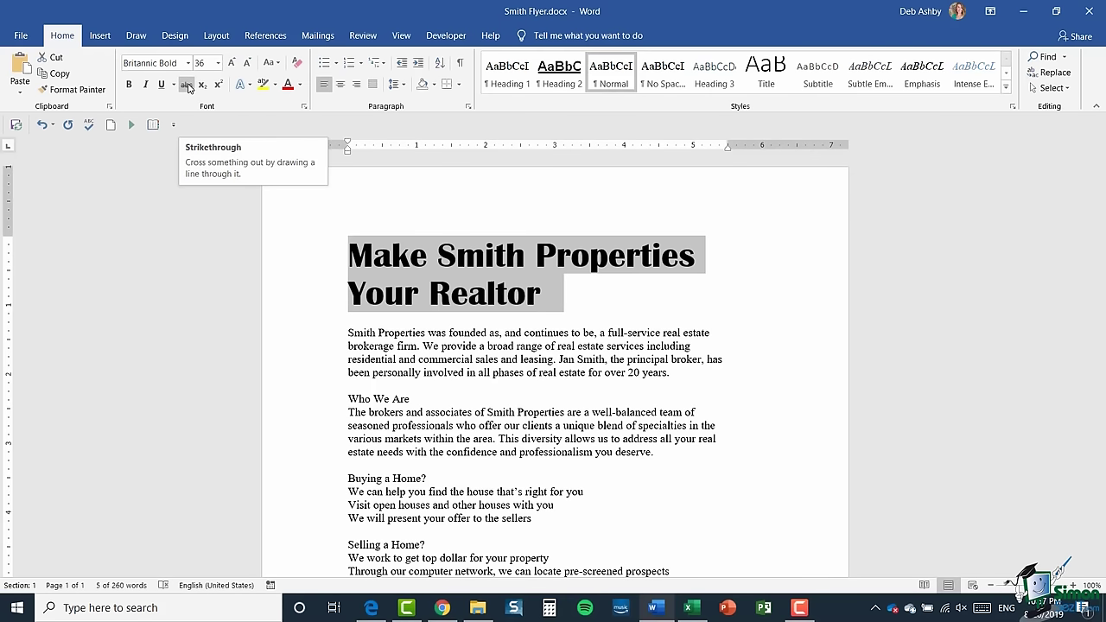
click(187, 85)
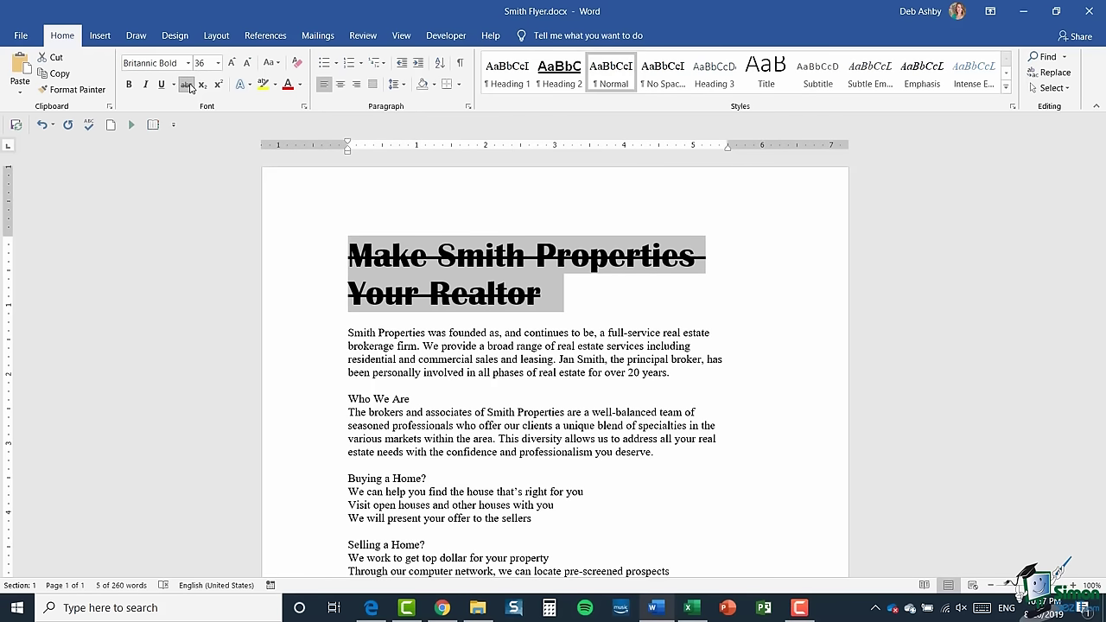
click(187, 84)
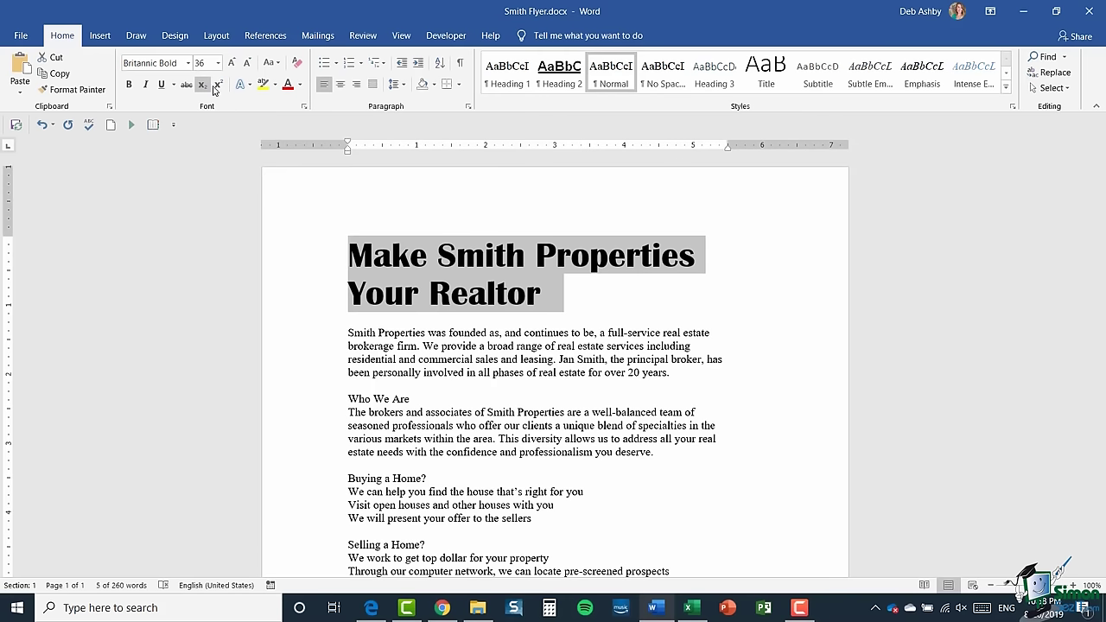
Open the Text Effects and Typography gallery for the title
click(251, 85)
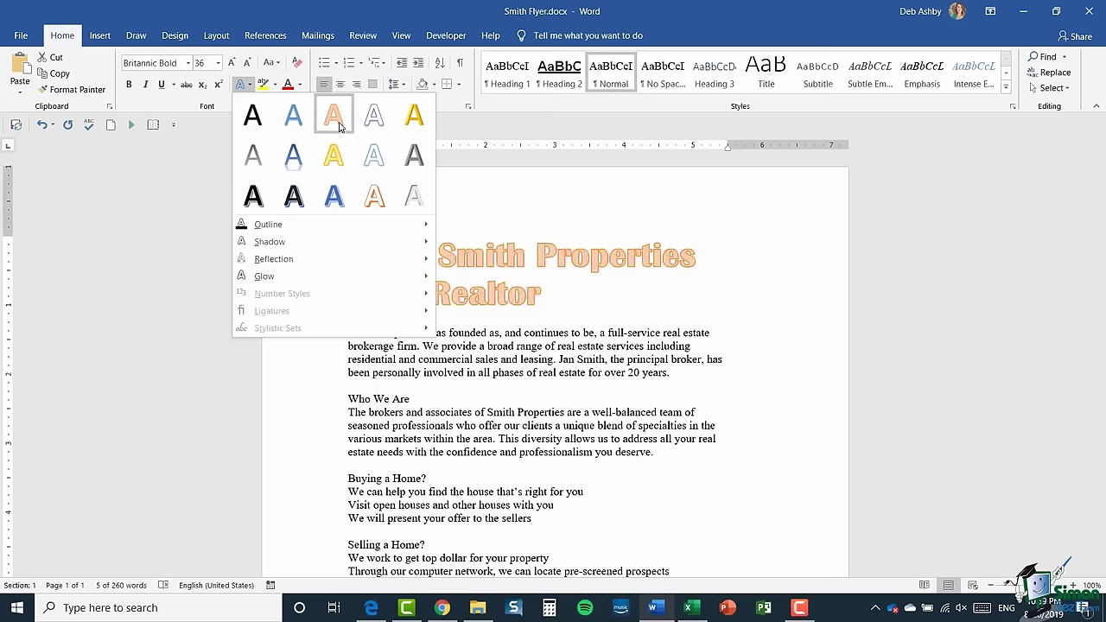
Give the title the orange outlined text effect and browse the other effect options
click(337, 122)
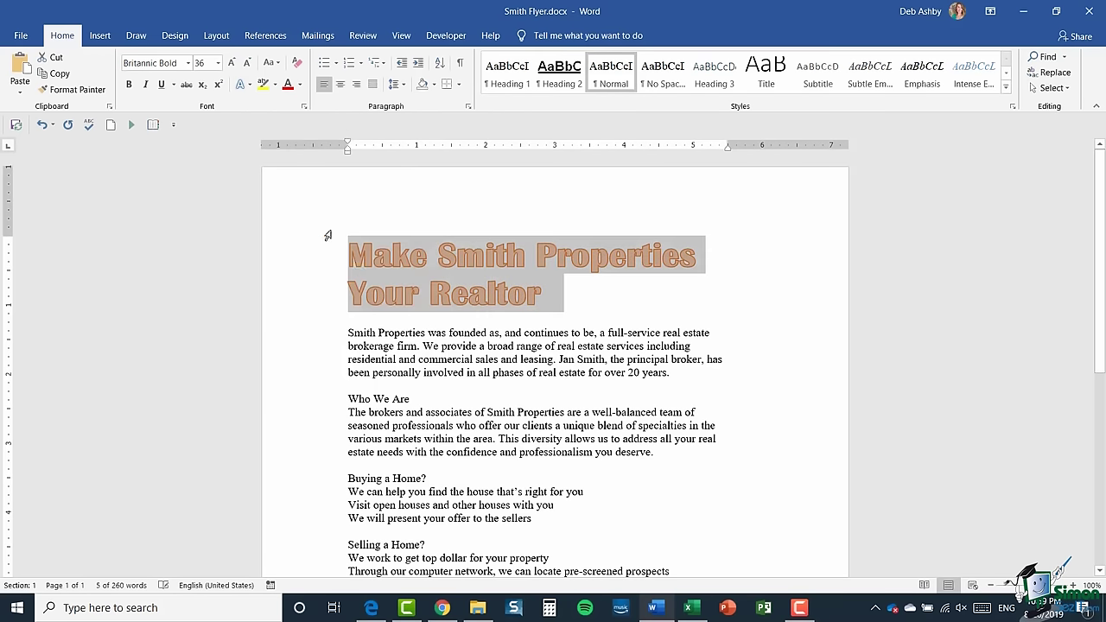
click(249, 84)
mouse_move(255, 225)
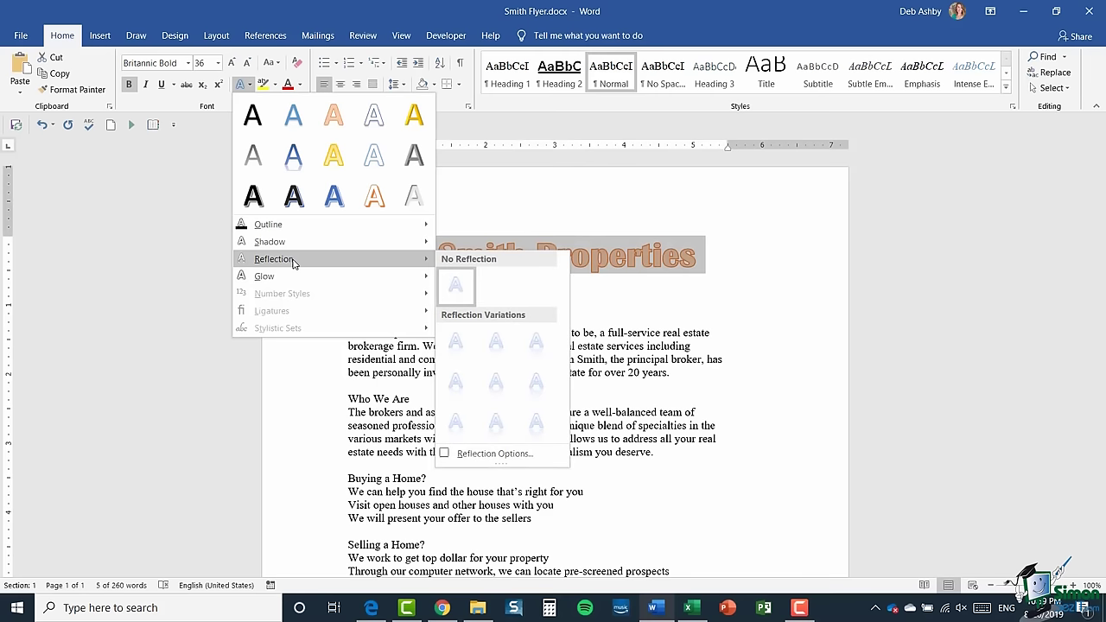
mouse_move(280, 281)
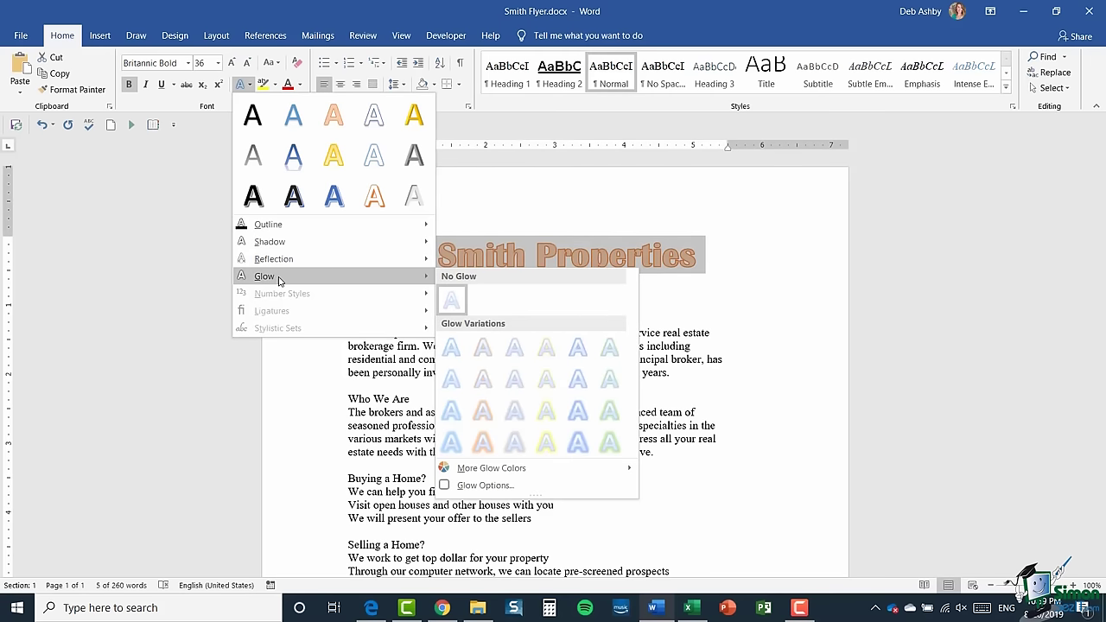
click(486, 213)
Select the phrase 'We provide a broad range' in the first body paragraph
click(274, 85)
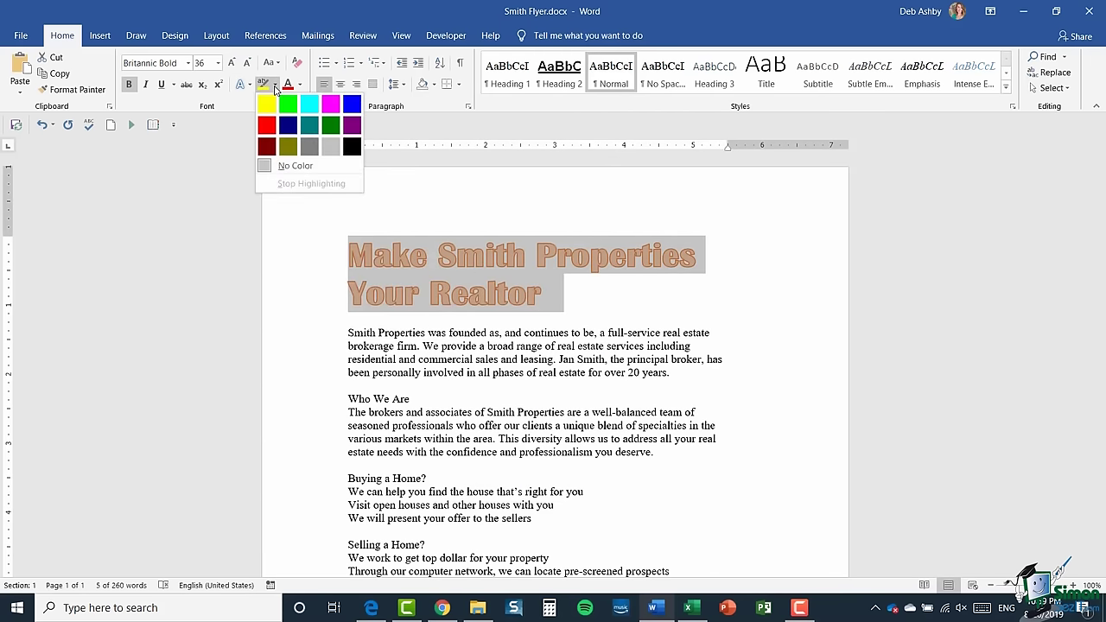
click(454, 332)
click(454, 333)
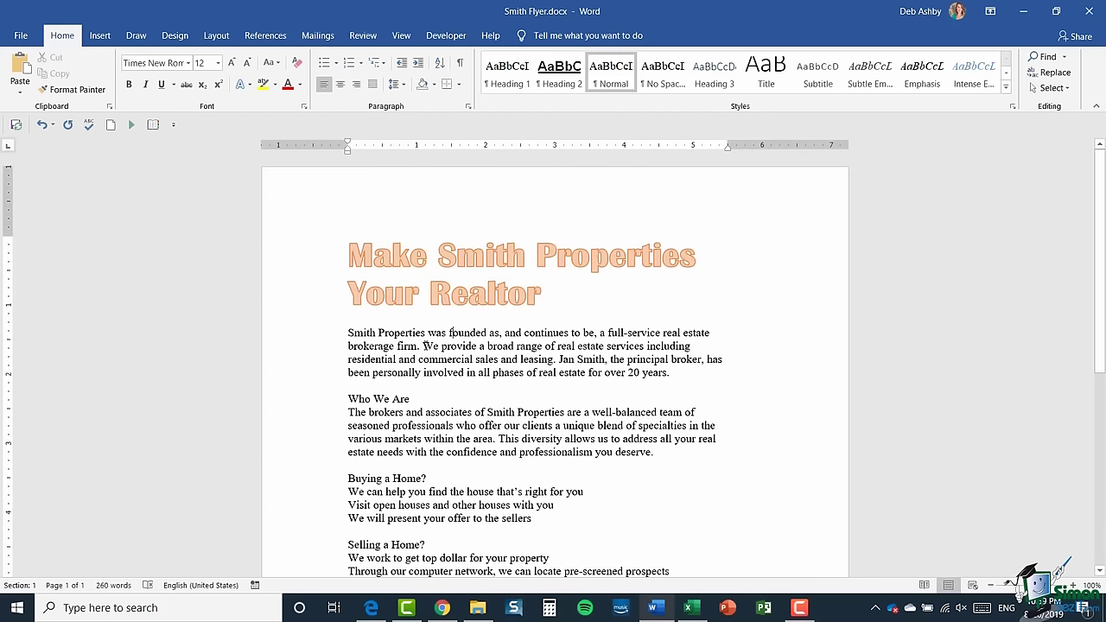
drag(422, 345, 544, 347)
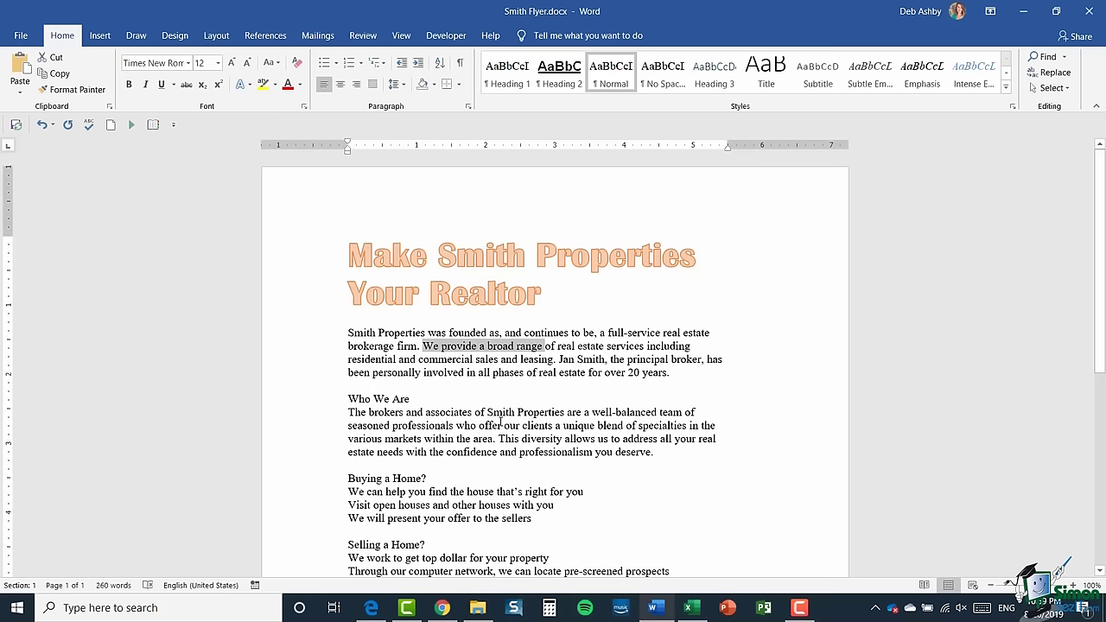
Highlight 'We provide a broad range' in yellow
click(275, 85)
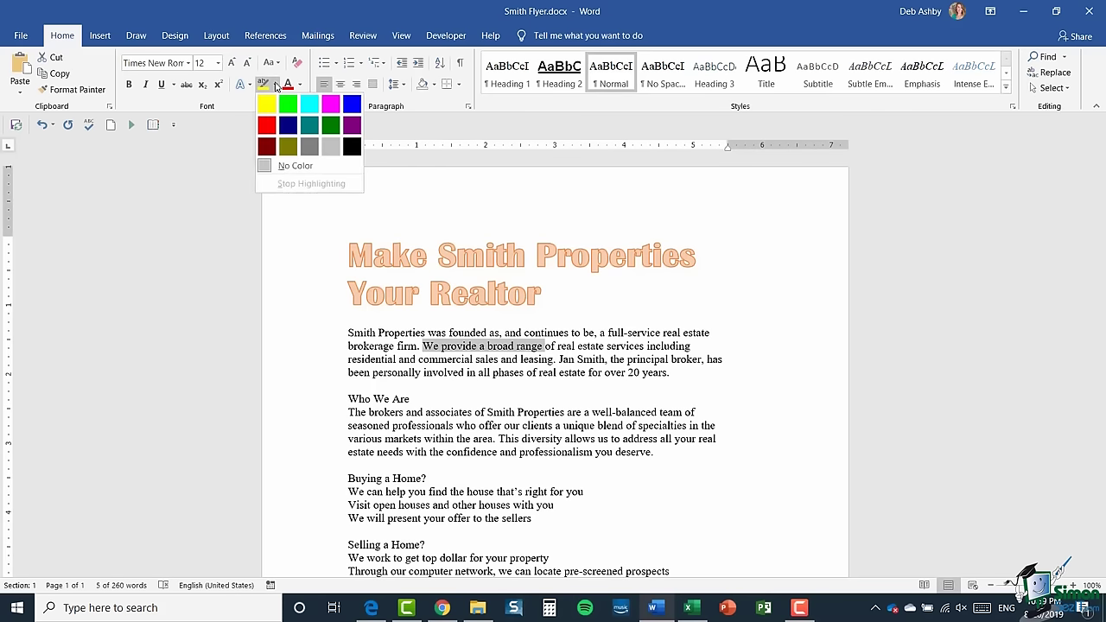
click(268, 101)
key(Right)
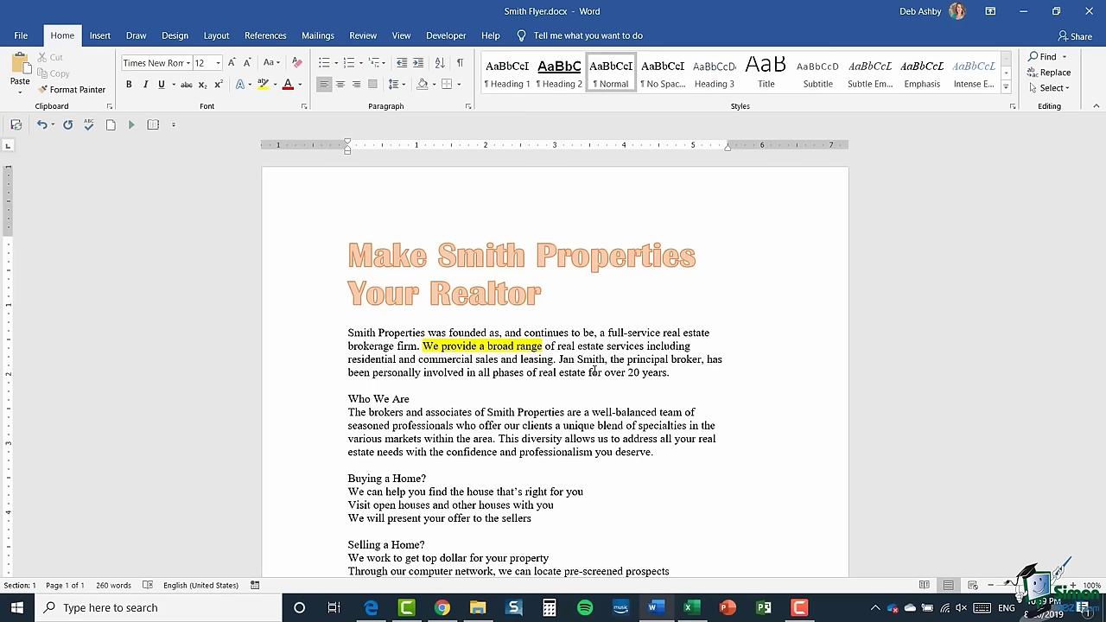
Select the Who We Are heading and preview font colours without changing them
click(332, 399)
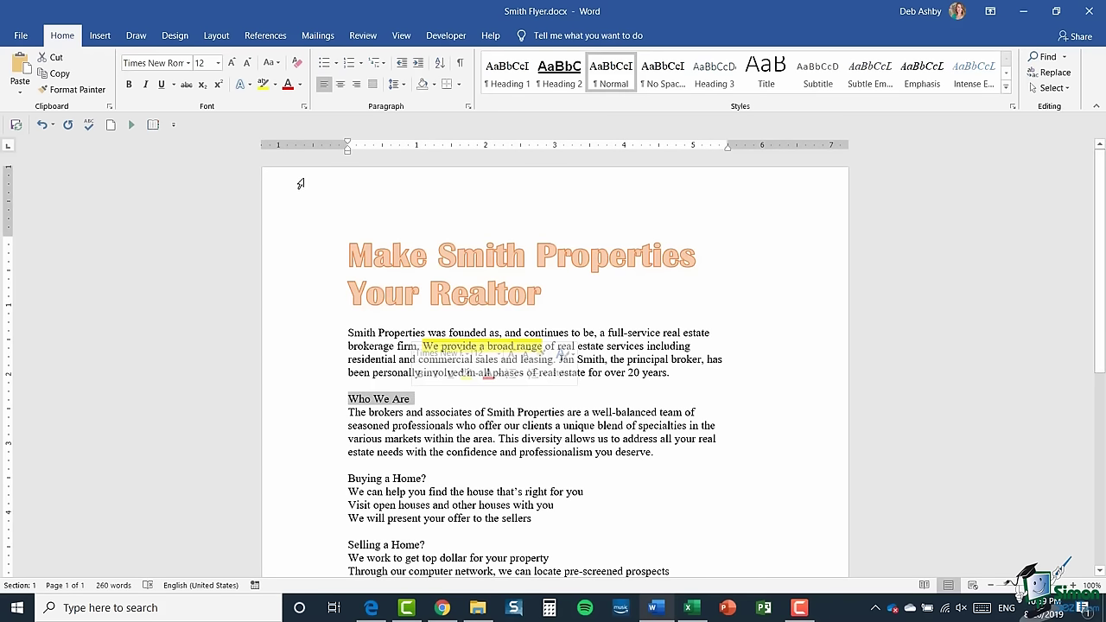
click(302, 84)
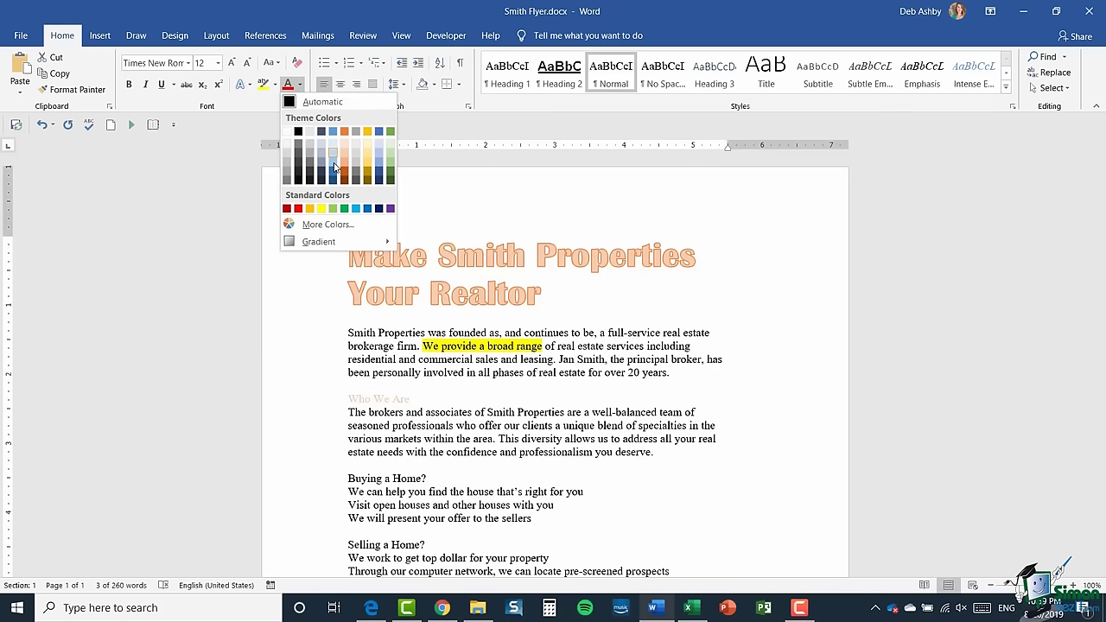
key(Escape)
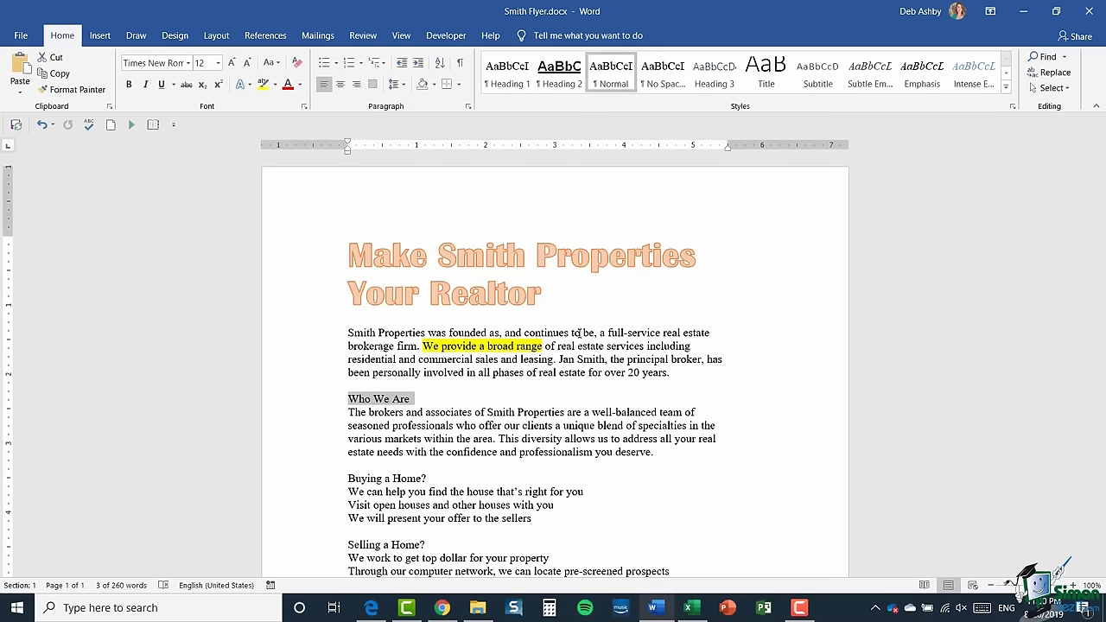
In the Font dialog, try a single underline, revert it to none, and view Advanced settings
click(305, 110)
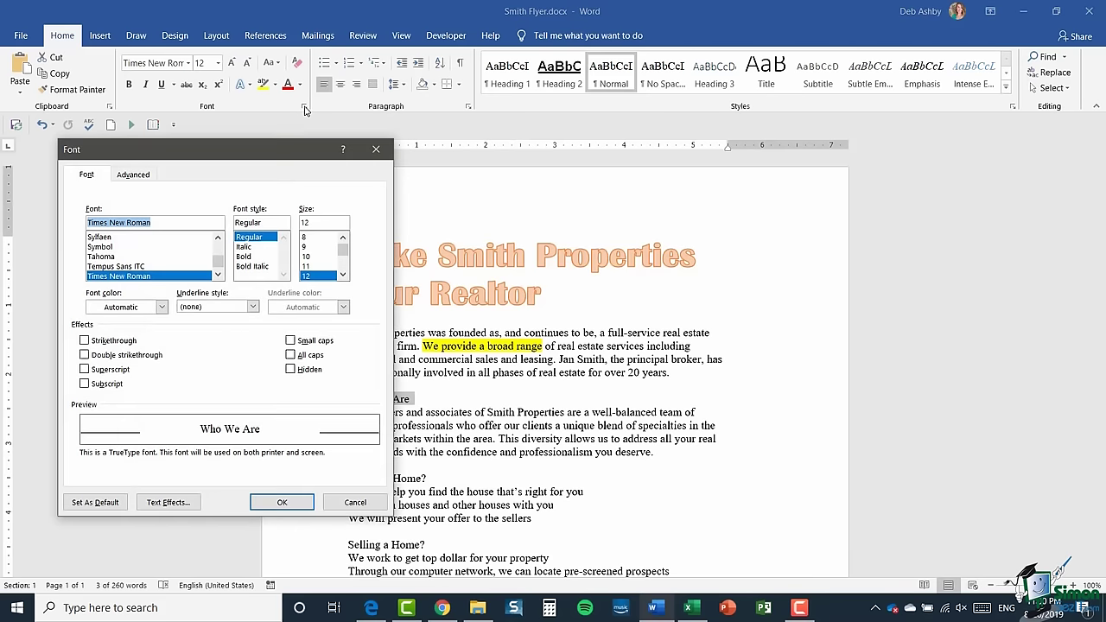
drag(249, 155, 796, 104)
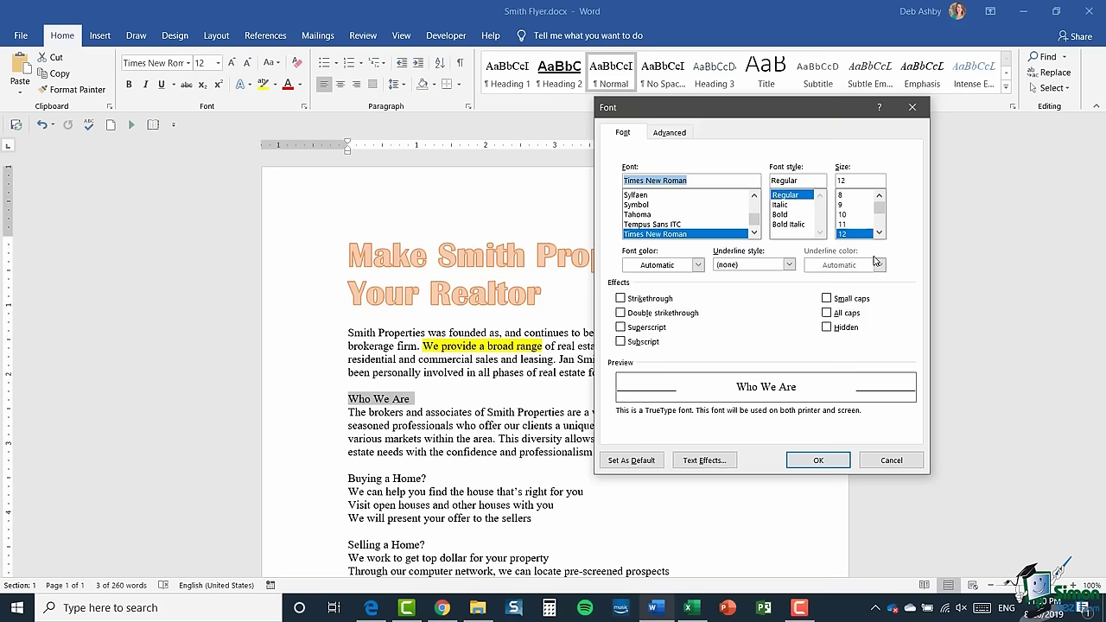
click(788, 264)
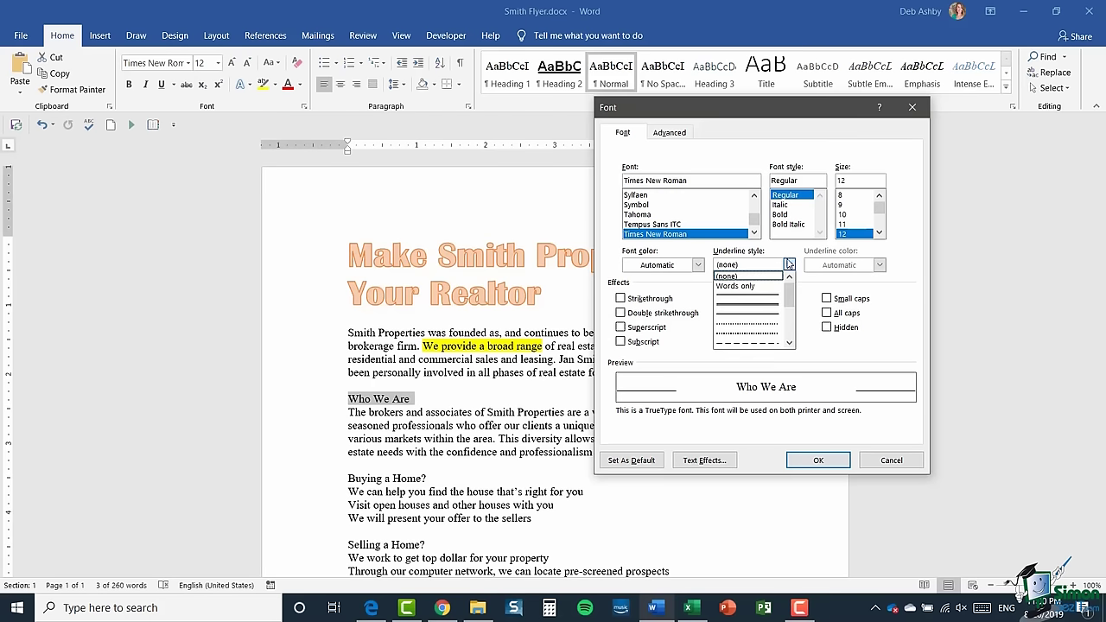
click(747, 294)
click(879, 264)
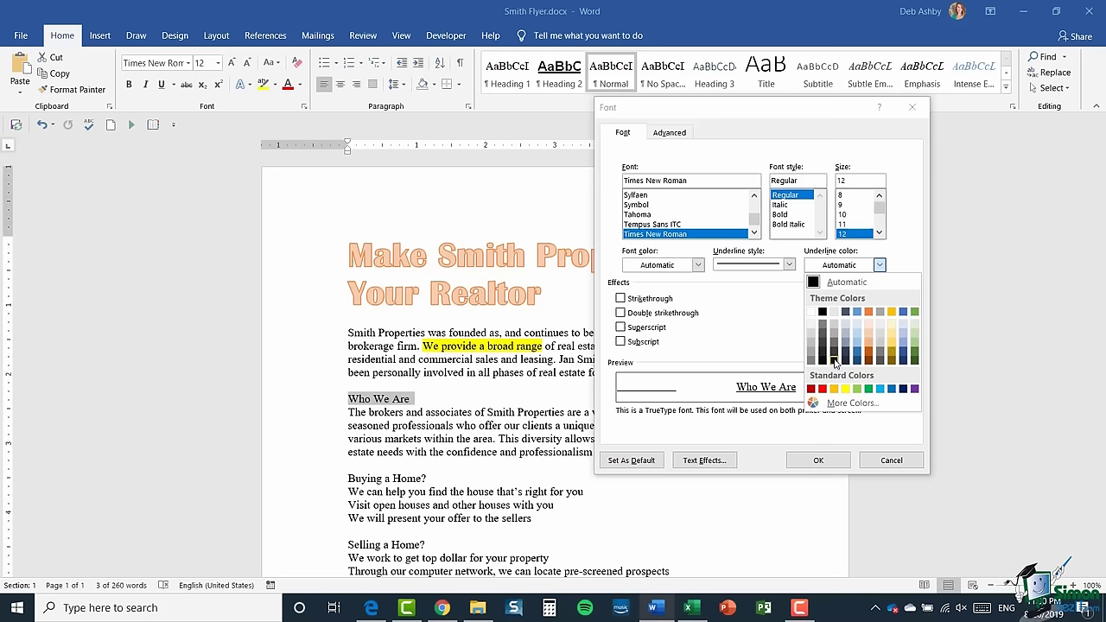
click(765, 301)
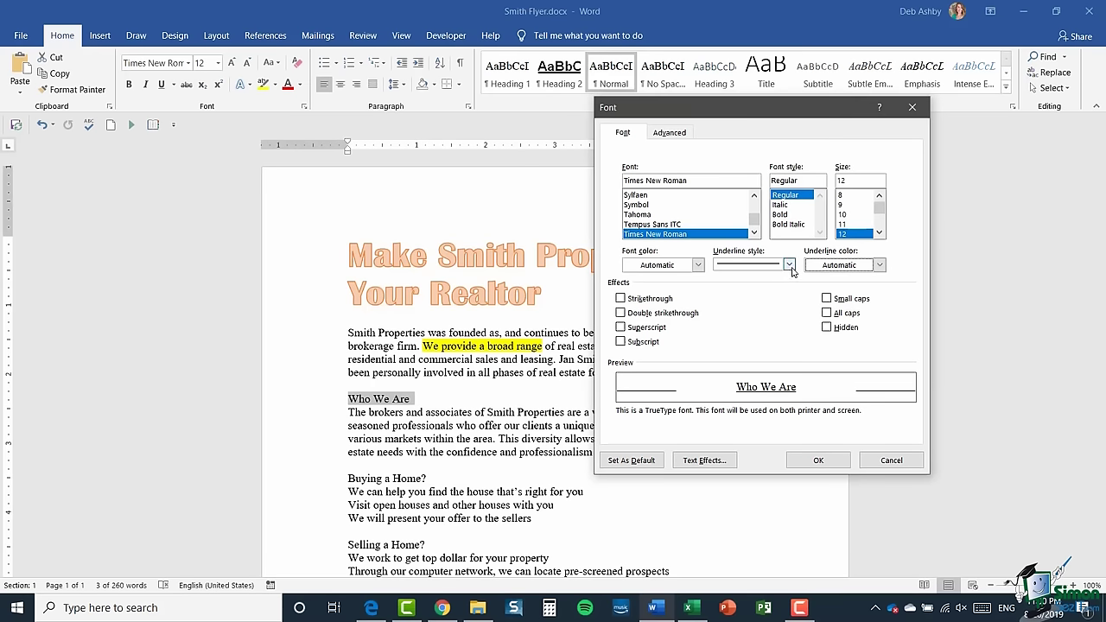
click(792, 270)
click(748, 278)
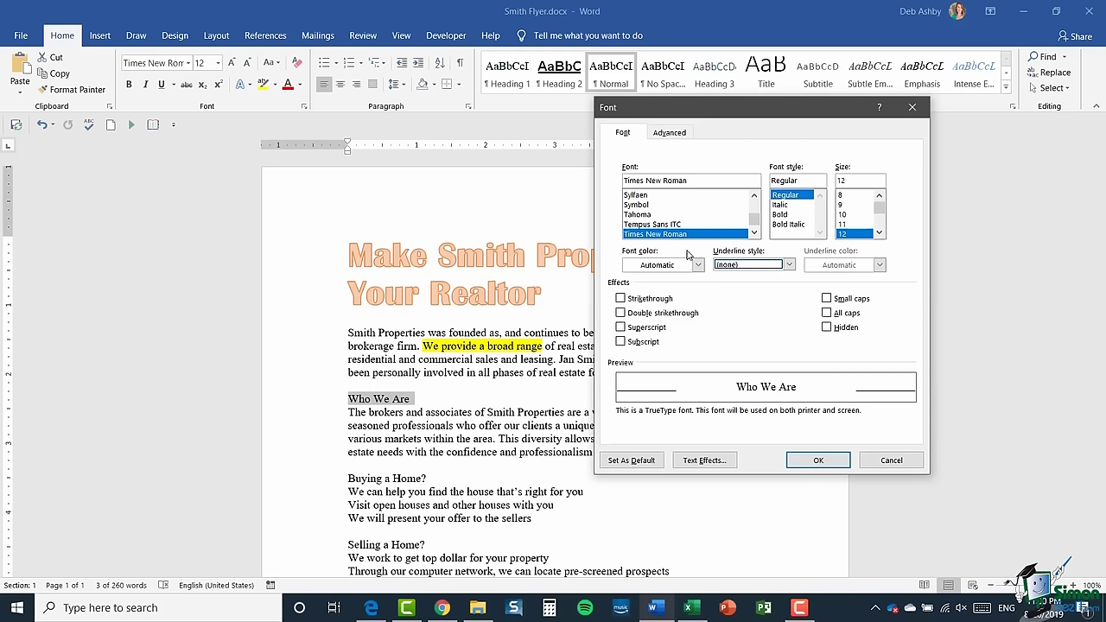
click(674, 134)
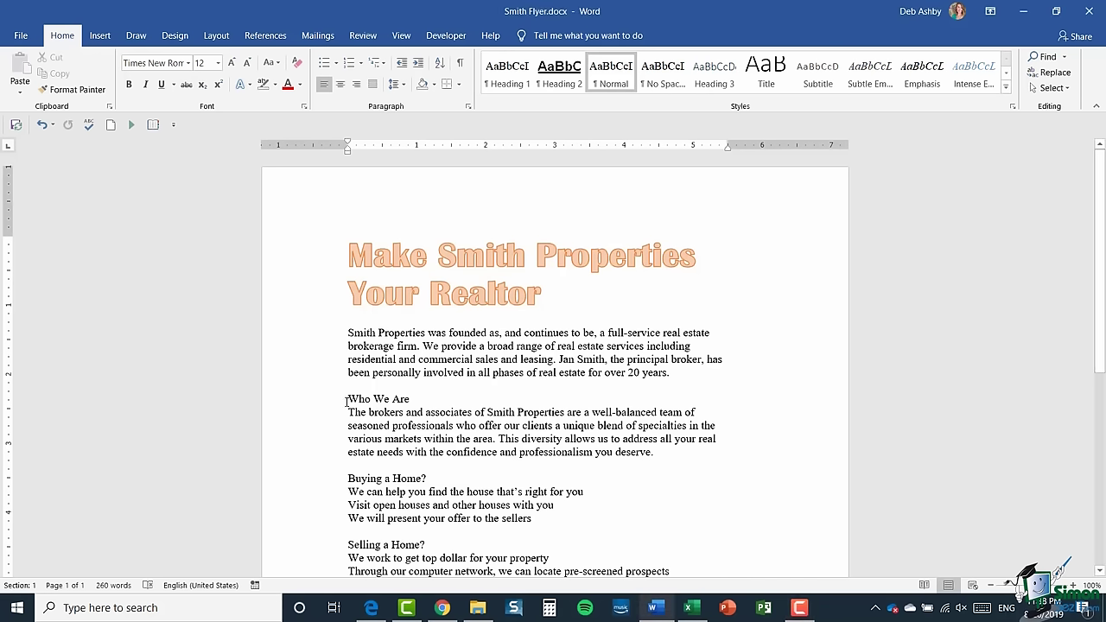
drag(342, 400, 415, 400)
key(ctrl+shift+Up)
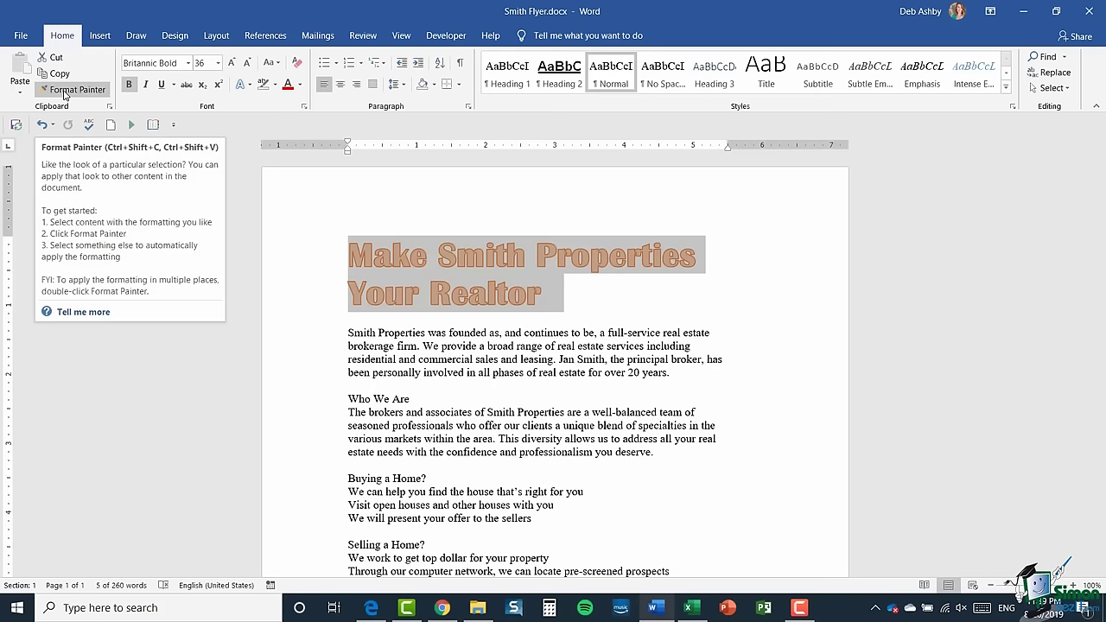
Copy the title's formatting onto the Who We Are heading with Format Painter
click(64, 91)
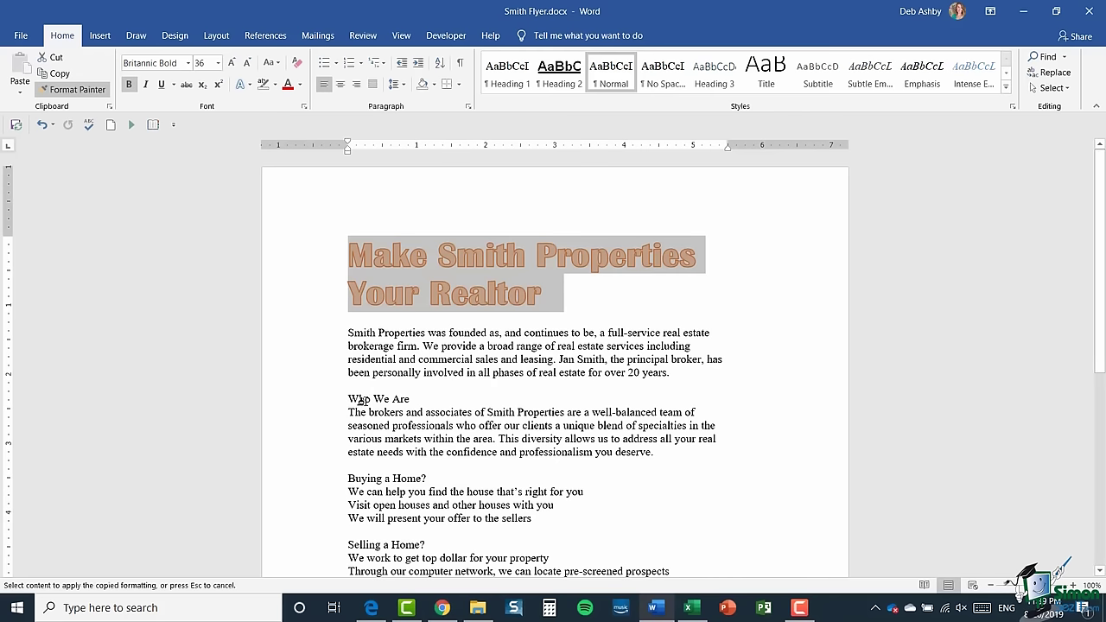
drag(341, 398, 415, 399)
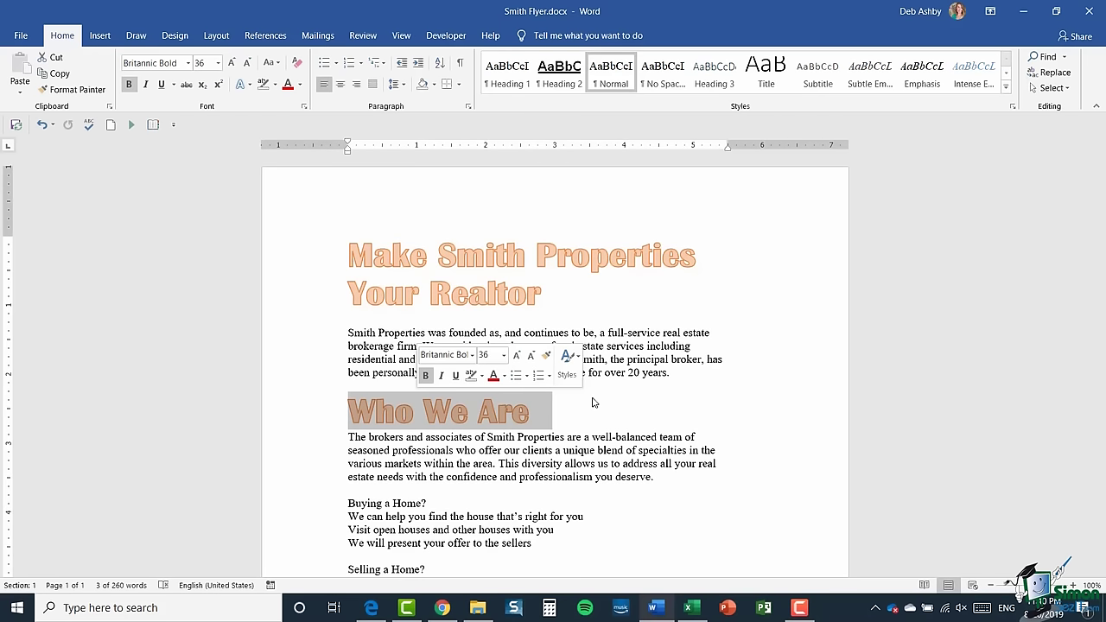
click(594, 402)
Check the Buying a Home? line, then reselect Who We Are as the formatting source
scroll(267, 449, down, 2)
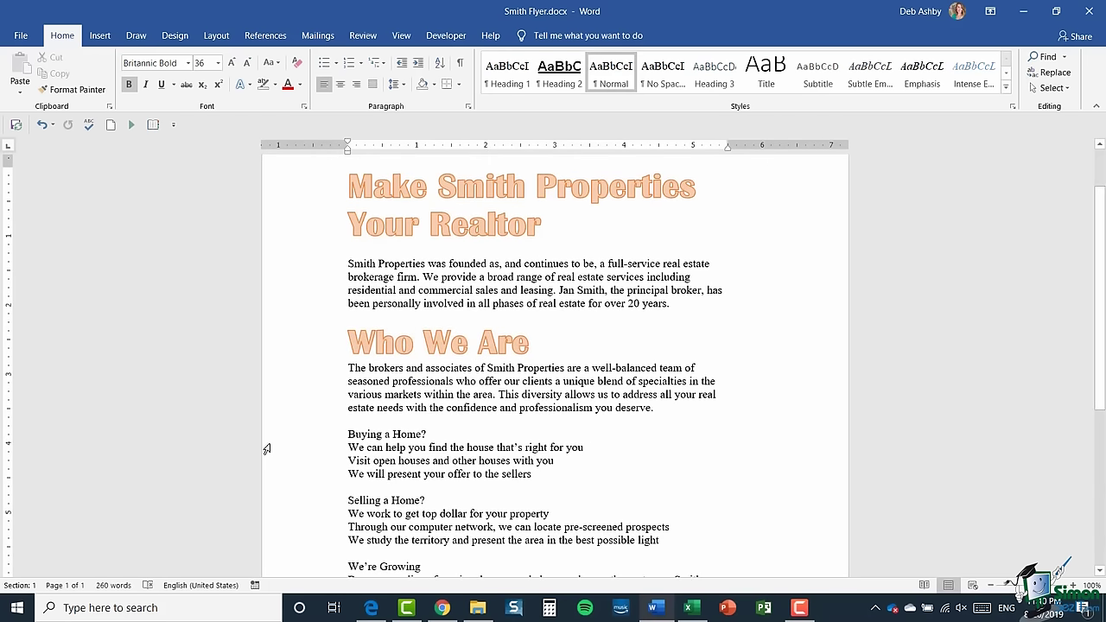
drag(347, 434, 427, 434)
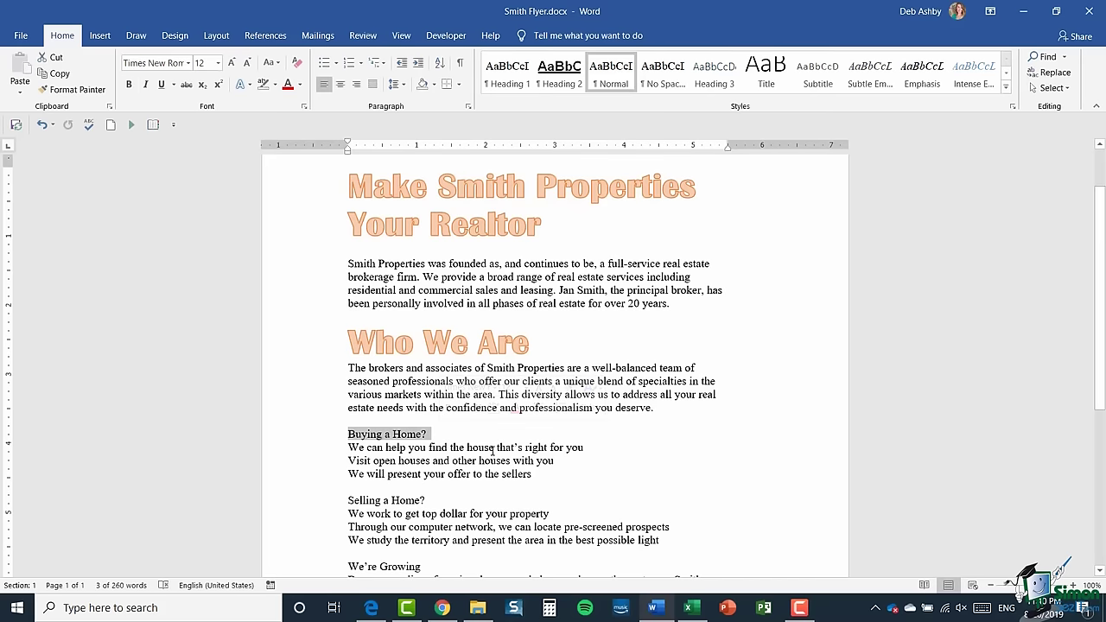
click(494, 448)
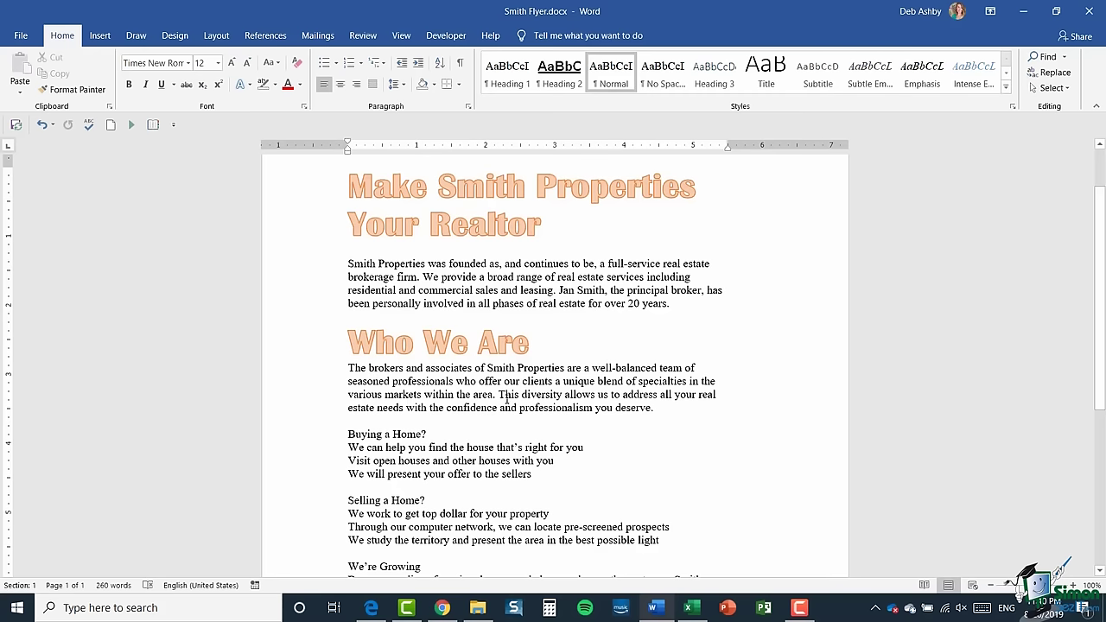
scroll(501, 411, down, 1)
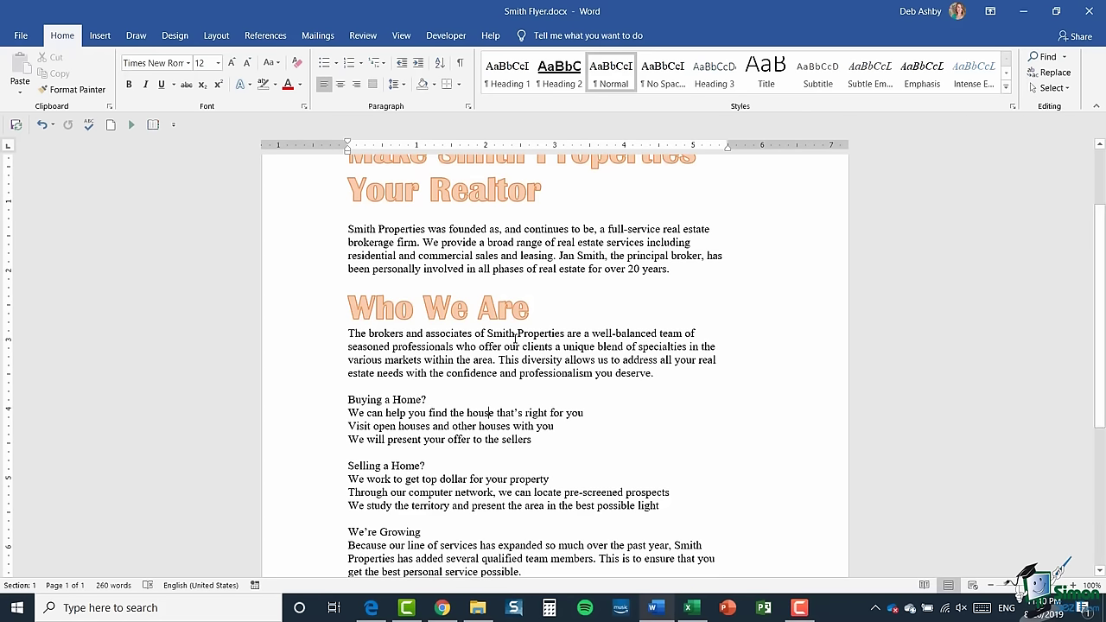
drag(534, 309, 356, 311)
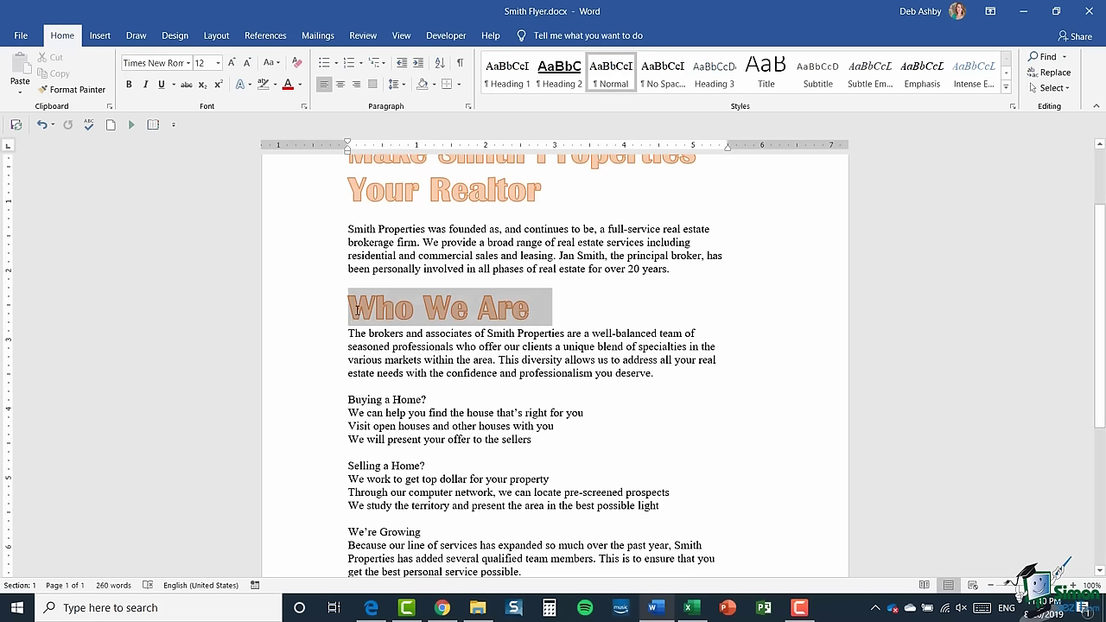
Apply Who We Are's heading style to Buying a Home?, Selling a Home? and the next heading
click(71, 91)
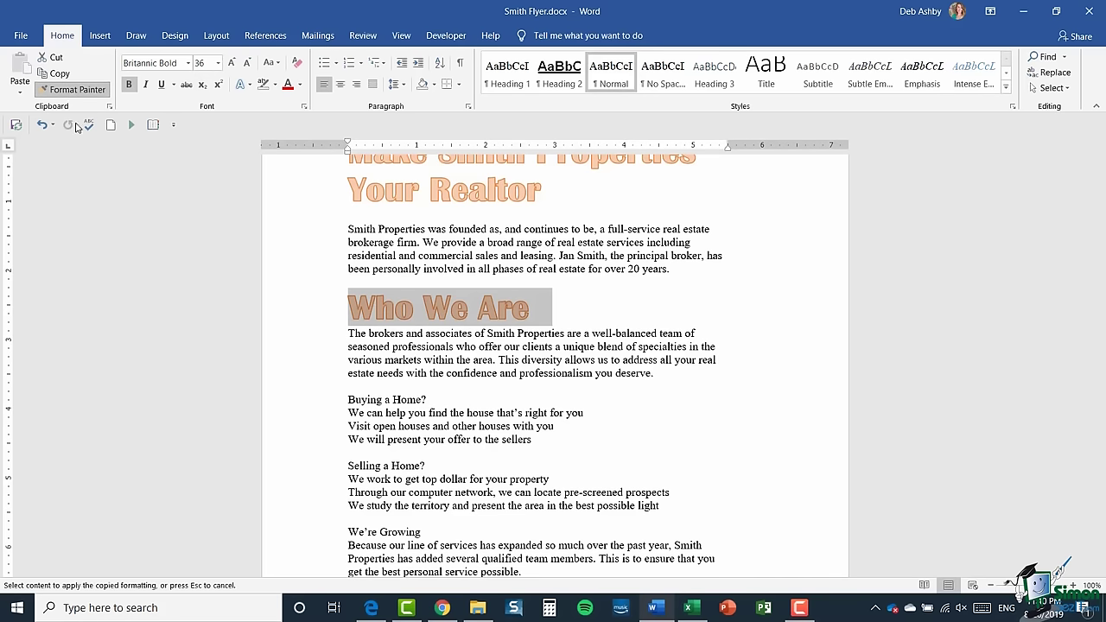
drag(437, 398, 325, 399)
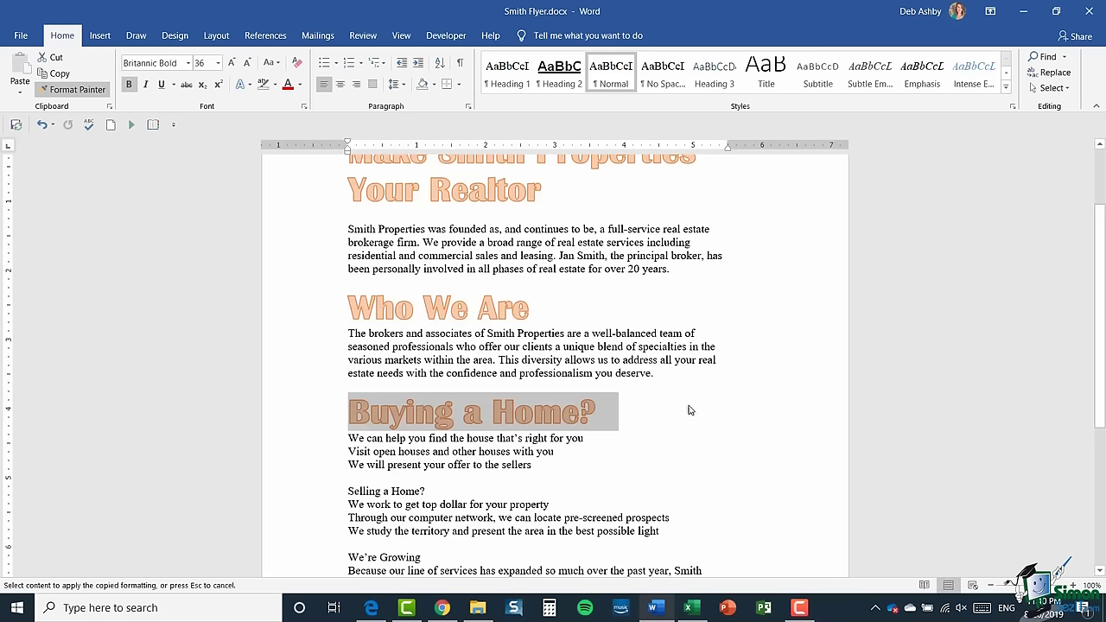
scroll(602, 380, down, 2)
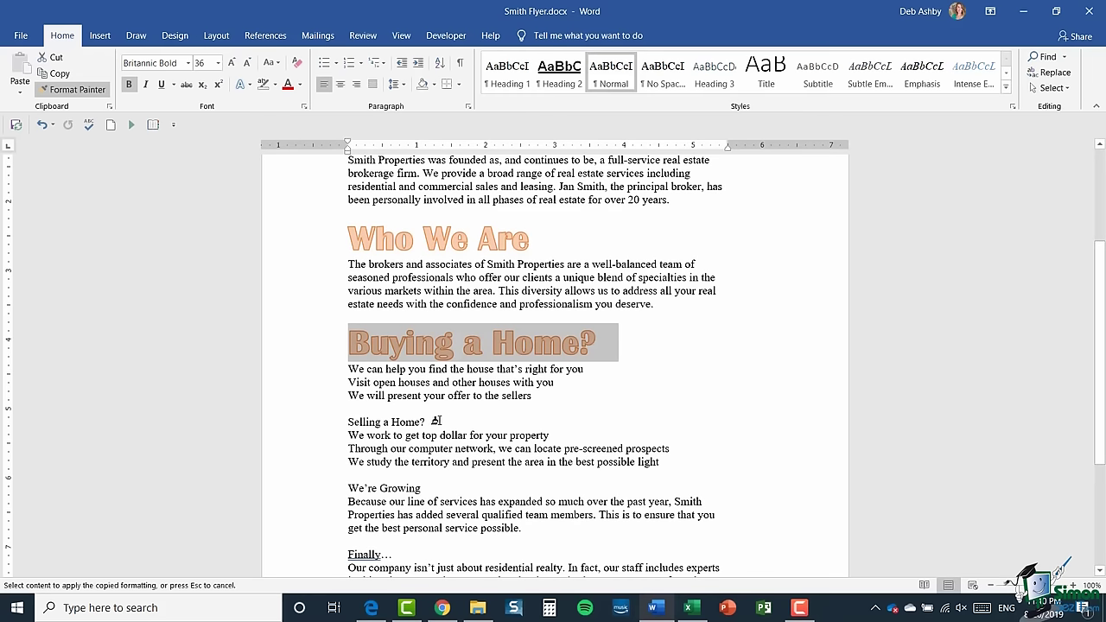
drag(430, 421, 346, 421)
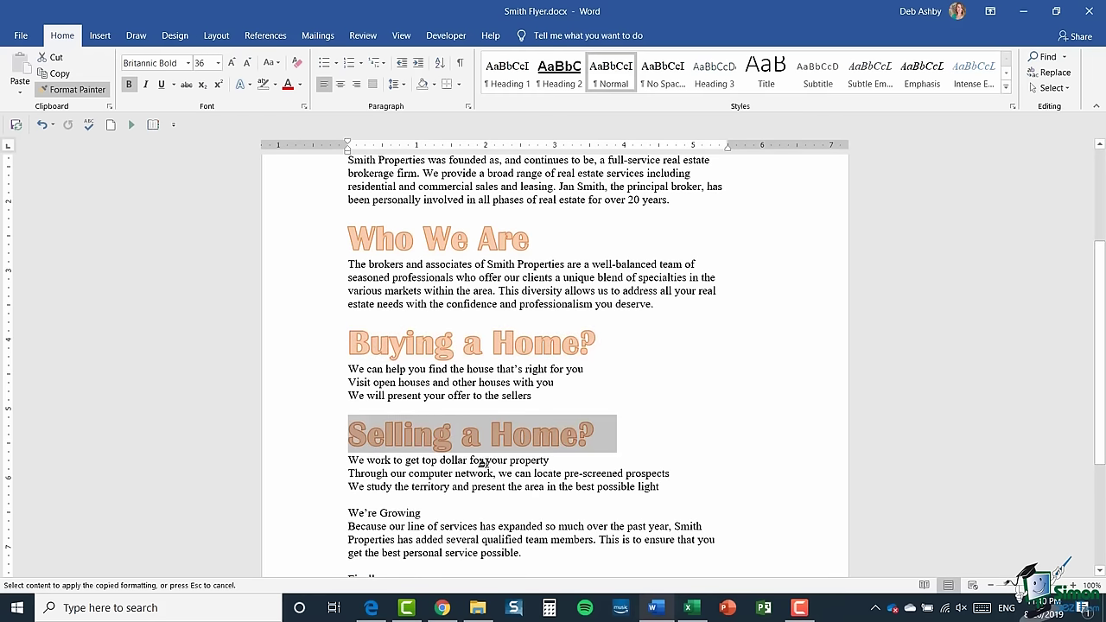
scroll(478, 463, down, 3)
mouse_move(430, 408)
mouse_down()
mouse_move(343, 413)
mouse_move(332, 395)
mouse_up()
scroll(430, 446, down, 3)
scroll(593, 330, up, 10)
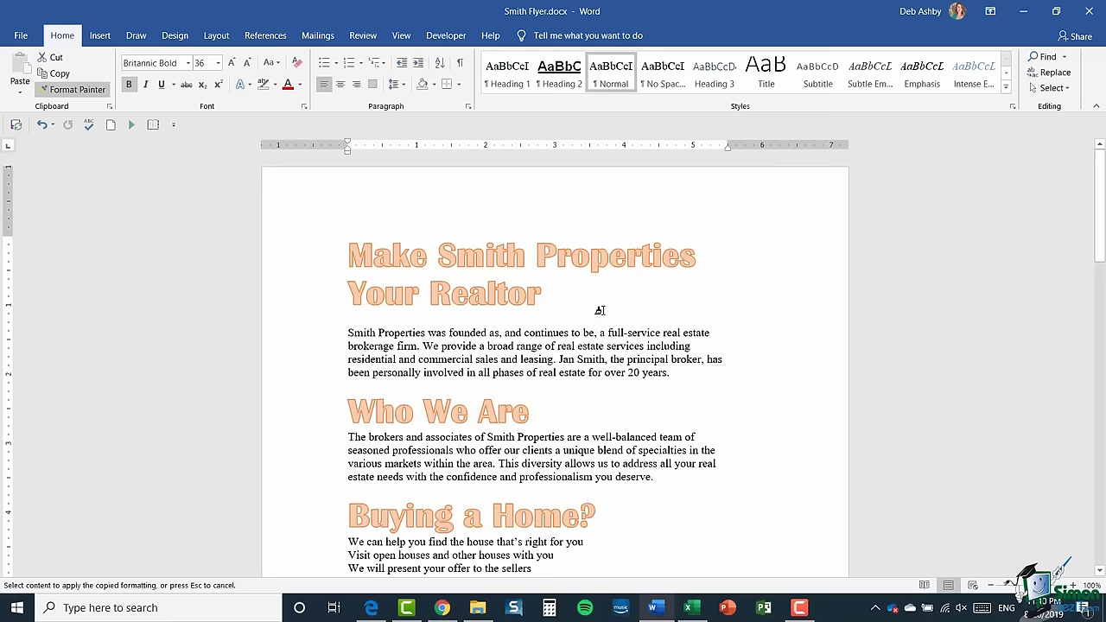
Turn off Format Painter and place the cursor in the first body paragraph
key(Escape)
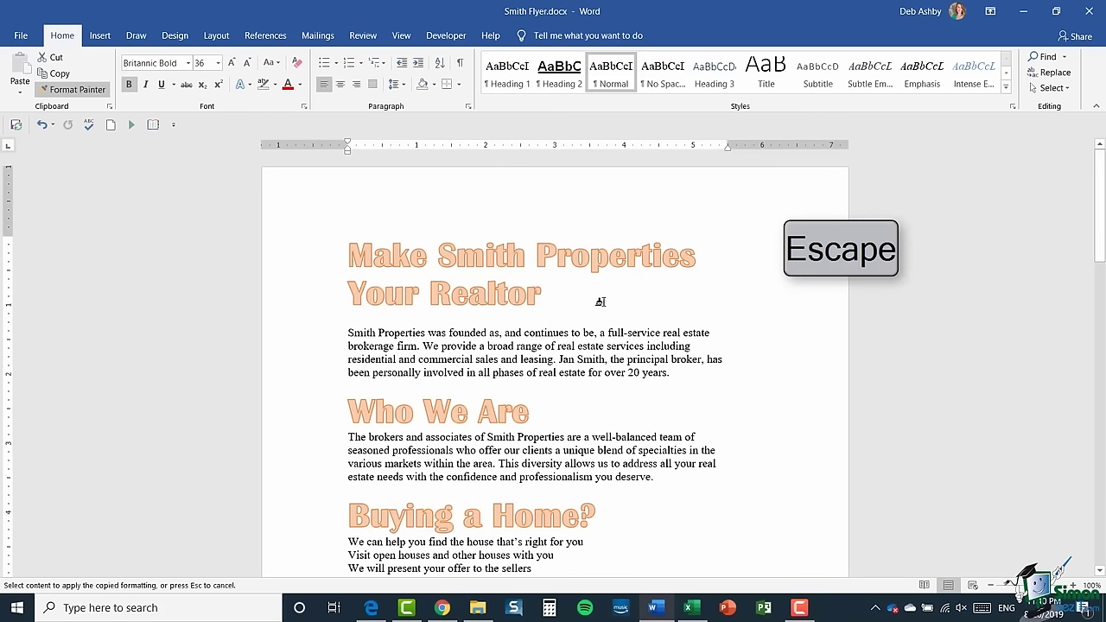
click(75, 91)
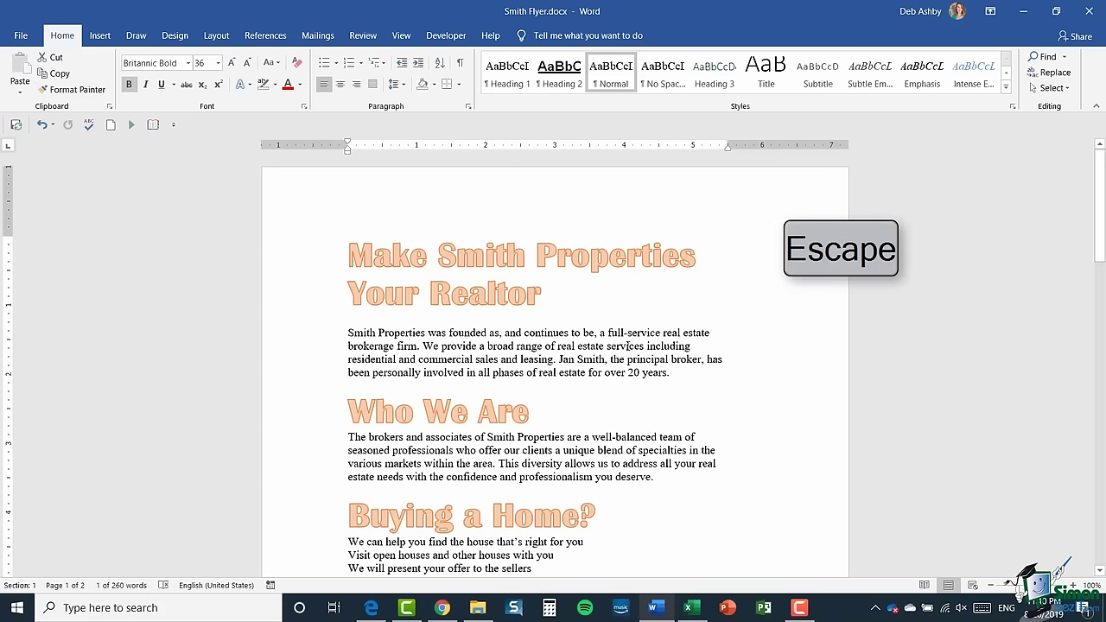
click(628, 332)
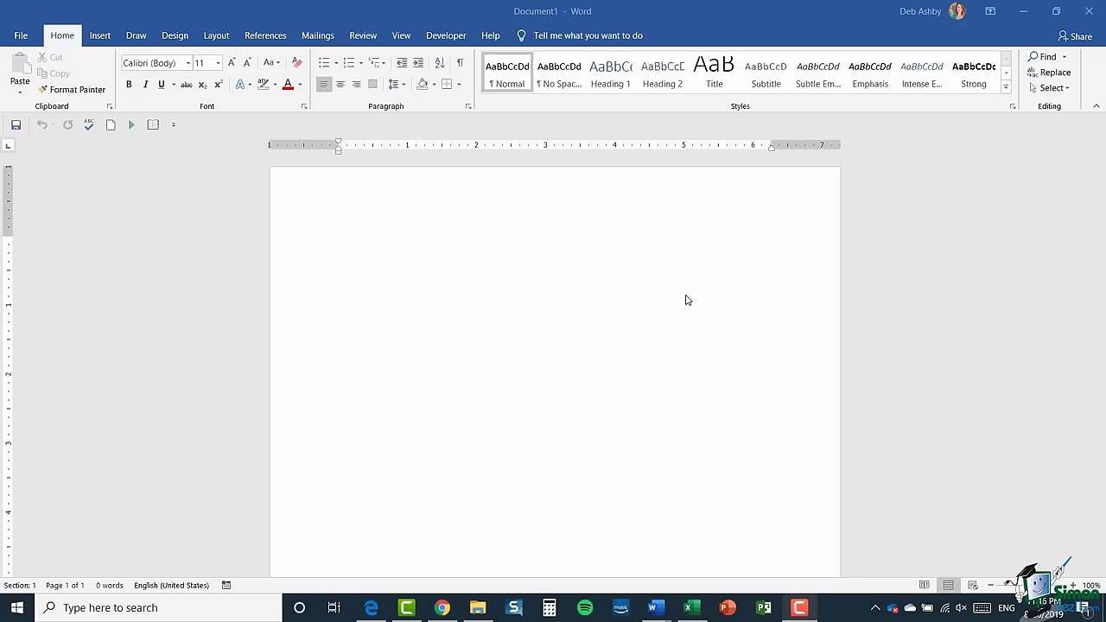
Type a four-name list on the blank page, one first name per line
click(352, 255)
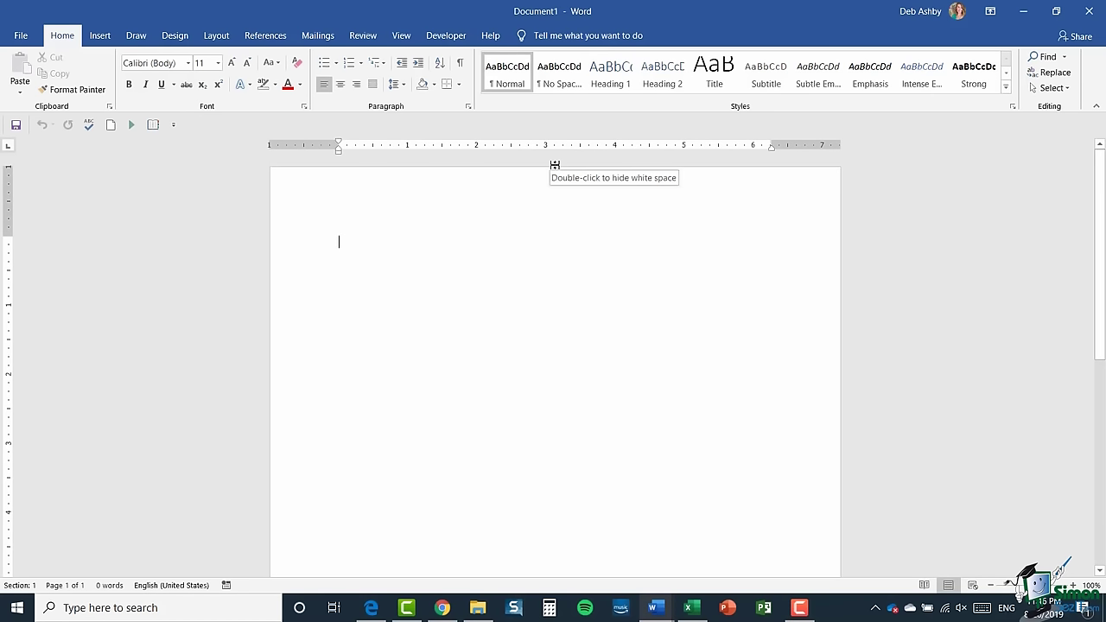
text(Deborah)
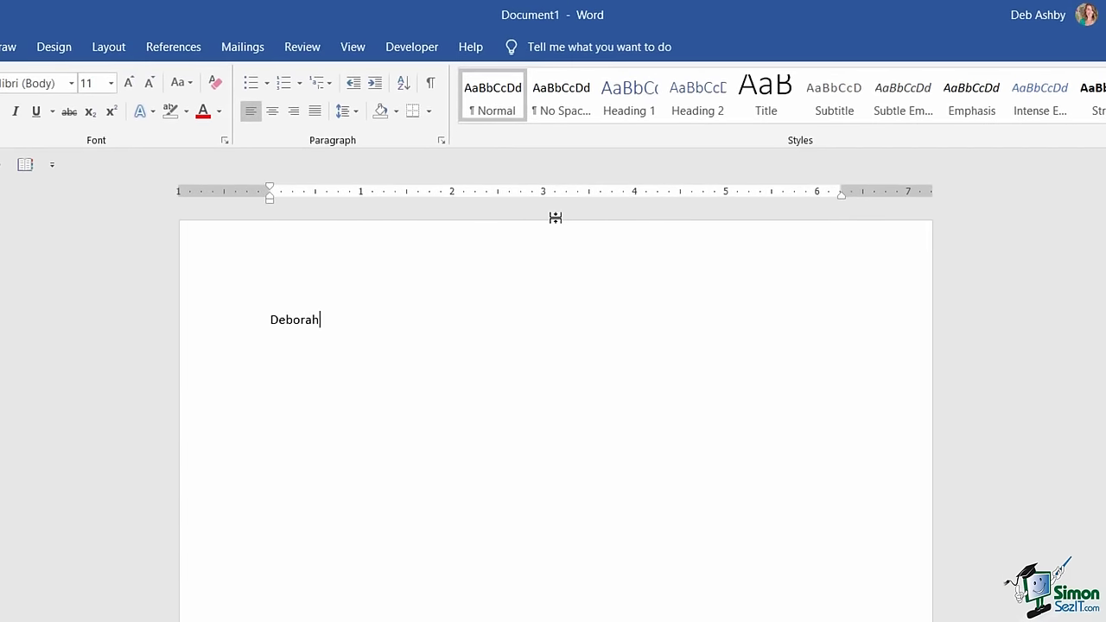
key(Return)
text(Adam)
key(Return)
text(Jenny)
key(Return)
text(Chris)
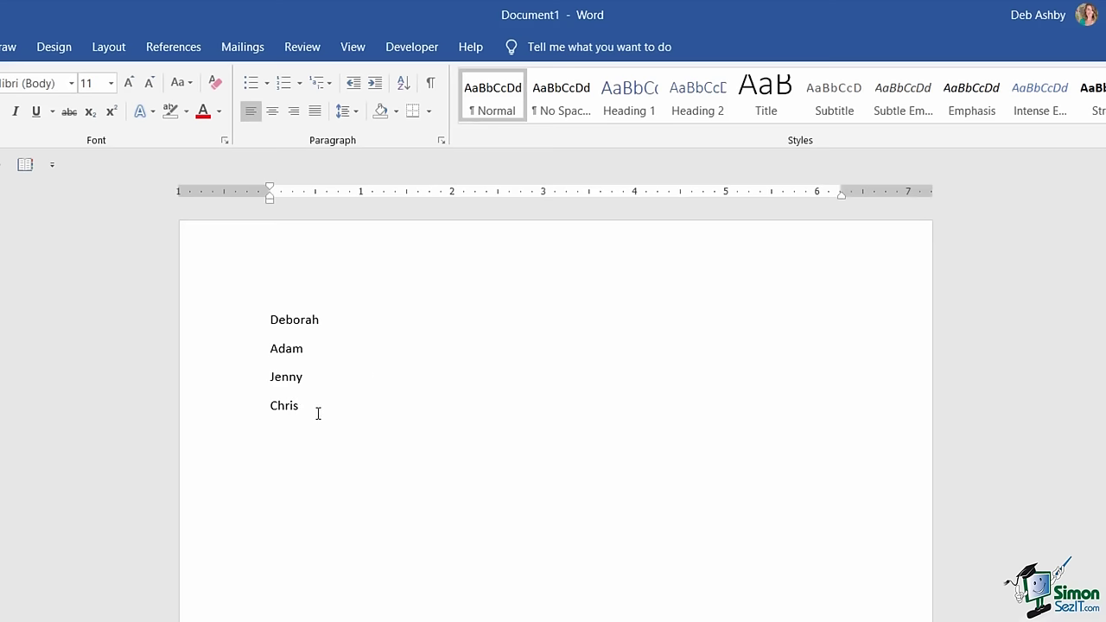
Select the four name lines and number them 1. to 4. with the 1. 2. 3. format
drag(299, 406, 227, 322)
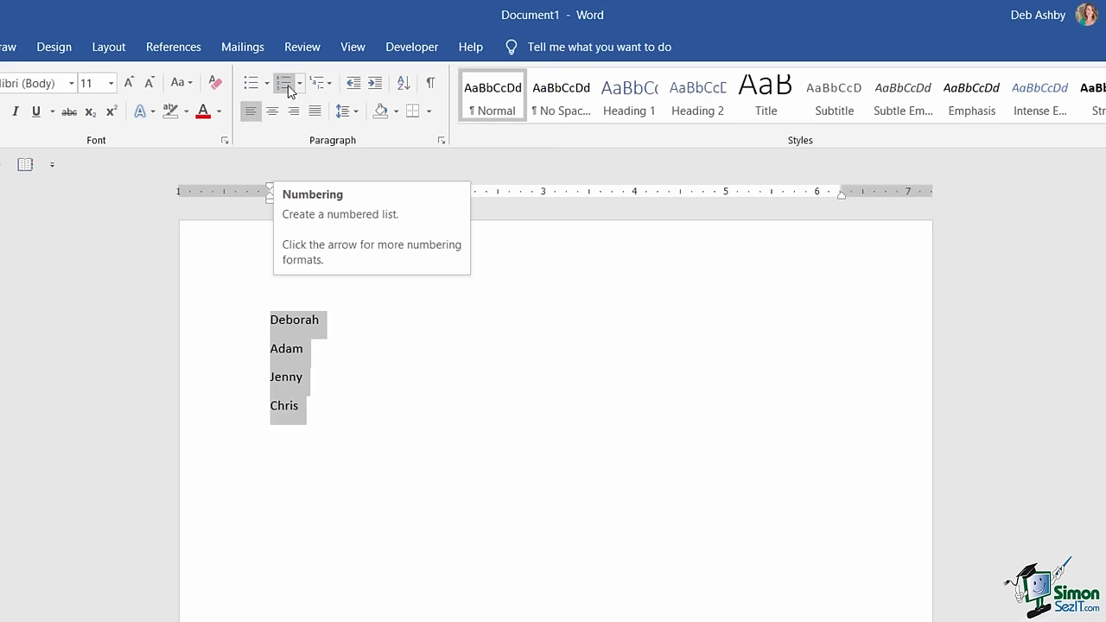
click(300, 87)
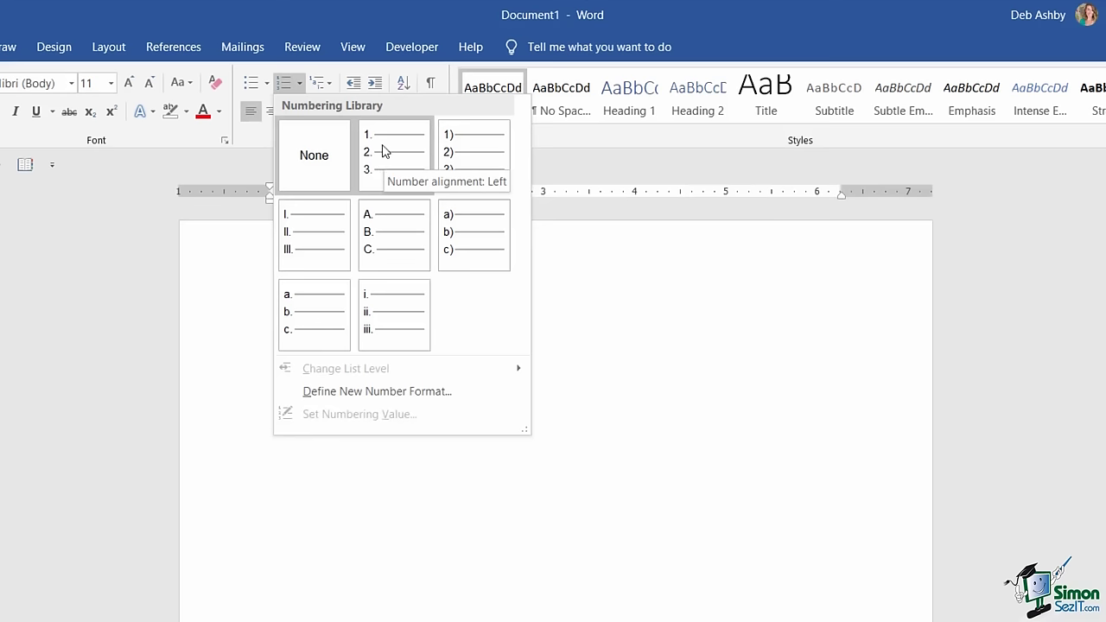
click(385, 152)
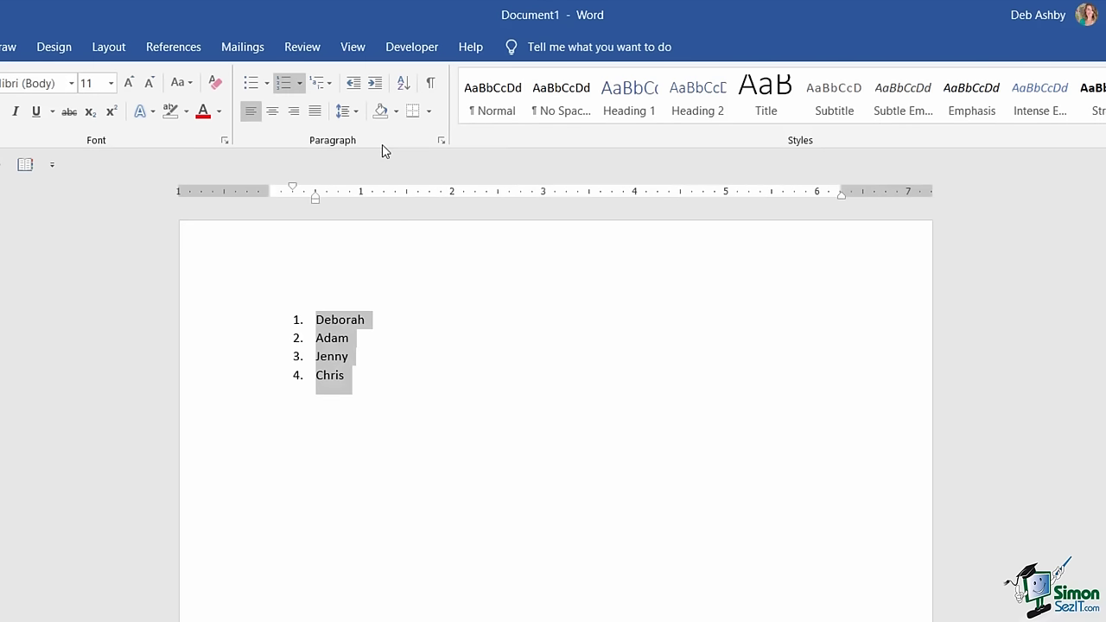
Add a fifth name as item 5 and turn numbering off on the empty line after it
click(508, 435)
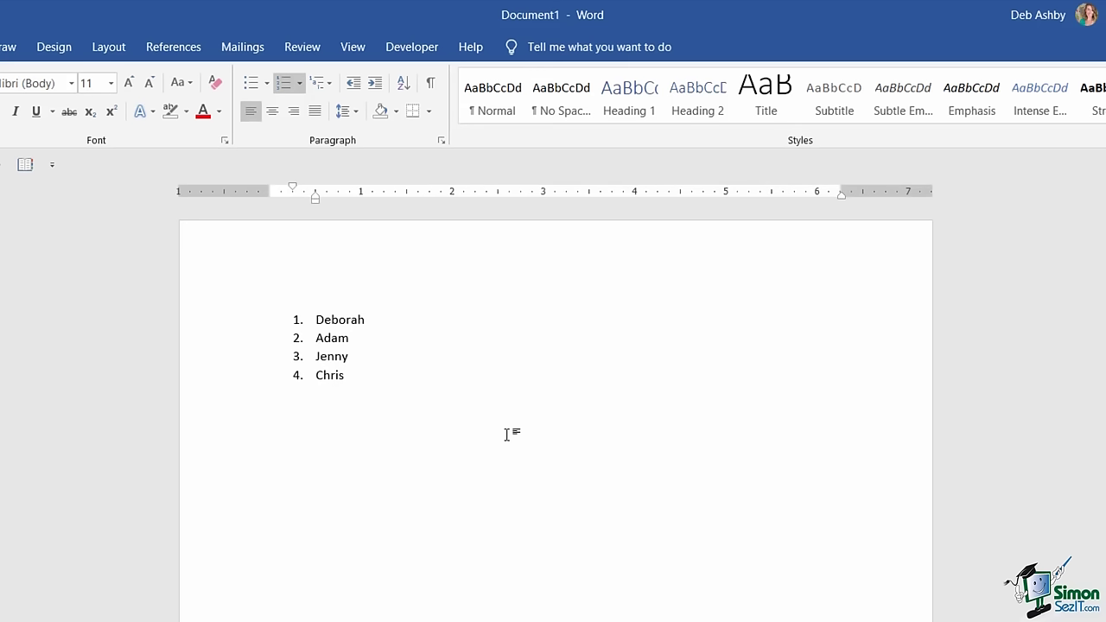
key(Return)
text(Meesh)
key(Return)
key(BackSpace)
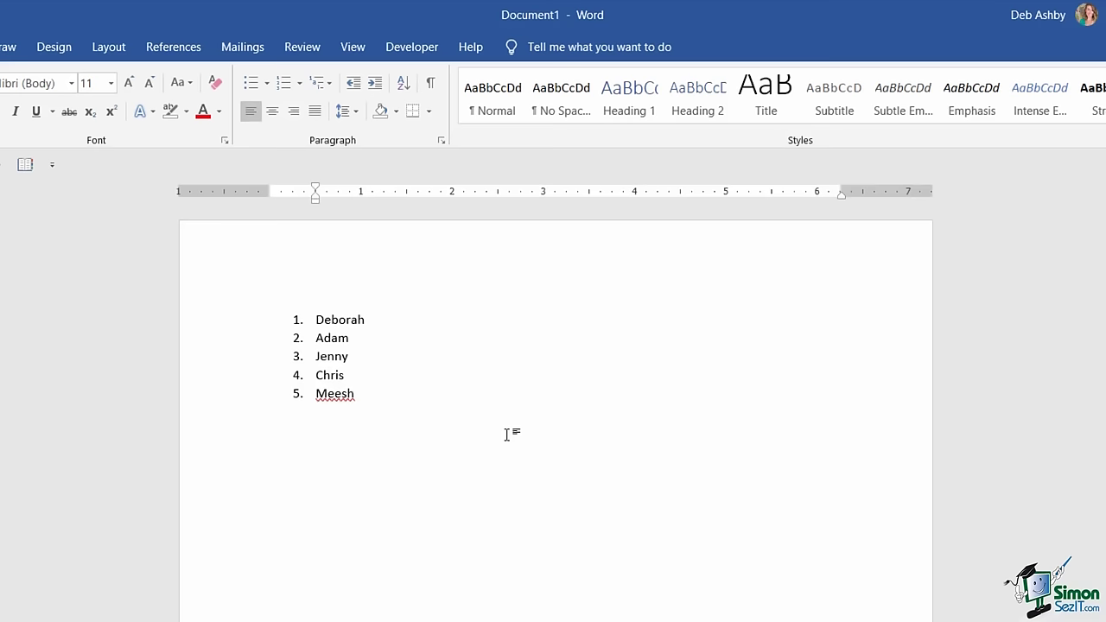
key(ctrl+z)
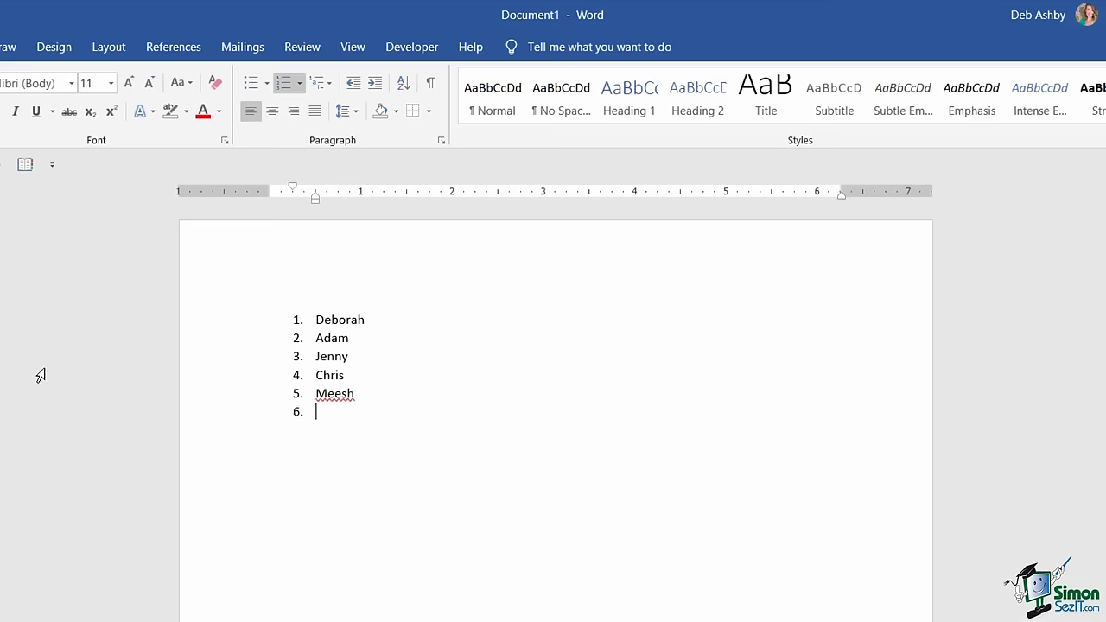
click(284, 84)
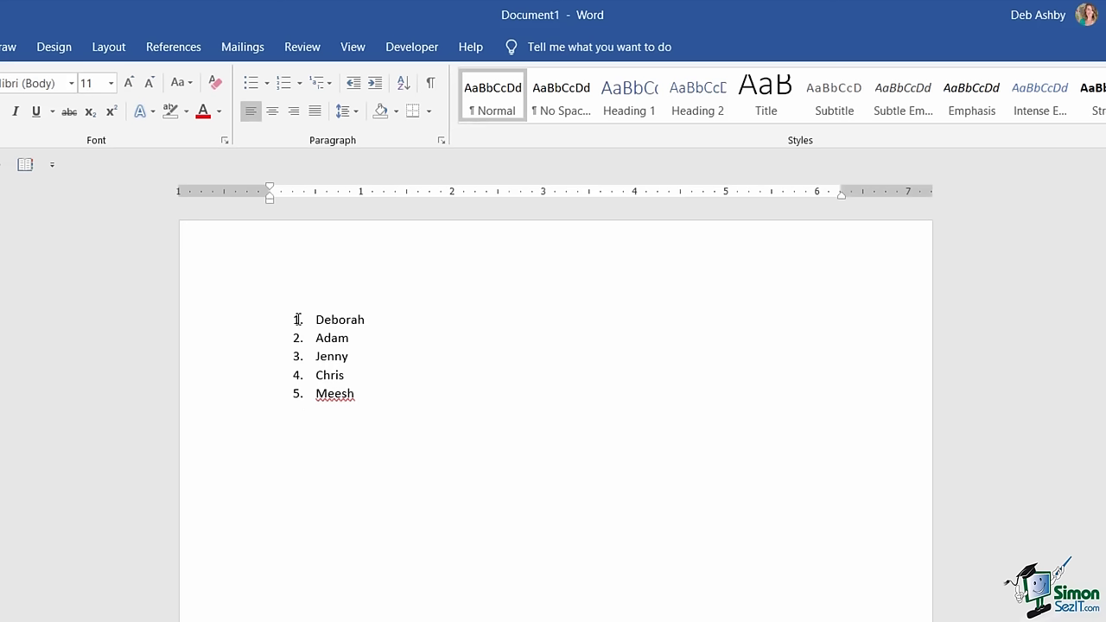
Reletter the five-name list a), b), c) from the Numbering gallery
drag(363, 397, 273, 327)
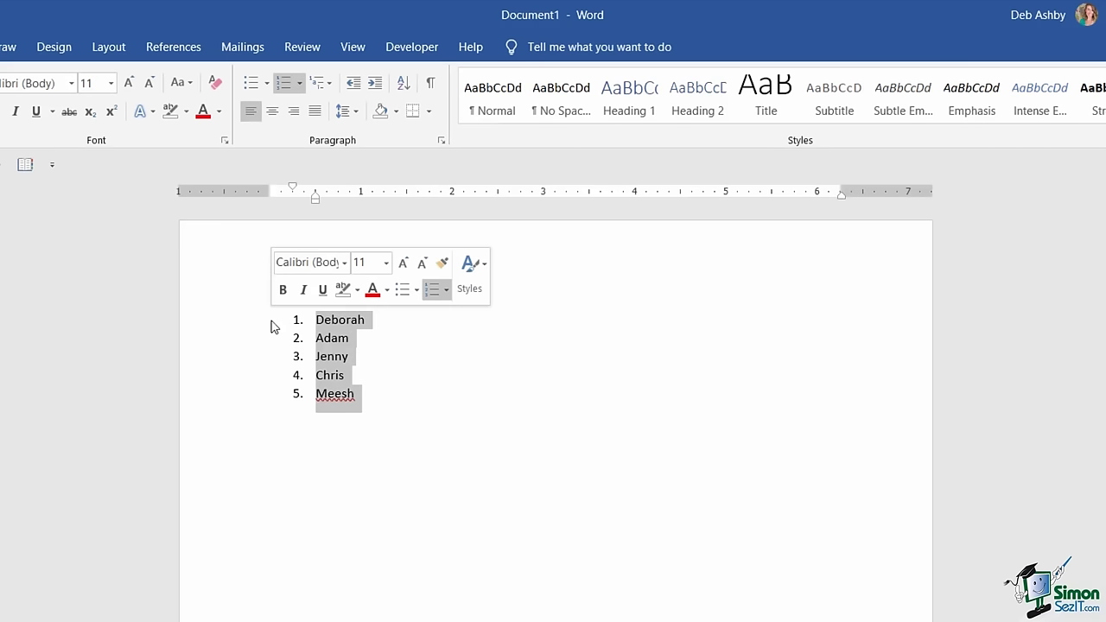
click(299, 83)
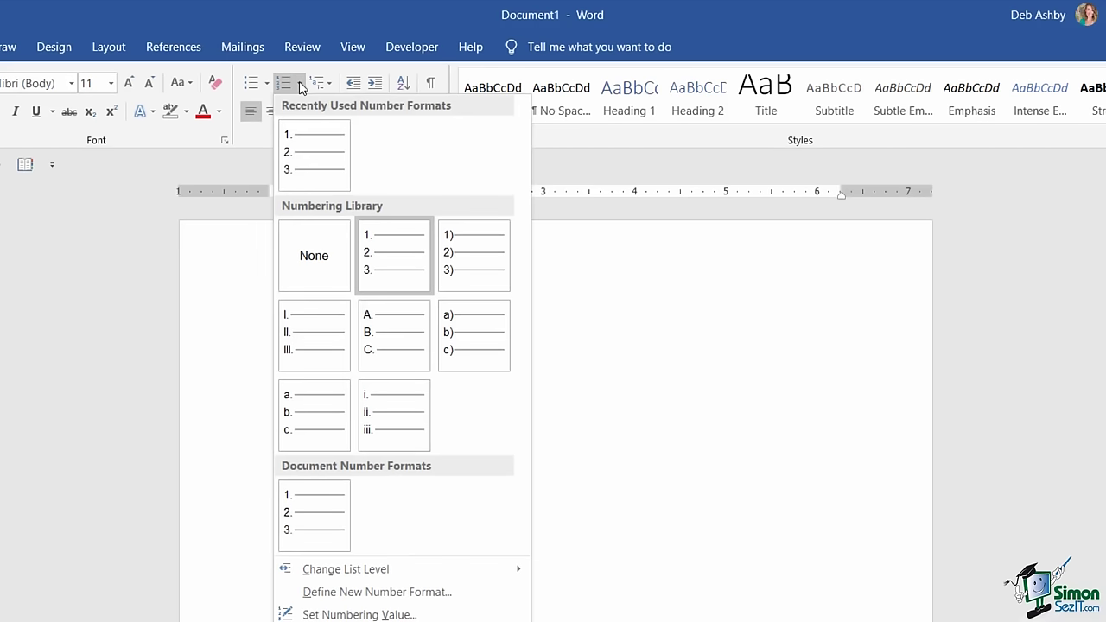
click(456, 333)
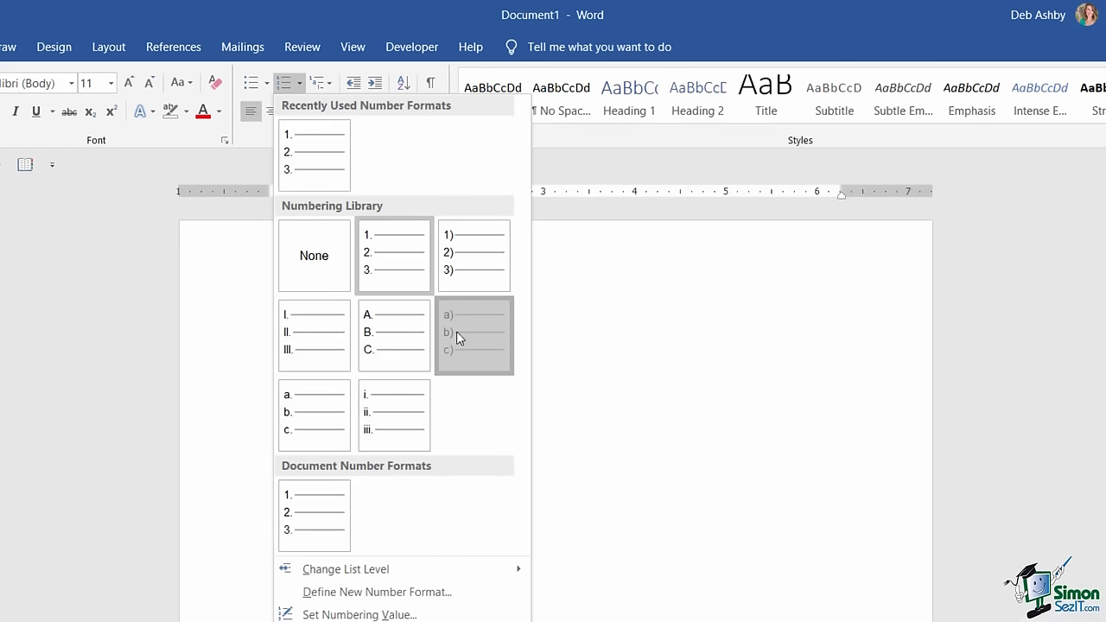
click(366, 406)
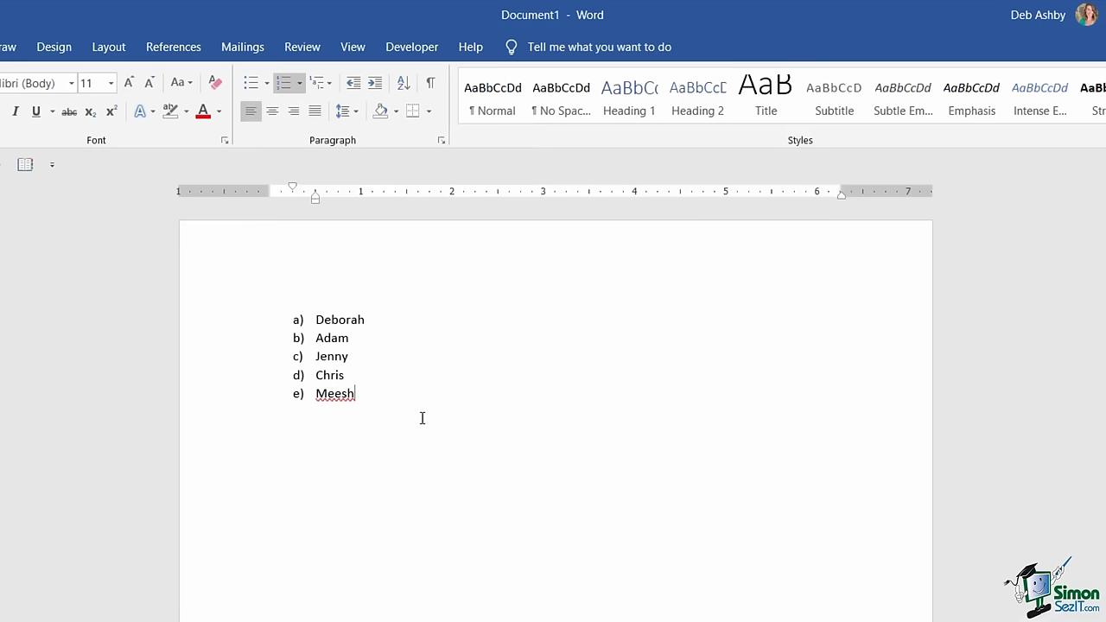
Reselect all five items and bring up the Numbering gallery's Define New Number Format option
drag(363, 394, 283, 330)
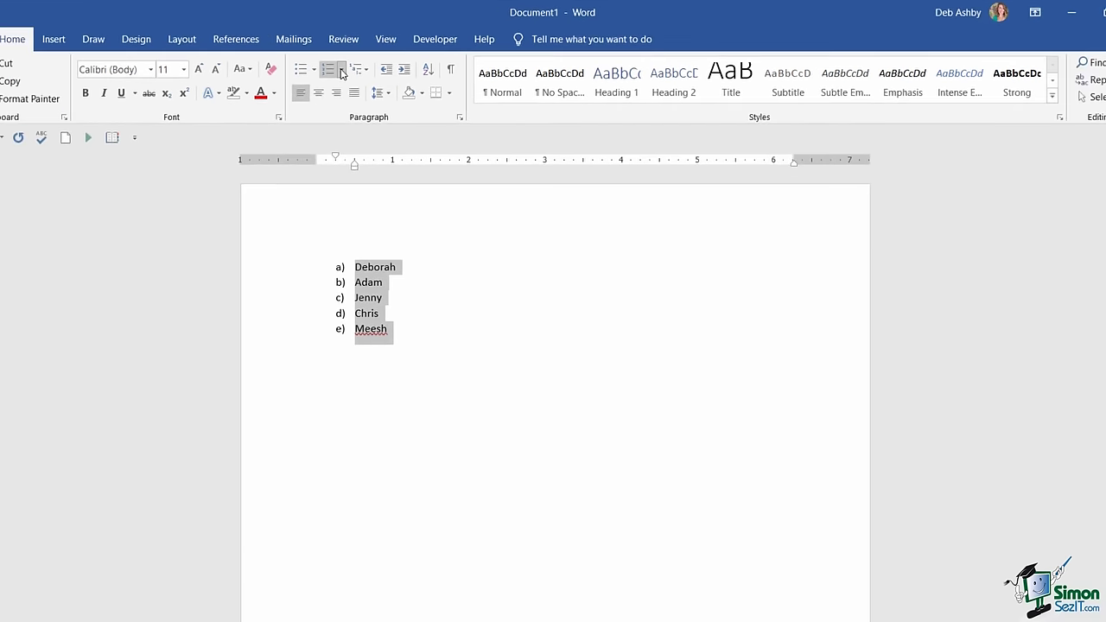
click(299, 83)
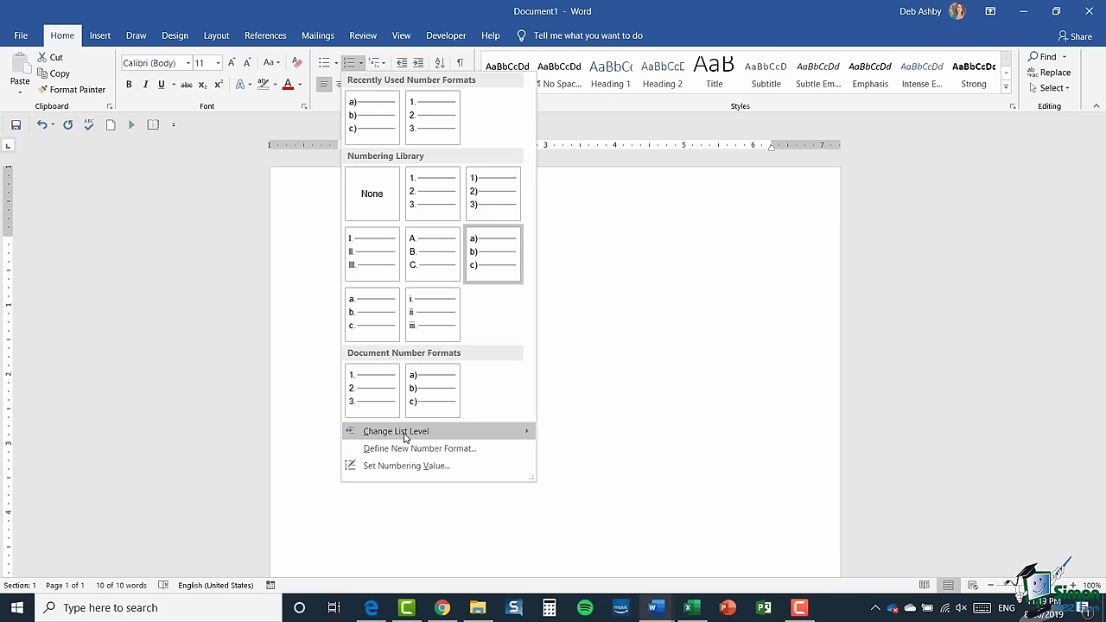
mouse_move(386, 435)
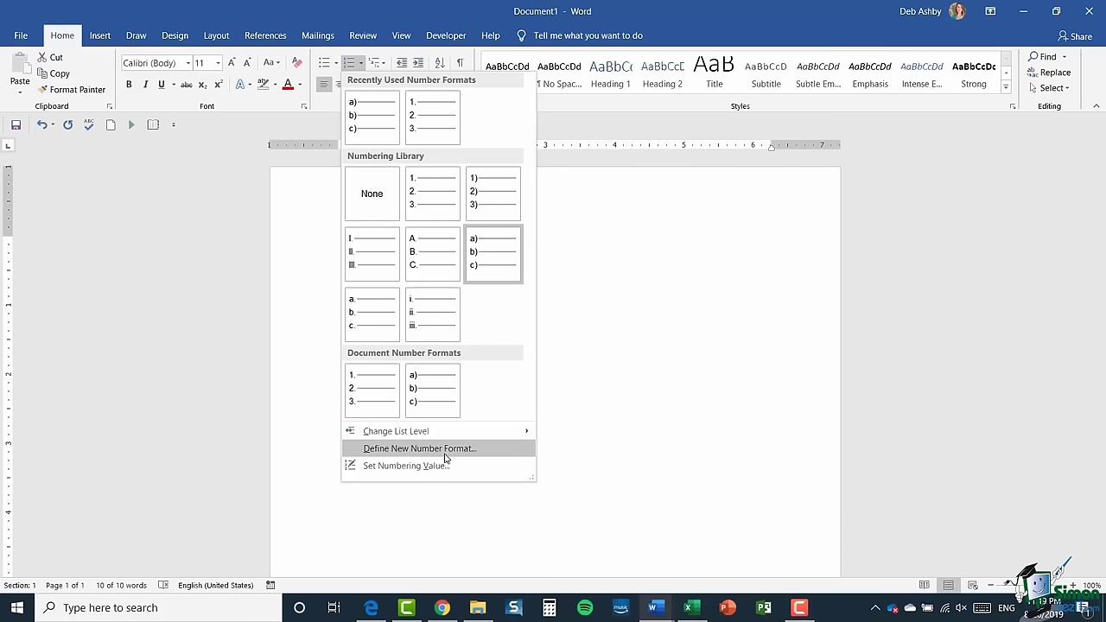
Define a custom a, b, c number format with red, bold, 12-pt Arial letters and apply it
click(457, 450)
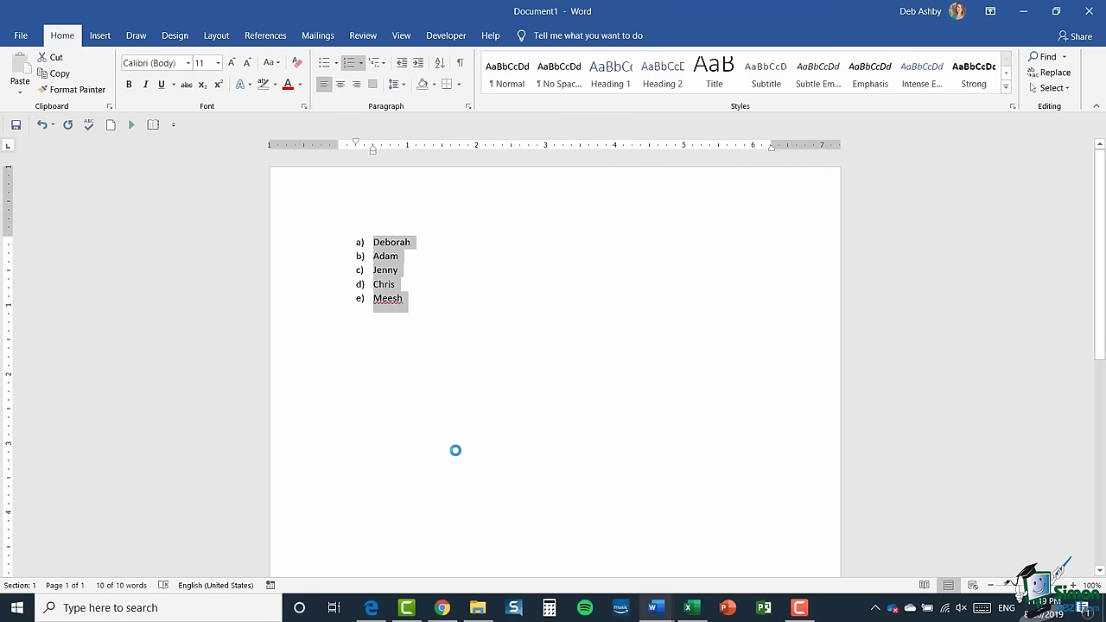
drag(552, 142, 568, 140)
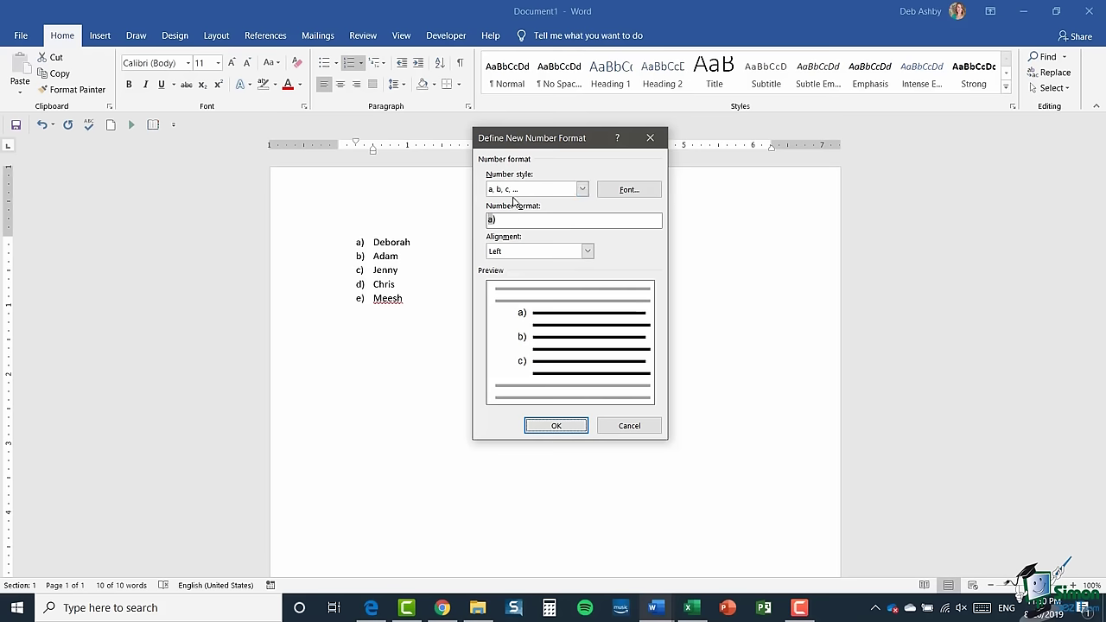
click(582, 189)
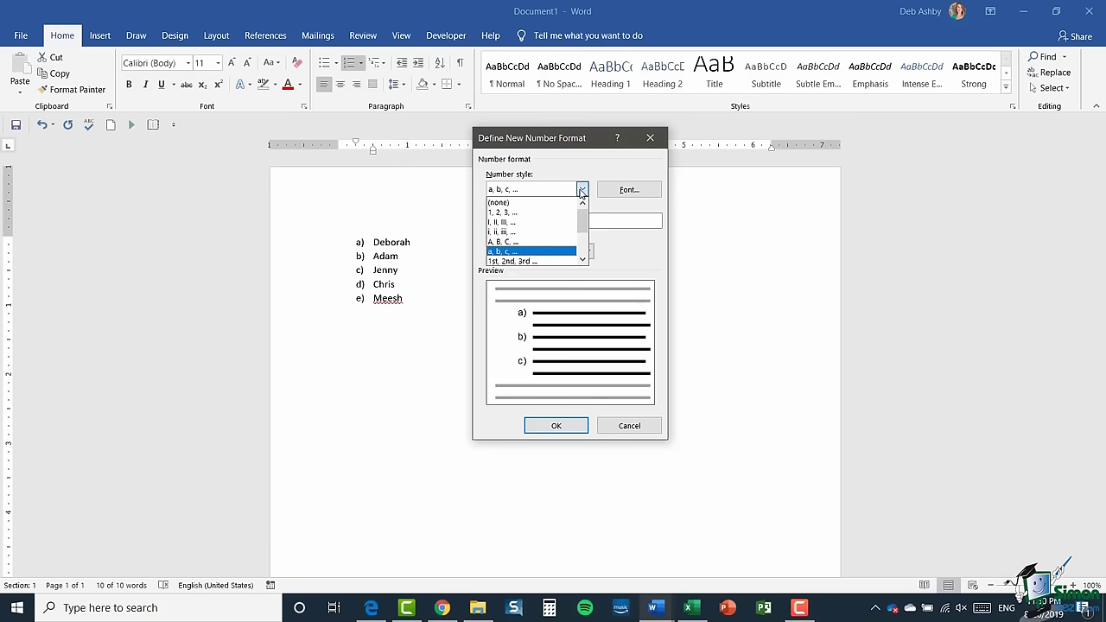
click(592, 172)
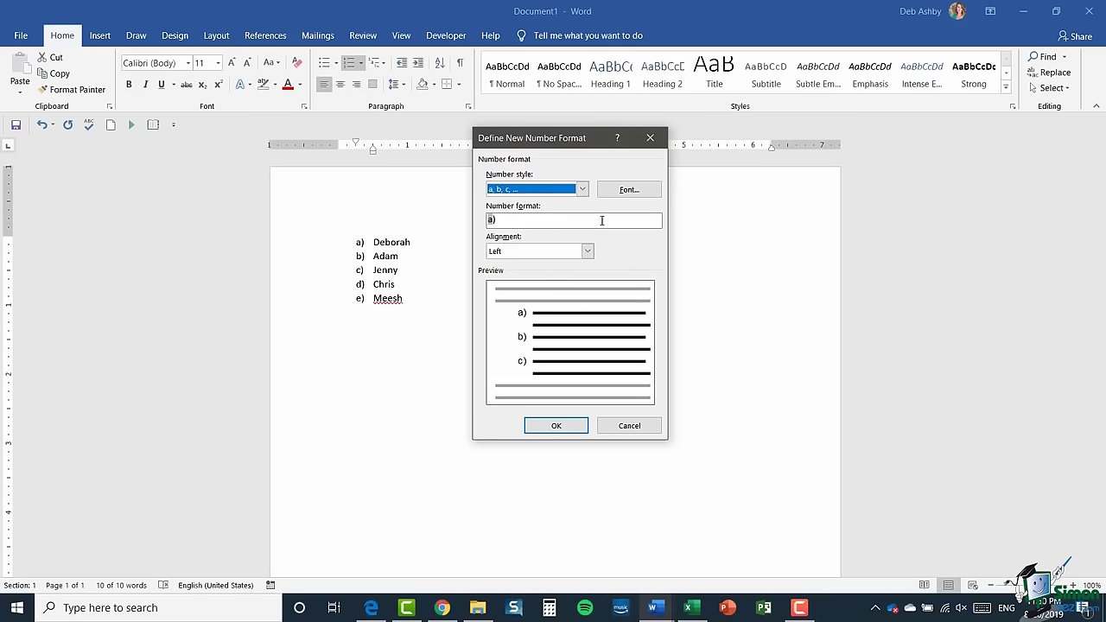
click(628, 190)
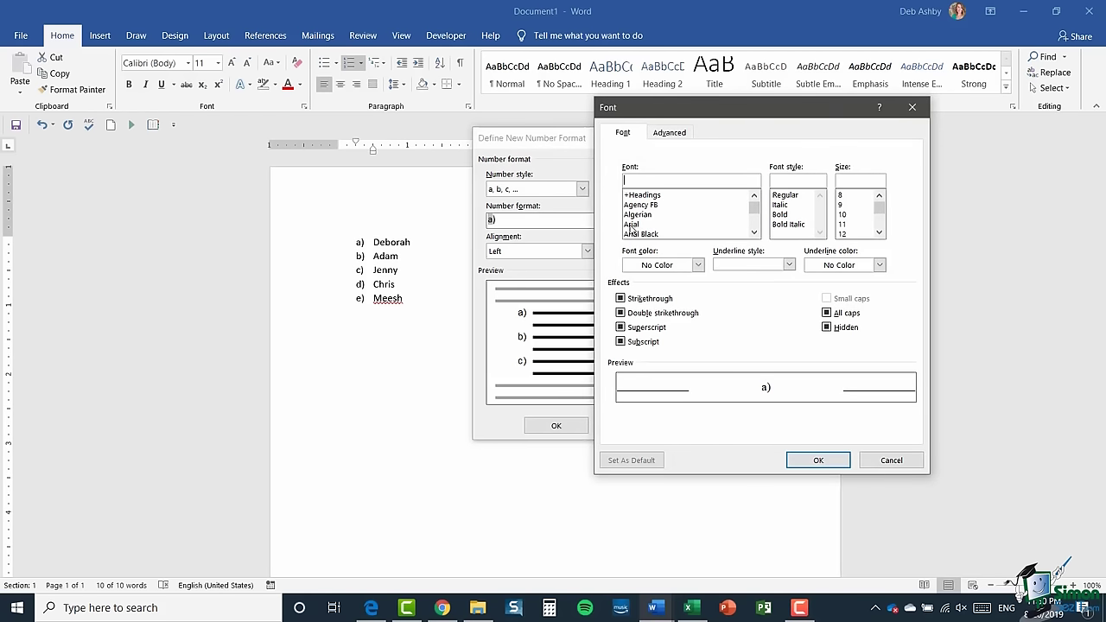
click(636, 226)
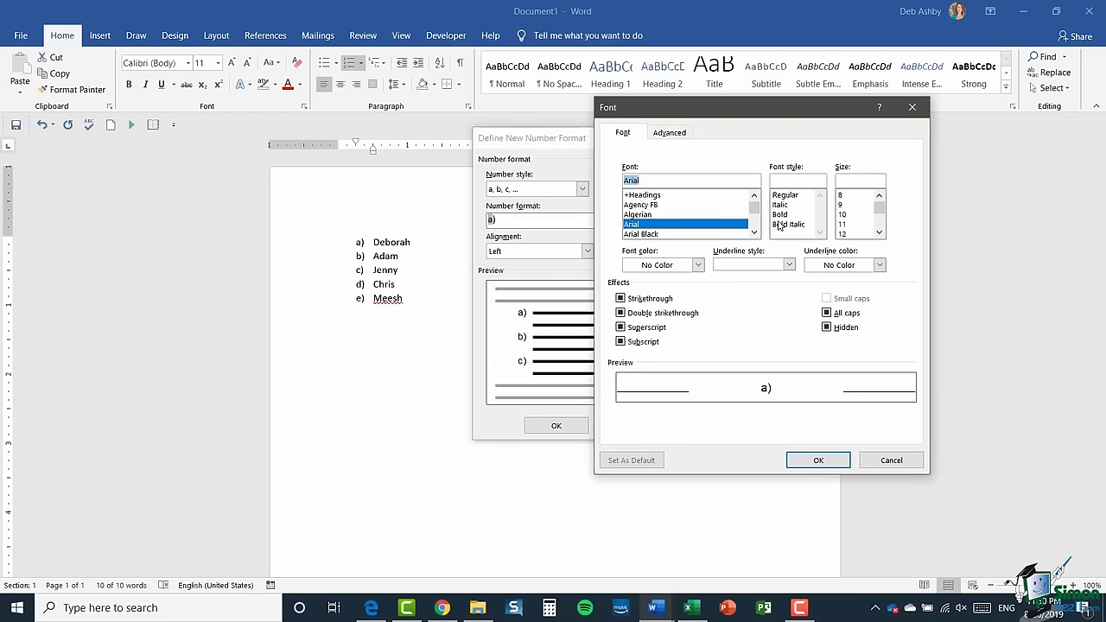
click(780, 216)
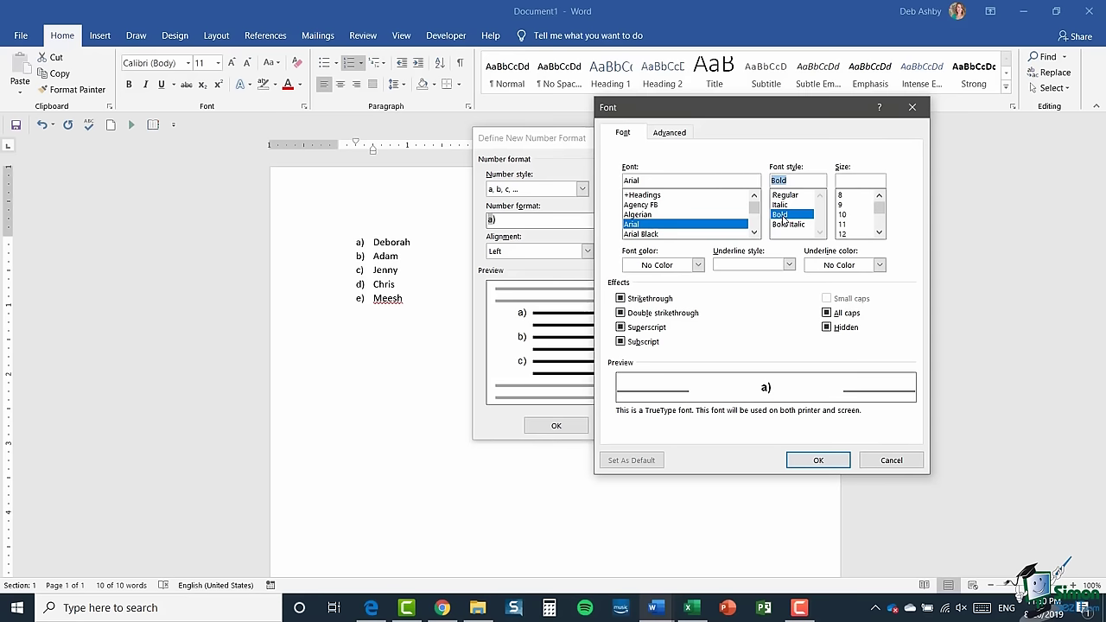
click(851, 234)
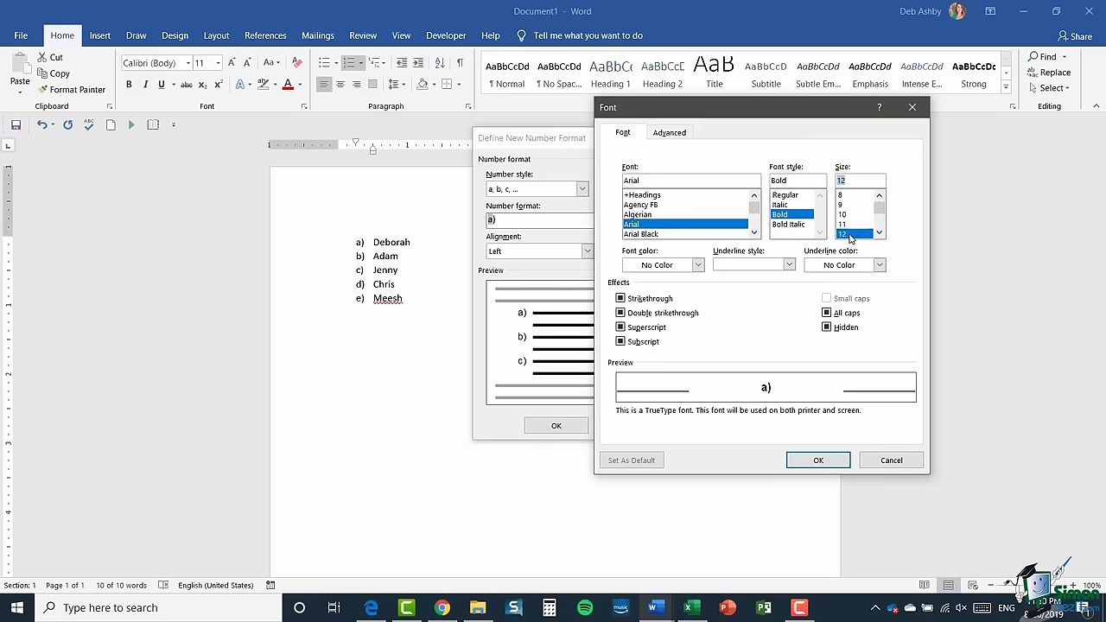
click(698, 265)
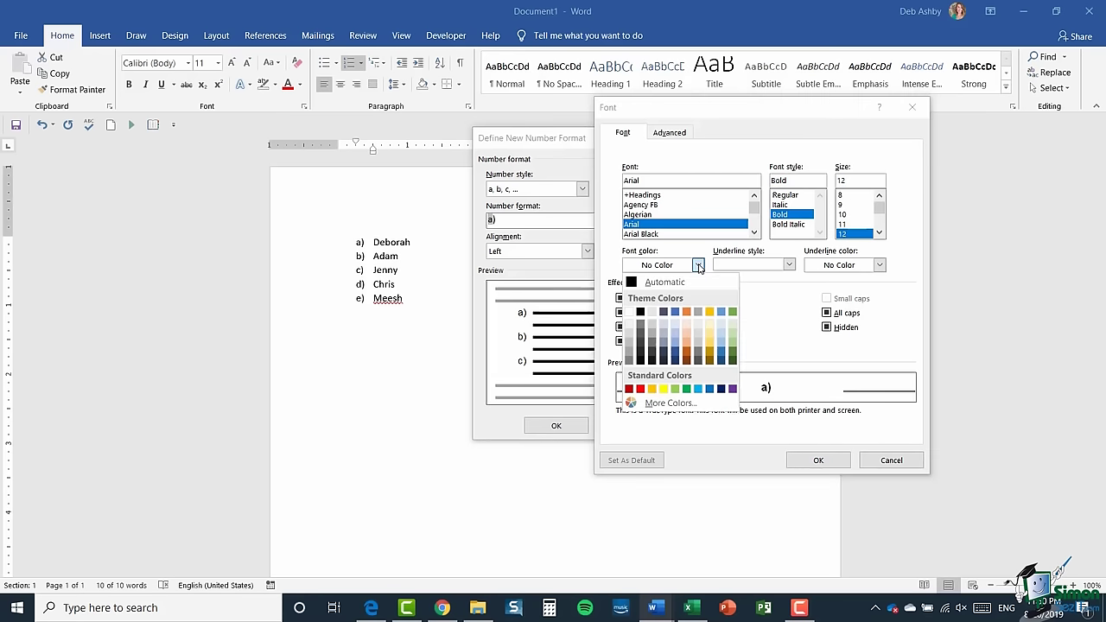
click(641, 389)
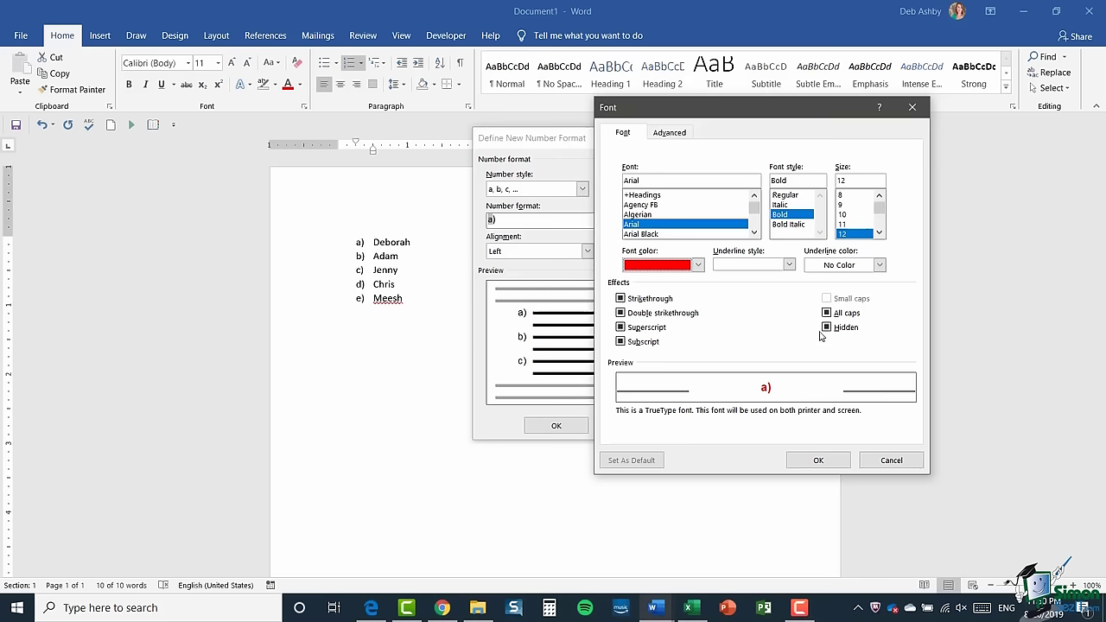
click(820, 460)
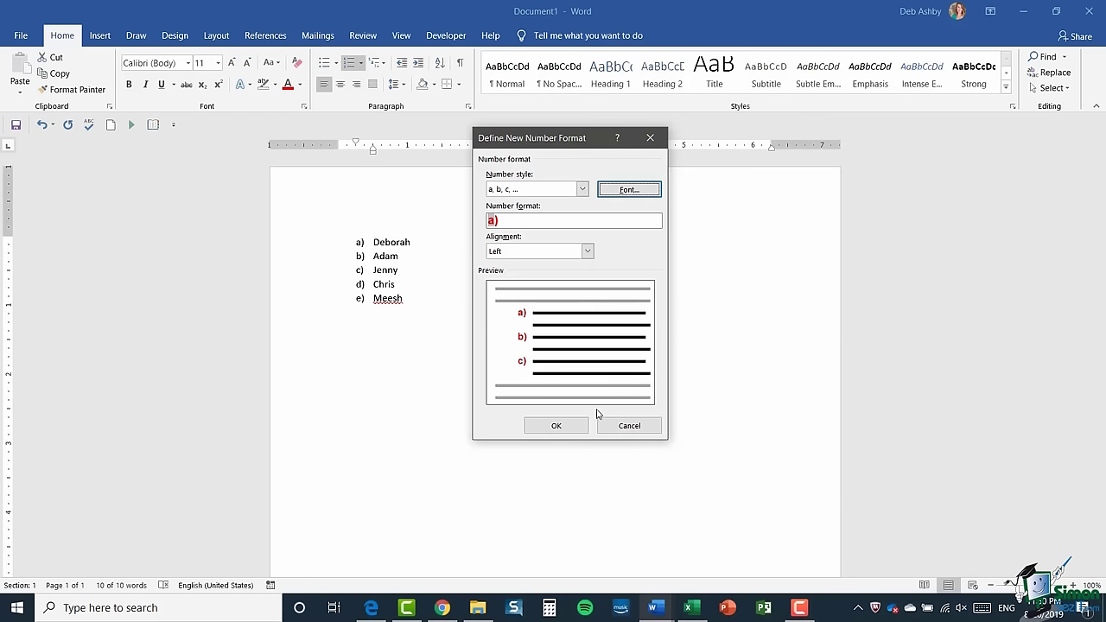
click(566, 425)
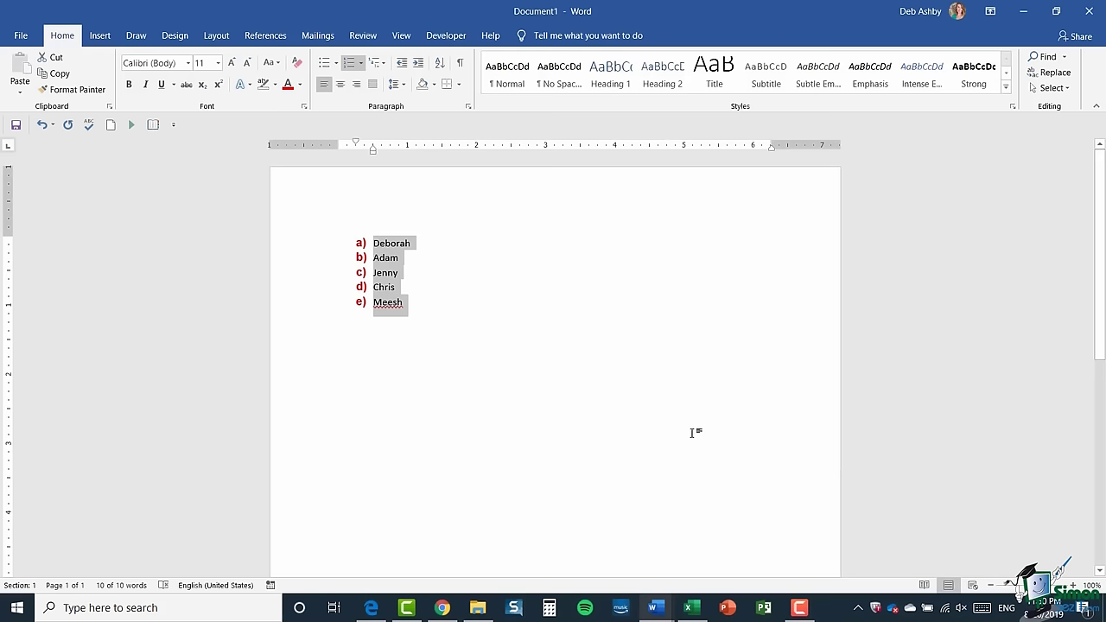
click(361, 63)
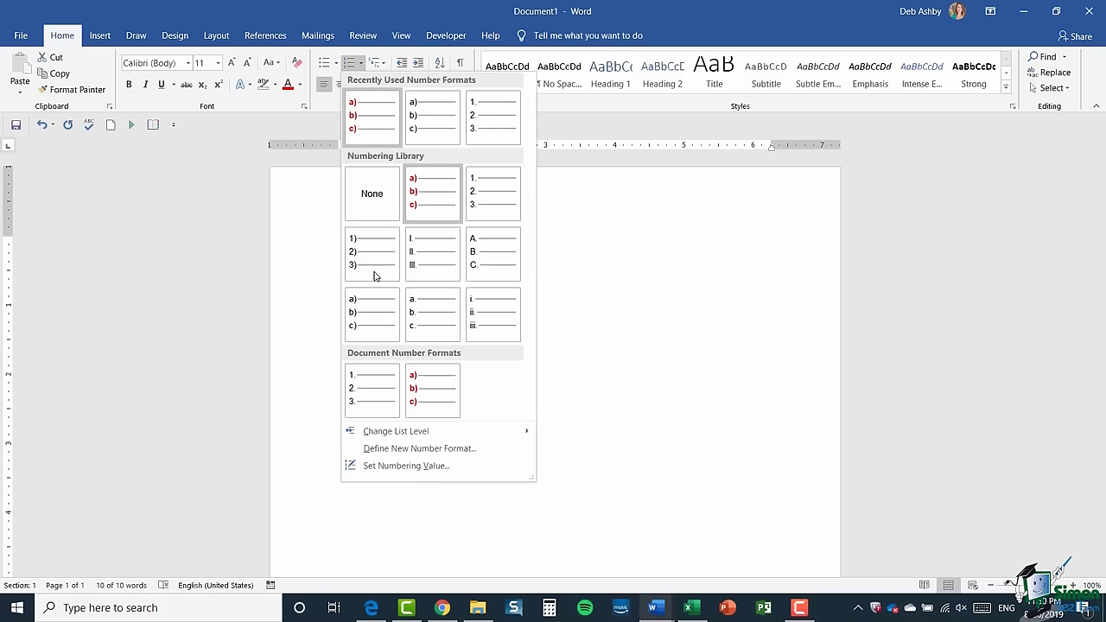
click(412, 450)
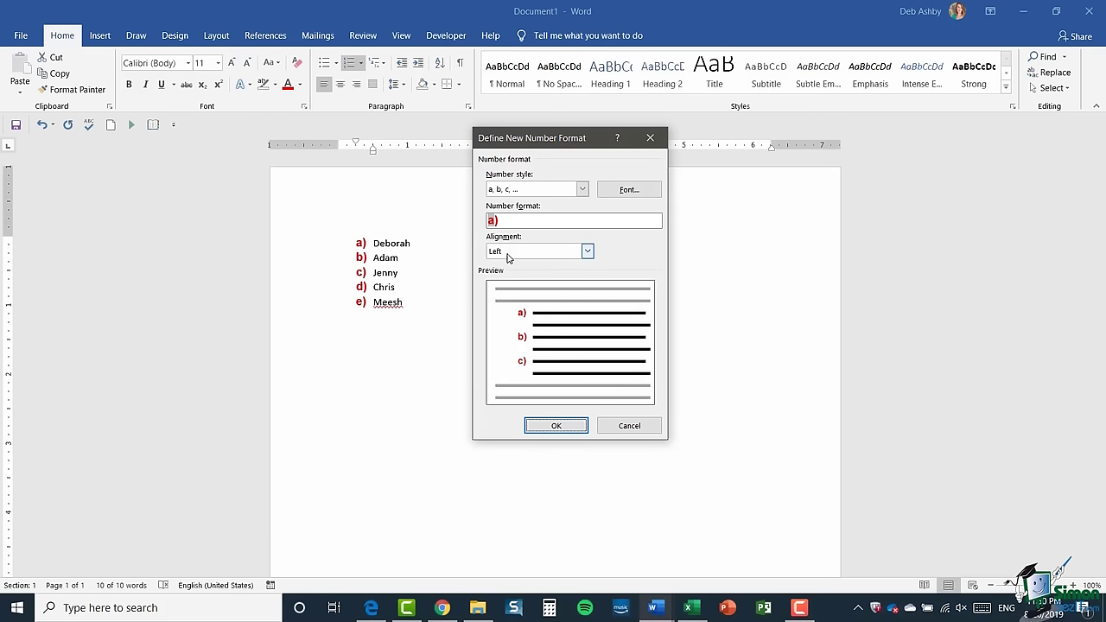
click(588, 252)
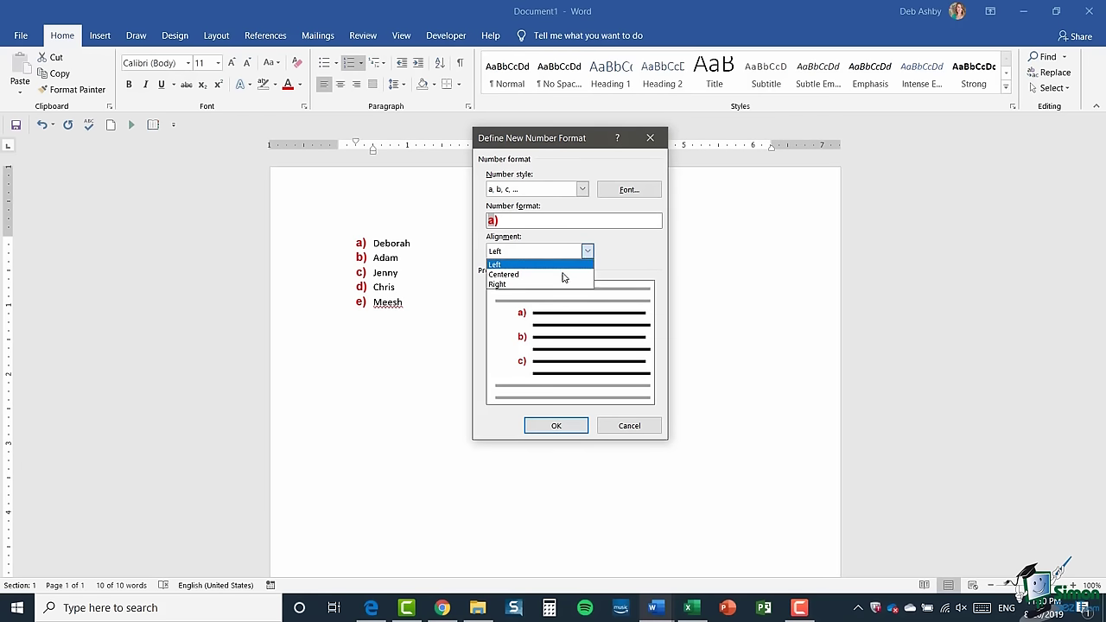
click(566, 275)
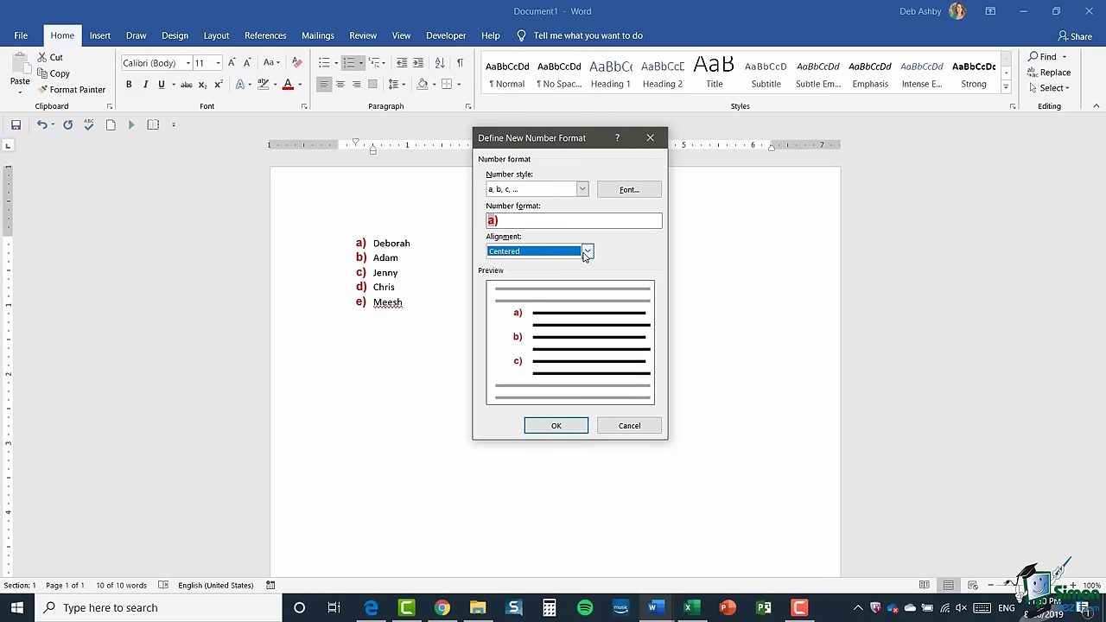
click(587, 251)
click(517, 284)
click(588, 251)
click(530, 262)
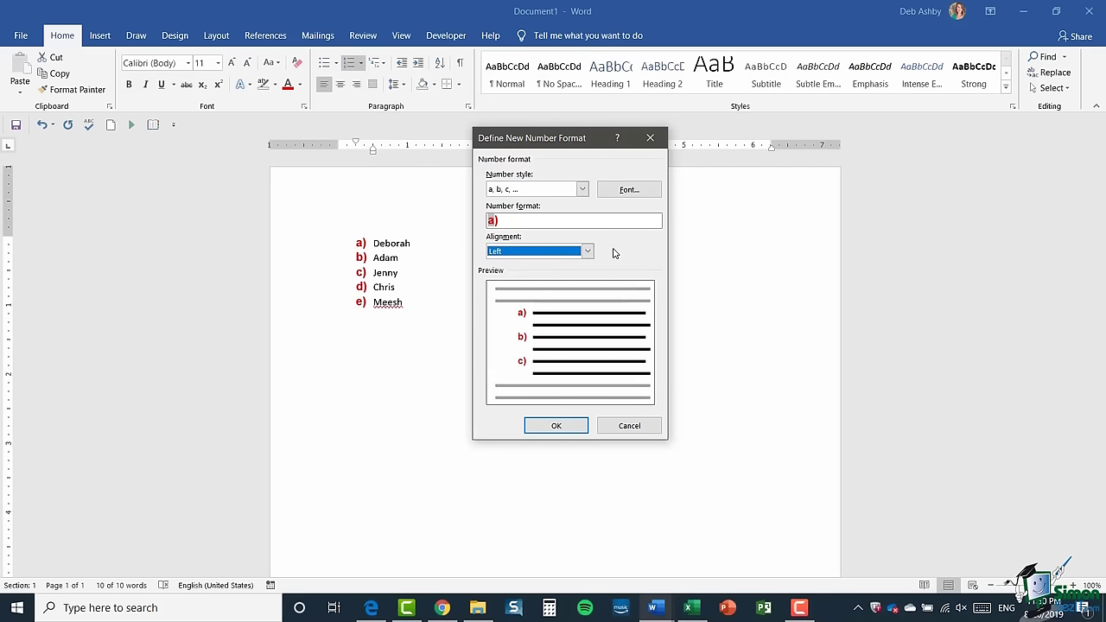
click(560, 427)
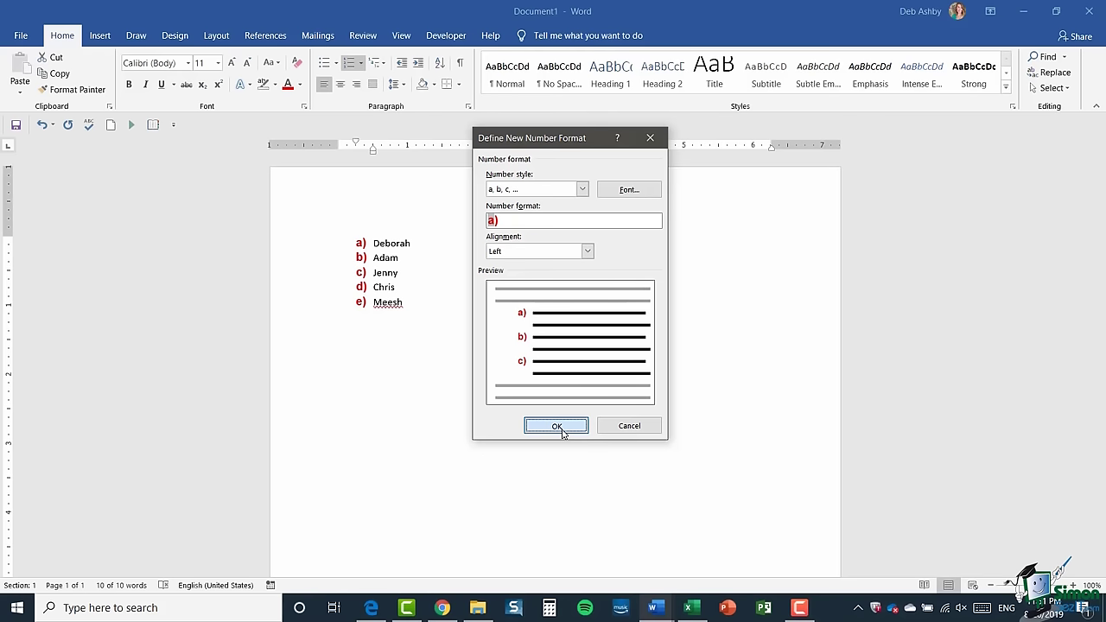
click(360, 63)
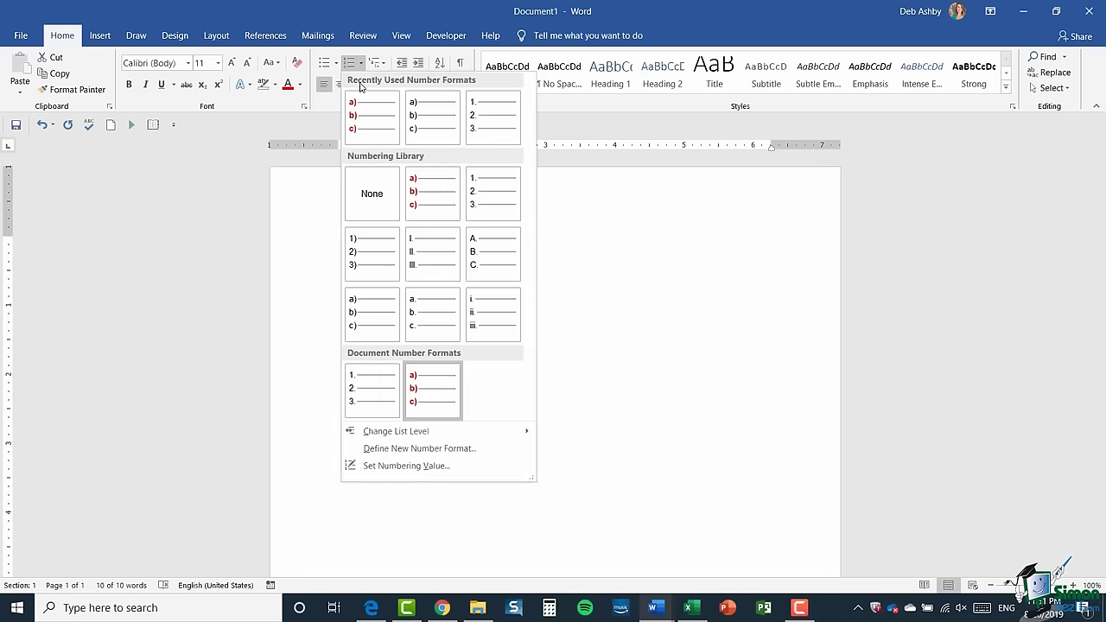
click(416, 467)
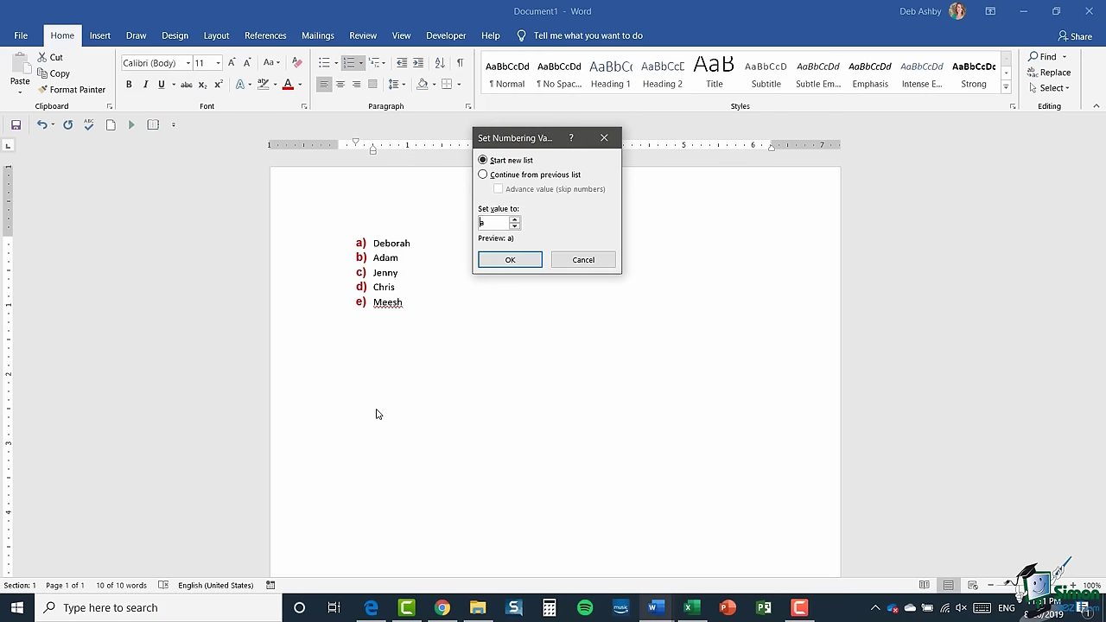
click(585, 263)
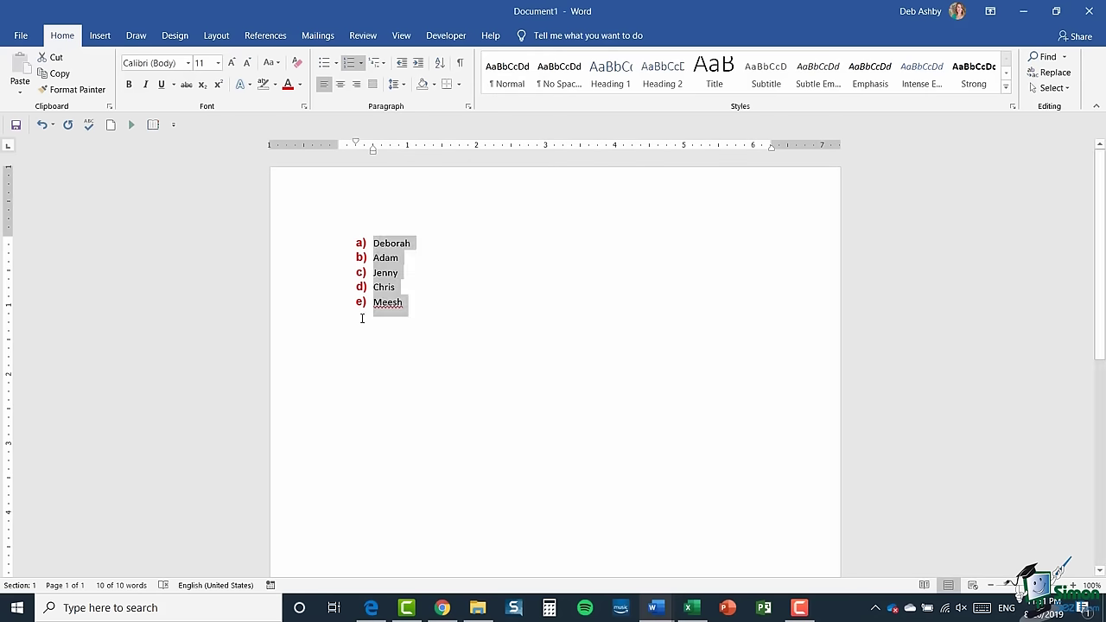
click(423, 307)
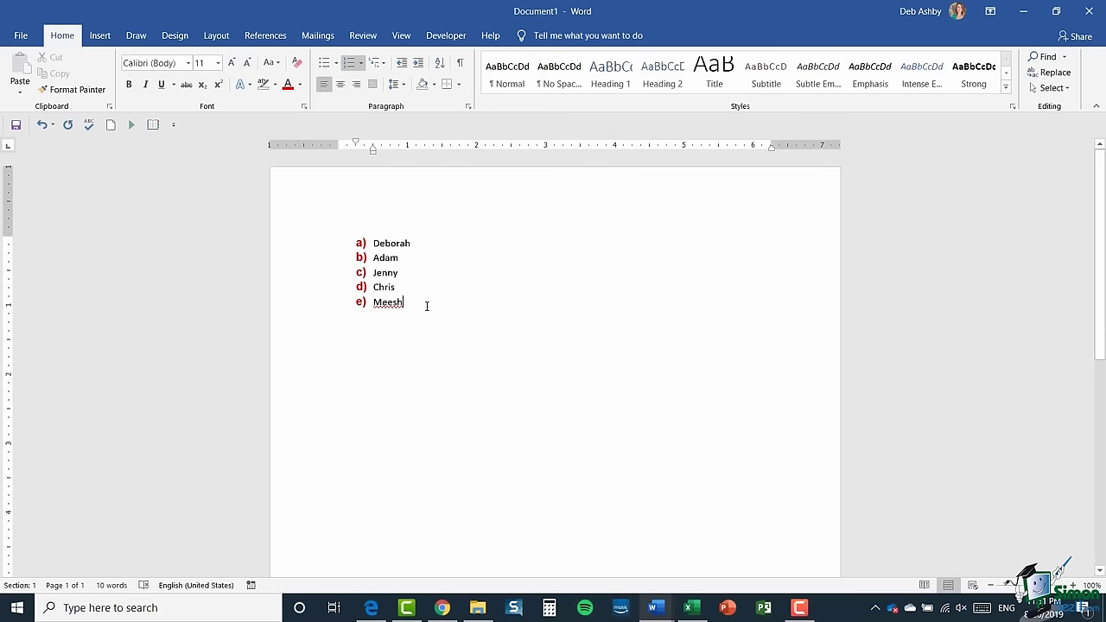
End the list and type three more names on a new line at the left margin
key(Return)
key(BackSpace)
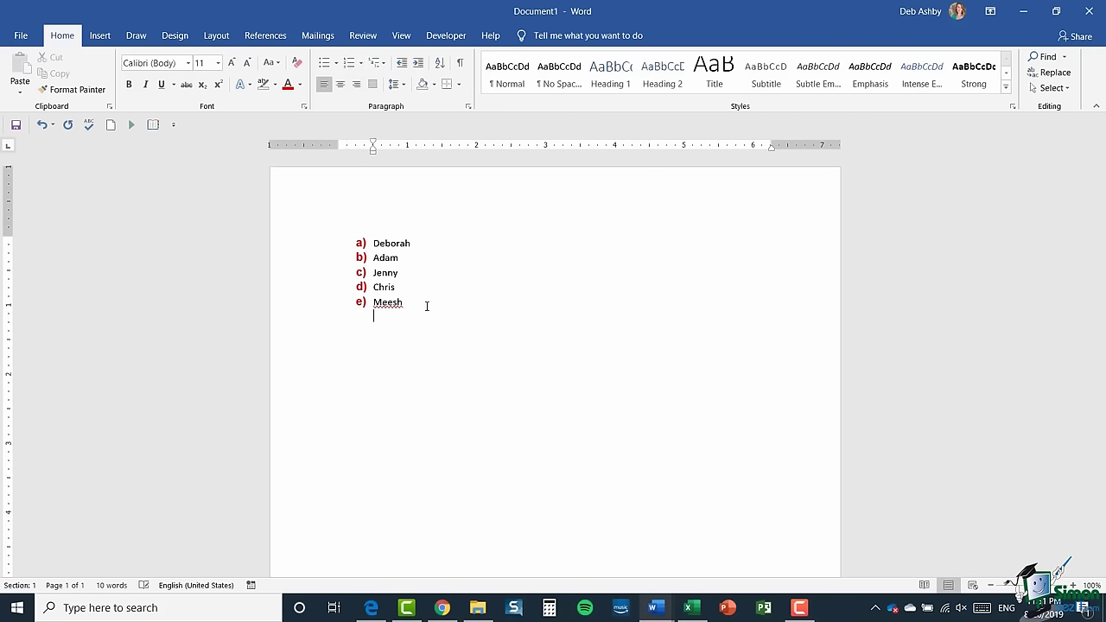
key(BackSpace)
key(BackSpace)
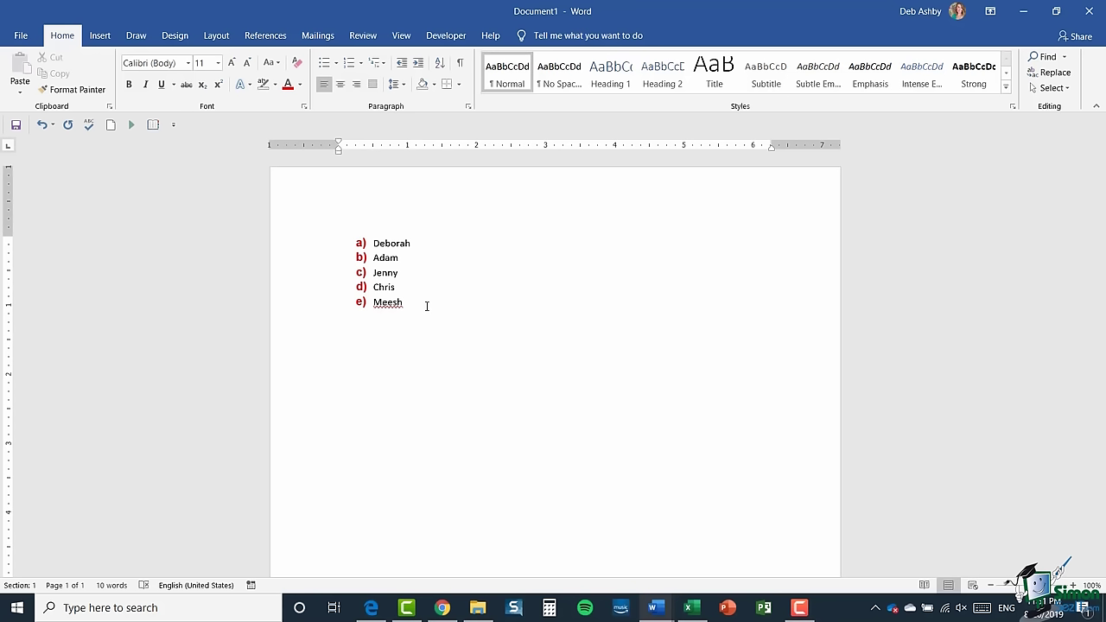
text(Rob )
text(James )
text(Brooke)
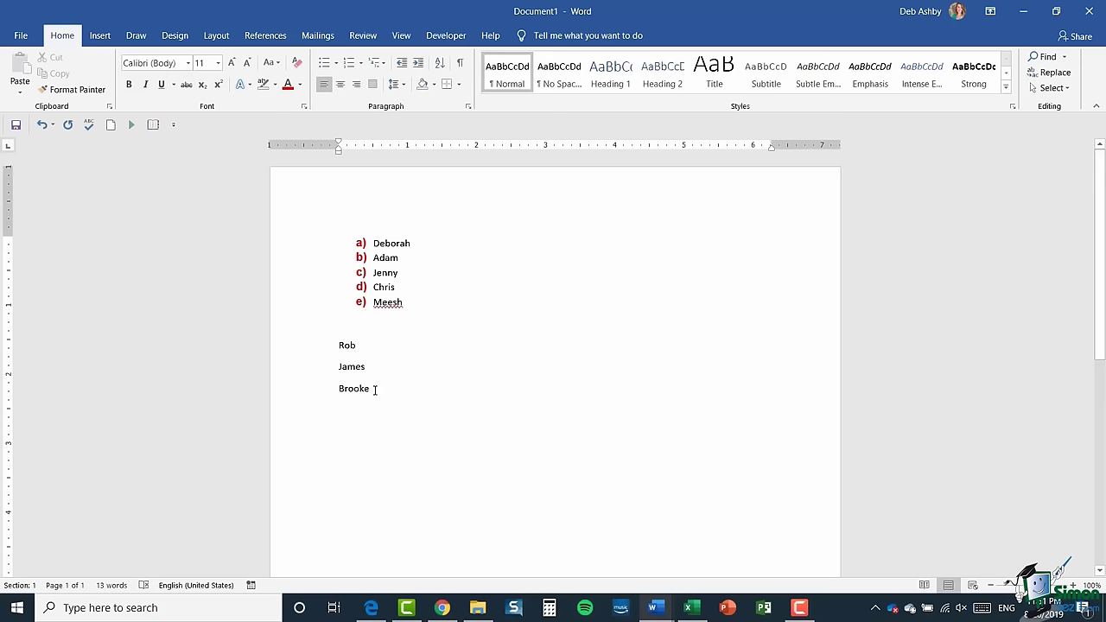
Number the three new names, continuing as f) to h), and open Set Numbering Value
drag(375, 388, 337, 349)
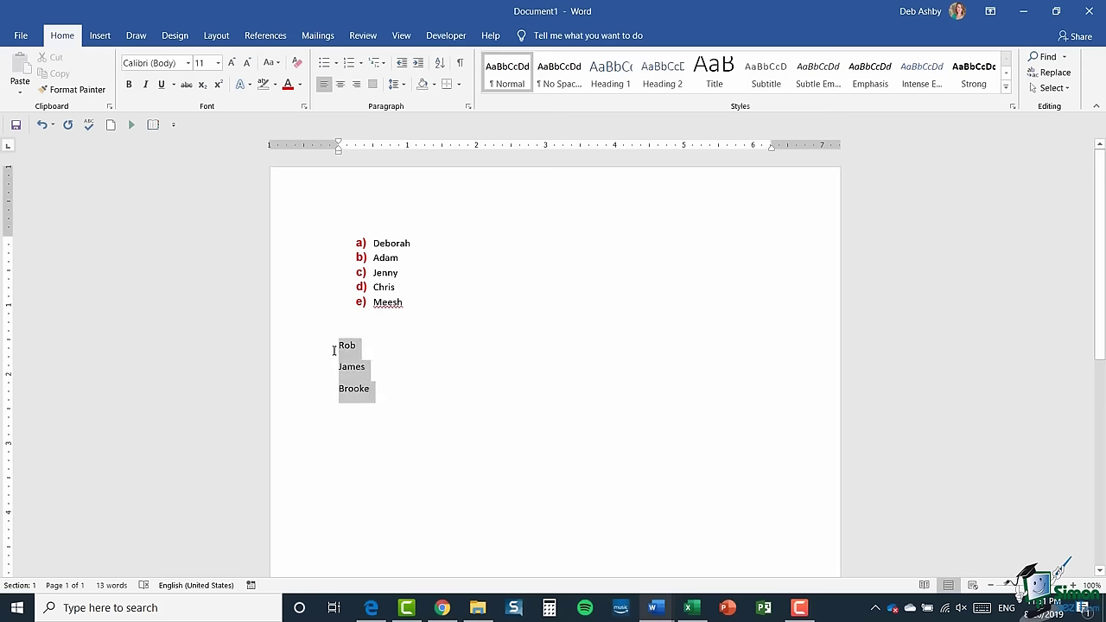
click(350, 66)
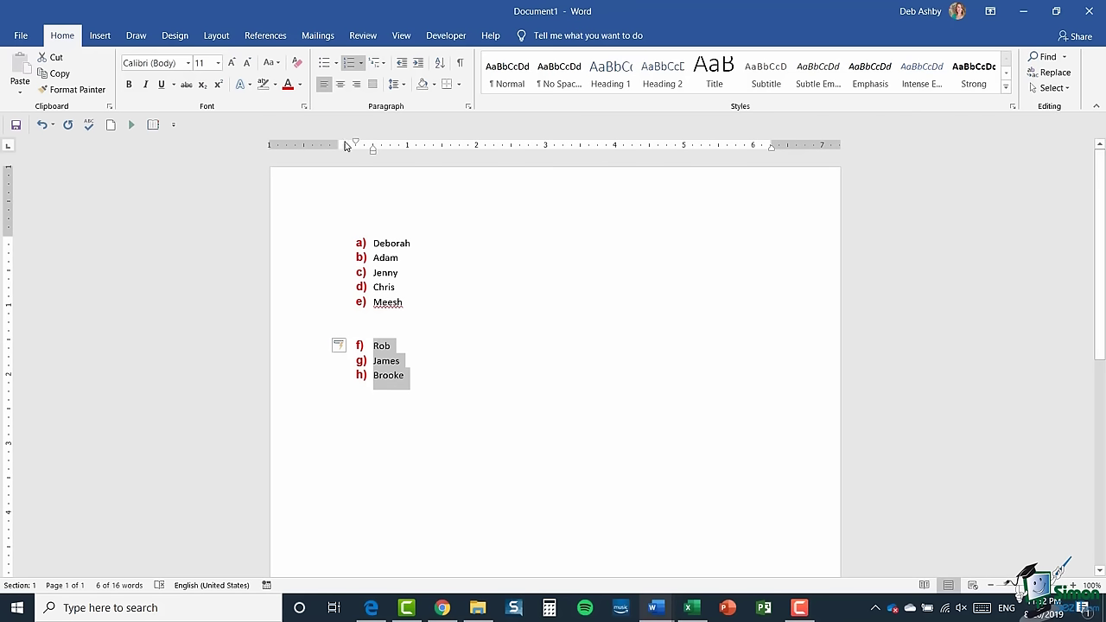
click(362, 64)
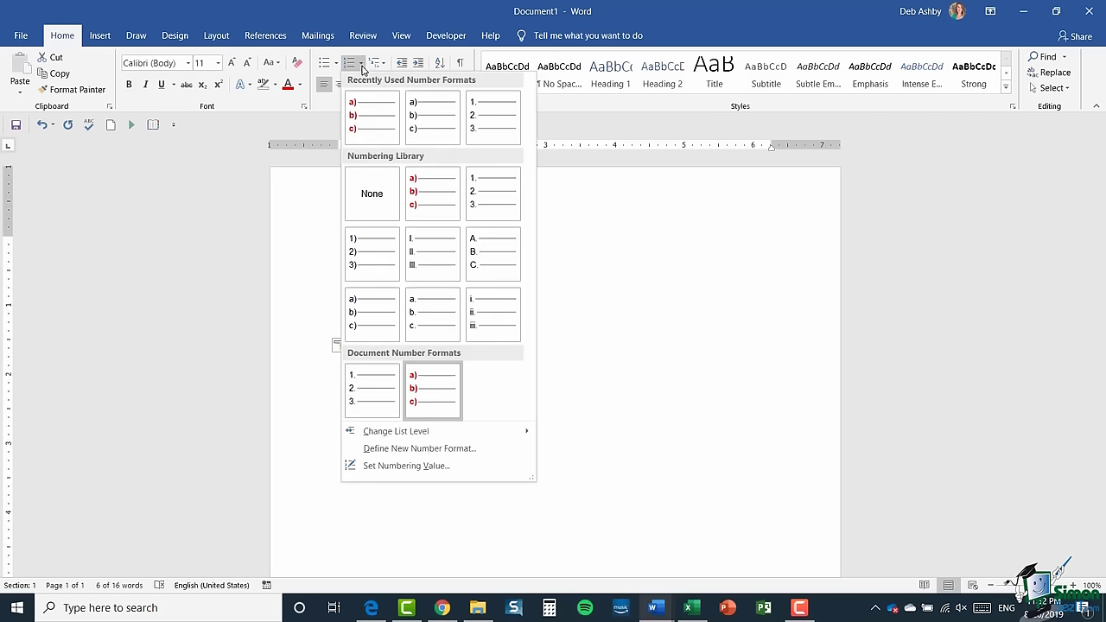
click(397, 467)
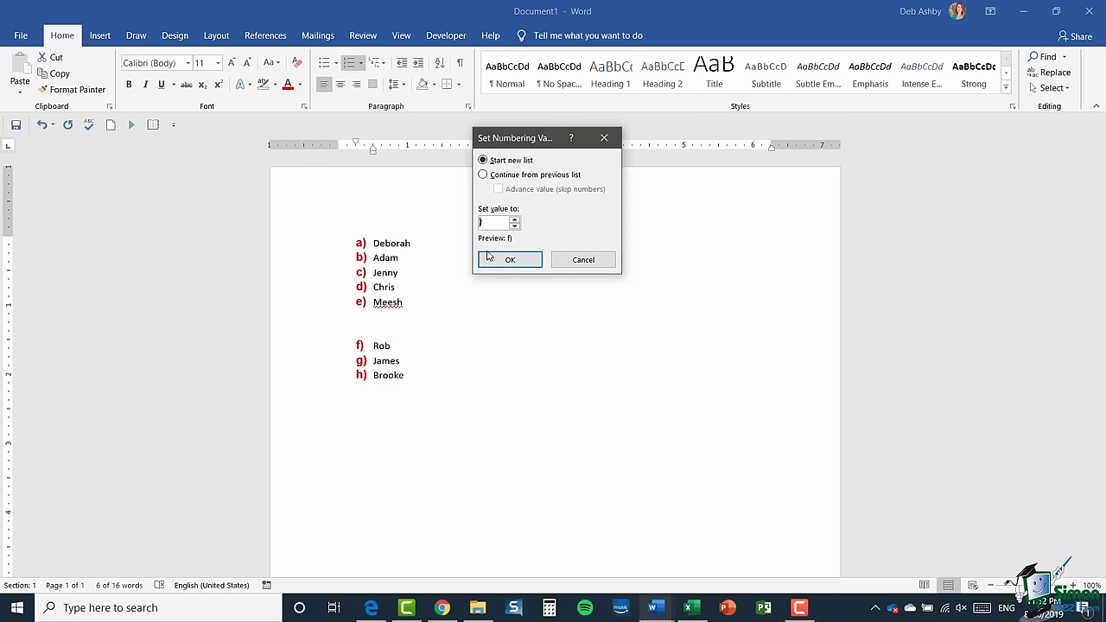
Lower the second list's starting value from f to a so it reads a) to c)
double_click(481, 223)
click(514, 219)
double_click(515, 226)
double_click(515, 227)
click(515, 227)
click(515, 227)
click(510, 260)
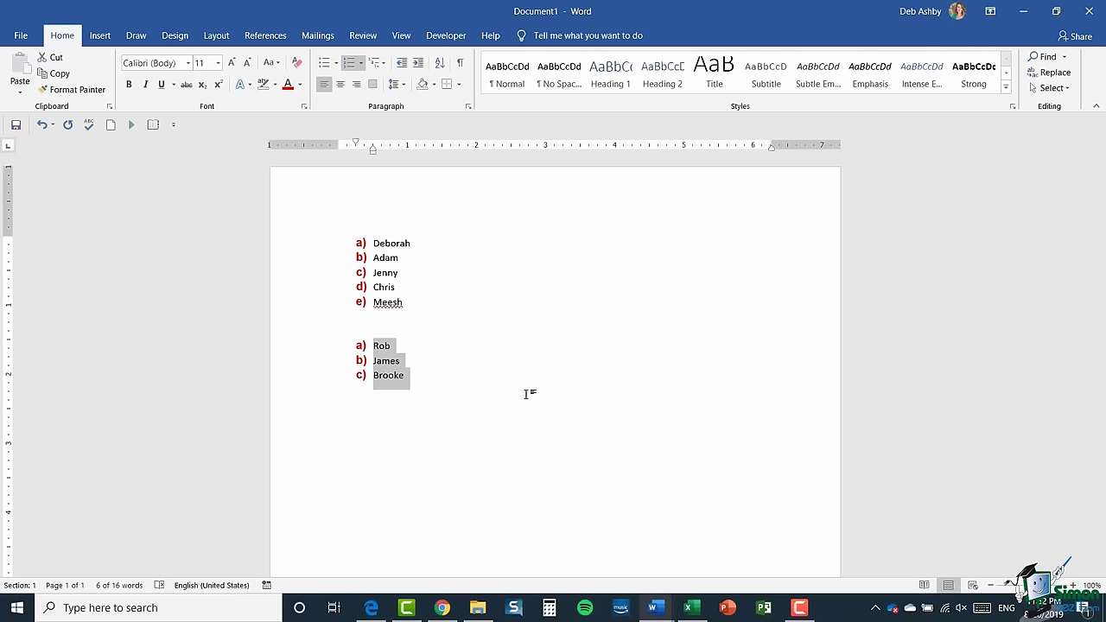
Switch to Smith Flyer.docx and number its first paragraph as item 1
click(402, 37)
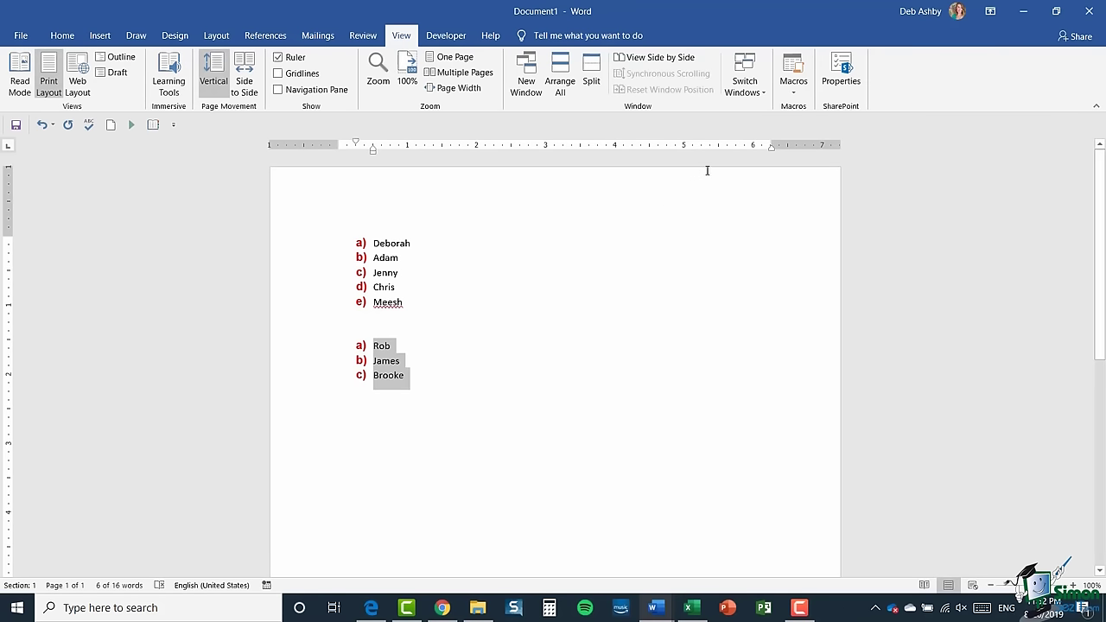
click(755, 93)
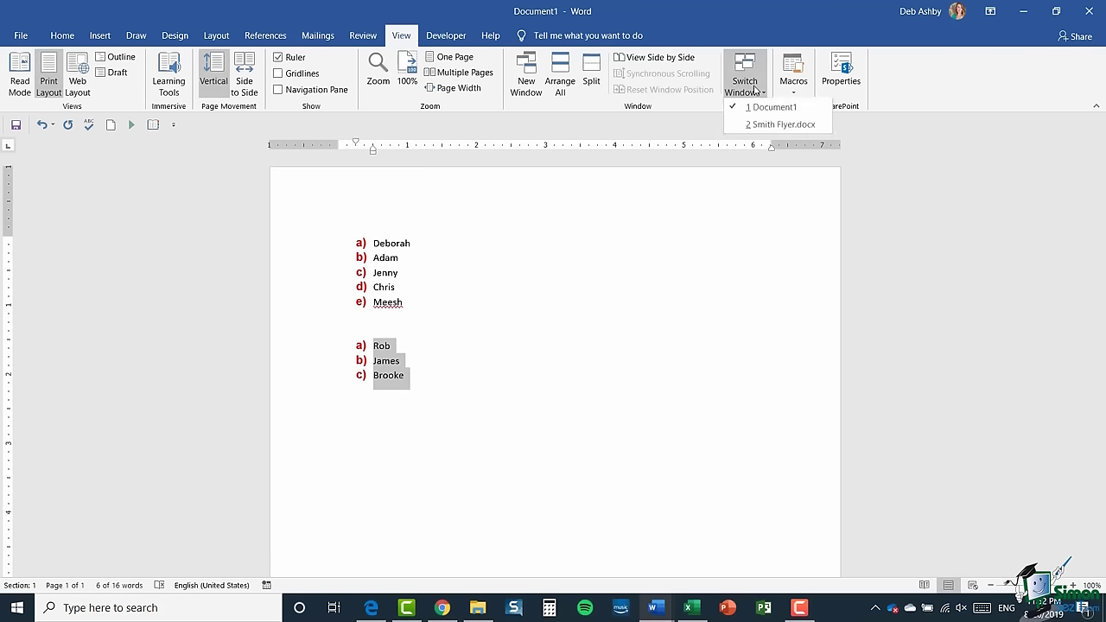
click(778, 126)
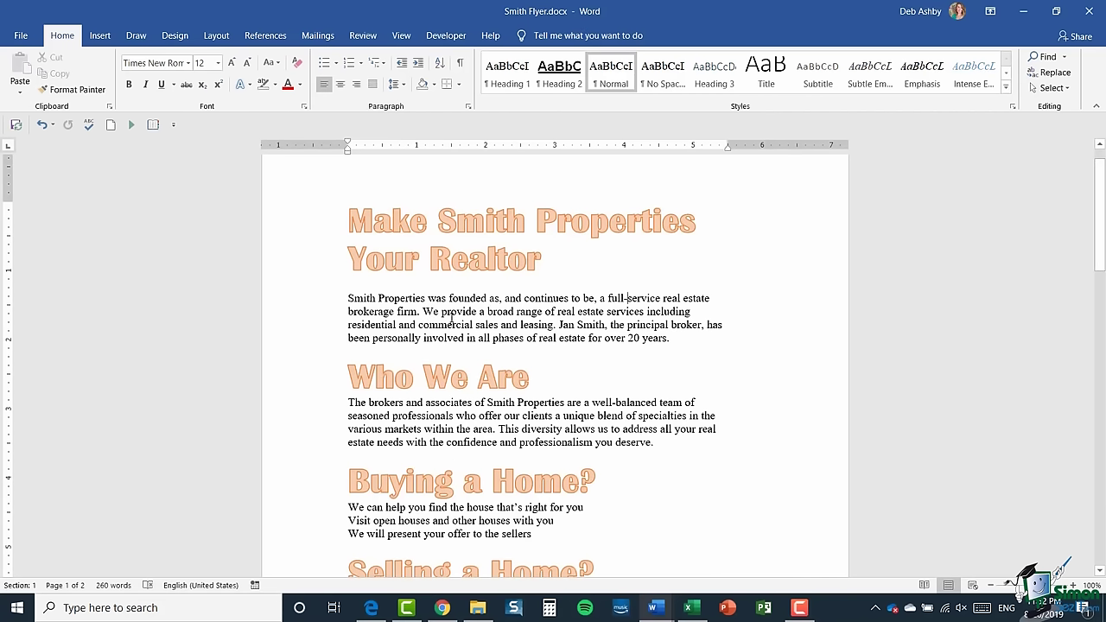
click(349, 298)
click(350, 68)
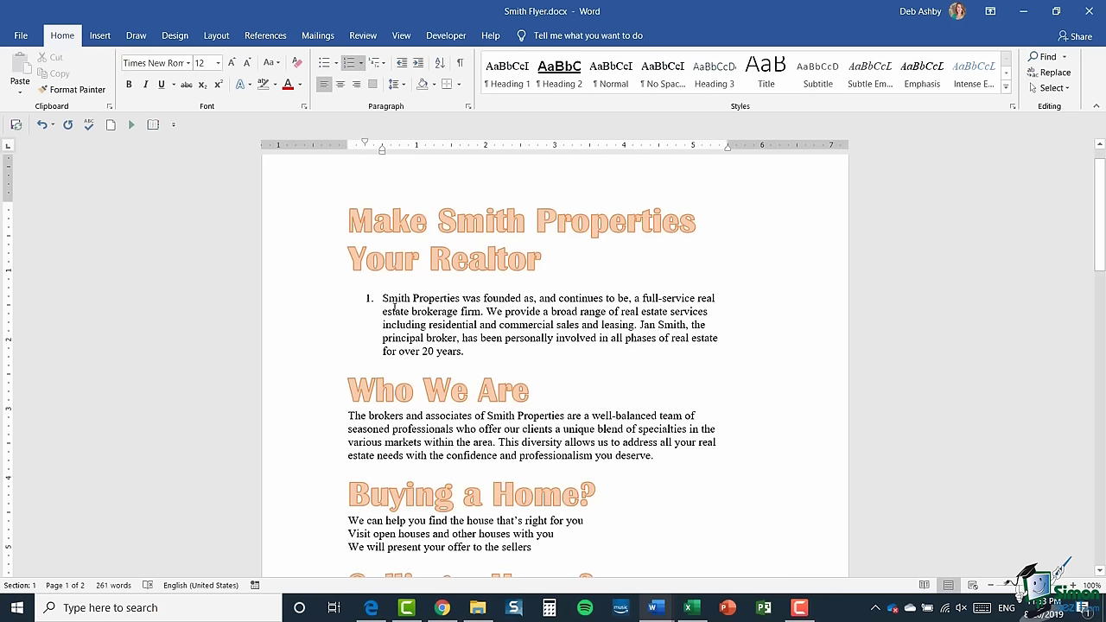
Number The brokers paragraph and the We can help line as items 2 and 3
scroll(373, 386, down, 1)
click(350, 381)
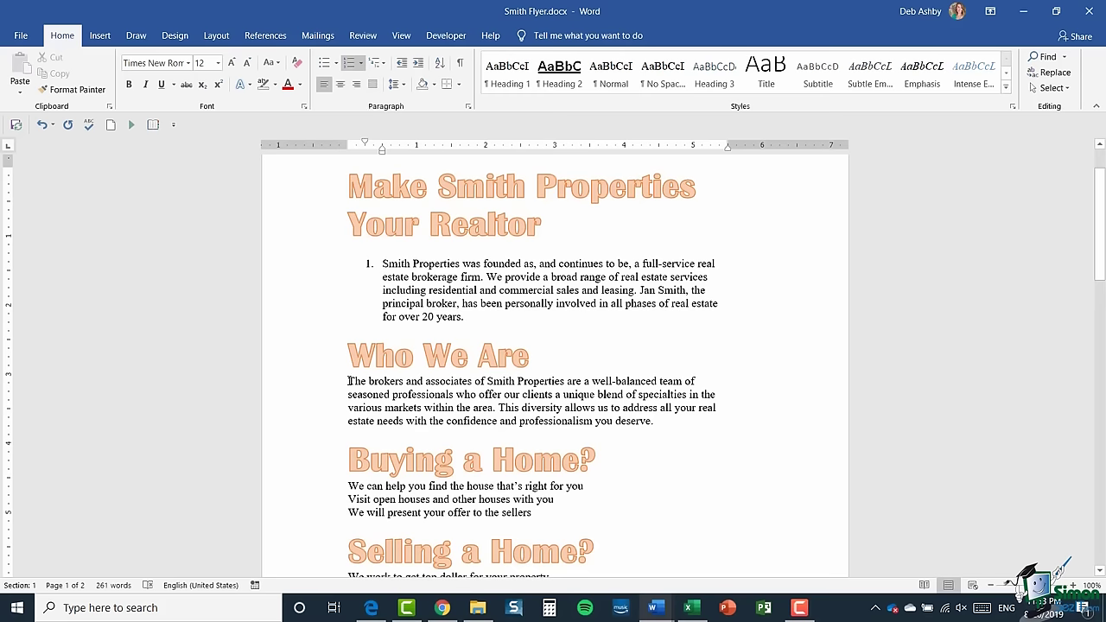
click(351, 66)
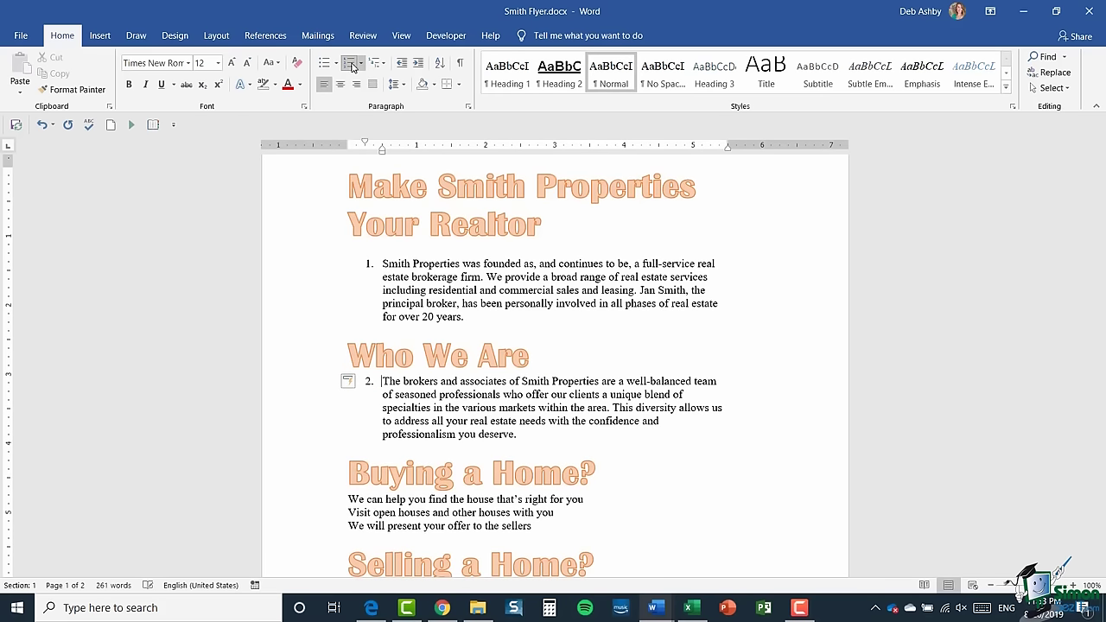
scroll(600, 367, down, 2)
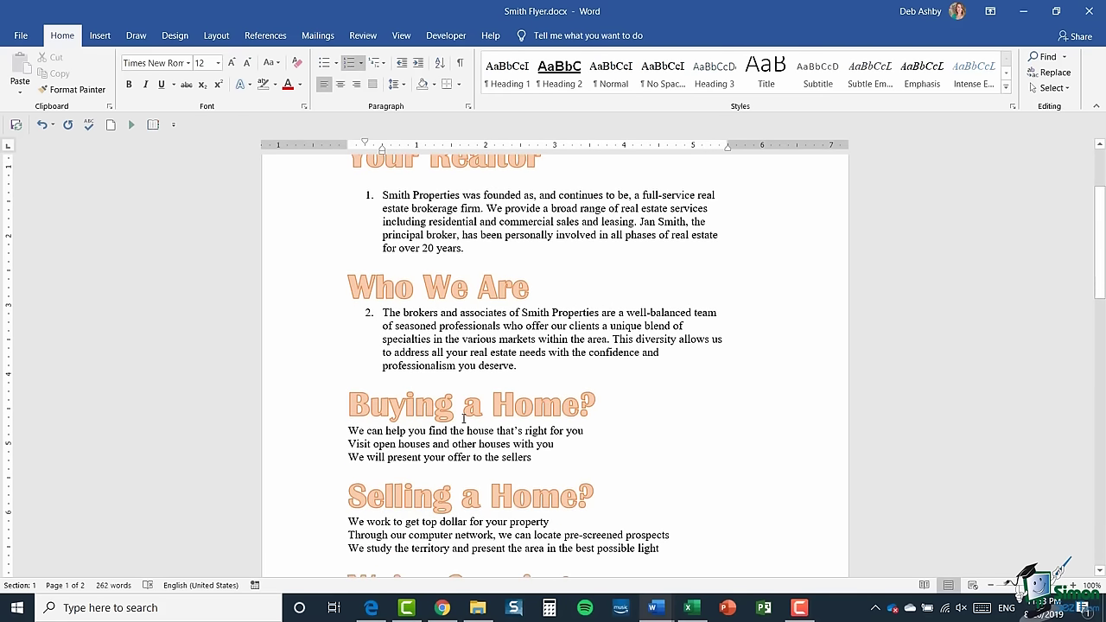
click(349, 429)
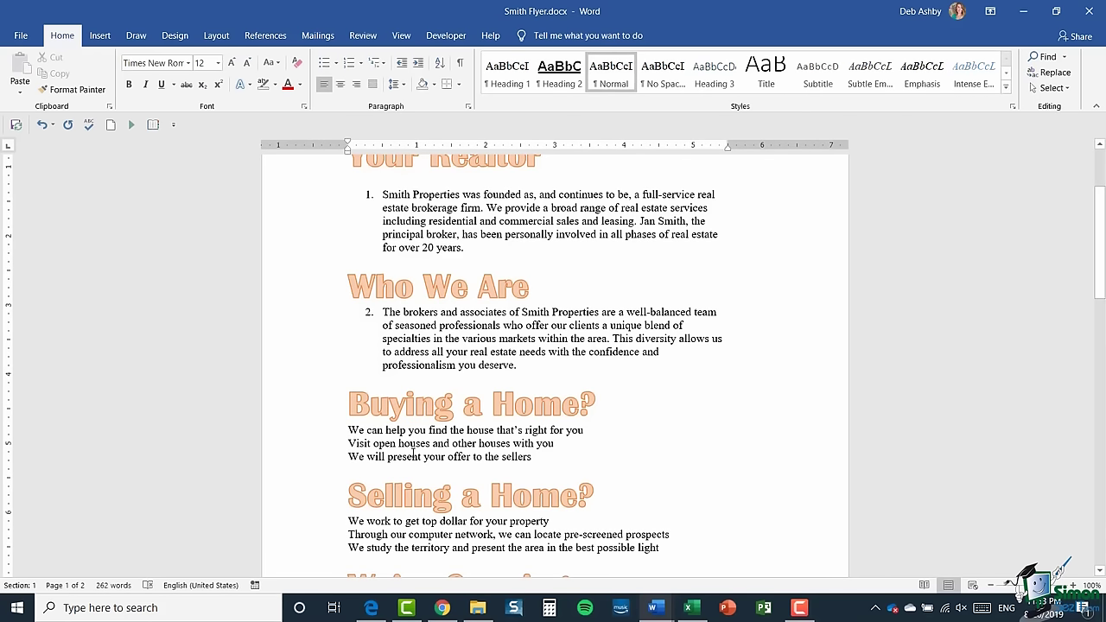
click(345, 64)
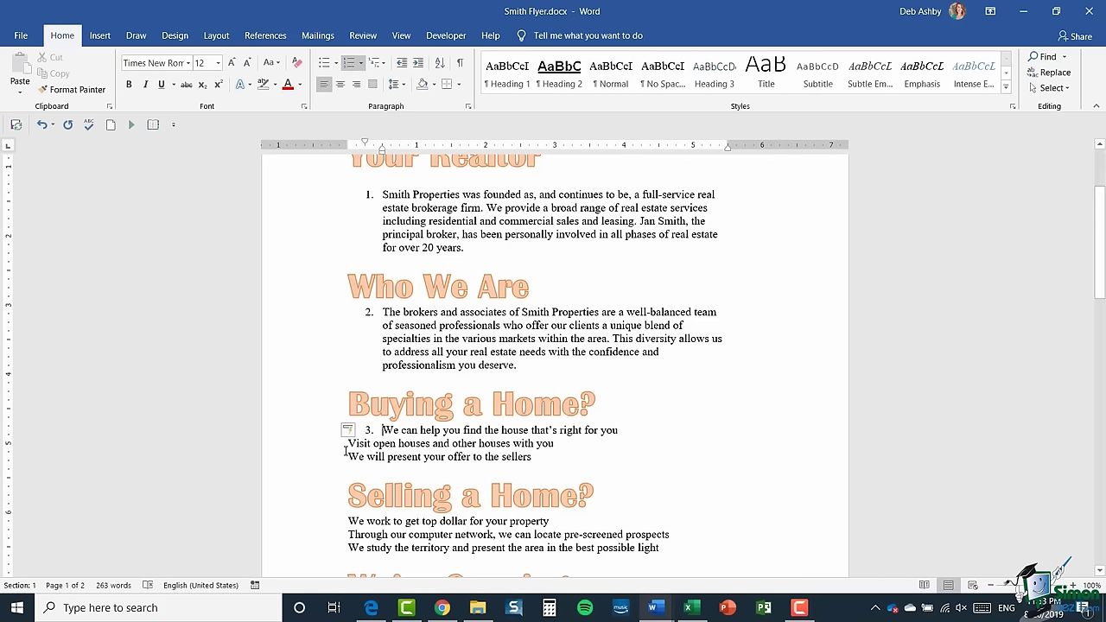
Number the Visit open houses and We will present your offer lines as items 4 and 5
click(348, 443)
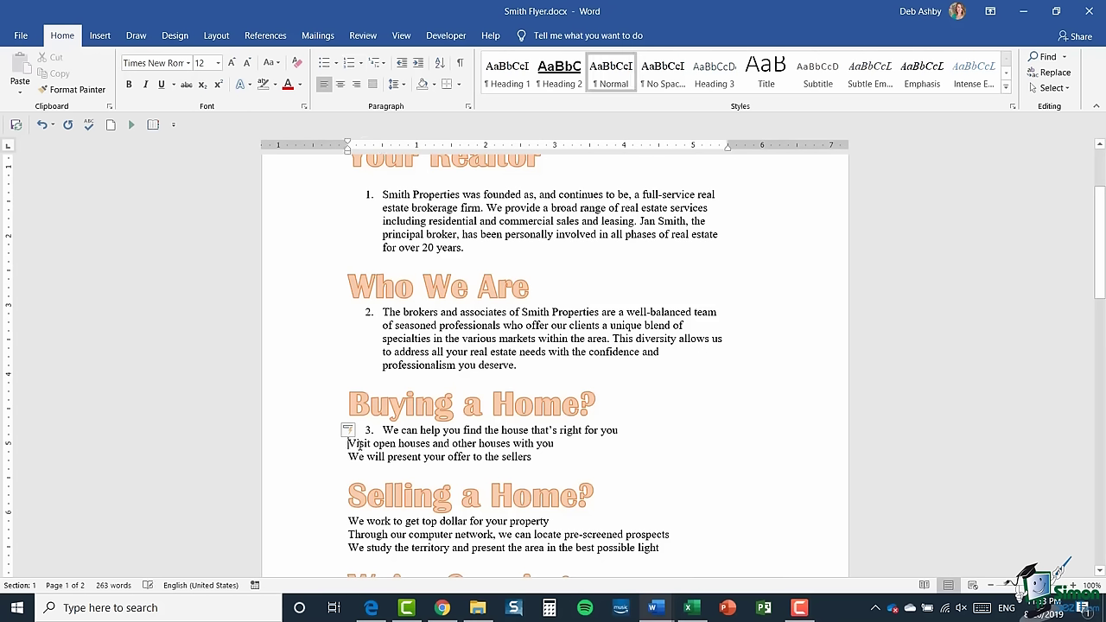
click(349, 64)
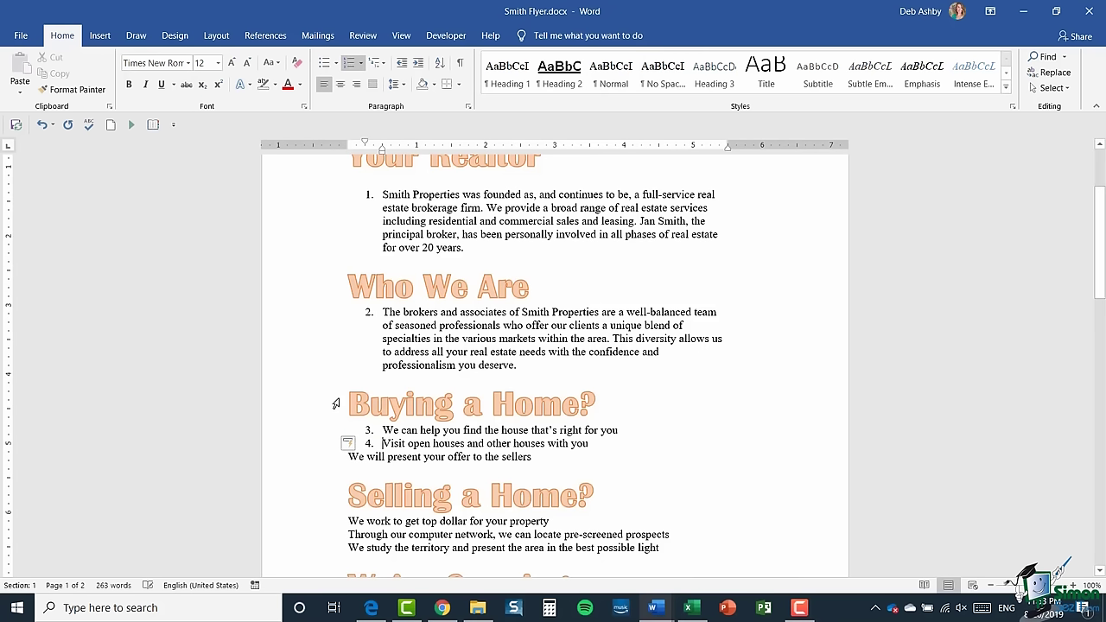
click(350, 456)
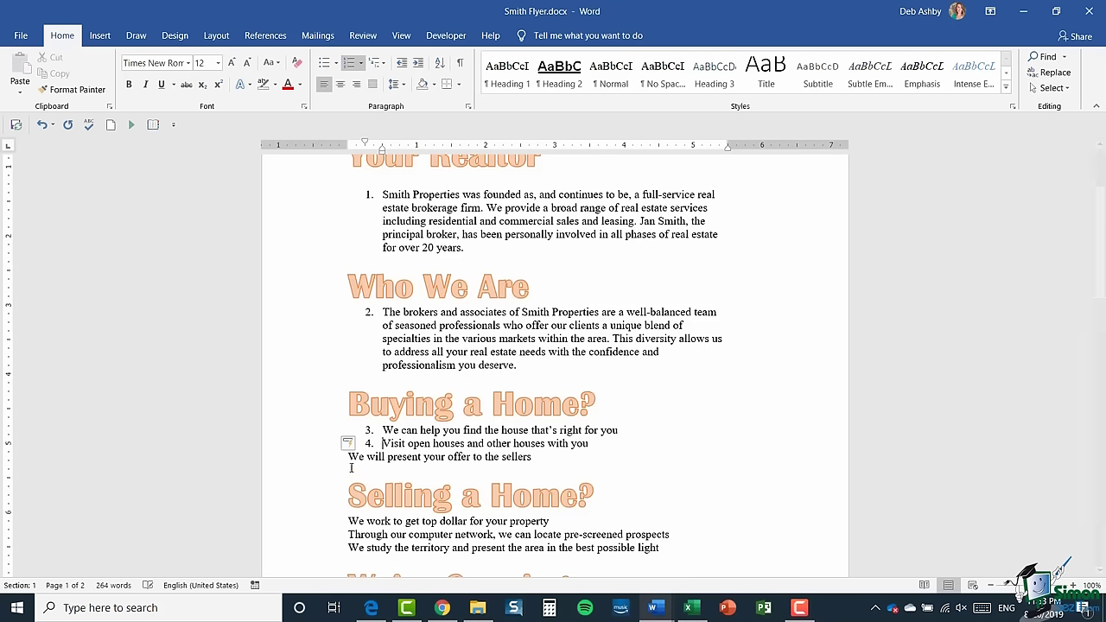
click(348, 64)
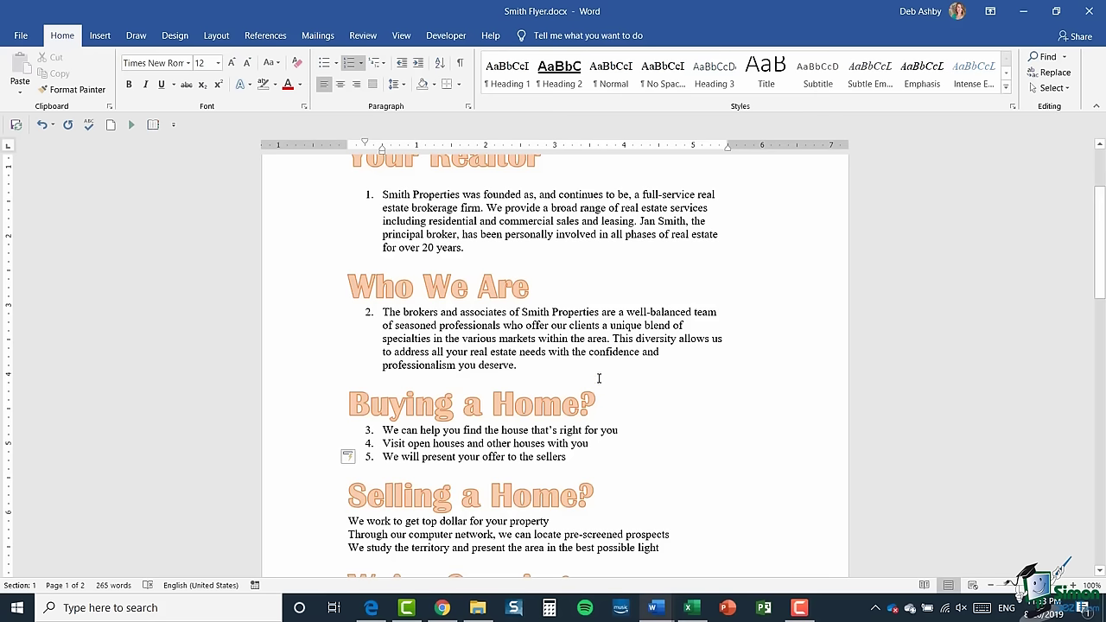
scroll(385, 306, up, 2)
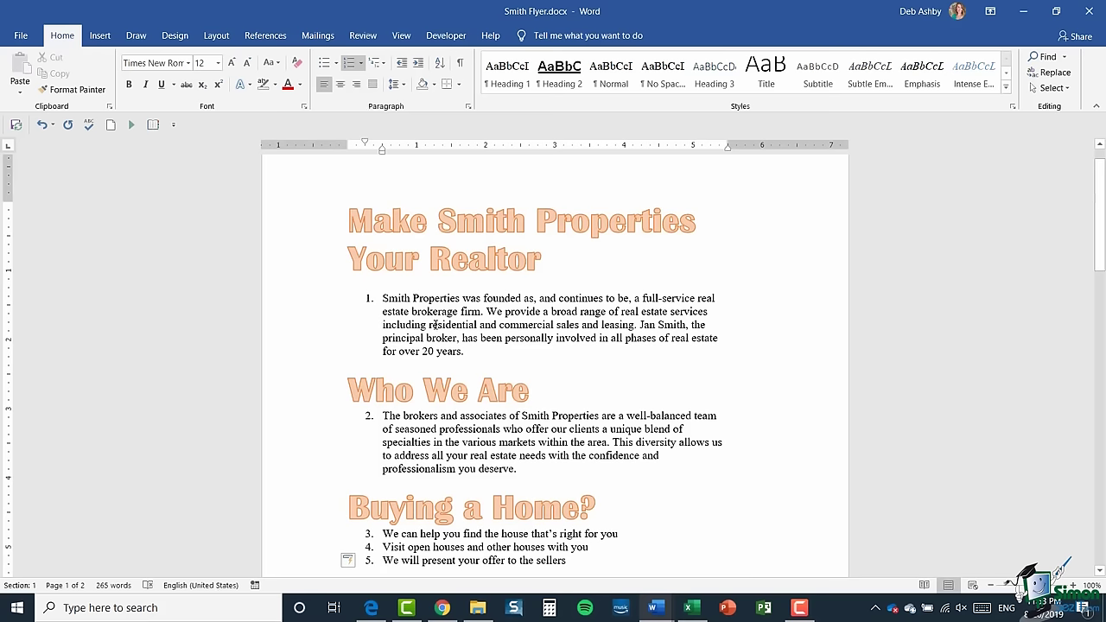
scroll(609, 422, down, 1)
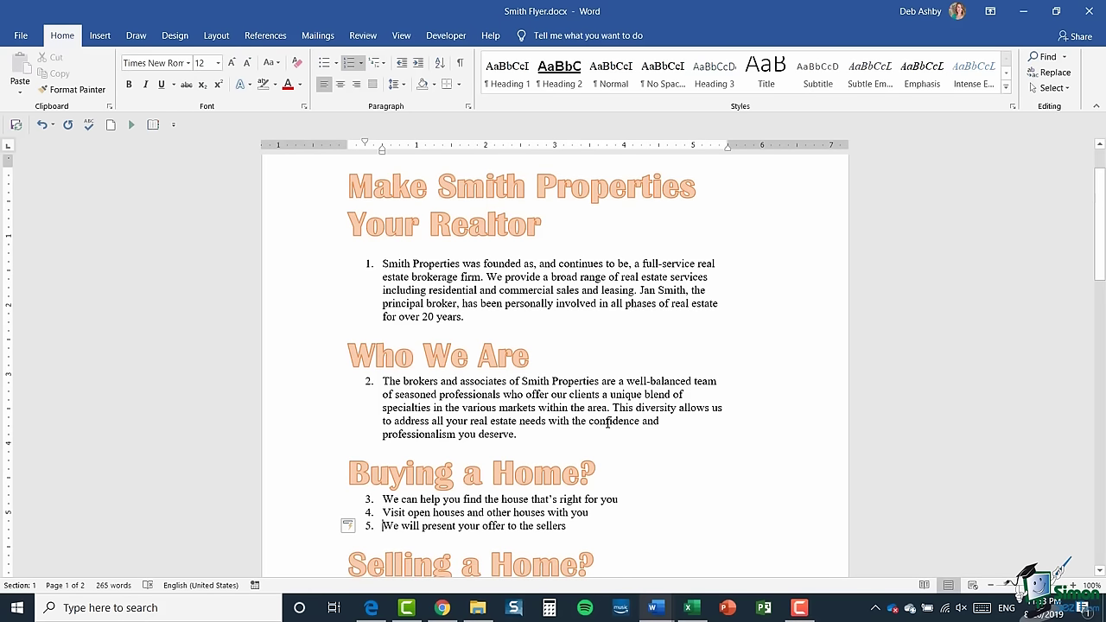
scroll(605, 423, up, 2)
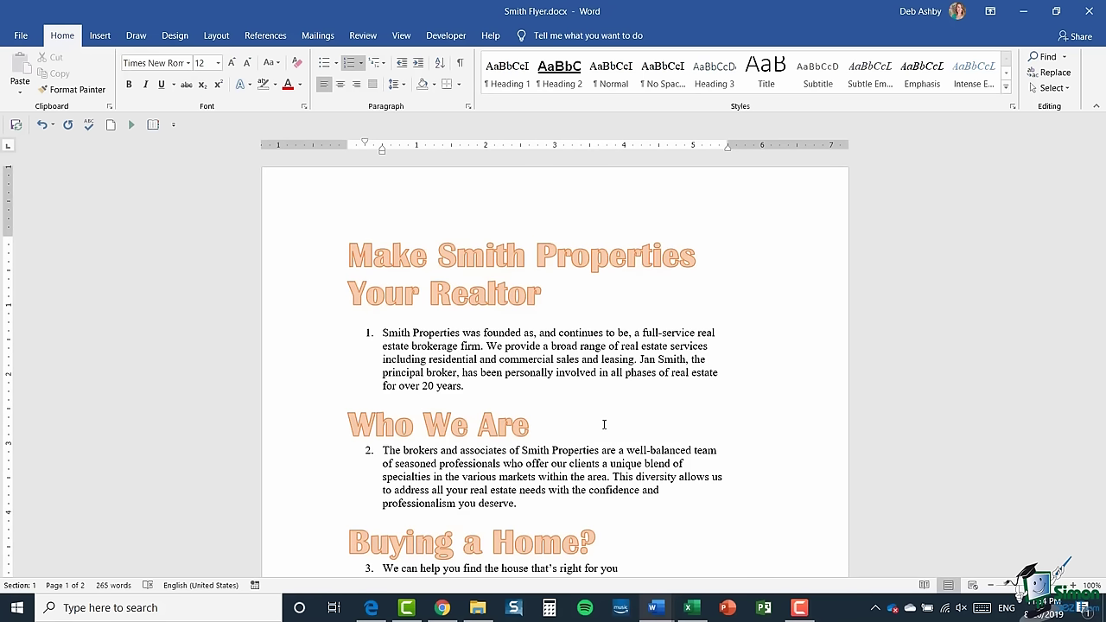
Switch back to Document1 and add a plain, unnumbered line below the second list
click(399, 37)
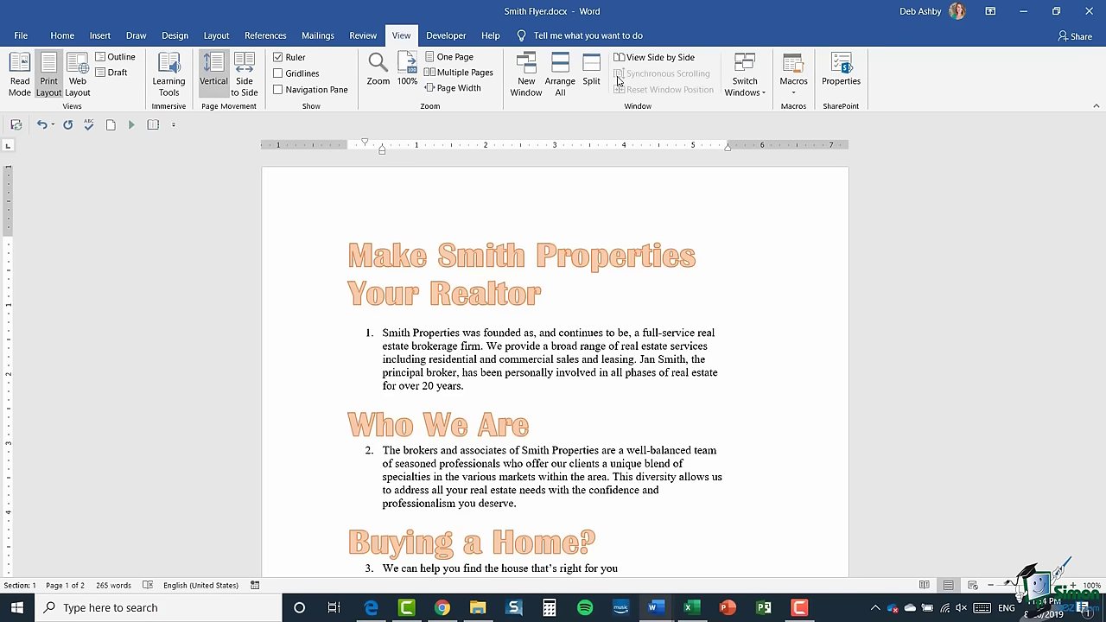
click(758, 92)
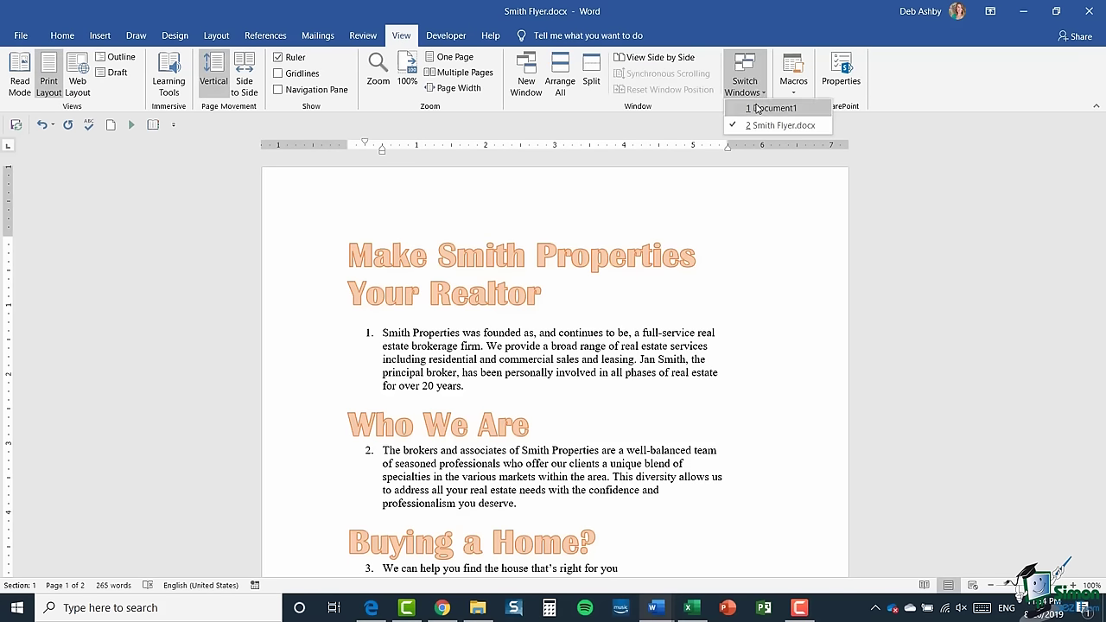
click(772, 108)
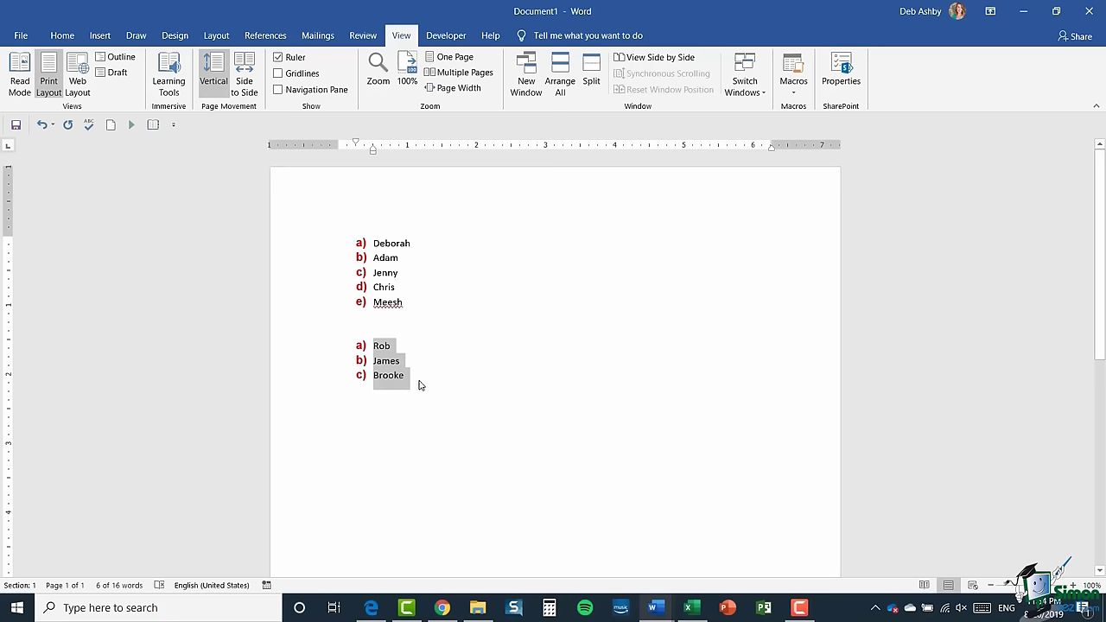
click(446, 373)
key(Return)
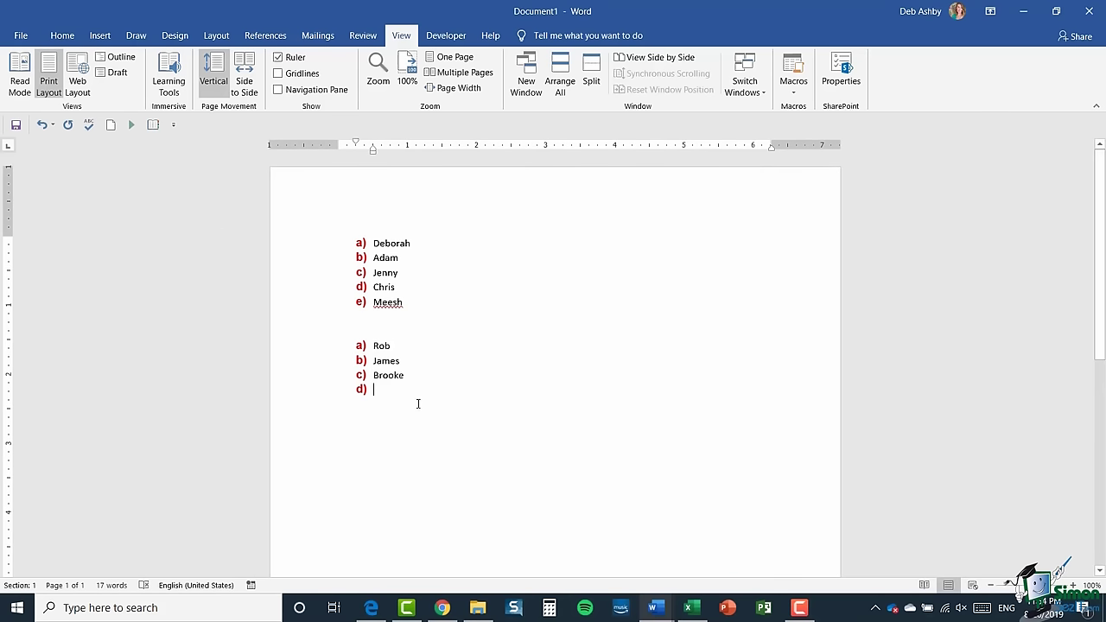
click(60, 37)
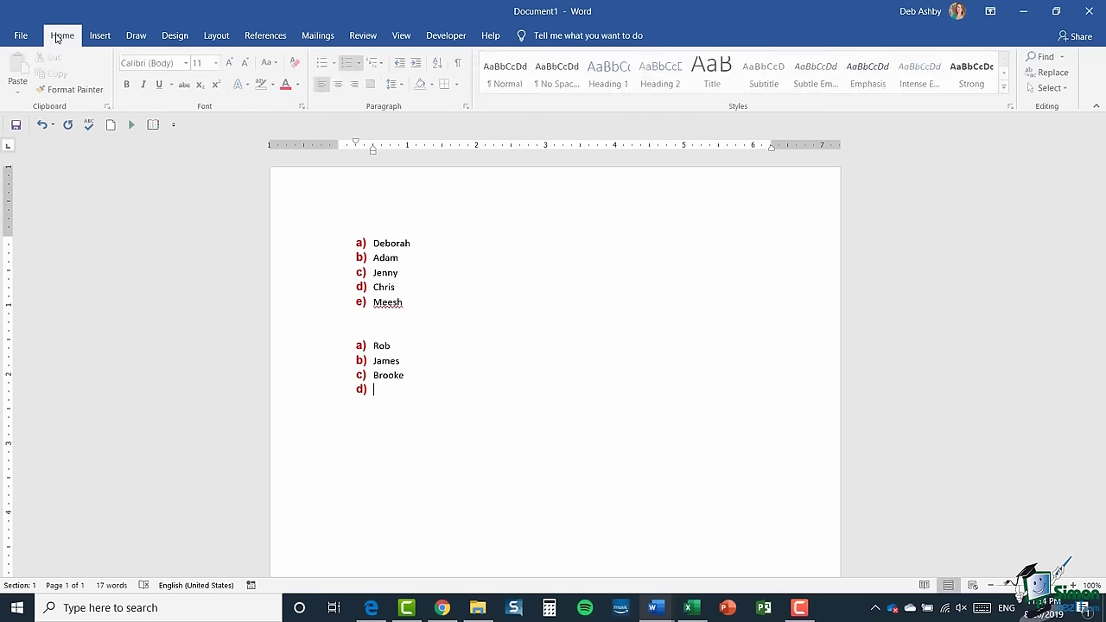
click(349, 69)
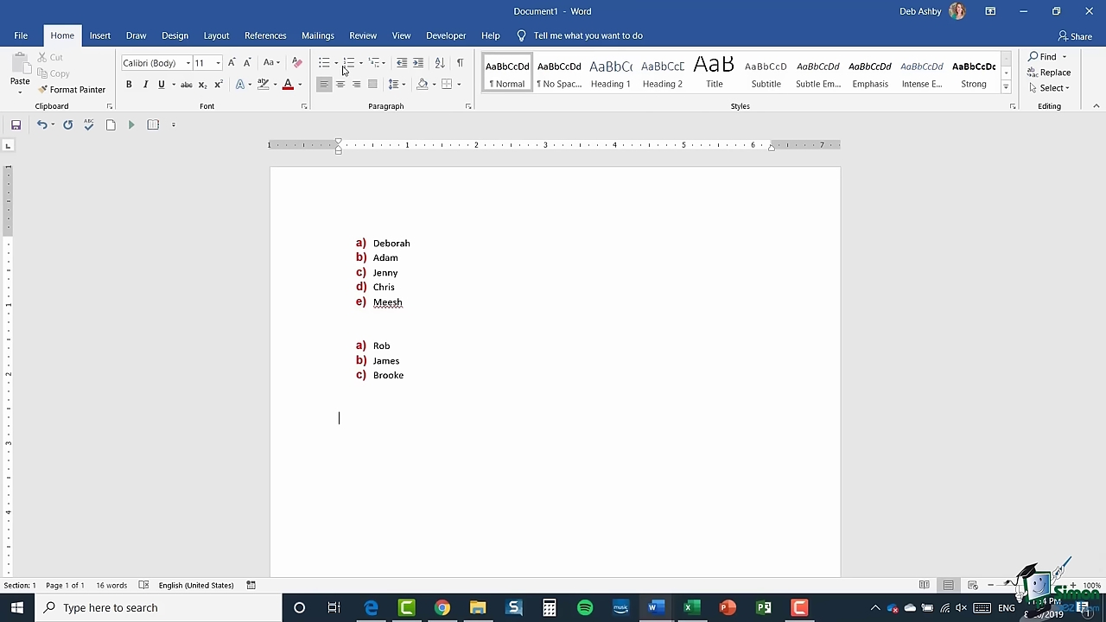
Start a new lettered list restarted at a) and enter its first name
click(351, 65)
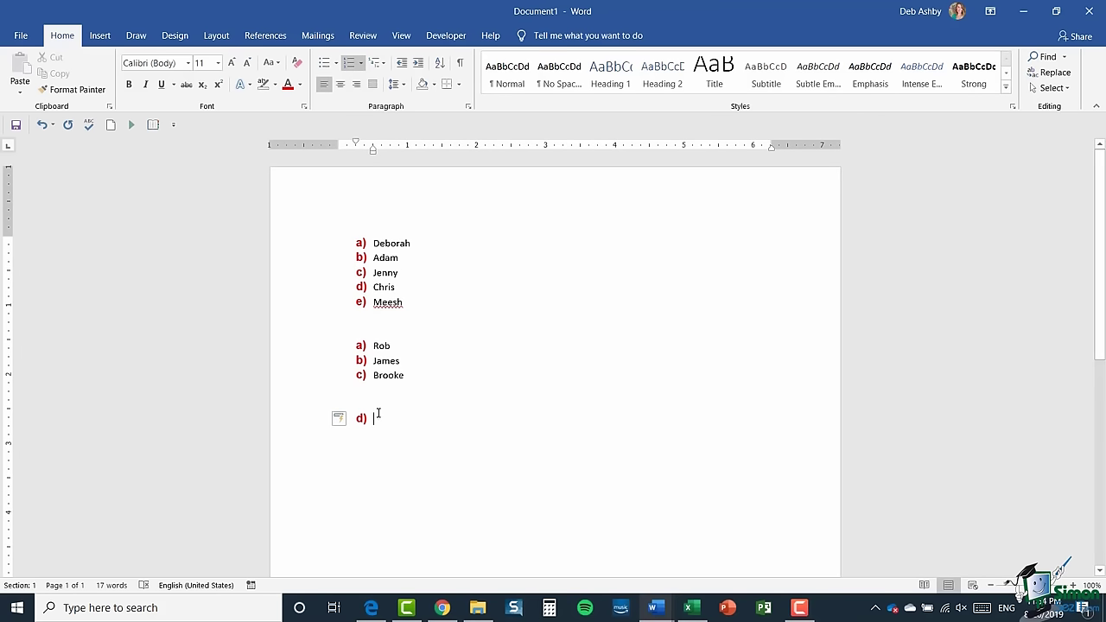
click(351, 423)
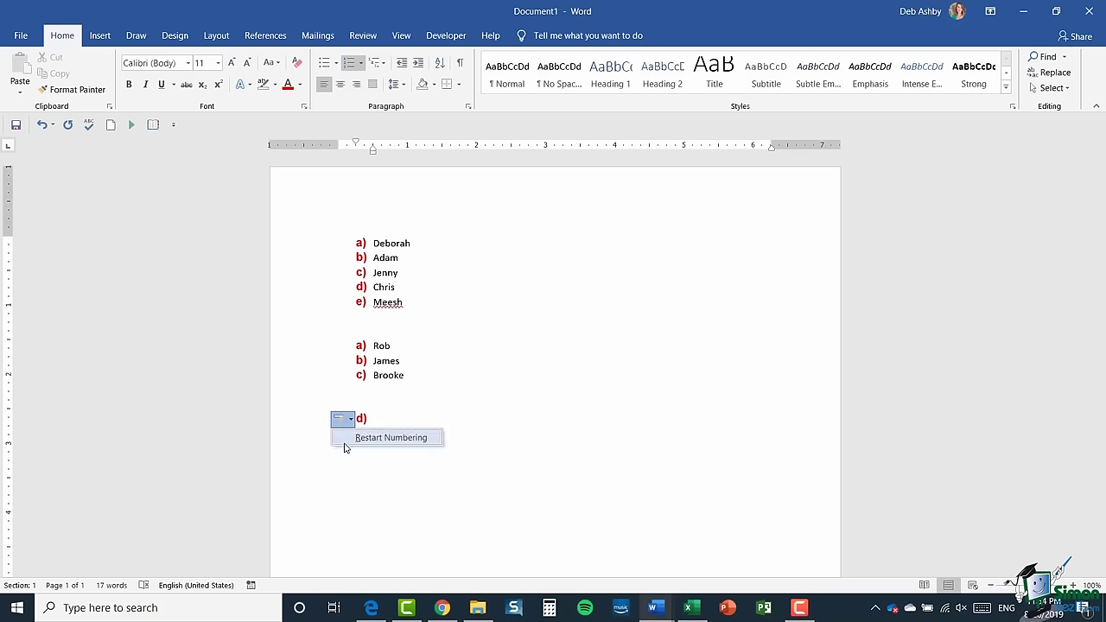
click(406, 438)
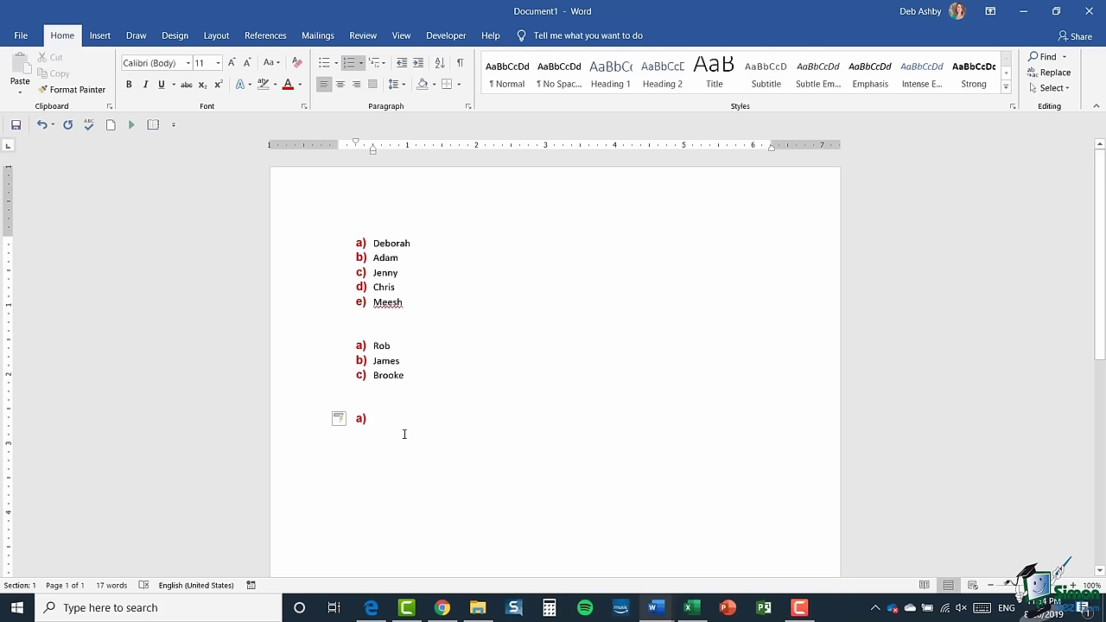
text(Matt)
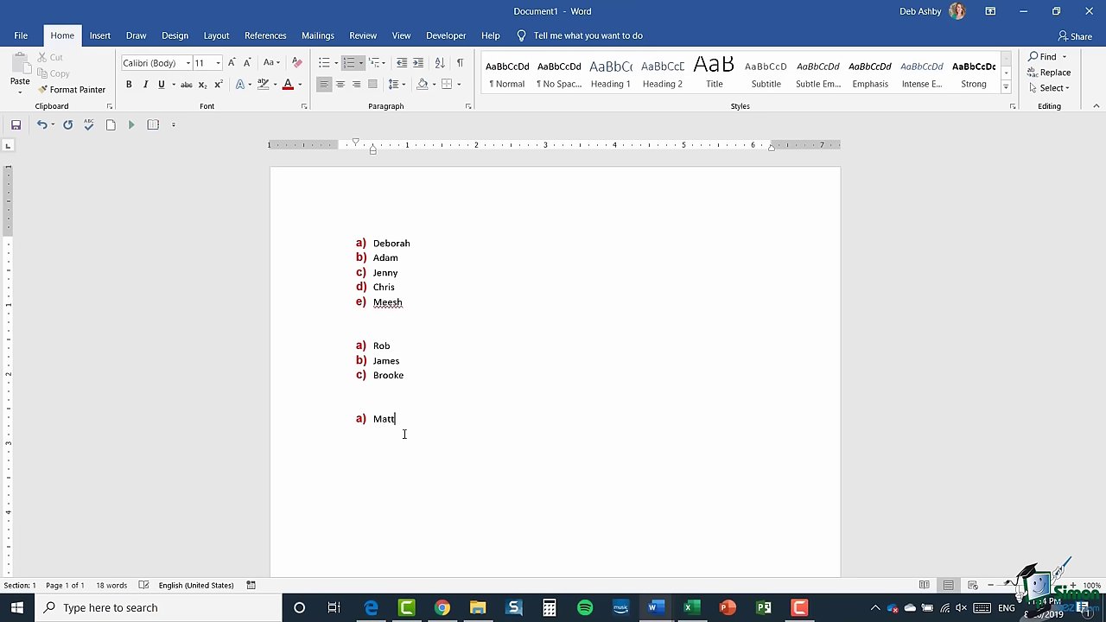
key(Return)
Enter two more names so all seven form one list numbered 1. to 7., then select them
text(Heather)
key(Return)
text(Claire)
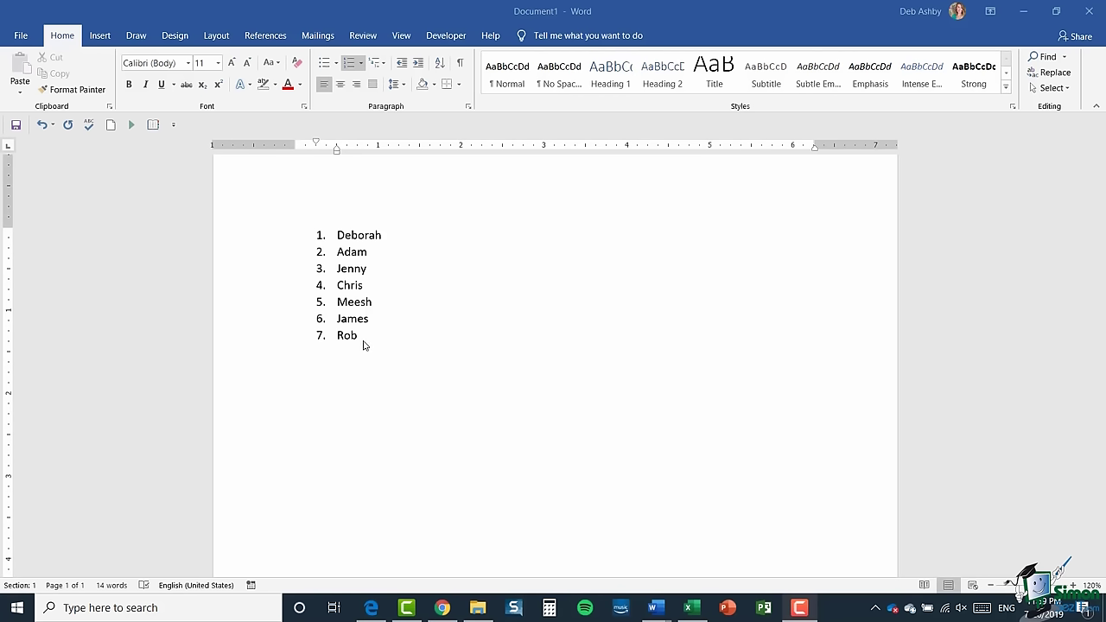
drag(357, 337, 296, 232)
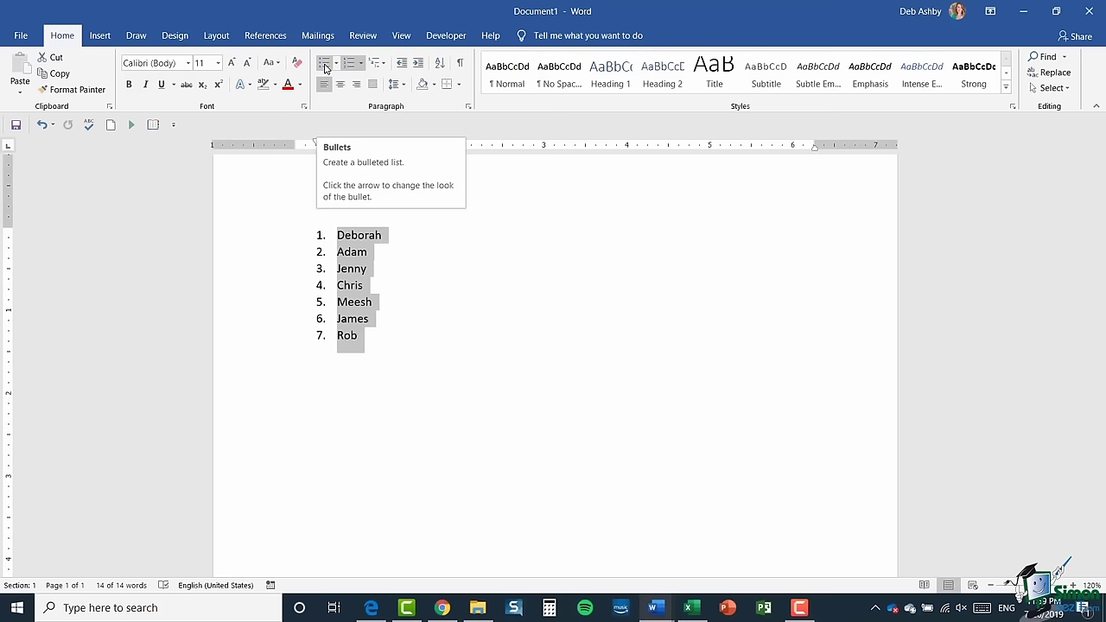
Choose Define New Bullet from the Bullets dropdown for the seven selected names
click(337, 66)
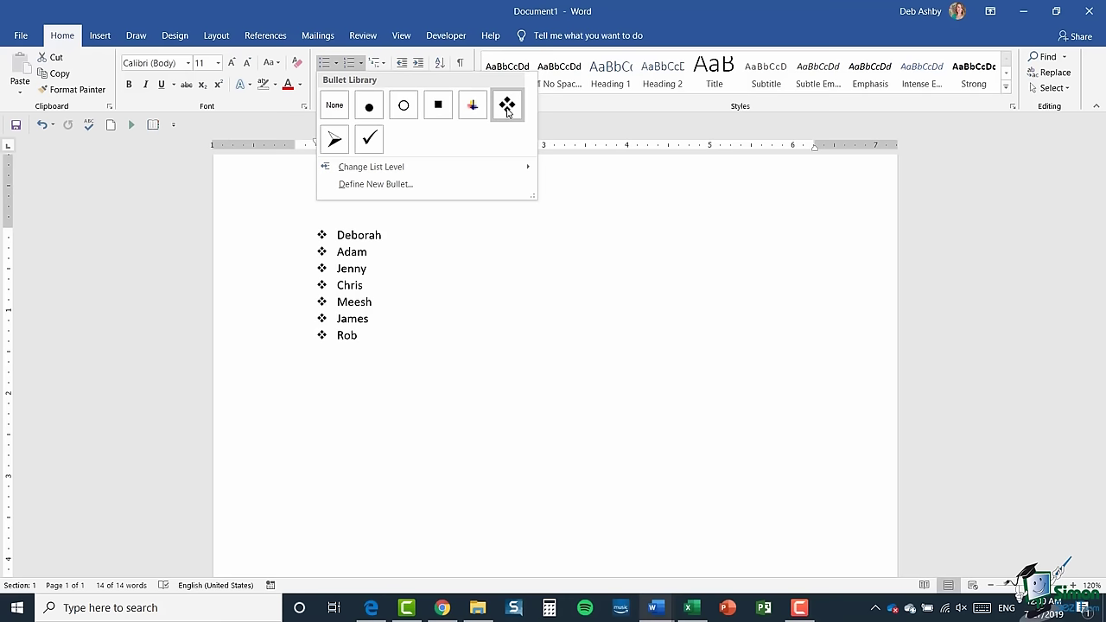
click(407, 186)
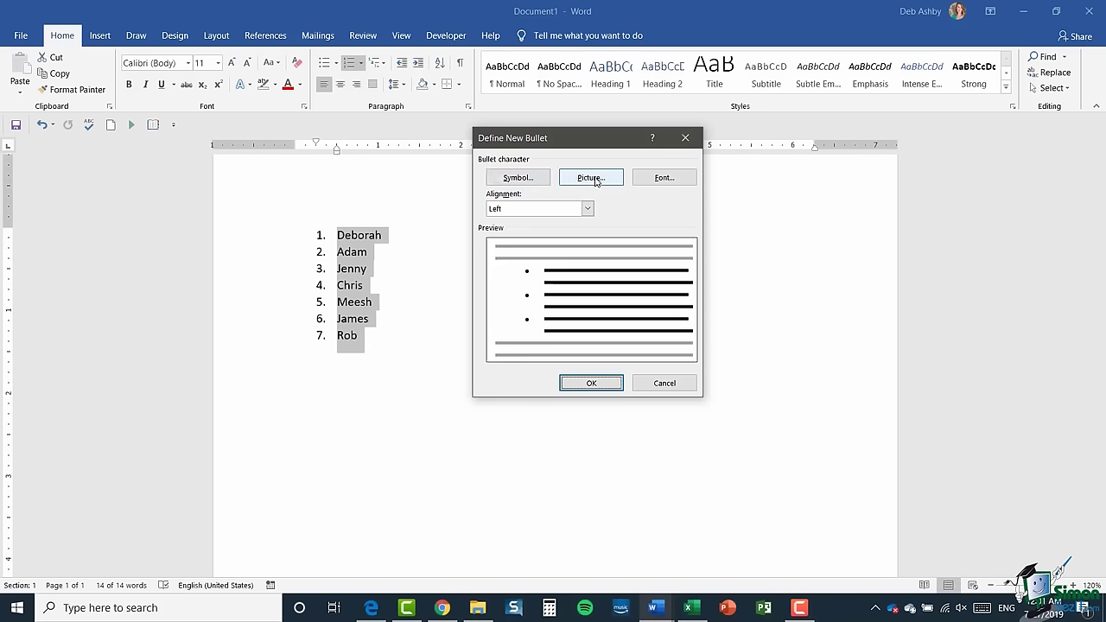
Switch the bullet symbol picker's font to Webdings
click(517, 179)
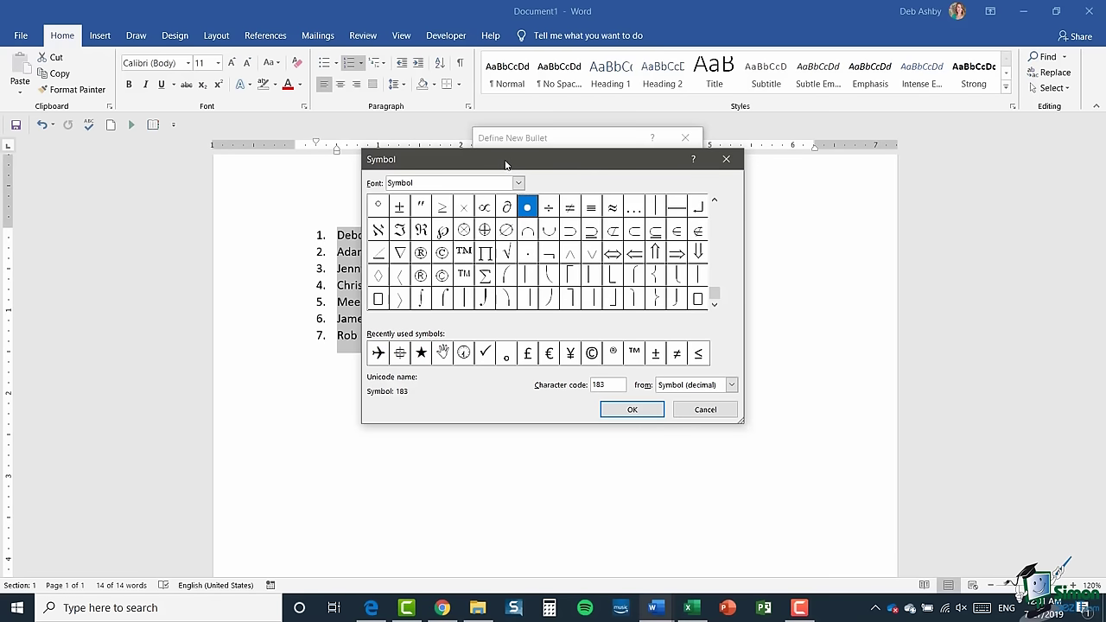
drag(508, 164, 614, 166)
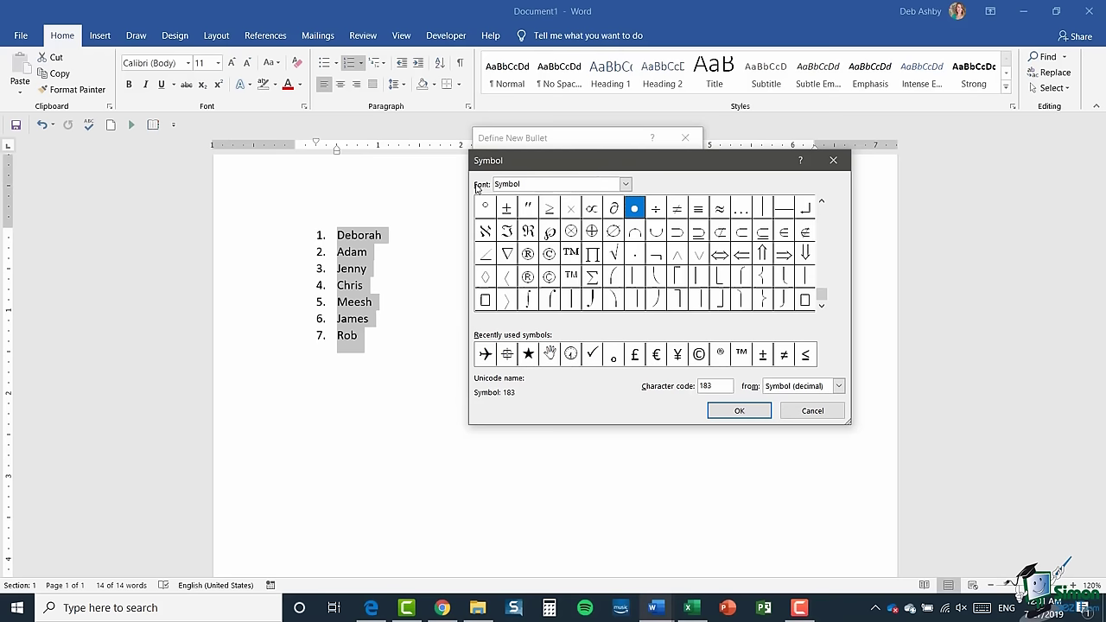
click(626, 185)
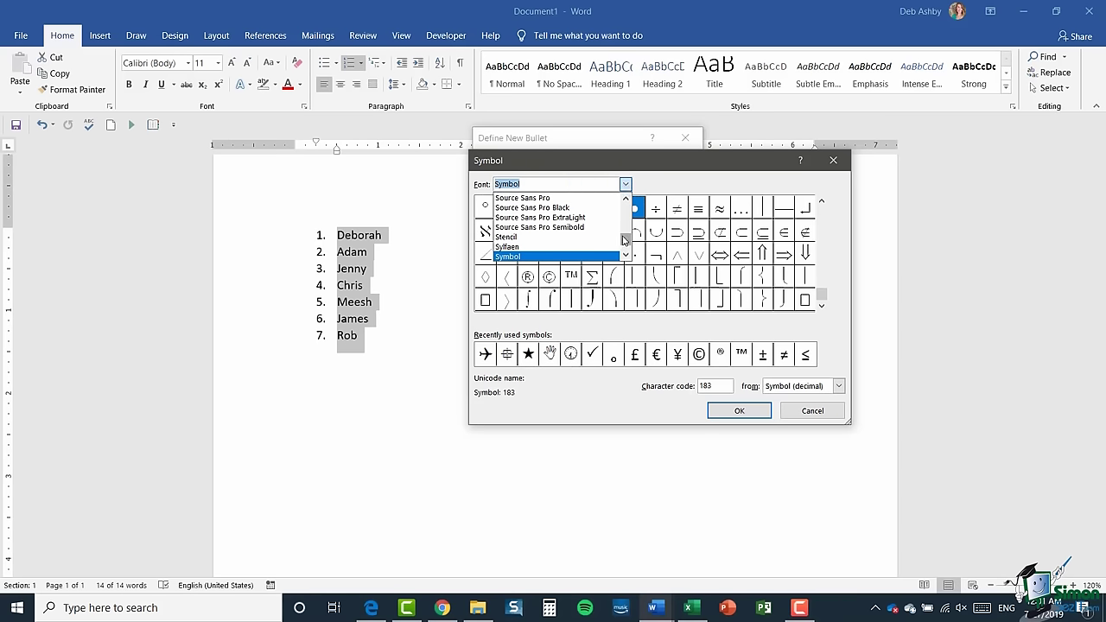
drag(625, 240, 625, 244)
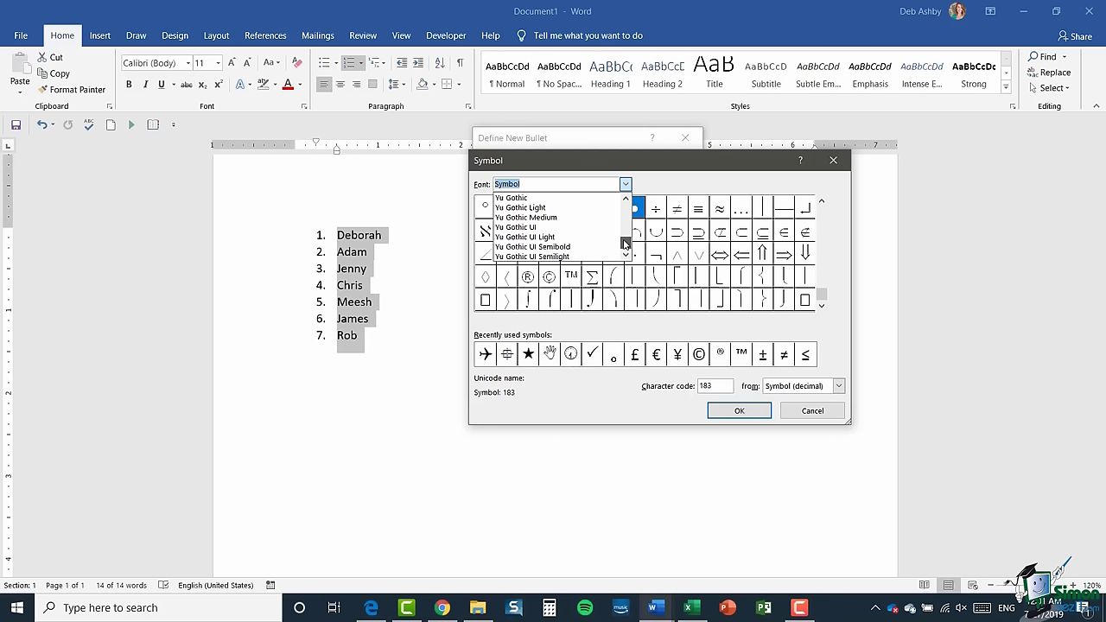
click(625, 200)
click(626, 200)
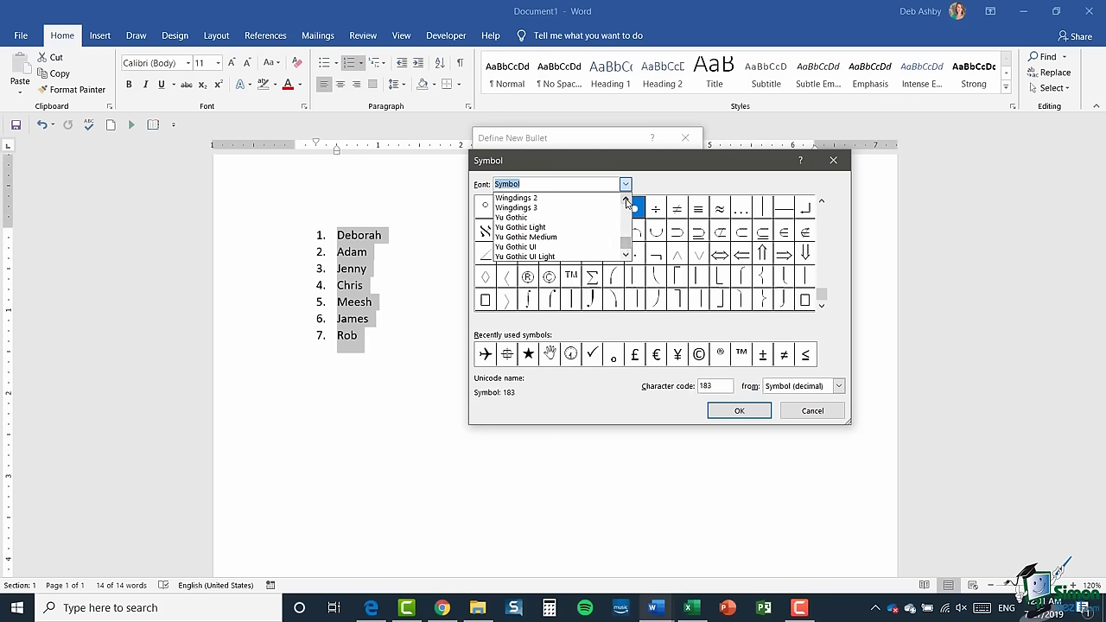
click(625, 199)
click(626, 199)
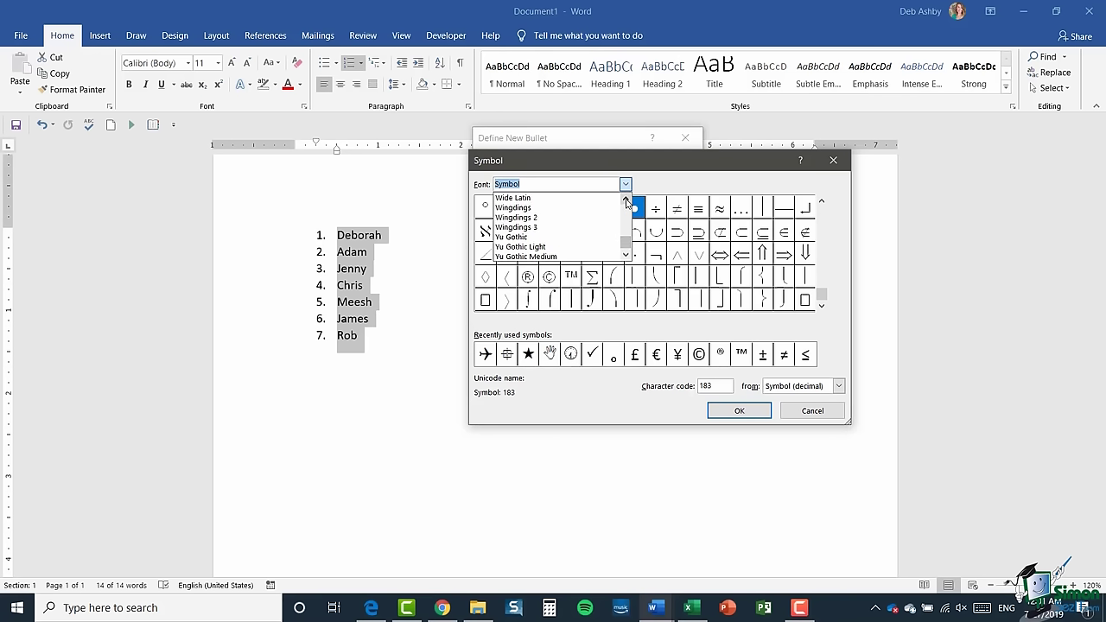
click(626, 200)
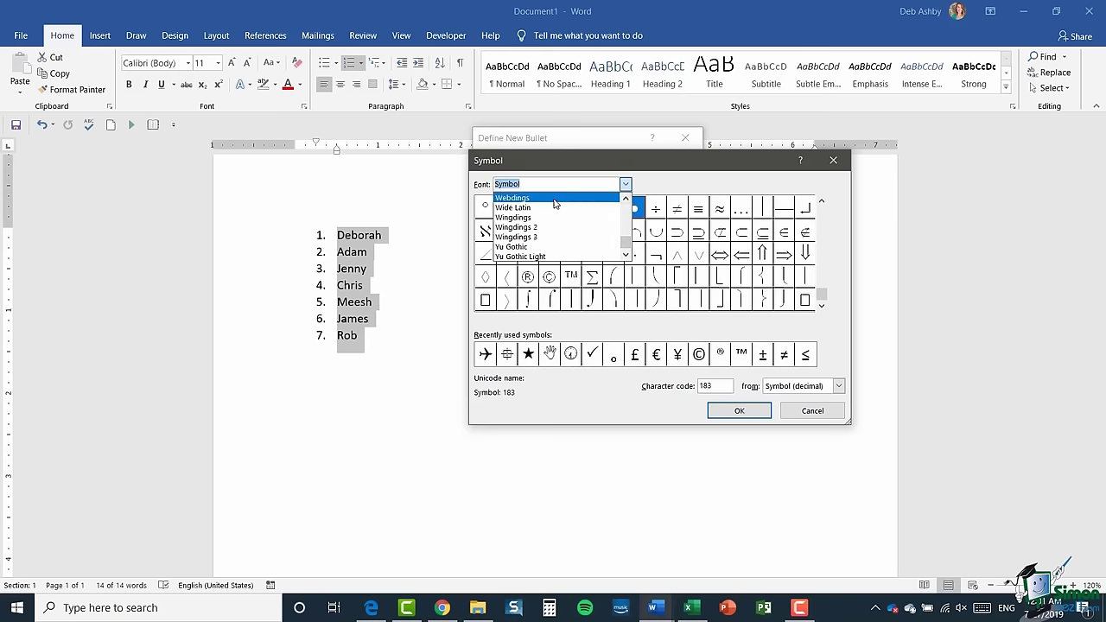
click(519, 200)
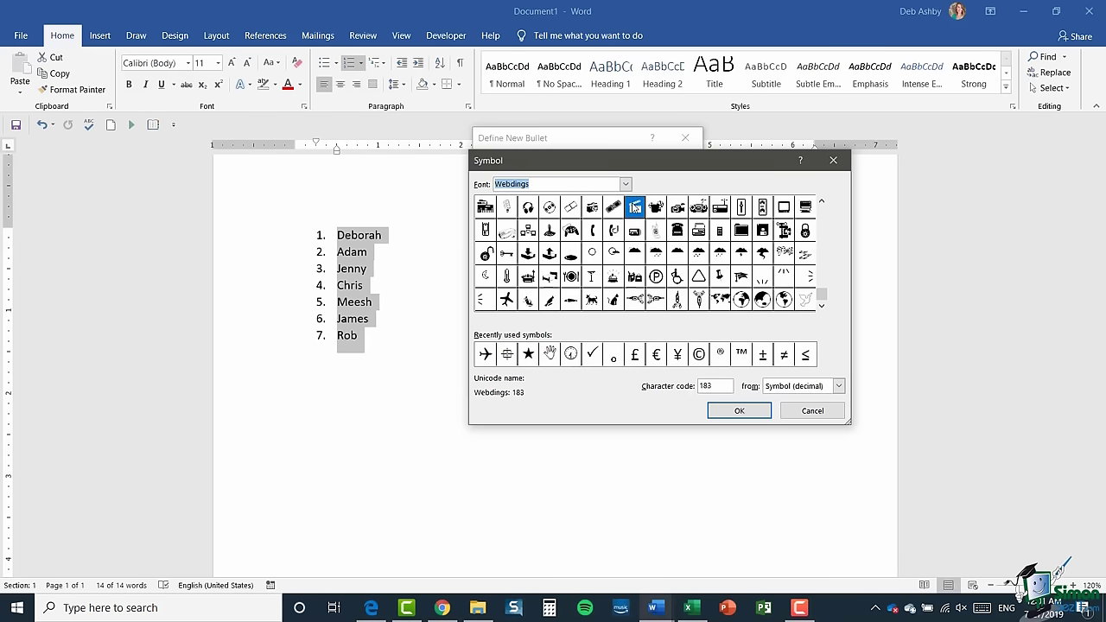
Choose the Webdings star as the bullet character and apply it to the seven names
click(822, 308)
click(528, 354)
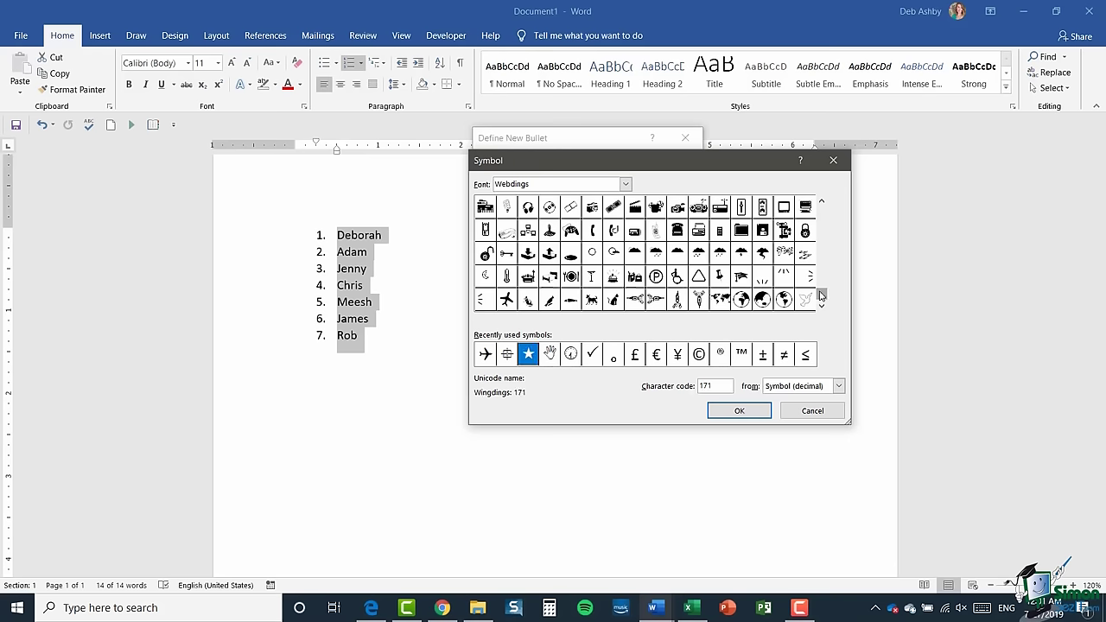
drag(822, 295, 823, 245)
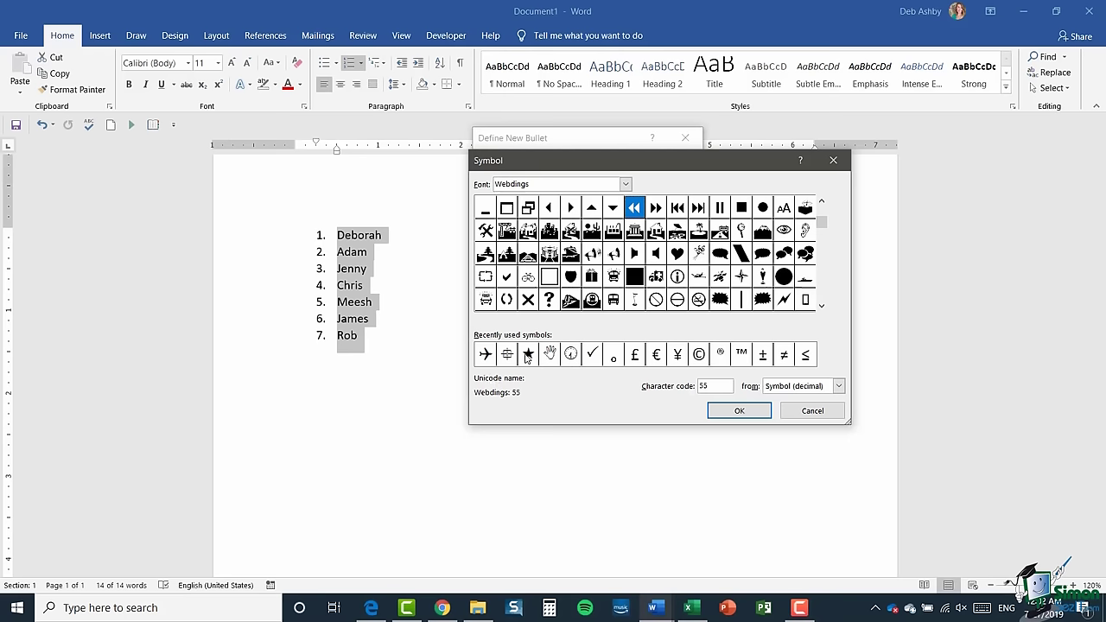
click(528, 355)
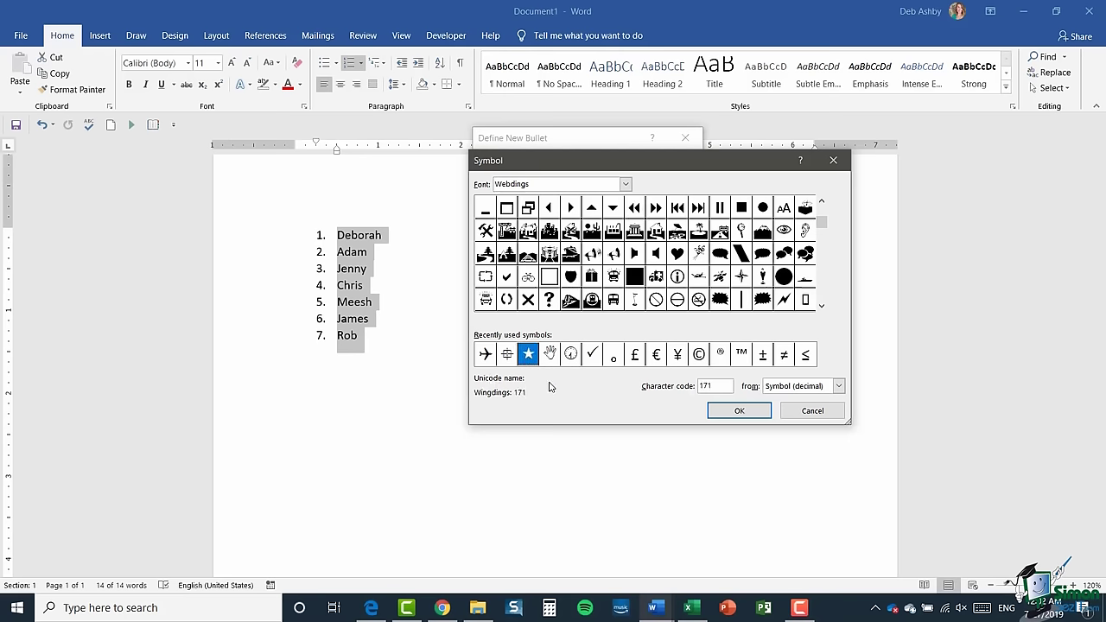
click(741, 412)
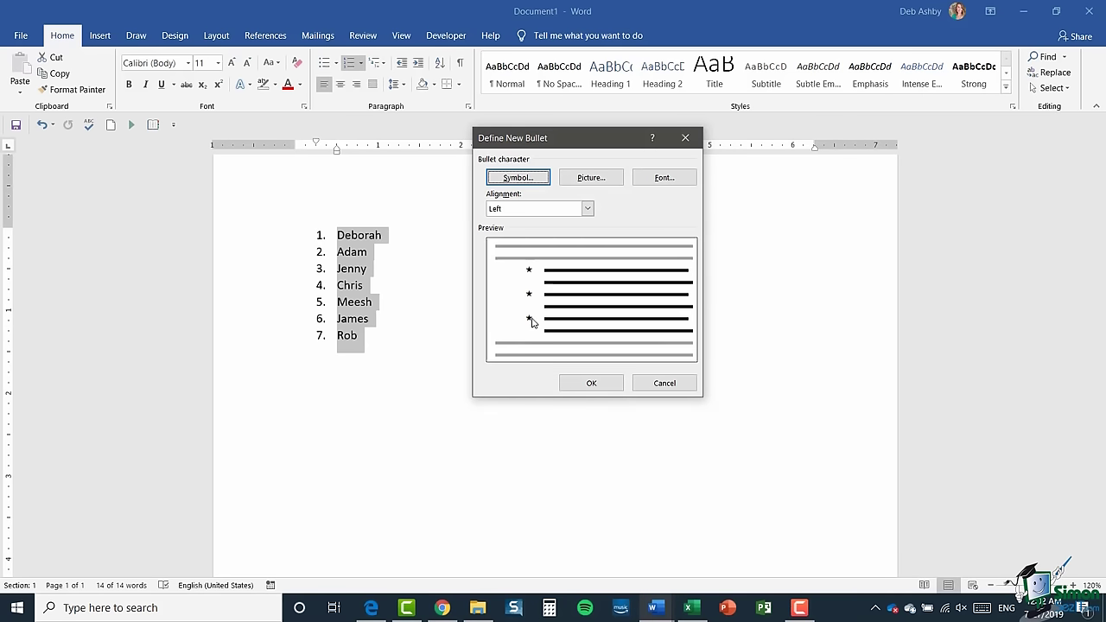
click(596, 383)
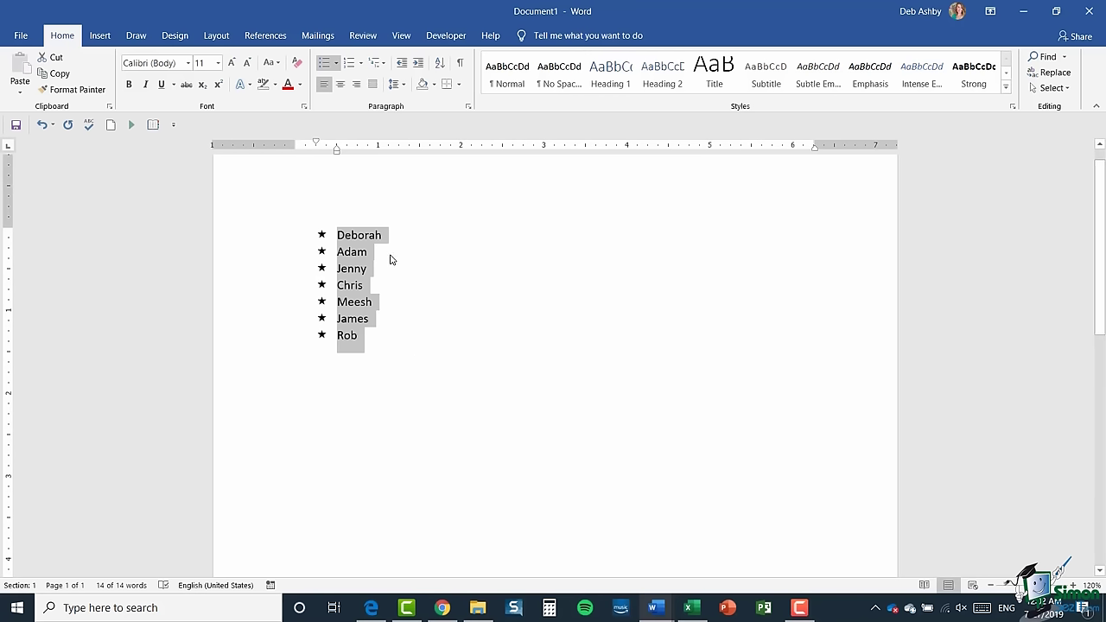
Define a new picture bullet and search online pictures for 'dog'
click(338, 64)
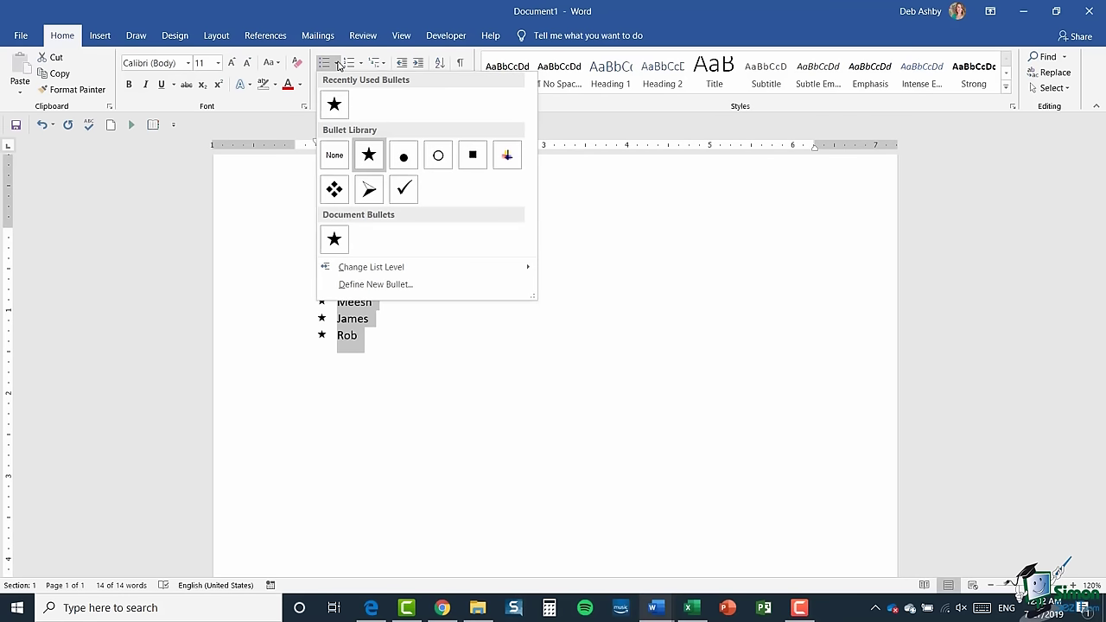
click(356, 291)
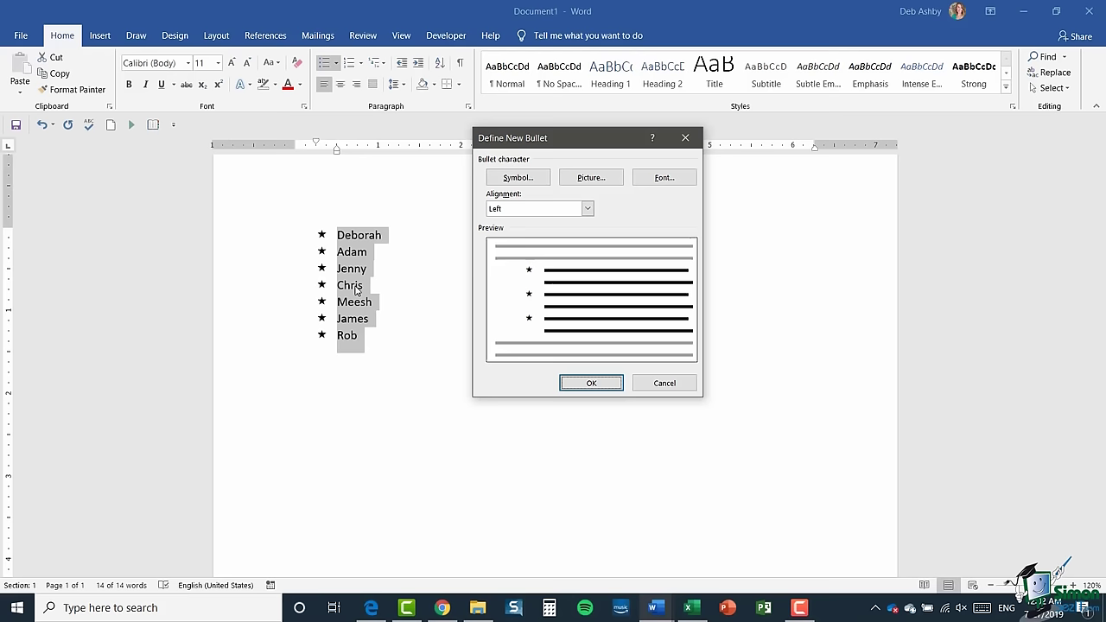
click(590, 178)
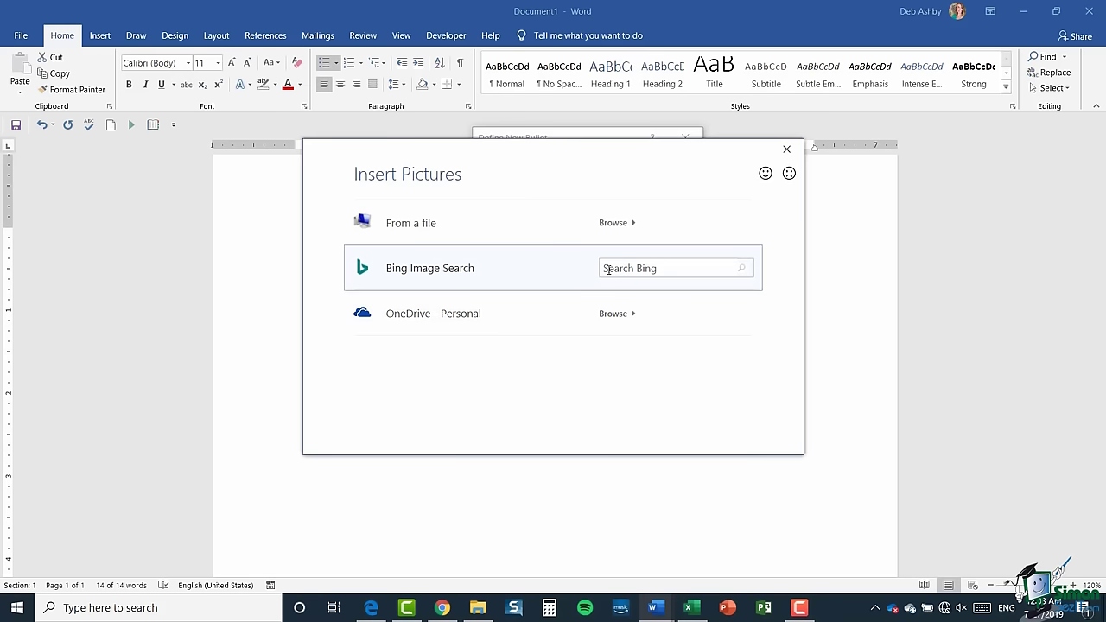
click(605, 268)
text(dog)
key(Return)
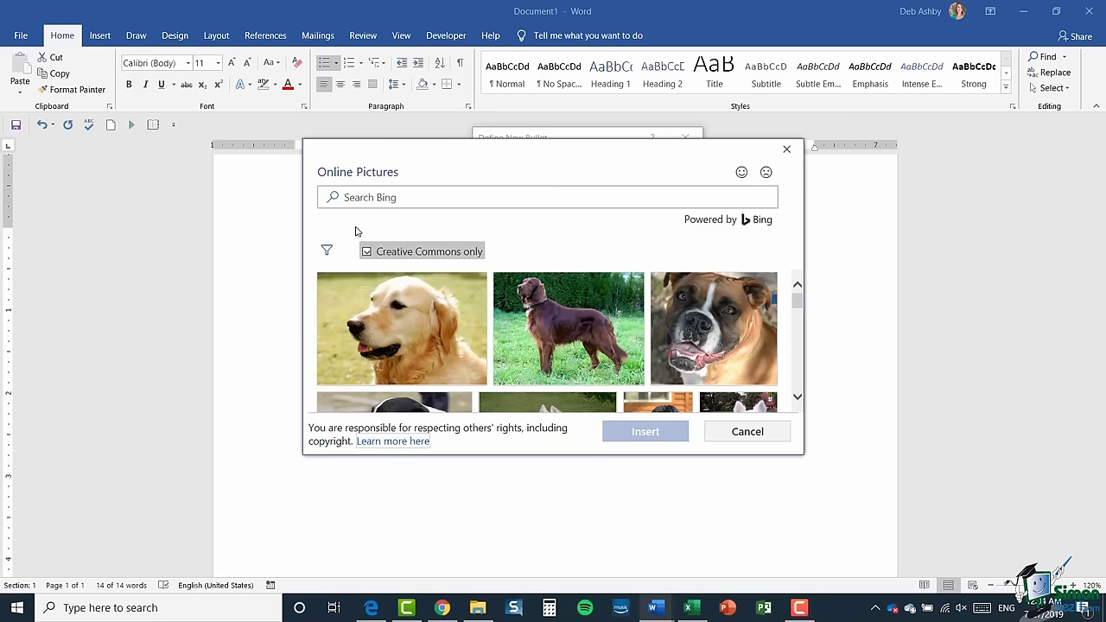
Insert the black dog silhouette picture as the bullet and apply it to the name list
click(798, 398)
drag(797, 398, 798, 398)
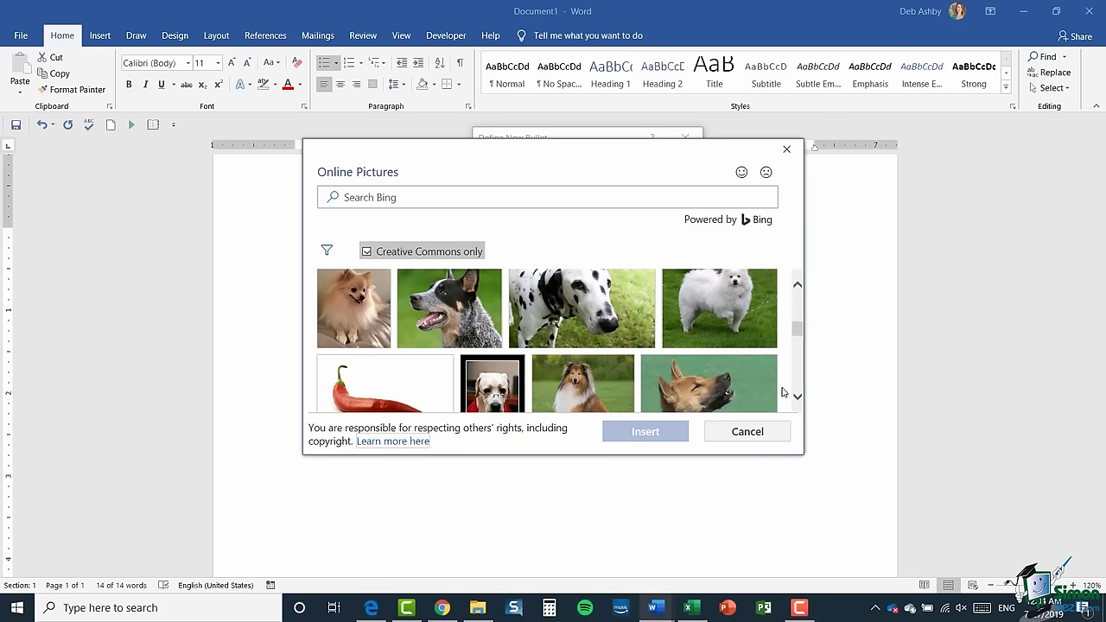
click(796, 399)
click(796, 400)
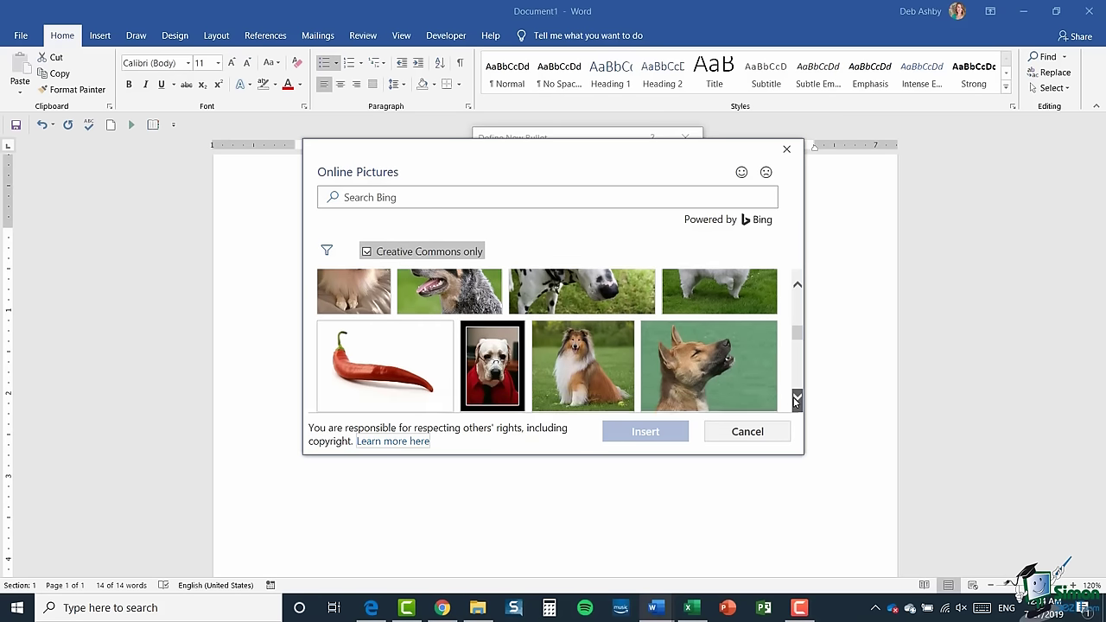
click(796, 399)
click(796, 400)
click(796, 399)
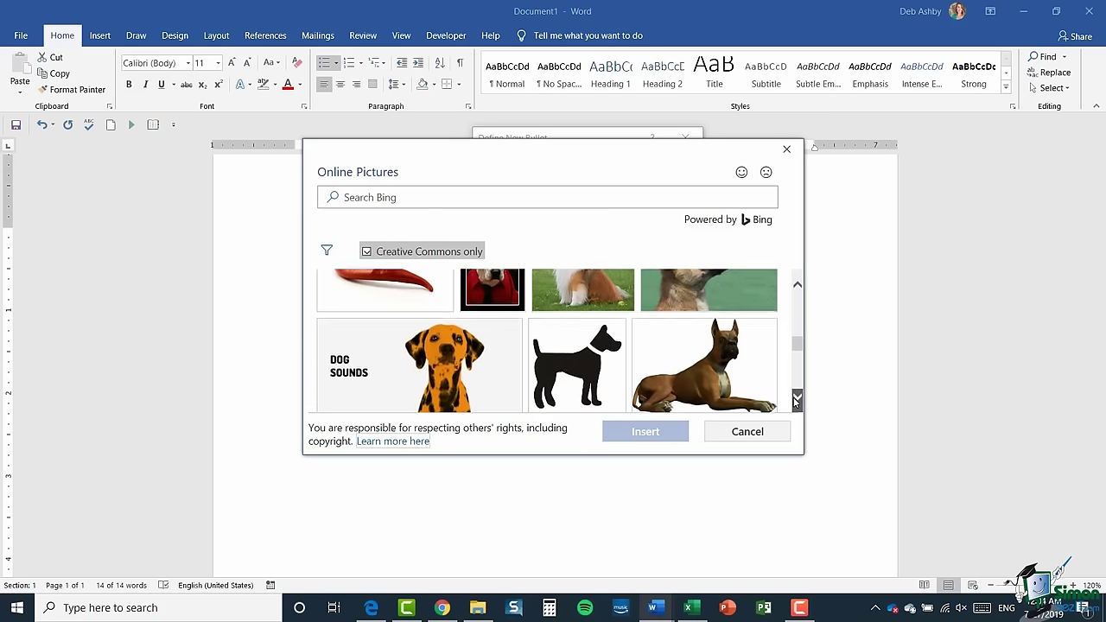
click(796, 400)
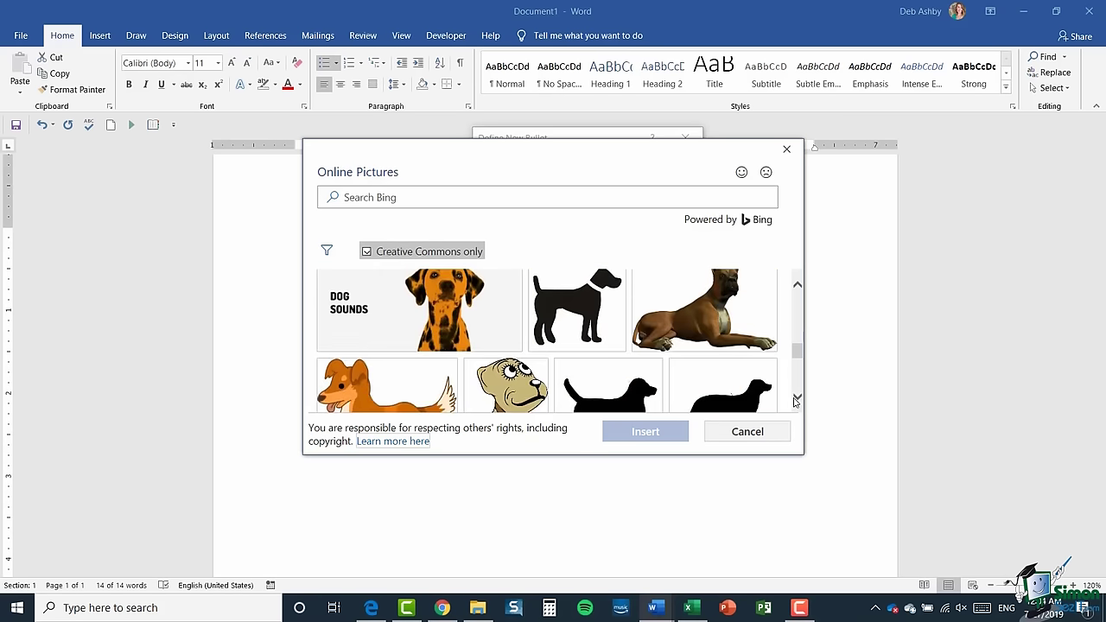
click(797, 284)
click(569, 339)
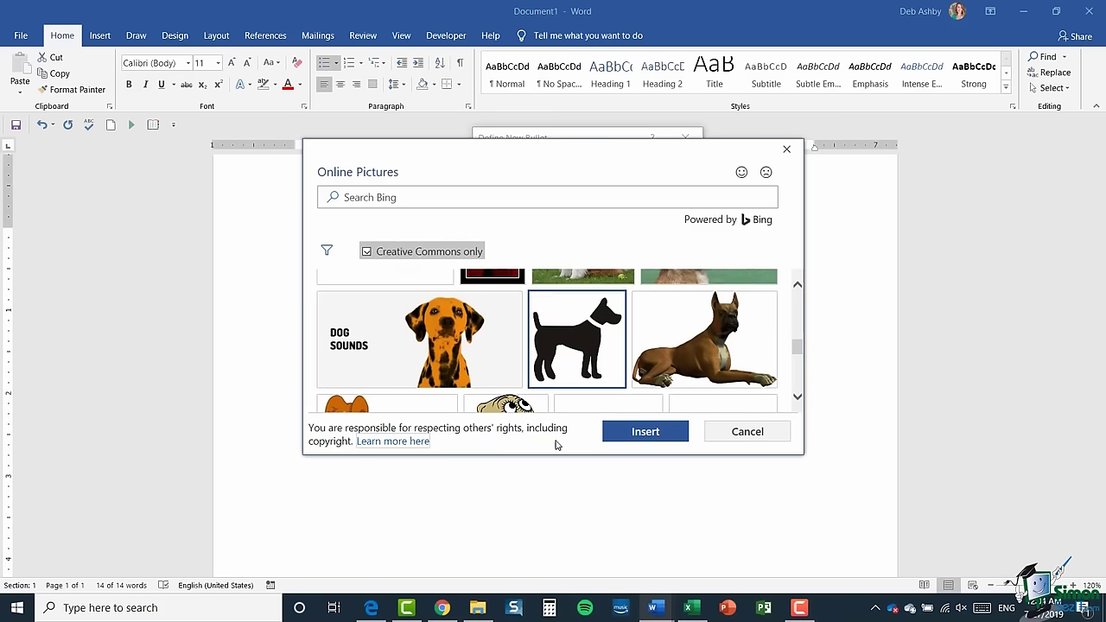
click(658, 436)
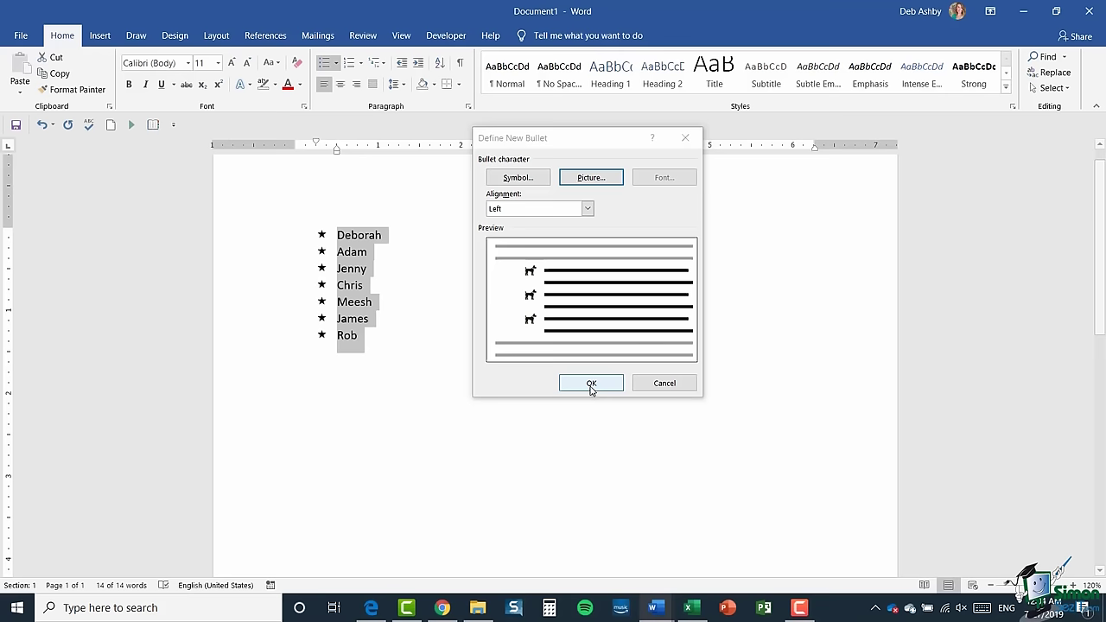
click(592, 383)
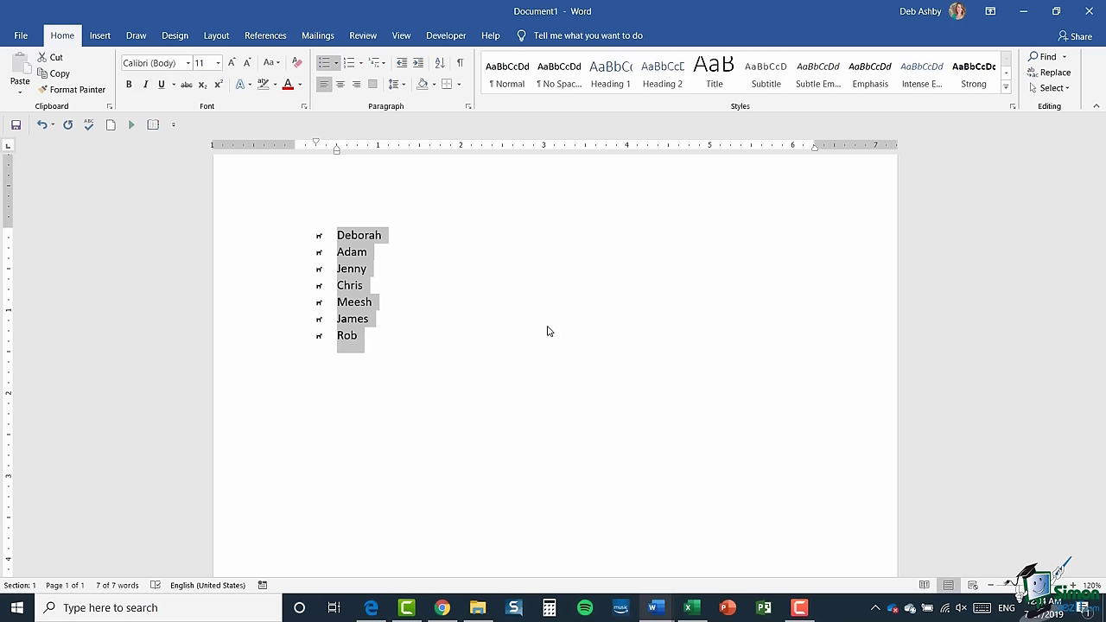
Below Rob, add the plain unbulleted line 'My telephone number is XXXXXXX'
click(379, 344)
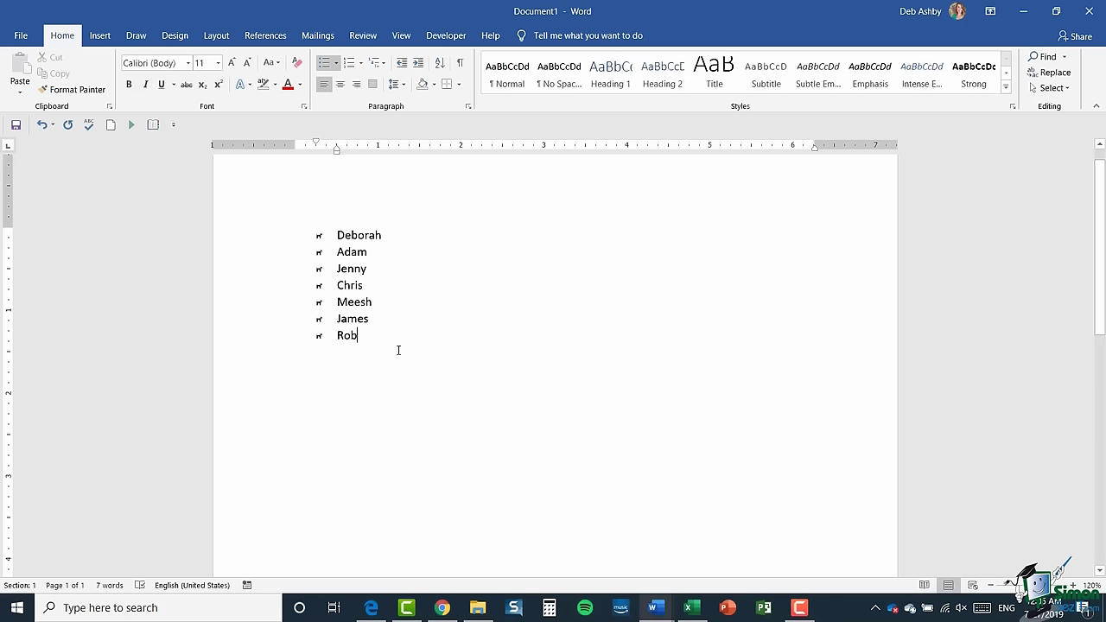
key(Return)
key(BackSpace)
key(BackSpace)
key(BackSpace)
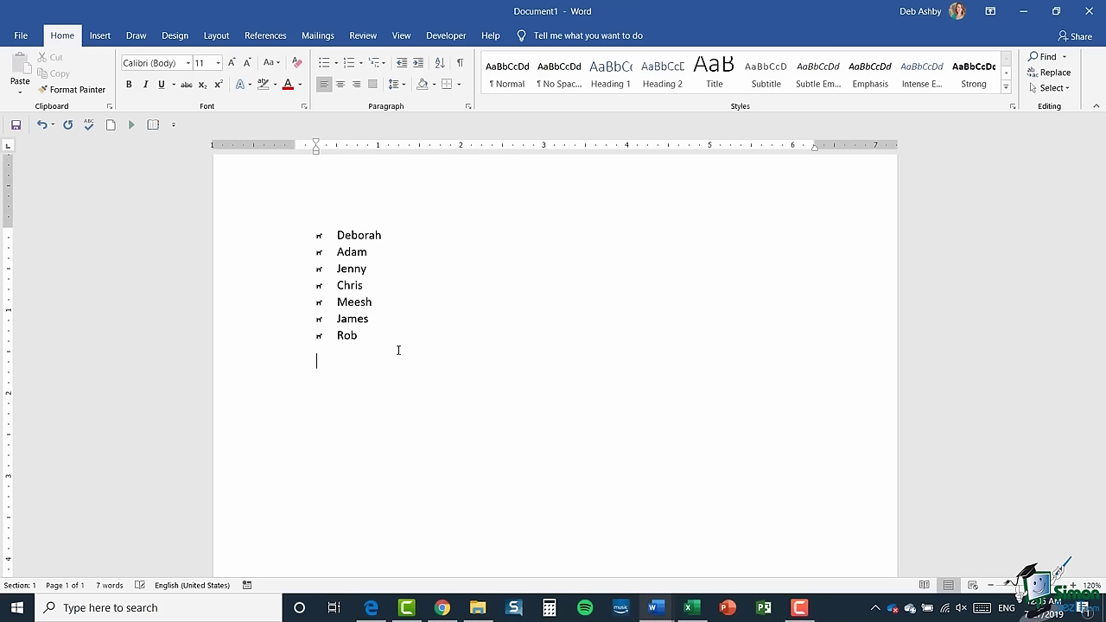
text(My te)
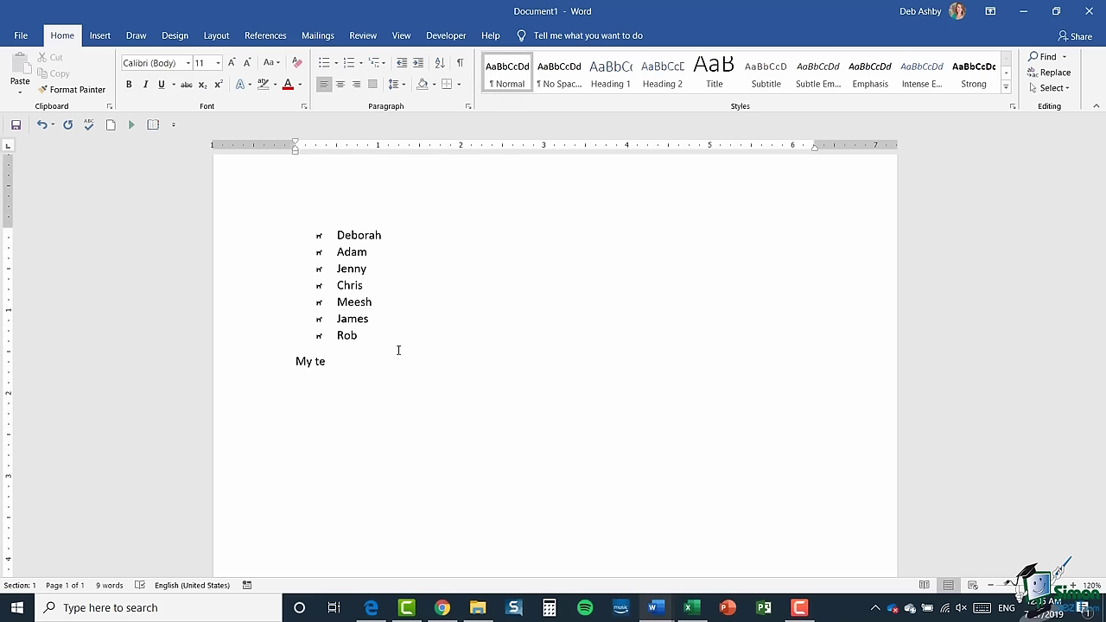
text(lephone number is )
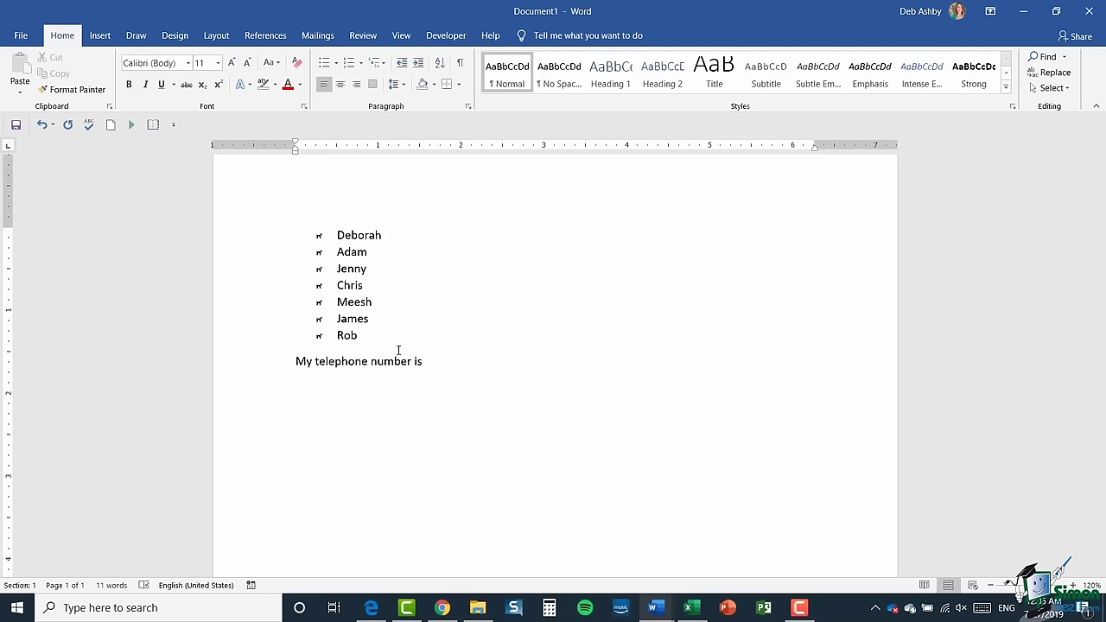
text(XXXXXXX)
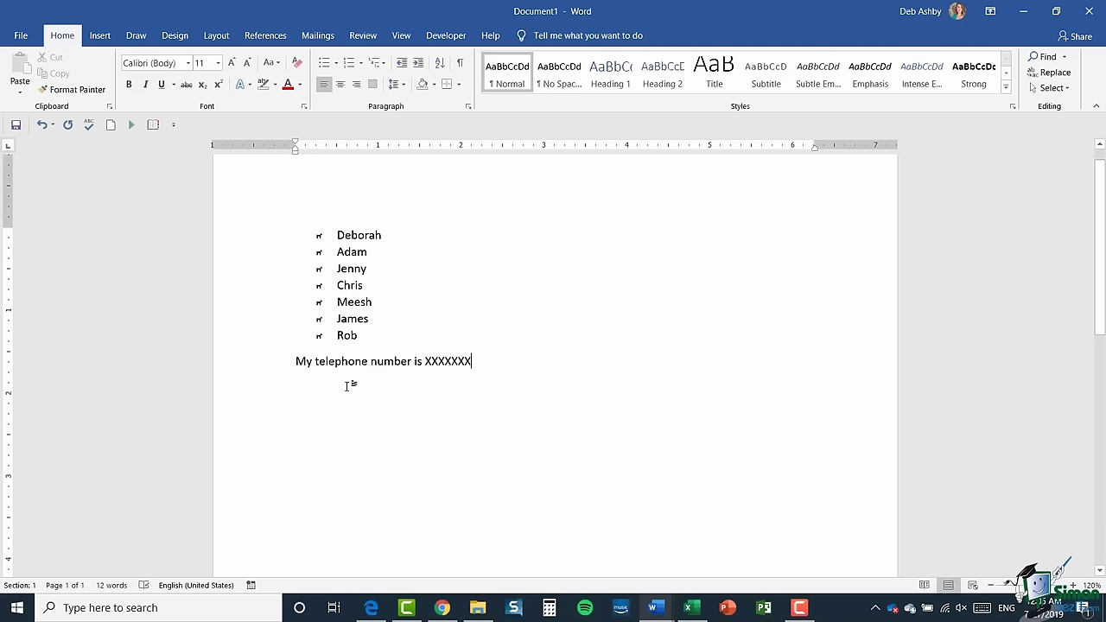
click(371, 363)
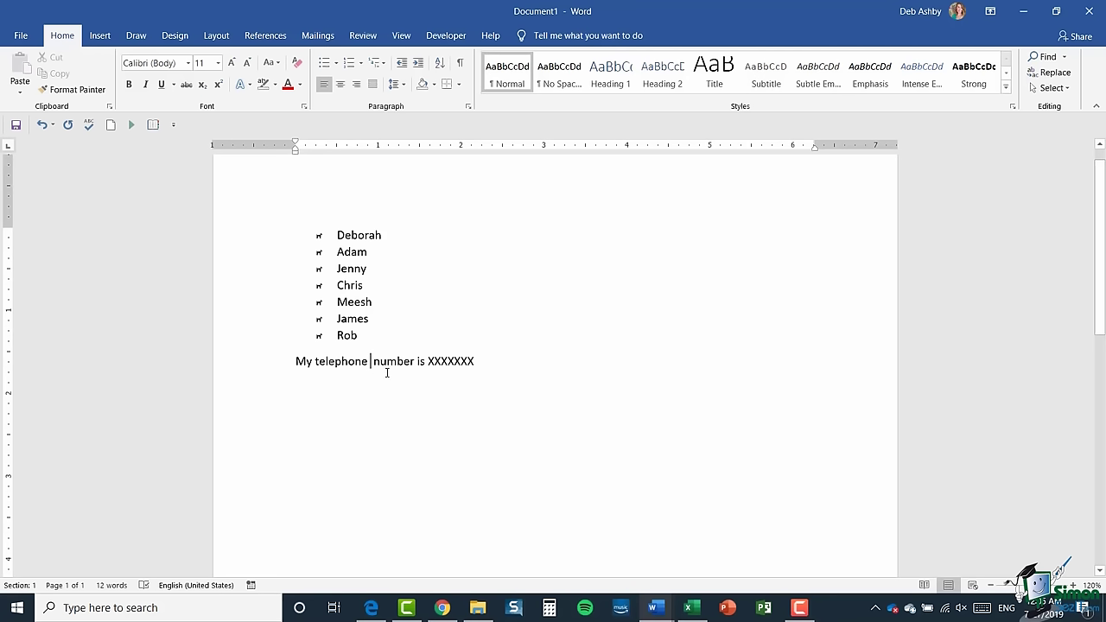
Insert the Wingdings telephone symbol before the word 'number'
click(101, 36)
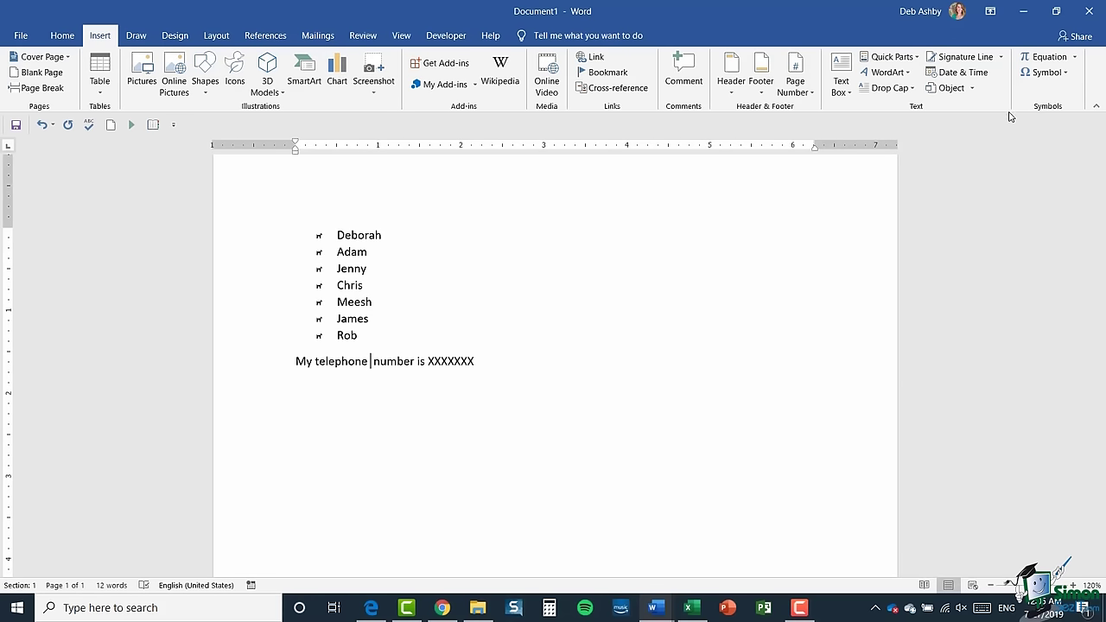
click(1041, 76)
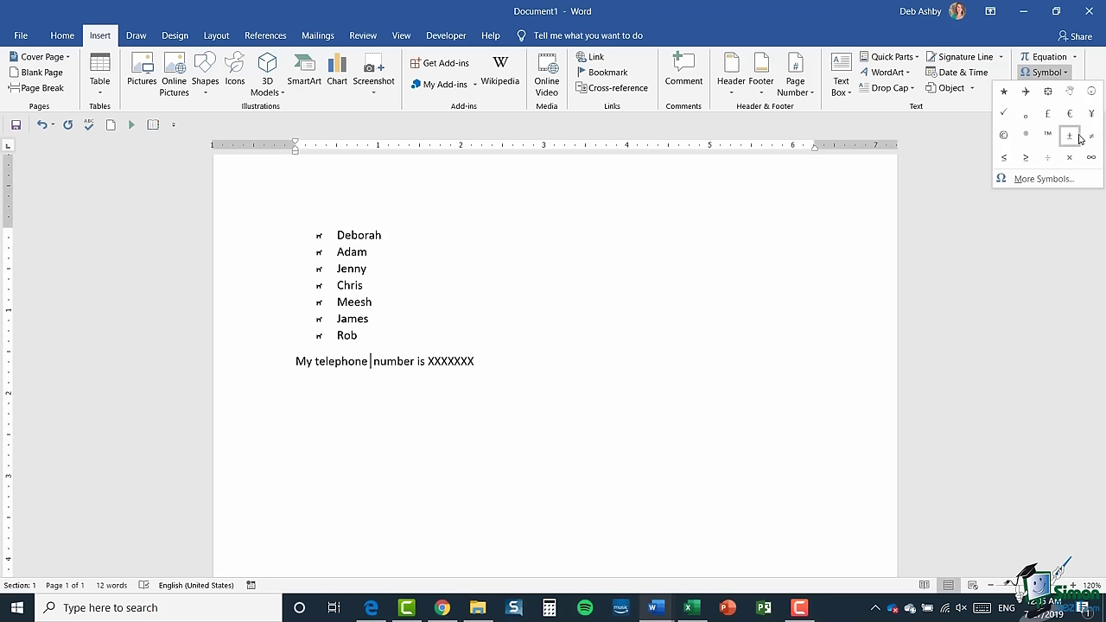
click(1037, 183)
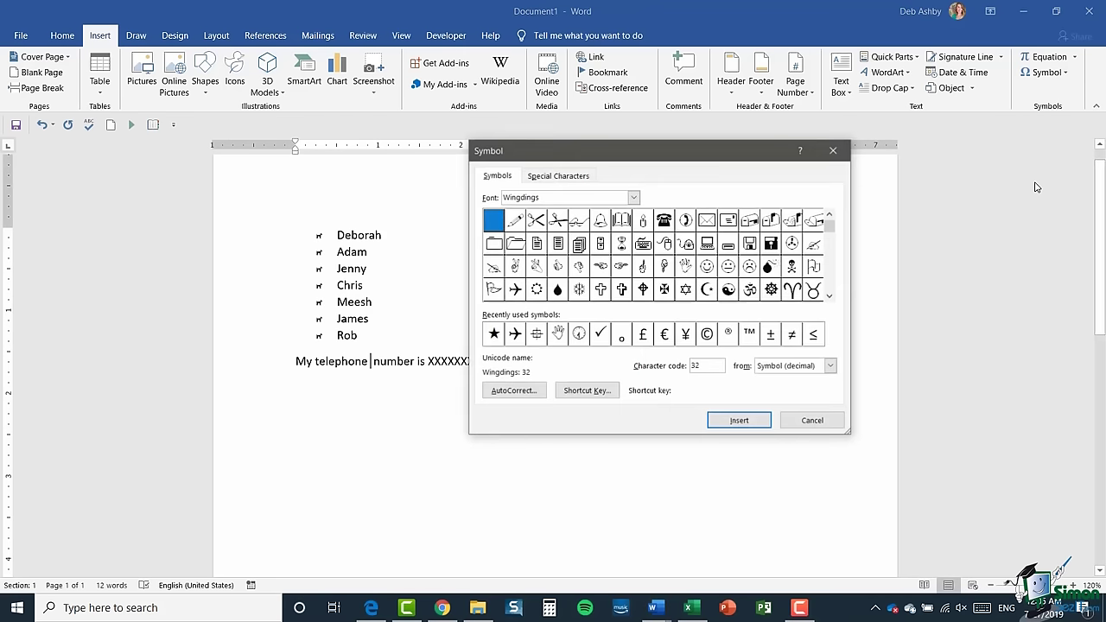
click(664, 222)
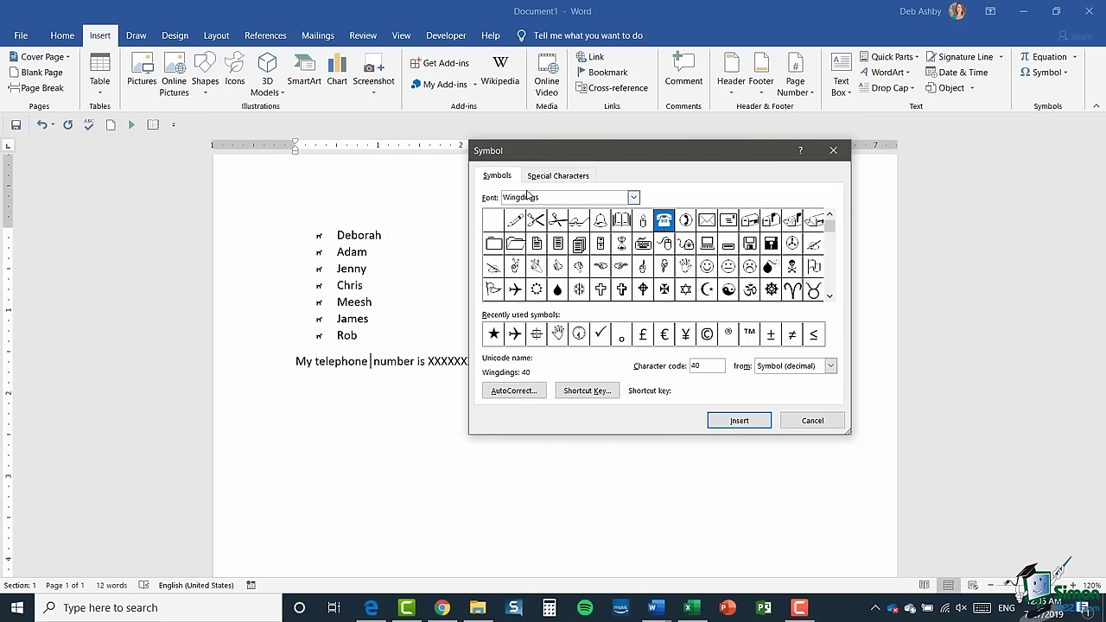
click(750, 424)
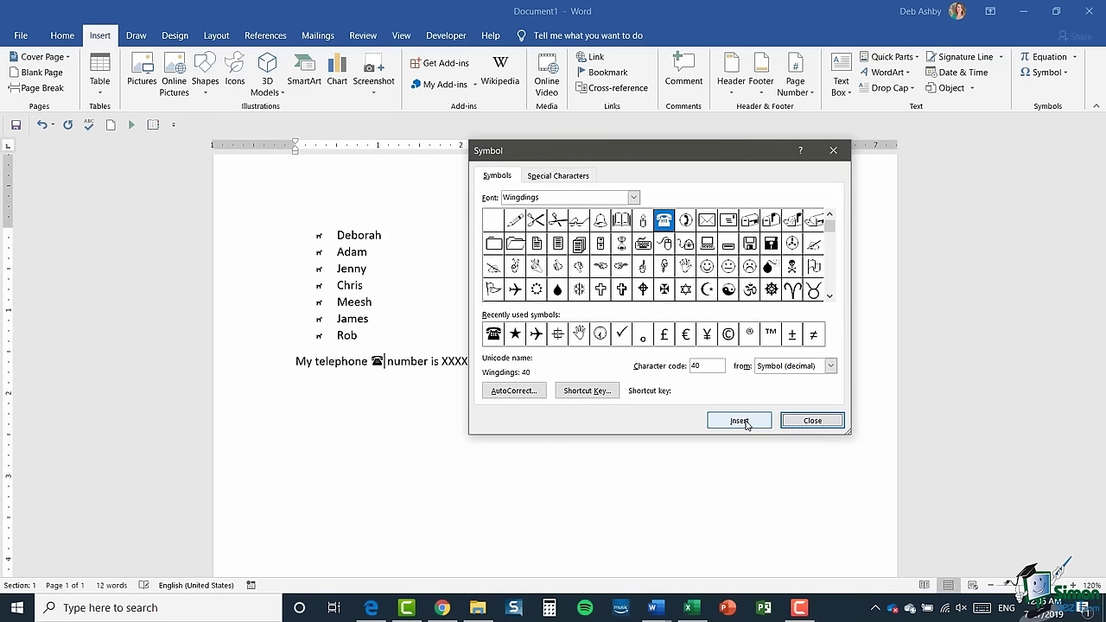
click(813, 421)
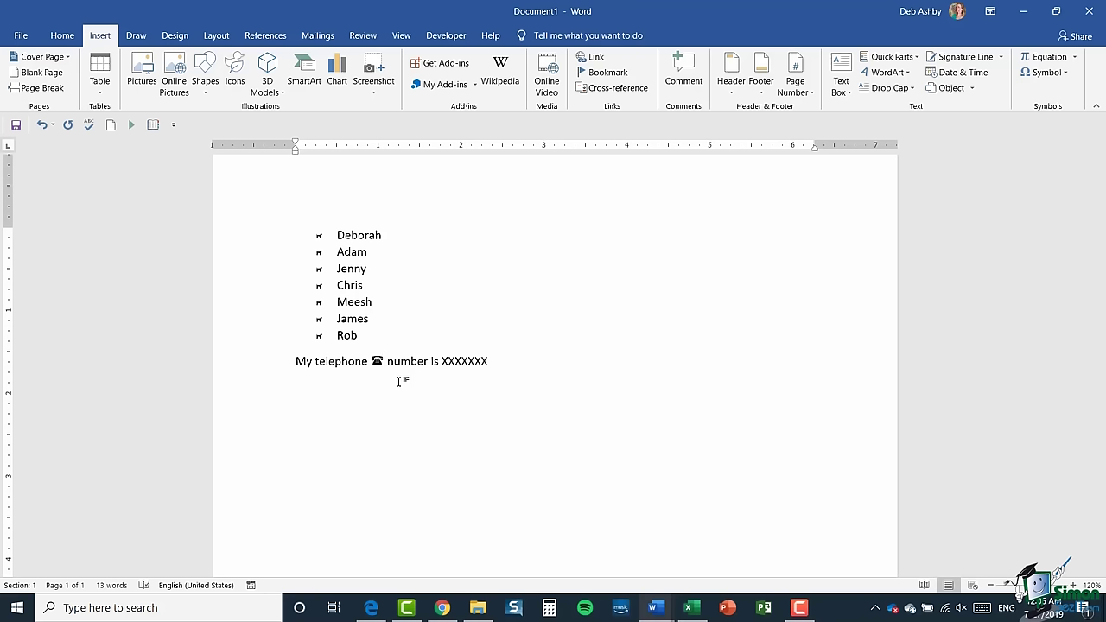
Colour the inserted telephone symbol red
drag(386, 361, 370, 361)
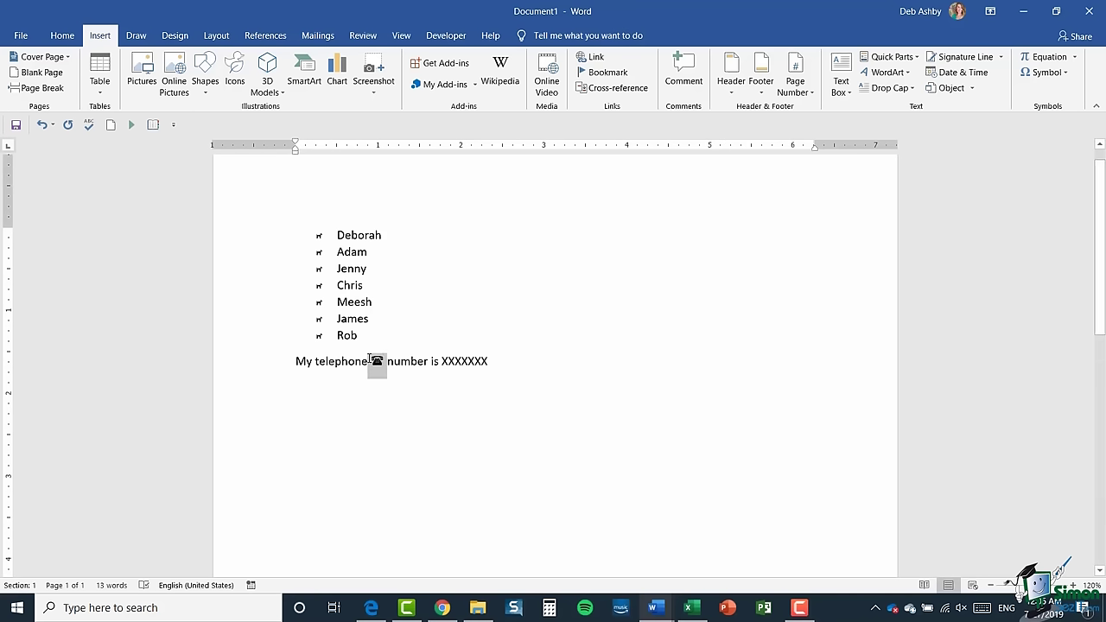
click(59, 36)
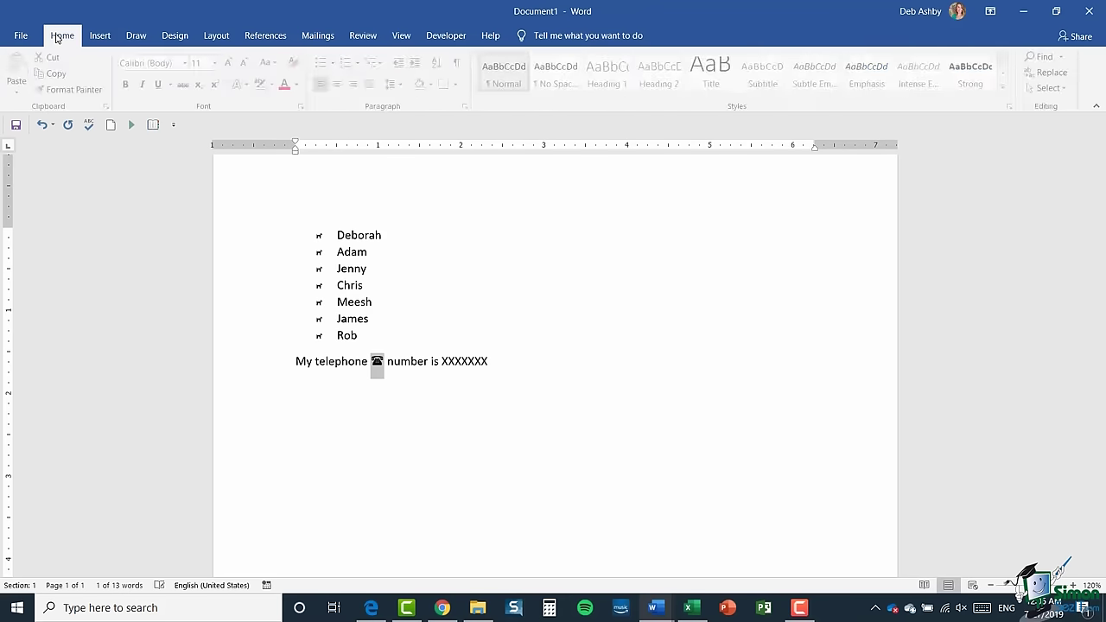
click(288, 86)
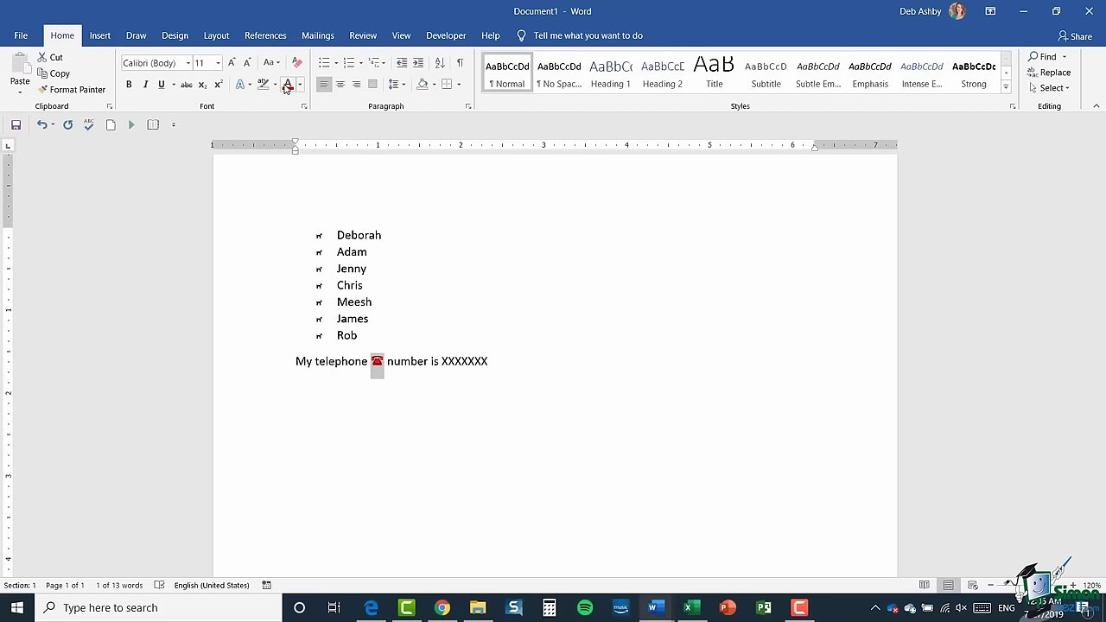
key(Up)
key(Up)
key(Up)
key(Up)
key(Up)
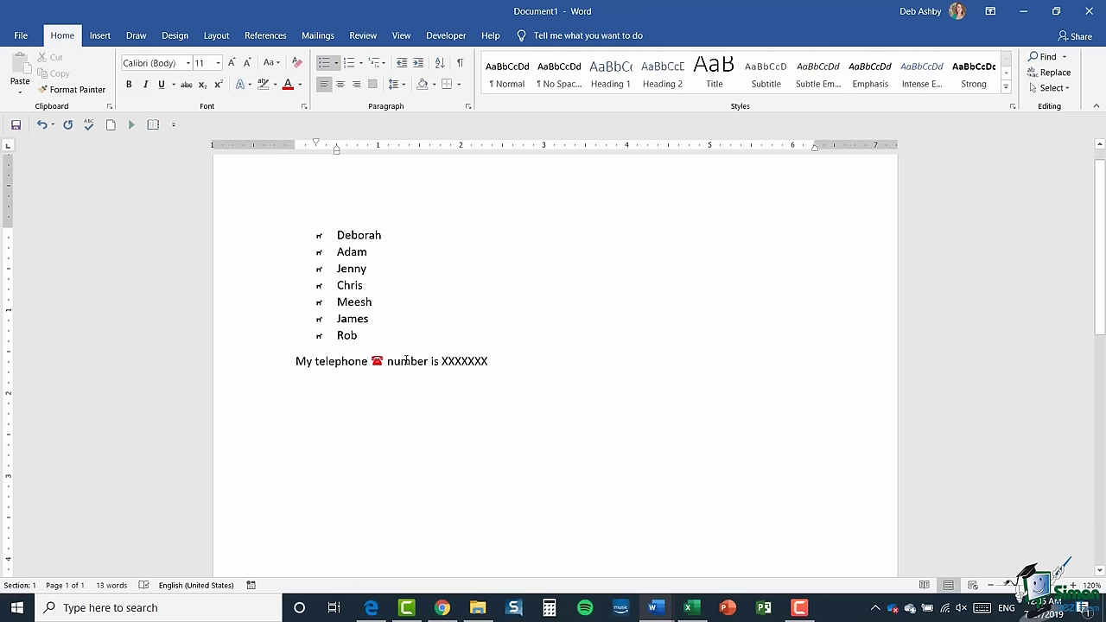
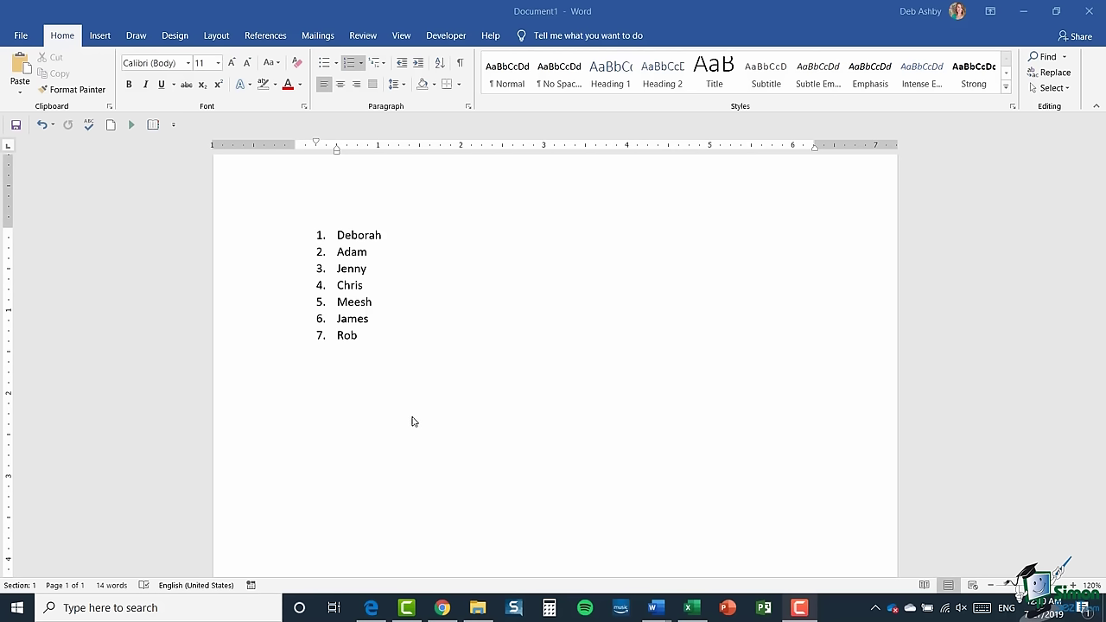
Insert a new item after Deborah and demote it to an empty sub-item a
click(474, 238)
key(Return)
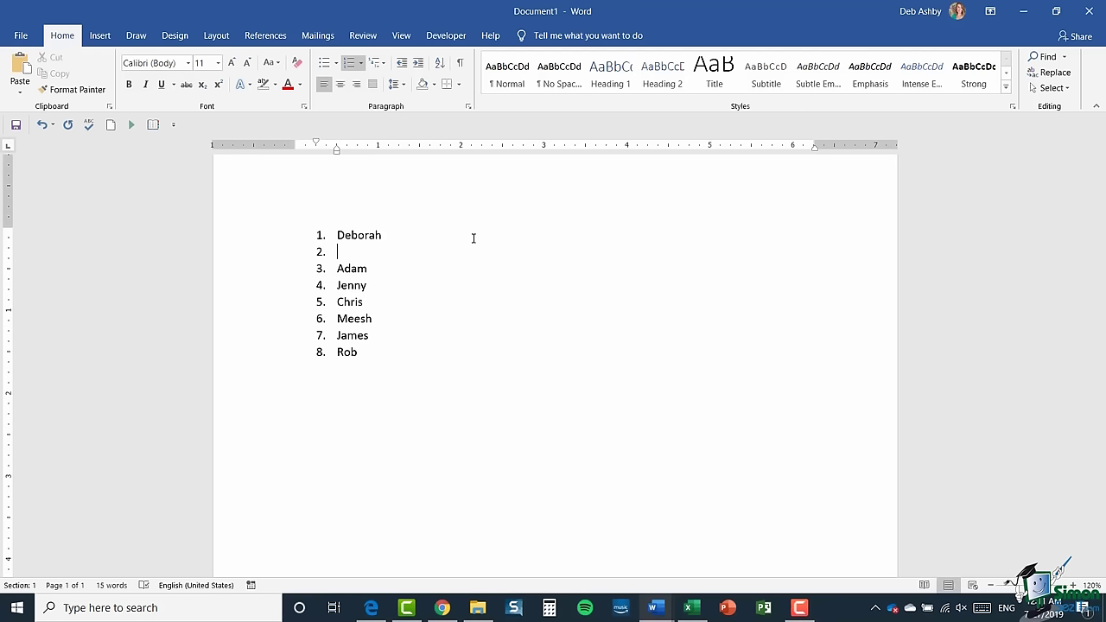
key(Tab)
key(shift+Tab)
key(Tab)
Enter sub-items 'Voted the top employee in 2017' and 'Voted the top employee in 2018', then end the sub-list
text(Voted the tp)
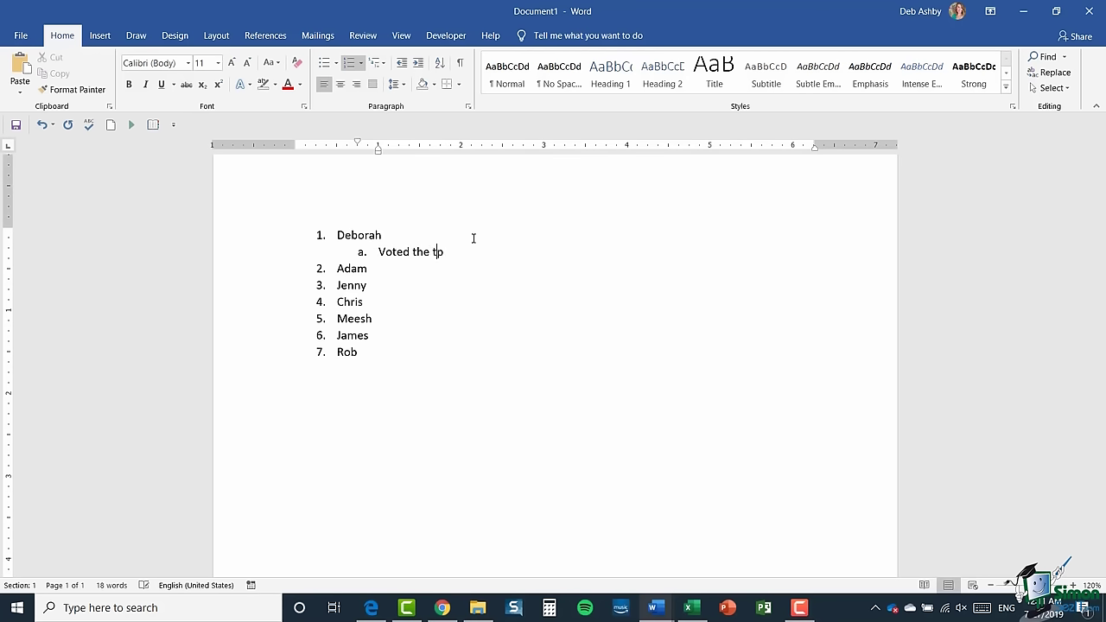
key(BackSpace)
text(op employee in 2017)
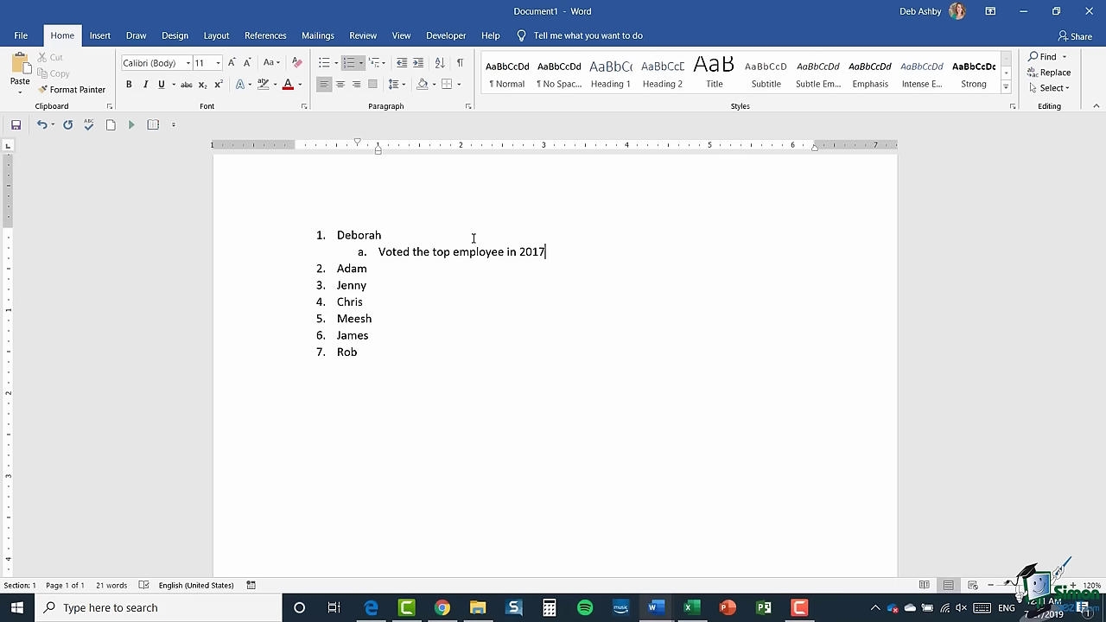
key(Return)
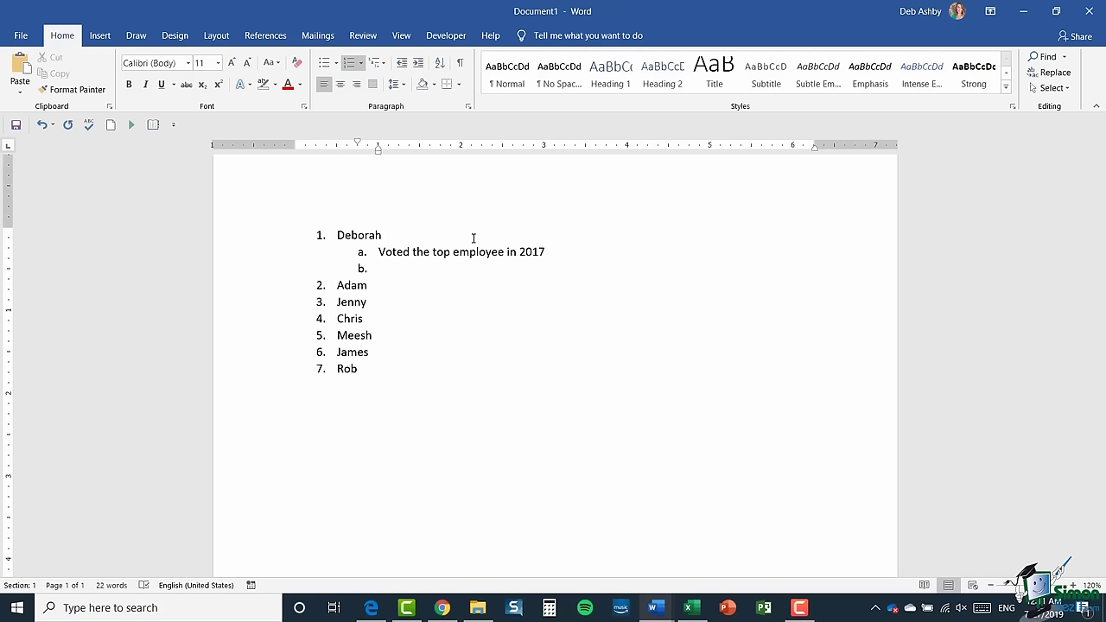
text(Voted the top employ)
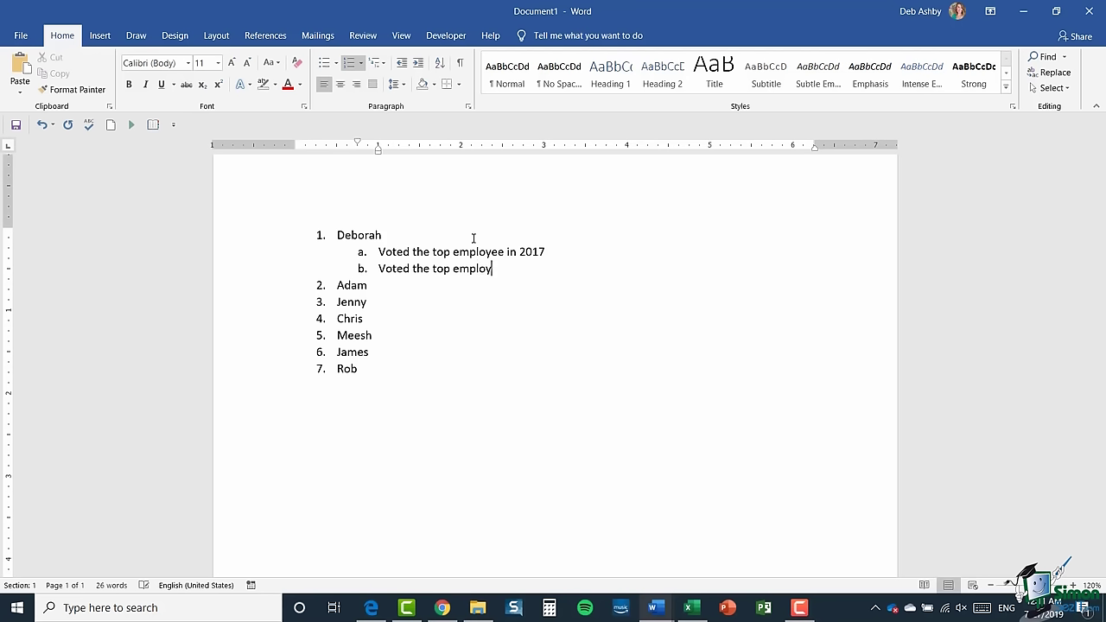
text(ee in 2018)
key(Return)
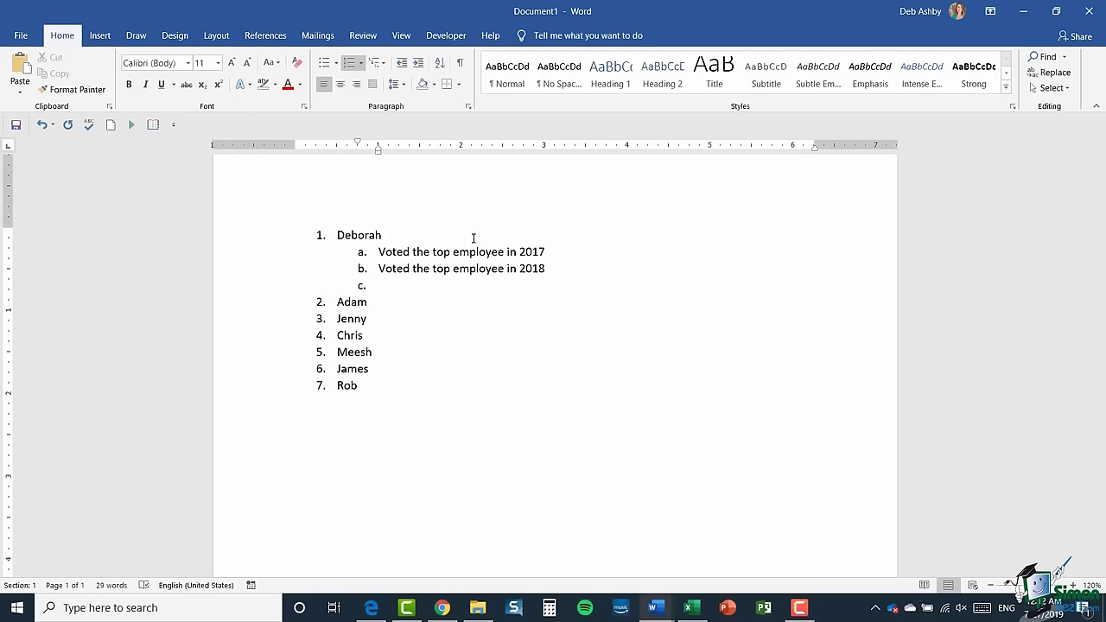
key(shift+Tab)
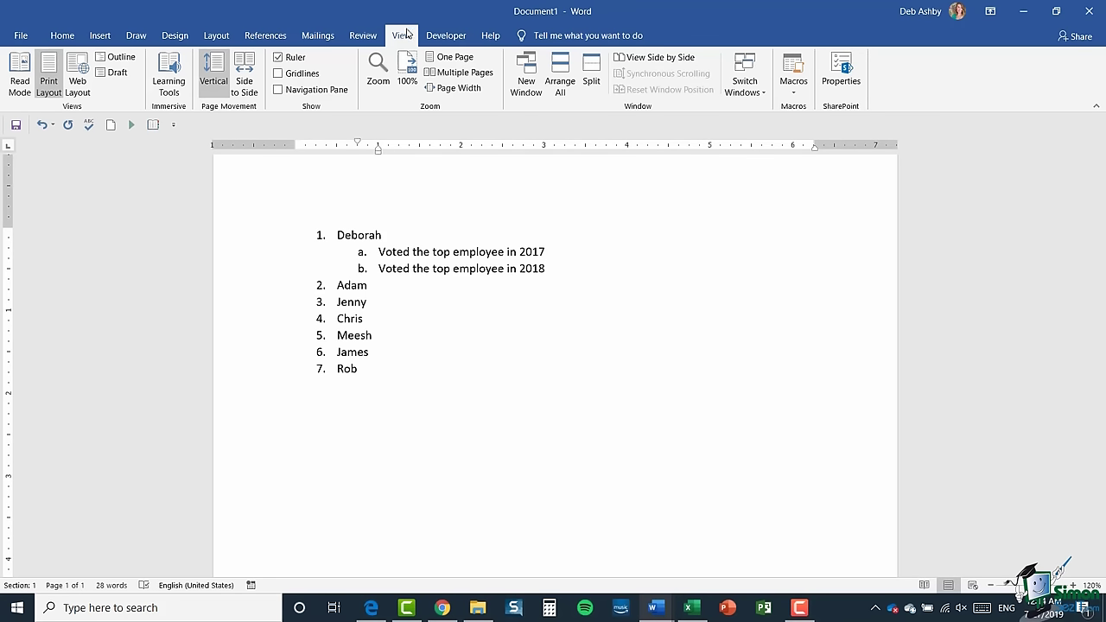
Switch to Smith Flyer.docx and select the text from Who We Are through We're Growing
click(751, 87)
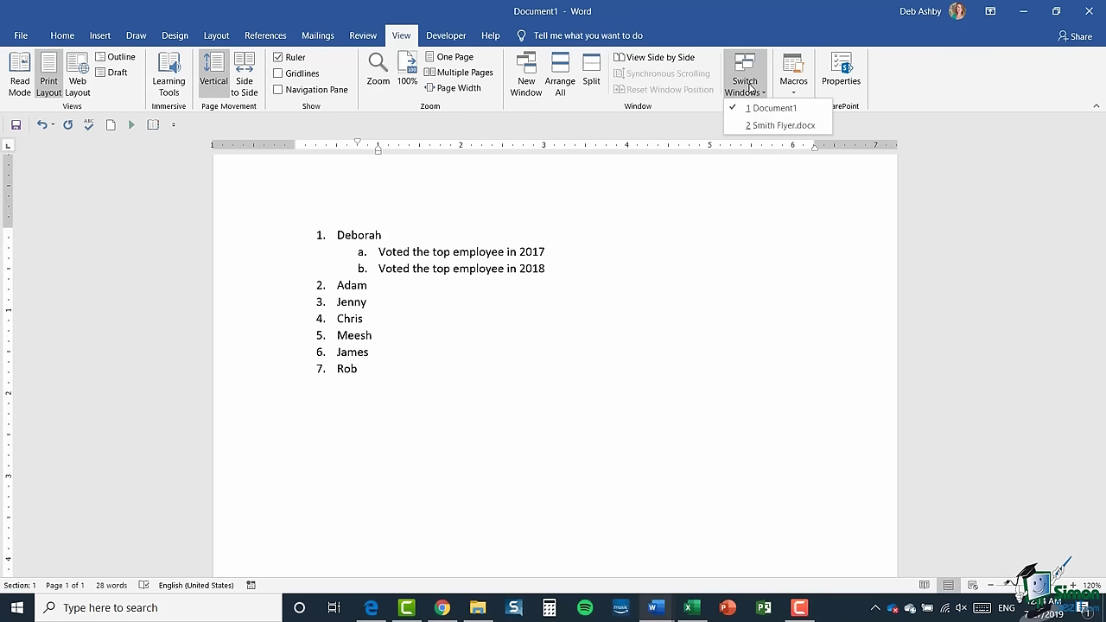
click(754, 130)
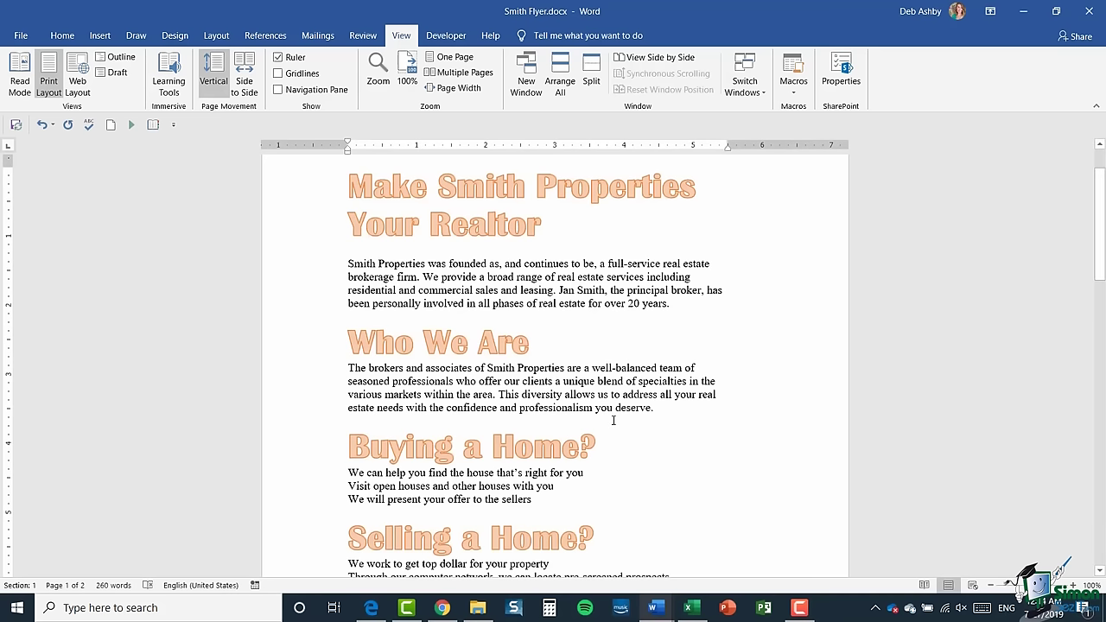
scroll(615, 413, down, 2)
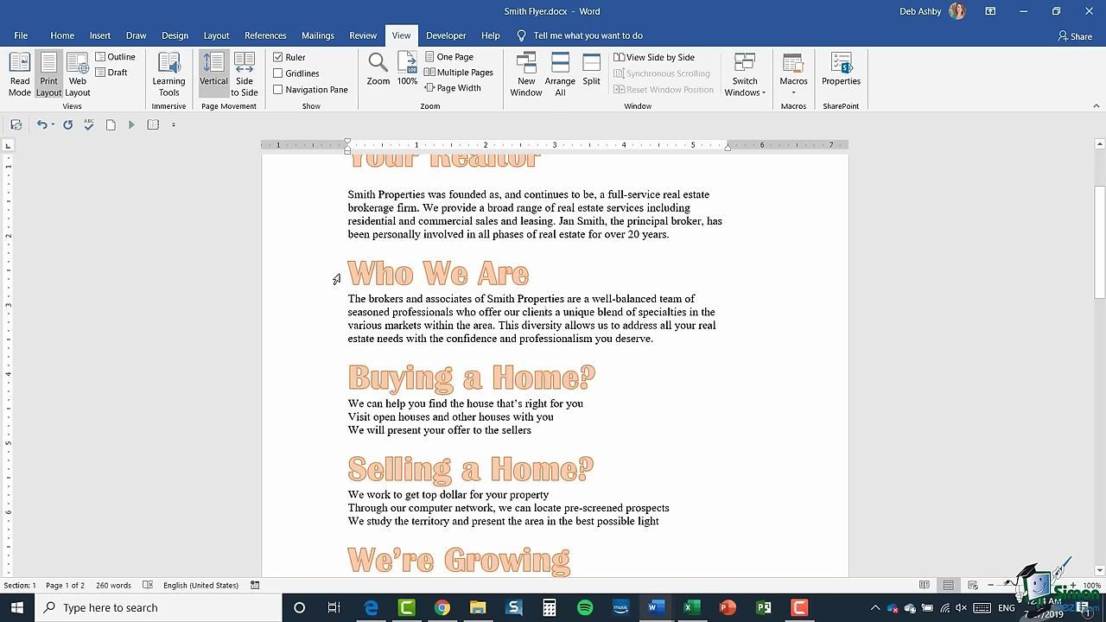
drag(344, 278, 570, 416)
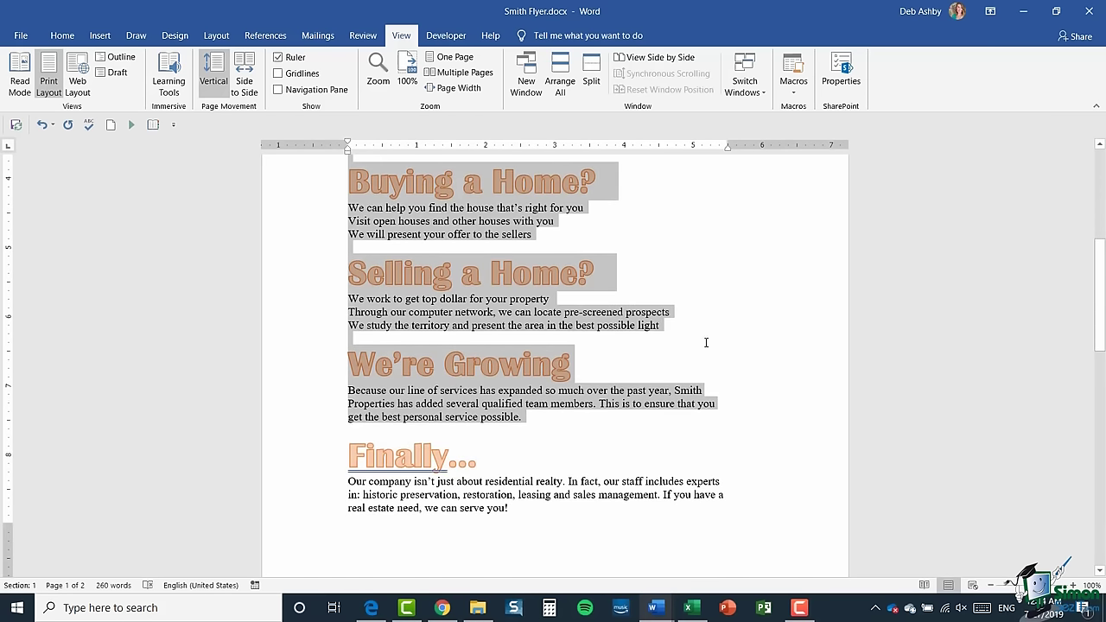
drag(707, 343, 721, 329)
scroll(721, 328, up, 4)
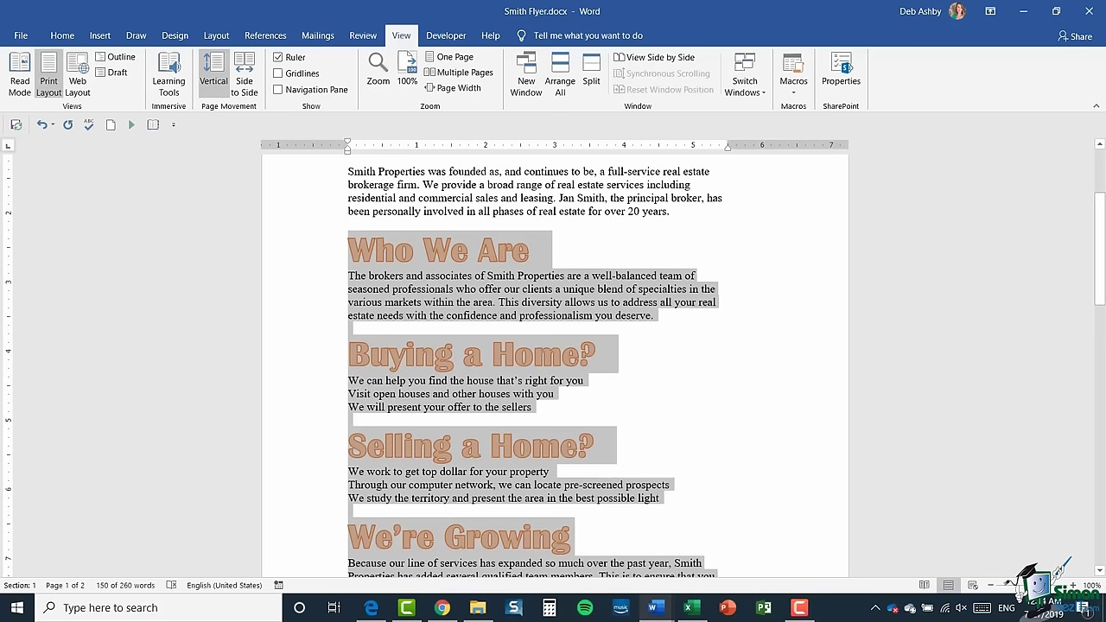
click(61, 39)
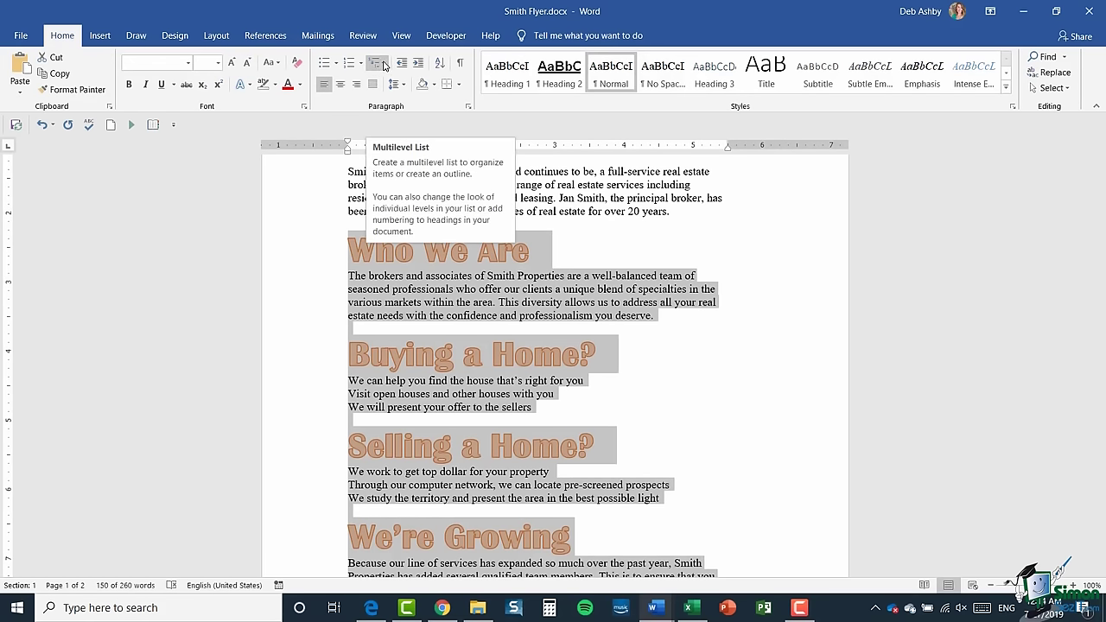
Apply the 1) a) i) multilevel list style to the selected flyer paragraphs
click(386, 67)
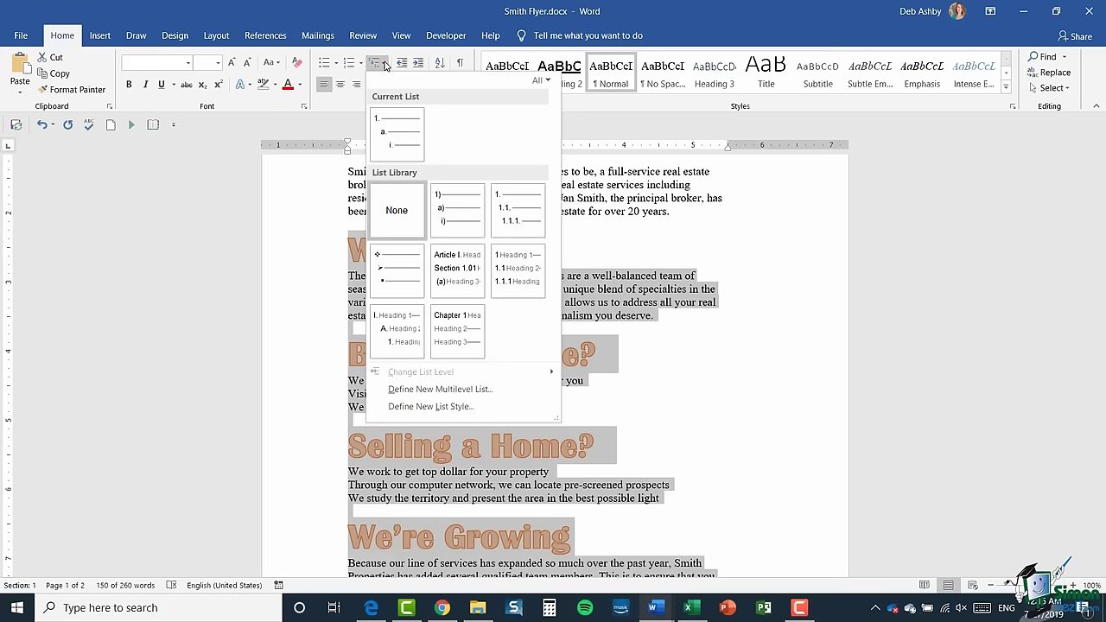
mouse_move(453, 211)
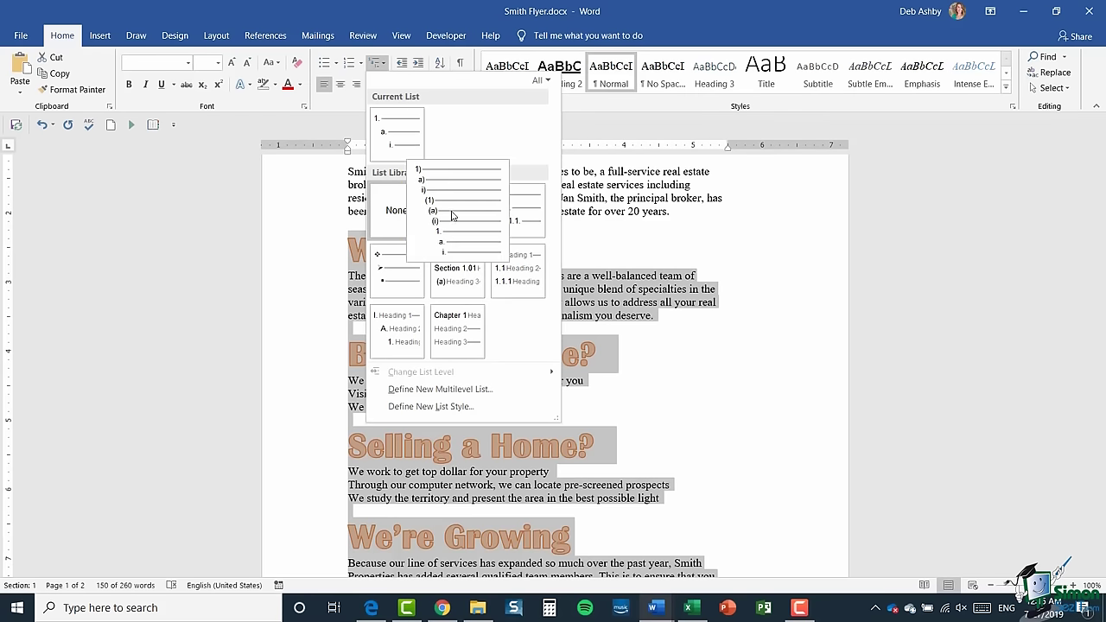
click(449, 210)
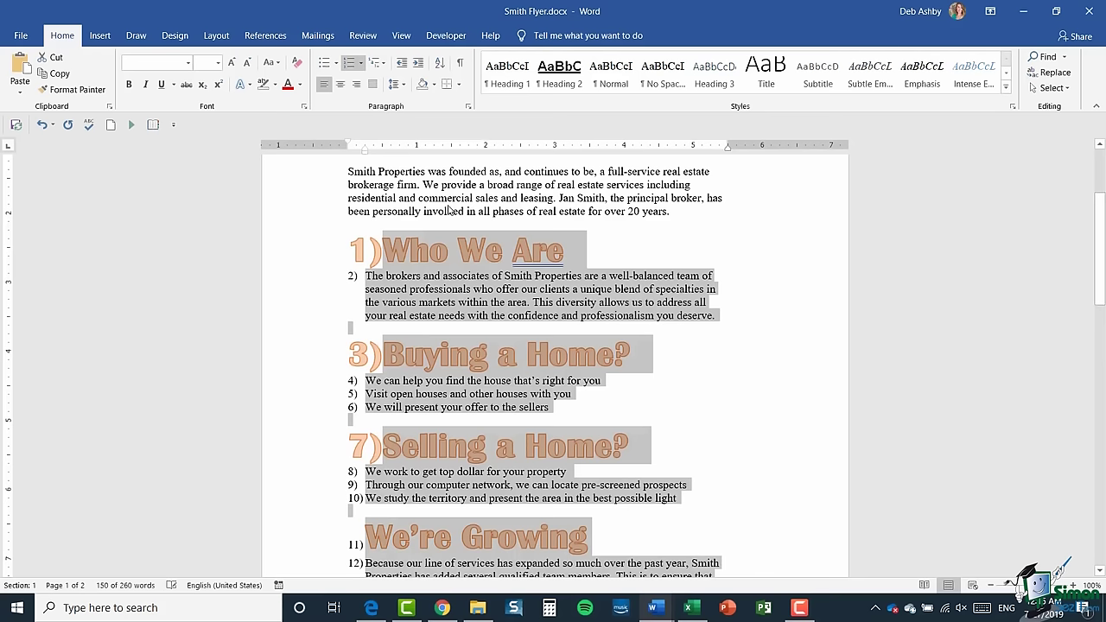
click(717, 353)
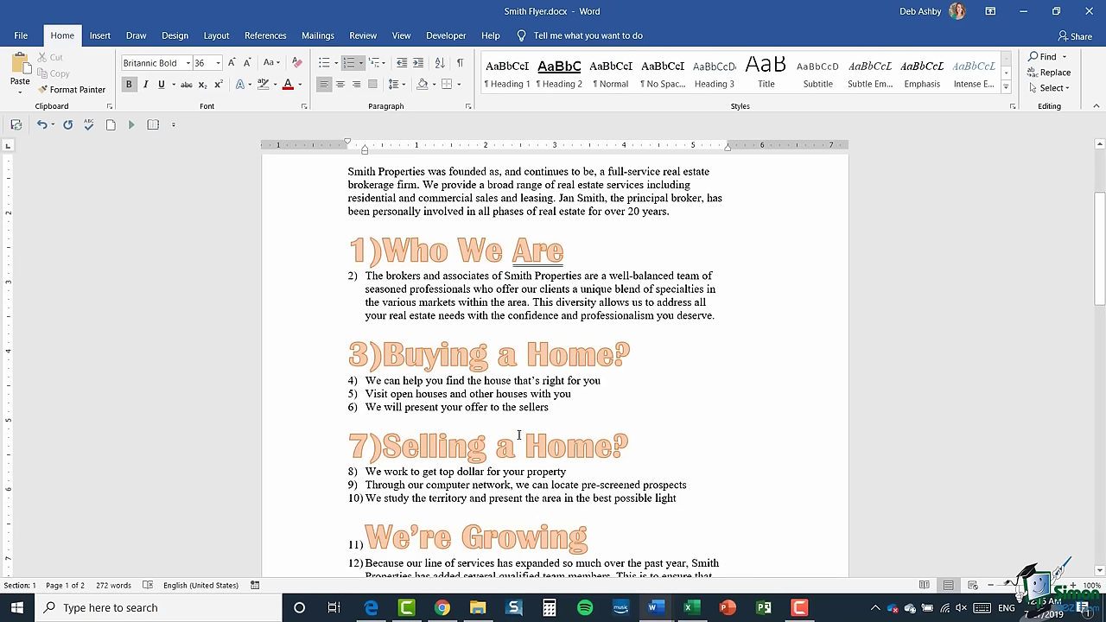
Demote the Who We Are paragraph and the three Buying a Home lines to lettered sub-items
click(367, 275)
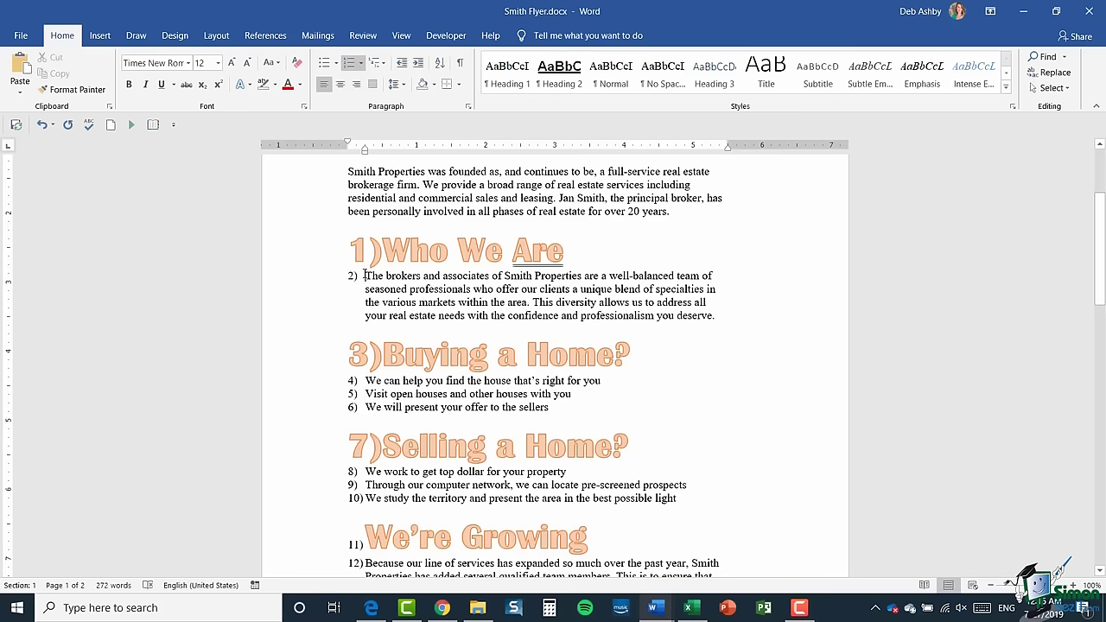
key(Tab)
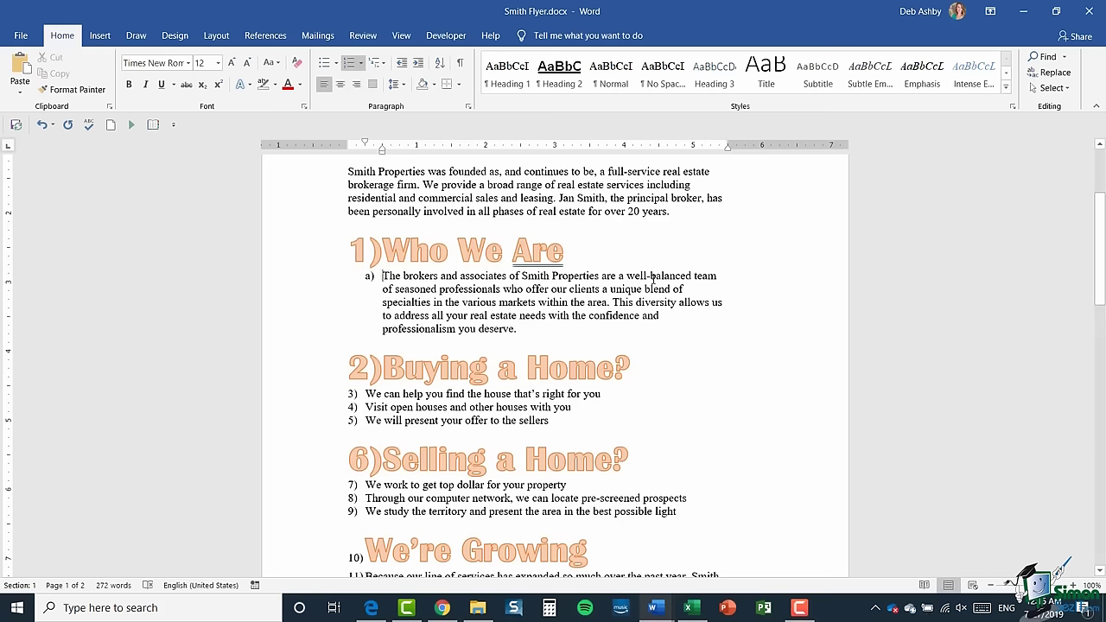
scroll(556, 403, down, 1)
click(365, 359)
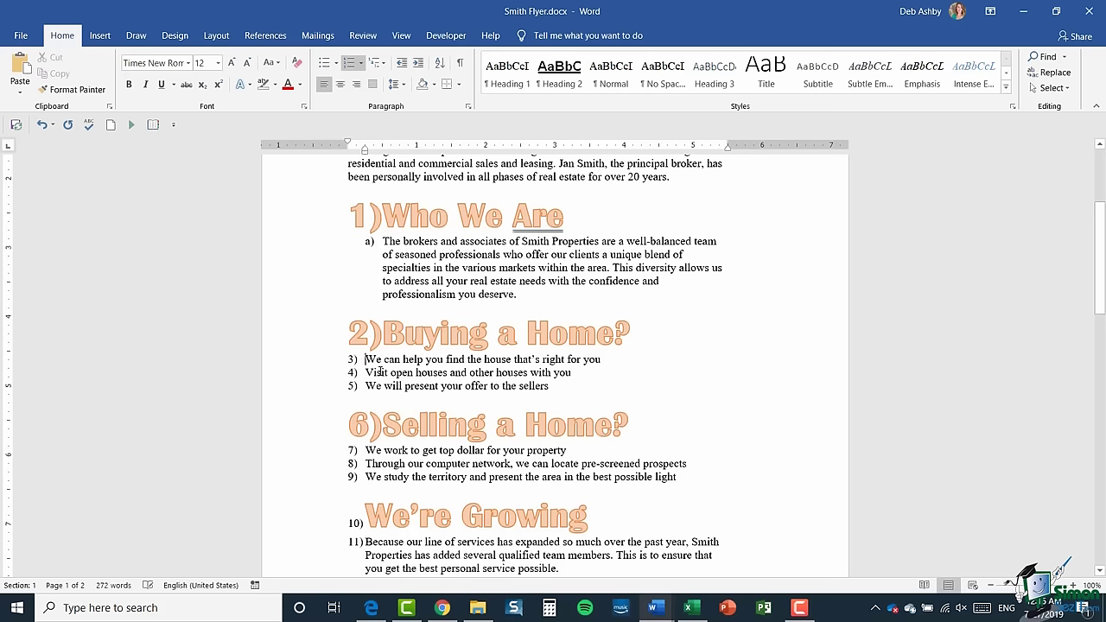
key(Tab)
key(Down)
key(Tab)
key(Down)
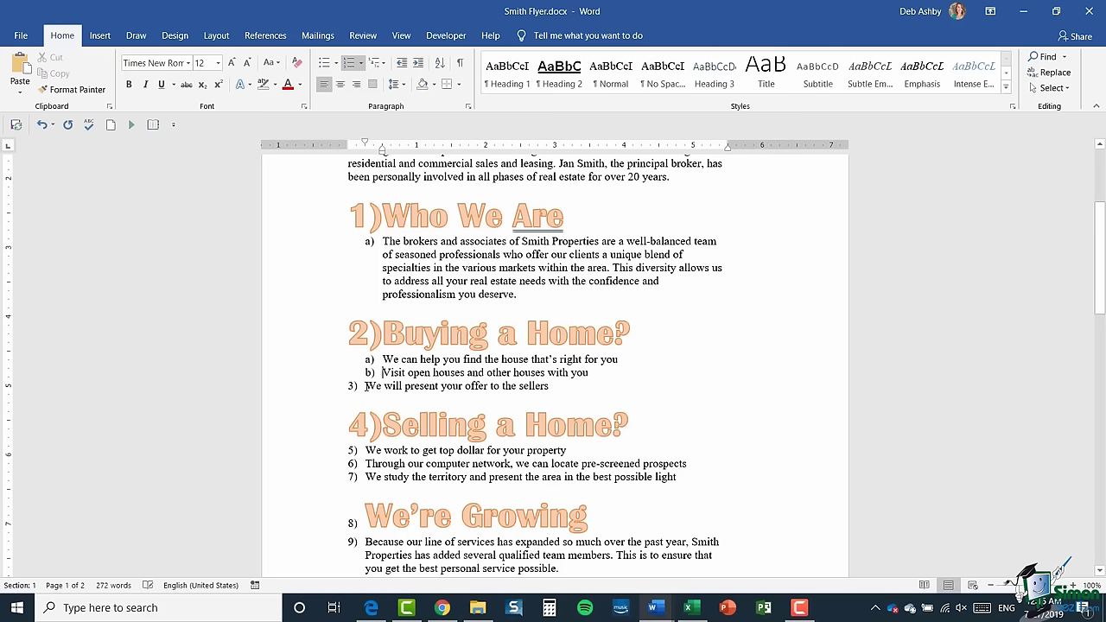
key(Tab)
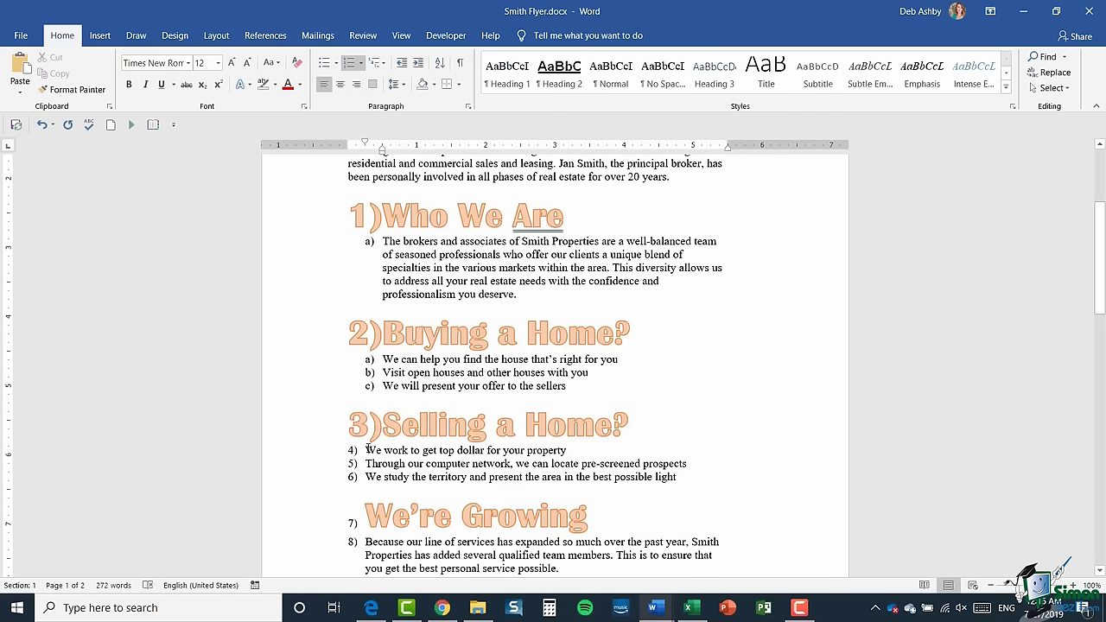
Demote the three Selling a Home lines and the We're Growing paragraph to lettered sub-items
click(367, 449)
key(Tab)
key(Down)
key(Tab)
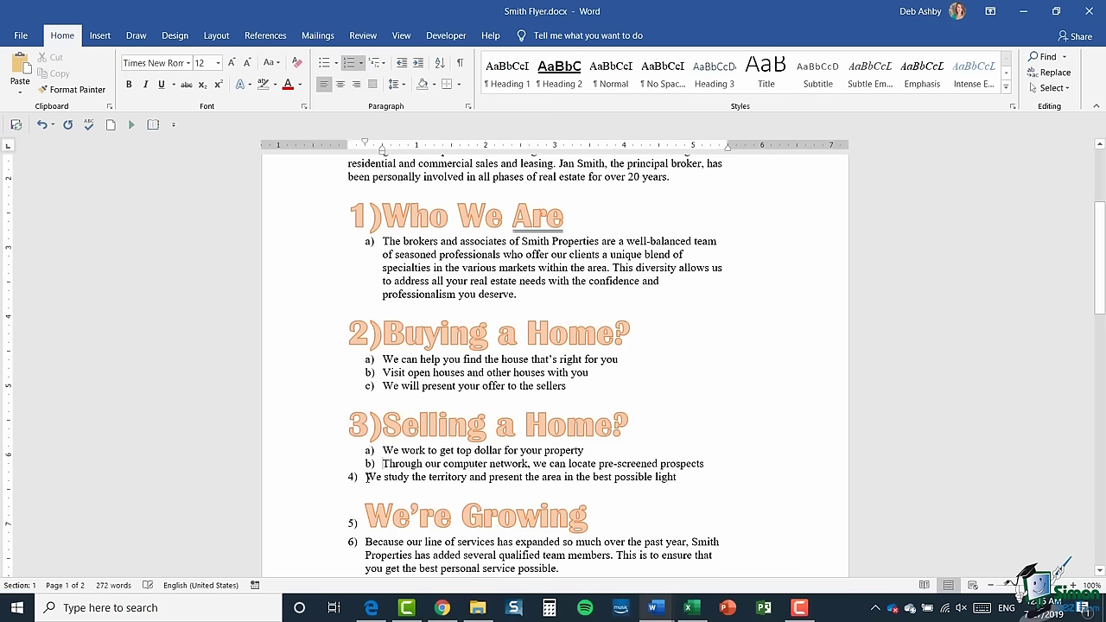
key(Down)
key(Tab)
click(367, 544)
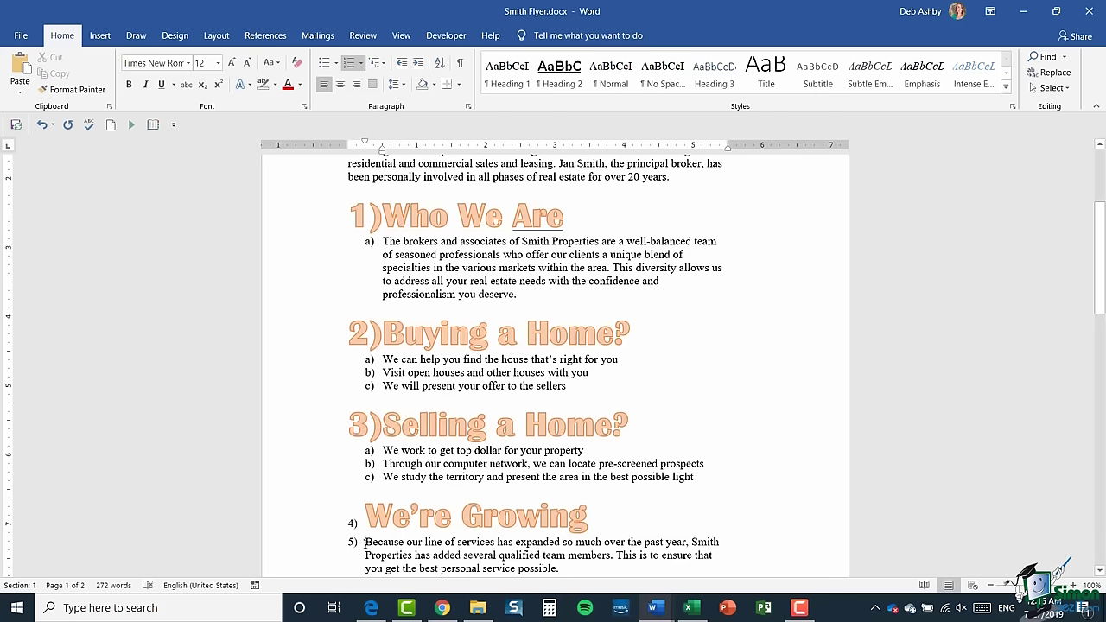
key(Tab)
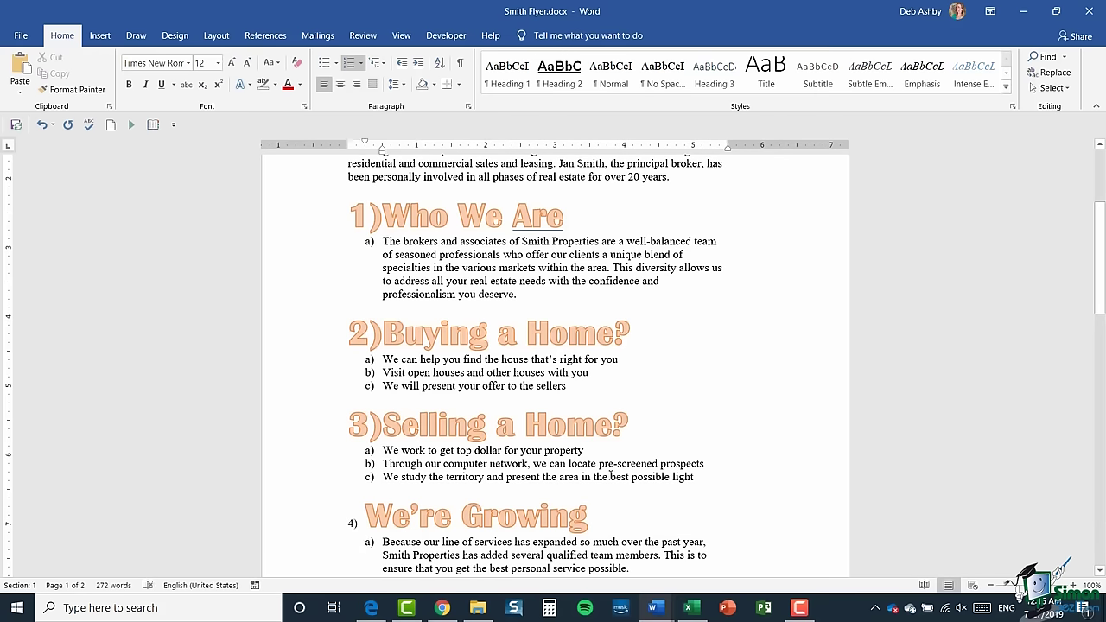
Push Visit open houses and We will present to third-level i), ii), then select the sections
scroll(610, 476, up, 2)
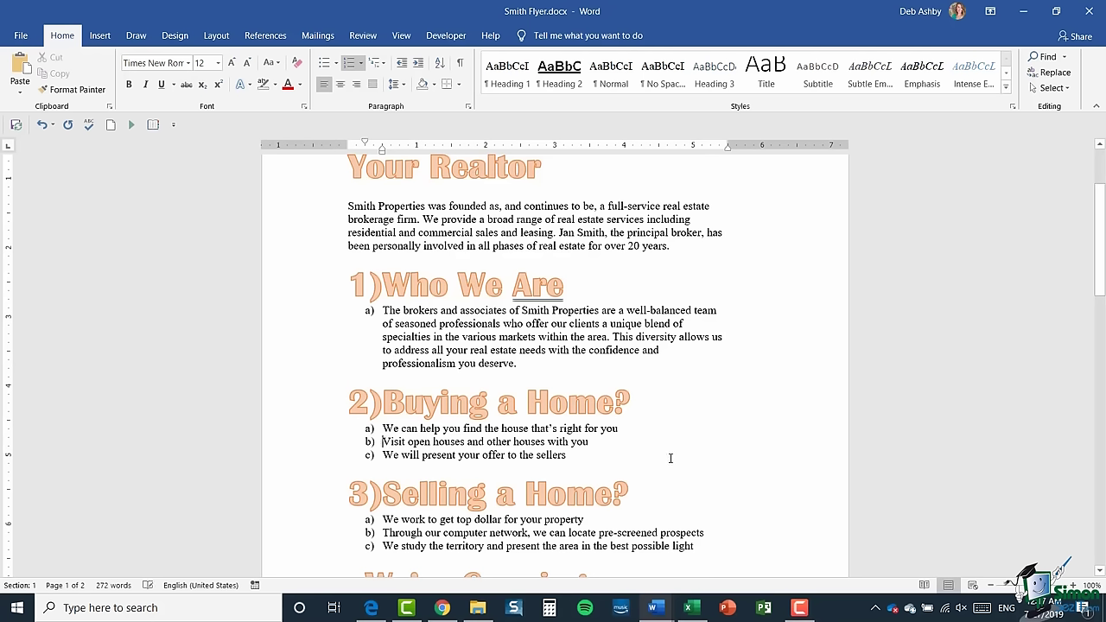
key(Tab)
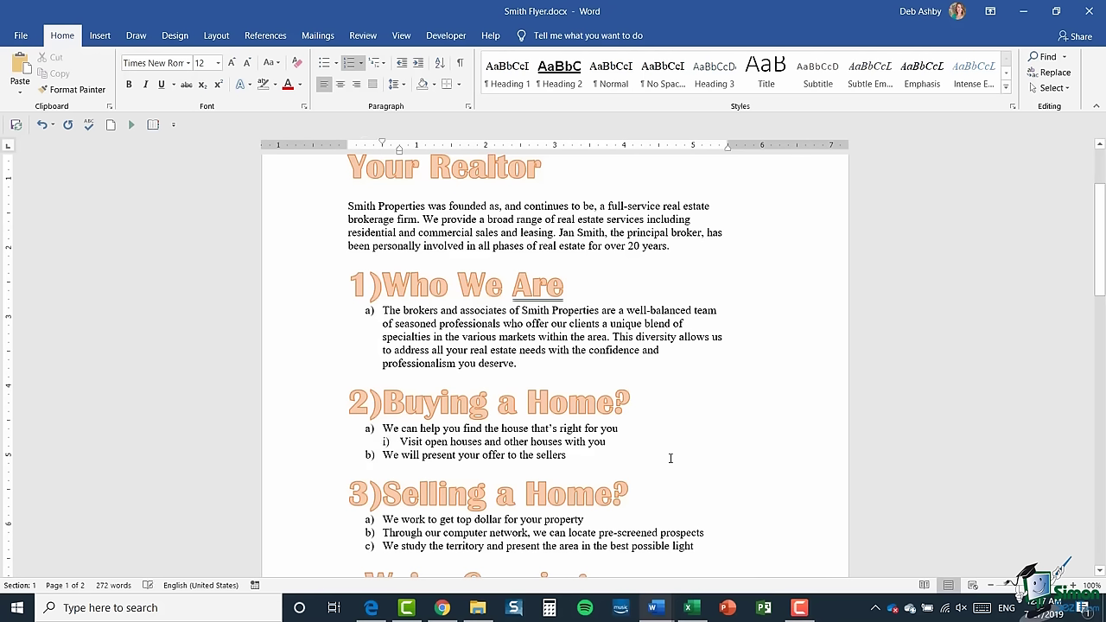
click(383, 456)
key(Tab)
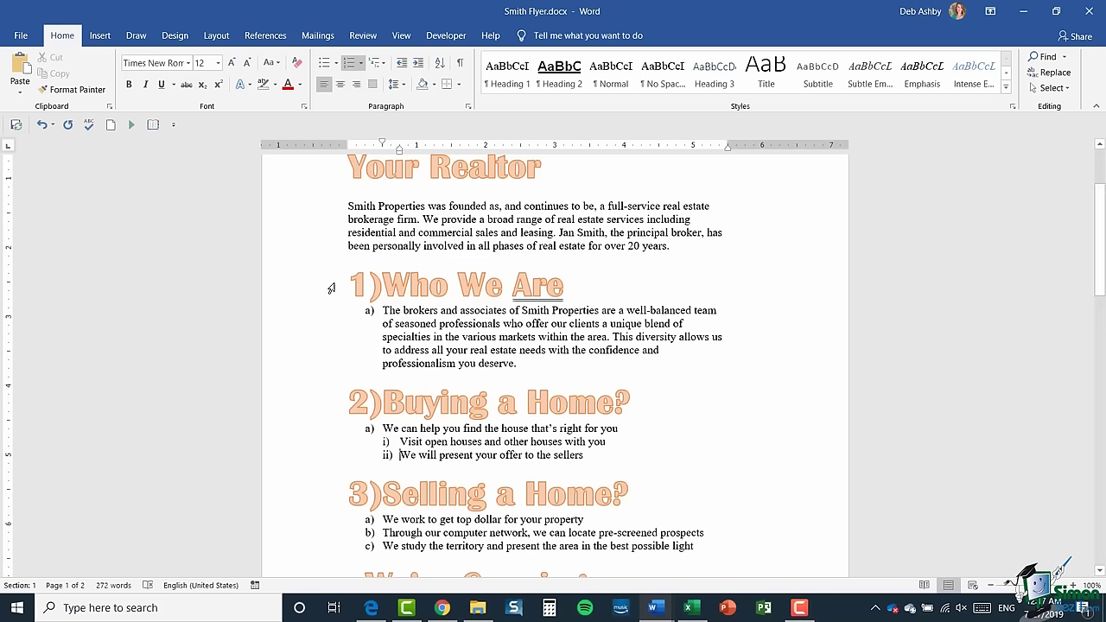
drag(331, 287, 322, 566)
drag(359, 356, 454, 388)
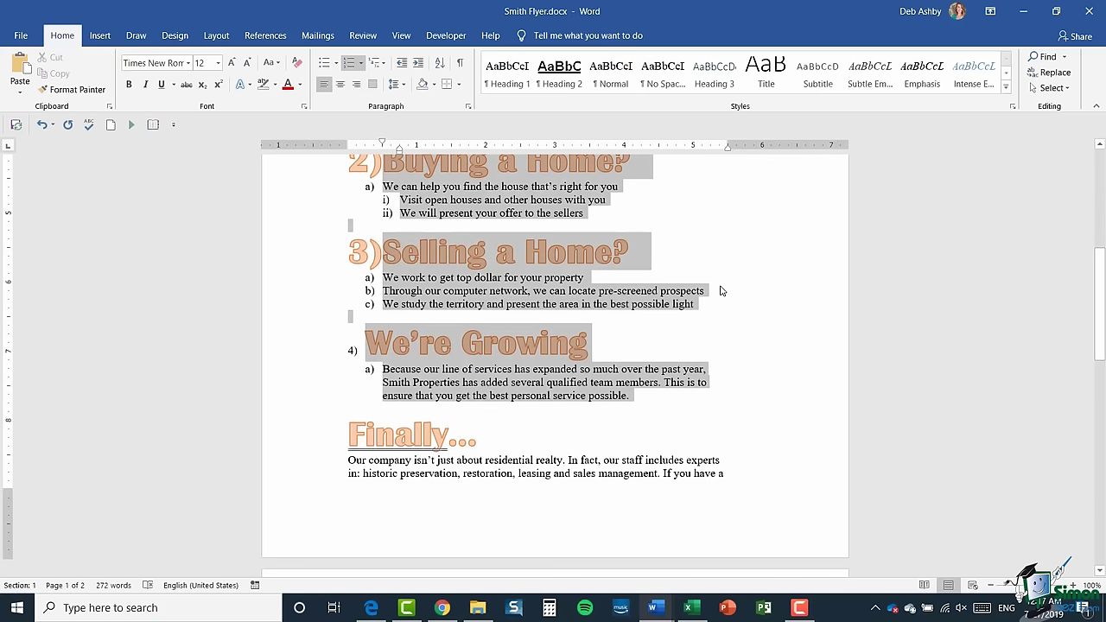
Open Define New Multilevel List and review the settings for levels 2, 3 and 1
scroll(722, 292, up, 4)
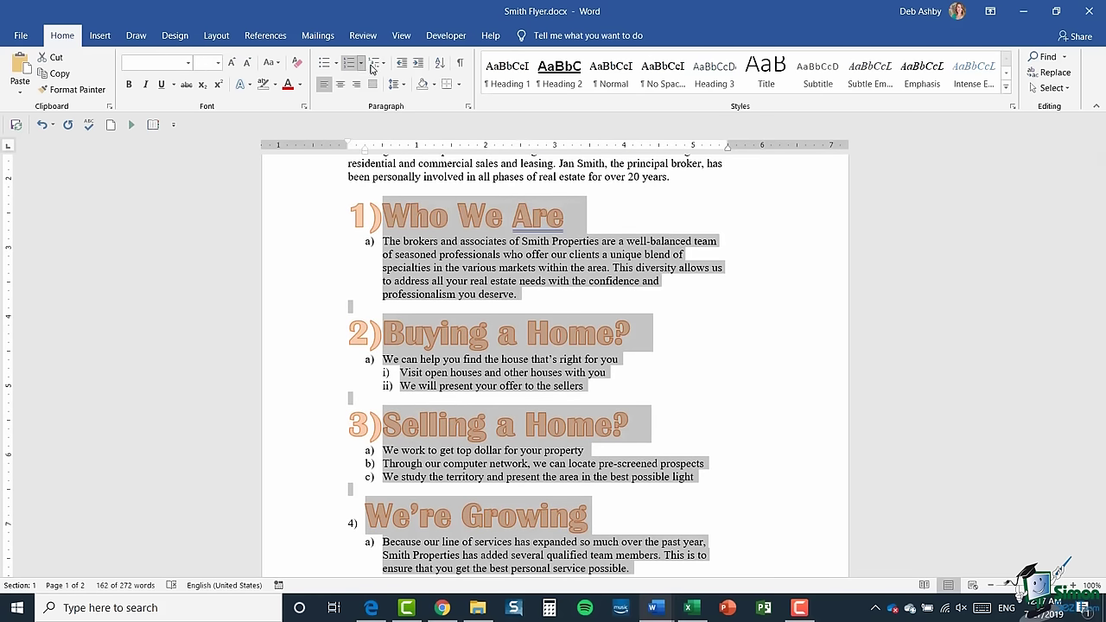
click(385, 65)
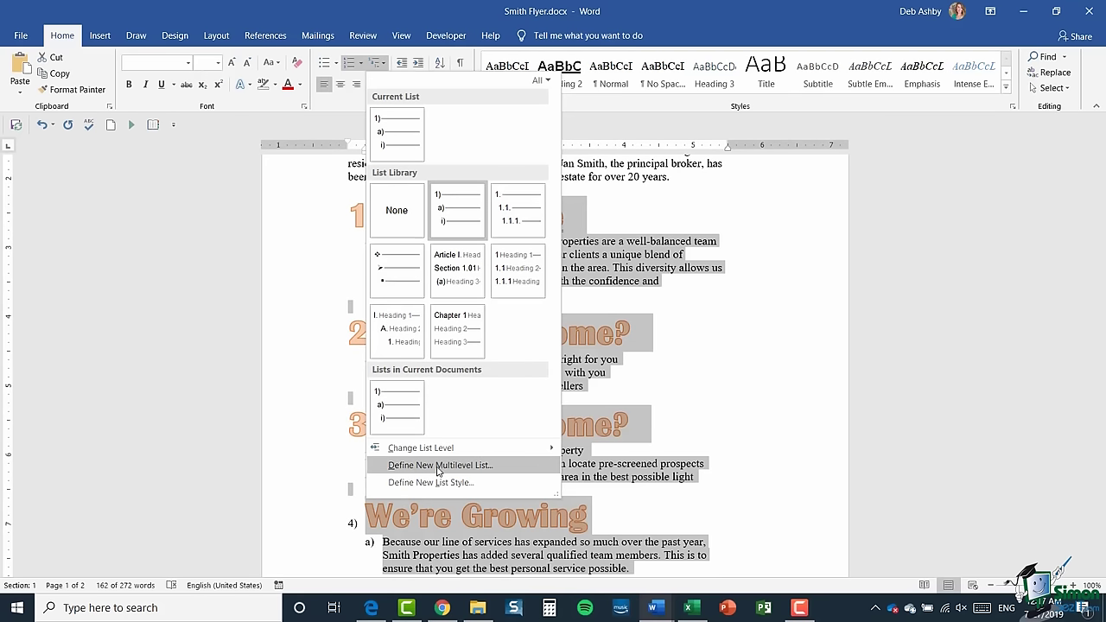
click(472, 467)
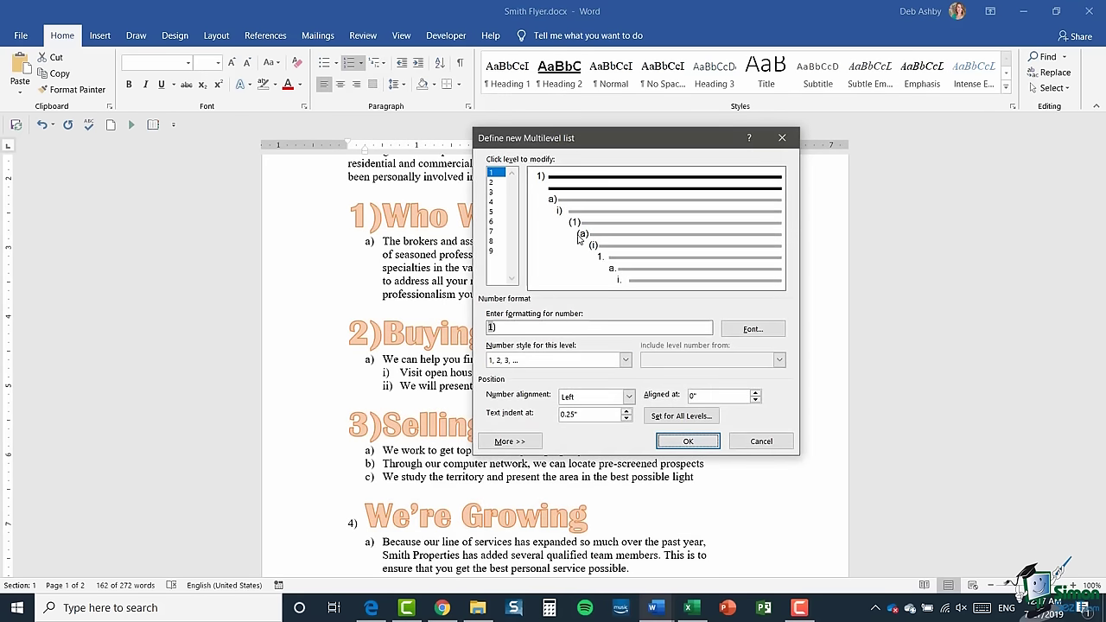
drag(603, 139, 724, 132)
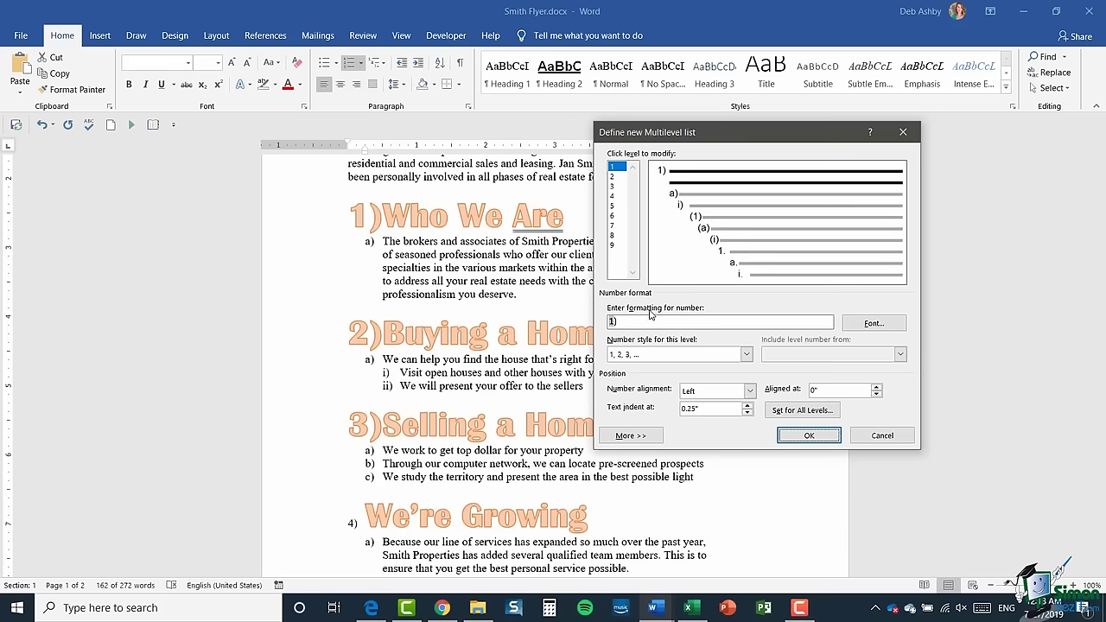
click(614, 177)
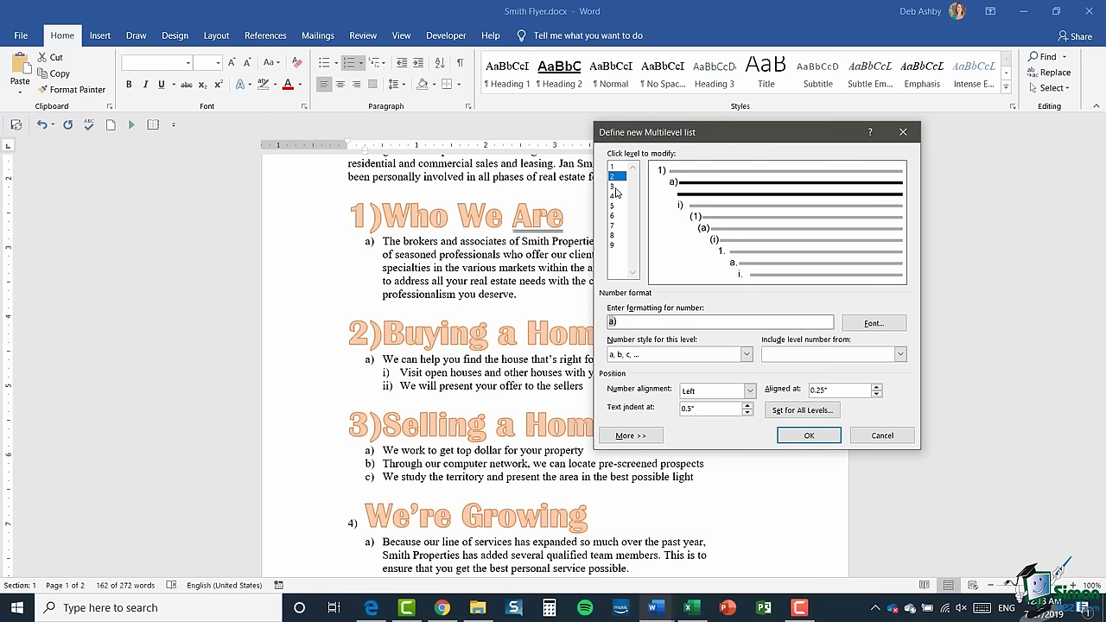
click(617, 187)
click(614, 167)
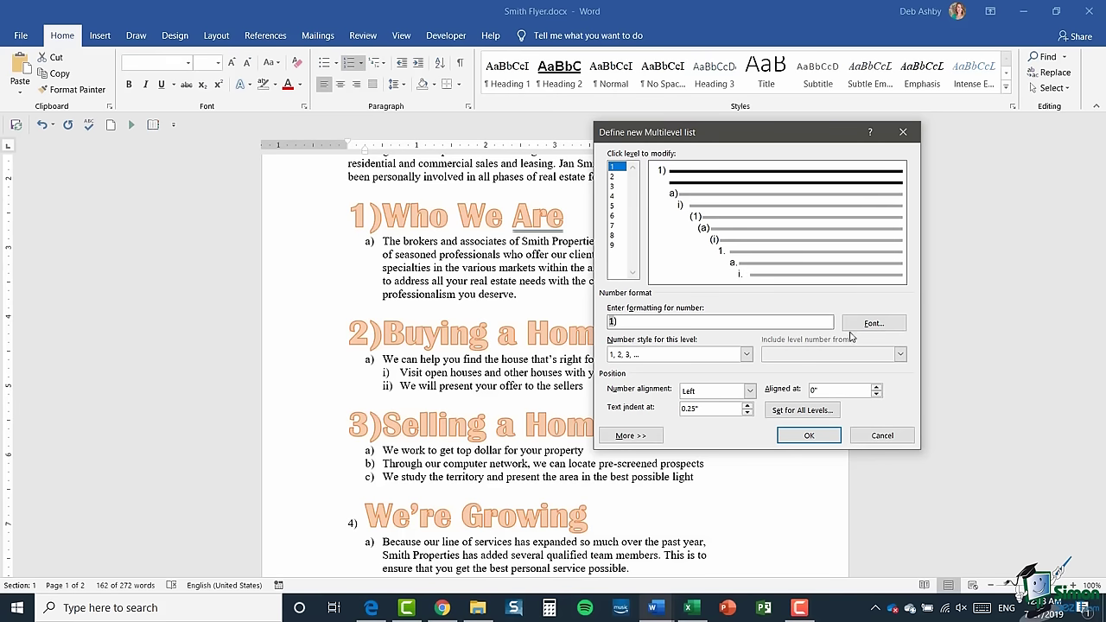
Format the level 1 number font as Arial Bold, size 11, red
click(888, 327)
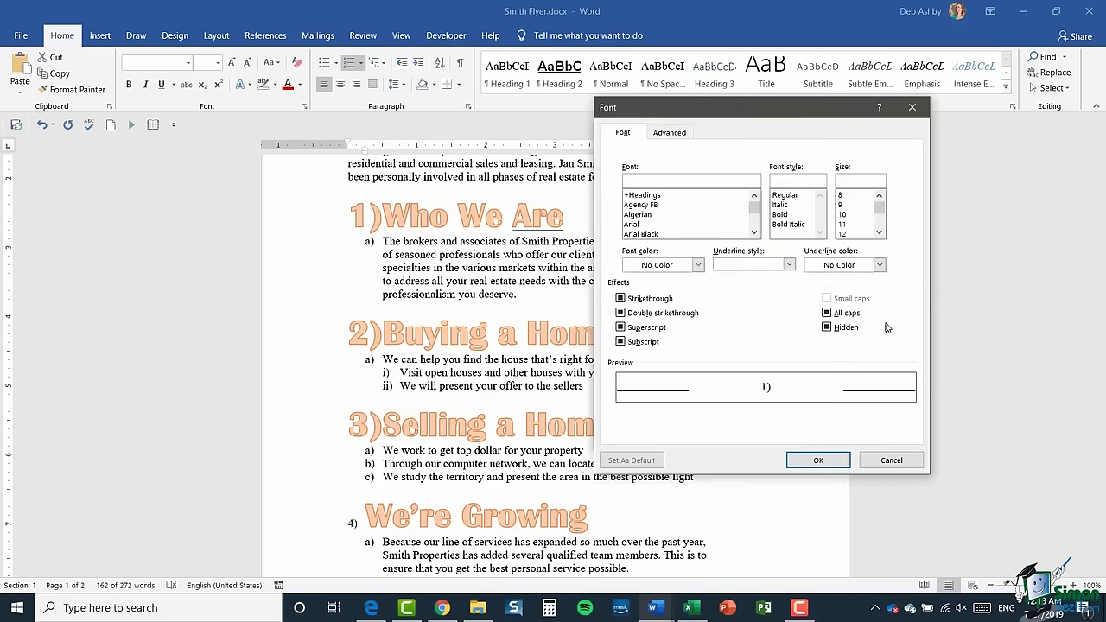
click(648, 226)
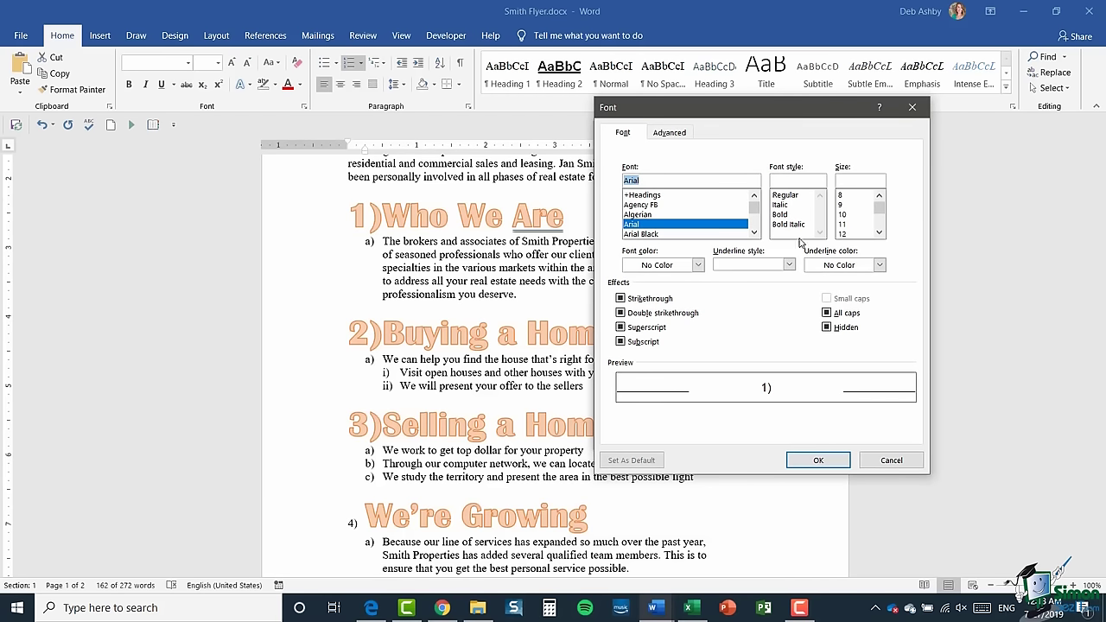
click(790, 214)
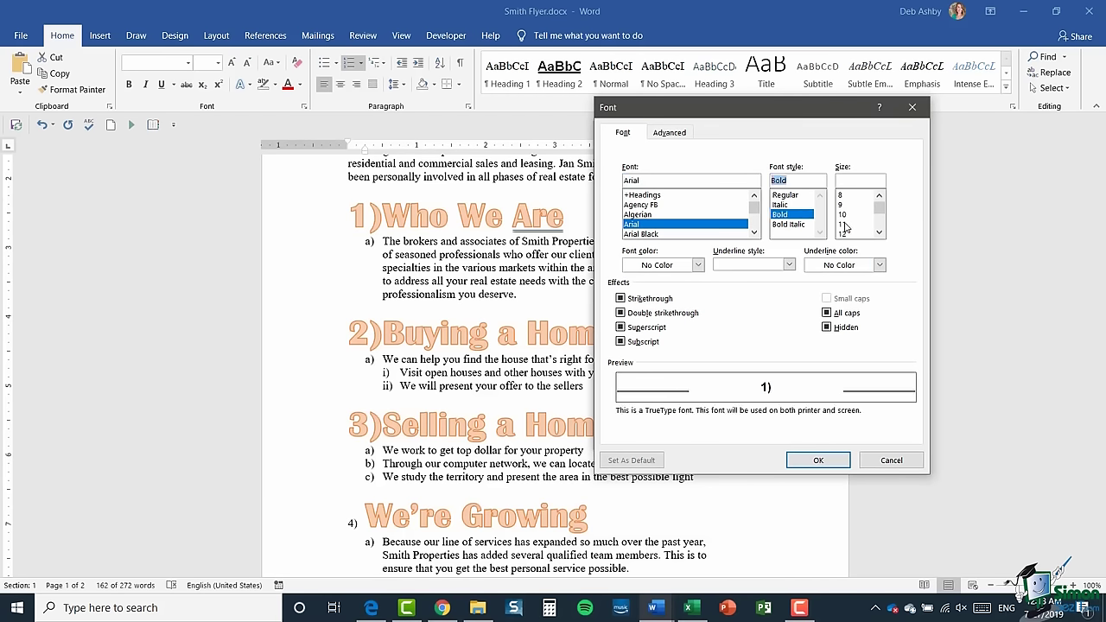
click(842, 225)
click(698, 265)
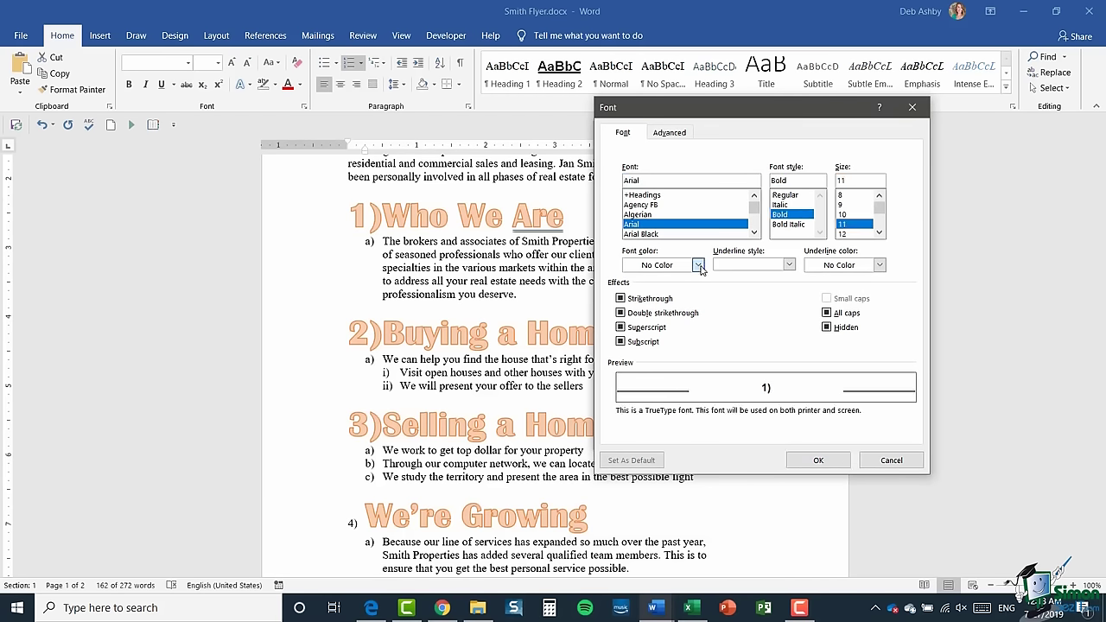
click(643, 402)
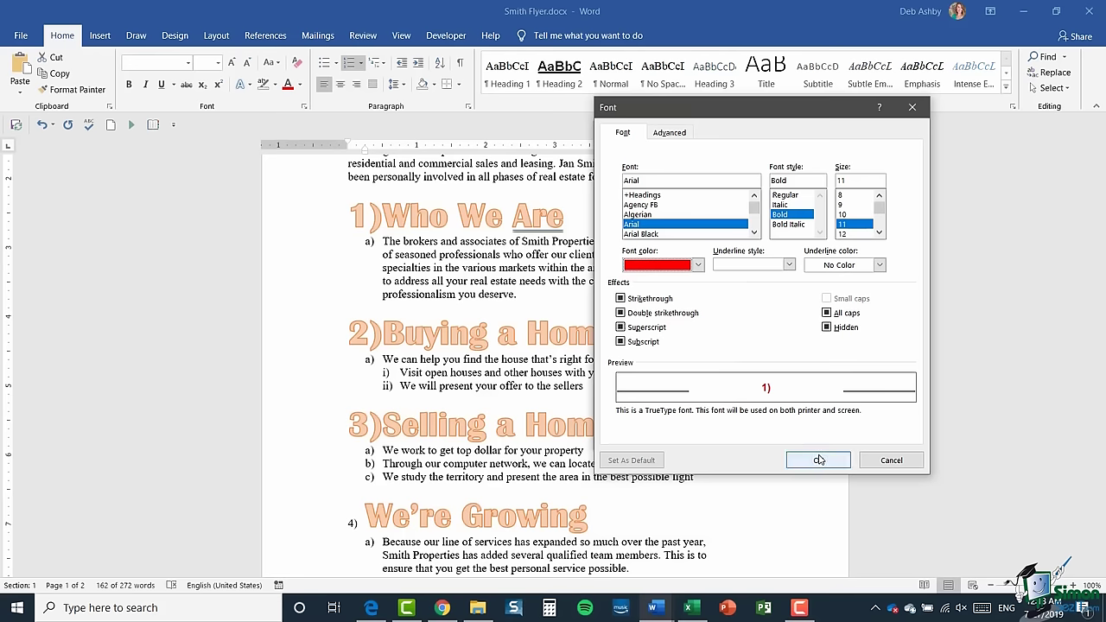
click(818, 460)
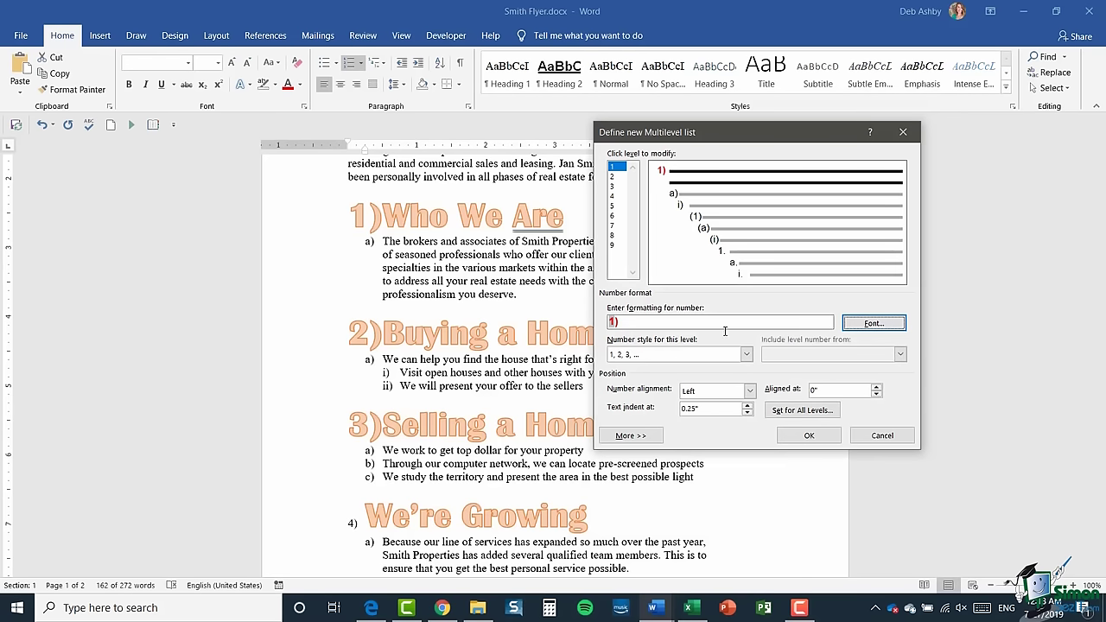
Set level 2 numbering to I, II, III, then cancel the new list definition
click(613, 177)
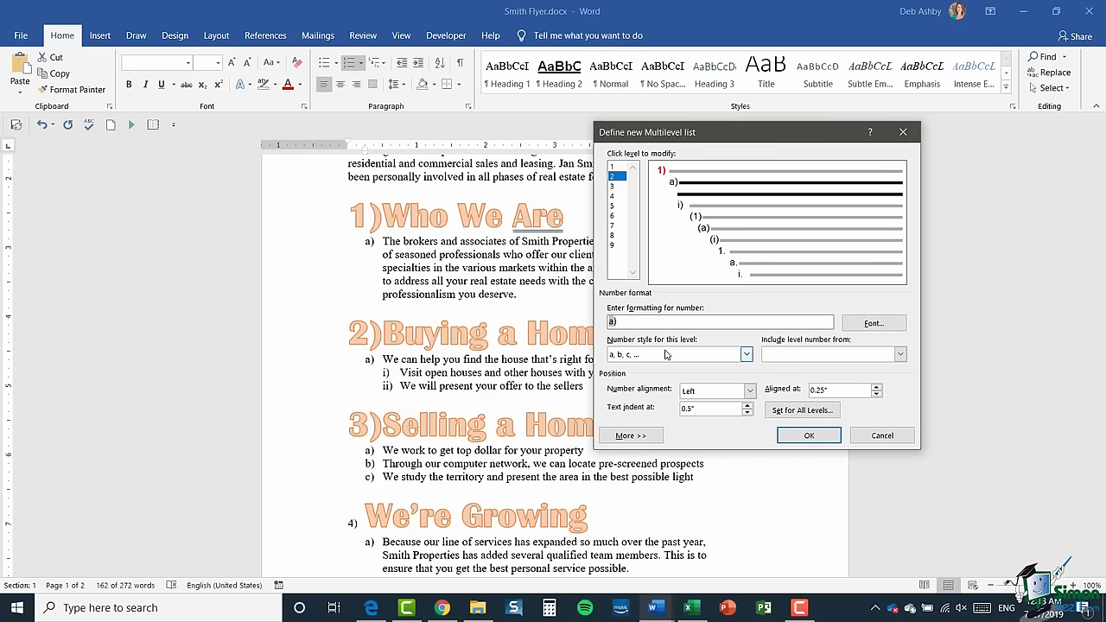
click(746, 354)
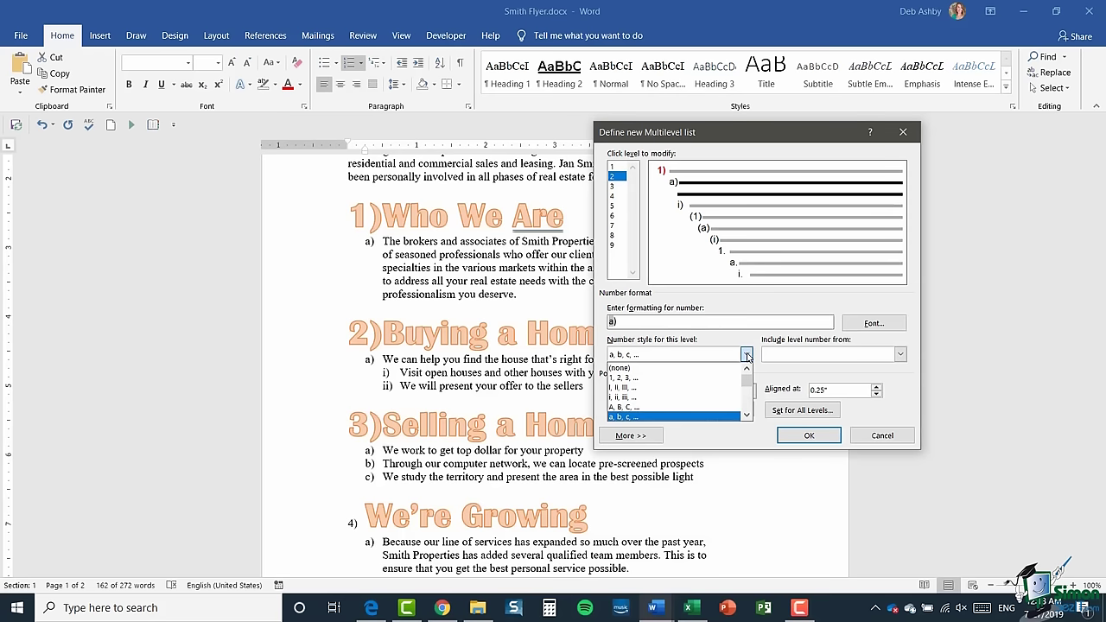
click(640, 389)
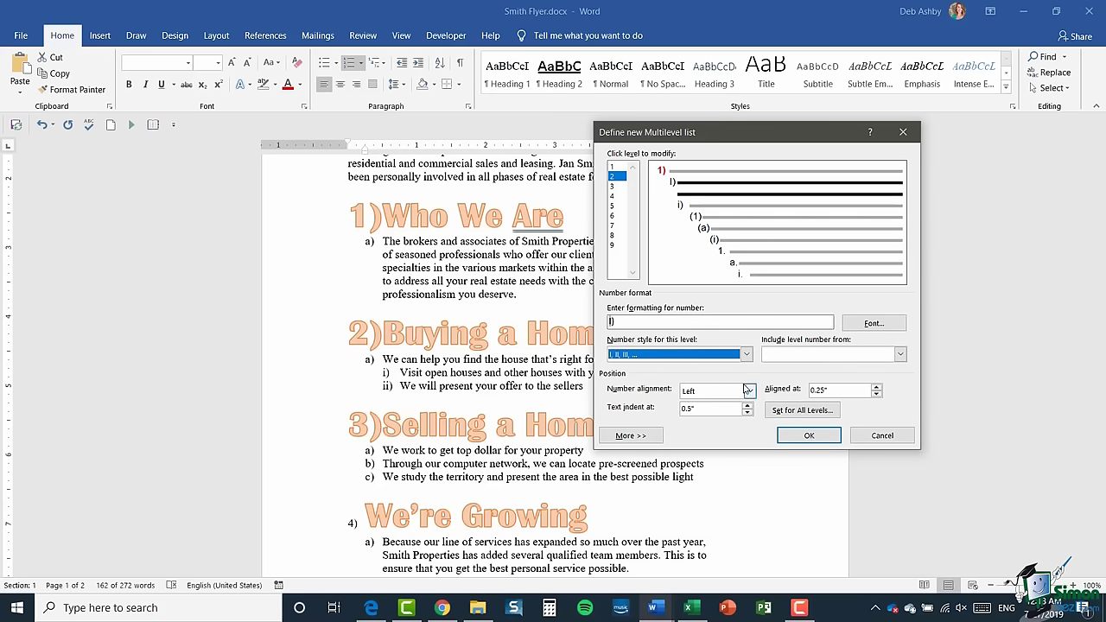
key(Tab)
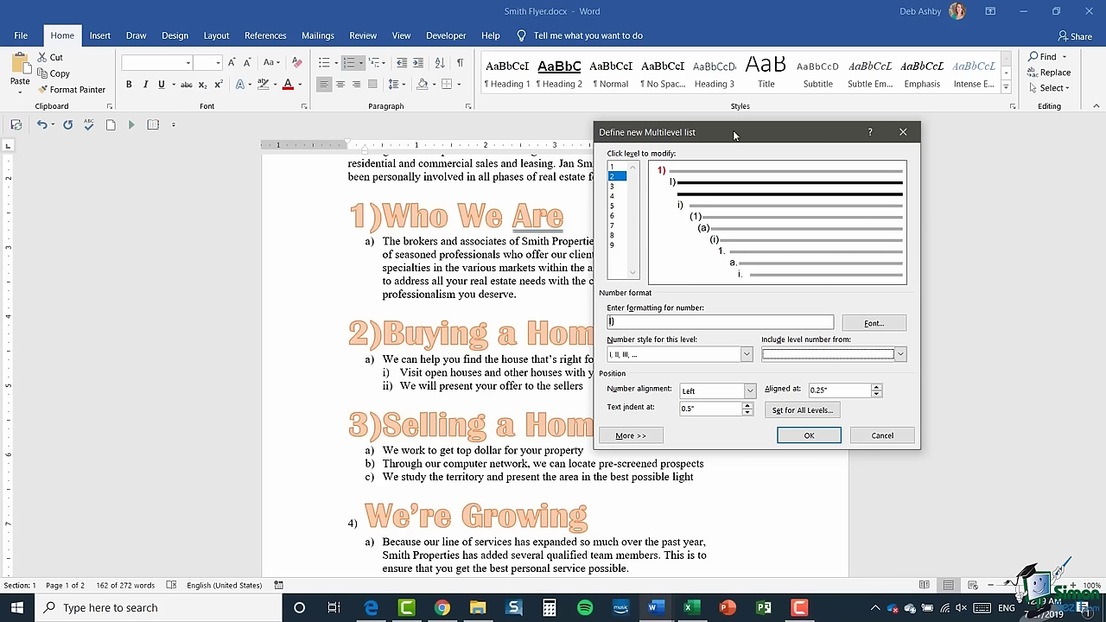
click(885, 437)
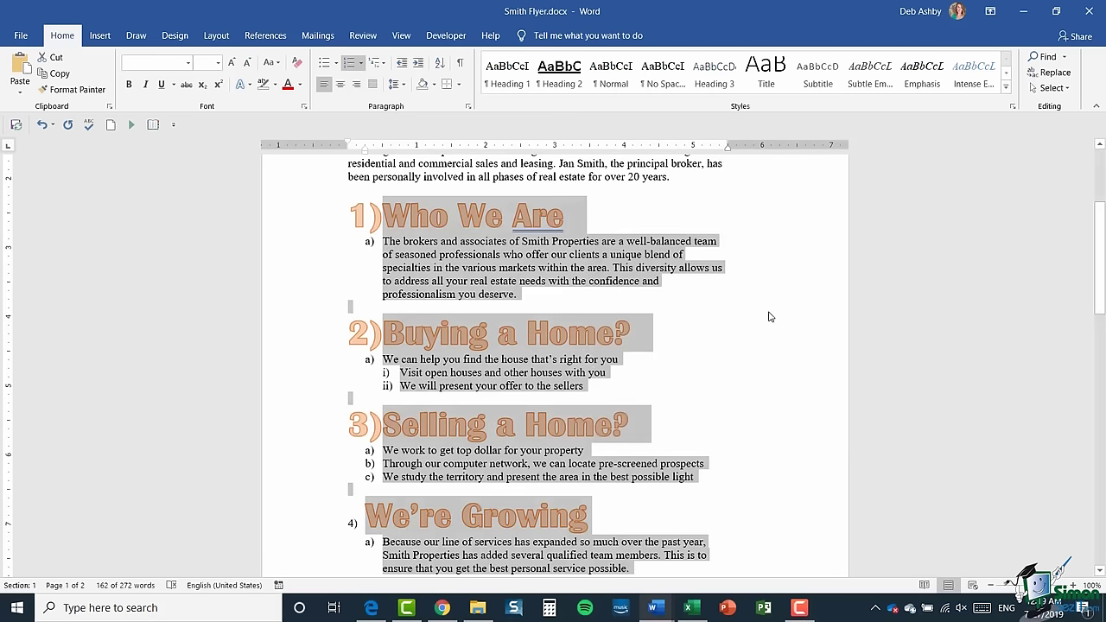
Deselect the text in the flyer document
click(747, 314)
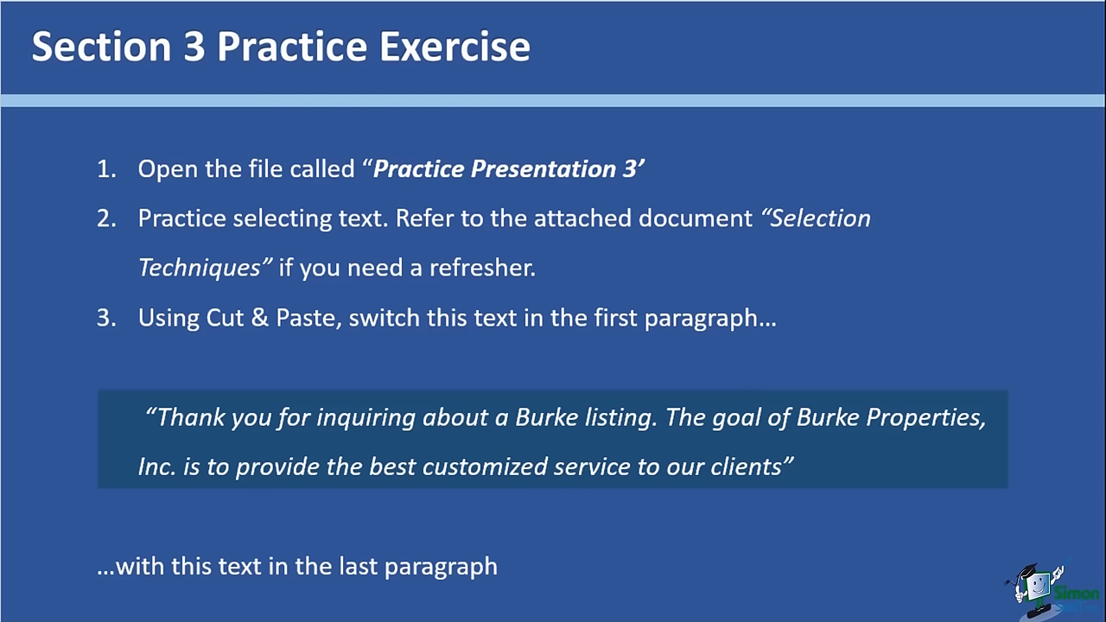
Reveal practice steps 4–5 on the slide, then advance to the next slide
key(Right)
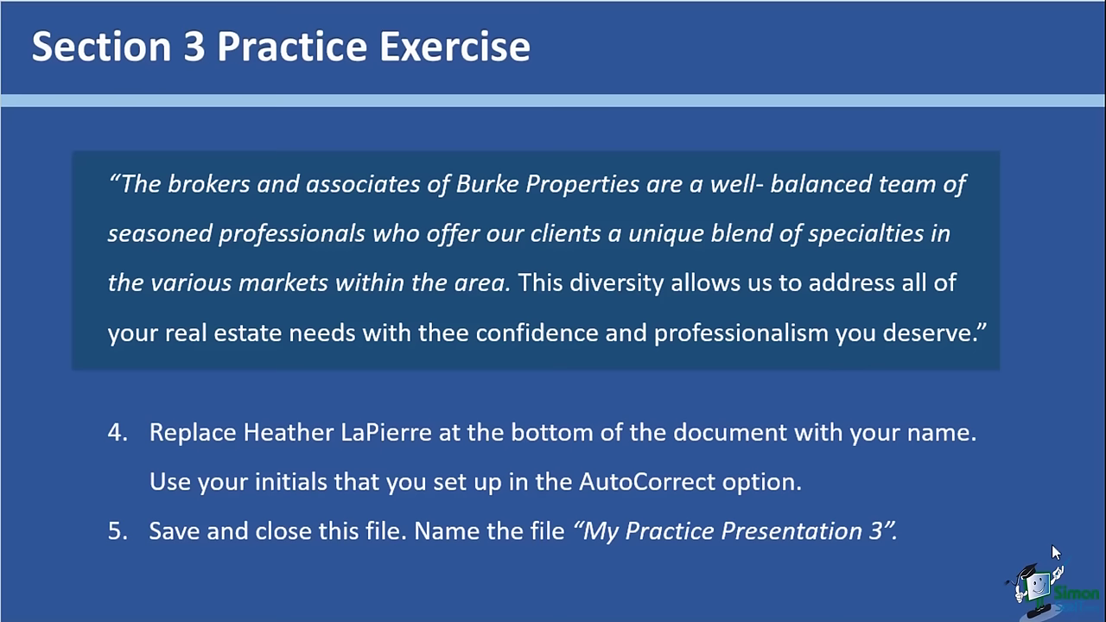
click(562, 510)
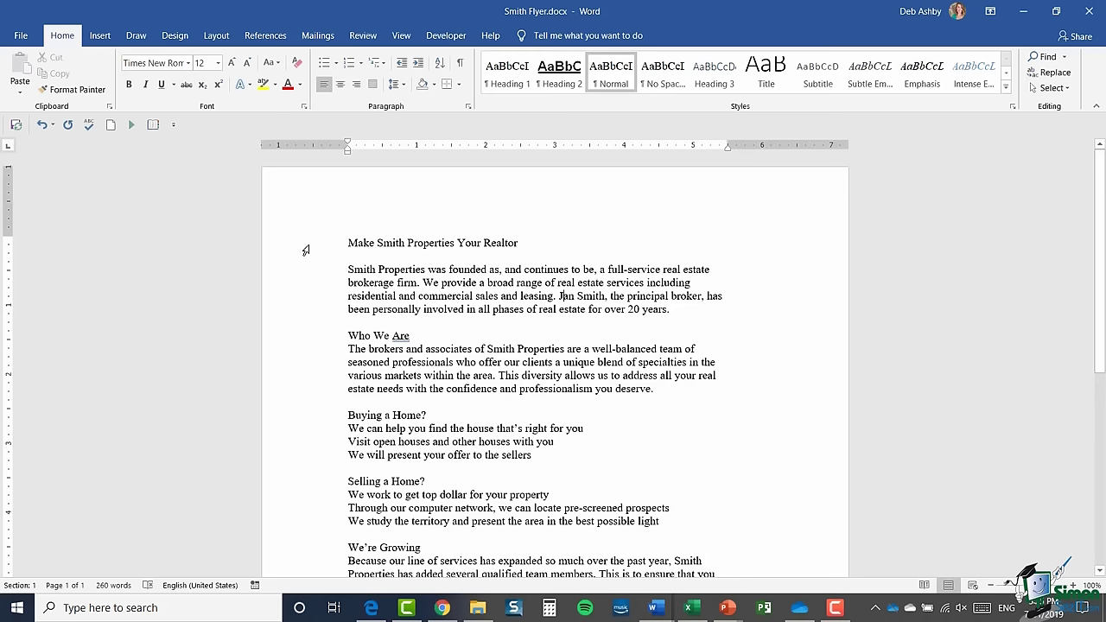
Try centre and left alignment on the title 'Make Smith Properties Your Realtor', leaving it centred
click(306, 250)
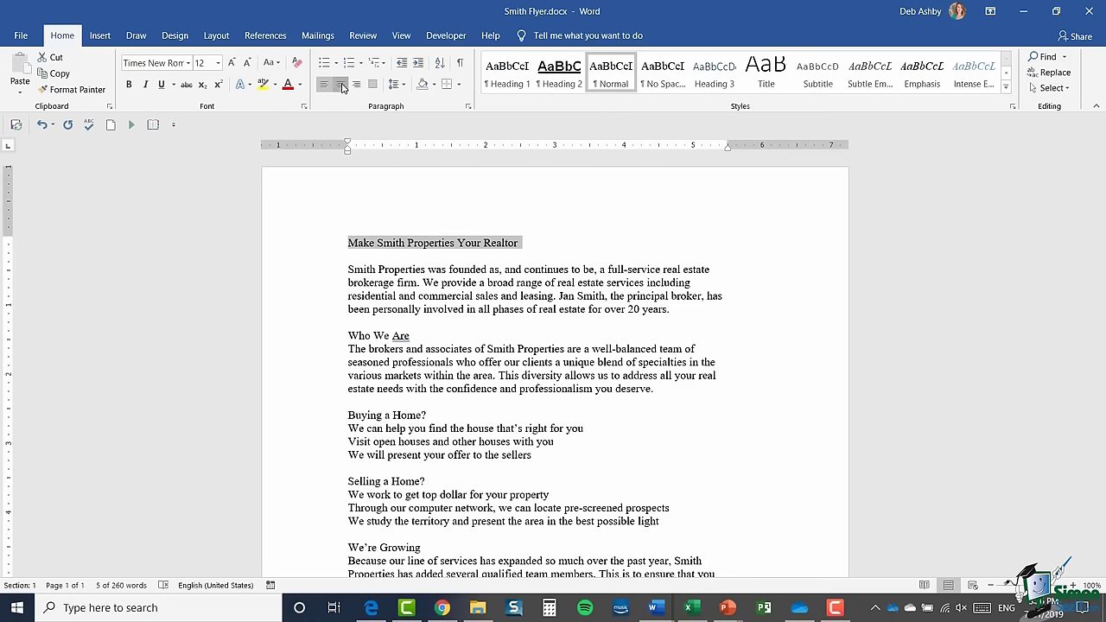
click(342, 88)
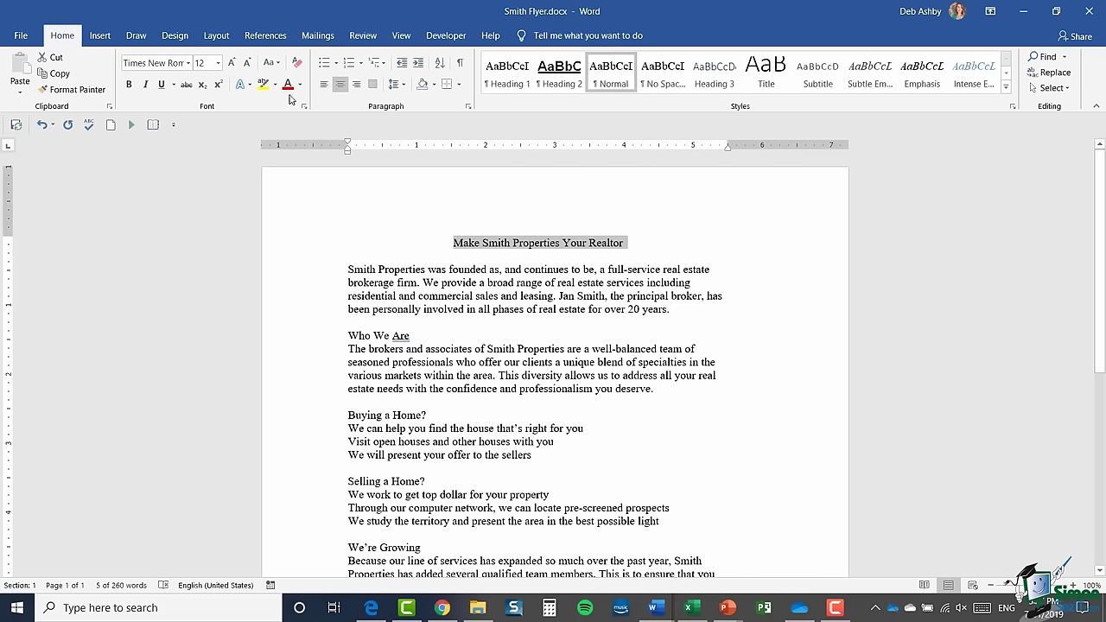
click(325, 85)
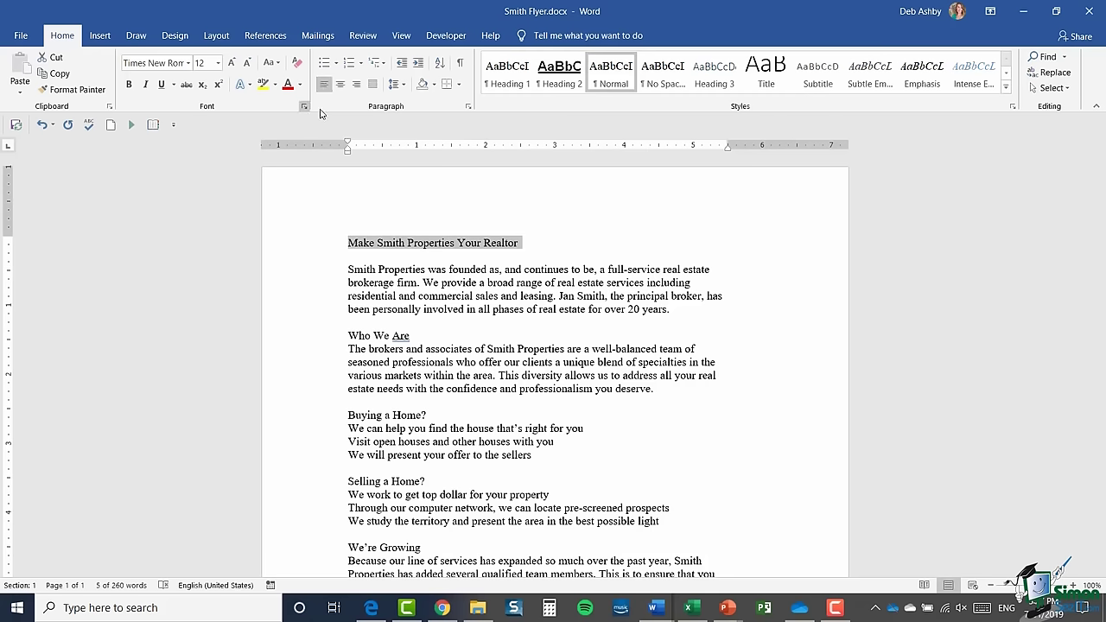
click(340, 86)
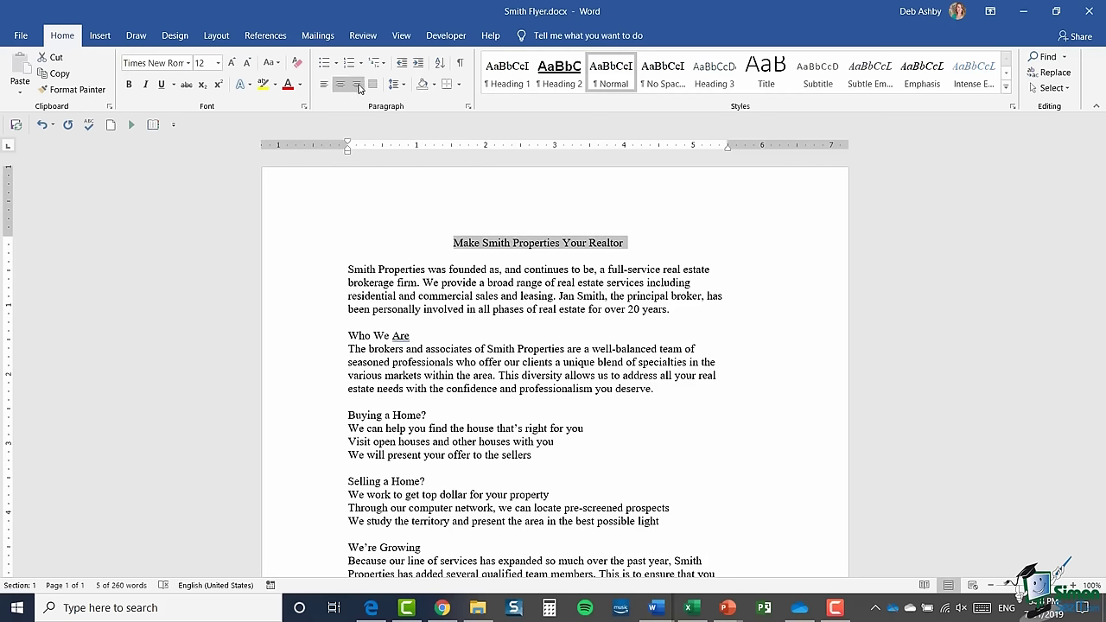
click(514, 270)
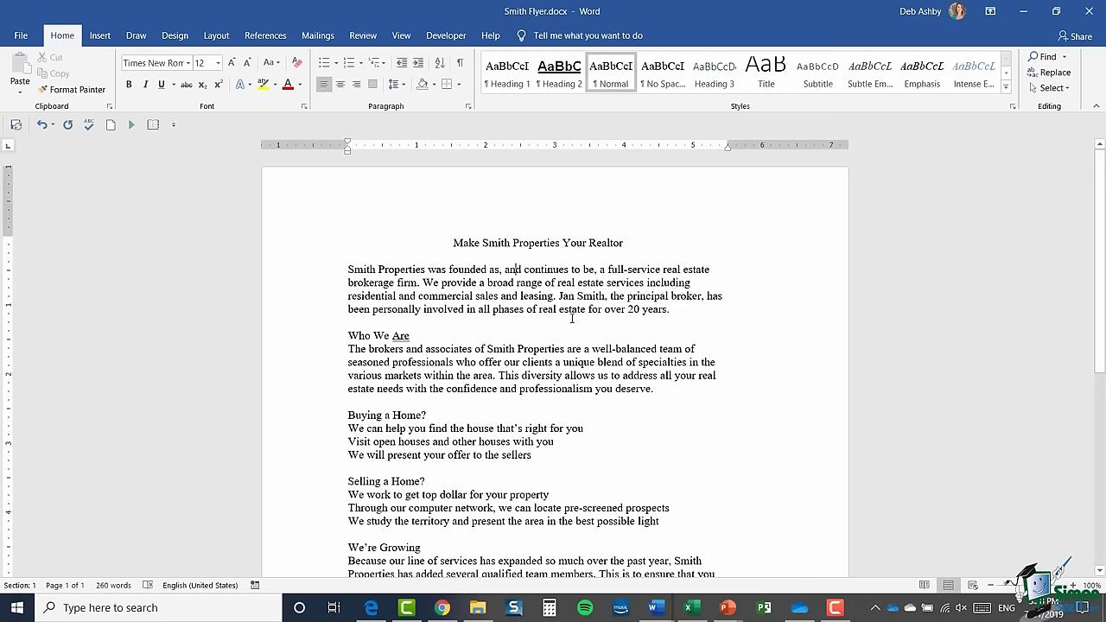
Select the whole document and right-align all of its text
key(ctrl+a)
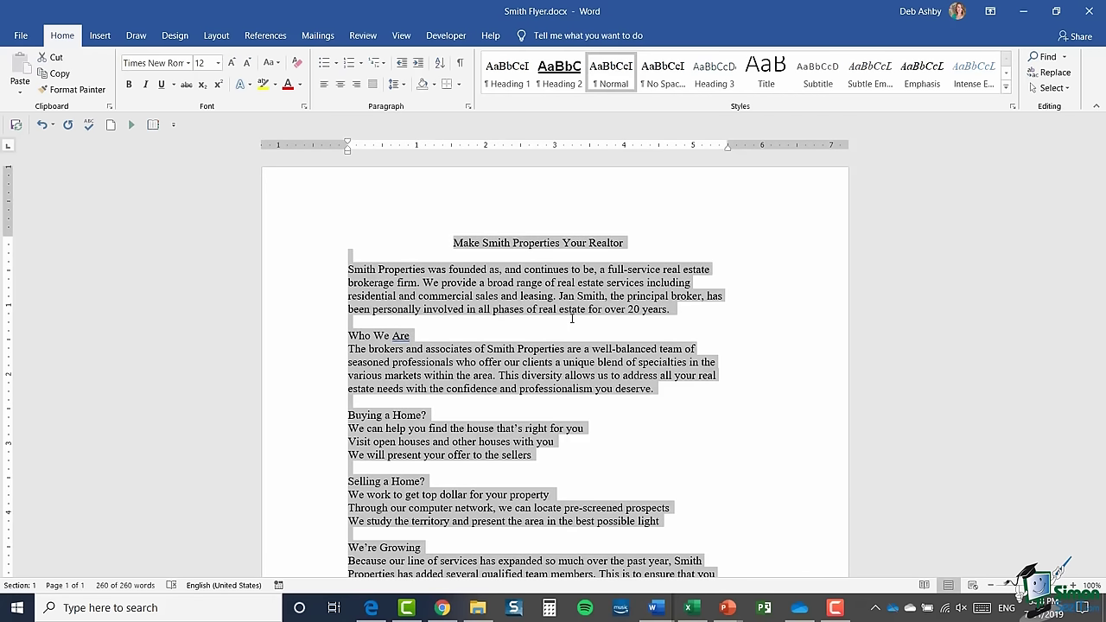
click(358, 90)
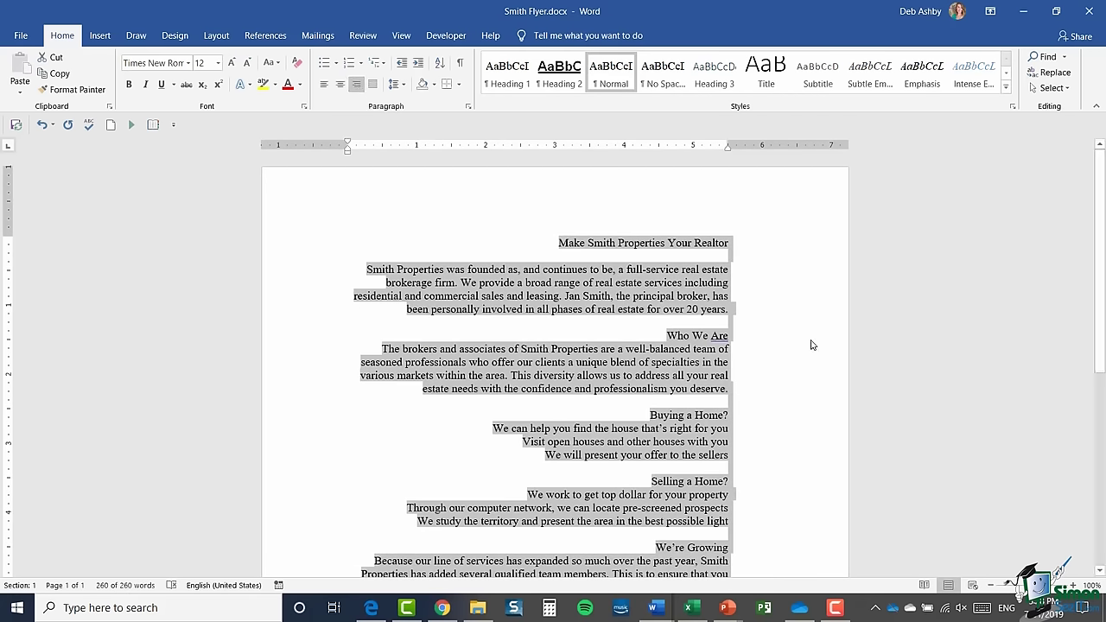
click(761, 321)
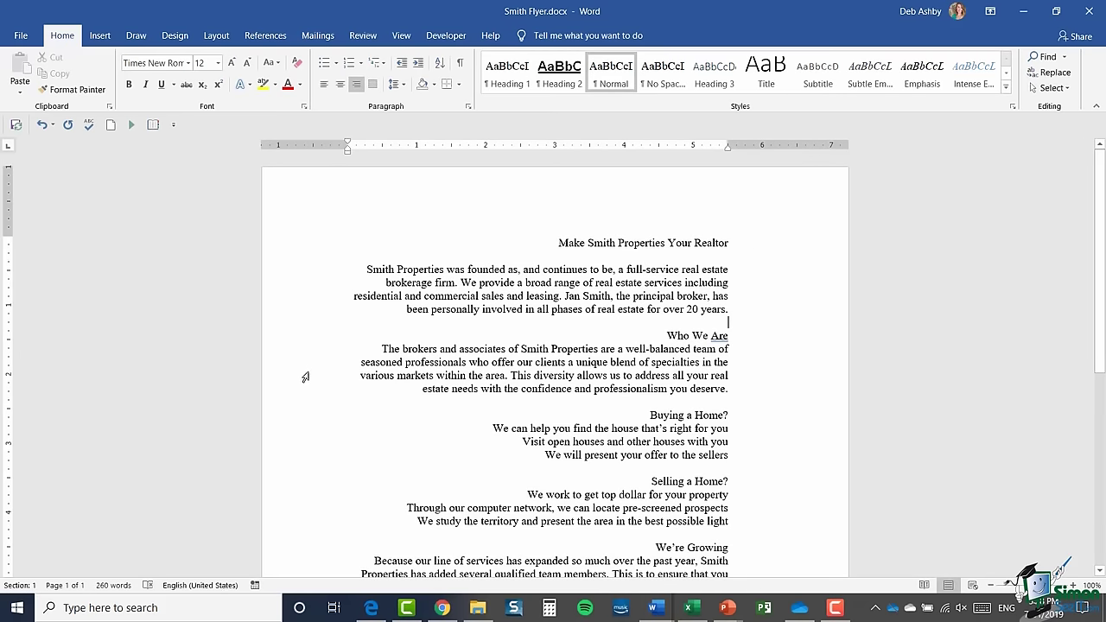
Select all of the Smith Flyer and justify it so every line meets both margins
click(524, 296)
key(ctrl+a)
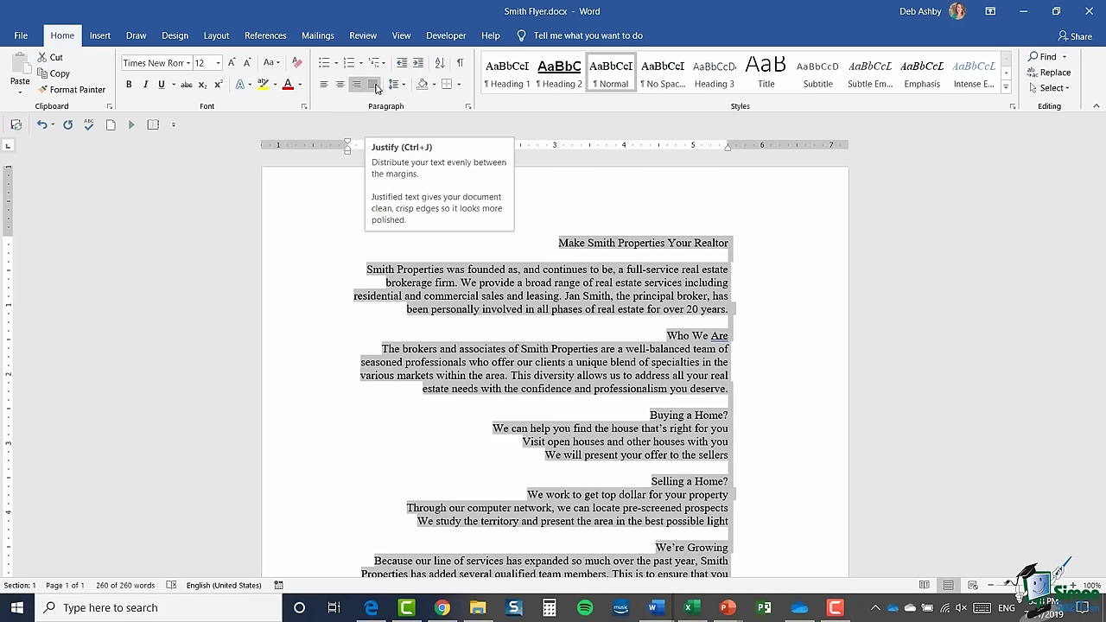
click(377, 86)
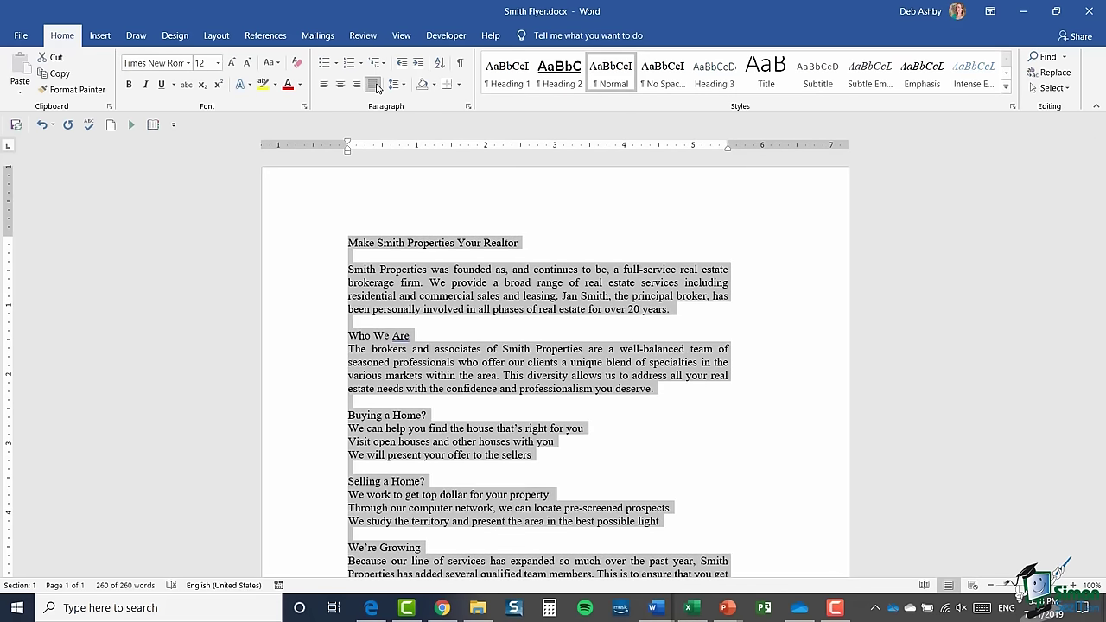
click(581, 302)
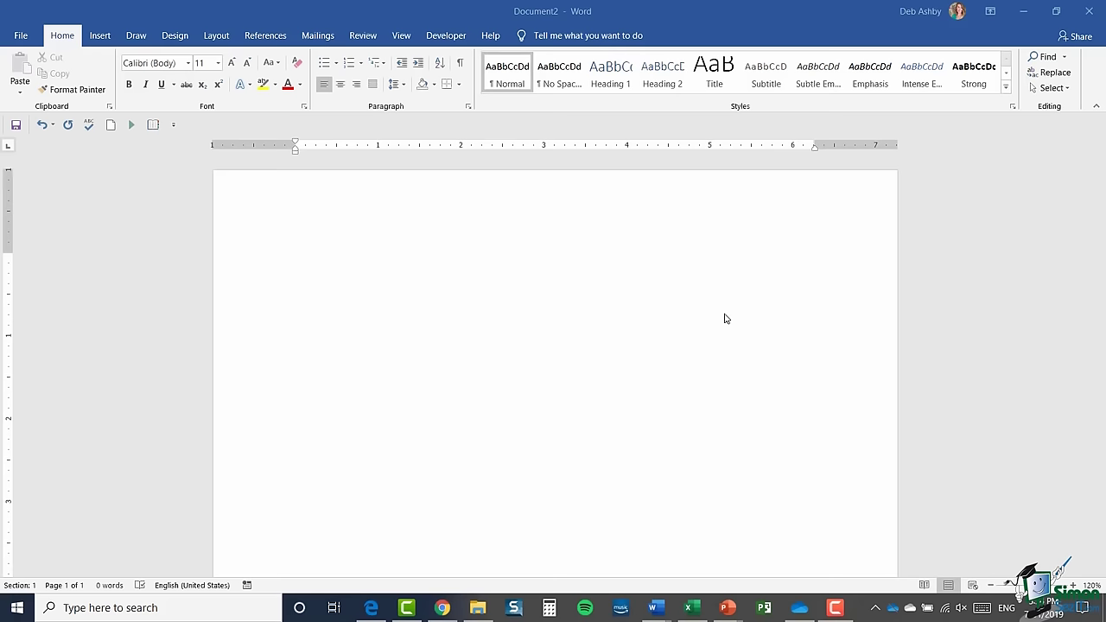
Type 'Draft' on the first line of the new Document2
click(304, 267)
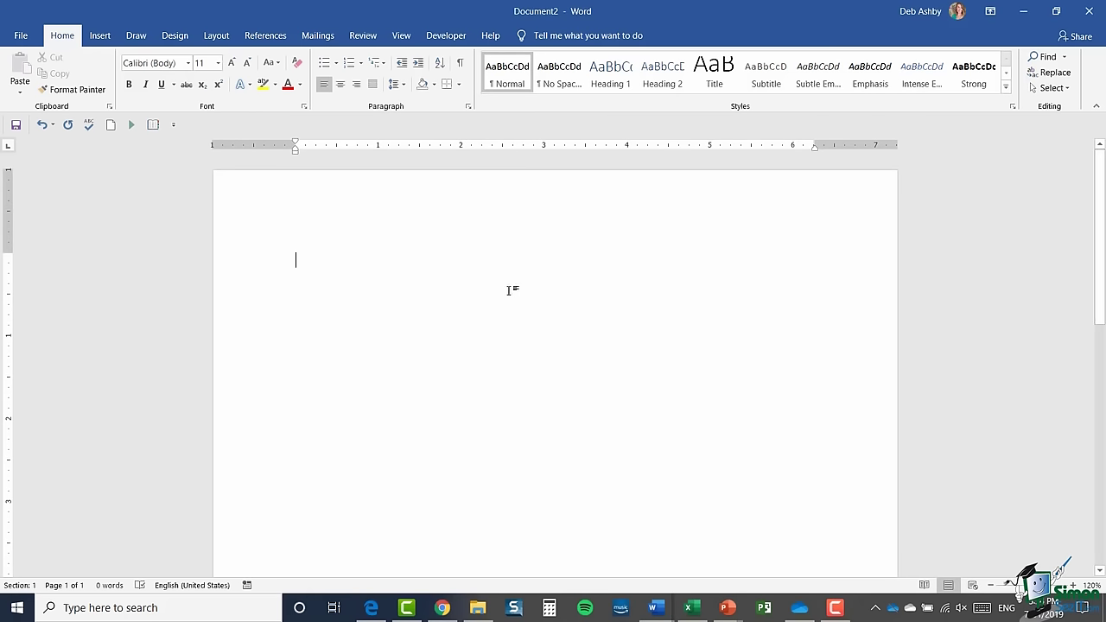
text(Draft)
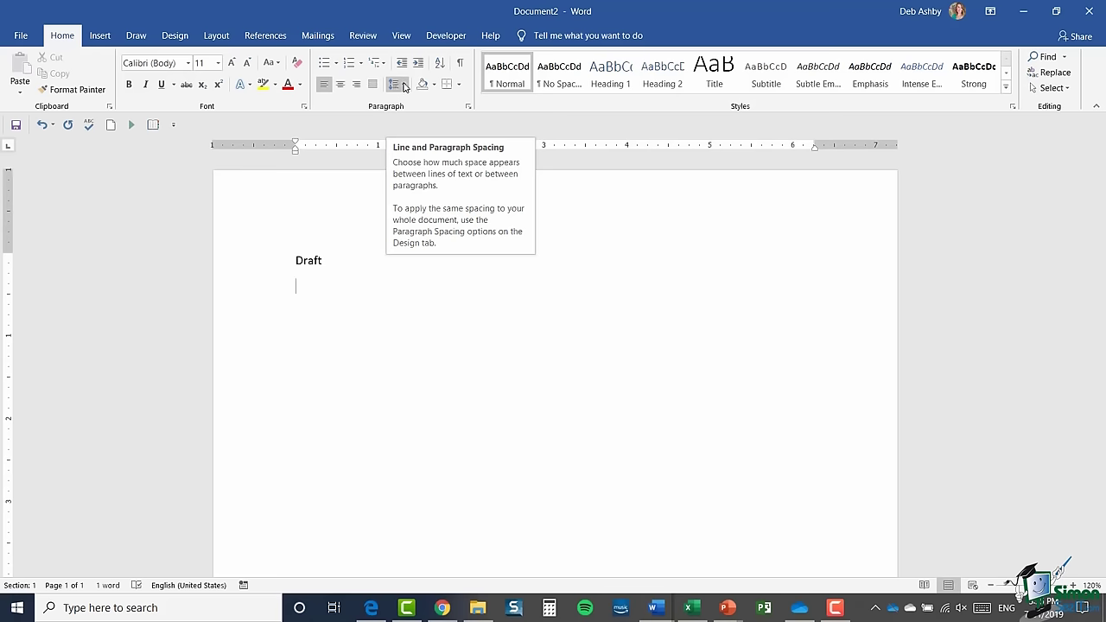
click(405, 86)
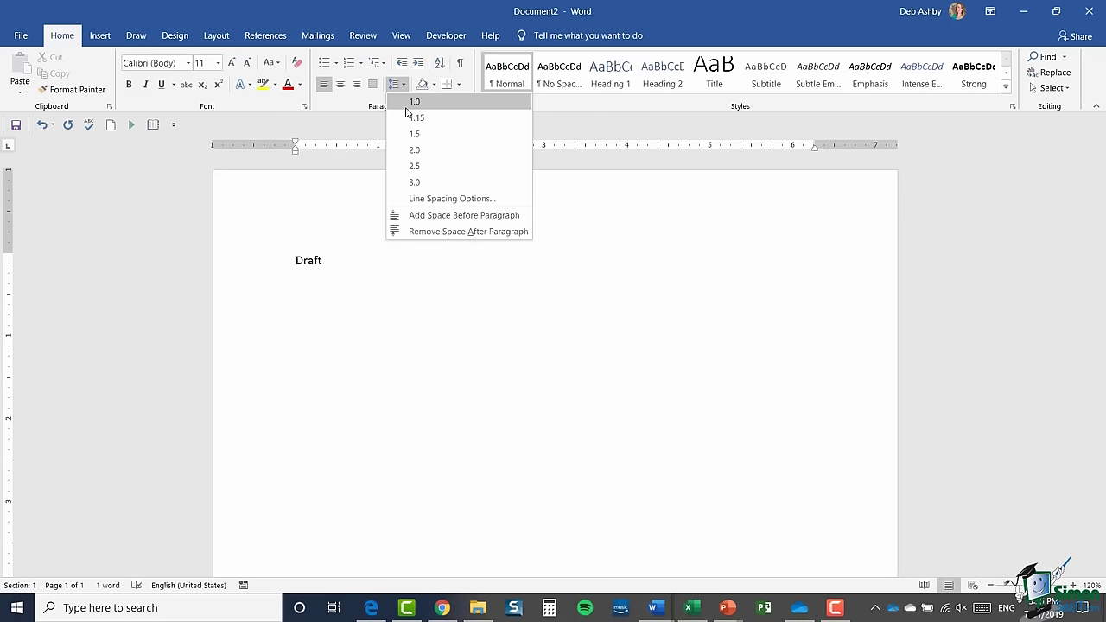
key(Down)
key(Down)
key(Down)
key(Down)
key(Down)
key(Down)
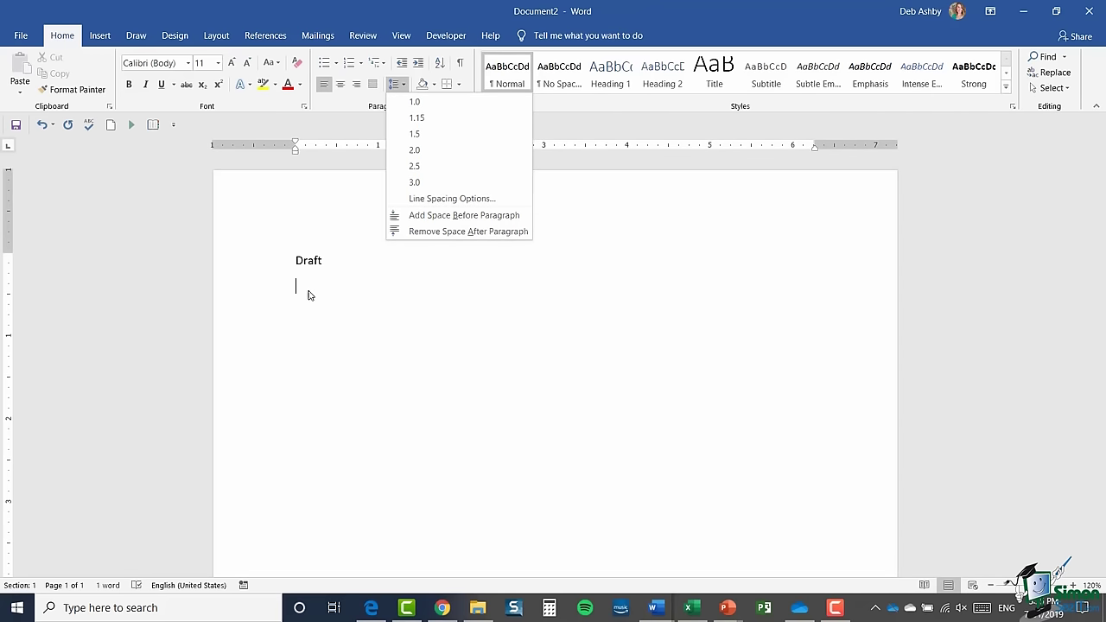
click(296, 261)
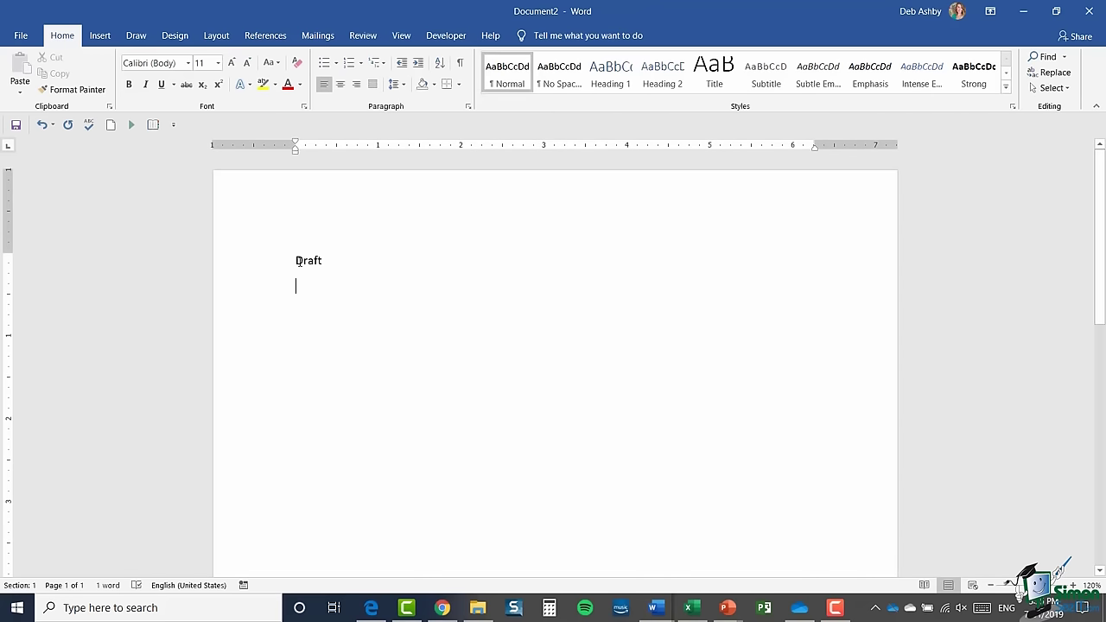
click(401, 85)
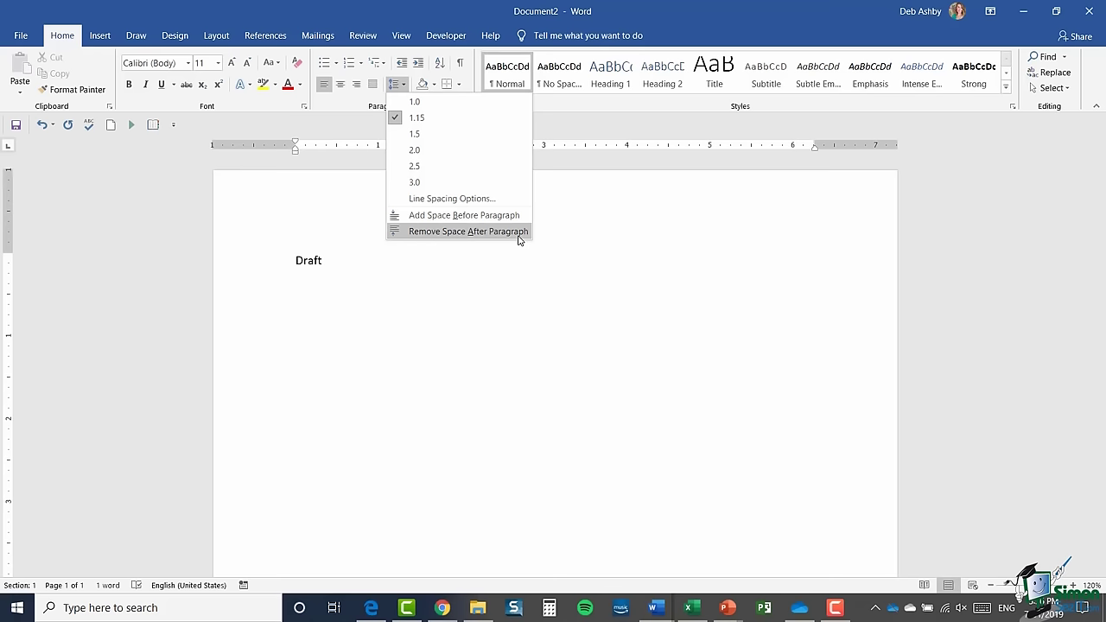
Switch to Smith Flyer.docx and preview the whole document's line-spacing choices without changing them
click(402, 36)
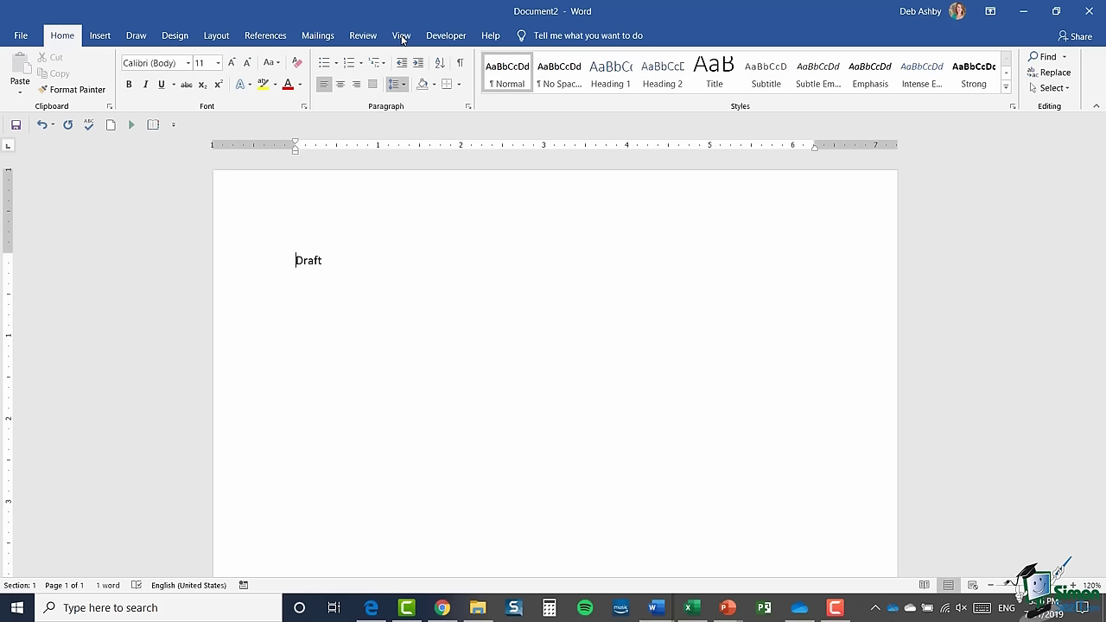
click(752, 90)
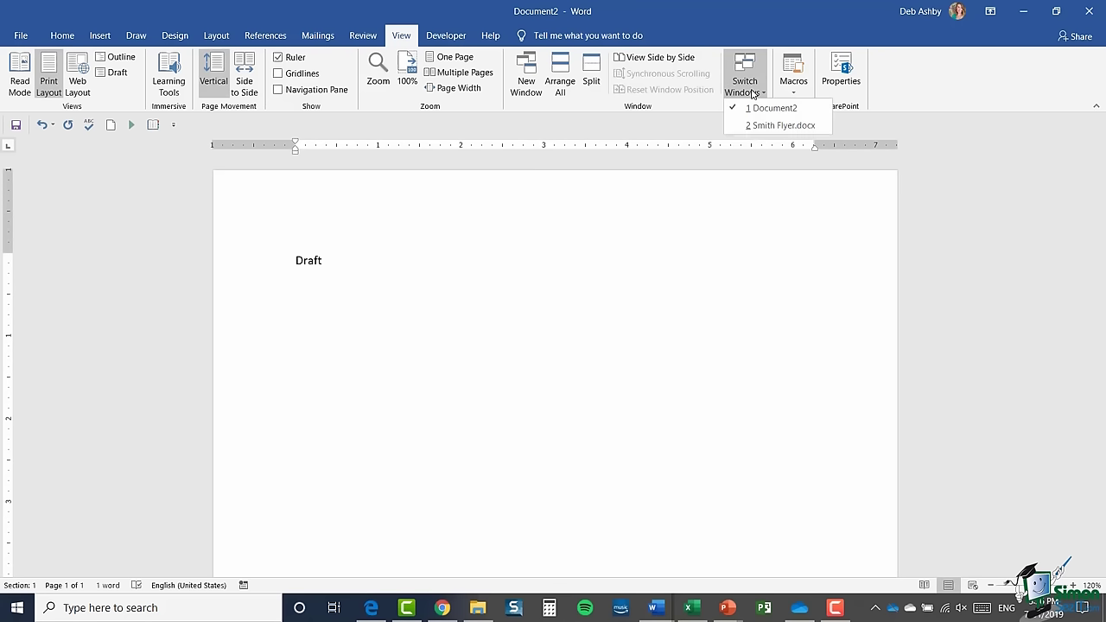
click(748, 124)
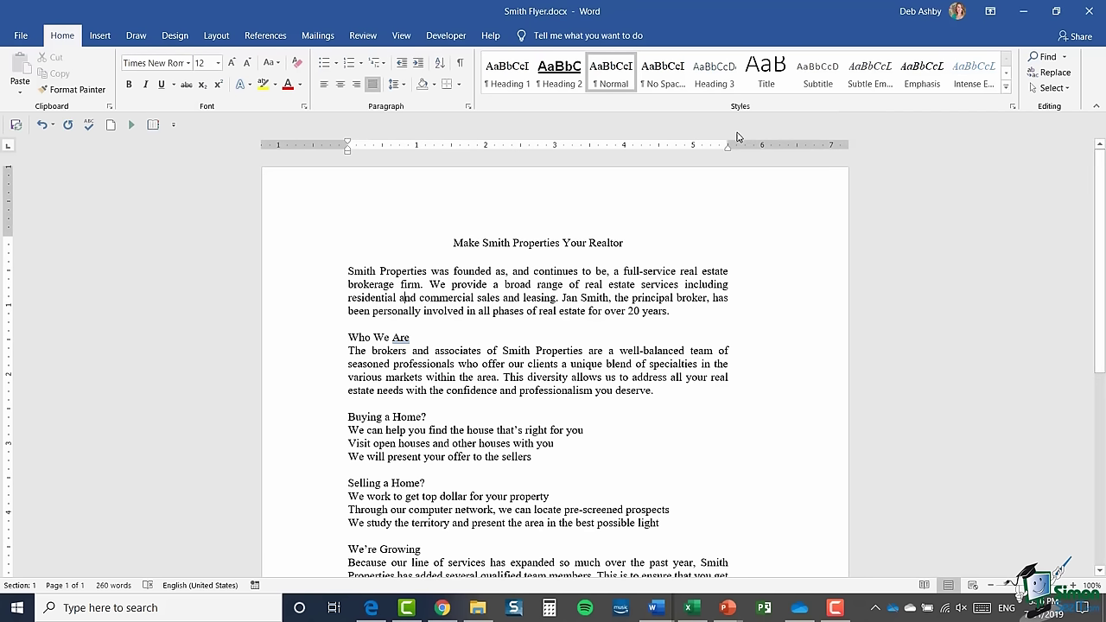
click(498, 304)
key(ctrl+a)
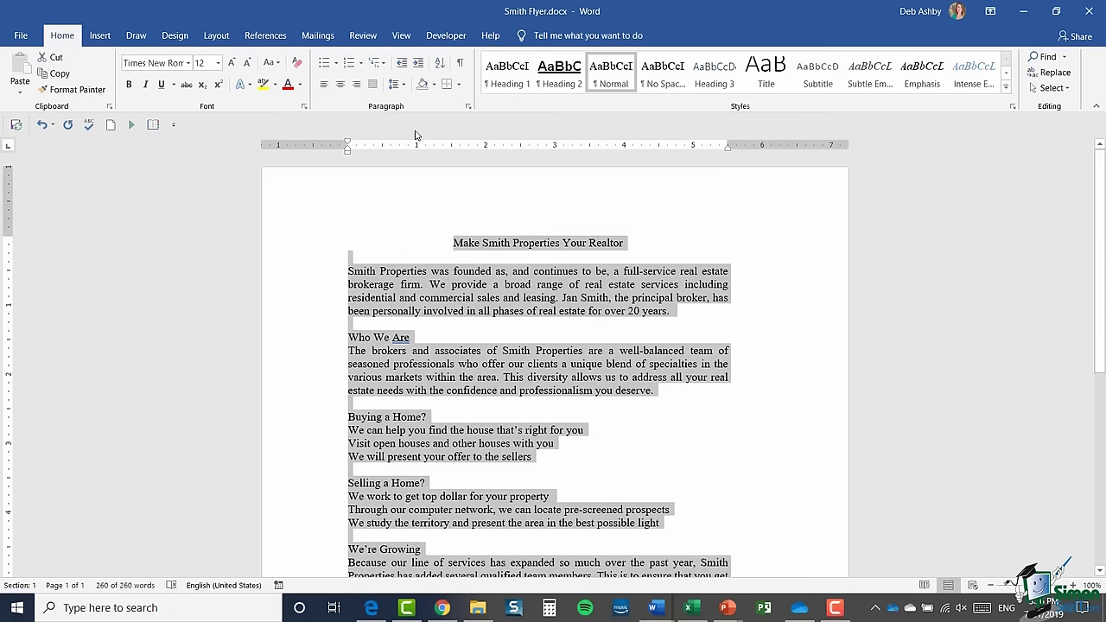
click(402, 84)
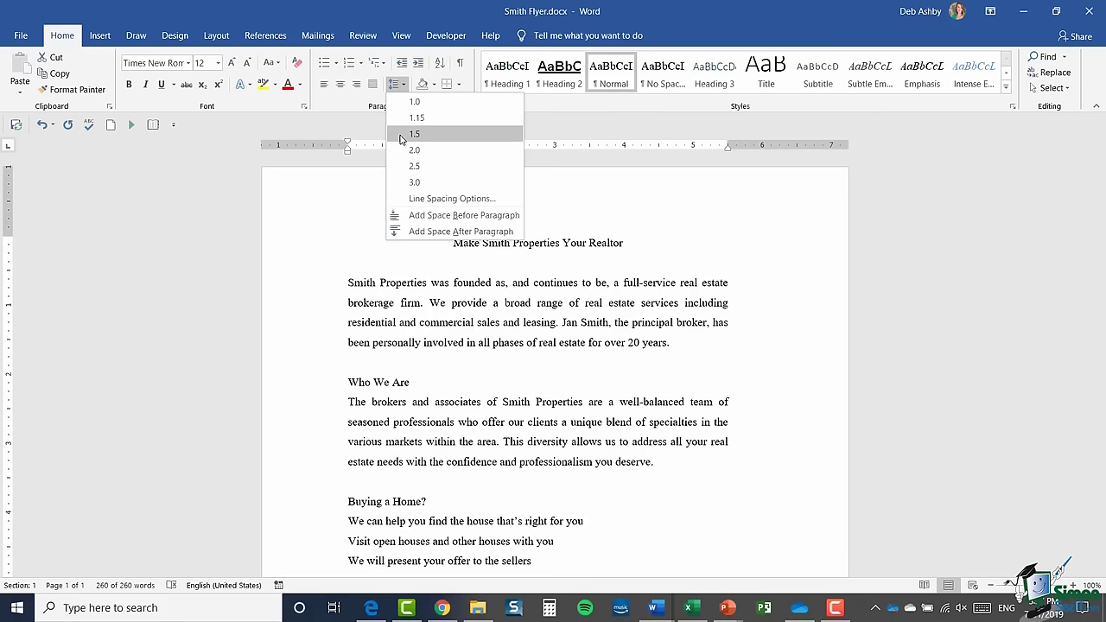
click(441, 272)
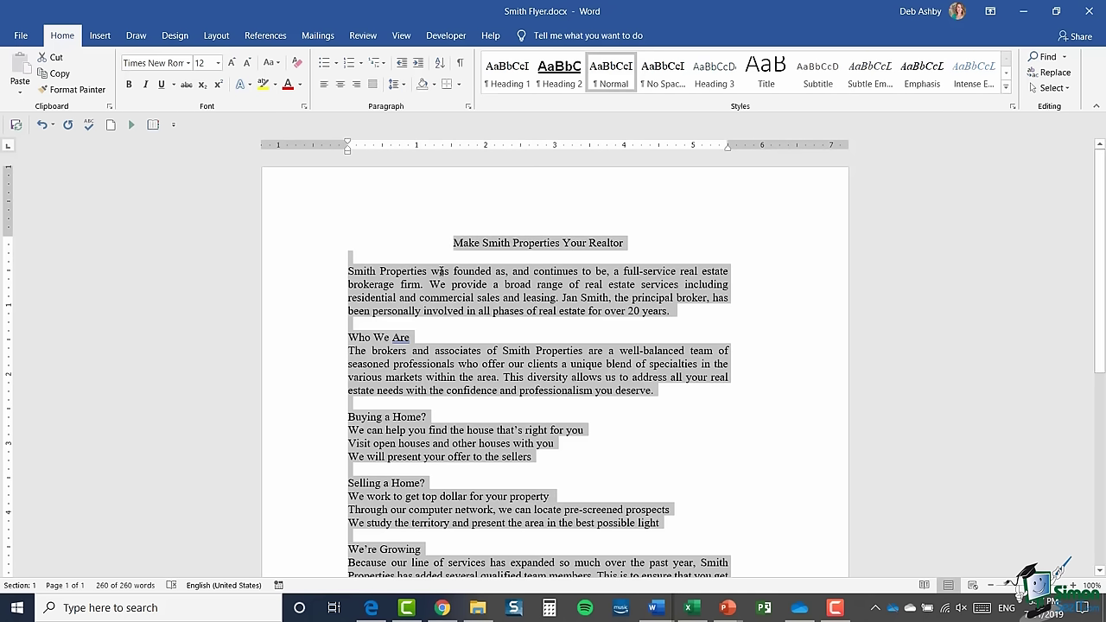
click(442, 272)
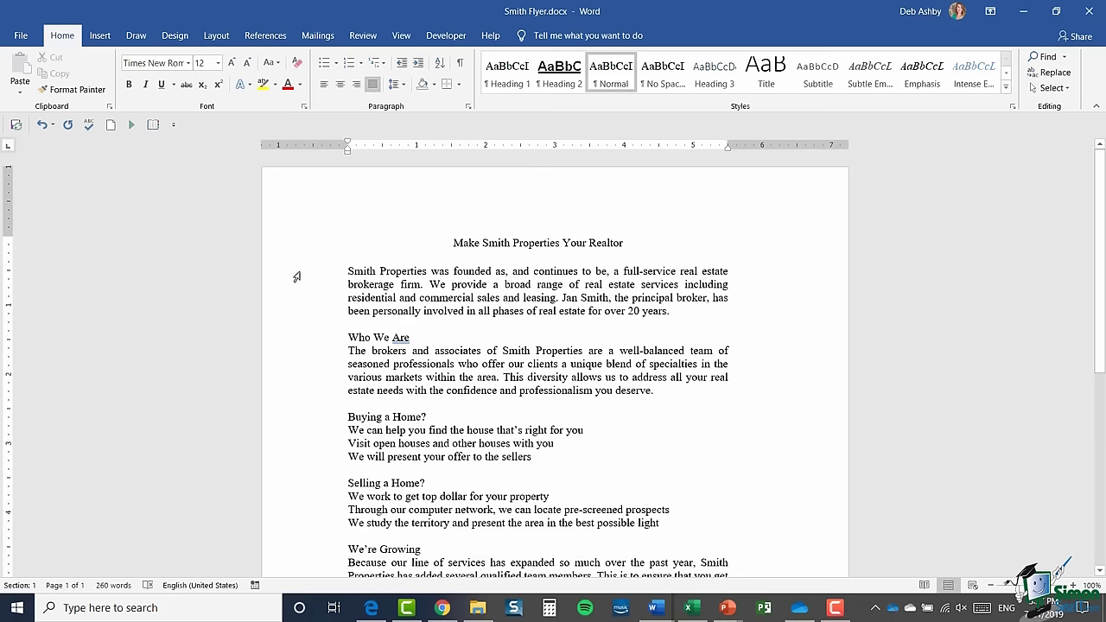
Keep the first paragraph and the blank line above it at single spacing
drag(318, 269, 319, 318)
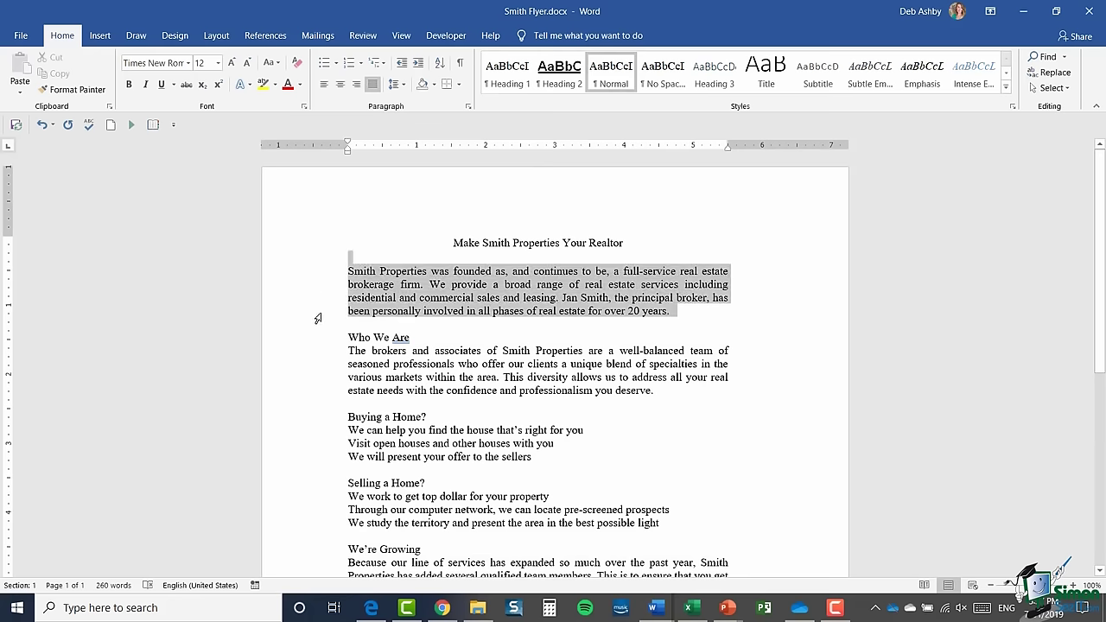
click(396, 84)
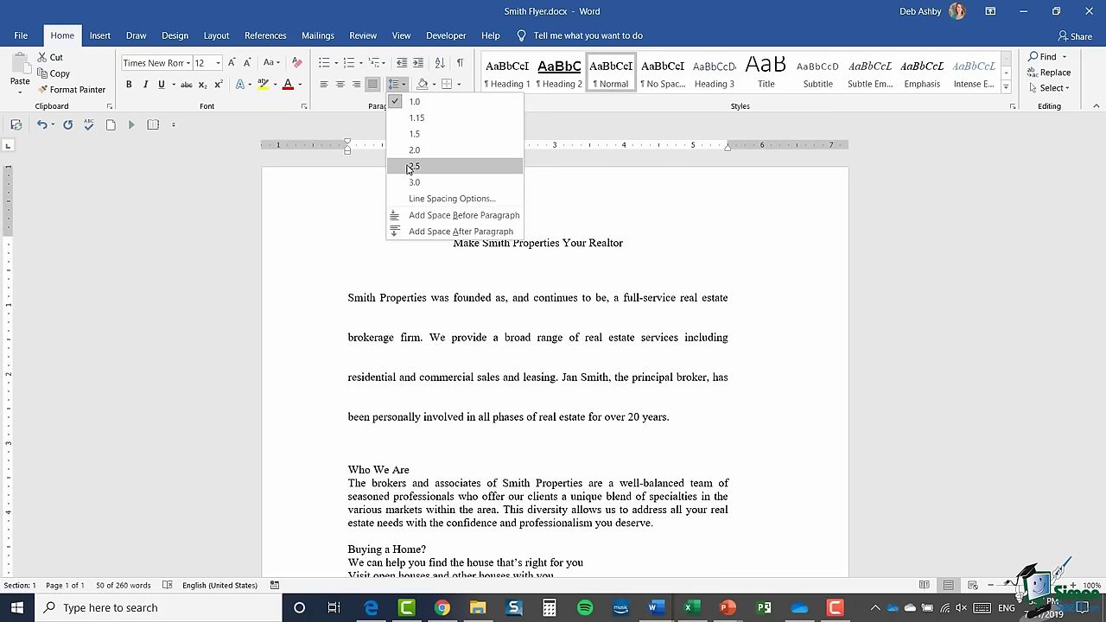
click(415, 101)
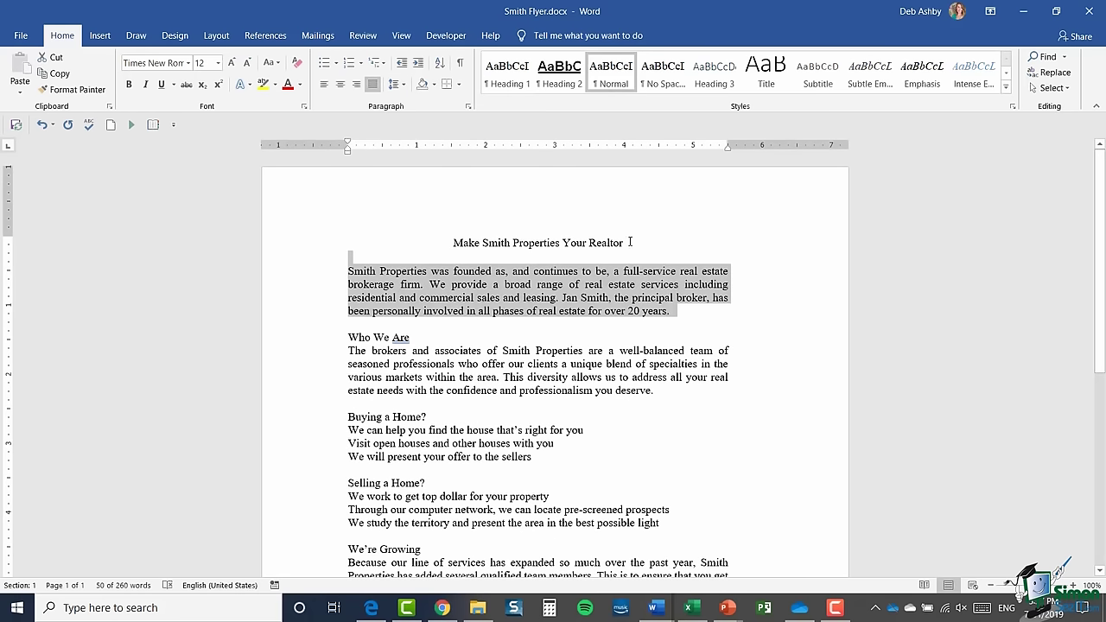
Open the title's Line Spacing Options in the Paragraph dialog
click(631, 242)
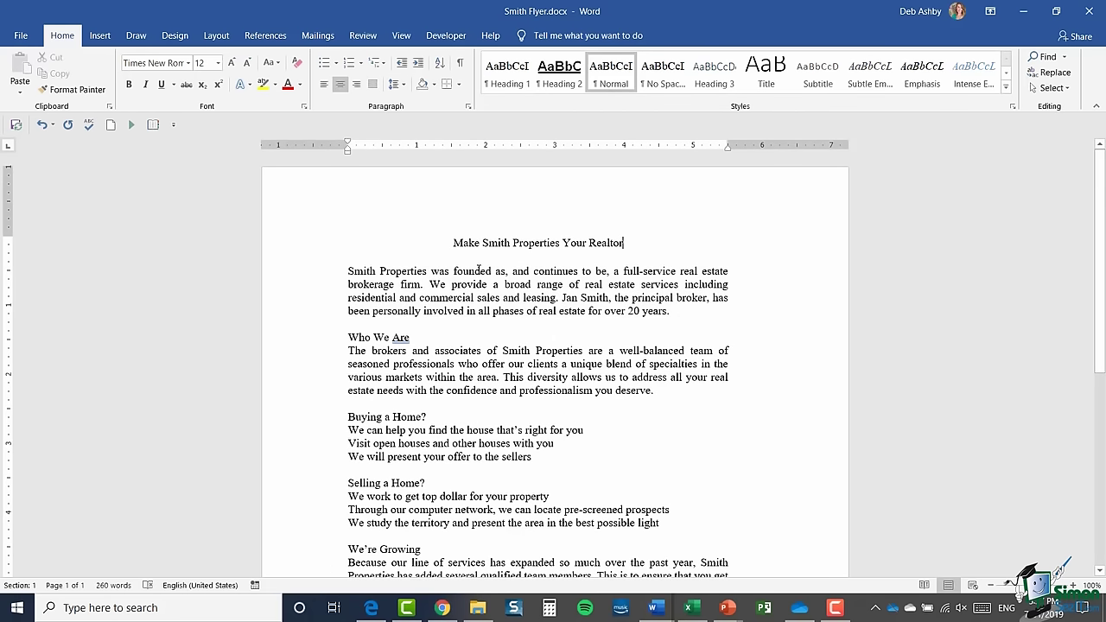
click(403, 85)
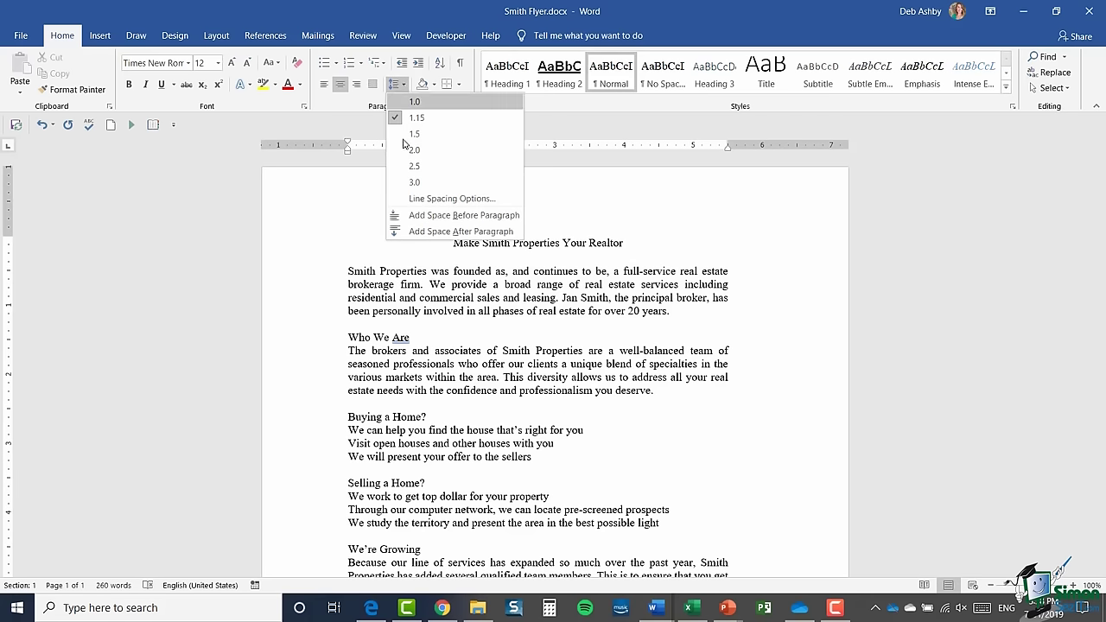
click(410, 198)
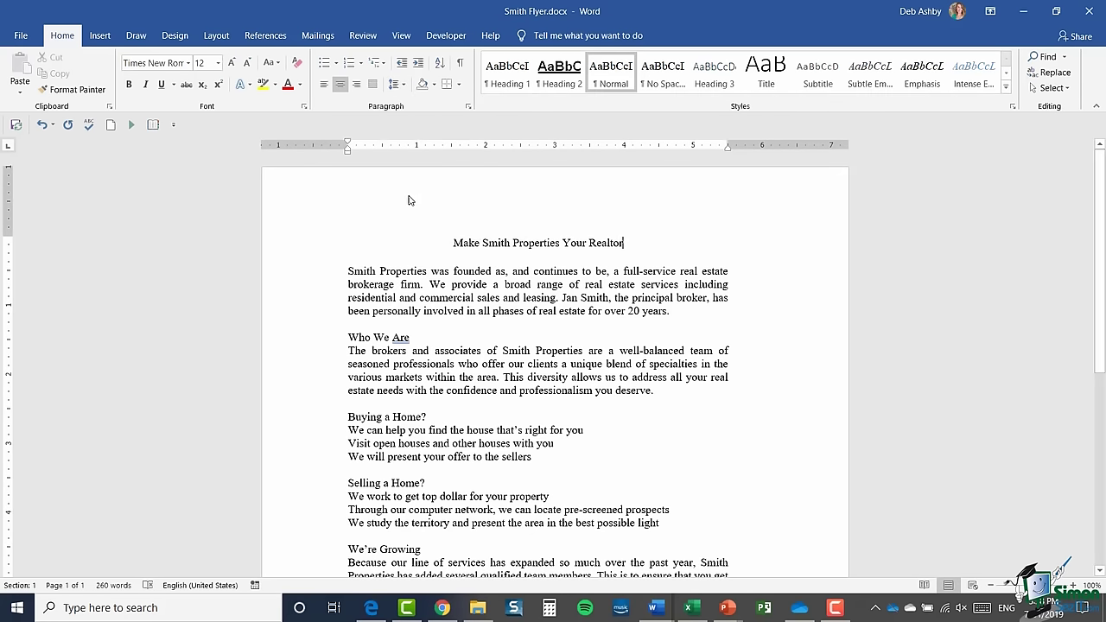
drag(671, 141, 886, 100)
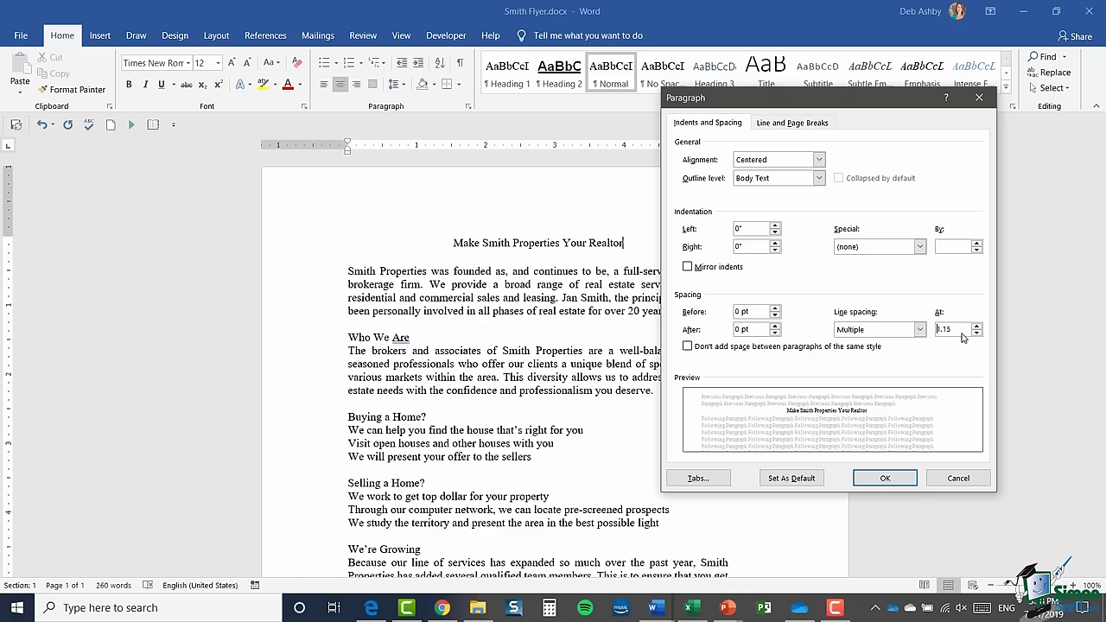
Try Single, 1.5 lines, Double and then At least 22 pt line spacing for the title
click(920, 330)
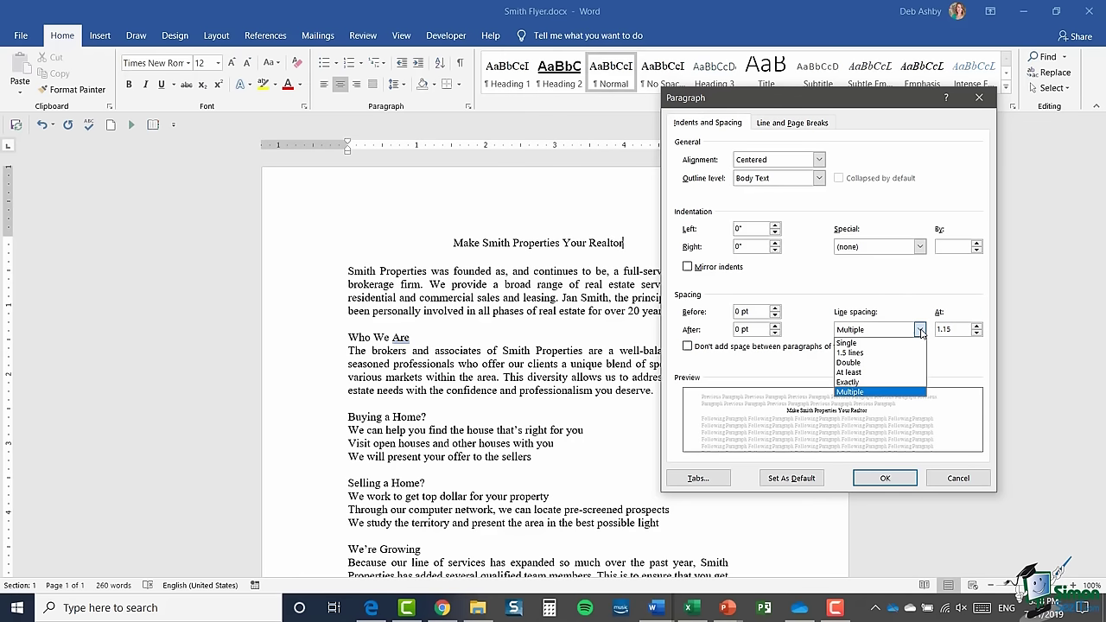
click(866, 344)
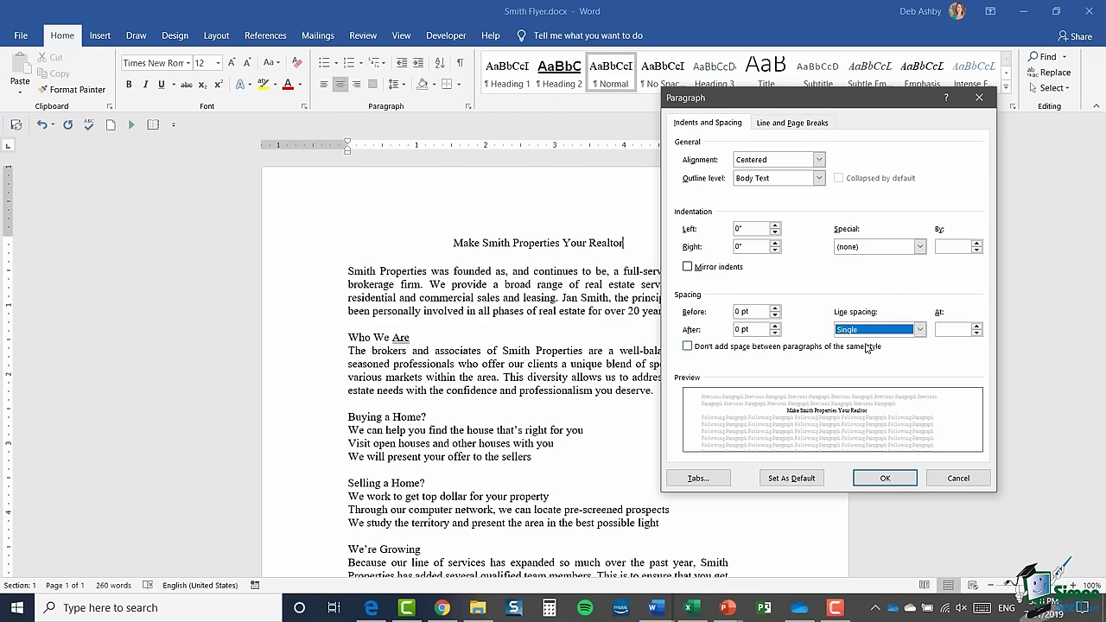
click(920, 330)
click(851, 352)
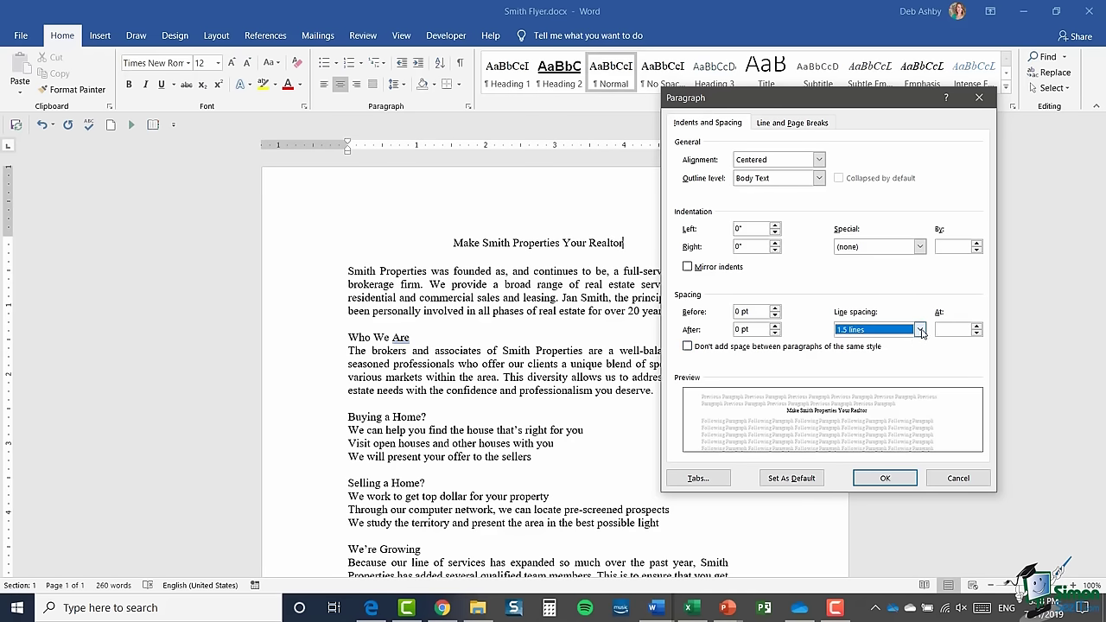
click(921, 331)
click(862, 363)
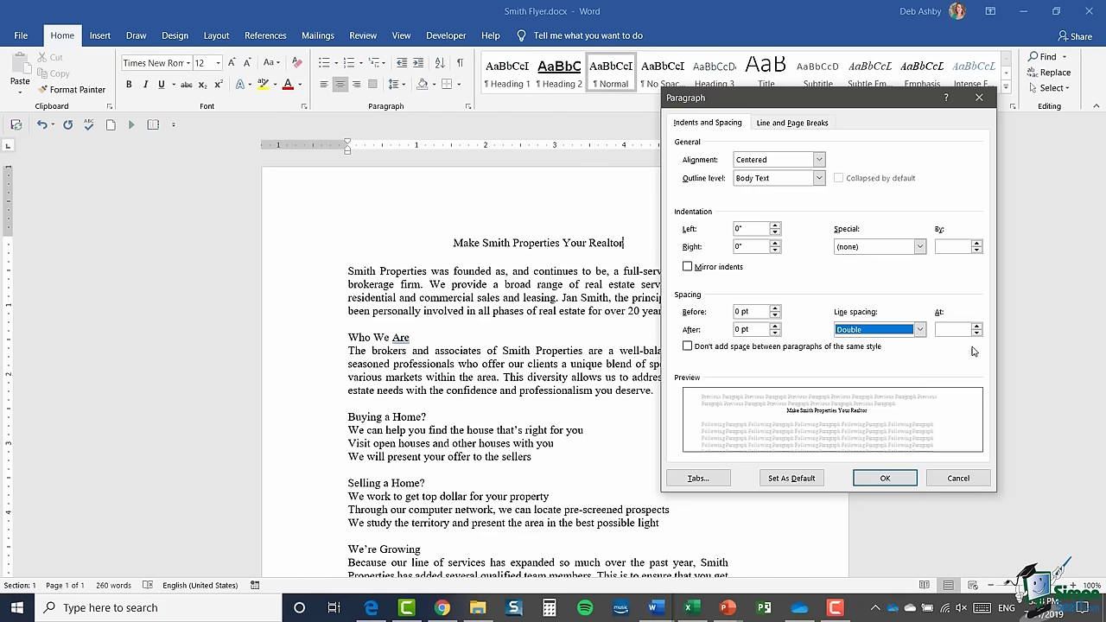
click(922, 333)
click(860, 374)
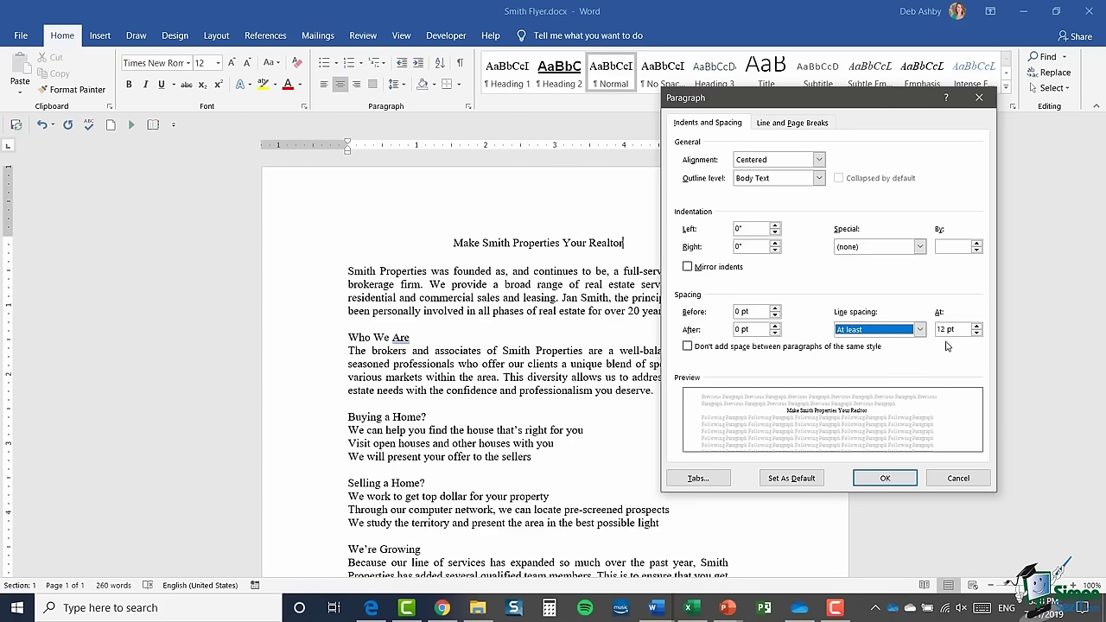
drag(977, 326, 978, 326)
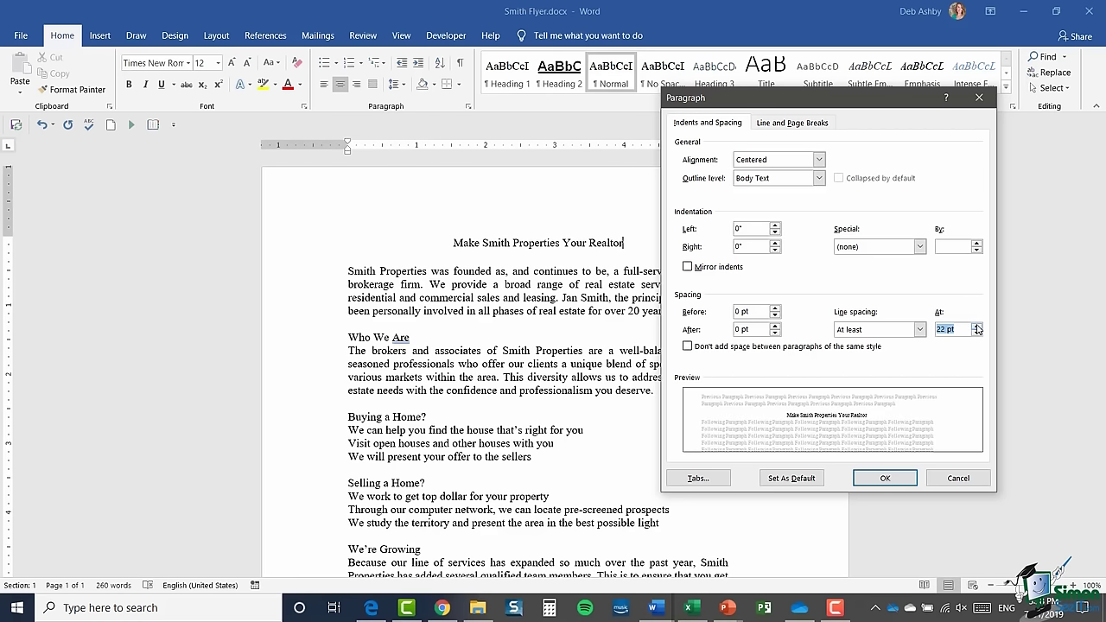
Settle on 1.5 lines spacing and choose Set As Default
click(919, 330)
click(852, 351)
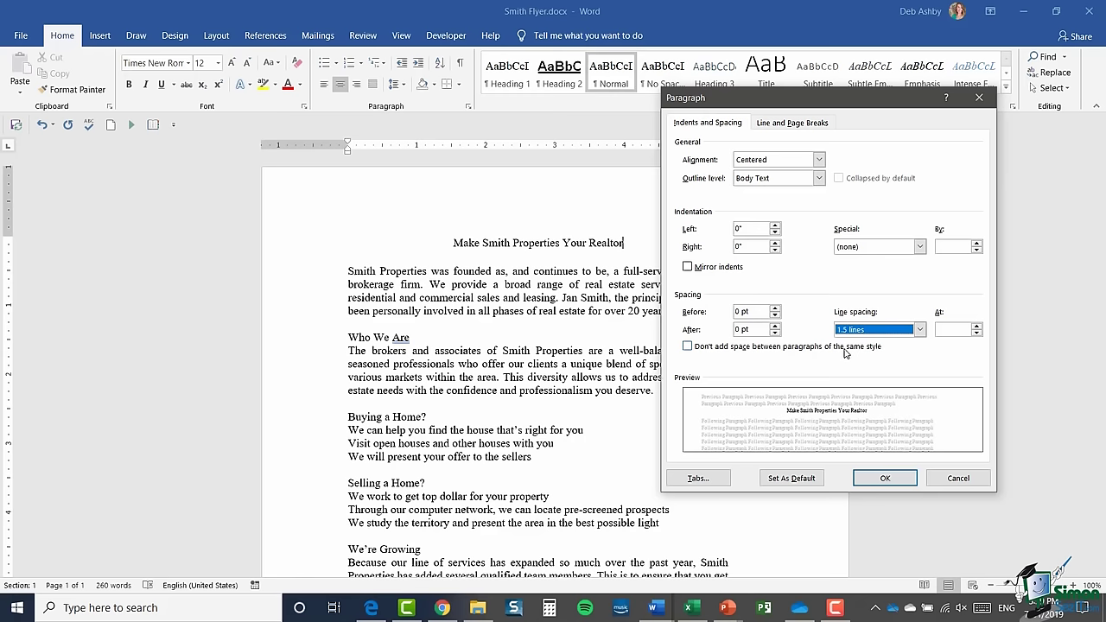
click(788, 482)
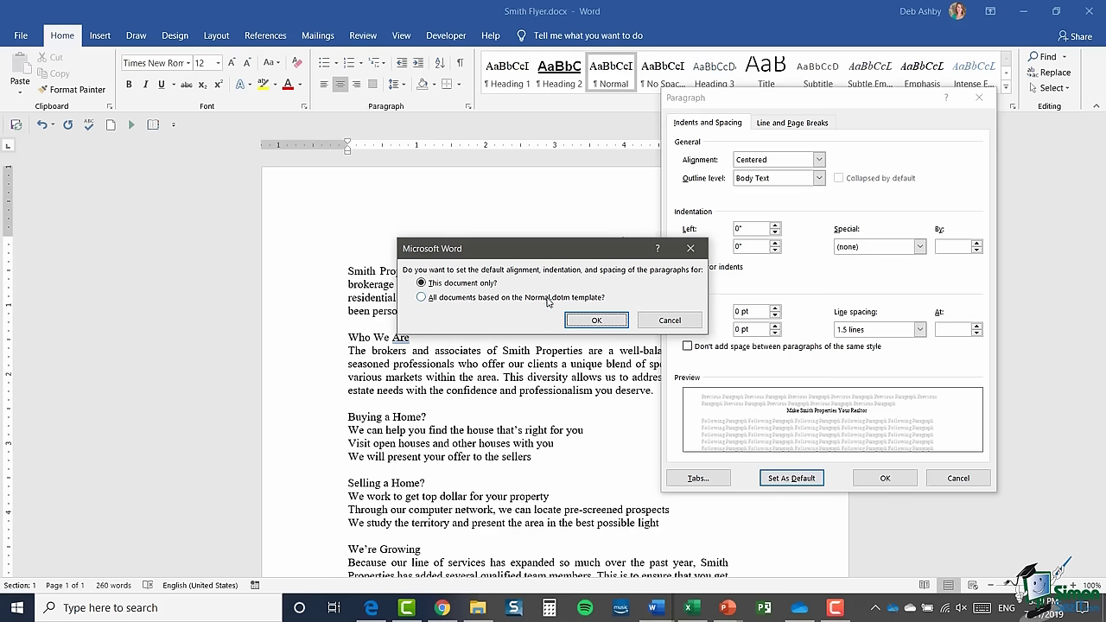
Cancel the Set As Default prompt so the default spacing stays unchanged
click(672, 322)
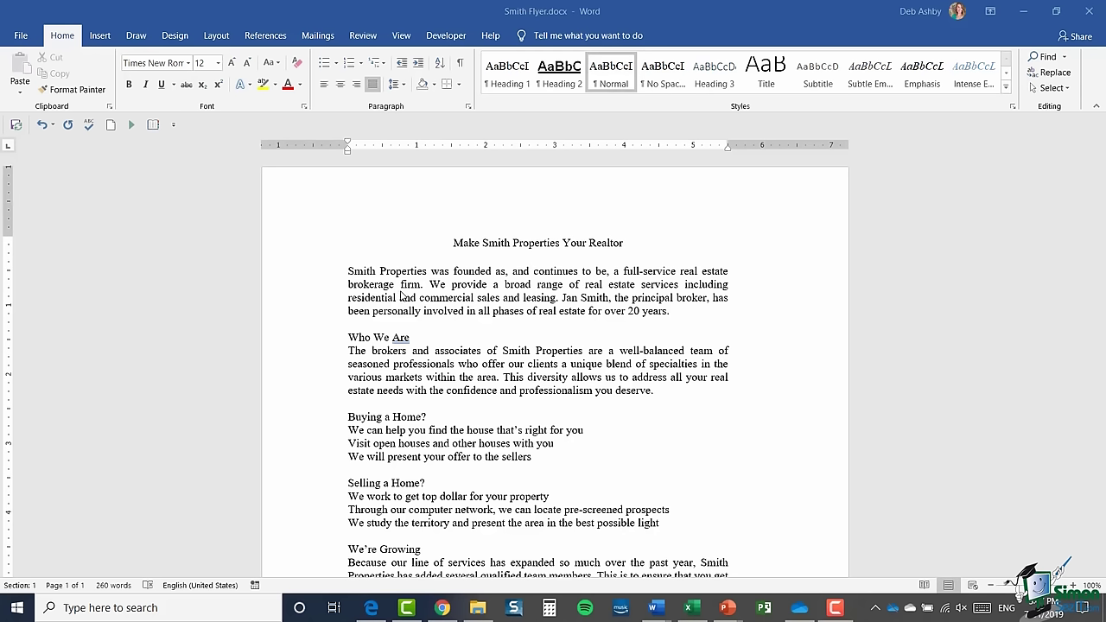
click(349, 273)
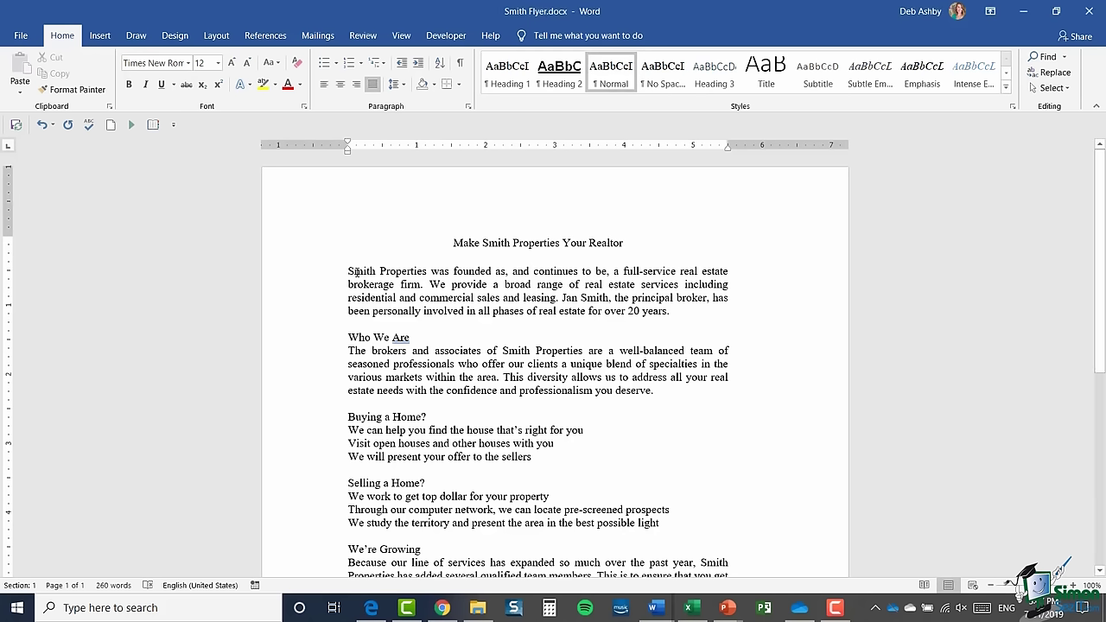
key(Tab)
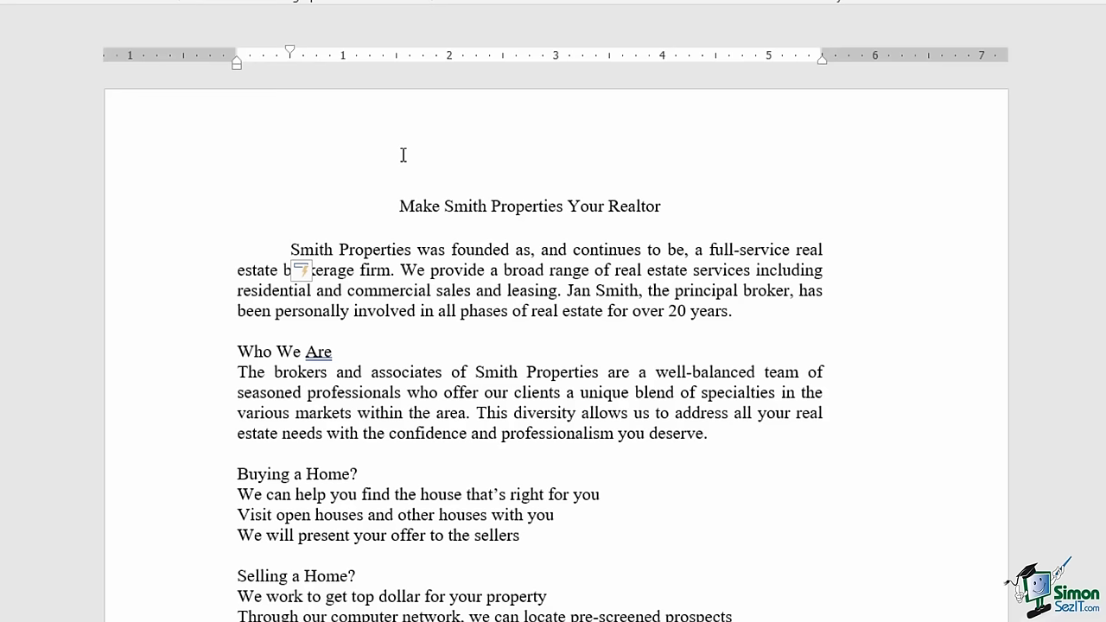
key(ctrl+z)
key(BackSpace)
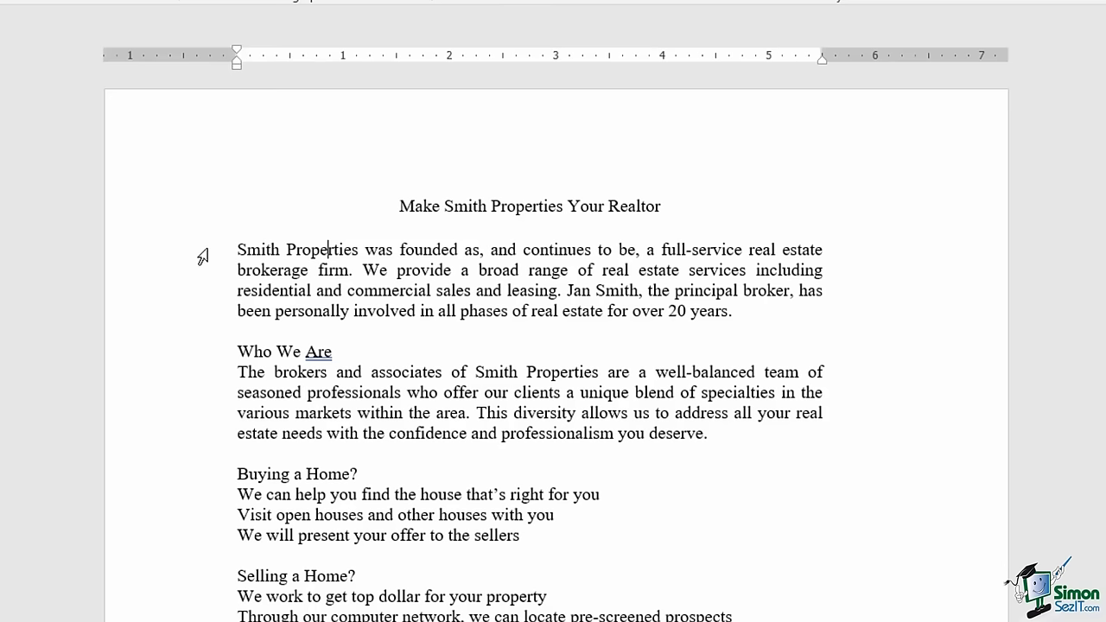
click(787, 393)
drag(210, 251, 213, 323)
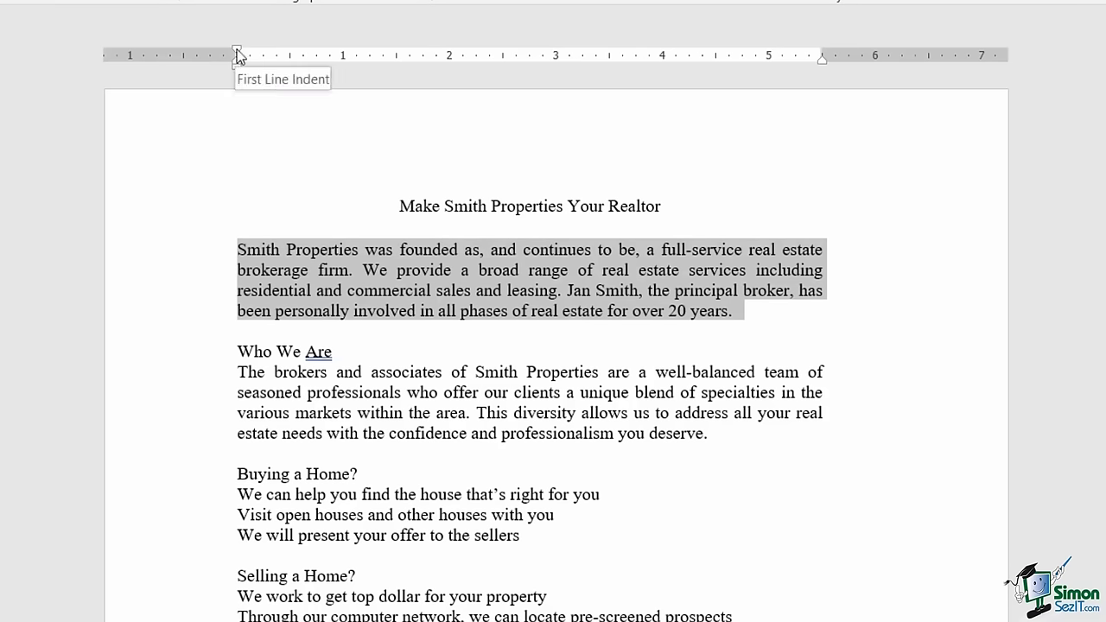
drag(237, 50, 316, 53)
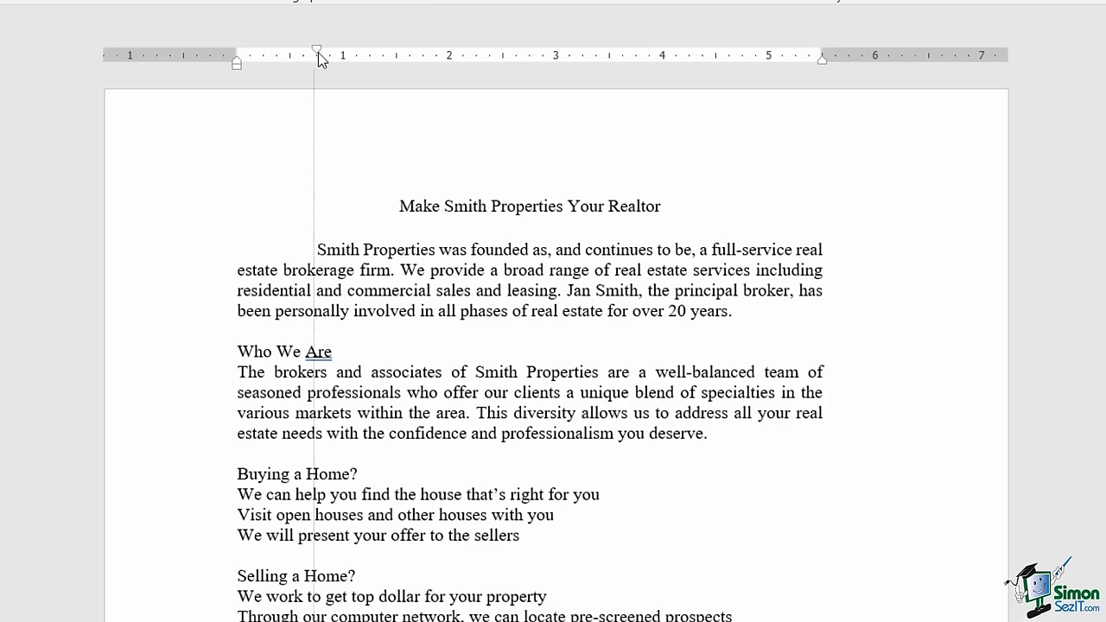
drag(318, 51, 318, 51)
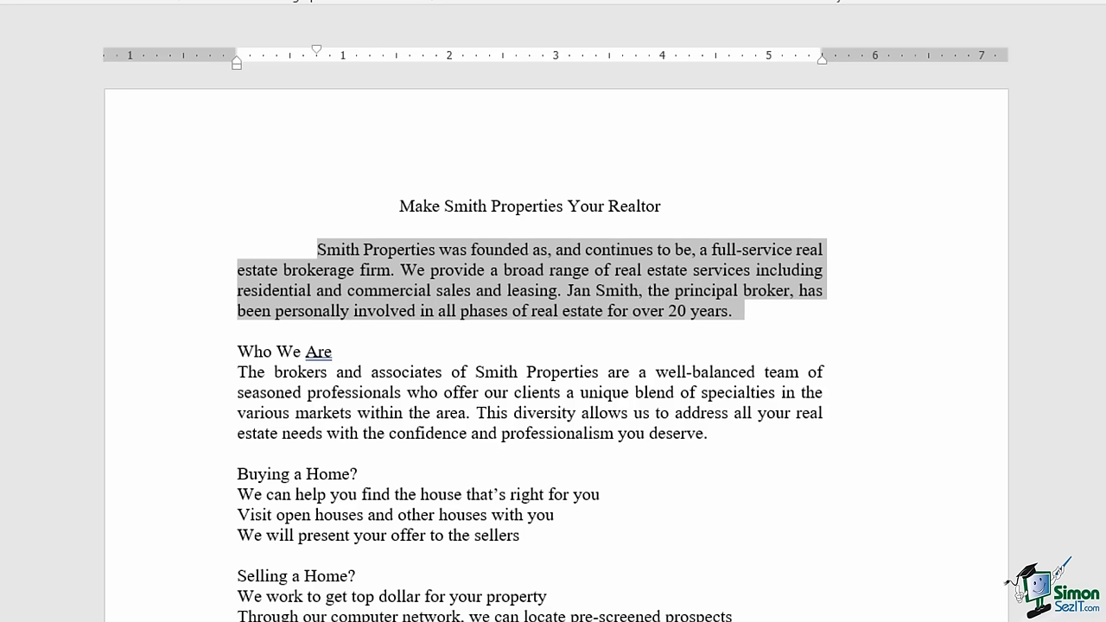
key(ctrl+z)
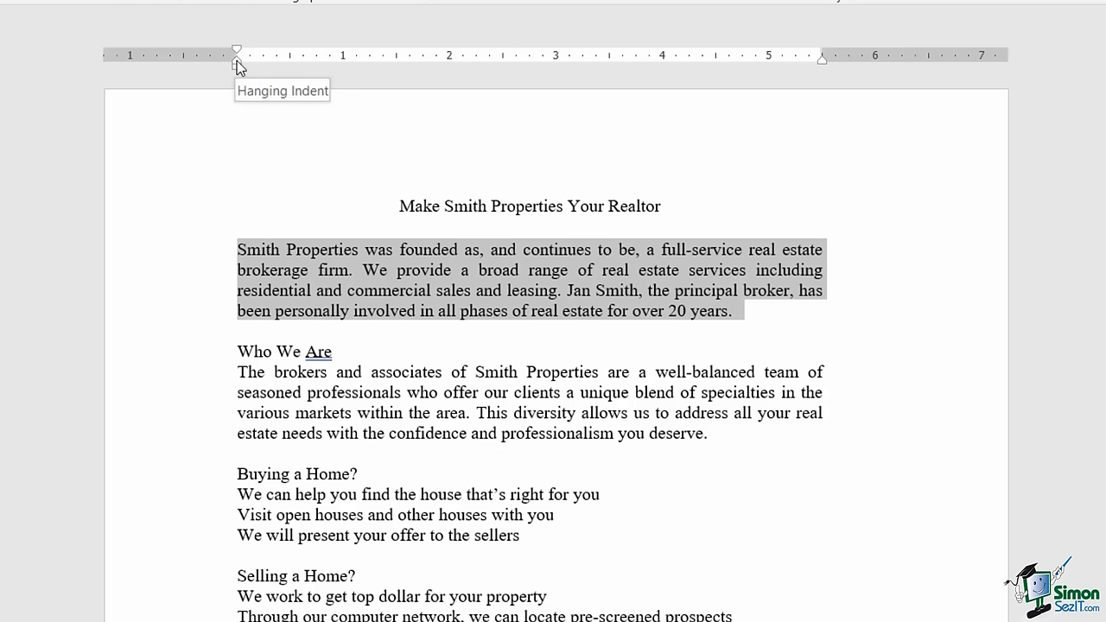
Hang-indent the flyer's opening paragraph, then type and select four first names on separate lines in Document2
drag(237, 60, 306, 66)
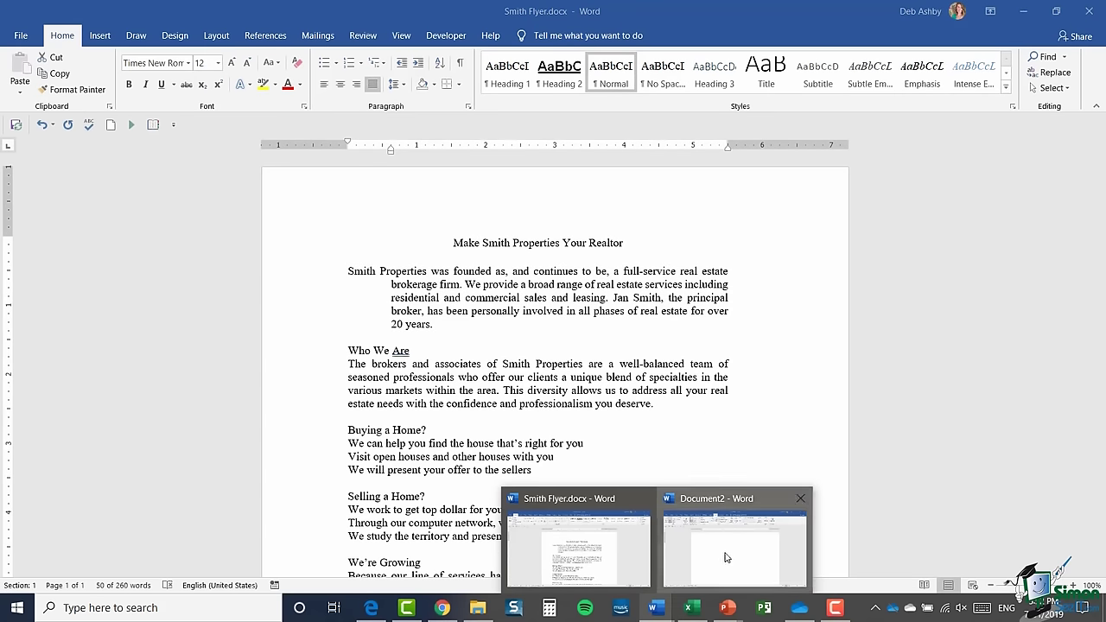
click(712, 551)
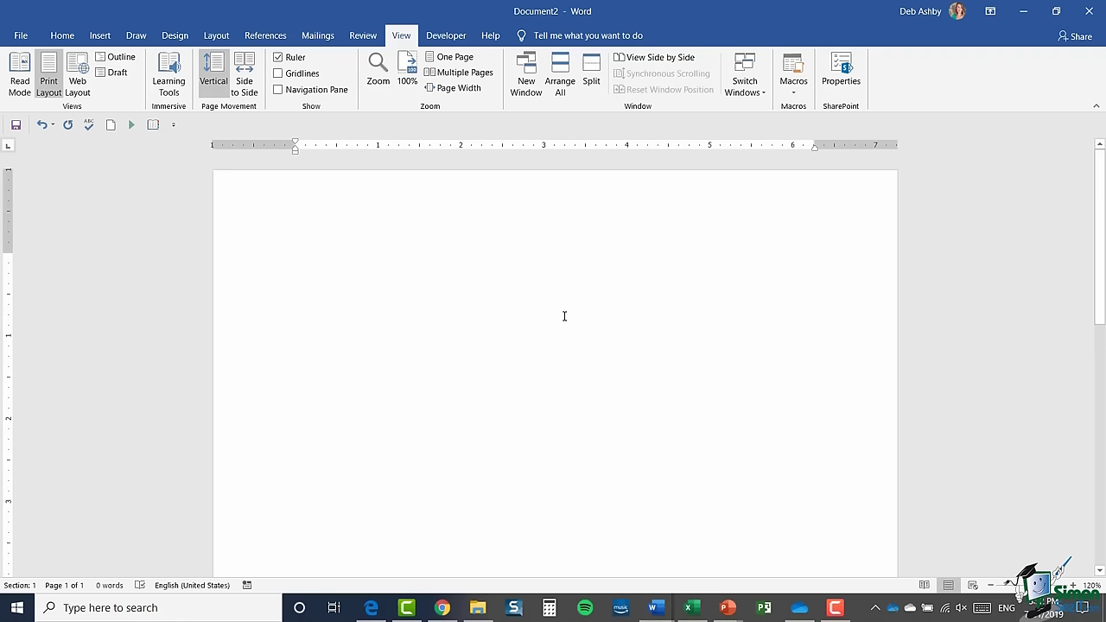
text(Adam )
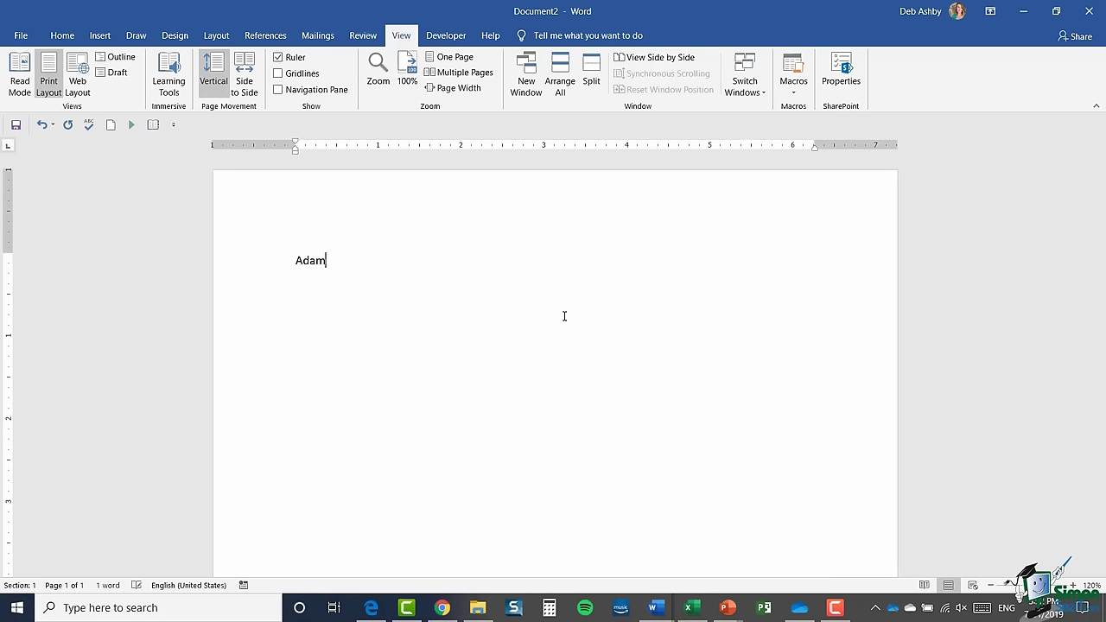
text(Deborah)
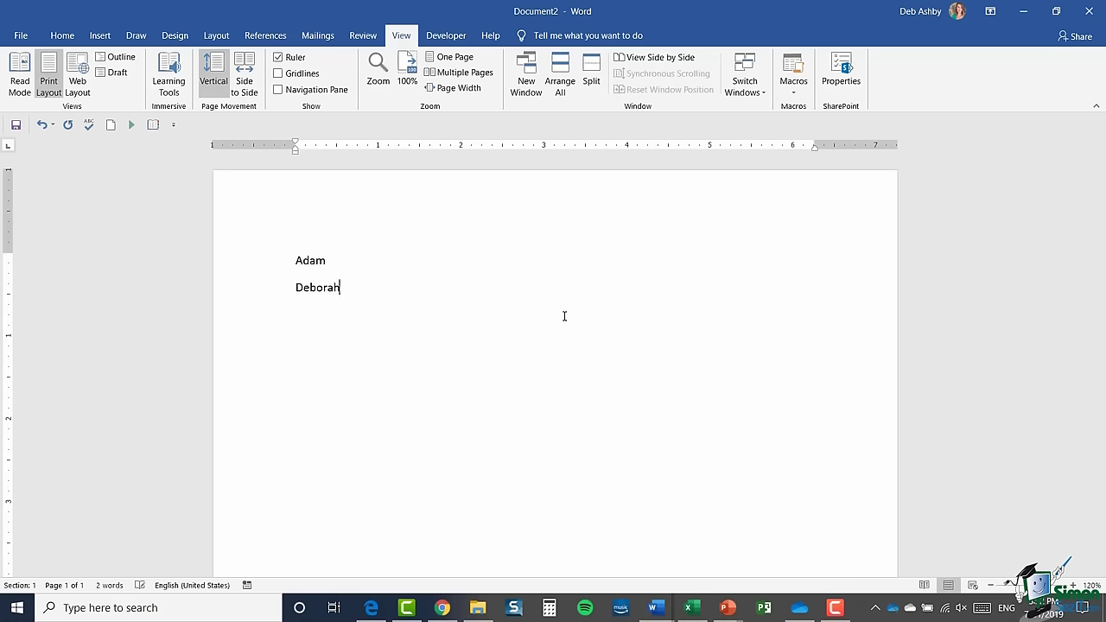
key(Return)
text(Meesh)
key(Return)
text(Rob)
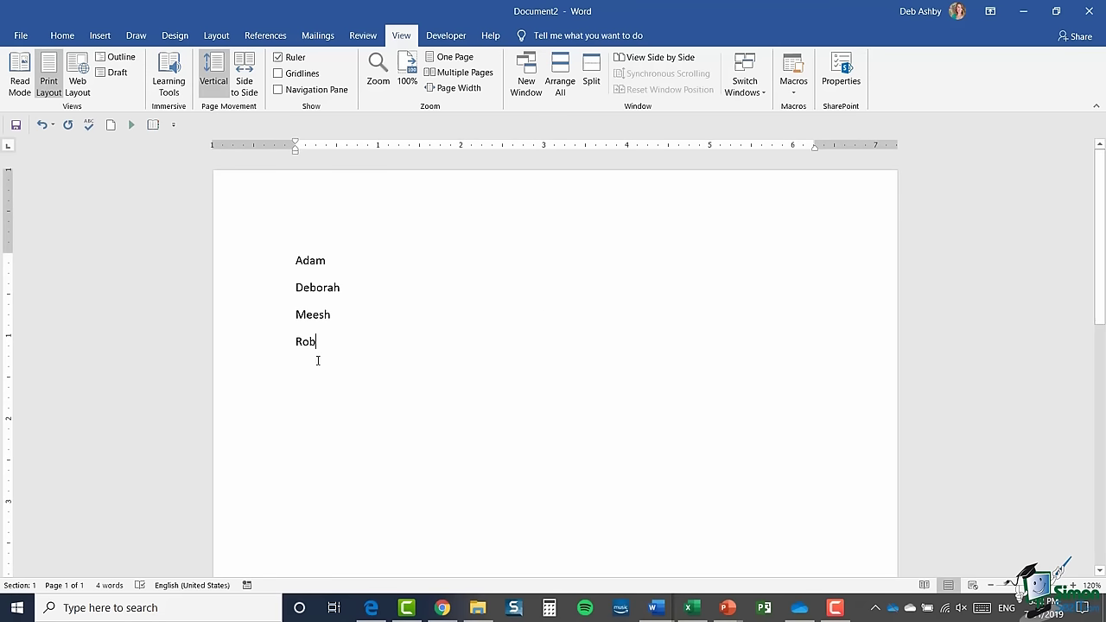
drag(320, 341, 278, 266)
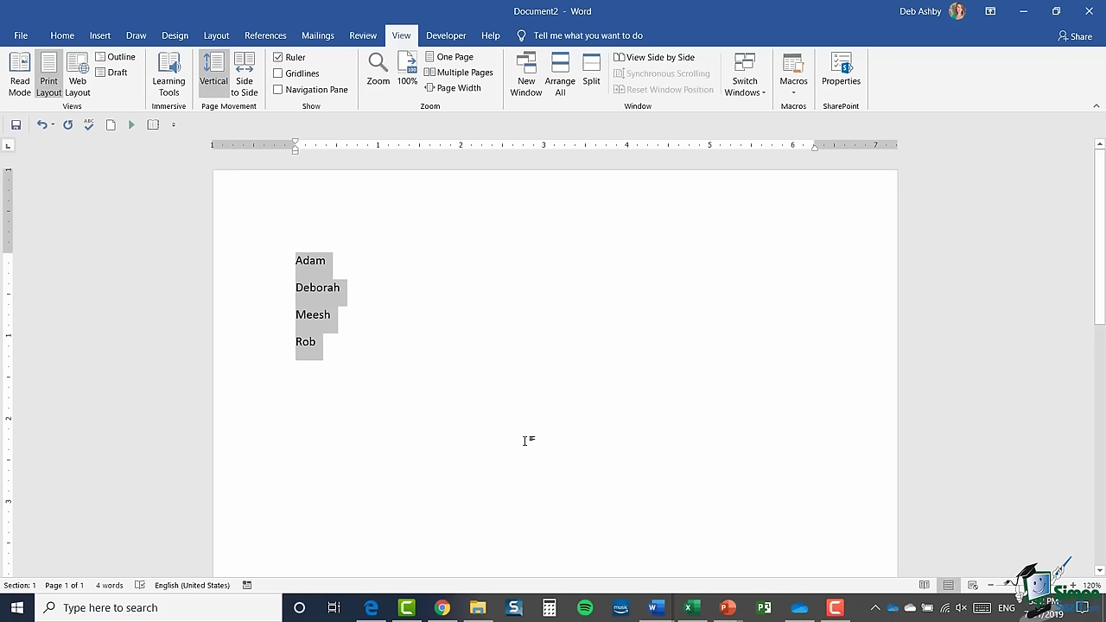
Make the names a numbered list with its numbers and text shifted further right
click(62, 35)
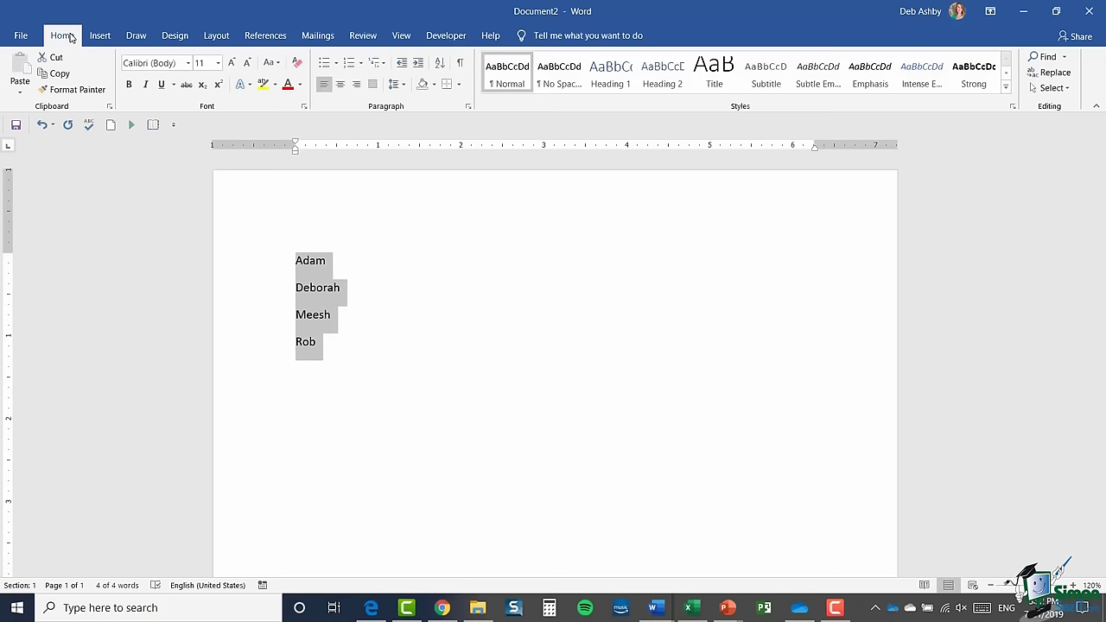
click(350, 63)
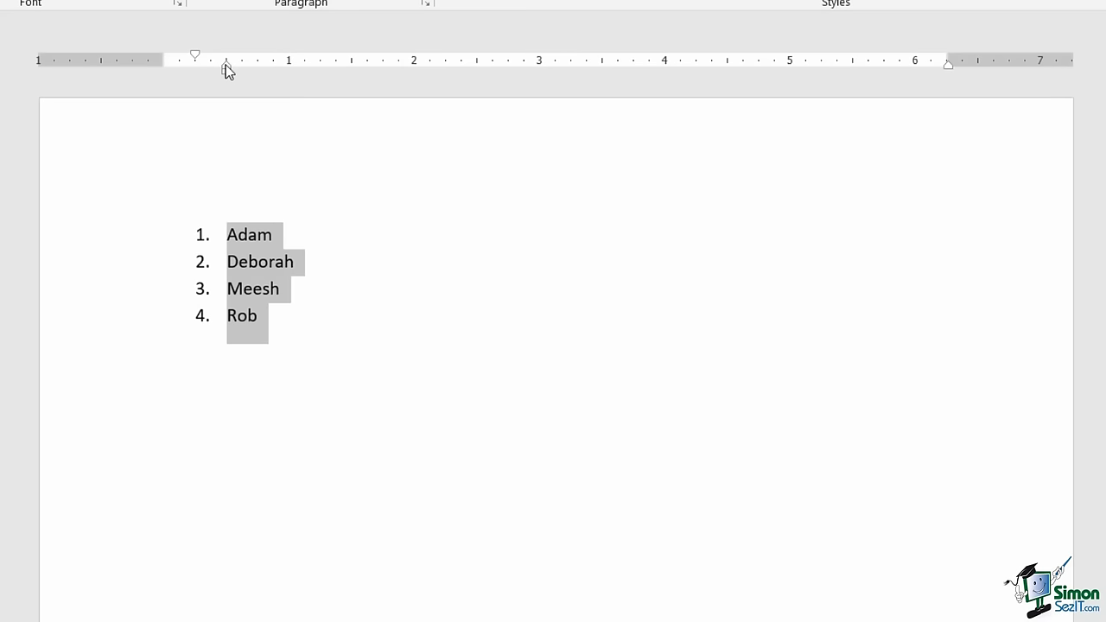
mouse_move(225, 63)
mouse_down()
mouse_move(287, 70)
mouse_move(248, 71)
mouse_up()
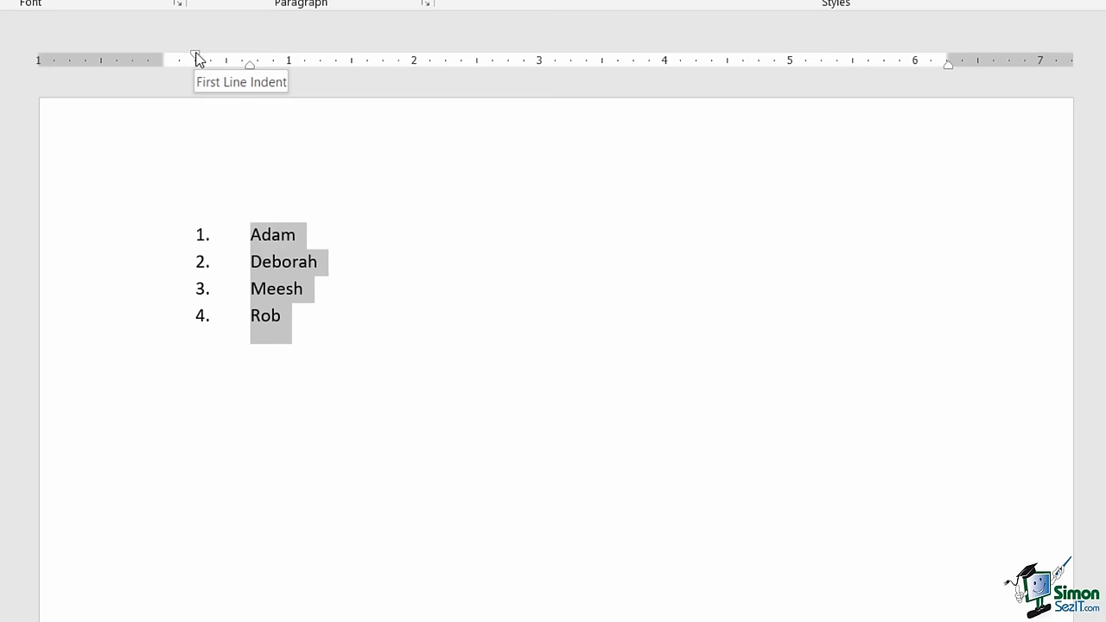
mouse_move(197, 57)
mouse_down()
mouse_move(217, 61)
mouse_move(202, 61)
mouse_up()
click(432, 253)
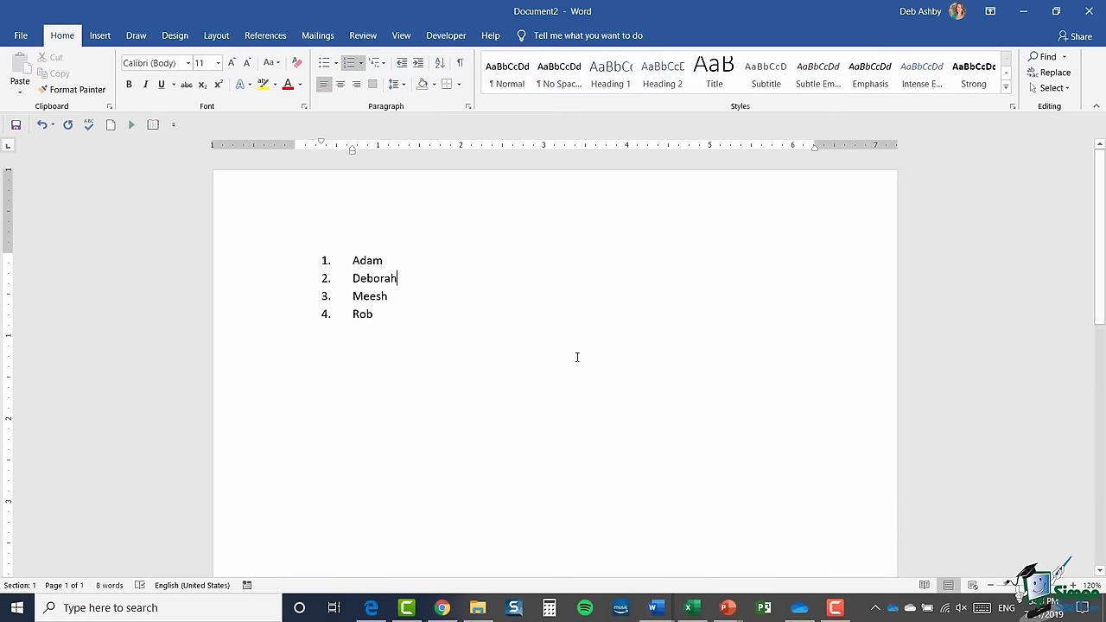
click(401, 36)
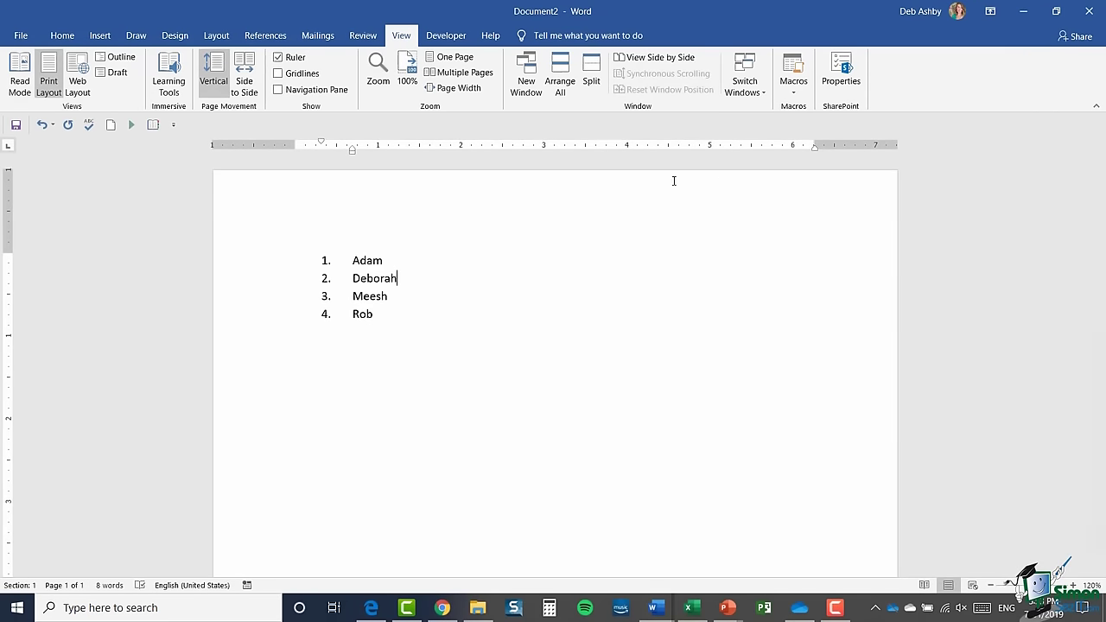
click(748, 86)
Back in Smith Flyer, remove the opening paragraph's hanging indent and pull its right indent inward
click(761, 123)
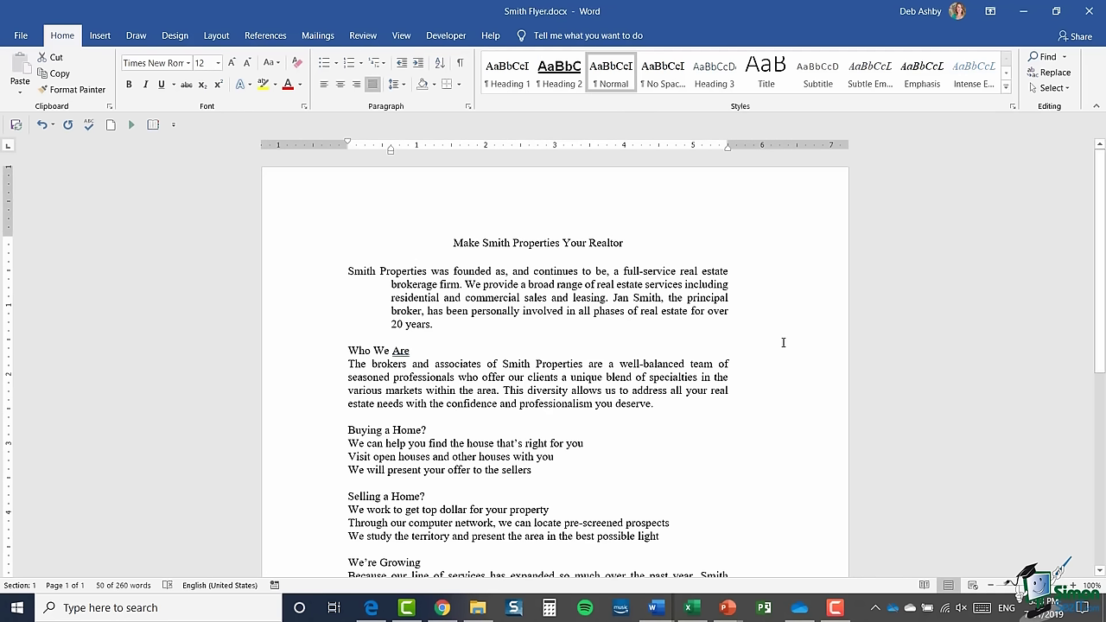
triple_click(357, 268)
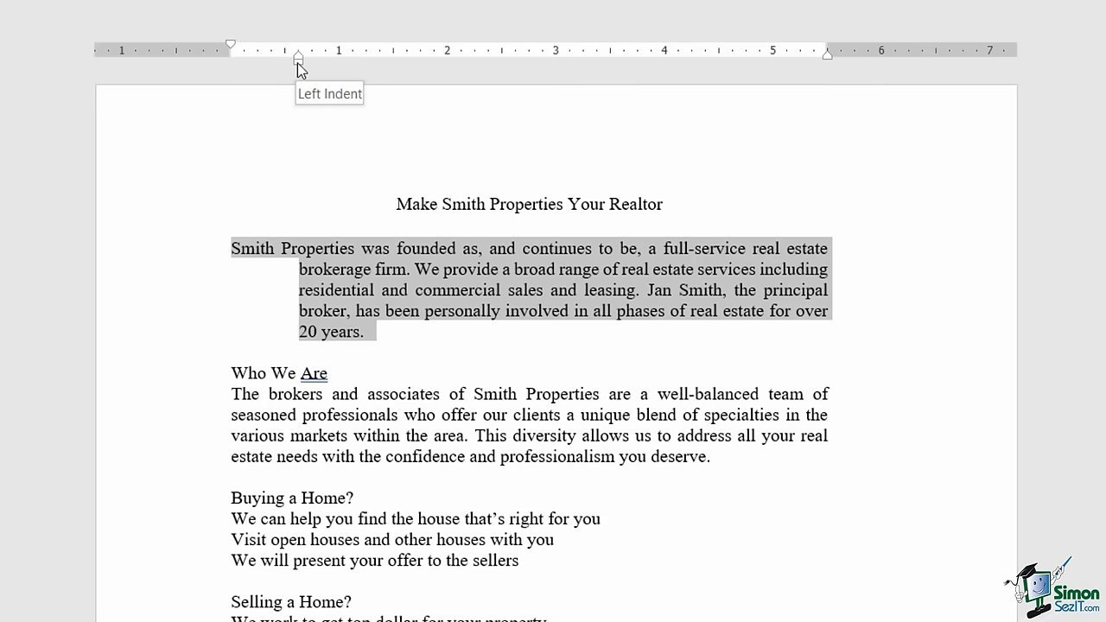
mouse_move(297, 62)
mouse_down()
mouse_move(255, 61)
mouse_move(297, 67)
mouse_move(287, 68)
mouse_up()
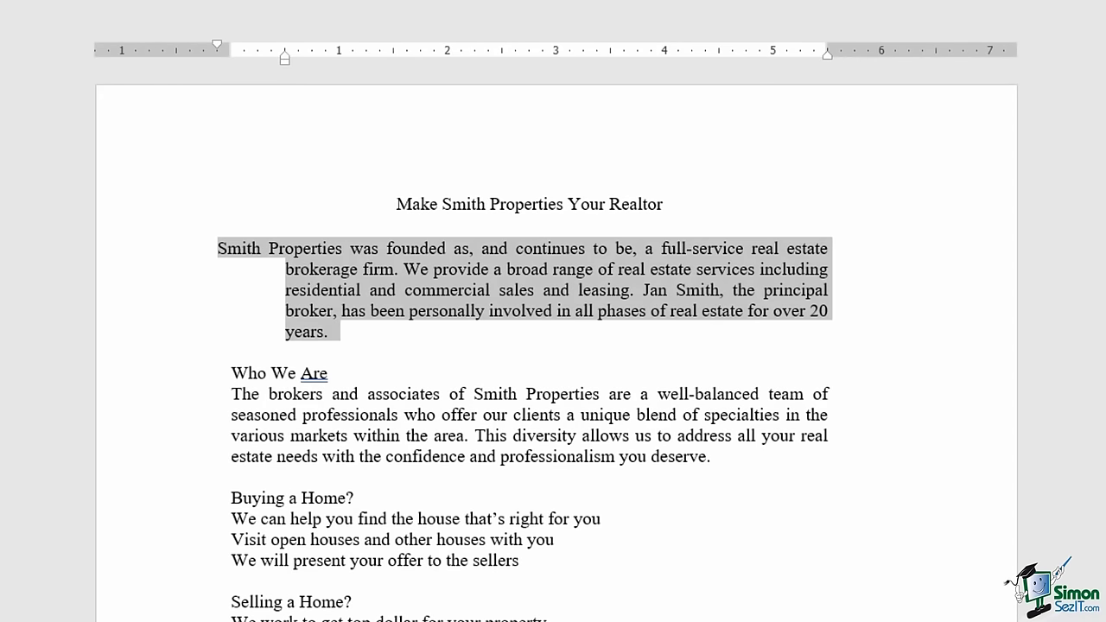
key(ctrl+q)
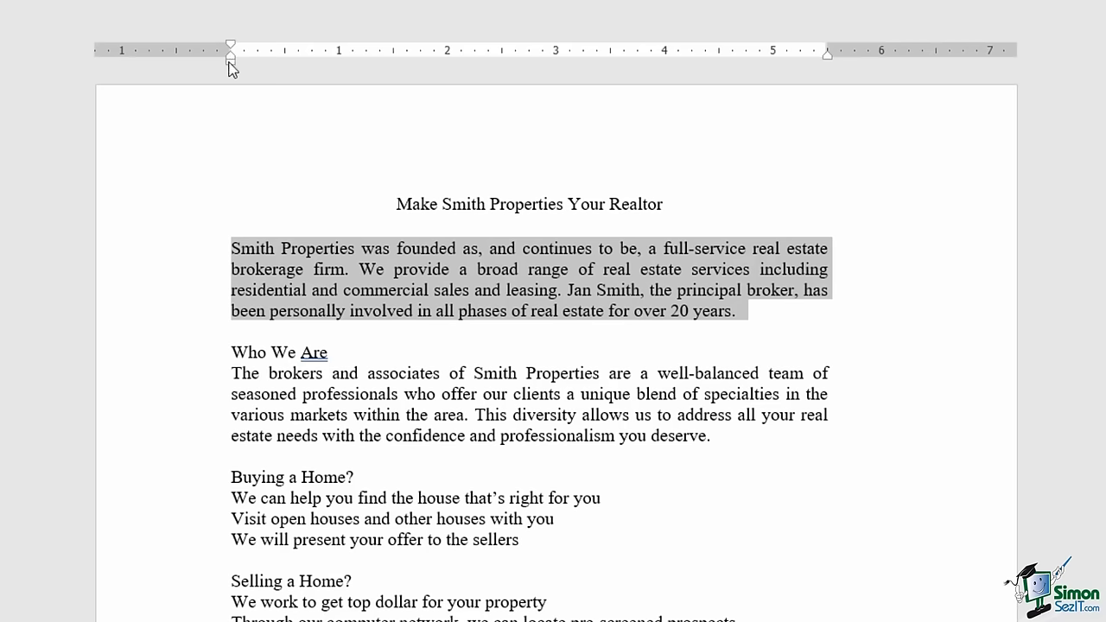
mouse_move(230, 63)
mouse_down()
mouse_move(363, 83)
mouse_move(231, 65)
mouse_up()
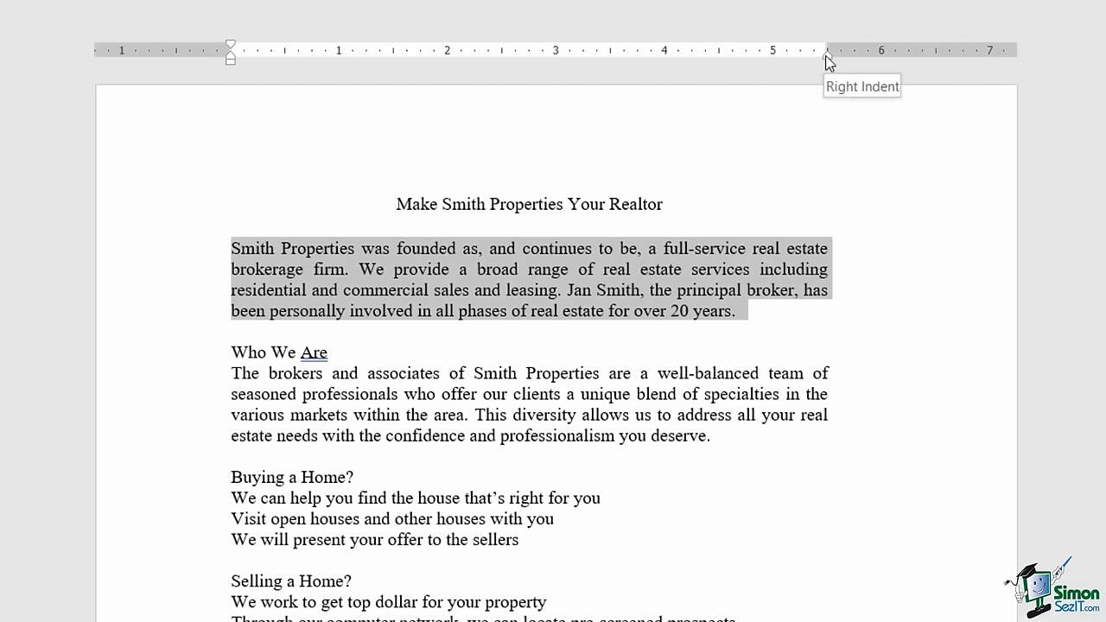
mouse_move(827, 57)
mouse_down()
mouse_move(671, 62)
mouse_move(828, 71)
mouse_up()
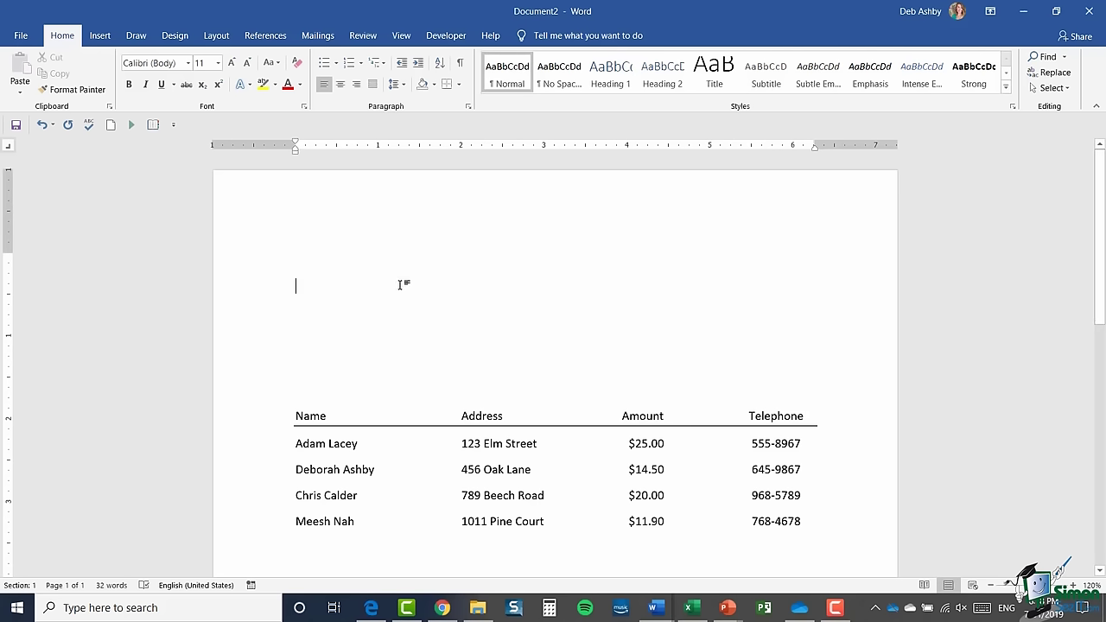
key(Tab)
key(Tab)
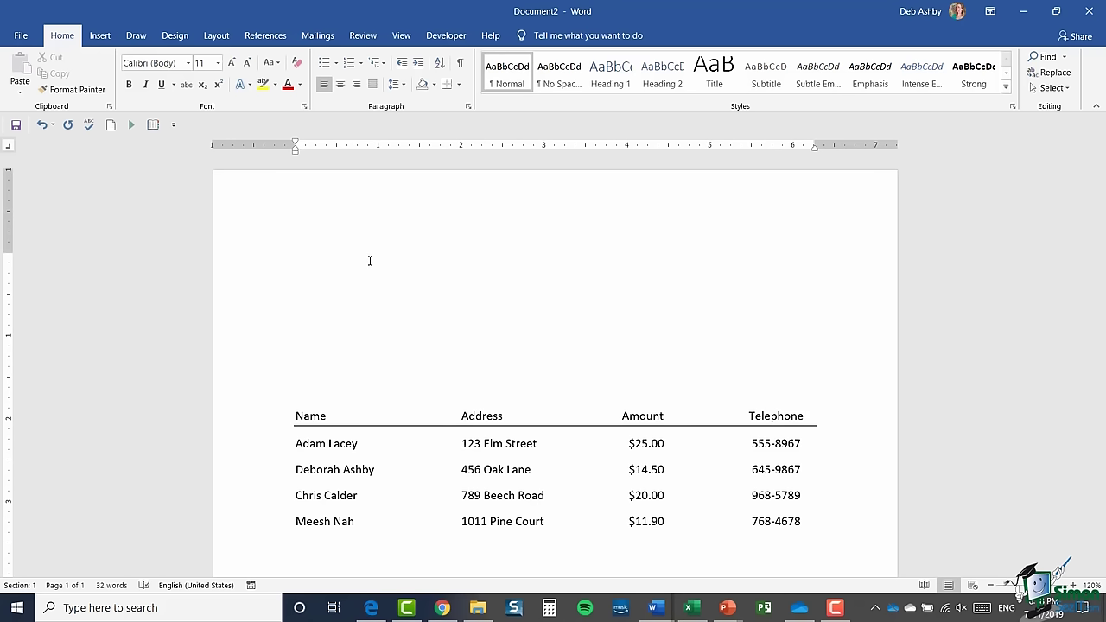
key(BackSpace)
key(BackSpace)
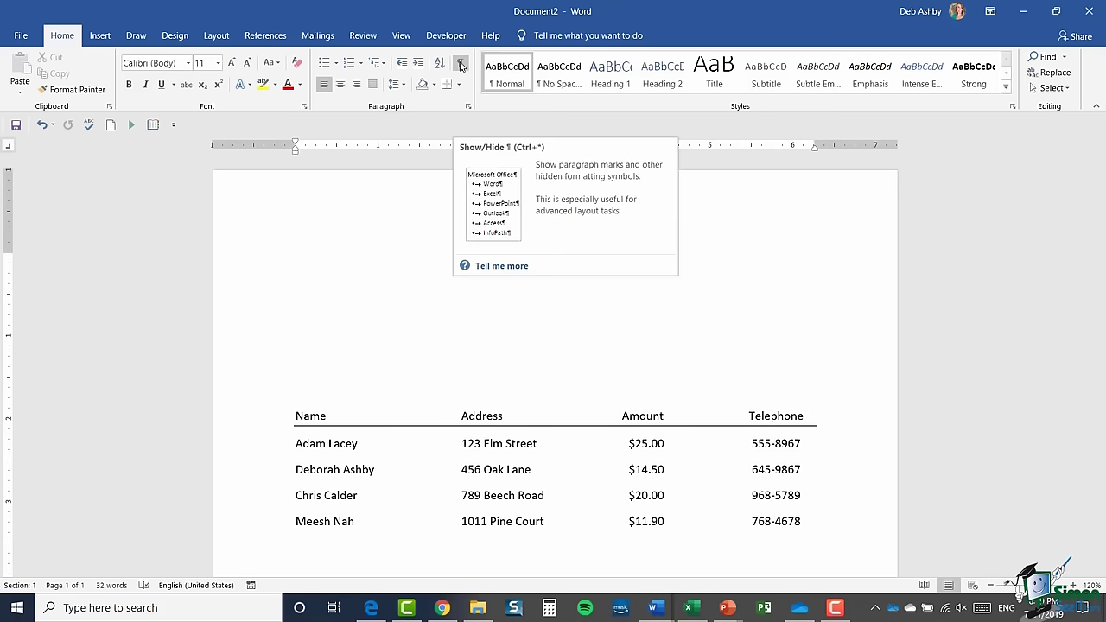
click(461, 65)
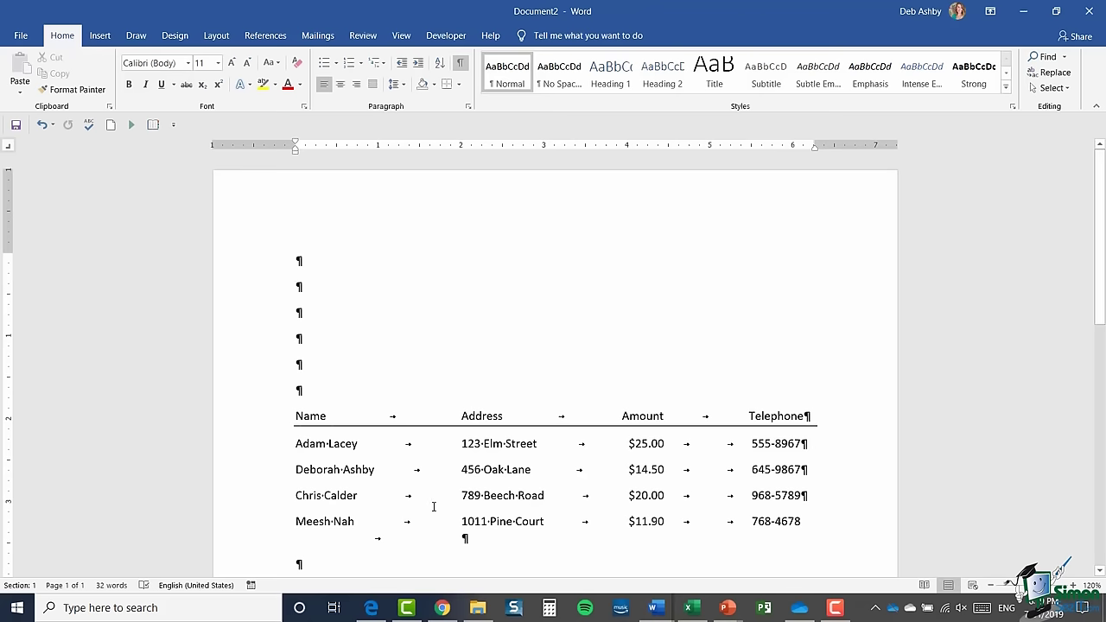
click(461, 65)
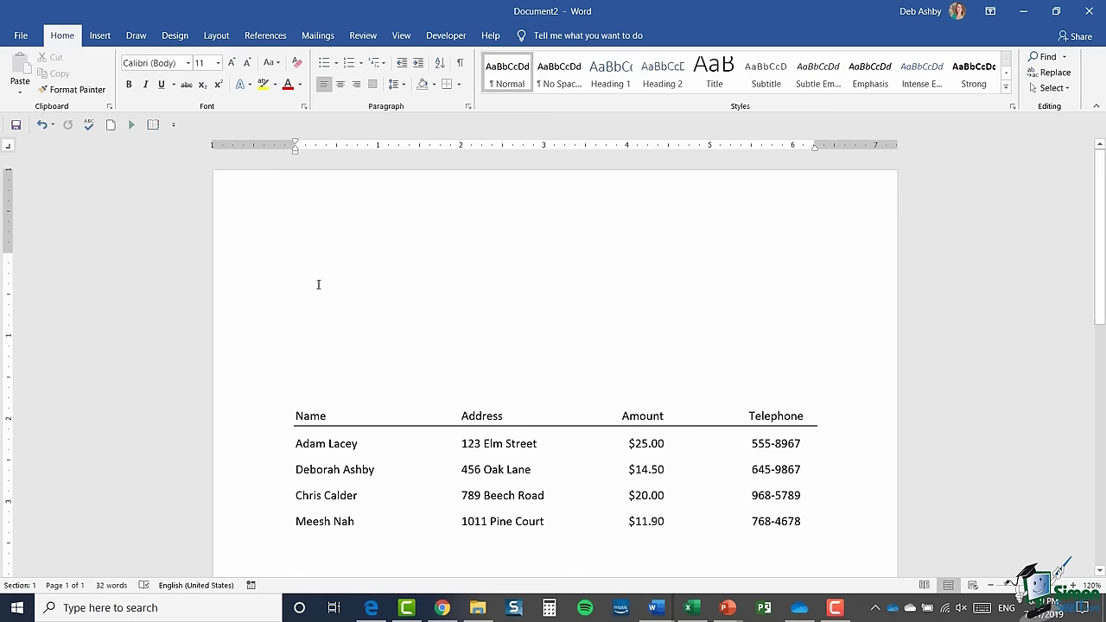
click(311, 276)
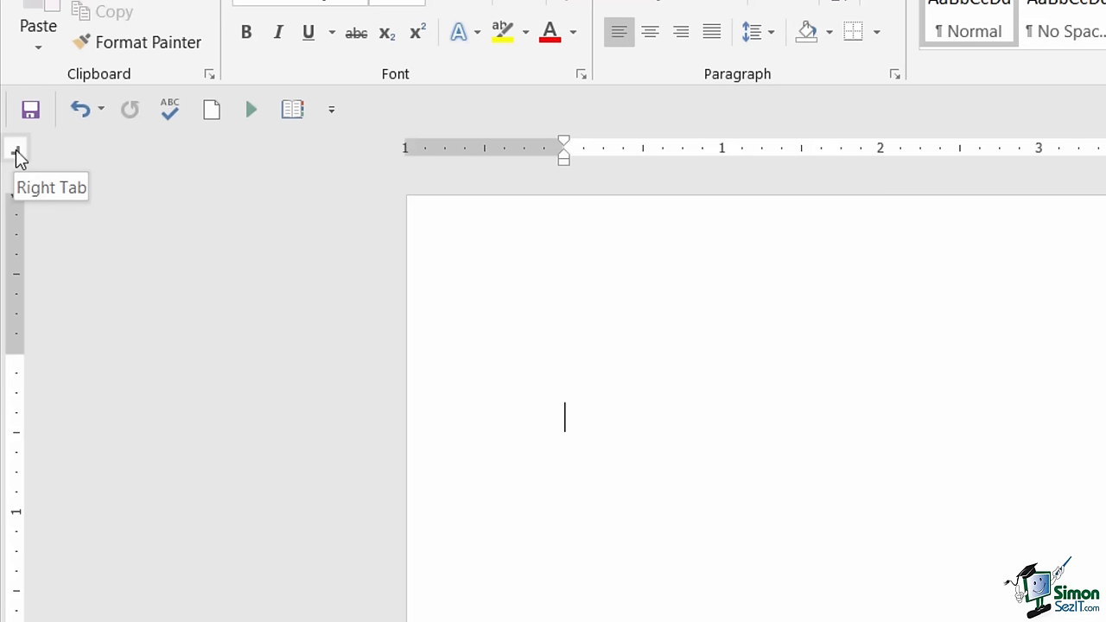
click(18, 153)
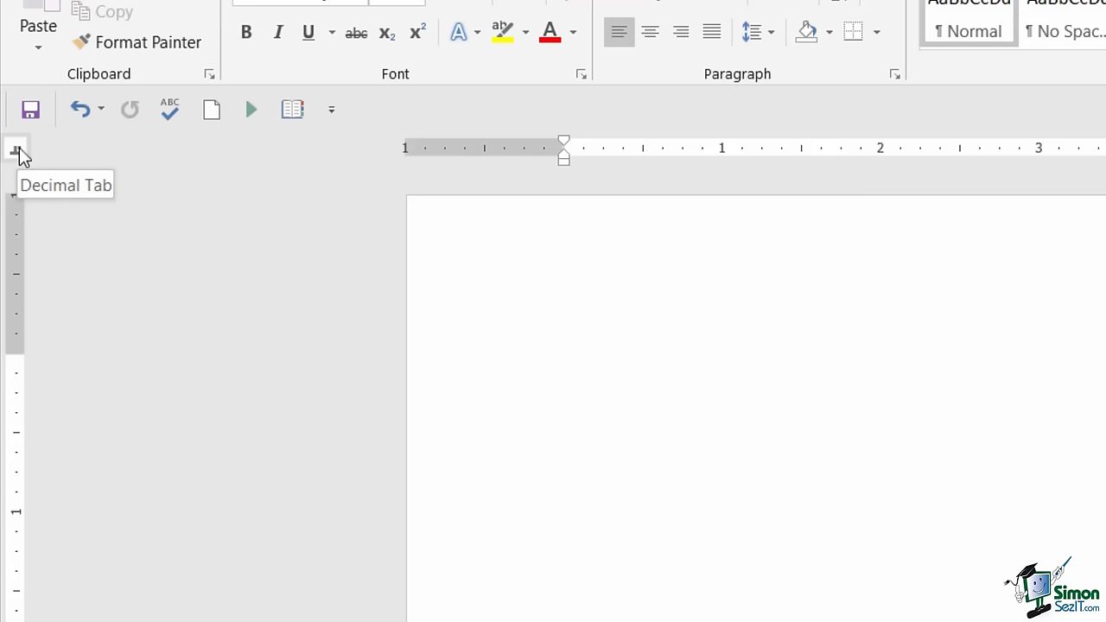
click(19, 153)
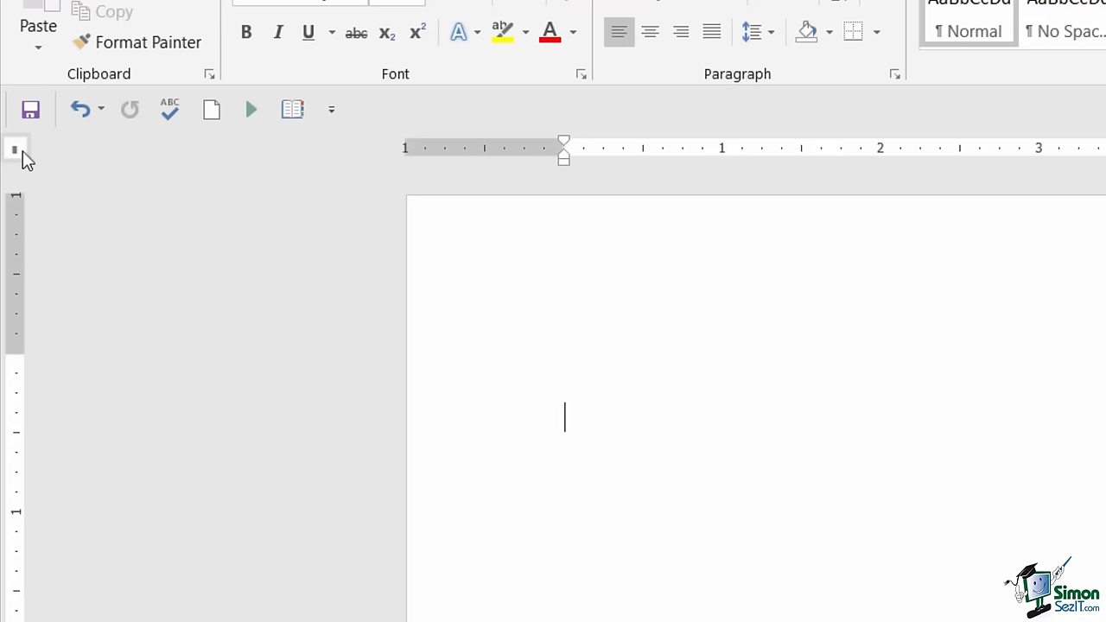
click(23, 153)
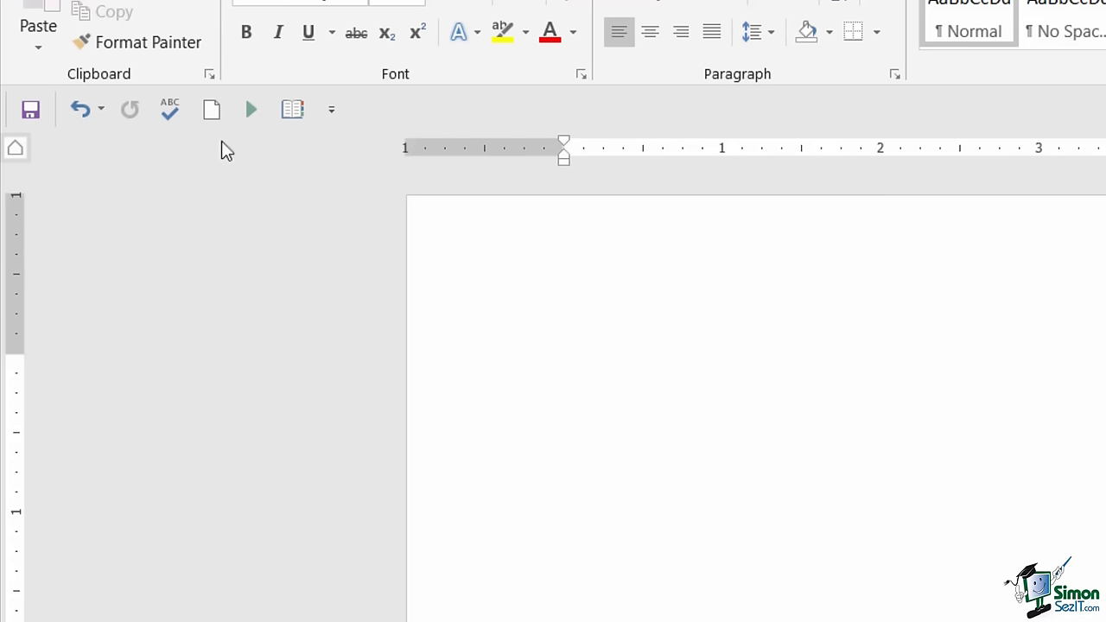
click(16, 151)
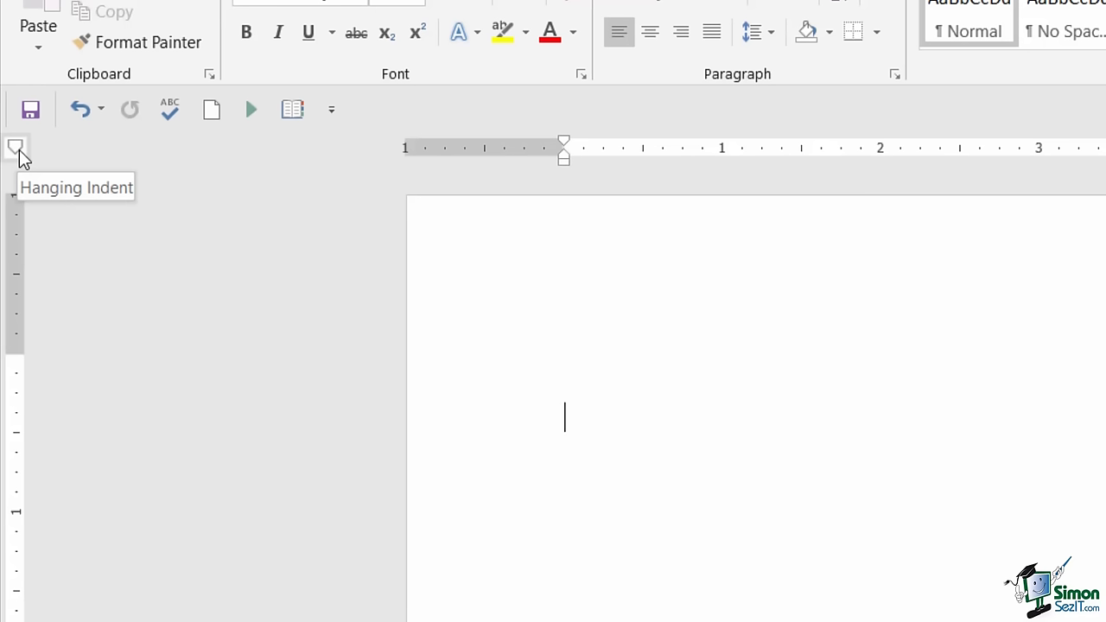
click(17, 153)
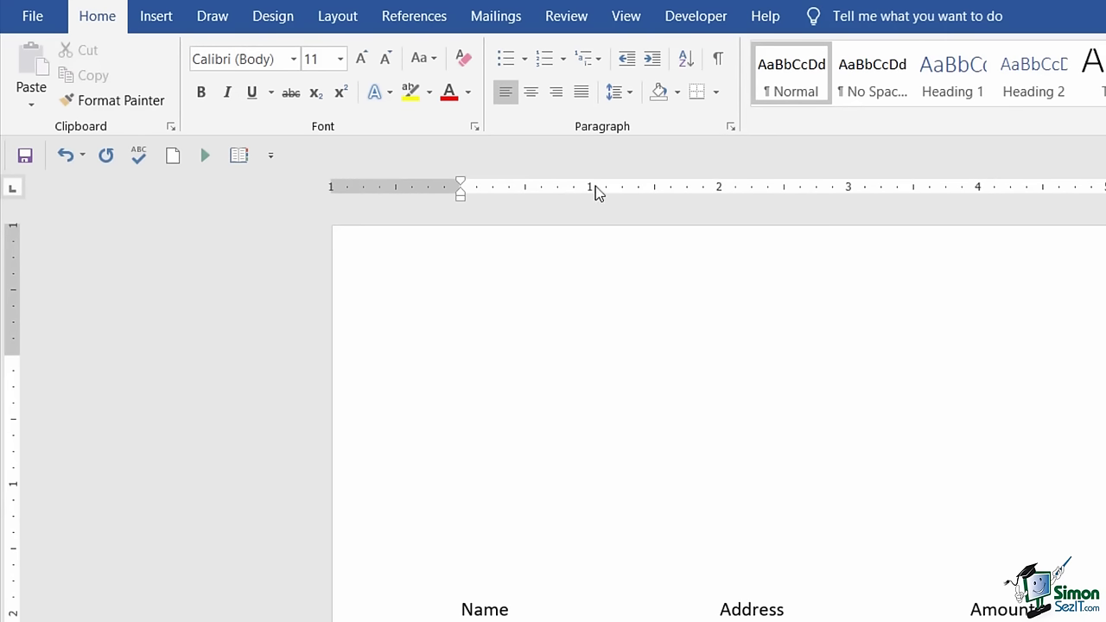
click(655, 190)
key(Tab)
text(Deborah Ashby)
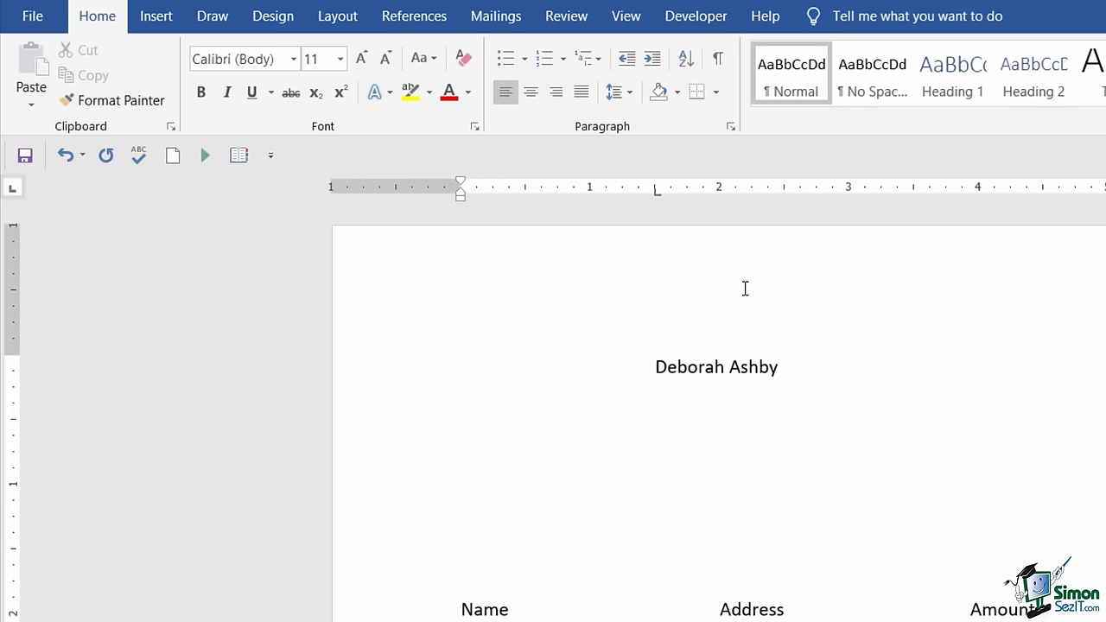
key(Return)
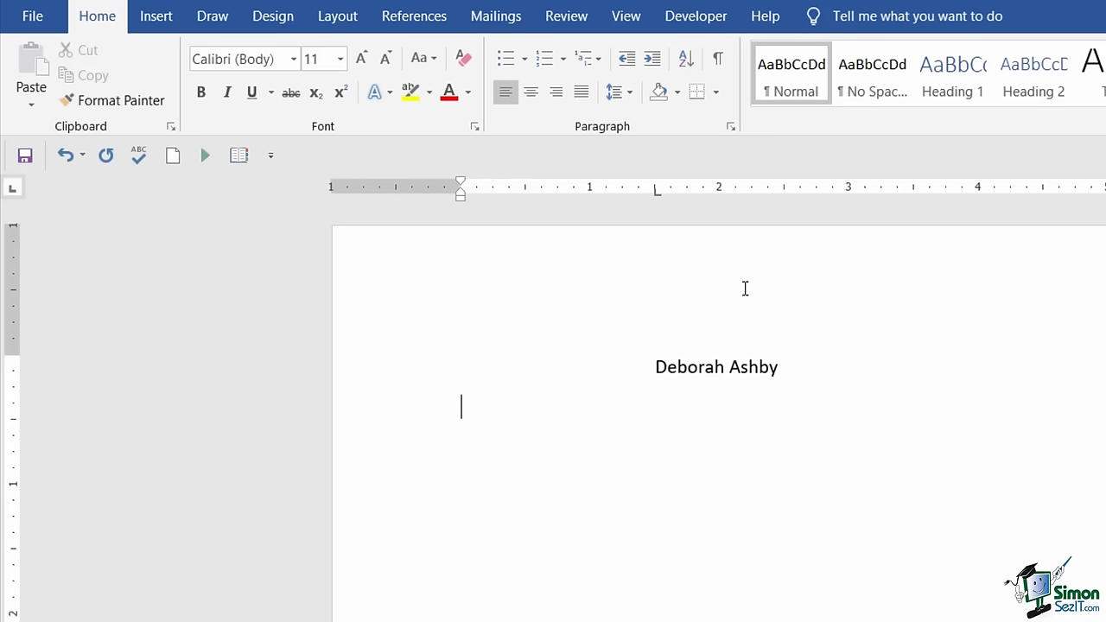
key(Tab)
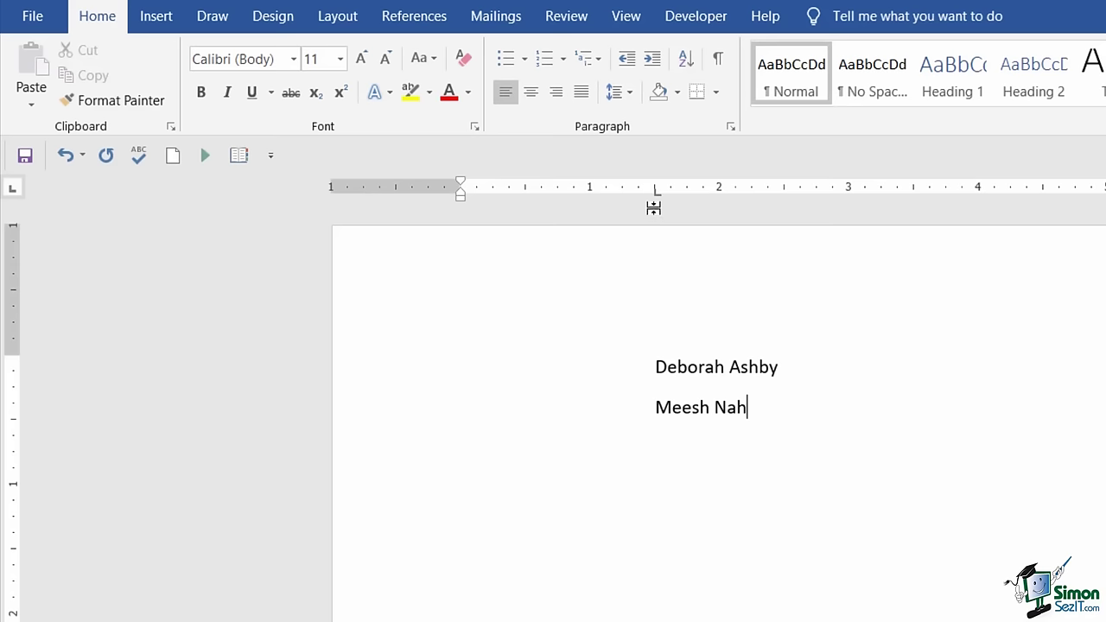
click(655, 191)
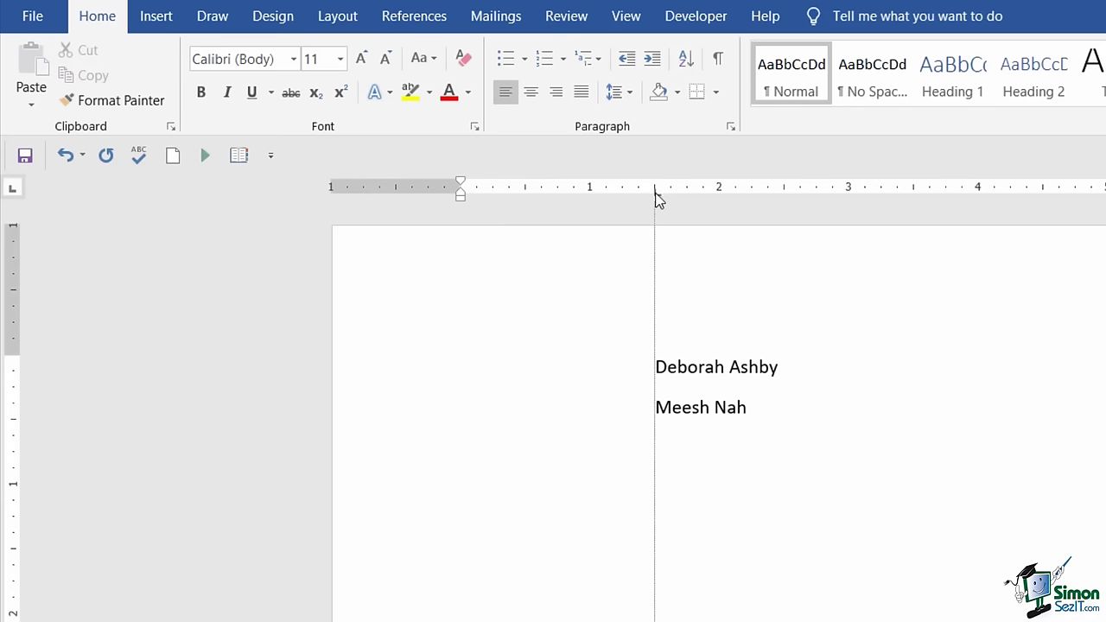
drag(600, 267, 605, 259)
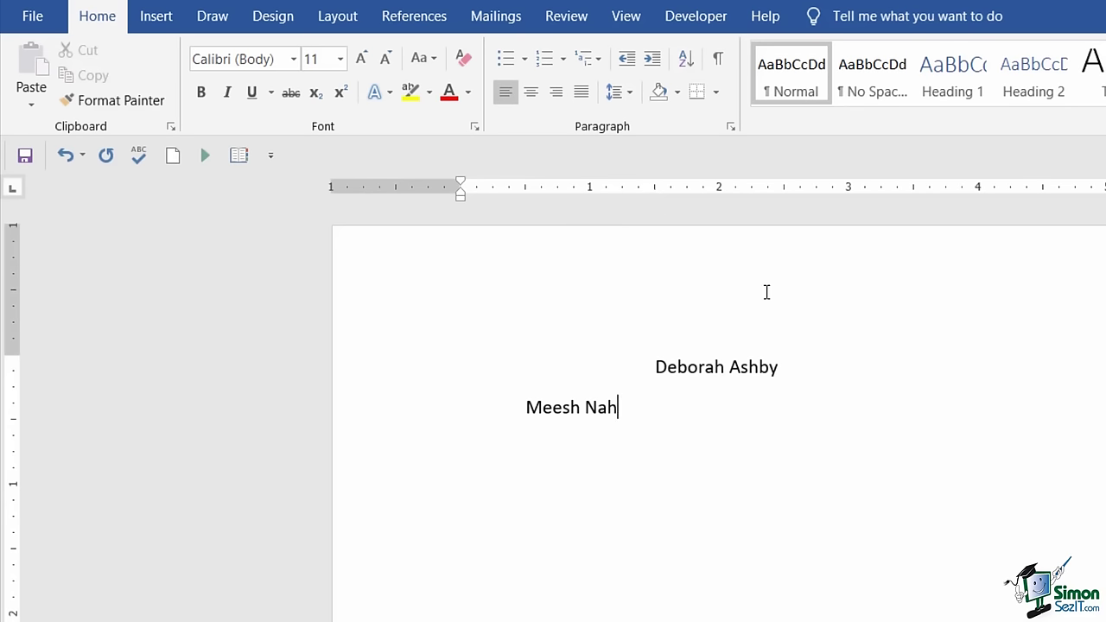
drag(799, 366, 655, 441)
click(632, 417)
shift+click(439, 353)
key(Delete)
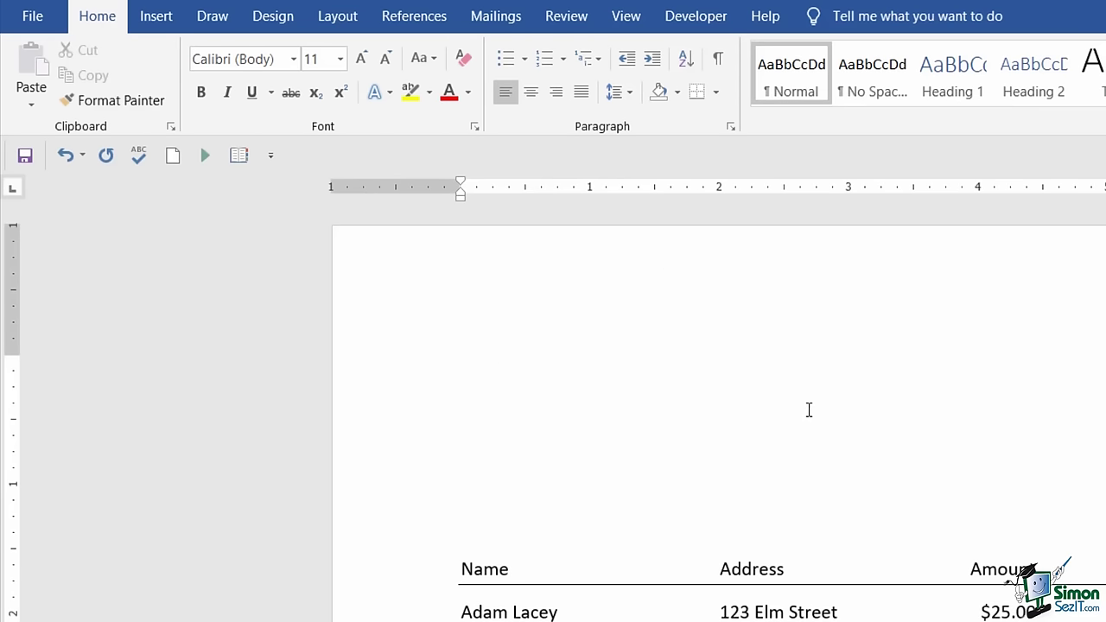
key(Return)
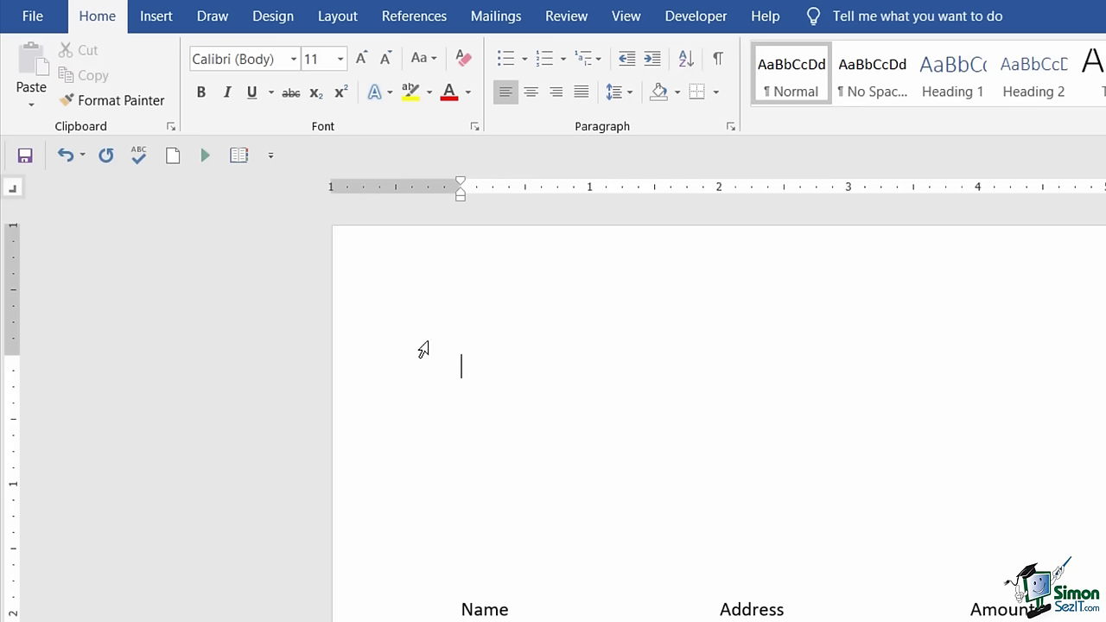
click(13, 192)
click(655, 187)
key(Tab)
text(2556.00)
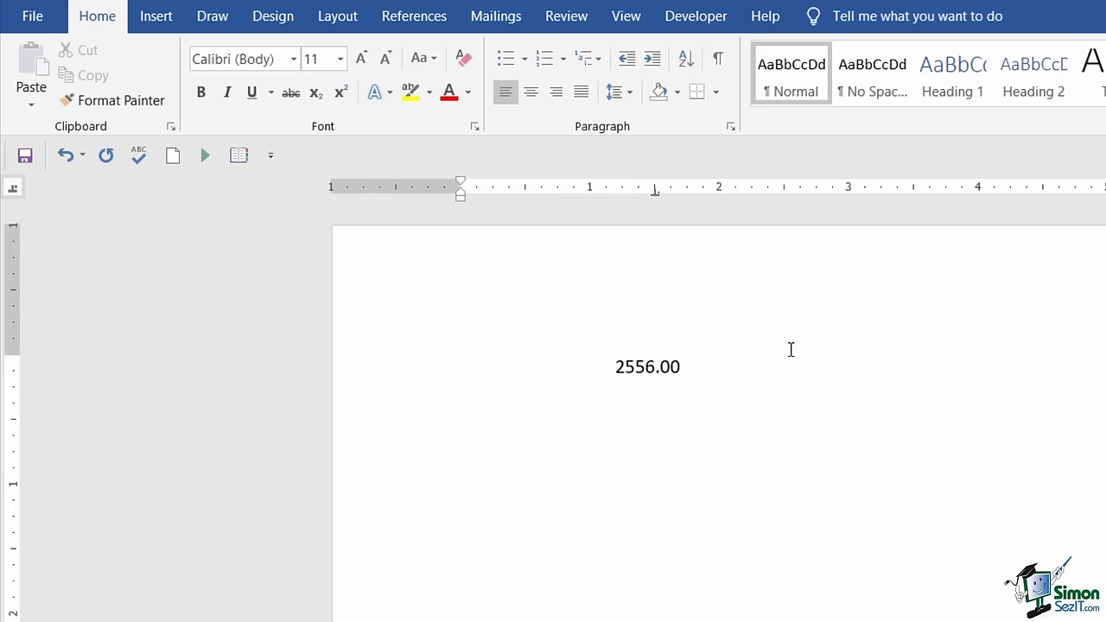
key(Tab)
text(5)
key(BackSpace)
text(65.9078)
key(Return)
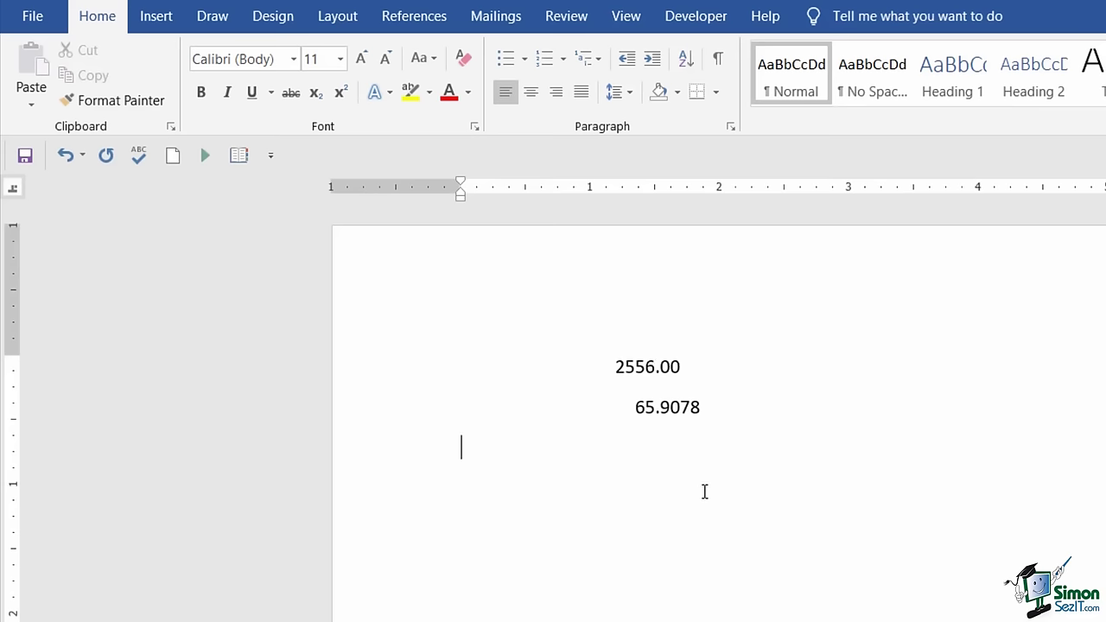
shift+click(548, 375)
key(Delete)
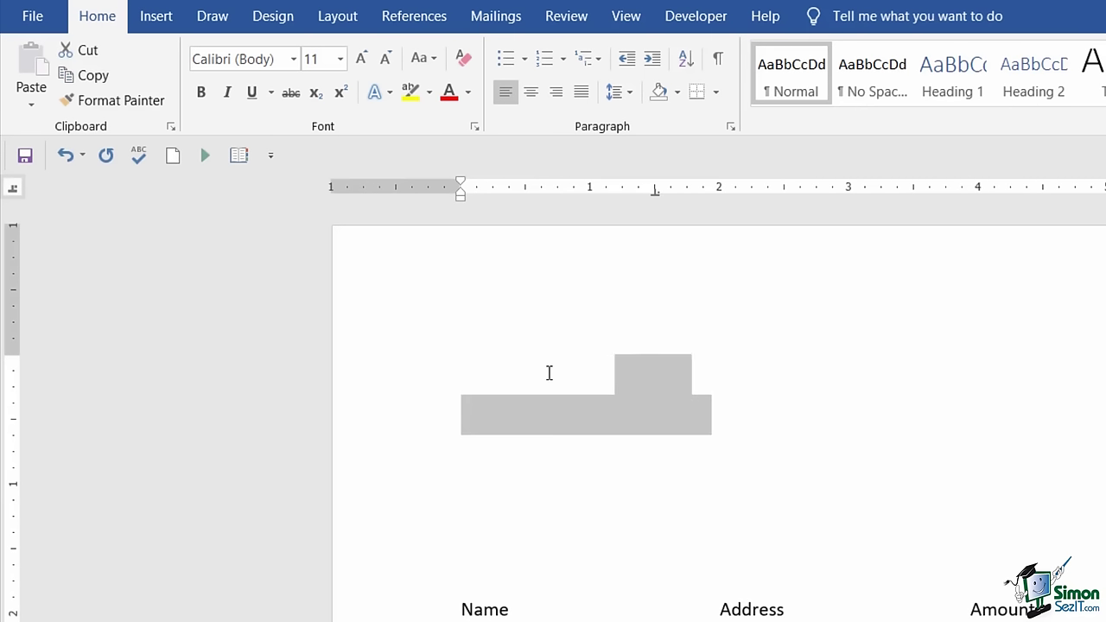
drag(654, 191, 652, 254)
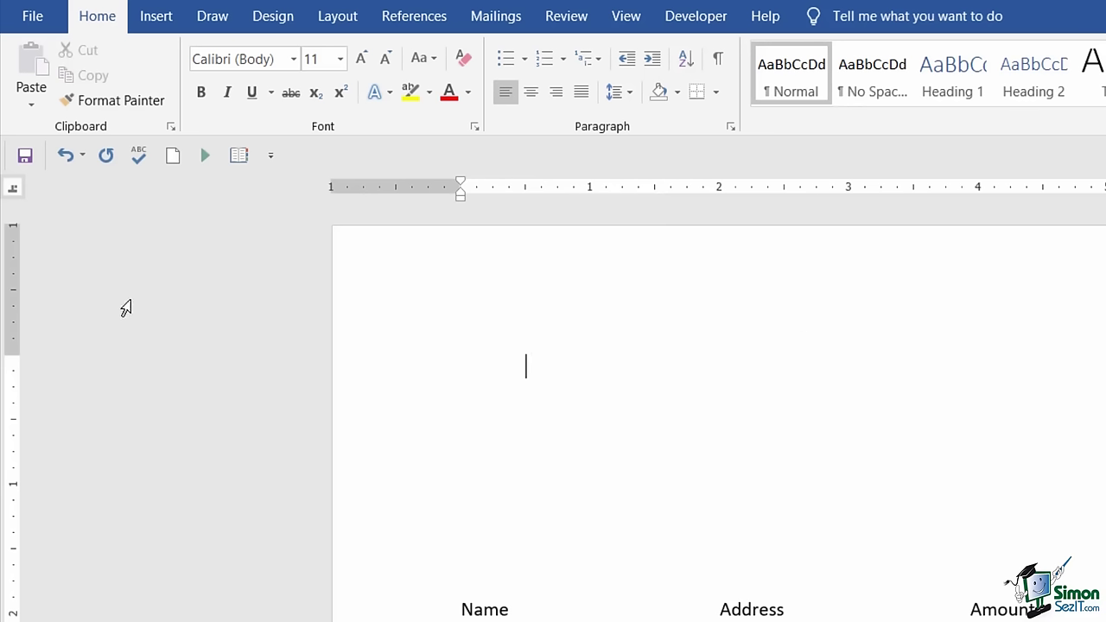
Set a bar tab at about 2.5", test it with two runs of random text, then delete that line
click(13, 190)
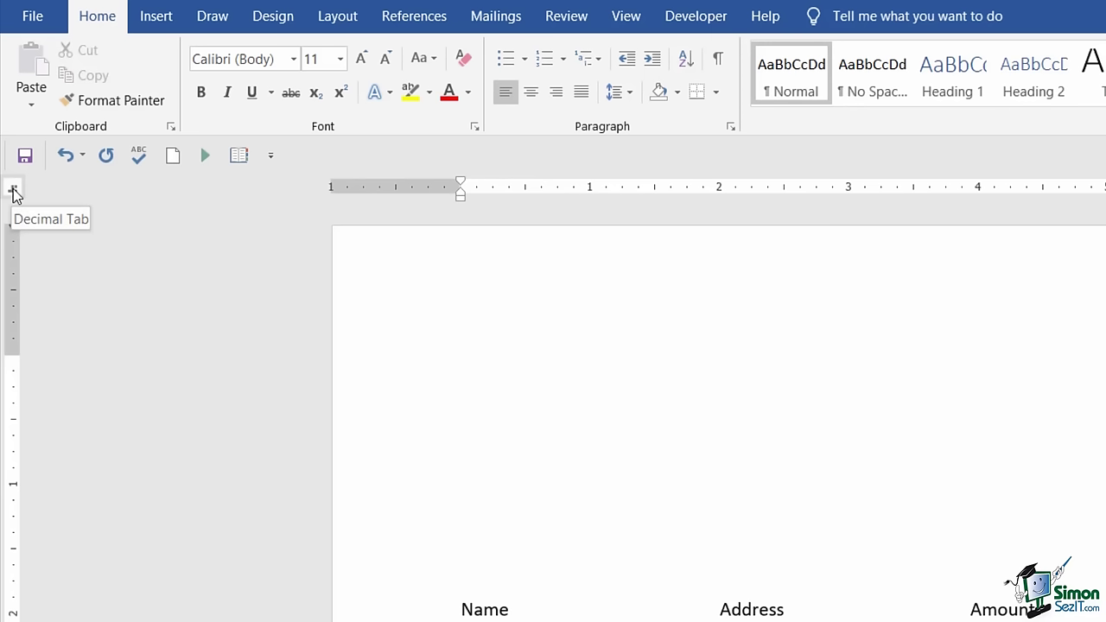
click(13, 190)
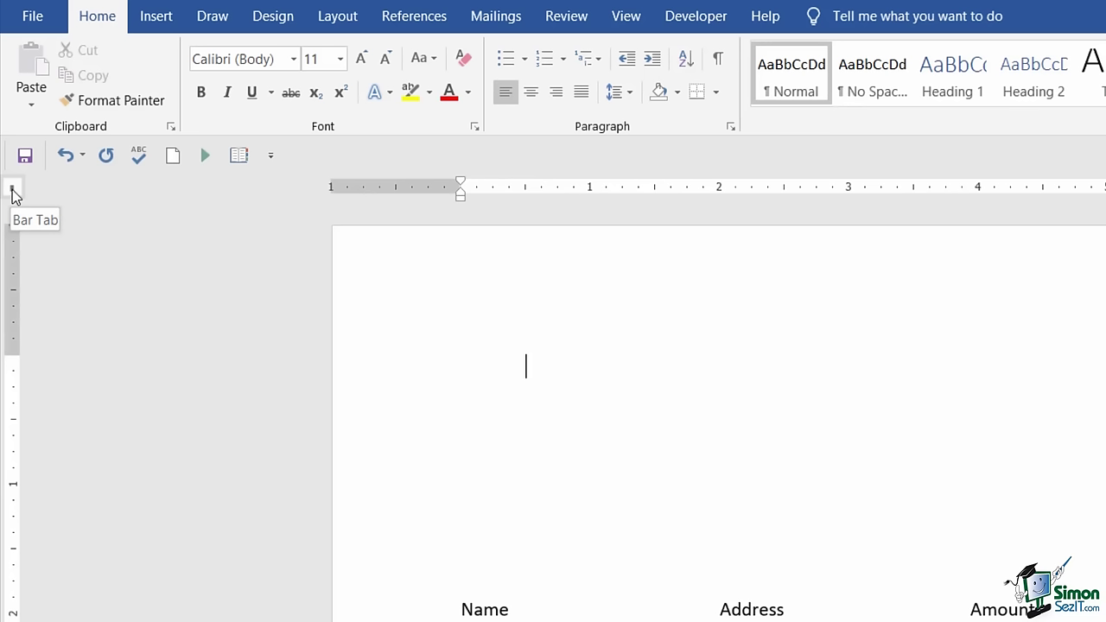
click(785, 188)
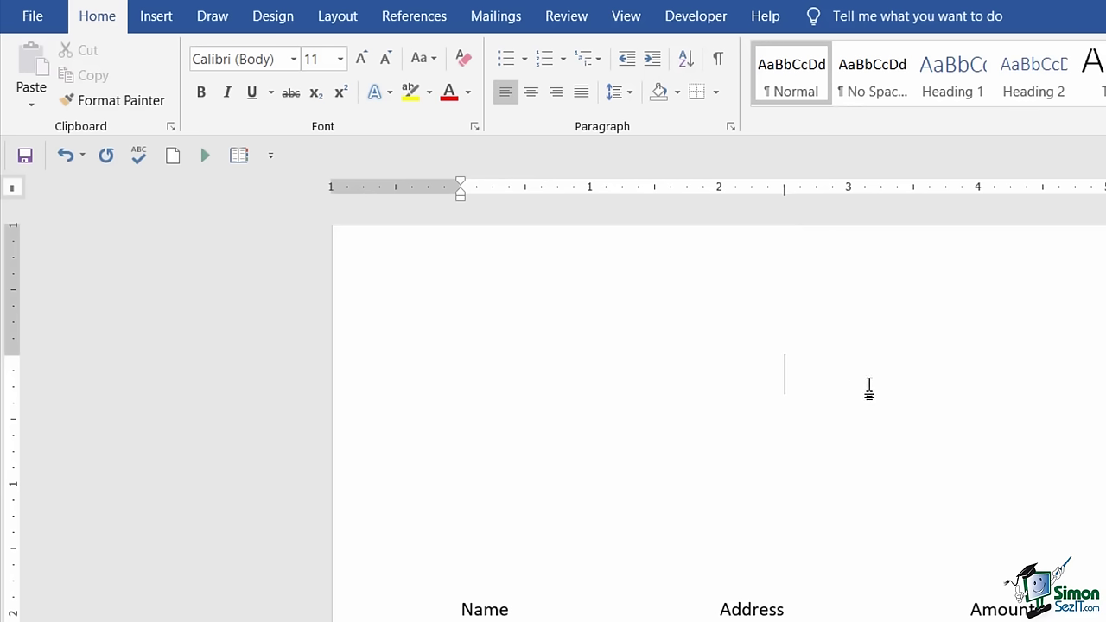
text(slfgjlkjlkfjdslfkdjs)
key(Tab)
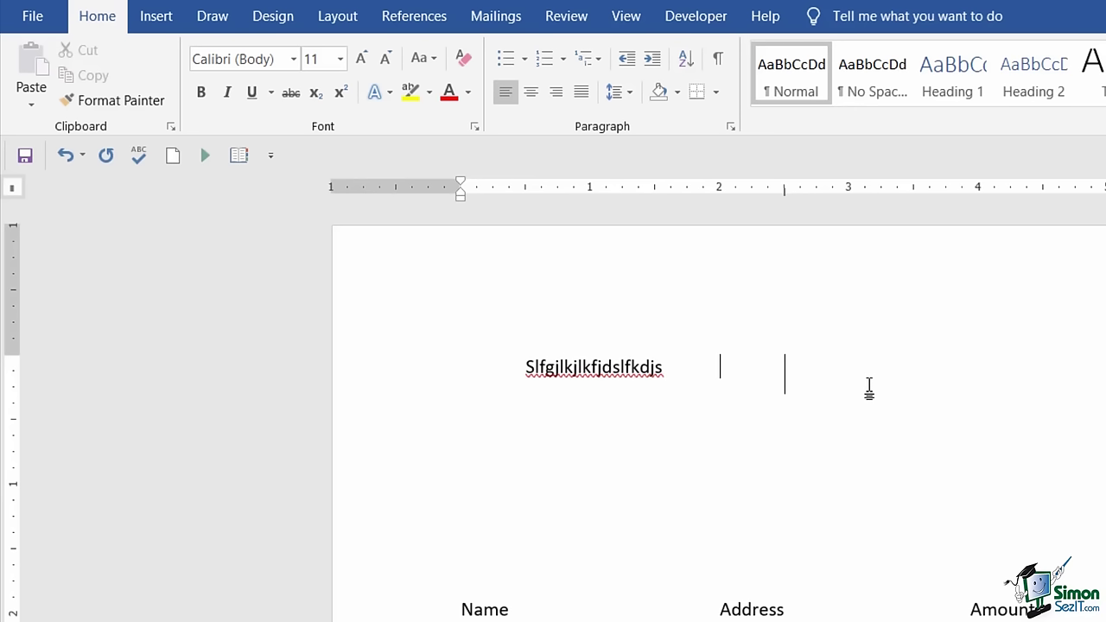
key(Tab)
text(sdlfjsklfjdsflksfj)
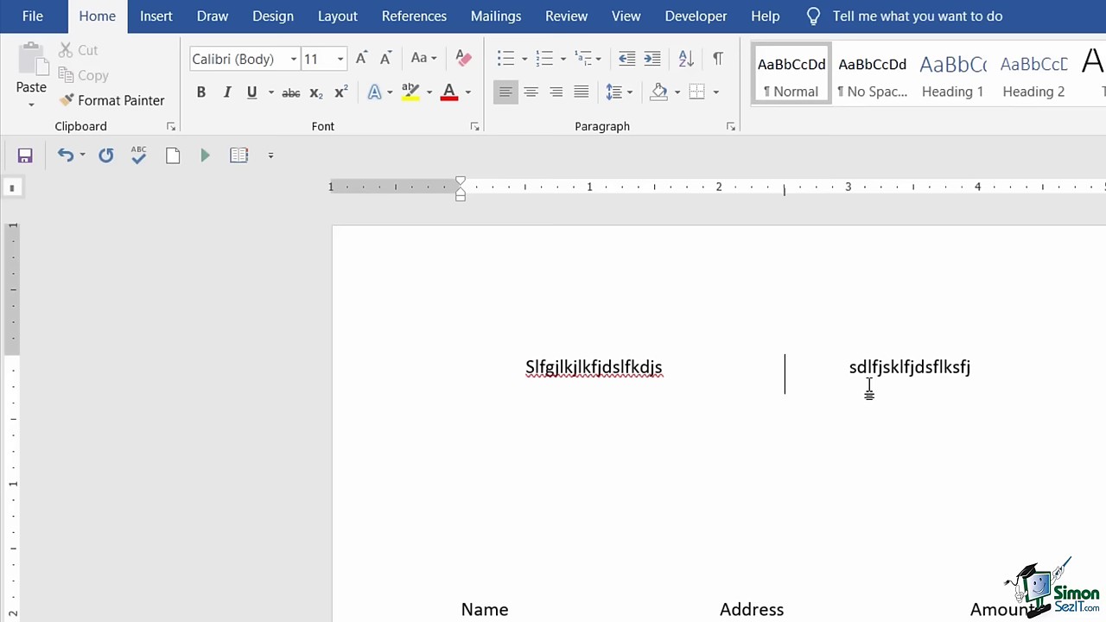
drag(802, 369, 470, 358)
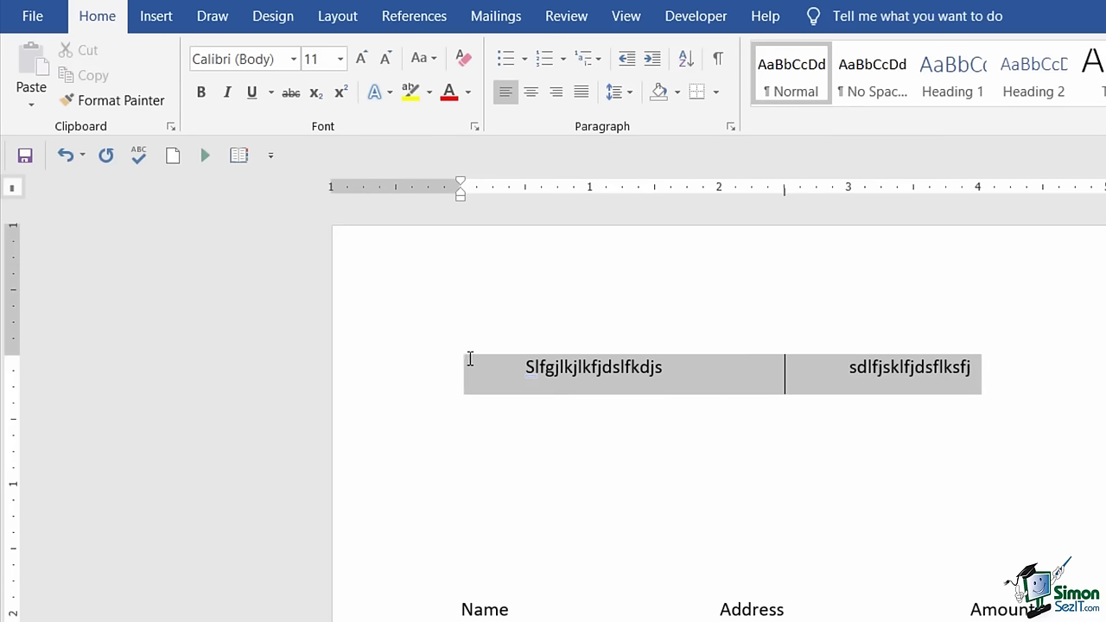
key(Delete)
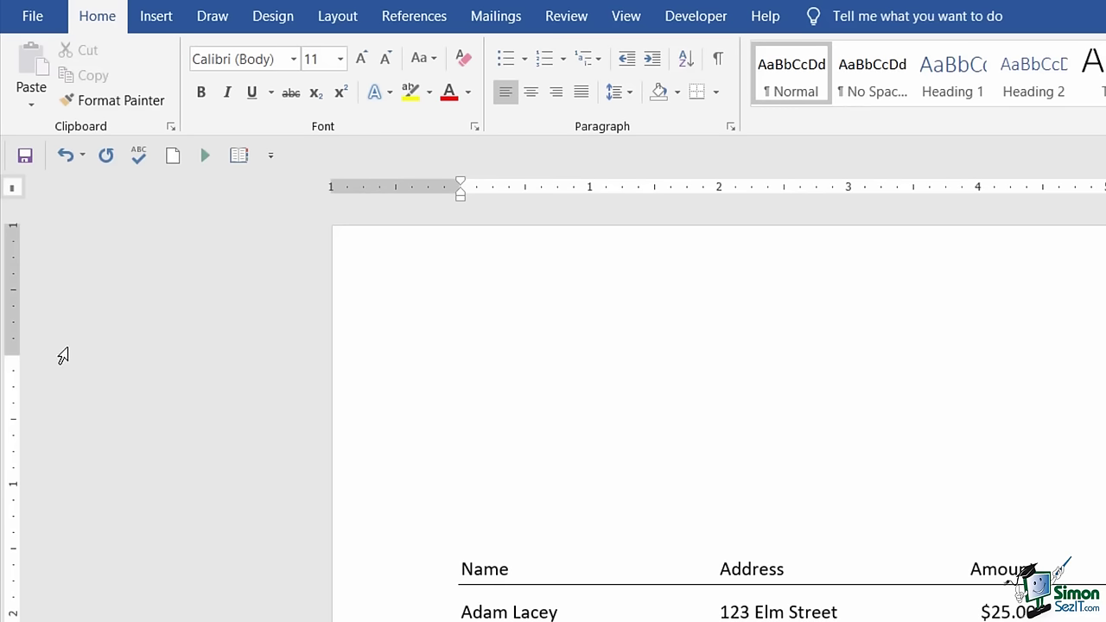
click(13, 188)
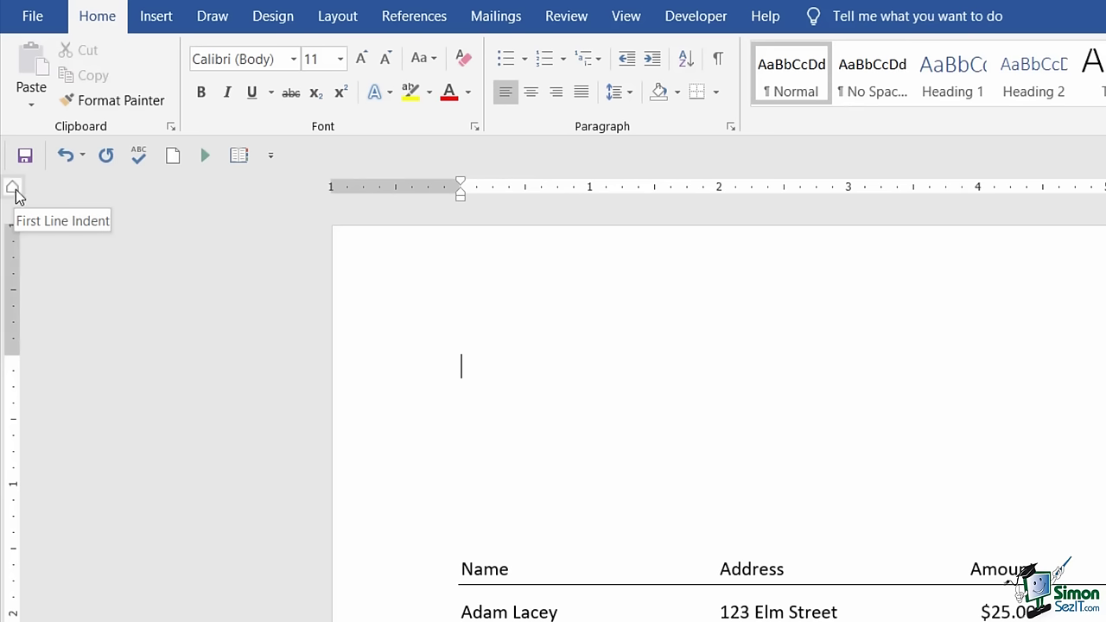
click(14, 188)
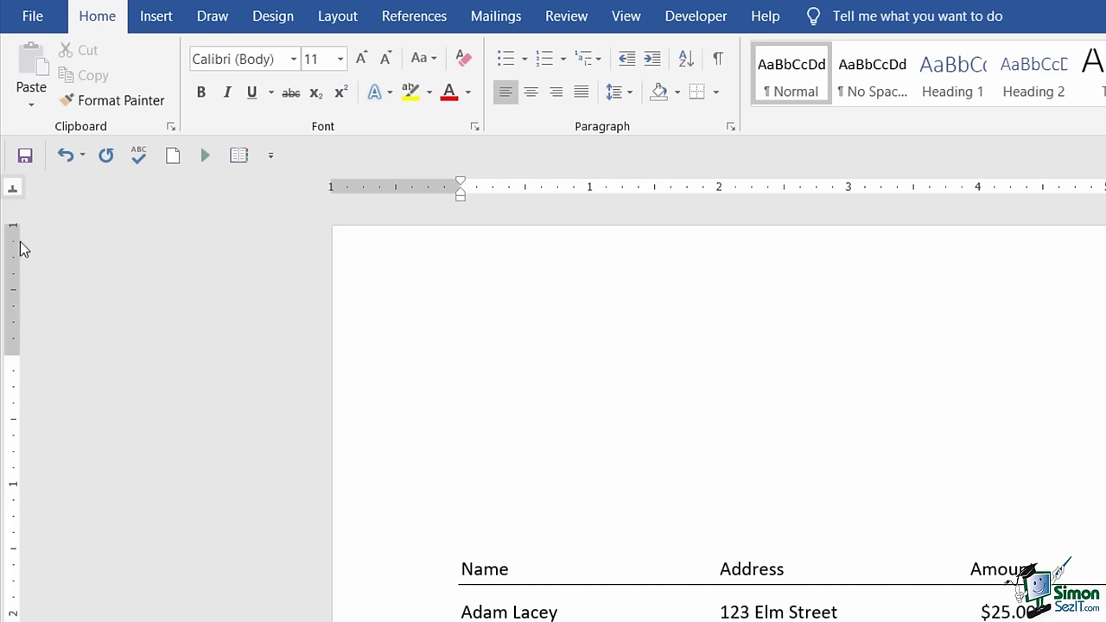
click(16, 189)
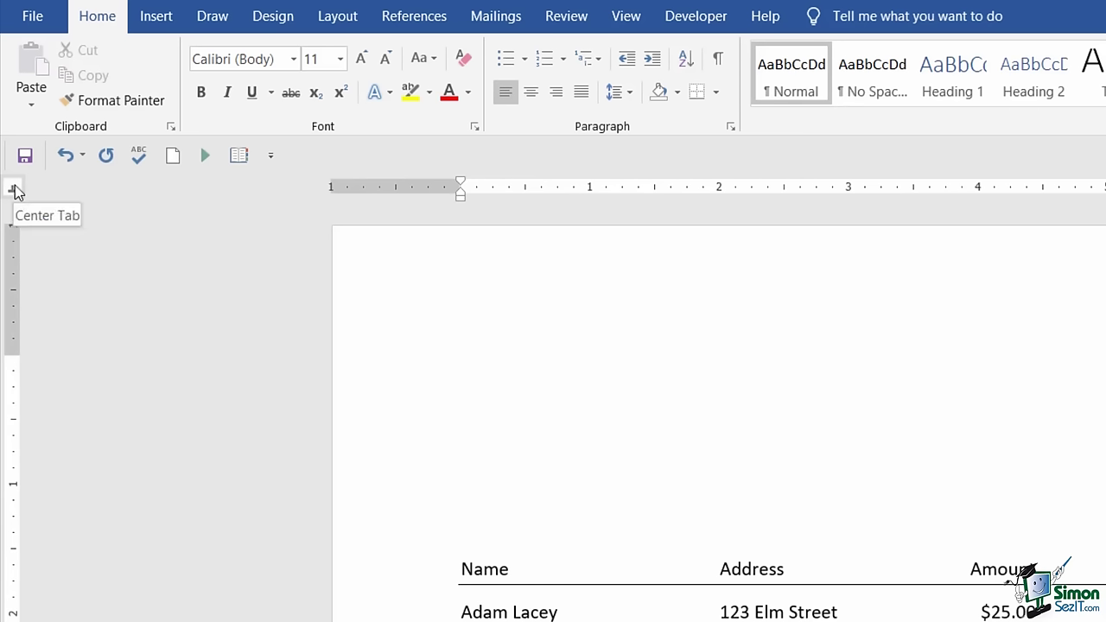
click(785, 189)
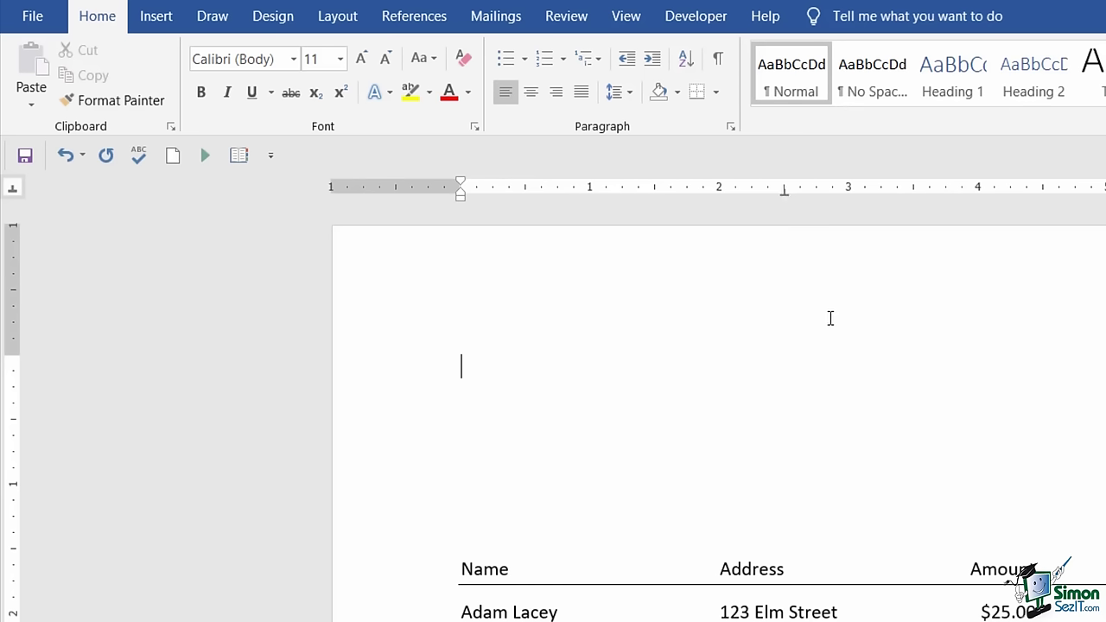
key(Tab)
text(Deborah Ashby)
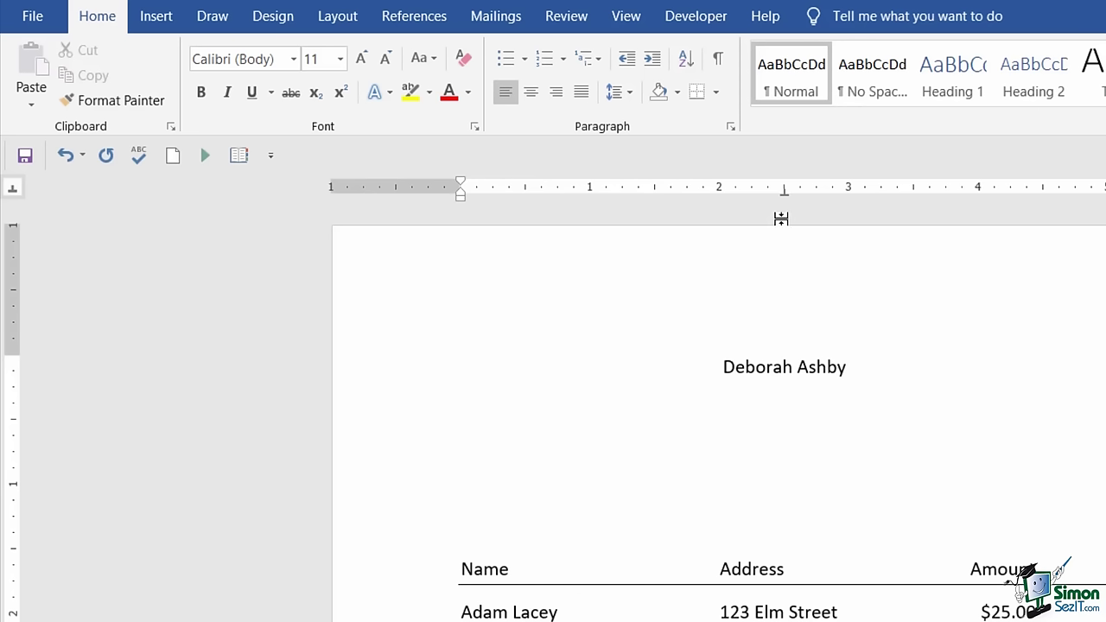
drag(783, 193, 769, 268)
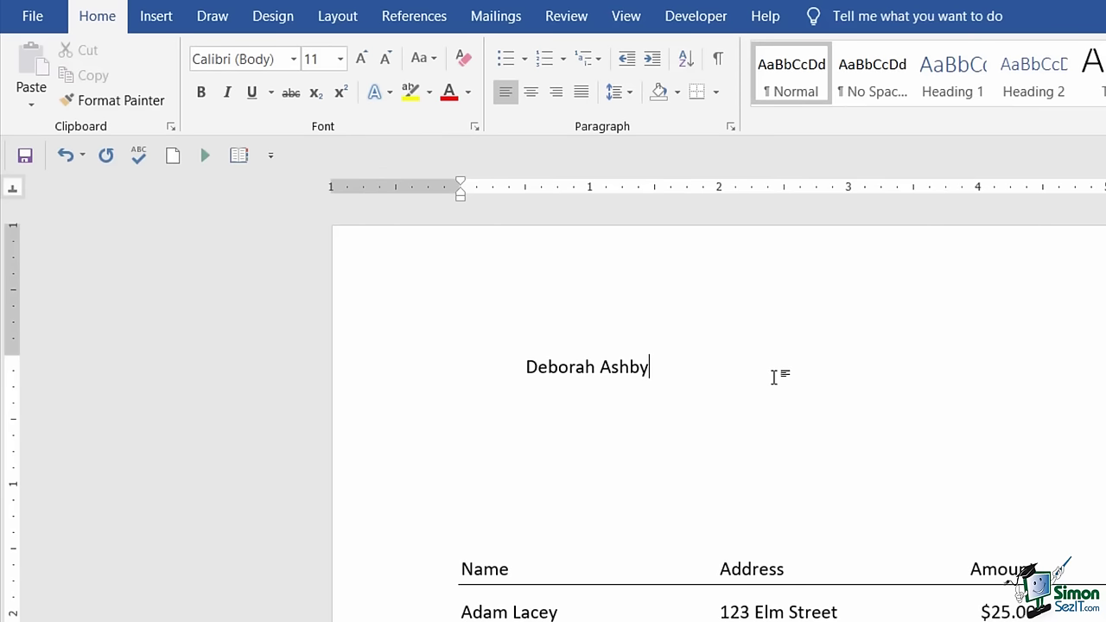
click(456, 364)
key(Delete)
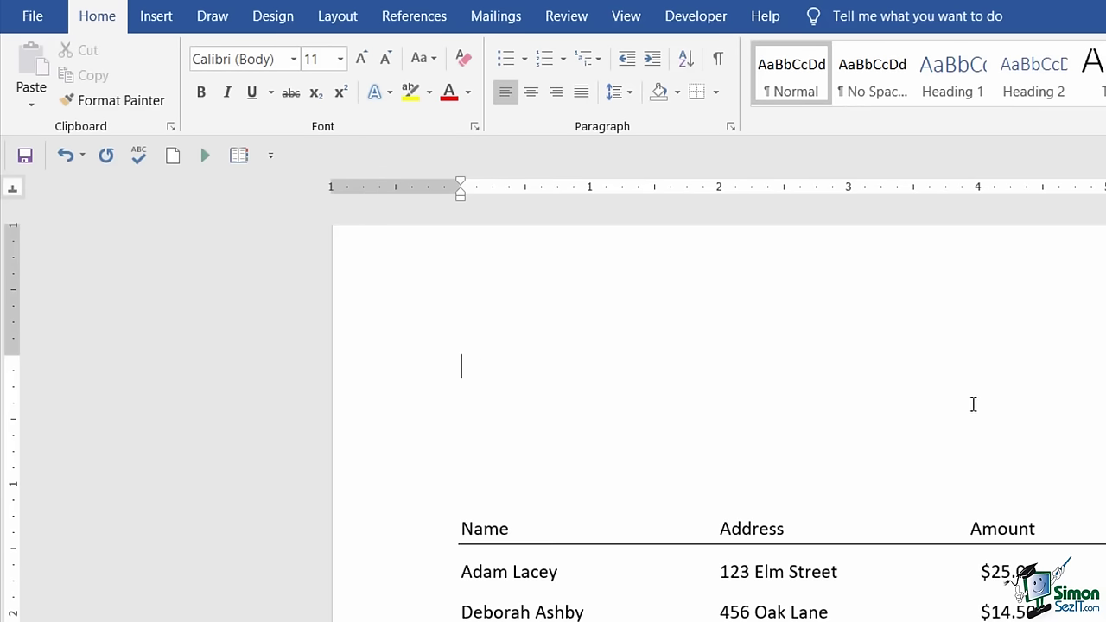
click(13, 188)
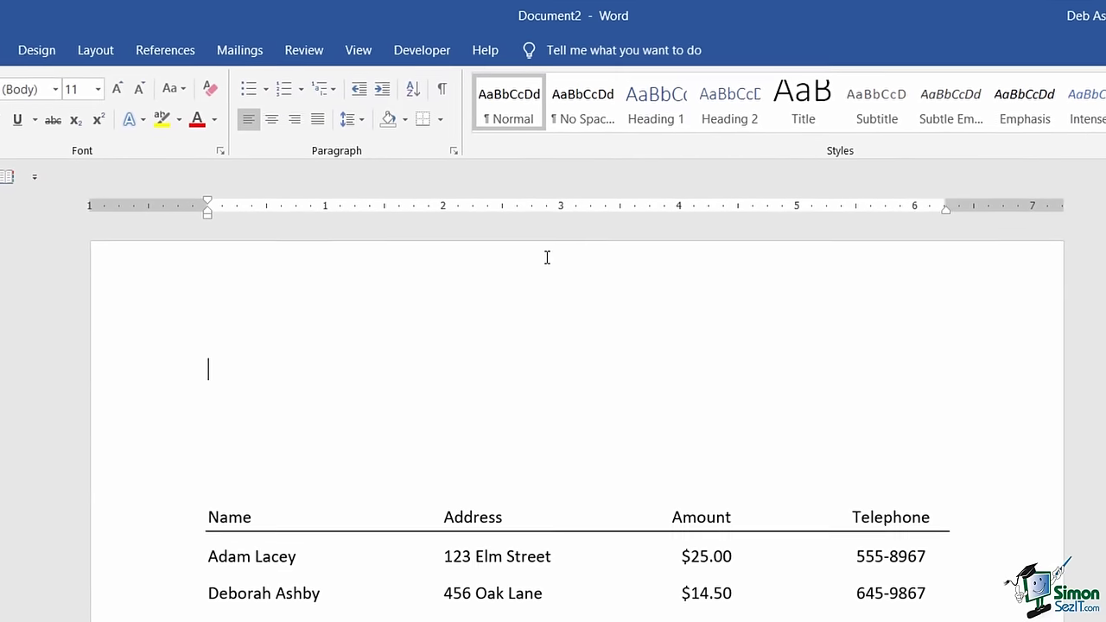
click(919, 209)
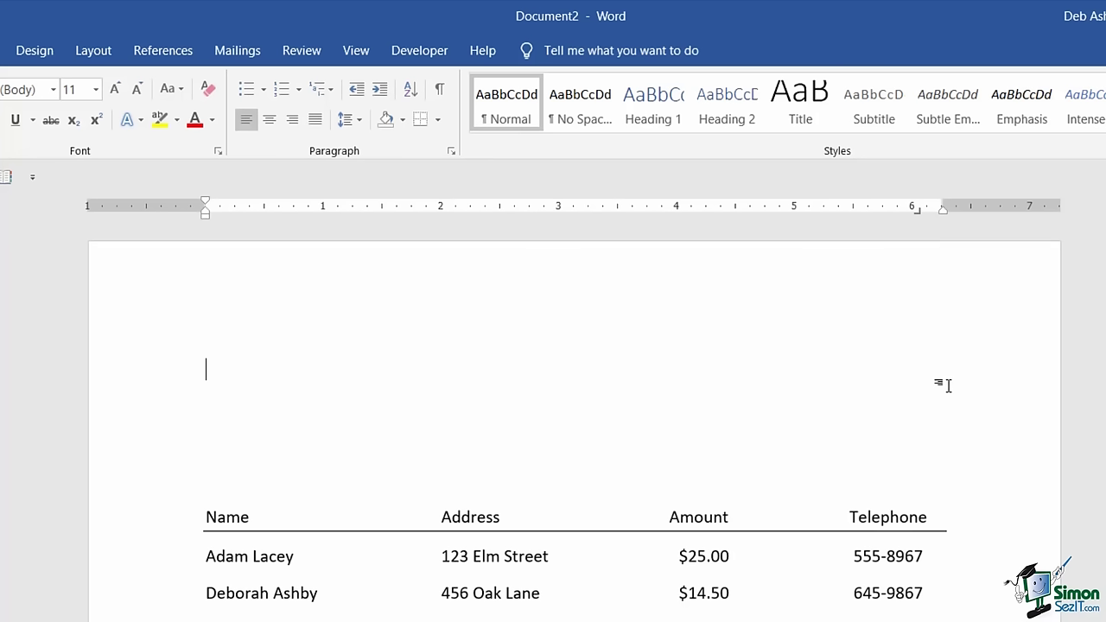
key(Tab)
text(Deborah)
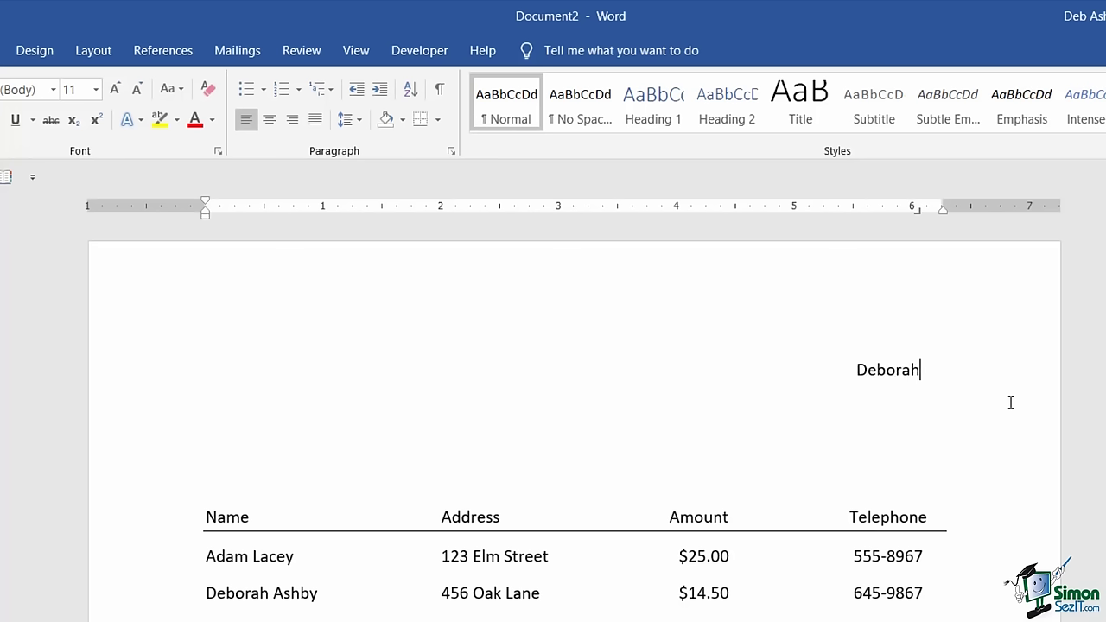
text( Ashby)
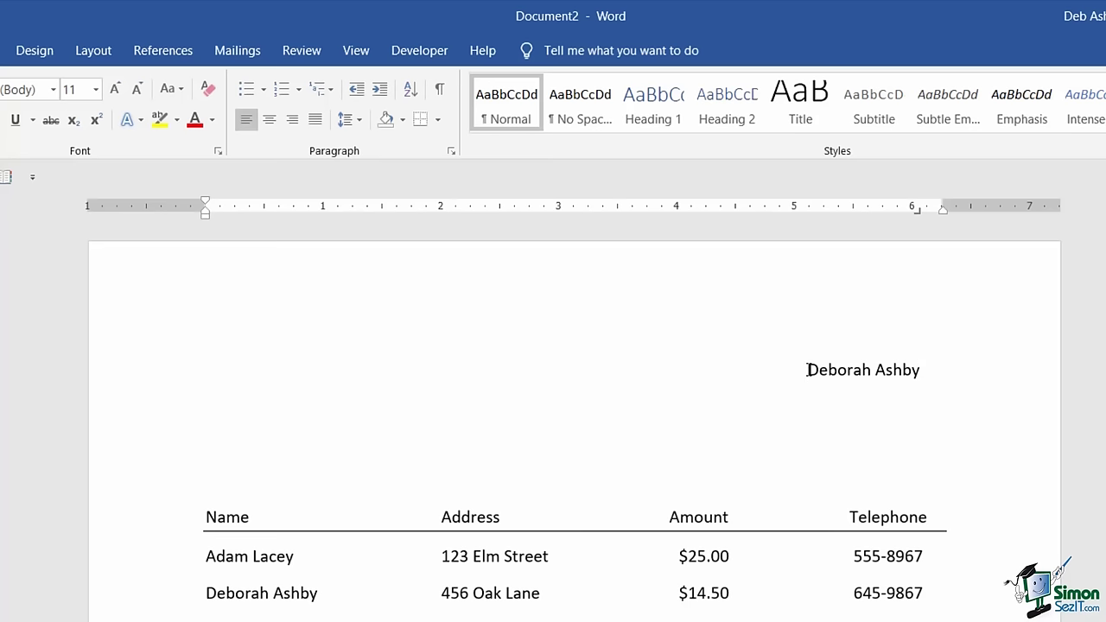
drag(807, 370, 936, 370)
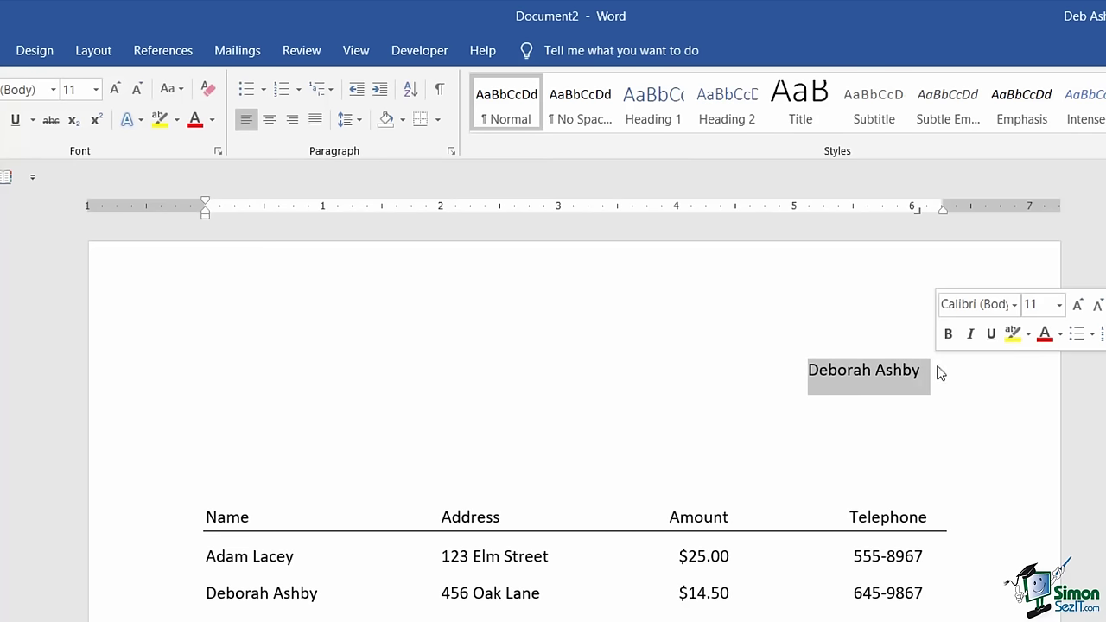
key(Delete)
drag(918, 214, 867, 288)
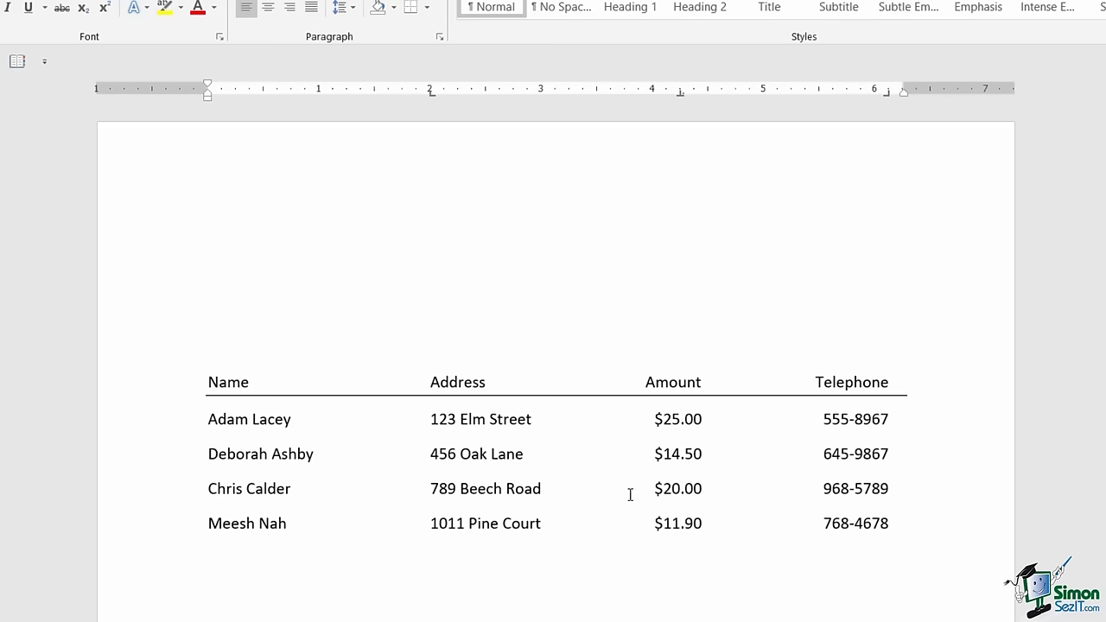
key(ctrl+Home)
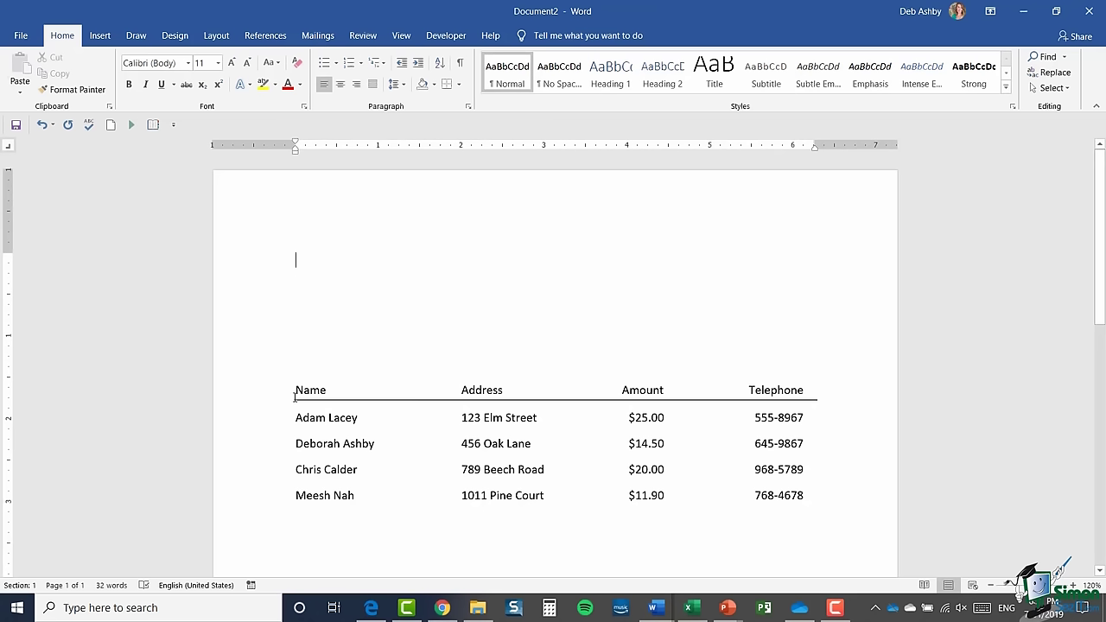
Add a left tab stop at about 2" and a decimal tab stop just past 4"
click(9, 151)
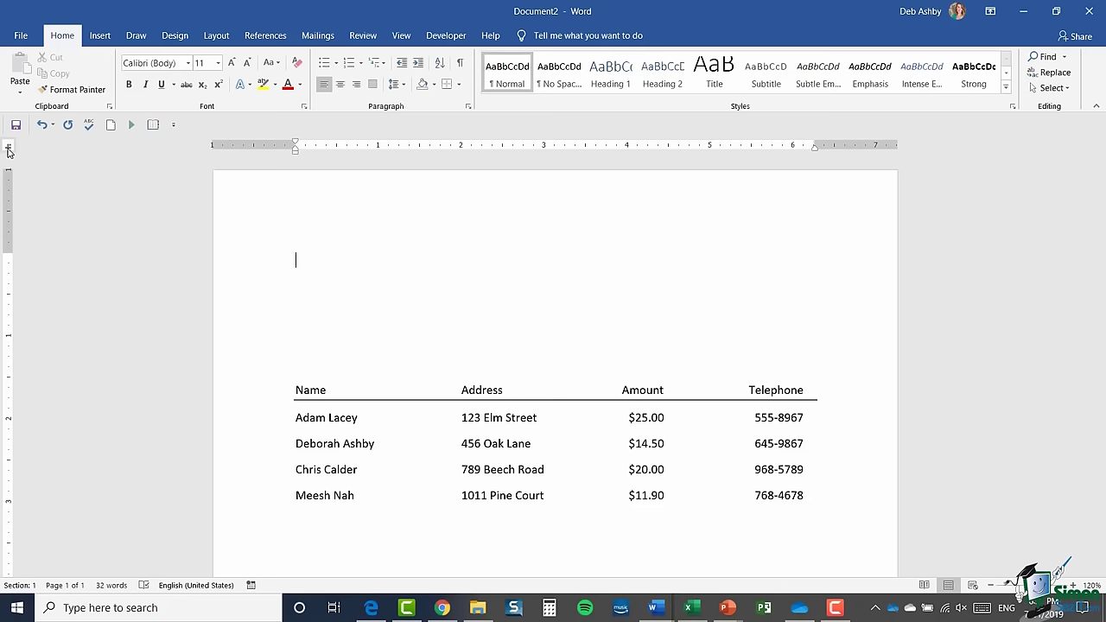
click(9, 150)
click(9, 148)
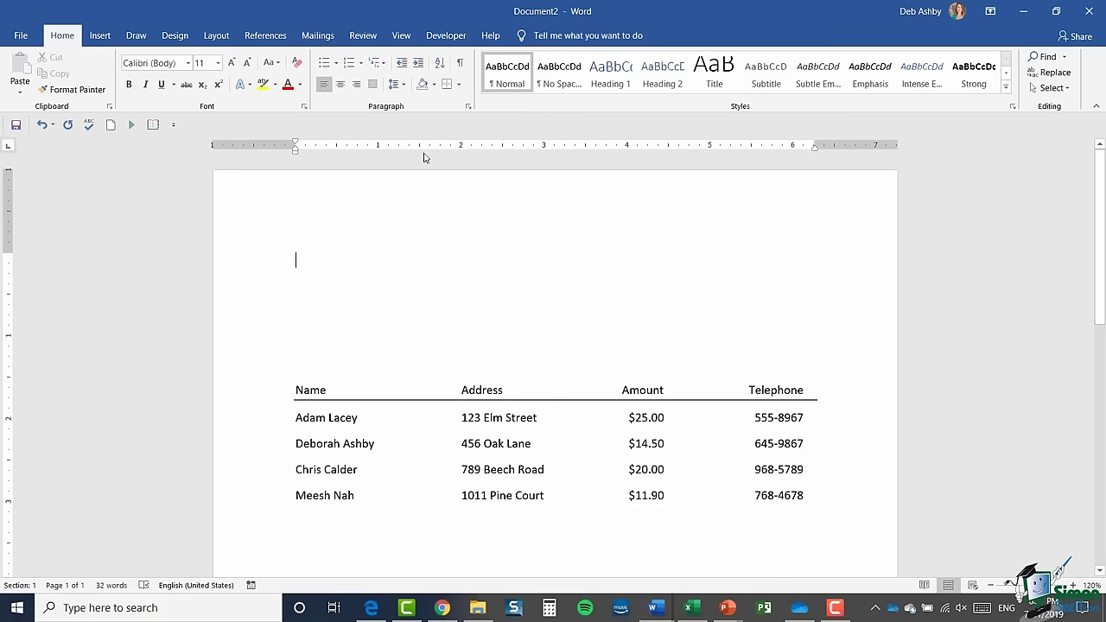
drag(424, 150, 462, 150)
click(9, 149)
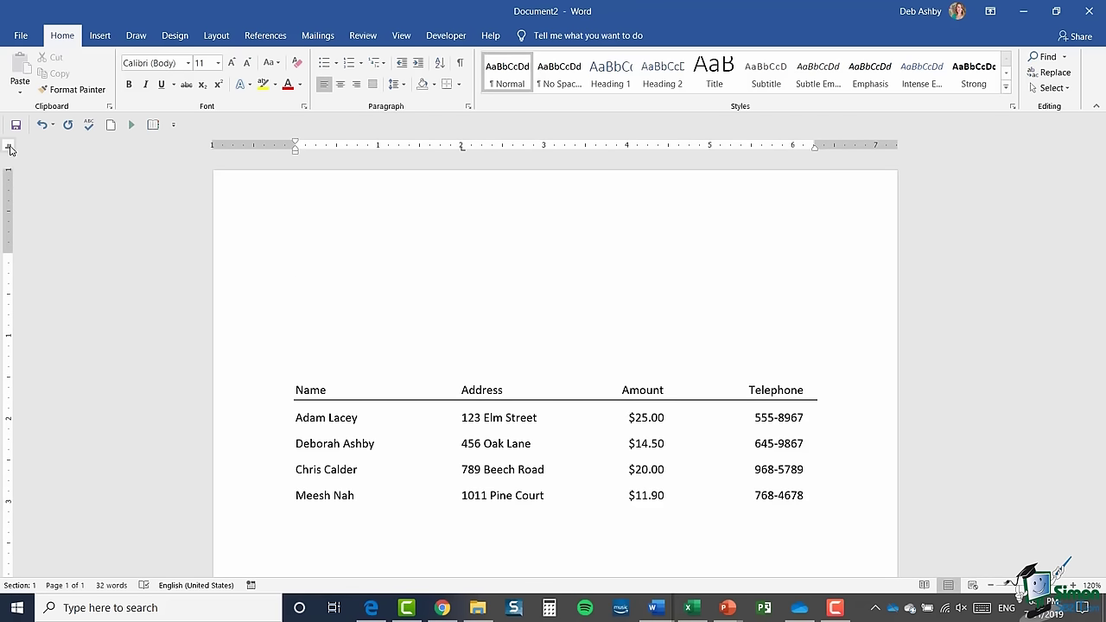
click(9, 149)
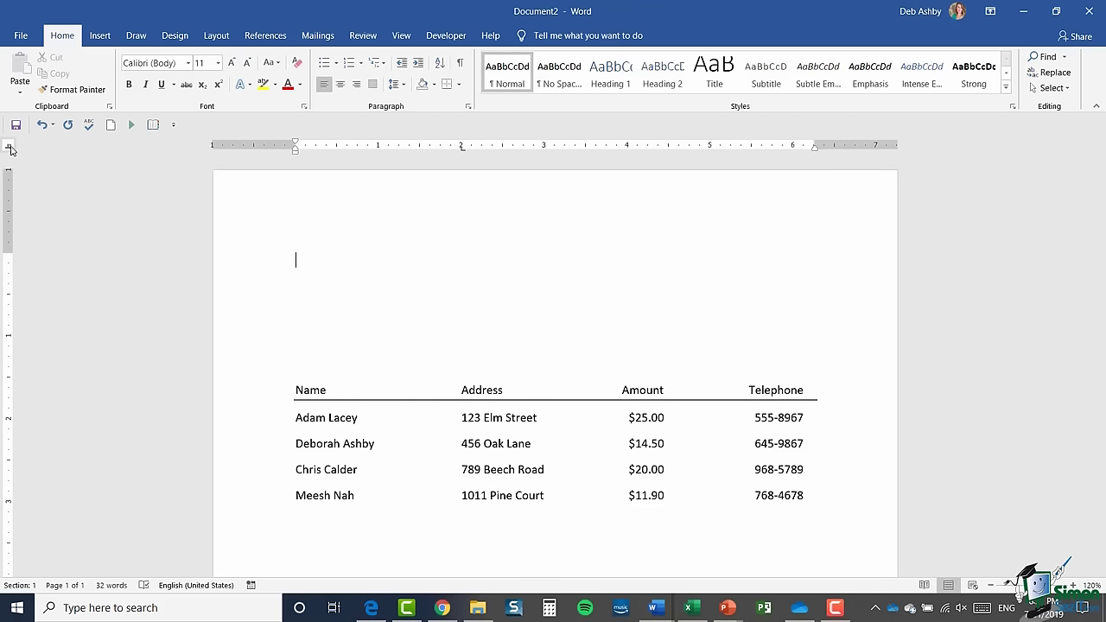
click(594, 148)
drag(597, 151, 649, 153)
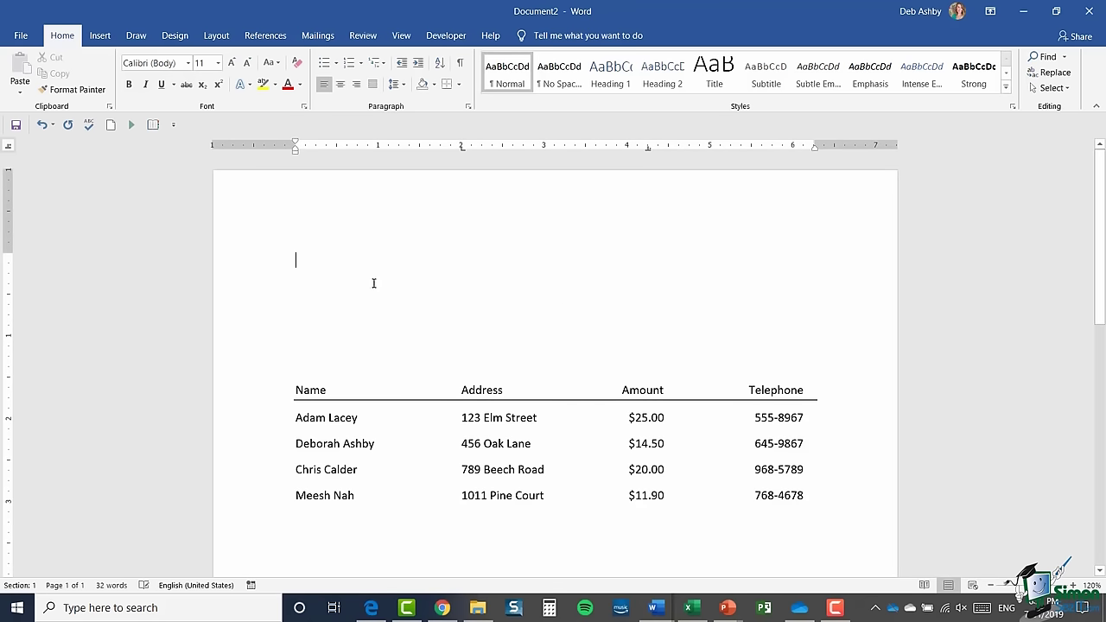
Add a right tab stop near 6" on the ruler
click(9, 149)
click(9, 149)
click(9, 149)
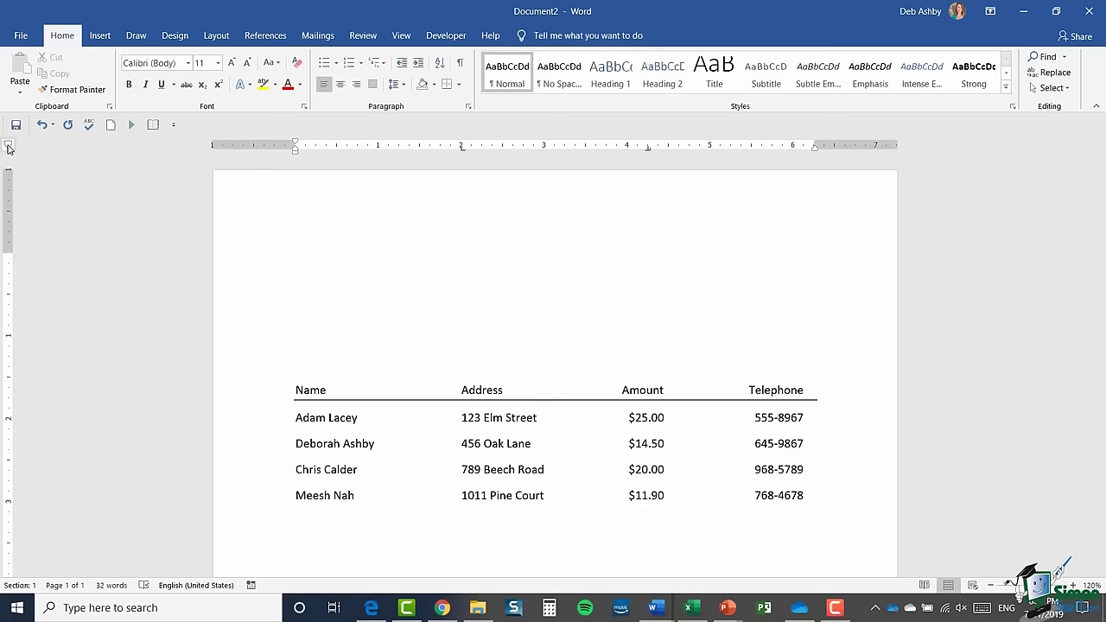
click(9, 150)
click(10, 150)
click(10, 150)
drag(800, 151, 804, 149)
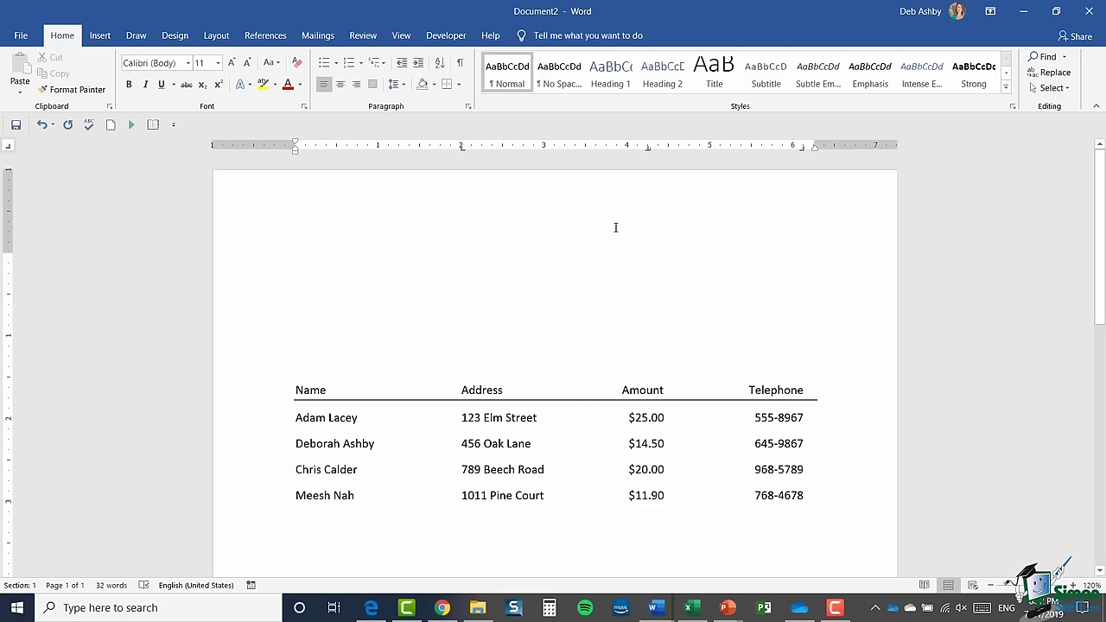
Type the heading row Name, Address, Amount and Telephone, separated by tabs
text(Name)
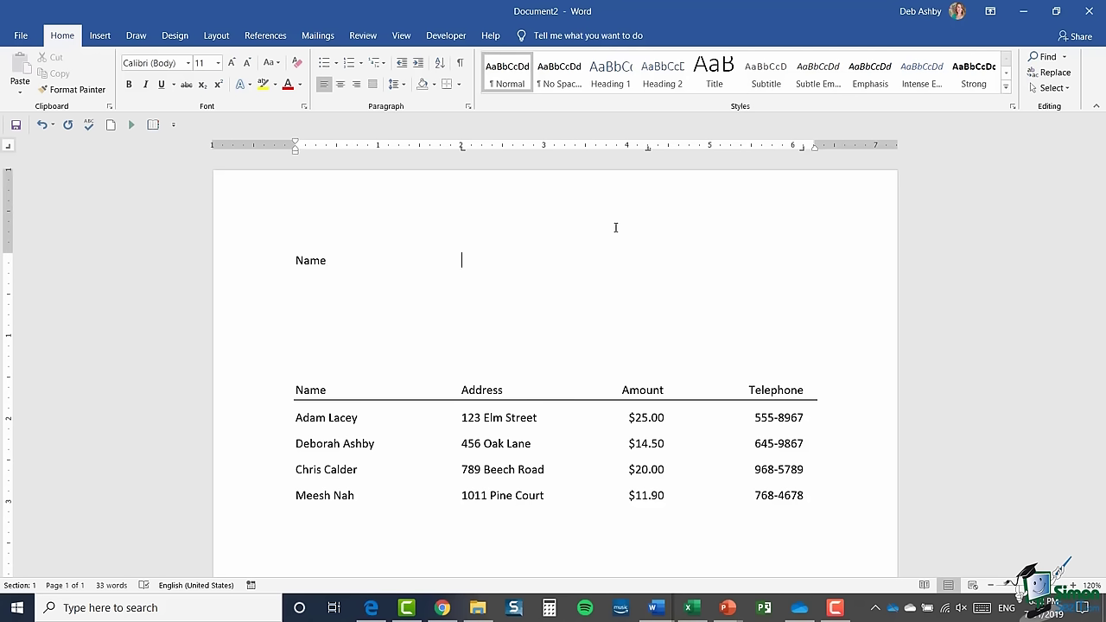
text(Address)
key(Tab)
text(Amount)
key(Tab)
text(Teleph)
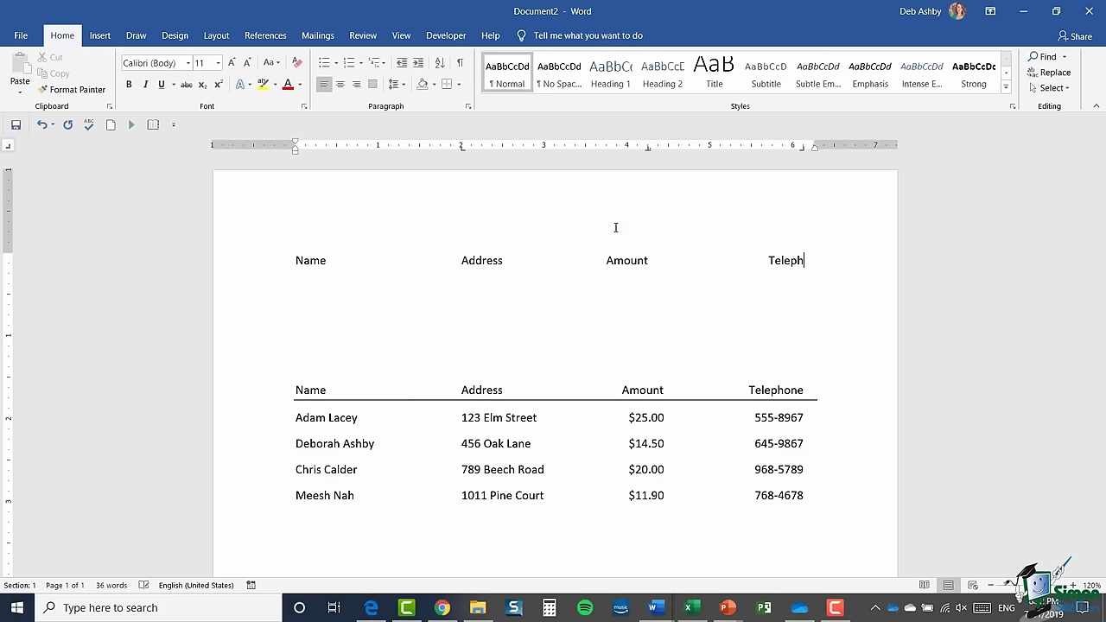
text(one)
Add the first contact's name, street address, amount $25.00 and corrected phone number
key(Return)
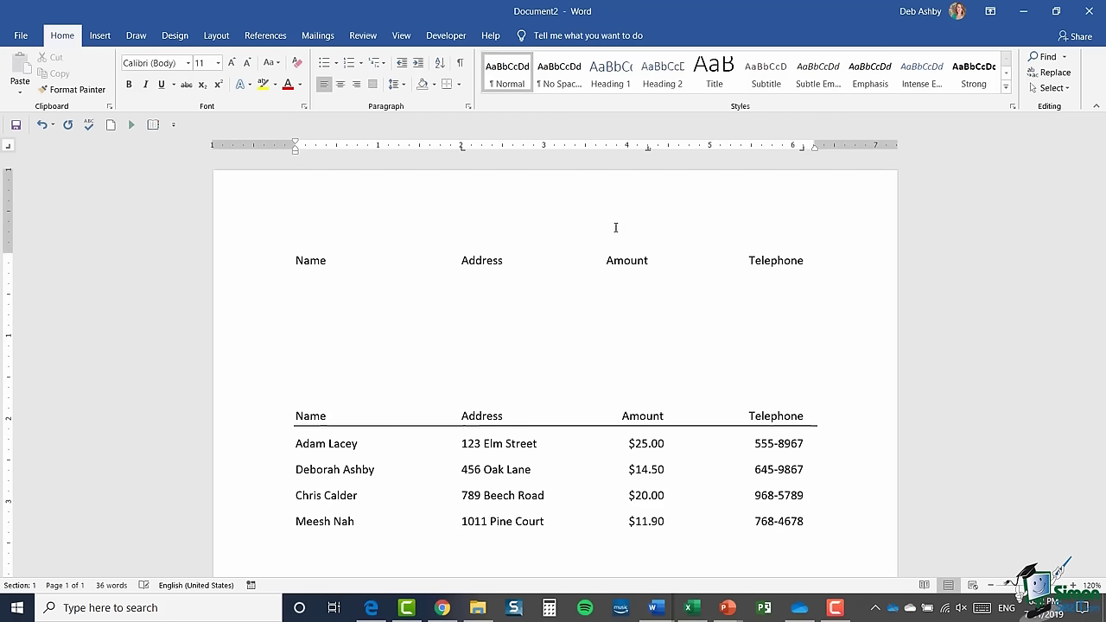
key(Tab)
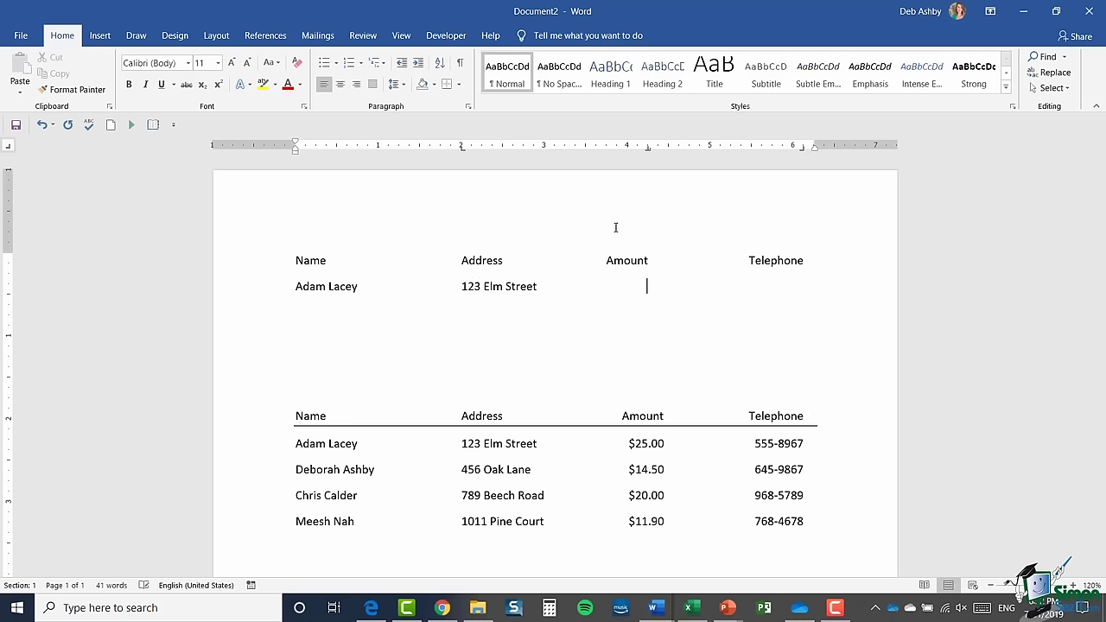
text($25.00	5555-8967)
click(766, 288)
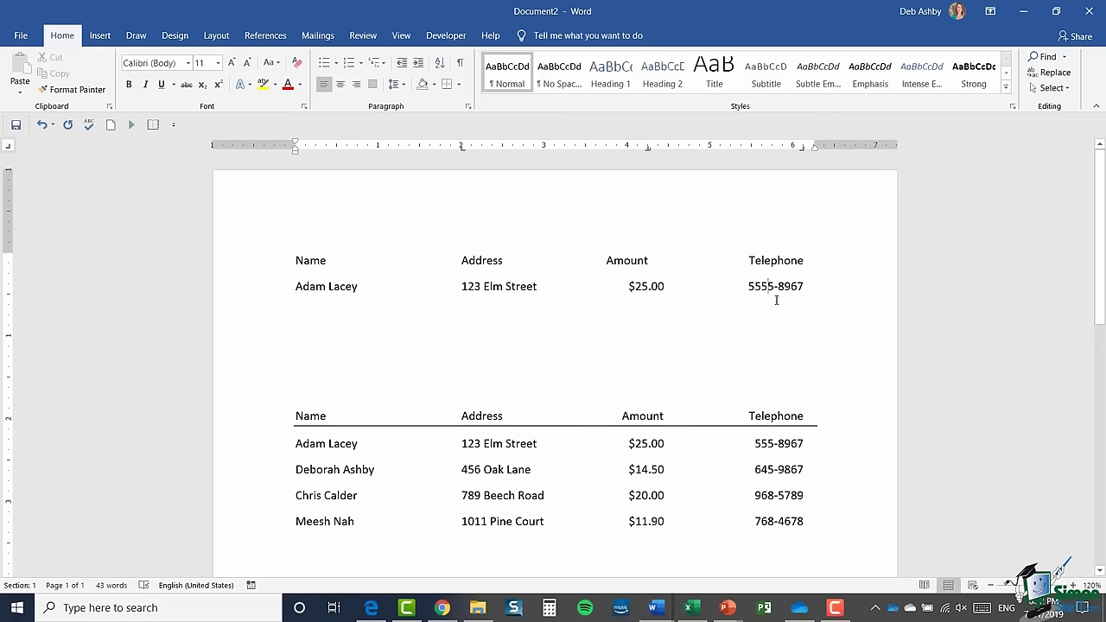
key(BackSpace)
click(825, 287)
Add the second contact's name, street address, amount $14.50 and phone number
key(Return)
text(Debor)
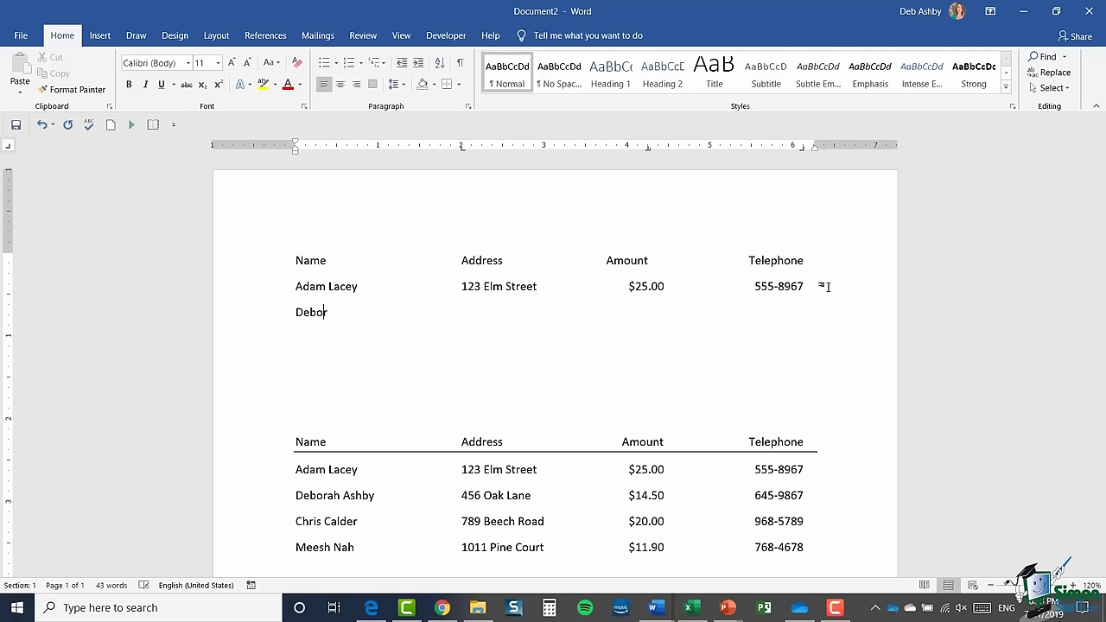
text(ah Ashby	456 Oak Lane)
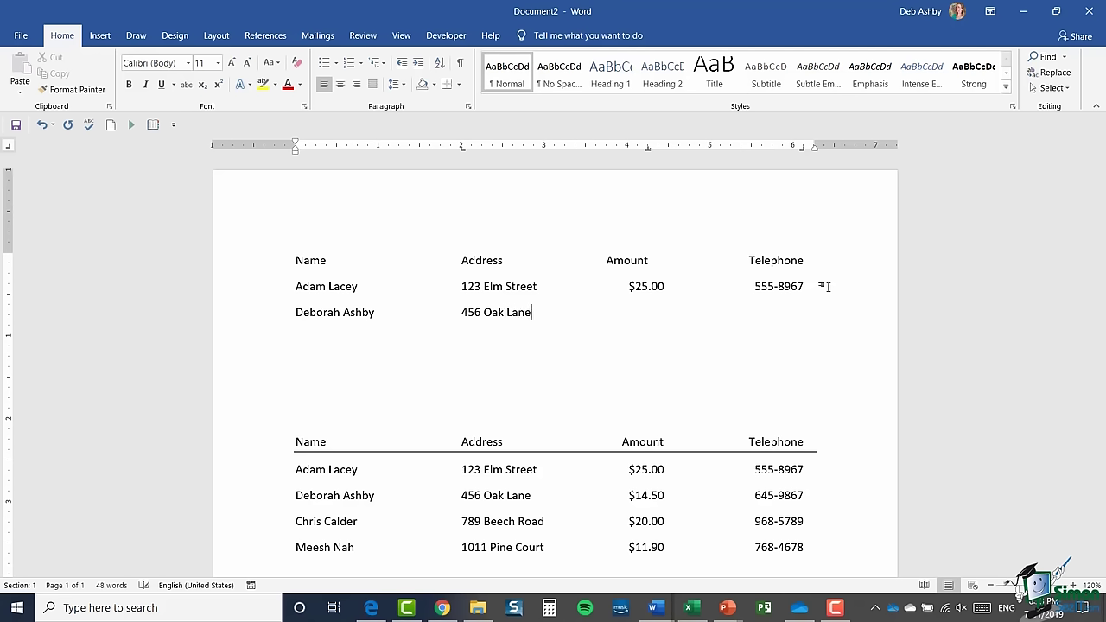
key(Tab)
text($14.50	645-9867)
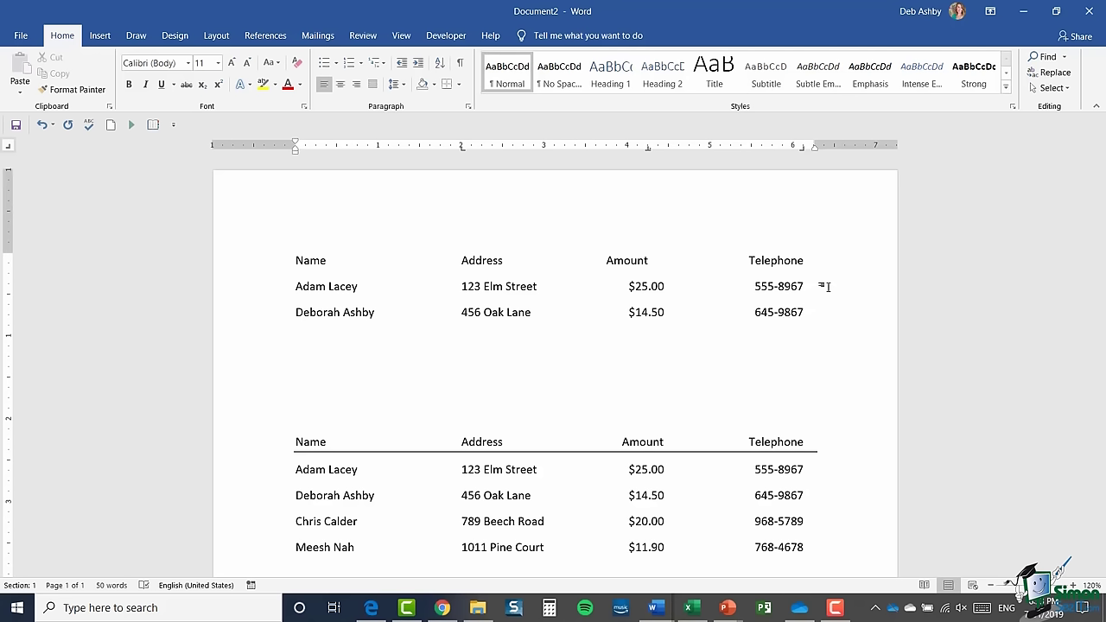
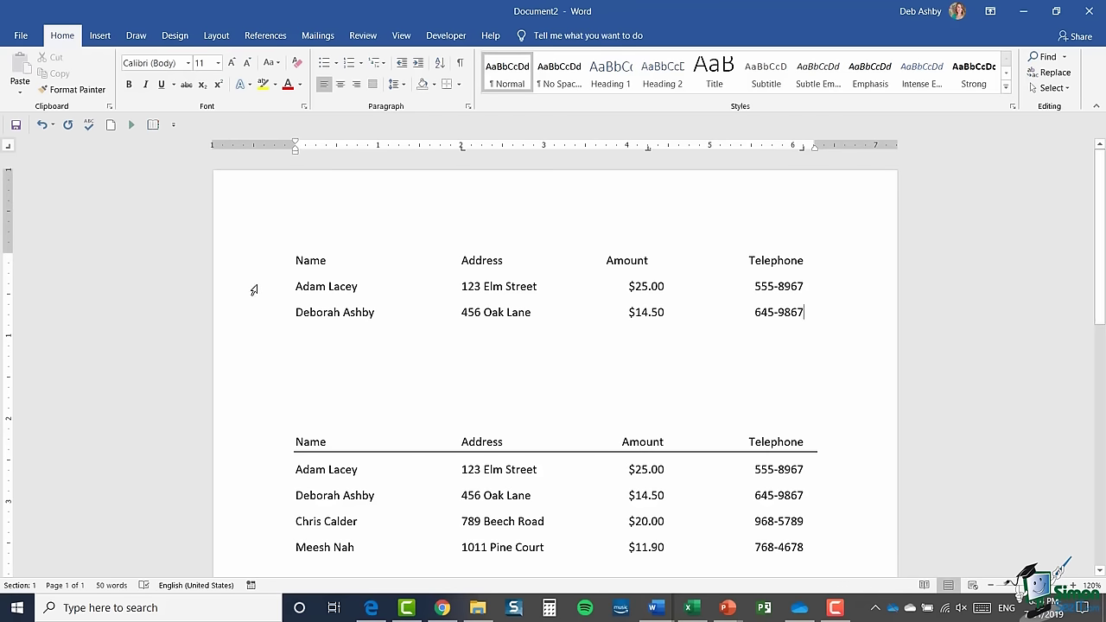
Select the first two data rows and open their Tabs dialog, showing stops at 2", 4.25" and 6.13"
drag(254, 290, 252, 311)
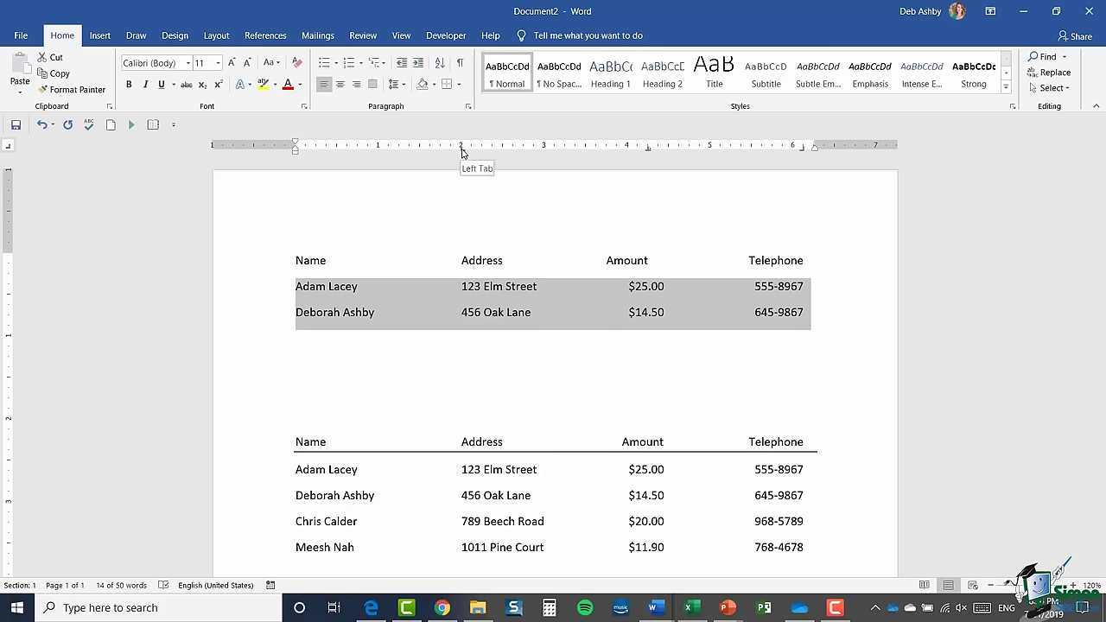
double_click(463, 152)
drag(567, 159, 832, 115)
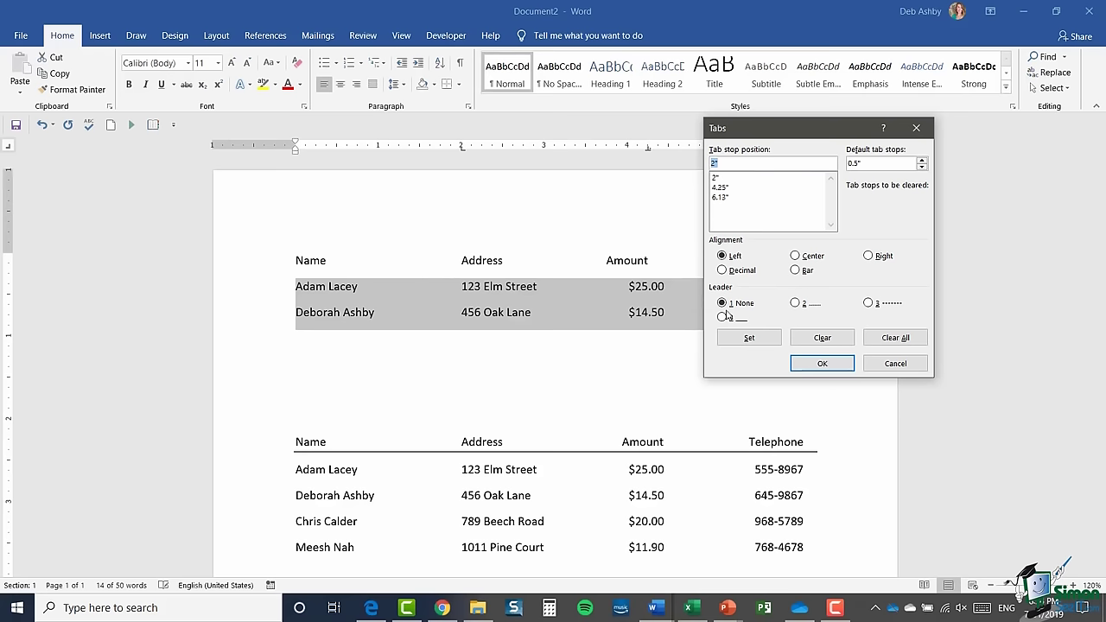
click(896, 363)
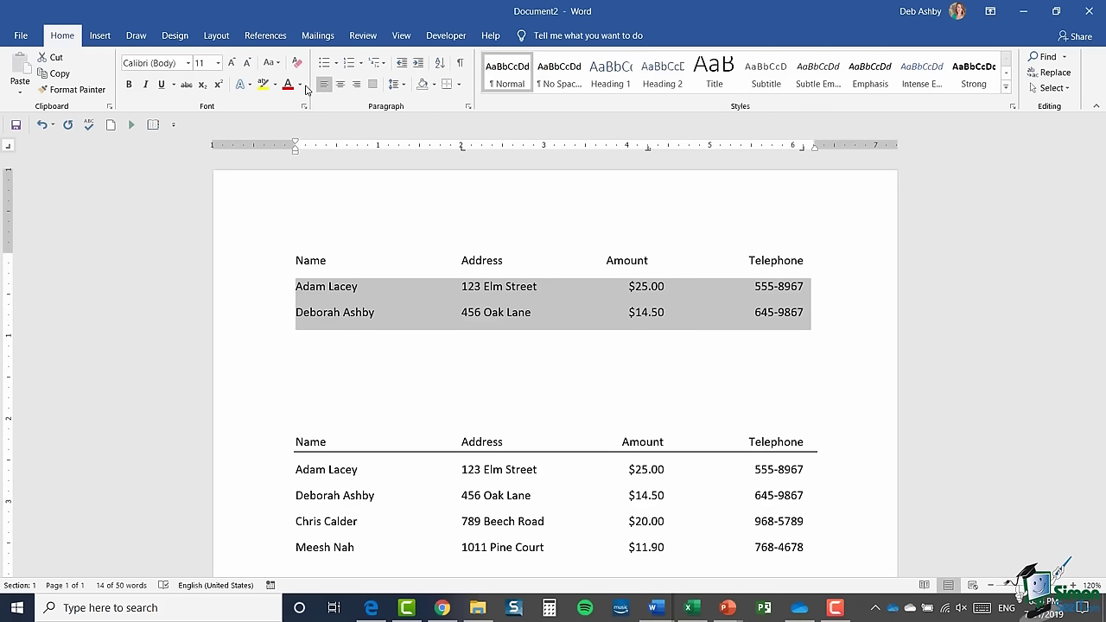
click(469, 109)
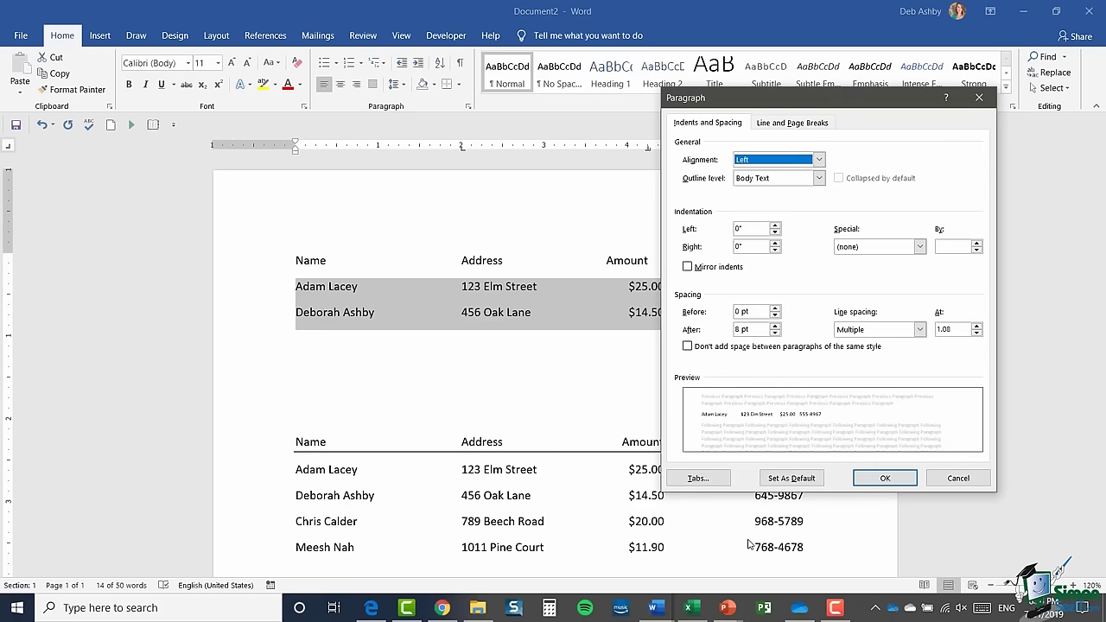
click(698, 478)
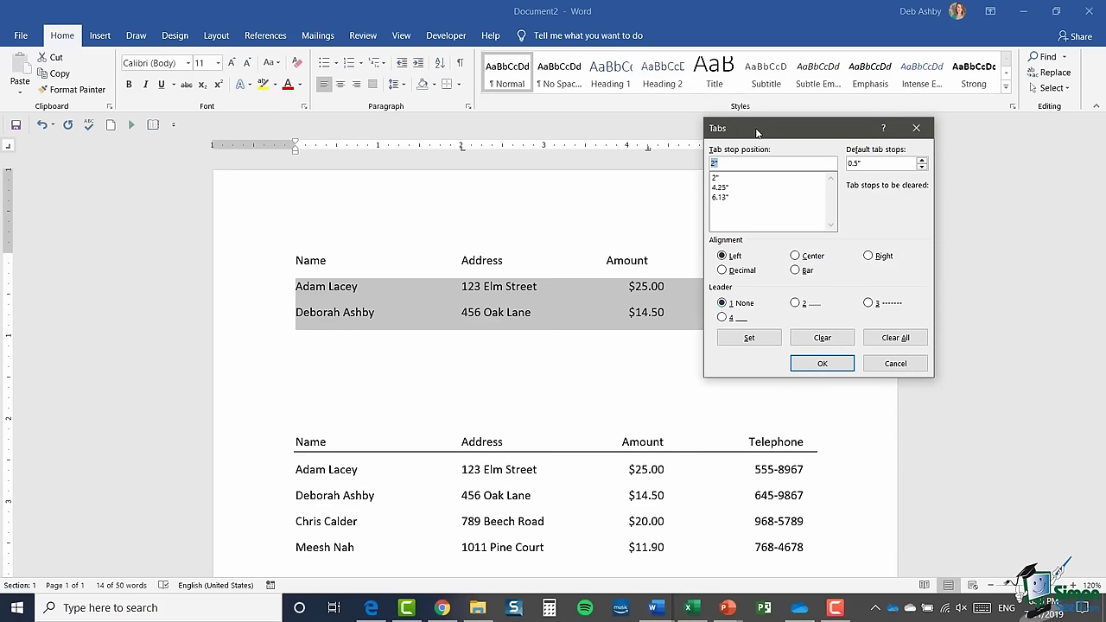
Set leader style 2 (dots) on the 2", 4.25" and 6.13" tab stops and apply
drag(755, 130, 777, 111)
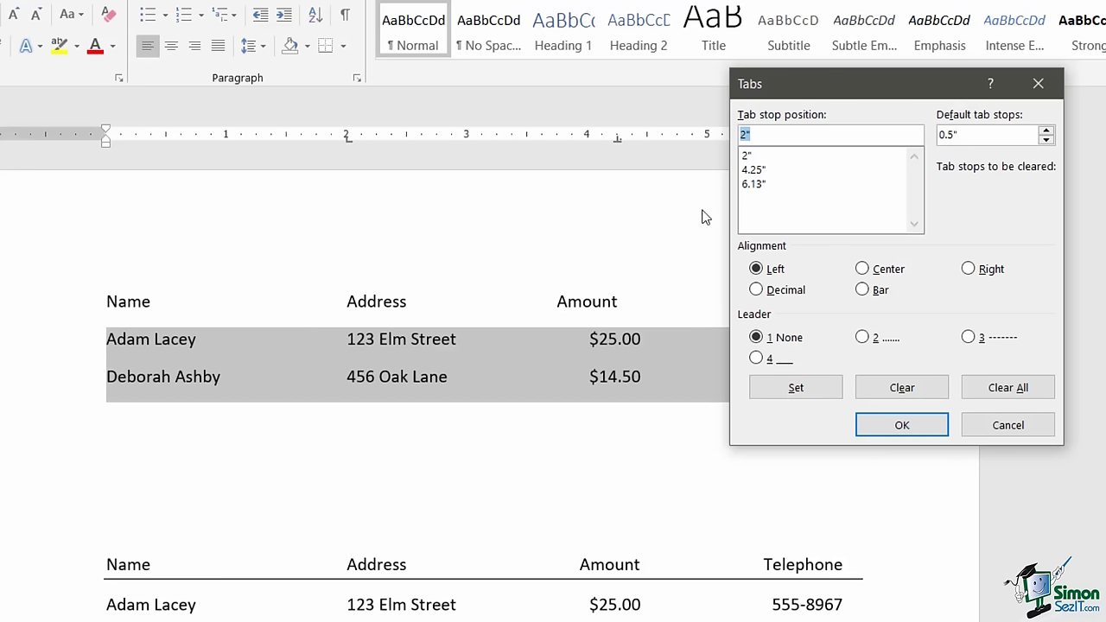
click(751, 156)
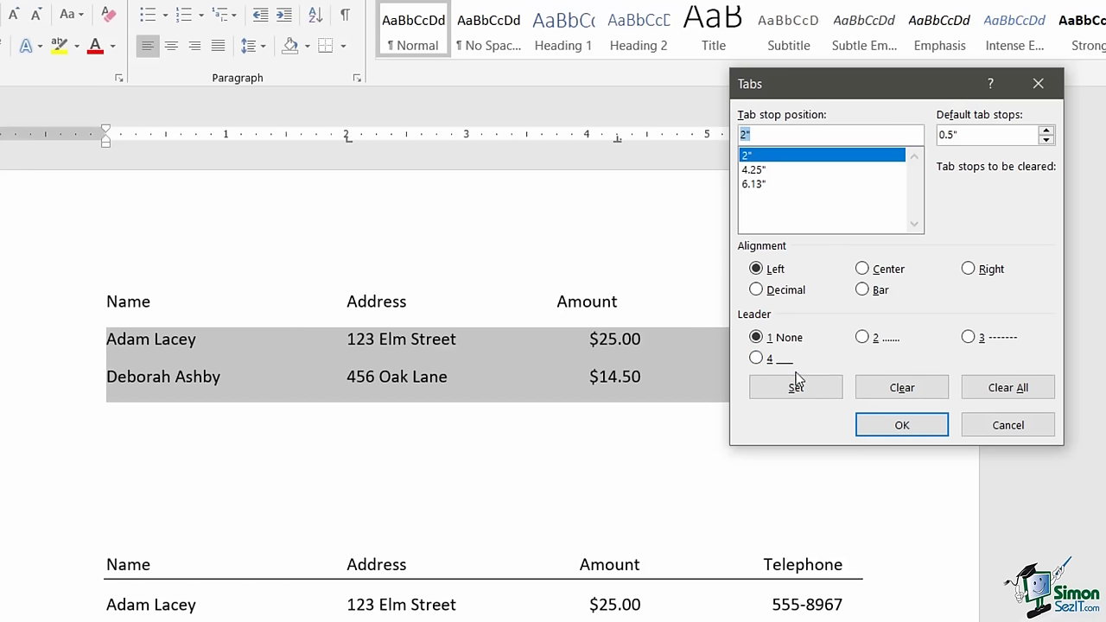
click(863, 338)
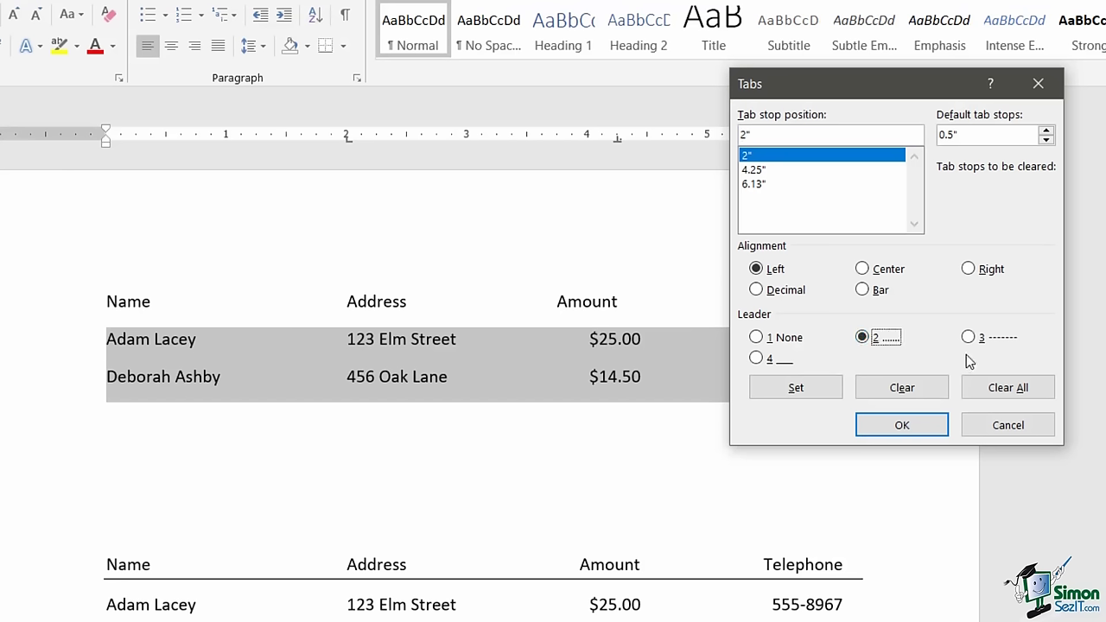
click(811, 391)
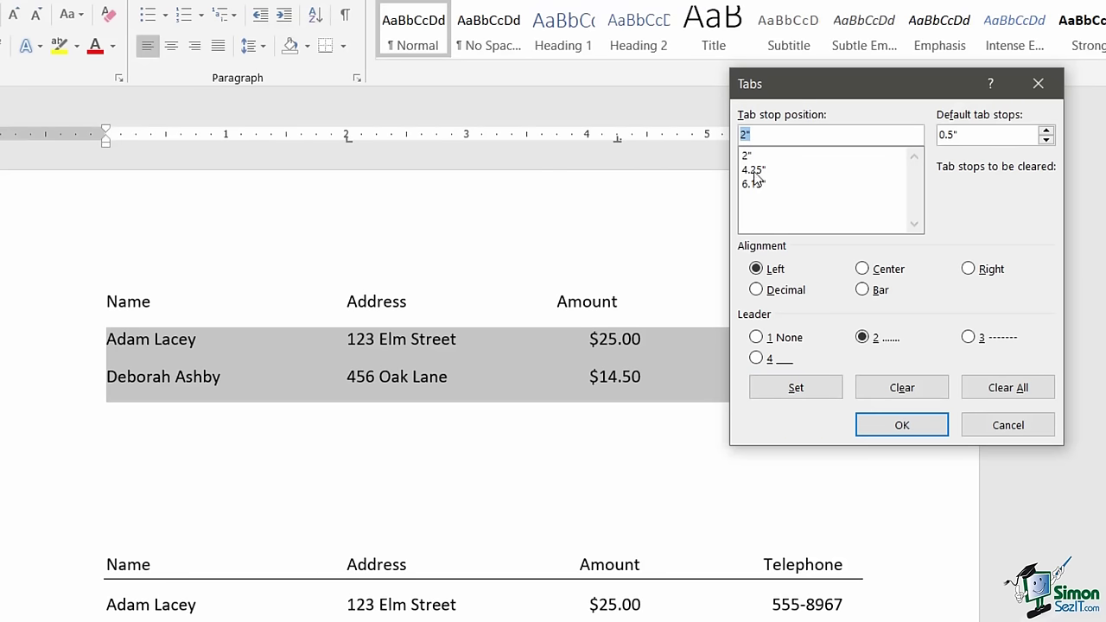
click(752, 170)
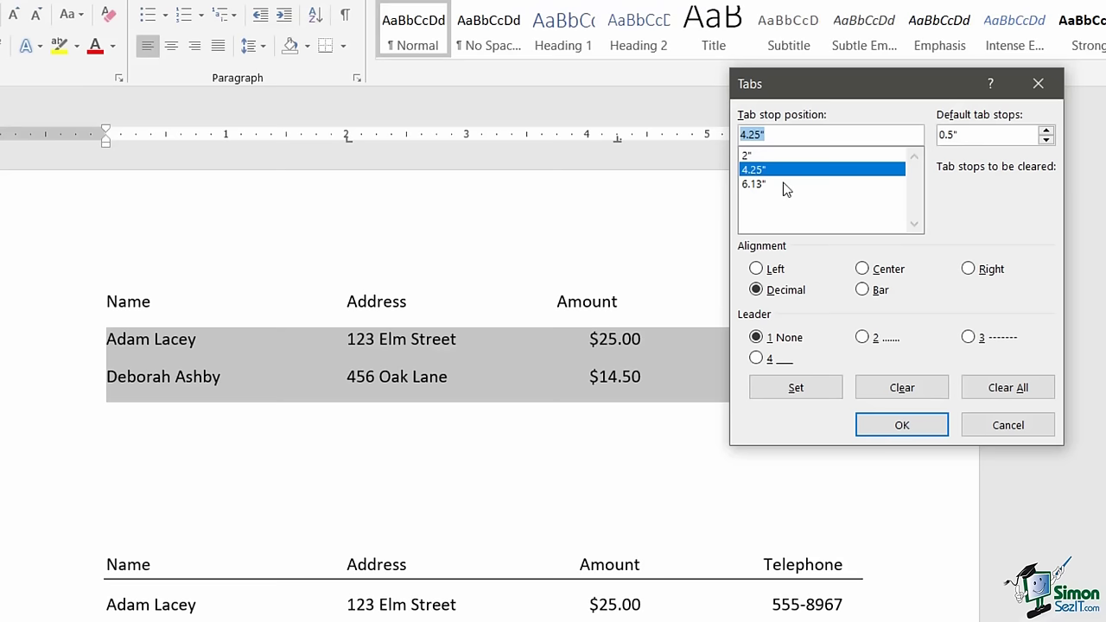
click(864, 338)
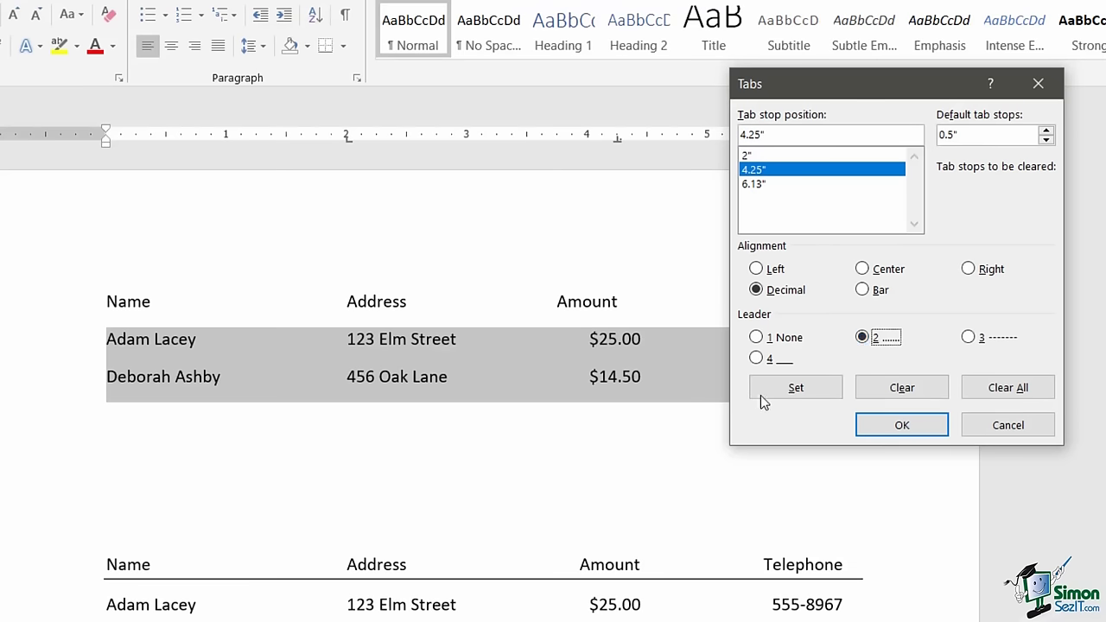
click(795, 389)
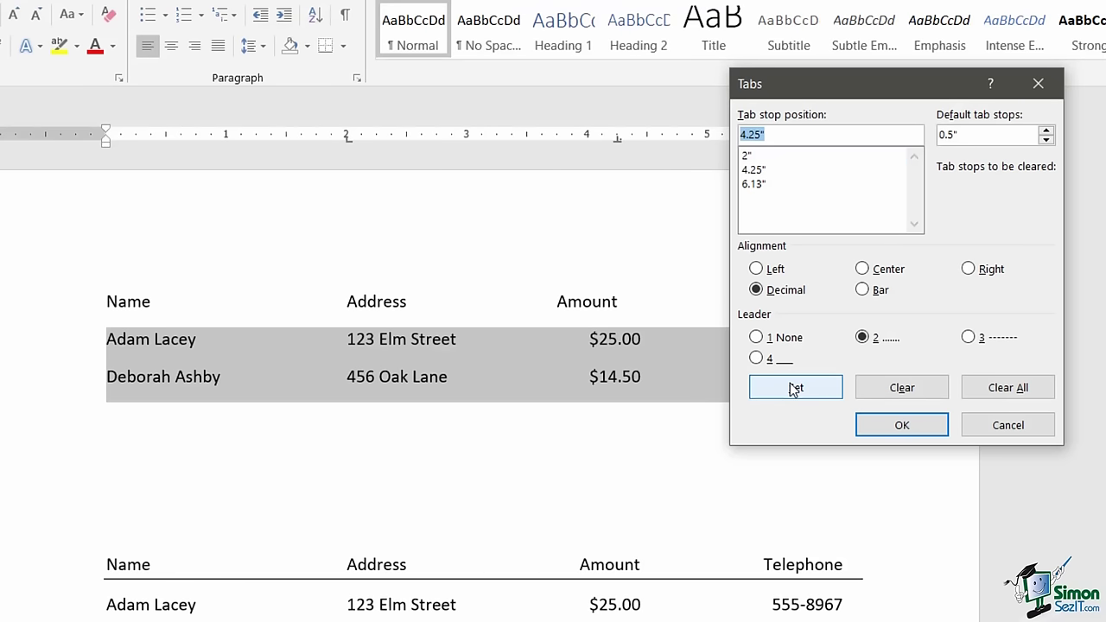
click(756, 184)
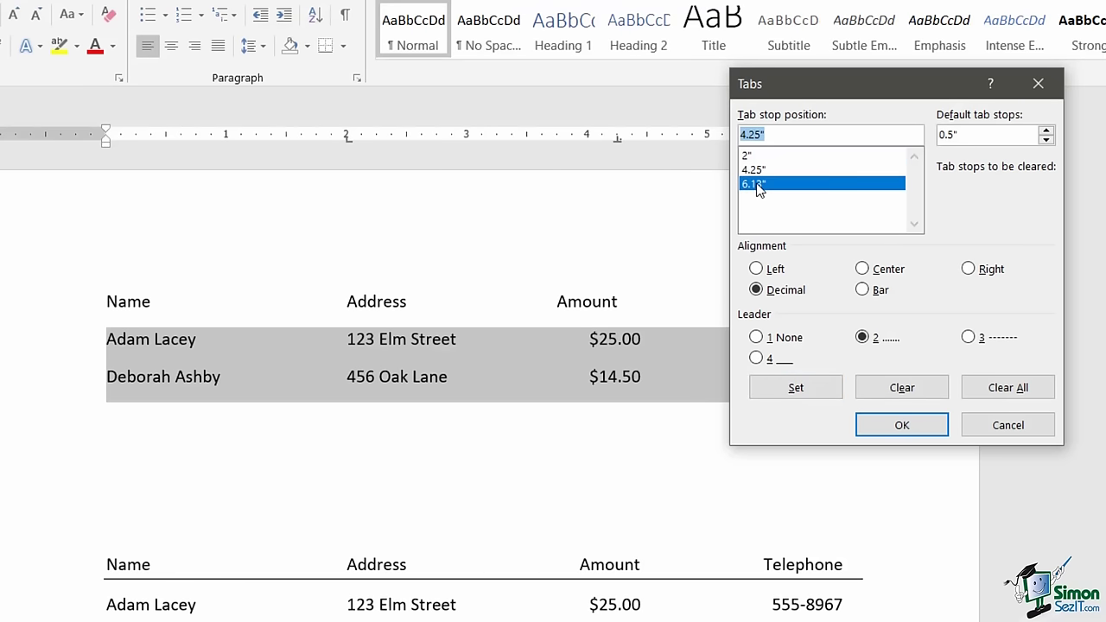
click(863, 338)
click(793, 388)
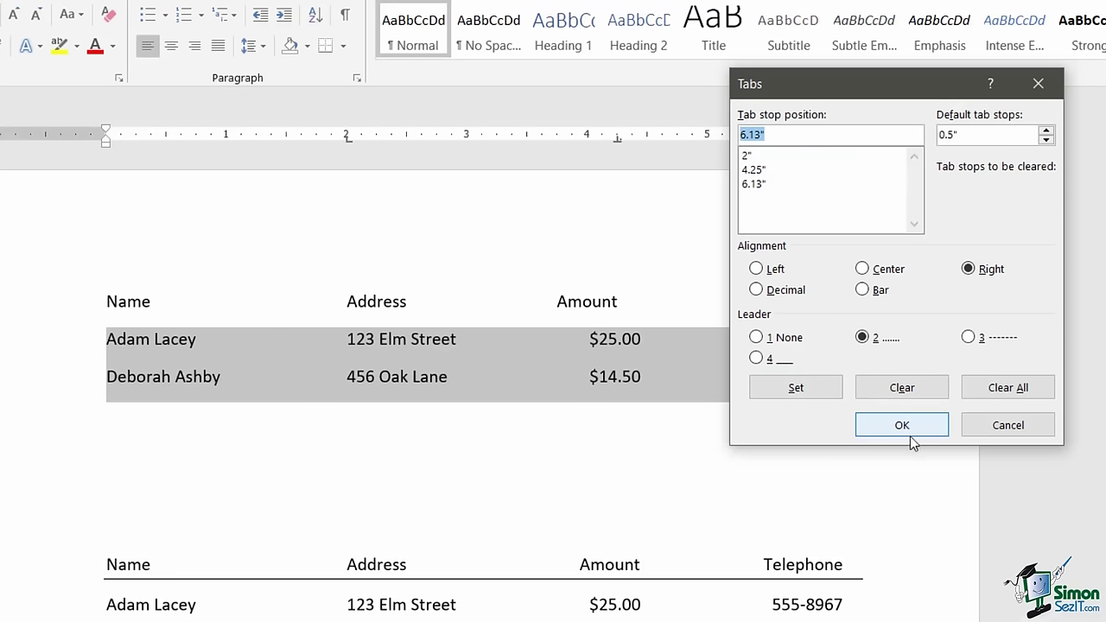
click(908, 424)
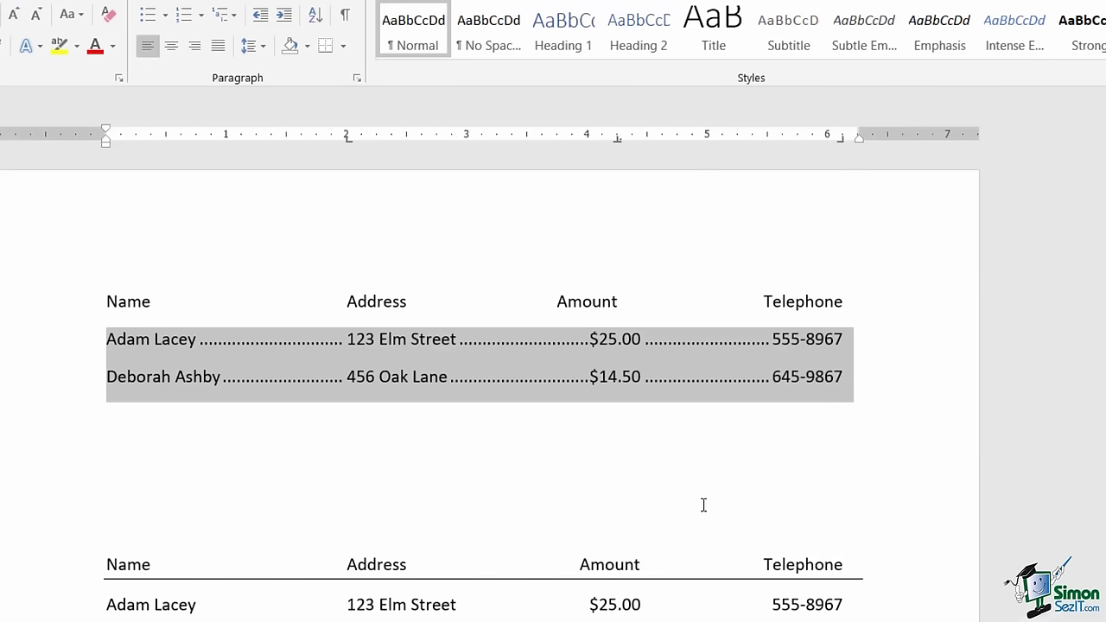
Deselect the two rows that now have dotted leaders
click(703, 474)
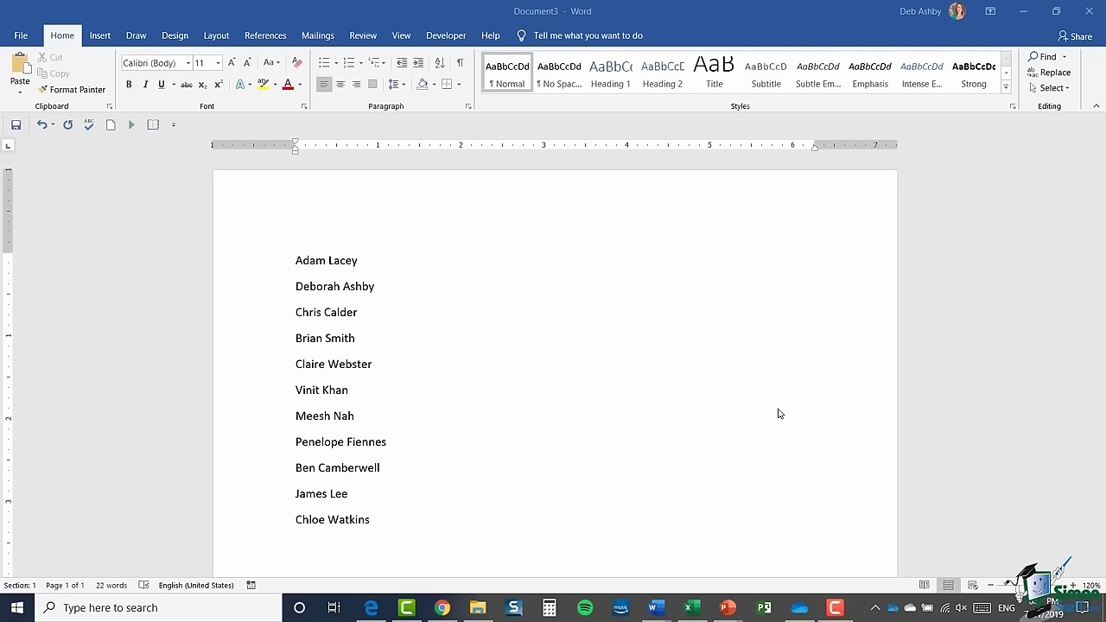
click(460, 65)
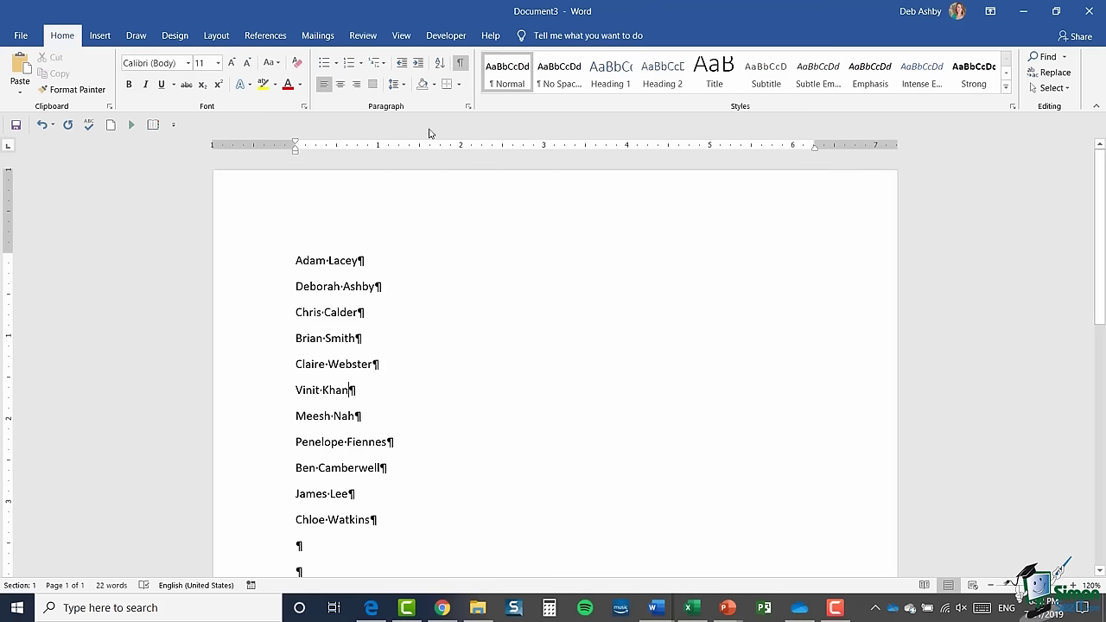
click(461, 65)
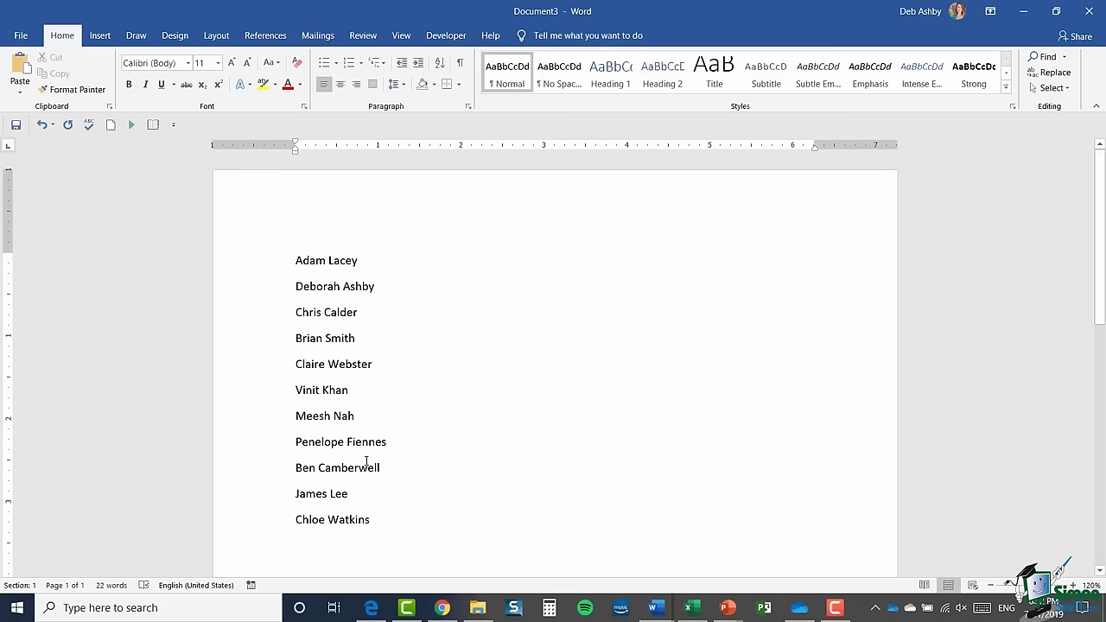
Select the whole list of eleven names and bring up Sort Text for it
drag(387, 521, 251, 254)
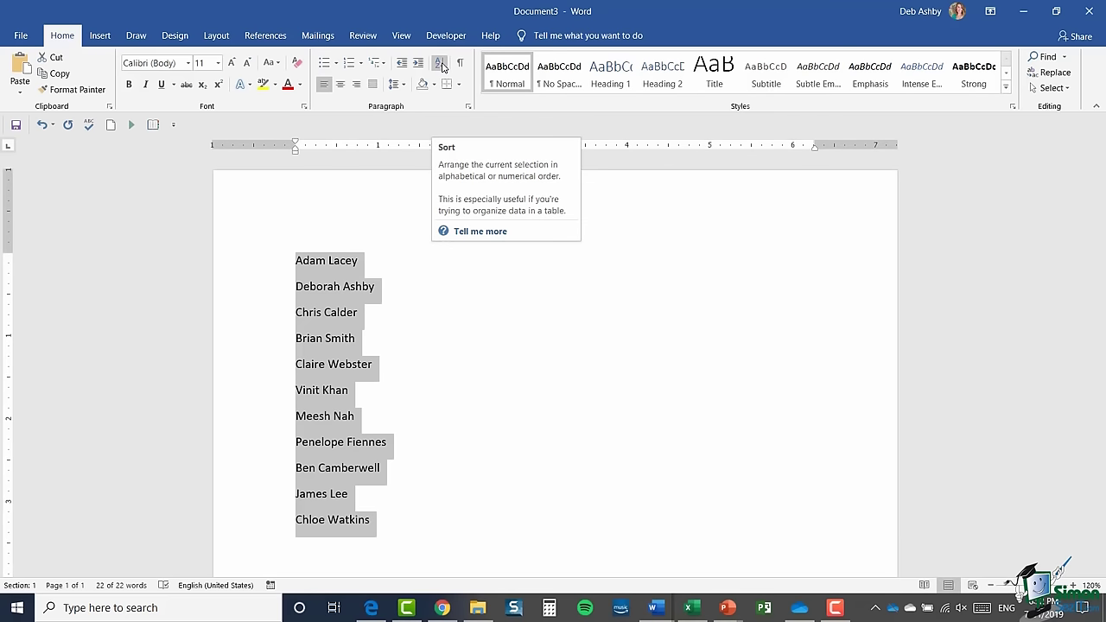
click(441, 64)
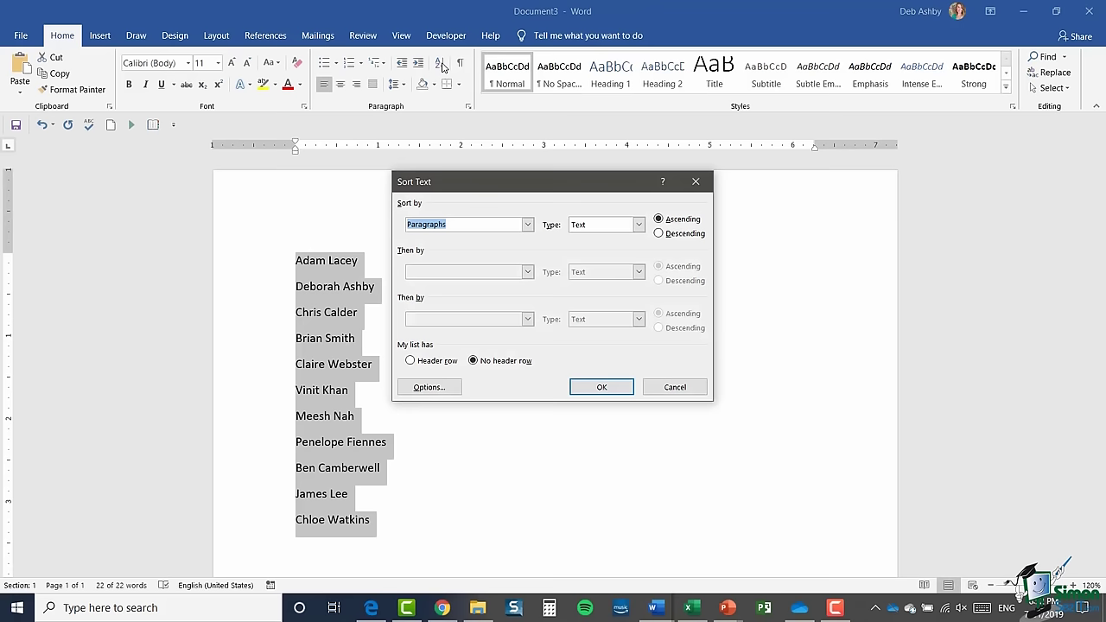
drag(504, 178, 522, 136)
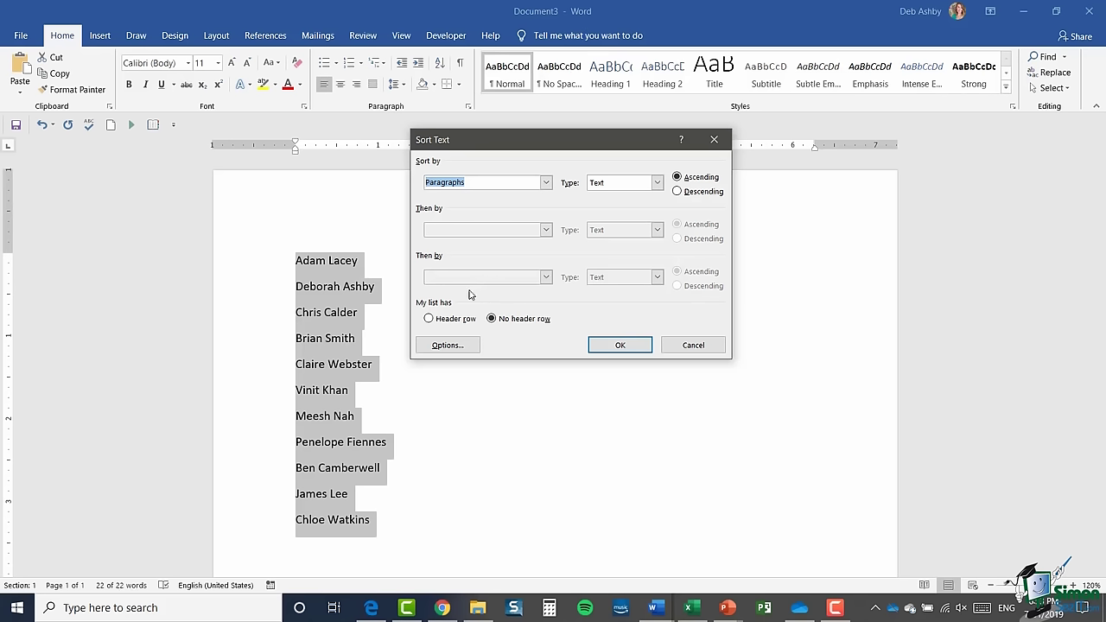
In Sort Options, separate fields by Other with the '-' character cleared
click(448, 345)
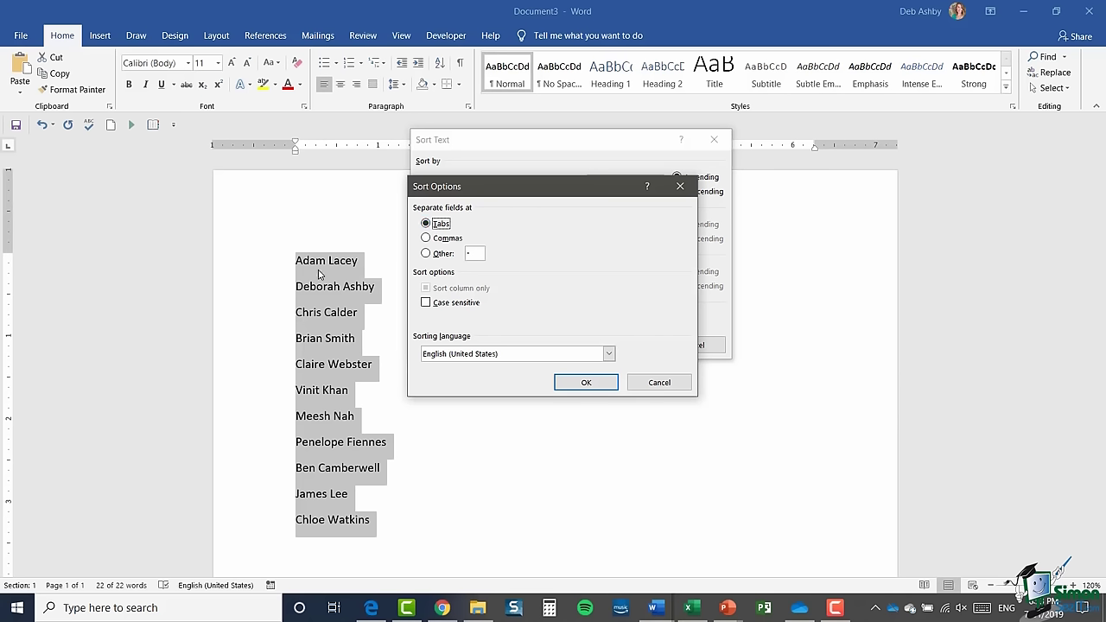
click(436, 253)
key(BackSpace)
click(588, 383)
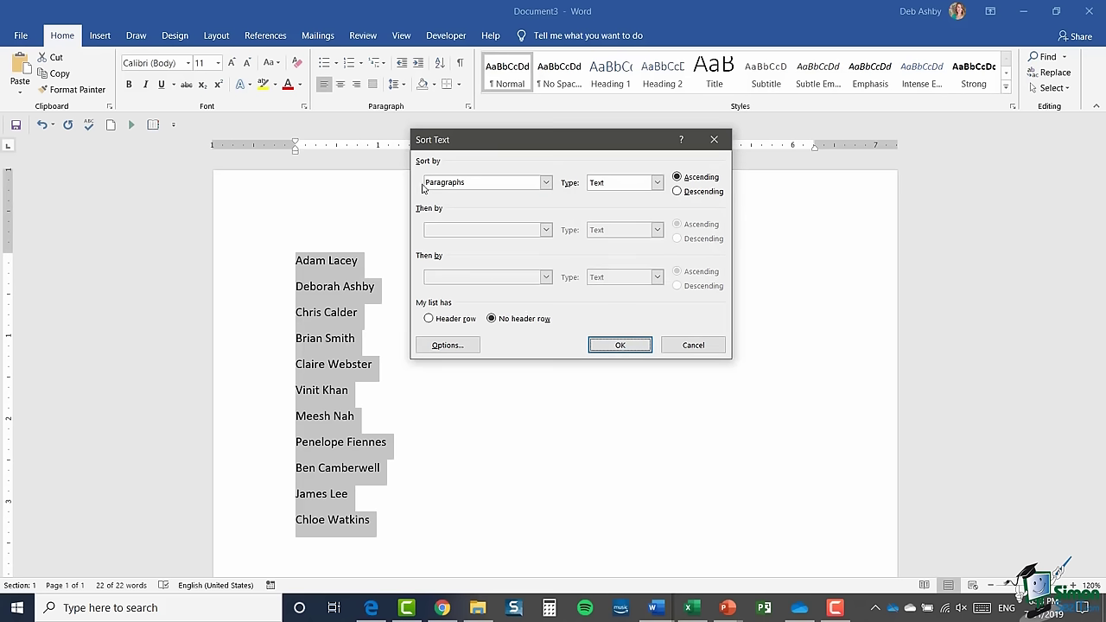
Sort the names ascending by Word 2 as Text, ordering them by surname
click(546, 182)
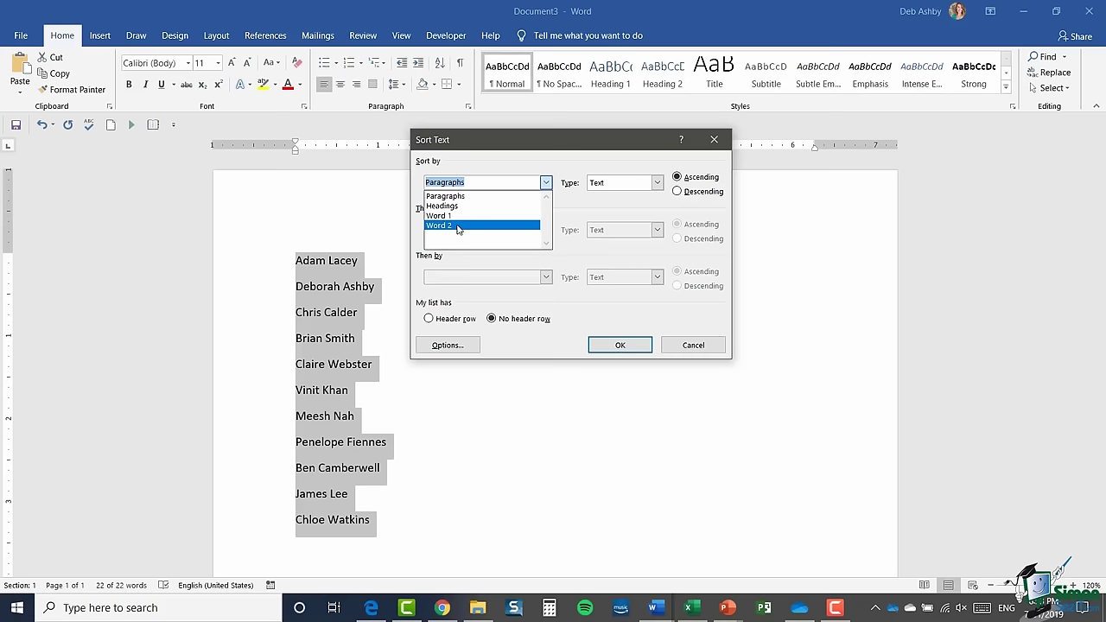
click(458, 226)
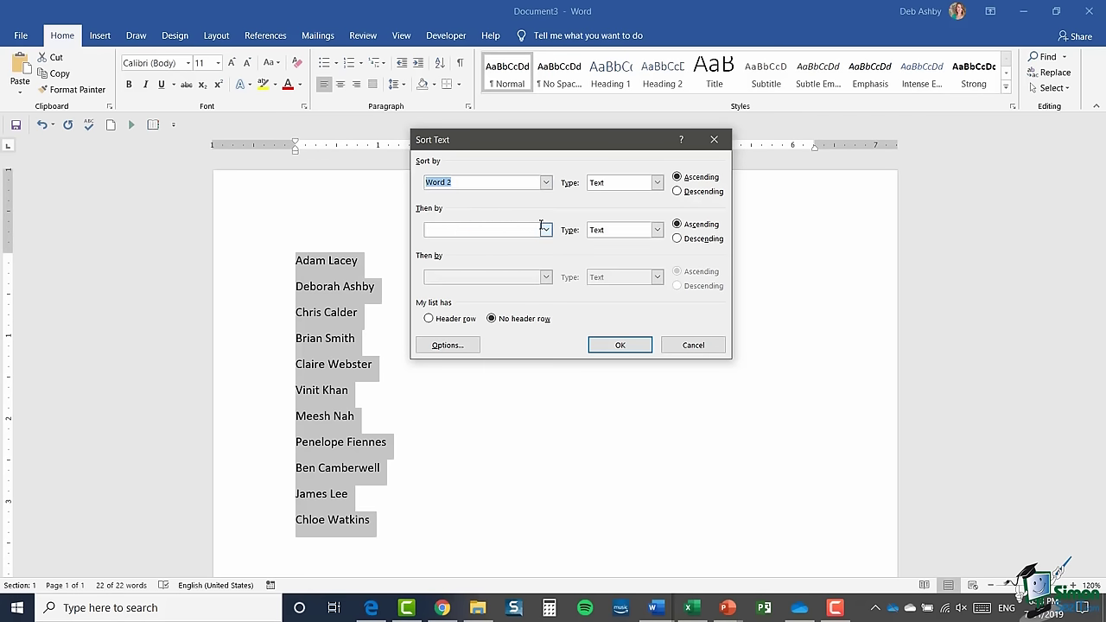
click(657, 183)
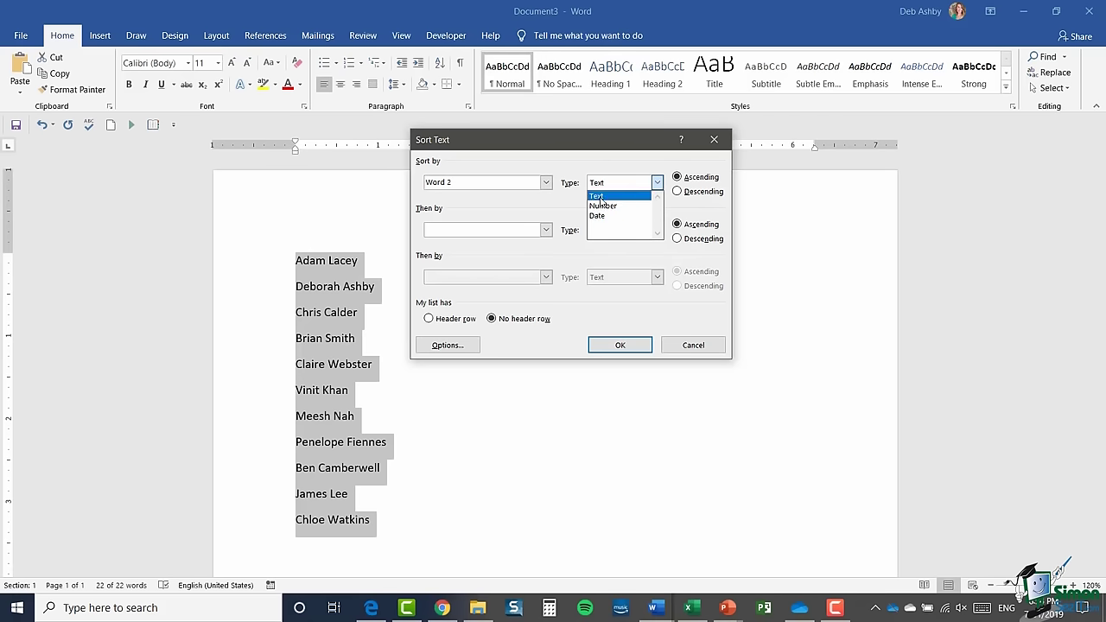
click(600, 197)
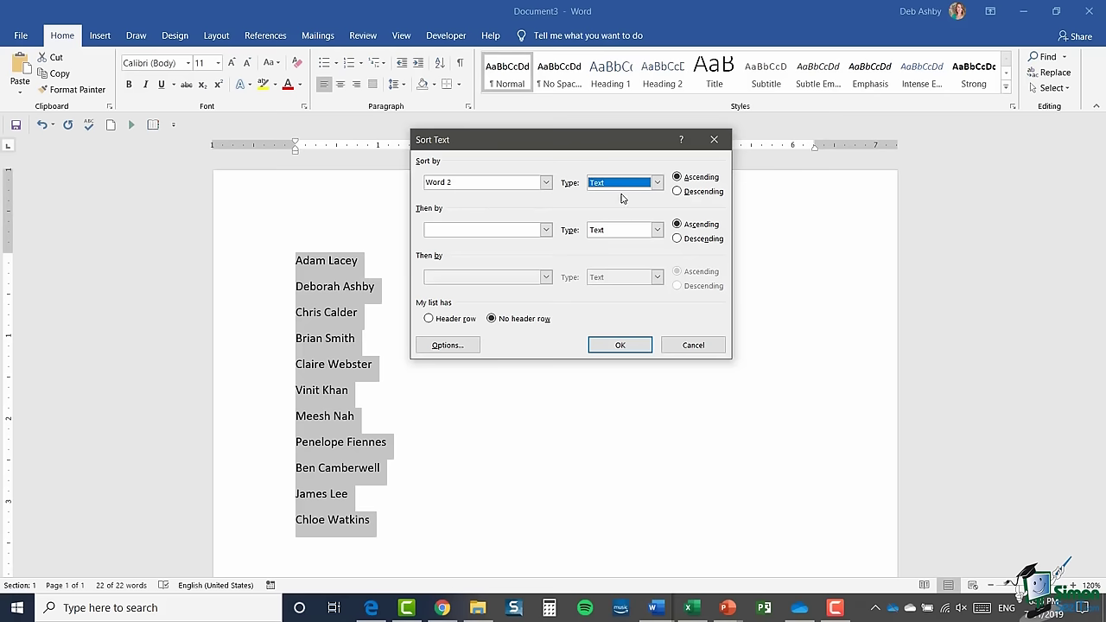
click(619, 347)
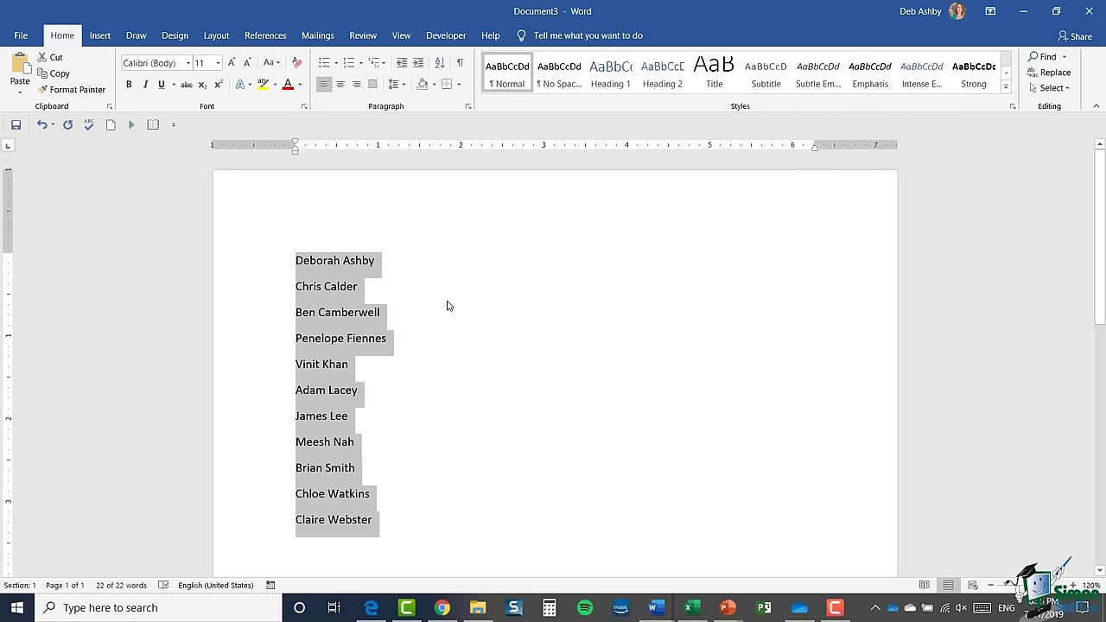
Deselect the sorted names and switch windows to Smith Flyer Edit.docx
click(449, 293)
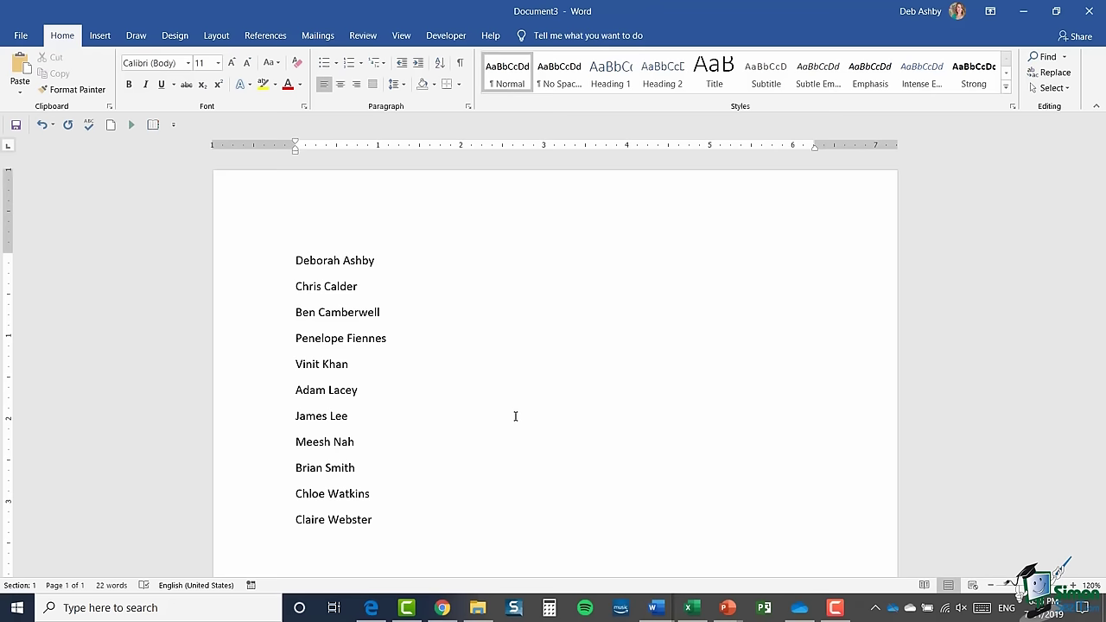
click(400, 37)
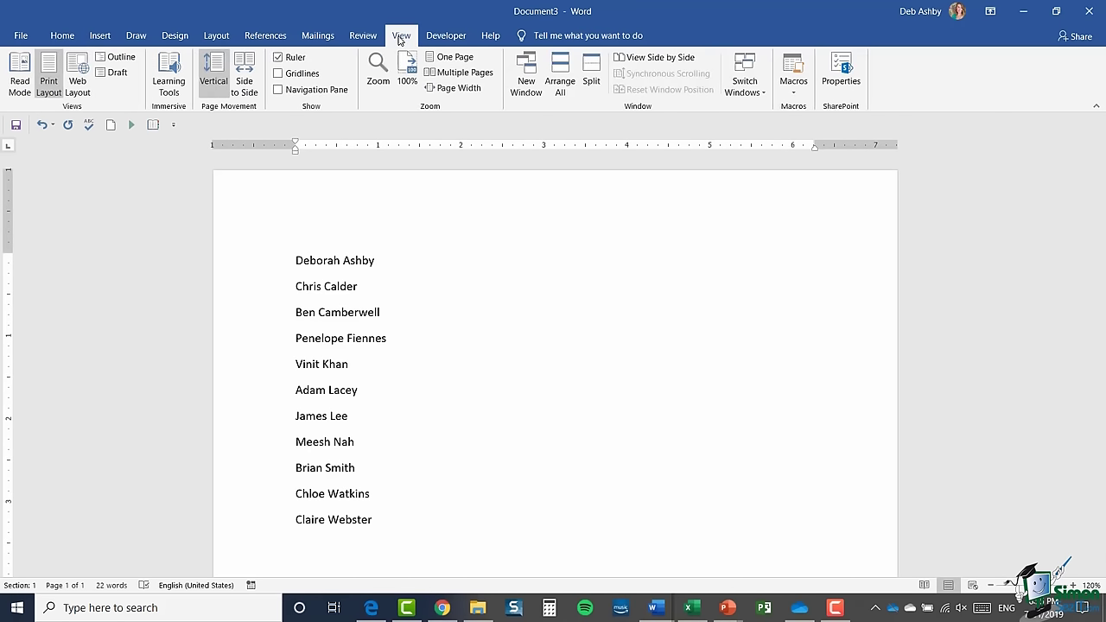
click(754, 85)
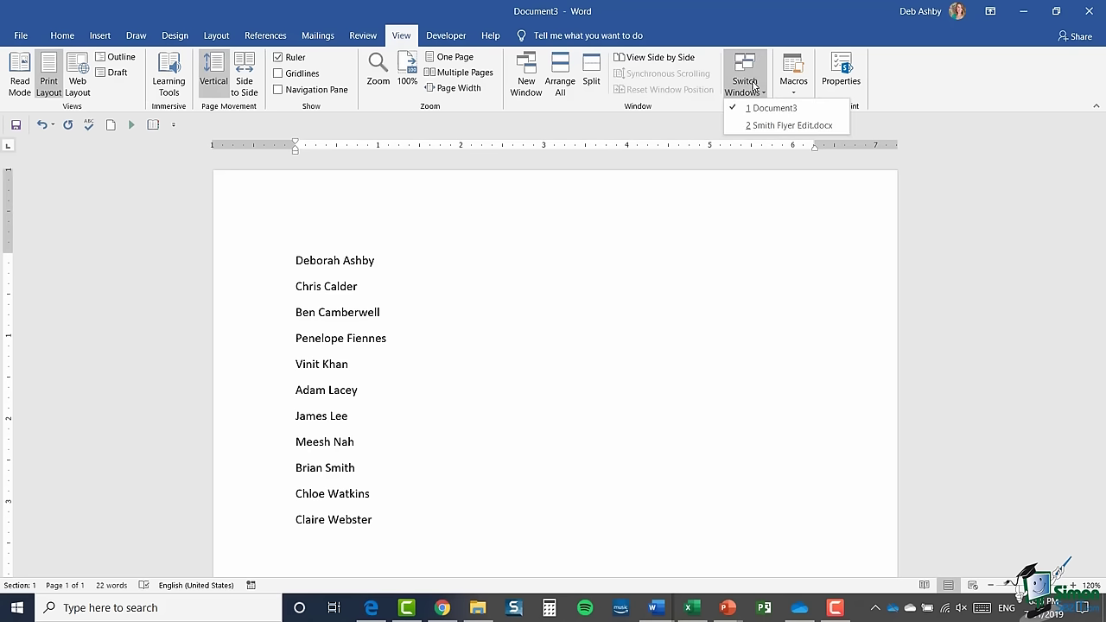
click(781, 128)
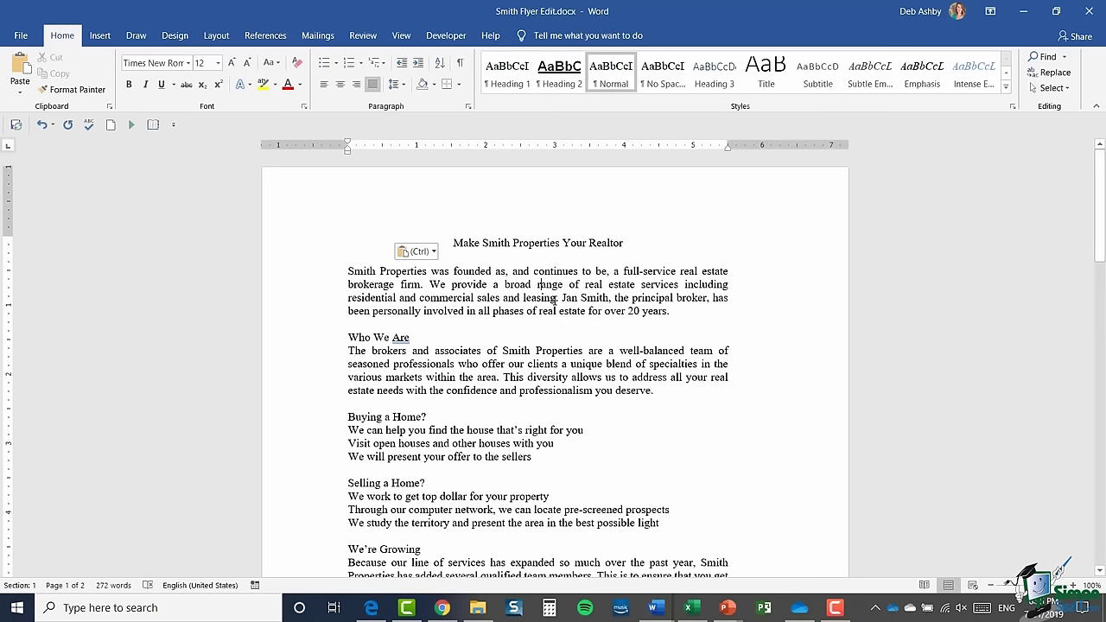
Select the five closing headings, Who We Are through Finally…, and open Sort Text for them
scroll(556, 298, down, 3)
scroll(556, 299, down, 5)
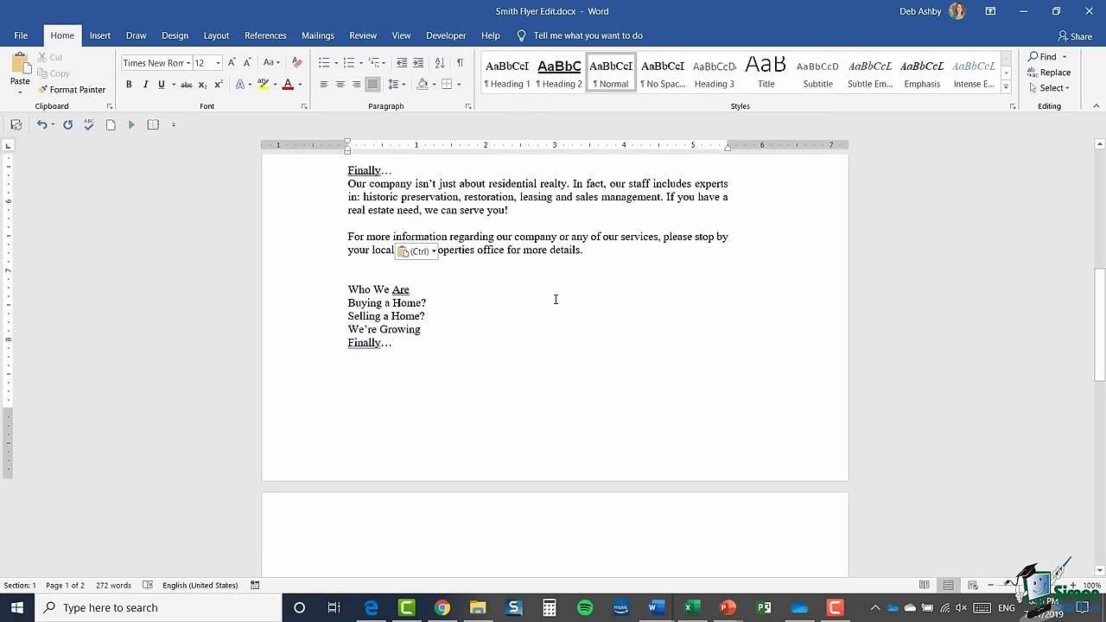
scroll(555, 299, up, 2)
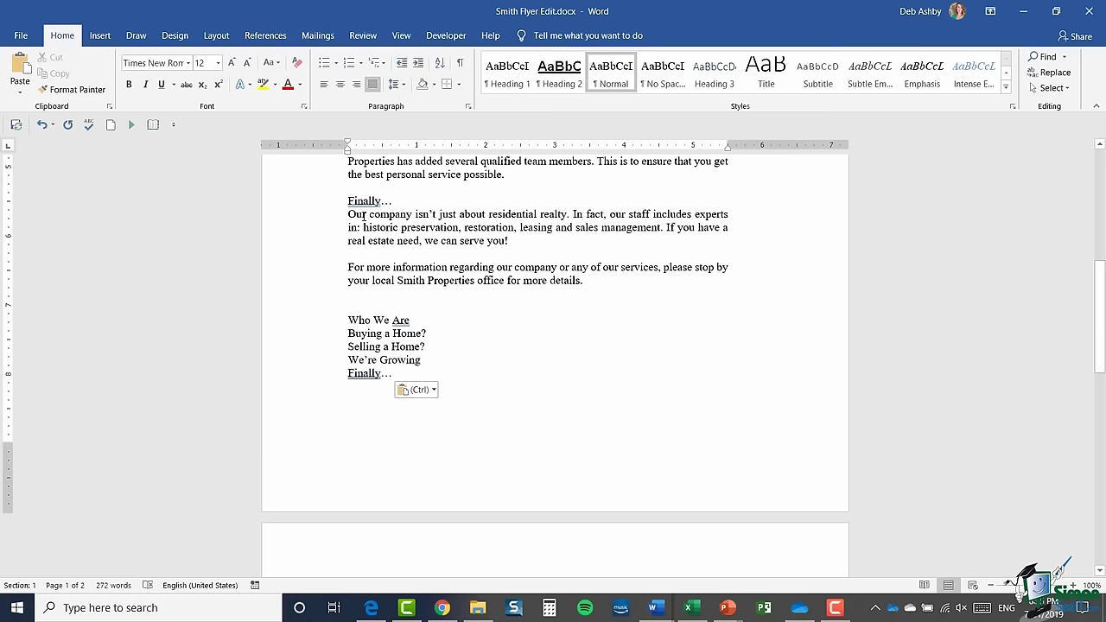
scroll(429, 247, up, 2)
scroll(427, 308, down, 2)
drag(345, 320, 457, 375)
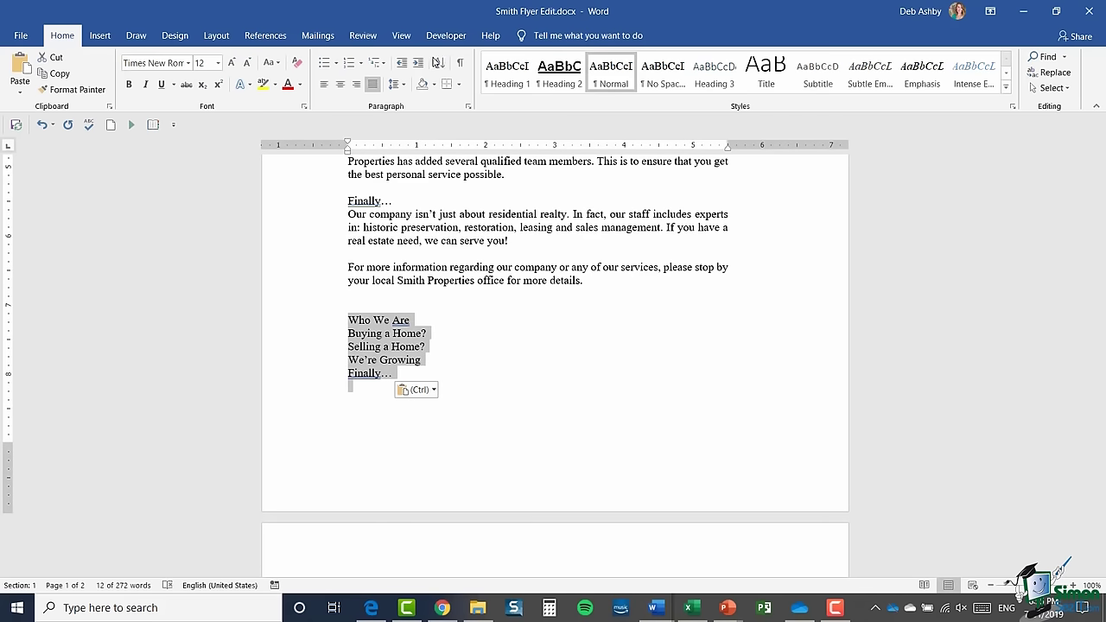
click(440, 64)
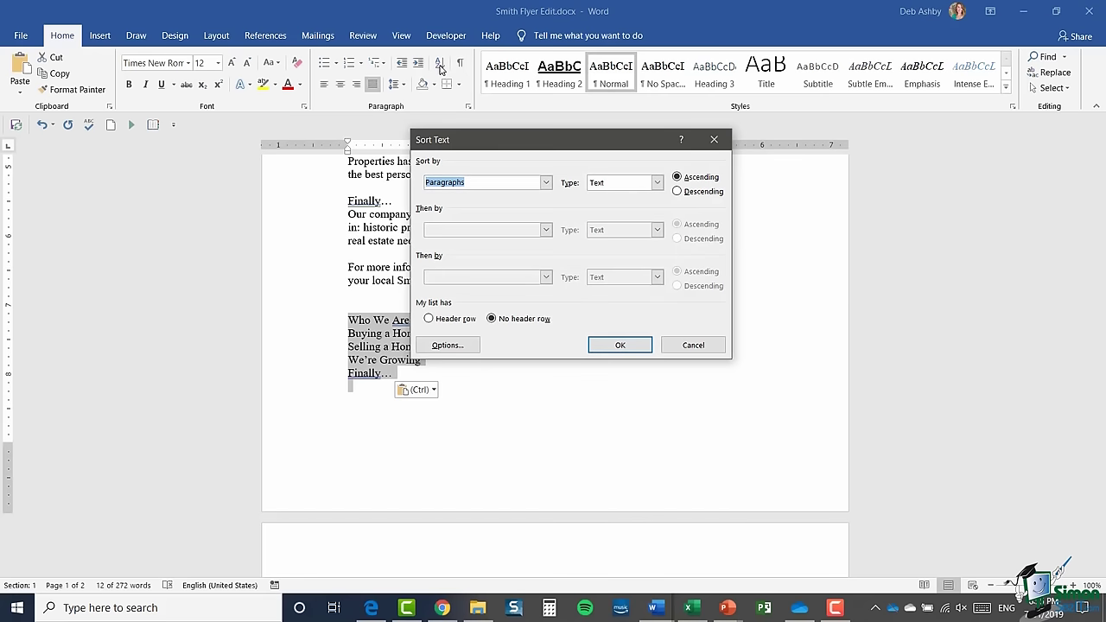
In Sort Options, set the field separator to Other
drag(563, 141, 648, 132)
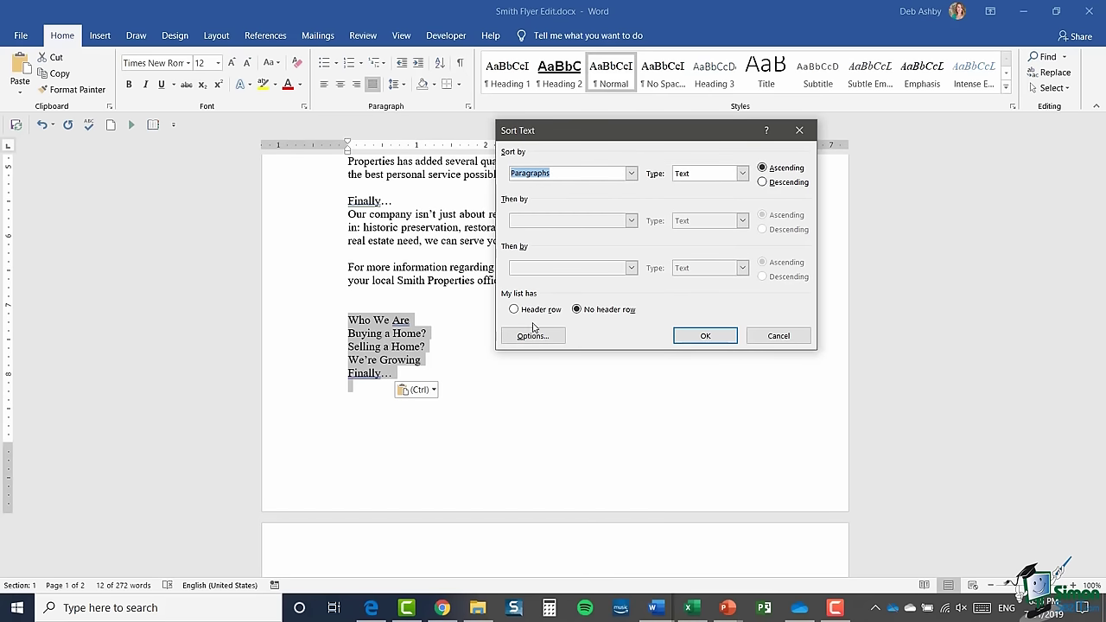
click(533, 335)
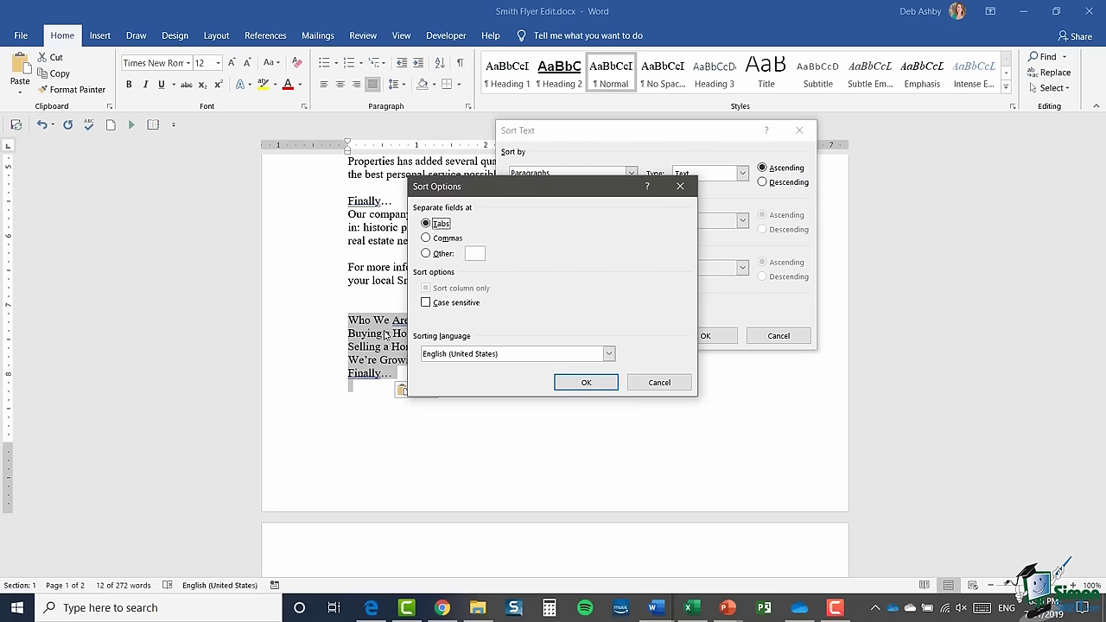
click(426, 253)
click(583, 383)
Sort the headings ascending by Word 1, then deselect them
click(632, 173)
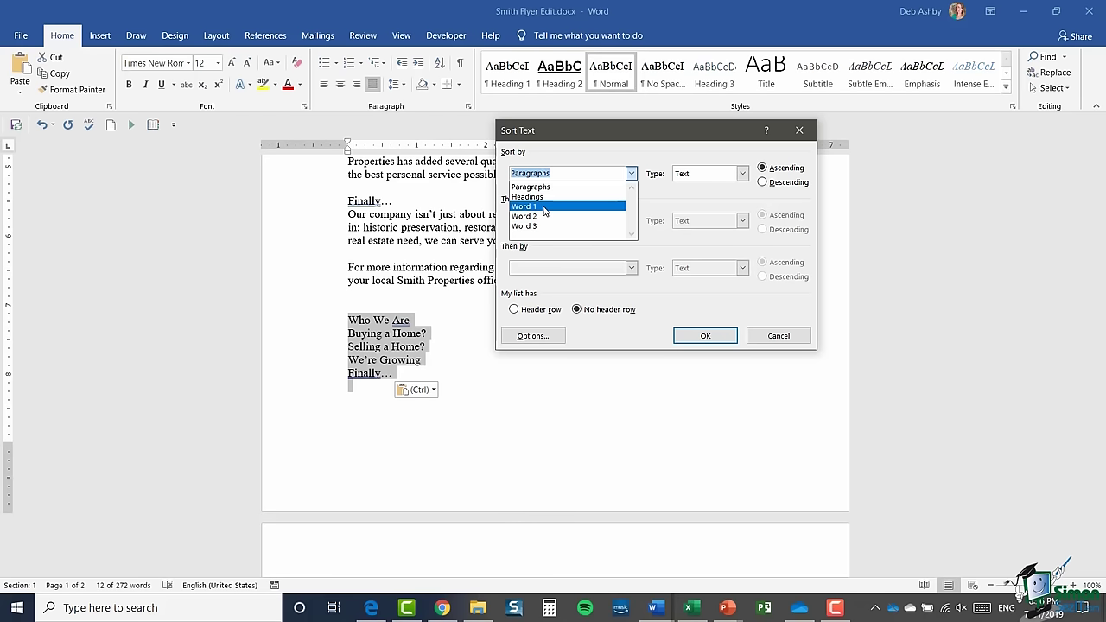
click(544, 208)
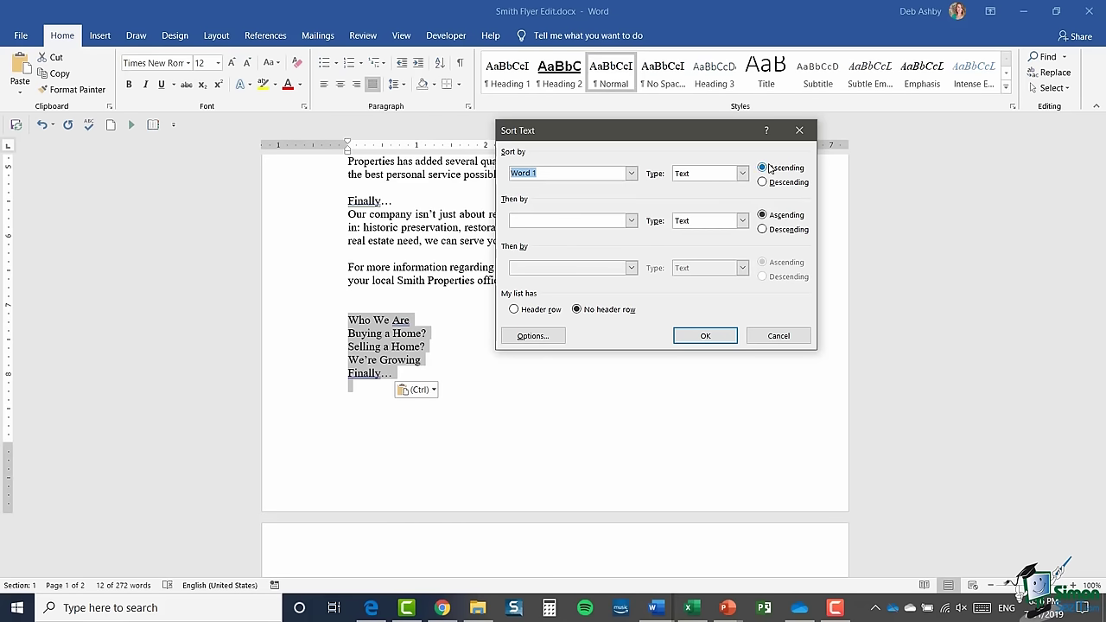
click(700, 340)
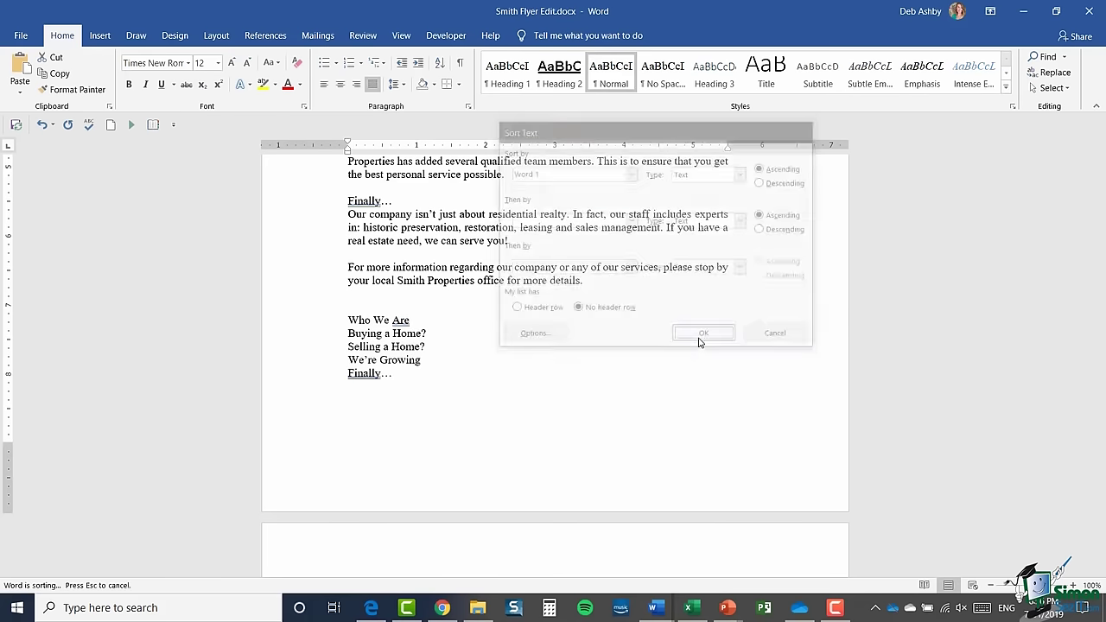
click(457, 337)
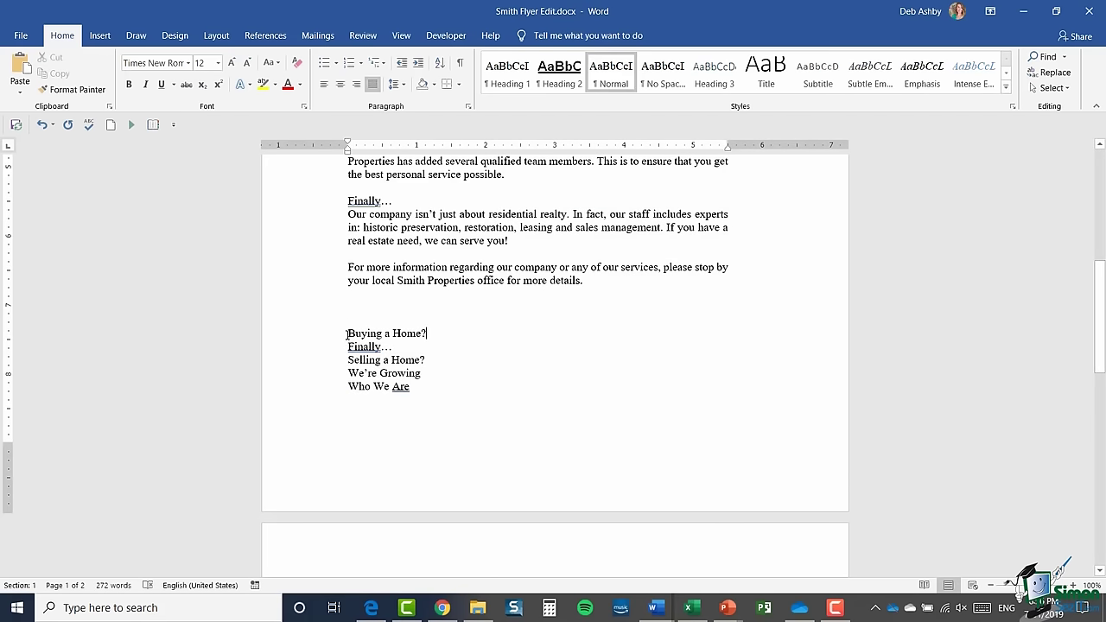